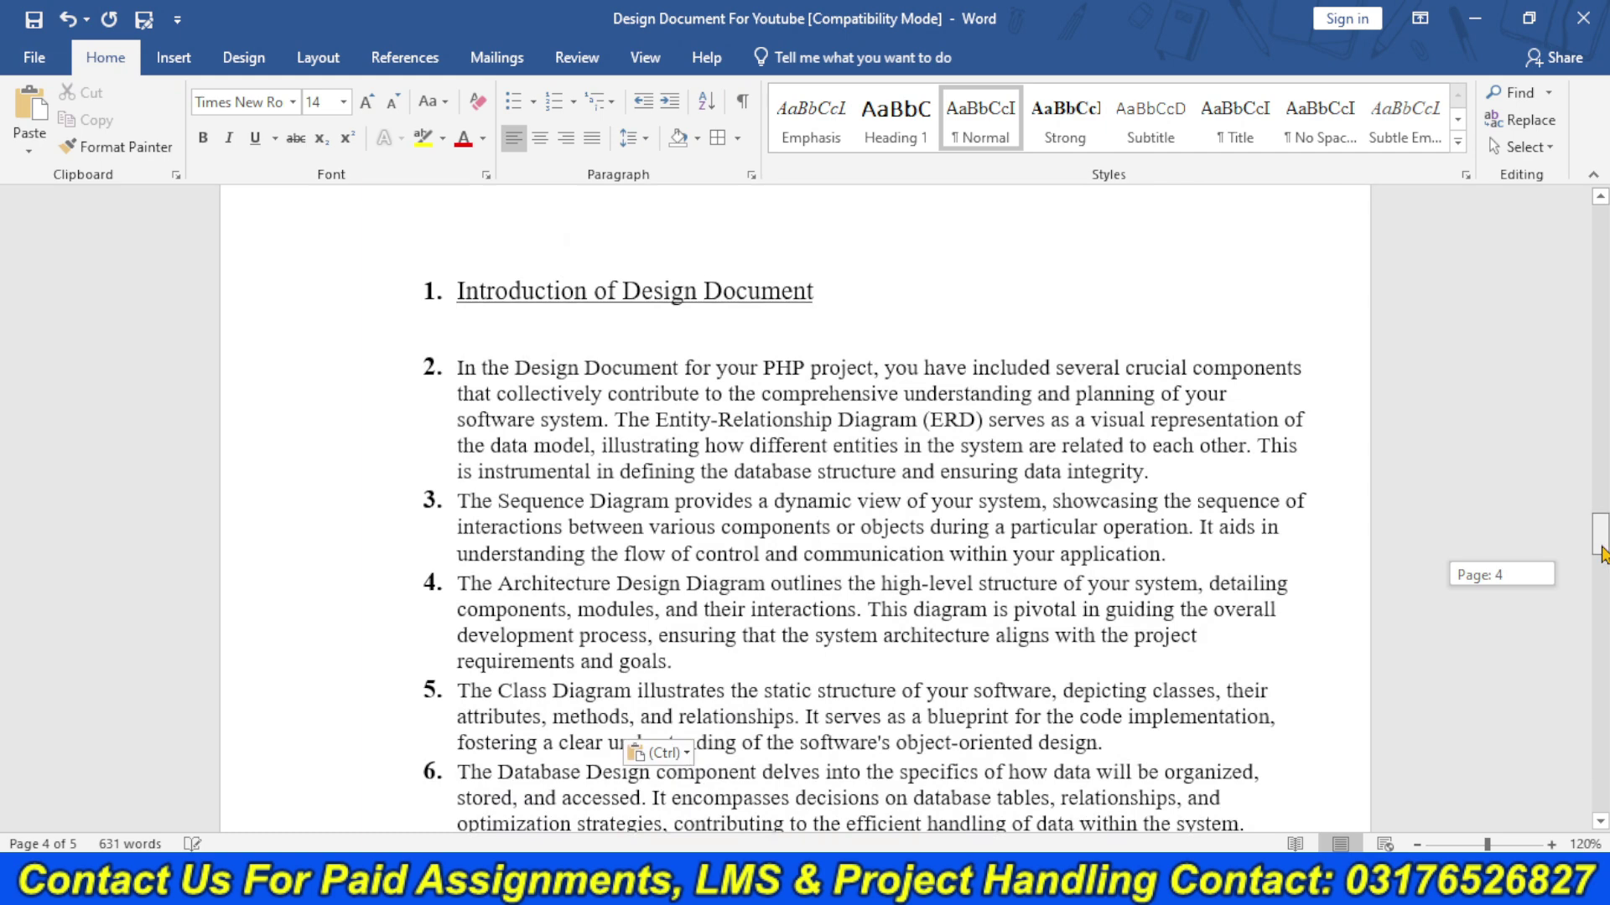
- Undo the numbered paste and paste the introduction text again as plain paragraphs under the Introduction of Design Document heading
{"action": "key", "text": "ctrl+z"}
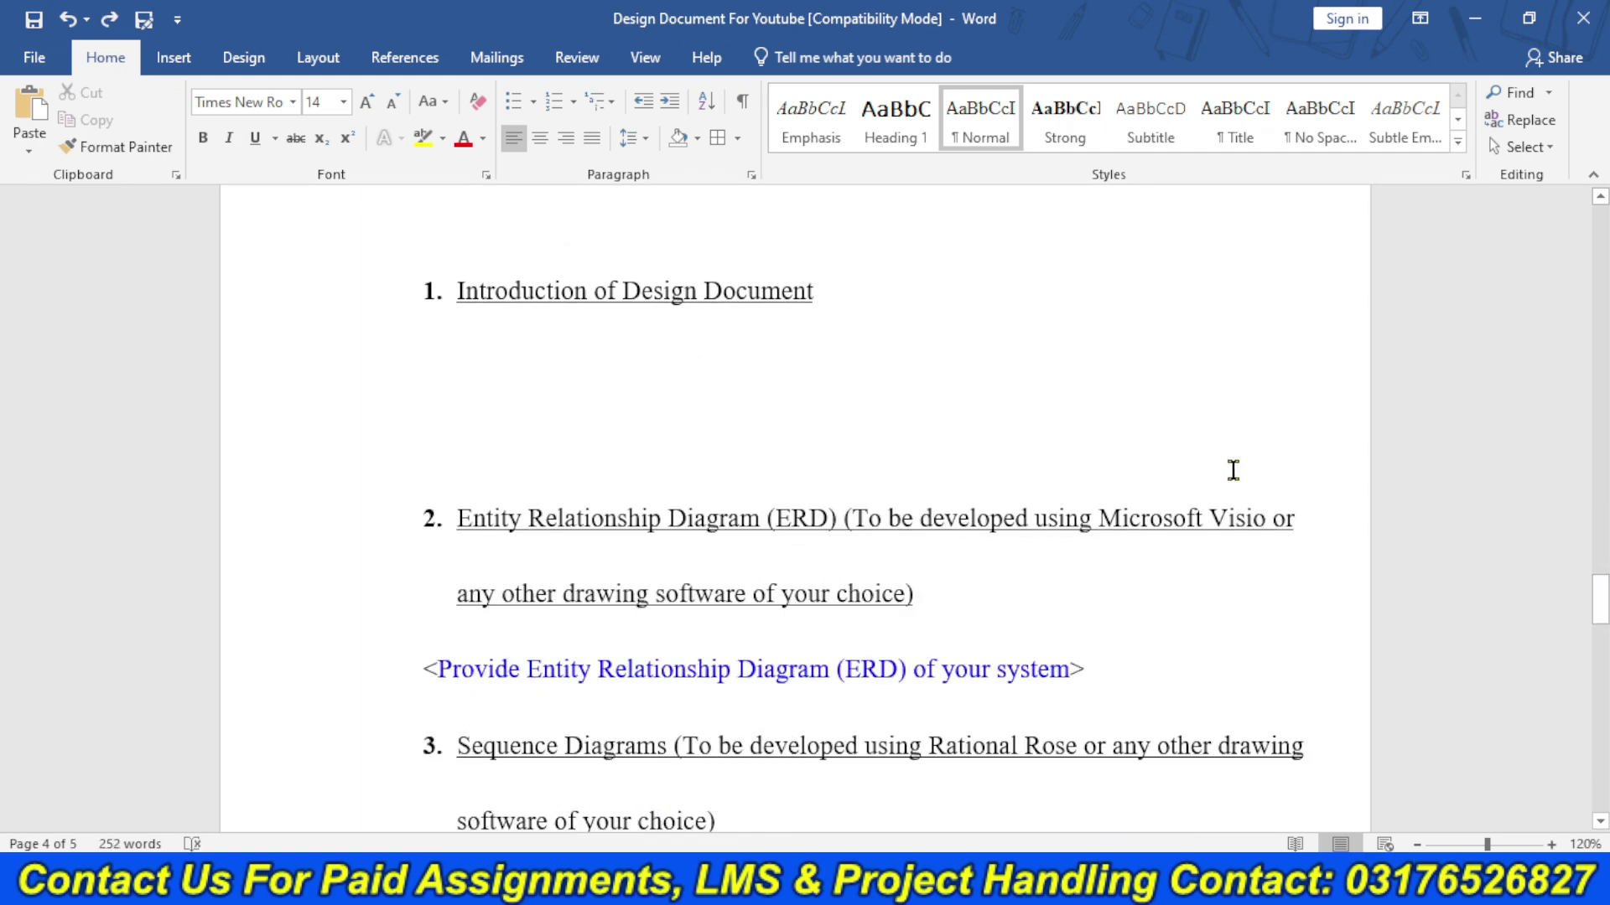
{"action": "key", "text": "ctrl+v"}
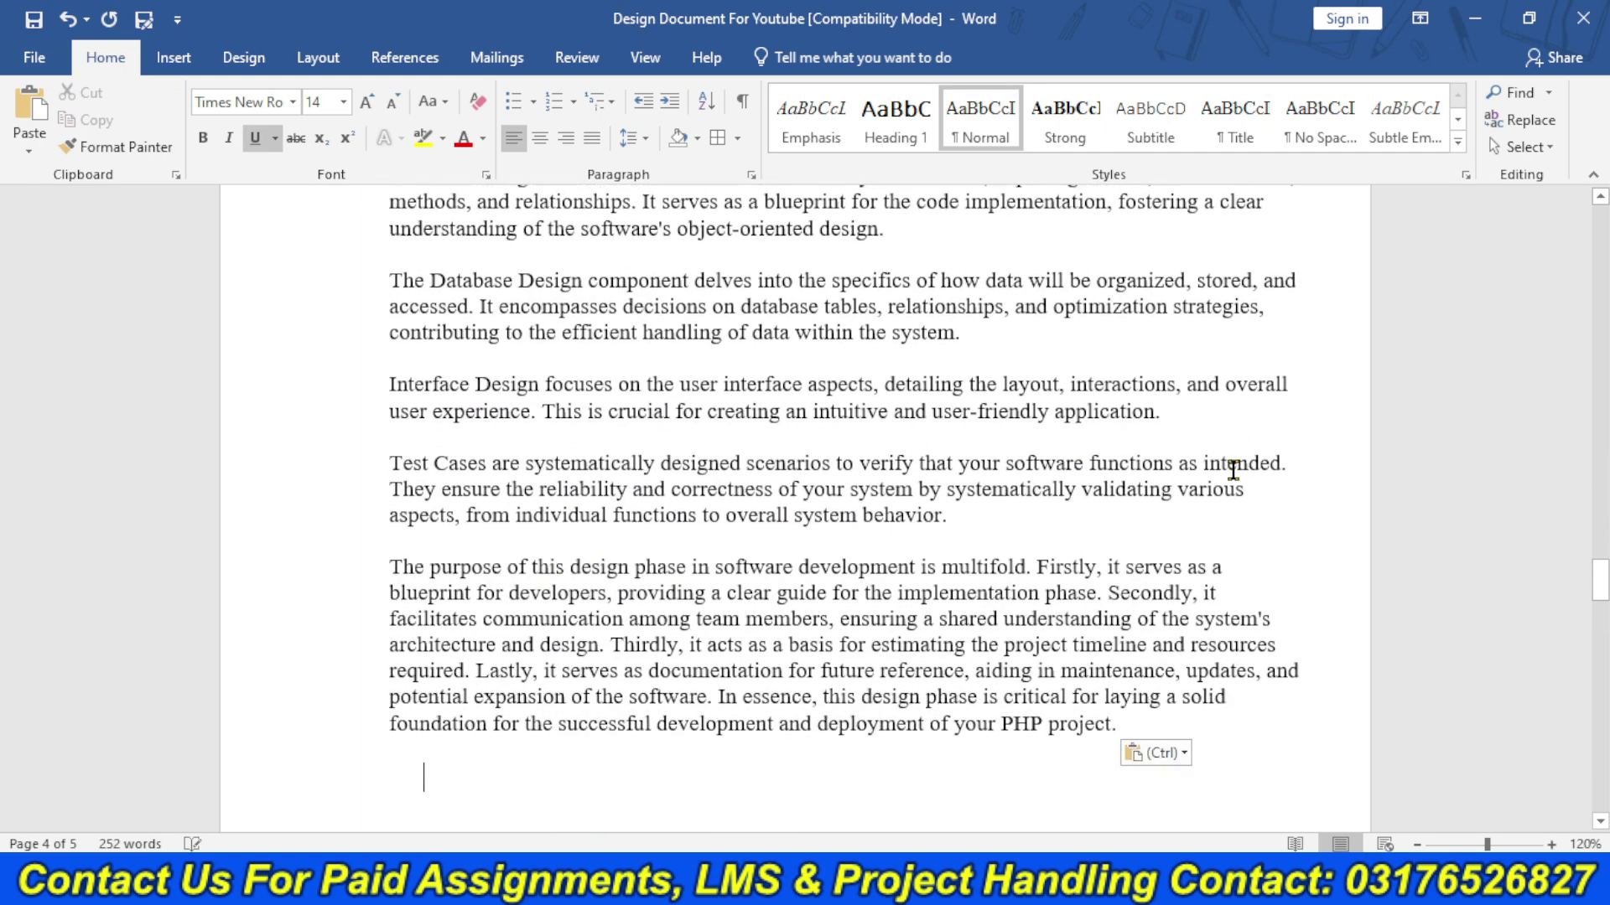
- Add two blank lines below the ERD placeholder in section 2 and reduce the indent of the numbered section headings
{"action": "left_click_drag", "start_coordinate": [1601, 578], "coordinate": [1602, 631]}
{"action": "left_click_drag", "start_coordinate": [1103, 525], "coordinate": [408, 511]}
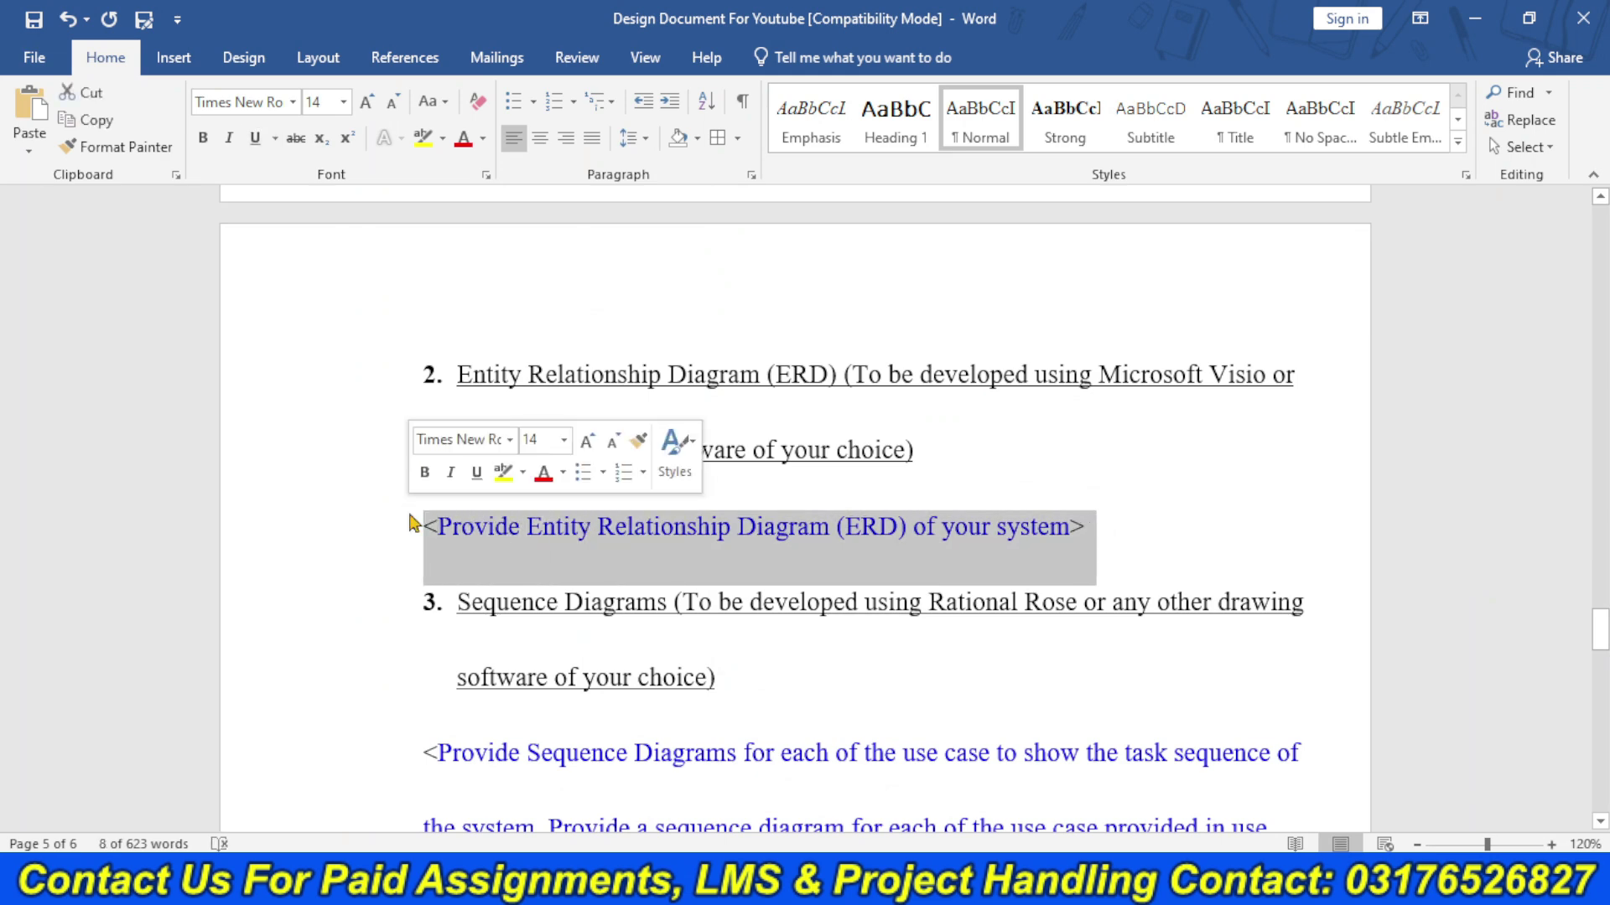
{"action": "left_click", "coordinate": [1121, 506]}
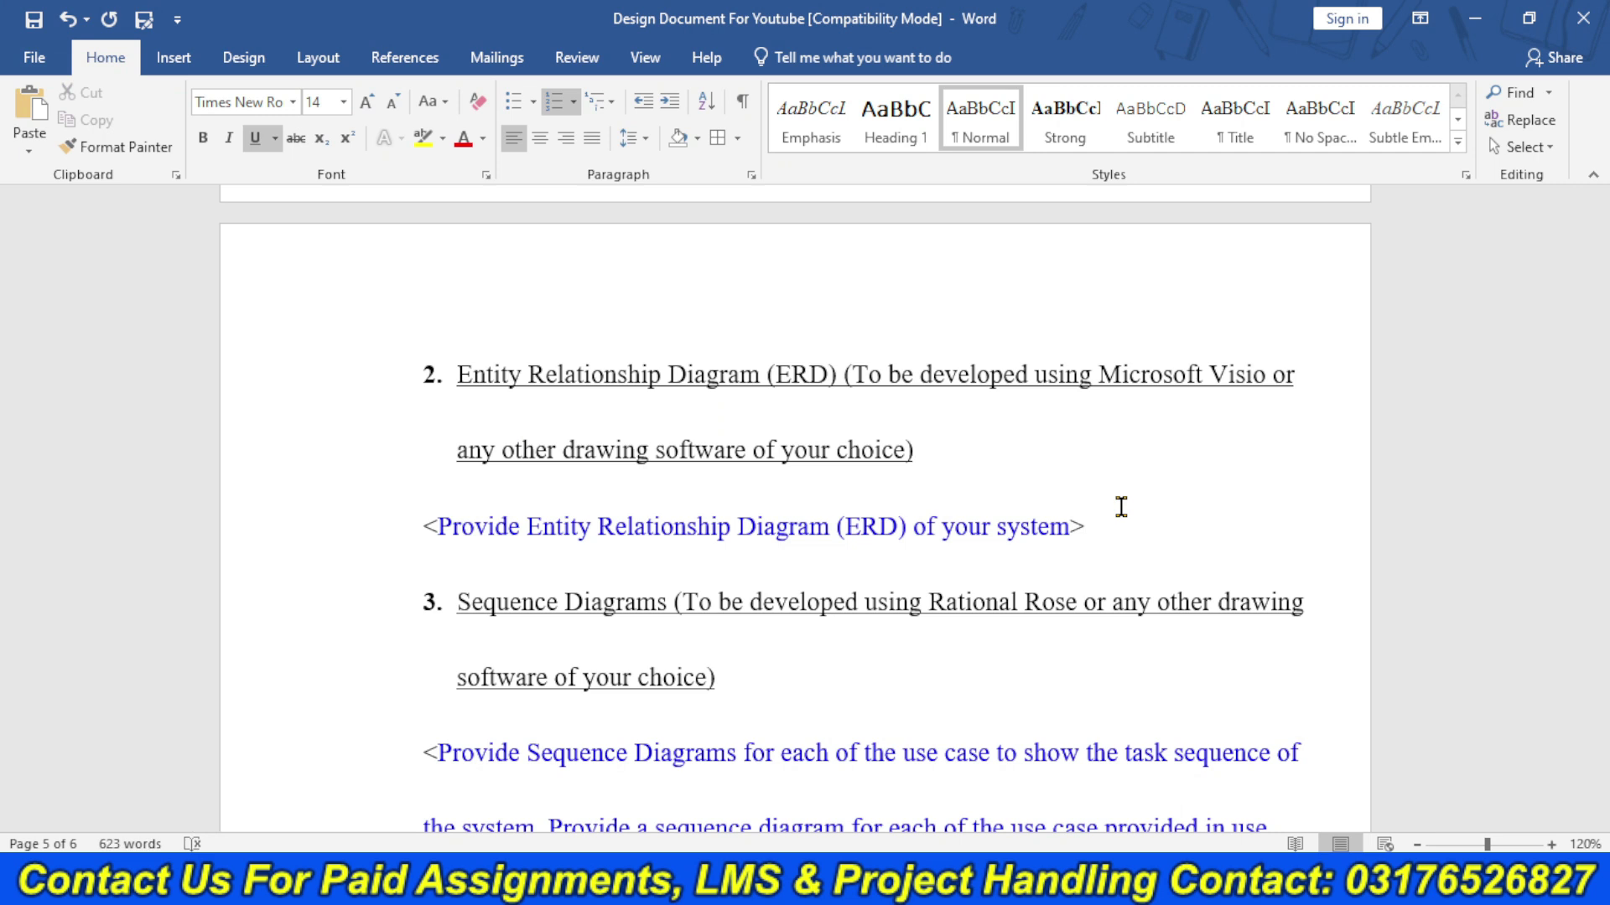
{"action": "left_click", "coordinate": [1115, 521]}
{"action": "key", "text": "Return"}
{"action": "key", "text": "Return"}
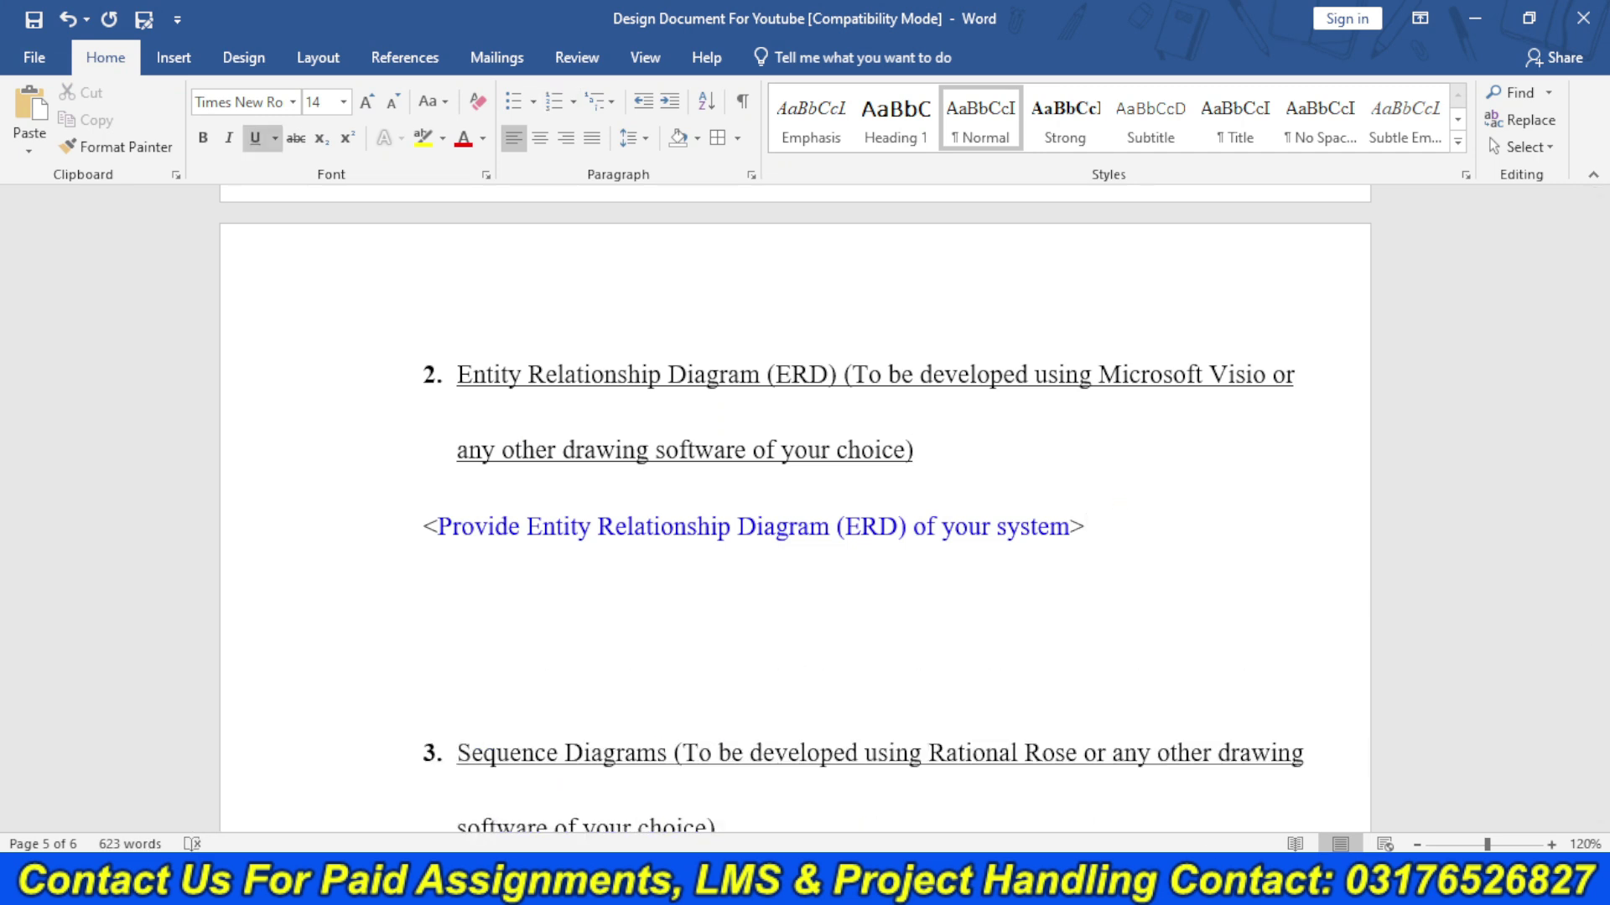
{"action": "left_click", "coordinate": [428, 369]}
{"action": "left_click_drag", "start_coordinate": [428, 369], "coordinate": [309, 374]}
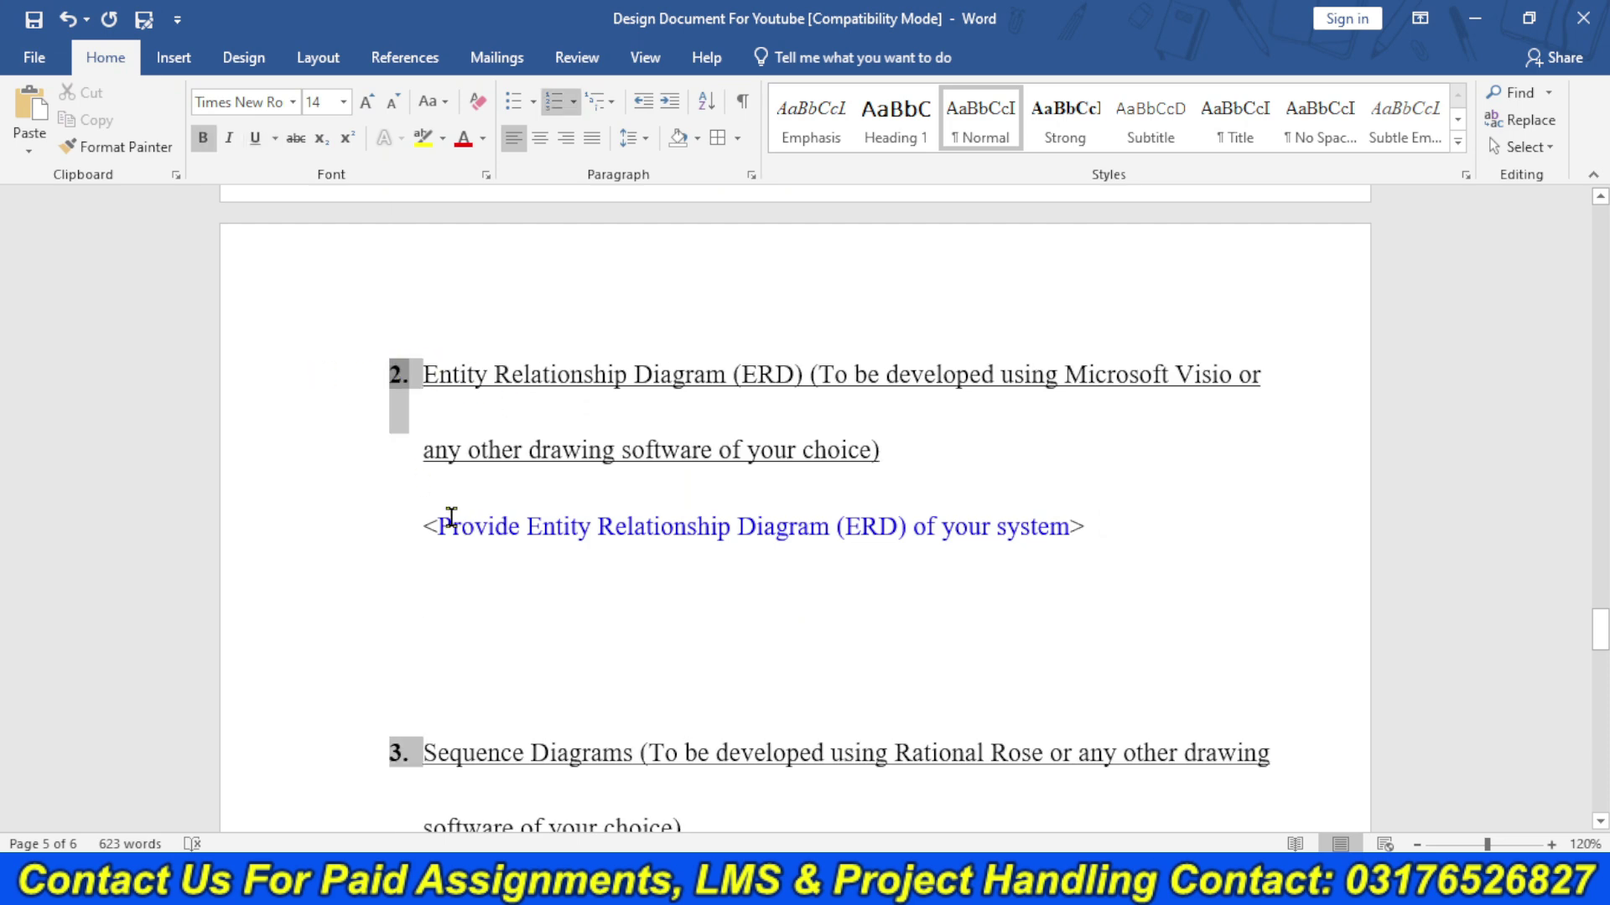
- Start a numbered list below the ERD placeholder with "Entity" as its first item
{"action": "left_click", "coordinate": [451, 558]}
{"action": "key", "text": "Down"}
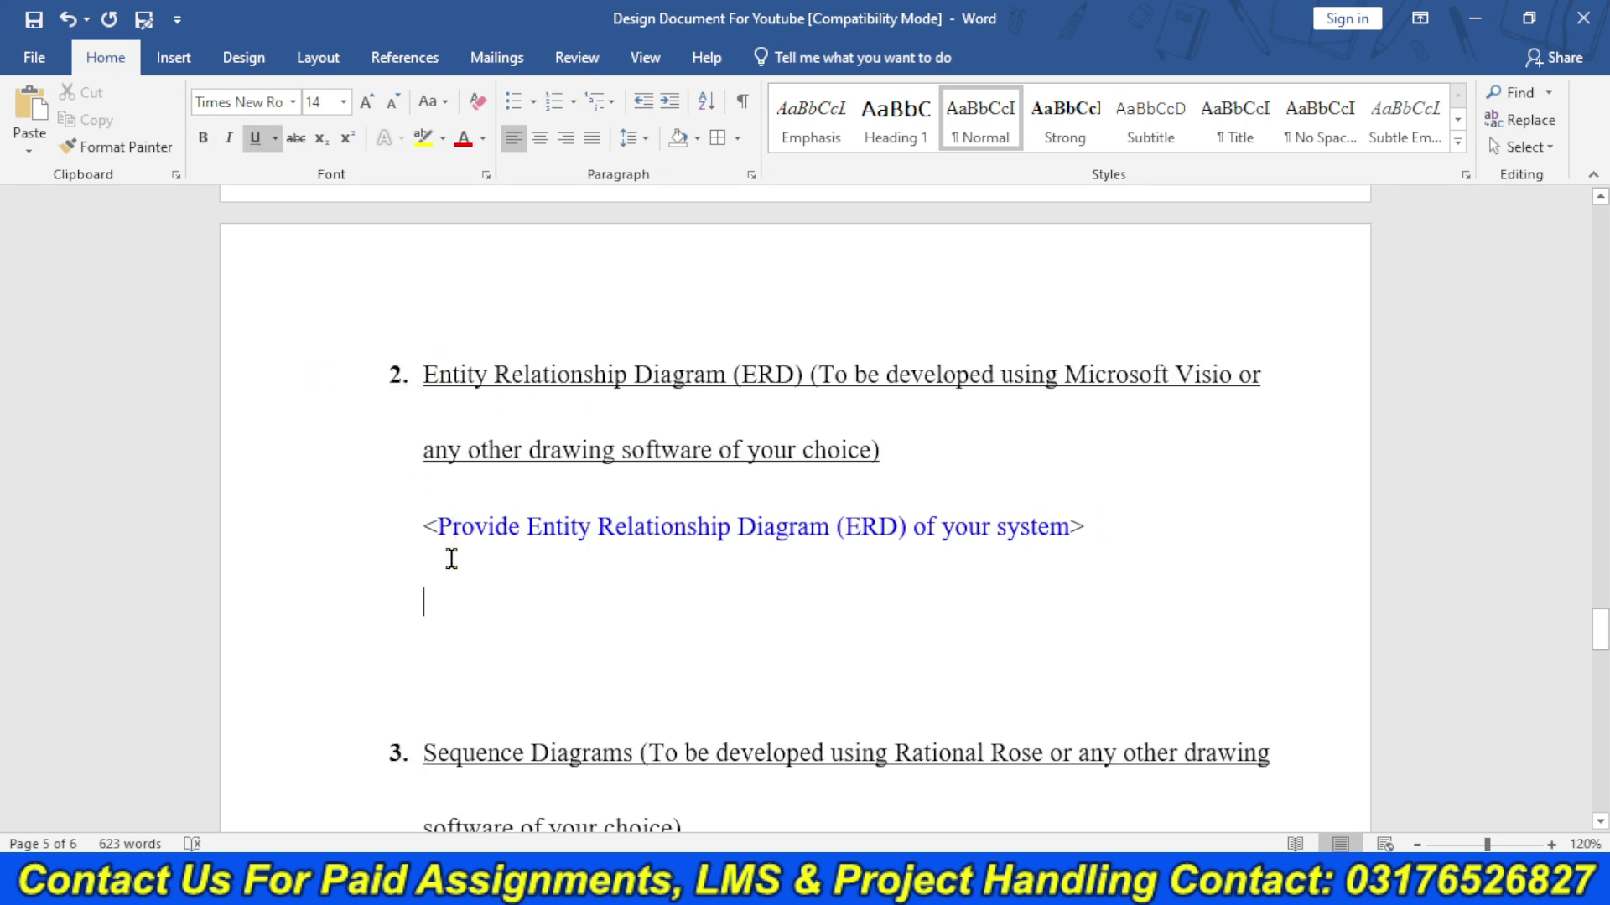
{"action": "type", "text": "1. E"}
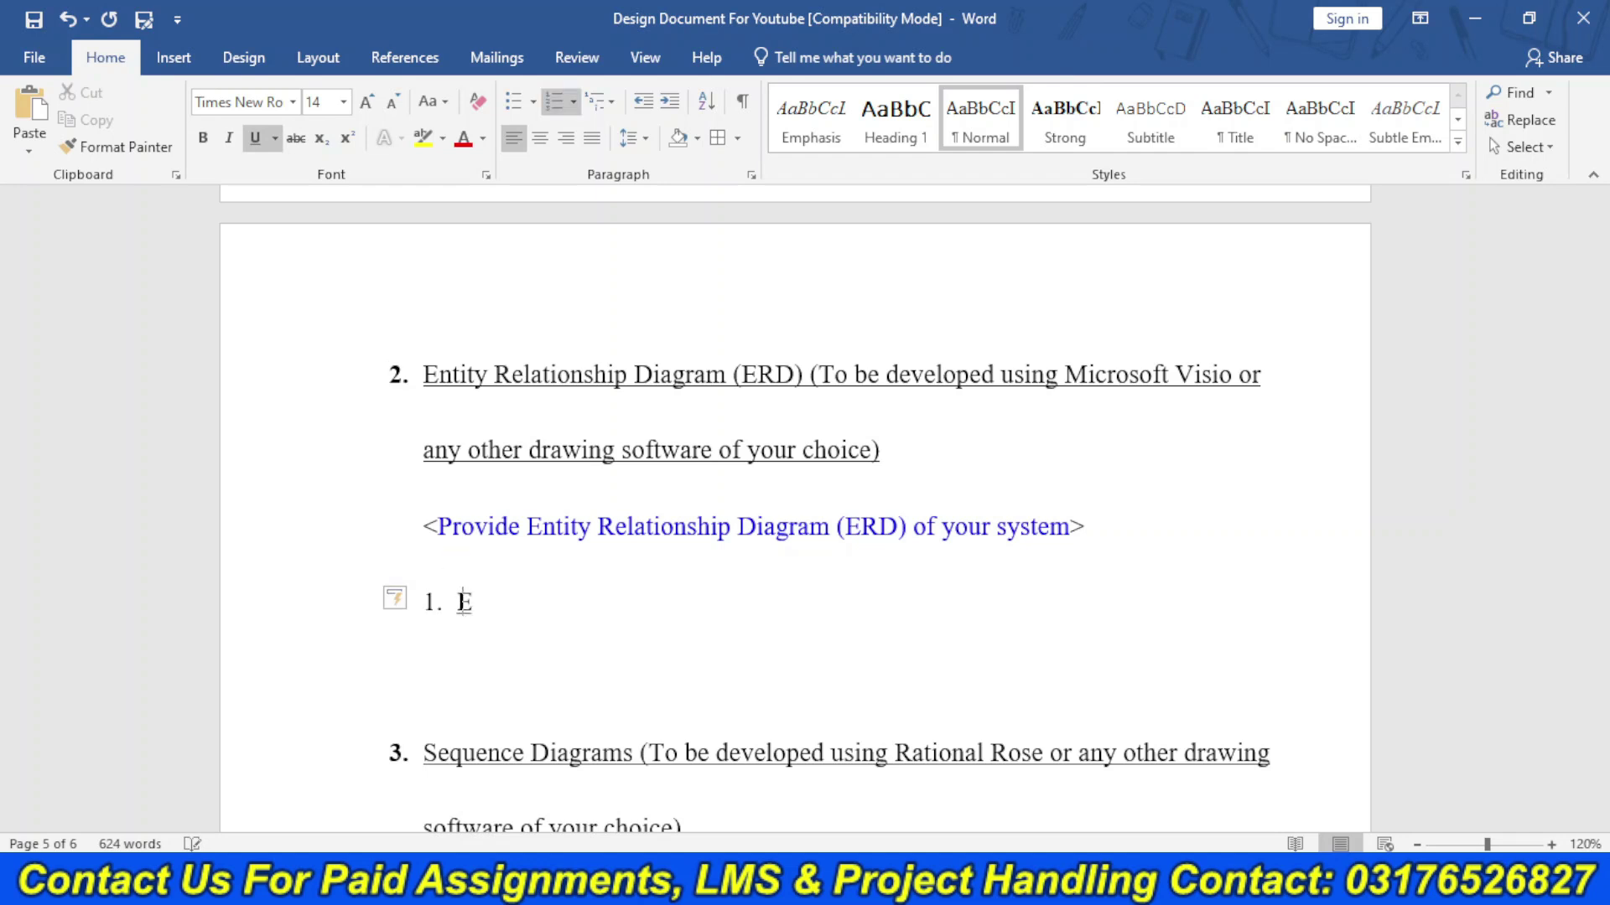
{"action": "type", "text": "nitity"}
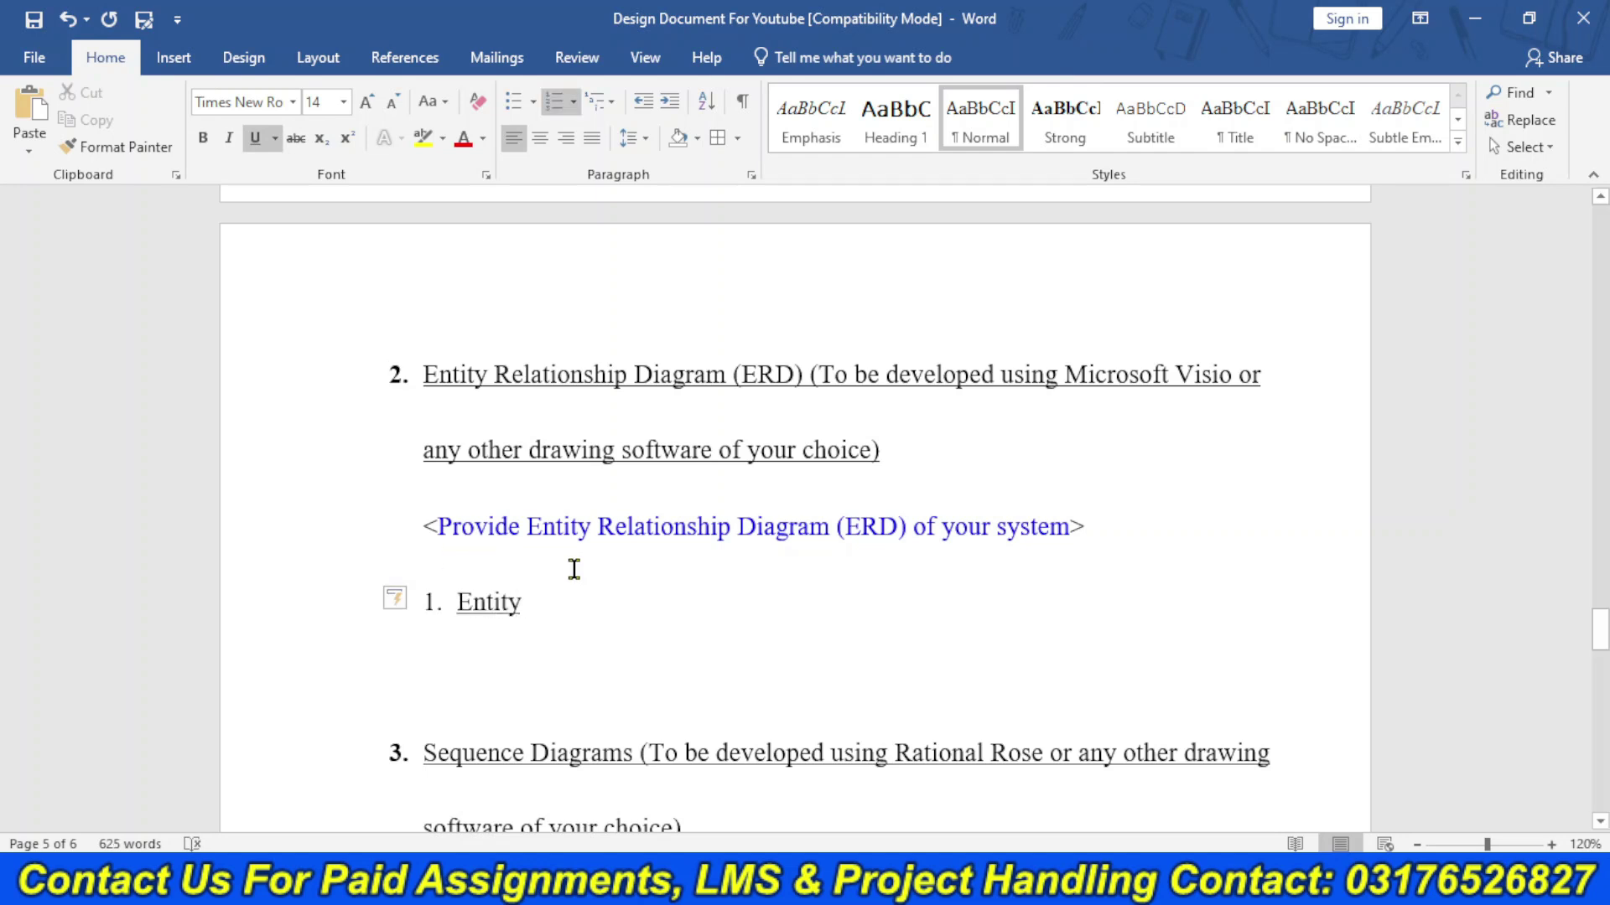
{"action": "left_click", "coordinate": [578, 530]}
{"action": "key", "text": "Return"}
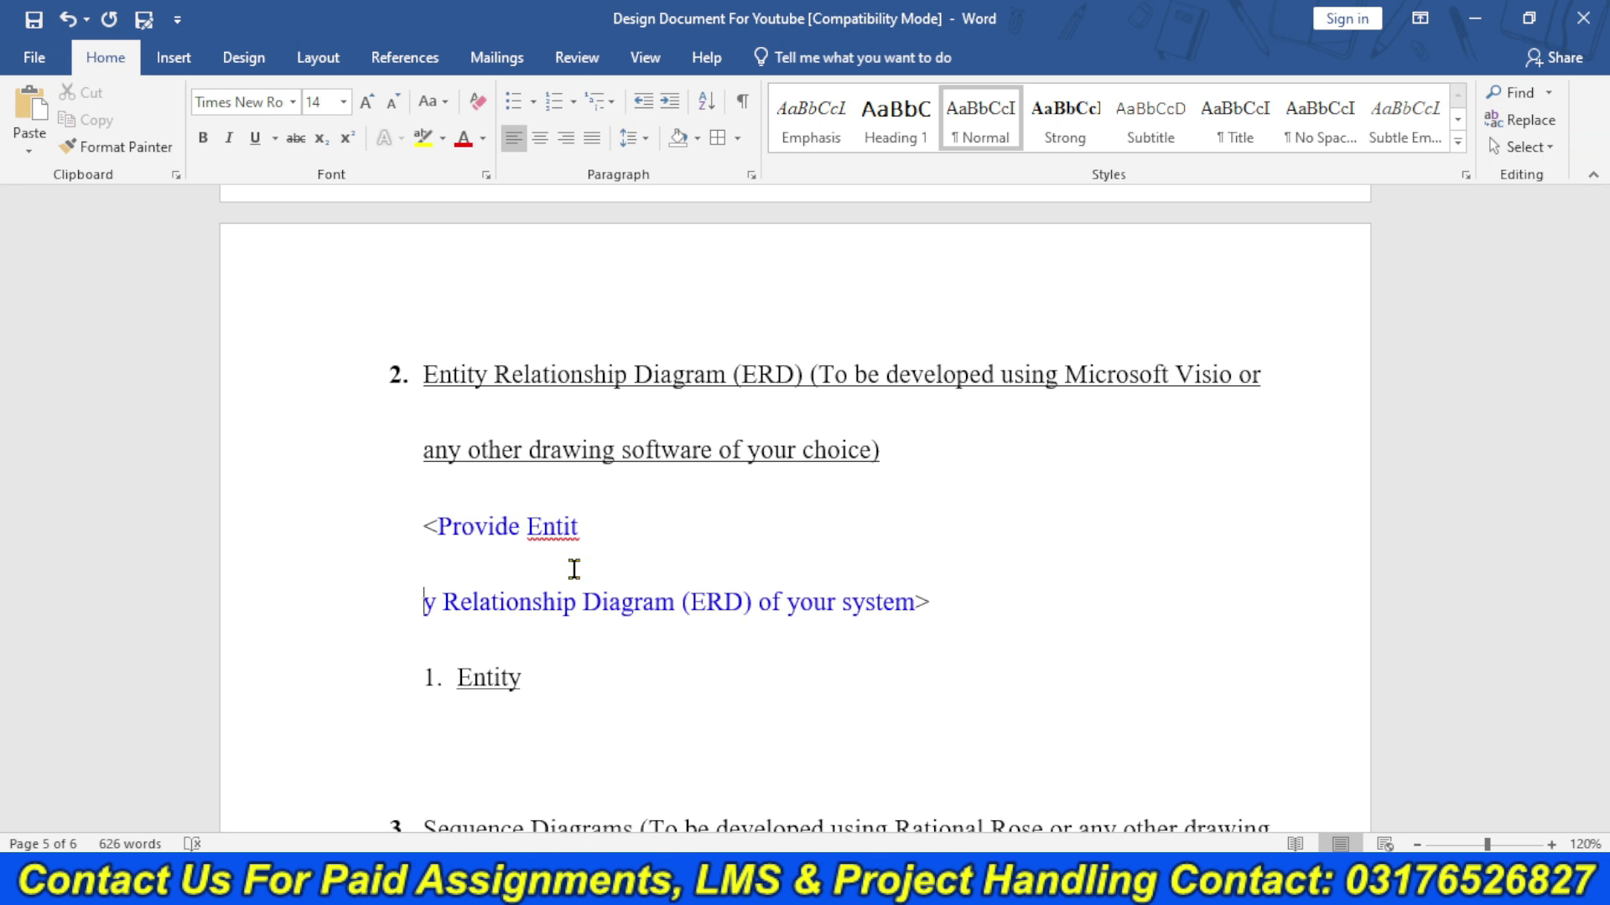
{"action": "key", "text": "ctrl+z"}
- Add "Attributes" as the second item of the numbered list below the ERD placeholder
{"action": "left_click", "coordinate": [534, 616]}
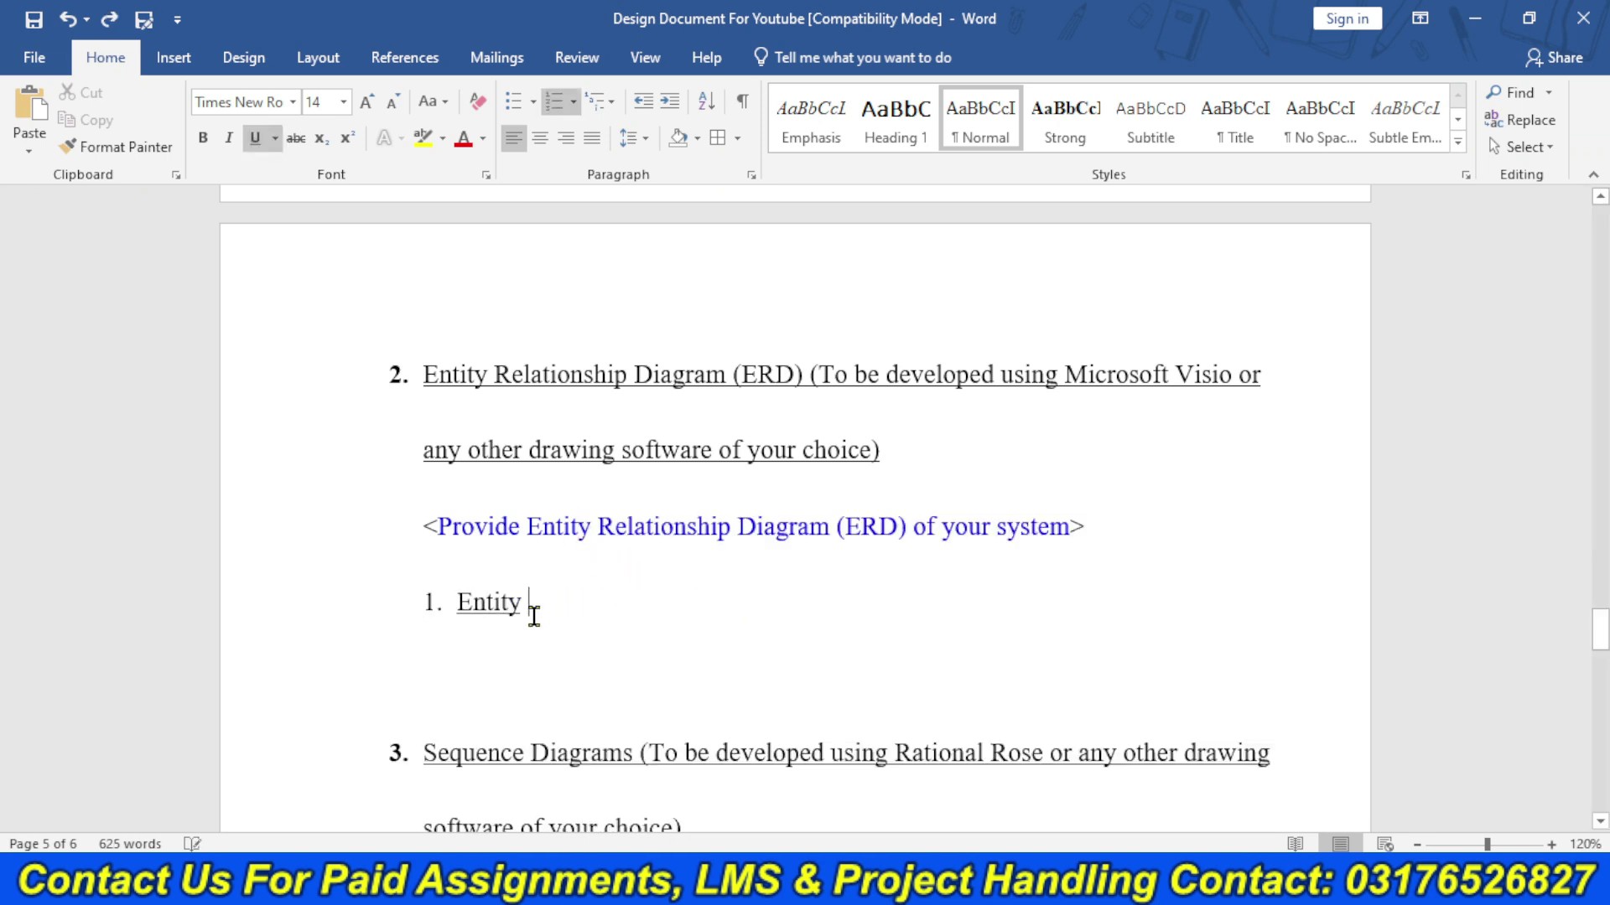
{"action": "key", "text": "Return"}
{"action": "type", "text": "Att"}
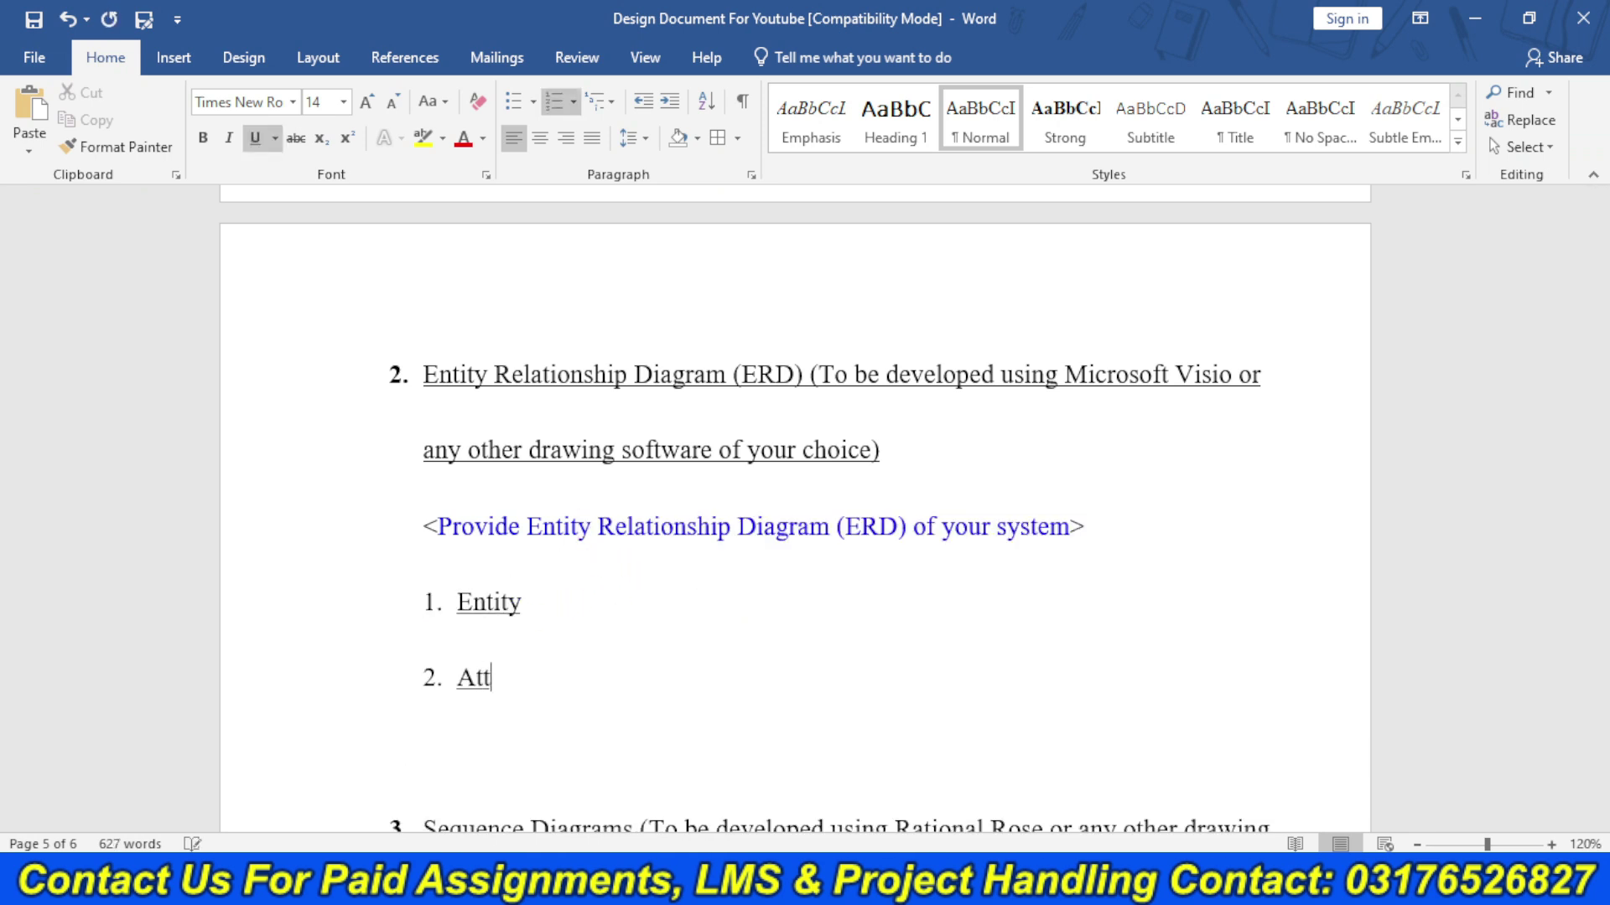
{"action": "type", "text": "ributes"}
- Add a third list item reading "Relationship → has → have → verb"
{"action": "key", "text": "Return"}
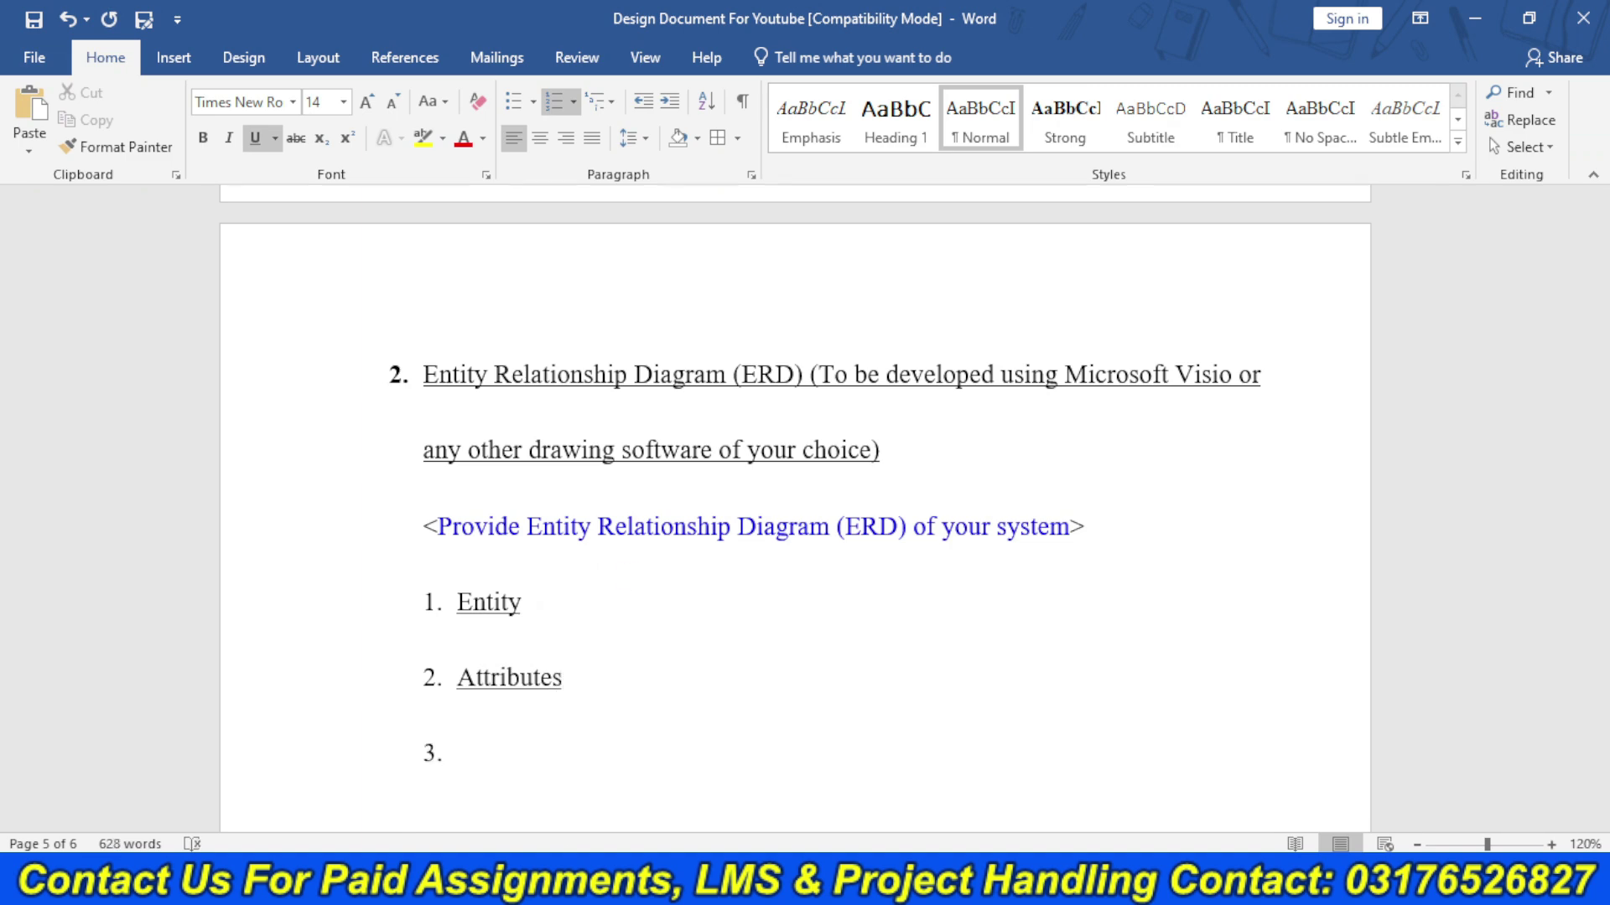
{"action": "left_click_drag", "start_coordinate": [1603, 629], "coordinate": [1606, 649]}
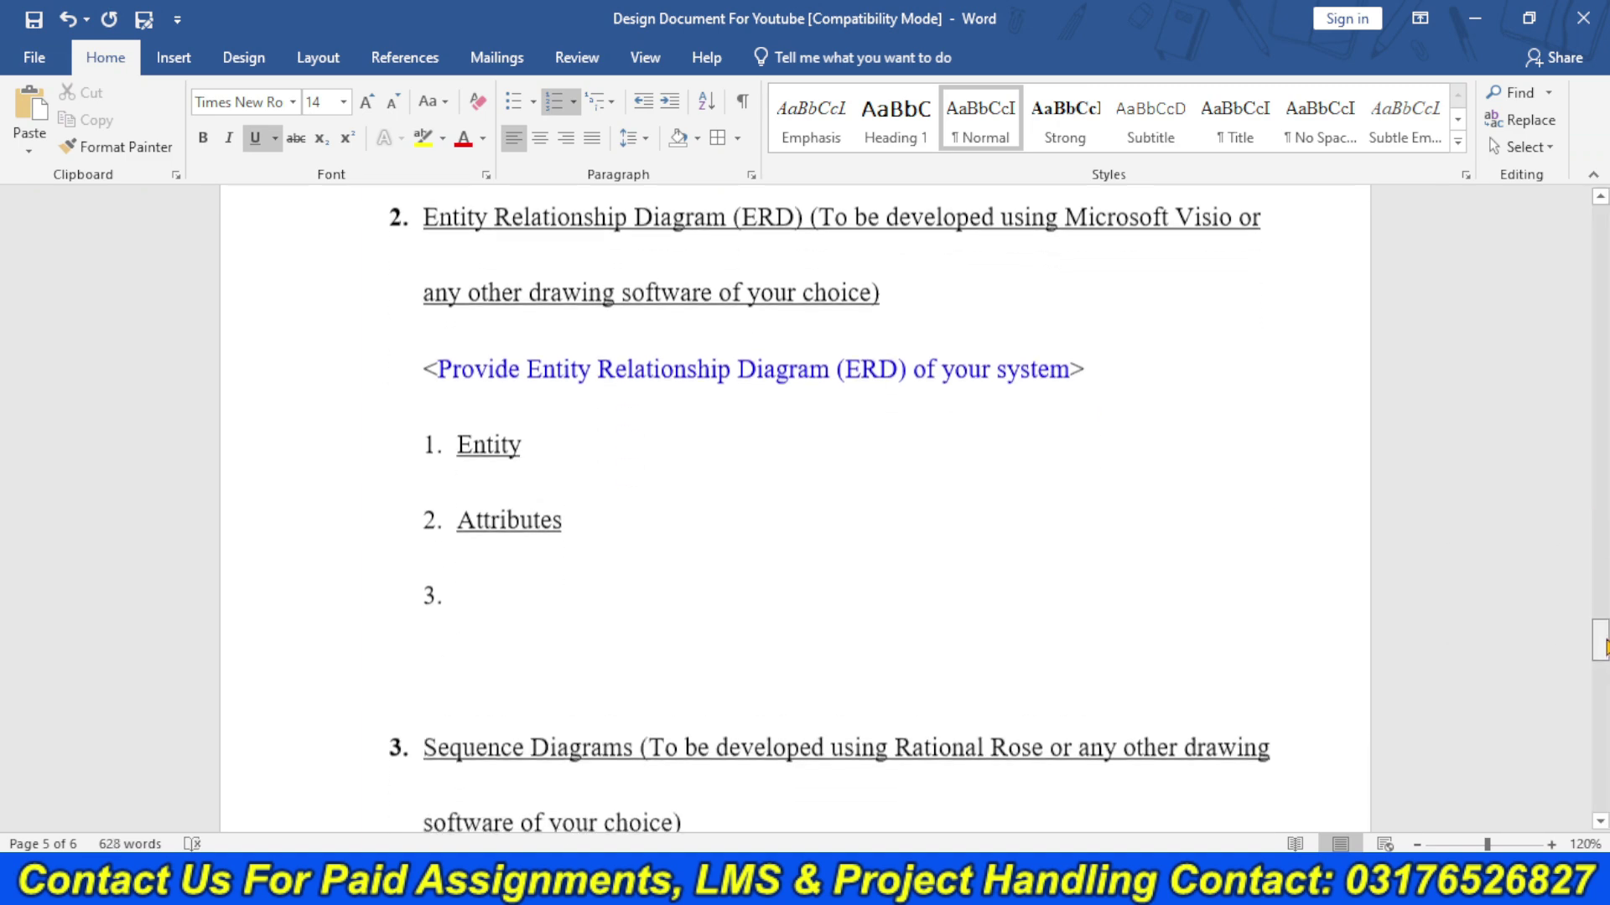
{"action": "type", "text": "Rel"}
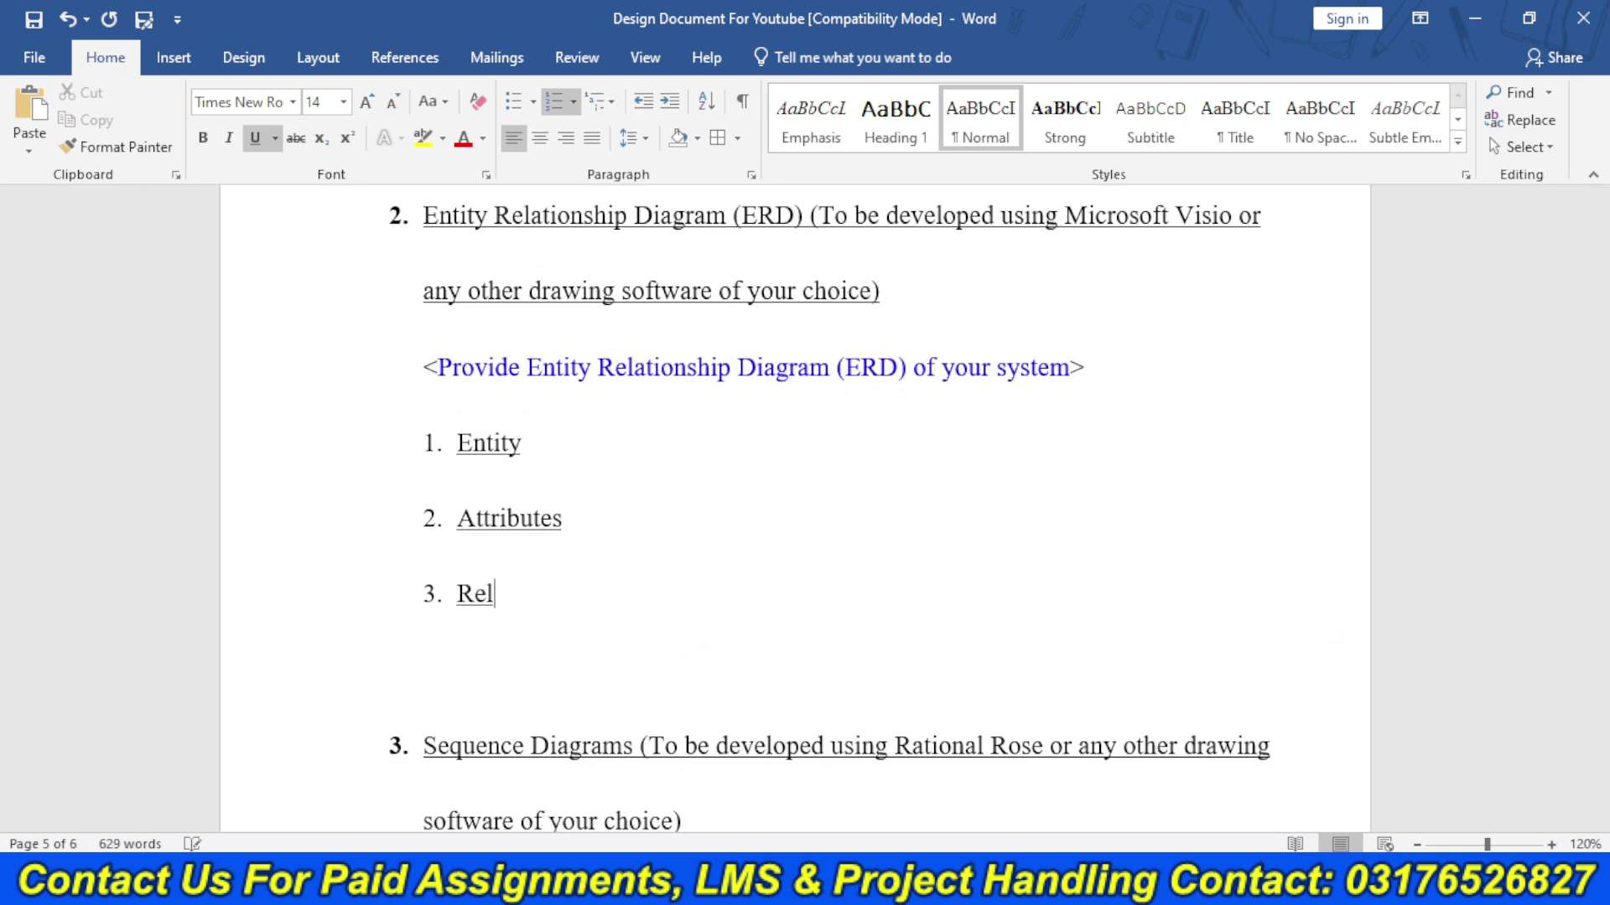
{"action": "type", "text": "ation"}
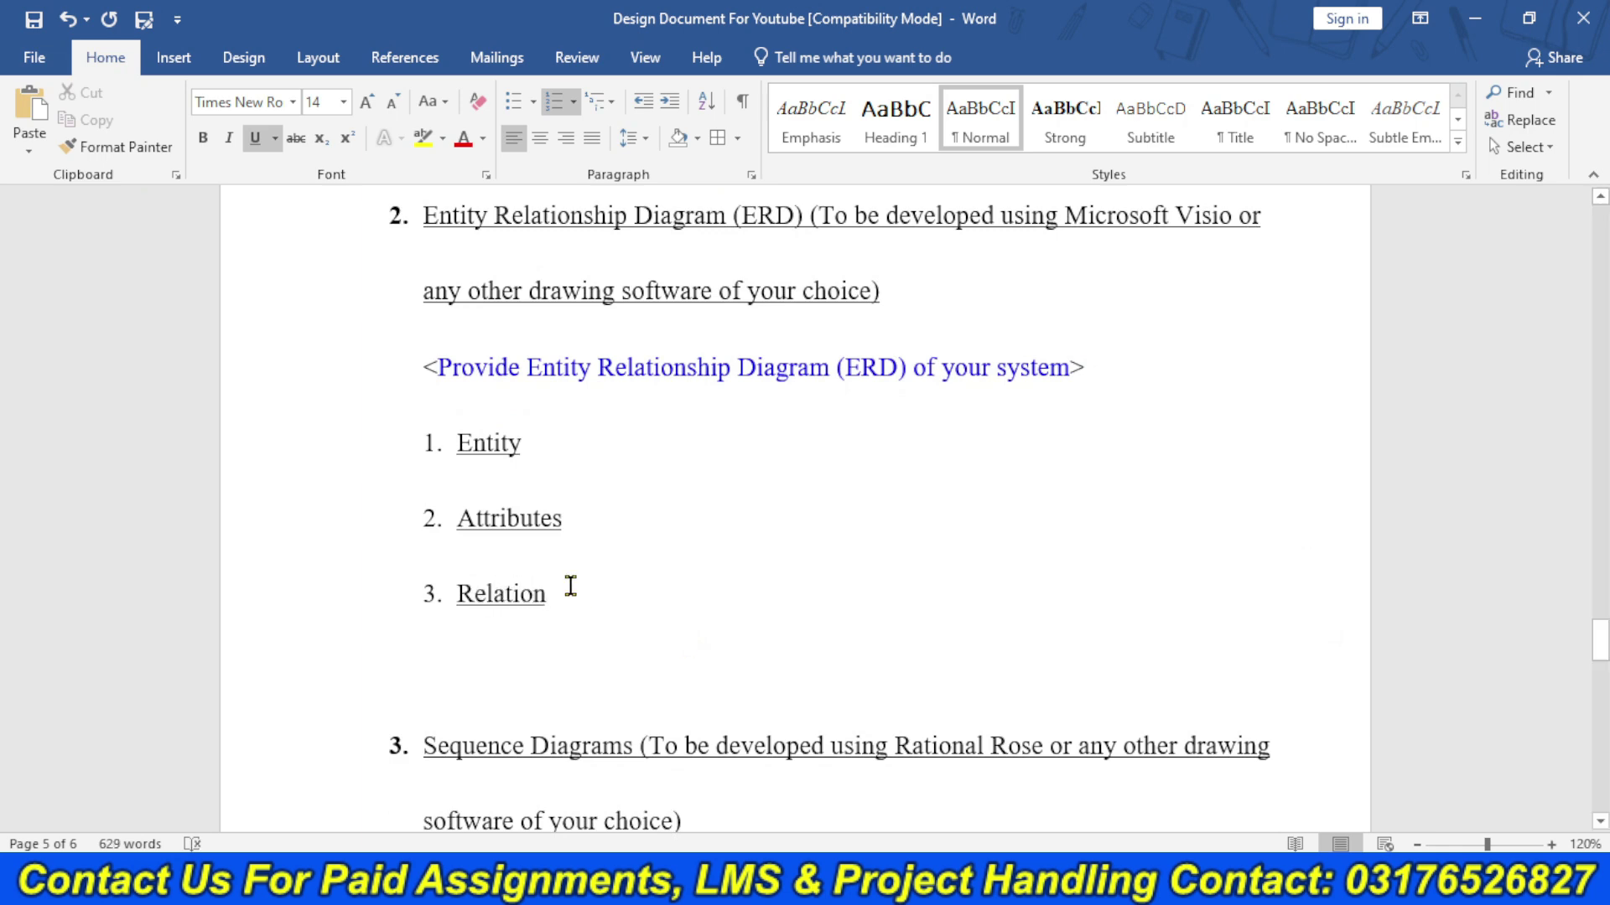
{"action": "type", "text": "ship -"}
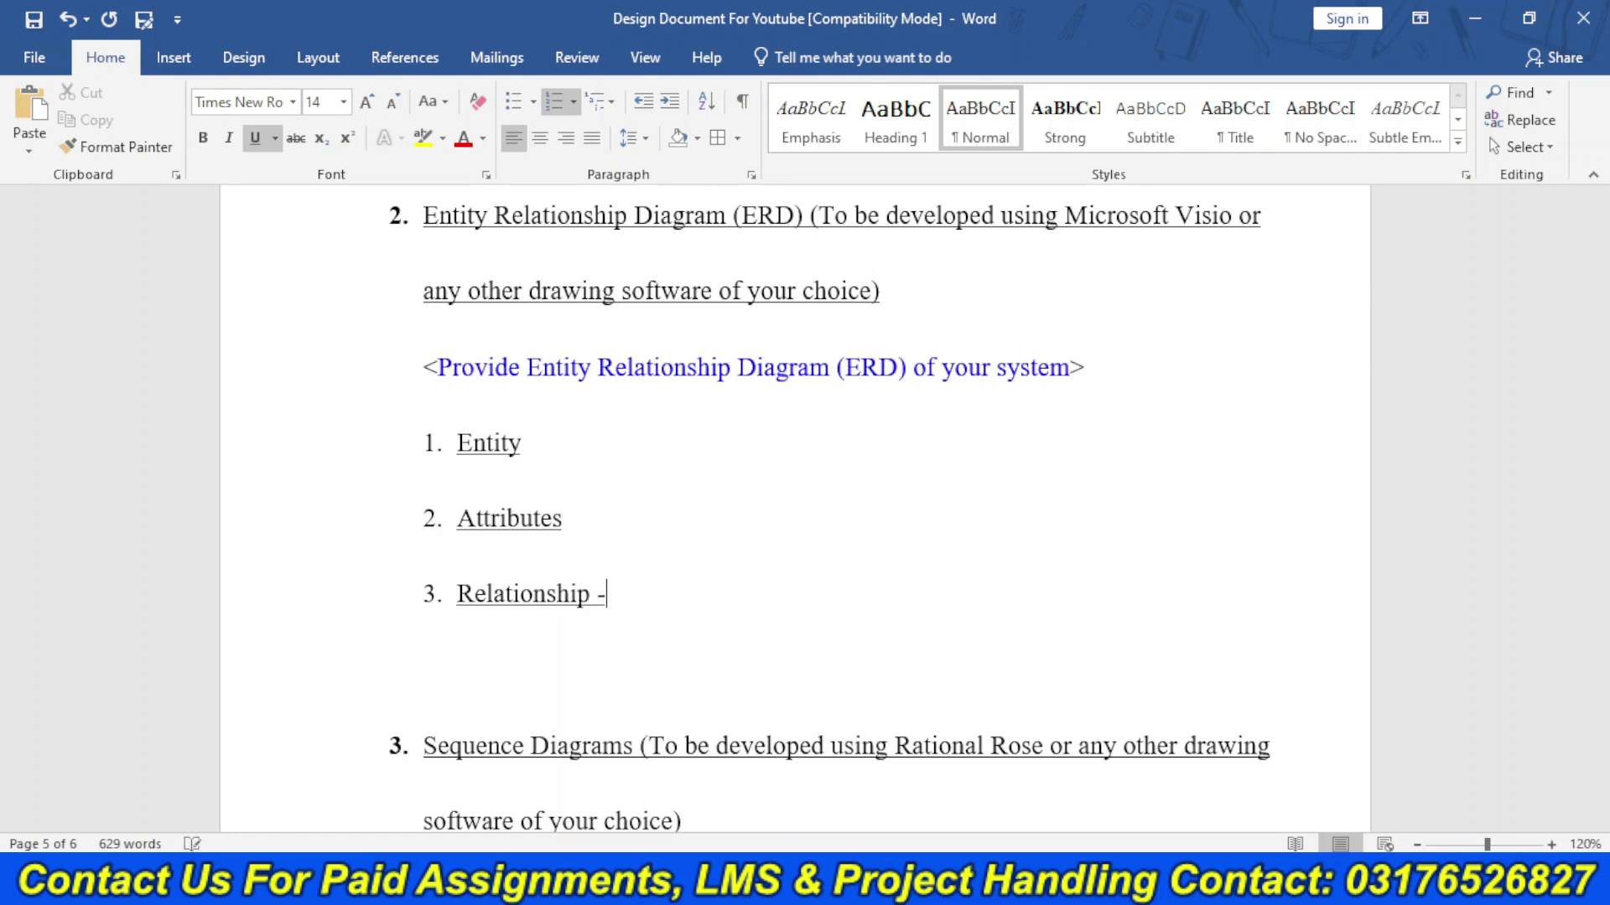
{"action": "type", "text": "  has --> hav"}
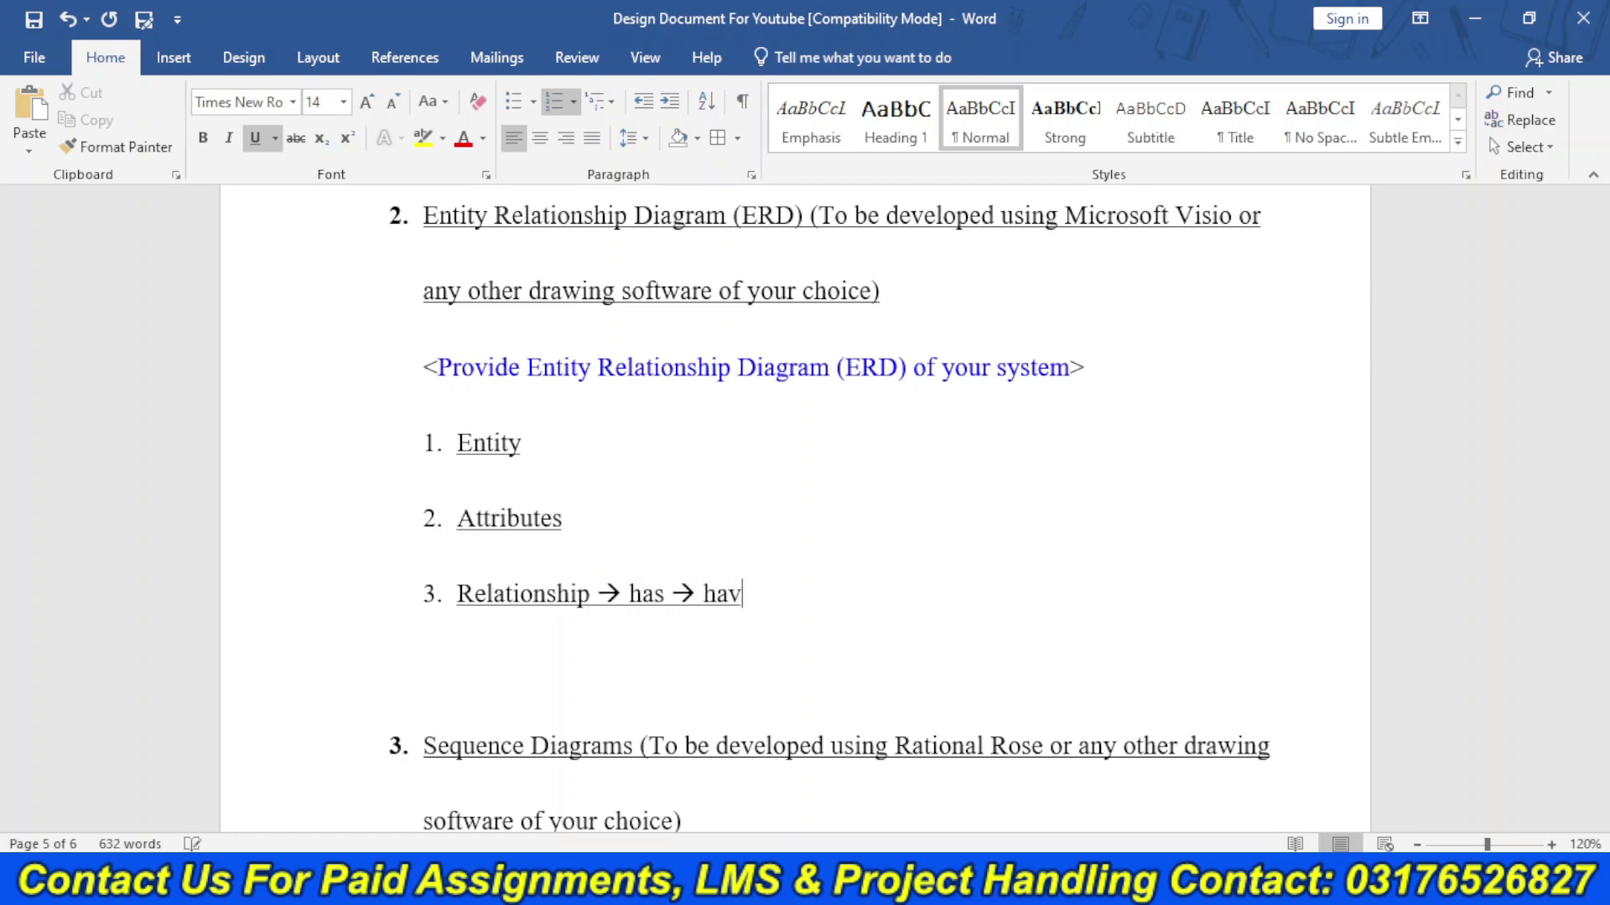
{"action": "type", "text": "e --> "}
{"action": "type", "text": "verb"}
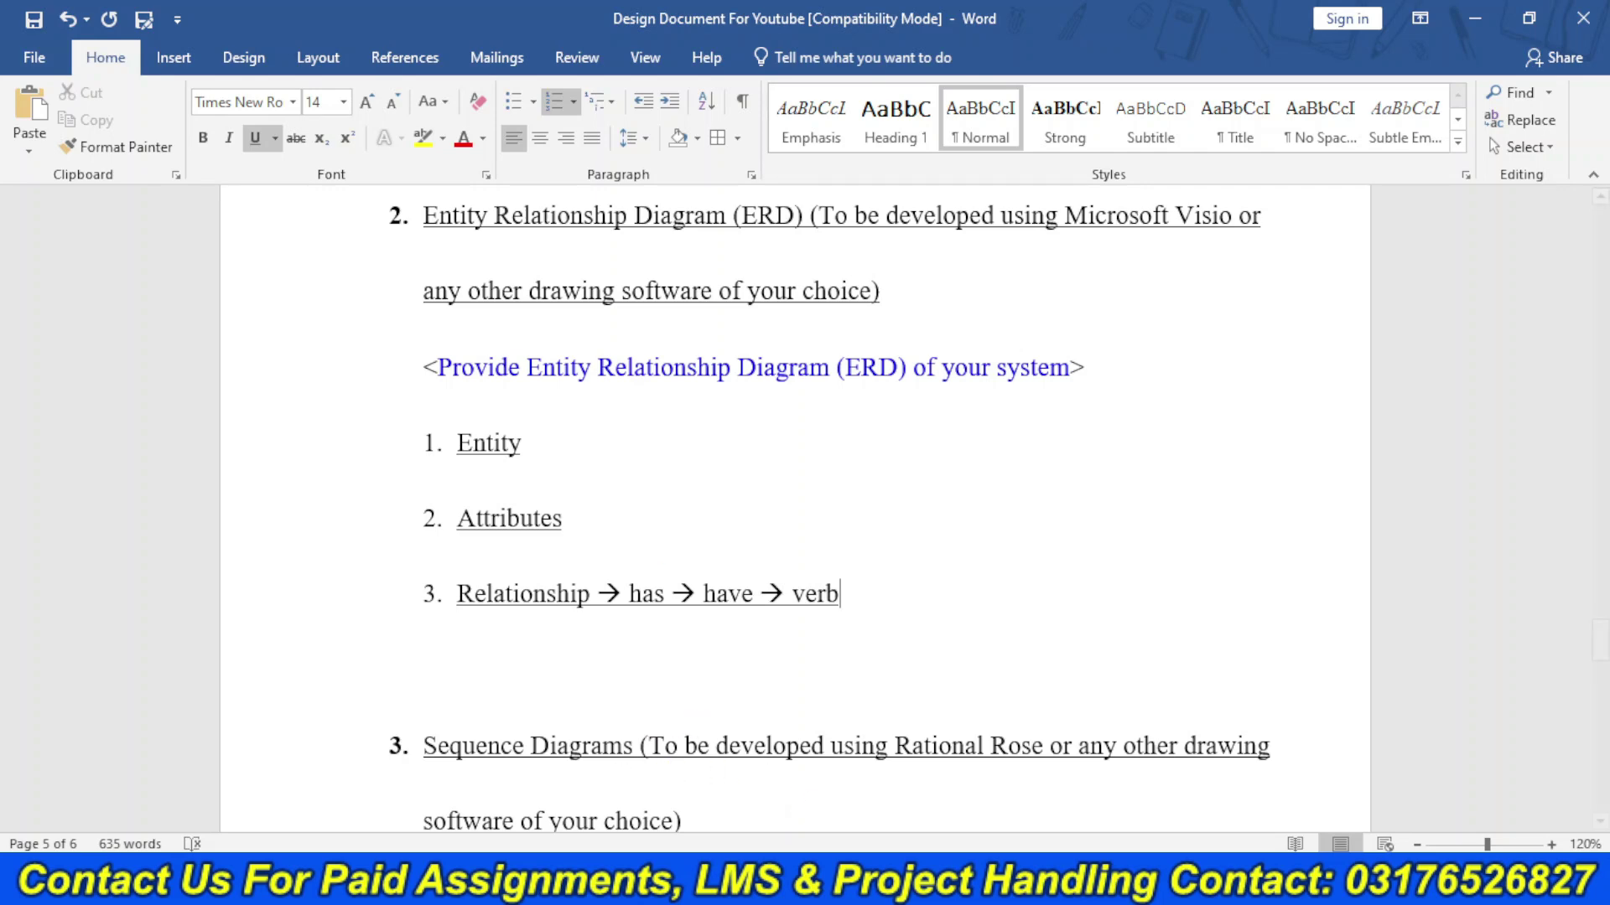
- Switch to the Online Disaster Information Management System document and copy its text from the title through functional requirement 10
{"action": "mouse_move", "coordinate": [827, 887]}
{"action": "left_click", "coordinate": [701, 788]}
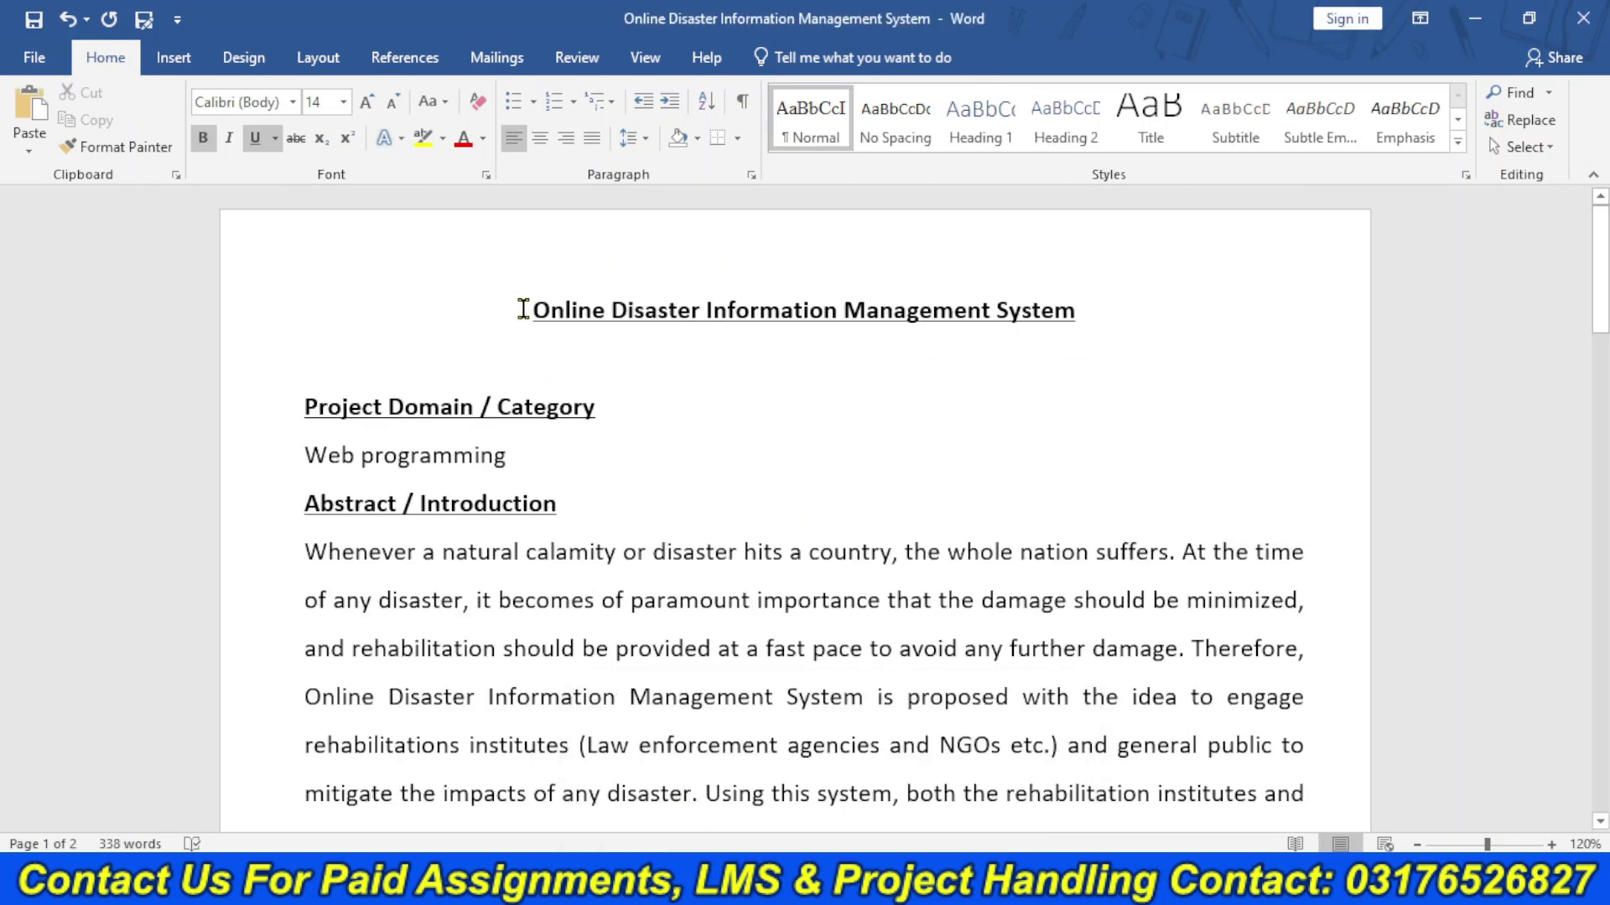
{"action": "left_click_drag", "start_coordinate": [522, 310], "coordinate": [991, 483]}
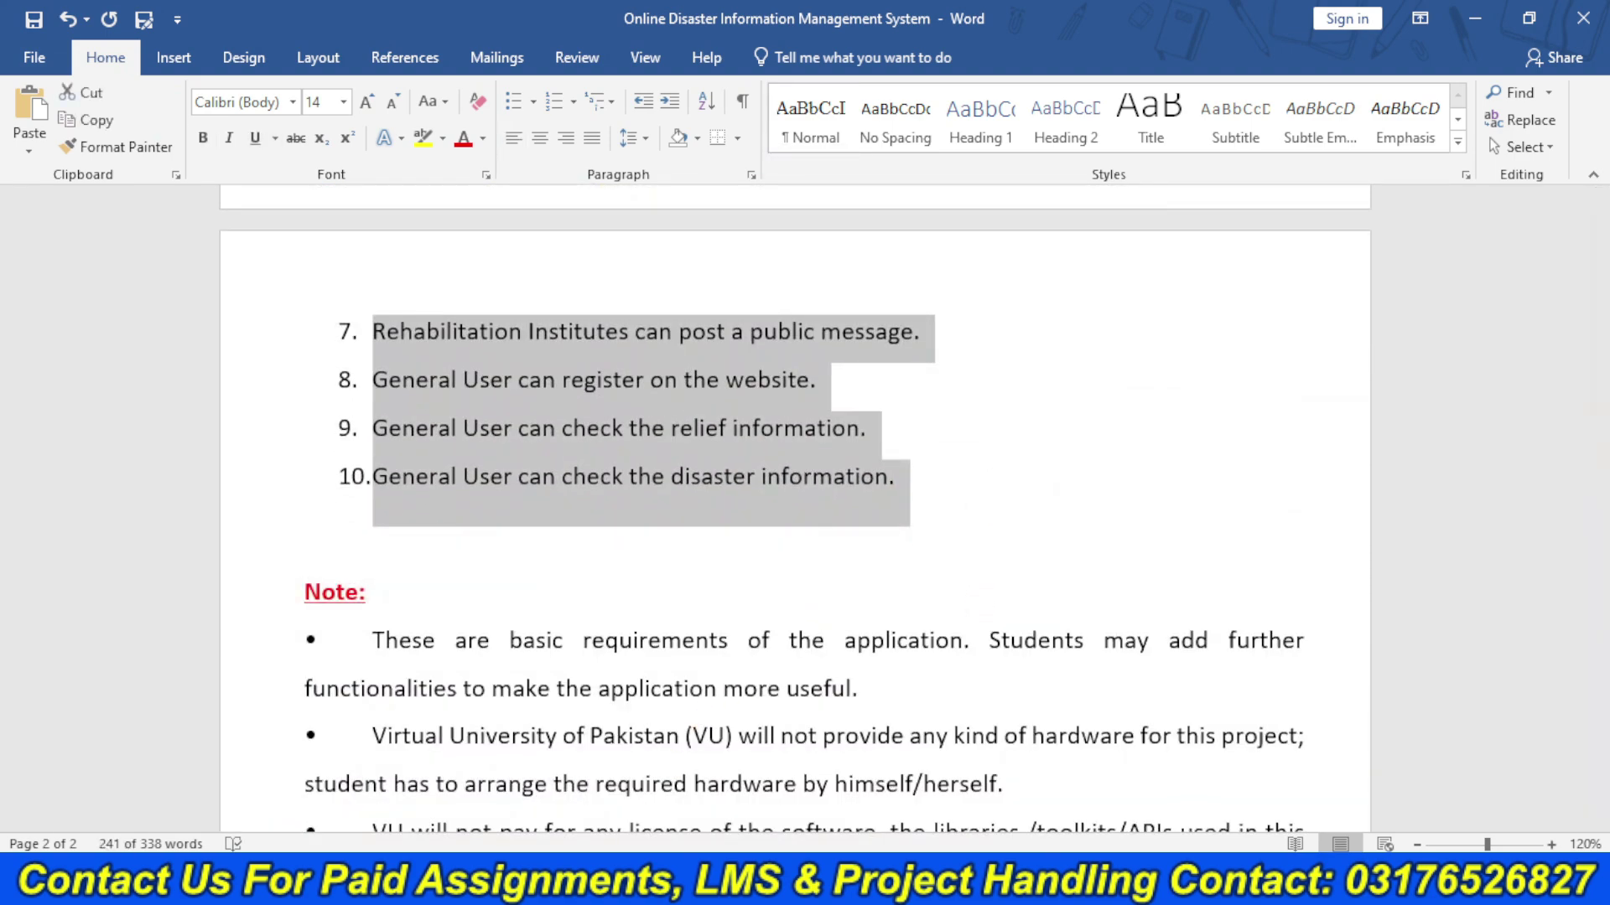
- Switch to ChatGPT in the browser and paste the copied project description into the message box
{"action": "left_click", "coordinate": [619, 817]}
{"action": "left_click", "coordinate": [788, 714]}
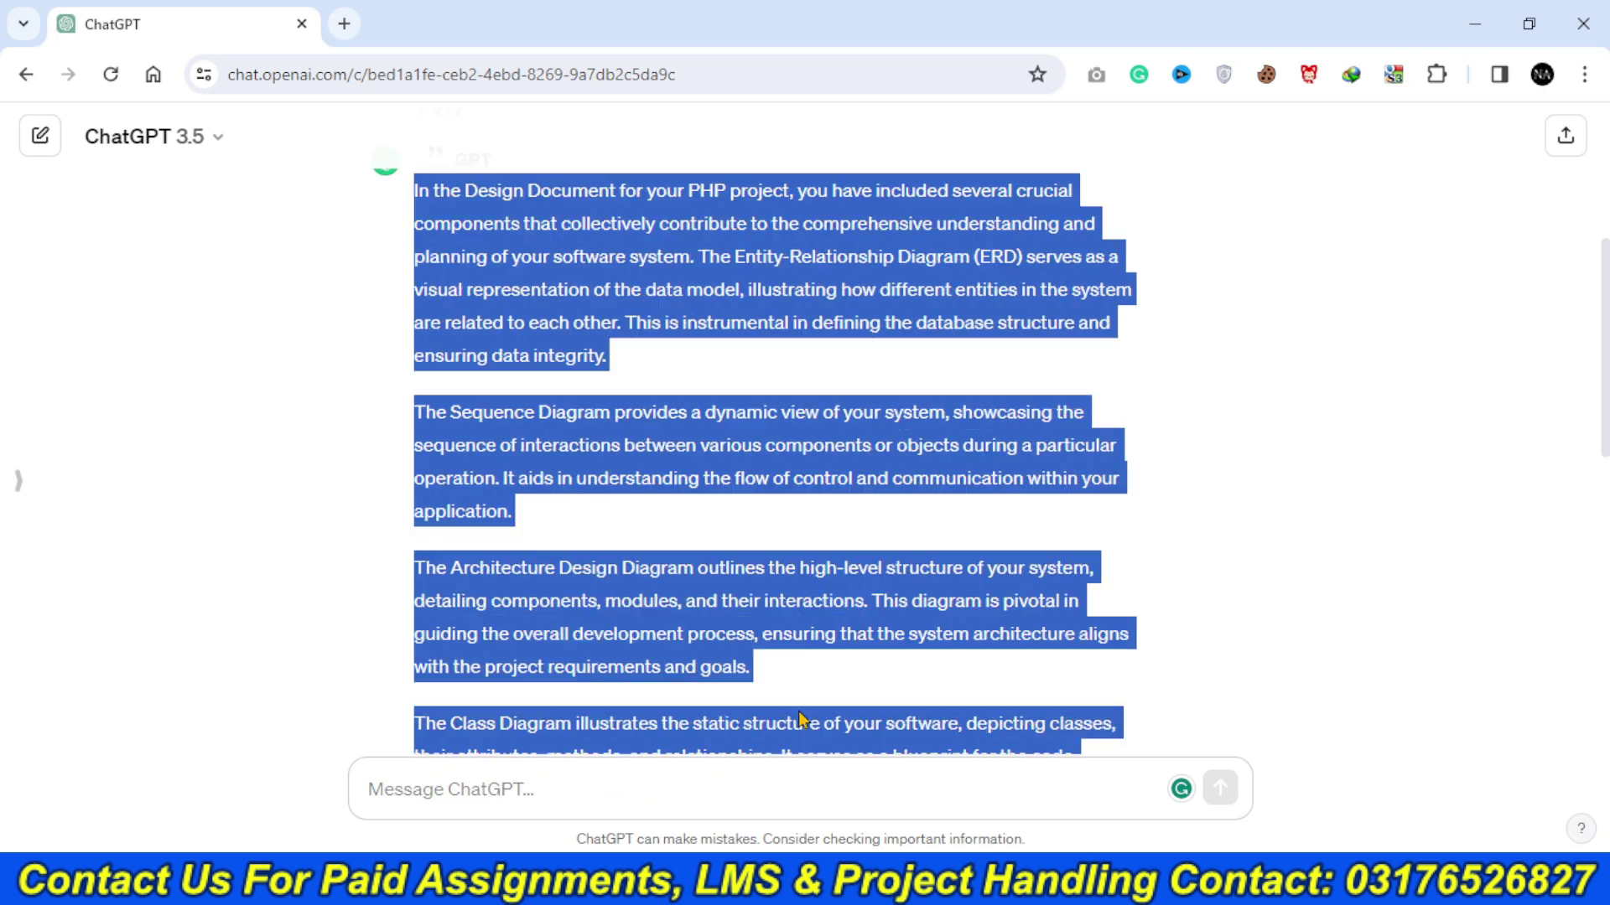
{"action": "left_click", "coordinate": [648, 773]}
{"action": "key", "text": "ctrl+v"}
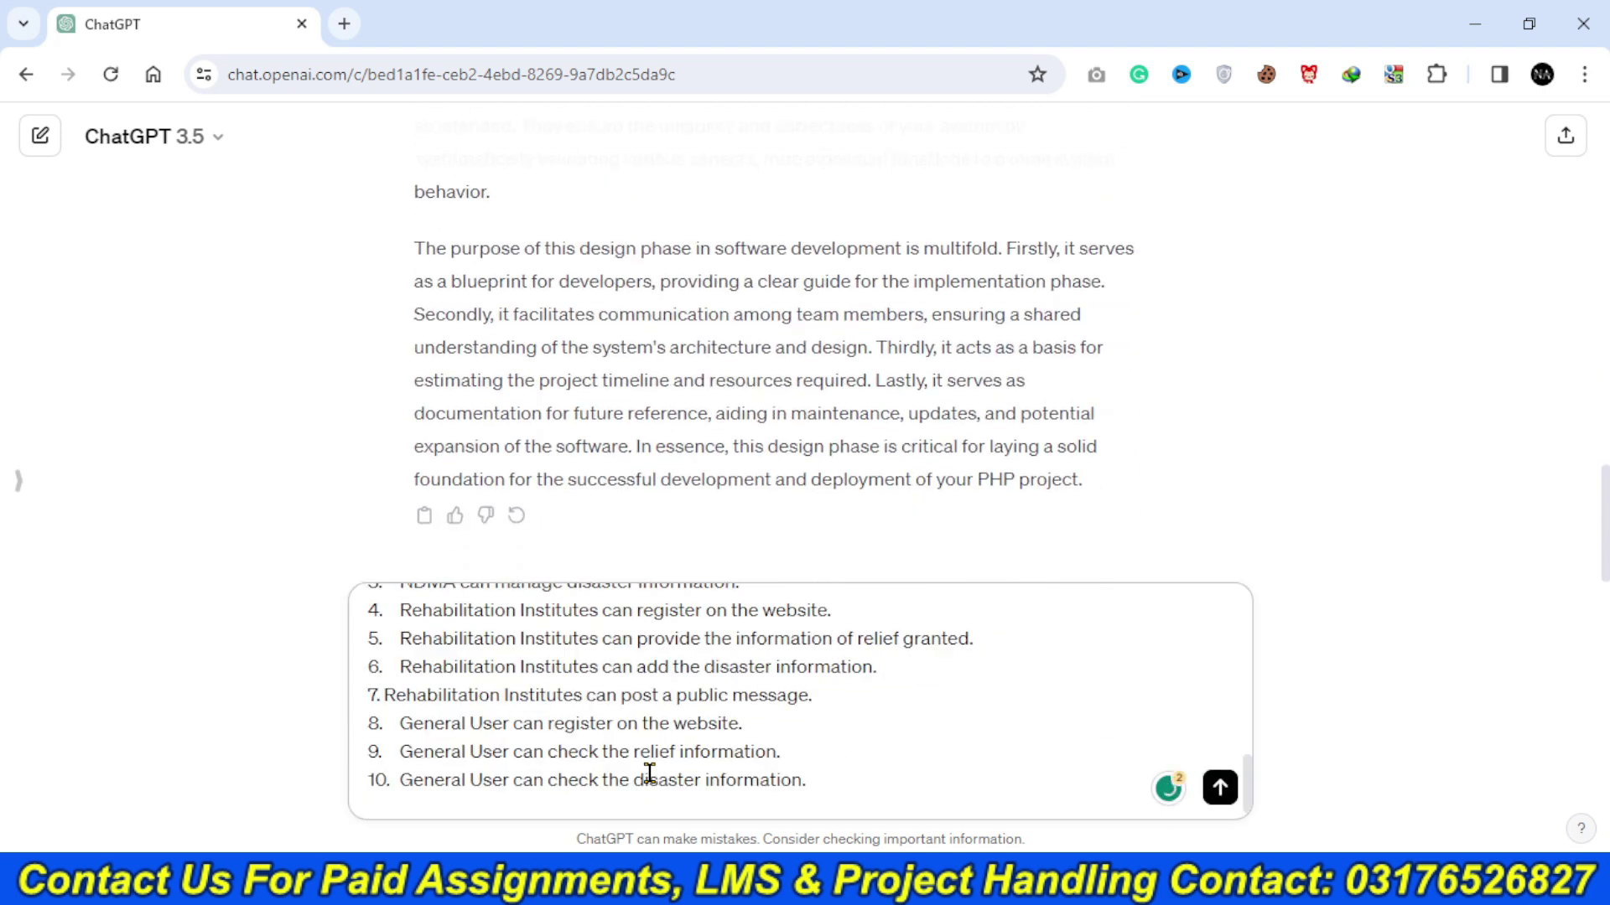
- Append "For making ERD give me all the entities , their attributes and relationship between entites" to the prompt and send it
{"action": "type", "text": "For making ERD"}
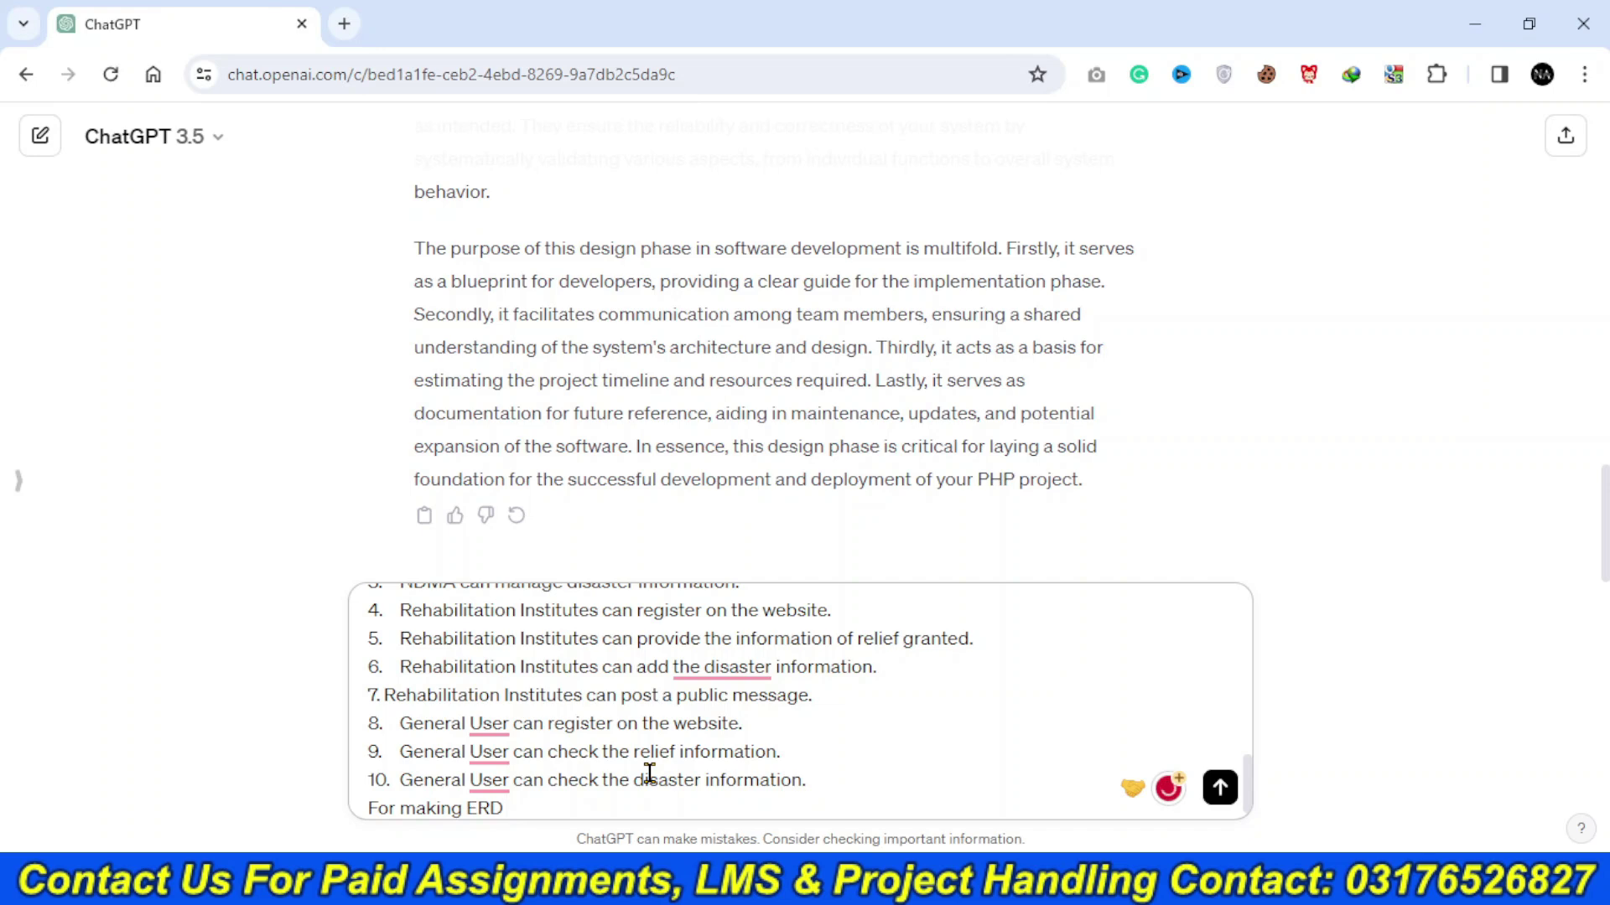
{"action": "type", "text": " give me all the entities , their attributes and relationship b"}
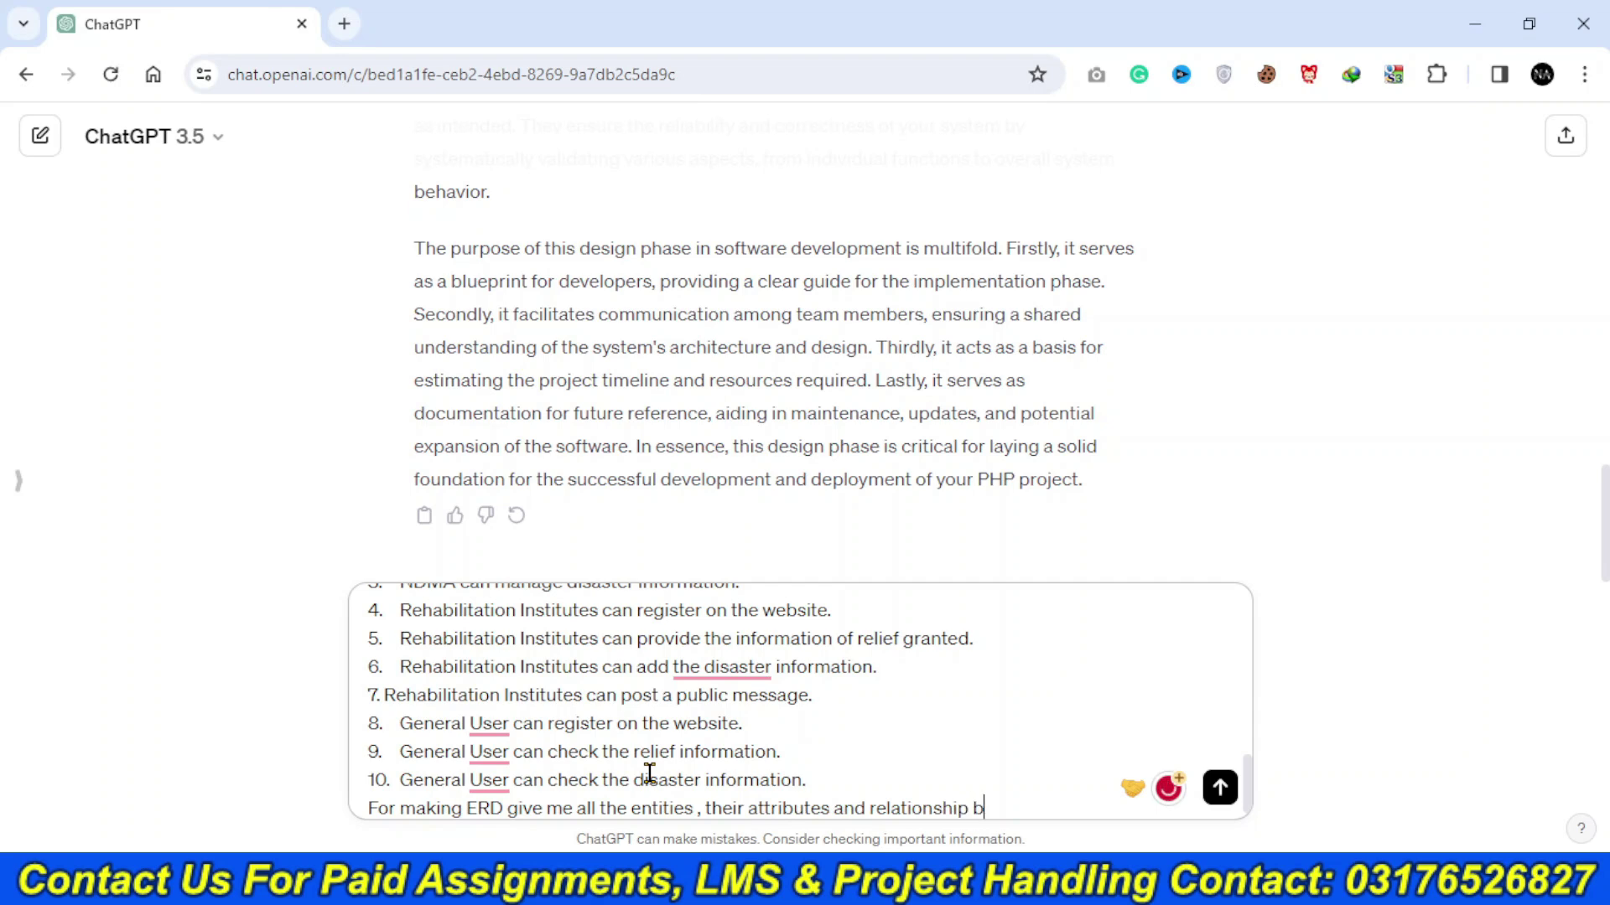
{"action": "type", "text": "etween"}
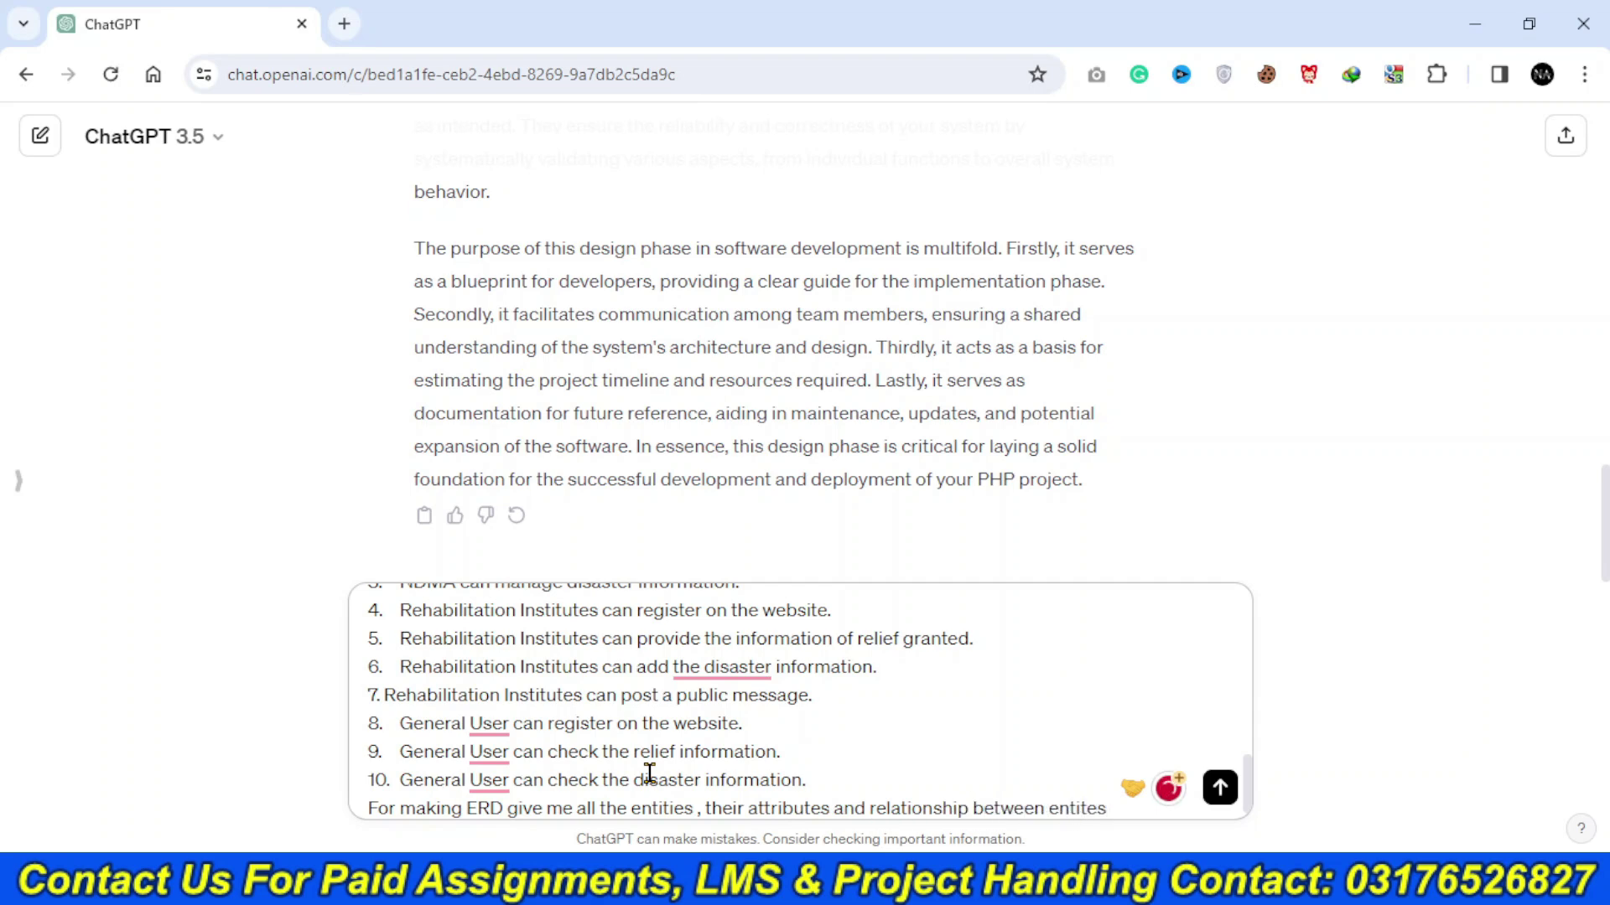
{"action": "type", "text": " entites"}
{"action": "key", "text": "Return"}
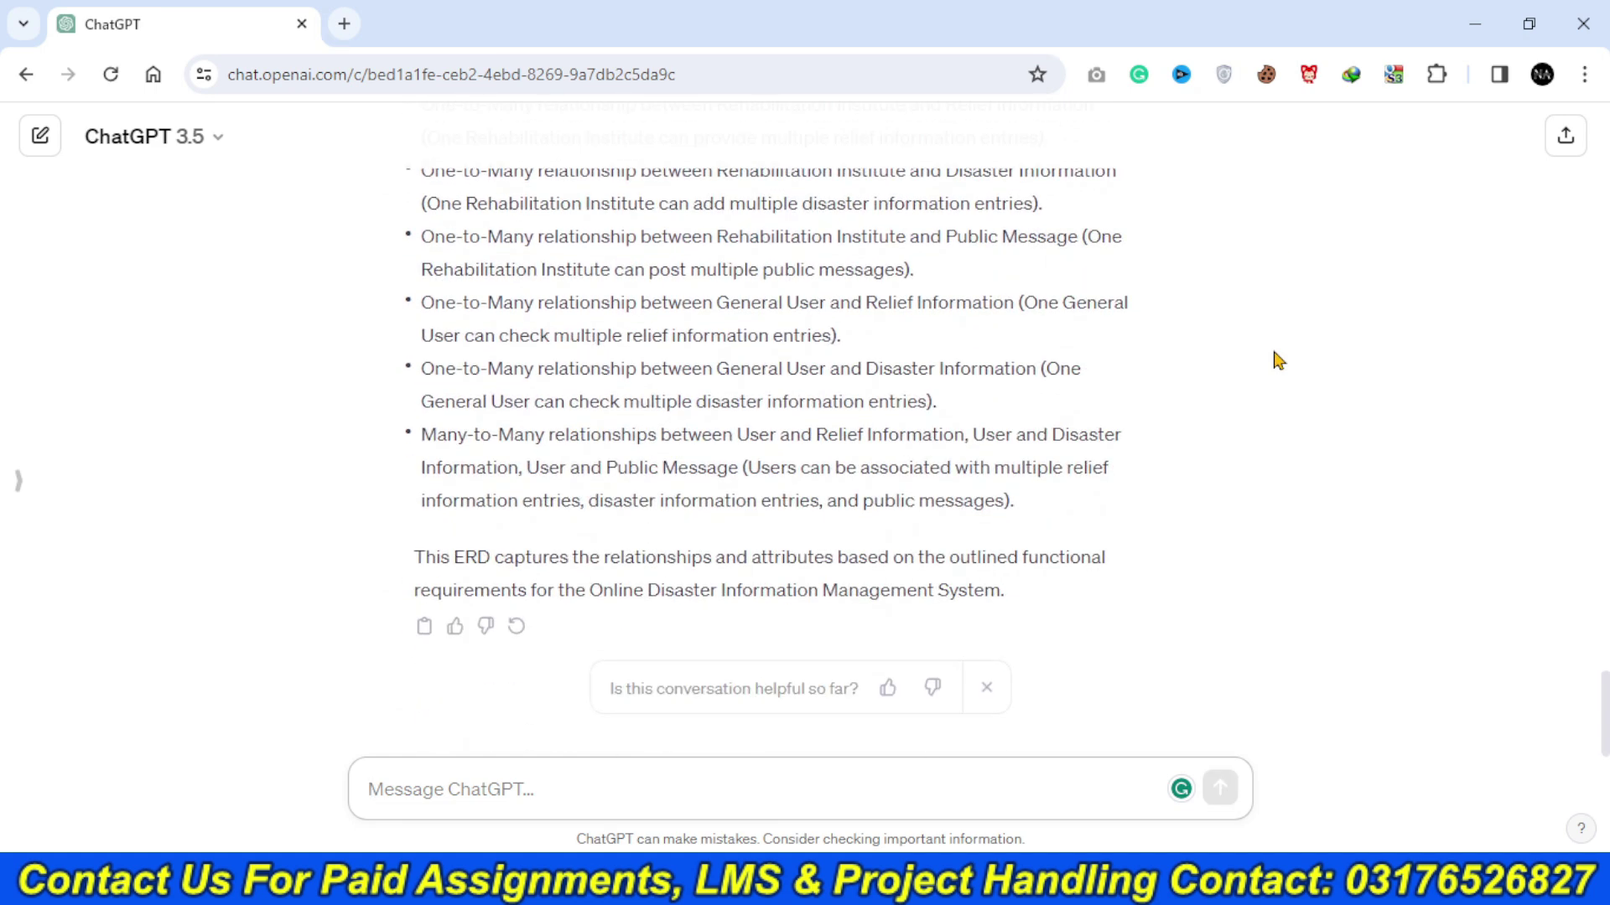
- Review the ChatGPT answer from its start, examining each listed entity and its attributes from User through Public Message
{"action": "scroll", "coordinate": [1605, 403], "scroll_direction": "up", "scroll_amount": 10}
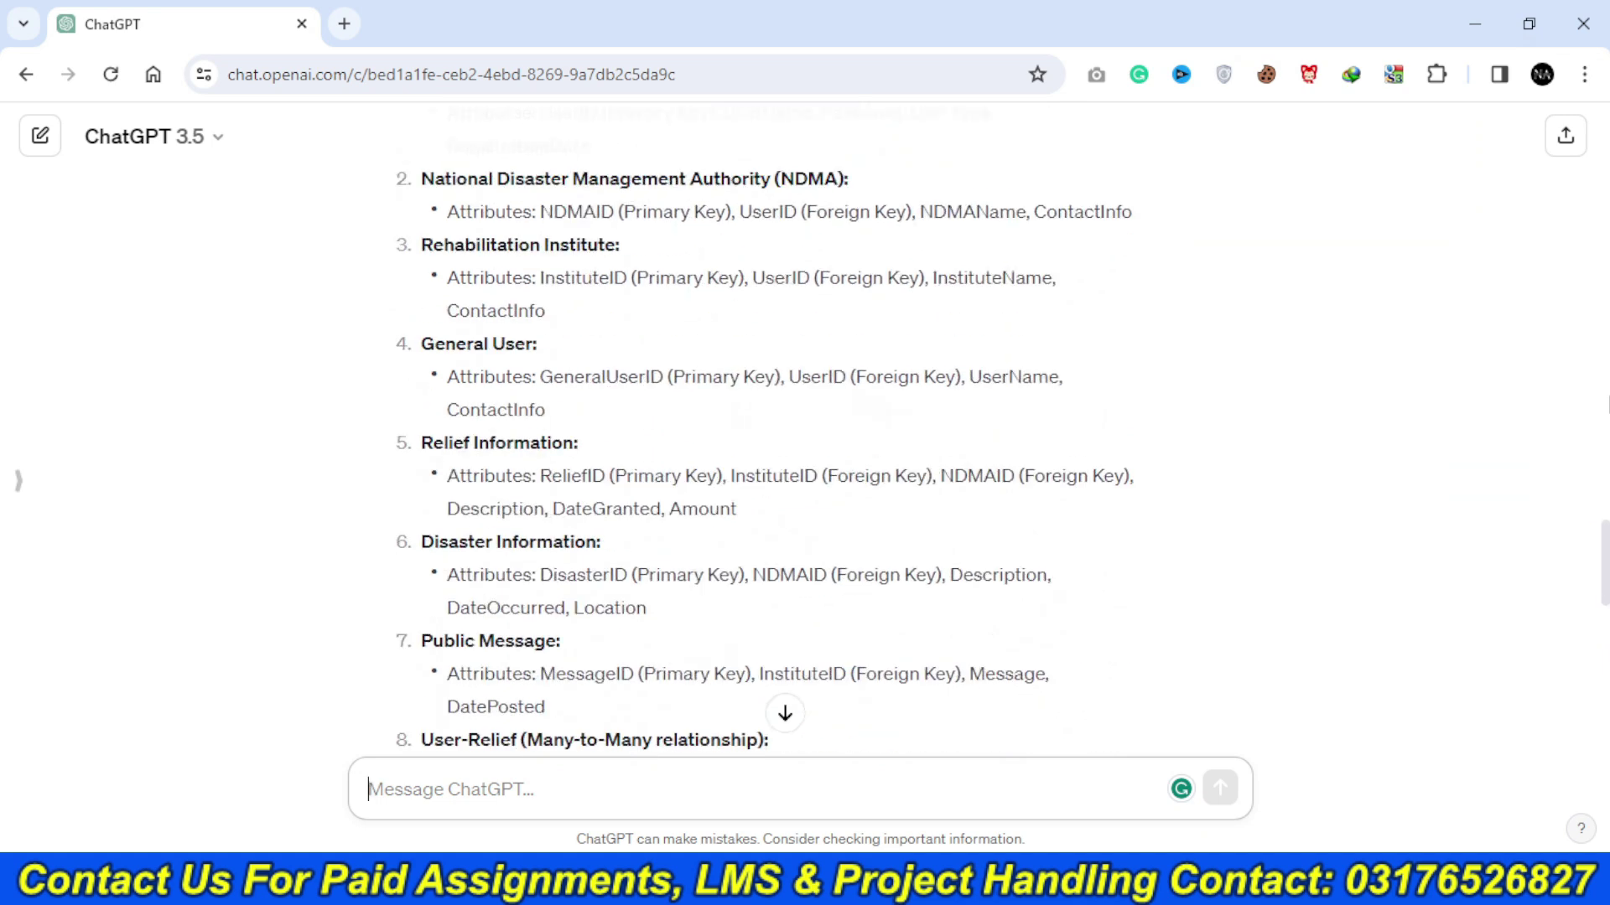
{"action": "scroll", "coordinate": [1605, 537], "scroll_direction": "up", "scroll_amount": 3}
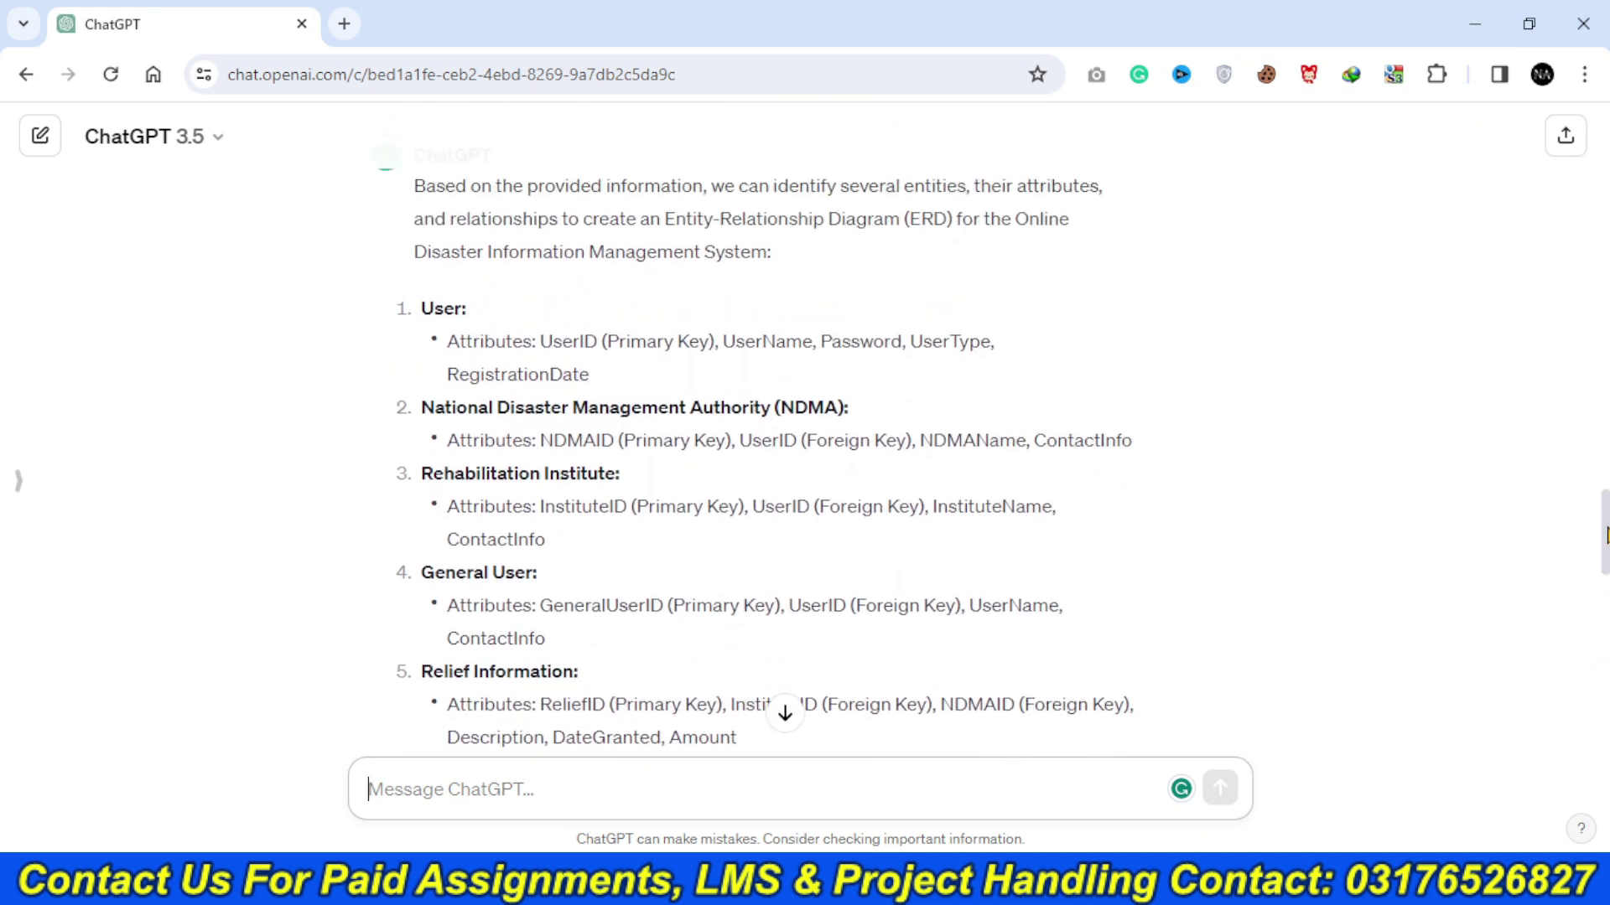
{"action": "left_click_drag", "start_coordinate": [1606, 534], "coordinate": [1606, 539]}
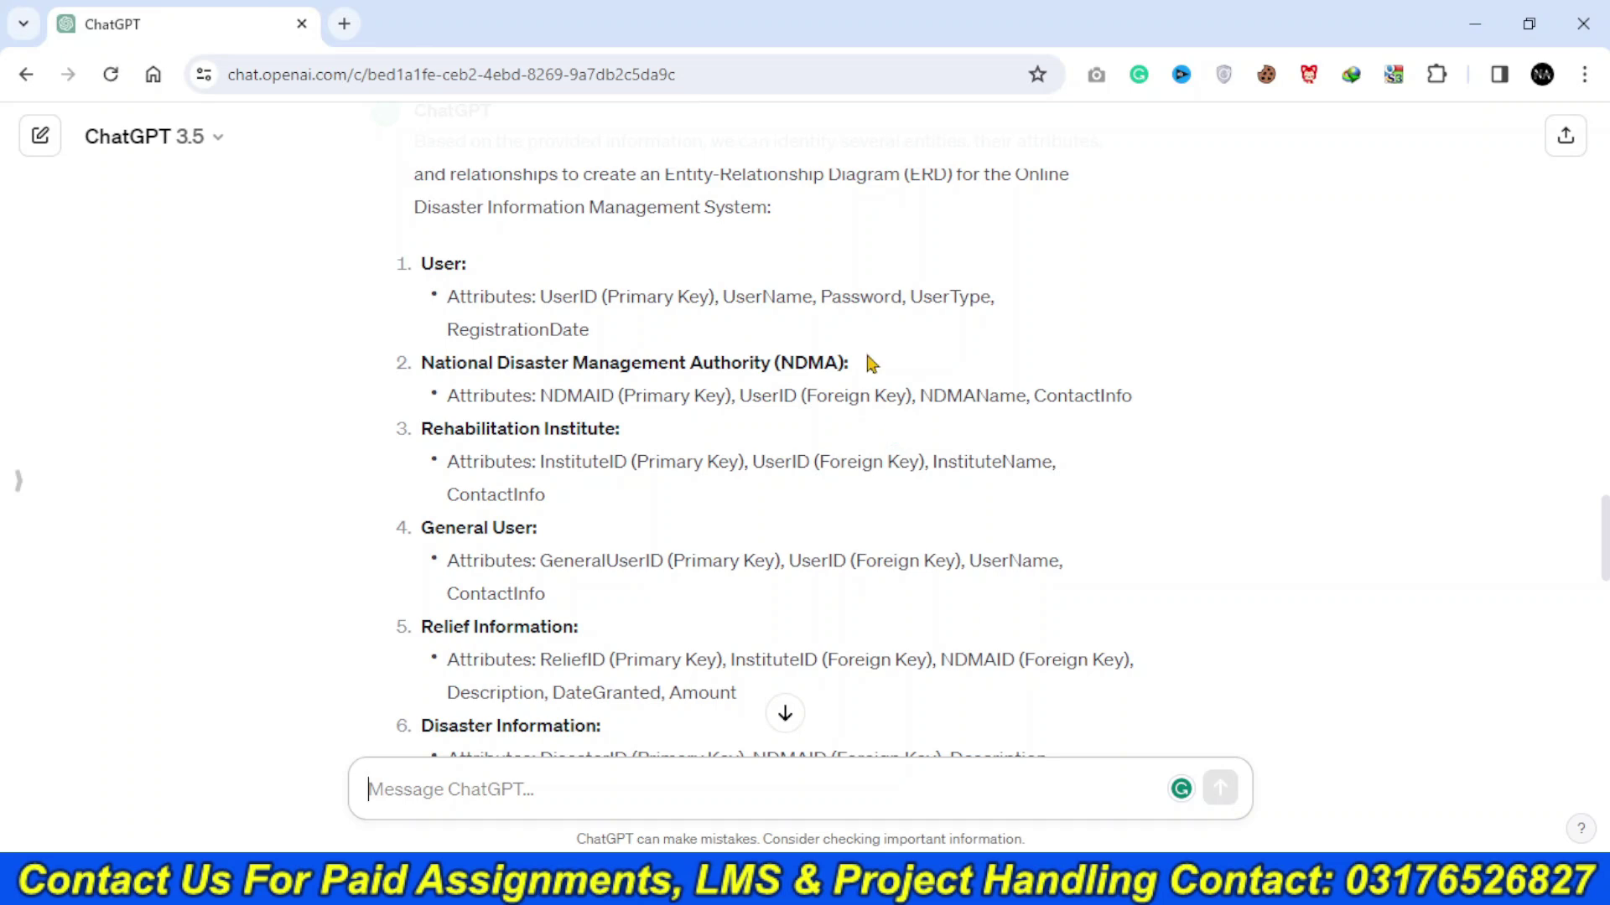
{"action": "left_click_drag", "start_coordinate": [846, 363], "coordinate": [420, 360]}
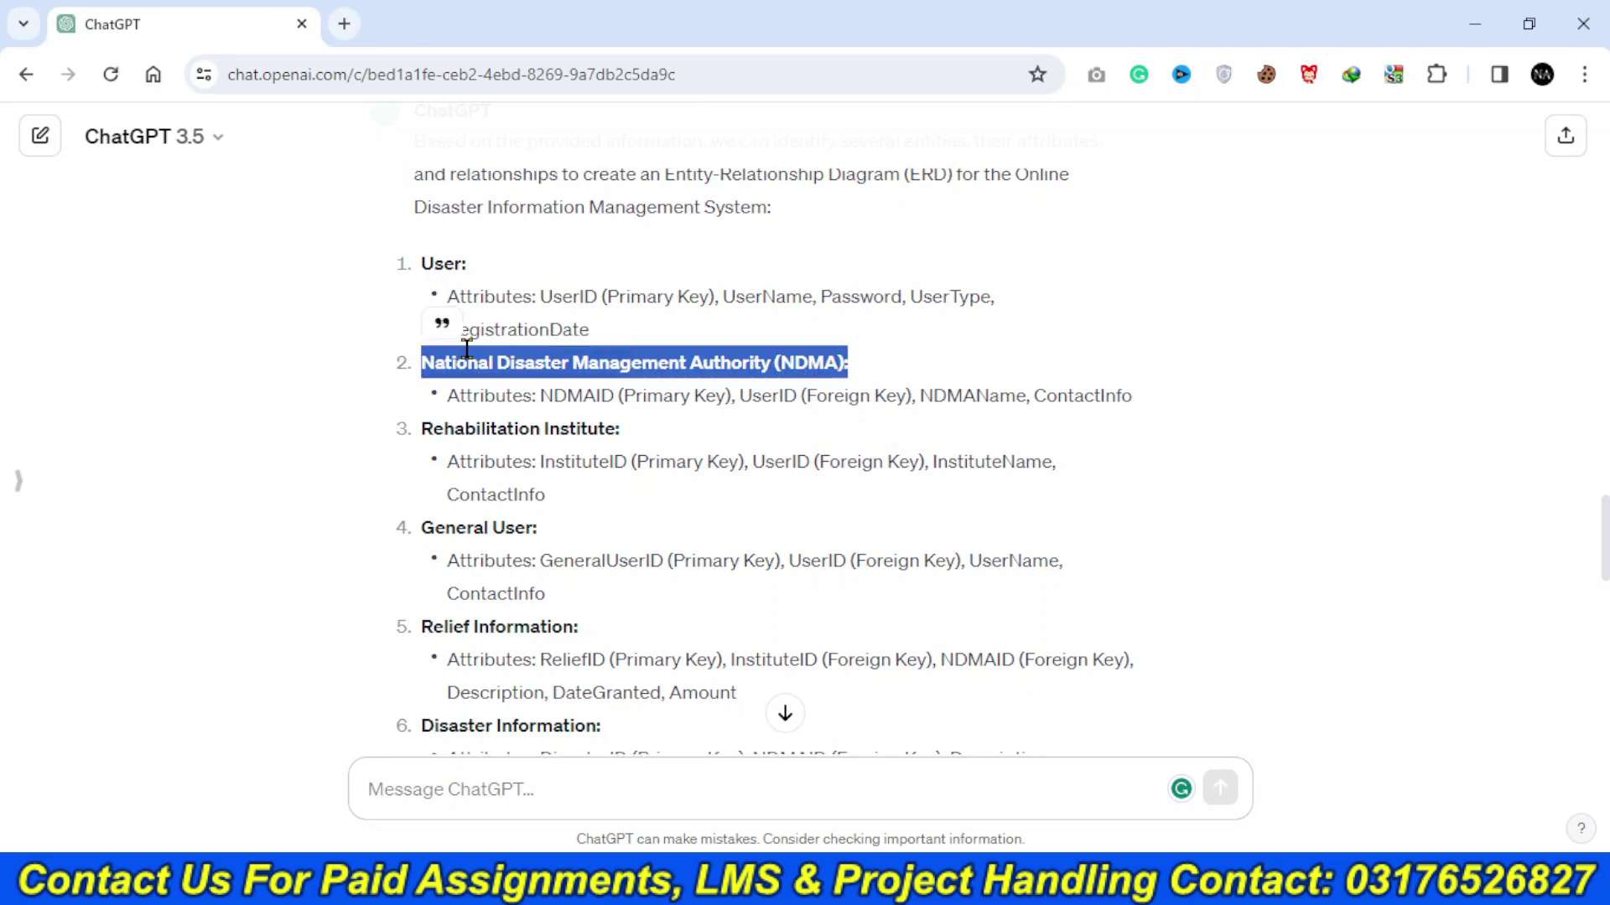
{"action": "left_click_drag", "start_coordinate": [652, 433], "coordinate": [419, 430]}
{"action": "left_click", "coordinate": [560, 534]}
{"action": "left_click_drag", "start_coordinate": [561, 534], "coordinate": [424, 530]}
{"action": "left_click", "coordinate": [948, 457]}
{"action": "scroll", "coordinate": [948, 457], "scroll_direction": "down", "scroll_amount": 2}
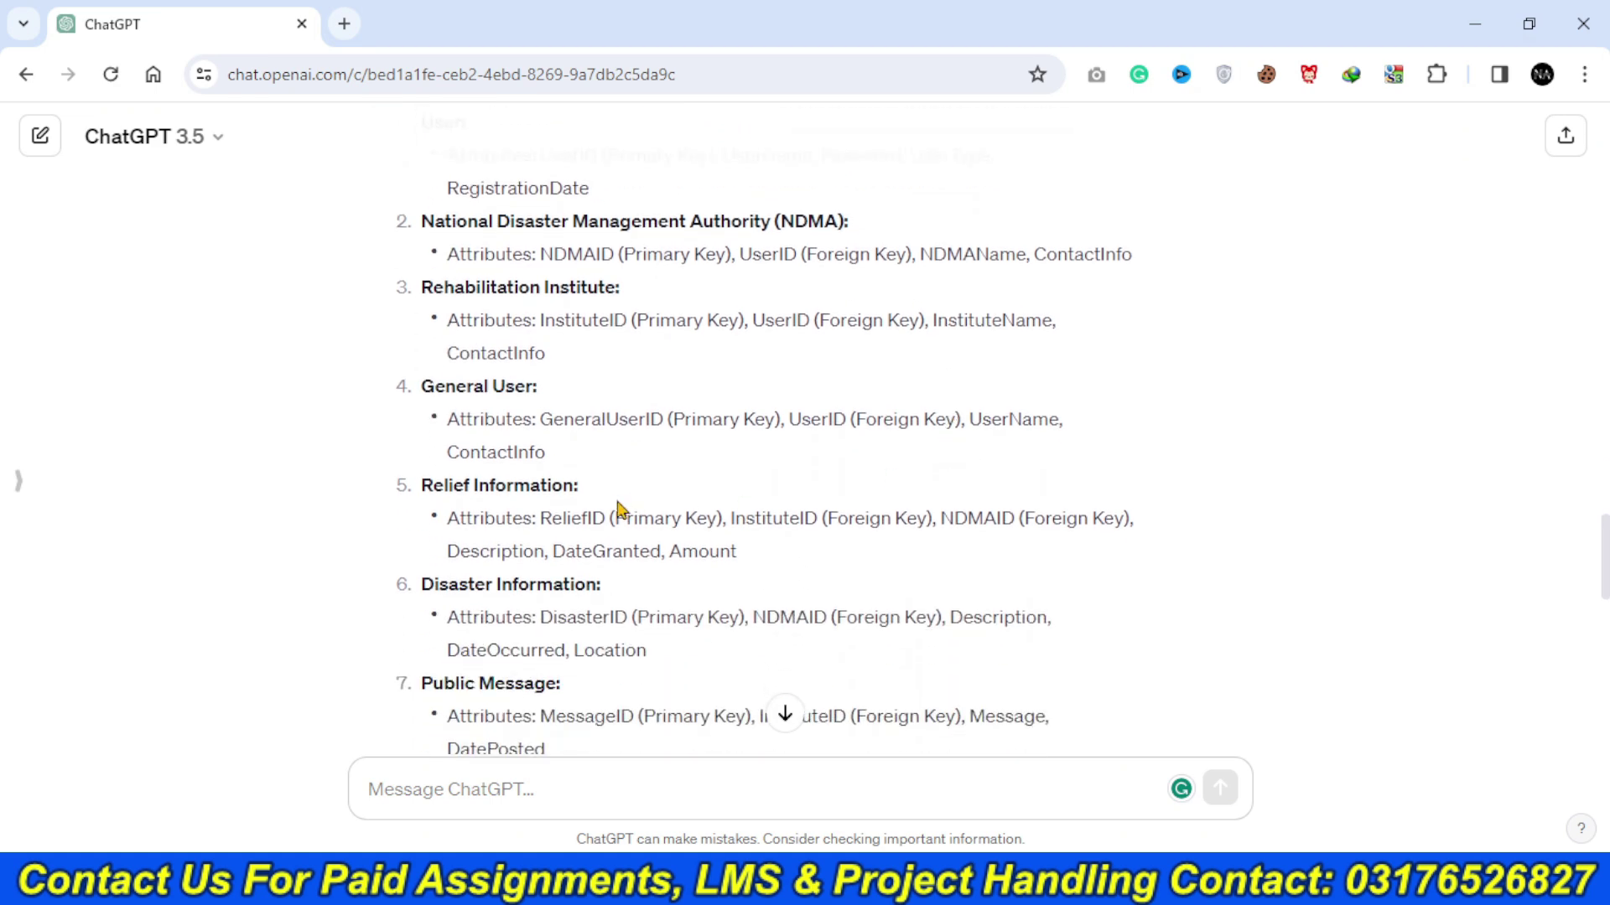
{"action": "left_click_drag", "start_coordinate": [607, 492], "coordinate": [417, 494]}
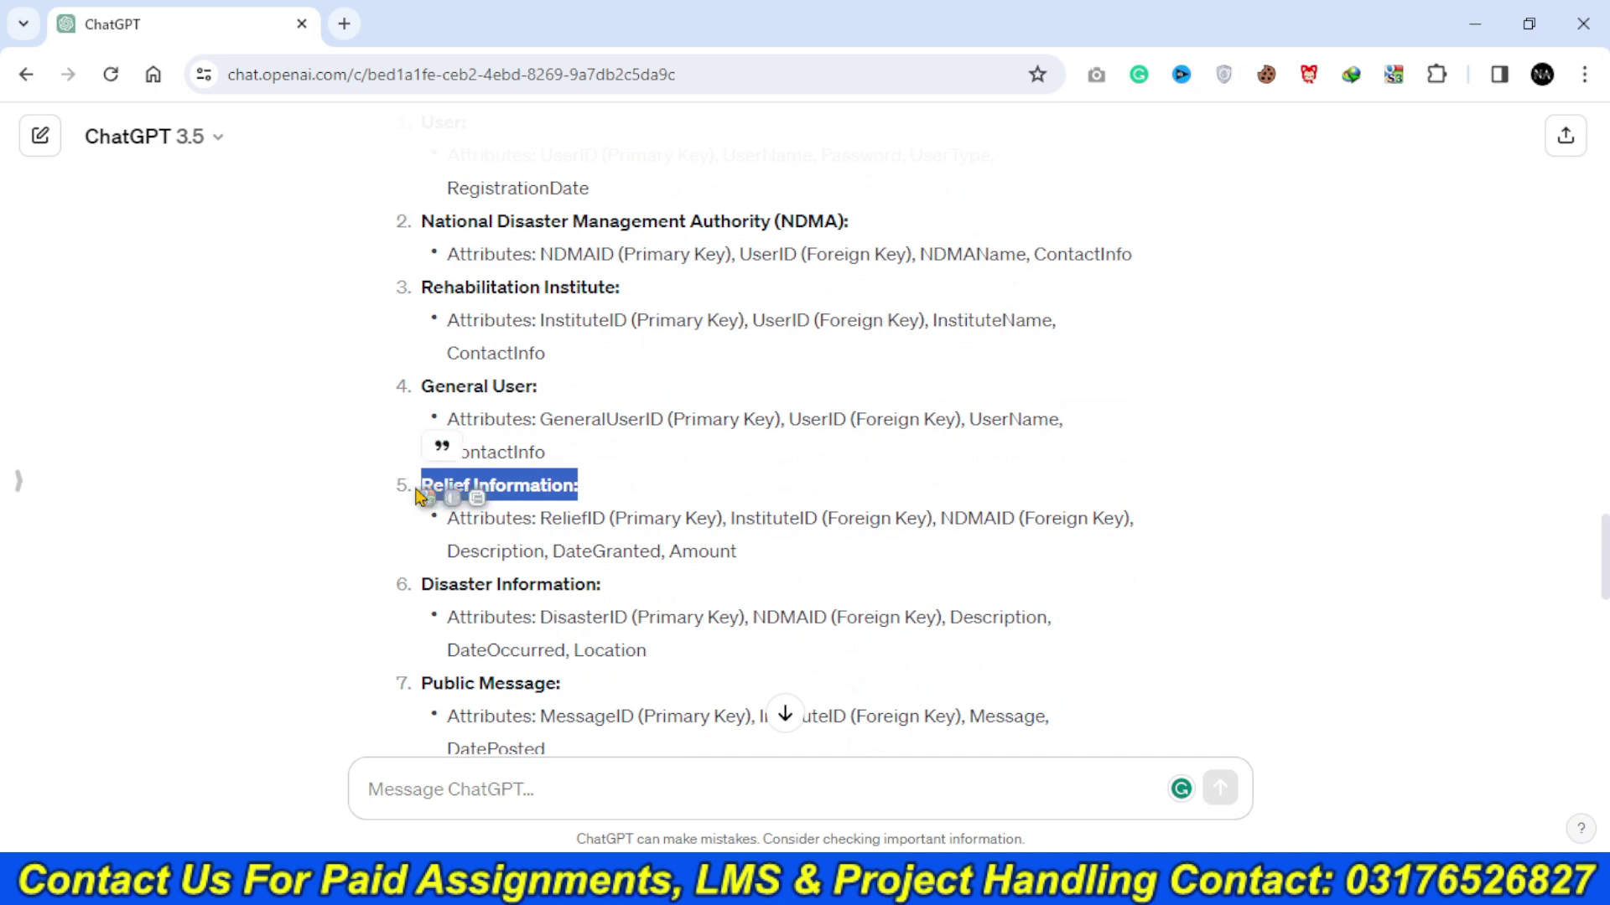
{"action": "left_click", "coordinate": [641, 438]}
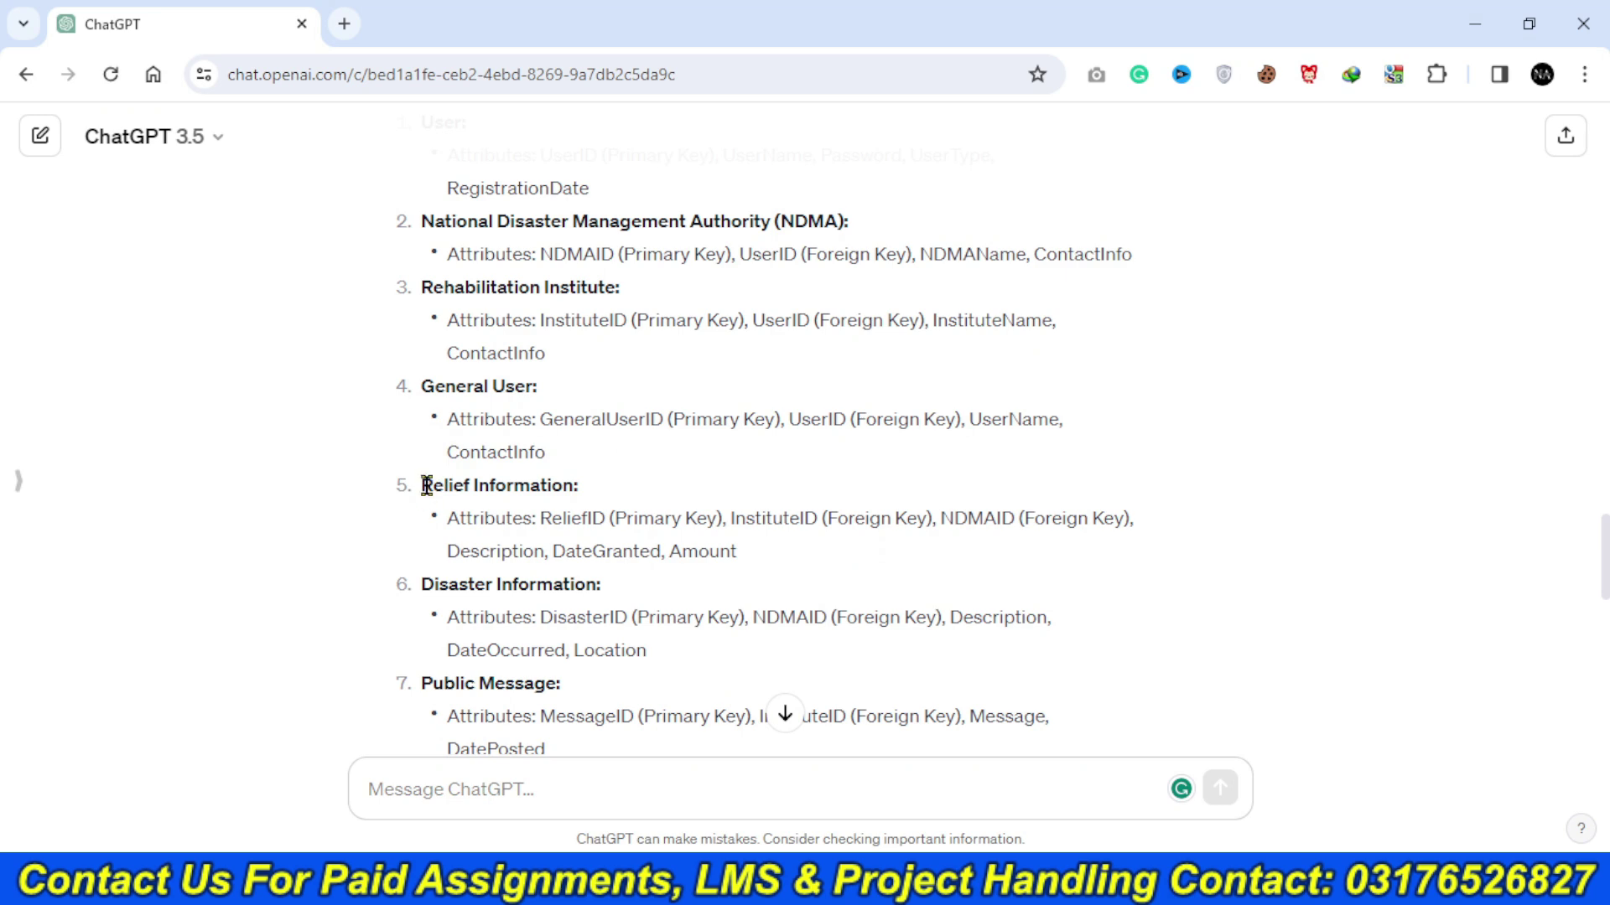
{"action": "left_click_drag", "start_coordinate": [422, 488], "coordinate": [587, 494]}
{"action": "left_click_drag", "start_coordinate": [422, 585], "coordinate": [417, 538]}
{"action": "left_click", "coordinate": [853, 520]}
{"action": "scroll", "coordinate": [855, 528], "scroll_direction": "down", "scroll_amount": 2}
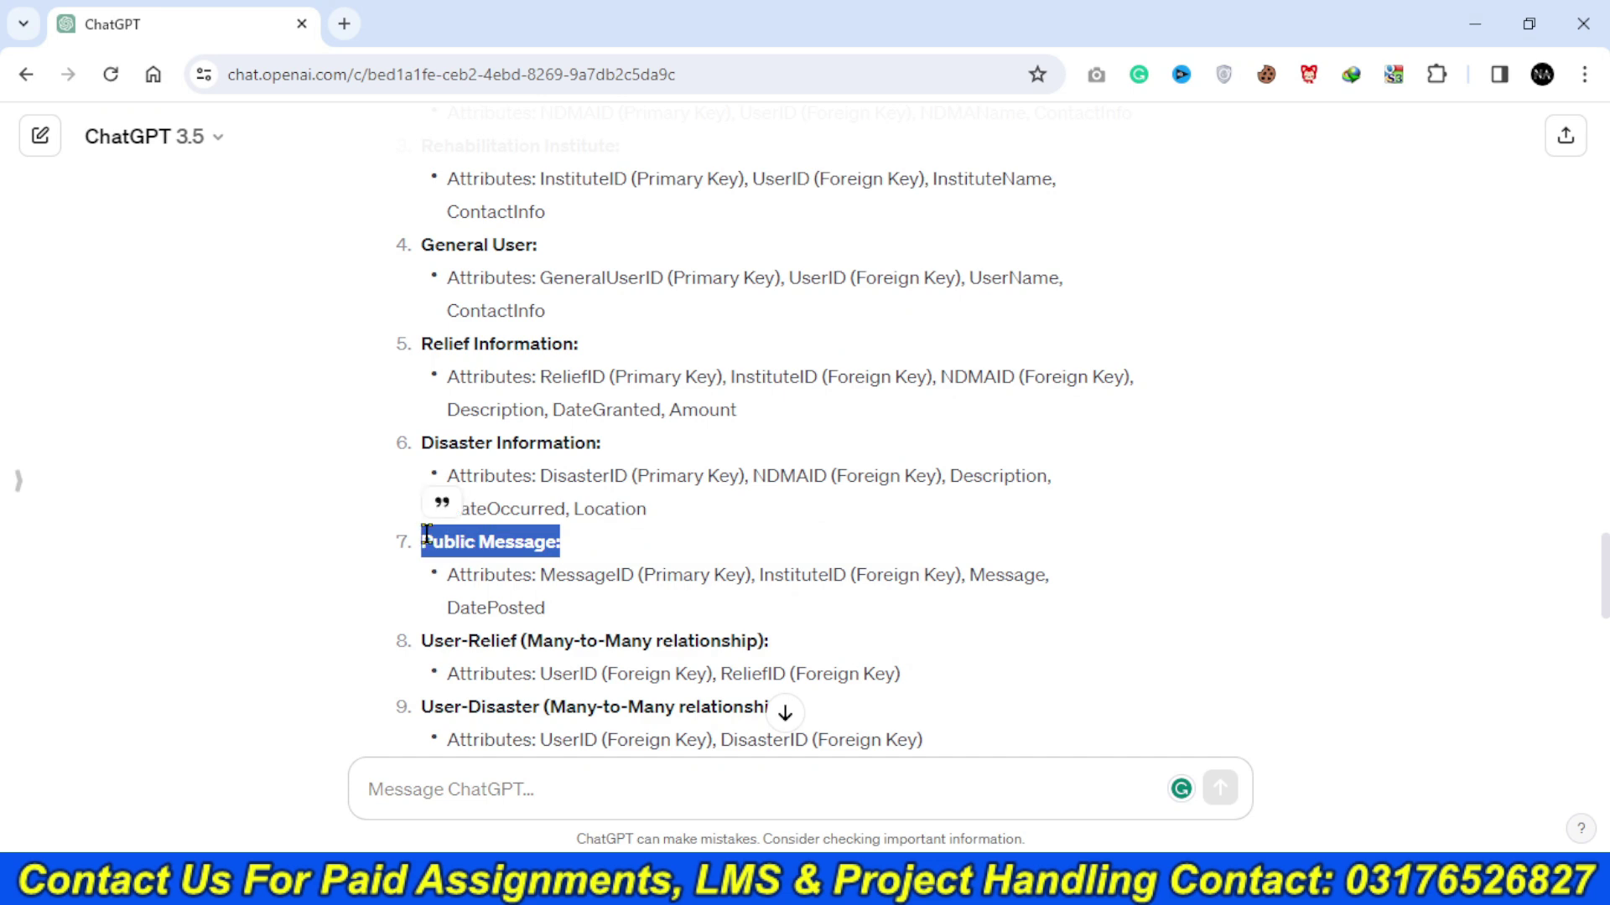
- Clear the text selection in the ChatGPT answer and start Visio 2013
{"action": "left_click", "coordinate": [812, 417]}
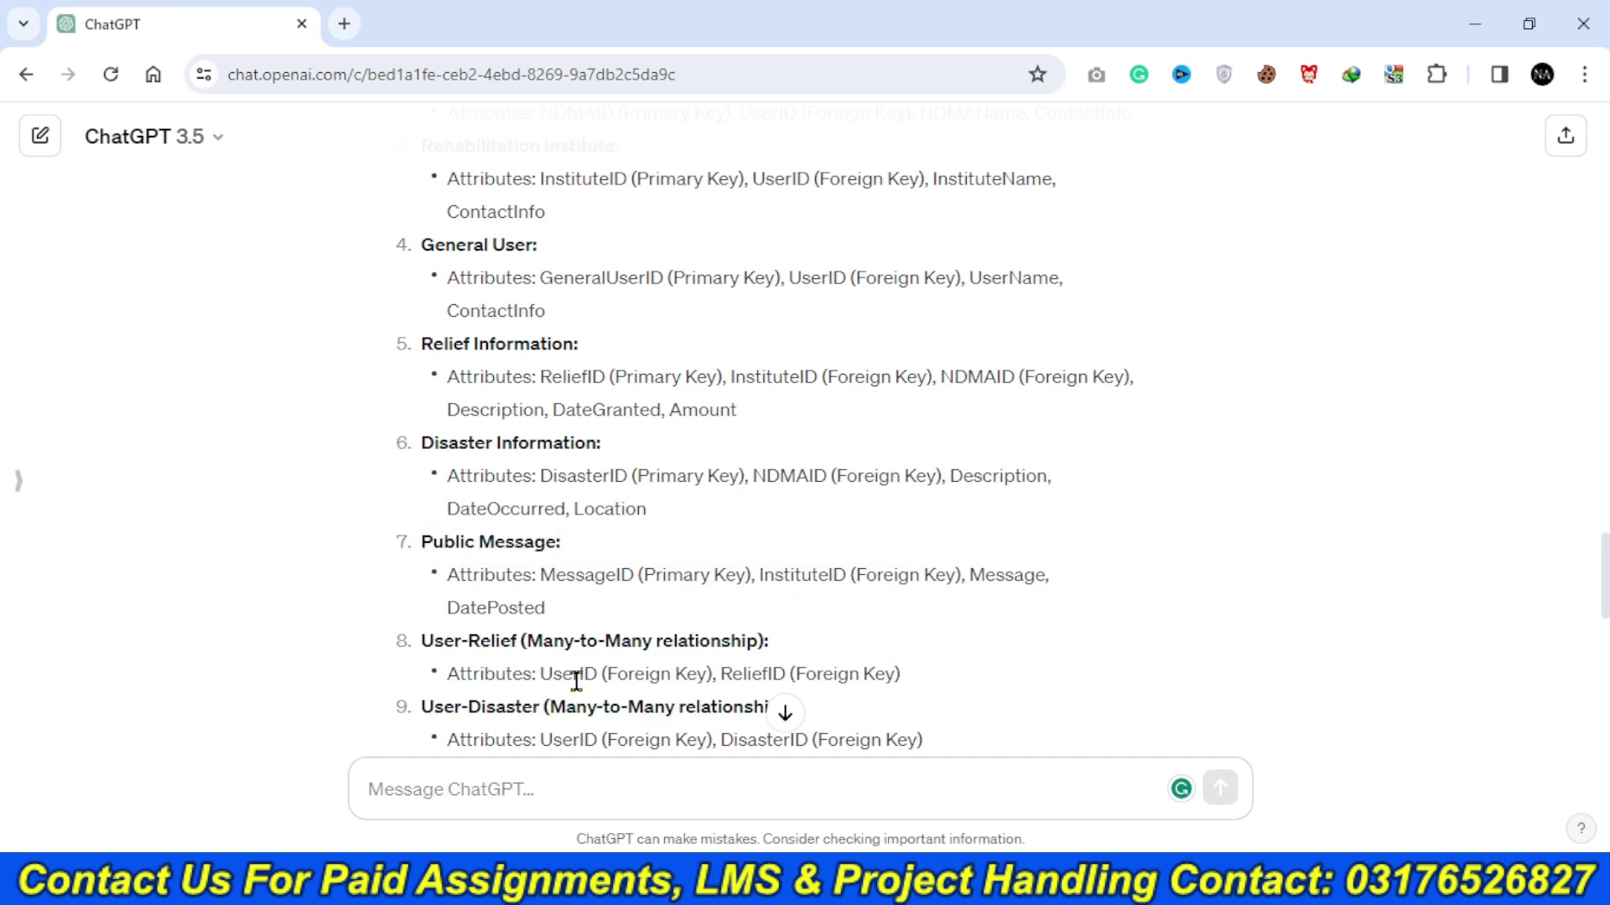
{"action": "scroll", "coordinate": [910, 457], "scroll_direction": "up", "scroll_amount": 3}
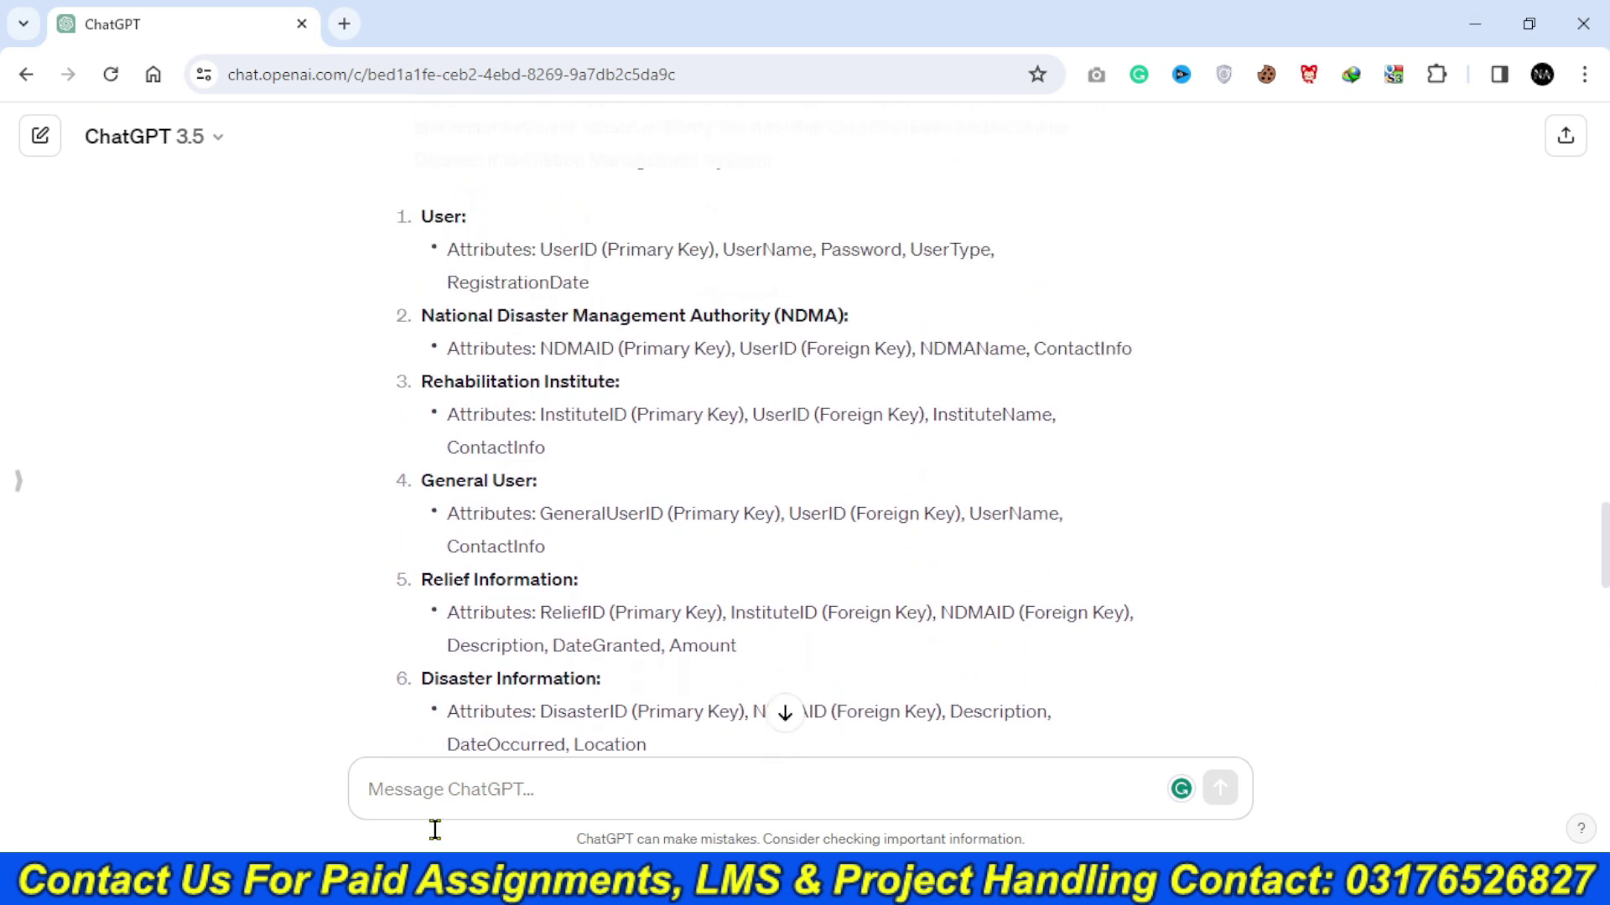
{"action": "key", "text": "super"}
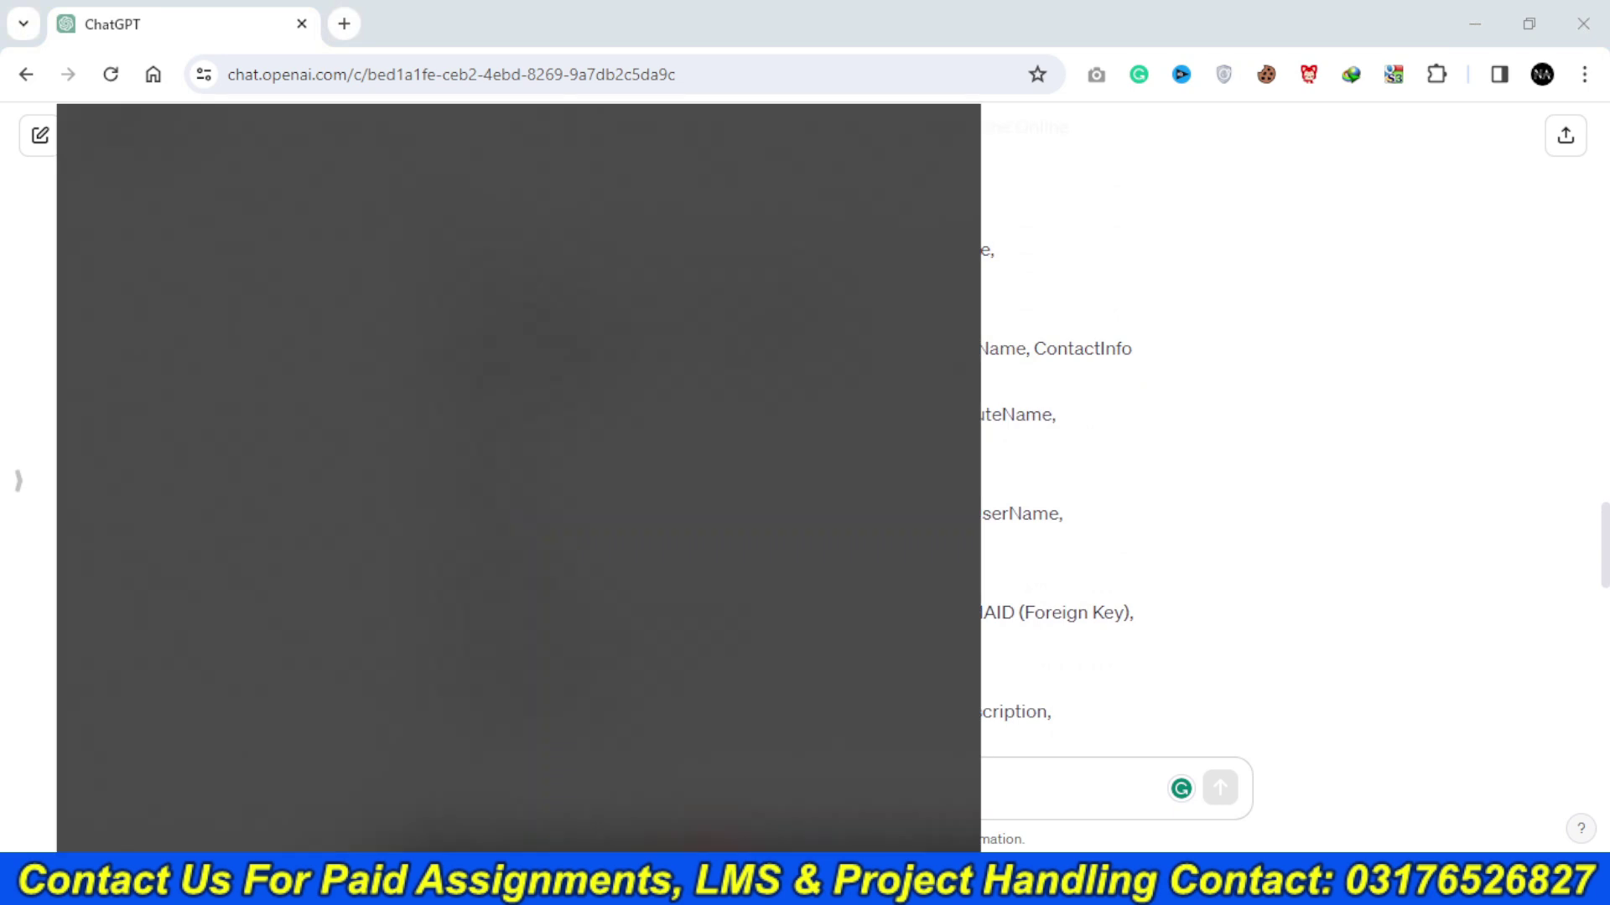
{"action": "type", "text": "viss"}
{"action": "key", "text": "BackSpace"}
{"action": "type", "text": "io"}
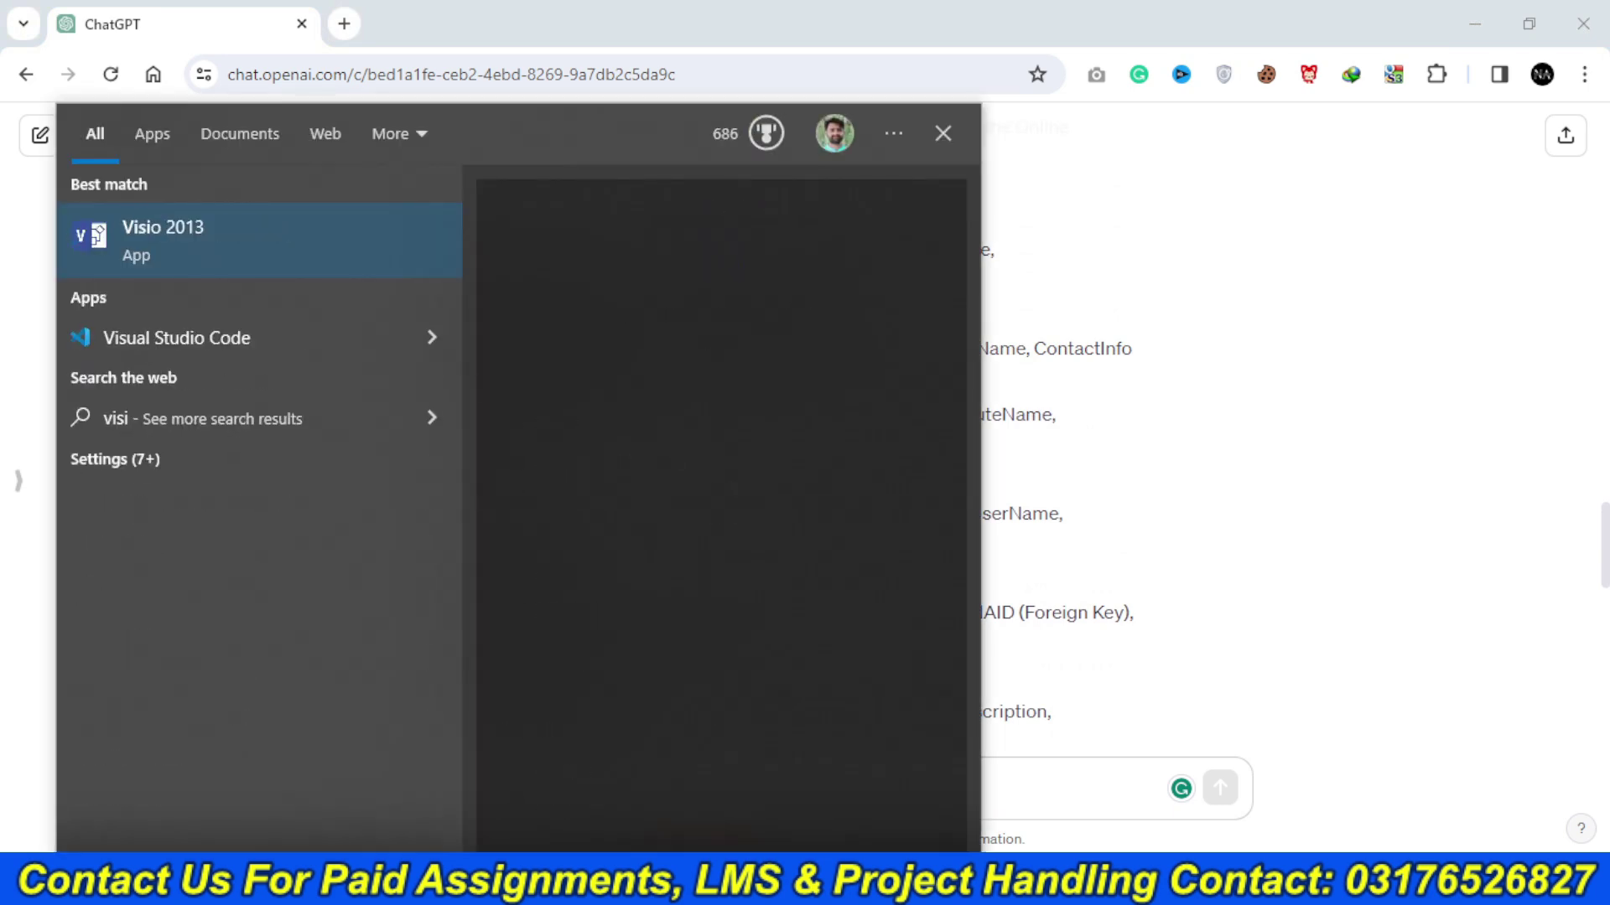
{"action": "key", "text": "Return"}
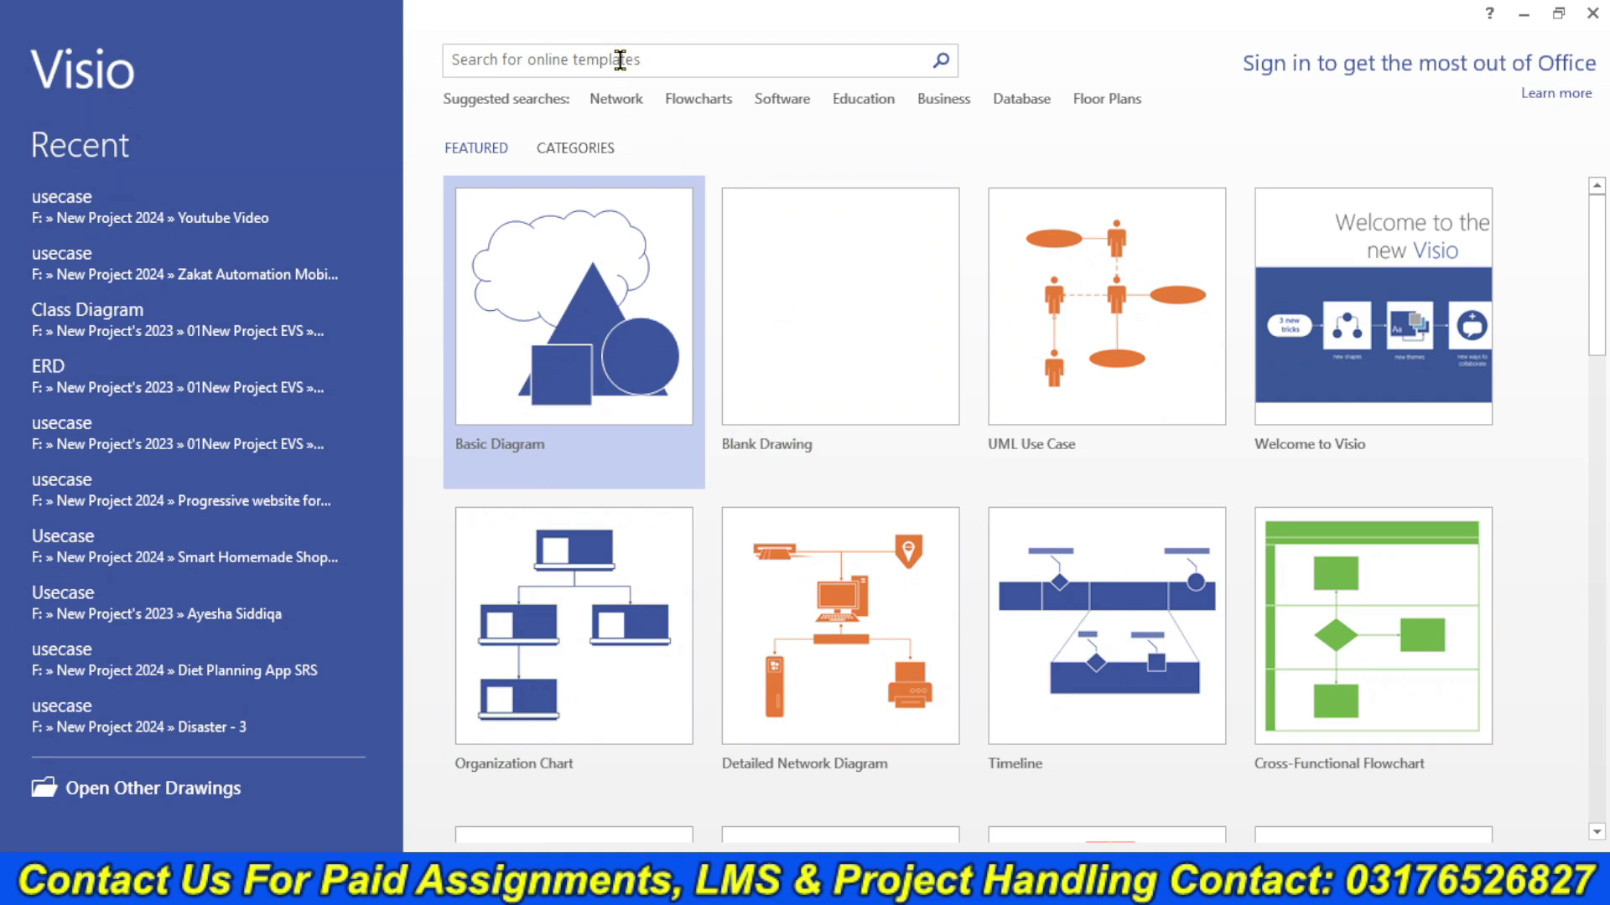
{"action": "left_click", "coordinate": [621, 59]}
{"action": "type", "text": "erd"}
{"action": "key", "text": "Return"}
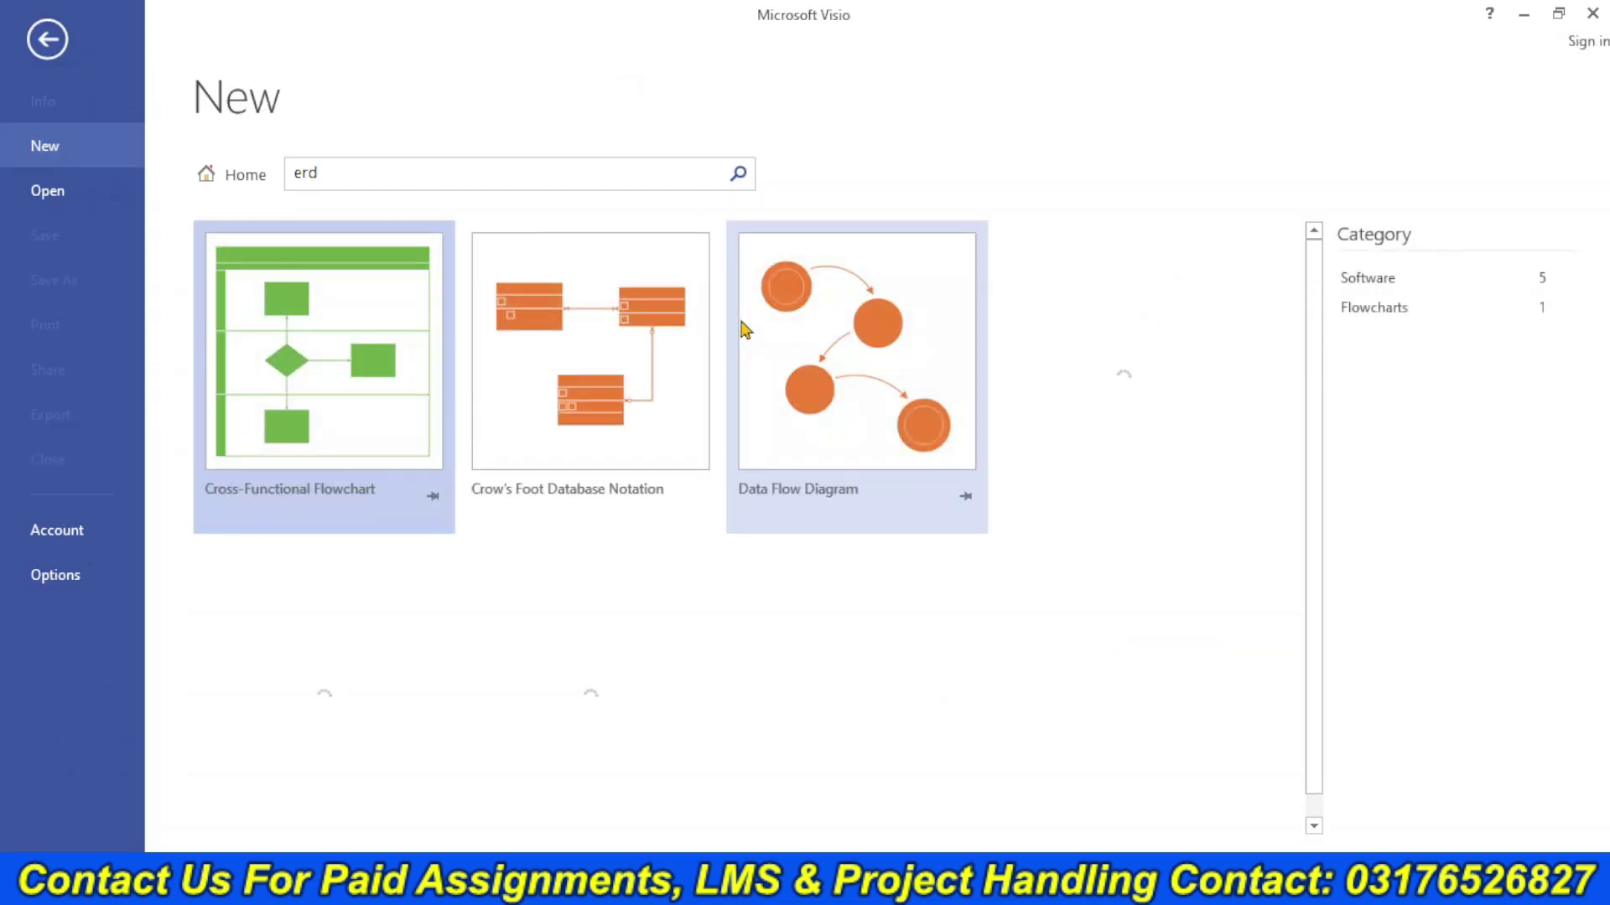
{"action": "left_click", "coordinate": [910, 370]}
{"action": "left_click", "coordinate": [975, 573]}
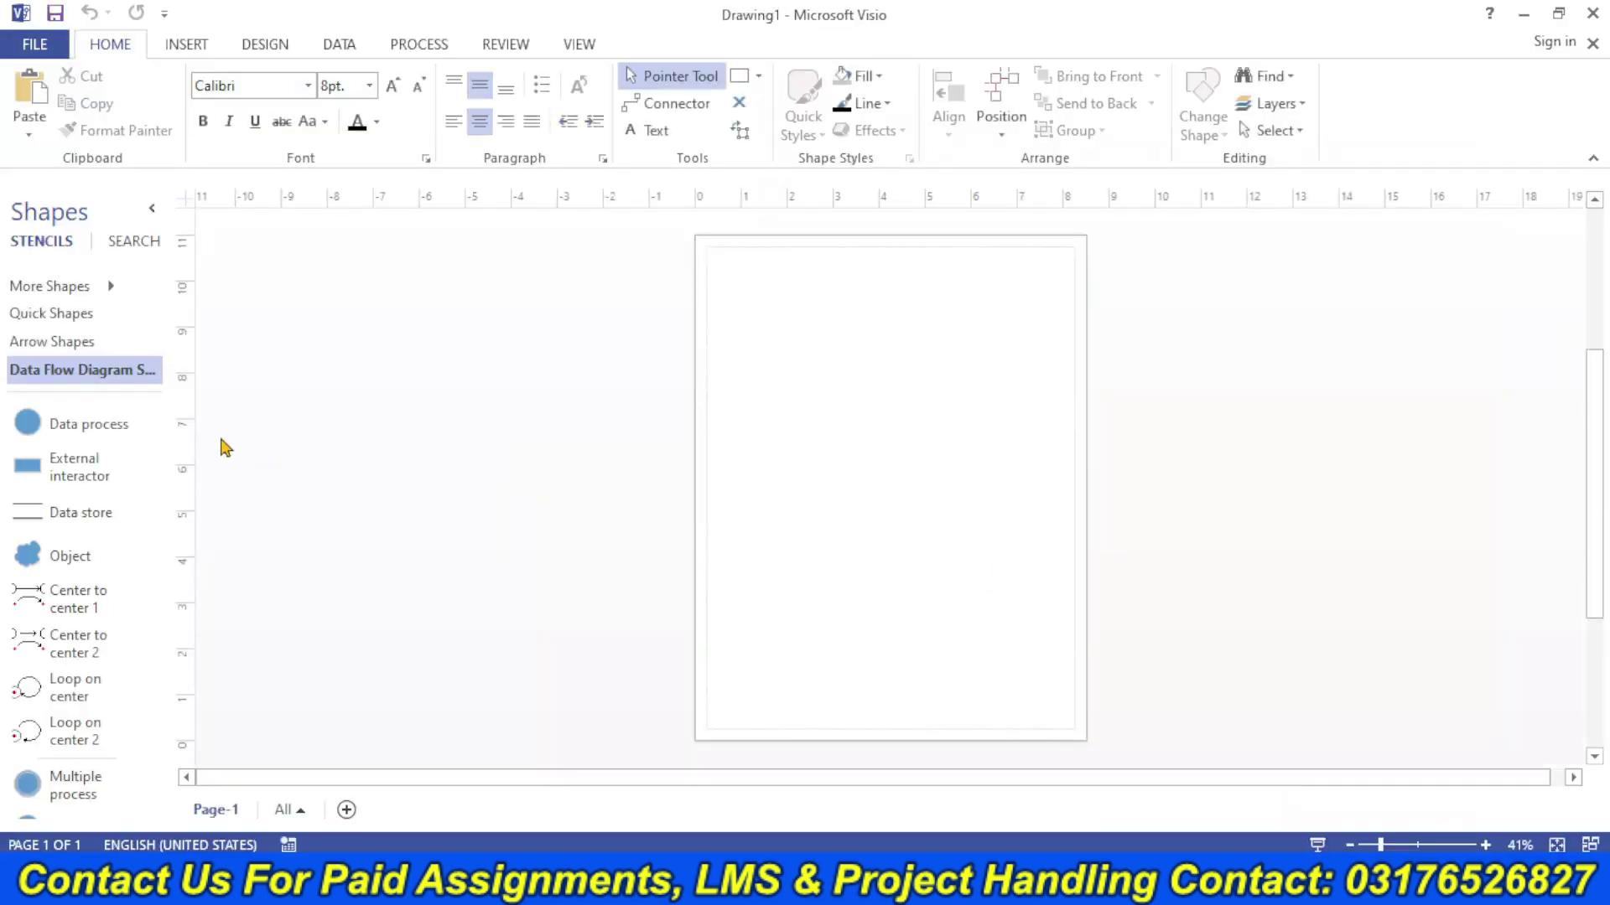
{"action": "left_click", "coordinate": [1592, 13]}
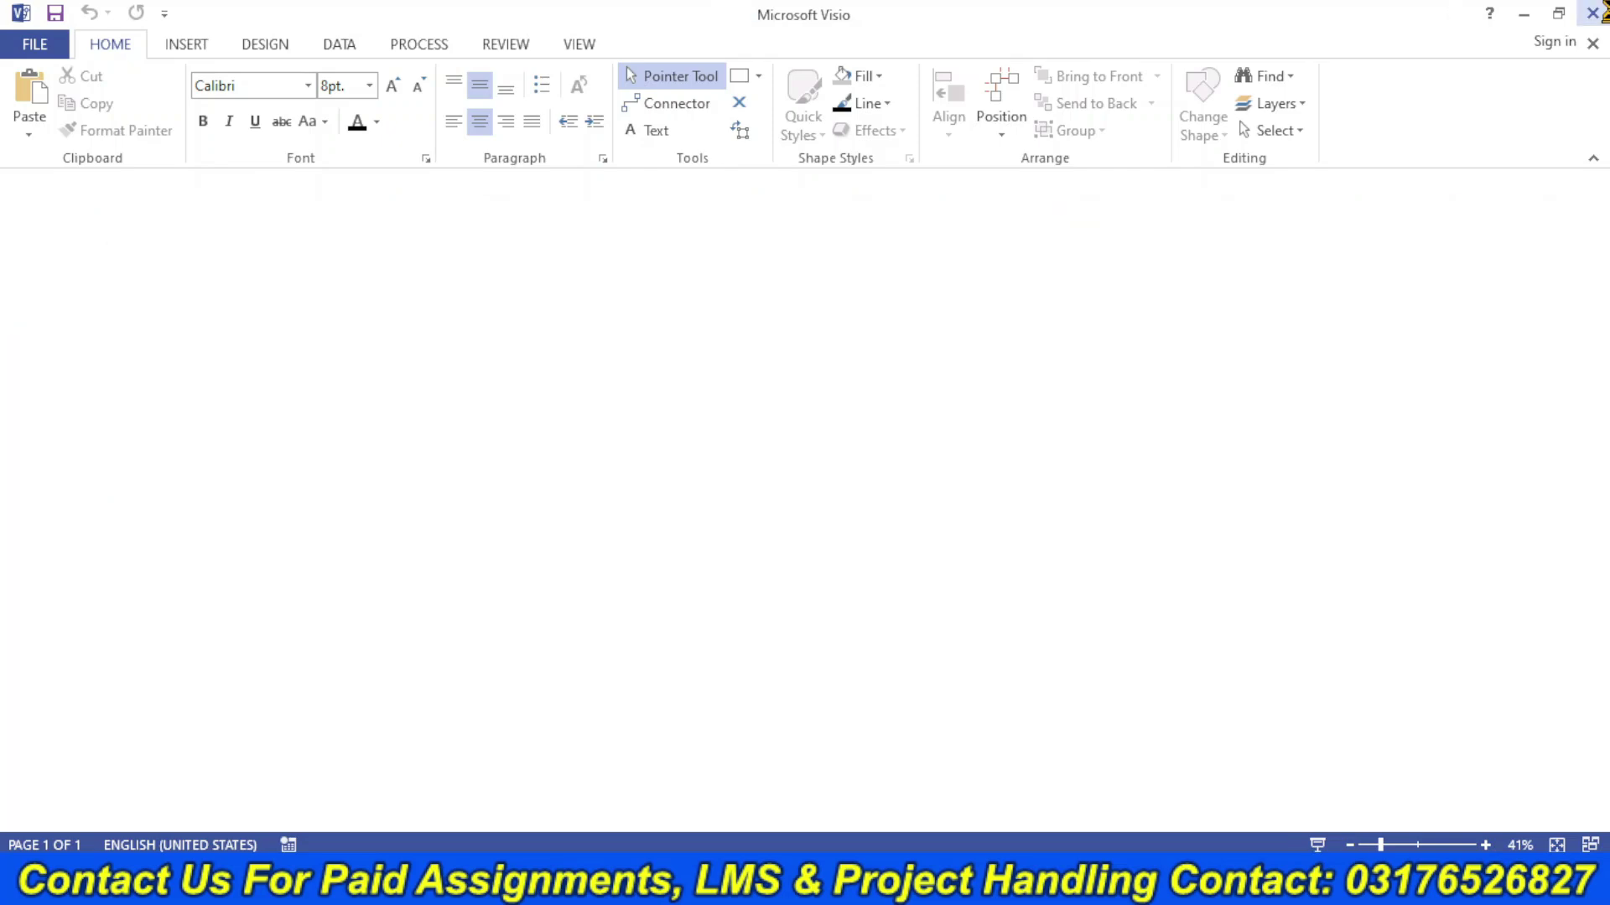
{"action": "left_click", "coordinate": [1592, 13]}
{"action": "key", "text": "super"}
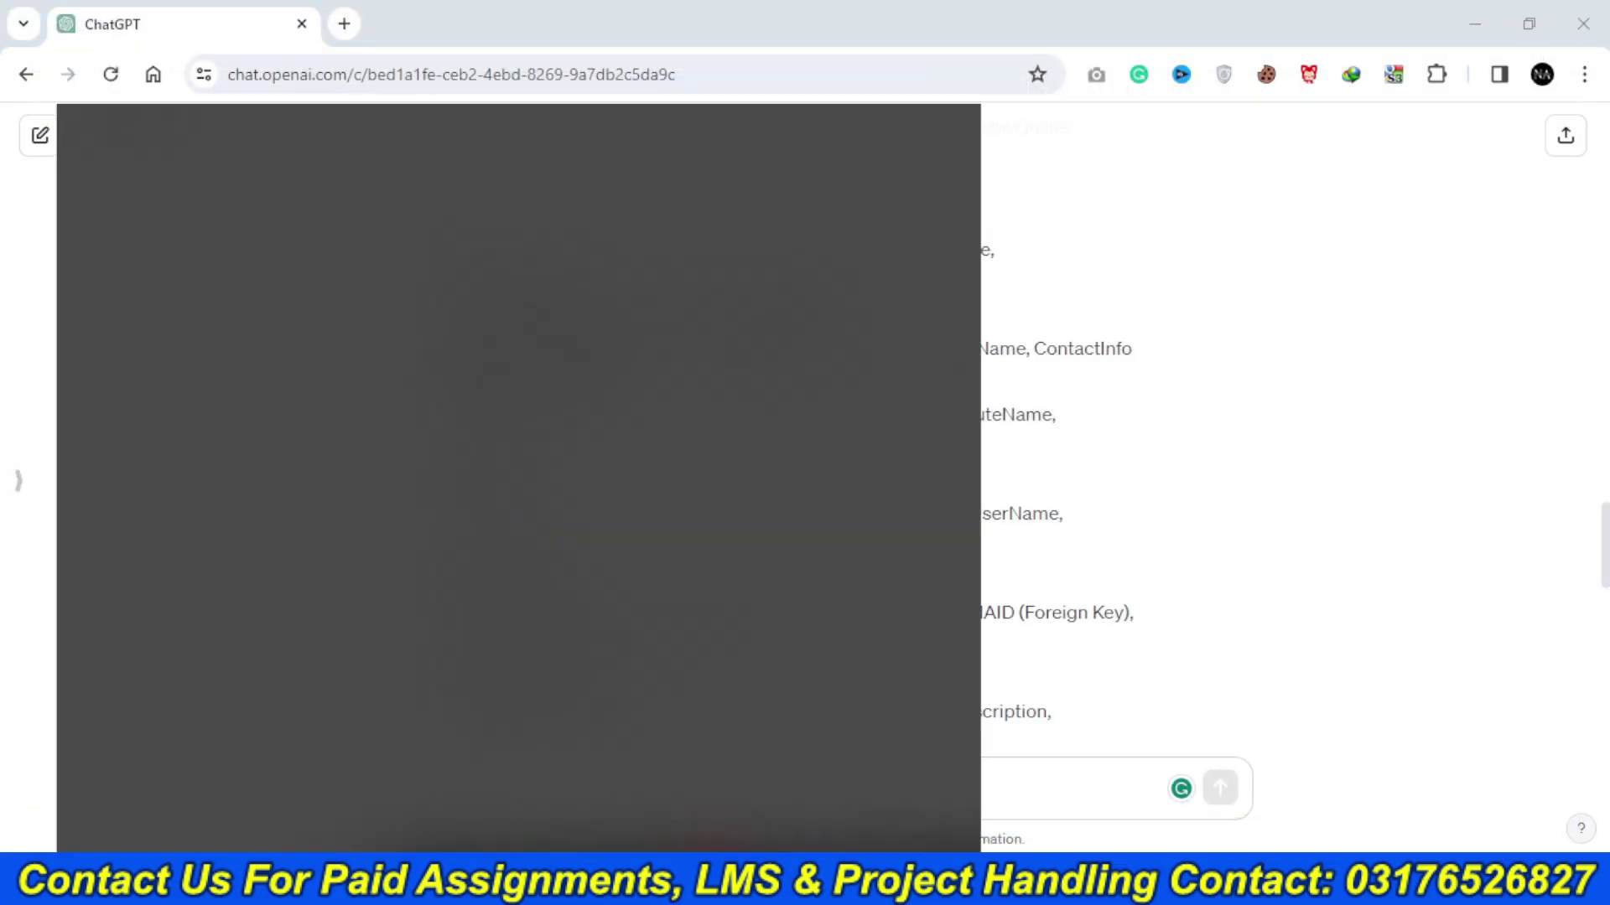
{"action": "type", "text": "vis"}
{"action": "key", "text": "Return"}
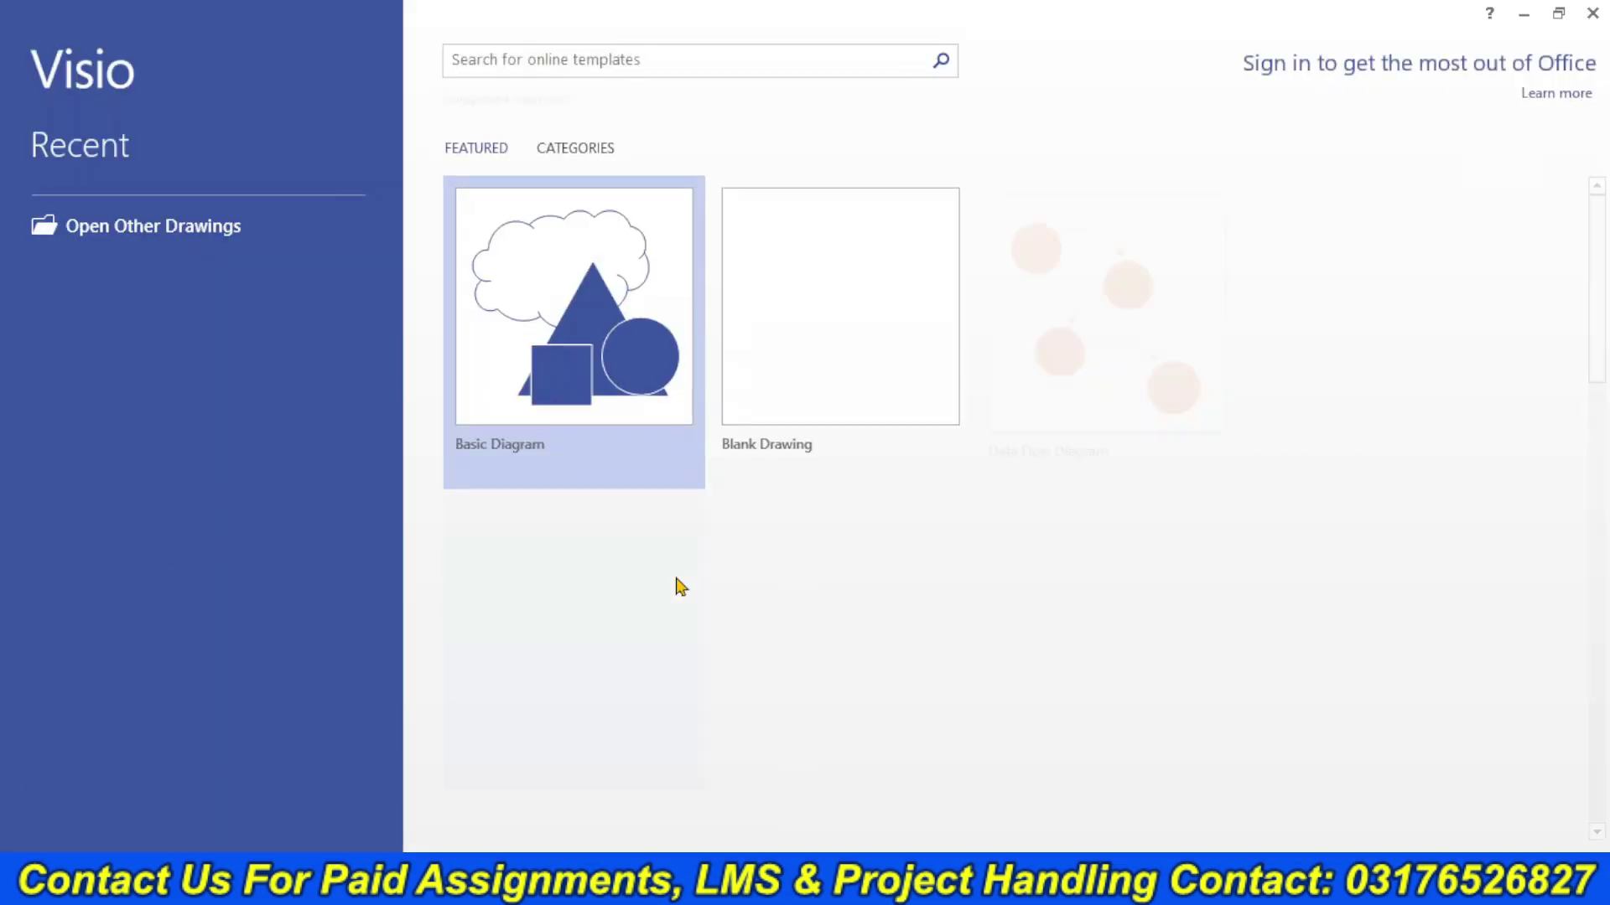
- Search the templates for "entity" and create a drawing from Chen's Database Notation in US units
{"action": "left_click", "coordinate": [707, 60]}
{"action": "type", "text": "entity"}
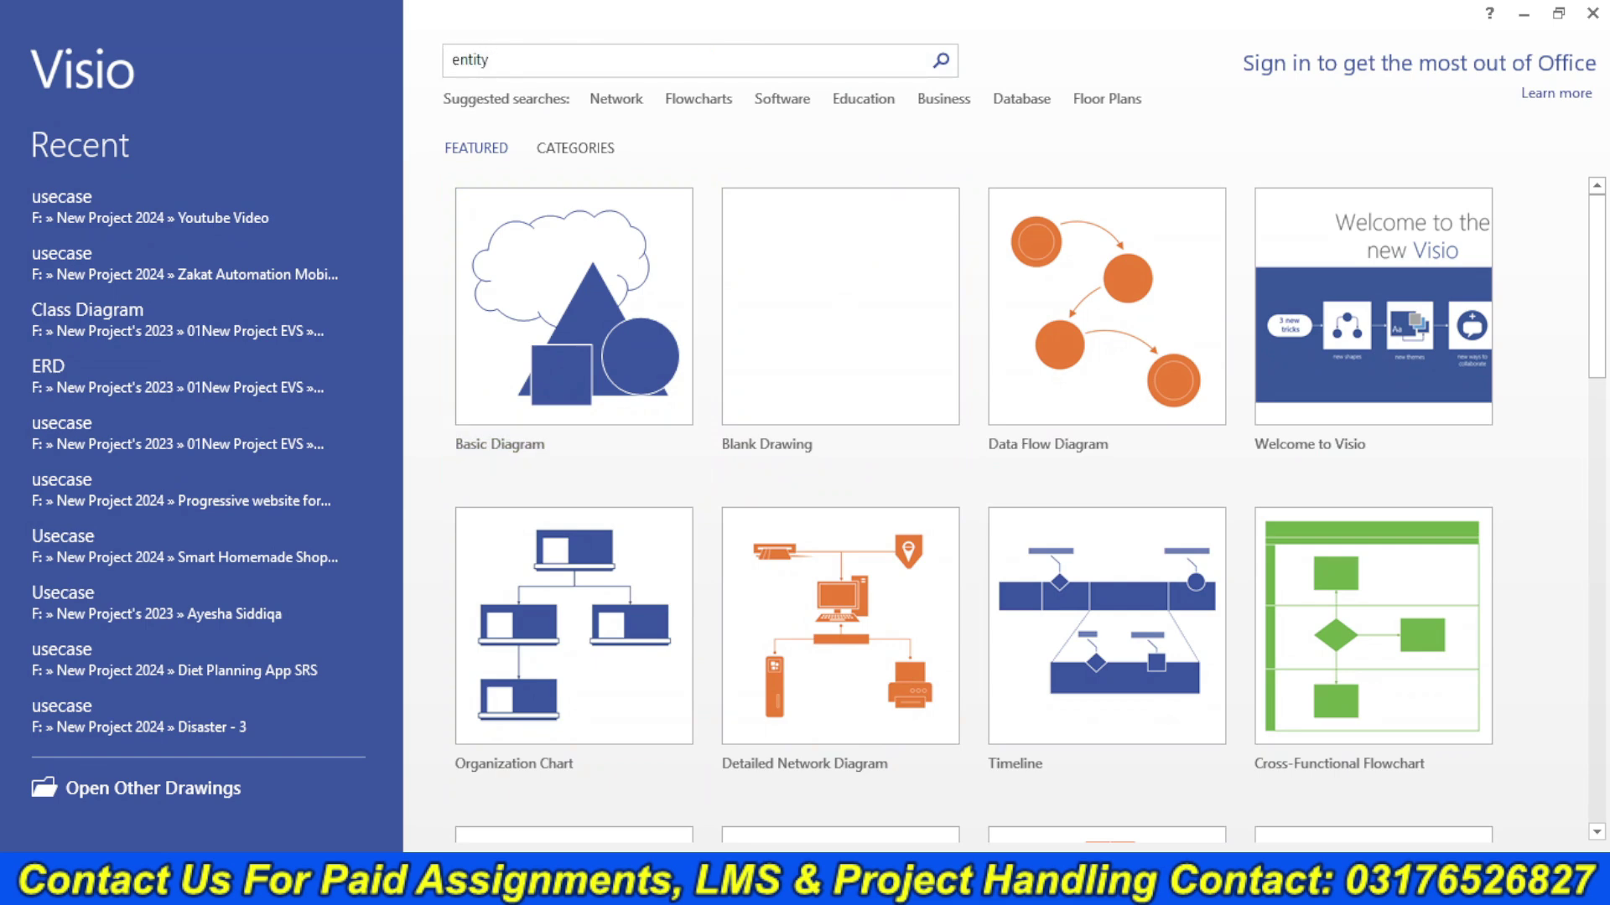
{"action": "key", "text": "Return"}
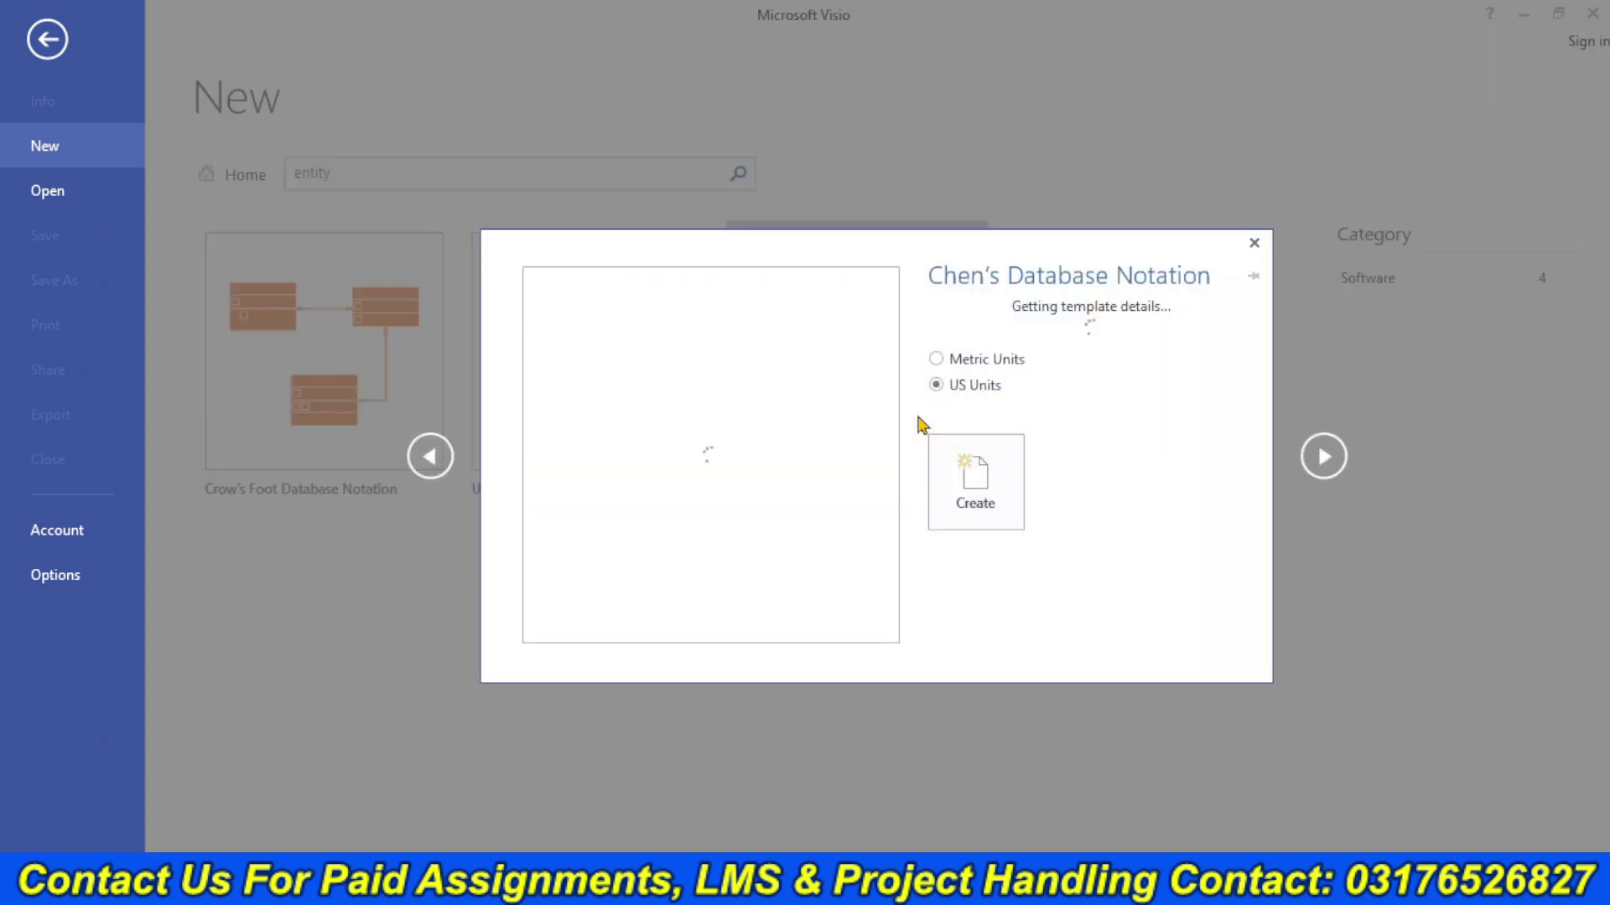
{"action": "left_click", "coordinate": [973, 476]}
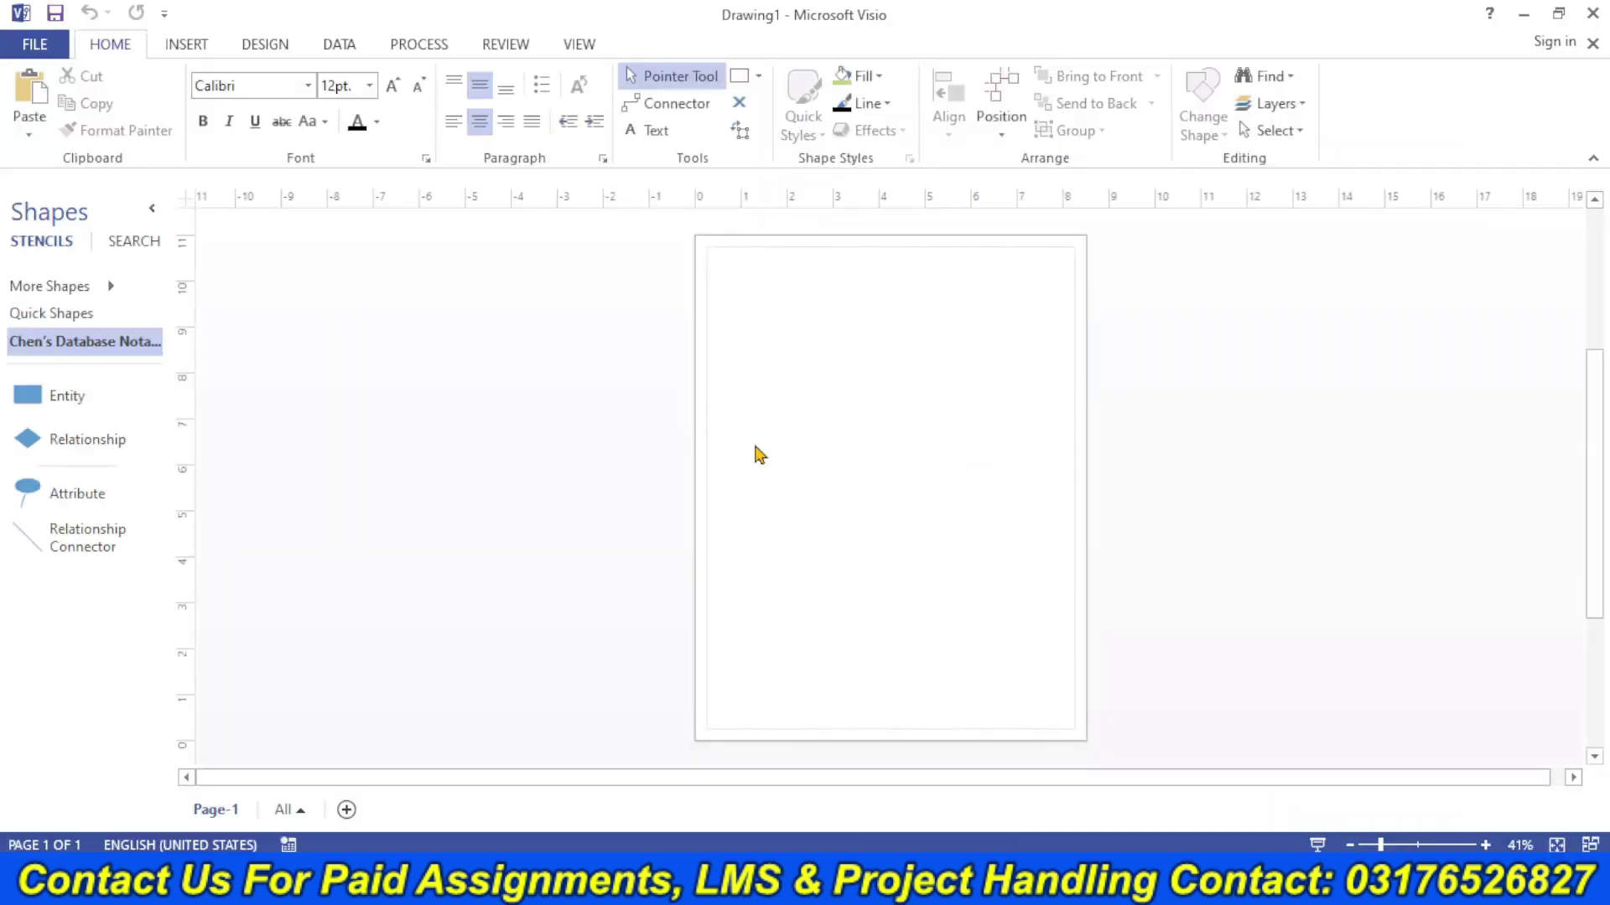
- Place an Entity shape in the upper part of the page and label it "Admin"
{"action": "left_click_drag", "start_coordinate": [50, 406], "coordinate": [821, 369]}
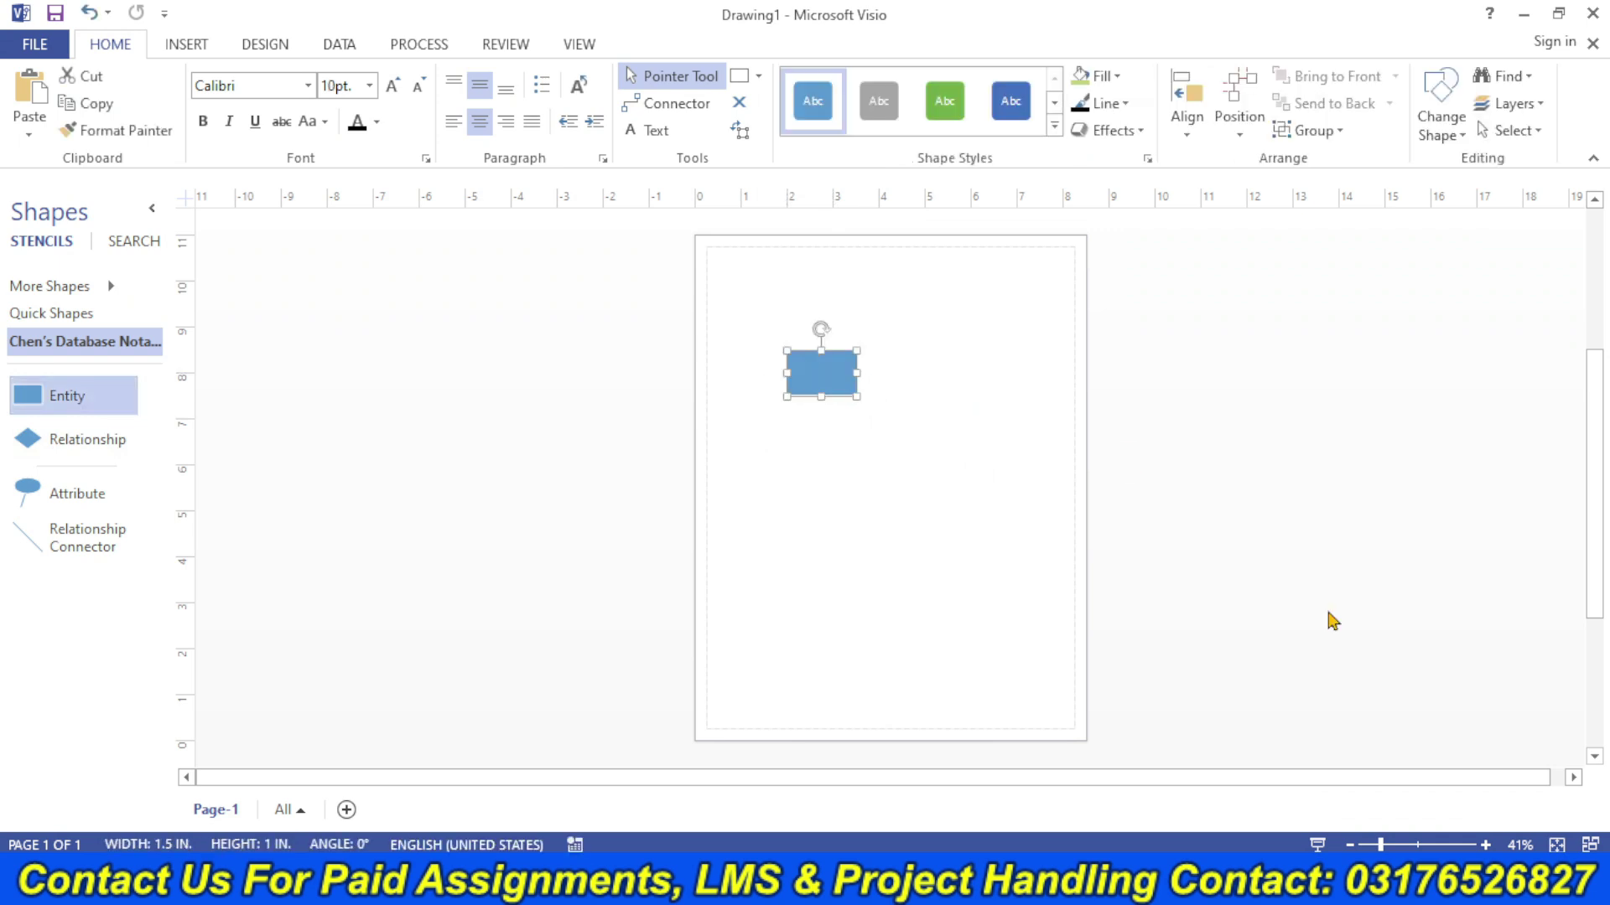
{"action": "scroll", "coordinate": [889, 485], "scroll_direction": "up", "scroll_amount": 5, "text": "ctrl"}
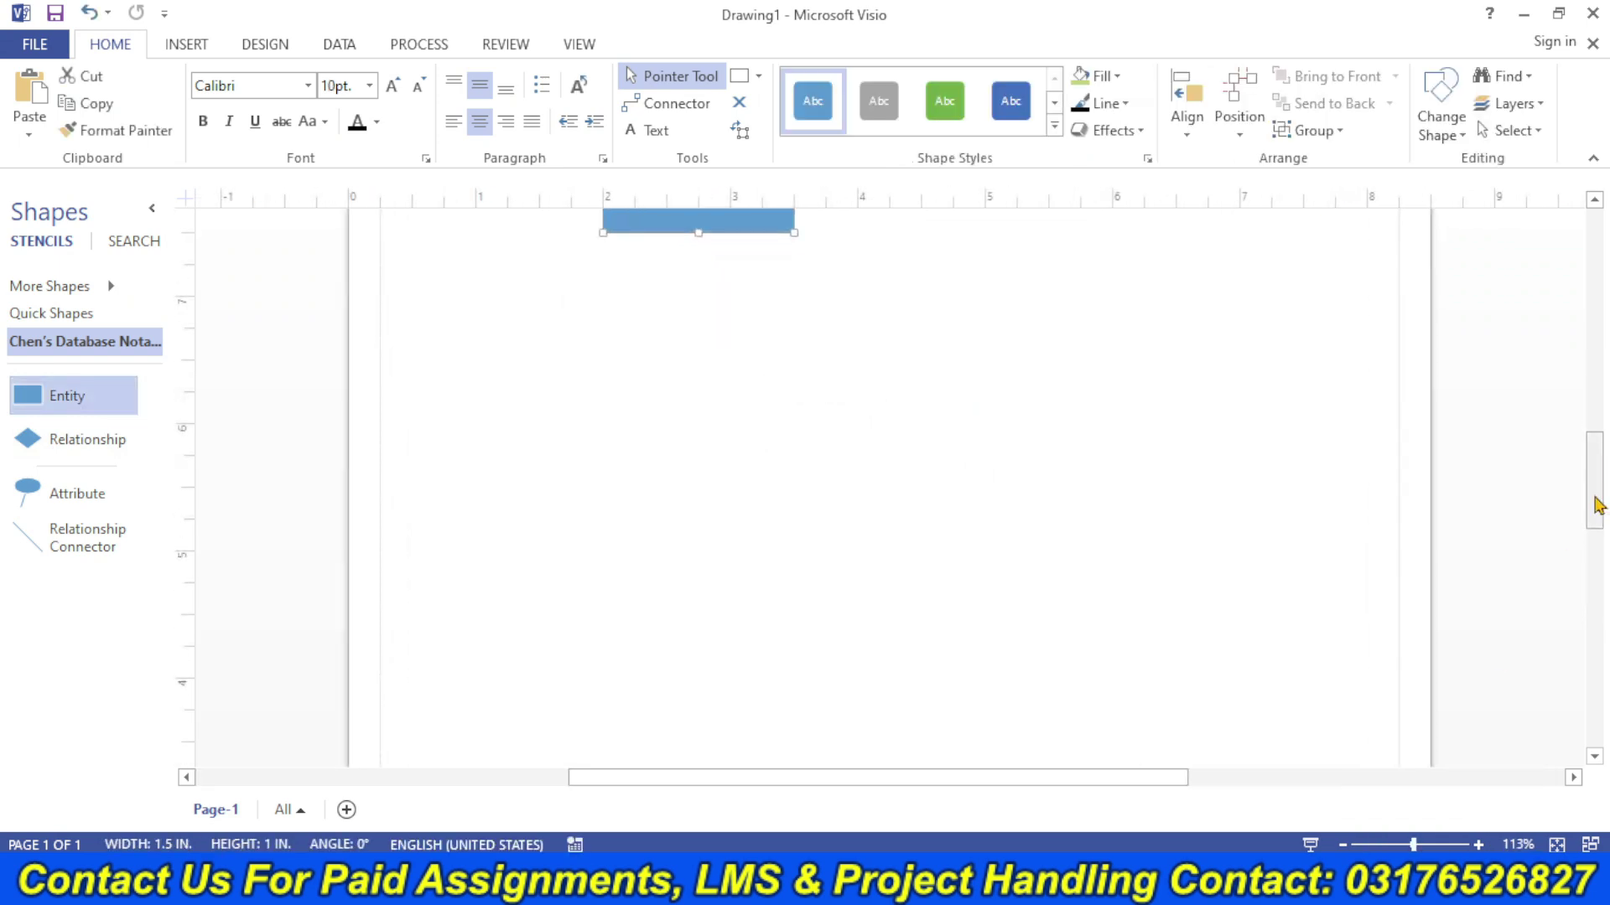
{"action": "left_click_drag", "start_coordinate": [1595, 503], "coordinate": [1591, 464]}
{"action": "type", "text": "Admin"}
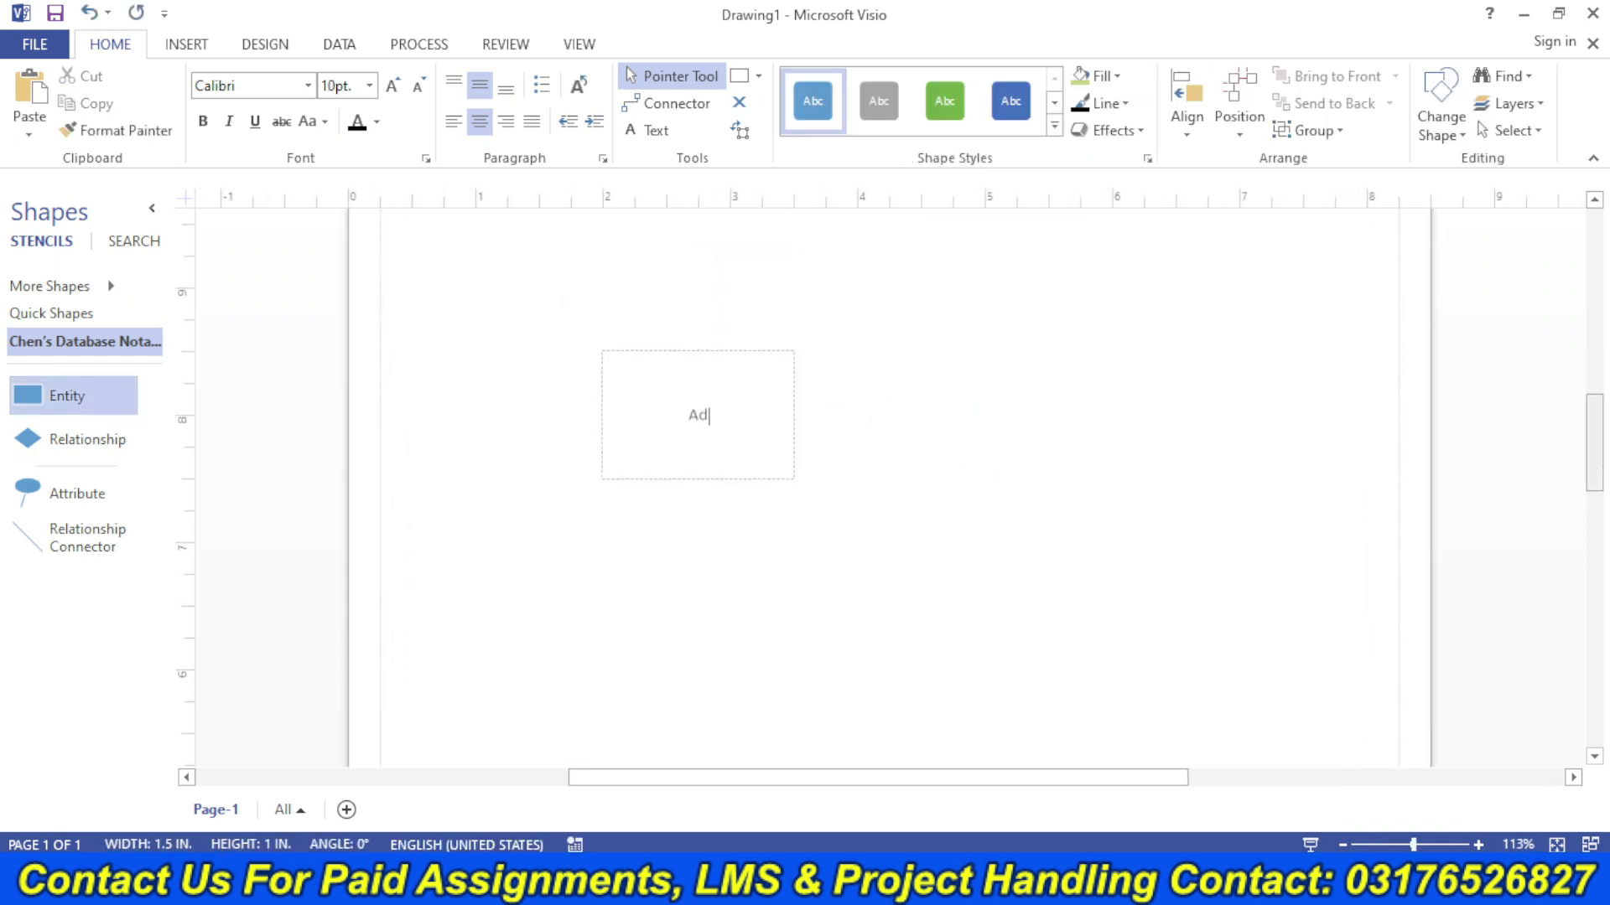
- Enlarge the Admin entity's label to 24 pt
{"action": "left_click", "coordinate": [392, 85]}
{"action": "left_click", "coordinate": [392, 85]}
{"action": "left_click", "coordinate": [391, 85]}
{"action": "left_click", "coordinate": [392, 85]}
{"action": "left_click", "coordinate": [392, 85]}
{"action": "left_click", "coordinate": [391, 84]}
{"action": "left_click", "coordinate": [392, 85]}
{"action": "left_click", "coordinate": [392, 85]}
{"action": "left_click", "coordinate": [953, 376]}
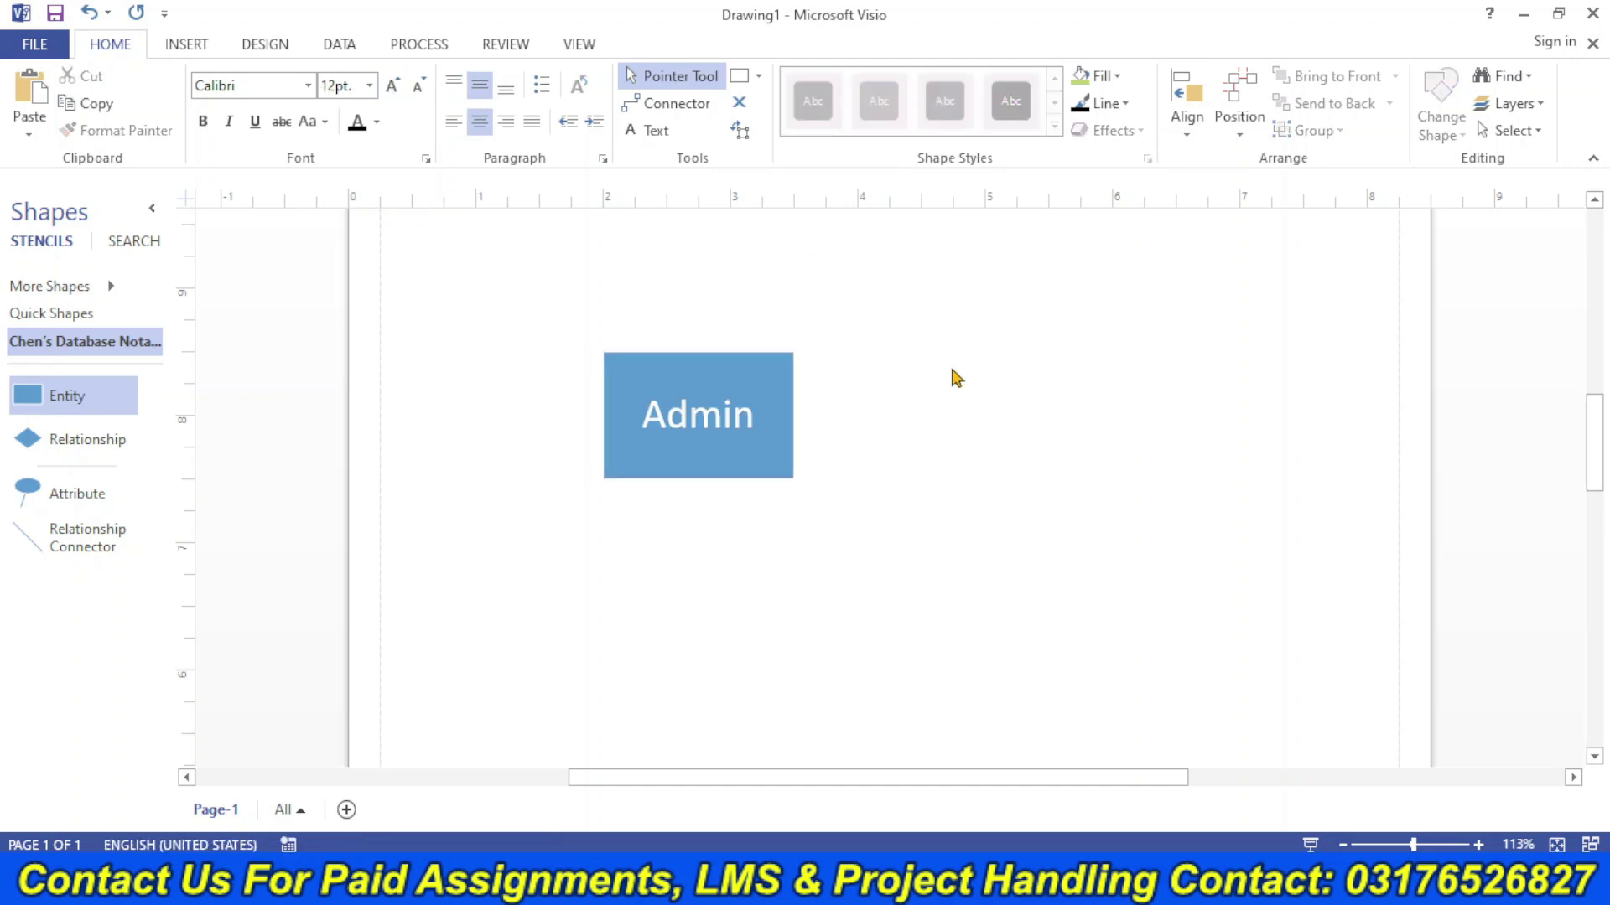
{"action": "left_click", "coordinate": [737, 377]}
- Add an Attribute shape above and to the left of Admin, connected to that entity and labelled "ID"
{"action": "left_click_drag", "start_coordinate": [1602, 452], "coordinate": [1595, 438]}
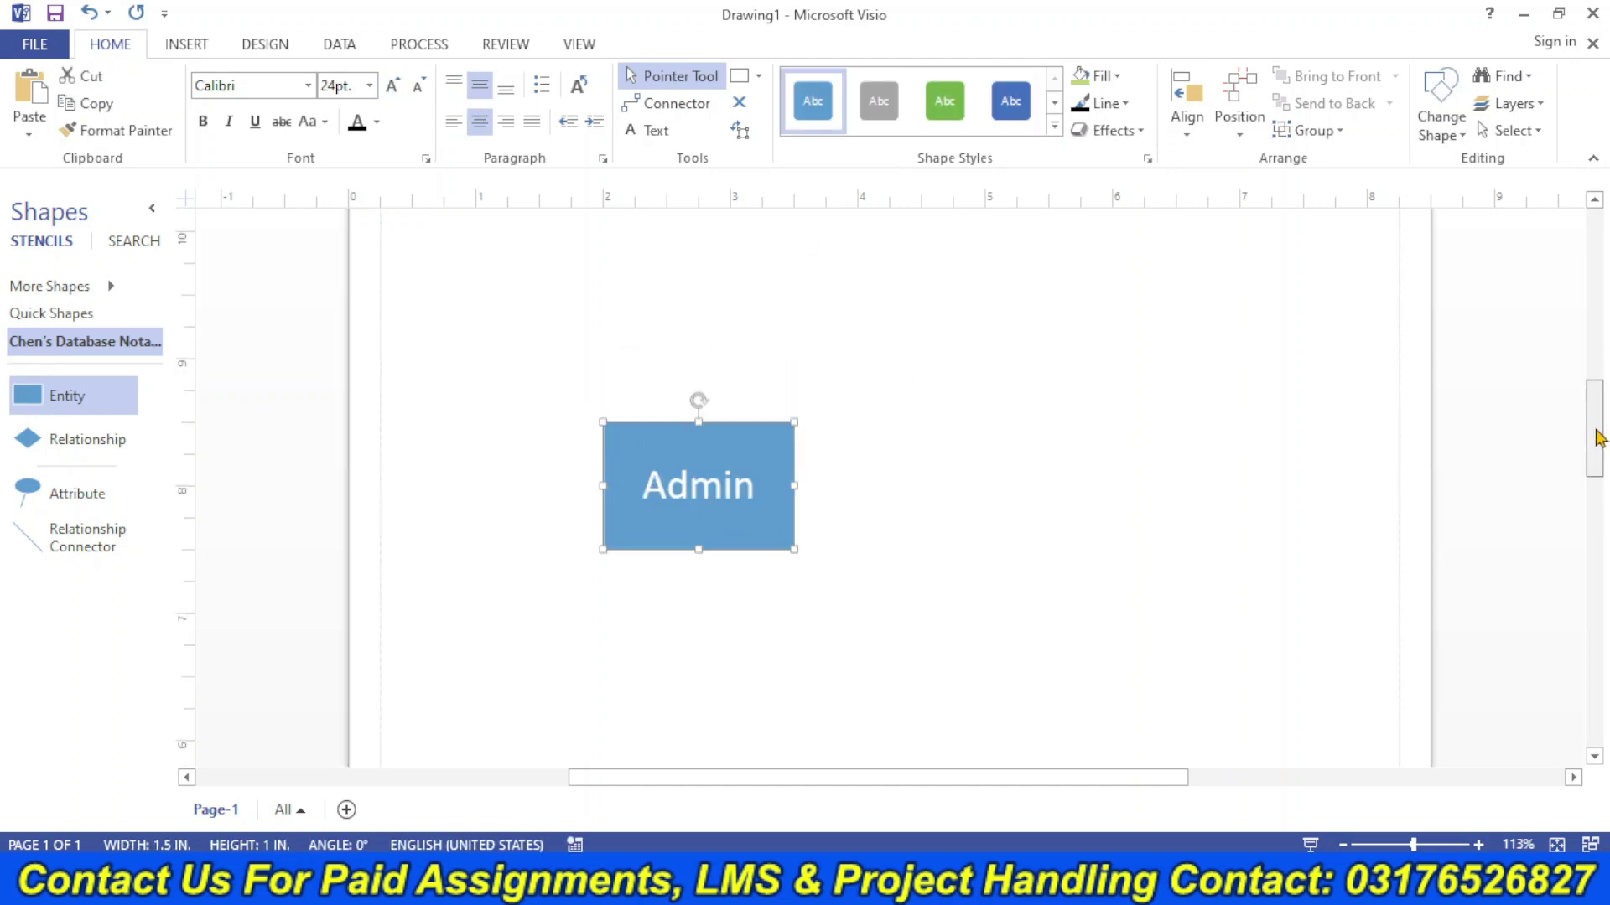
{"action": "left_click_drag", "start_coordinate": [41, 496], "coordinate": [477, 267]}
{"action": "left_click_drag", "start_coordinate": [438, 393], "coordinate": [621, 461]}
{"action": "double_click", "coordinate": [470, 263]}
{"action": "type", "text": "ID"}
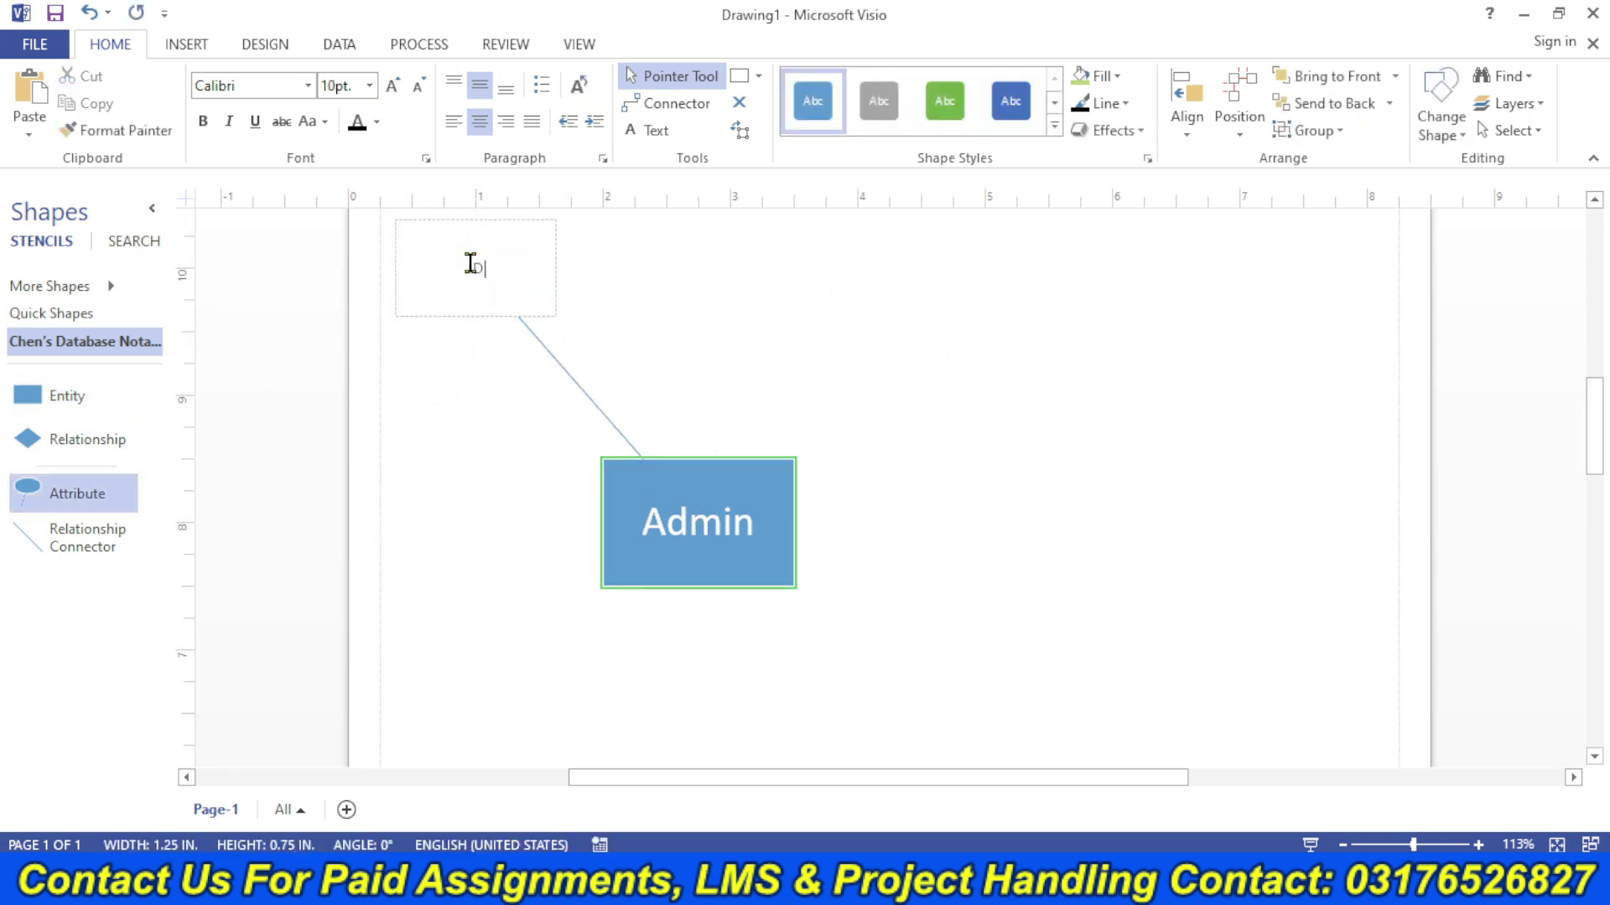
- Enlarge the ID attribute's text to 36 pt and set the attribute as primary key
{"action": "left_click", "coordinate": [392, 91]}
{"action": "left_click", "coordinate": [392, 91]}
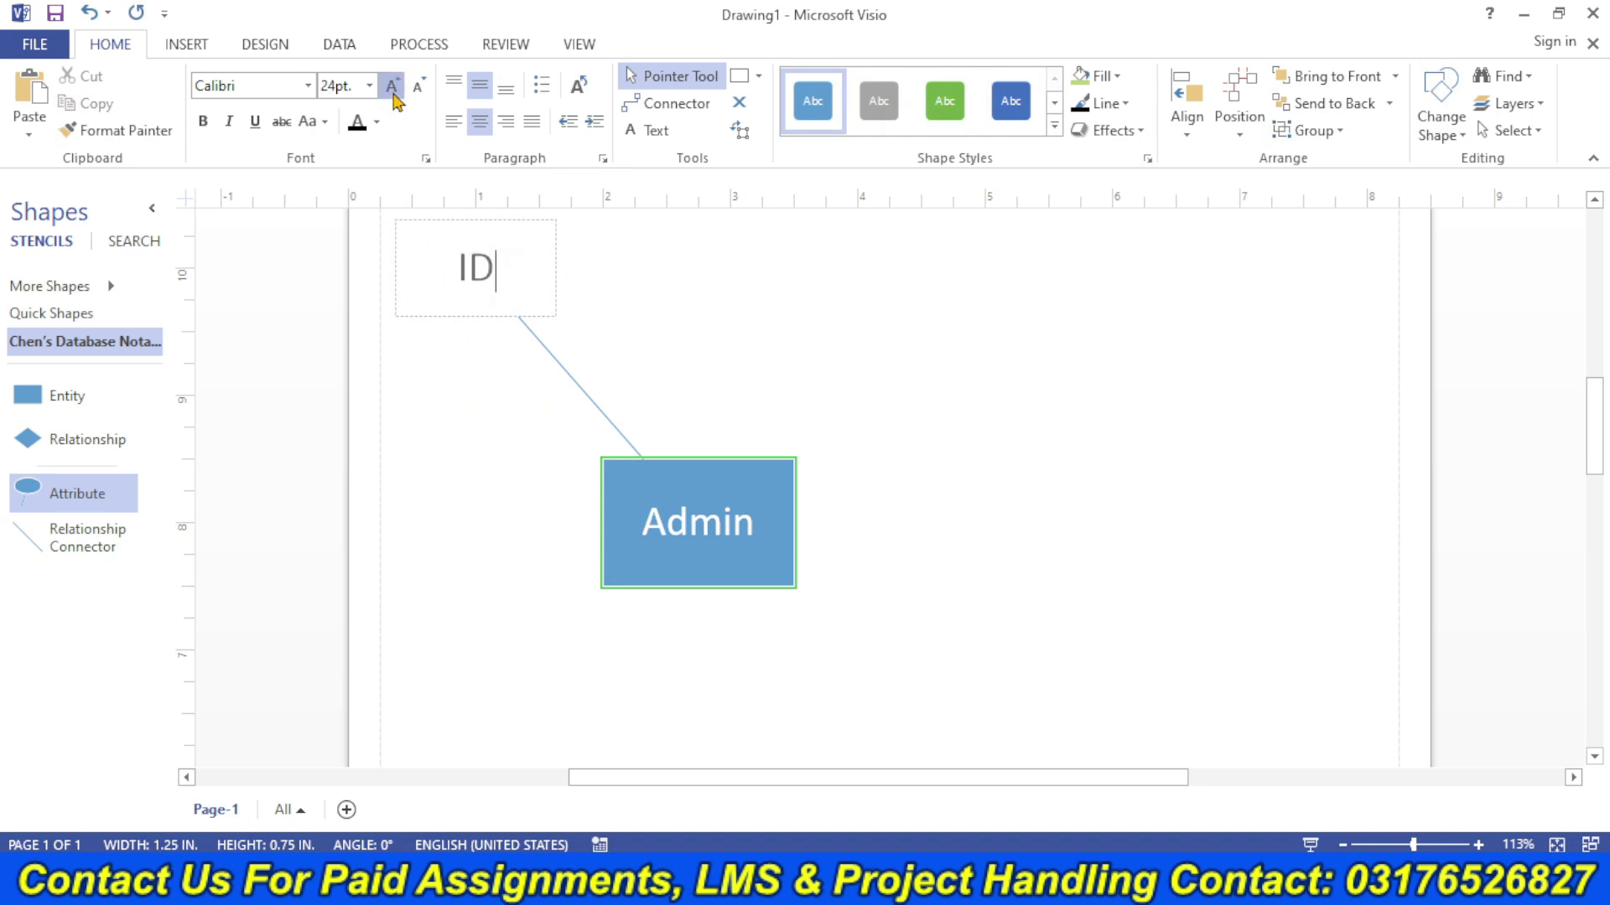
{"action": "left_click", "coordinate": [392, 90]}
{"action": "left_click", "coordinate": [392, 90]}
{"action": "left_click", "coordinate": [747, 290]}
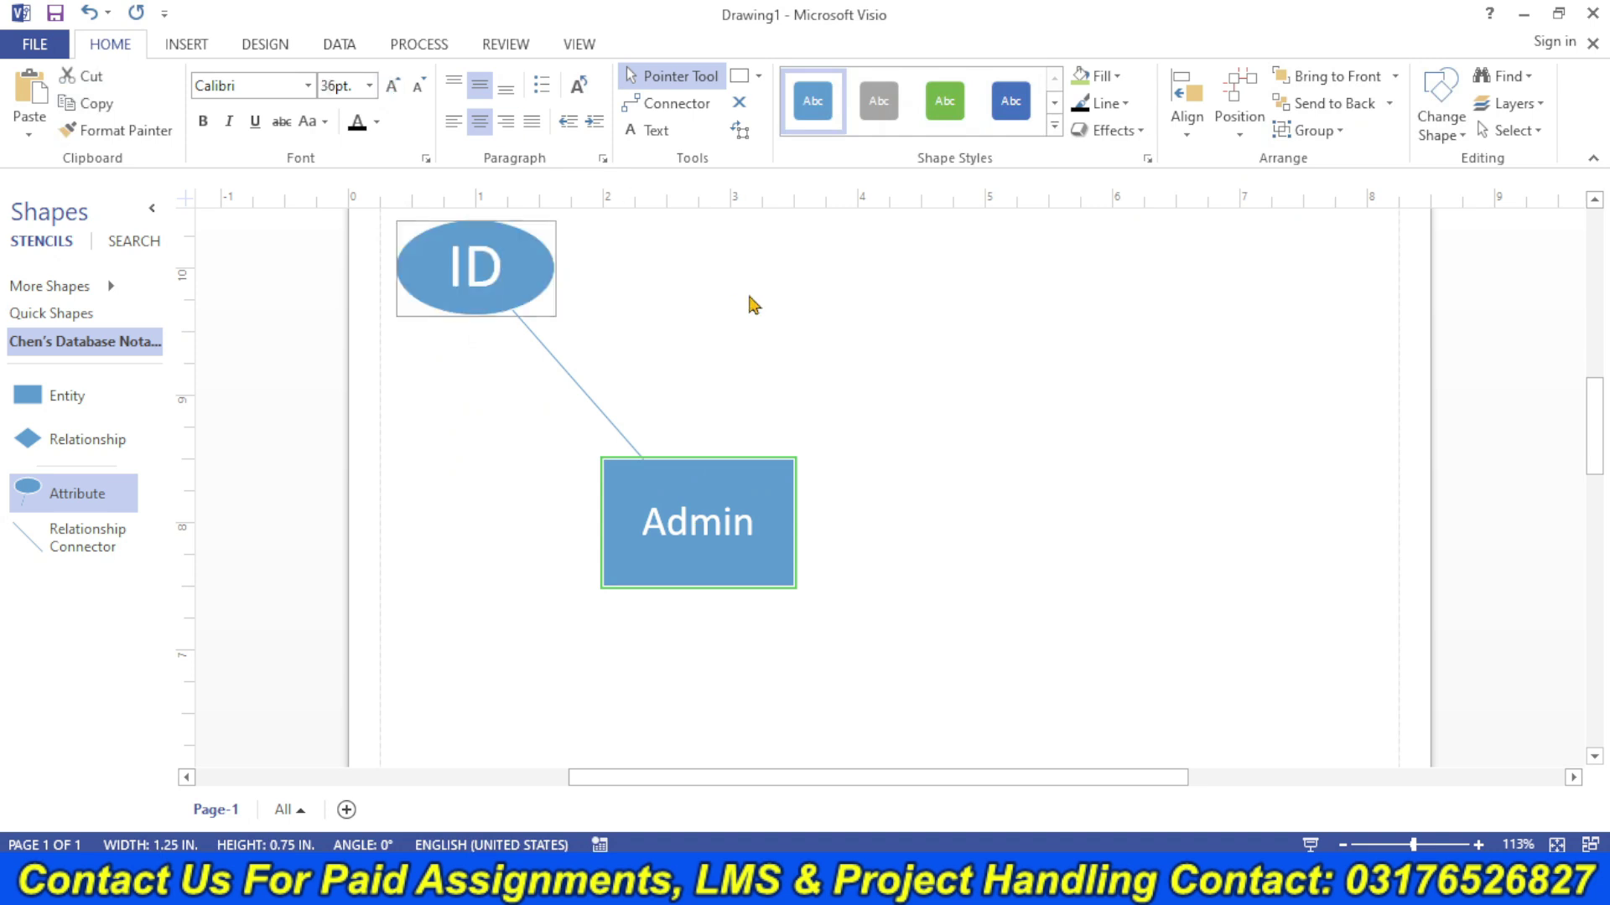
{"action": "left_click", "coordinate": [455, 267]}
{"action": "right_click", "coordinate": [456, 266]}
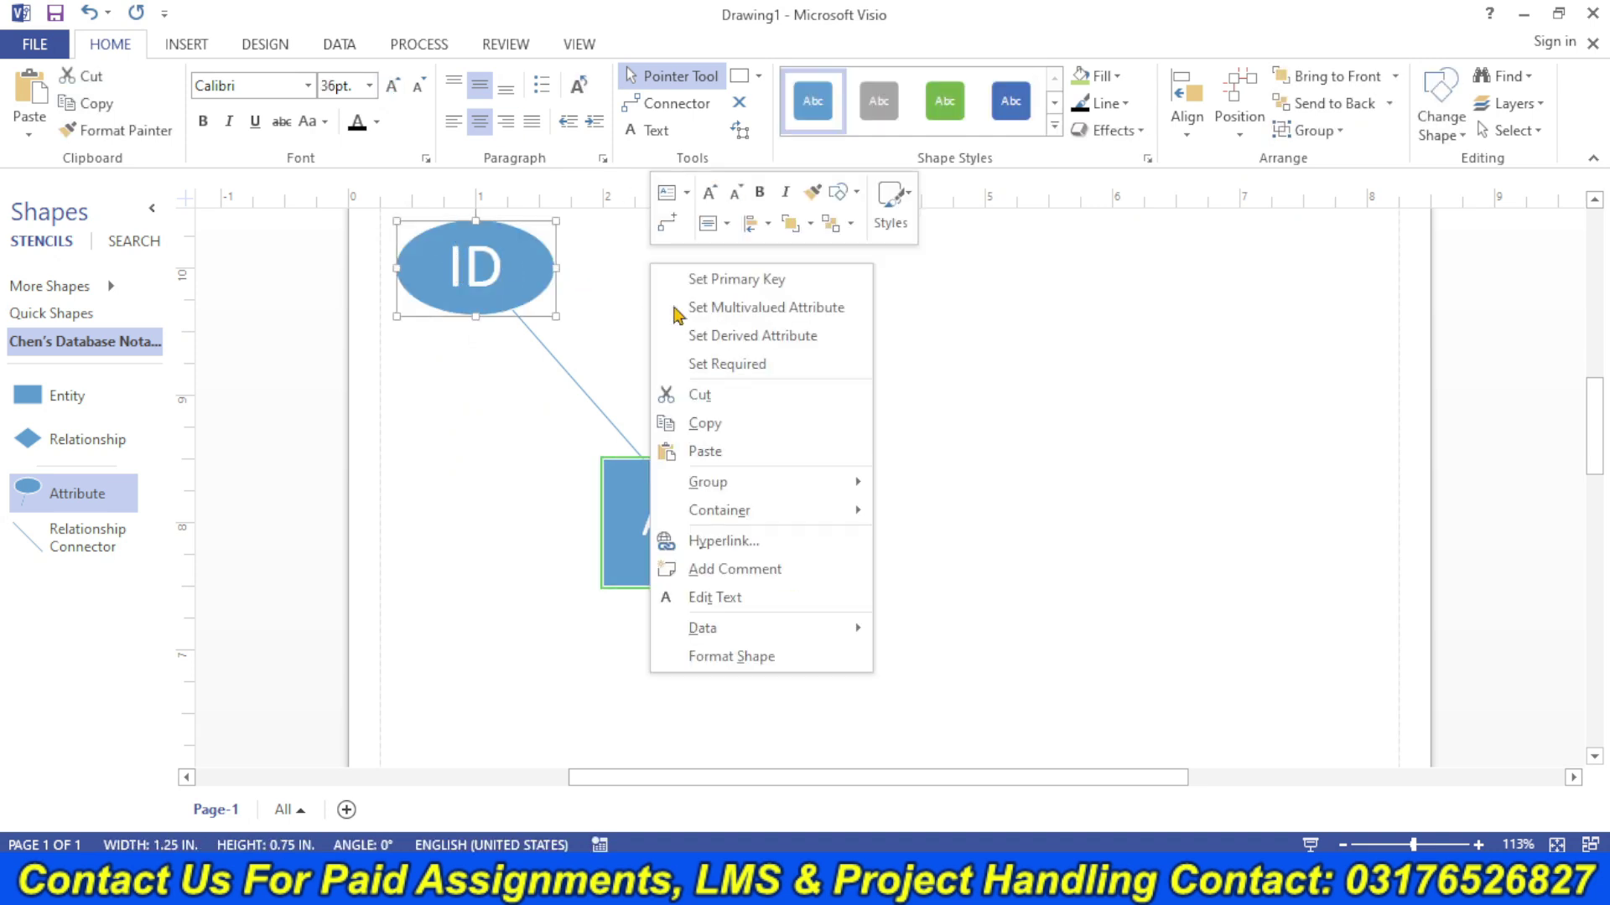
{"action": "left_click", "coordinate": [736, 280]}
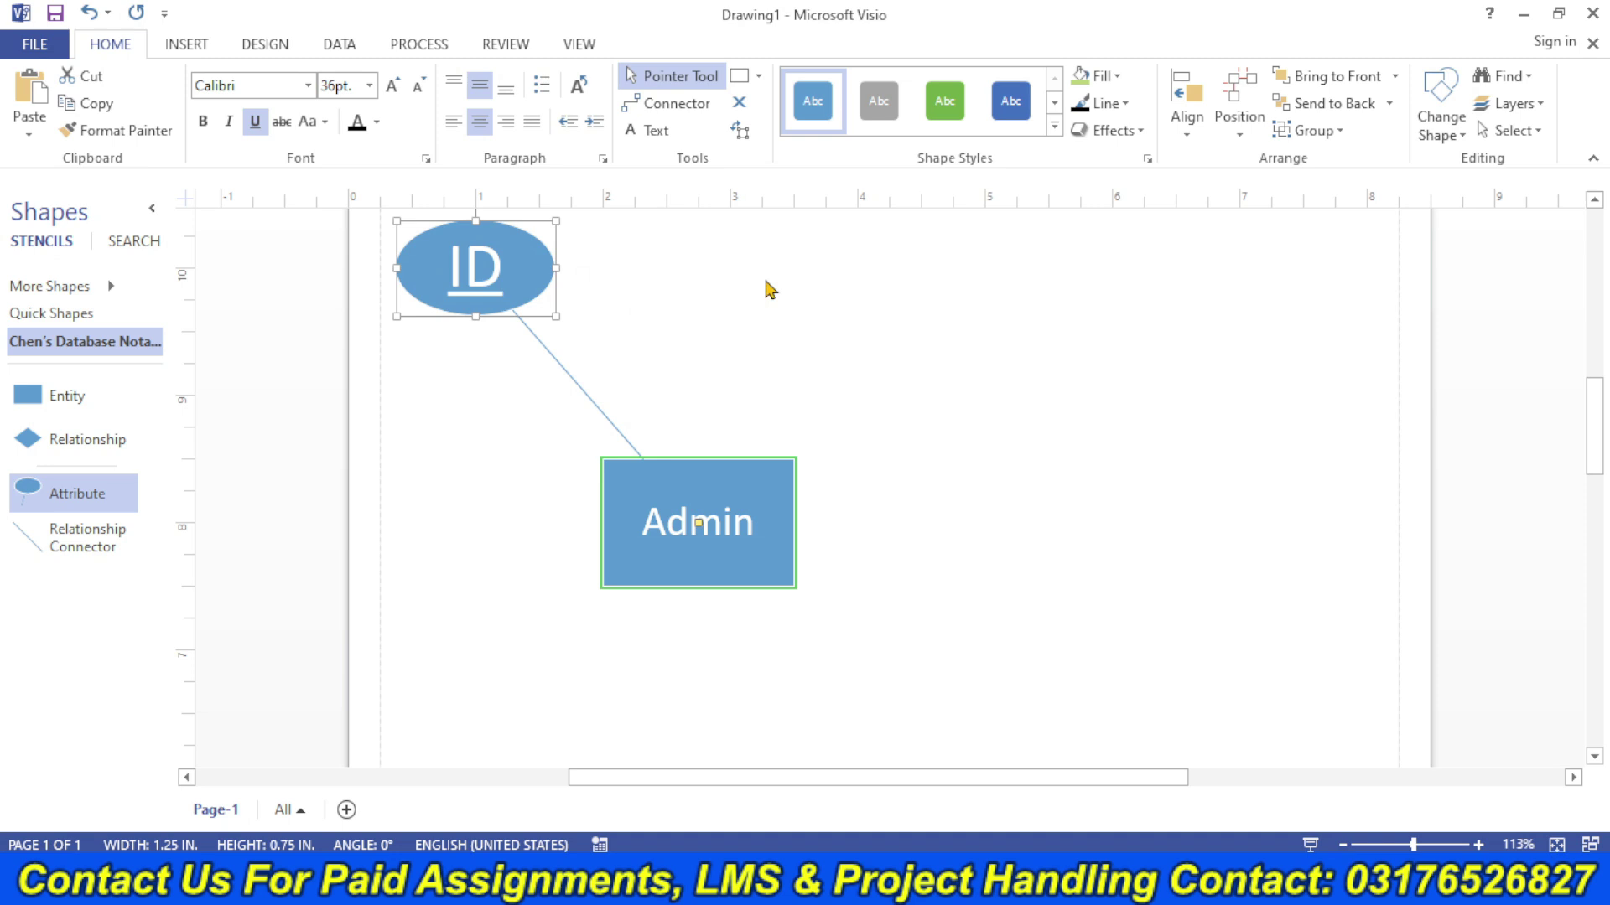
- Duplicate the ID attribute to make a "username" attribute directly above Admin, connected to that entity
{"action": "key", "text": "ctrl+d"}
{"action": "left_click_drag", "start_coordinate": [503, 302], "coordinate": [702, 243]}
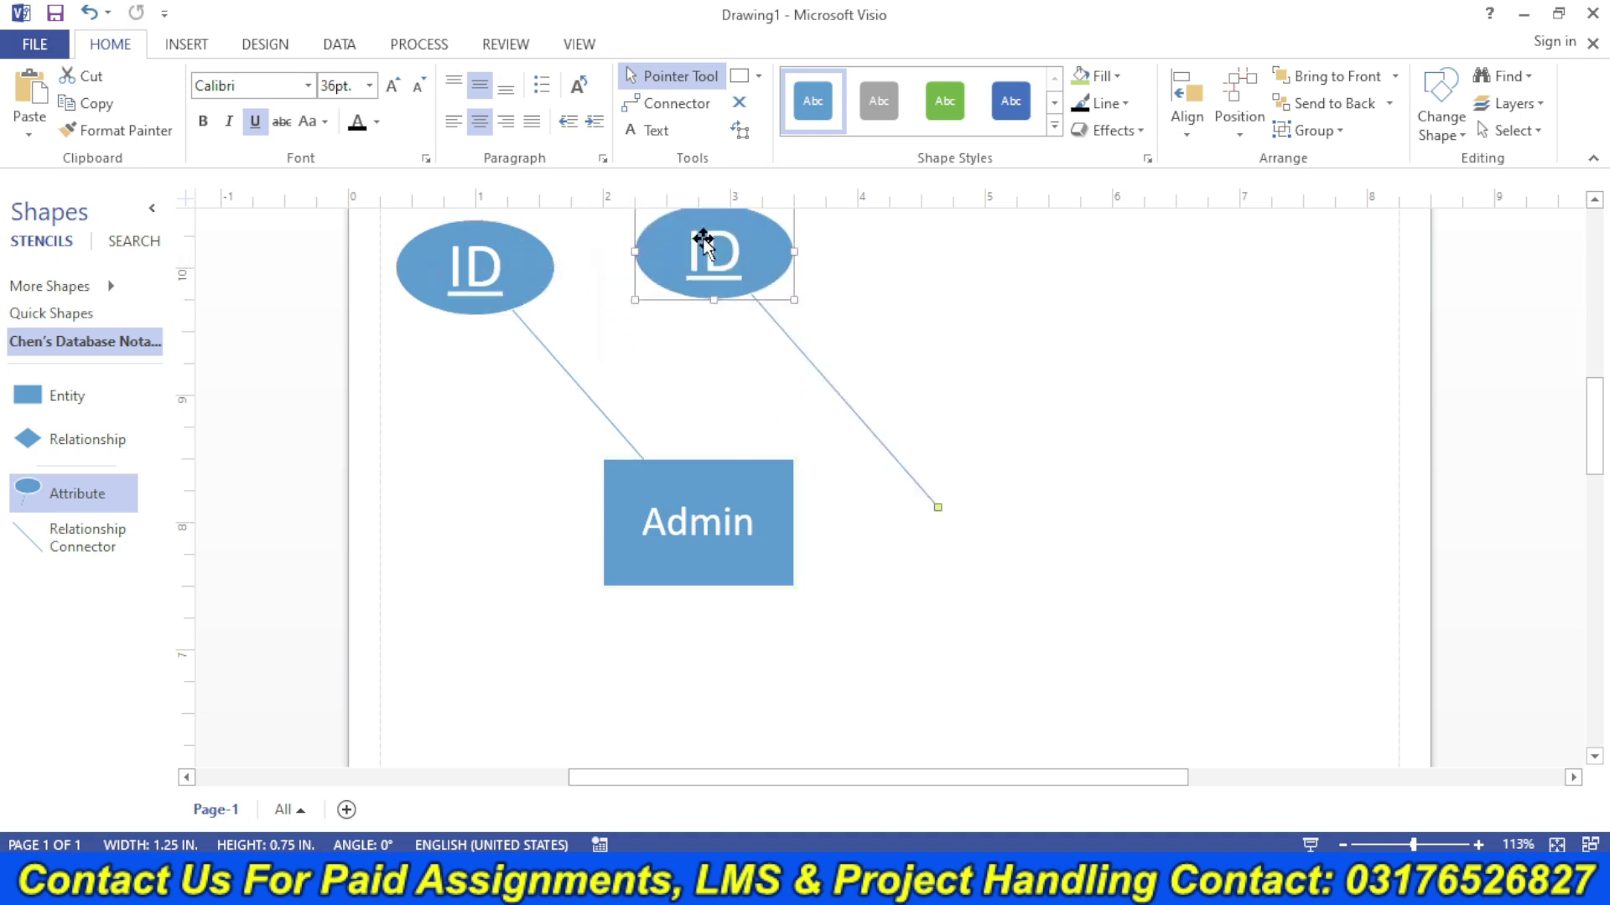
{"action": "left_click_drag", "start_coordinate": [934, 504], "coordinate": [747, 528]}
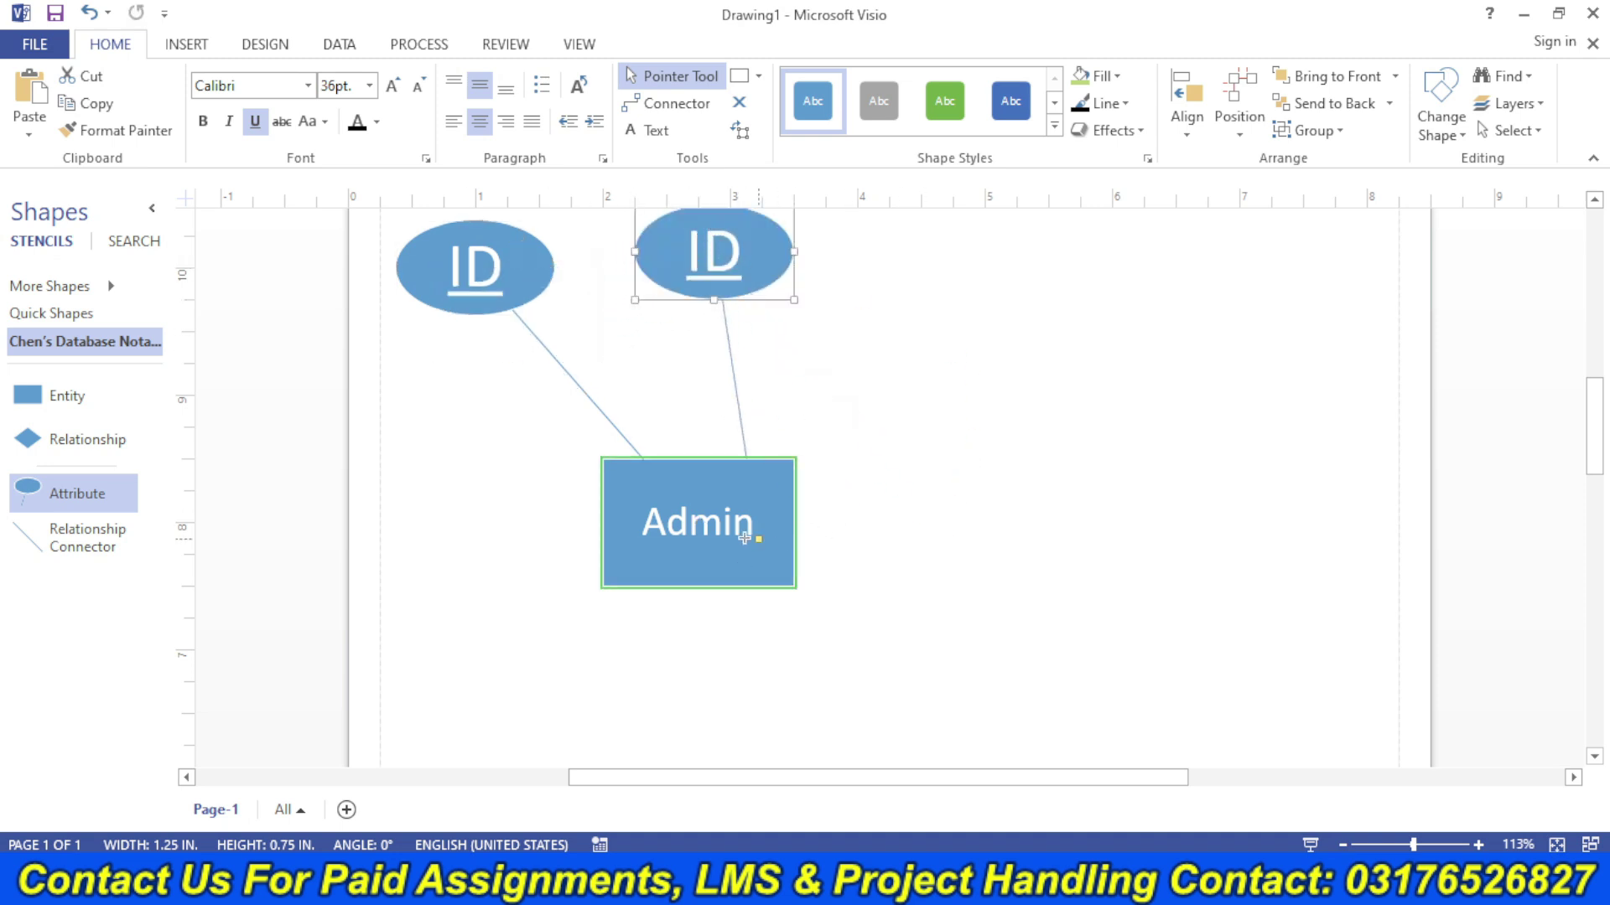
{"action": "type", "text": "name"}
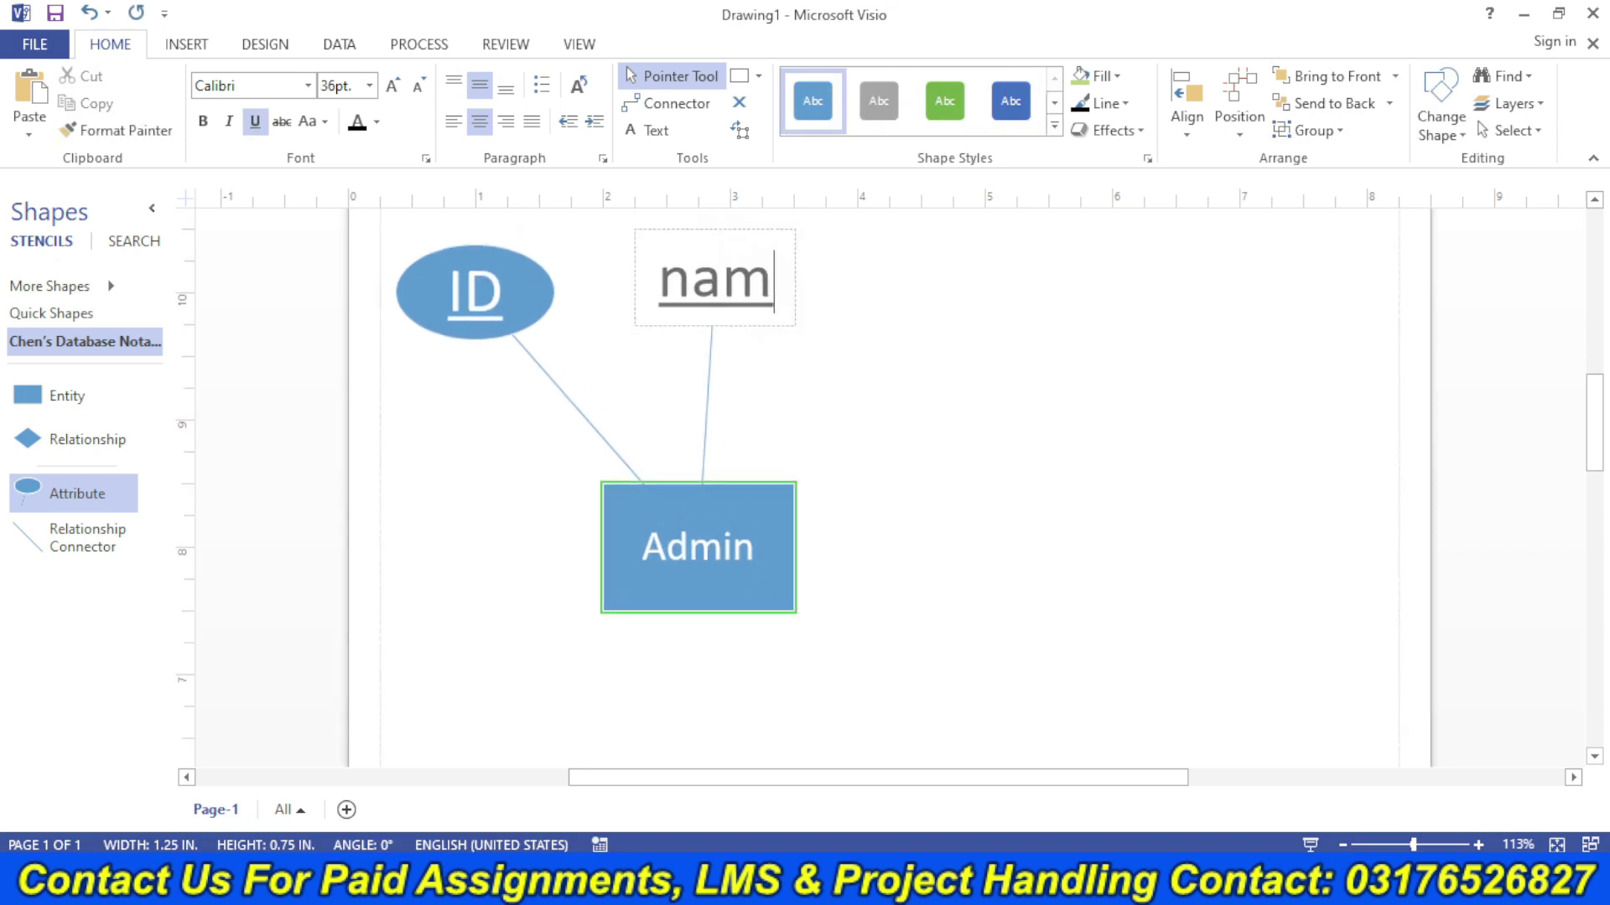
{"action": "key", "text": "BackSpace"}
{"action": "key", "text": "BackSpace"}
{"action": "key", "text": "BackSpace"}
{"action": "key", "text": "BackSpace"}
{"action": "type", "text": "username"}
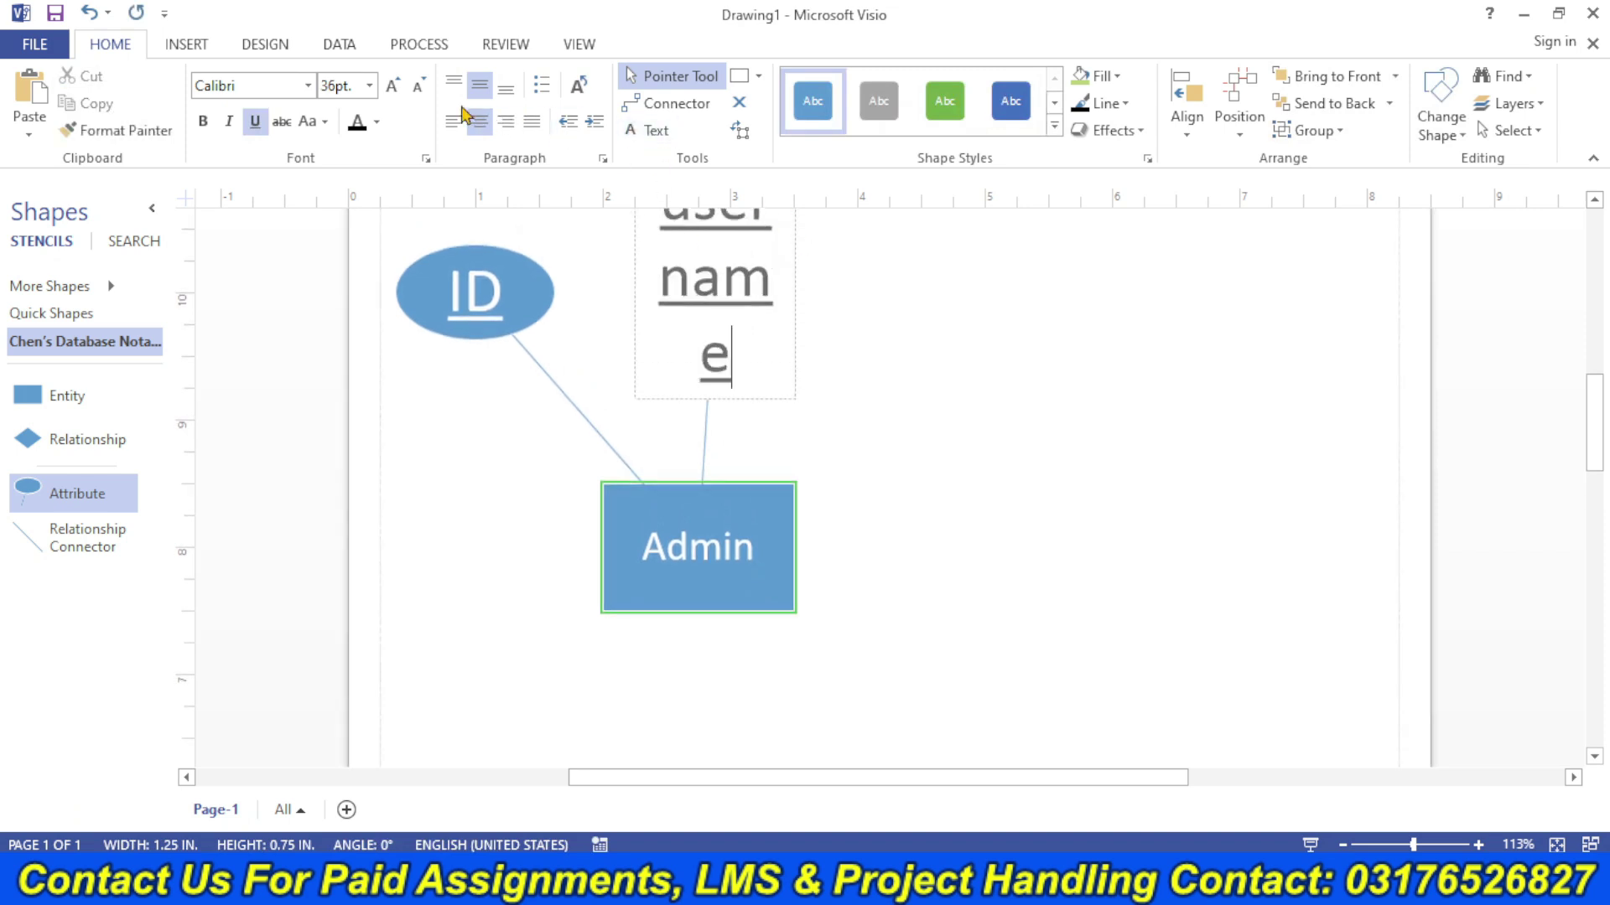
- Reduce the username attribute's text to 18 pt and remove its primary key setting
{"action": "left_click", "coordinate": [417, 85]}
{"action": "left_click", "coordinate": [416, 85]}
{"action": "left_click", "coordinate": [417, 85]}
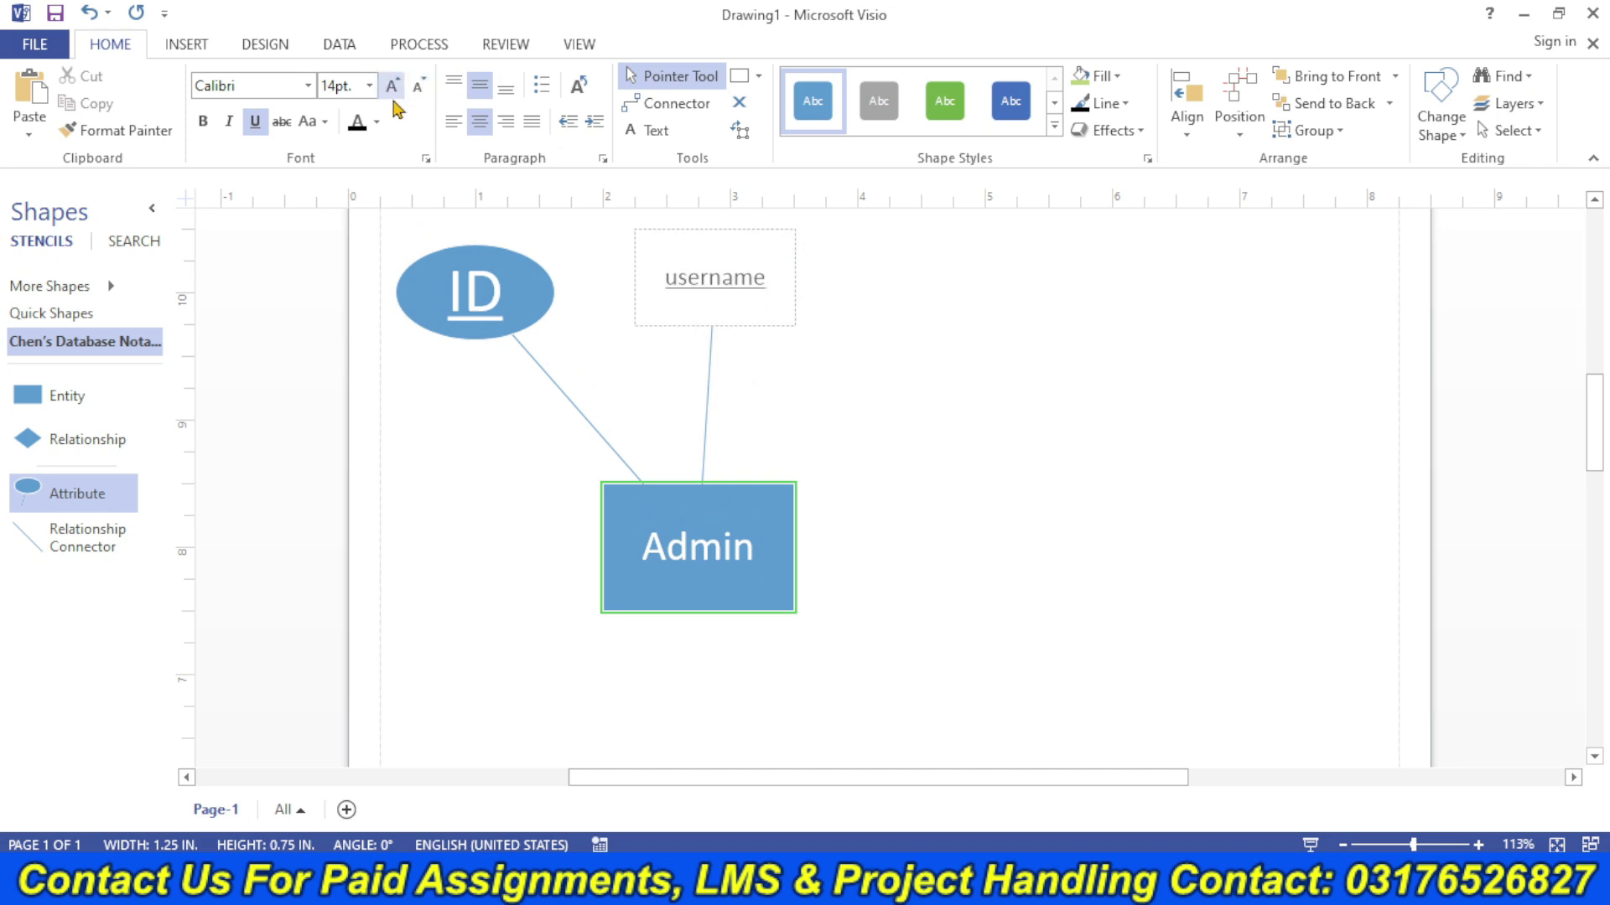
{"action": "key", "text": "Escape"}
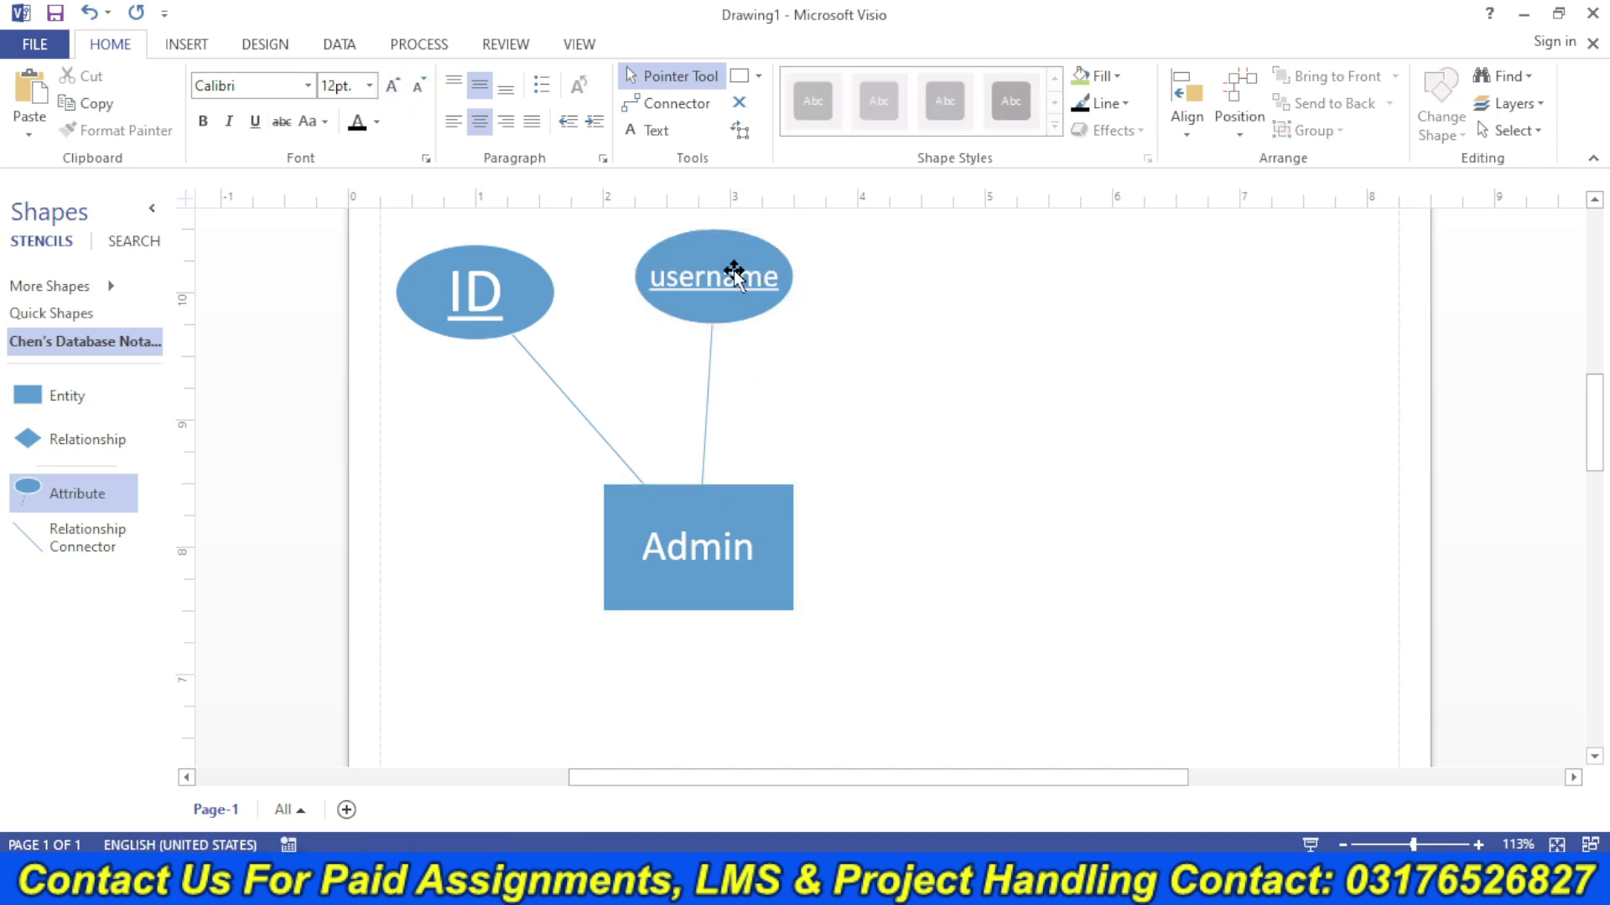
{"action": "right_click", "coordinate": [734, 270]}
{"action": "left_click", "coordinate": [898, 286]}
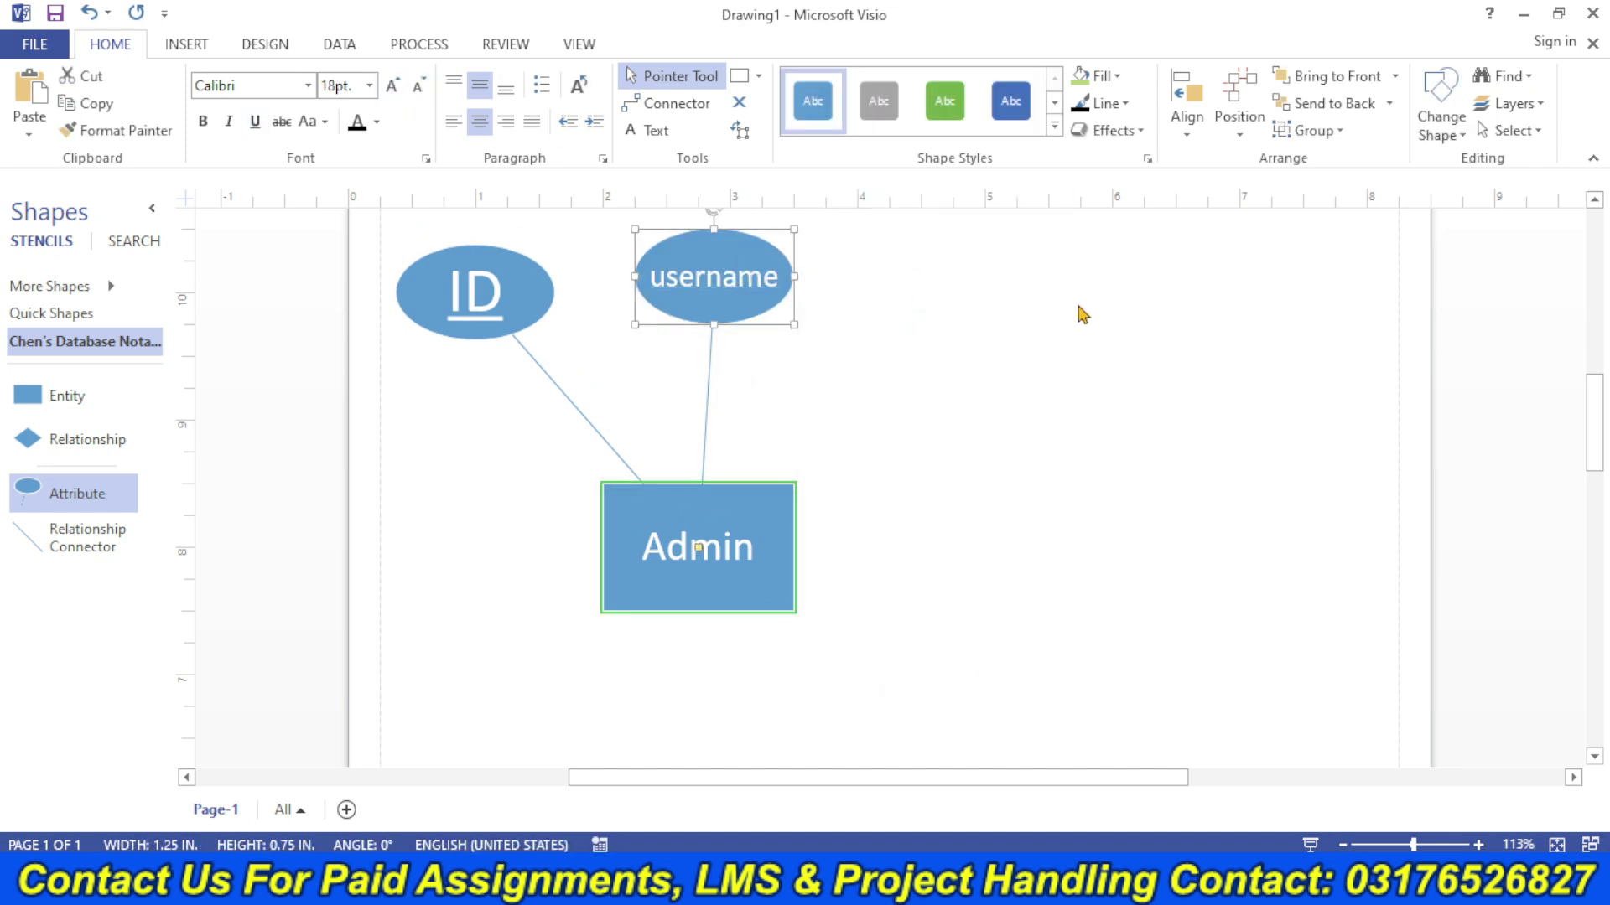
- Duplicate the username attribute to make a "password" attribute beside it, connected to the Admin entity
{"action": "key", "text": "ctrl+d"}
{"action": "left_click_drag", "start_coordinate": [759, 315], "coordinate": [960, 290]}
{"action": "left_click_drag", "start_coordinate": [940, 560], "coordinate": [754, 564]}
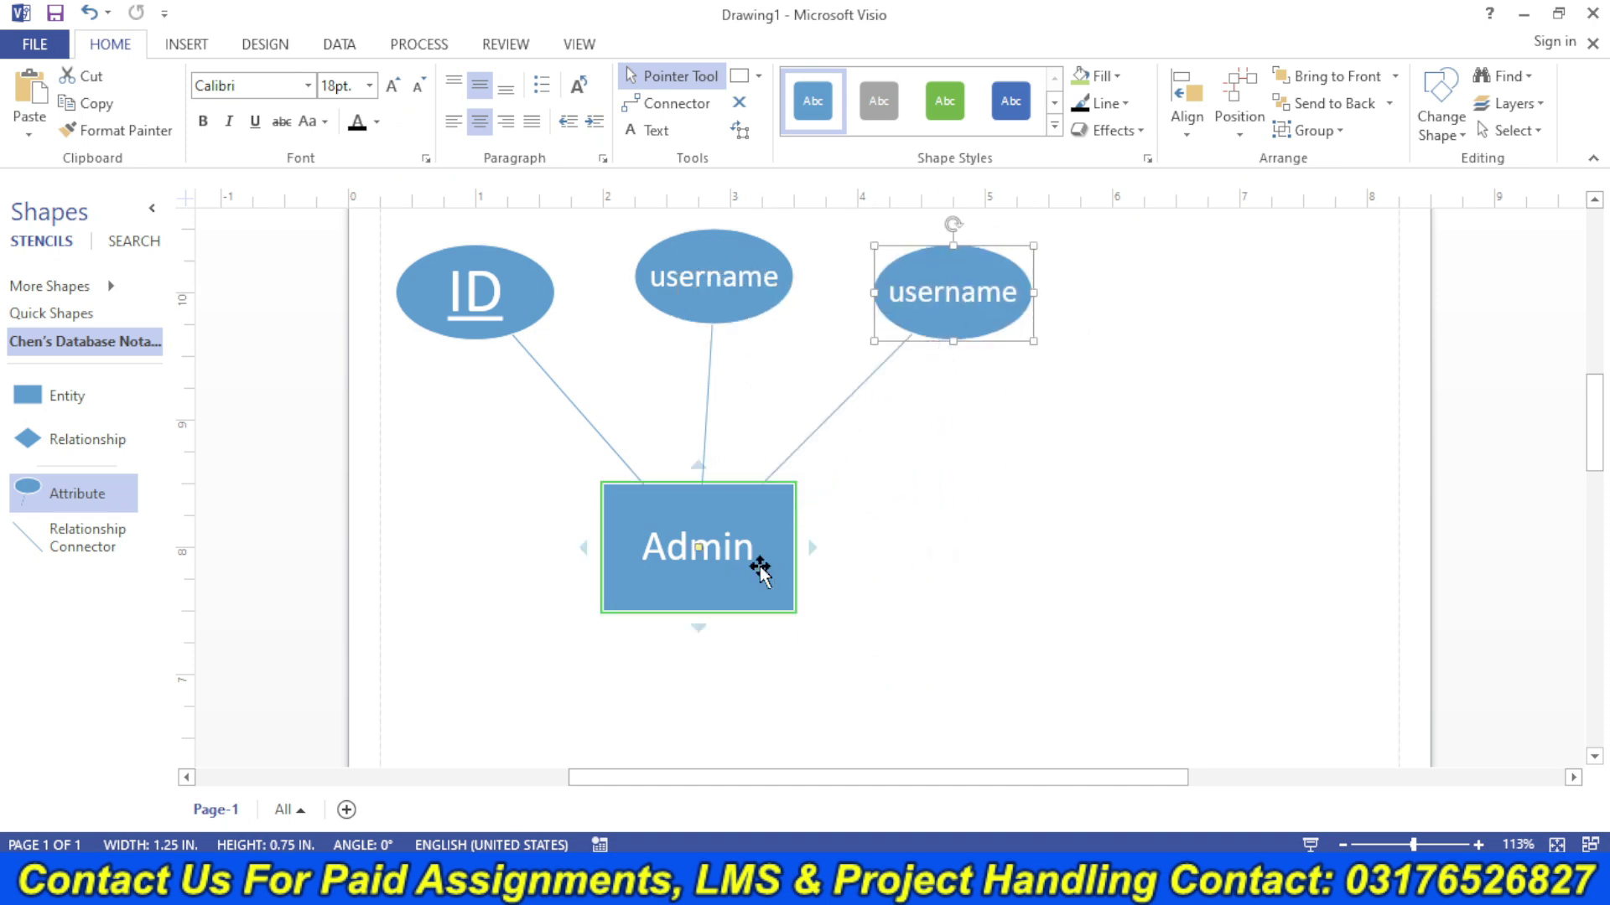
{"action": "double_click", "coordinate": [964, 317]}
{"action": "type", "text": "pasw"}
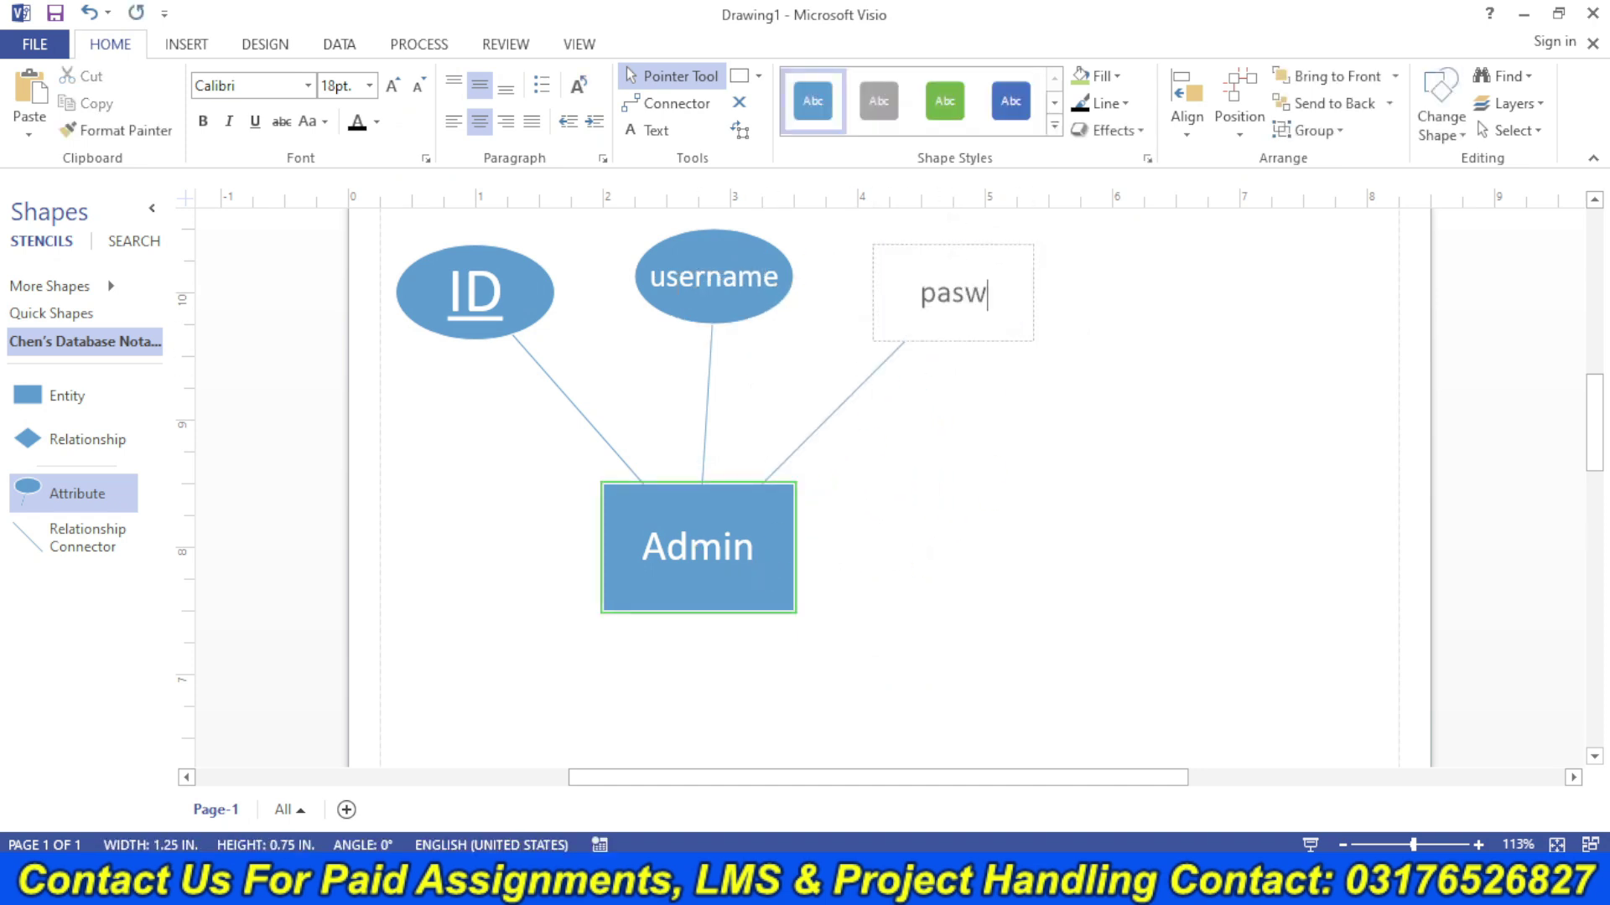
{"action": "key", "text": "BackSpace"}
{"action": "type", "text": "sword"}
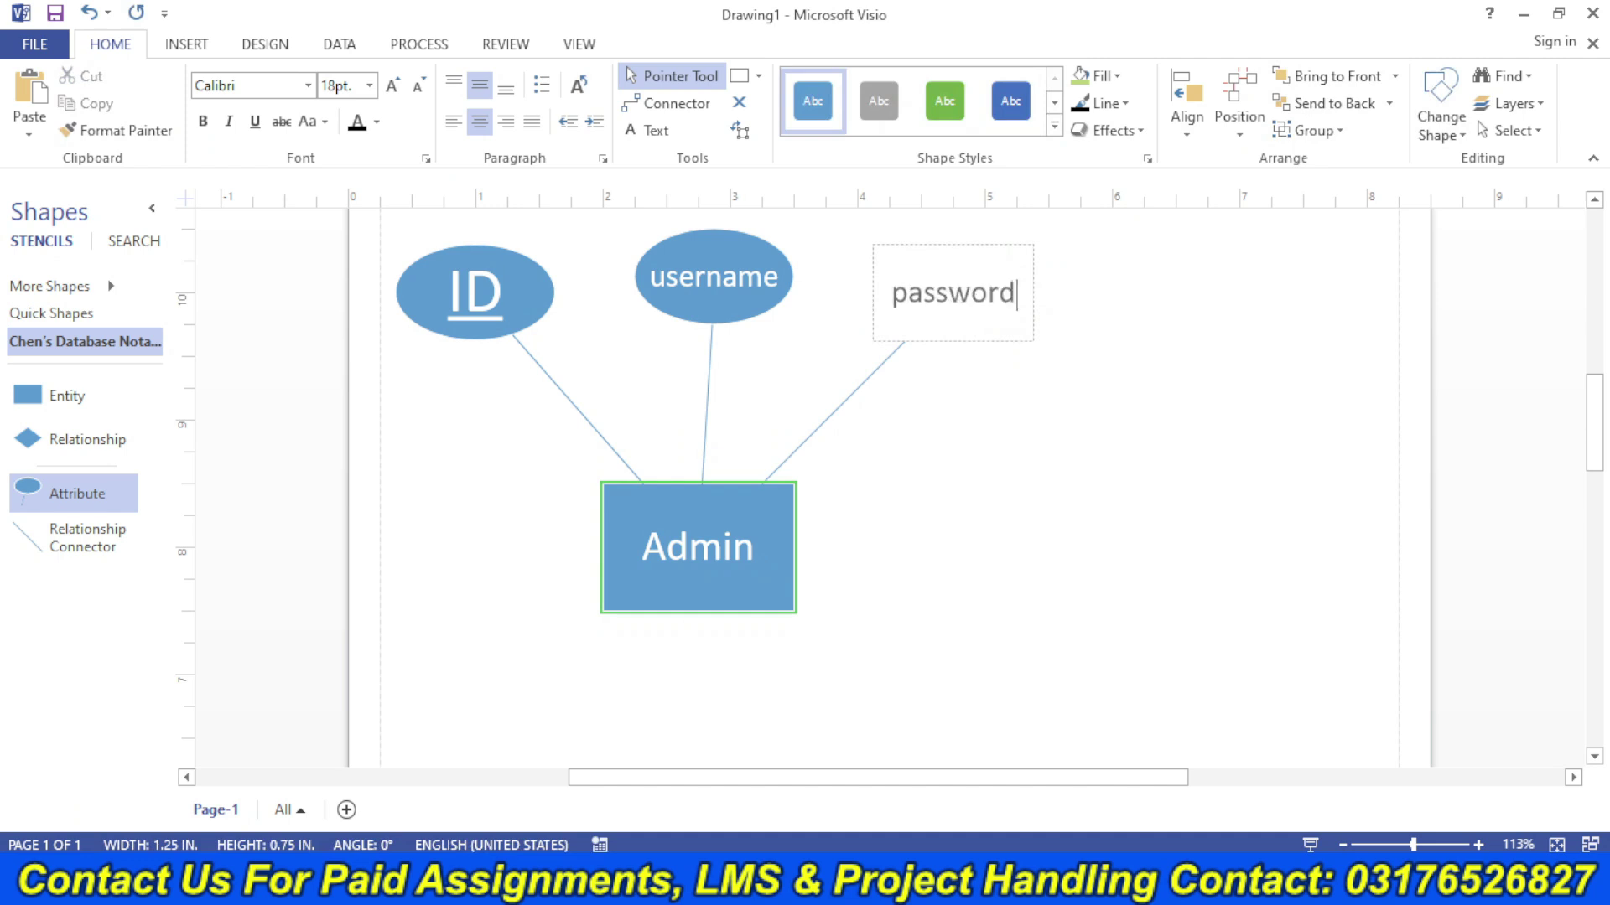
{"action": "left_click", "coordinate": [1156, 494]}
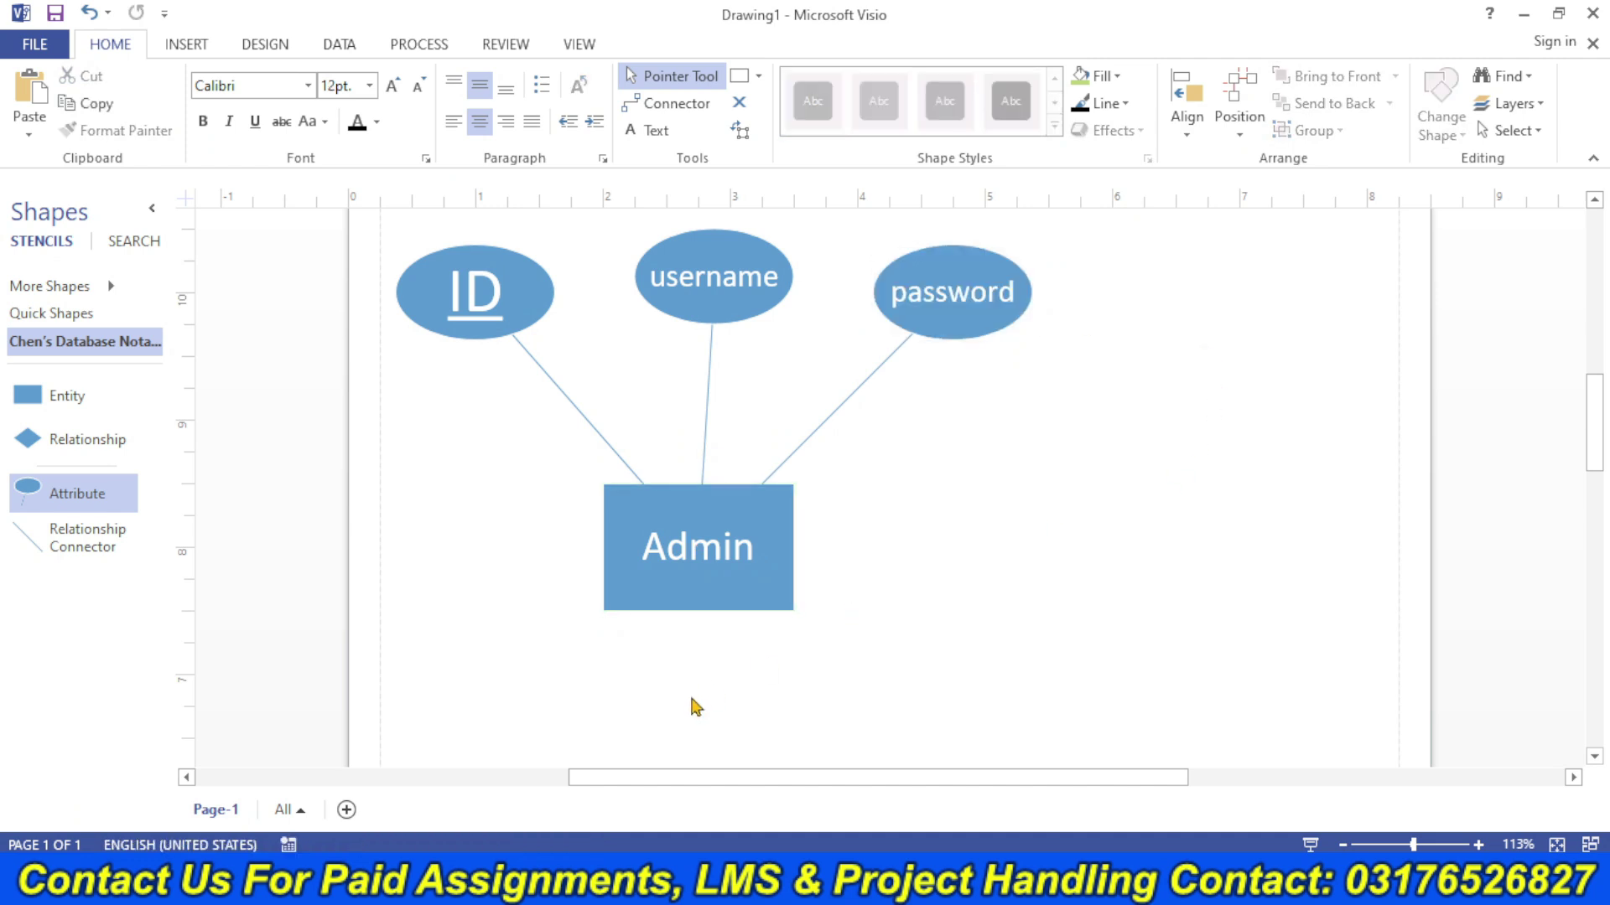
- Duplicate the Admin entity together with its ID, username and password attributes and place the copy well to the right of the original
{"action": "left_click", "coordinate": [717, 559]}
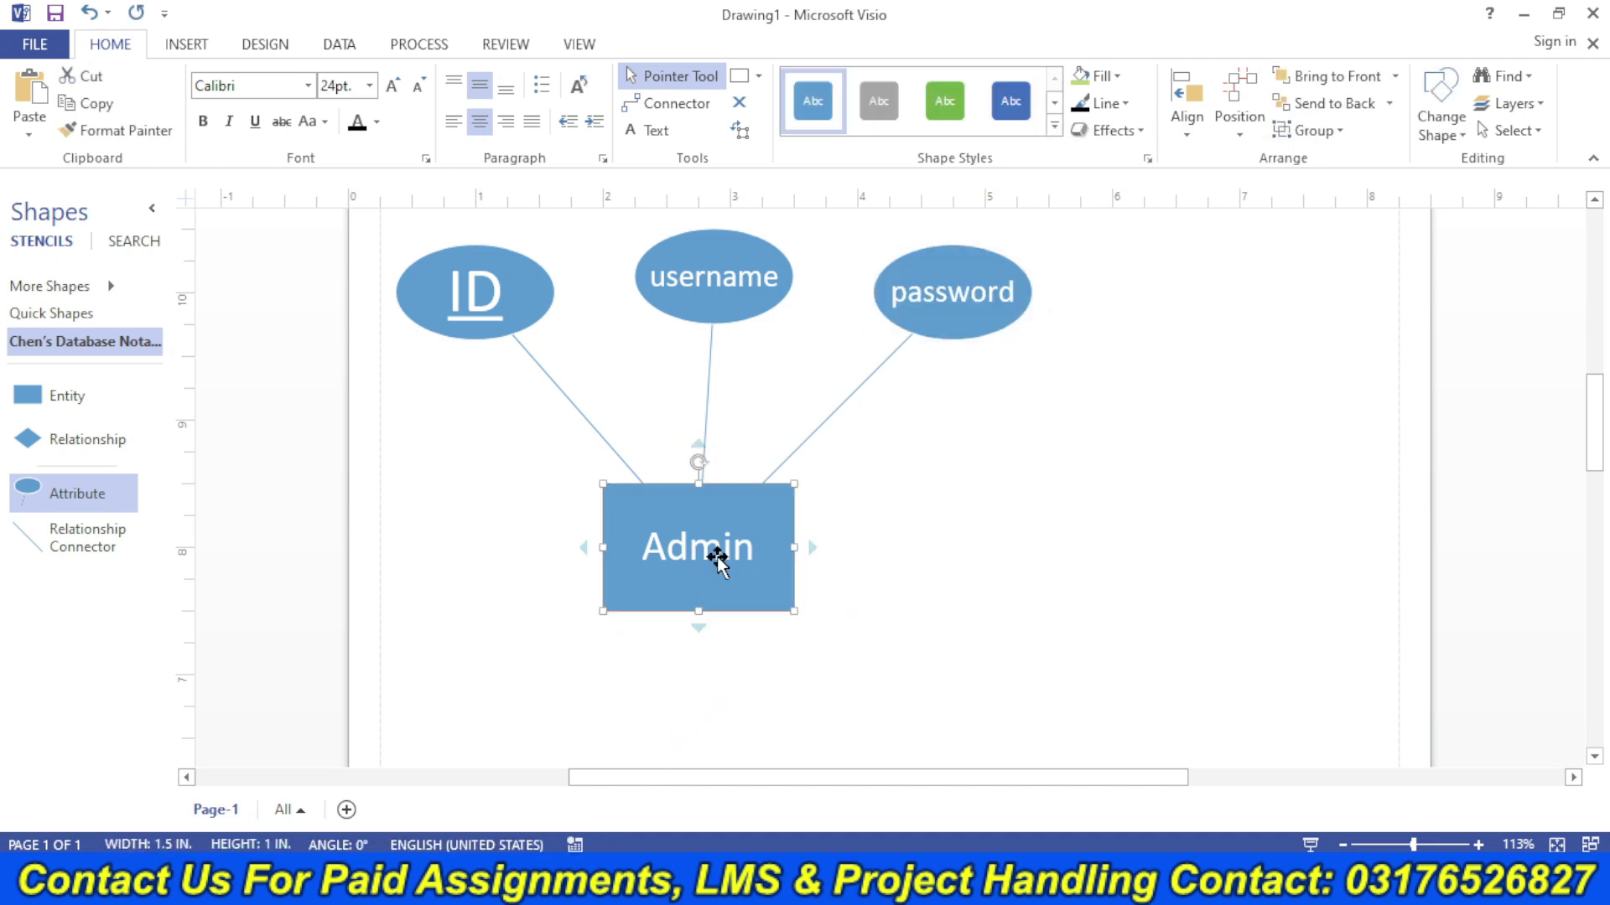
{"action": "key", "text": "ctrl+c"}
{"action": "key", "text": "ctrl+v"}
{"action": "left_click_drag", "start_coordinate": [715, 707], "coordinate": [1275, 618]}
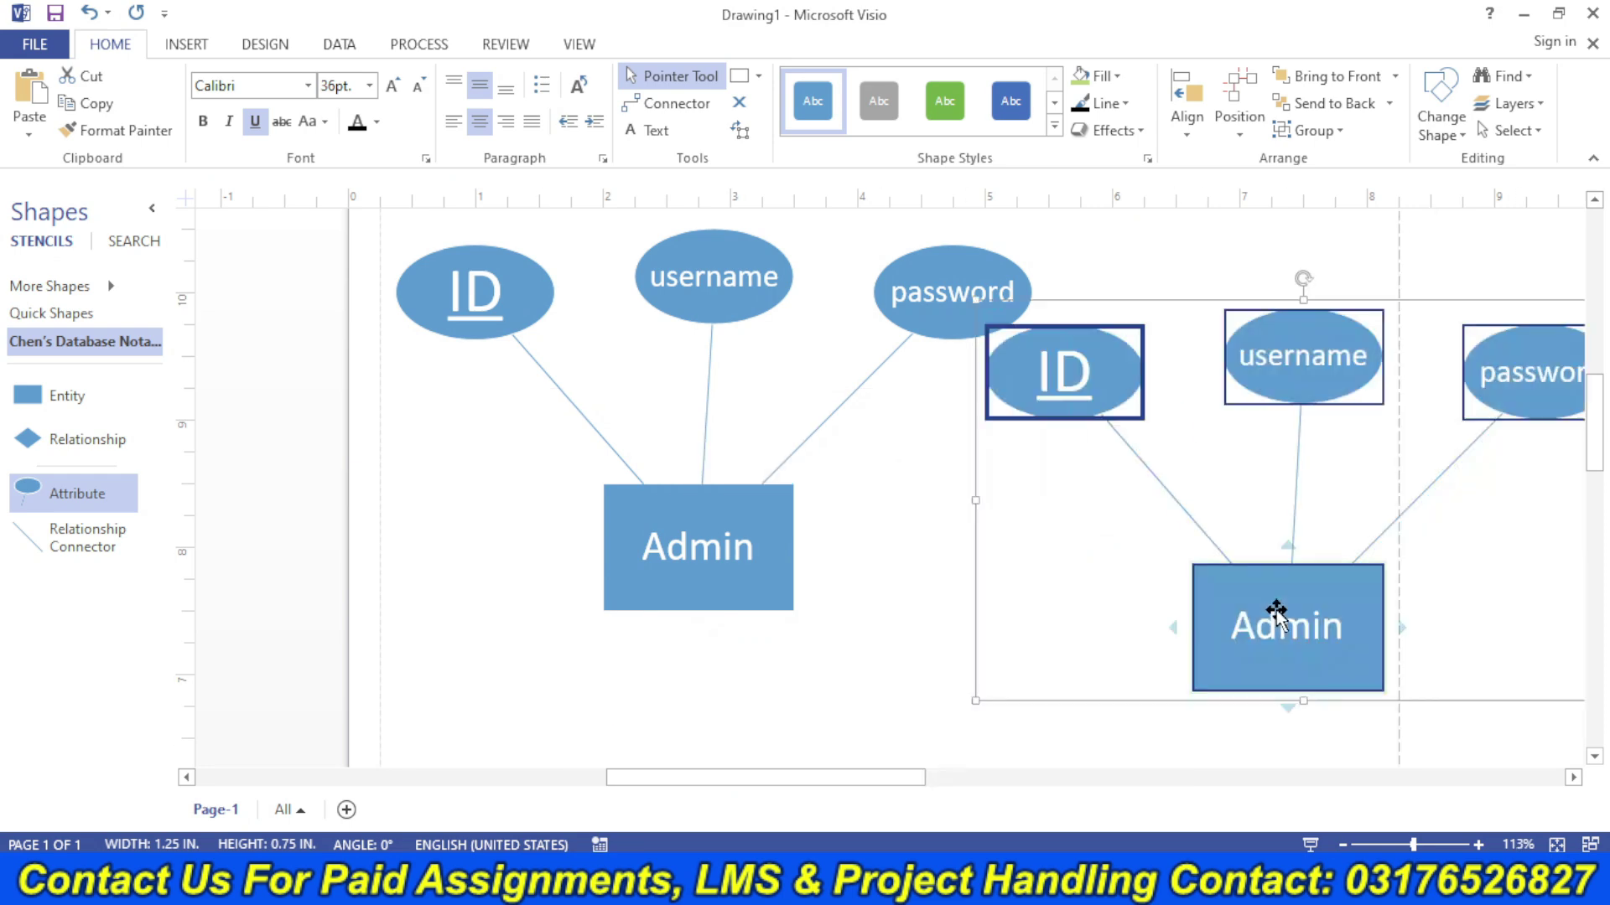
{"action": "left_click_drag", "start_coordinate": [892, 776], "coordinate": [1106, 776]}
{"action": "left_click_drag", "start_coordinate": [460, 643], "coordinate": [1082, 595]}
- Rename the copied Admin entity as "R Institute"
{"action": "double_click", "coordinate": [1080, 595]}
{"action": "key", "text": "BackSpace"}
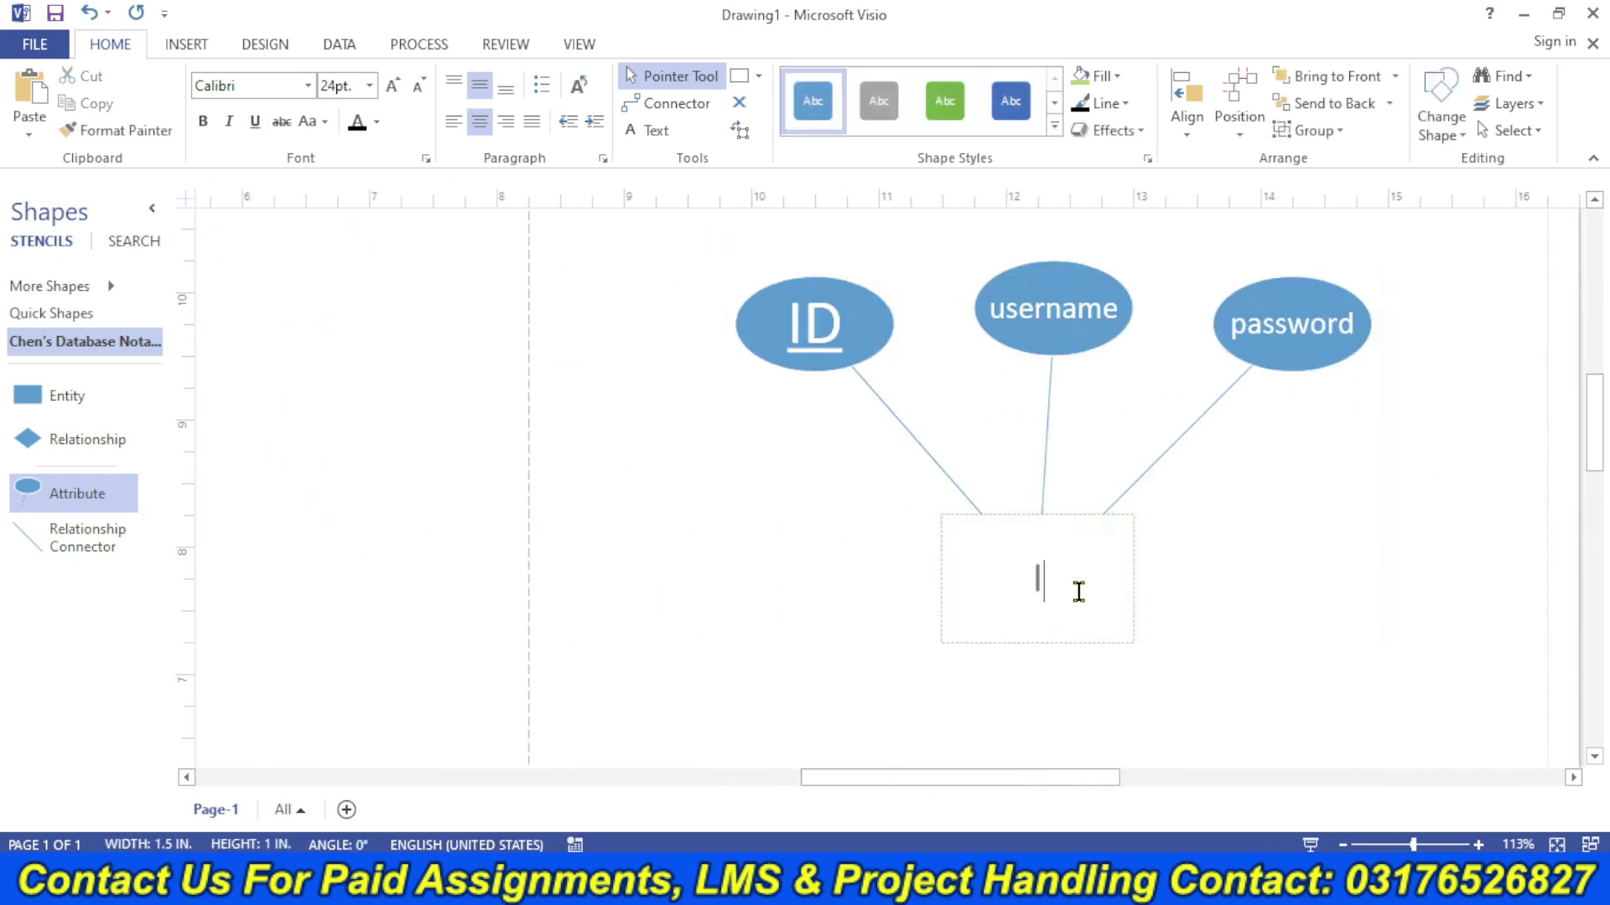
{"action": "type", "text": "R Institue"}
{"action": "key", "text": "BackSpace"}
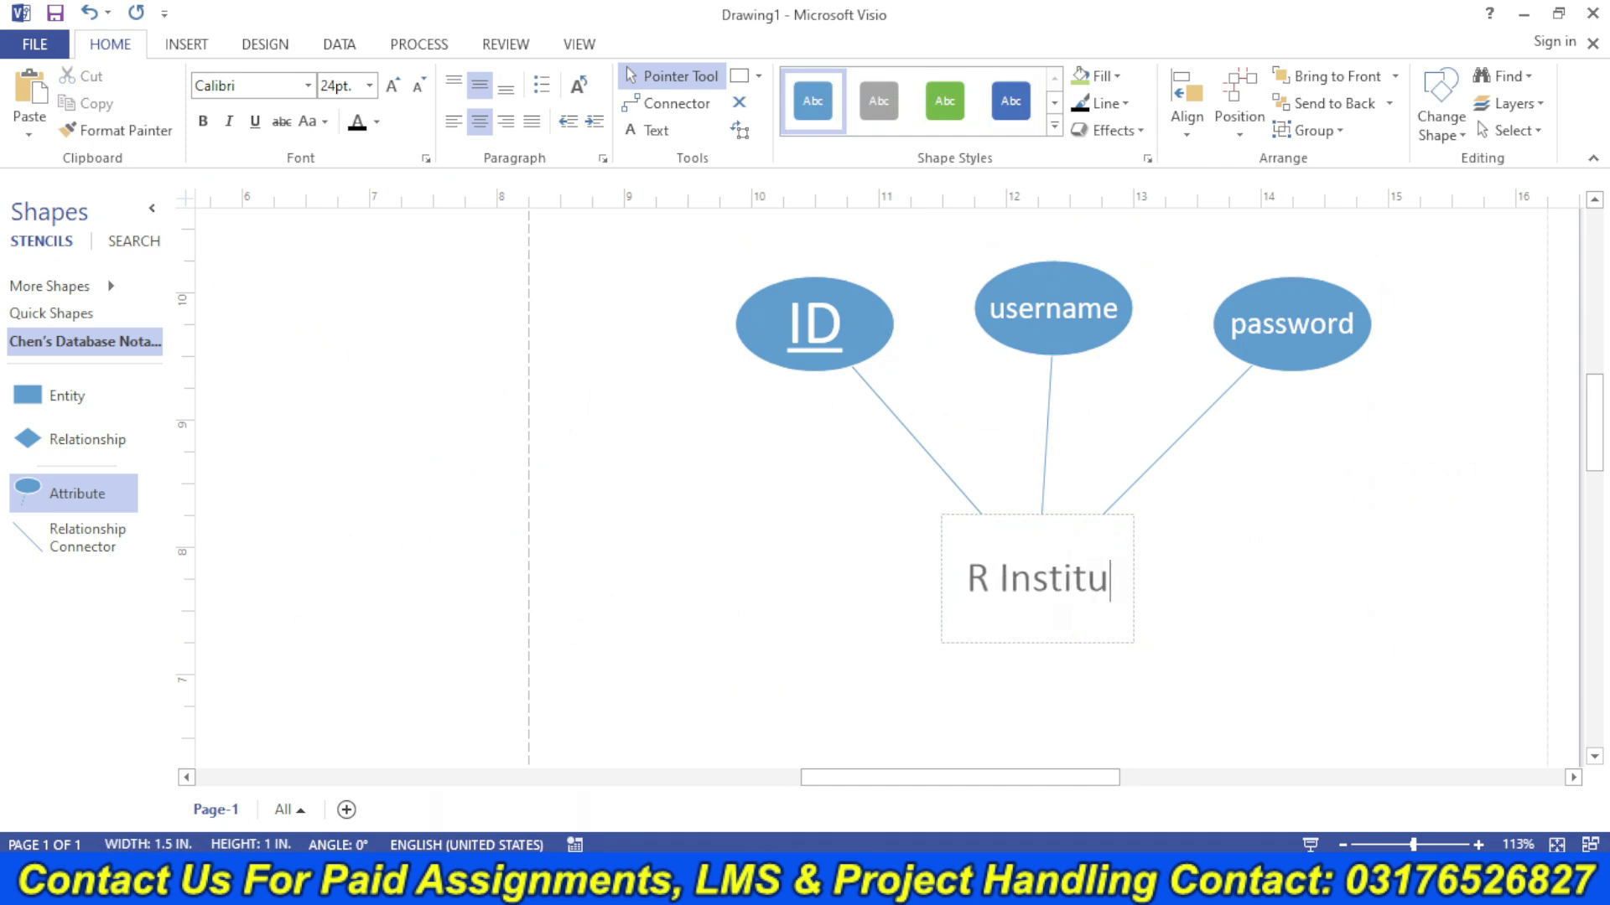
{"action": "key", "text": "BackSpace"}
{"action": "type", "text": "ute"}
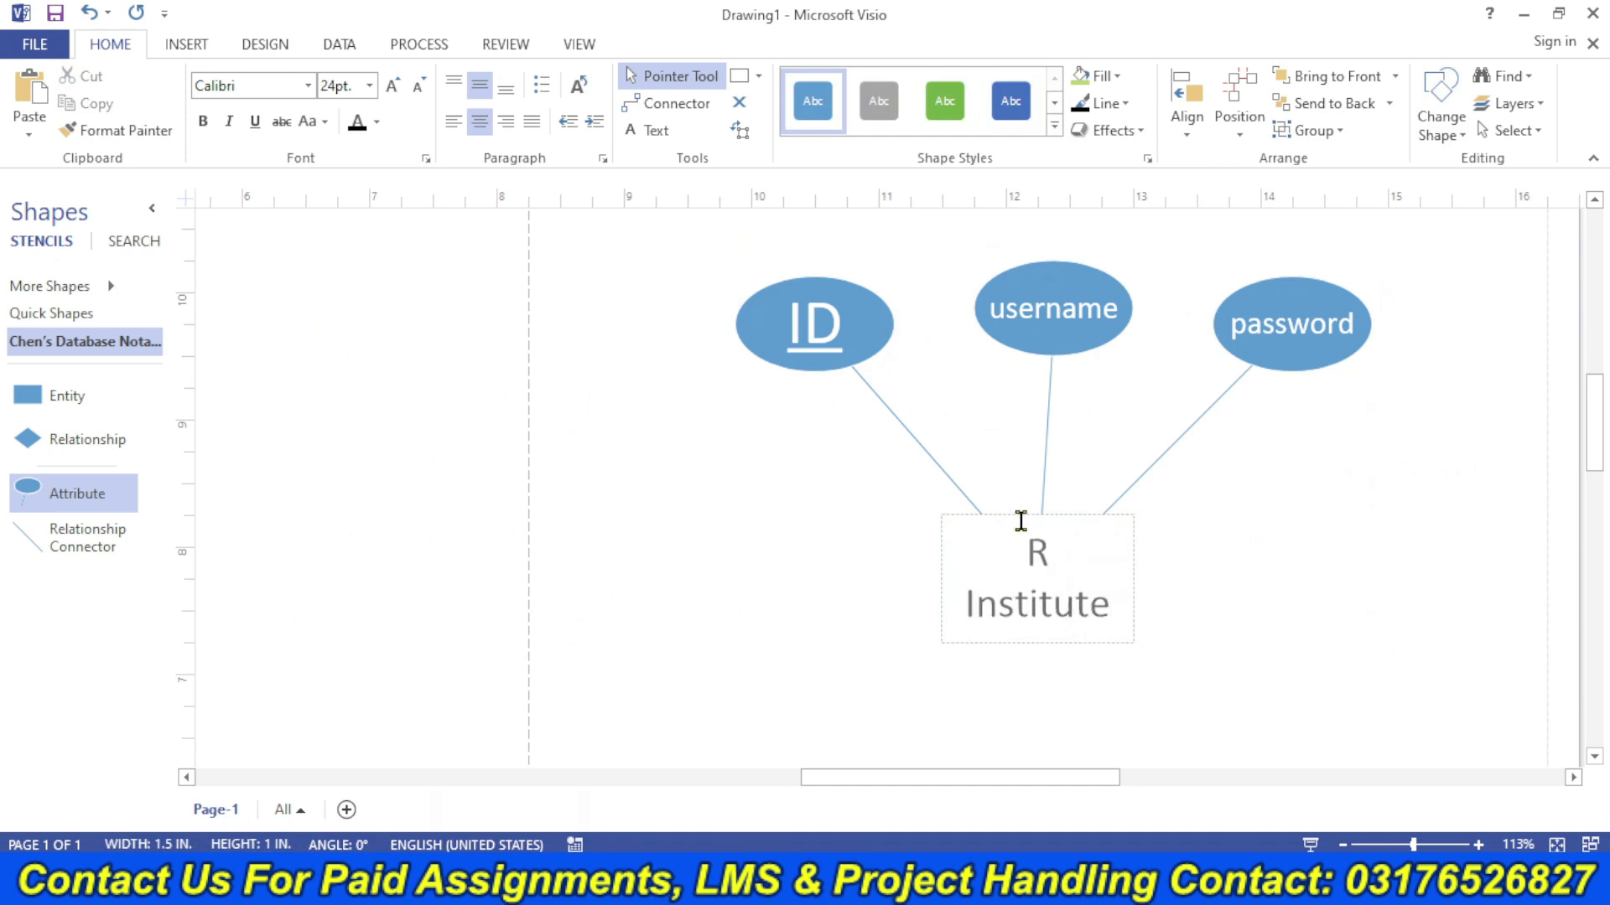
{"action": "left_click", "coordinate": [755, 674]}
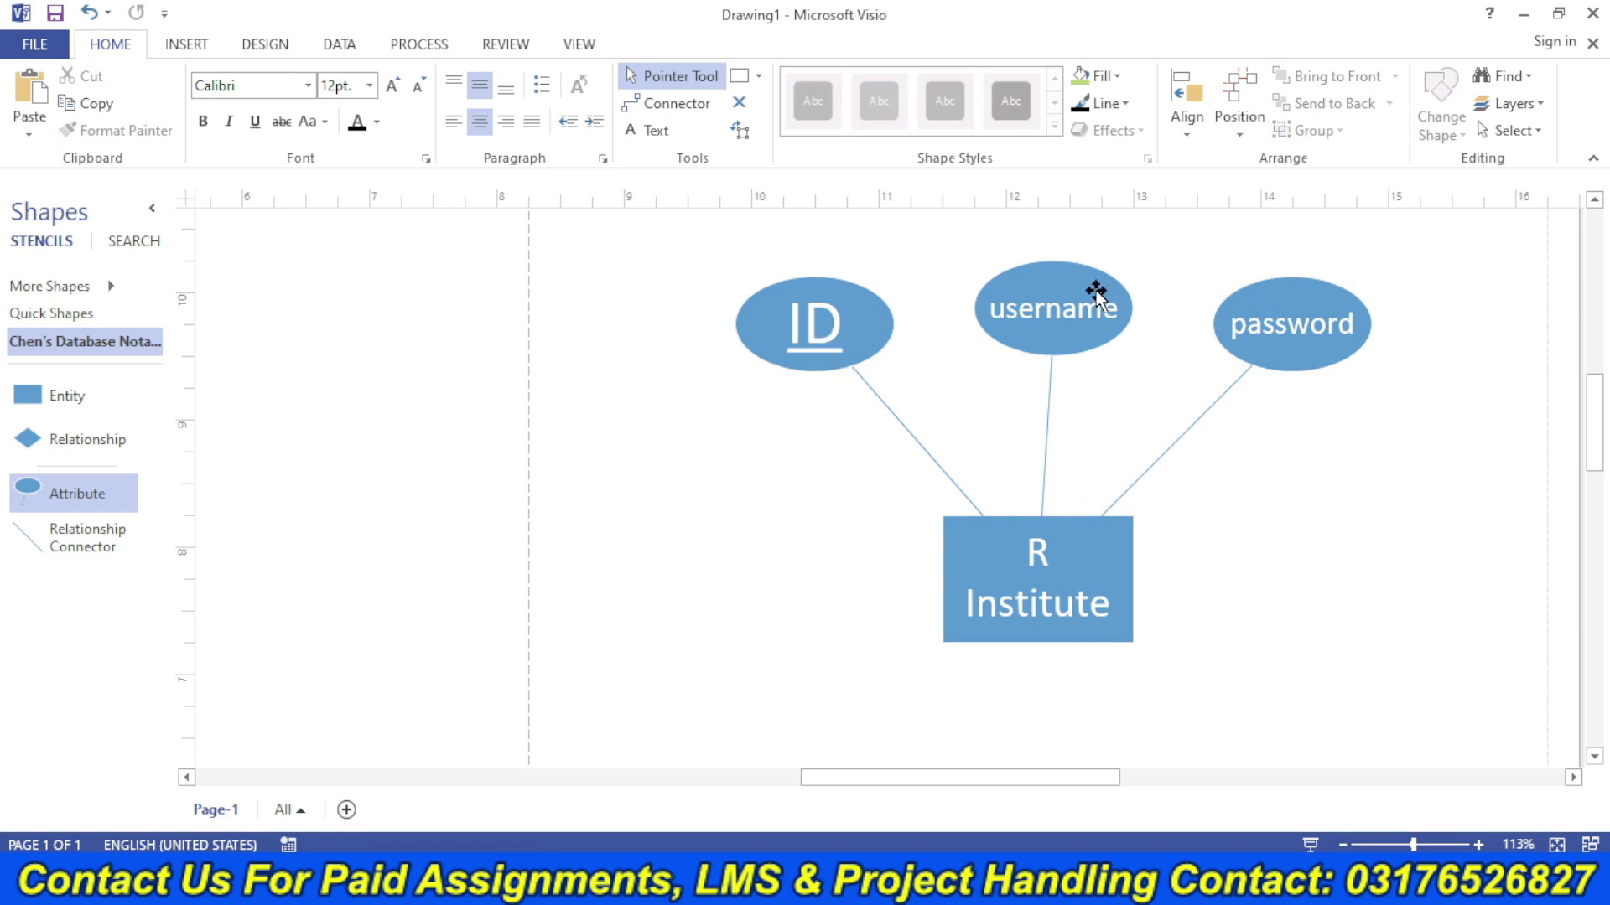
- Duplicate R Institute's password attribute below the original, connect it to the entity and rename it "email"
{"action": "left_click", "coordinate": [1244, 343]}
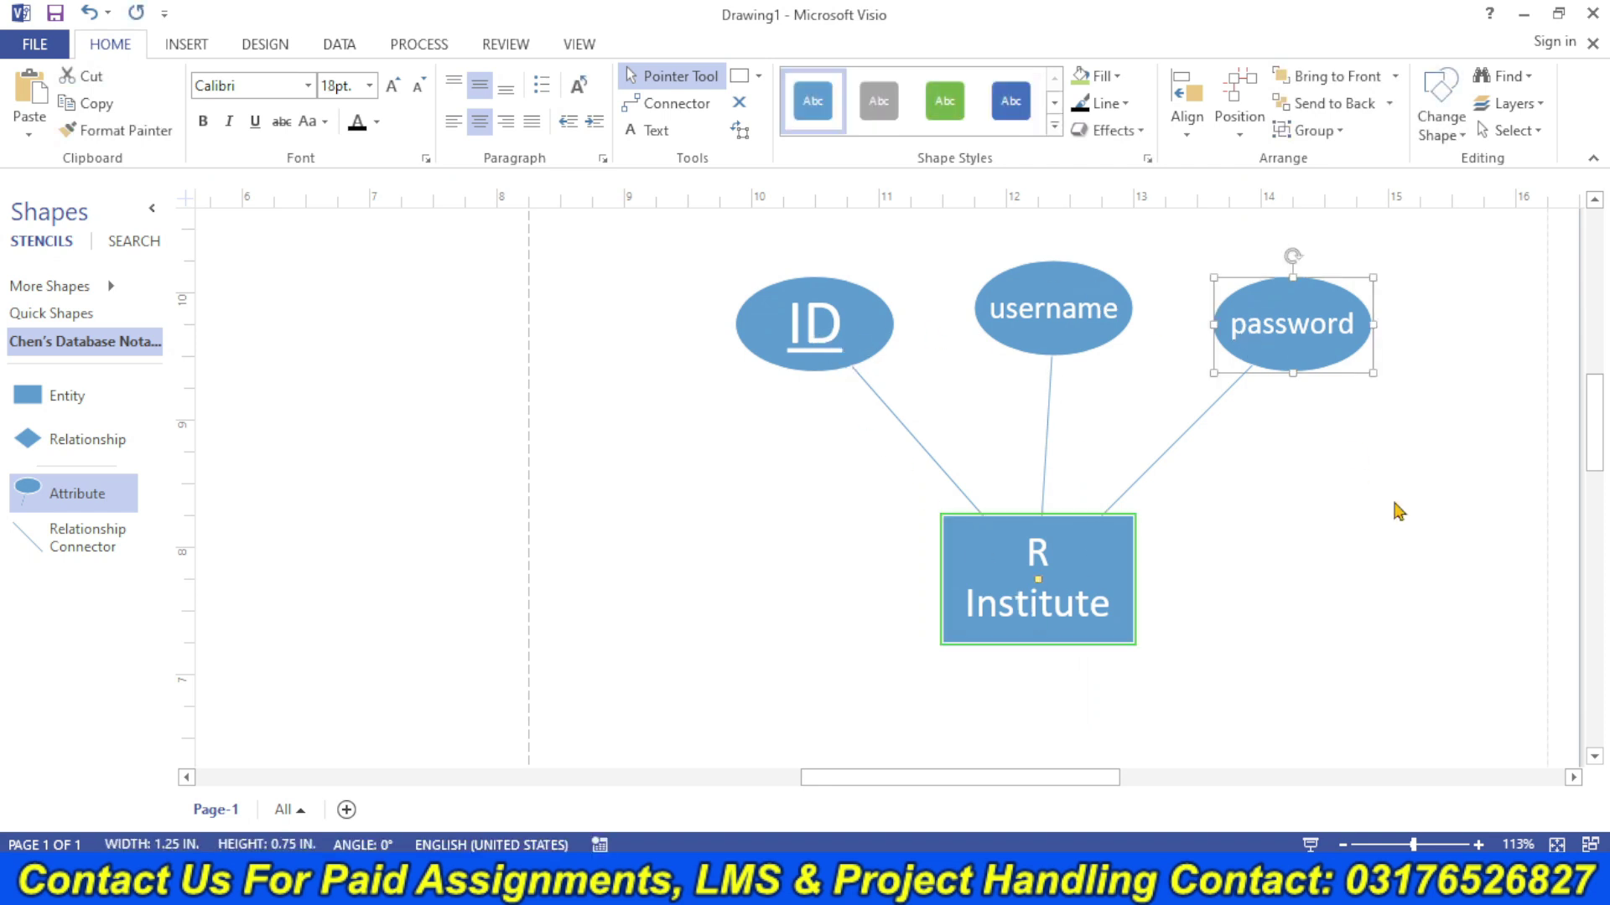
{"action": "key", "text": "ctrl+d"}
{"action": "left_click_drag", "start_coordinate": [1372, 415], "coordinate": [1405, 467]}
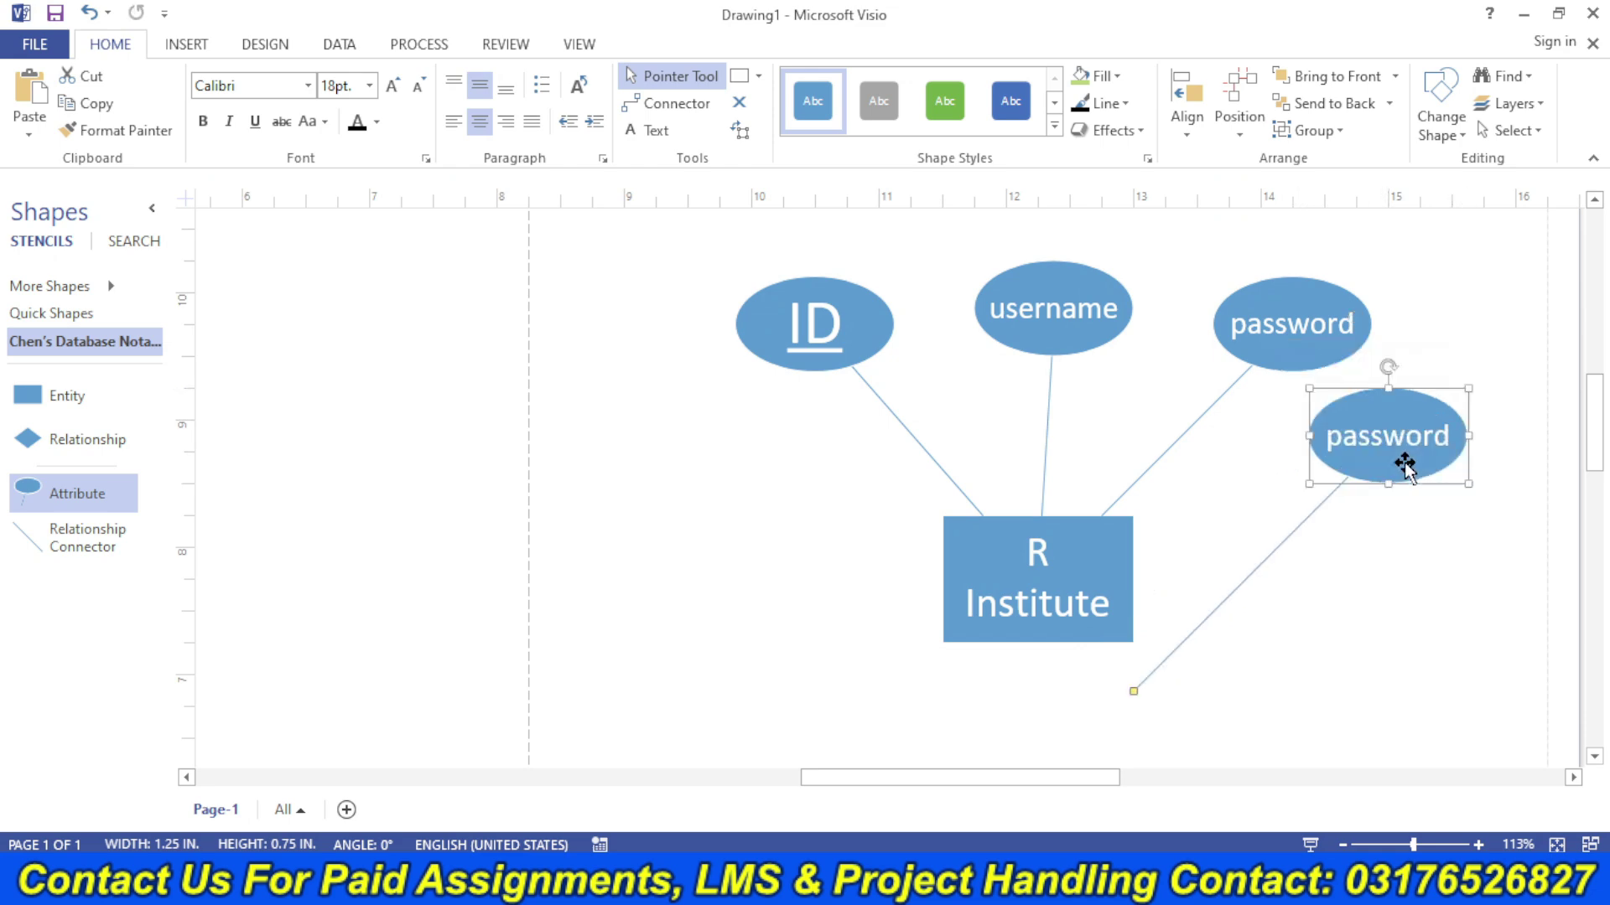
{"action": "left_click_drag", "start_coordinate": [1130, 694], "coordinate": [1110, 611]}
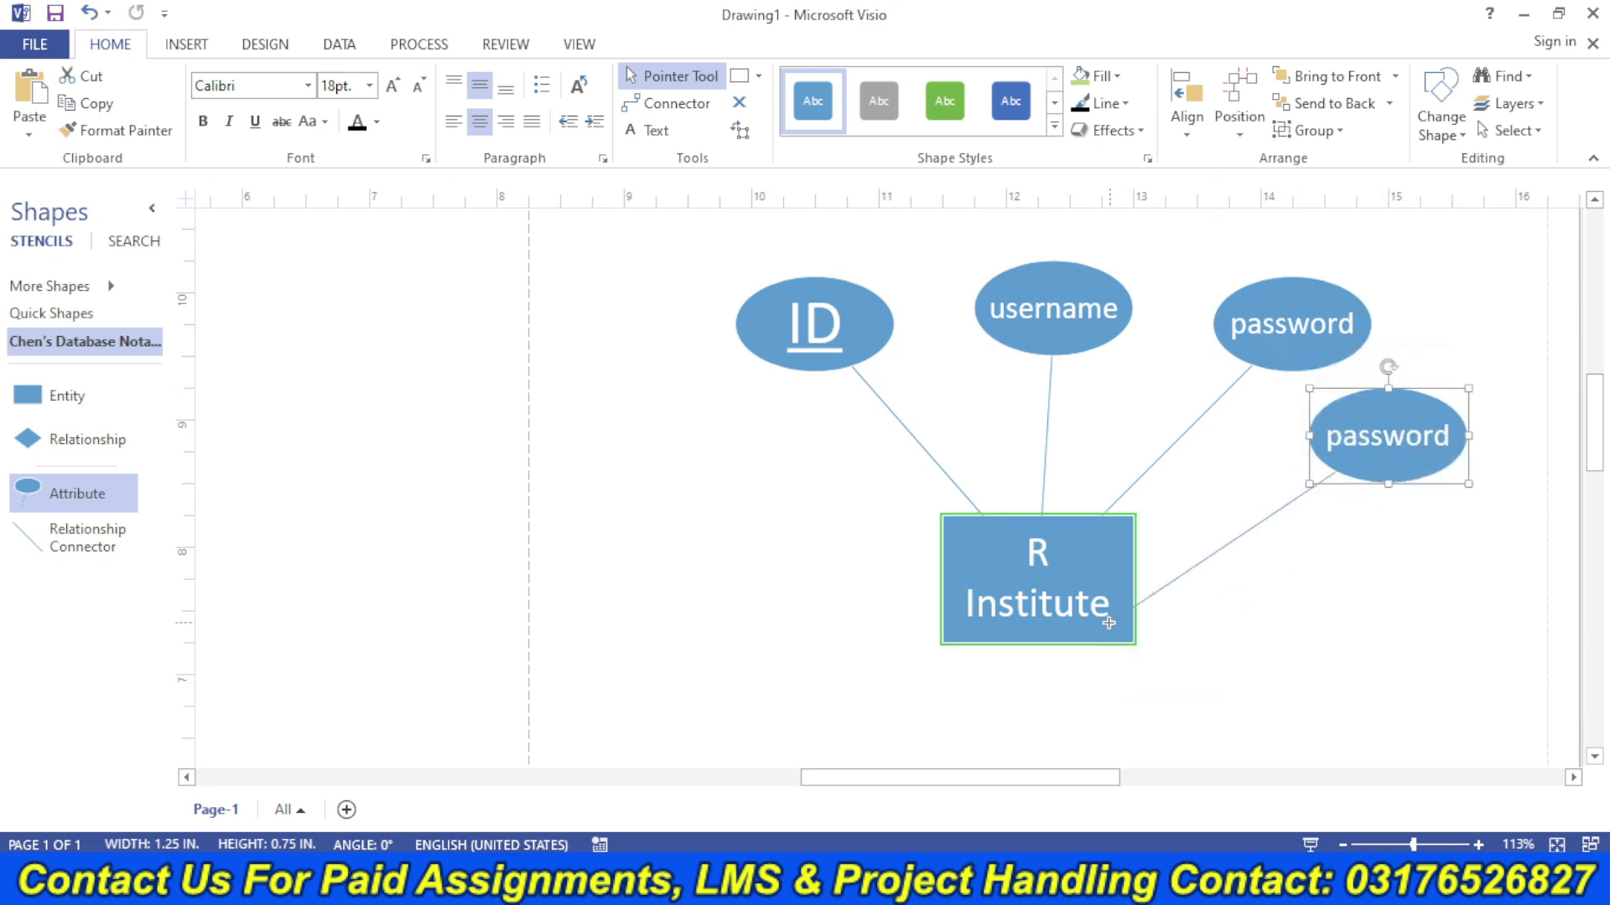
{"action": "double_click", "coordinate": [1392, 451]}
{"action": "type", "text": "email"}
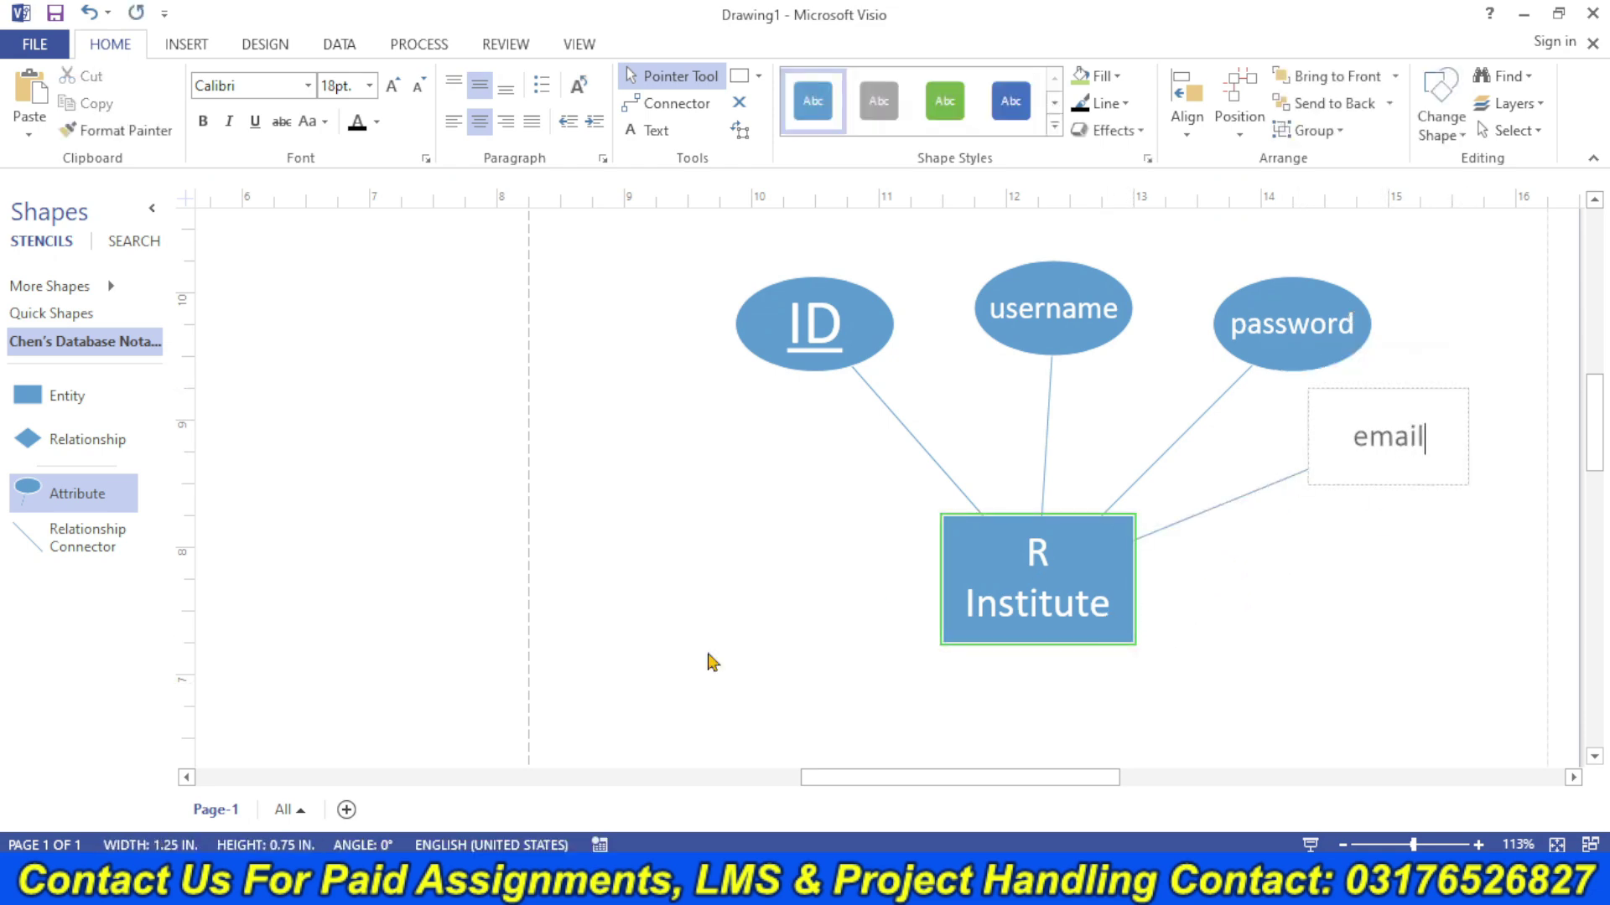
- Check the Rehabilitation Institute attributes in ChatGPT, then rename R Institute's username attribute in Visio as "Ins_Name"
{"action": "key", "text": "alt+Tab"}
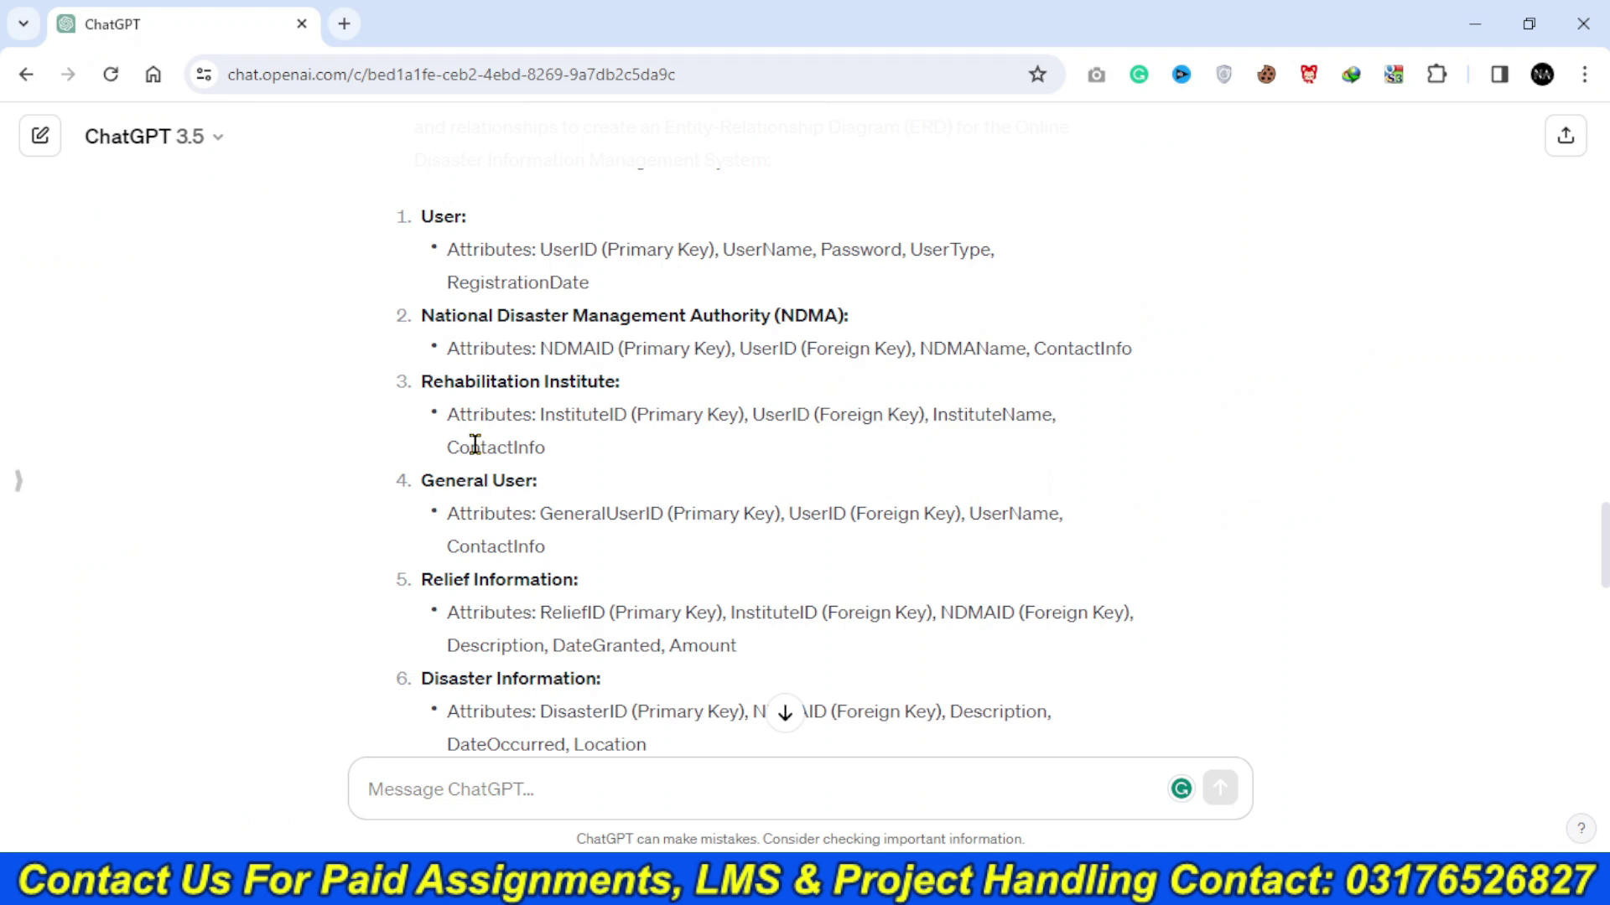
{"action": "double_click", "coordinate": [932, 417]}
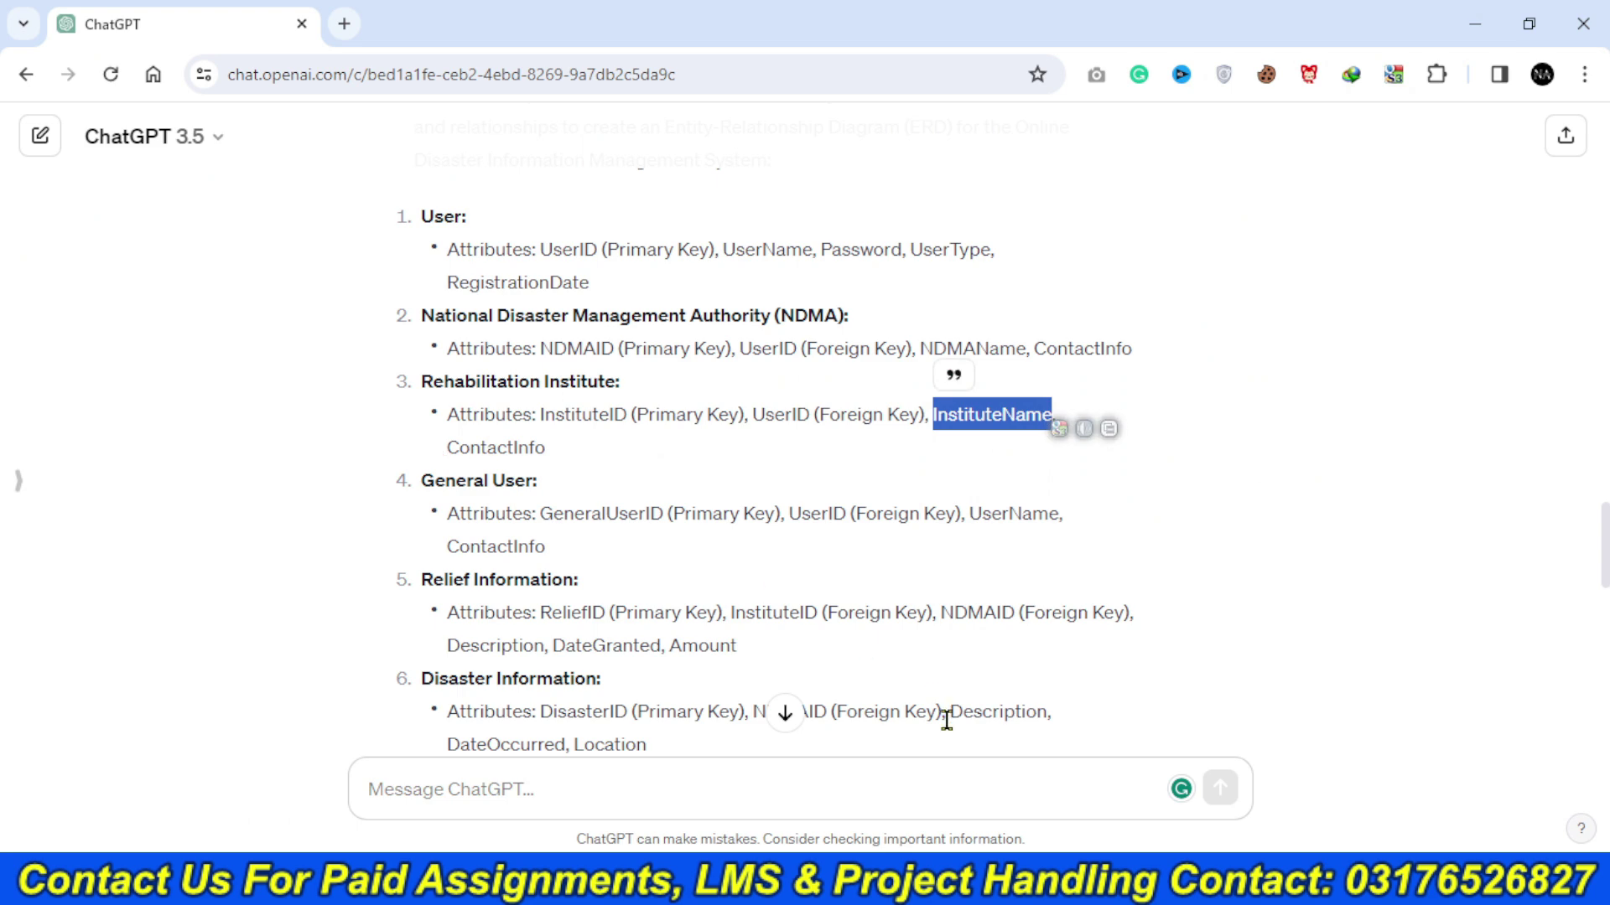
{"action": "key", "text": "alt+Tab"}
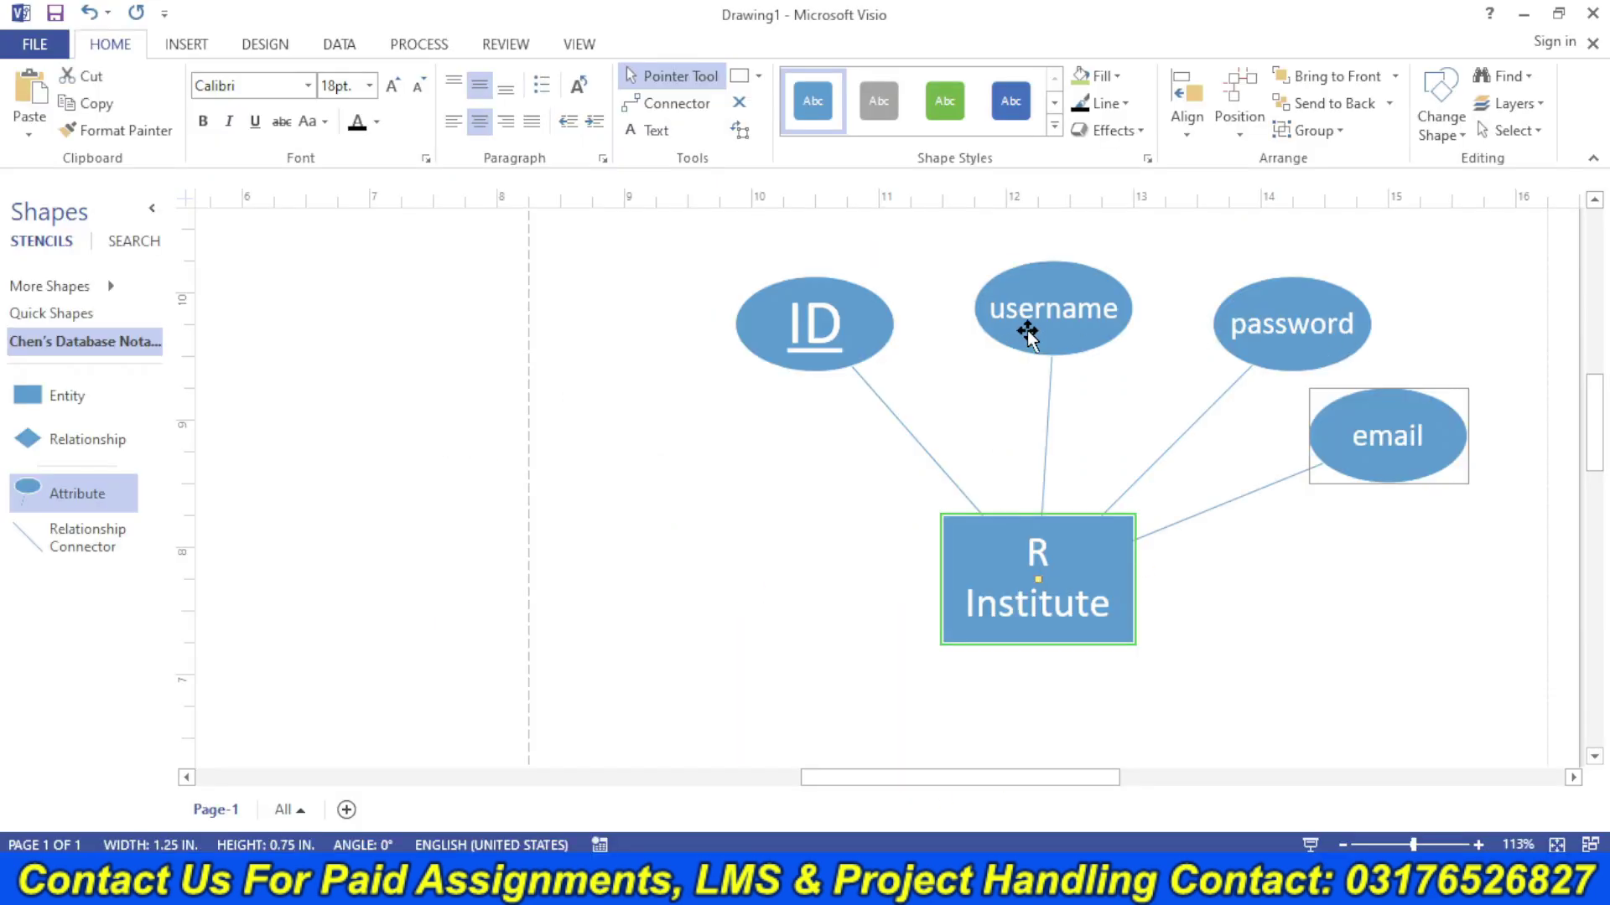
{"action": "double_click", "coordinate": [1026, 329]}
{"action": "type", "text": "Ins"}
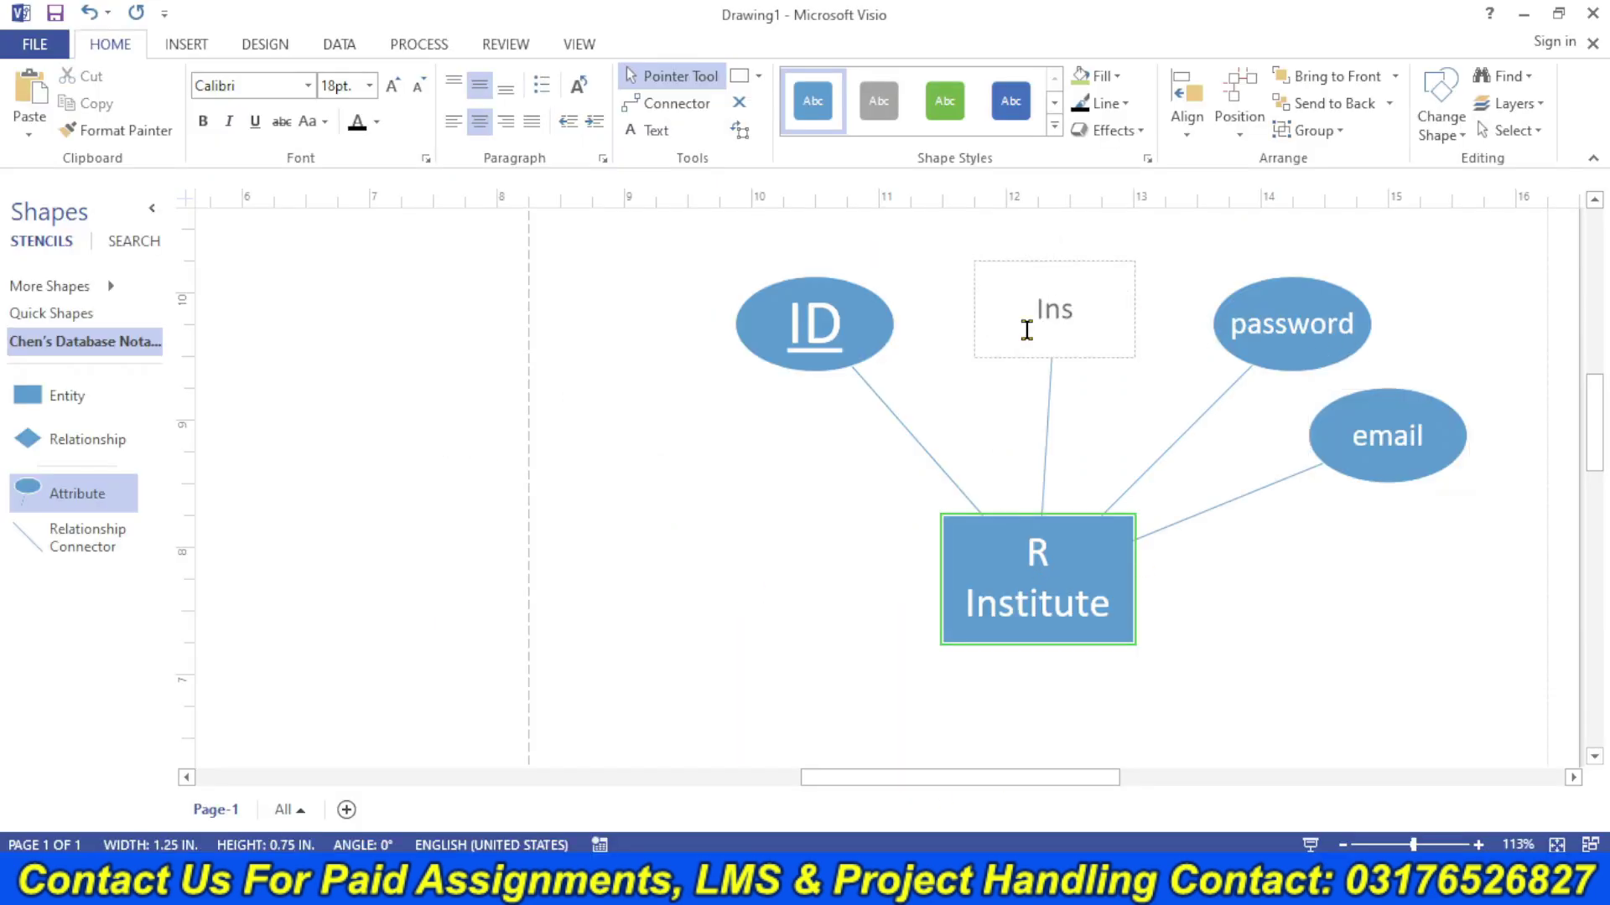
{"action": "type", "text": "_Name"}
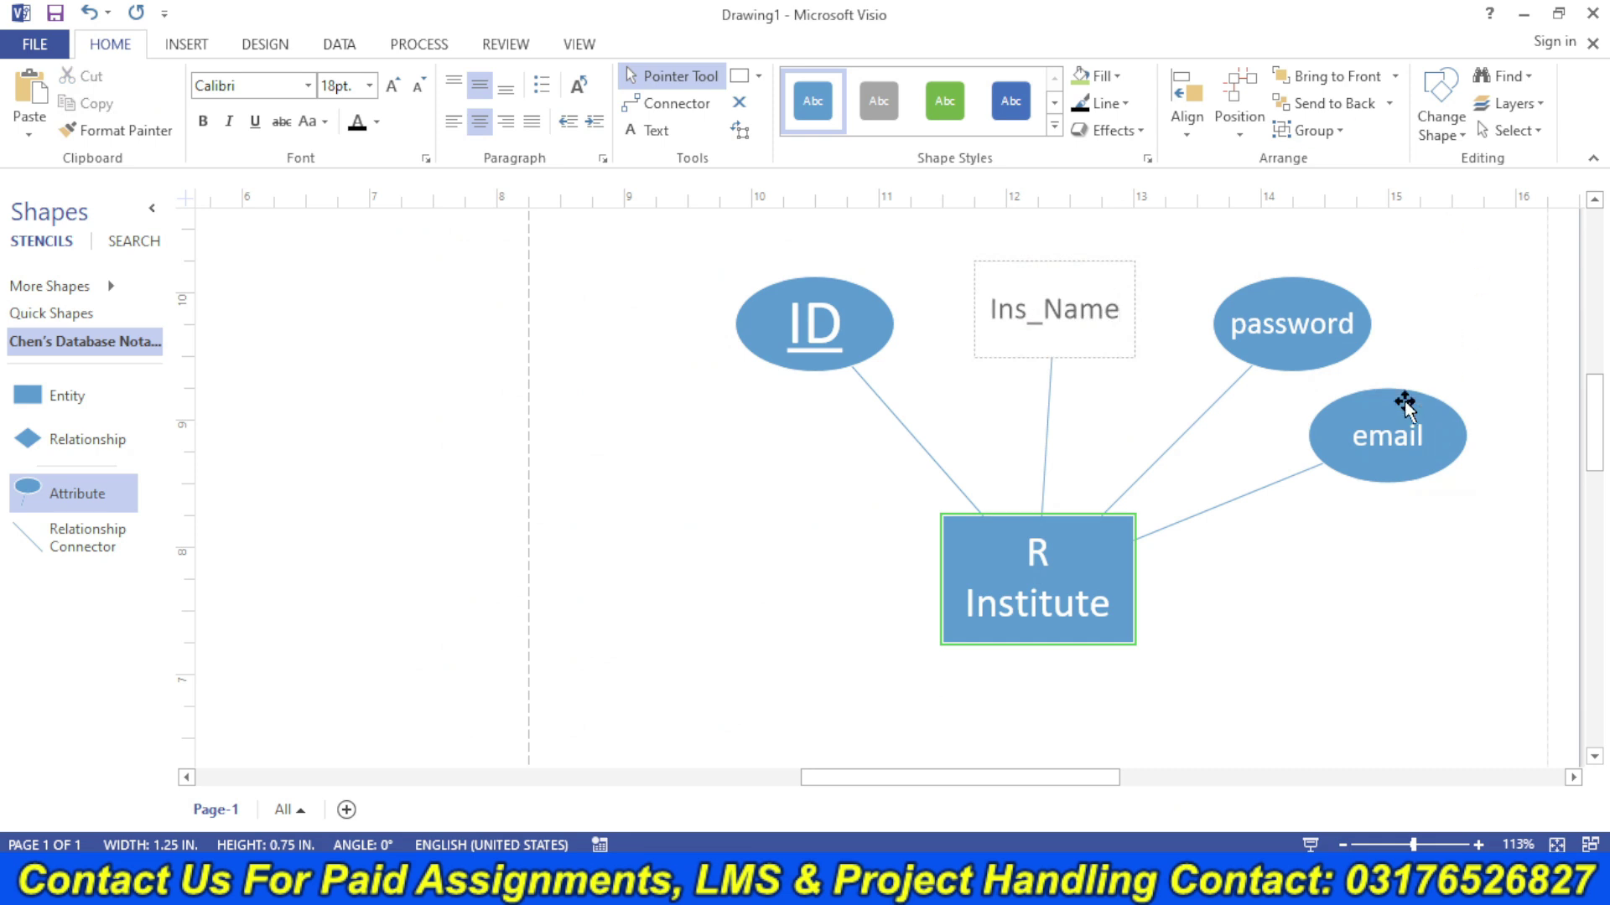
{"action": "double_click", "coordinate": [1390, 437]}
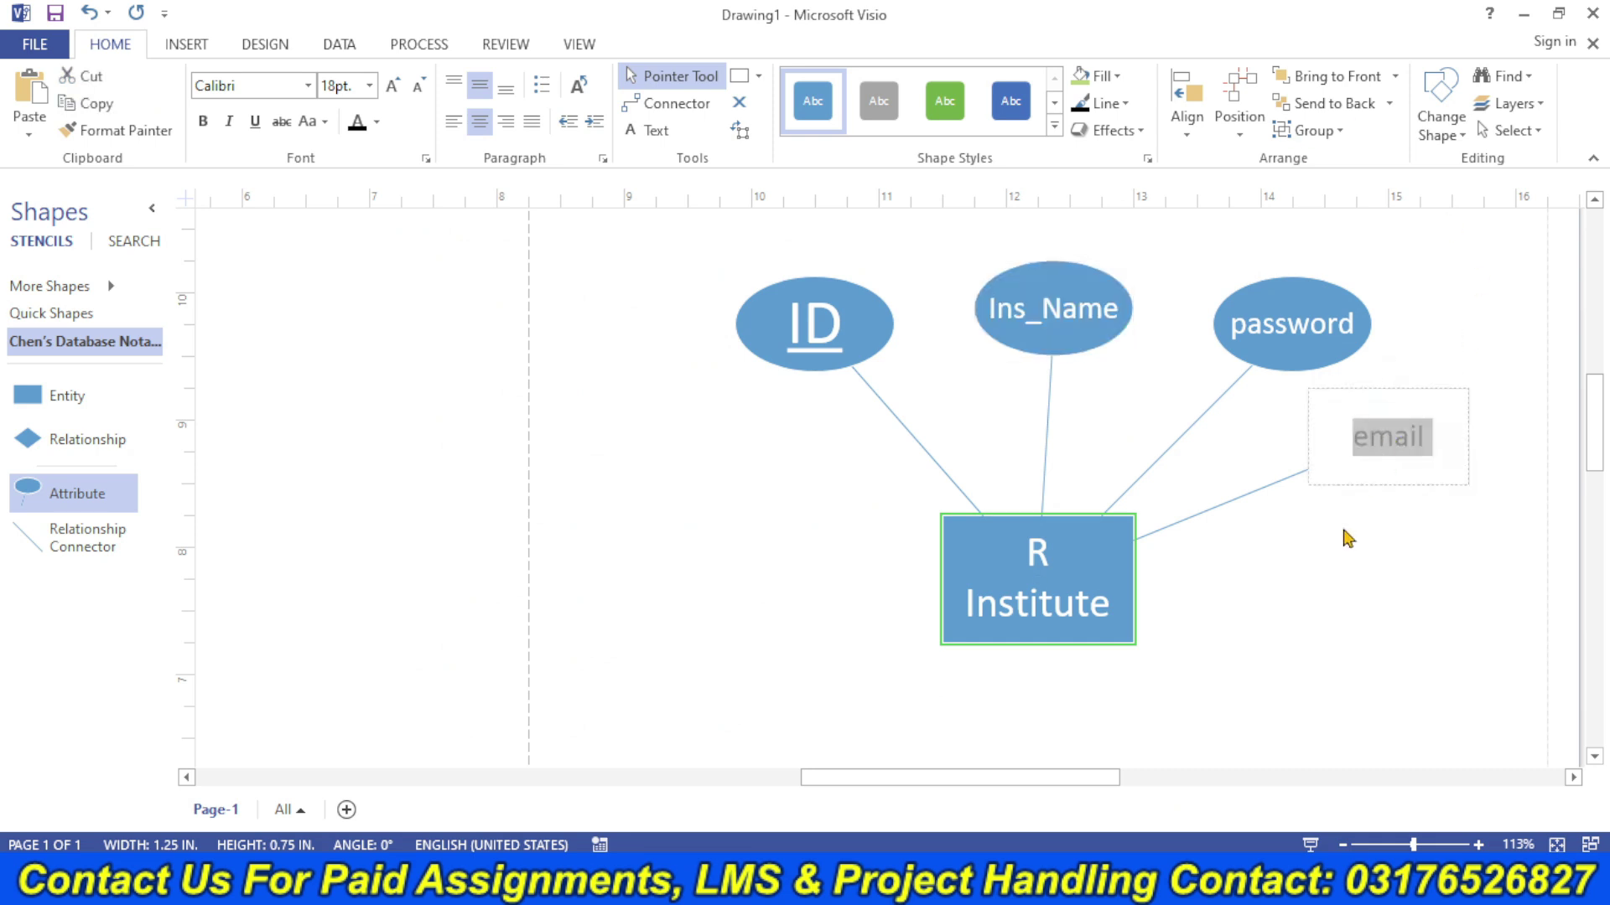
{"action": "left_click", "coordinate": [1348, 539]}
{"action": "left_click", "coordinate": [1369, 461]}
{"action": "key", "text": "ctrl+d"}
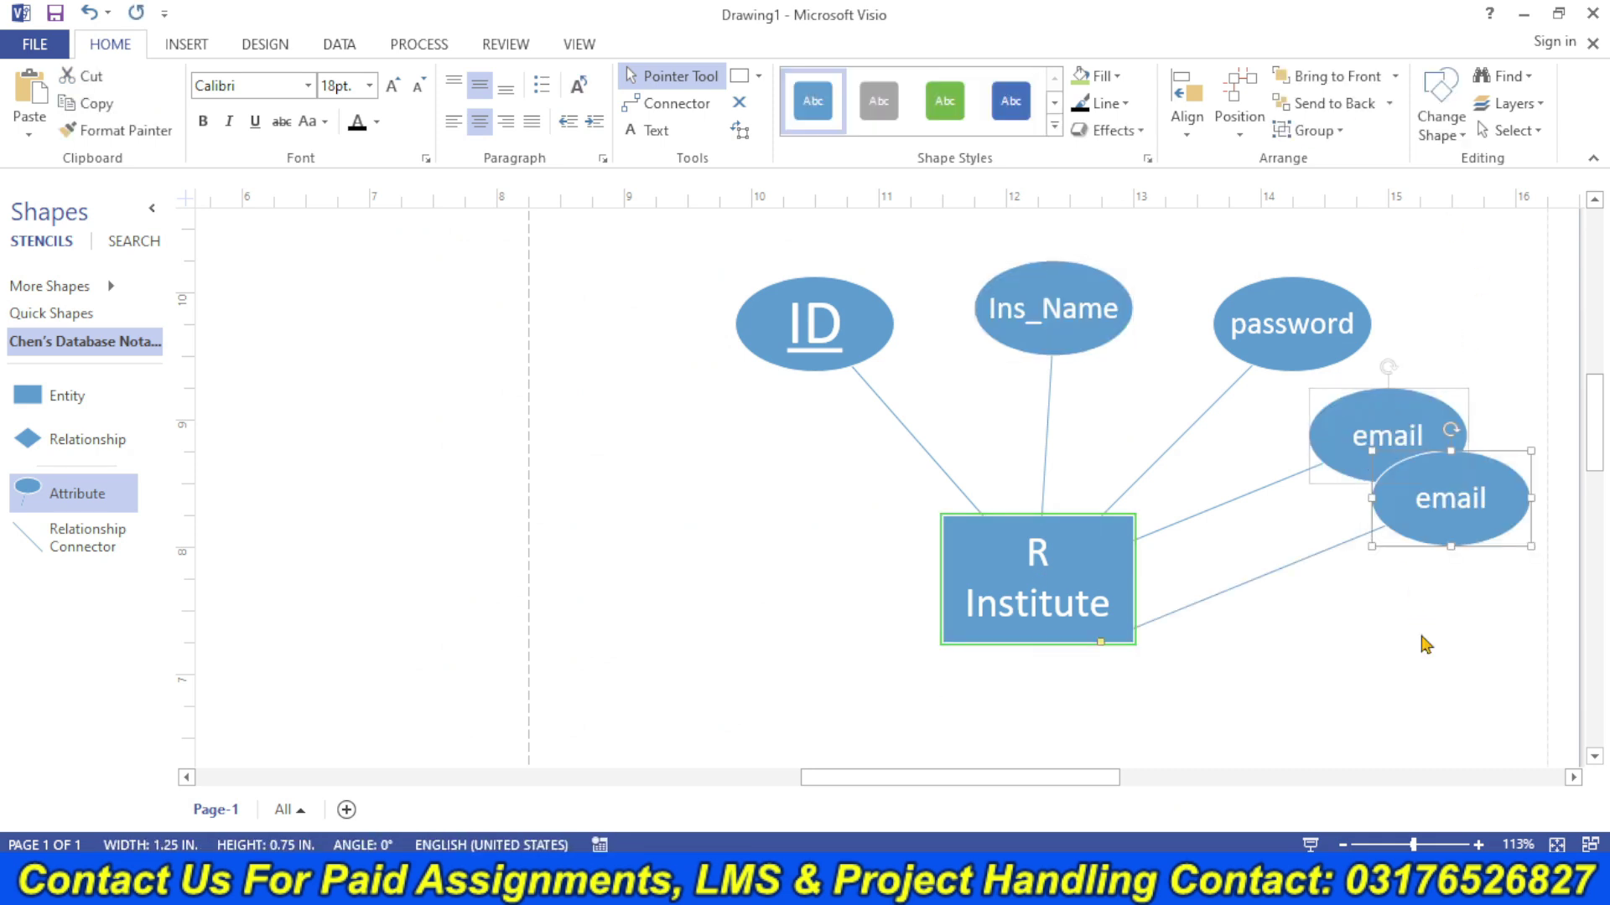
{"action": "left_click_drag", "start_coordinate": [1444, 513], "coordinate": [1433, 601]}
{"action": "left_click_drag", "start_coordinate": [1085, 730], "coordinate": [1095, 605]}
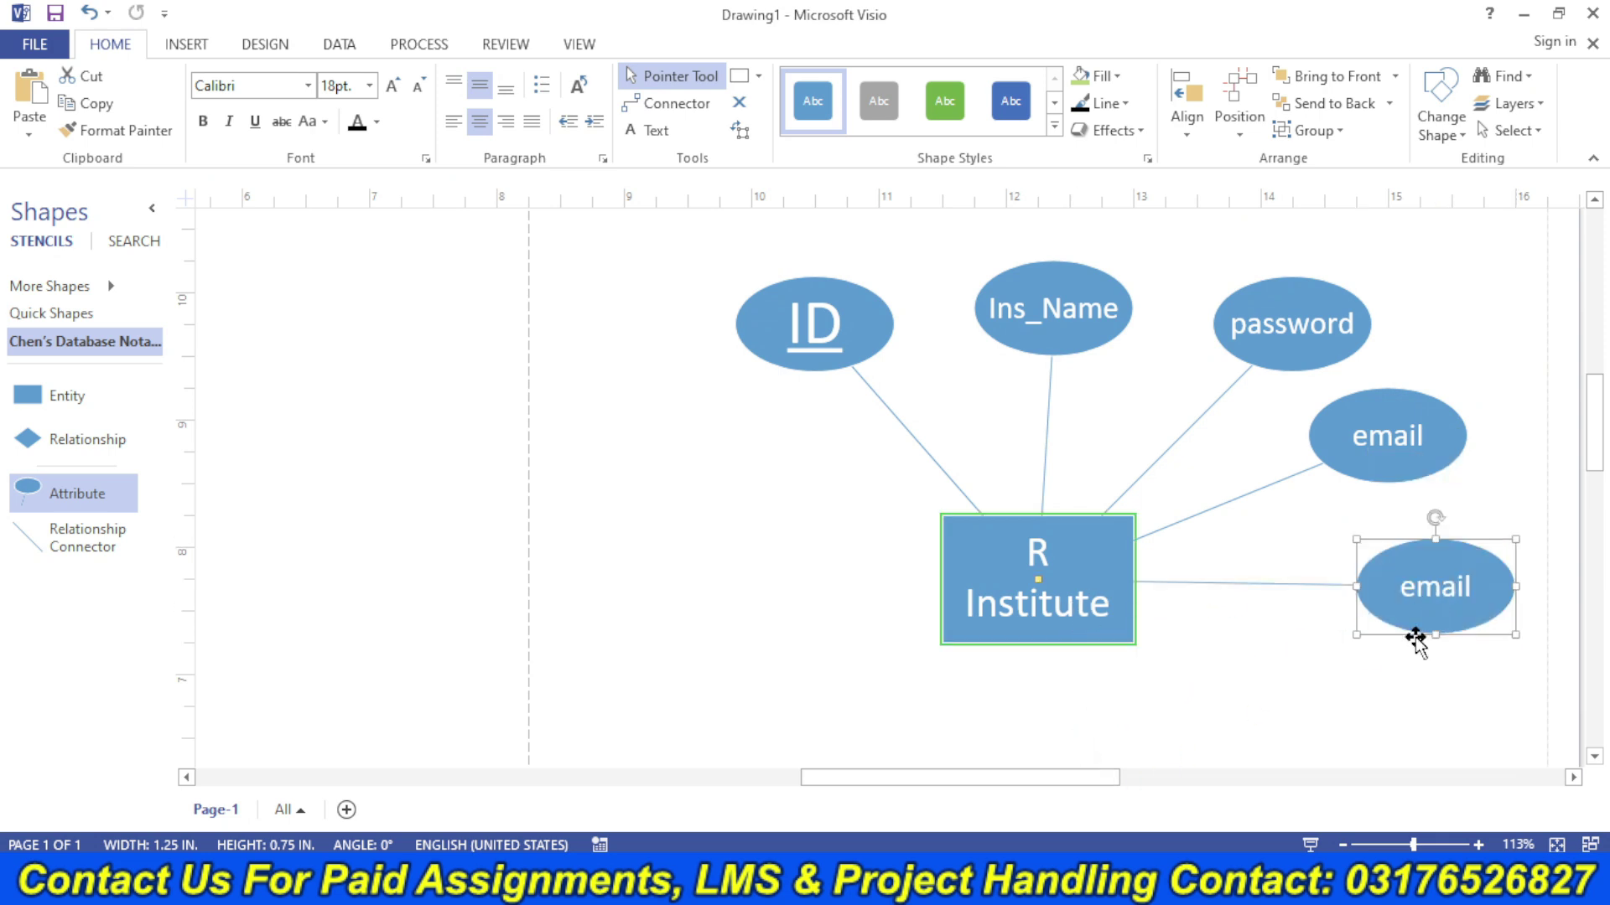
{"action": "double_click", "coordinate": [1437, 610]}
{"action": "type", "text": "P"}
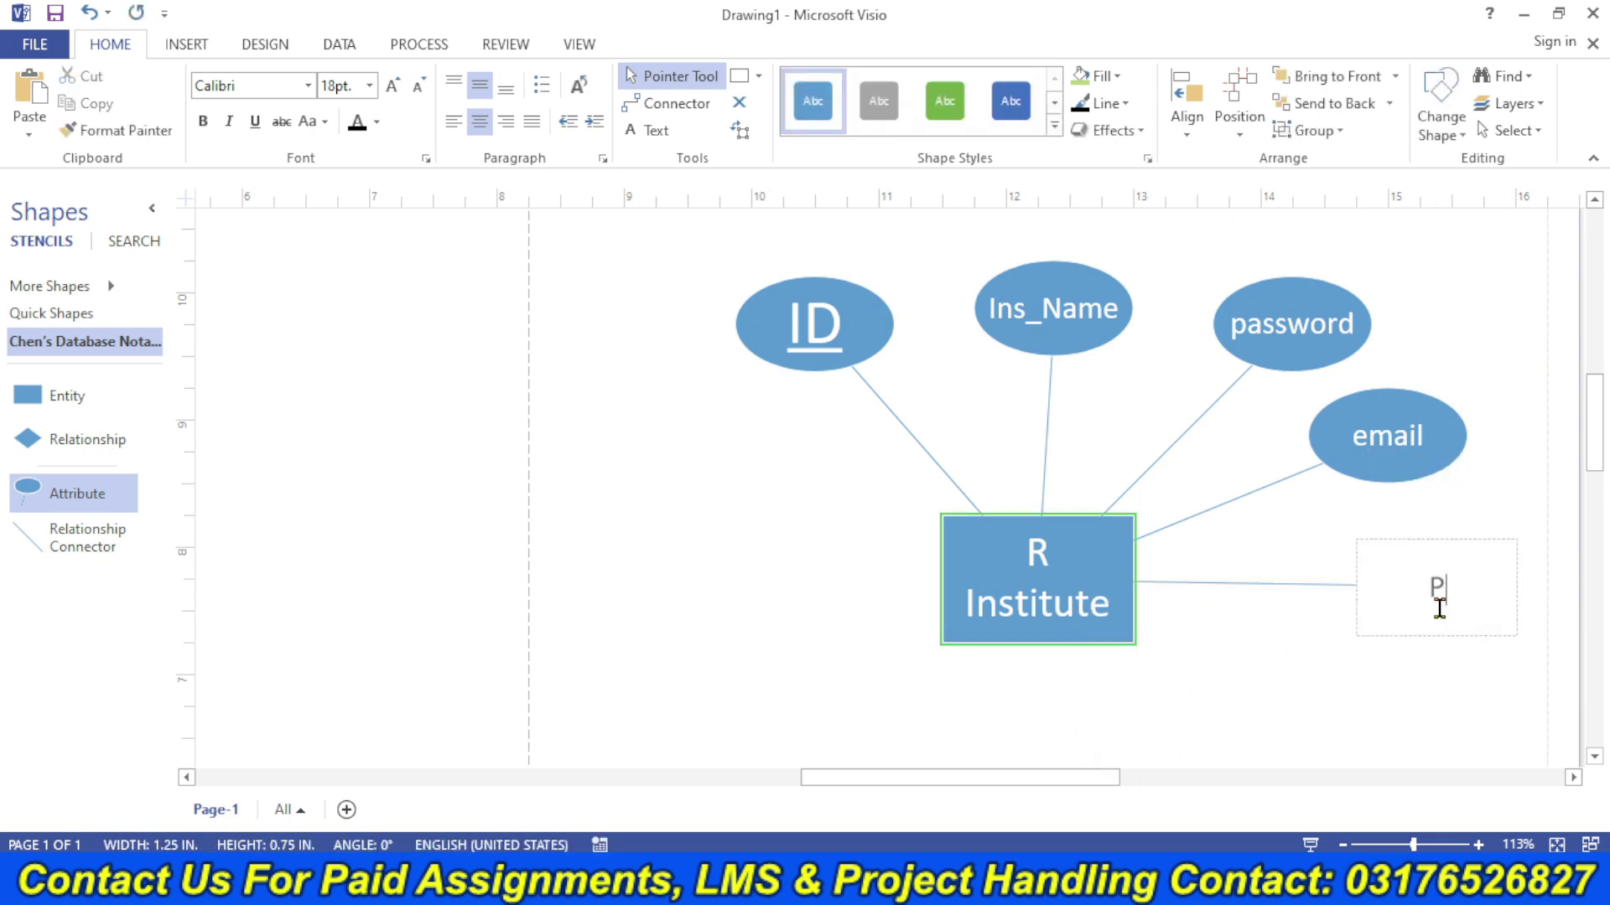
{"action": "type", "text": "hone number"}
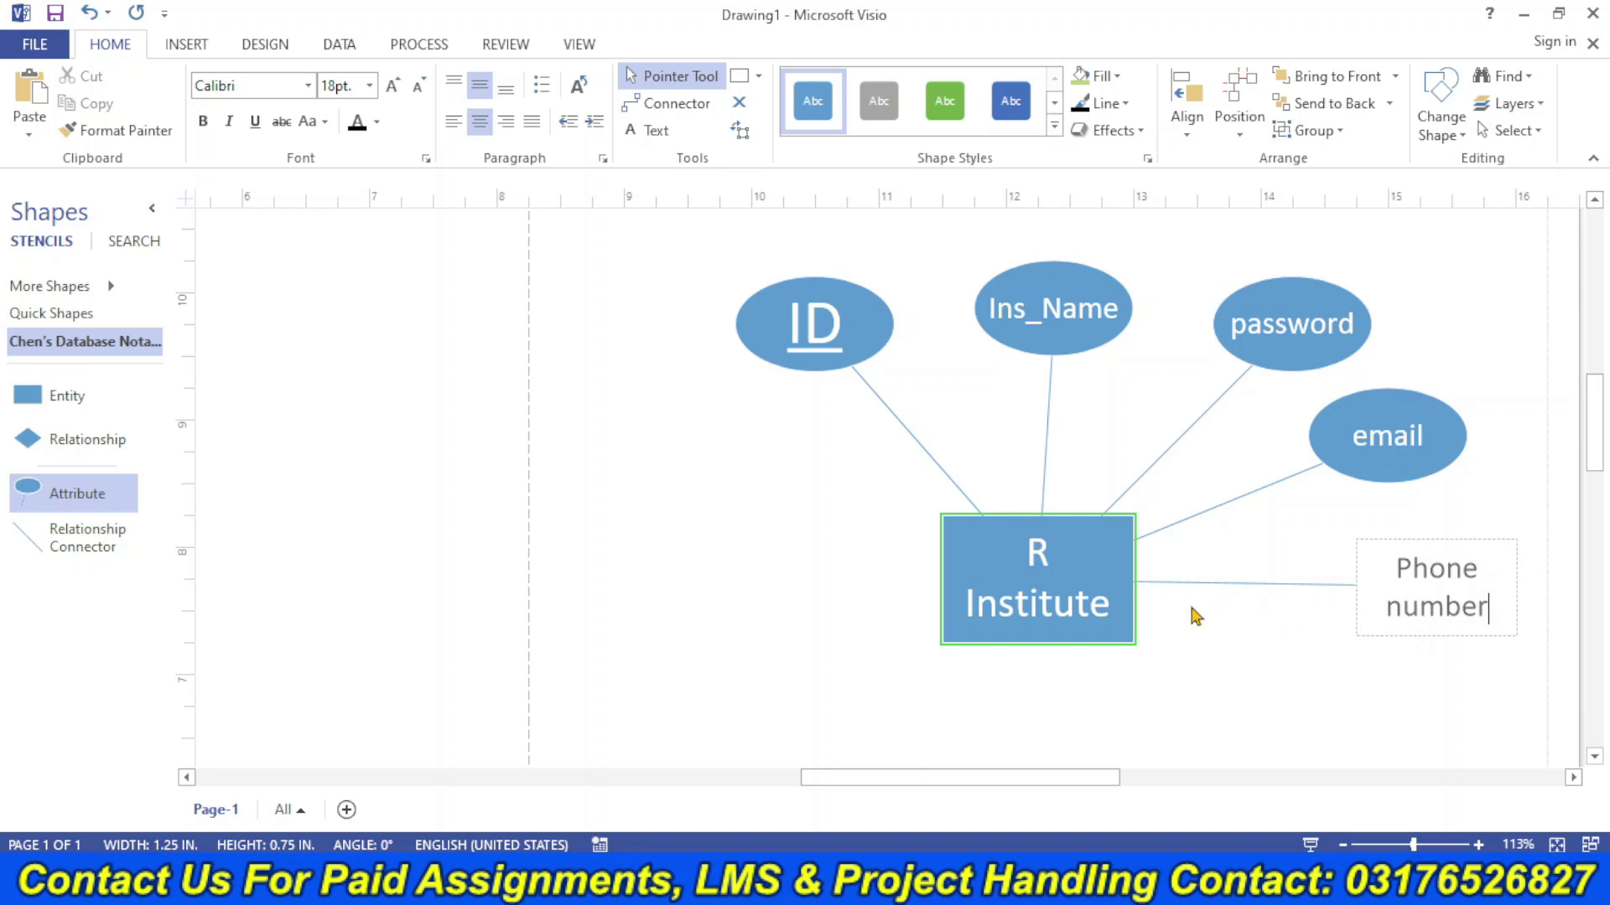
- Duplicate the R Institute entity with all its attributes and place the copy below the original
{"action": "left_click", "coordinate": [1042, 546]}
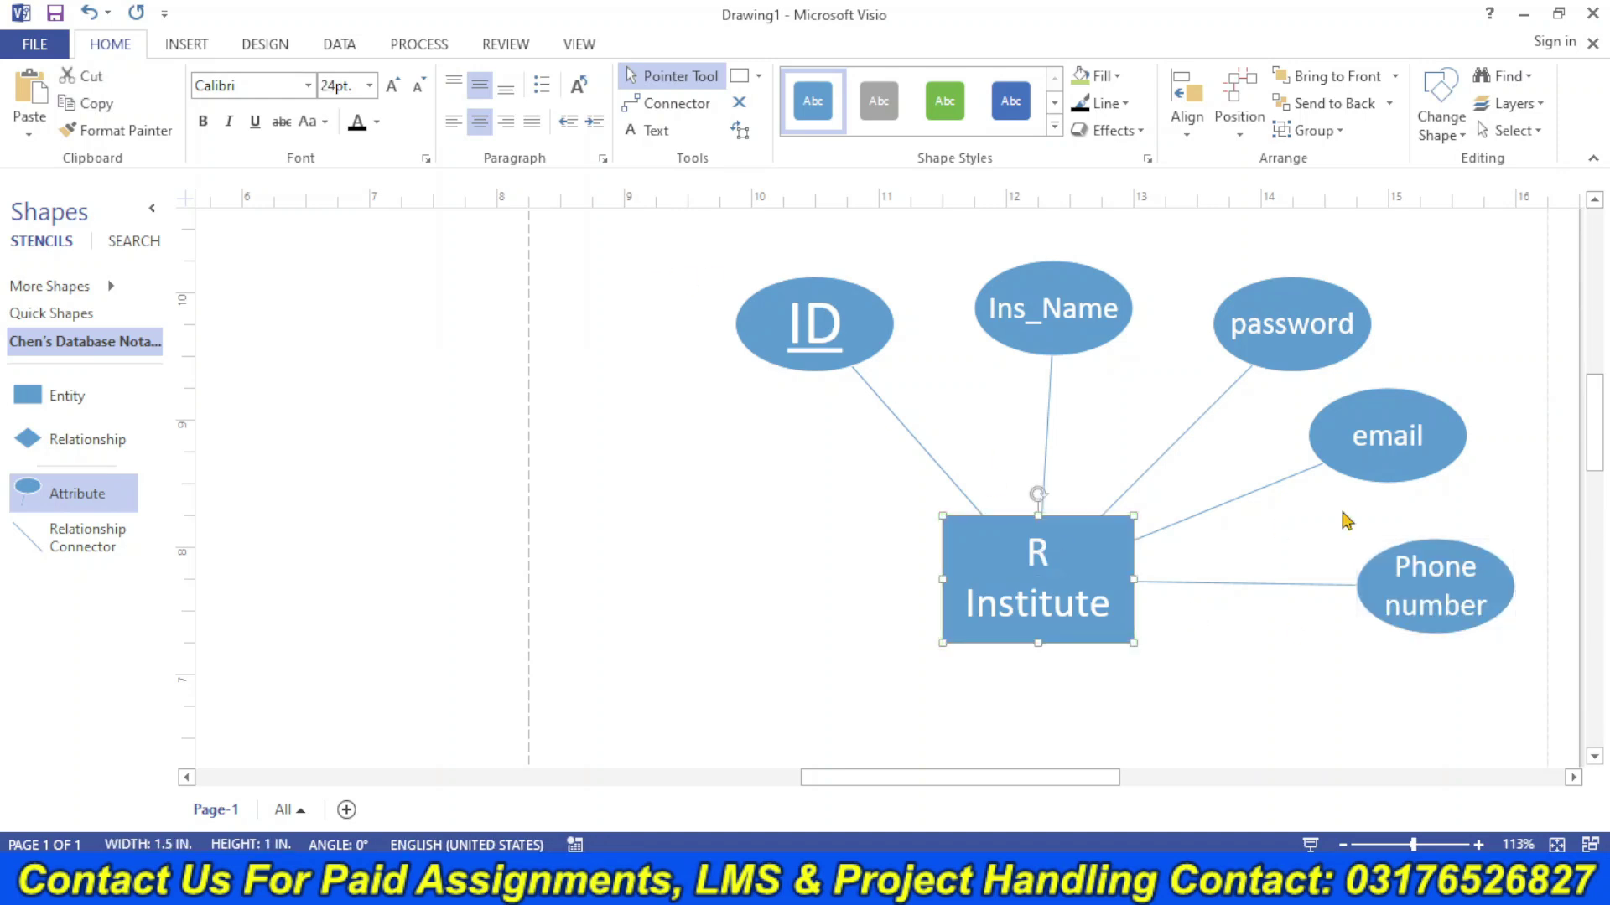
{"action": "key", "text": "ctrl+v"}
{"action": "scroll", "coordinate": [1224, 415], "scroll_direction": "down", "scroll_amount": 5}
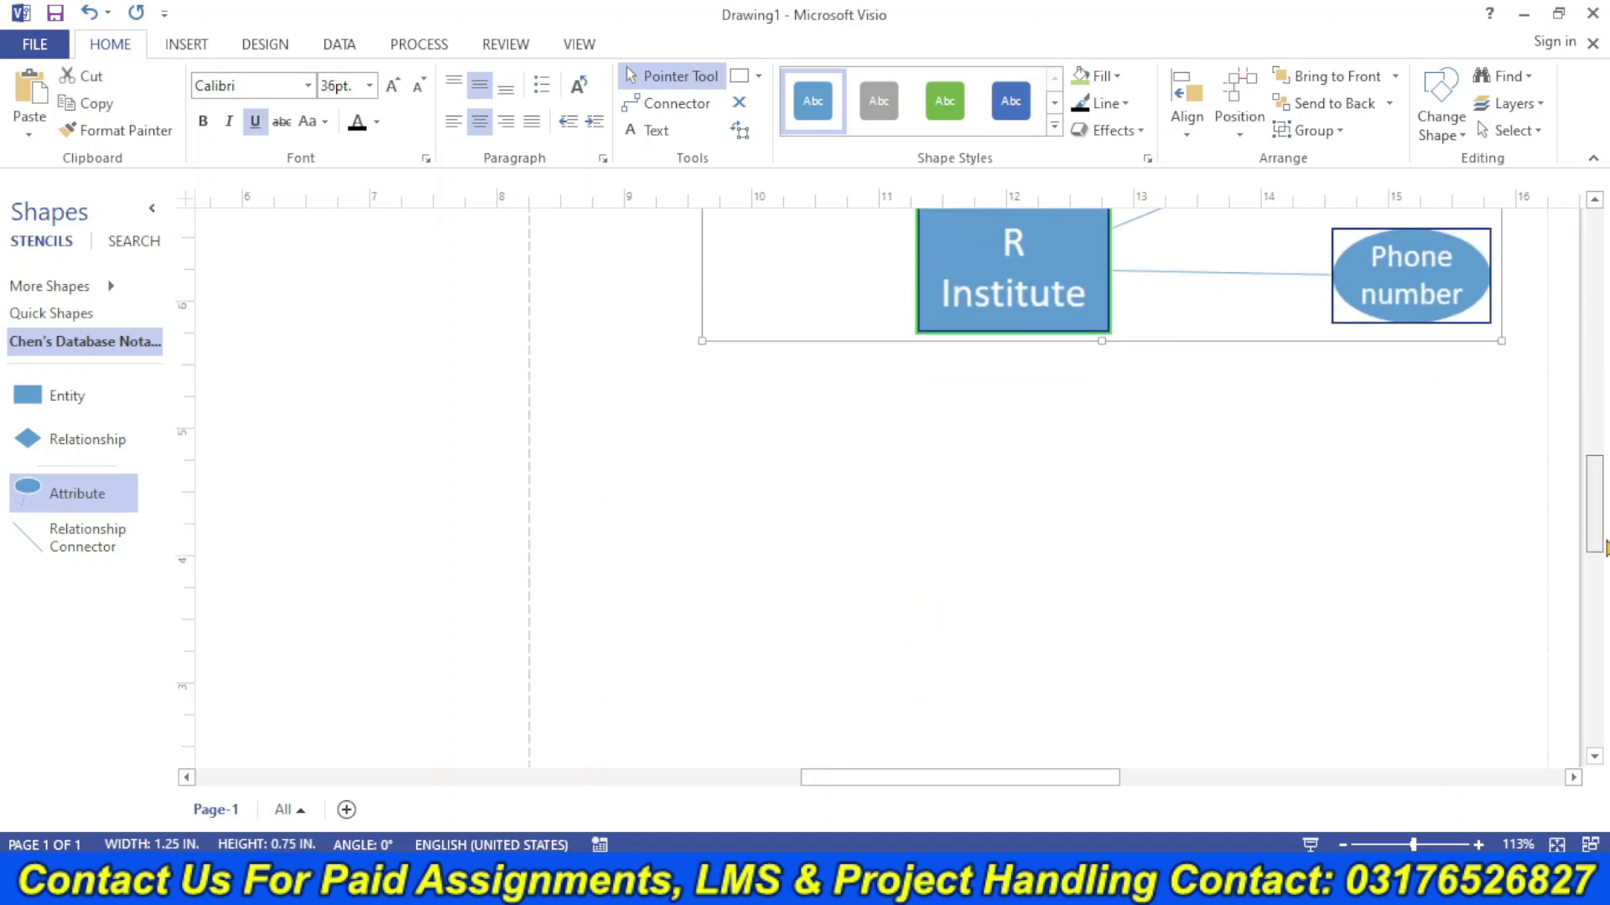
{"action": "left_click_drag", "start_coordinate": [1045, 226], "coordinate": [939, 560]}
- Rename the copied entity as "General User" and its Ins_Name attribute as "username"
{"action": "double_click", "coordinate": [940, 560]}
{"action": "type", "text": "Gen"}
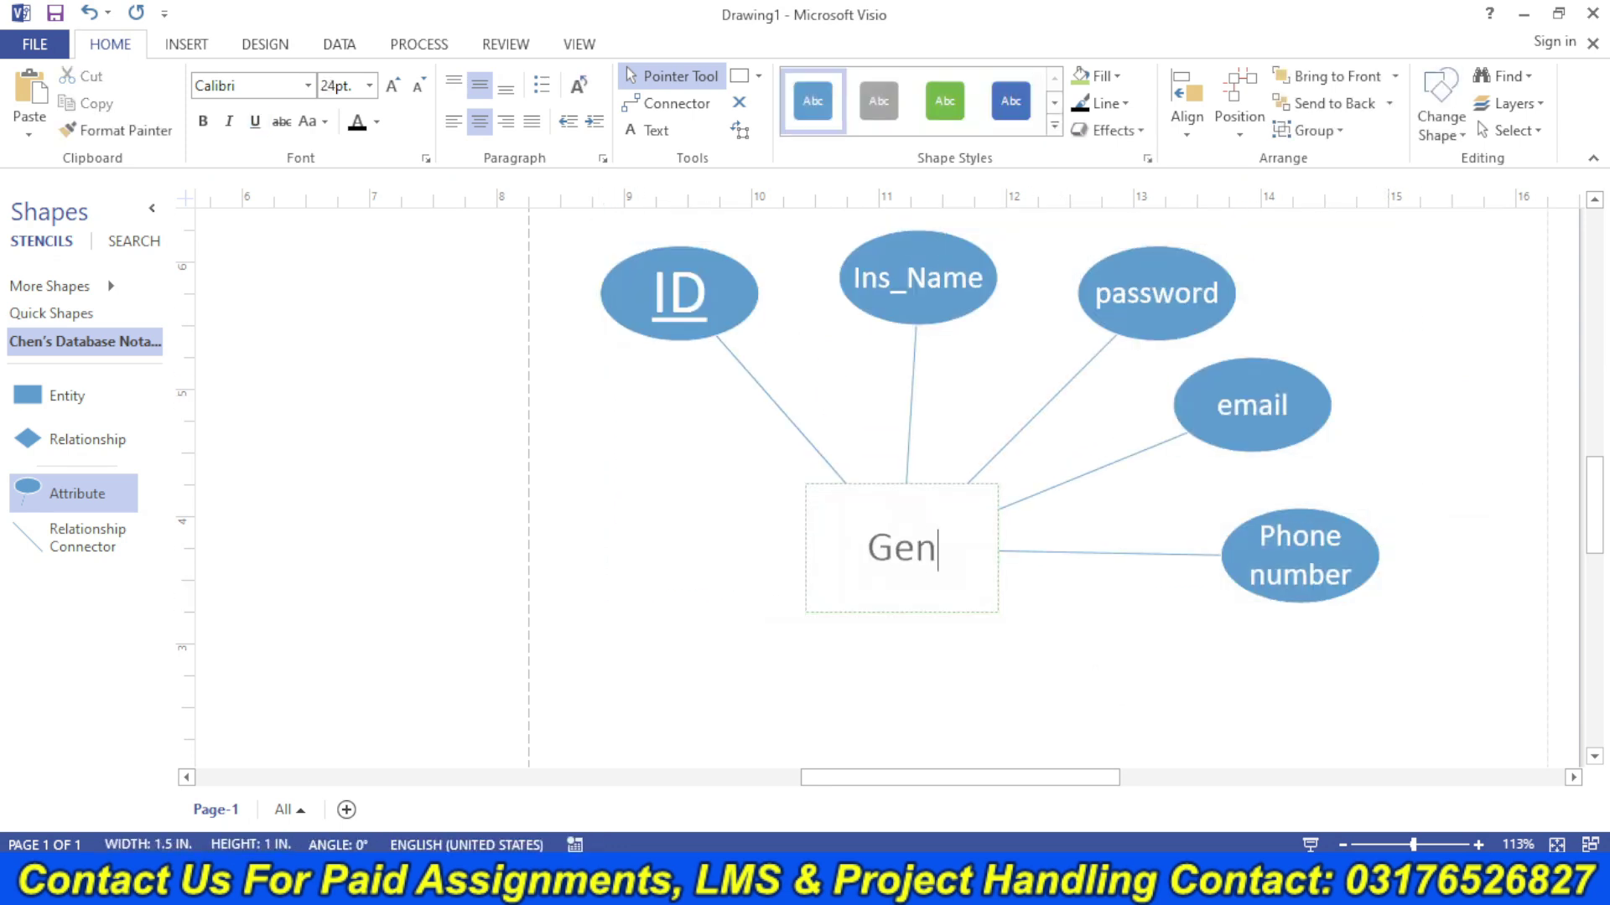
{"action": "type", "text": "eral User"}
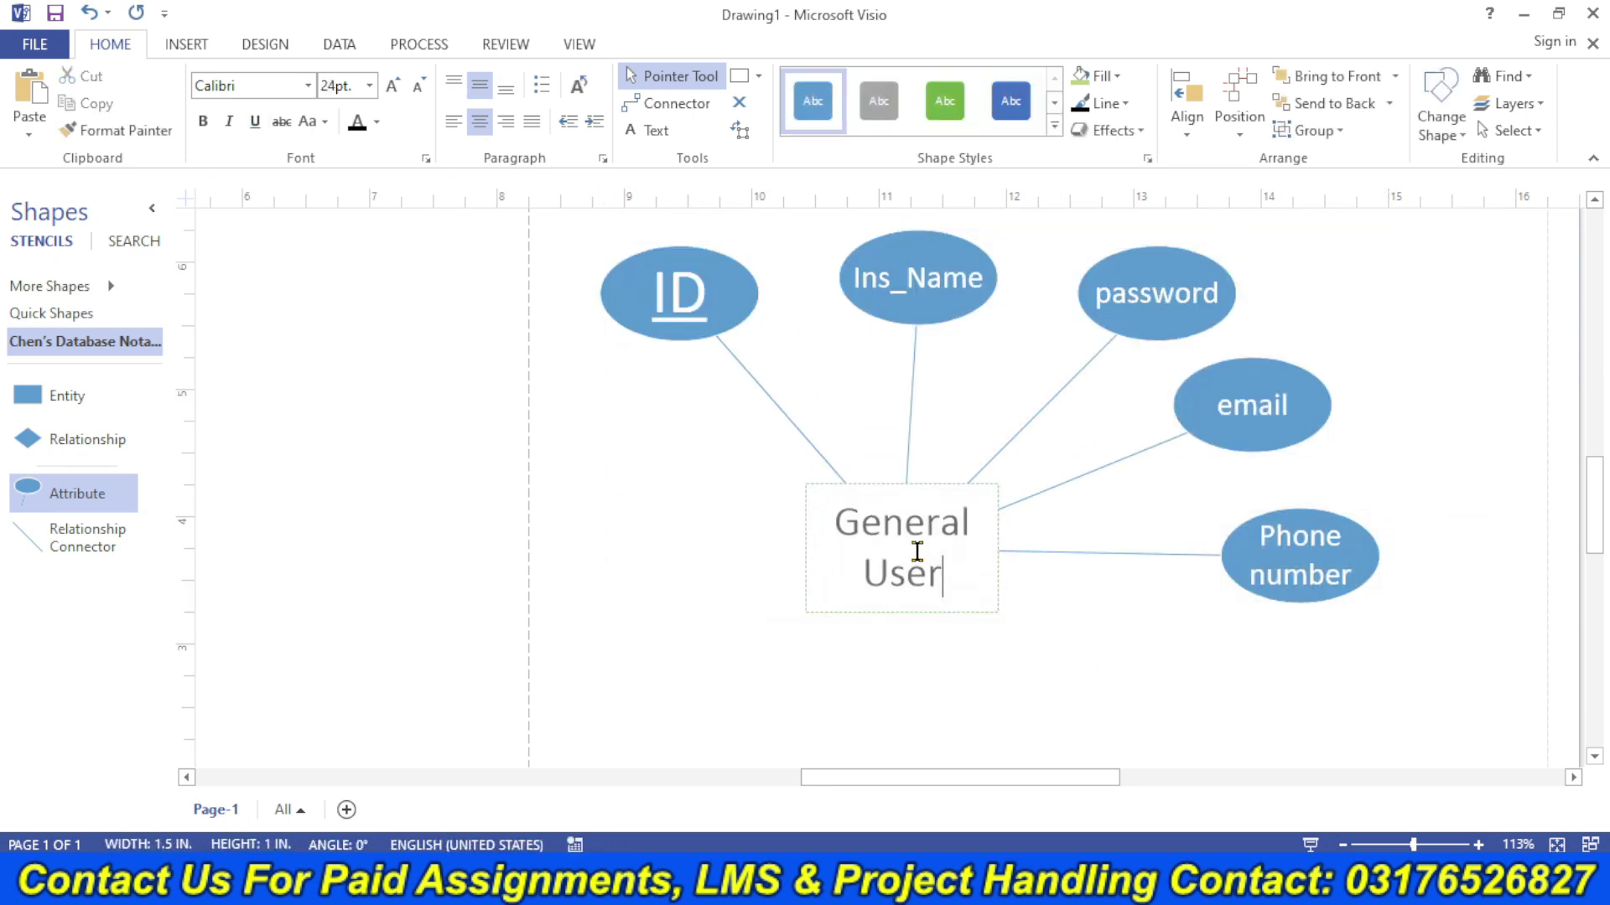
{"action": "left_click", "coordinate": [914, 274]}
{"action": "type", "text": "user"}
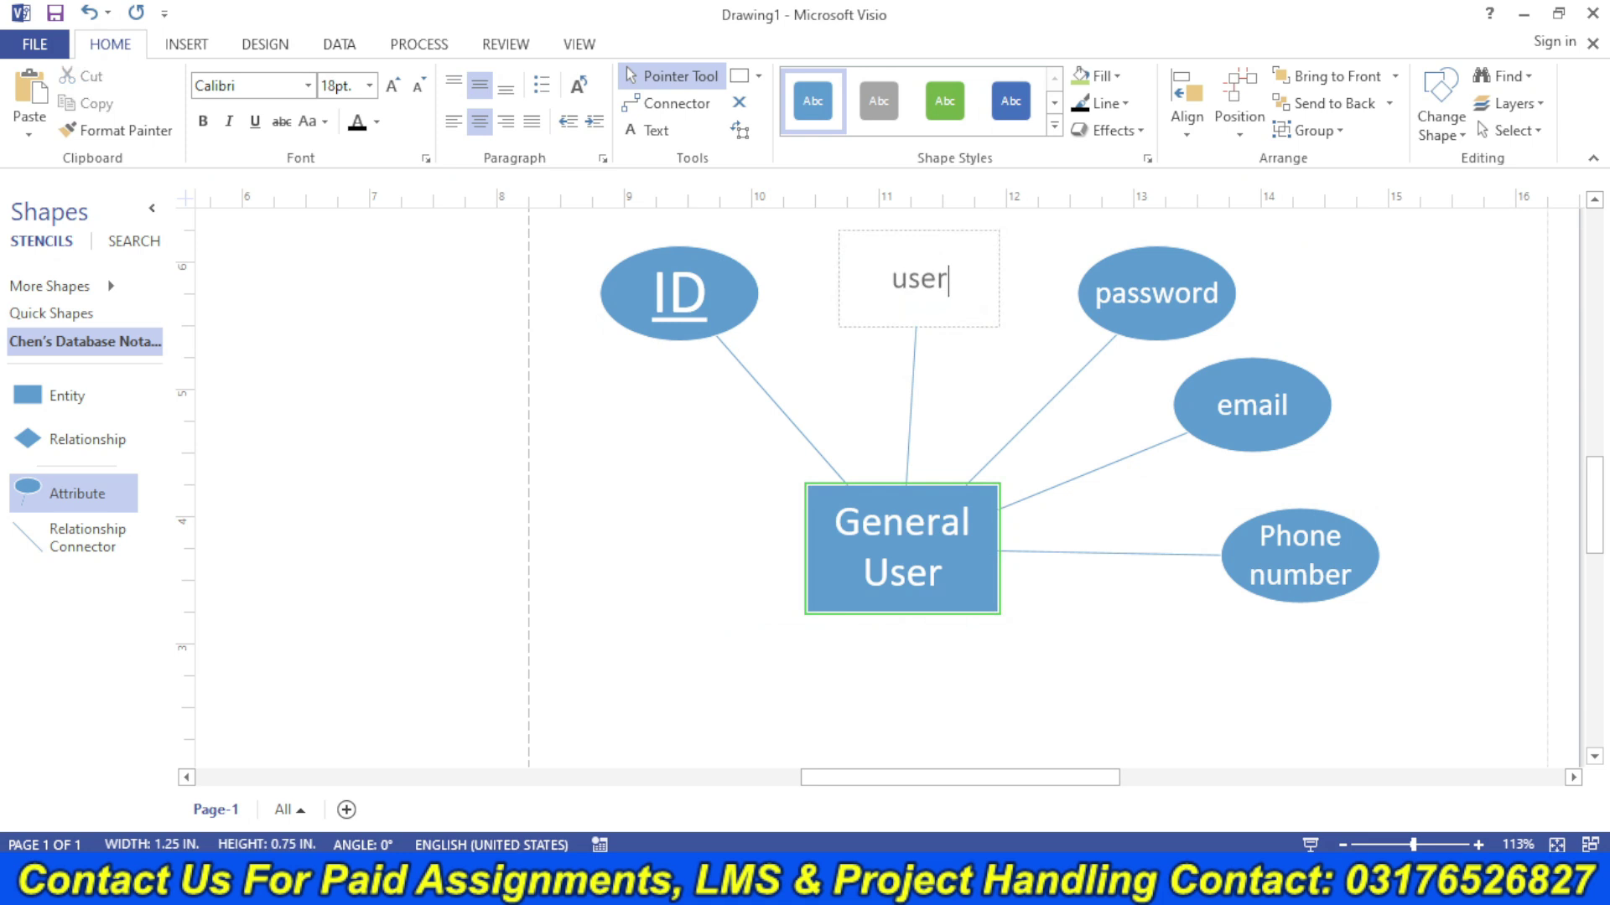
{"action": "type", "text": "name"}
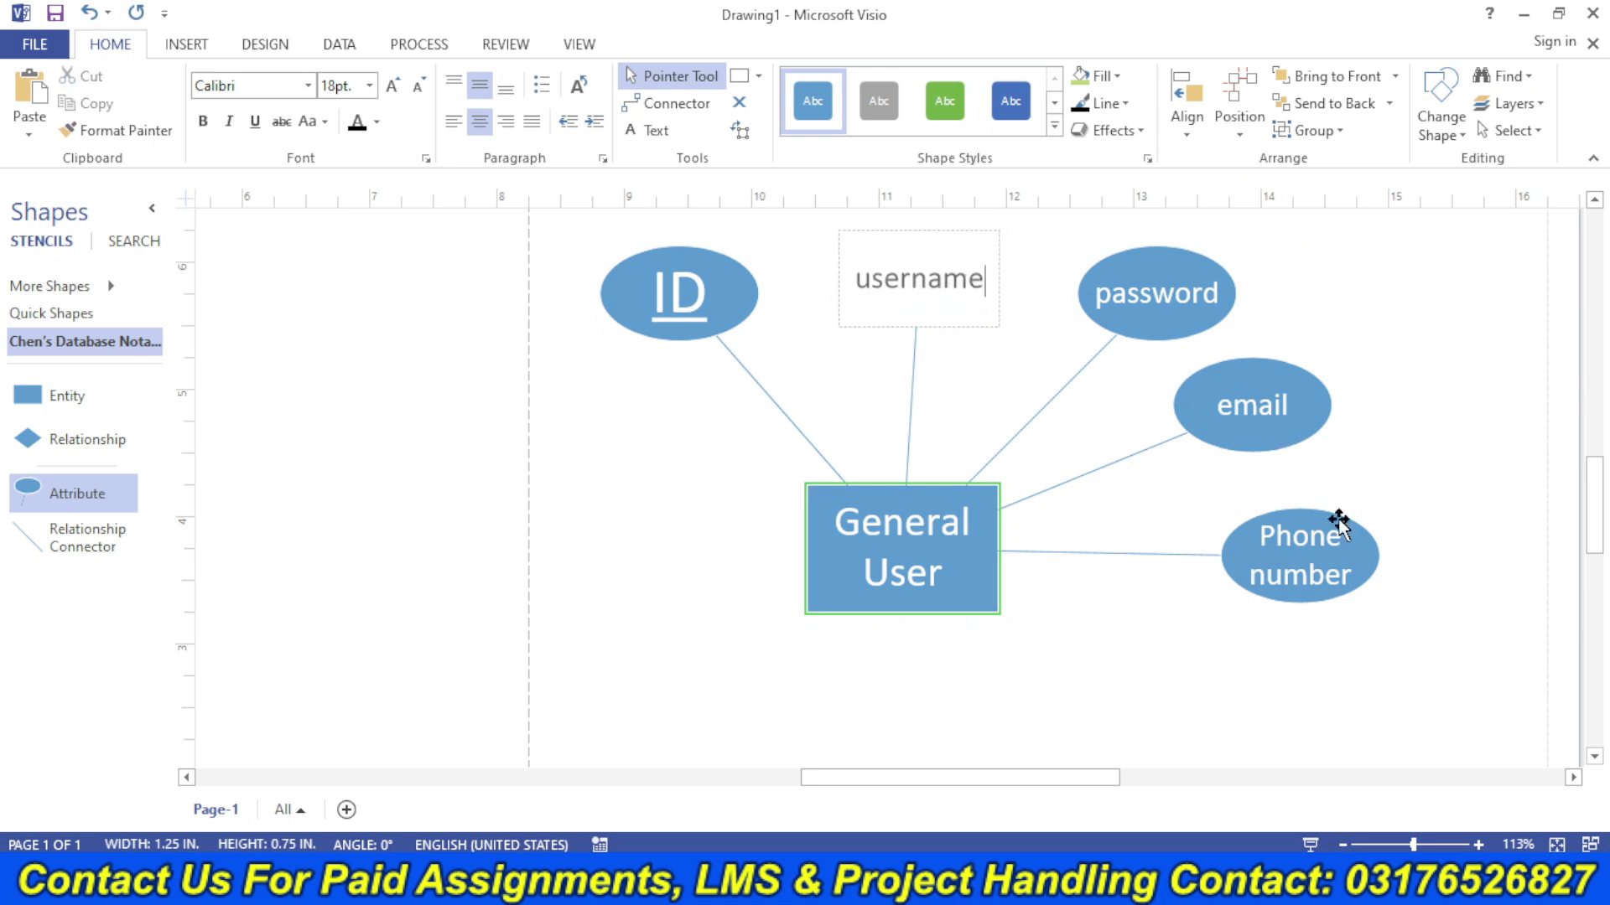
{"action": "left_click", "coordinate": [572, 701]}
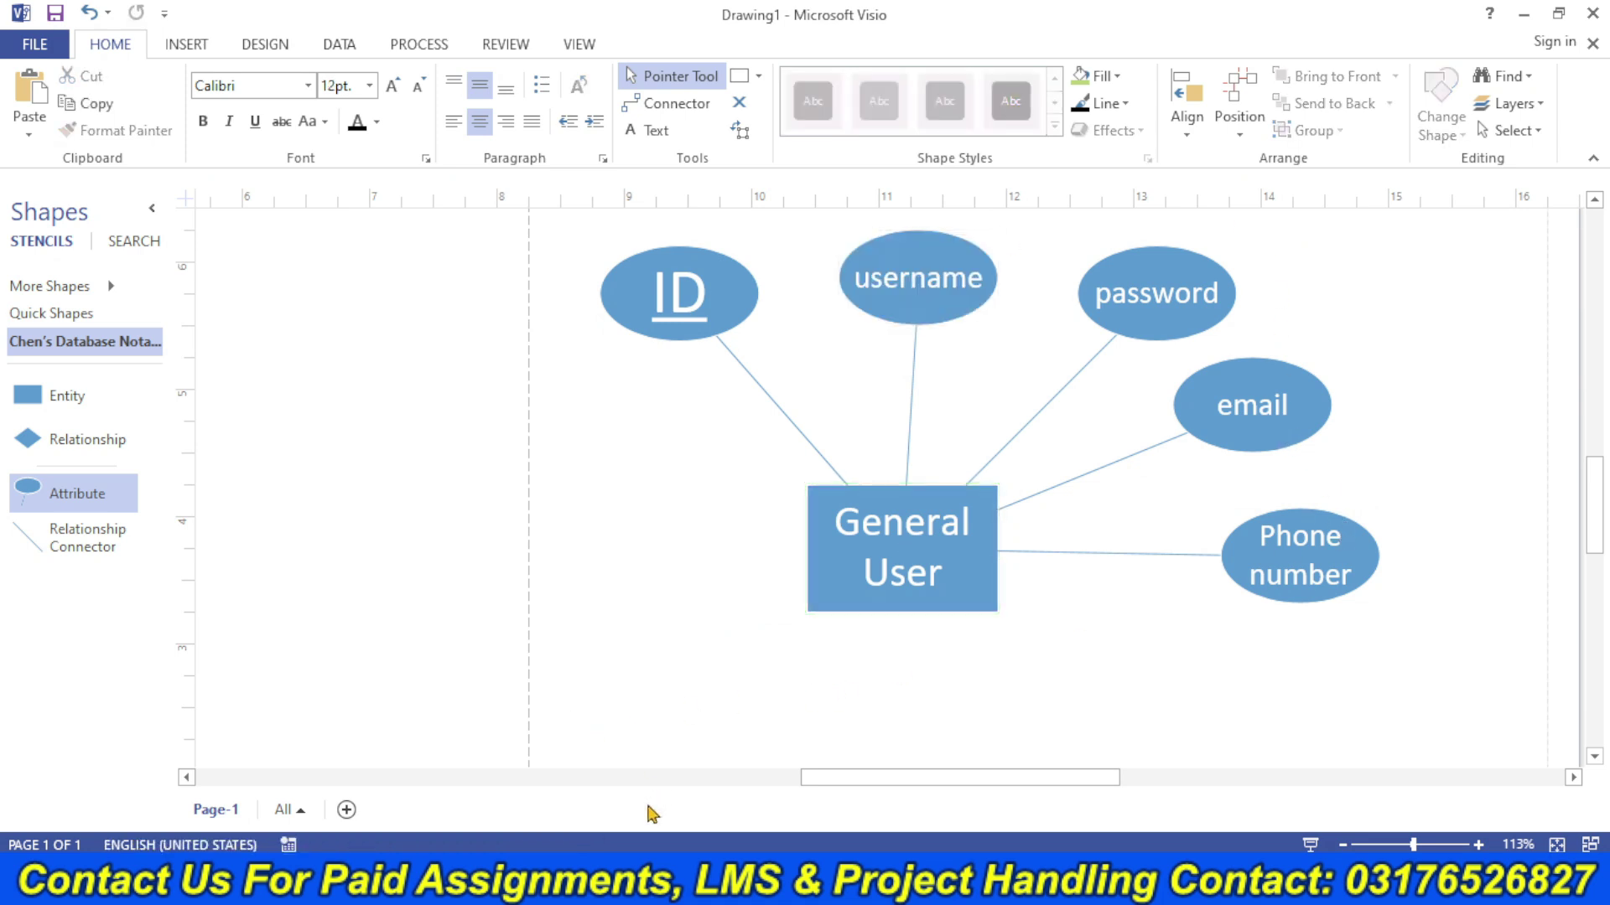
- Look up the Relief Information entity in ChatGPT's entity list and return to the Visio drawing
{"action": "key", "text": "alt+Tab"}
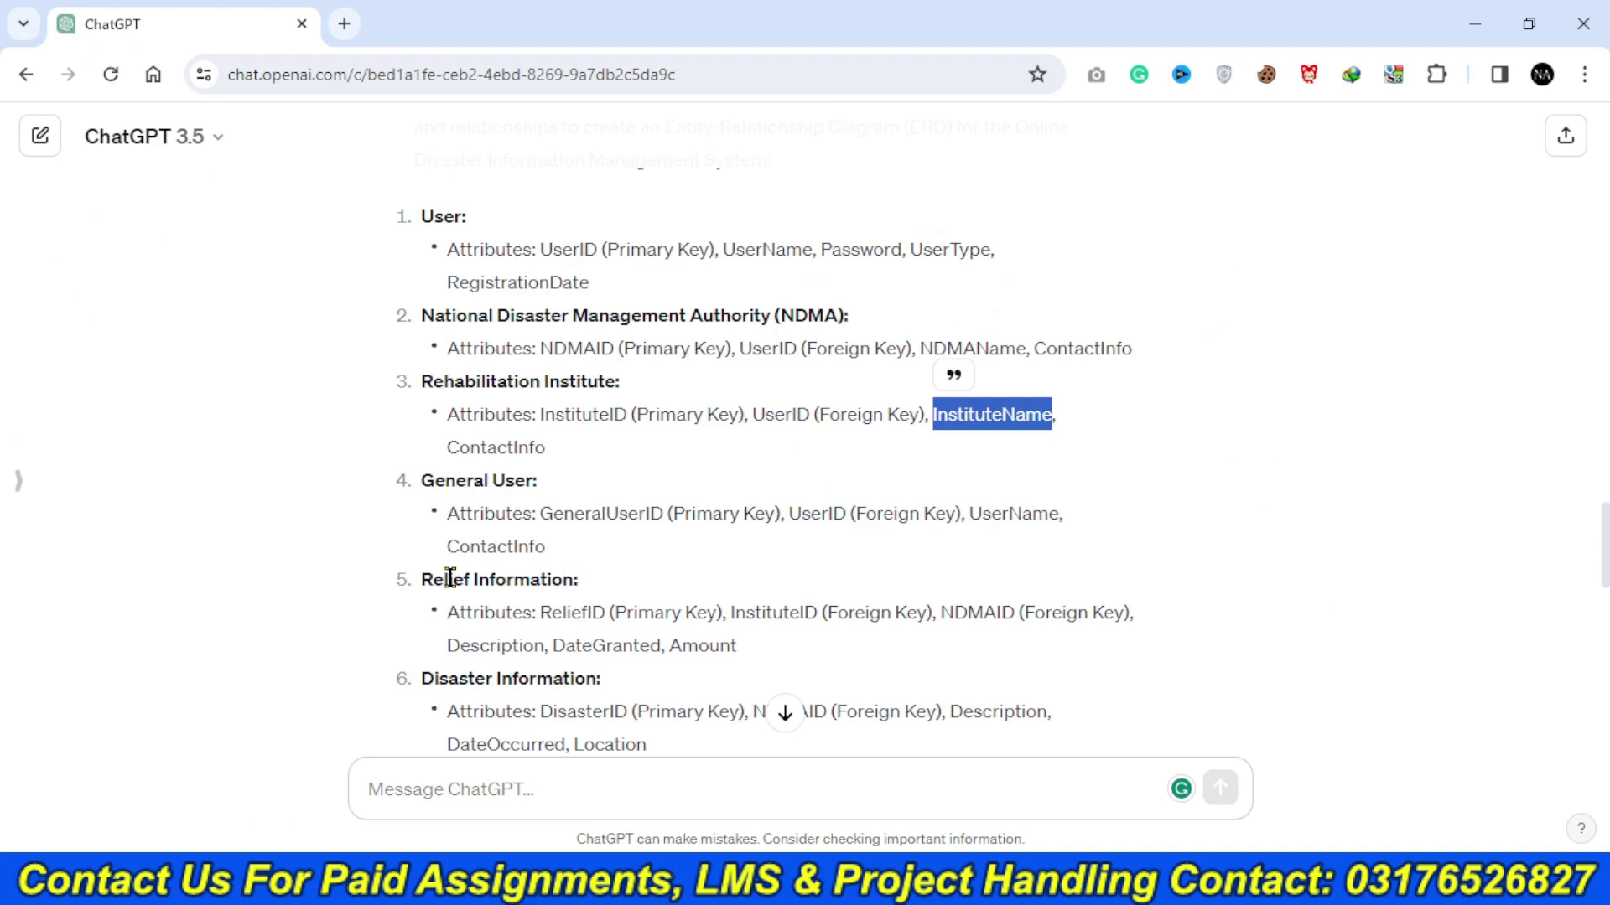
{"action": "left_click_drag", "start_coordinate": [422, 579], "coordinate": [577, 581]}
{"action": "key", "text": "alt+Tab"}
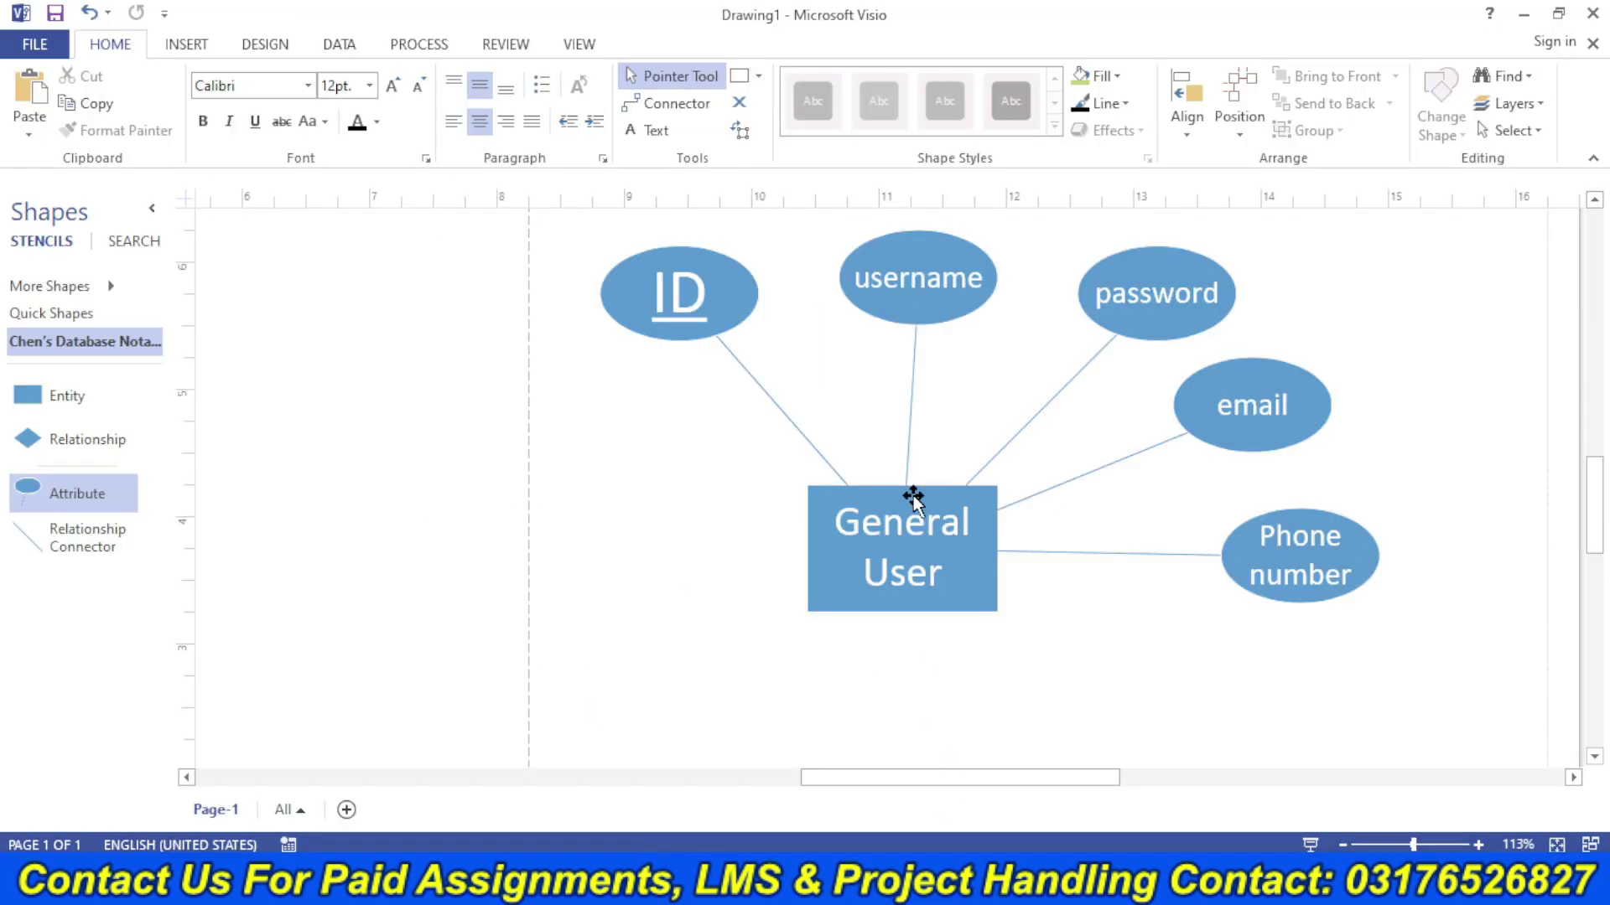
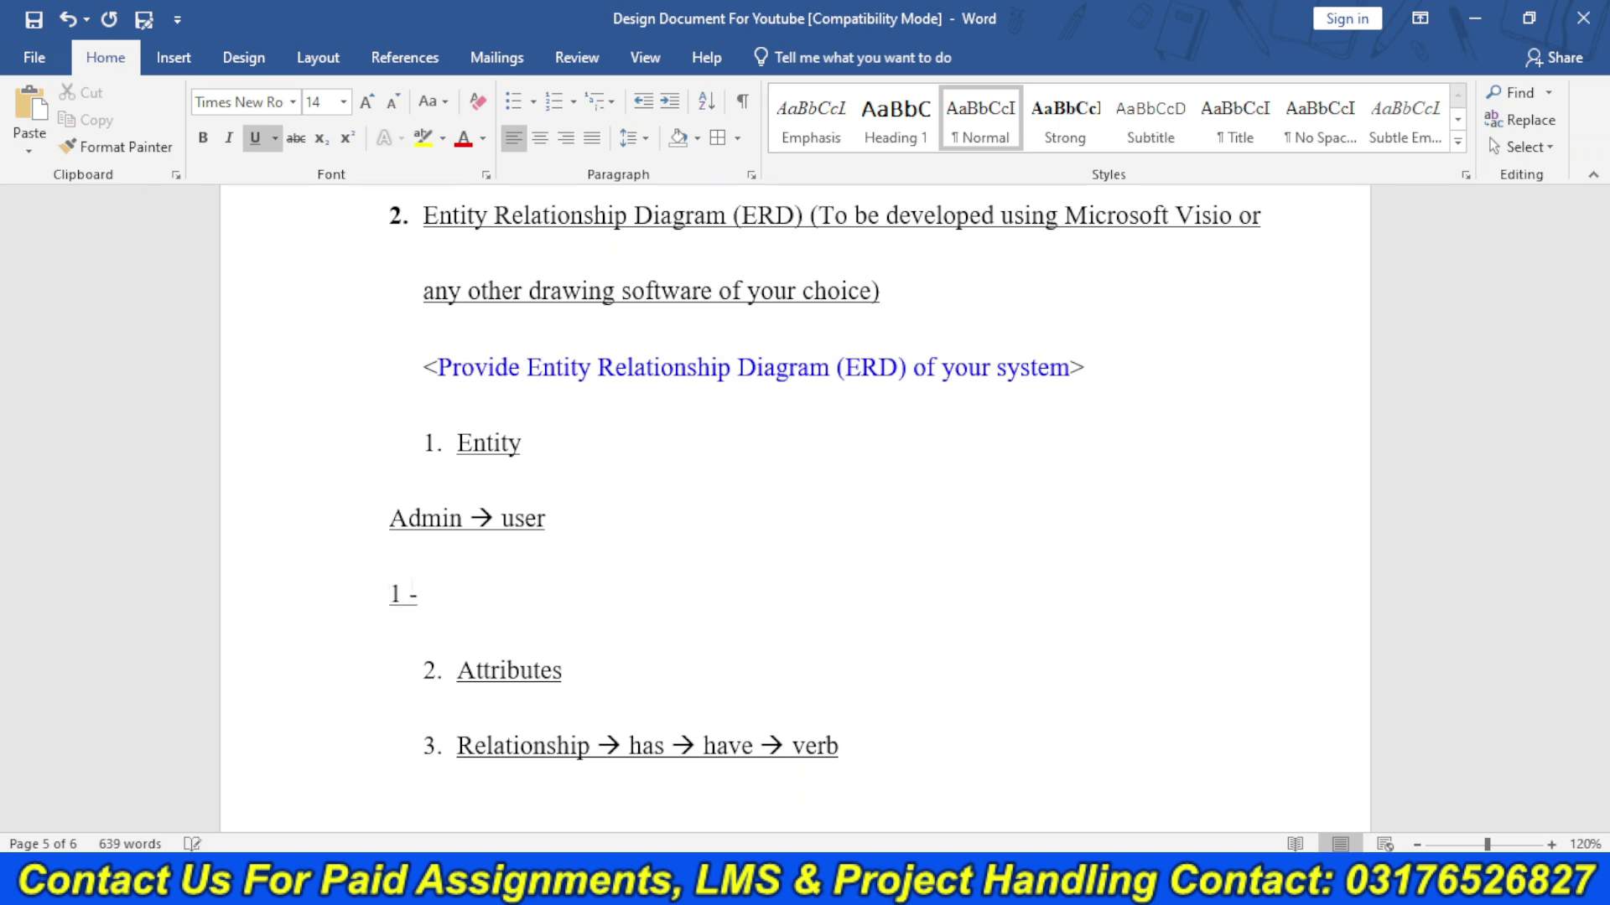
- Complete the cardinality line beneath "Admin → user" in the Word document as "1 → M"
{"action": "type", "text": "> "}
{"action": "type", "text": "M"}
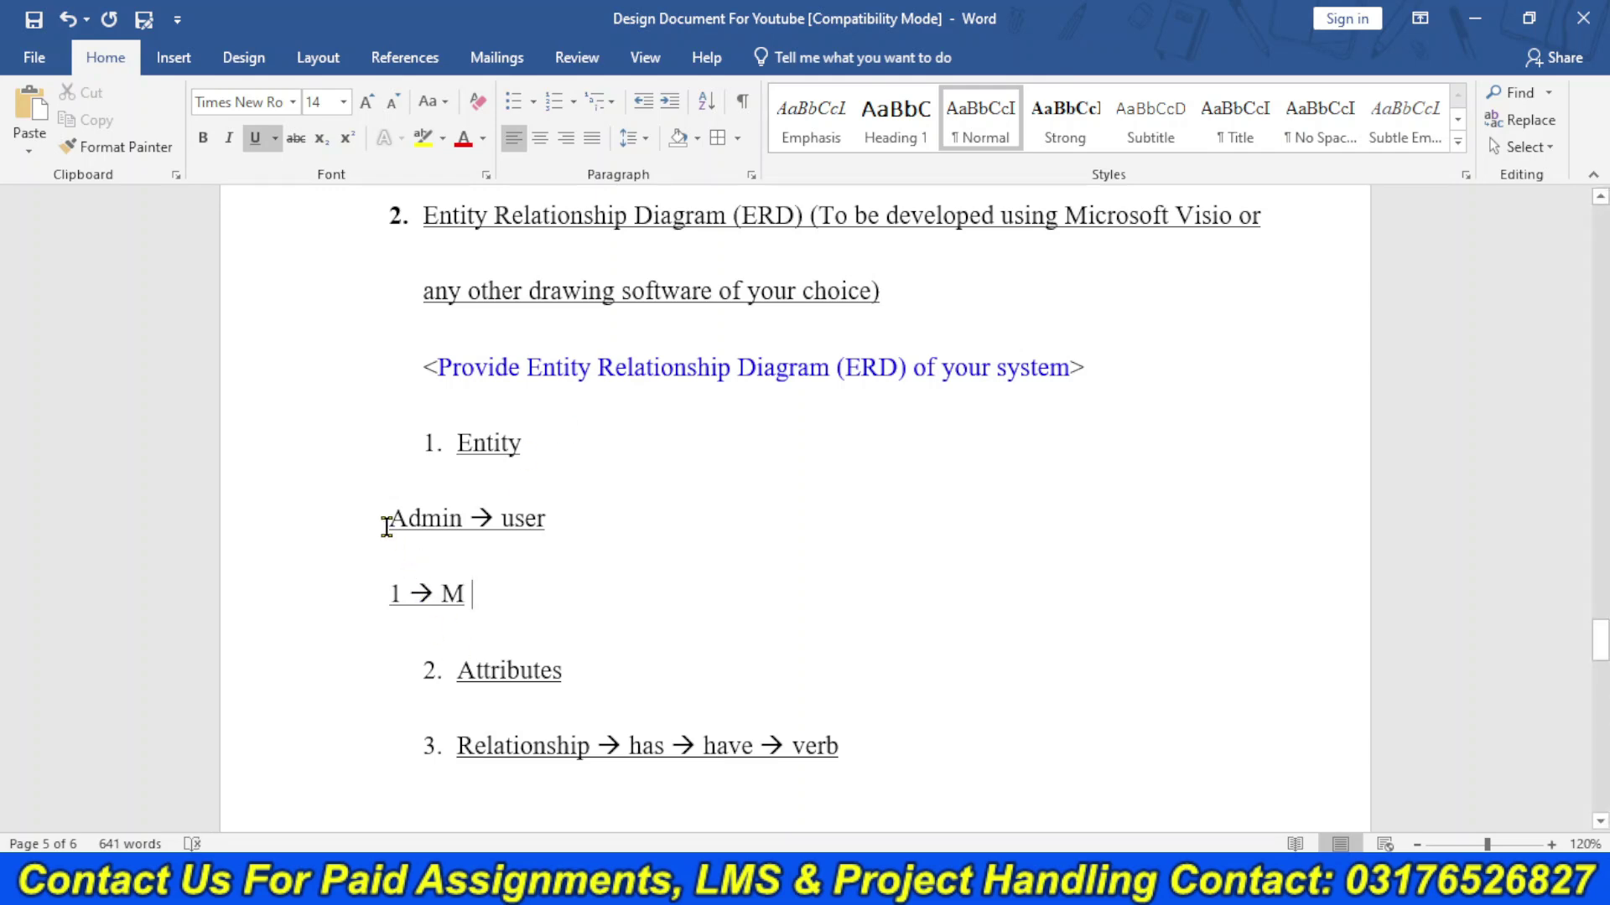
{"action": "left_click_drag", "start_coordinate": [388, 520], "coordinate": [561, 521]}
{"action": "left_click_drag", "start_coordinate": [385, 590], "coordinate": [514, 600]}
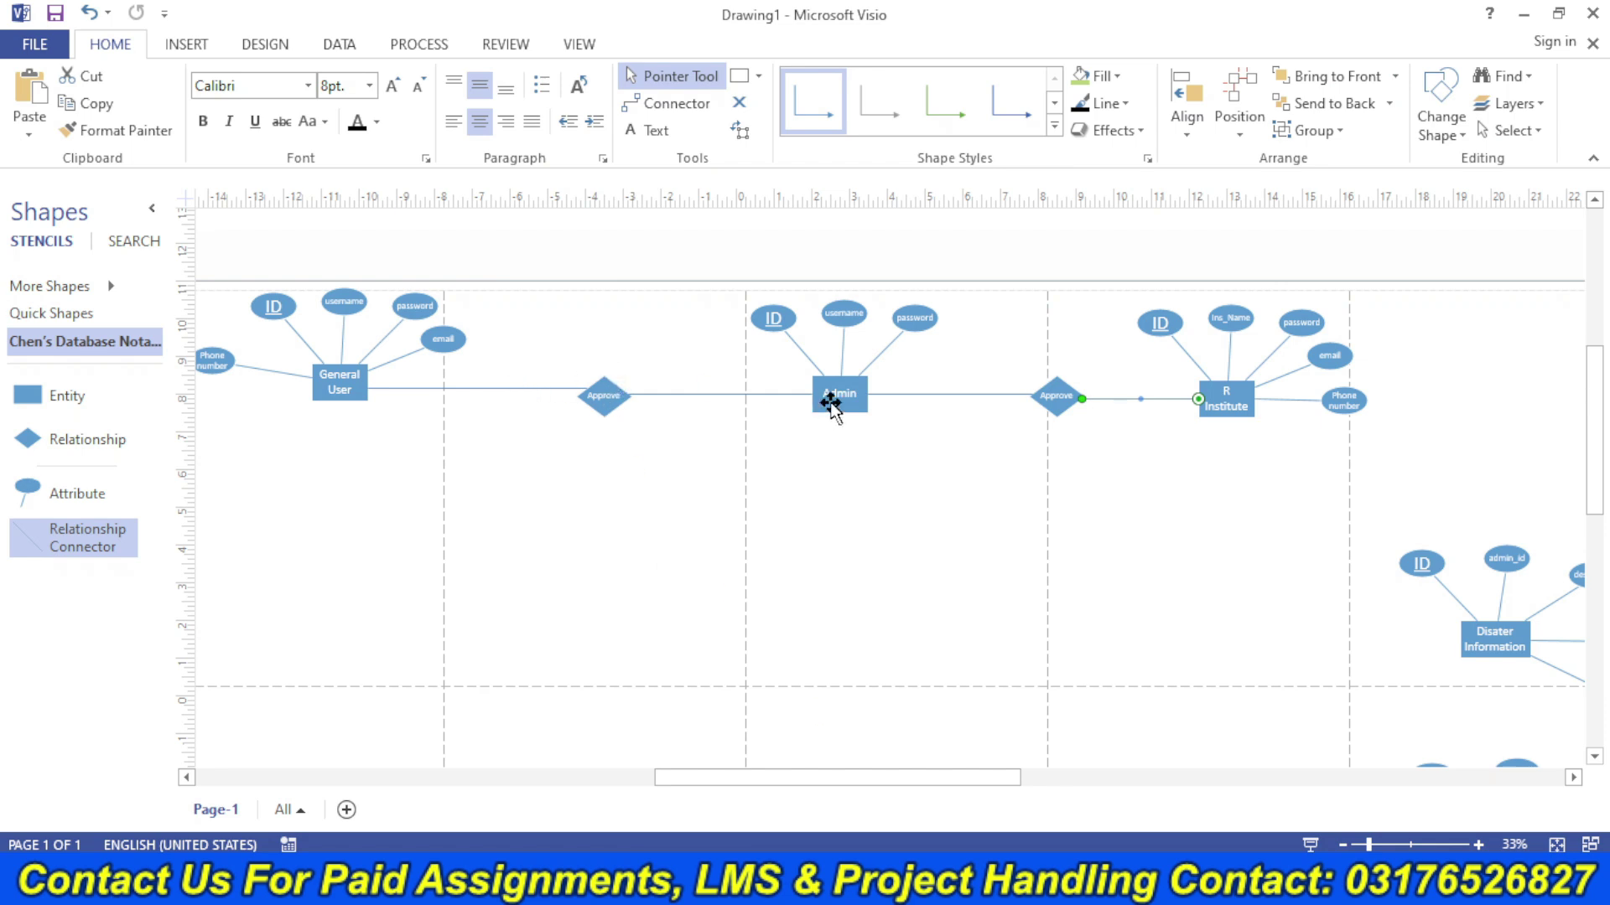
- Label the Visio connector between the General User side's Approve relationship and Admin with "1" at 36 pt, and copy the label text
{"action": "double_click", "coordinate": [743, 394]}
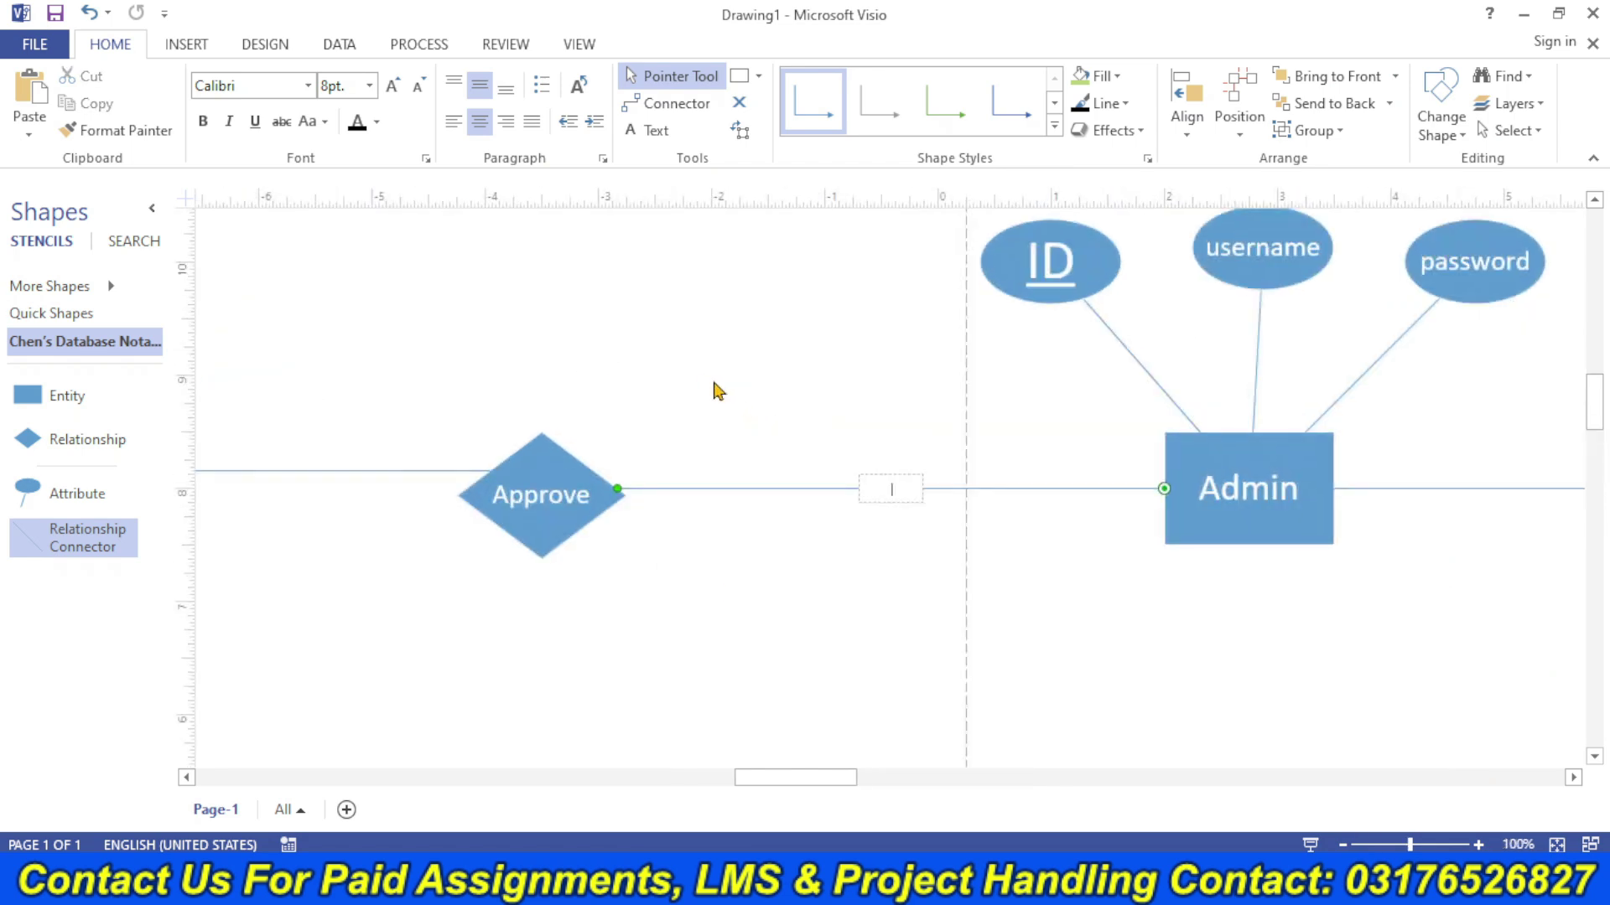
{"action": "type", "text": "1"}
{"action": "left_click", "coordinate": [394, 84]}
{"action": "left_click", "coordinate": [394, 84]}
{"action": "left_click", "coordinate": [394, 84]}
{"action": "left_click", "coordinate": [394, 84]}
{"action": "left_click", "coordinate": [394, 84]}
{"action": "left_click", "coordinate": [394, 83]}
{"action": "left_click", "coordinate": [394, 84]}
{"action": "left_click", "coordinate": [394, 84]}
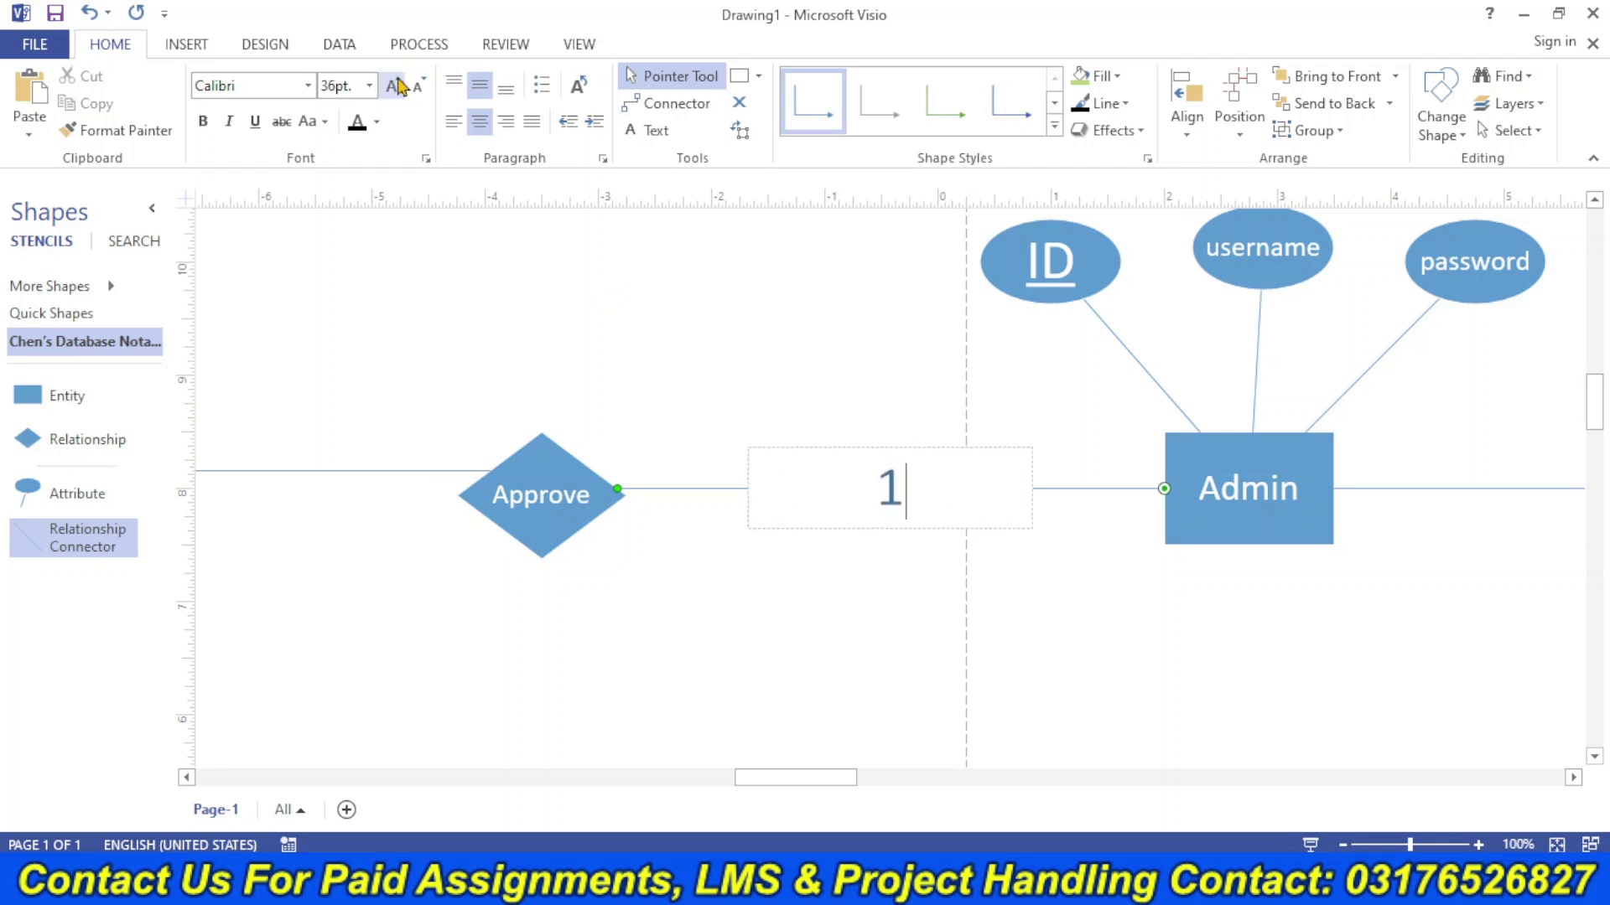
{"action": "key", "text": "ctrl+a"}
{"action": "key", "text": "ctrl+c"}
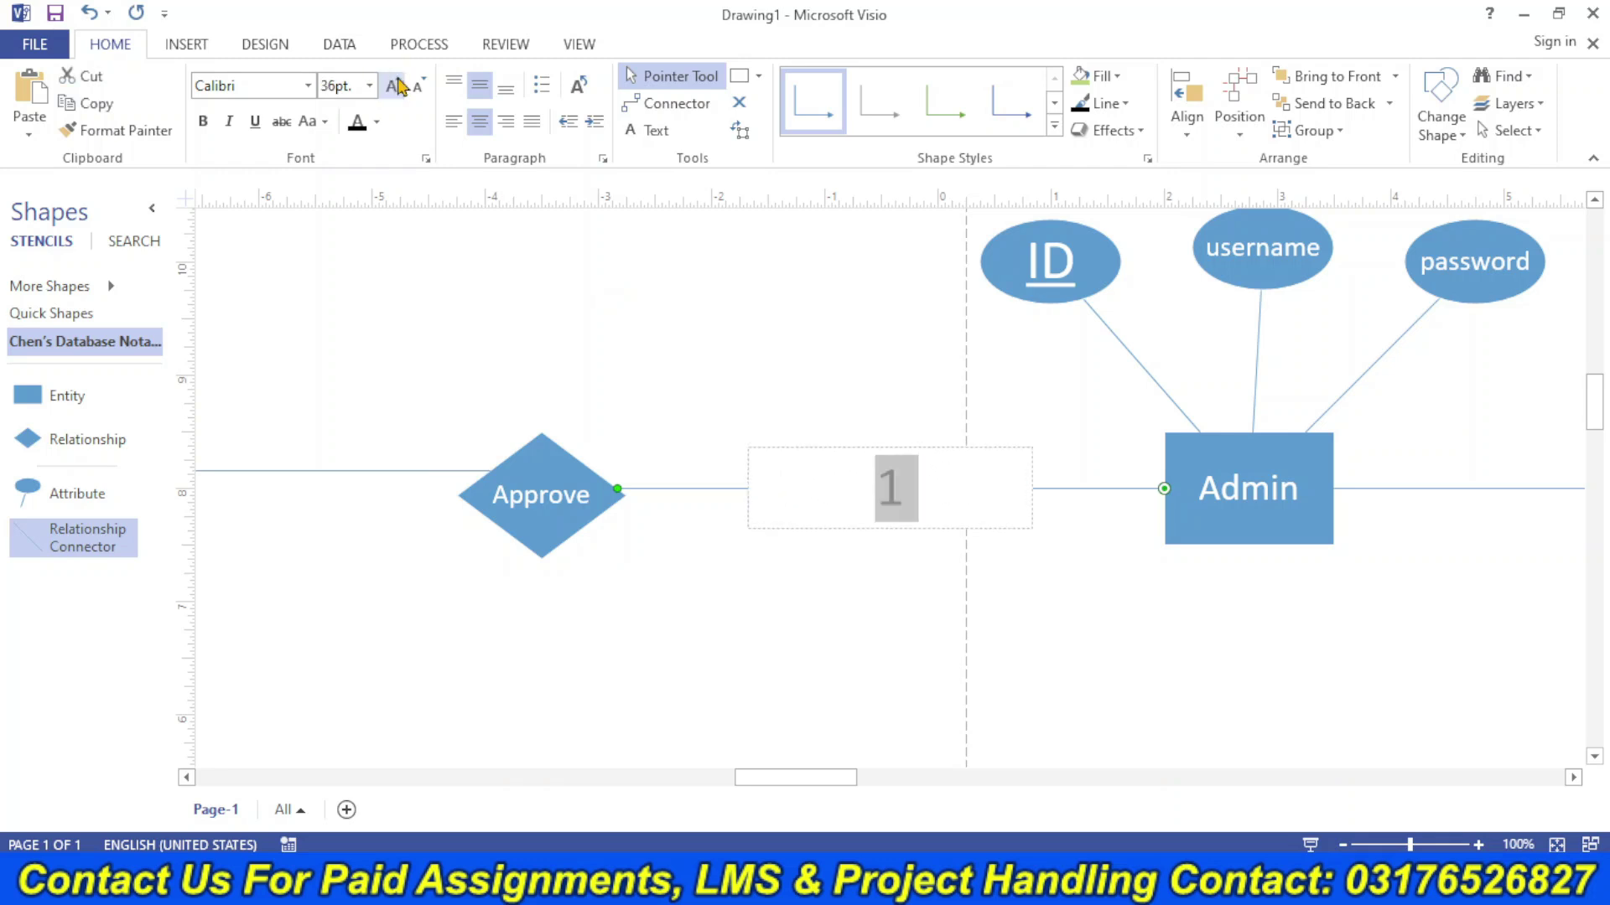
- Label the connector from Admin to the R Institute side's Approve relationship with "1" and the connector from that Approve to R Institute with "M"
{"action": "double_click", "coordinate": [1426, 488]}
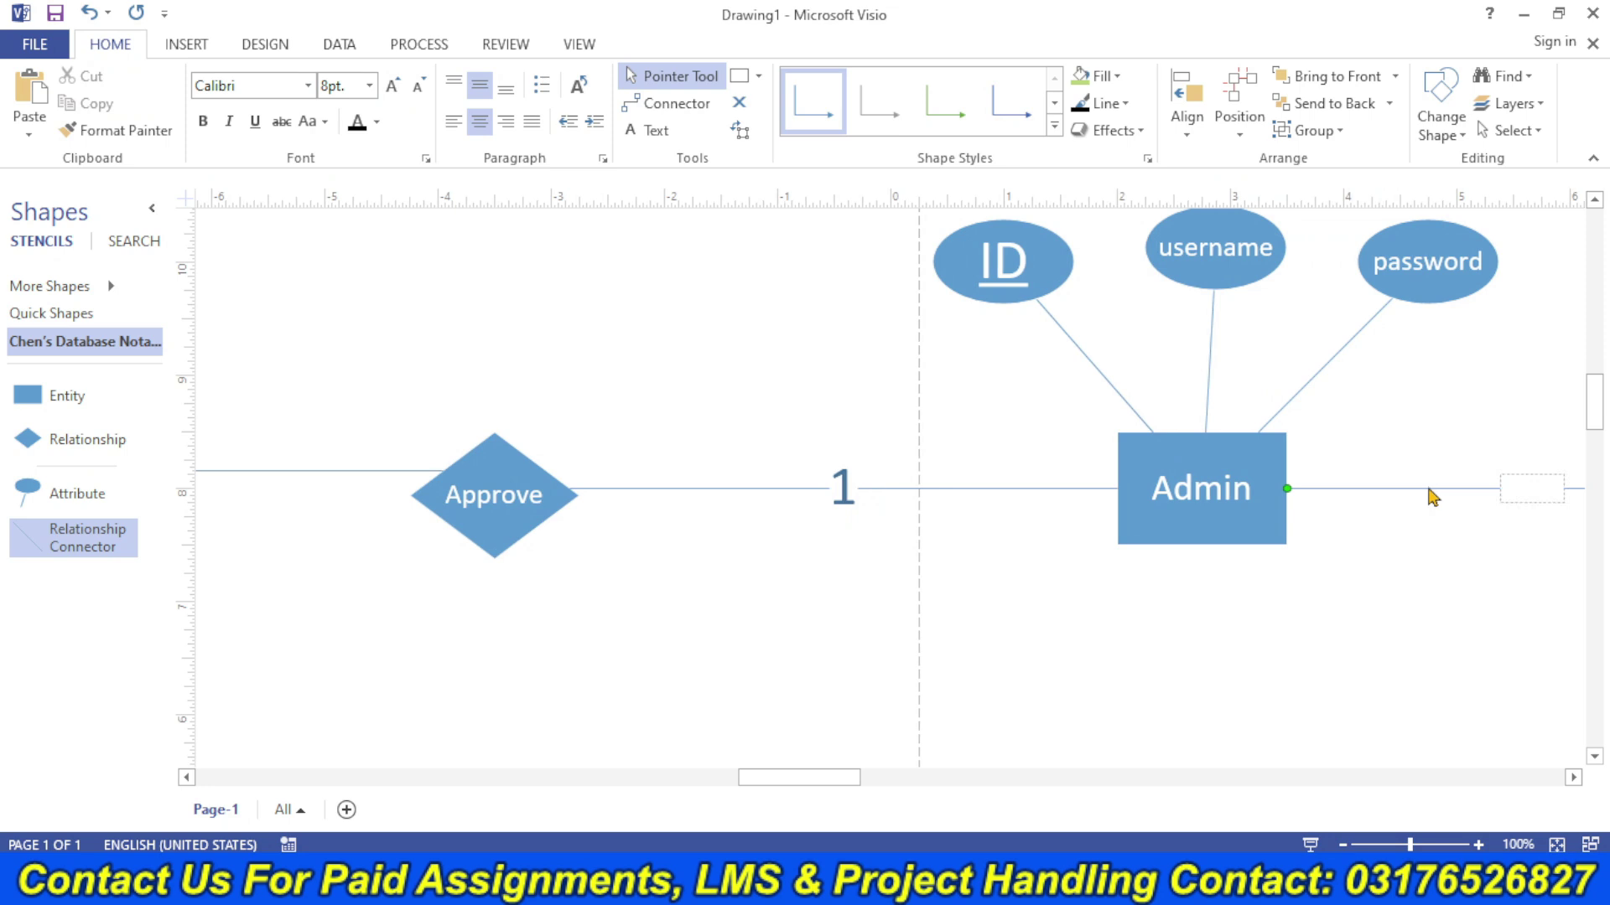
{"action": "key", "text": "ctrl+v"}
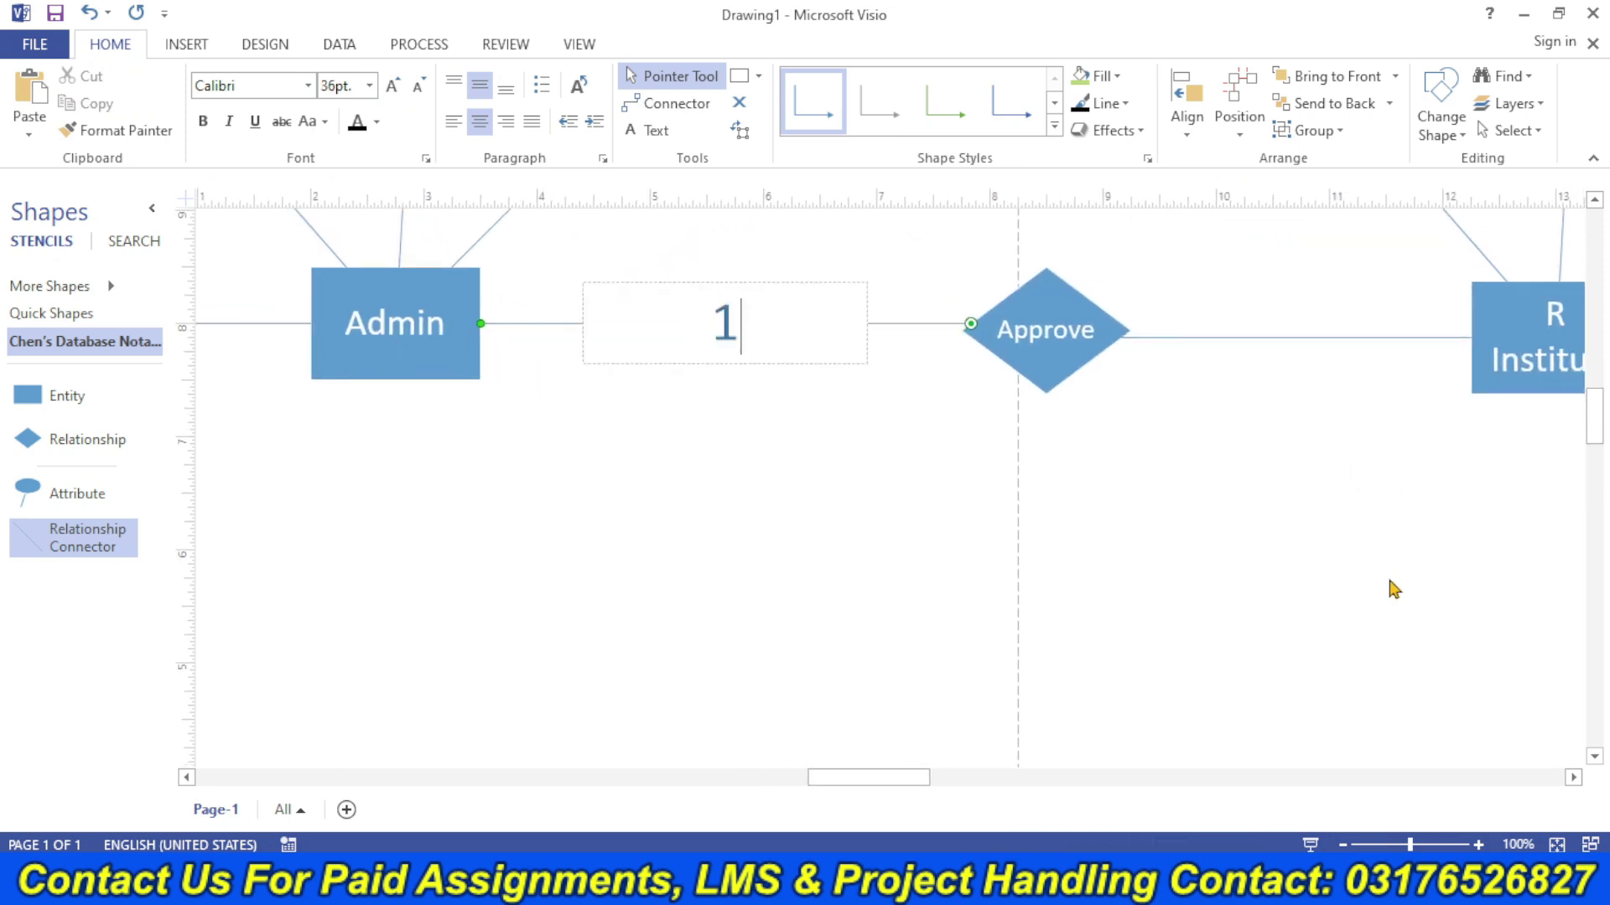
{"action": "double_click", "coordinate": [1266, 337]}
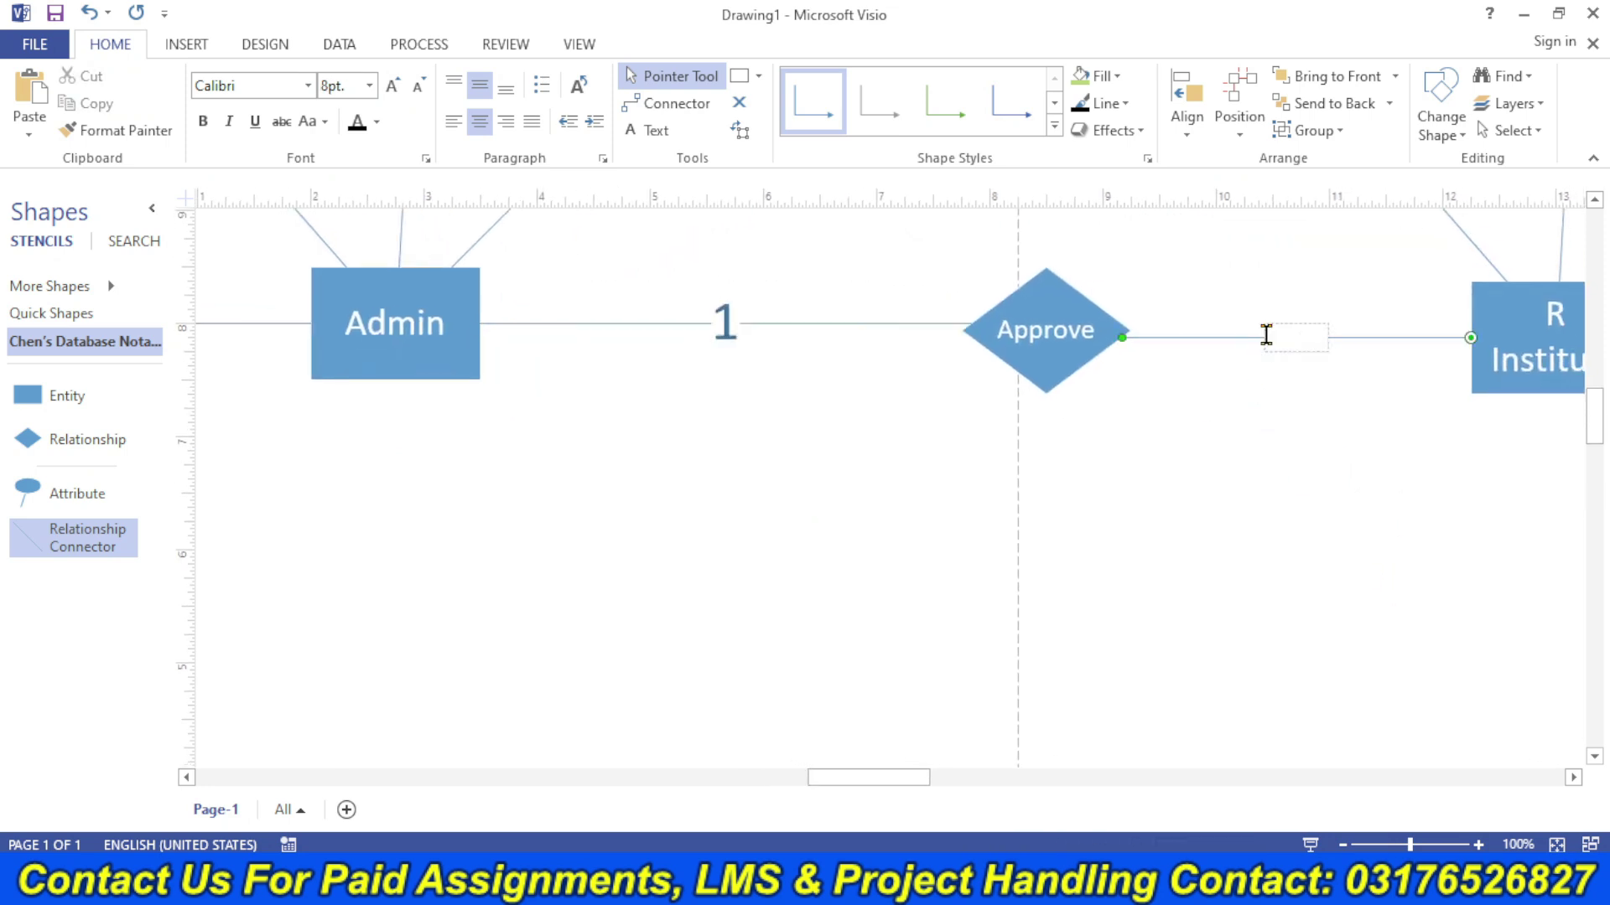
{"action": "key", "text": "ctrl+v"}
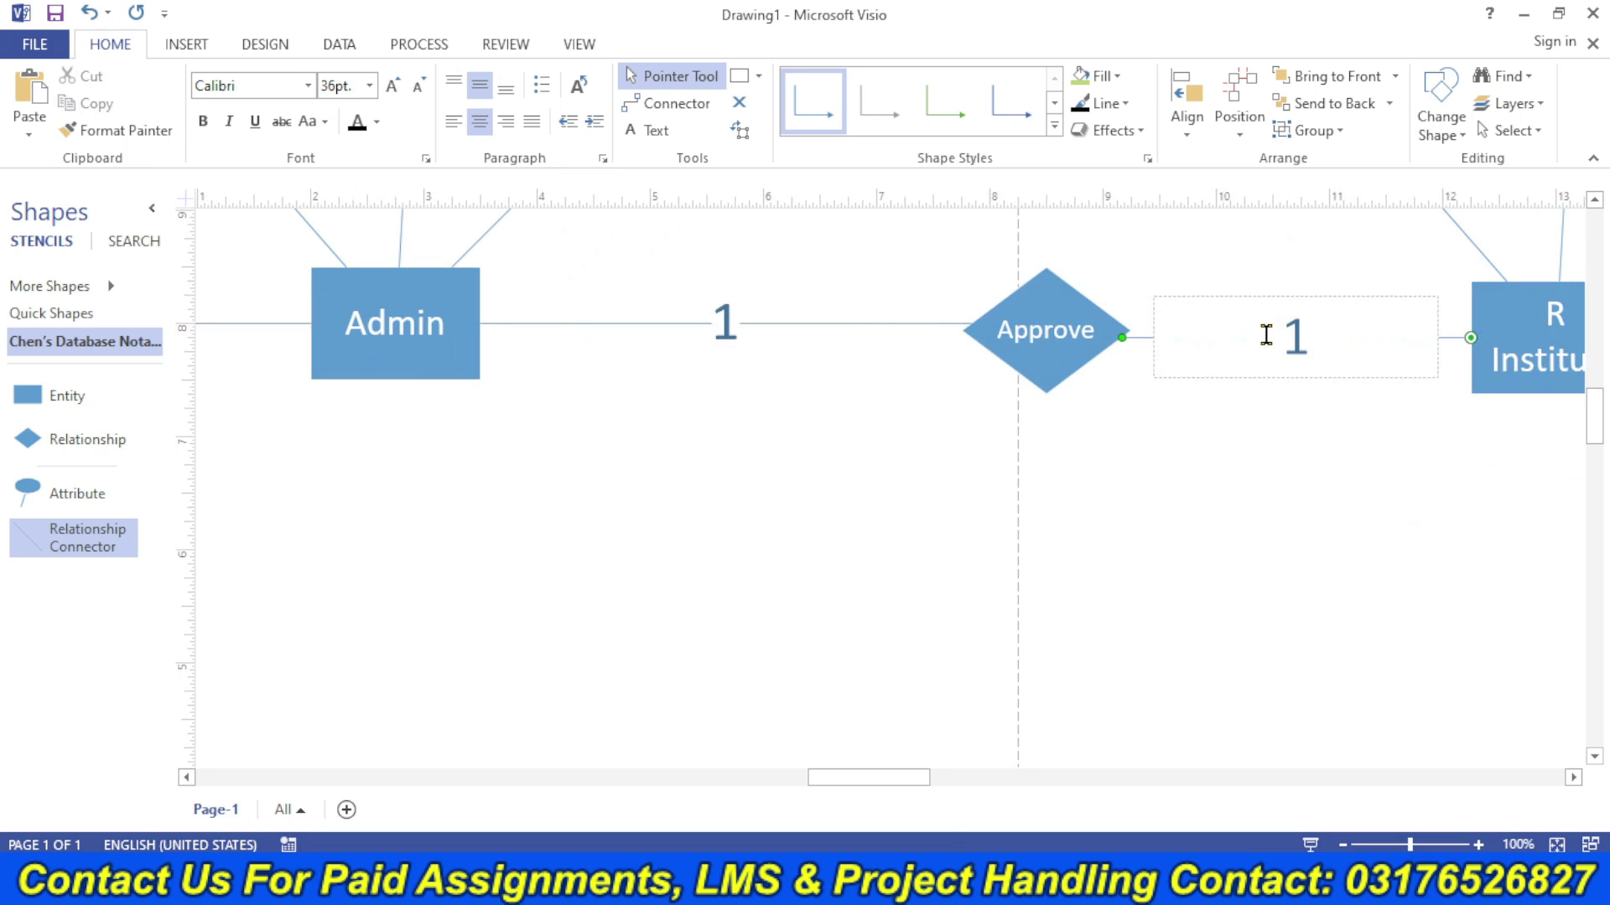
{"action": "key", "text": "ctrl+a"}
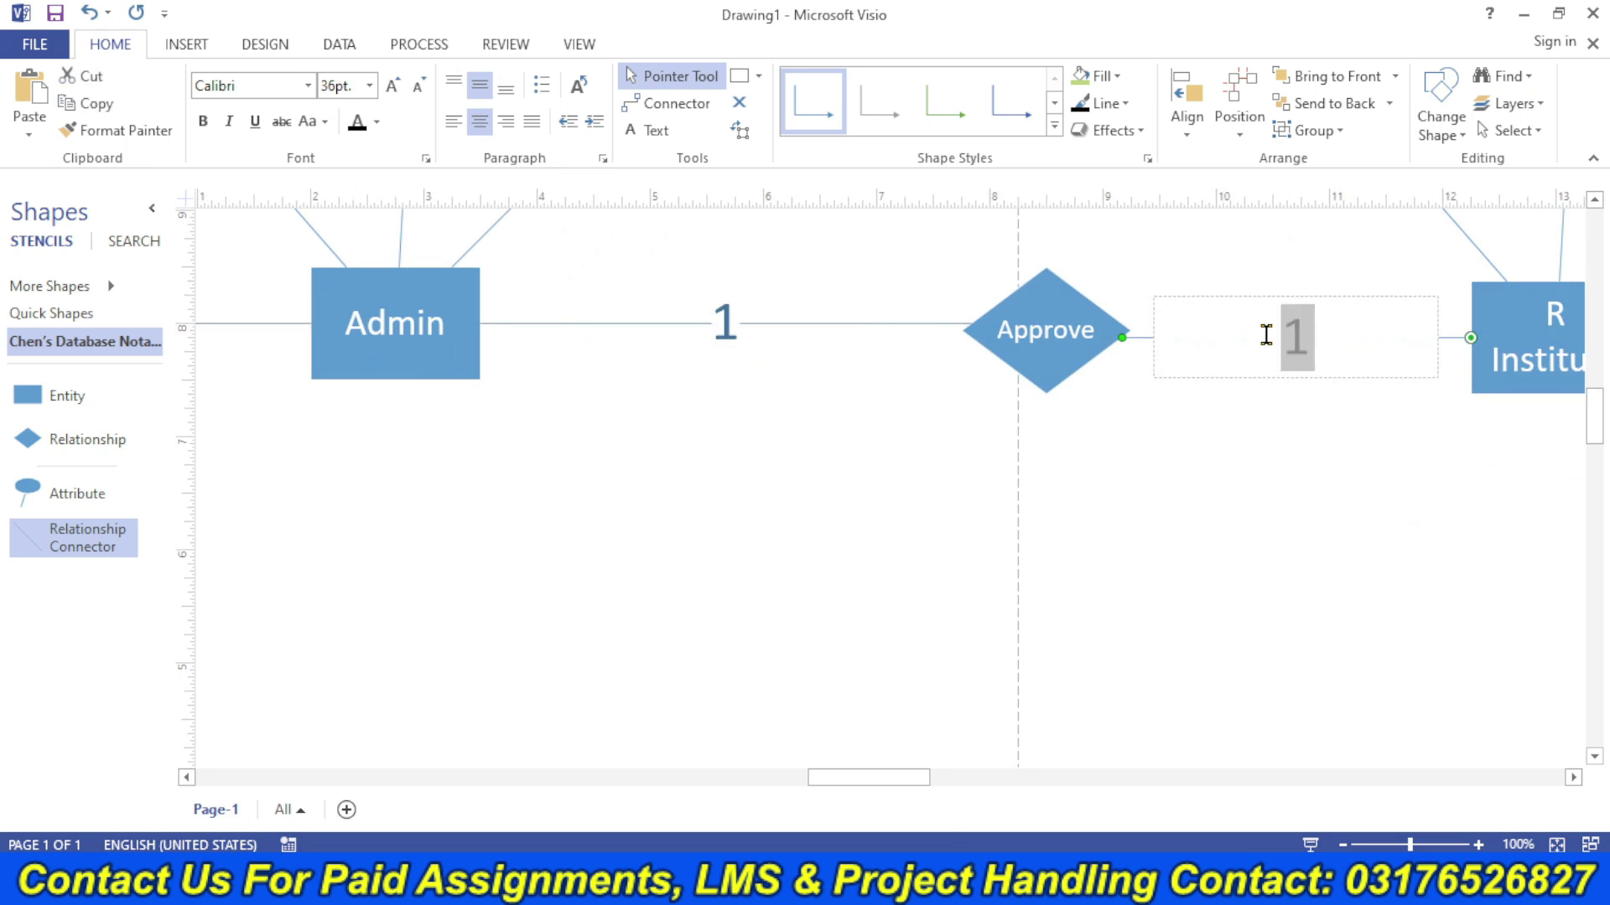
{"action": "type", "text": "M"}
{"action": "left_click", "coordinate": [1080, 538]}
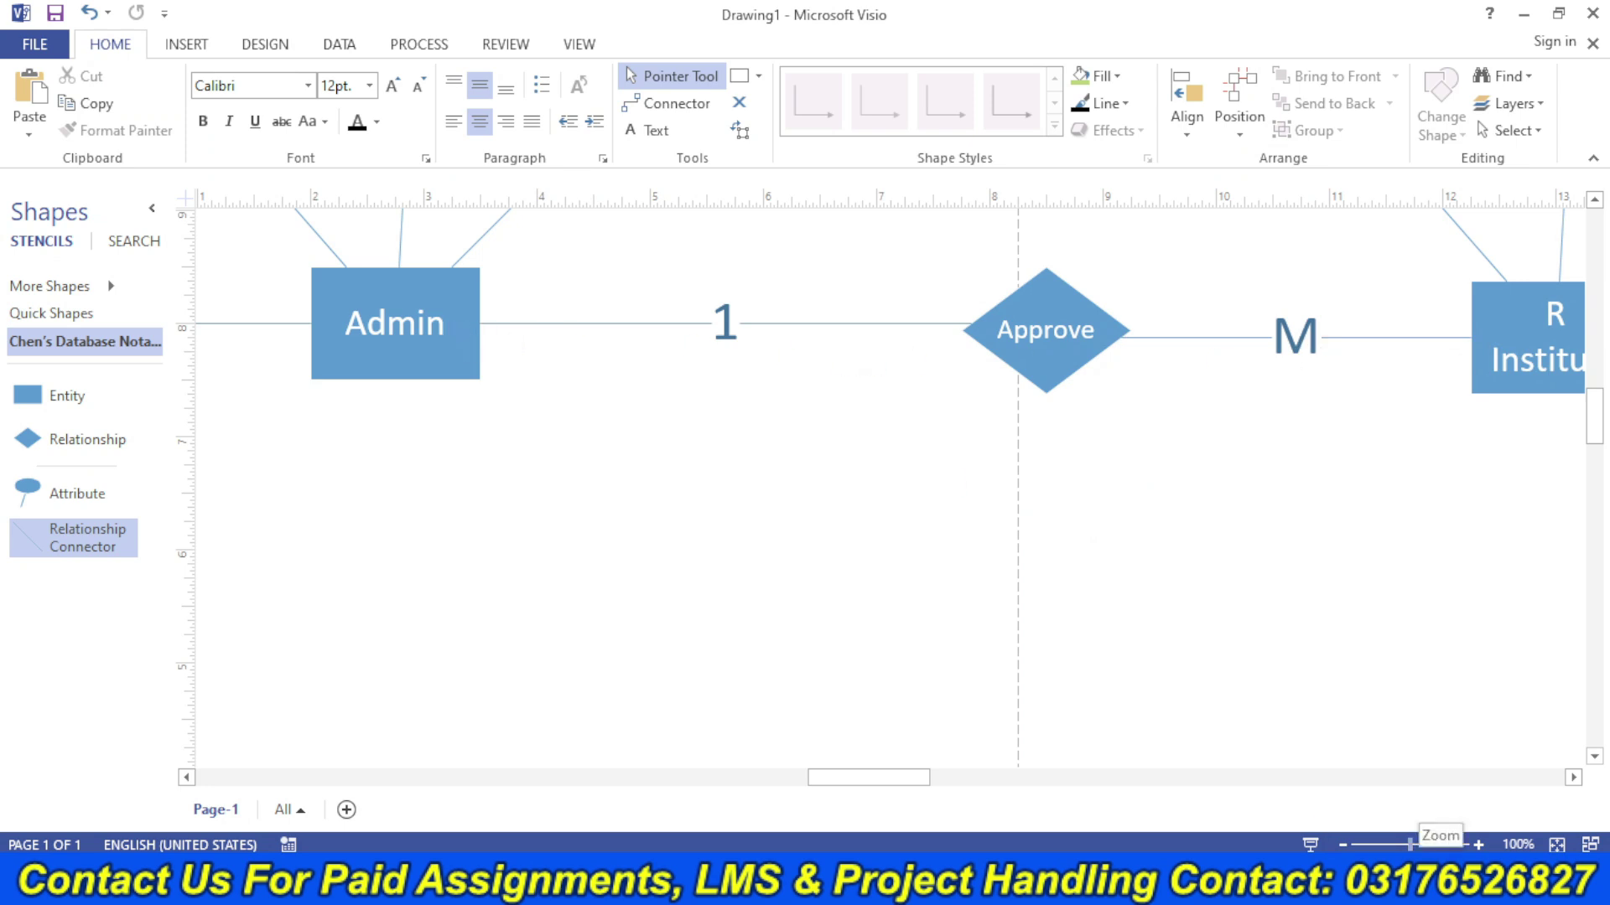
- Label the connector between General User and its Approve relationship with "M" at 36 pt
{"action": "left_click_drag", "start_coordinate": [1410, 845], "coordinate": [1390, 845]}
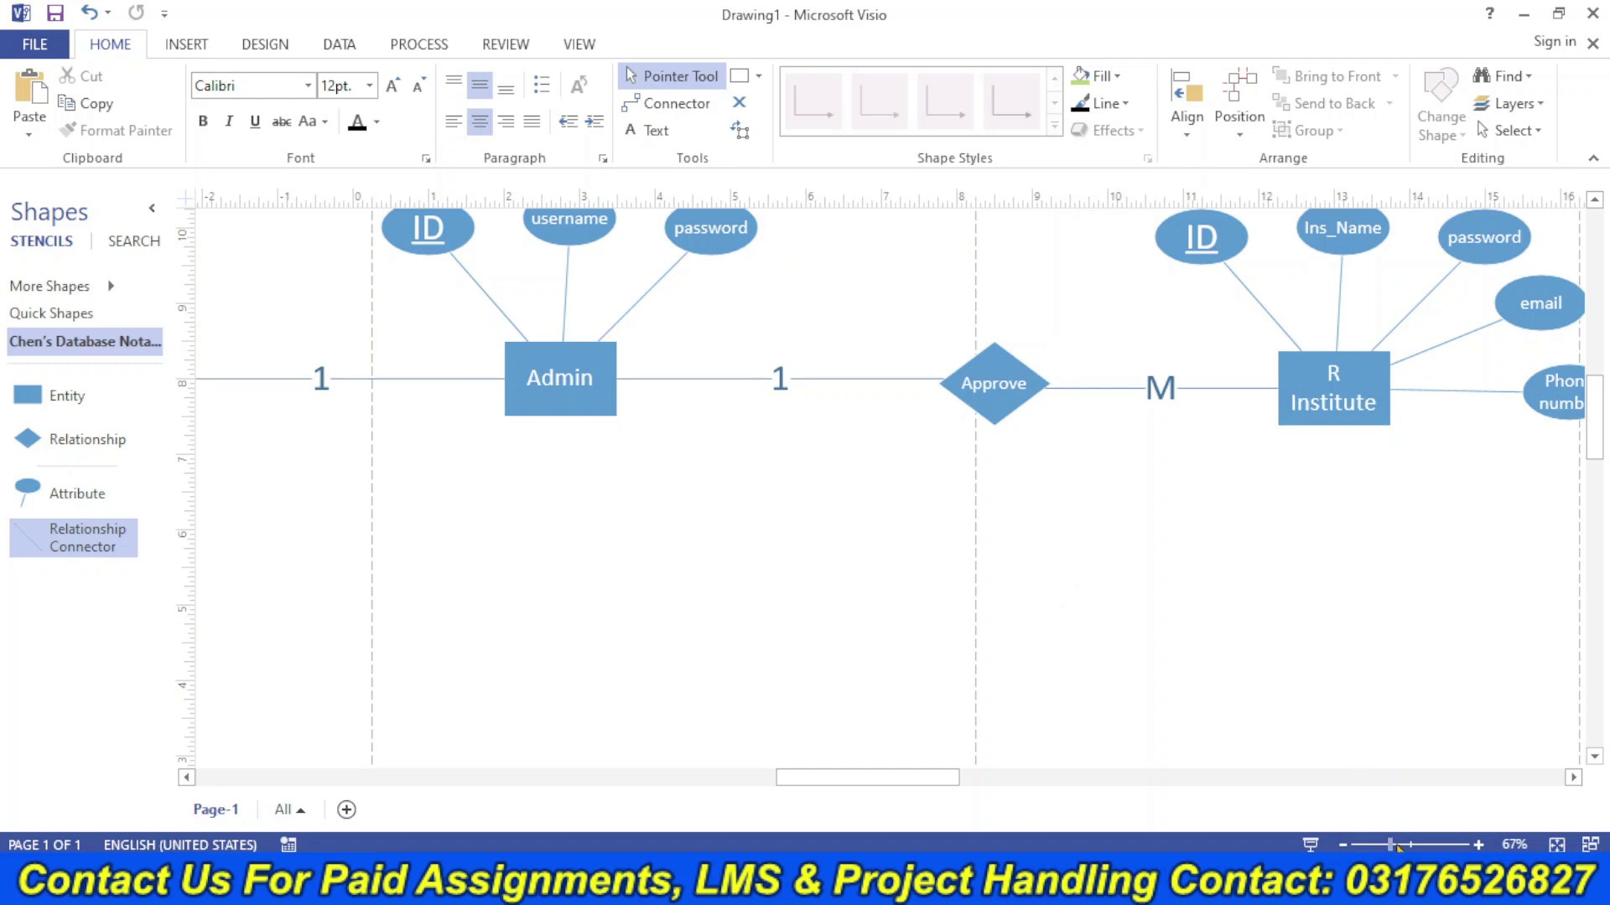
{"action": "left_click_drag", "start_coordinate": [1390, 845], "coordinate": [1377, 845]}
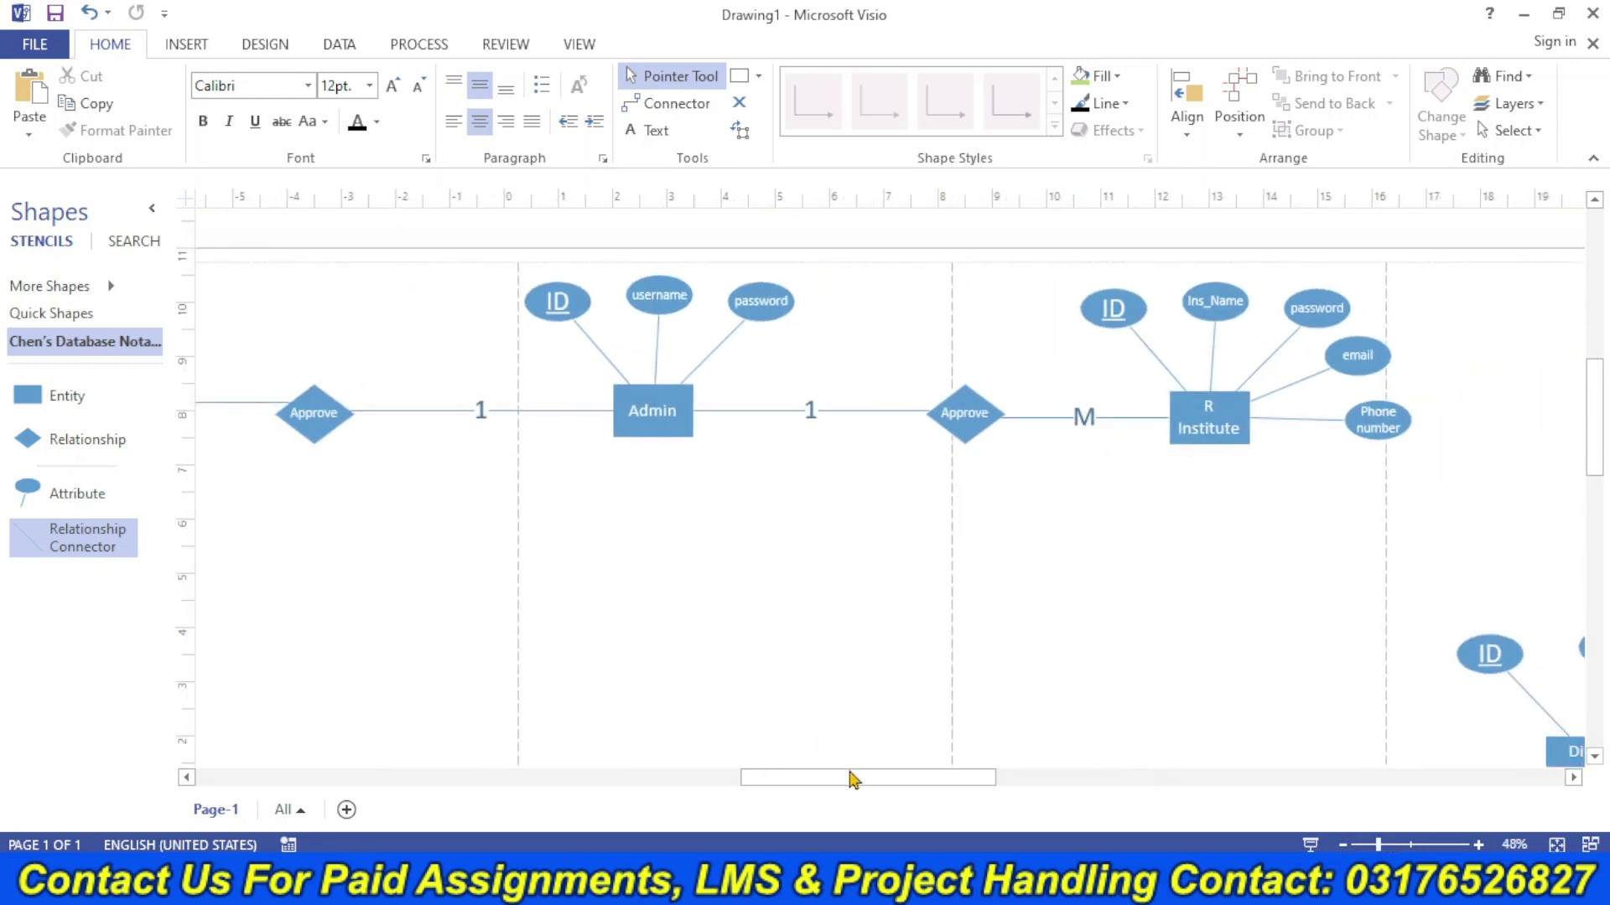
{"action": "left_click_drag", "start_coordinate": [868, 787], "coordinate": [763, 779]}
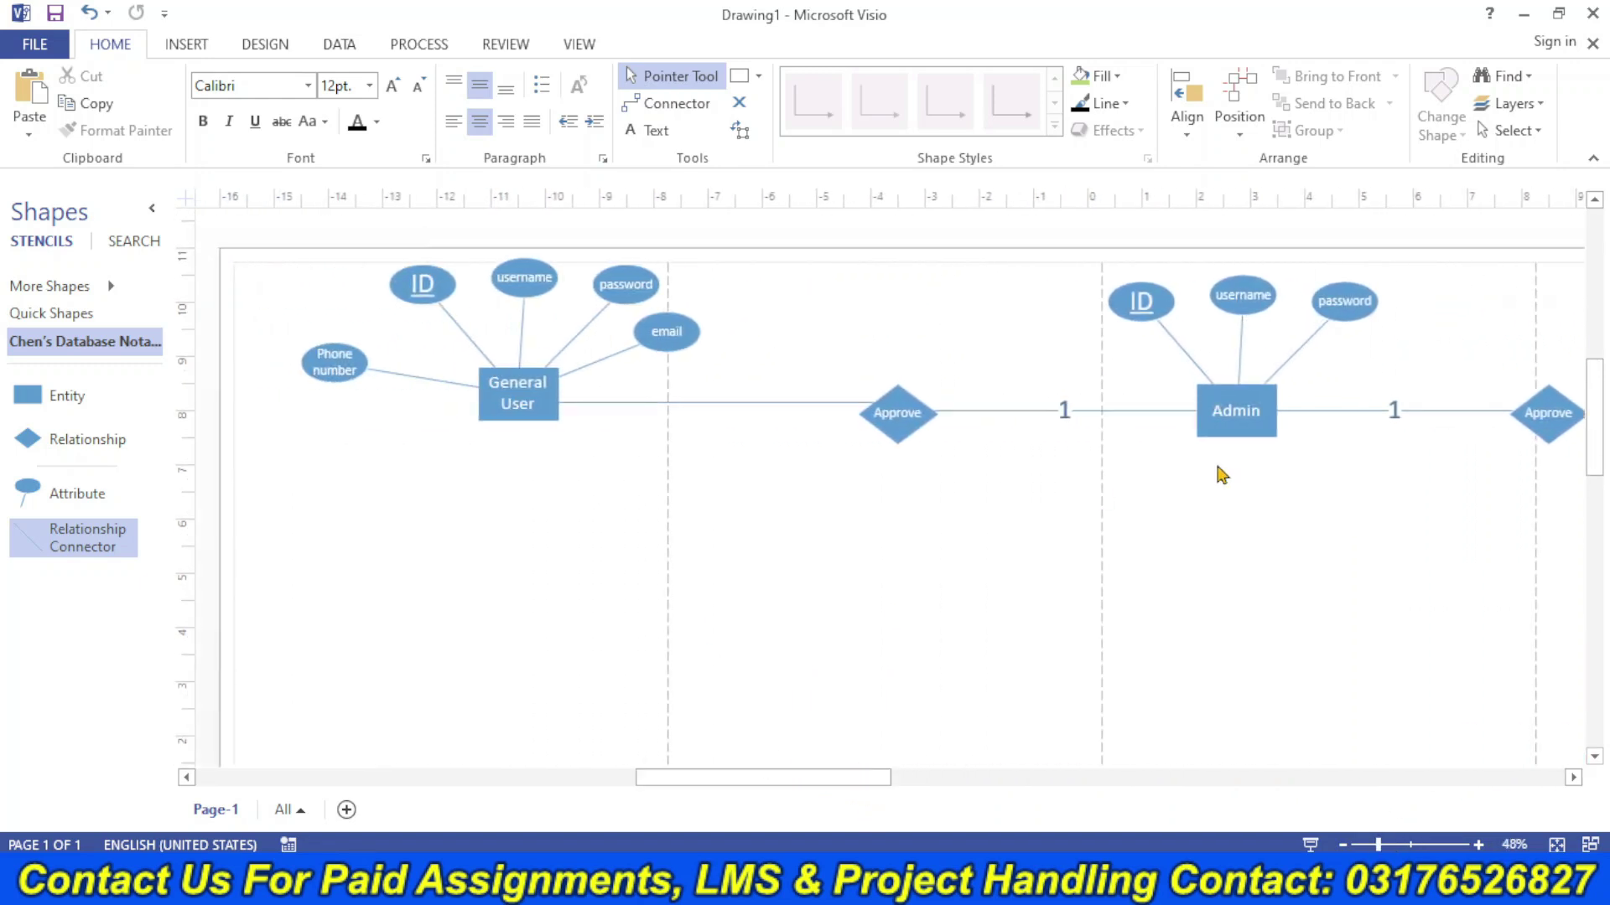
{"action": "double_click", "coordinate": [696, 405]}
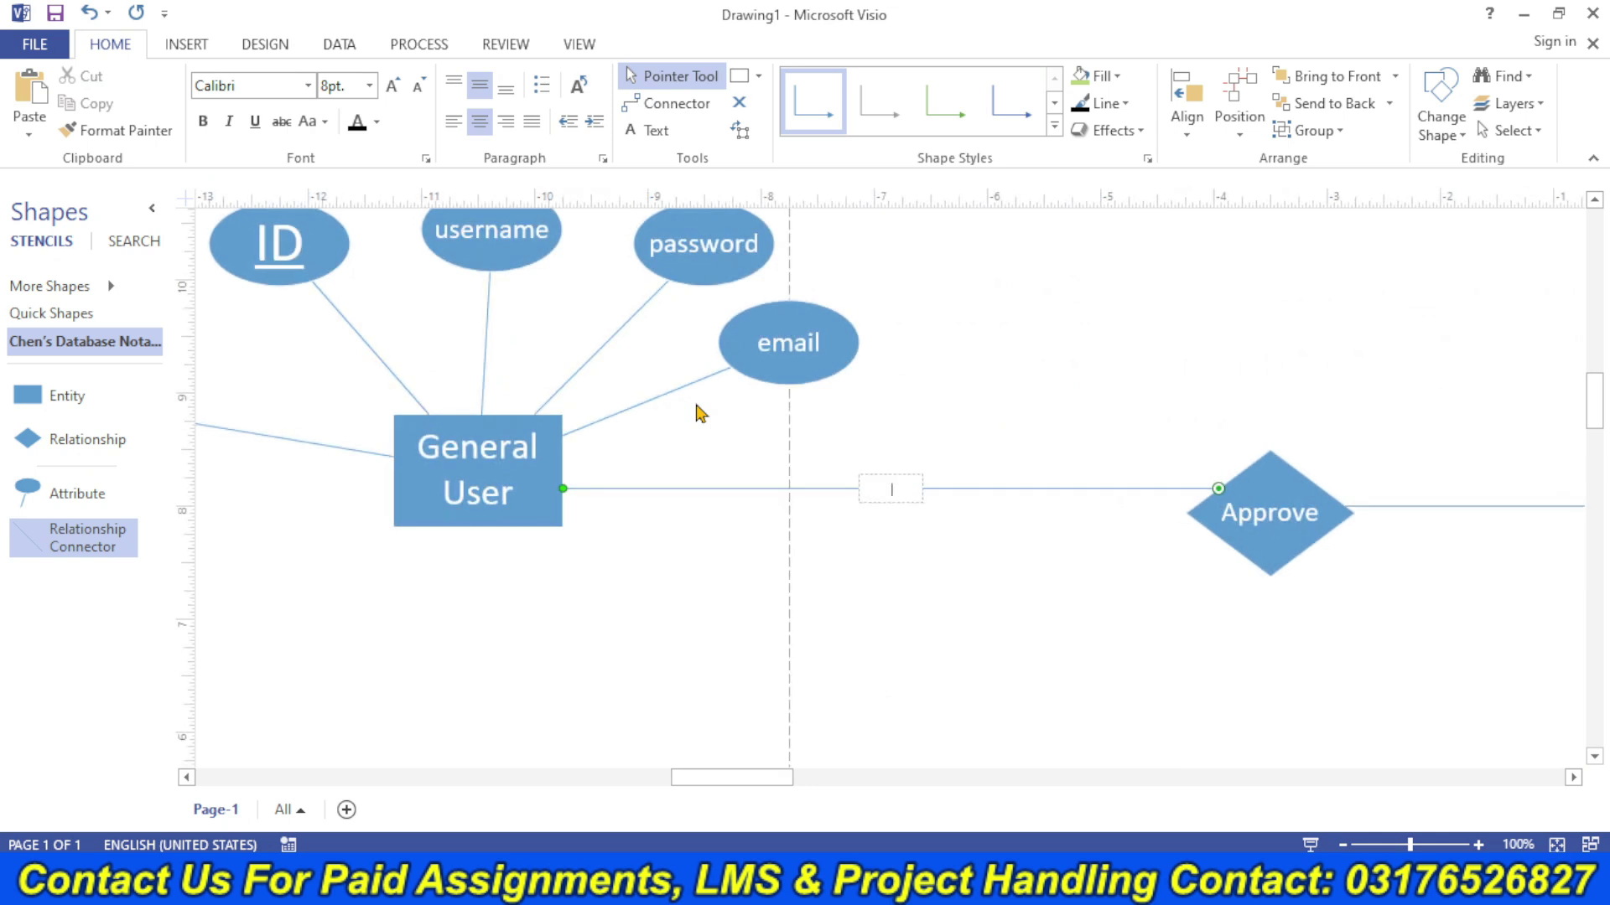
{"action": "type", "text": "1"}
{"action": "key", "text": "ctrl+a"}
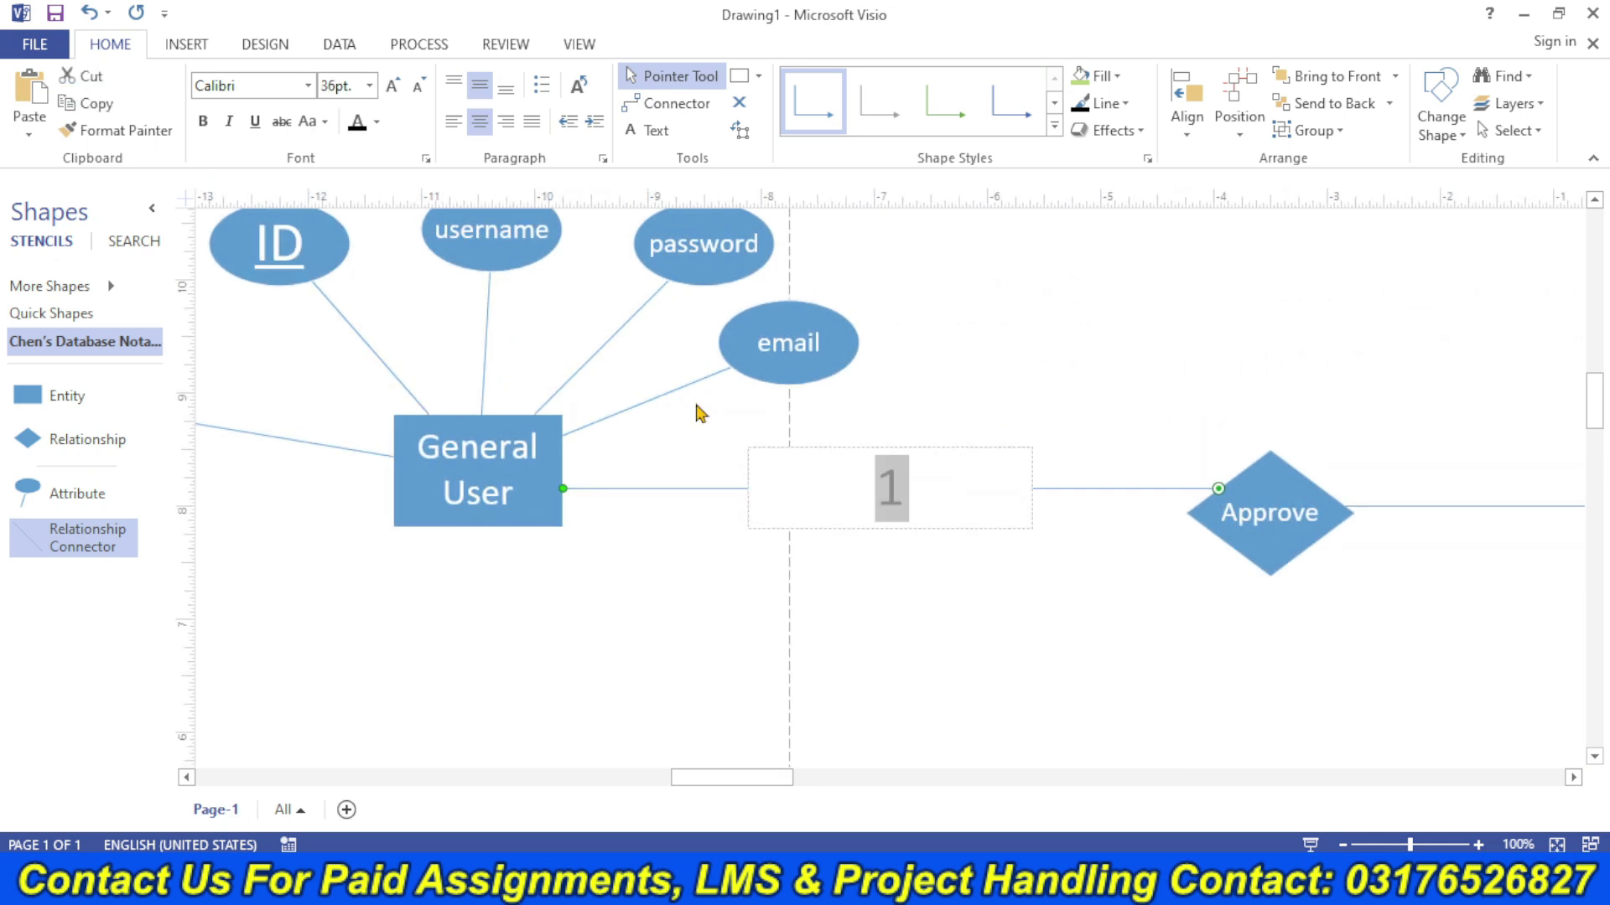
{"action": "type", "text": "M"}
{"action": "left_click", "coordinate": [926, 611]}
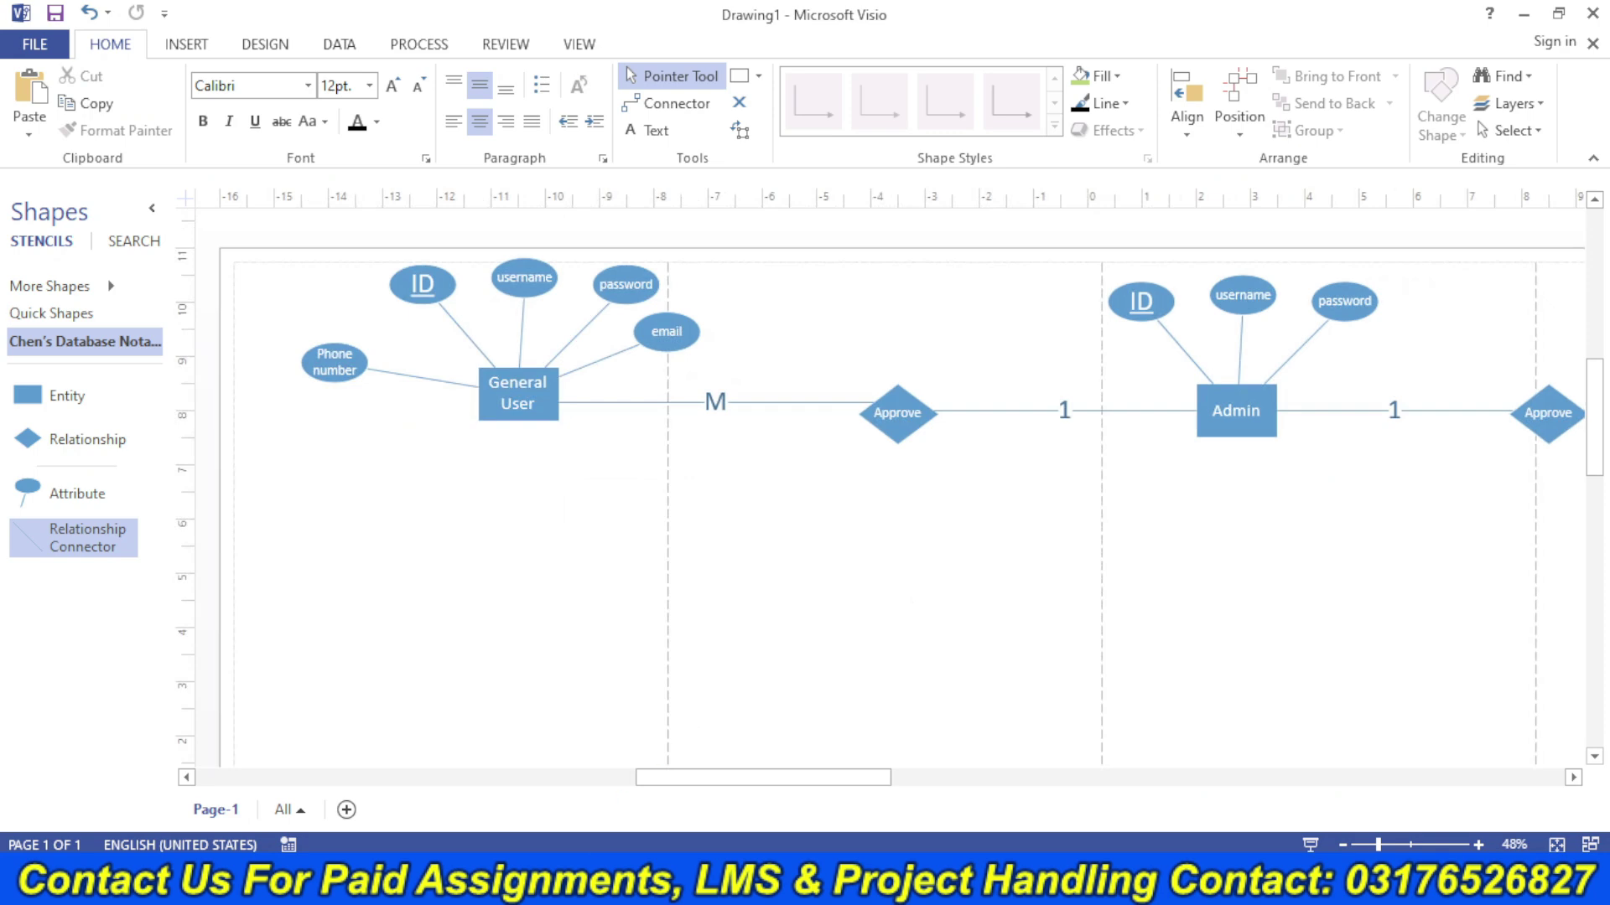
- Switch to ChatGPT and review the many-to-many User-Relief, User-Disaster and User-Message entries in the entity list
{"action": "key", "text": "alt+Tab"}
{"action": "scroll", "coordinate": [762, 540], "scroll_direction": "down", "scroll_amount": 2}
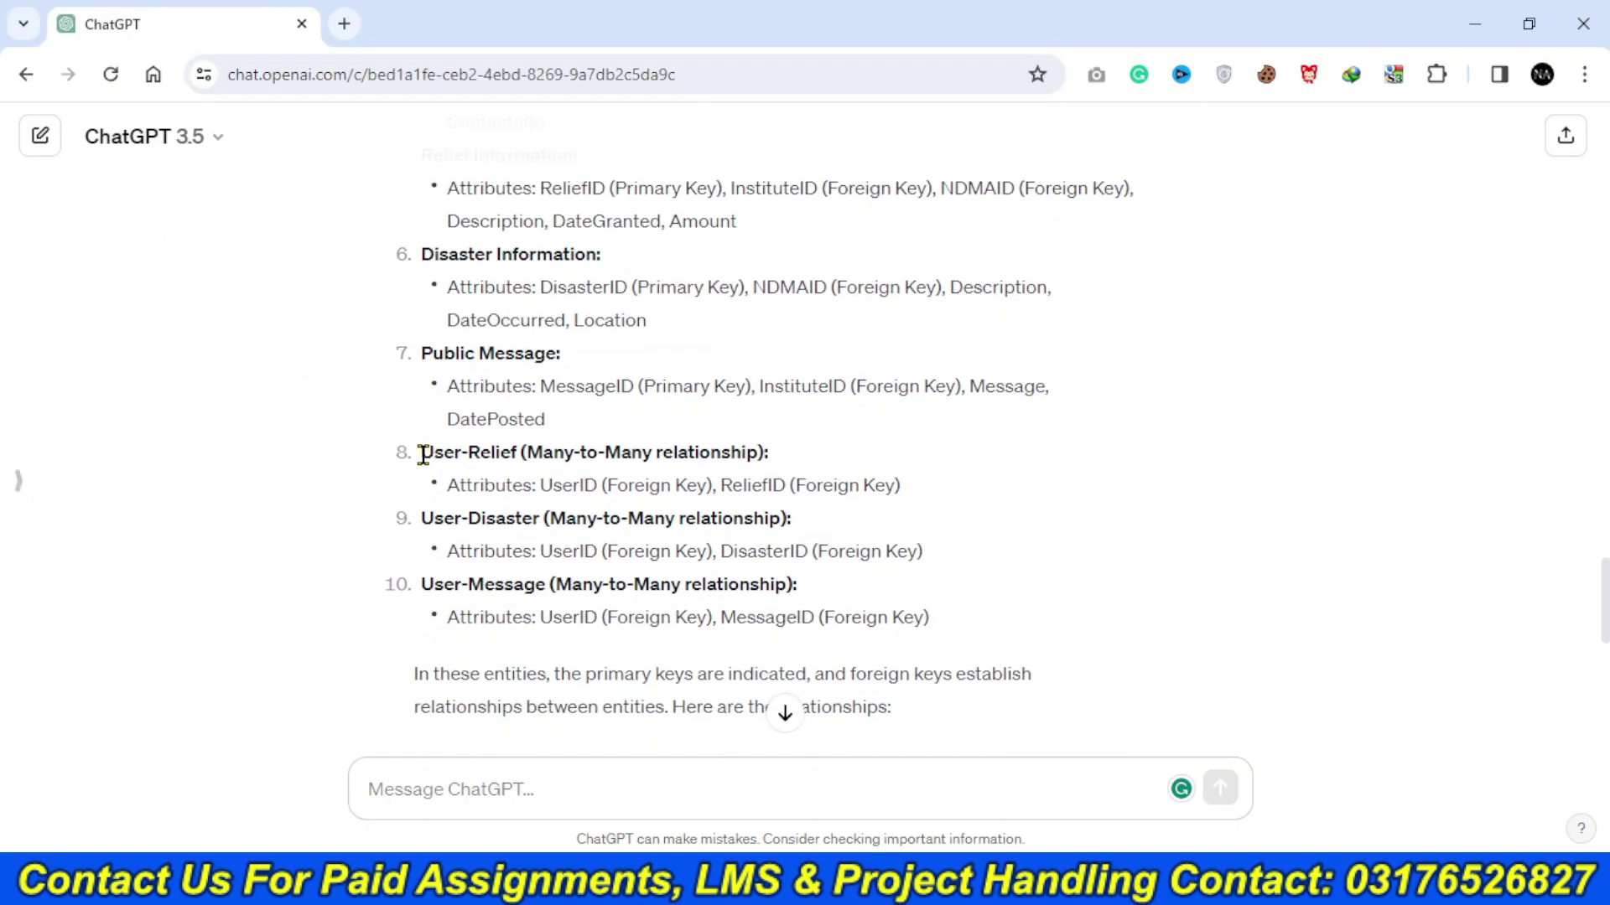
{"action": "left_click_drag", "start_coordinate": [423, 453], "coordinate": [879, 449]}
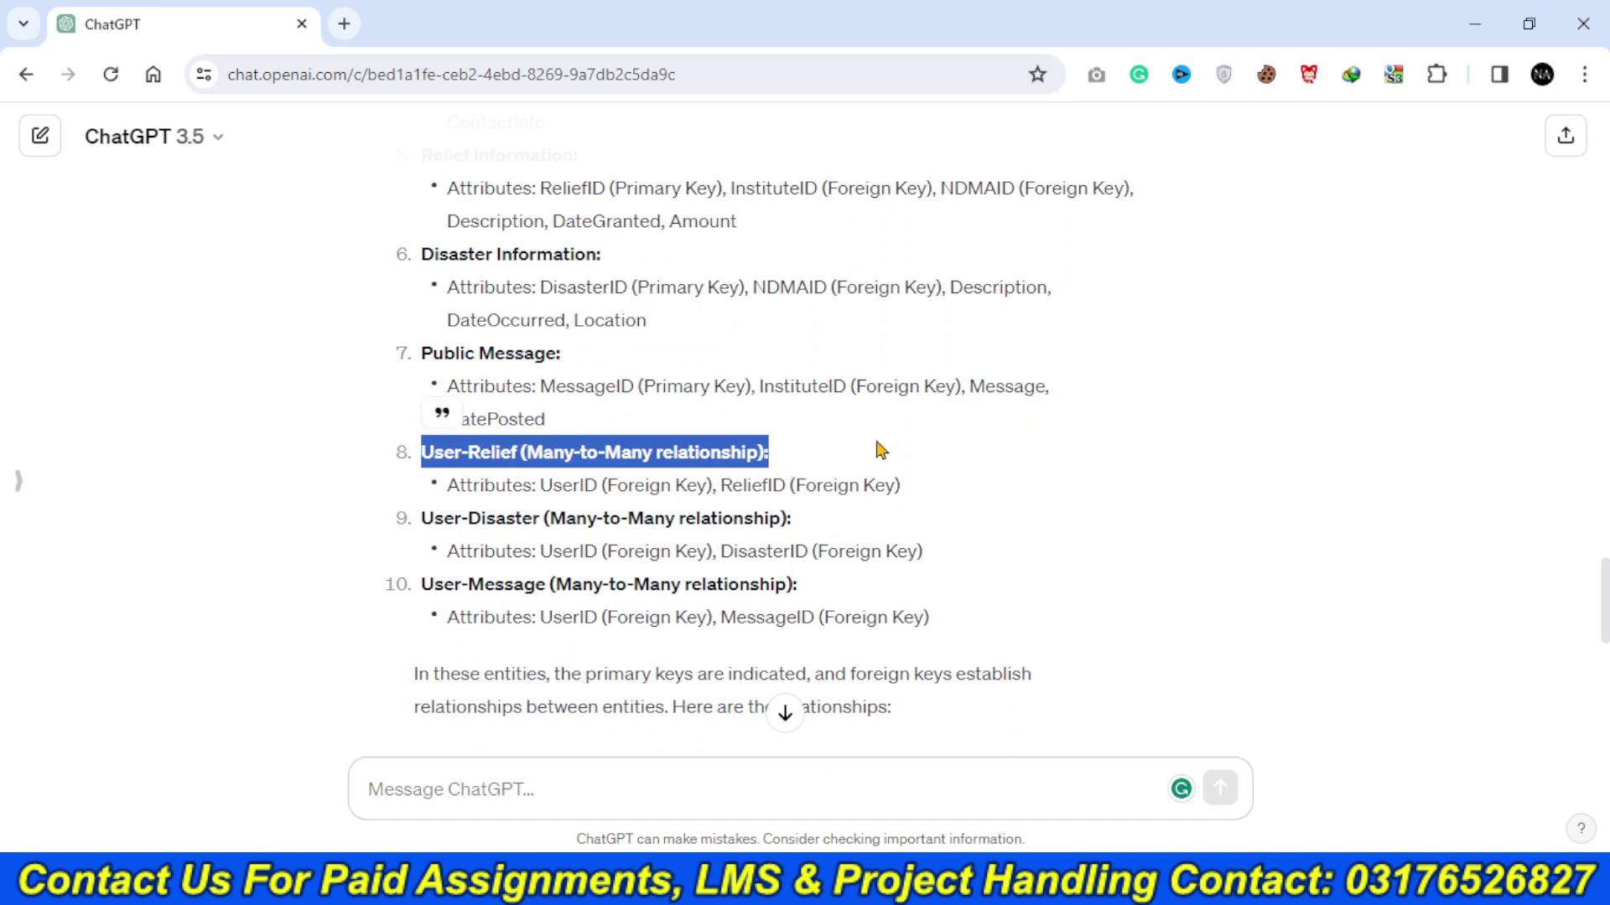
{"action": "left_click", "coordinate": [930, 442]}
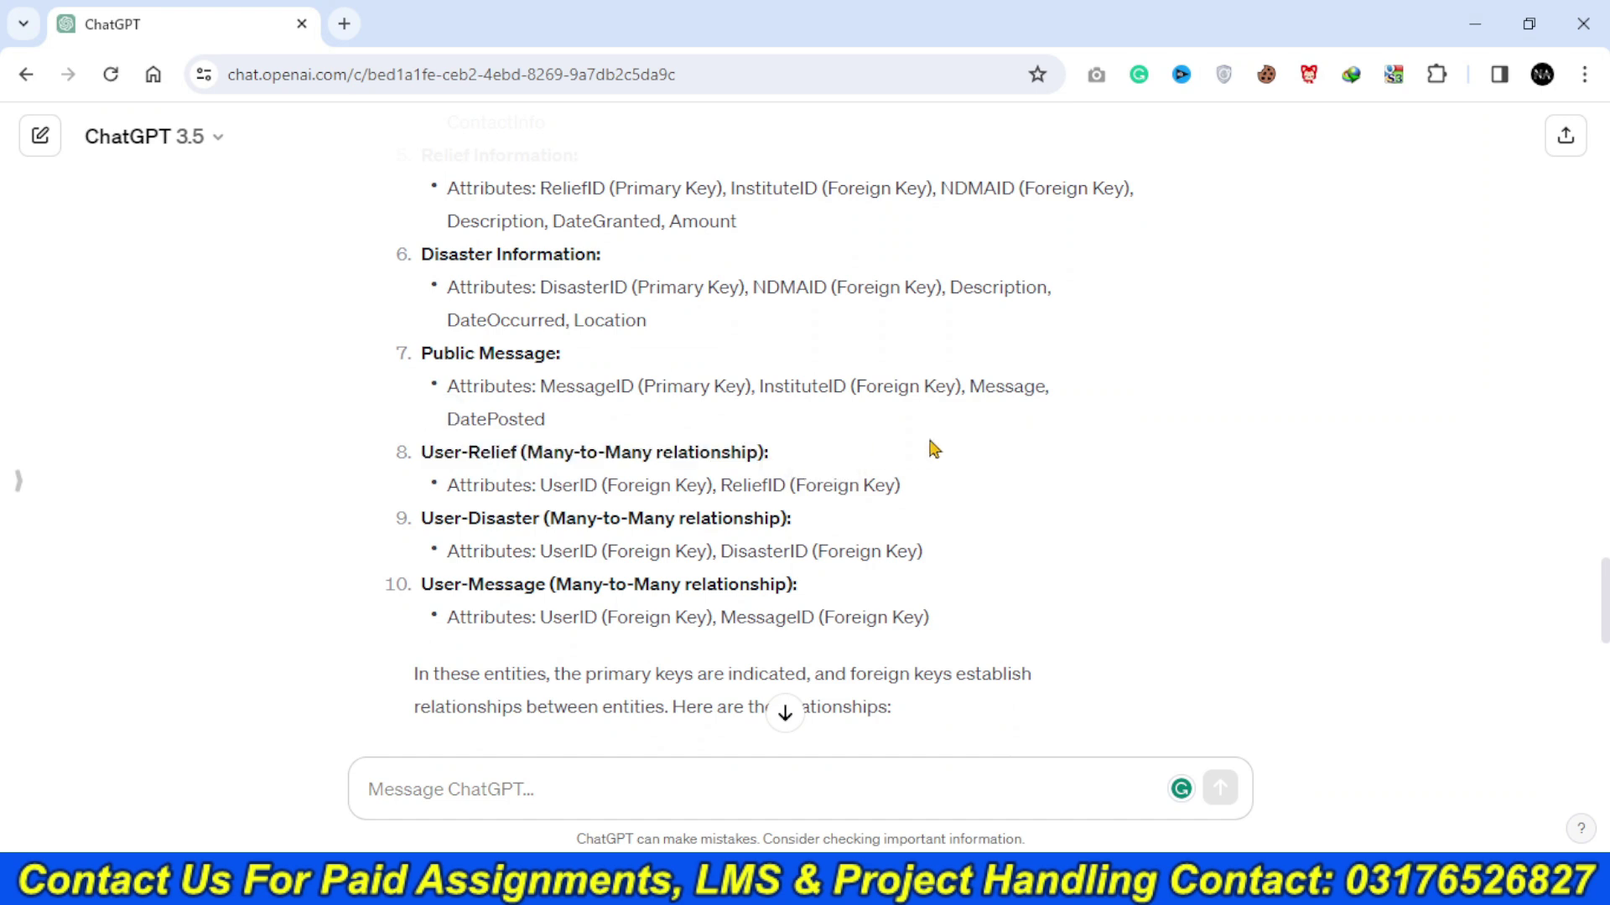
{"action": "left_click_drag", "start_coordinate": [424, 518], "coordinate": [802, 534]}
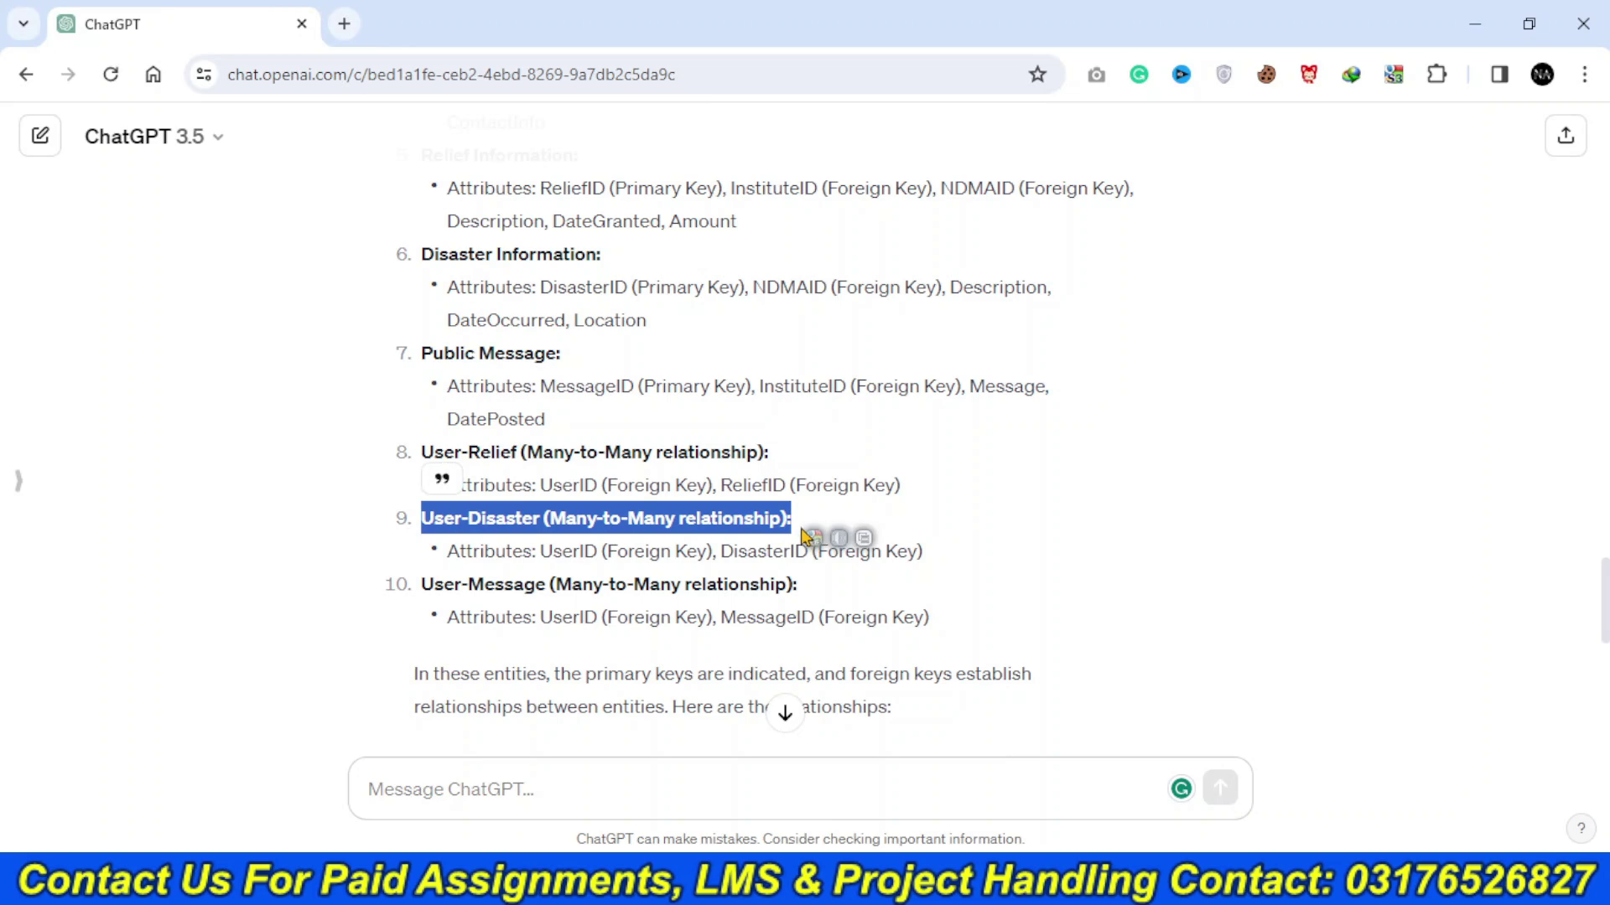
{"action": "left_click_drag", "start_coordinate": [421, 597], "coordinate": [863, 604]}
{"action": "left_click", "coordinate": [1099, 561]}
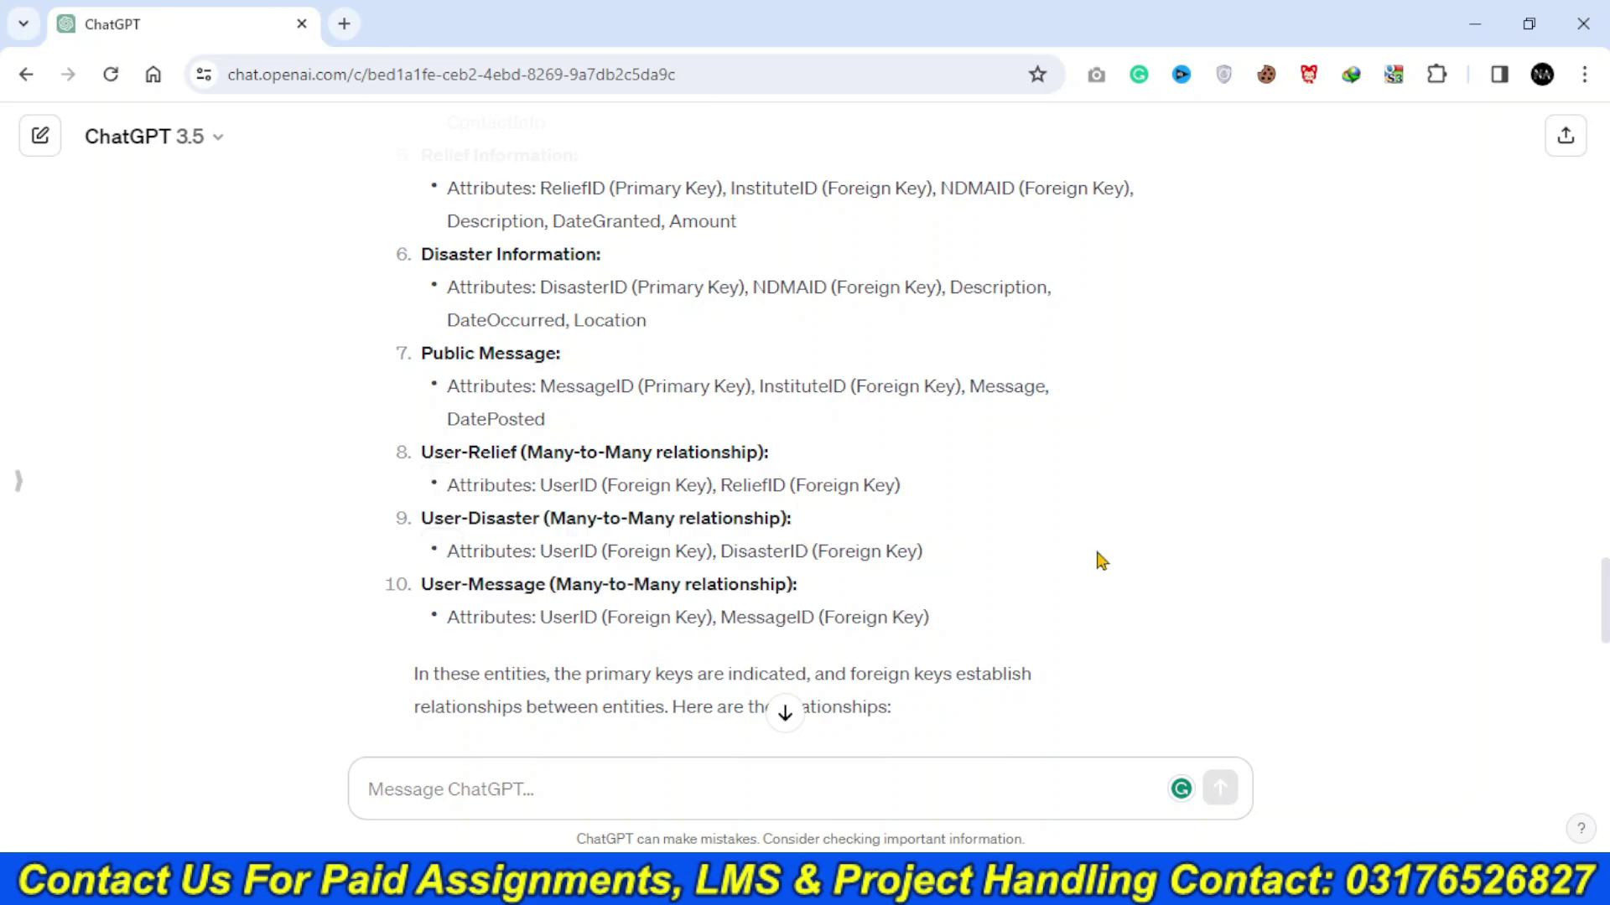
- Read ChatGPT's relationship list, examining how NDMA relates to Rehabilitation Institute and to Relief Information
{"action": "left_click", "coordinate": [788, 711]}
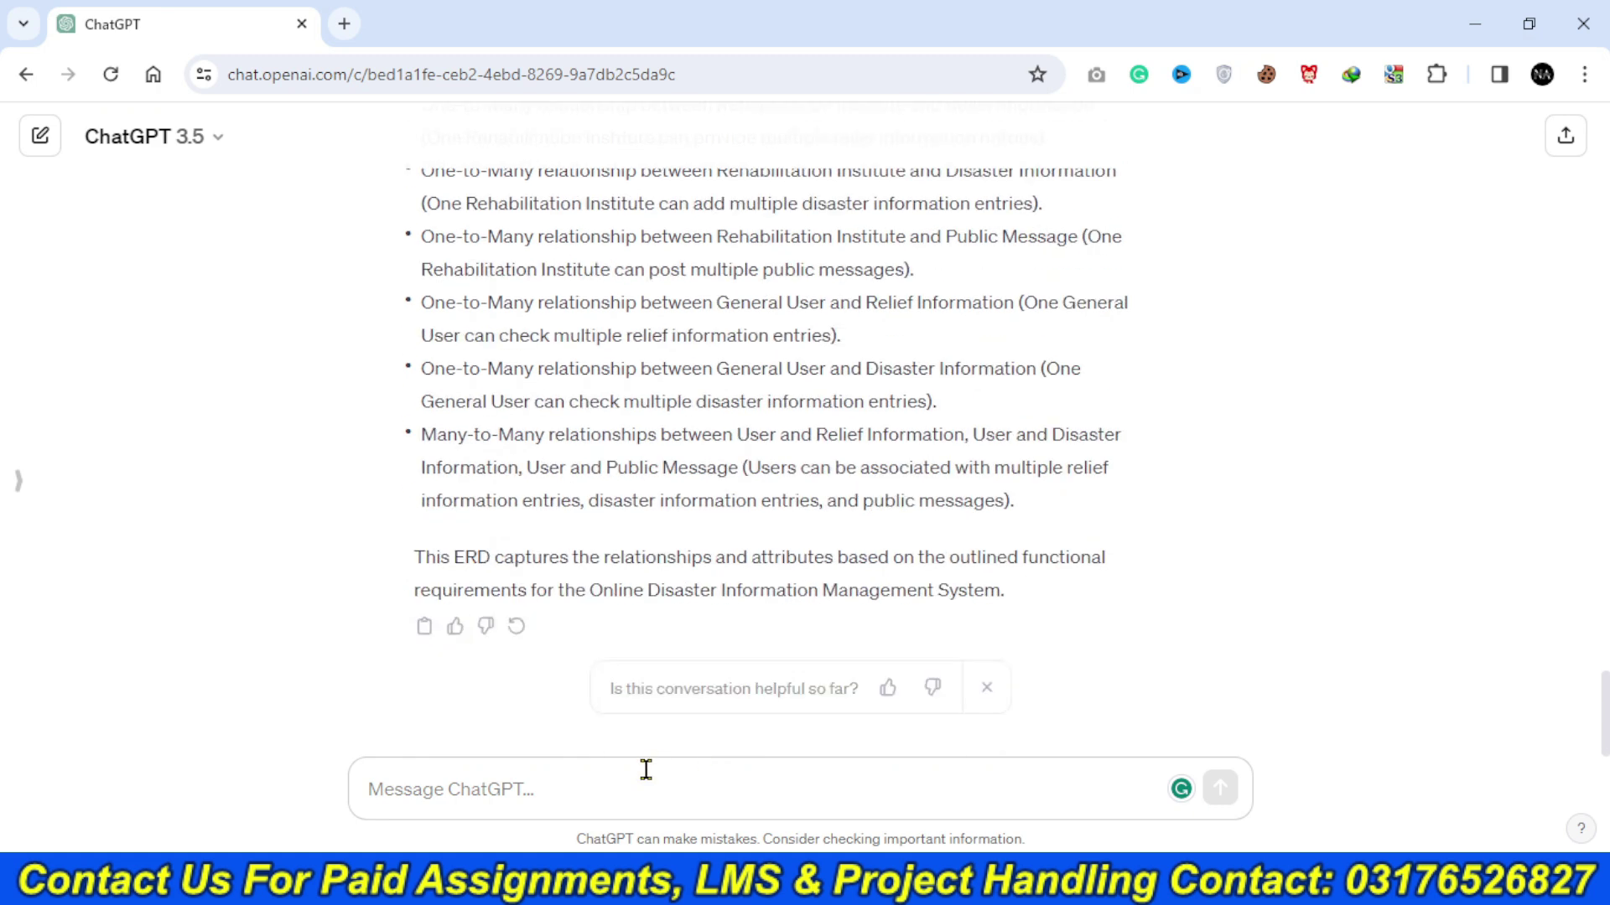
{"action": "left_click", "coordinate": [645, 770]}
{"action": "scroll", "coordinate": [1246, 469], "scroll_direction": "up", "scroll_amount": 3}
{"action": "scroll", "coordinate": [1252, 474], "scroll_direction": "up", "scroll_amount": 3}
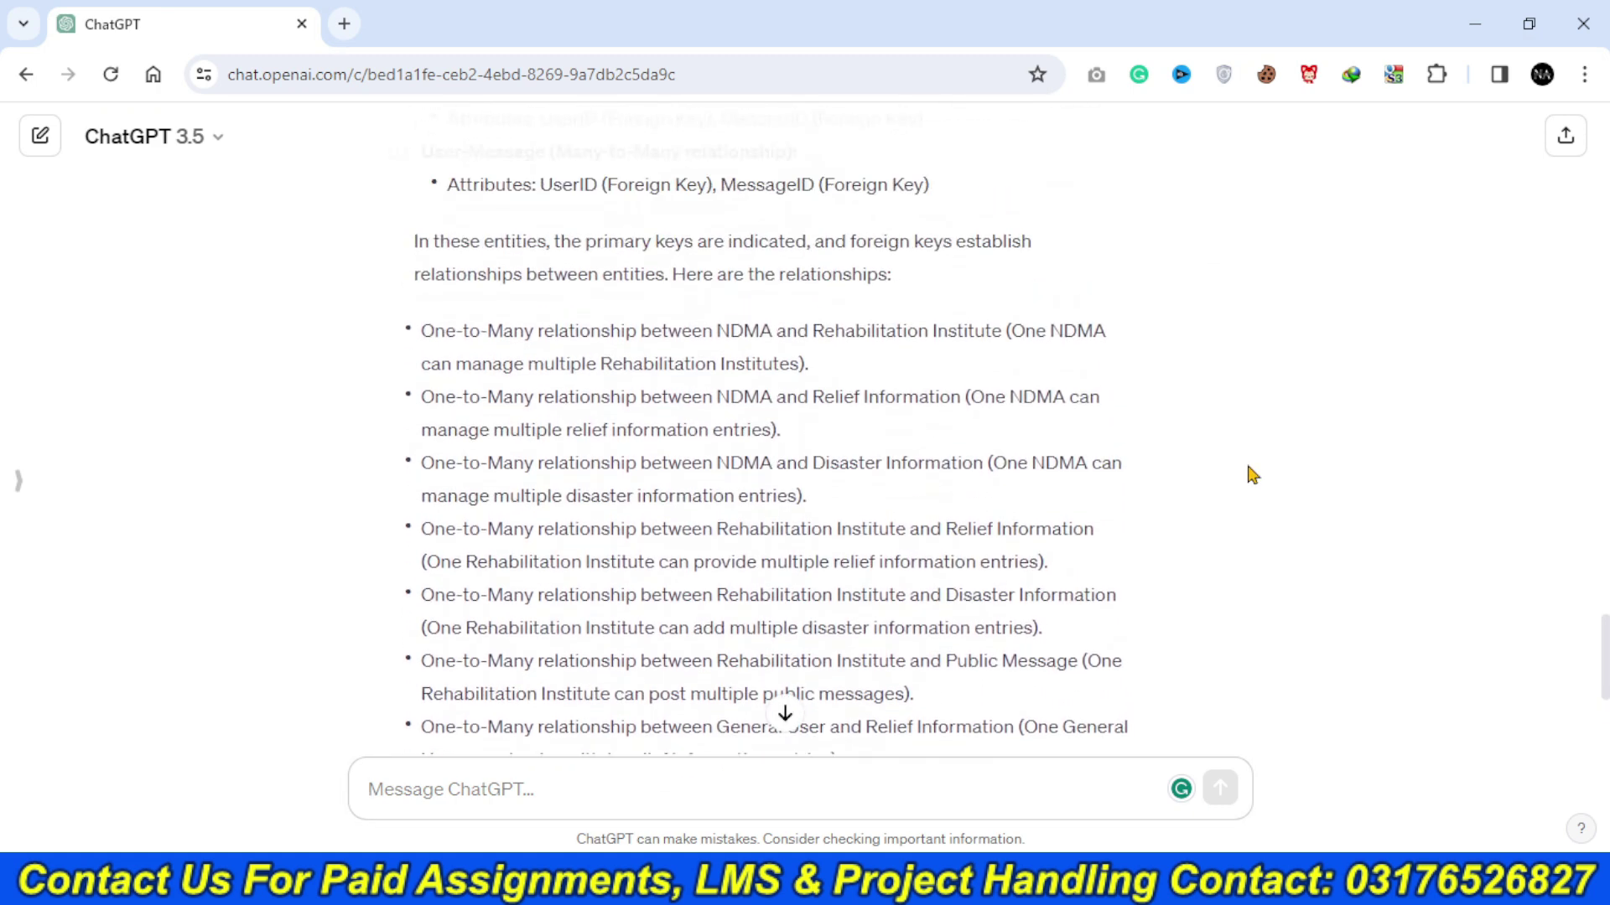
{"action": "scroll", "coordinate": [1252, 475], "scroll_direction": "up", "scroll_amount": 1}
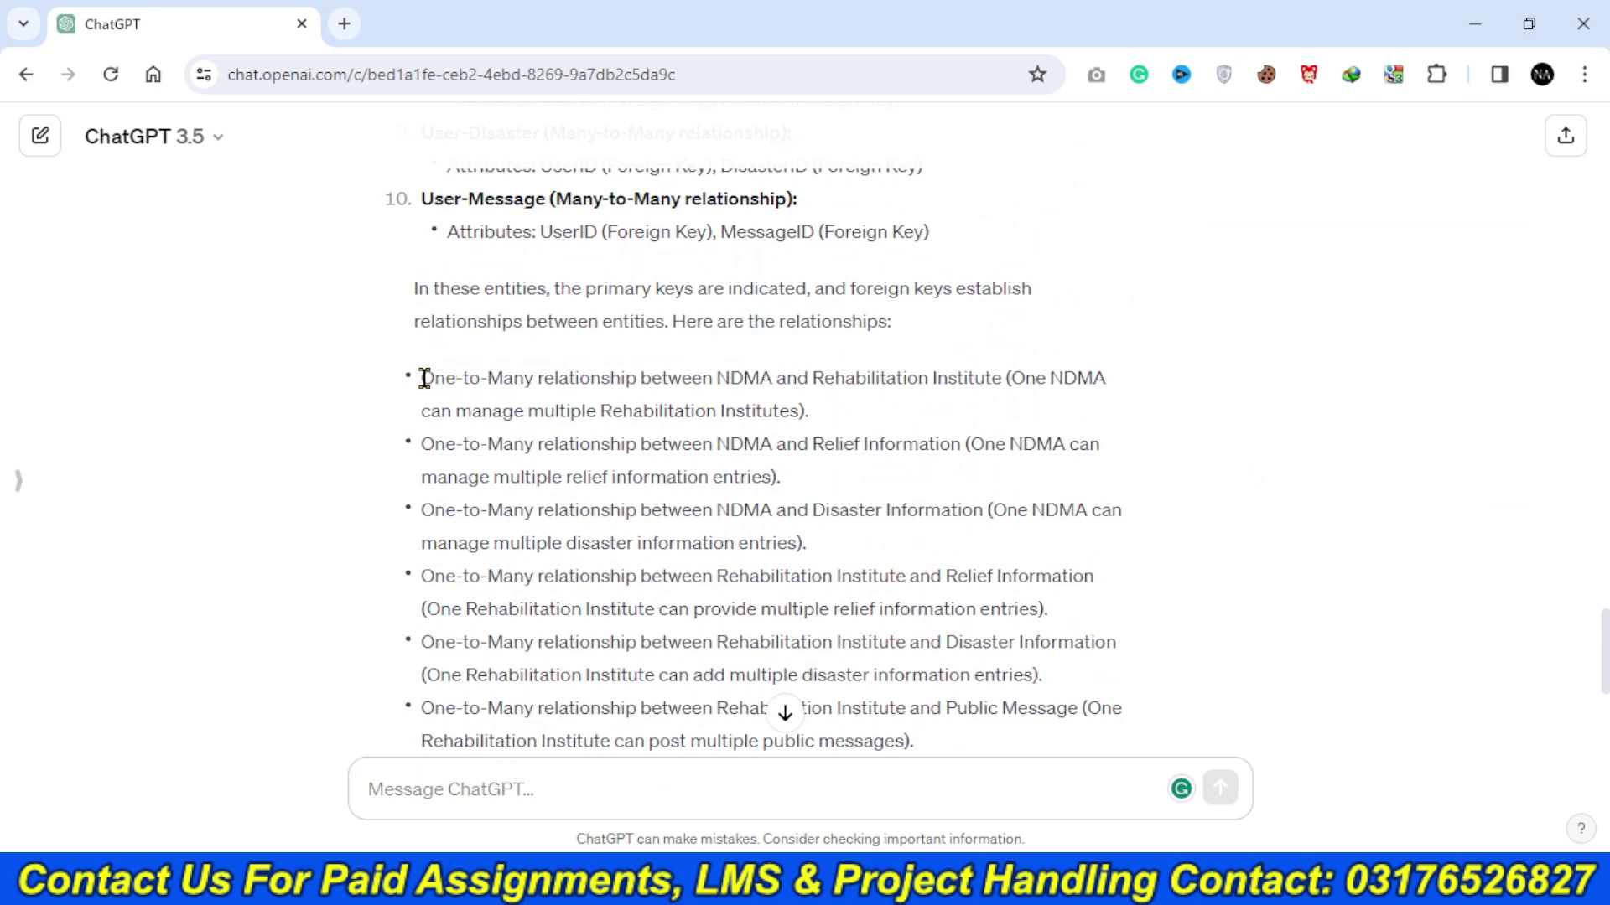
{"action": "left_click_drag", "start_coordinate": [425, 378], "coordinate": [844, 406]}
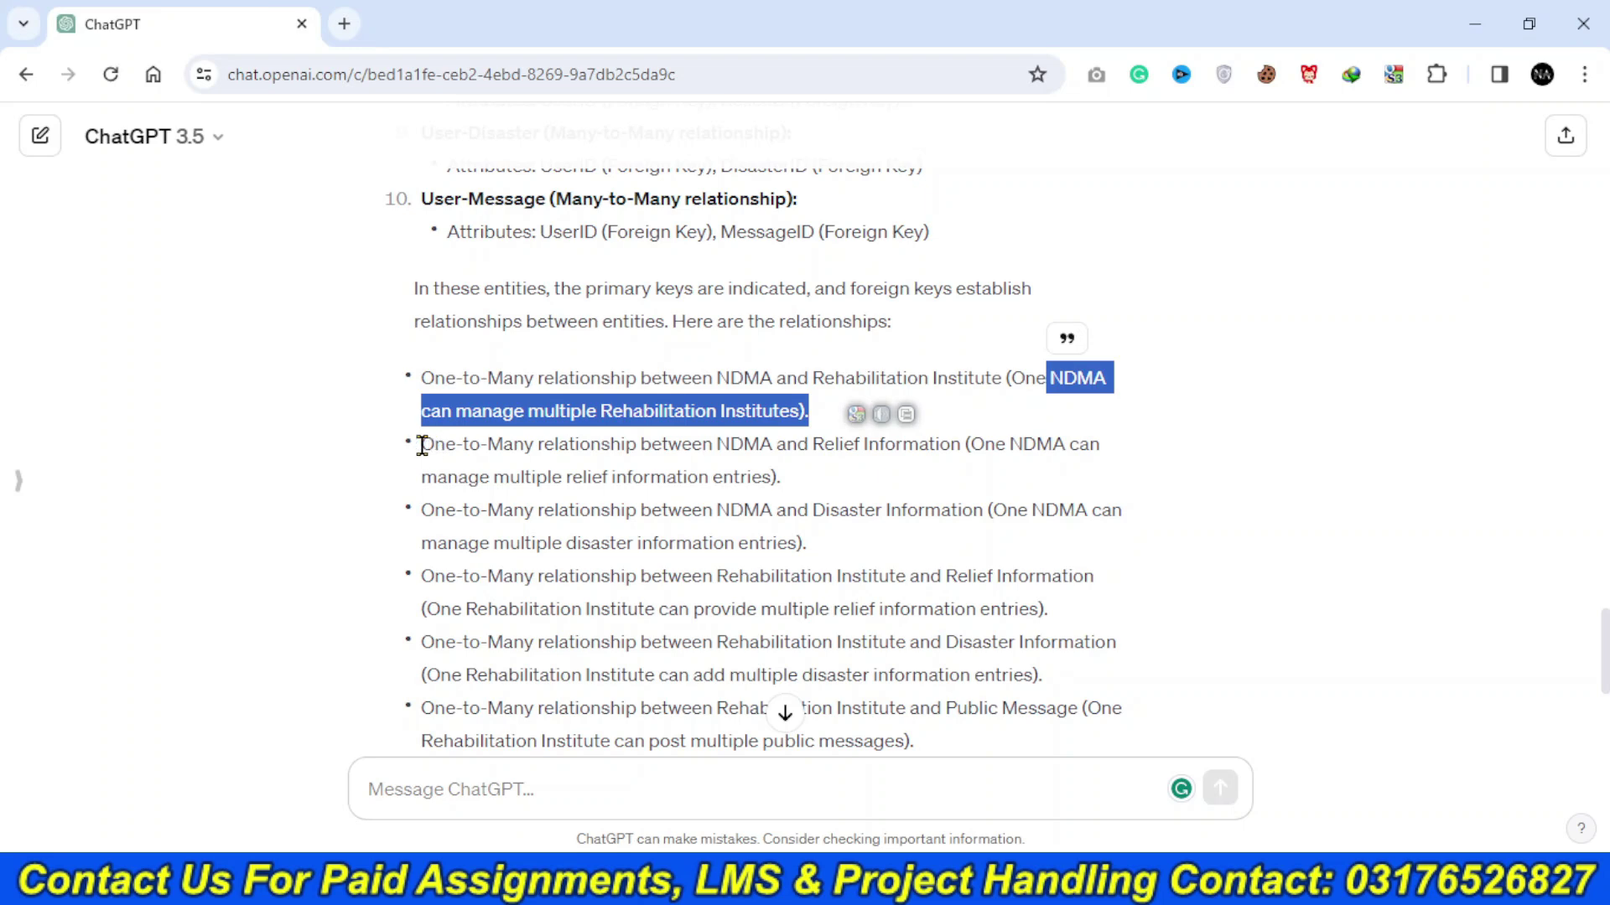
{"action": "left_click_drag", "start_coordinate": [420, 445], "coordinate": [823, 445]}
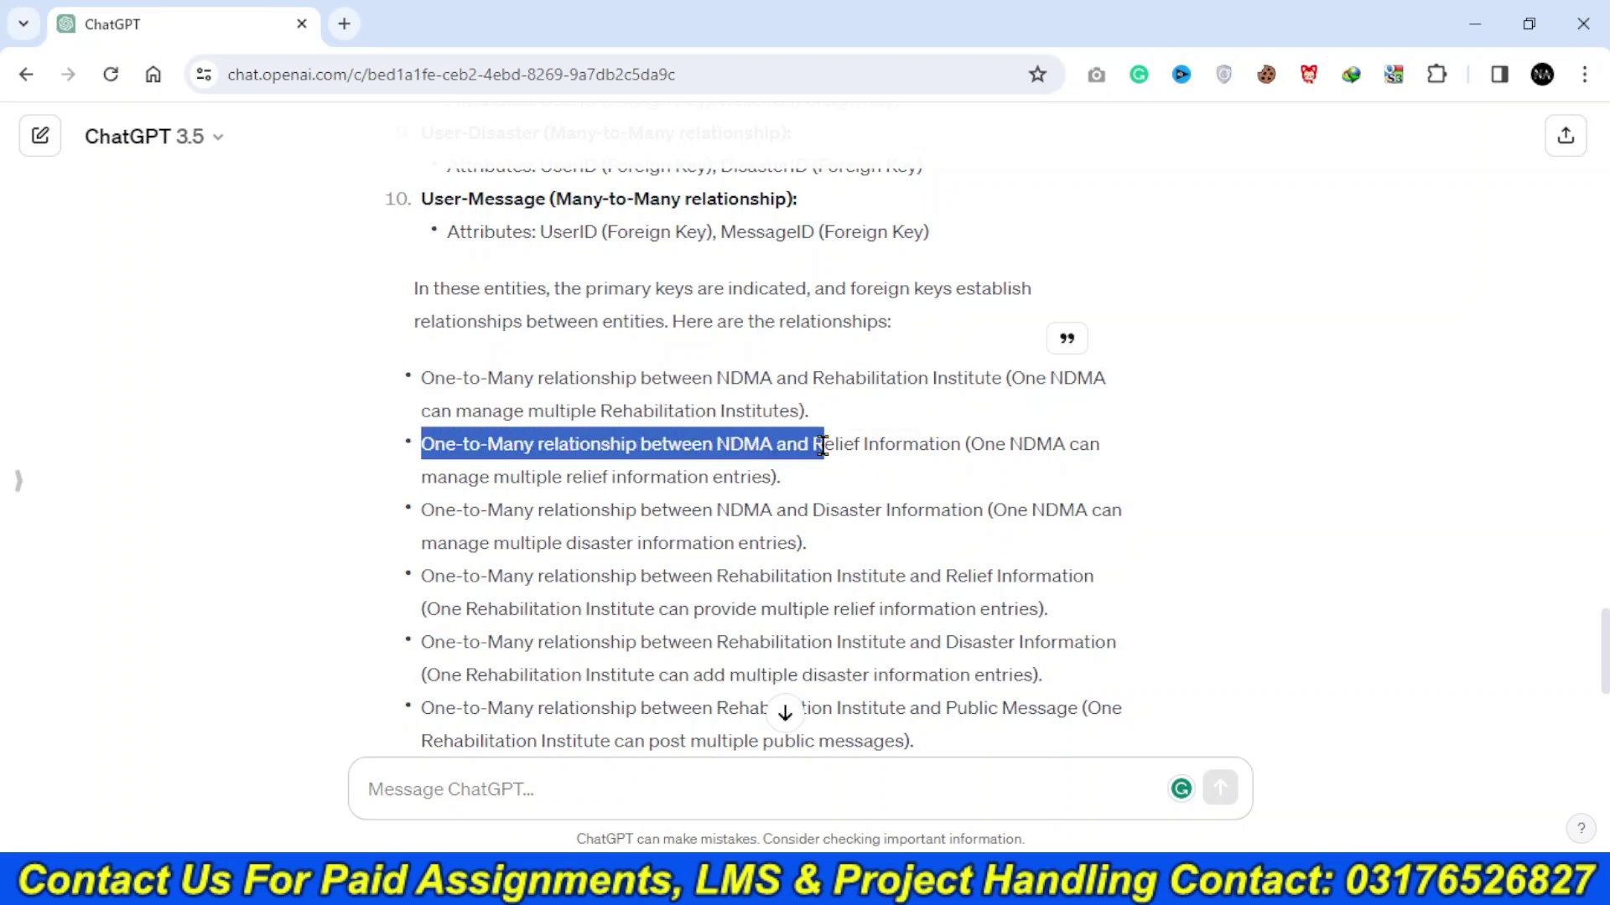
{"action": "left_click", "coordinate": [766, 446]}
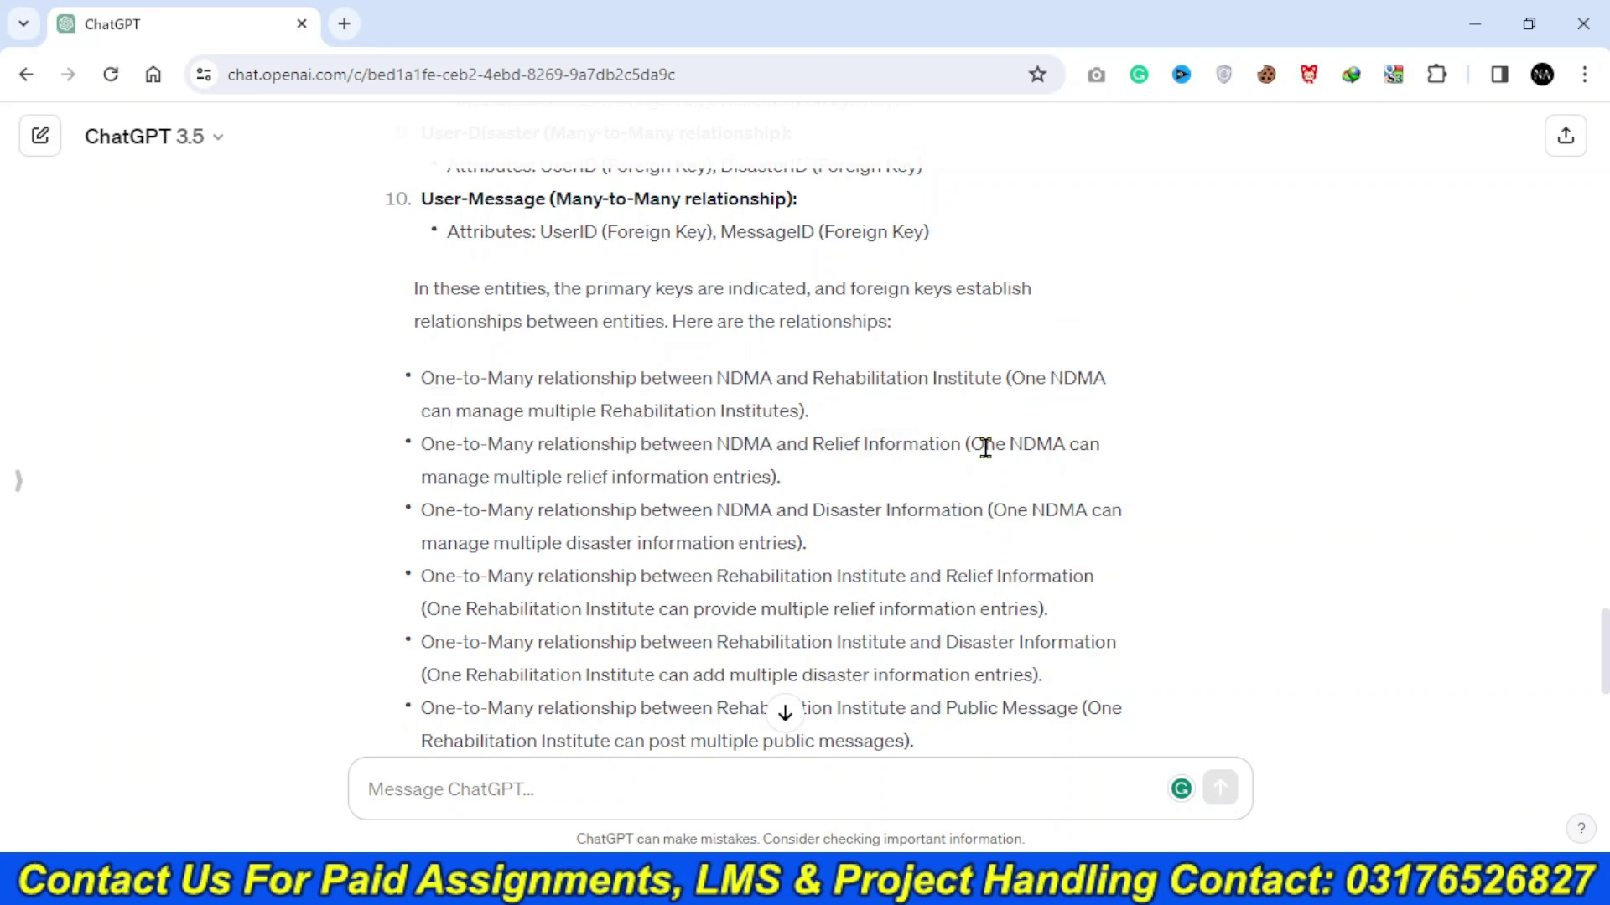
{"action": "left_click_drag", "start_coordinate": [1066, 446], "coordinate": [495, 484]}
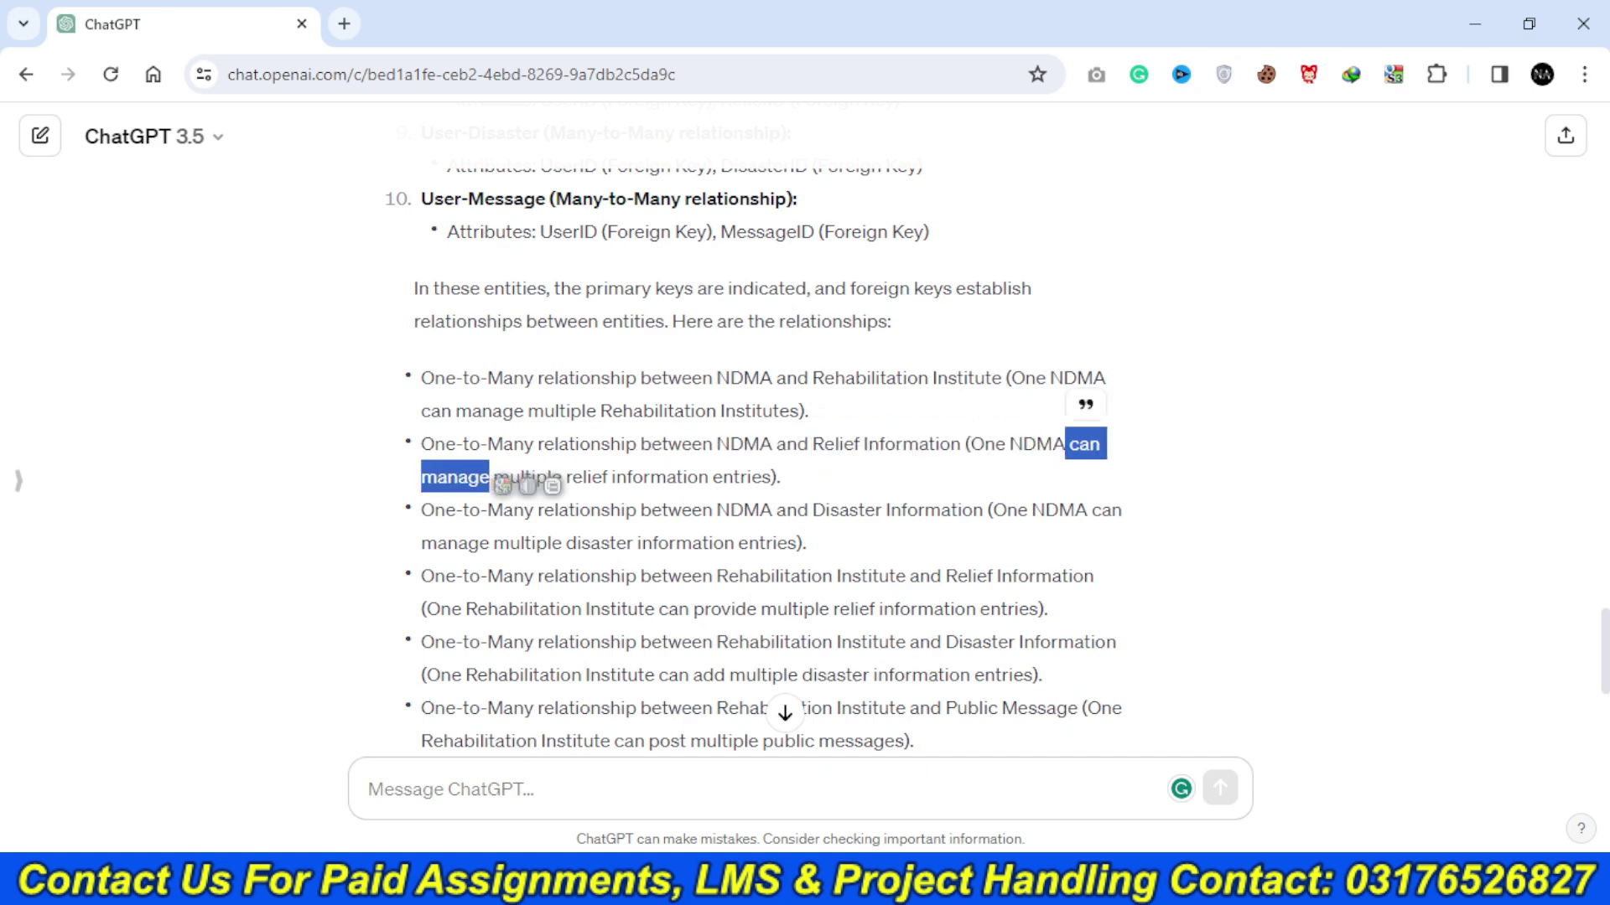
- Return to the Visio drawing and move the Disater Information entity with its attributes directly beneath the R Institute entity
{"action": "key", "text": "alt+Tab"}
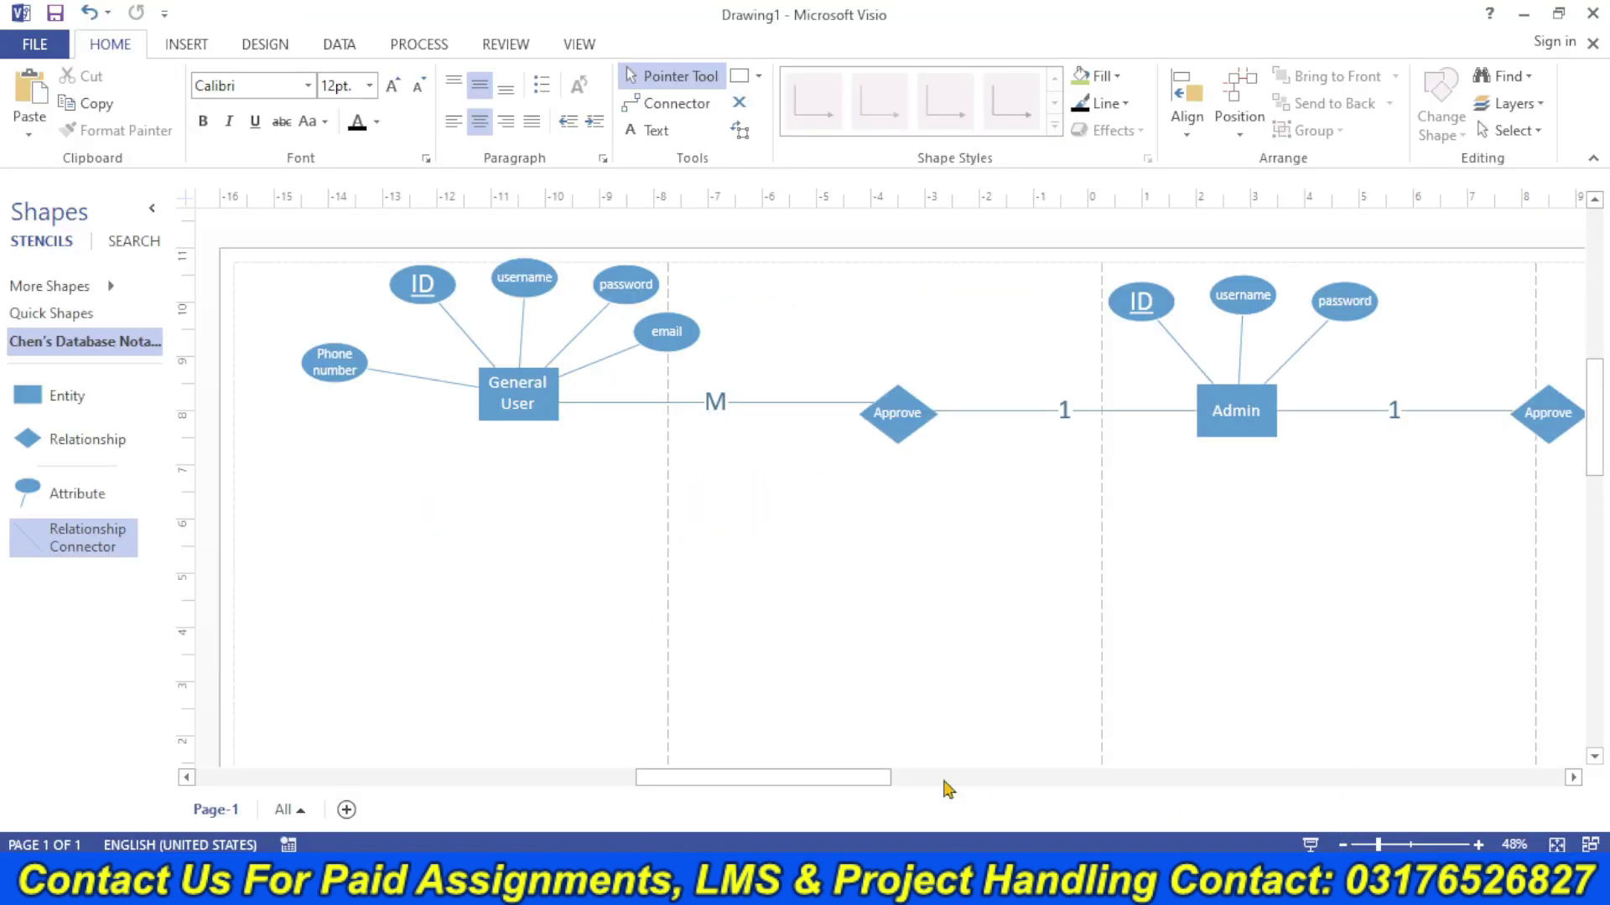
{"action": "left_click_drag", "start_coordinate": [826, 780], "coordinate": [1018, 738]}
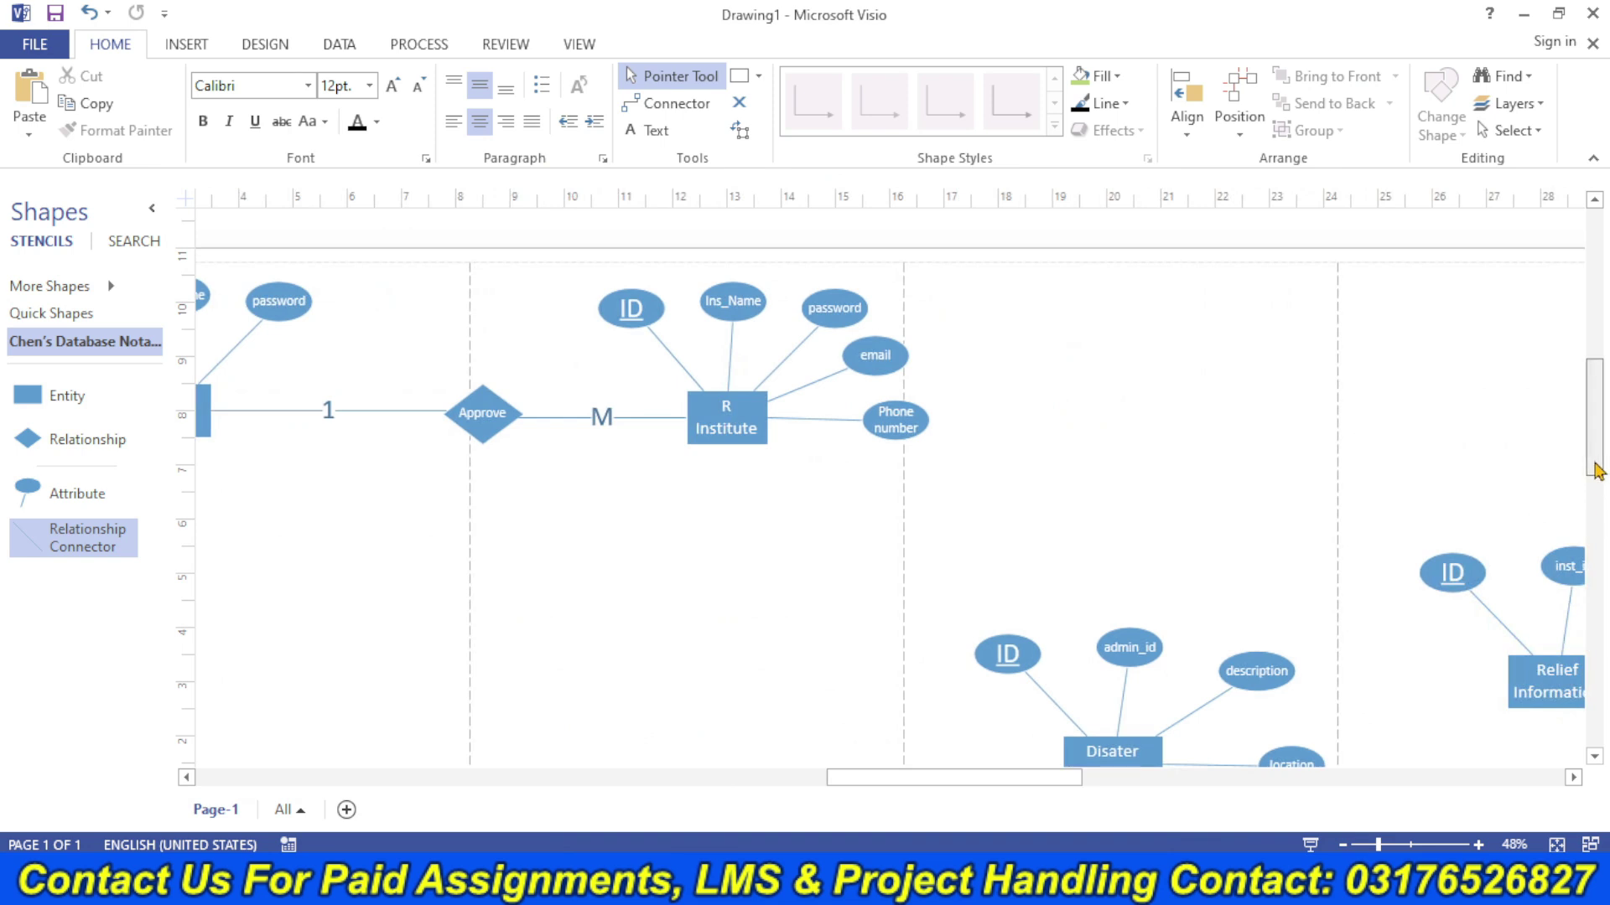
{"action": "left_click_drag", "start_coordinate": [1595, 471], "coordinate": [1599, 511]}
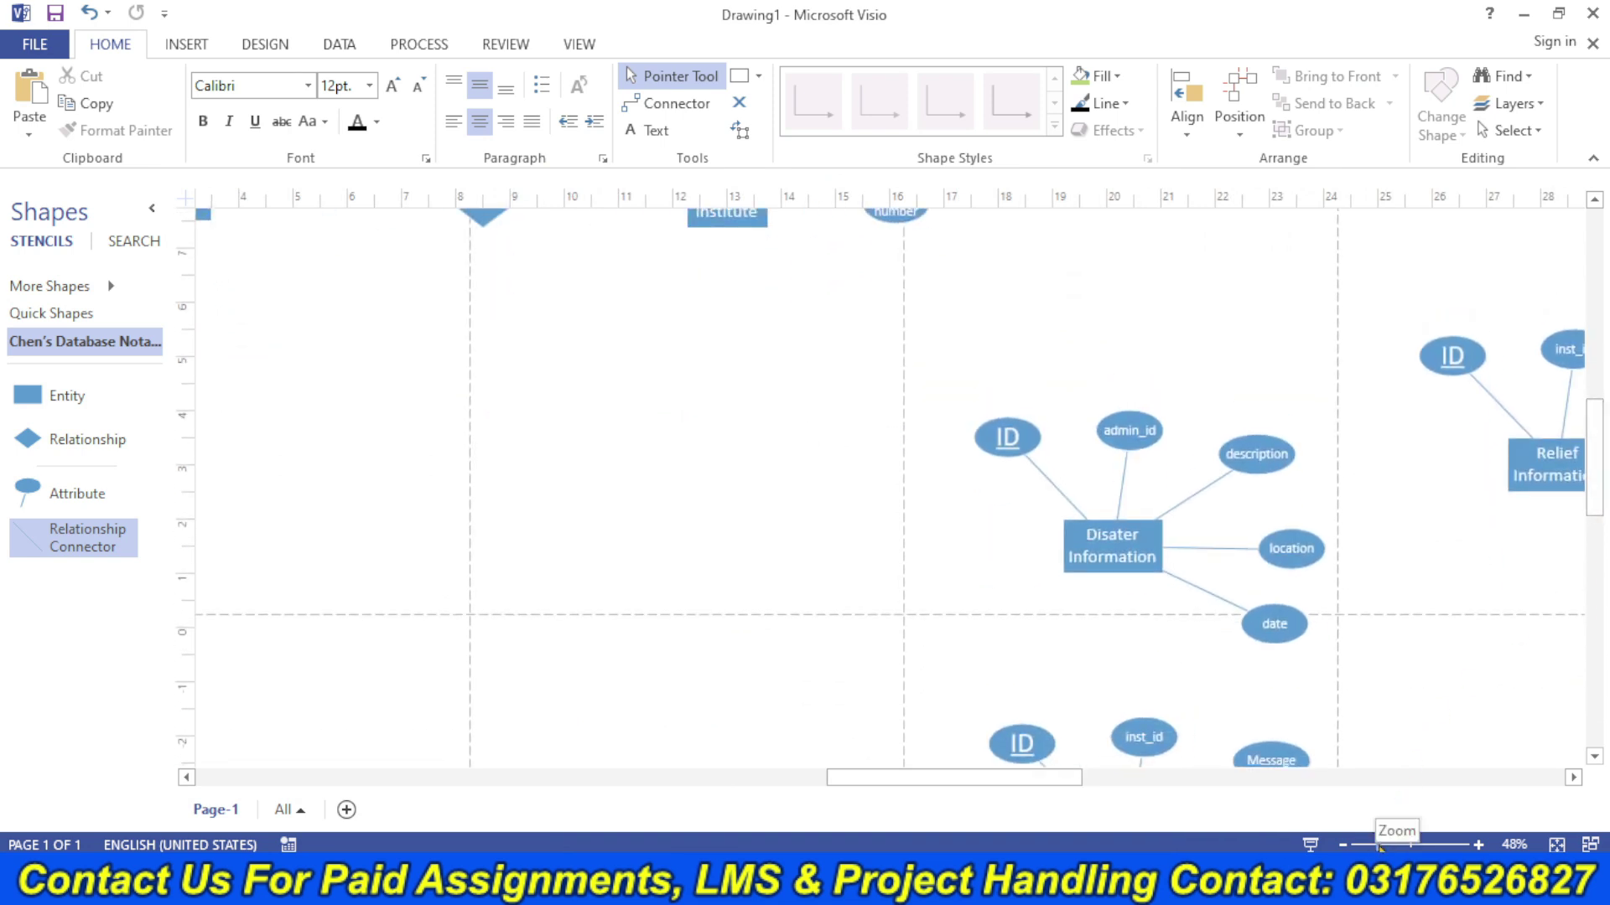
{"action": "left_click_drag", "start_coordinate": [1379, 846], "coordinate": [1366, 845]}
{"action": "left_click_drag", "start_coordinate": [1120, 779], "coordinate": [1013, 788]}
{"action": "left_click_drag", "start_coordinate": [1405, 528], "coordinate": [1205, 491]}
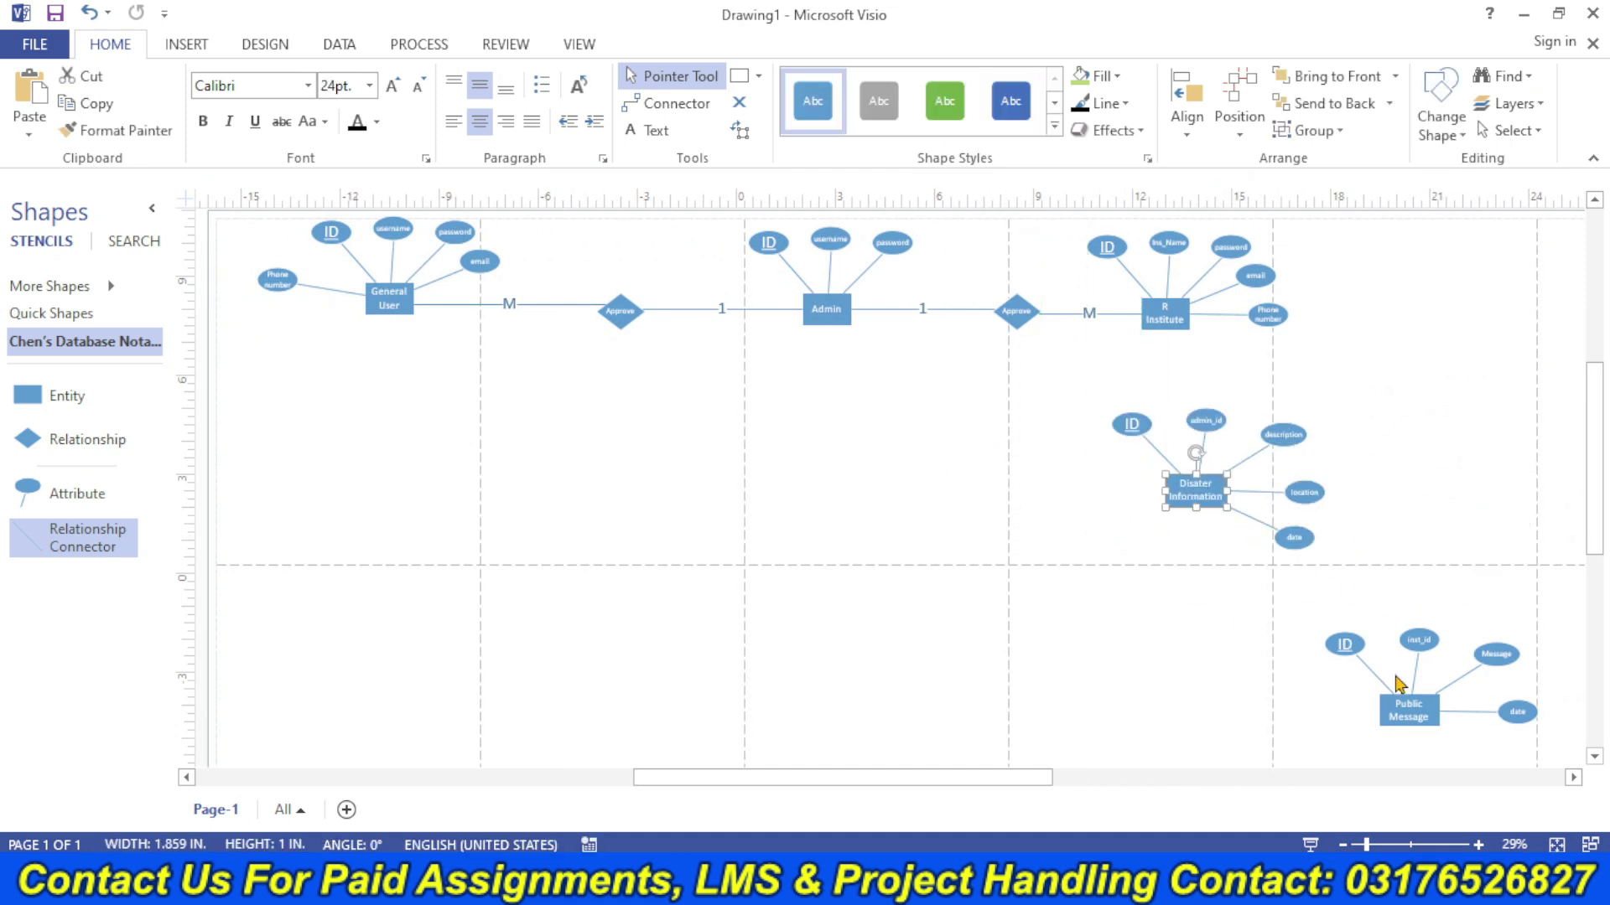
- Move the Relief Information entity with its attributes well below Admin, and place its inst_id attribute on the entity's left side
{"action": "left_click_drag", "start_coordinate": [1008, 782], "coordinate": [1087, 780]}
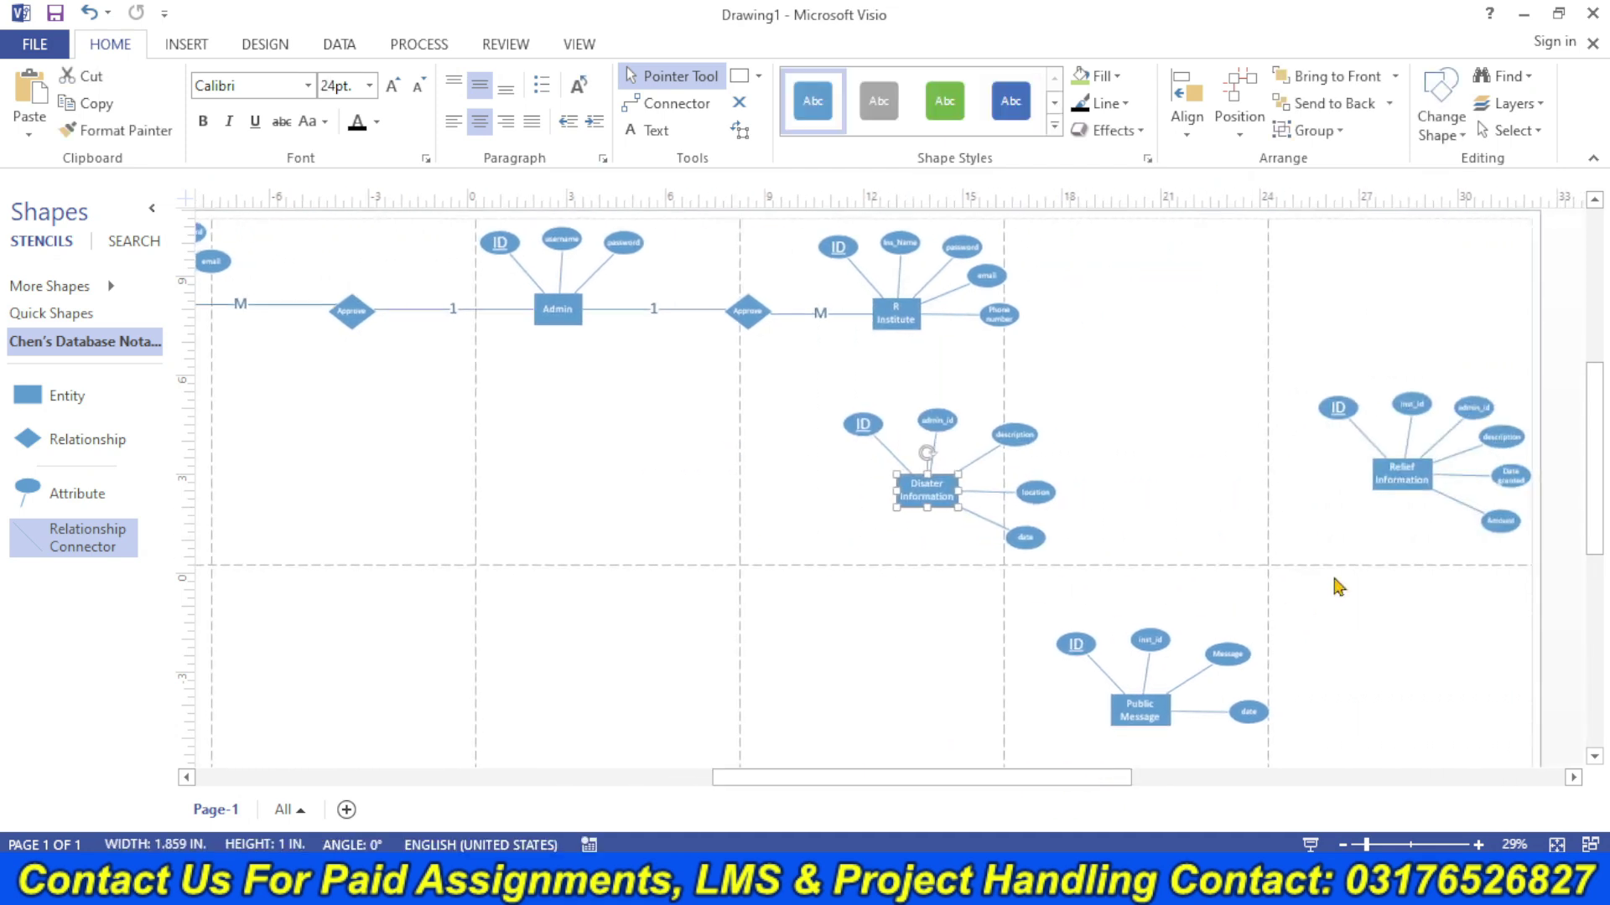
{"action": "left_click_drag", "start_coordinate": [1413, 453], "coordinate": [500, 520]}
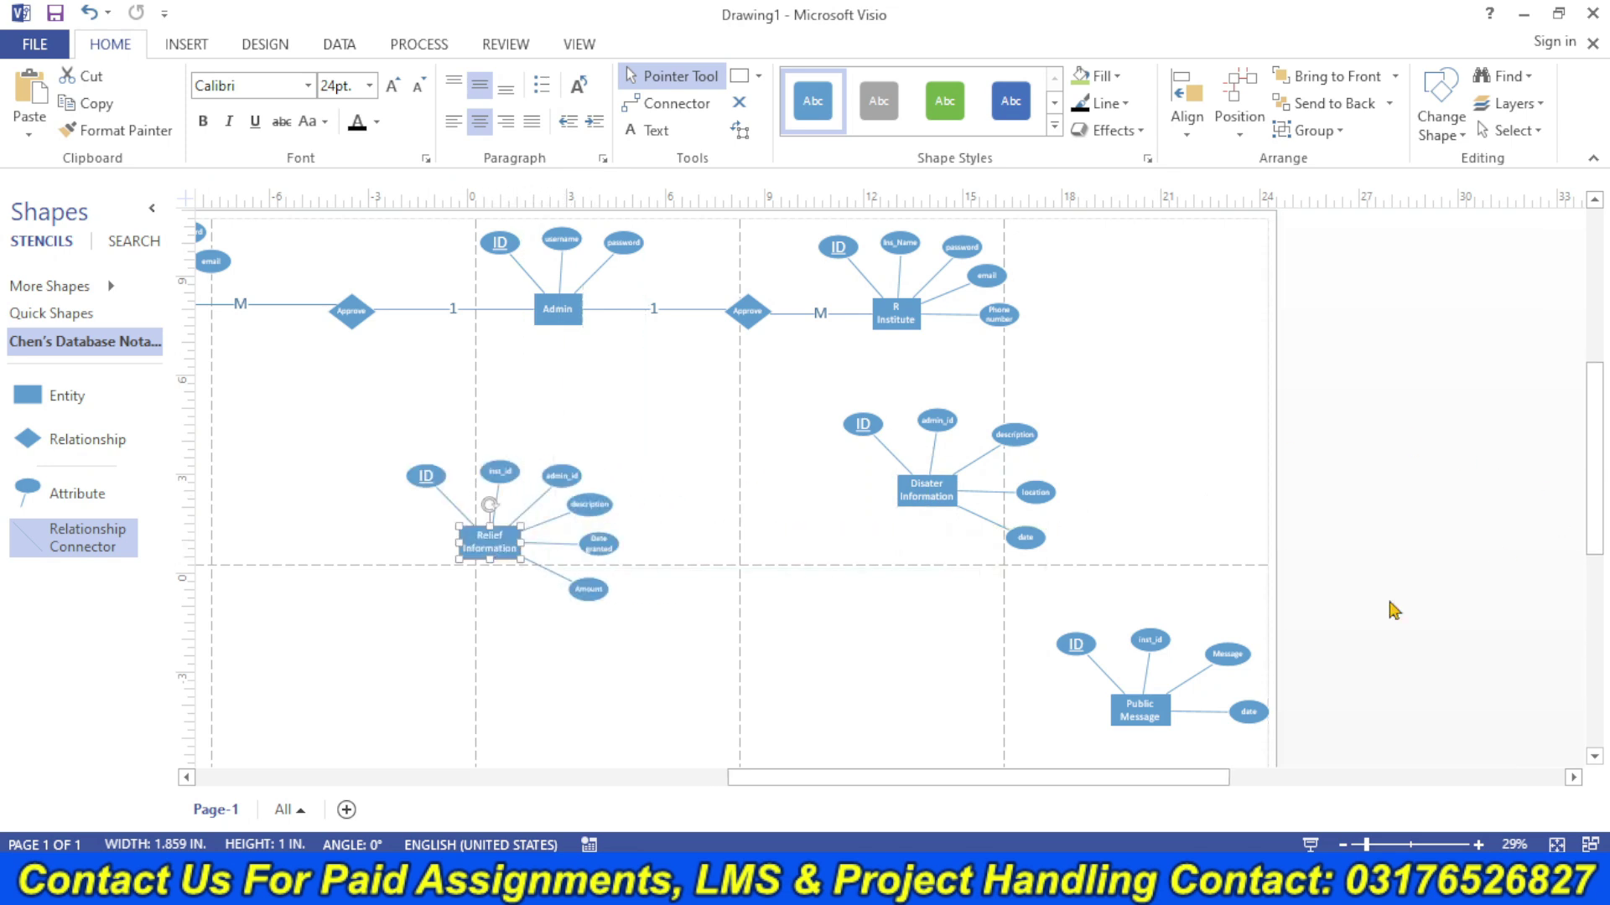
{"action": "left_click_drag", "start_coordinate": [1134, 782], "coordinate": [1038, 780]}
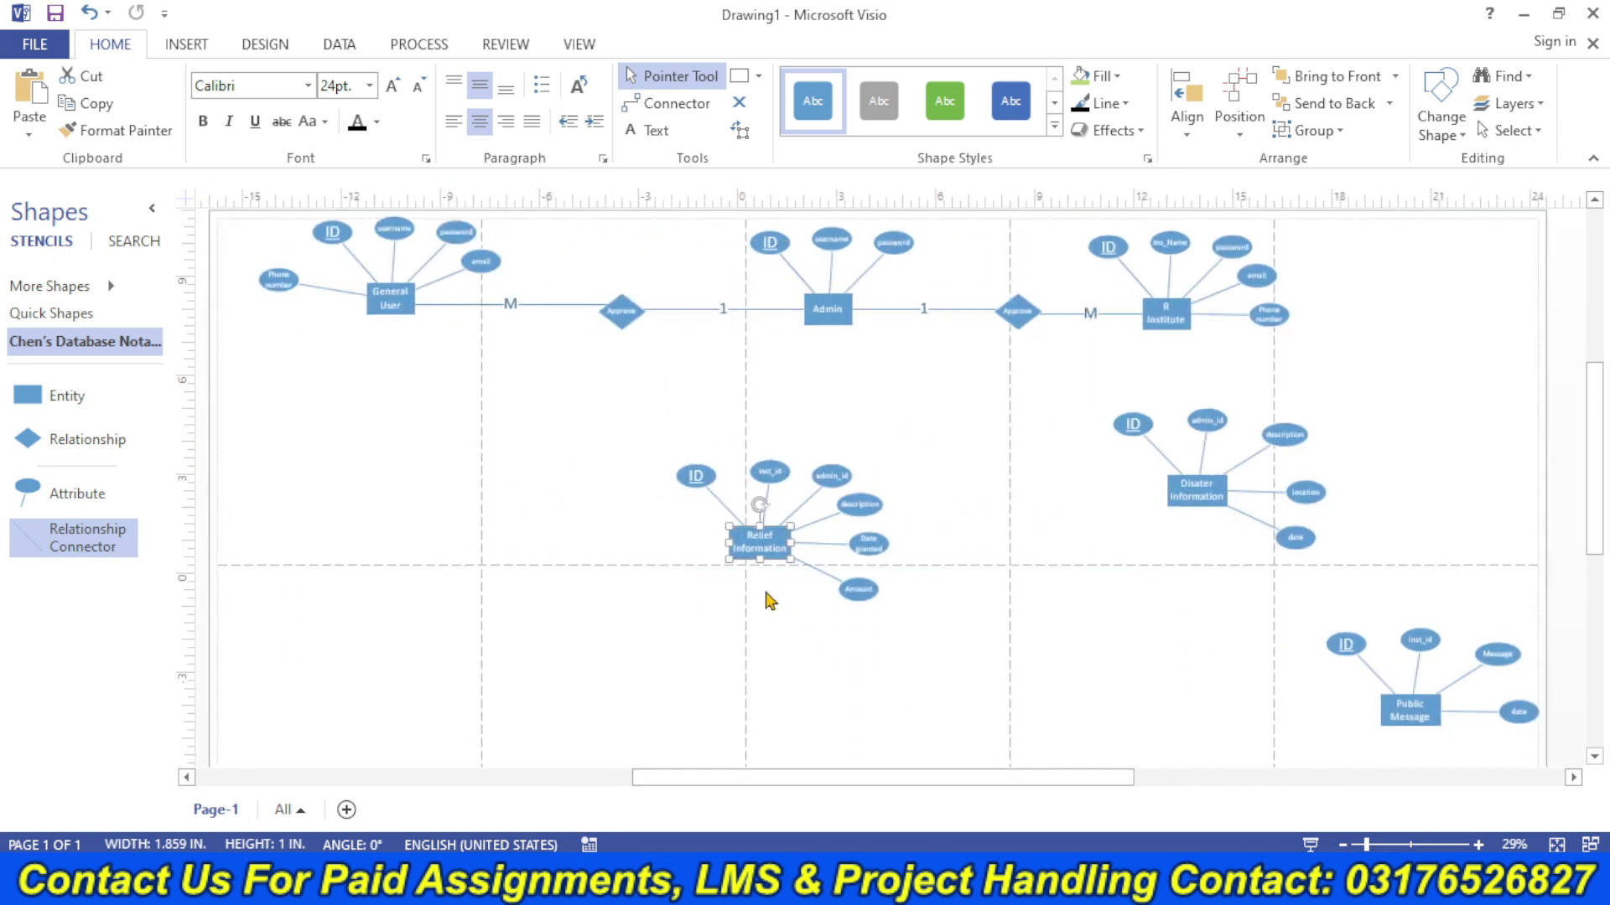
{"action": "left_click_drag", "start_coordinate": [755, 530], "coordinate": [818, 574]}
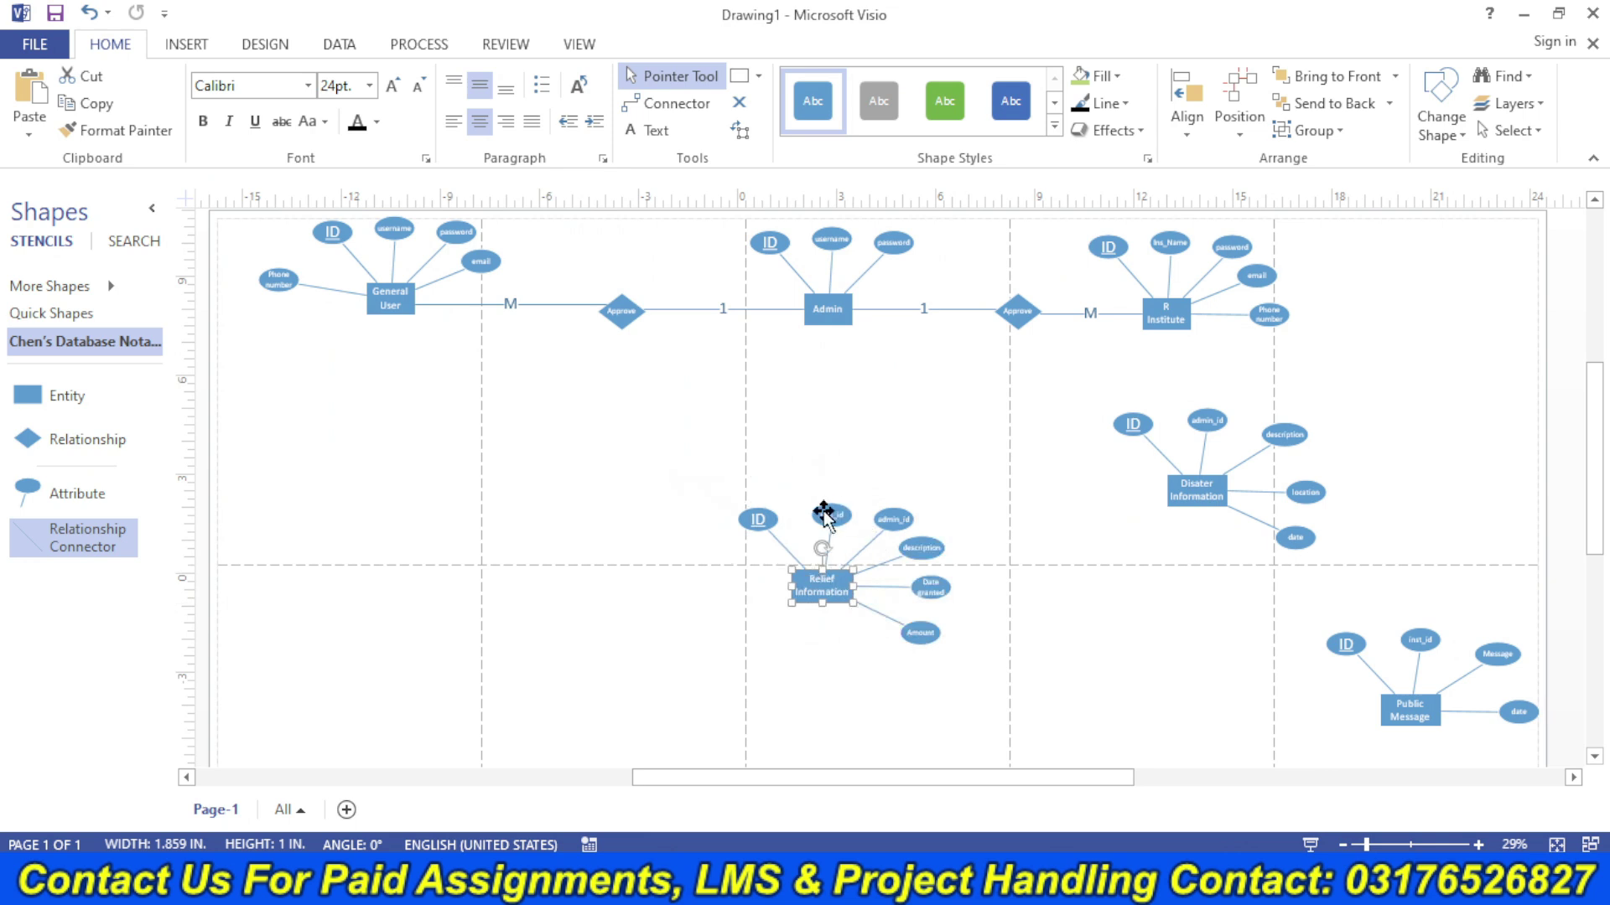
{"action": "left_click_drag", "start_coordinate": [825, 515], "coordinate": [741, 590]}
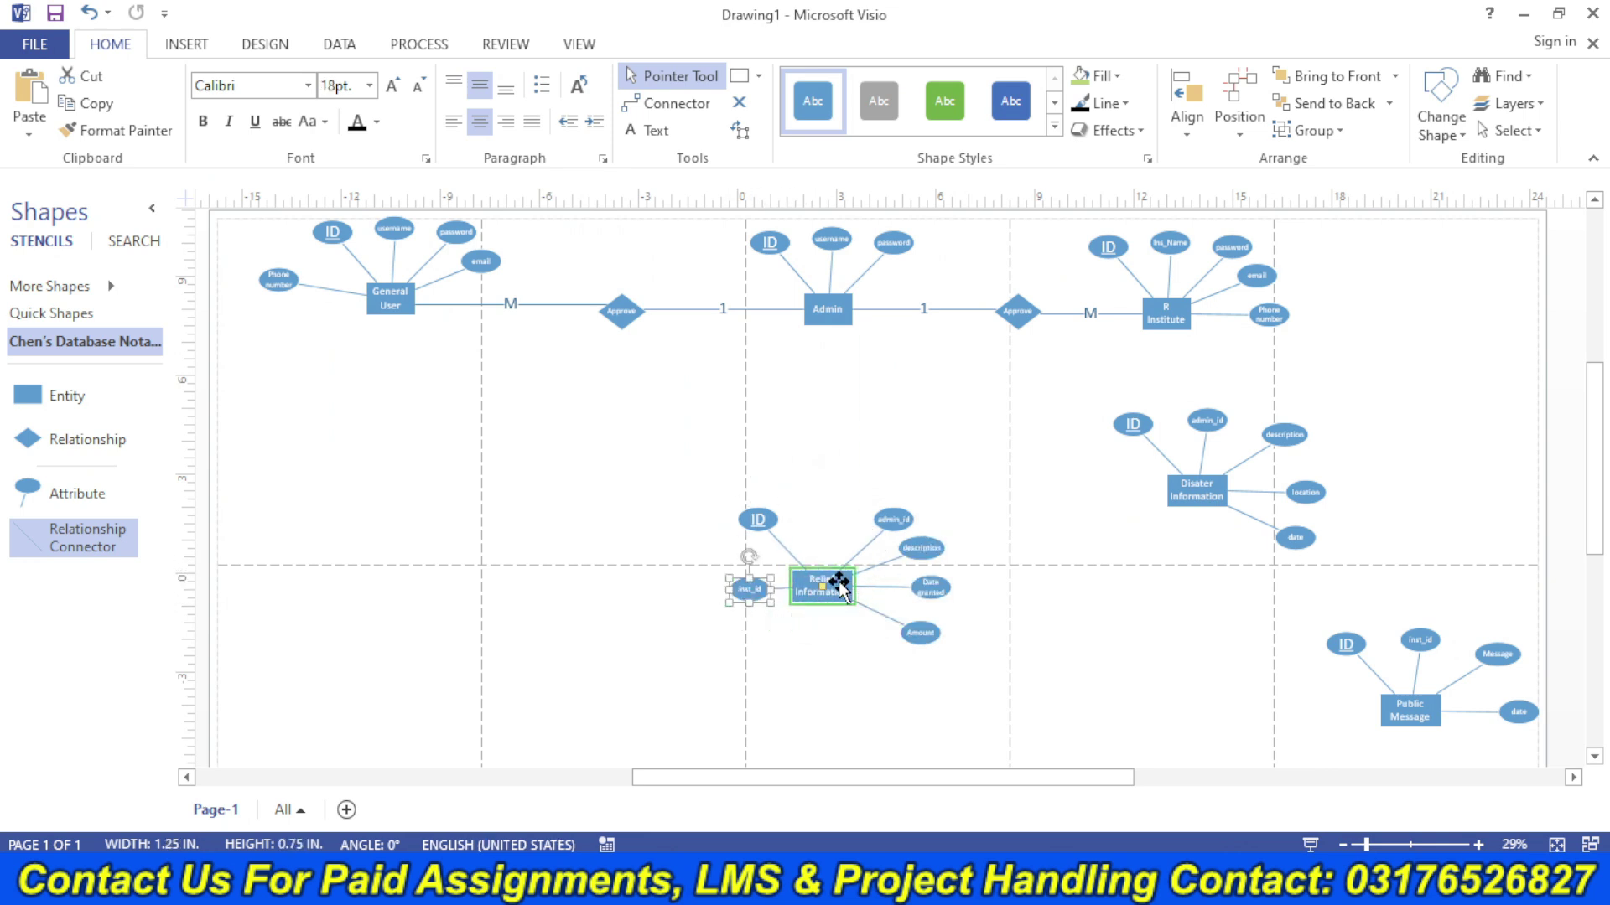
{"action": "left_click_drag", "start_coordinate": [840, 584], "coordinate": [852, 626]}
- Duplicate the General User side's Approve relationship and place the copy between Admin and Relief Information
{"action": "left_click", "coordinate": [629, 318]}
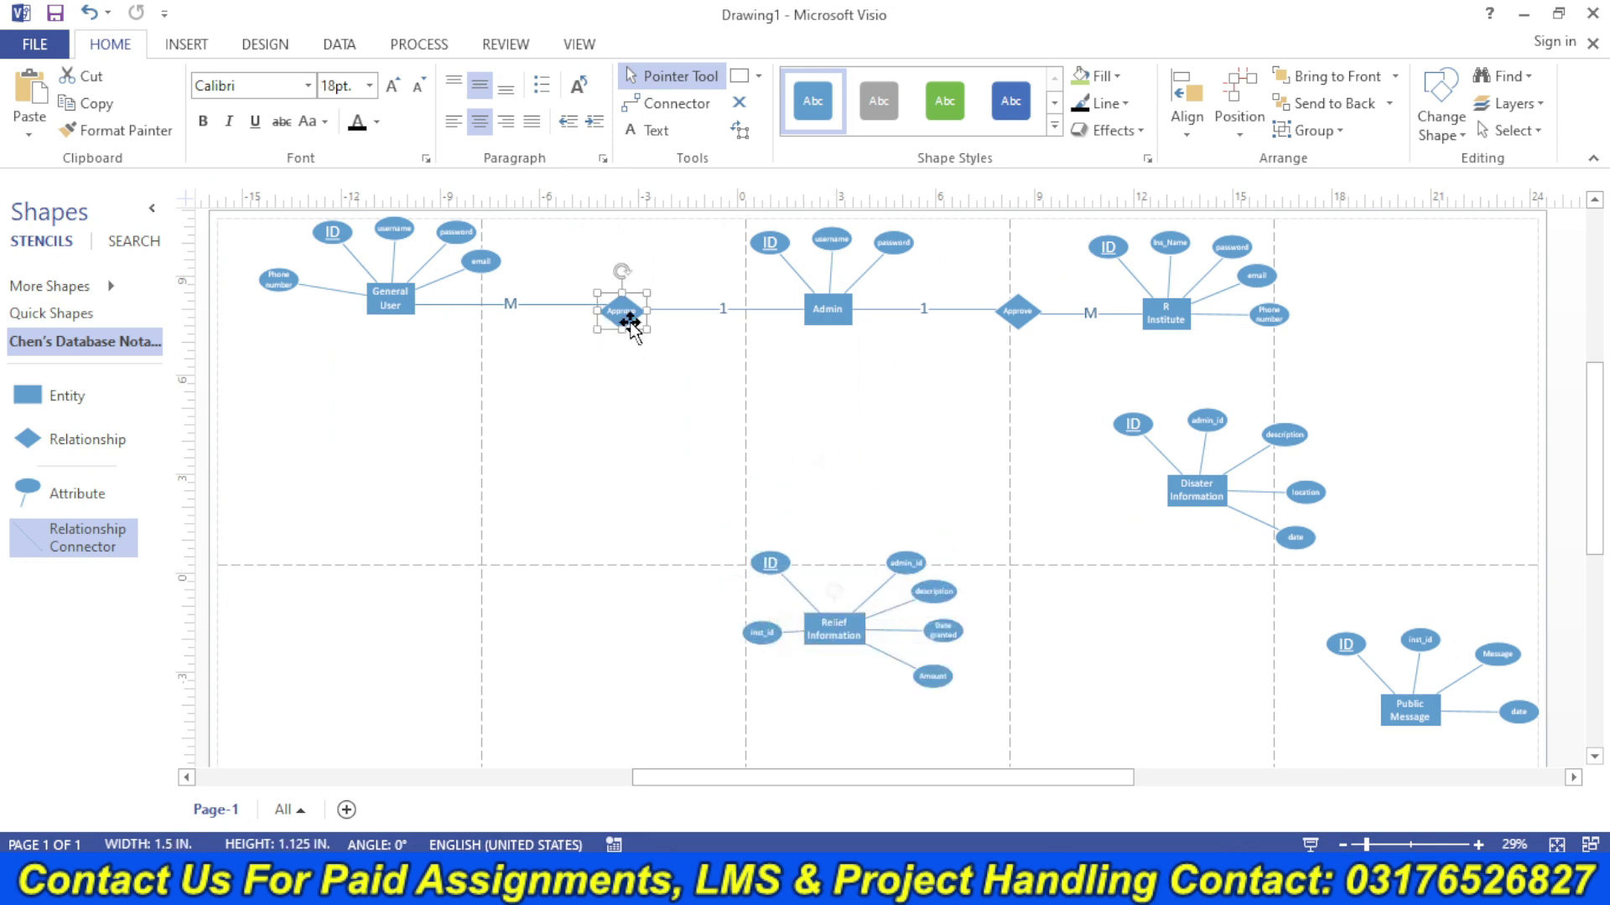
{"action": "key", "text": "ctrl+d"}
{"action": "left_click_drag", "start_coordinate": [678, 355], "coordinate": [829, 436]}
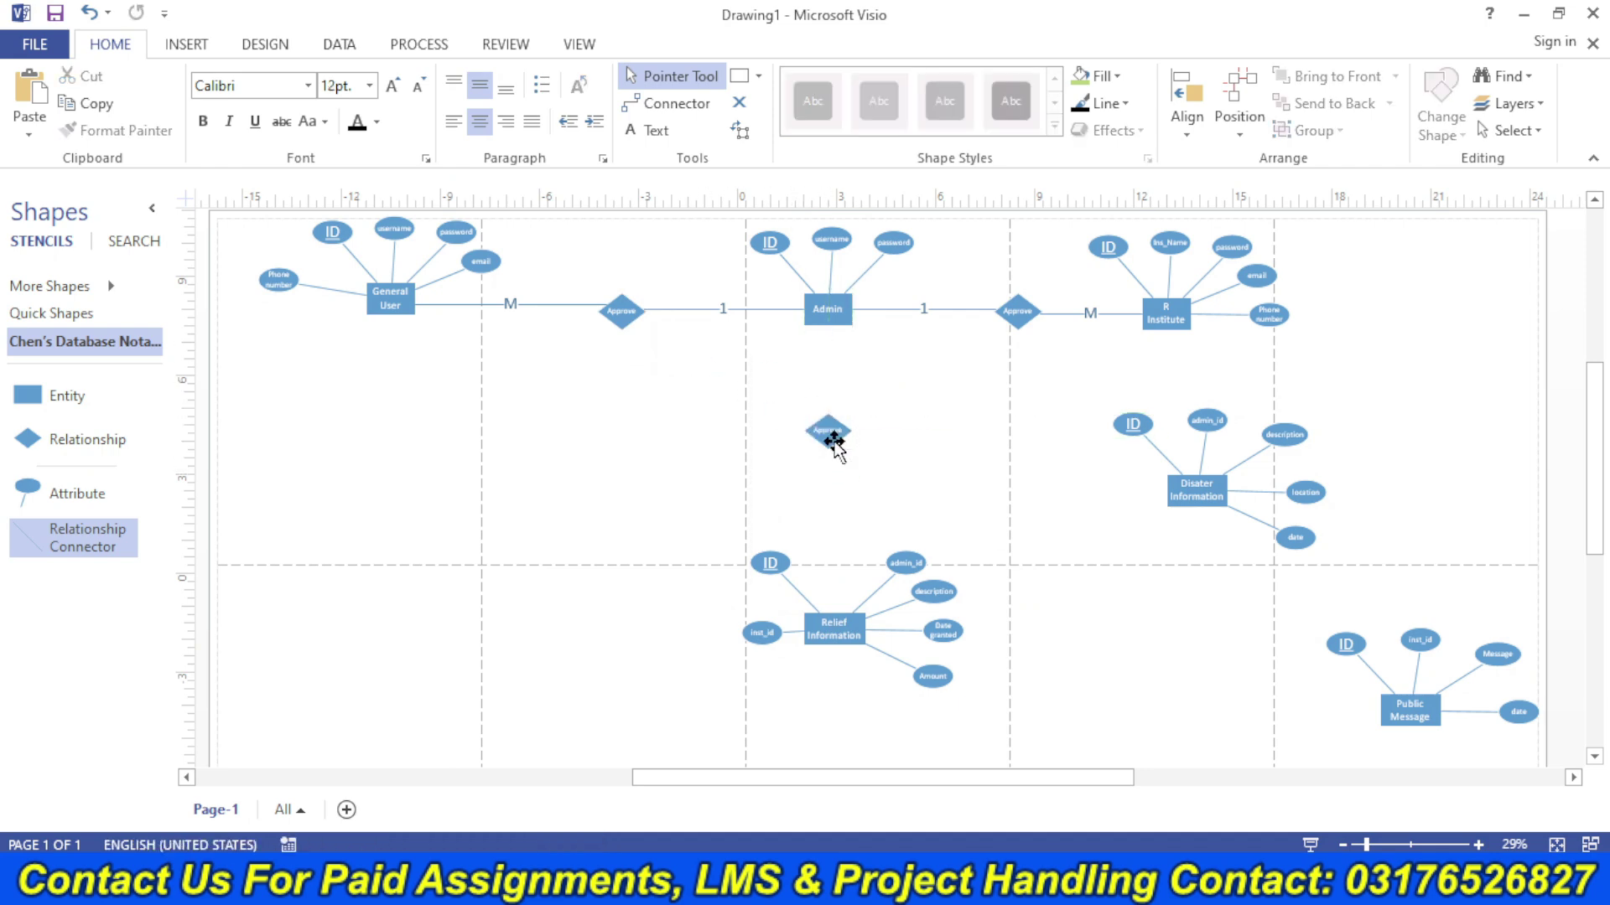
- Rename the copied relationship below Admin as Manage and connect it to both Admin and Relief Information
{"action": "double_click", "coordinate": [828, 435]}
{"action": "type", "text": "Manage"}
{"action": "left_click", "coordinate": [1199, 432]}
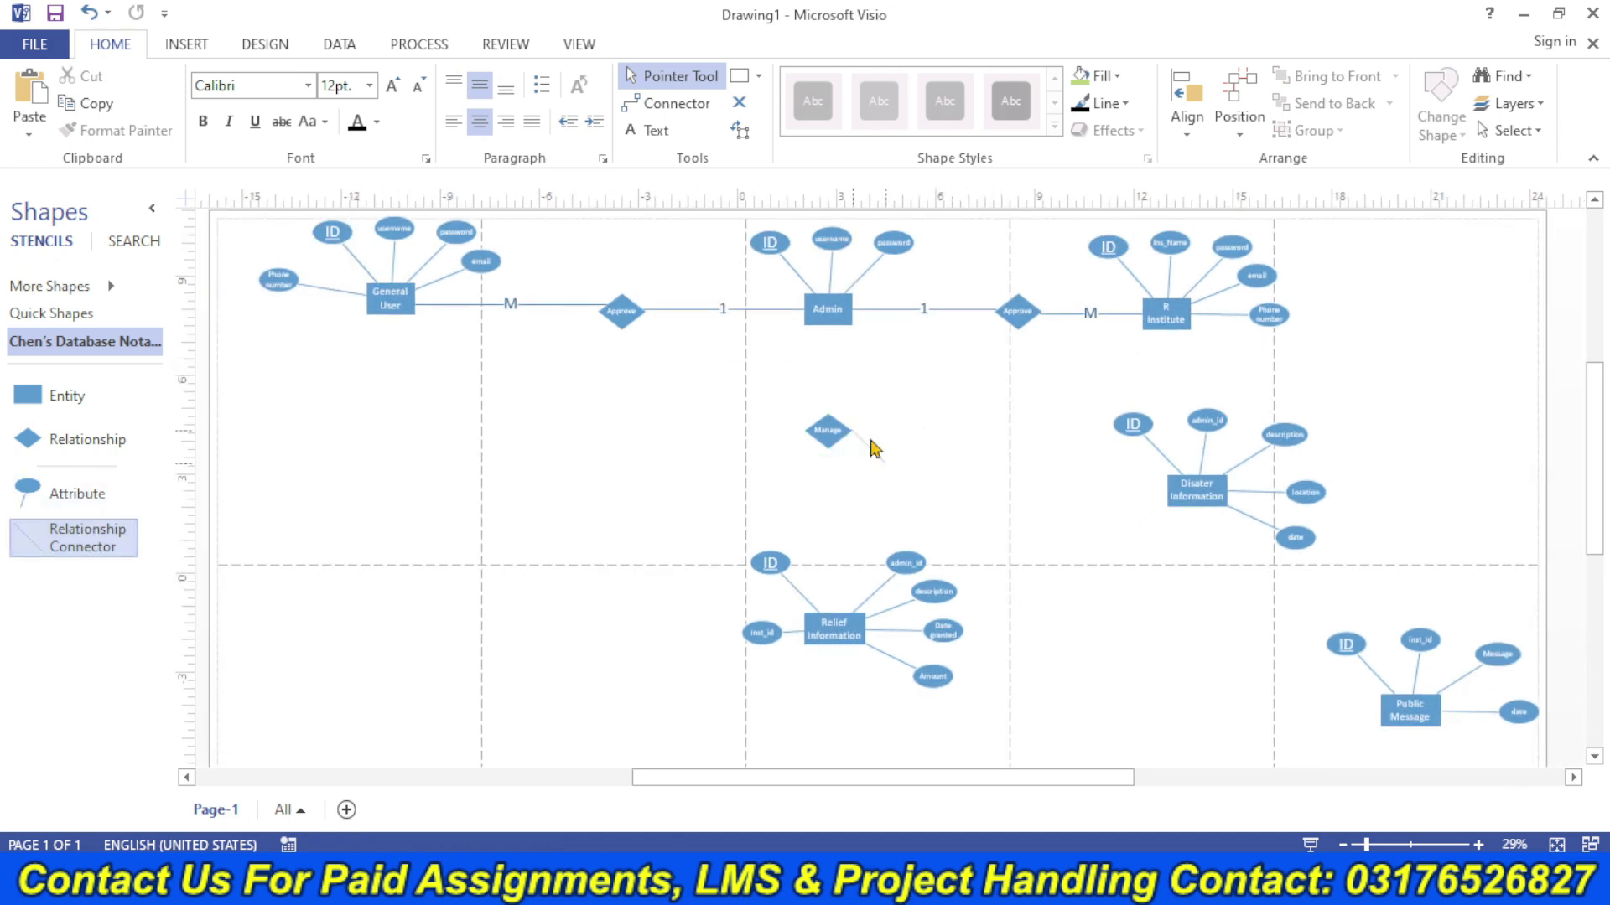
{"action": "left_click_drag", "start_coordinate": [872, 449], "coordinate": [887, 459]}
{"action": "left_click_drag", "start_coordinate": [850, 369], "coordinate": [828, 319]}
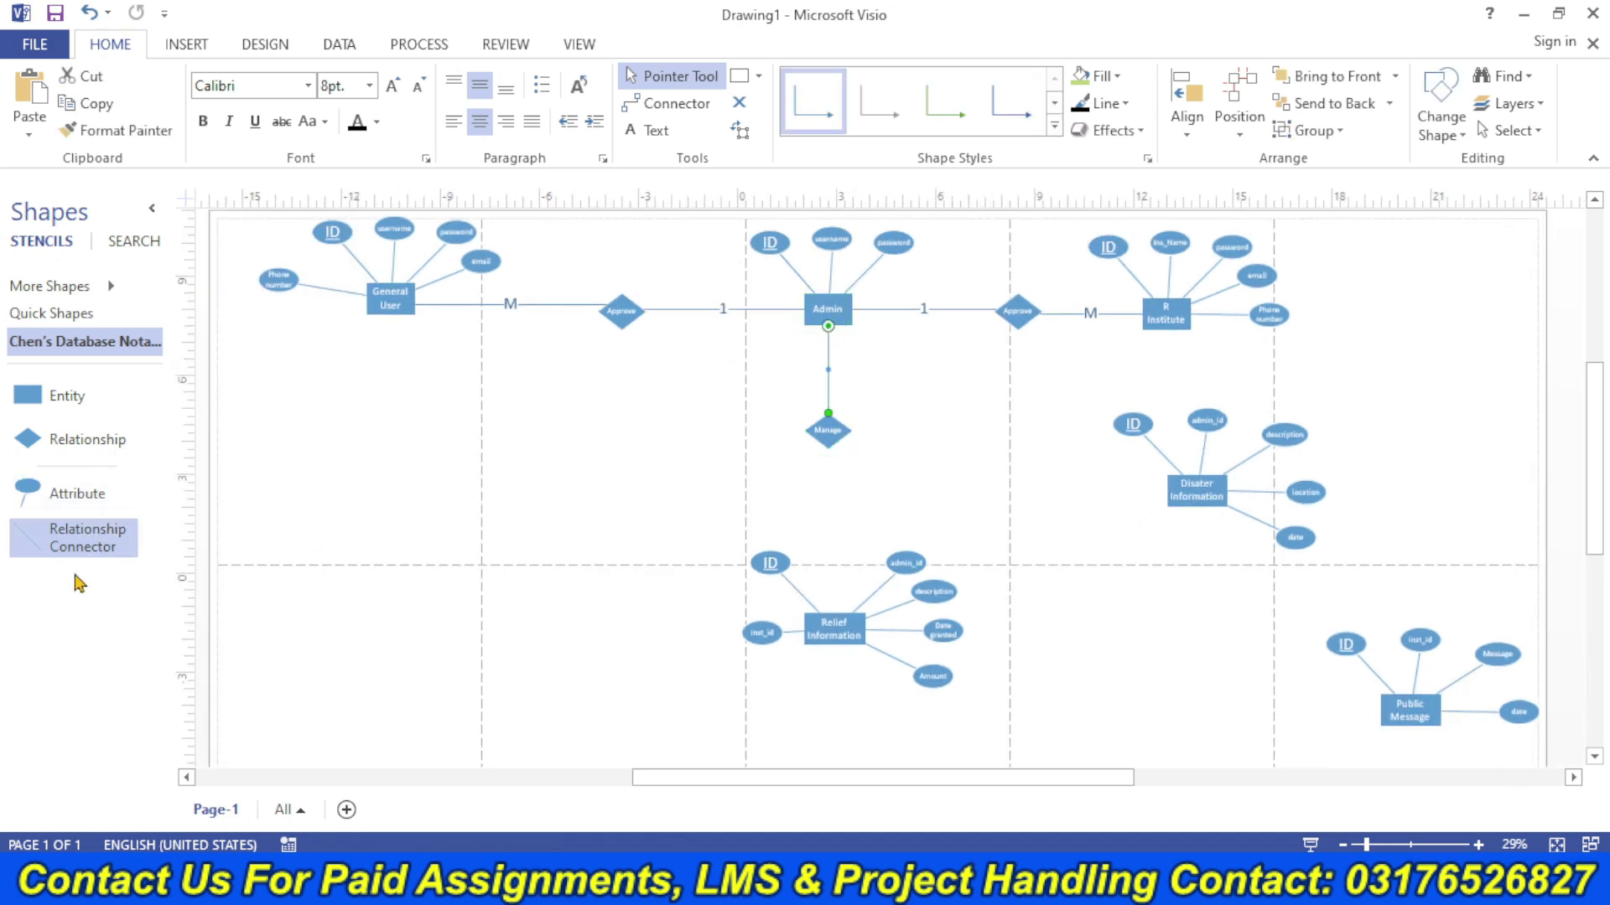
{"action": "left_click_drag", "start_coordinate": [853, 468], "coordinate": [857, 463]}
{"action": "left_click_drag", "start_coordinate": [828, 595], "coordinate": [827, 612]}
- Copy the cardinality label 1 from the Admin–Approve connector onto the Admin–Manage connector
{"action": "double_click", "coordinate": [920, 310]}
{"action": "type", "text": "1"}
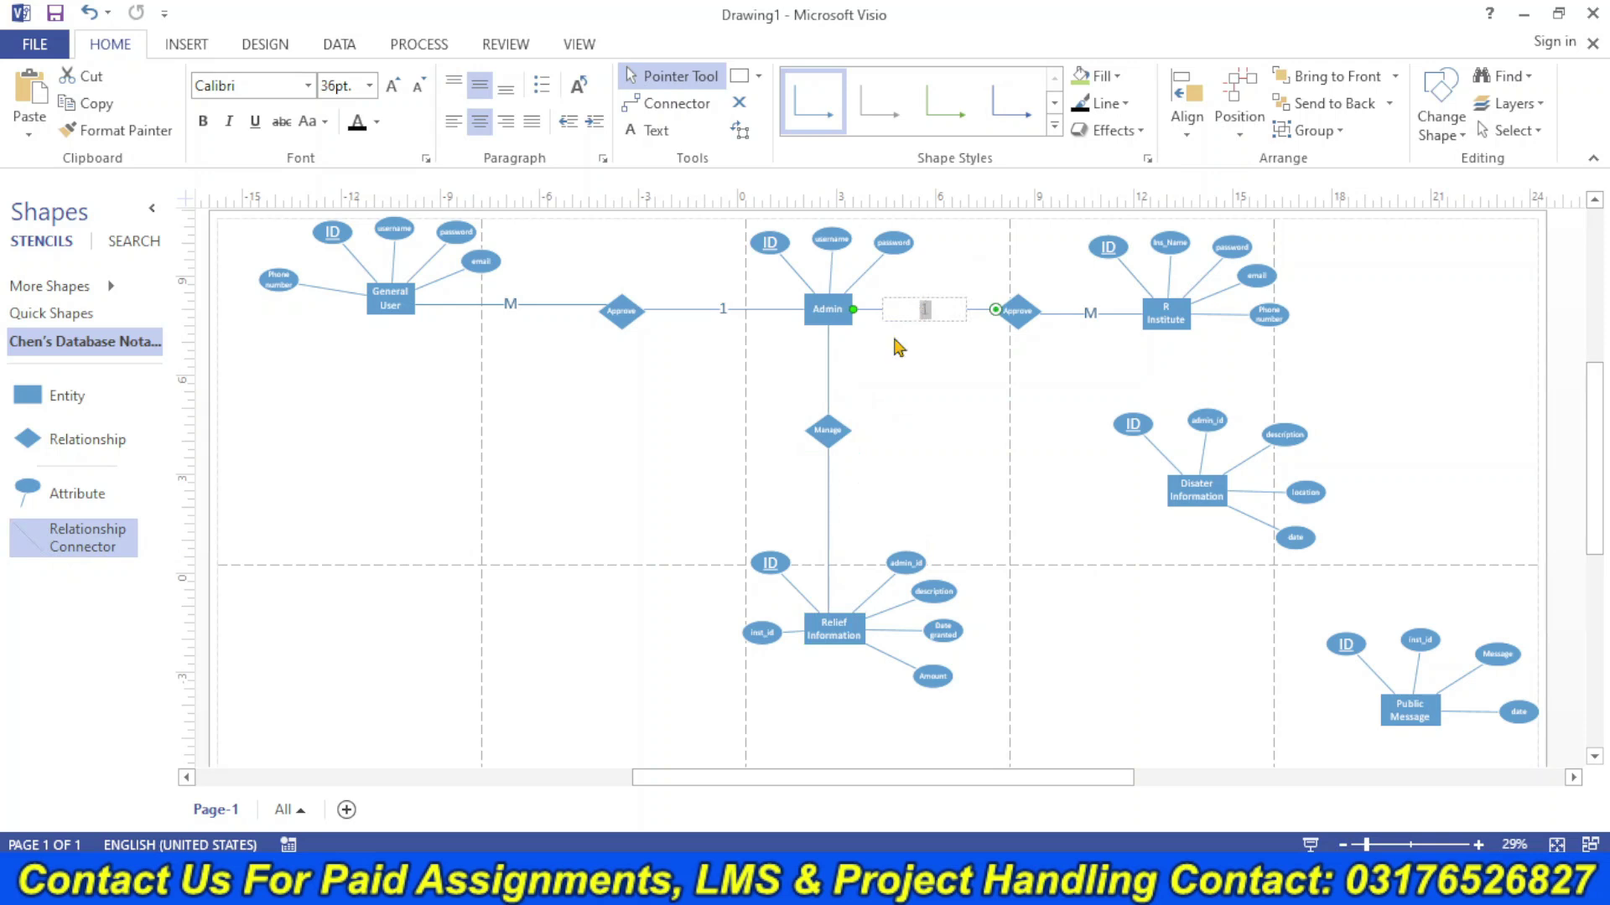
{"action": "double_click", "coordinate": [827, 369]}
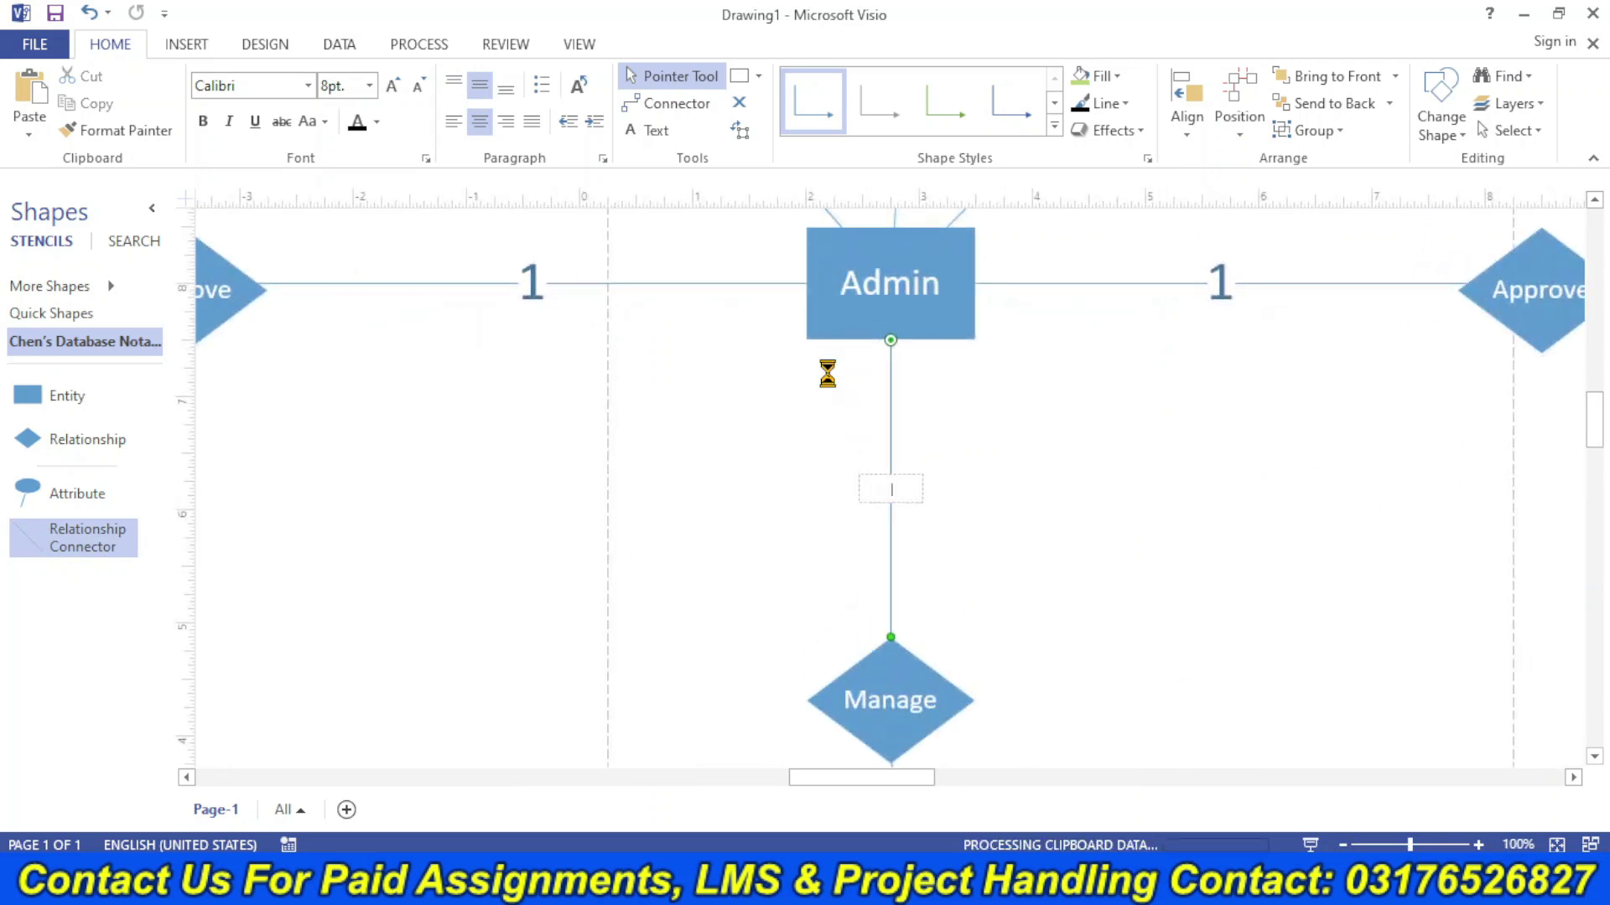
{"action": "type", "text": "1"}
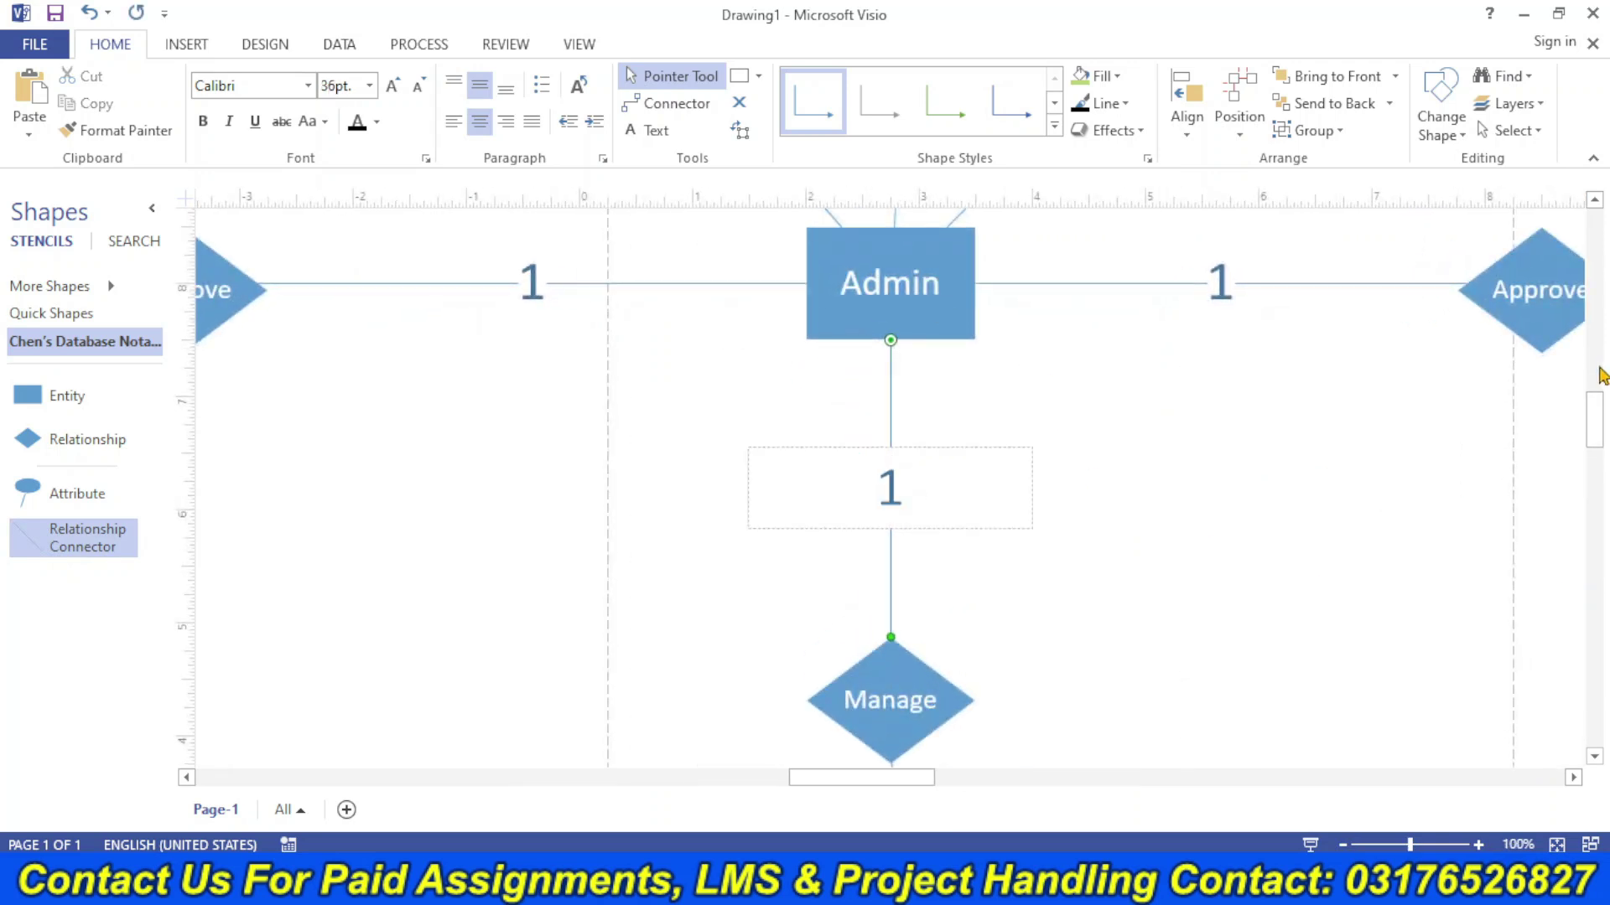
- Label the connector between Manage and Relief Information with cardinality M in the same large text
{"action": "left_click_drag", "start_coordinate": [1597, 396], "coordinate": [1601, 491]}
{"action": "double_click", "coordinate": [891, 275]}
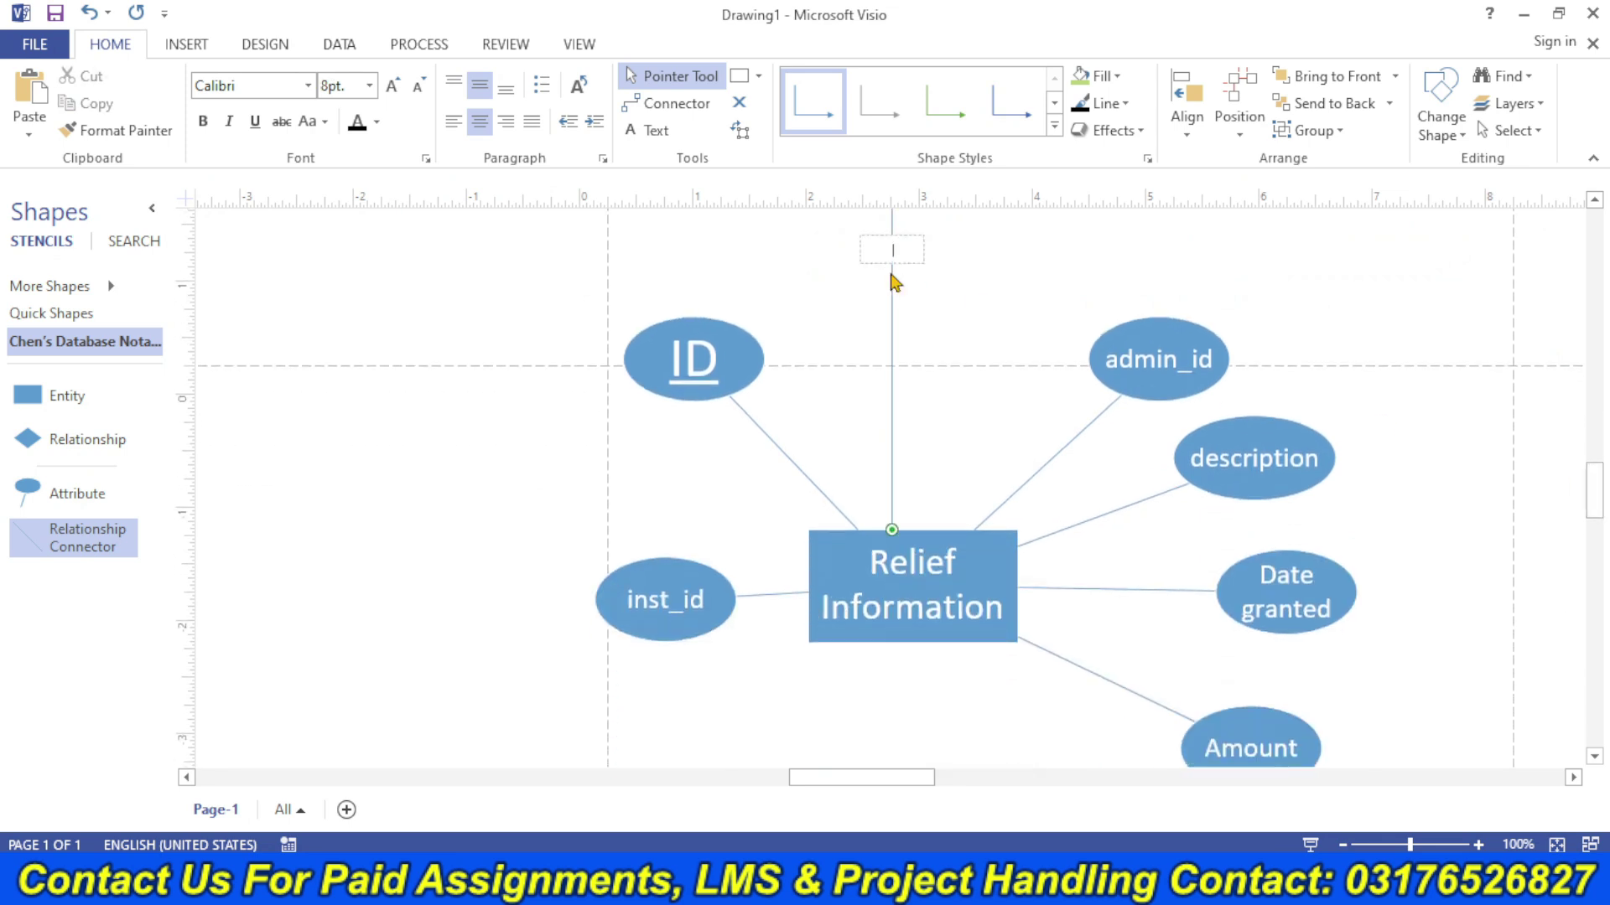
{"action": "type", "text": "1"}
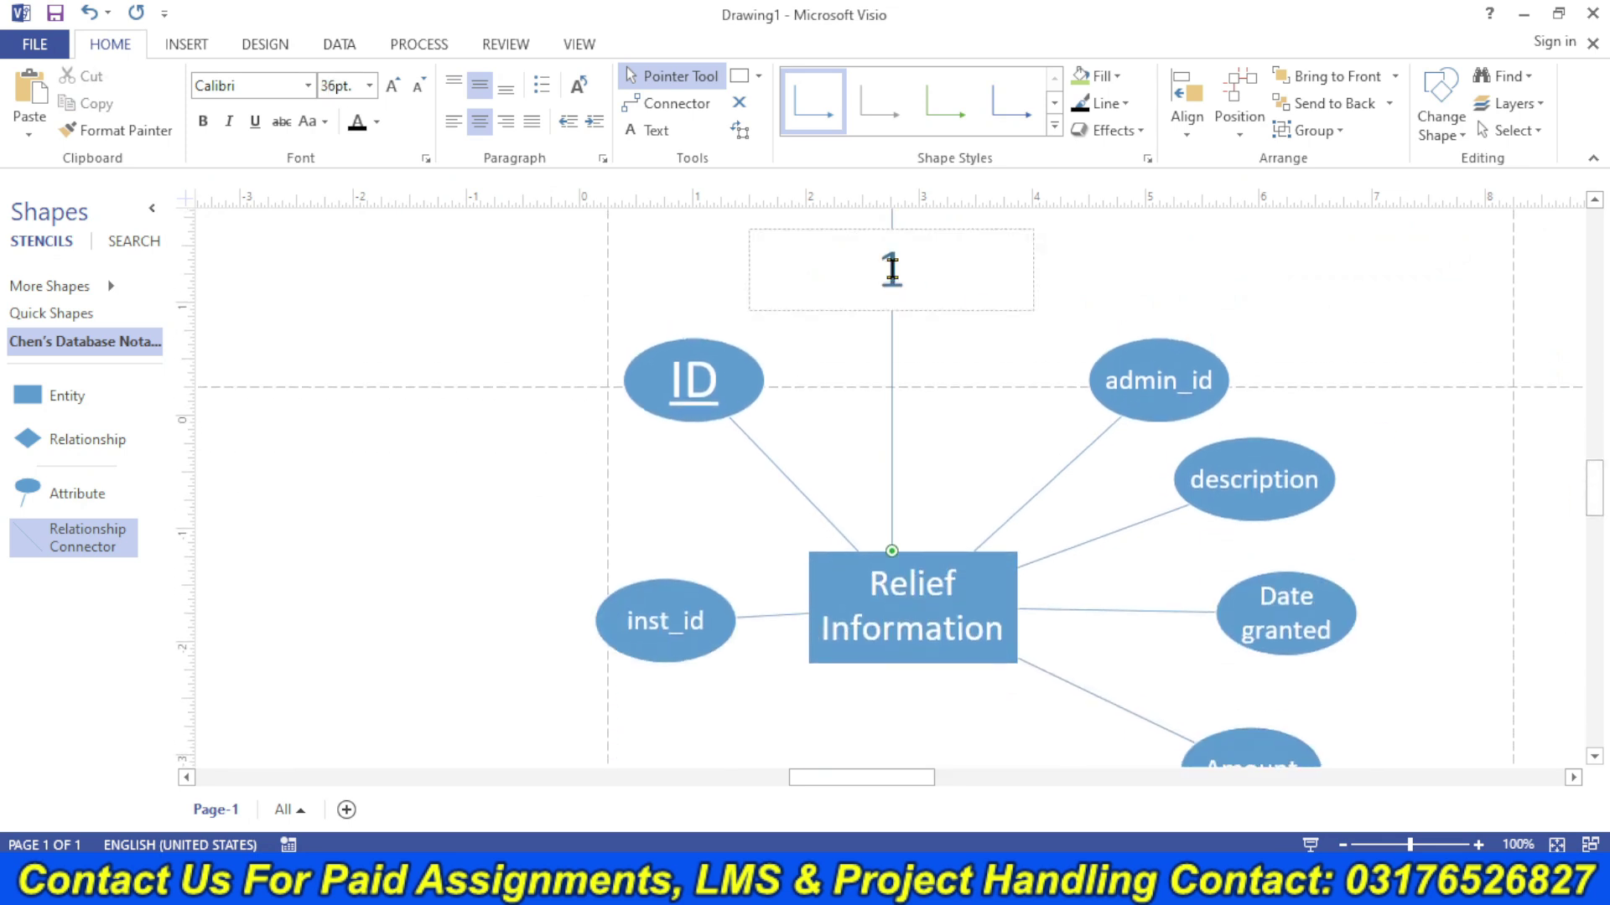
{"action": "double_click", "coordinate": [893, 275]}
{"action": "type", "text": "M"}
- Align Disater Information and the Manage relationship at the same height, and place the admin_id attribute below the entity's date attribute
{"action": "left_click", "coordinate": [1379, 845]}
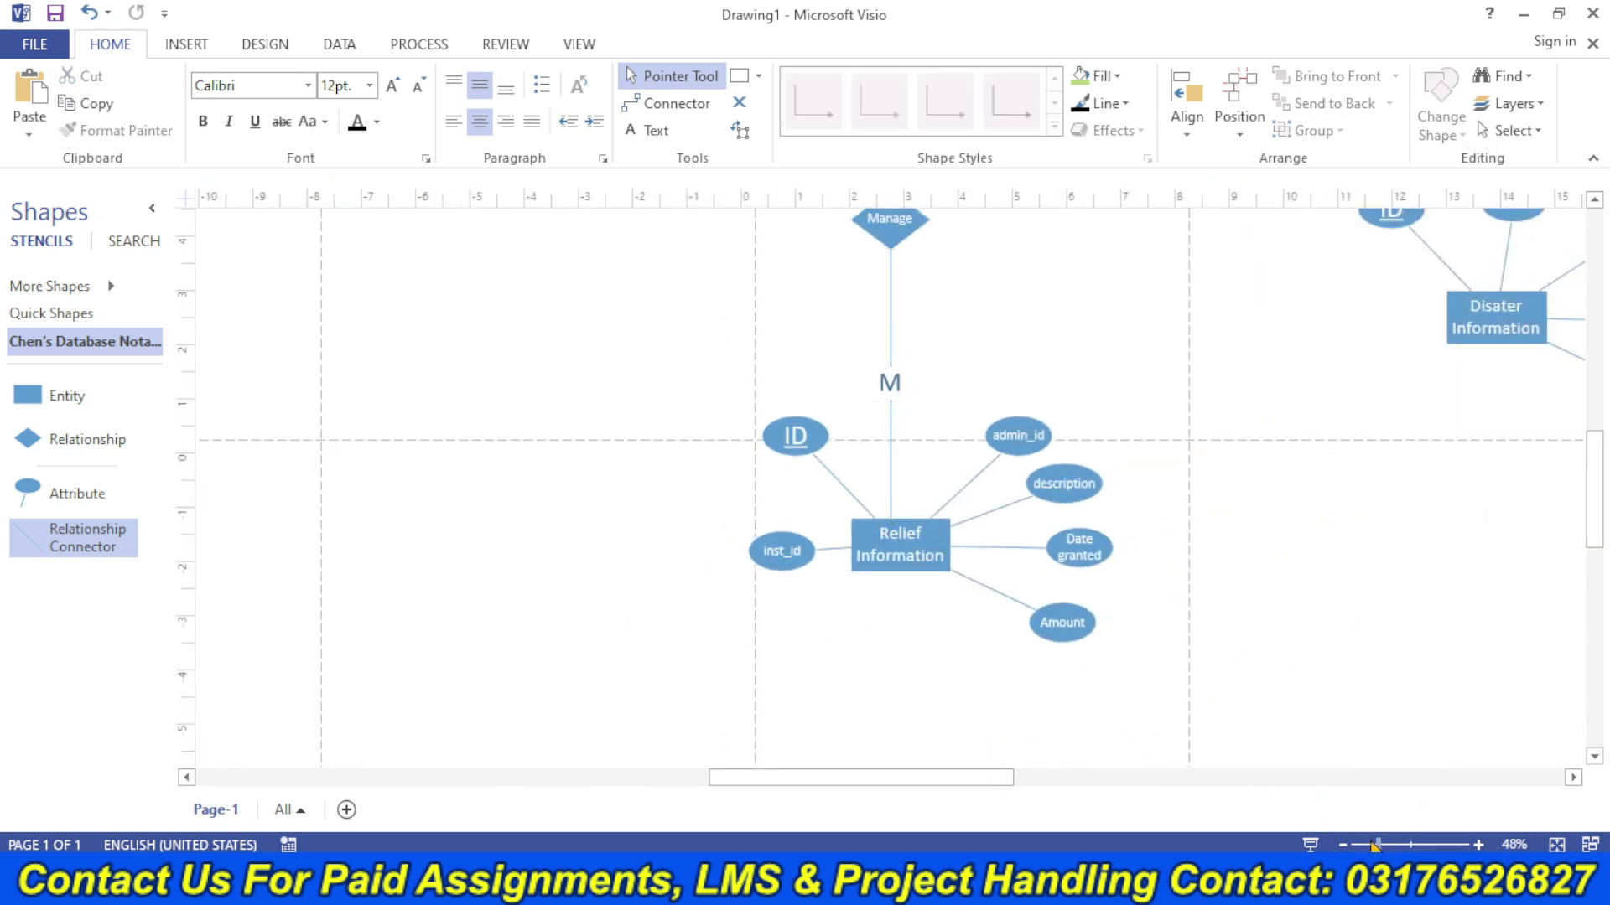
{"action": "left_click_drag", "start_coordinate": [1593, 495], "coordinate": [1593, 455]}
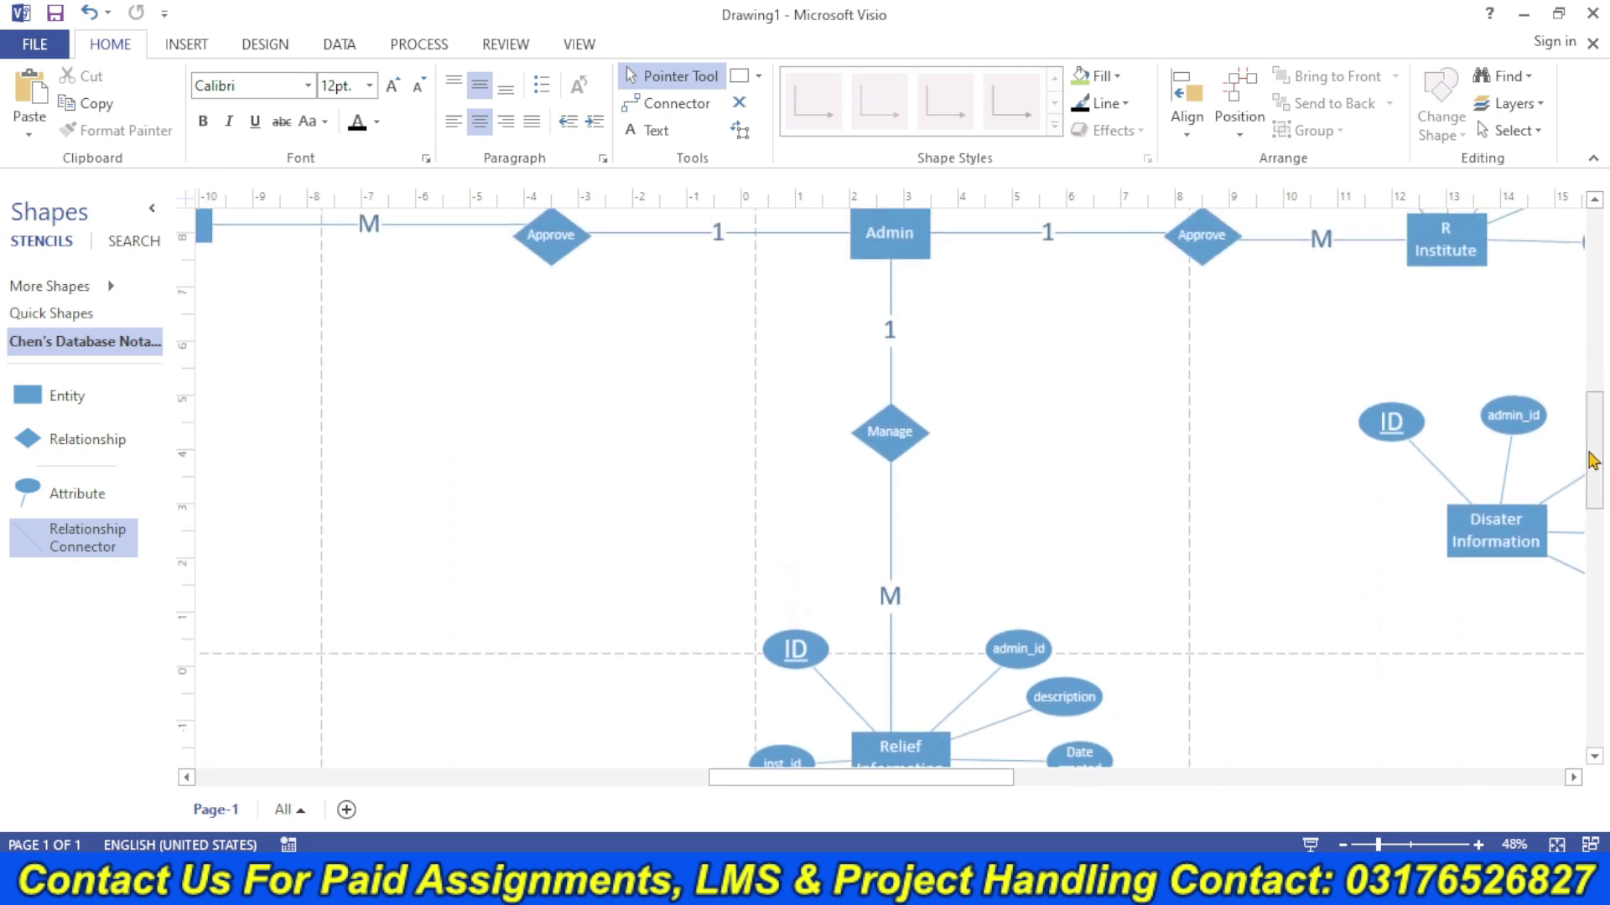
{"action": "left_click_drag", "start_coordinate": [989, 778], "coordinate": [1059, 777]}
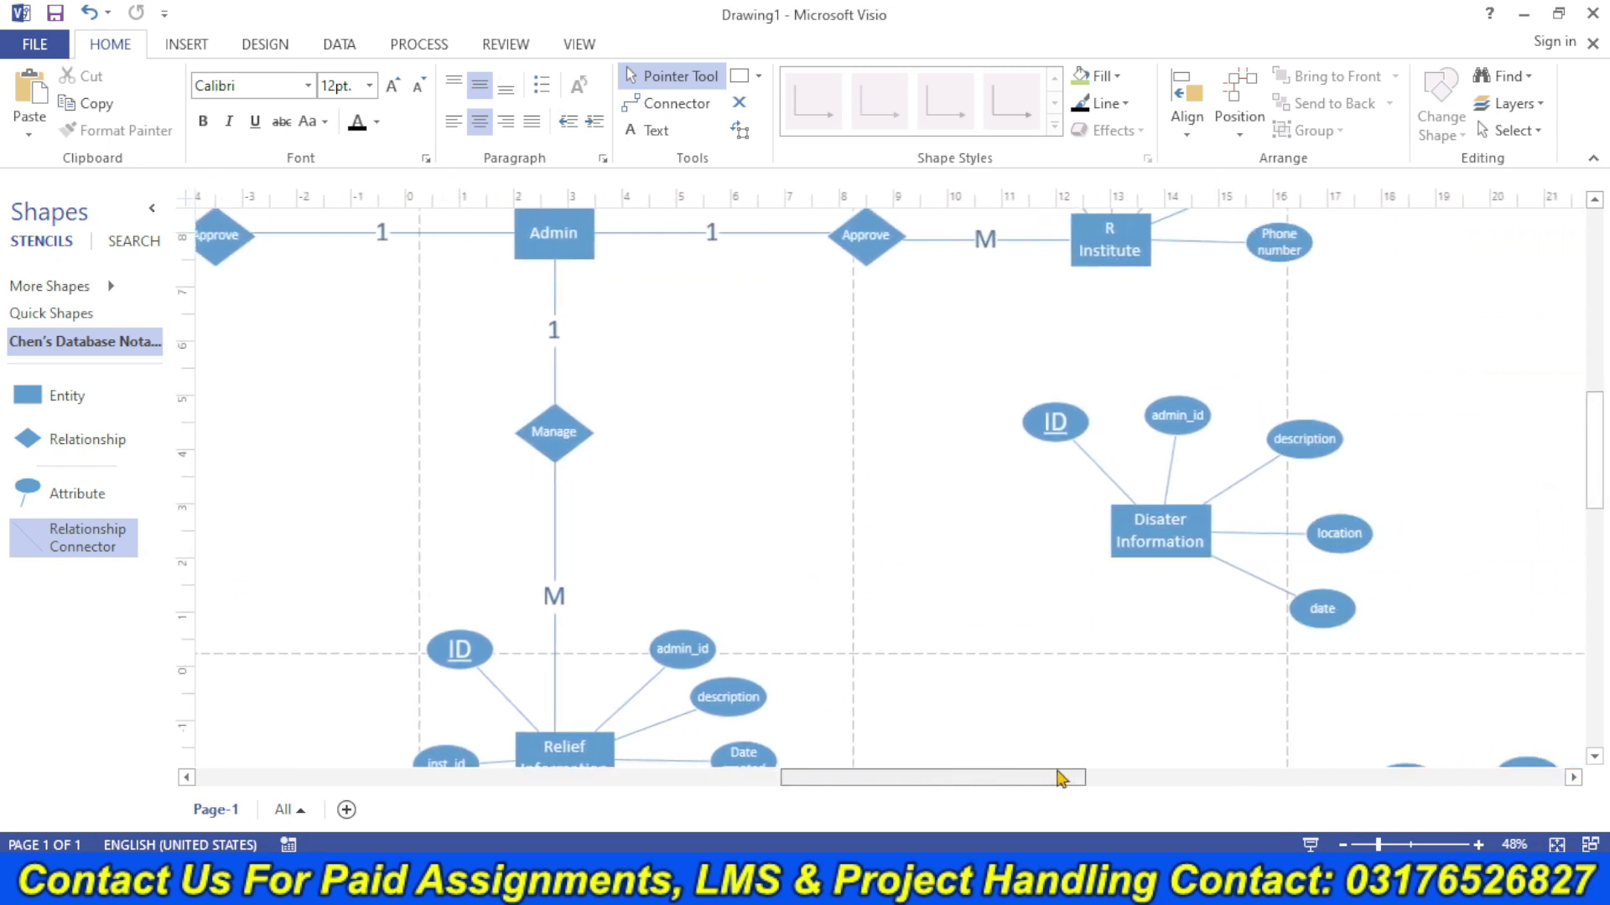
{"action": "left_click_drag", "start_coordinate": [1153, 544], "coordinate": [1166, 494]}
{"action": "left_click_drag", "start_coordinate": [564, 435], "coordinate": [563, 493]}
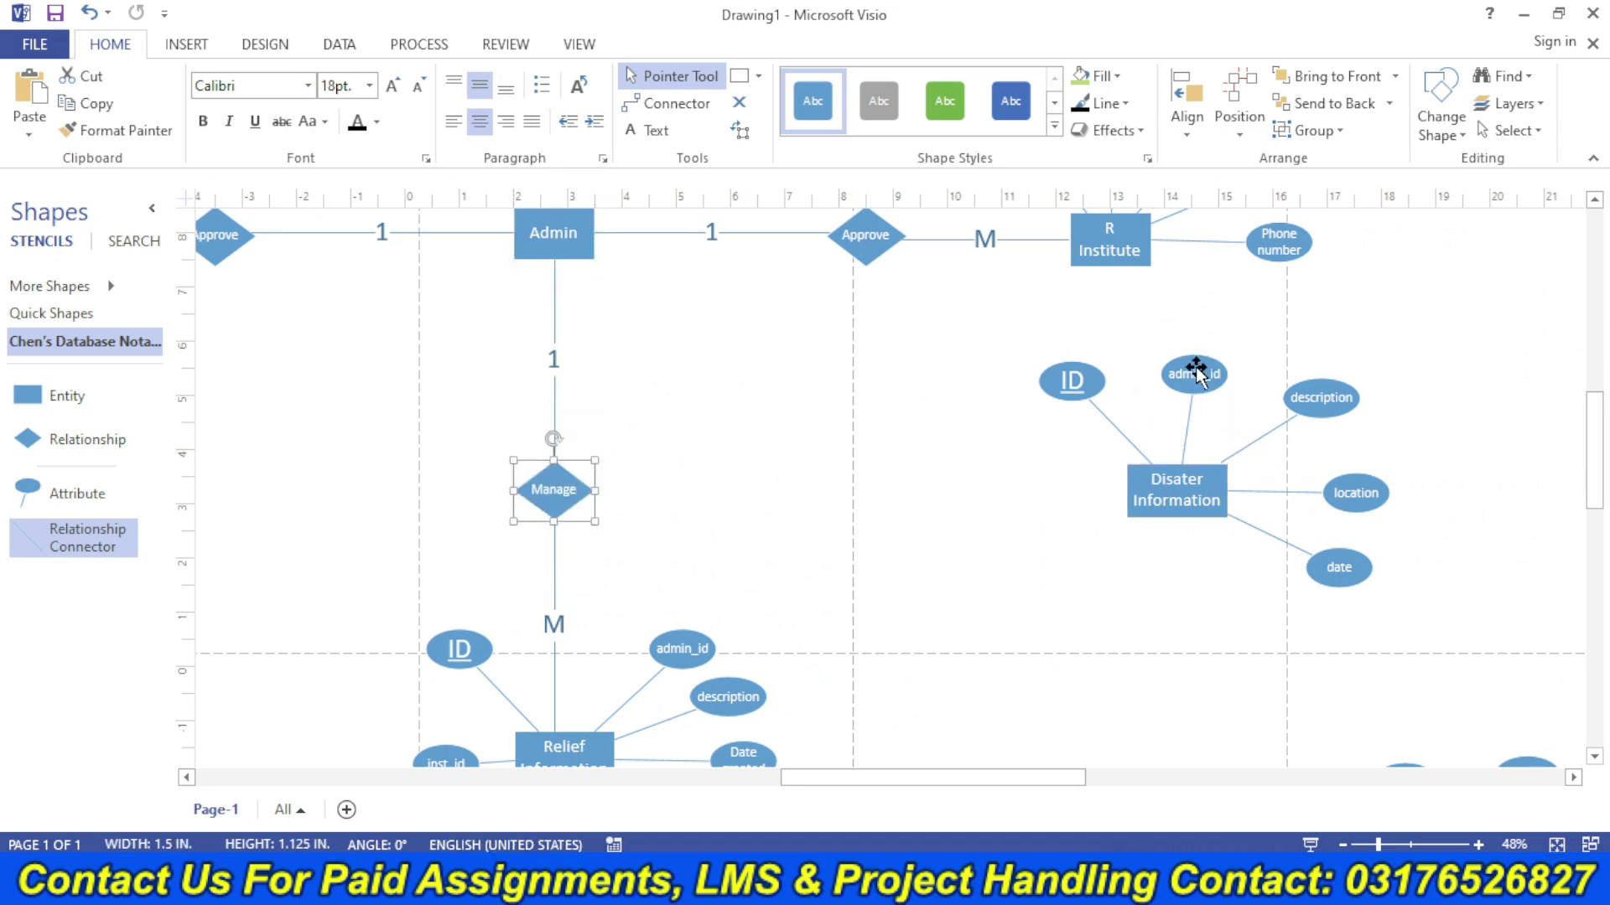
{"action": "left_click_drag", "start_coordinate": [1196, 372], "coordinate": [1281, 625]}
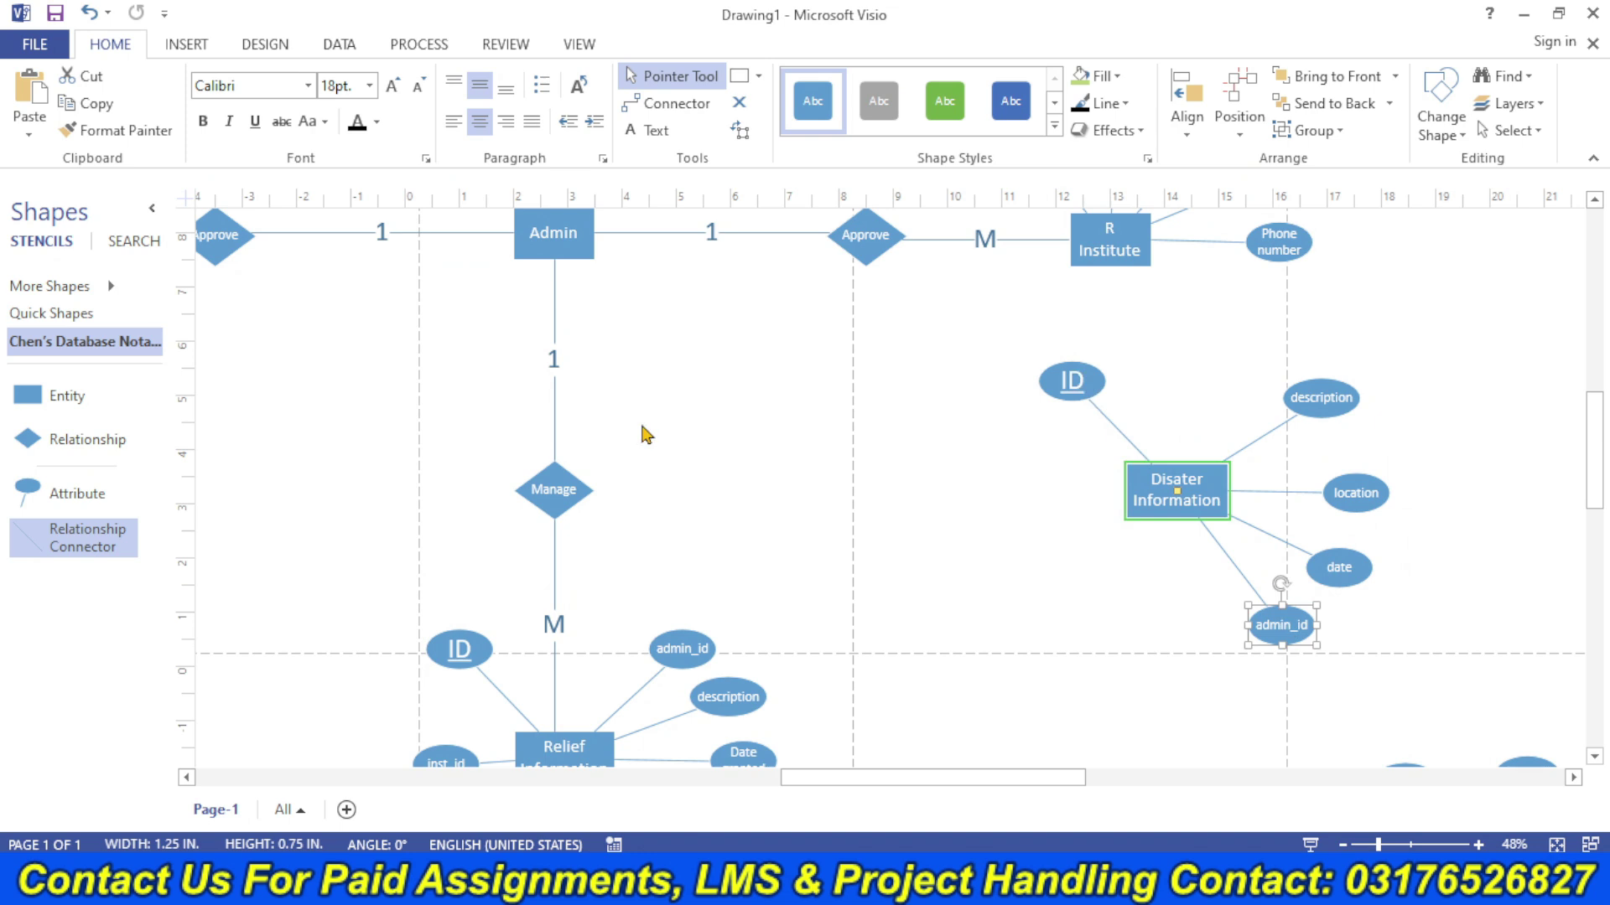
- Duplicate the M connector, attach it between Manage and Disater Information, and shift the entity slightly closer to Manage
{"action": "left_click", "coordinate": [550, 575]}
{"action": "key", "text": "ctrl+d"}
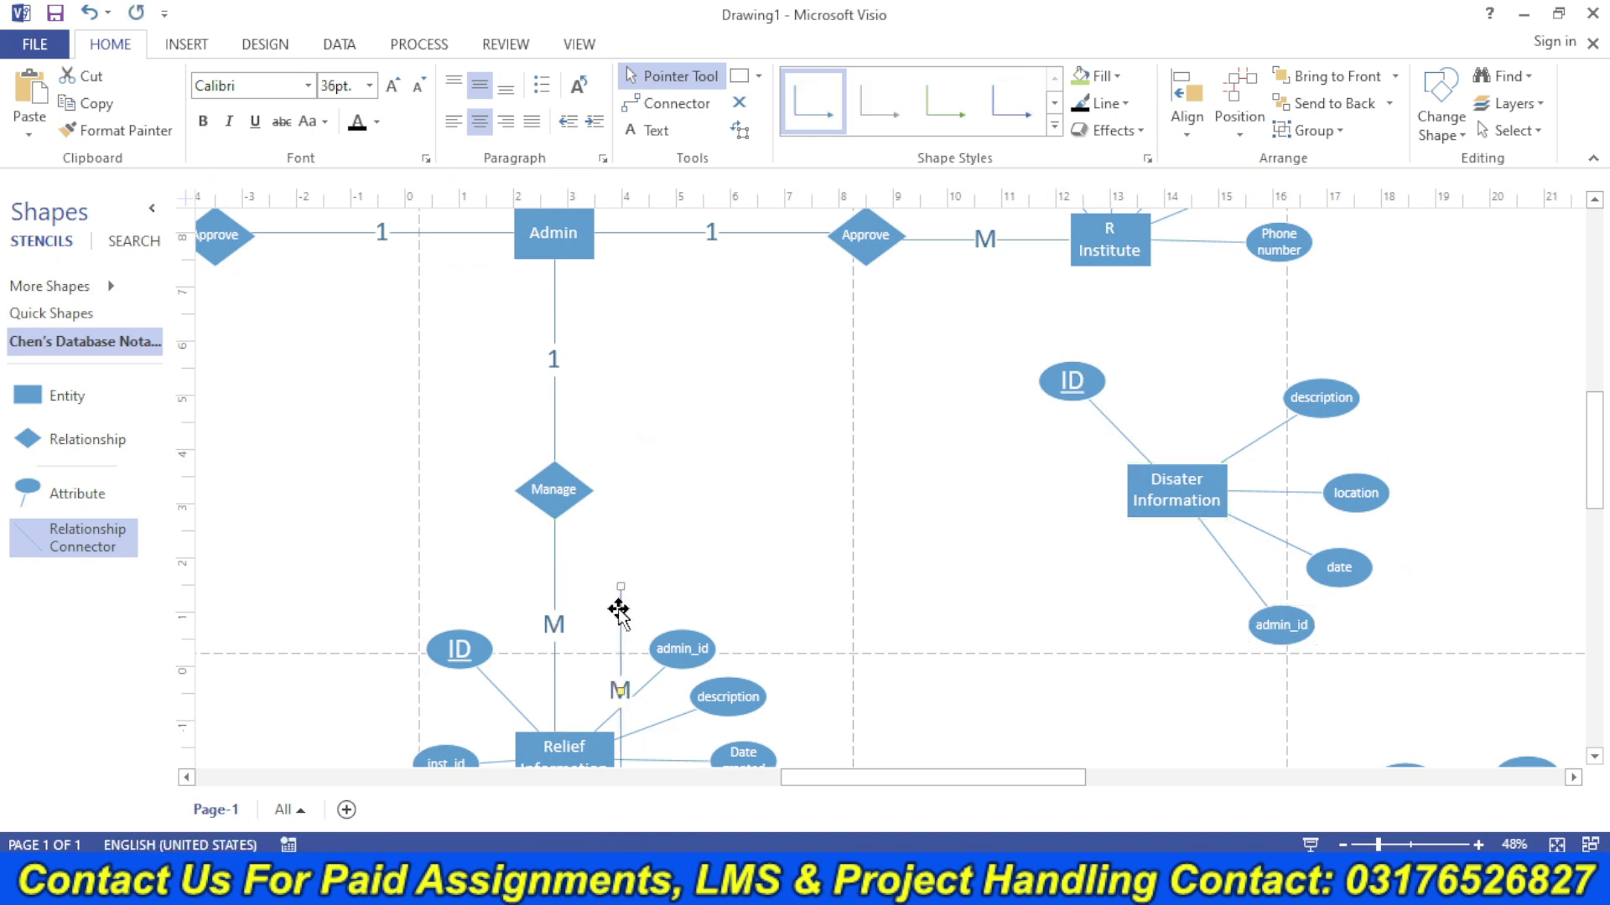
{"action": "left_click_drag", "start_coordinate": [620, 611], "coordinate": [563, 514]}
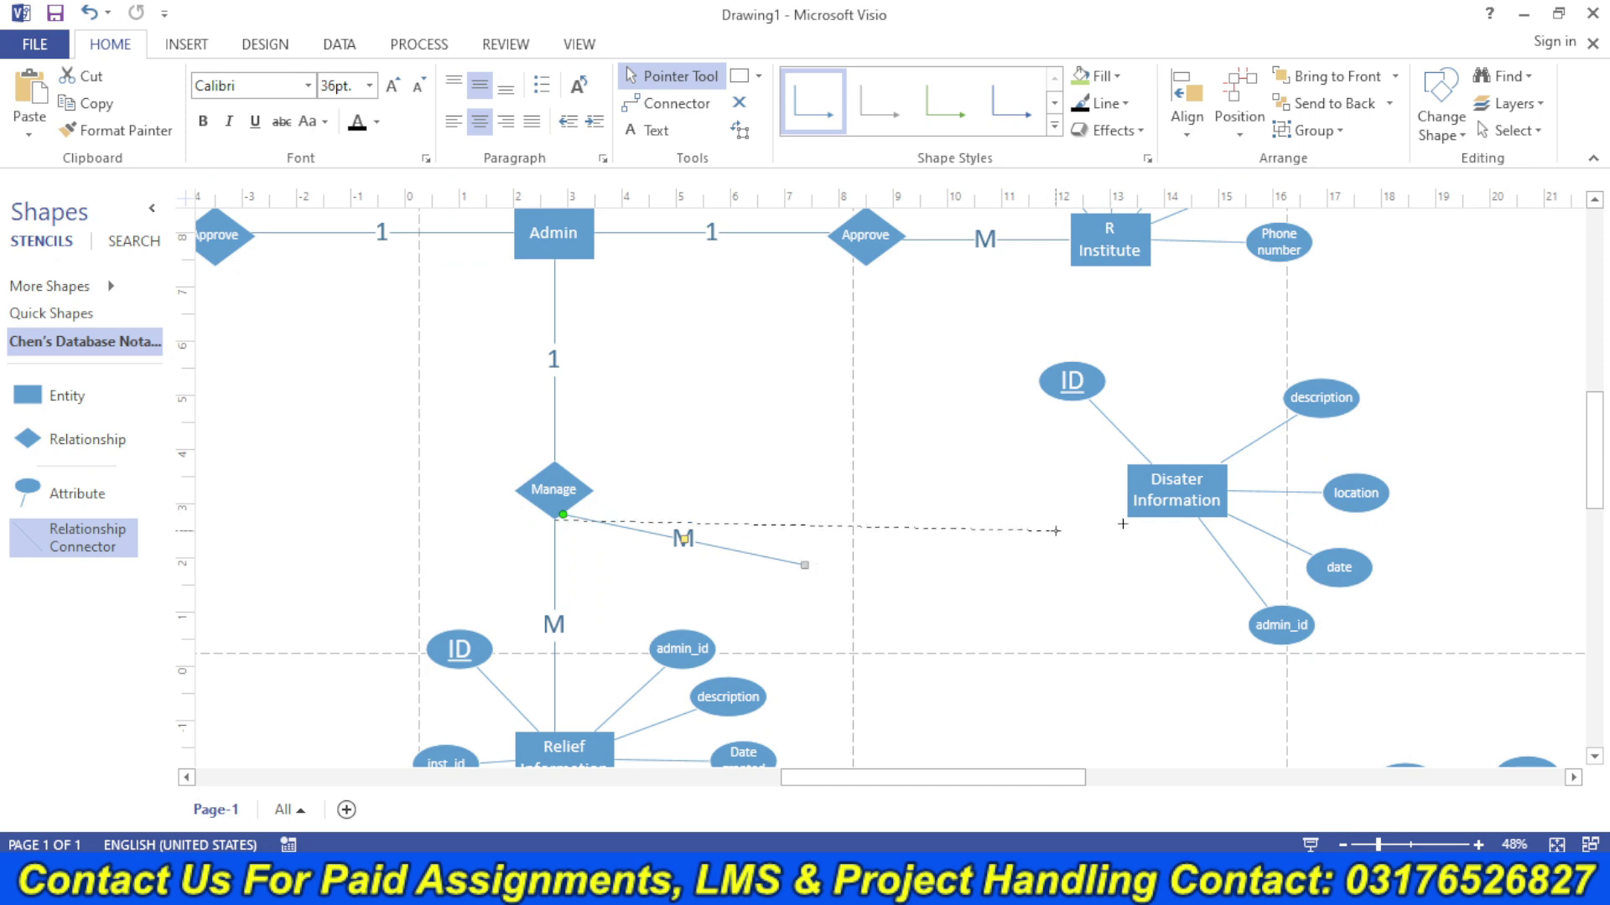
{"action": "left_click_drag", "start_coordinate": [1122, 524], "coordinate": [1158, 514]}
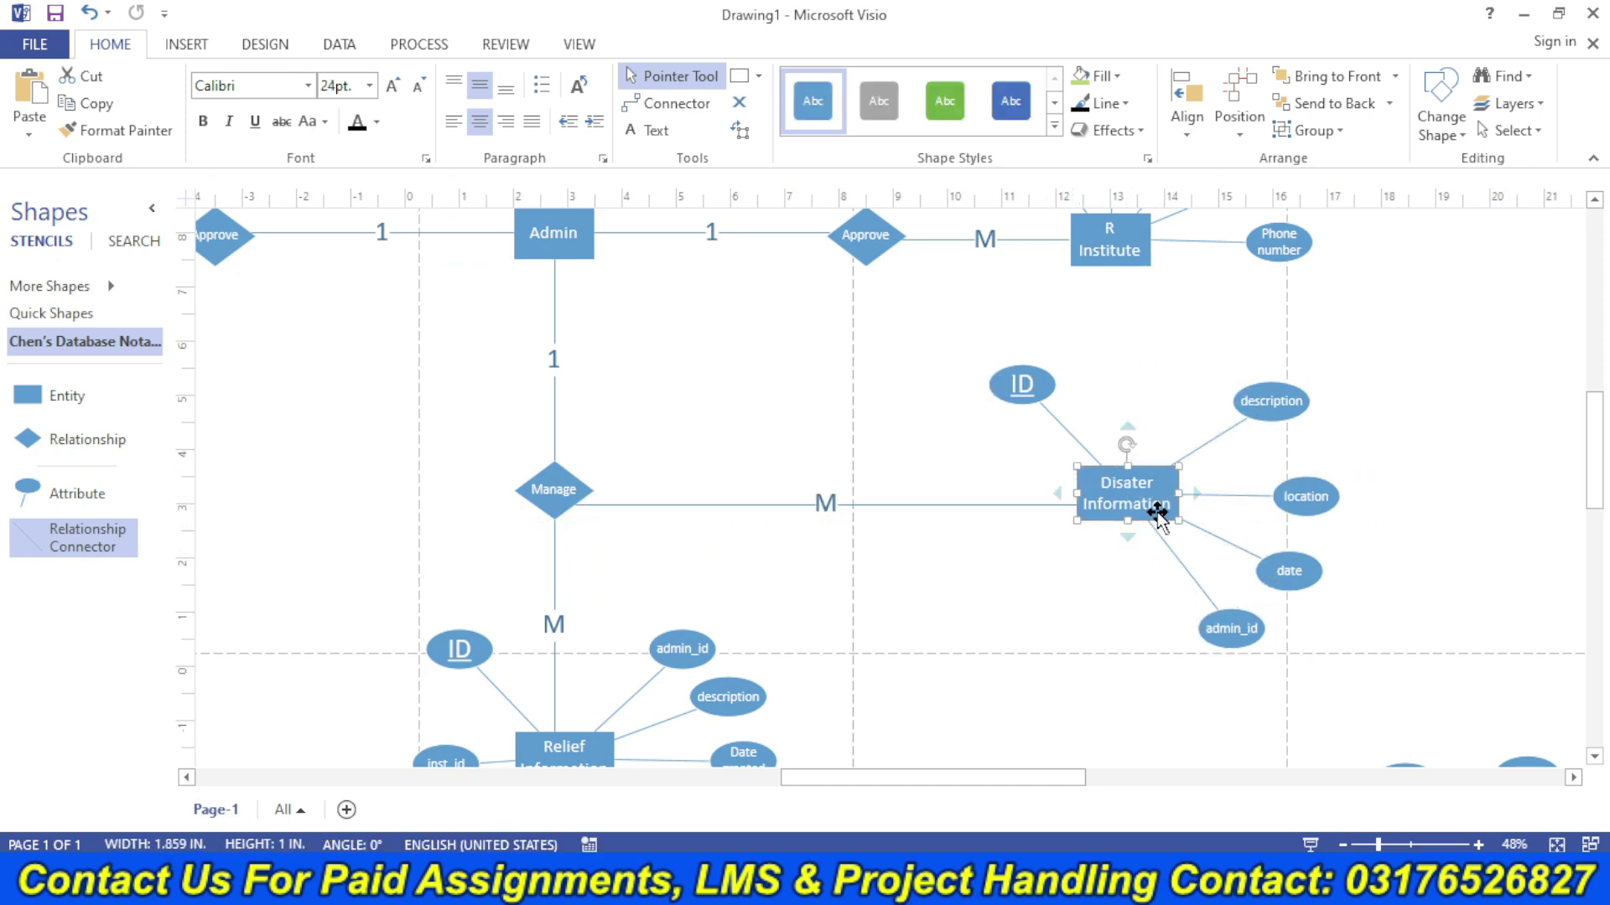
- Duplicate the R Institute side's Approve relationship and place the copy between R Institute and Disater Information
{"action": "left_click_drag", "start_coordinate": [1385, 849], "coordinate": [1371, 847]}
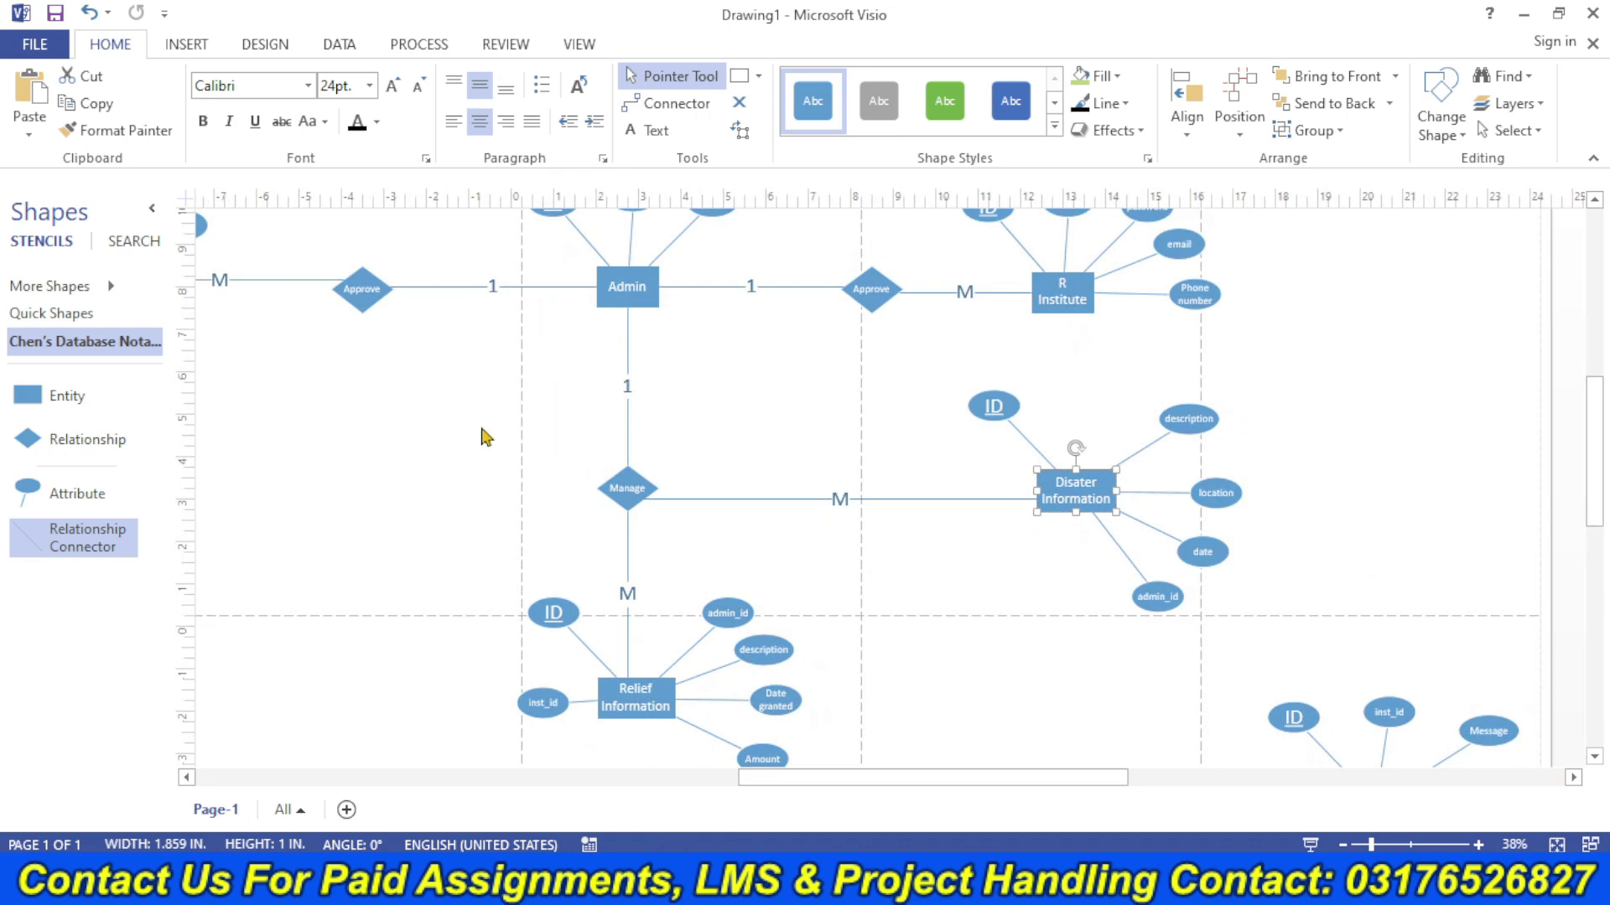
{"action": "left_click", "coordinate": [870, 283]}
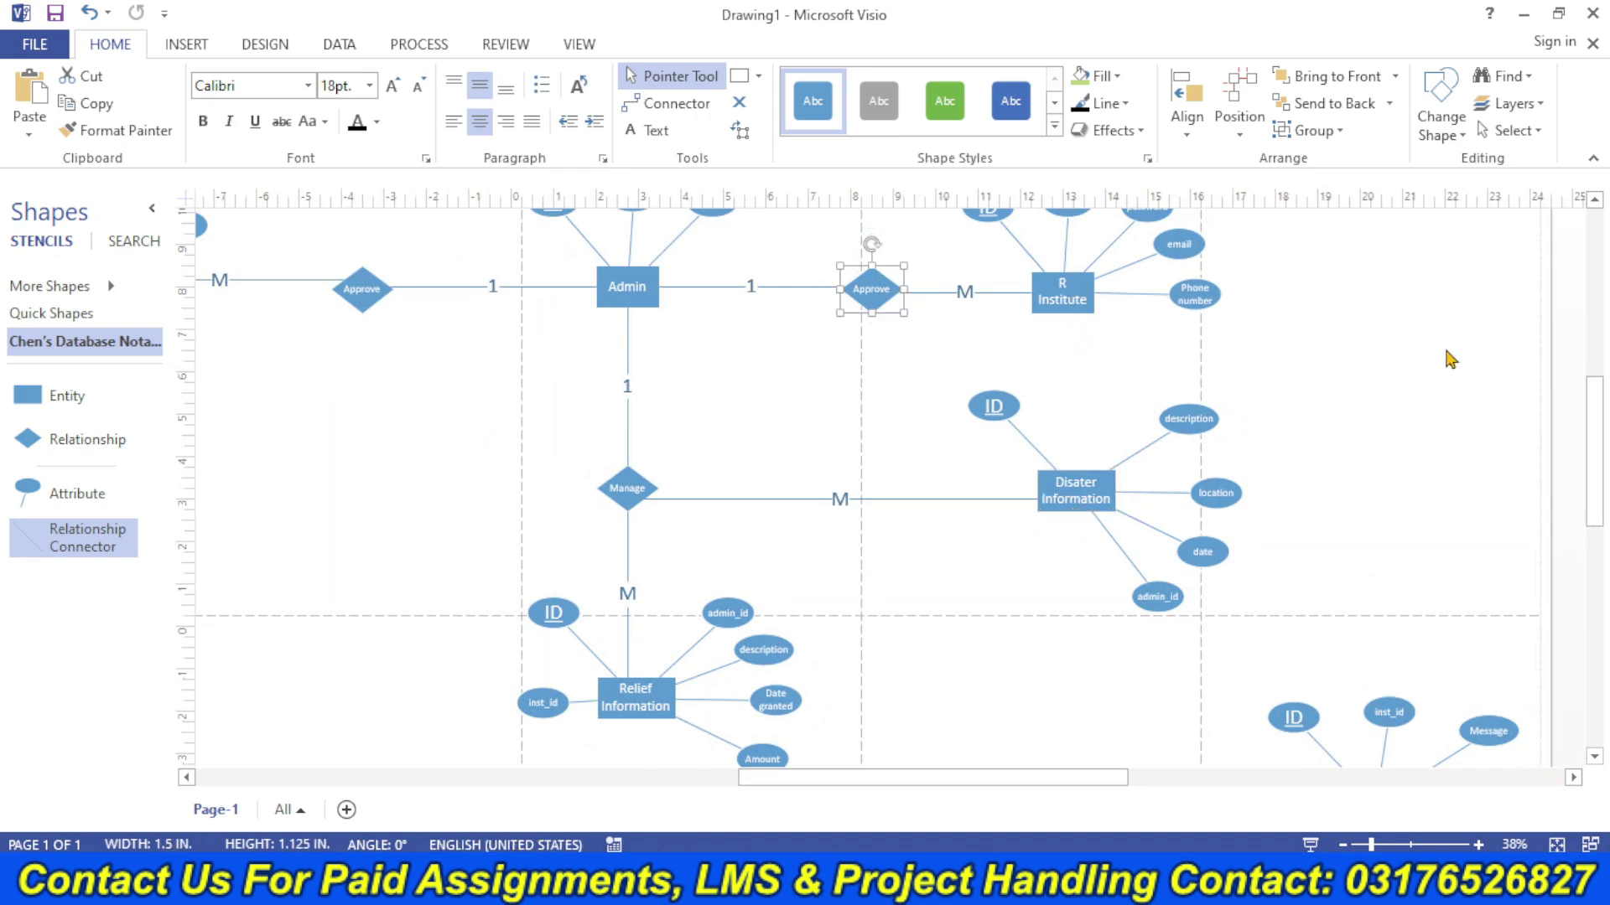
{"action": "key", "text": "ctrl+d"}
{"action": "left_click_drag", "start_coordinate": [926, 341], "coordinate": [1071, 381]}
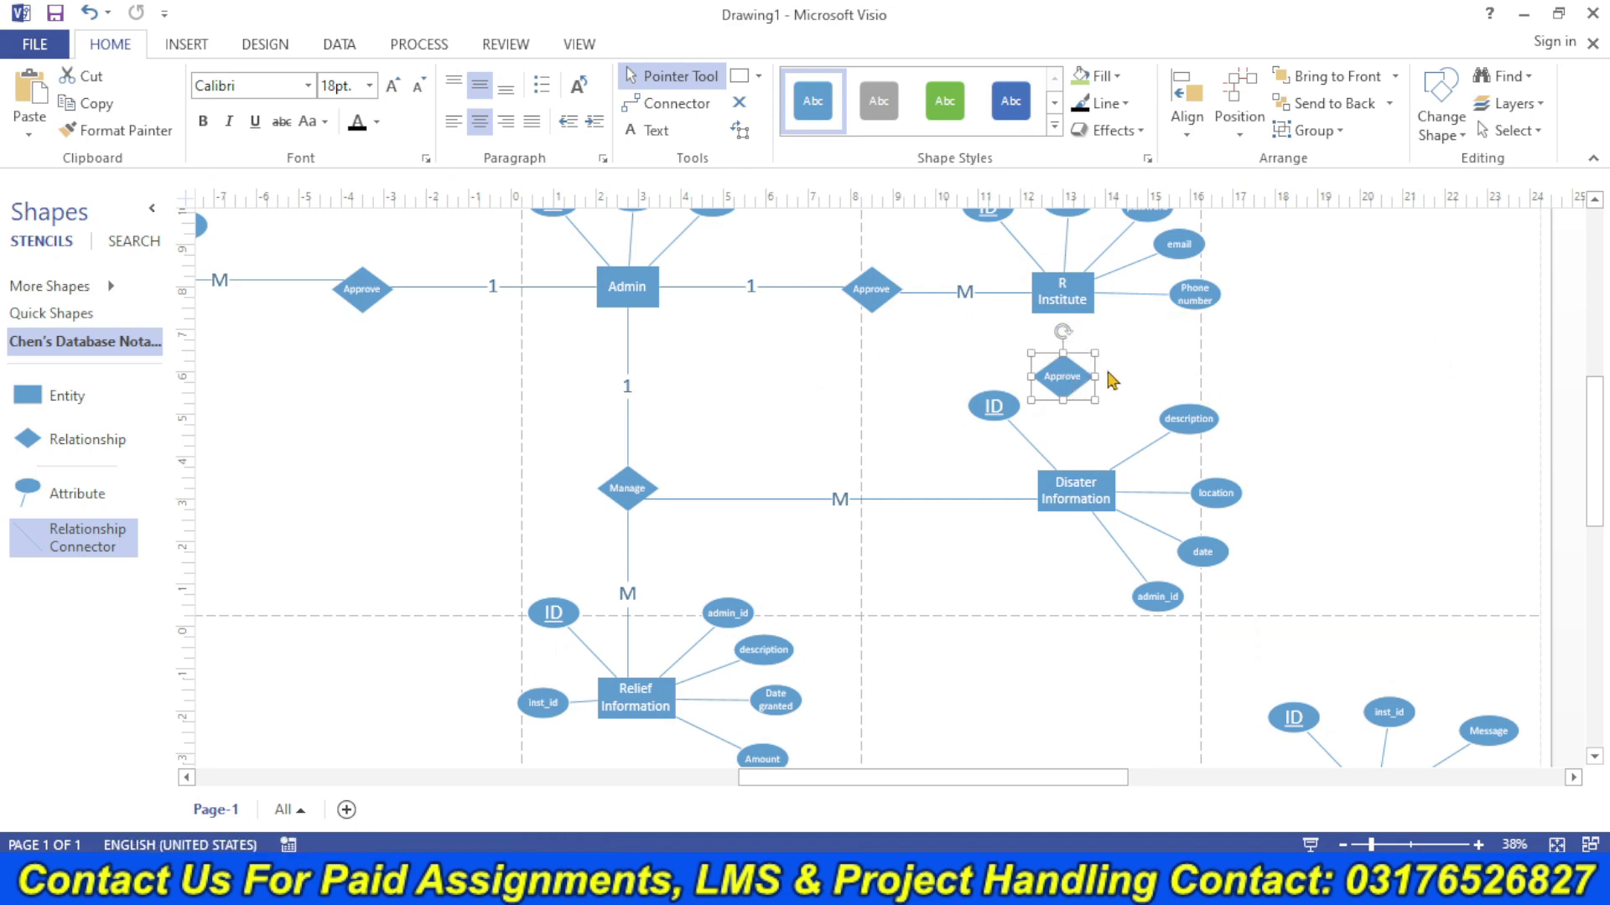
- Rename the copied relationship as View and connect it to both R Institute and Disater Information
{"action": "double_click", "coordinate": [1071, 382]}
{"action": "type", "text": "View"}
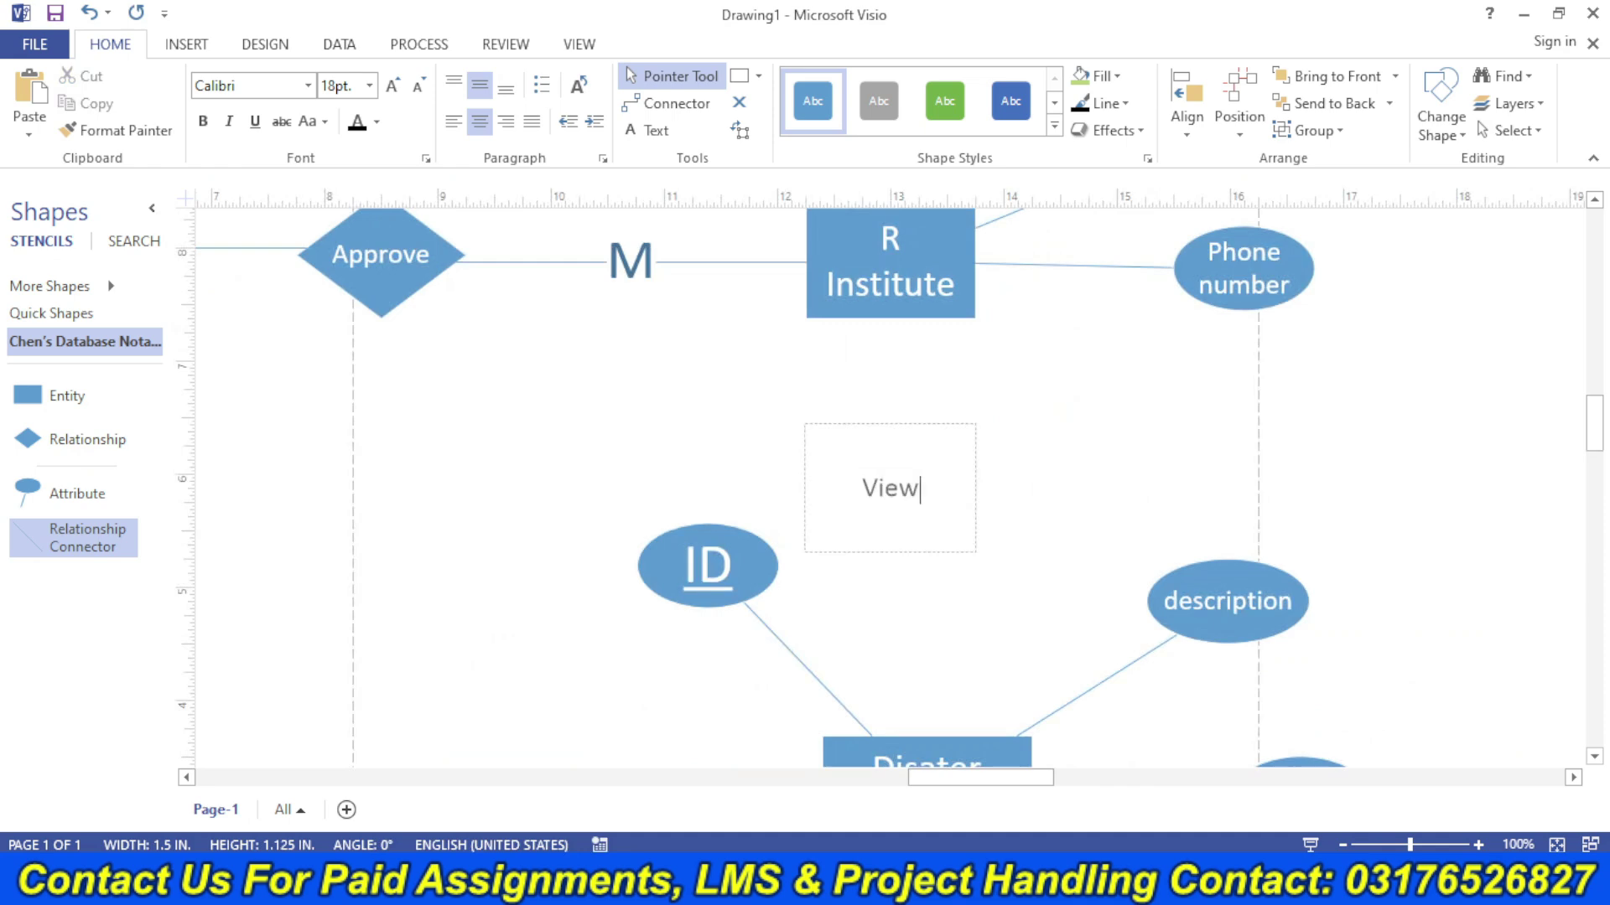
{"action": "left_click", "coordinate": [339, 486]}
{"action": "left_click_drag", "start_coordinate": [72, 532], "coordinate": [1063, 302]}
{"action": "left_click_drag", "start_coordinate": [65, 536], "coordinate": [1097, 492]}
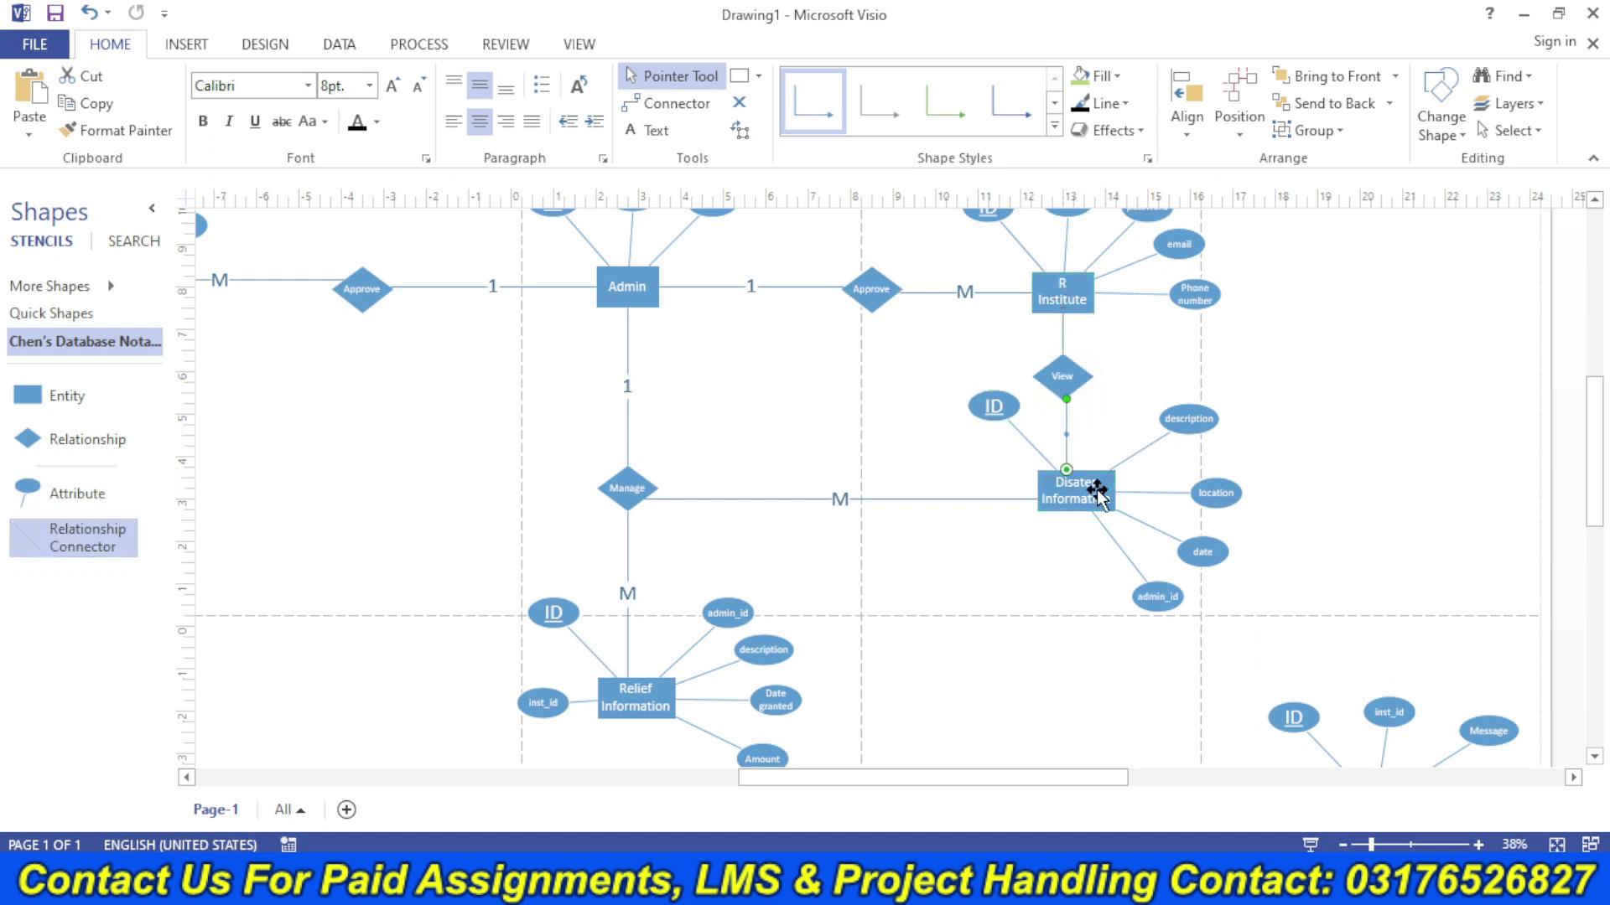
- Move Relief Information and the Manage relationship further down, and move Public Message up to the far right of Disater Information
{"action": "scroll", "coordinate": [880, 469], "scroll_direction": "down", "scroll_amount": 2}
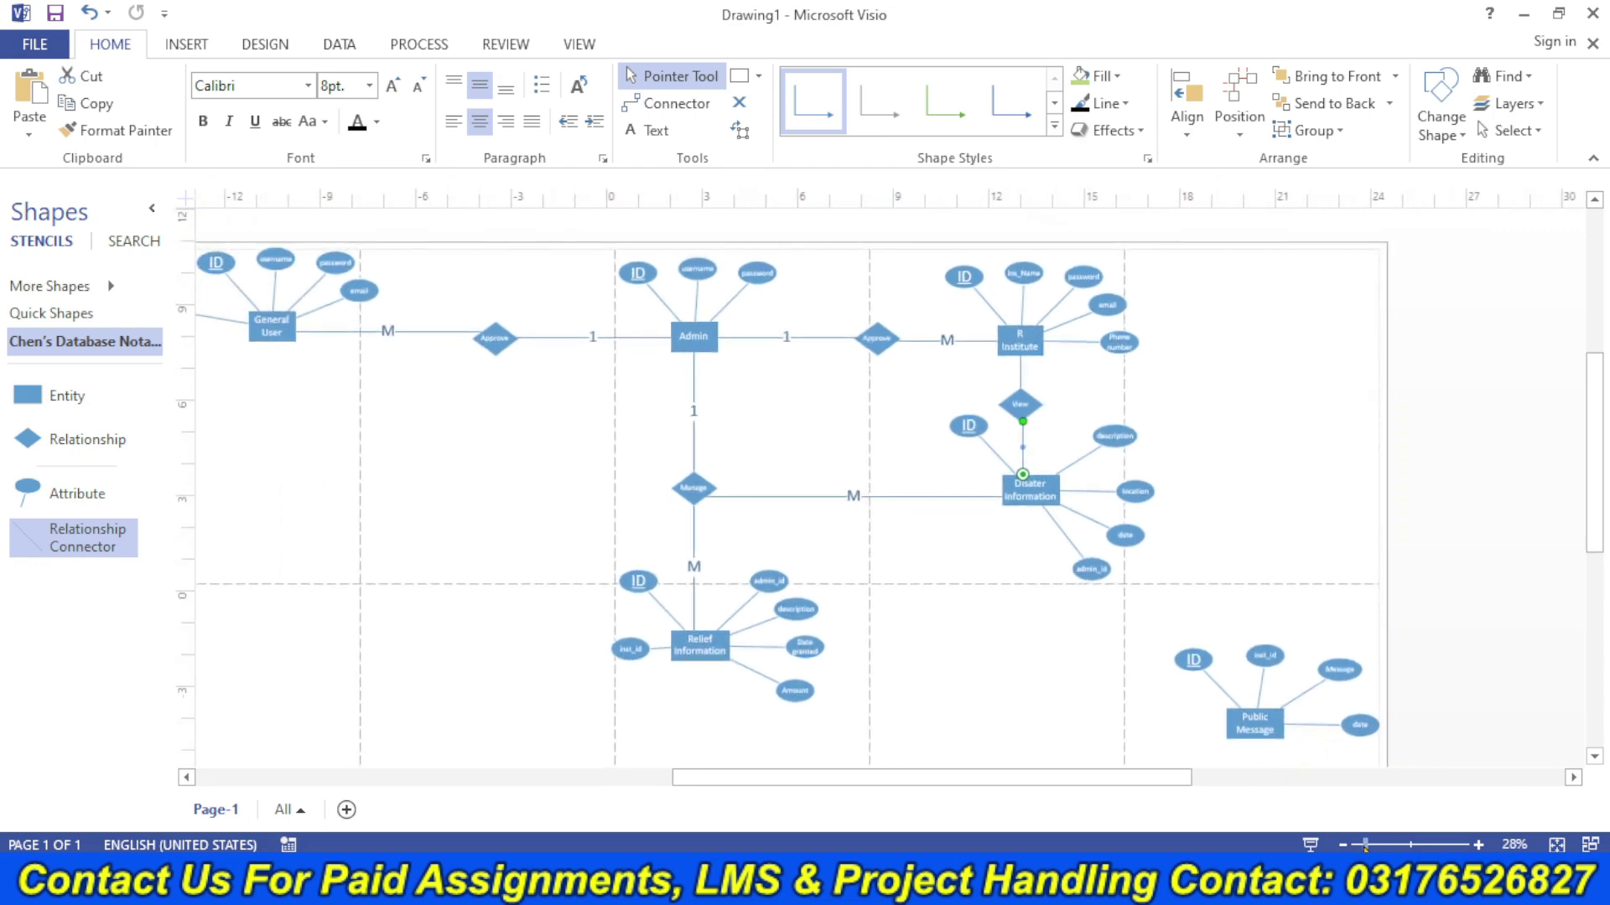
{"action": "scroll", "coordinate": [1597, 509], "scroll_direction": "down", "scroll_amount": 1}
{"action": "scroll", "coordinate": [1597, 509], "scroll_direction": "down", "scroll_amount": 1}
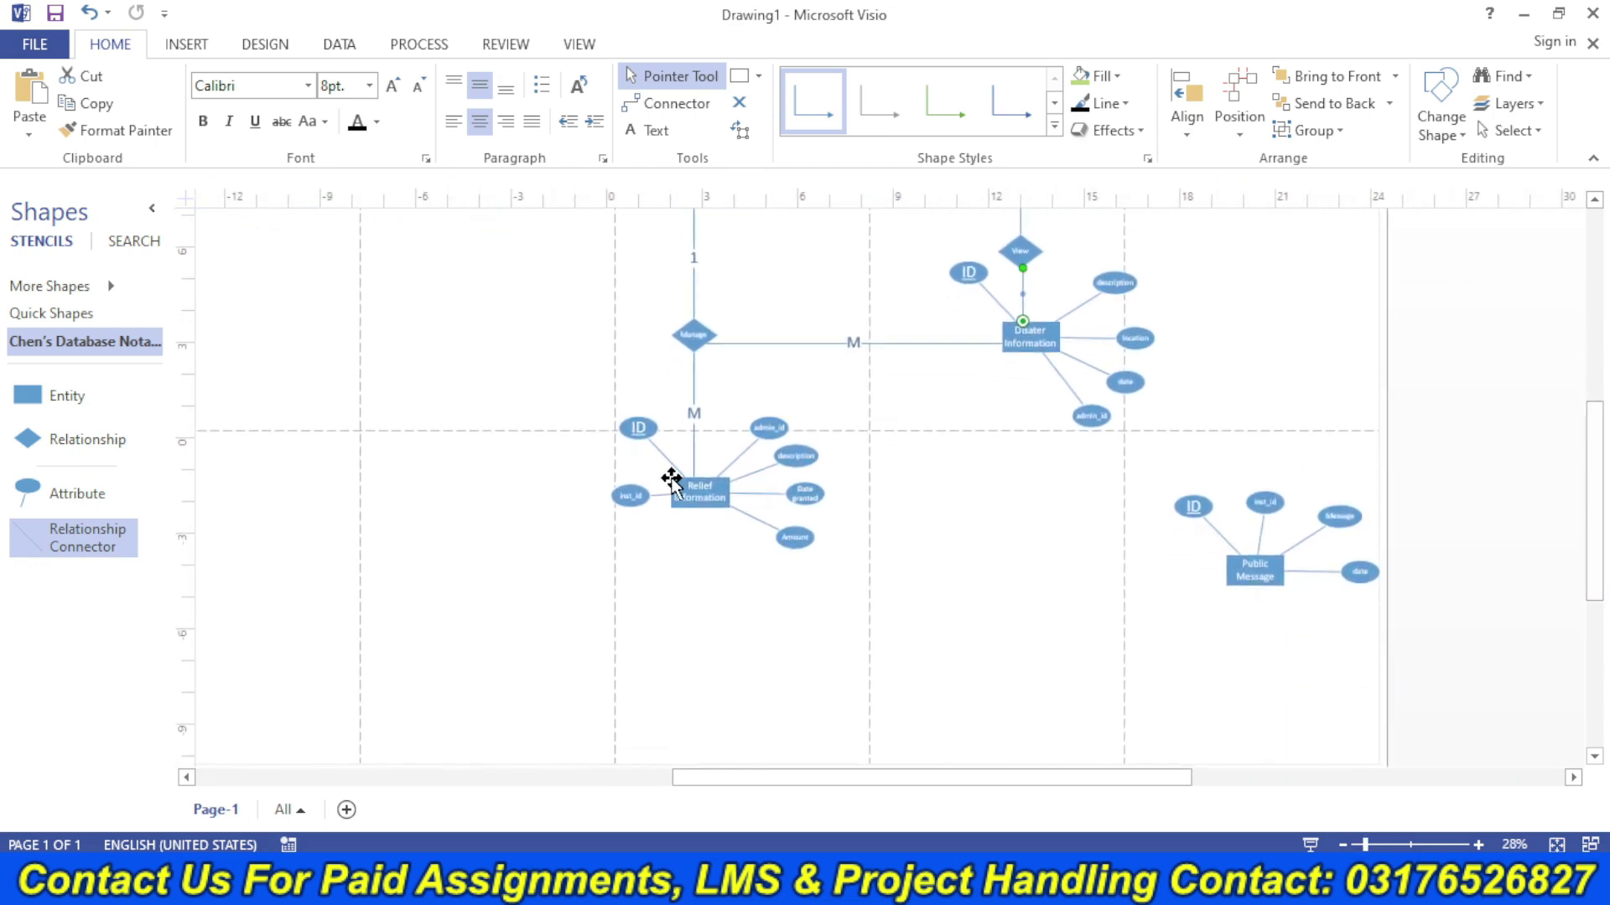
{"action": "left_click_drag", "start_coordinate": [705, 498], "coordinate": [704, 639]}
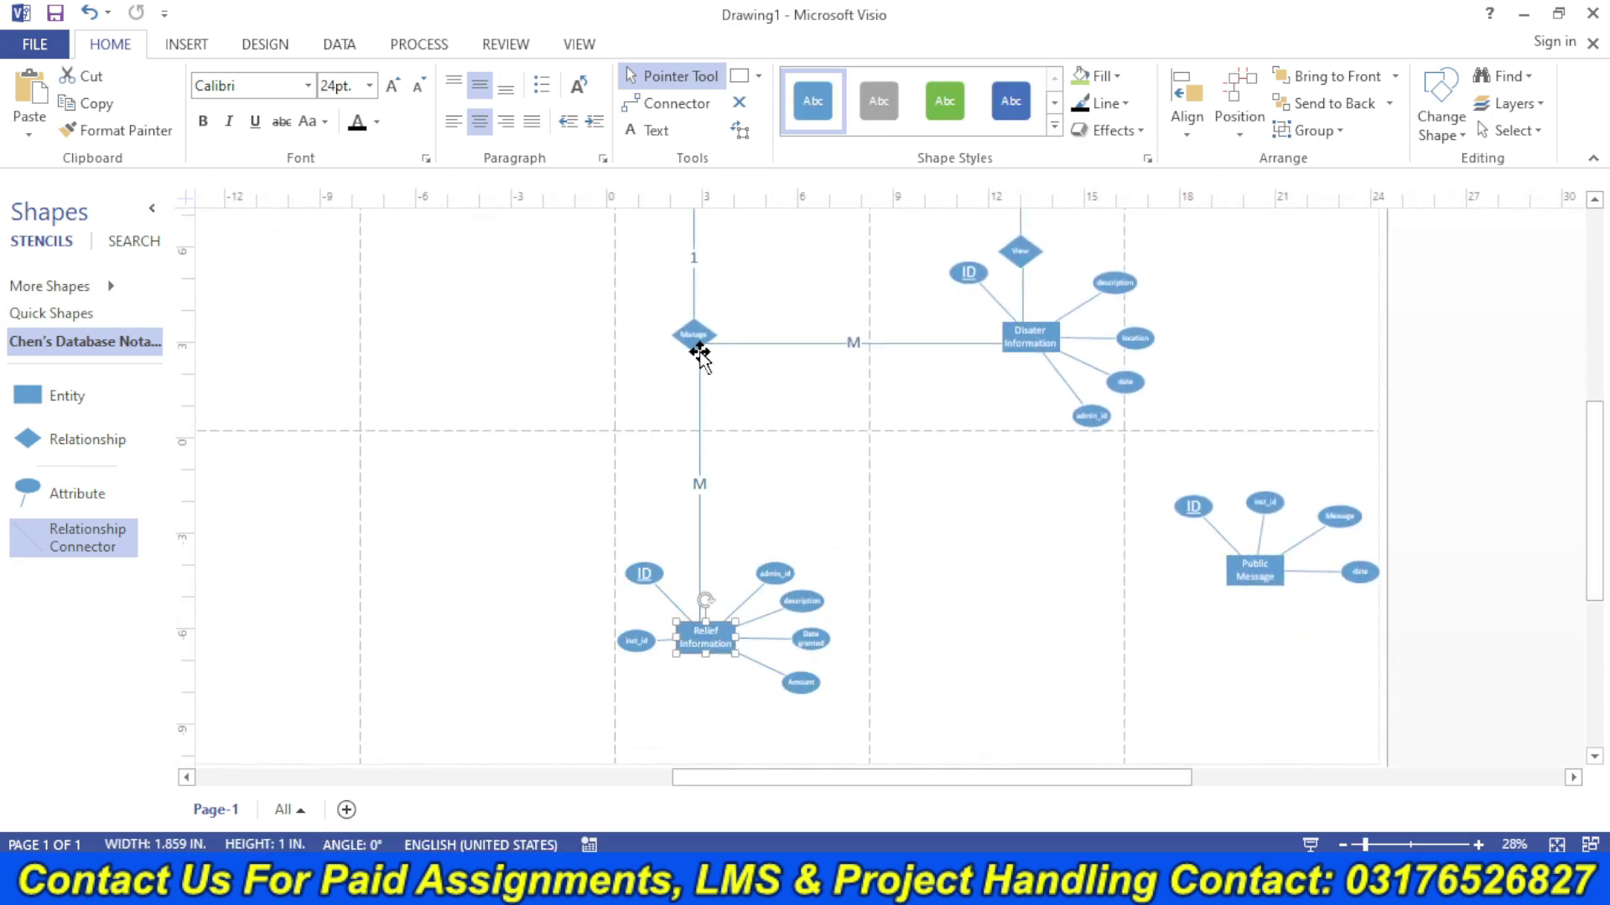
{"action": "left_click_drag", "start_coordinate": [699, 352], "coordinate": [706, 432]}
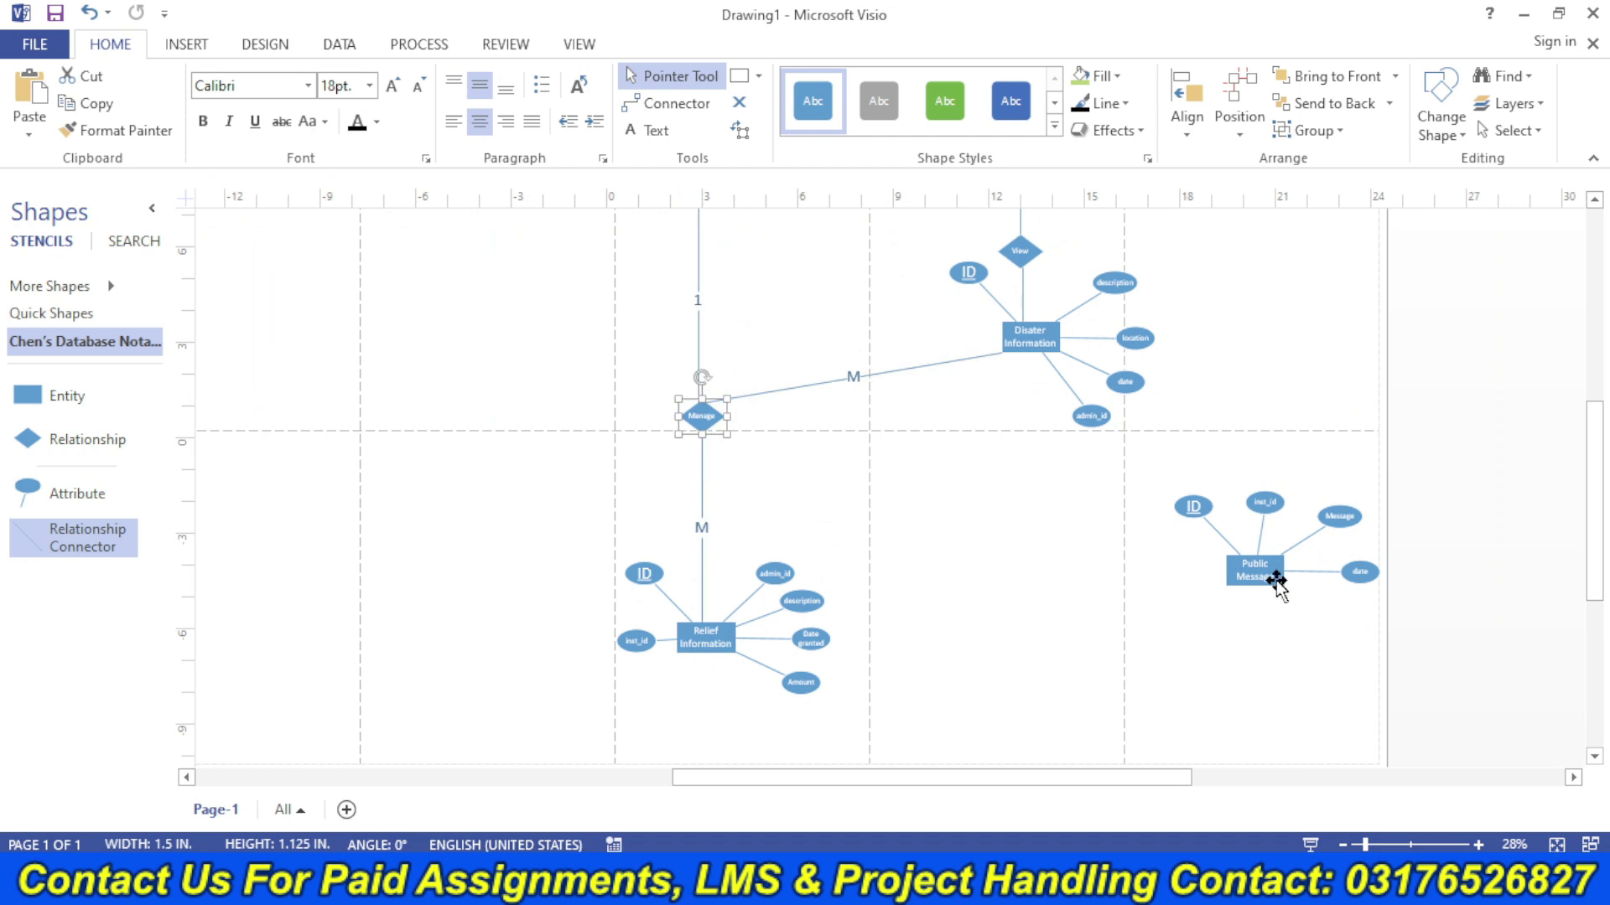
{"action": "left_click_drag", "start_coordinate": [1276, 580], "coordinate": [1425, 346]}
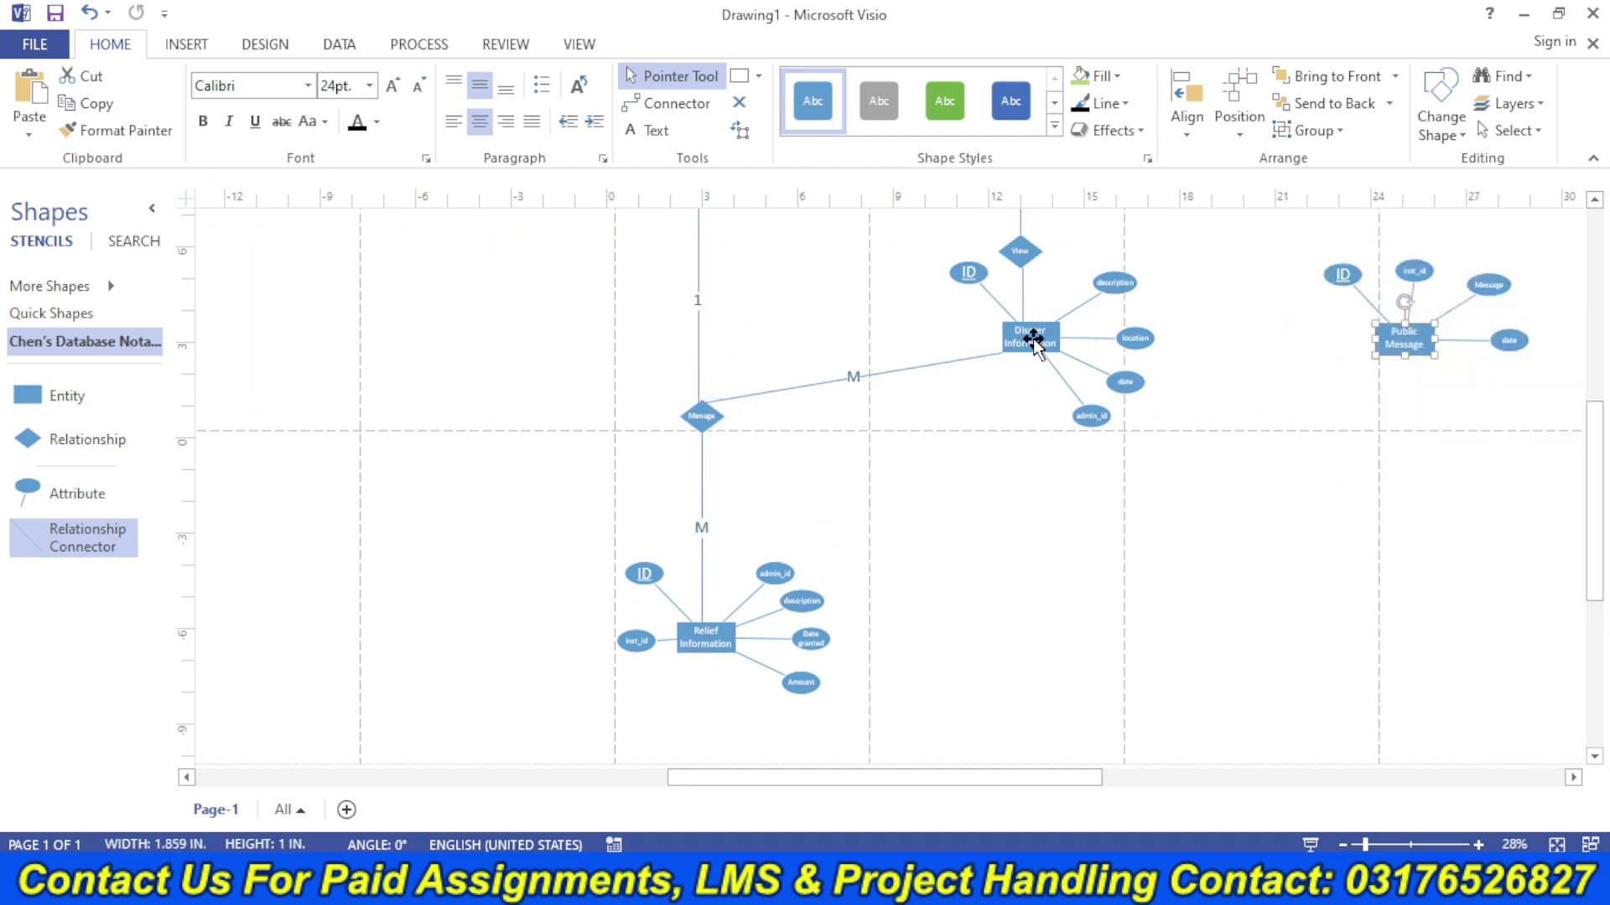
- Move Disater Information level with Manage, realign R Institute and View above it, and undo the stray entity added below R Institute
{"action": "left_click_drag", "start_coordinate": [1033, 340], "coordinate": [1104, 422]}
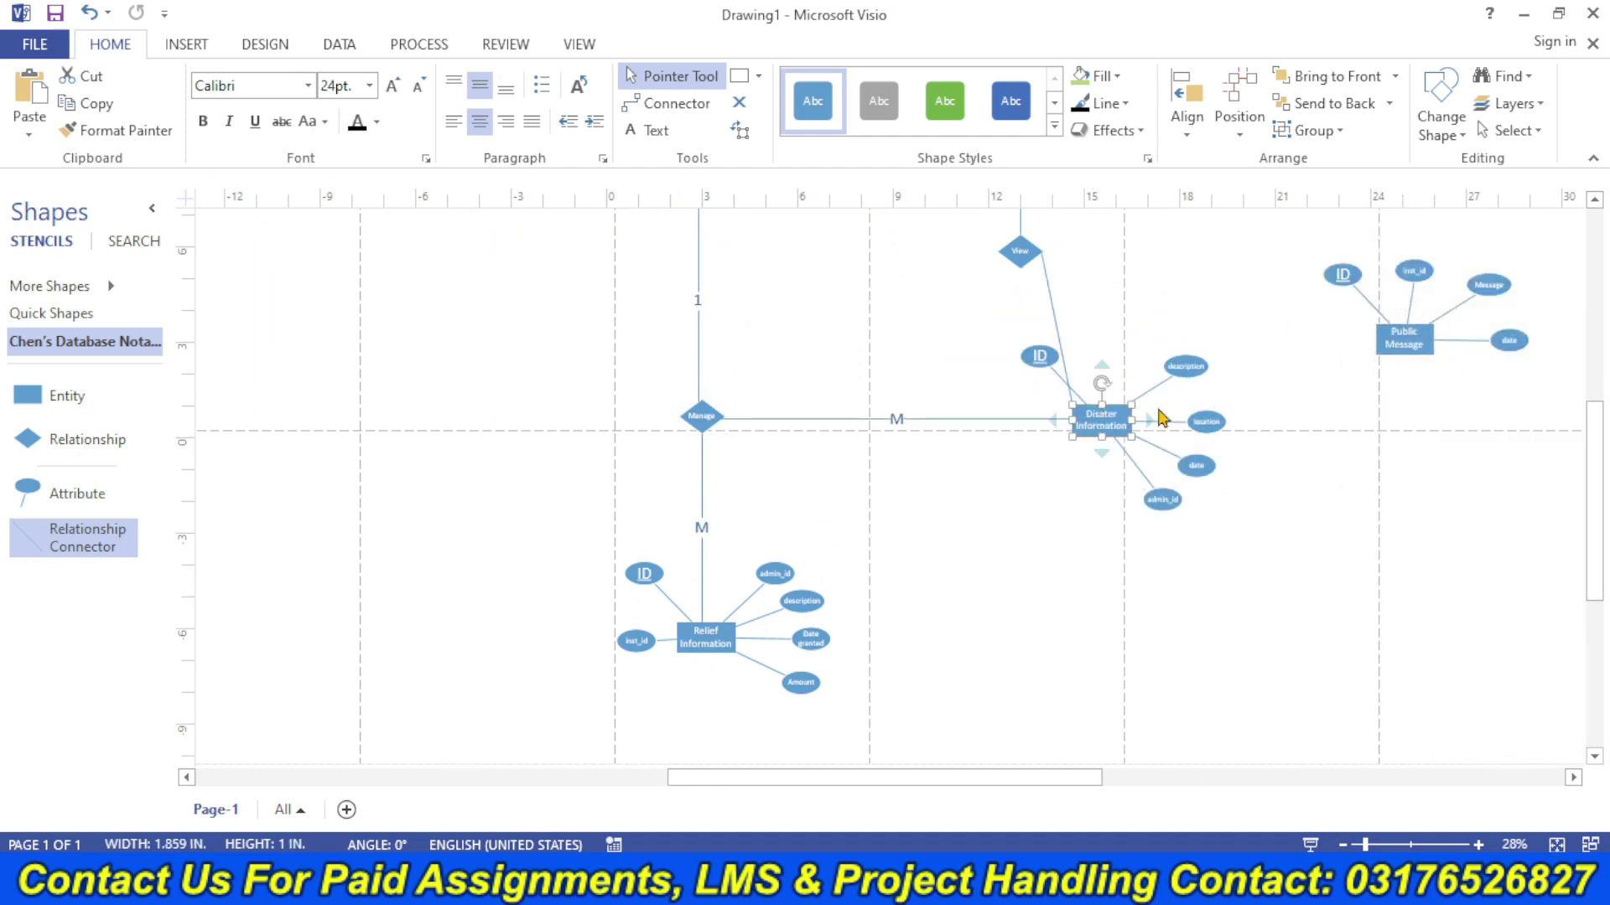
{"action": "scroll", "coordinate": [1598, 539], "scroll_direction": "up", "scroll_amount": 3}
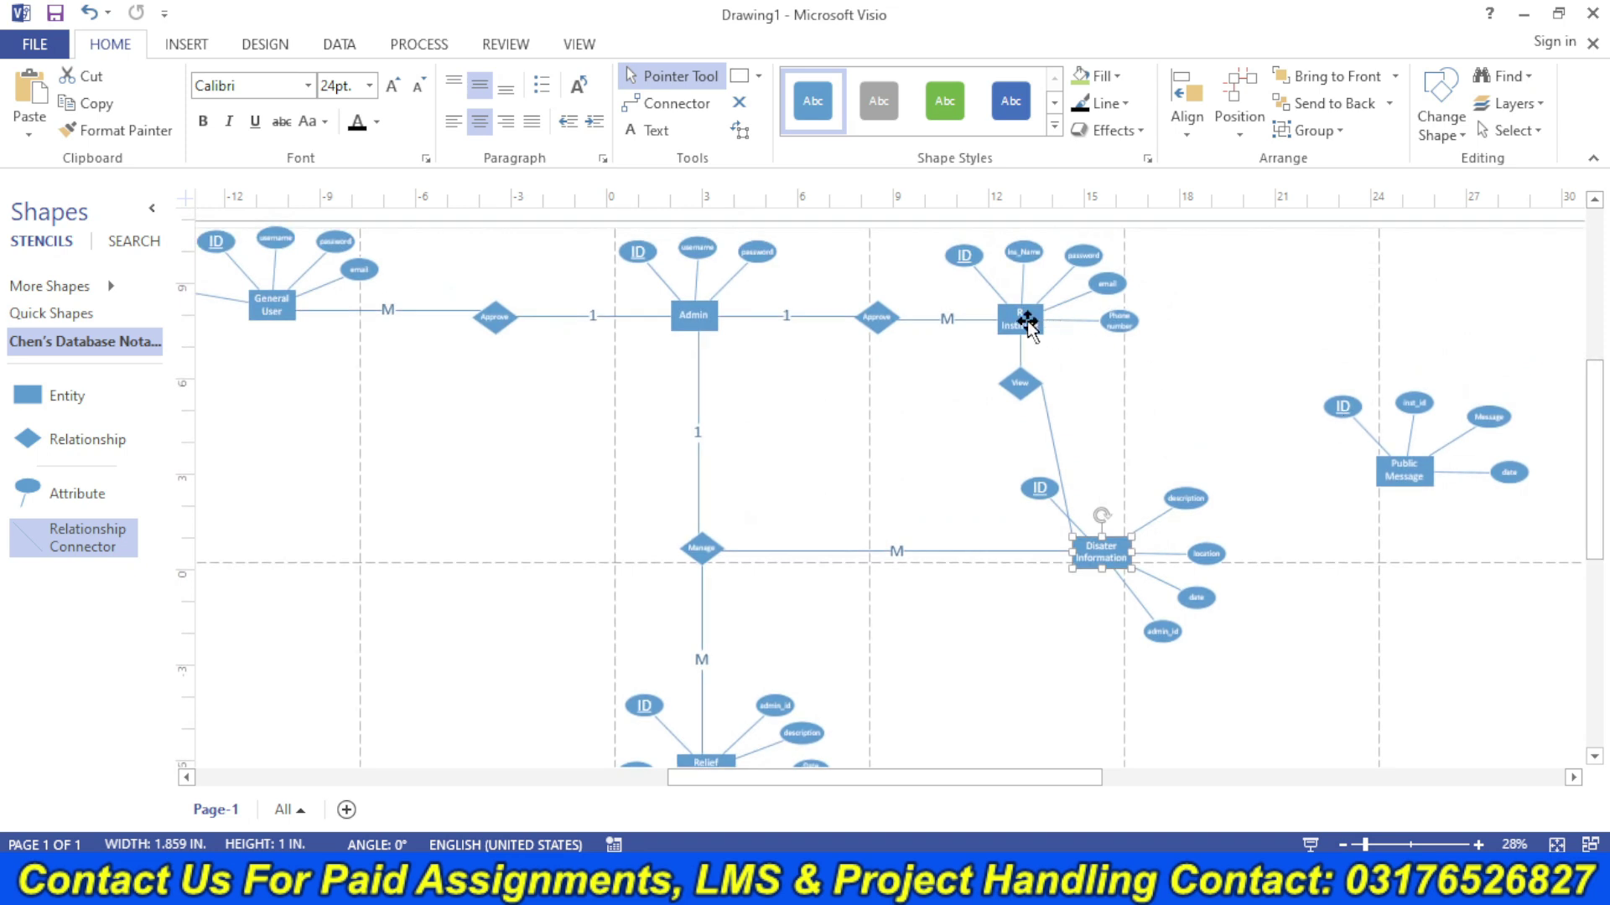
{"action": "left_click_drag", "start_coordinate": [1028, 323], "coordinate": [1088, 318]}
{"action": "left_click_drag", "start_coordinate": [1020, 383], "coordinate": [1089, 421]}
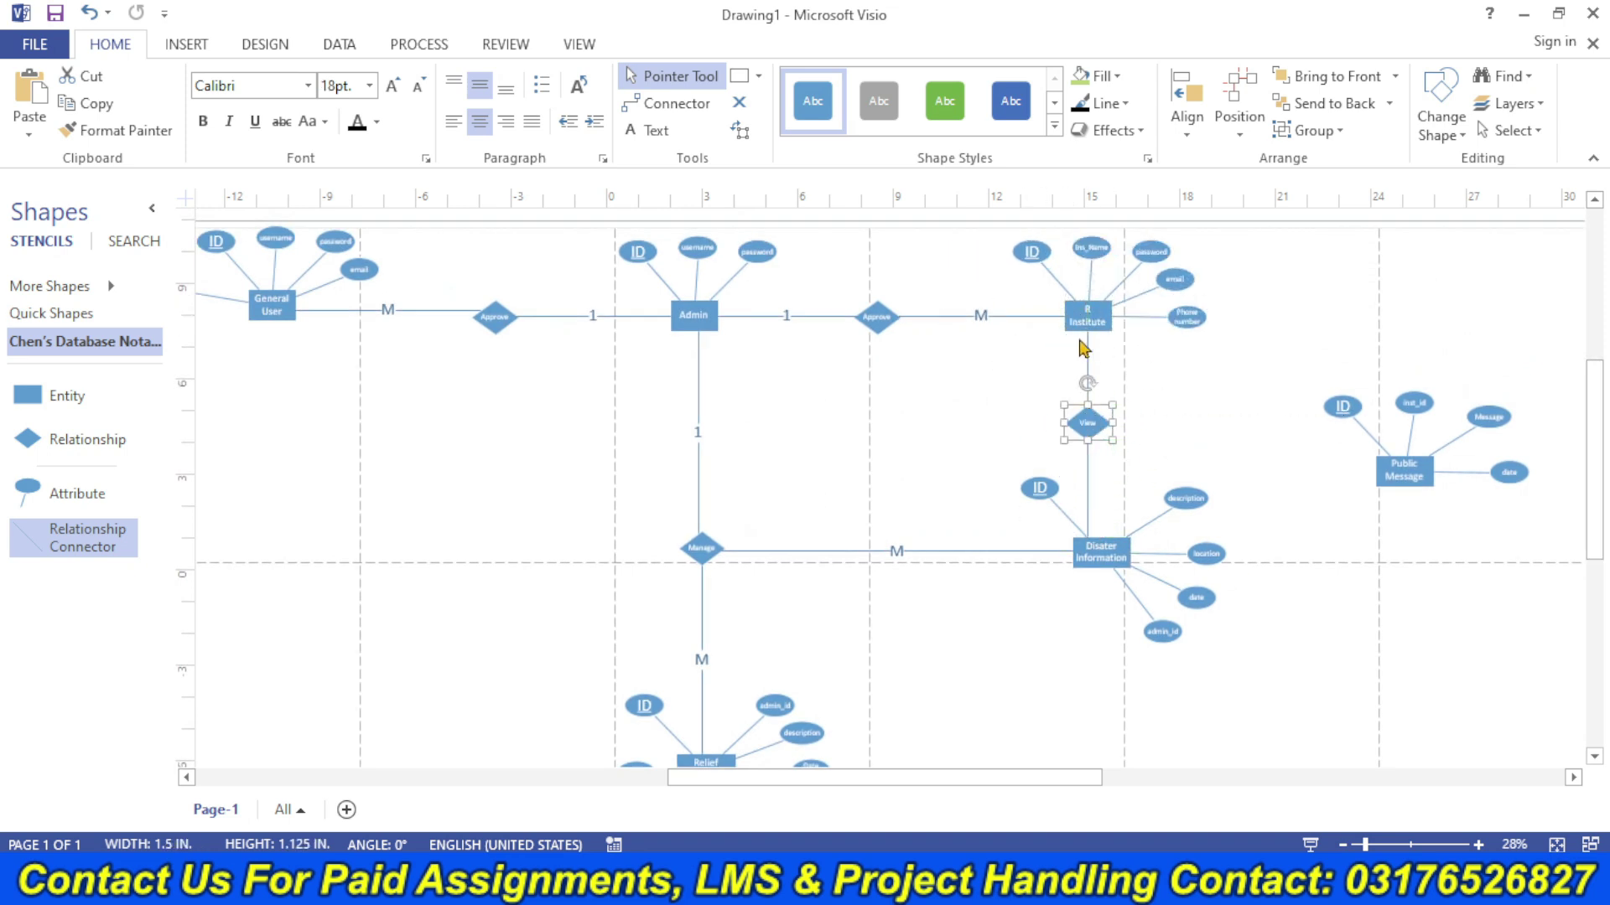
{"action": "key", "text": "ctrl+z"}
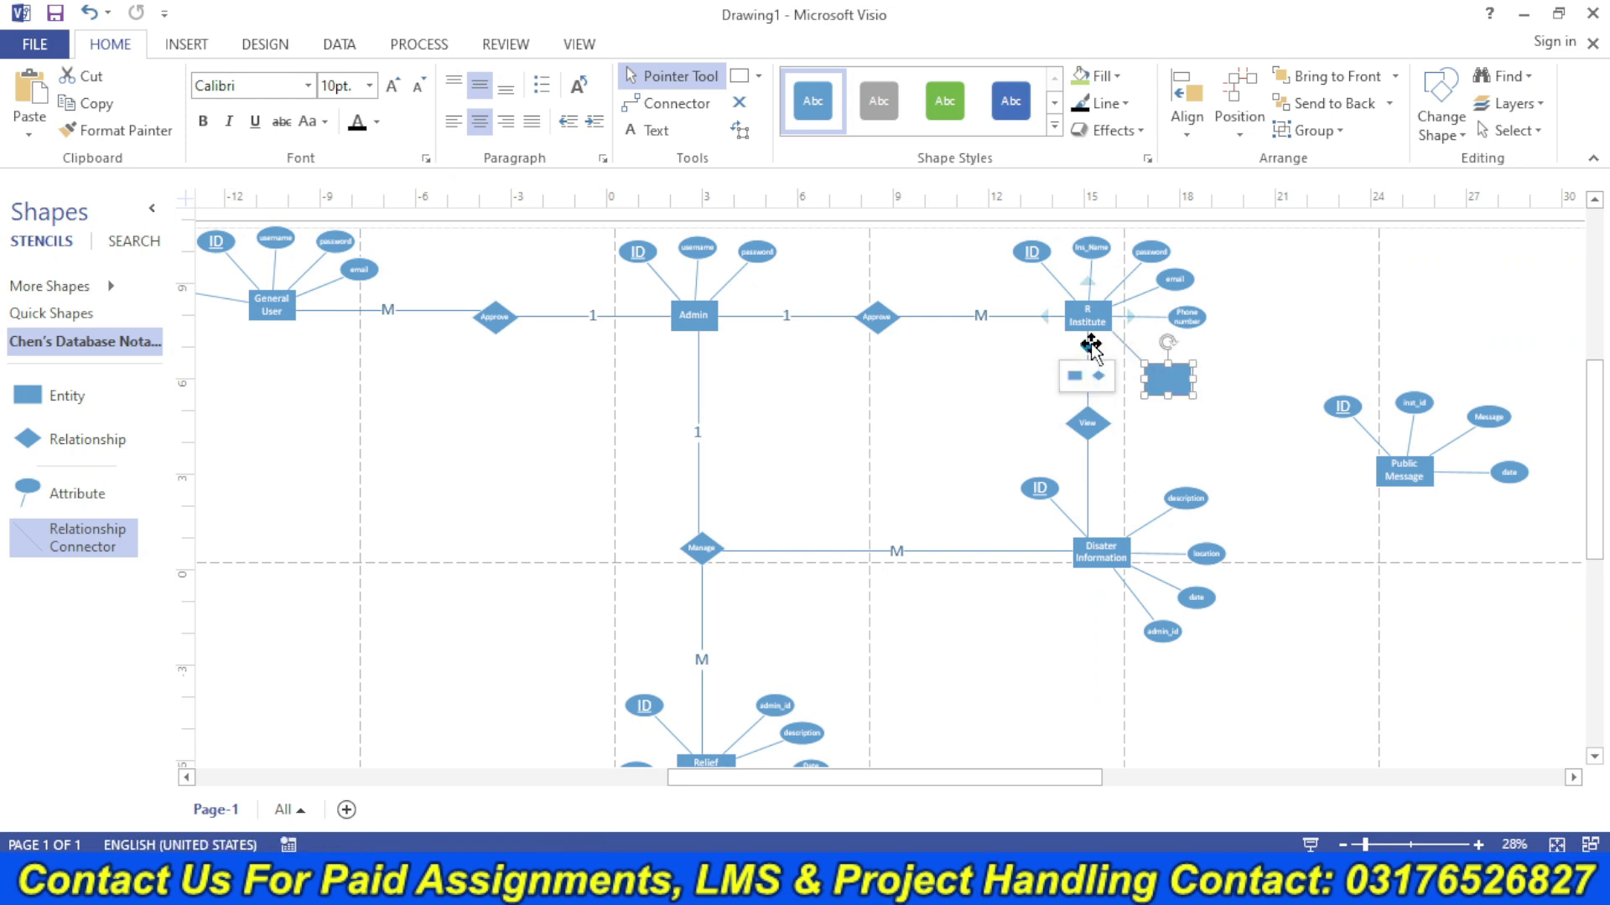
{"action": "left_click", "coordinate": [1174, 413]}
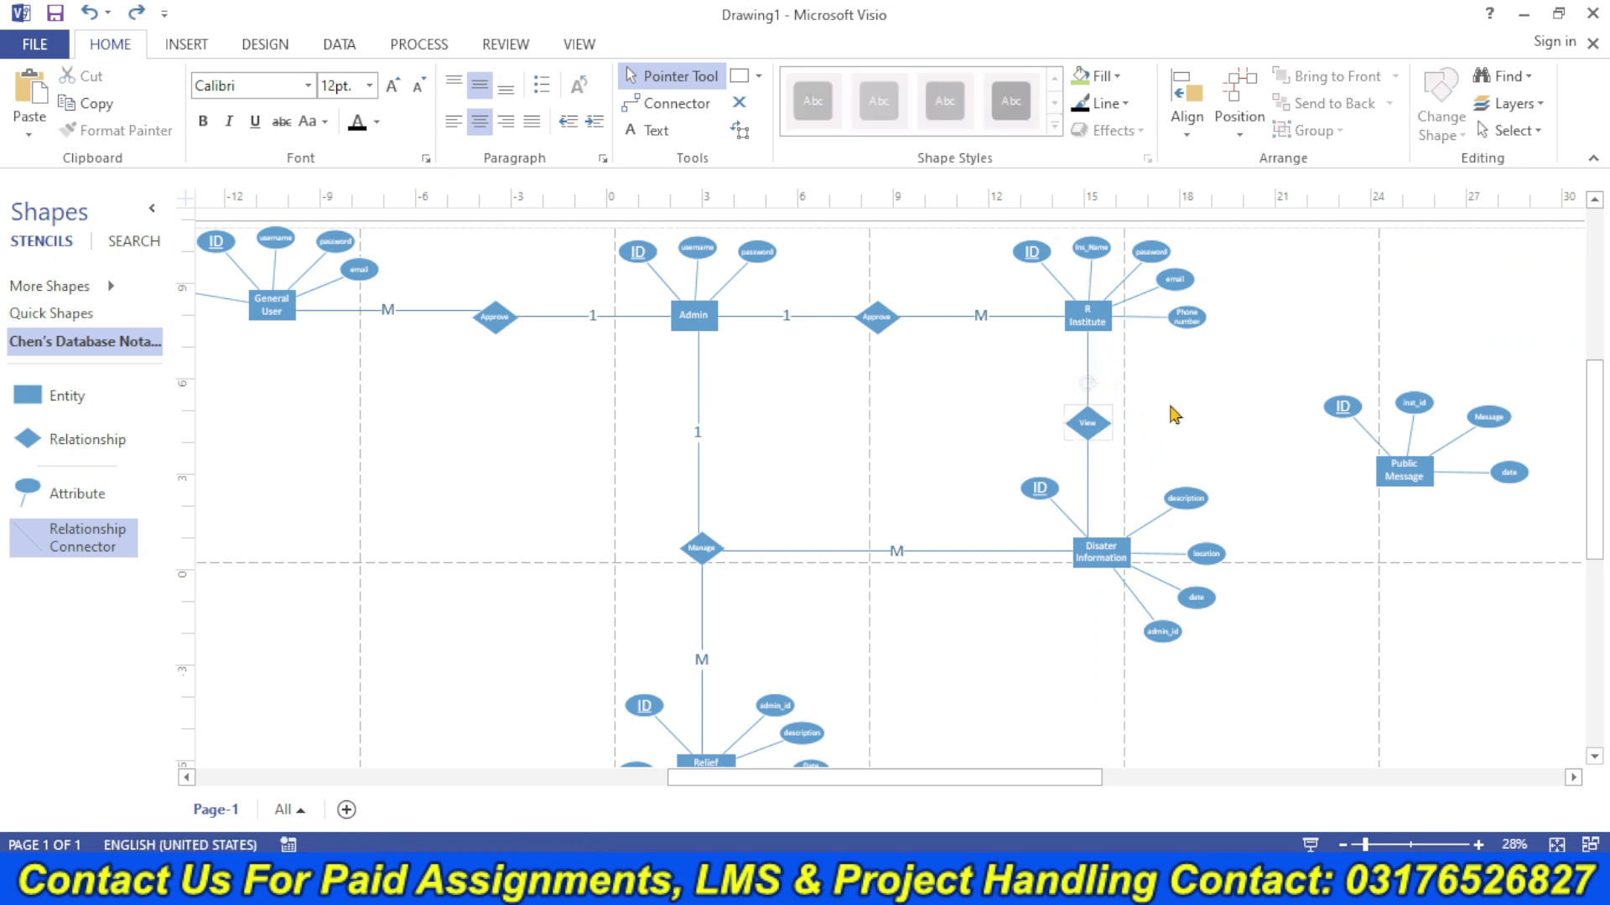
- Label the connector between R Institute and View with cardinality 1 in 24 pt text
{"action": "double_click", "coordinate": [1084, 369]}
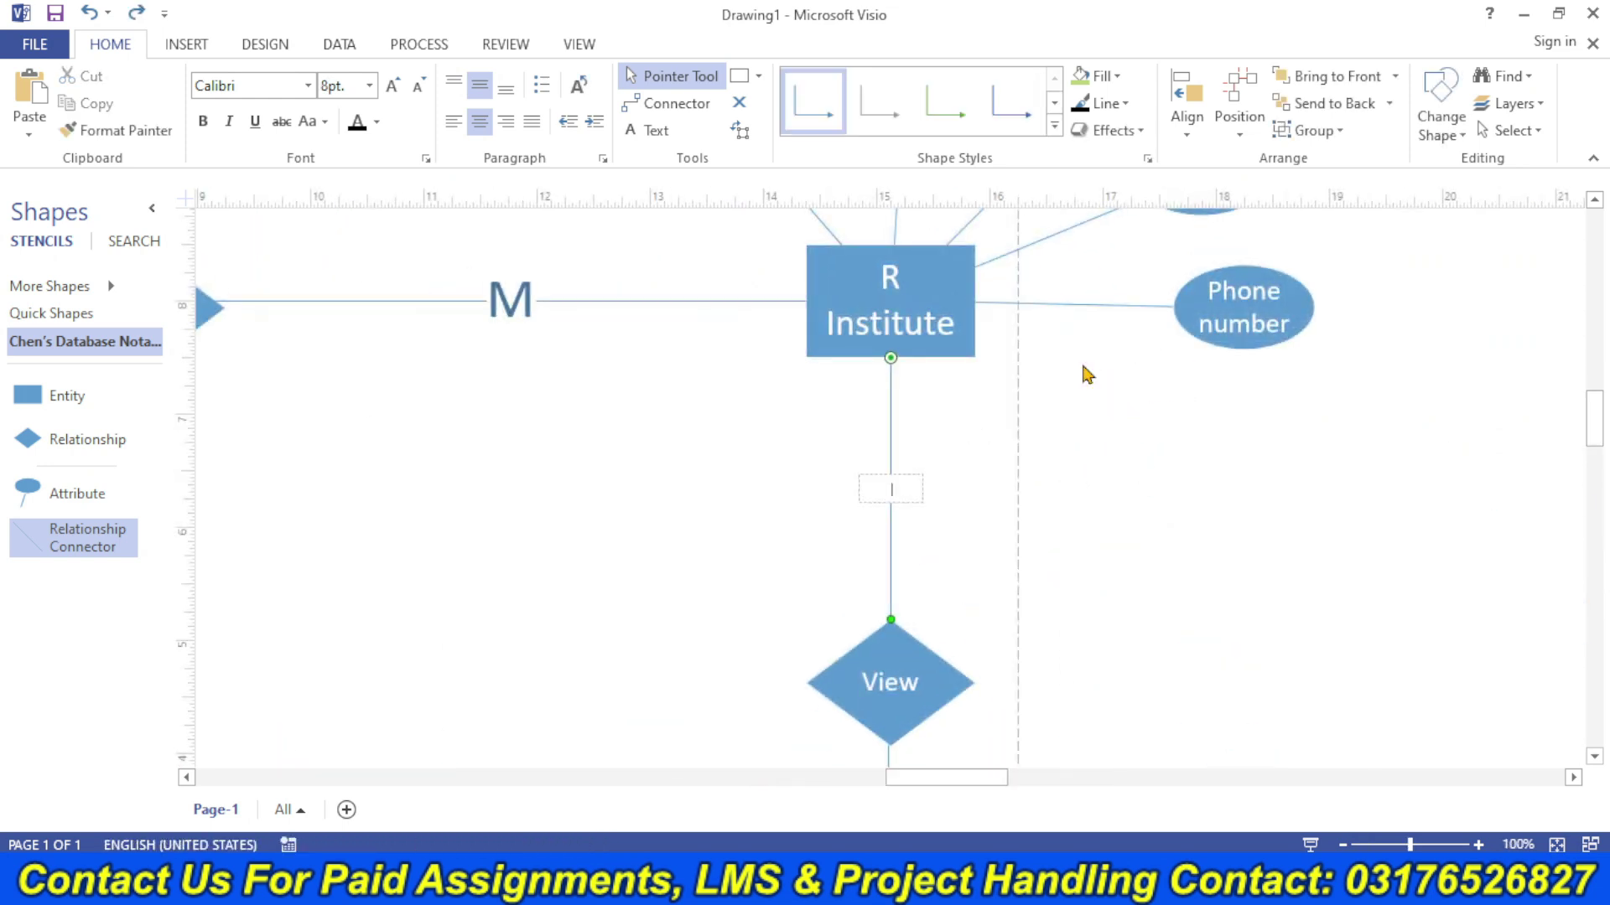
{"action": "left_click", "coordinate": [392, 85]}
{"action": "left_click", "coordinate": [392, 85]}
{"action": "left_click", "coordinate": [391, 85]}
{"action": "left_click", "coordinate": [392, 85]}
{"action": "left_click", "coordinate": [392, 85]}
{"action": "left_click", "coordinate": [391, 85]}
{"action": "left_click", "coordinate": [392, 84]}
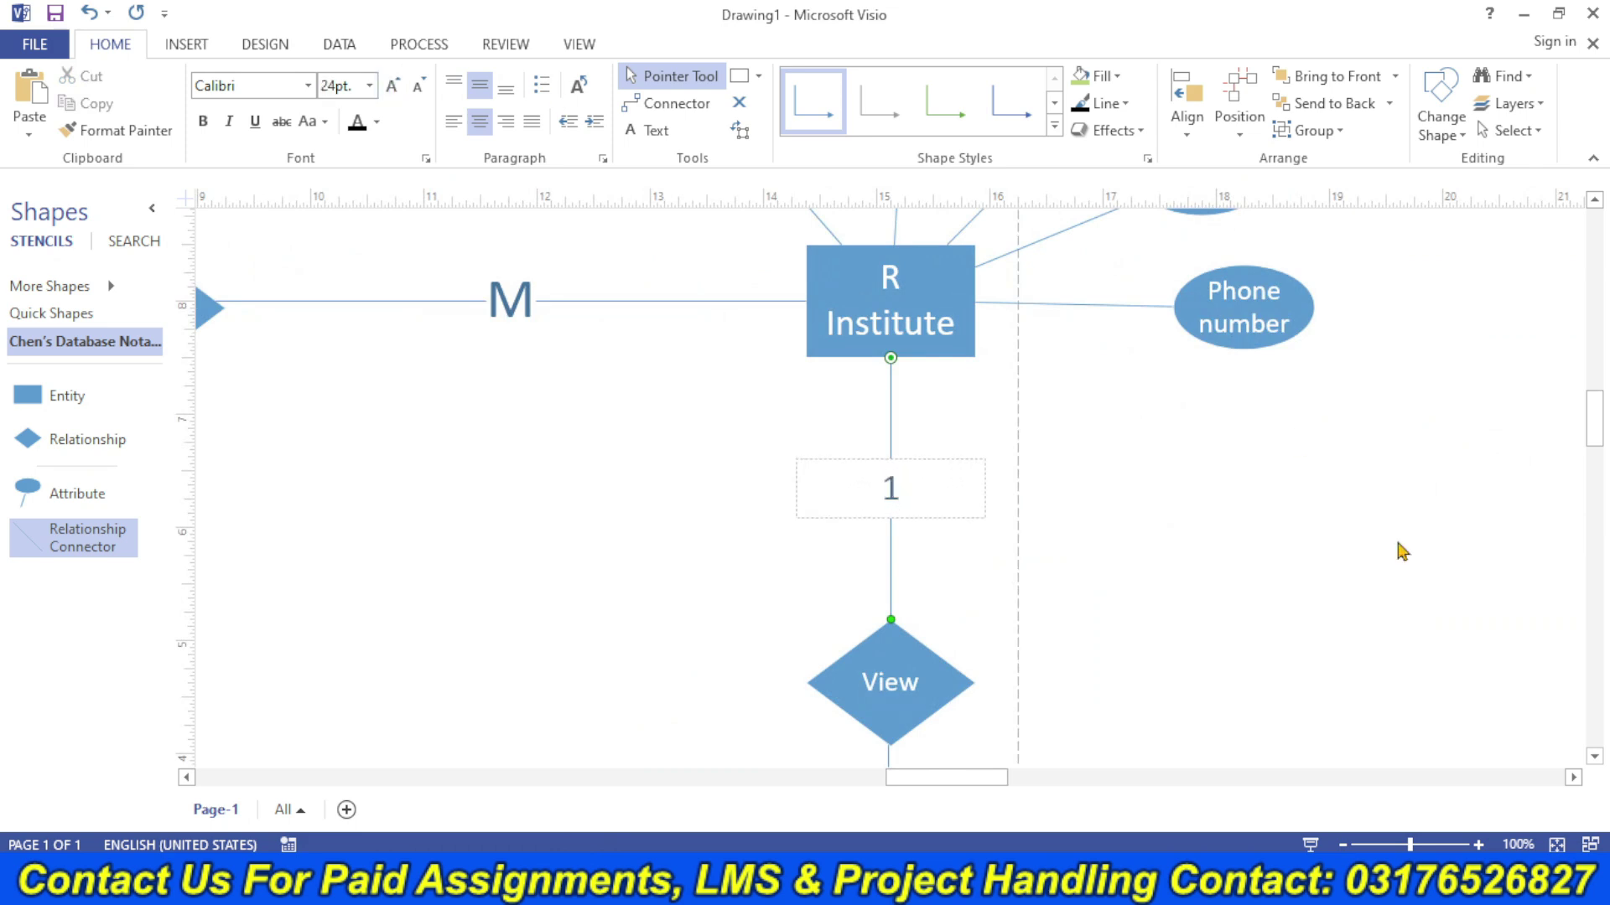
- Label the connector between View and Disater Information with cardinality M and enlarge the label text
{"action": "scroll", "coordinate": [1602, 463], "scroll_direction": "down", "scroll_amount": 5}
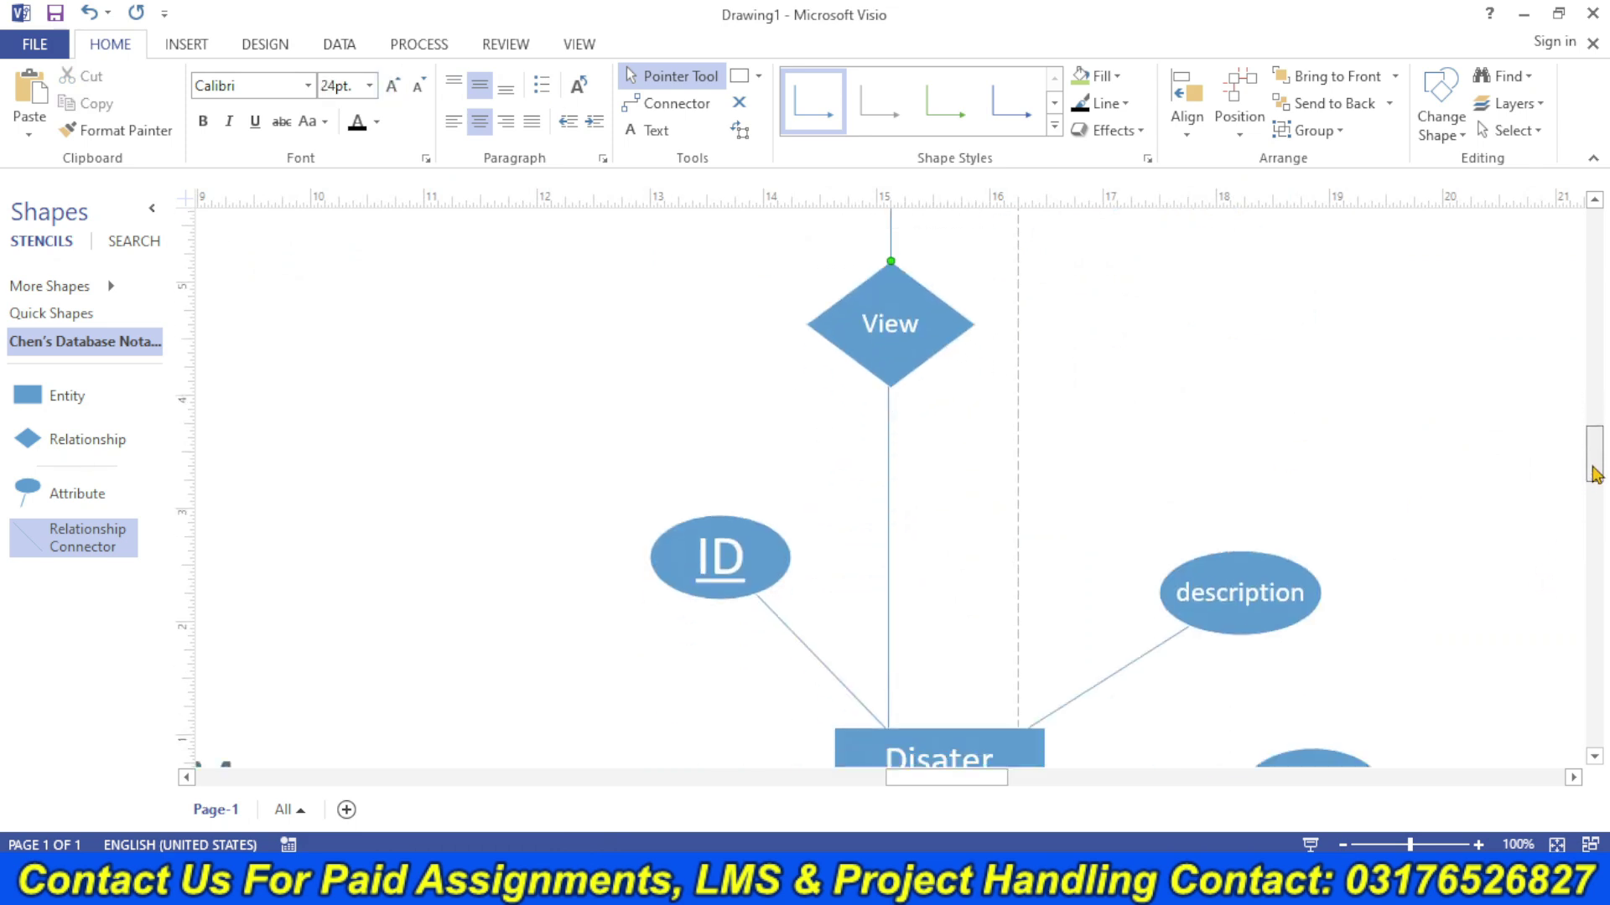
{"action": "double_click", "coordinate": [888, 464]}
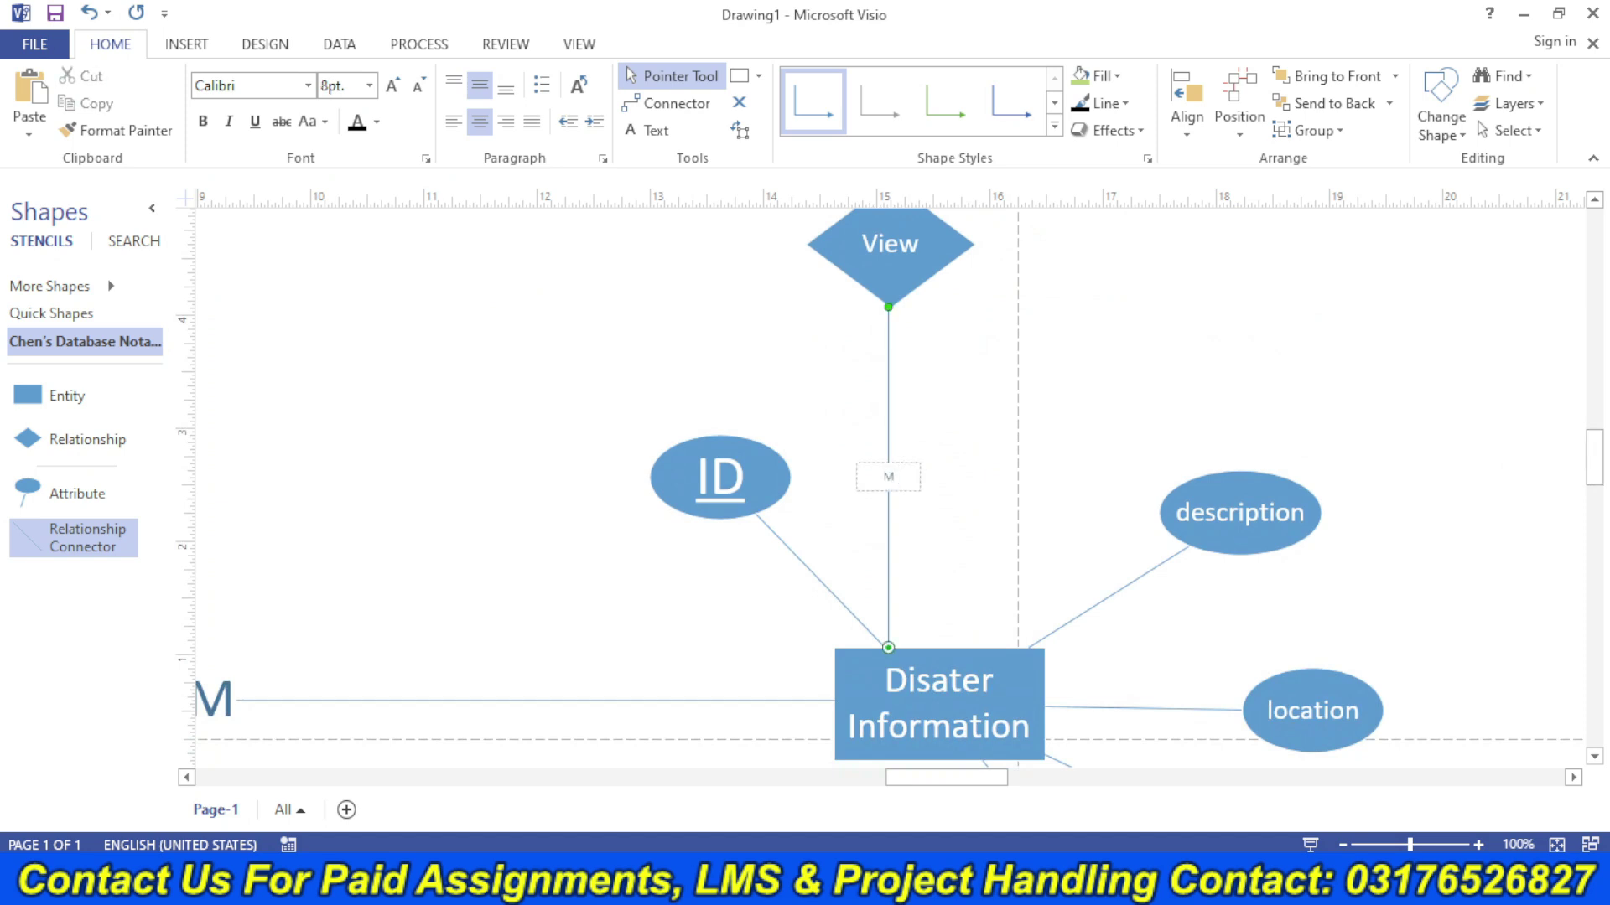
{"action": "left_click", "coordinate": [394, 85]}
{"action": "left_click", "coordinate": [394, 85]}
{"action": "left_click", "coordinate": [394, 85]}
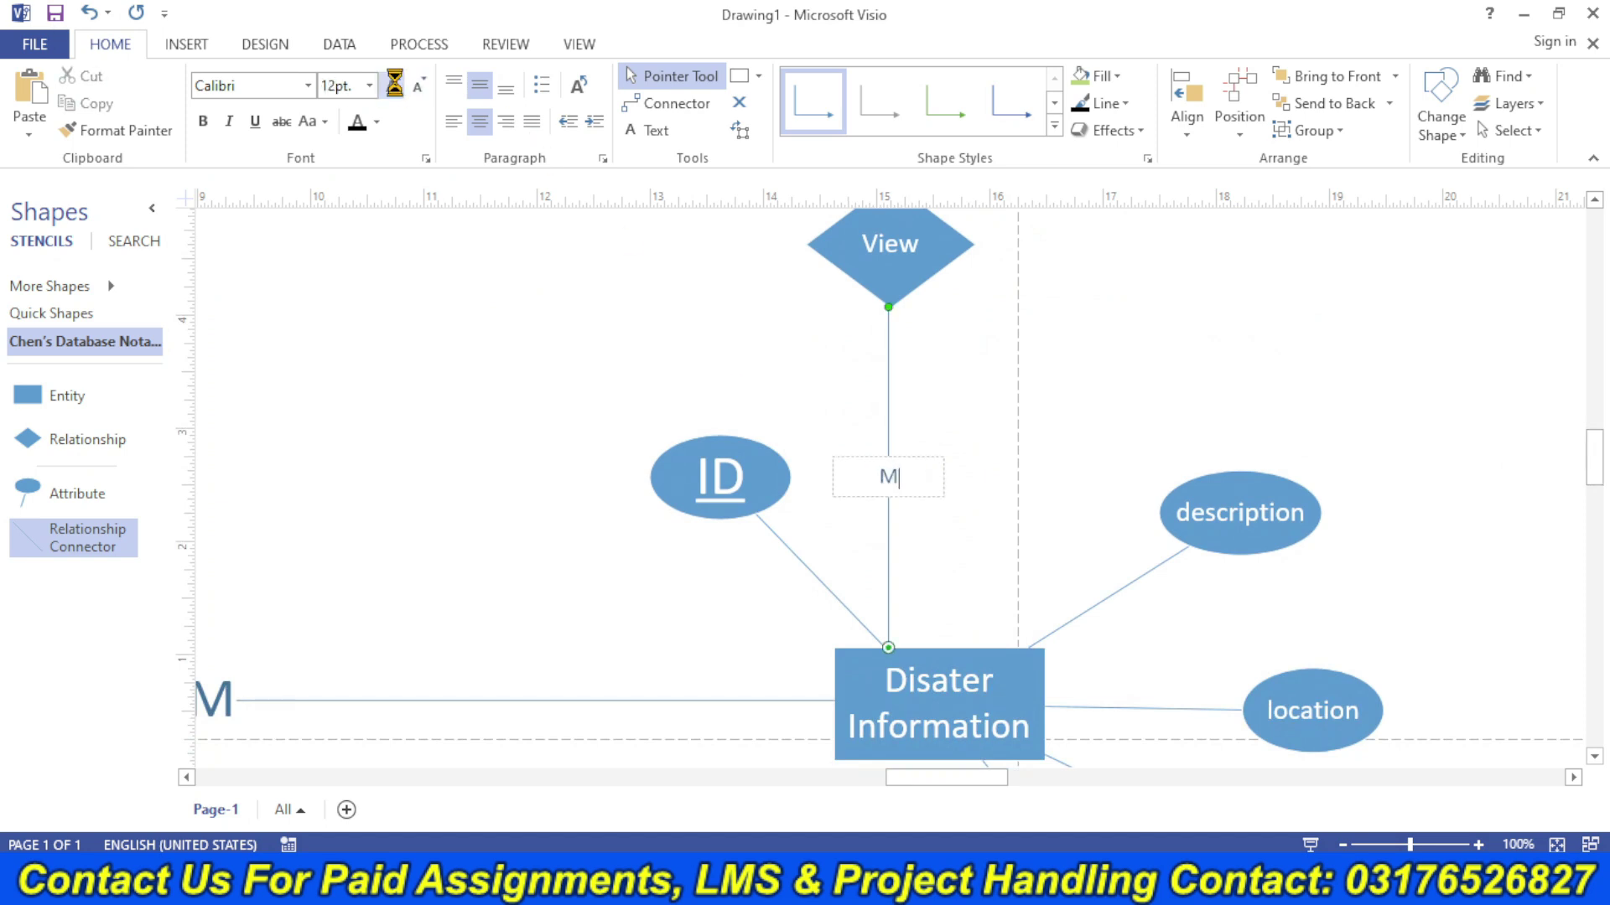
{"action": "left_click", "coordinate": [394, 85]}
{"action": "left_click", "coordinate": [394, 85]}
{"action": "left_click", "coordinate": [394, 85]}
{"action": "left_click", "coordinate": [394, 85]}
{"action": "left_click", "coordinate": [541, 385]}
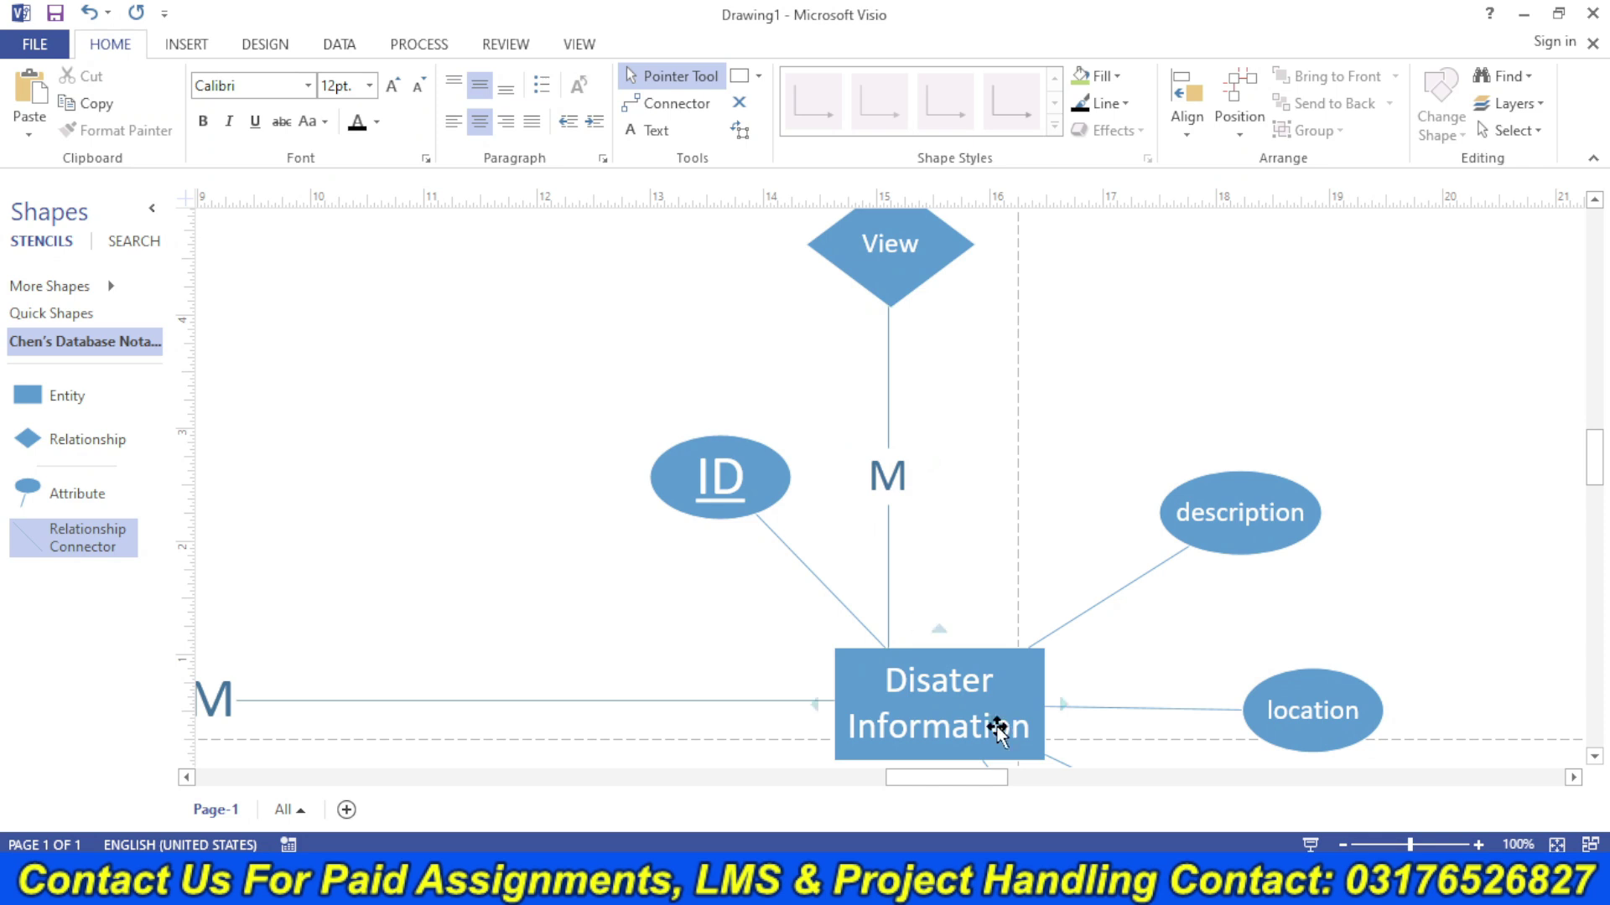
- Review the ERD layout, switch to ChatGPT, and examine the listed relationship between Rehabilitation Institute and Relief Information
{"action": "left_click_drag", "start_coordinate": [1413, 845], "coordinate": [1370, 845]}
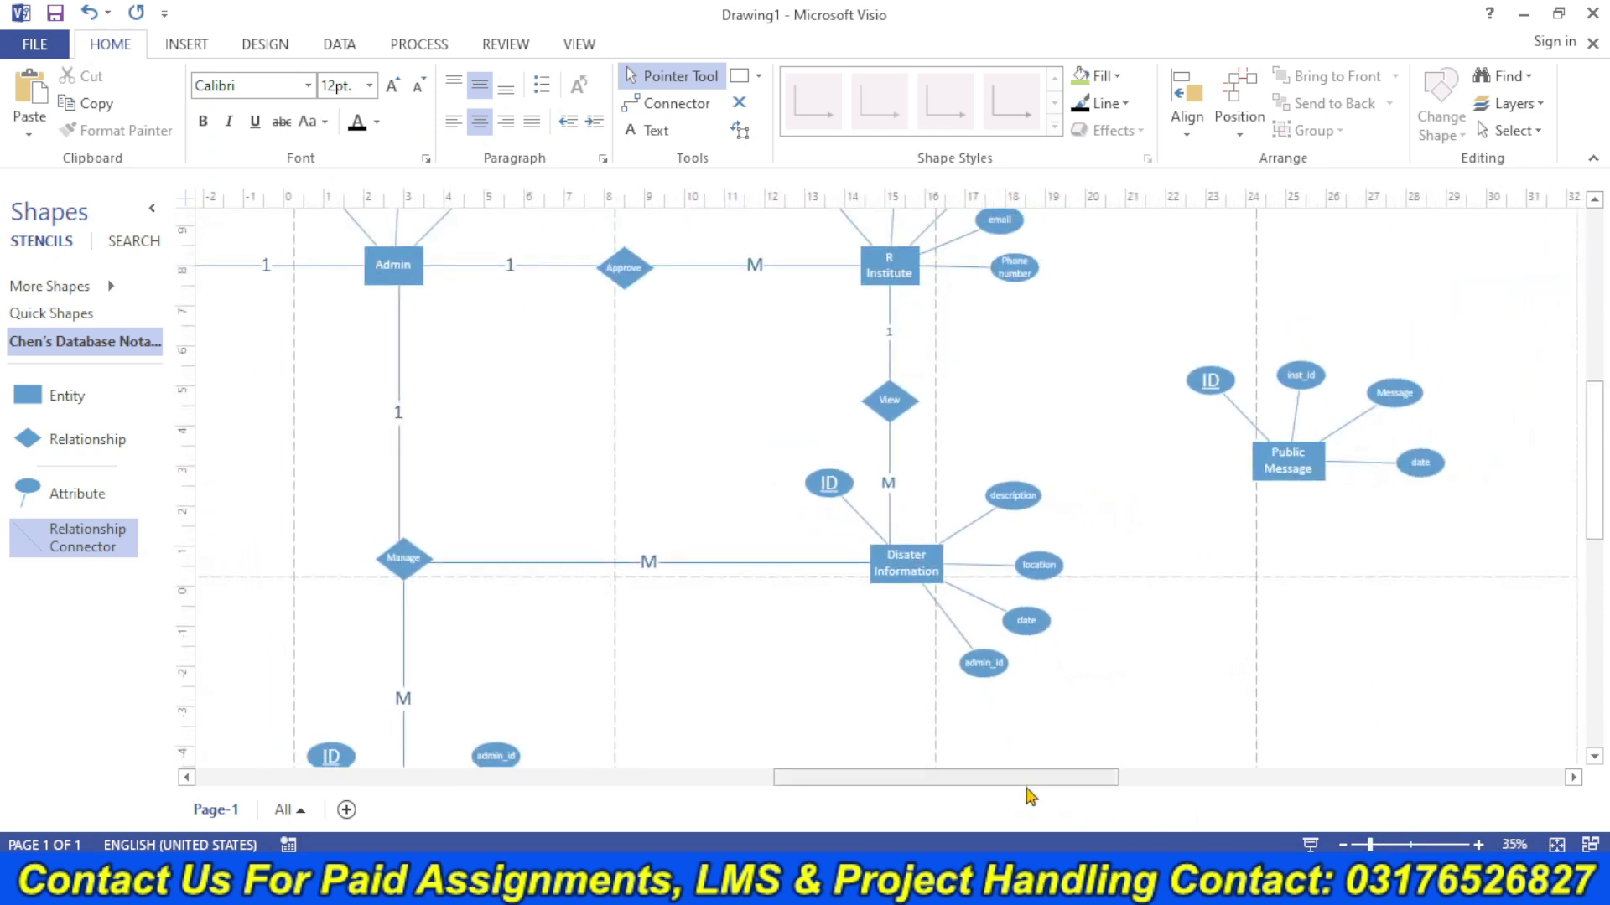
{"action": "left_click_drag", "start_coordinate": [1017, 780], "coordinate": [978, 779]}
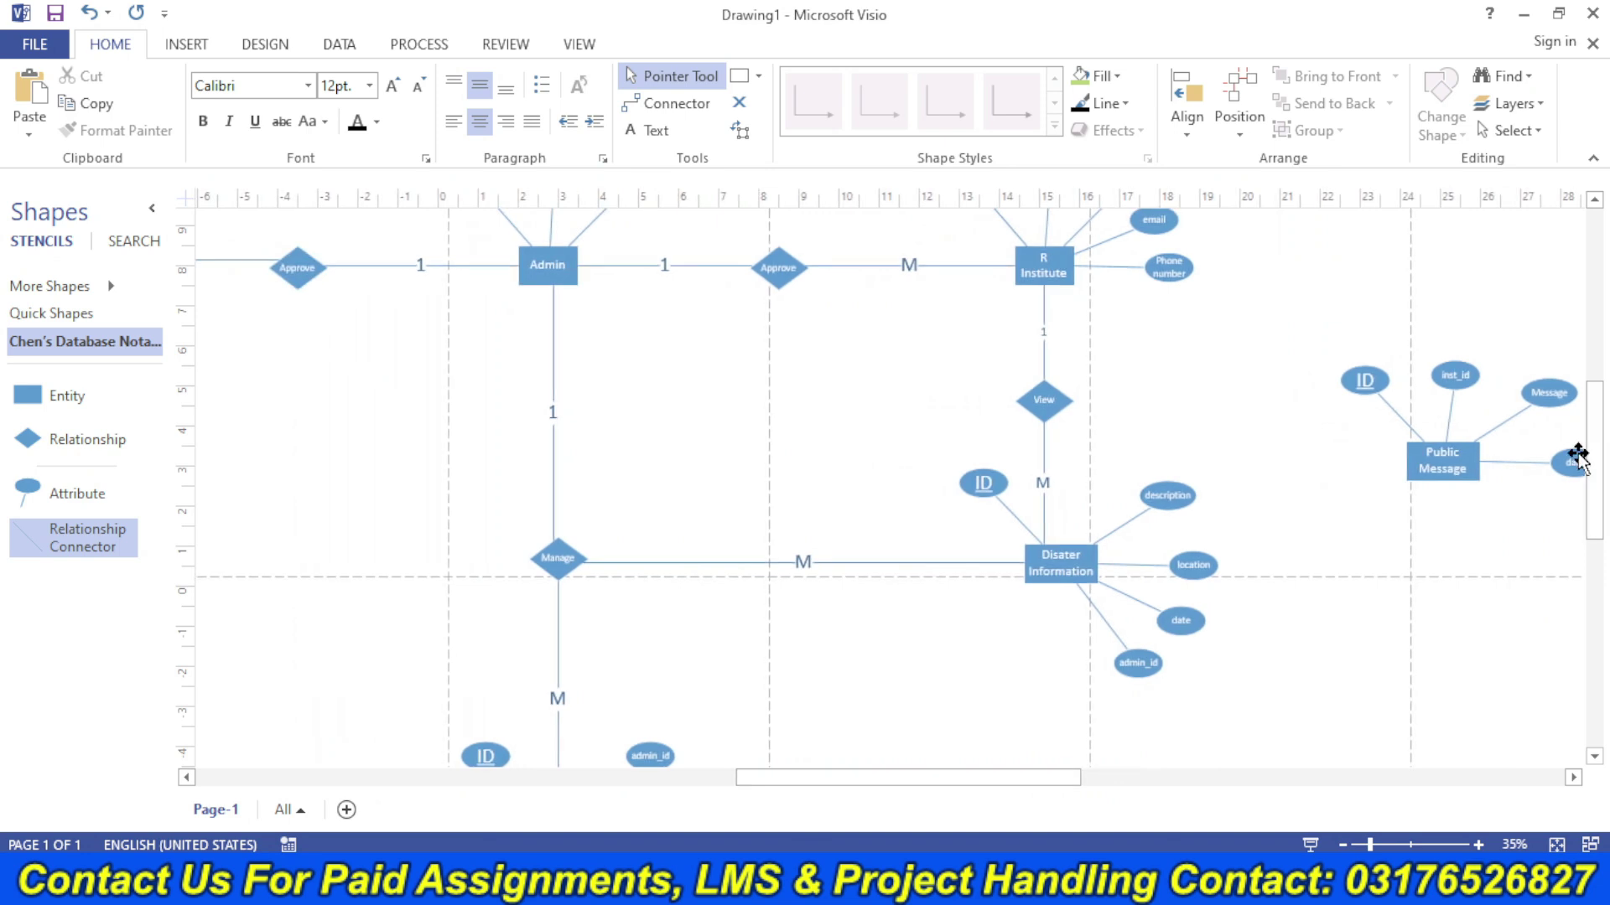
{"action": "left_click_drag", "start_coordinate": [1591, 456], "coordinate": [1591, 482]}
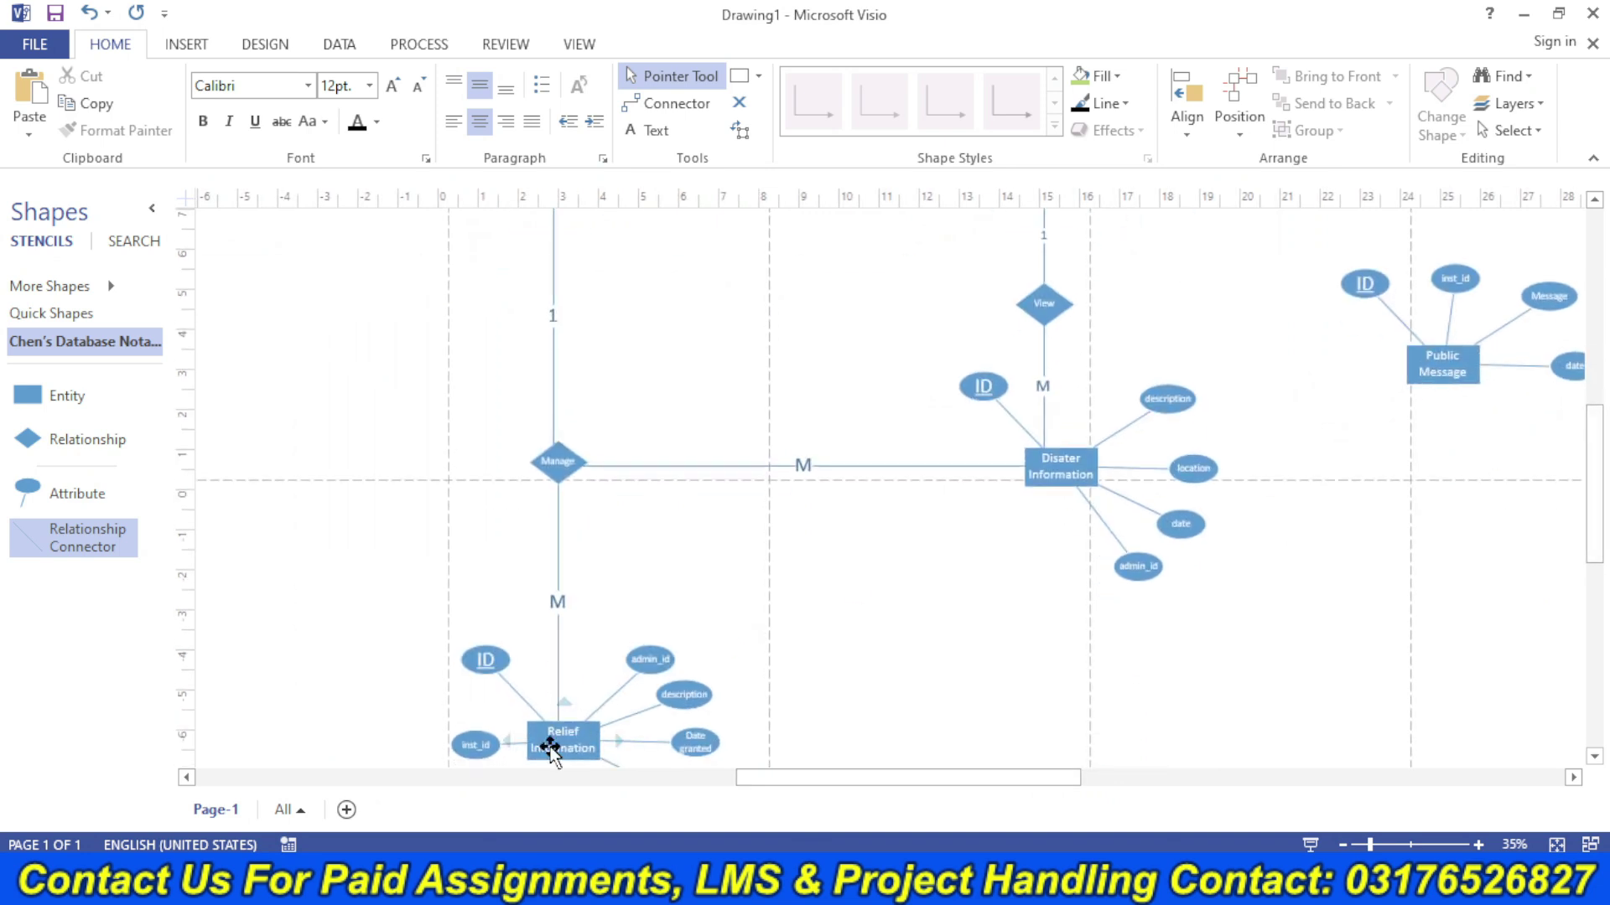
{"action": "left_click_drag", "start_coordinate": [1591, 530], "coordinate": [1591, 503]}
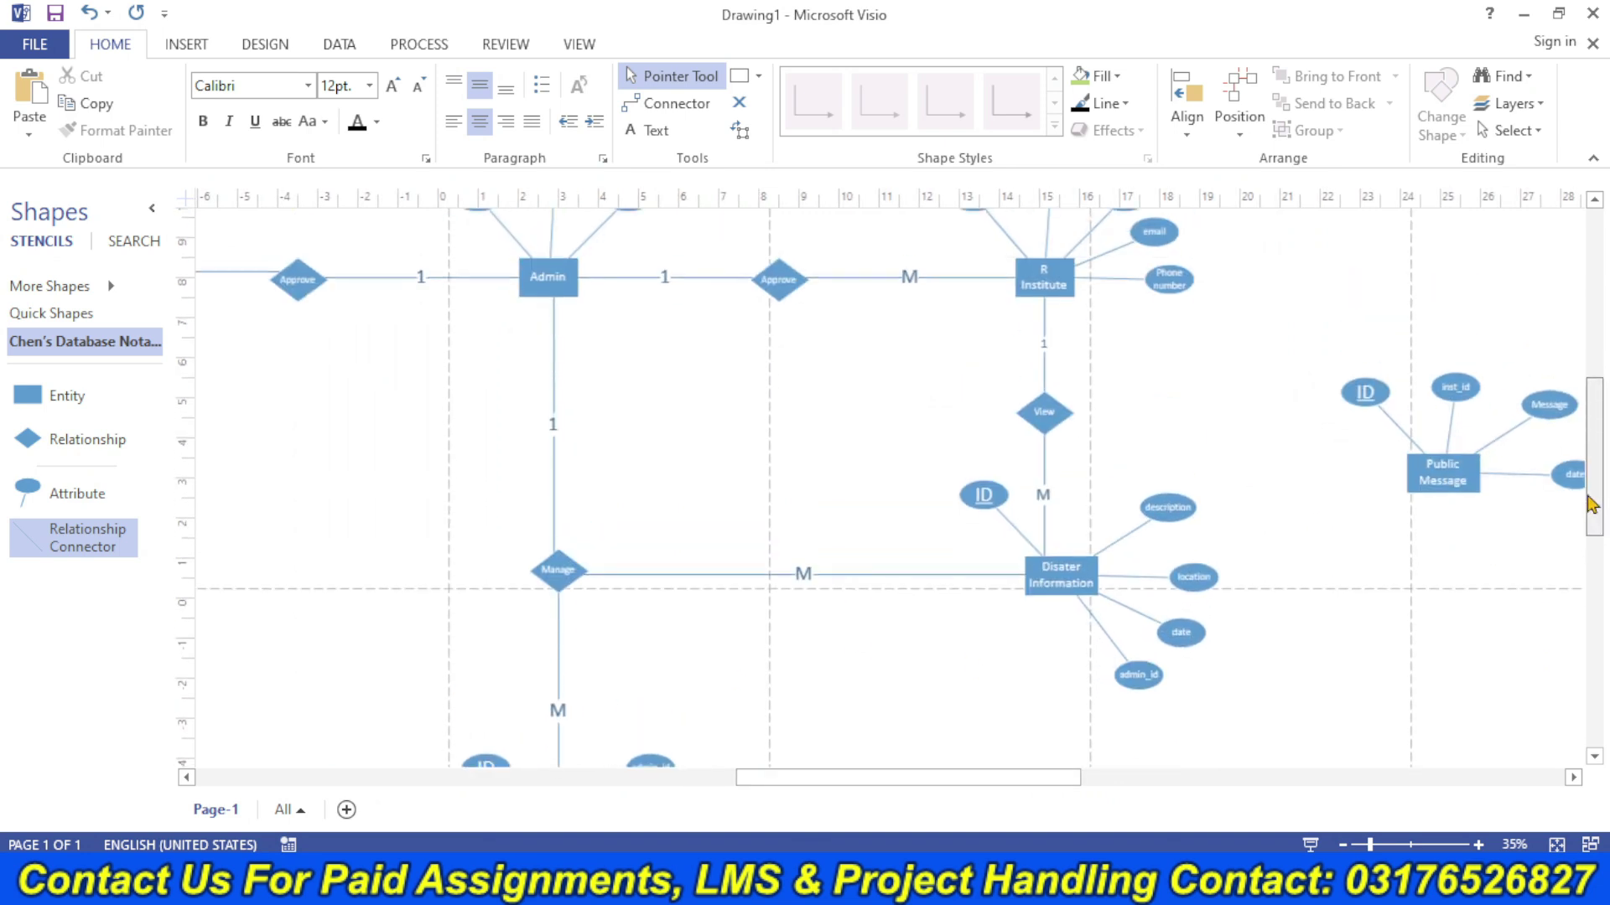
{"action": "key", "text": "alt+Tab"}
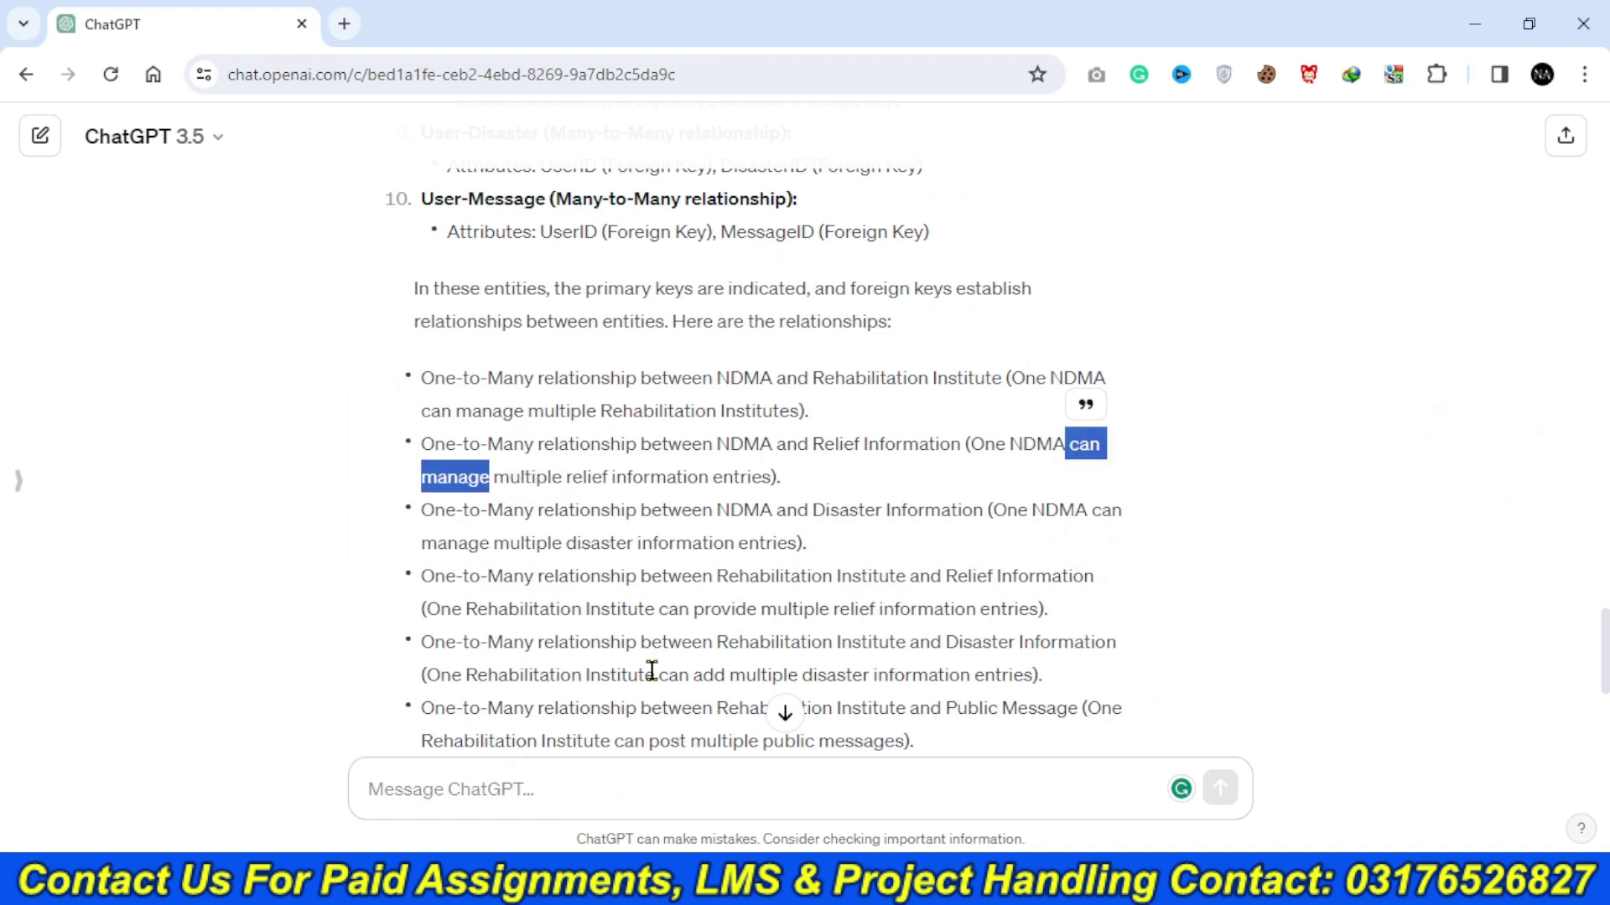
{"action": "left_click", "coordinate": [652, 672]}
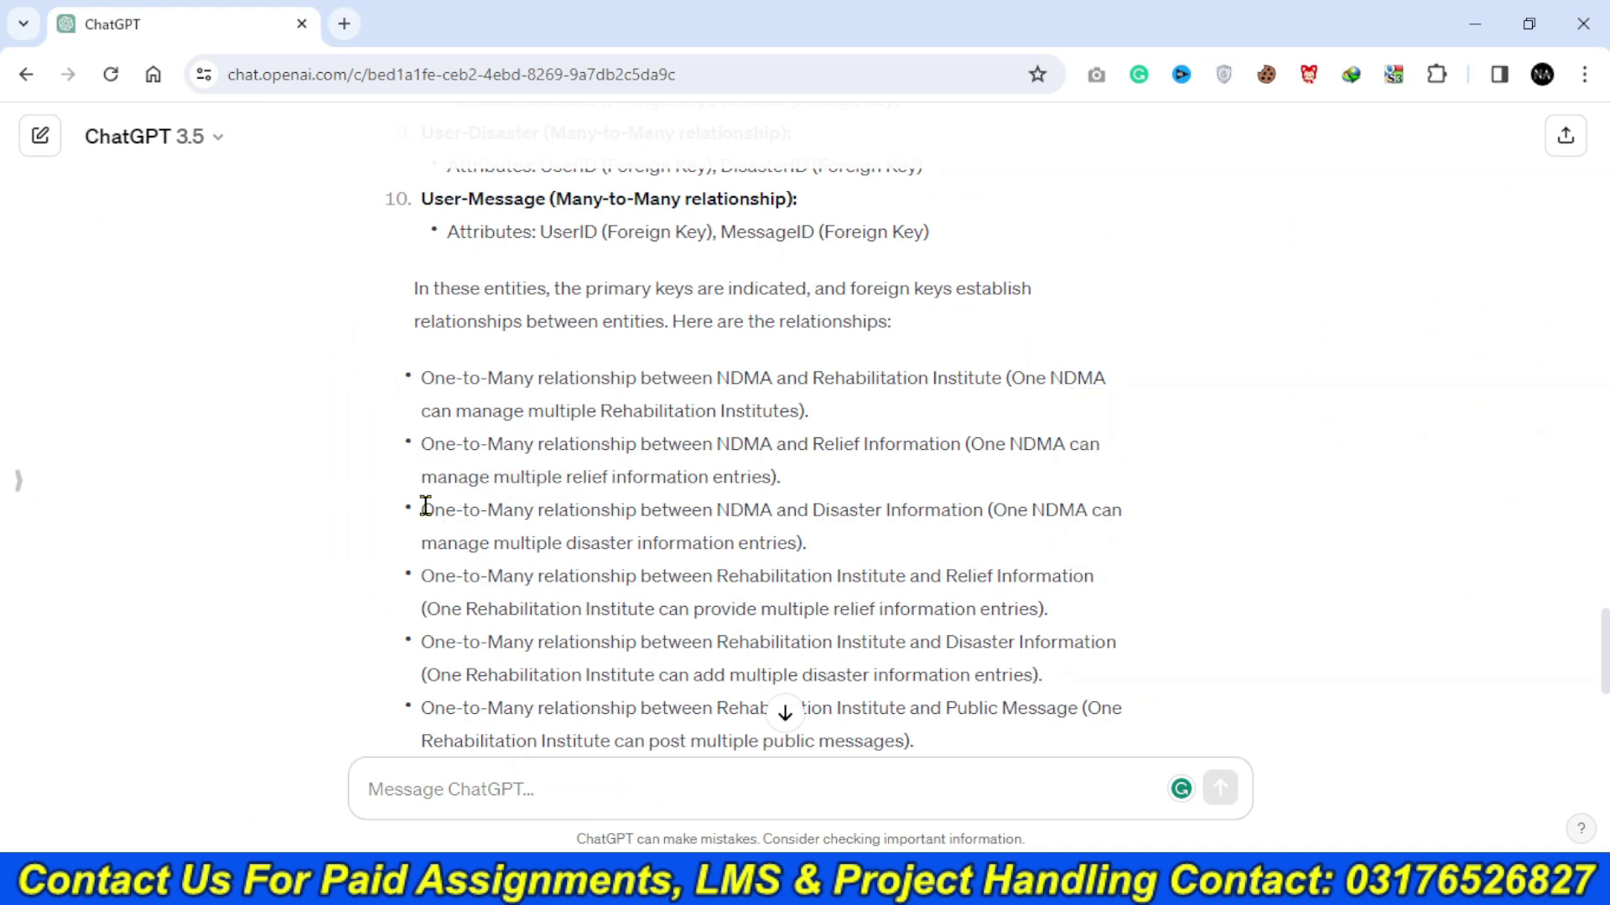
{"action": "left_click_drag", "start_coordinate": [715, 515], "coordinate": [964, 507]}
{"action": "left_click", "coordinate": [551, 597]}
{"action": "left_click_drag", "start_coordinate": [425, 582], "coordinate": [1091, 576]}
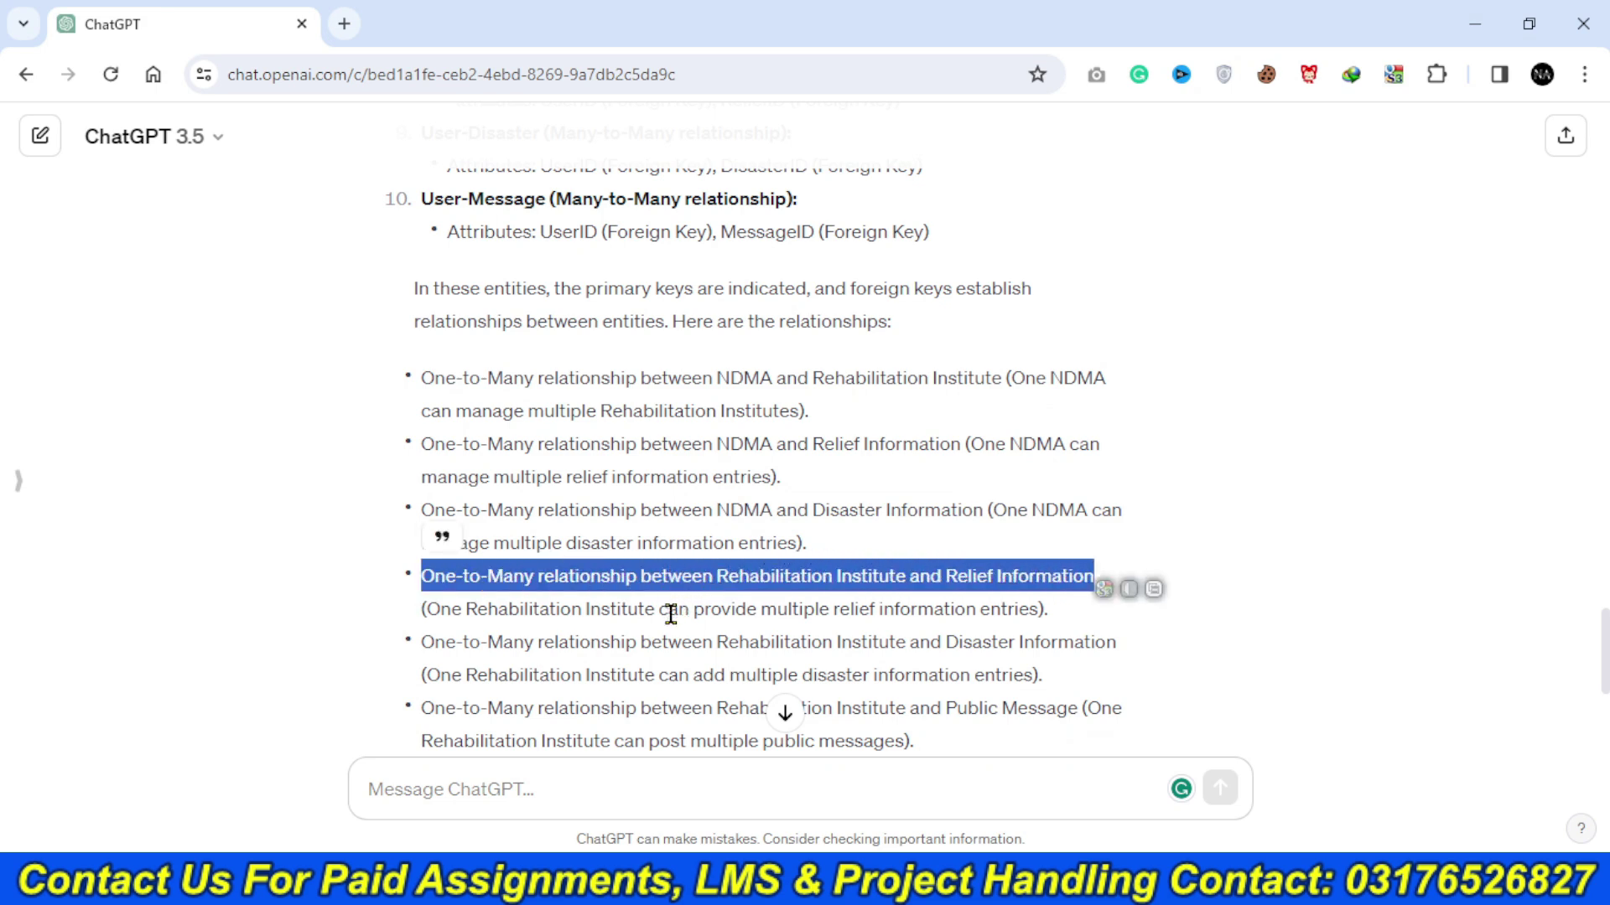
{"action": "left_click_drag", "start_coordinate": [654, 610], "coordinate": [744, 610]}
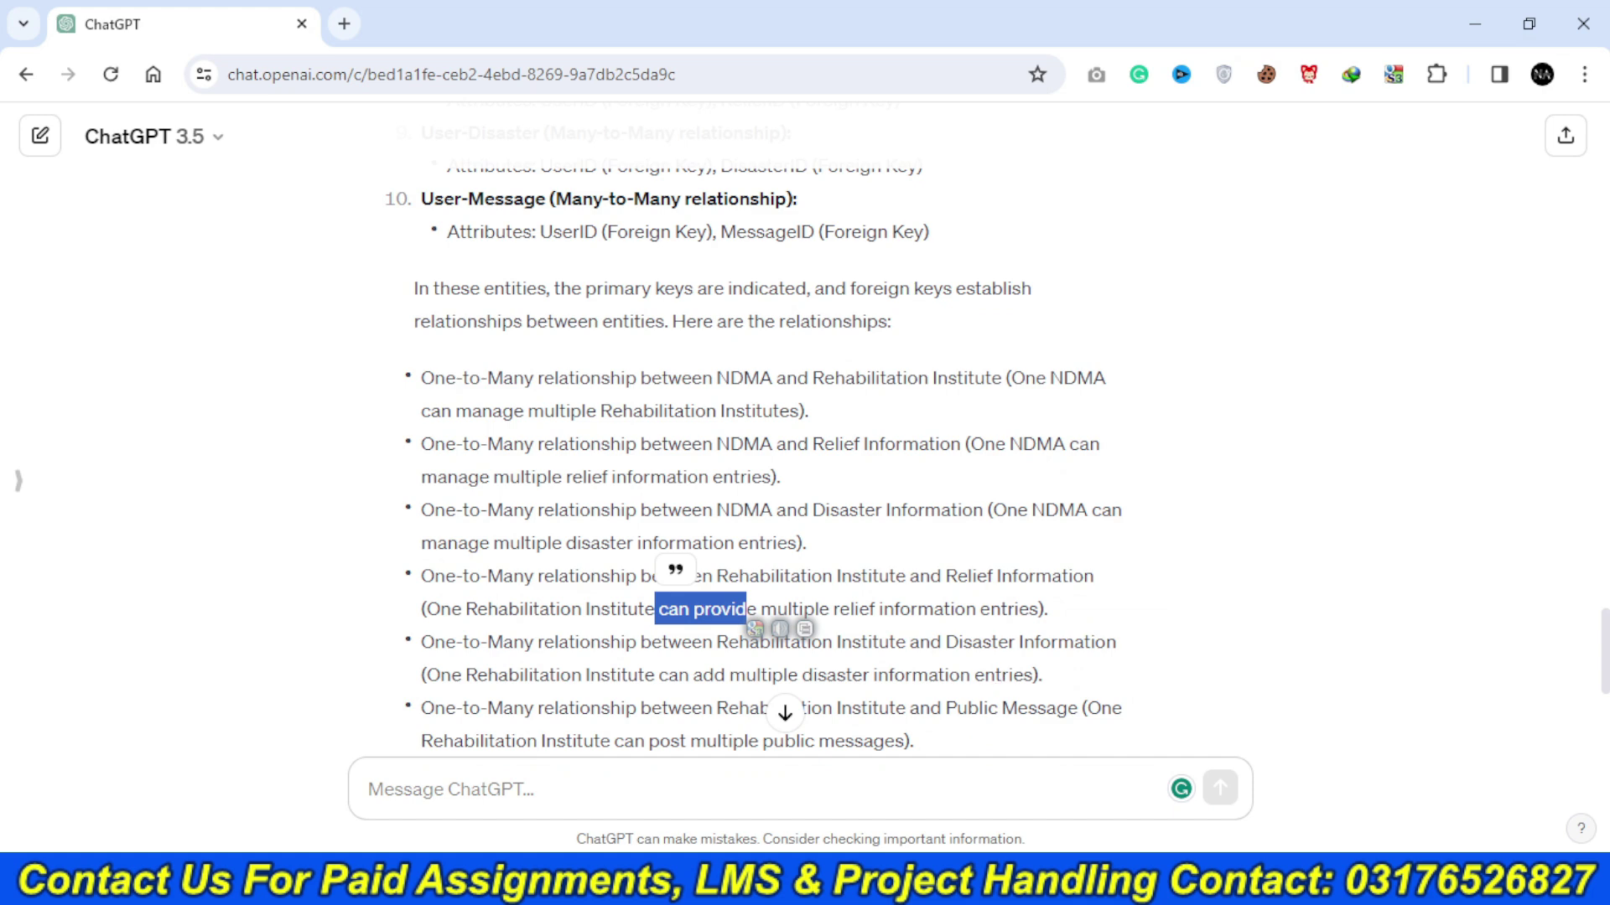
- Switch to Visio, duplicate the Approve relationship between Admin and R Institute, place the copy above the Manage–Disater Information connector, and rename it Provide
{"action": "key", "text": "alt+Tab"}
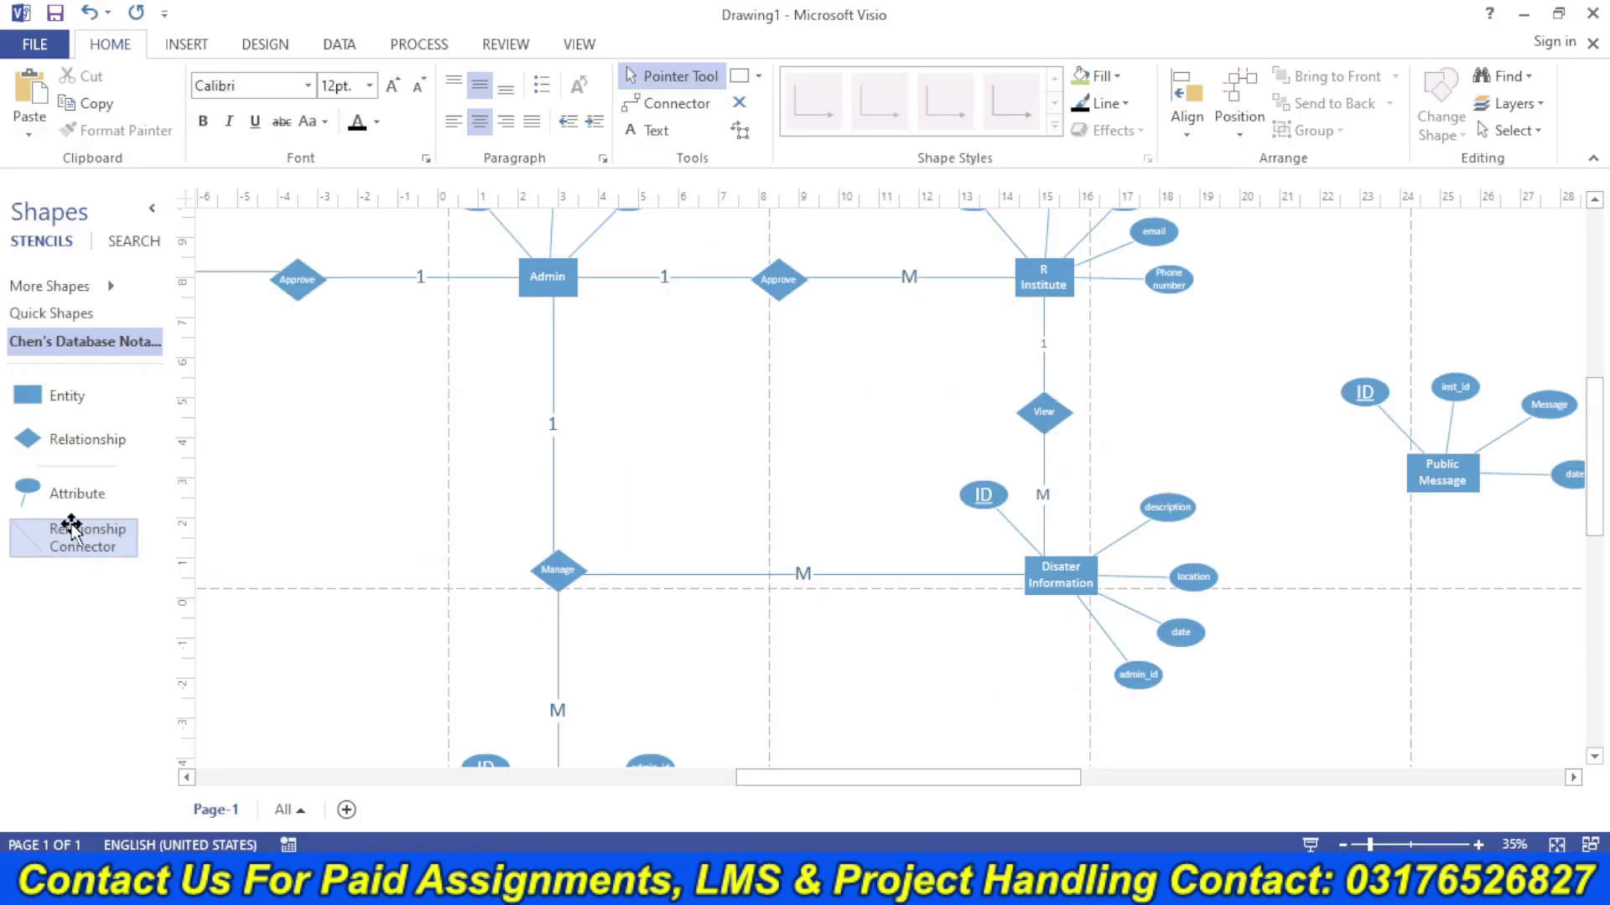
{"action": "left_click", "coordinate": [773, 285]}
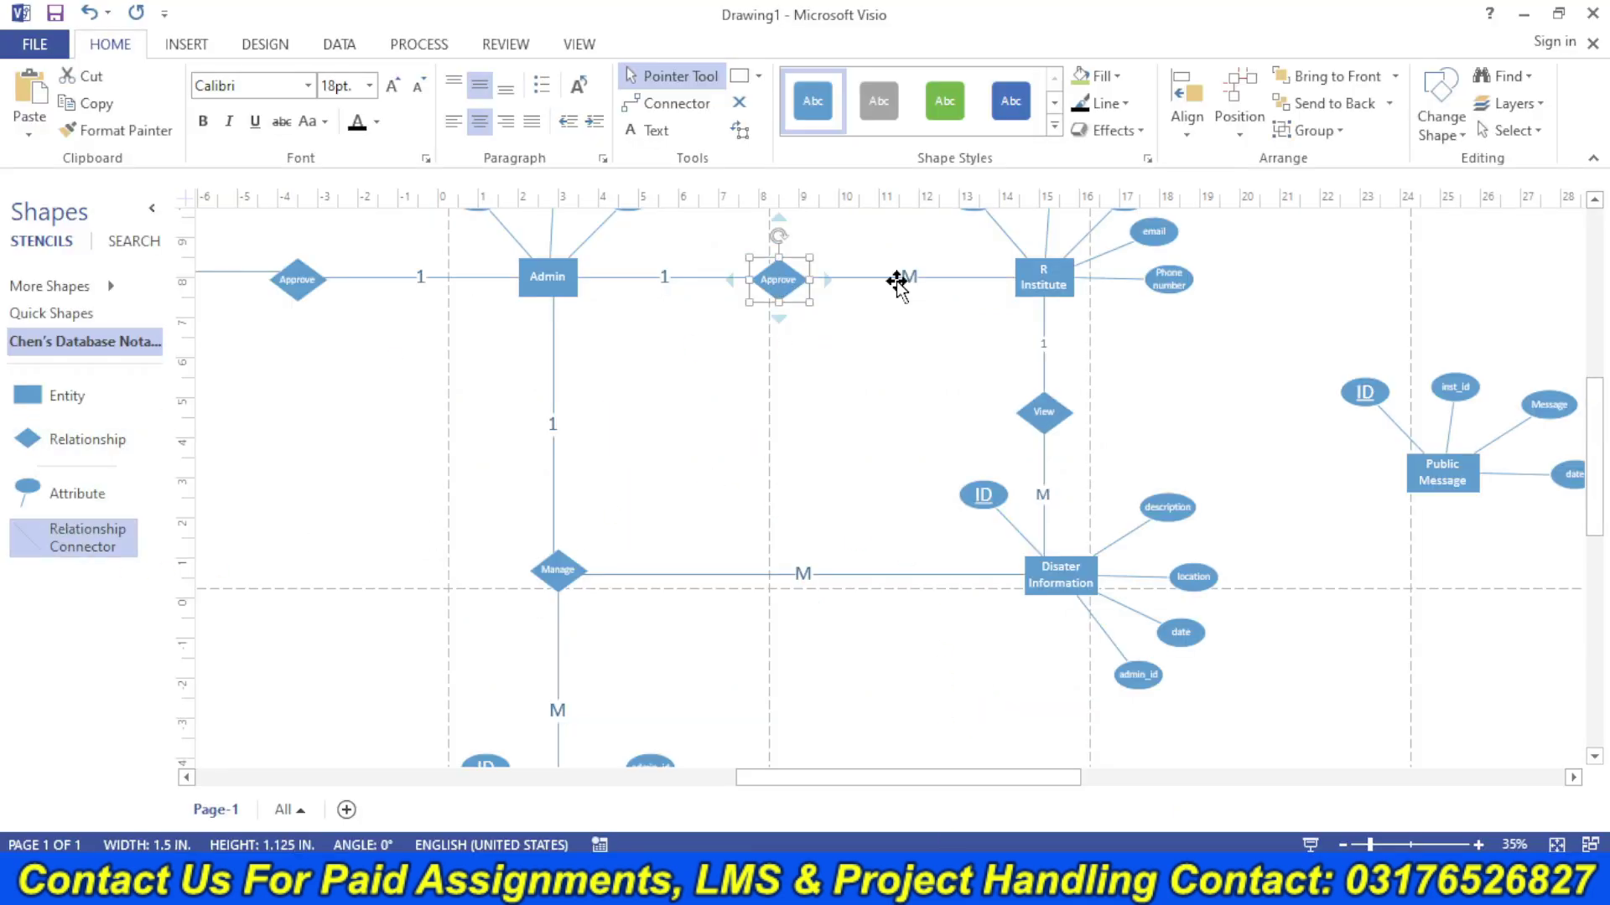
{"action": "key", "text": "ctrl+d"}
{"action": "left_click_drag", "start_coordinate": [854, 333], "coordinate": [805, 478]}
{"action": "double_click", "coordinate": [805, 478]}
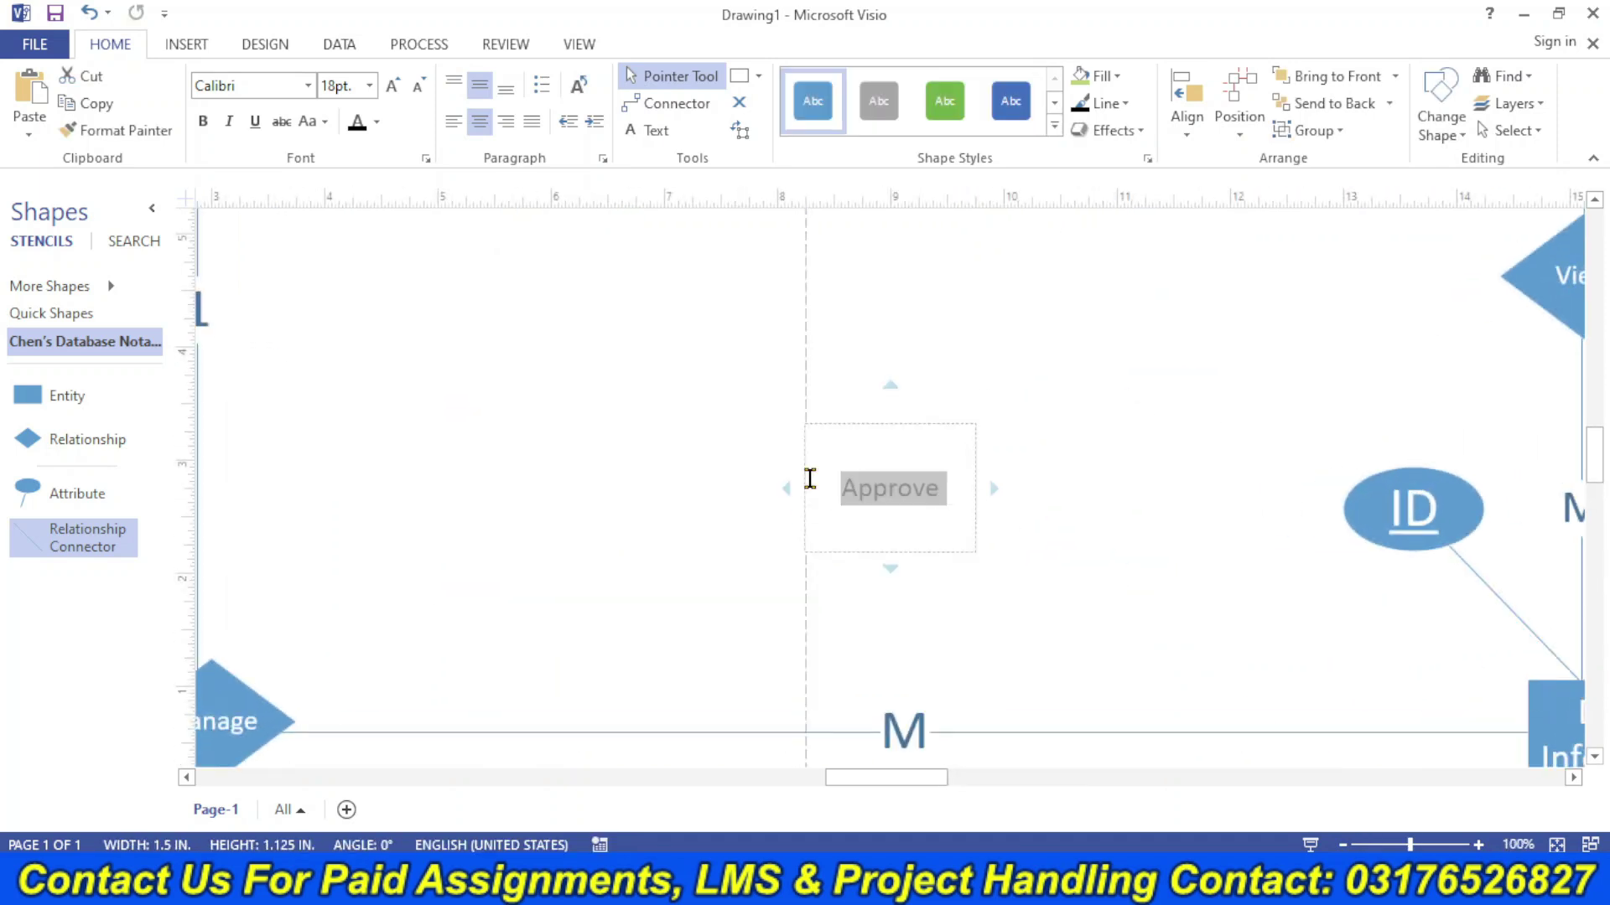
{"action": "type", "text": "Provide"}
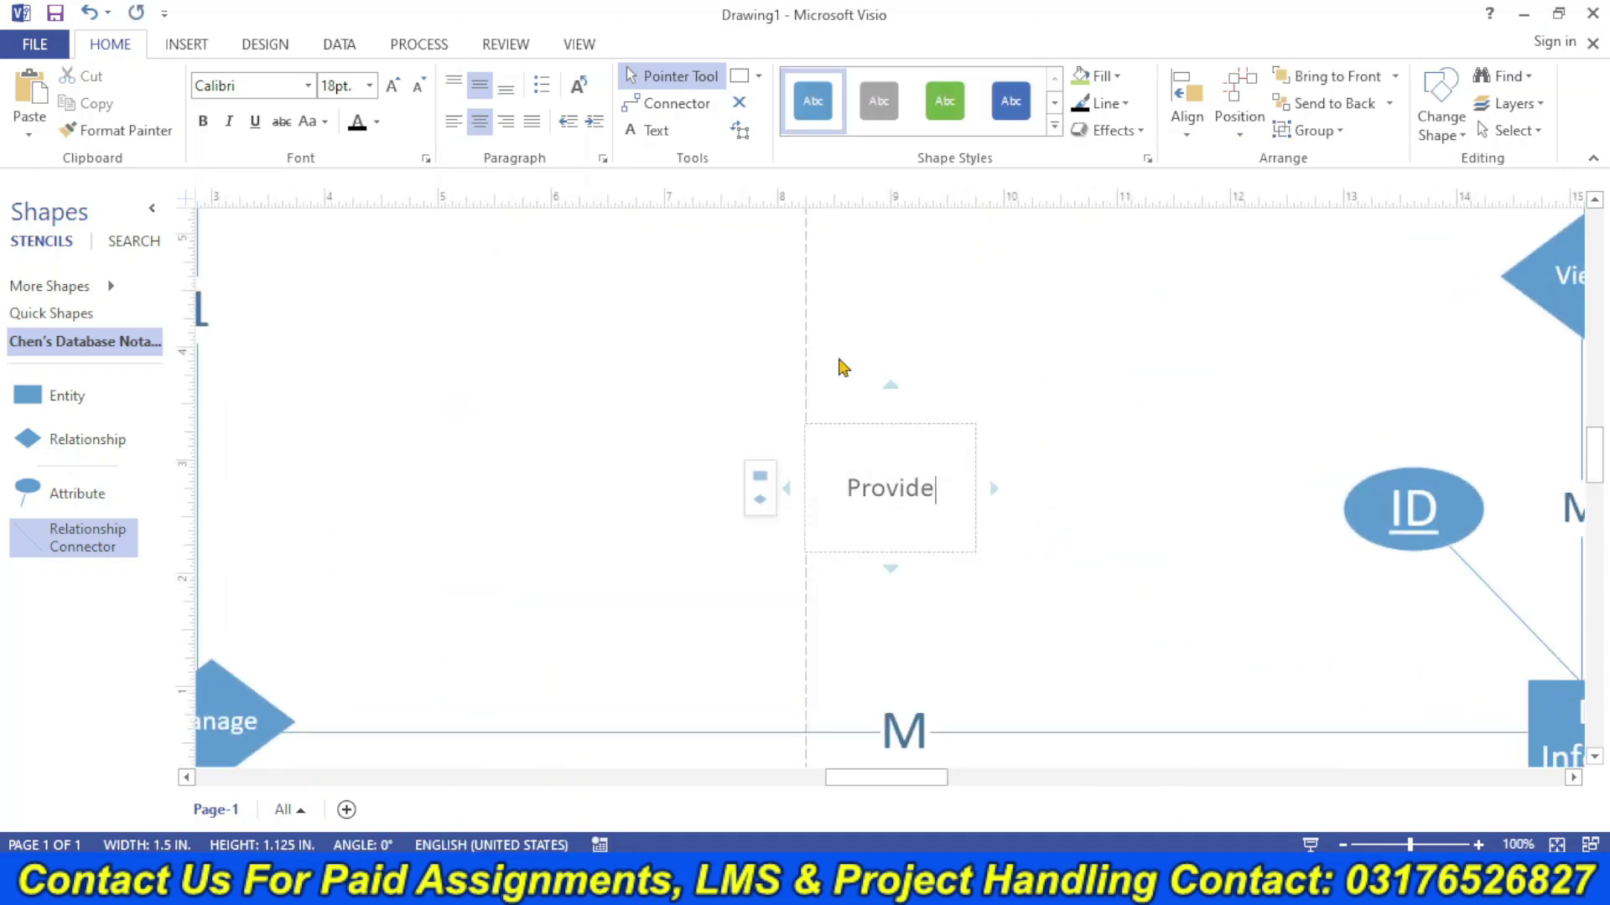
{"action": "key", "text": "Escape"}
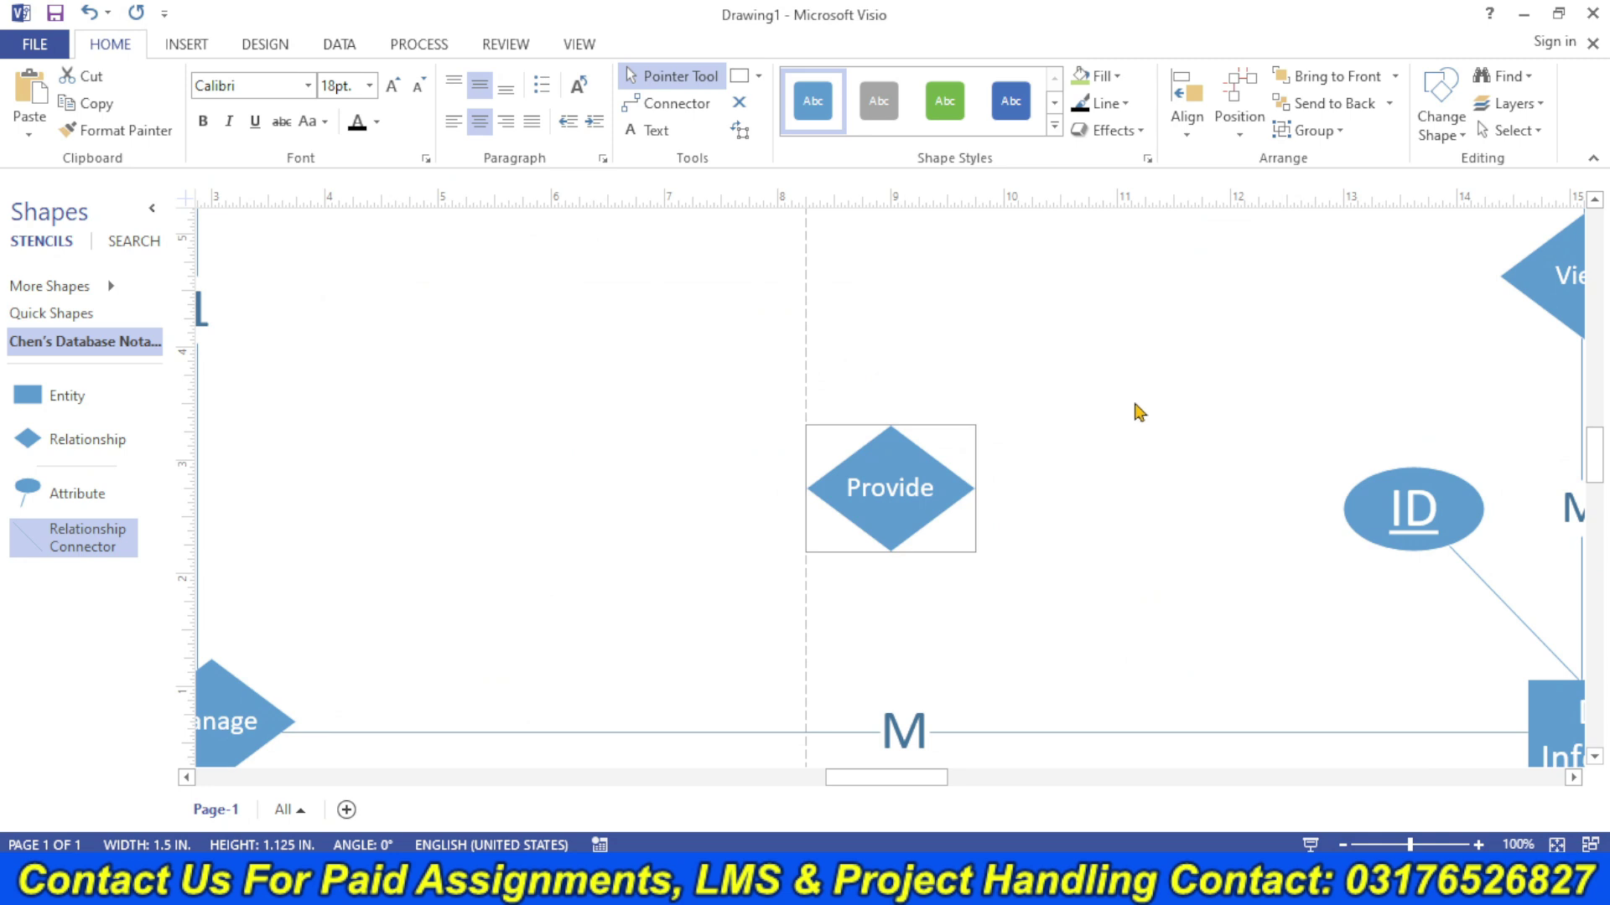
- Align Provide below Approve, level with View, and connect it to R Institute using a copy of the cardinality 1 connector
{"action": "left_click", "coordinate": [1385, 845]}
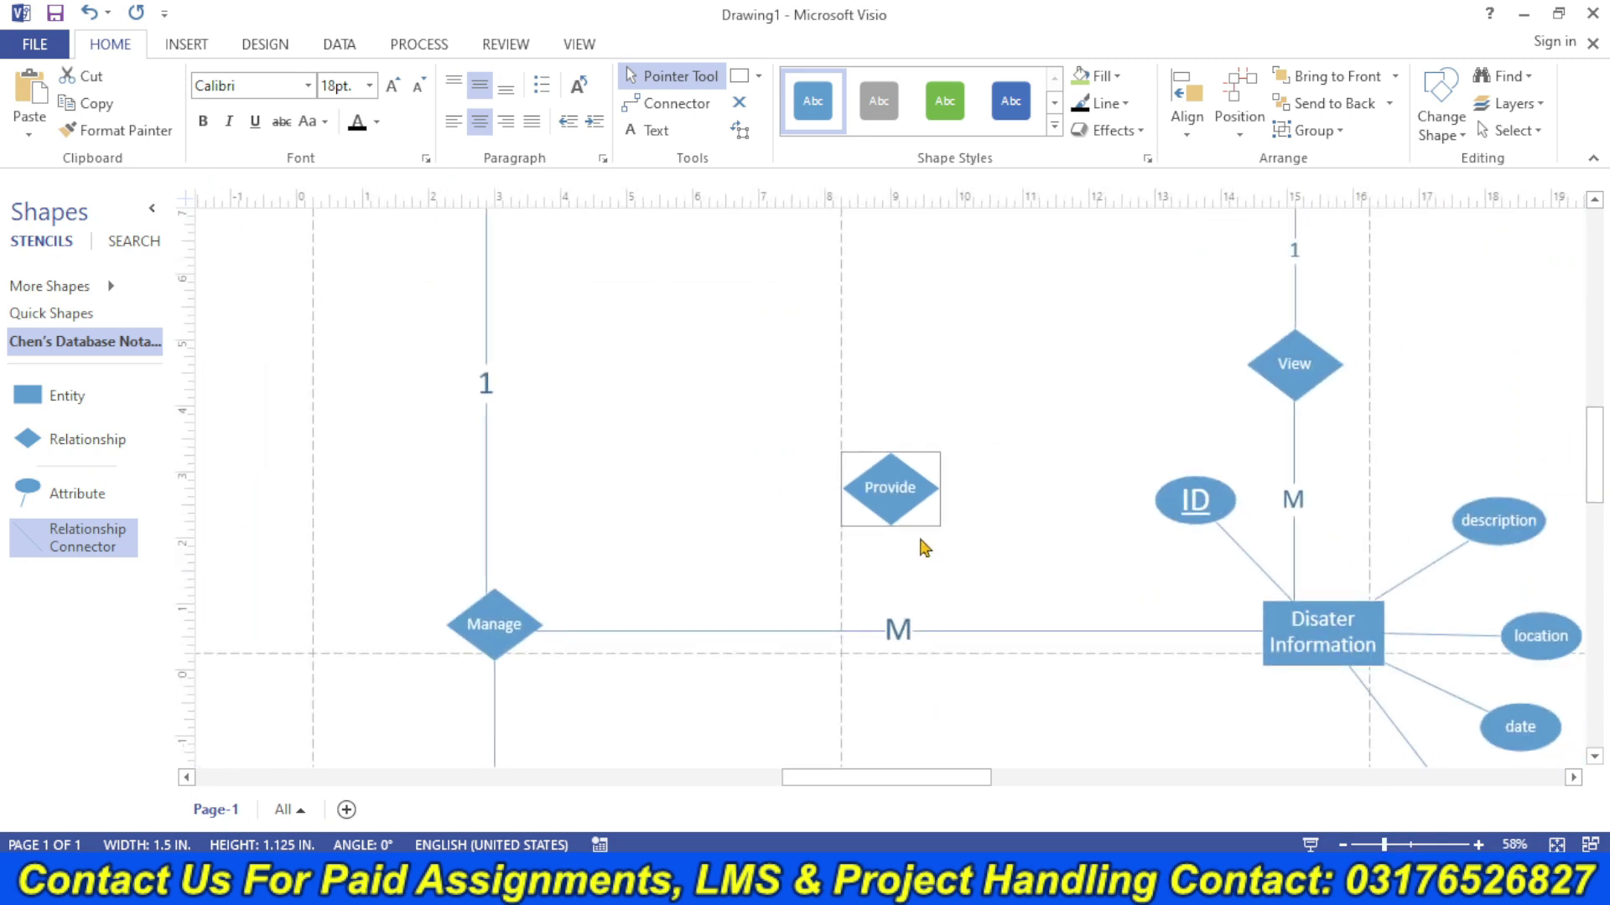
{"action": "left_click_drag", "start_coordinate": [900, 493], "coordinate": [862, 284]}
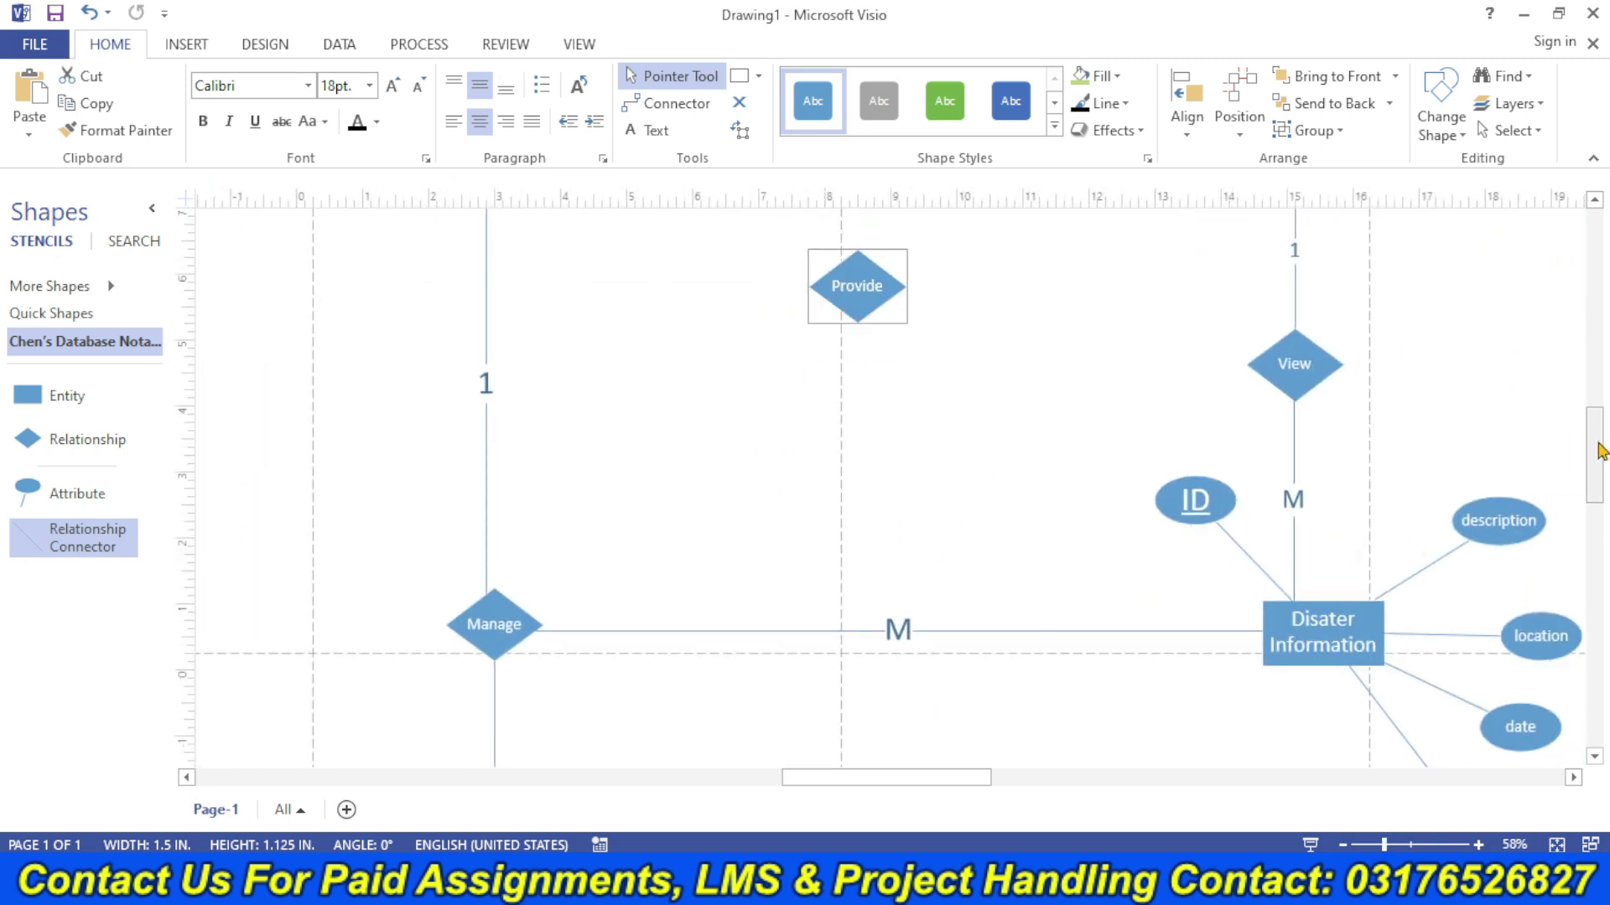
{"action": "scroll", "coordinate": [1354, 411], "scroll_direction": "up", "scroll_amount": 3}
{"action": "left_click", "coordinate": [1295, 404]}
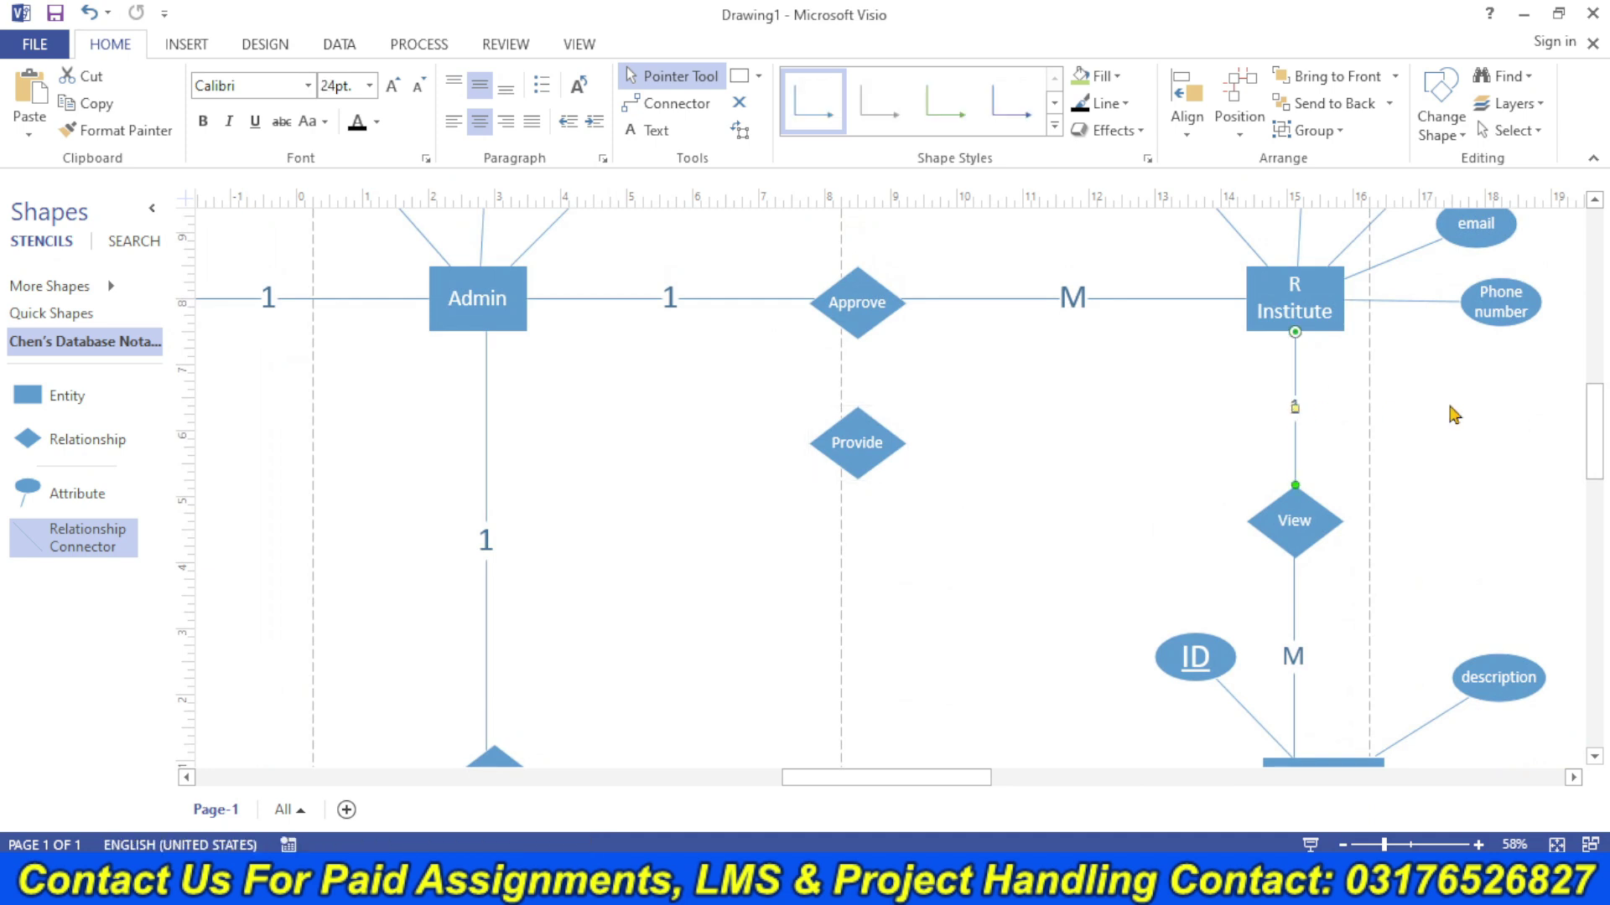
{"action": "key", "text": "ctrl+d"}
{"action": "left_click_drag", "start_coordinate": [1390, 462], "coordinate": [891, 485]}
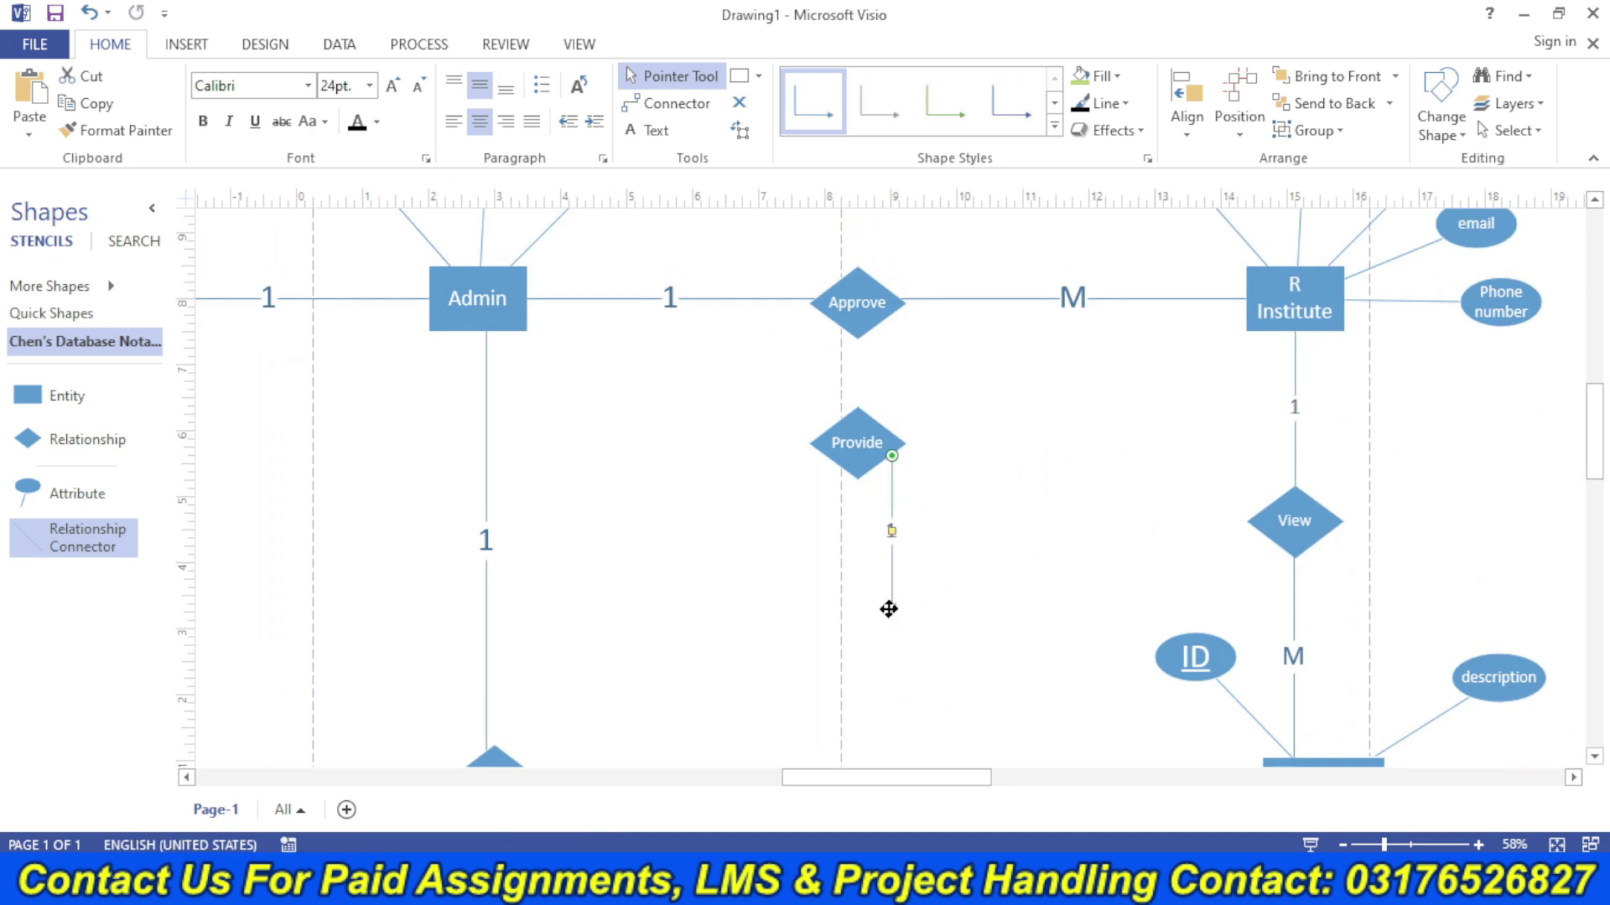
{"action": "left_click_drag", "start_coordinate": [889, 608], "coordinate": [1300, 334]}
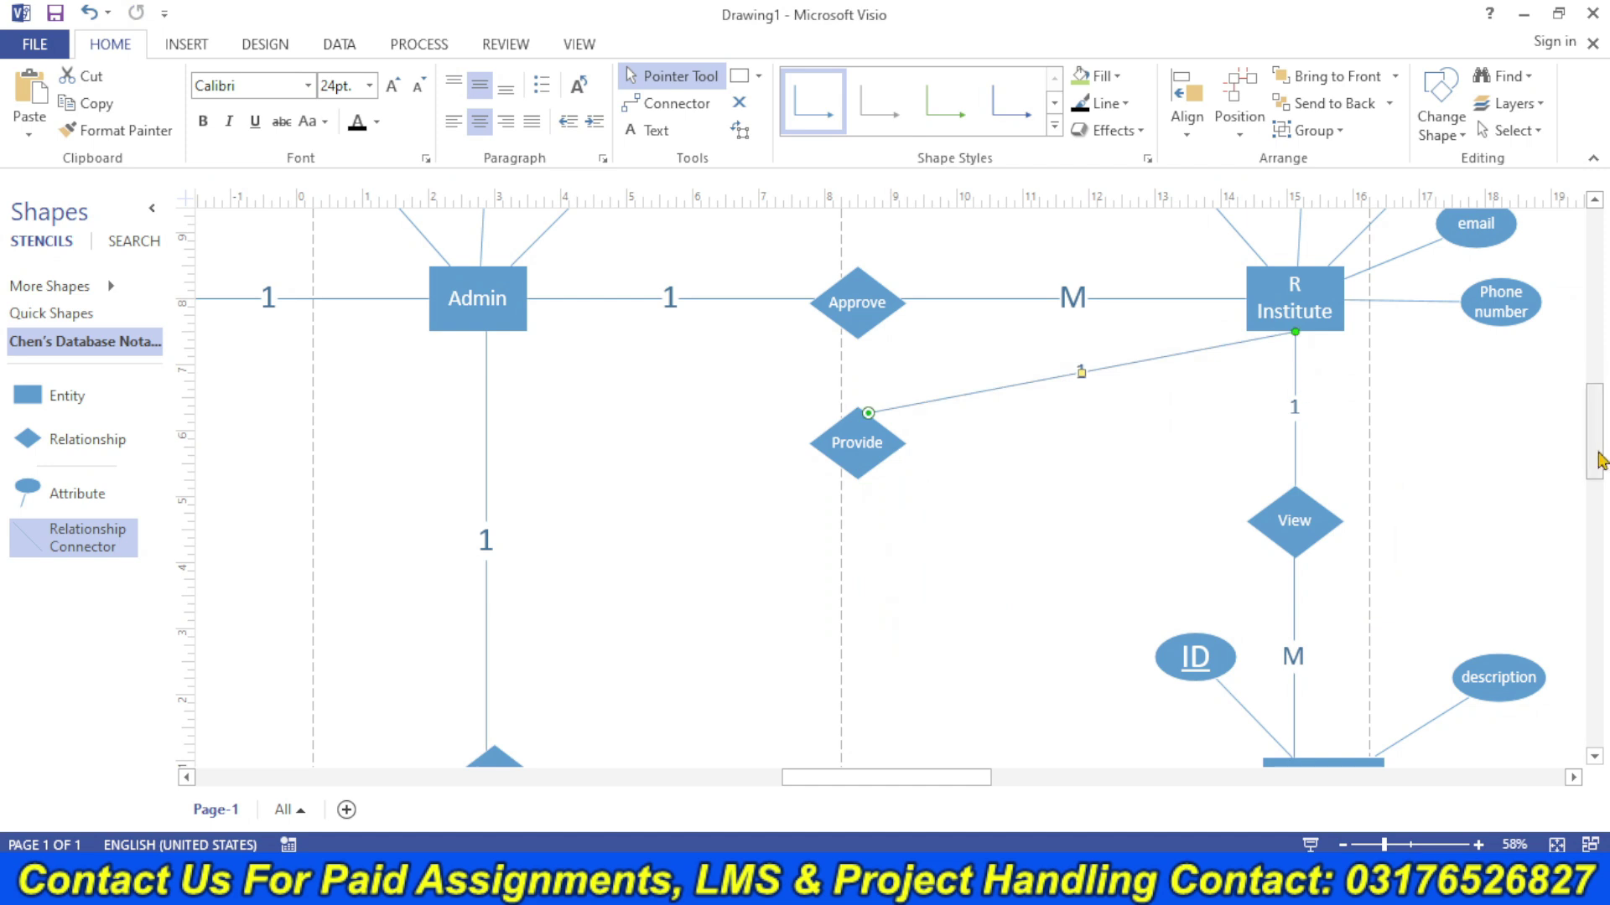
{"action": "left_click_drag", "start_coordinate": [857, 458], "coordinate": [872, 546]}
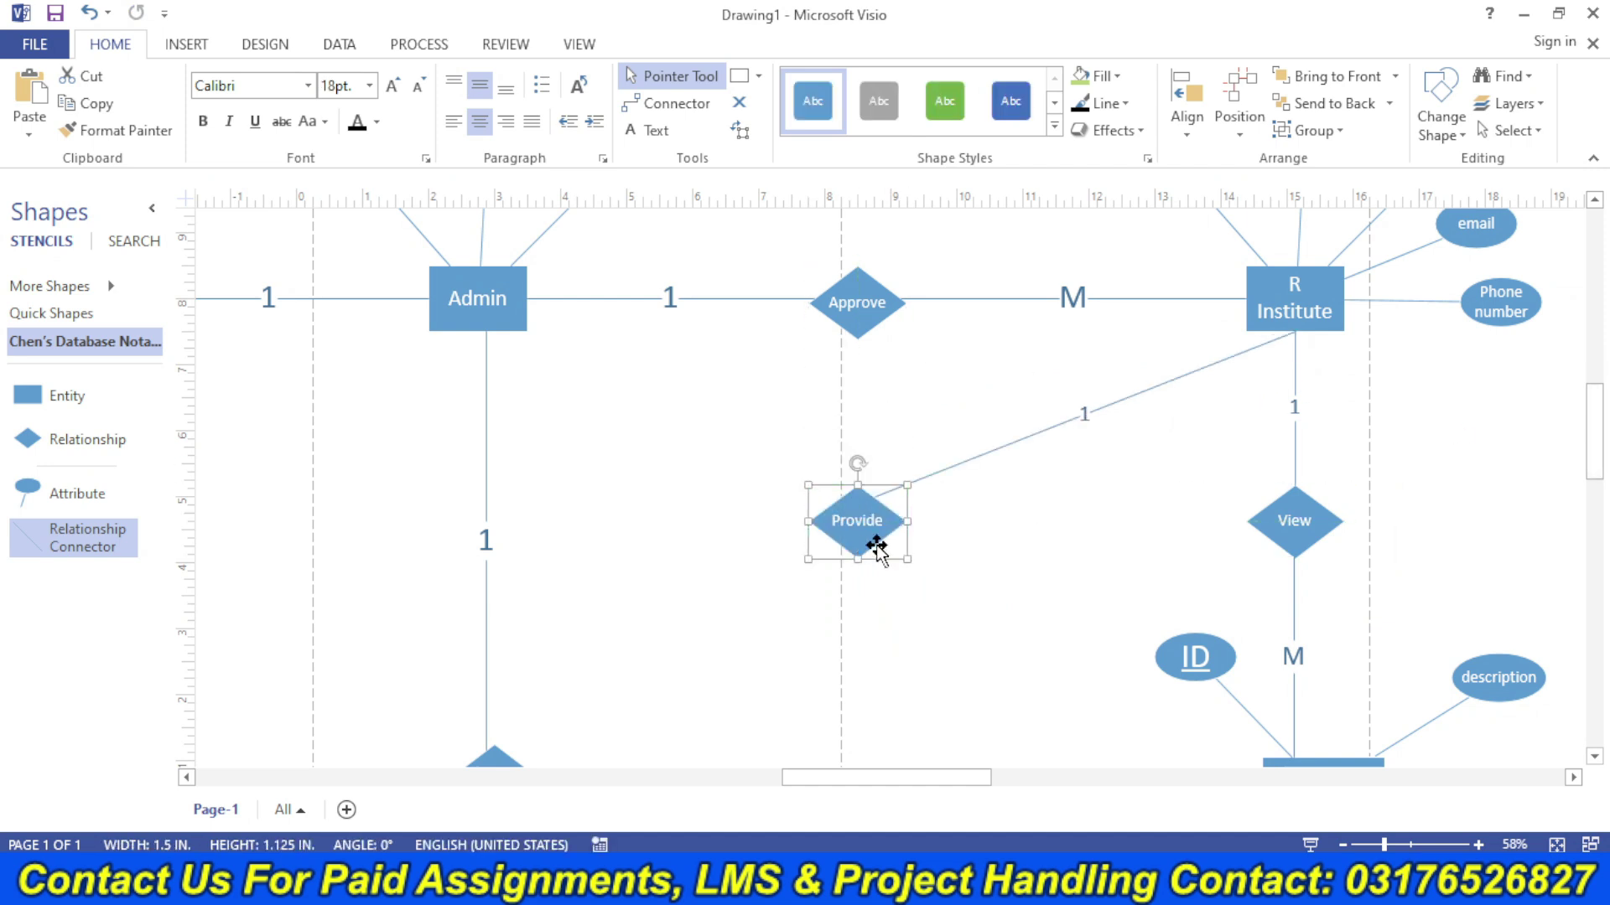
- Copy the M connector between Manage and Disater Information and use the copy to connect Relief Information to Provide
{"action": "left_click", "coordinate": [1603, 558]}
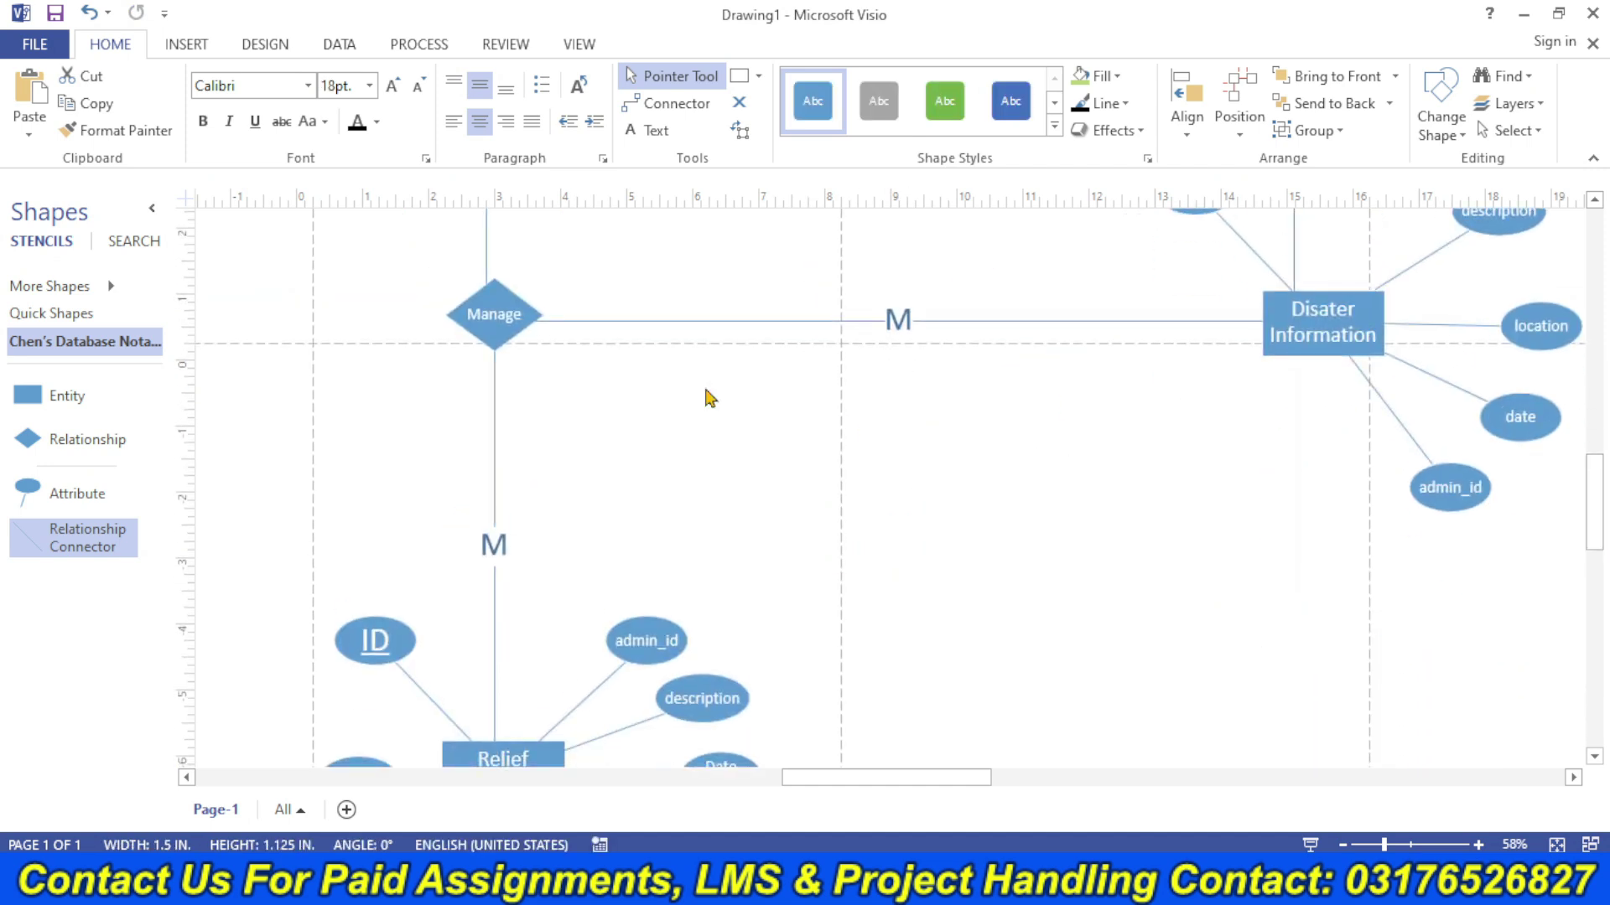
{"action": "left_click", "coordinate": [741, 317]}
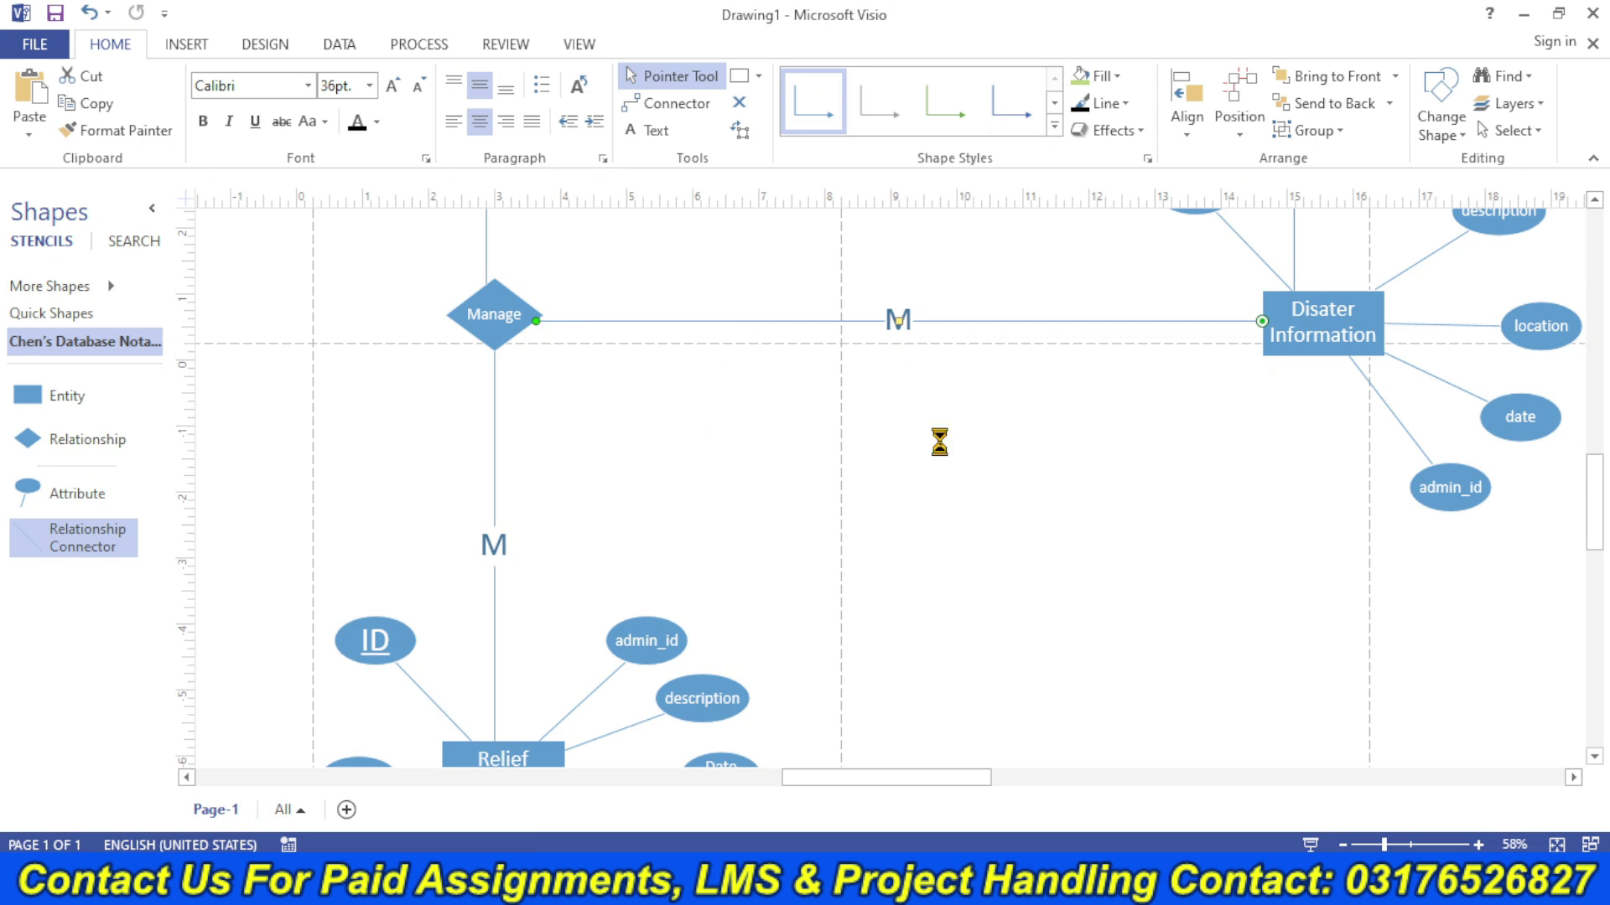
{"action": "key", "text": "ctrl+v"}
{"action": "left_click_drag", "start_coordinate": [629, 416], "coordinate": [566, 627]}
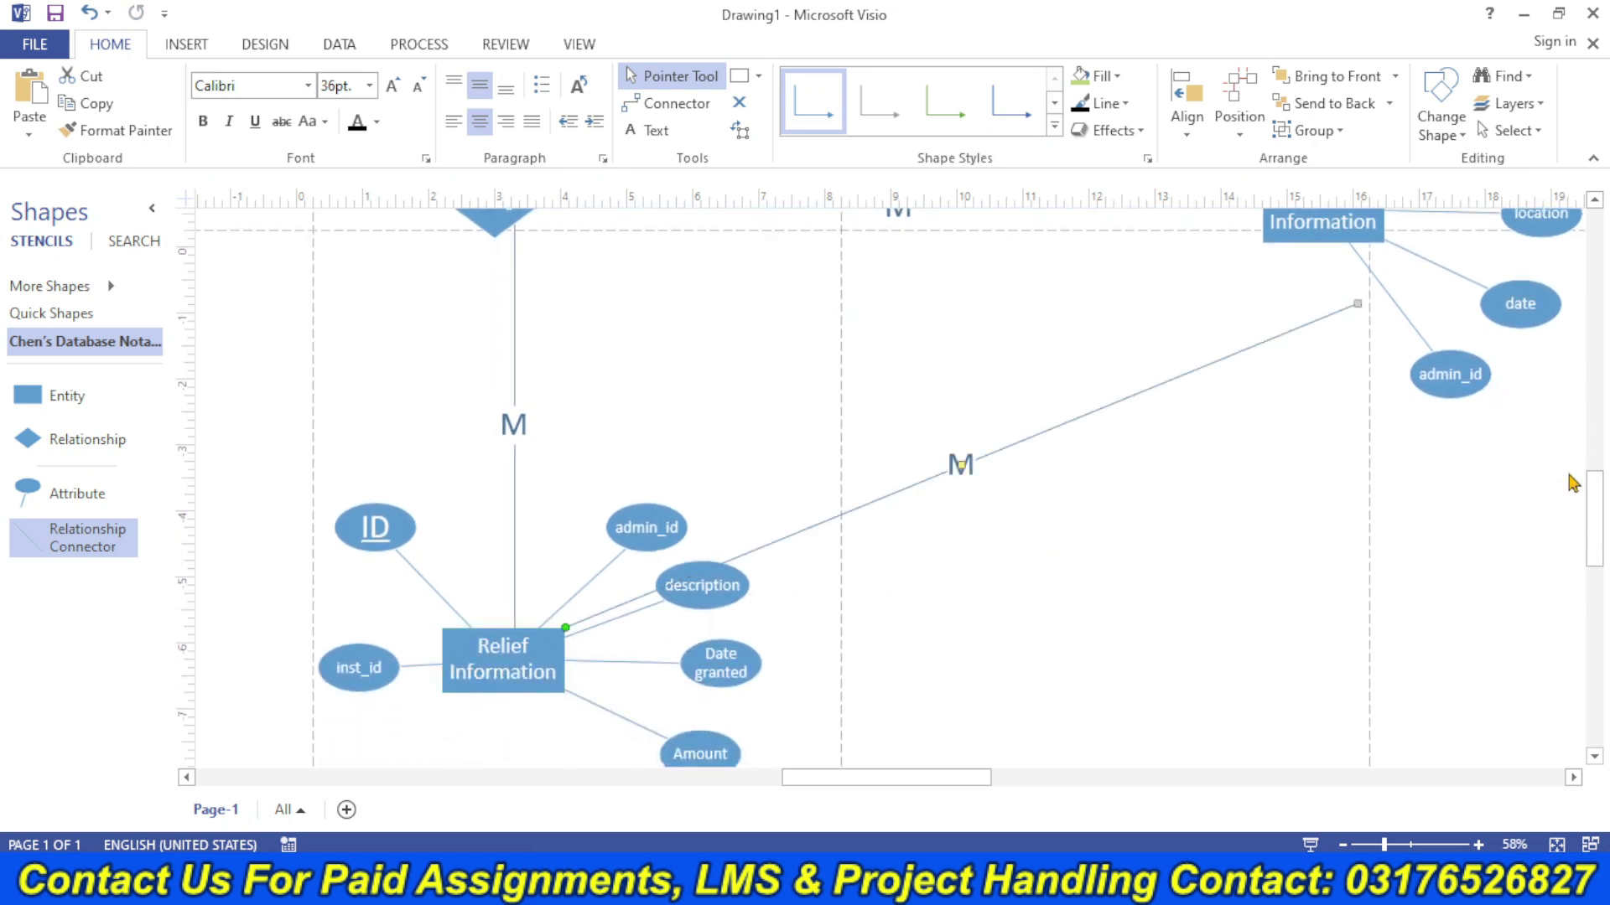
{"action": "scroll", "coordinate": [1362, 302], "scroll_direction": "up", "scroll_amount": 3}
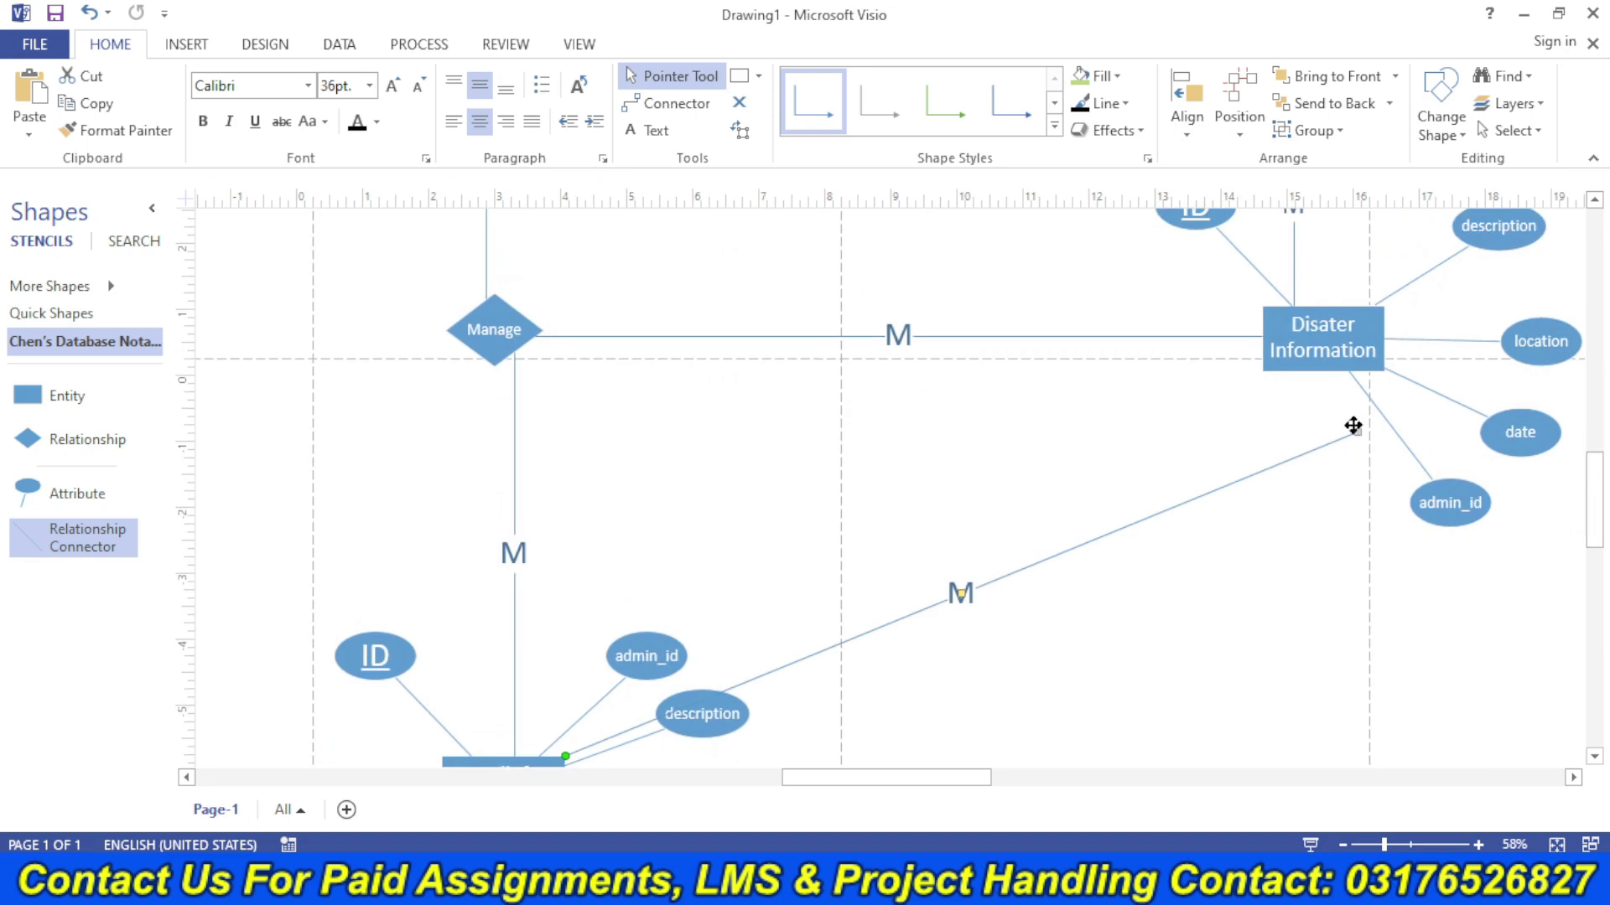
{"action": "left_click_drag", "start_coordinate": [1067, 243], "coordinate": [818, 267]}
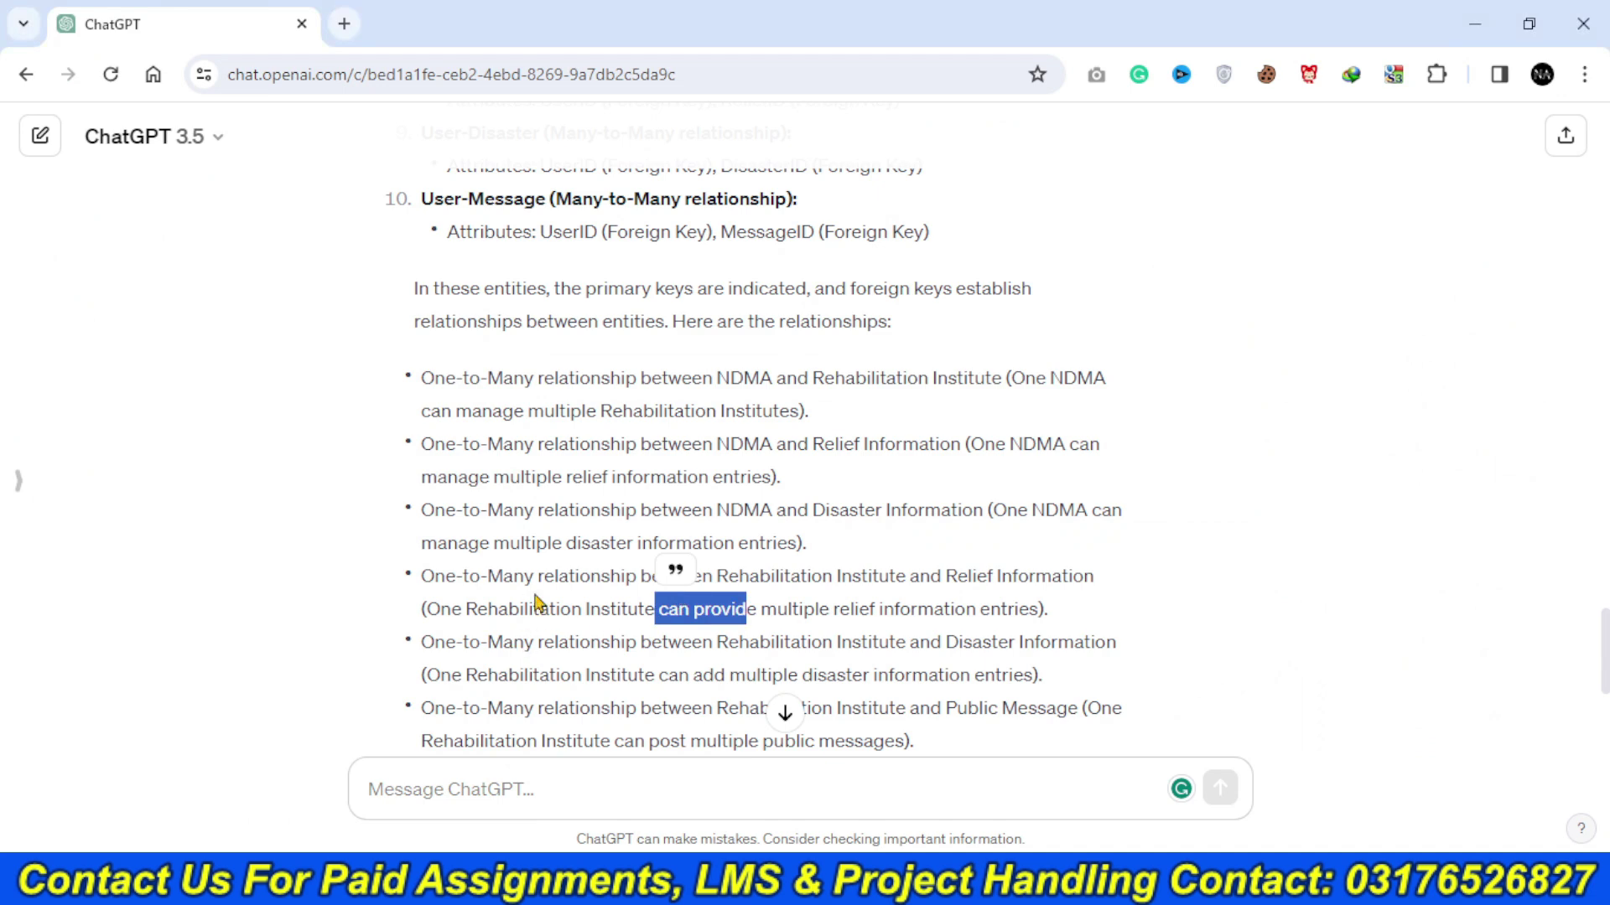
- Check ChatGPT's relationship between Rehabilitation Institute and Disaster Information, and rename the View relationship as Manage in Visio
{"action": "left_click", "coordinate": [535, 602]}
{"action": "scroll", "coordinate": [535, 597], "scroll_direction": "down", "scroll_amount": 2}
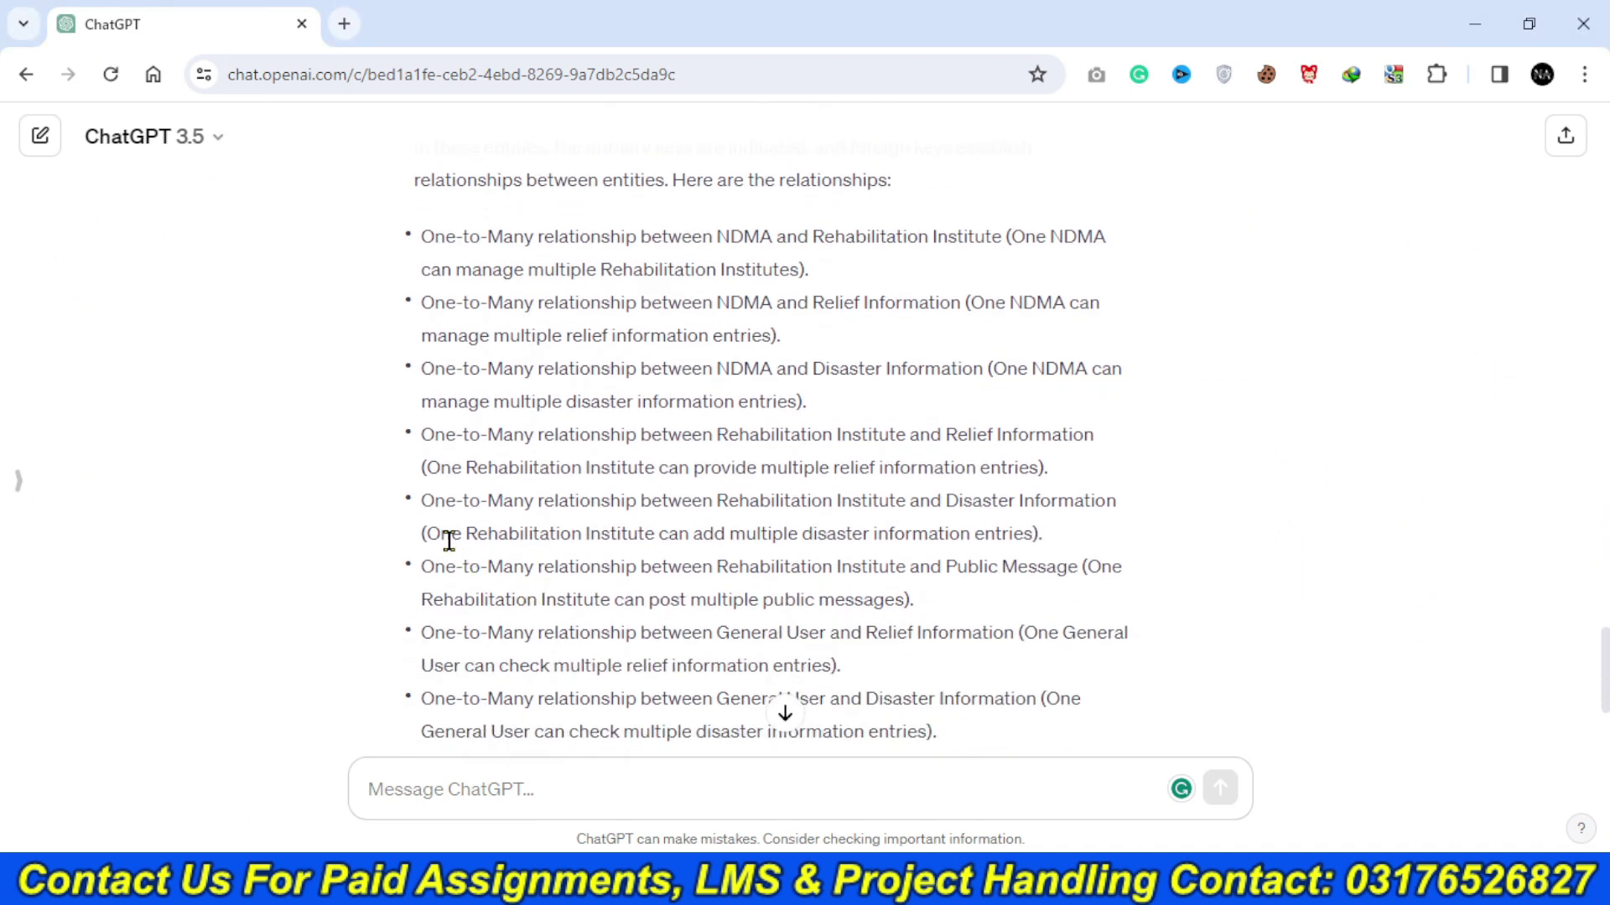
{"action": "left_click_drag", "start_coordinate": [436, 503], "coordinate": [1122, 510]}
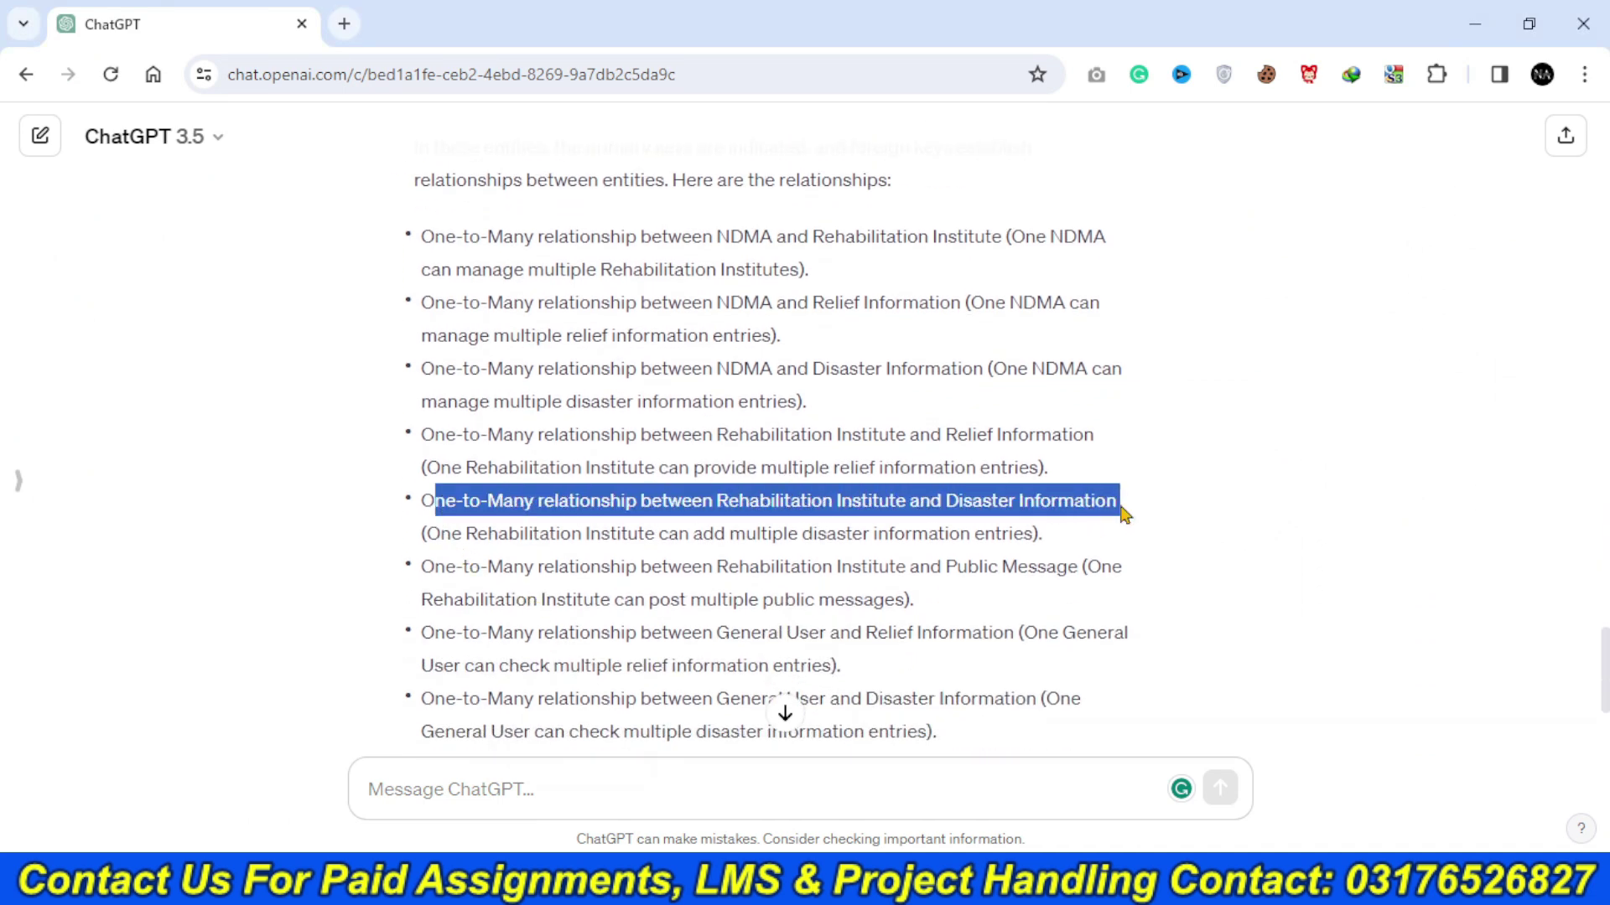
{"action": "left_click_drag", "start_coordinate": [639, 534], "coordinate": [925, 543]}
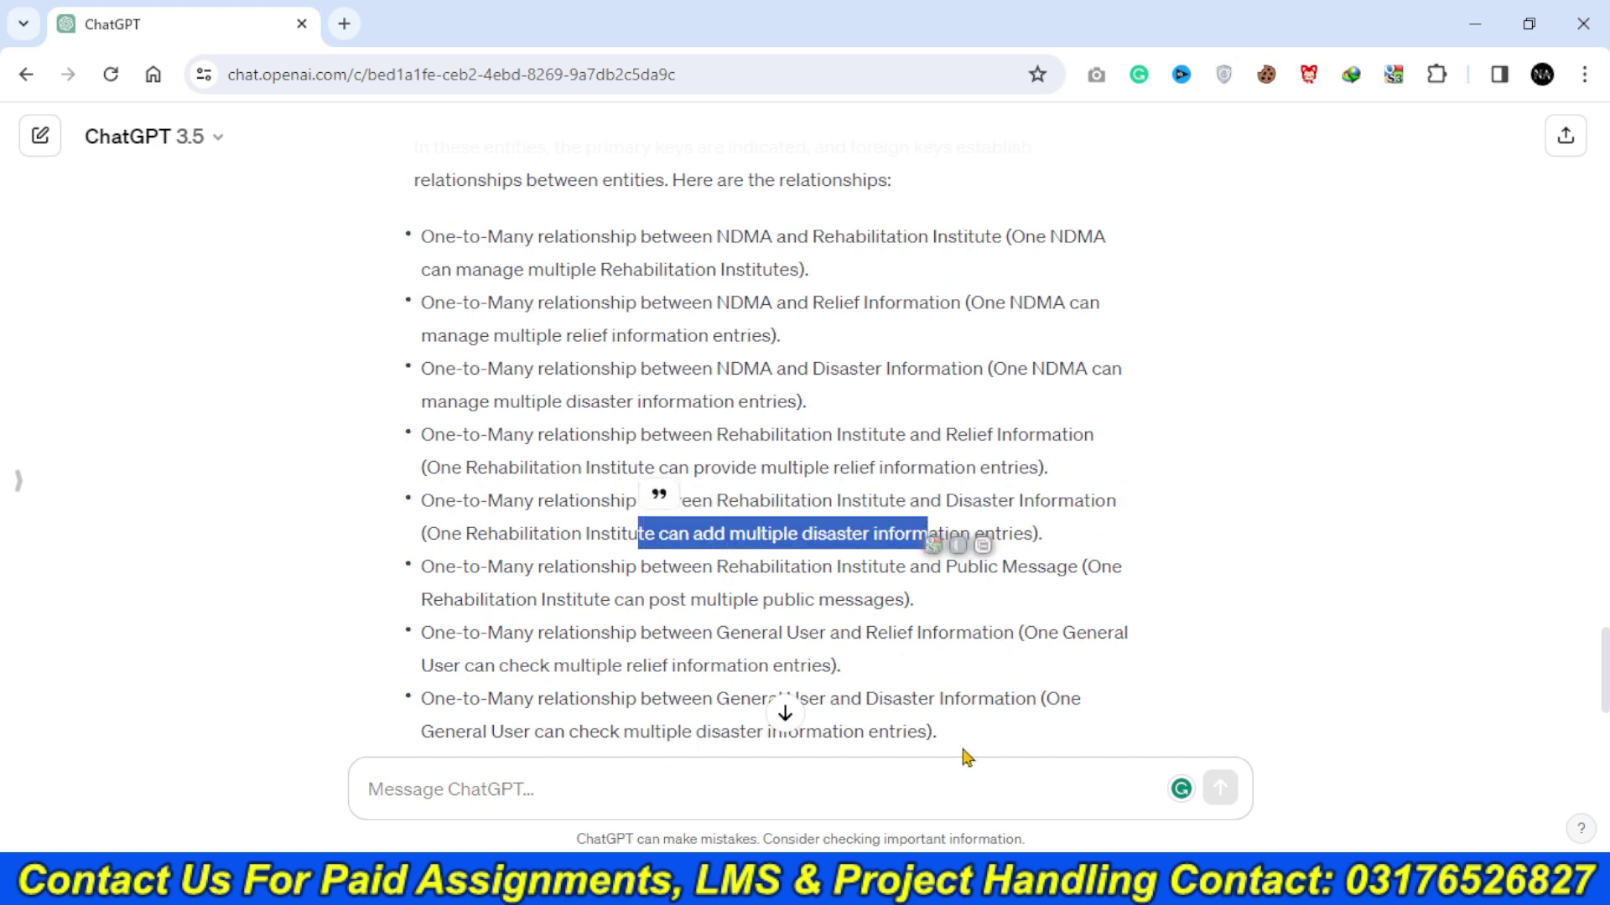
{"action": "key", "text": "alt+Tab"}
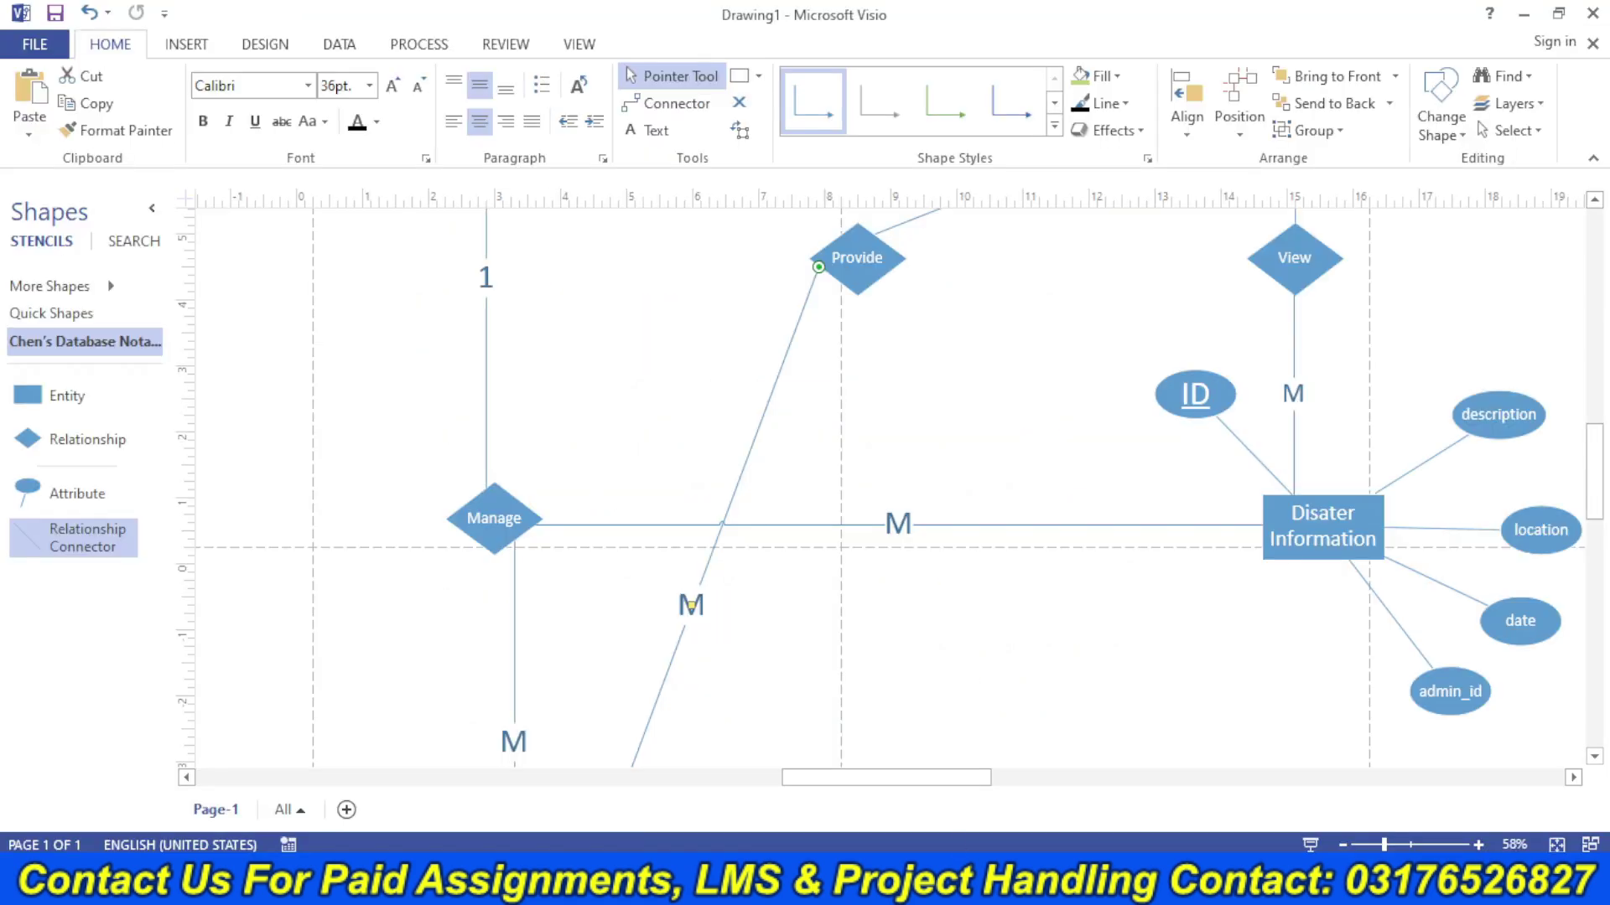
{"action": "double_click", "coordinate": [1294, 259]}
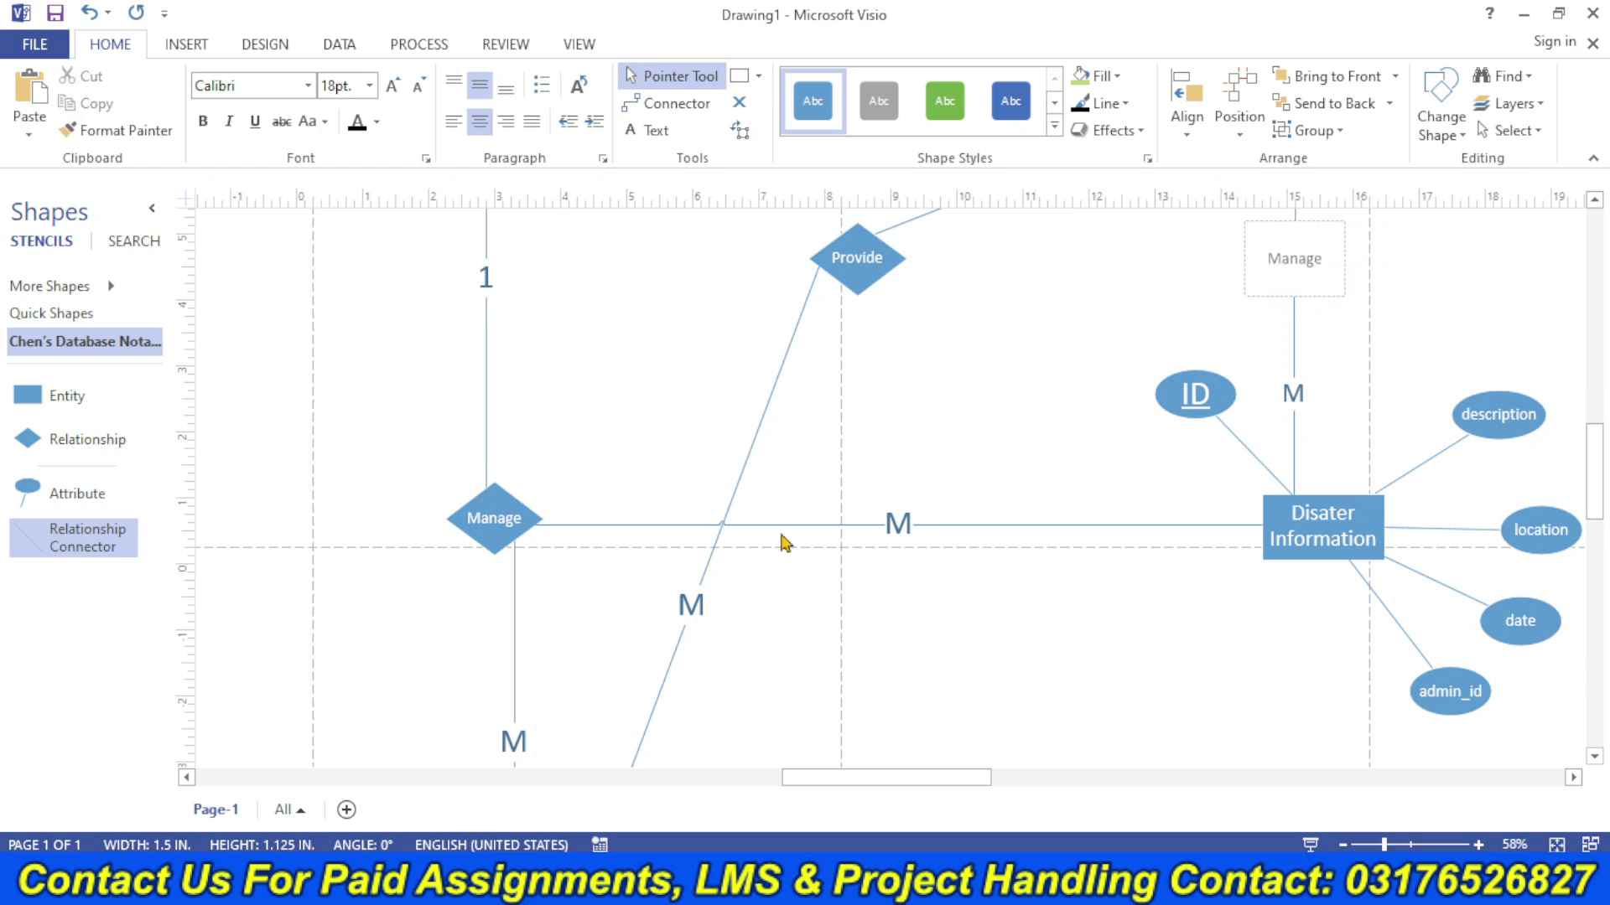
- Switch to ChatGPT and check the relationships of Rehabilitation Institute with Public Message and of General User with Relief and Disaster Information
{"action": "key", "text": "alt+Tab"}
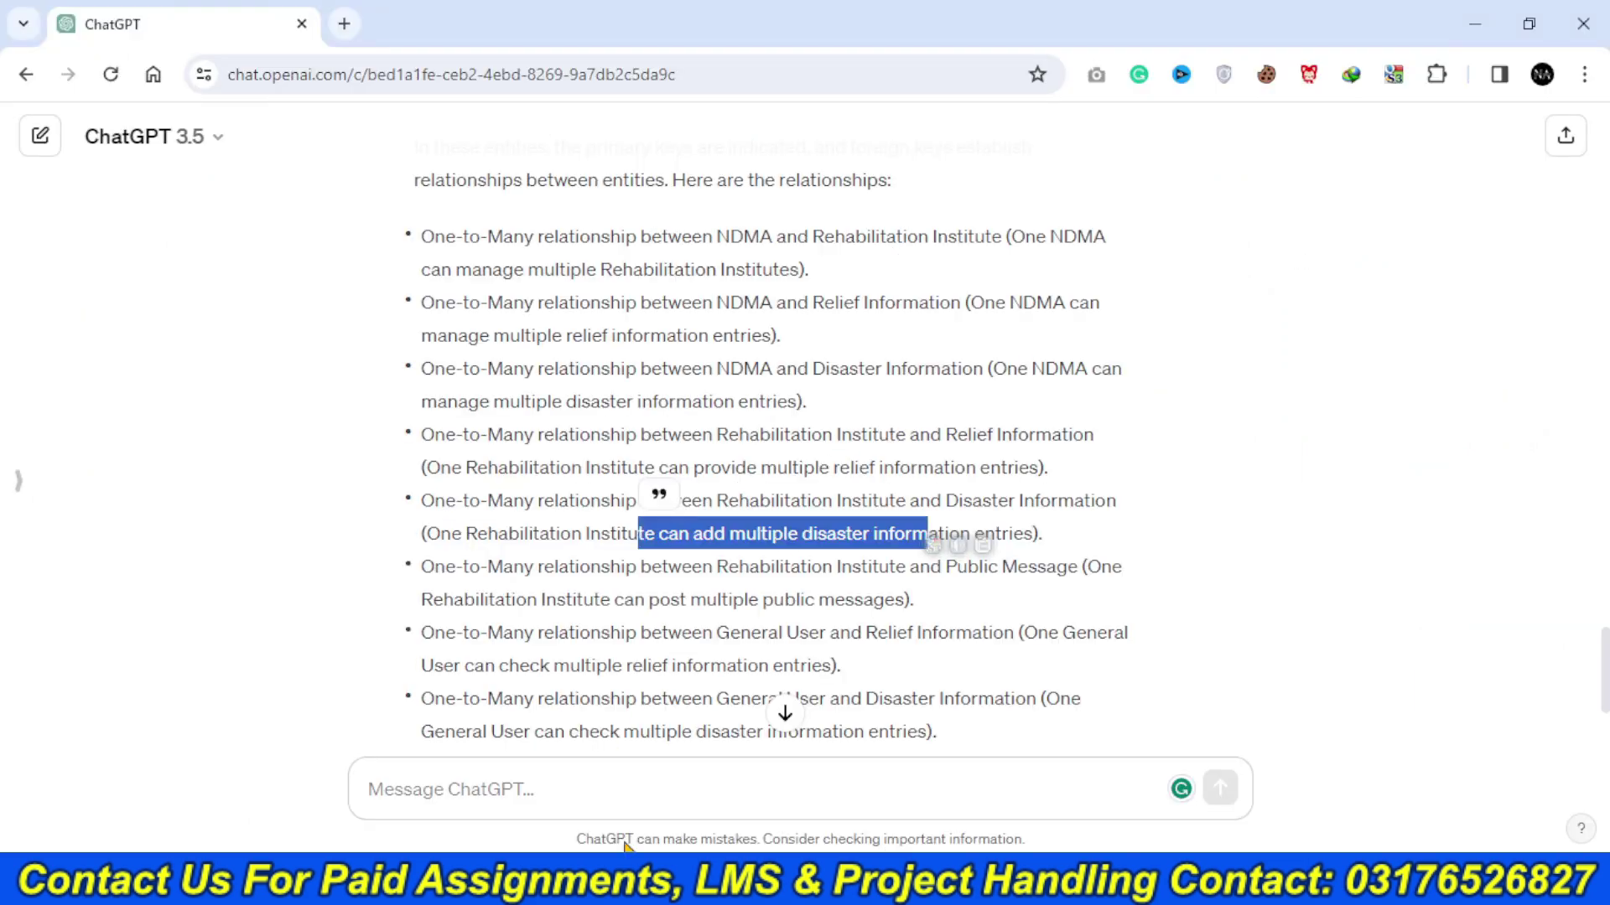
{"action": "left_click", "coordinate": [826, 556]}
{"action": "left_click_drag", "start_coordinate": [423, 639], "coordinate": [875, 600]}
{"action": "left_click", "coordinate": [1058, 688]}
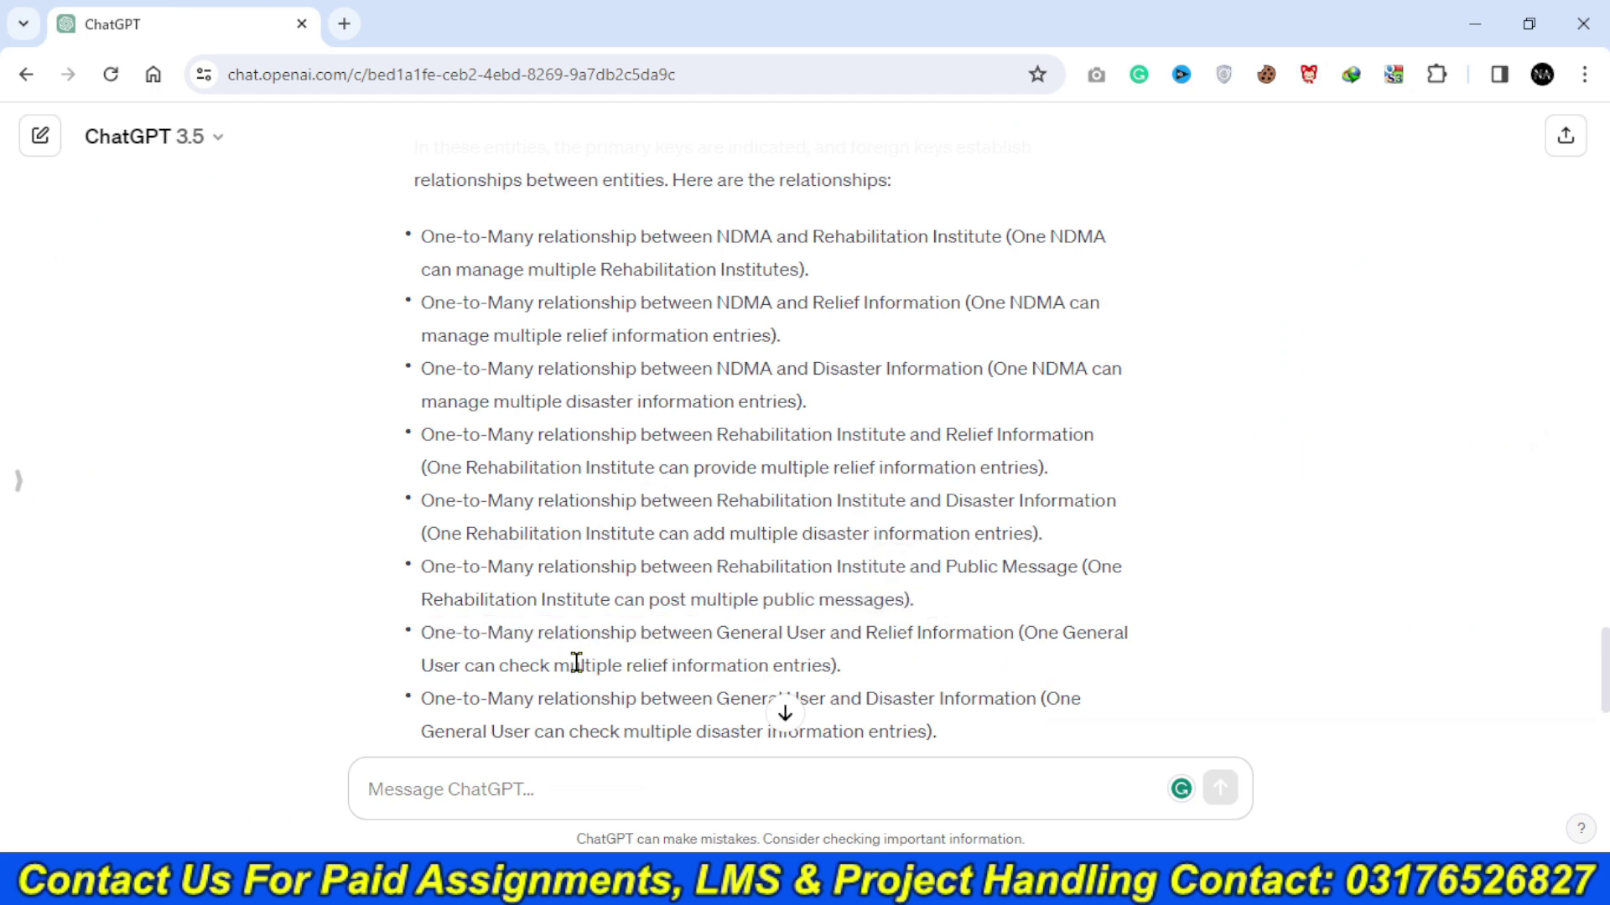
{"action": "left_click_drag", "start_coordinate": [462, 685], "coordinate": [694, 665]}
- Switch to Visio, duplicate the Manage relationship below Admin, place the copy below General User level with Manage, and rename it View
{"action": "key", "text": "alt+Tab"}
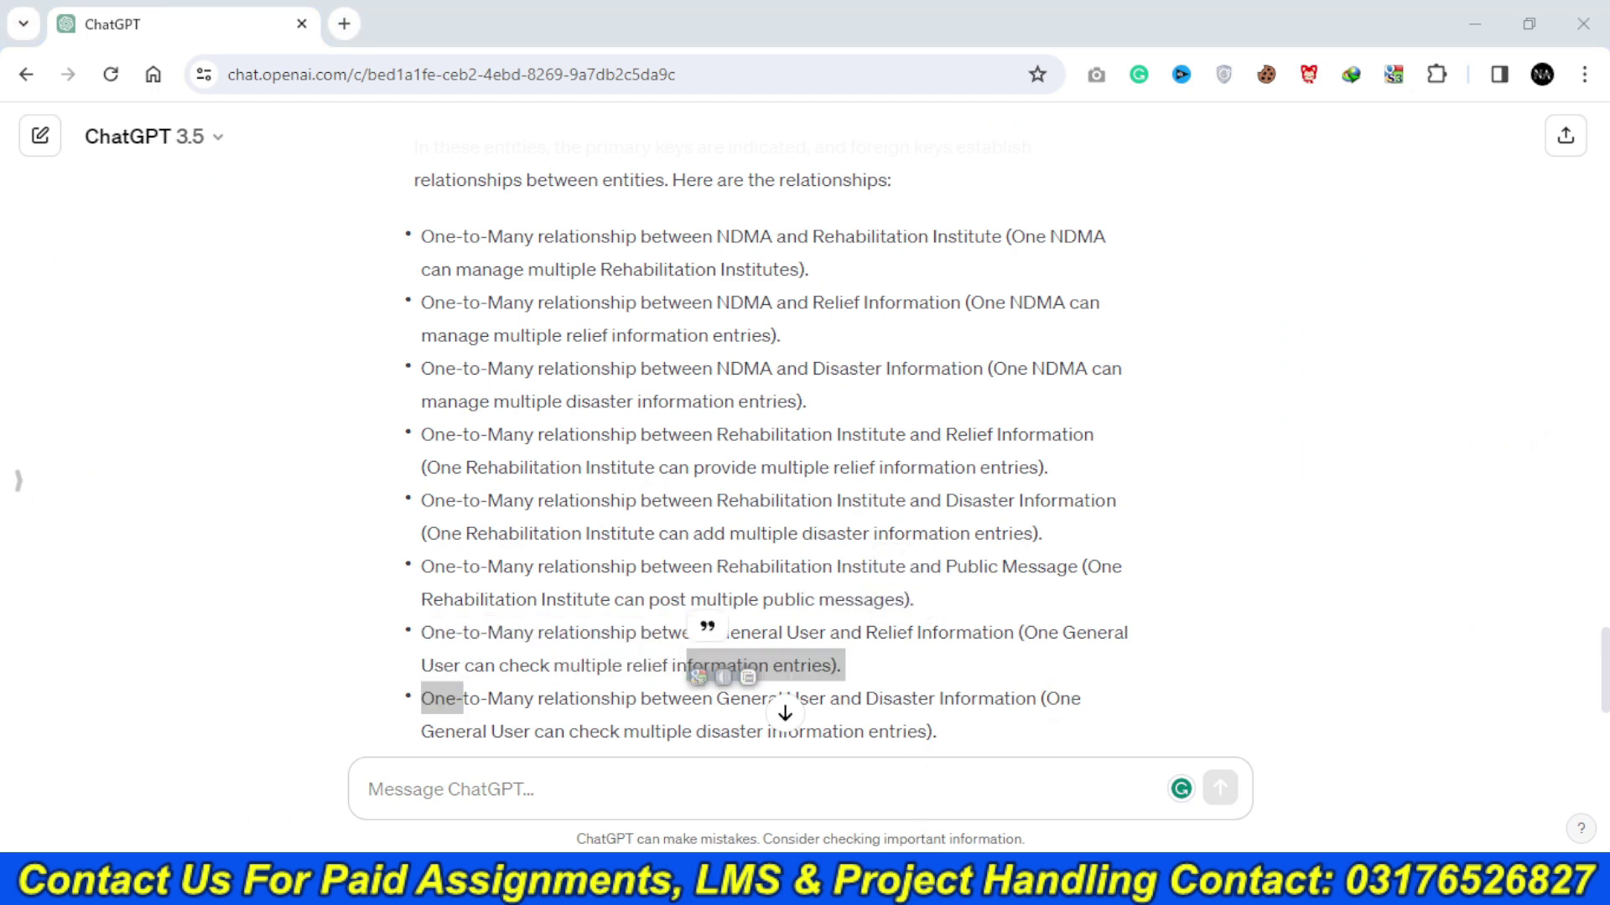
{"action": "scroll", "coordinate": [994, 776], "scroll_direction": "down", "scroll_amount": 2, "text": "ctrl"}
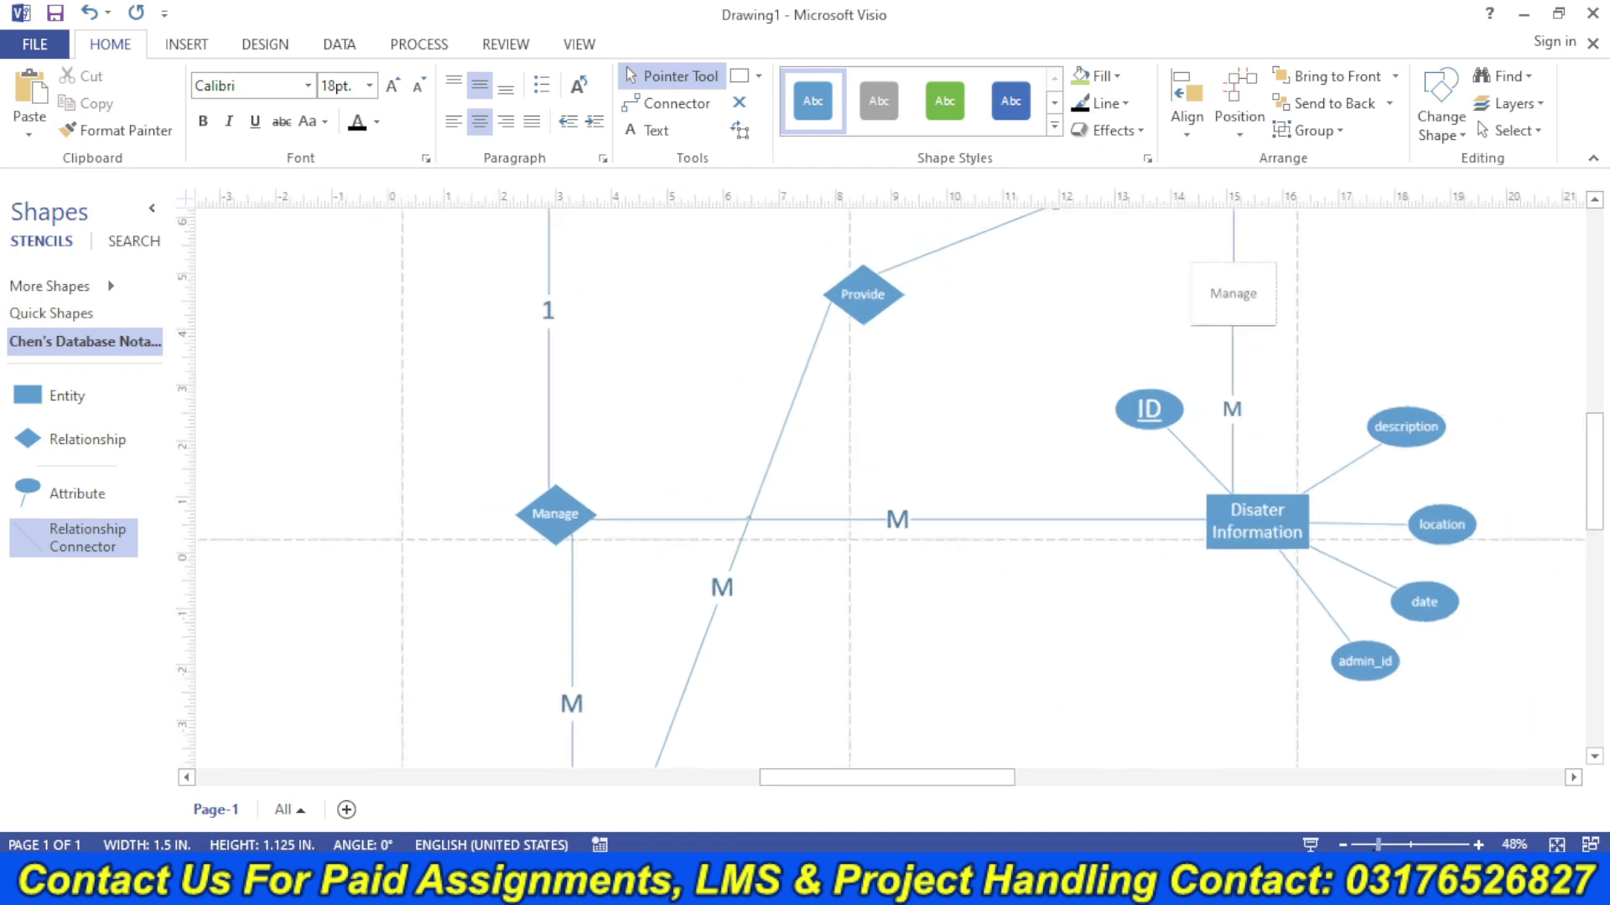
{"action": "left_click_drag", "start_coordinate": [1013, 772], "coordinate": [927, 777]}
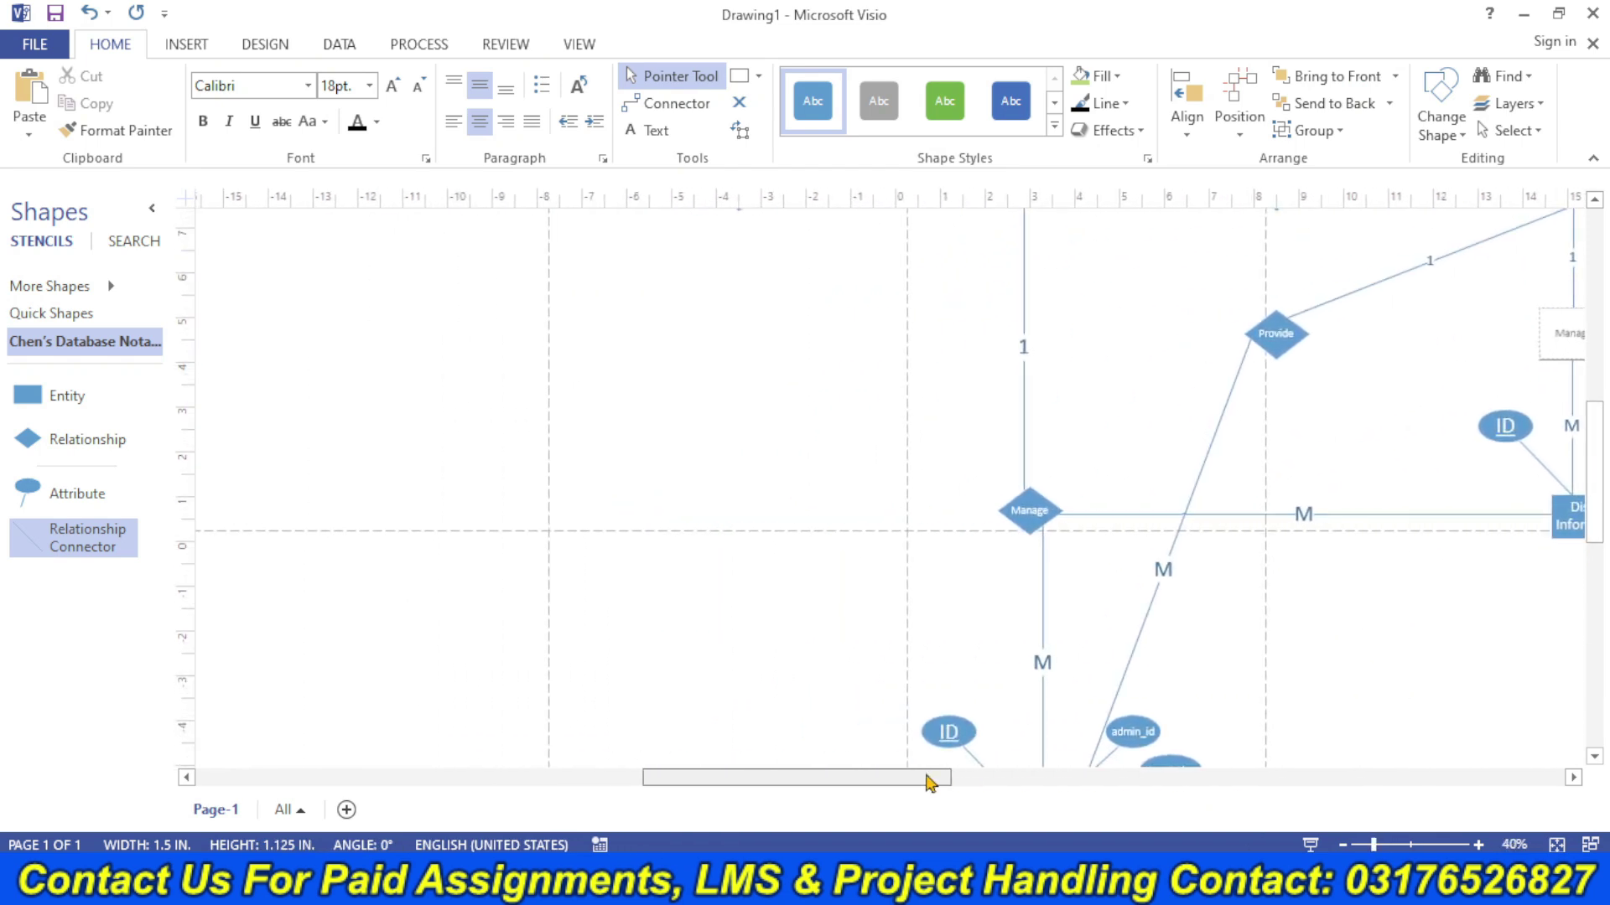
{"action": "left_click", "coordinate": [1021, 520]}
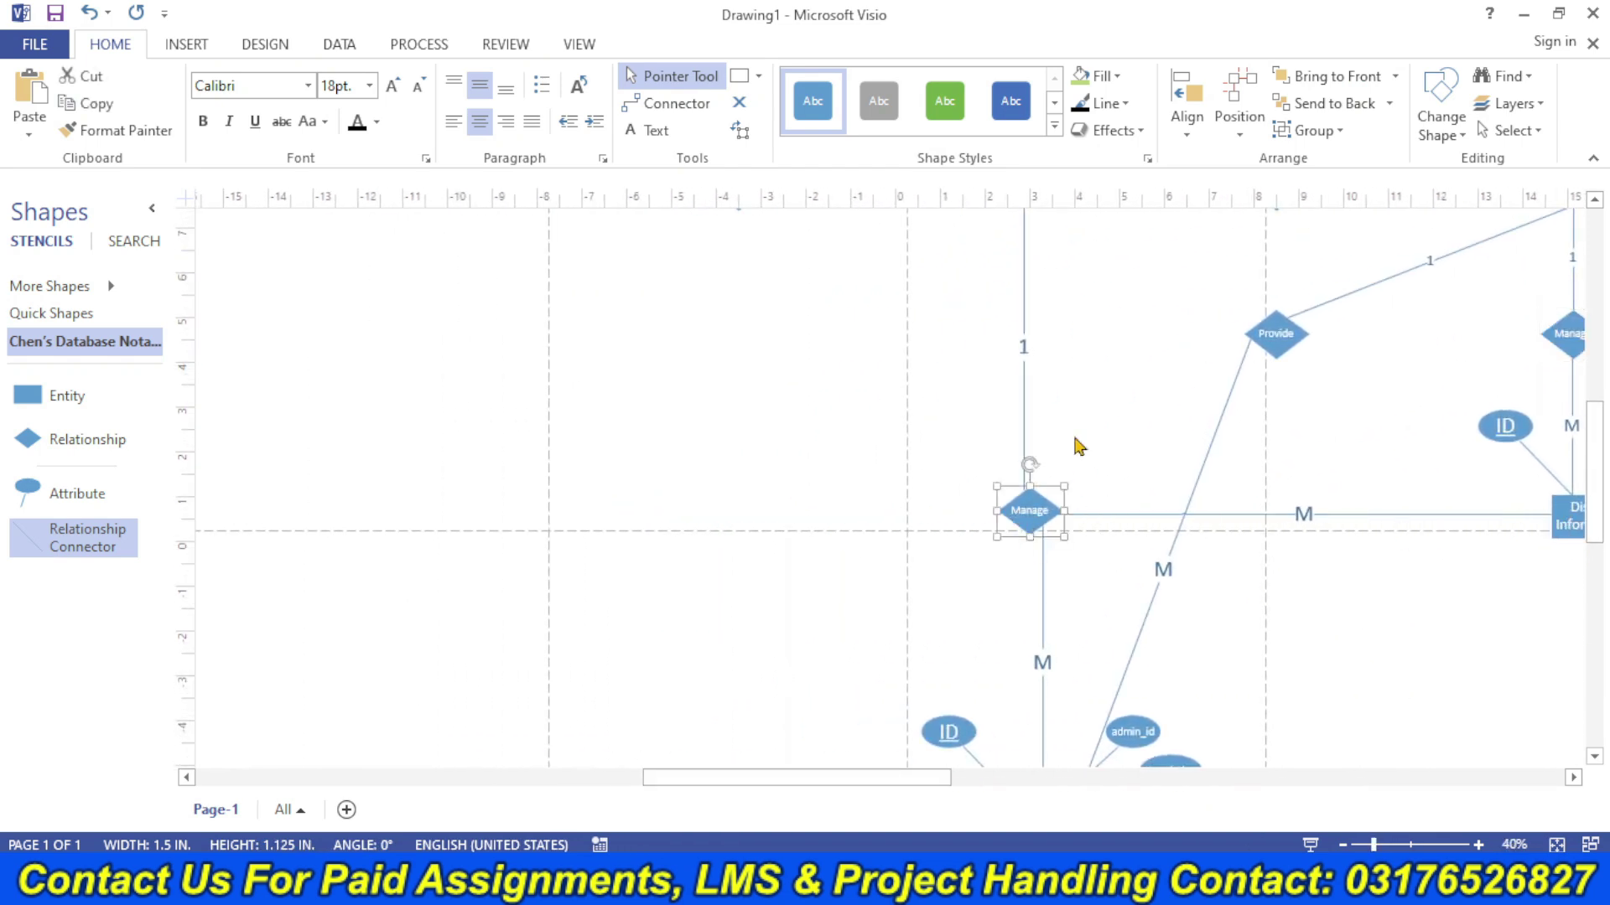
{"action": "key", "text": "ctrl+d"}
{"action": "left_click_drag", "start_coordinate": [1099, 568], "coordinate": [347, 493]}
{"action": "mouse_move", "coordinate": [1592, 514]}
{"action": "left_mouse_down"}
{"action": "mouse_move", "coordinate": [1590, 453]}
{"action": "mouse_move", "coordinate": [1593, 471]}
{"action": "left_mouse_up"}
{"action": "left_click_drag", "start_coordinate": [347, 618], "coordinate": [417, 637]}
{"action": "double_click", "coordinate": [417, 639]}
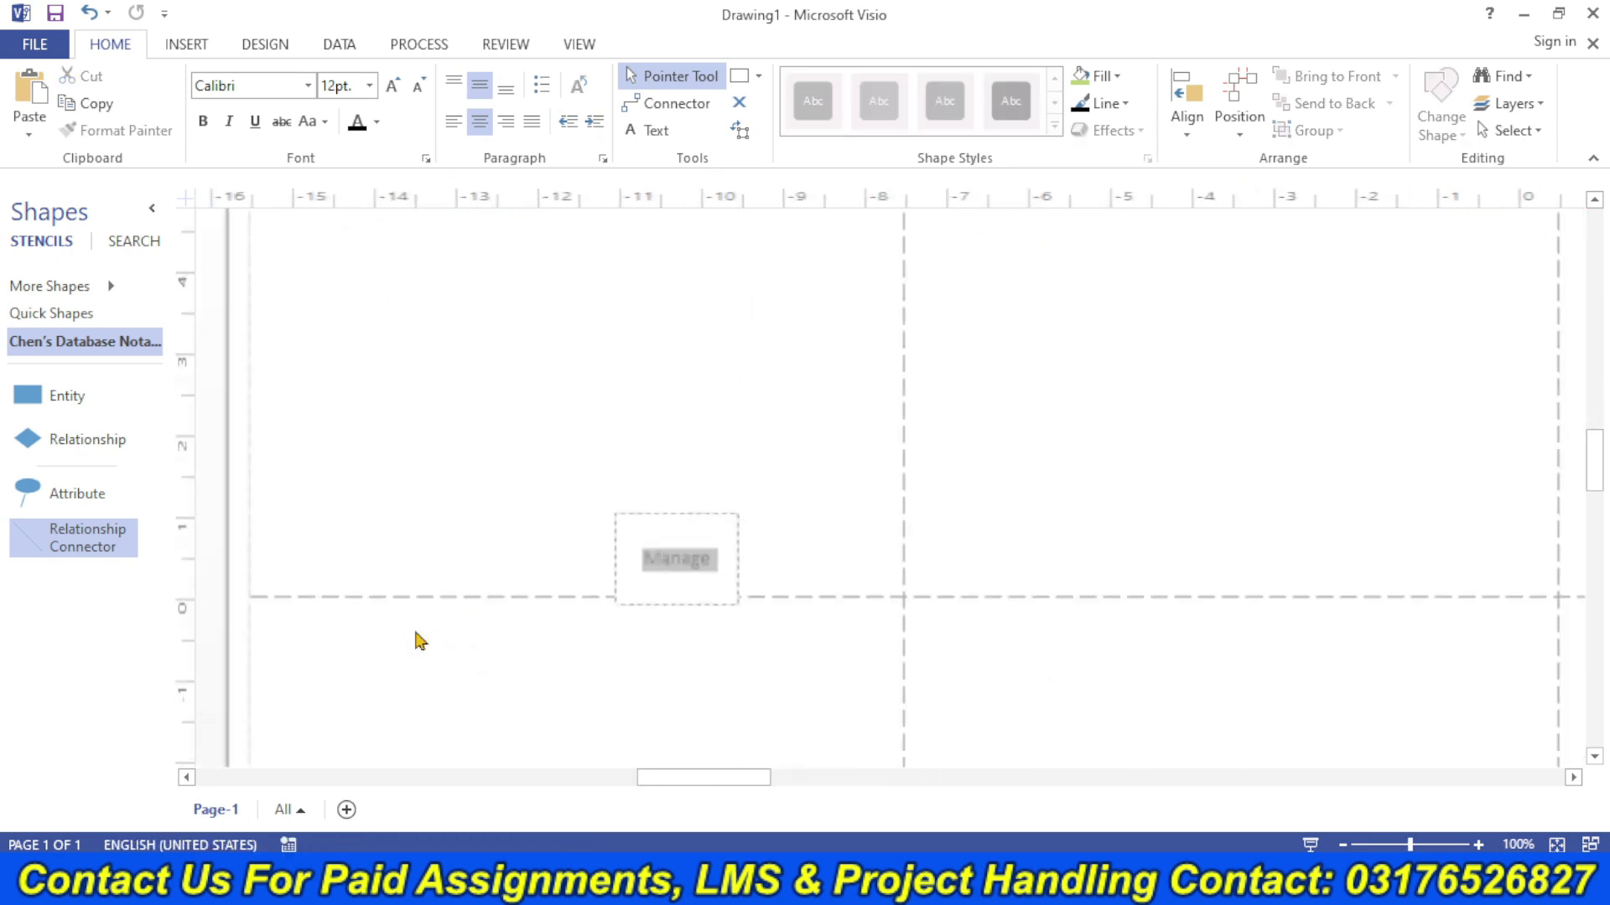
{"action": "type", "text": "View"}
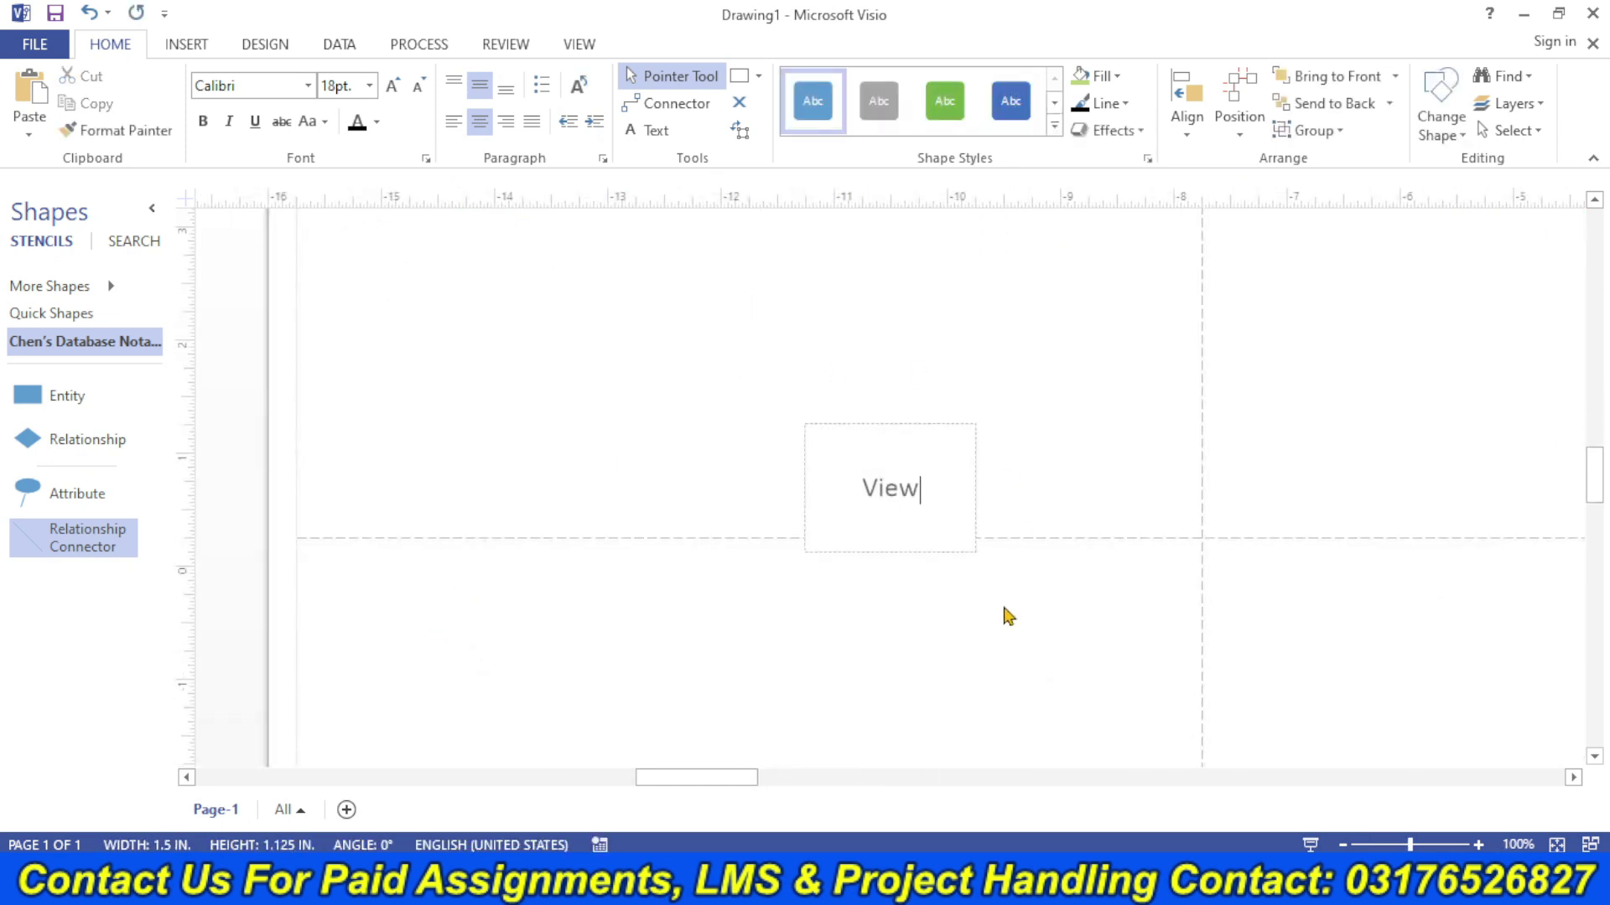
{"action": "left_click", "coordinate": [1008, 616]}
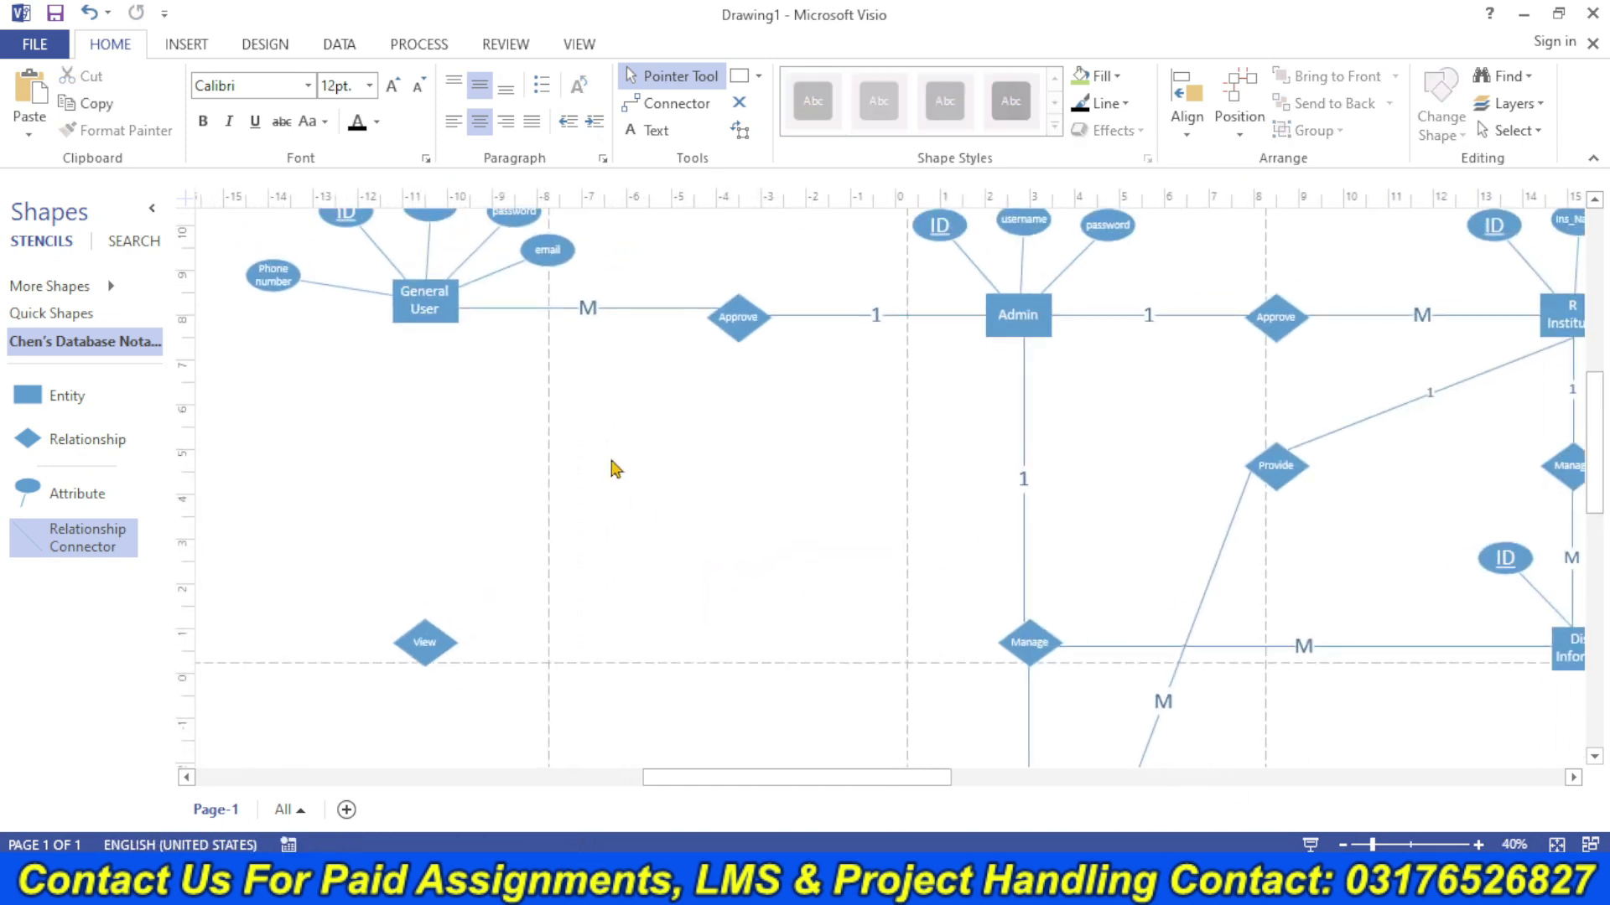
- Connect View to General User using a copy of the General User–Approve connector, and label the new connector 1
{"action": "left_click", "coordinate": [615, 309]}
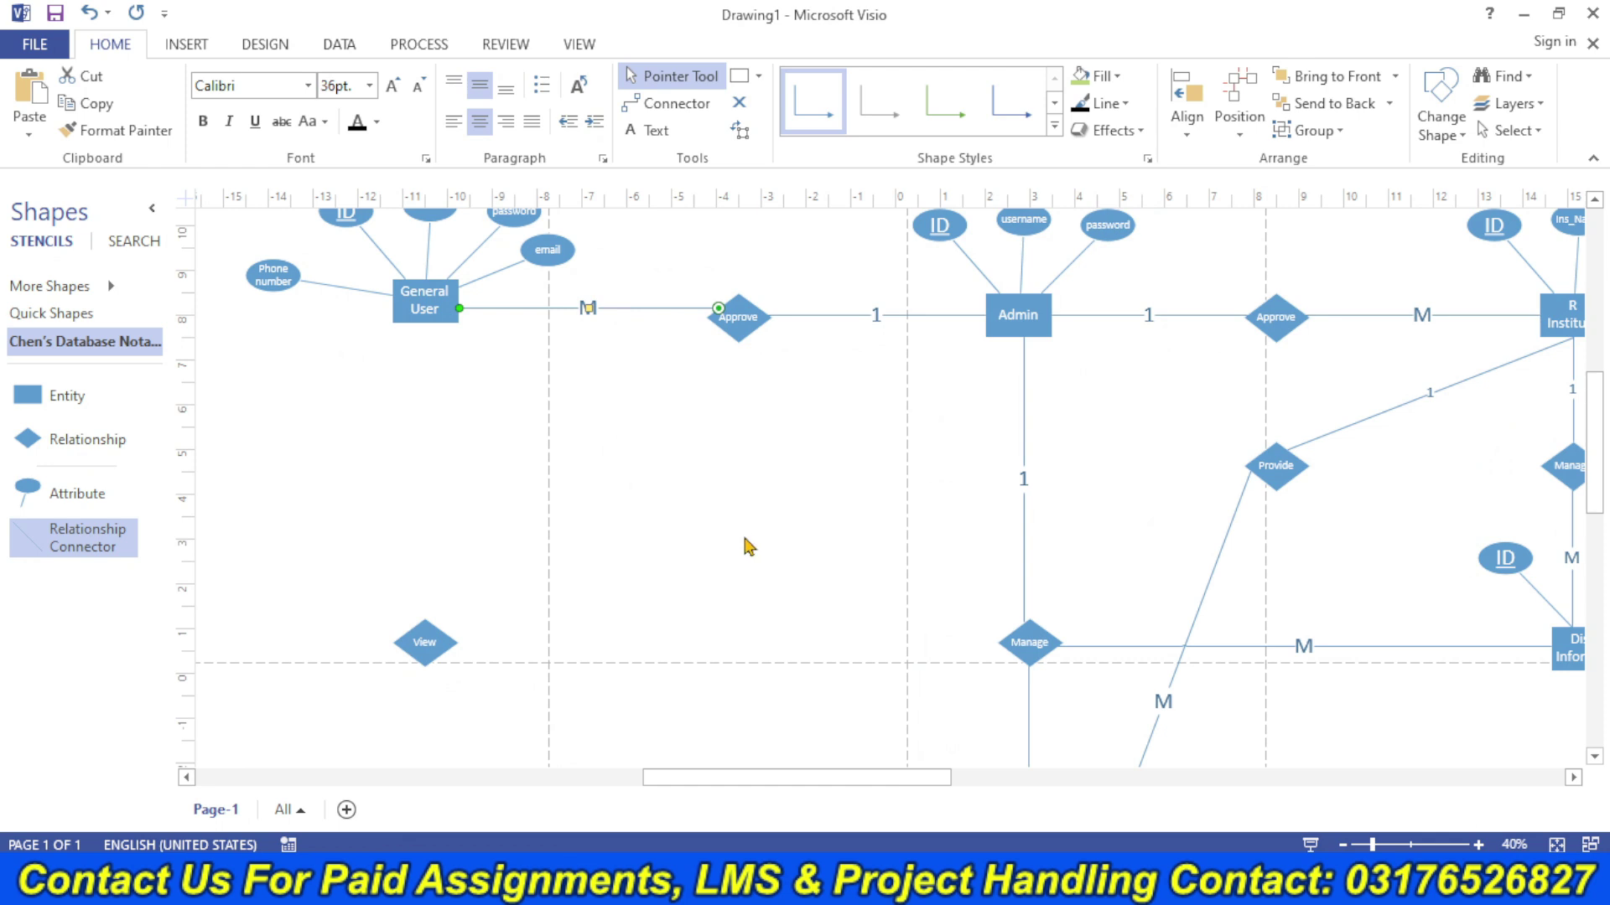
{"action": "key", "text": "ctrl+d"}
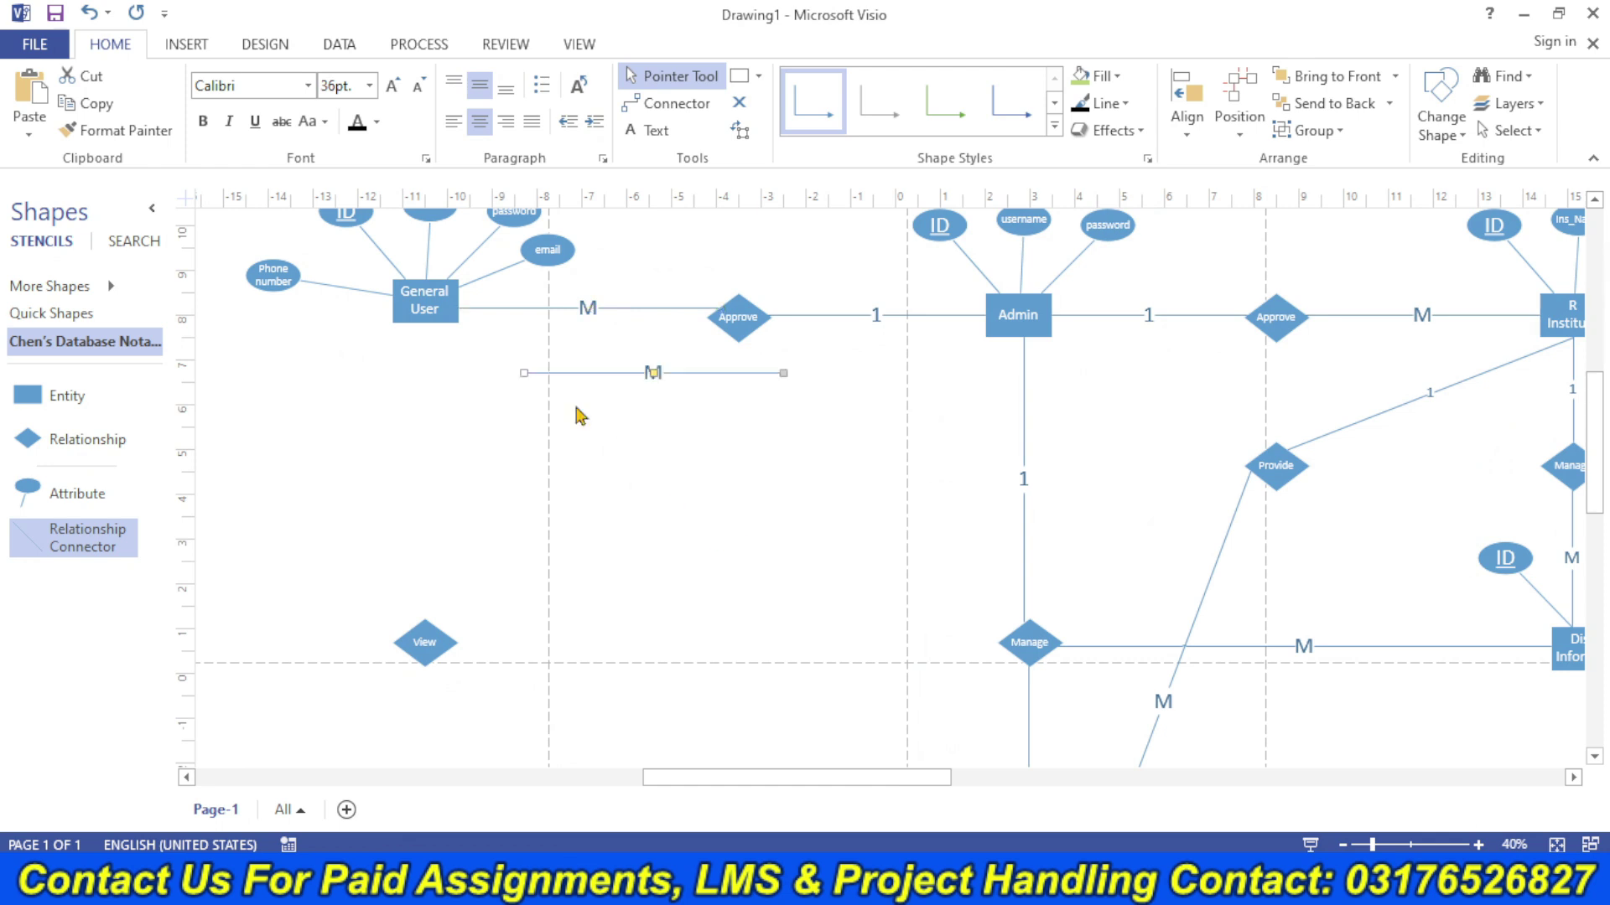
{"action": "left_click_drag", "start_coordinate": [492, 516], "coordinate": [442, 629]}
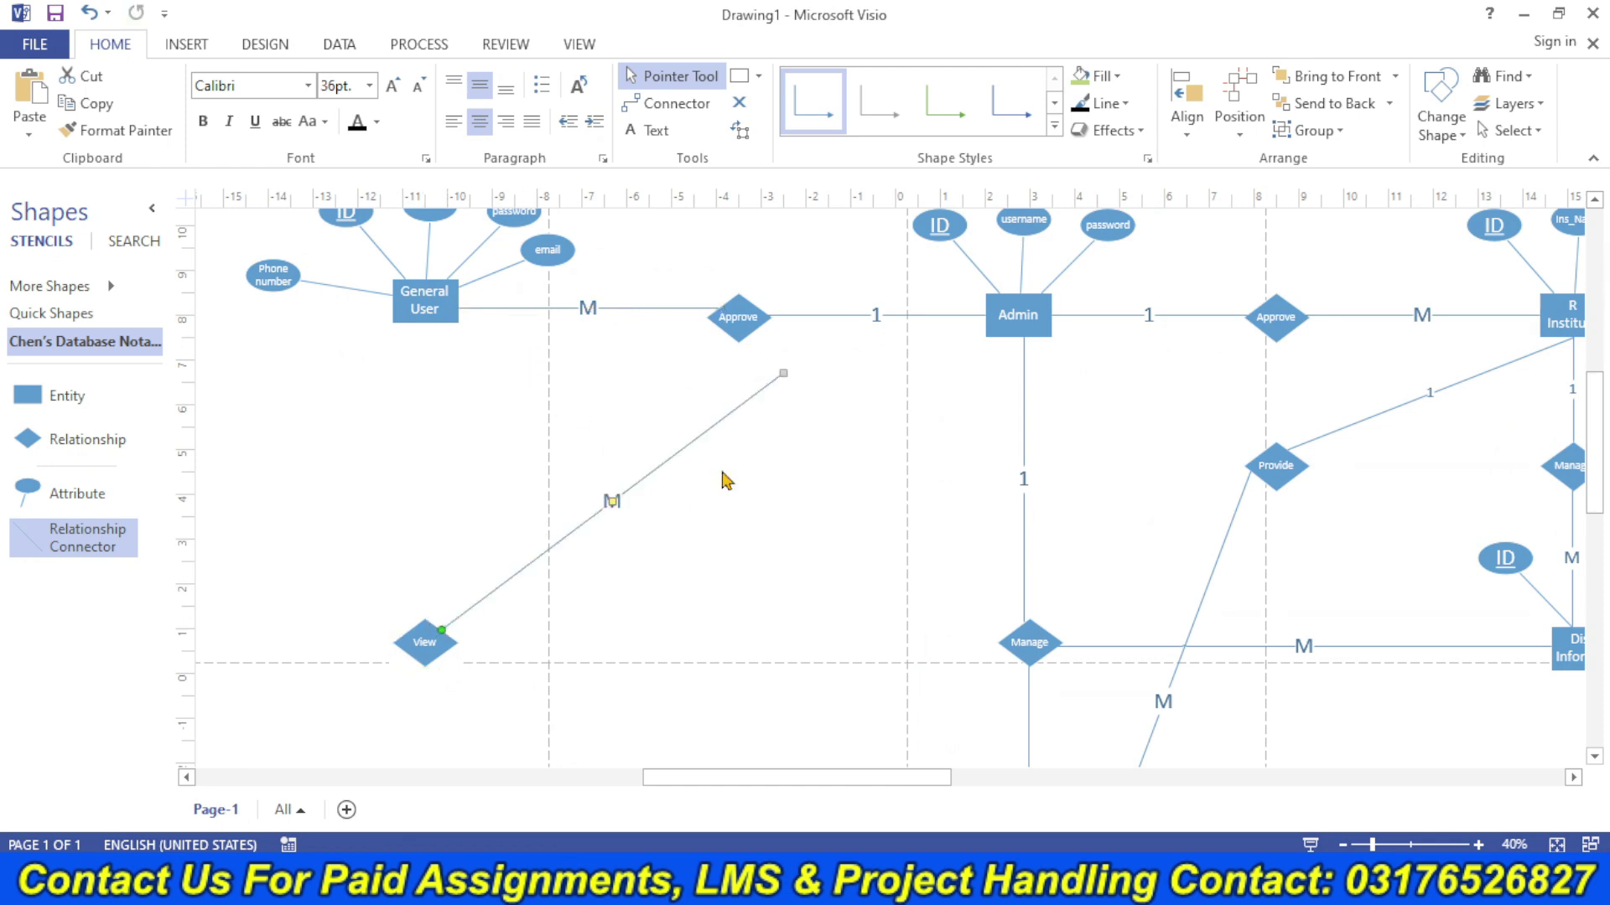
{"action": "left_click_drag", "start_coordinate": [462, 311], "coordinate": [431, 312]}
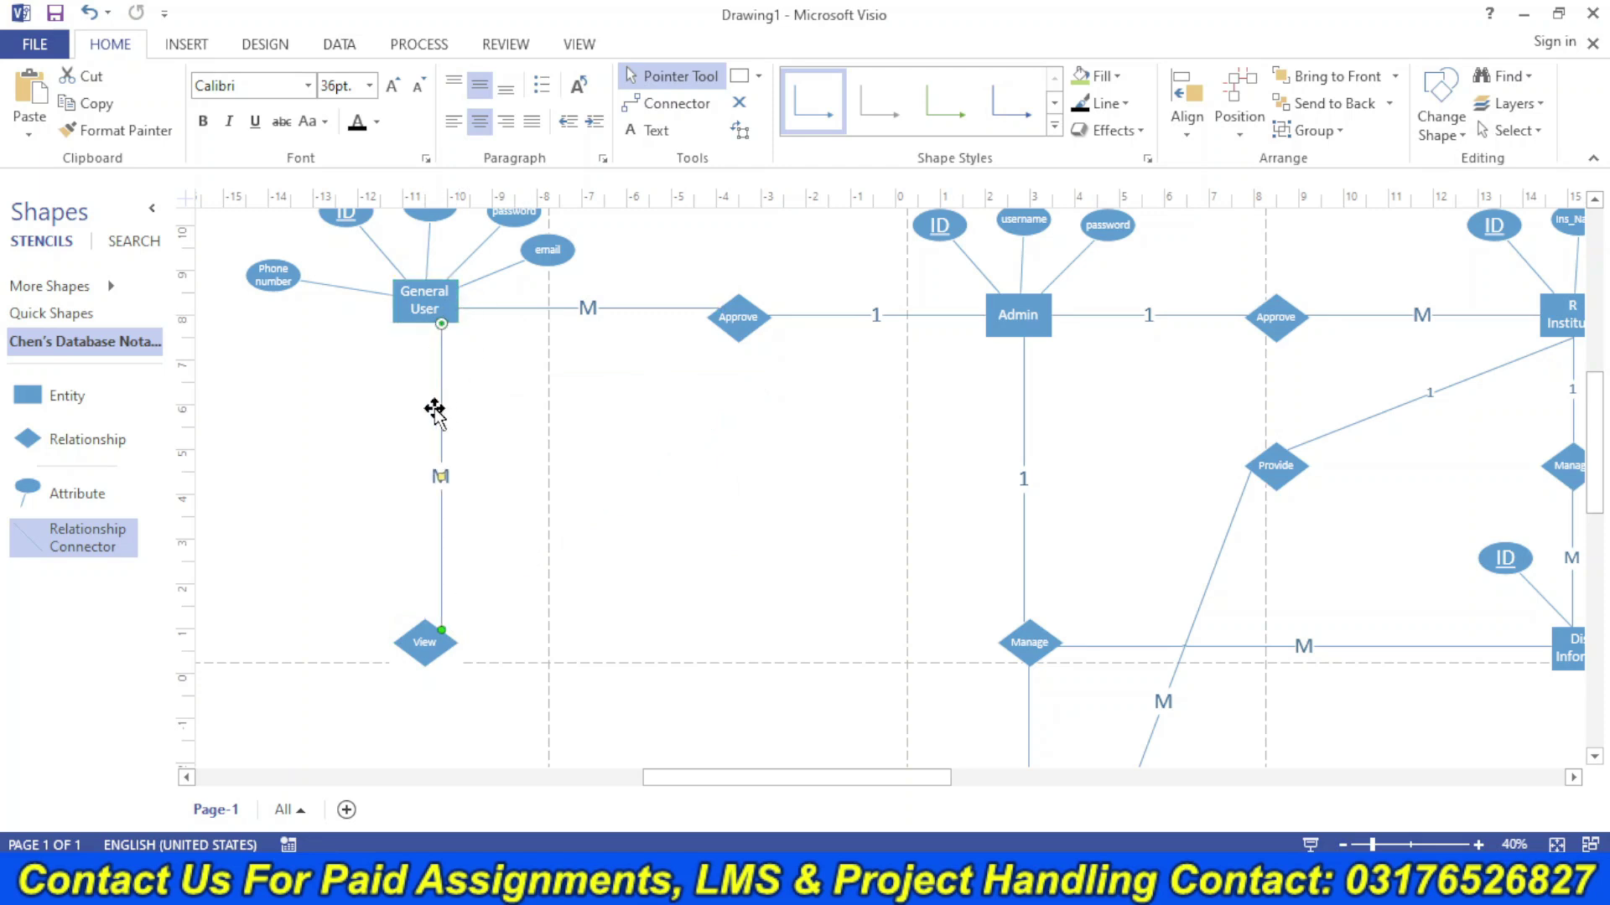
{"action": "type", "text": "1"}
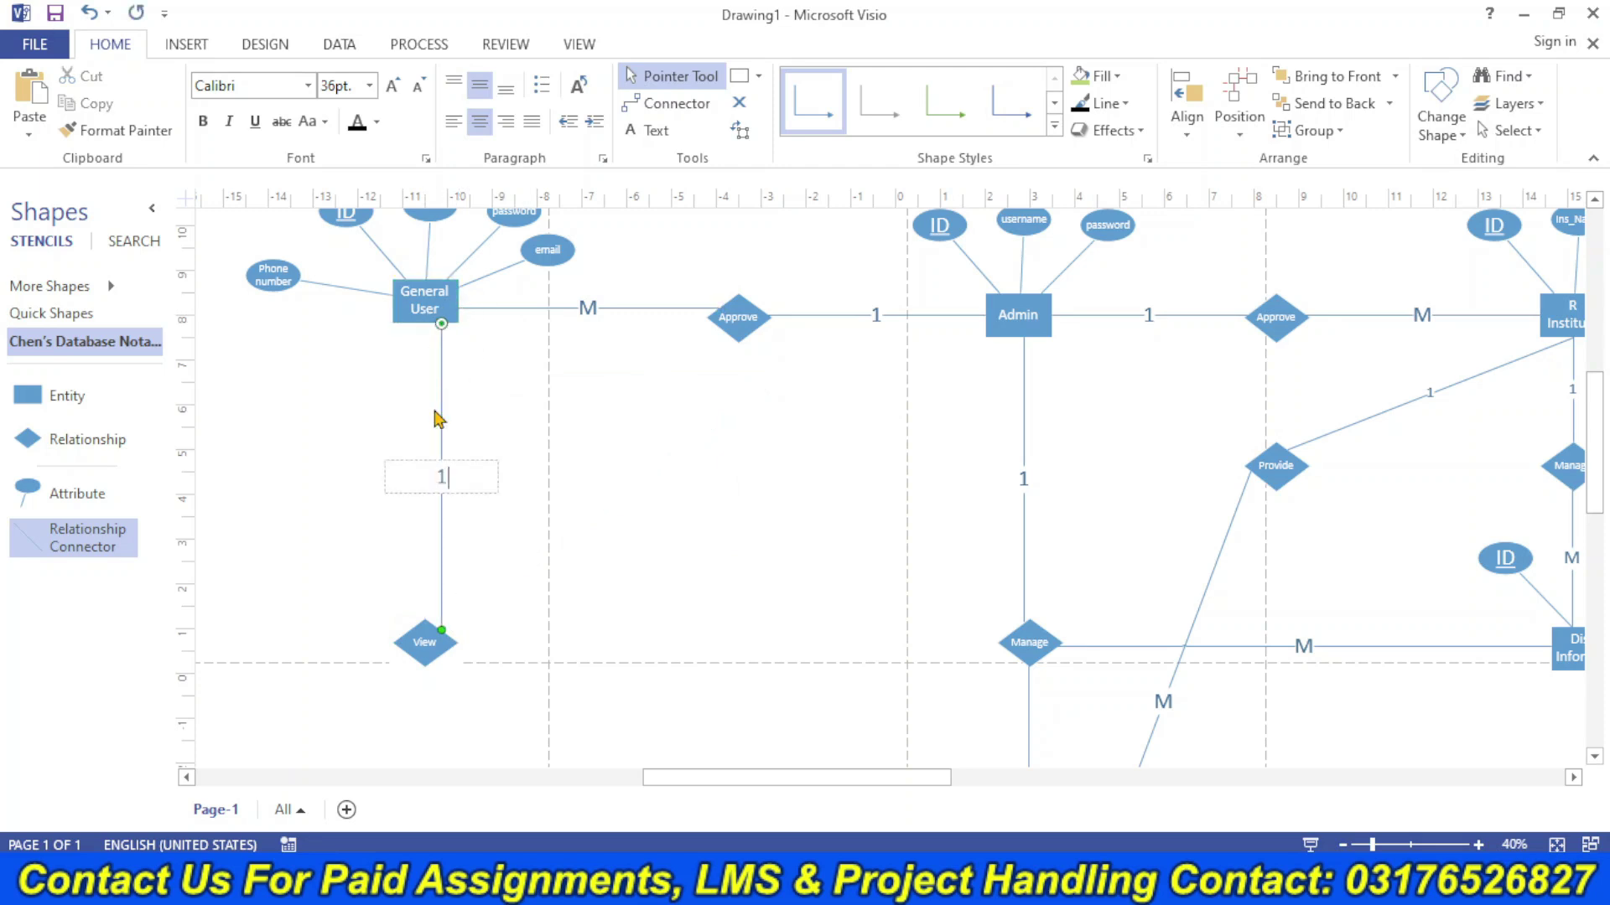
{"action": "left_click", "coordinate": [594, 630]}
- Paste another M connector and use it to connect View to Relief Information
{"action": "key", "text": "ctrl+v"}
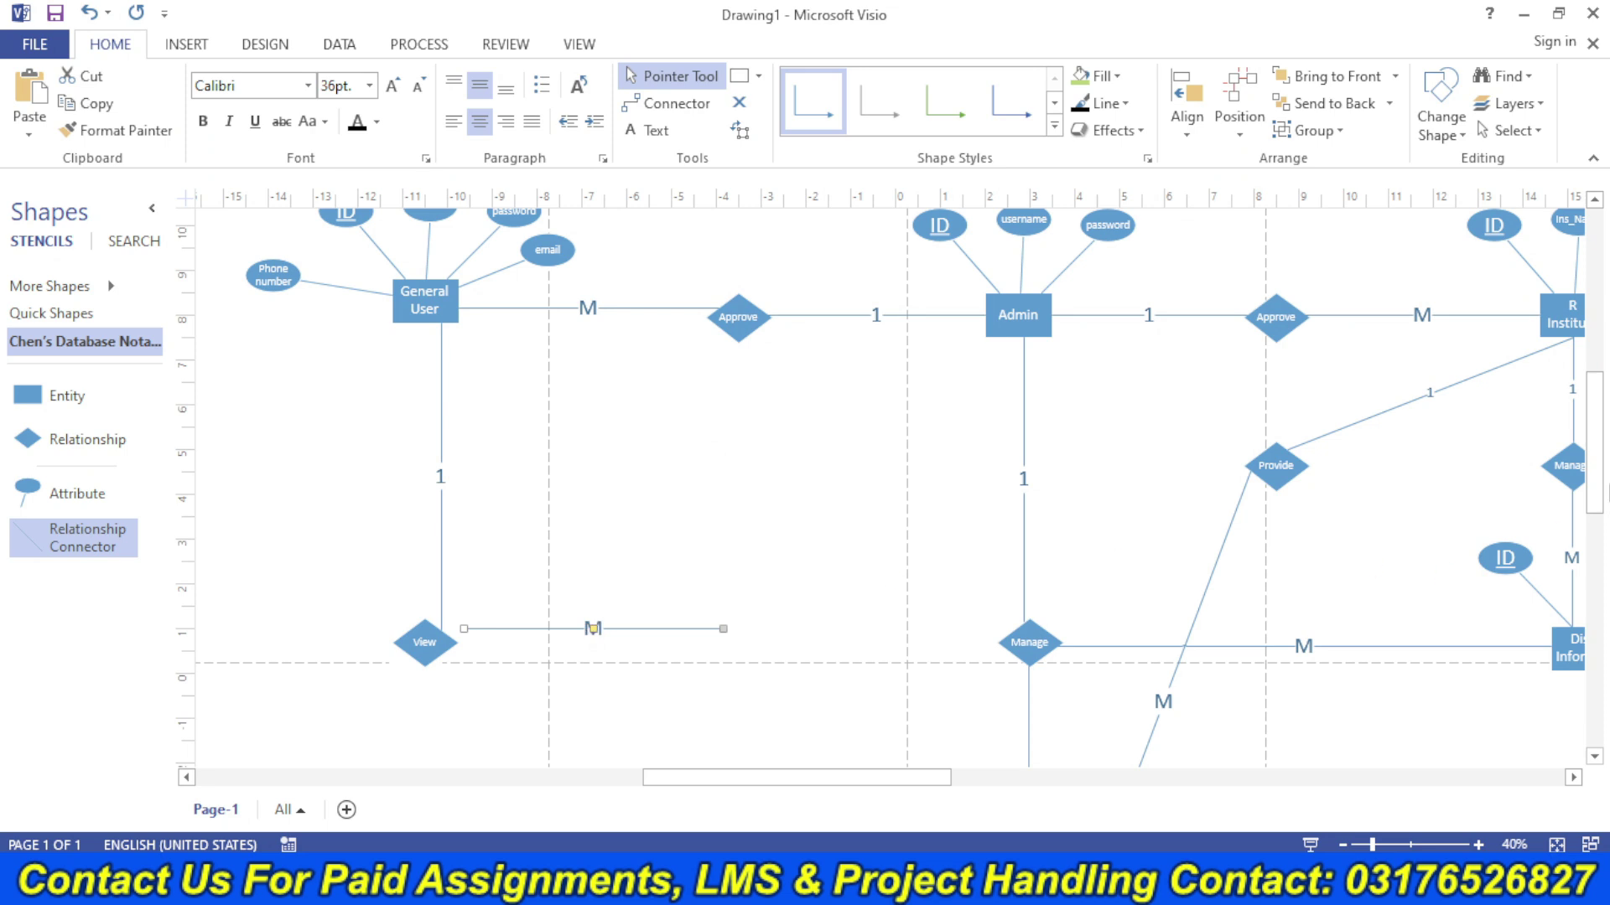
{"action": "scroll", "coordinate": [758, 413], "scroll_direction": "down", "scroll_amount": 4}
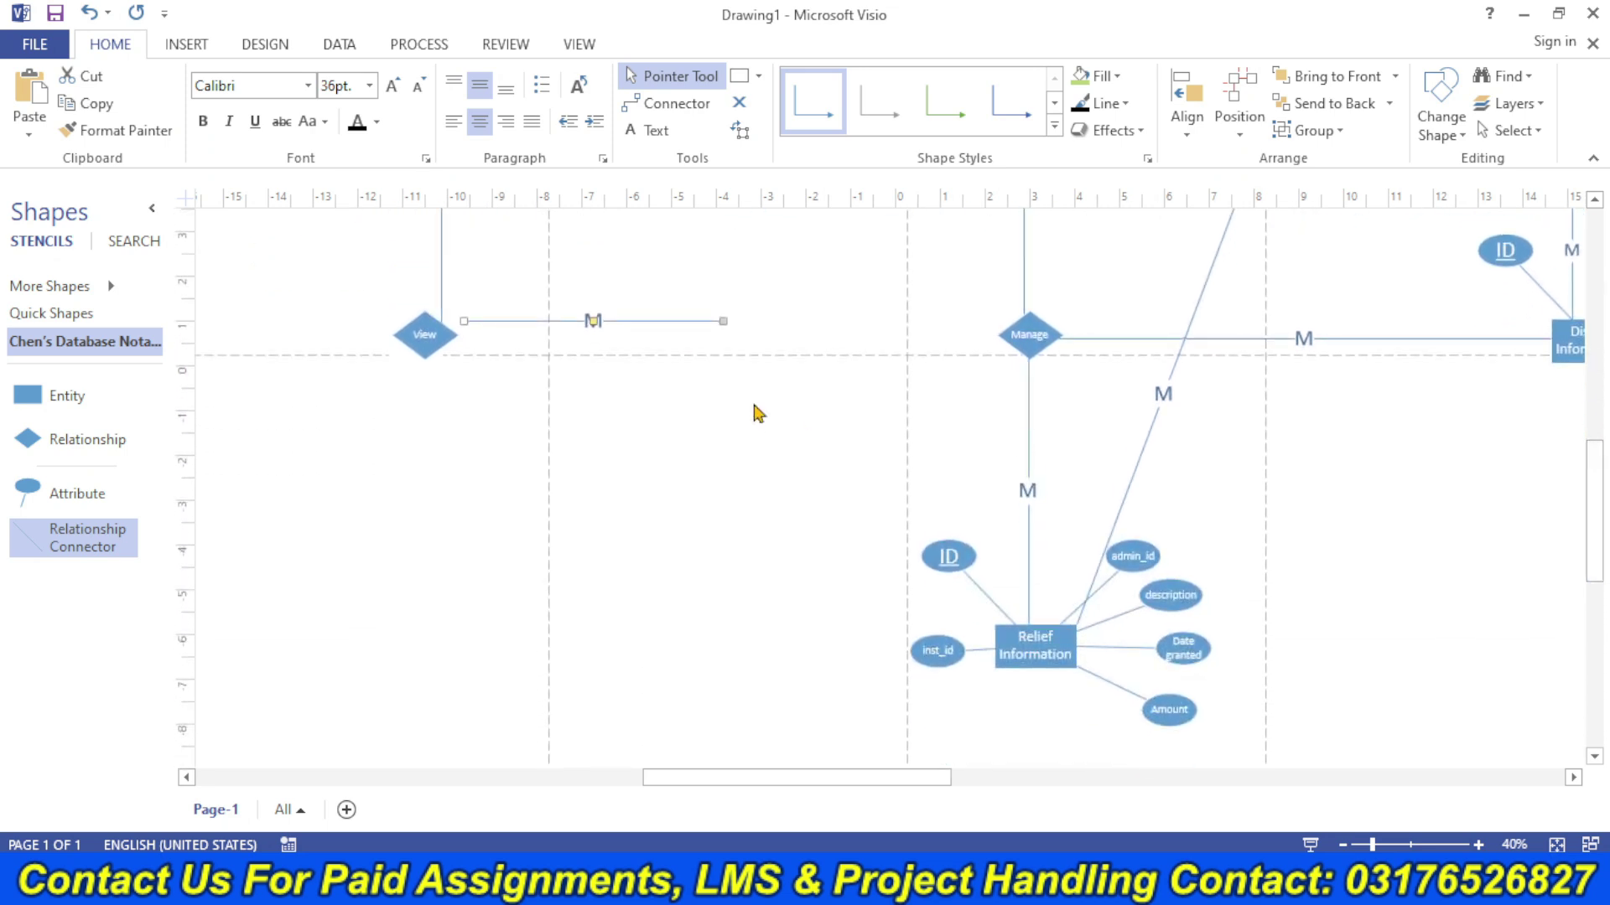
{"action": "left_click_drag", "start_coordinate": [838, 557], "coordinate": [995, 624]}
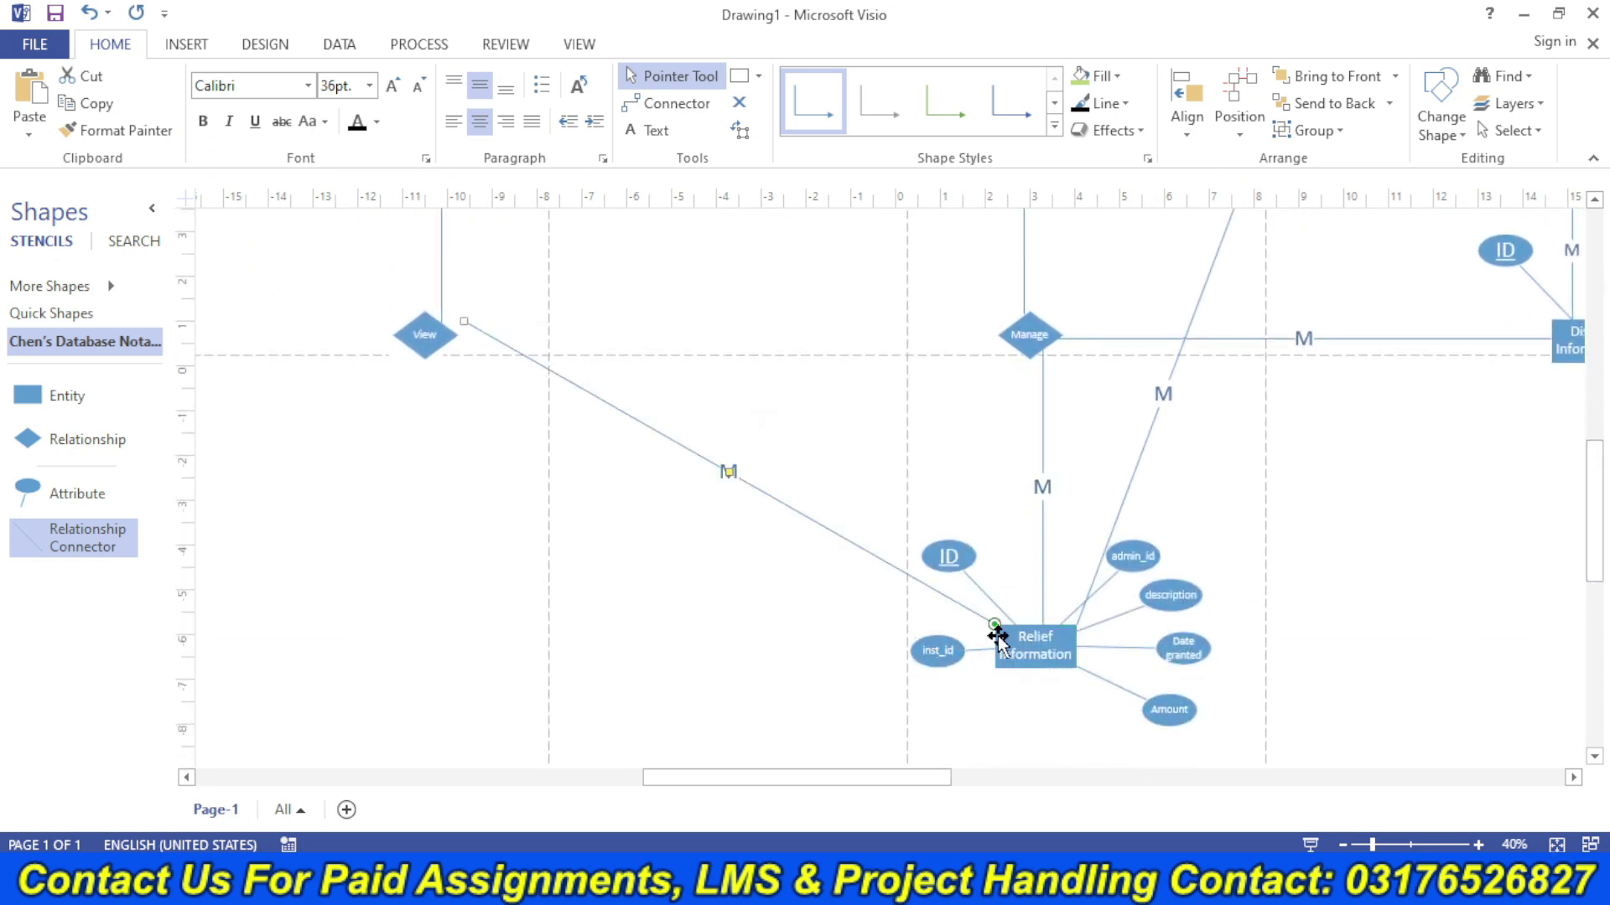
{"action": "left_click_drag", "start_coordinate": [466, 321], "coordinate": [437, 351]}
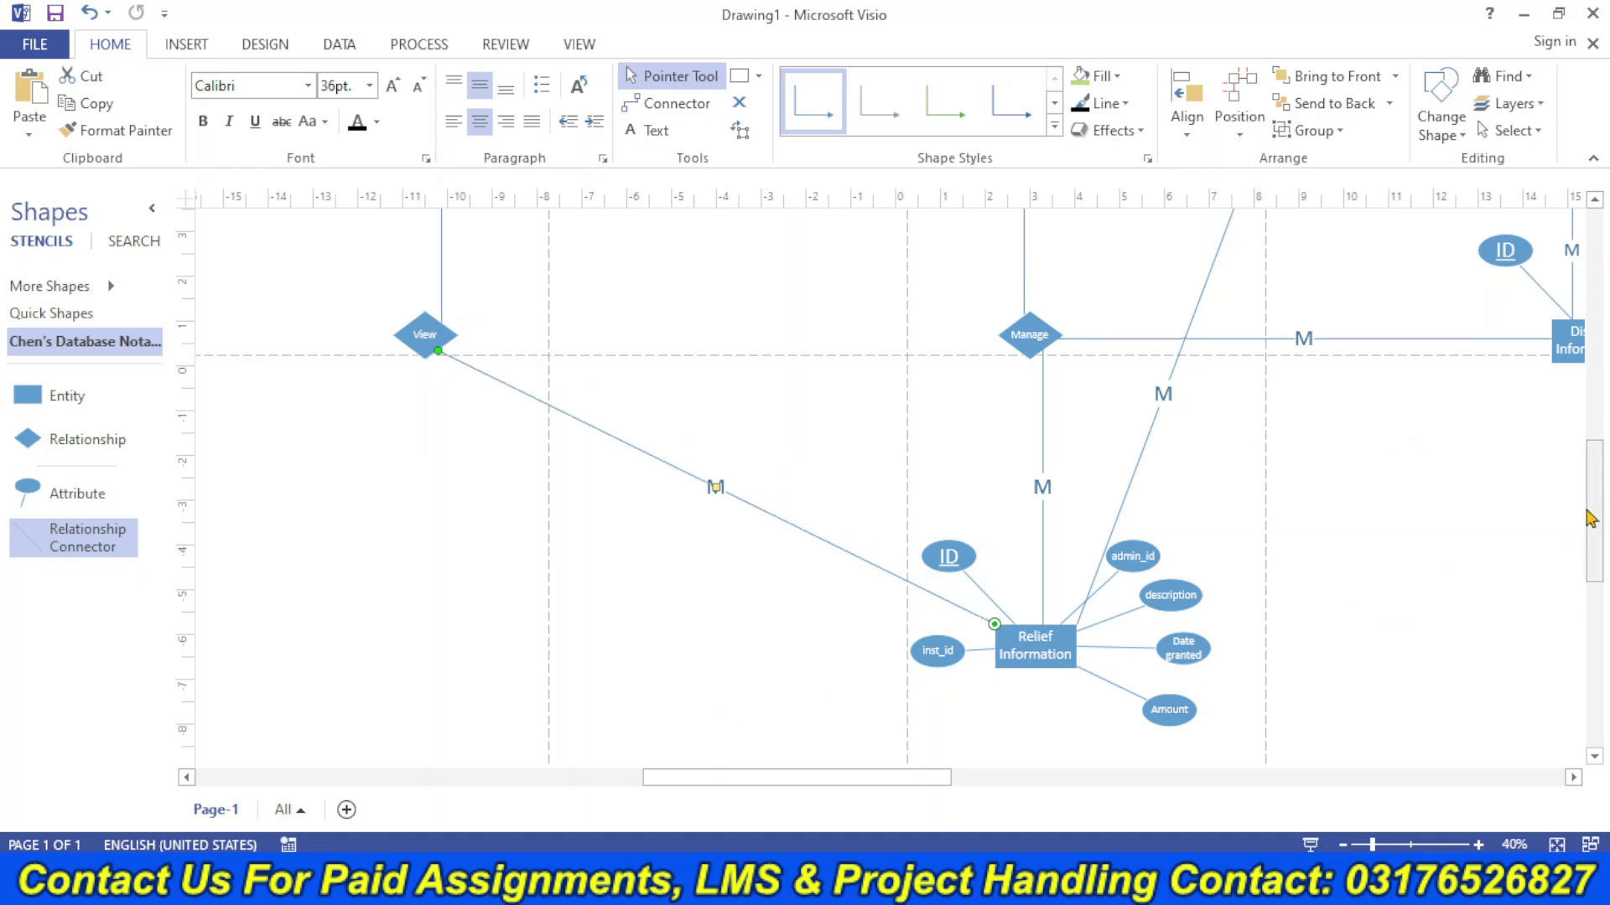
- Add one more M connector running from View to Disater Information
{"action": "mouse_move", "coordinate": [1594, 518]}
{"action": "left_mouse_down"}
{"action": "mouse_move", "coordinate": [1593, 487]}
{"action": "mouse_move", "coordinate": [1595, 506]}
{"action": "left_mouse_up"}
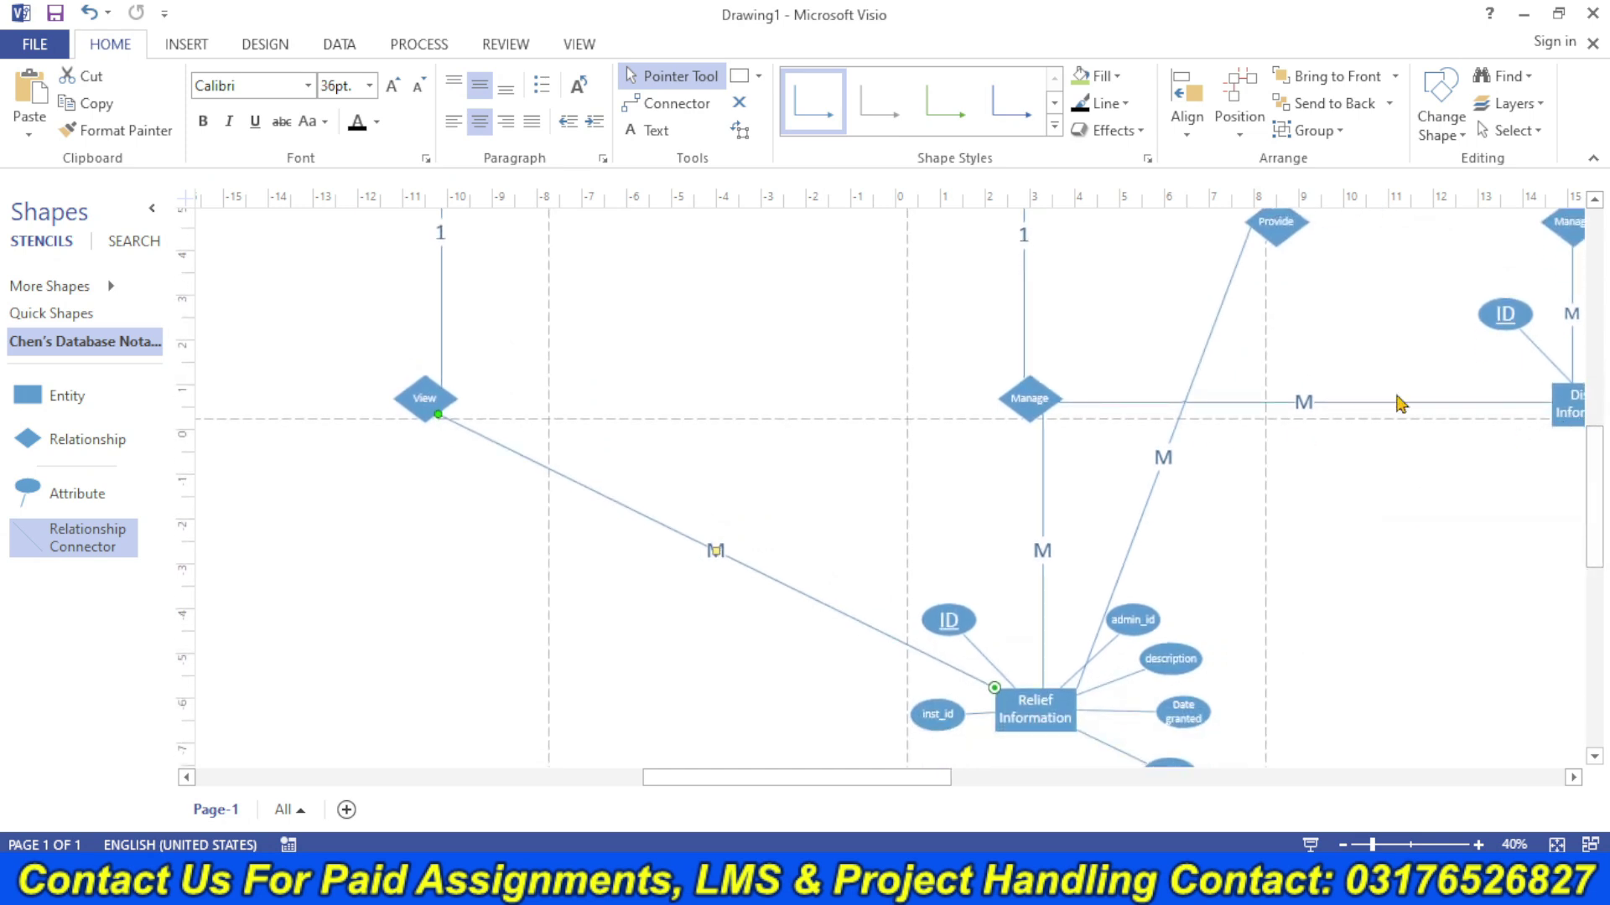
{"action": "mouse_move", "coordinate": [934, 781]}
{"action": "left_mouse_down"}
{"action": "mouse_move", "coordinate": [999, 774]}
{"action": "mouse_move", "coordinate": [963, 780]}
{"action": "left_mouse_up"}
{"action": "left_click_drag", "start_coordinate": [101, 535], "coordinate": [254, 530]}
{"action": "key", "text": "ctrl+z"}
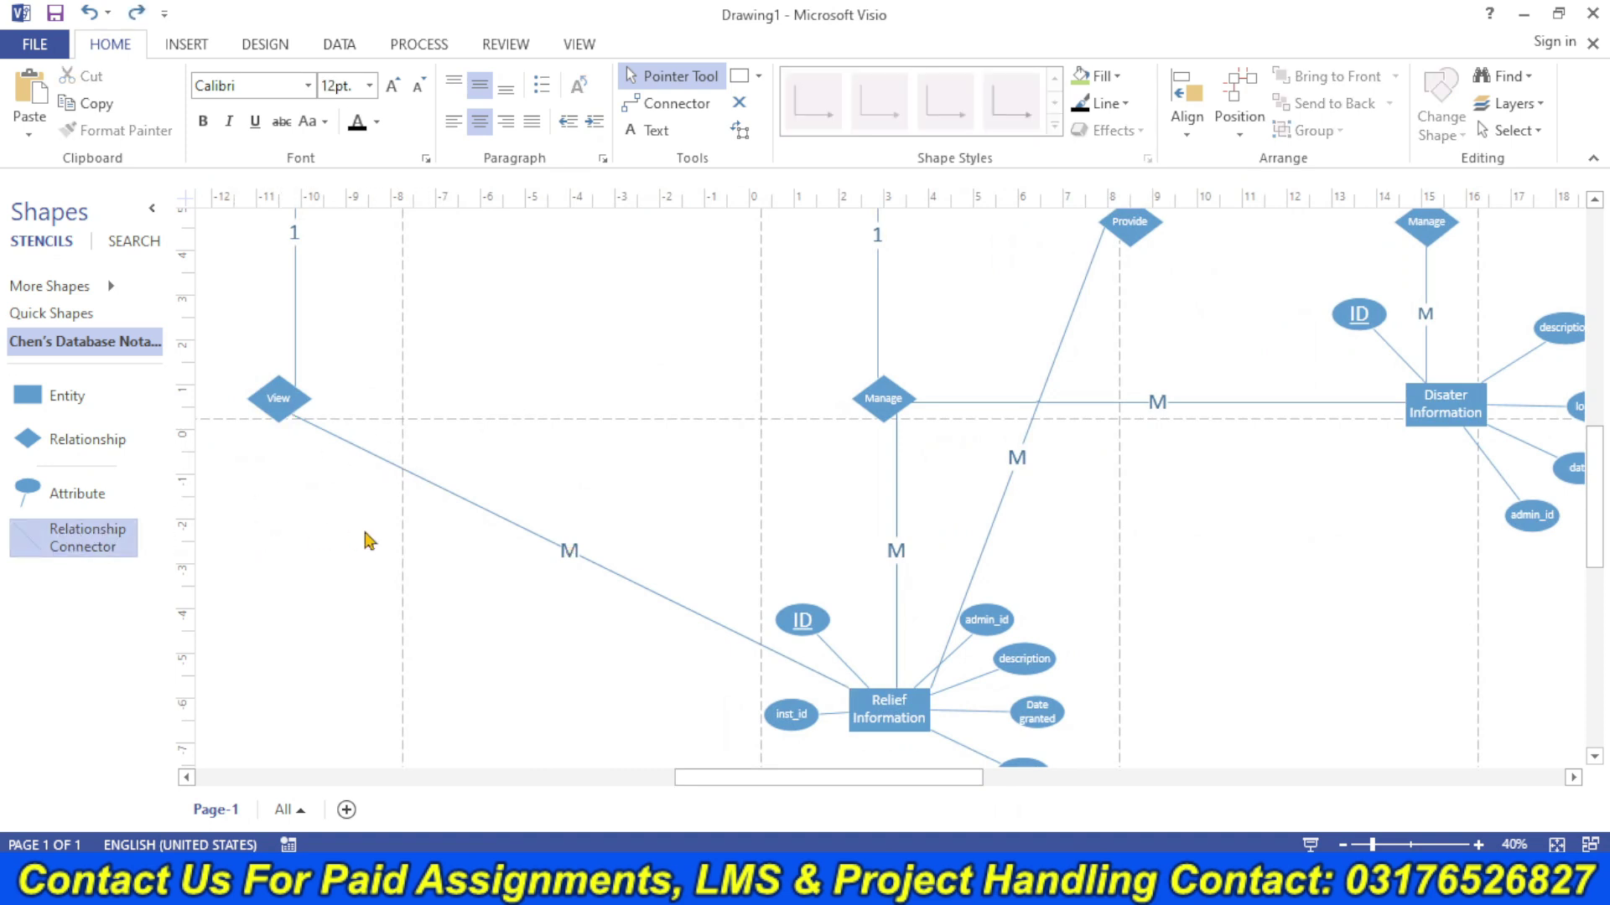
{"action": "key", "text": "ctrl+y"}
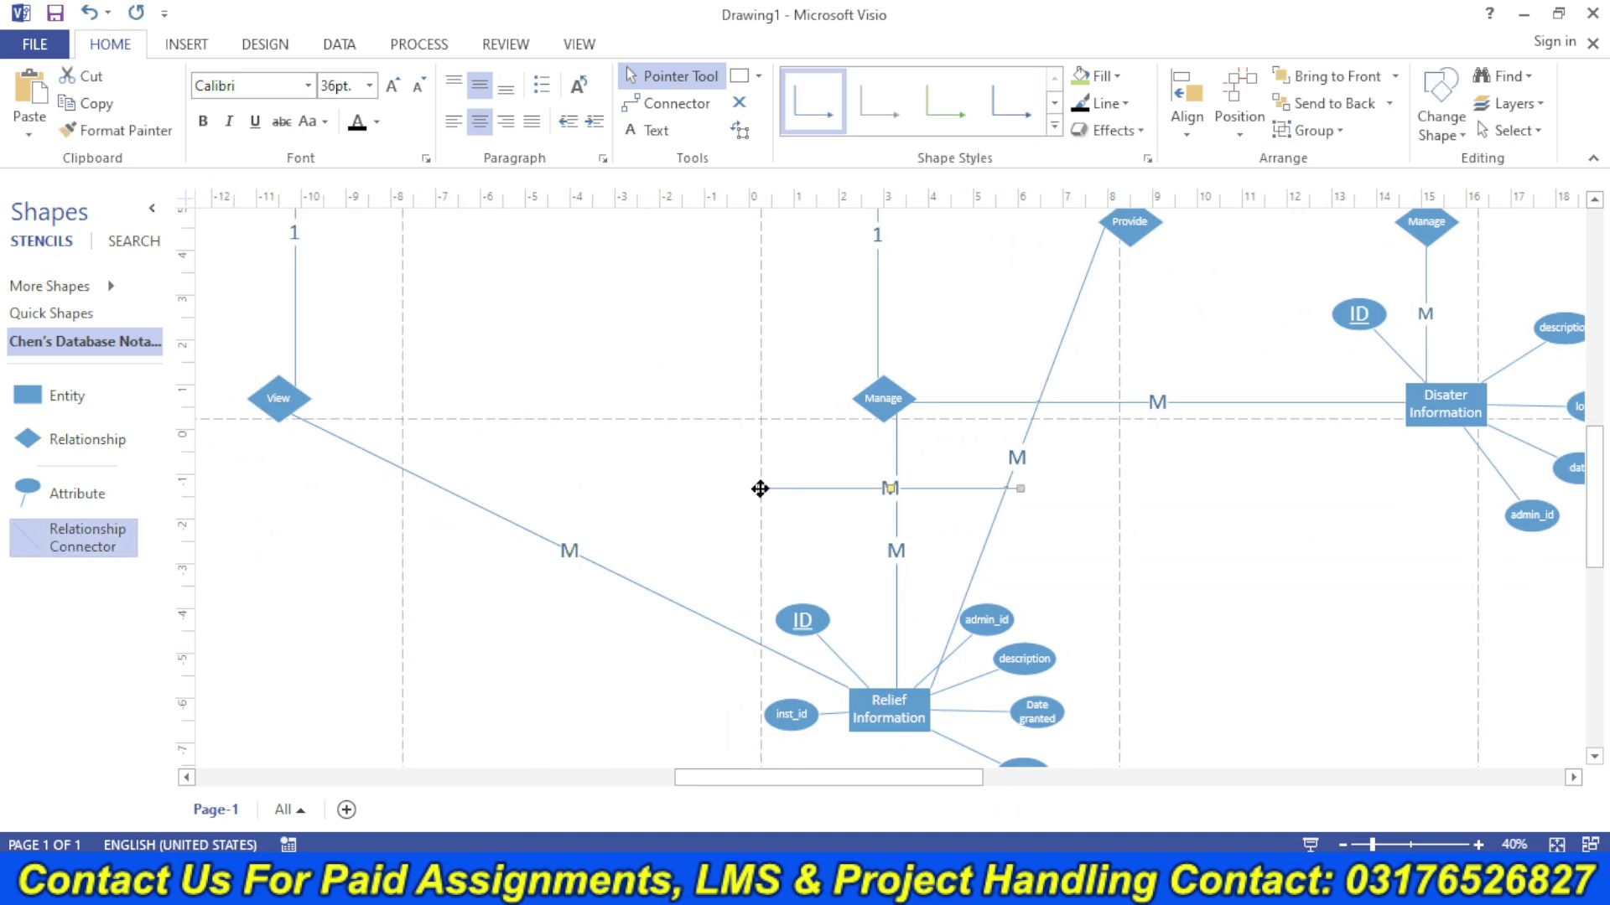
{"action": "left_click_drag", "start_coordinate": [759, 489], "coordinate": [292, 415]}
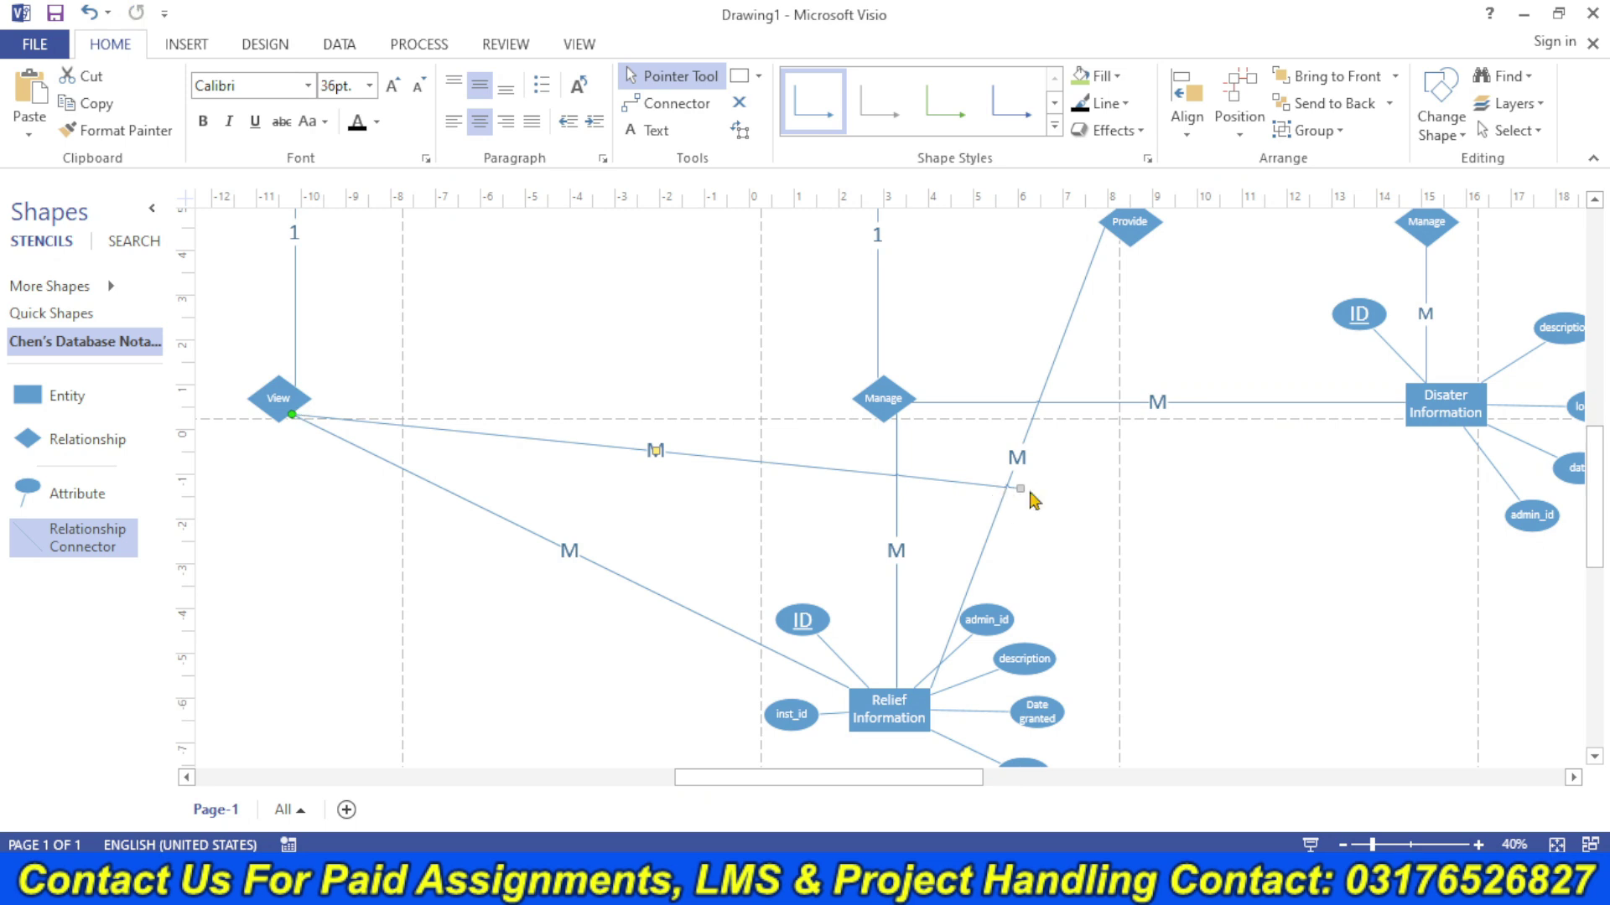
{"action": "left_click_drag", "start_coordinate": [1411, 423], "coordinate": [1406, 406]}
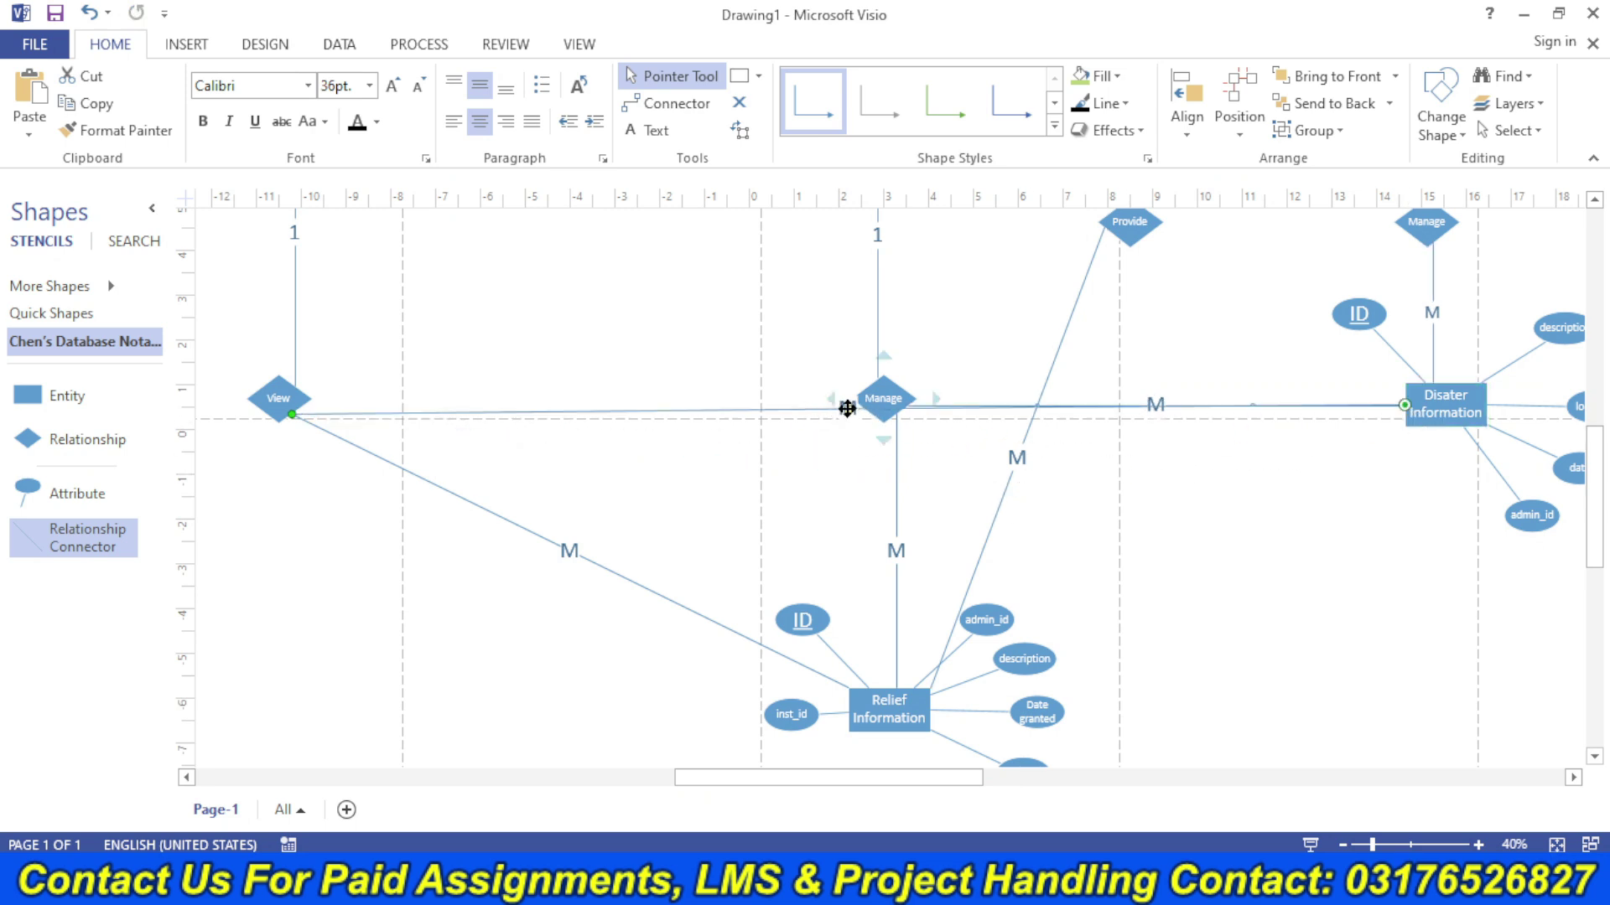
{"action": "left_click_drag", "start_coordinate": [847, 408], "coordinate": [855, 443]}
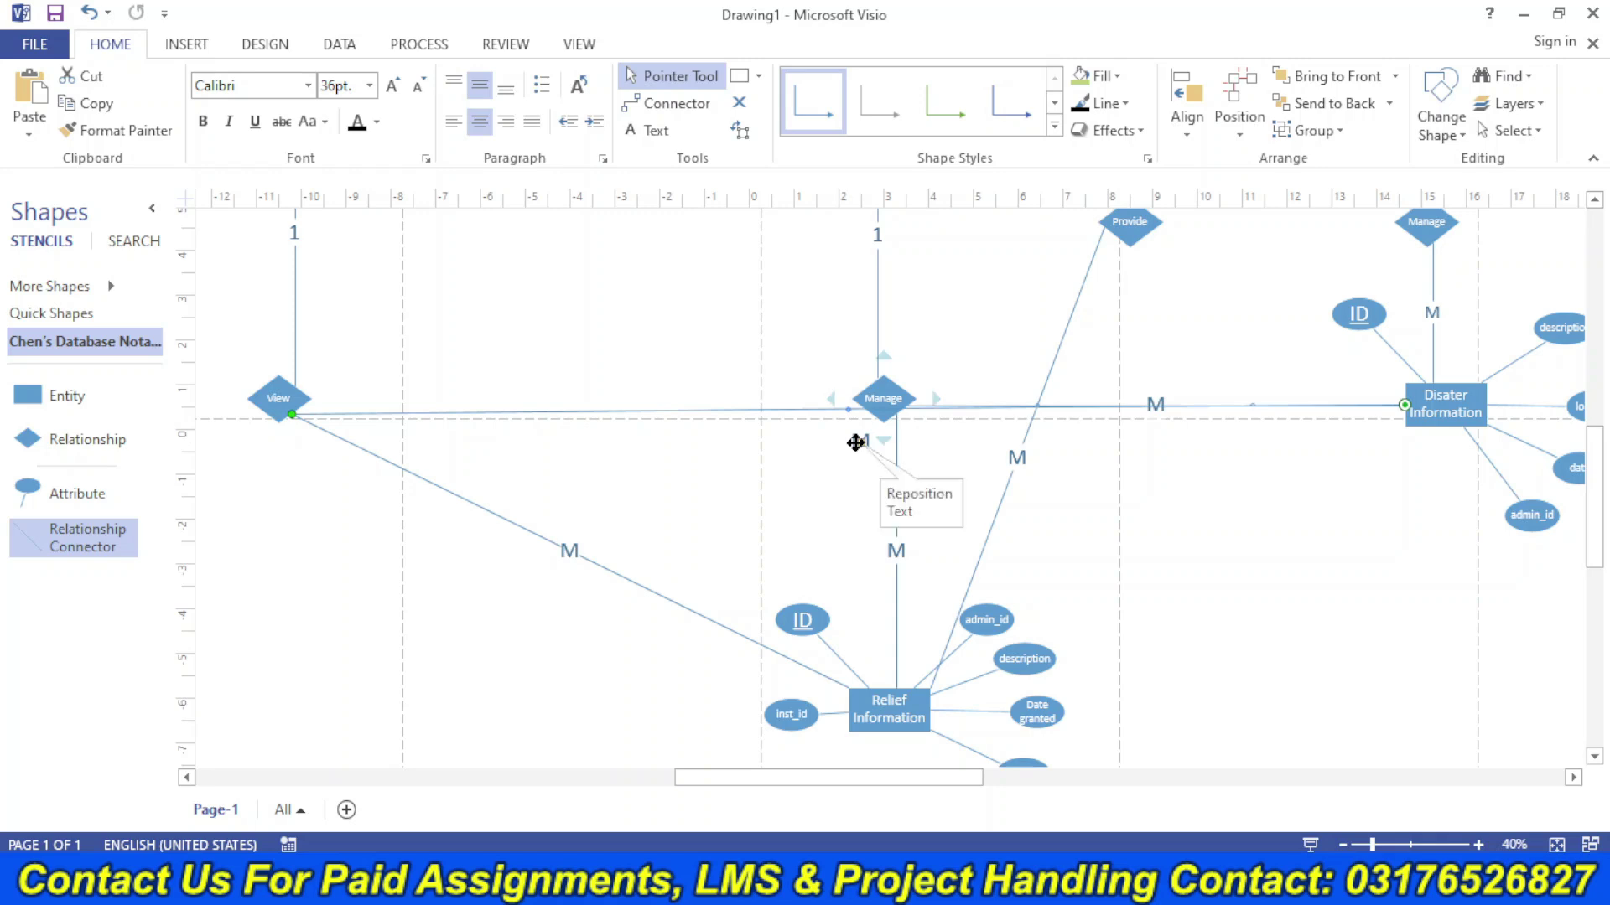
{"action": "key", "text": "ctrl+z"}
{"action": "key", "text": "Escape"}
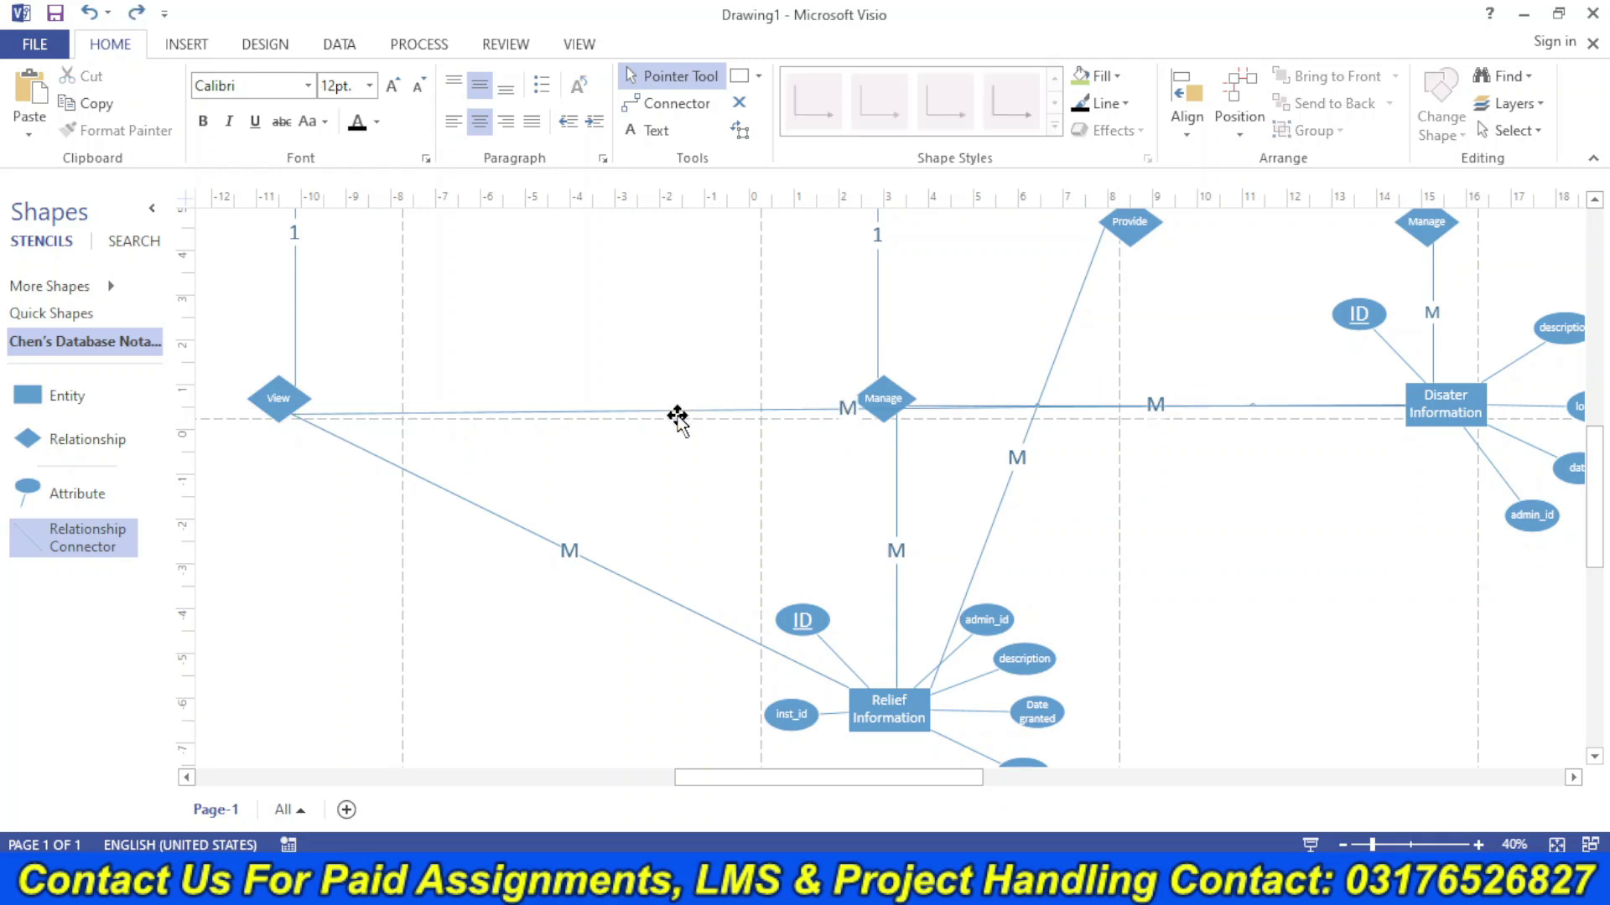
{"action": "left_click", "coordinate": [678, 416]}
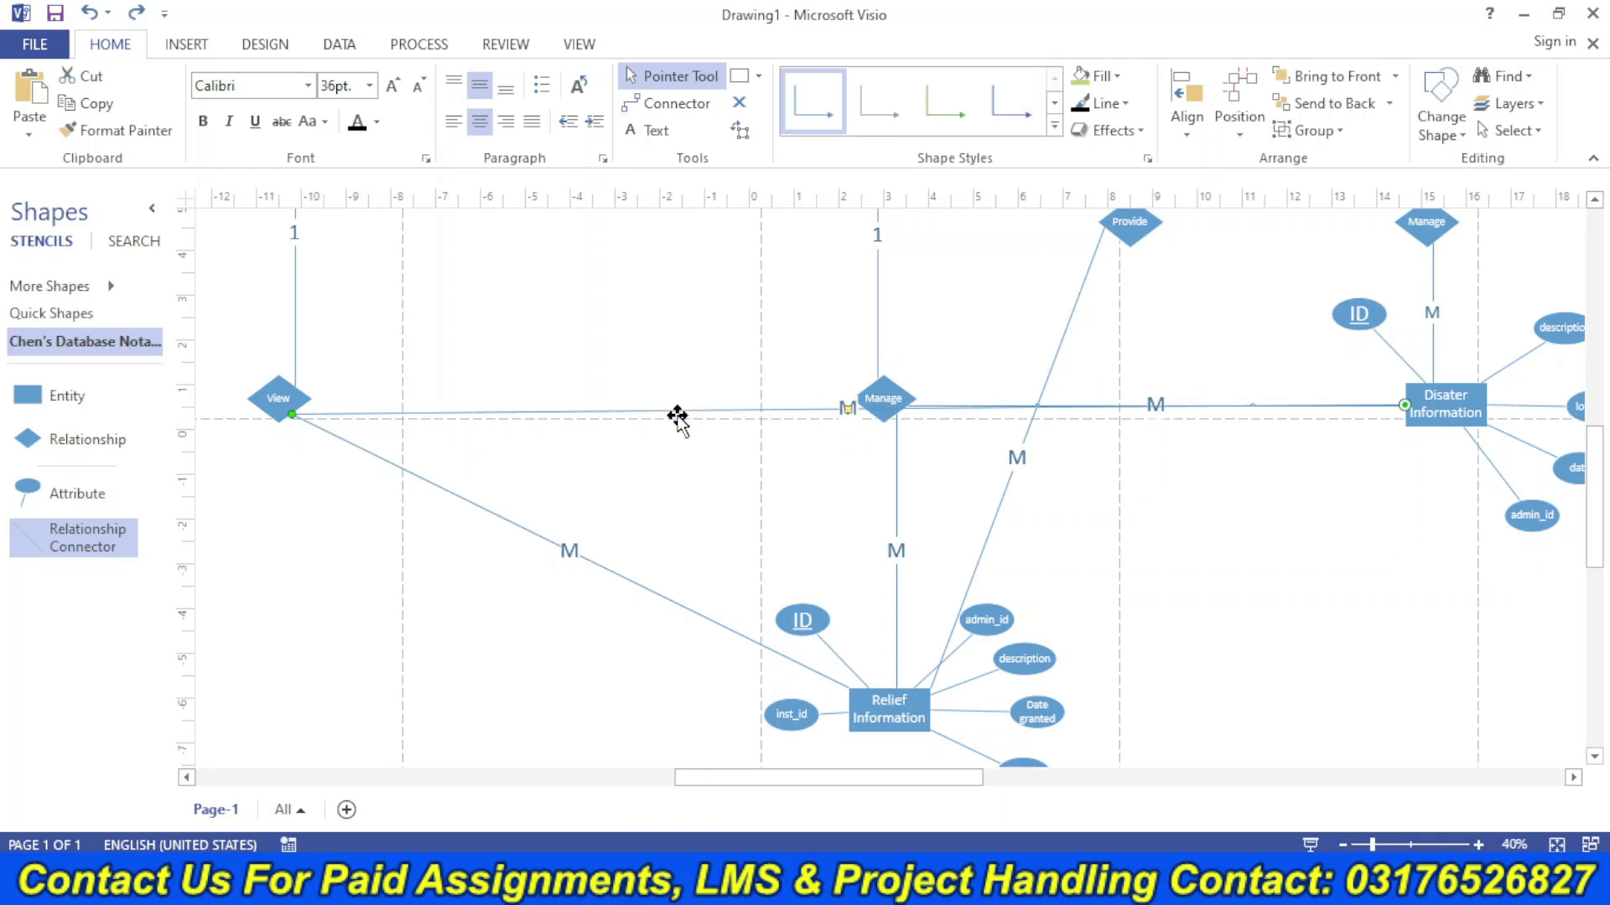
- Move the Public Message entity with its attributes into the empty area well above Admin
{"action": "left_click_drag", "start_coordinate": [1598, 517], "coordinate": [1600, 497]}
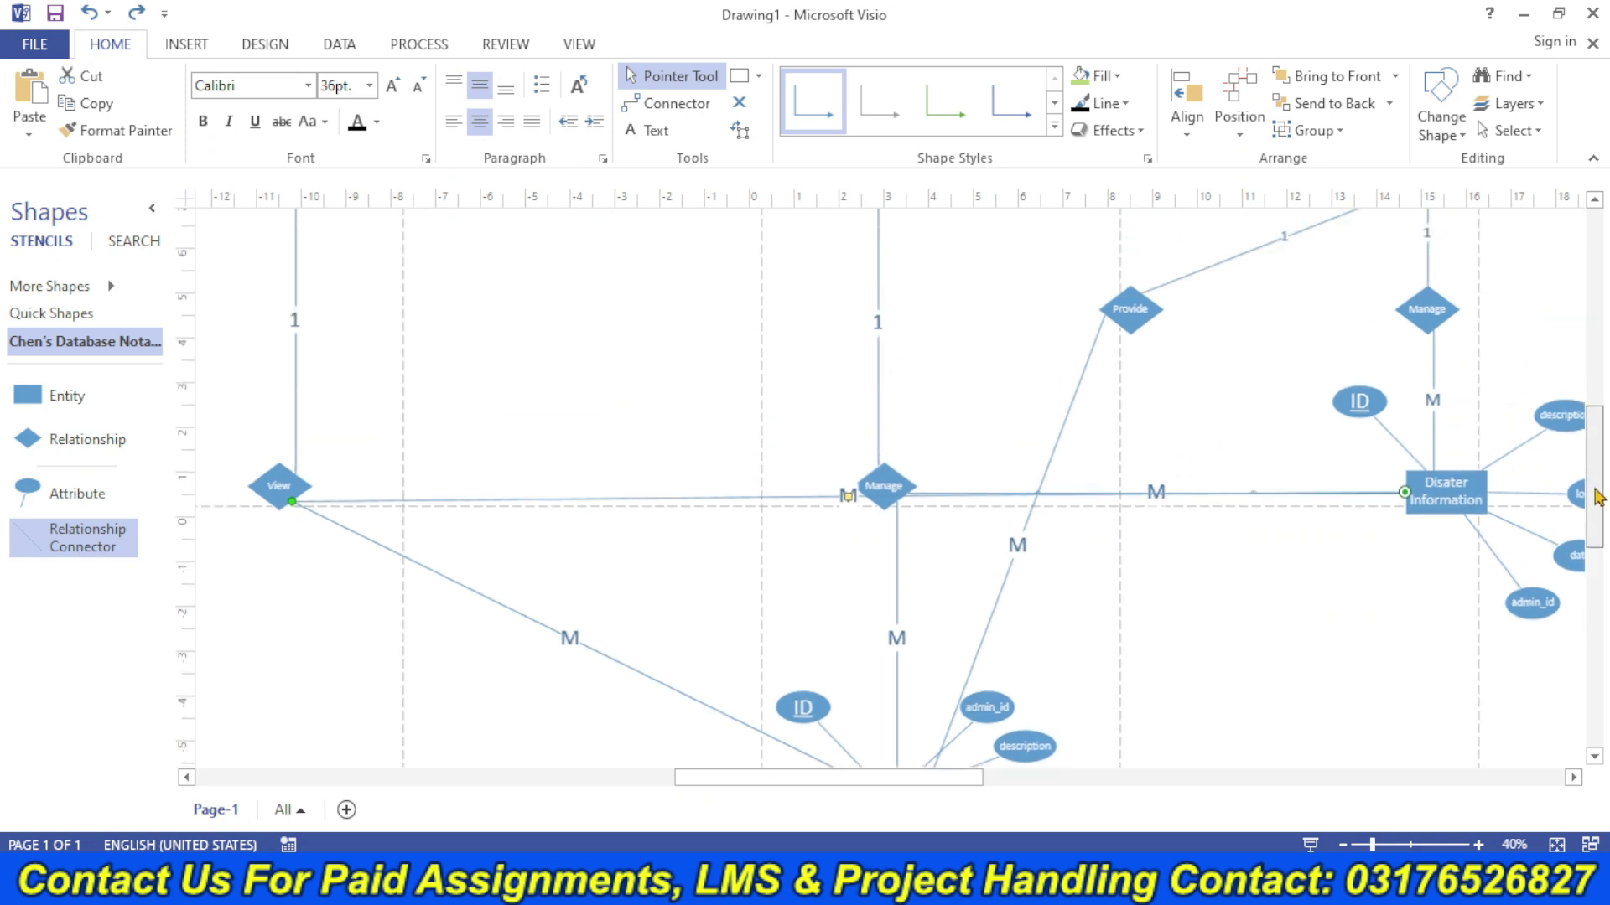
{"action": "left_click_drag", "start_coordinate": [1375, 847], "coordinate": [1368, 846]}
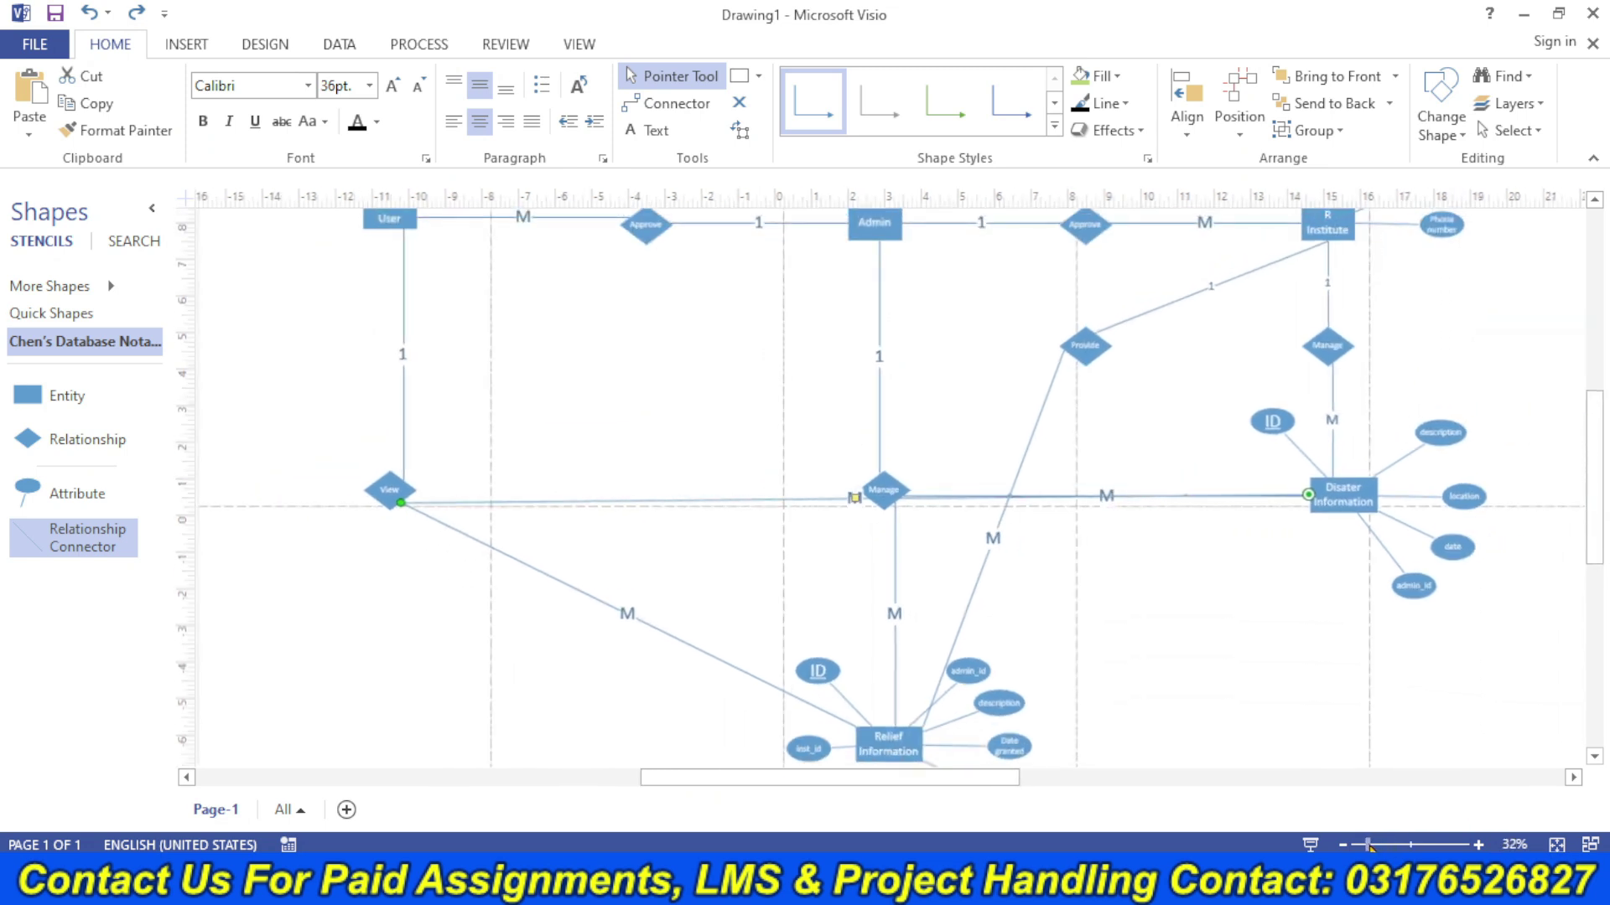
{"action": "left_click_drag", "start_coordinate": [1019, 765], "coordinate": [1067, 751]}
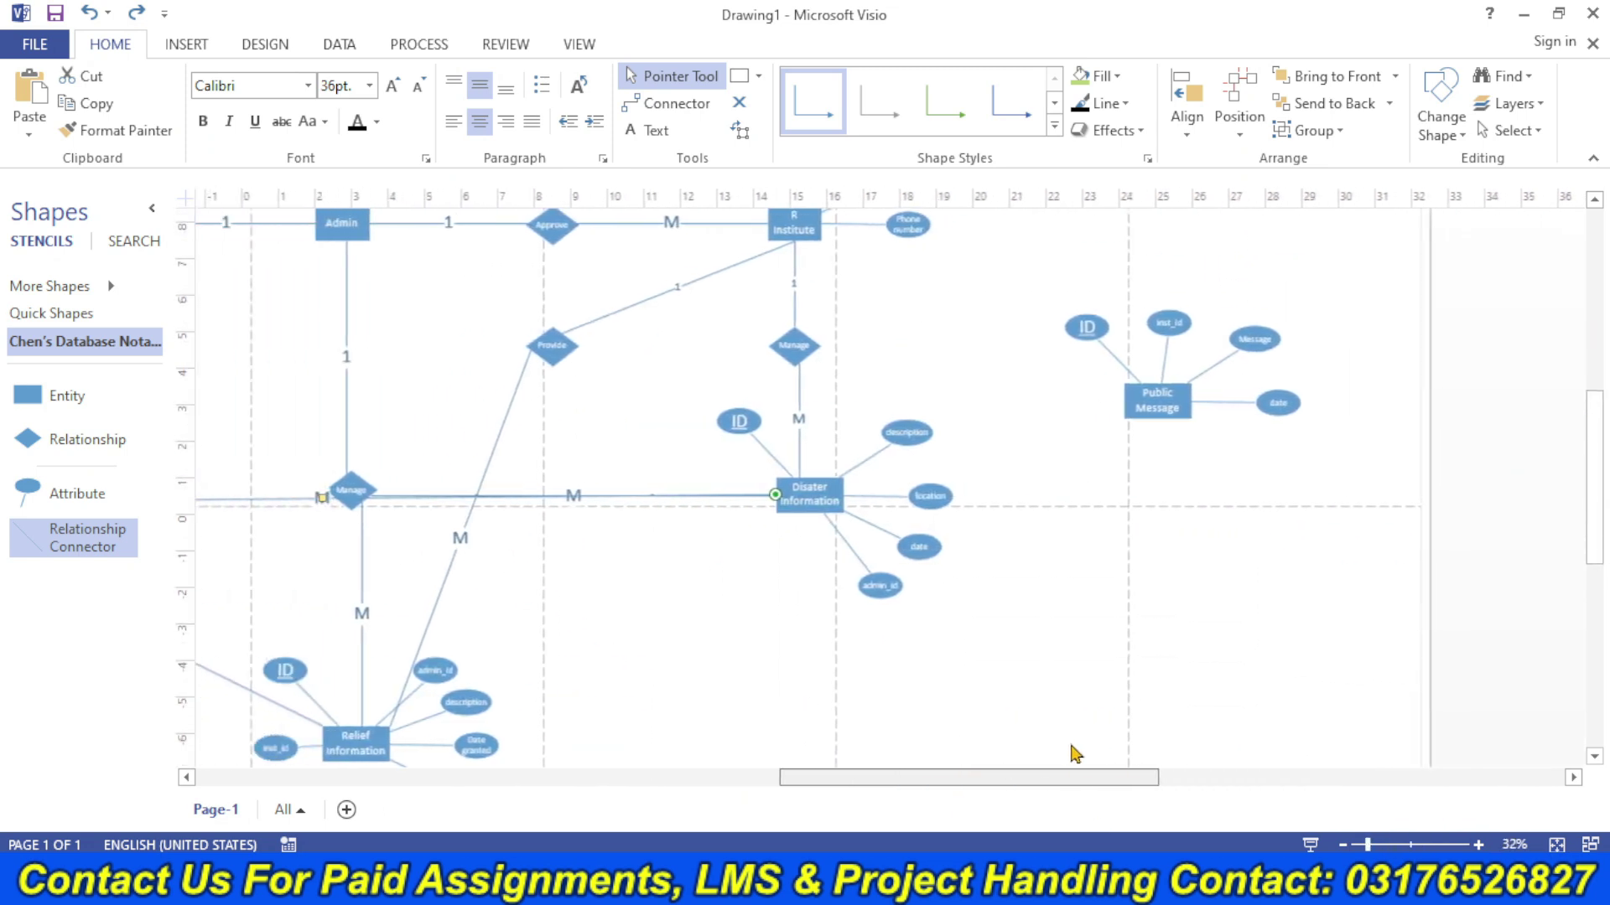
{"action": "left_click_drag", "start_coordinate": [1593, 536], "coordinate": [1586, 463]}
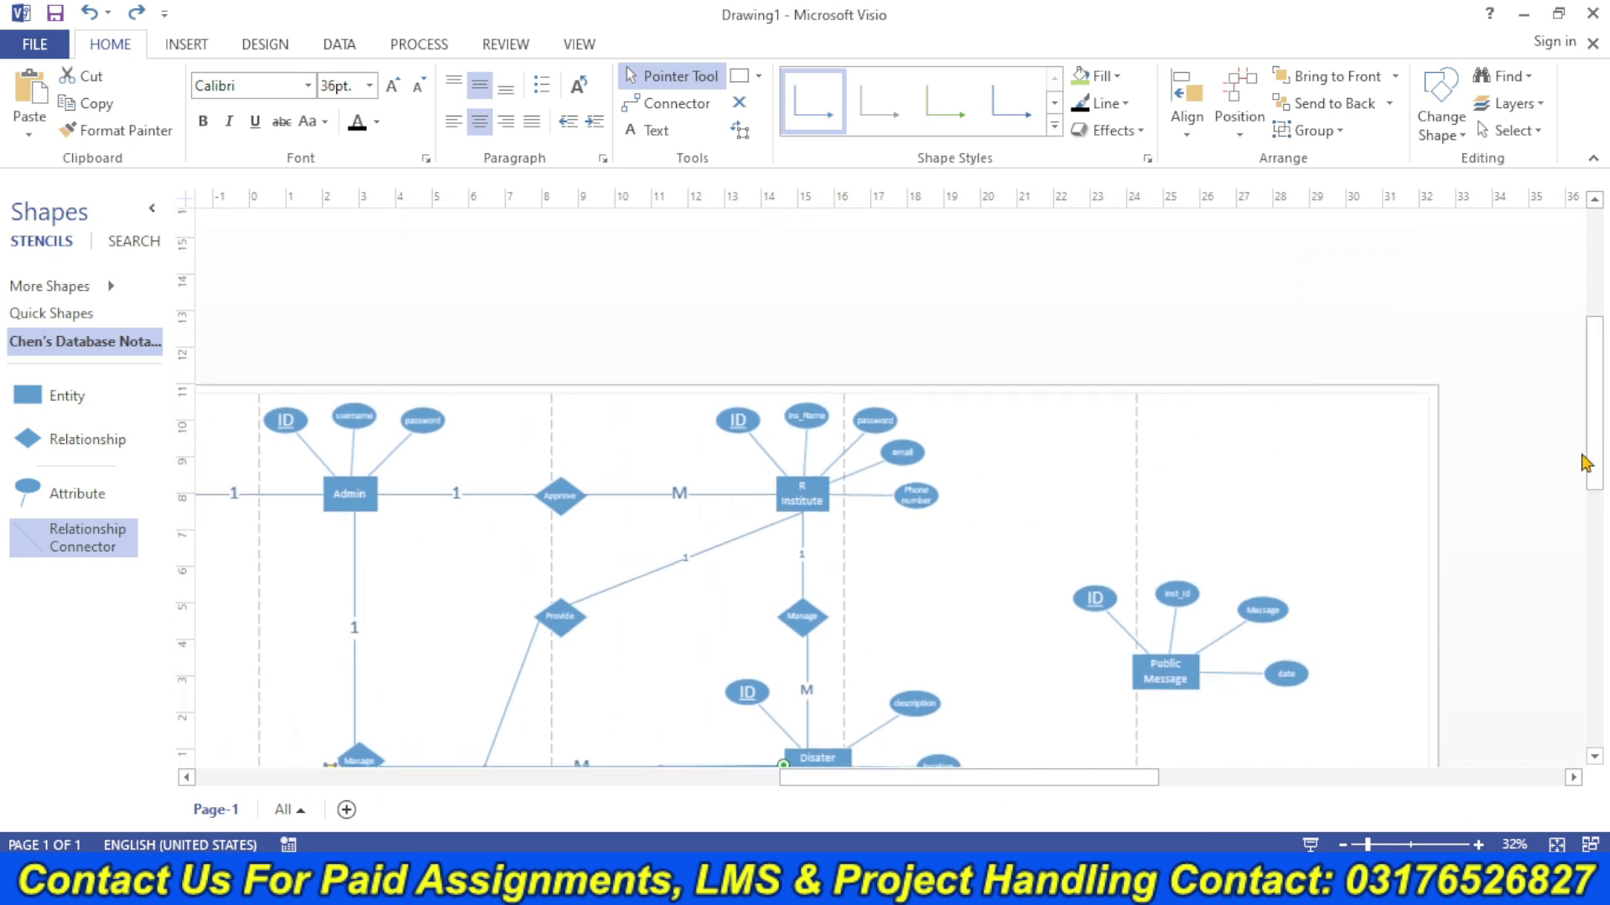
{"action": "left_click_drag", "start_coordinate": [1181, 666], "coordinate": [384, 220]}
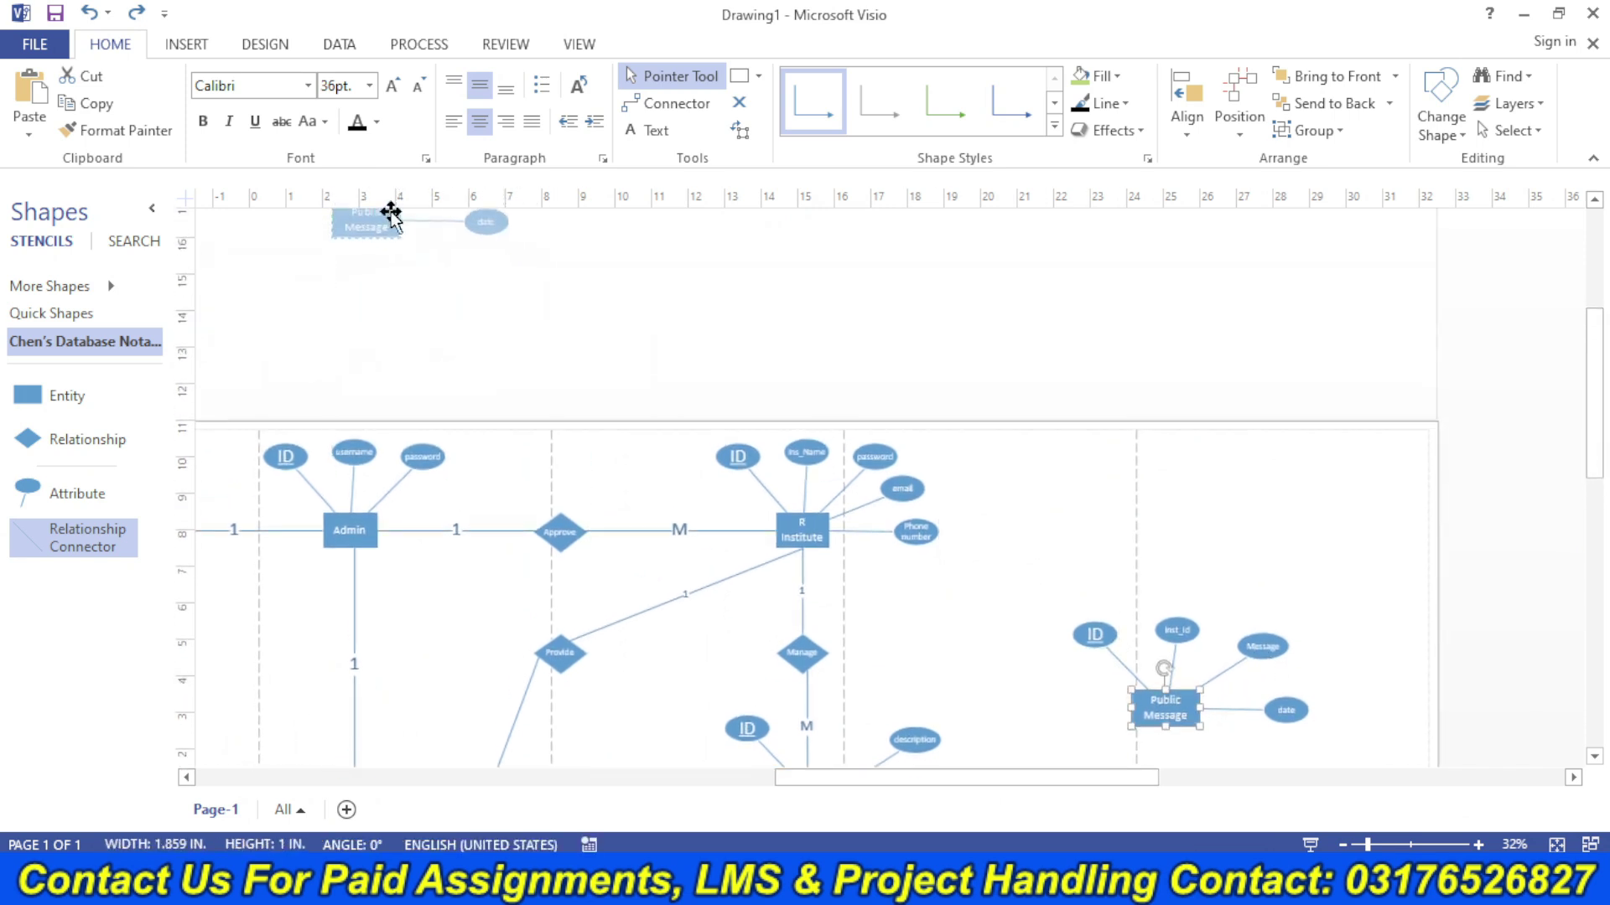
{"action": "left_click_drag", "start_coordinate": [1595, 452], "coordinate": [1591, 424]}
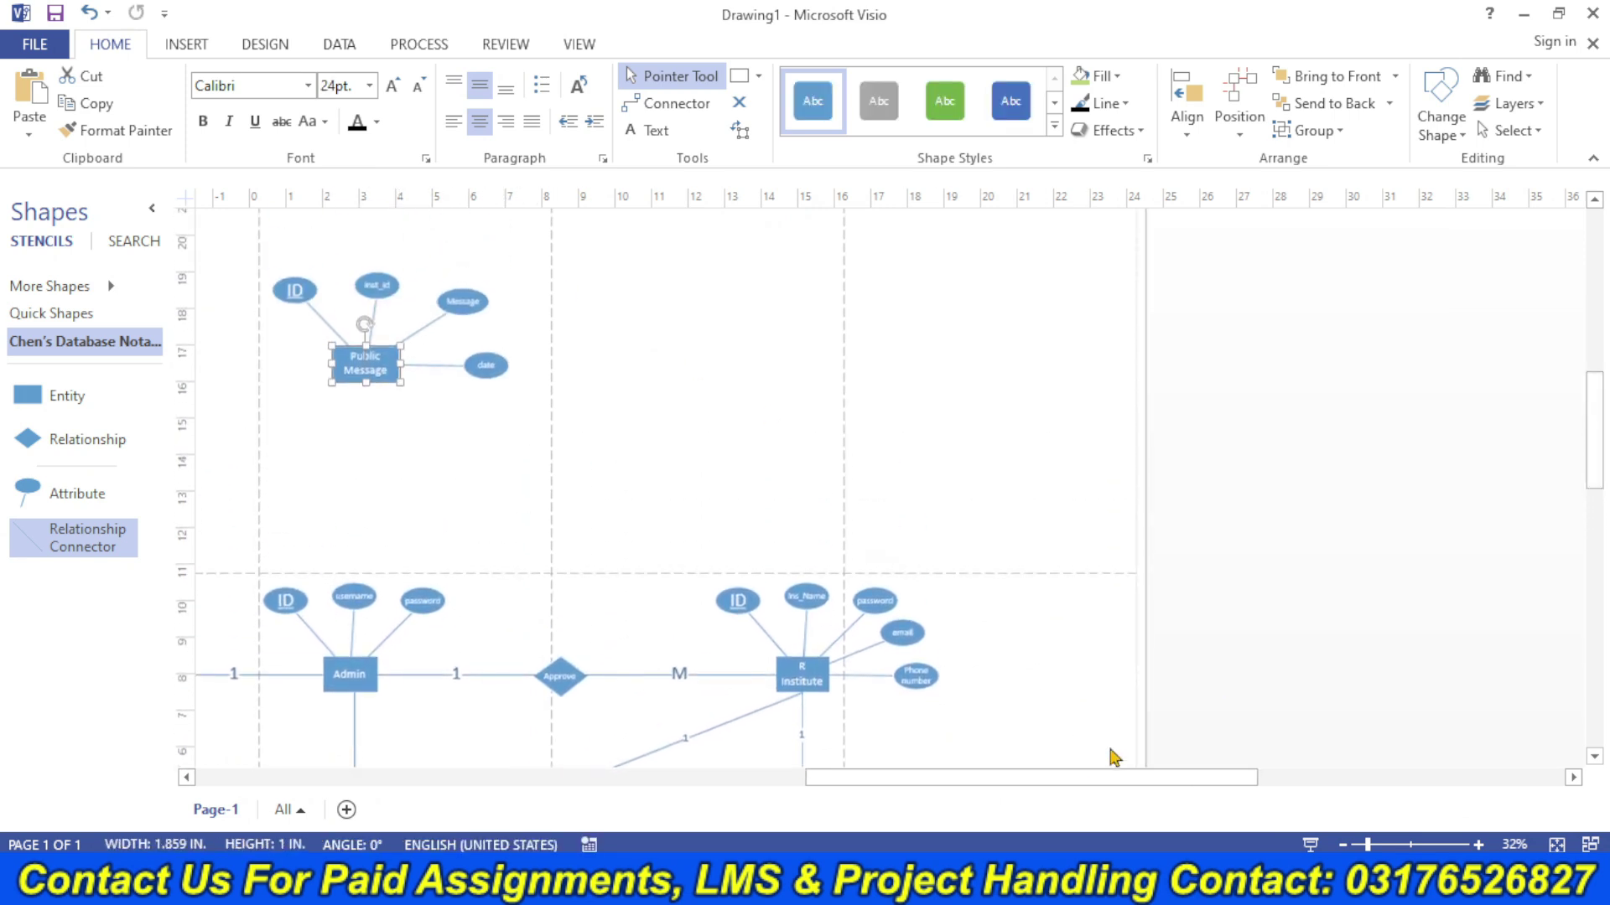
{"action": "left_click_drag", "start_coordinate": [1071, 787], "coordinate": [964, 787]}
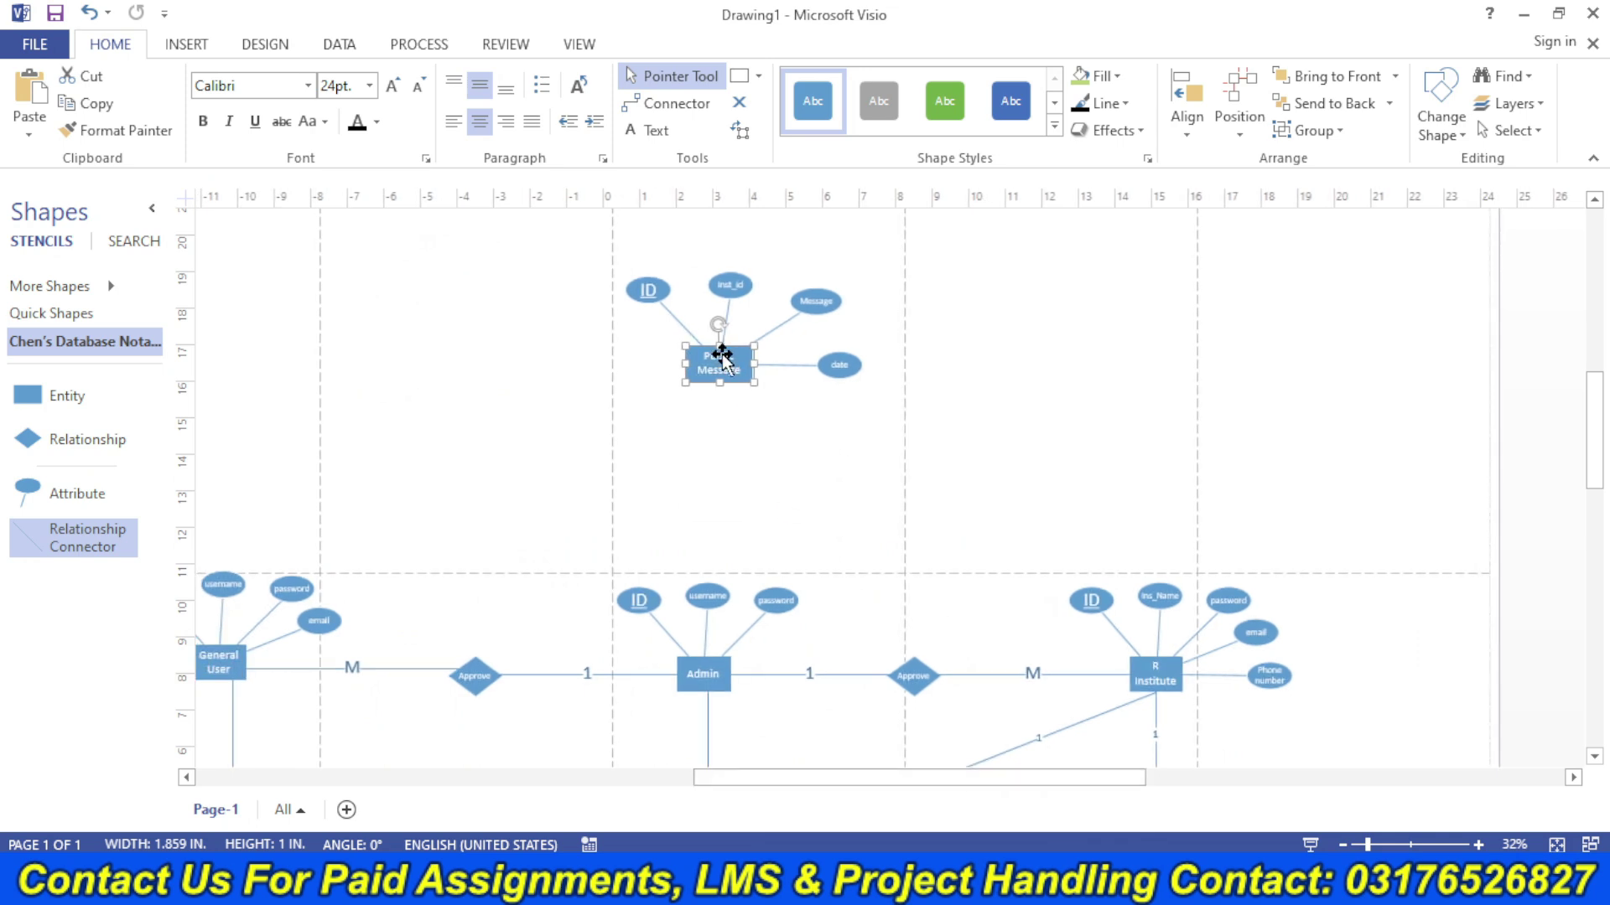
{"action": "left_click_drag", "start_coordinate": [720, 361], "coordinate": [668, 256]}
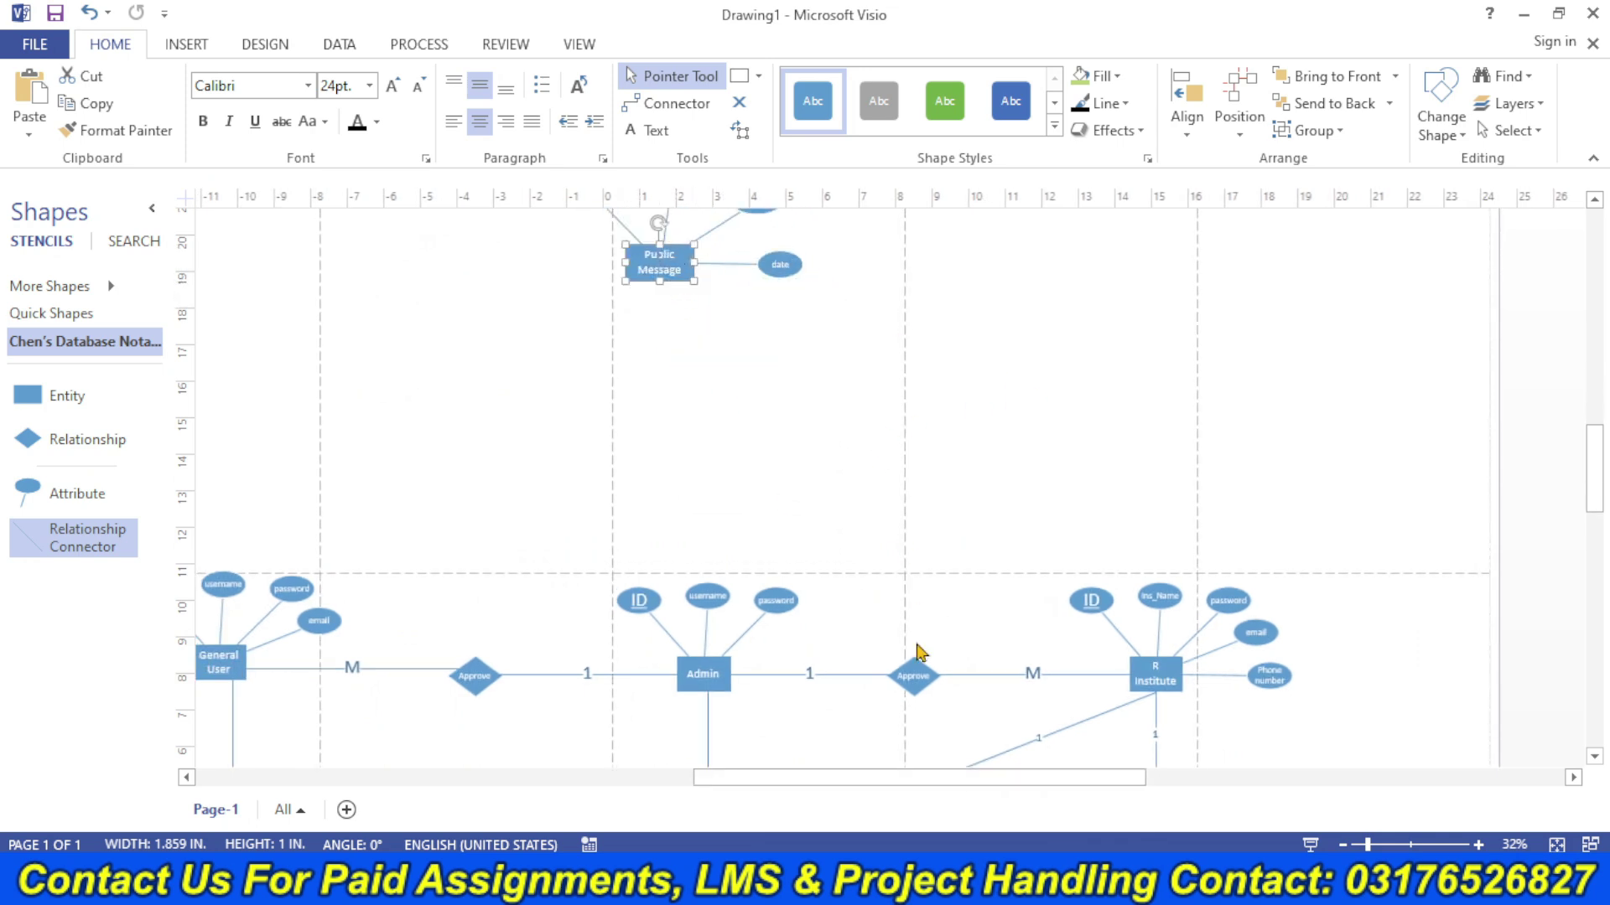
- Duplicate the Approve relationship beside Admin, place the copy between Public Message and R Institute, and relabel it Post
{"action": "left_click", "coordinate": [917, 671]}
{"action": "key", "text": "ctrl+d"}
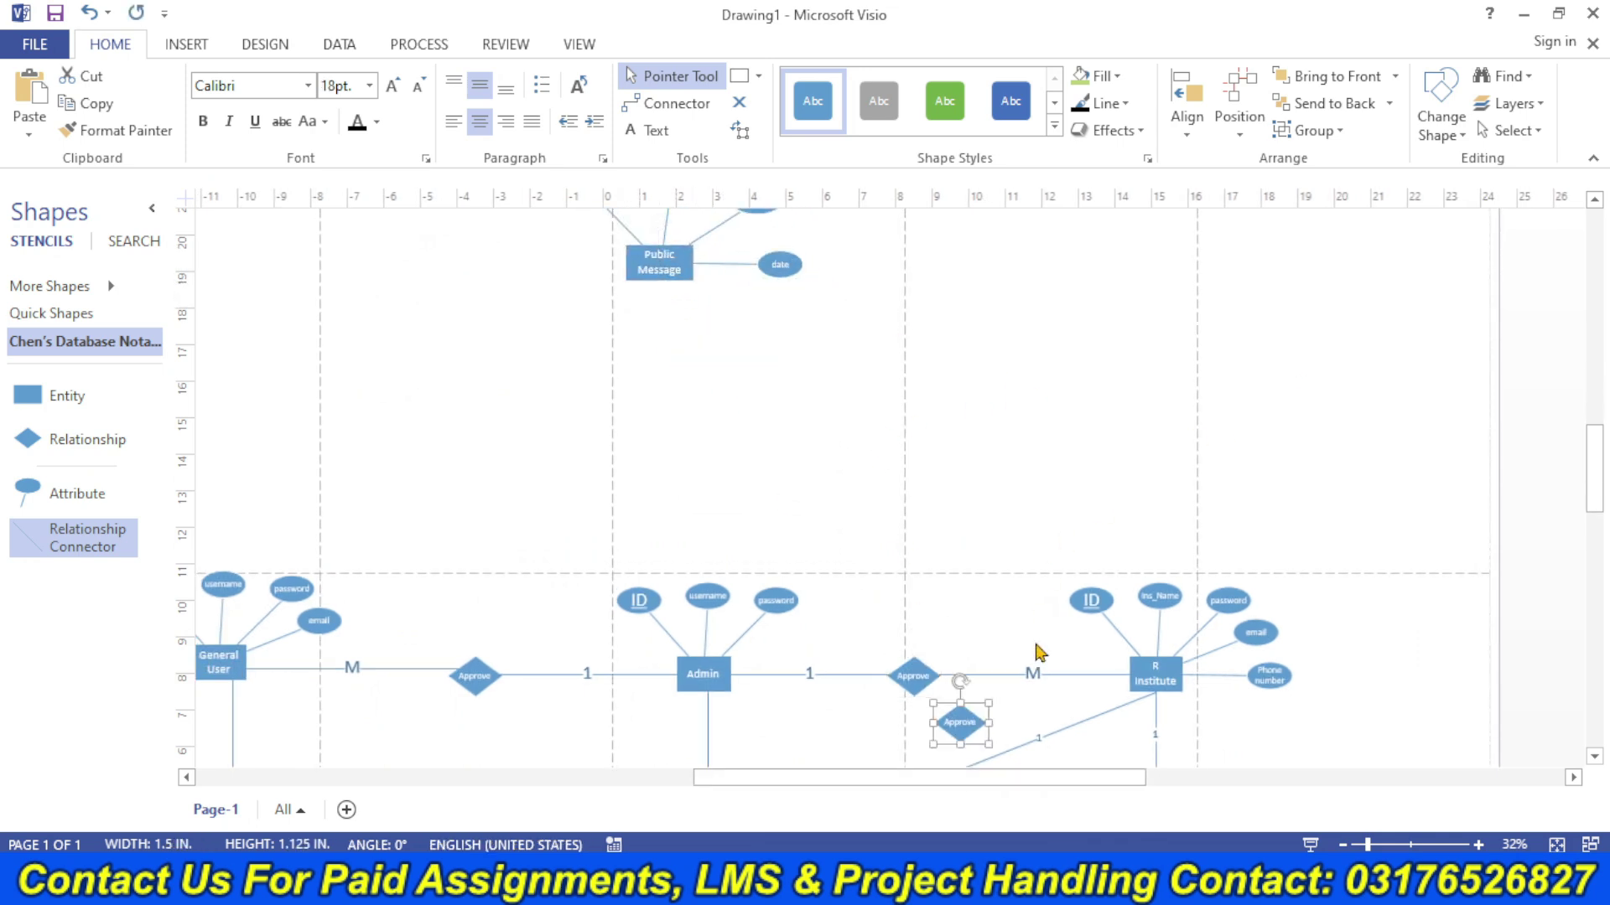
{"action": "left_click_drag", "start_coordinate": [960, 725], "coordinate": [912, 379]}
{"action": "double_click", "coordinate": [916, 389]}
{"action": "type", "text": "Post"}
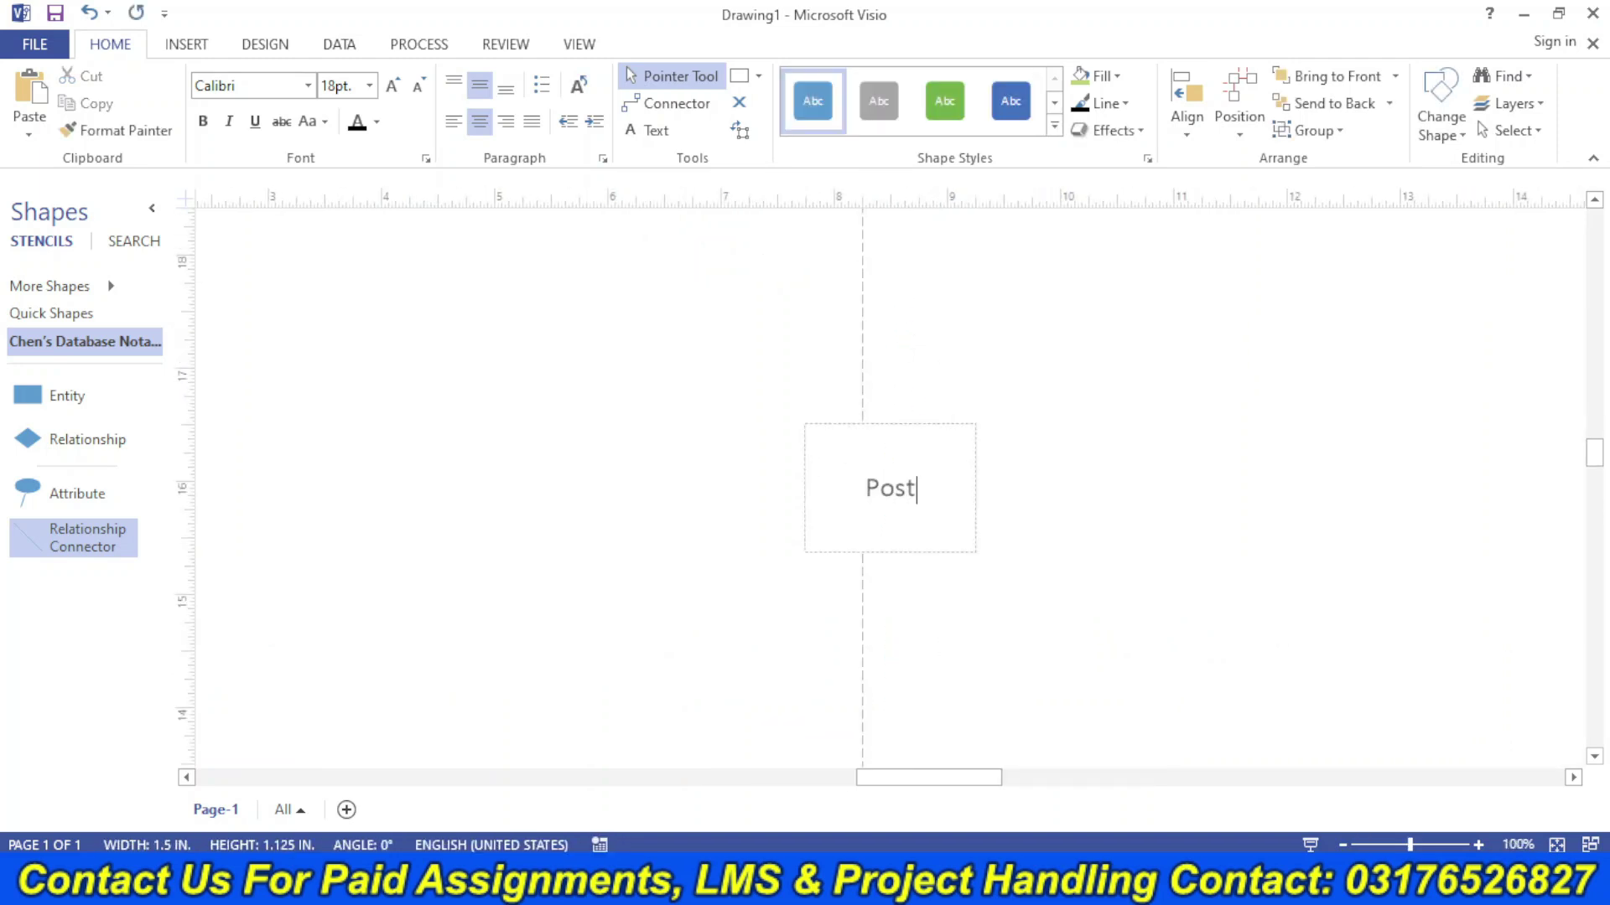
{"action": "left_click", "coordinate": [591, 562]}
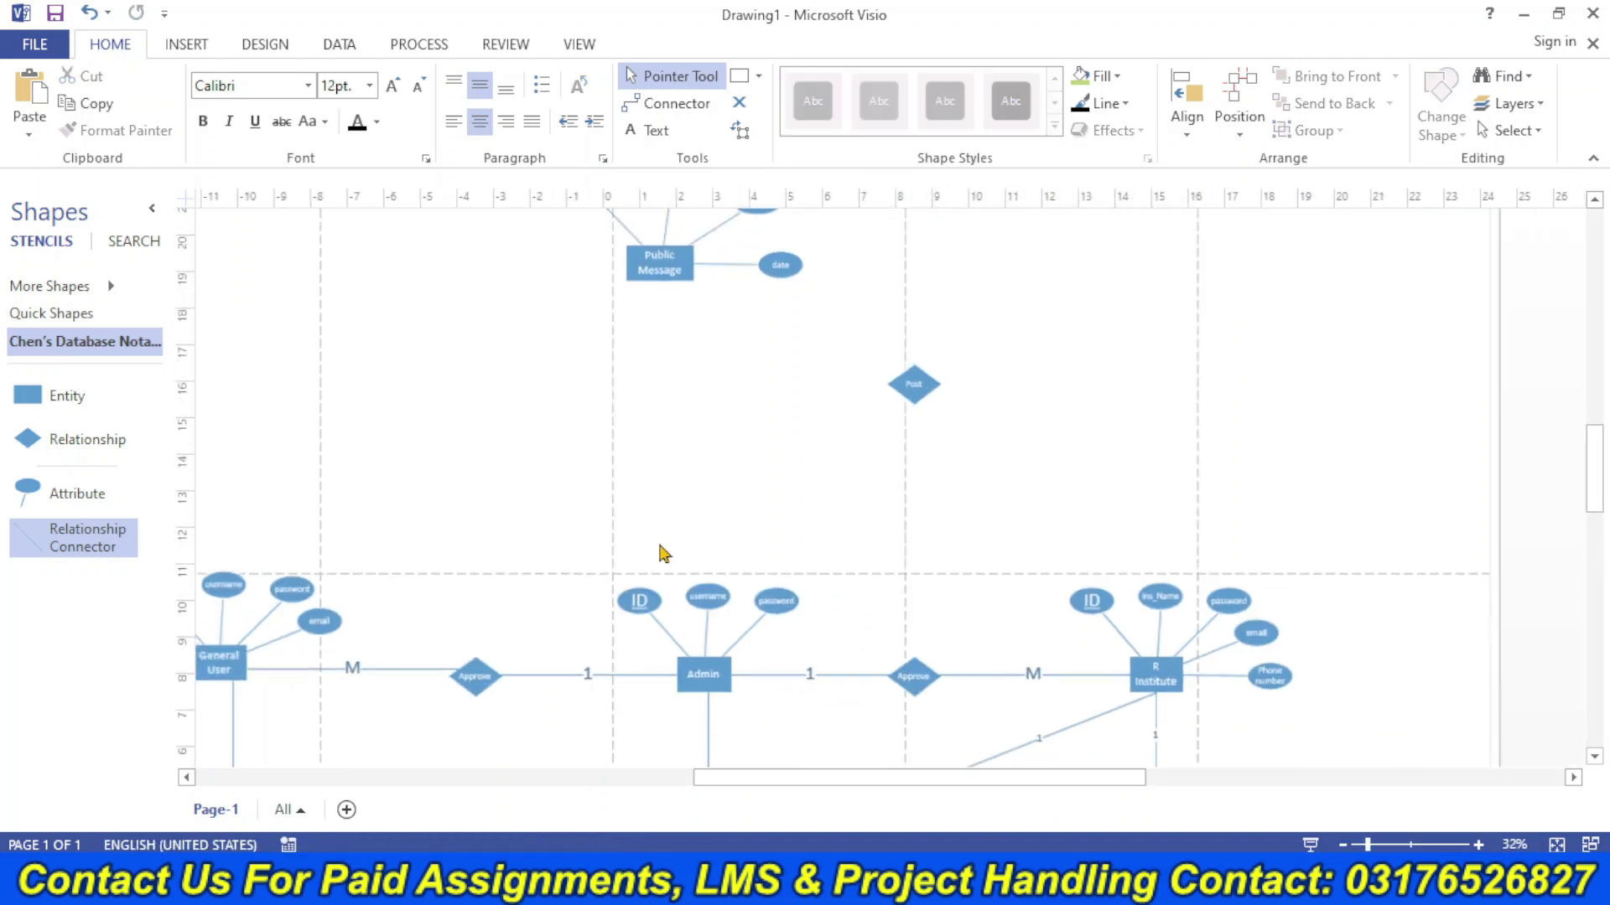
- Connect Post to R Institute with a copied connector labelled 1, and shift R Institute's ID attribute clear of the line
{"action": "left_click", "coordinate": [826, 673]}
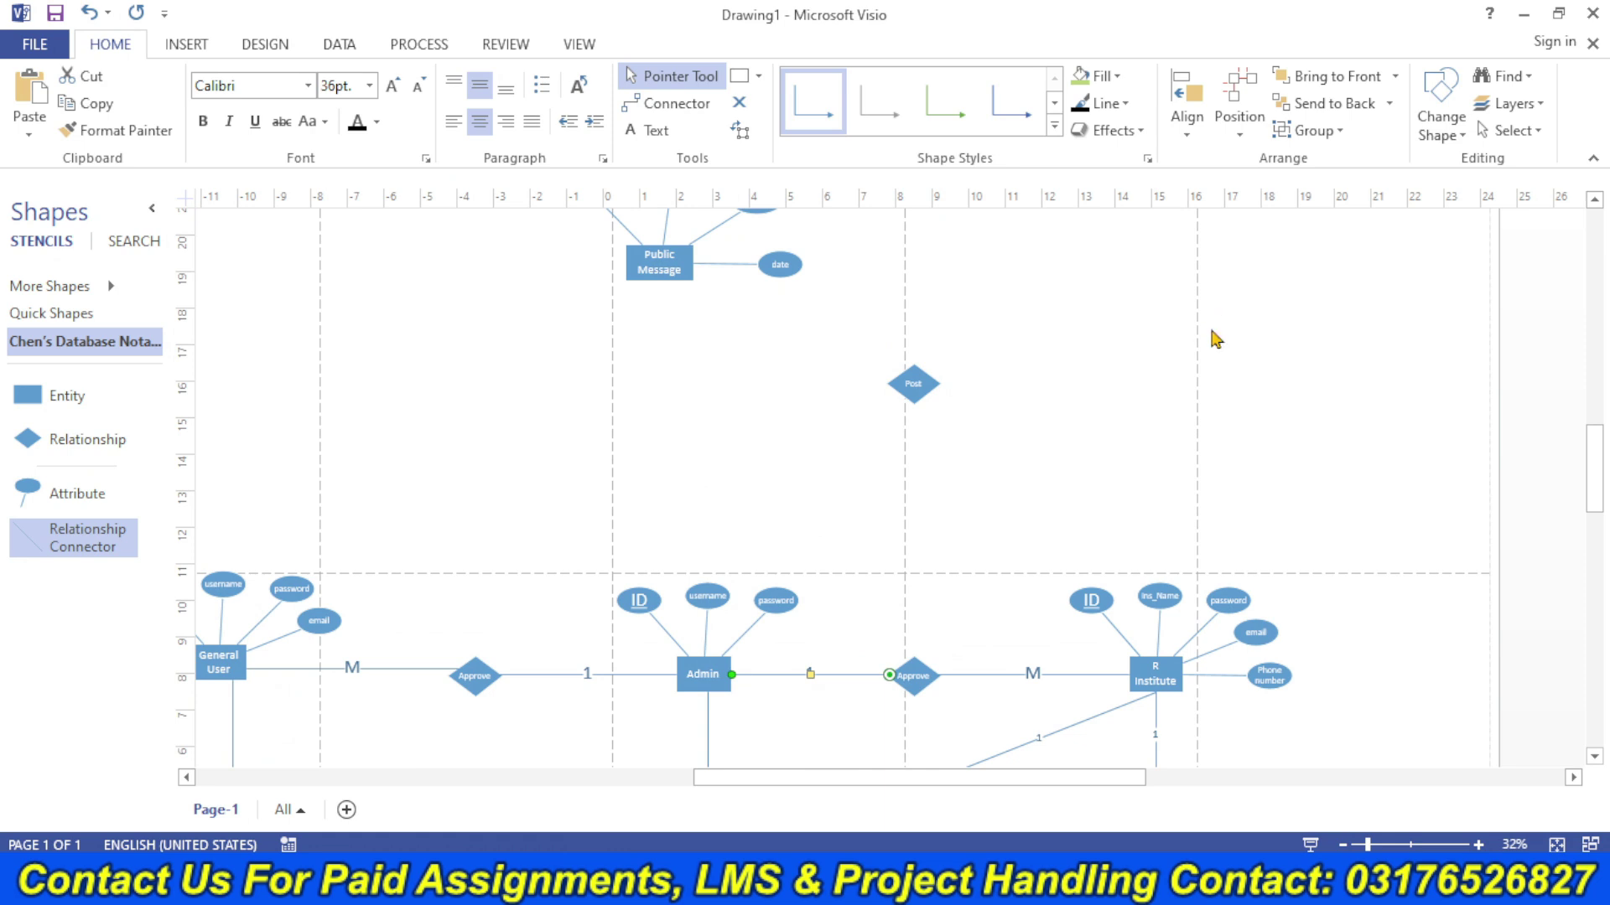
{"action": "type", "text": "1"}
{"action": "left_click_drag", "start_coordinate": [886, 721], "coordinate": [1031, 420]}
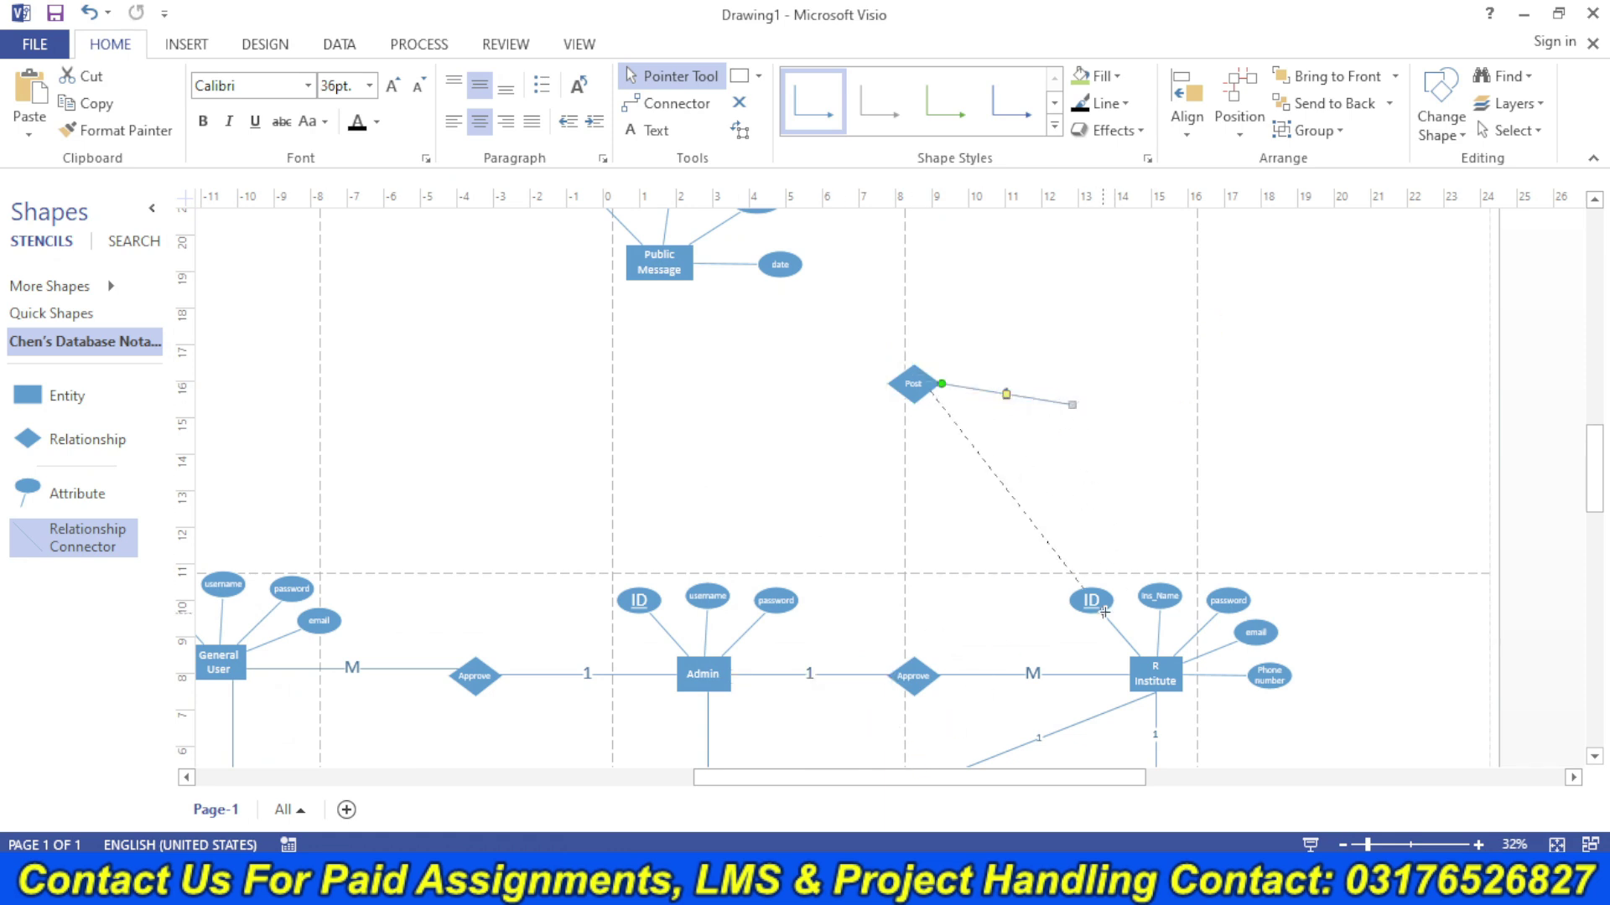
{"action": "left_click_drag", "start_coordinate": [1104, 613], "coordinate": [1129, 657]}
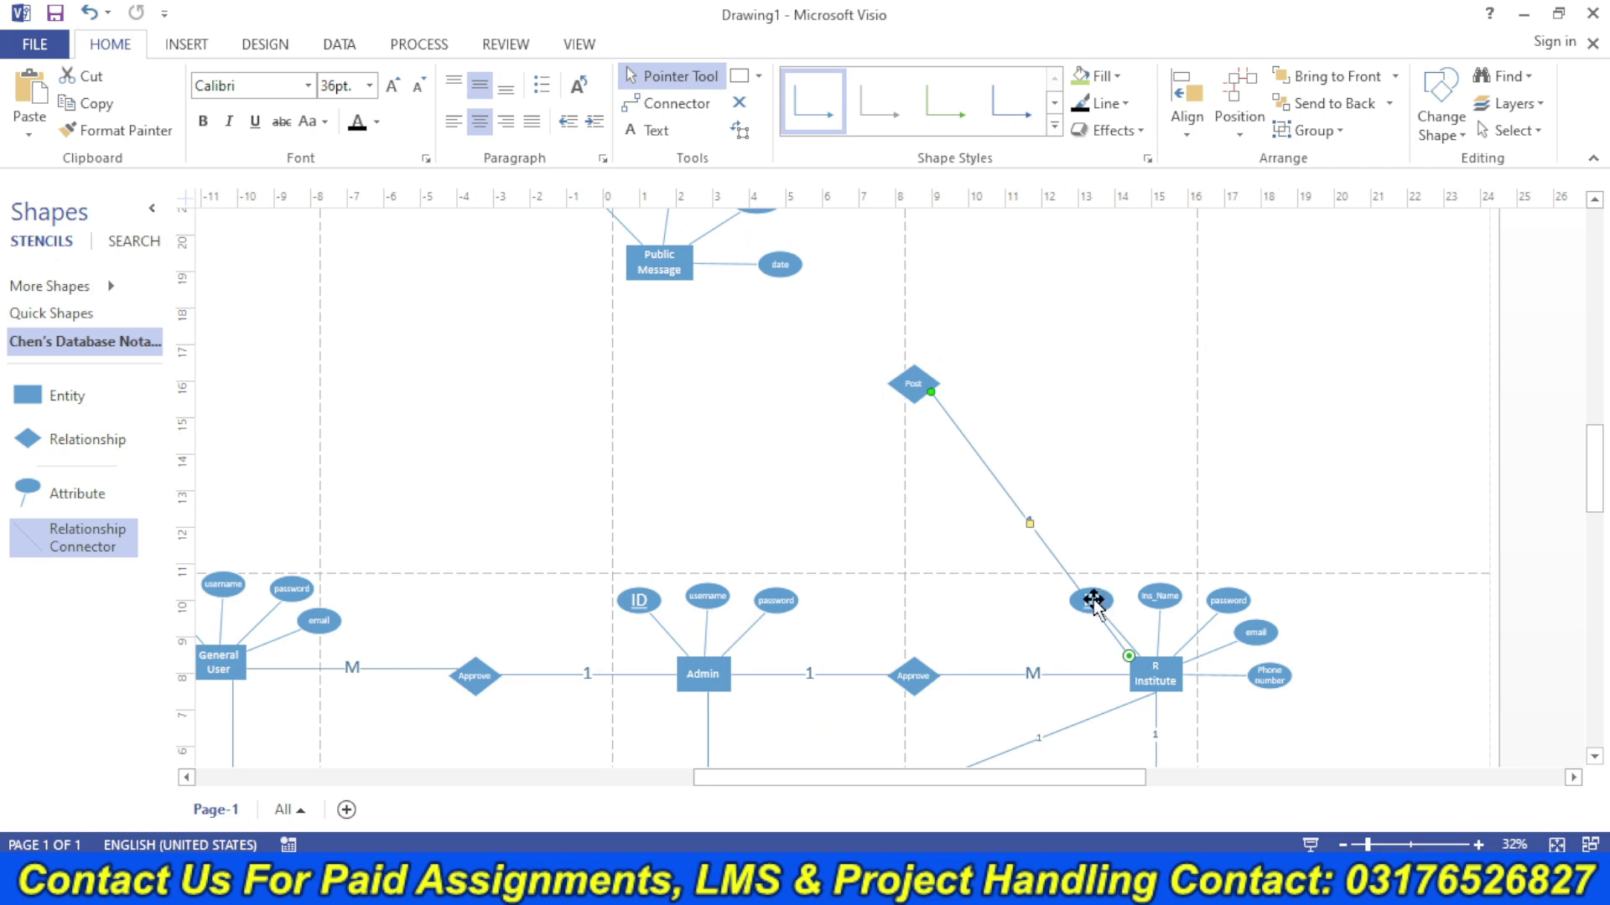
{"action": "left_click_drag", "start_coordinate": [1093, 602], "coordinate": [1044, 602]}
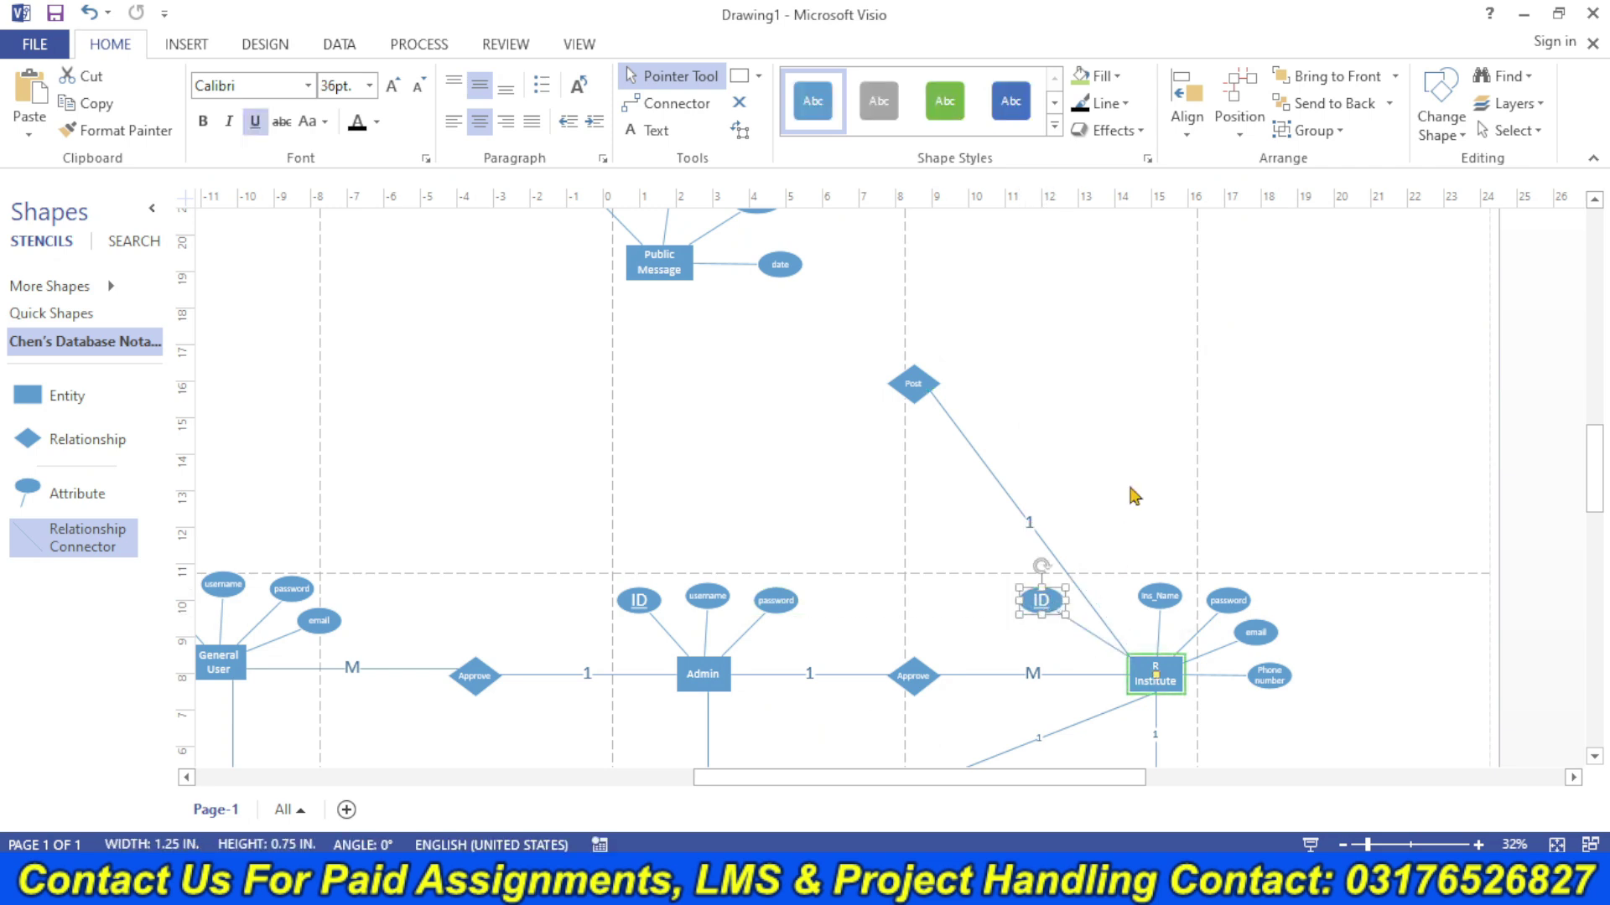
- Connect Public Message to the Post relationship with a copied connector labelled M
{"action": "left_click", "coordinate": [1090, 669]}
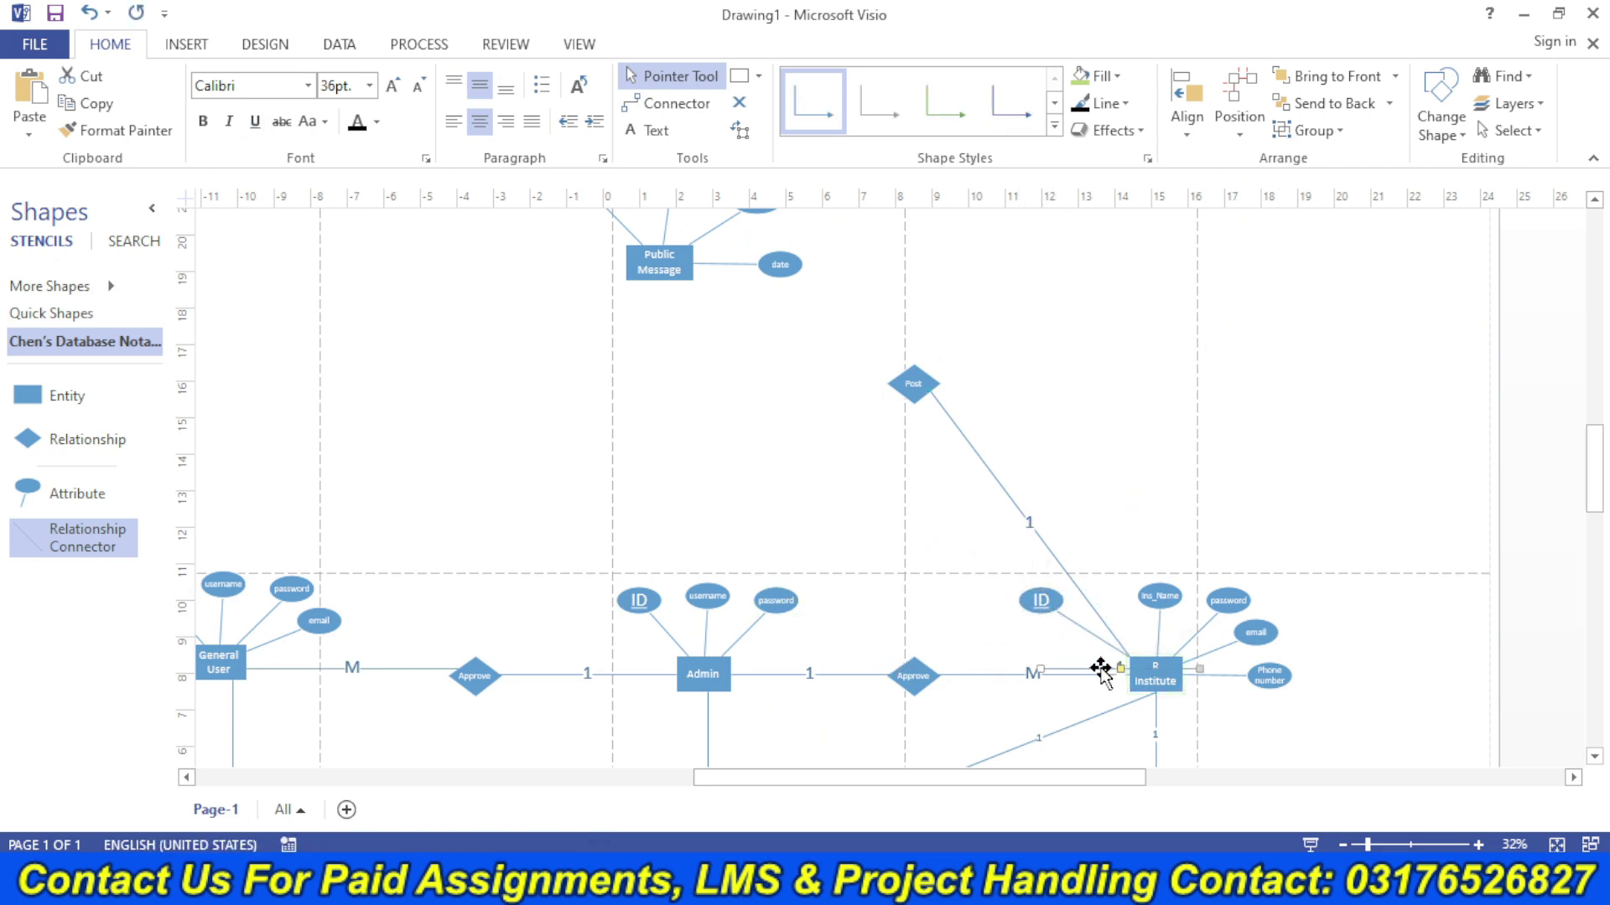
{"action": "left_click_drag", "start_coordinate": [1086, 671], "coordinate": [726, 290]}
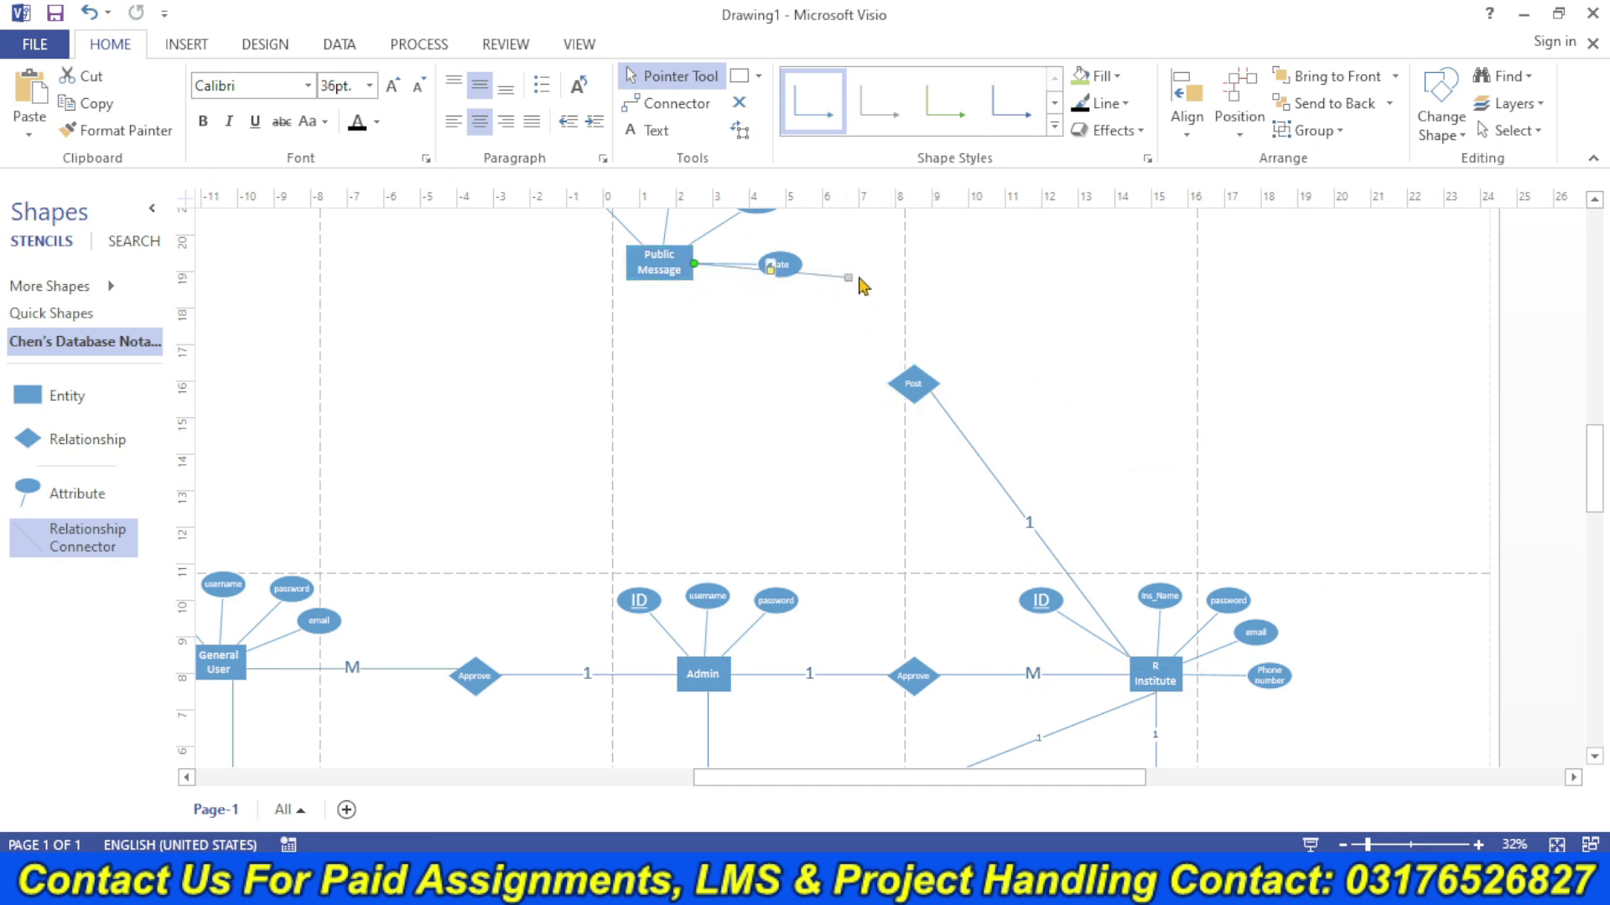
{"action": "left_click_drag", "start_coordinate": [849, 274], "coordinate": [908, 399]}
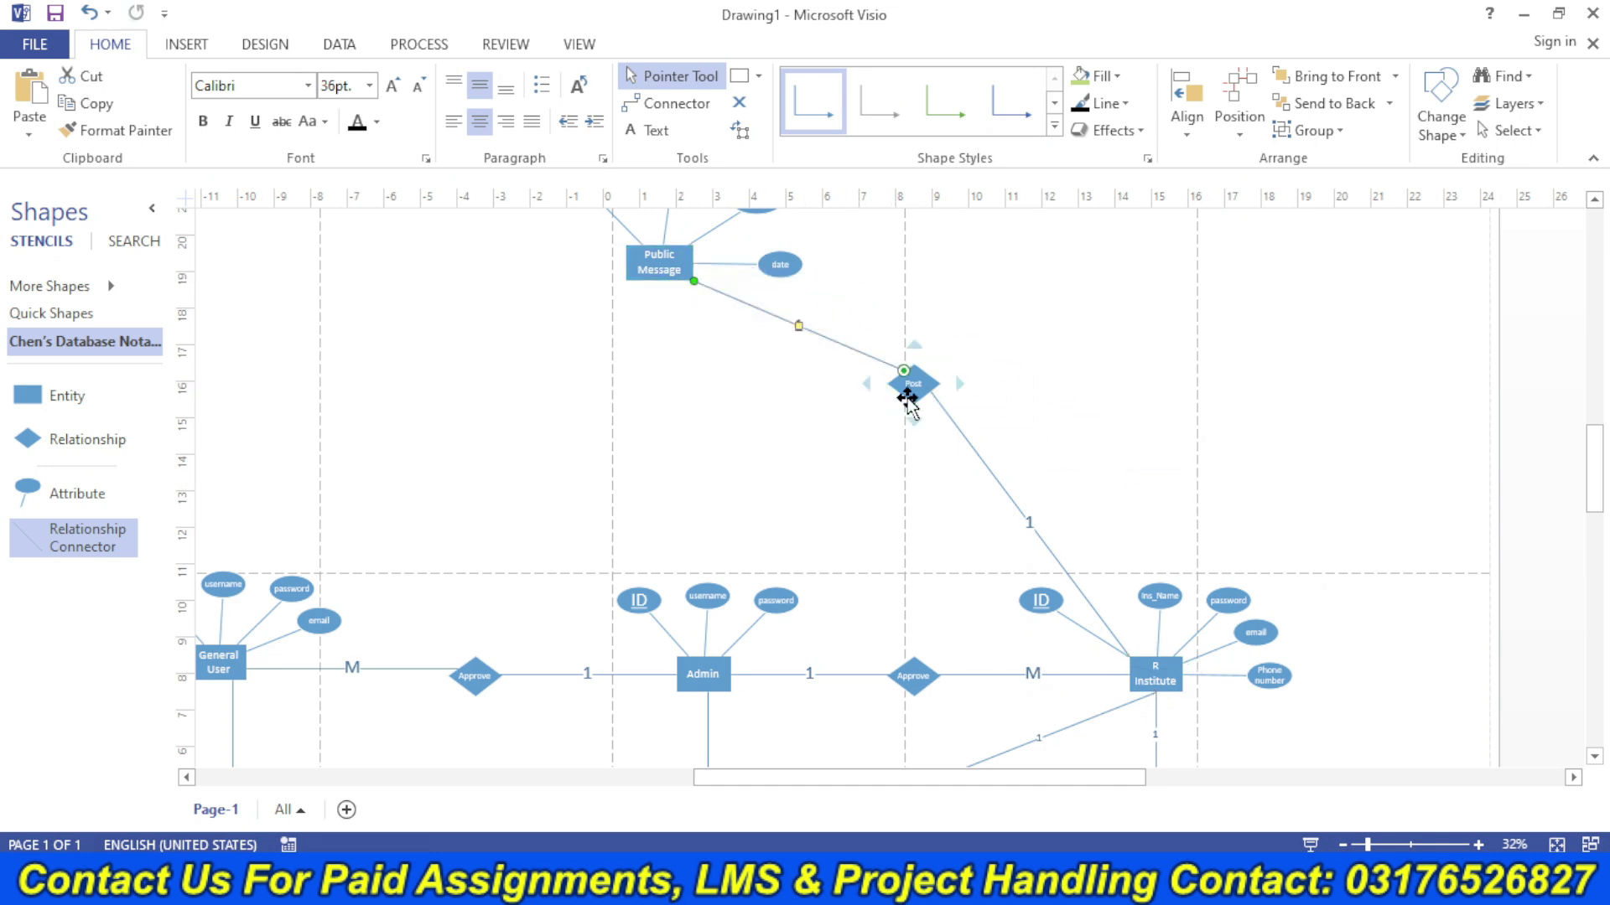
{"action": "type", "text": "M"}
{"action": "left_click", "coordinate": [547, 410]}
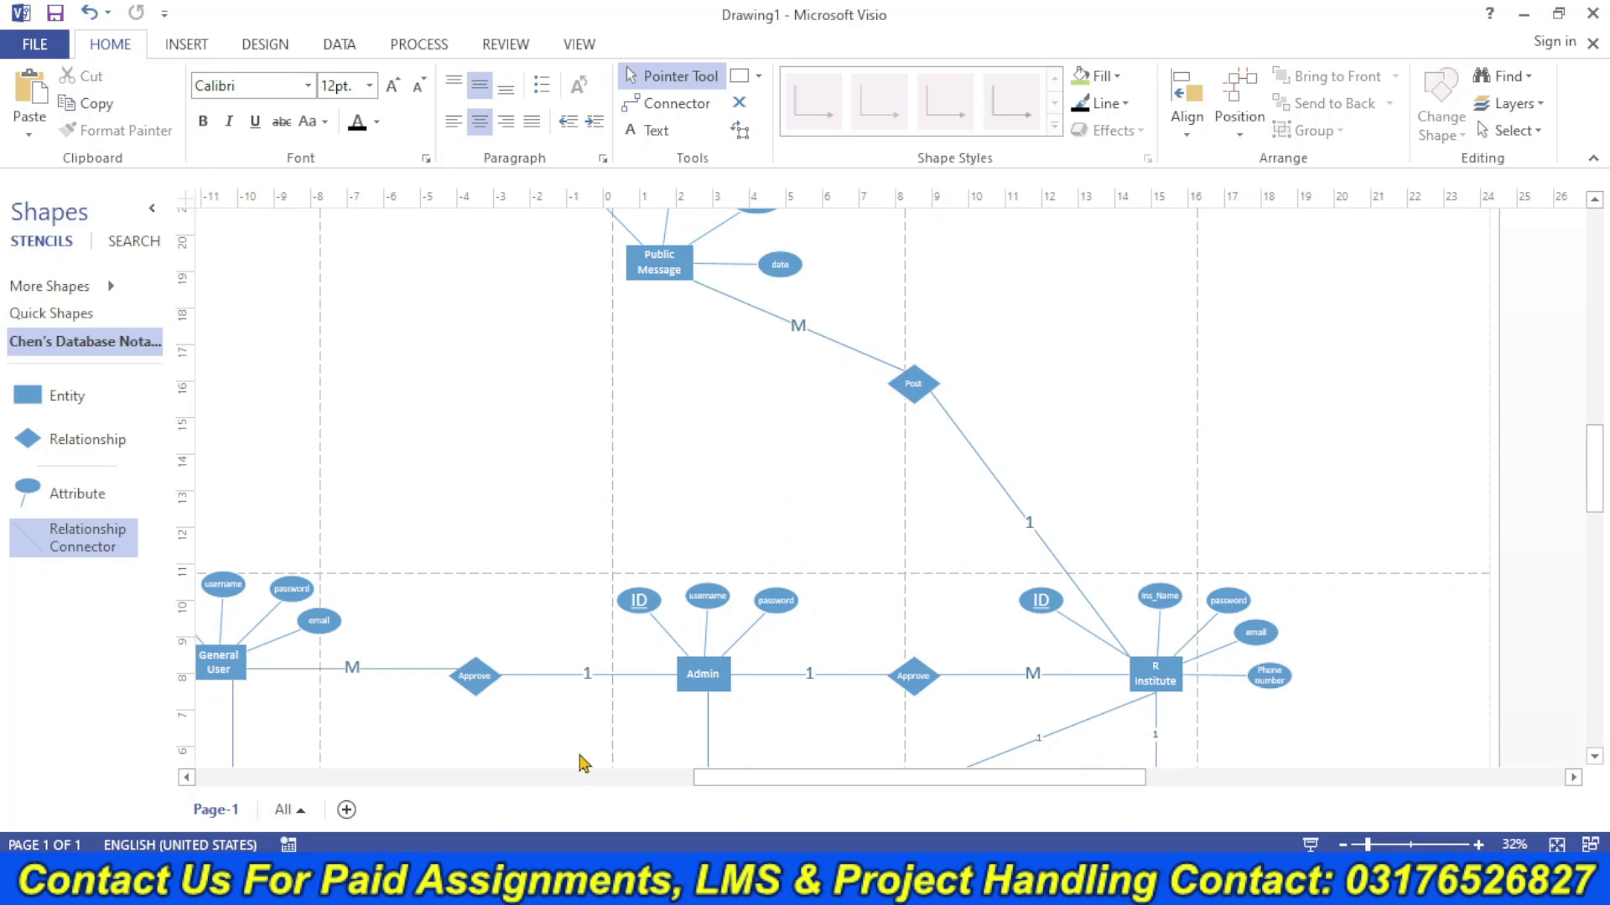
- Duplicate the General User–Admin Approve relationship, place the copy between General User and Public Message, and relabel it View
{"action": "left_click_drag", "start_coordinate": [831, 784], "coordinate": [756, 786]}
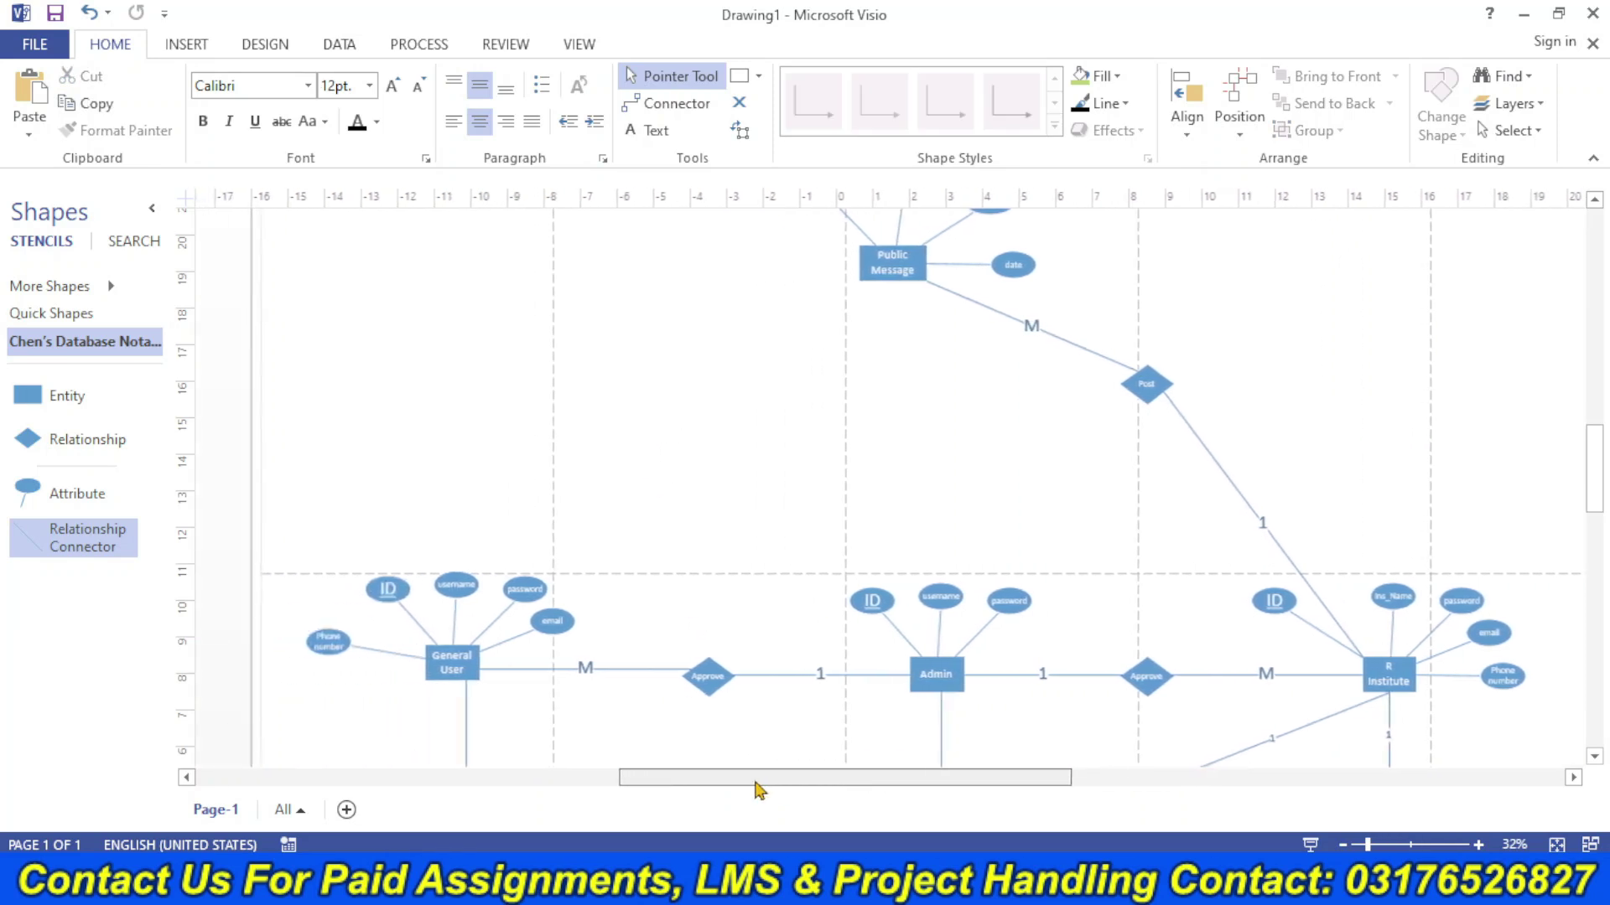
{"action": "left_click", "coordinate": [707, 673]}
{"action": "key", "text": "ctrl+d"}
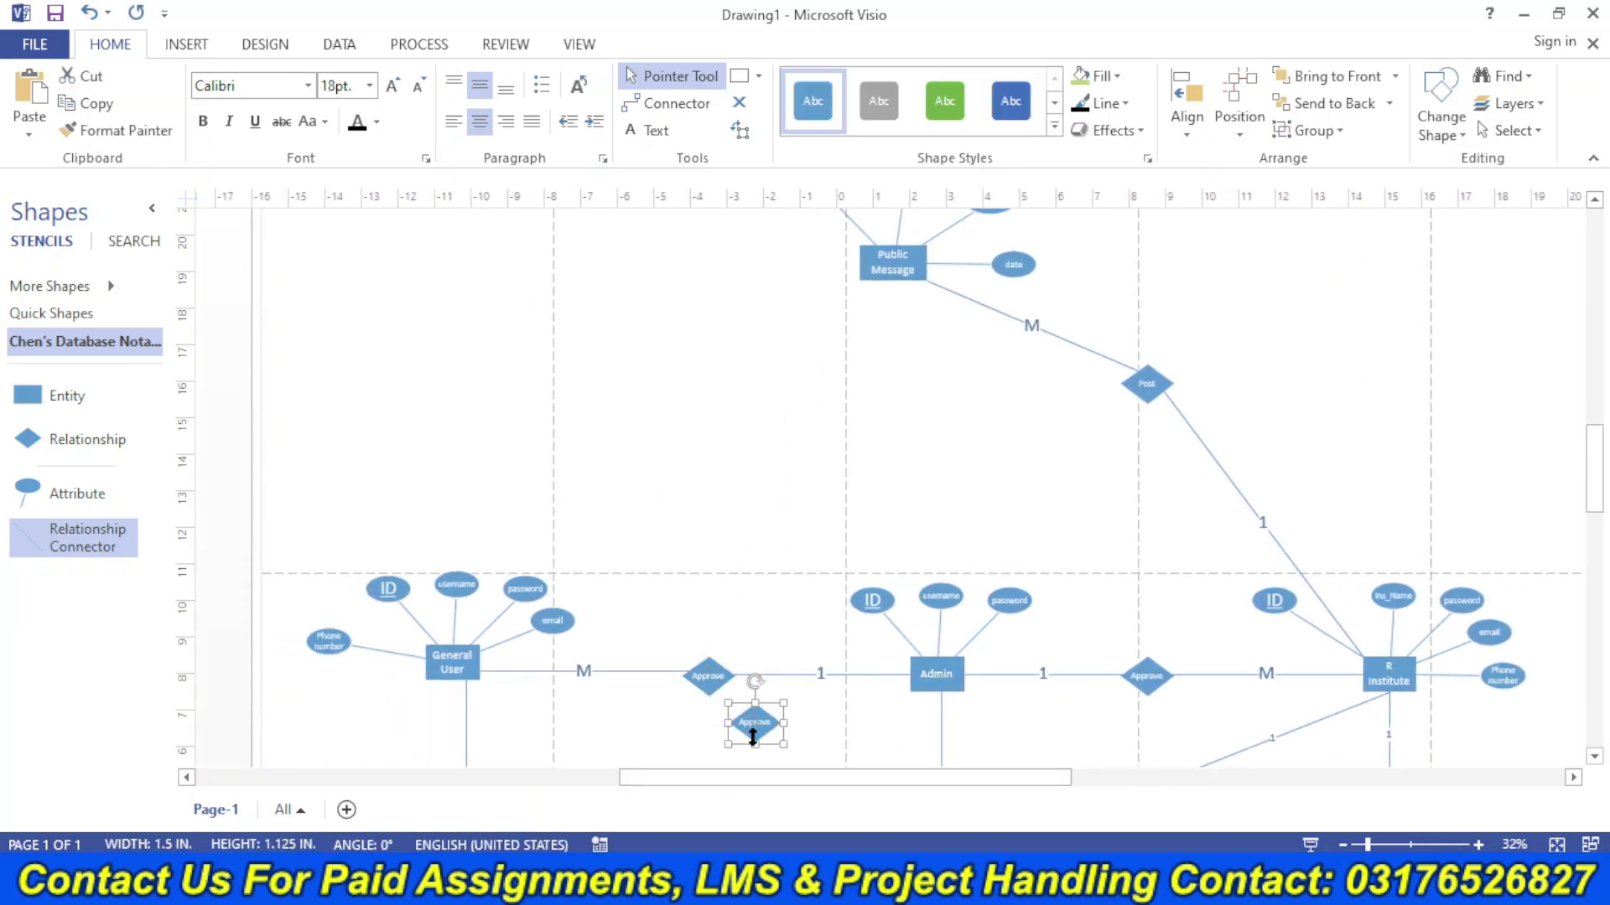
{"action": "left_click_drag", "start_coordinate": [763, 725], "coordinate": [633, 402]}
{"action": "double_click", "coordinate": [626, 384]}
{"action": "type", "text": "View"}
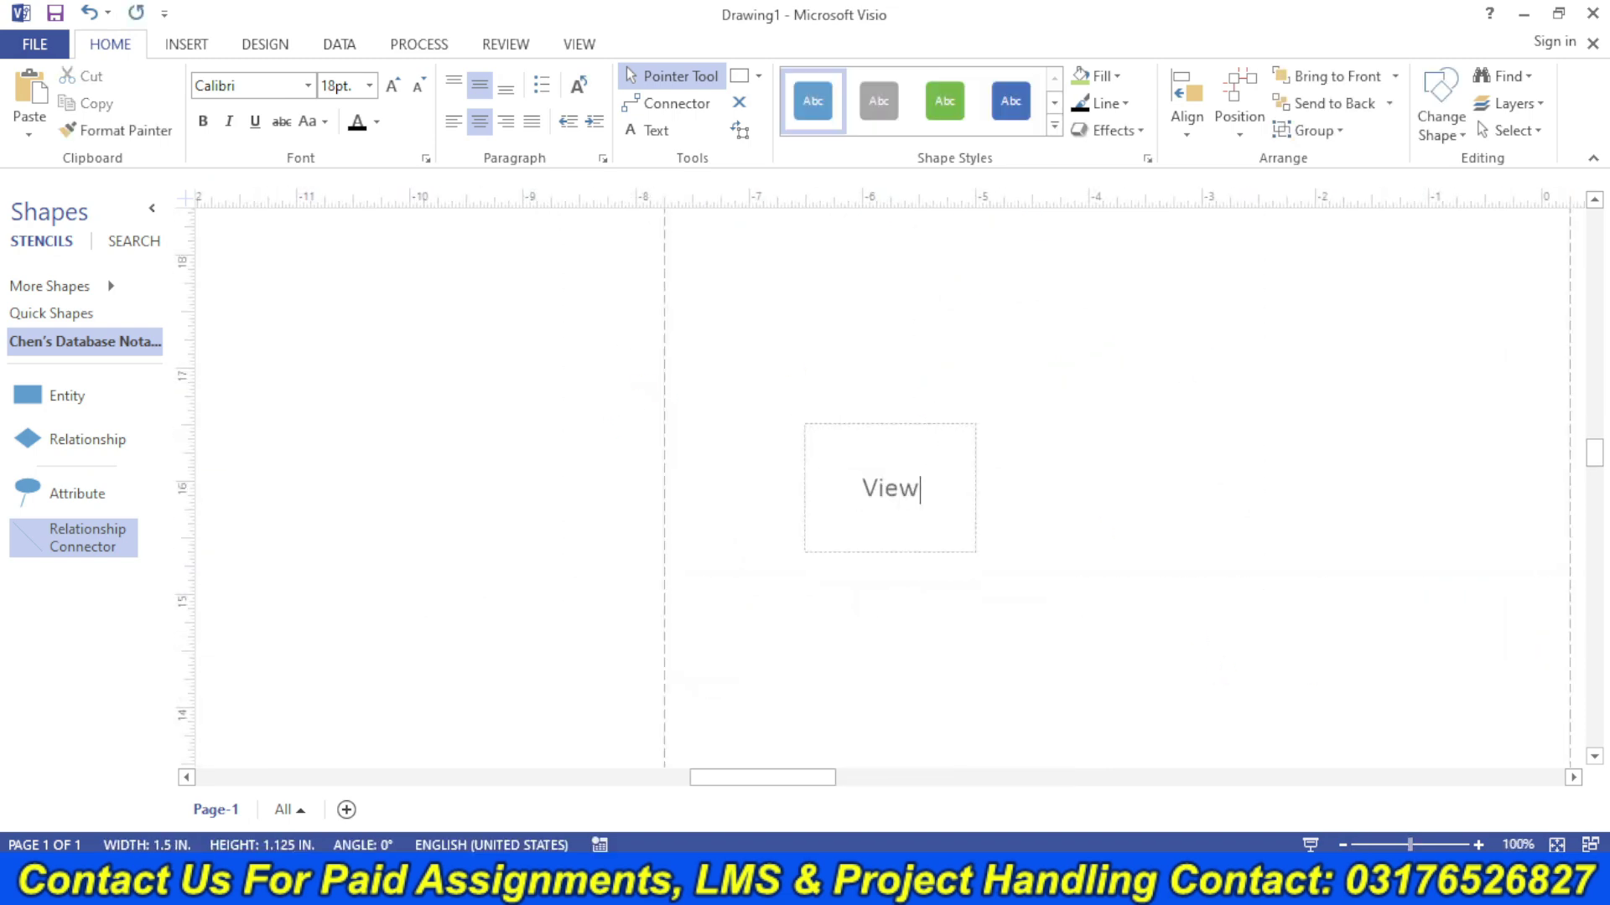
{"action": "key", "text": "Escape"}
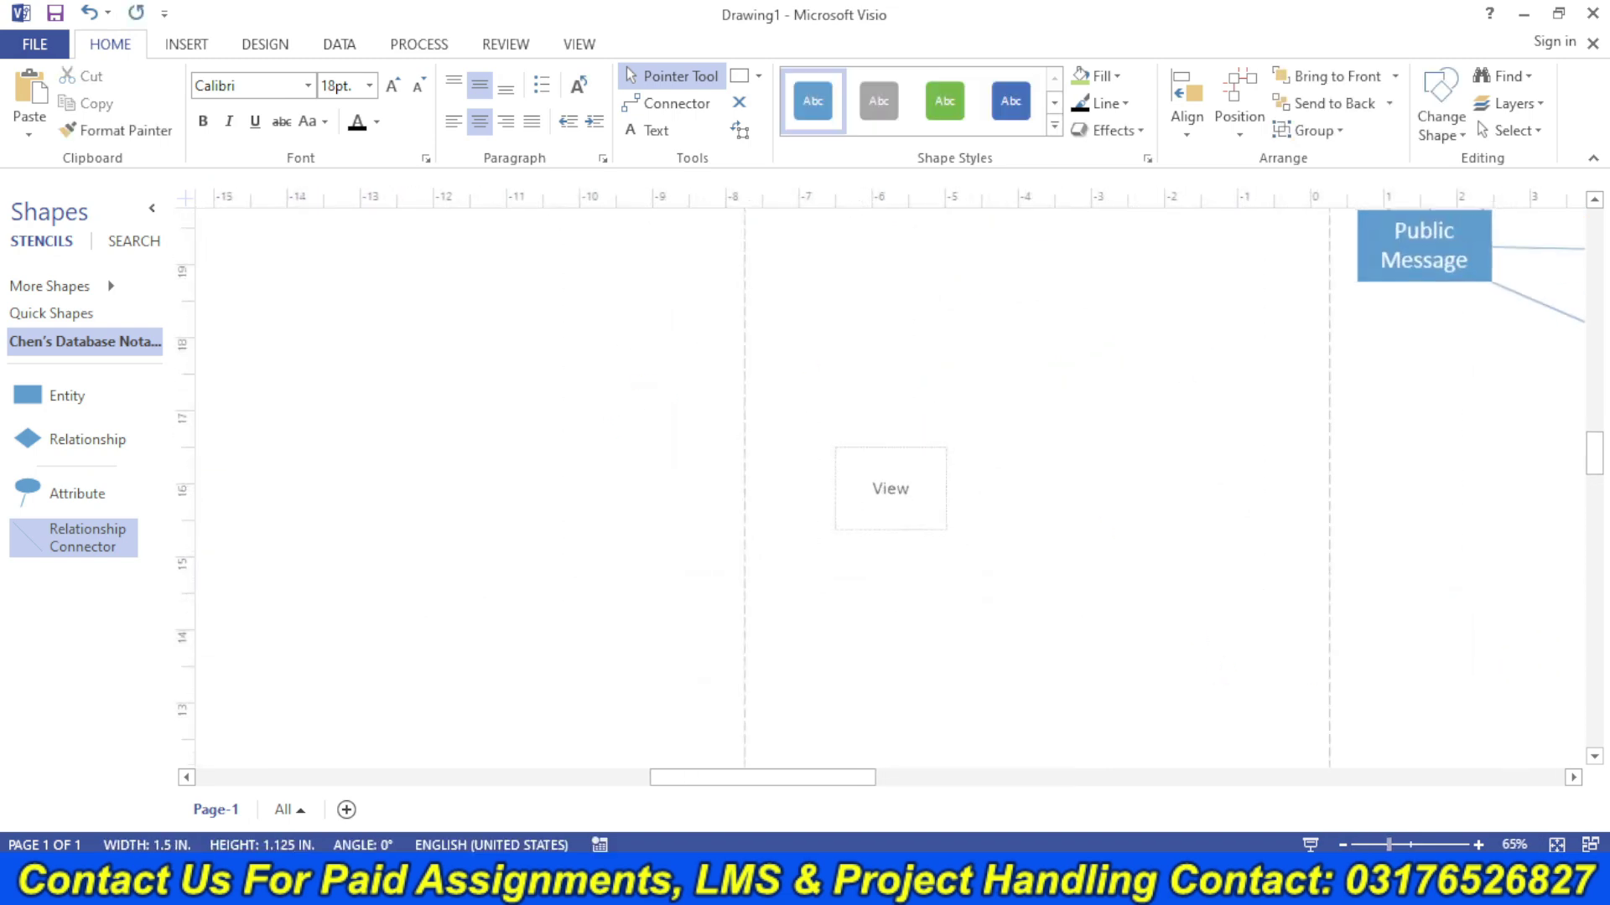
{"action": "left_click", "coordinate": [1267, 611]}
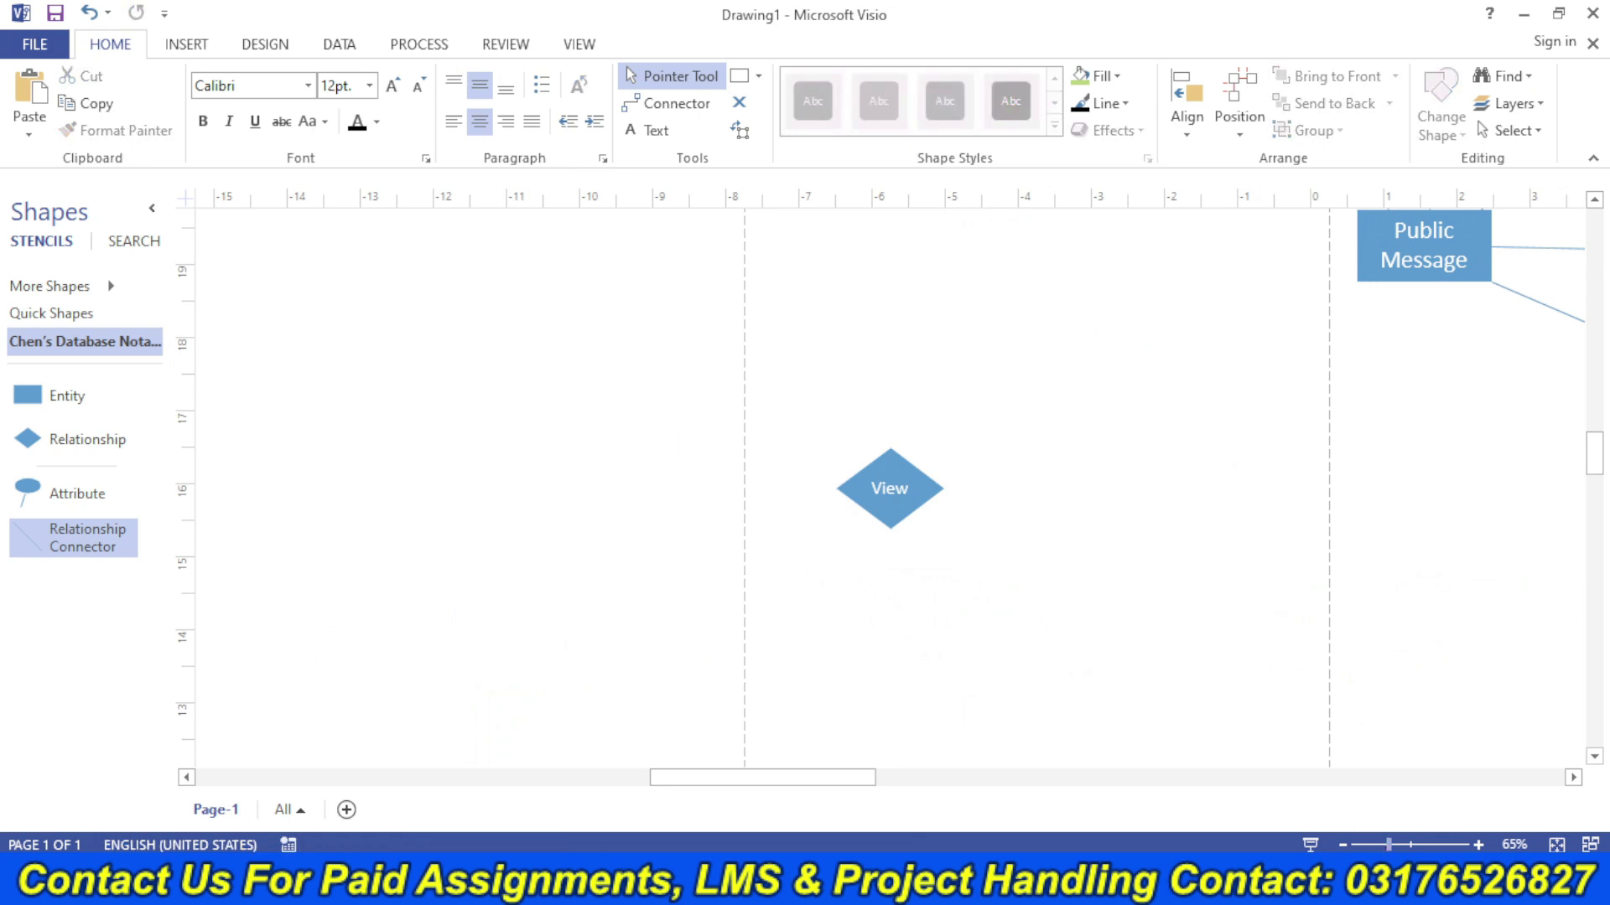
- Connect the upper View relationship to General User using a copy of the Approve–Admin connector labelled 1
{"action": "scroll", "coordinate": [889, 487], "scroll_direction": "down", "scroll_amount": 5}
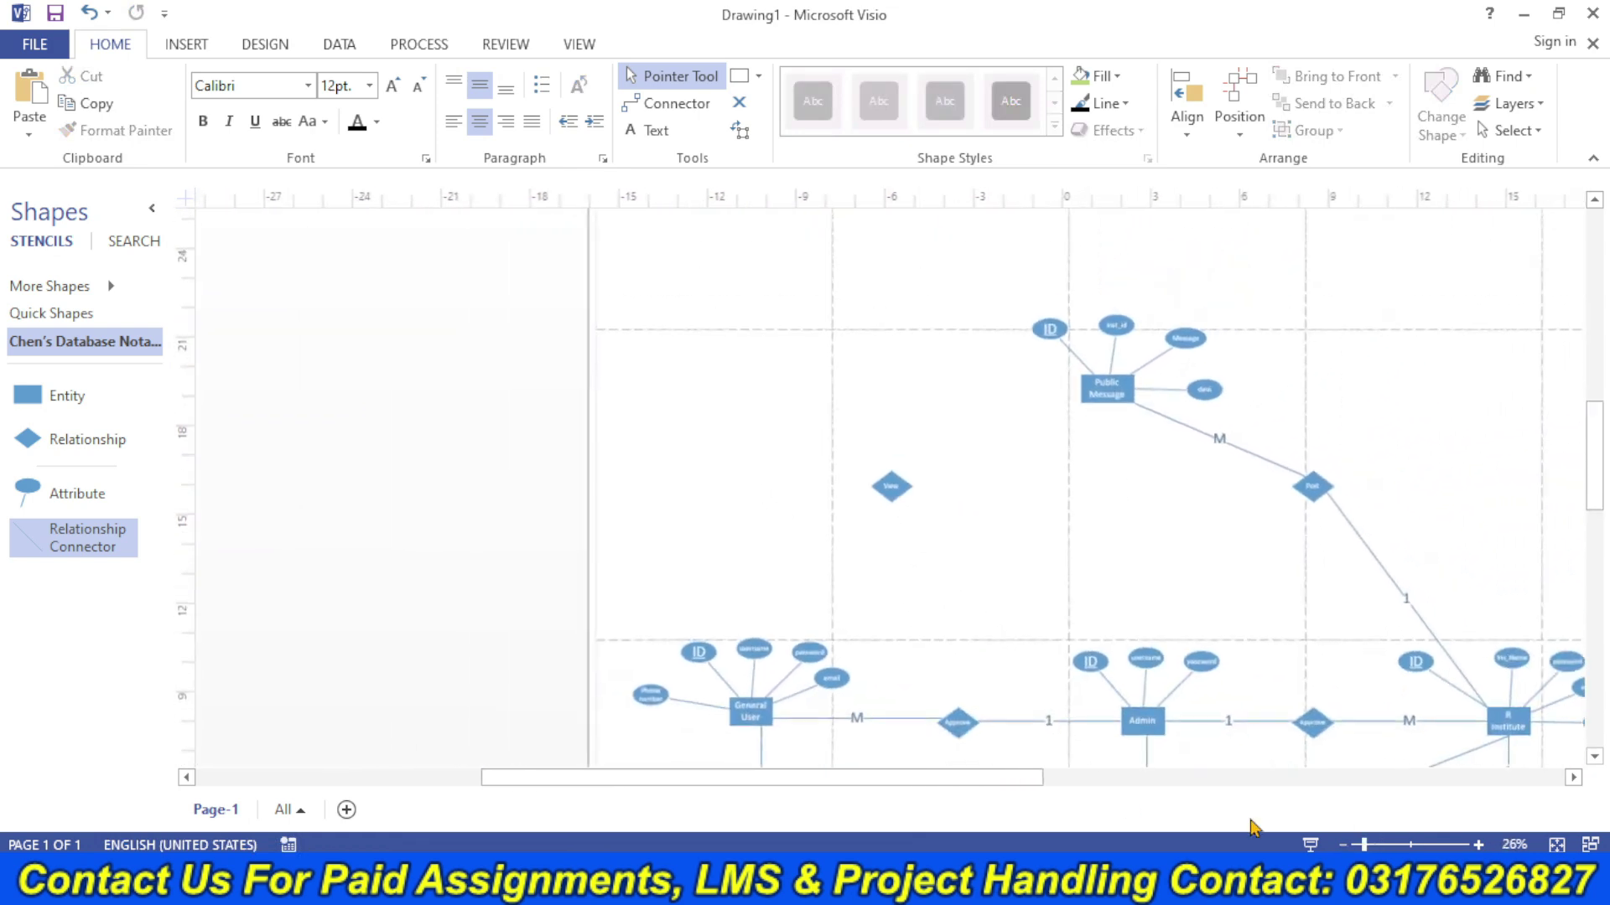
{"action": "left_click", "coordinate": [1058, 721]}
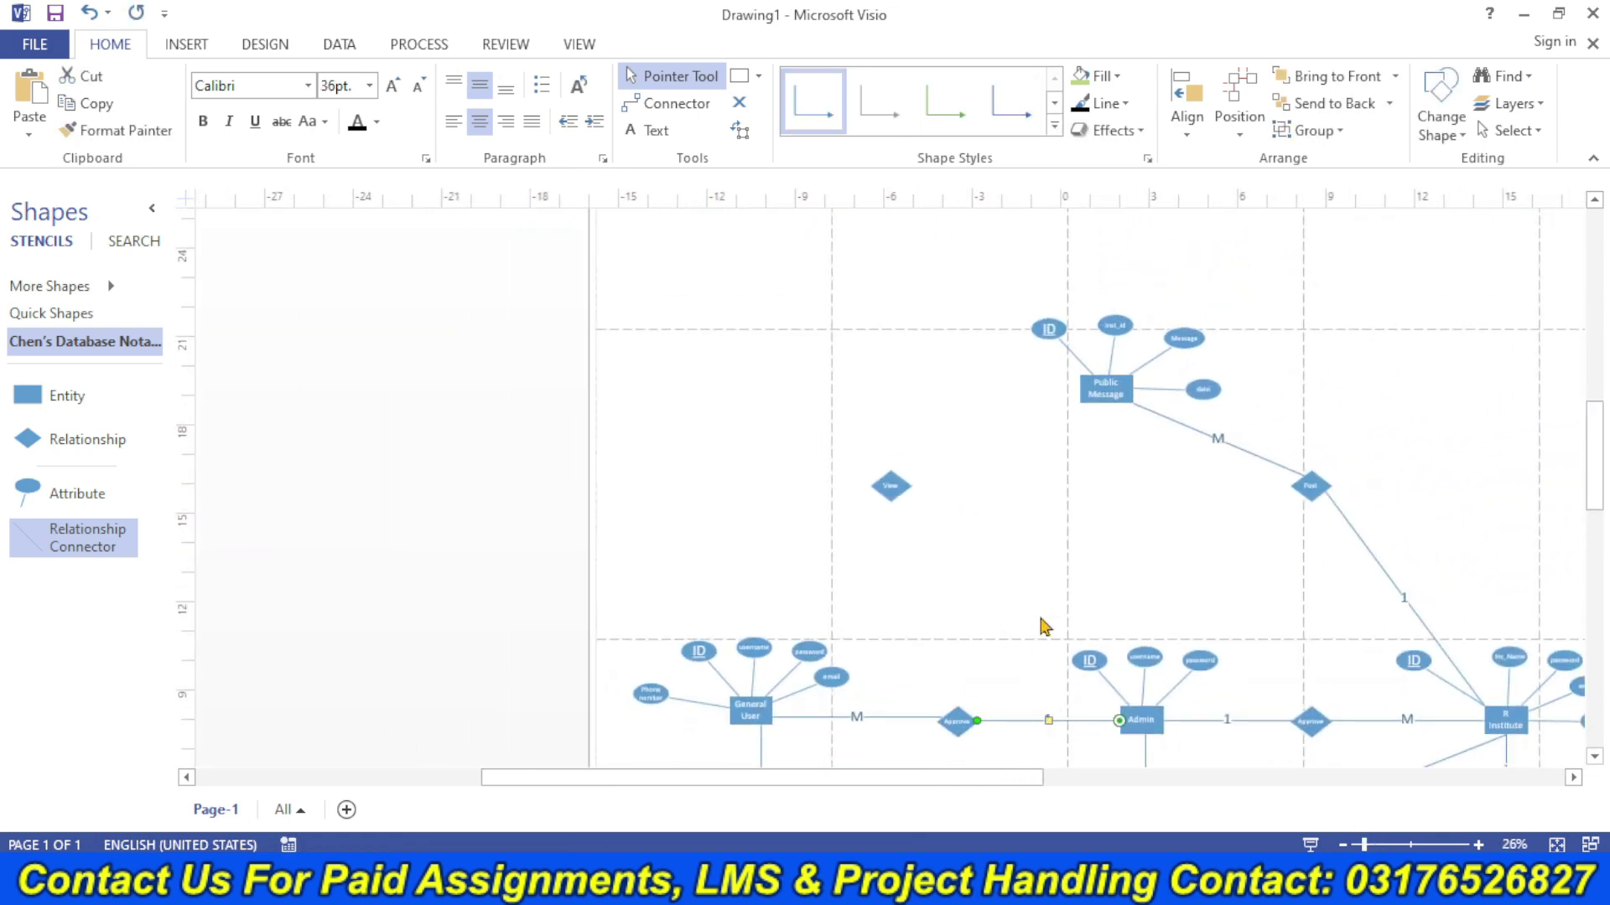
{"action": "left_click_drag", "start_coordinate": [1099, 761], "coordinate": [952, 505]}
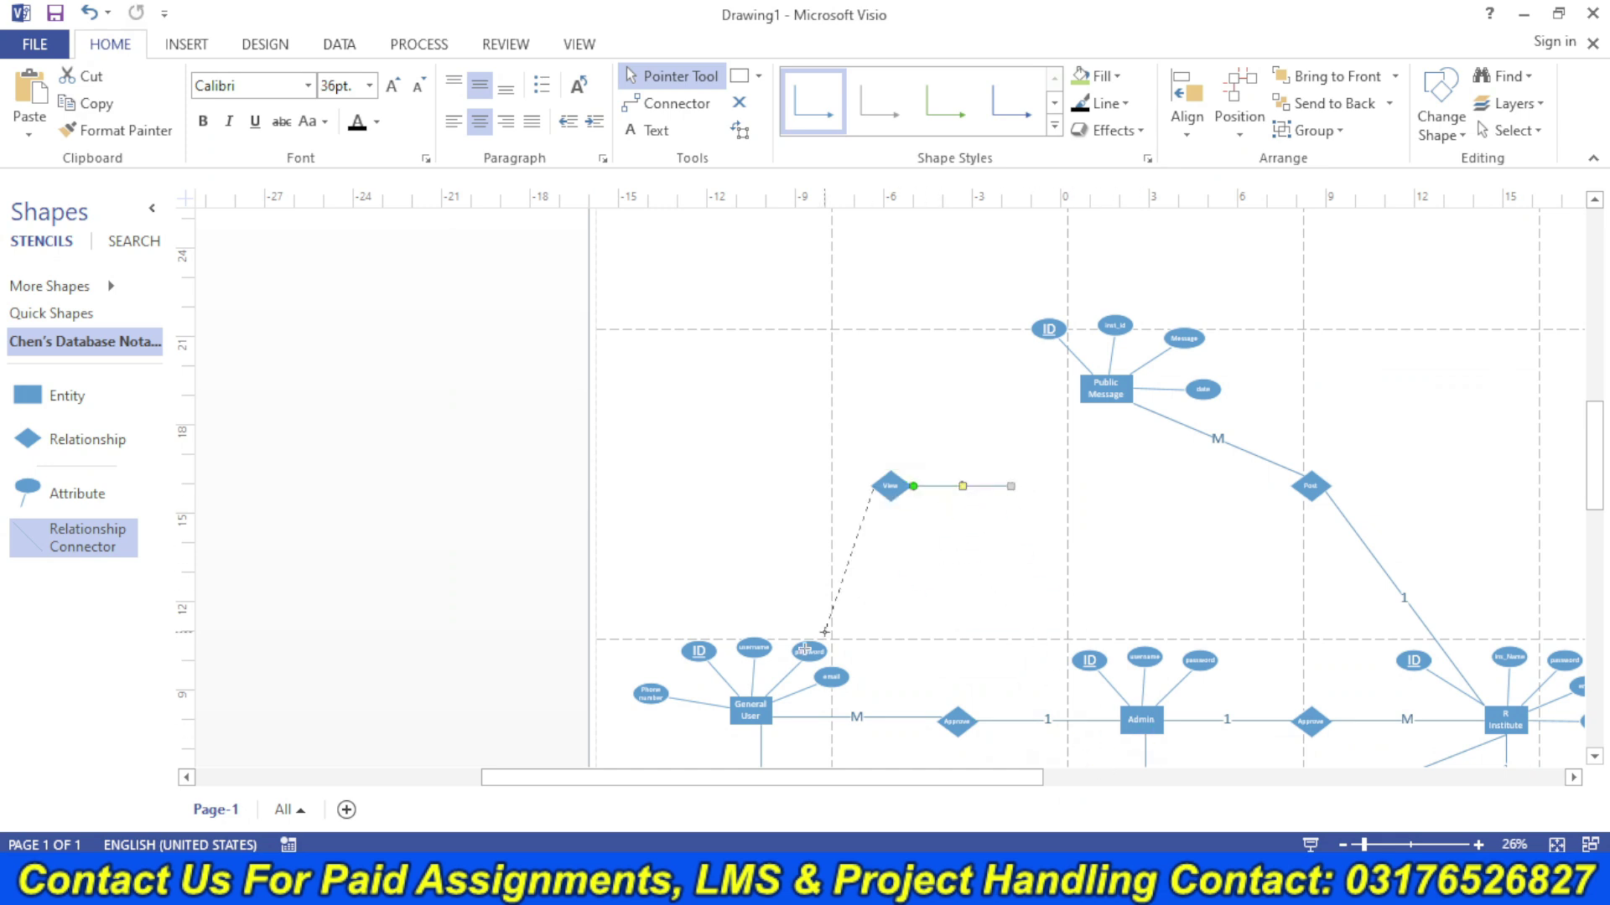
{"action": "left_click_drag", "start_coordinate": [805, 650], "coordinate": [752, 704]}
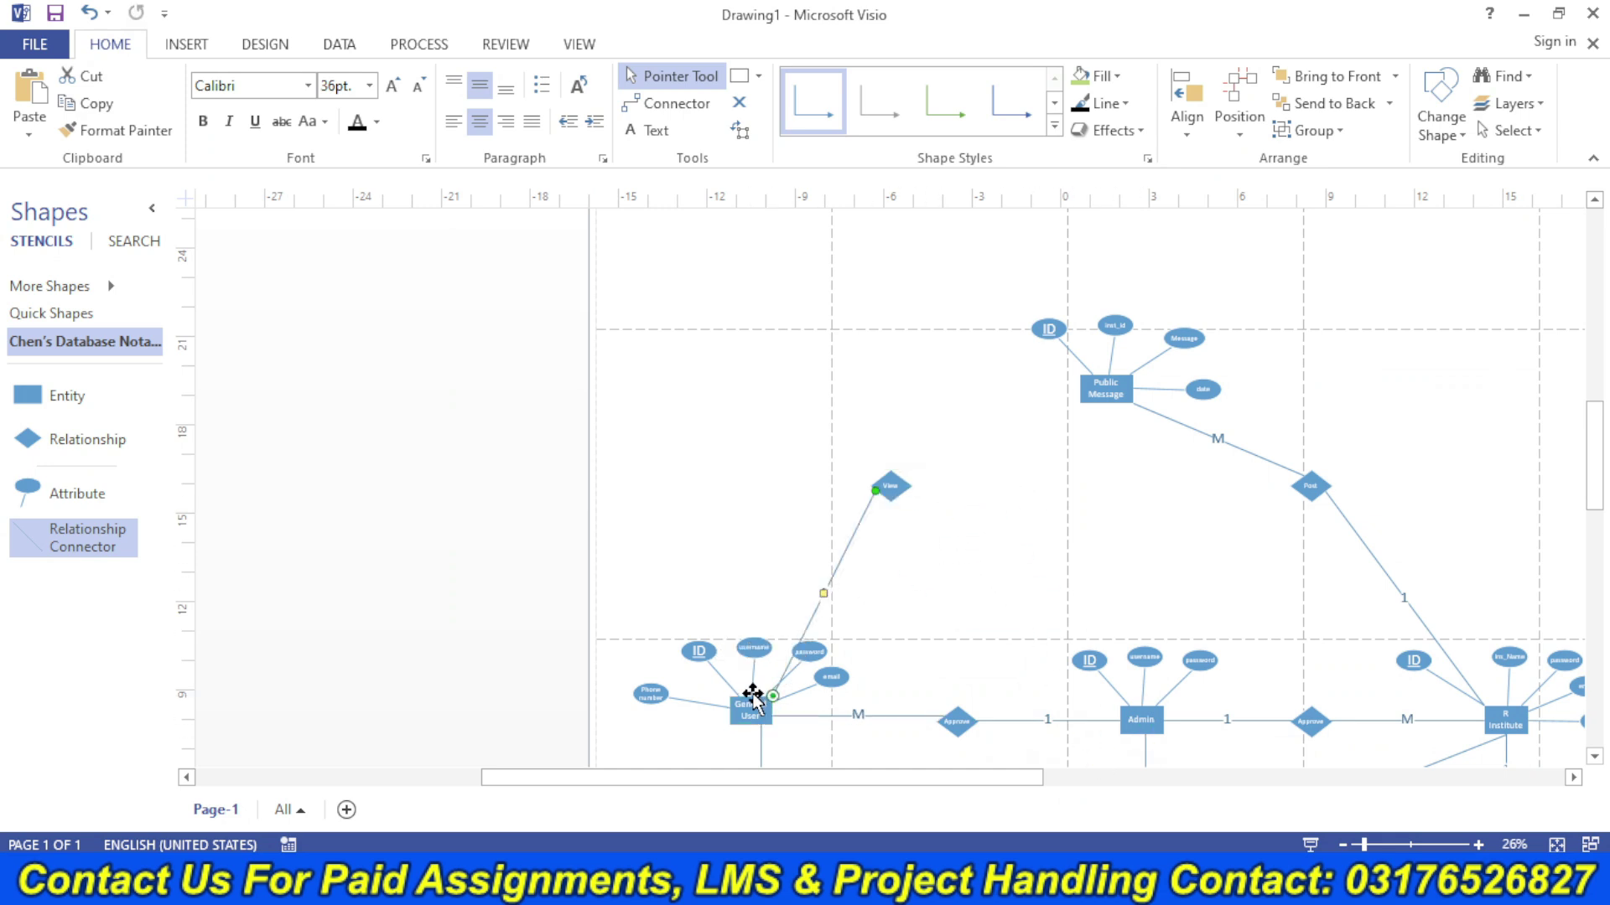
- Move General User's password attribute off the View connector to just below the Phone number attribute
{"action": "left_click_drag", "start_coordinate": [813, 652], "coordinate": [832, 618]}
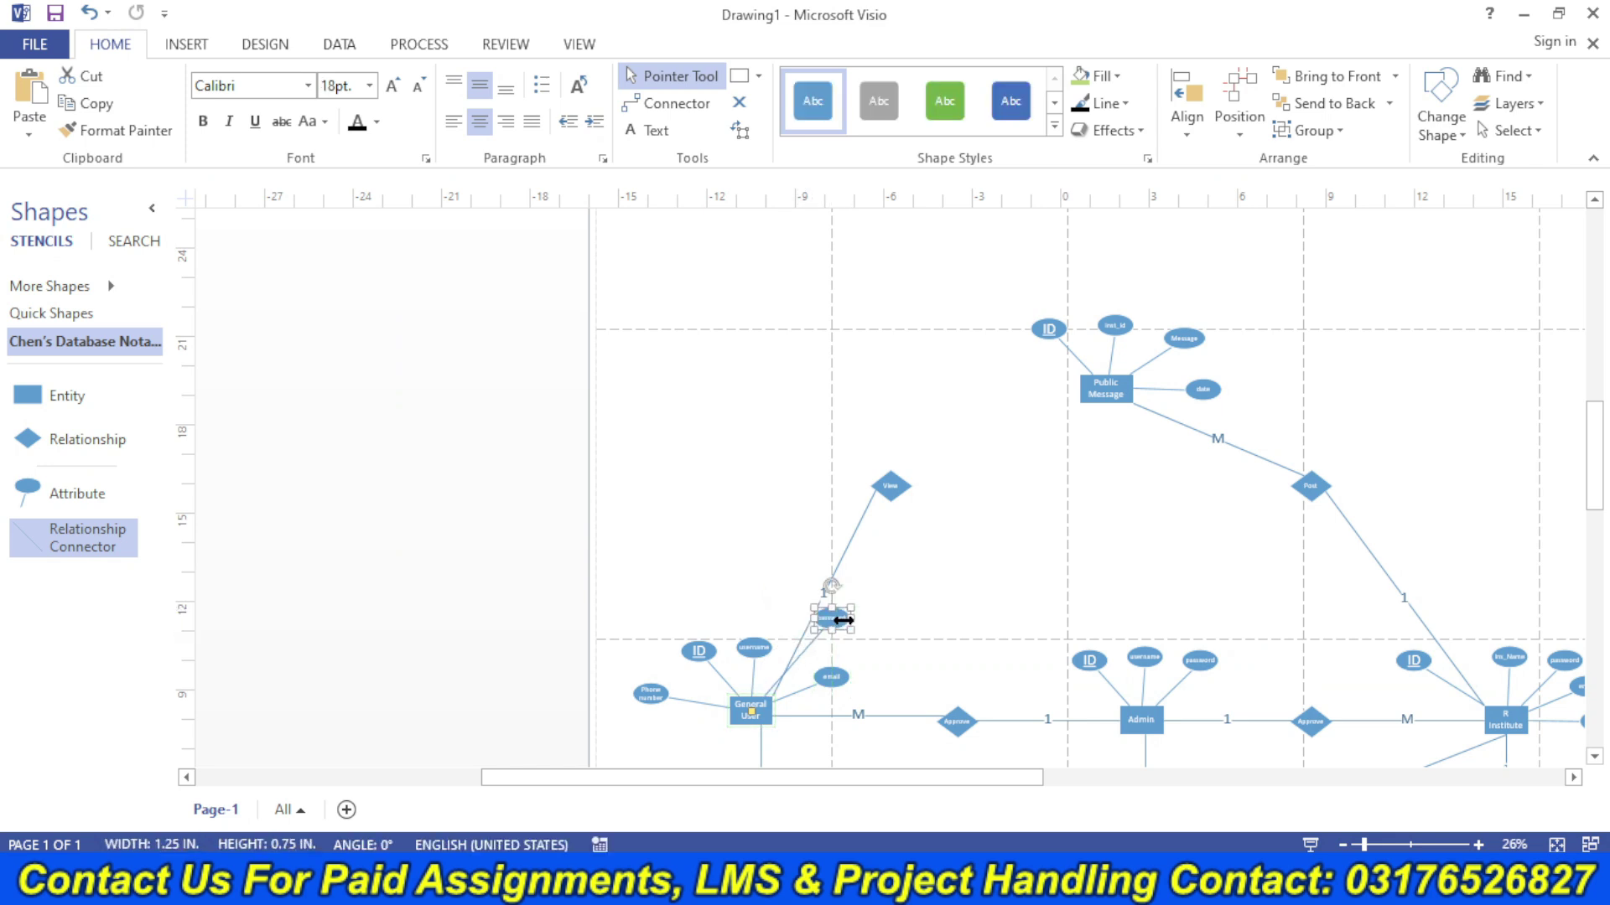
{"action": "left_click_drag", "start_coordinate": [848, 688], "coordinate": [850, 693]}
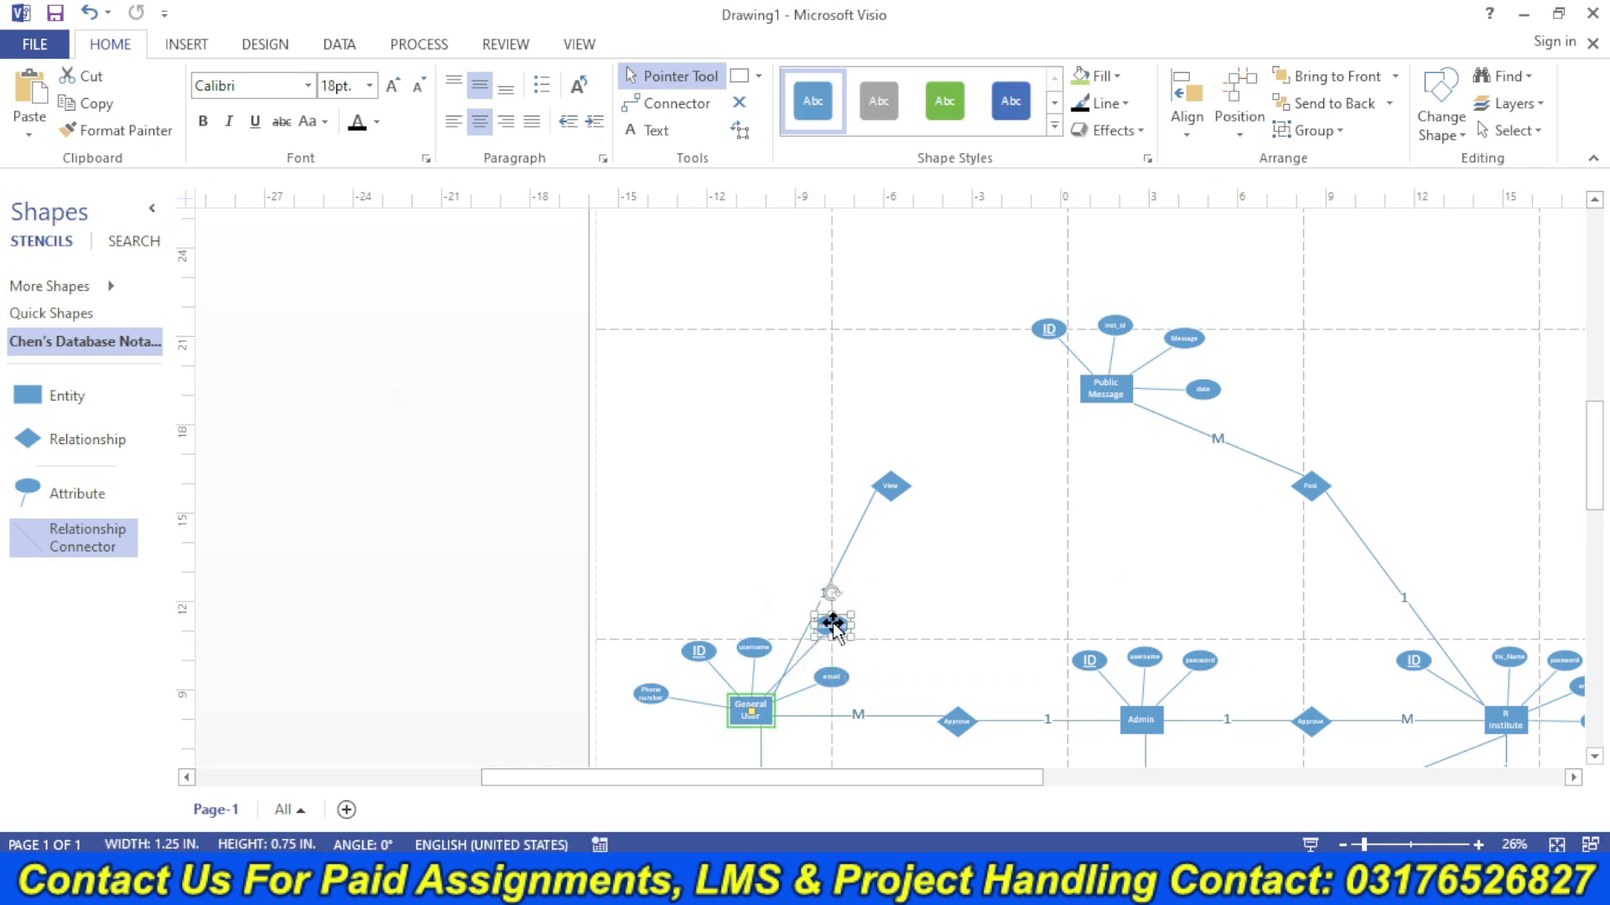
{"action": "left_click_drag", "start_coordinate": [833, 626], "coordinate": [652, 746]}
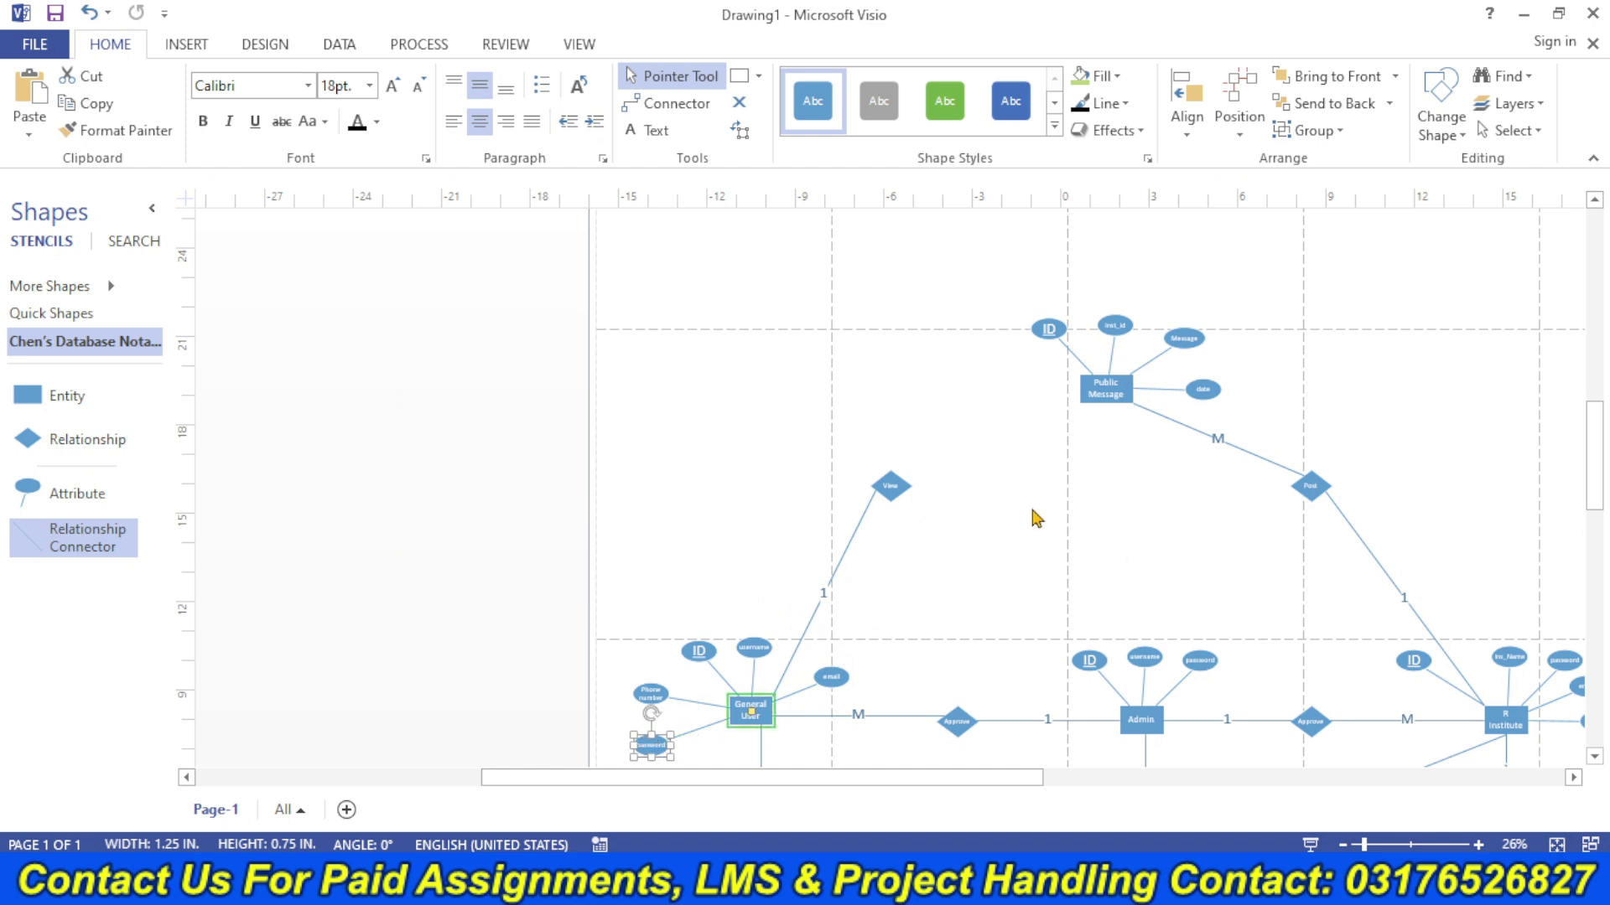
- Paste another connector, run it from the upper View to Public Message, and label it M
{"action": "key", "text": "ctrl+v"}
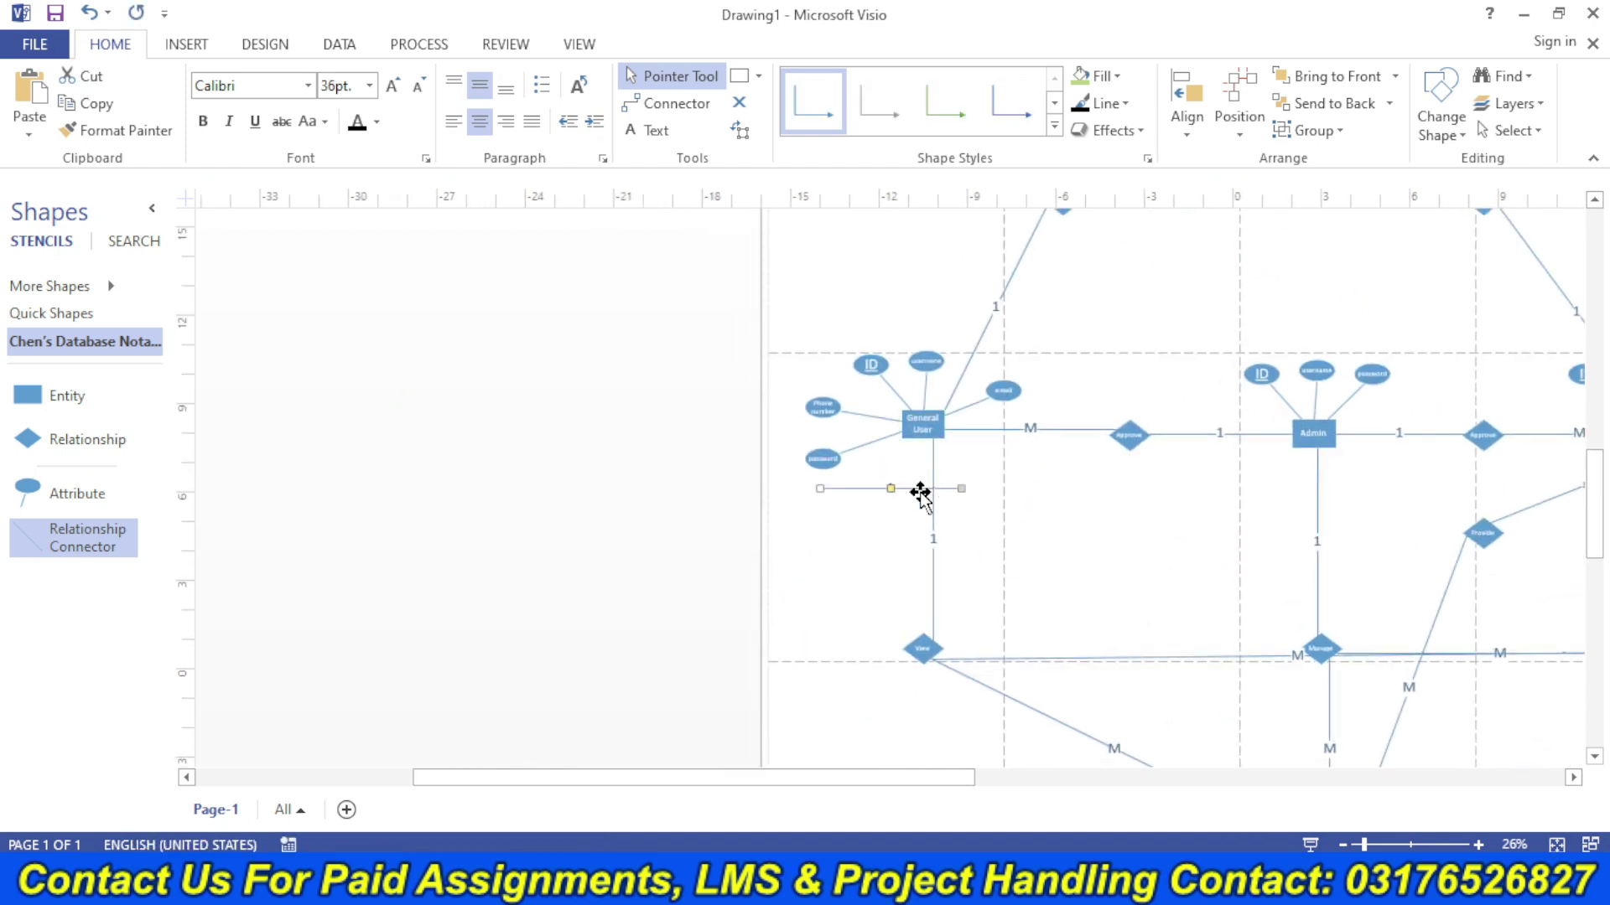
{"action": "left_click_drag", "start_coordinate": [920, 493], "coordinate": [1176, 232]}
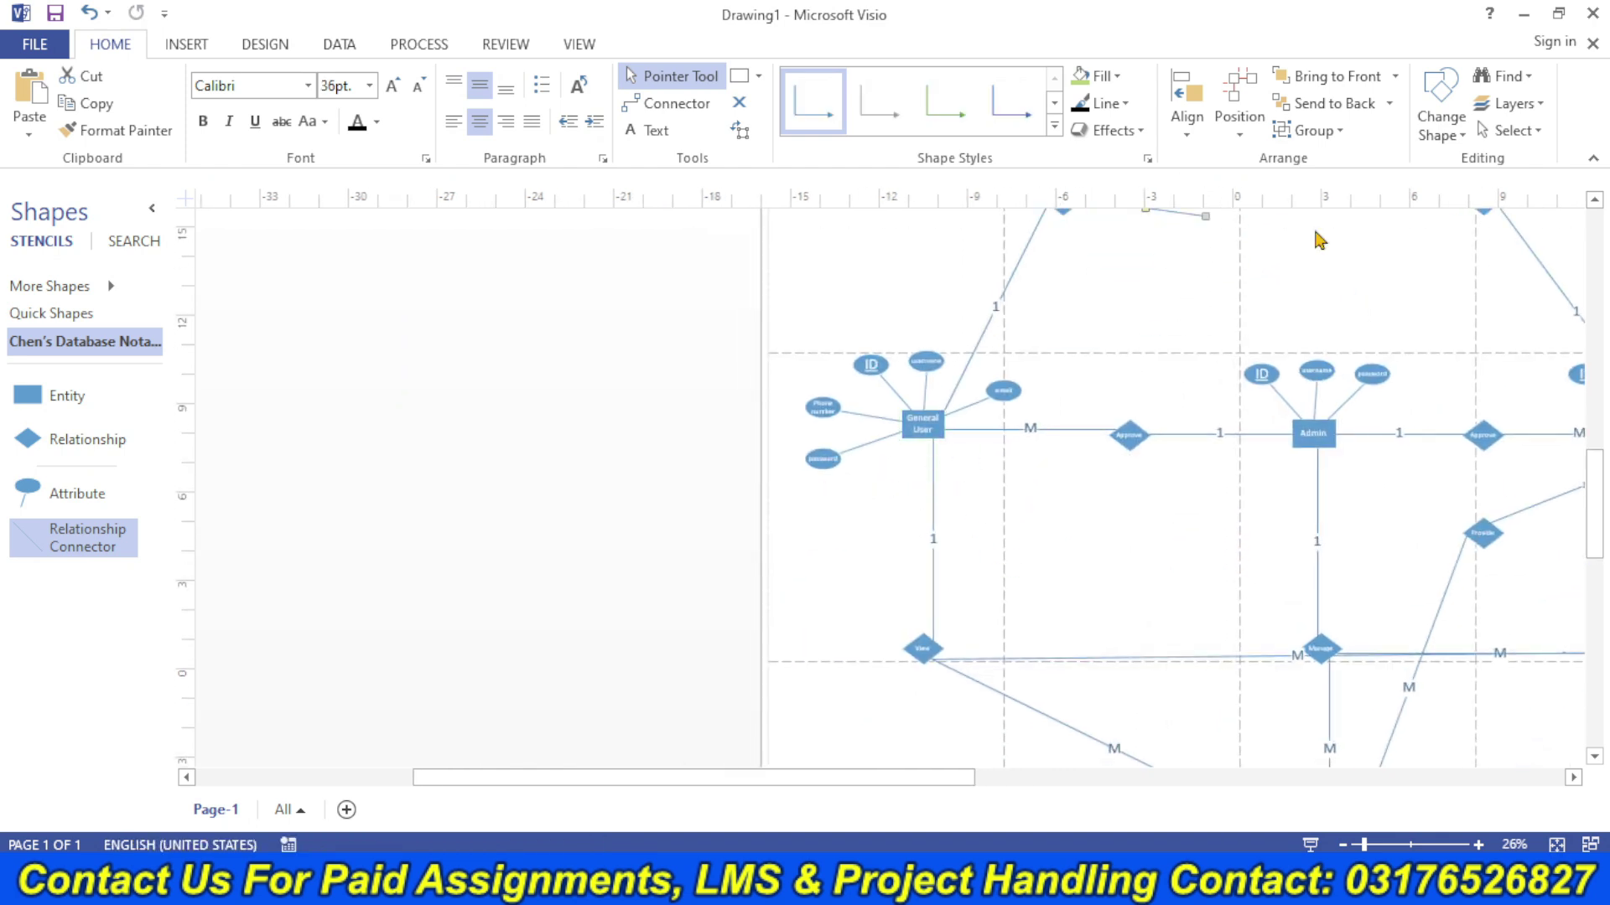
{"action": "left_click_drag", "start_coordinate": [1599, 460], "coordinate": [1599, 437]}
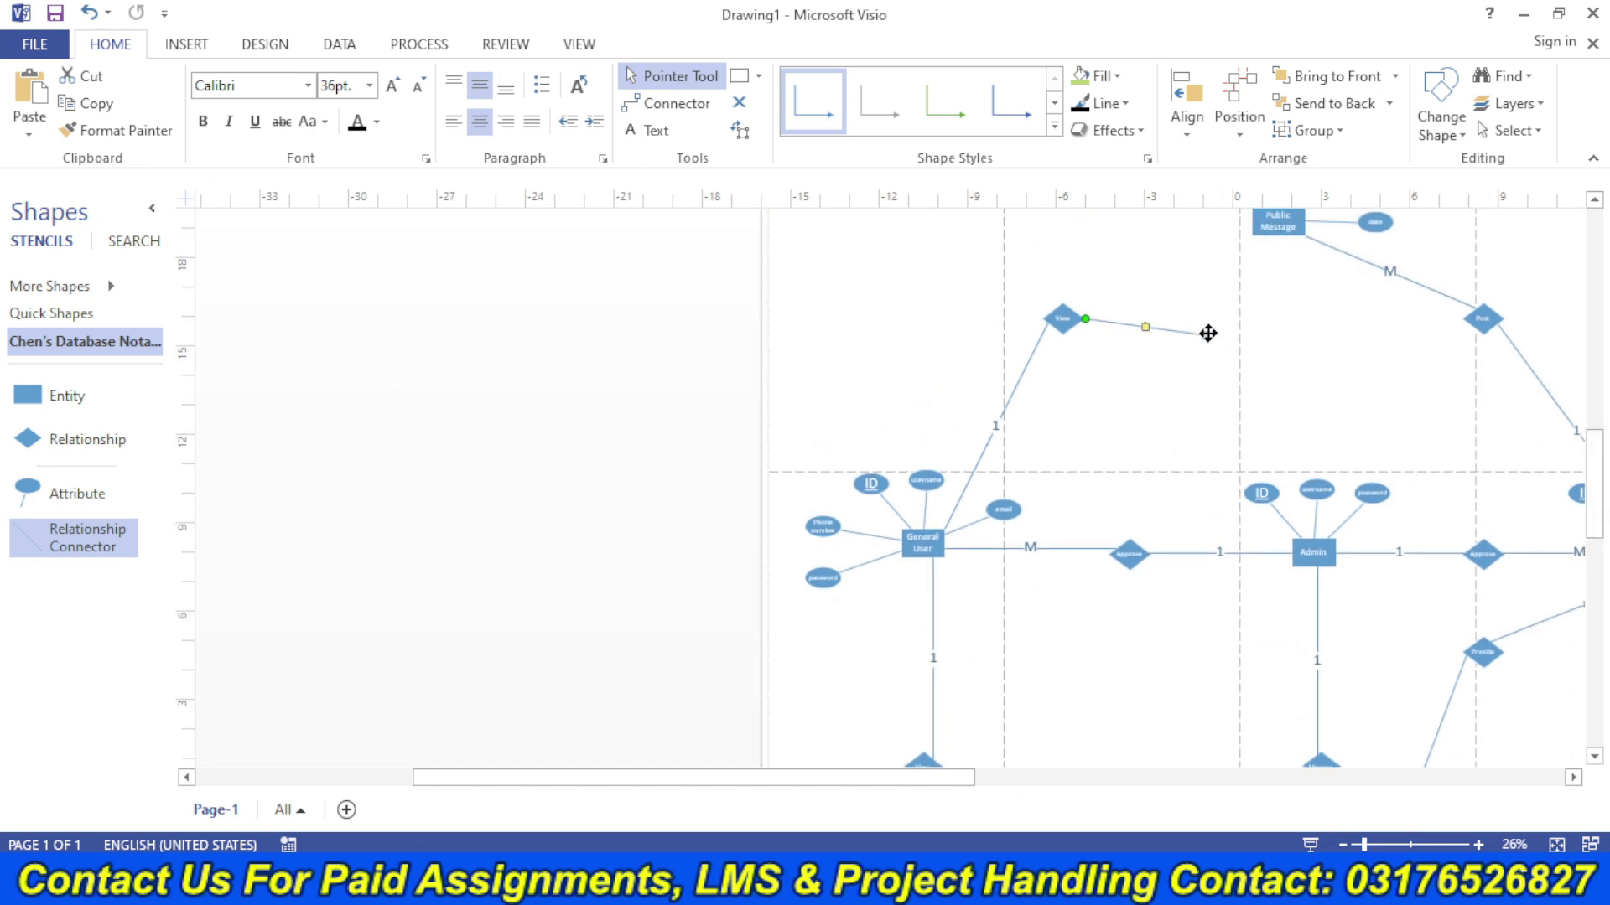
{"action": "left_click_drag", "start_coordinate": [1236, 259], "coordinate": [1251, 237]}
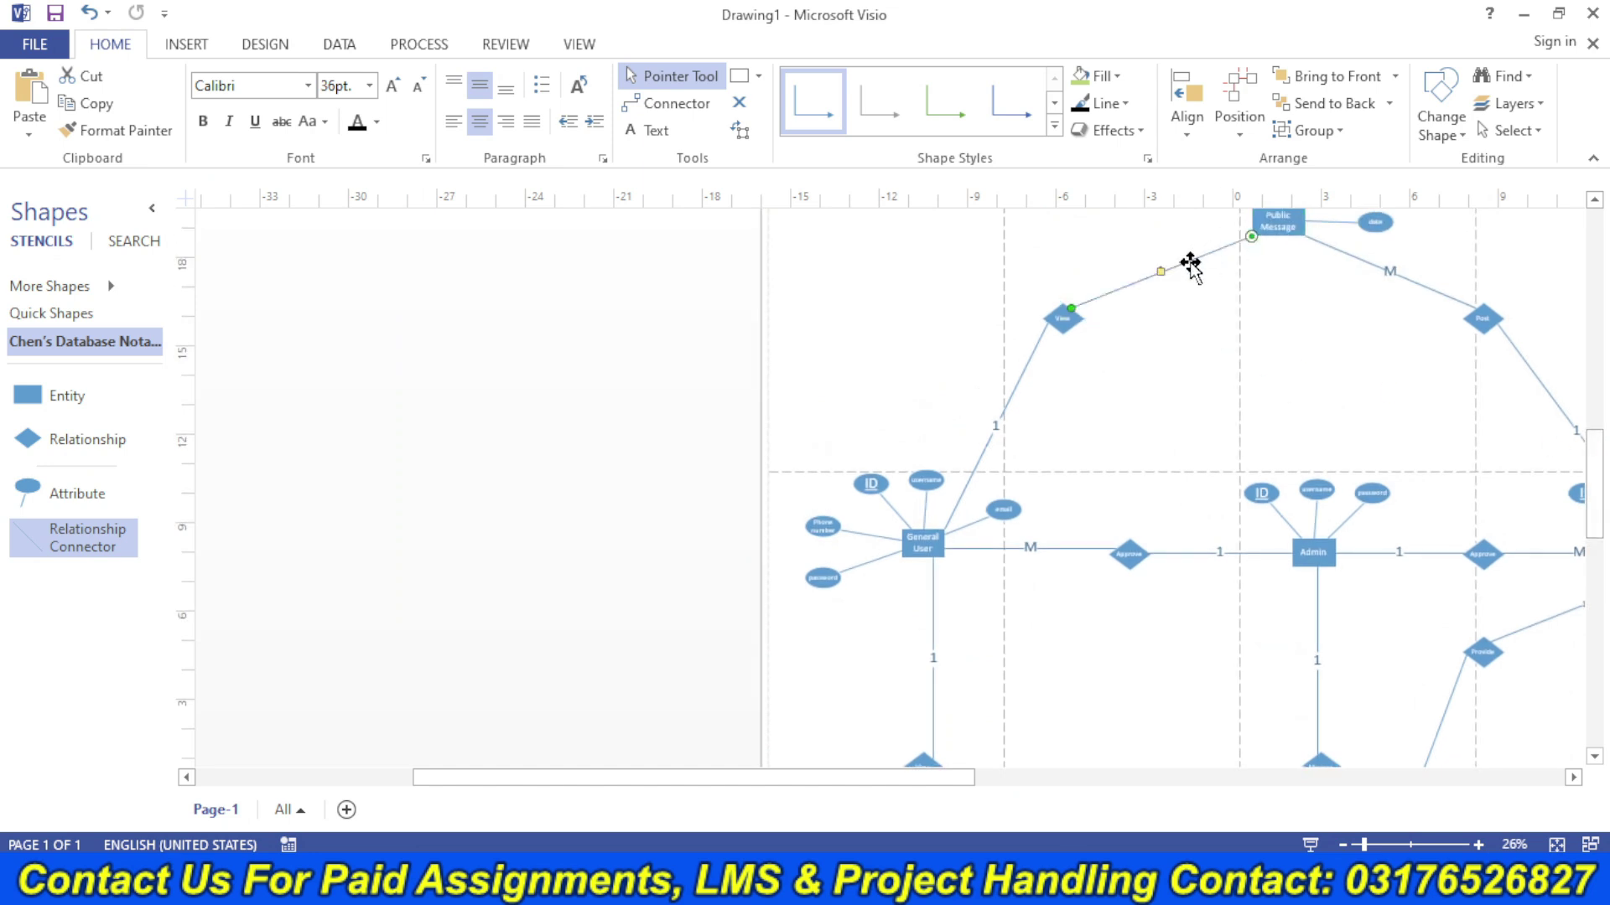
{"action": "double_click", "coordinate": [1189, 261]}
{"action": "type", "text": "M"}
{"action": "left_click", "coordinate": [1171, 402]}
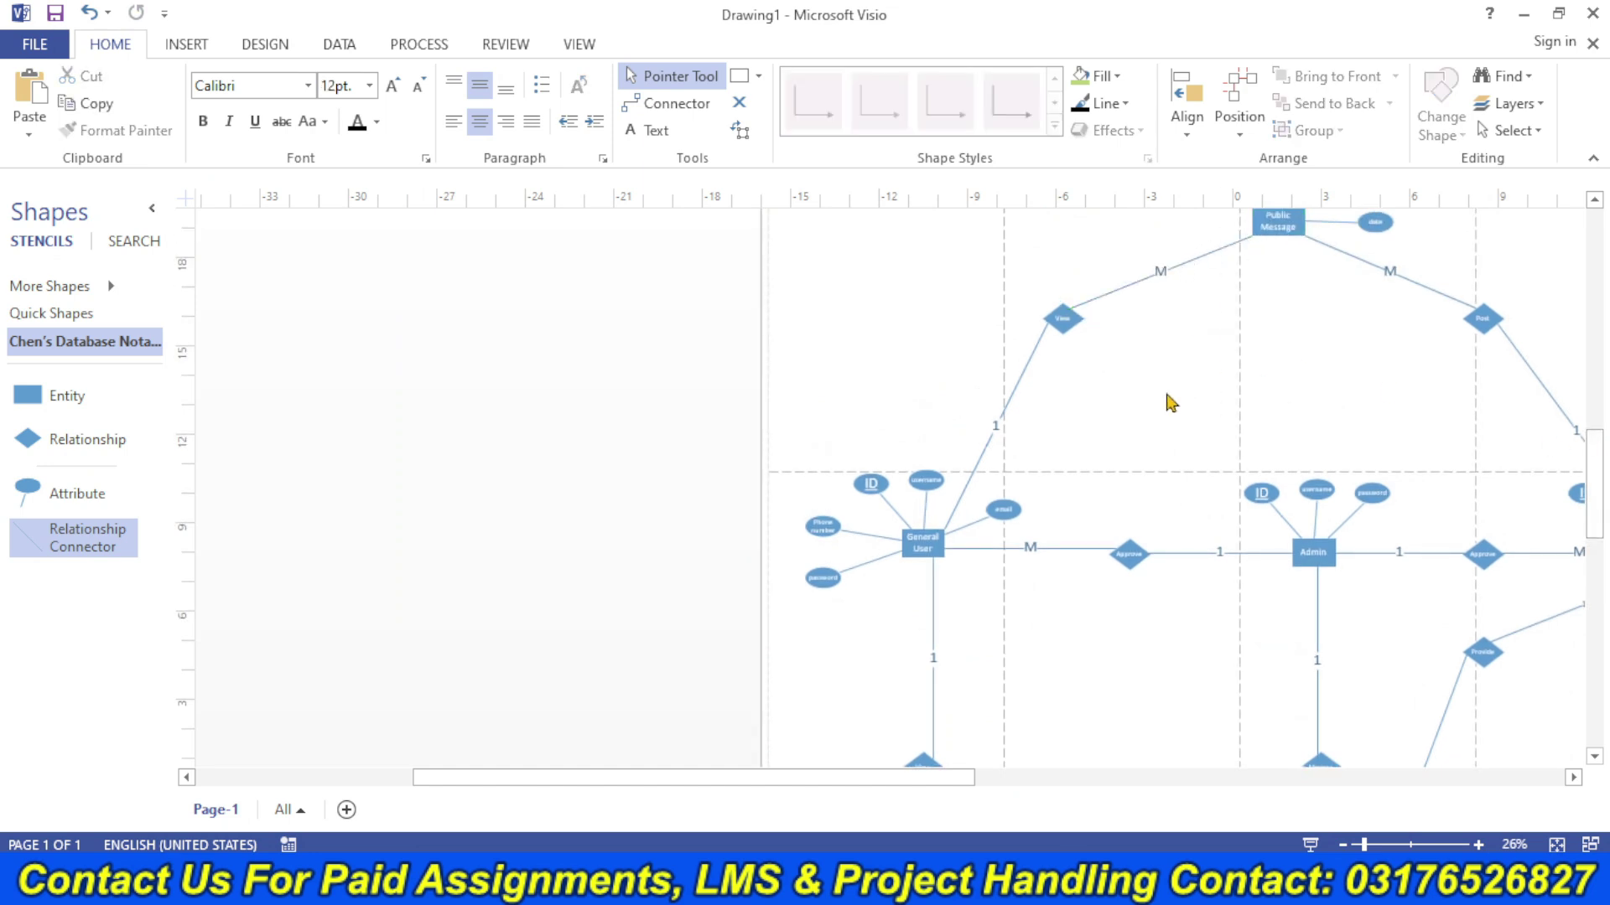
- Change the View–Disater Information connector to a curved connector and arch it above the Manage relationship
{"action": "left_click_drag", "start_coordinate": [959, 779], "coordinate": [1139, 759]}
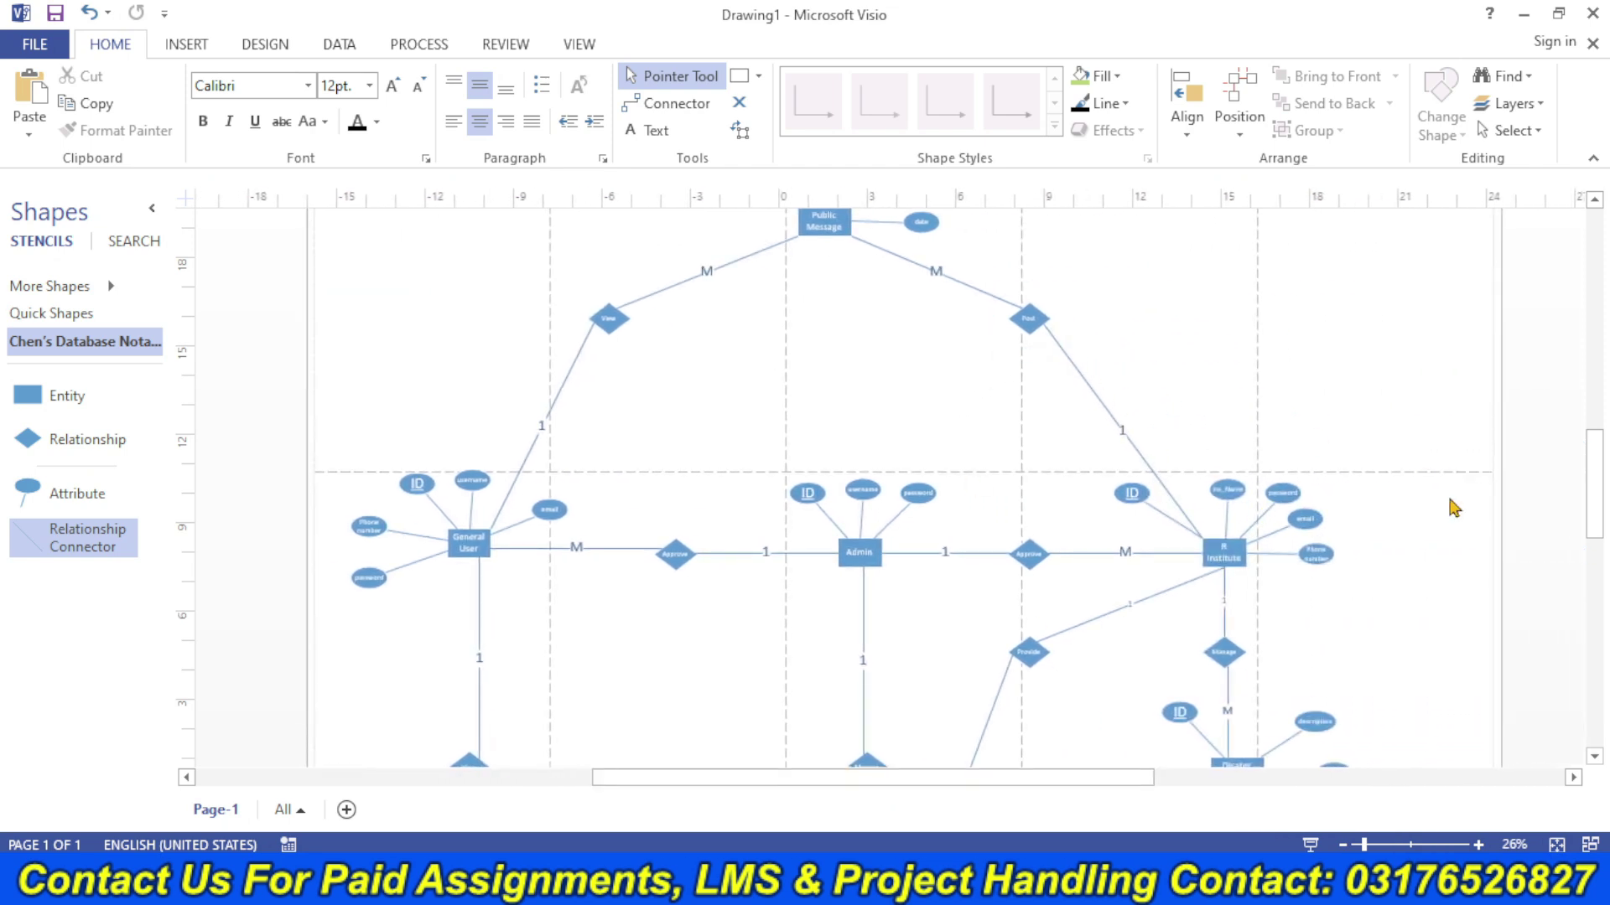
{"action": "left_click_drag", "start_coordinate": [1587, 507], "coordinate": [1587, 559]}
{"action": "left_click", "coordinate": [650, 471]}
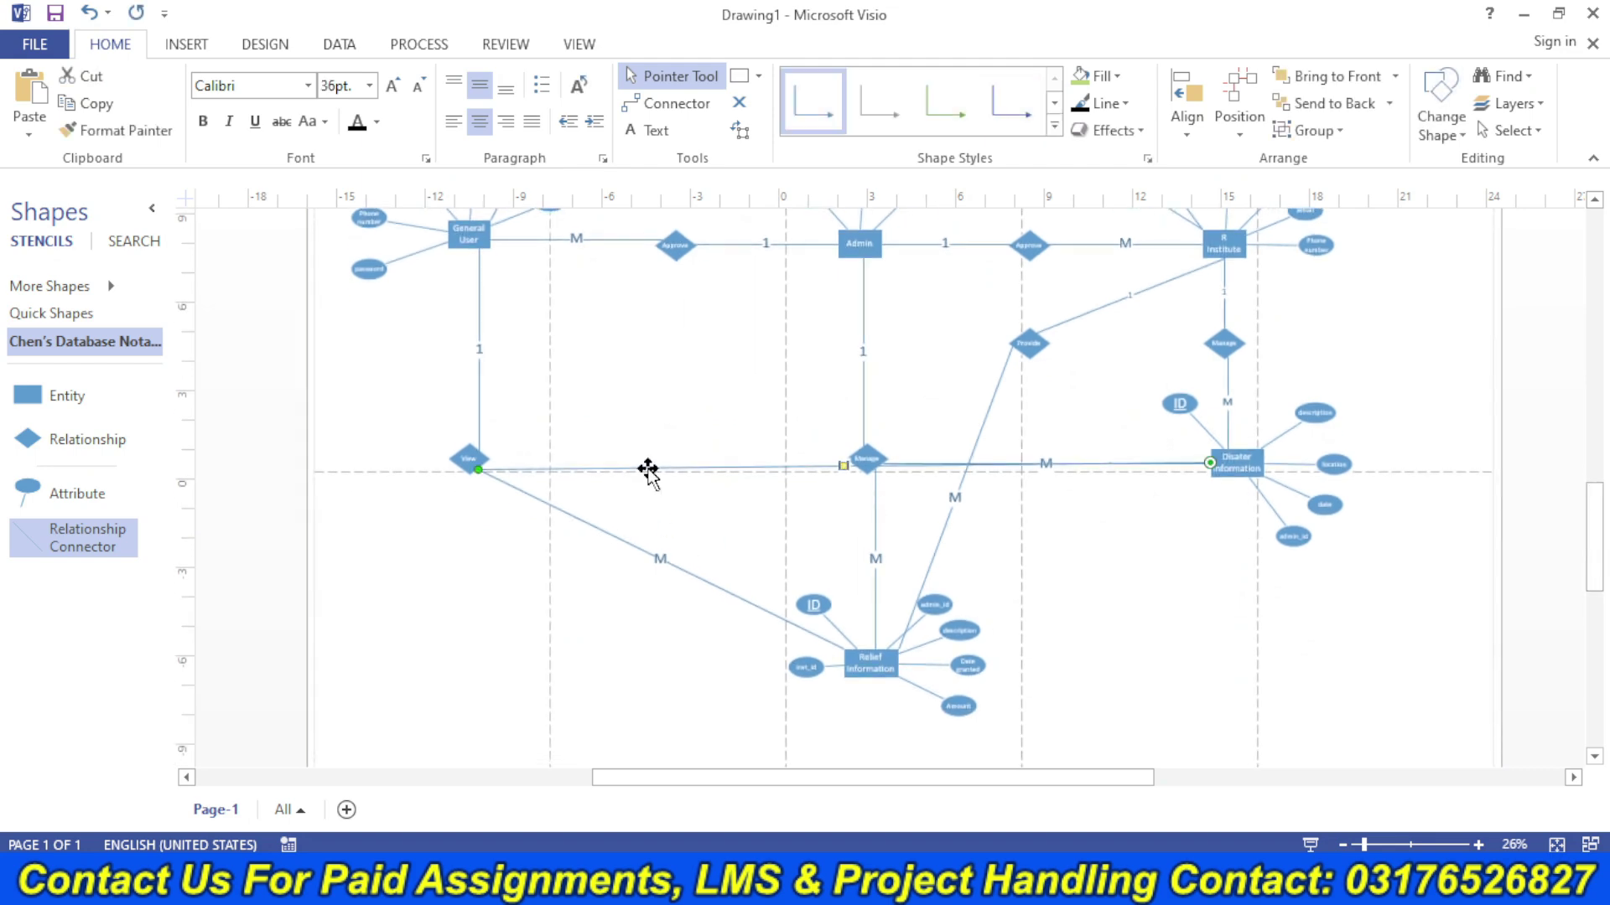
{"action": "right_click", "coordinate": [651, 473]}
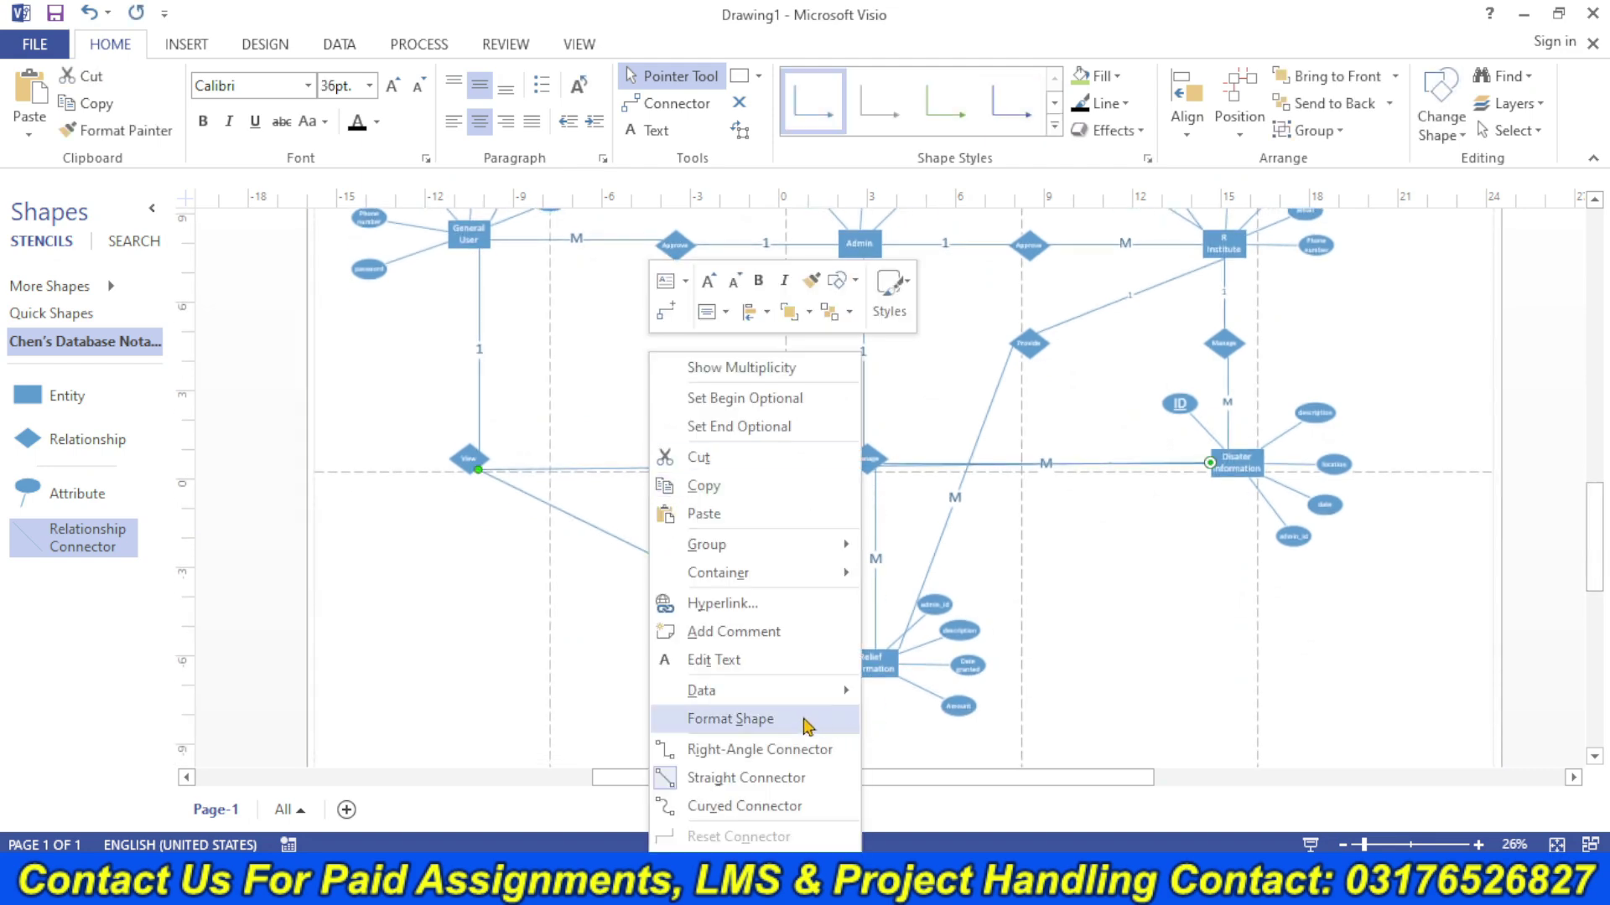
{"action": "left_click", "coordinate": [766, 805]}
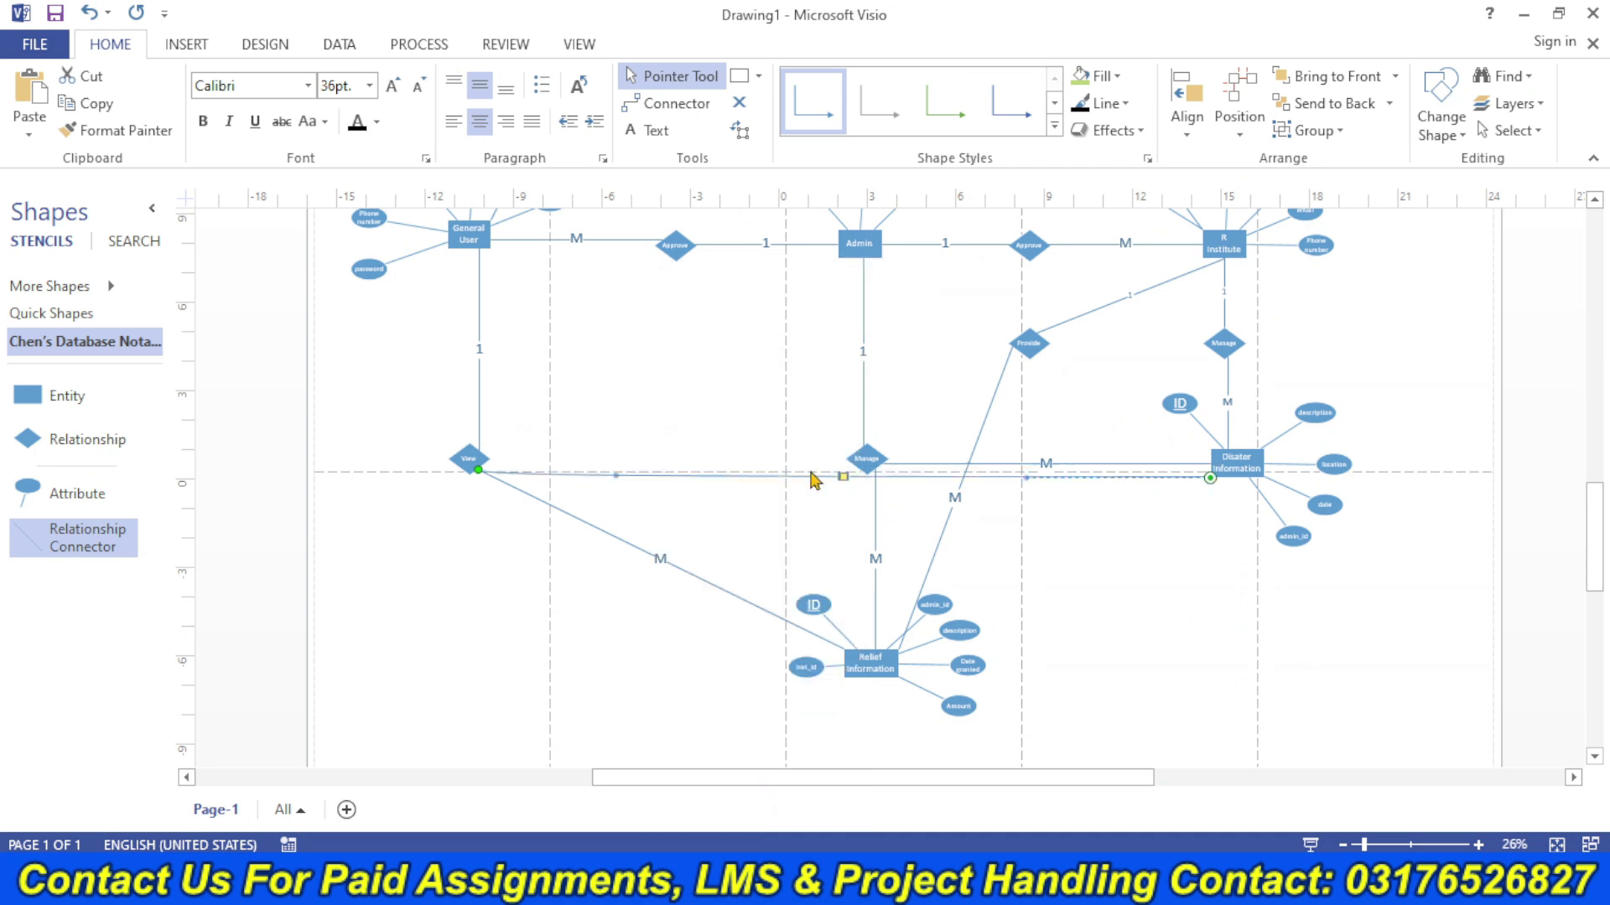
{"action": "left_click_drag", "start_coordinate": [614, 472], "coordinate": [841, 377]}
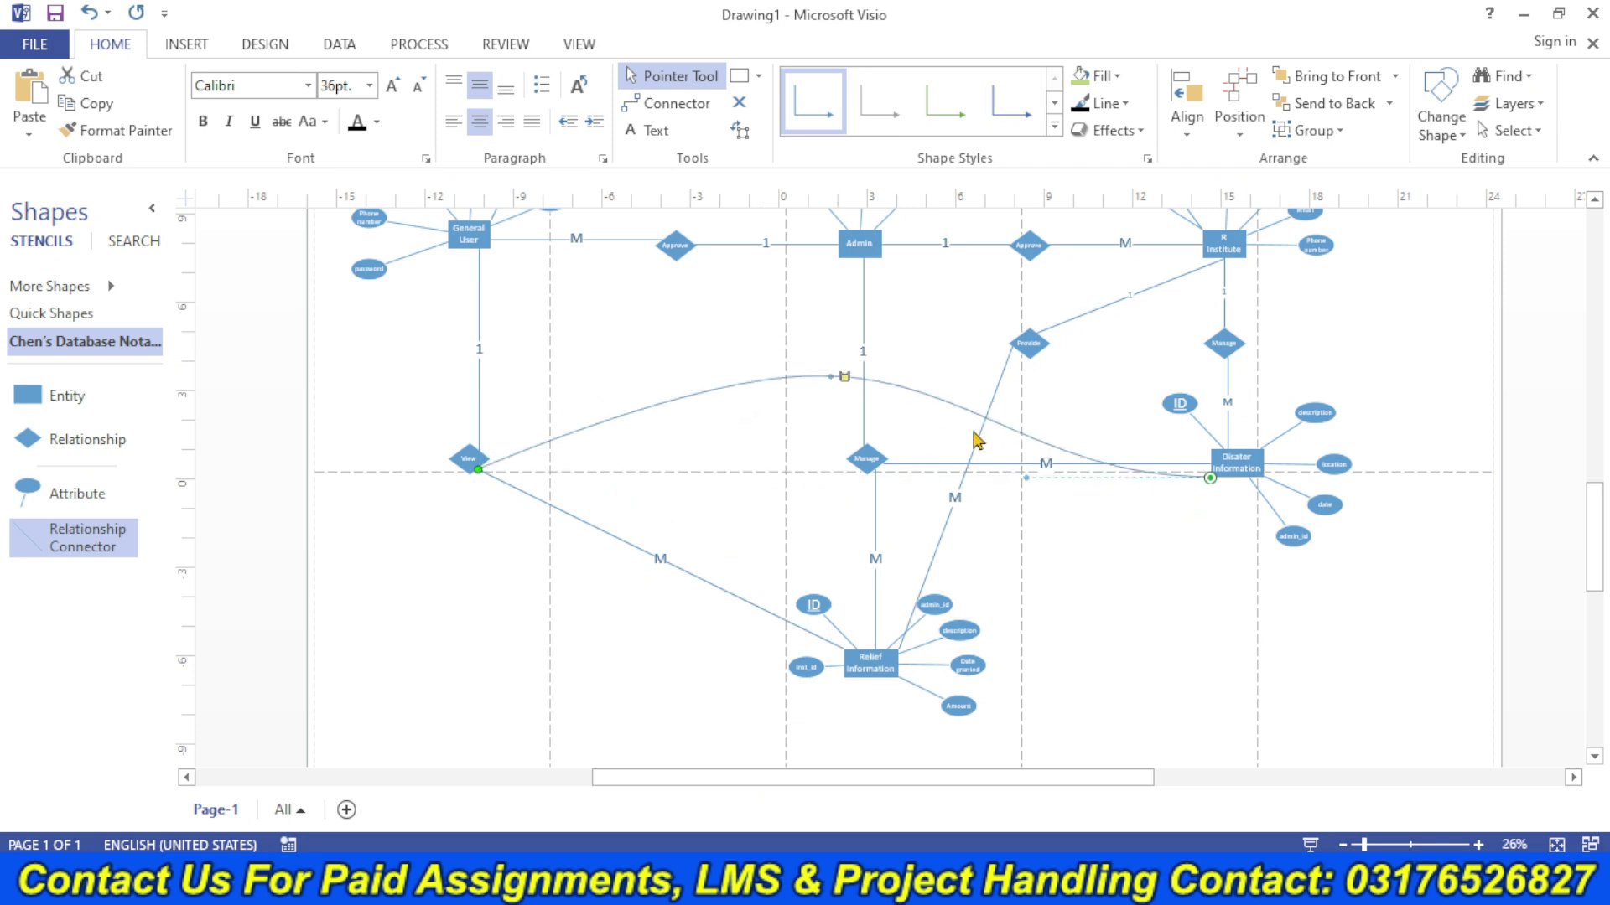
- Change the Provide–Relief Information and View–Relief Information connectors to right-angle connectors
{"action": "right_click", "coordinate": [937, 549]}
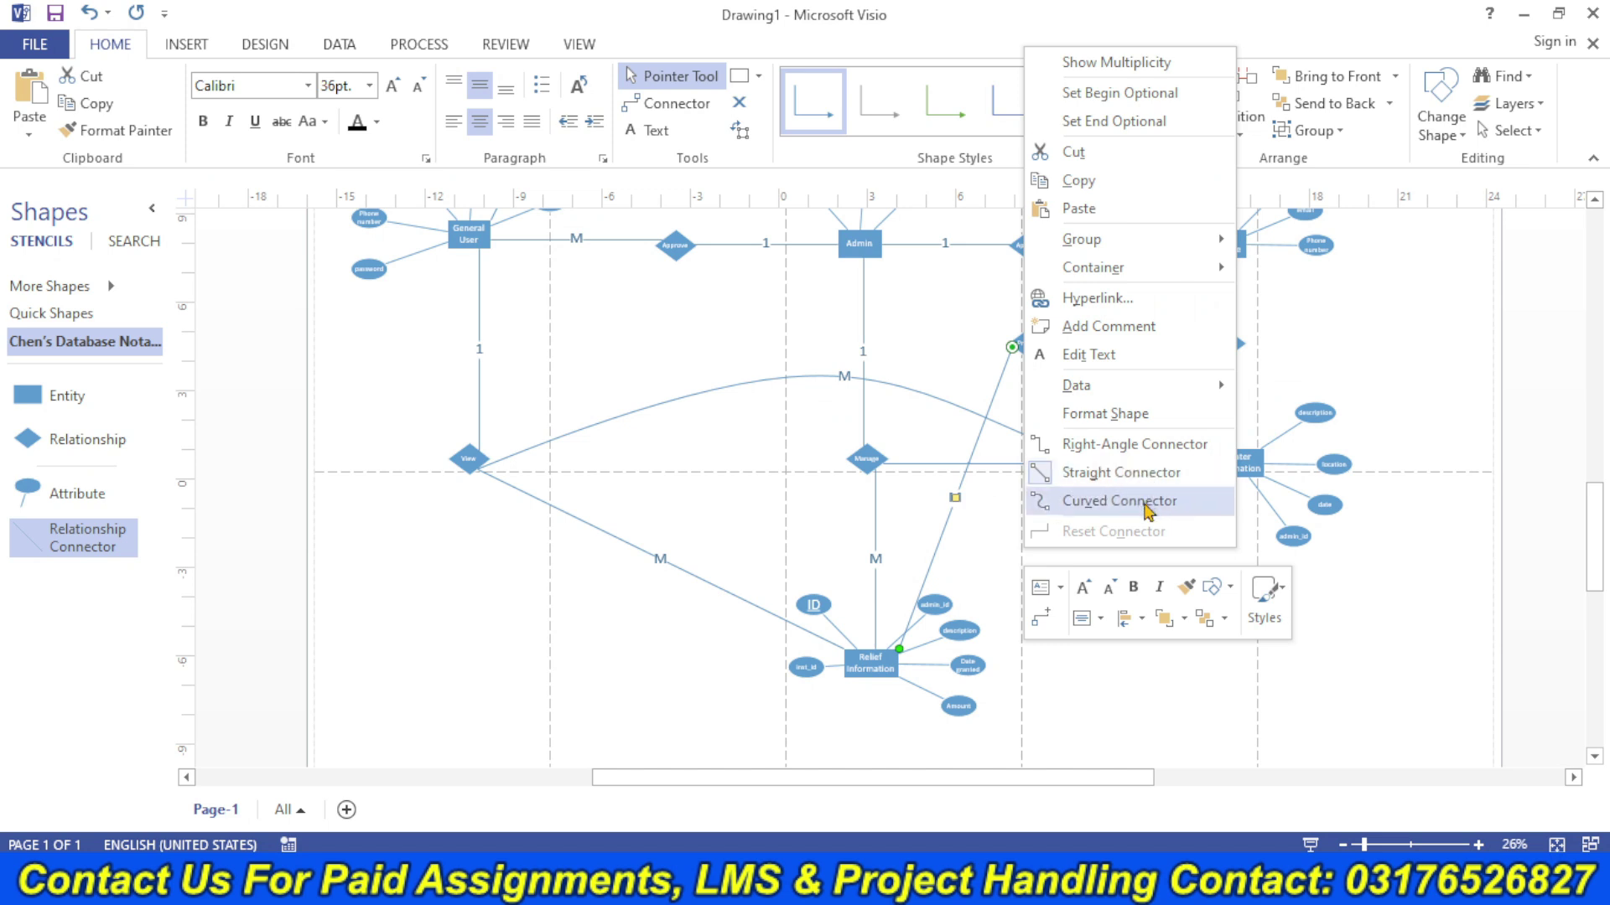
{"action": "left_click", "coordinate": [1138, 447]}
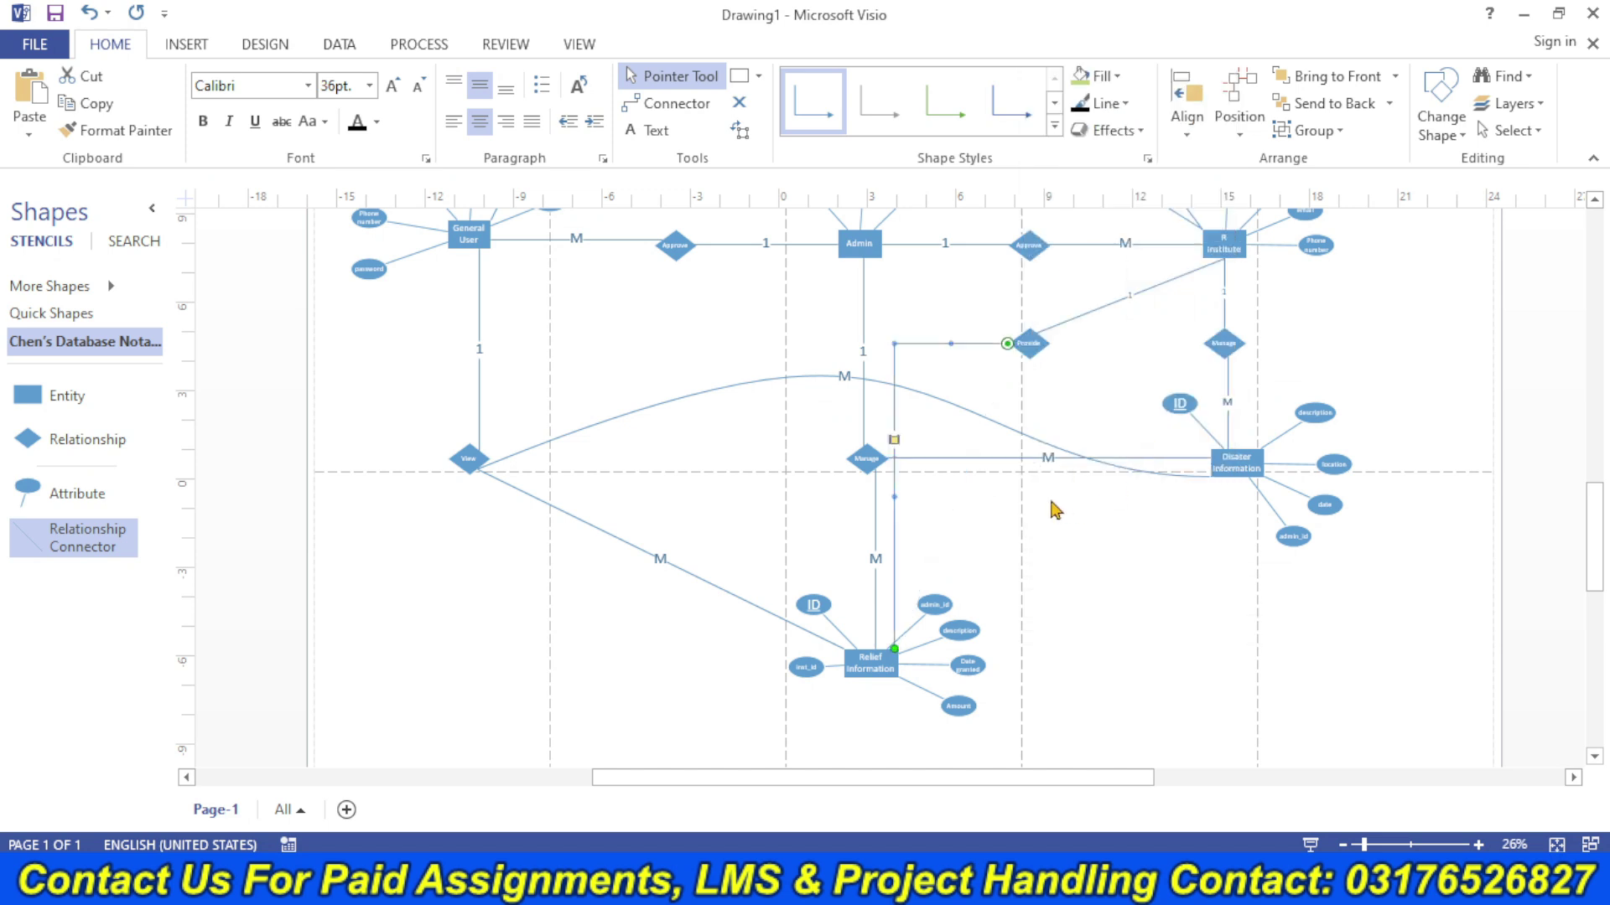
{"action": "left_click", "coordinate": [609, 530]}
{"action": "right_click", "coordinate": [610, 531]}
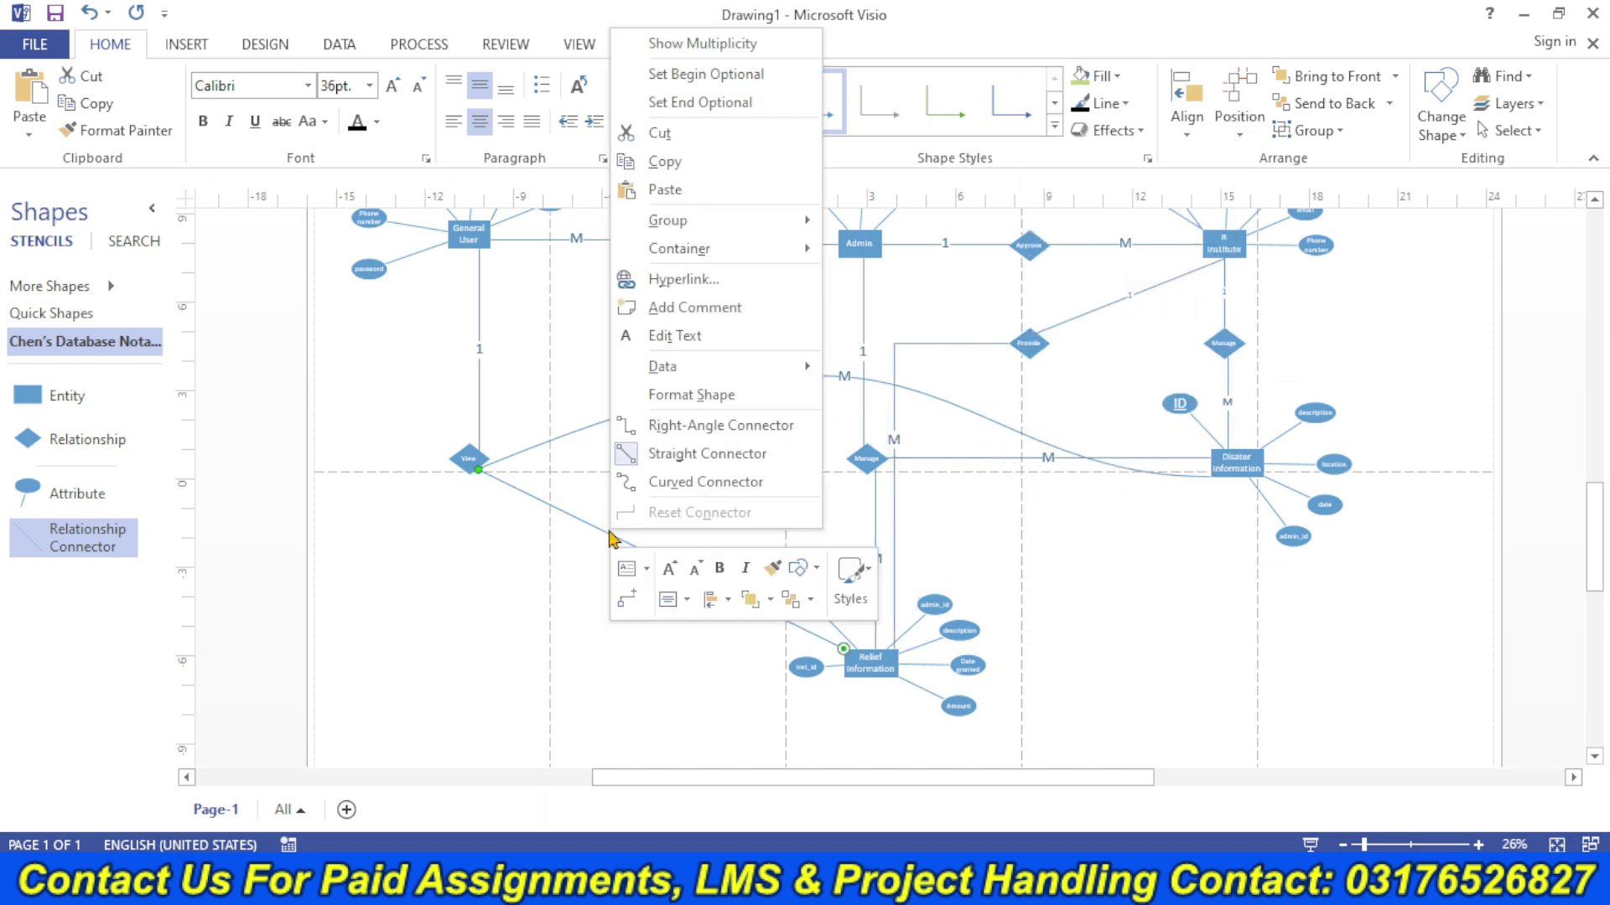
{"action": "left_click", "coordinate": [725, 438]}
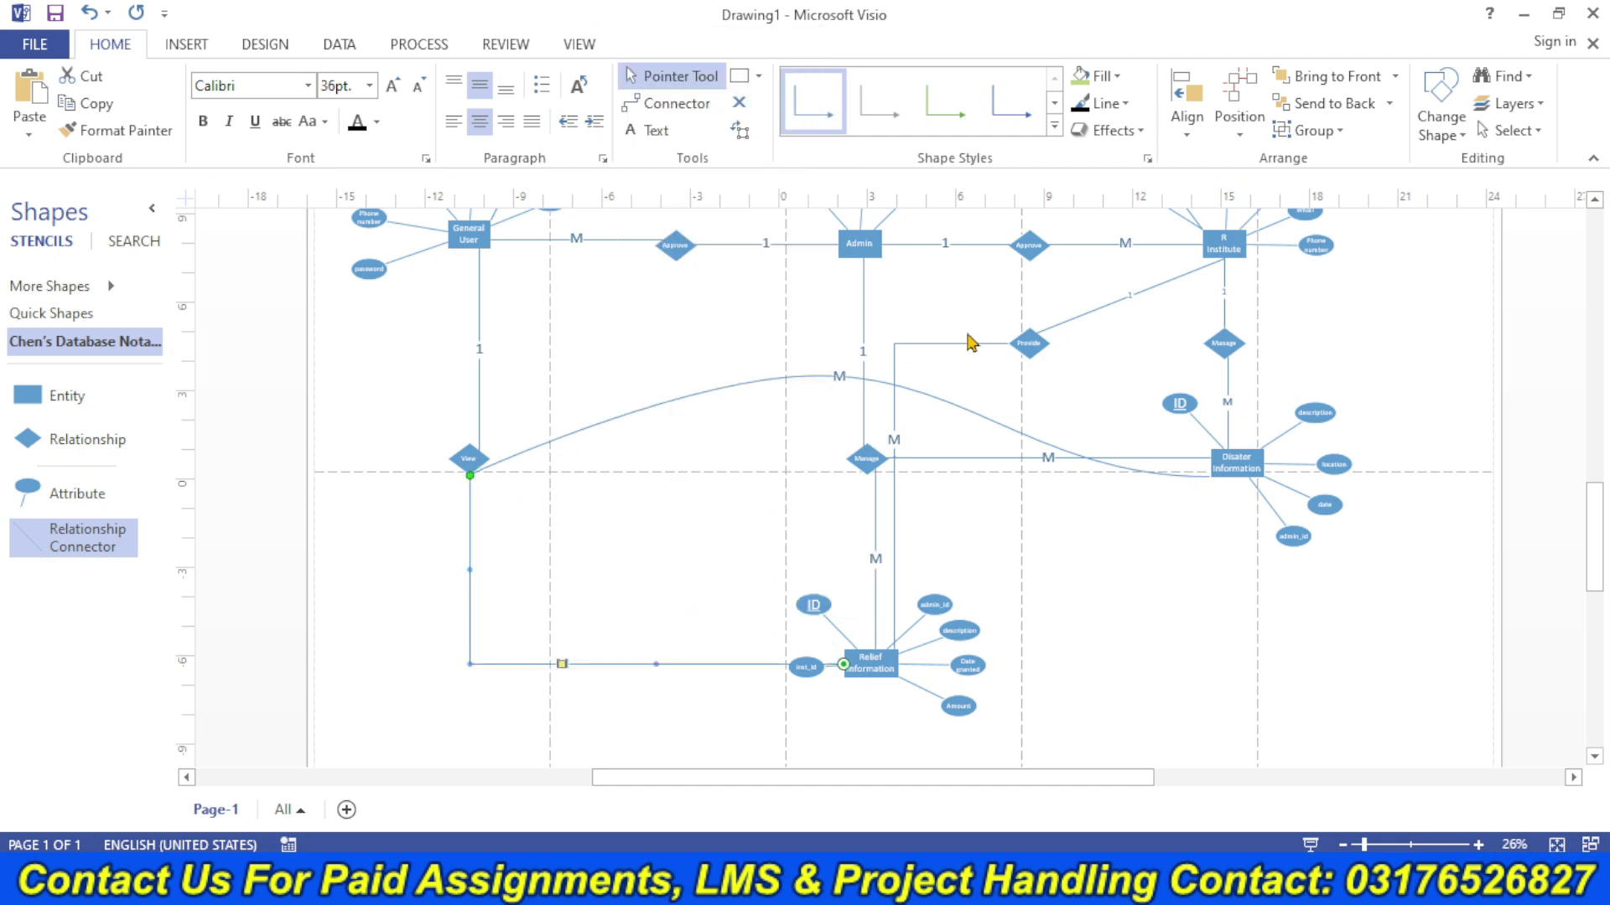
- Open the connector style options for the line between the upper View relationship and General User
{"action": "left_click_drag", "start_coordinate": [1600, 585], "coordinate": [1592, 506]}
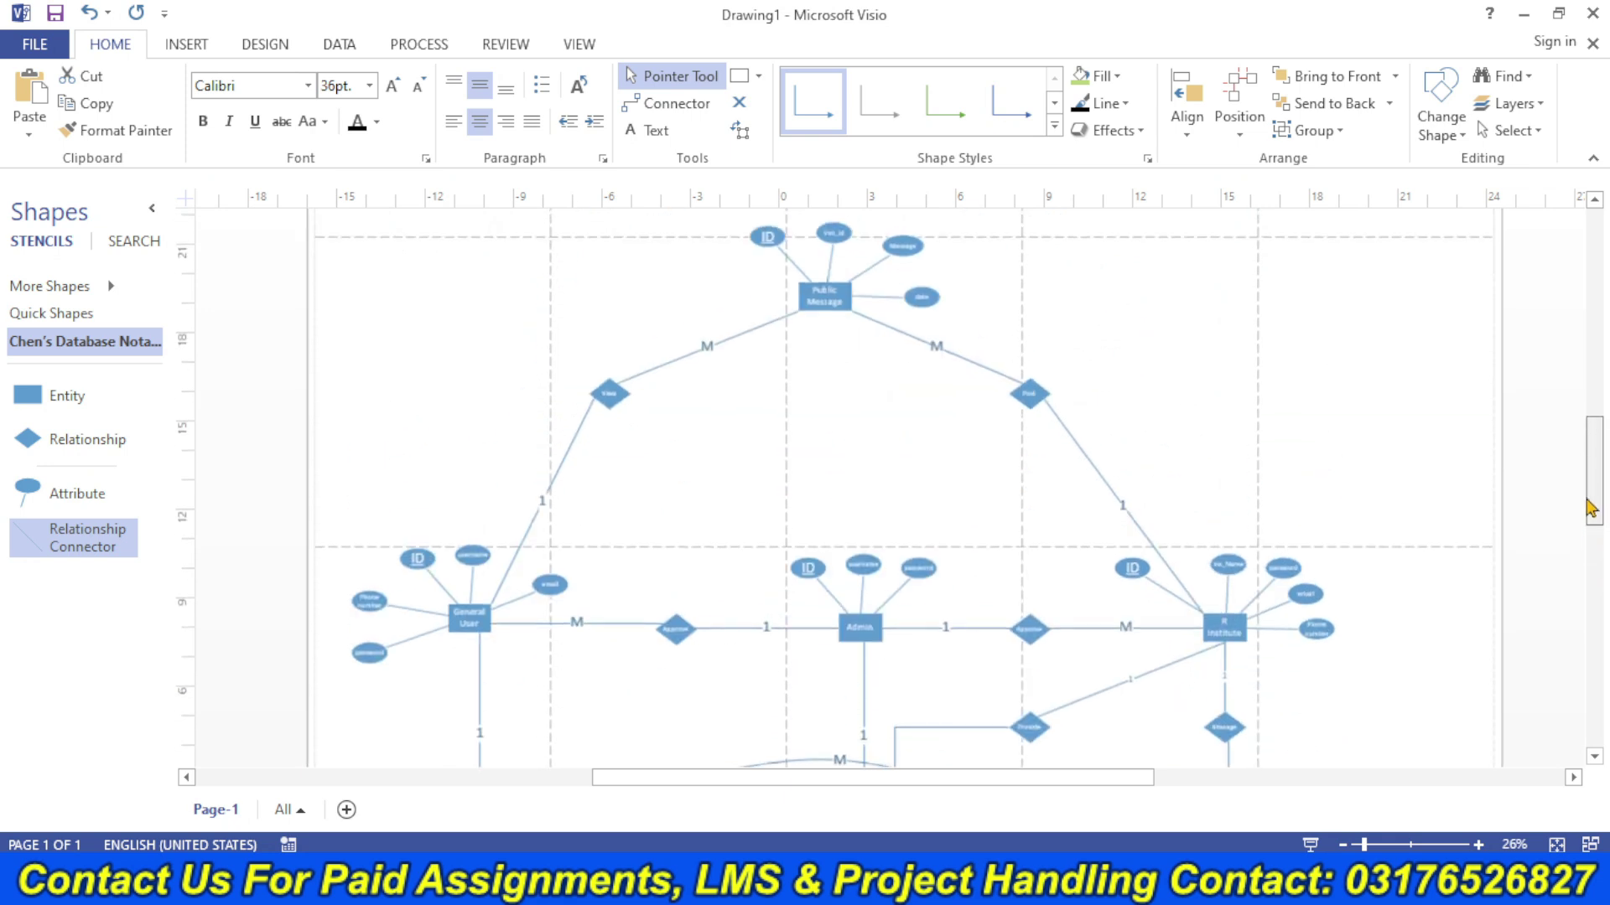
{"action": "right_click", "coordinate": [563, 459]}
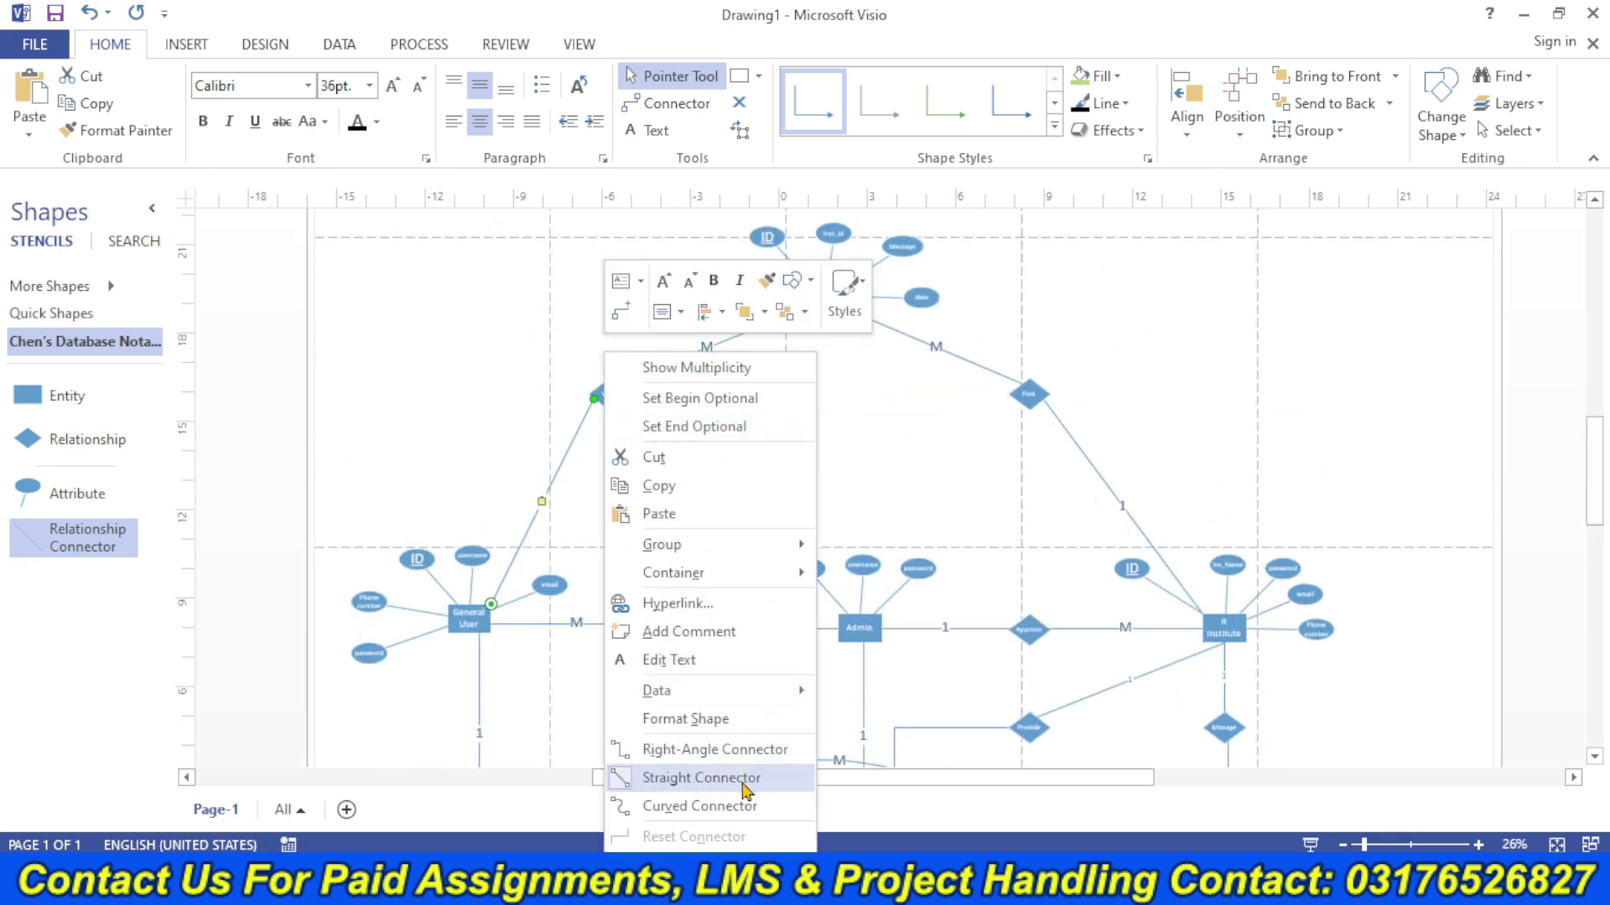
- Convert the connectors from the upper View relationship to General User and to Public Message into right-angle connectors
{"action": "left_click", "coordinate": [715, 750]}
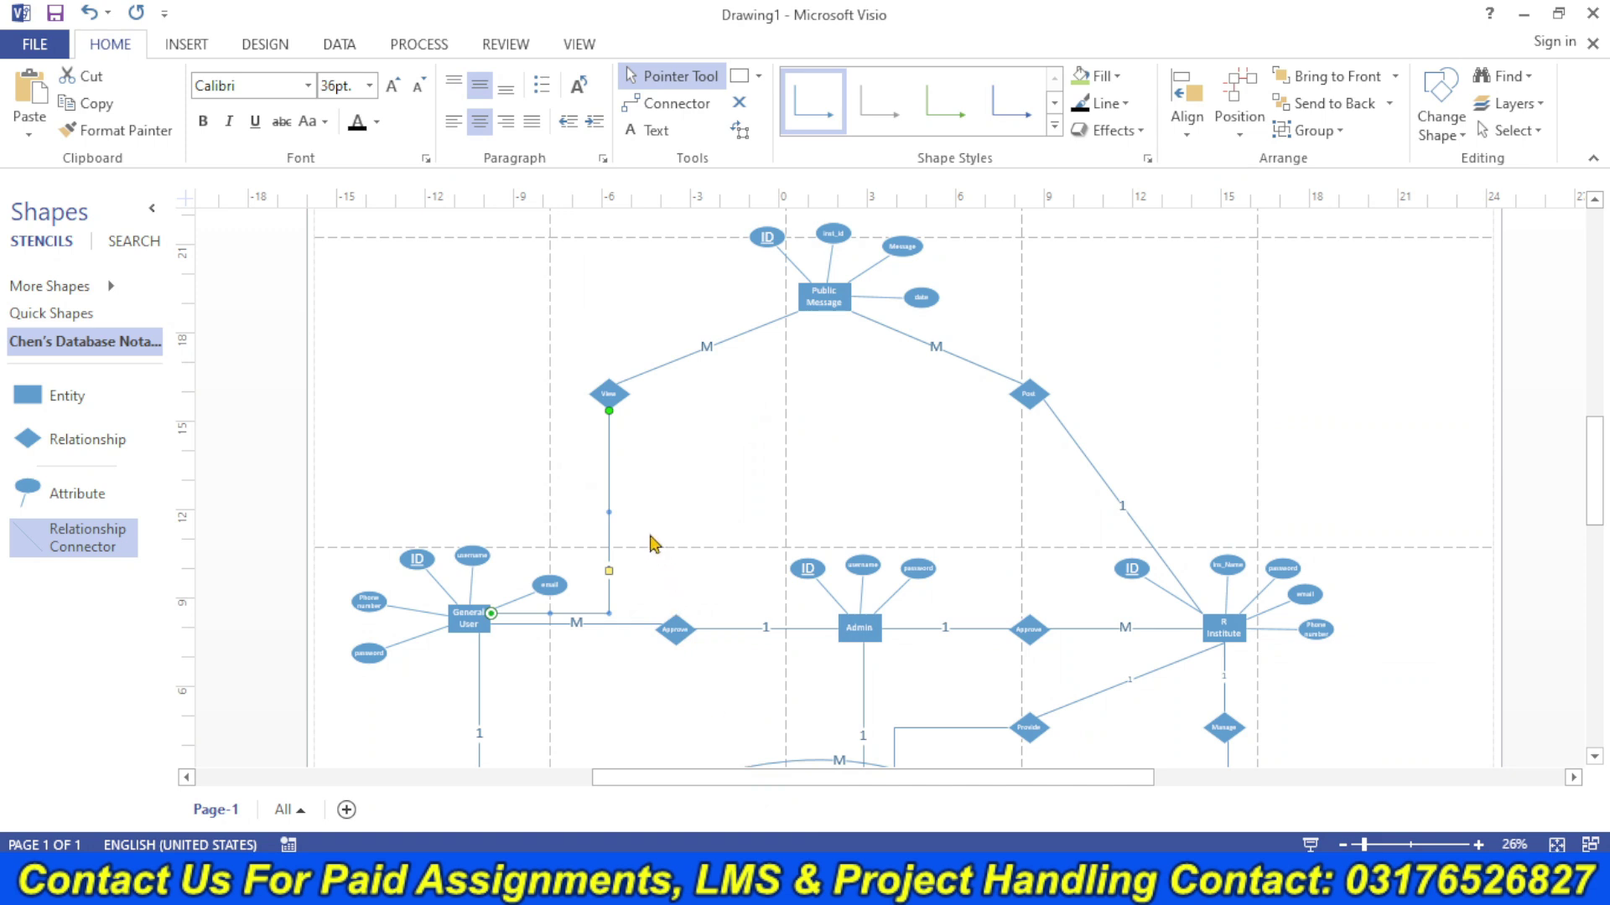
{"action": "right_click", "coordinate": [673, 362]}
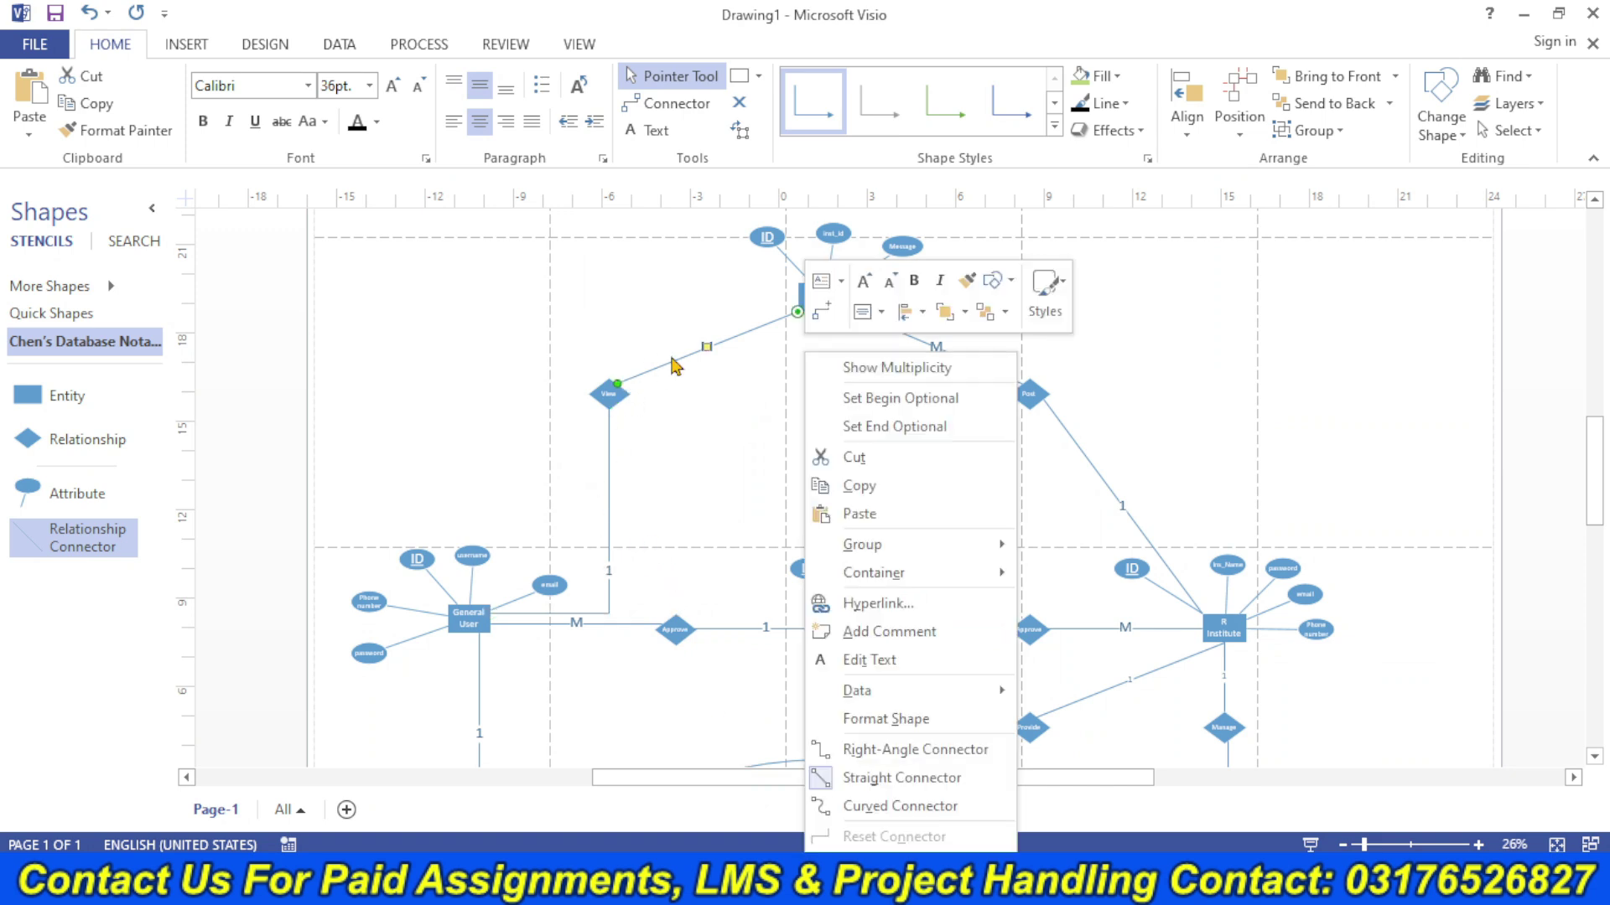
{"action": "left_click", "coordinate": [950, 749]}
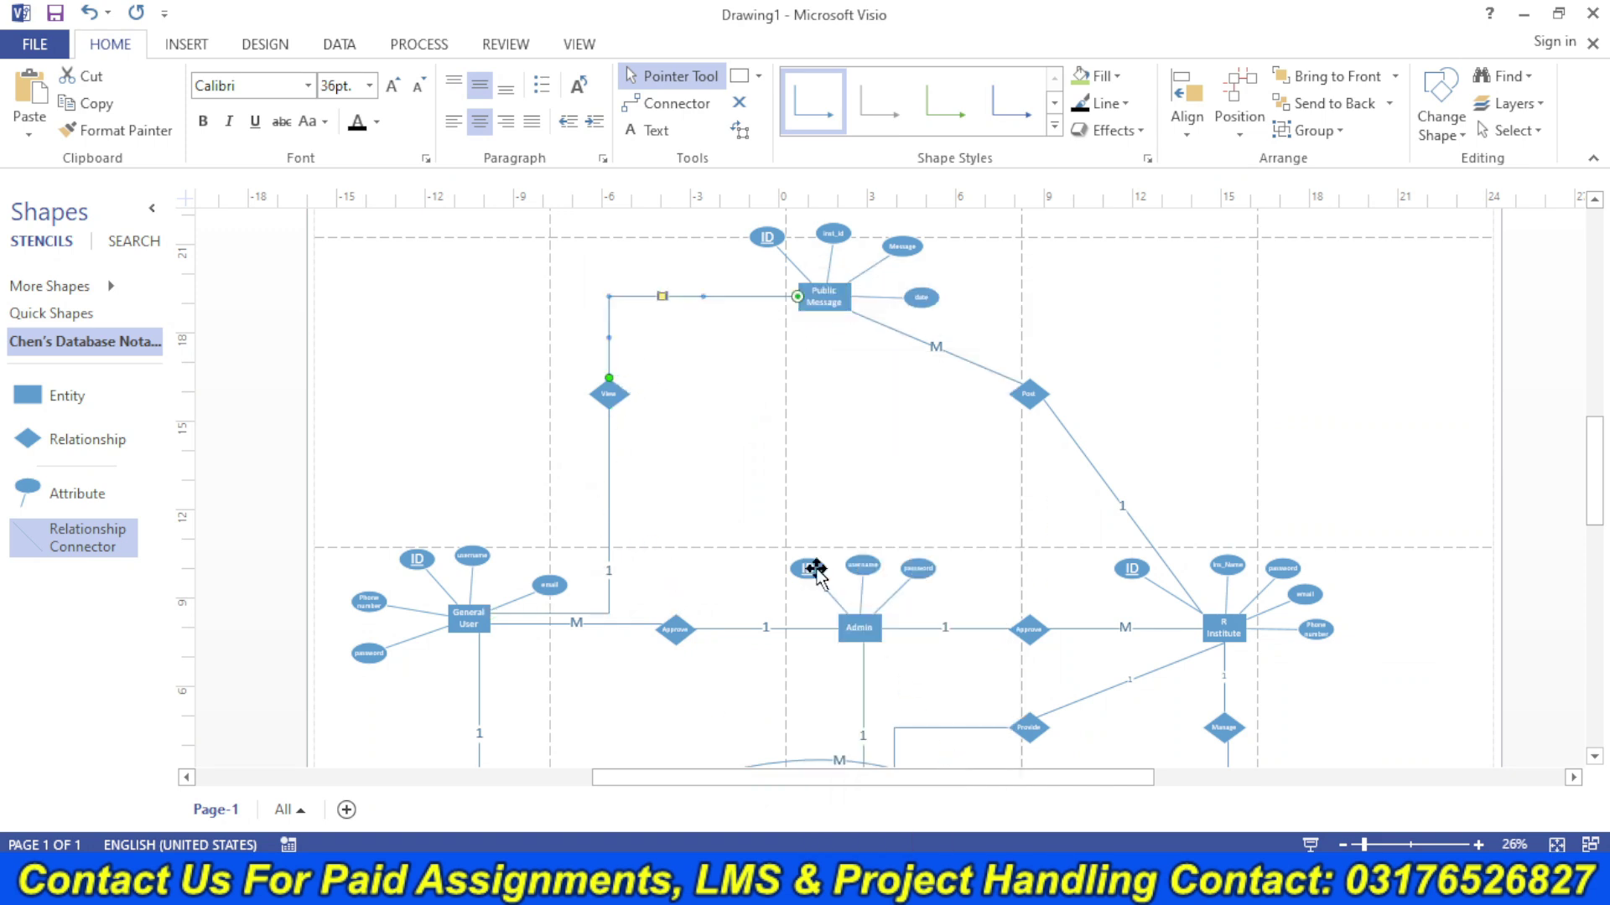
- Convert the connectors from the Post relationship to Public Message and to R Institute into right-angle connectors
{"action": "right_click", "coordinate": [979, 366]}
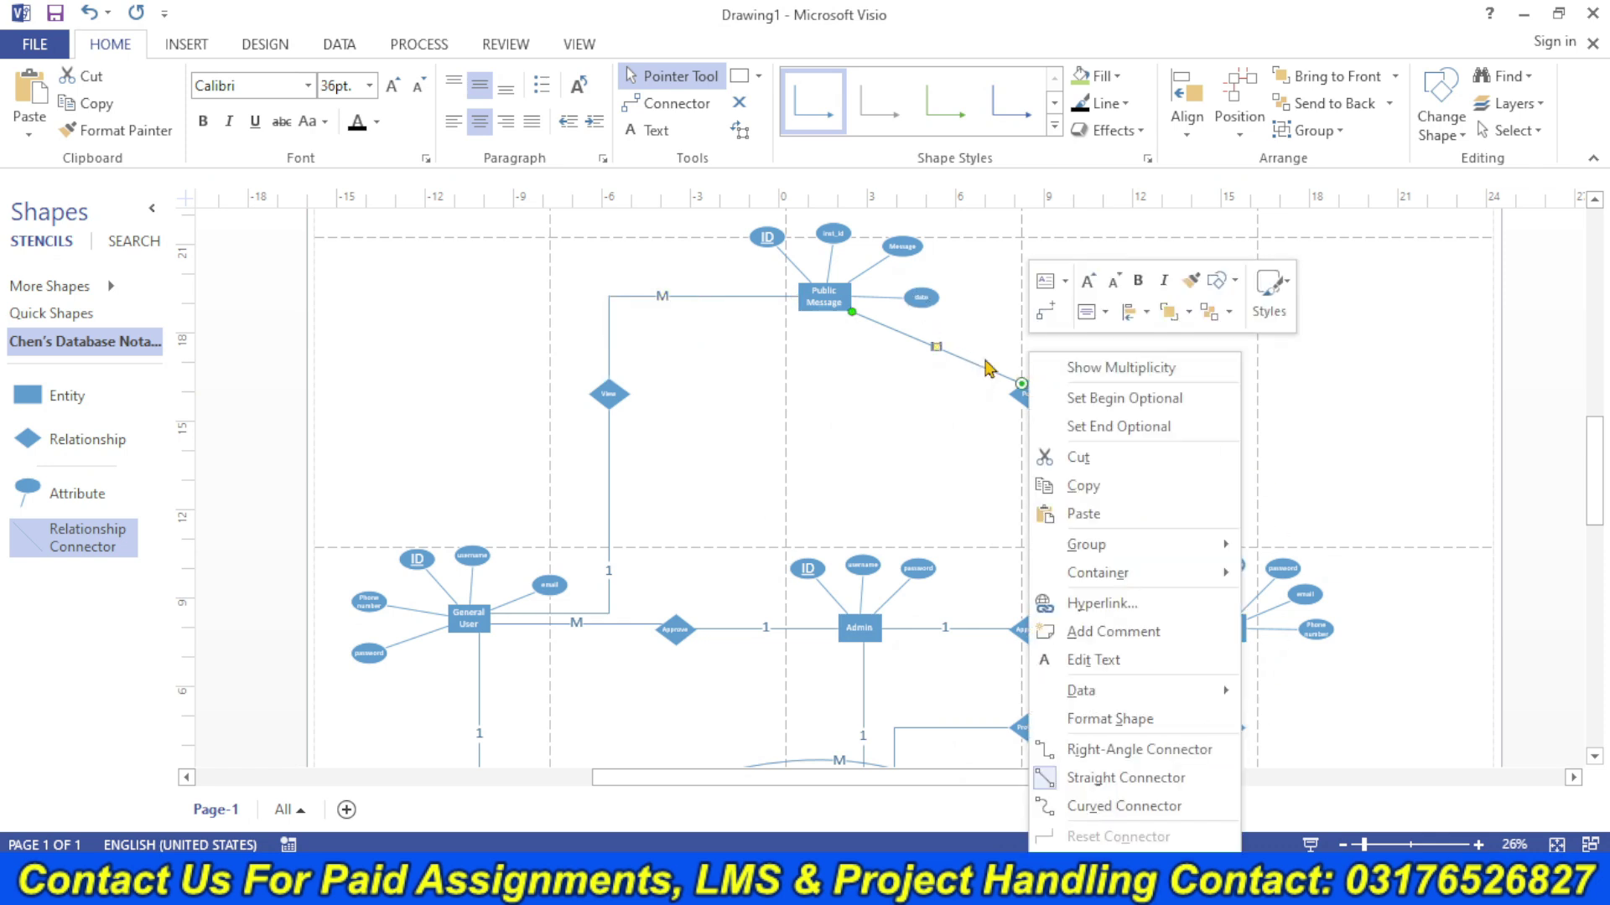
{"action": "left_click", "coordinate": [1199, 749]}
{"action": "right_click", "coordinate": [1120, 520]}
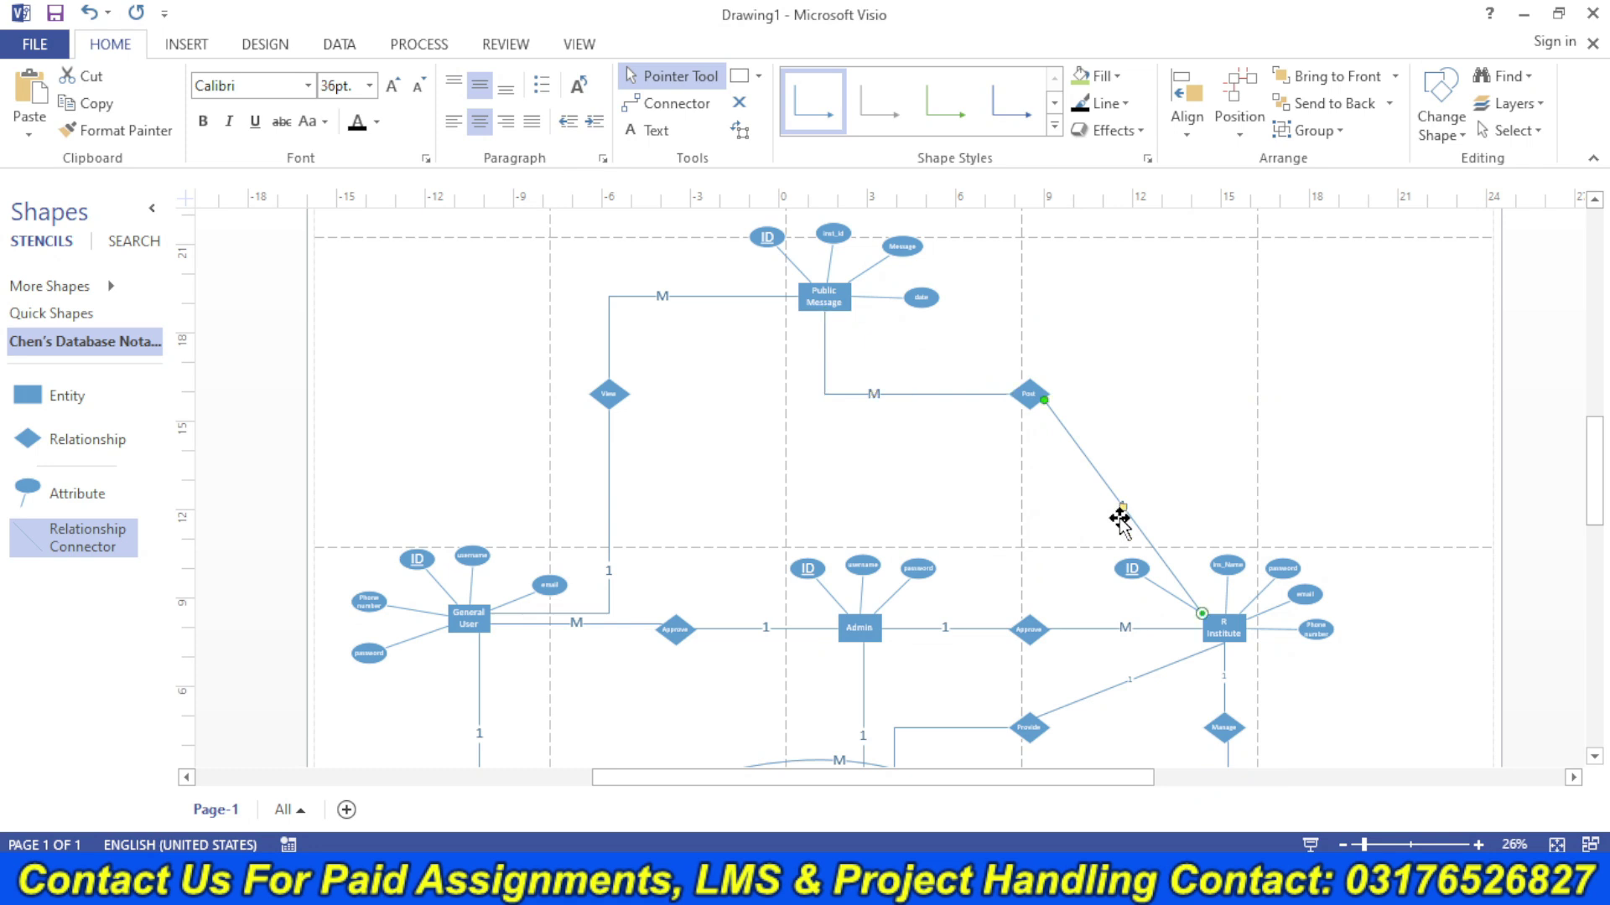
{"action": "left_click", "coordinate": [1323, 416]}
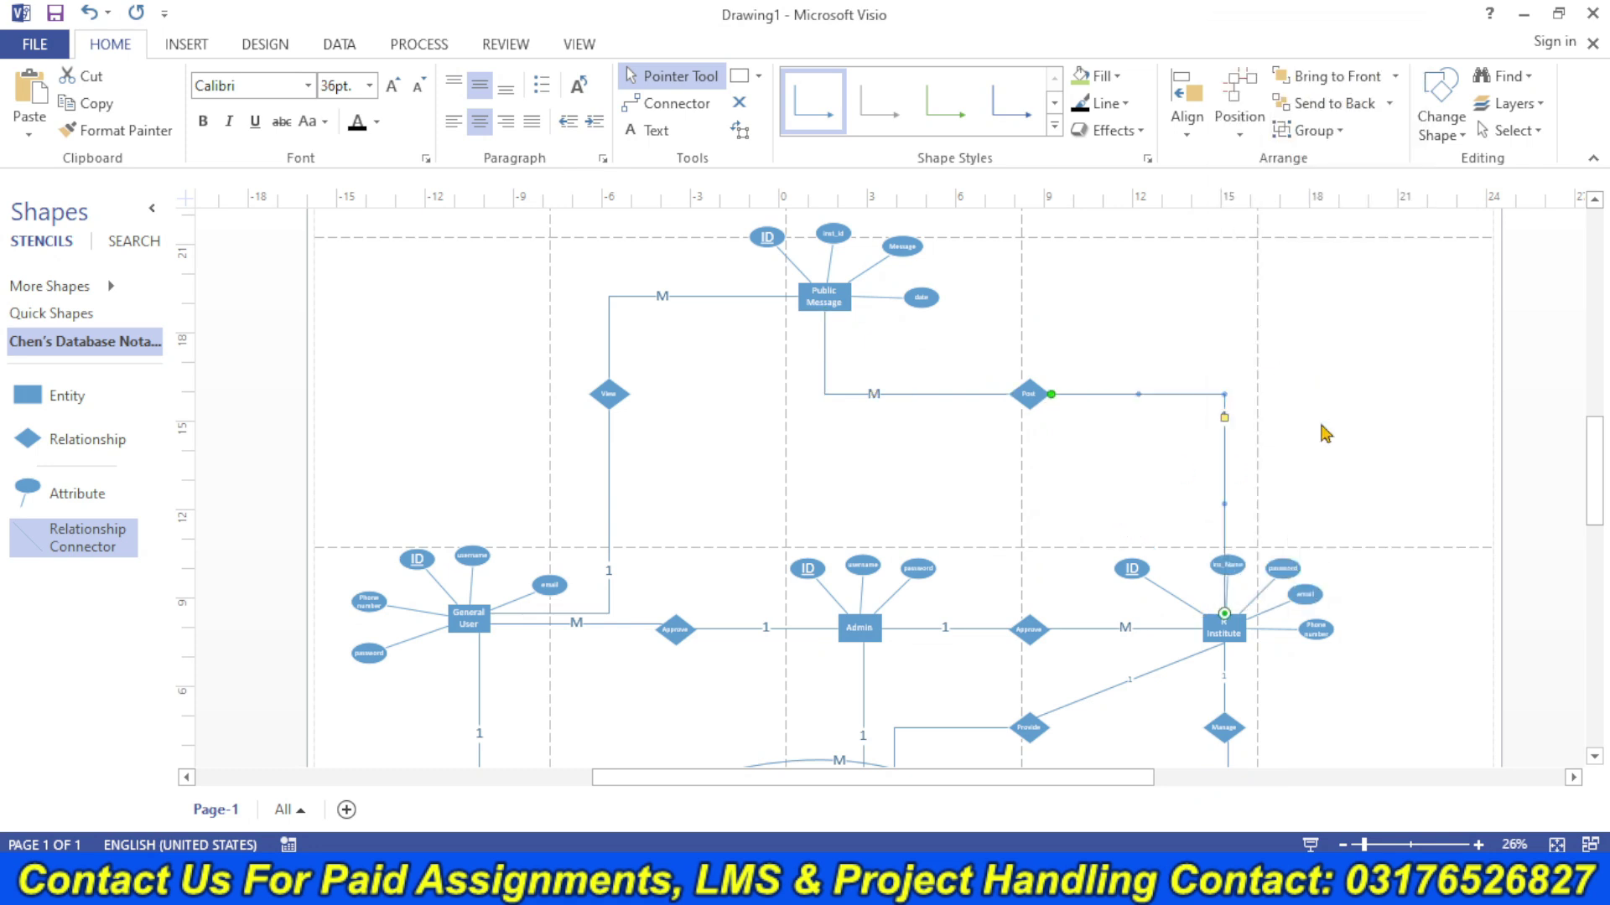
- Make the curved View–Disaster Information connector right-angled, and move the attribute left of Relief Information below and to the left of that entity
{"action": "scroll", "coordinate": [1597, 469], "scroll_direction": "down", "scroll_amount": 5}
{"action": "scroll", "coordinate": [1606, 541], "scroll_direction": "down", "scroll_amount": 2}
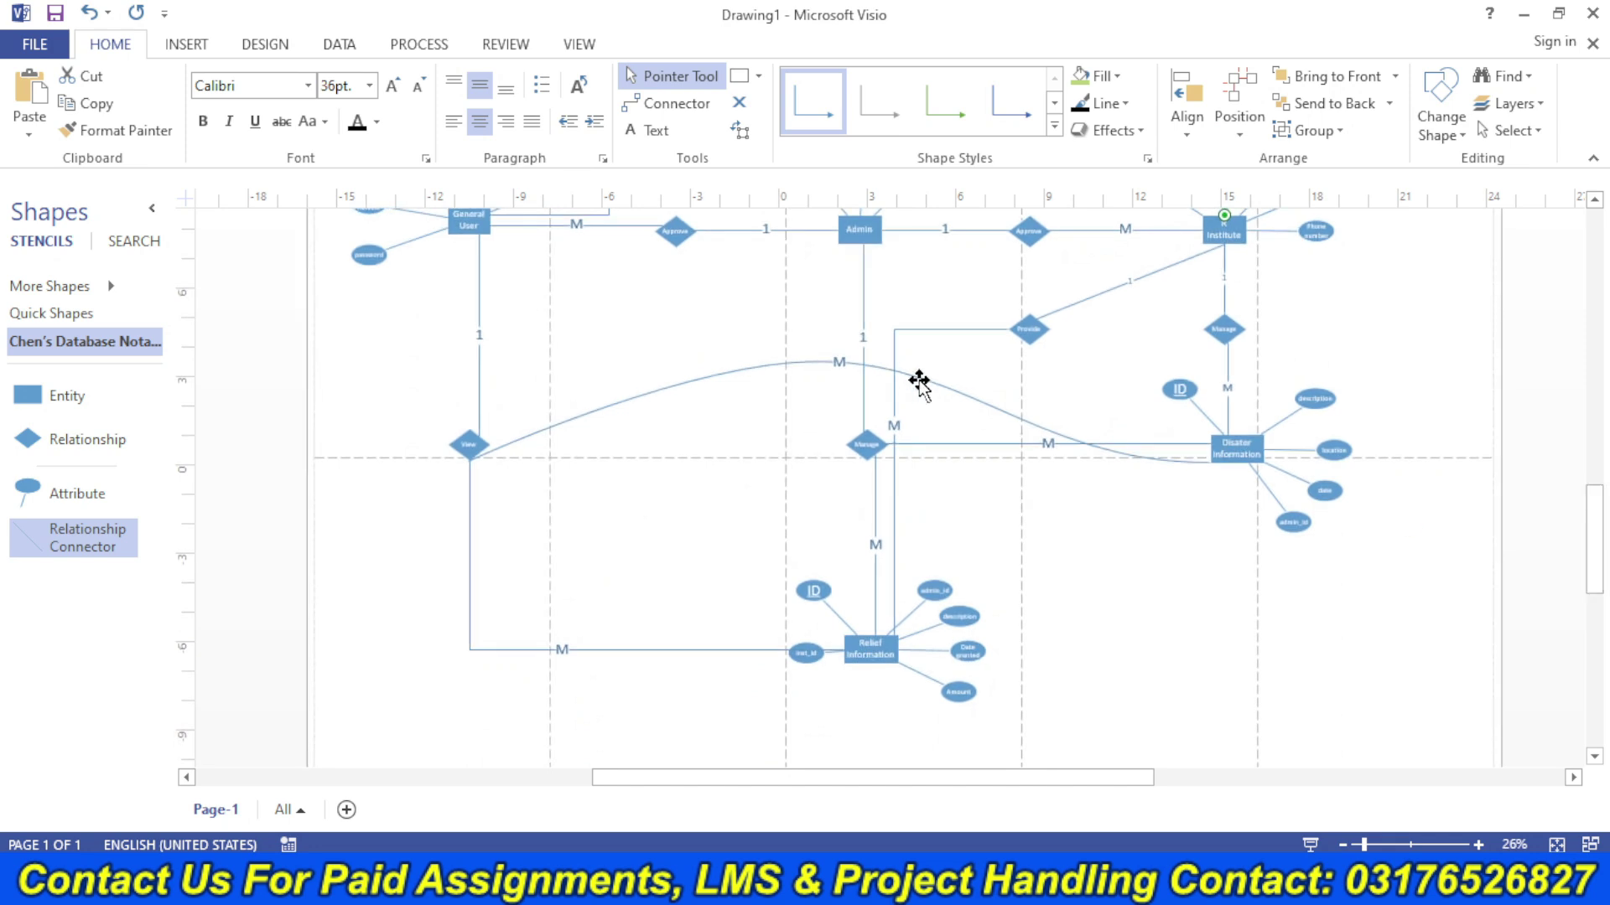
{"action": "right_click", "coordinate": [920, 381]}
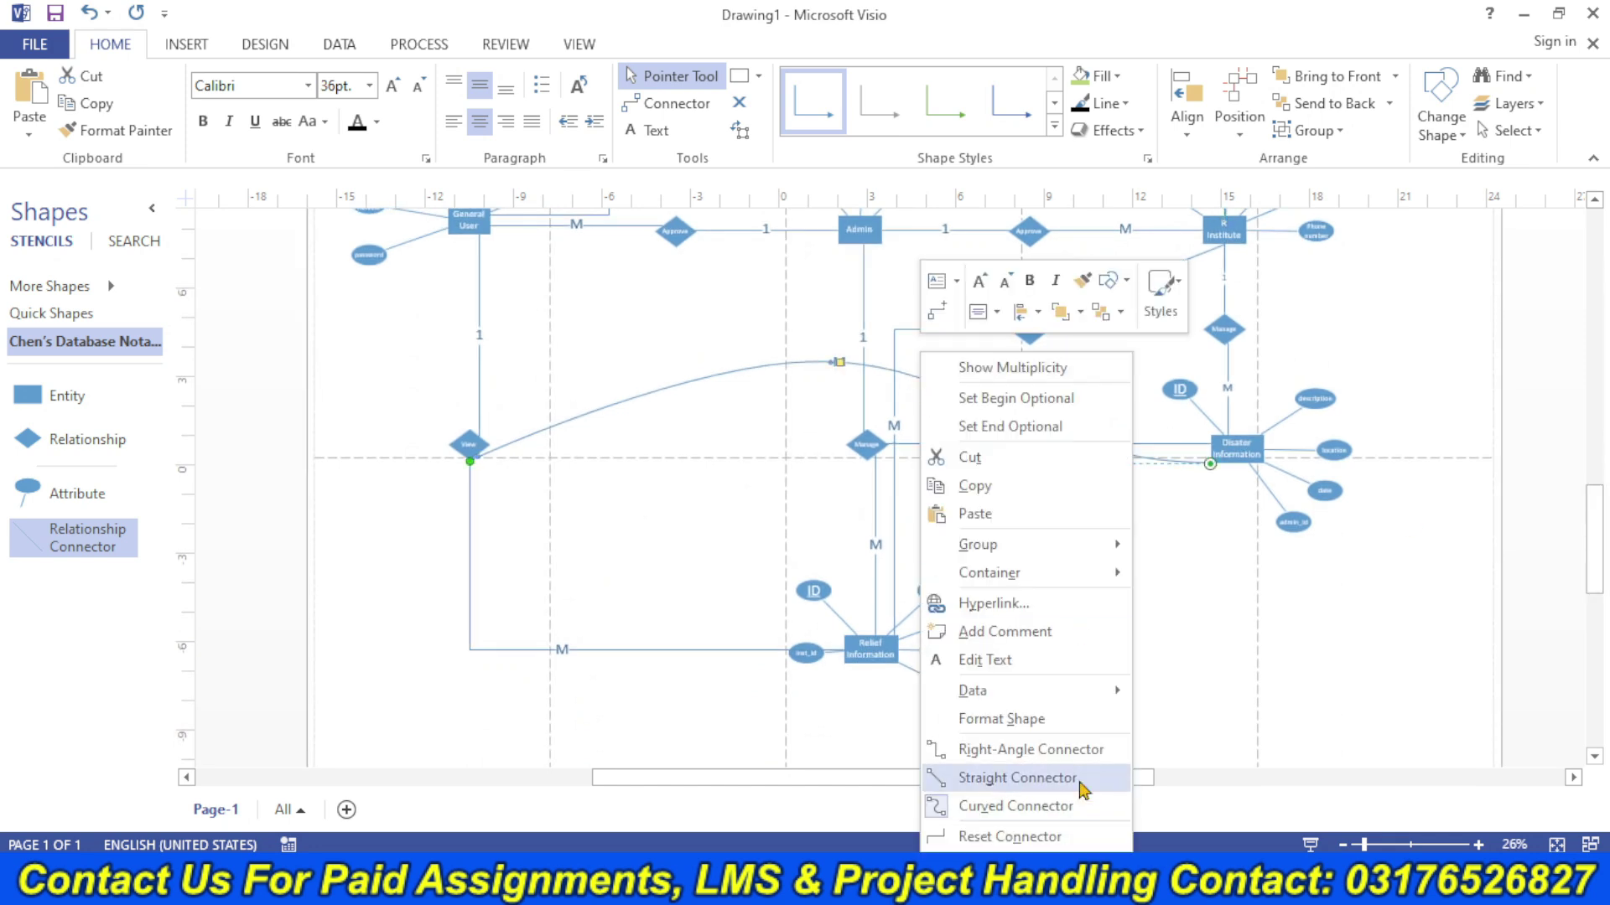
{"action": "left_click", "coordinate": [1037, 760]}
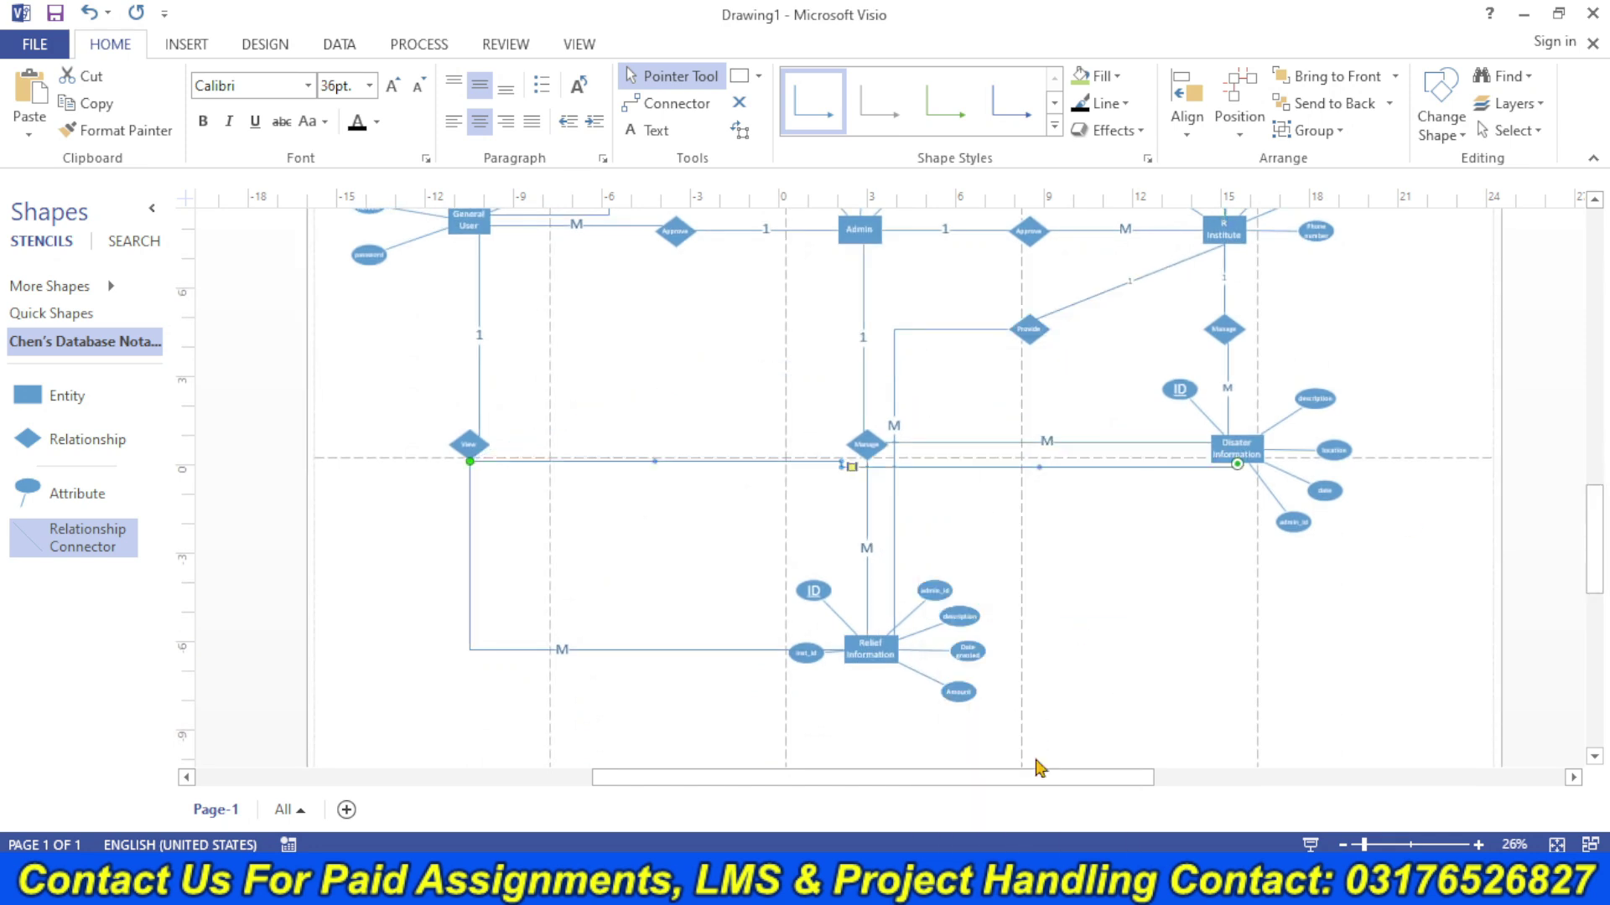
{"action": "left_click", "coordinate": [788, 530]}
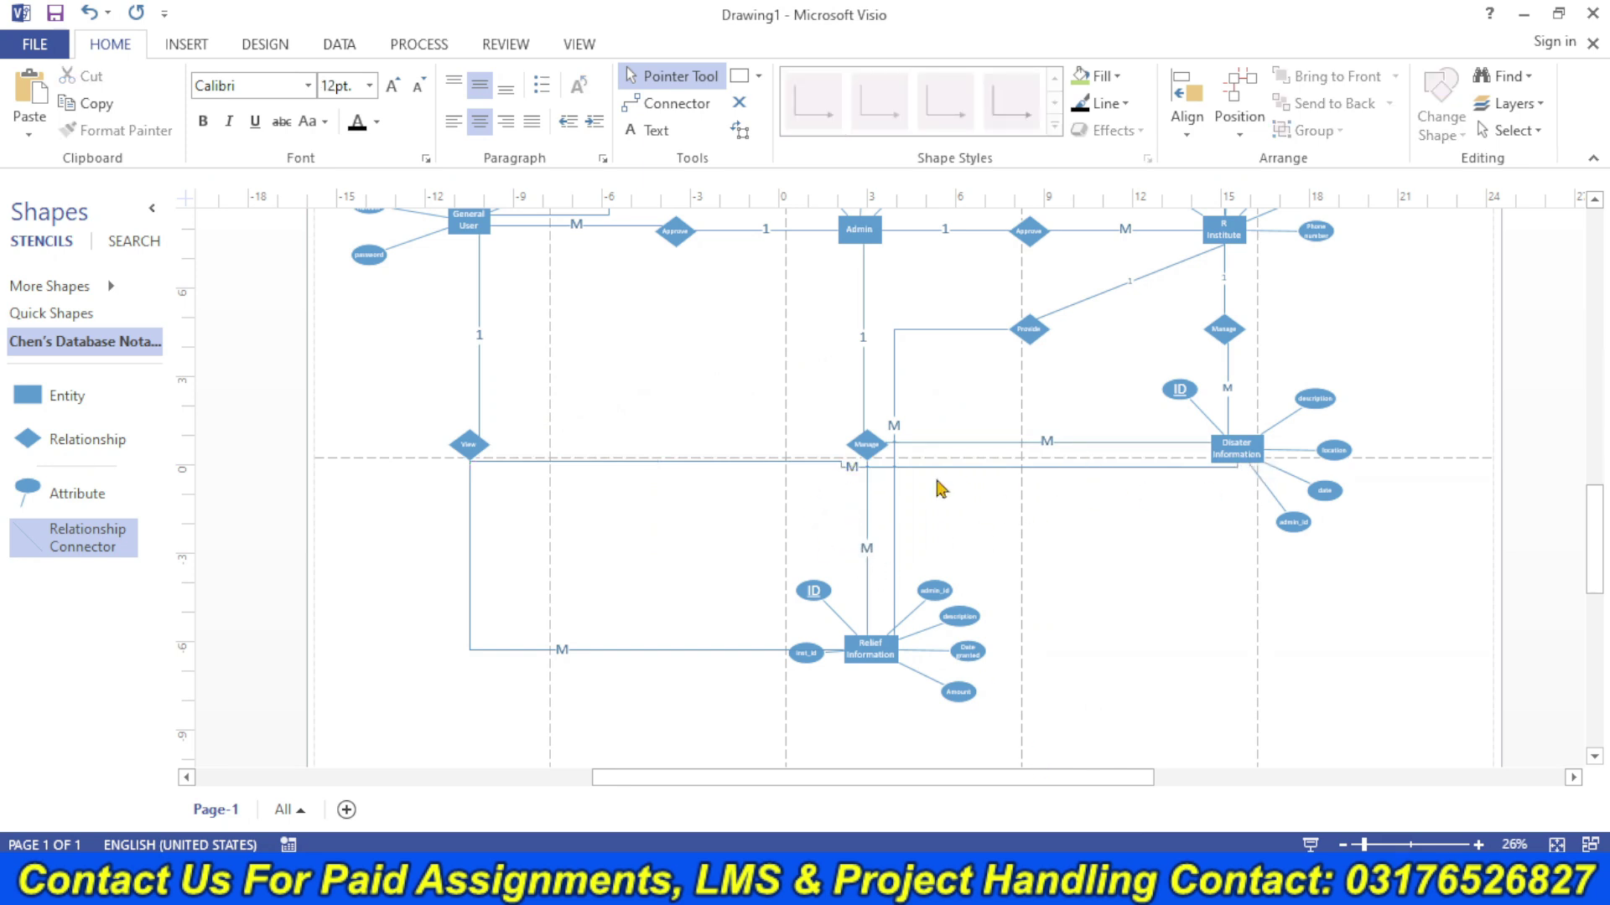
{"action": "left_click", "coordinate": [802, 656]}
{"action": "left_click_drag", "start_coordinate": [807, 657], "coordinate": [782, 697]}
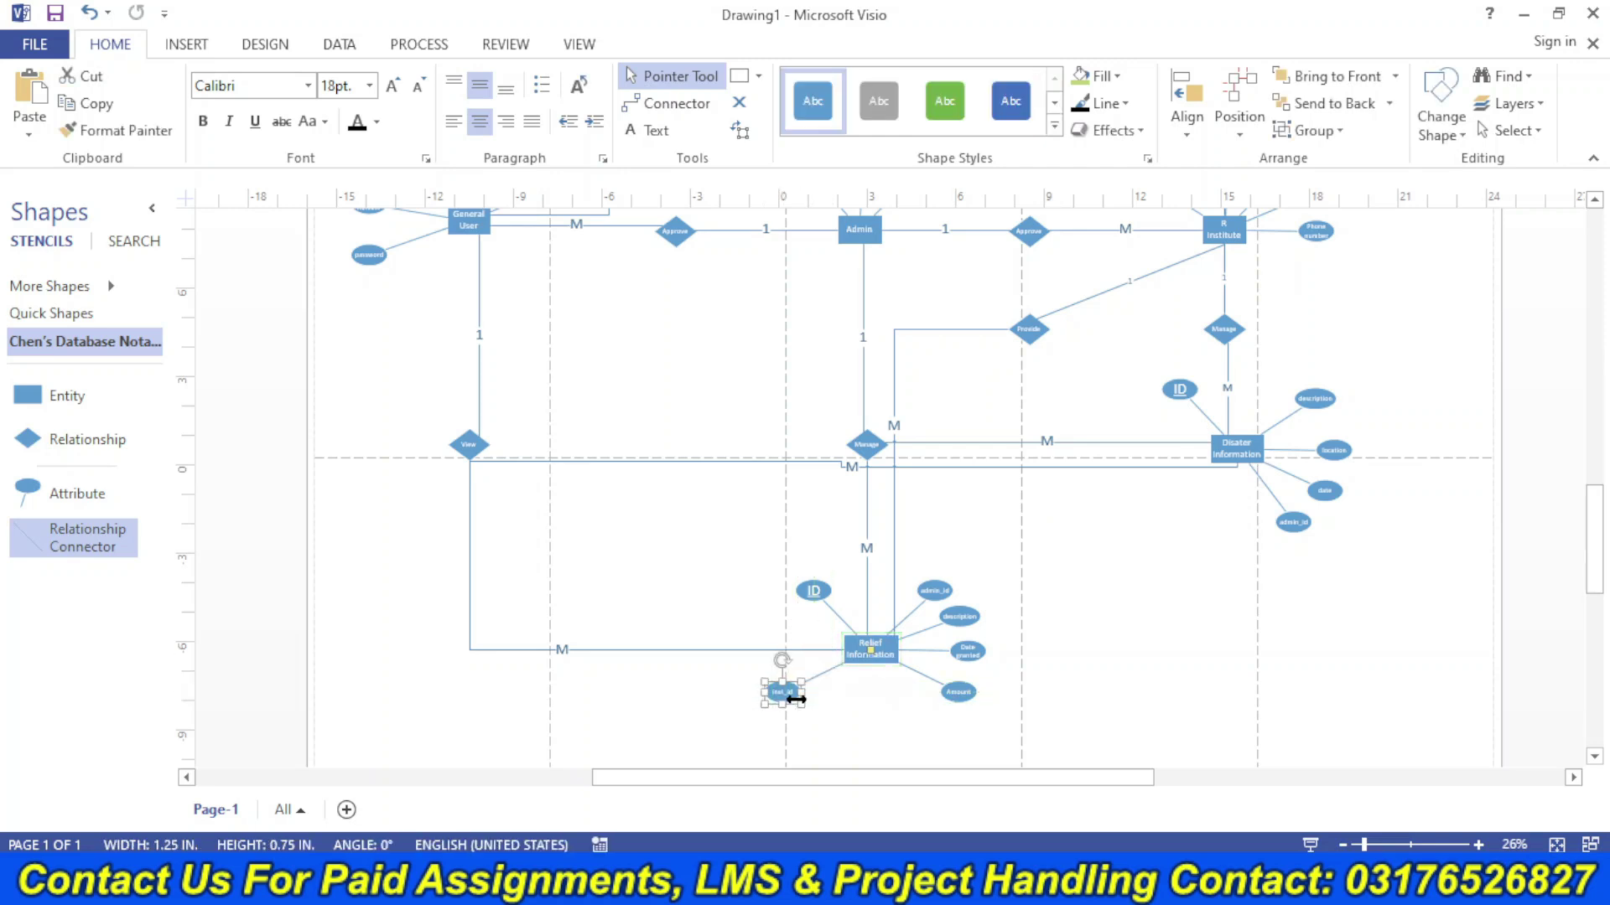
- Convert the straight connector between R Institute and the Provide relationship into a right-angle connector
{"action": "scroll", "coordinate": [1600, 574], "scroll_direction": "up", "scroll_amount": 3}
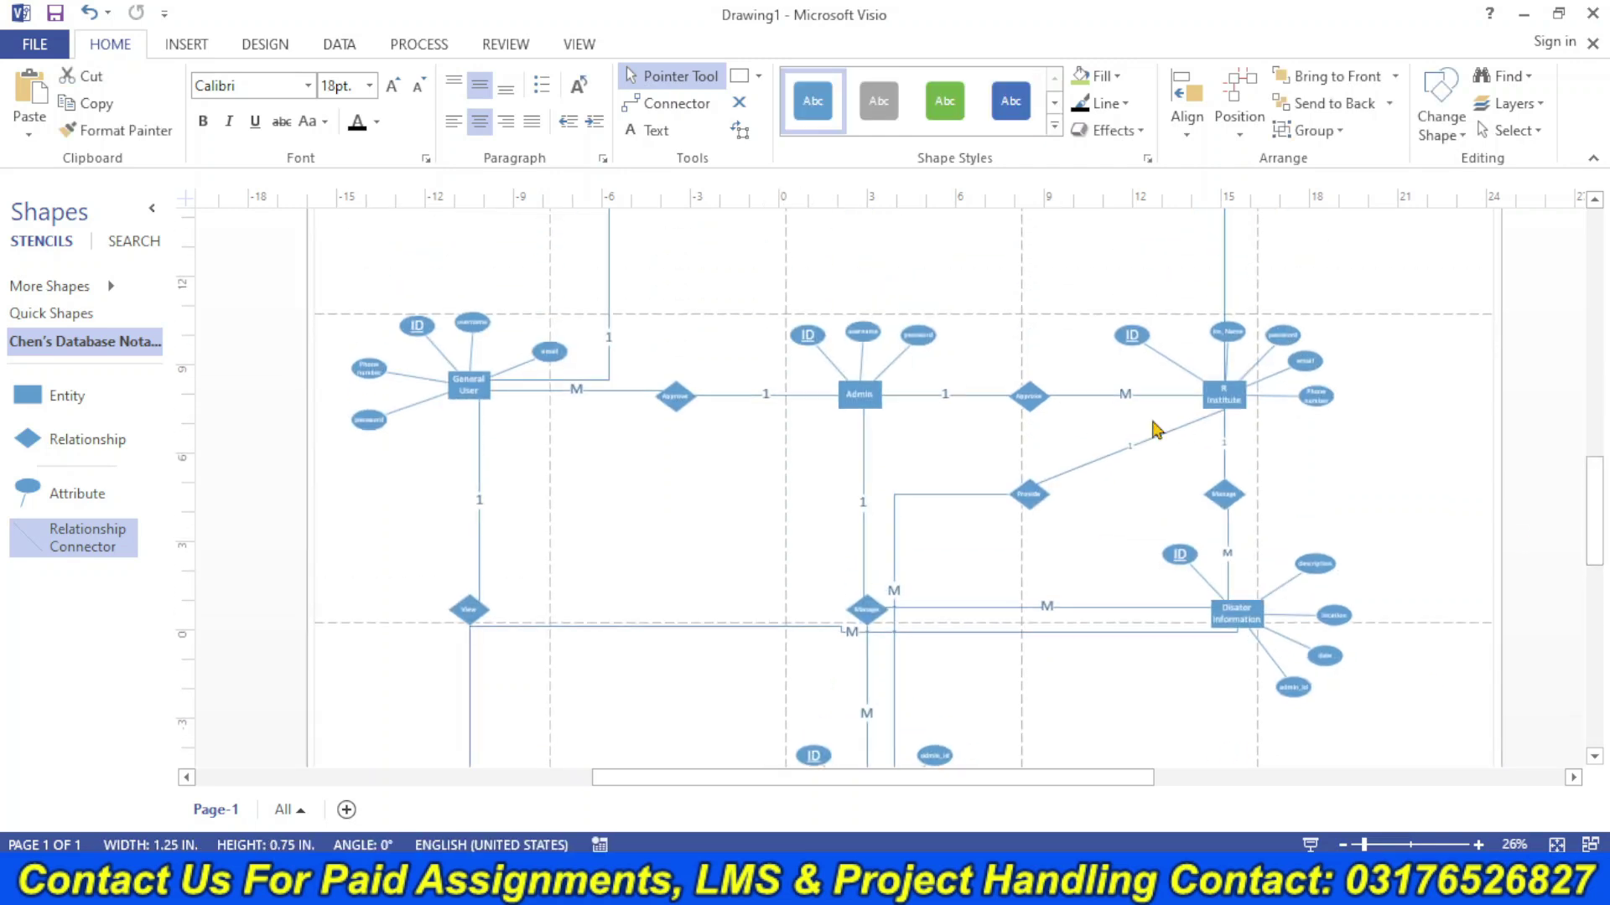
{"action": "left_click", "coordinate": [1137, 443]}
{"action": "right_click", "coordinate": [1138, 443]}
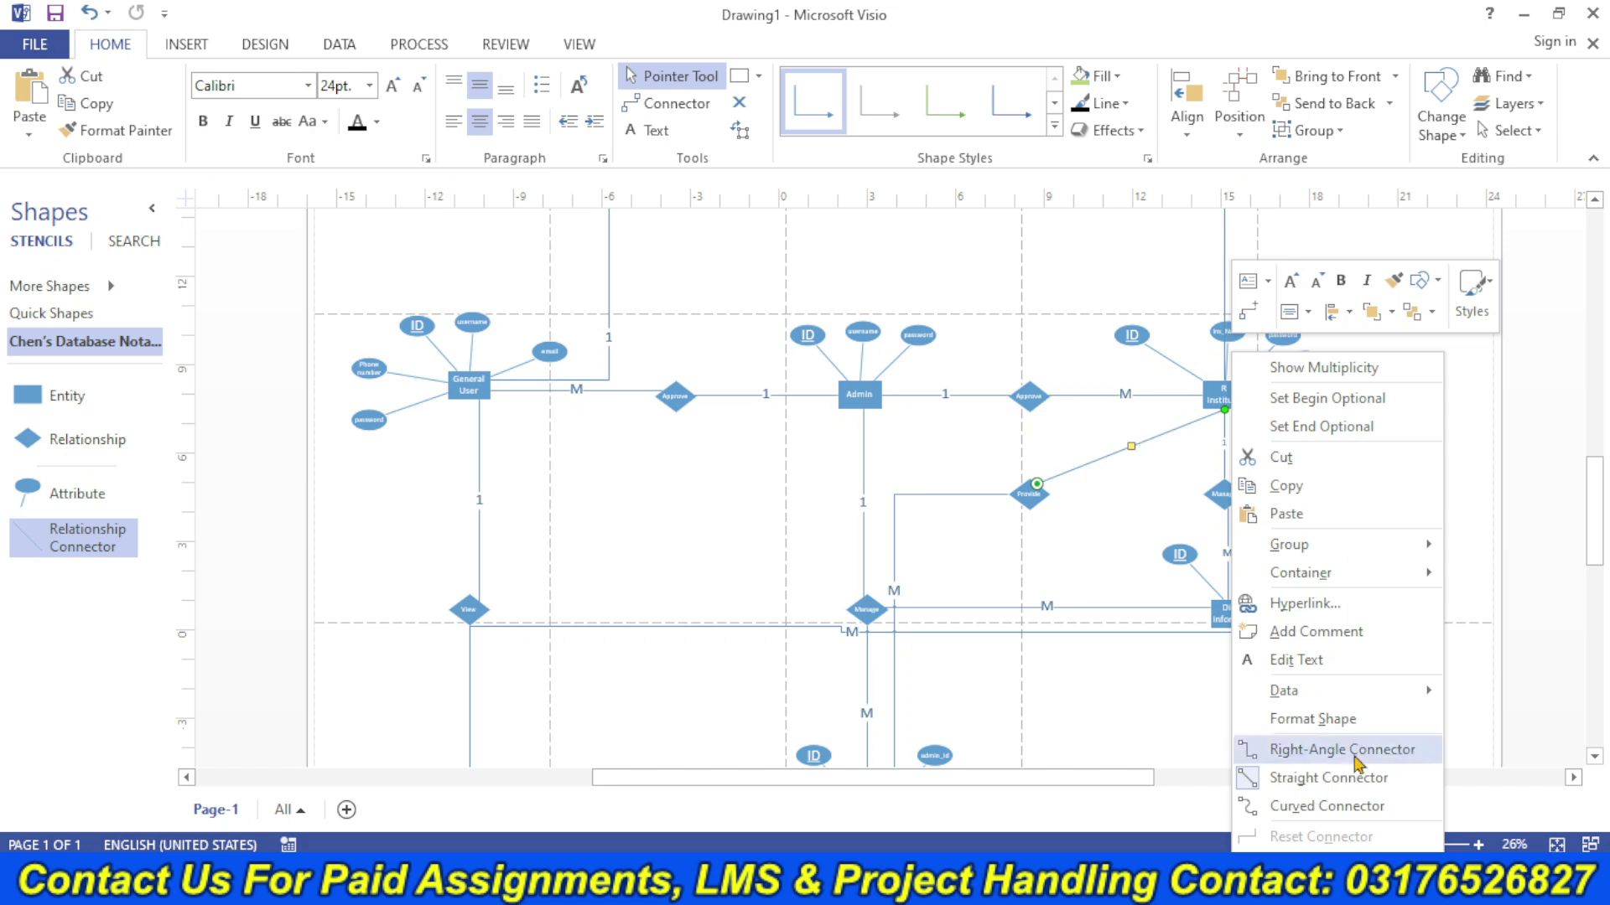
{"action": "left_click", "coordinate": [1346, 753]}
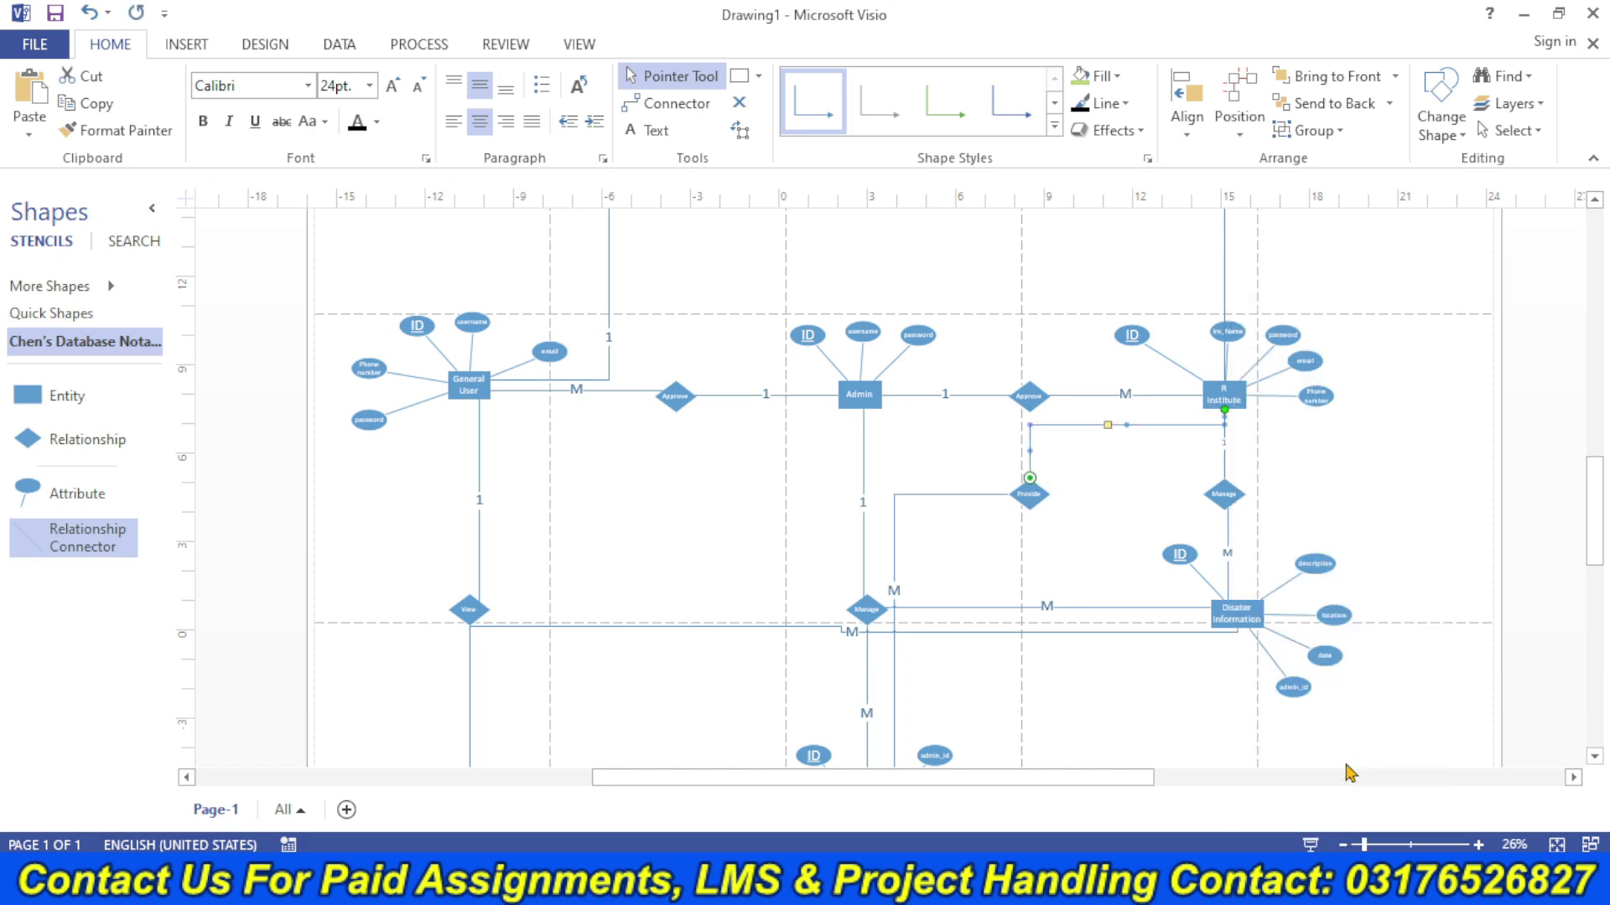
{"action": "left_click", "coordinate": [1325, 484]}
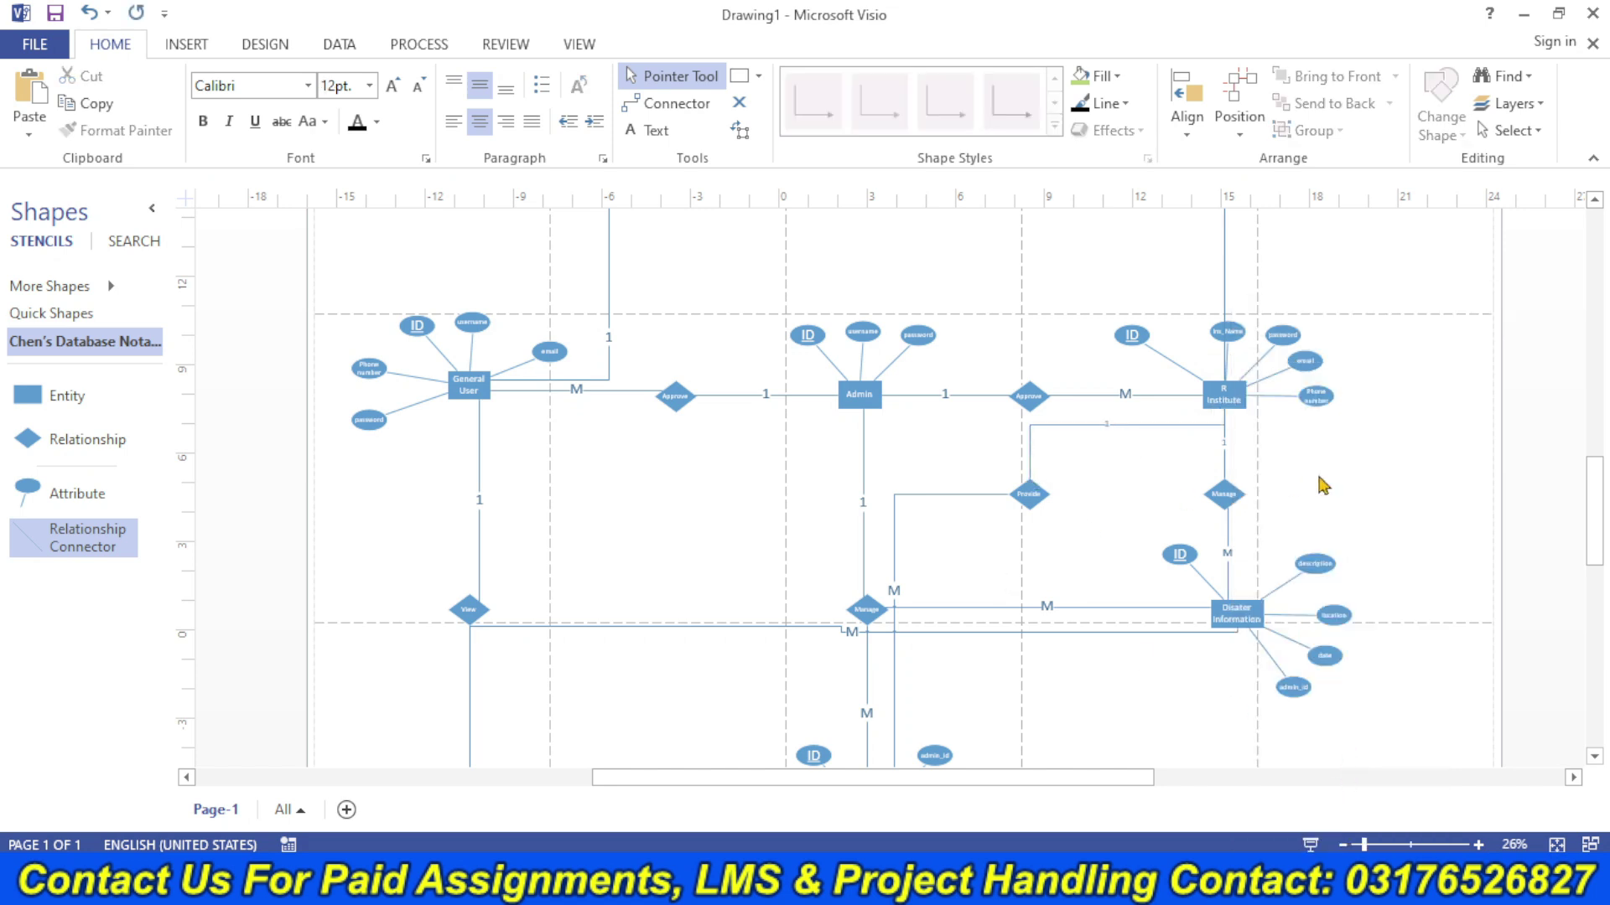
- Set the lines of all shapes and connectors in the diagram to 4½ pt weight and black
{"action": "scroll", "coordinate": [1591, 456], "scroll_direction": "up", "scroll_amount": 4}
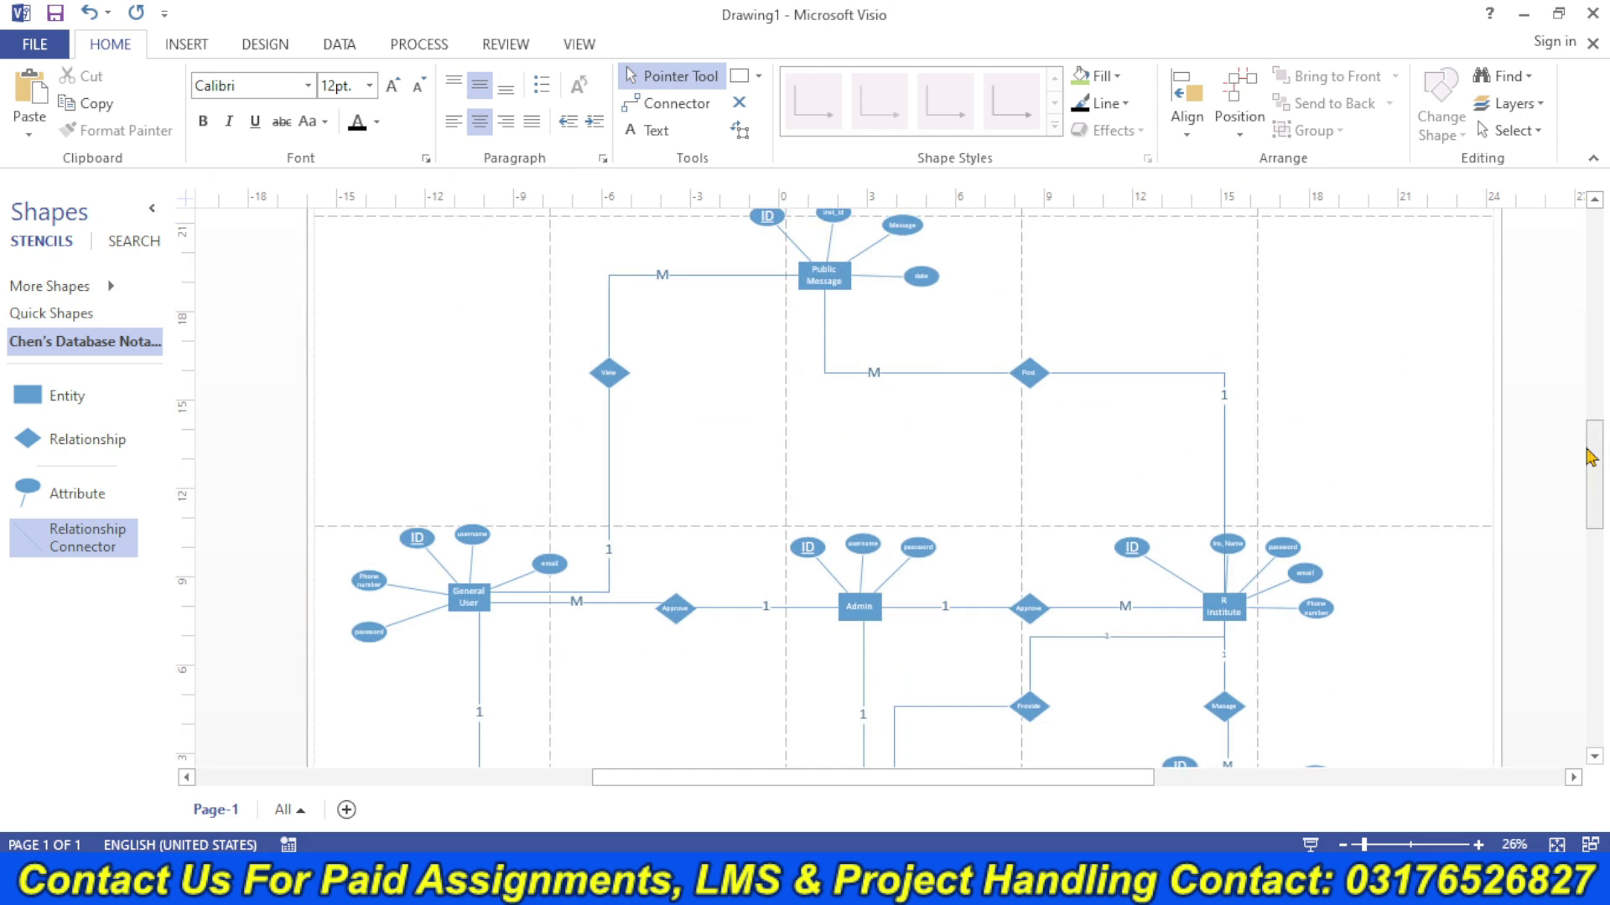
{"action": "key", "text": "ctrl+a"}
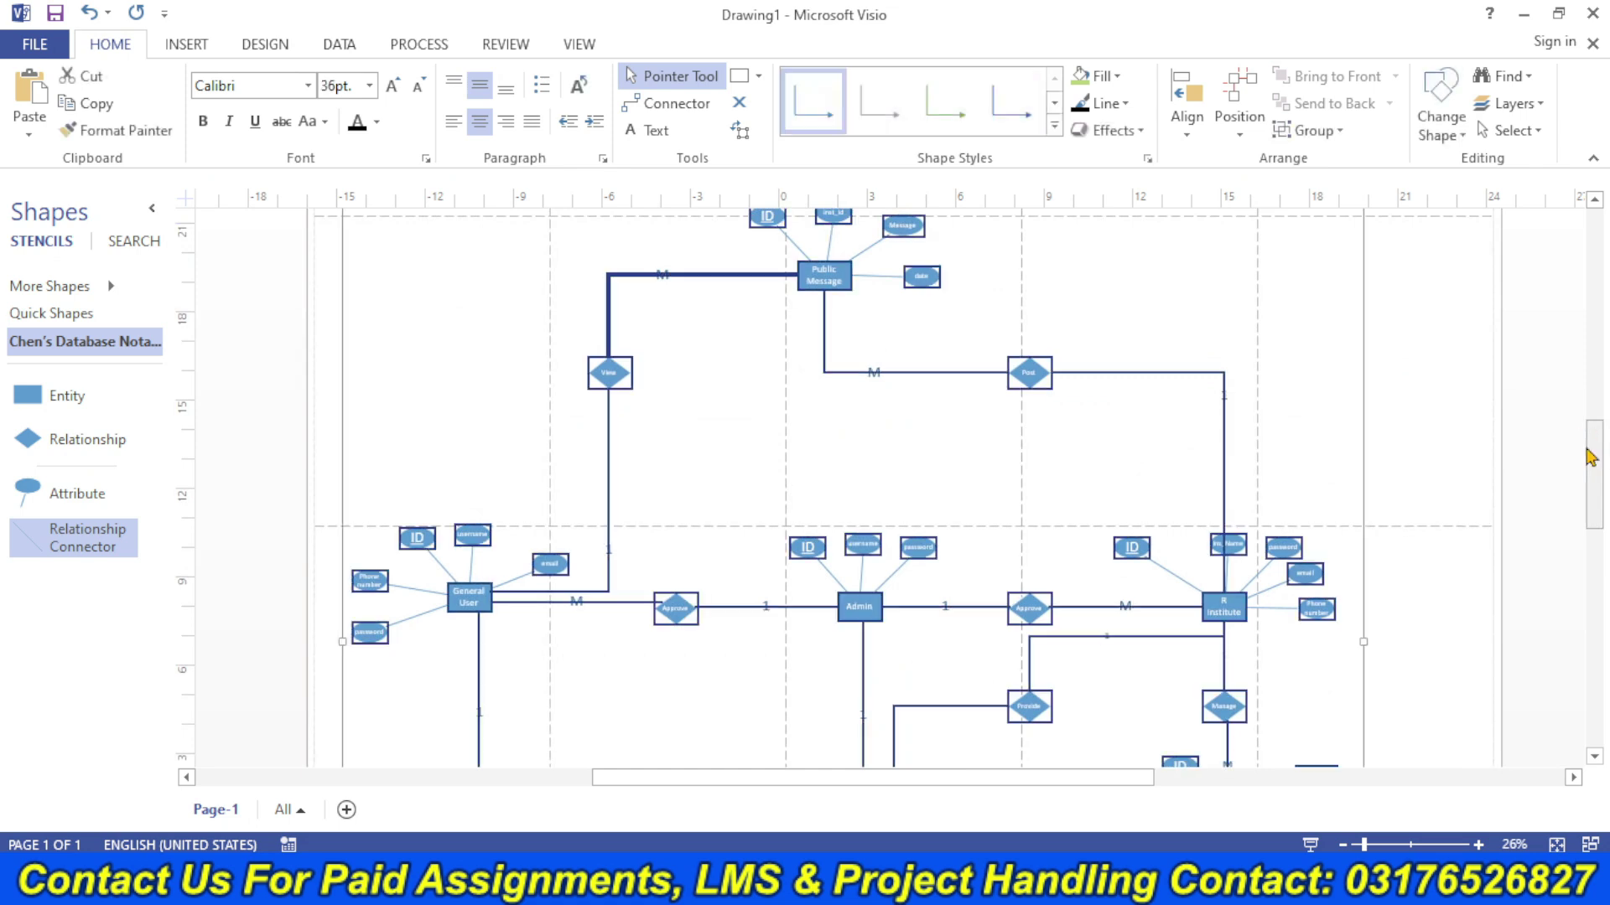
{"action": "left_click", "coordinate": [1115, 104]}
{"action": "mouse_move", "coordinate": [1246, 445]}
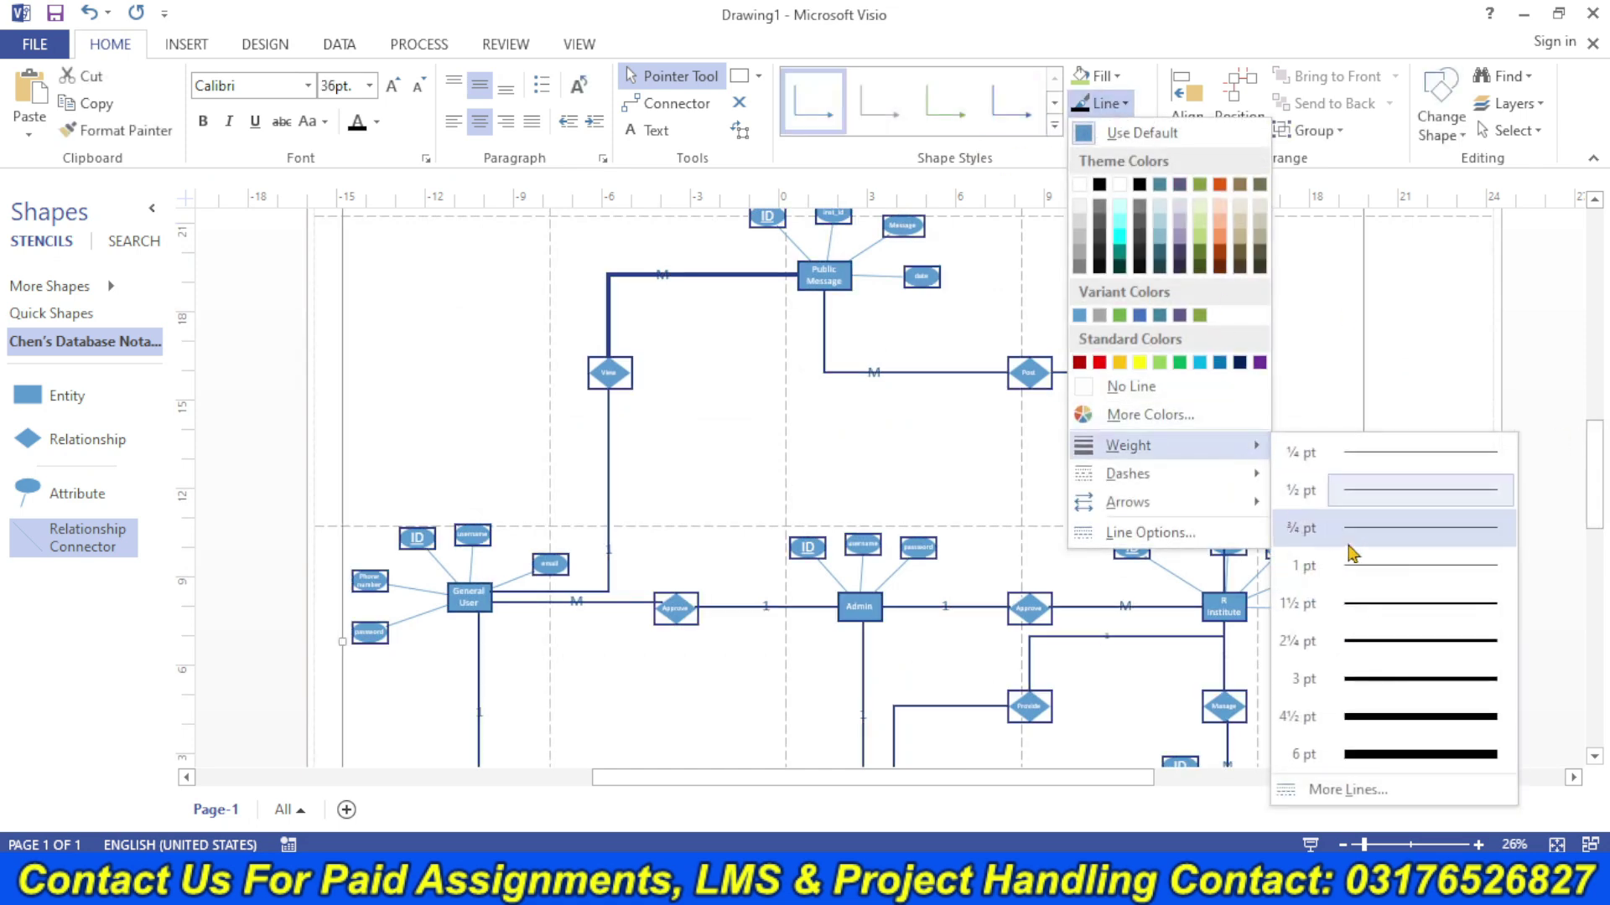
{"action": "left_click", "coordinate": [1388, 723]}
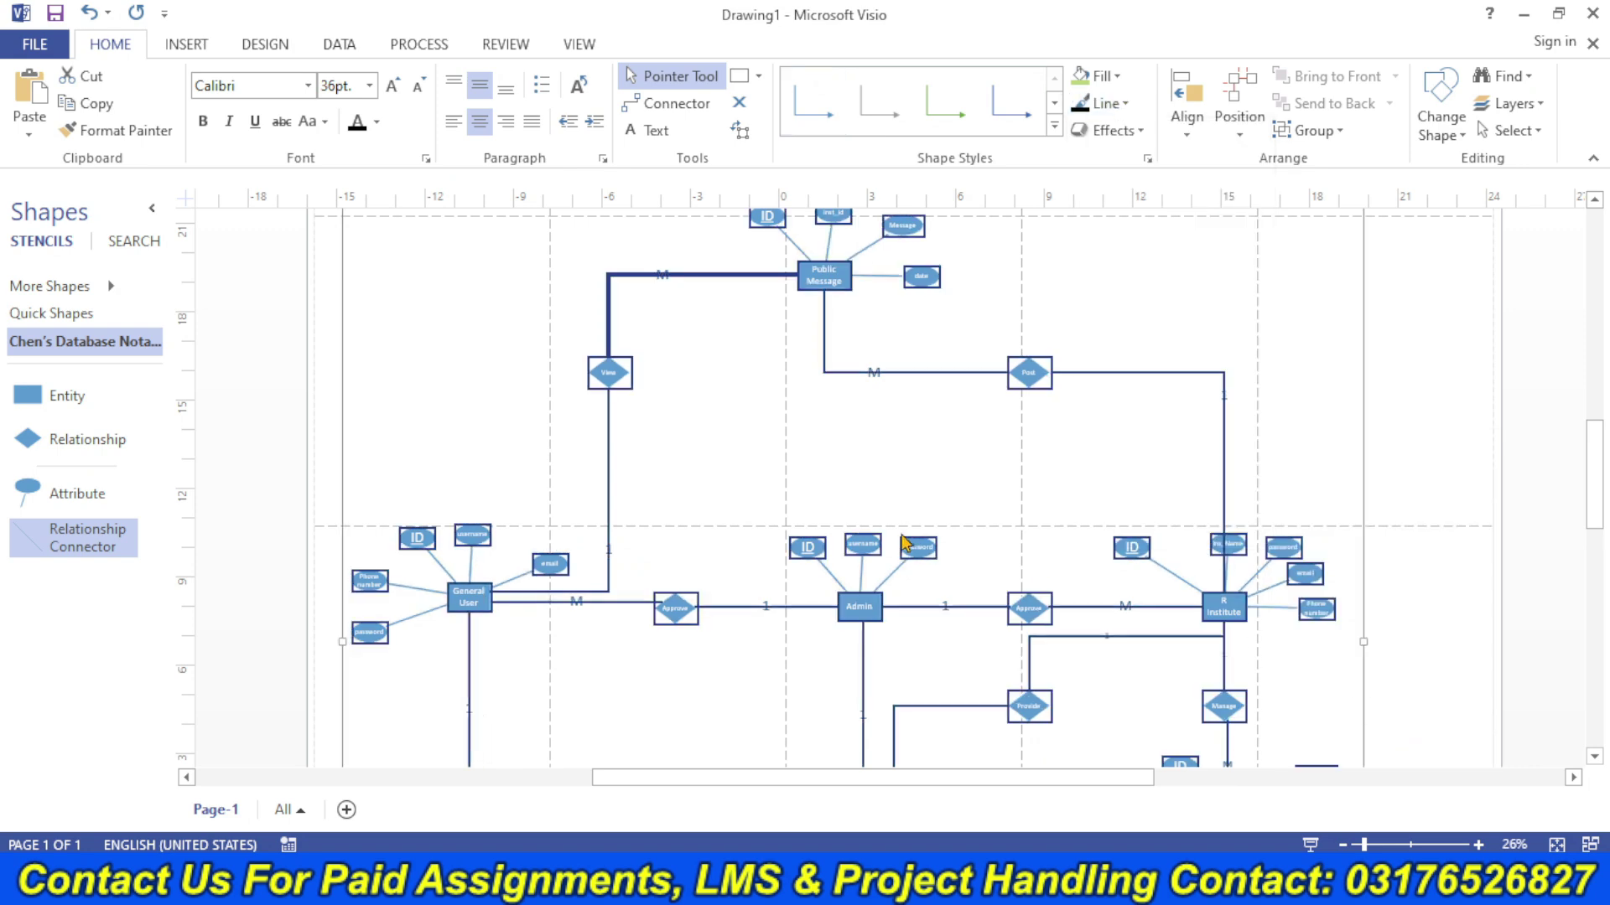
{"action": "left_click", "coordinate": [1079, 104]}
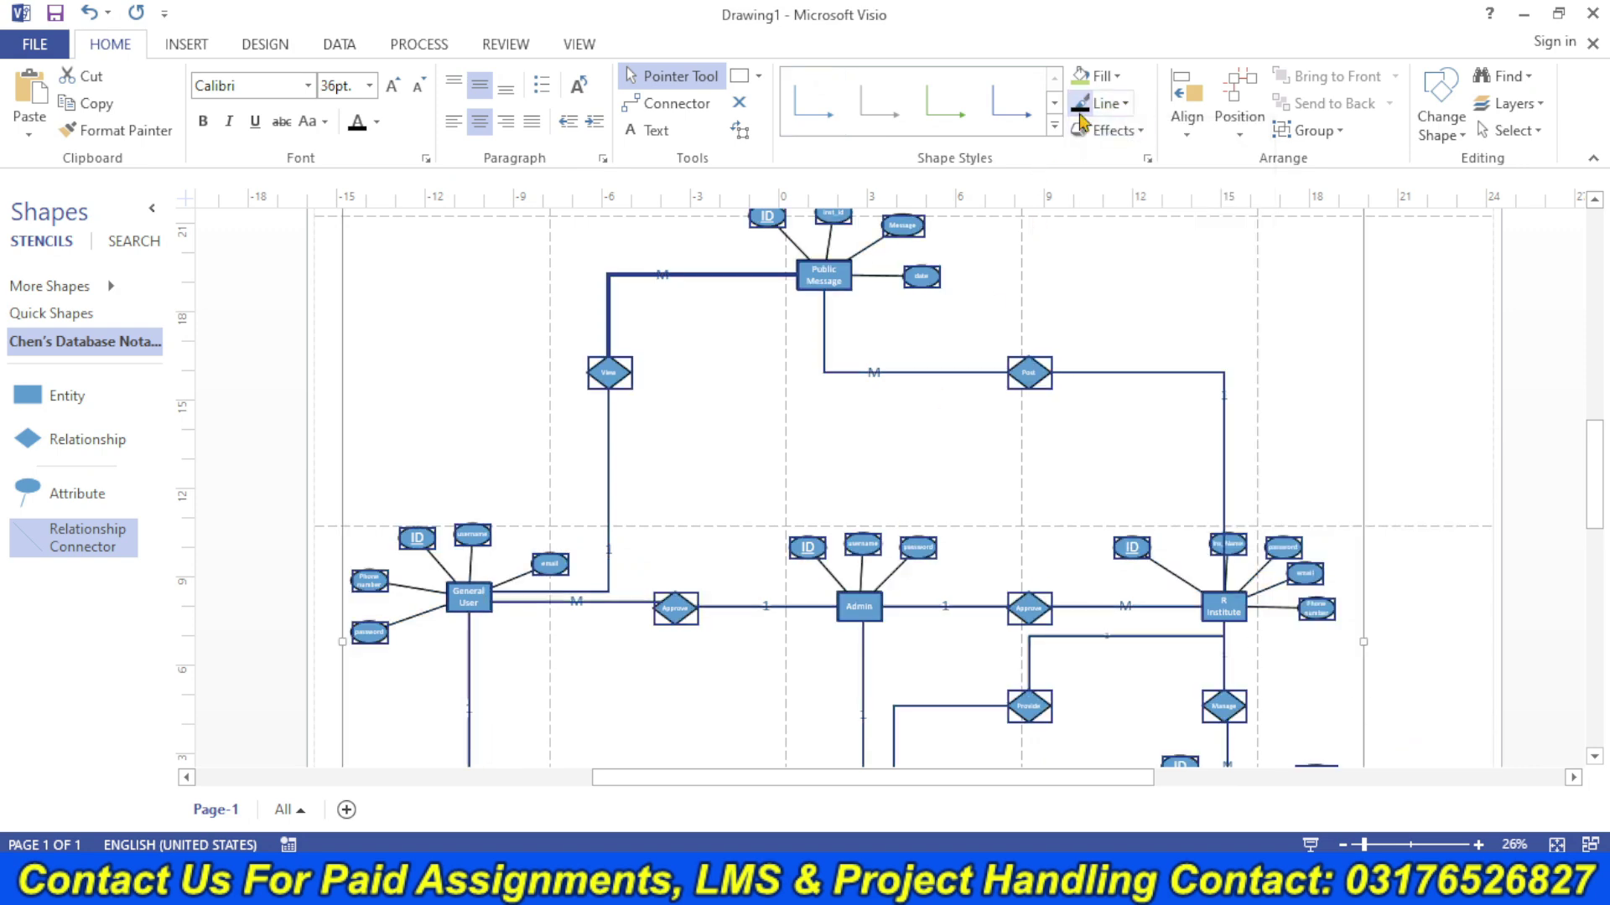
{"action": "left_click", "coordinate": [1343, 396]}
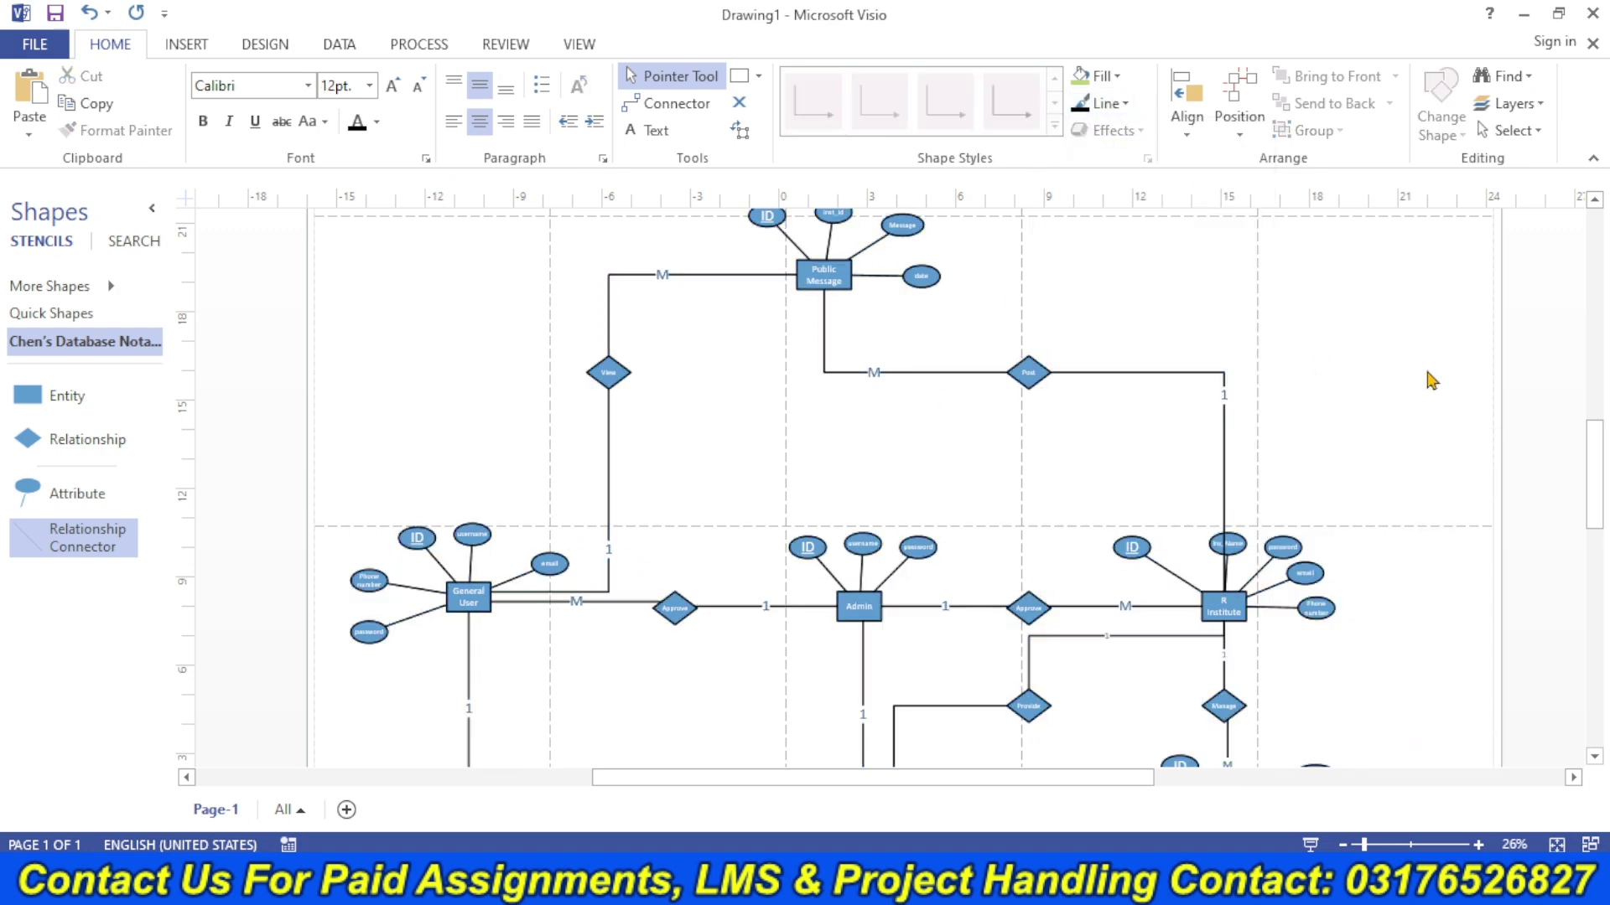
- Copy the whole ER diagram and paste it into a new picture in Paint
{"action": "mouse_move", "coordinate": [1597, 472]}
{"action": "left_mouse_down"}
{"action": "mouse_move", "coordinate": [1607, 551]}
{"action": "mouse_move", "coordinate": [1601, 463]}
{"action": "left_mouse_up"}
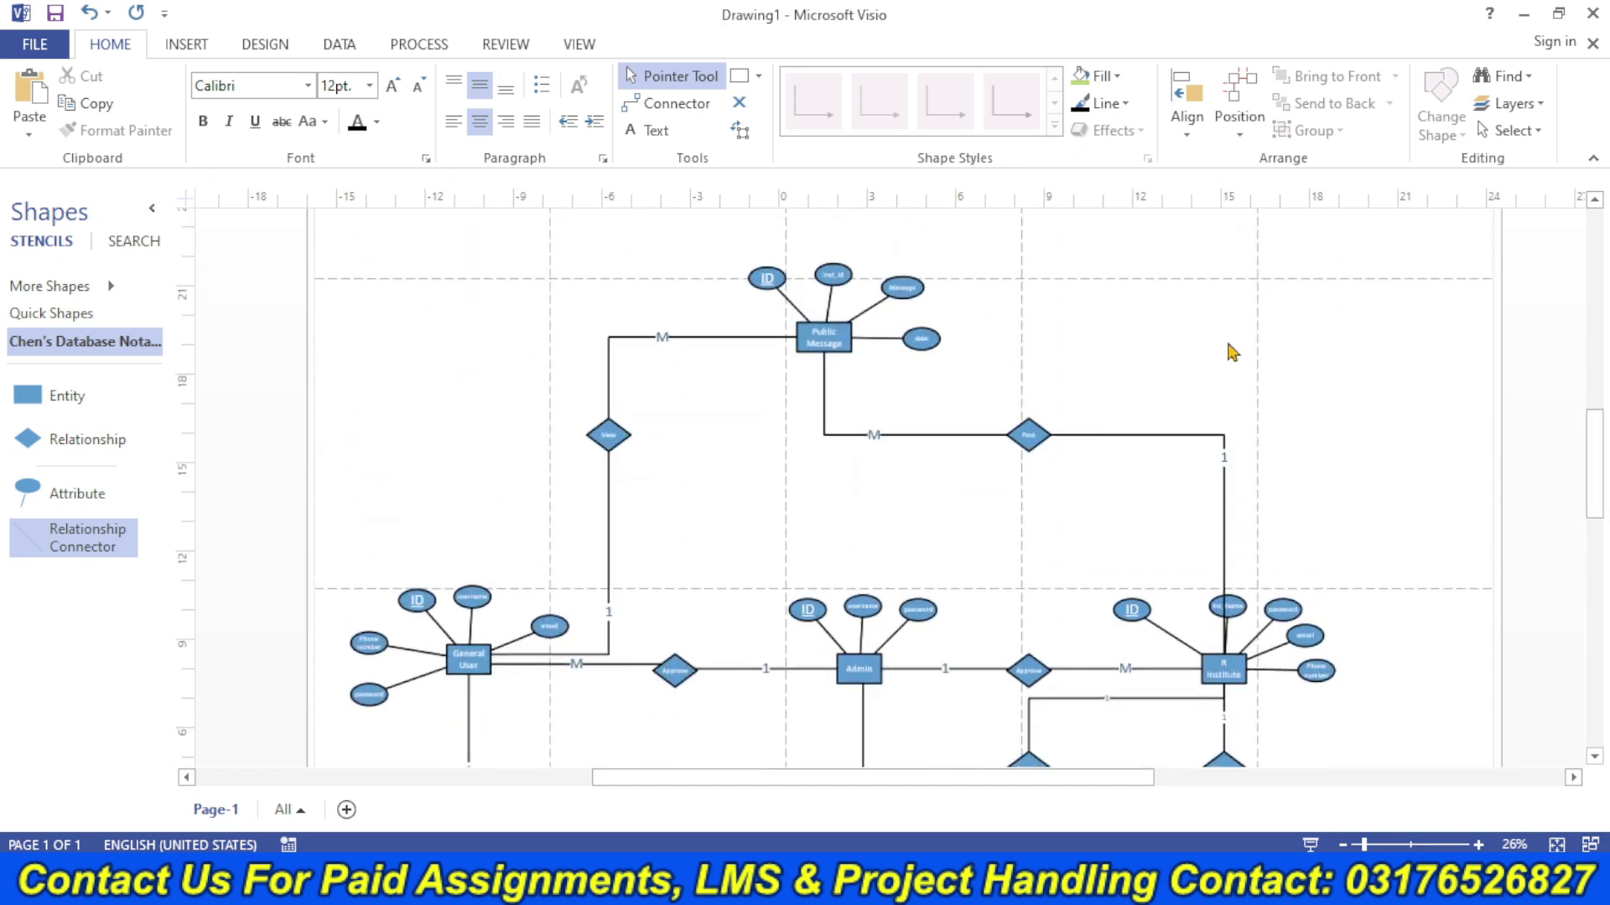
{"action": "key", "text": "ctrl+a"}
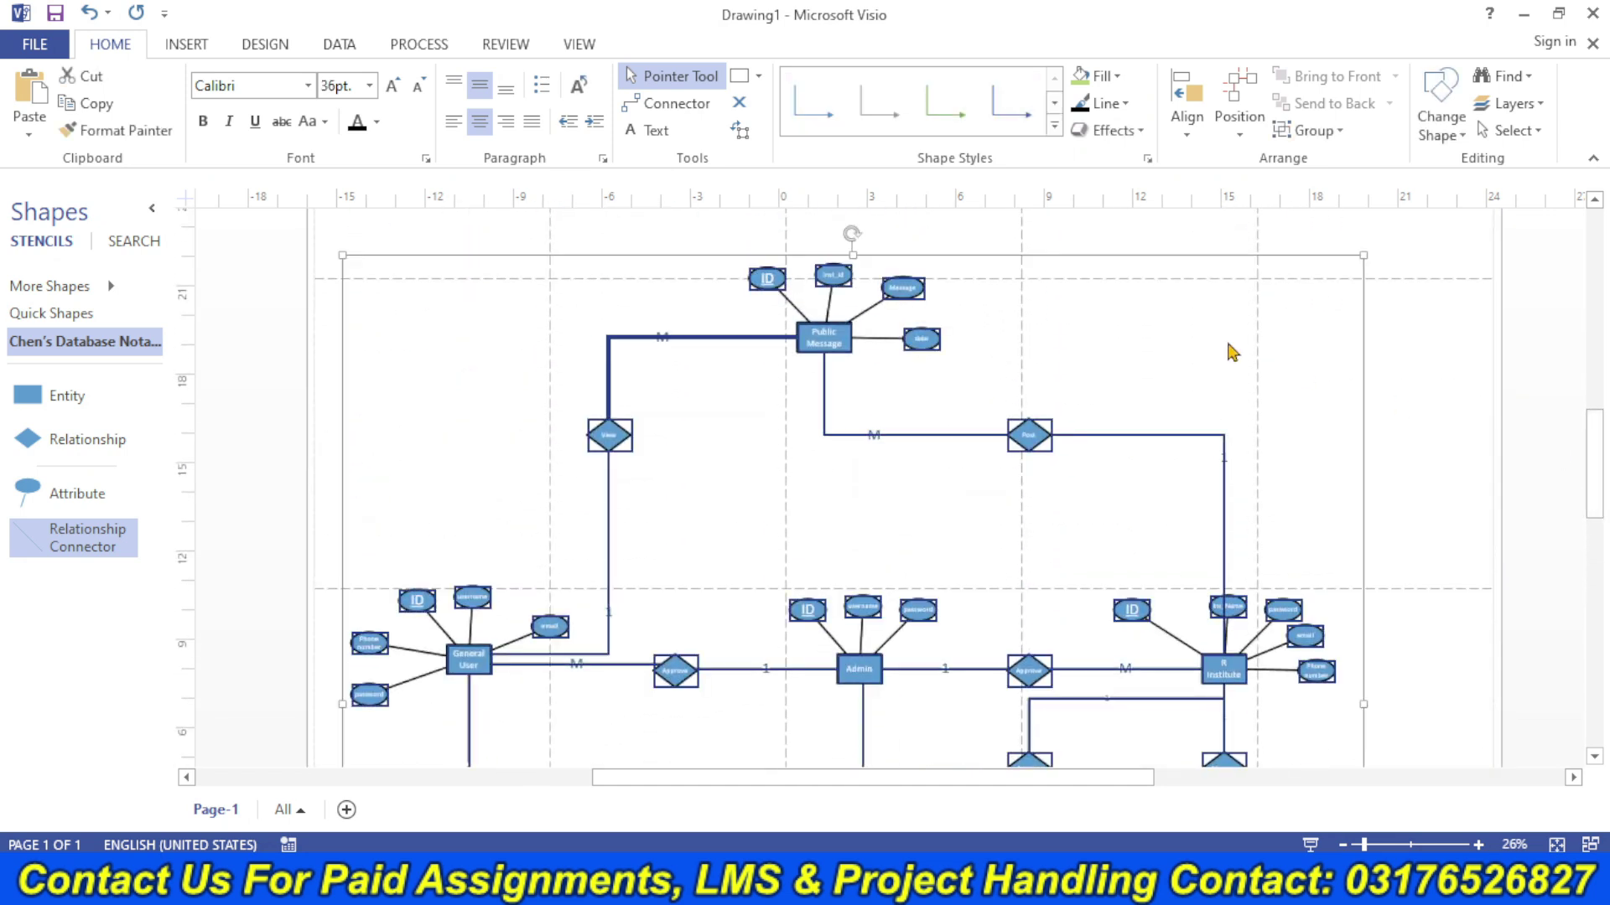
{"action": "key", "text": "super+s"}
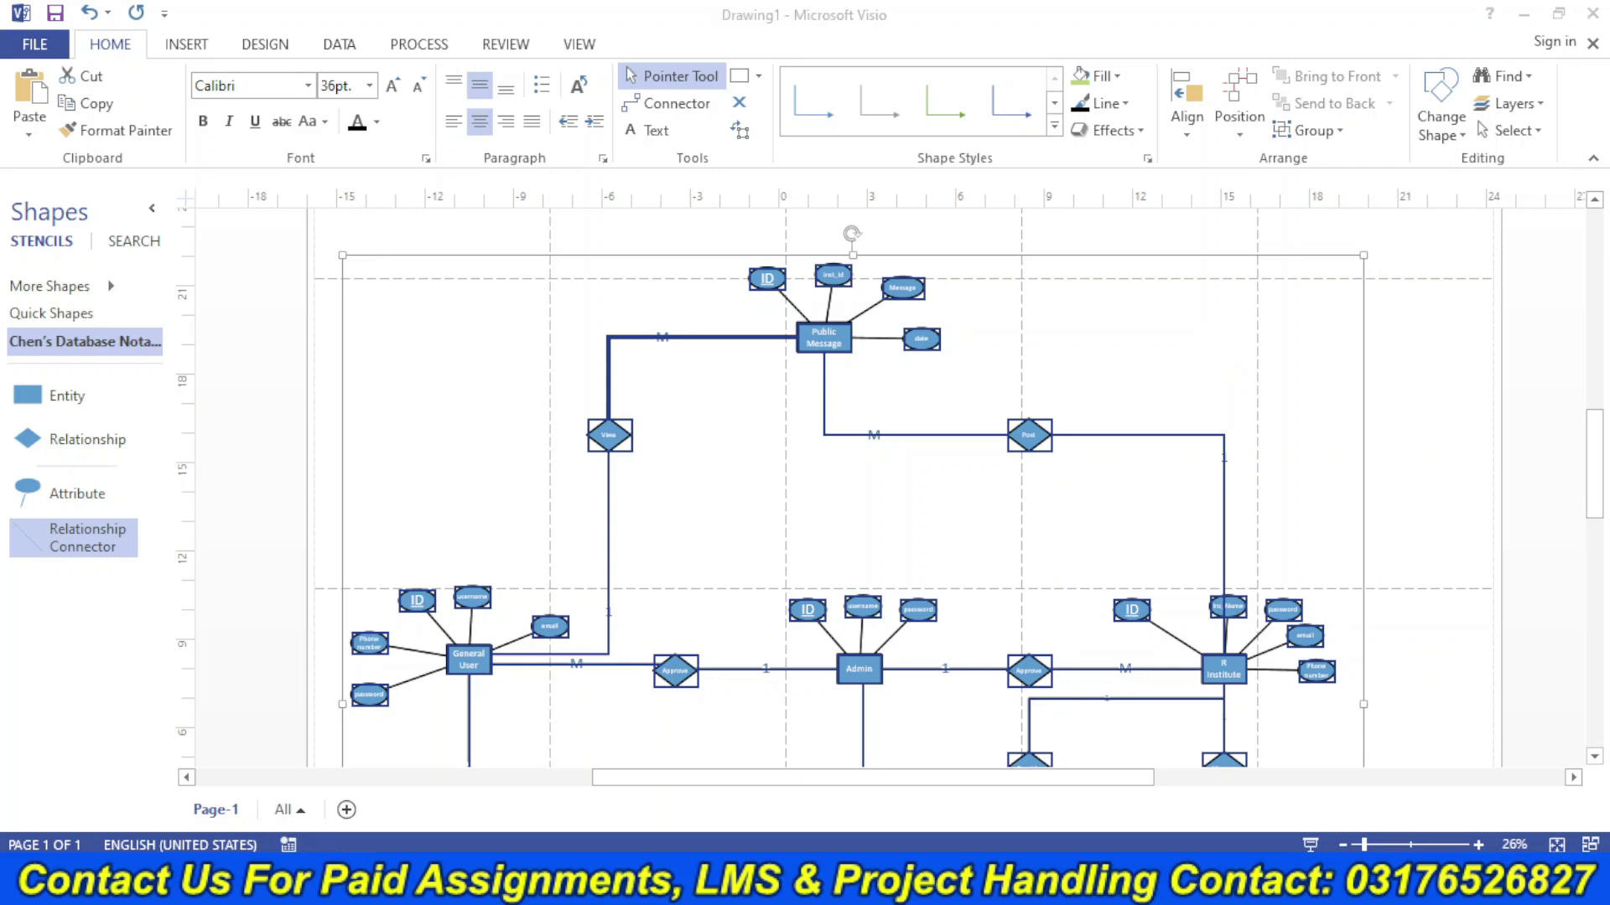
{"action": "type", "text": "paint"}
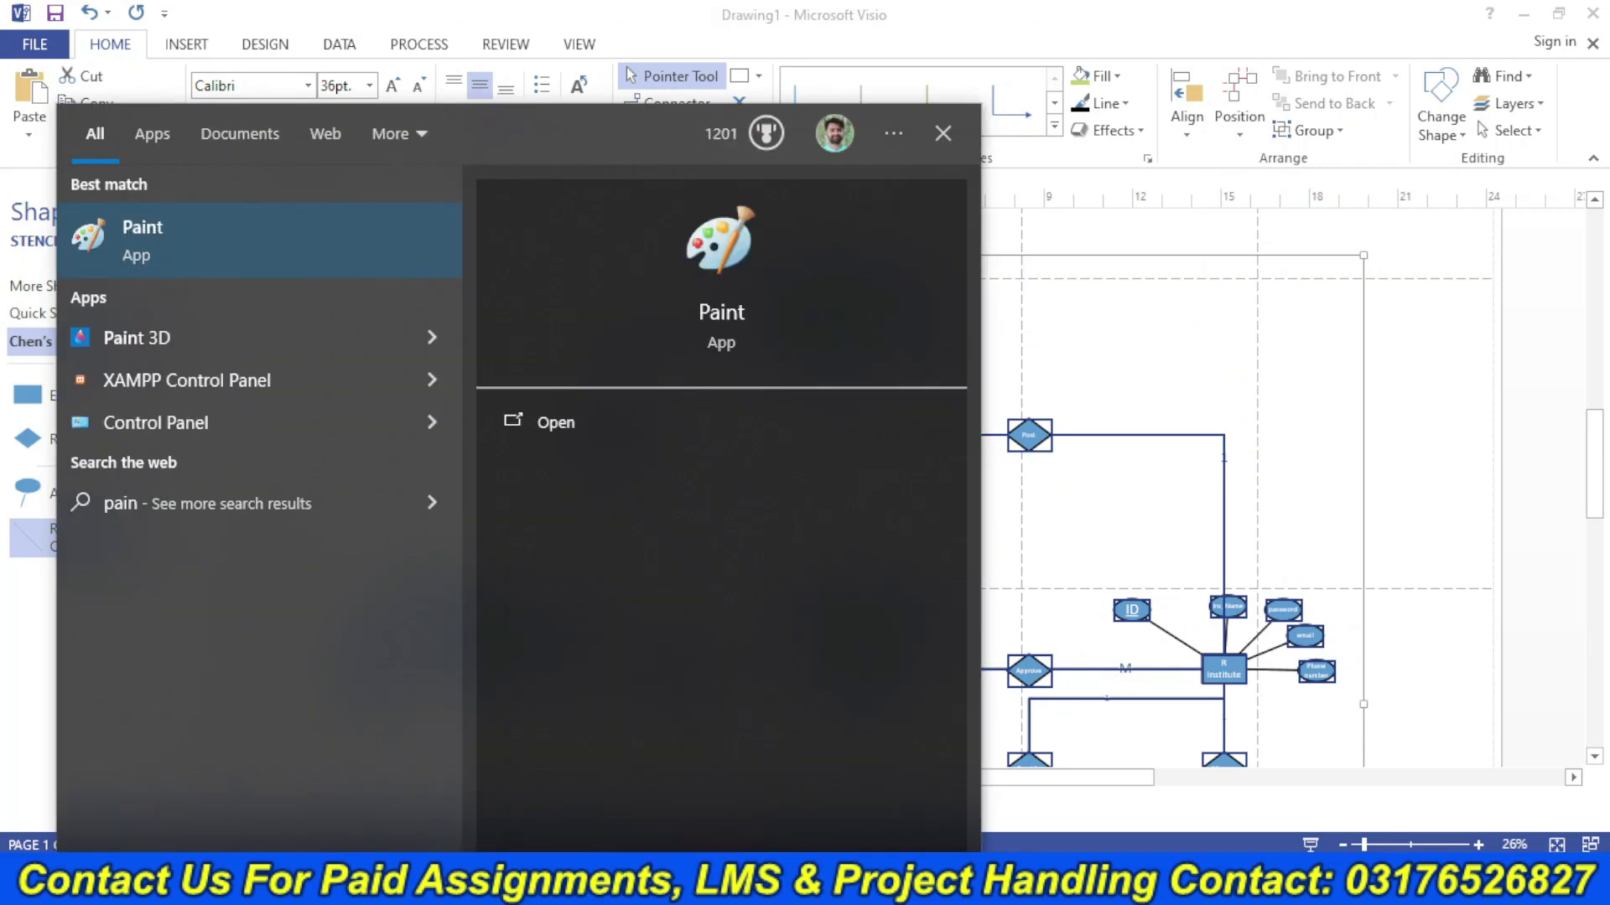
{"action": "key", "text": "Return"}
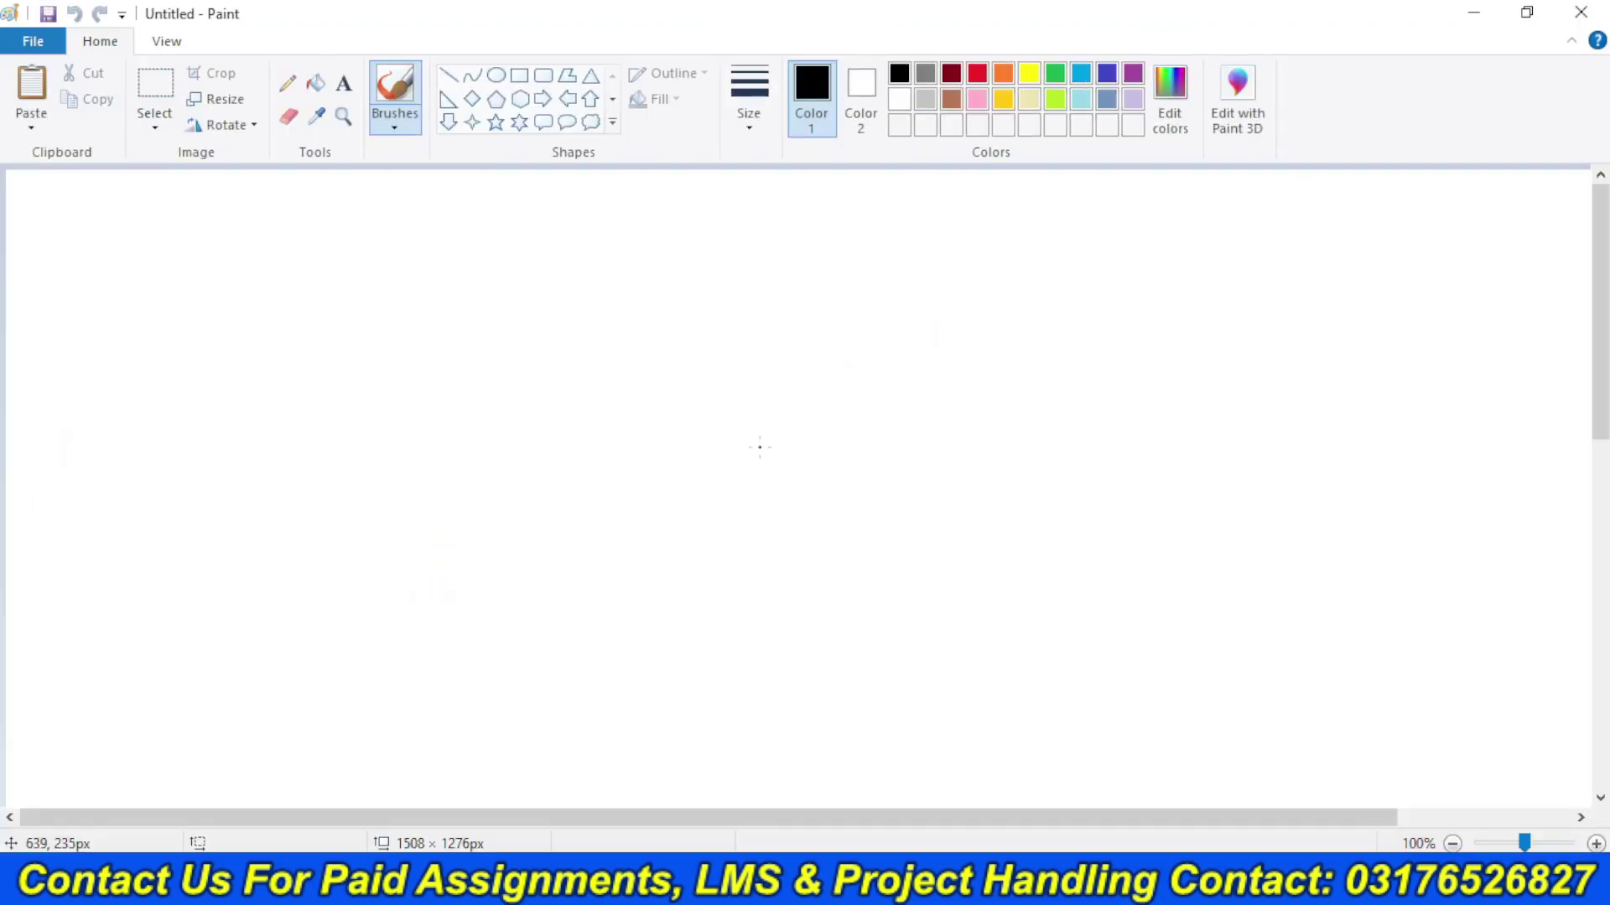
{"action": "key", "text": "ctrl+v"}
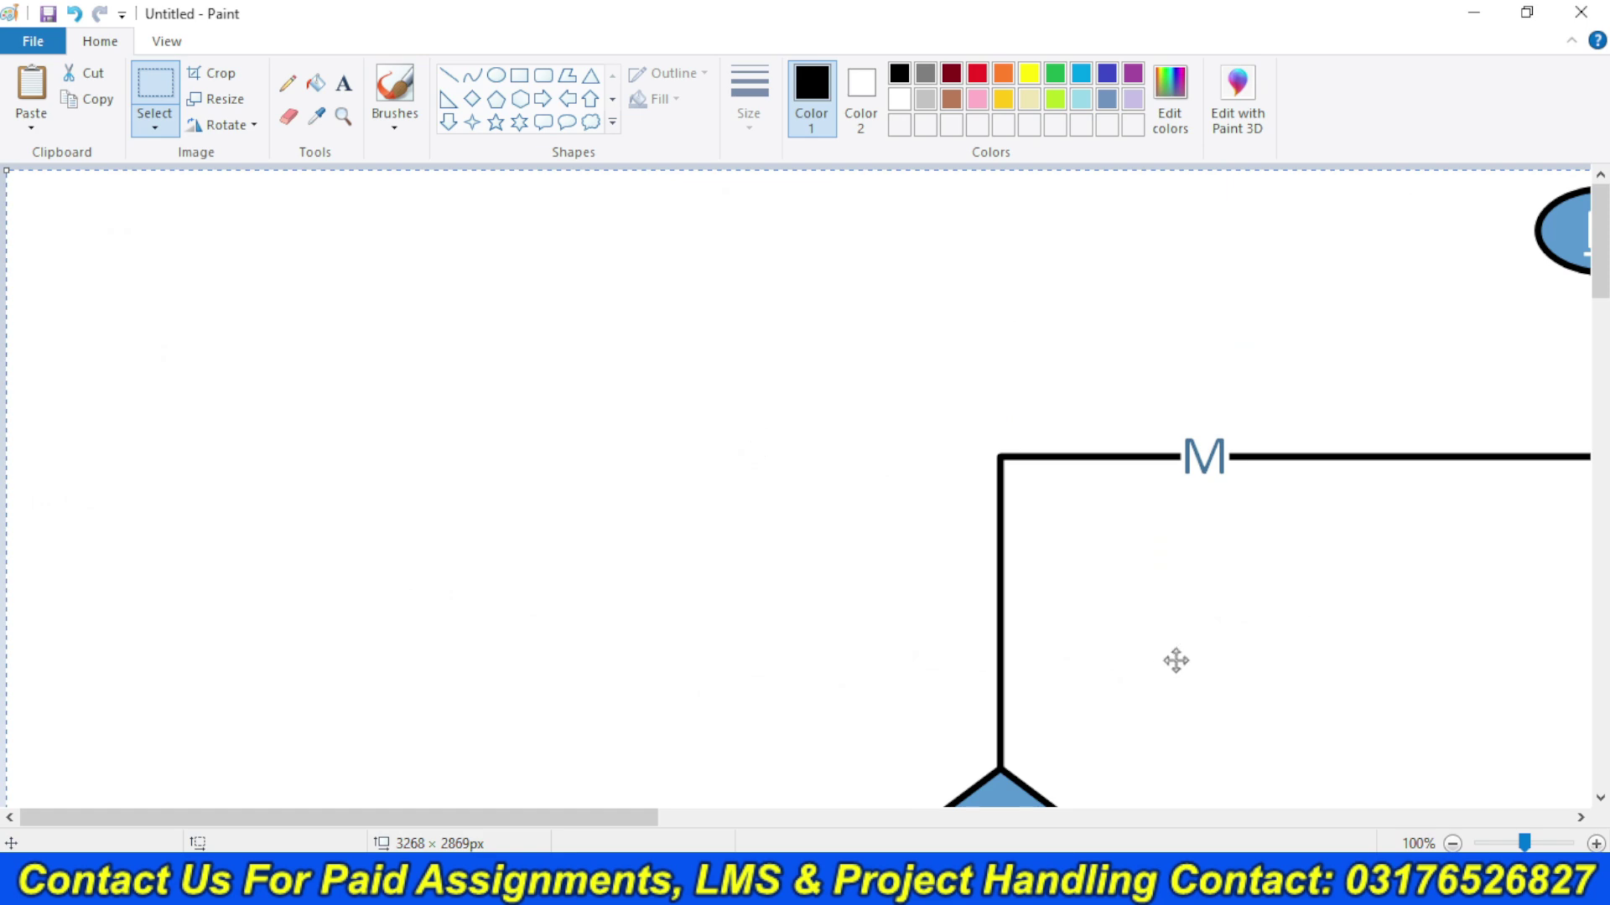
- Save the picture as a PNG named ERD in the Youtube Video folder
{"action": "key", "text": "ctrl+s"}
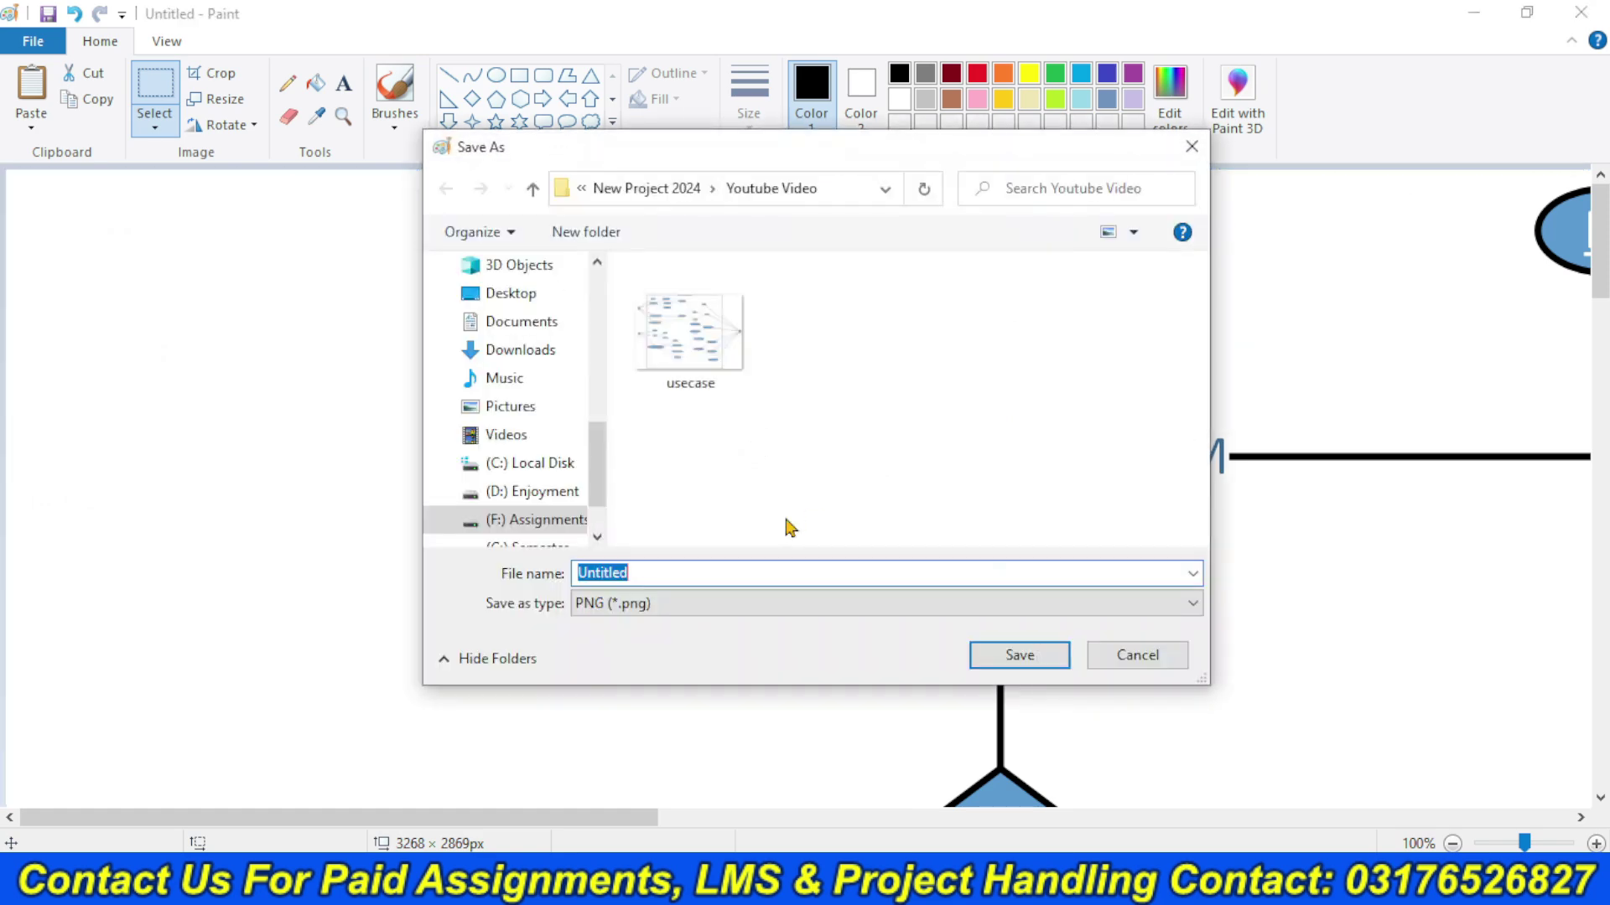
{"action": "type", "text": "ERD"}
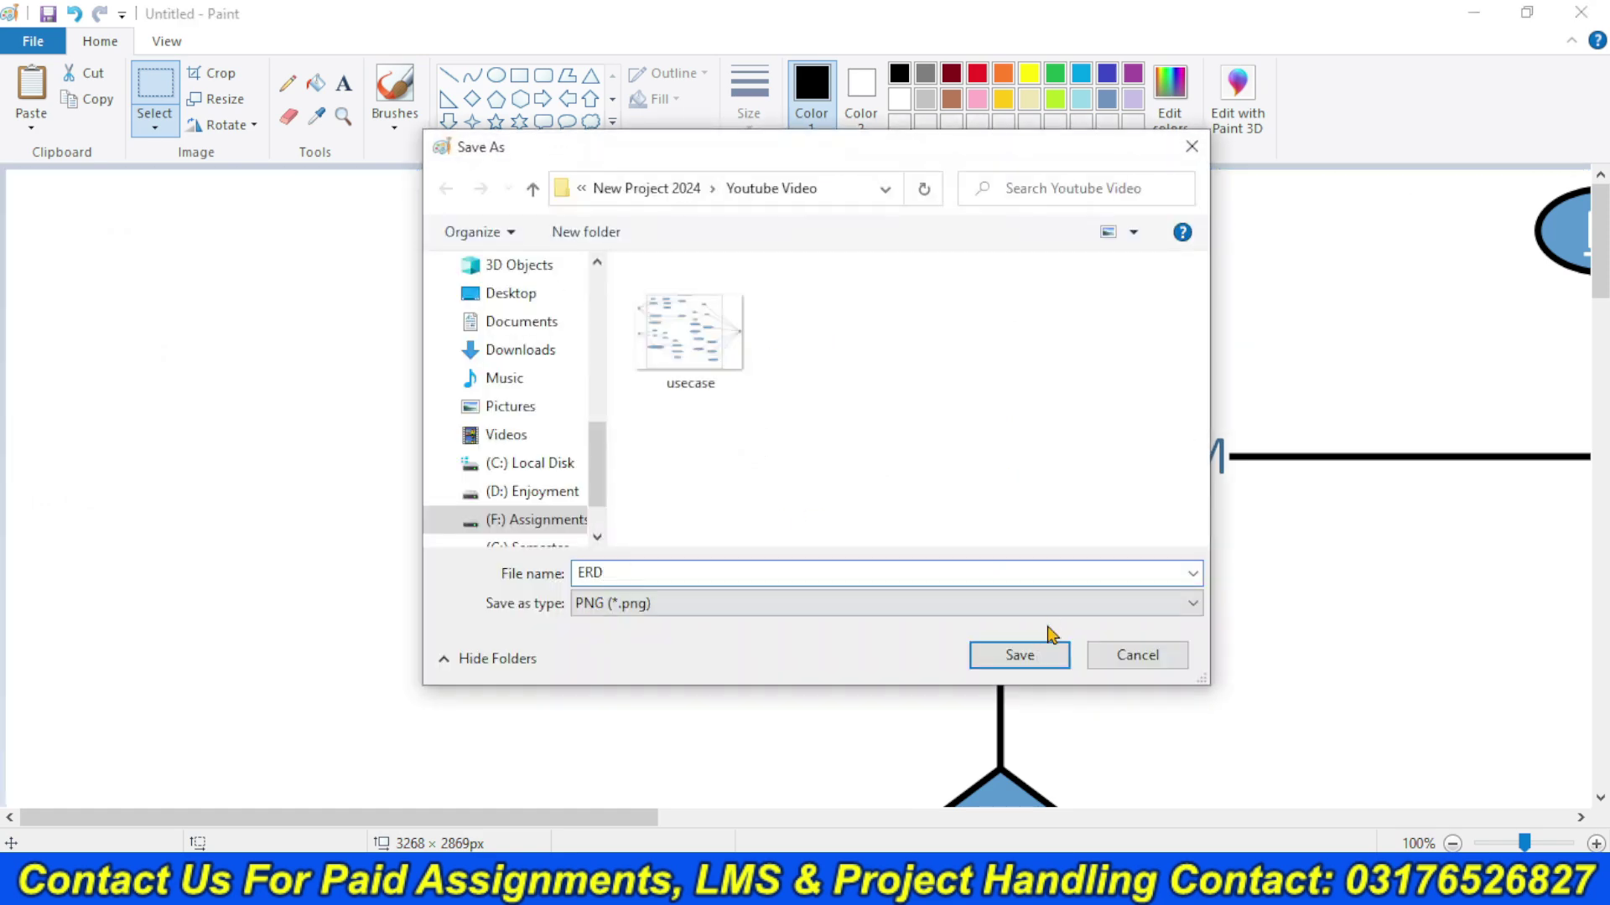
{"action": "left_click", "coordinate": [1021, 653]}
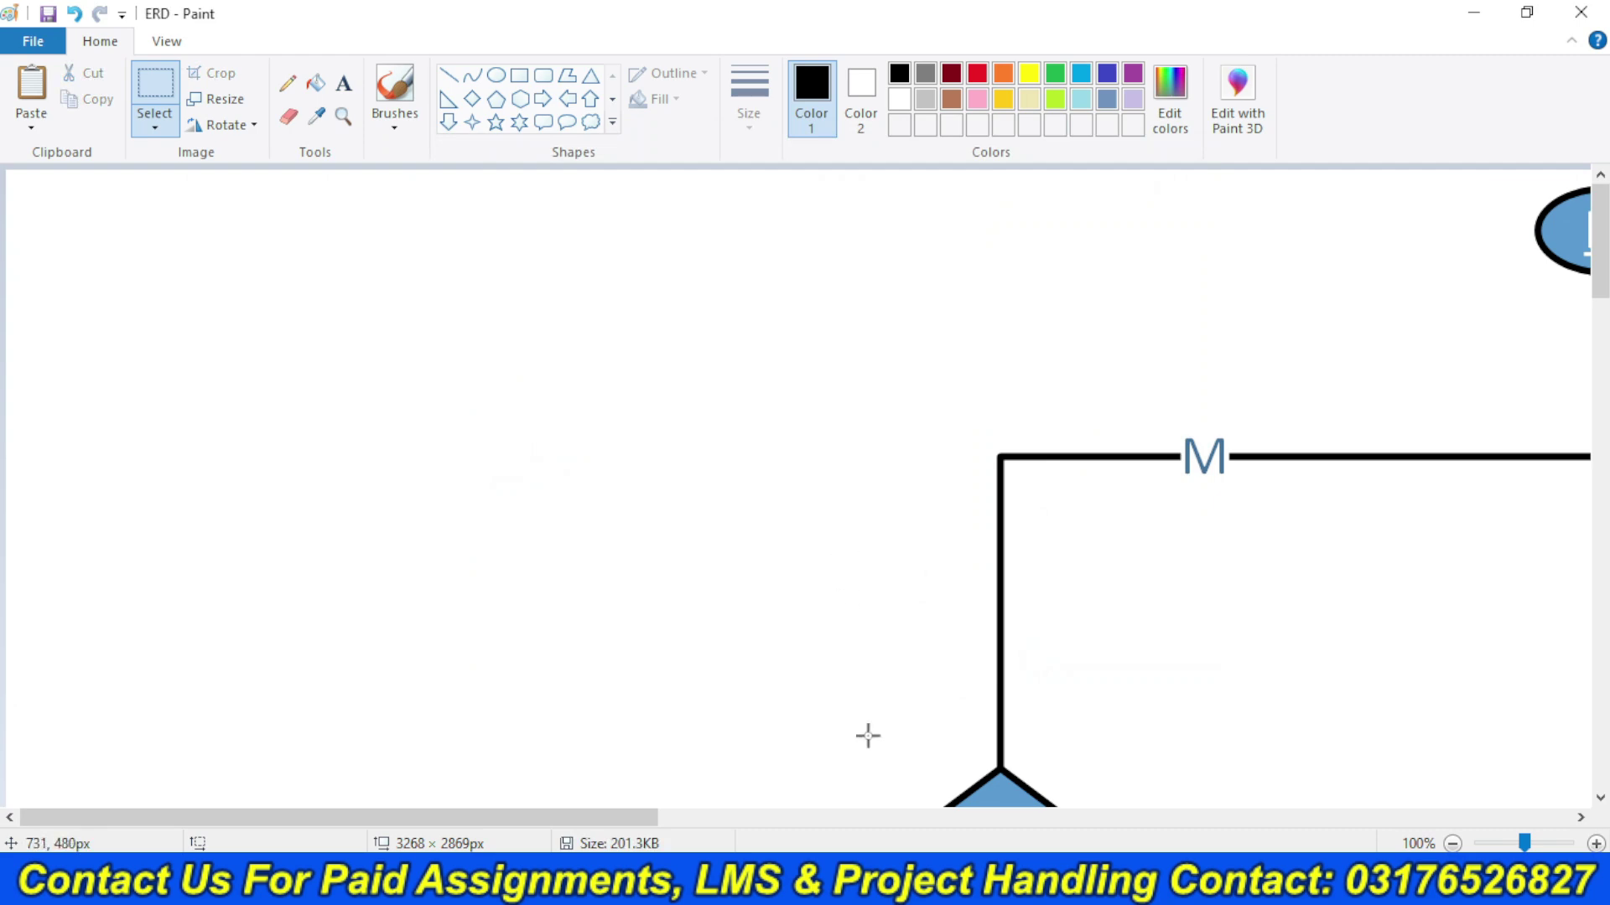
- Open the ERD image from the Youtube Video folder and inspect the entities, relationships and cardinalities up close
{"action": "left_click", "coordinate": [483, 881]}
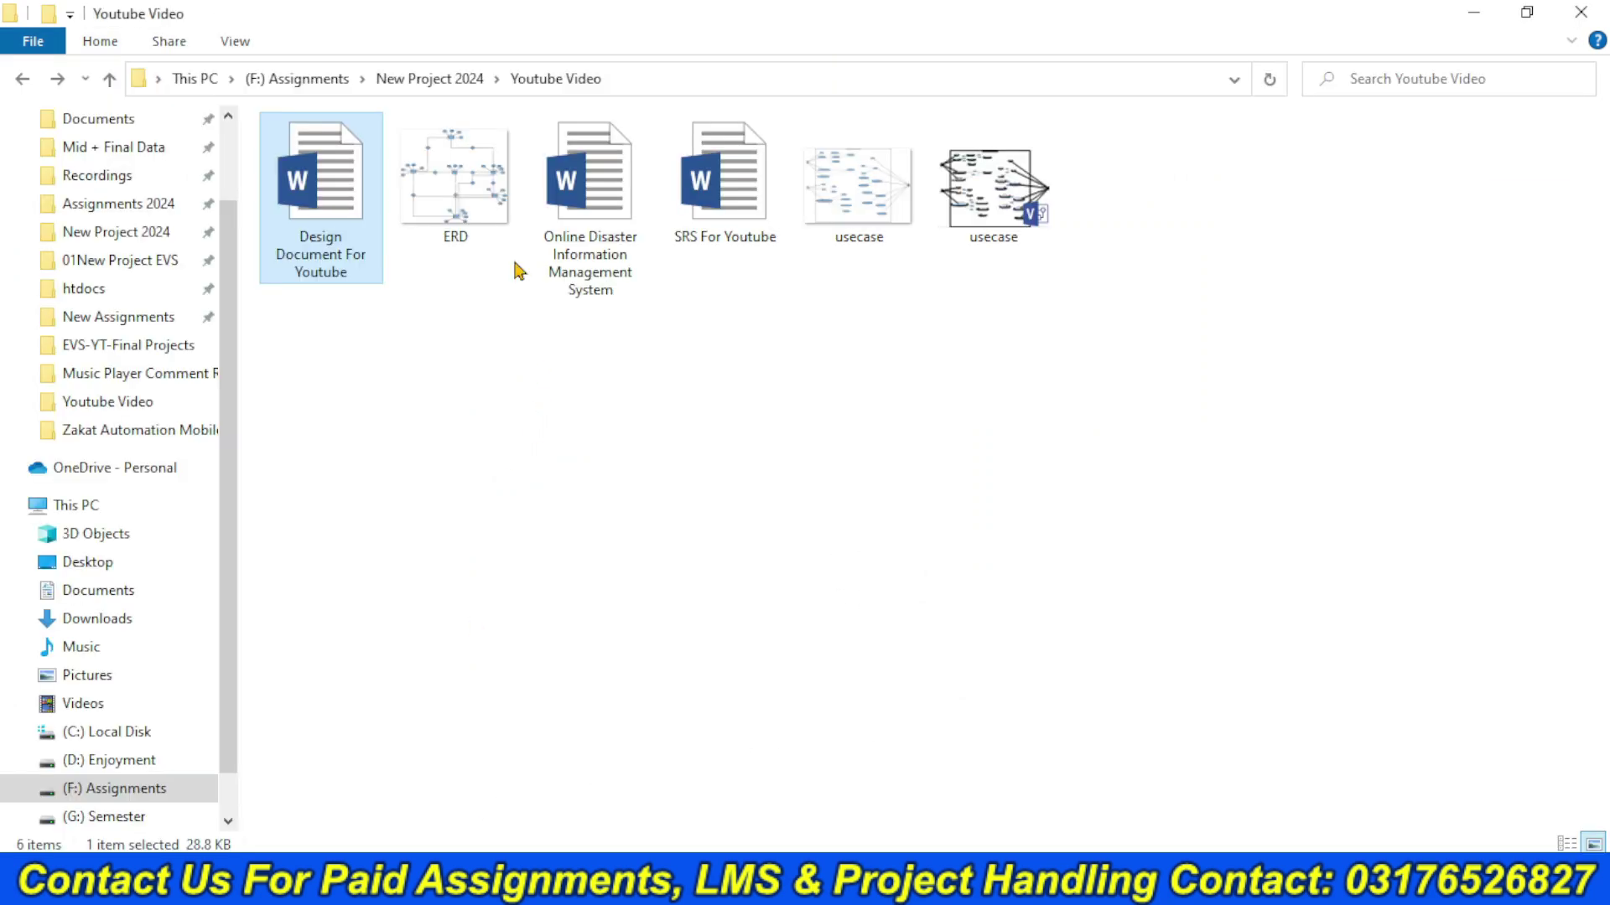
{"action": "double_click", "coordinate": [496, 174]}
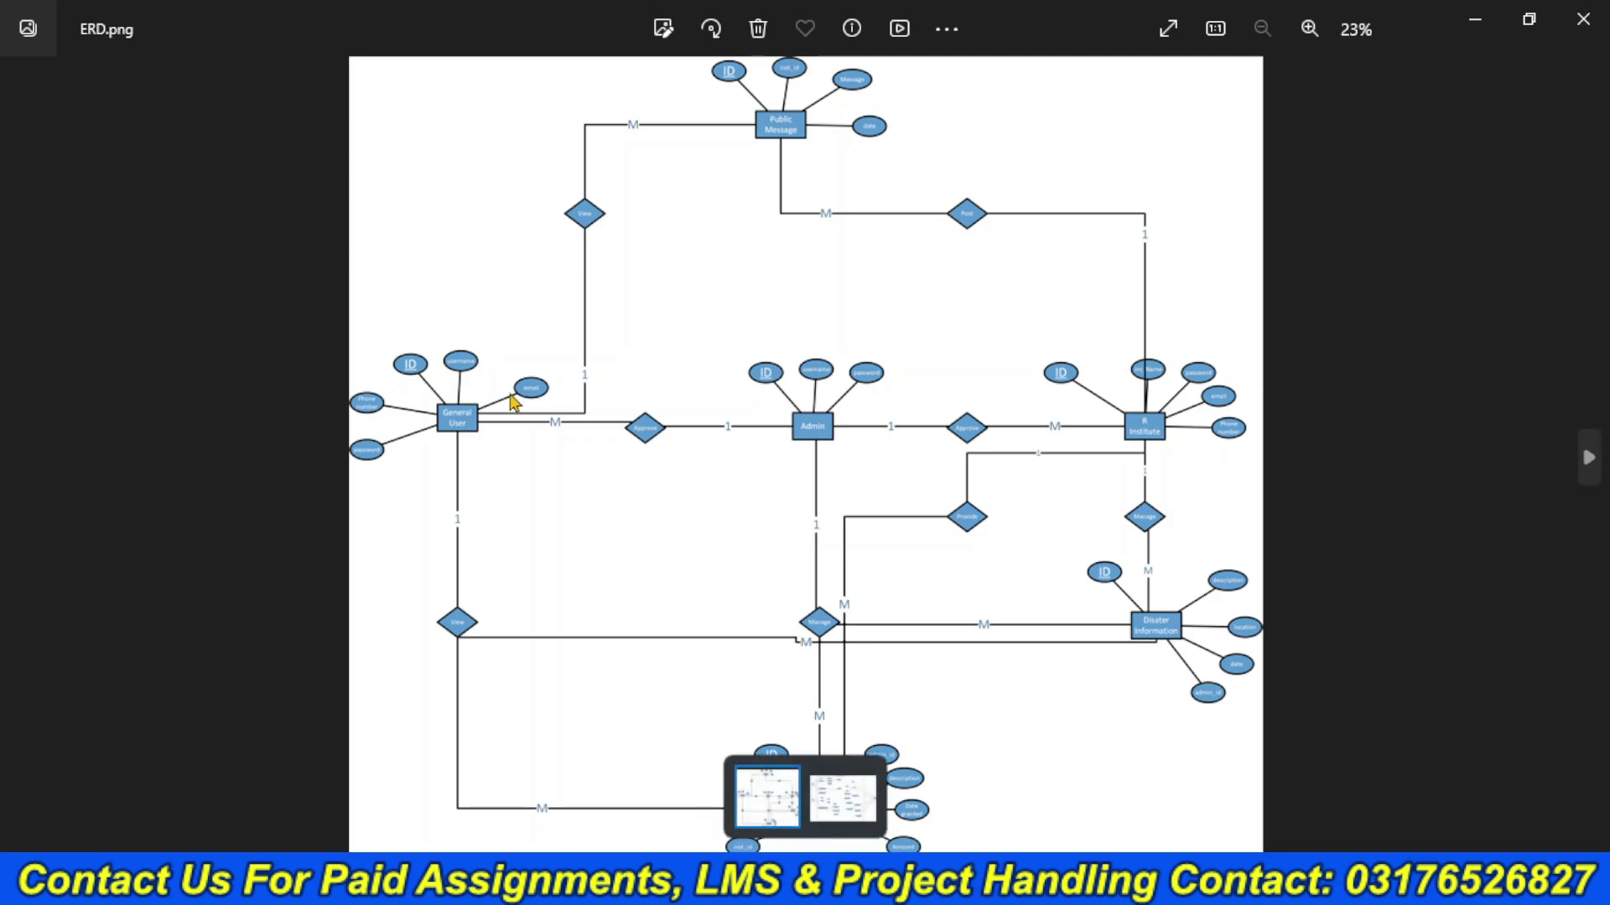
{"action": "scroll", "coordinate": [507, 435], "scroll_direction": "up", "scroll_amount": 2}
{"action": "scroll", "coordinate": [447, 522], "scroll_direction": "up", "scroll_amount": 4}
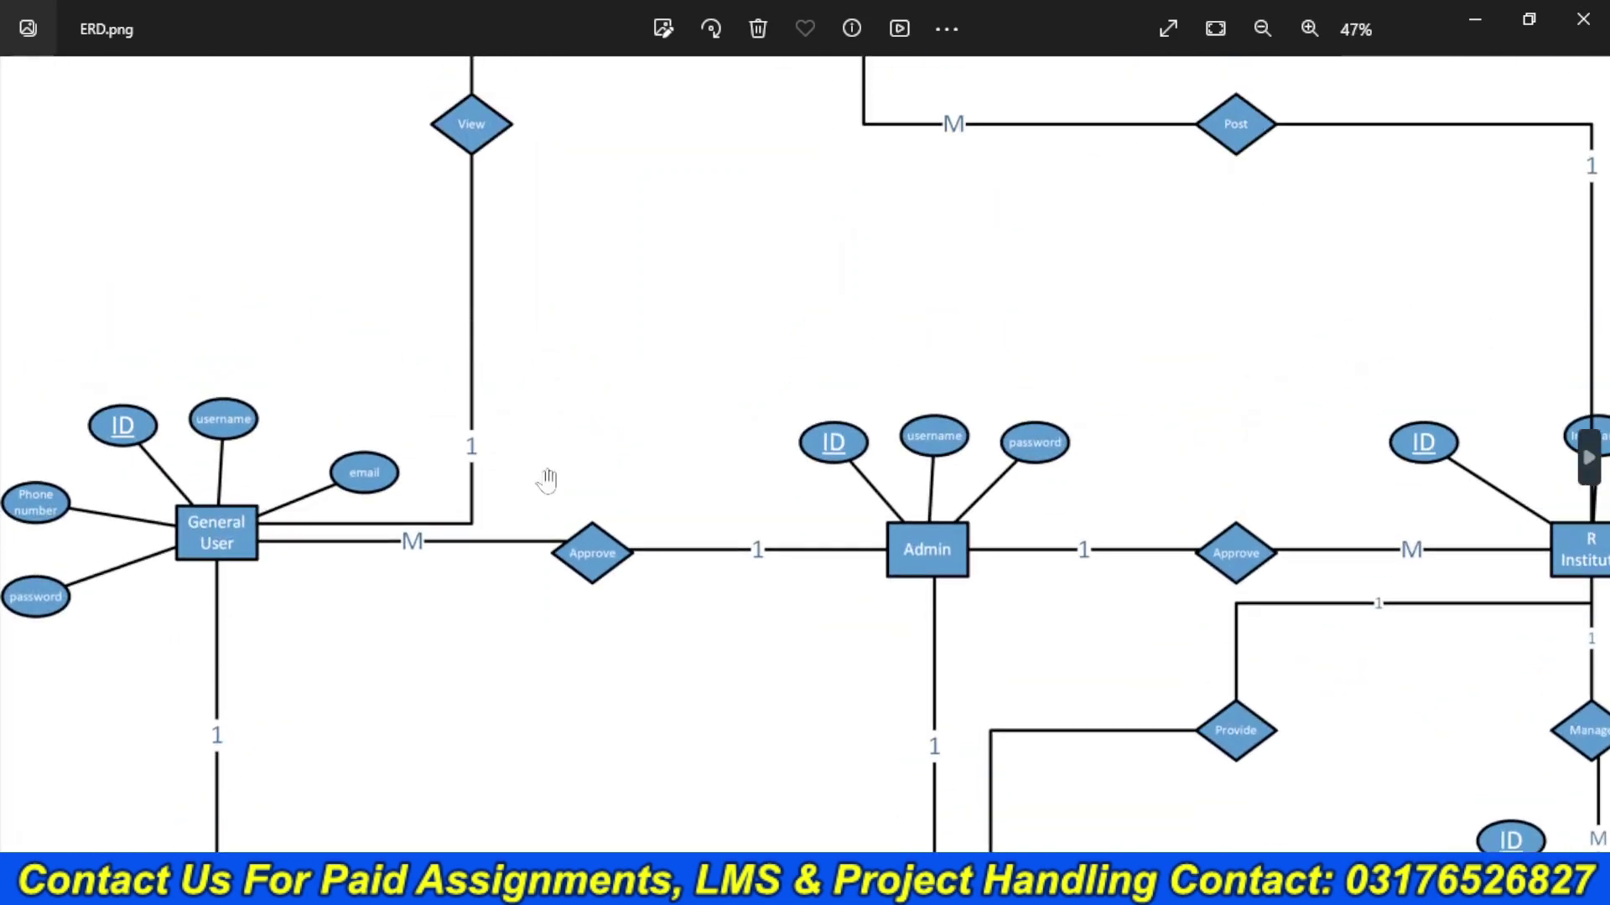
{"action": "scroll", "coordinate": [881, 377], "scroll_direction": "down", "scroll_amount": 2}
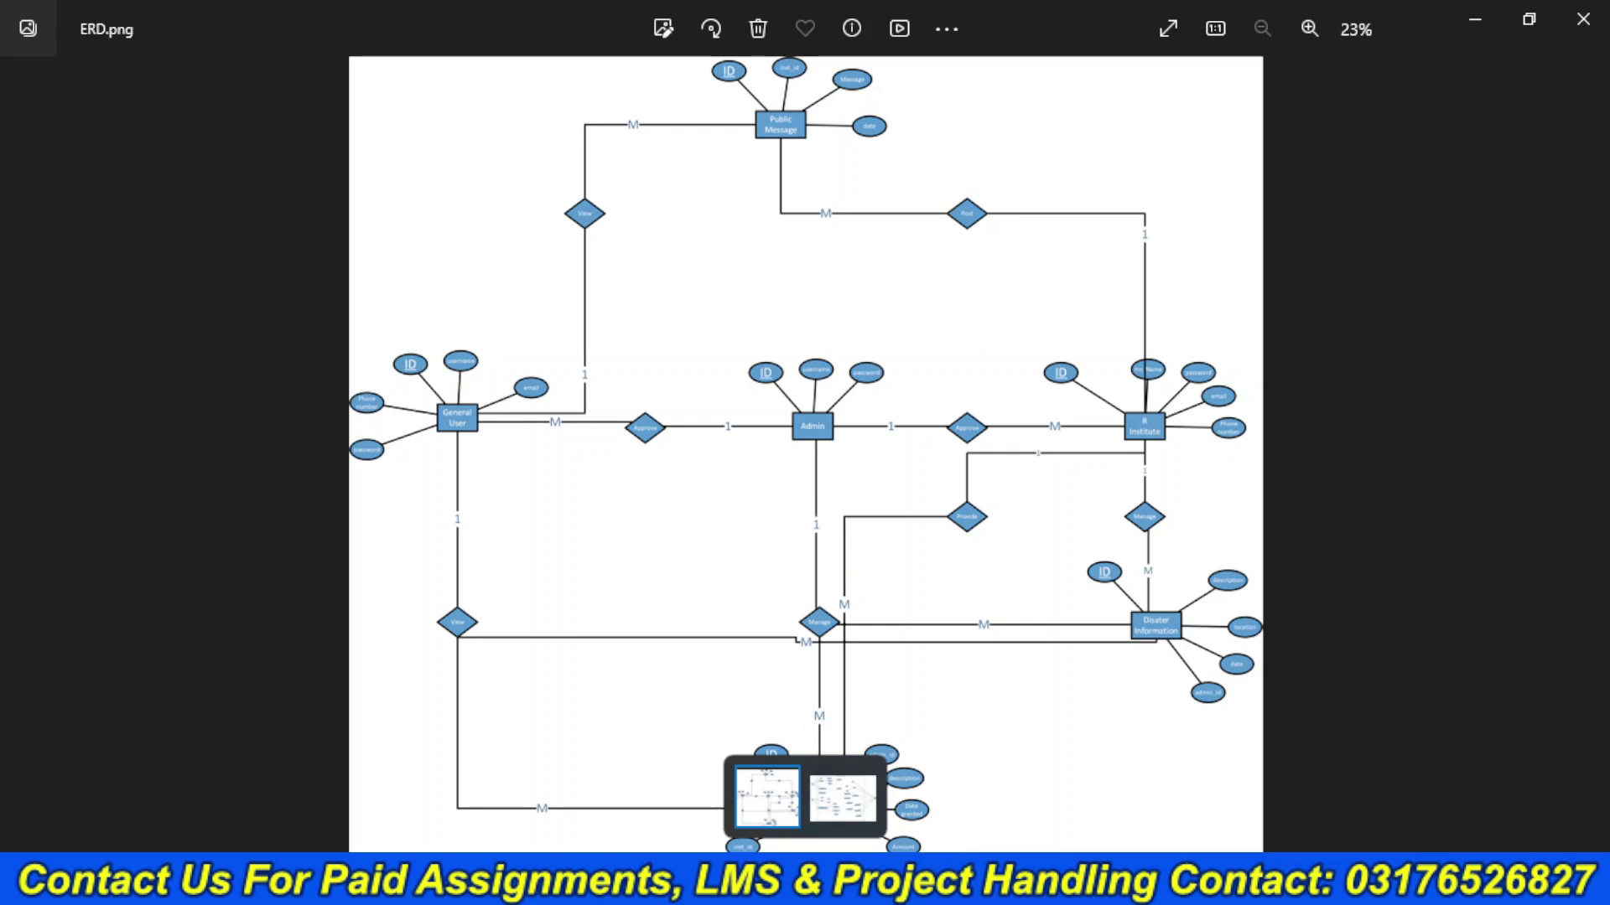
- Switch to the design document in Word and delete the placeholder and notes under the Entity Relationship Diagram heading
{"action": "mouse_move", "coordinate": [832, 878]}
{"action": "left_click", "coordinate": [923, 819]}
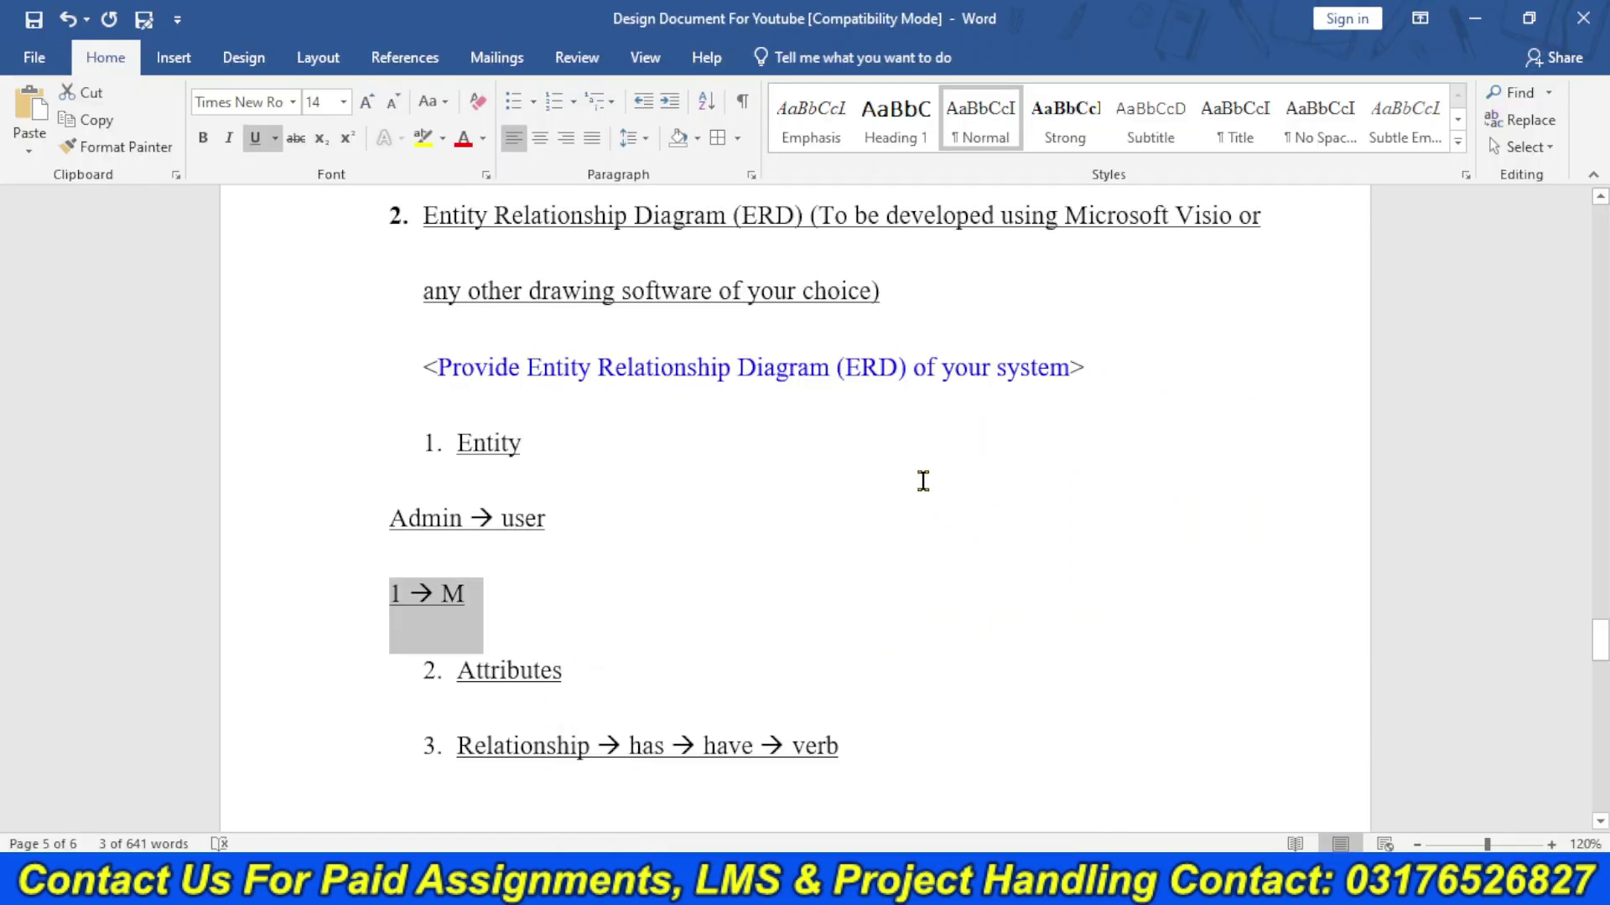
{"action": "left_click_drag", "start_coordinate": [872, 768], "coordinate": [406, 375]}
{"action": "key", "text": "BackSpace"}
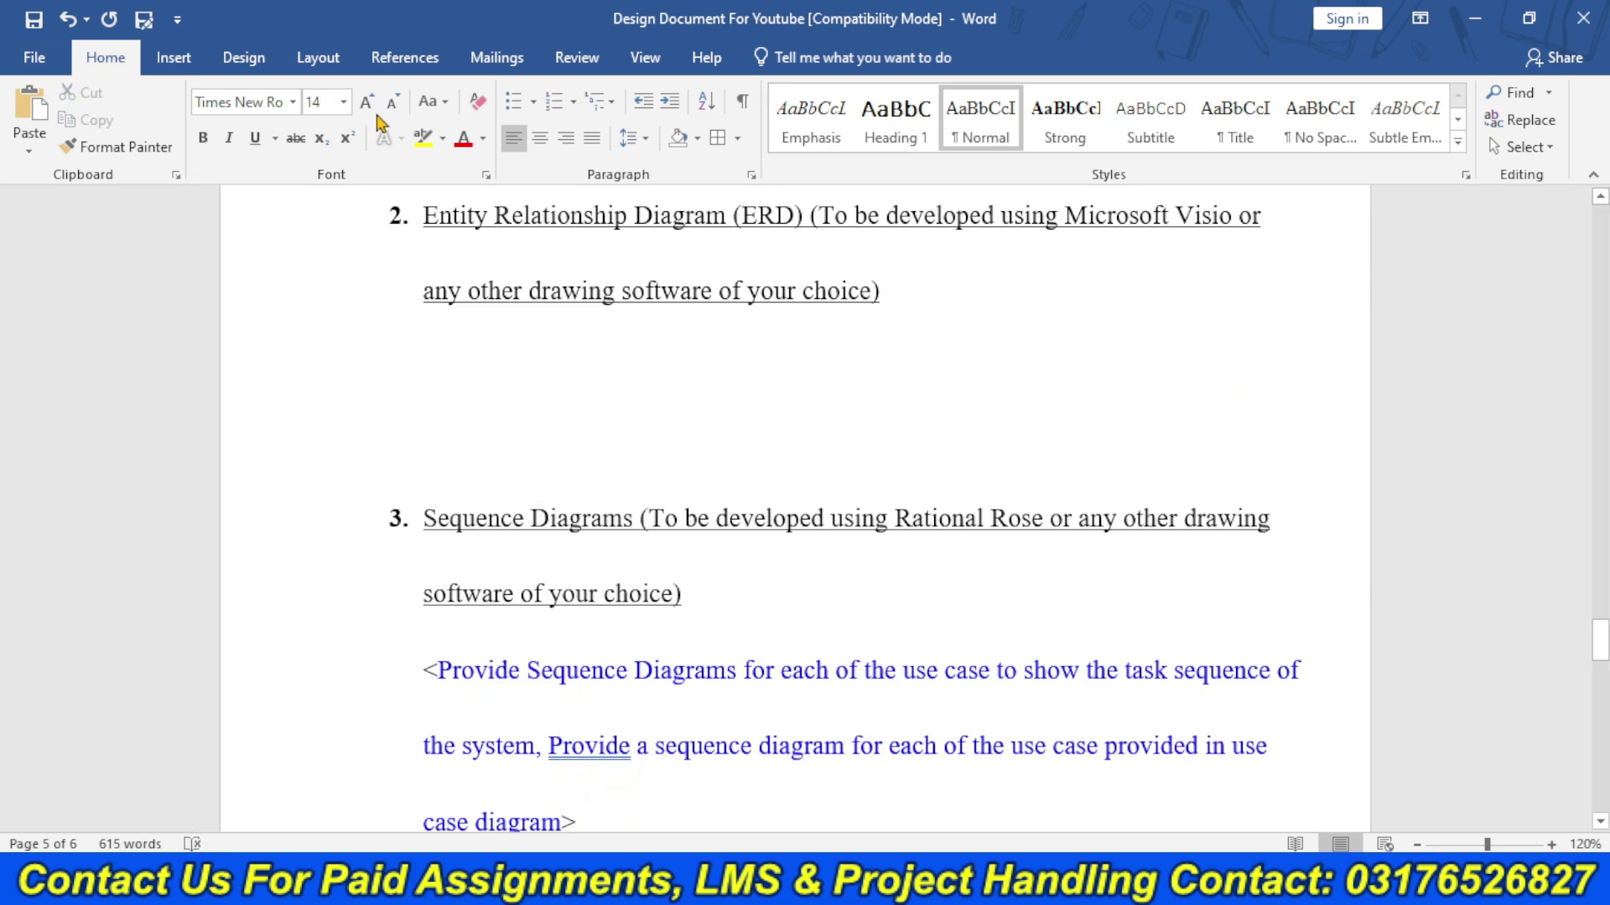
- Insert the ERD picture from the Youtube Video folder under the Entity Relationship Diagram heading
{"action": "left_click", "coordinate": [173, 57]}
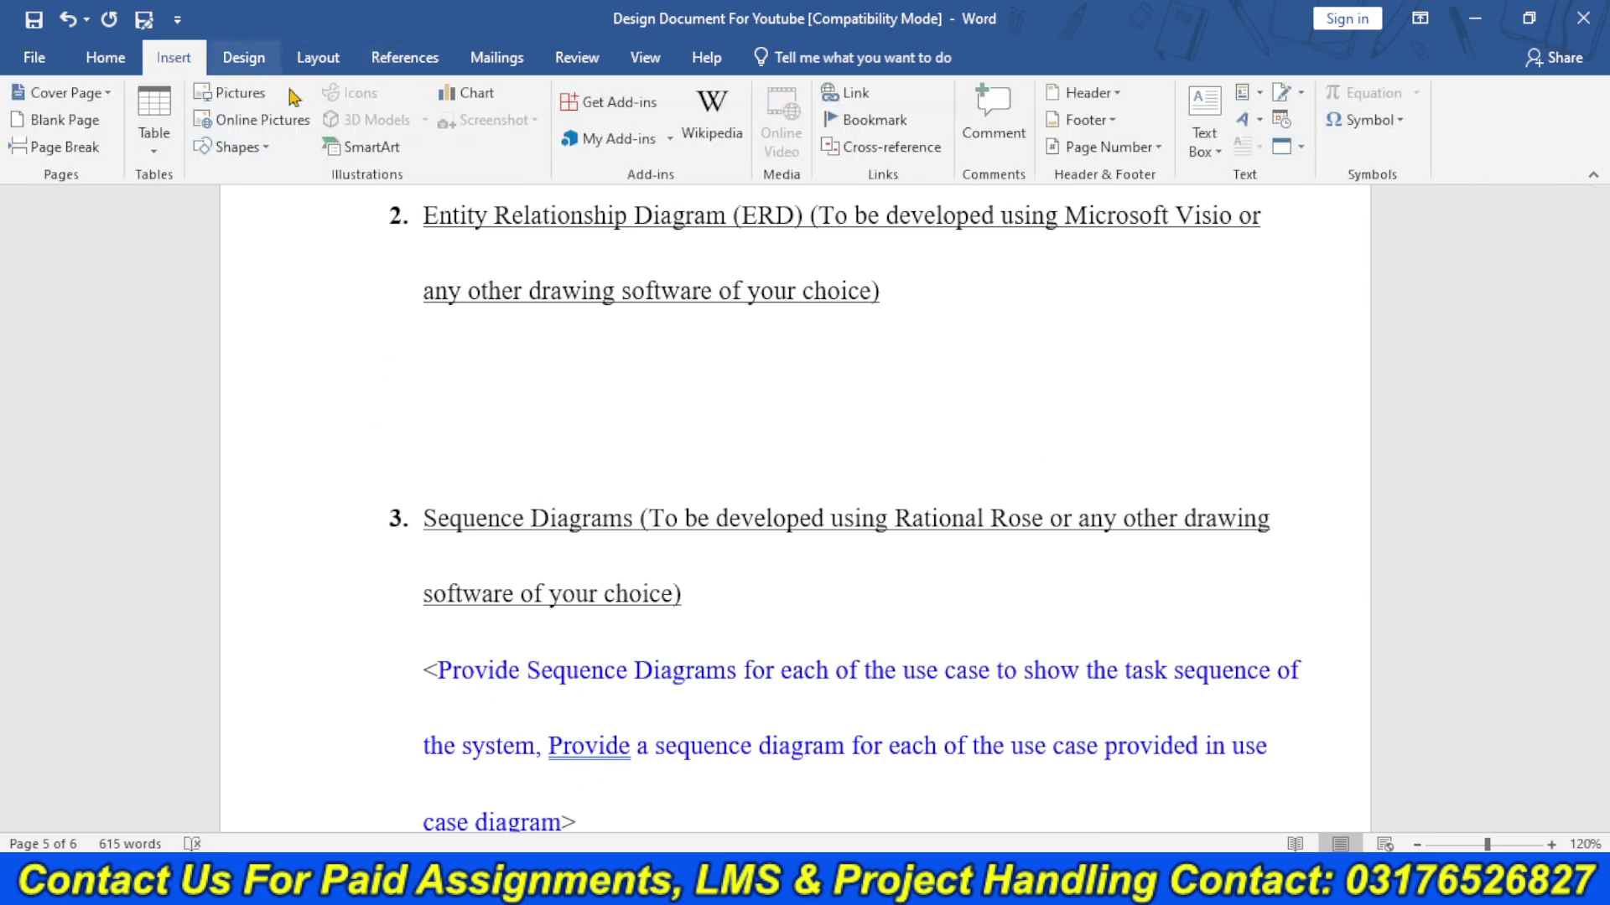
{"action": "left_click", "coordinate": [231, 93]}
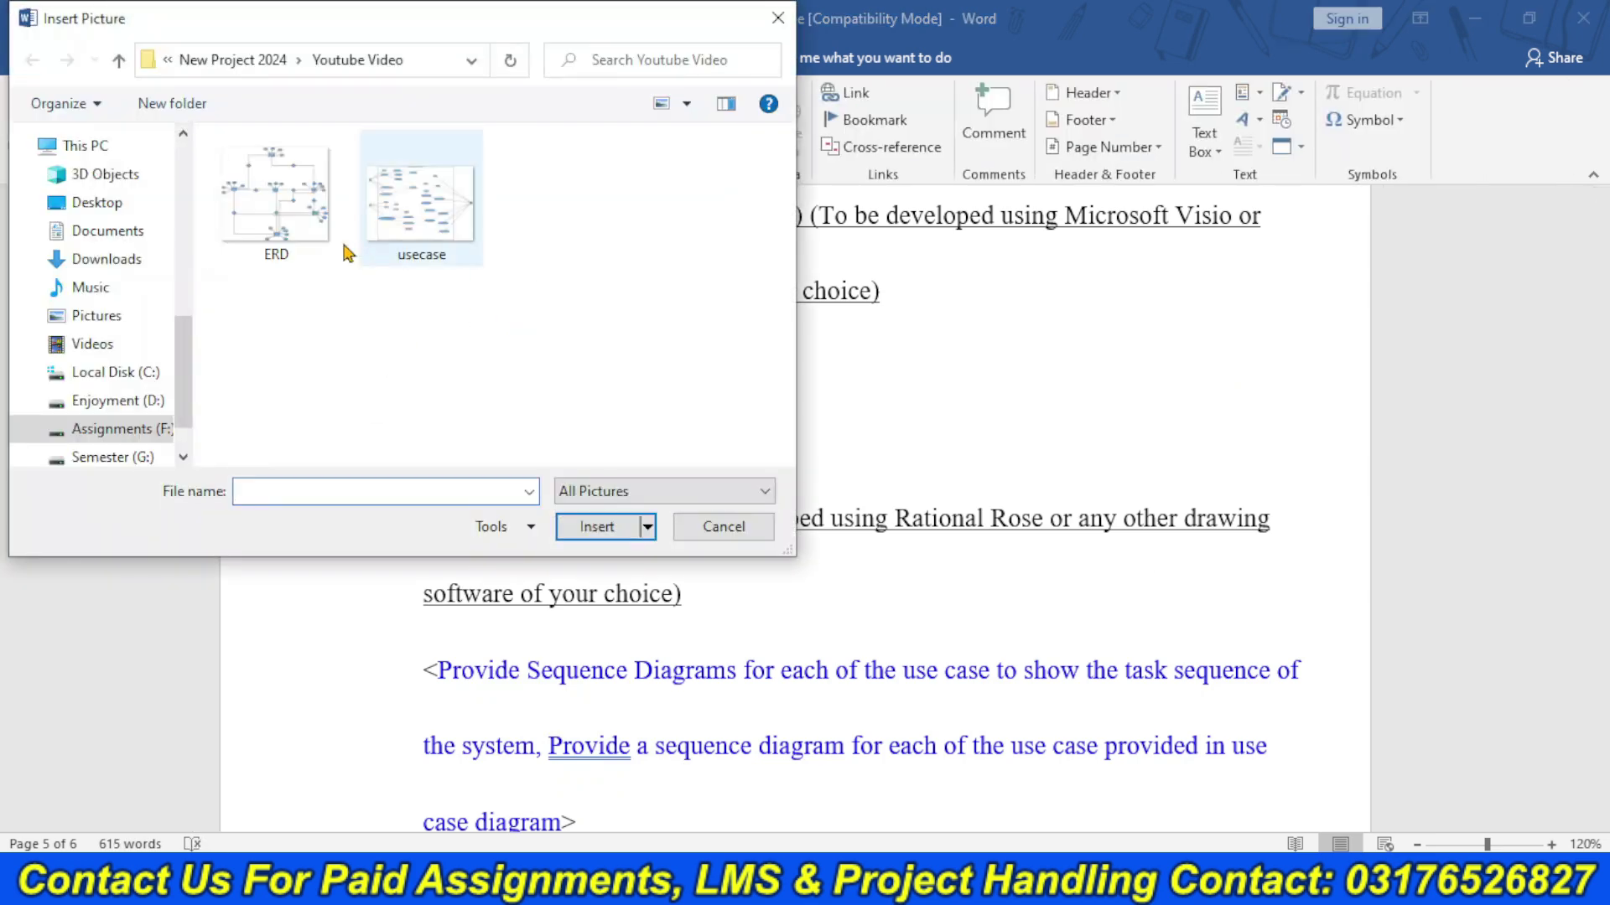
{"action": "left_click", "coordinate": [272, 243]}
{"action": "left_click", "coordinate": [616, 531]}
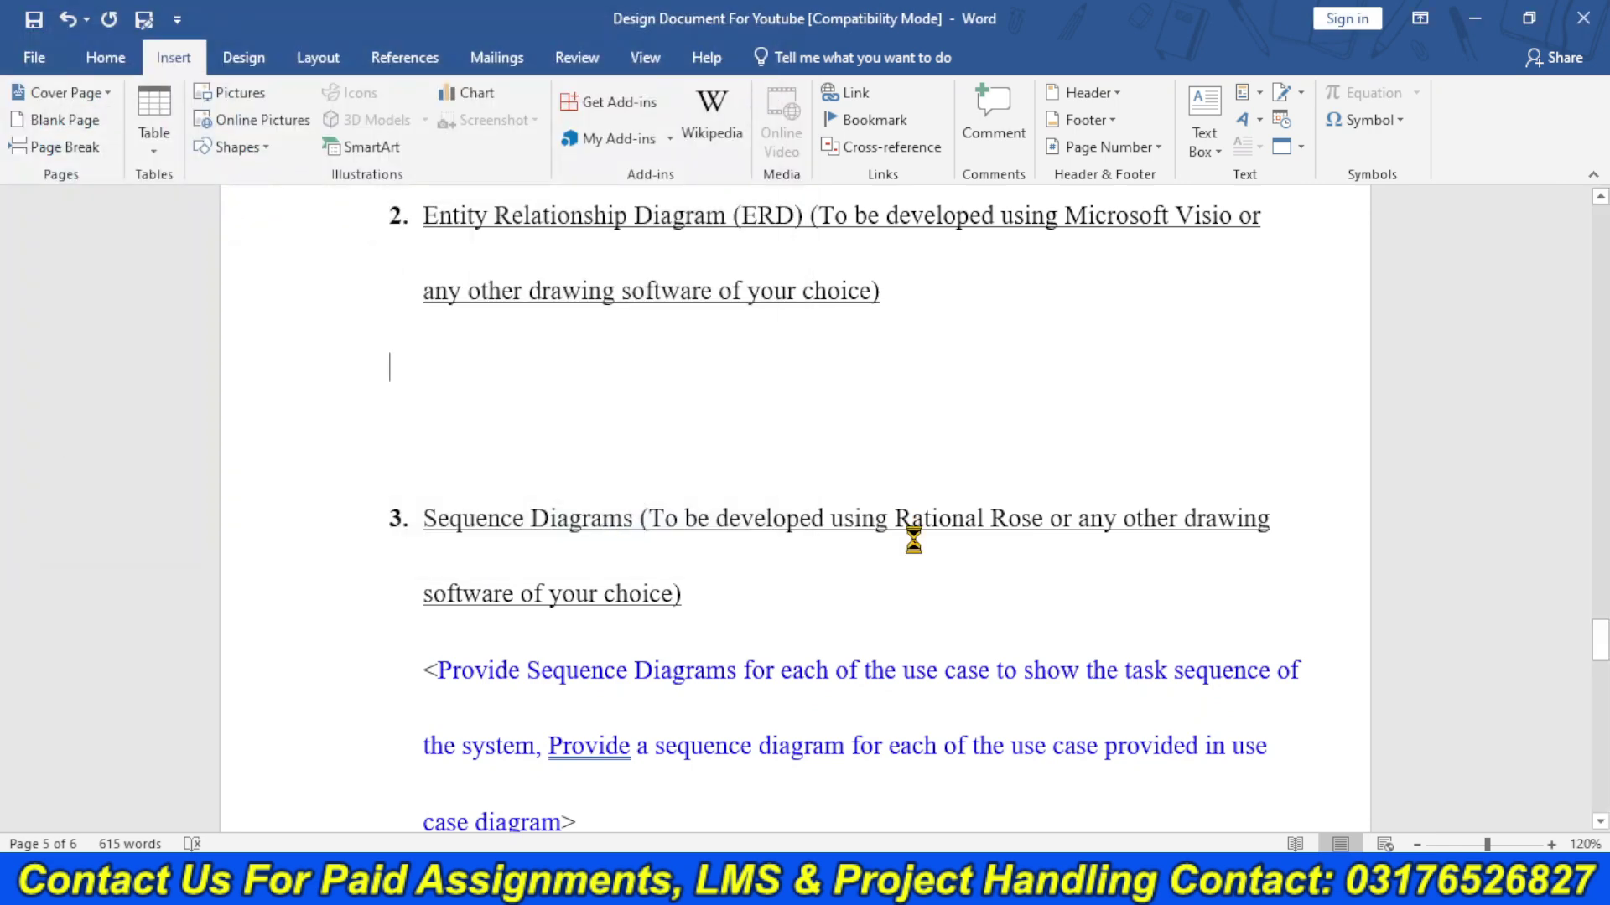
- Add blank lines below the Sequence Diagrams placeholder and start a numbered list with the item "Classes → Entities"
{"action": "left_click_drag", "start_coordinate": [1599, 641], "coordinate": [1601, 731]}
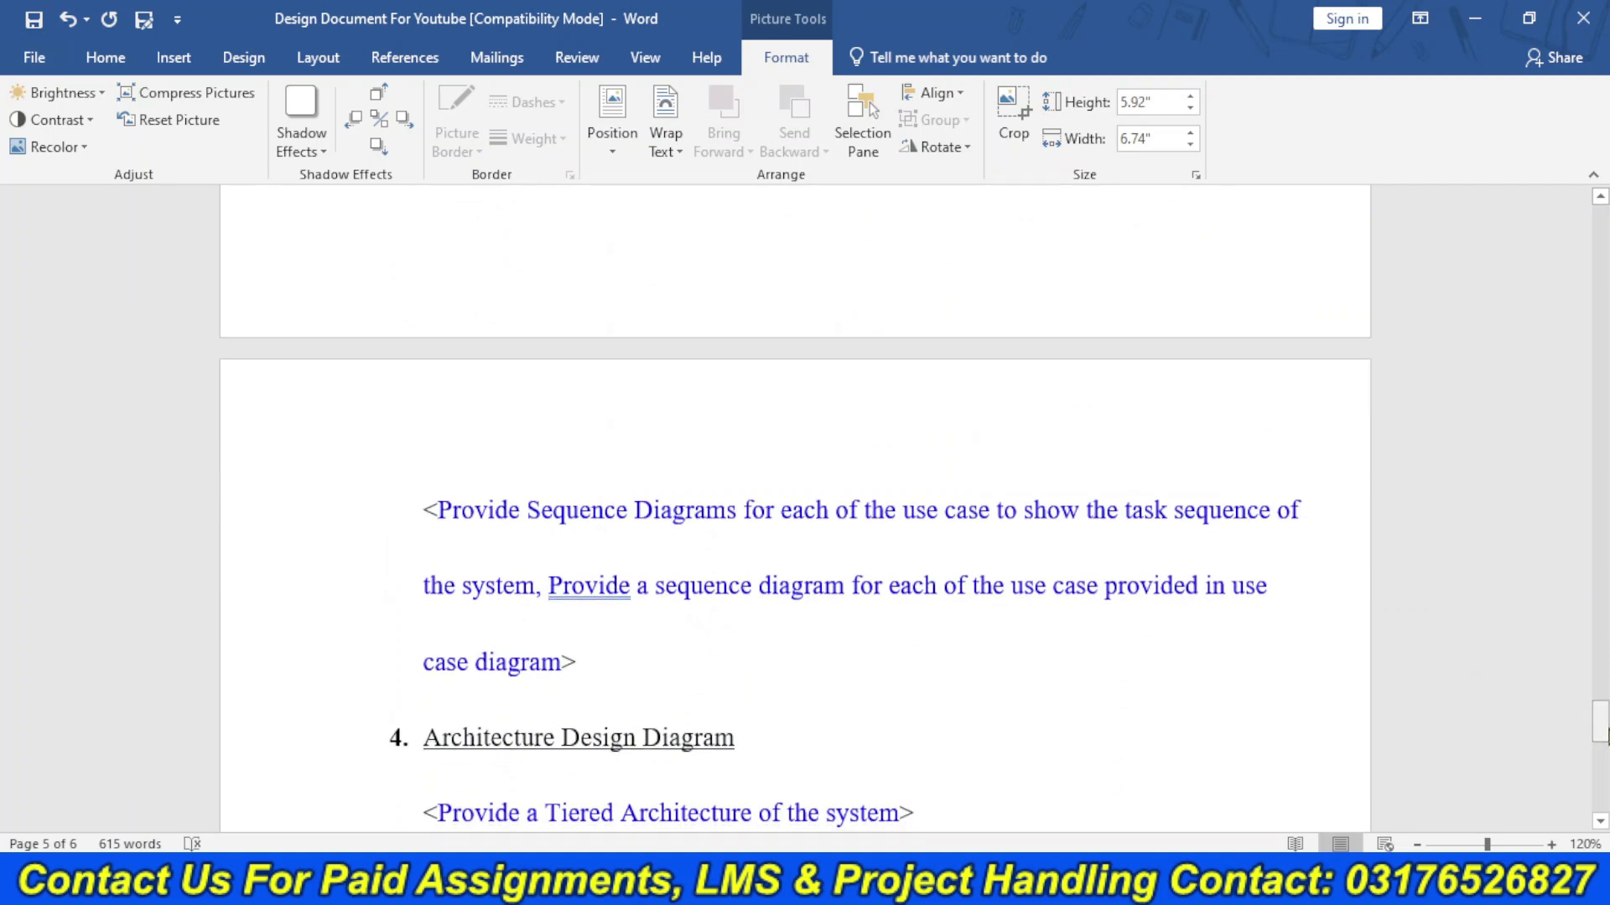
{"action": "left_click", "coordinate": [736, 650]}
{"action": "key", "text": "Return"}
{"action": "key", "text": "Return"}
{"action": "key", "text": "Return"}
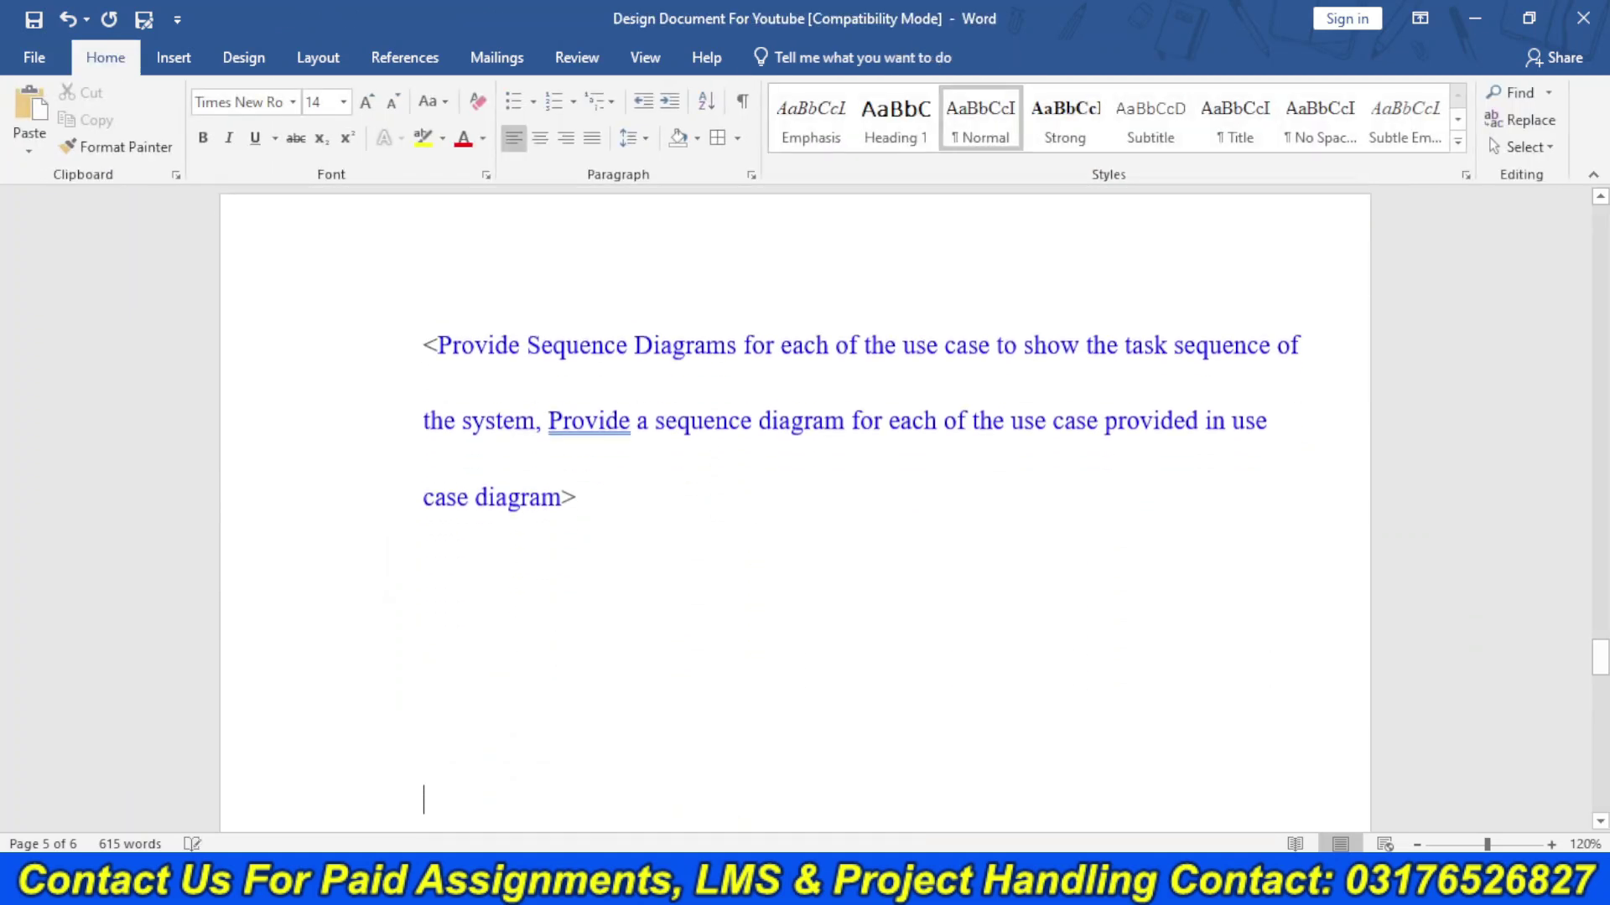
{"action": "key", "text": "Return"}
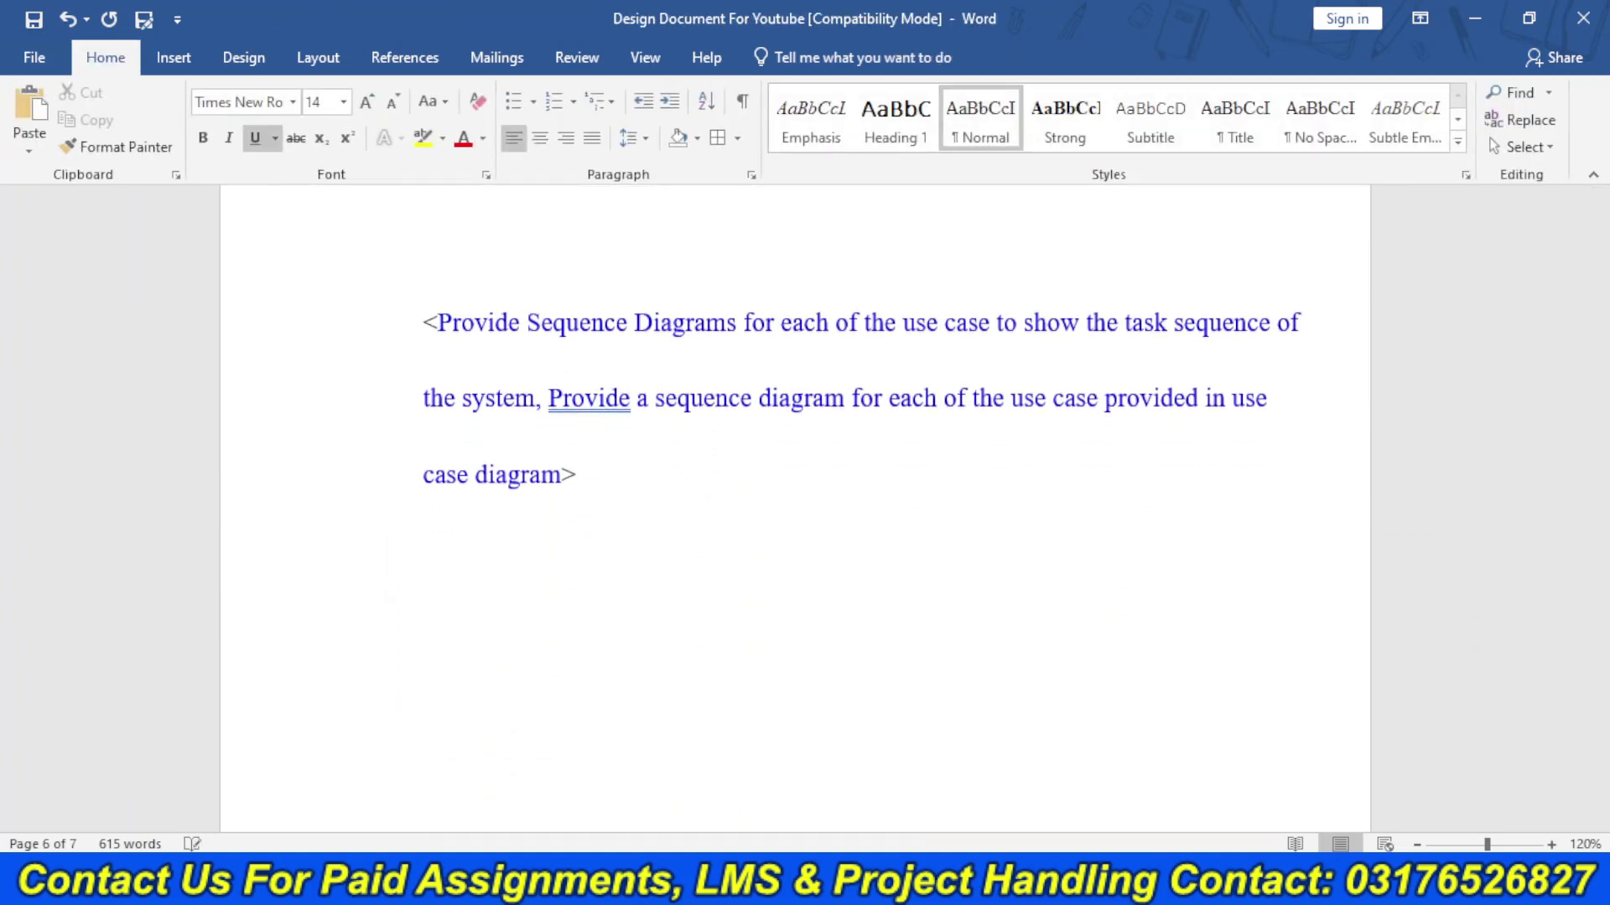
{"action": "type", "text": "1."}
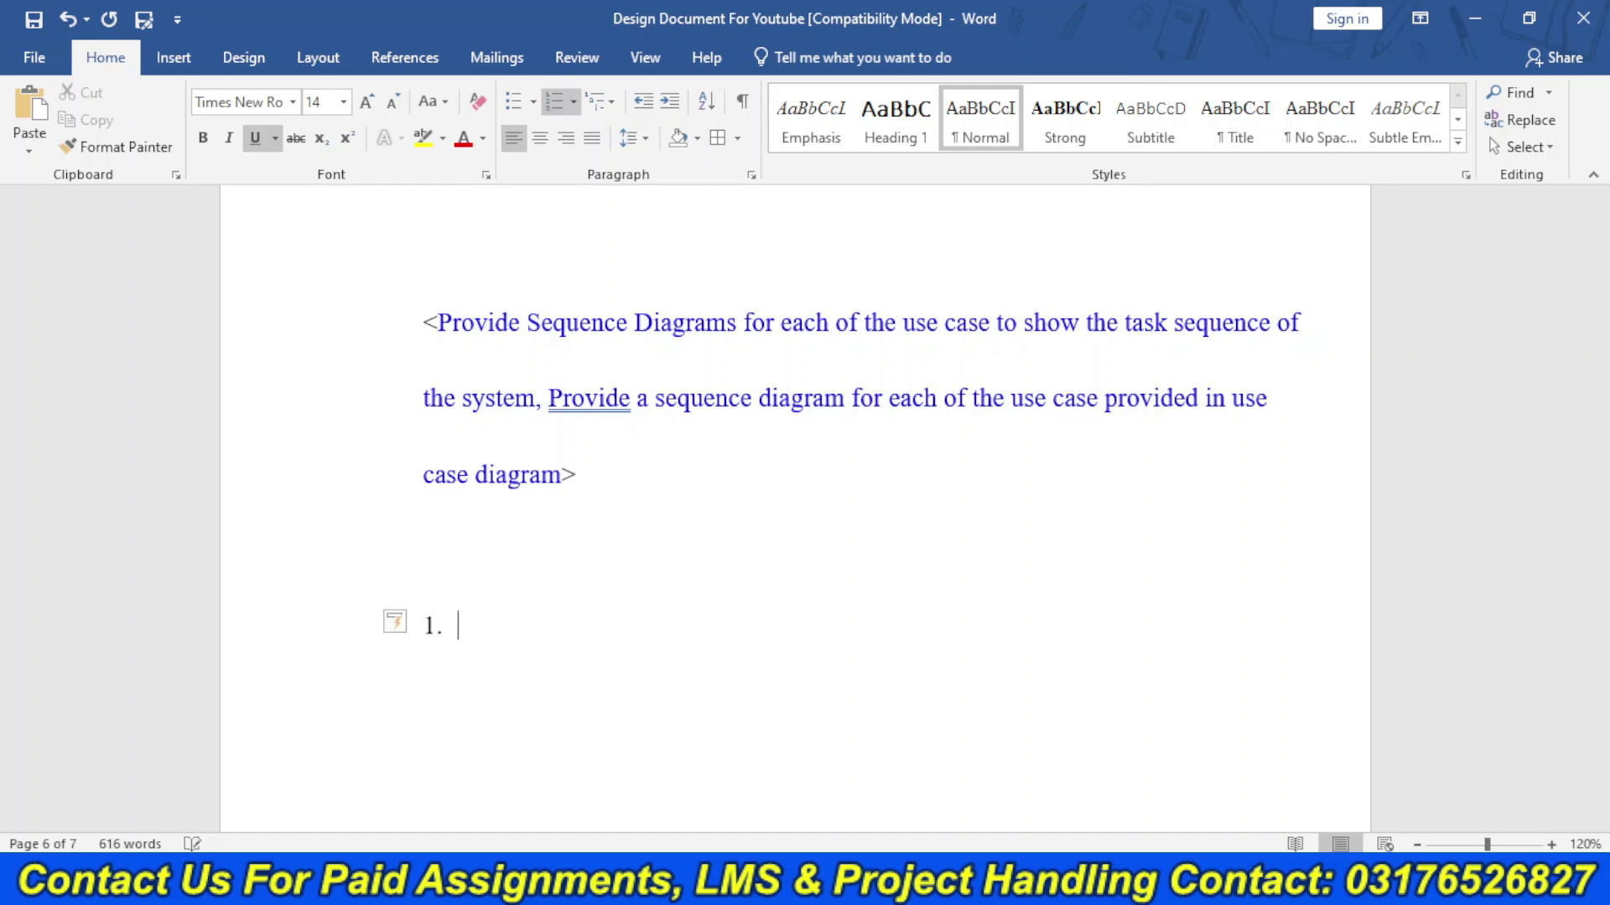
{"action": "type", "text": " Classes --> Entities"}
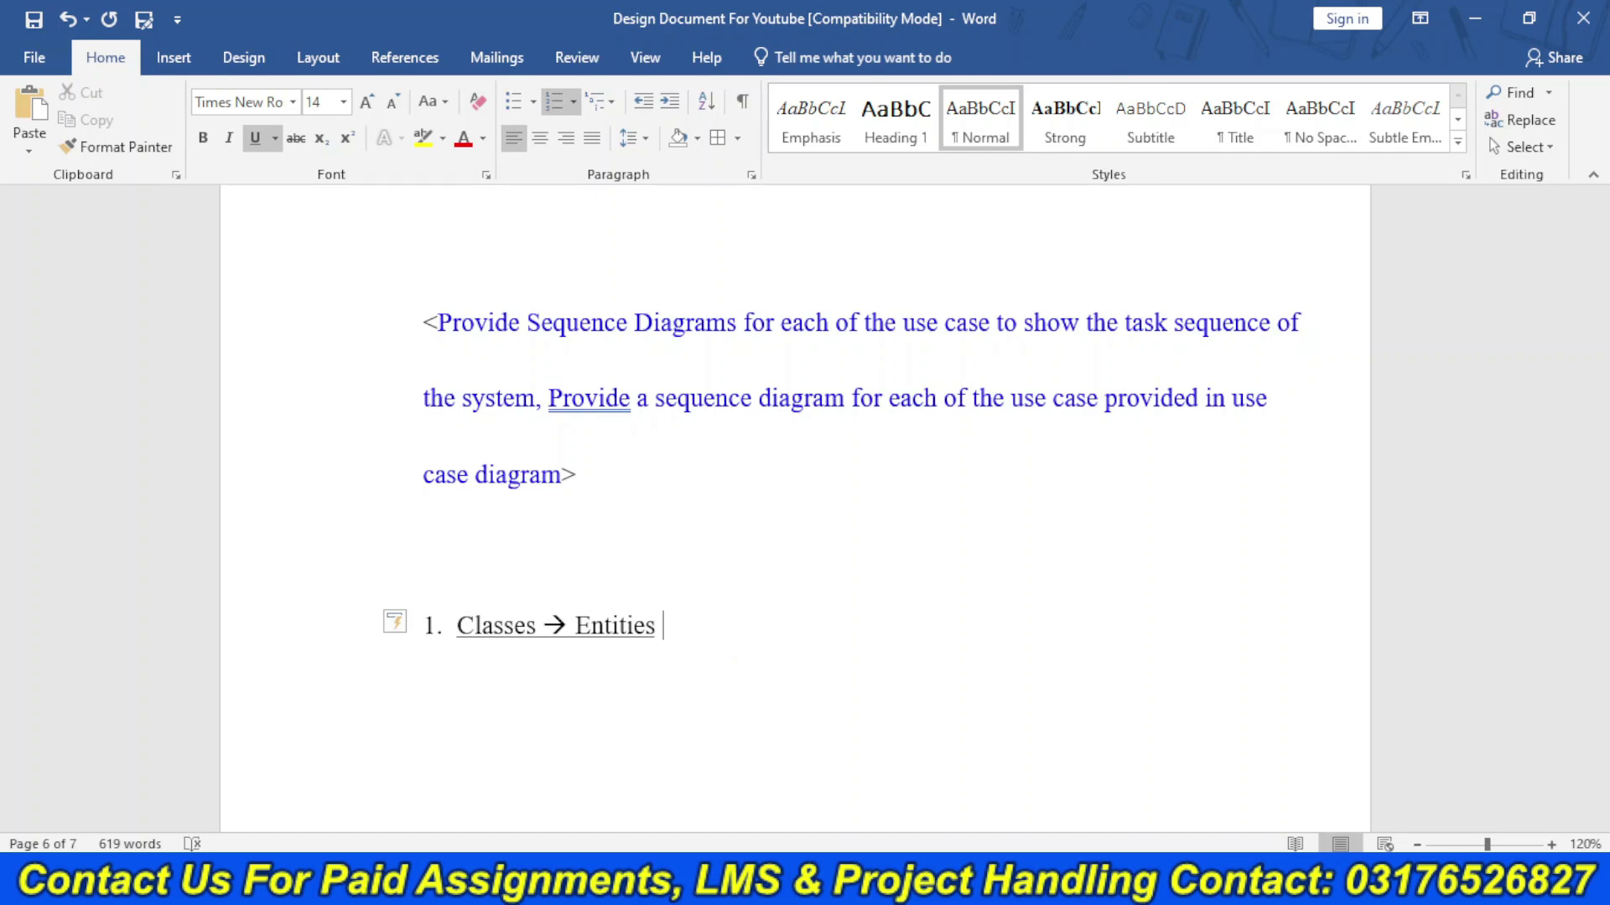
- Add "Request messages" and "Response message" as the second and third items of the numbered list
{"action": "key", "text": "Return"}
{"action": "type", "text": "reque"}
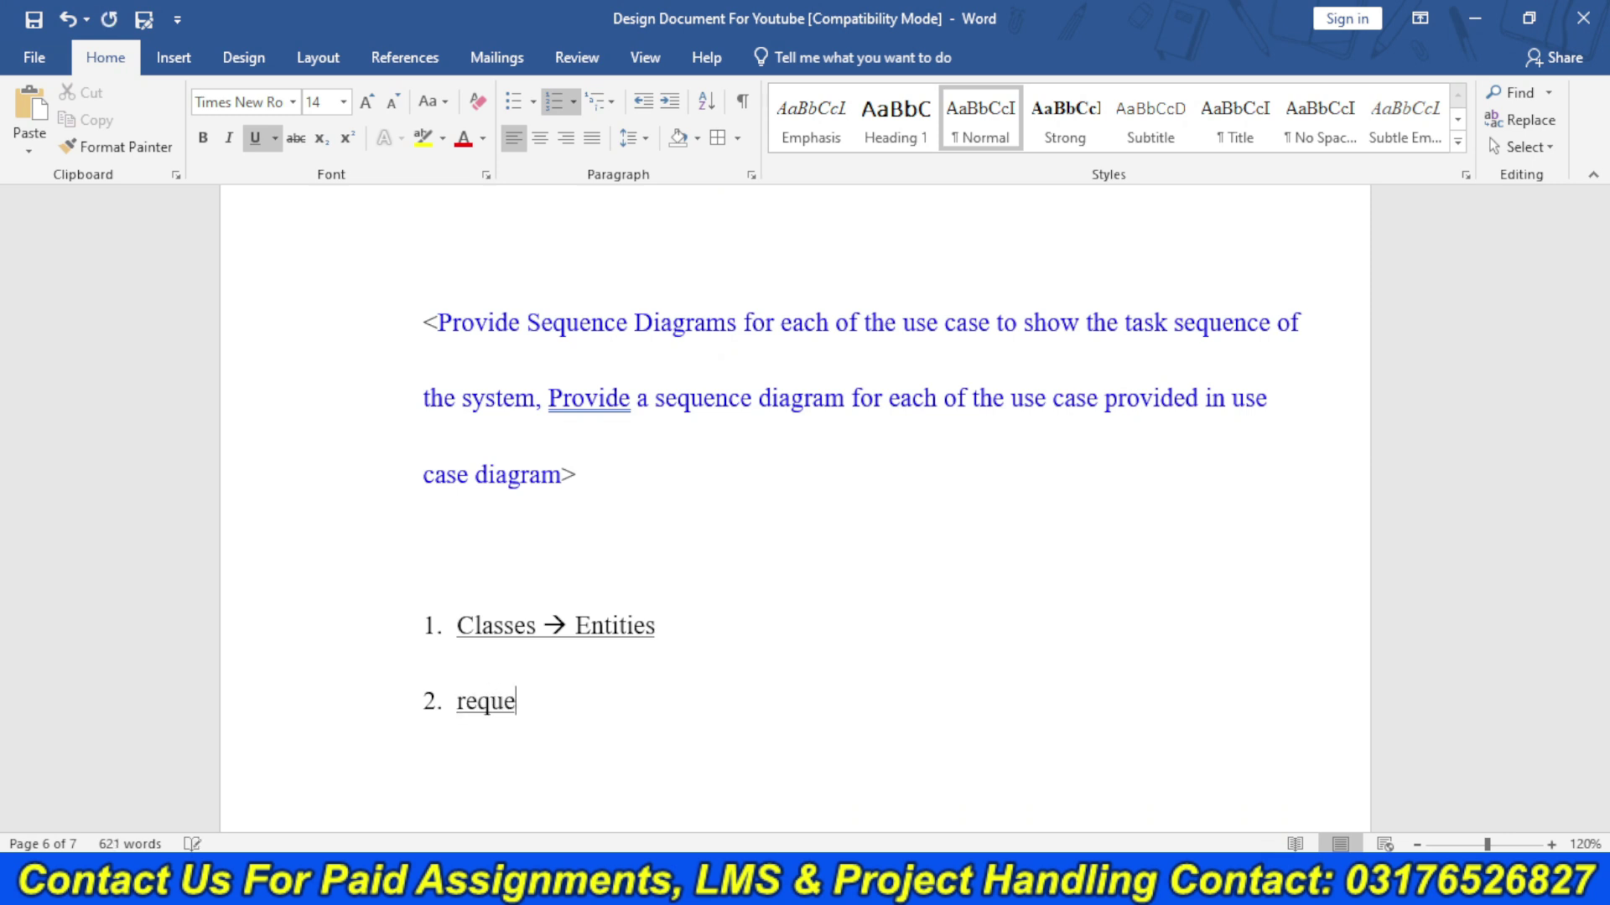
{"action": "type", "text": "st messages"}
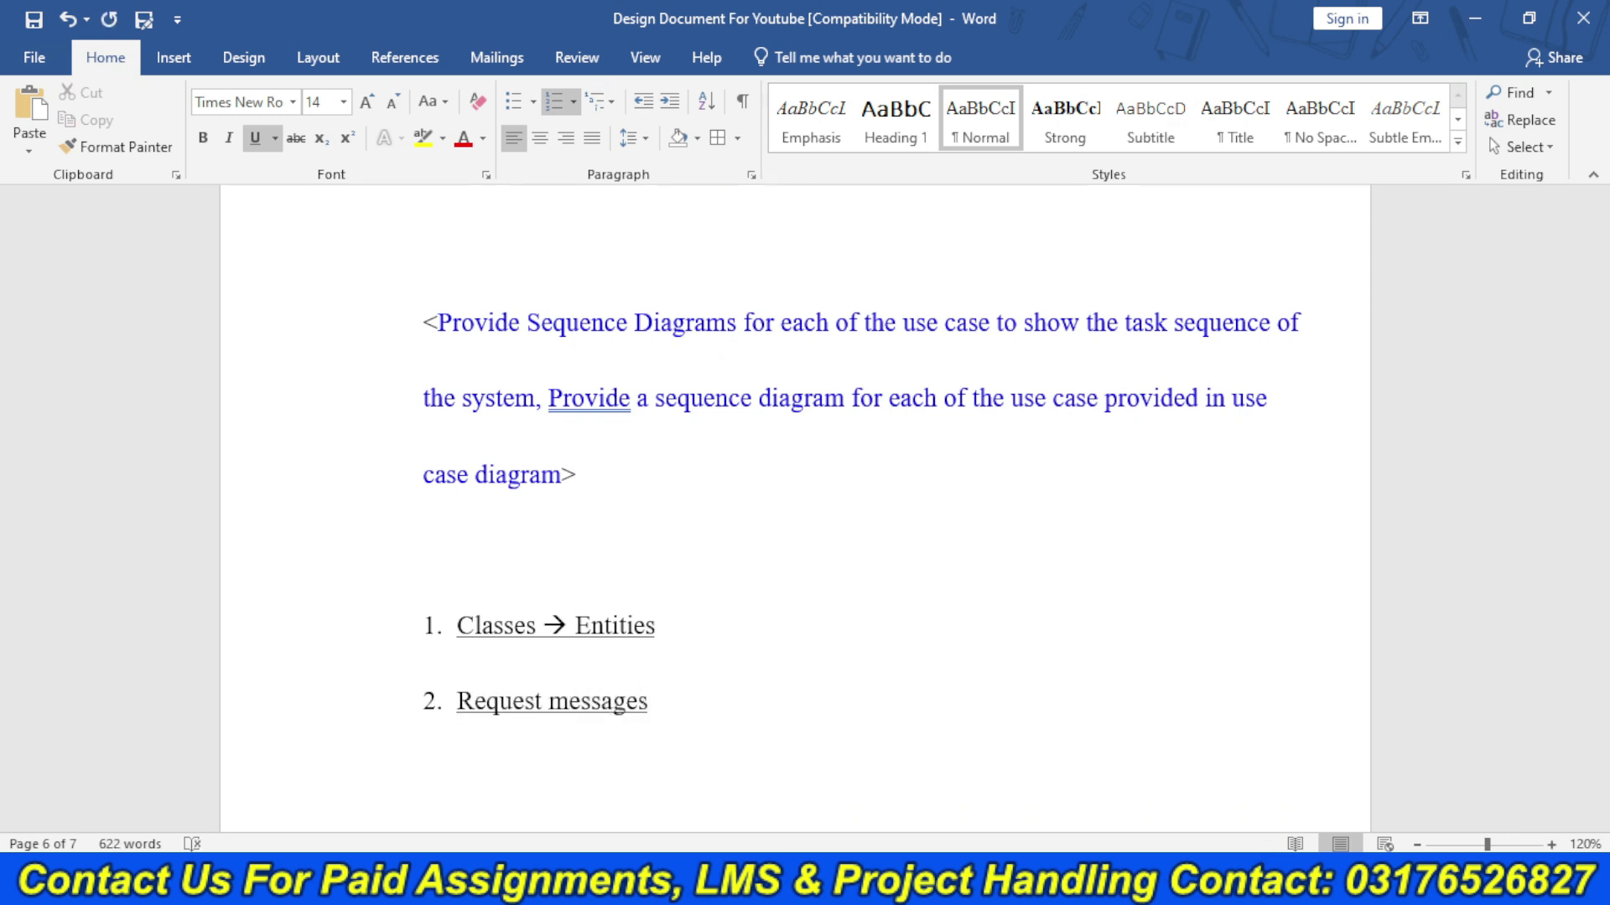
{"action": "key", "text": "Return"}
{"action": "type", "text": "response messages"}
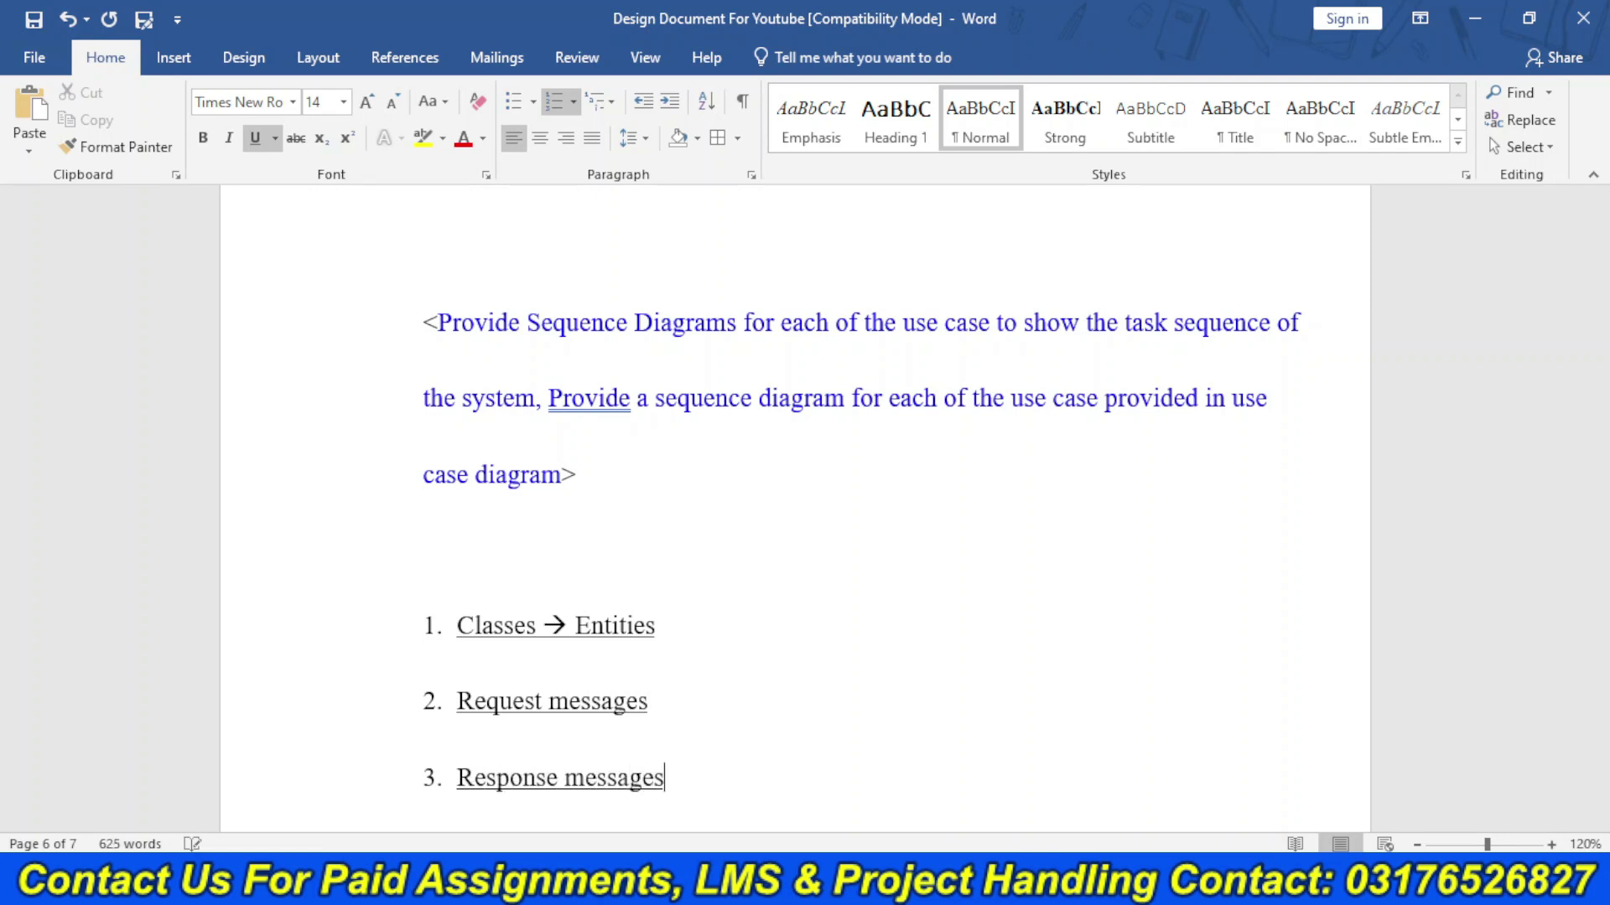
{"action": "key", "text": "BackSpace"}
- Add "Self message" and "Lifeline" as the fourth and fifth items of the numbered list
{"action": "key", "text": "Return"}
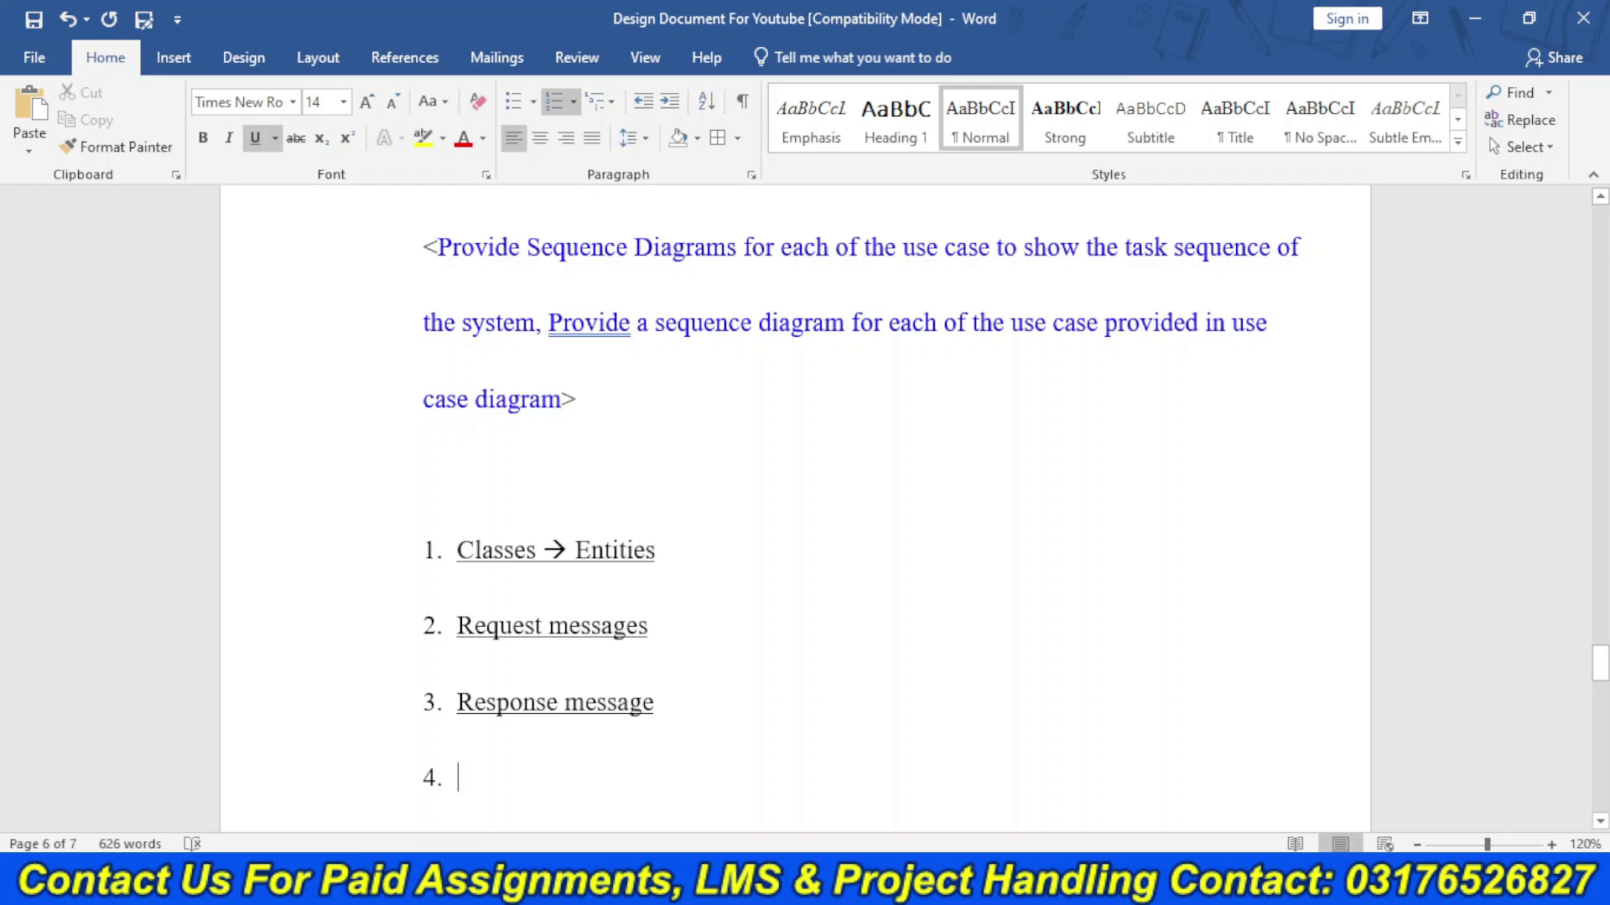
{"action": "type", "text": "seld"}
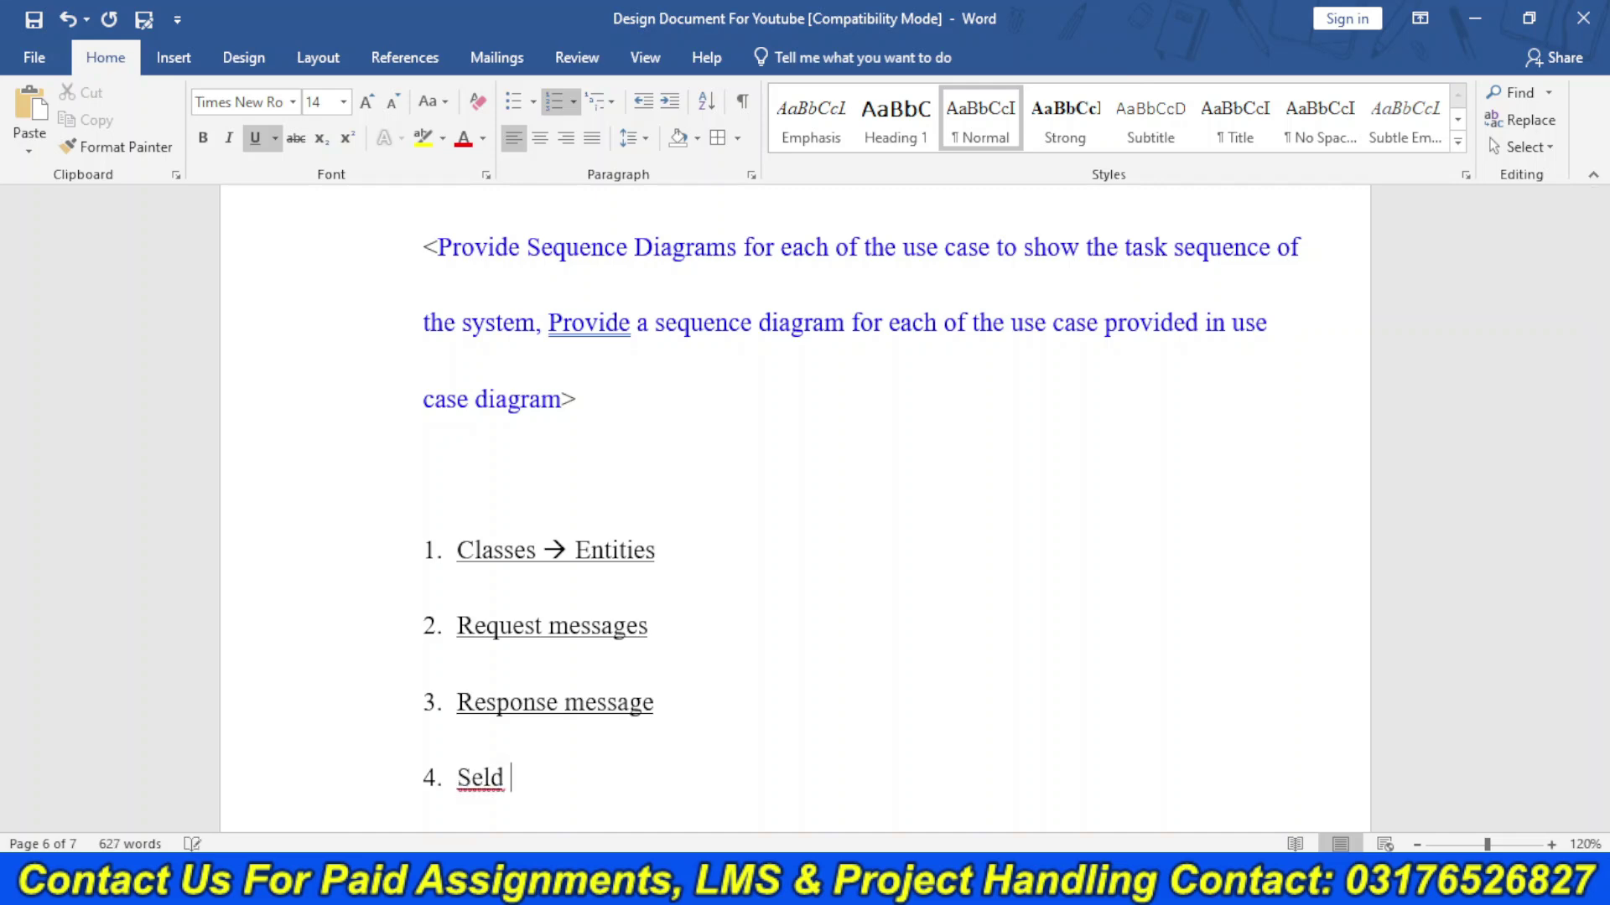
{"action": "key", "text": "BackSpace"}
{"action": "key", "text": "BackSpace"}
{"action": "type", "text": "f message"}
{"action": "key", "text": "Return"}
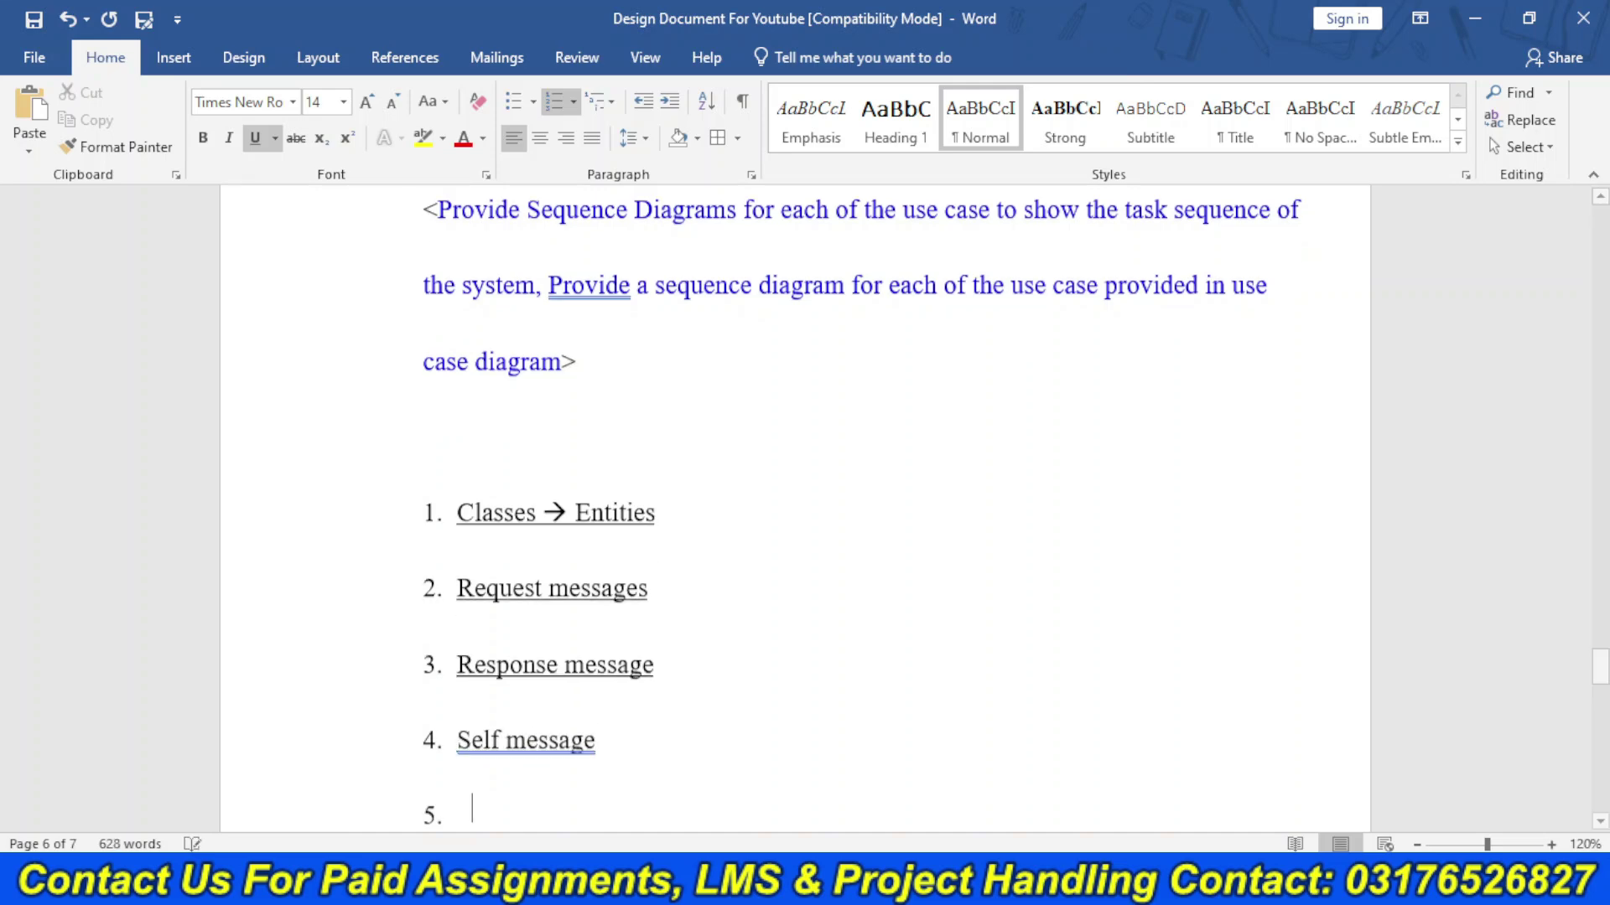
{"action": "type", "text": "lifeline"}
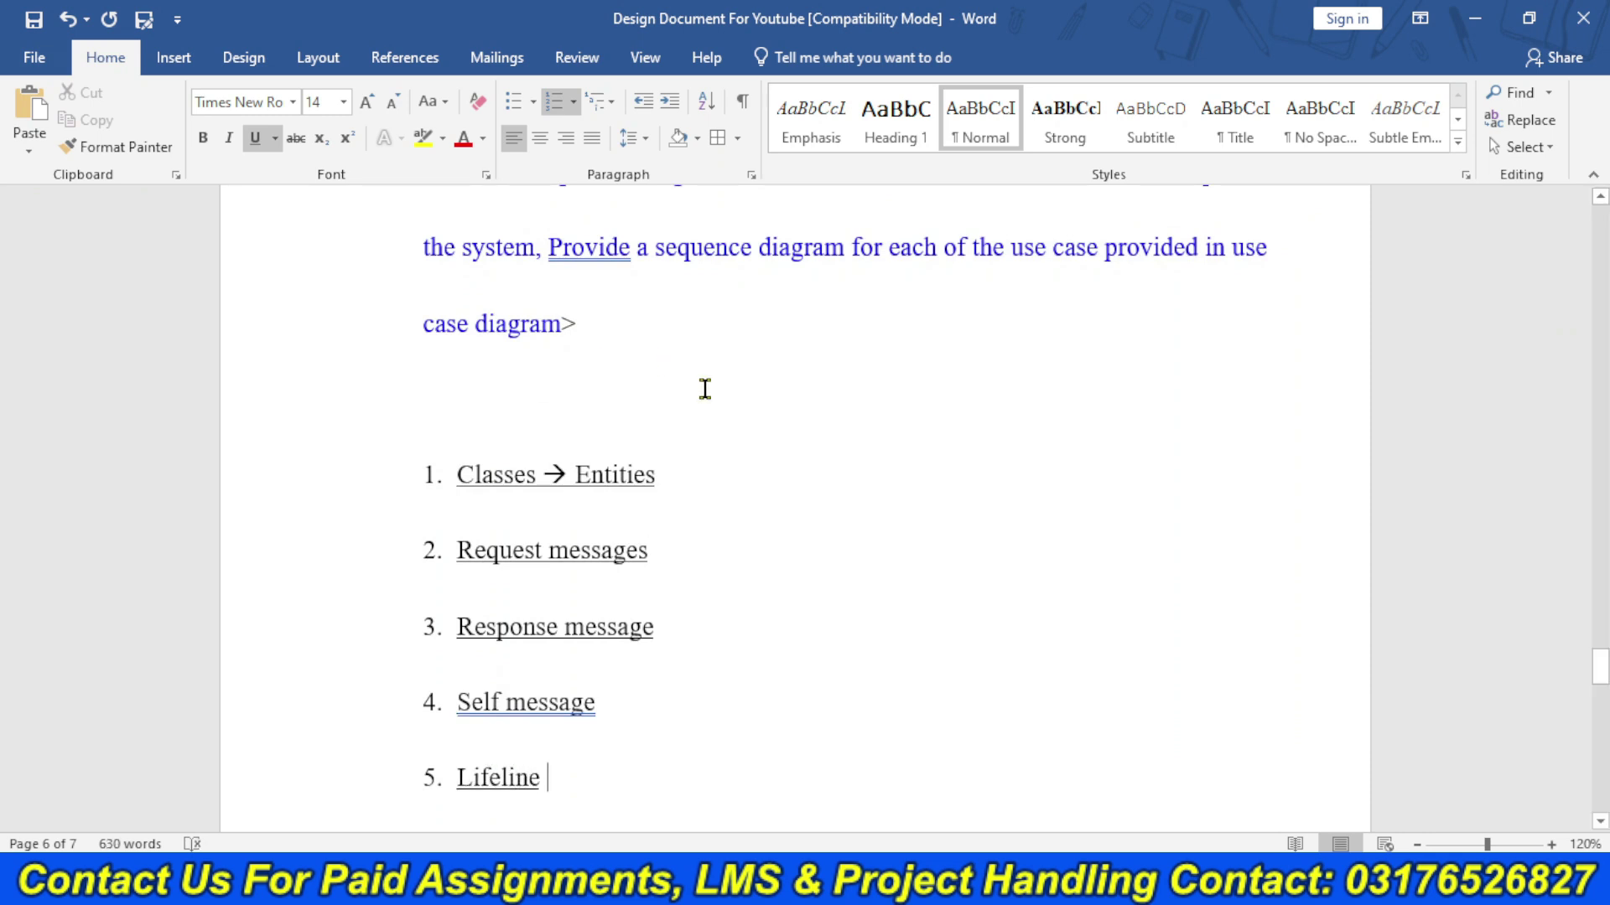
- Add "Alternative method → if else" as the sixth item of the numbered list
{"action": "left_click_drag", "start_coordinate": [1604, 659], "coordinate": [1605, 669]}
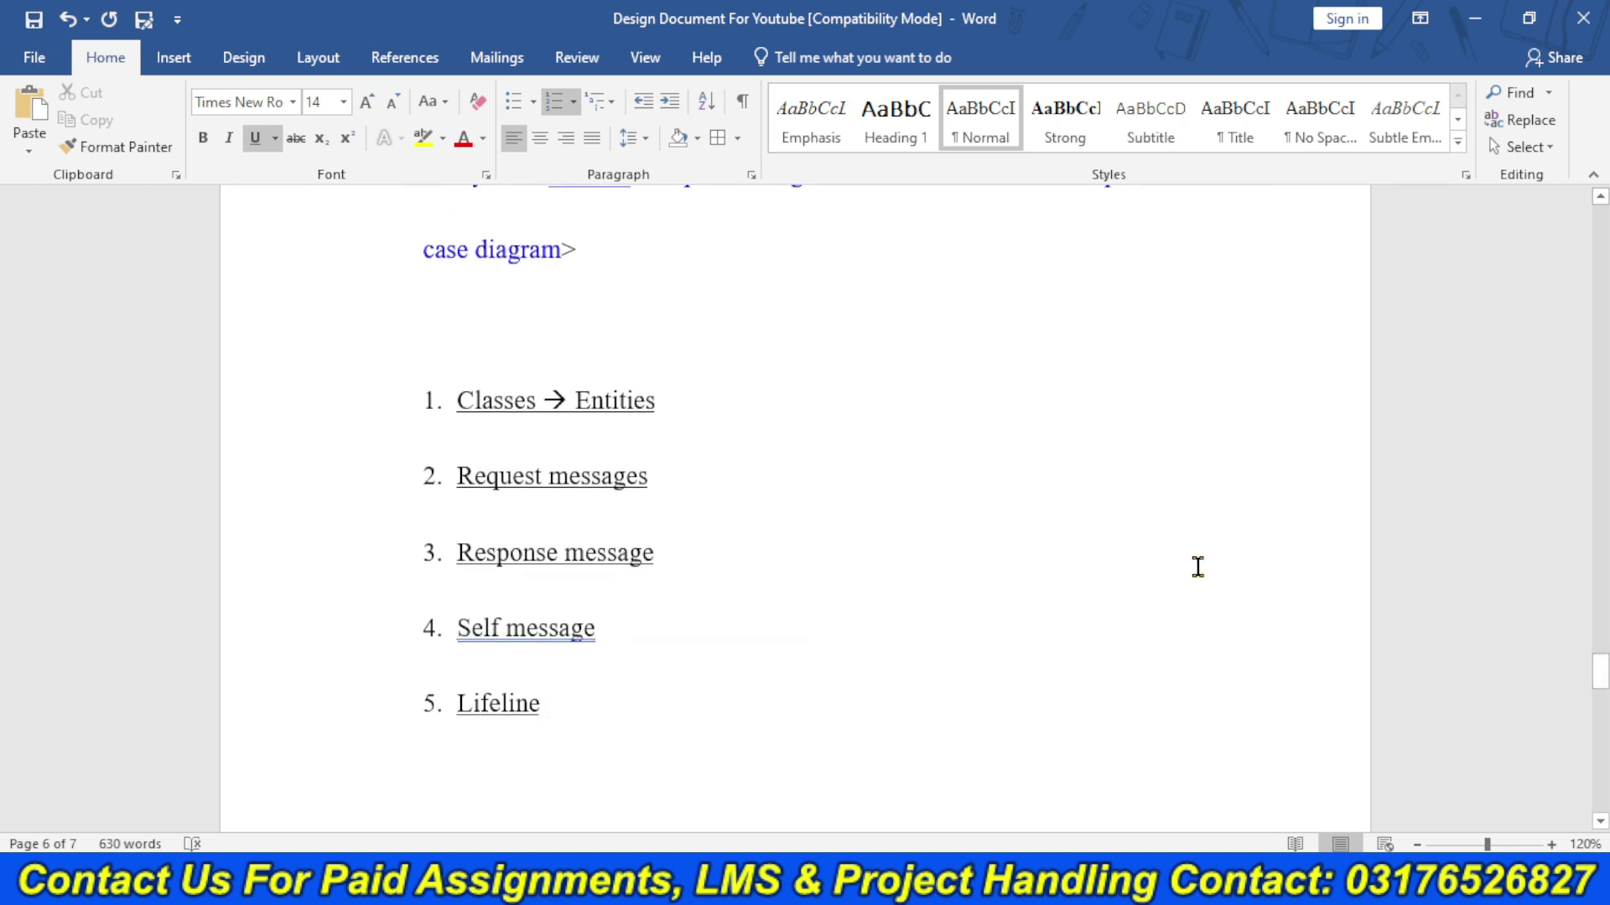
{"action": "key", "text": "Return"}
{"action": "type", "text": "alte"}
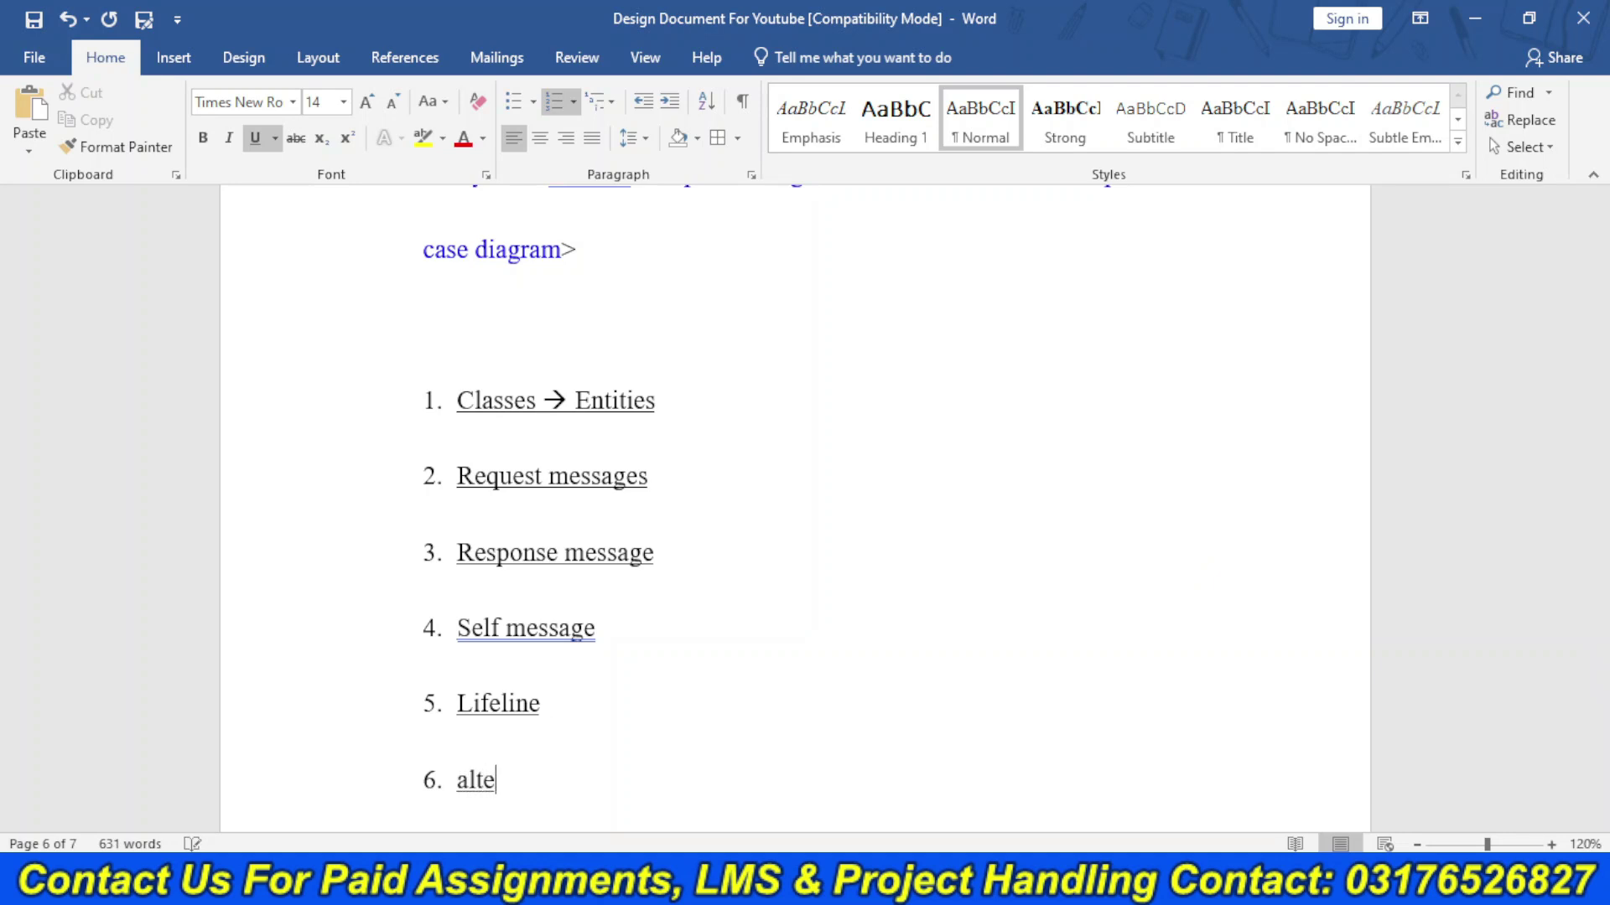
{"action": "type", "text": "rnative"}
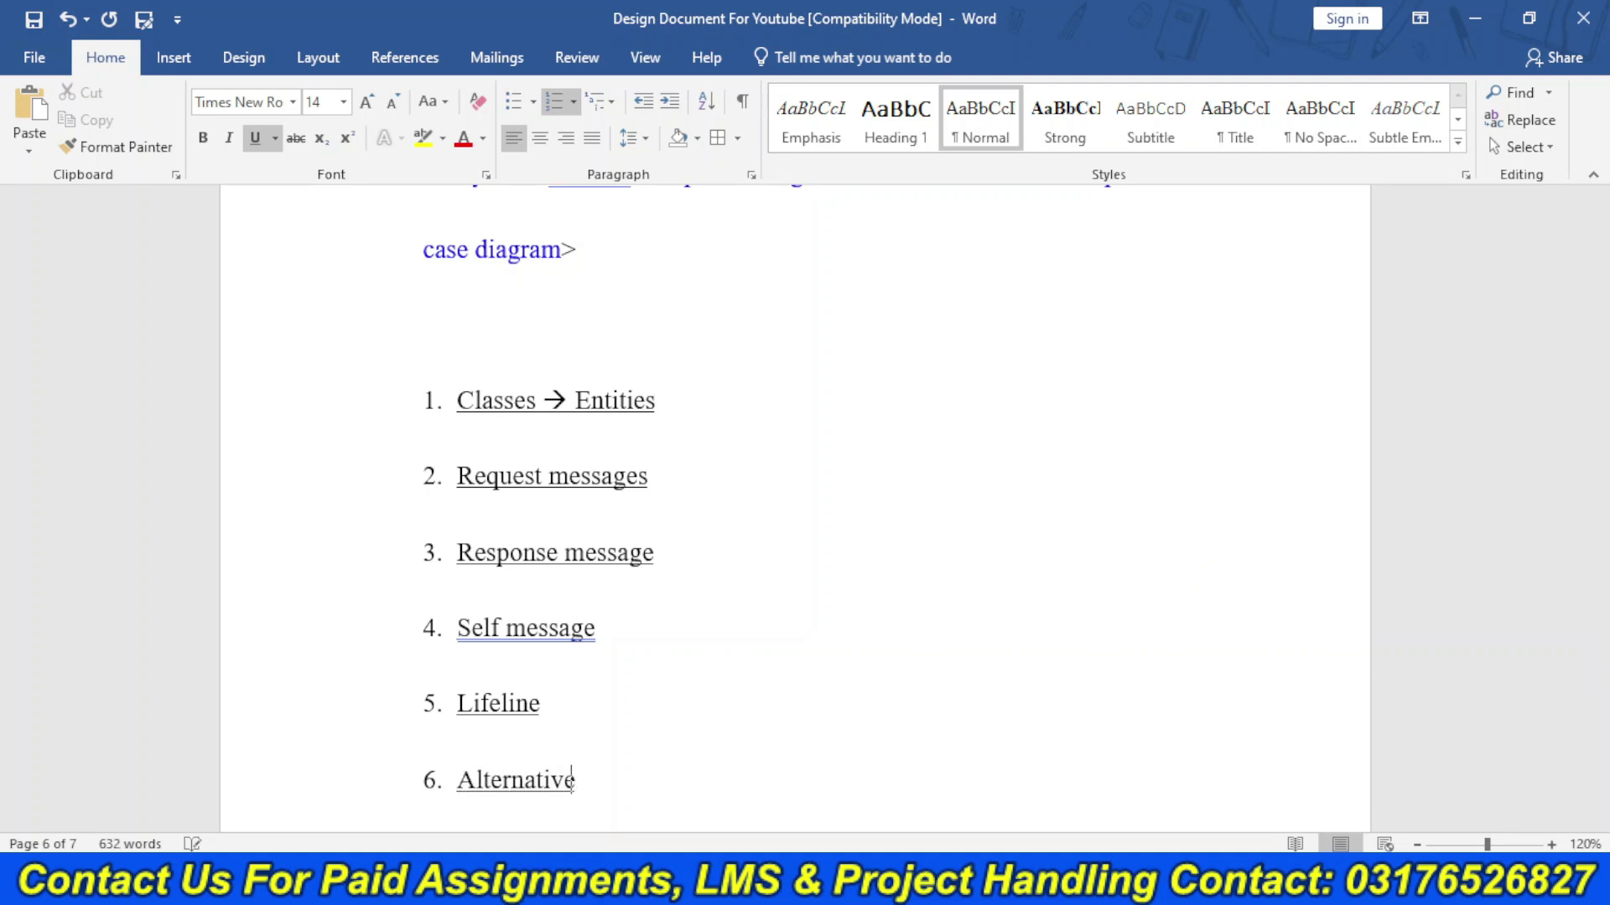
{"action": "type", "text": " method --"}
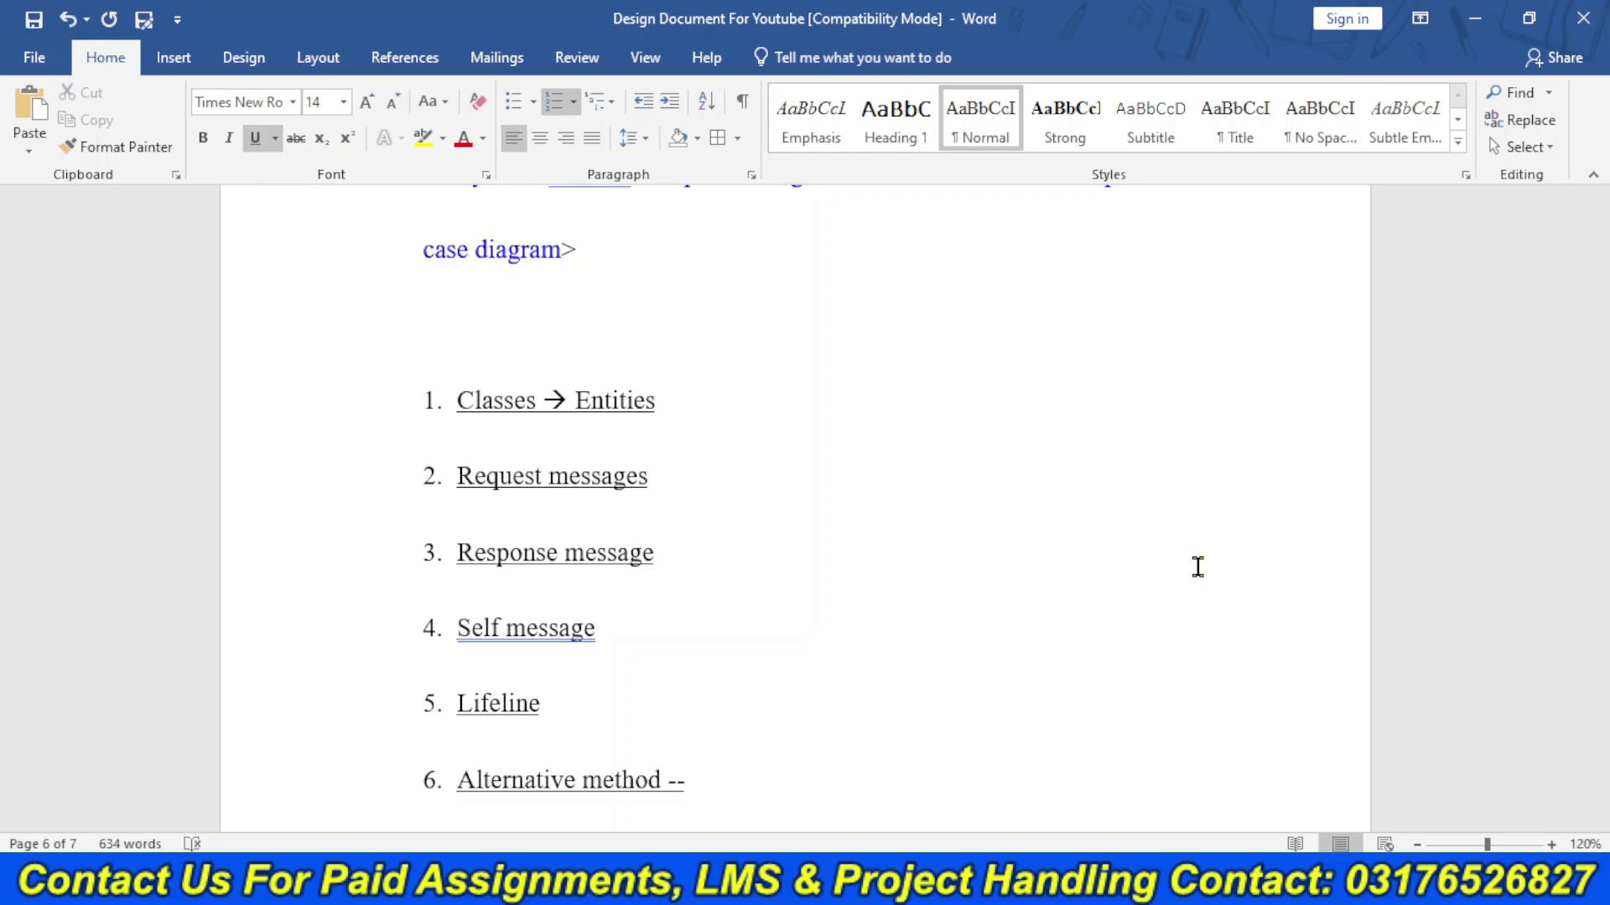
{"action": "type", "text": "> if"}
{"action": "type", "text": " else"}
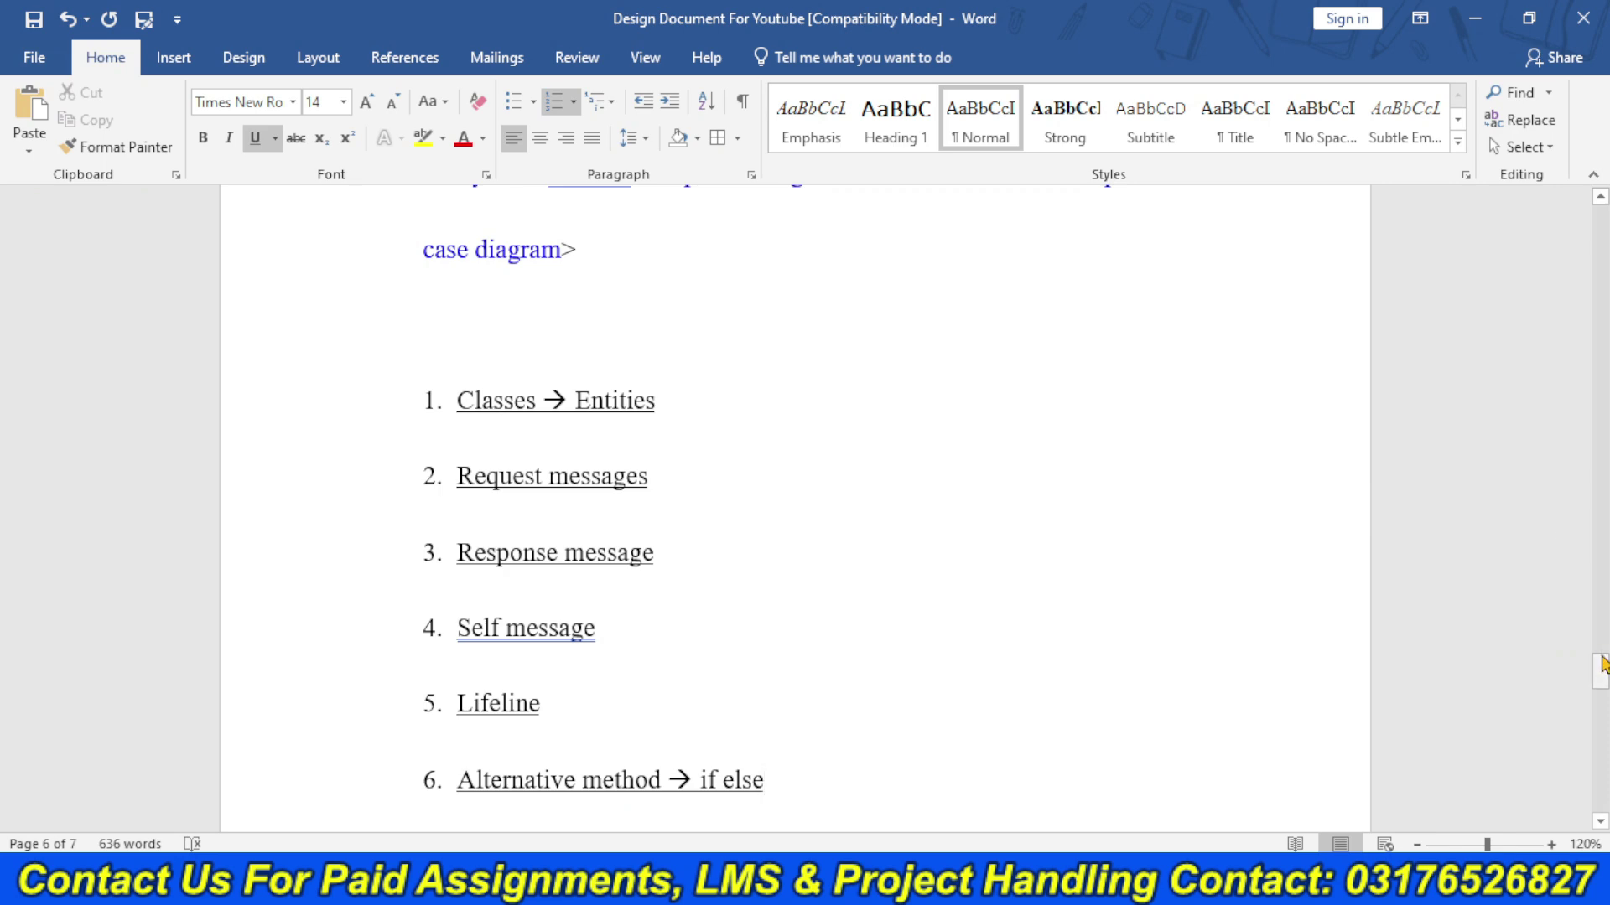
{"action": "mouse_move", "coordinate": [1601, 670]}
{"action": "left_mouse_down"}
{"action": "mouse_move", "coordinate": [1602, 653]}
{"action": "mouse_move", "coordinate": [1601, 670]}
{"action": "left_mouse_up"}
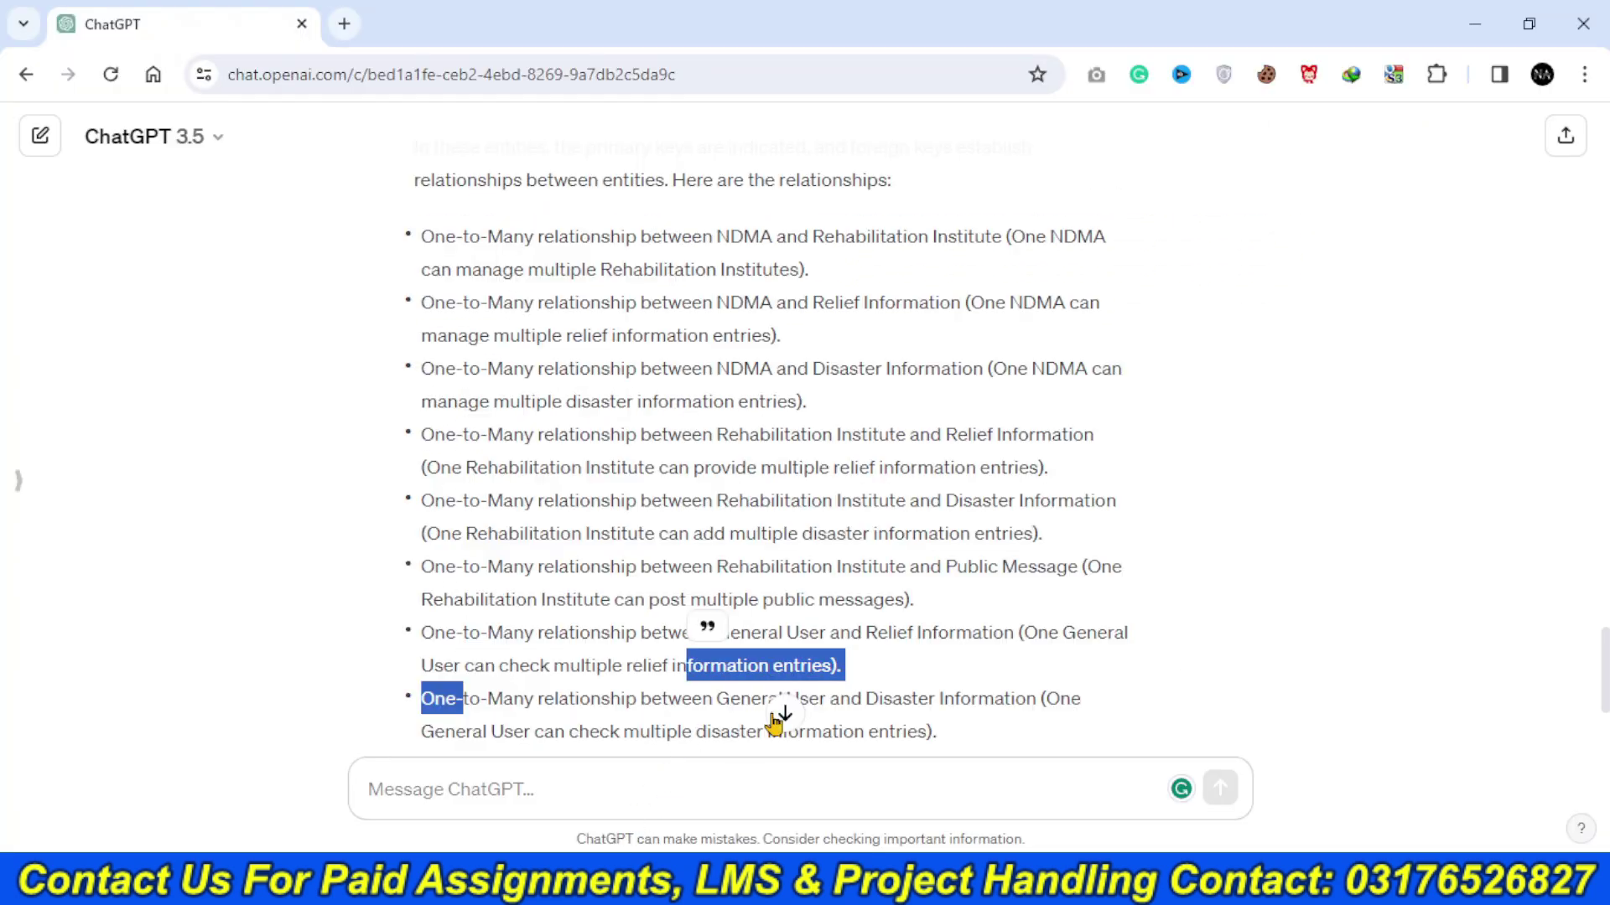
- Switch to the ChatGPT conversation and write the prompt "For making Sequence Diagram of admin Write all the possible" without sending it
{"action": "left_click", "coordinate": [784, 714]}
{"action": "left_click", "coordinate": [674, 790]}
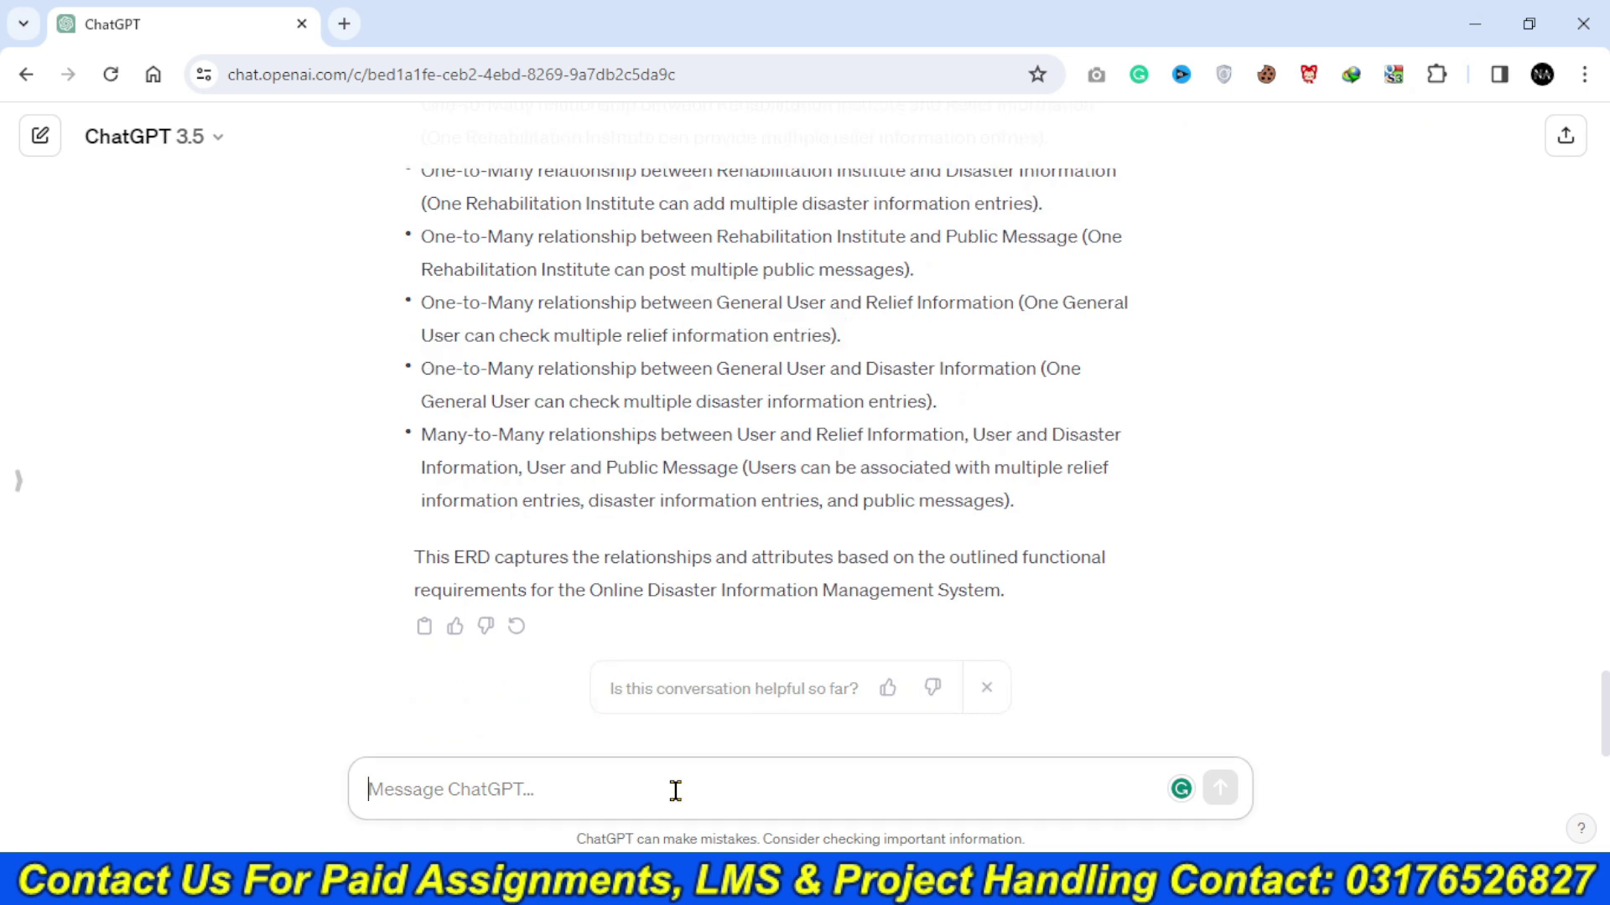
{"action": "type", "text": "Write a"}
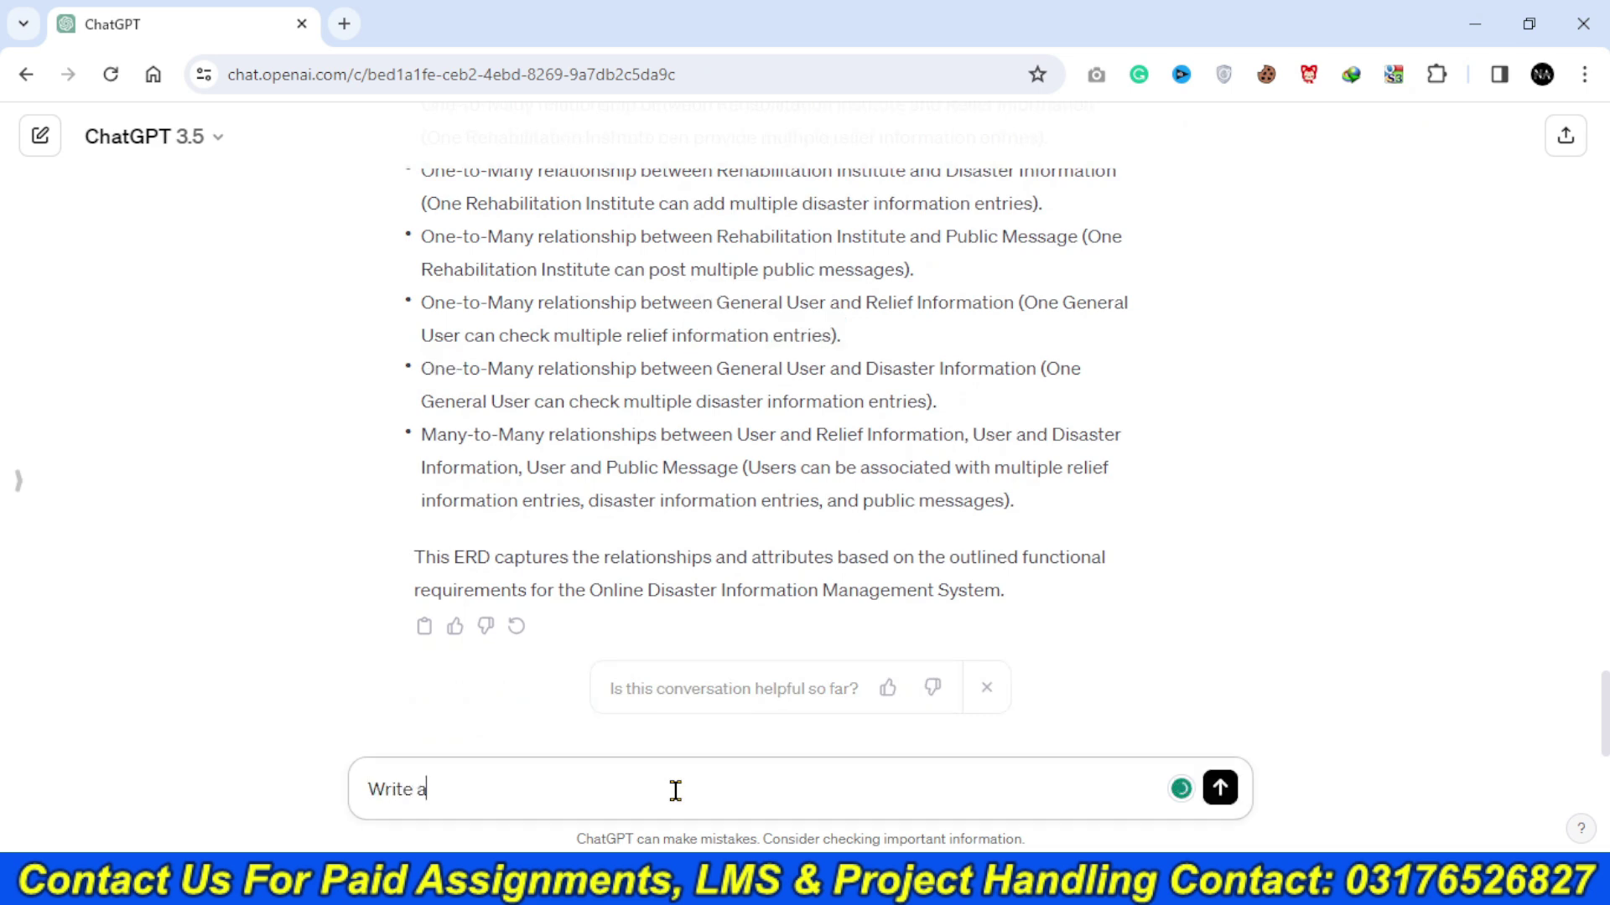
{"action": "type", "text": "ll the possible"}
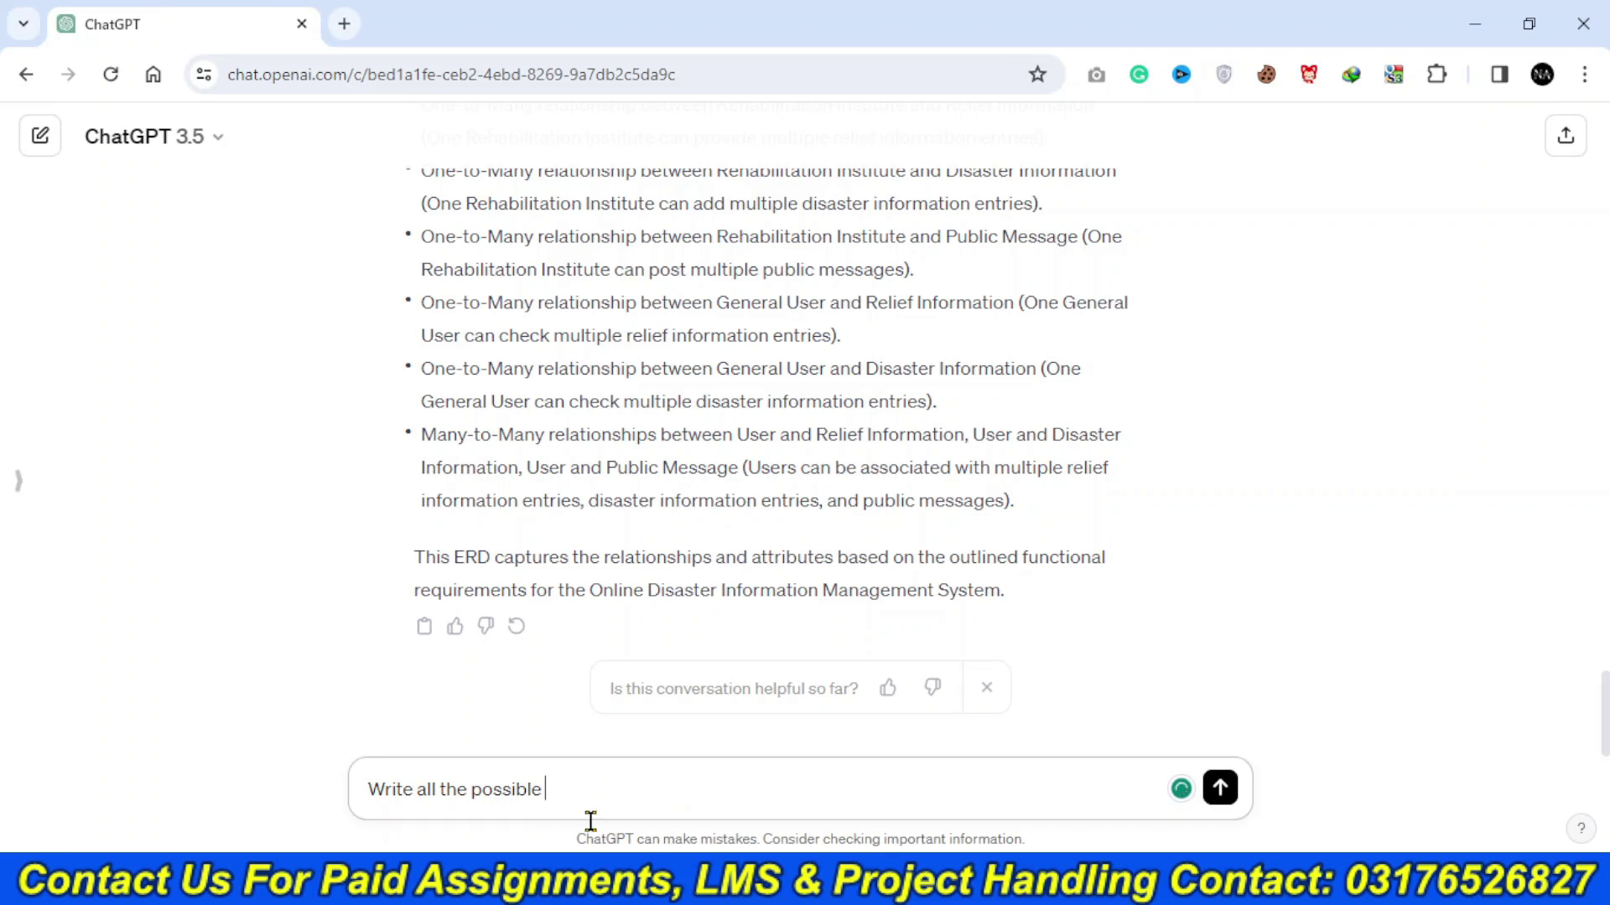
{"action": "left_click", "coordinate": [370, 788]}
{"action": "type", "text": "For making Se"}
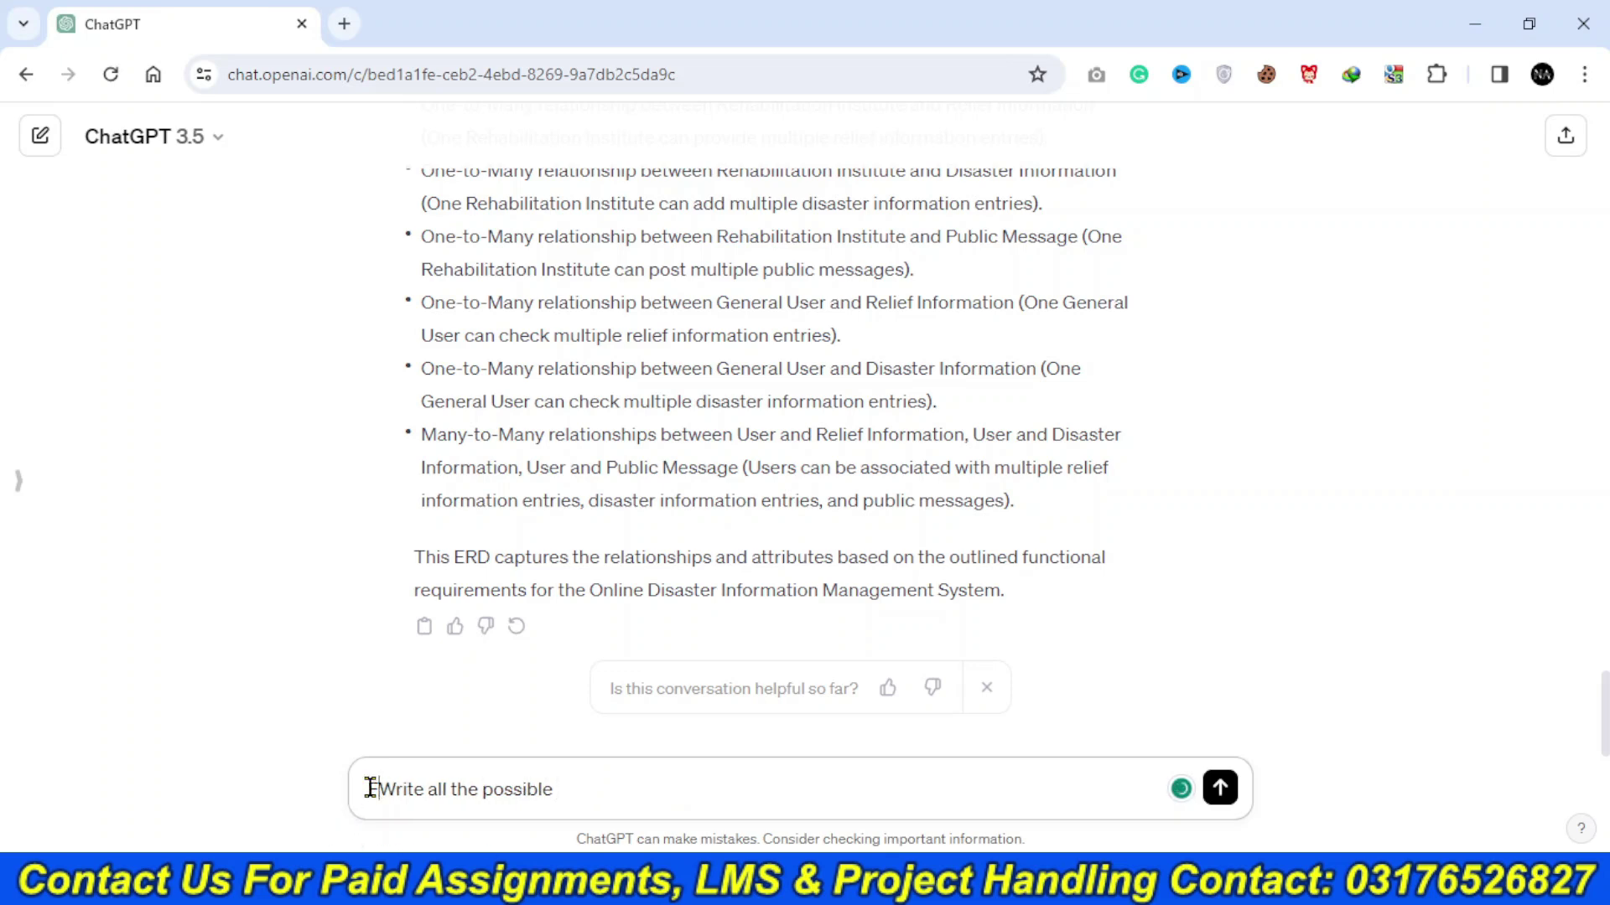
{"action": "type", "text": "quence Diagr"}
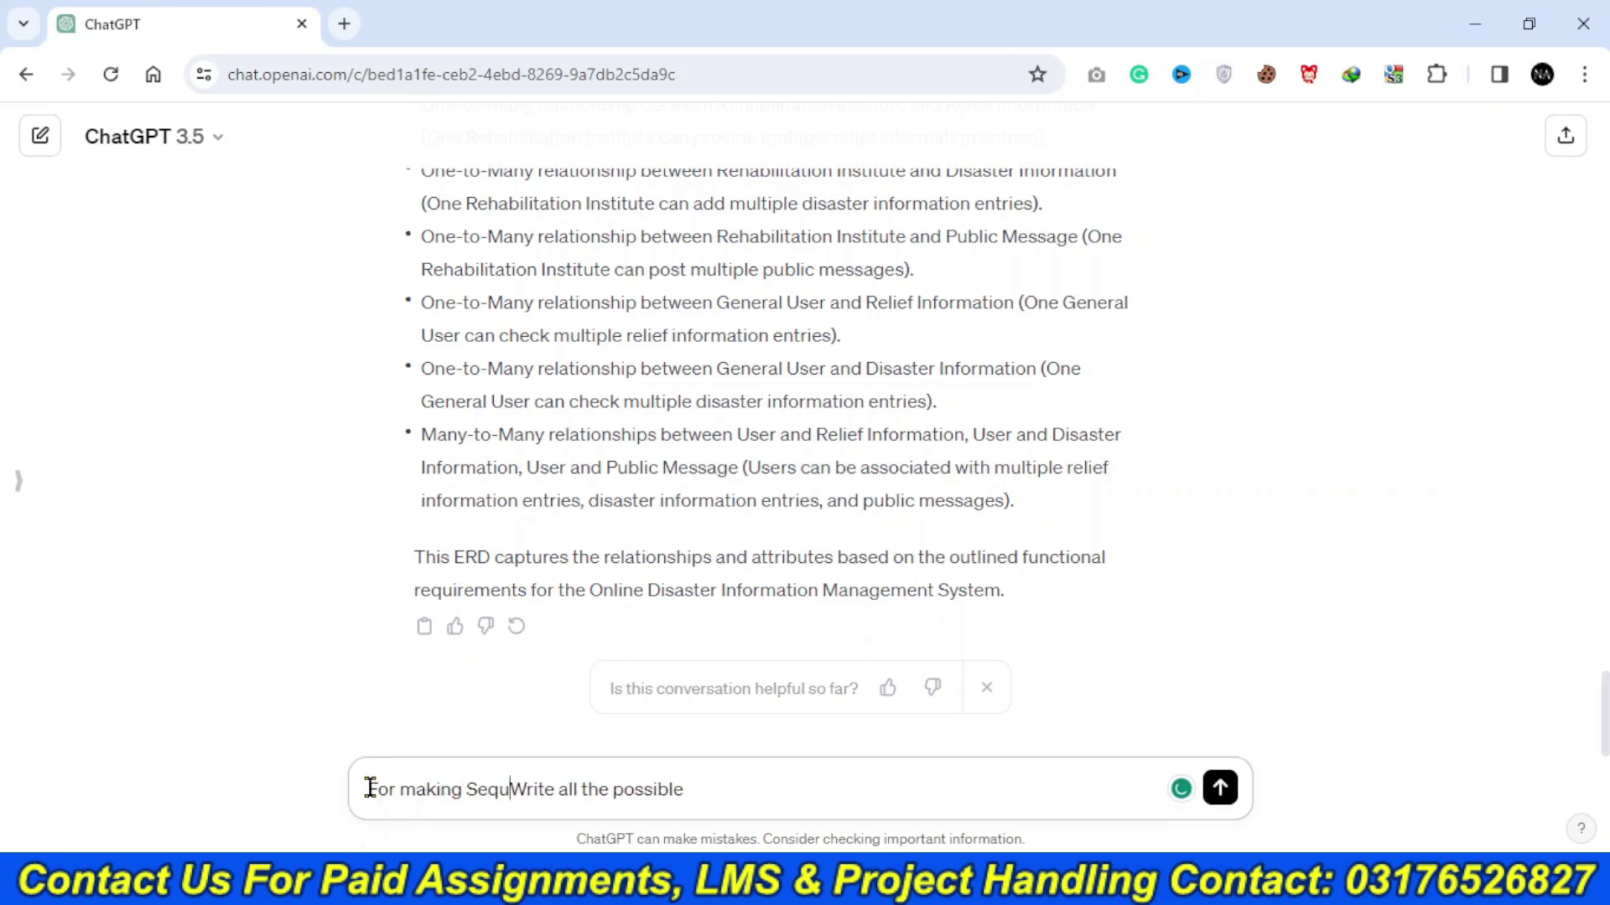
{"action": "type", "text": "am of admin"}
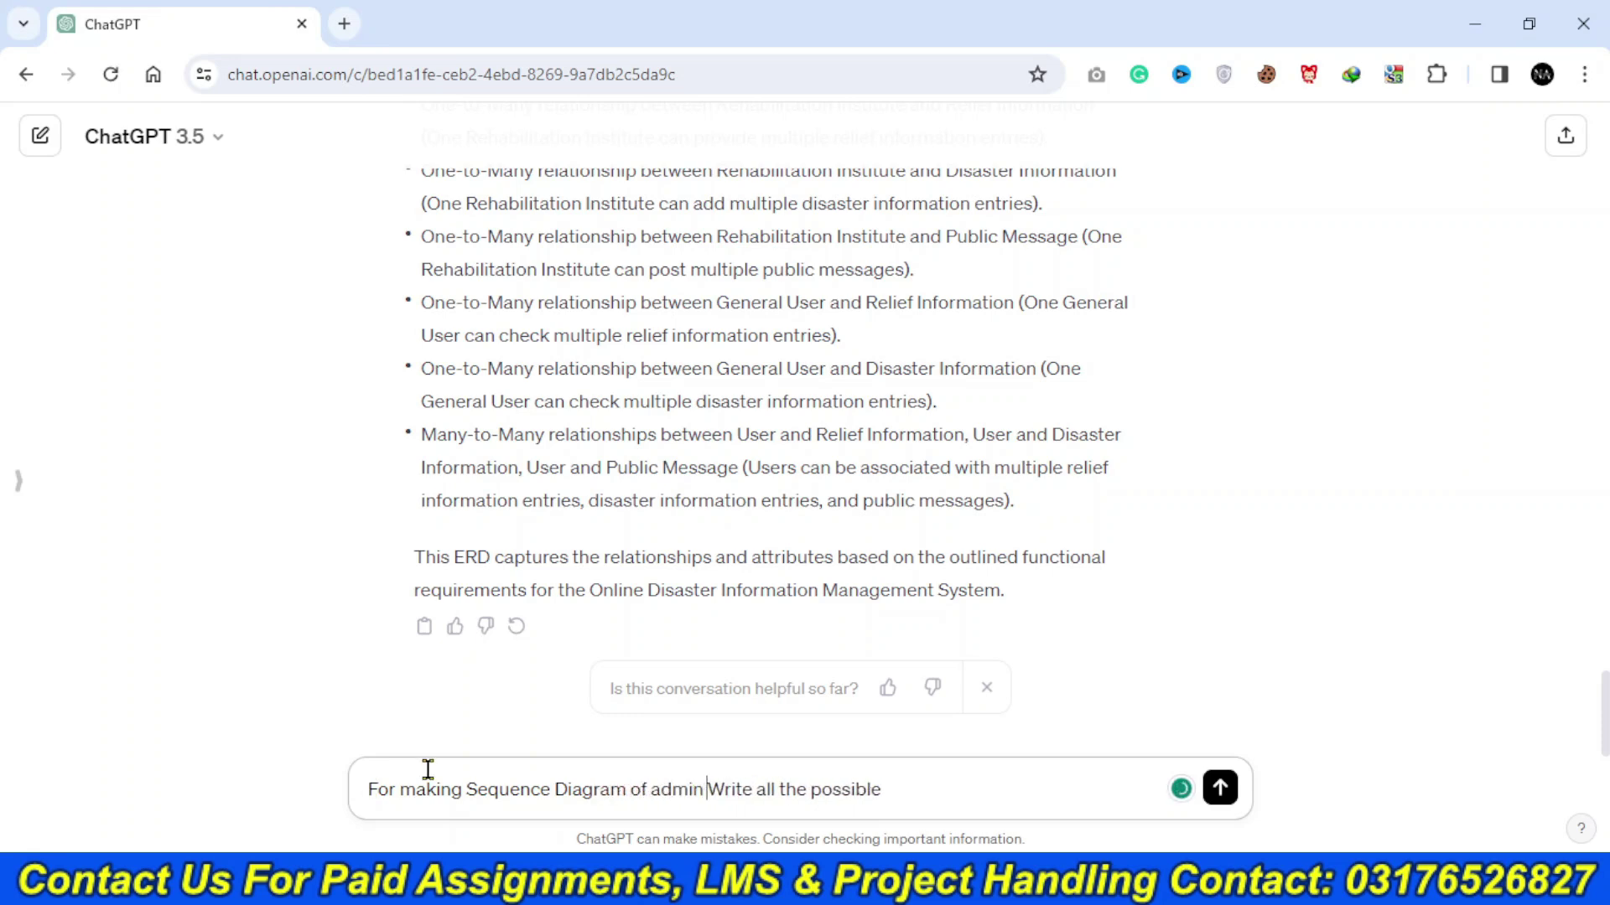
- Copy the six-item sequence diagram list from the Word design document, paste it at the end of the ChatGPT prompt and send it
{"action": "left_click", "coordinate": [927, 794]}
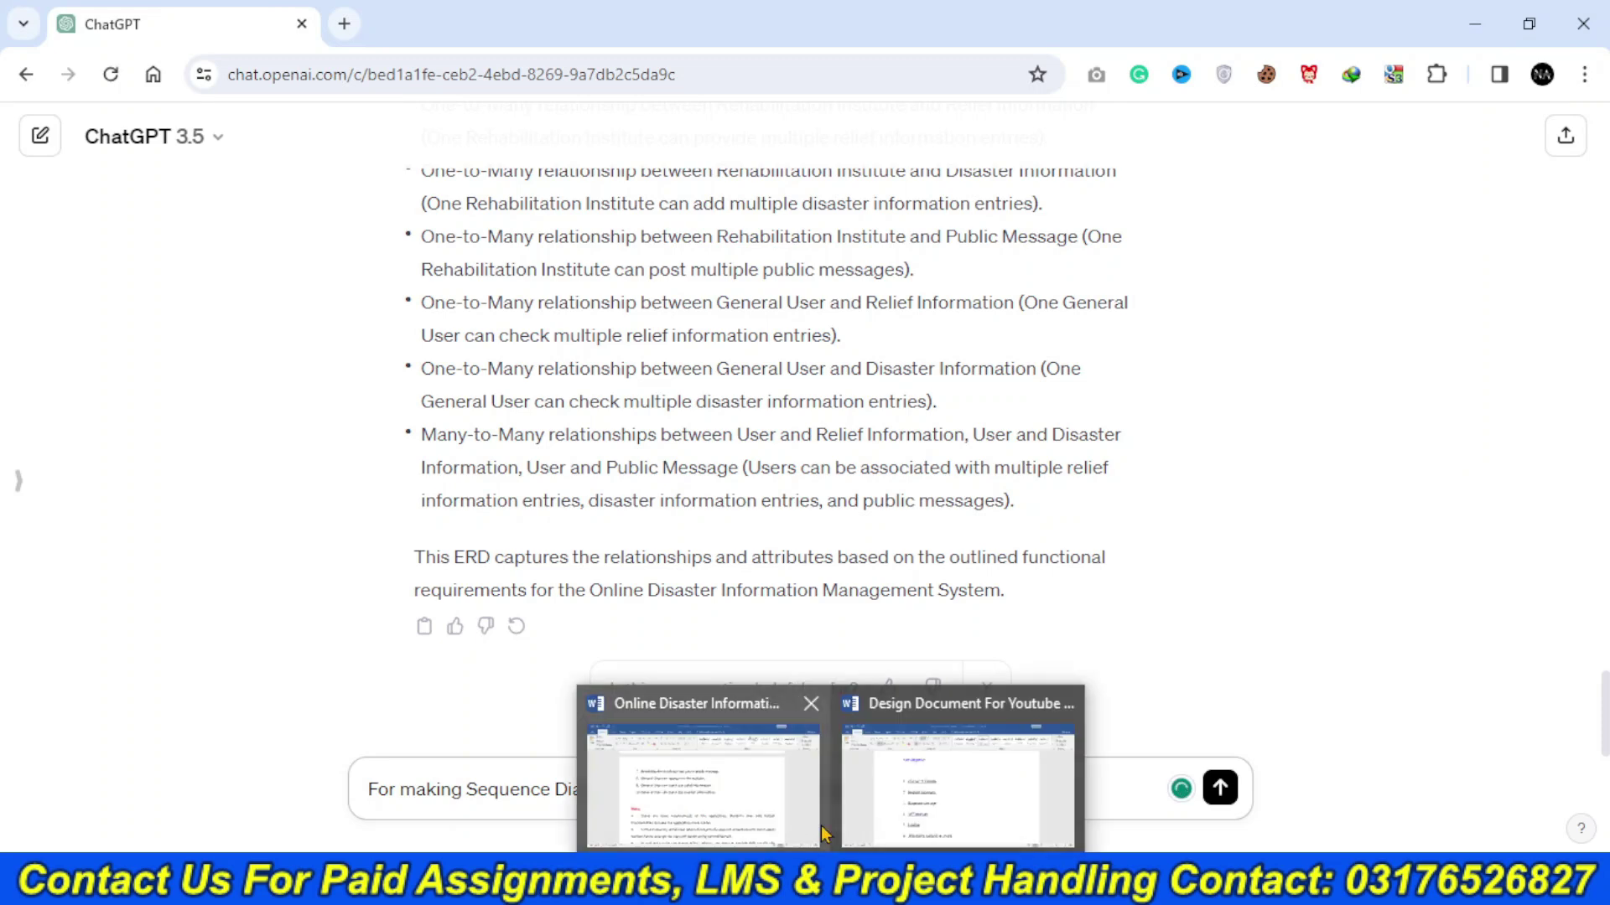
{"action": "left_click", "coordinate": [878, 803]}
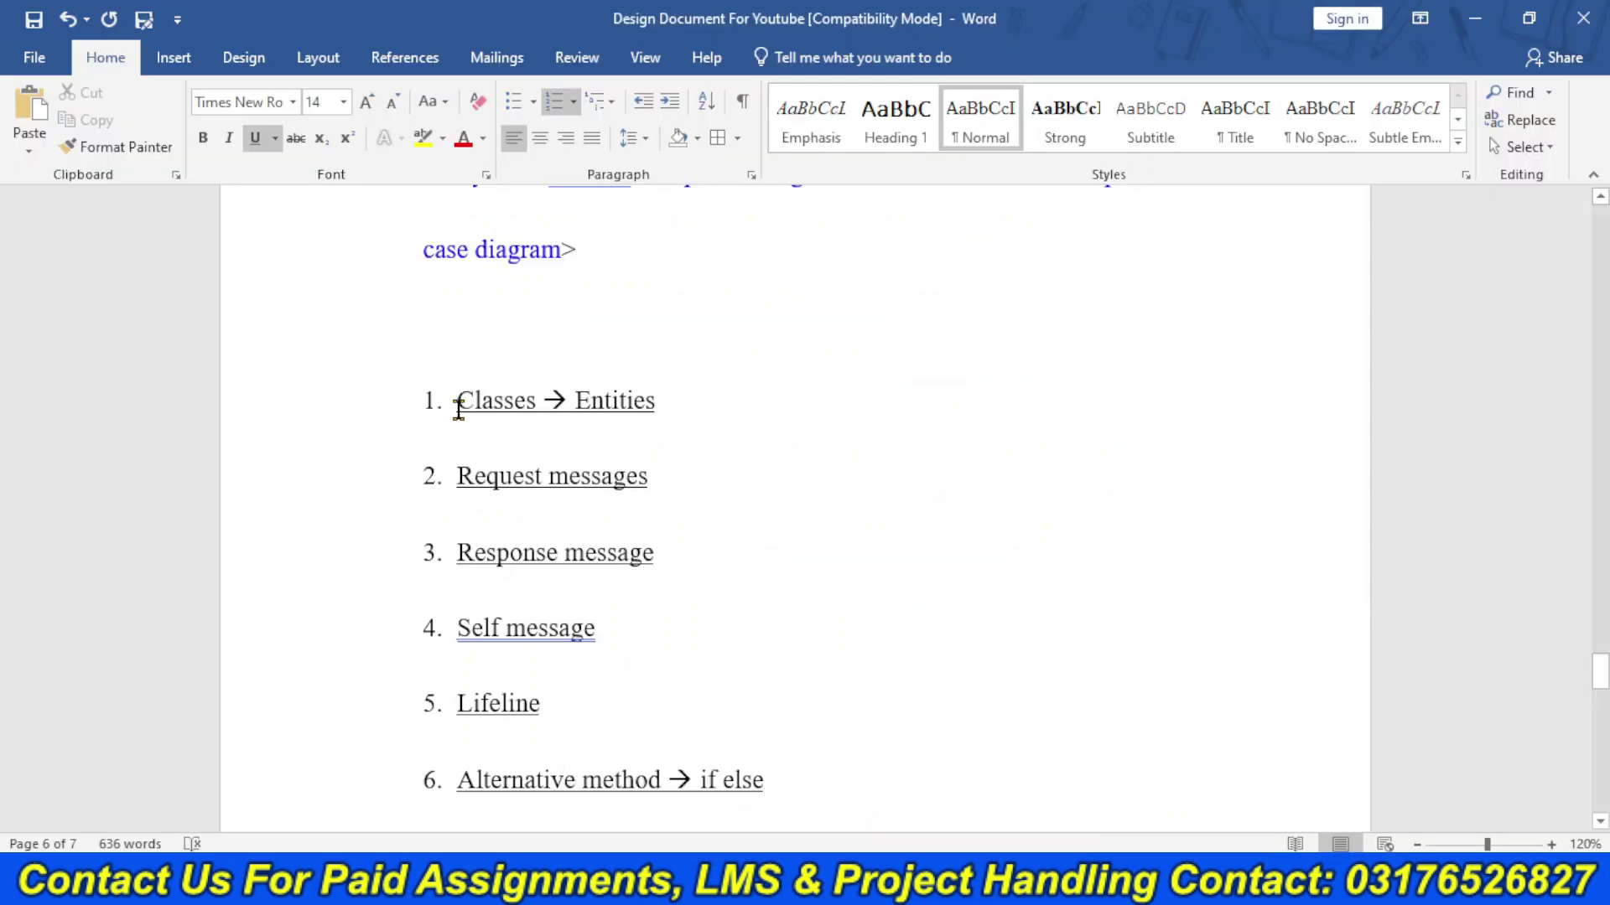
{"action": "left_click_drag", "start_coordinate": [482, 407], "coordinate": [791, 783]}
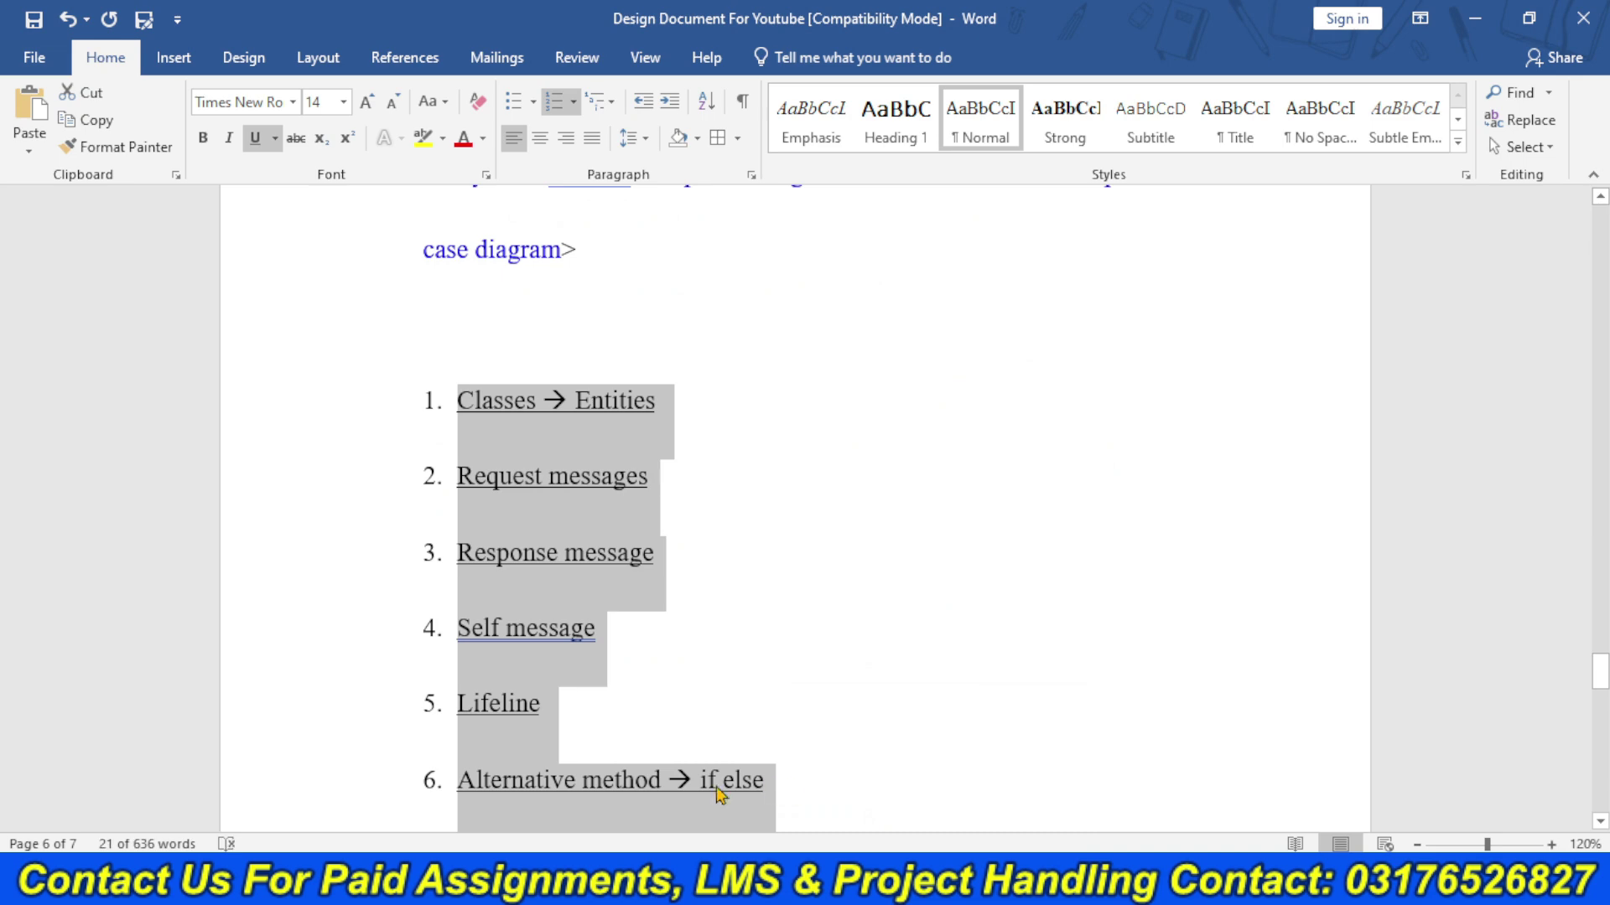
{"action": "left_click", "coordinate": [604, 876]}
{"action": "type", "text": "1.\tClasses → Entities 2.\tRequest messages 3.\tResponse message 4.\tSelf message 5.\tLifeline 6.\tAlternative method → if else"}
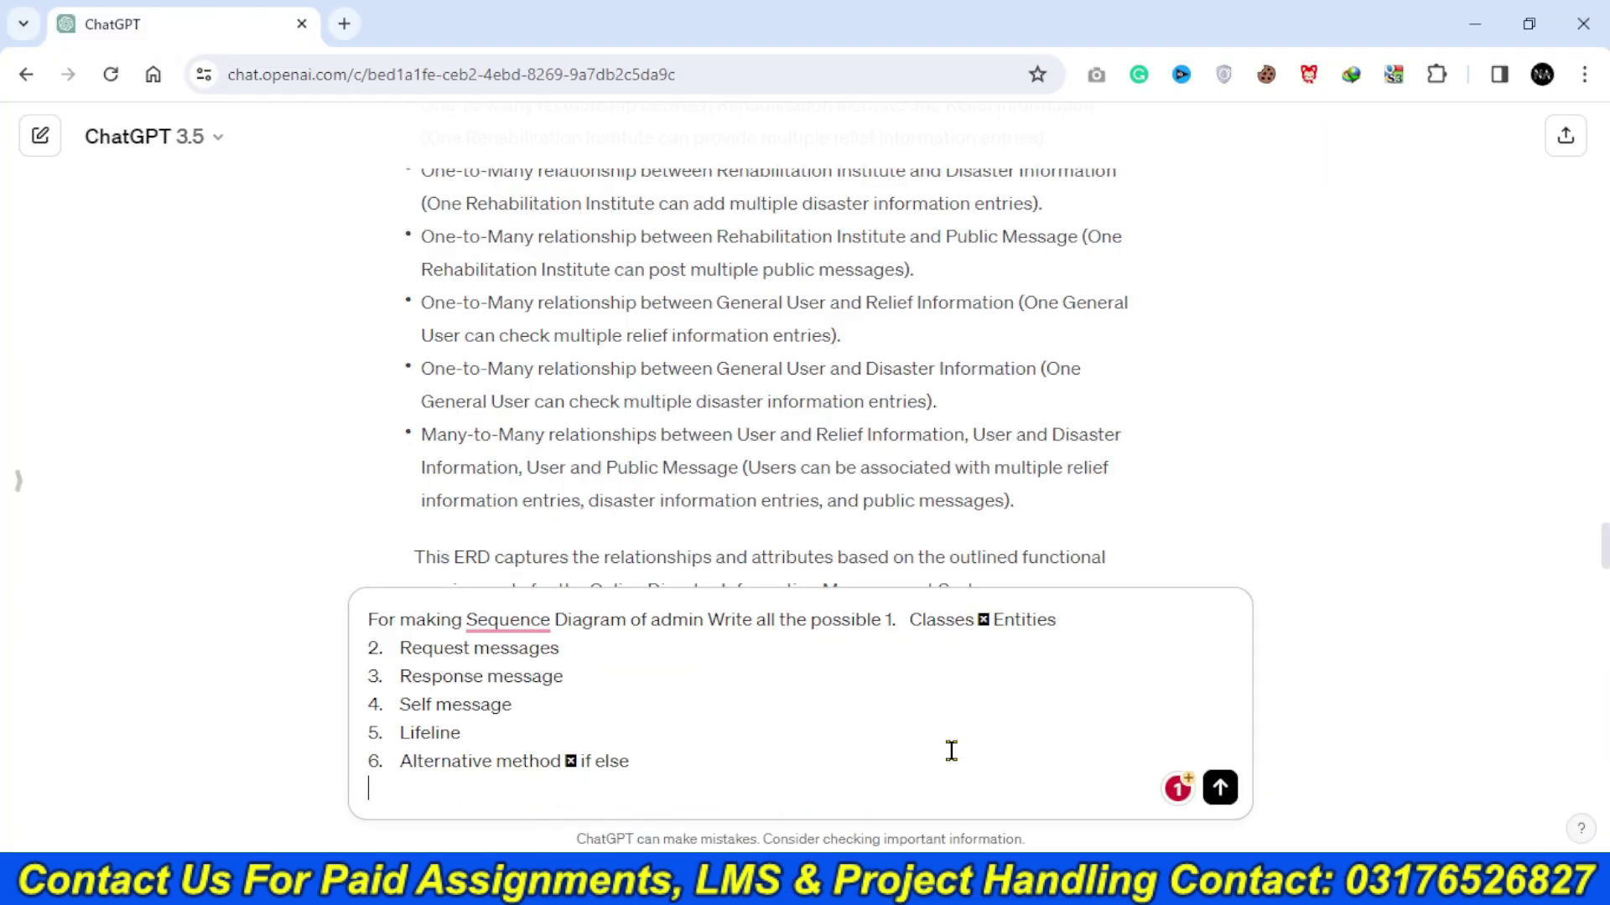
{"action": "key", "text": "Return"}
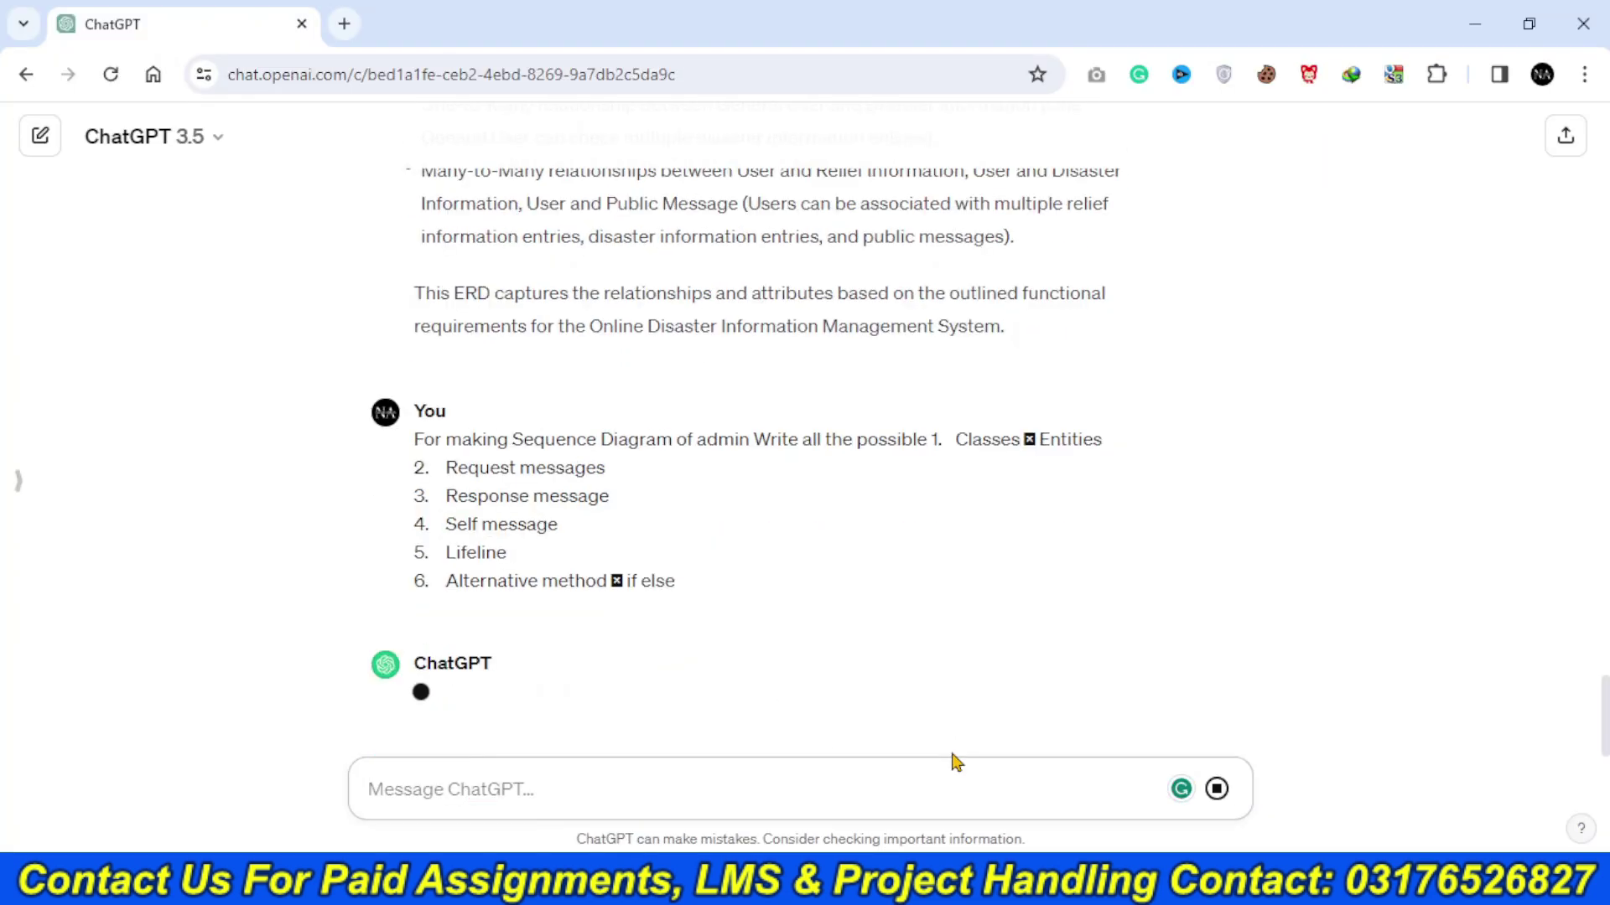
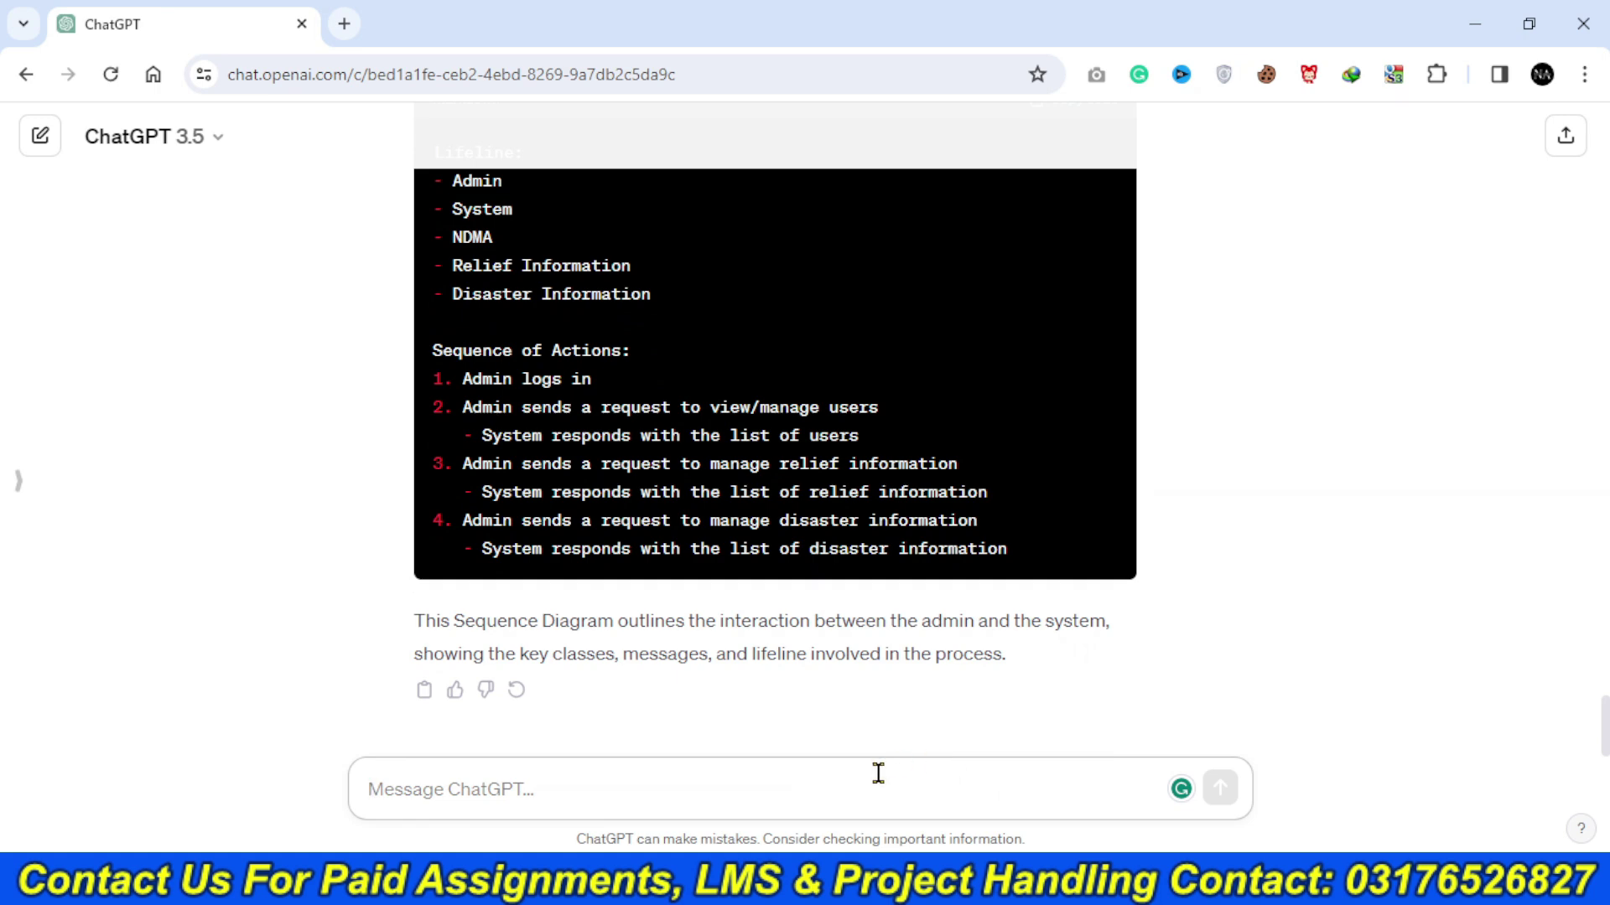
- Send ChatGPT the prompt "Give me plantuml code for the above sequence diagram add all the messages , alt , activate and deactivate"
{"action": "type", "text": "Give me pl"}
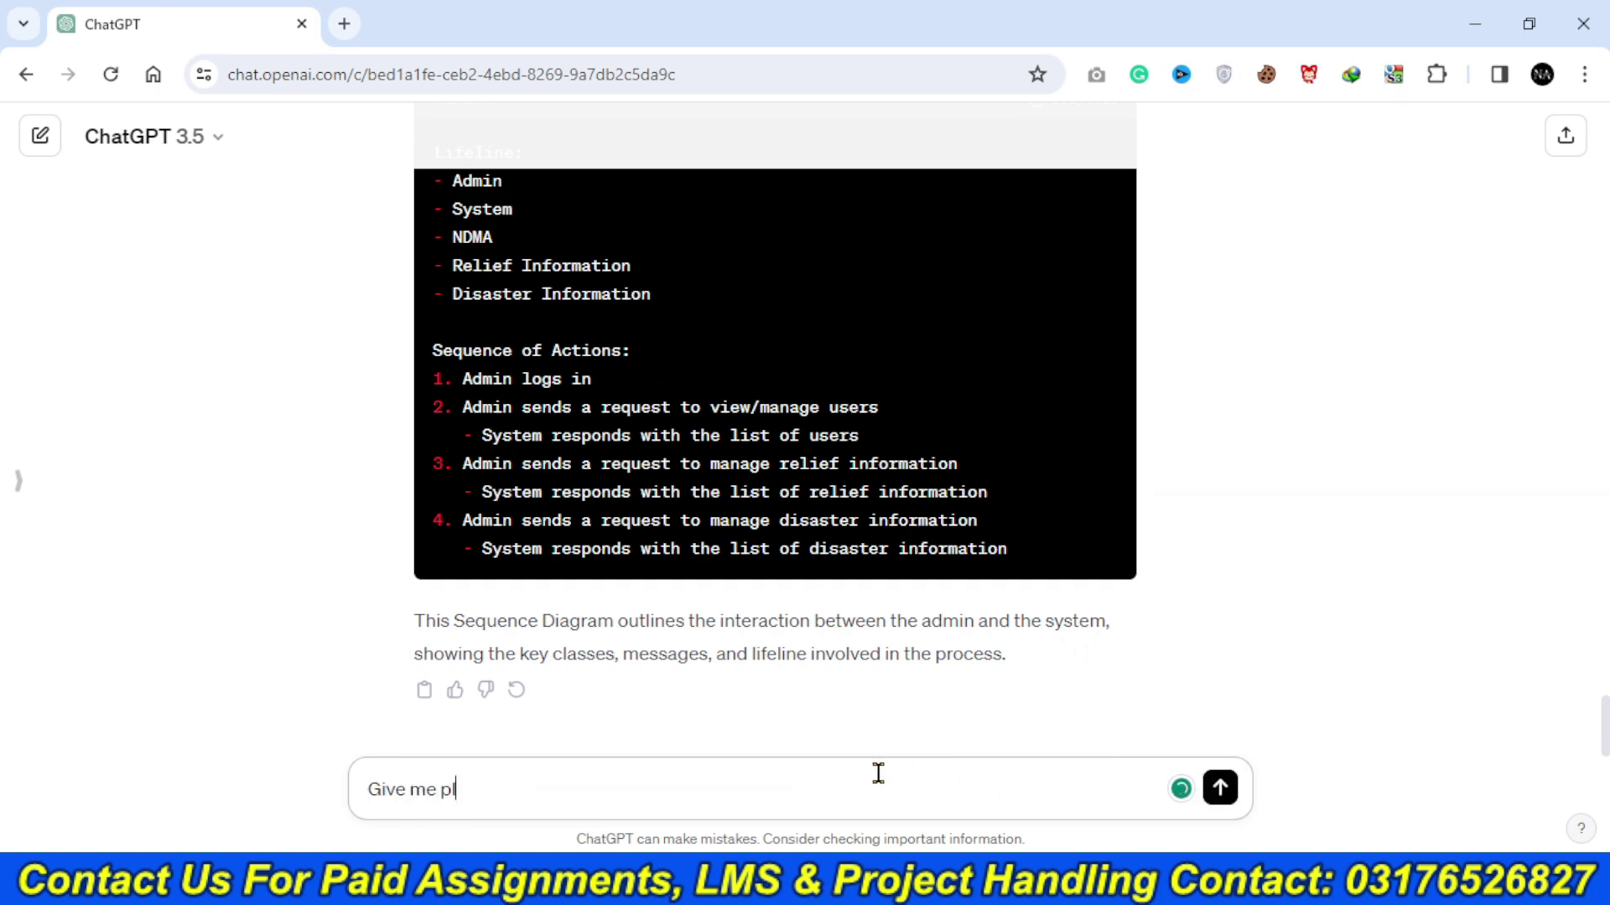
{"action": "type", "text": "anyuml code for the a"}
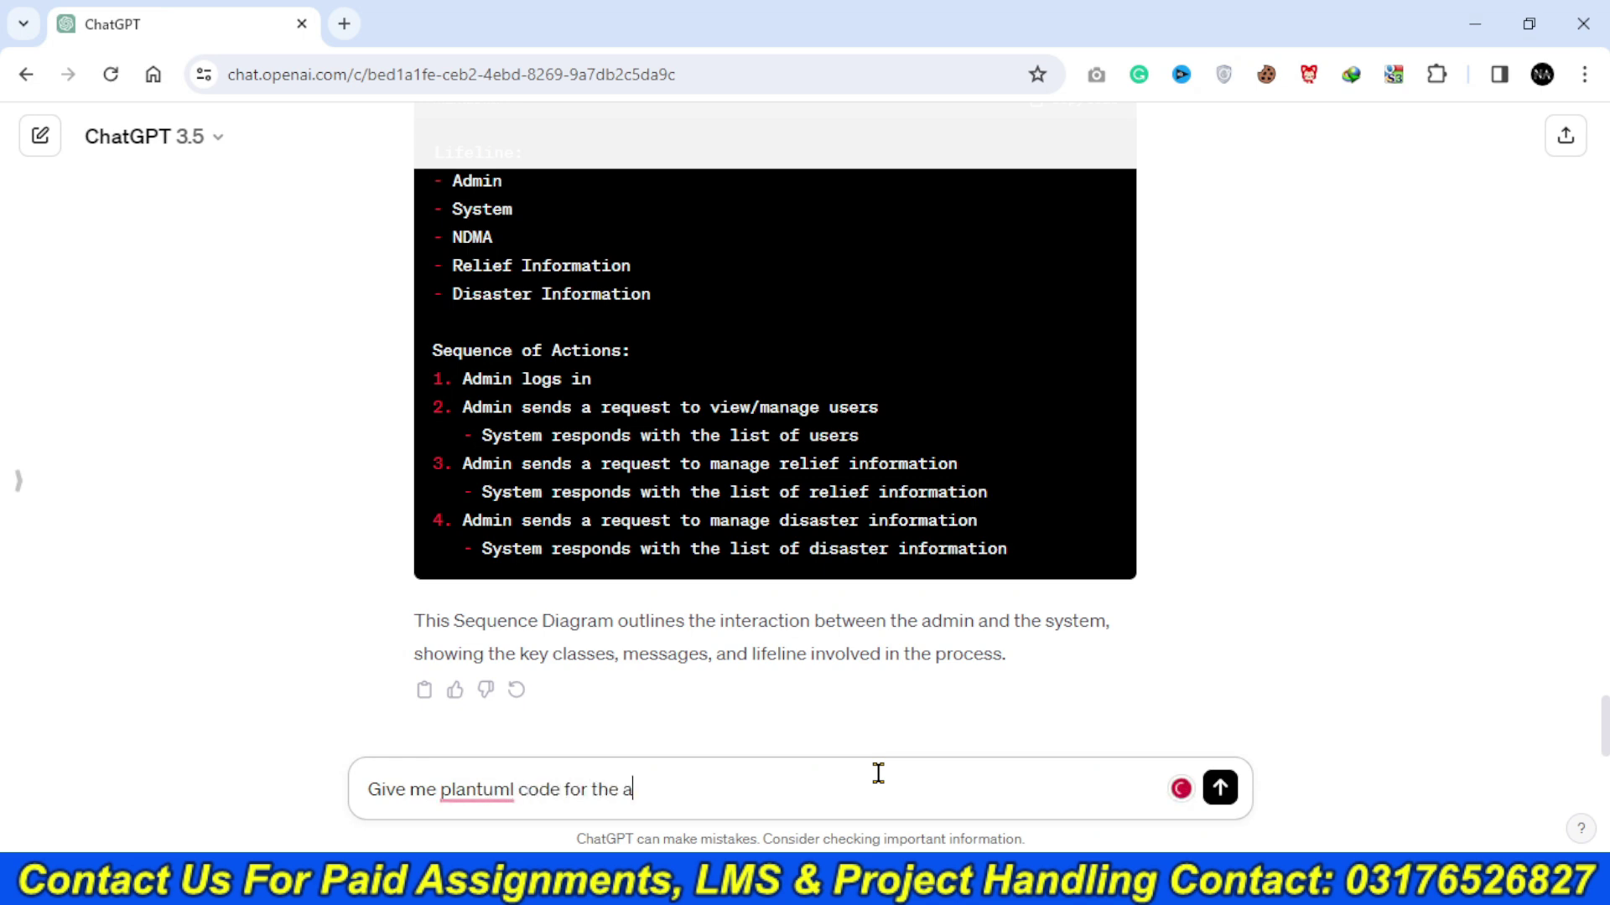
{"action": "type", "text": "bvesequence dia"}
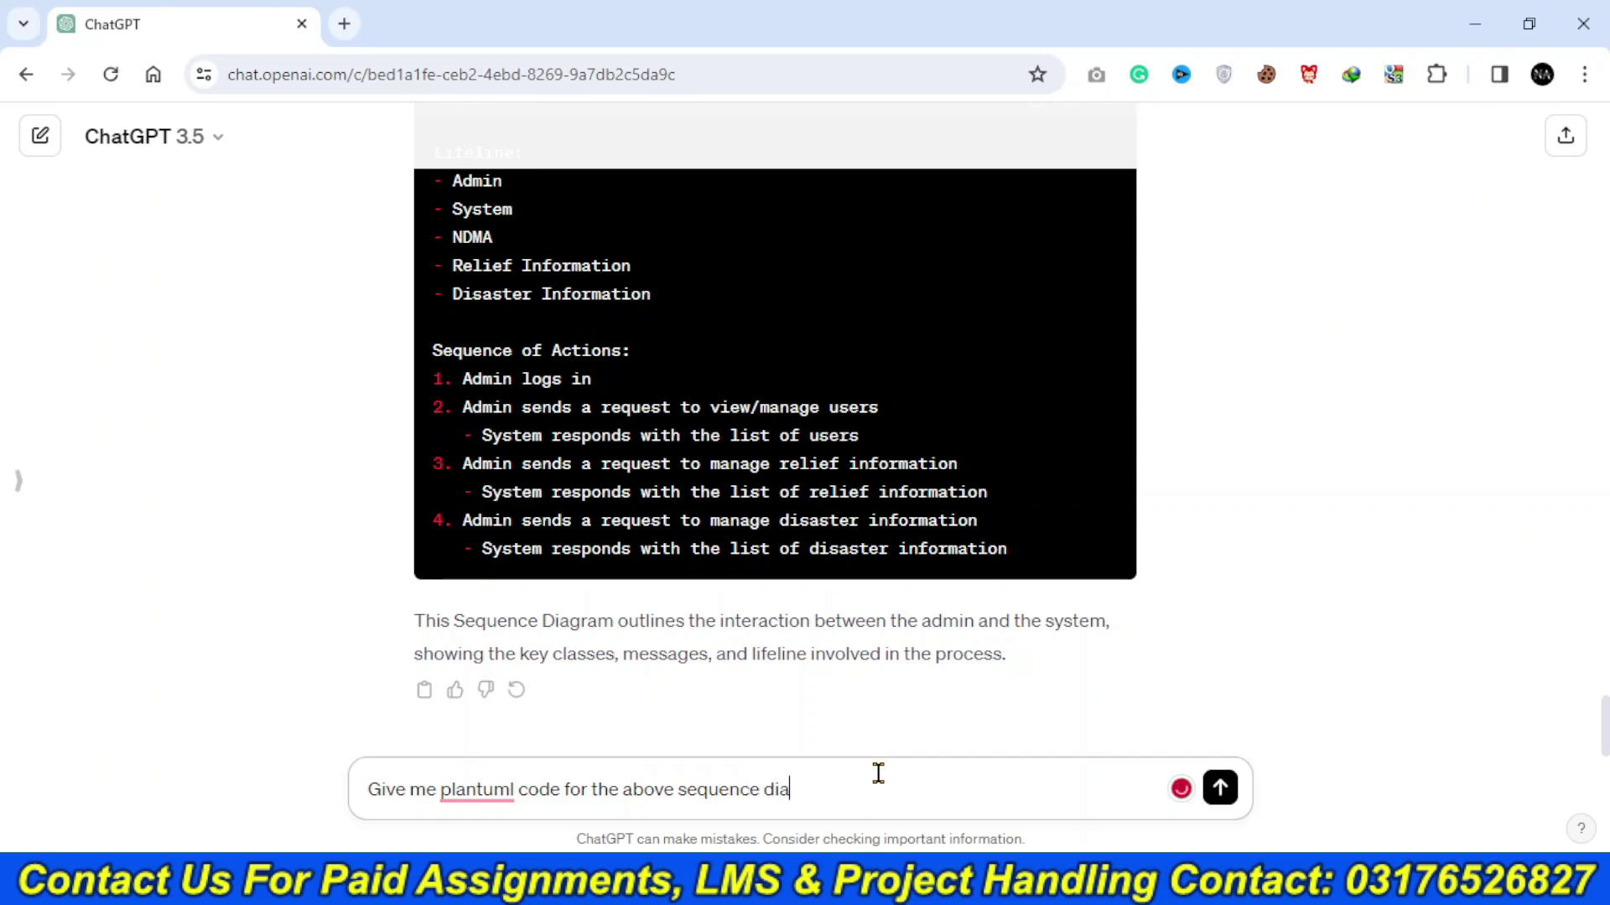
{"action": "type", "text": "gram add all the messages ,"}
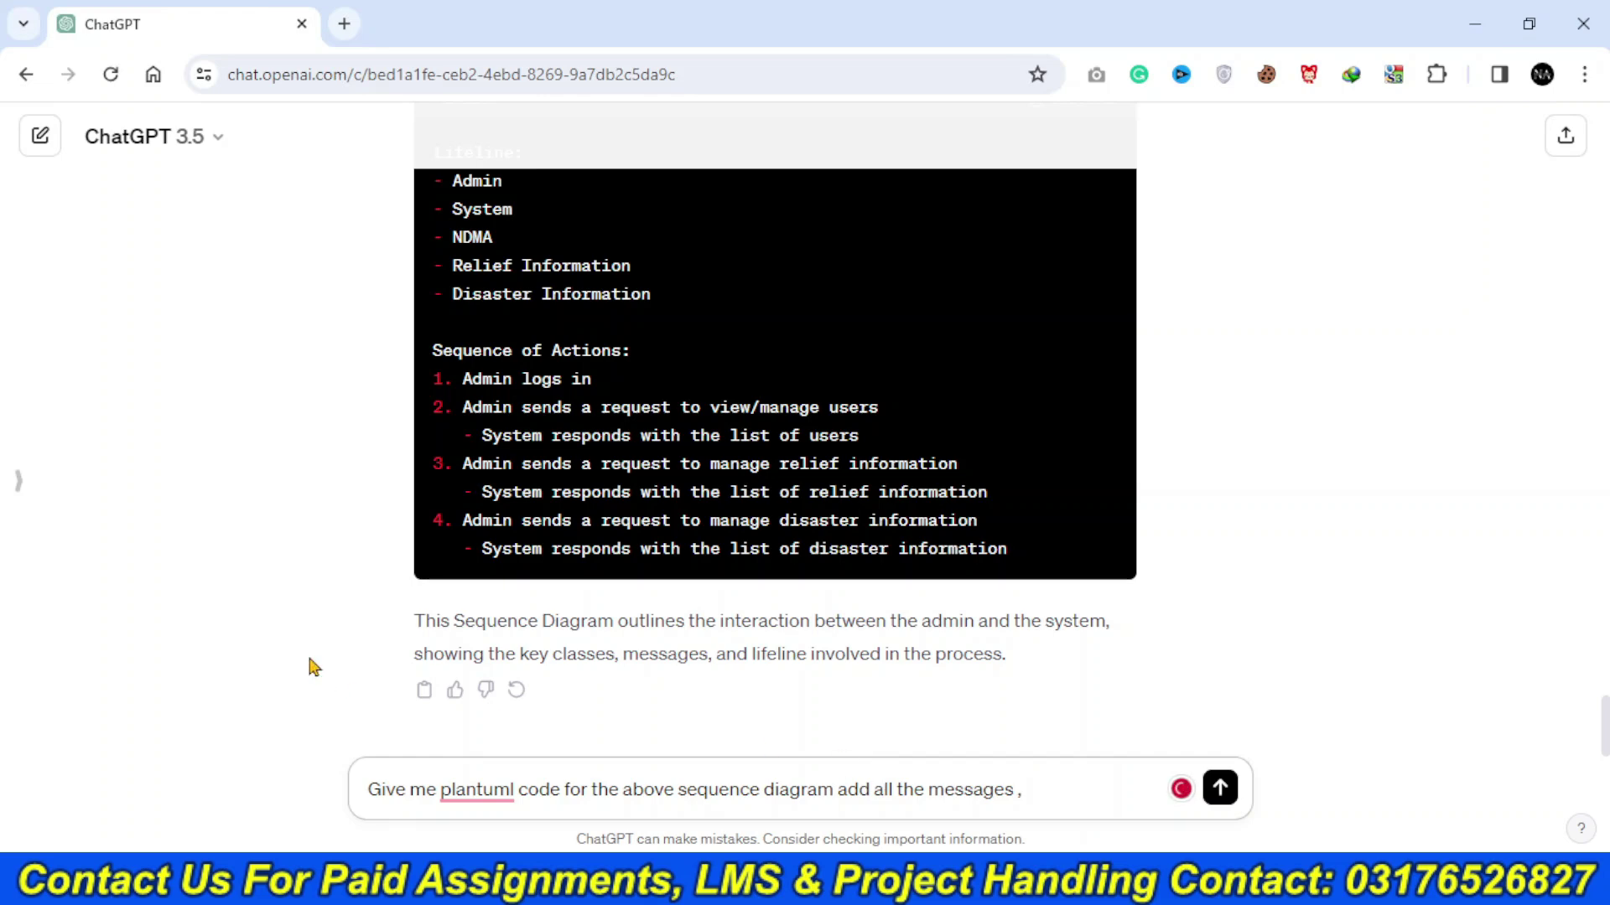
{"action": "type", "text": " alt ,"}
{"action": "type", "text": "activate and deactivate"}
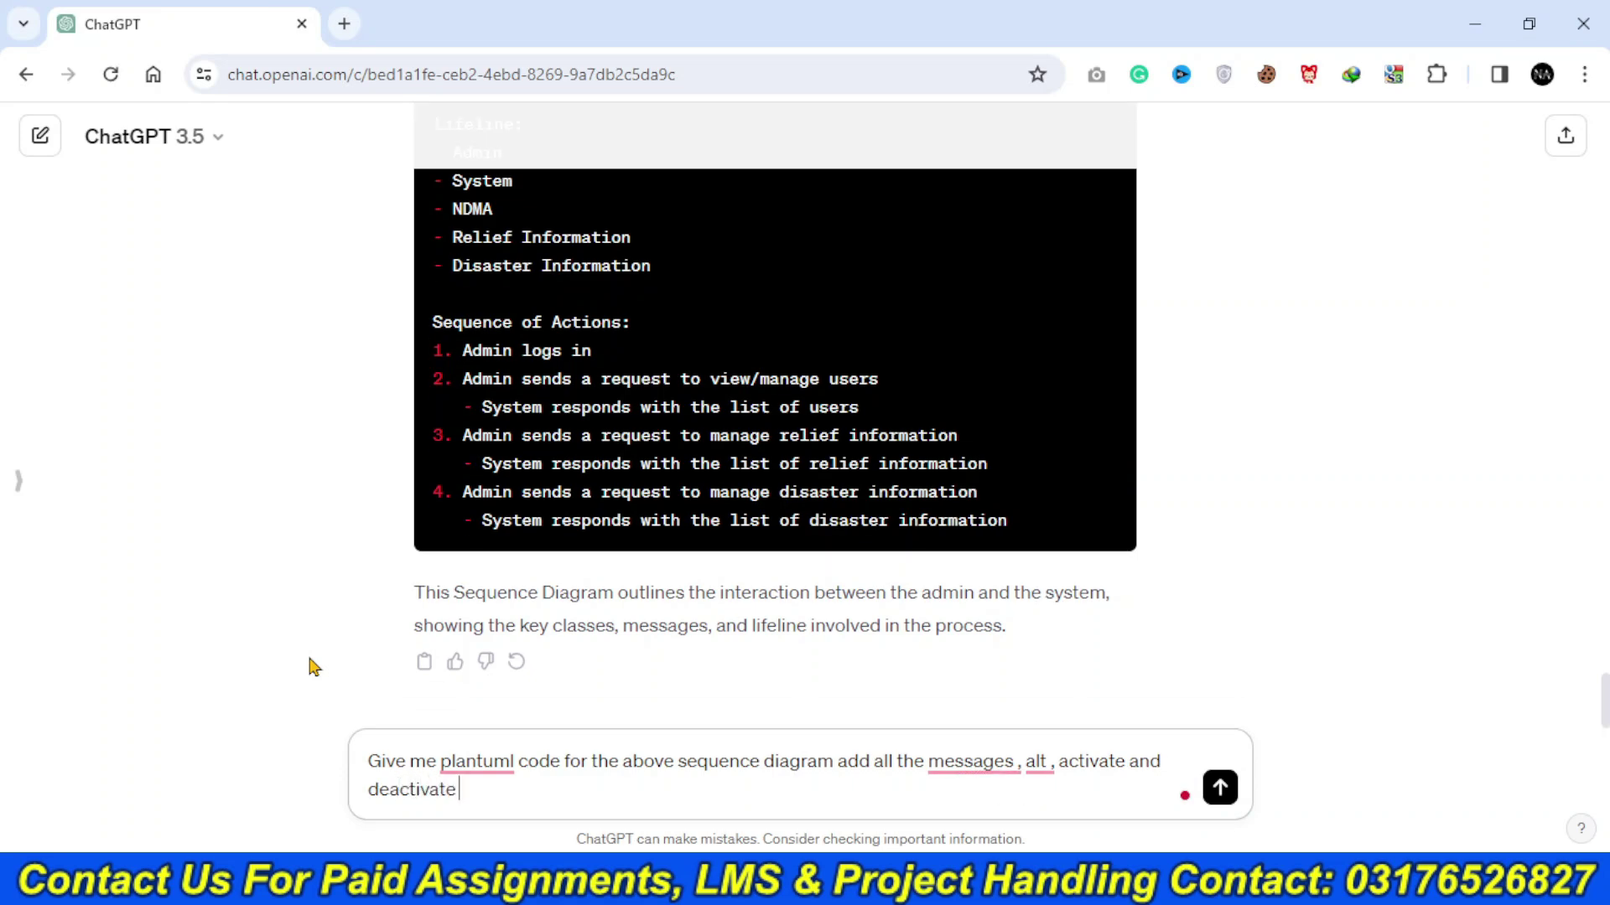
{"action": "key", "text": "Return"}
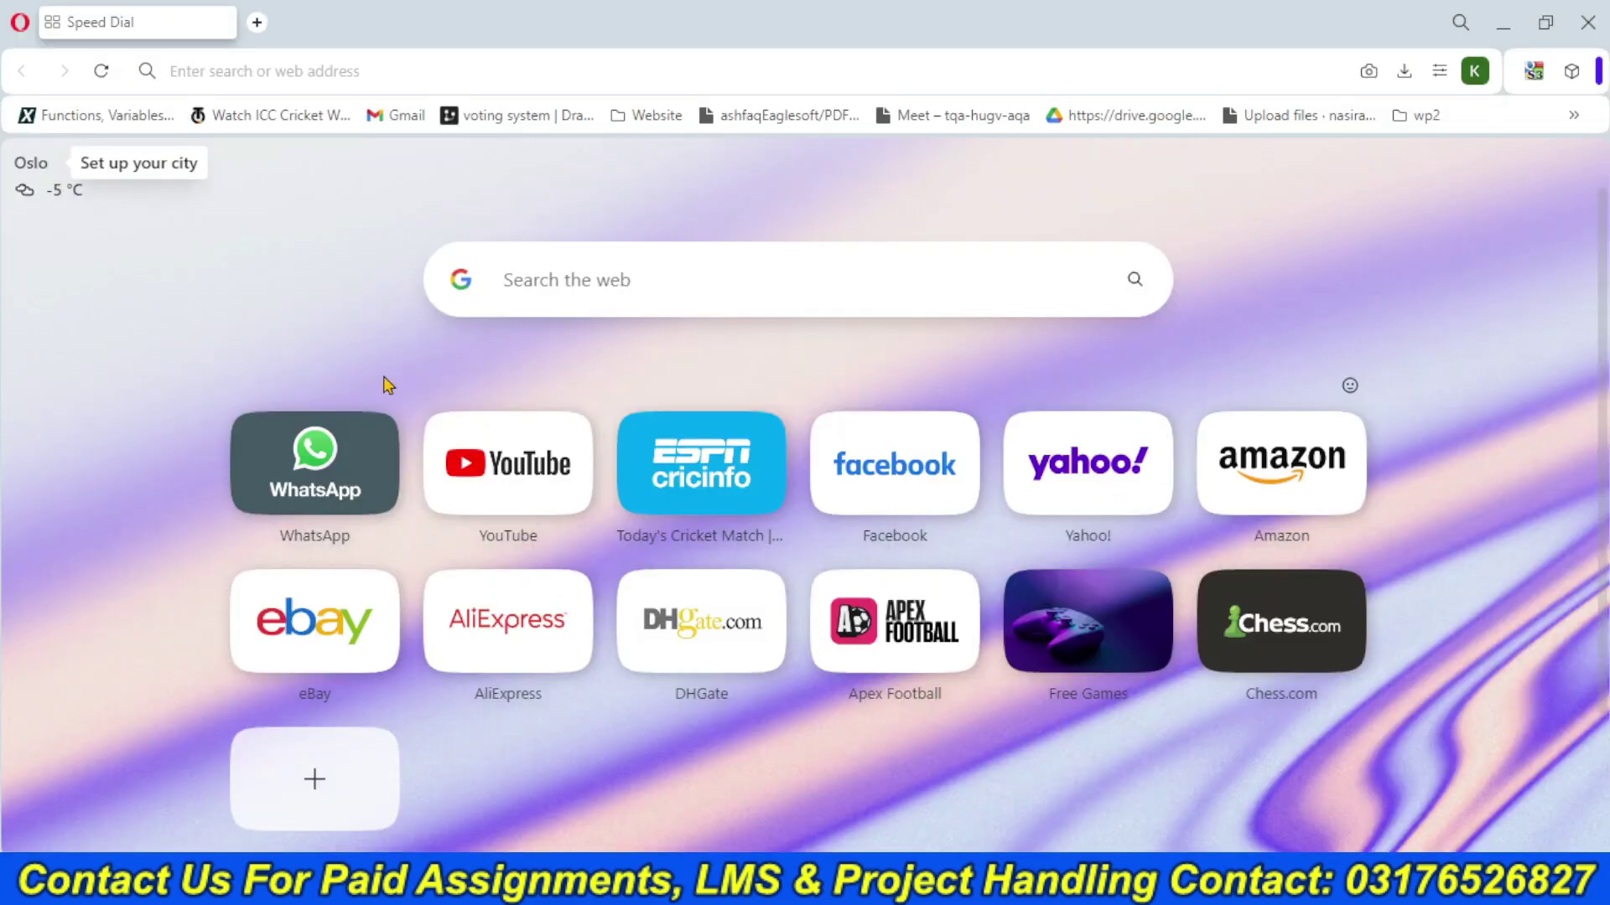
- Switch to the Opera browser and open the PlantUML Web Server page
{"action": "left_click", "coordinate": [304, 70]}
{"action": "type", "text": "pla"}
{"action": "key", "text": "Return"}
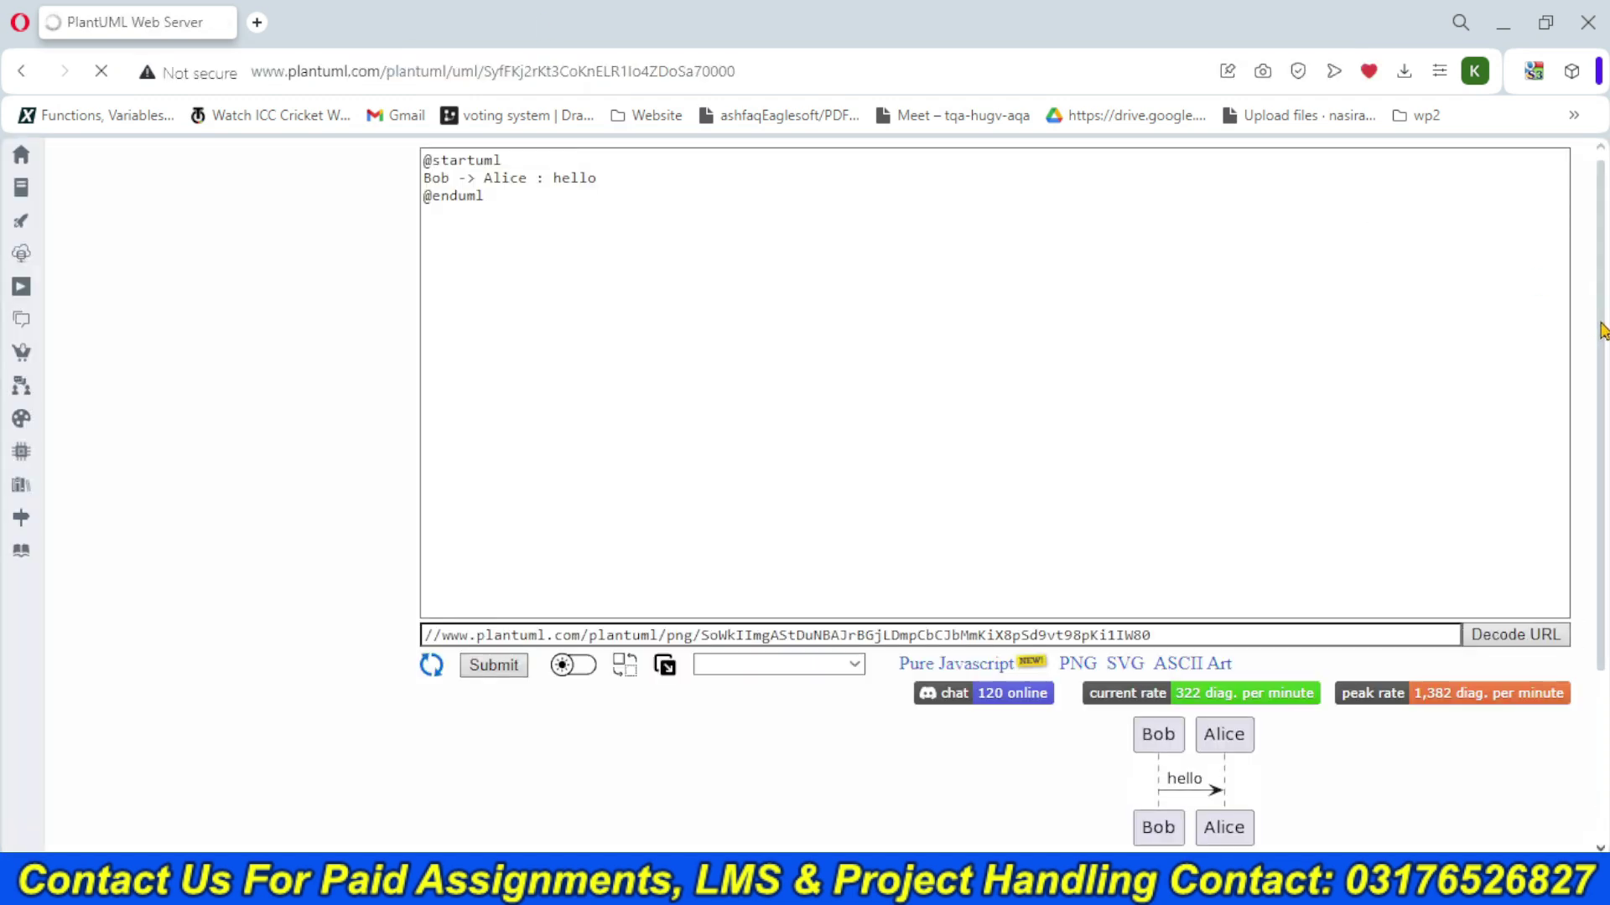
- Copy the PlantUML code from the ChatGPT answer, replace the sample code on the PlantUML Web Server with it and submit it
{"action": "left_click", "coordinate": [1019, 281]}
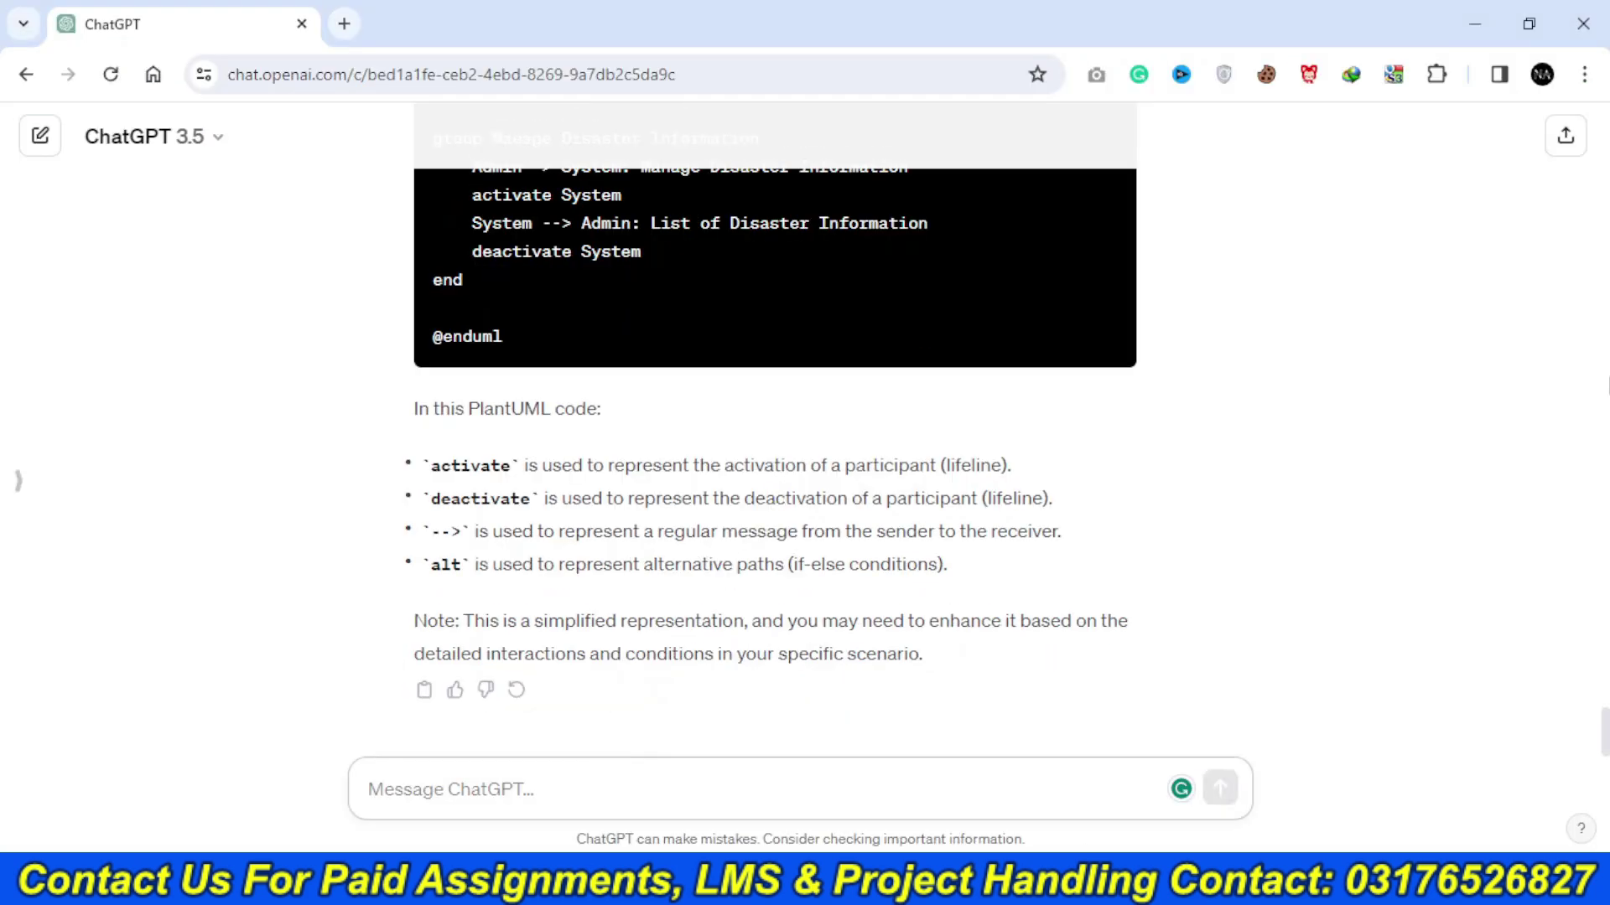
{"action": "scroll", "coordinate": [776, 503], "scroll_direction": "up", "scroll_amount": 5}
{"action": "left_click", "coordinate": [1083, 439]}
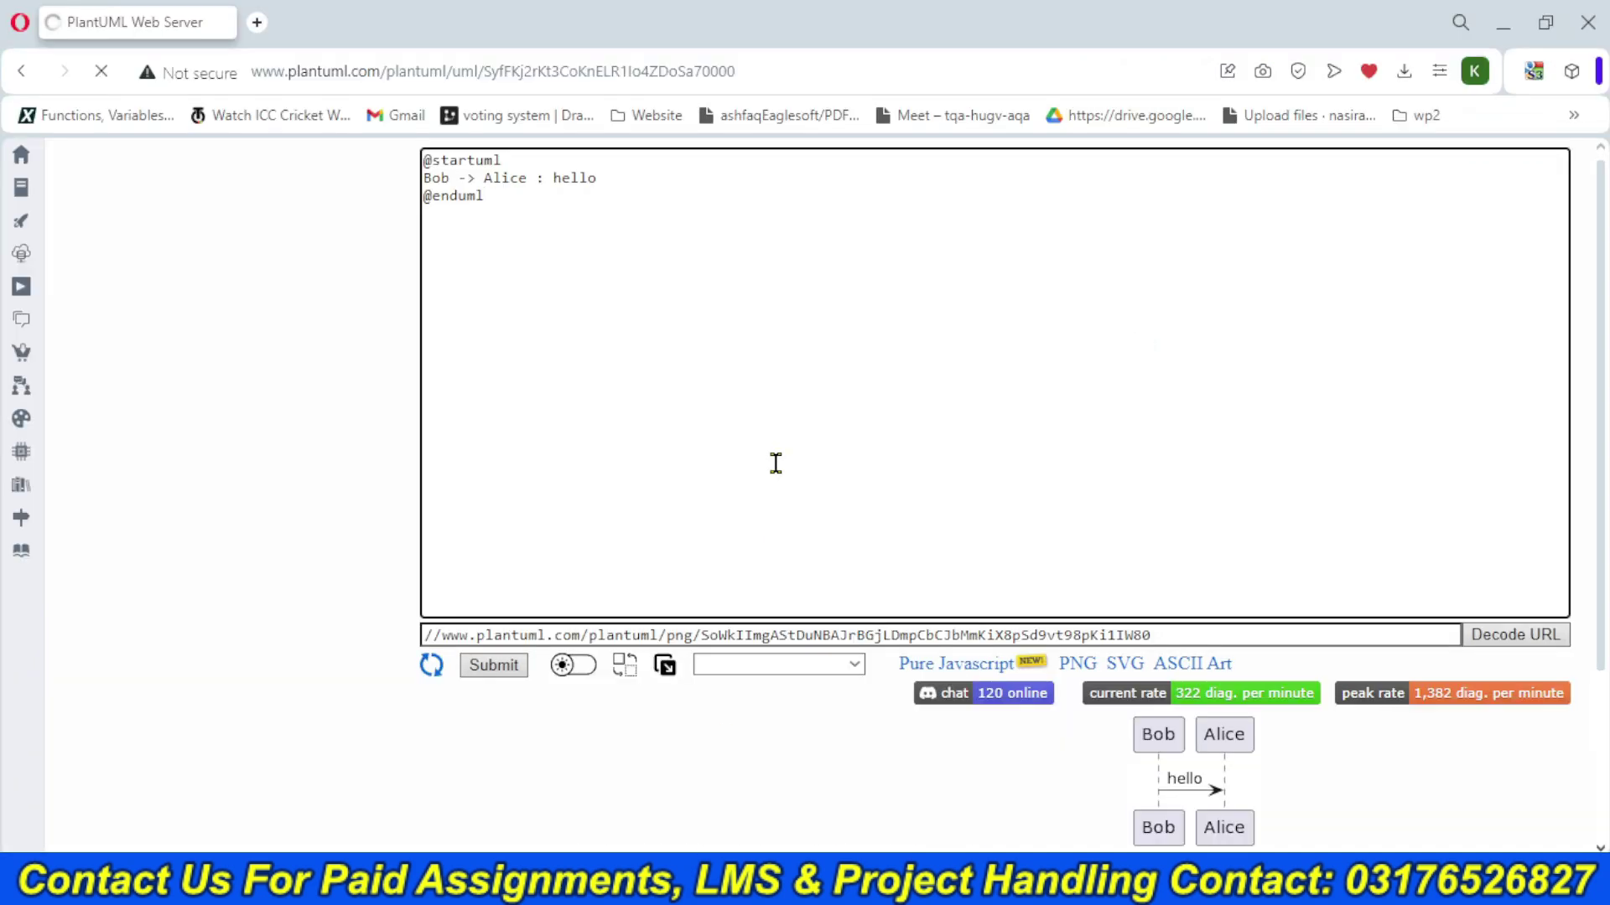
{"action": "key", "text": "ctrl+a"}
{"action": "key", "text": "ctrl+v"}
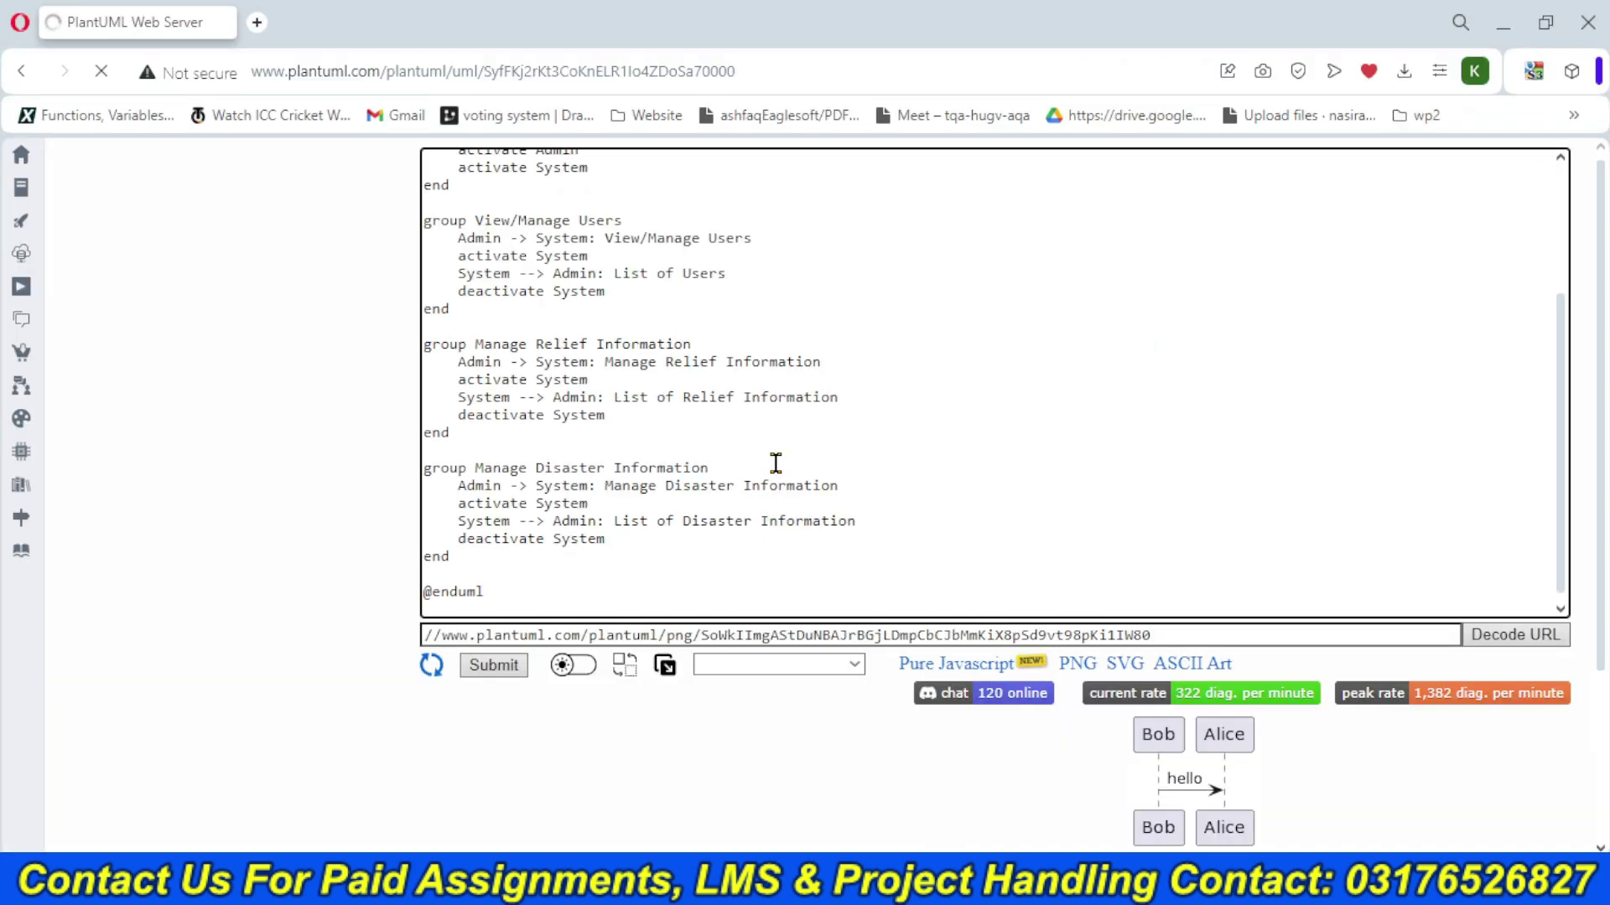
{"action": "left_click", "coordinate": [506, 671]}
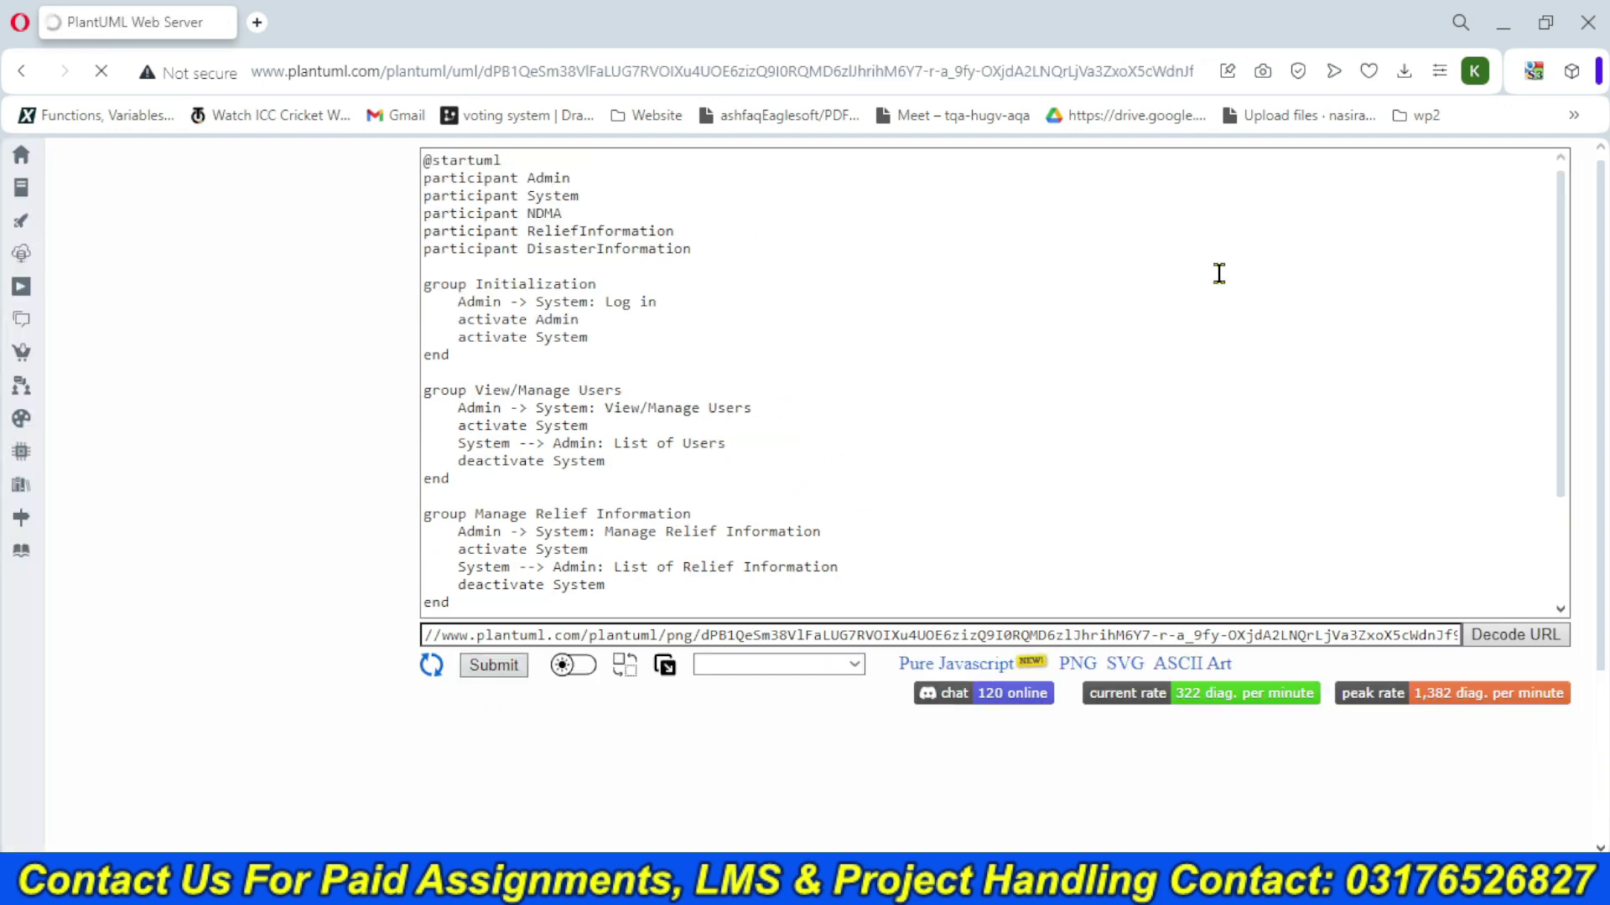
{"action": "scroll", "coordinate": [1602, 277], "scroll_direction": "down", "scroll_amount": 4}
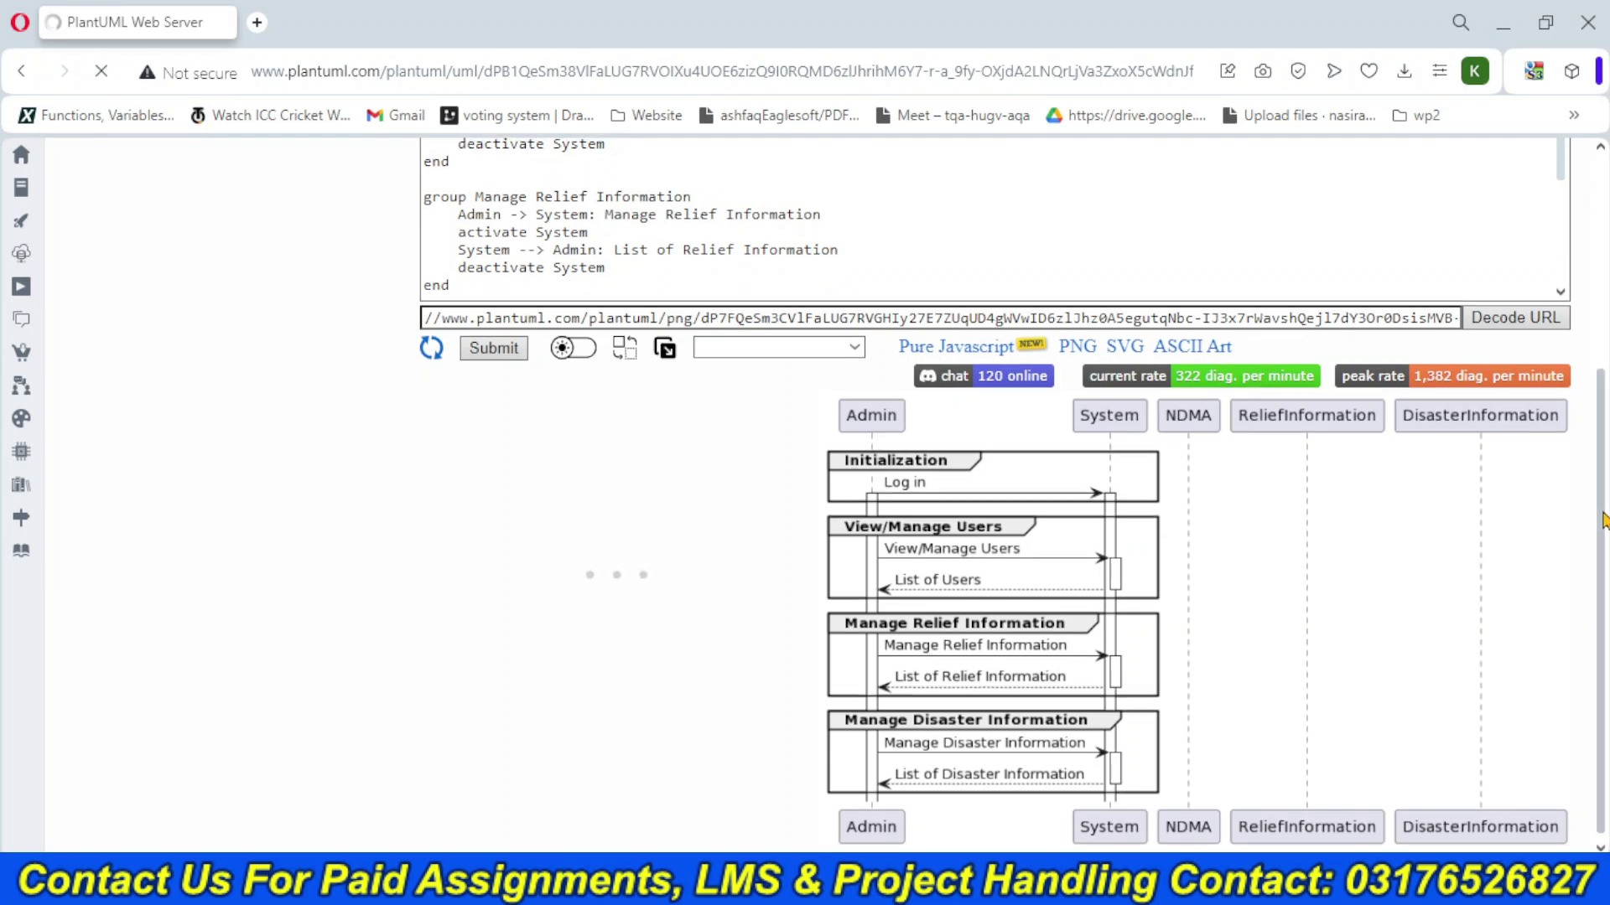
- Delete the NDMA, ReliefInformation and DisasterInformation participant lines from the PlantUML code
{"action": "left_click_drag", "start_coordinate": [1603, 521], "coordinate": [1558, 251]}
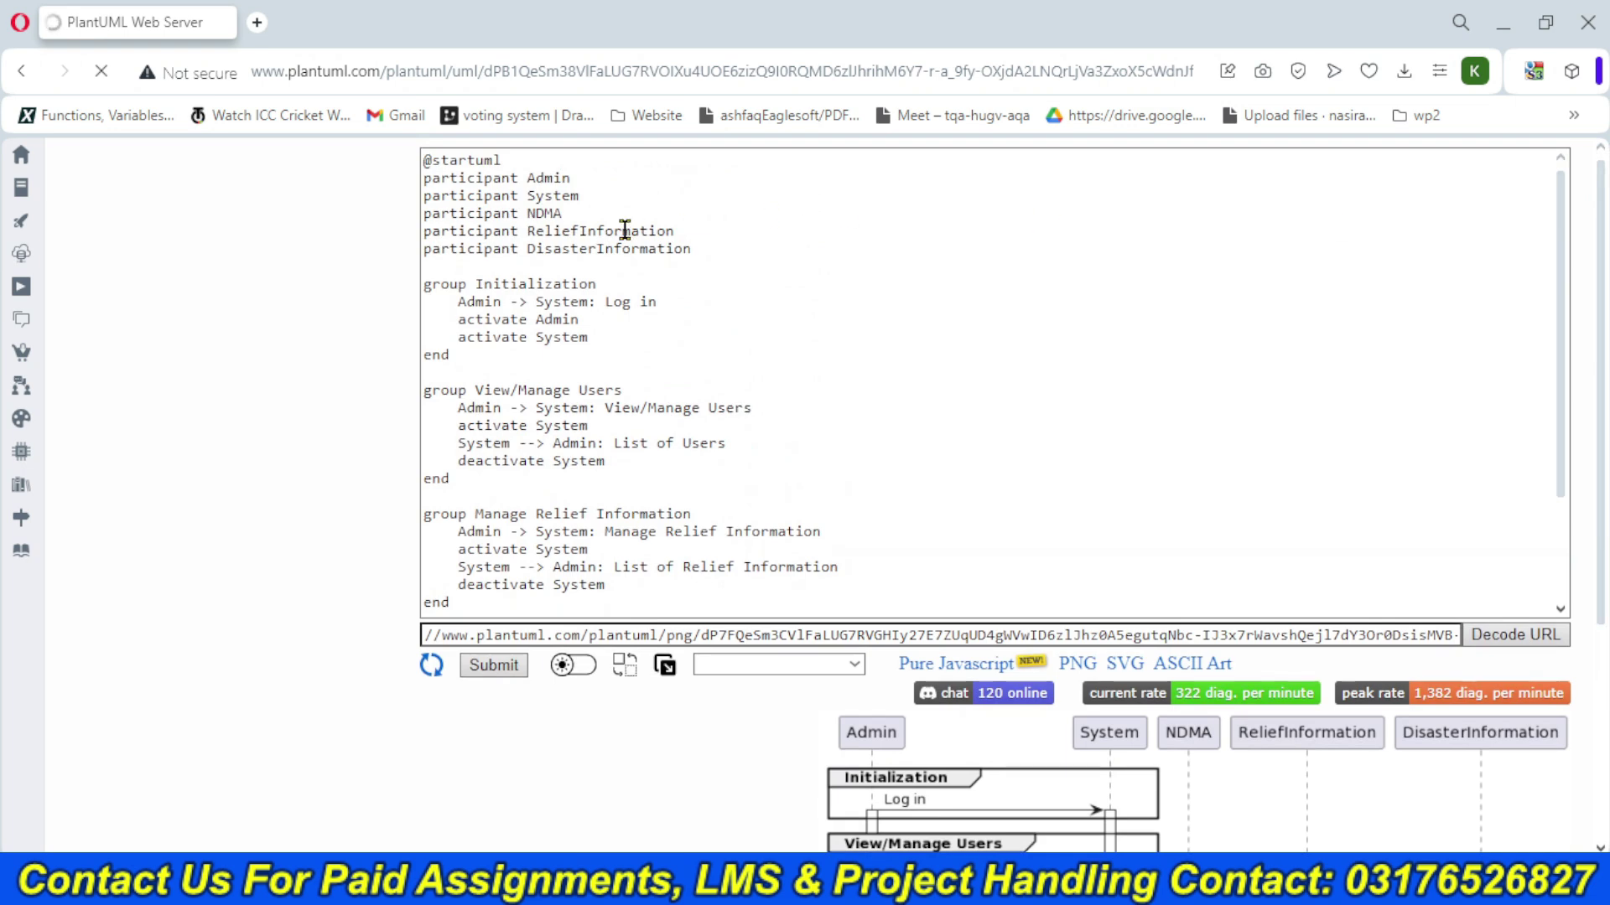
{"action": "left_click_drag", "start_coordinate": [708, 249], "coordinate": [401, 220]}
{"action": "key", "text": "BackSpace"}
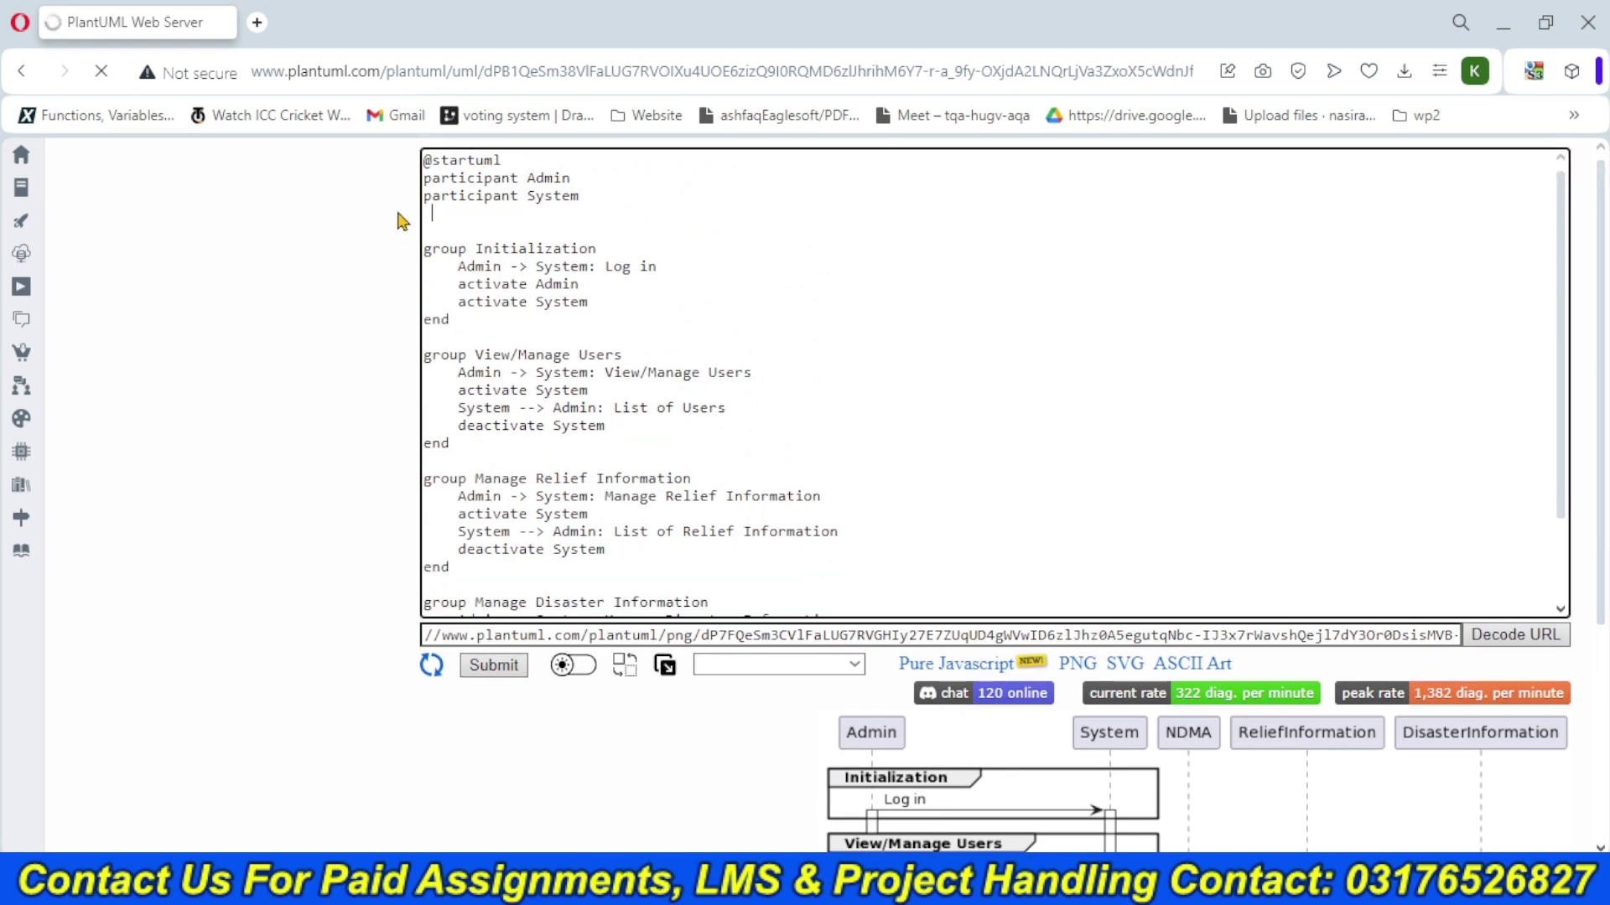
{"action": "scroll", "coordinate": [1601, 308], "scroll_direction": "down", "scroll_amount": 4}
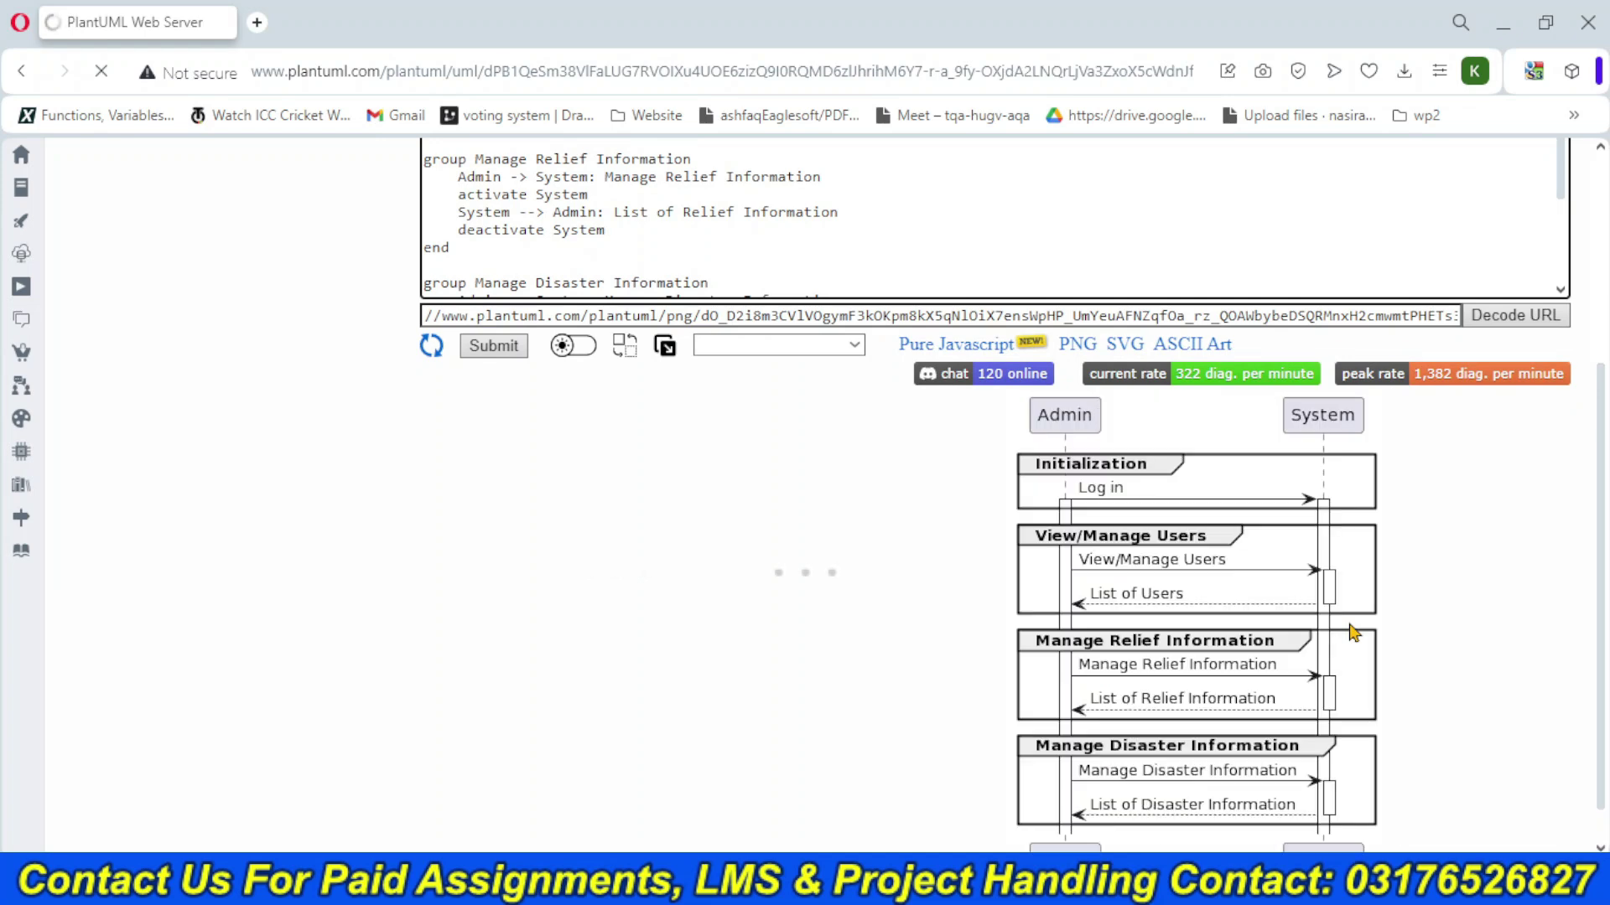
- Apply the mars theme to the sequence diagram
{"action": "scroll", "coordinate": [1606, 545], "scroll_direction": "up", "scroll_amount": 3}
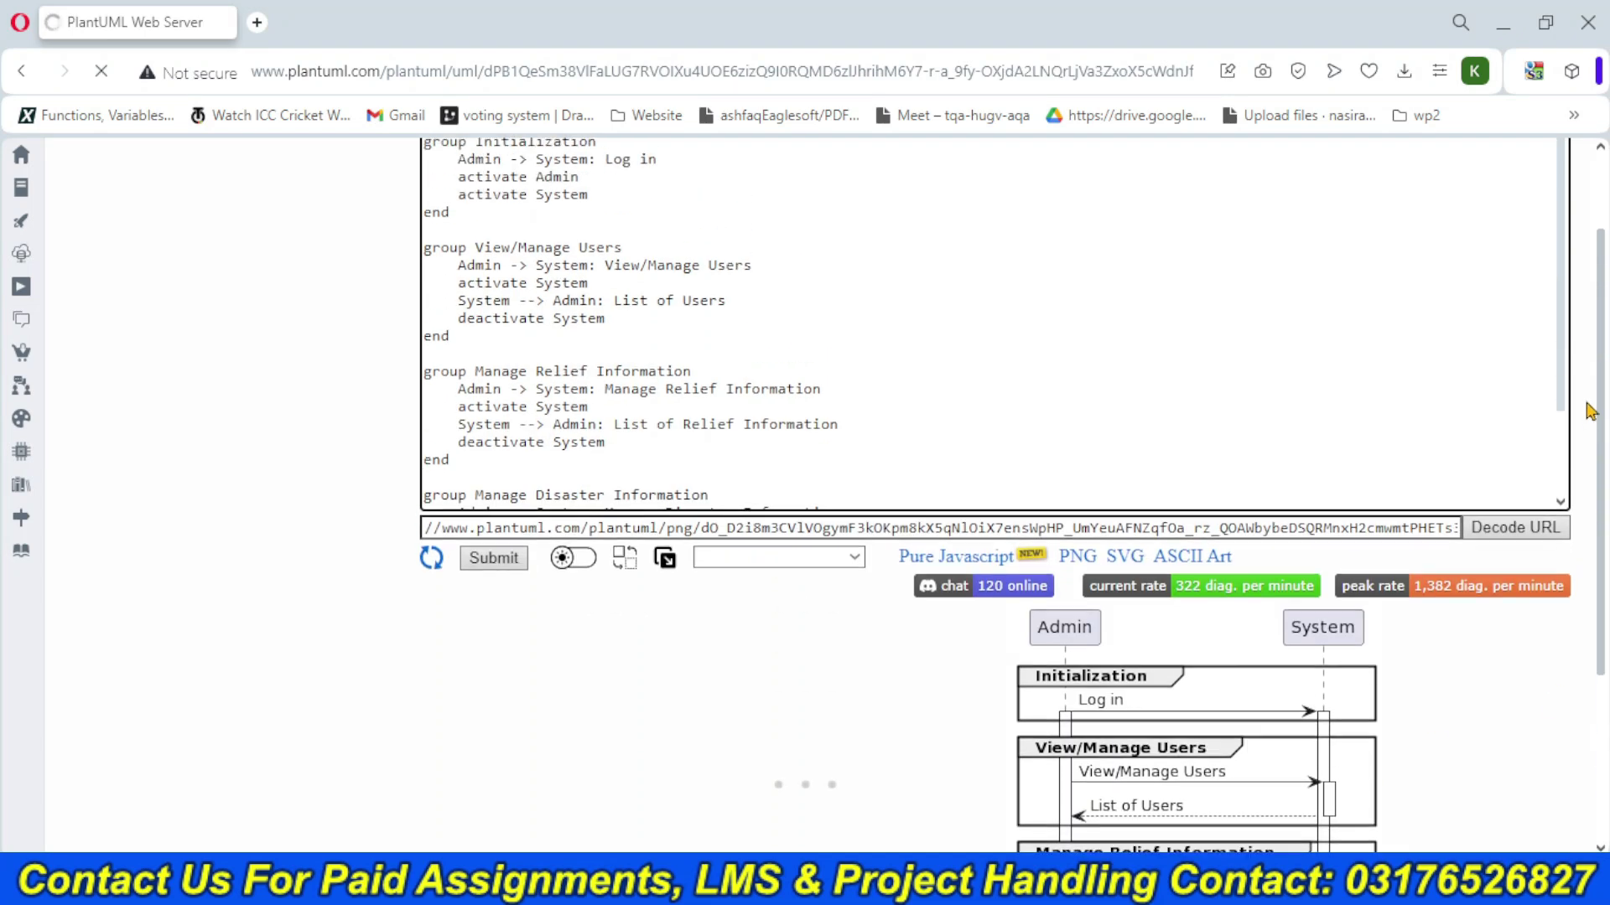
{"action": "left_click", "coordinate": [855, 558]}
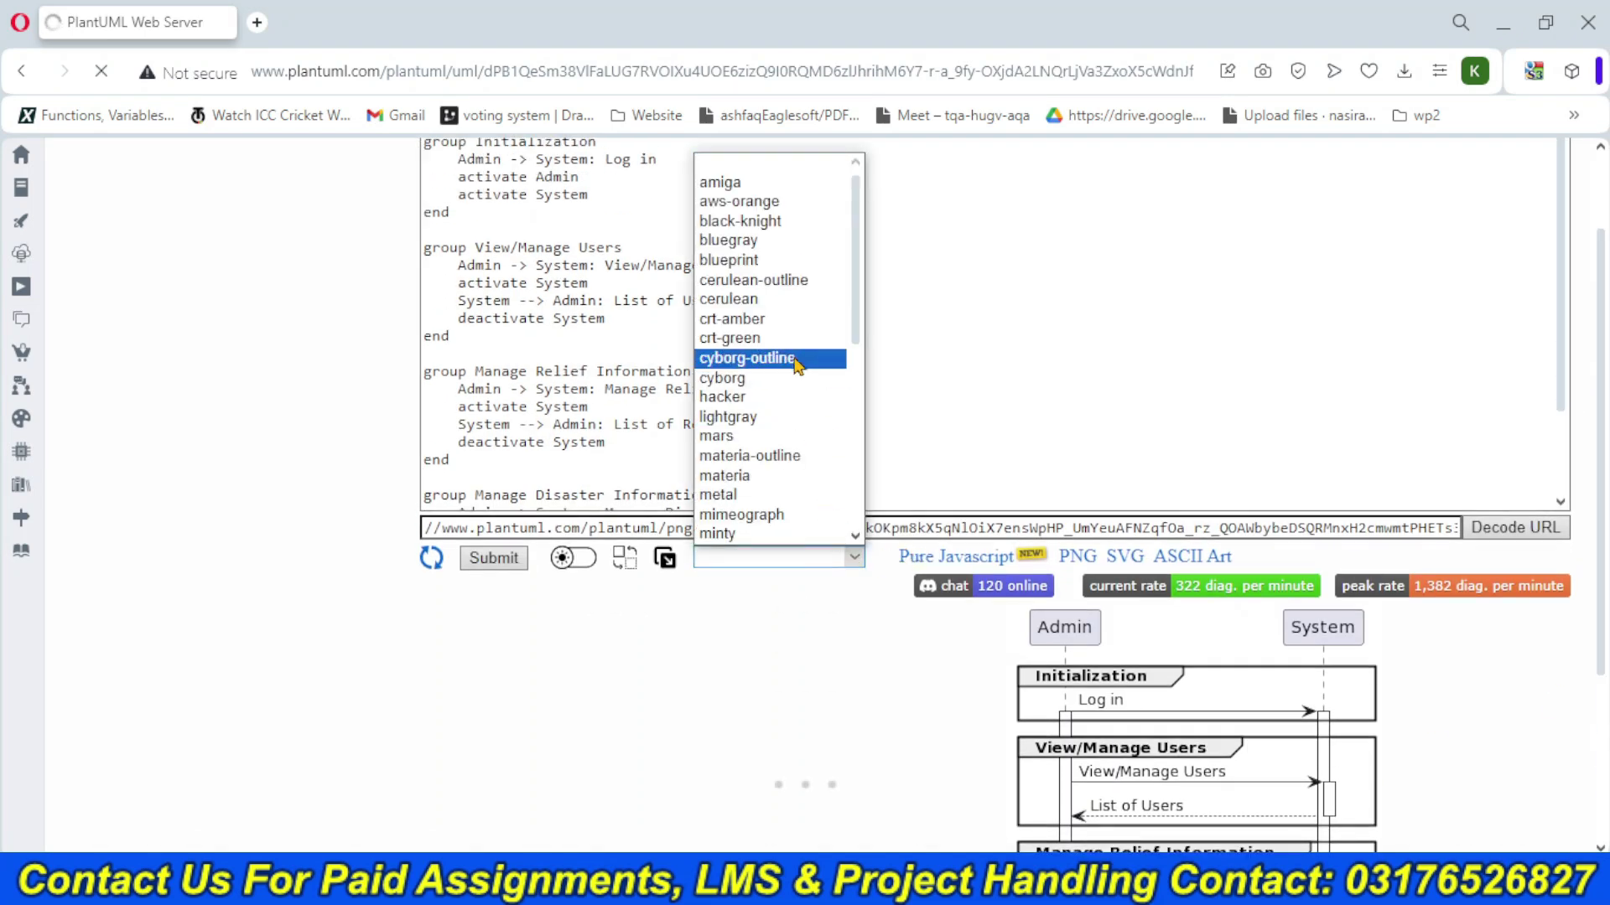
{"action": "left_click", "coordinate": [776, 444]}
{"action": "scroll", "coordinate": [1605, 420], "scroll_direction": "down", "scroll_amount": 3}
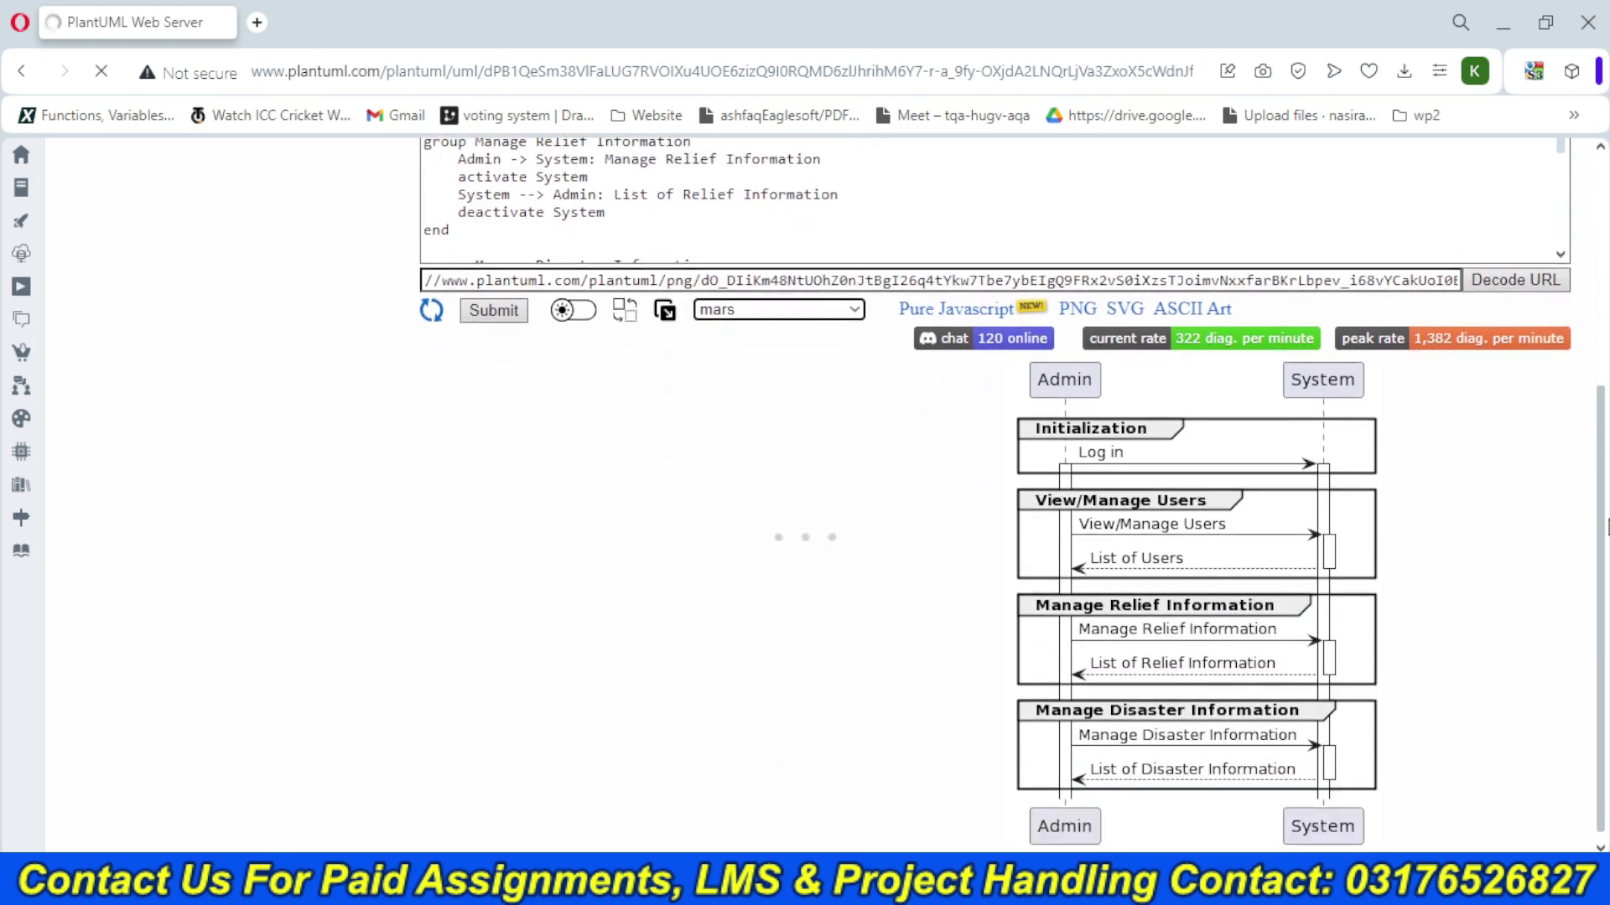
- Save the rendered sequence diagram as a JPG image named "Admin sequence" in the Downloads folder
{"action": "right_click", "coordinate": [1159, 543]}
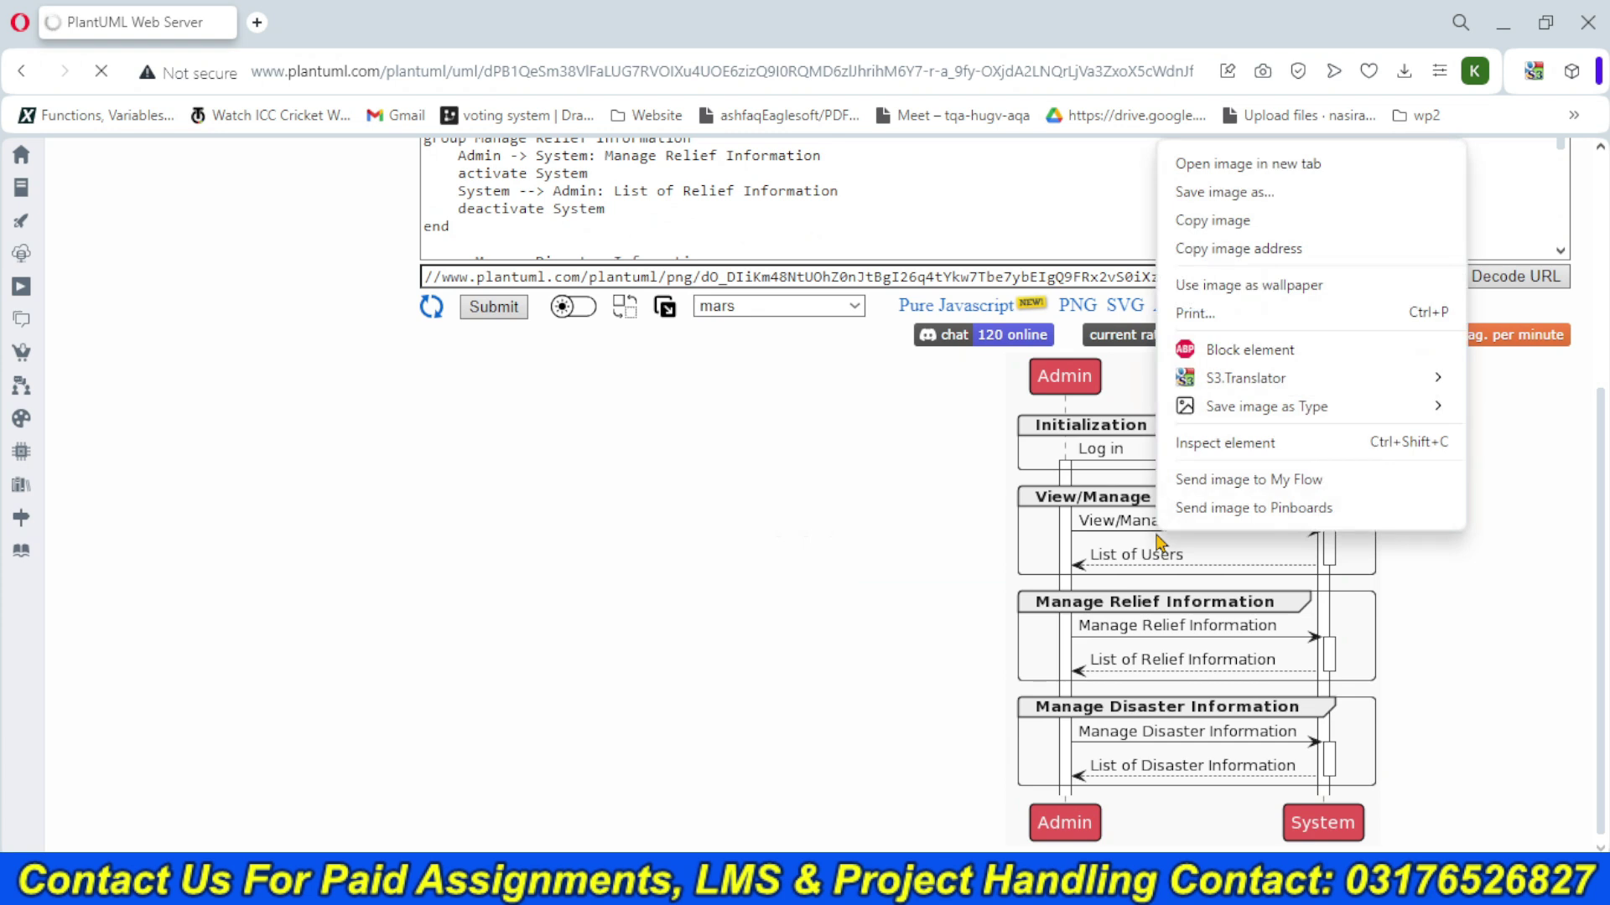
{"action": "left_click", "coordinate": [1220, 650]}
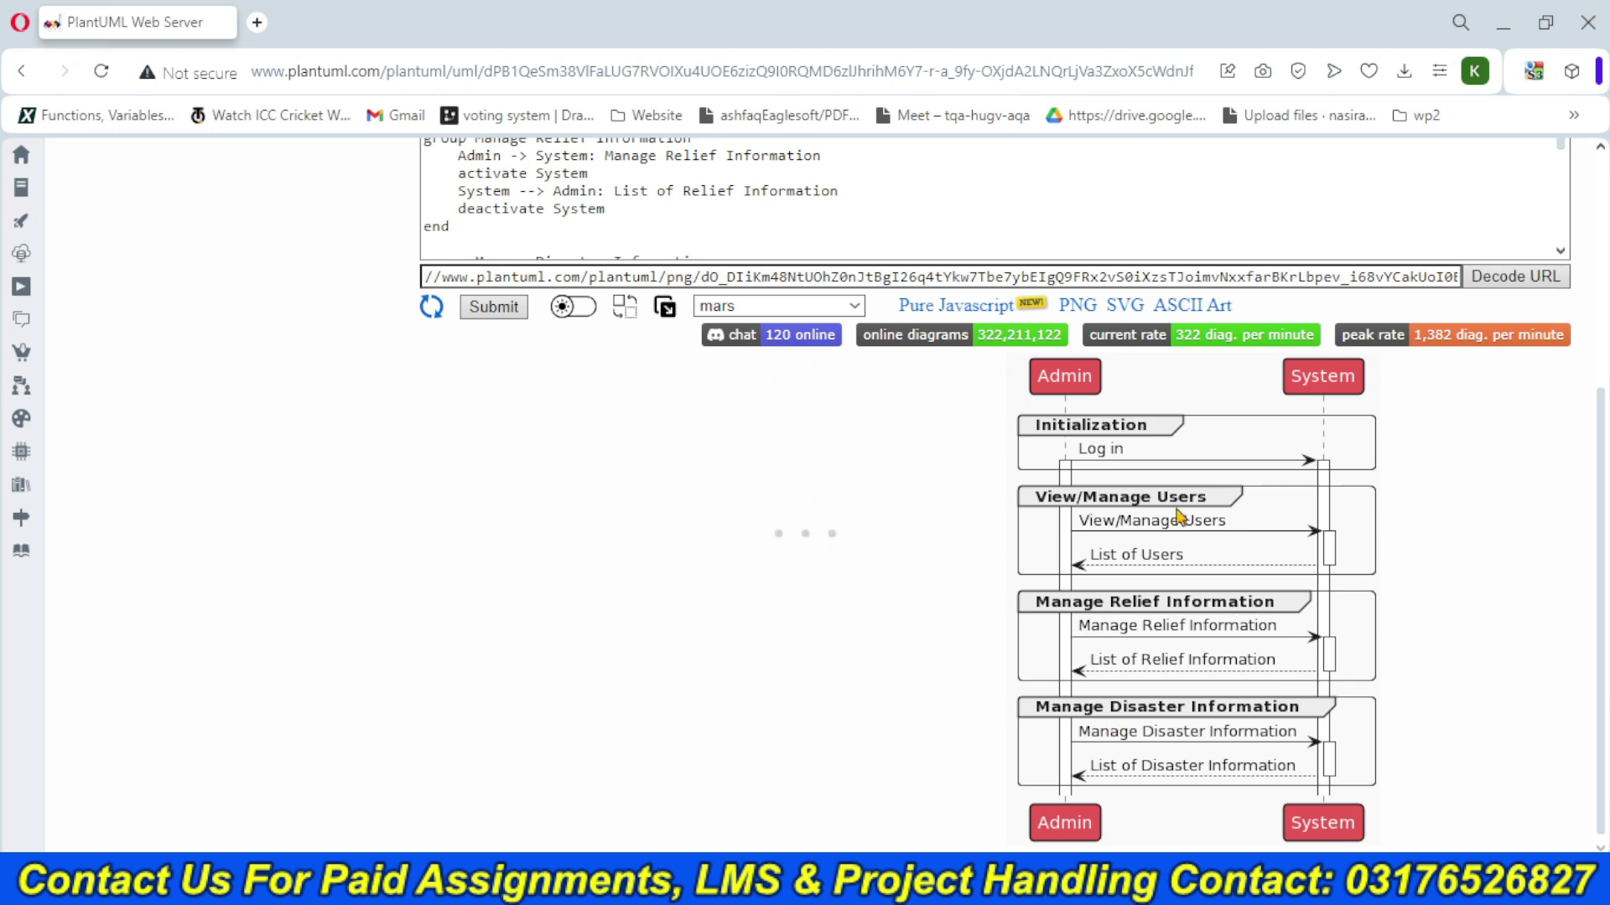
{"action": "right_click", "coordinate": [1148, 463]}
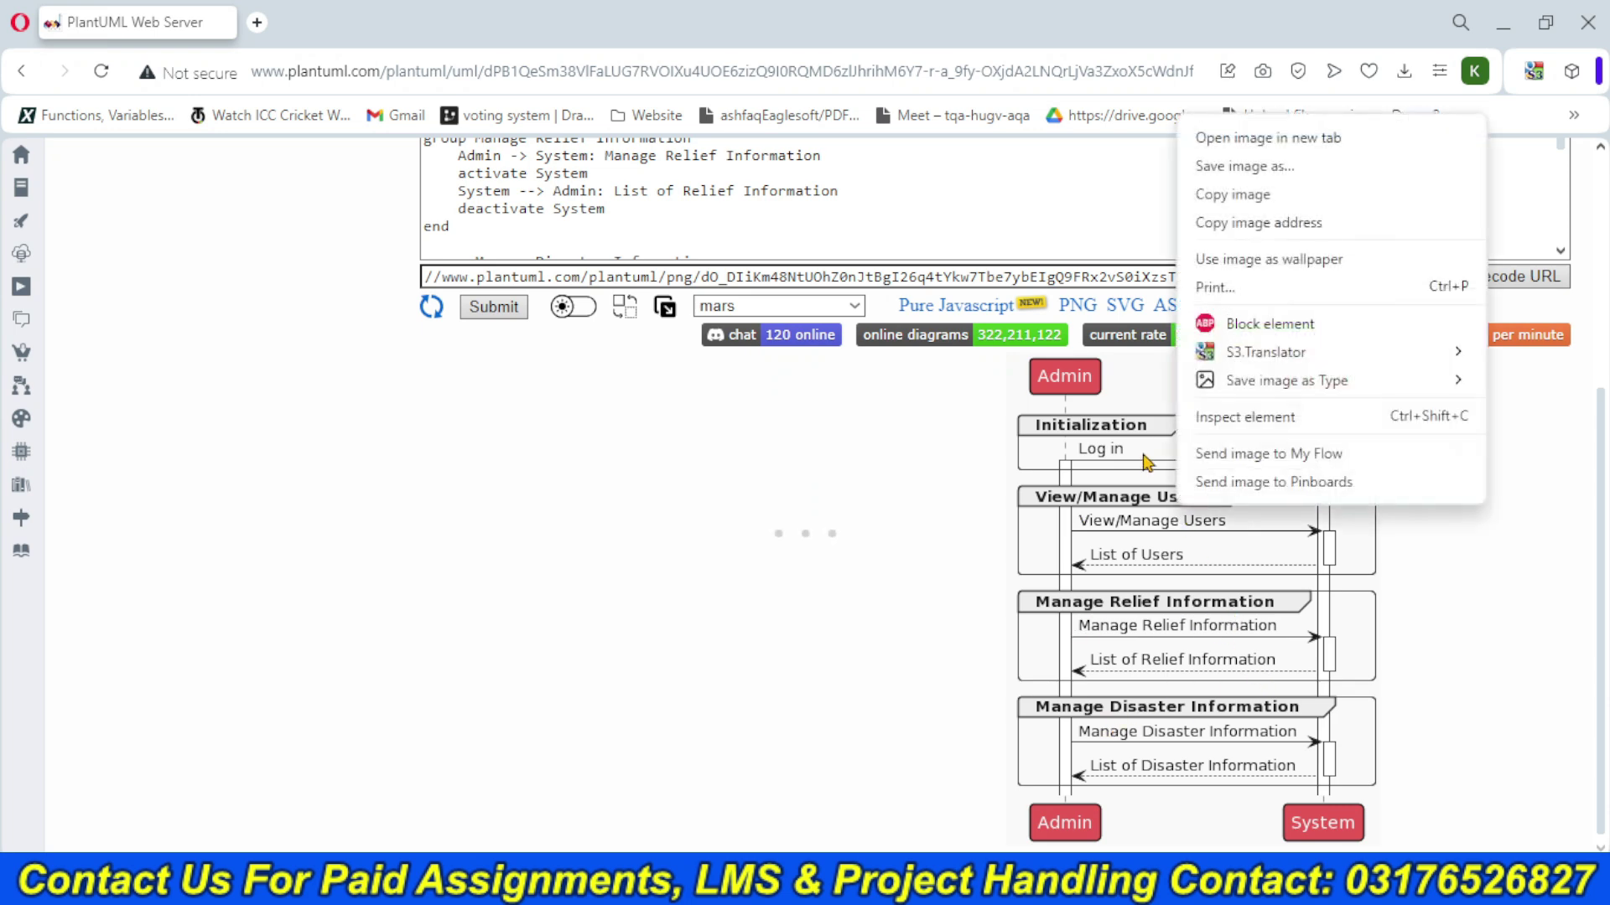
{"action": "mouse_move", "coordinate": [1322, 385]}
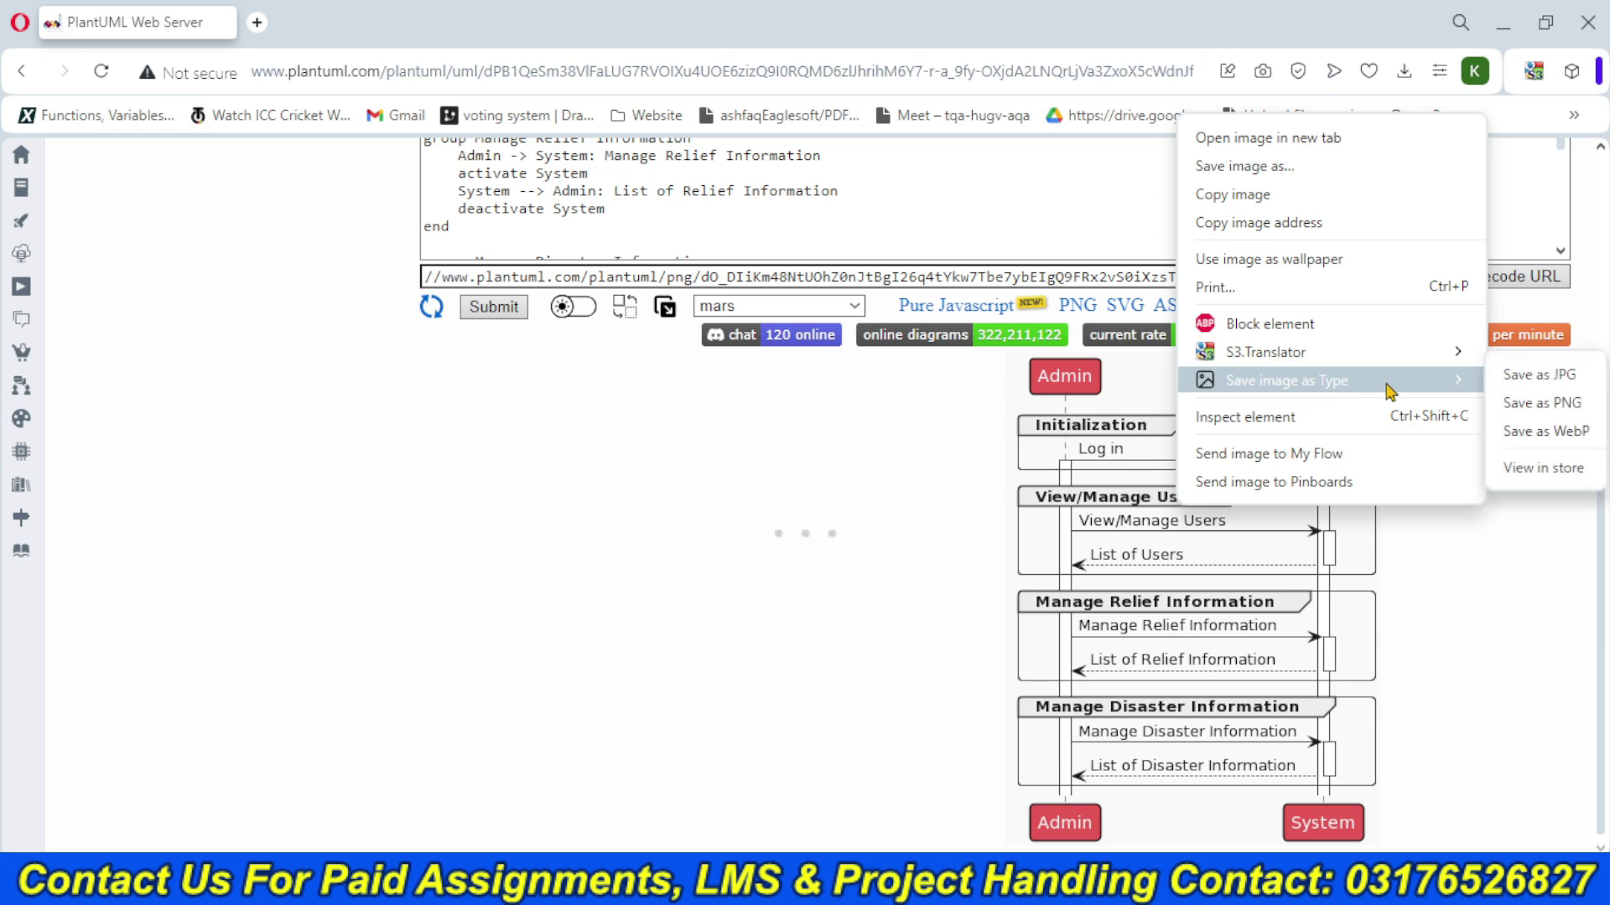
{"action": "left_click", "coordinate": [1522, 379]}
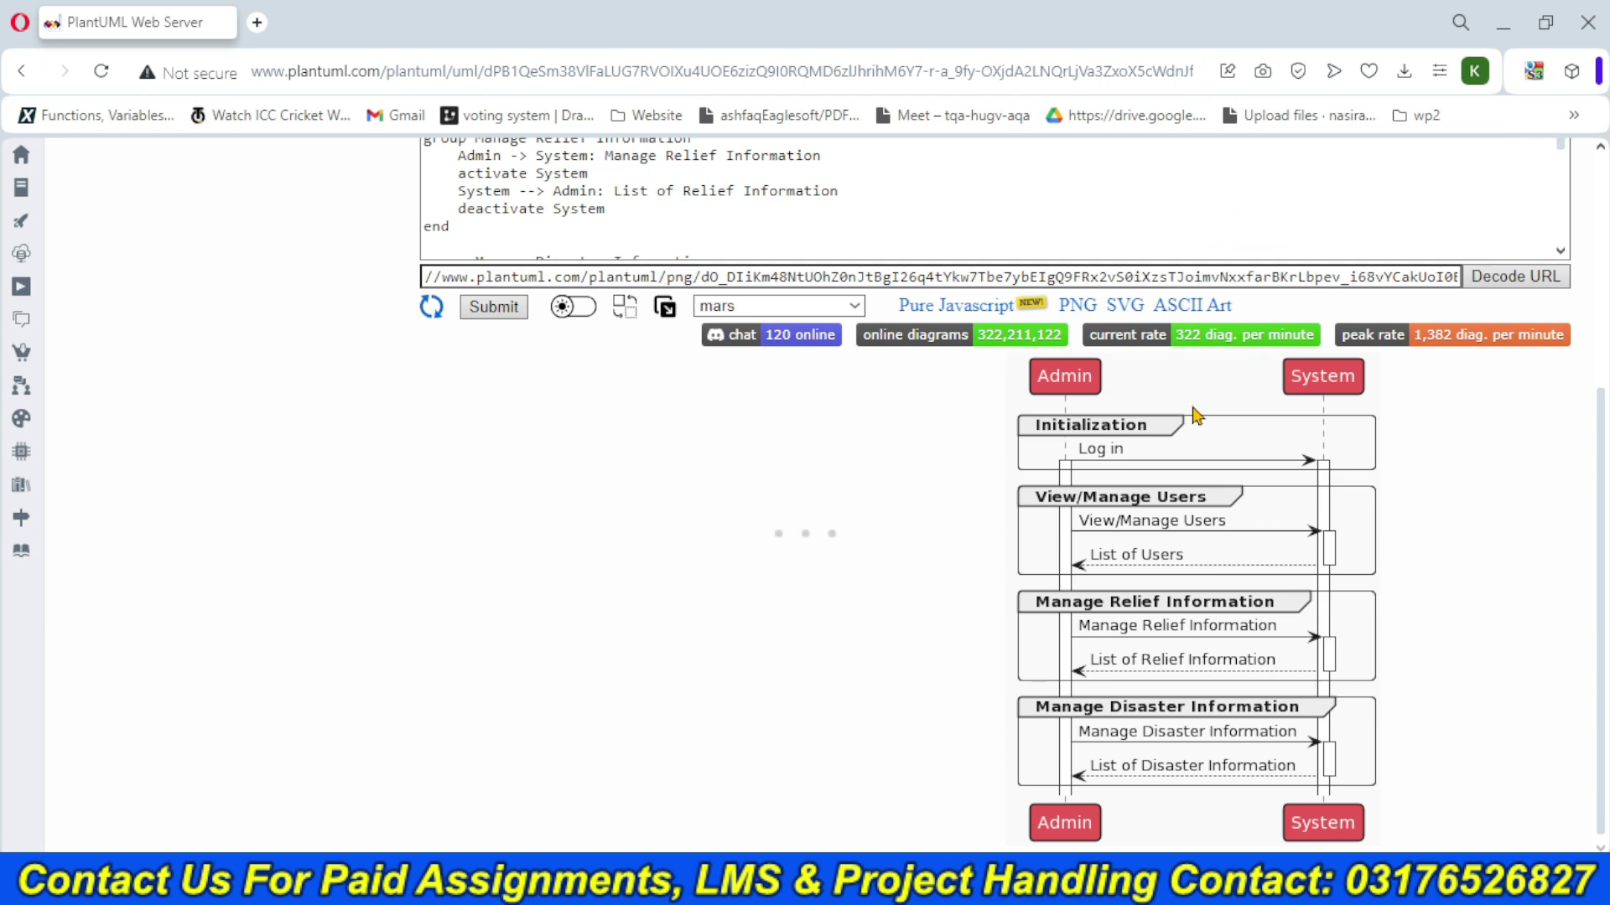
{"action": "type", "text": "A"}
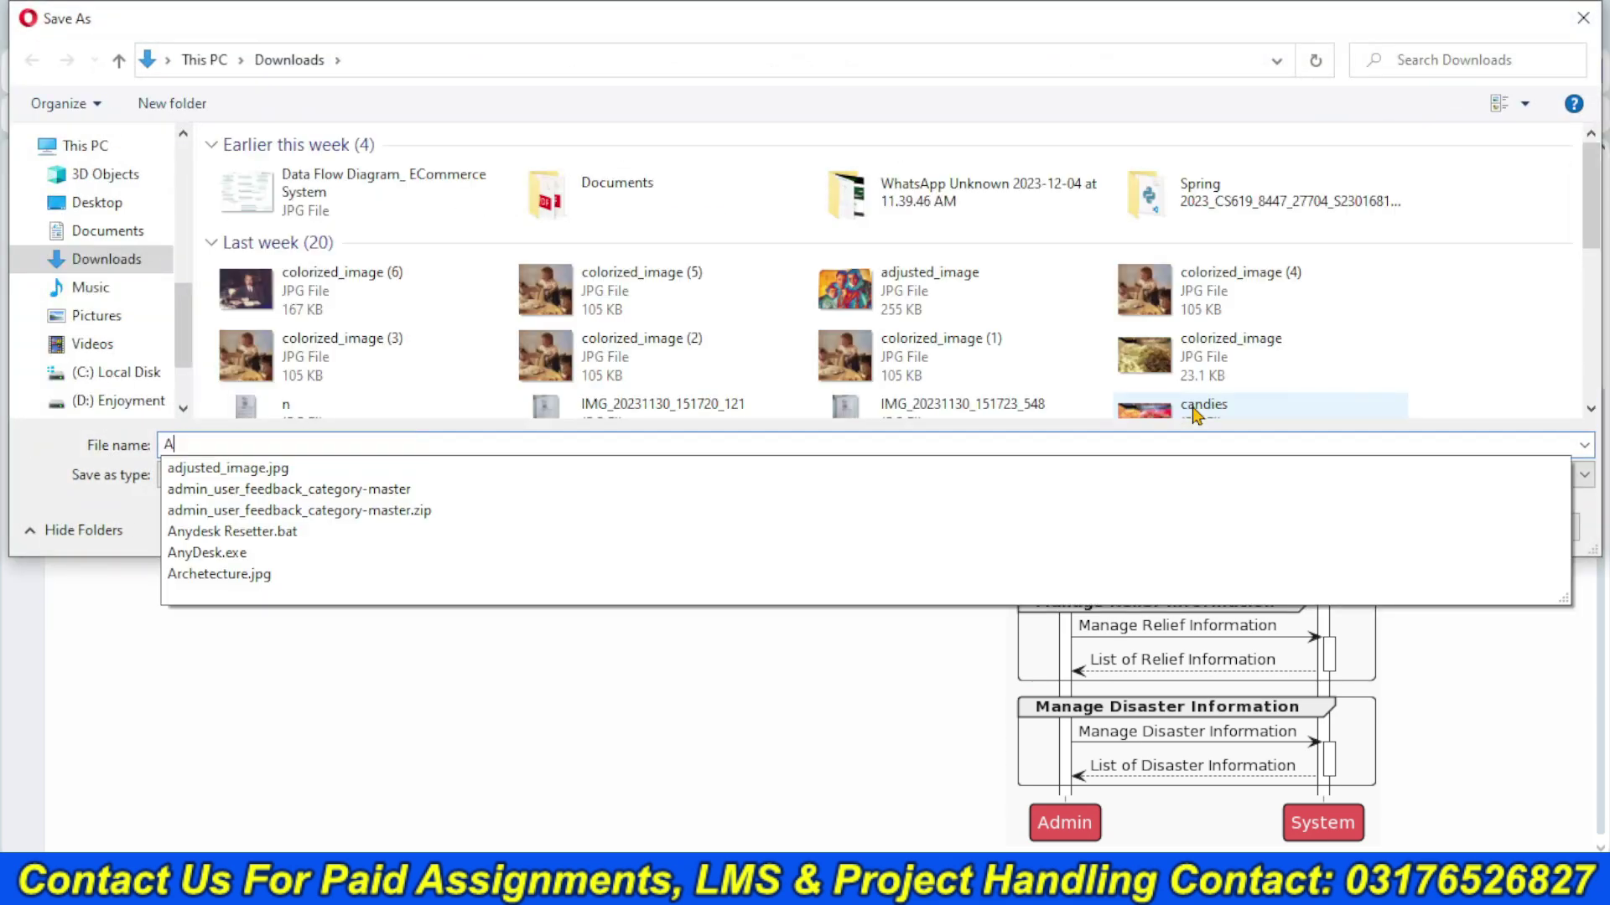
{"action": "type", "text": "dmin se"}
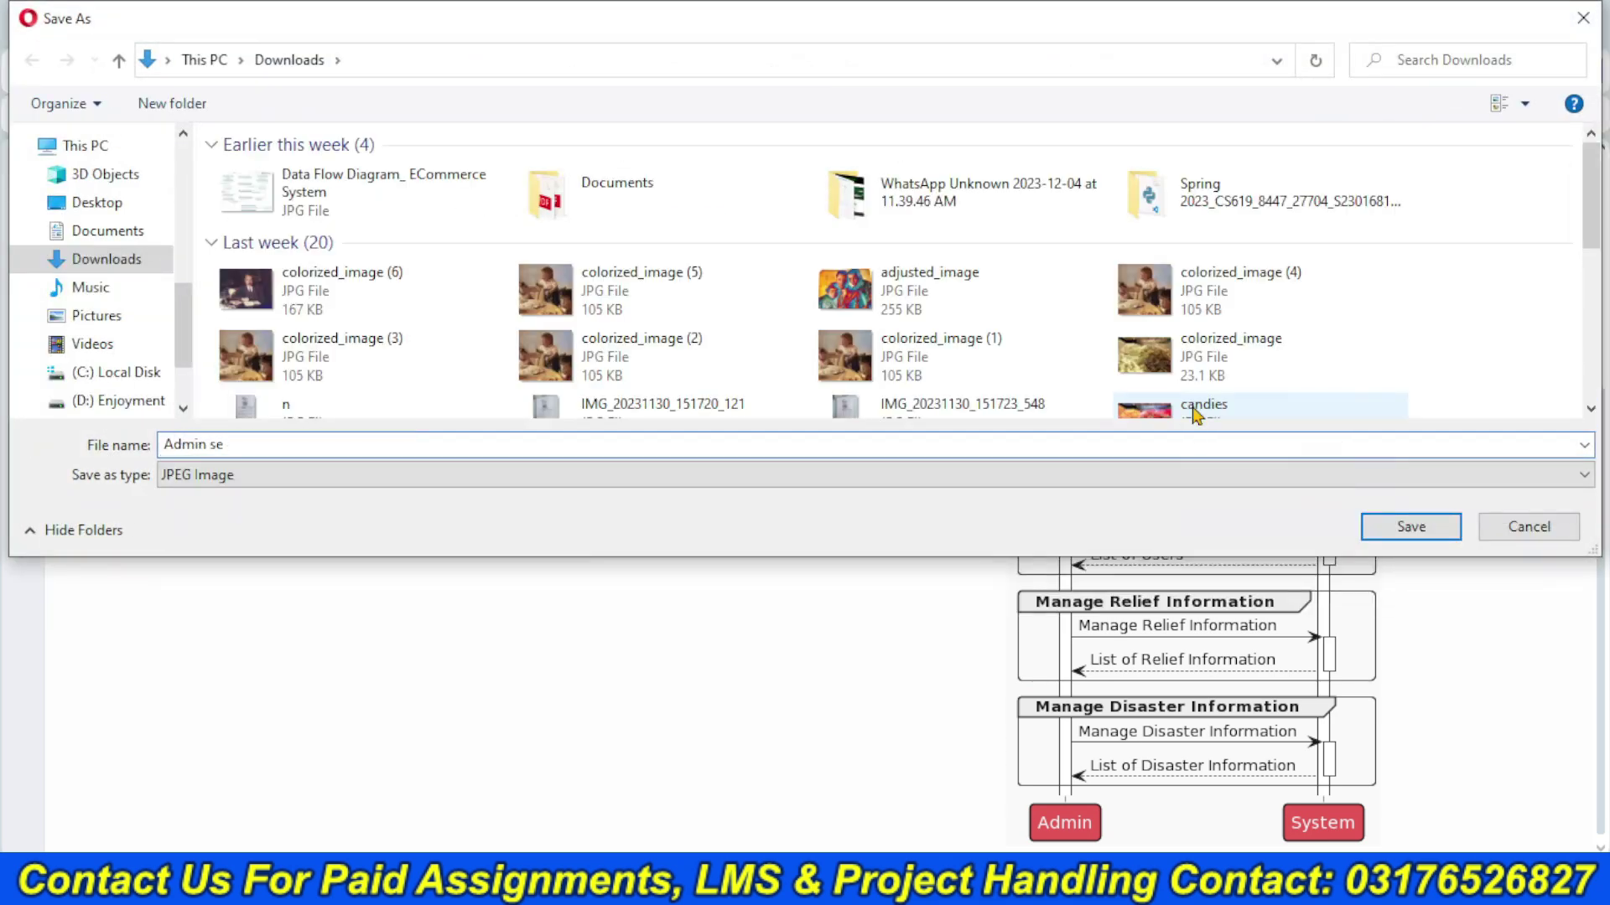
{"action": "type", "text": "quence"}
{"action": "key", "text": "Return"}
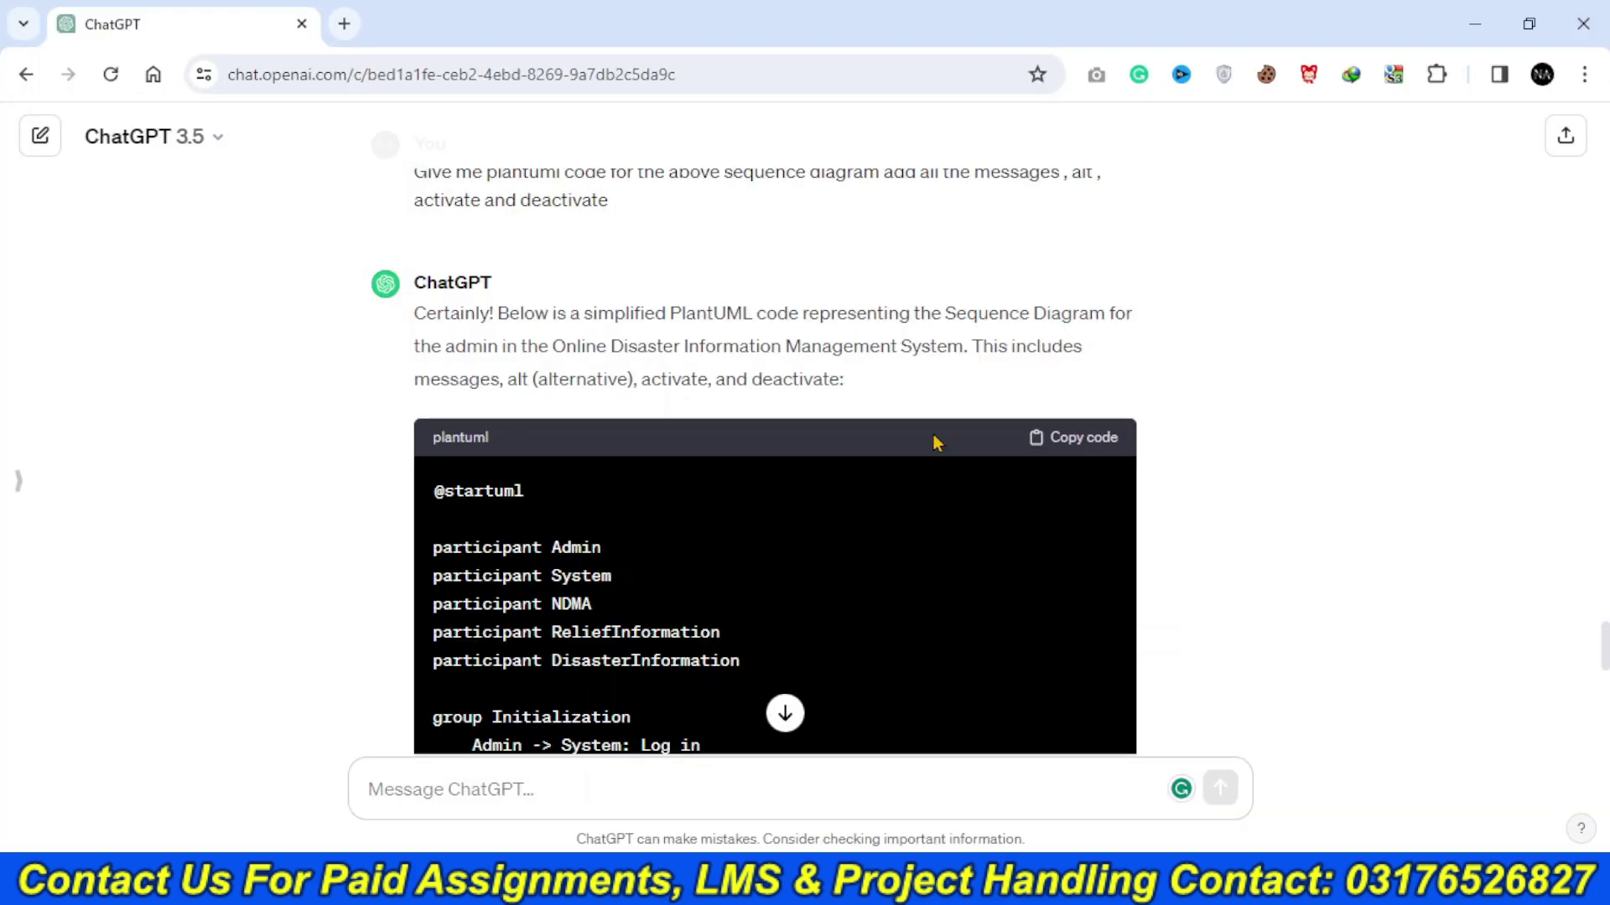
- Switch back to ChatGPT, copy the earlier admin sequence diagram prompt with its six-item list and paste it as a new message
{"action": "scroll", "coordinate": [934, 442], "scroll_direction": "down", "scroll_amount": 10}
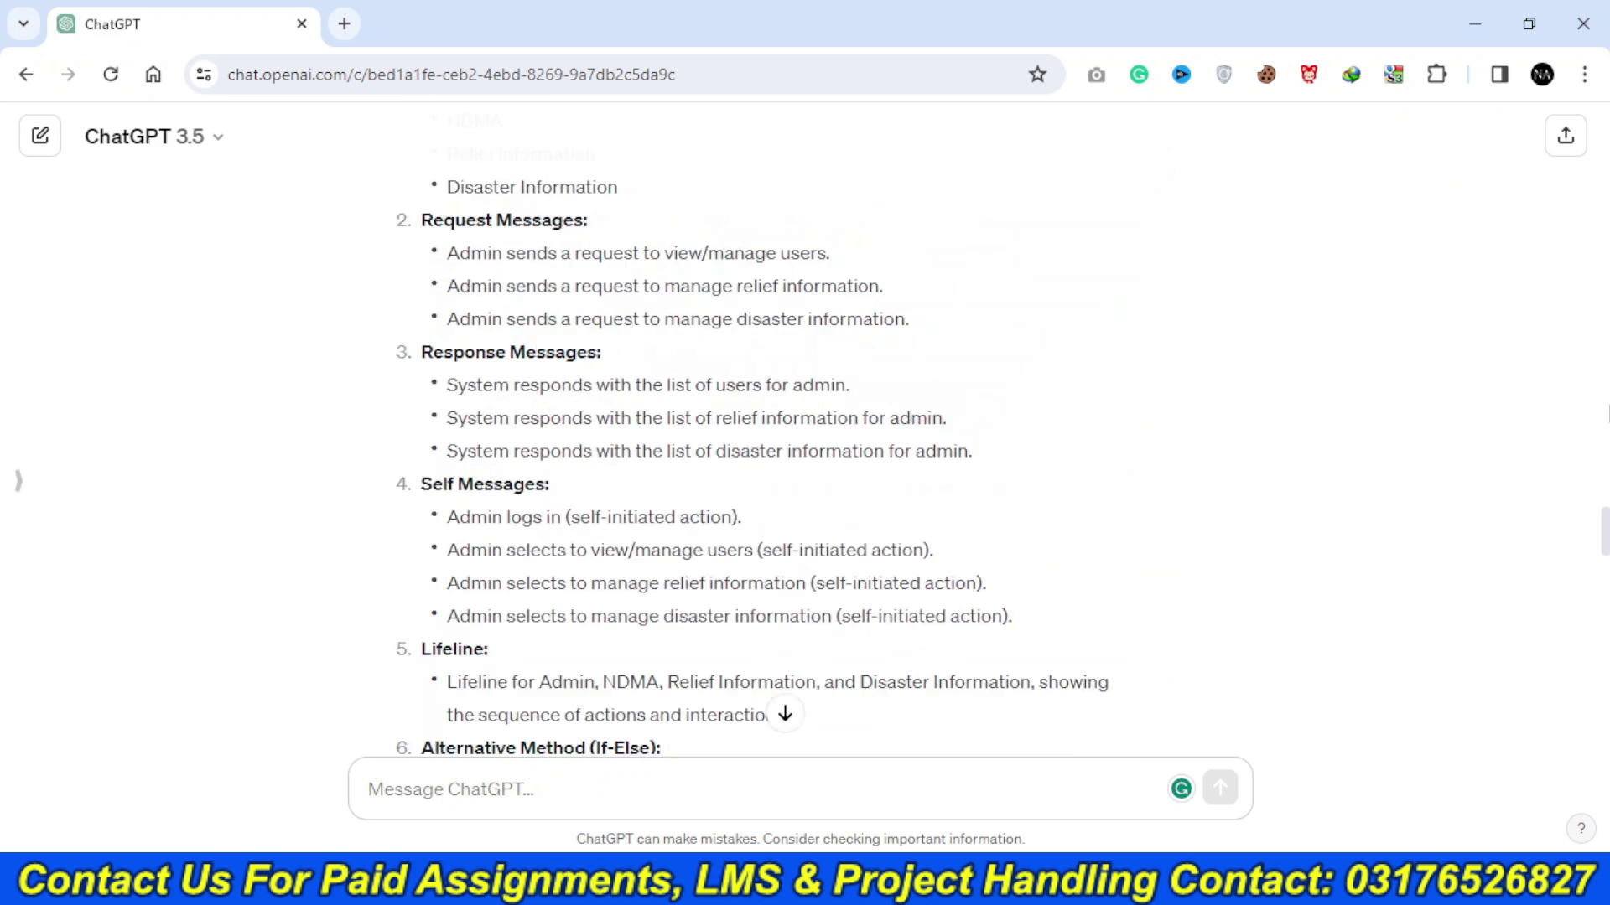
{"action": "scroll", "coordinate": [804, 436], "scroll_direction": "up", "scroll_amount": 9}
{"action": "left_click_drag", "start_coordinate": [415, 379], "coordinate": [722, 529]}
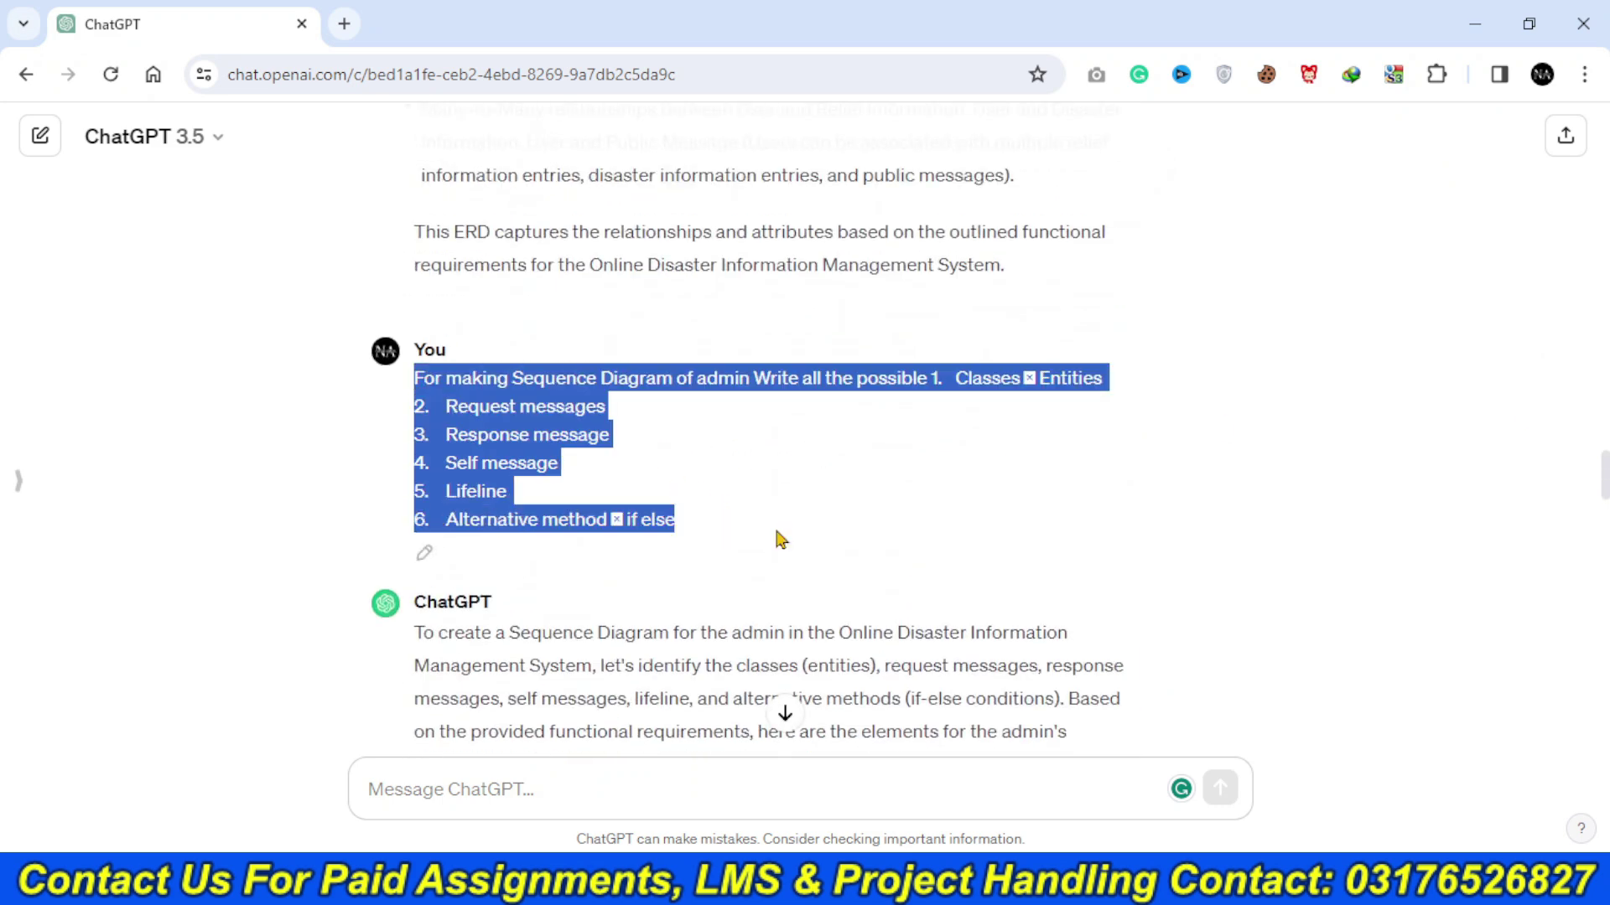
{"action": "left_click", "coordinate": [680, 788]}
{"action": "key", "text": "ctrl+v"}
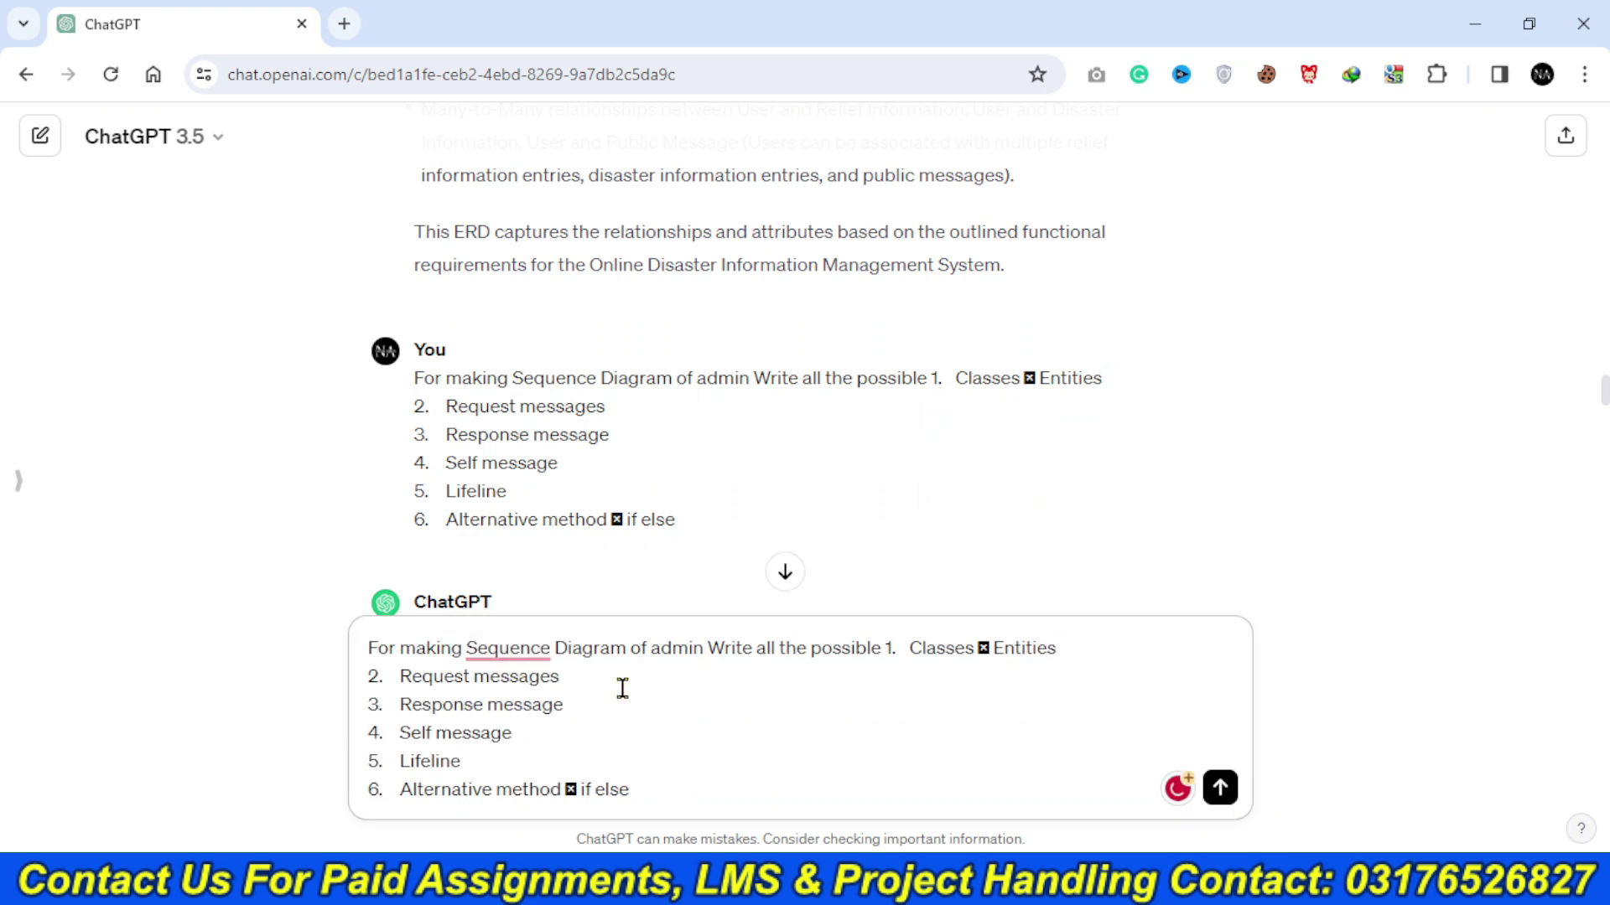
- Replace "admin" in the pasted prompt with "Rehablitation institutre" and send it
{"action": "key", "text": "BackSpace"}
{"action": "key", "text": "BackSpace"}
{"action": "key", "text": "BackSpace"}
{"action": "key", "text": "BackSpace"}
{"action": "key", "text": "BackSpace"}
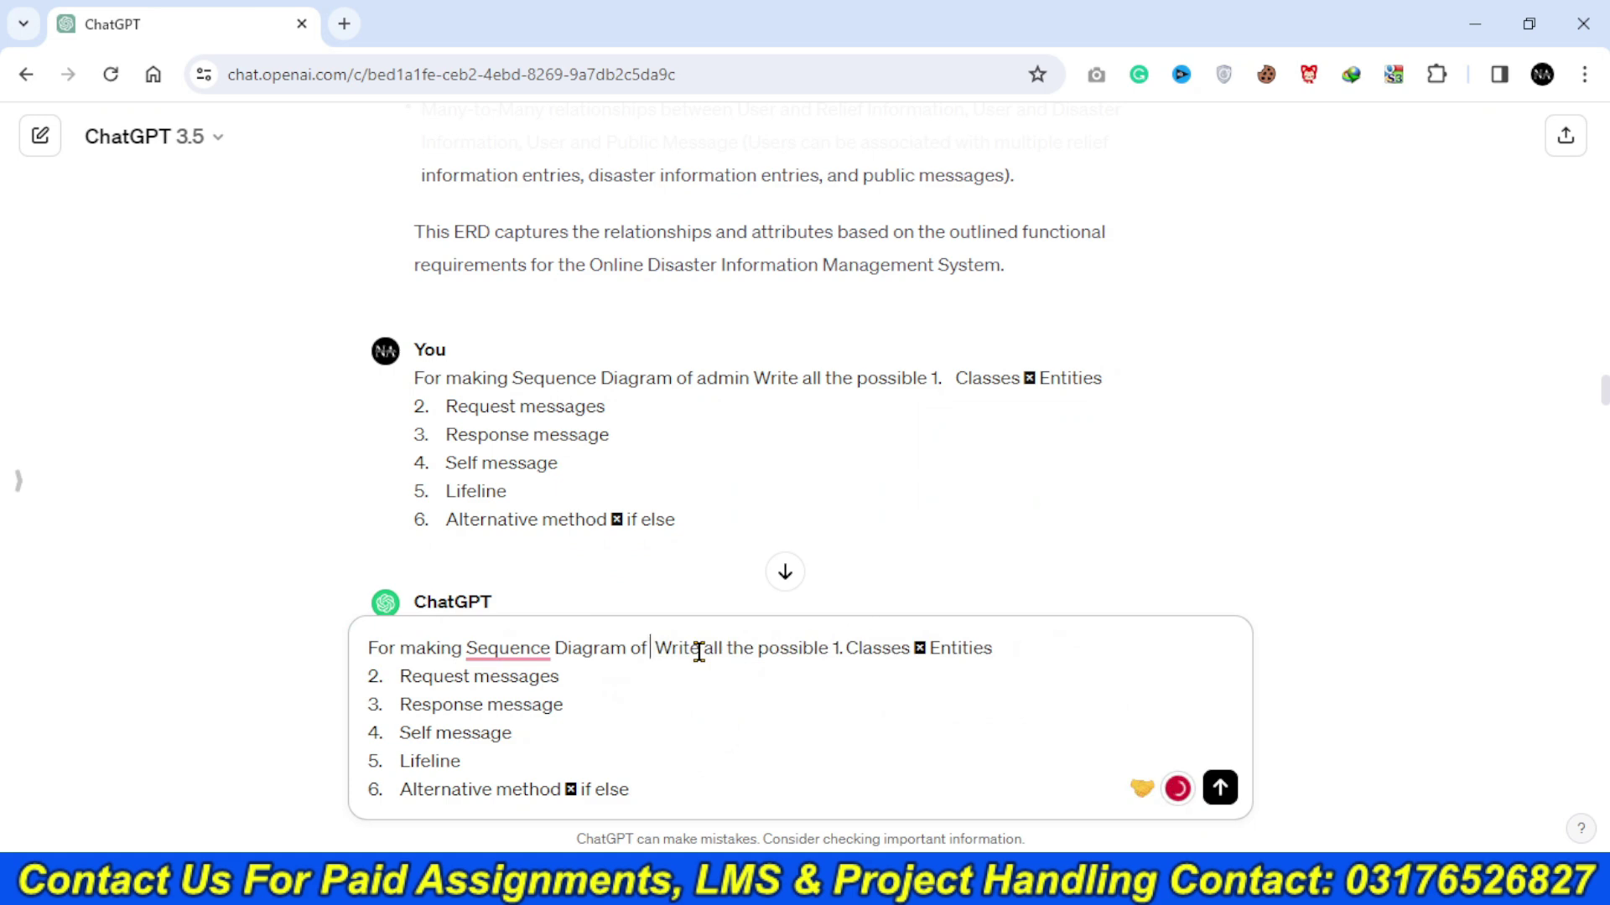
{"action": "type", "text": "Rehabl"}
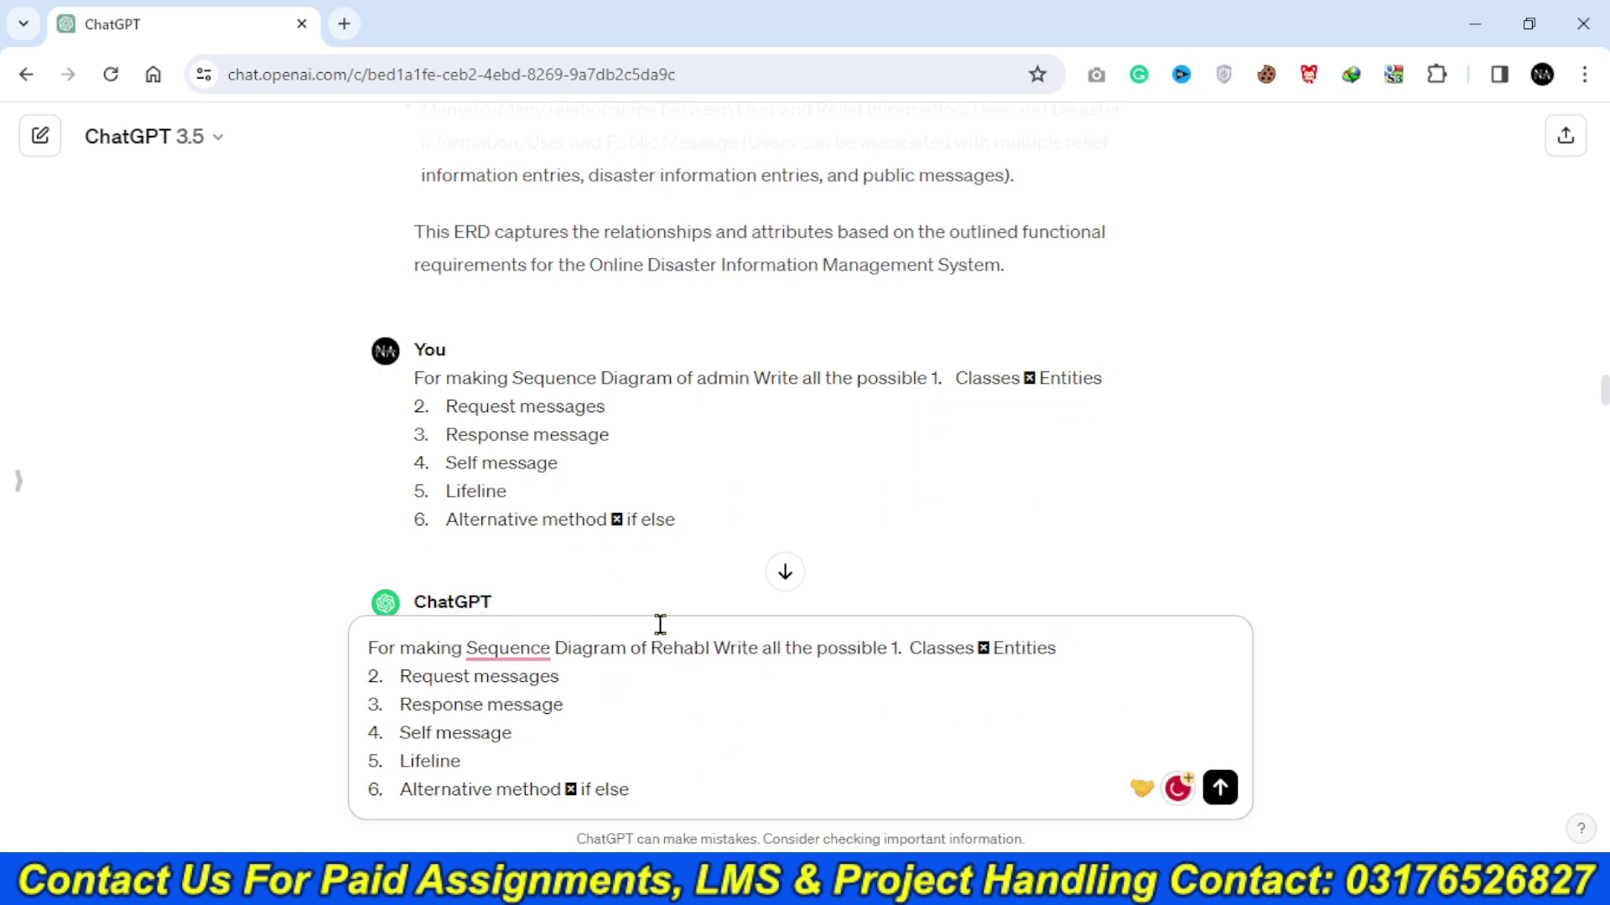
{"action": "type", "text": "litation i"}
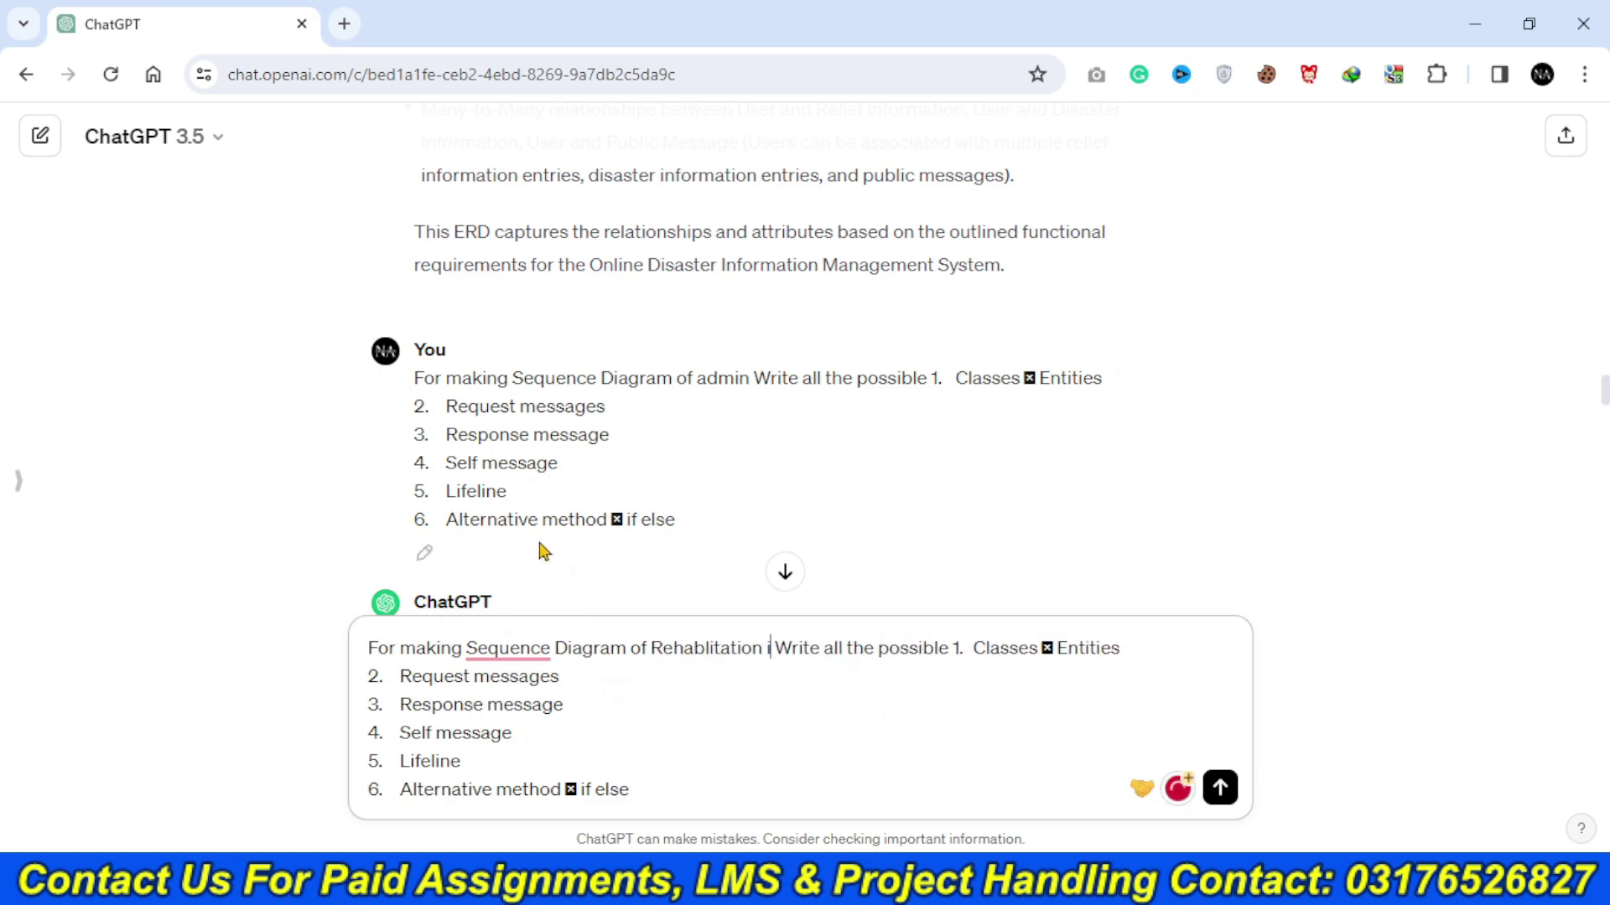
{"action": "type", "text": "nstitu"}
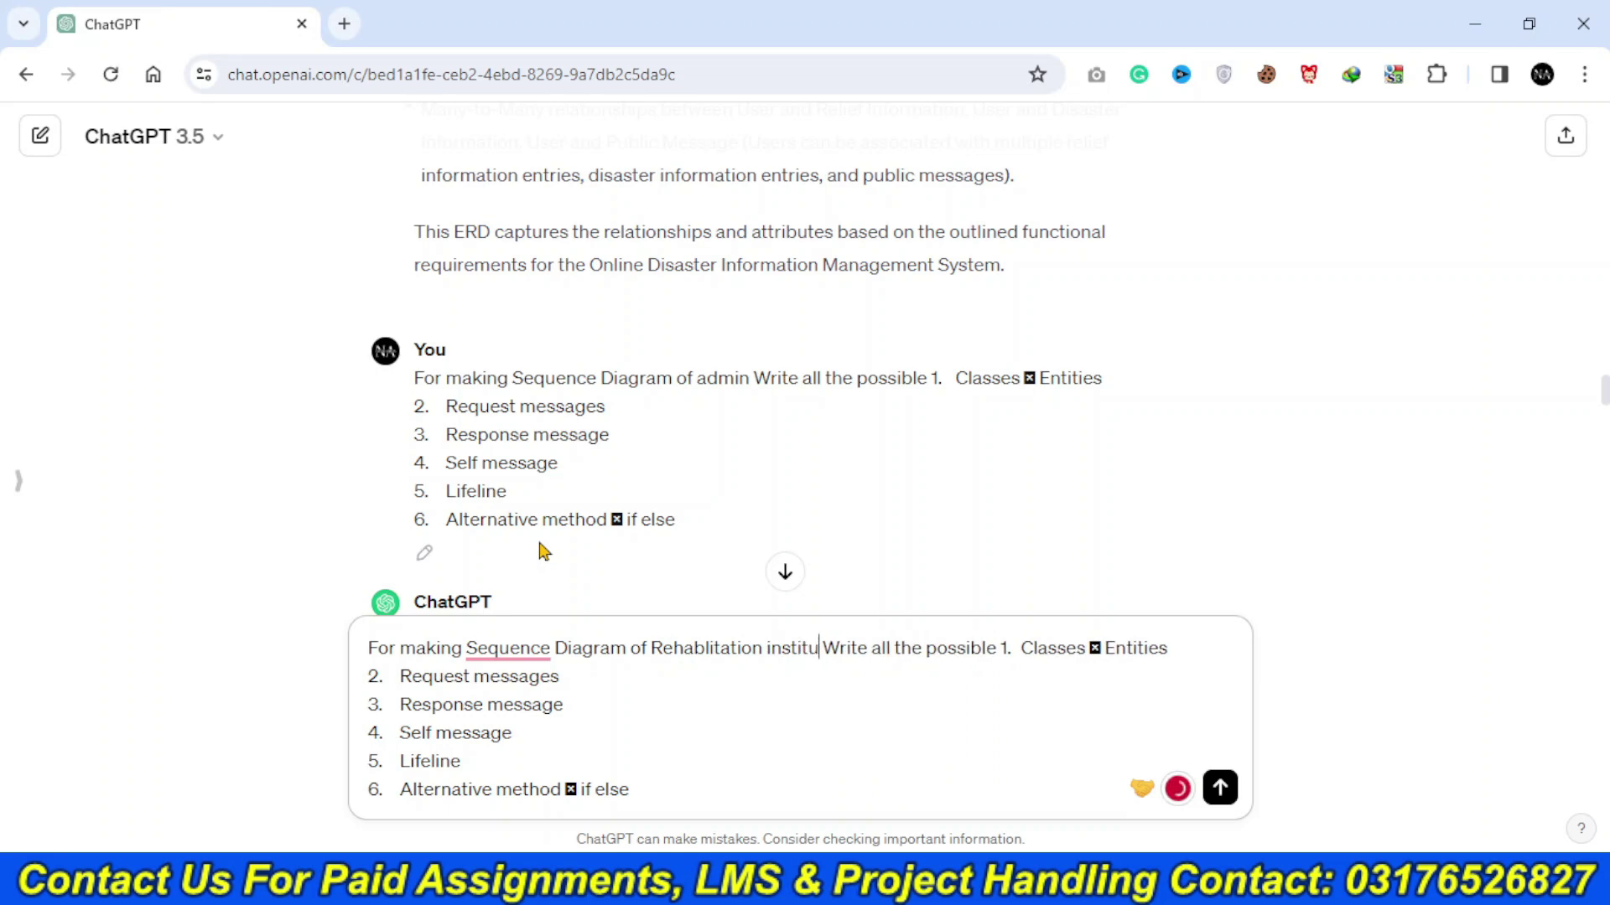
{"action": "type", "text": "tre"}
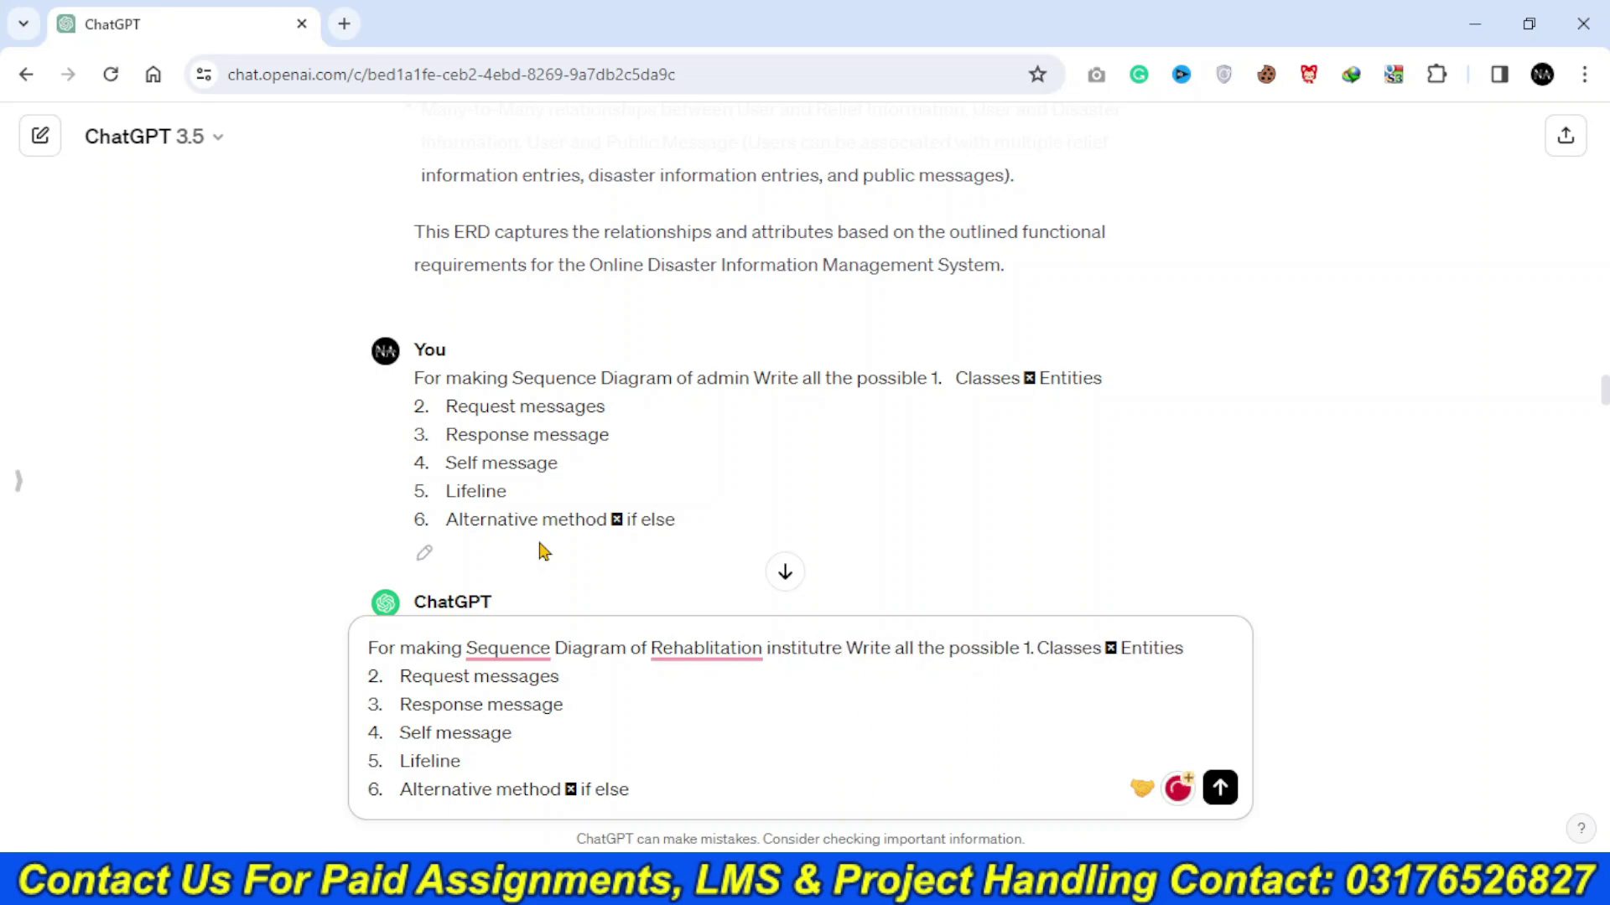
{"action": "key", "text": "Return"}
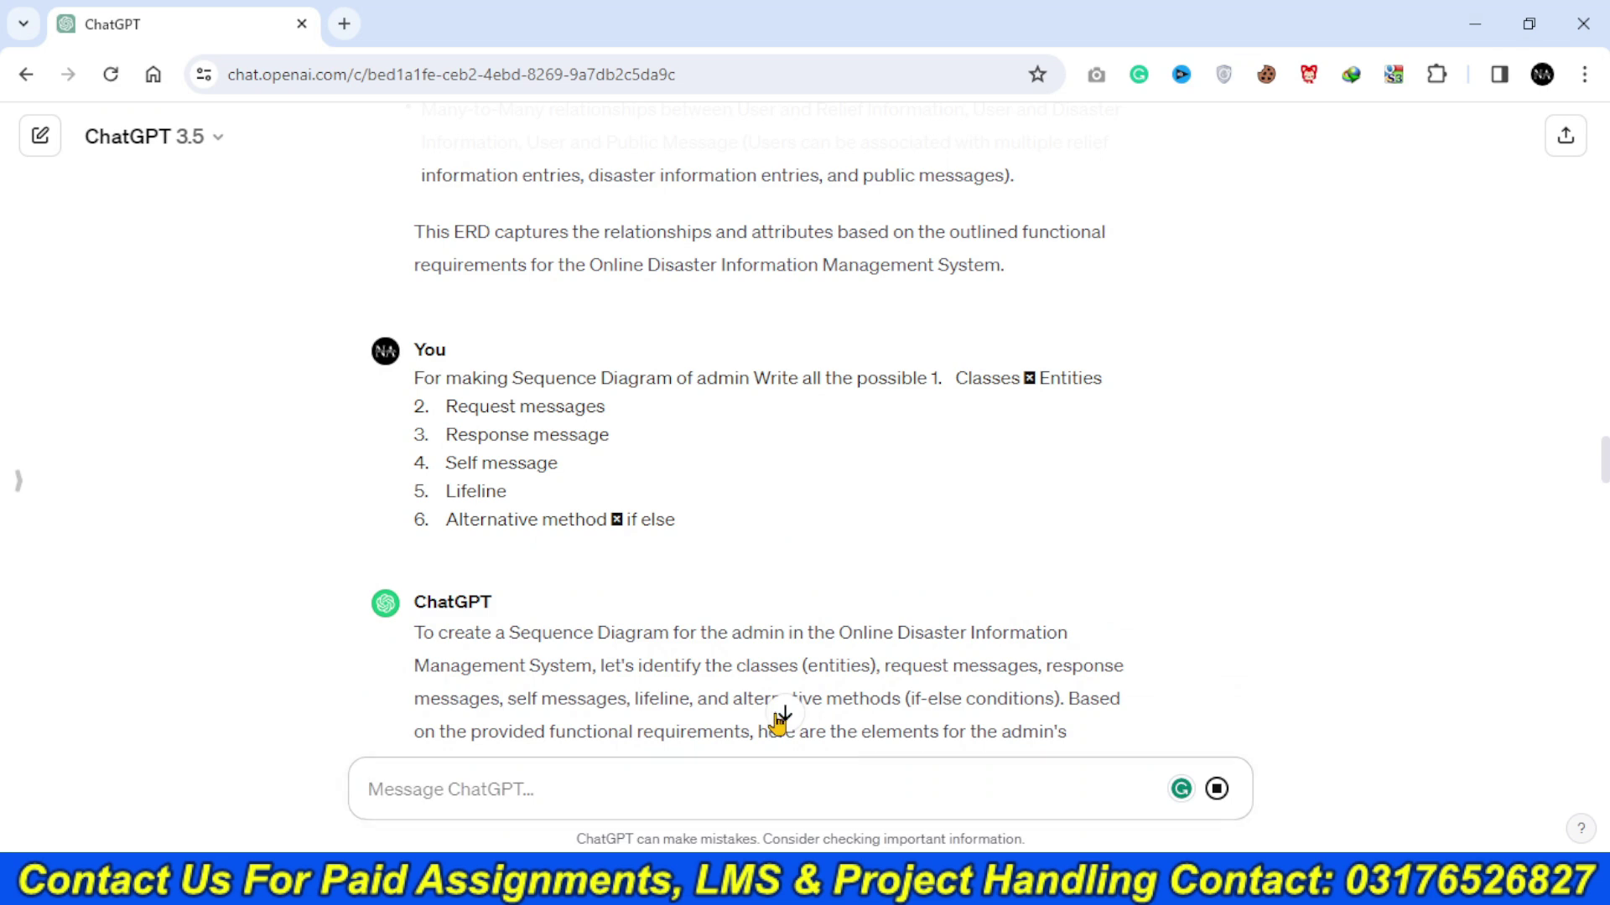
- Copy the rehabilitation institute PlantUML code from ChatGPT's latest reply and paste it over the admin code in the PlantUML Web Server
{"action": "left_click", "coordinate": [781, 714]}
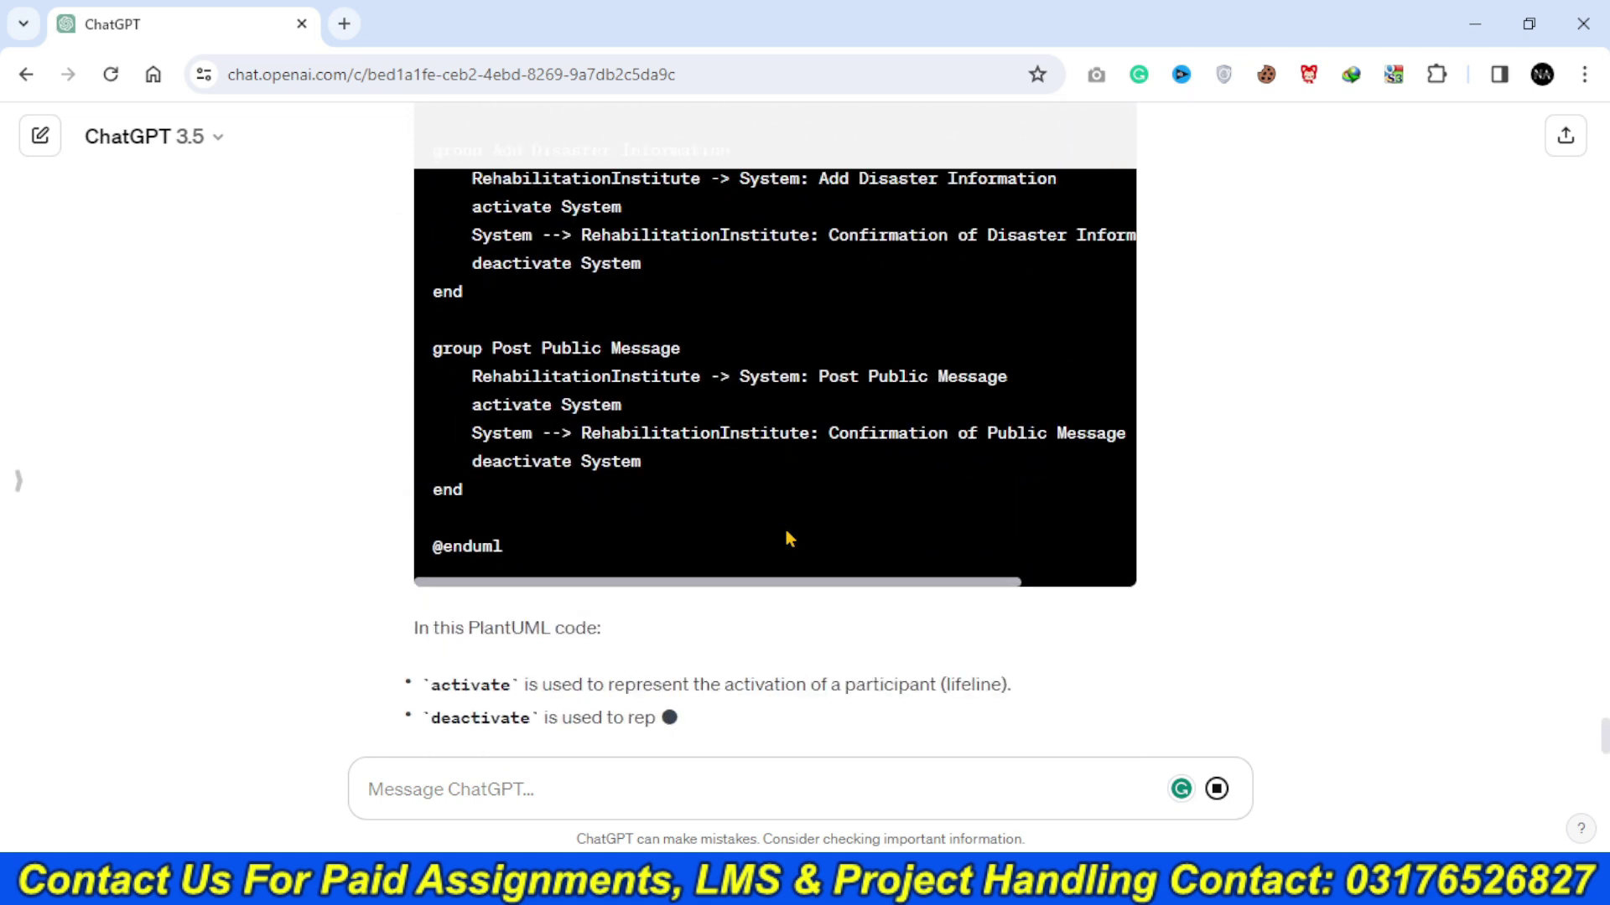
{"action": "scroll", "coordinate": [1182, 358], "scroll_direction": "up", "scroll_amount": 12}
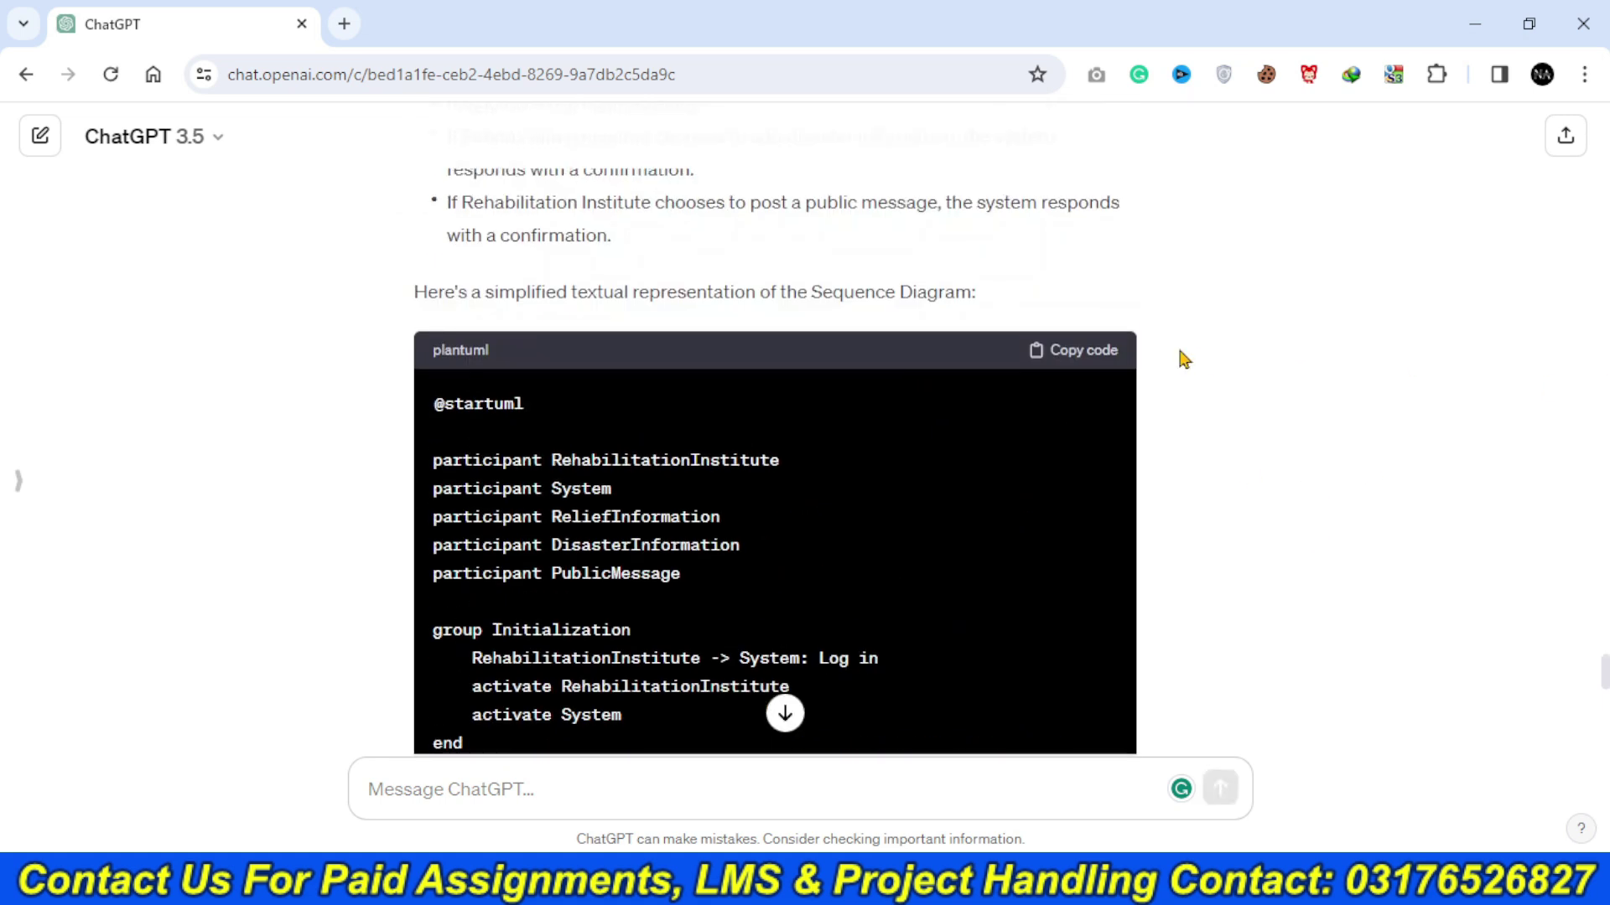
{"action": "left_click", "coordinate": [1092, 357]}
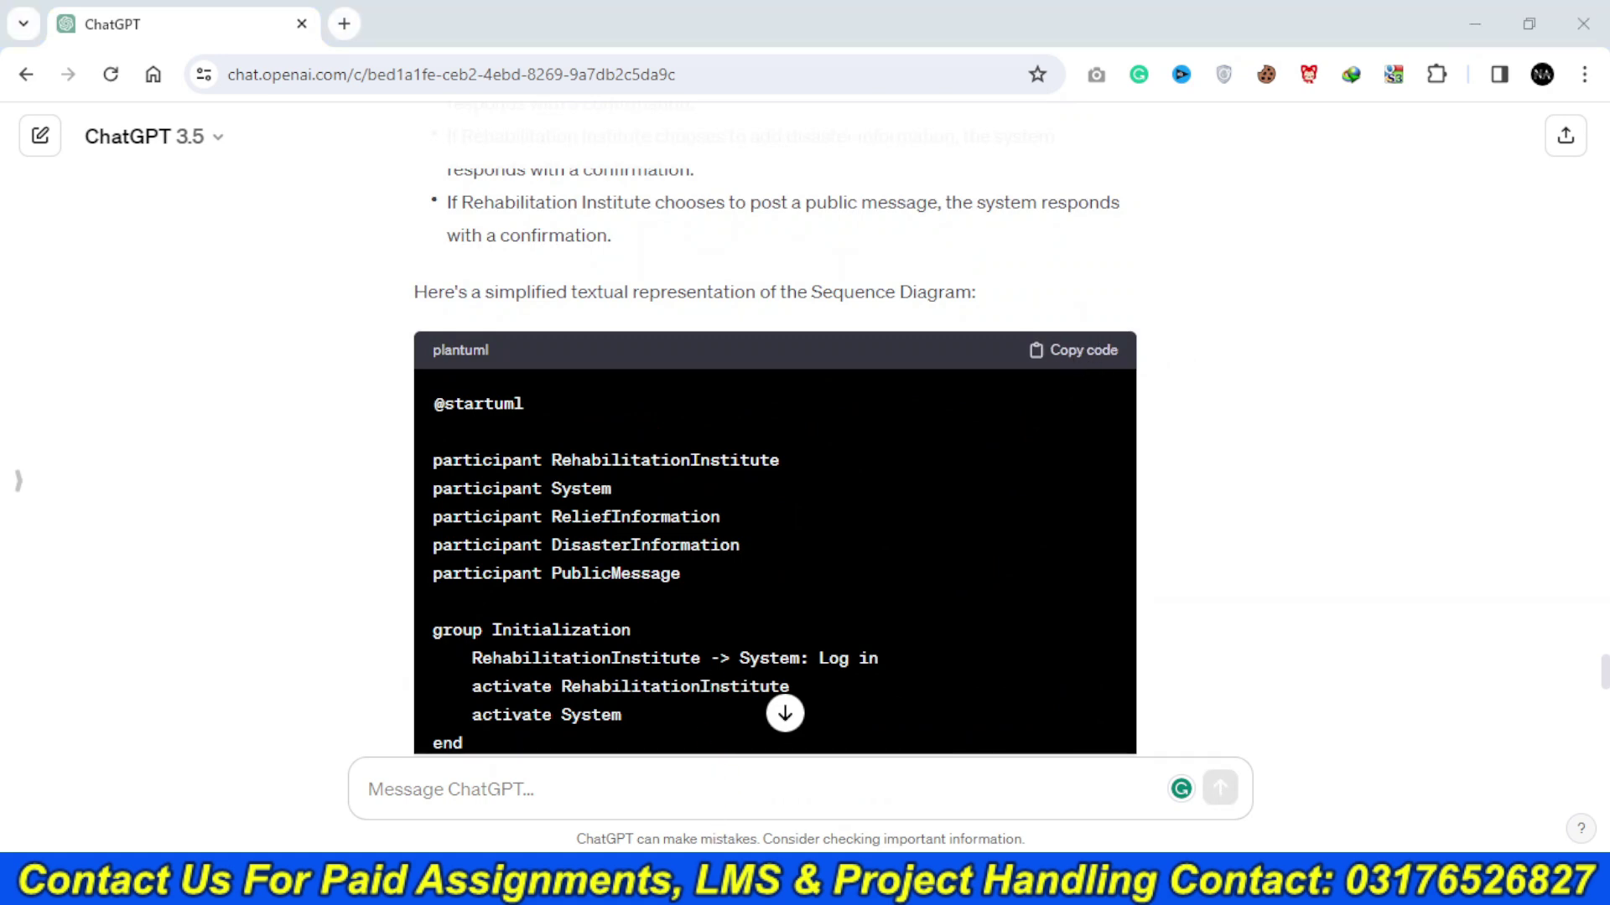
{"action": "left_click", "coordinate": [704, 879]}
{"action": "left_click", "coordinate": [750, 215]}
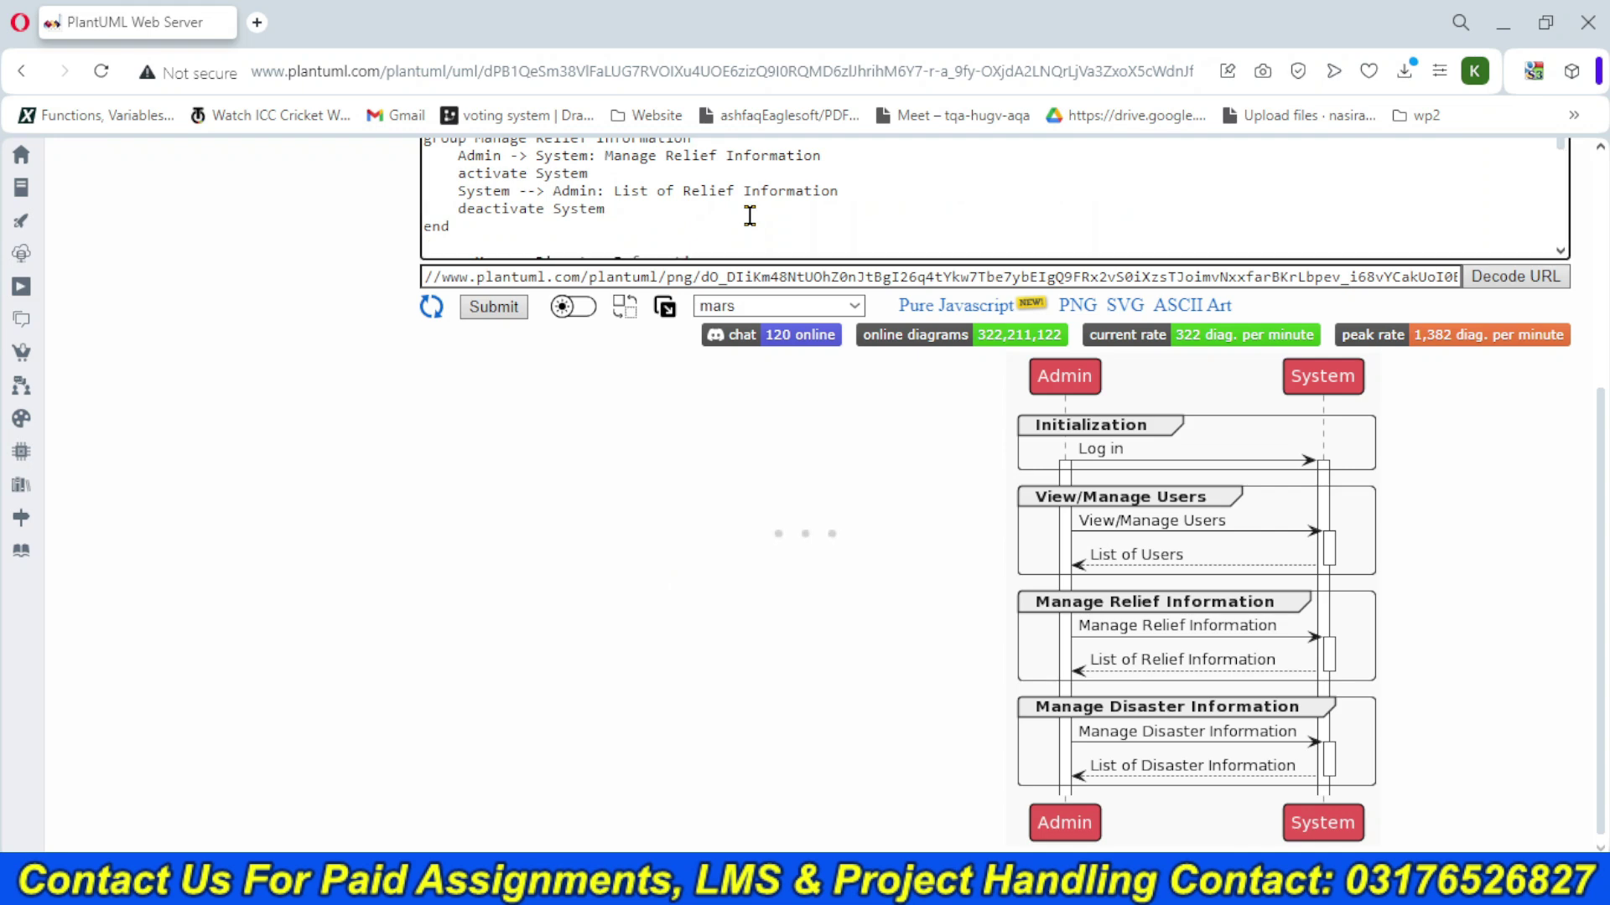
{"action": "key", "text": "ctrl+a"}
{"action": "key", "text": "ctrl+v"}
- Submit the pasted rehabilitation institute code to render its sequence diagram
{"action": "left_click", "coordinate": [1604, 369]}
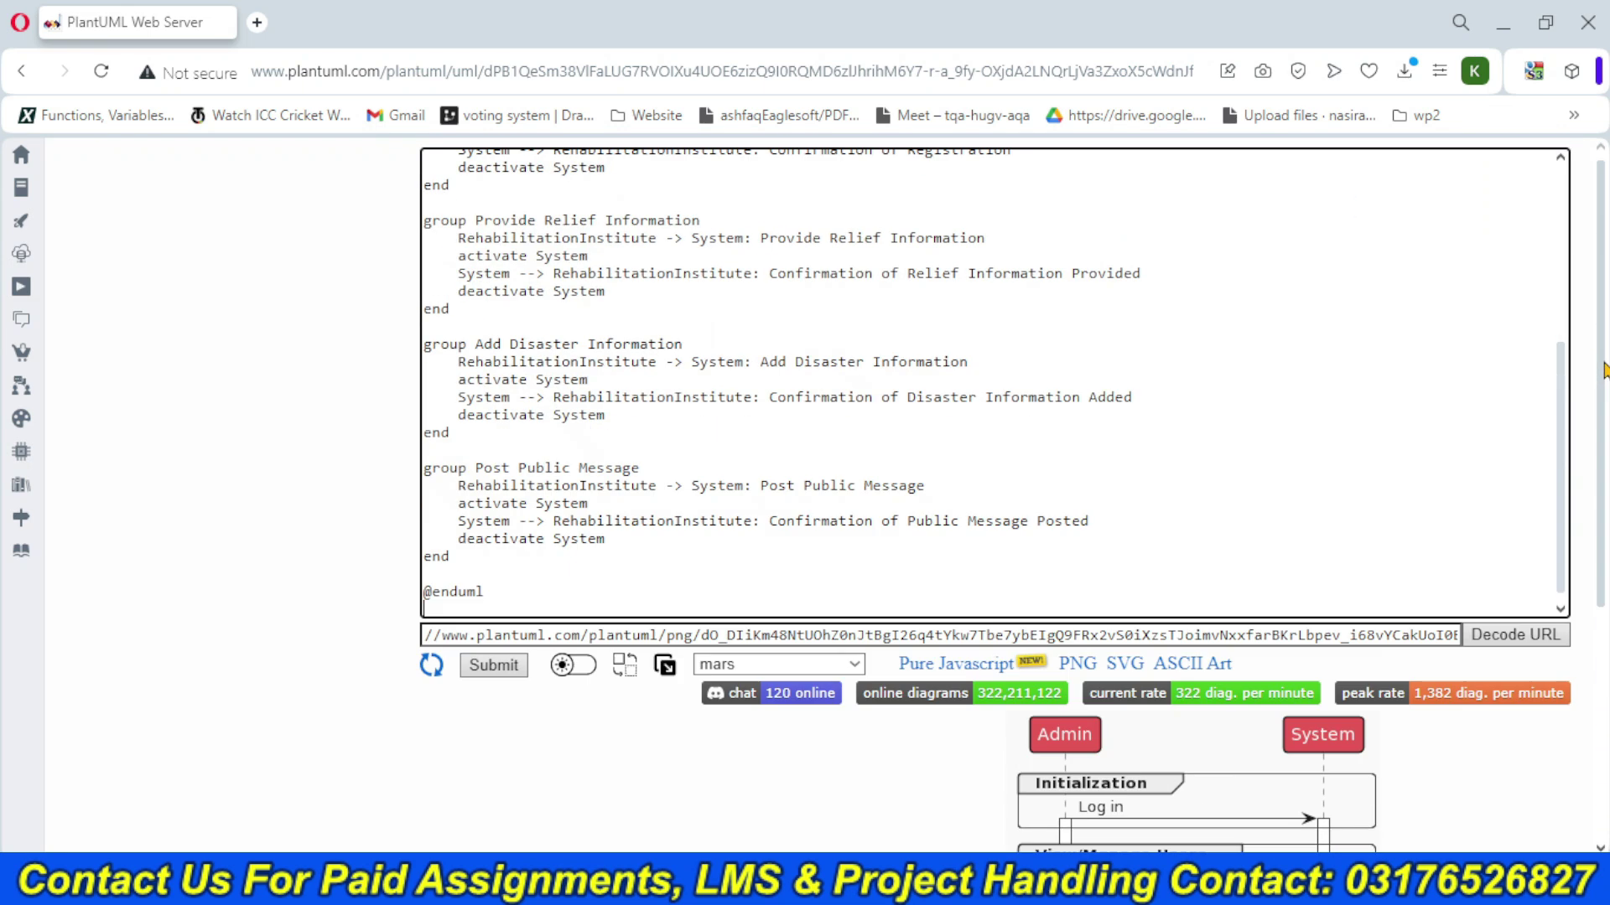
{"action": "scroll", "coordinate": [1604, 368], "scroll_direction": "down", "scroll_amount": 2}
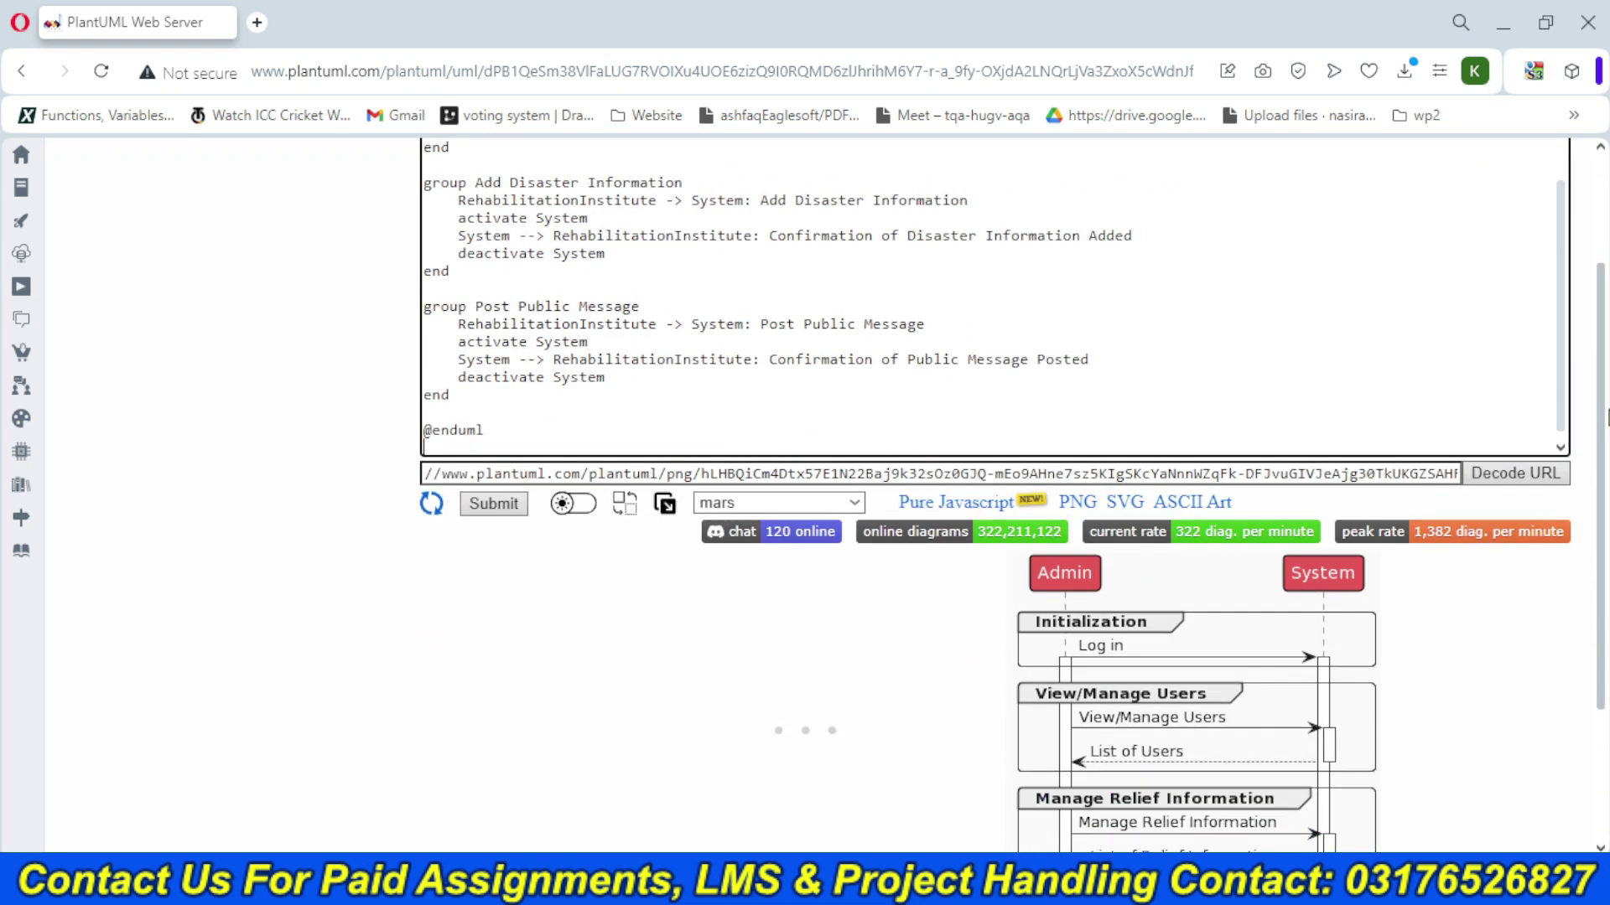
{"action": "scroll", "coordinate": [1006, 504], "scroll_direction": "down", "scroll_amount": 2}
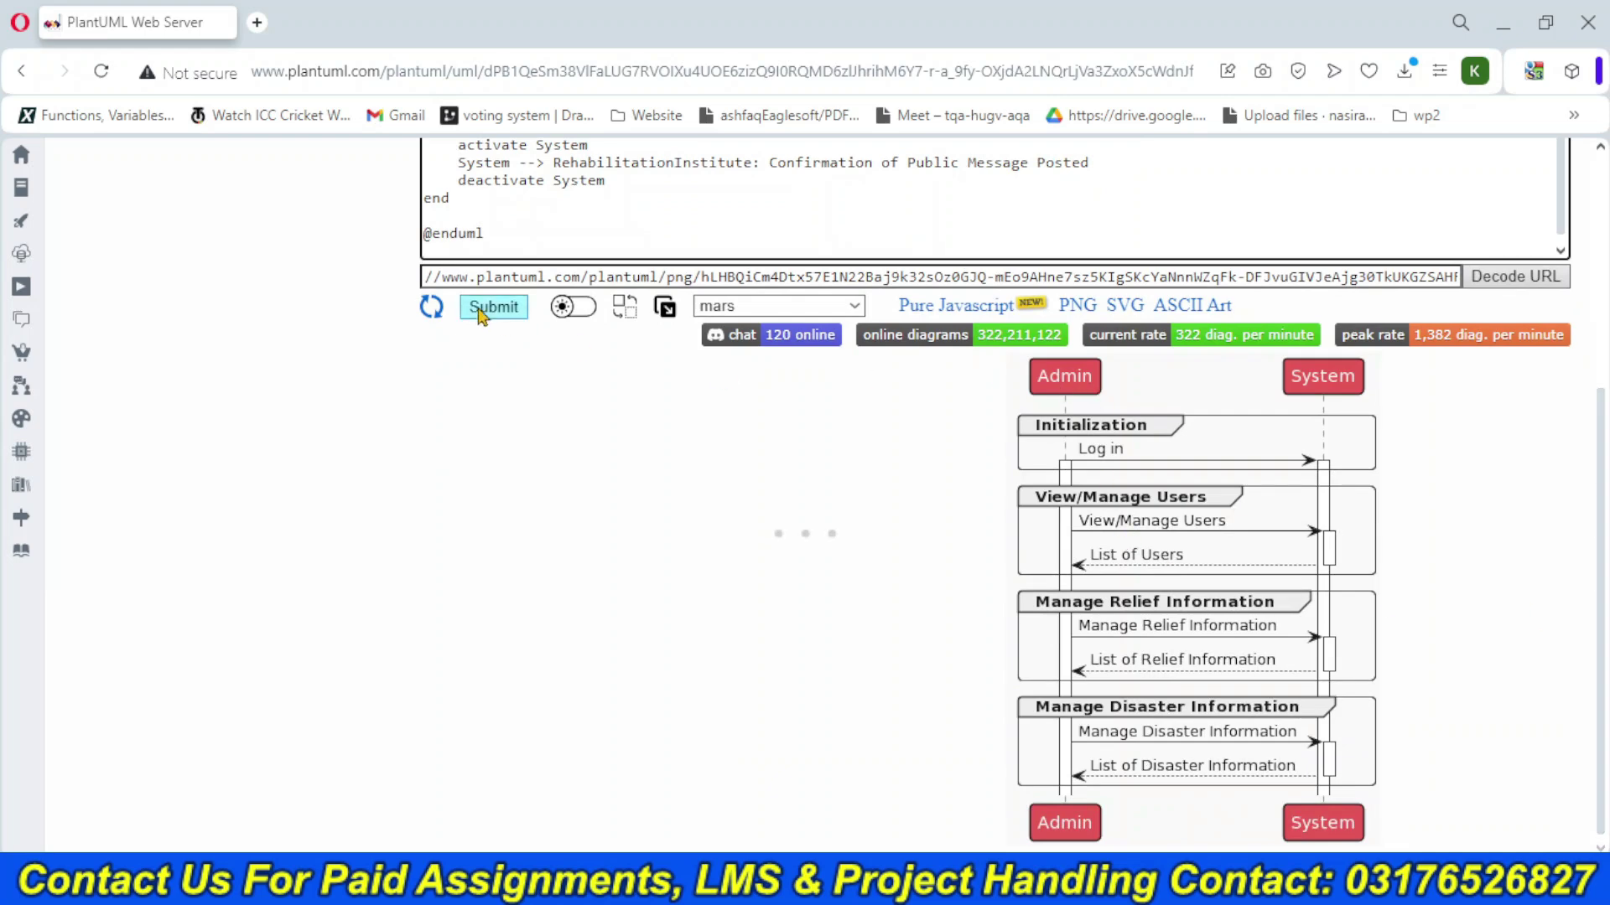
{"action": "left_click", "coordinate": [492, 307]}
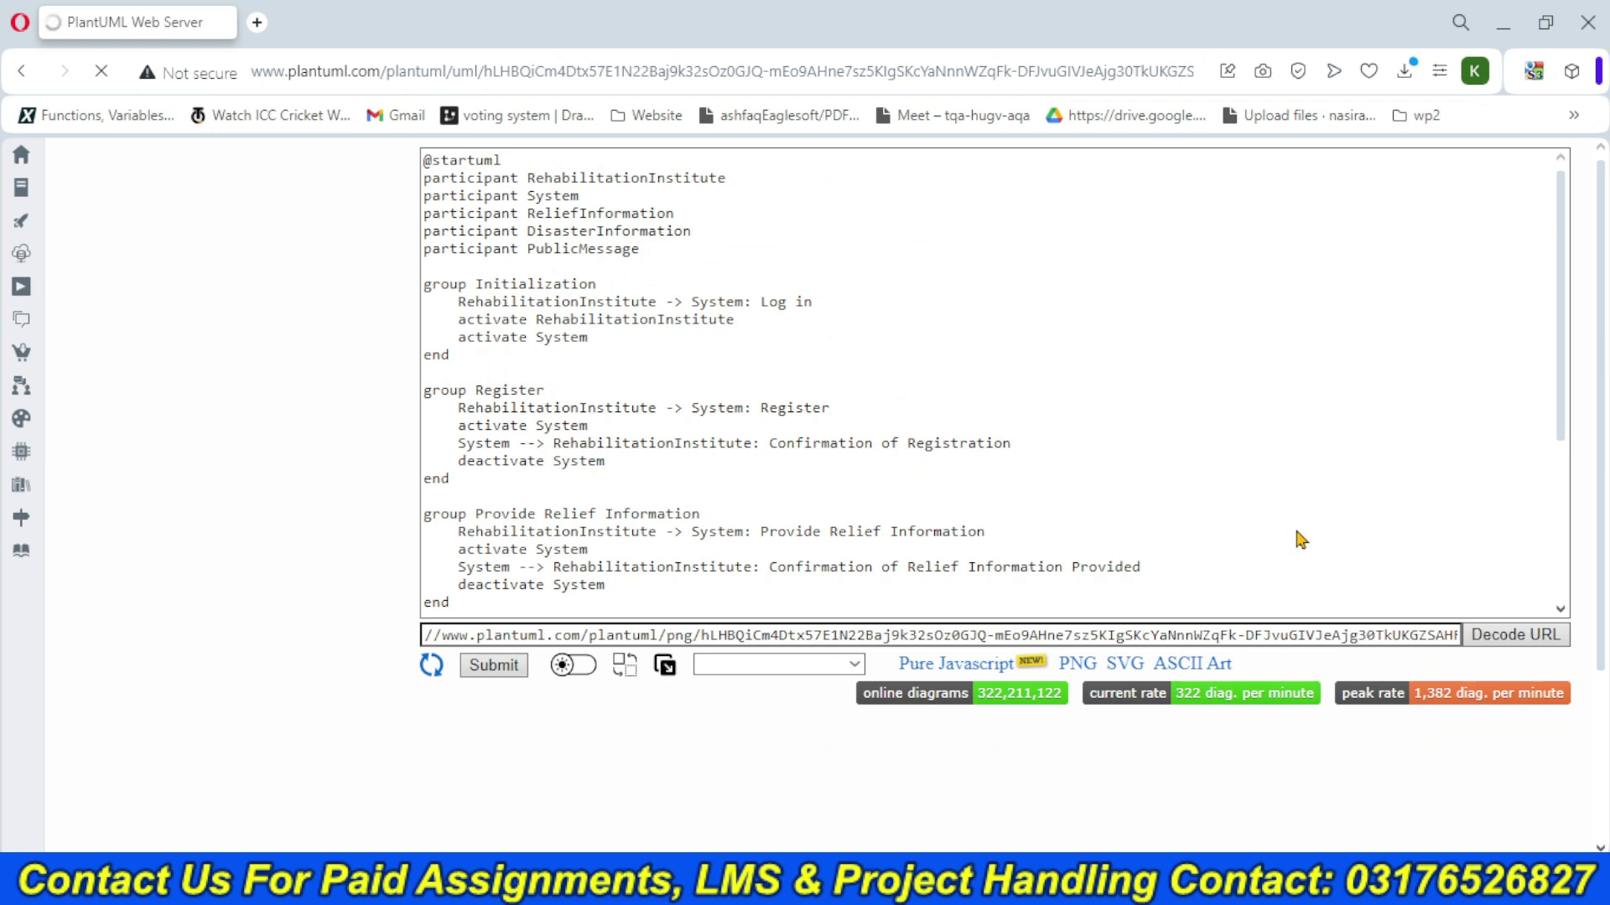
{"action": "left_click", "coordinate": [1603, 720]}
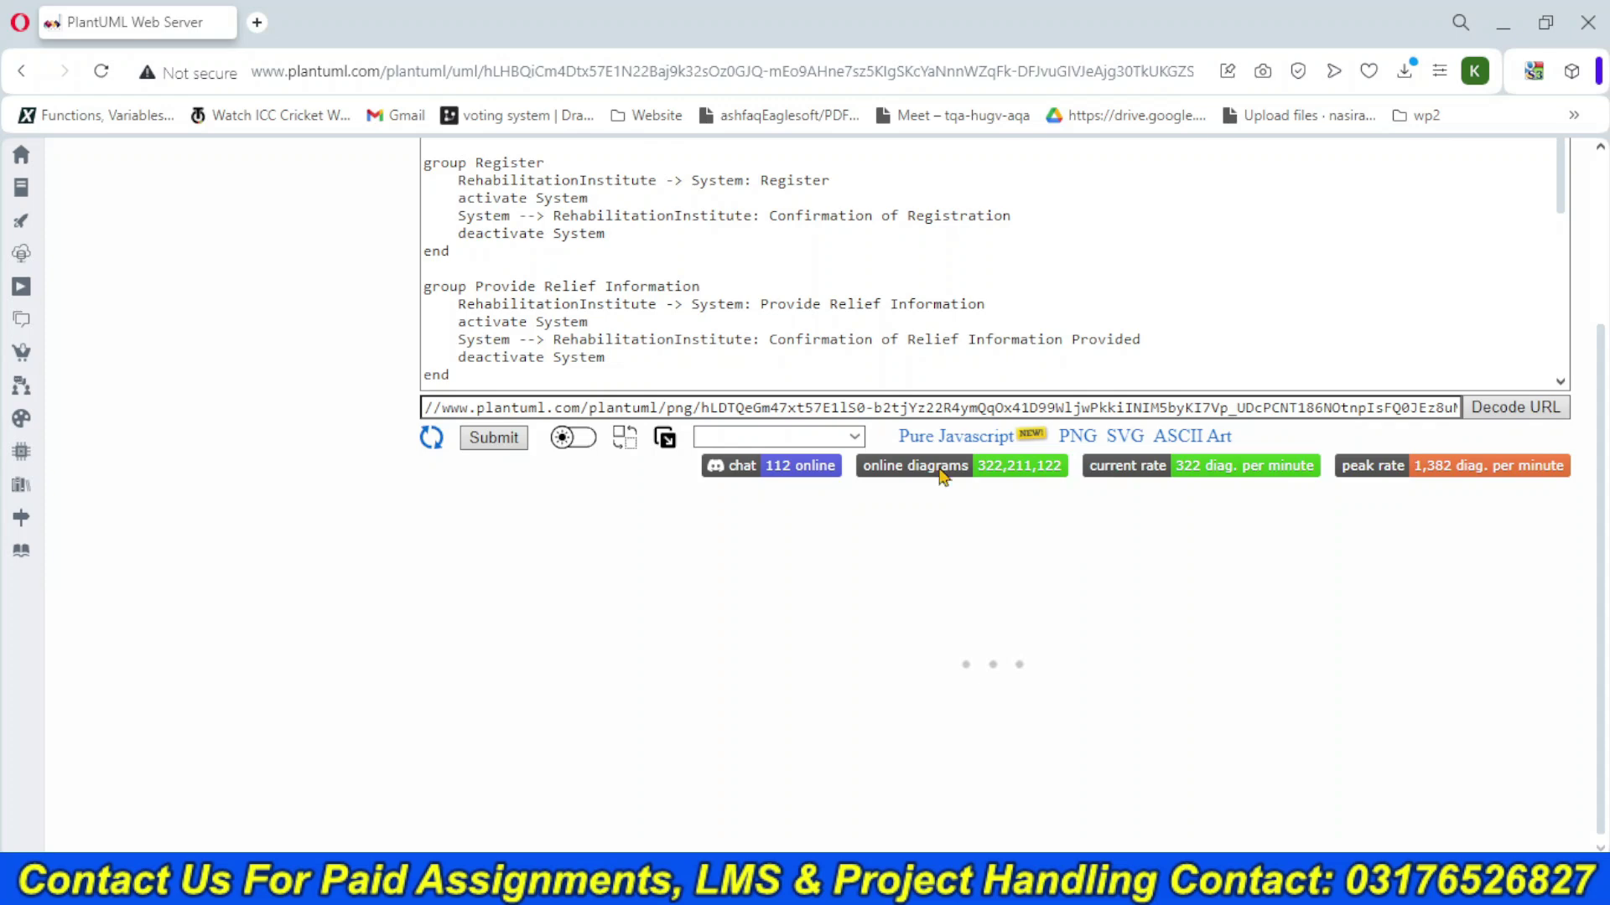
- Try to load the default PlantUML Web Server page from the copied plantuml.com address
{"action": "left_click", "coordinate": [450, 73]}
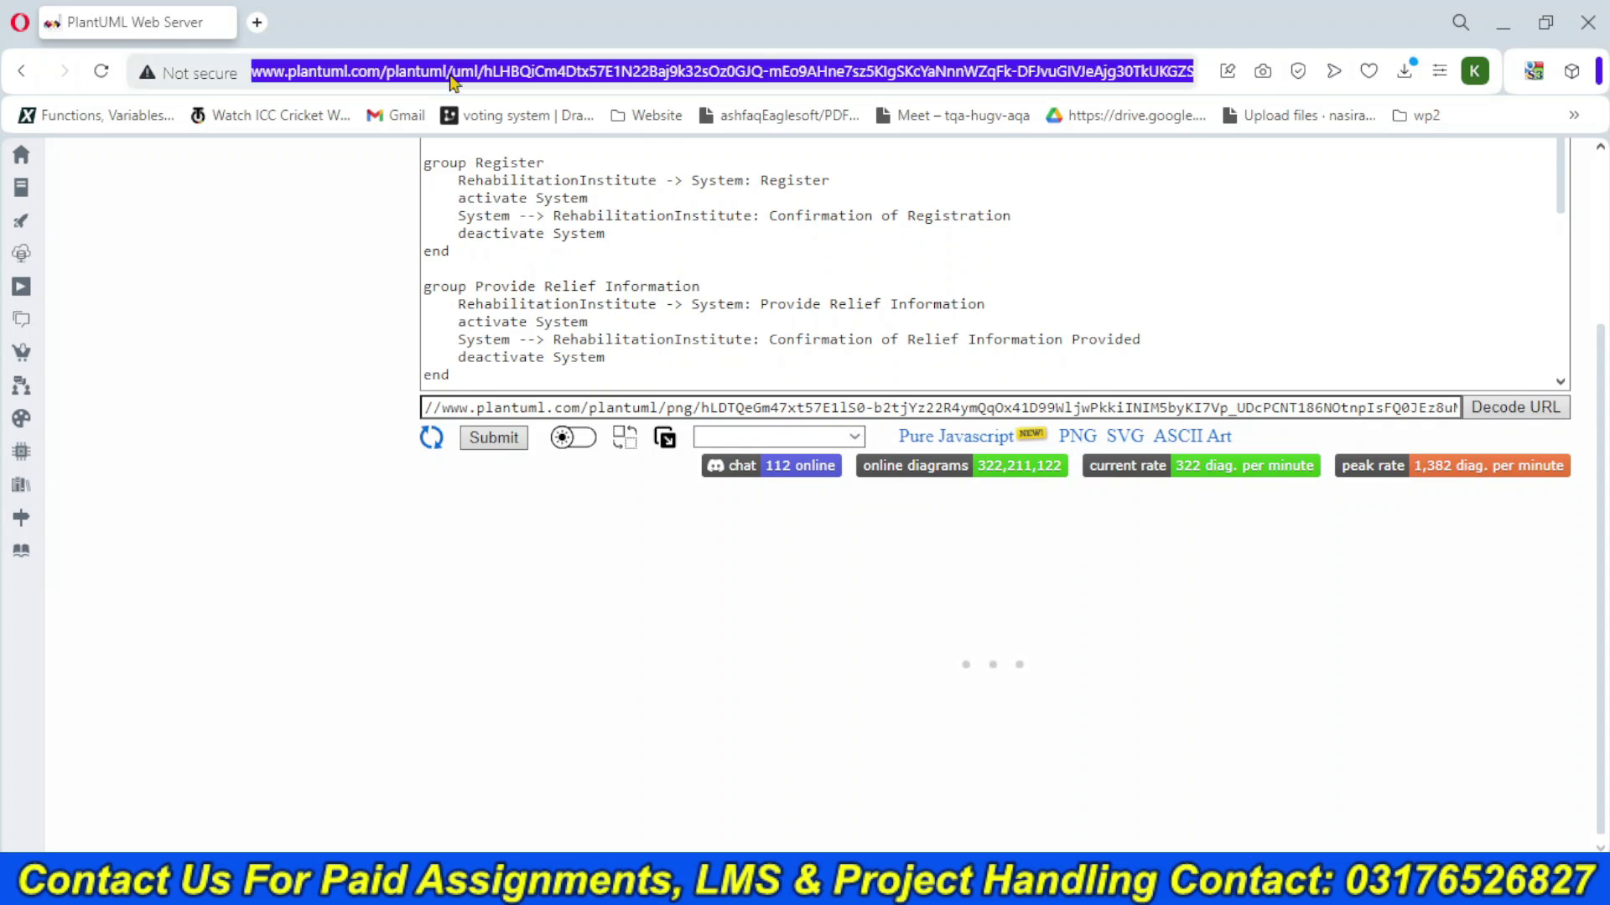
{"action": "key", "text": "ctrl+v"}
{"action": "key", "text": "Return"}
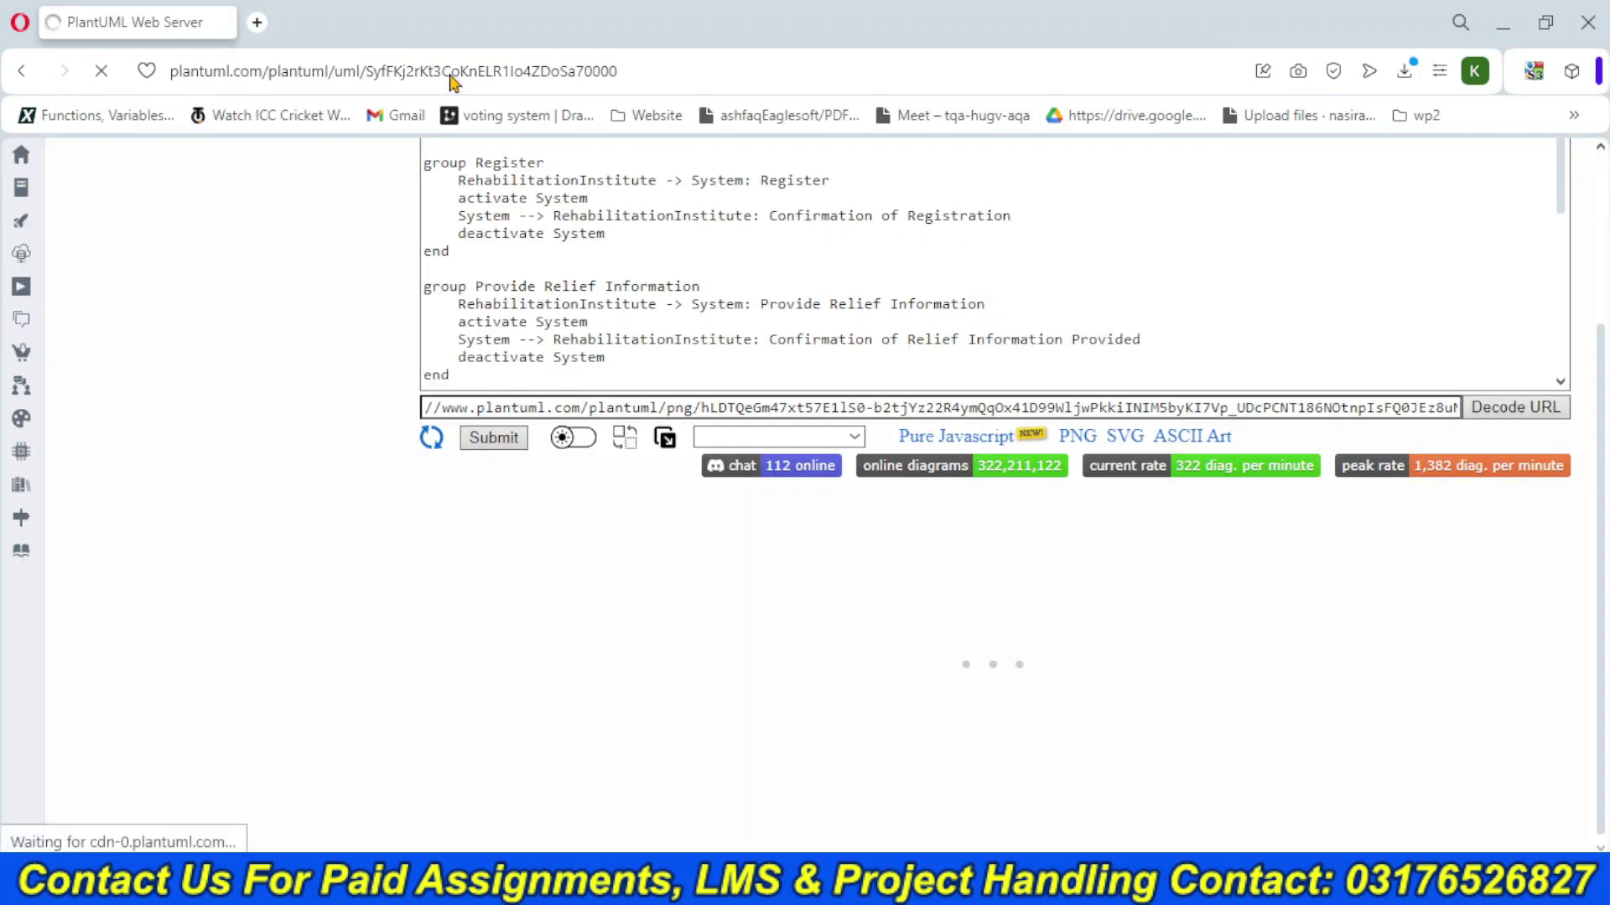
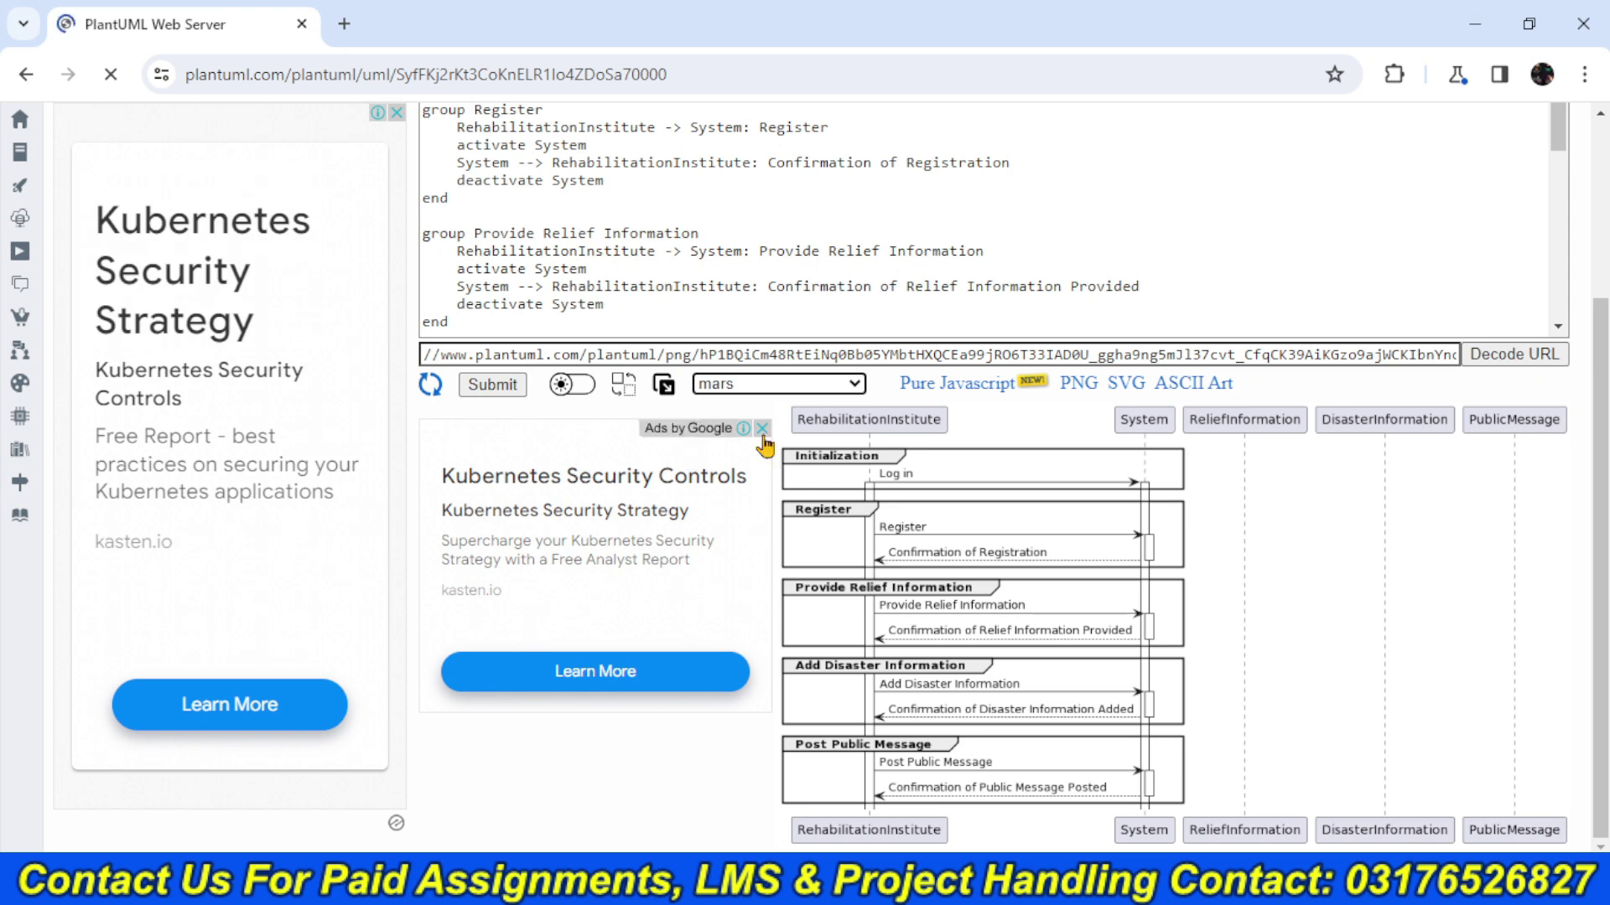
- Submit the rehabilitation institute code with the mars theme in the PlantUML page open in Chrome
{"action": "left_click", "coordinate": [492, 385]}
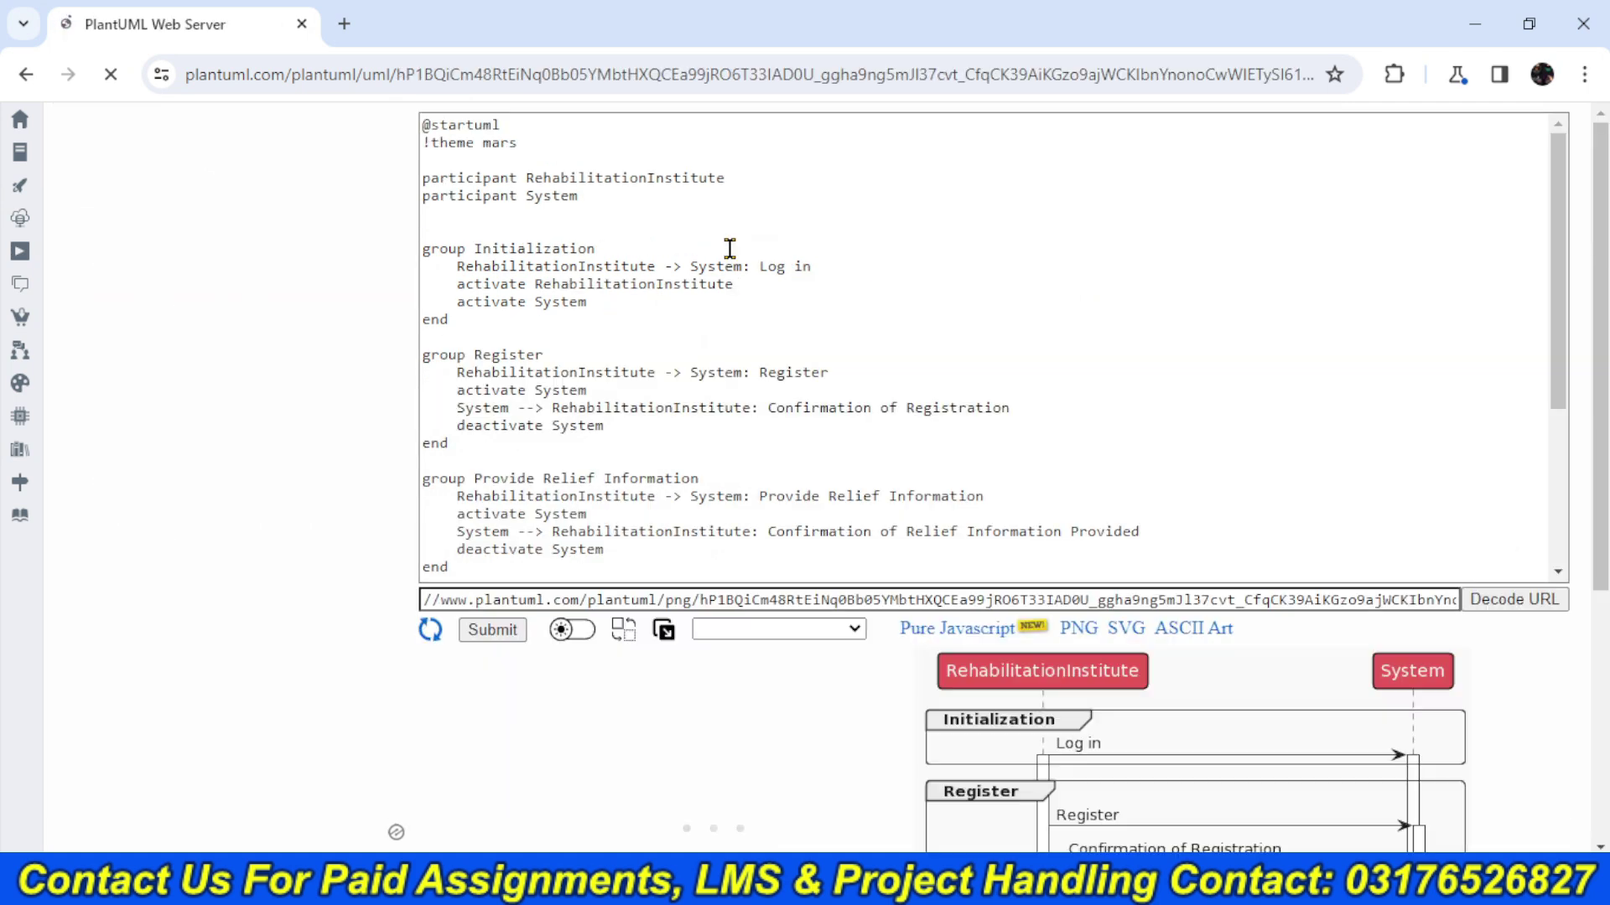
{"action": "left_click_drag", "start_coordinate": [1601, 373], "coordinate": [1602, 621]}
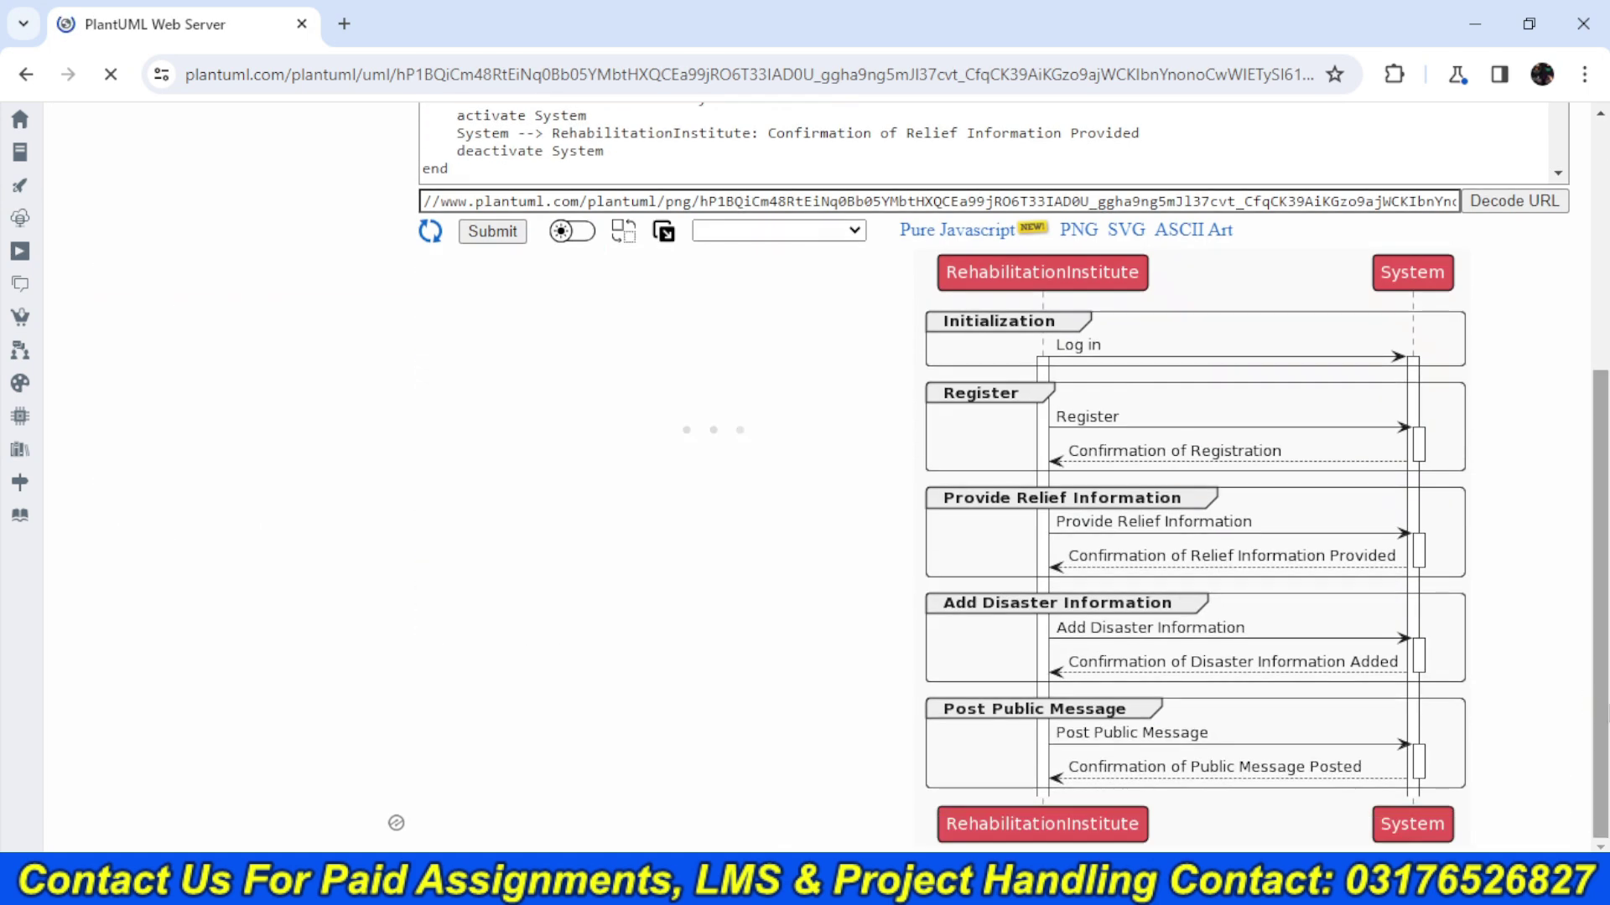
- Try to save the rendered rehabilitation institute diagram as a PNG image named "REhab SEquence" in the Downloads folder
{"action": "right_click", "coordinate": [1267, 474]}
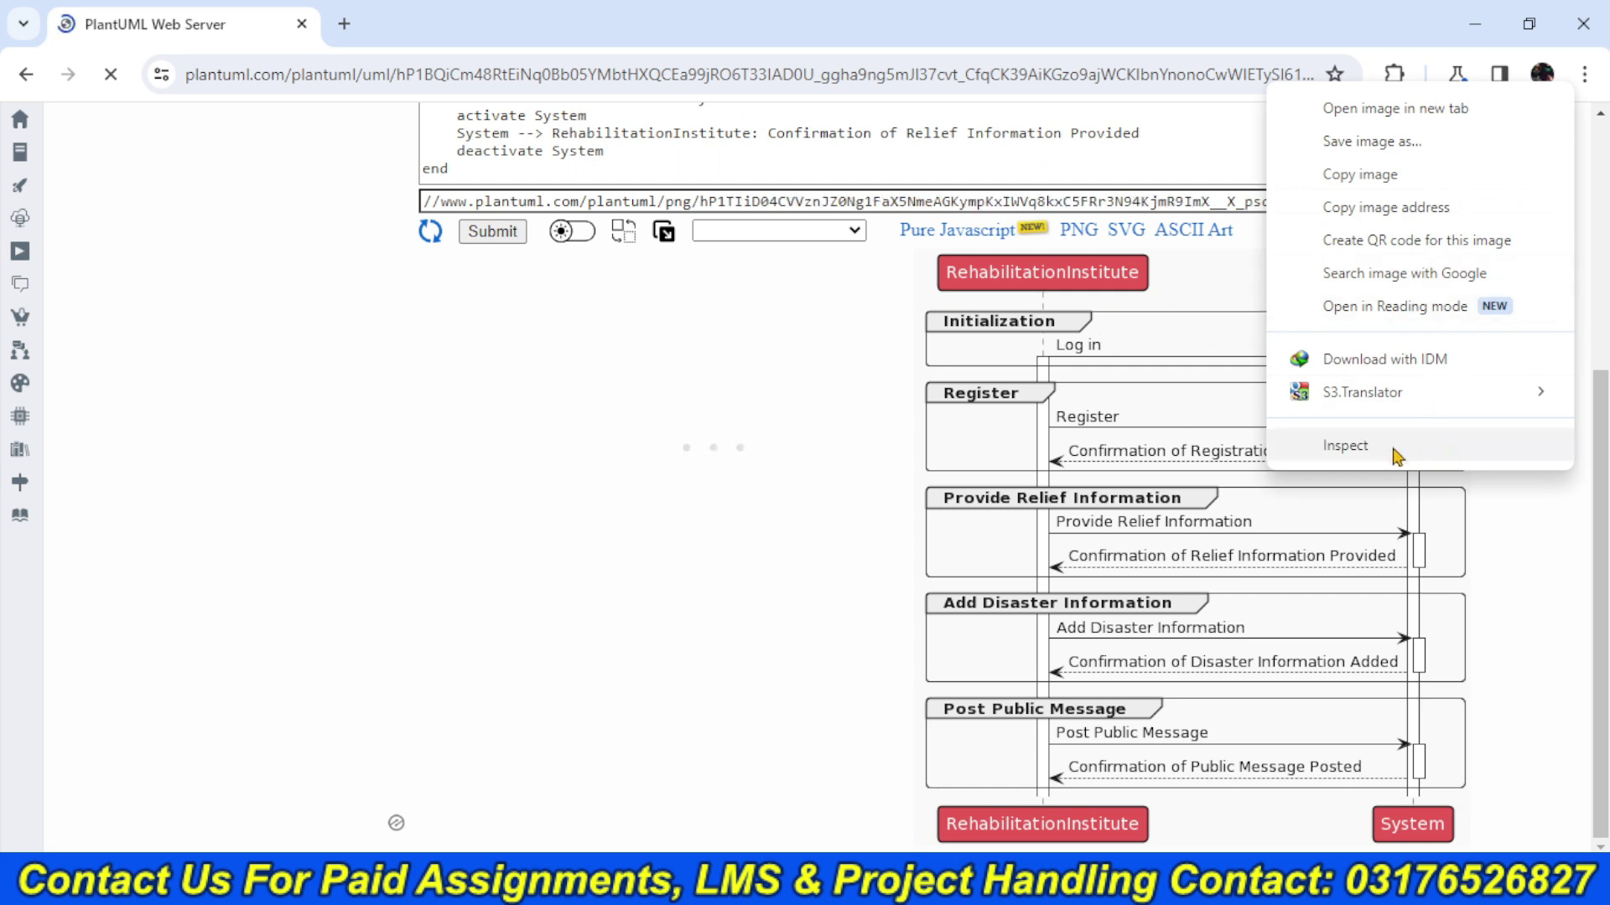
{"action": "left_click", "coordinate": [1406, 142]}
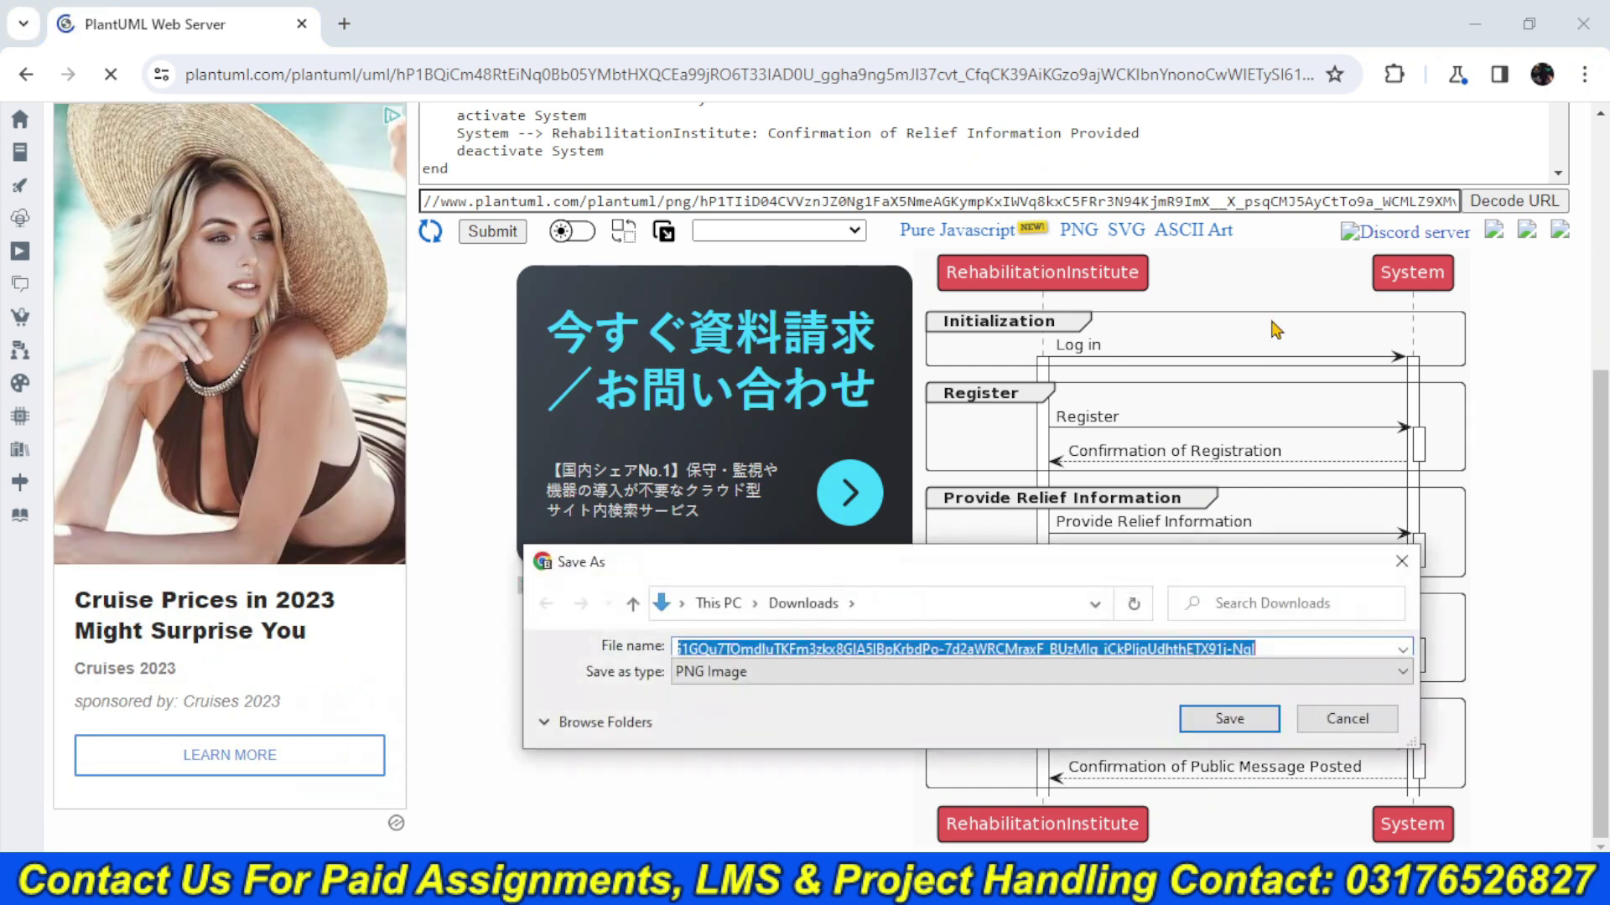
{"action": "type", "text": "REhab SEquence"}
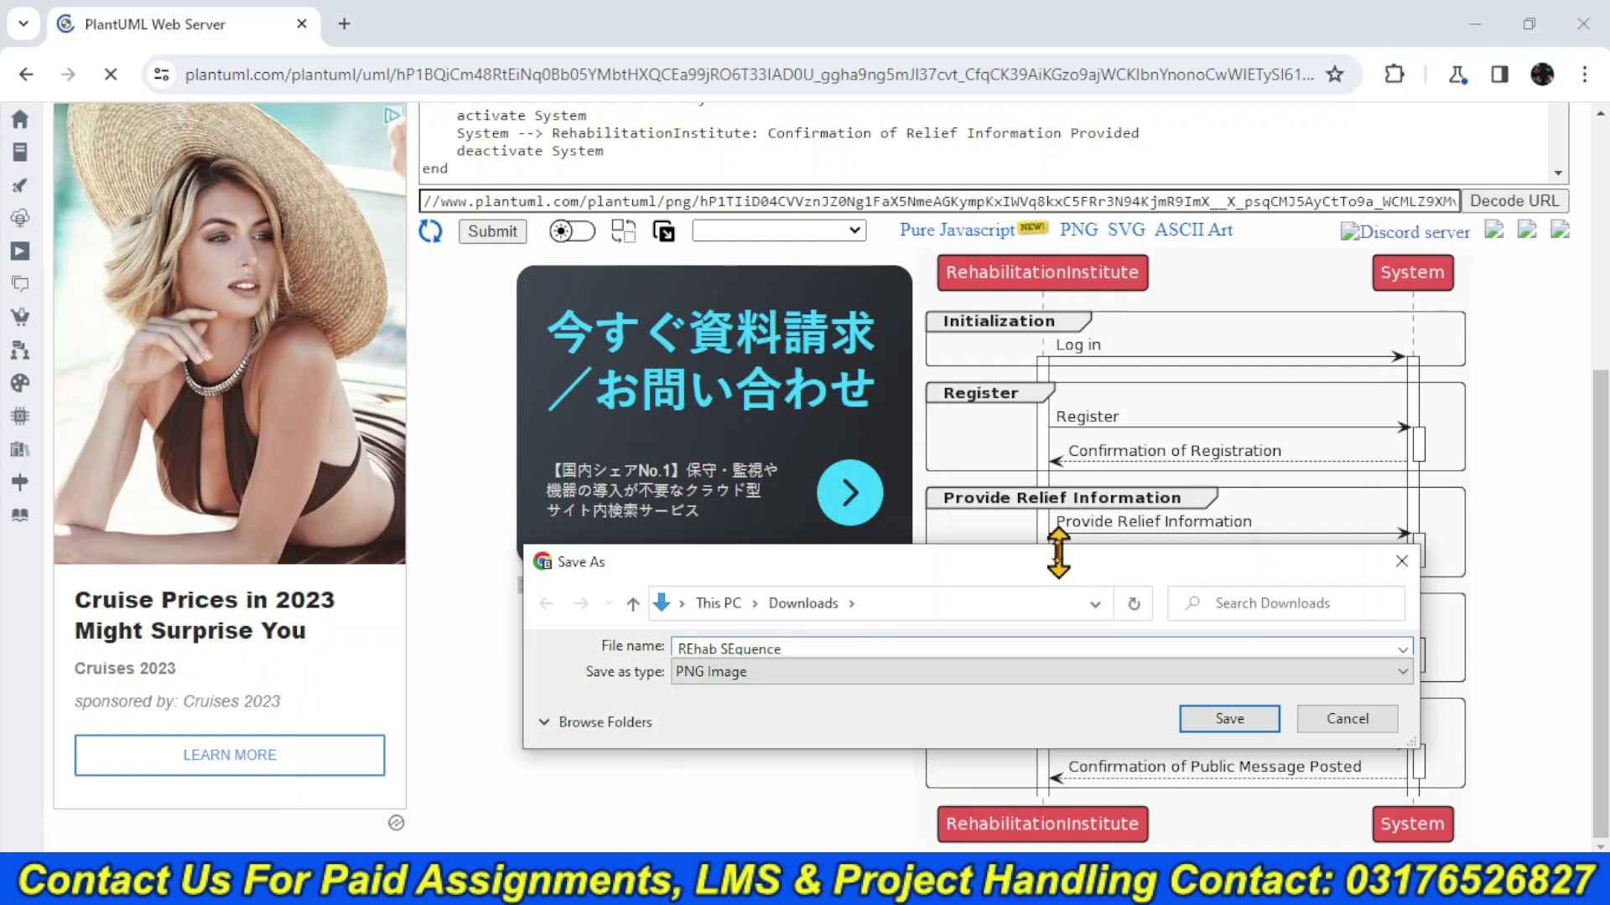
{"action": "left_click_drag", "start_coordinate": [1058, 546], "coordinate": [1023, 144]}
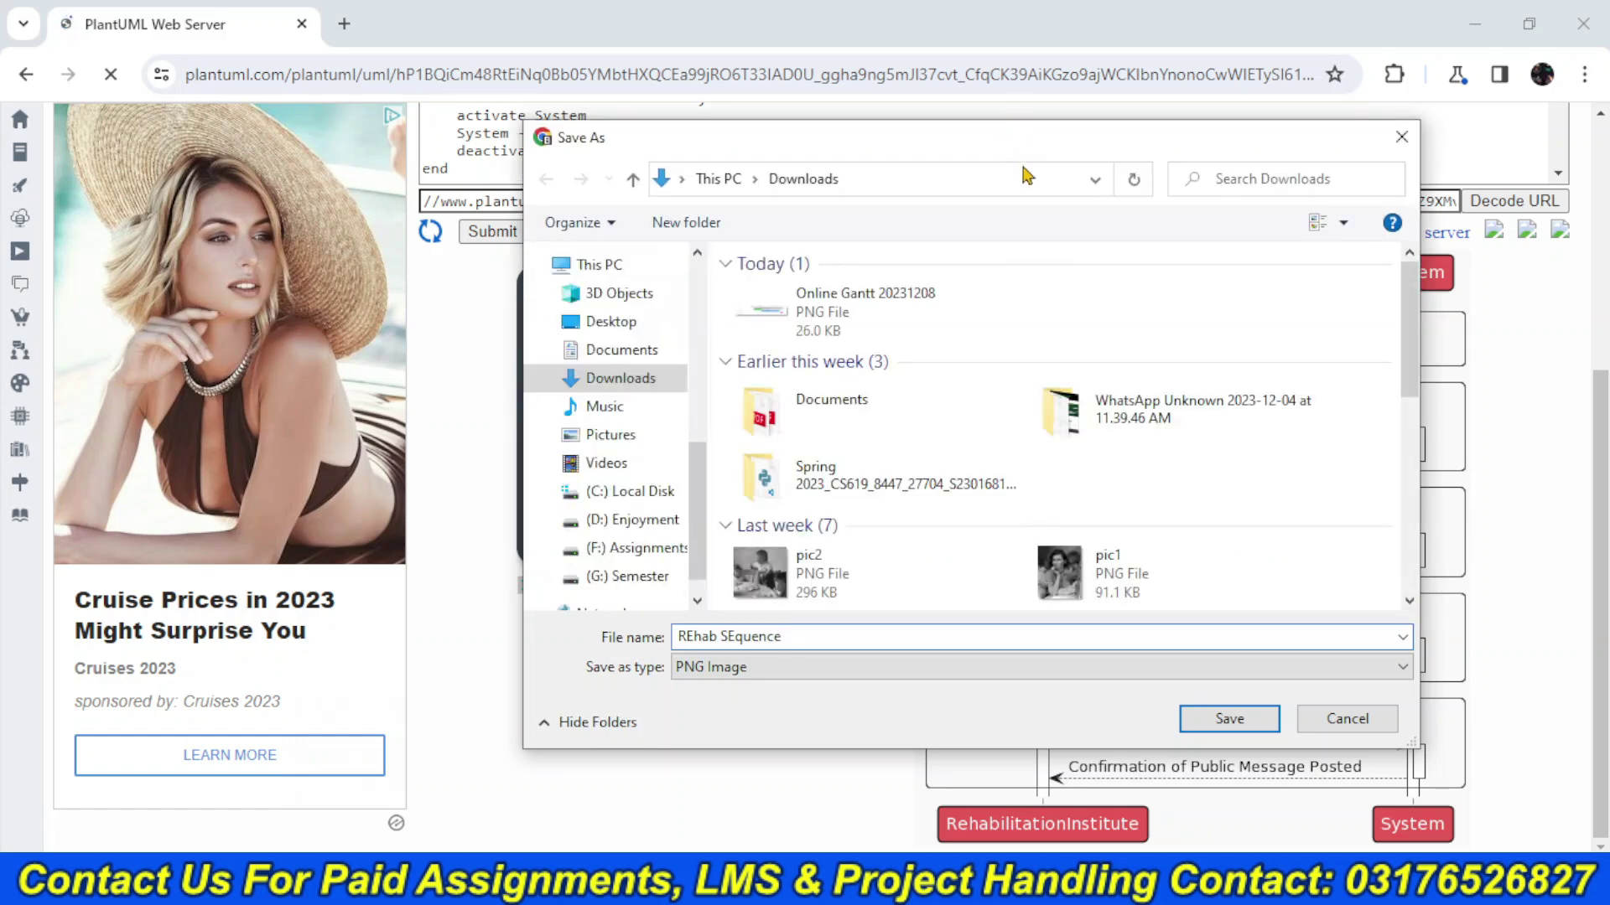
{"action": "left_click", "coordinate": [1230, 721]}
{"action": "left_click", "coordinate": [1247, 724]}
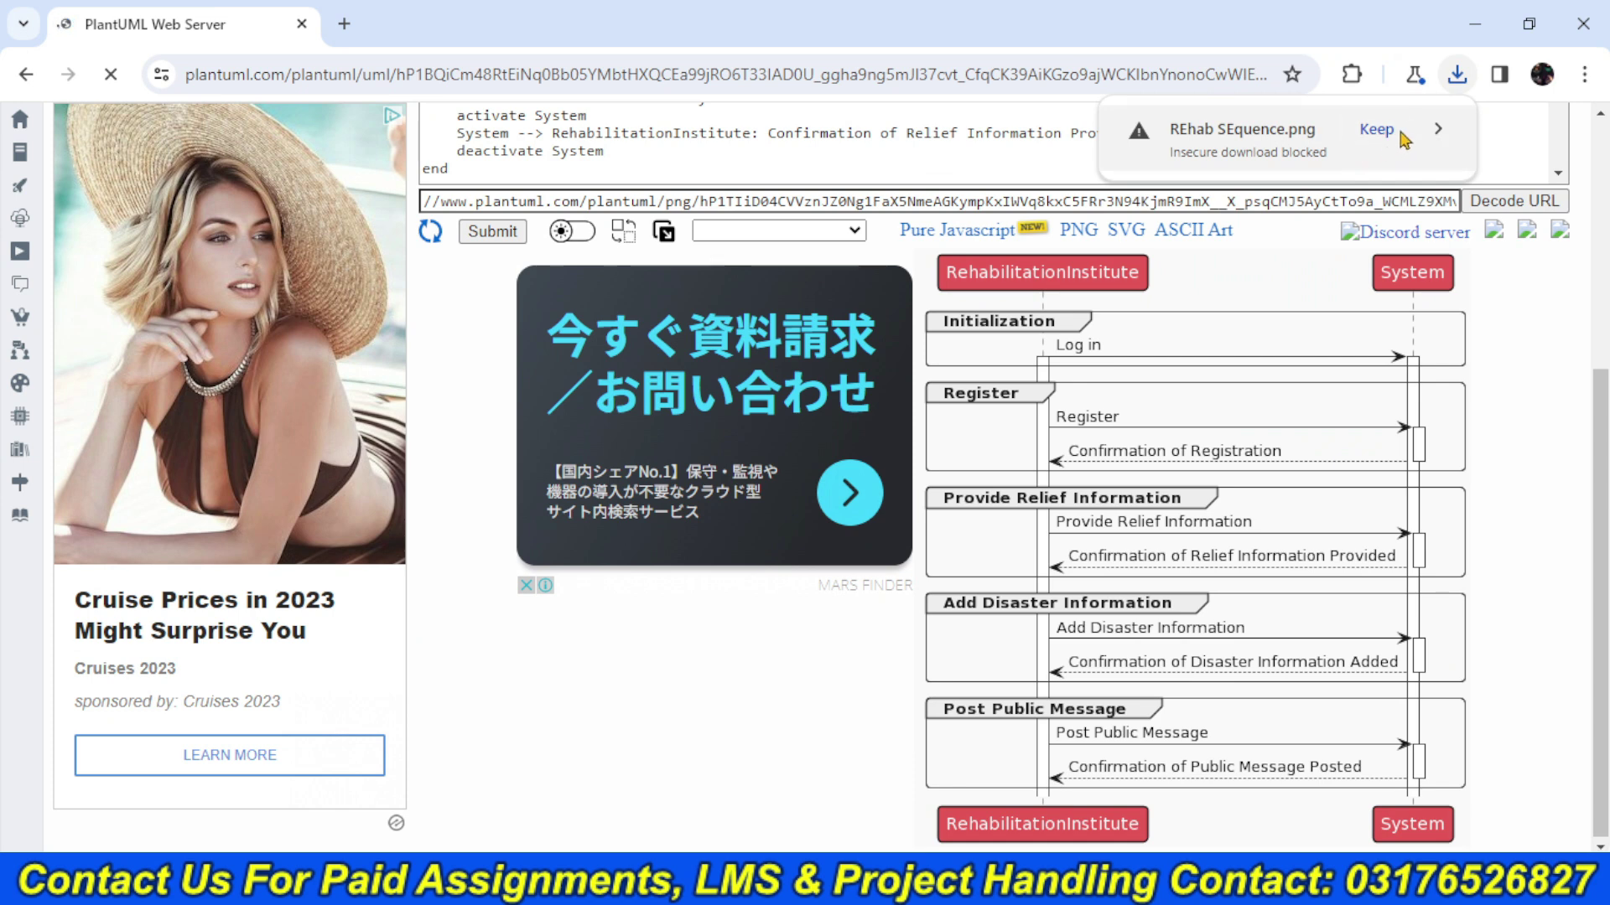
{"action": "left_click", "coordinate": [1436, 130]}
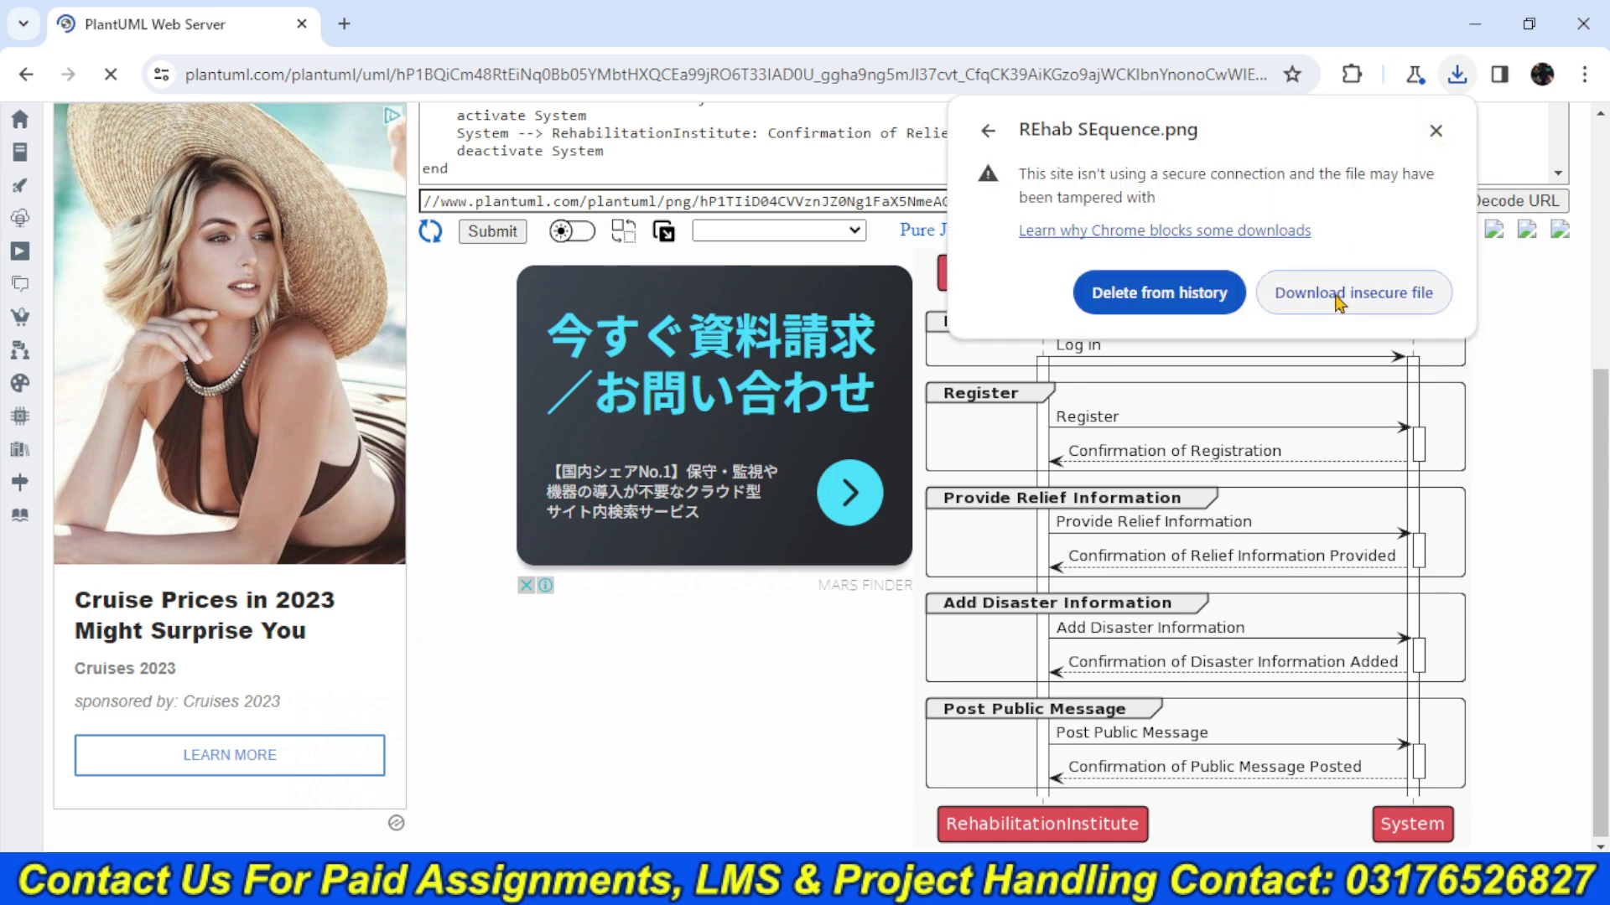
- Copy the complete mars-themed code from Chrome and paste it over the code in Opera's PlantUML page
{"action": "left_click", "coordinate": [844, 155]}
{"action": "key", "text": "ctrl+a"}
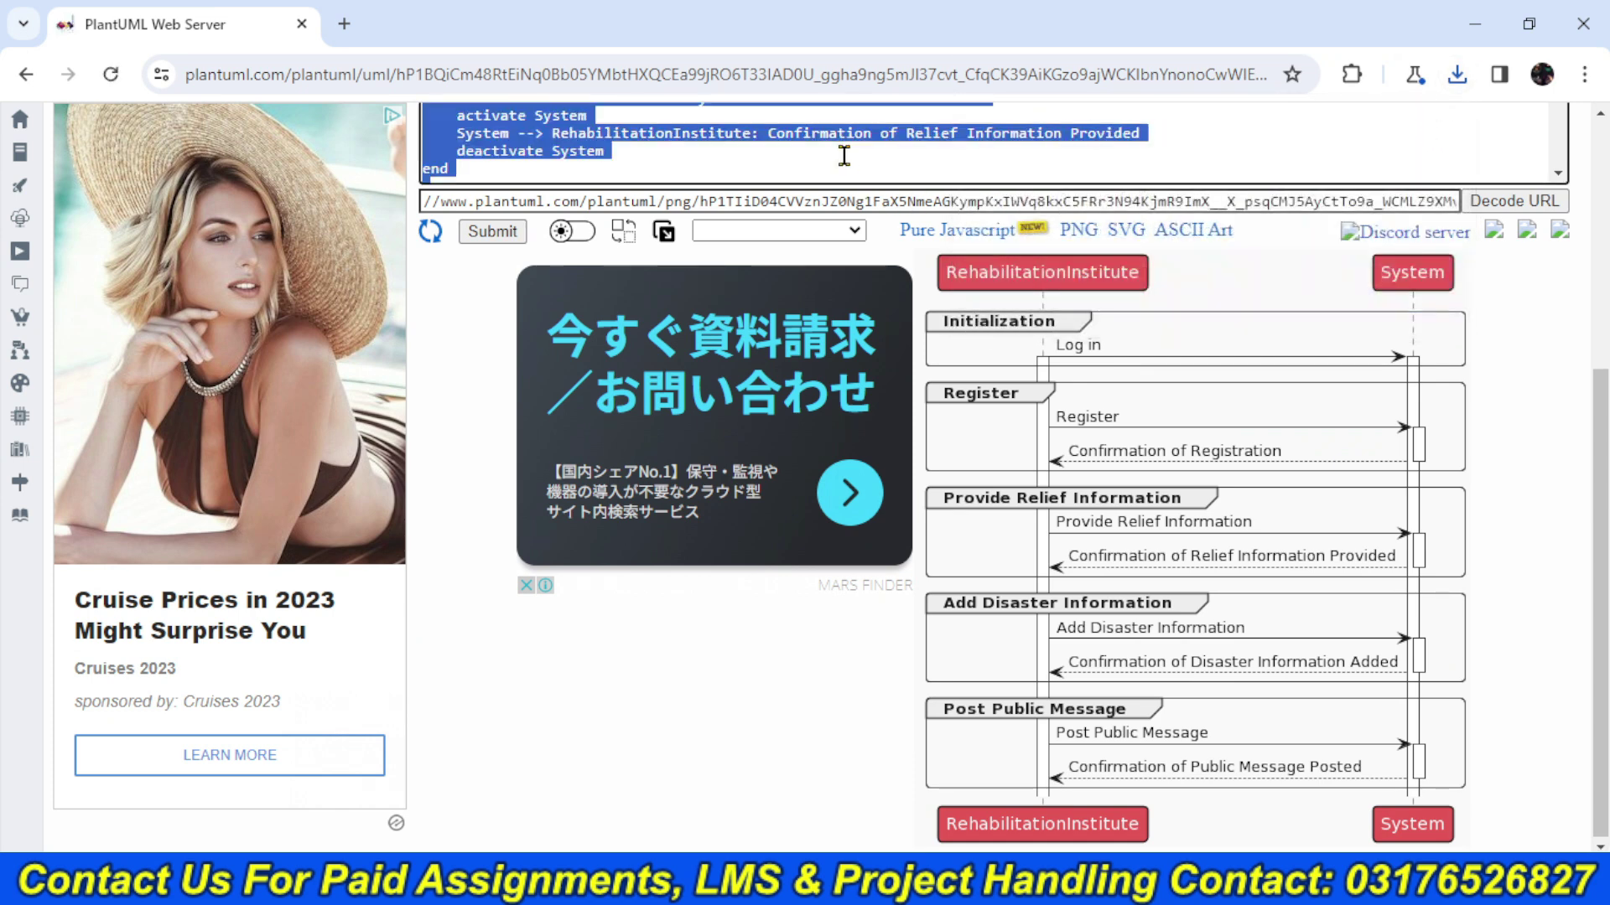
{"action": "left_click", "coordinate": [723, 880]}
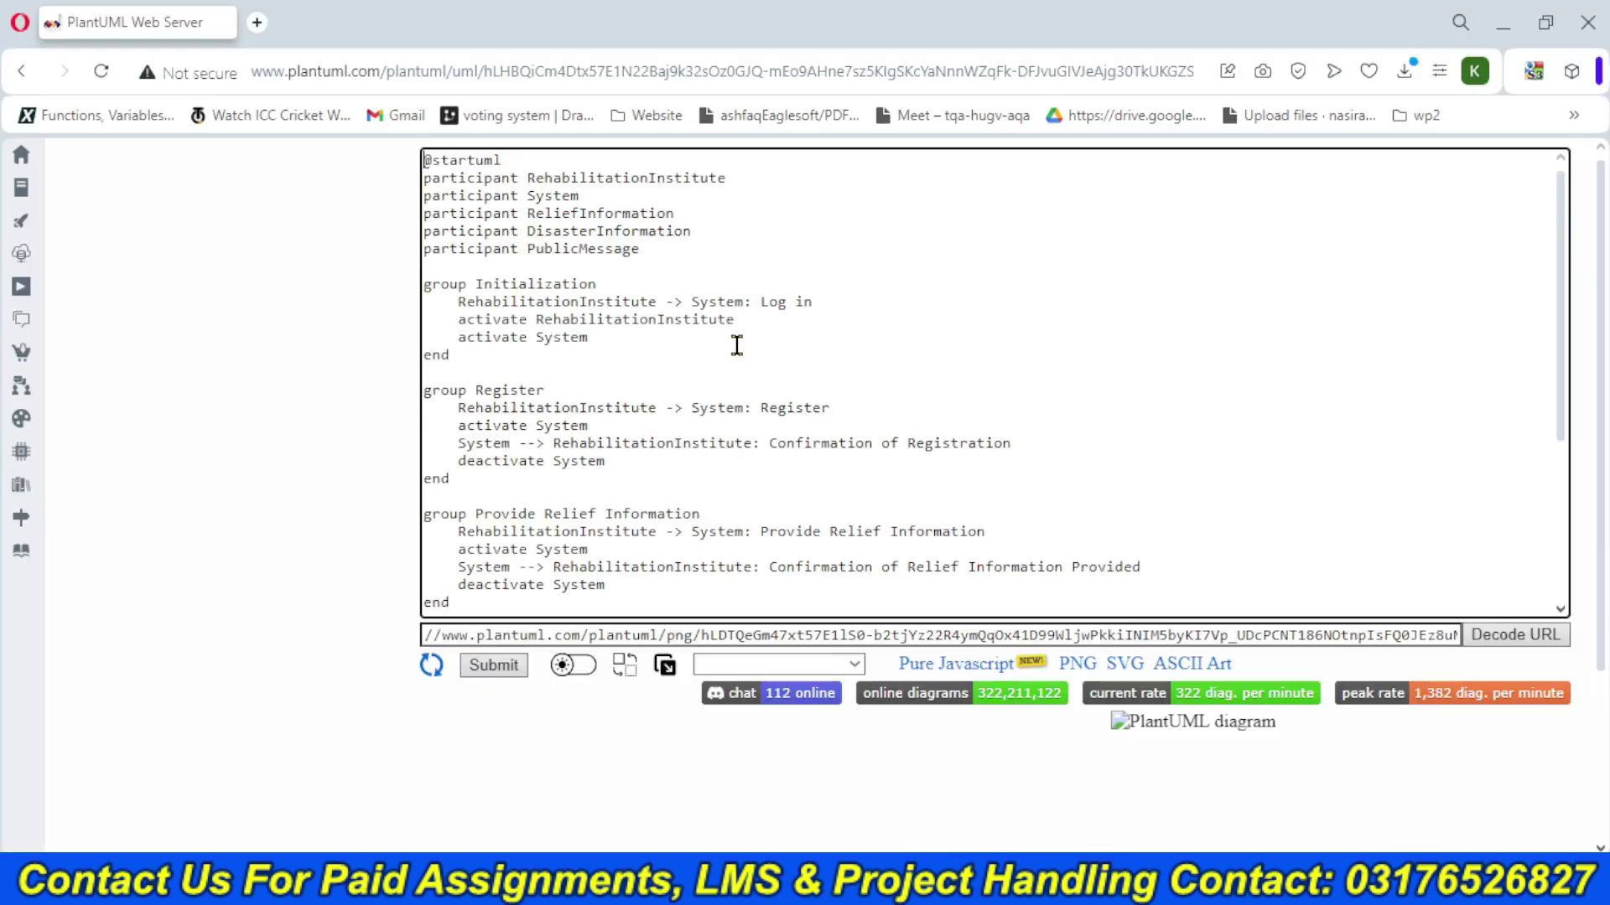
{"action": "left_click", "coordinate": [737, 340]}
{"action": "key", "text": "ctrl+a"}
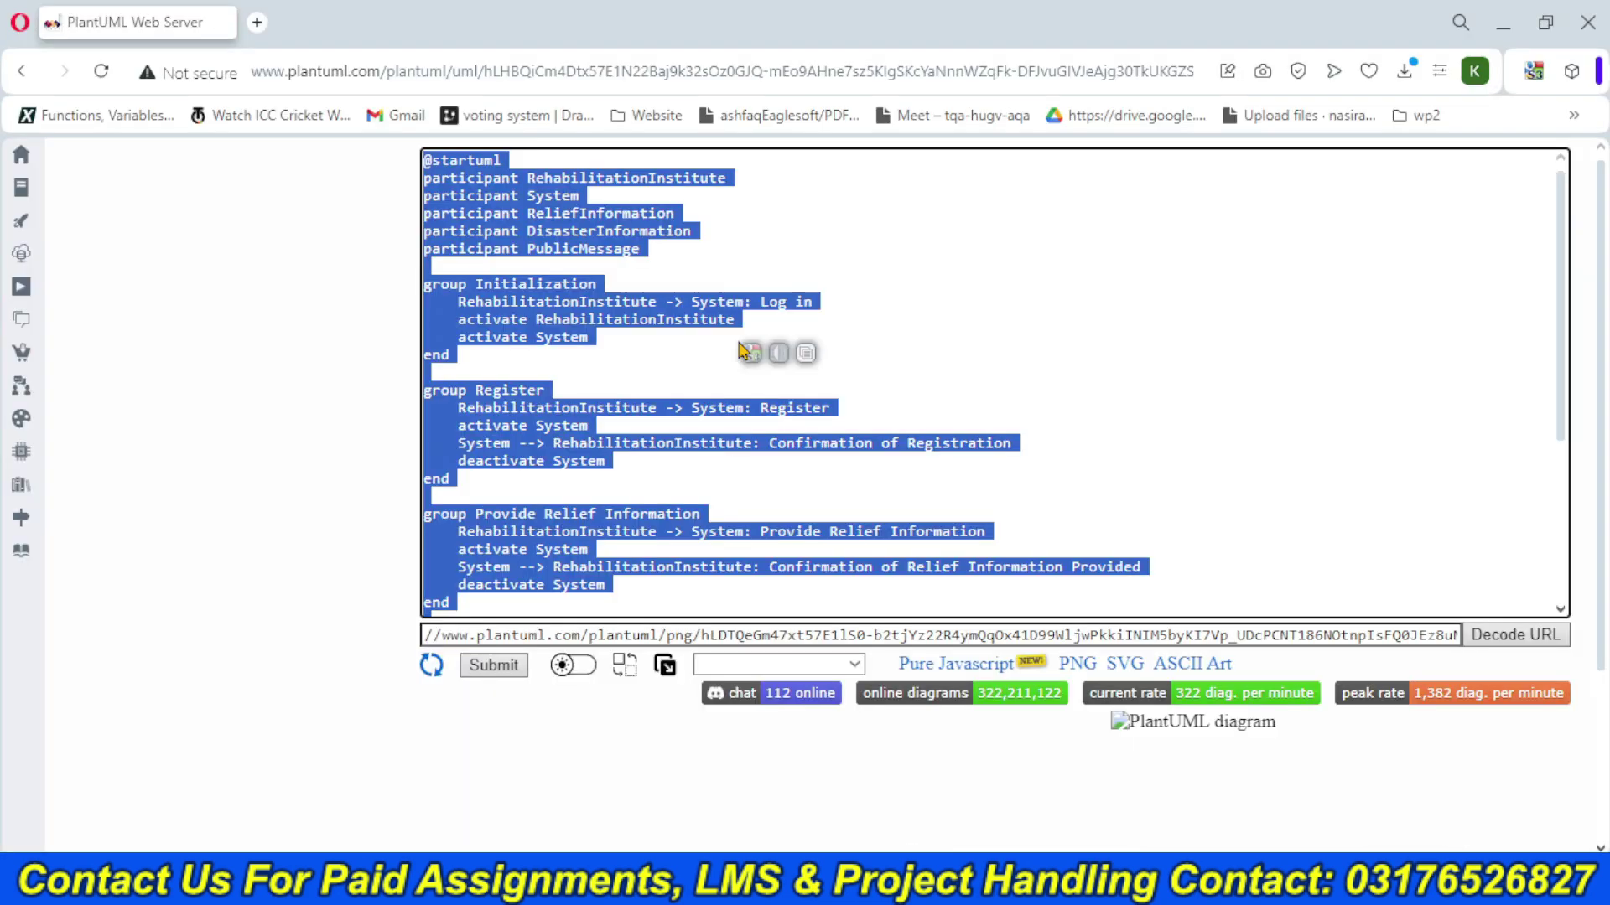
{"action": "key", "text": "ctrl+v"}
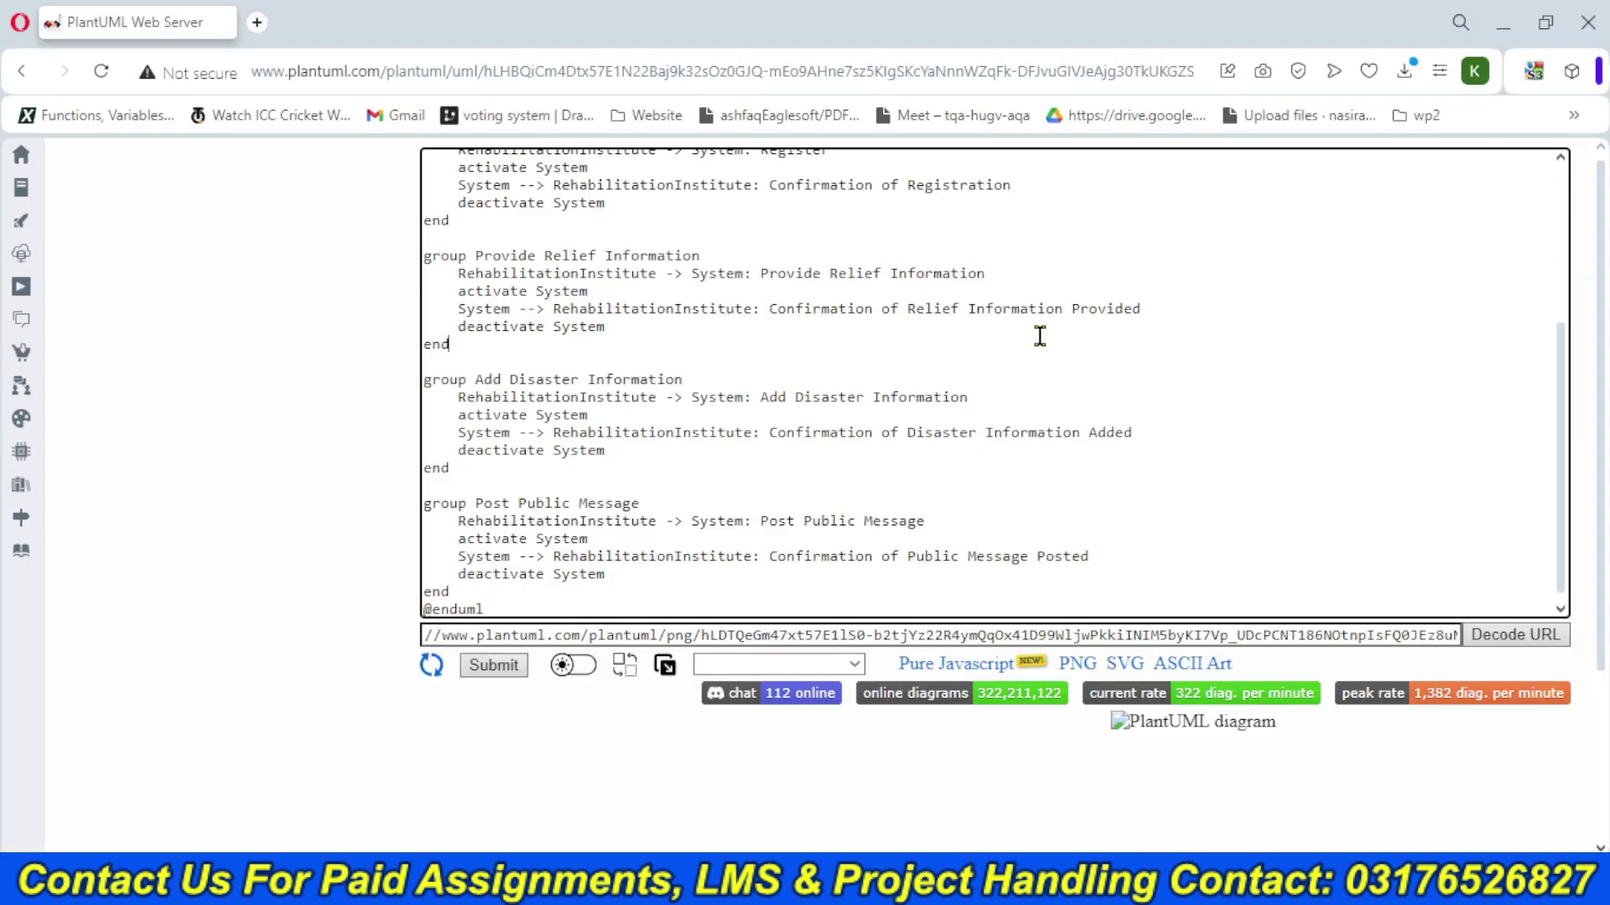
- Save the rendered rehabilitation institute sequence diagram as a JPG image named "REhab SEquence" in the Downloads folder
{"action": "scroll", "coordinate": [1601, 456], "scroll_direction": "down", "scroll_amount": 3}
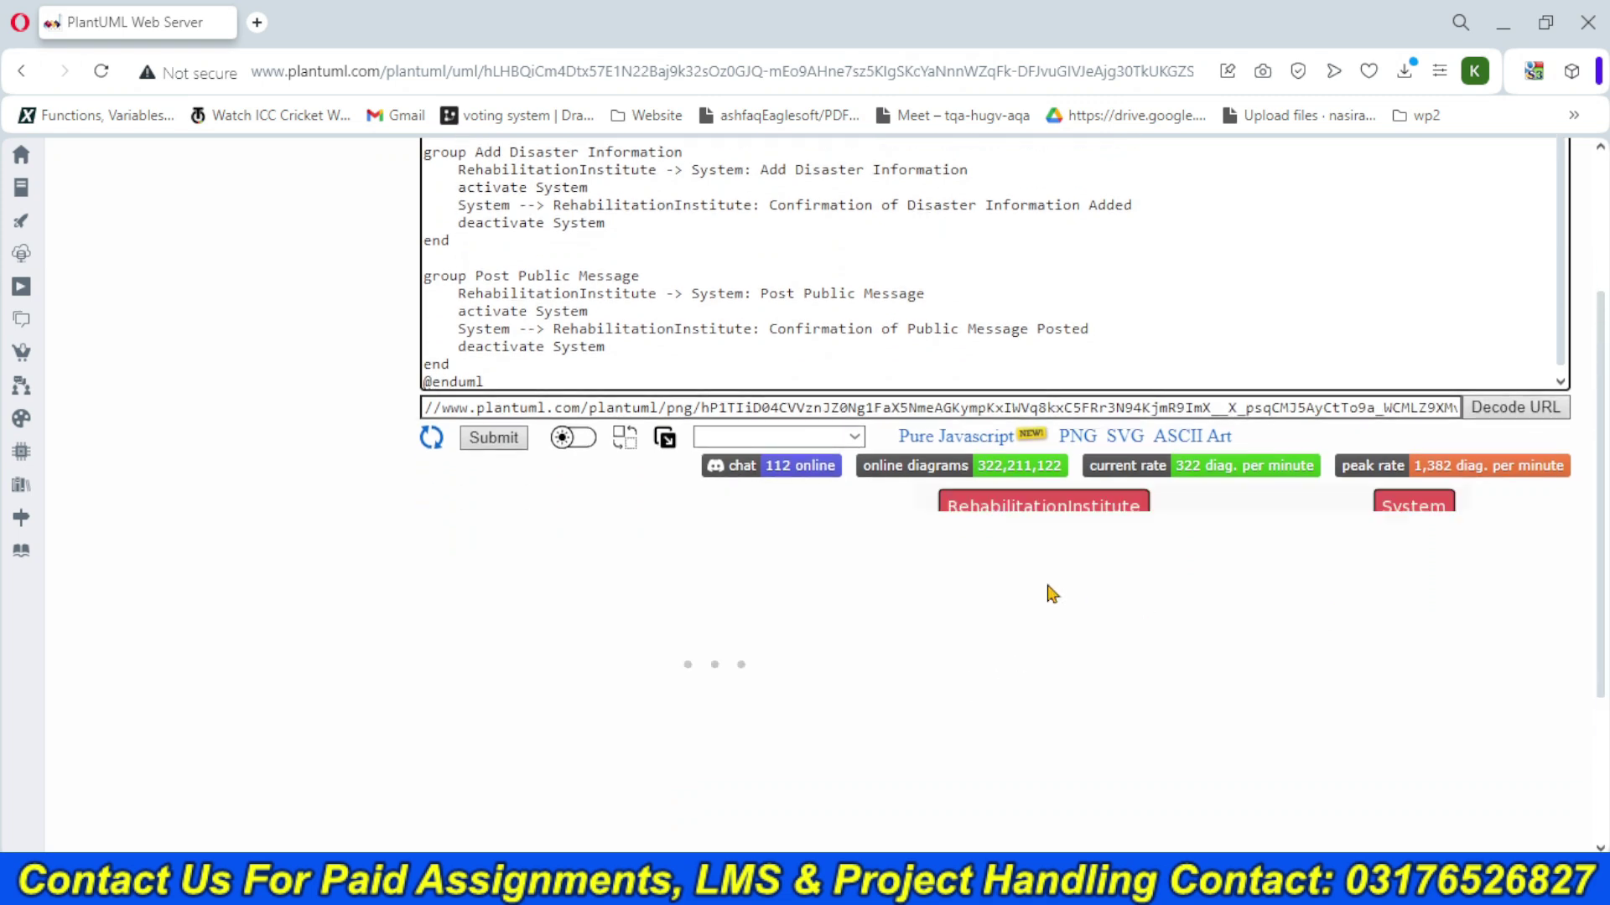
{"action": "scroll", "coordinate": [1597, 424], "scroll_direction": "down", "scroll_amount": 3}
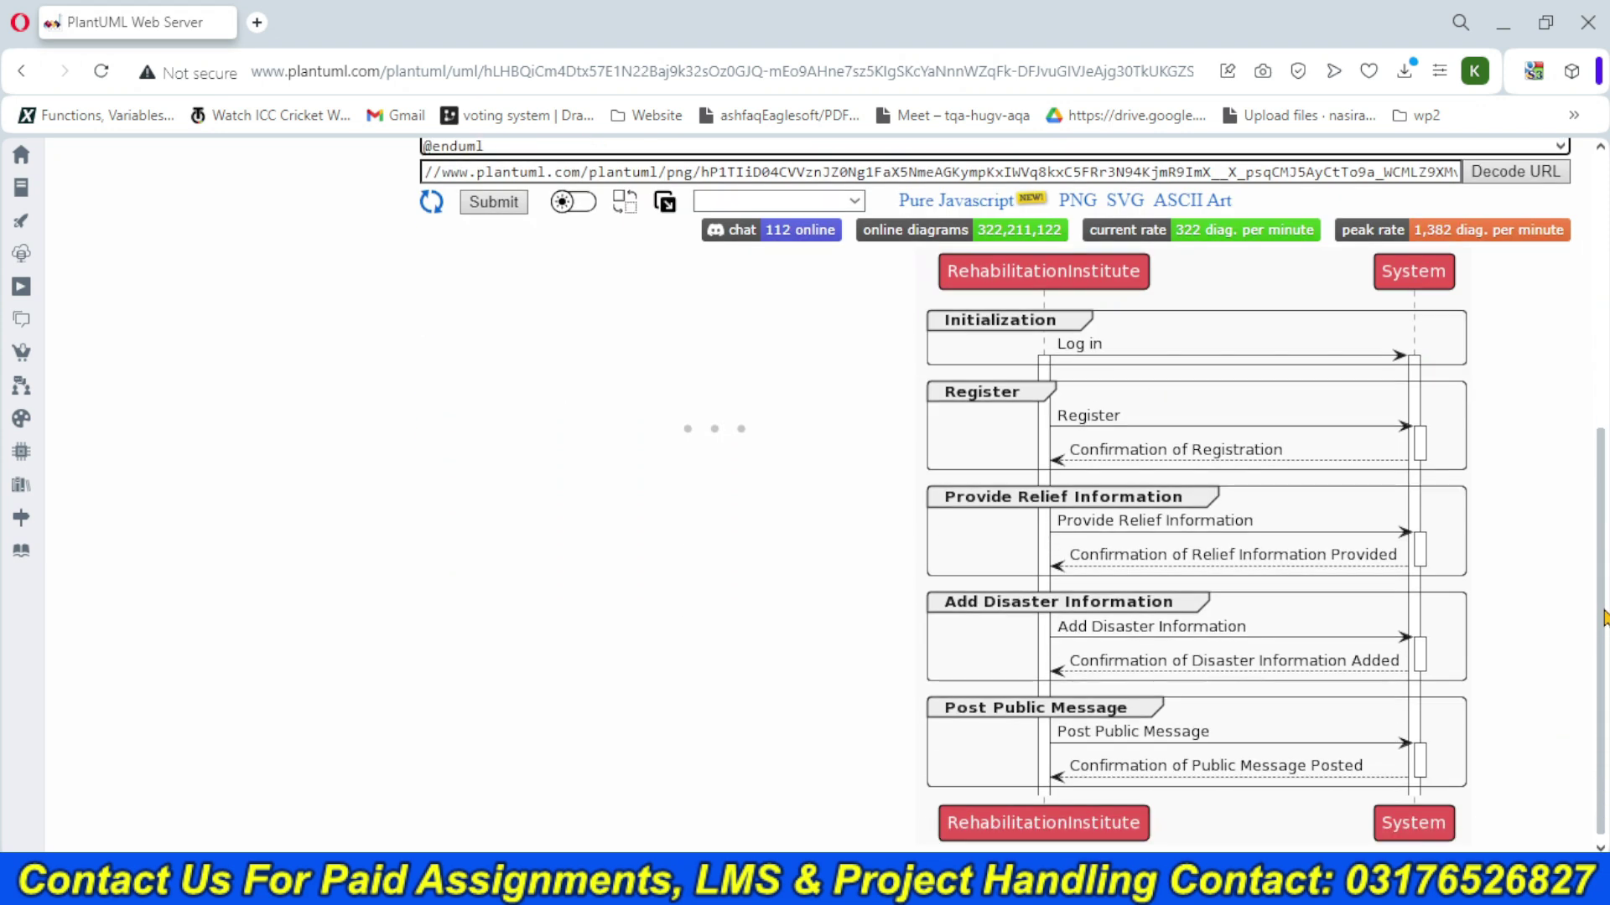
{"action": "right_click", "coordinate": [1189, 457]}
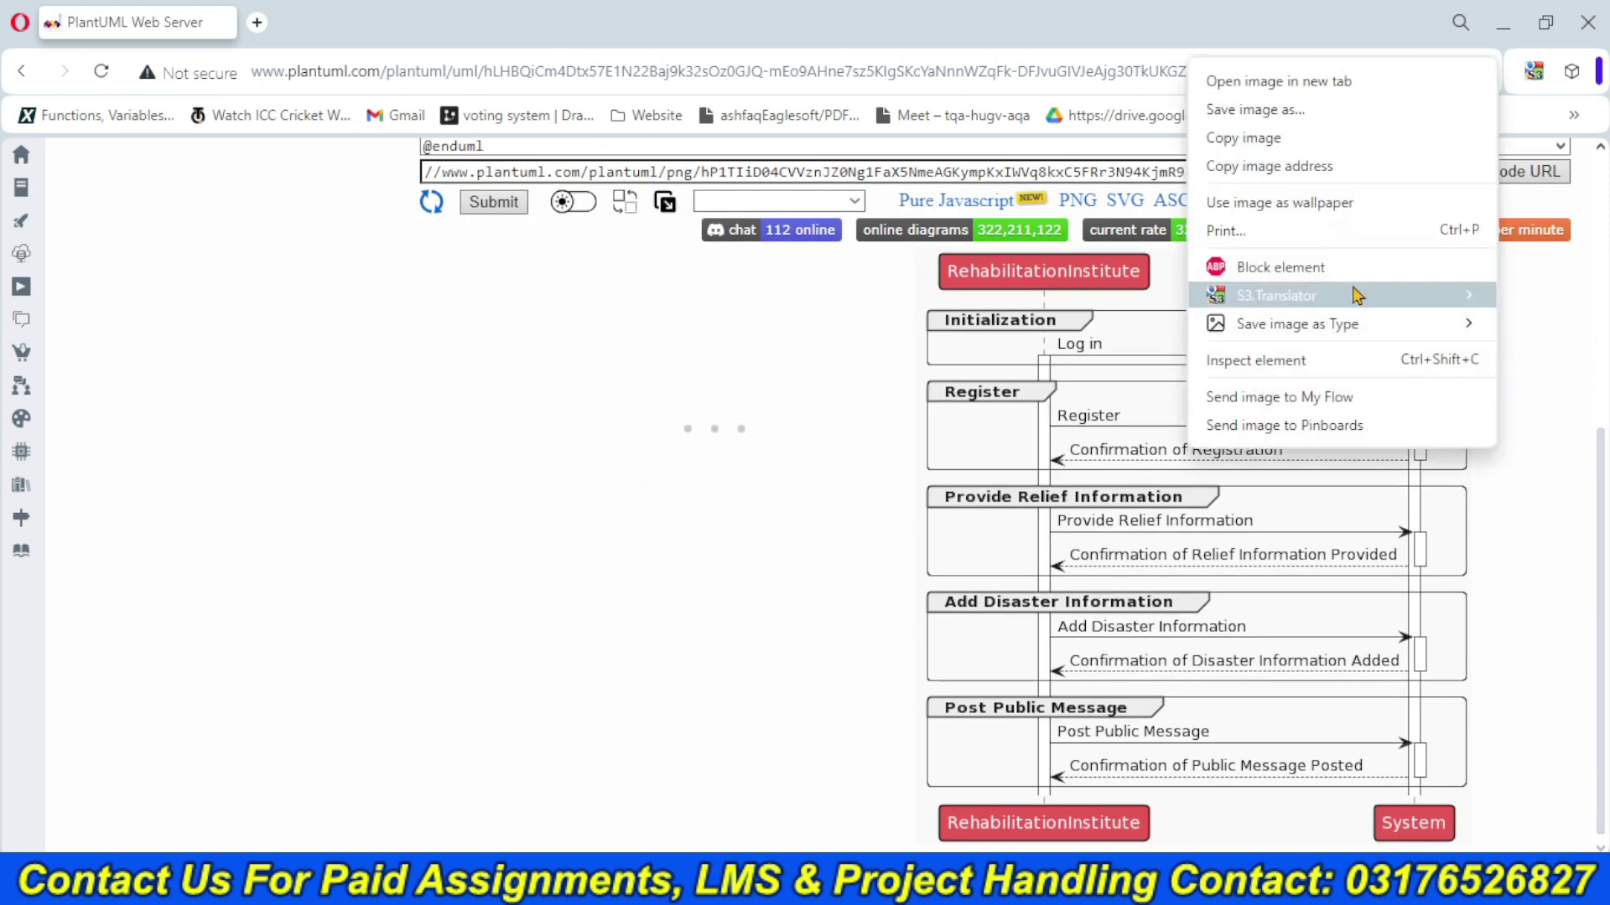
{"action": "mouse_move", "coordinate": [1291, 323]}
{"action": "left_click", "coordinate": [1126, 329]}
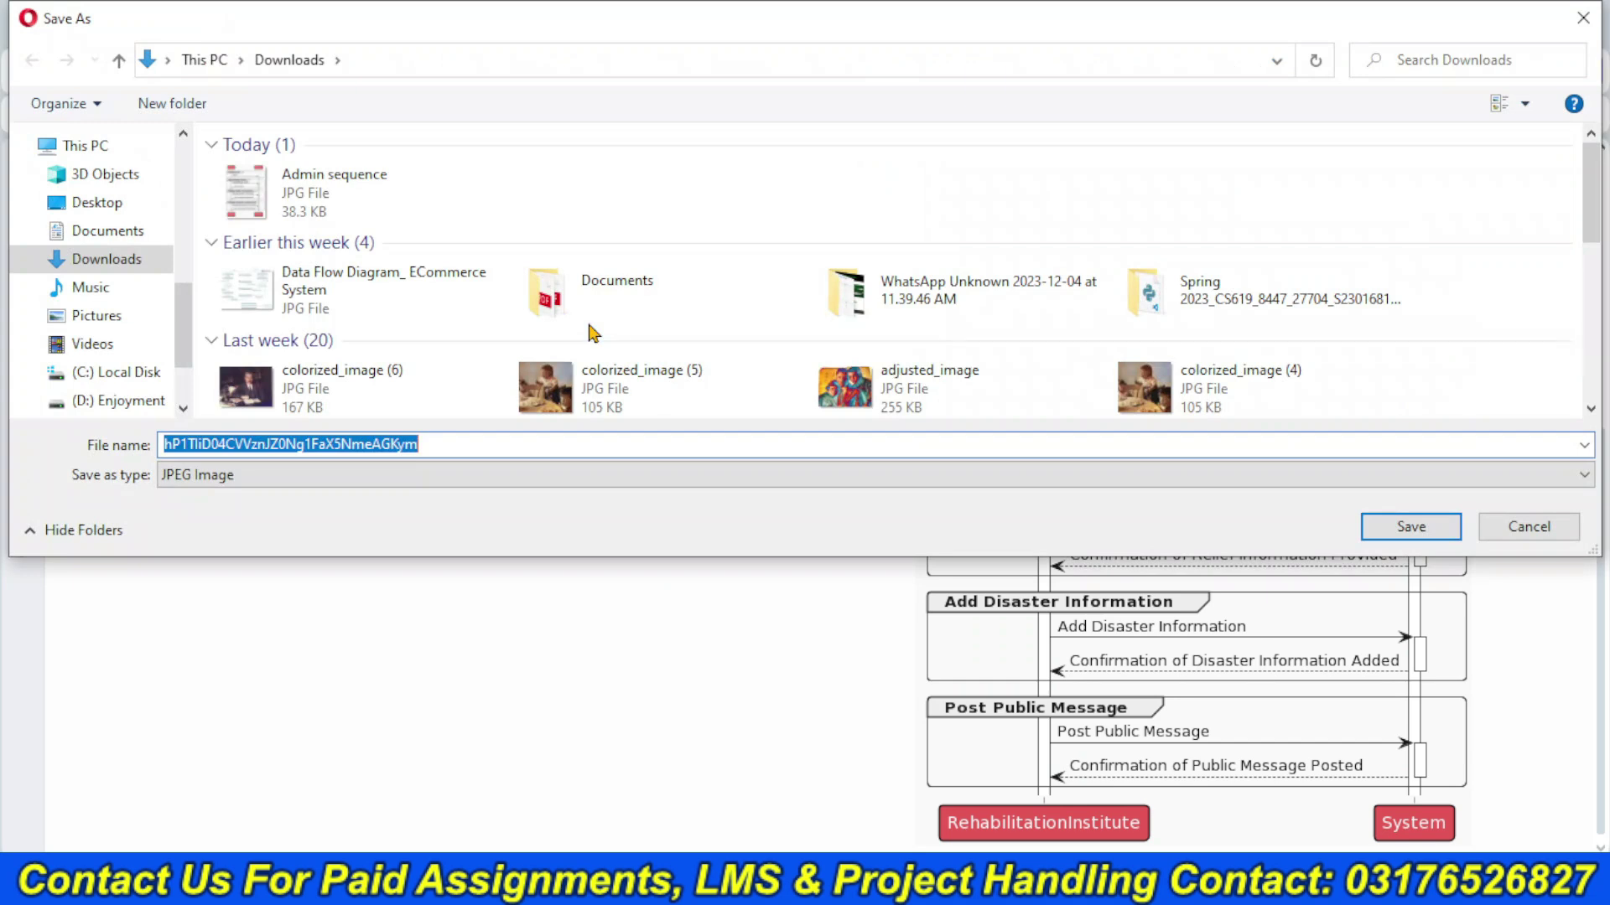
{"action": "type", "text": "REha"}
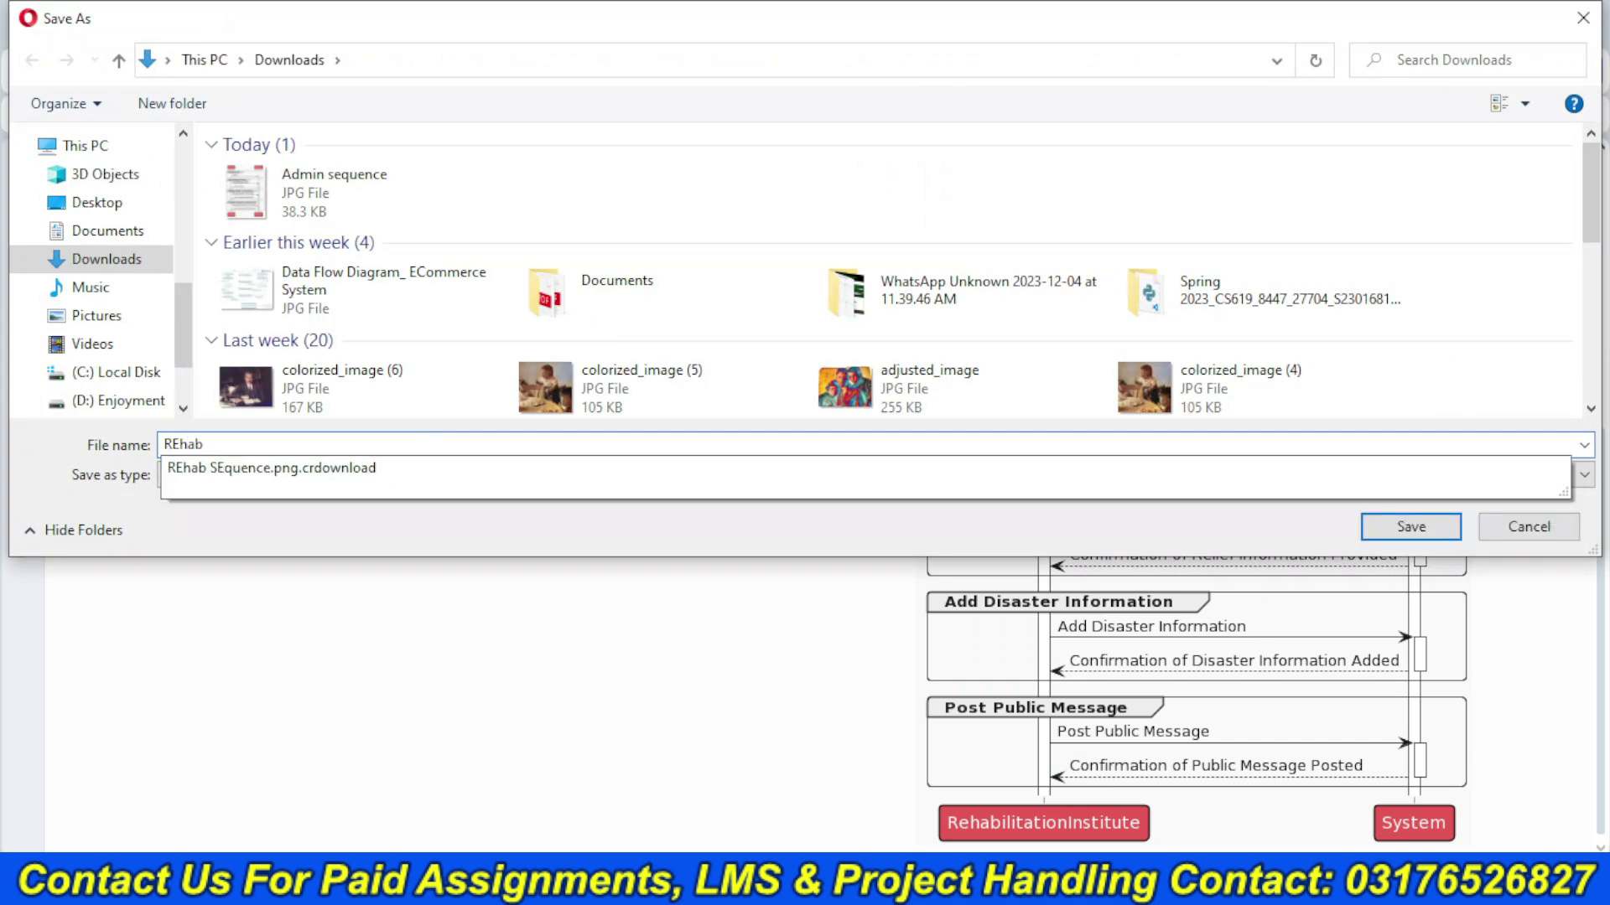
{"action": "type", "text": "b"}
{"action": "key", "text": "Down"}
{"action": "key", "text": "BackSpace"}
{"action": "key", "text": "BackSpace"}
{"action": "key", "text": "Return"}
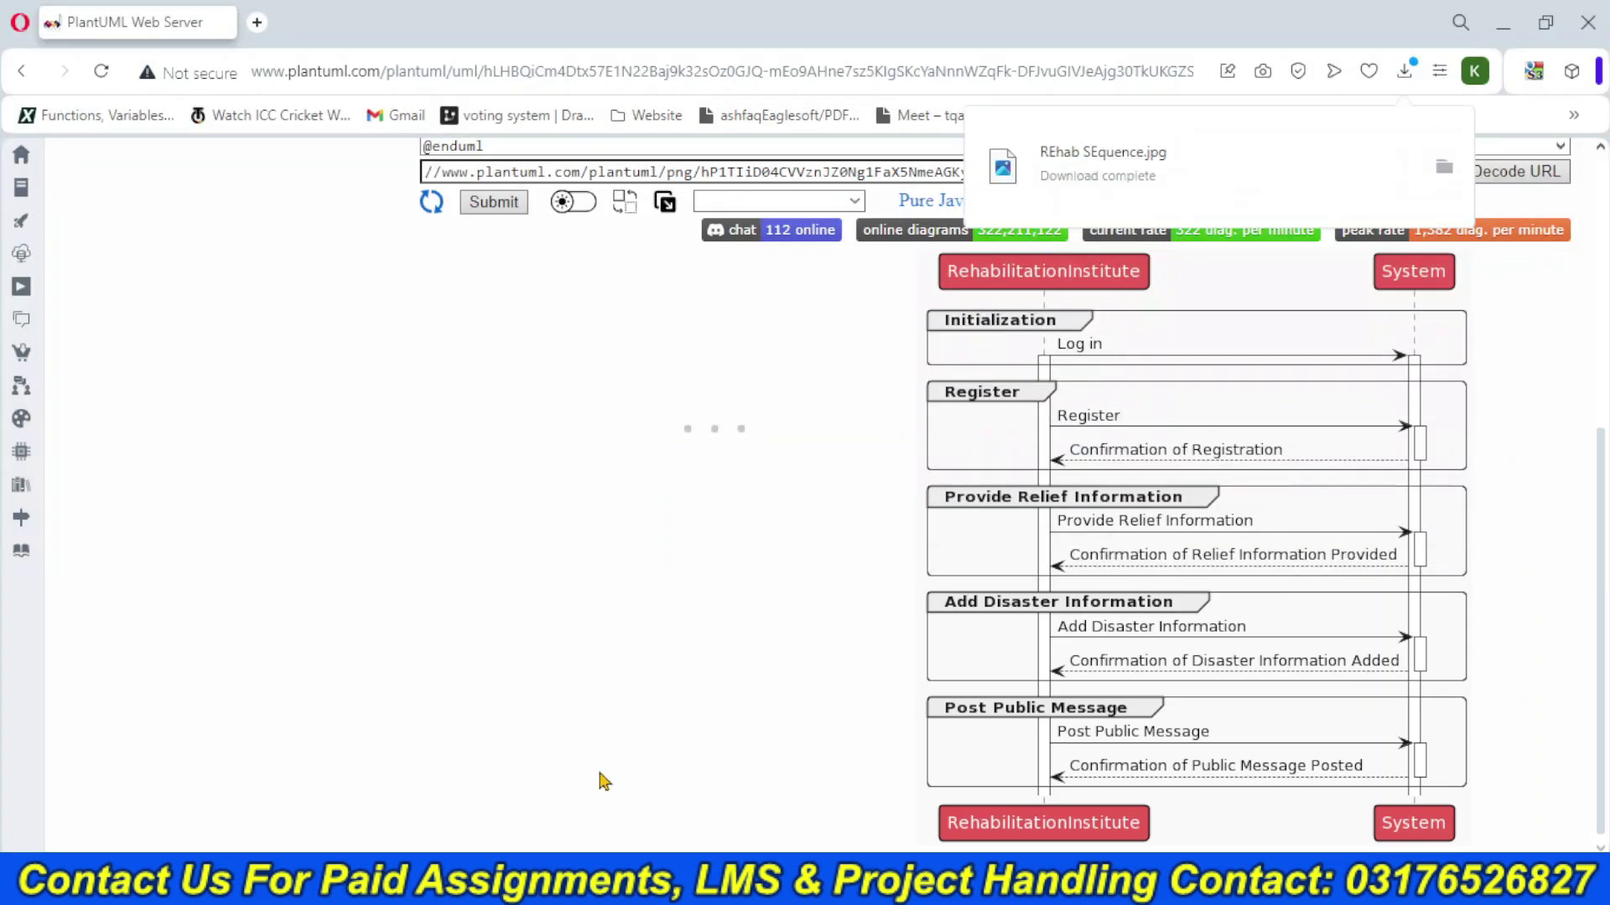
- Switch back to ChatGPT, copy the "Rehablitation institutre" sequence diagram prompt with its six-item list and paste it as a new message
{"action": "left_click", "coordinate": [611, 882]}
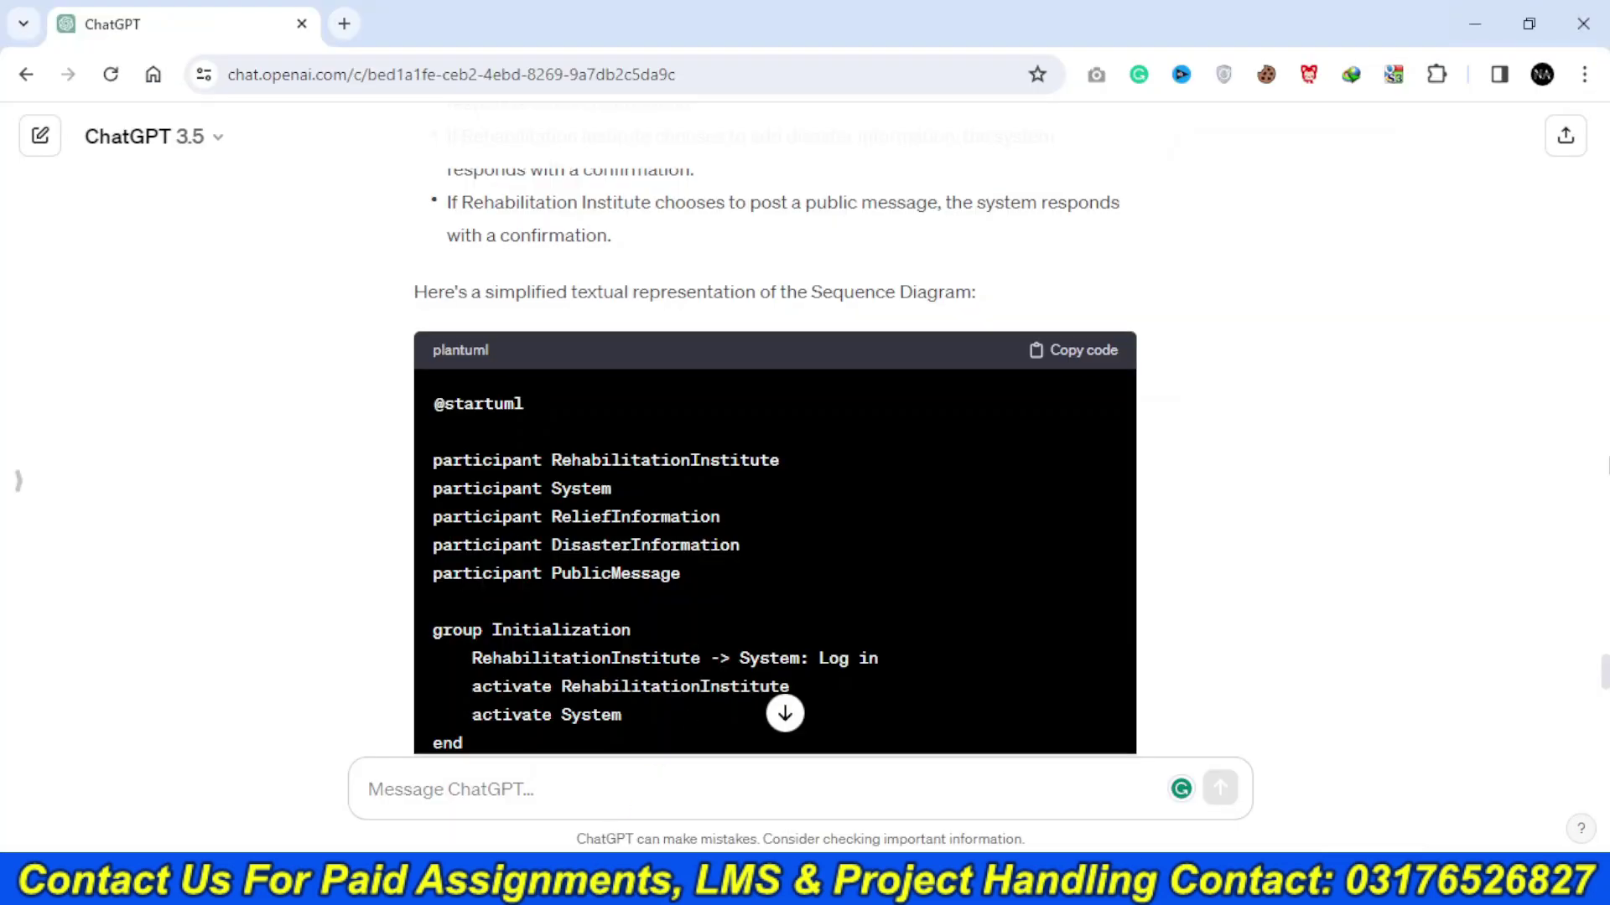
{"action": "scroll", "coordinate": [1131, 438], "scroll_direction": "up", "scroll_amount": 15}
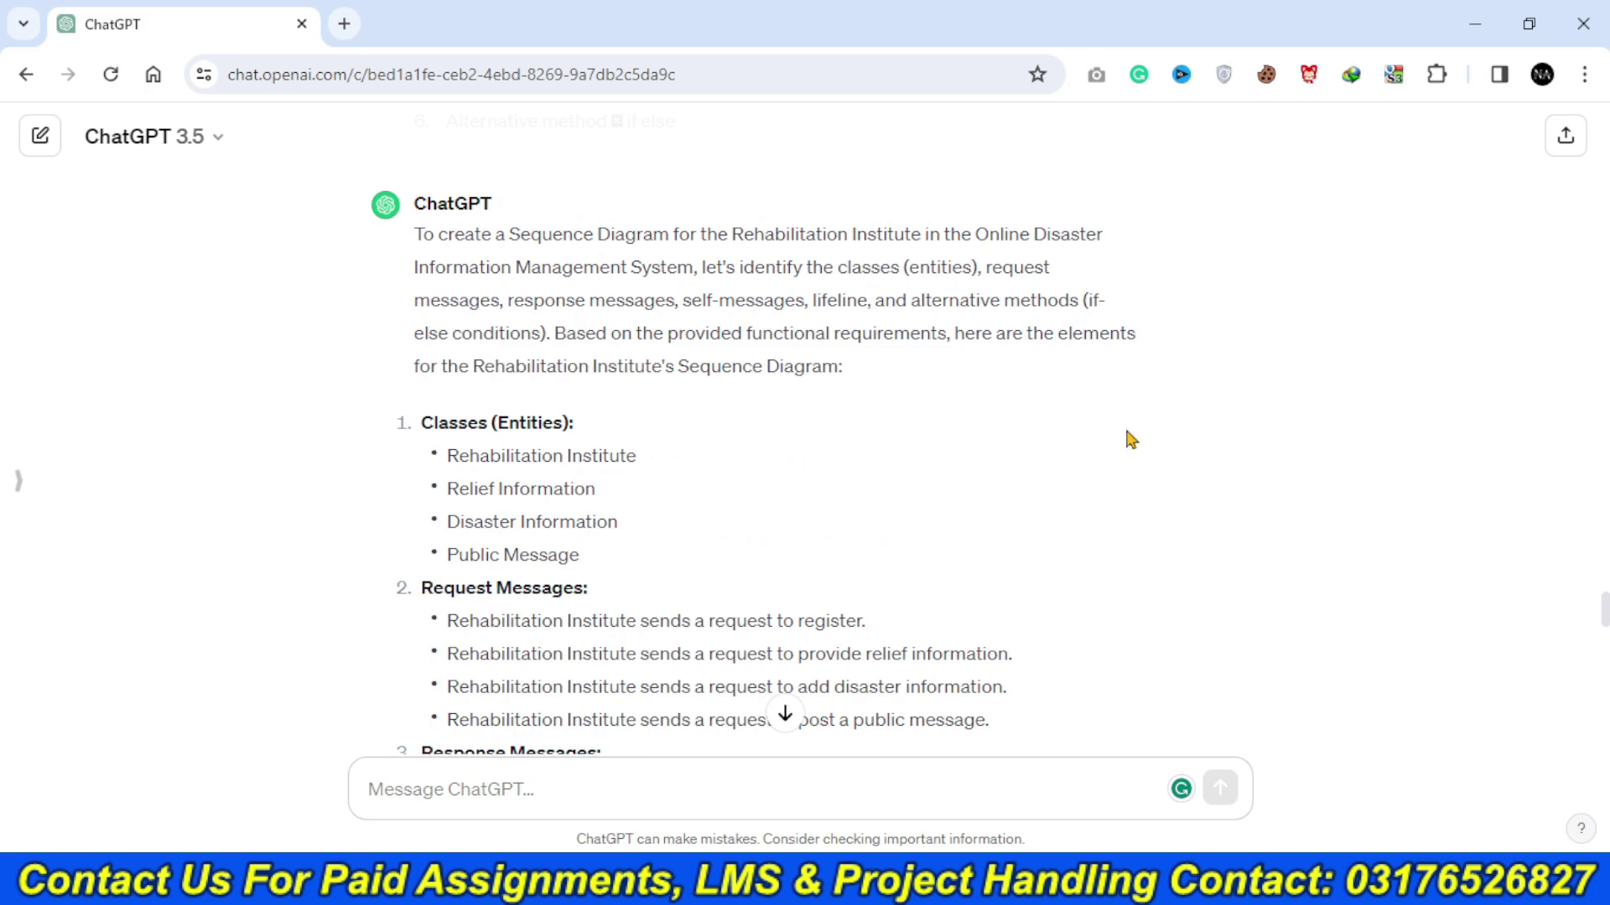
{"action": "scroll", "coordinate": [1128, 432], "scroll_direction": "up", "scroll_amount": 4}
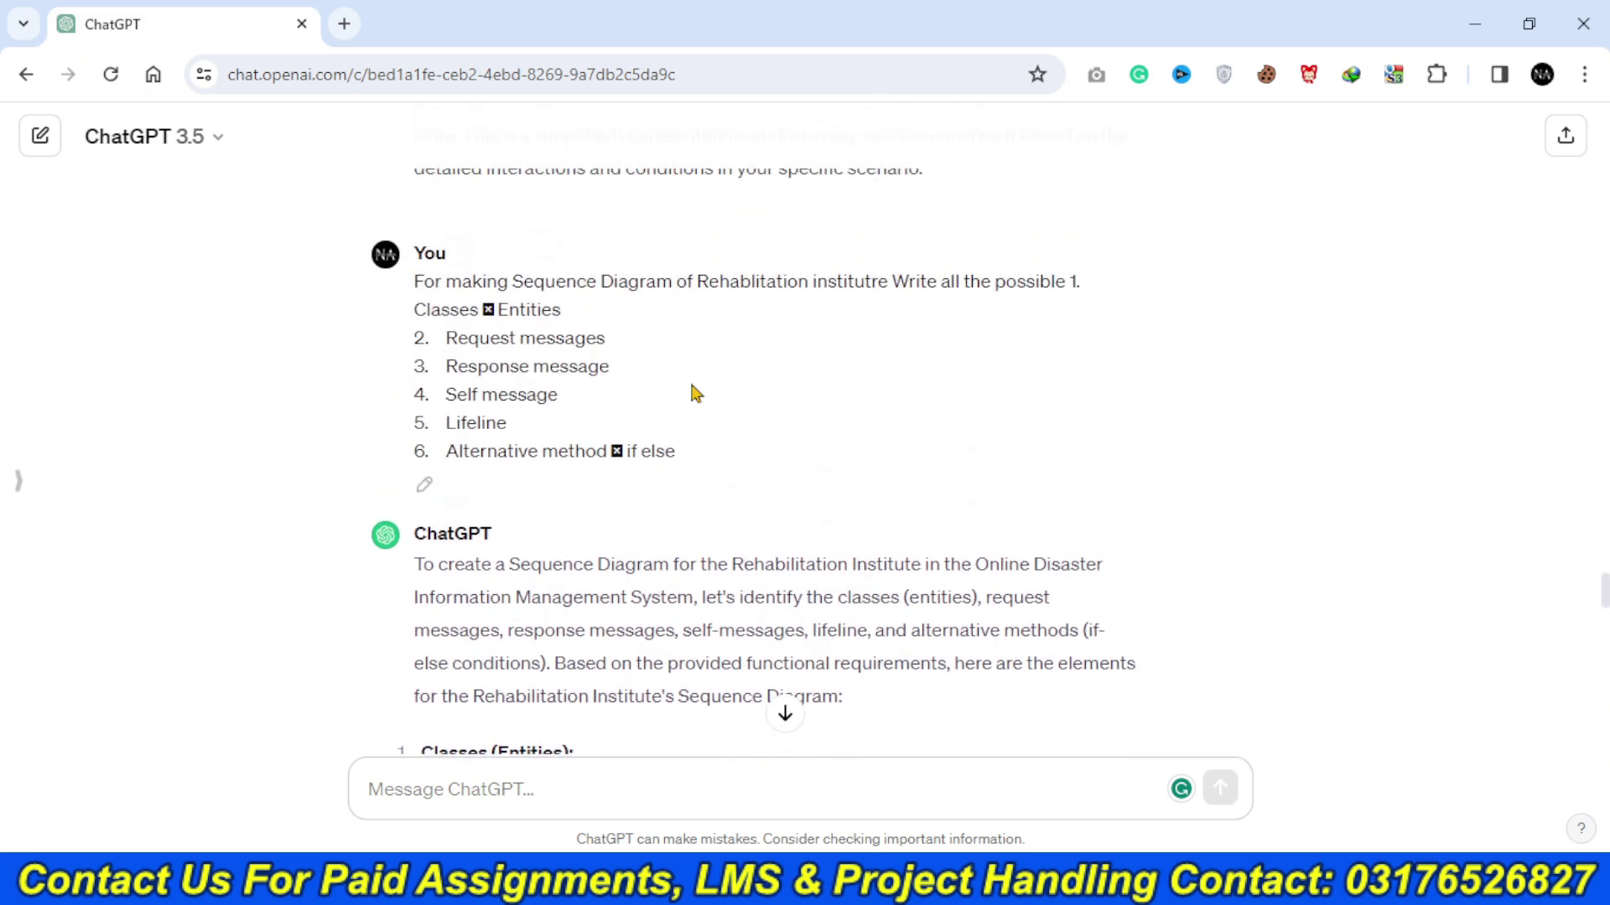
{"action": "left_click_drag", "start_coordinate": [414, 287], "coordinate": [720, 461]}
{"action": "left_click", "coordinate": [780, 467]}
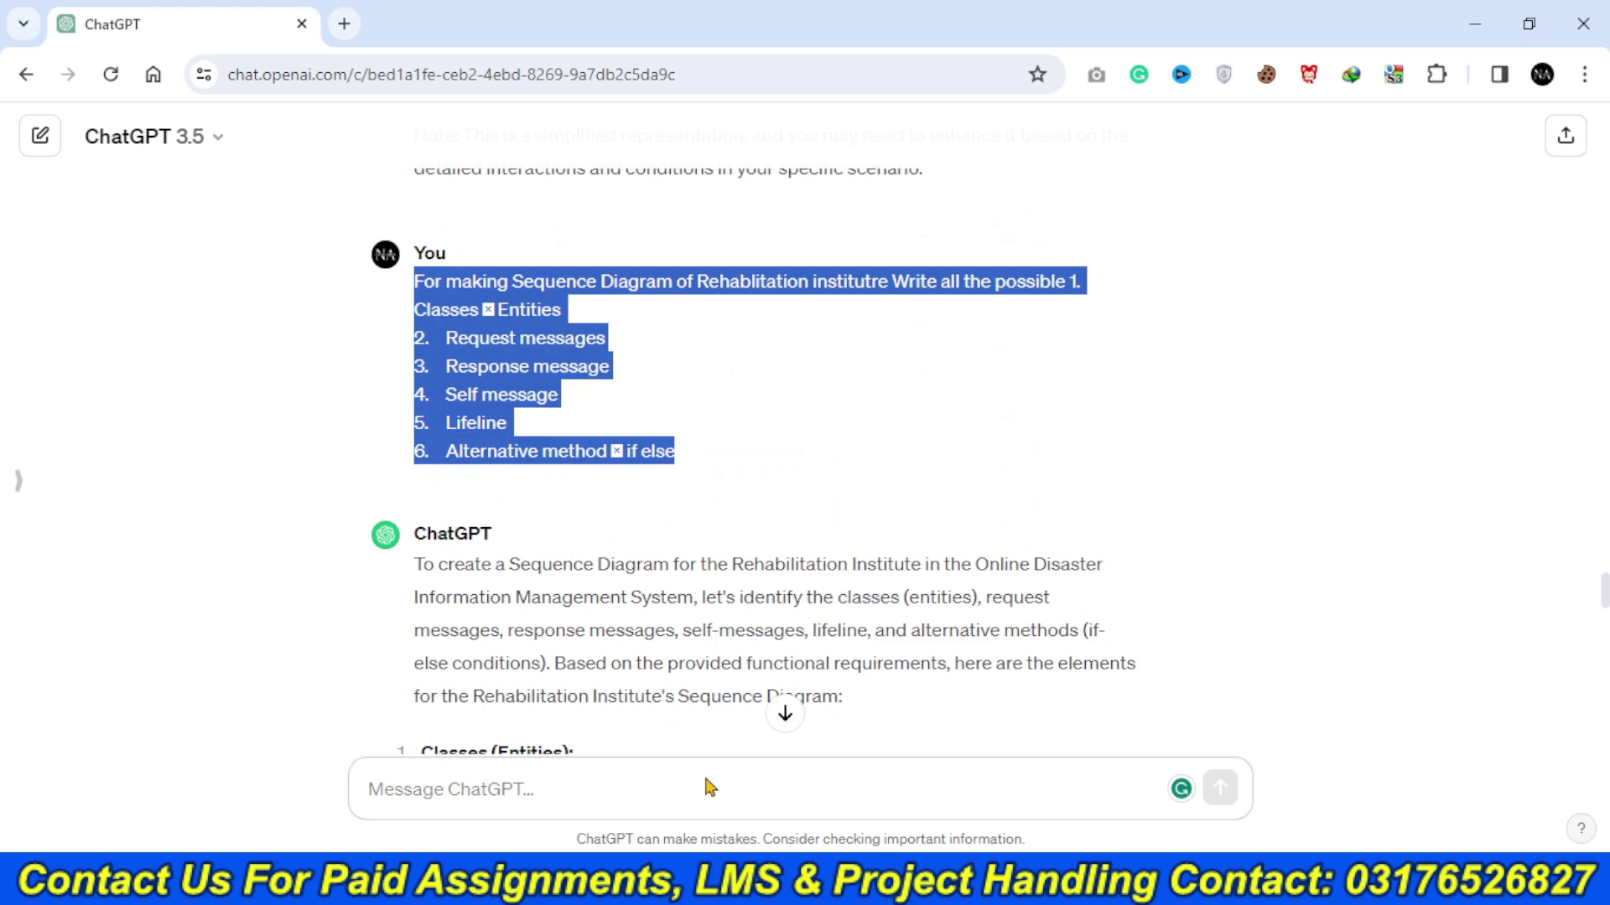
{"action": "left_click", "coordinate": [661, 805]}
{"action": "key", "text": "ctrl+v"}
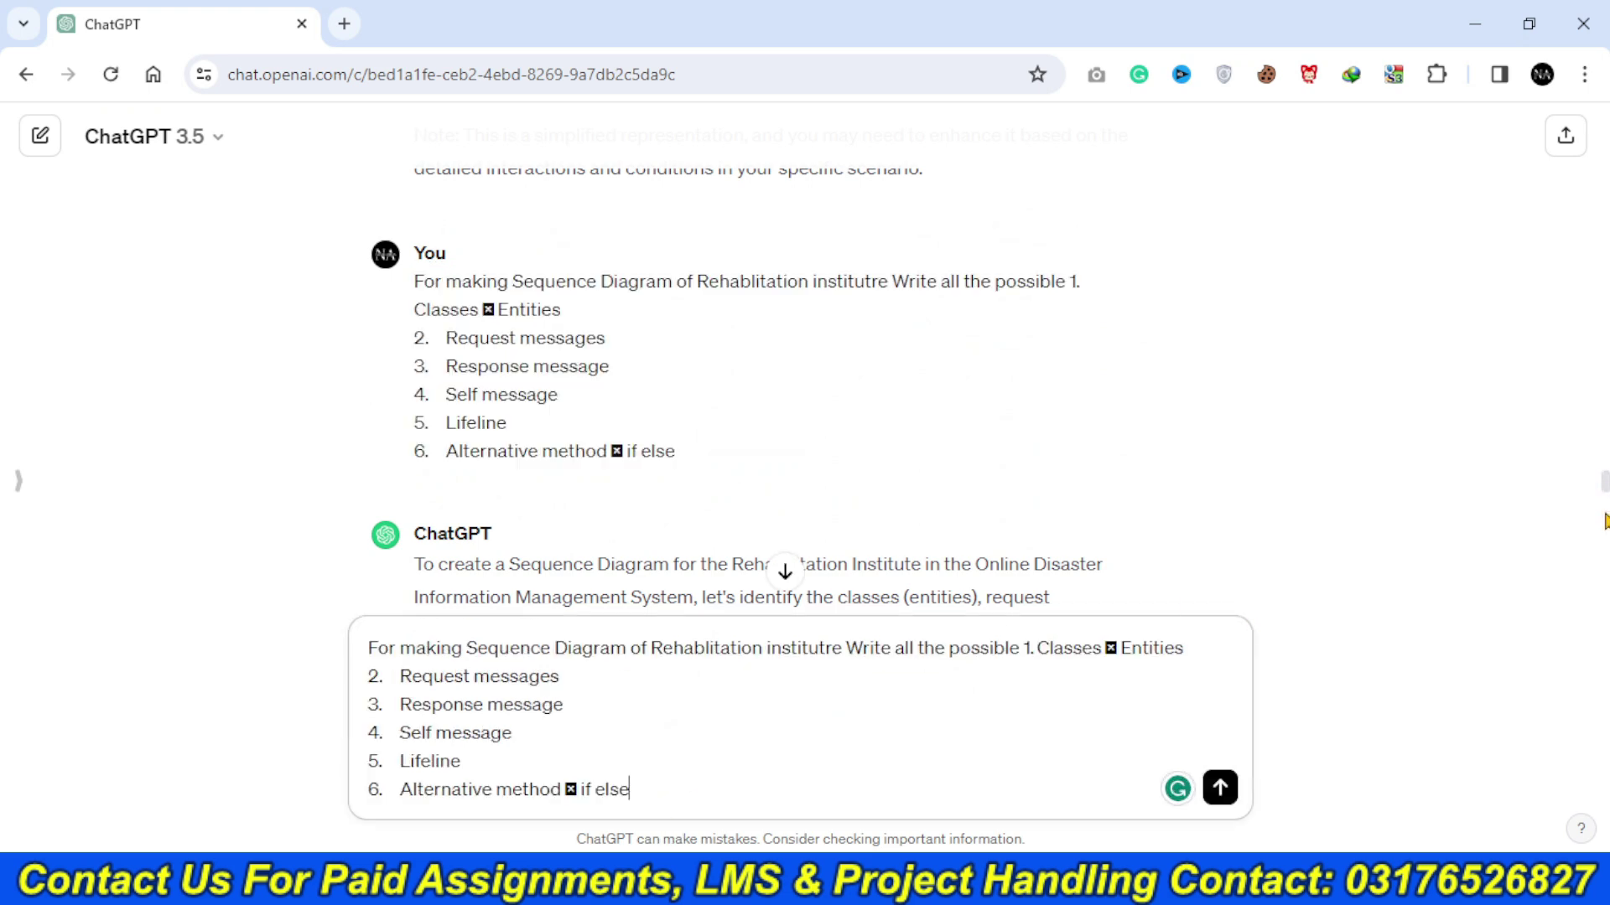
- Change the diagram subject in the pasted prompt to "General User" and send the prompt to ChatGPT
{"action": "scroll", "coordinate": [1605, 525], "scroll_direction": "down", "scroll_amount": 5}
{"action": "left_click_drag", "start_coordinate": [1604, 505], "coordinate": [1603, 671]}
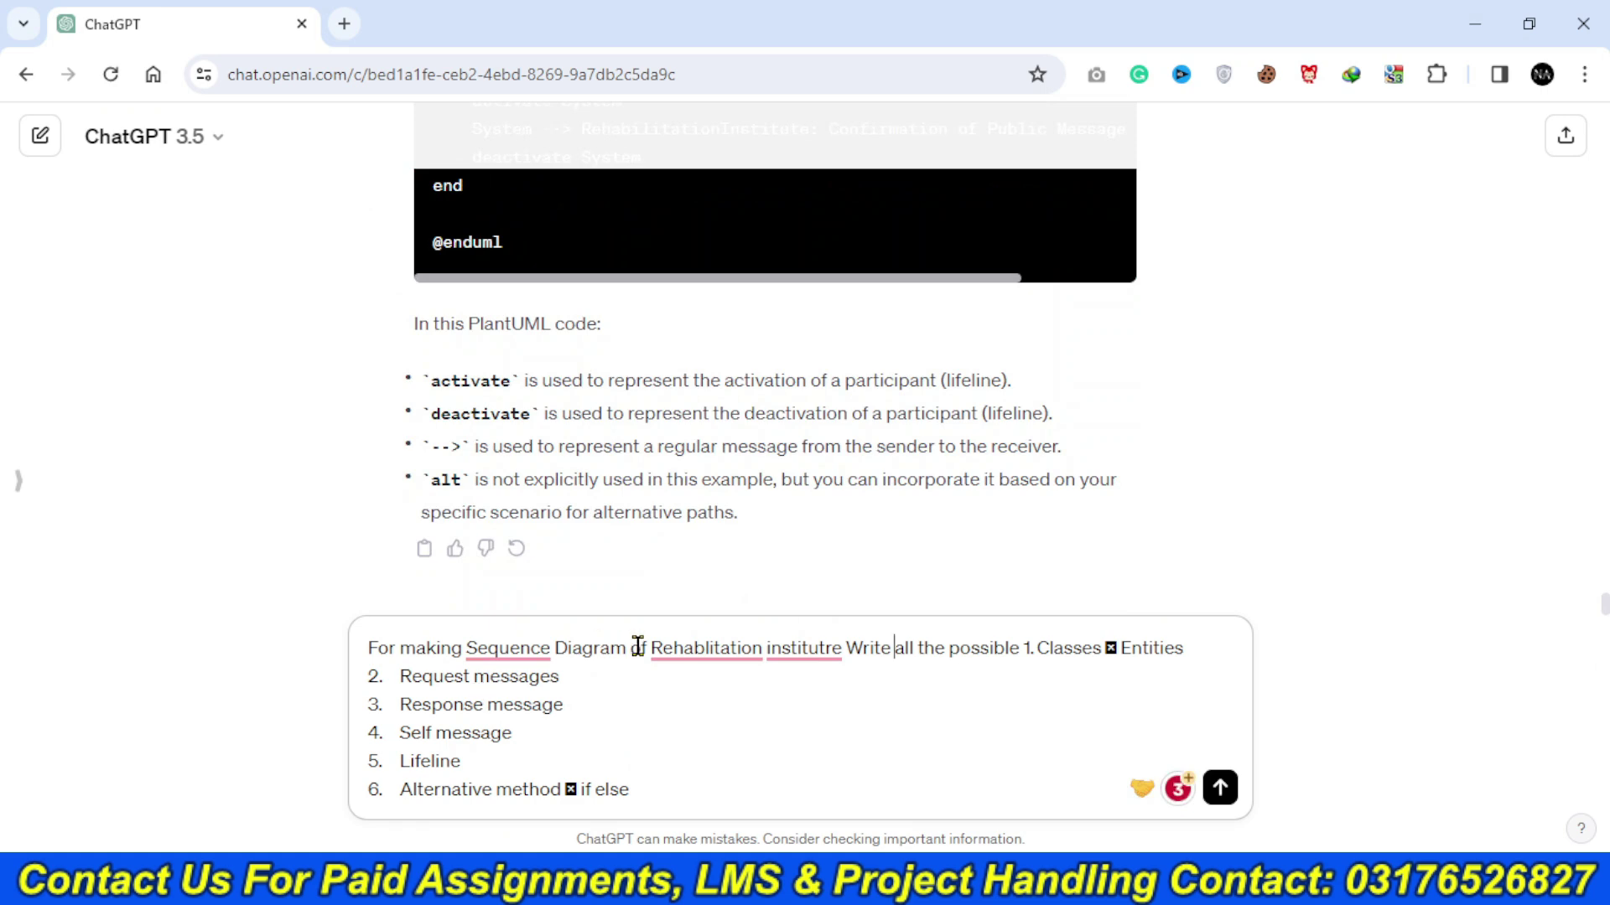
{"action": "left_click_drag", "start_coordinate": [842, 650], "coordinate": [654, 652]}
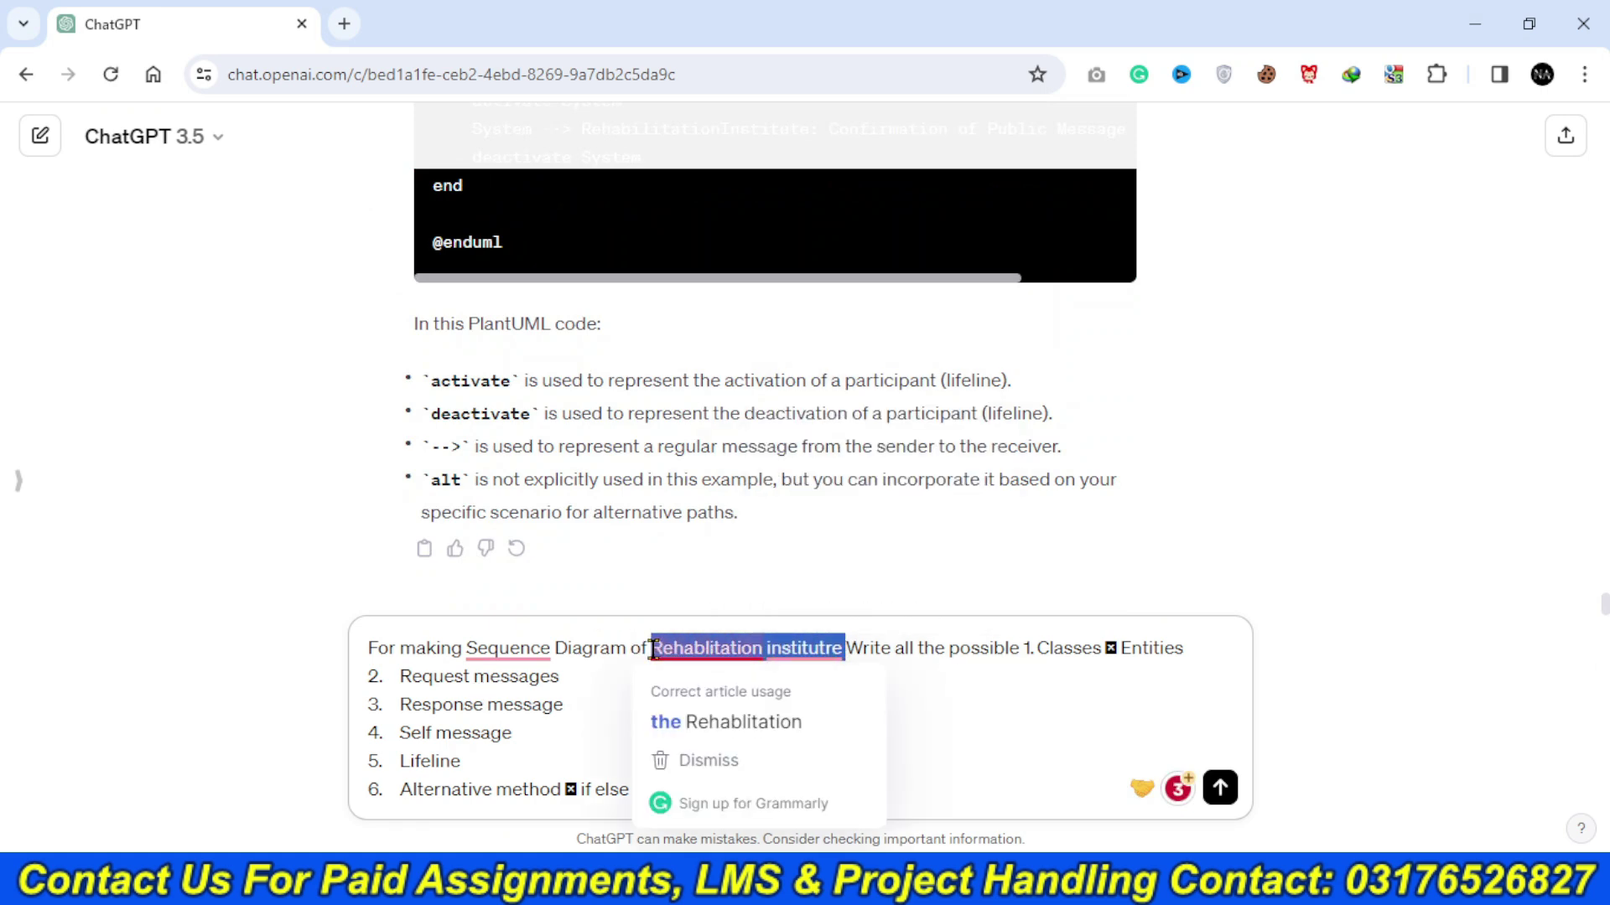
{"action": "type", "text": "General "}
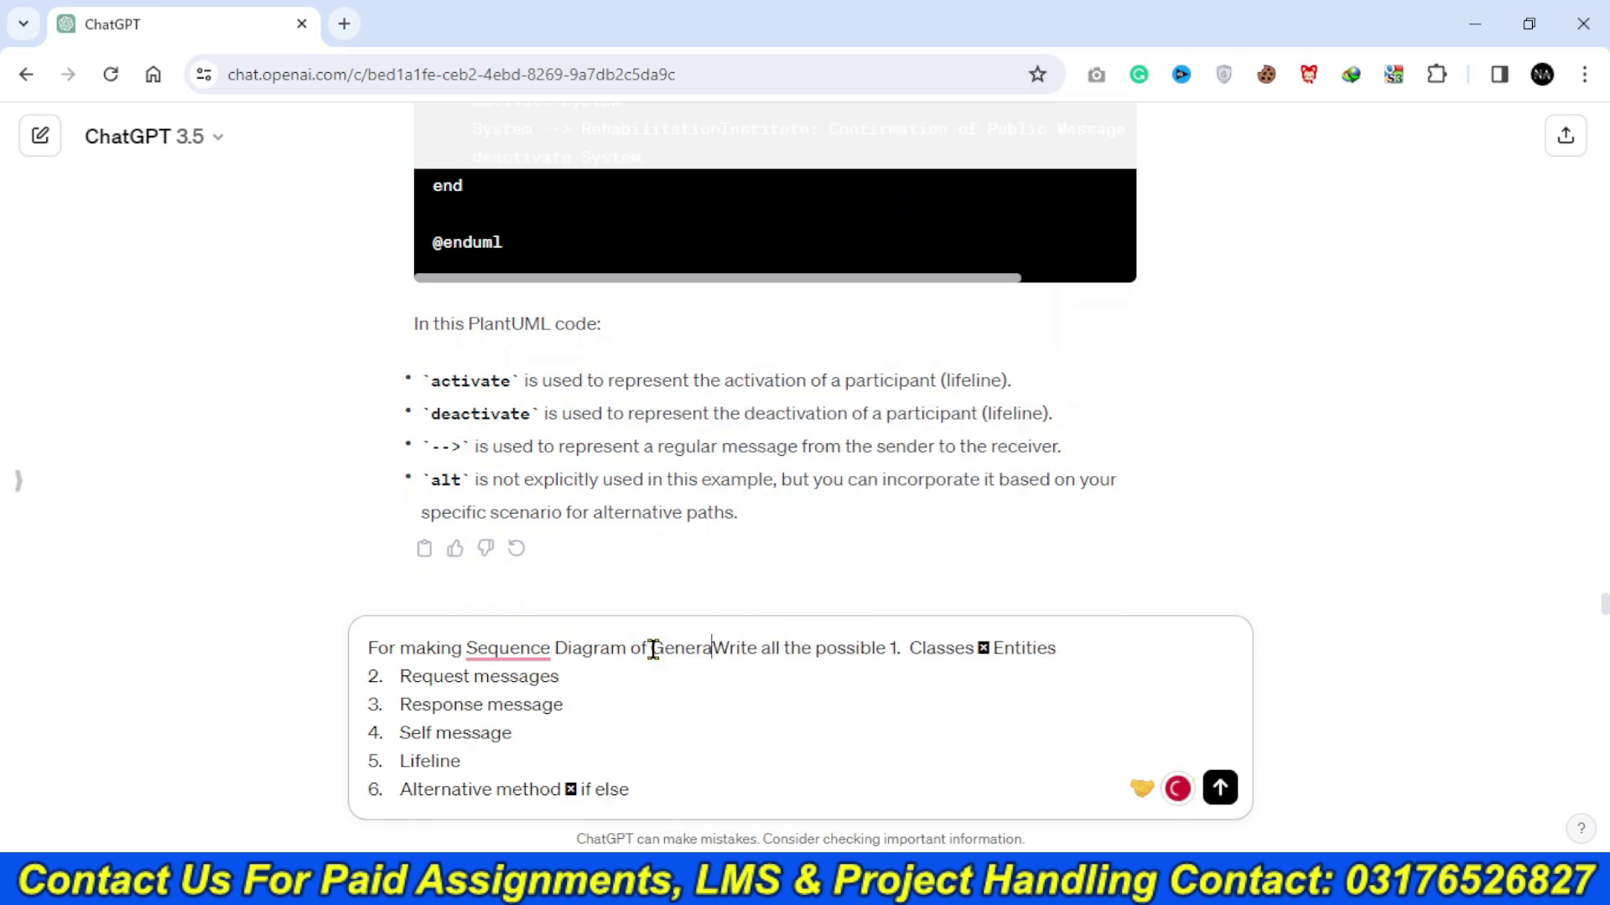
{"action": "type", "text": "User"}
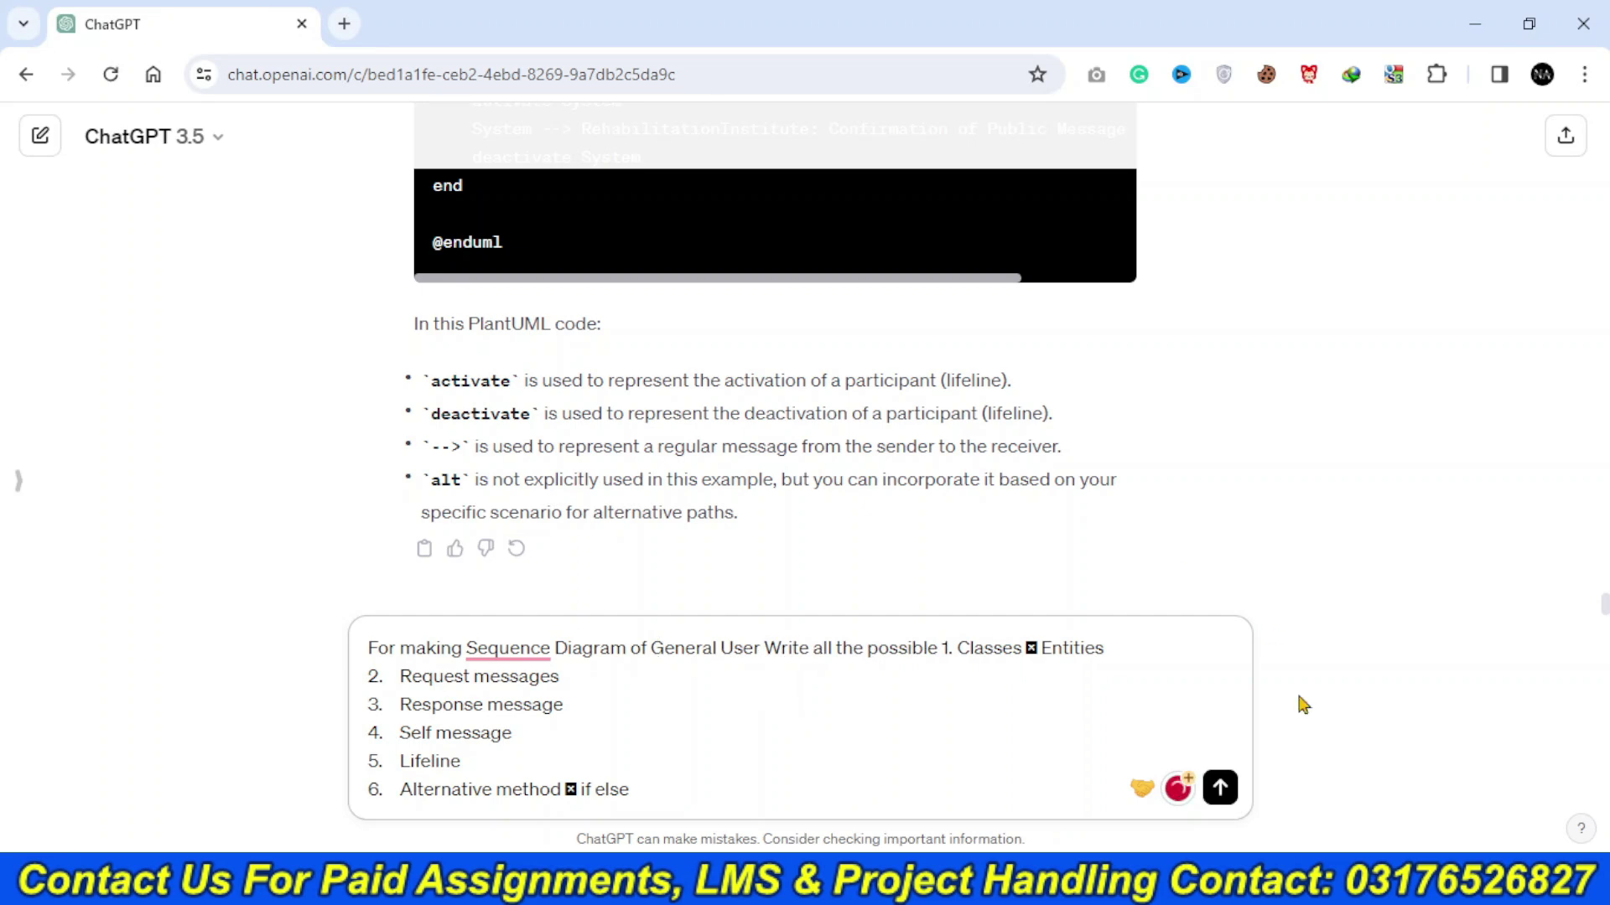
{"action": "left_click", "coordinate": [1220, 787]}
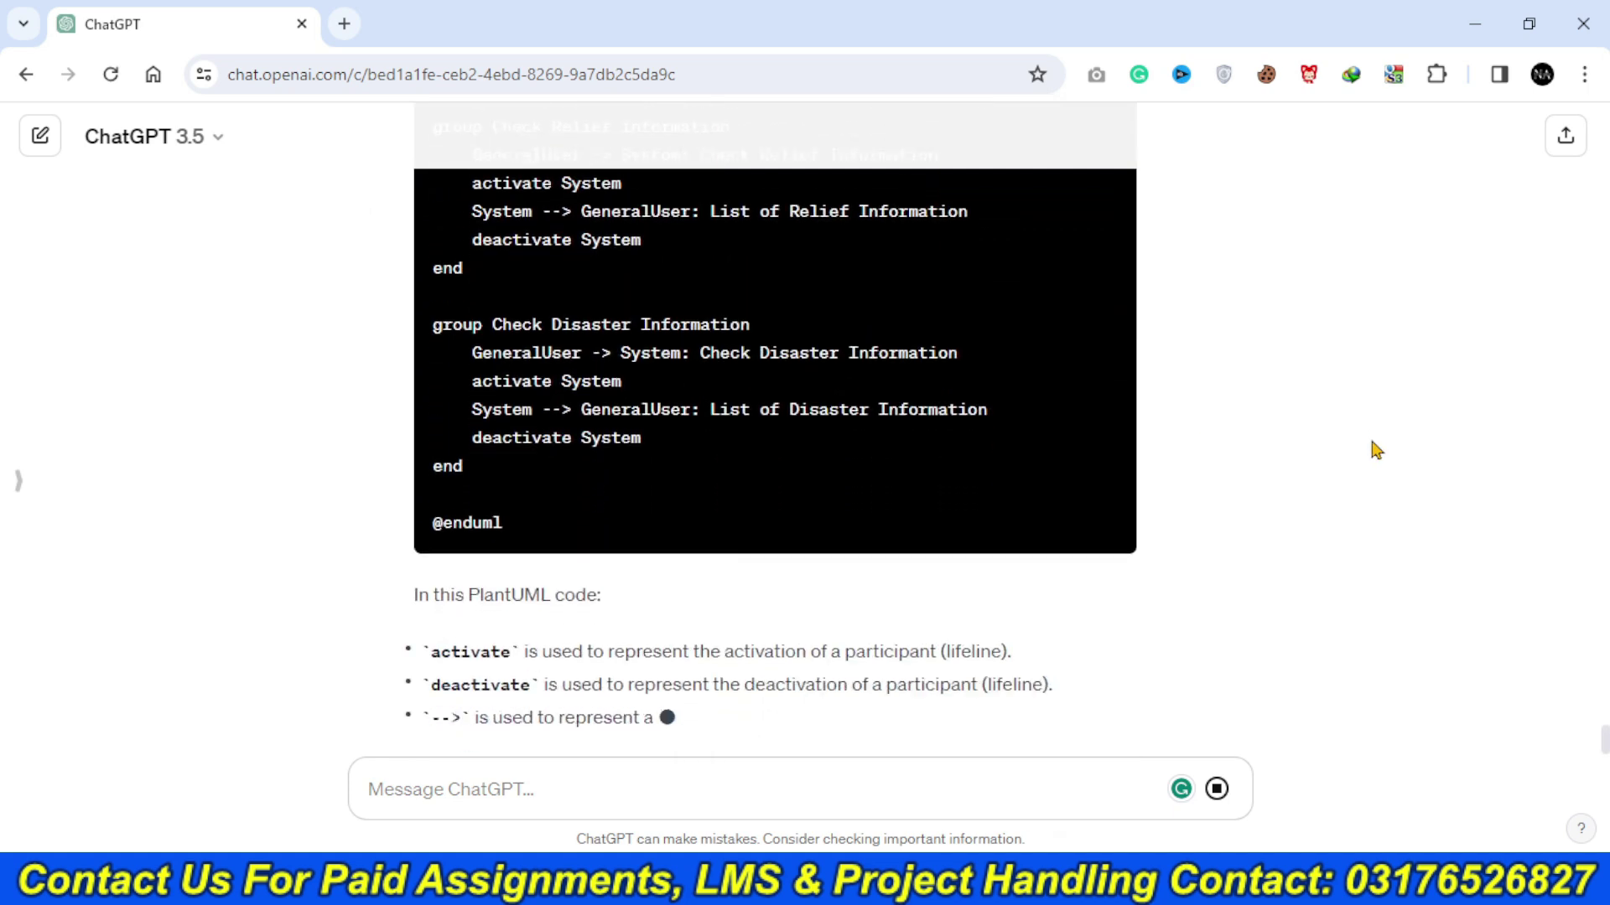
- Copy the generated general user PlantUML code and paste it over the existing code in Opera's PlantUML page
{"action": "scroll", "coordinate": [1171, 578], "scroll_direction": "up", "scroll_amount": 10}
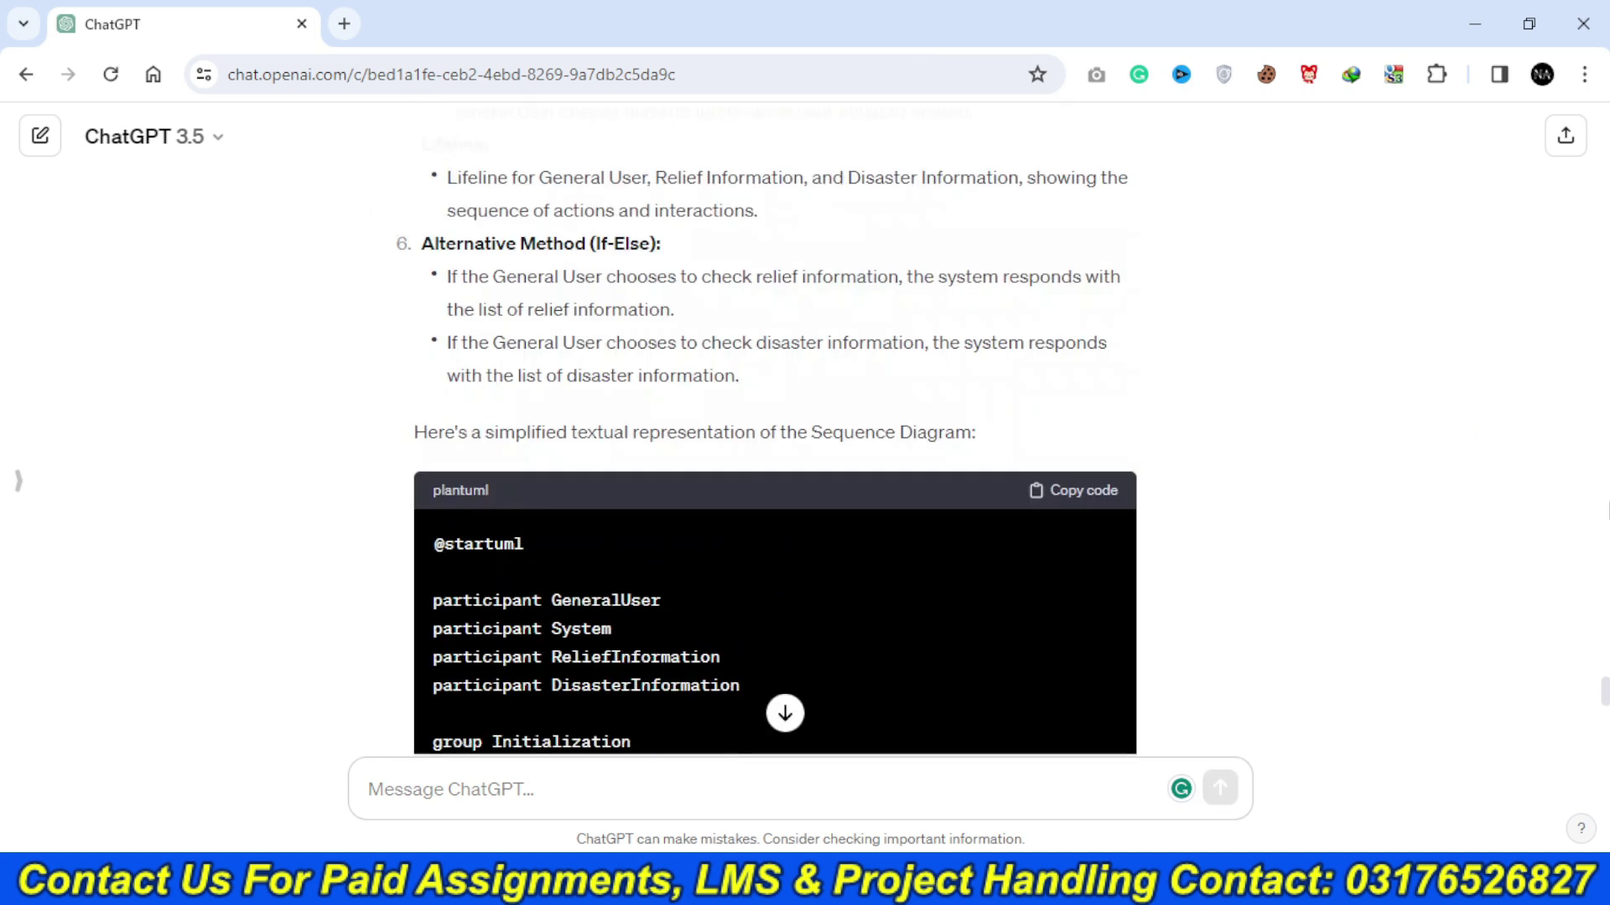
{"action": "left_click", "coordinate": [1094, 525]}
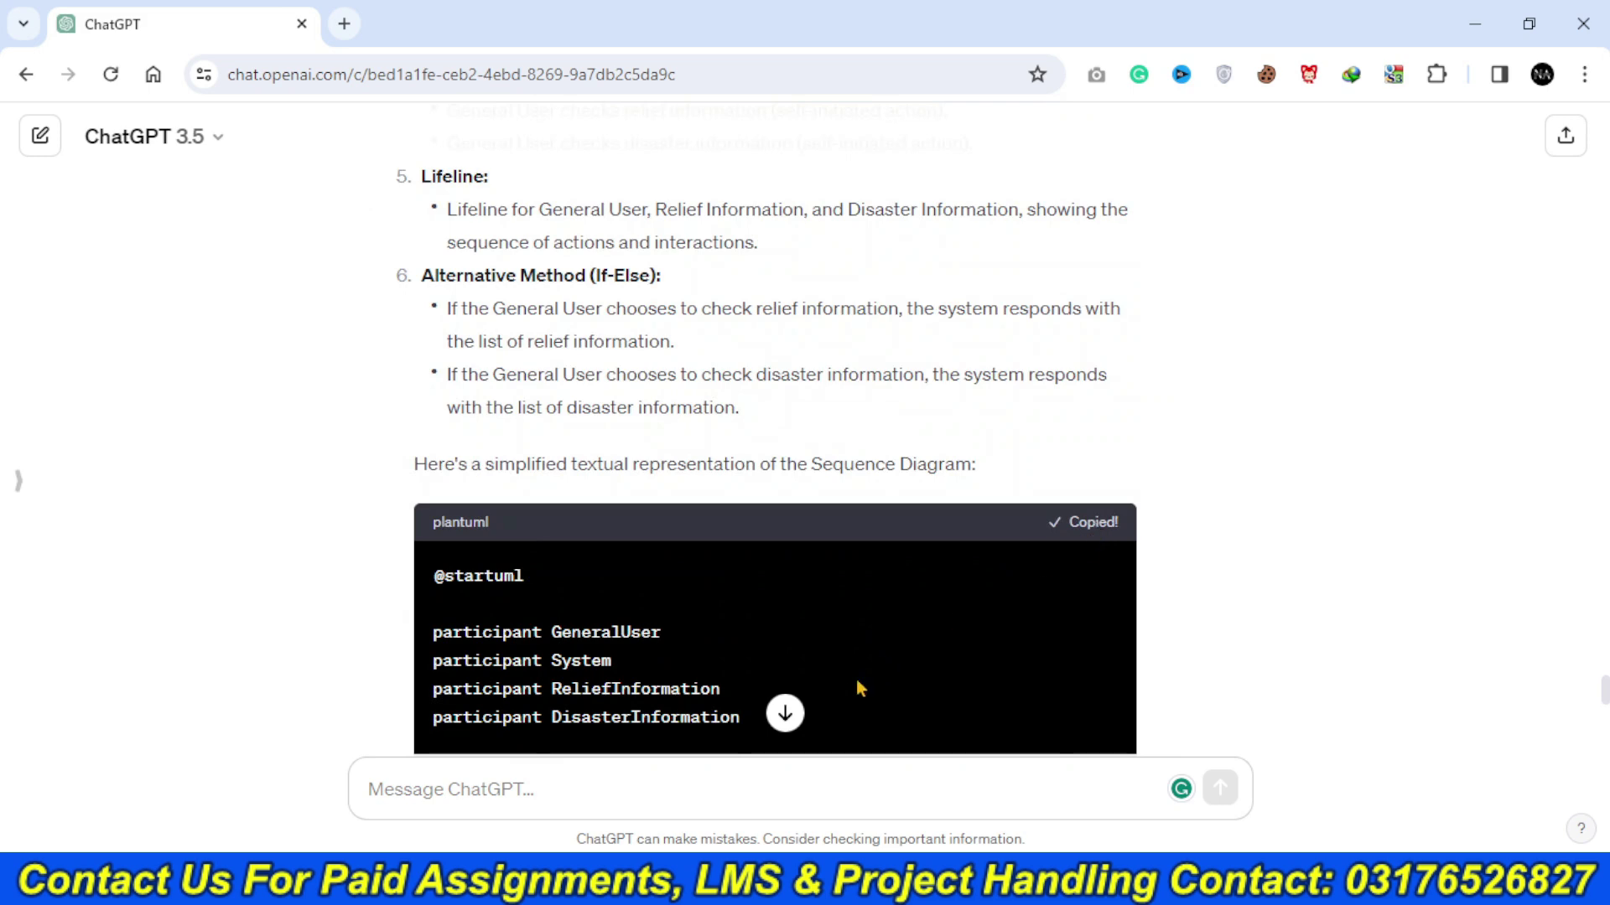
{"action": "mouse_move", "coordinate": [830, 878]}
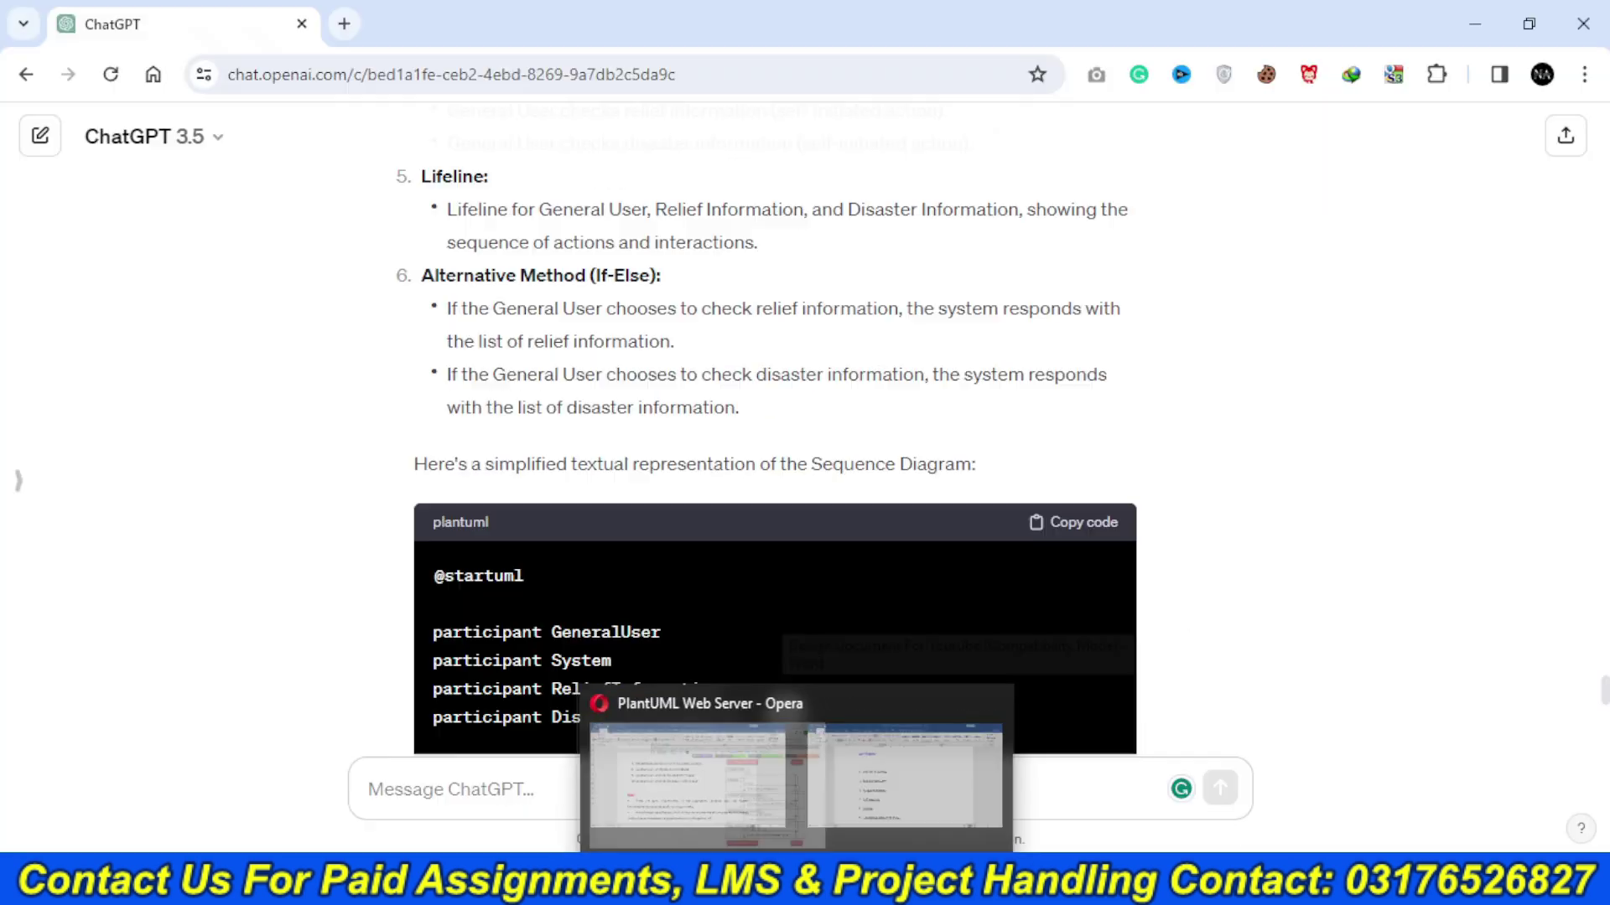
{"action": "left_click", "coordinate": [755, 780]}
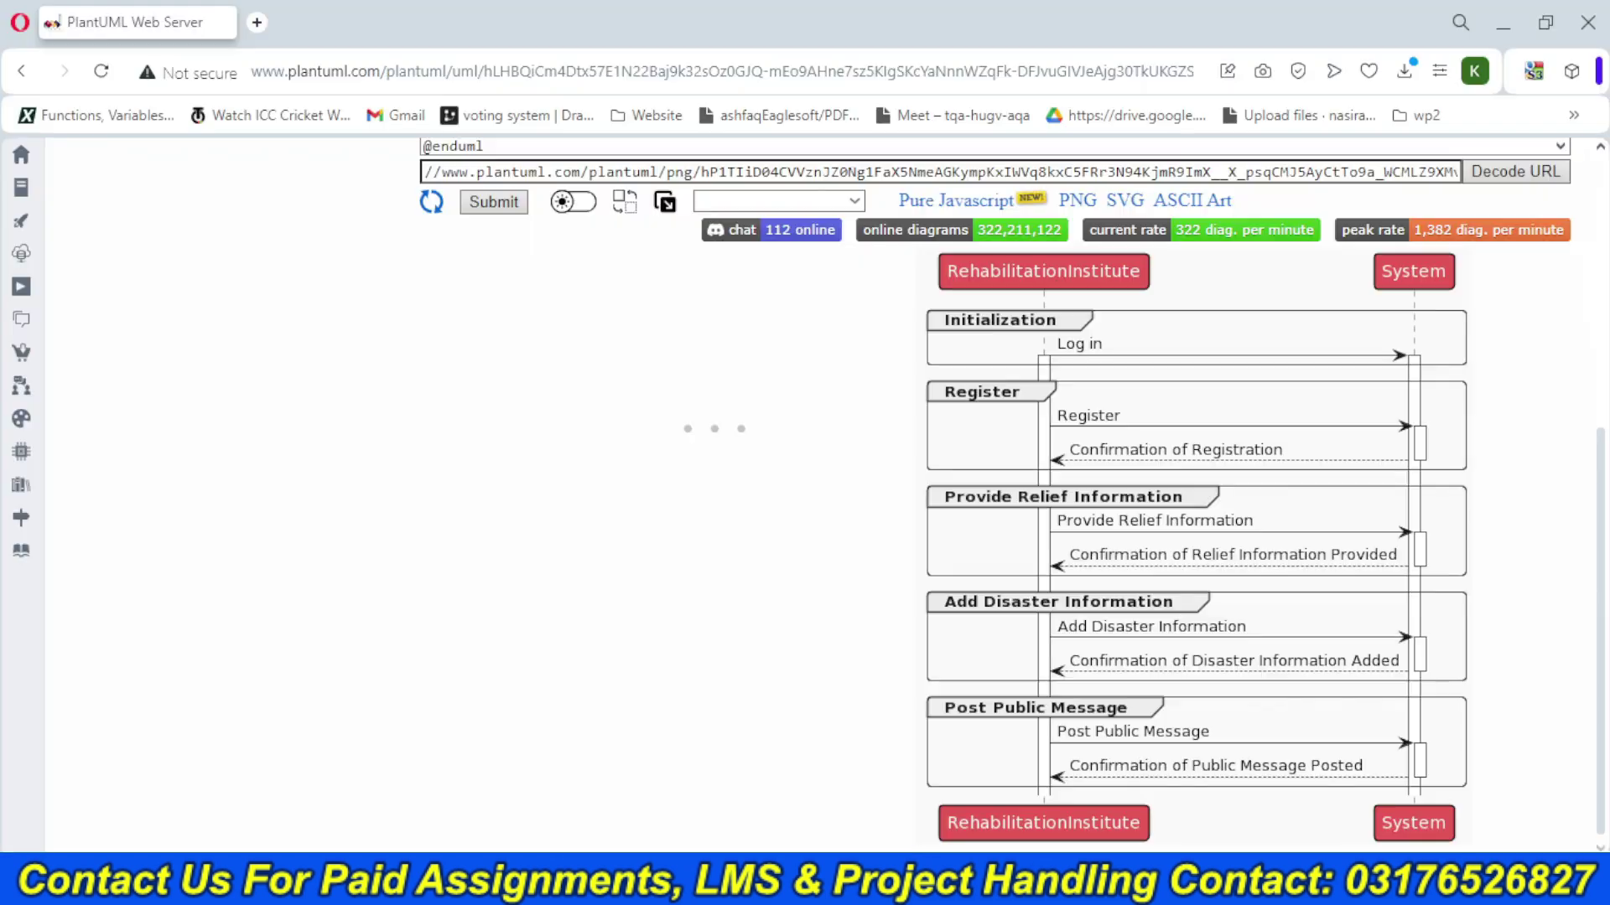
{"action": "scroll", "coordinate": [994, 495], "scroll_direction": "up", "scroll_amount": 5}
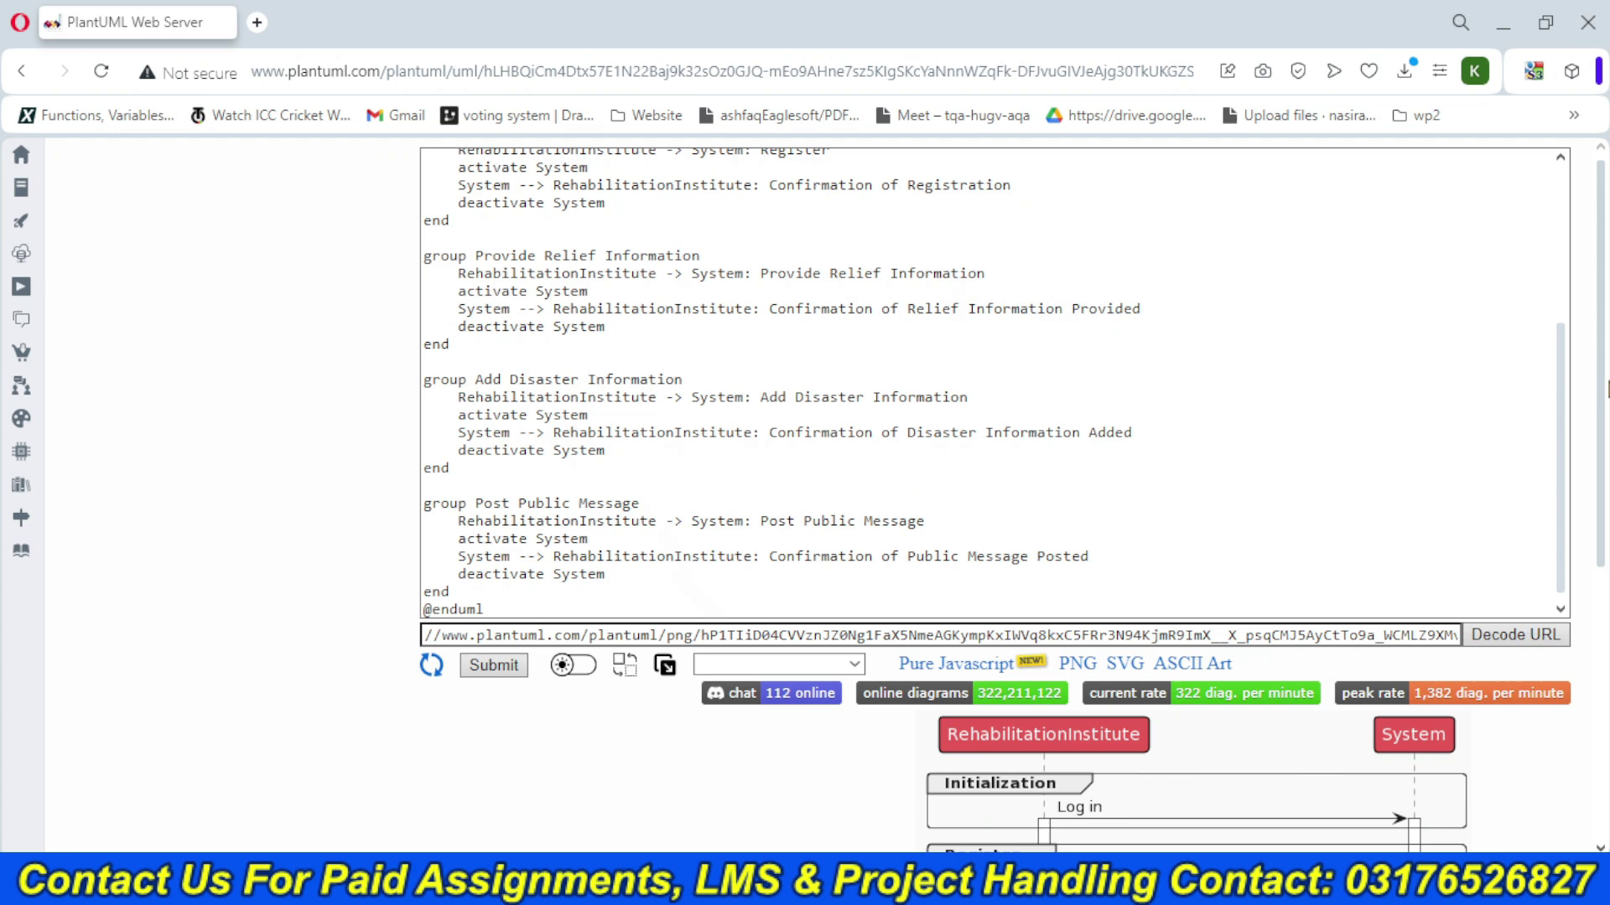
{"action": "left_click", "coordinate": [1084, 350]}
{"action": "key", "text": "ctrl+a"}
{"action": "key", "text": "ctrl+v"}
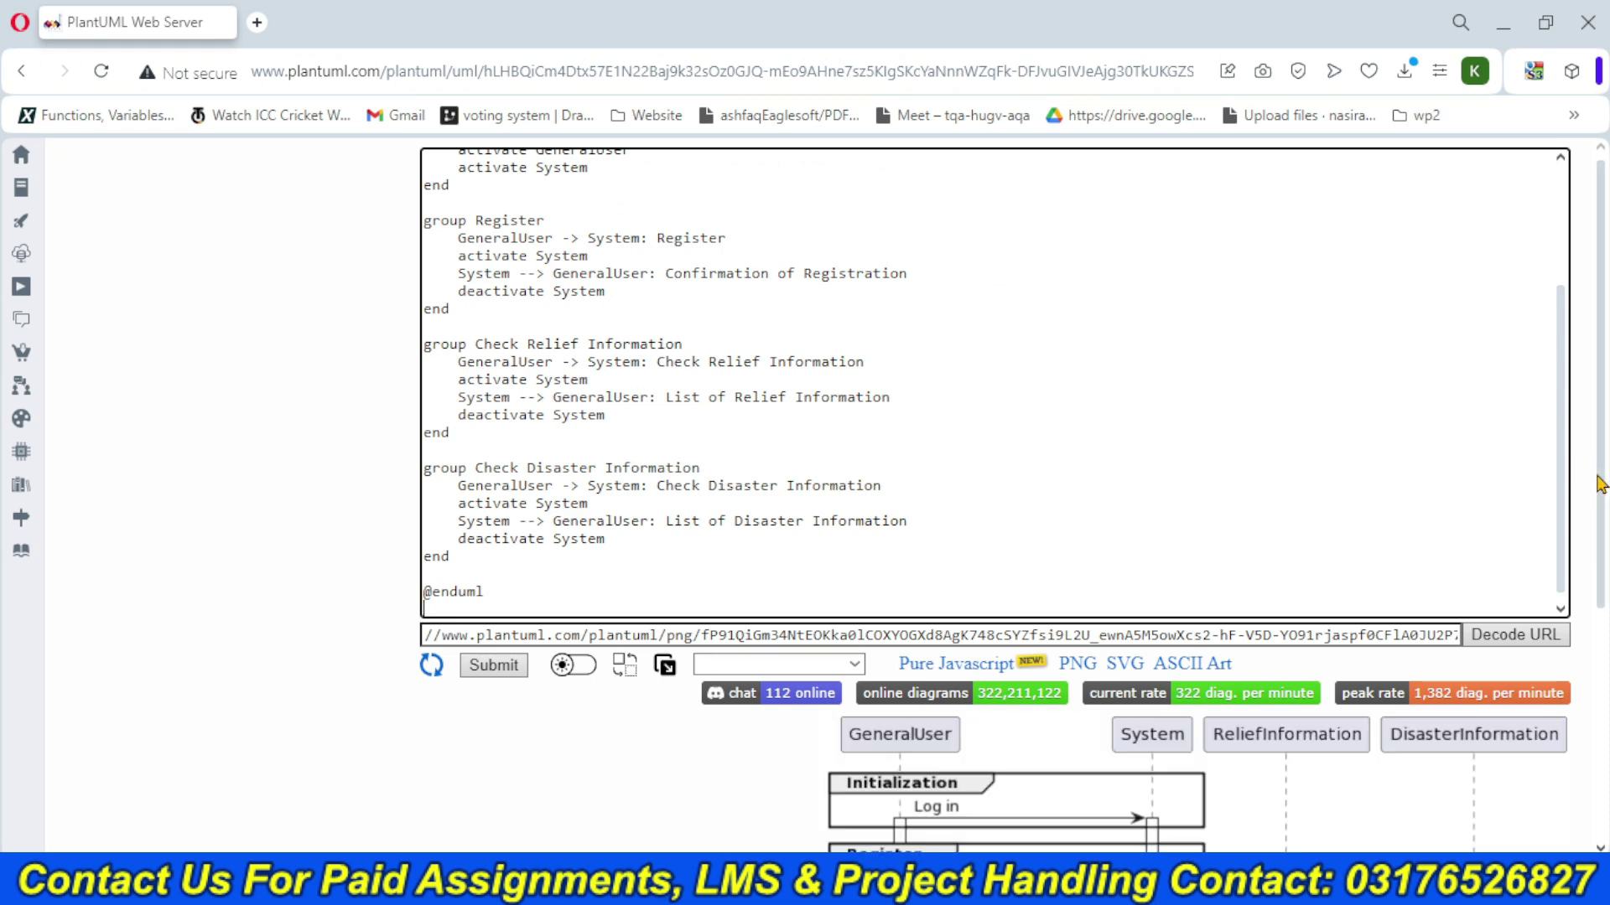
- Delete the ReliefInformation and DisasterInformation participant lines from the general user diagram code
{"action": "scroll", "coordinate": [1600, 478], "scroll_direction": "down", "scroll_amount": 3}
{"action": "scroll", "coordinate": [1342, 730], "scroll_direction": "down", "scroll_amount": 2}
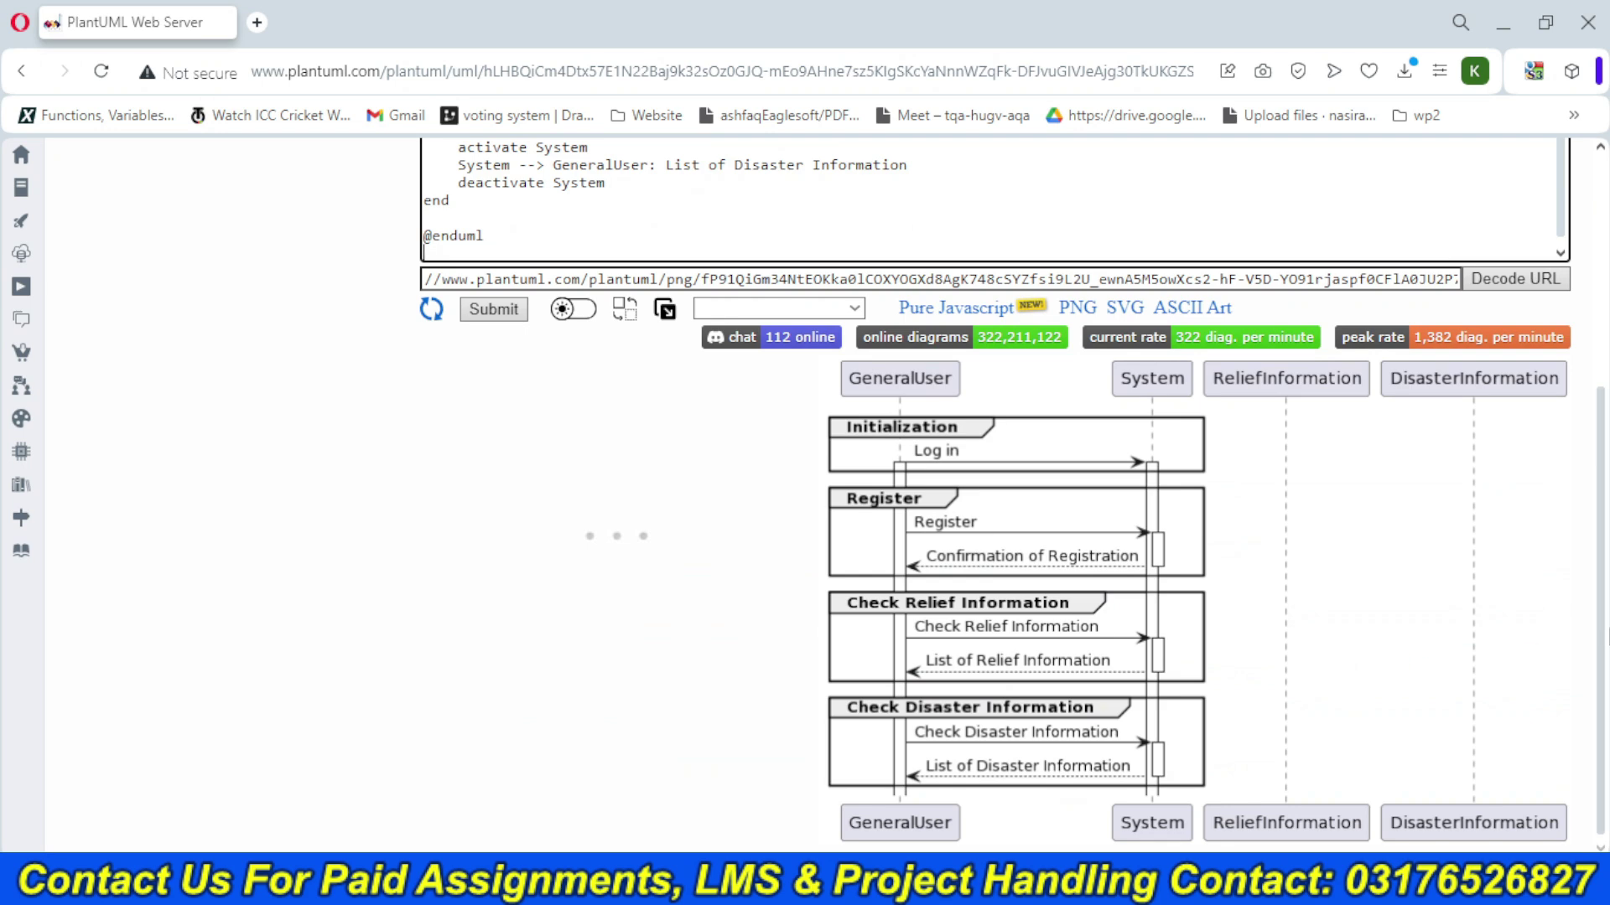
{"action": "scroll", "coordinate": [1585, 419], "scroll_direction": "up", "scroll_amount": 5}
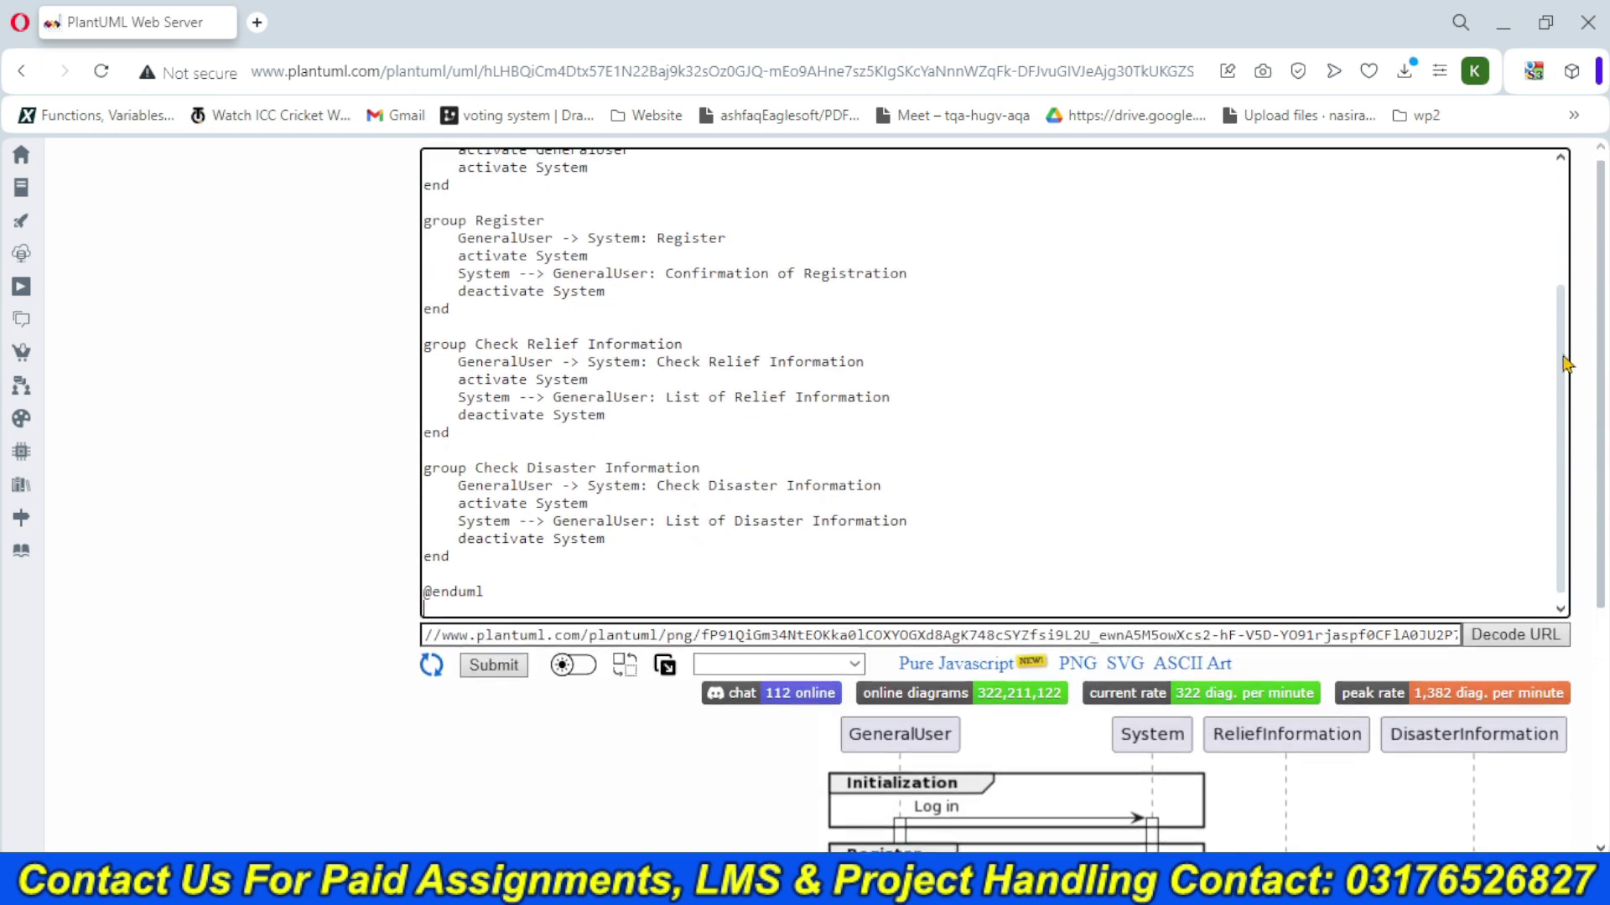
{"action": "left_click_drag", "start_coordinate": [780, 201], "coordinate": [678, 8]}
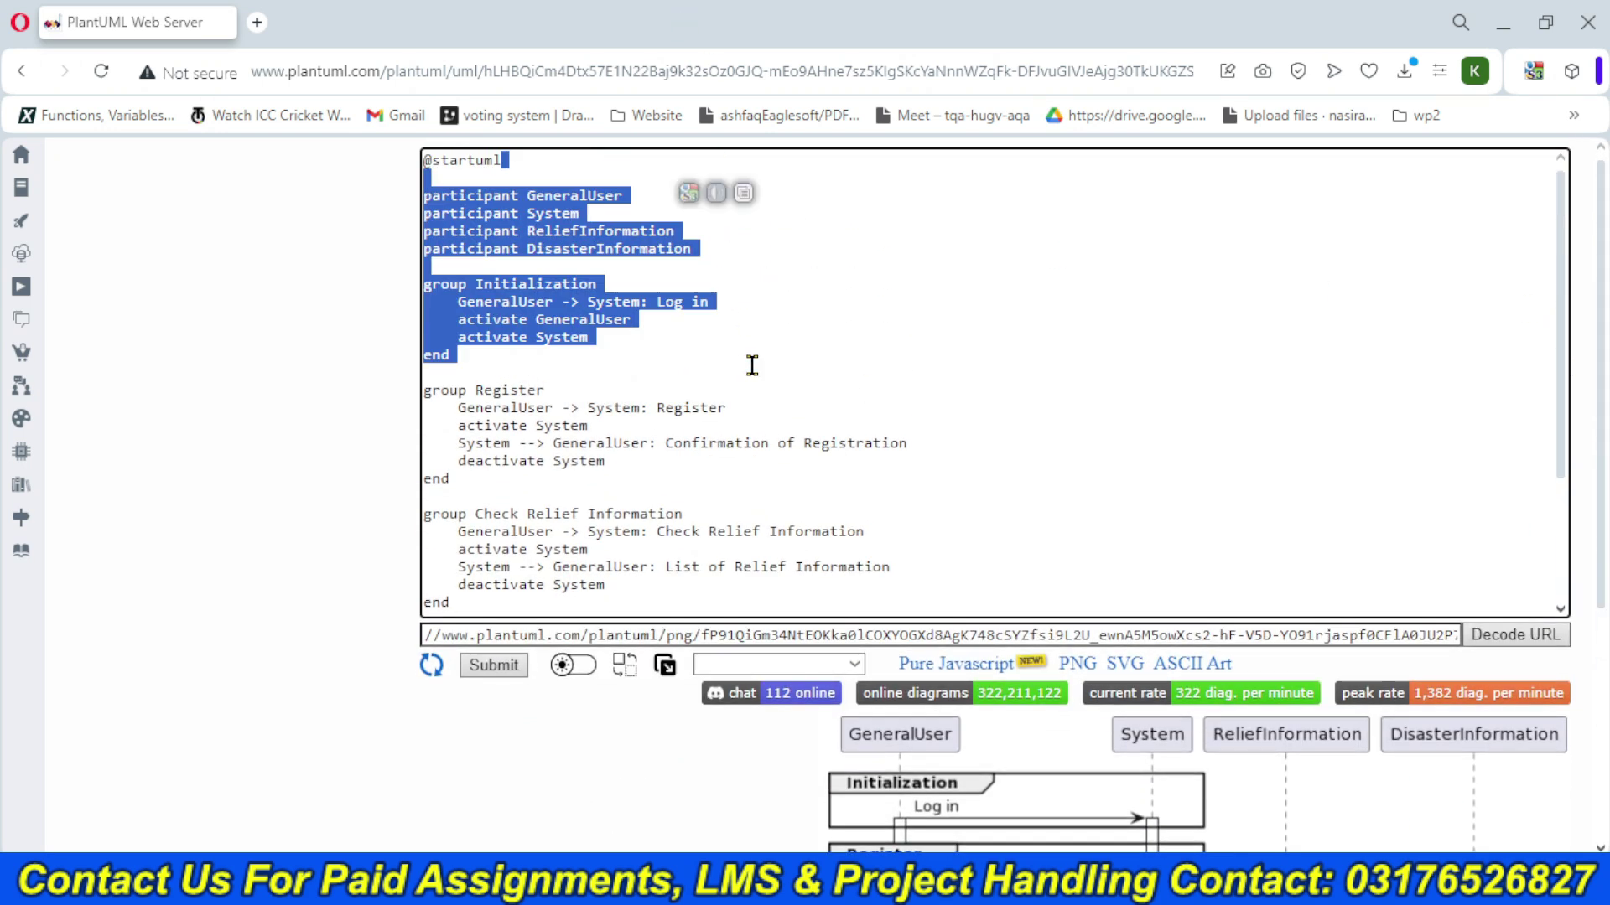
{"action": "left_click", "coordinate": [752, 365]}
{"action": "left_click_drag", "start_coordinate": [721, 265], "coordinate": [377, 244]}
{"action": "key", "text": "BackSpace"}
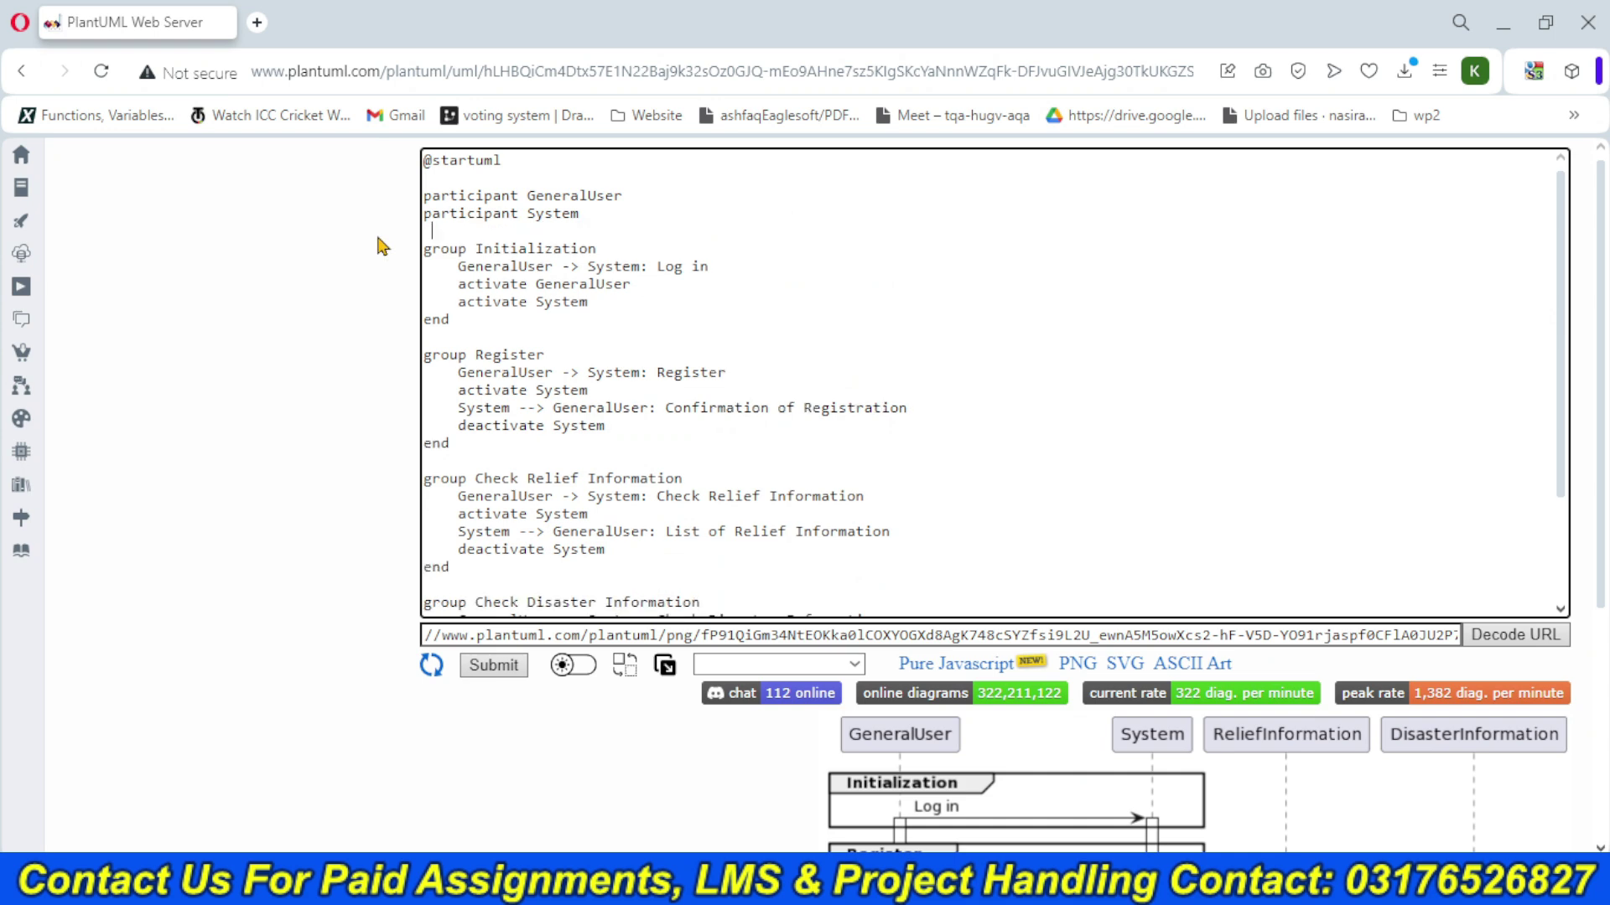
- Apply the mars theme to the general user sequence diagram
{"action": "left_click_drag", "start_coordinate": [1603, 438], "coordinate": [1602, 660]}
{"action": "left_click", "coordinate": [853, 319]}
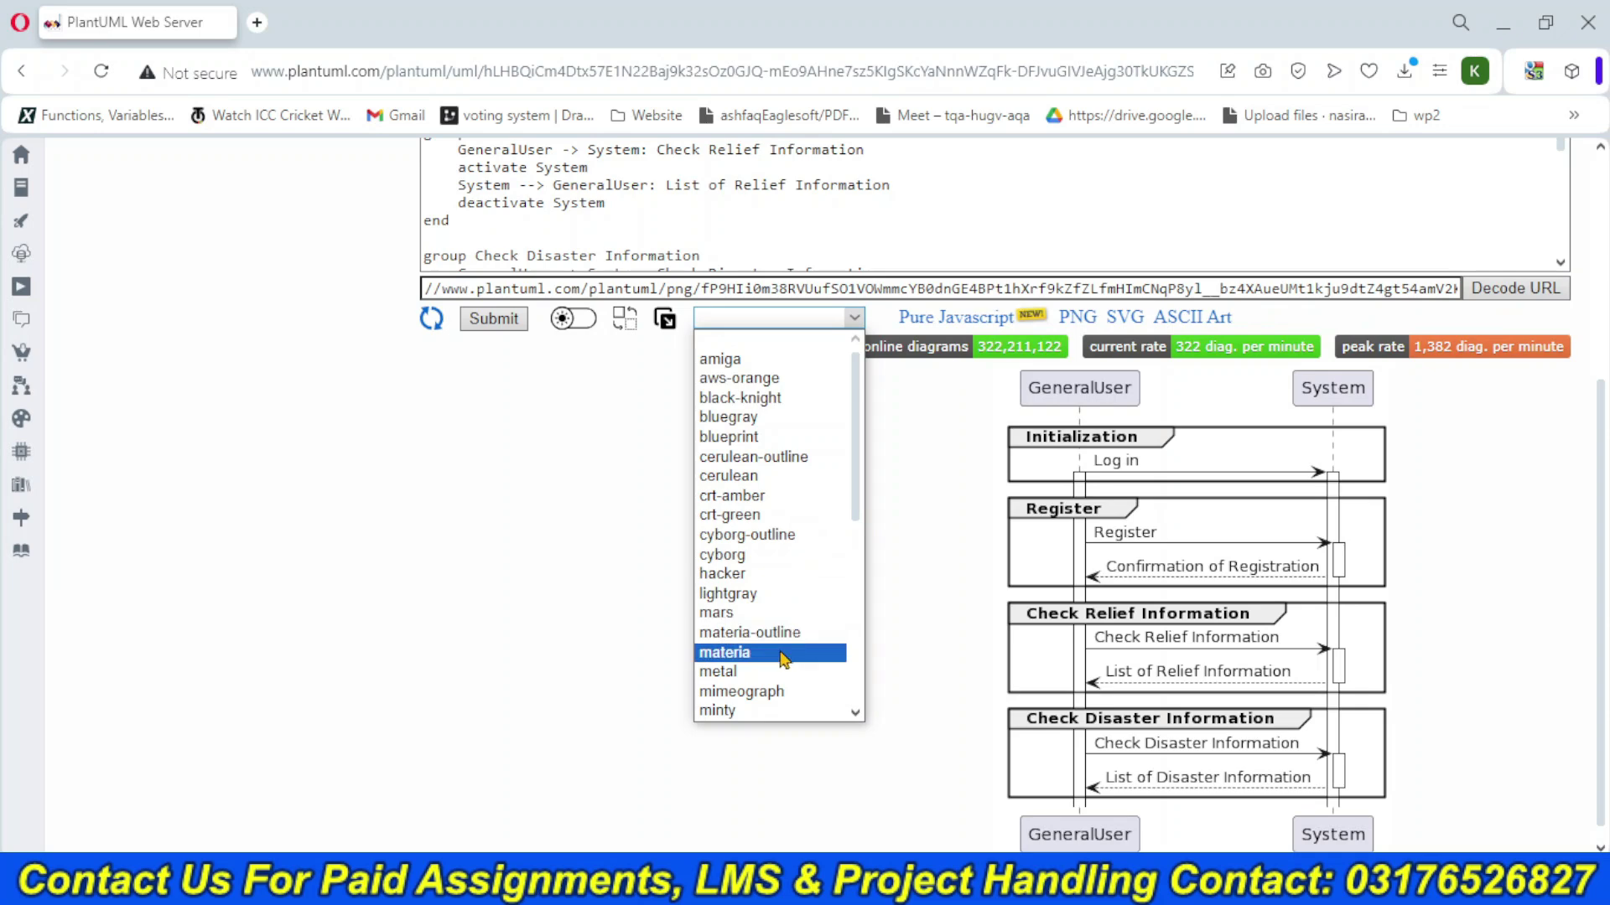
{"action": "left_click", "coordinate": [770, 616]}
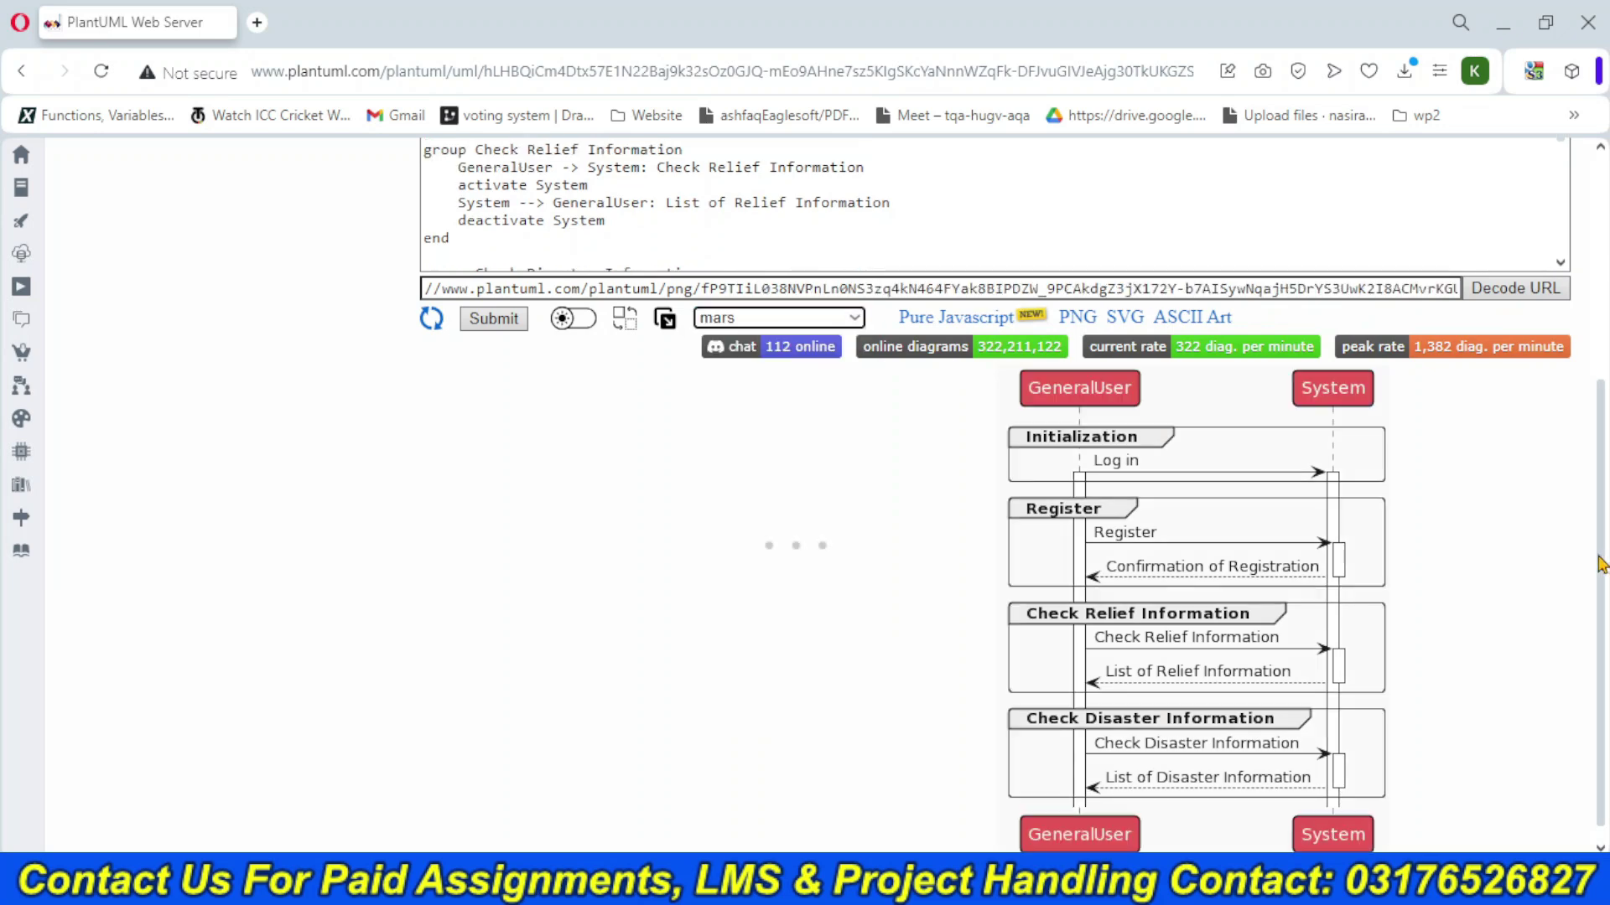
- Save the rendered general user sequence diagram as a JPG image named "General User" in the Downloads folder
{"action": "scroll", "coordinate": [1600, 563], "scroll_direction": "down", "scroll_amount": 1}
{"action": "right_click", "coordinate": [1204, 517]}
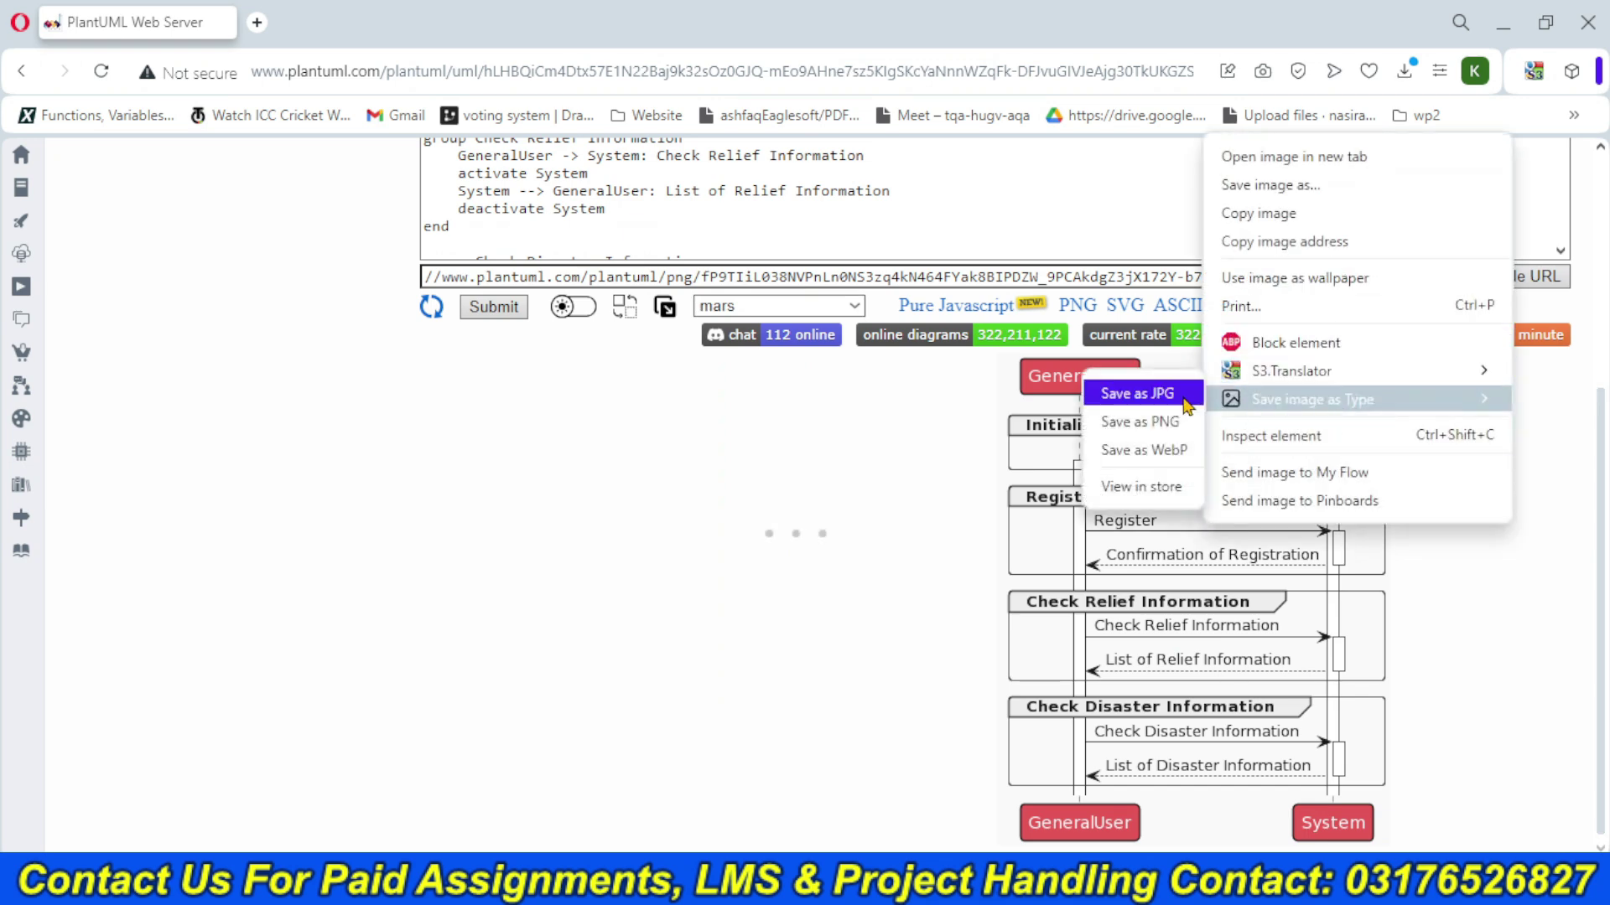
{"action": "left_click", "coordinate": [1187, 404]}
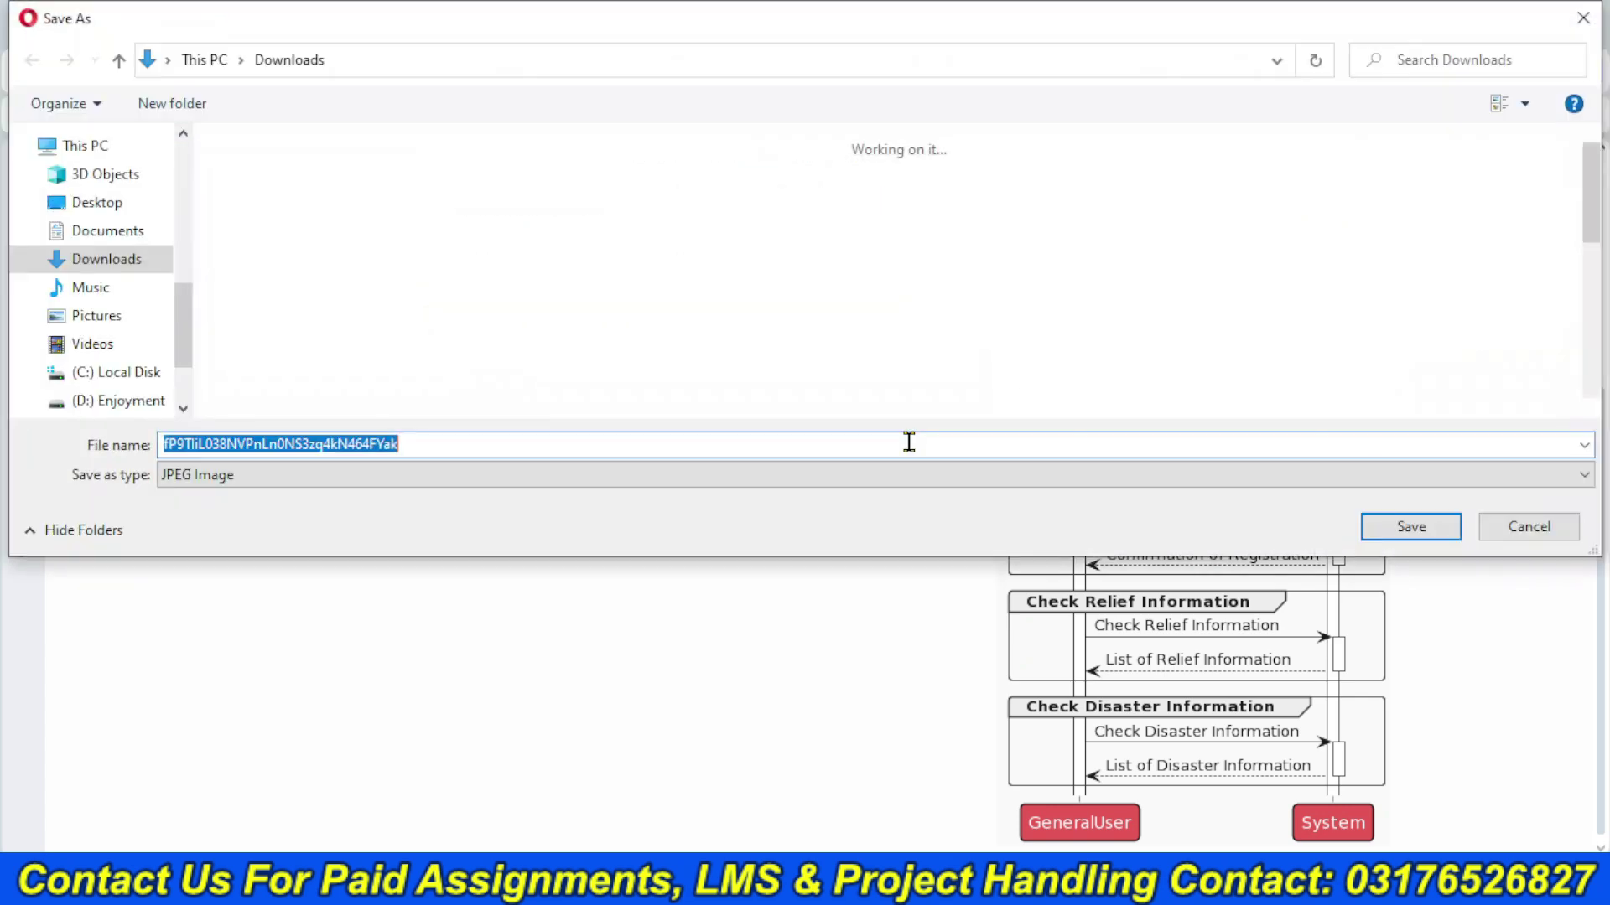
{"action": "type", "text": "General User"}
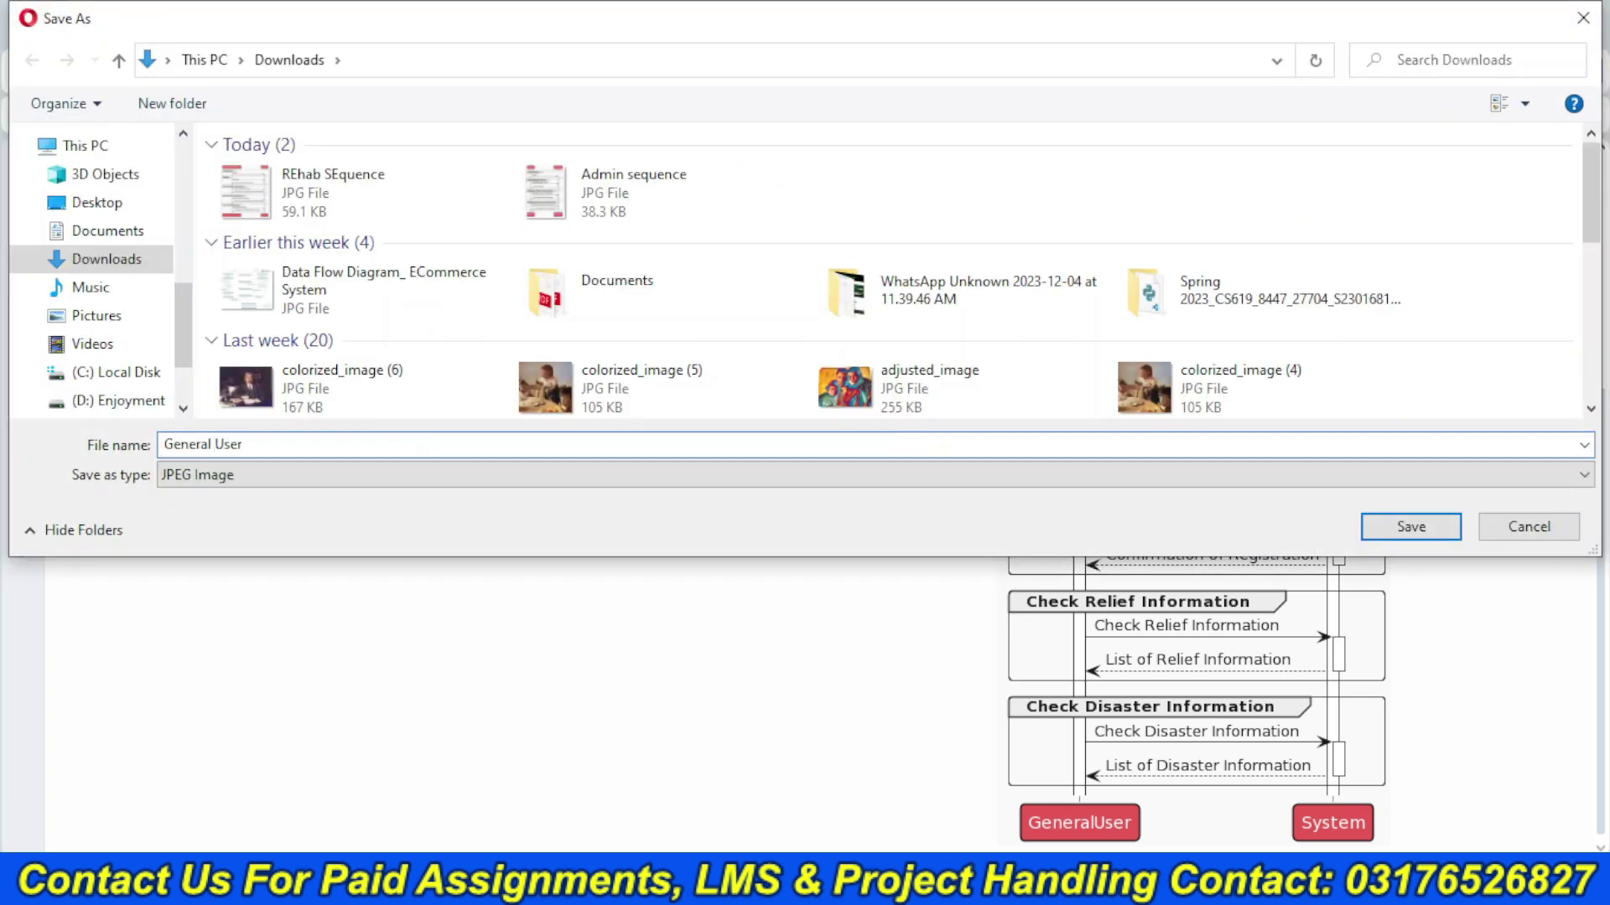
{"action": "key", "text": "Return"}
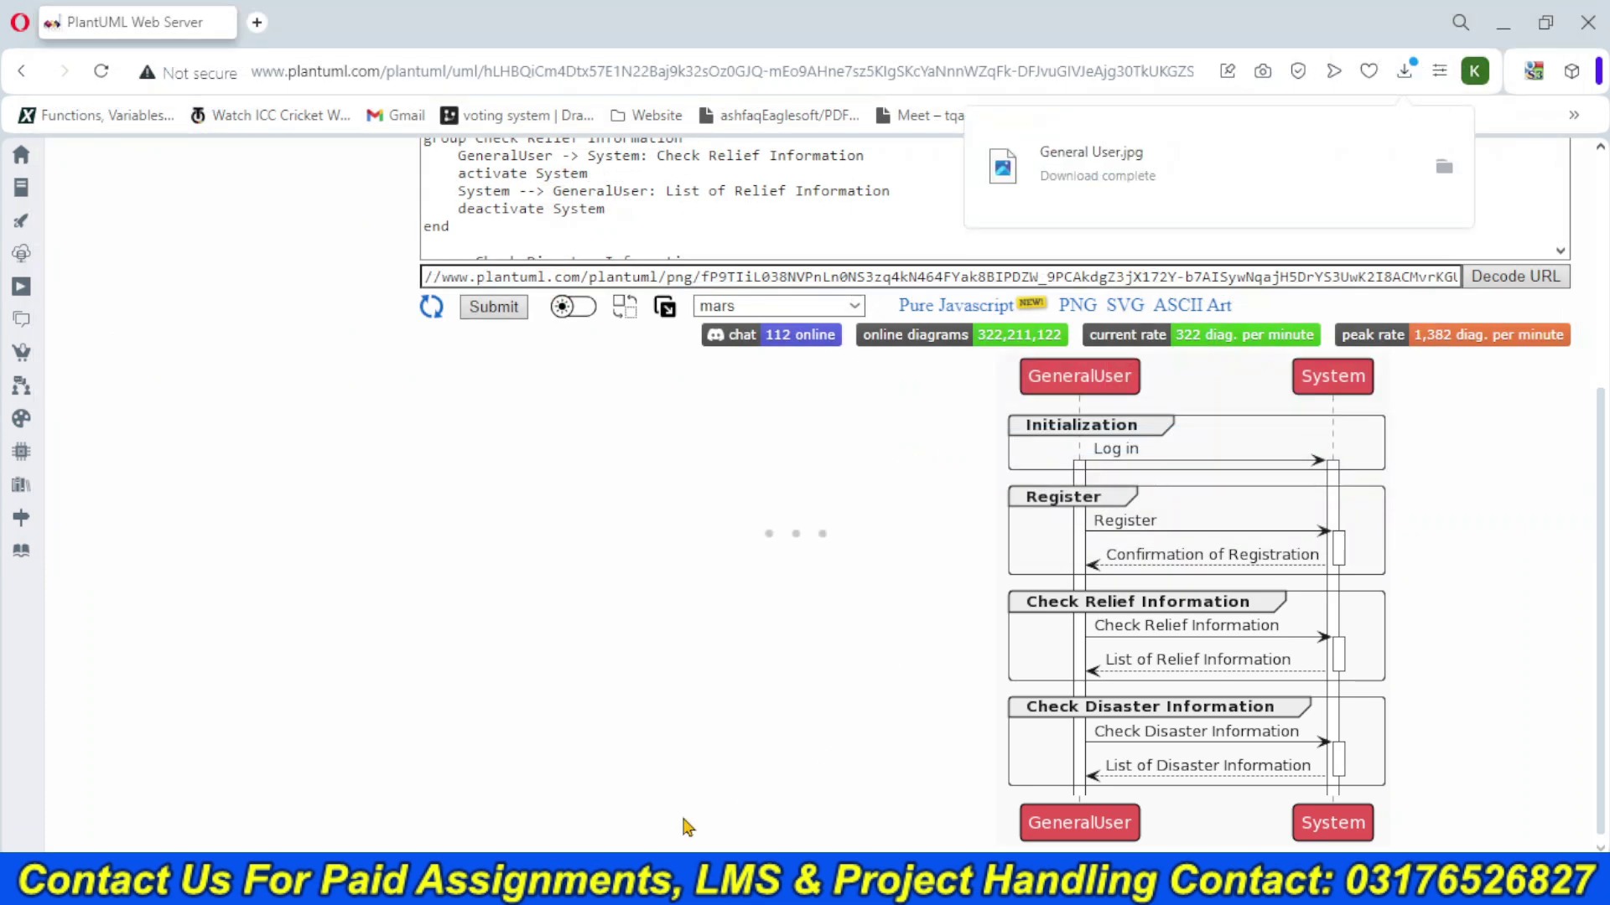
- In File Explorer, move the Admin sequence, REhab SEquence and General User images from Downloads to the Youtube Video folder
{"action": "left_click", "coordinate": [572, 881]}
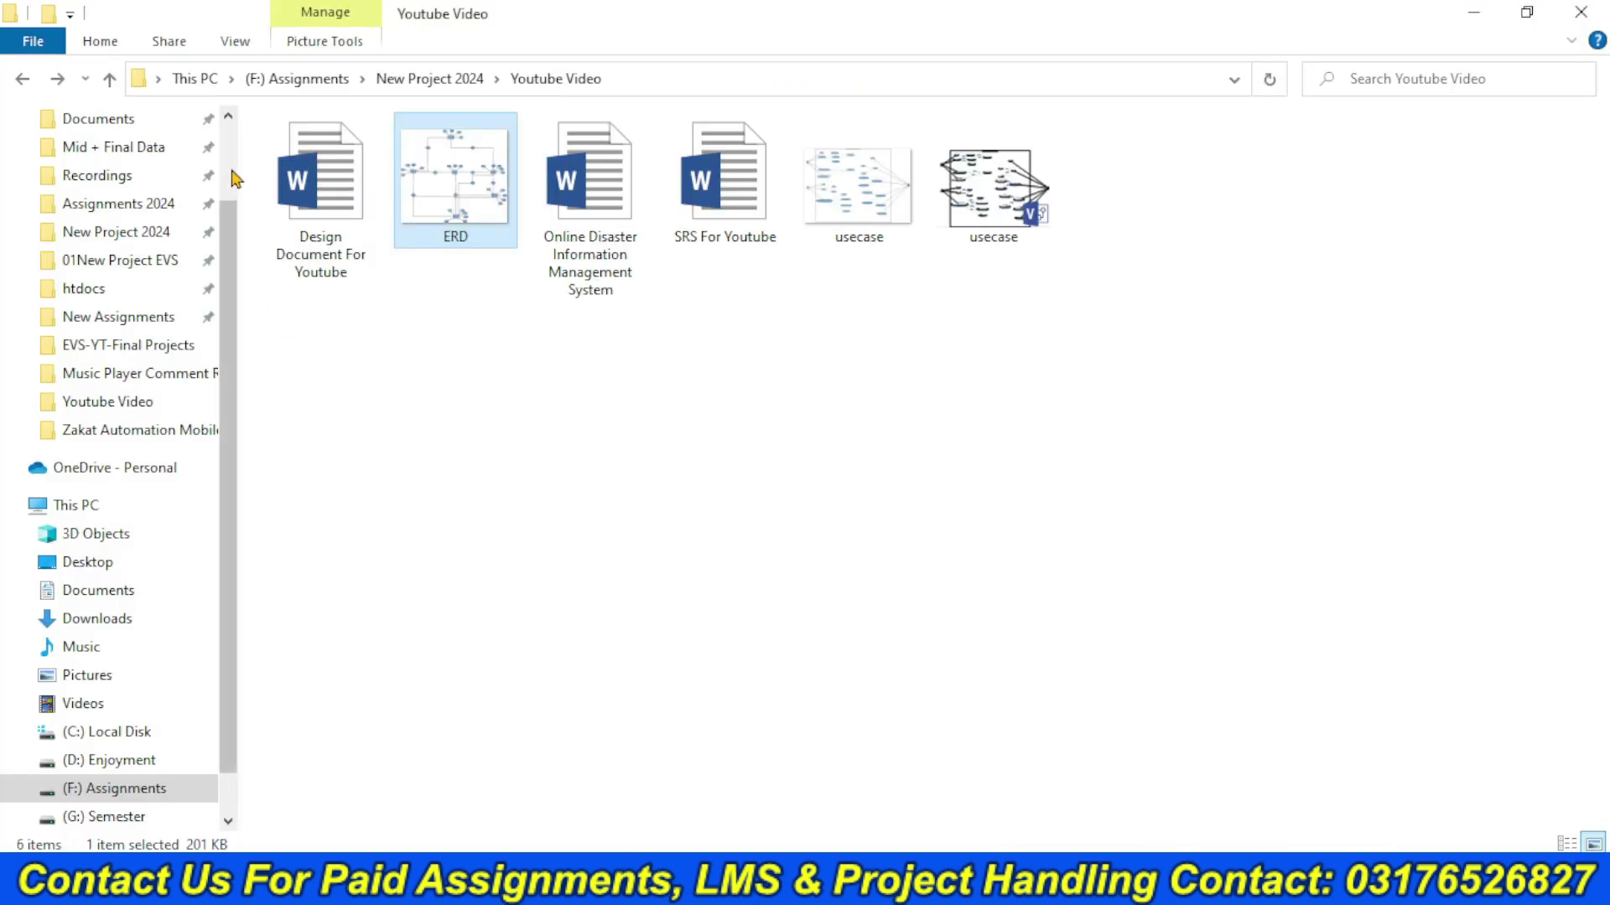
{"action": "scroll", "coordinate": [185, 186], "scroll_direction": "up", "scroll_amount": 1}
{"action": "left_click", "coordinate": [166, 192]}
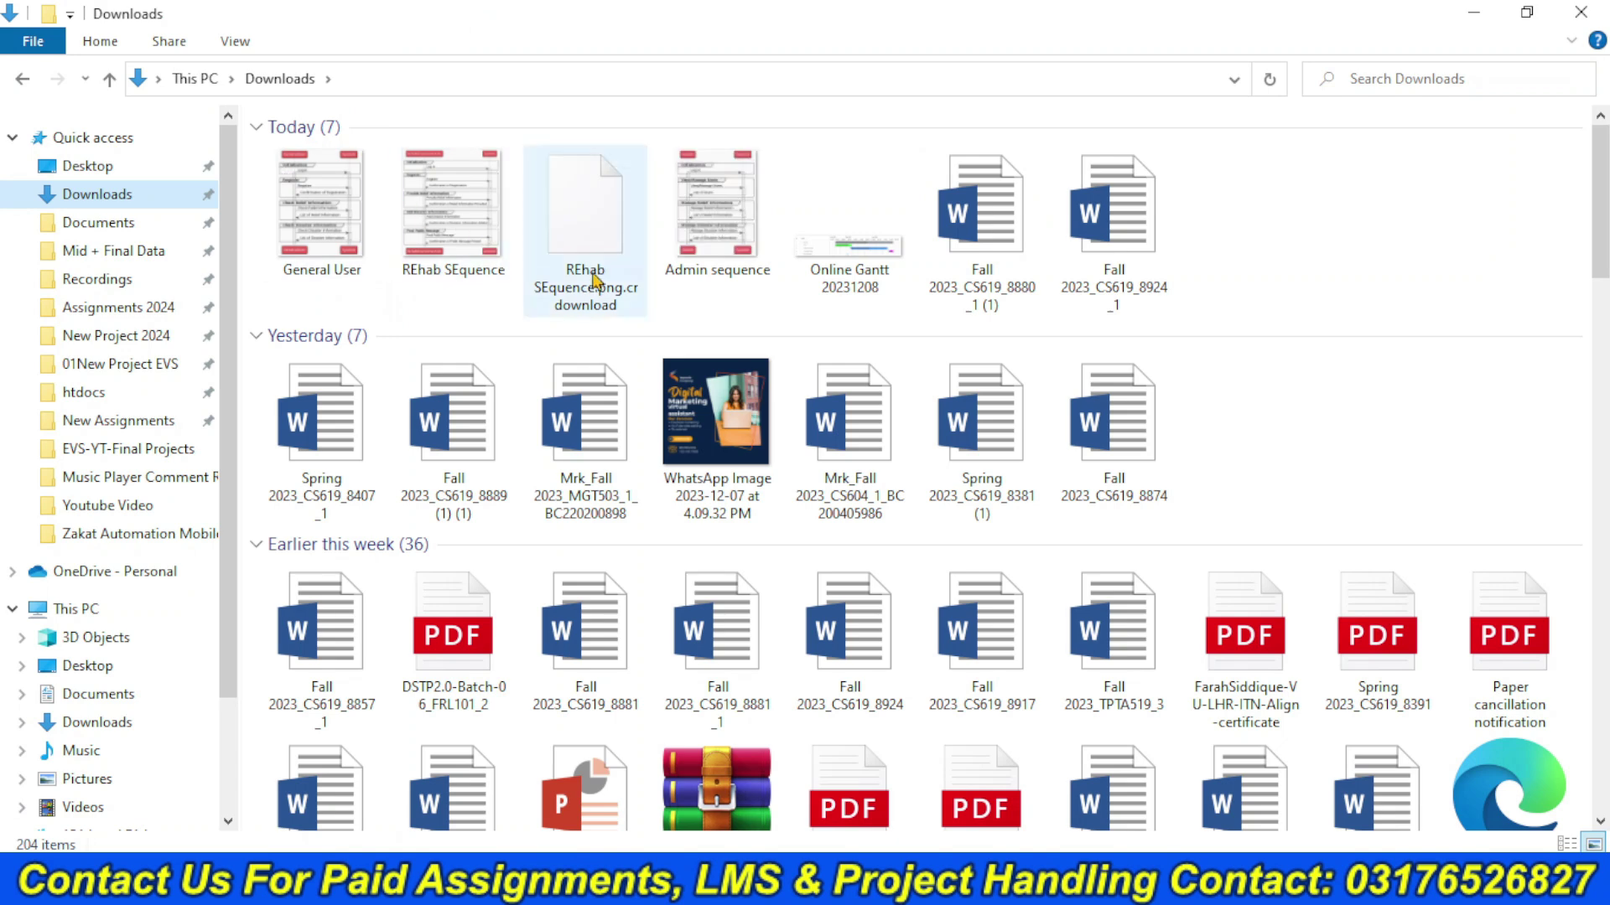
{"action": "left_click", "coordinate": [721, 222]}
{"action": "left_click", "coordinate": [487, 235], "text": "ctrl"}
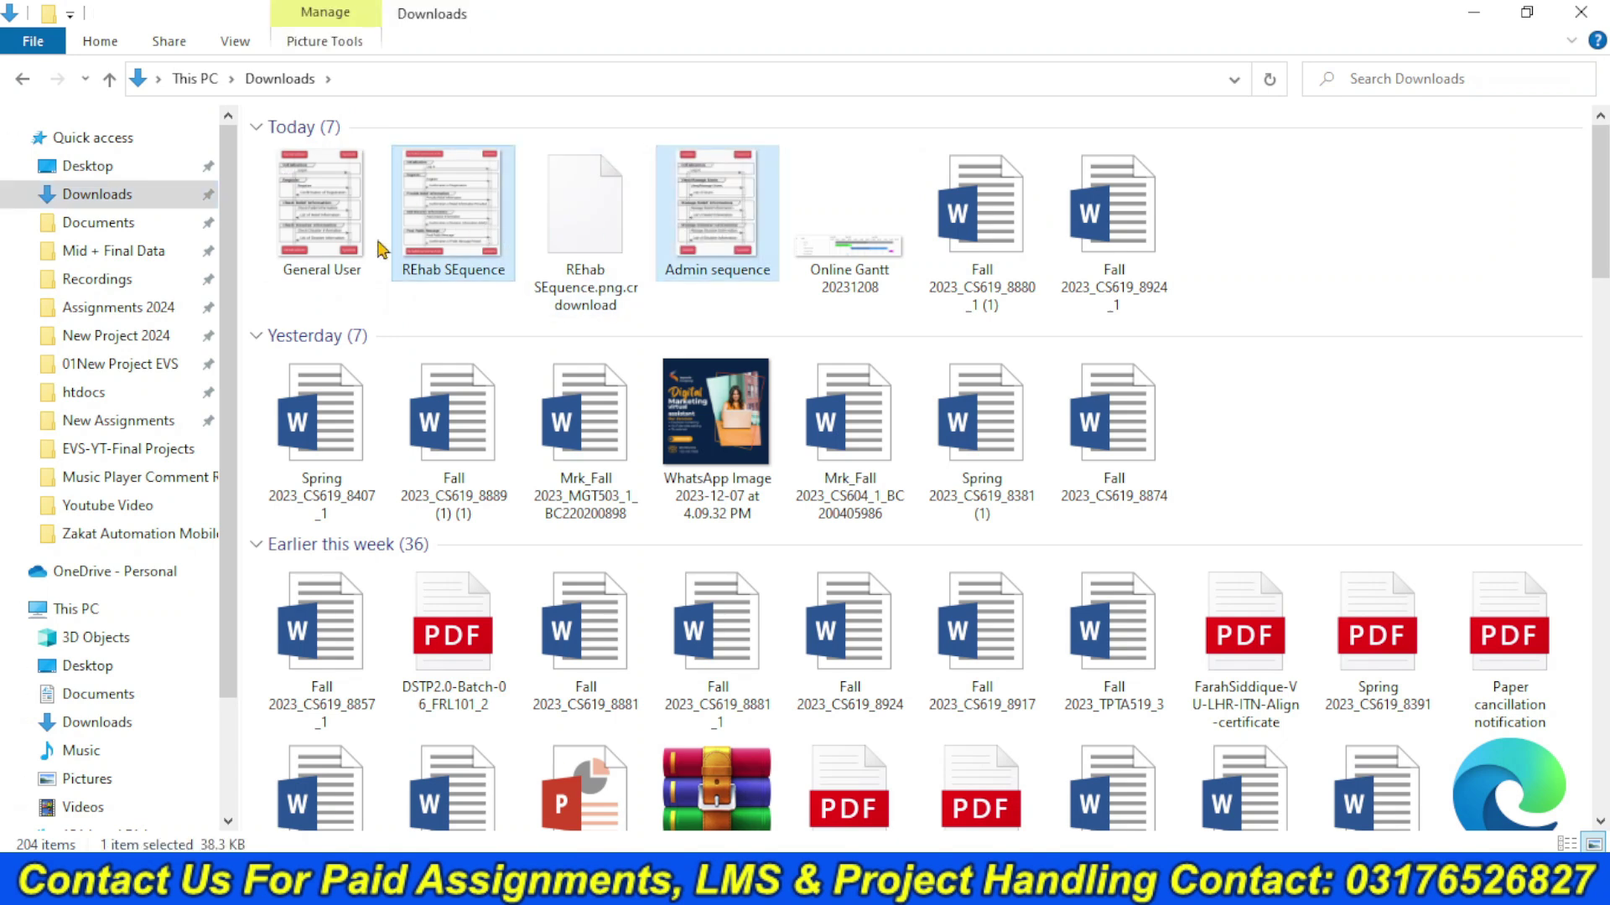
{"action": "left_click", "coordinate": [347, 251], "text": "ctrl"}
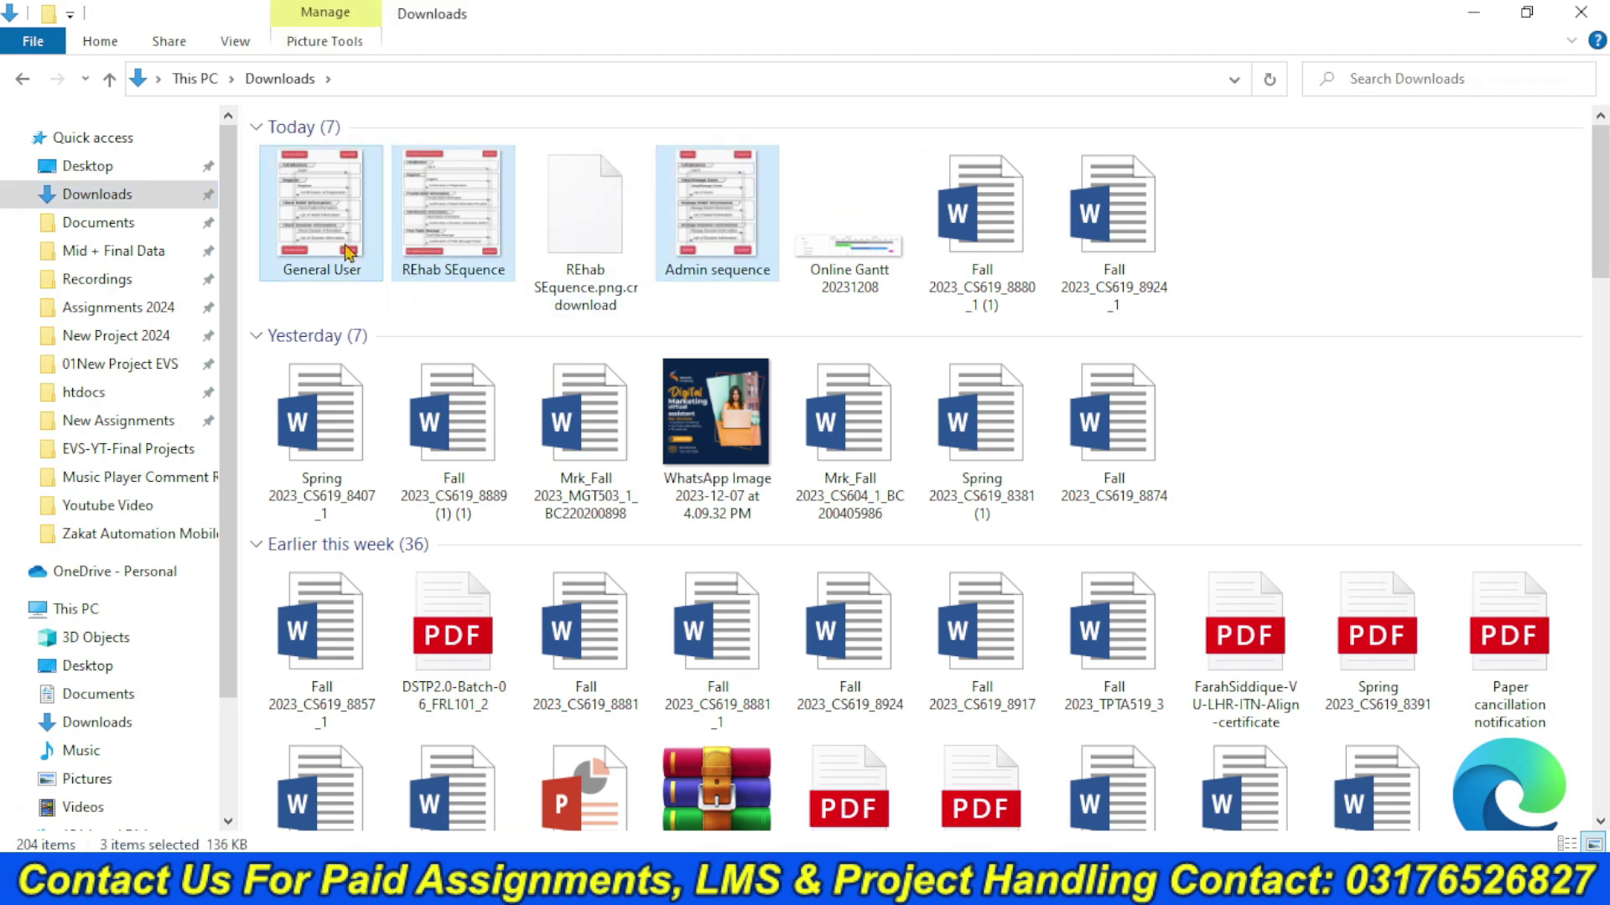
{"action": "key", "text": "ctrl+x"}
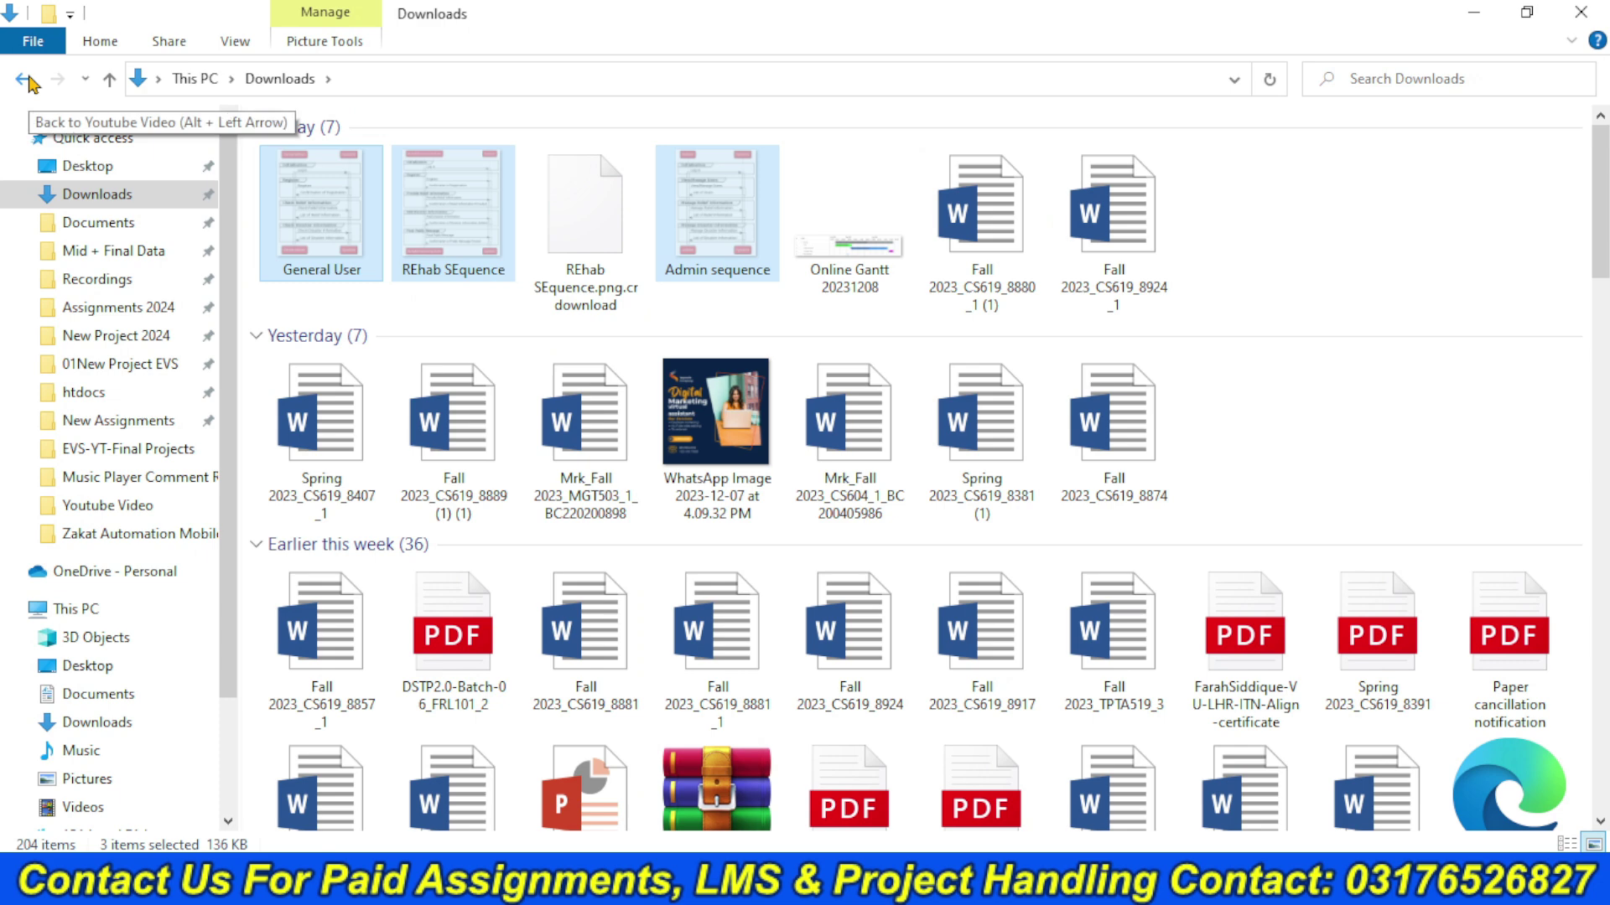
{"action": "left_click", "coordinate": [28, 81]}
{"action": "key", "text": "ctrl+v"}
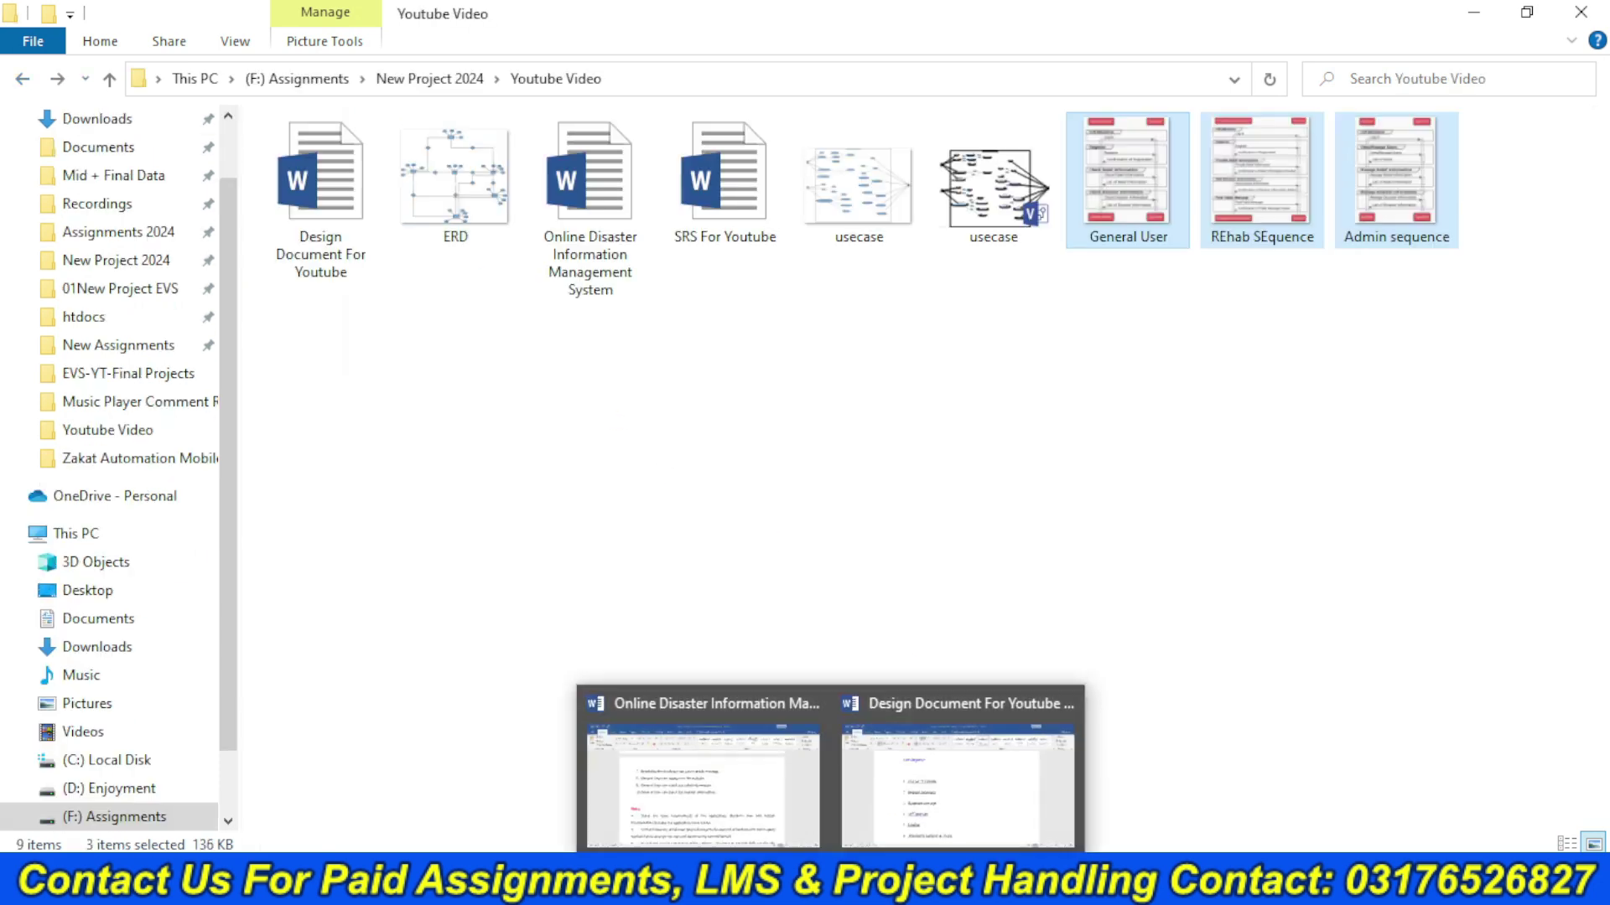
- Switch to the Word design document and replace the sequence diagram instructions and six-item list with the heading "Admin Side Sequence Diagram"
{"action": "left_click", "coordinate": [956, 767]}
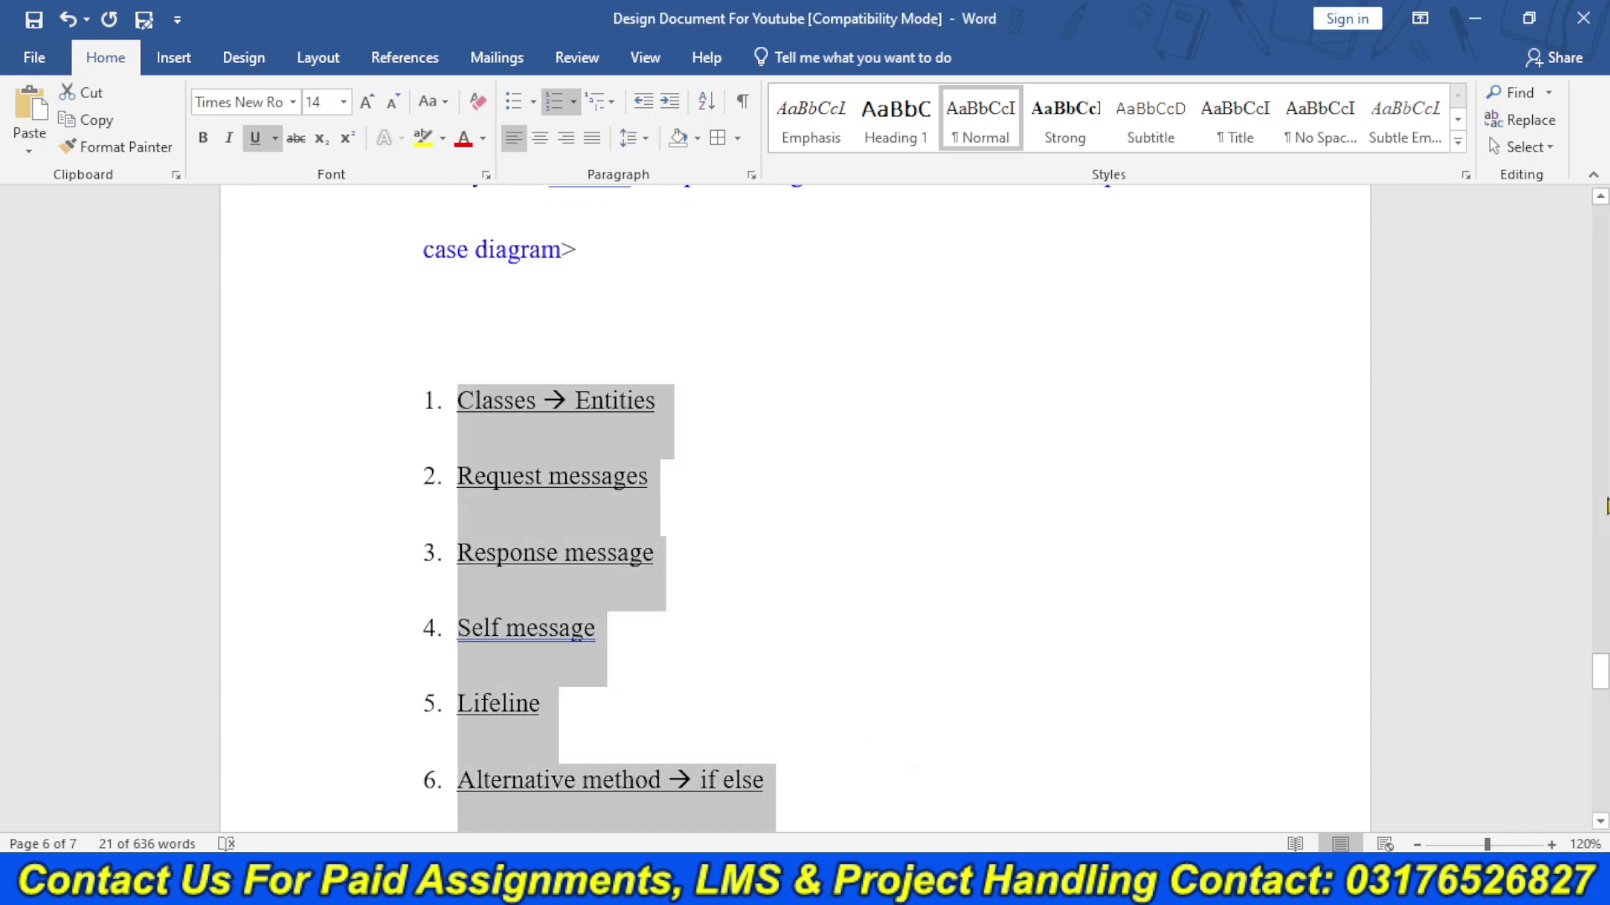
{"action": "scroll", "coordinate": [1605, 555], "scroll_direction": "up", "scroll_amount": 5}
{"action": "left_click_drag", "start_coordinate": [1601, 621], "coordinate": [1604, 666]}
{"action": "left_click", "coordinate": [839, 574]}
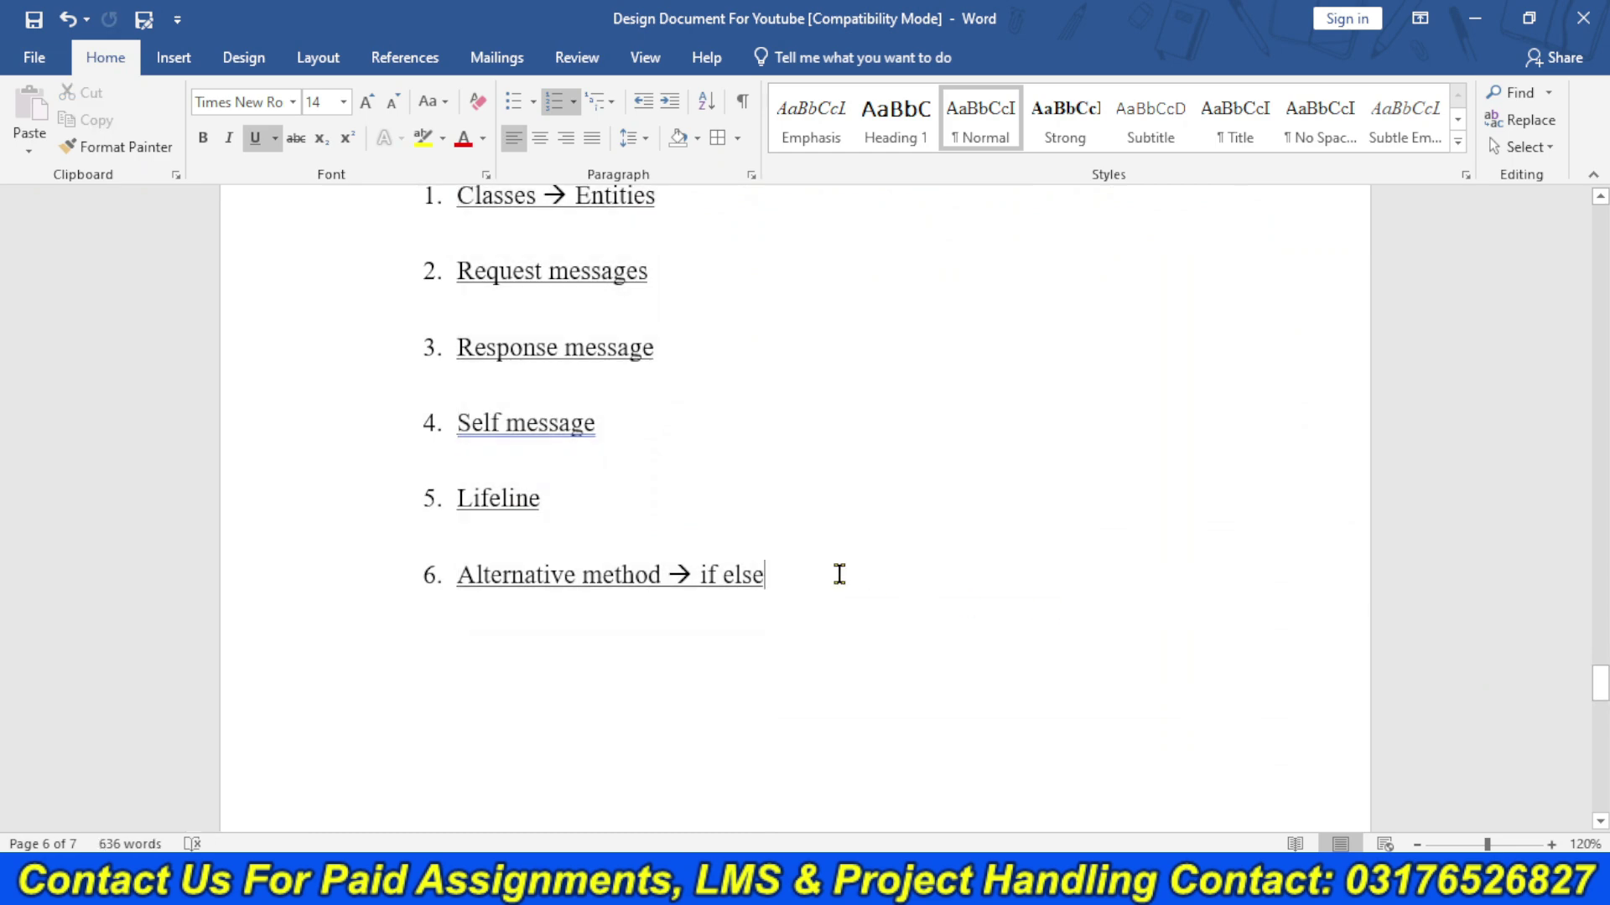
{"action": "left_click_drag", "start_coordinate": [839, 578], "coordinate": [408, 667]}
{"action": "type", "text": "Admi"}
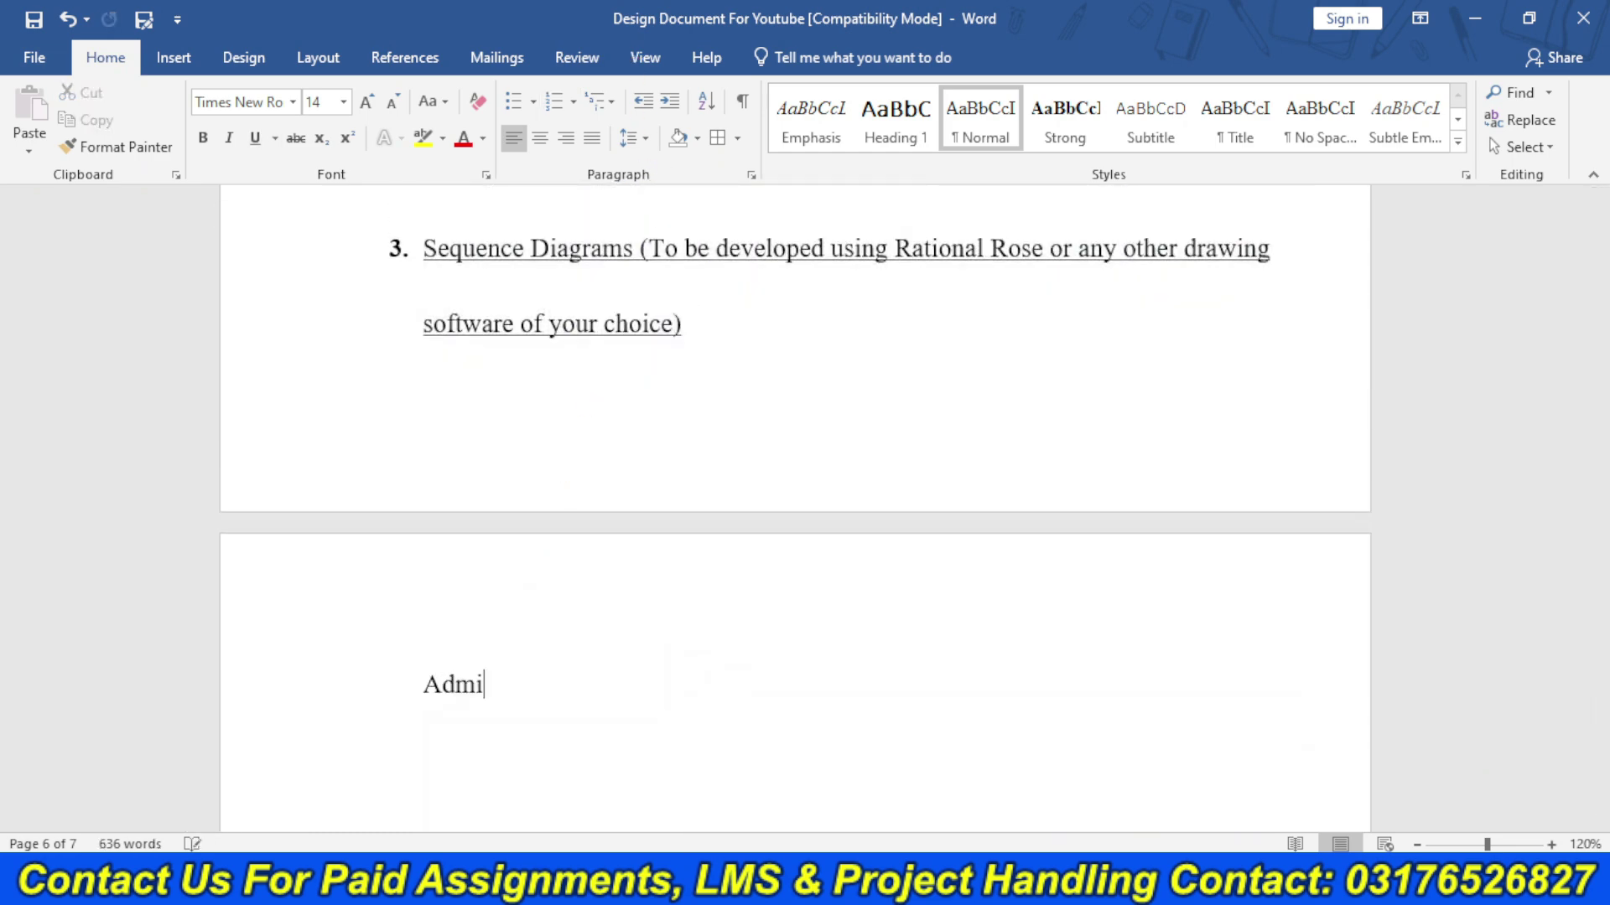
{"action": "type", "text": "n Side Sequ"}
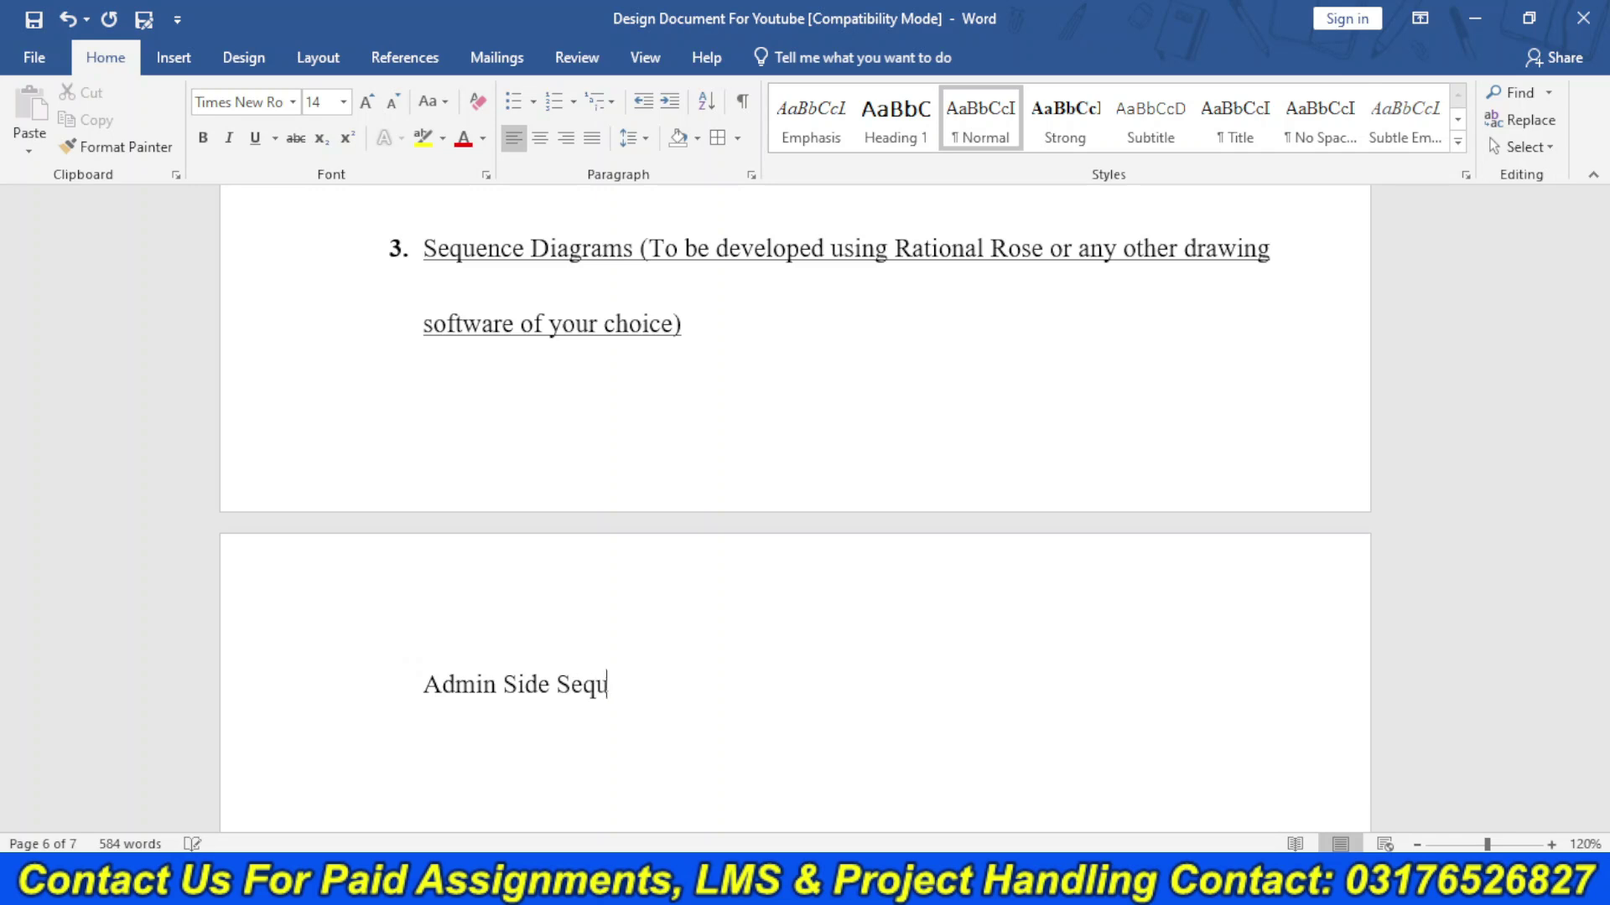
{"action": "type", "text": "ence Diagrma"}
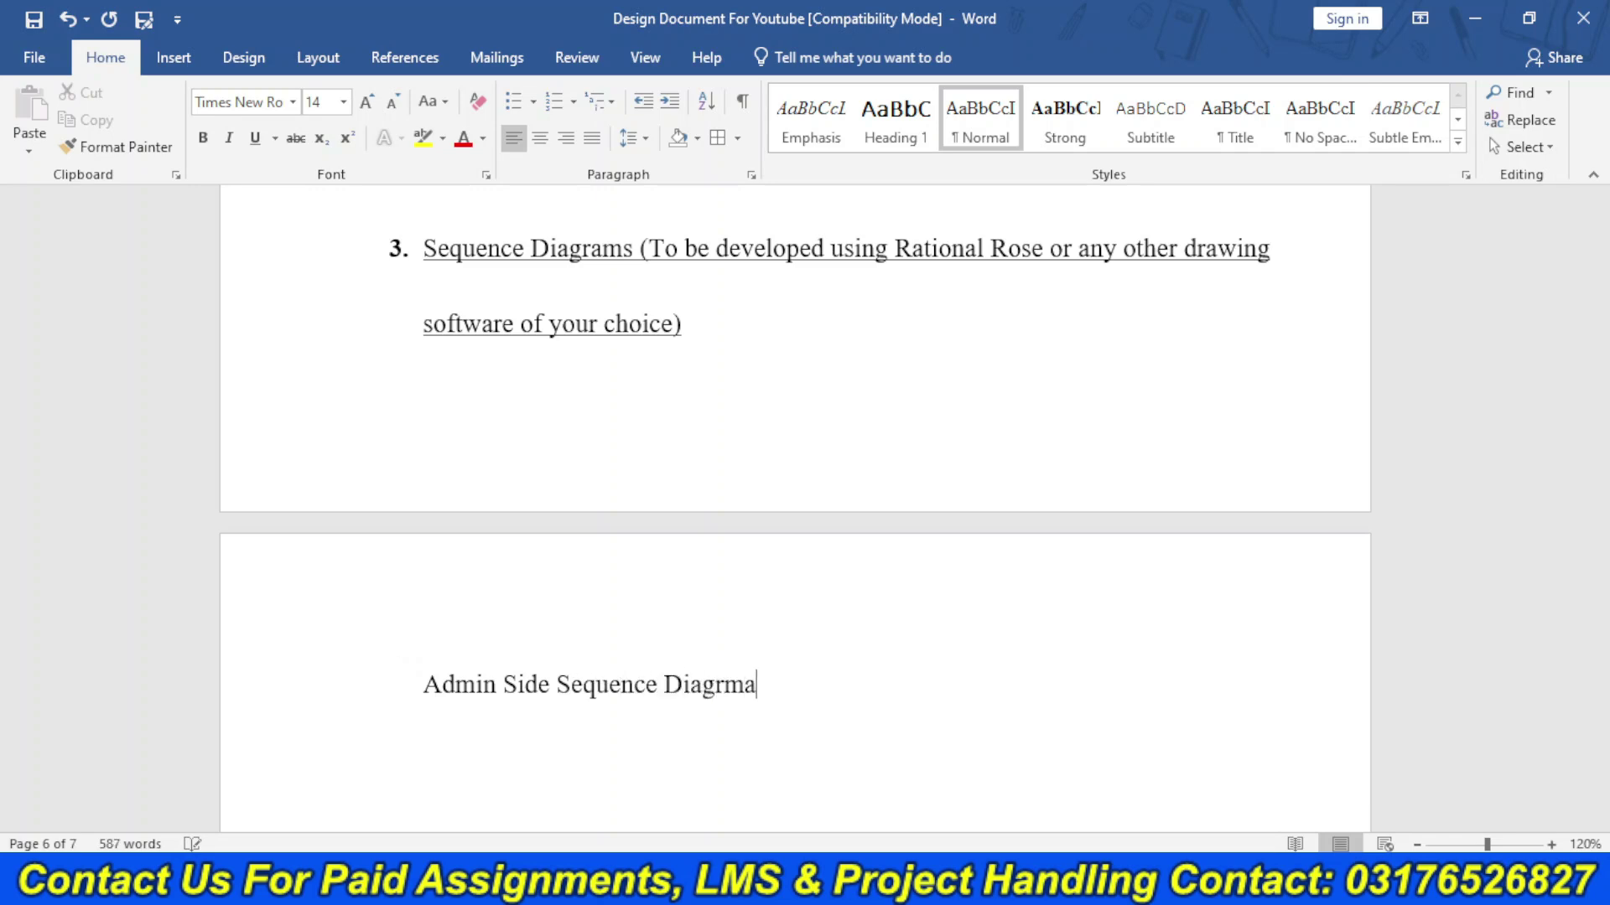
{"action": "key", "text": "Return"}
{"action": "key", "text": "Return"}
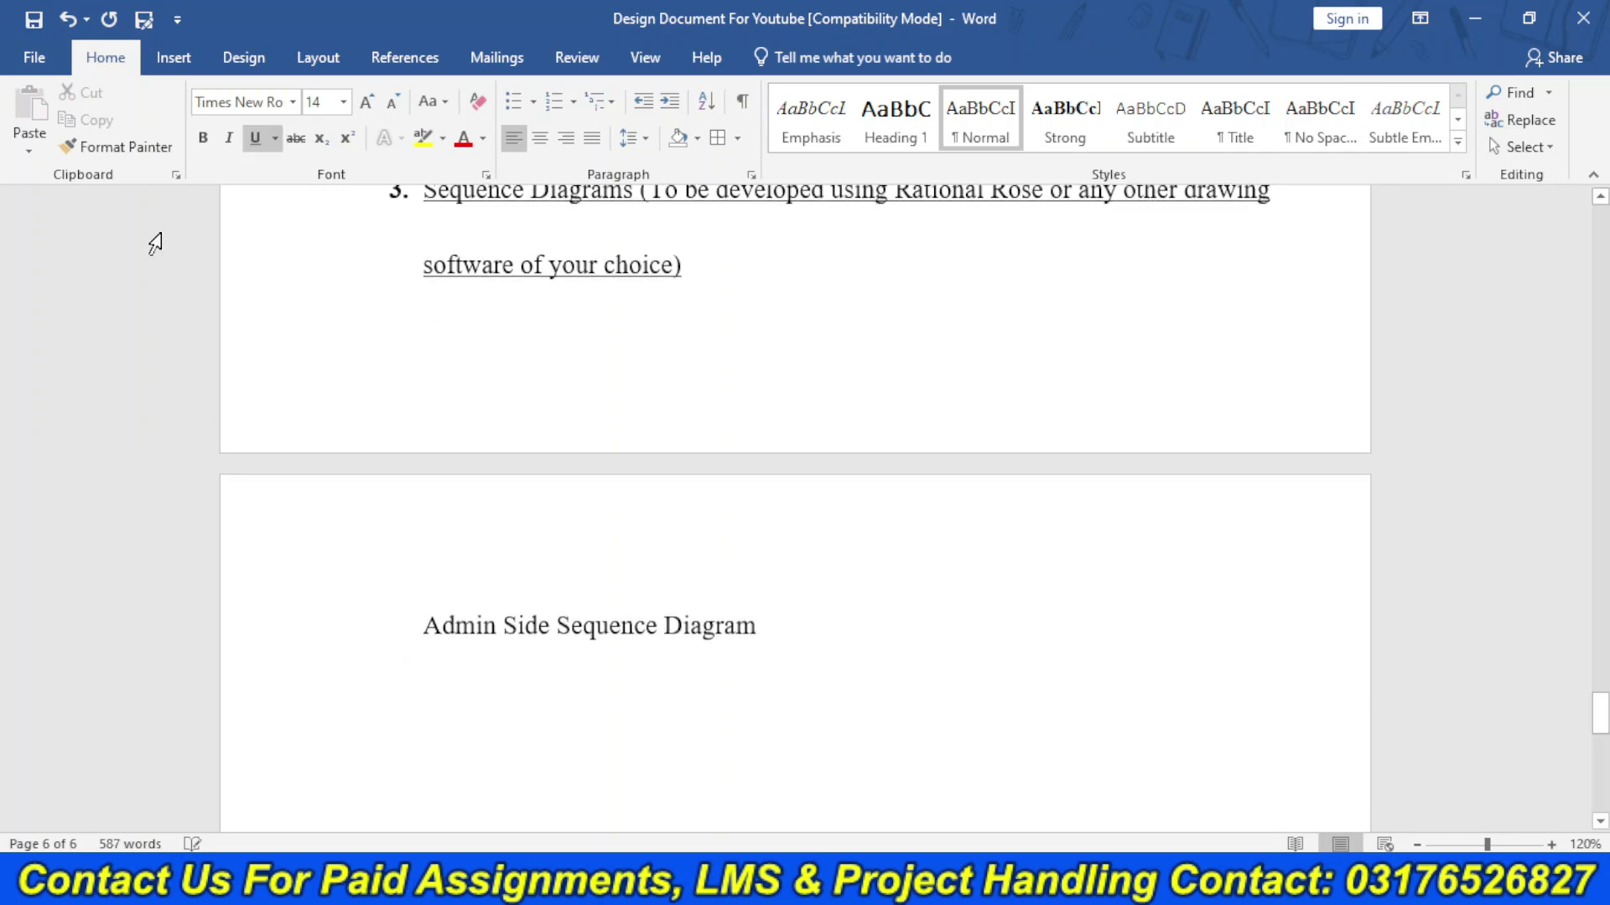
- Insert the "Admin sequence" picture from the Youtube Video folder below the "Admin Side Sequence Diagram" heading
{"action": "left_click", "coordinate": [178, 58]}
{"action": "left_click", "coordinate": [236, 90]}
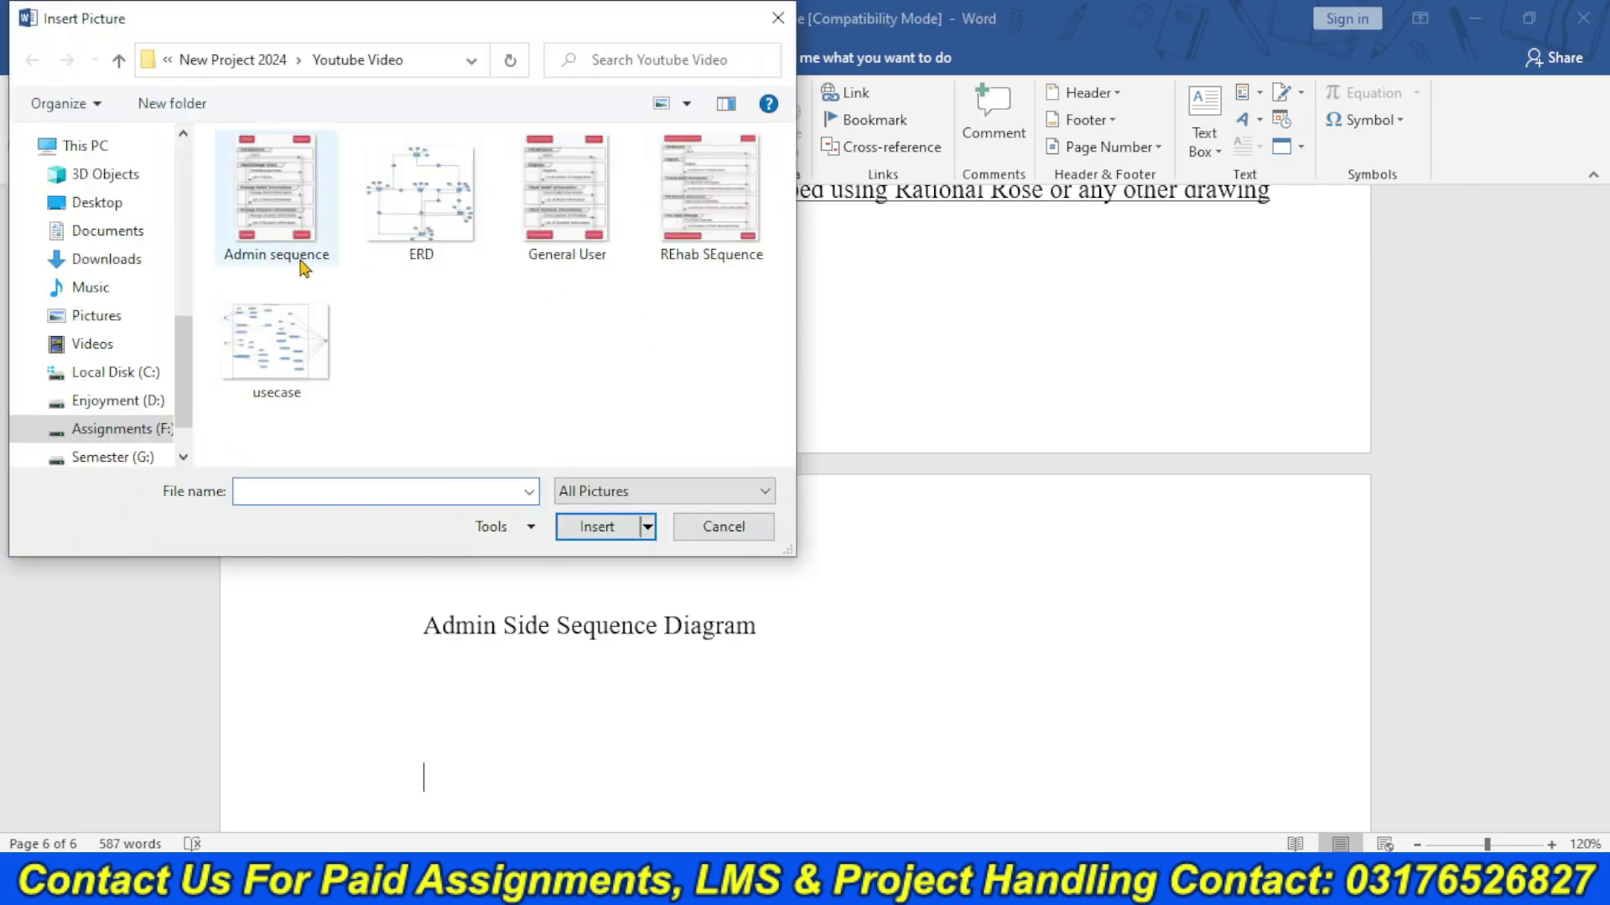
{"action": "left_click", "coordinate": [281, 256]}
{"action": "left_click", "coordinate": [610, 526]}
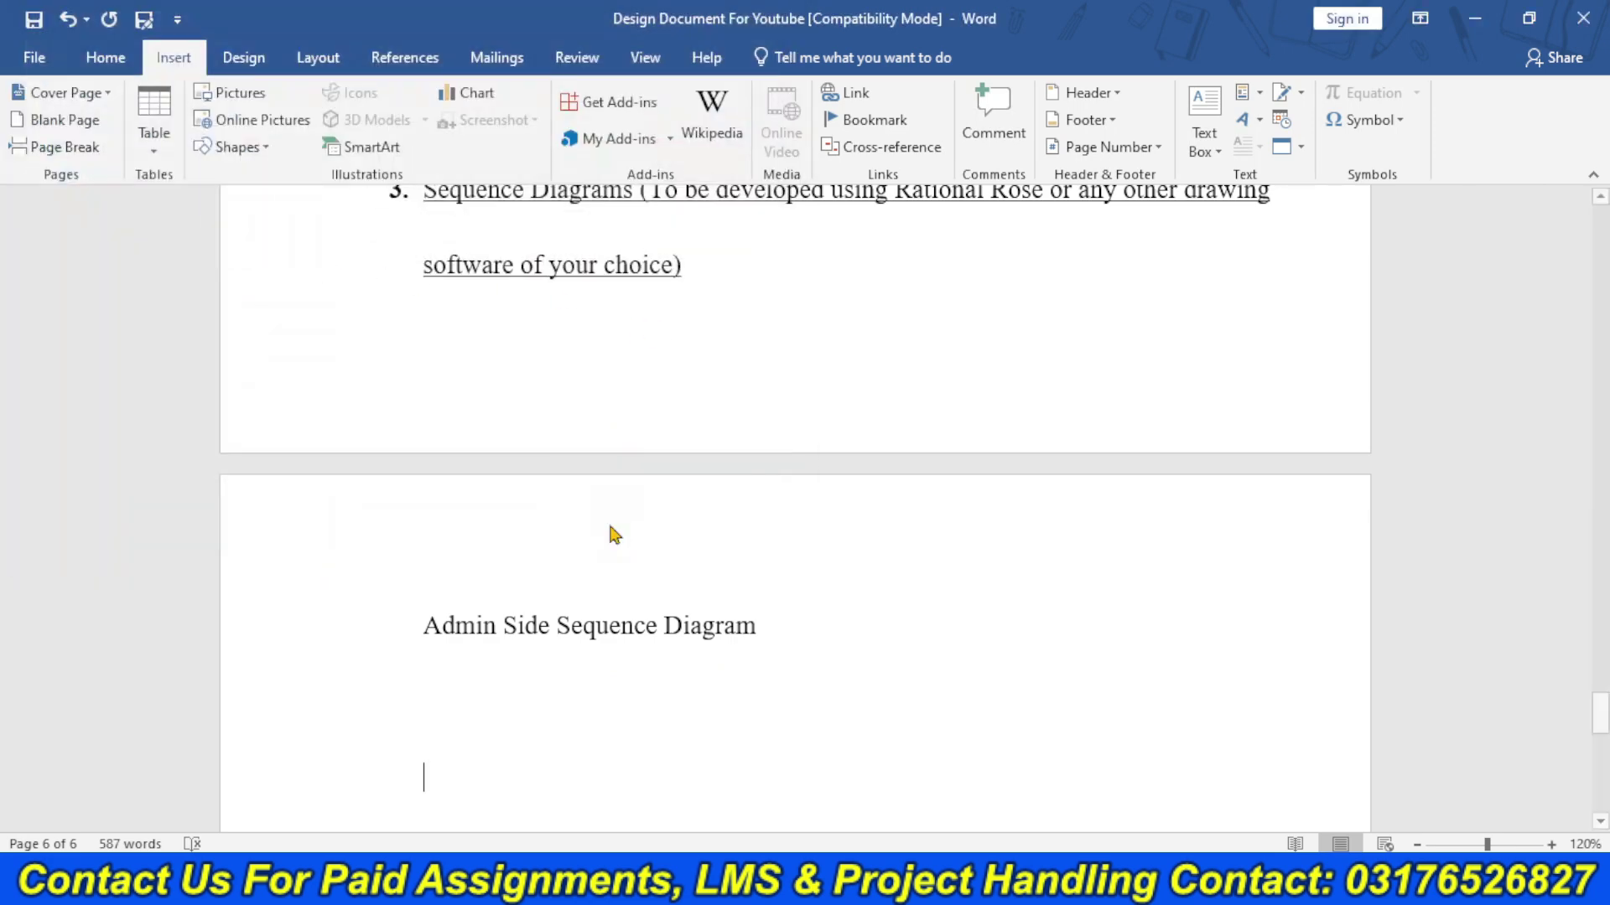
- Add the heading "Rehab ins" below the admin sequence diagram and insert the "REhab SEquence" picture beneath it
{"action": "left_click_drag", "start_coordinate": [1599, 650], "coordinate": [1599, 692]}
{"action": "left_click", "coordinate": [1007, 500]}
{"action": "key", "text": "Return"}
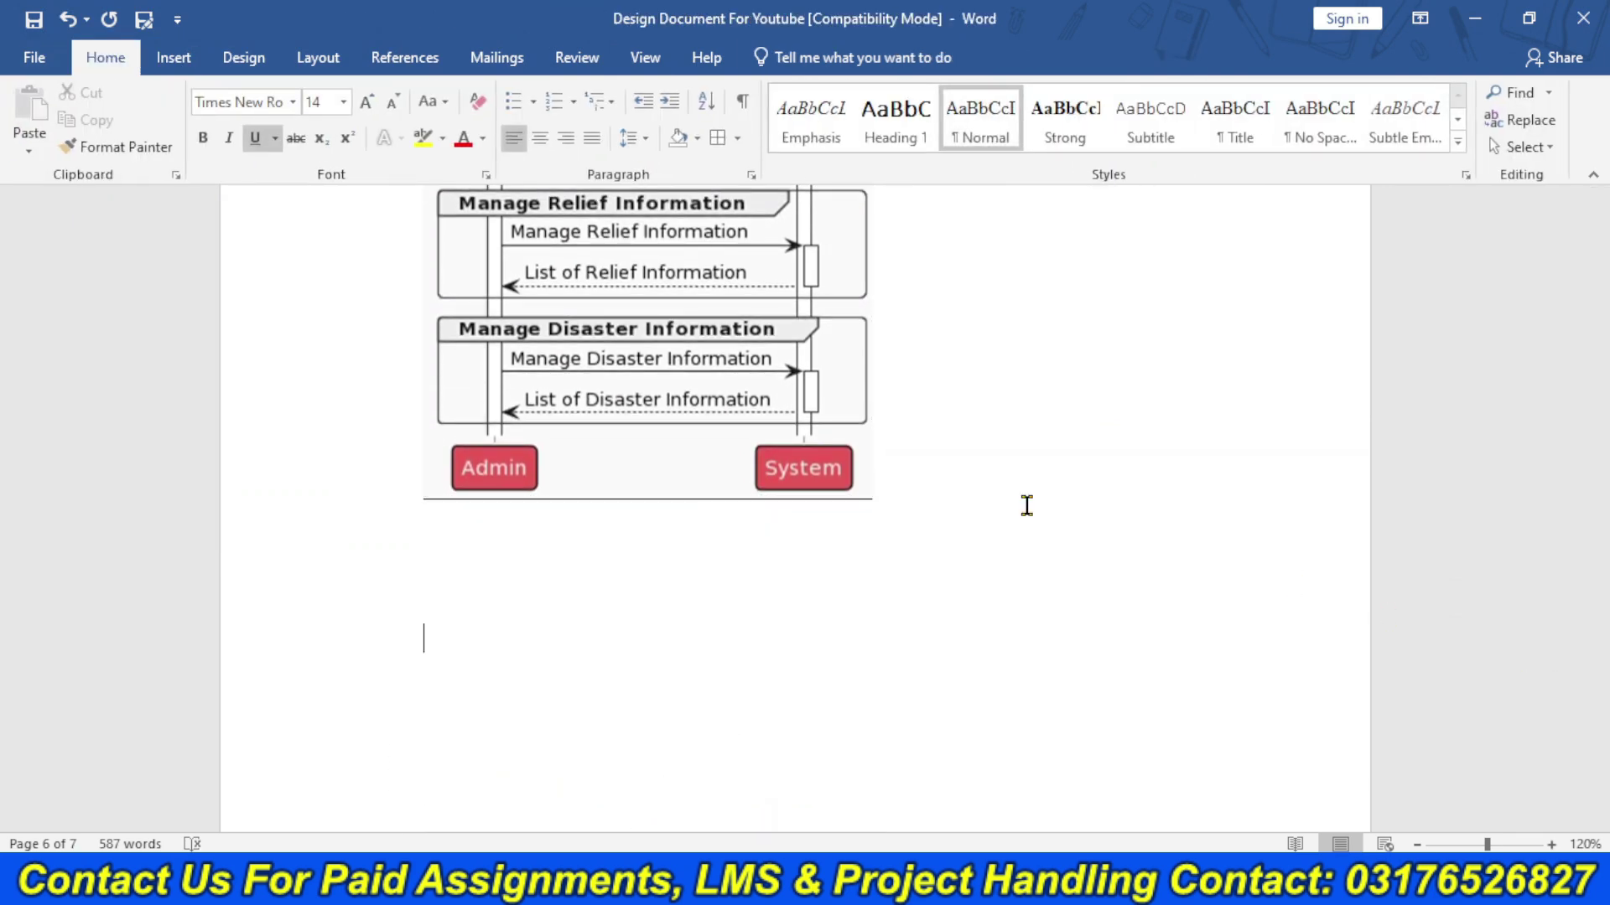
{"action": "type", "text": "Rehab ins"}
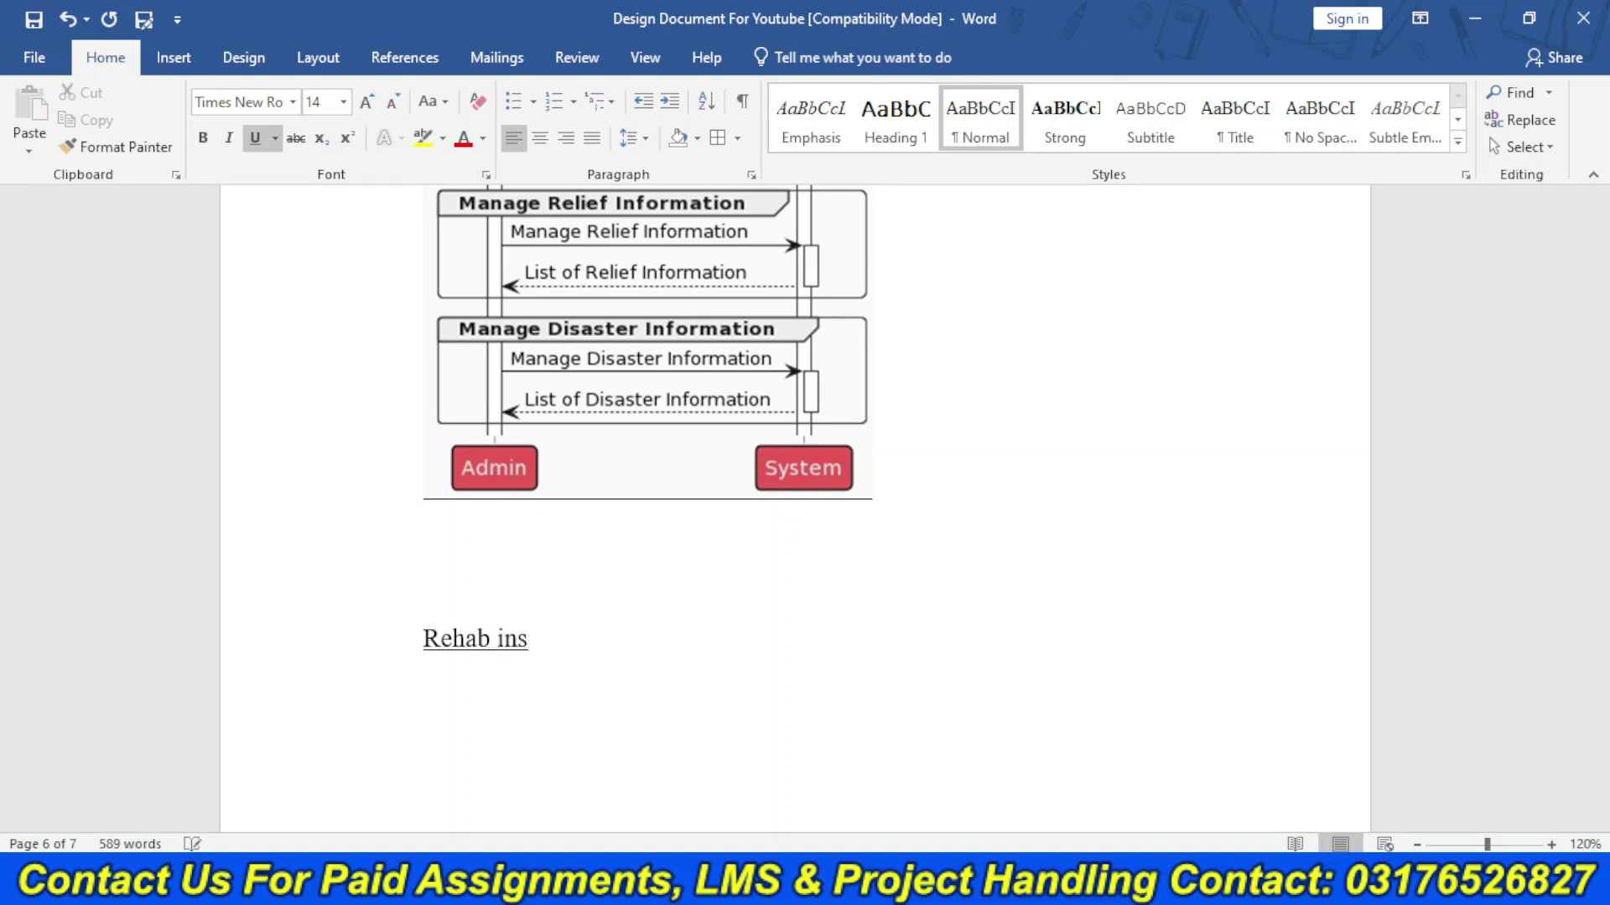
{"action": "left_click", "coordinate": [174, 57]}
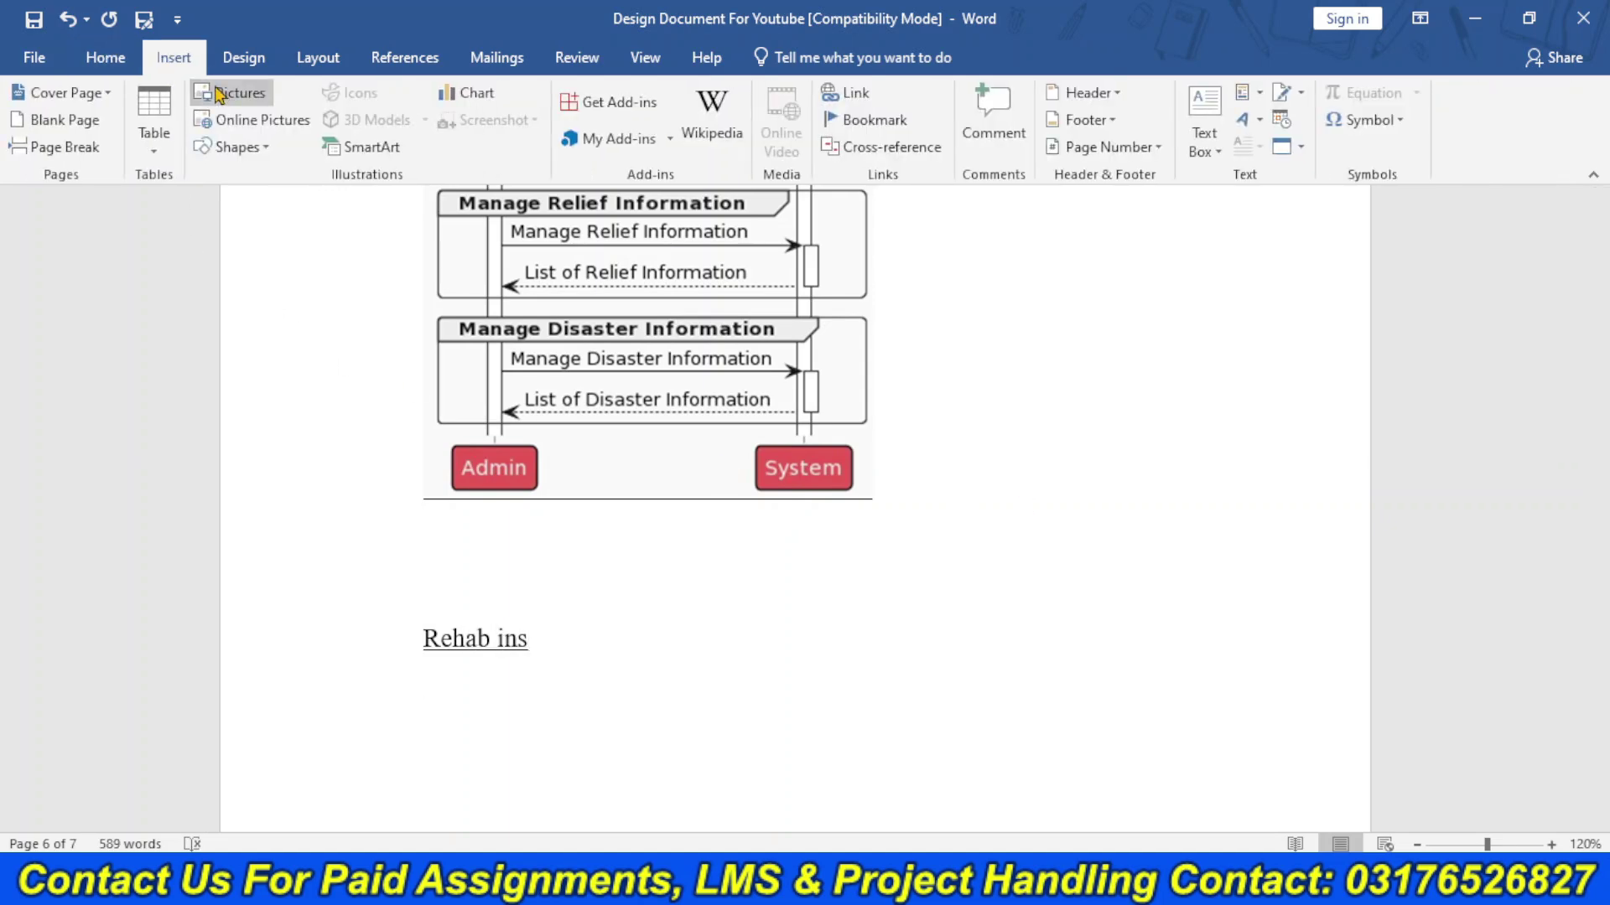
{"action": "left_click", "coordinate": [219, 94]}
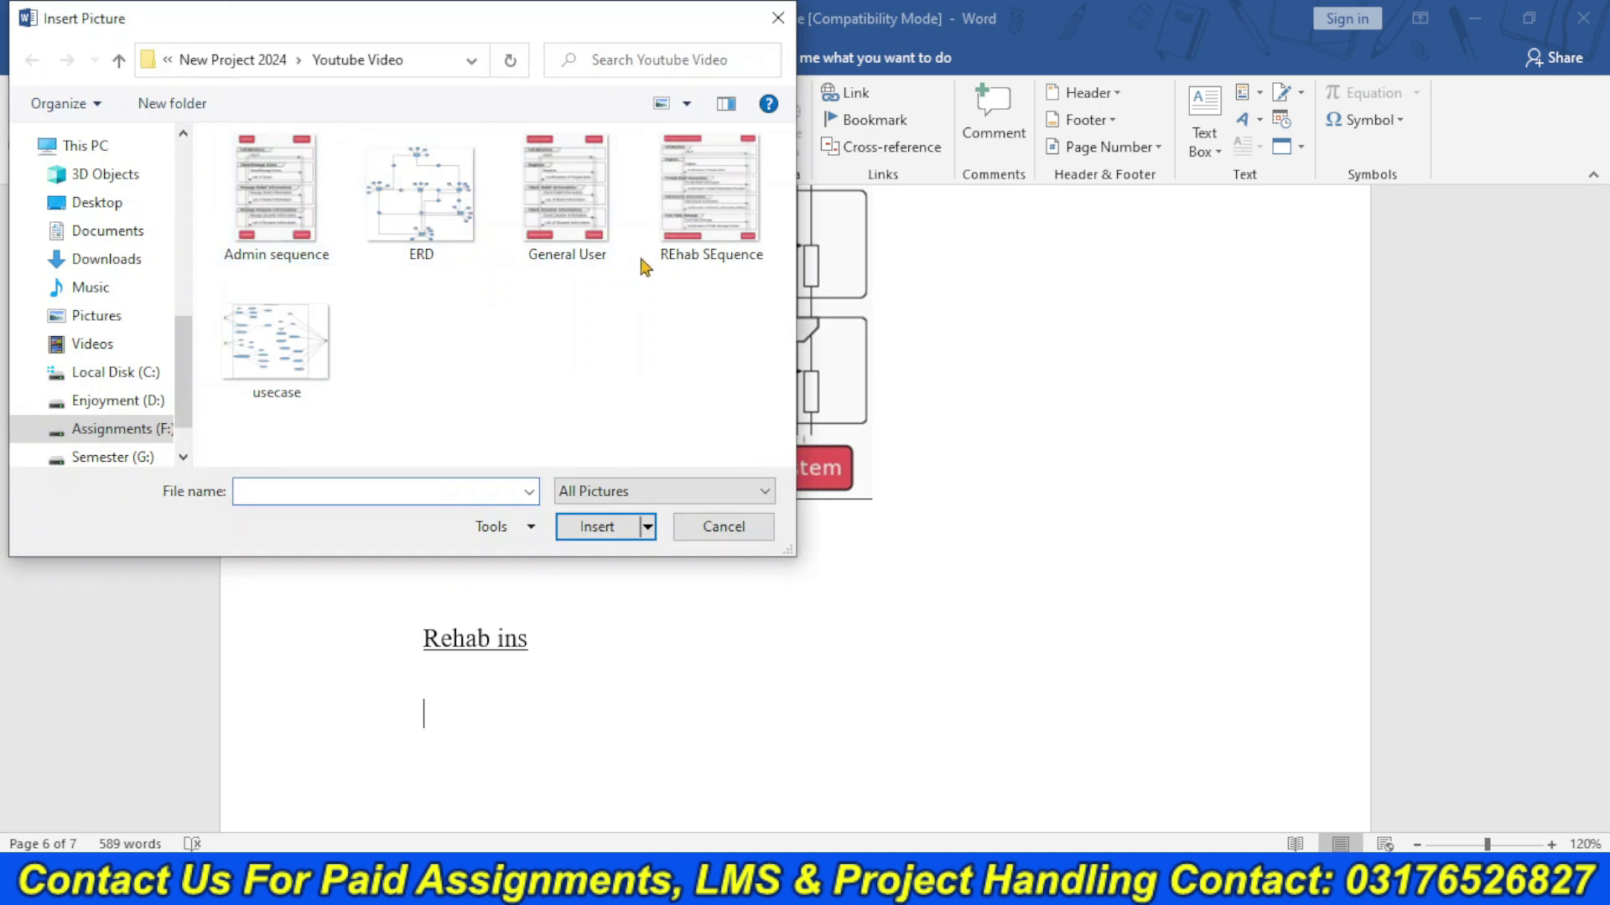
{"action": "left_click", "coordinate": [708, 243]}
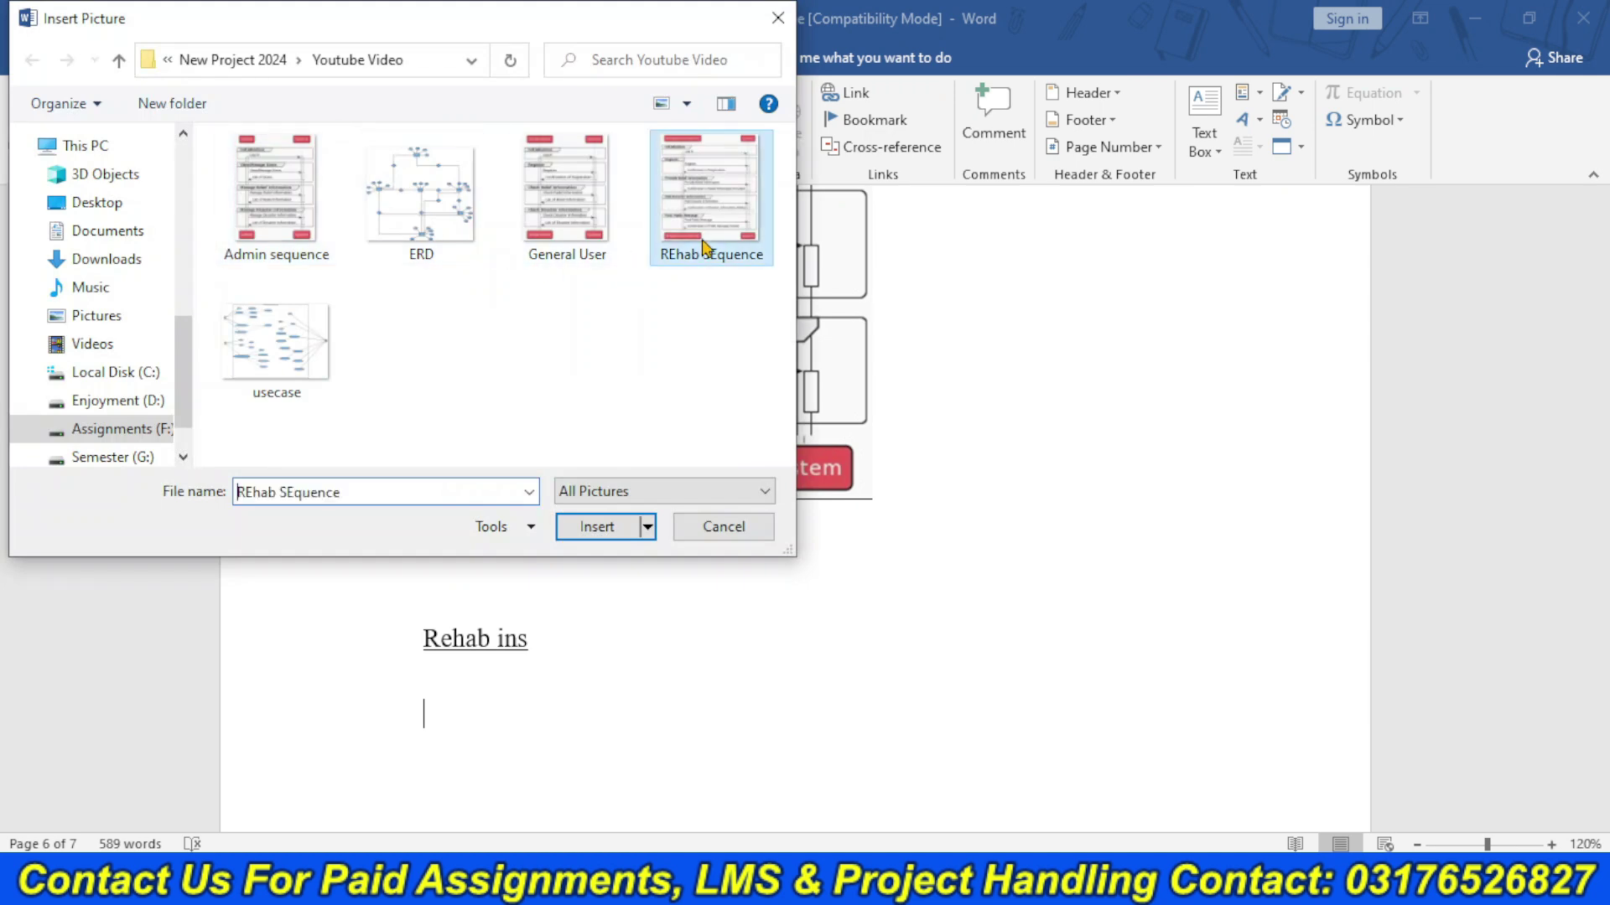
{"action": "left_click", "coordinate": [596, 526]}
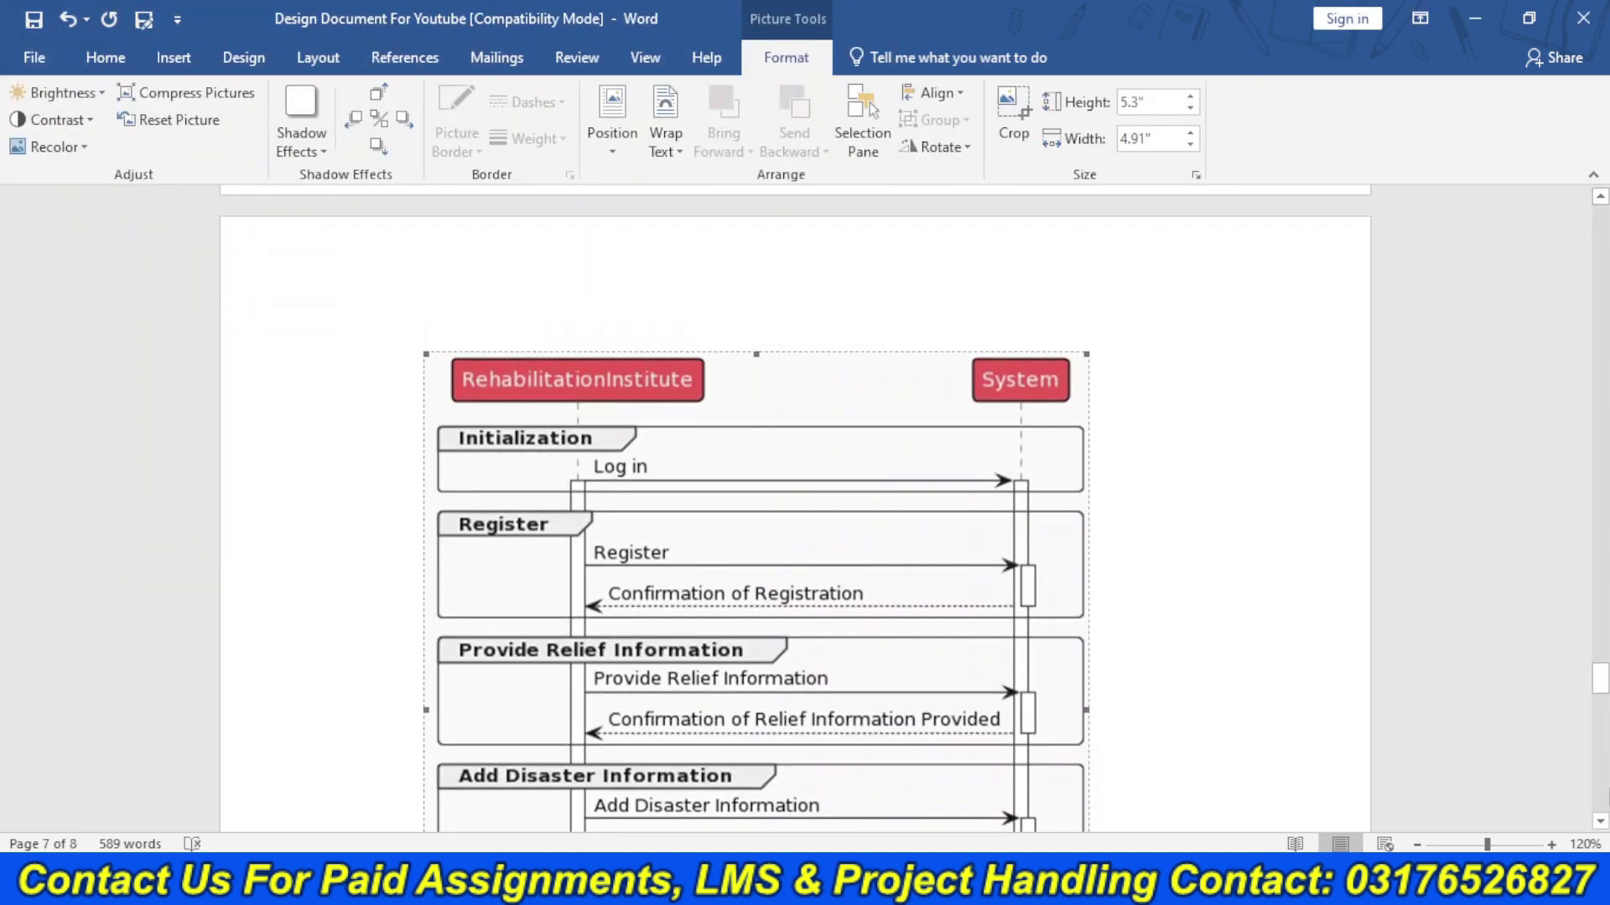
- Add the heading "General User" below the rehabilitation institute diagram and insert the "General User" picture beneath it
{"action": "scroll", "coordinate": [796, 508], "scroll_direction": "down", "scroll_amount": 8}
{"action": "key", "text": "Return"}
{"action": "key", "text": "Return"}
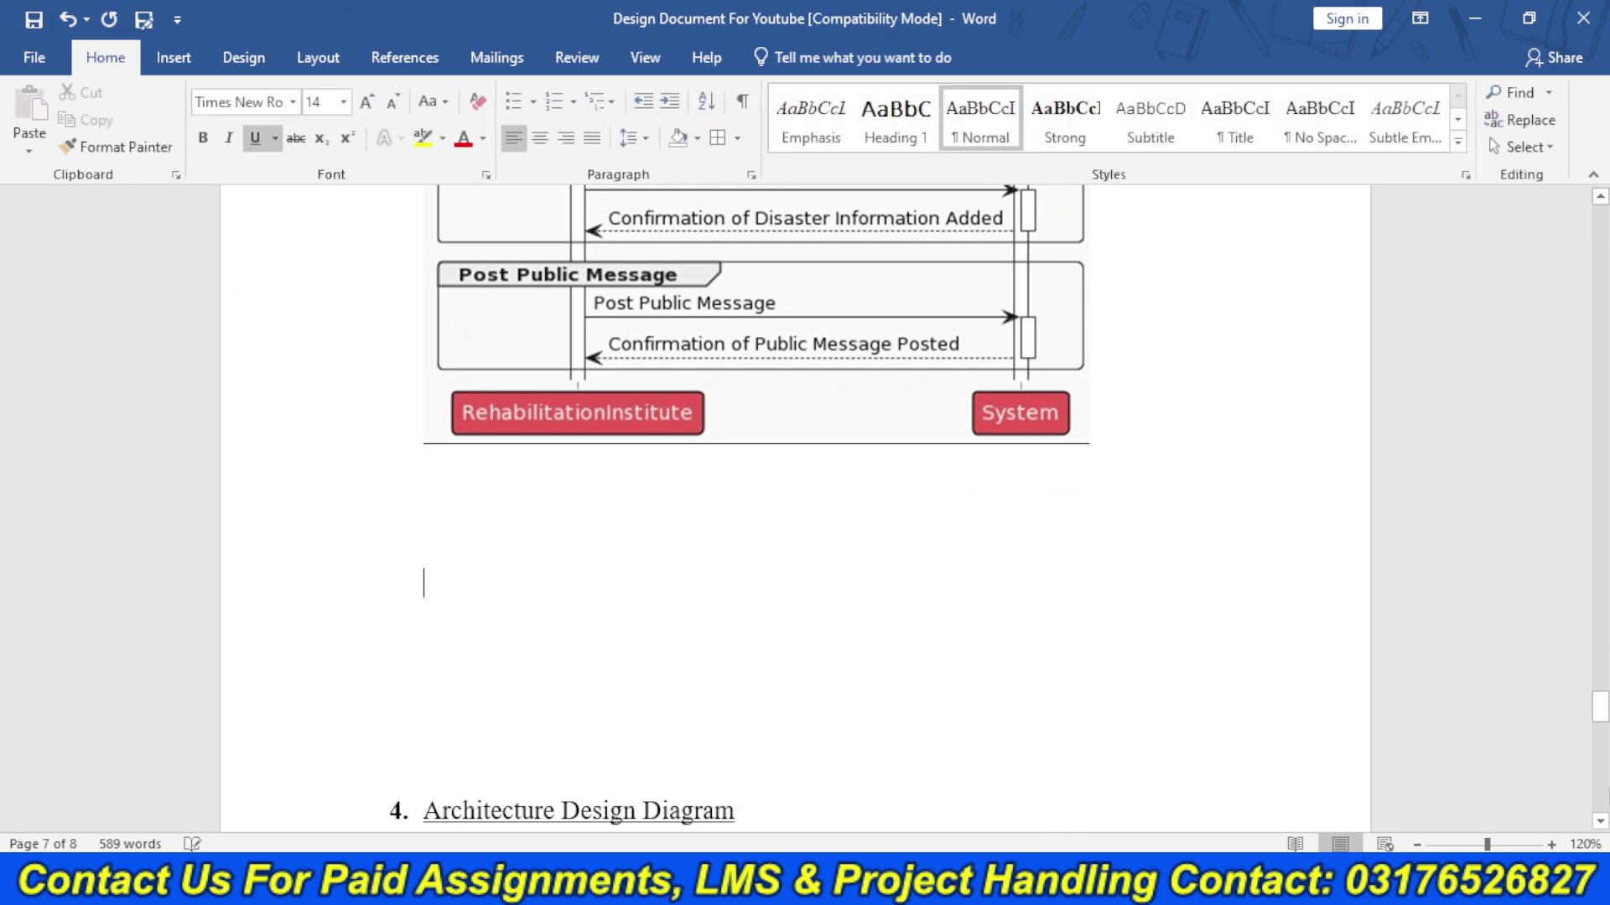
{"action": "type", "text": "General User"}
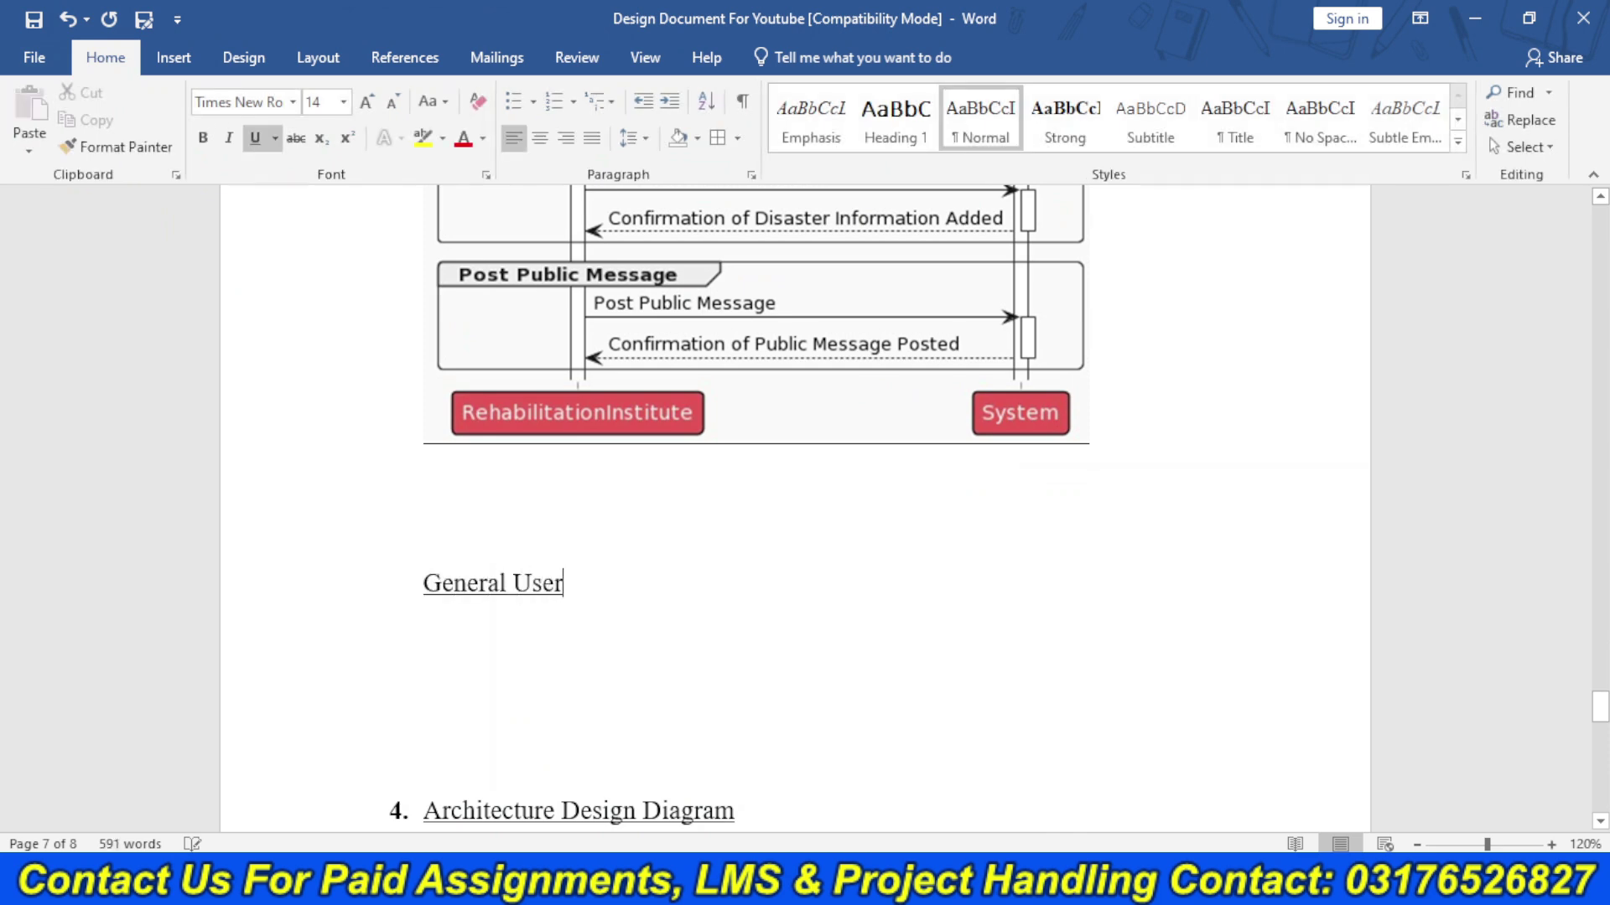
{"action": "key", "text": "Return"}
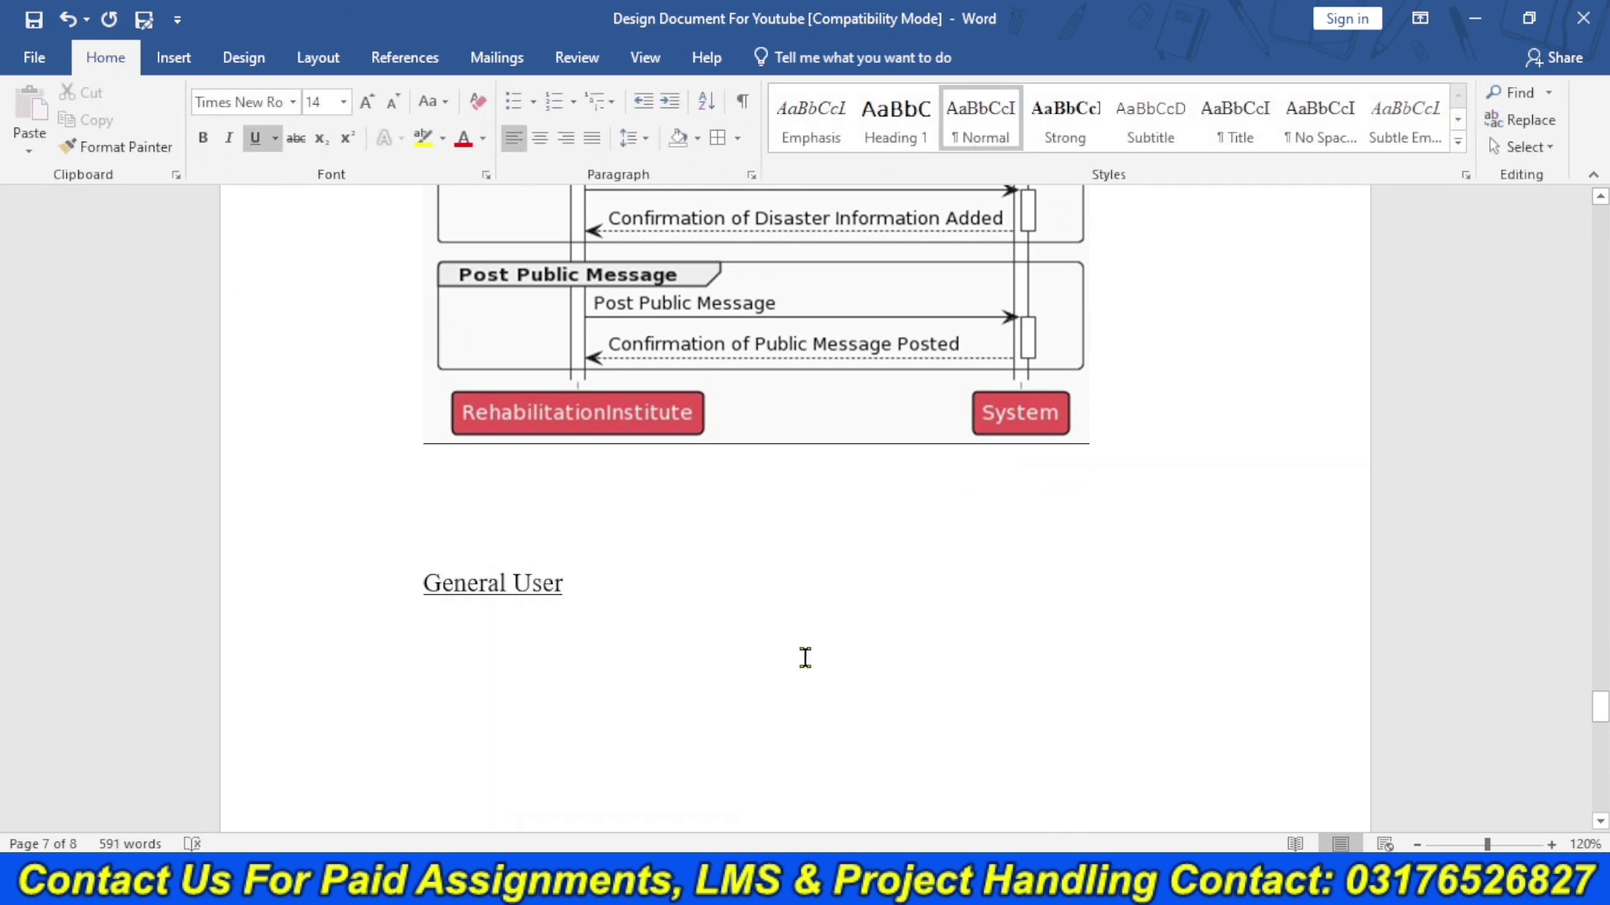
{"action": "left_click", "coordinate": [174, 57]}
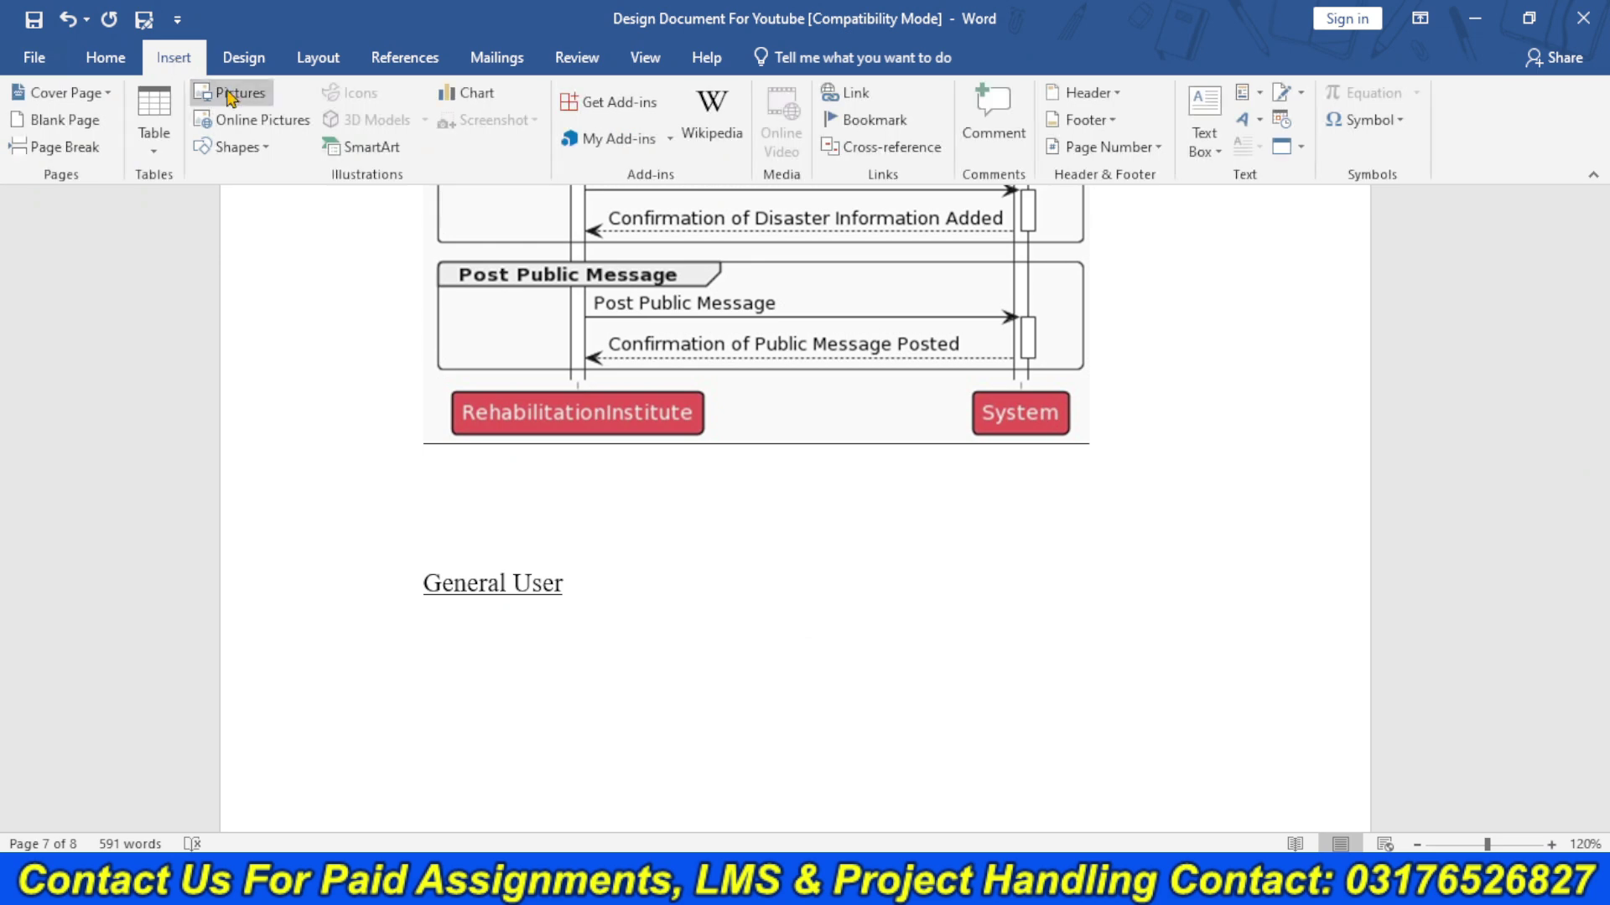
{"action": "left_click", "coordinate": [222, 94]}
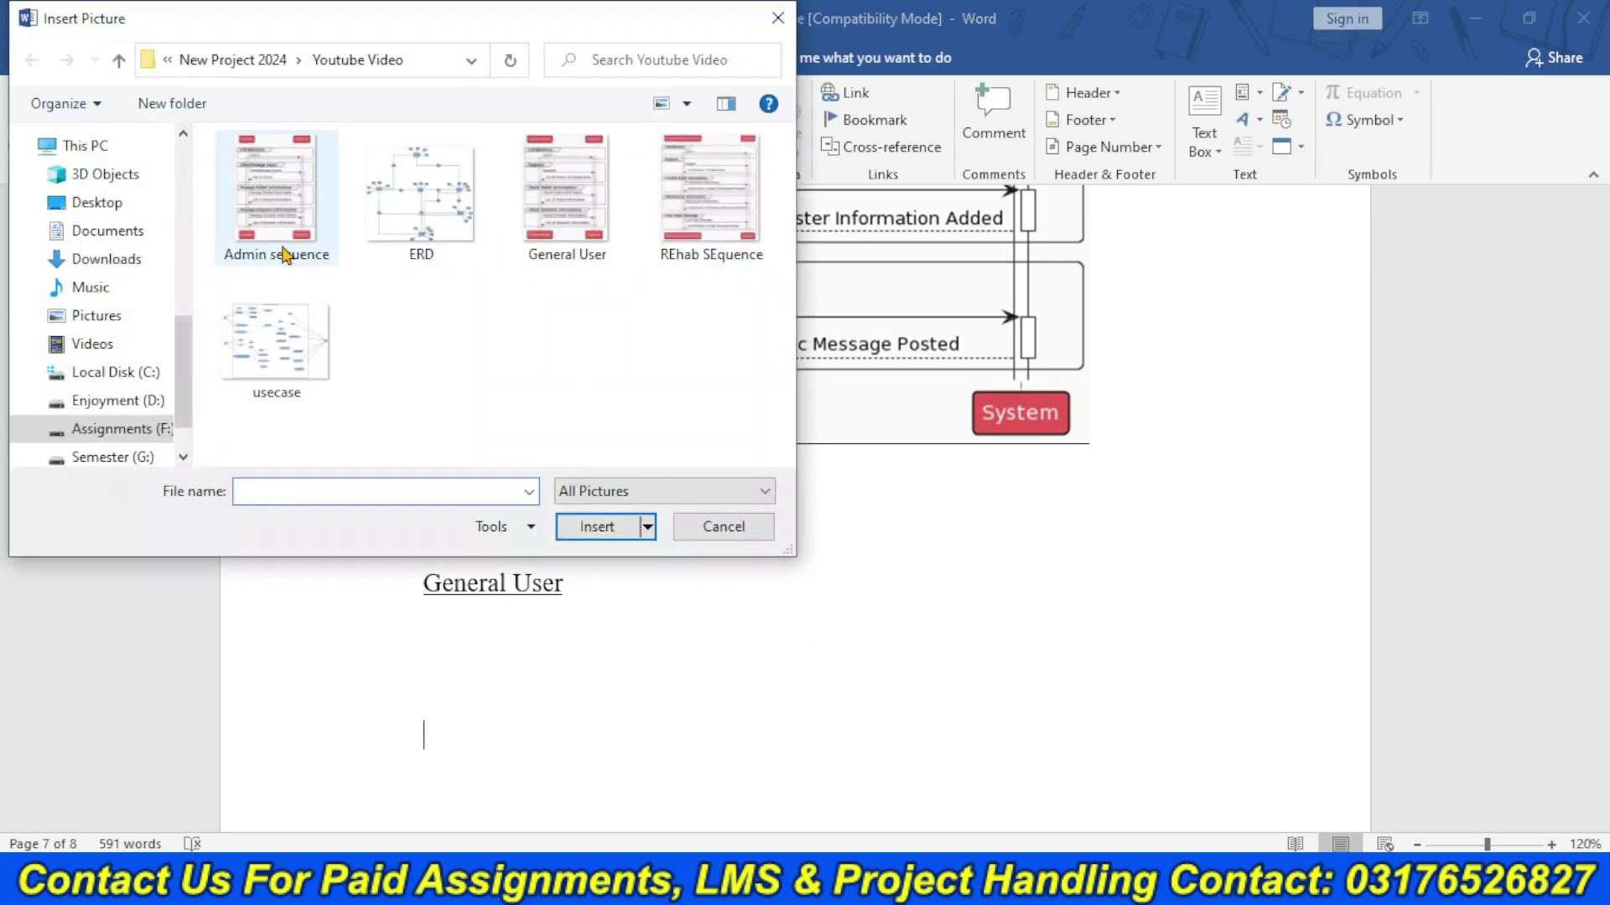
{"action": "left_click", "coordinate": [556, 251]}
{"action": "left_click", "coordinate": [597, 526]}
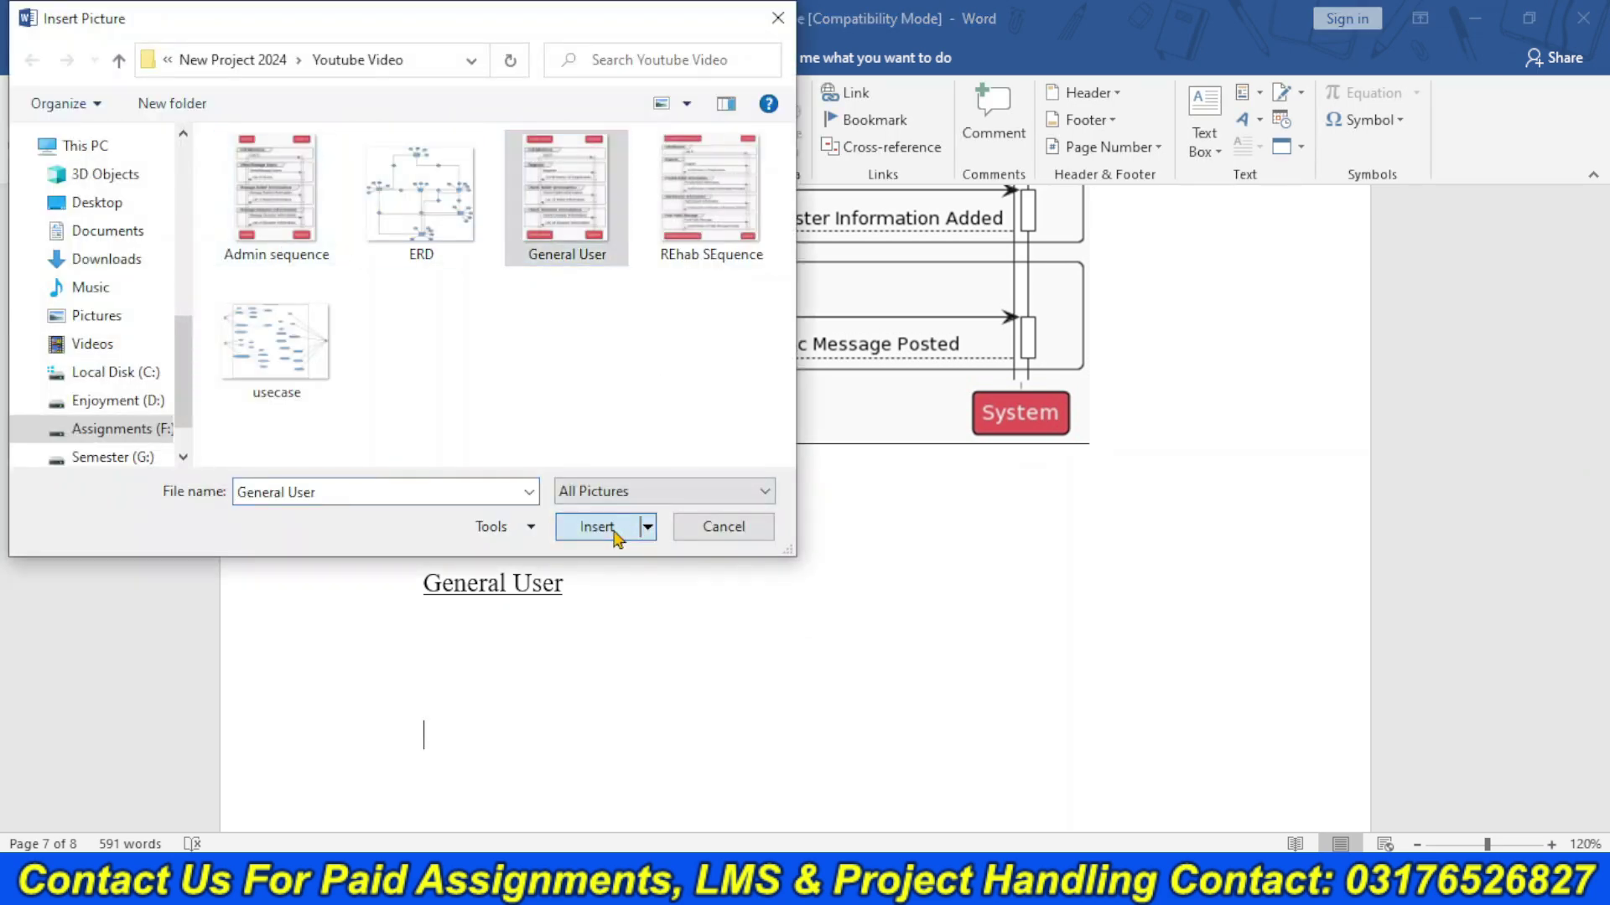
- Select the tiered architecture placeholder under Architecture Design Diagram, open a new tab in Opera, and return to the Word document
{"action": "scroll", "coordinate": [1500, 704], "scroll_direction": "down", "scroll_amount": 10}
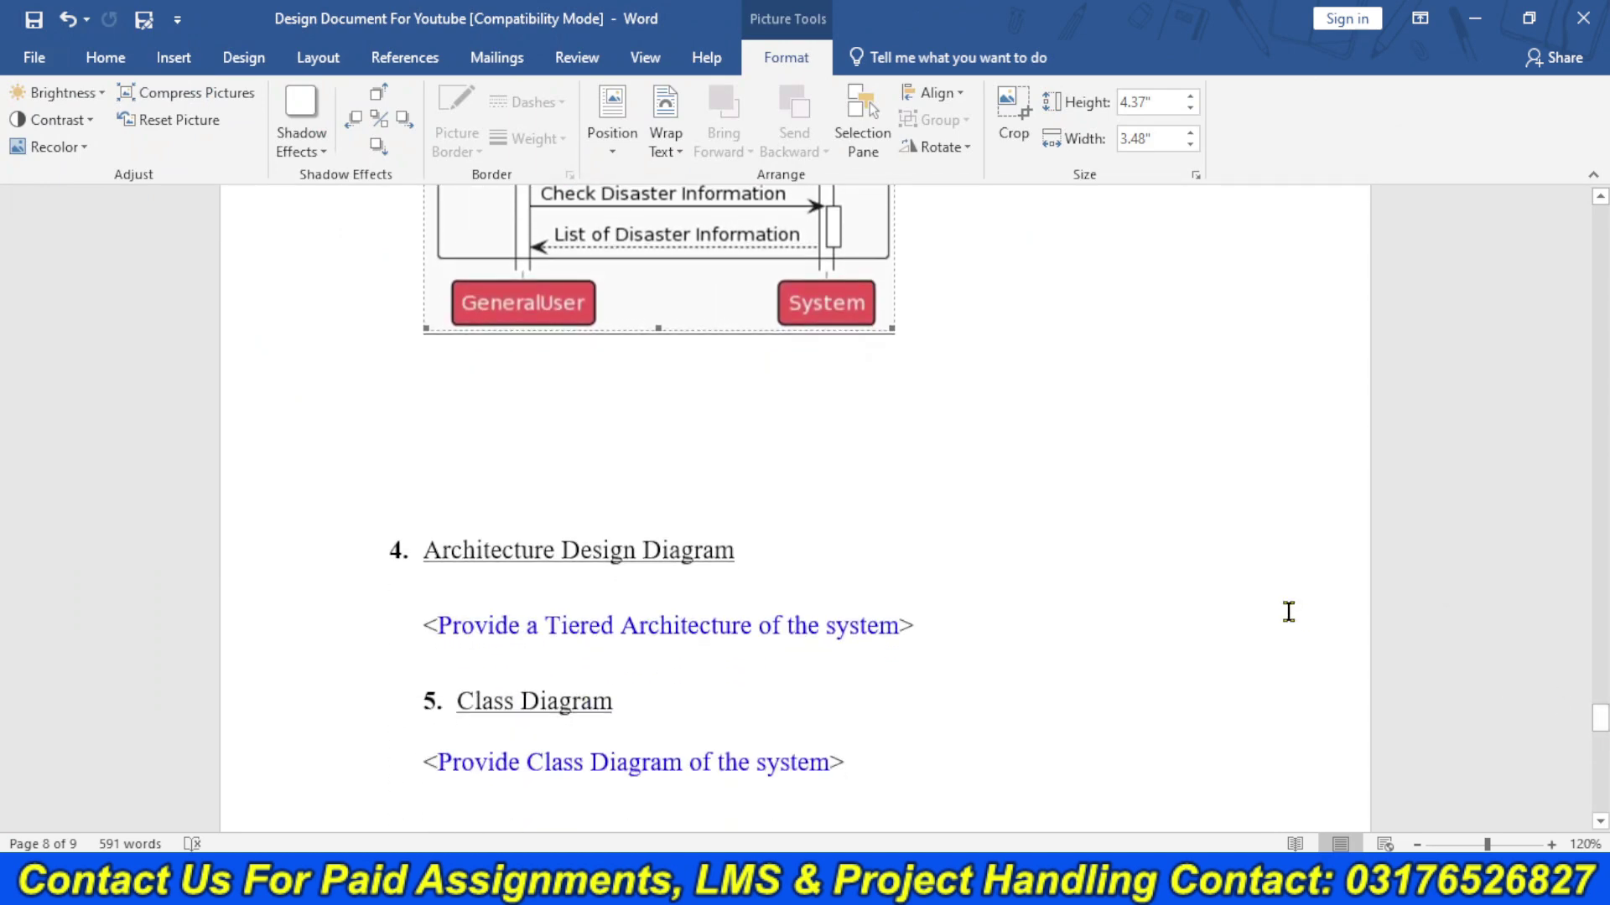
{"action": "left_click_drag", "start_coordinate": [939, 621], "coordinate": [419, 627]}
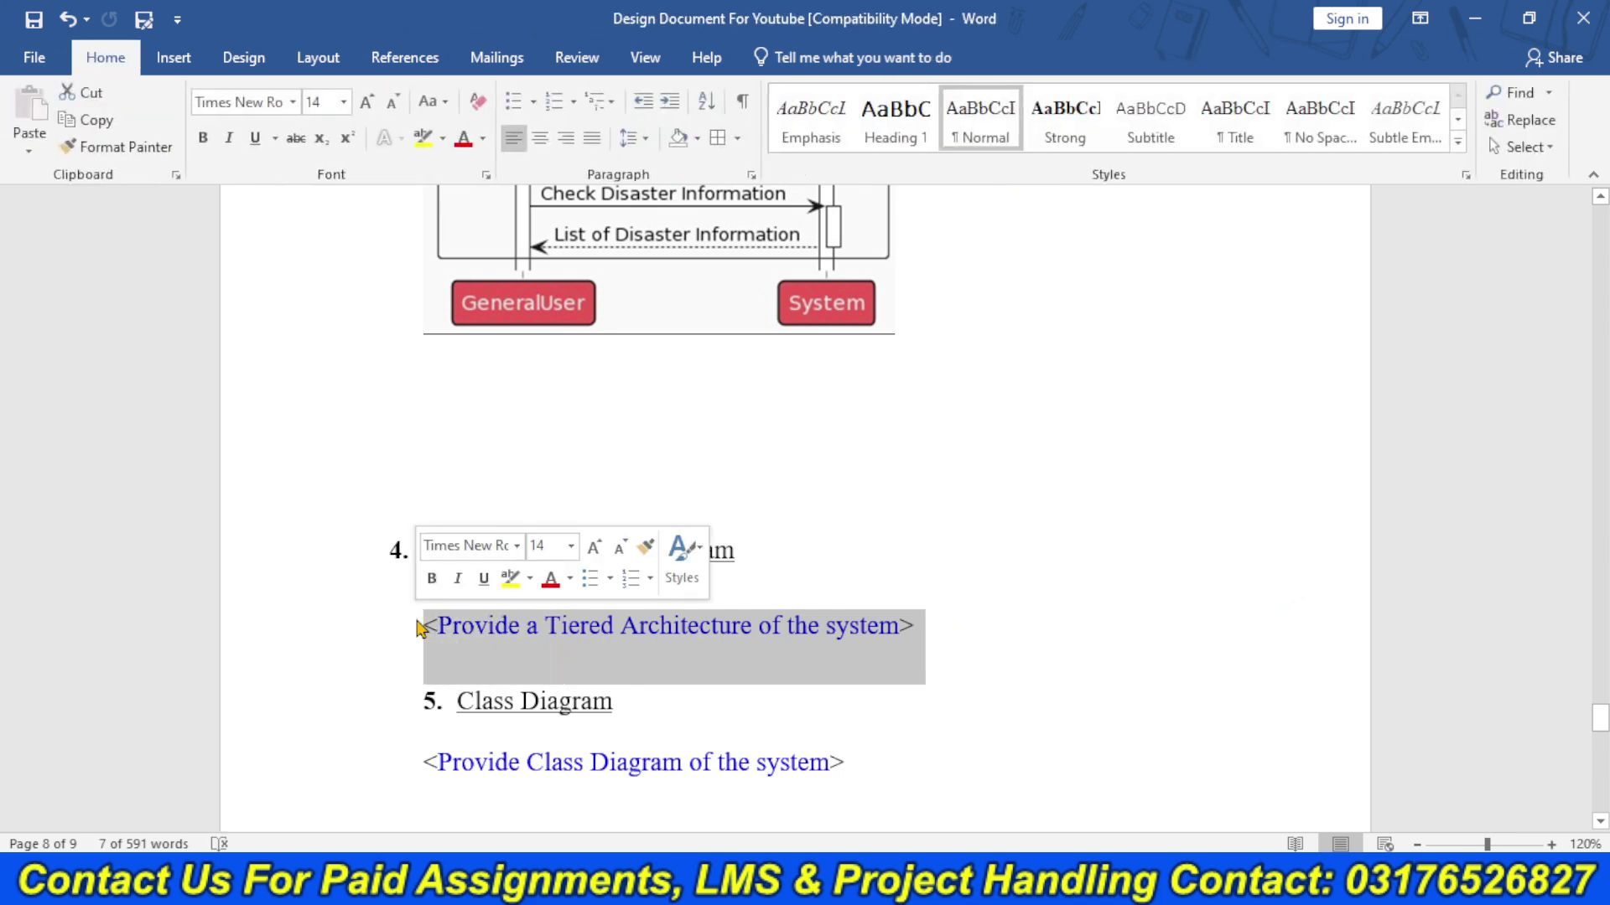
{"action": "left_click", "coordinate": [475, 884]}
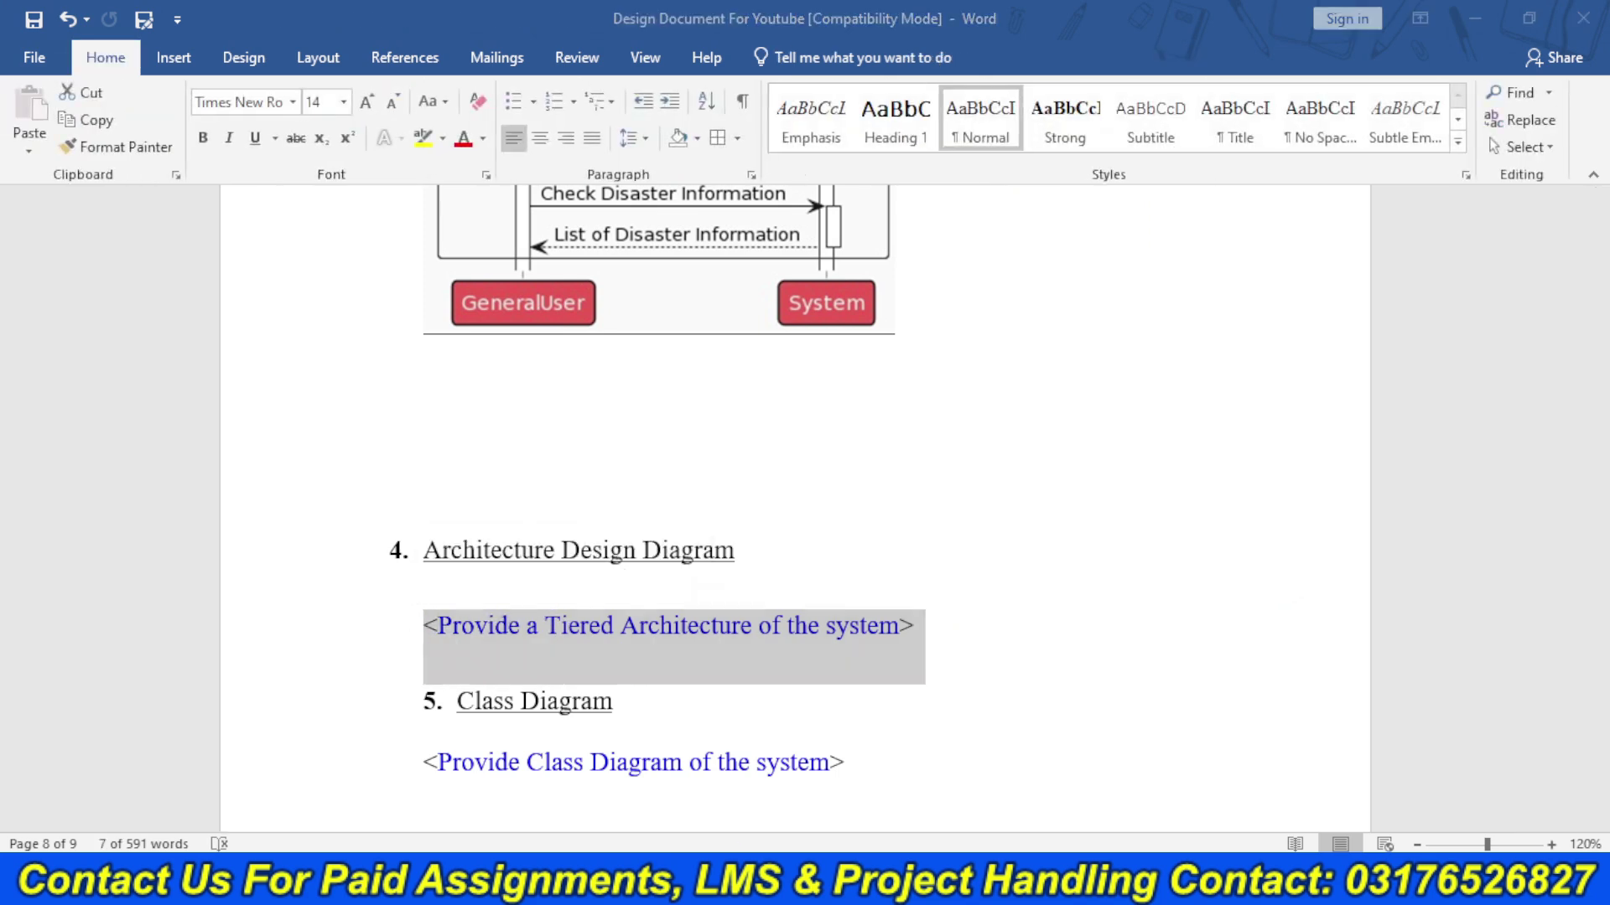
{"action": "left_click", "coordinate": [257, 23]}
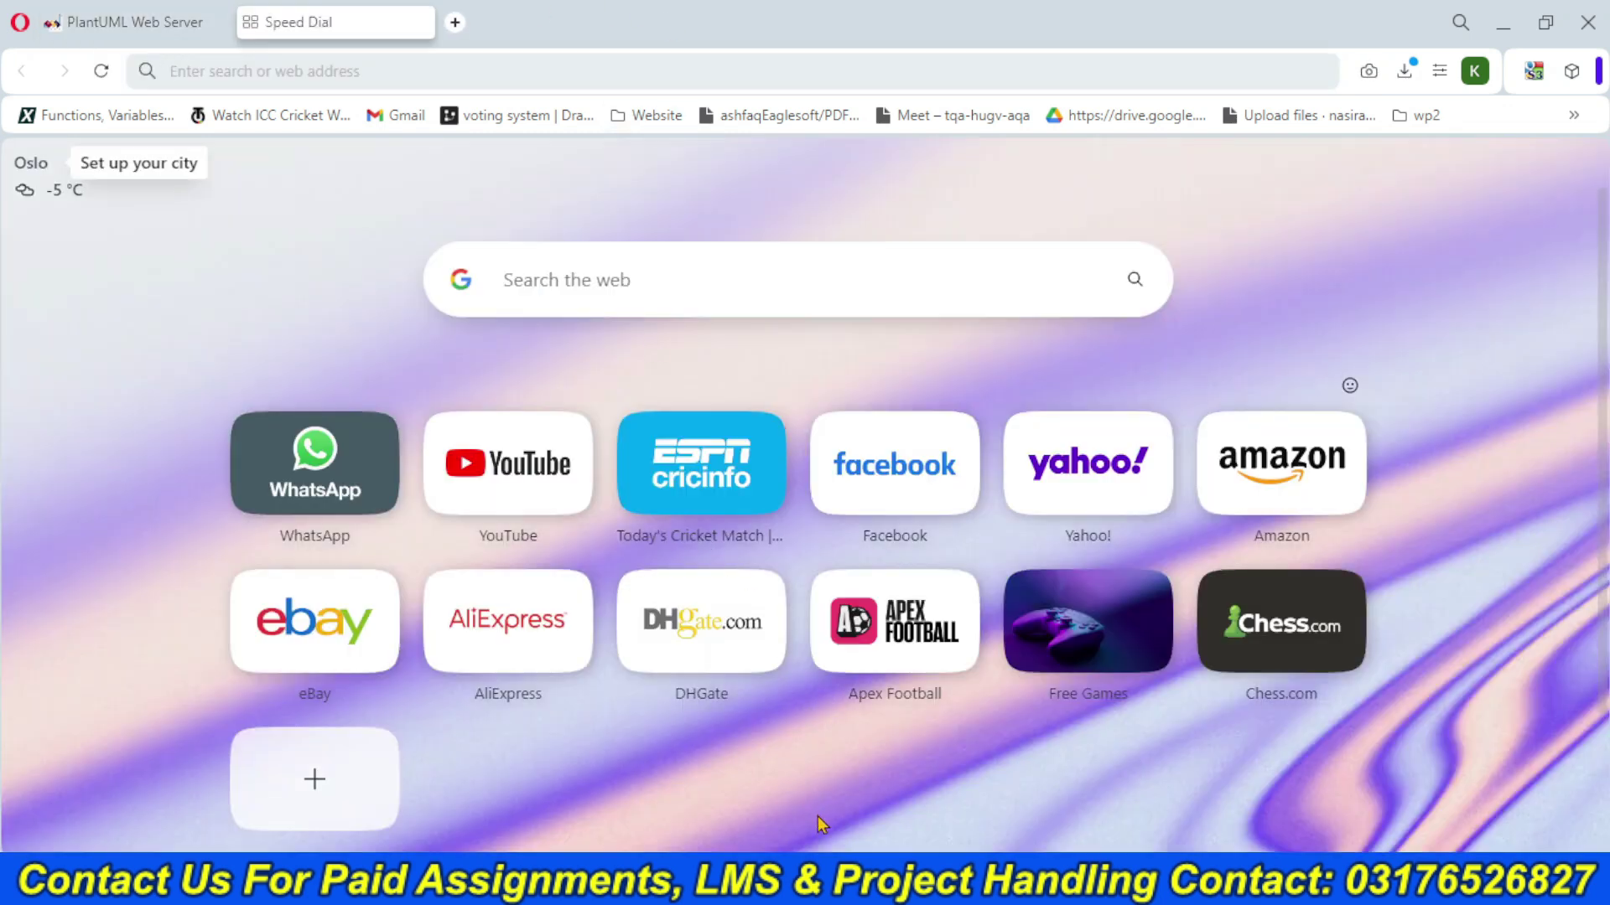
{"action": "mouse_move", "coordinate": [830, 884]}
{"action": "left_click", "coordinate": [952, 763]}
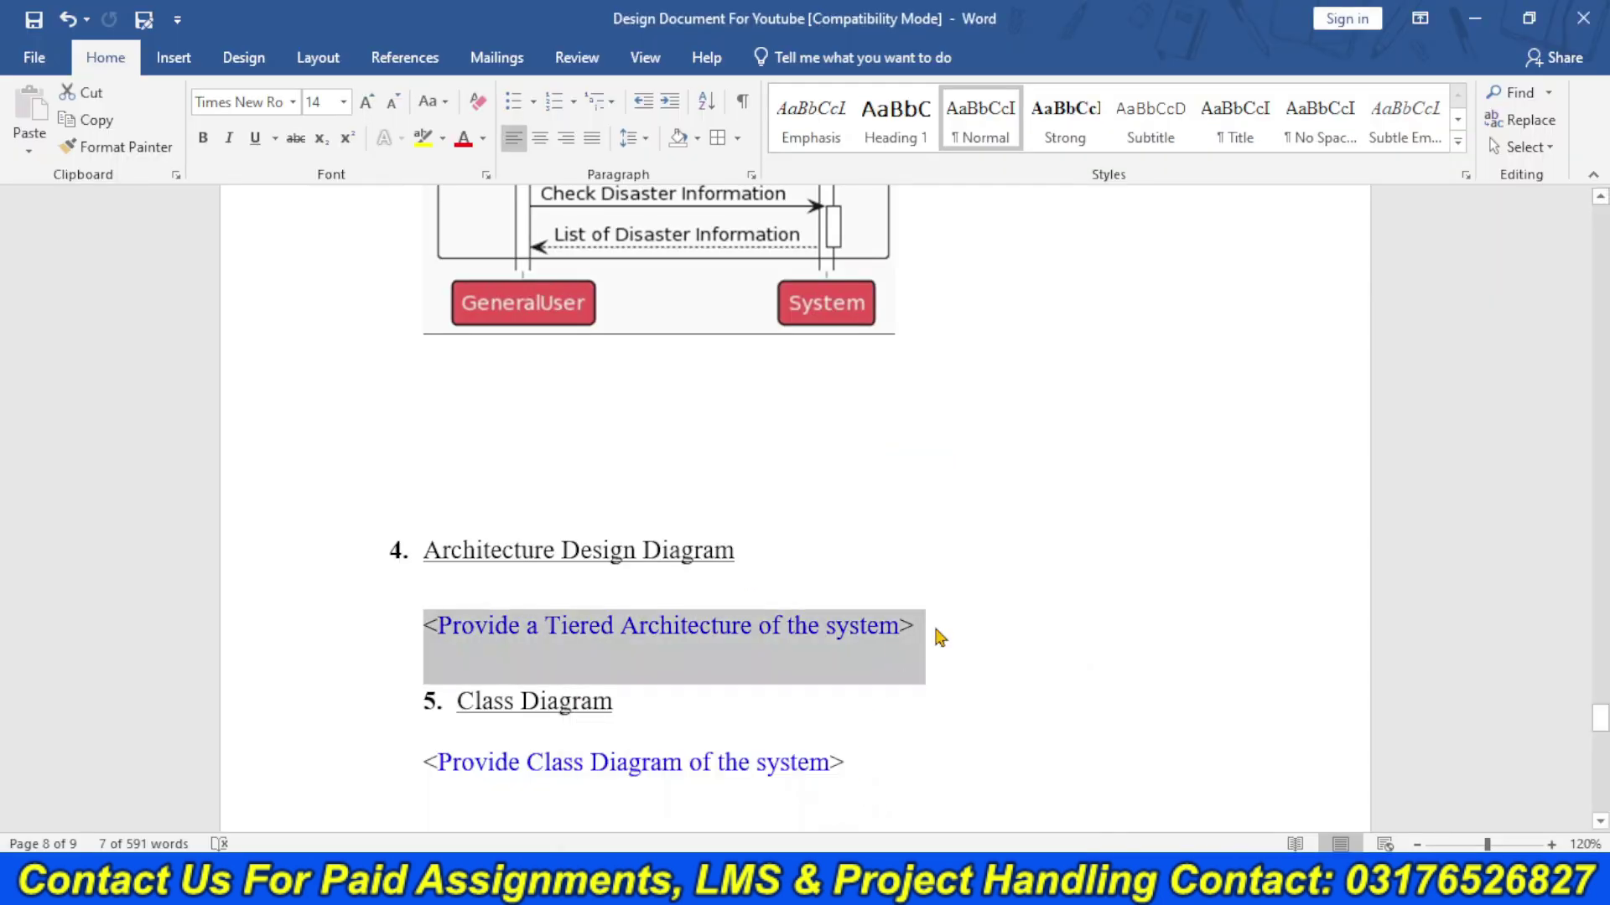
{"action": "left_click", "coordinate": [764, 626]}
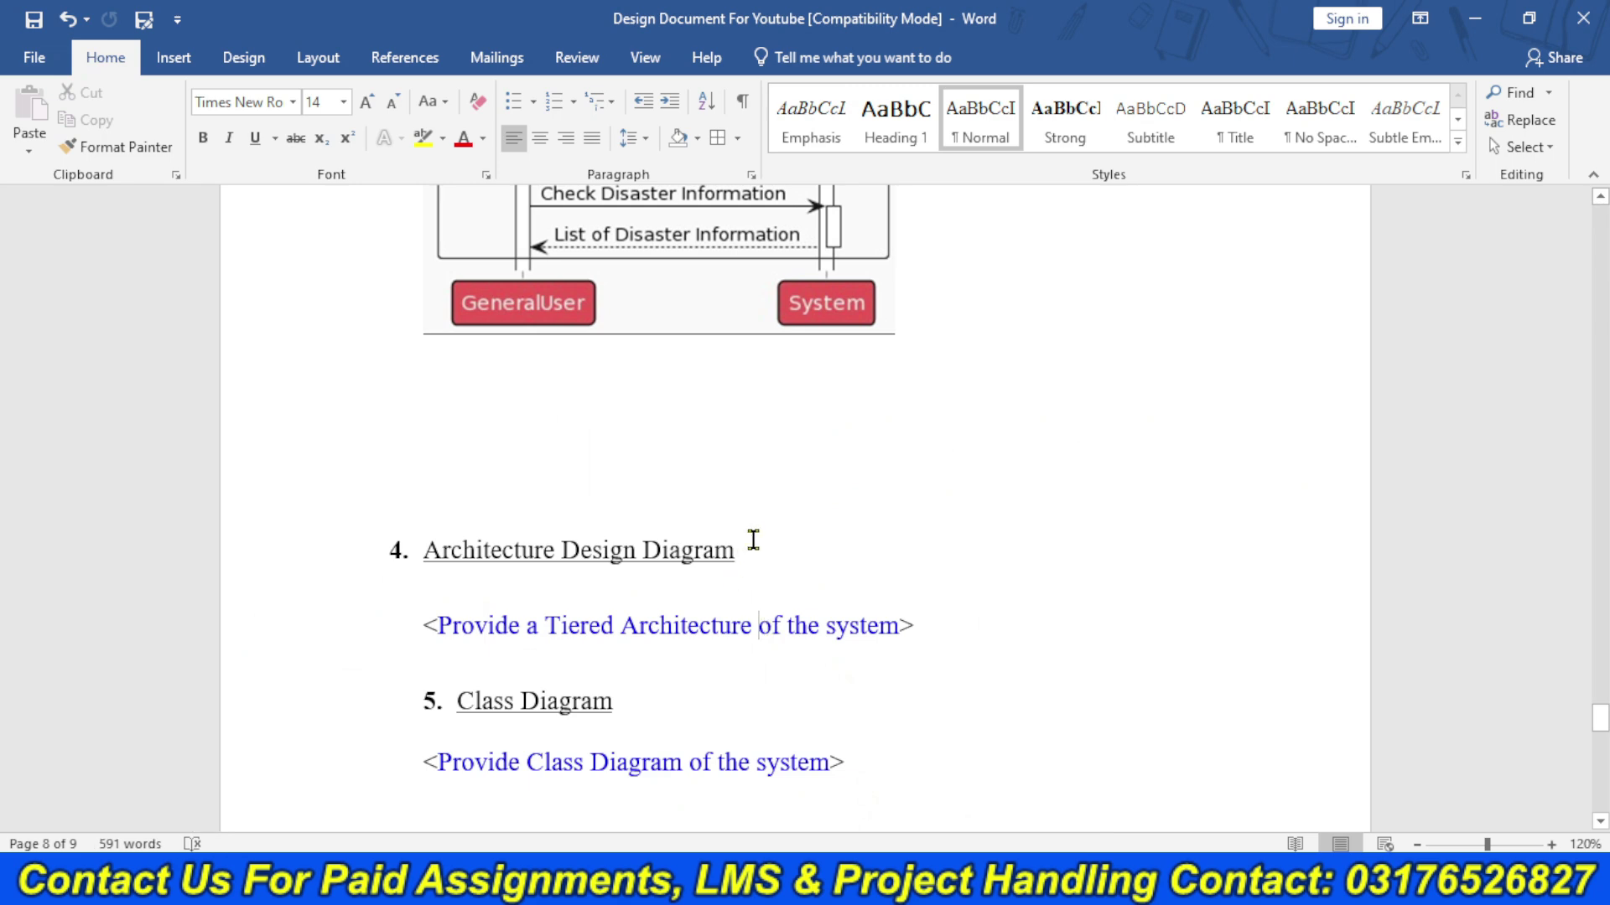
- Copy the "Architecture Design Diagram" heading from Word, switch to Opera and search the web for "4. Architecture Design Diagram"
{"action": "left_click_drag", "start_coordinate": [742, 547], "coordinate": [445, 537]}
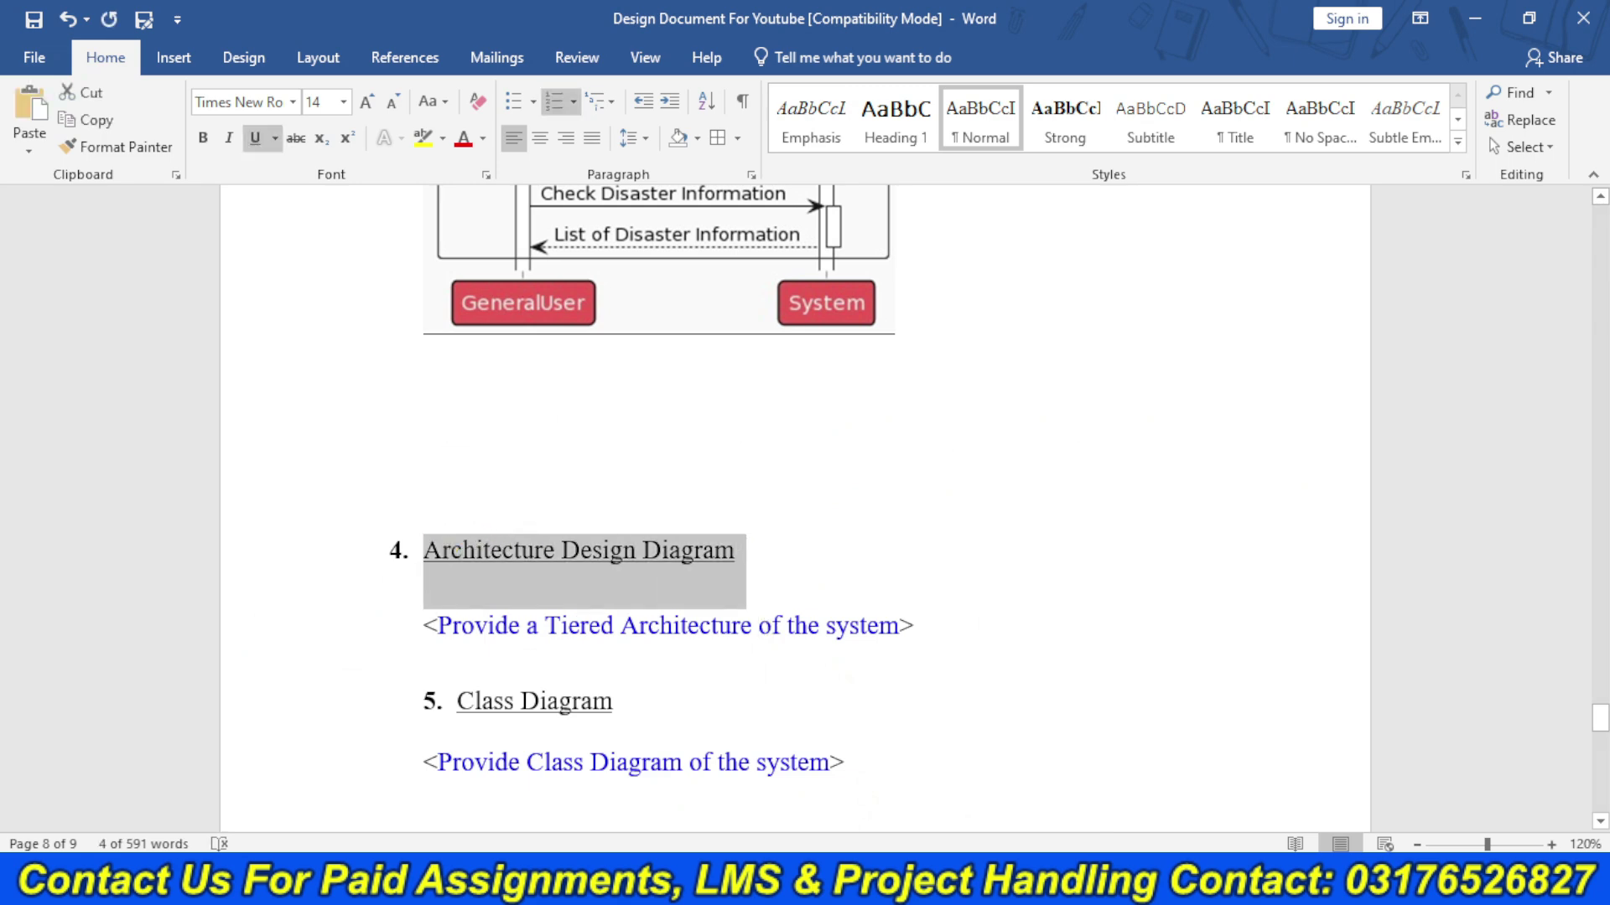
{"action": "left_click", "coordinate": [718, 884]}
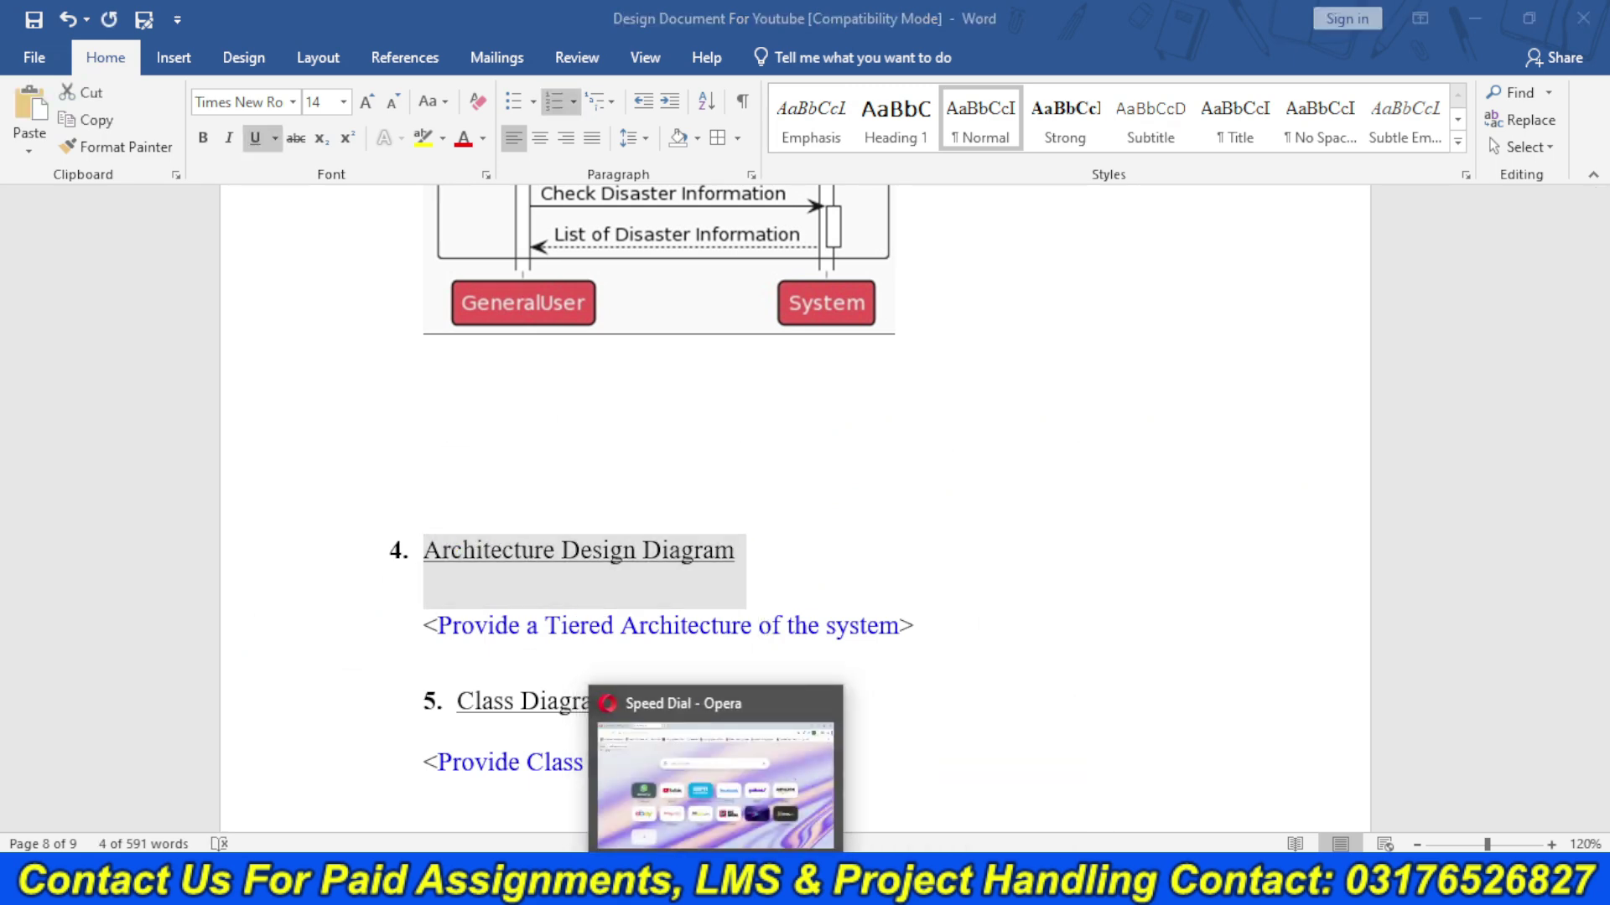
{"action": "type", "text": "4. Architecture Design Diagram"}
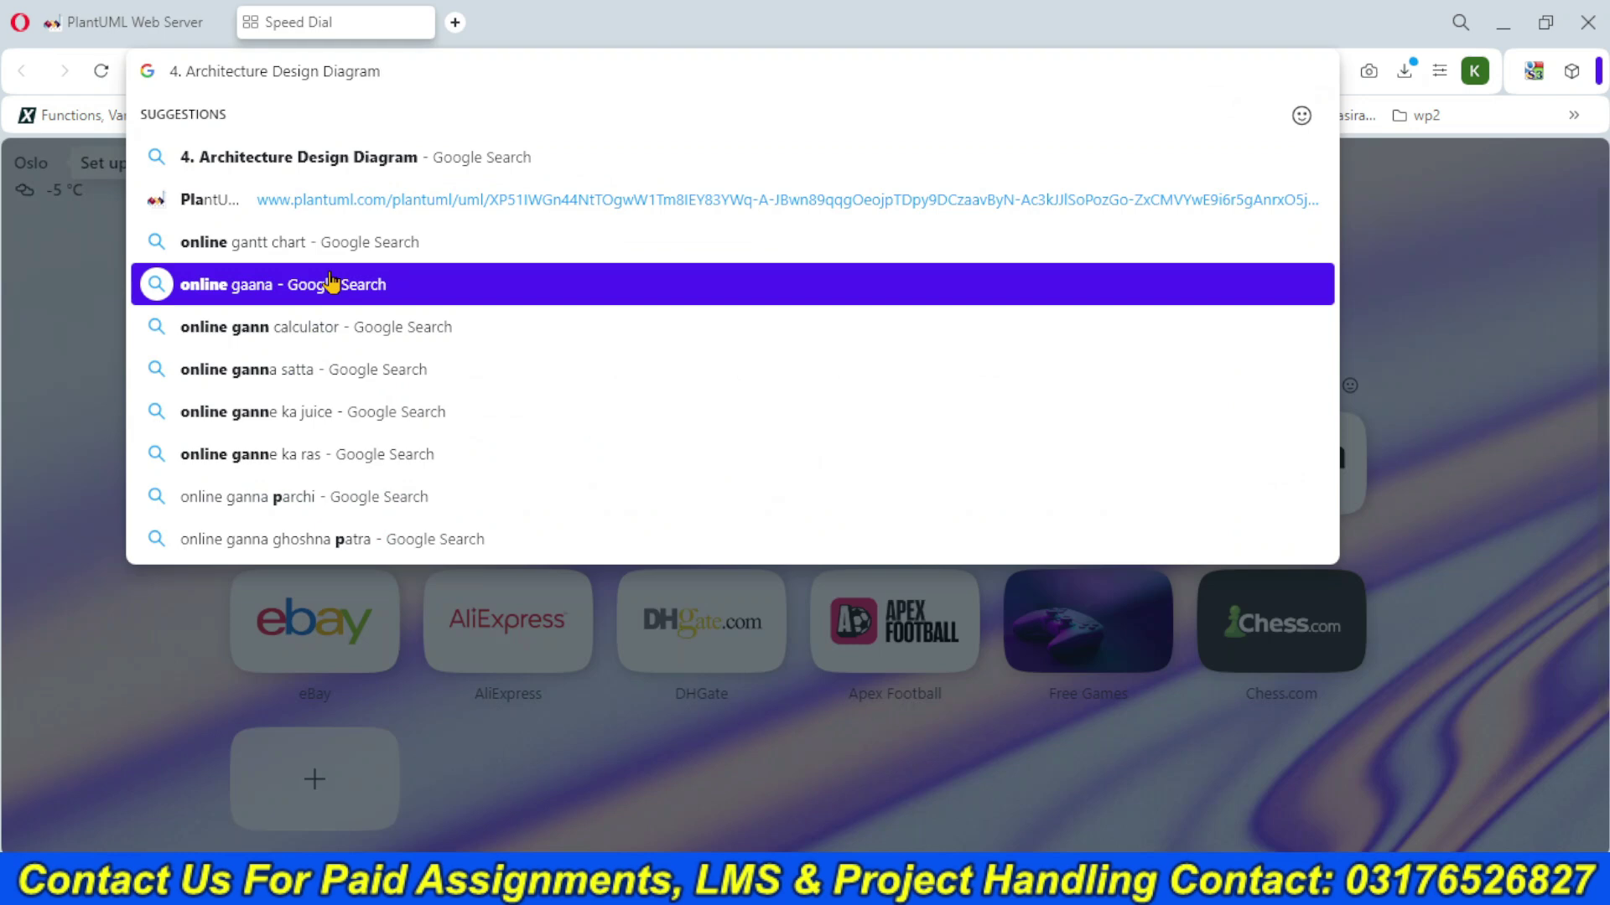
{"action": "key", "text": "Return"}
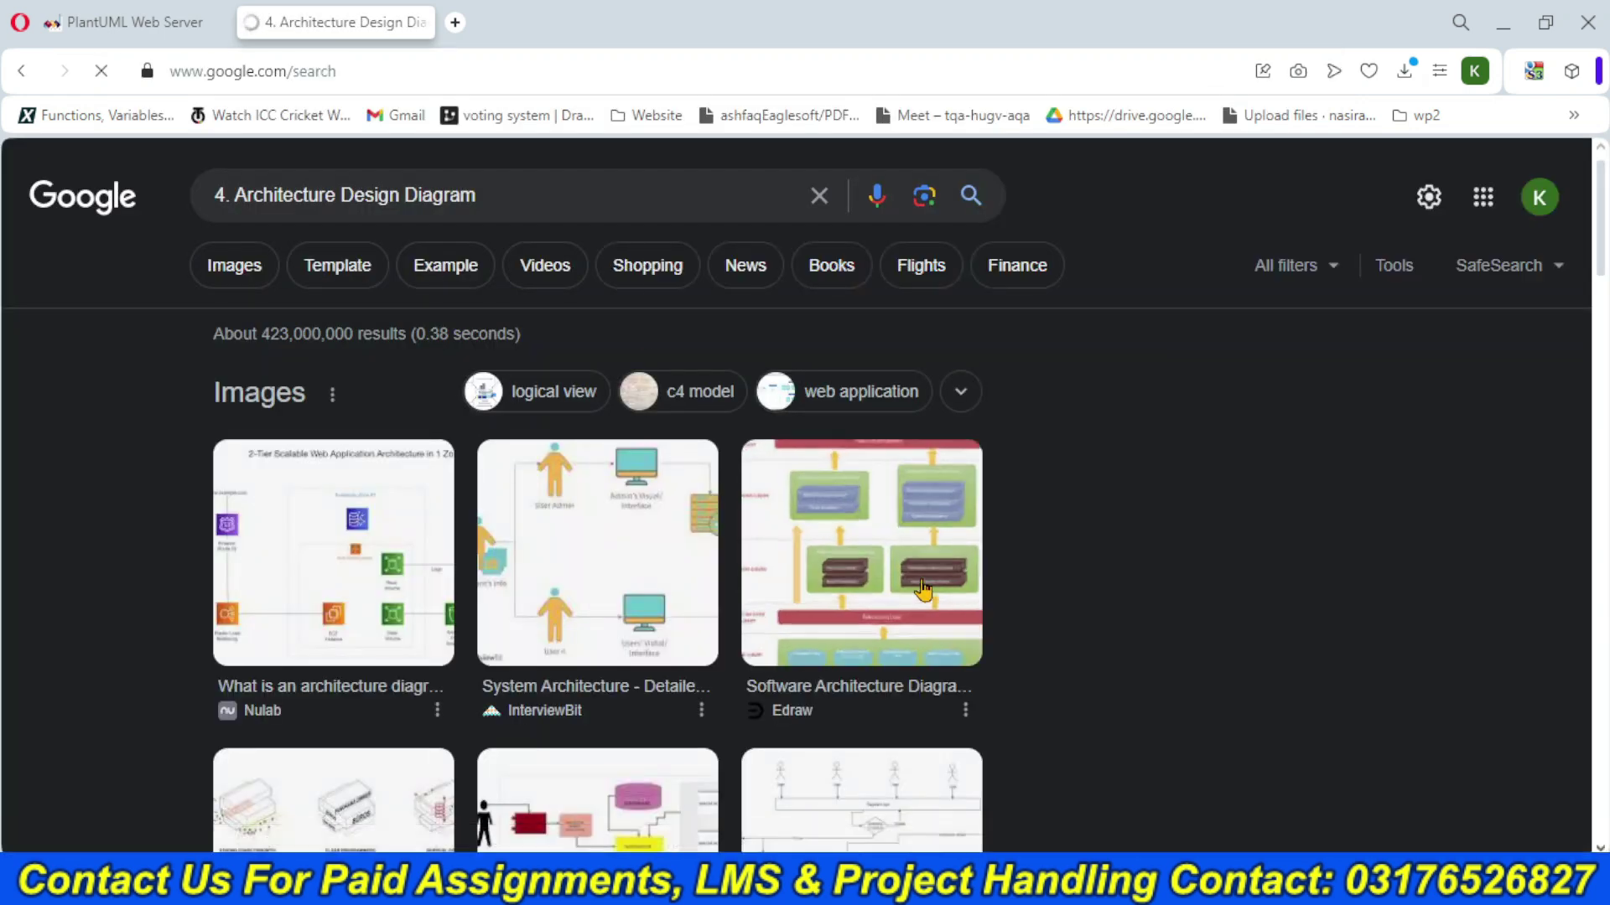
{"action": "mouse_move", "coordinate": [1605, 286]}
{"action": "left_mouse_down"}
{"action": "mouse_move", "coordinate": [1605, 362]}
{"action": "mouse_move", "coordinate": [1605, 287]}
{"action": "left_mouse_up"}
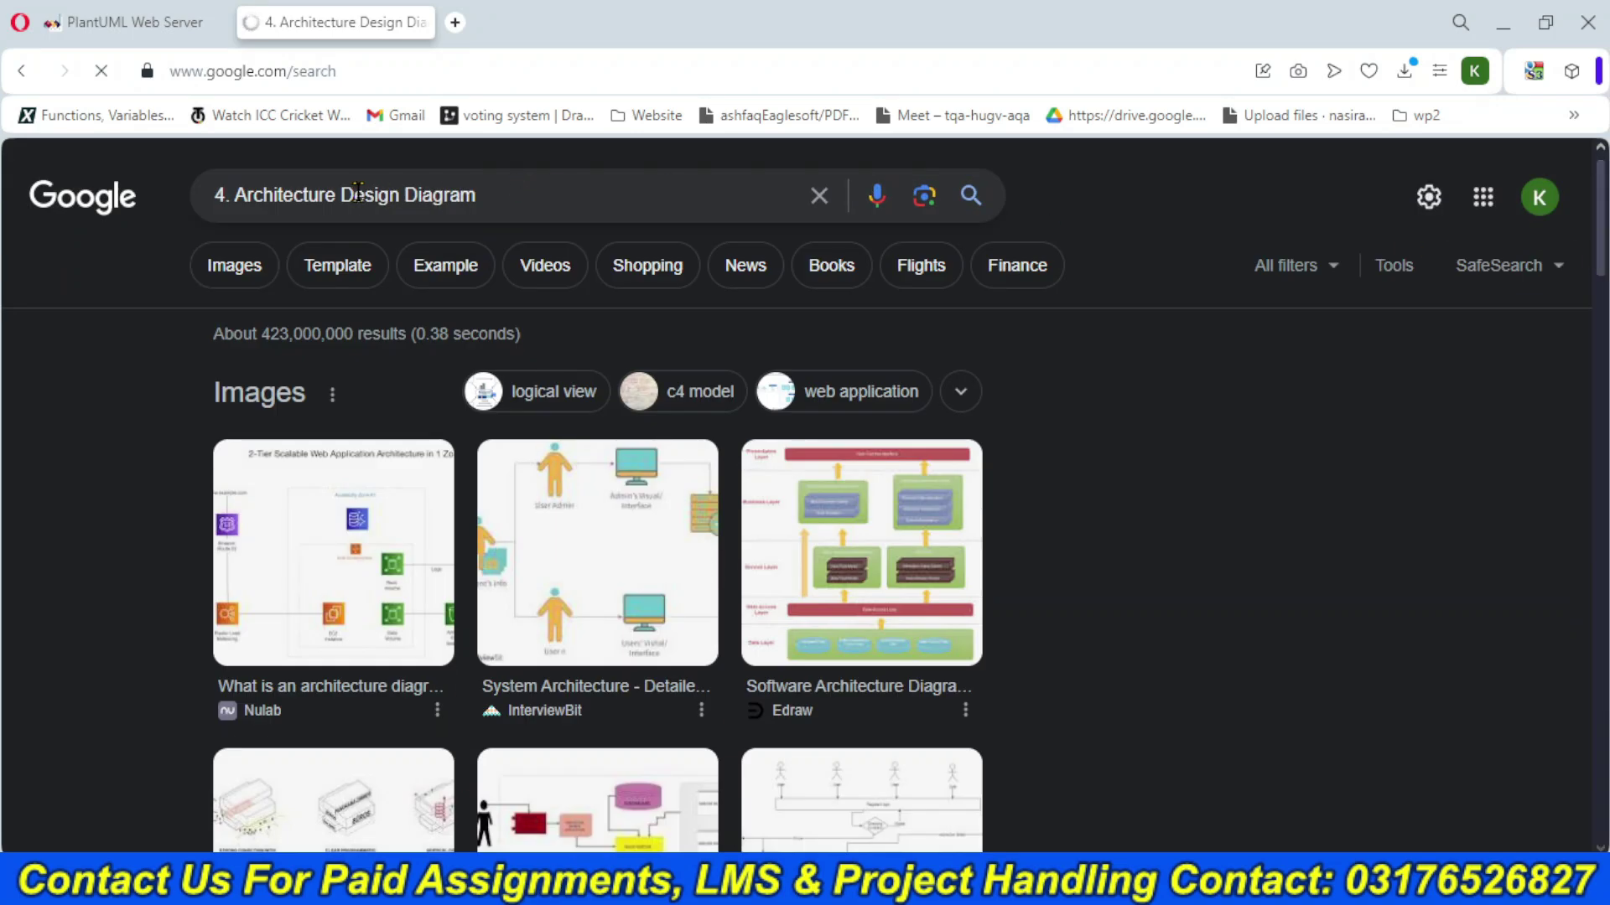
- Replace the Google query with "three tier architecture picture" and show only the image results
{"action": "left_click_drag", "start_coordinate": [526, 194], "coordinate": [180, 212]}
{"action": "type", "text": "t"}
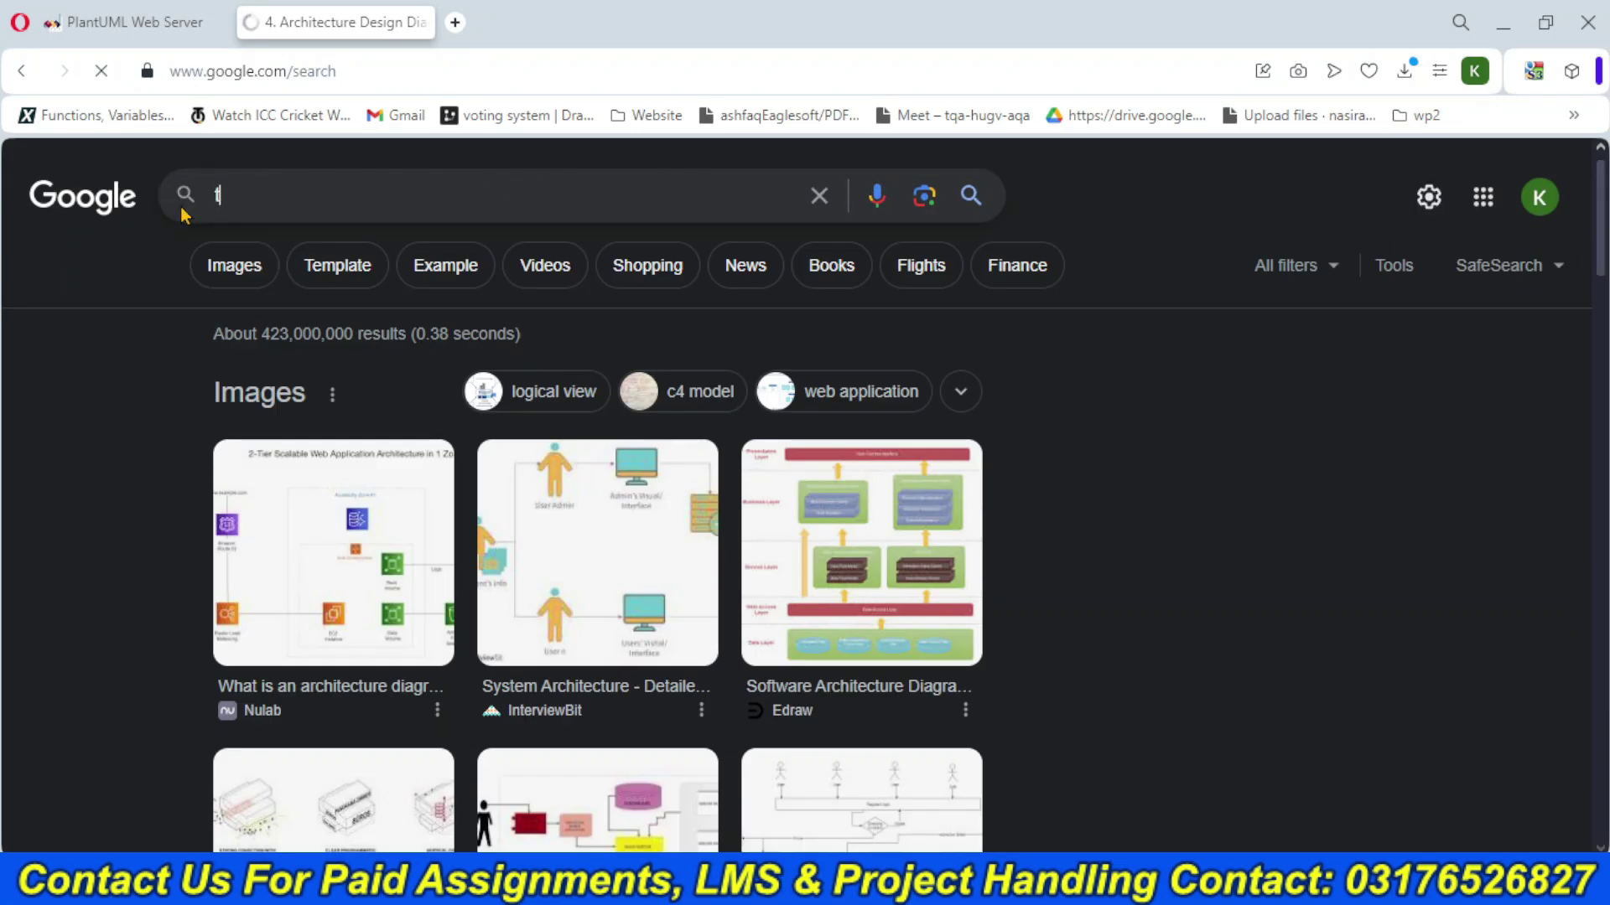
{"action": "type", "text": "hree tier"}
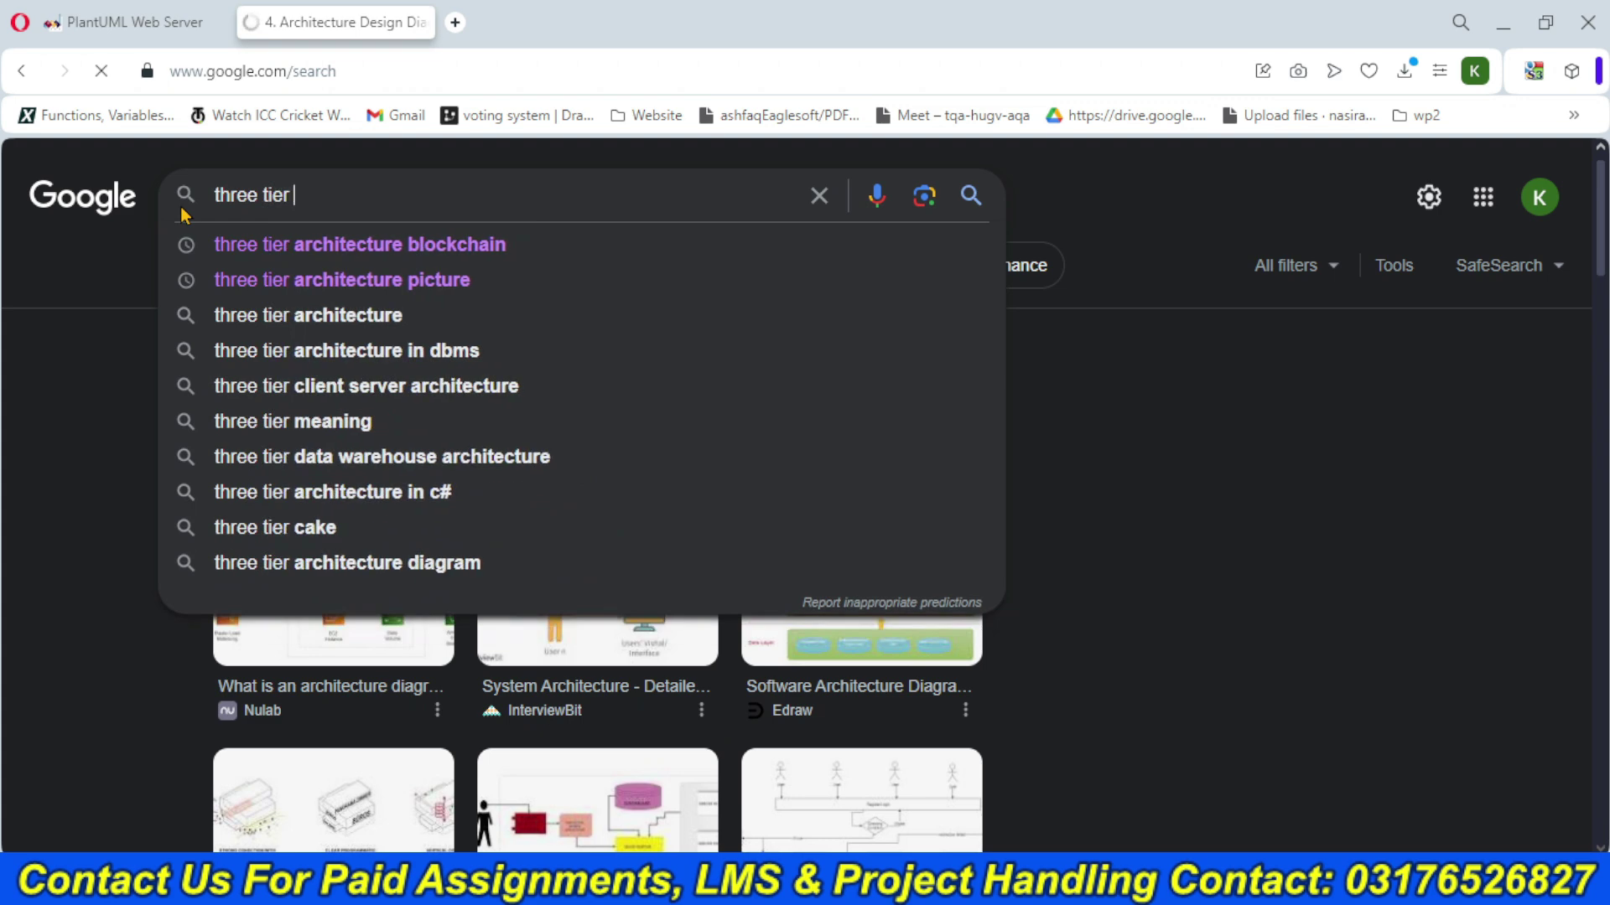
{"action": "left_click", "coordinate": [418, 298]}
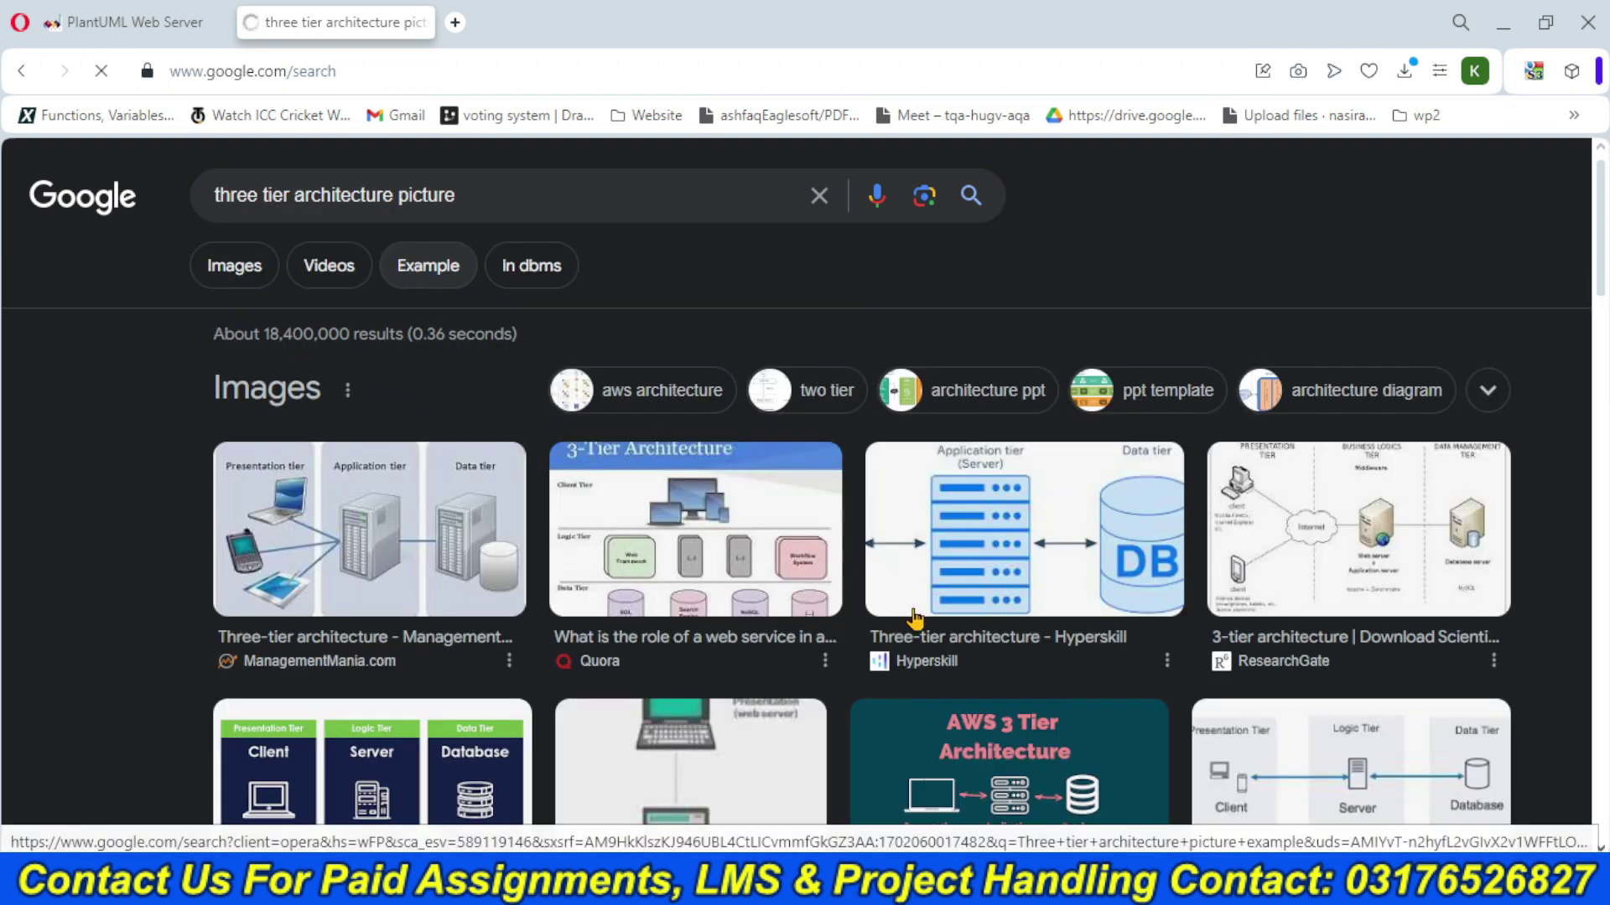
{"action": "scroll", "coordinate": [1603, 329], "scroll_direction": "down", "scroll_amount": 2}
{"action": "scroll", "coordinate": [1603, 329], "scroll_direction": "down", "scroll_amount": 2}
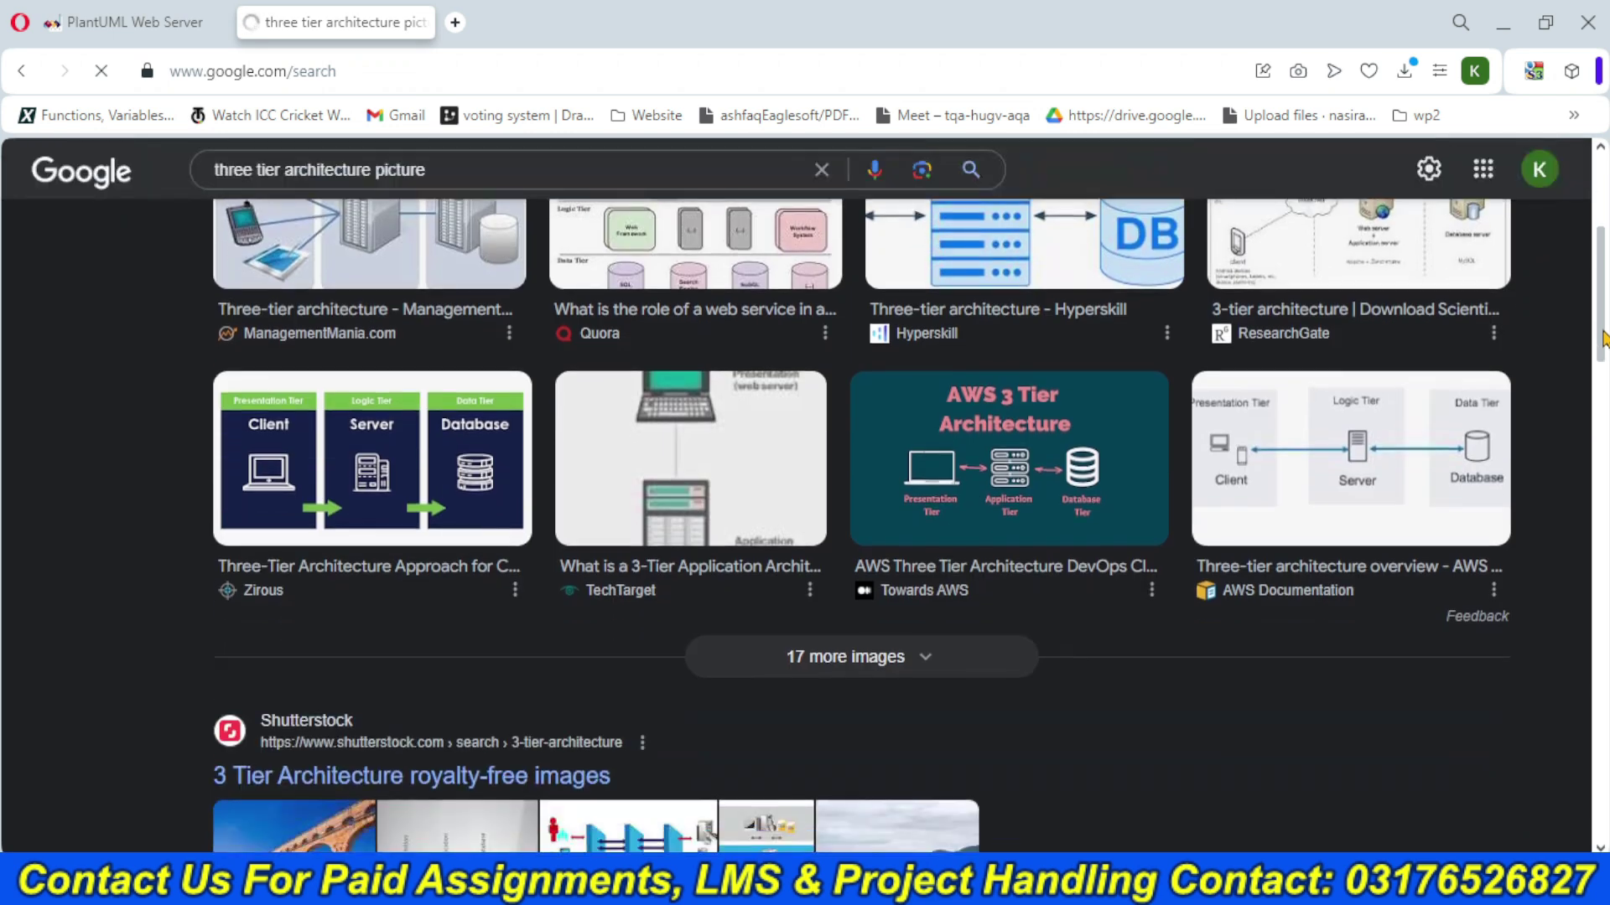
{"action": "scroll", "coordinate": [1603, 338], "scroll_direction": "down", "scroll_amount": 1}
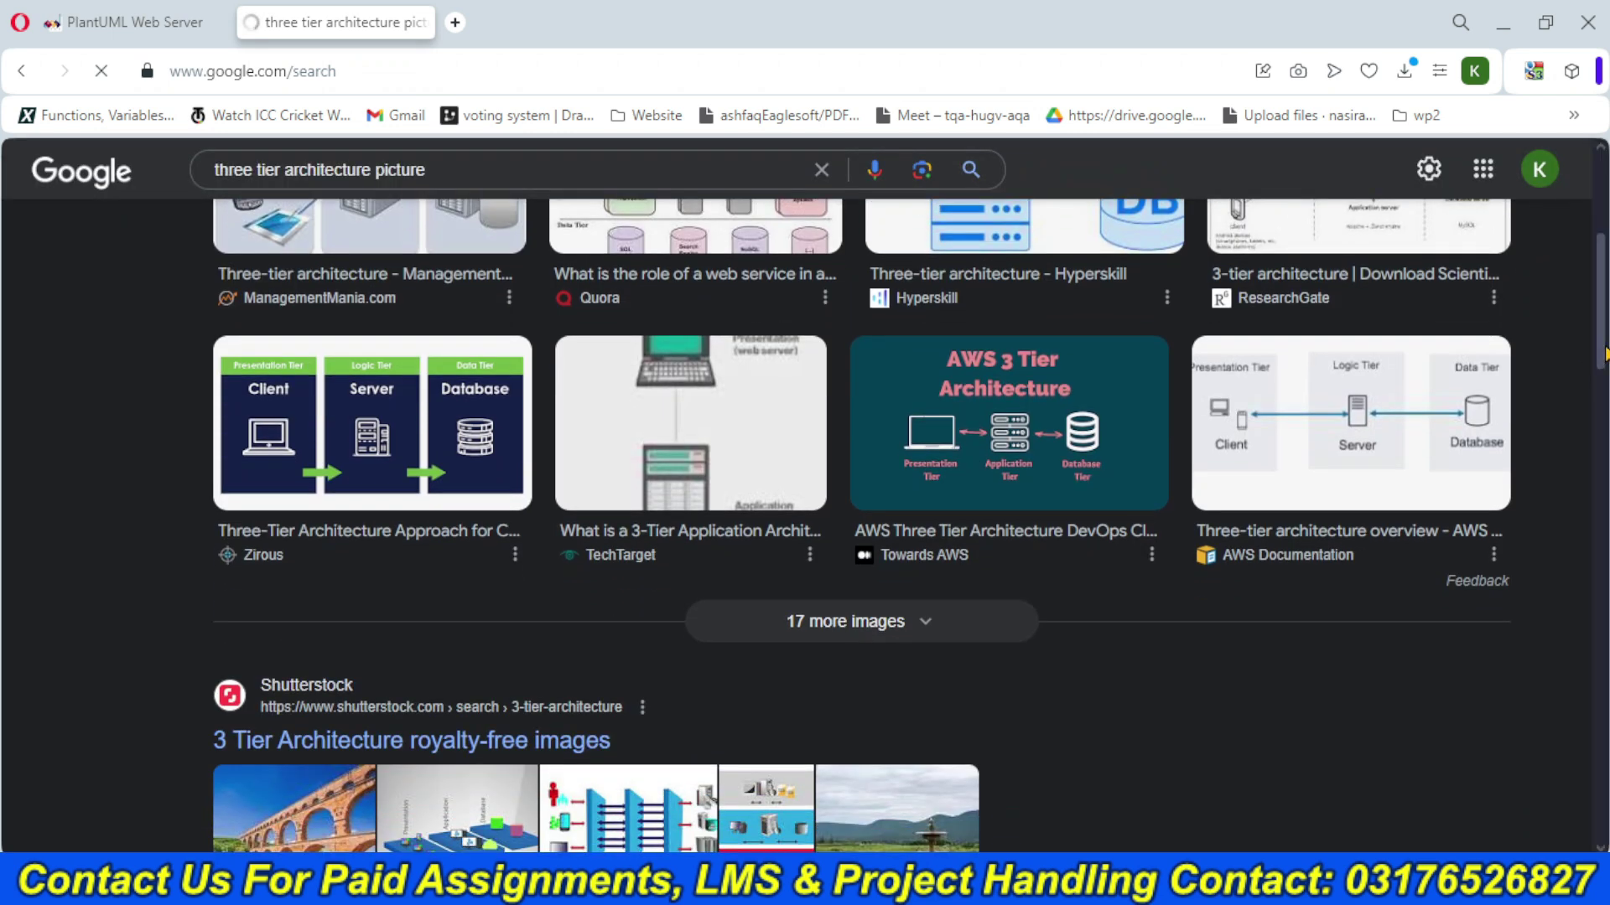
{"action": "left_click_drag", "start_coordinate": [1603, 352], "coordinate": [1604, 325]}
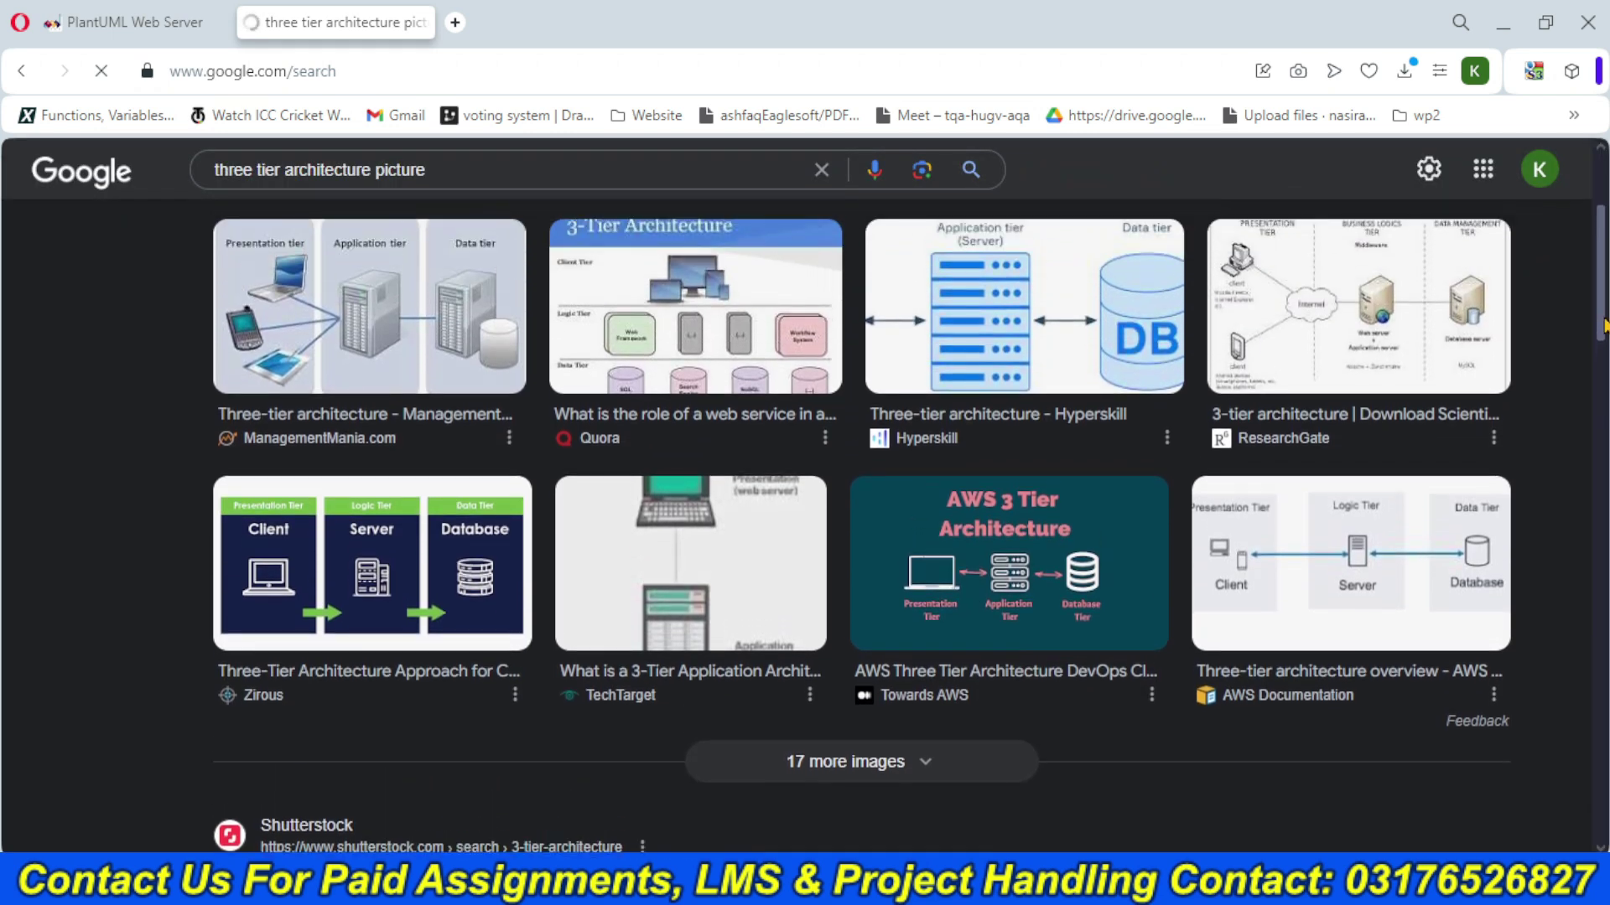
{"action": "scroll", "coordinate": [1604, 325], "scroll_direction": "up", "scroll_amount": 2}
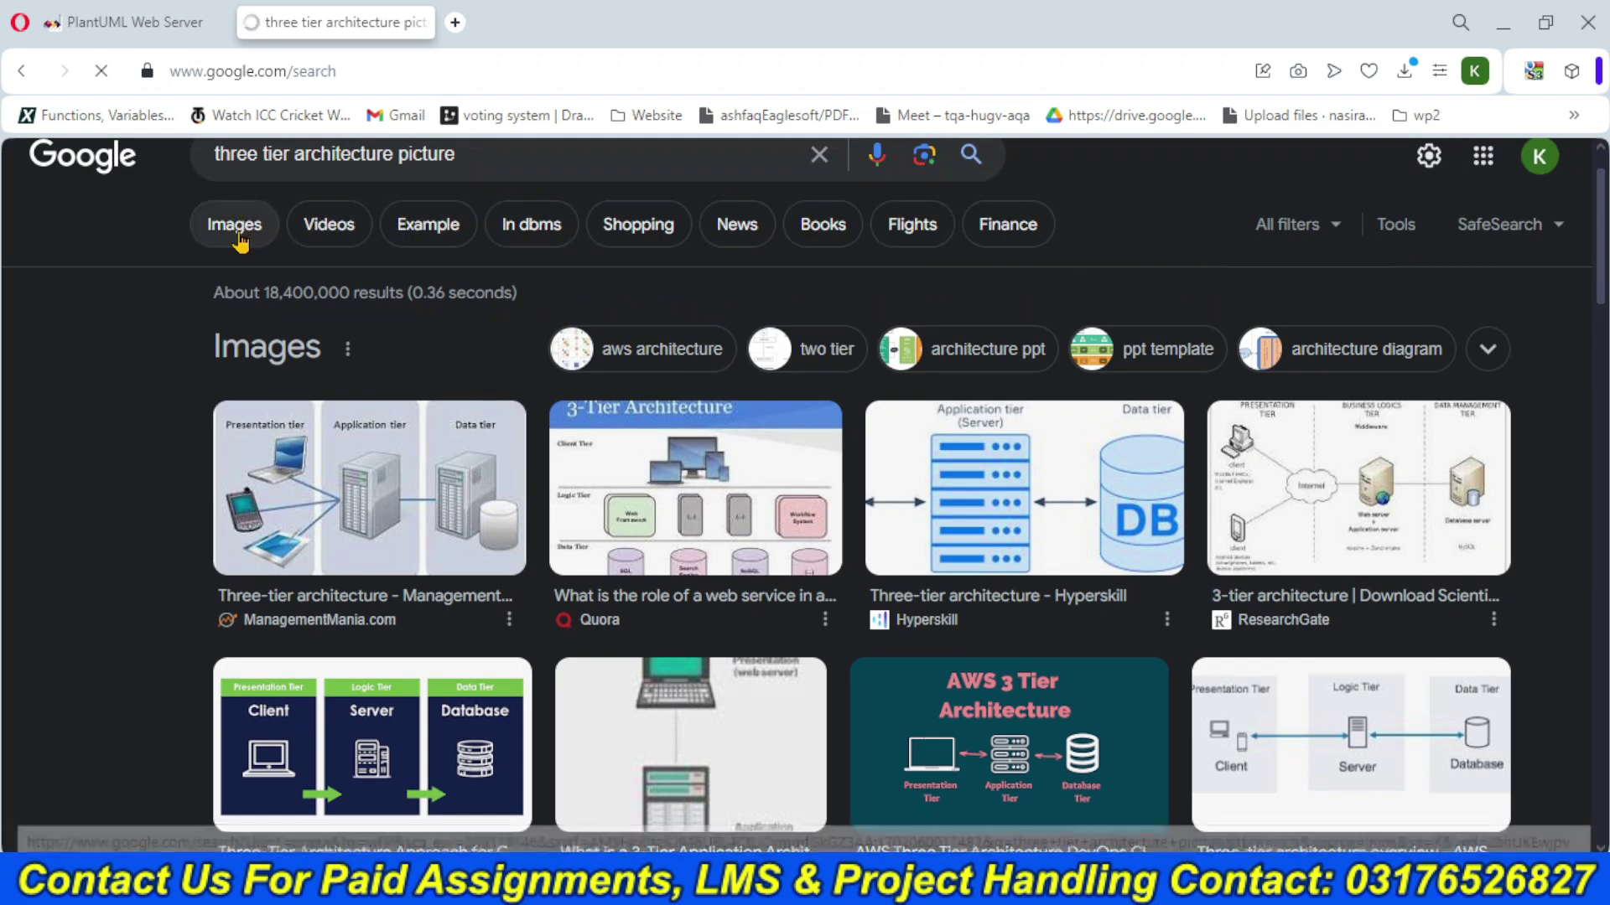
{"action": "left_click", "coordinate": [237, 227]}
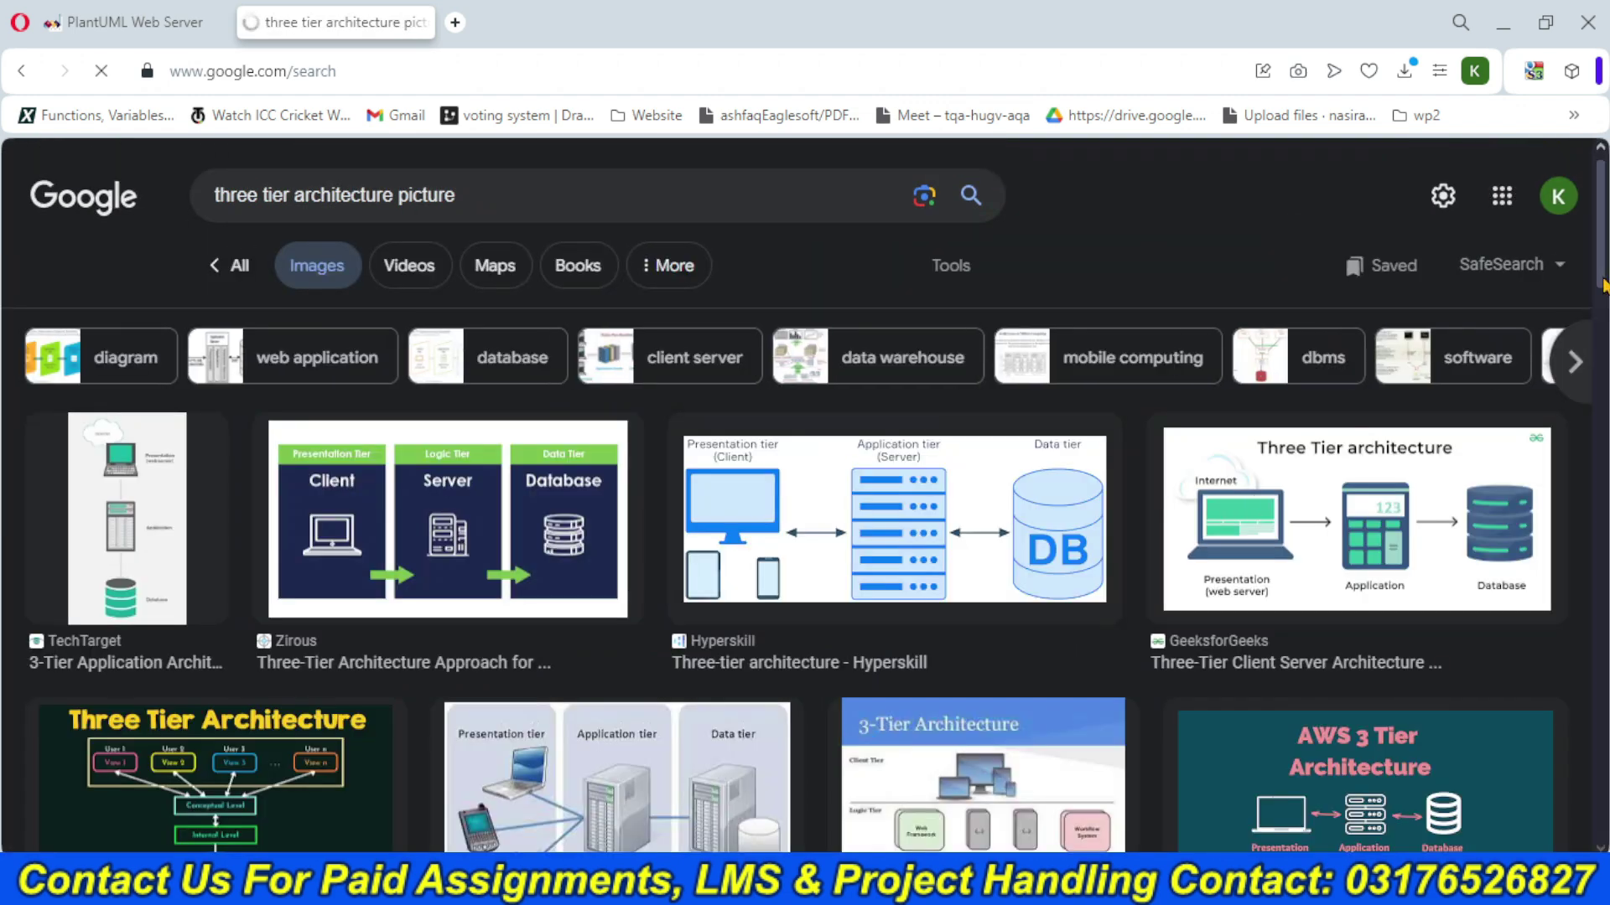
- Browse the three-tier architecture image results, previewing the ResearchGate layer diagram and the GeeksforGeeks .NET diagram with its related images
{"action": "scroll", "coordinate": [1601, 415], "scroll_direction": "down", "scroll_amount": 7}
{"action": "scroll", "coordinate": [1601, 415], "scroll_direction": "down", "scroll_amount": 7}
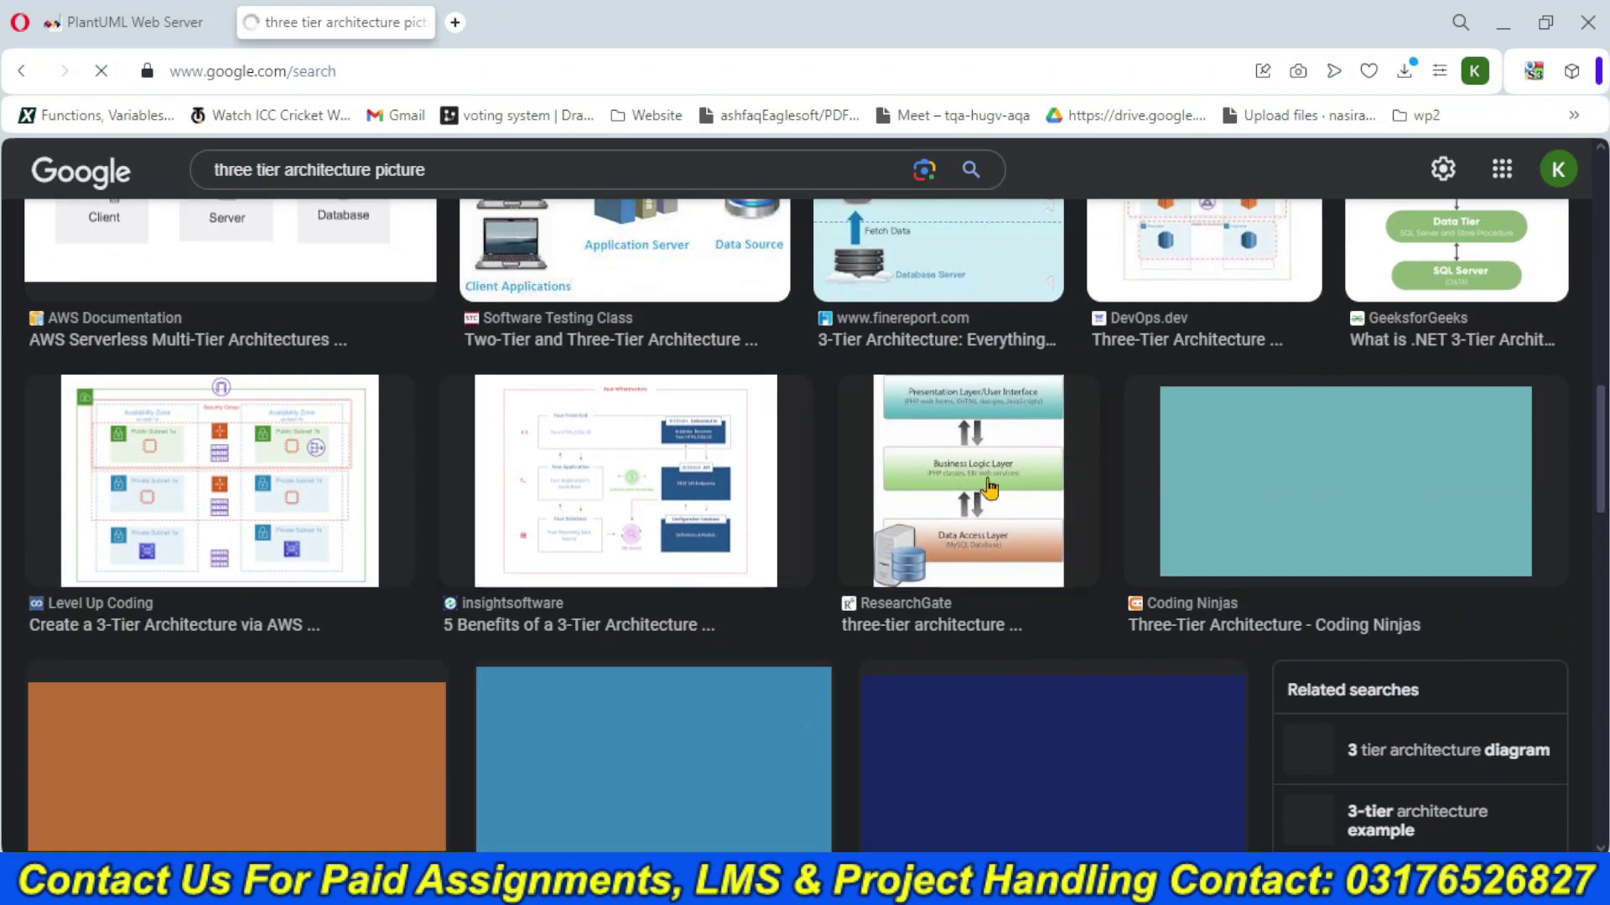
{"action": "left_click", "coordinate": [988, 486]}
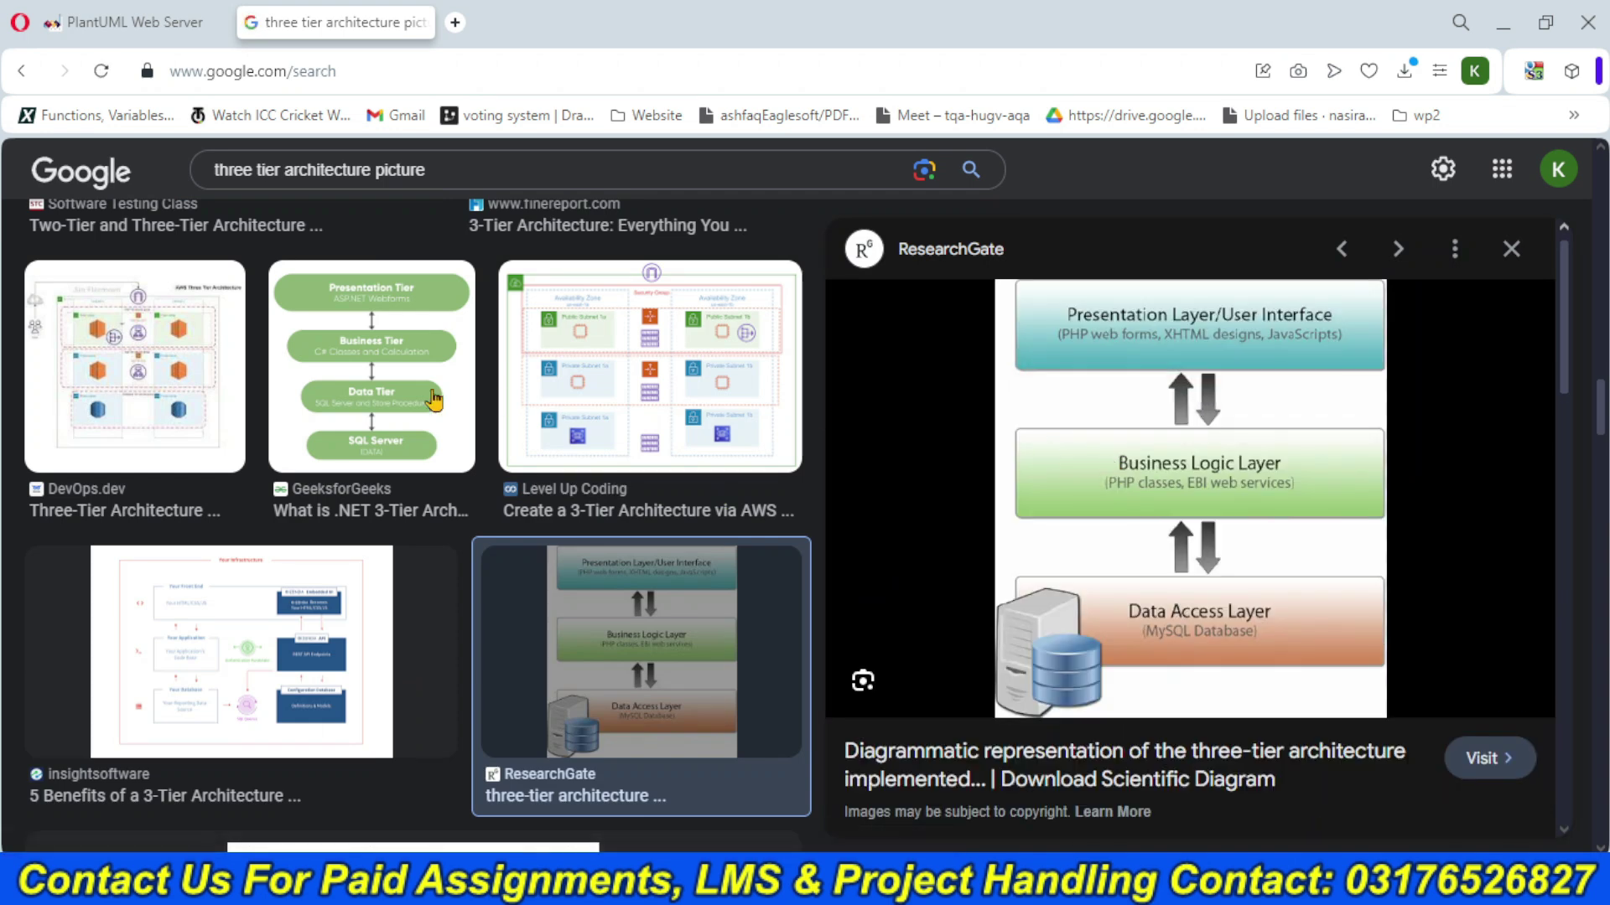
{"action": "left_click", "coordinate": [389, 375]}
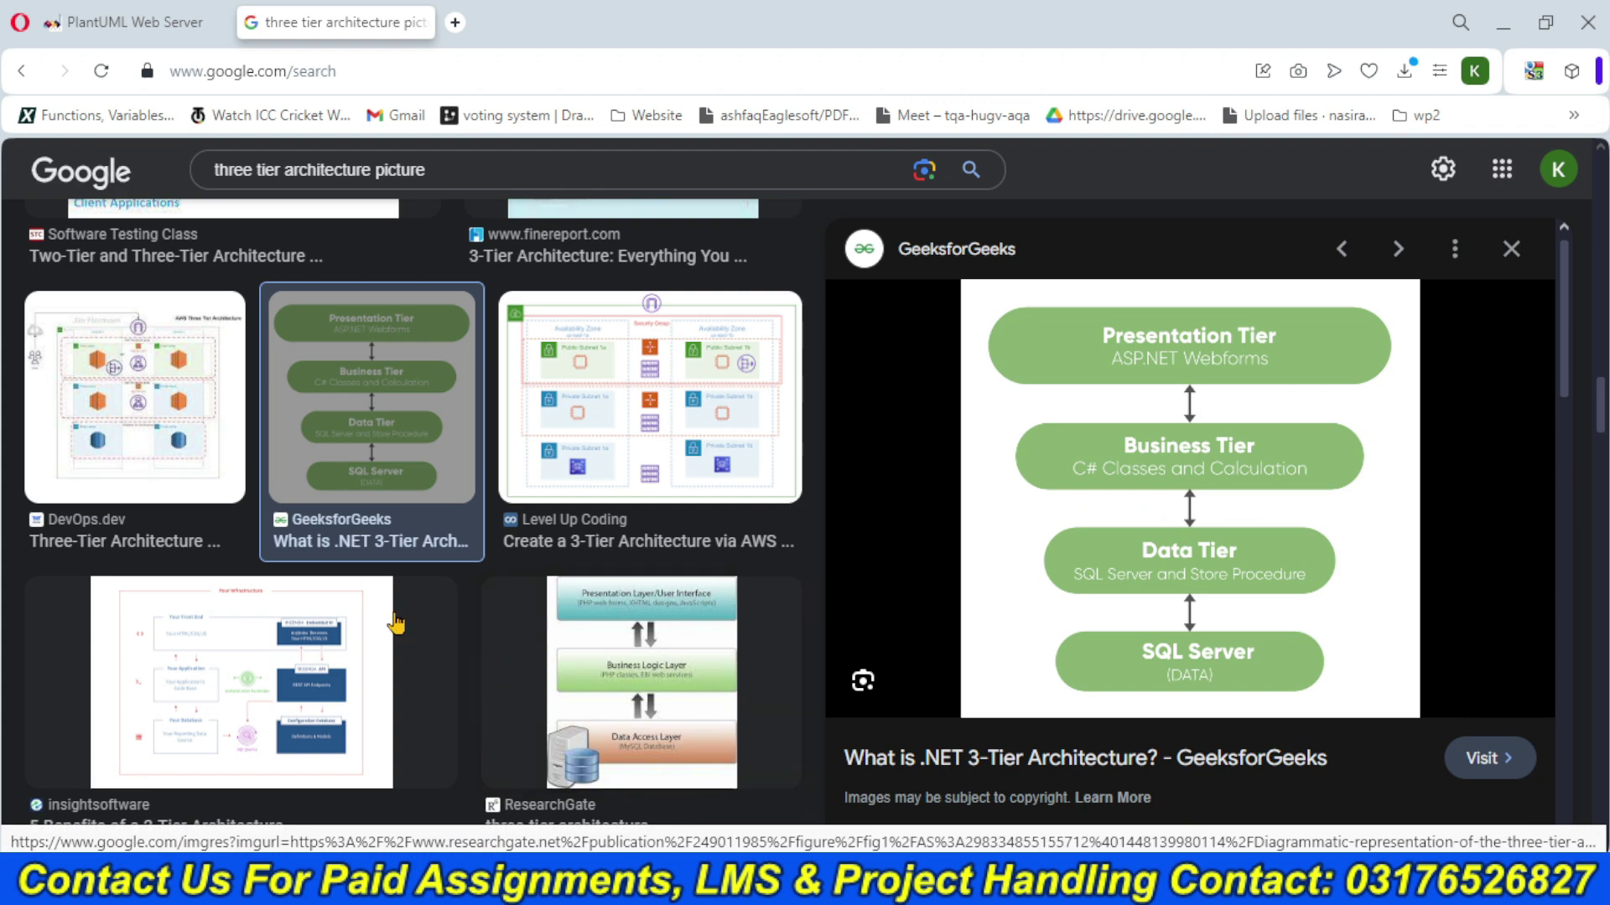
{"action": "left_click", "coordinate": [1561, 486]}
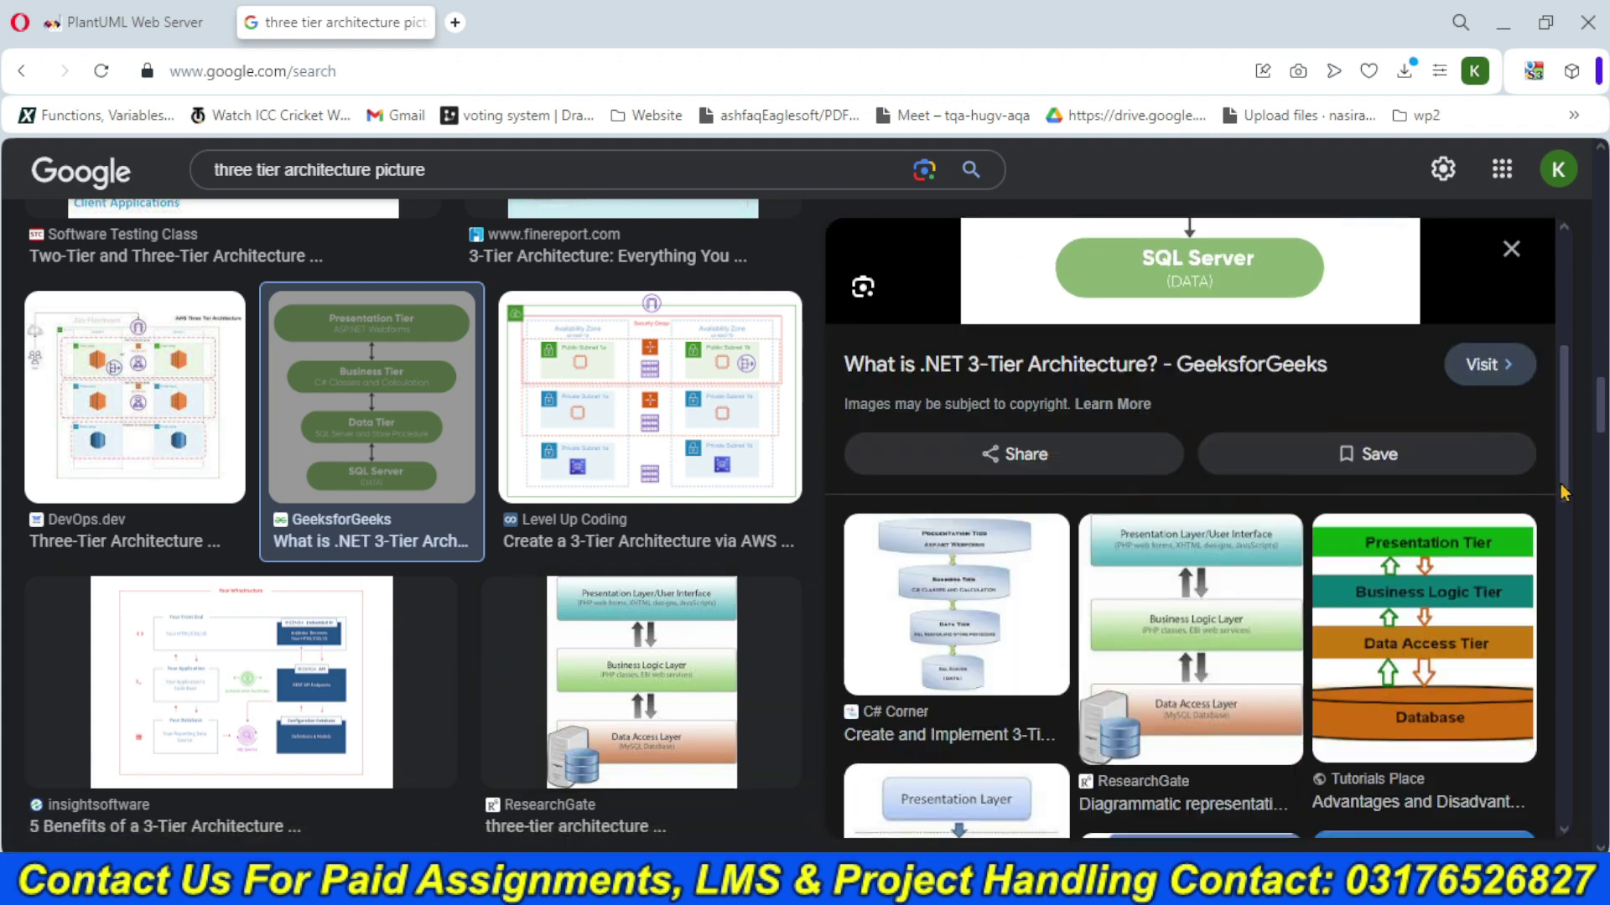
{"action": "left_click_drag", "start_coordinate": [1562, 488], "coordinate": [1561, 512]}
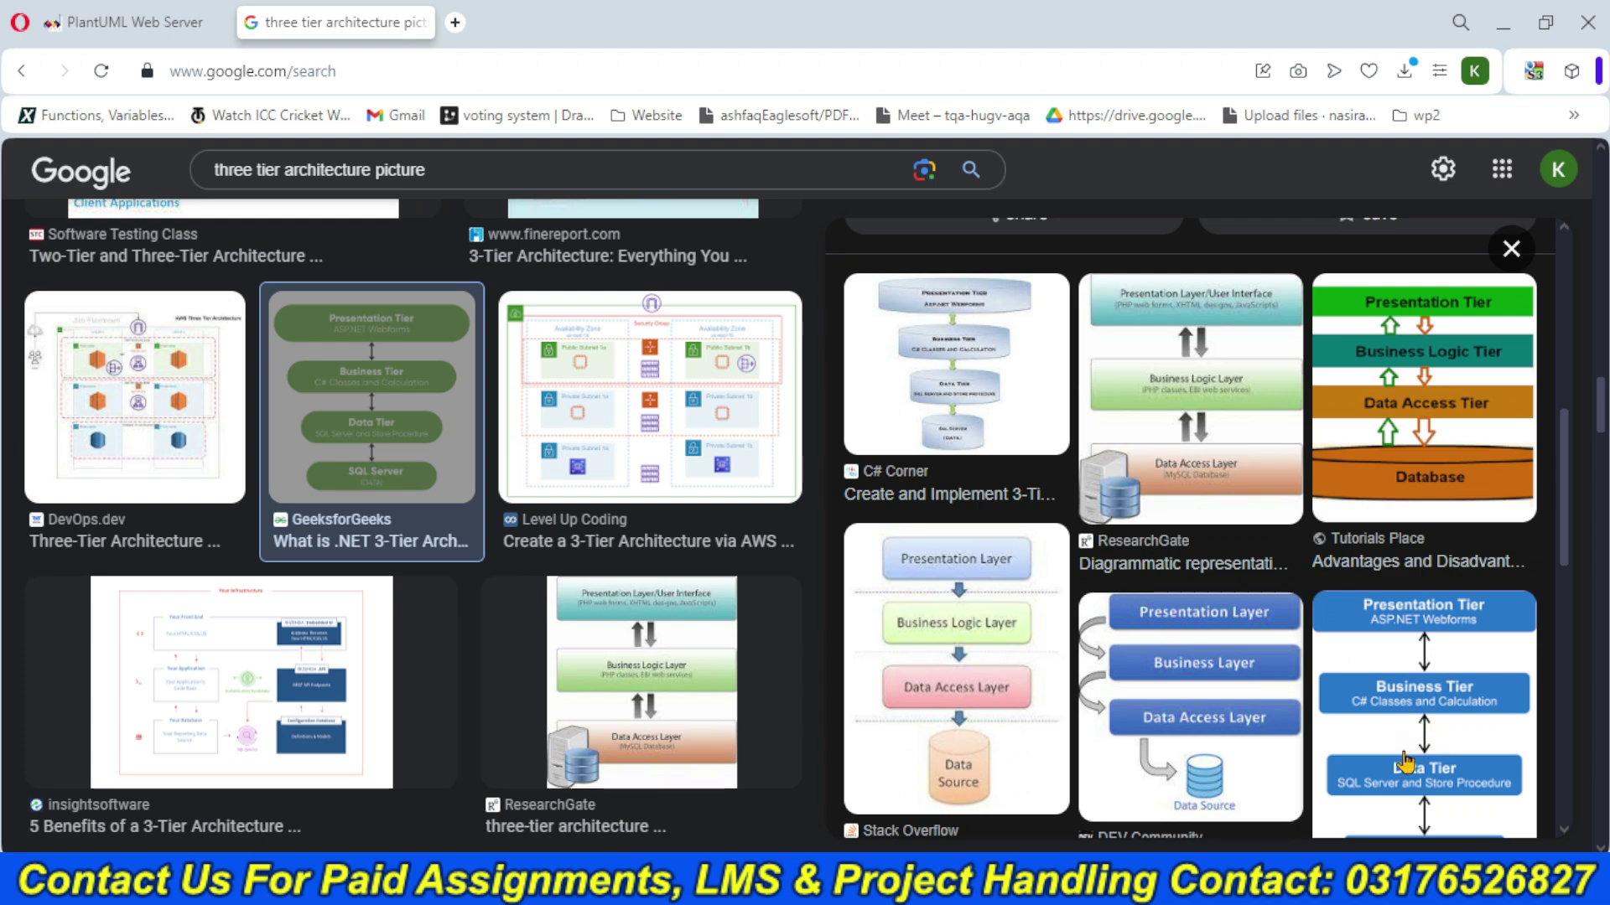
{"action": "scroll", "coordinate": [1602, 467], "scroll_direction": "down", "scroll_amount": 16}
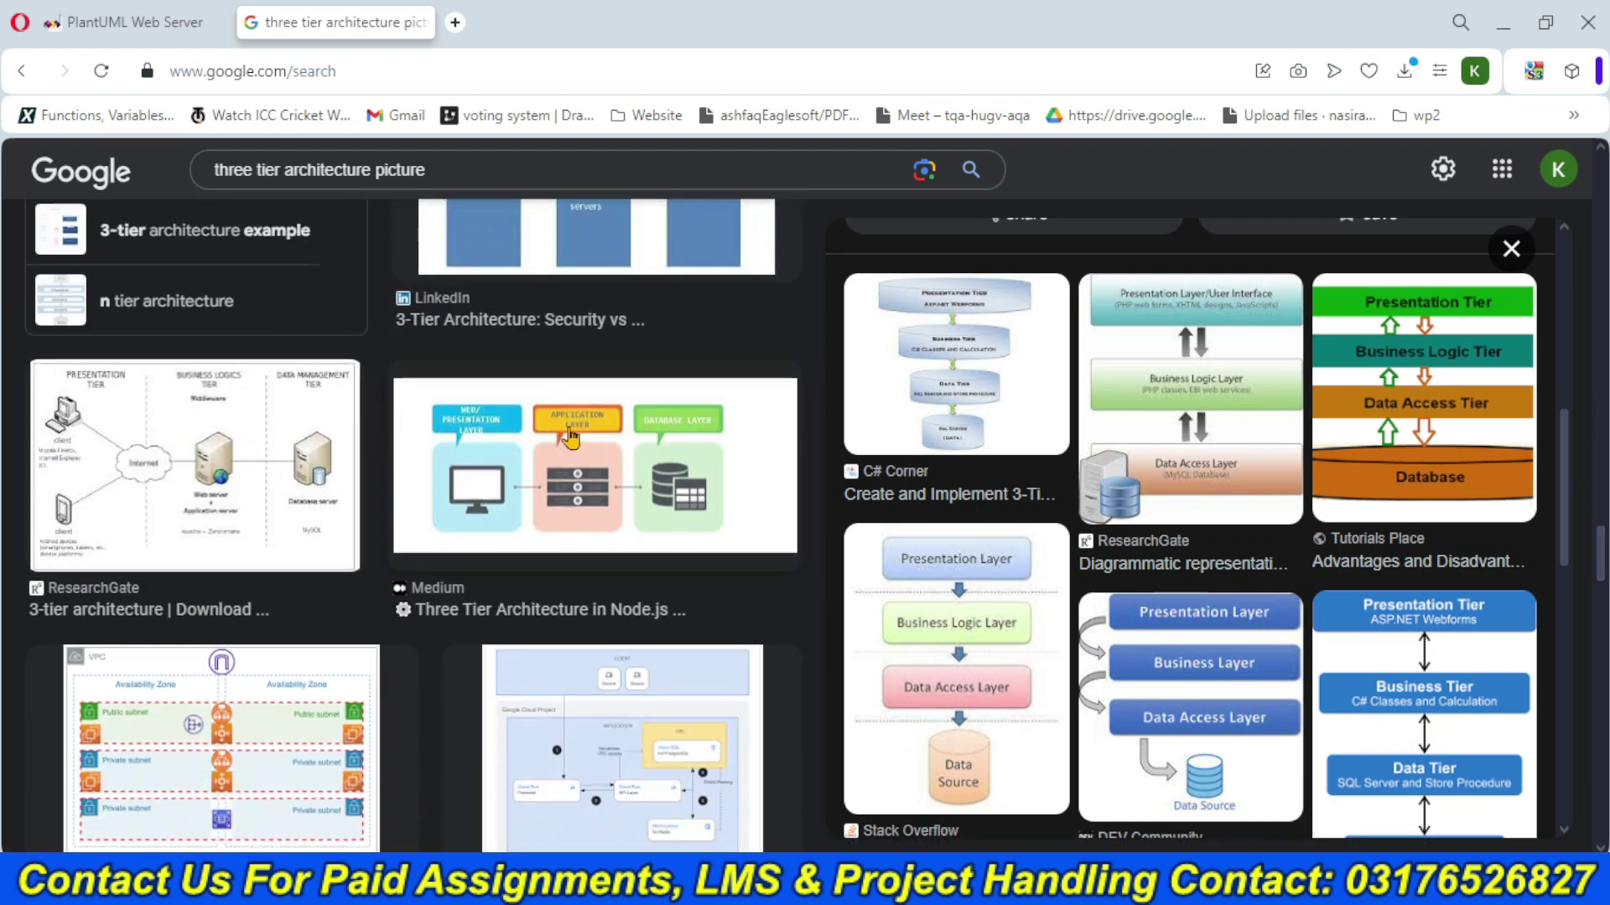
- Preview the Medium three-tier picture, open the related GeeksforGeeks "Three-Tier Client Server Architecture in Distributed System" image and copy that image
{"action": "left_click", "coordinate": [570, 436]}
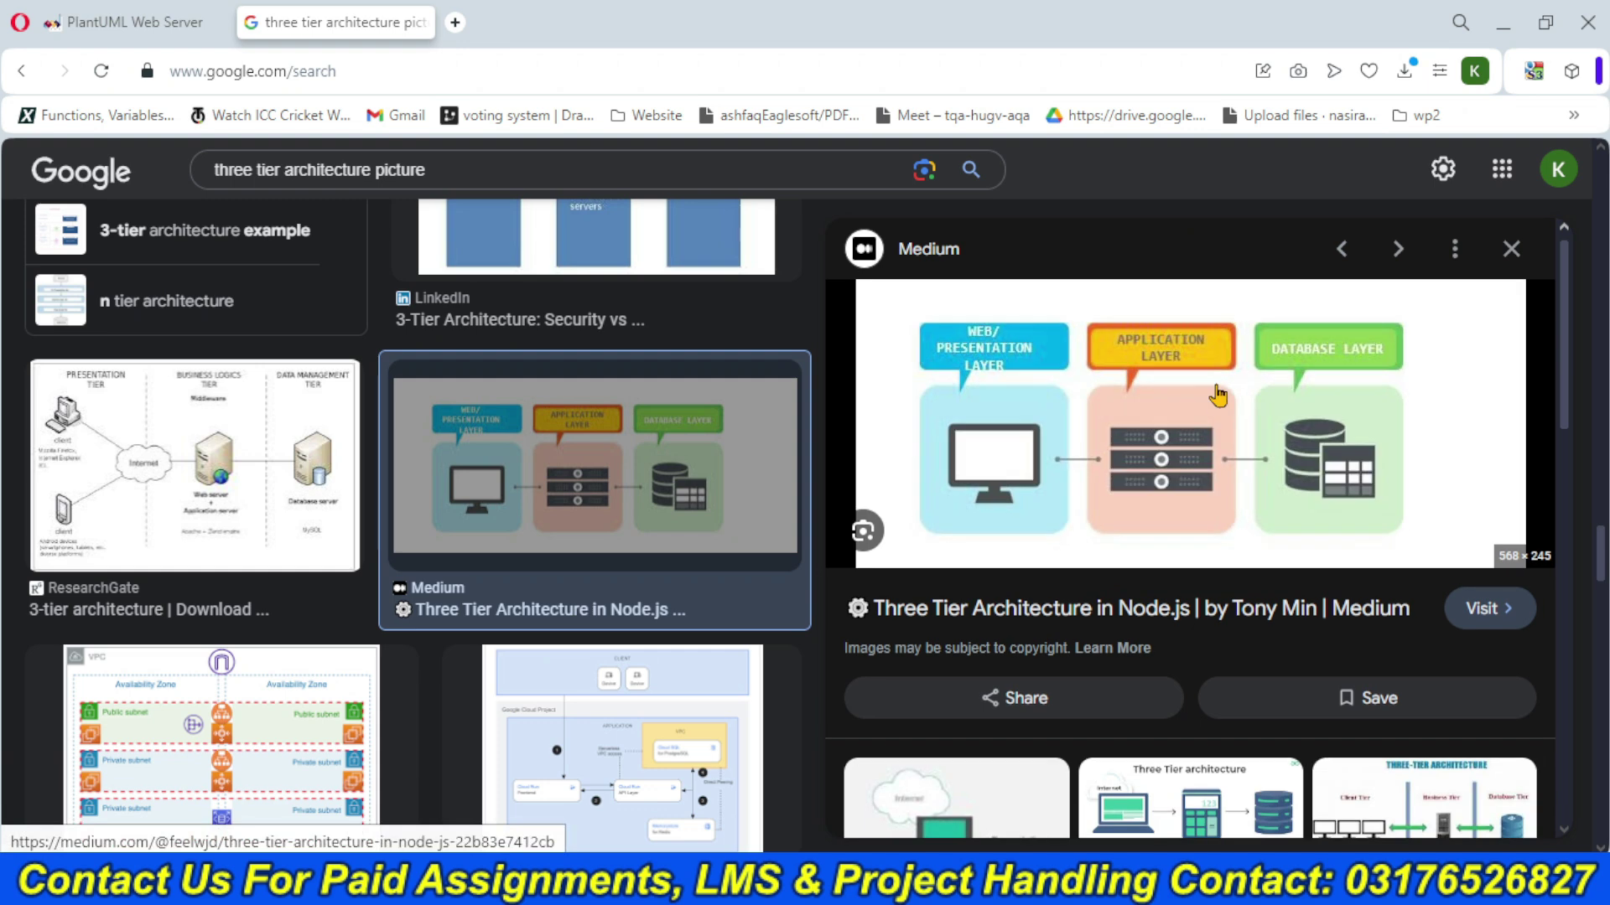
{"action": "right_click", "coordinate": [1218, 394]}
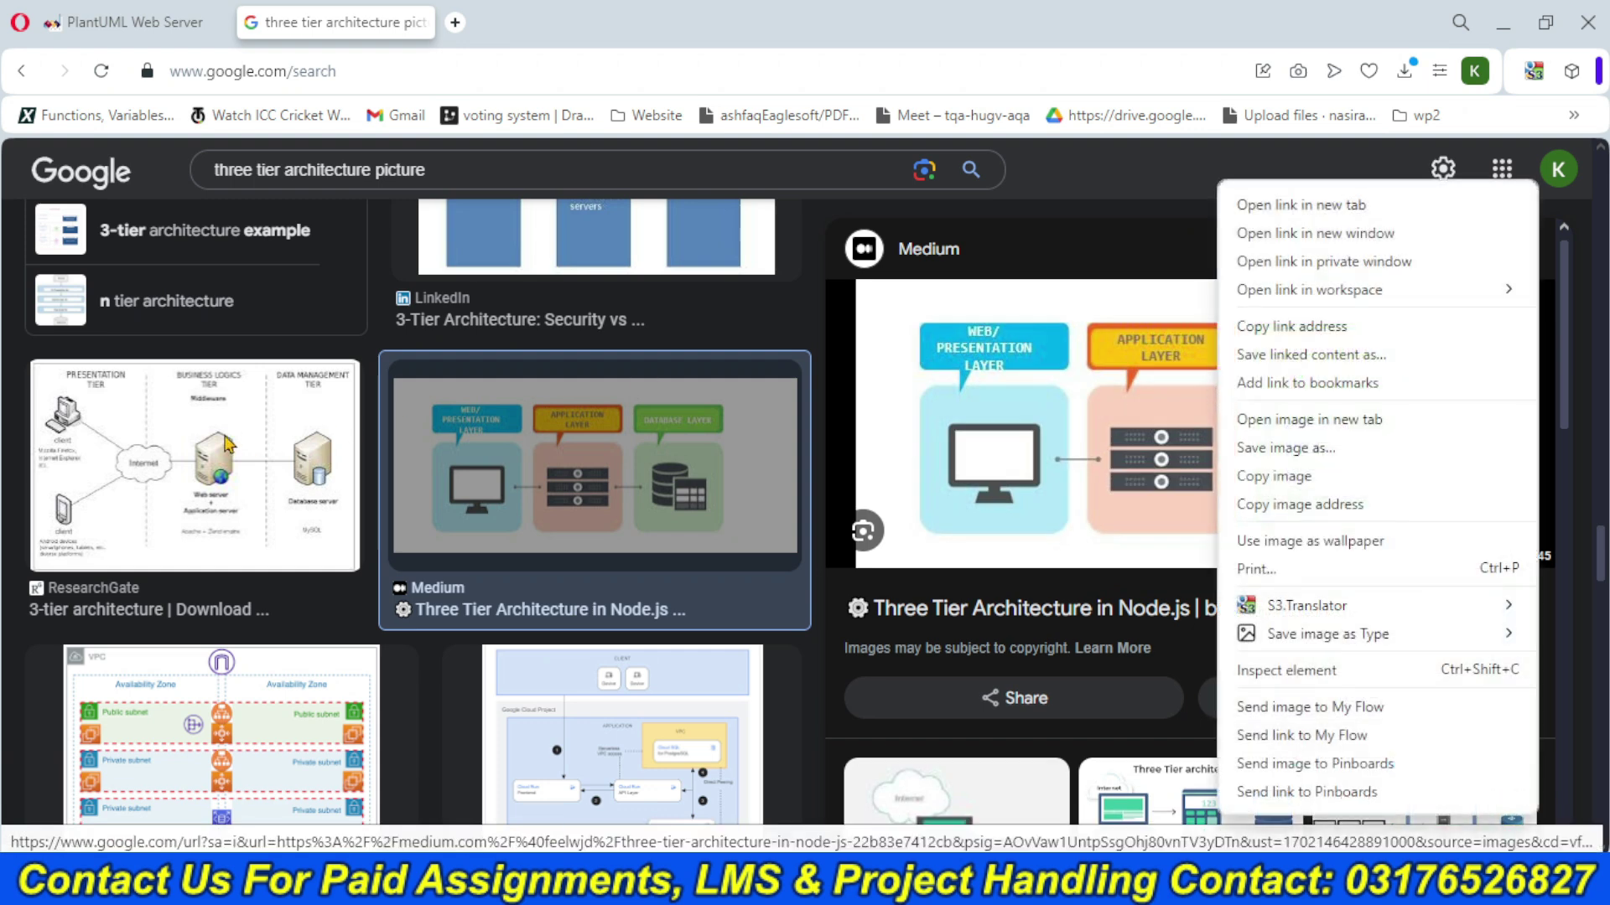
{"action": "left_click", "coordinate": [1186, 817]}
{"action": "left_click", "coordinate": [1186, 817]}
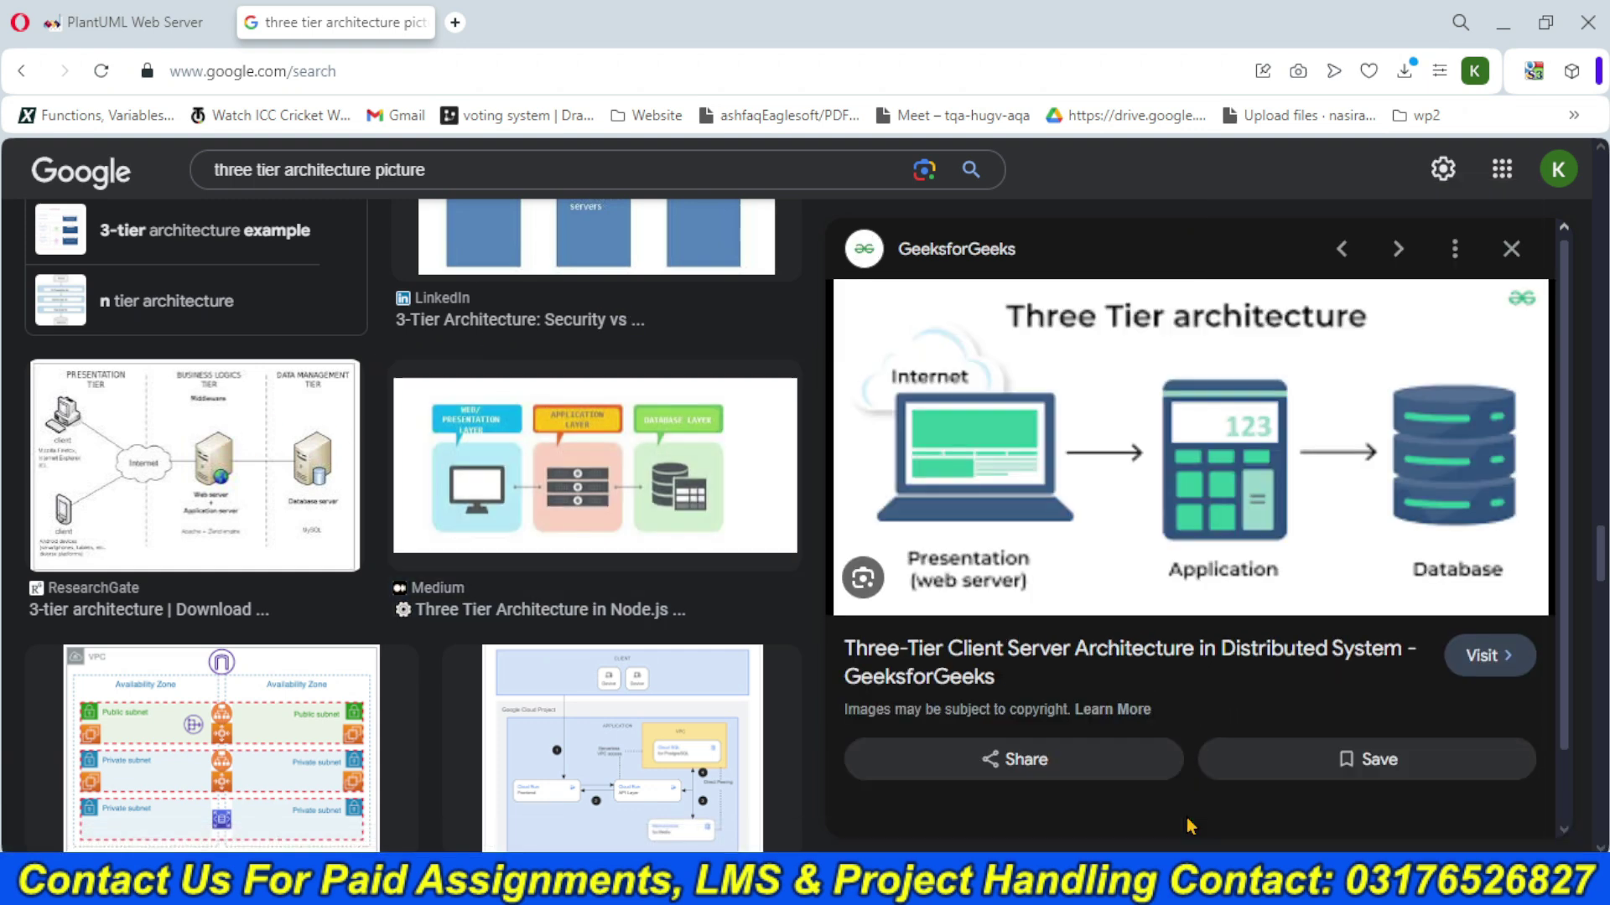
{"action": "right_click", "coordinate": [1184, 398]}
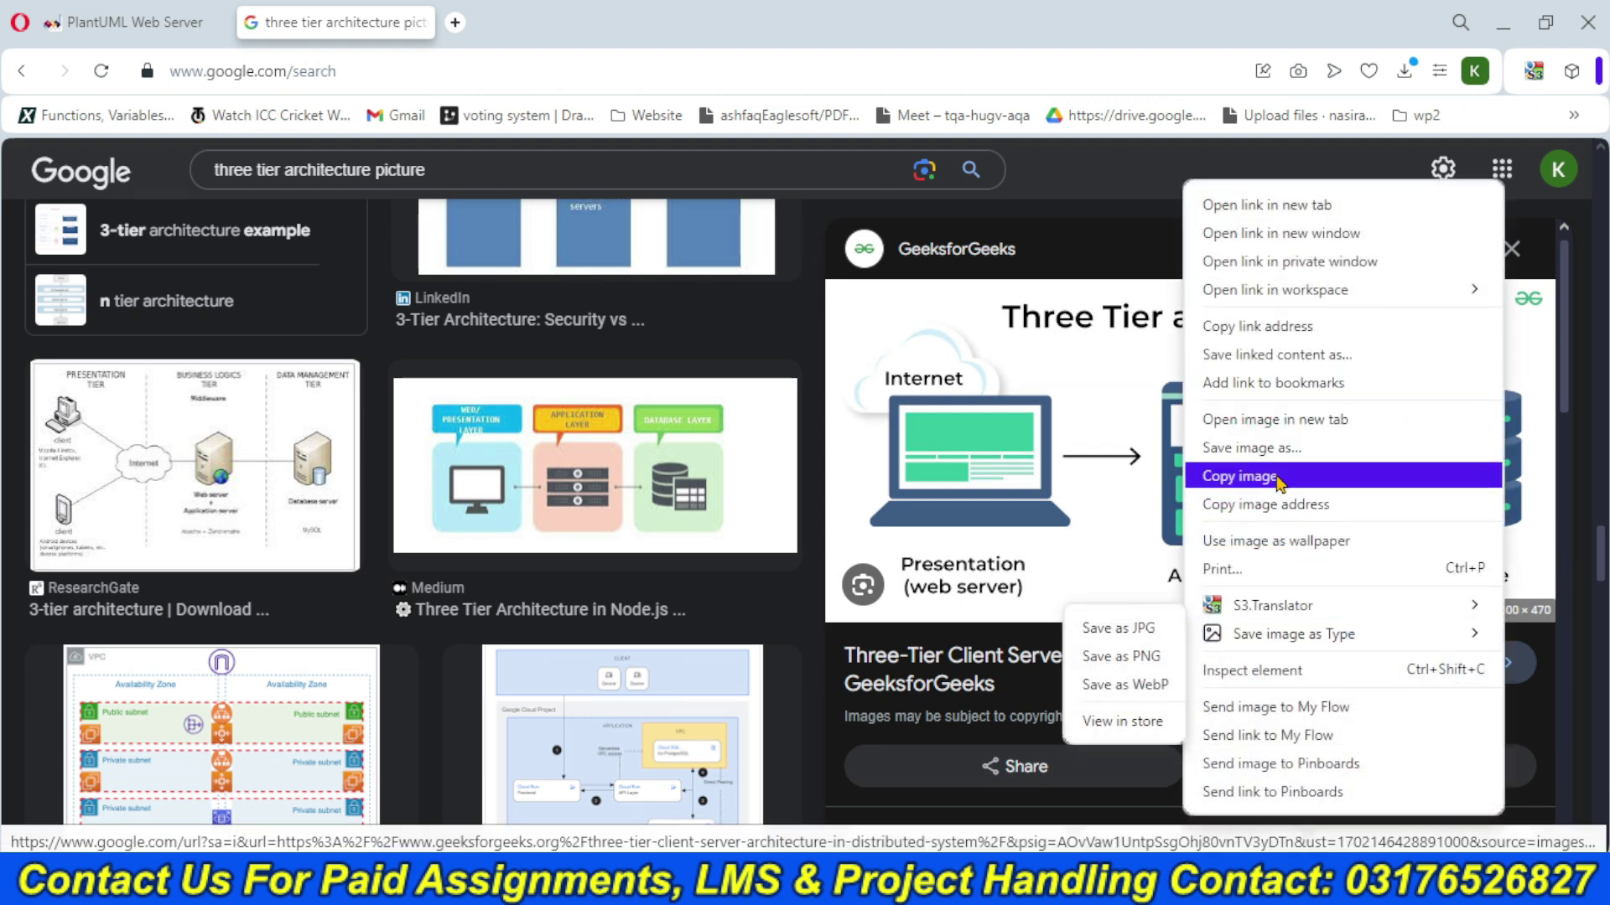
{"action": "left_click", "coordinate": [1241, 476]}
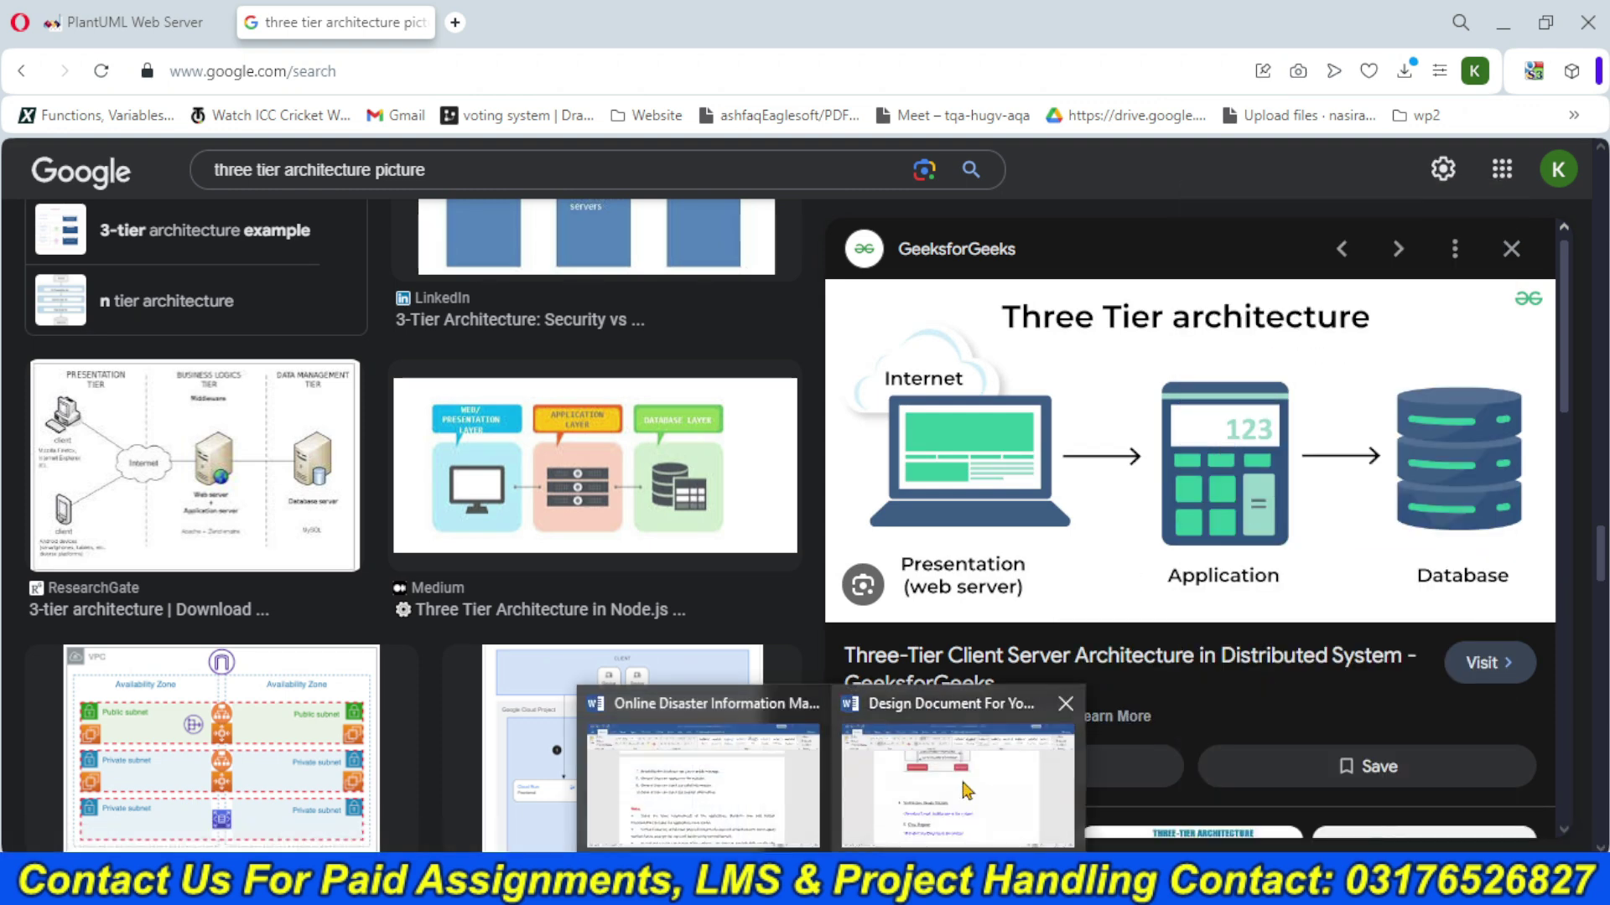
- Switch to the design document in Word and replace the placeholder under Architecture Design Diagram with the copied three-tier picture
{"action": "left_click", "coordinate": [959, 776]}
{"action": "left_click_drag", "start_coordinate": [938, 627], "coordinate": [417, 629]}
{"action": "key", "text": "BackSpace"}
{"action": "key", "text": "Return"}
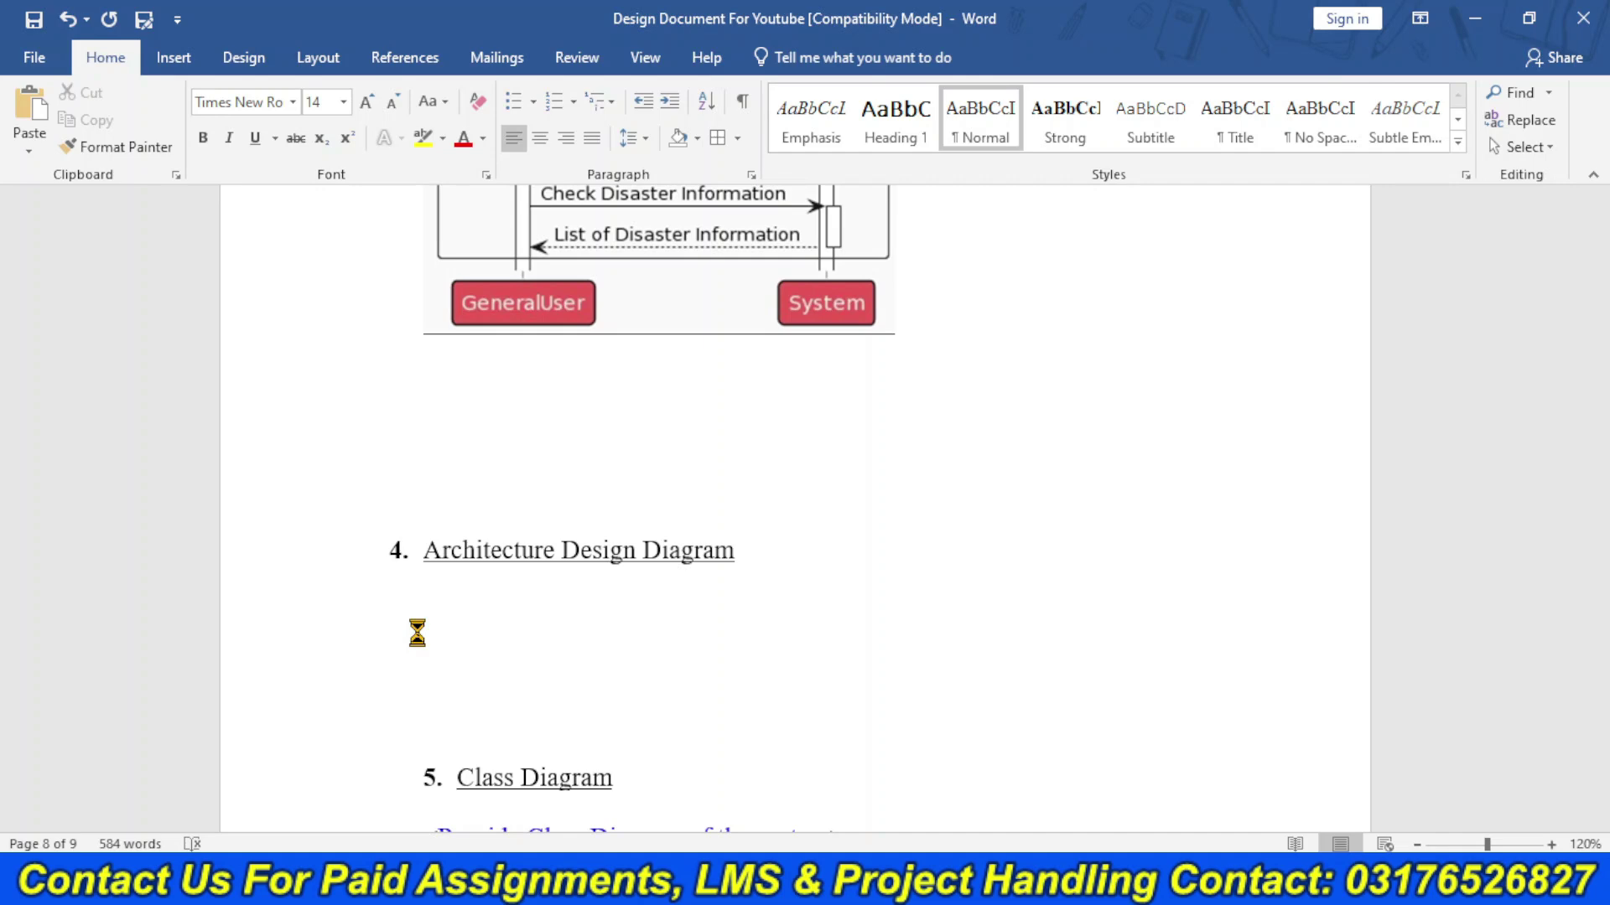
- Switch to Opera, open the GeeksforGeeks article behind the picture and examine its three-tier explanation, dismissing the login and sign-in prompts
{"action": "key", "text": "alt+Tab"}
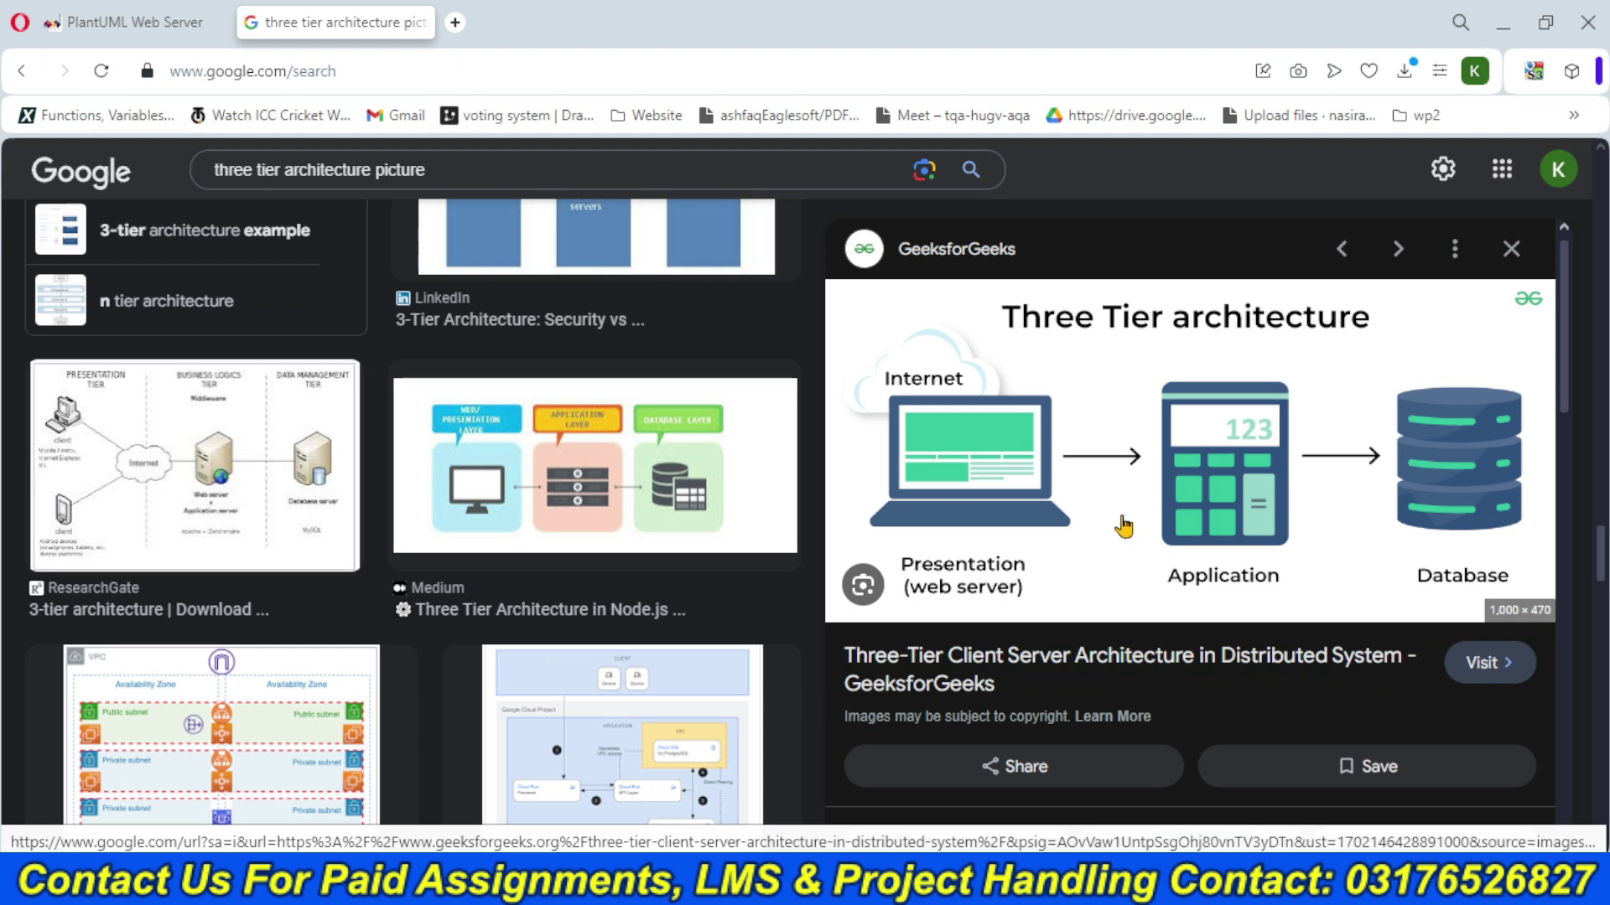
{"action": "left_click", "coordinate": [1019, 671]}
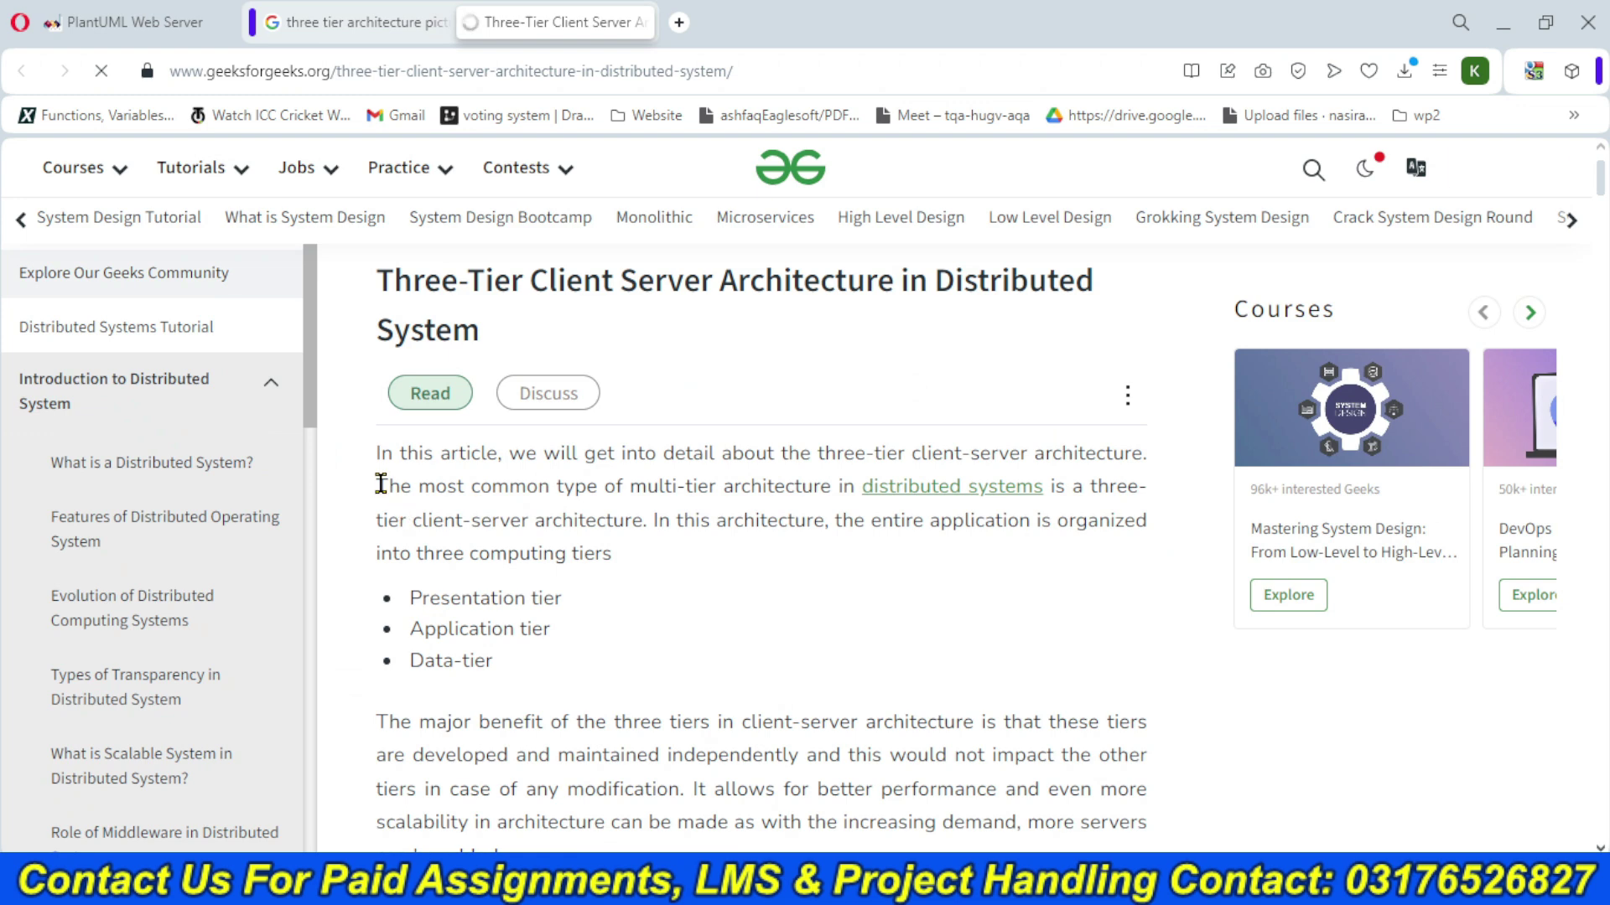
{"action": "scroll", "coordinate": [523, 530], "scroll_direction": "down", "scroll_amount": 6}
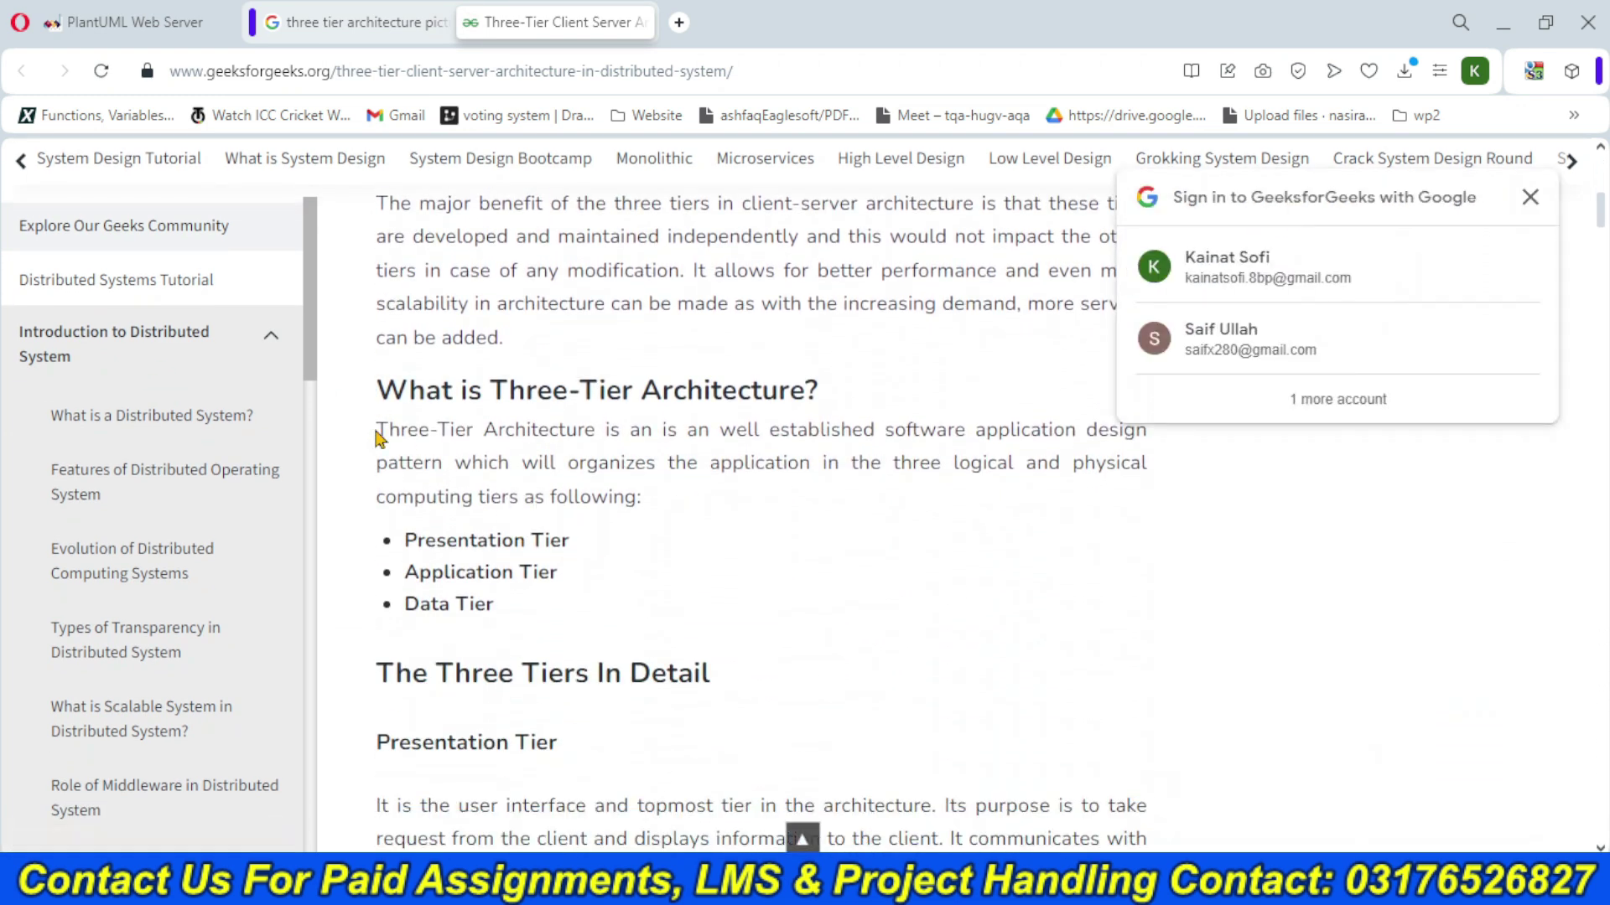
{"action": "left_click_drag", "start_coordinate": [375, 436], "coordinate": [773, 575]}
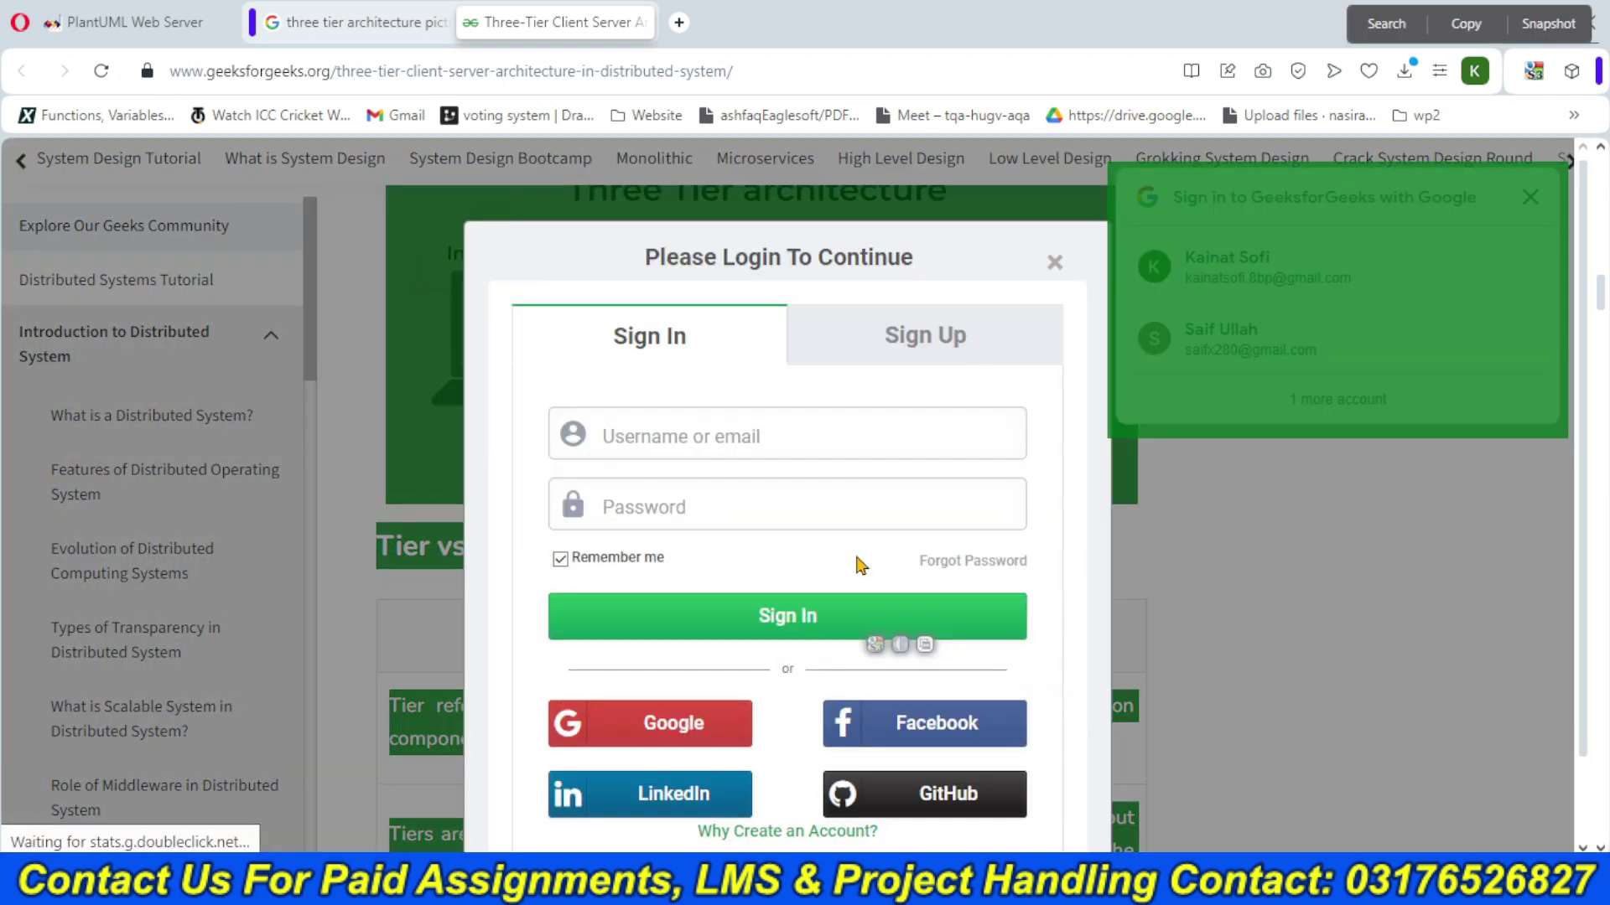
{"action": "left_click", "coordinate": [1054, 263]}
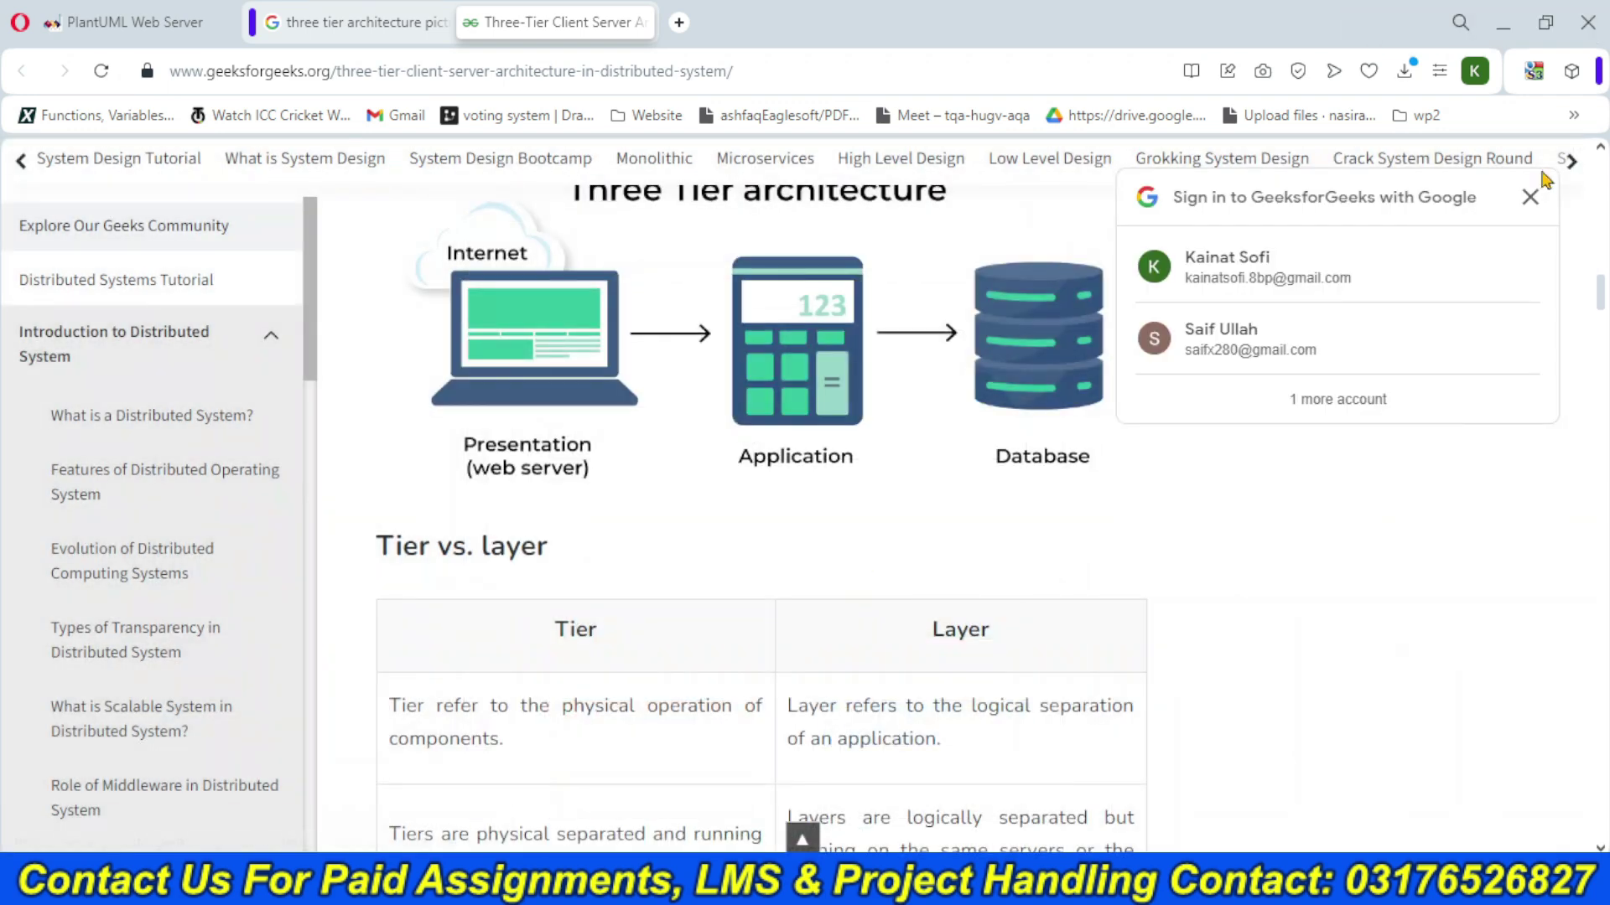
{"action": "left_click", "coordinate": [1530, 196]}
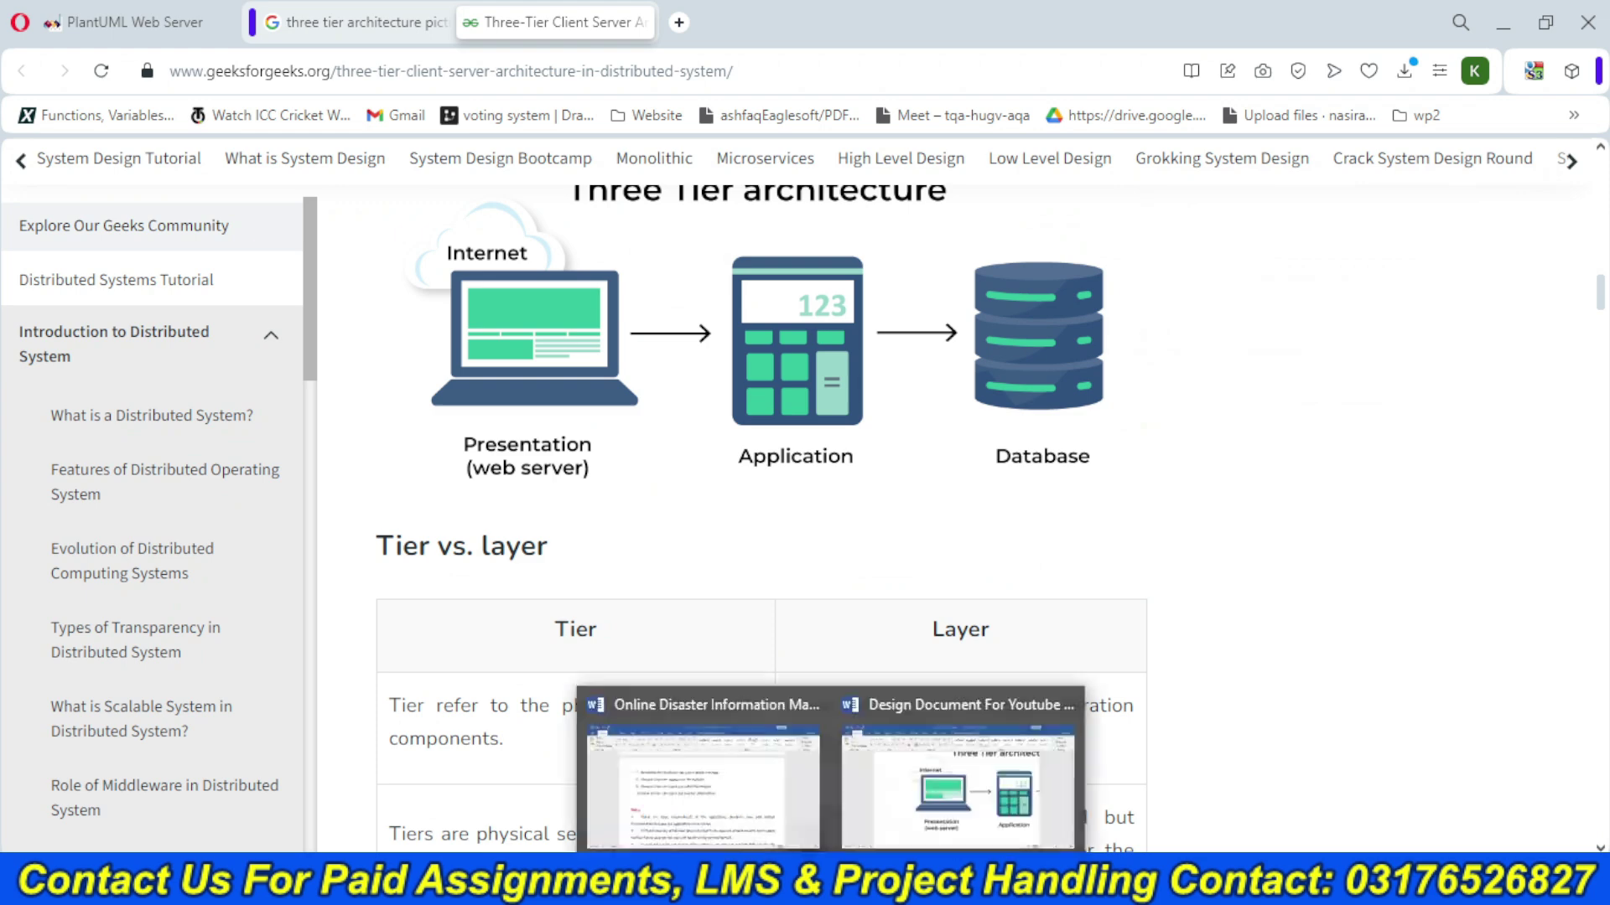
- Return to the Word design document and shrink the three-tier architecture picture proportionally so it fits within the page width
{"action": "left_click", "coordinate": [907, 806]}
{"action": "left_click", "coordinate": [953, 540]}
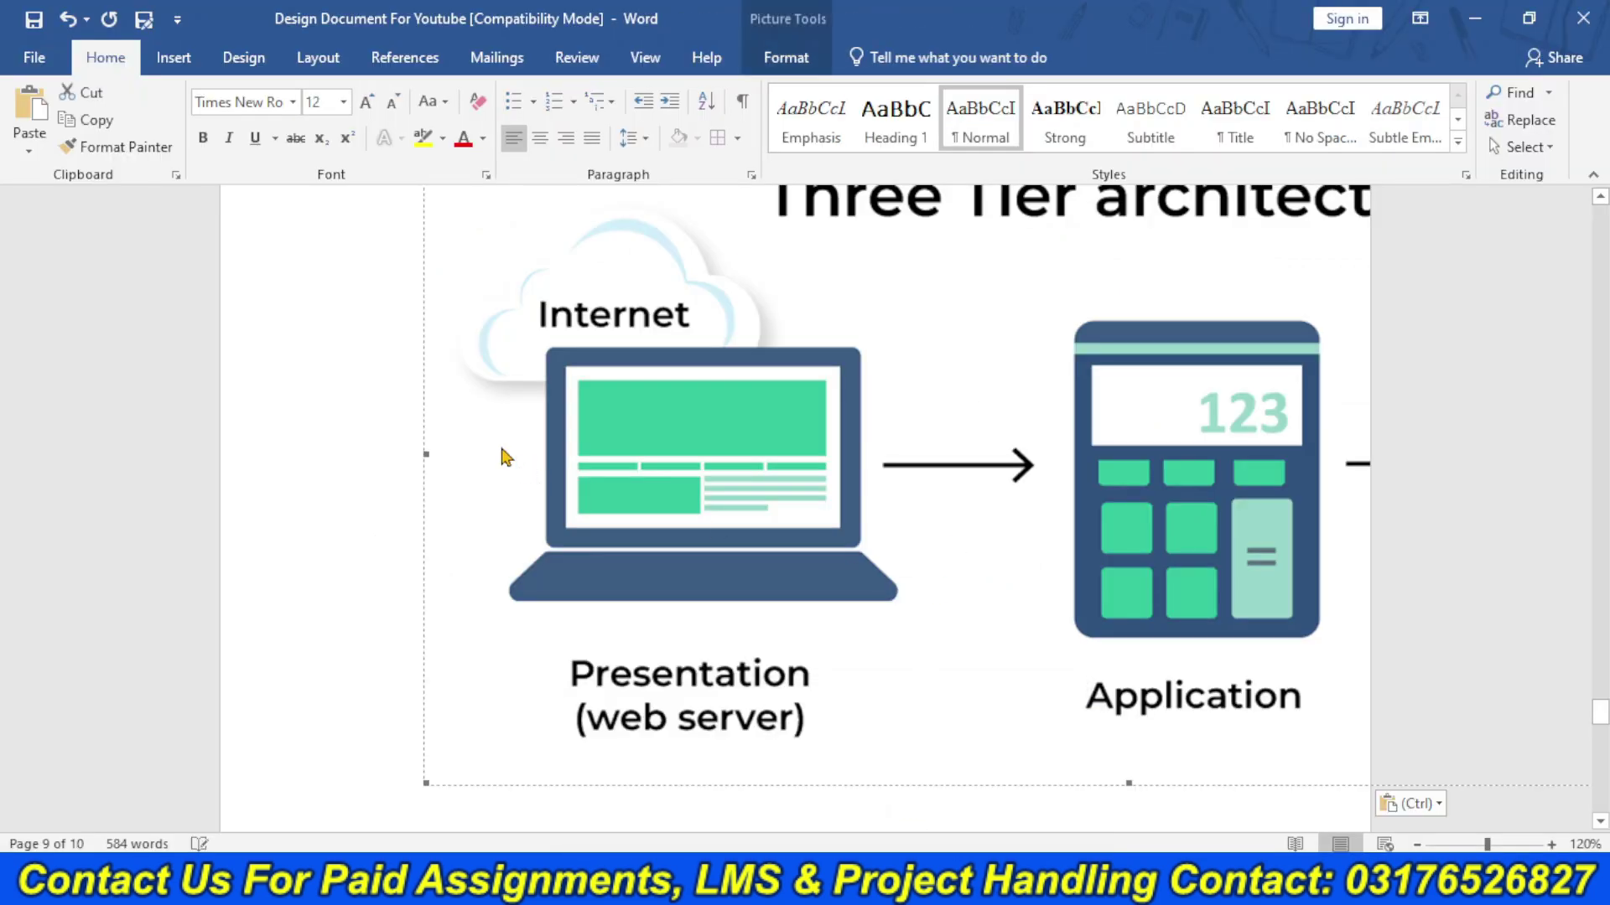
{"action": "left_click_drag", "start_coordinate": [981, 494], "coordinate": [1077, 457]}
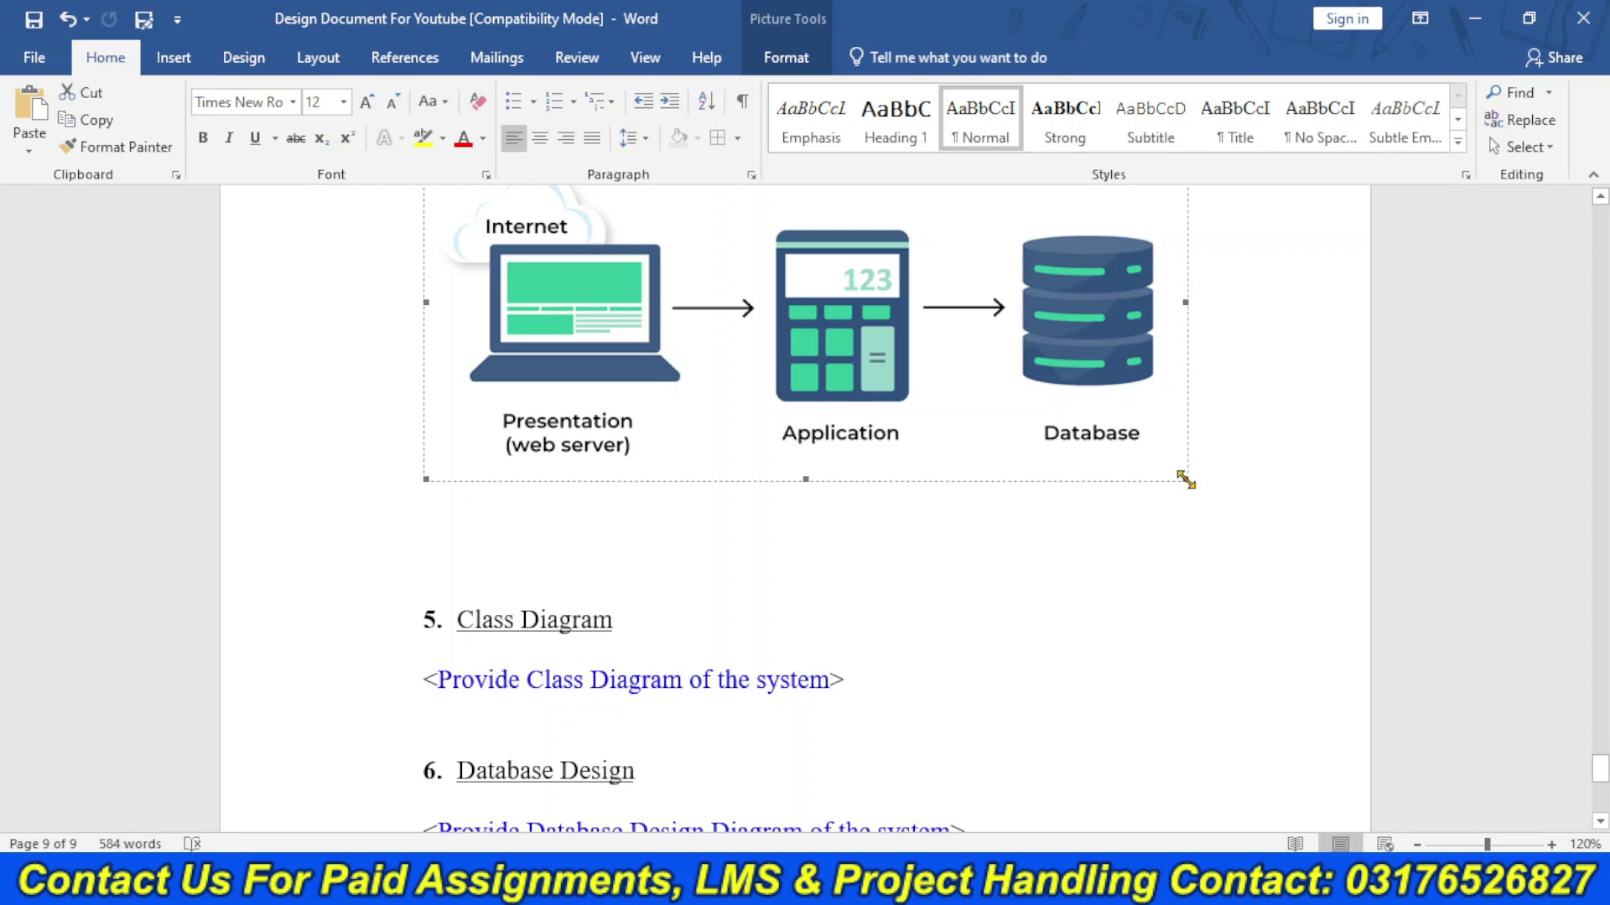
{"action": "left_click_drag", "start_coordinate": [1185, 480], "coordinate": [1292, 530]}
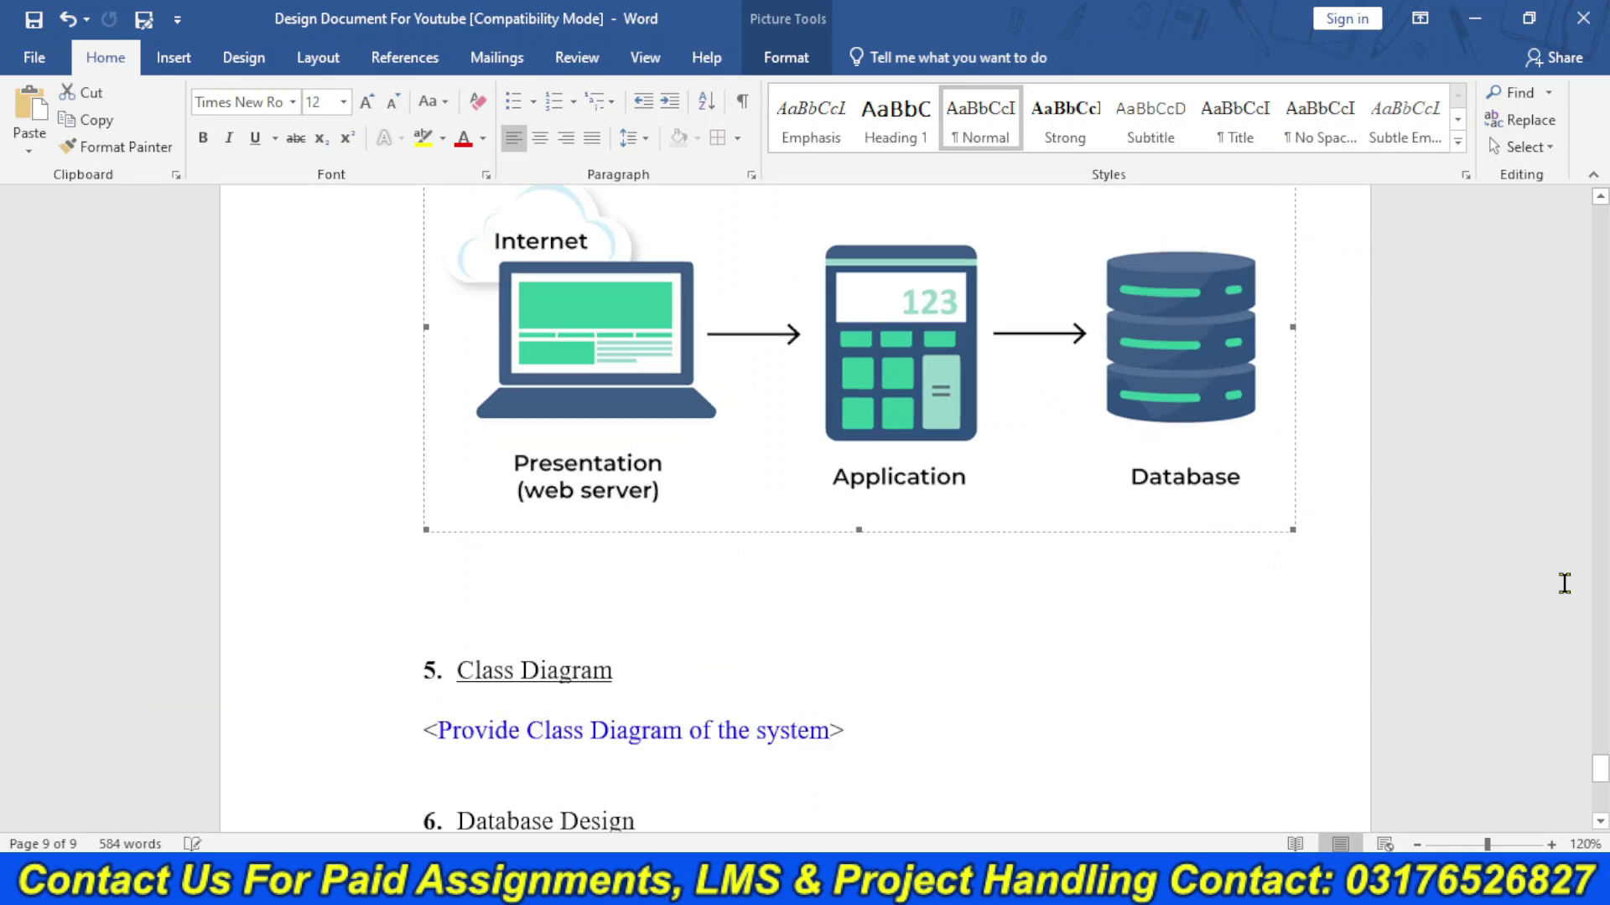
- Start a numbered list below the Class Diagram placeholder with "Classes" as the first item
{"action": "left_click_drag", "start_coordinate": [1603, 757], "coordinate": [1606, 788]}
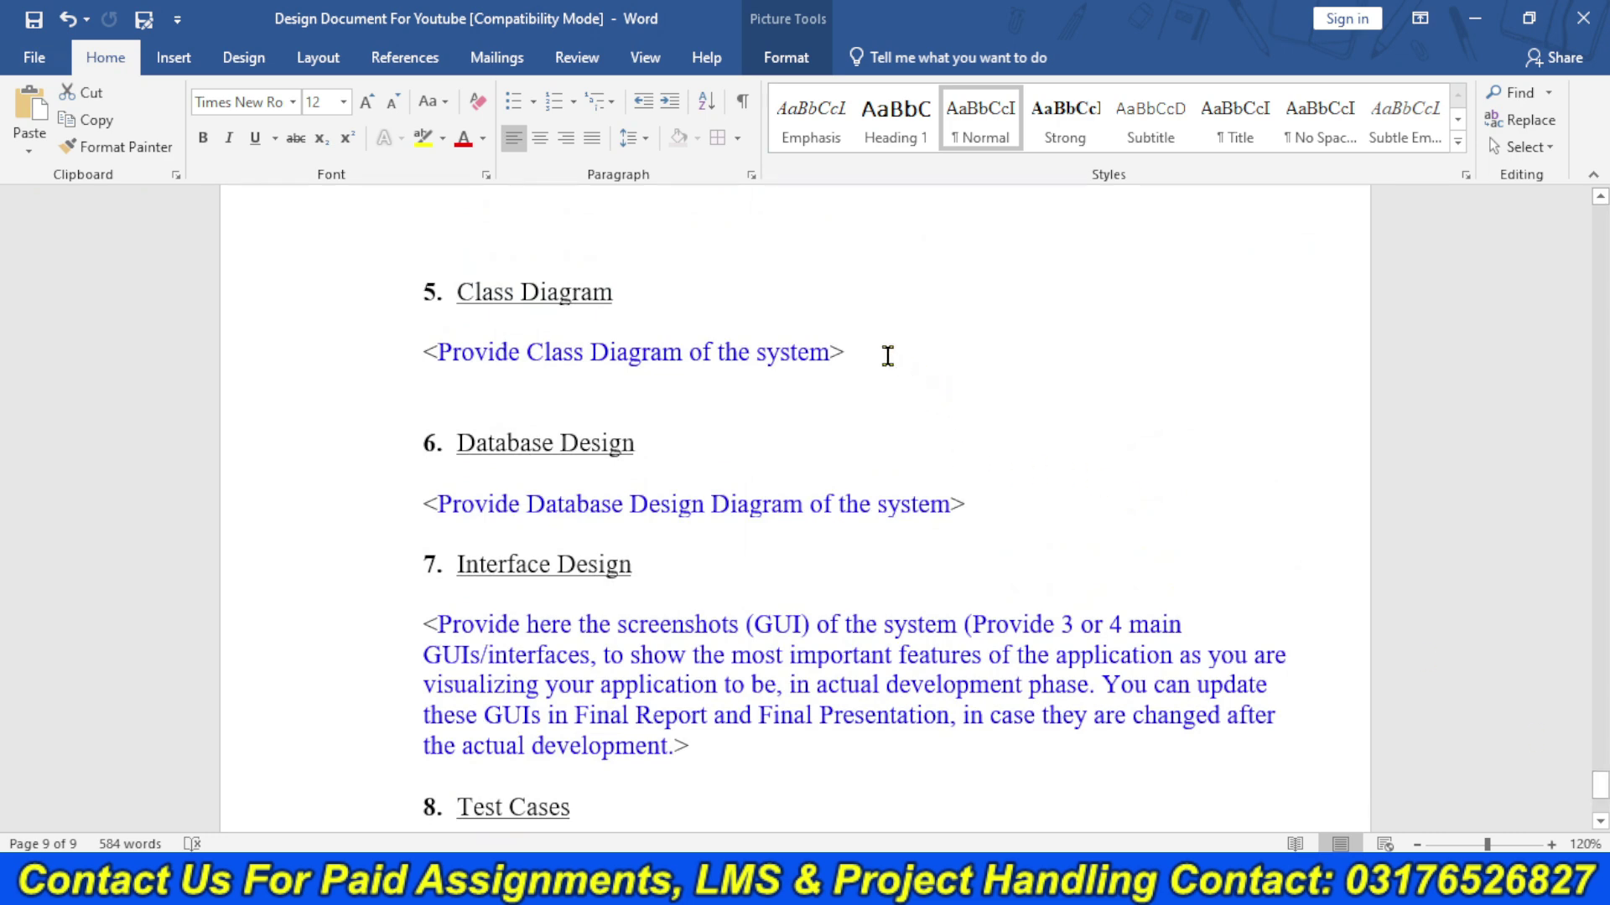
{"action": "left_click", "coordinate": [888, 356]}
{"action": "key", "text": "Return"}
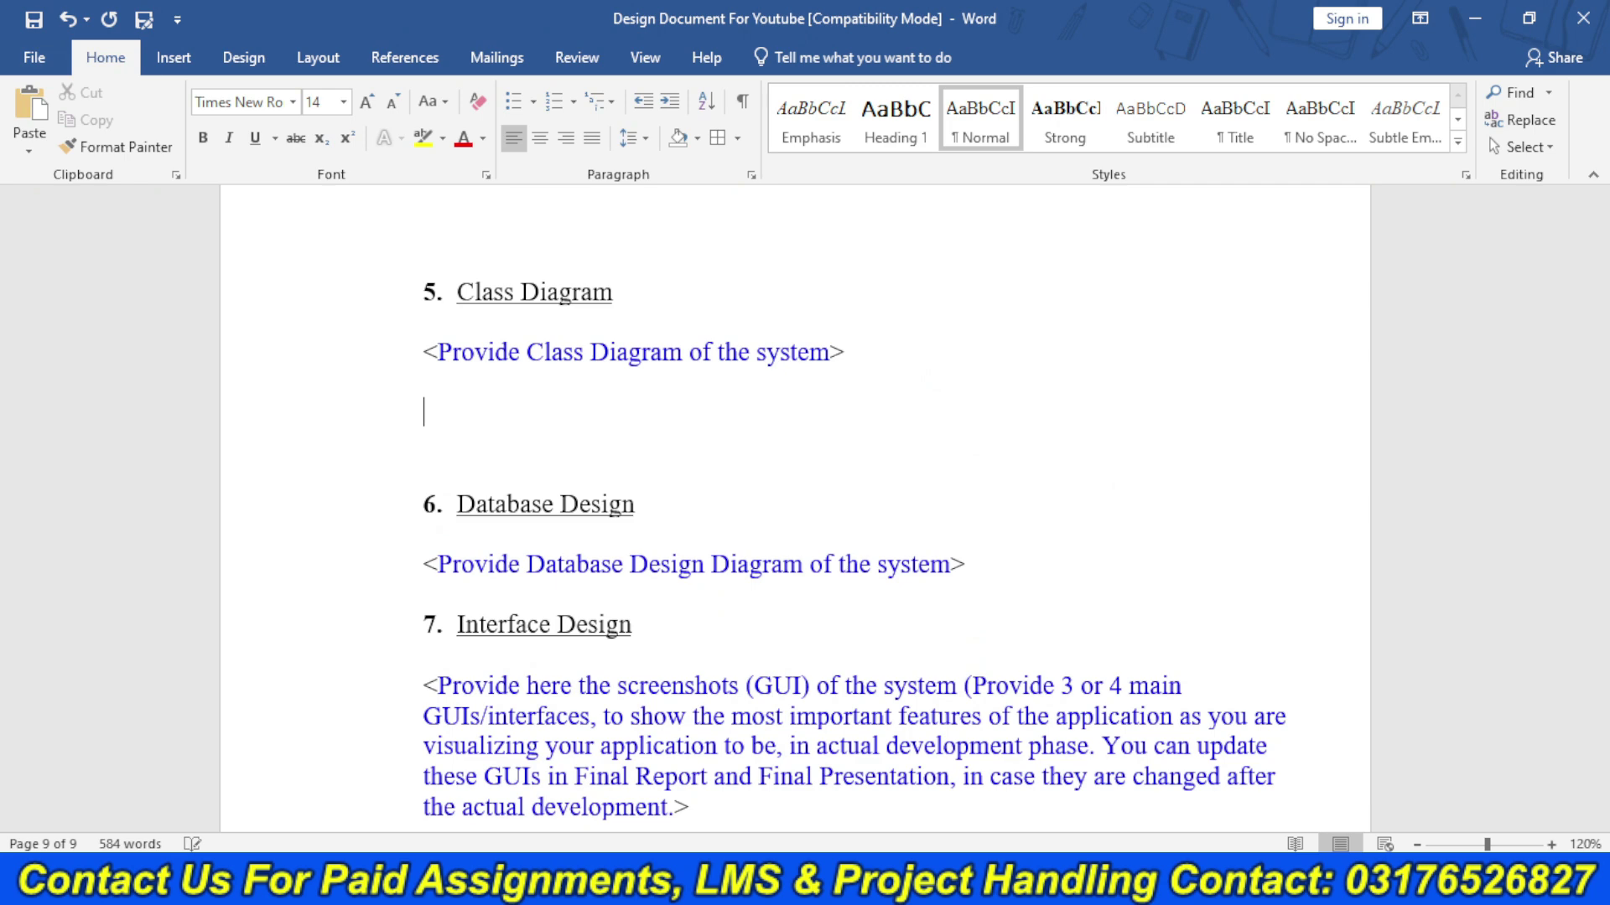
{"action": "key", "text": "Up"}
{"action": "key", "text": "Return"}
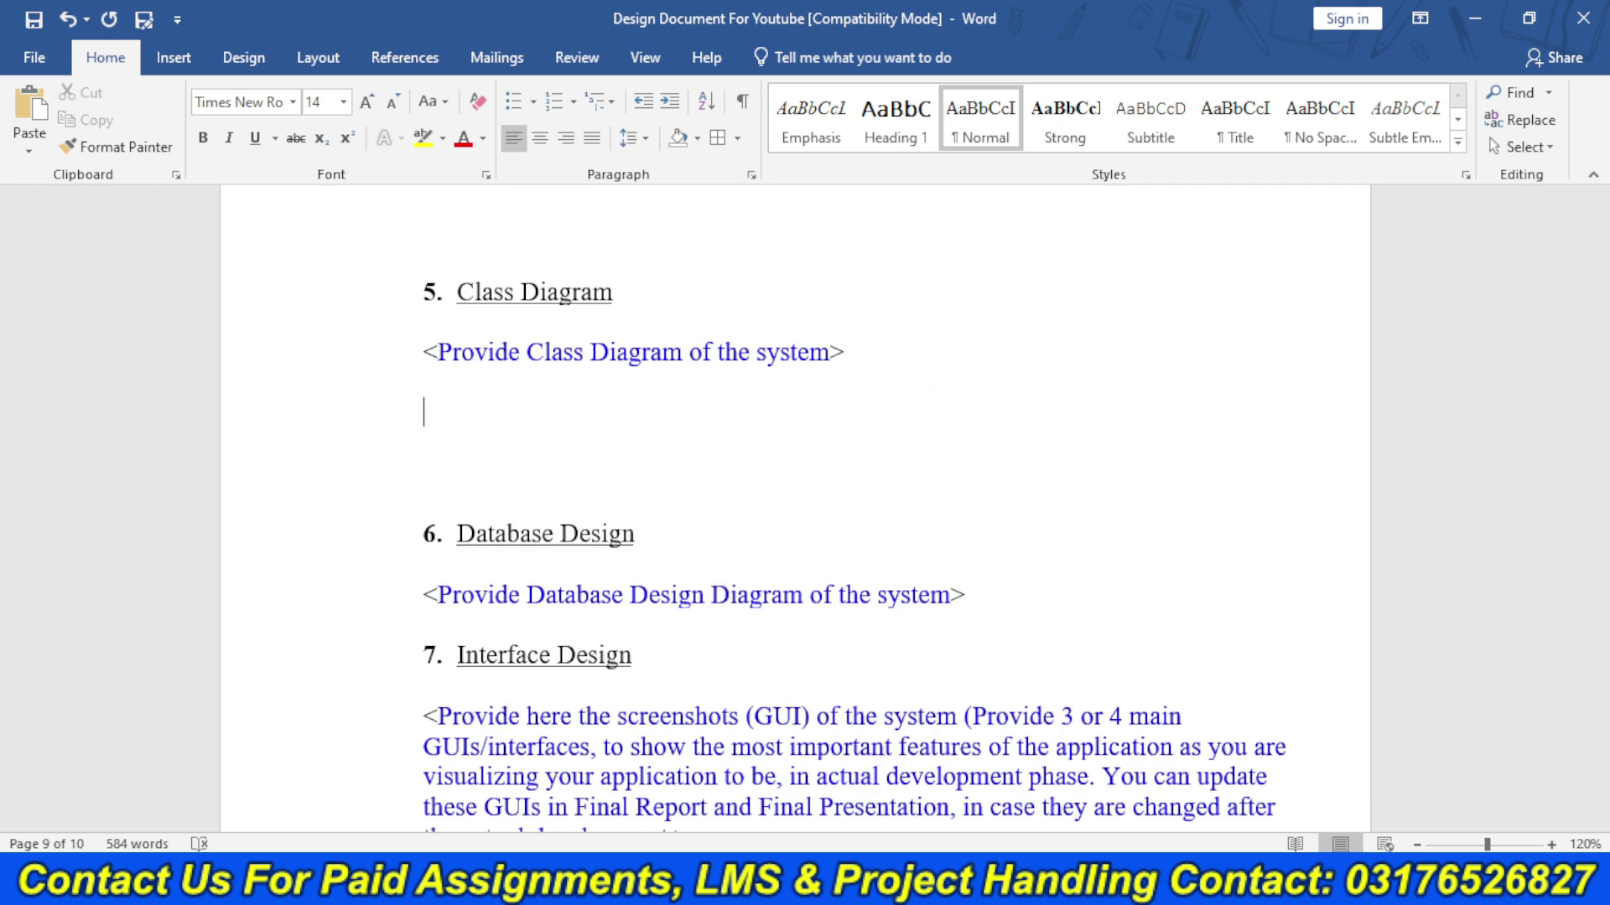
{"action": "type", "text": "1. Classe"}
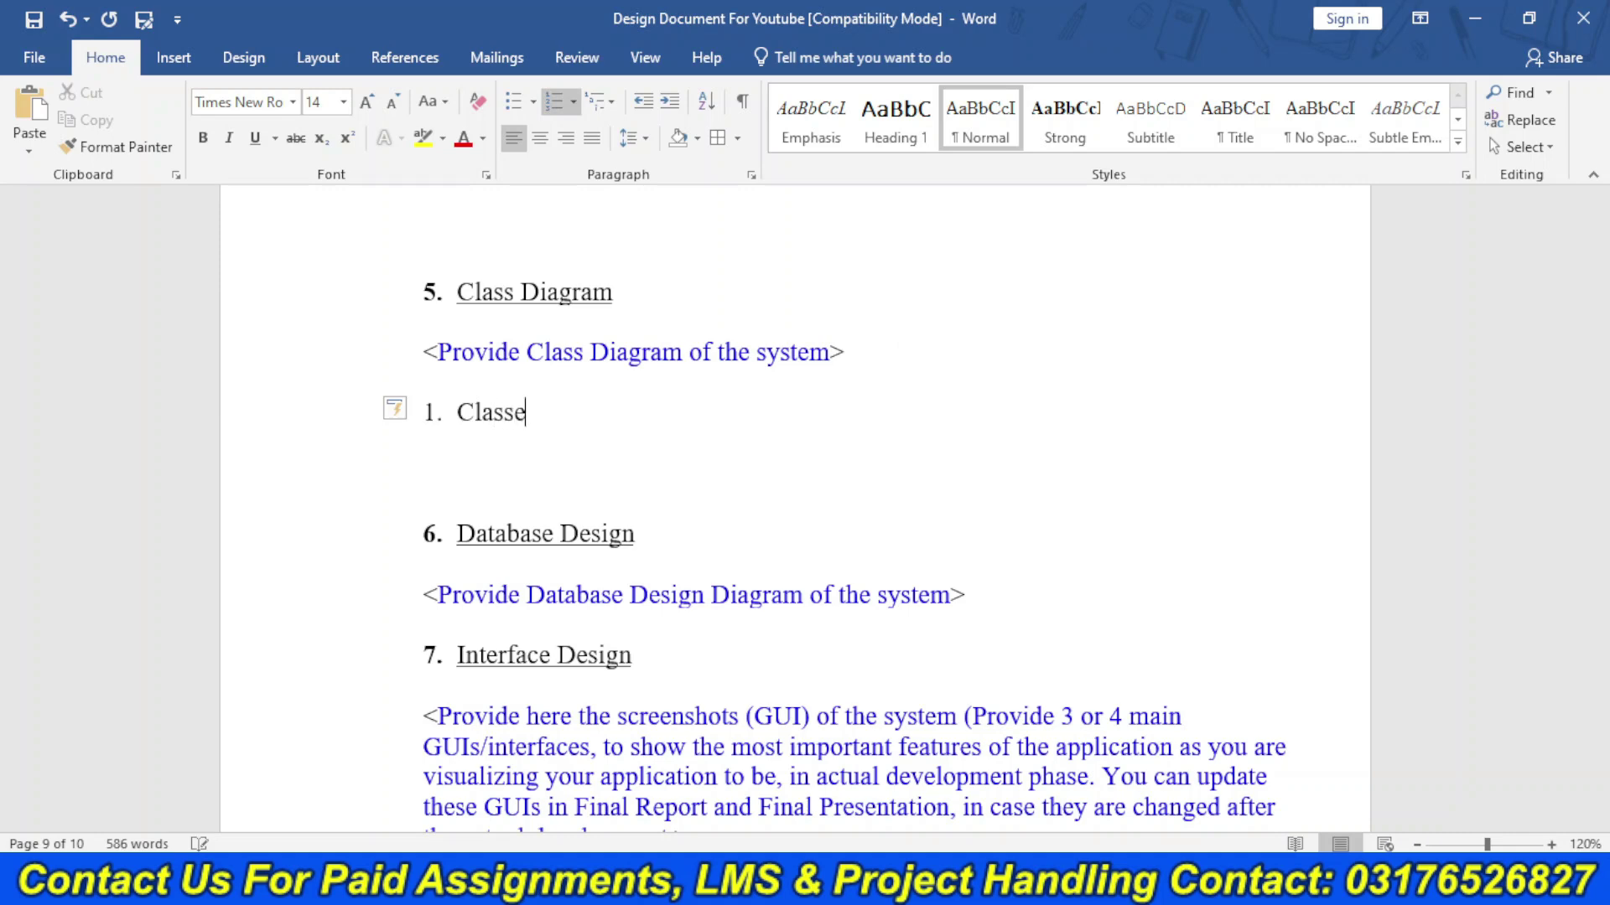
{"action": "type", "text": "s"}
{"action": "key", "text": "Return"}
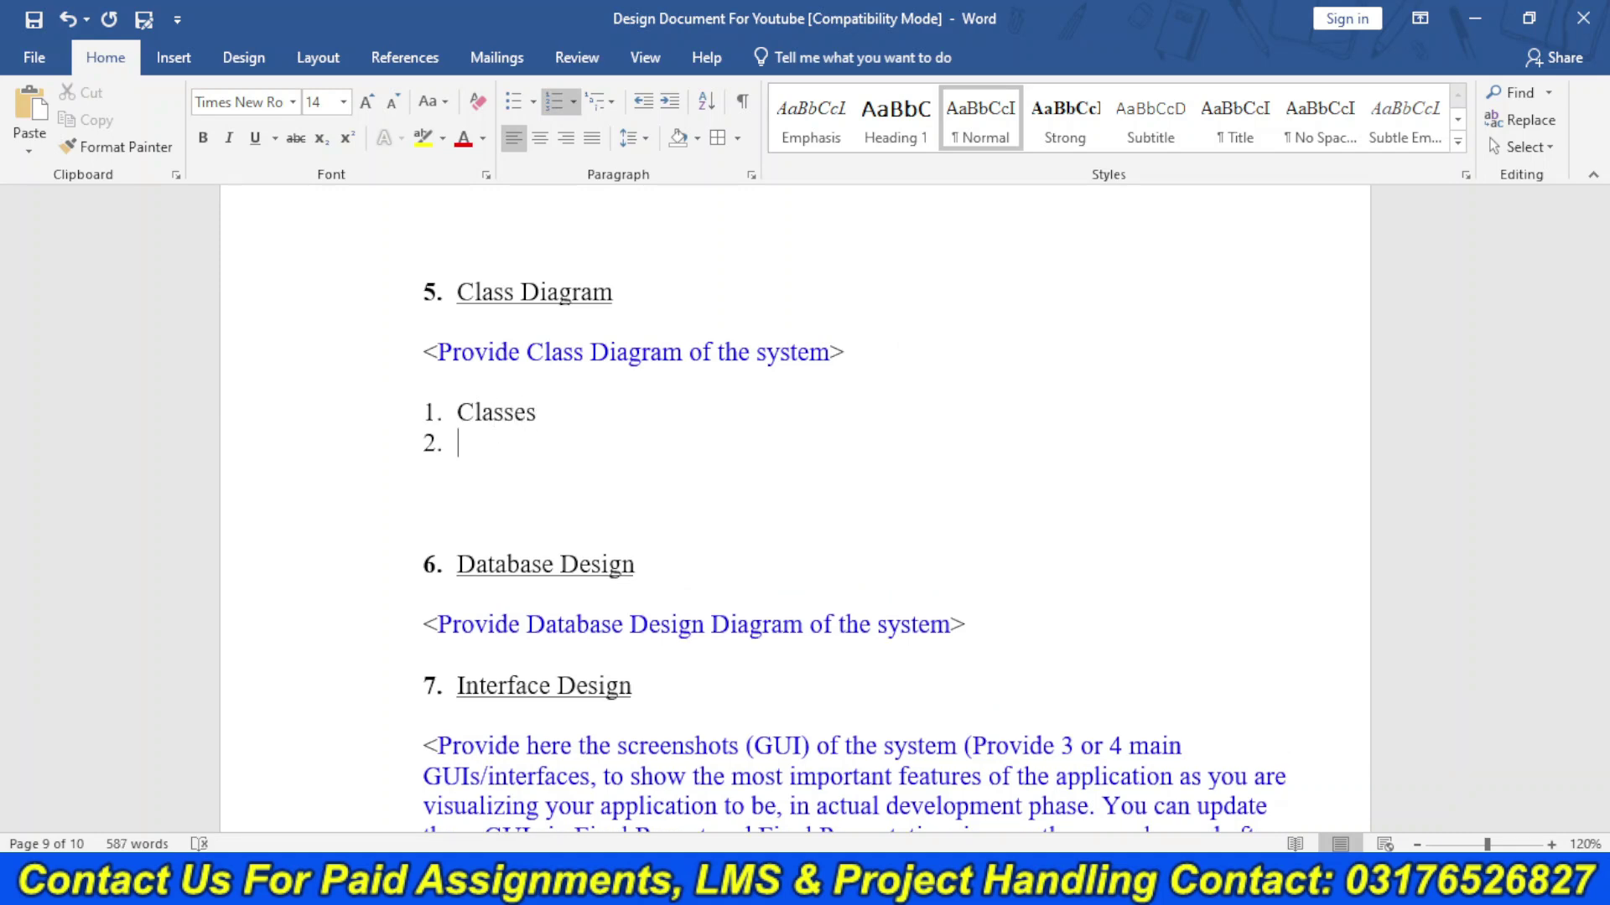
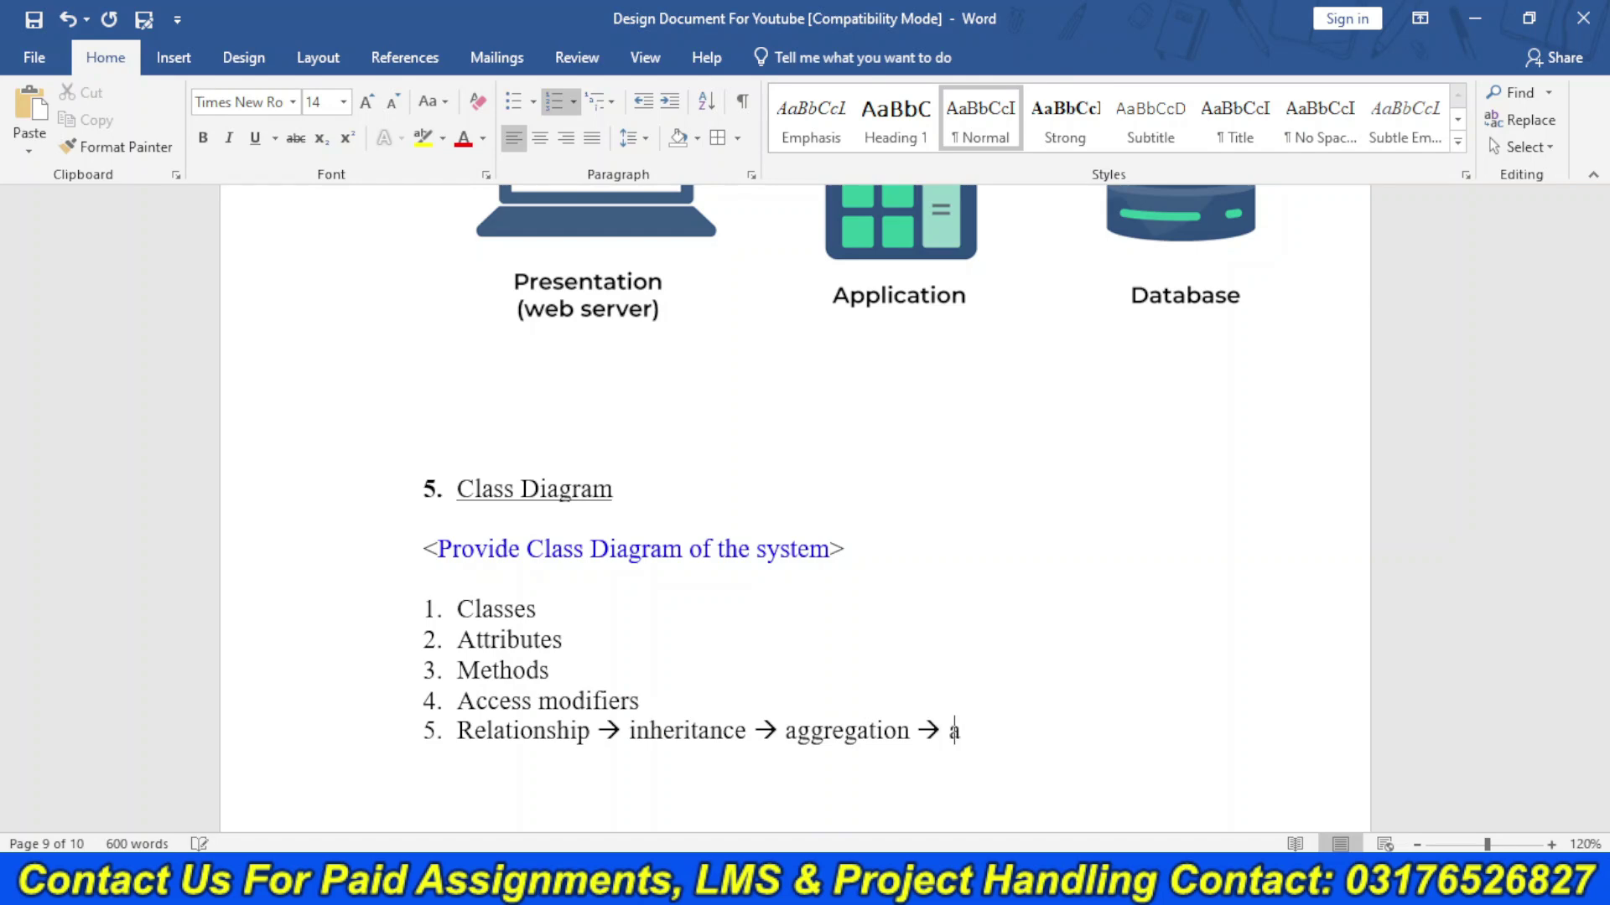
- Complete the Relationship item in the Class Diagram list with "association → composition" after aggregation
{"action": "type", "text": "ociation"}
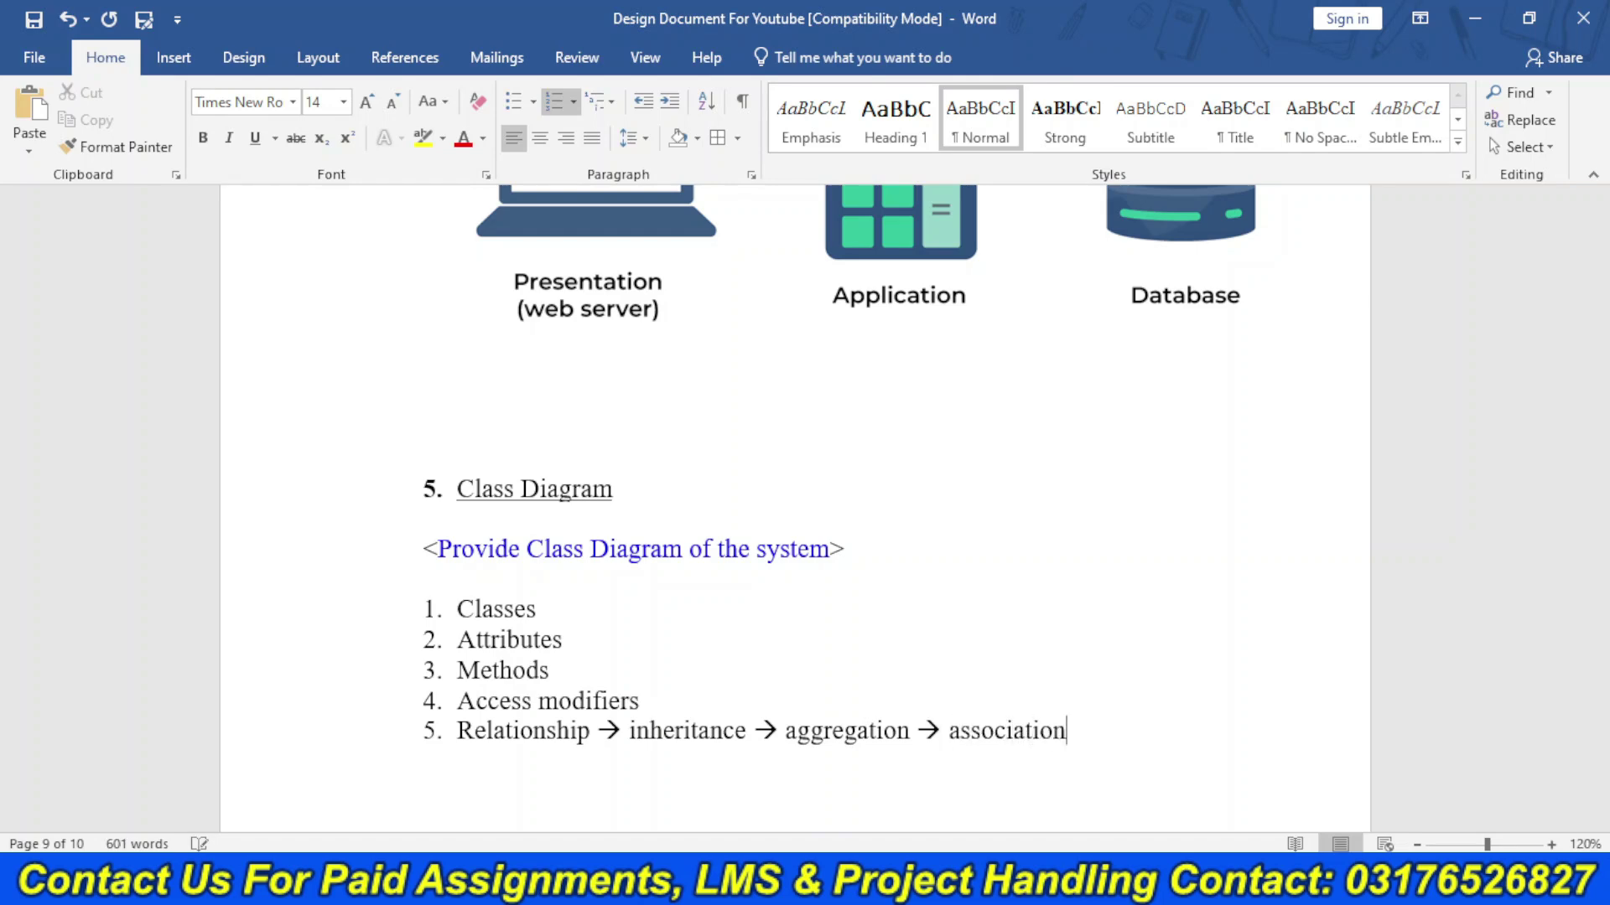
{"action": "type", "text": "-->"}
{"action": "type", "text": " in"}
{"action": "type", "text": "ompo"}
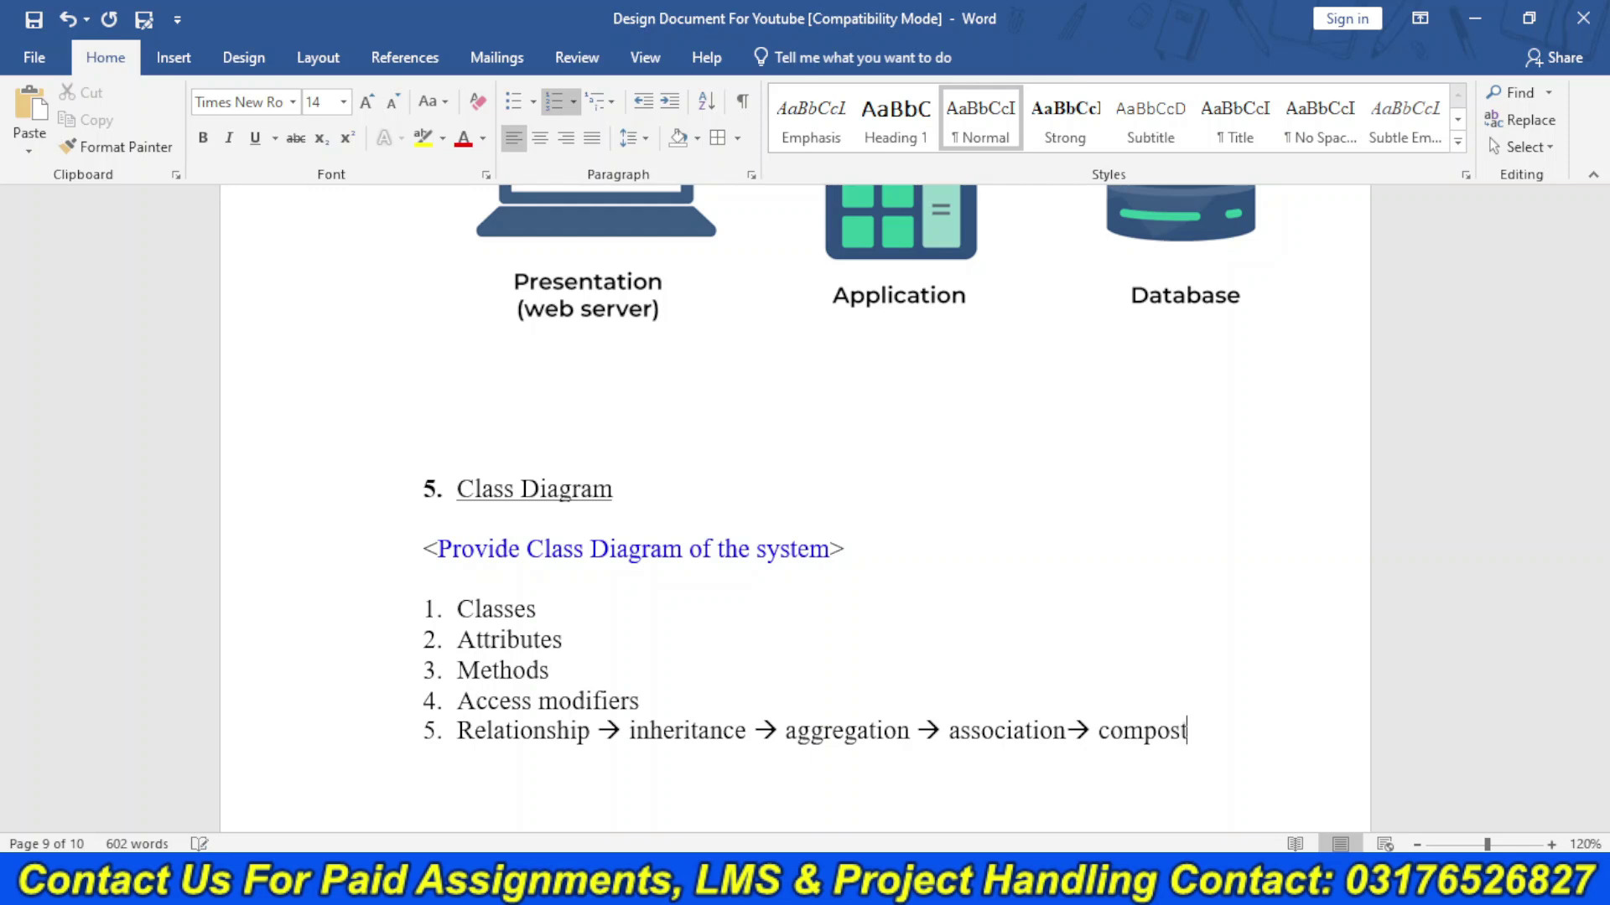
{"action": "type", "text": "sition"}
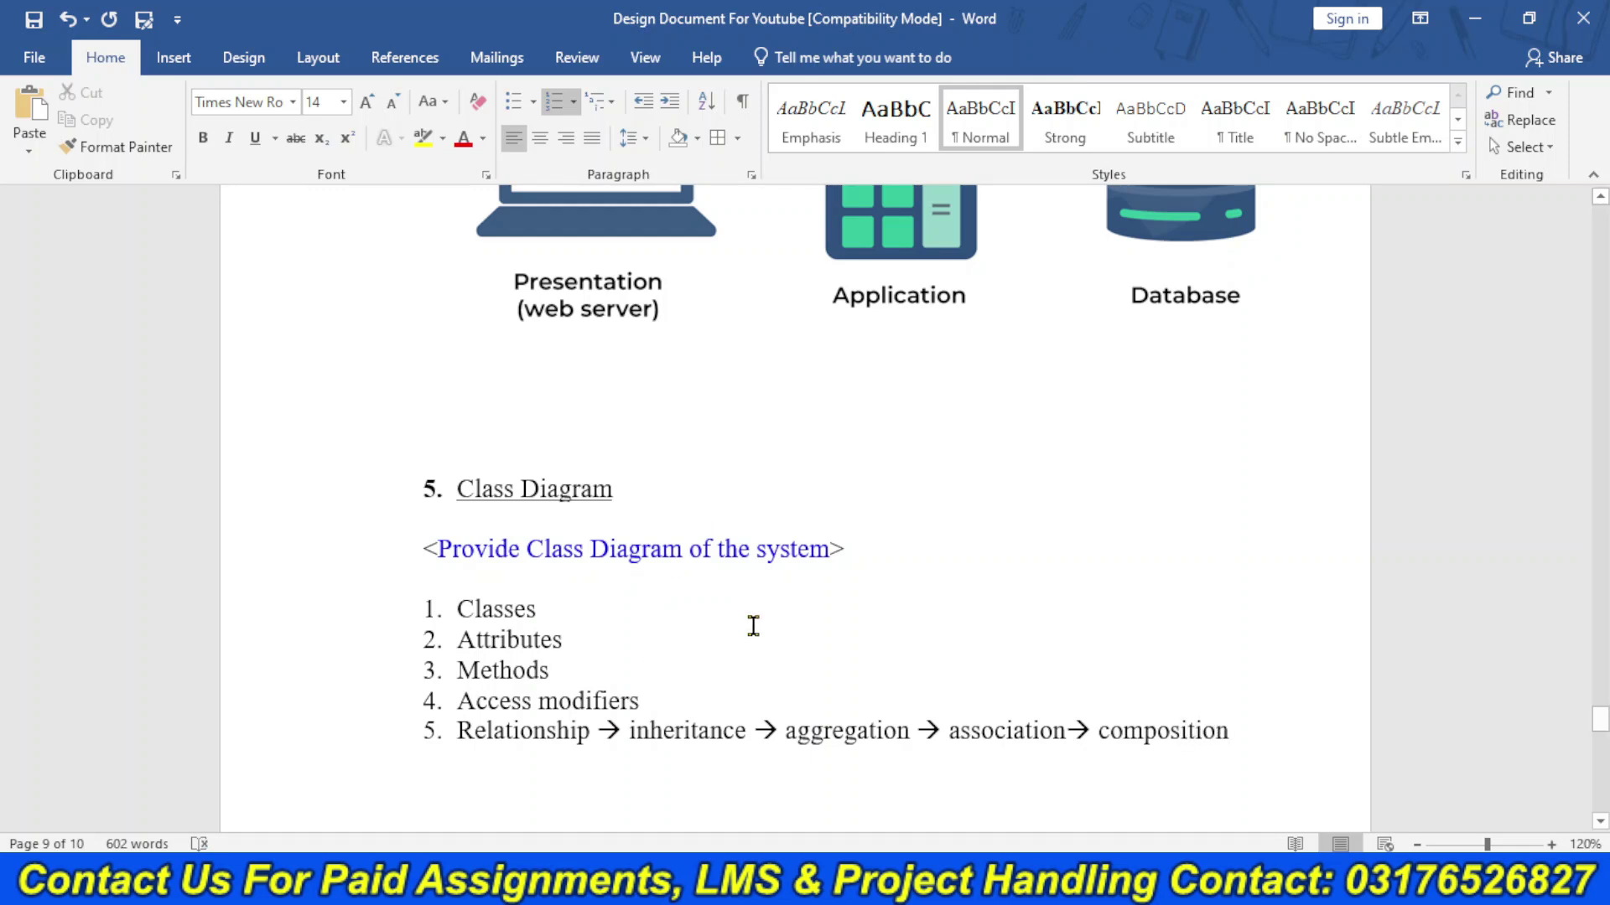
- Copy the five-item Class Diagram list from Word and ask ChatGPT to give all those items "For Making Class Diagram"
{"action": "left_click_drag", "start_coordinate": [1239, 733], "coordinate": [402, 618]}
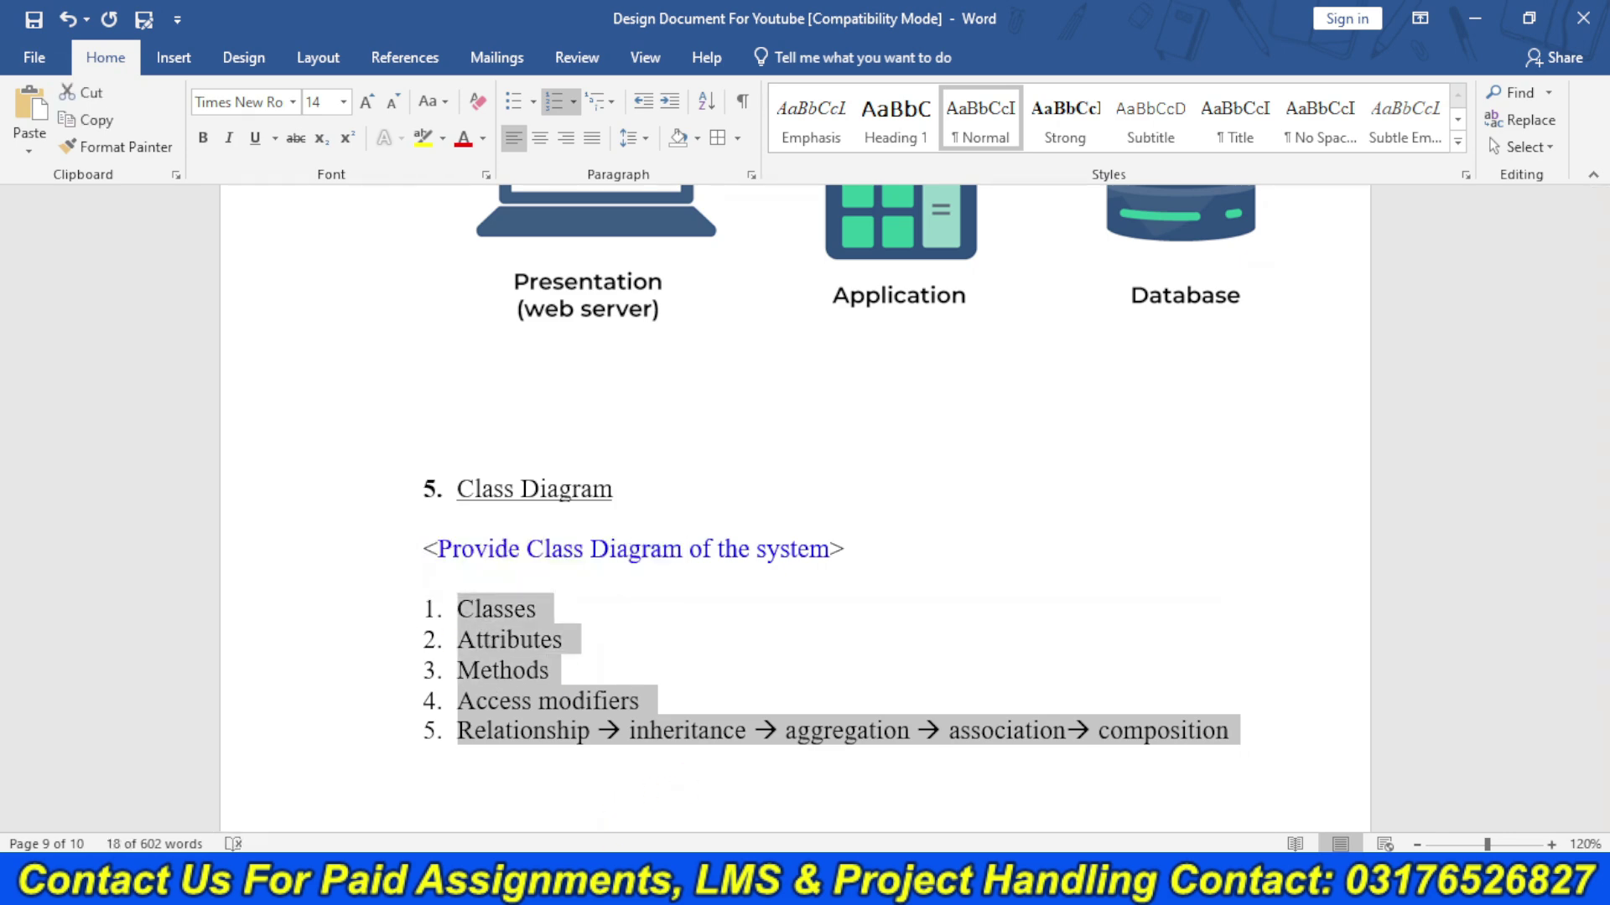
{"action": "key", "text": "alt+Tab"}
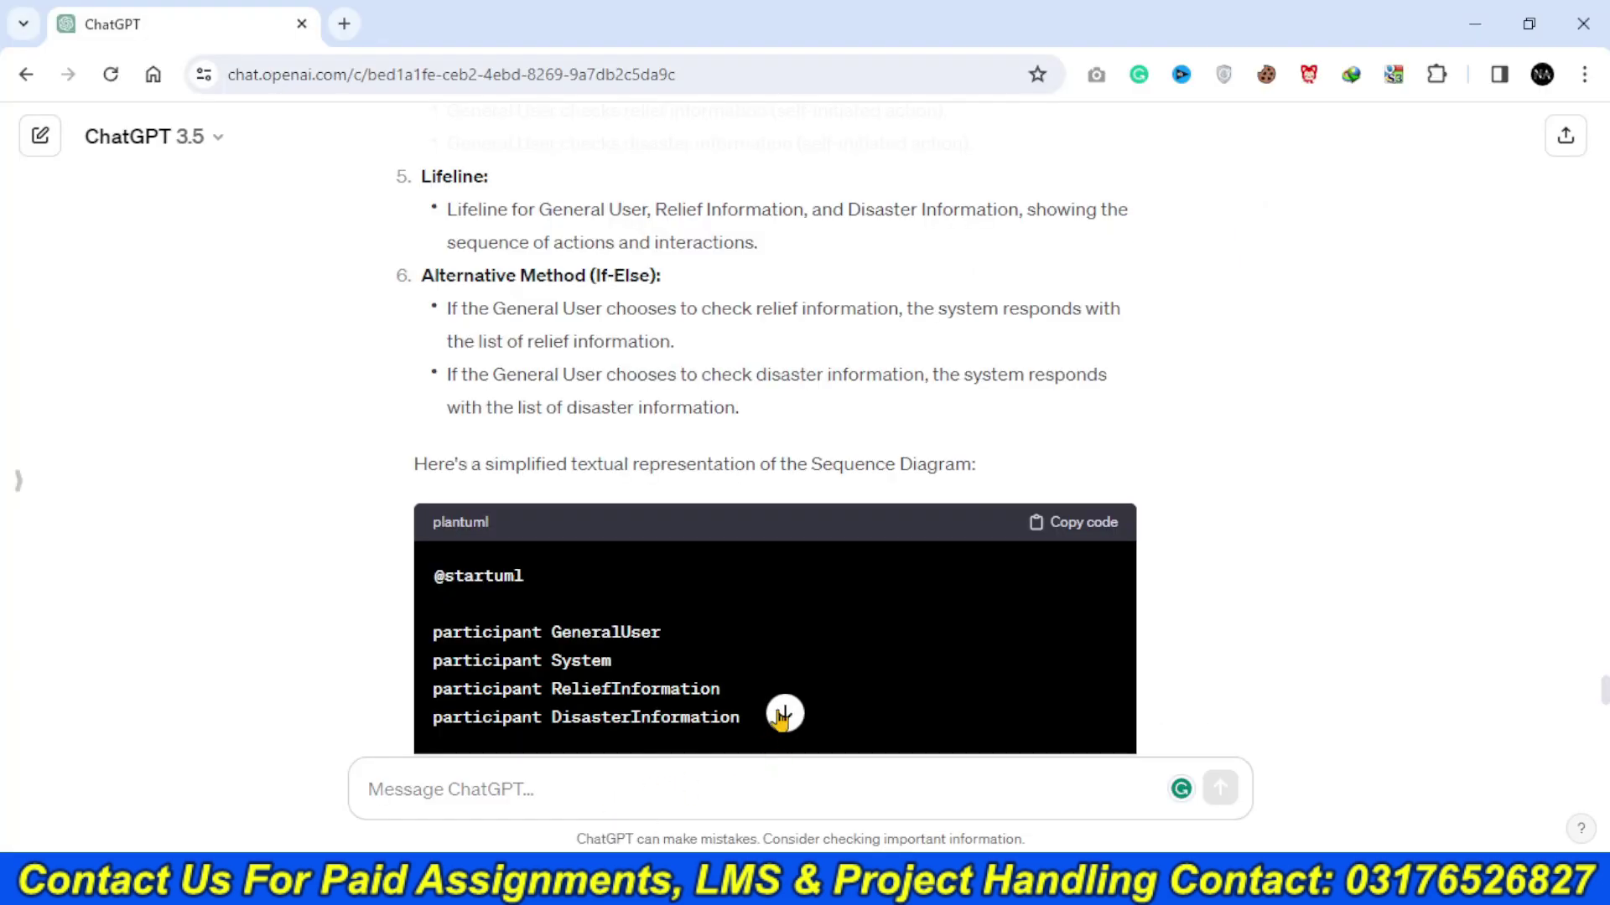
{"action": "left_click", "coordinate": [784, 714]}
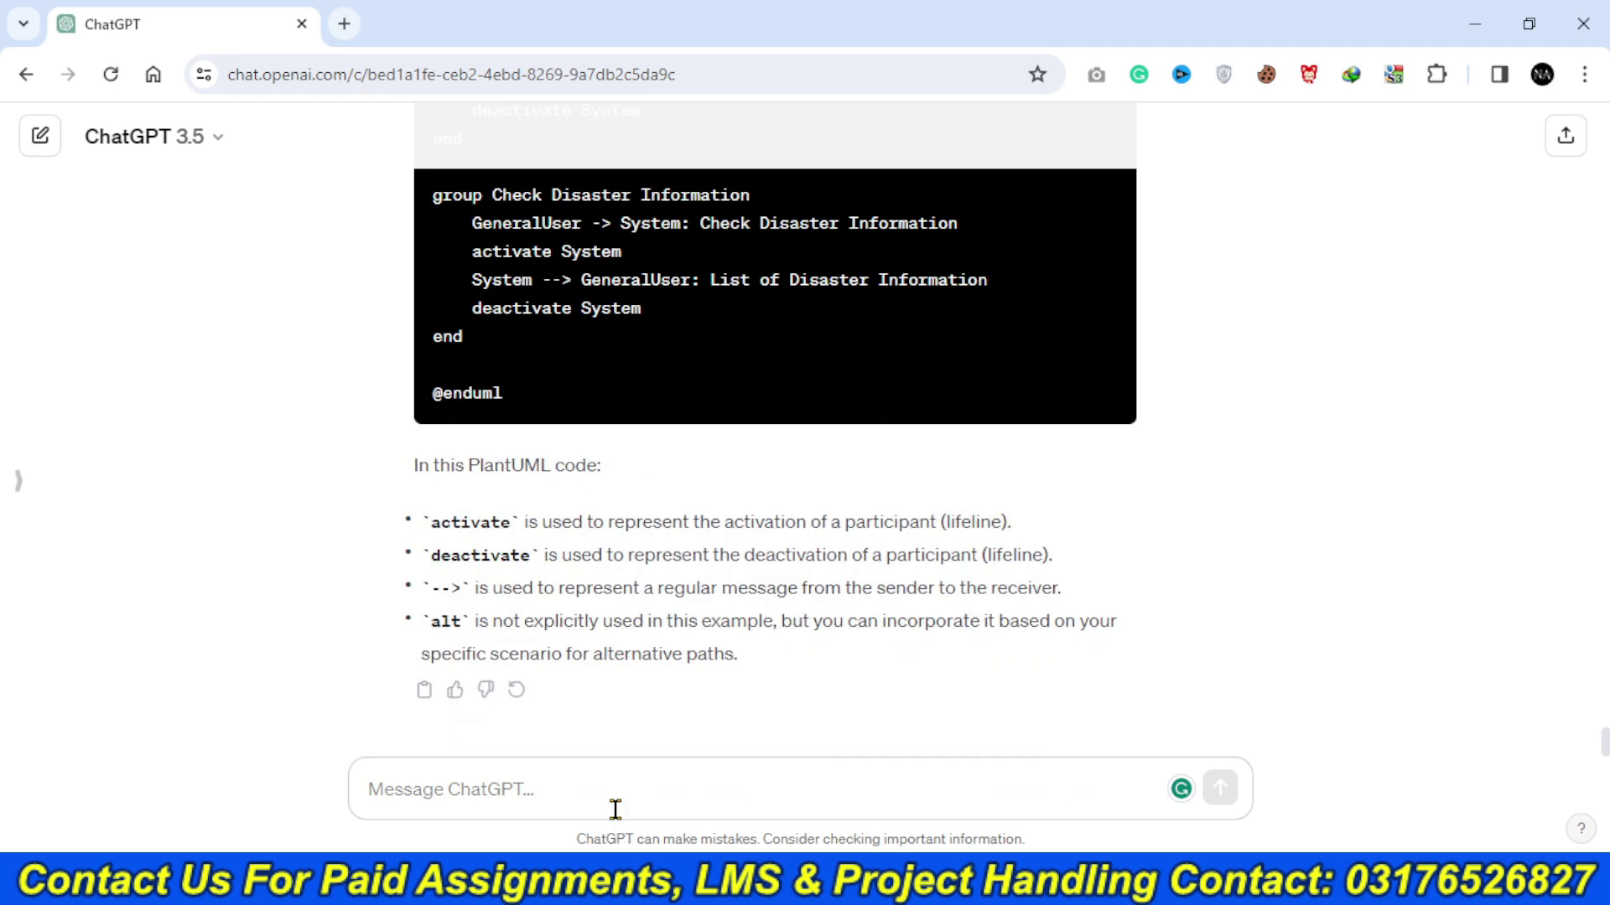
{"action": "left_click", "coordinate": [615, 810]}
{"action": "type", "text": "For Makin"}
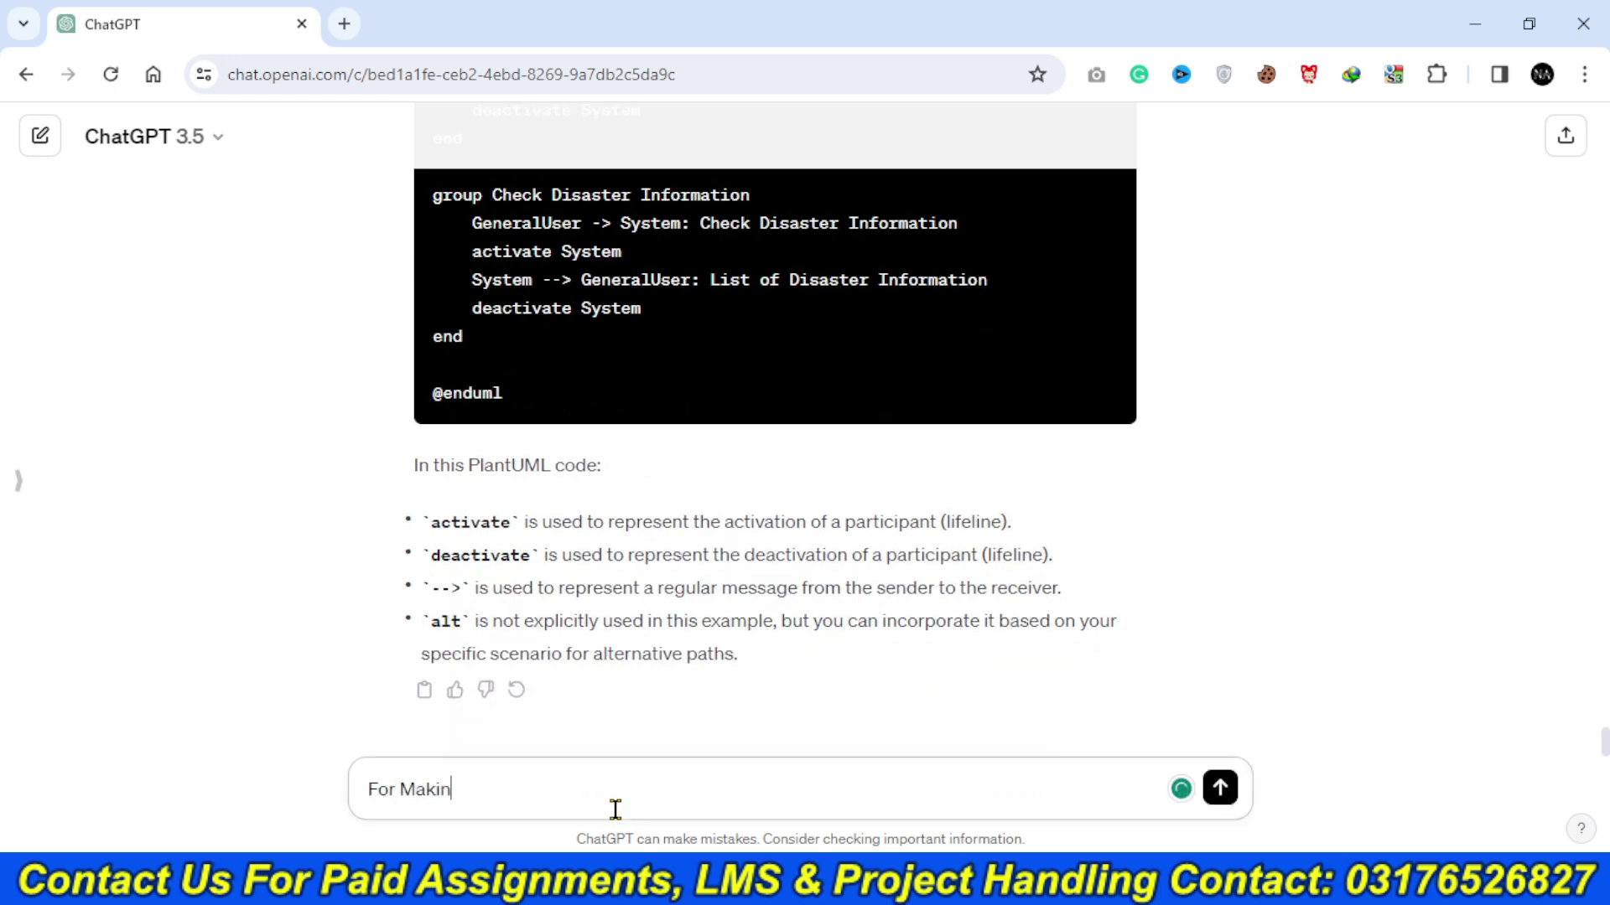
{"action": "type", "text": "g Class Diagram Give "}
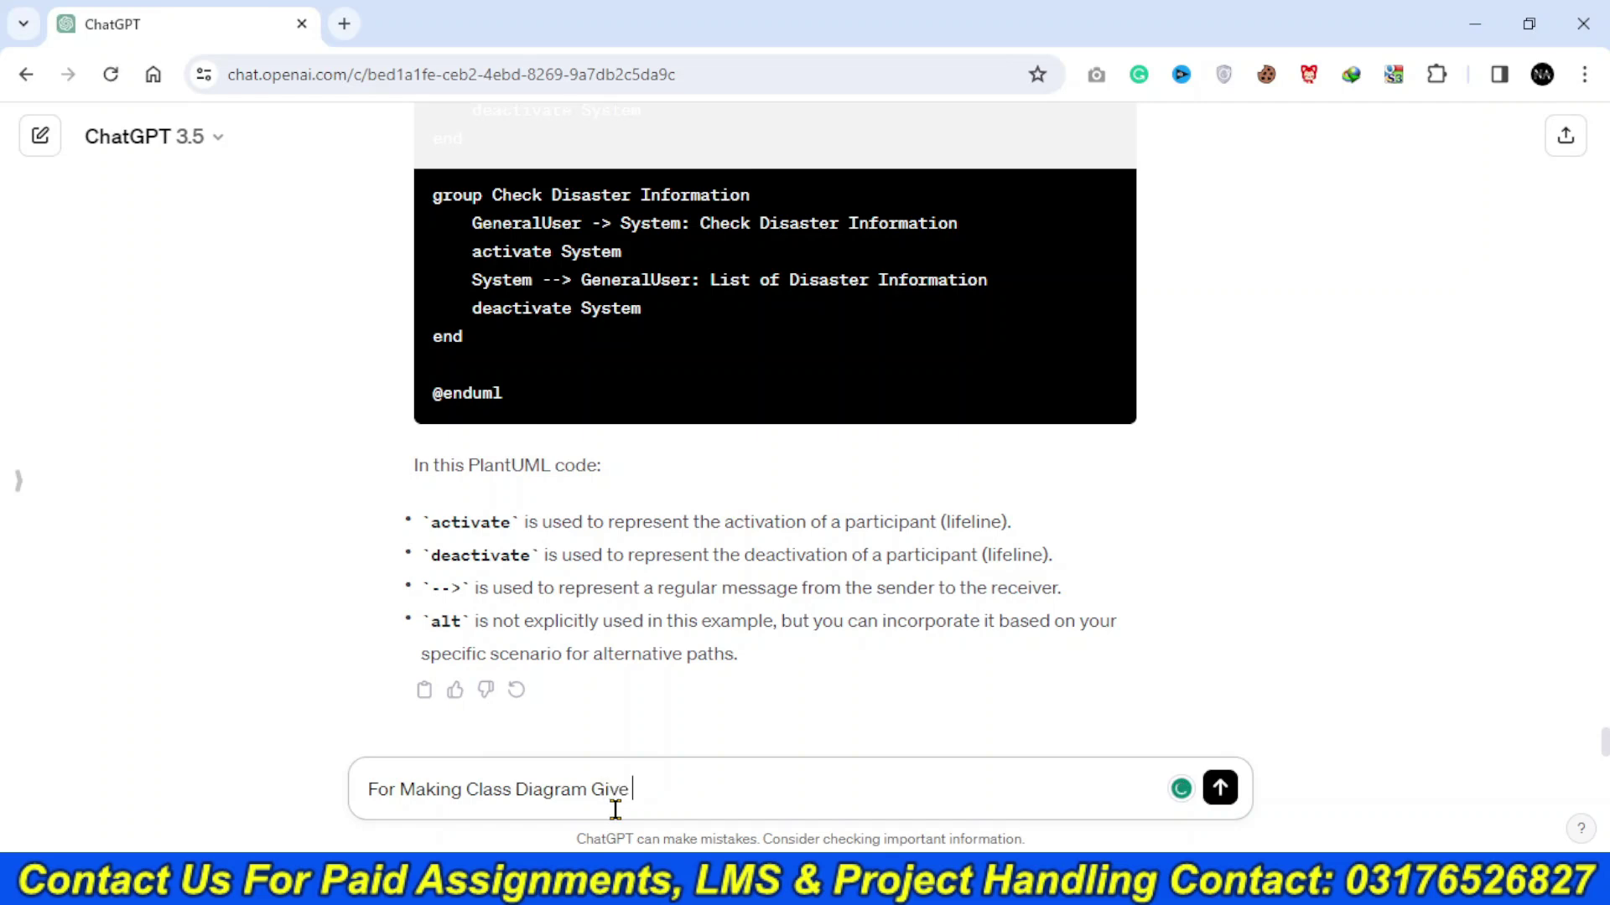
{"action": "type", "text": "me all the"}
{"action": "type", "text": "1. Classes 2. Attributes 3. Methods 4. Access modifiers 5. Relationship☒inheritance☒aggregation☒association☒composition"}
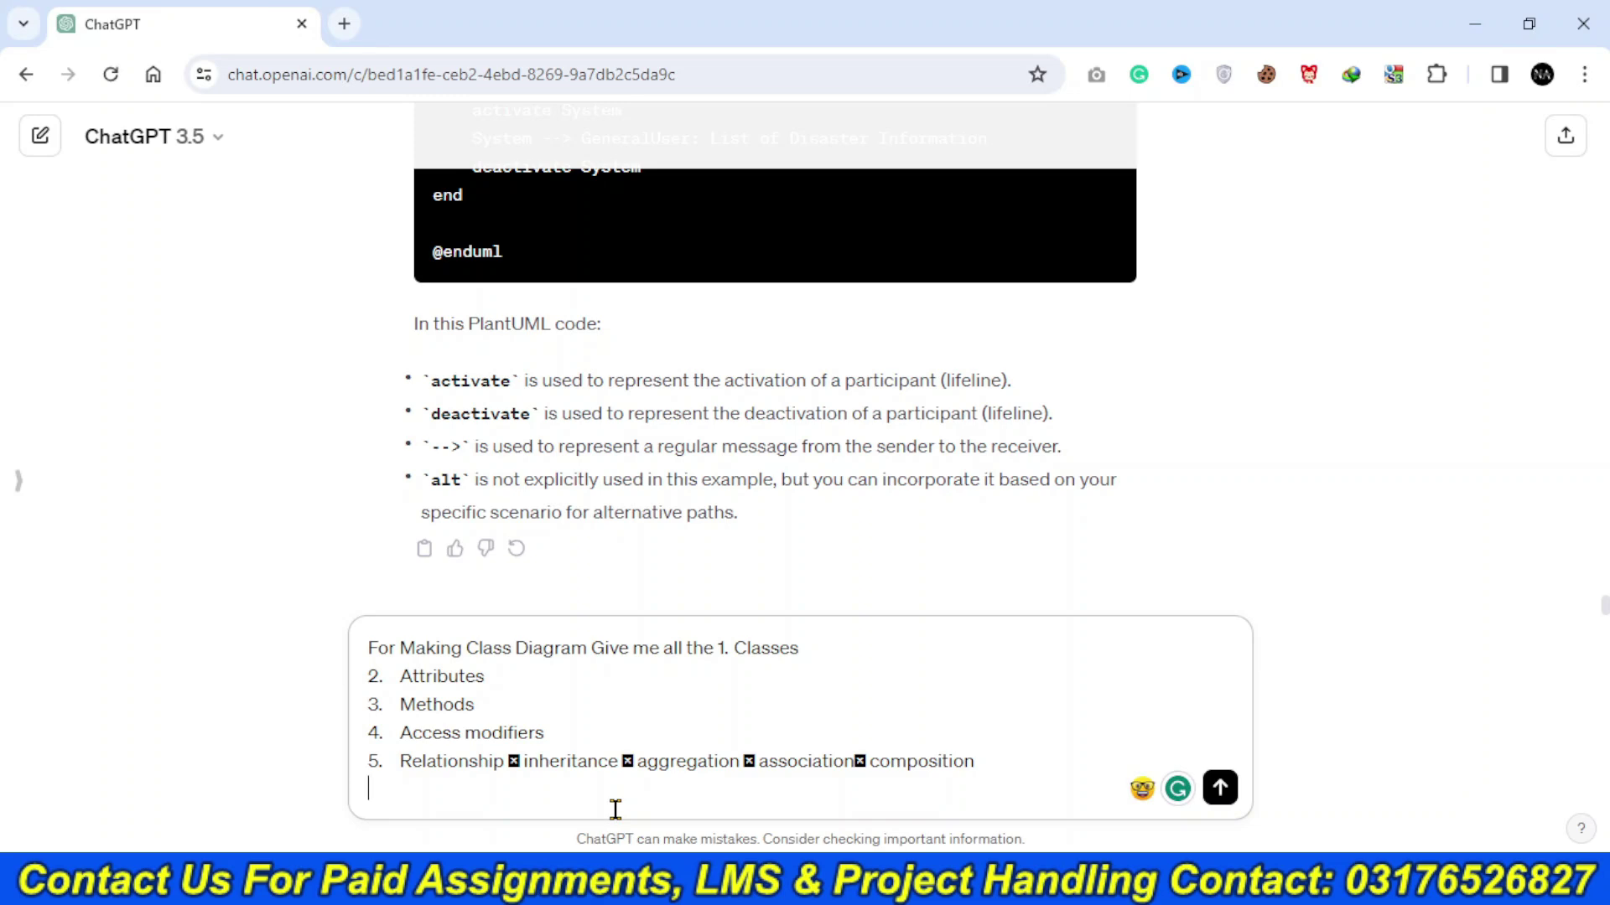
{"action": "key", "text": "Return"}
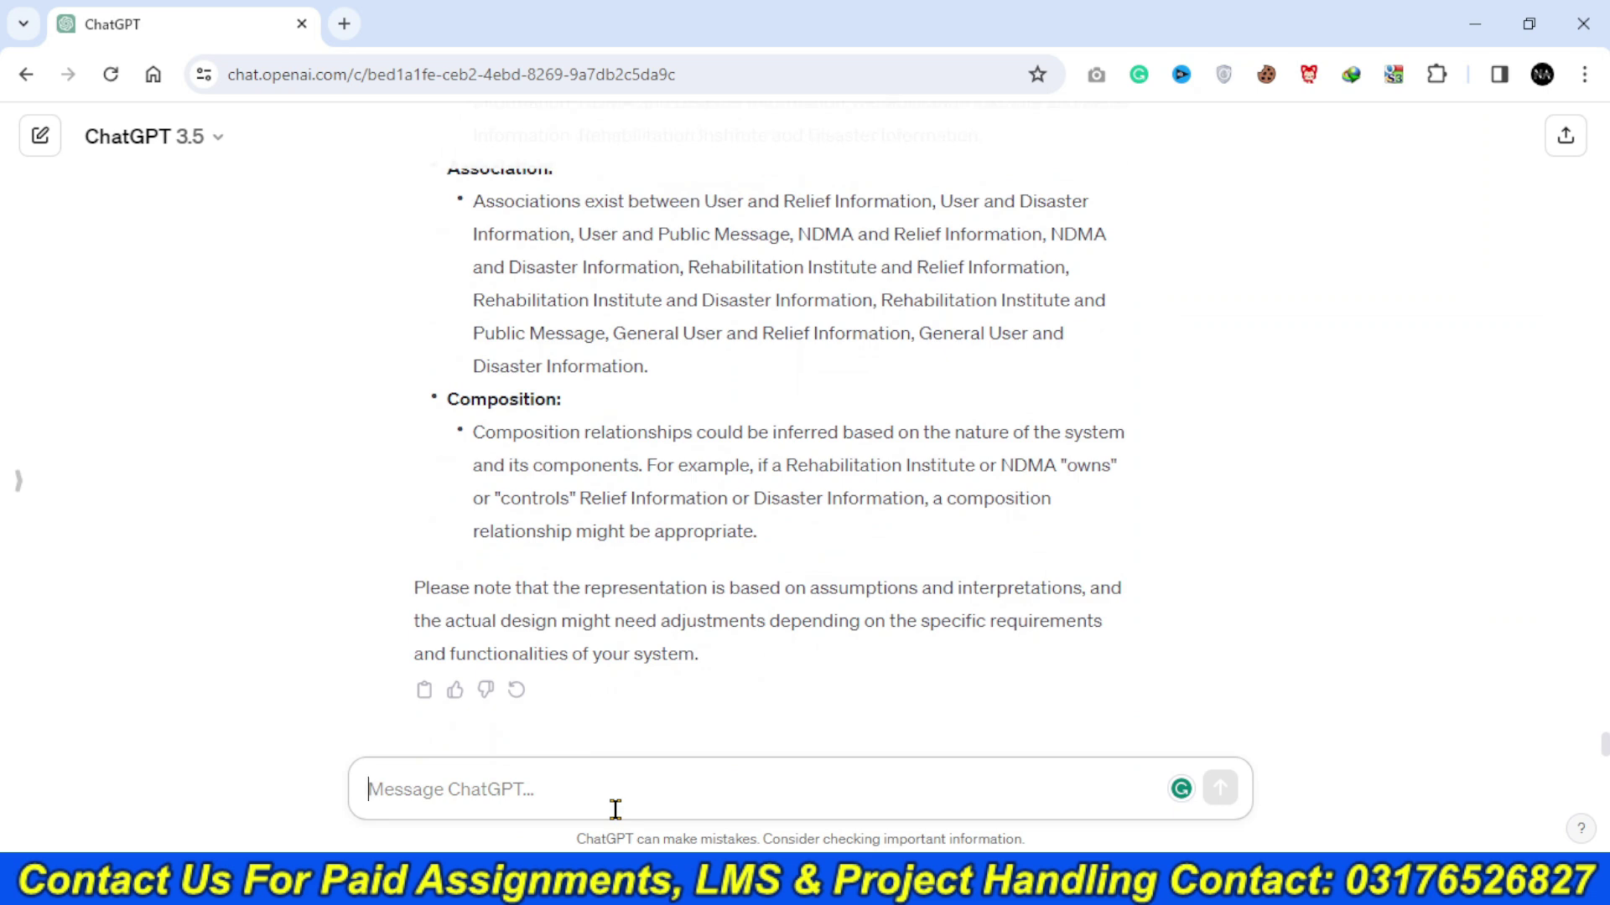
- Ask ChatGPT to "Provide plantuml code for making class diagram of the above project"
{"action": "type", "text": "Provide"}
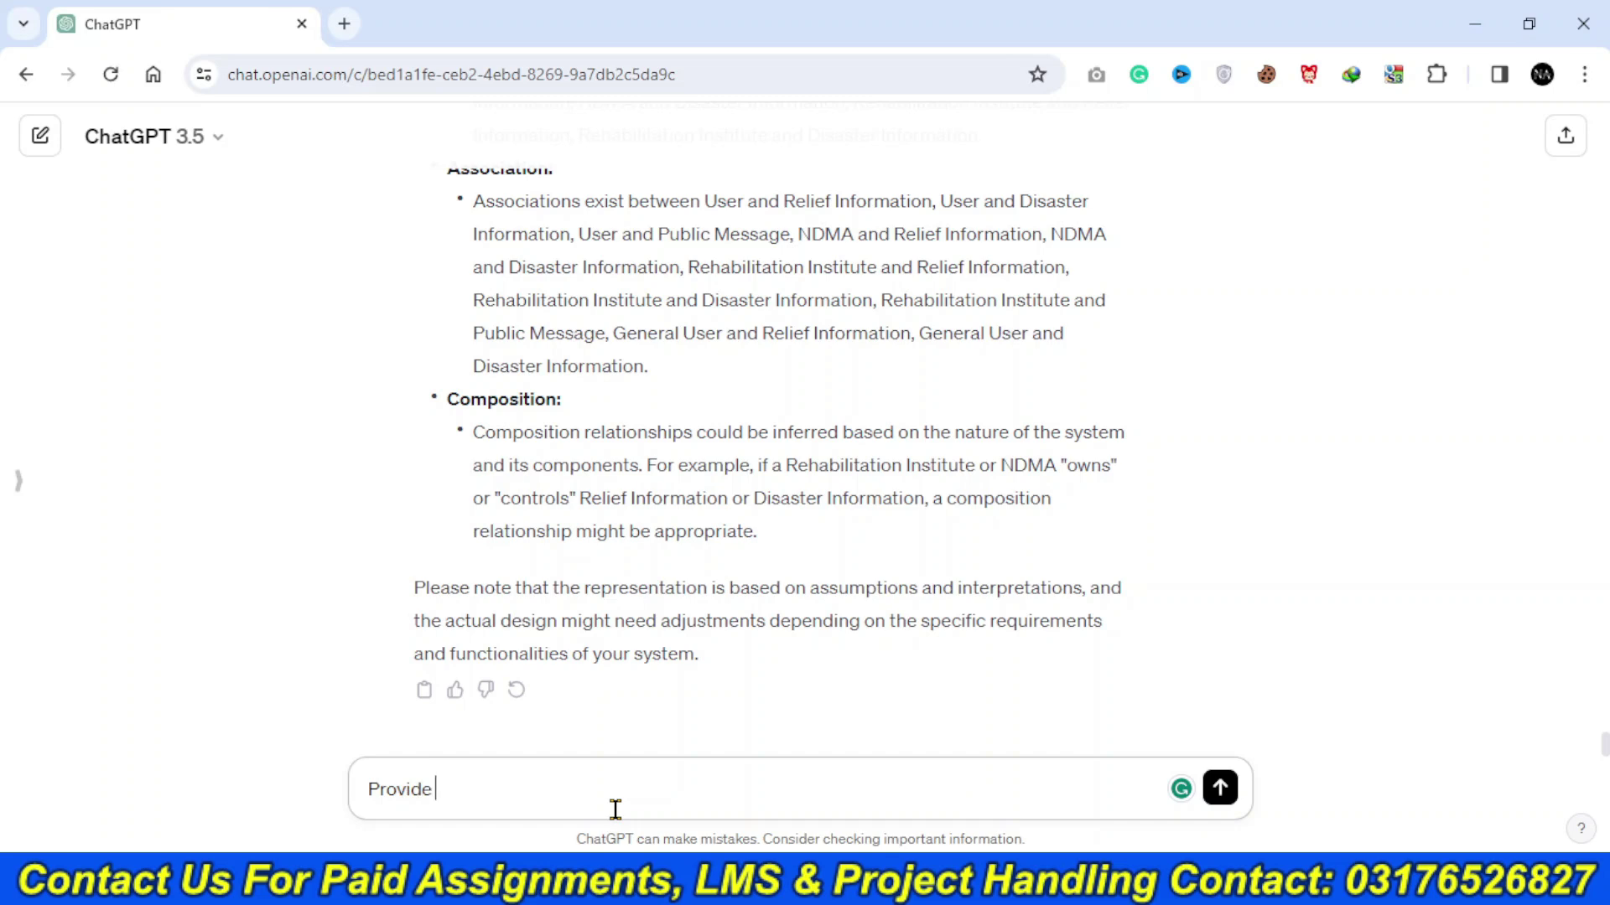
{"action": "type", "text": " plantuml code formak"}
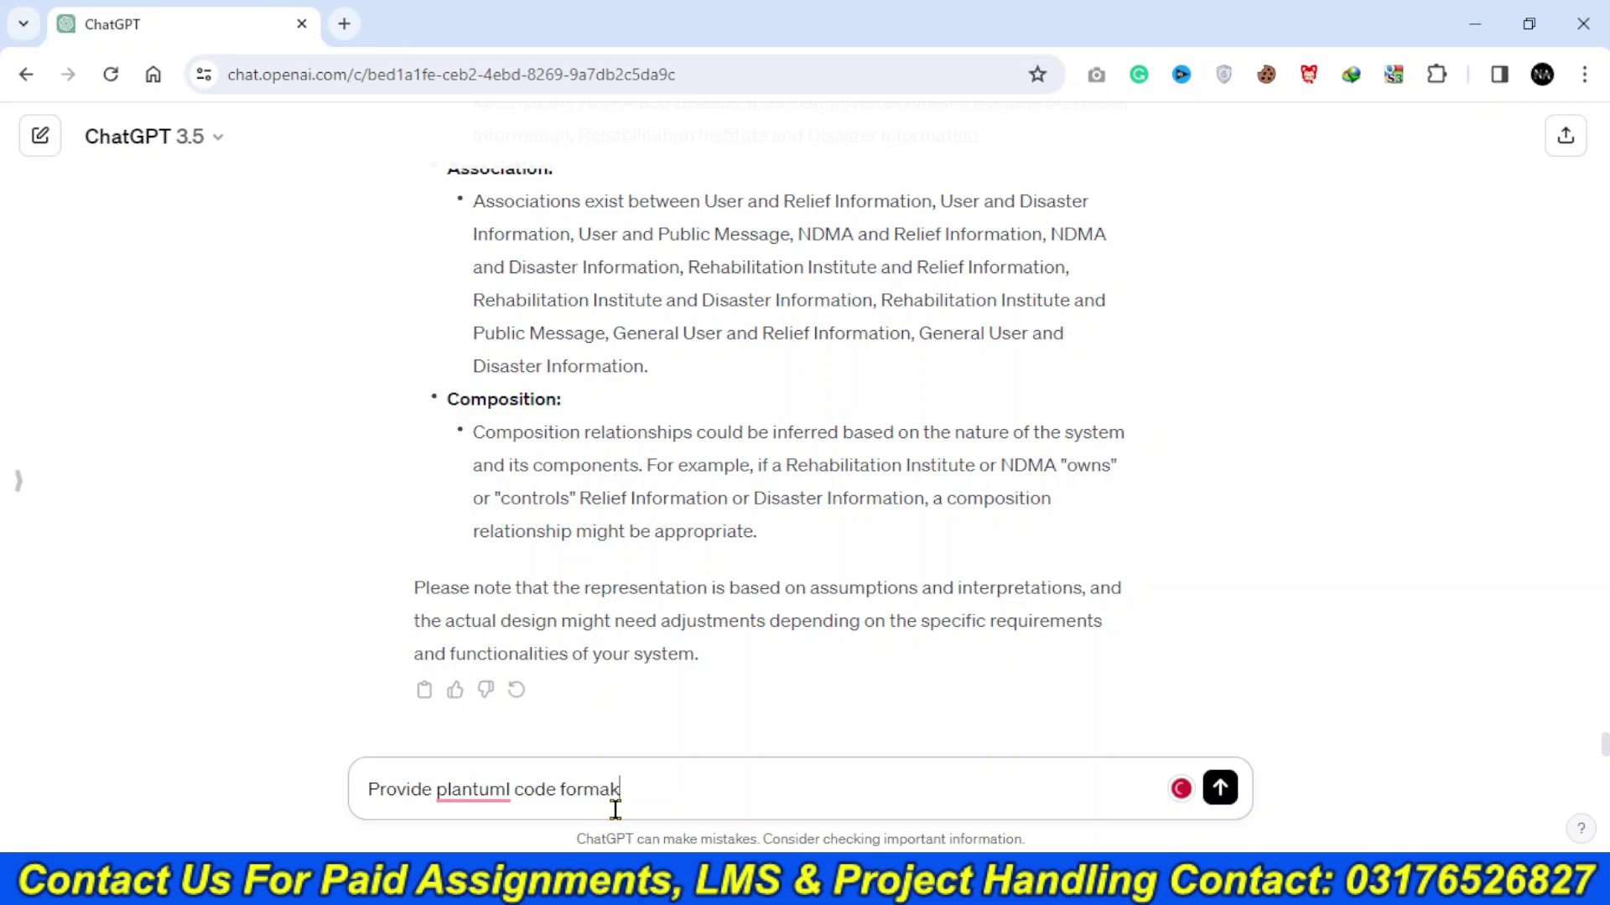
{"action": "key", "text": "BackSpace"}
{"action": "key", "text": "BackSpace"}
{"action": "key", "text": "BackSpace"}
{"action": "type", "text": "making class diagram of the a"}
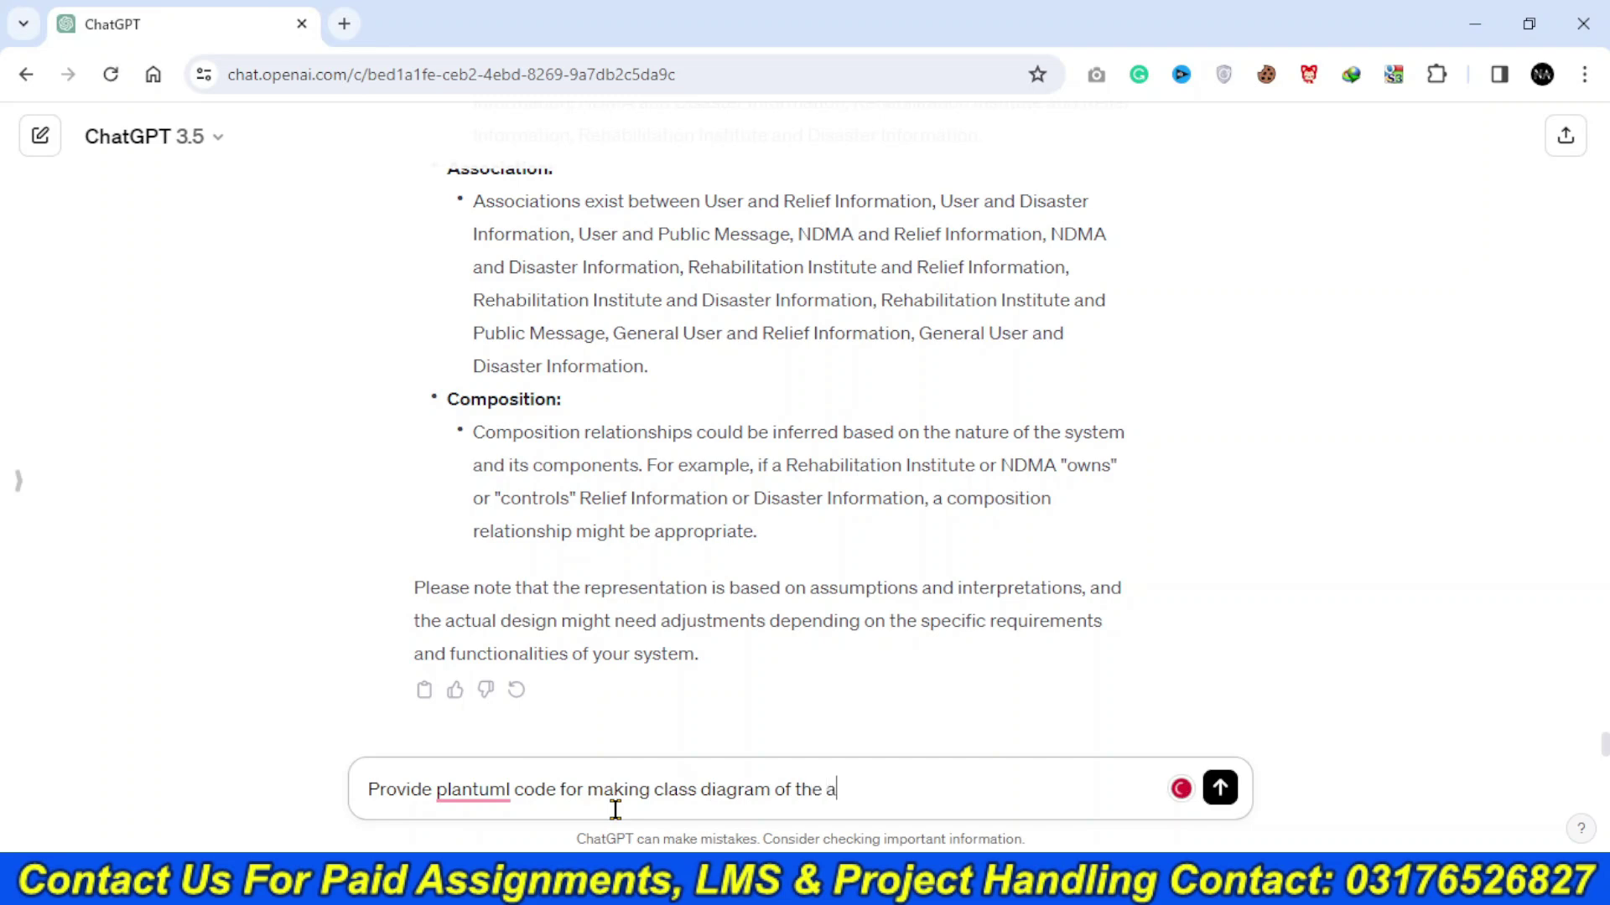
{"action": "type", "text": "bove project"}
{"action": "key", "text": "Return"}
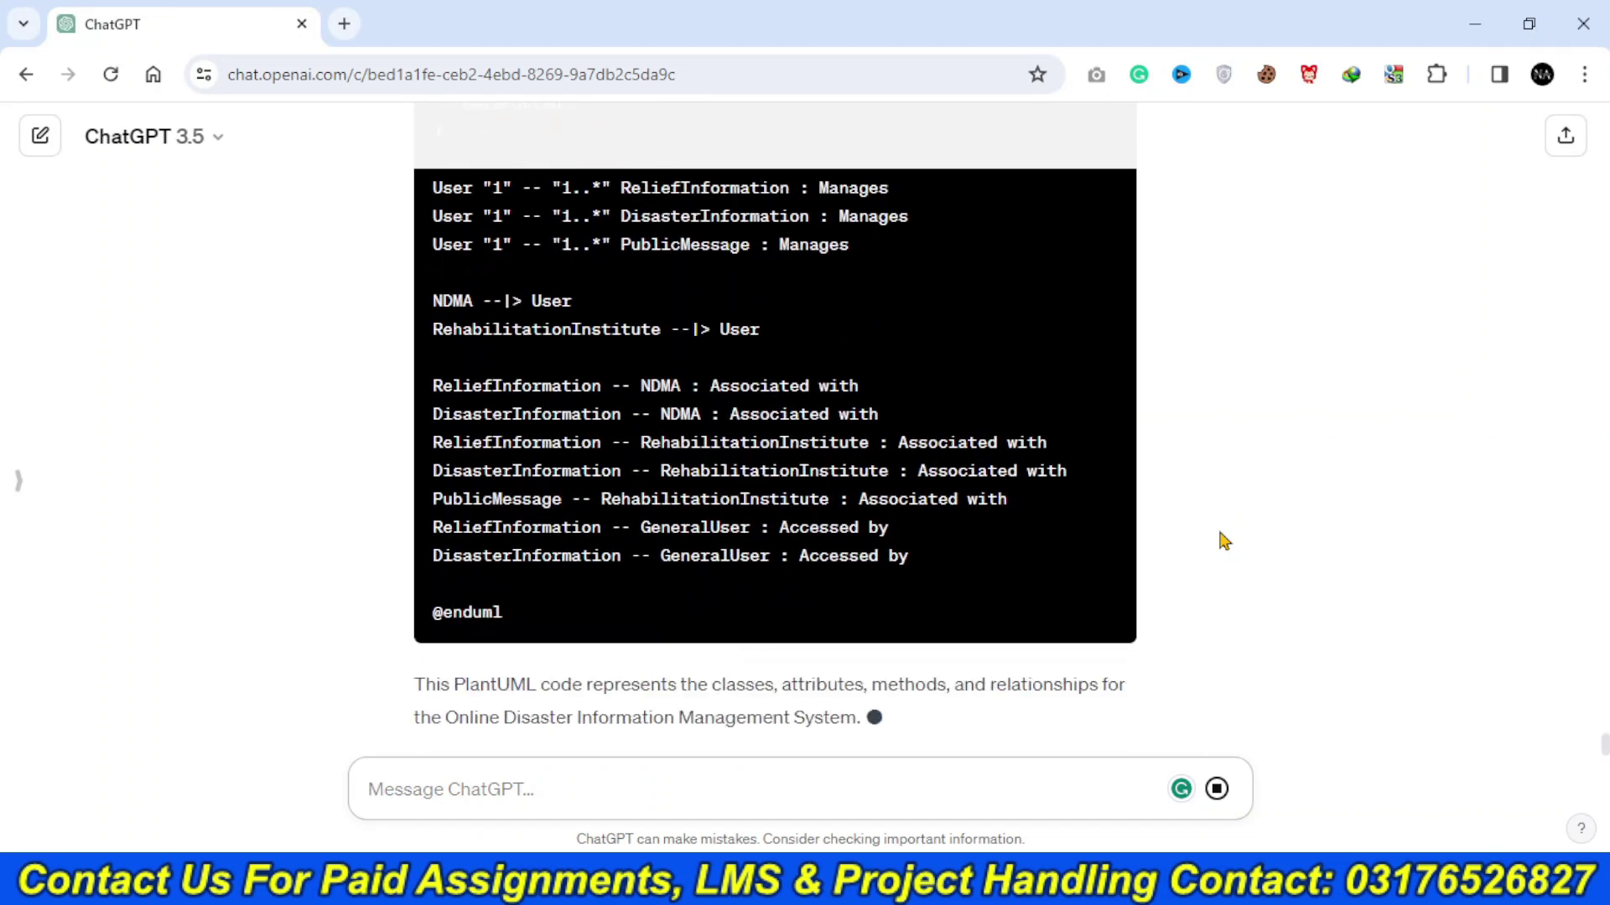
- Copy the class diagram's PlantUML code, replace the sequence diagram code on the PlantUML Web Server in Opera with it, and inspect the rendered diagram
{"action": "scroll", "coordinate": [1174, 454], "scroll_direction": "up", "scroll_amount": 20}
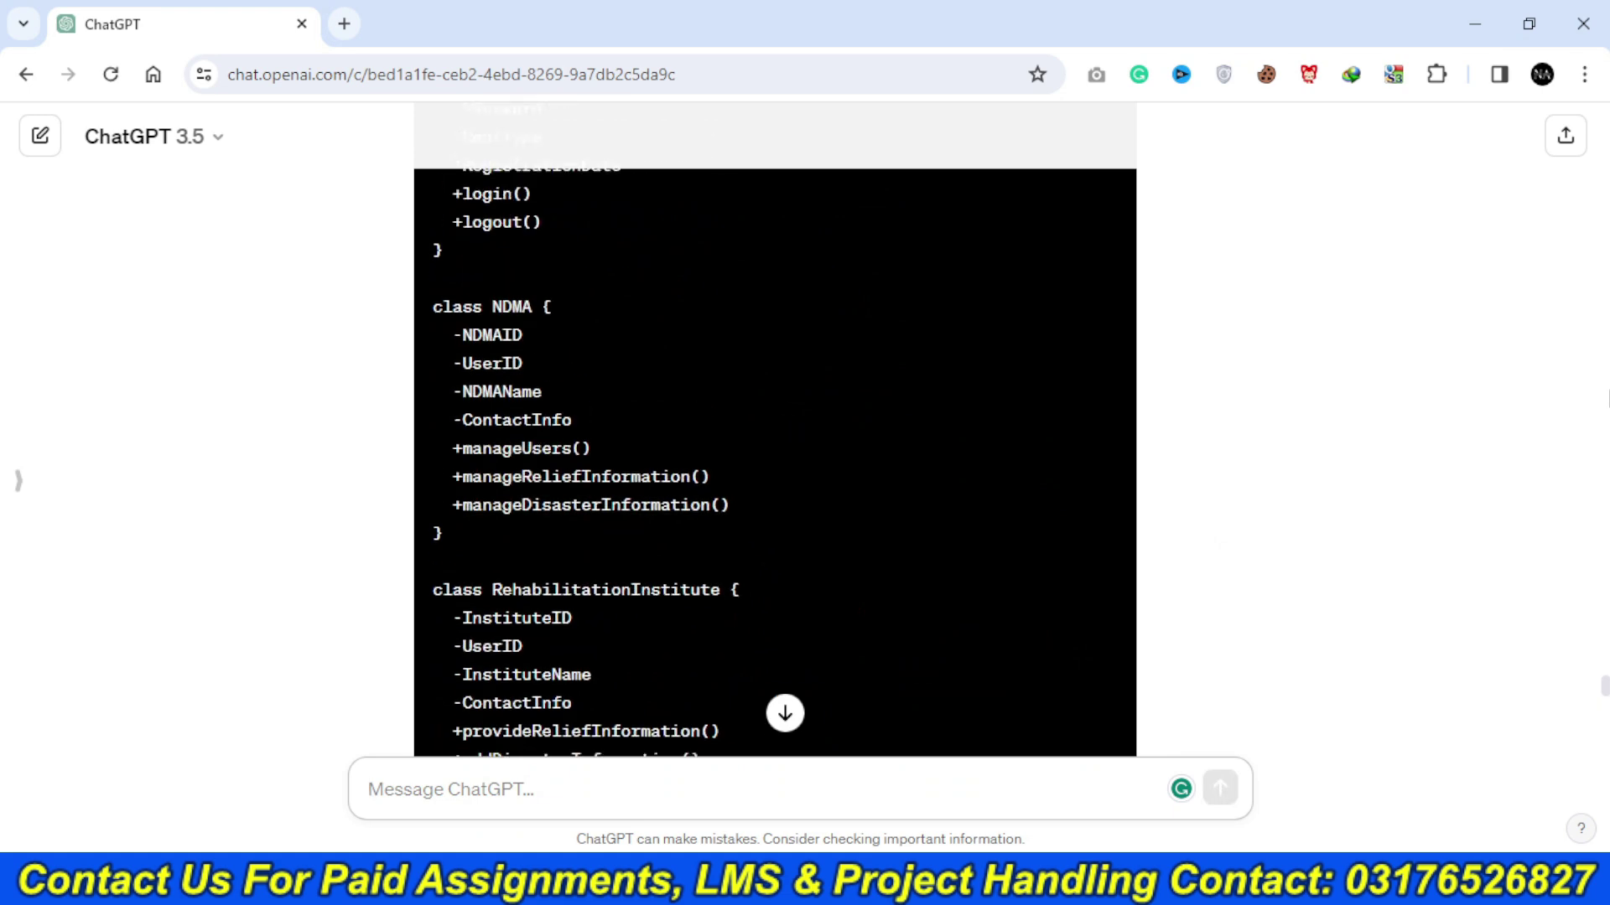
{"action": "left_click", "coordinate": [1052, 461]}
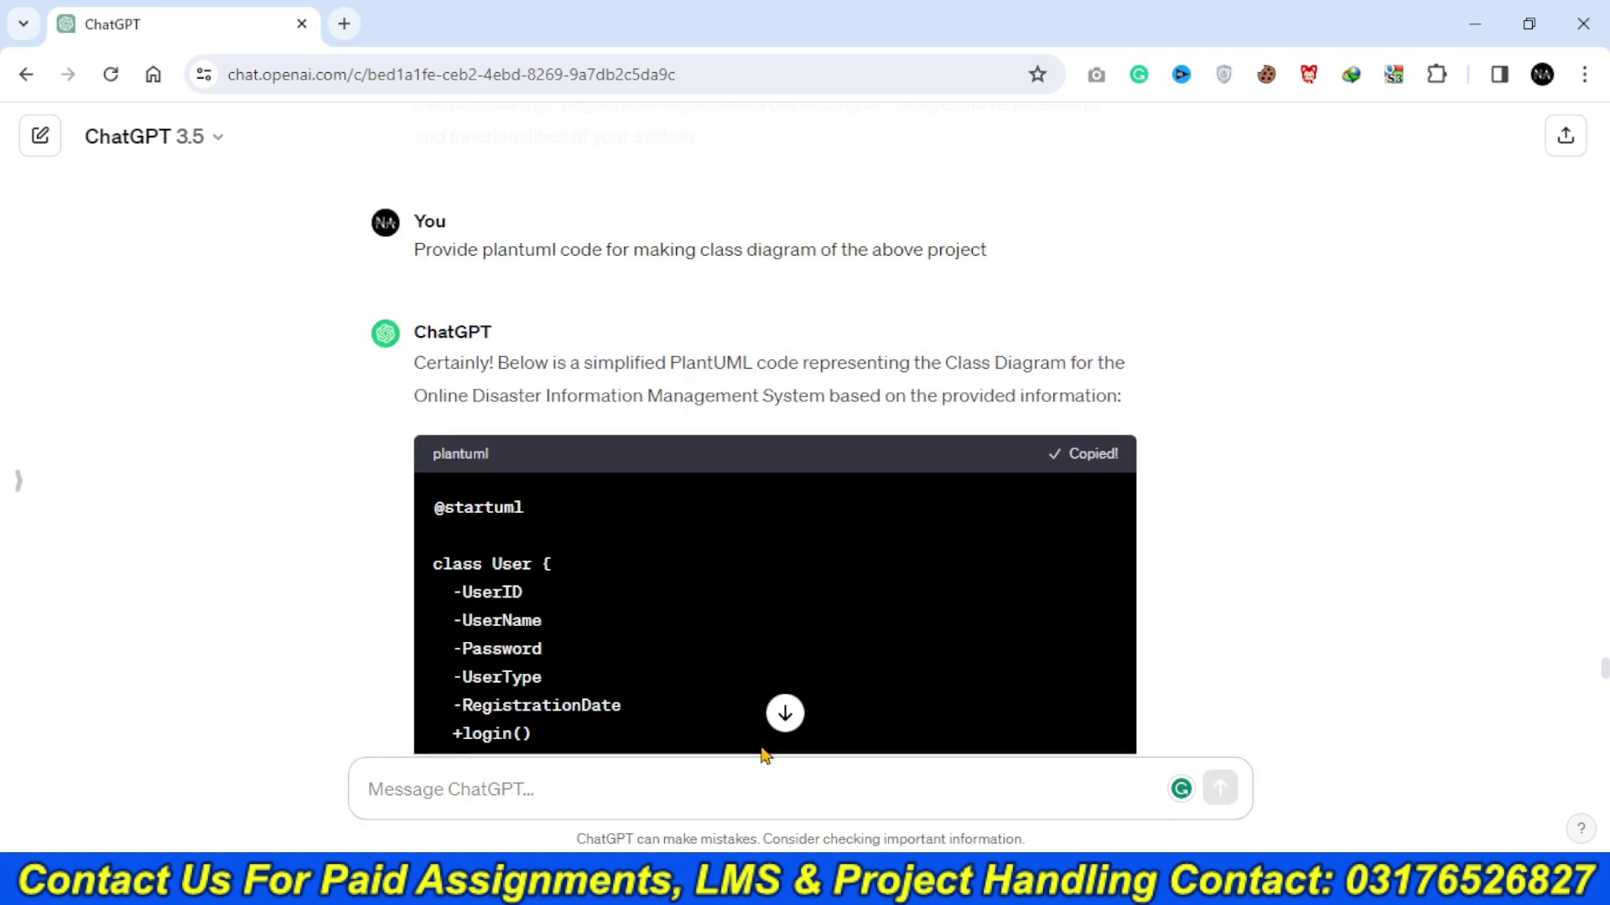
{"action": "key", "text": "alt+Tab"}
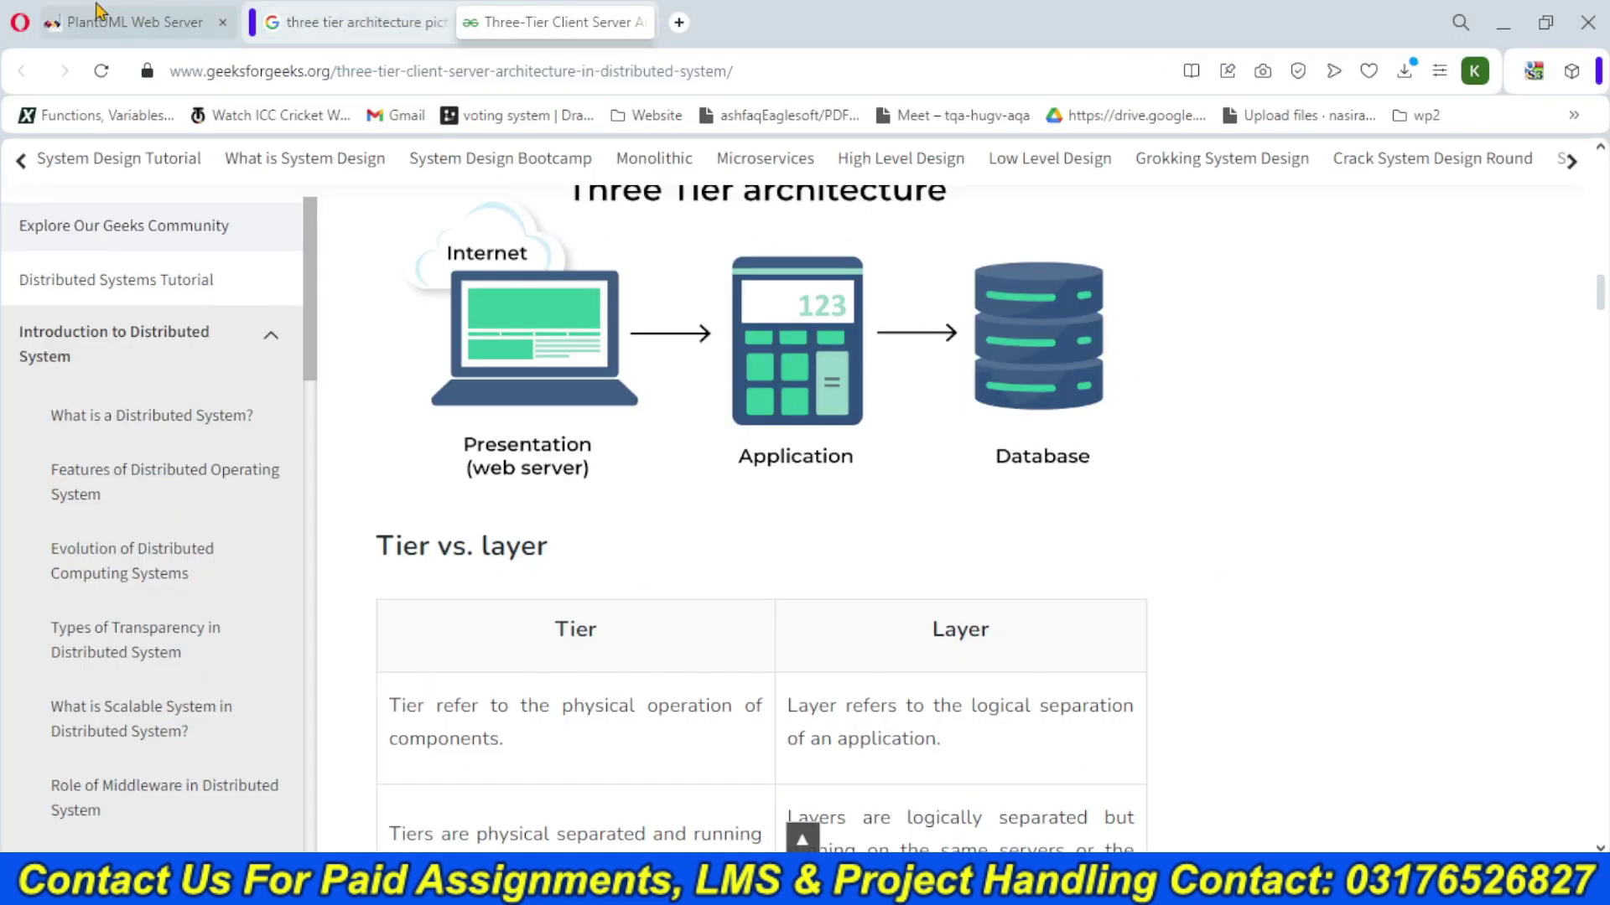
{"action": "left_click", "coordinate": [126, 22]}
{"action": "left_click", "coordinate": [855, 186]}
{"action": "key", "text": "ctrl+a"}
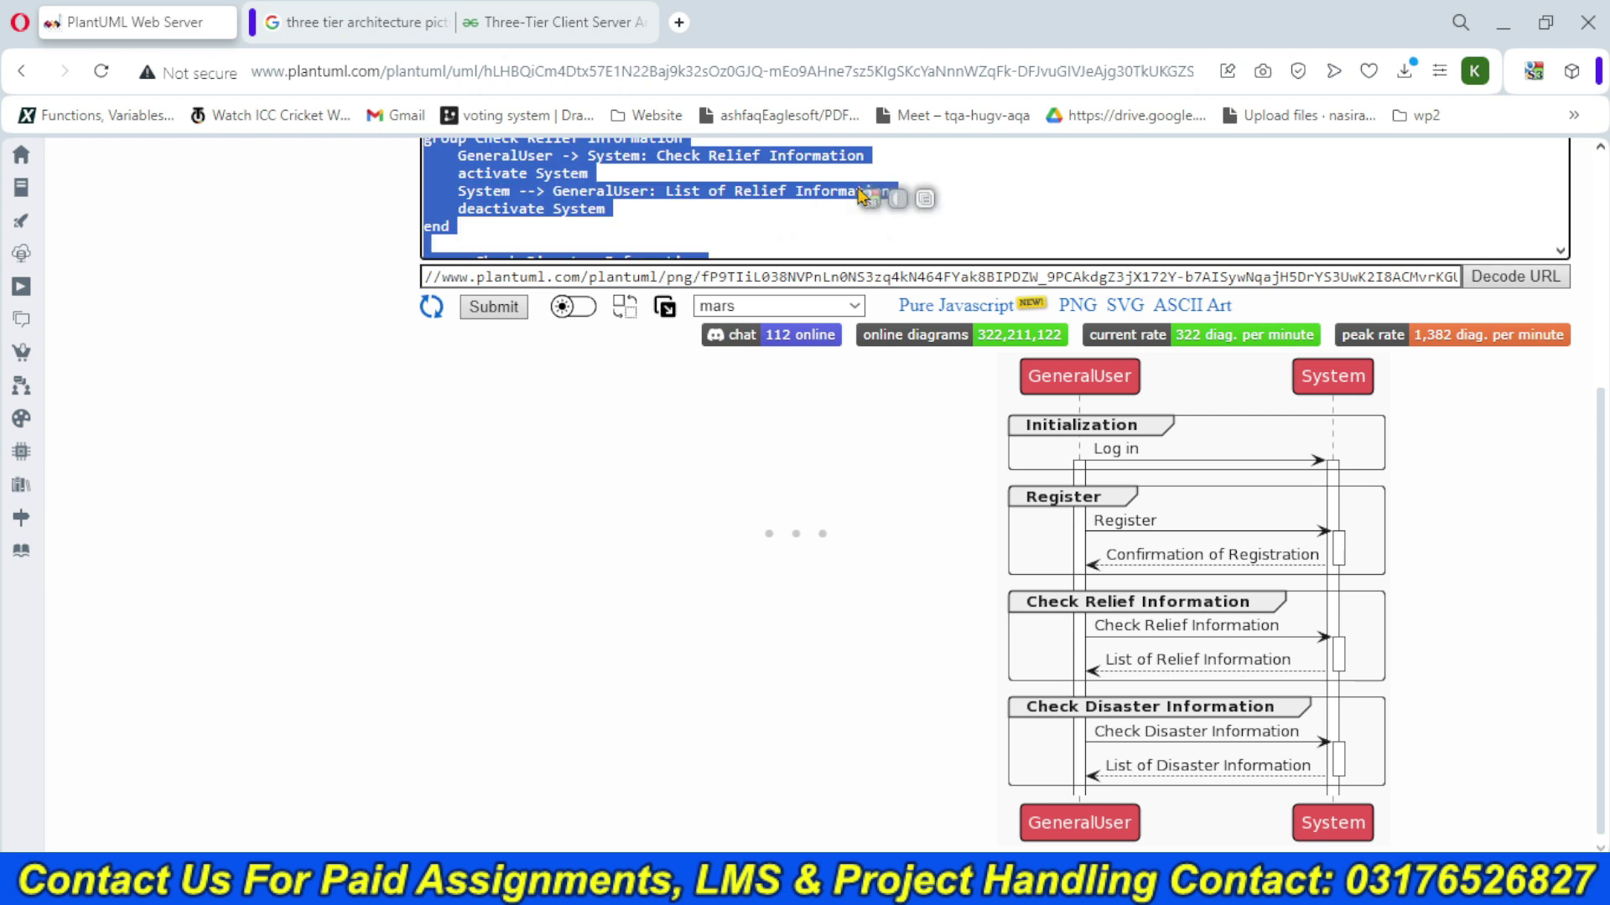
{"action": "key", "text": "ctrl+v"}
{"action": "left_click_drag", "start_coordinate": [1602, 444], "coordinate": [1602, 387]}
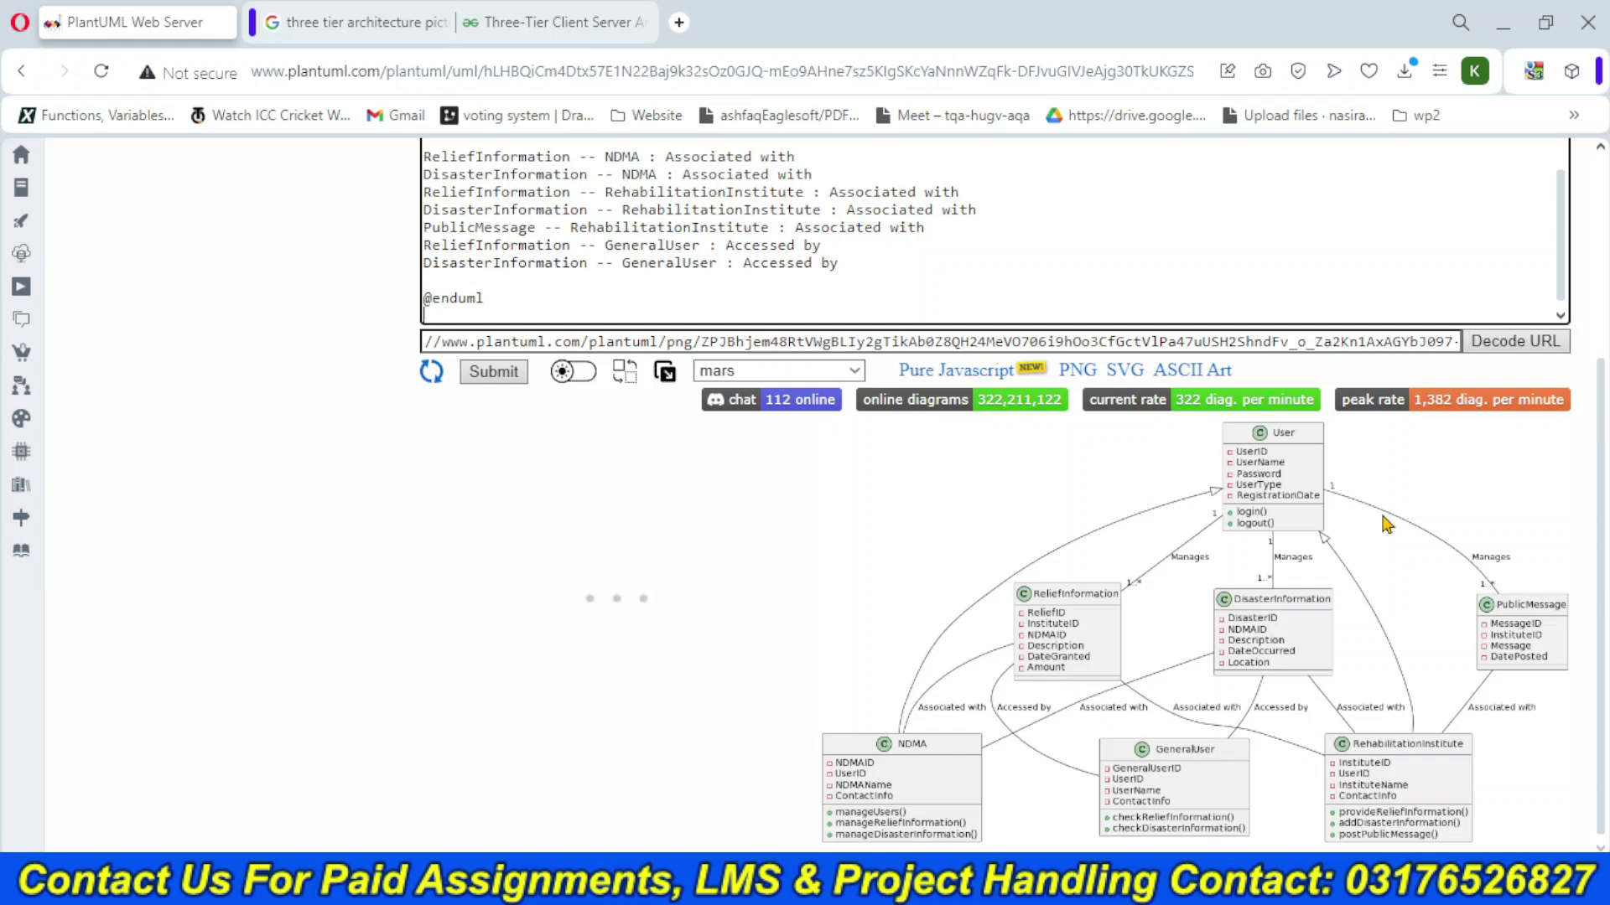
{"action": "right_click", "coordinate": [1177, 567]}
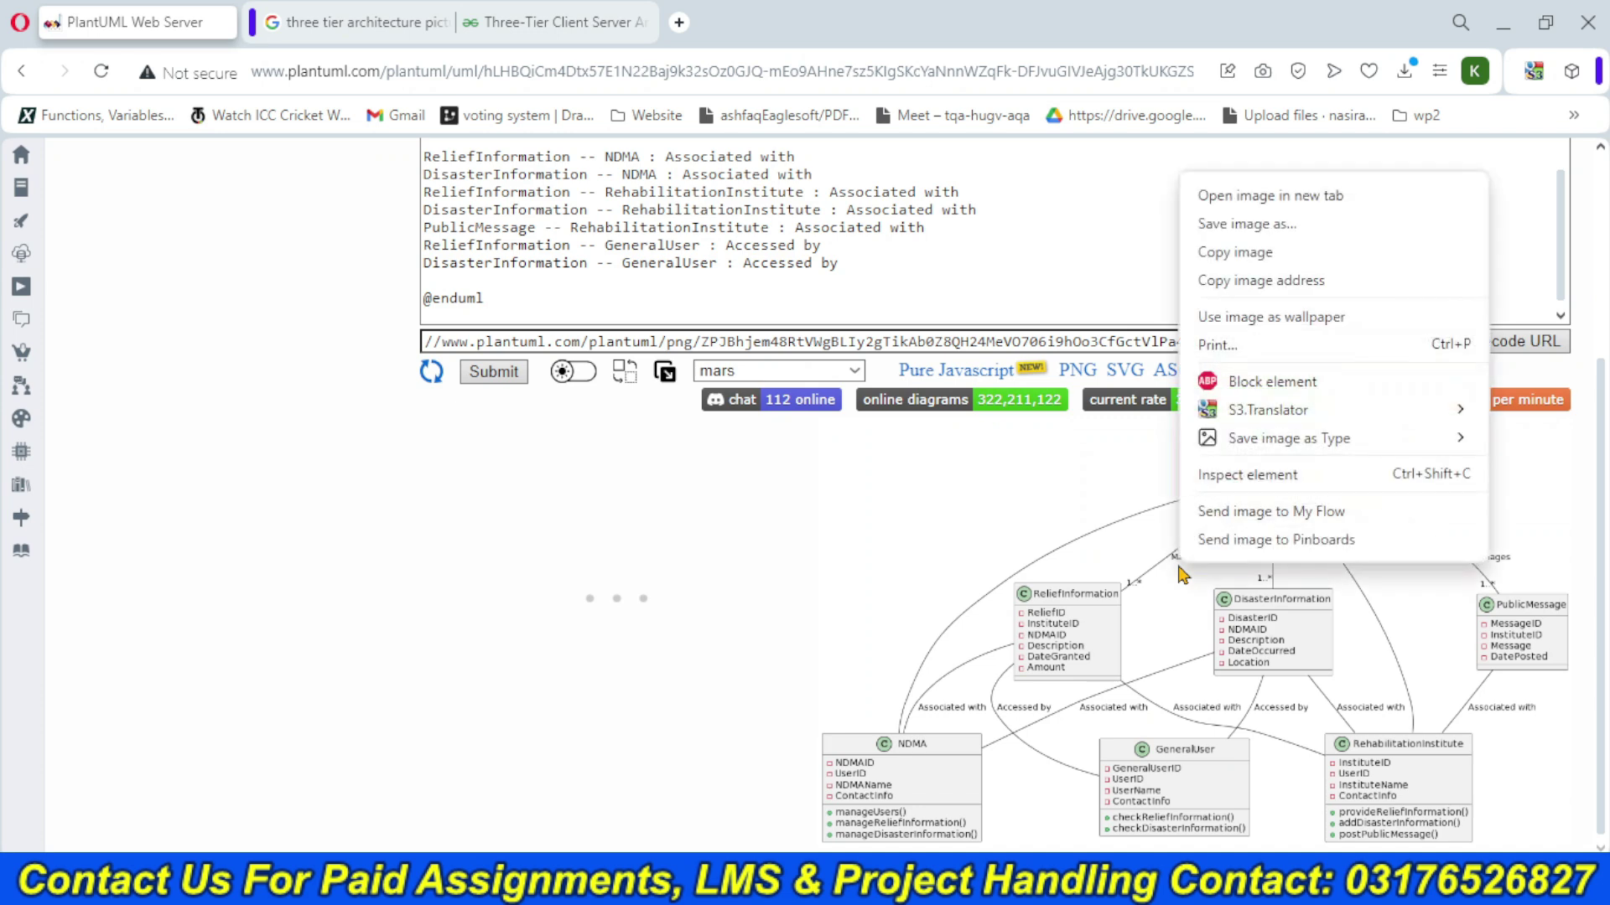
{"action": "left_click", "coordinate": [997, 570]}
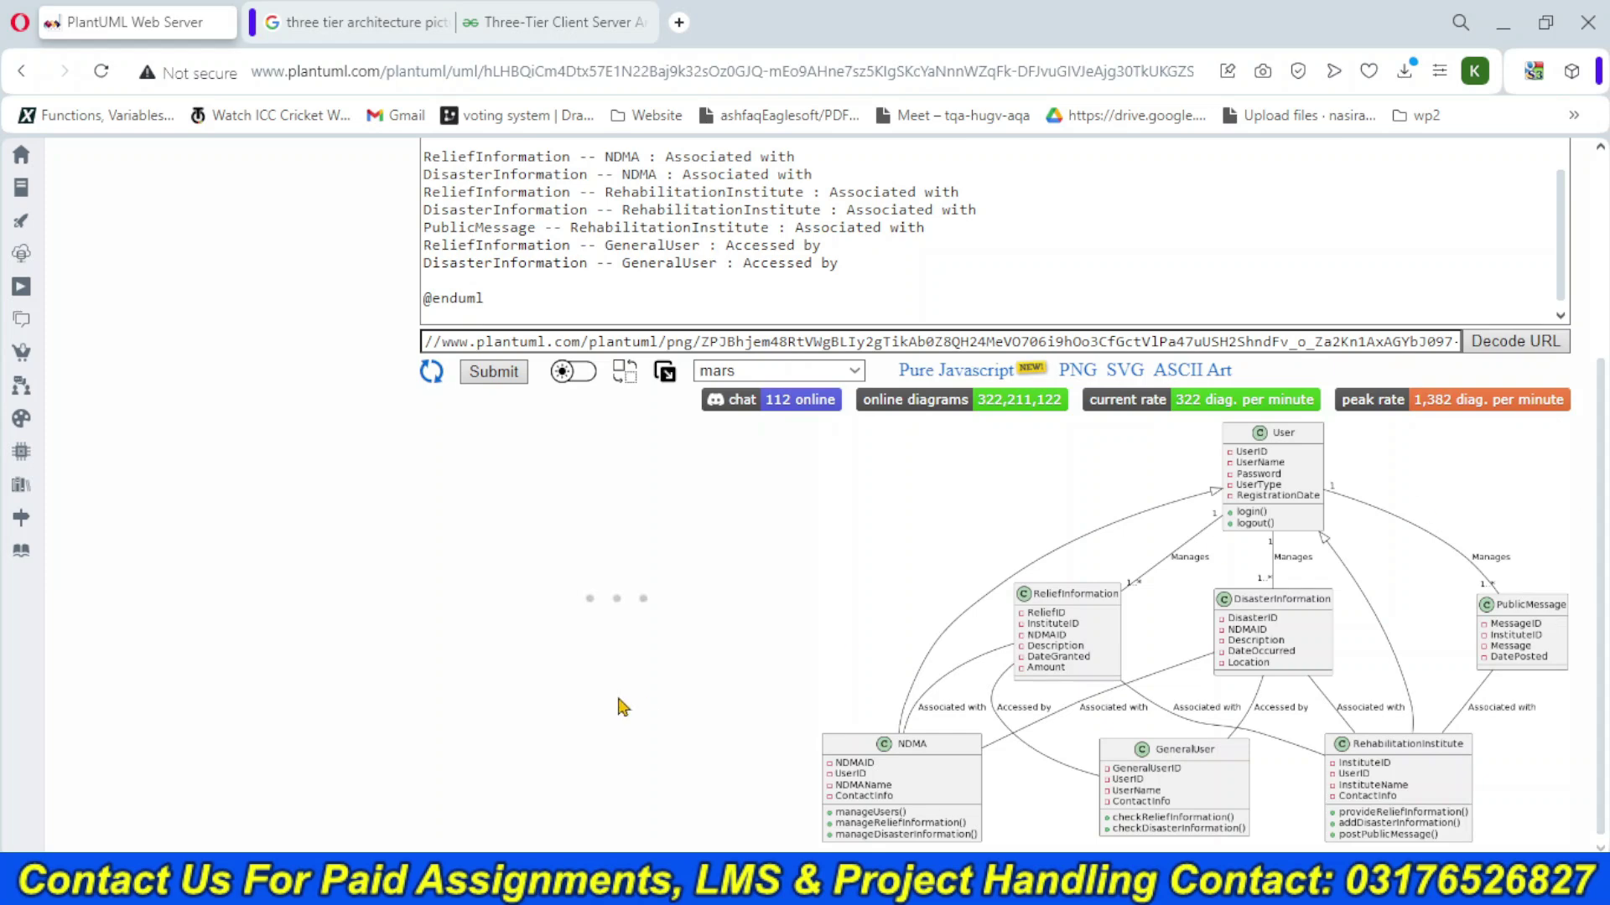
- Launch Visio, search its templates for "class" and create a new drawing from the UML Class template
{"action": "key", "text": "super"}
{"action": "type", "text": "visi"}
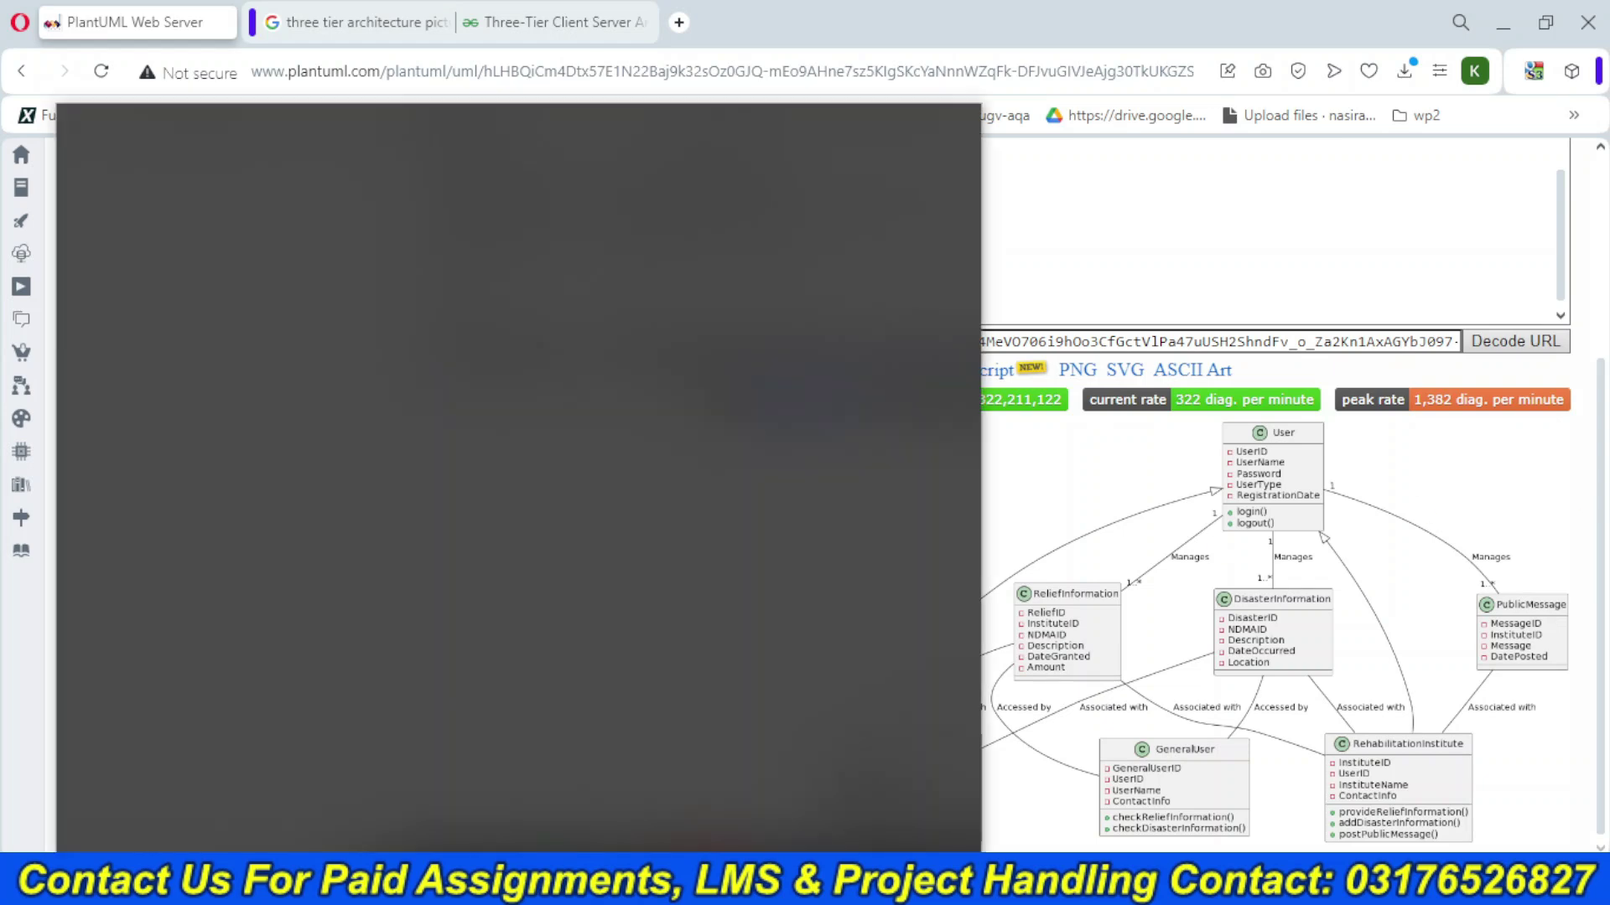
{"action": "key", "text": "Return"}
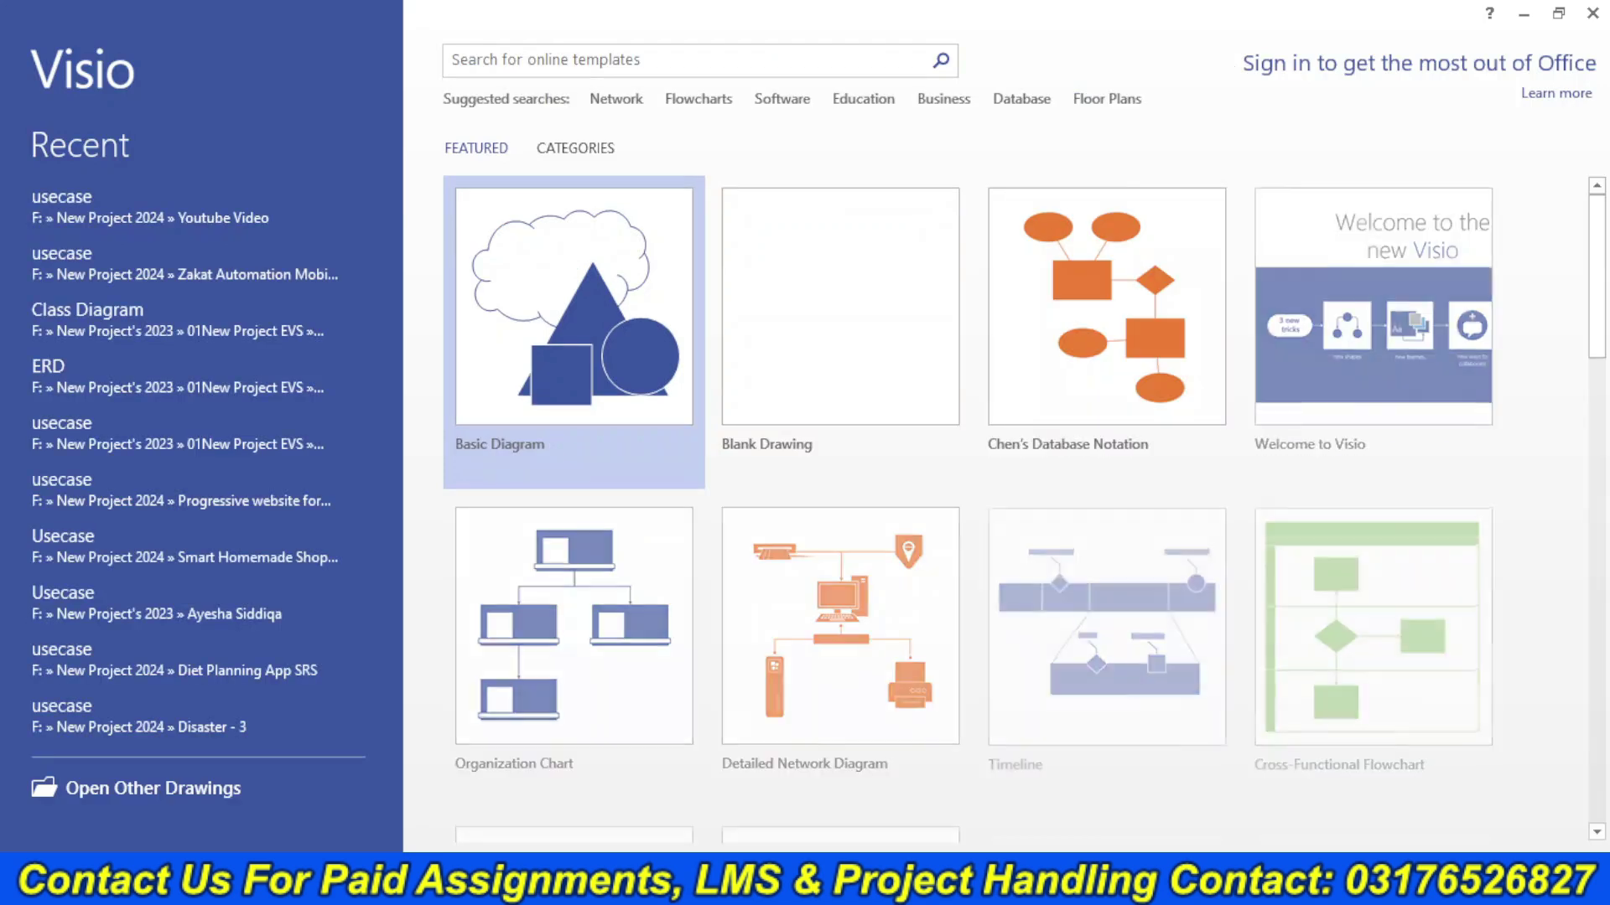
{"action": "left_click", "coordinate": [546, 53]}
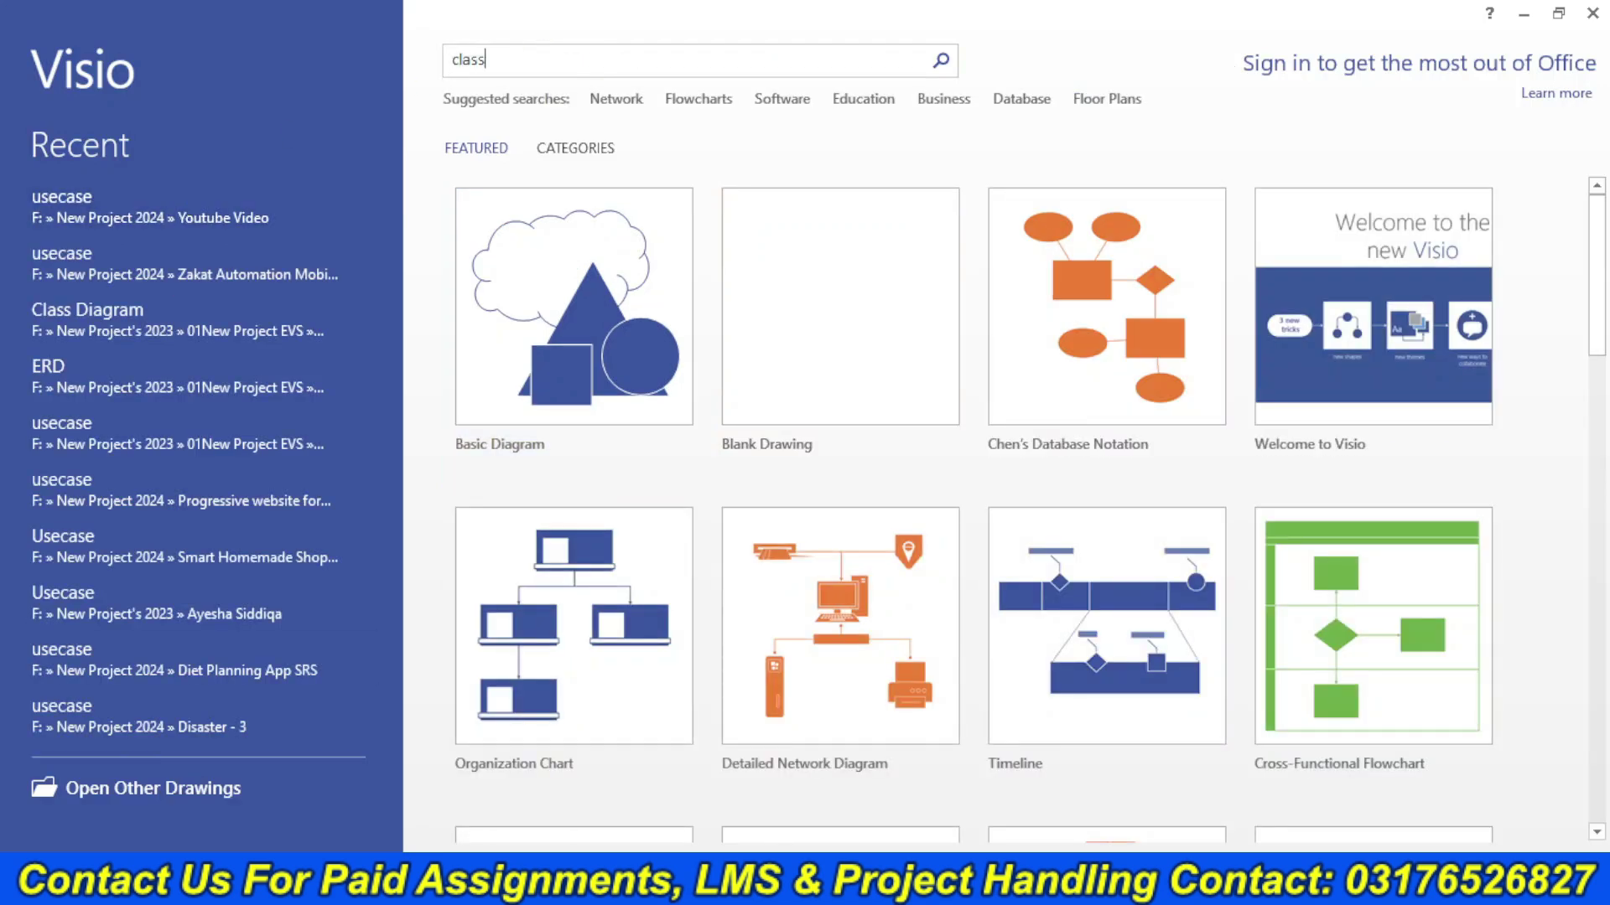
{"action": "key", "text": "Return"}
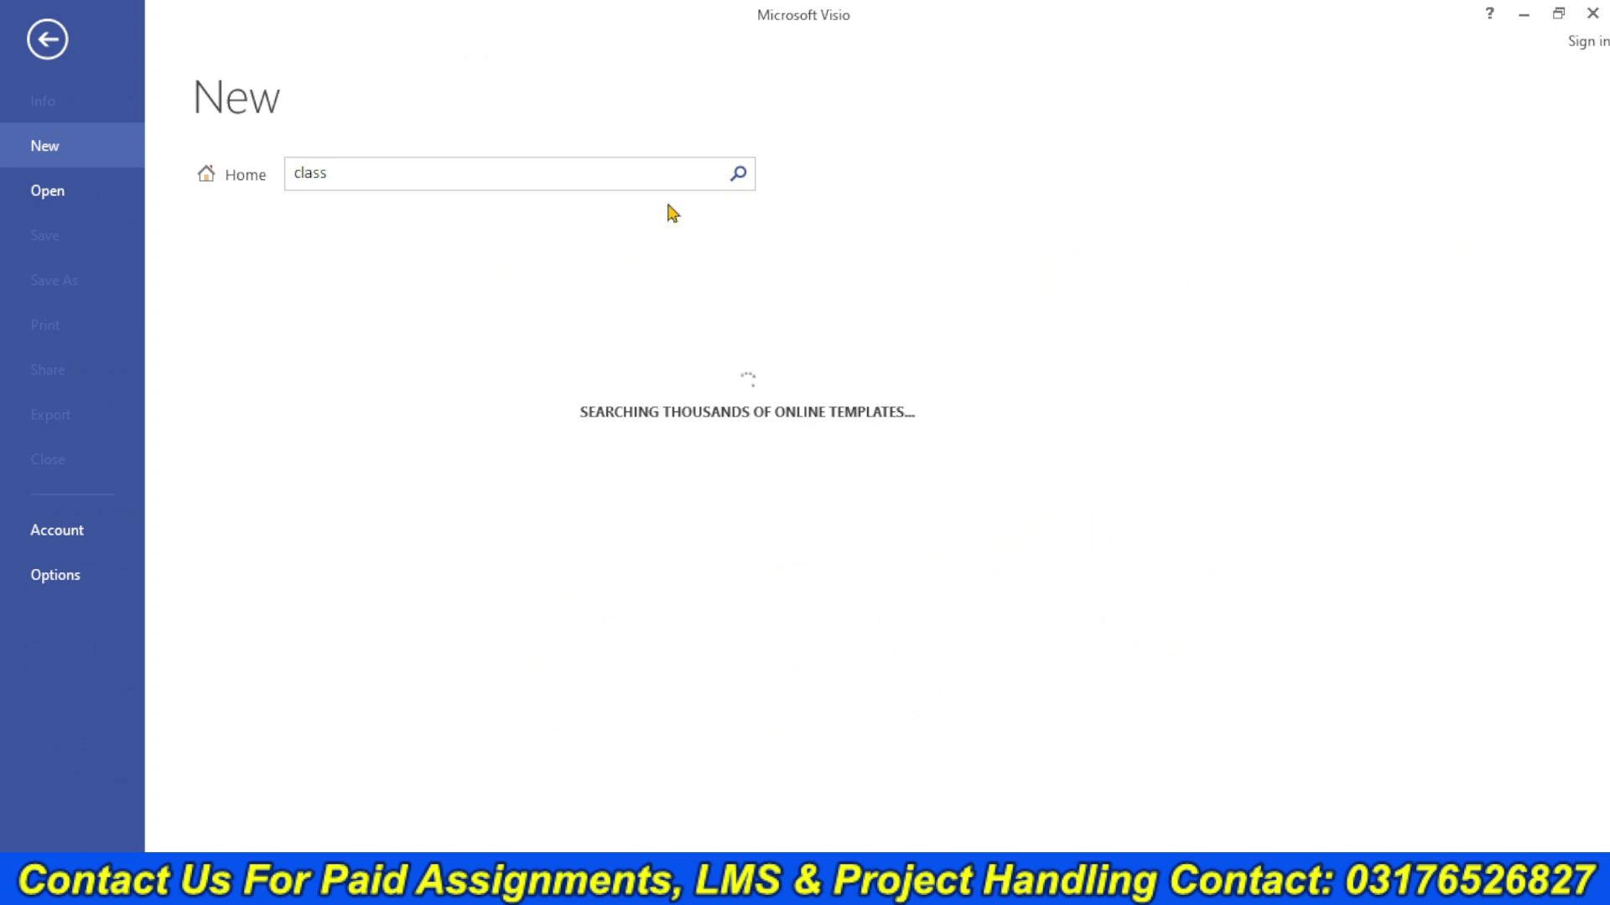
{"action": "left_click", "coordinate": [306, 369]}
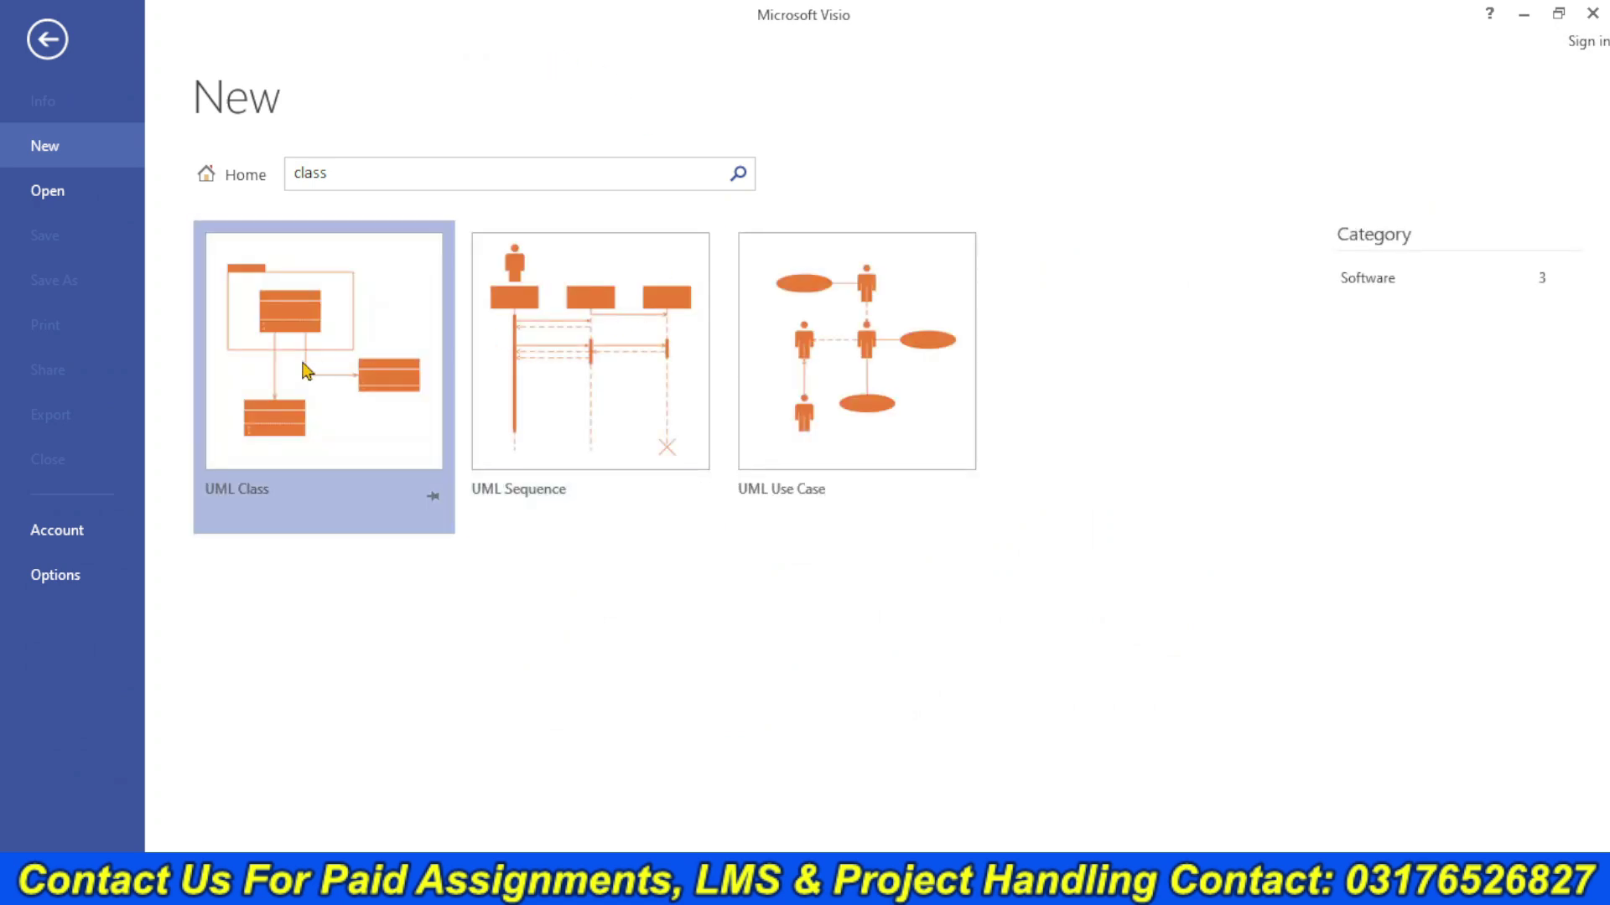
{"action": "left_click", "coordinate": [975, 560]}
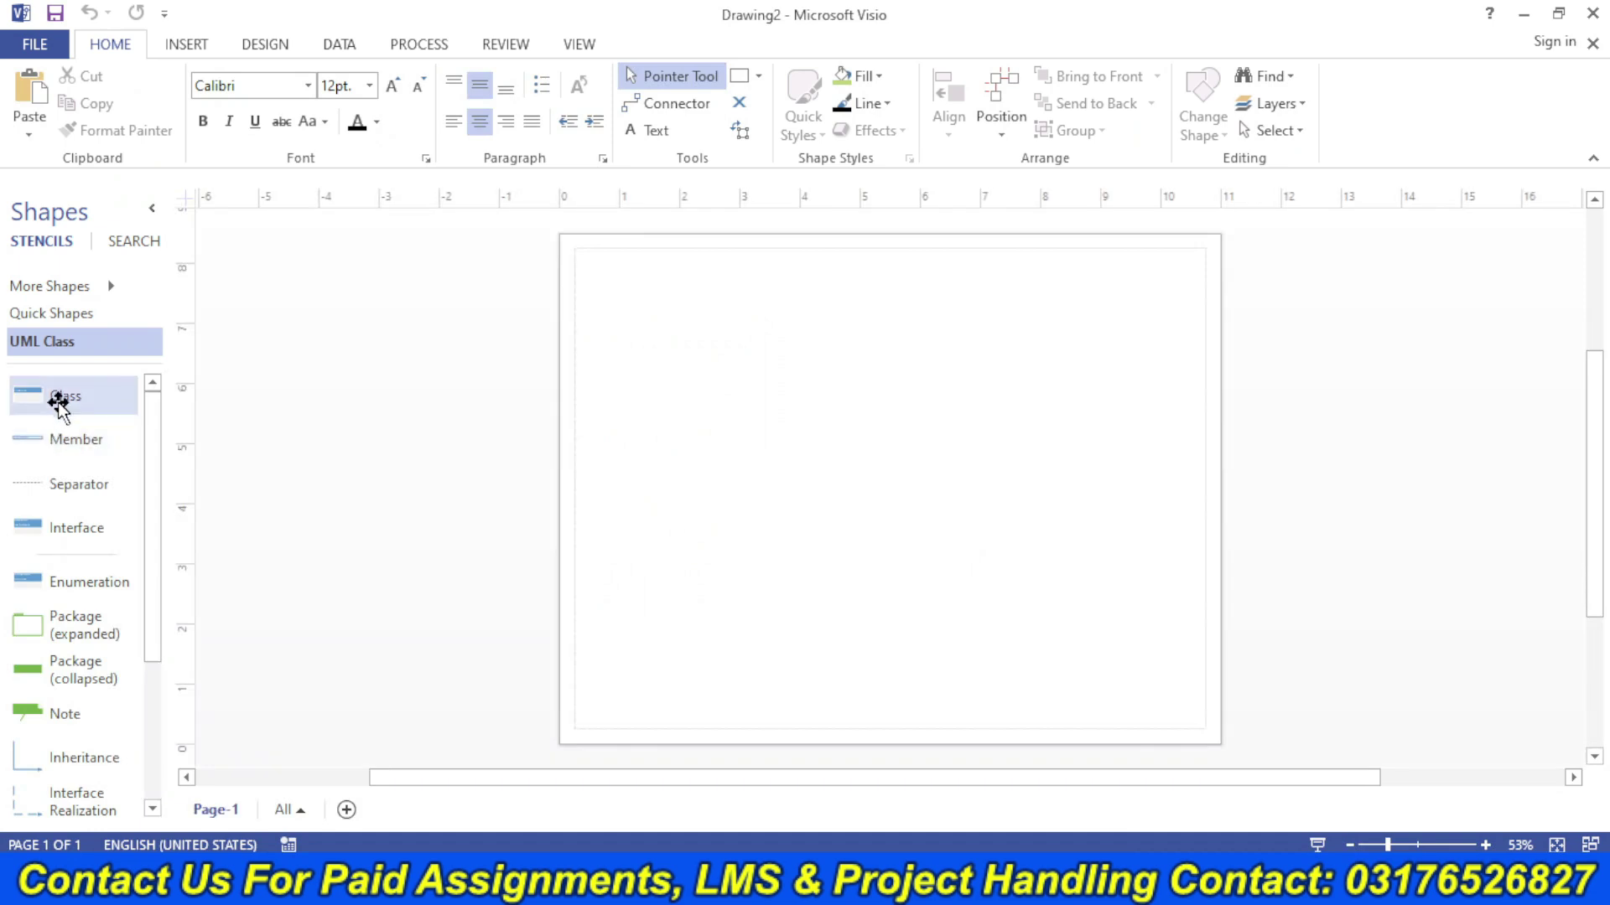
- Place a 2.5 in wide Class shape in the page's upper middle, with its name enlarged to 30 pt and members to 14 pt
{"action": "left_click_drag", "start_coordinate": [58, 405], "coordinate": [843, 335]}
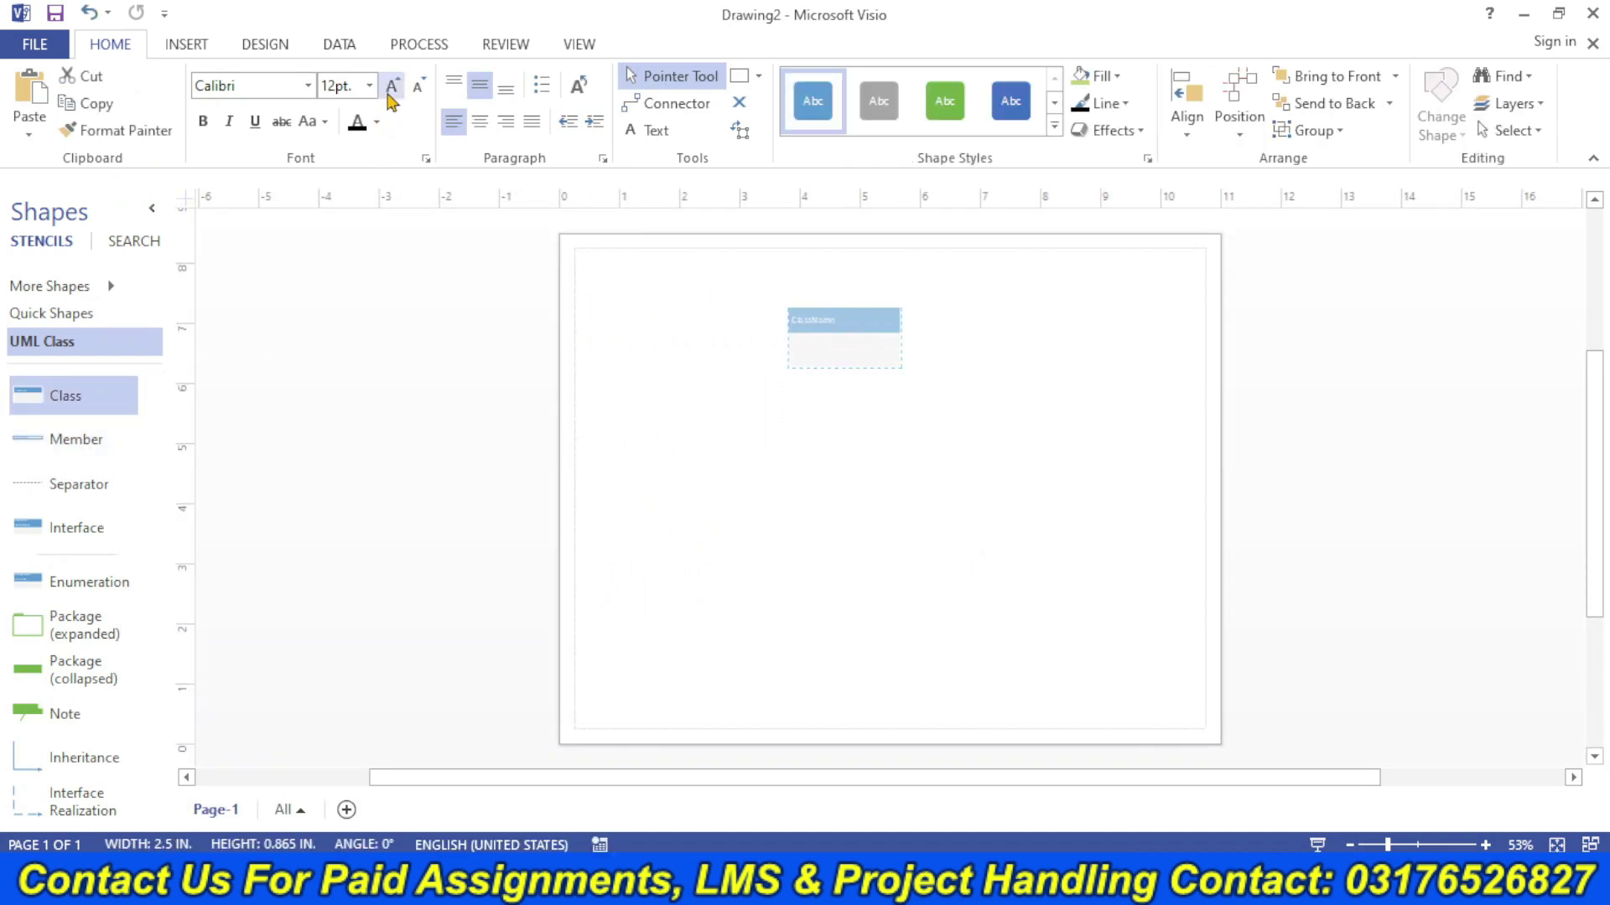
{"action": "left_click", "coordinate": [392, 86]}
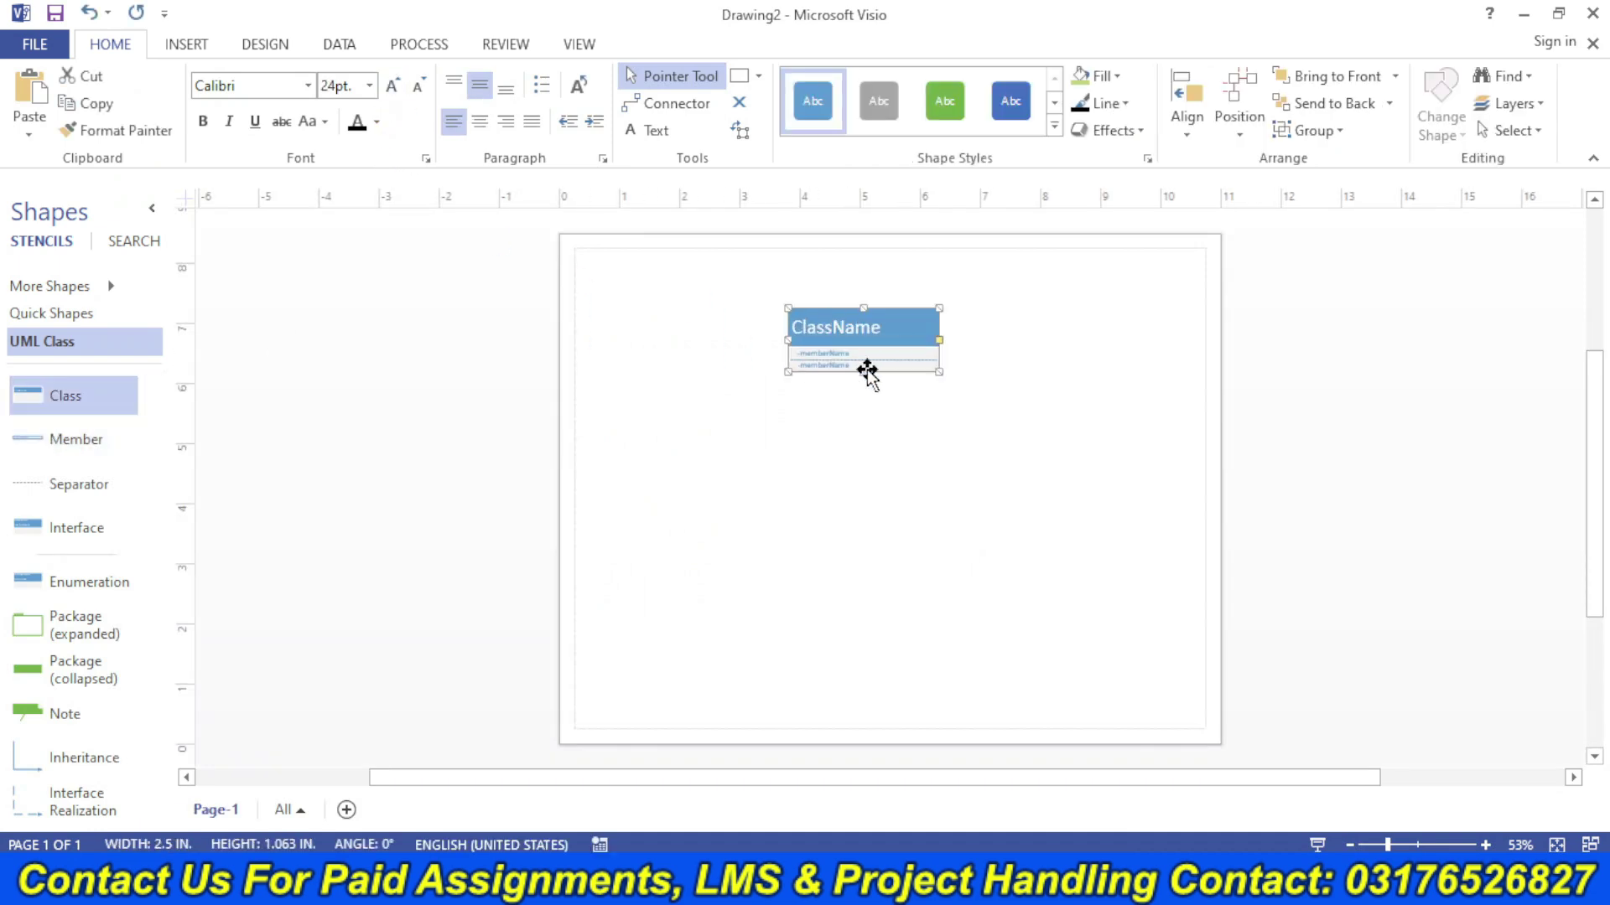
{"action": "left_click", "coordinate": [417, 86]}
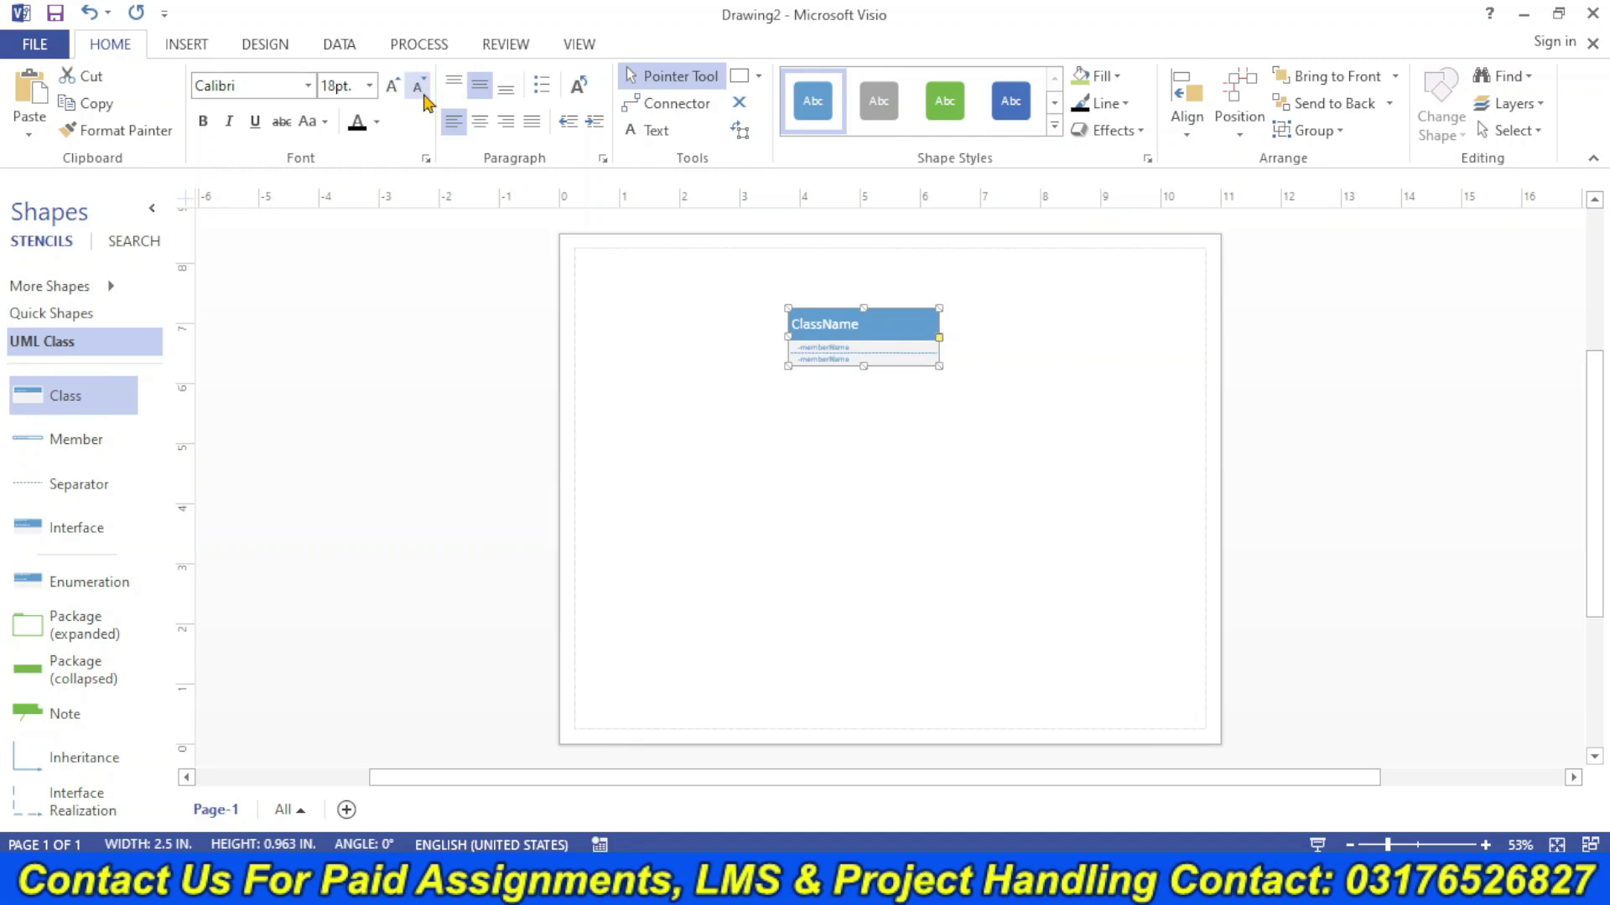
{"action": "left_click", "coordinate": [392, 88]}
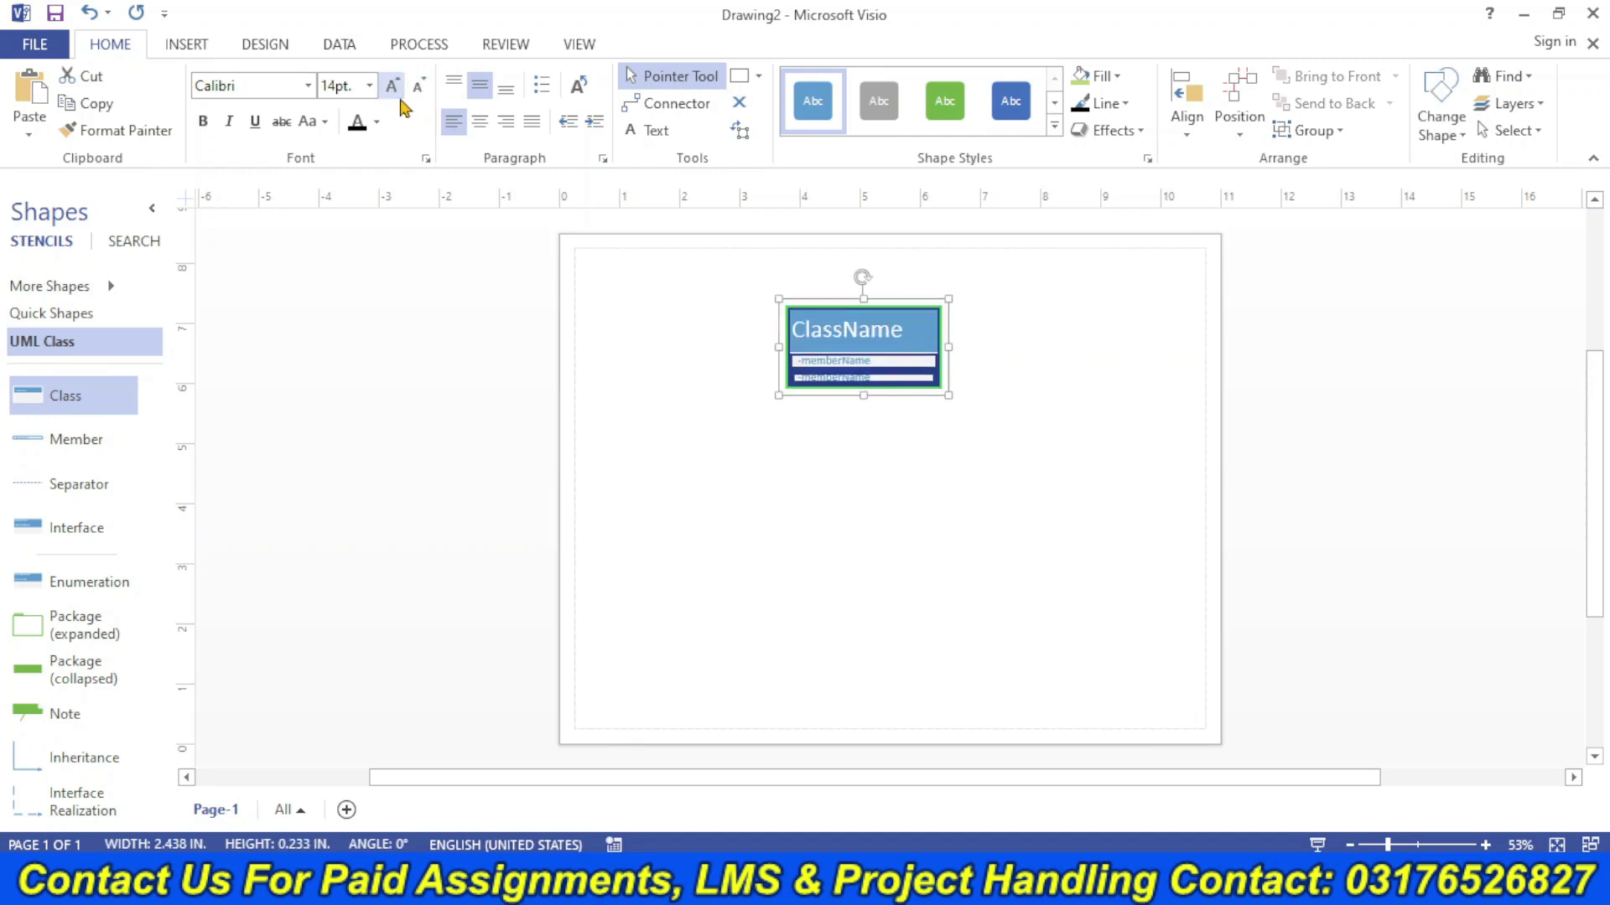
- Rename the class shape "User" and centre its title
{"action": "double_click", "coordinate": [851, 329]}
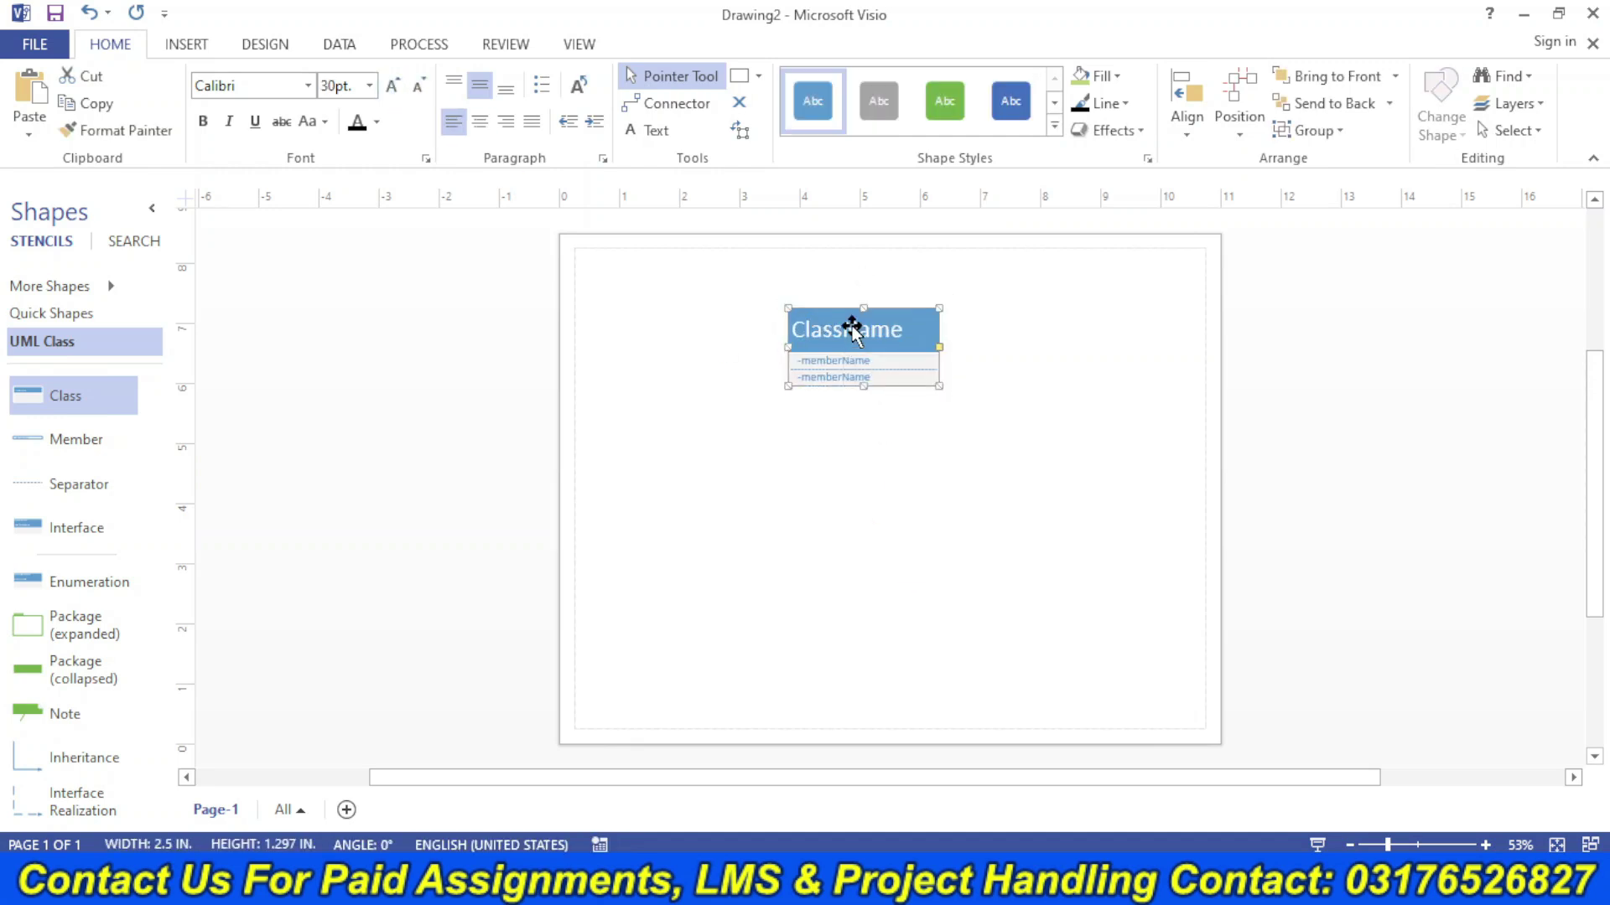
{"action": "type", "text": "User"}
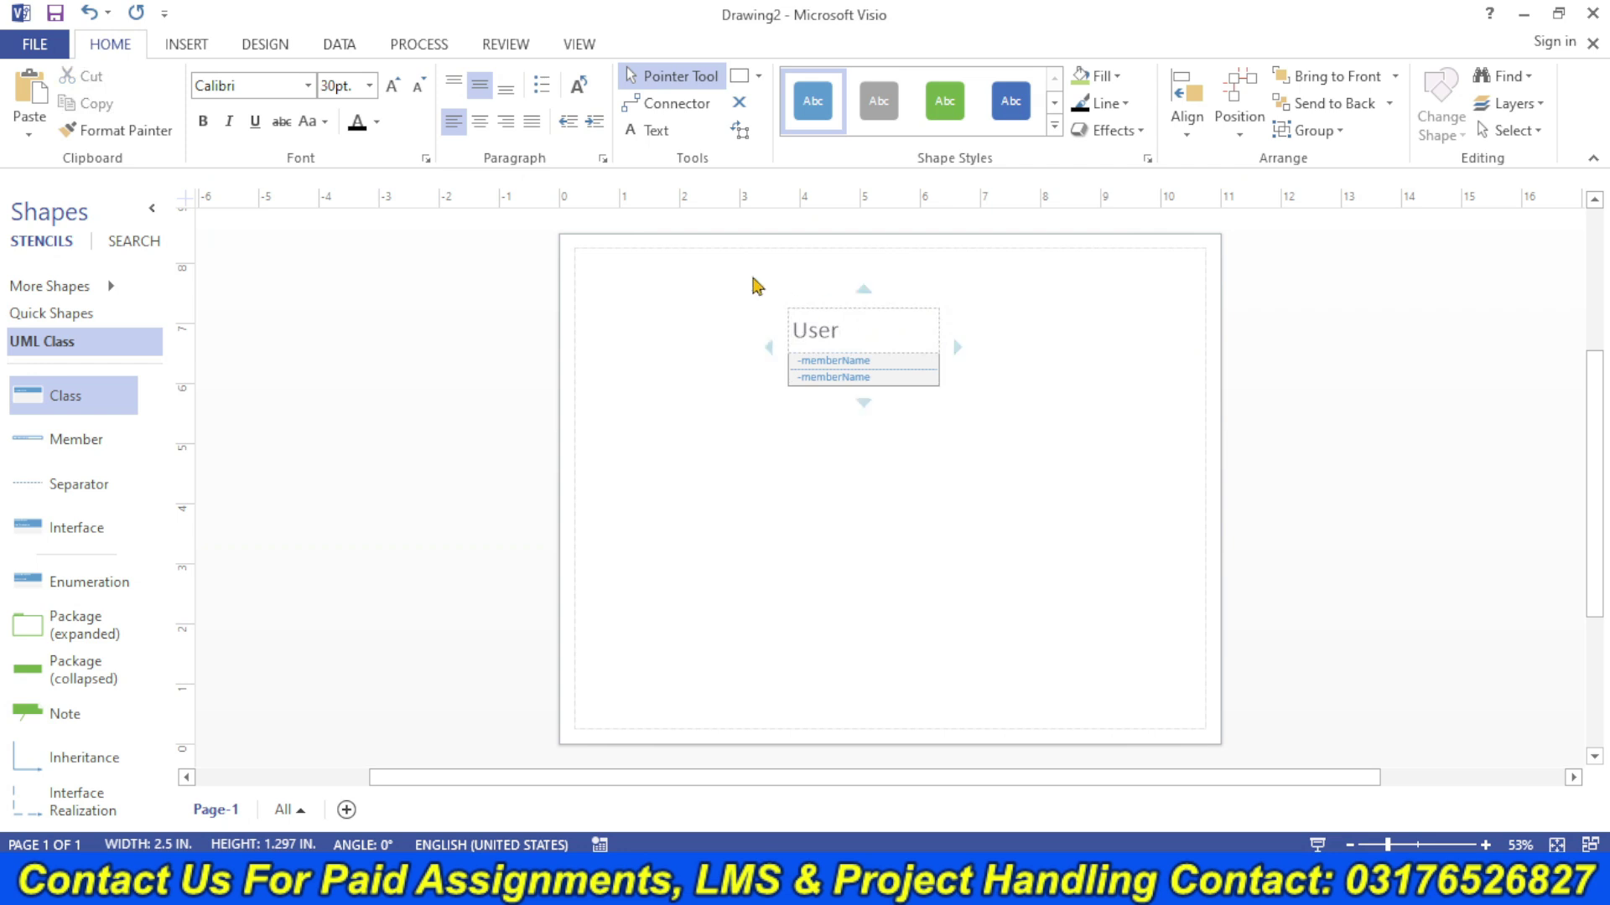
{"action": "left_click", "coordinate": [479, 121]}
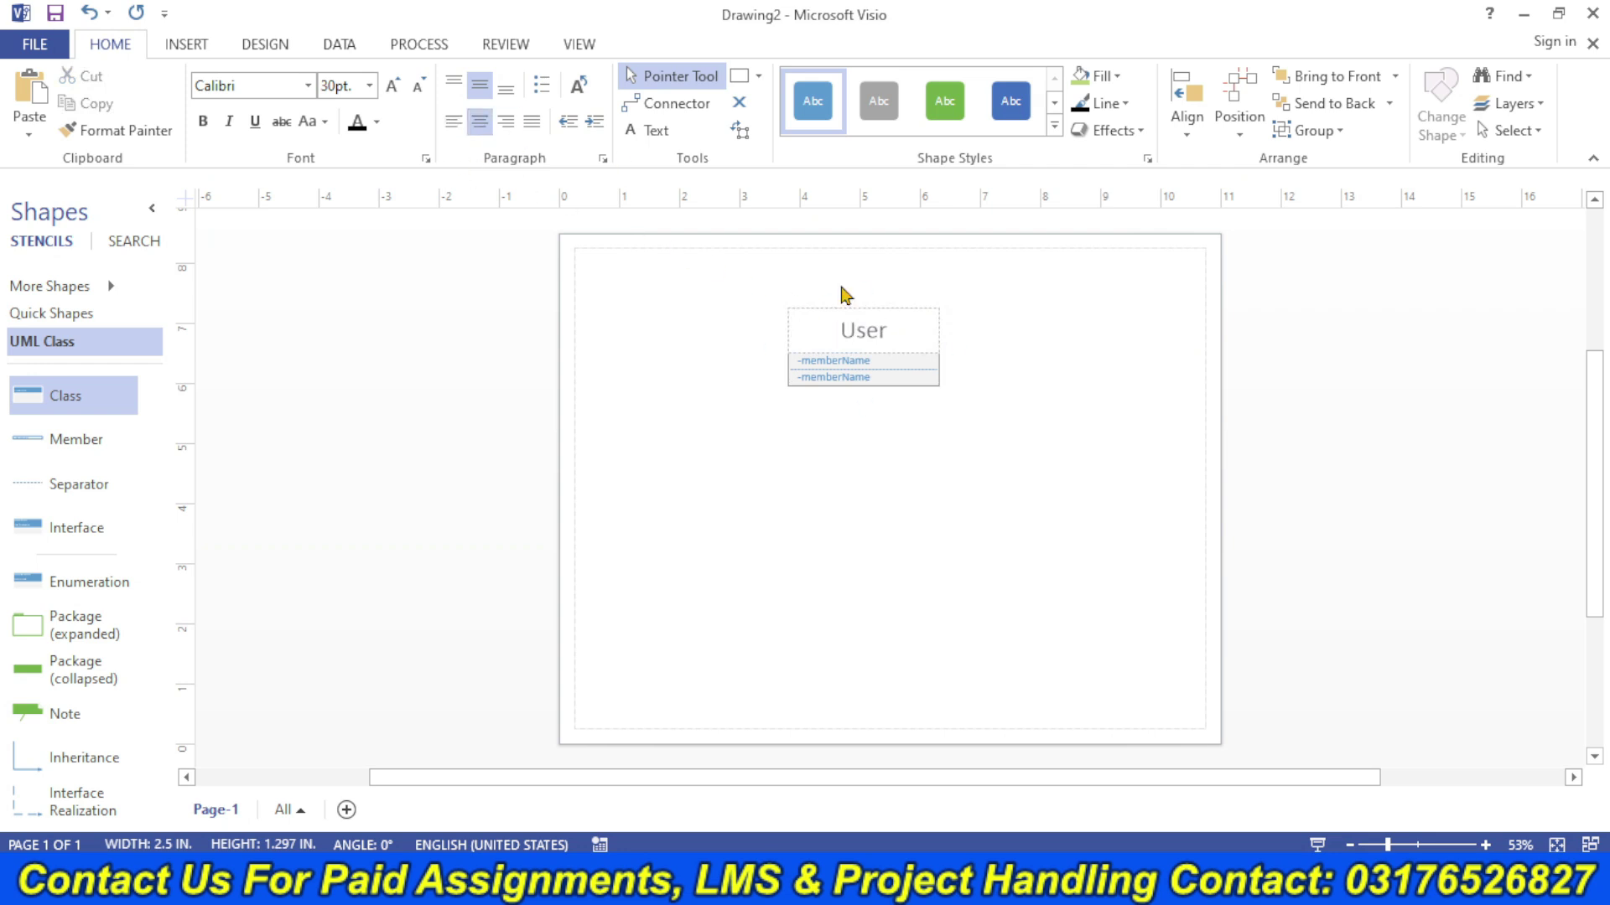
{"action": "left_click", "coordinate": [1053, 568]}
{"action": "left_click", "coordinate": [1053, 568]}
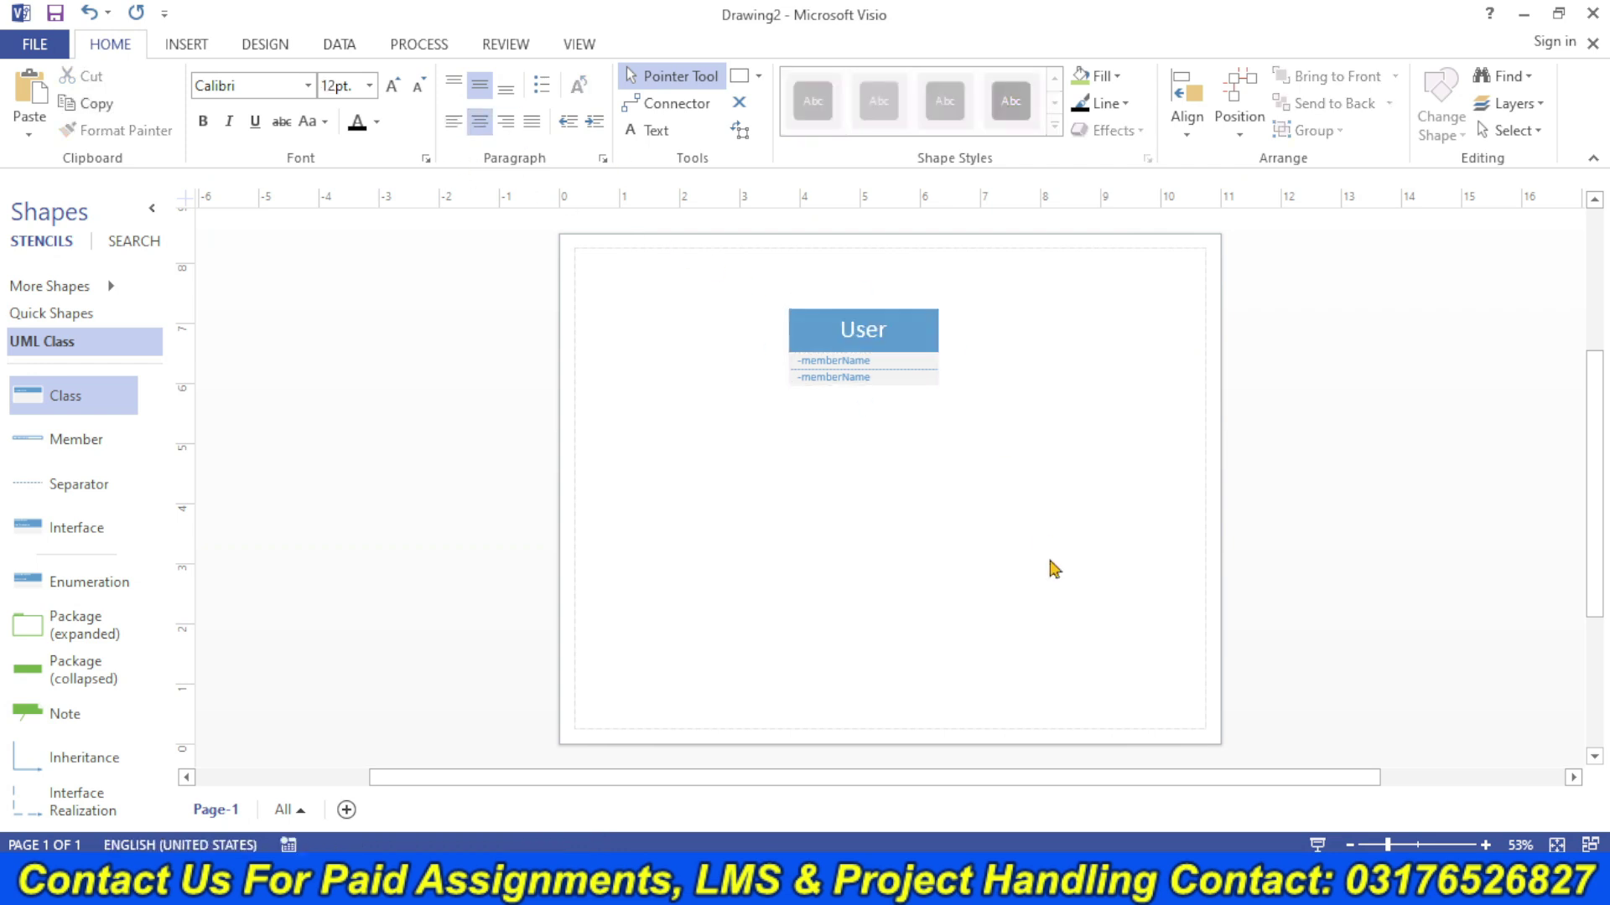
- Copy the User attributes -UserID through -RegistrationDate from ChatGPT's PlantUML code and paste them over the User shape's first member in Visio's Drawing2
{"action": "left_click", "coordinate": [586, 882]}
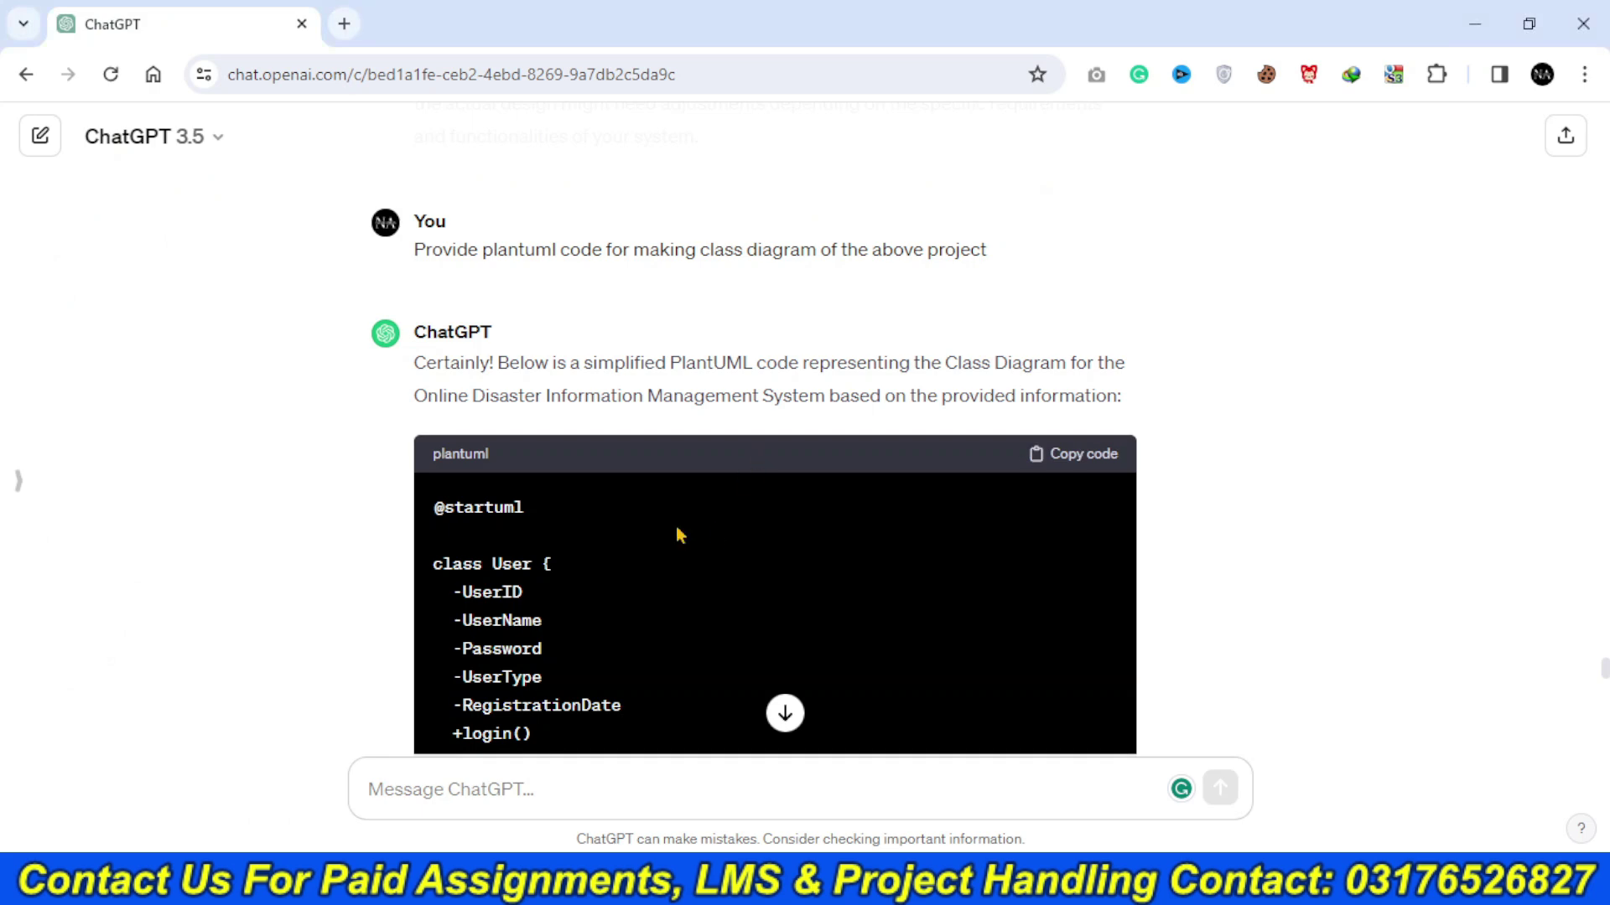
{"action": "left_click_drag", "start_coordinate": [452, 592], "coordinate": [633, 616]}
{"action": "key", "text": "ctrl+c"}
{"action": "scroll", "coordinate": [507, 625], "scroll_direction": "down", "scroll_amount": 1}
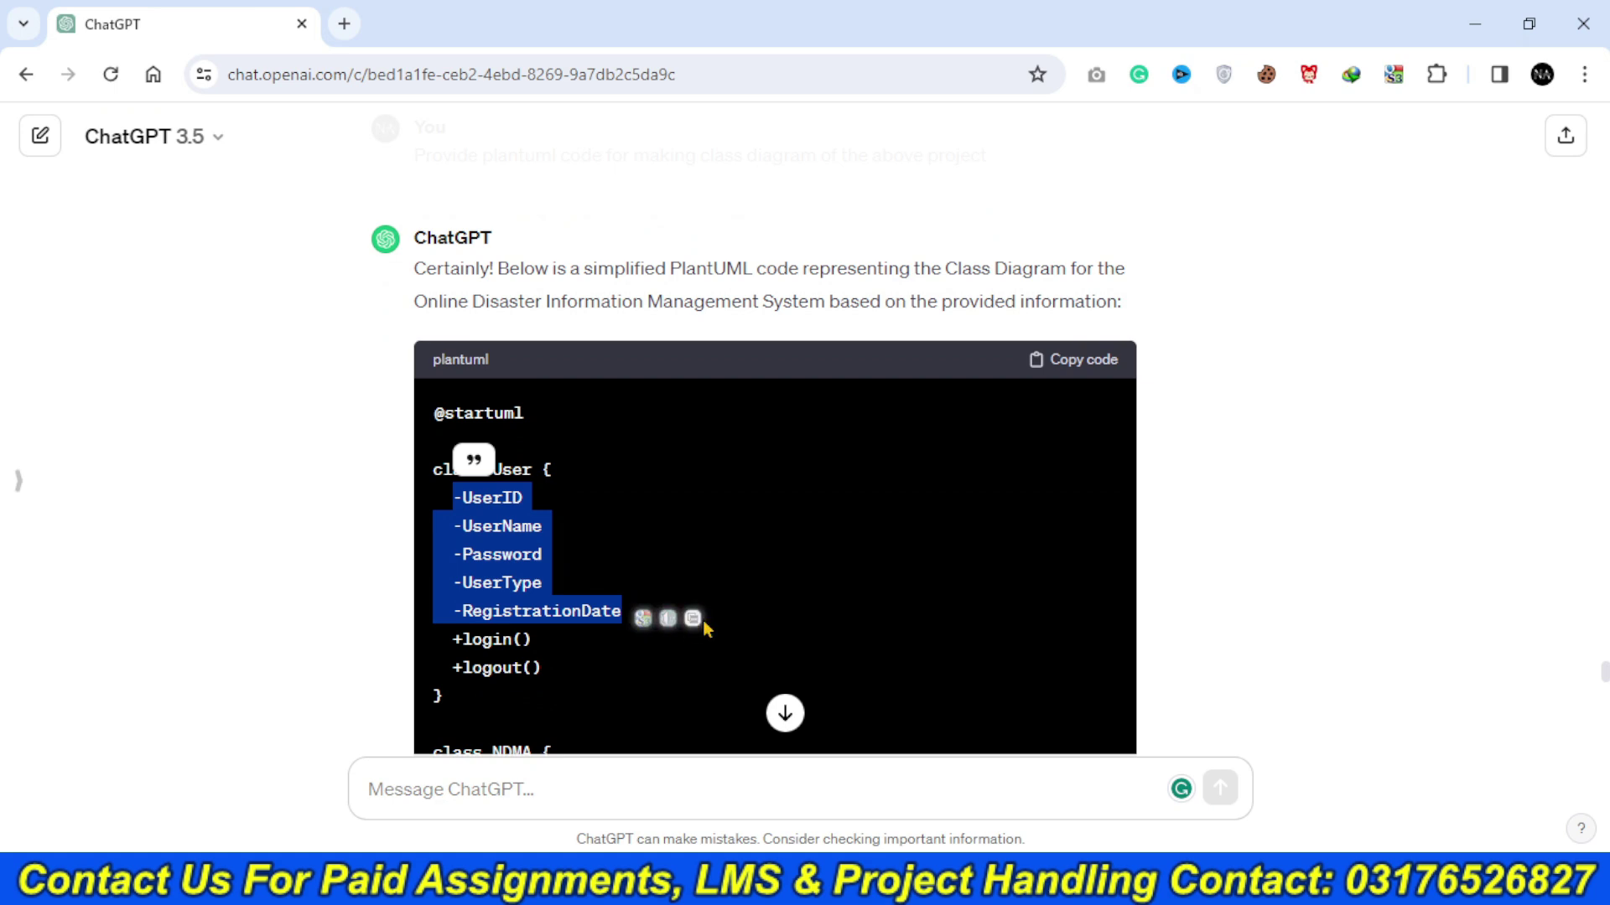
{"action": "left_click", "coordinate": [693, 619]}
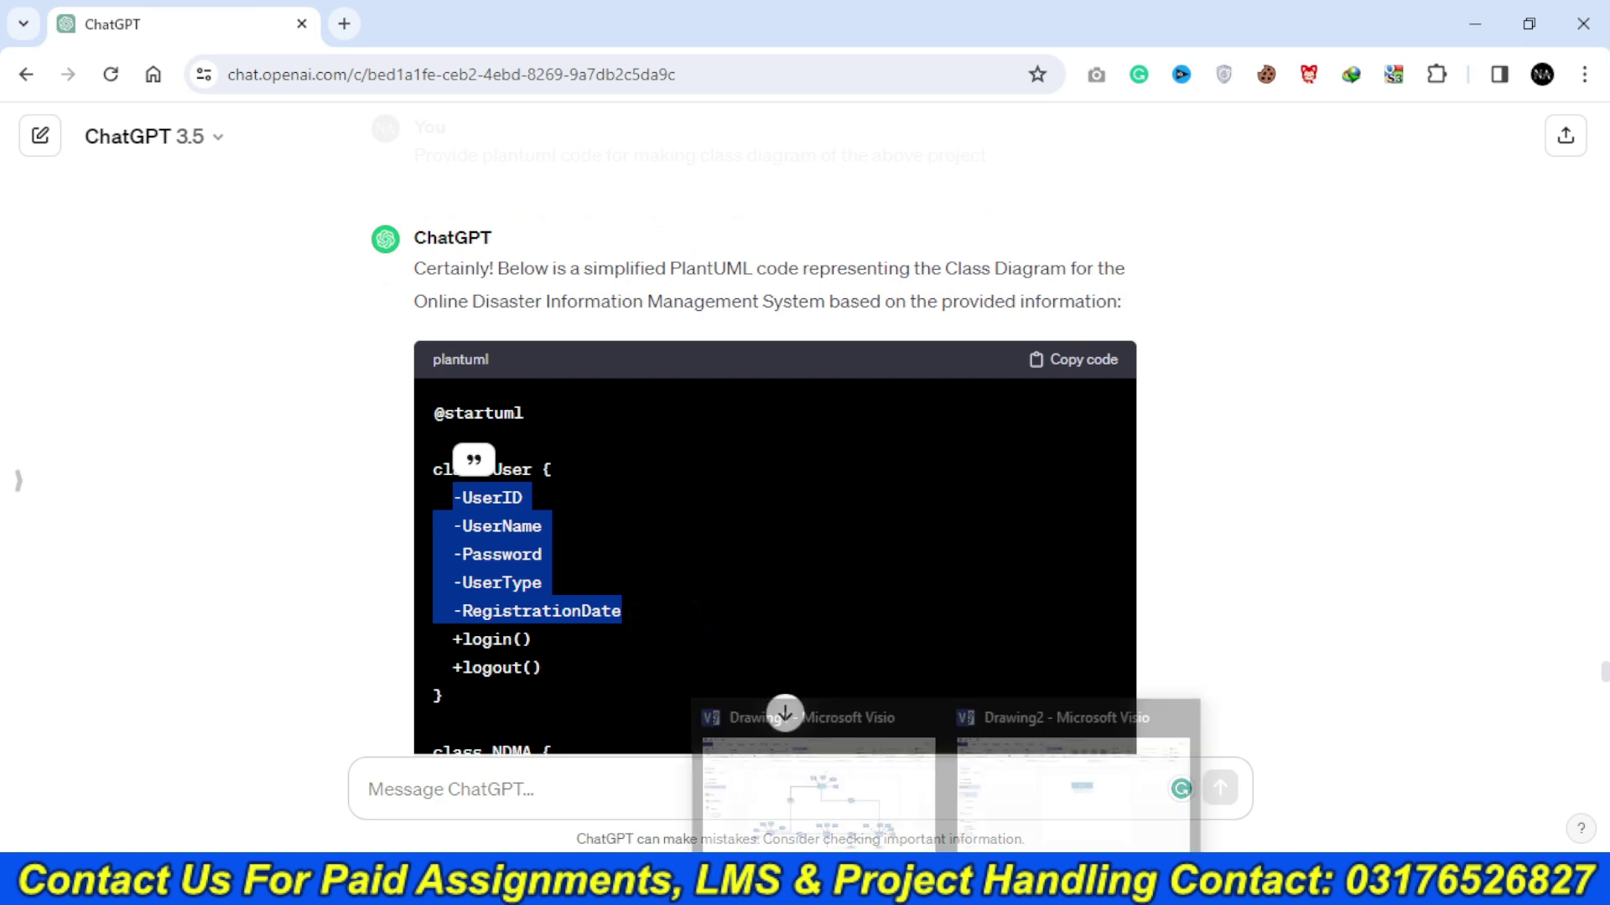
{"action": "mouse_move", "coordinate": [1084, 803]}
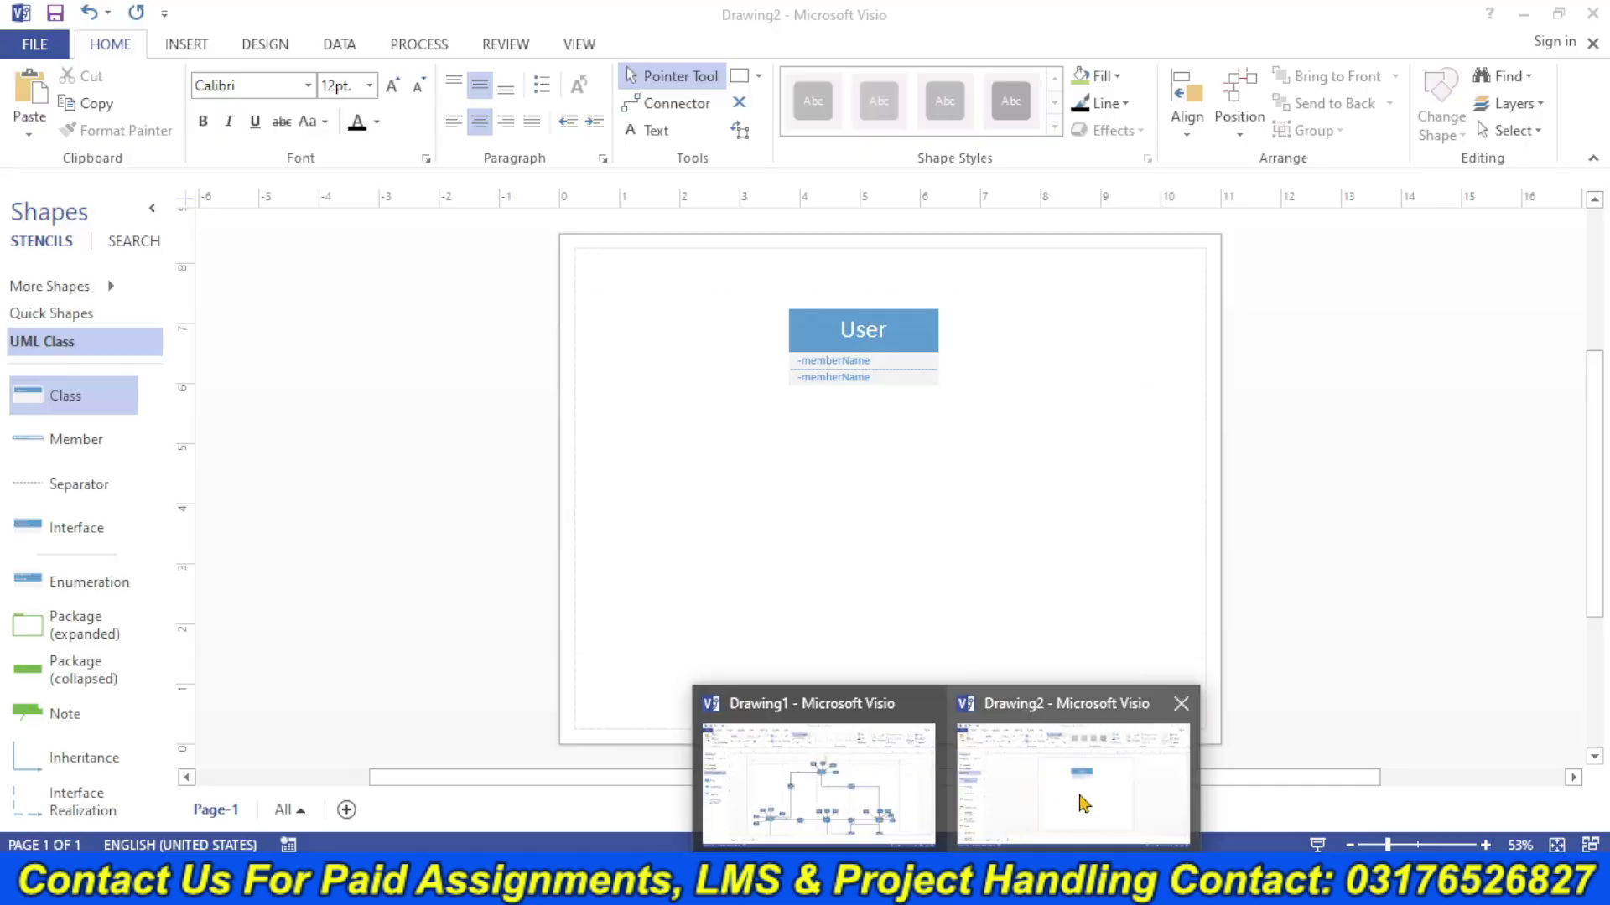
{"action": "double_click", "coordinate": [859, 361]}
{"action": "key", "text": "ctrl+v"}
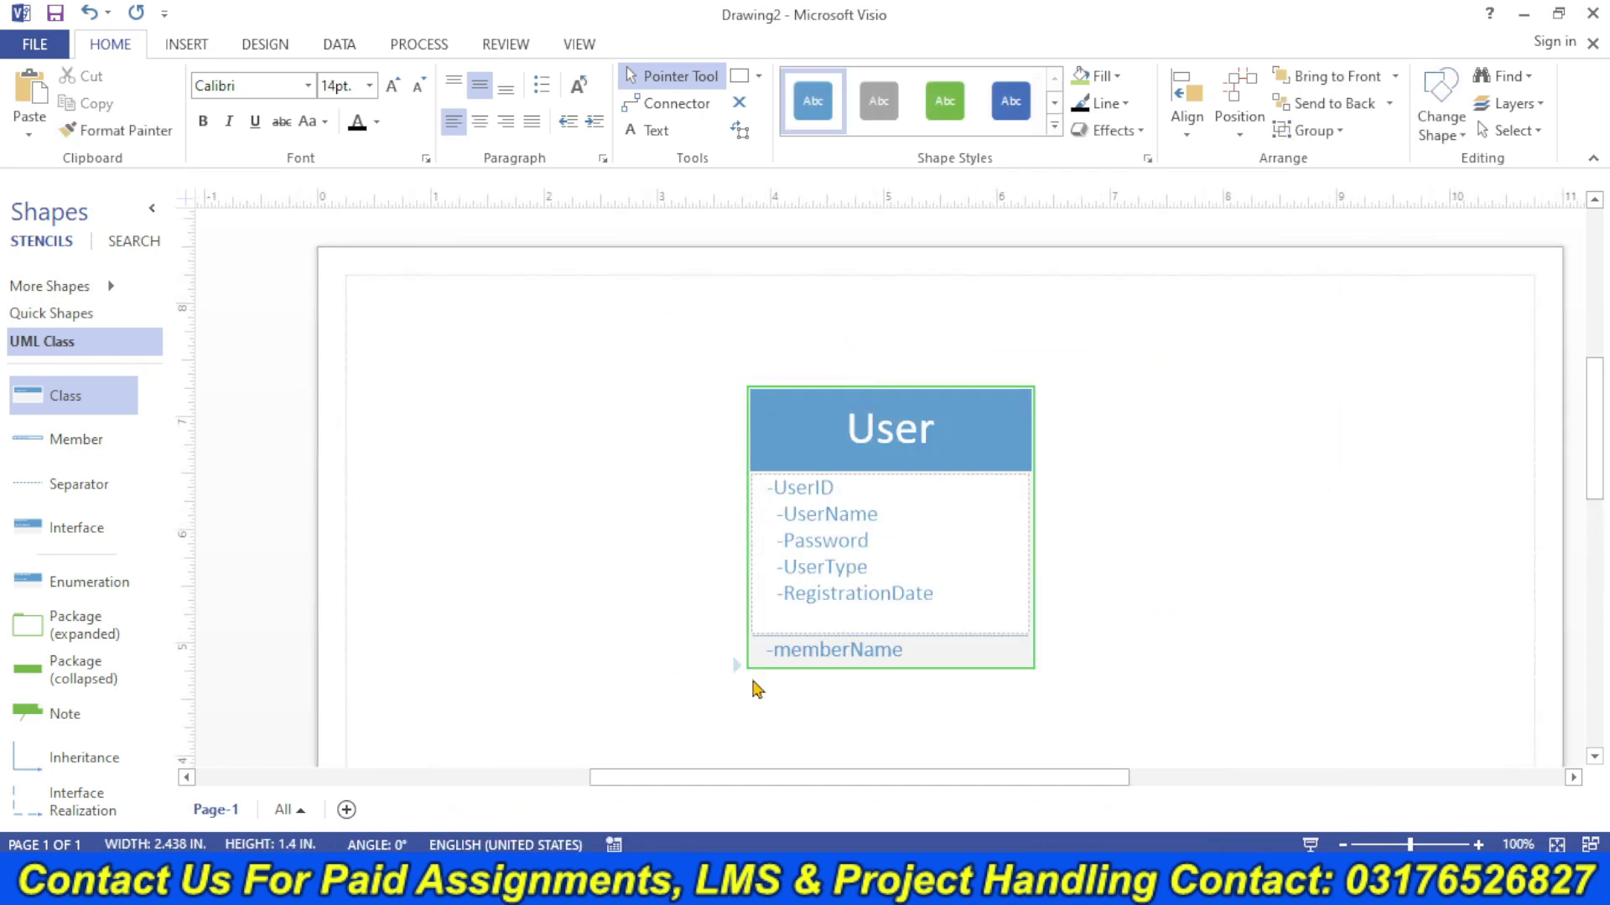
- Delete the unused second member from the User class shape and centre its attribute text
{"action": "left_click", "coordinate": [885, 652]}
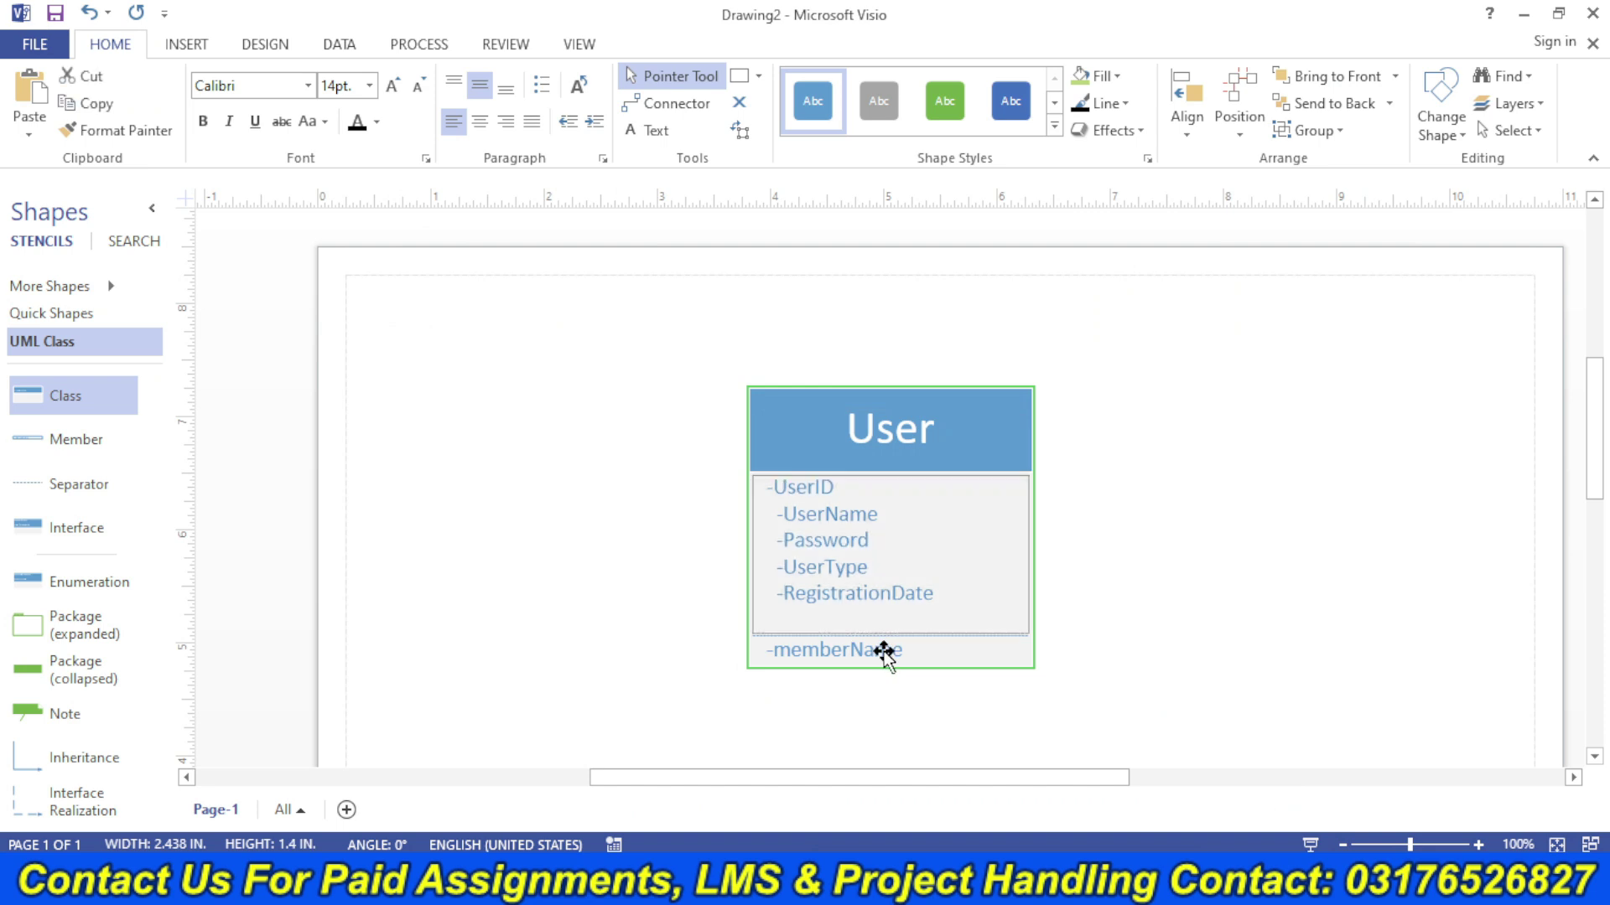
{"action": "key", "text": "Delete"}
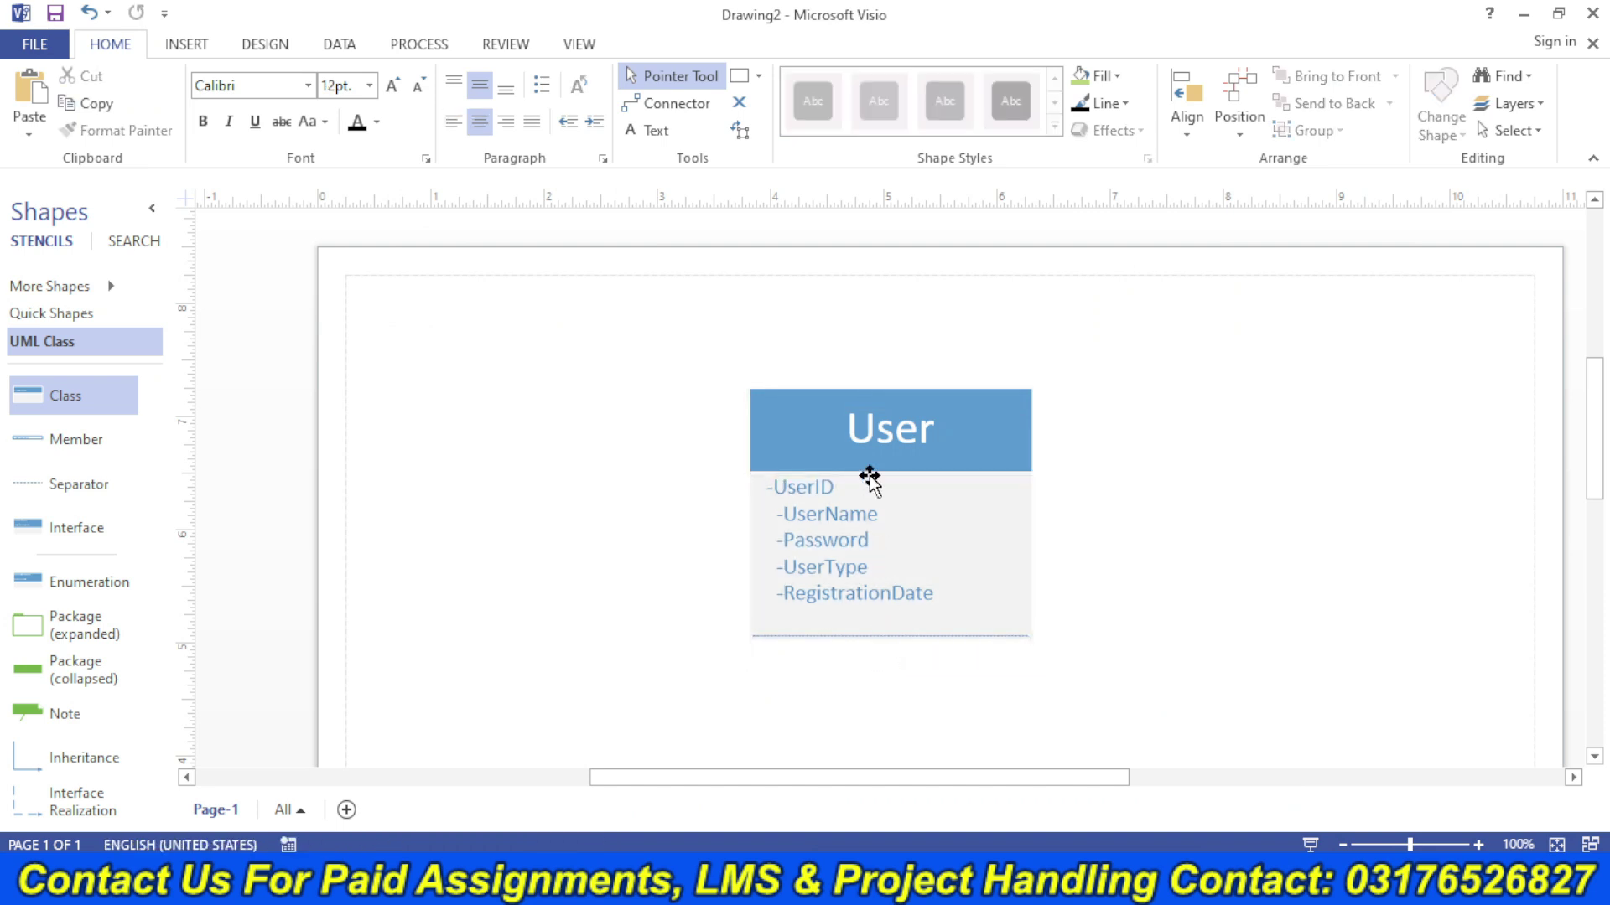
{"action": "left_click", "coordinate": [831, 508]}
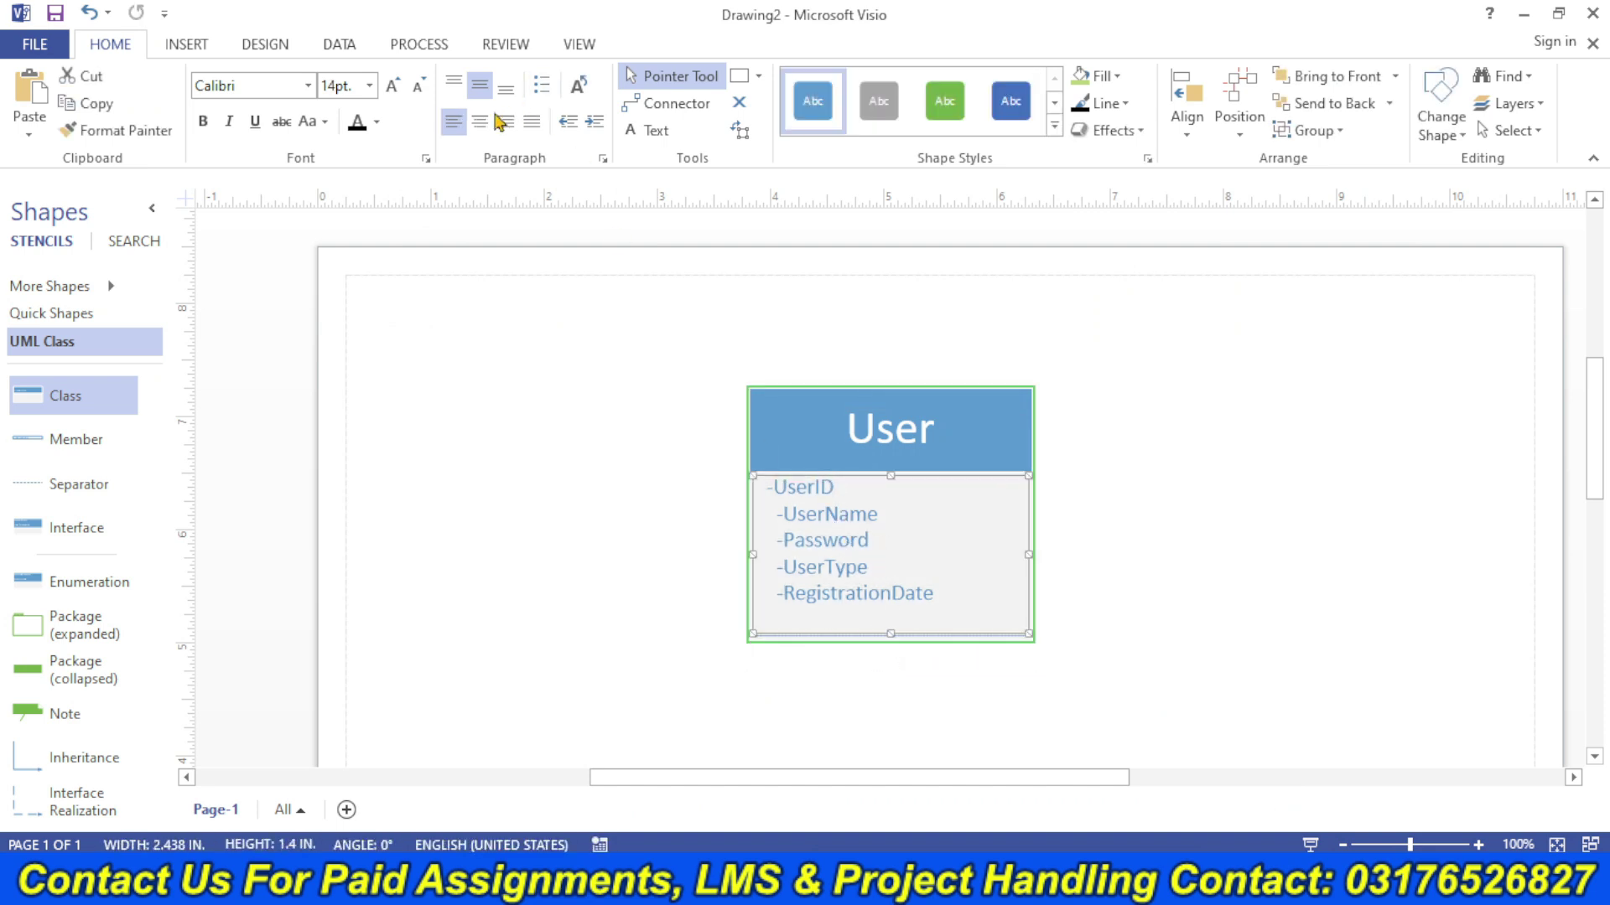
{"action": "left_click", "coordinate": [481, 126]}
{"action": "left_click", "coordinate": [1068, 259]}
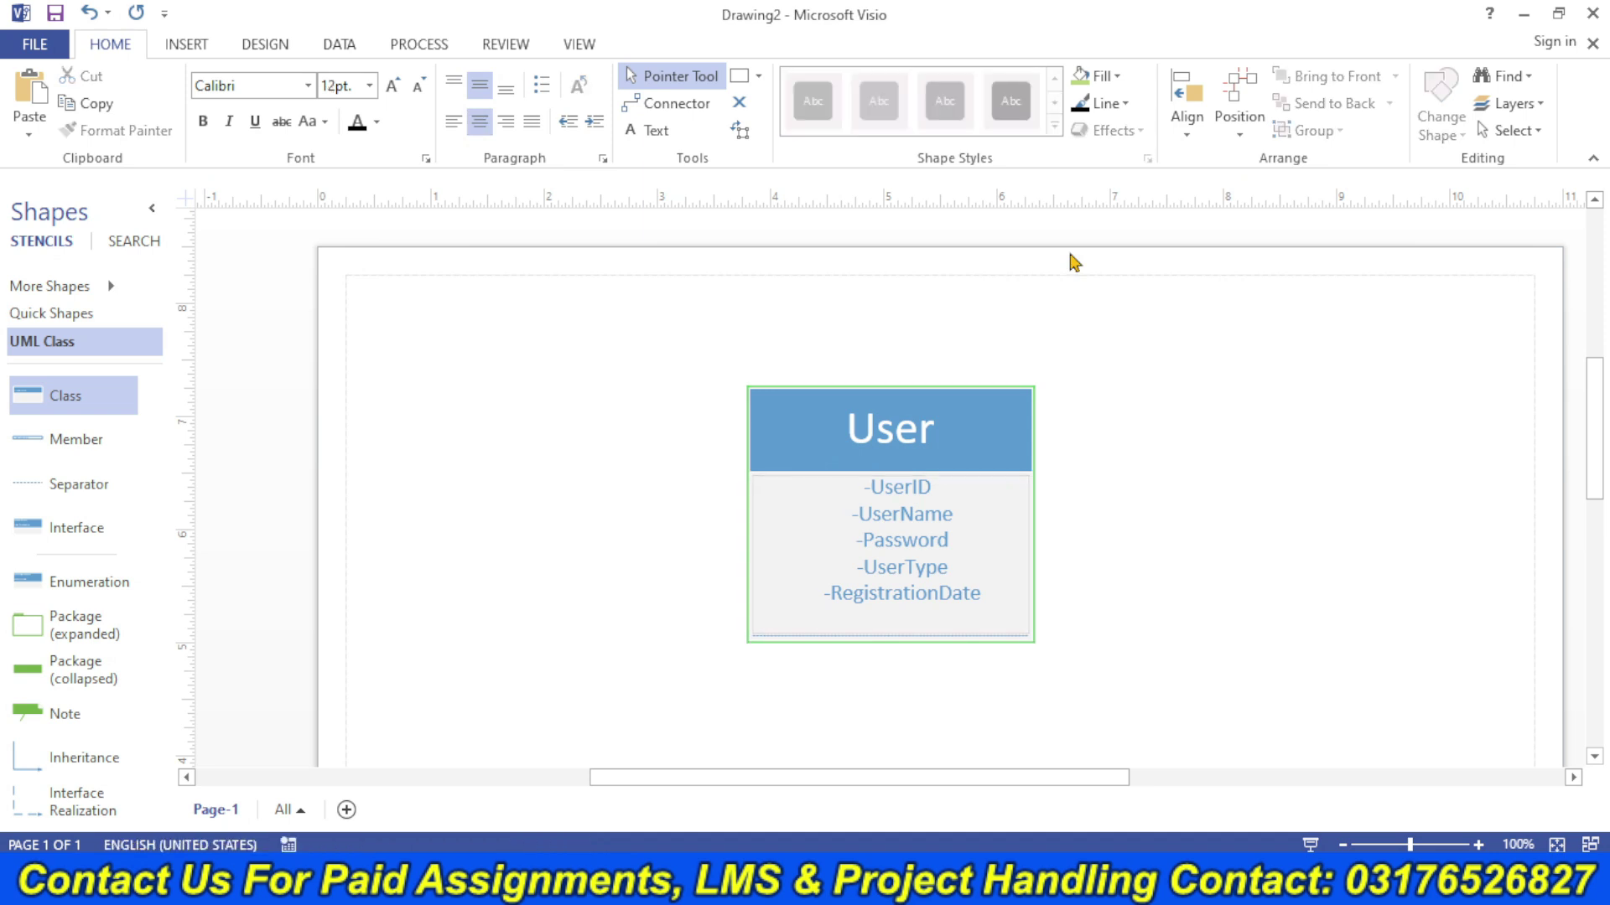
- Duplicate the User class three times and spread the copies in a row below the original
{"action": "left_click_drag", "start_coordinate": [1607, 352], "coordinate": [1565, 449]}
{"action": "left_click", "coordinate": [921, 270]}
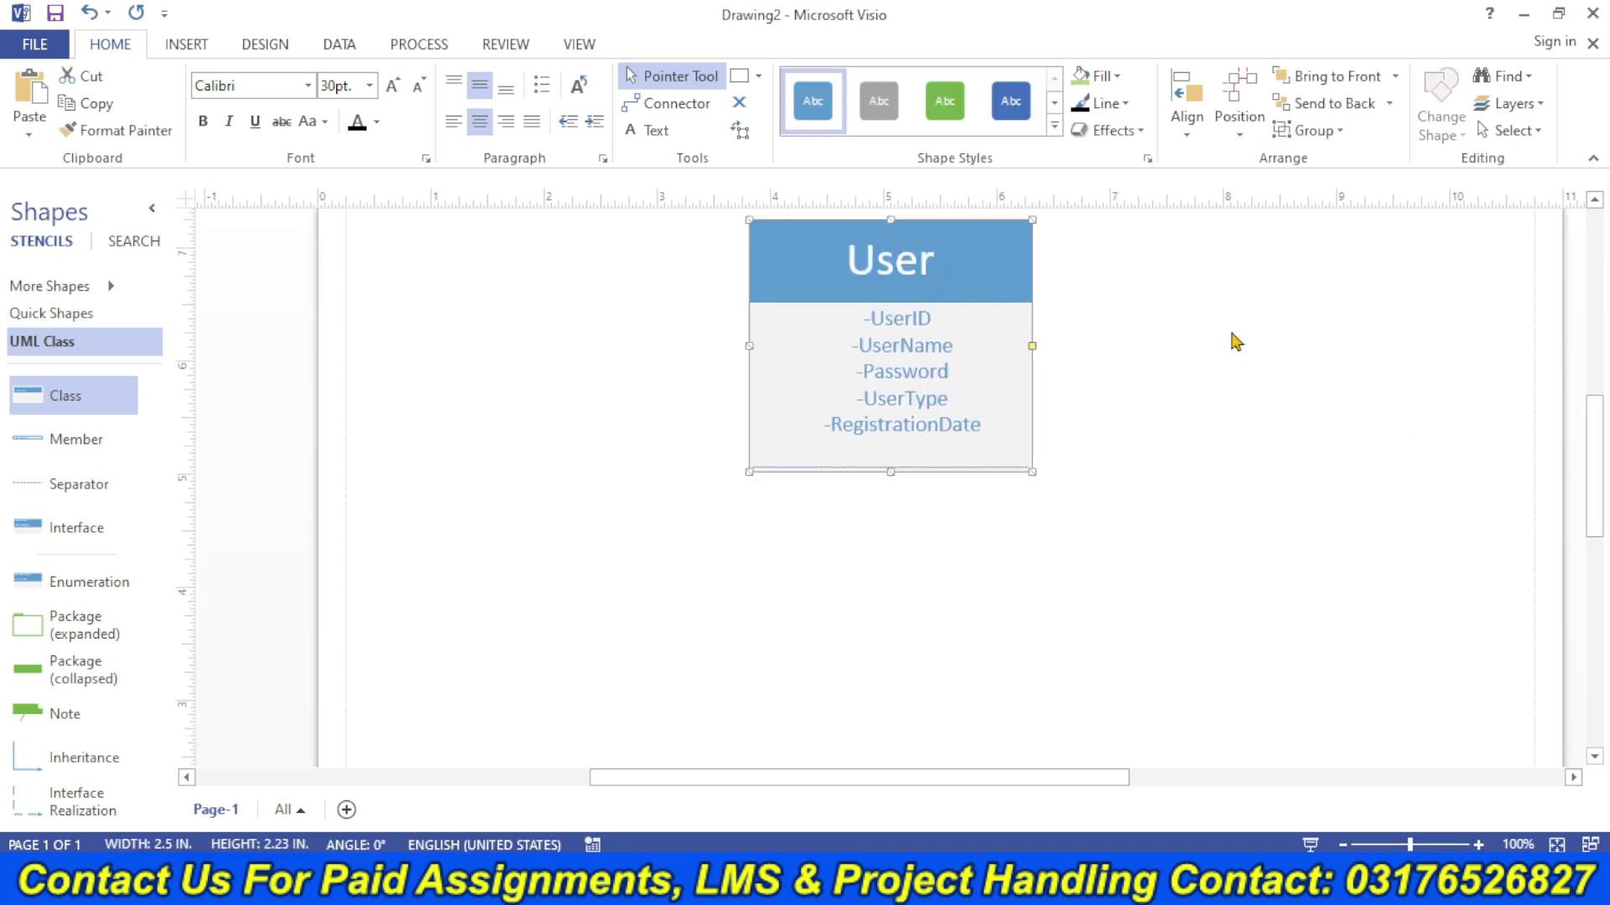
{"action": "key", "text": "ctrl+d"}
{"action": "left_click_drag", "start_coordinate": [1038, 312], "coordinate": [618, 662]}
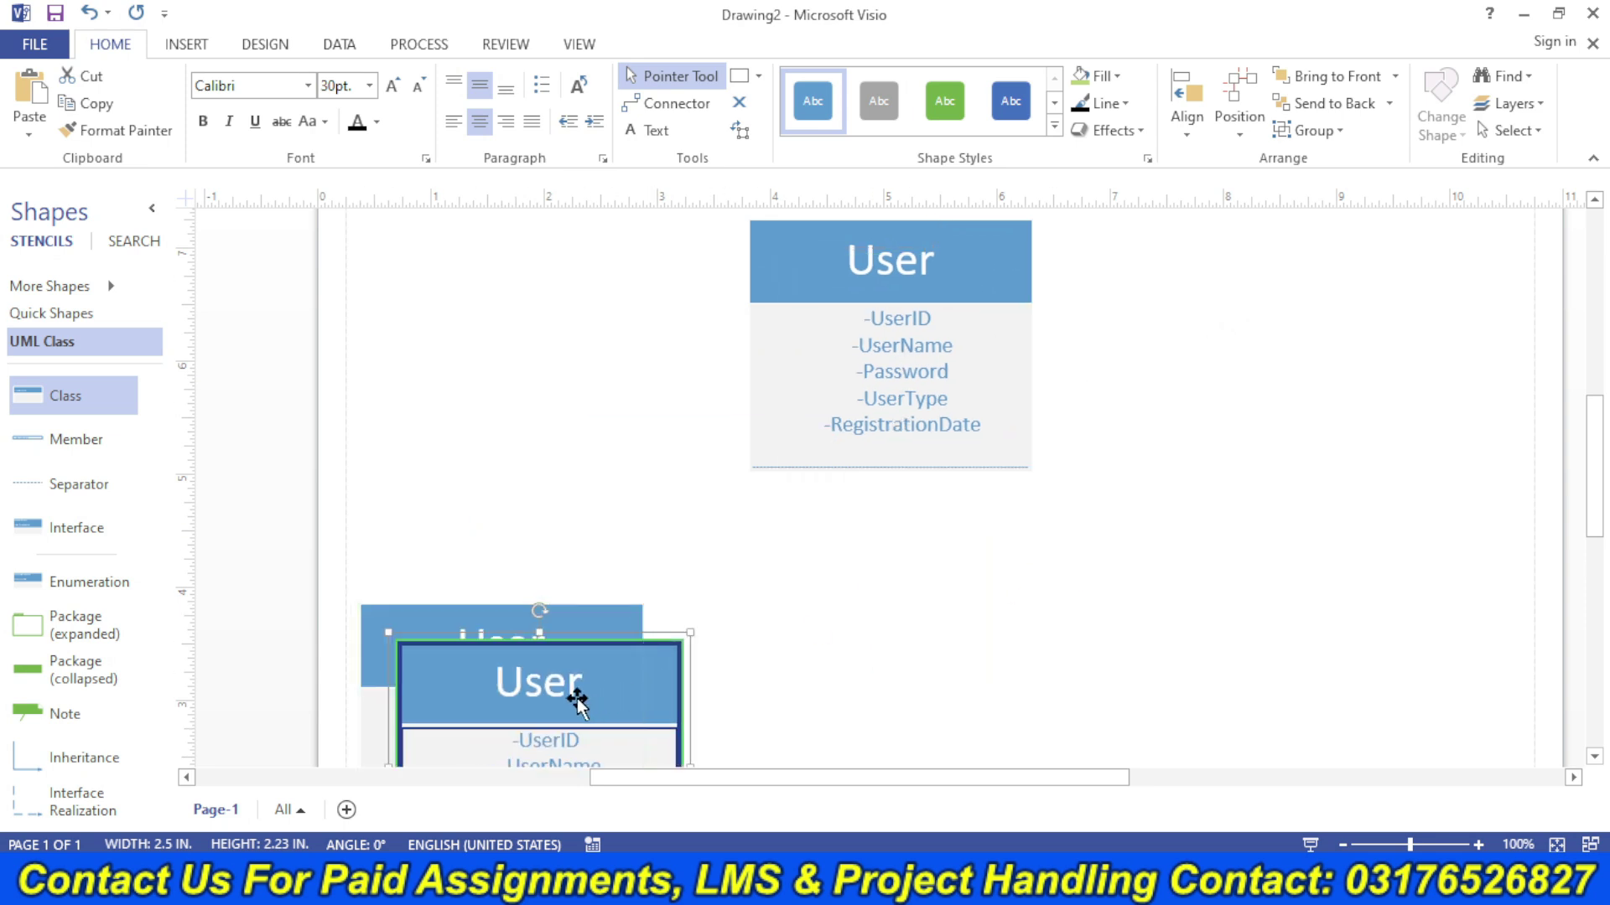
{"action": "left_click_drag", "start_coordinate": [575, 693], "coordinate": [1416, 662]}
{"action": "left_click_drag", "start_coordinate": [866, 784], "coordinate": [945, 779]}
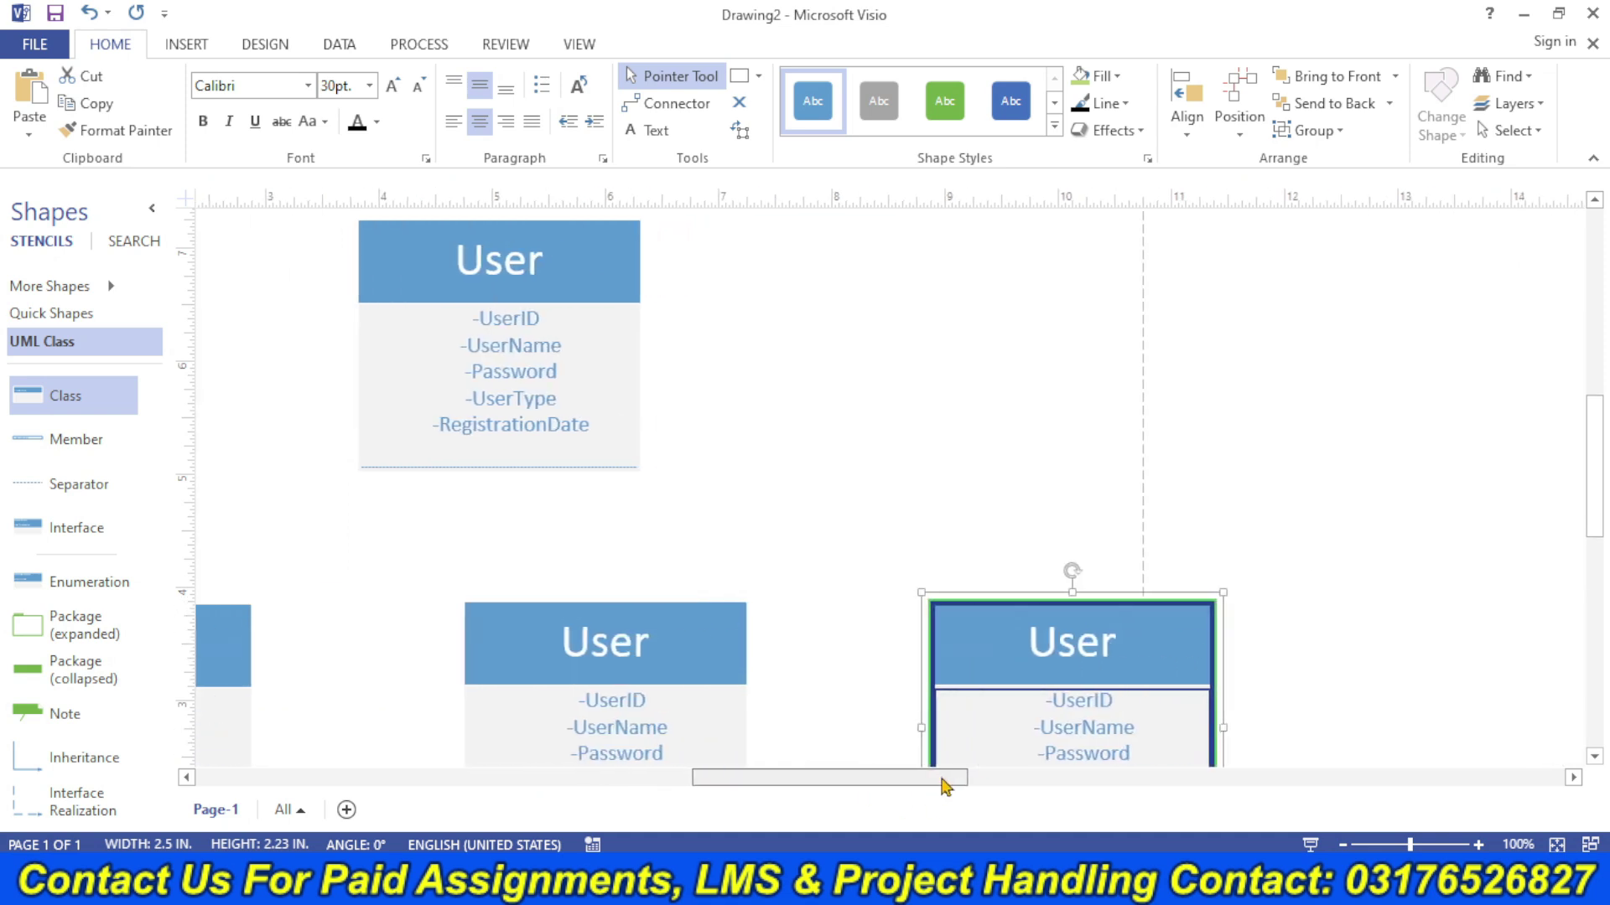
{"action": "left_click_drag", "start_coordinate": [1096, 658], "coordinate": [1243, 639]}
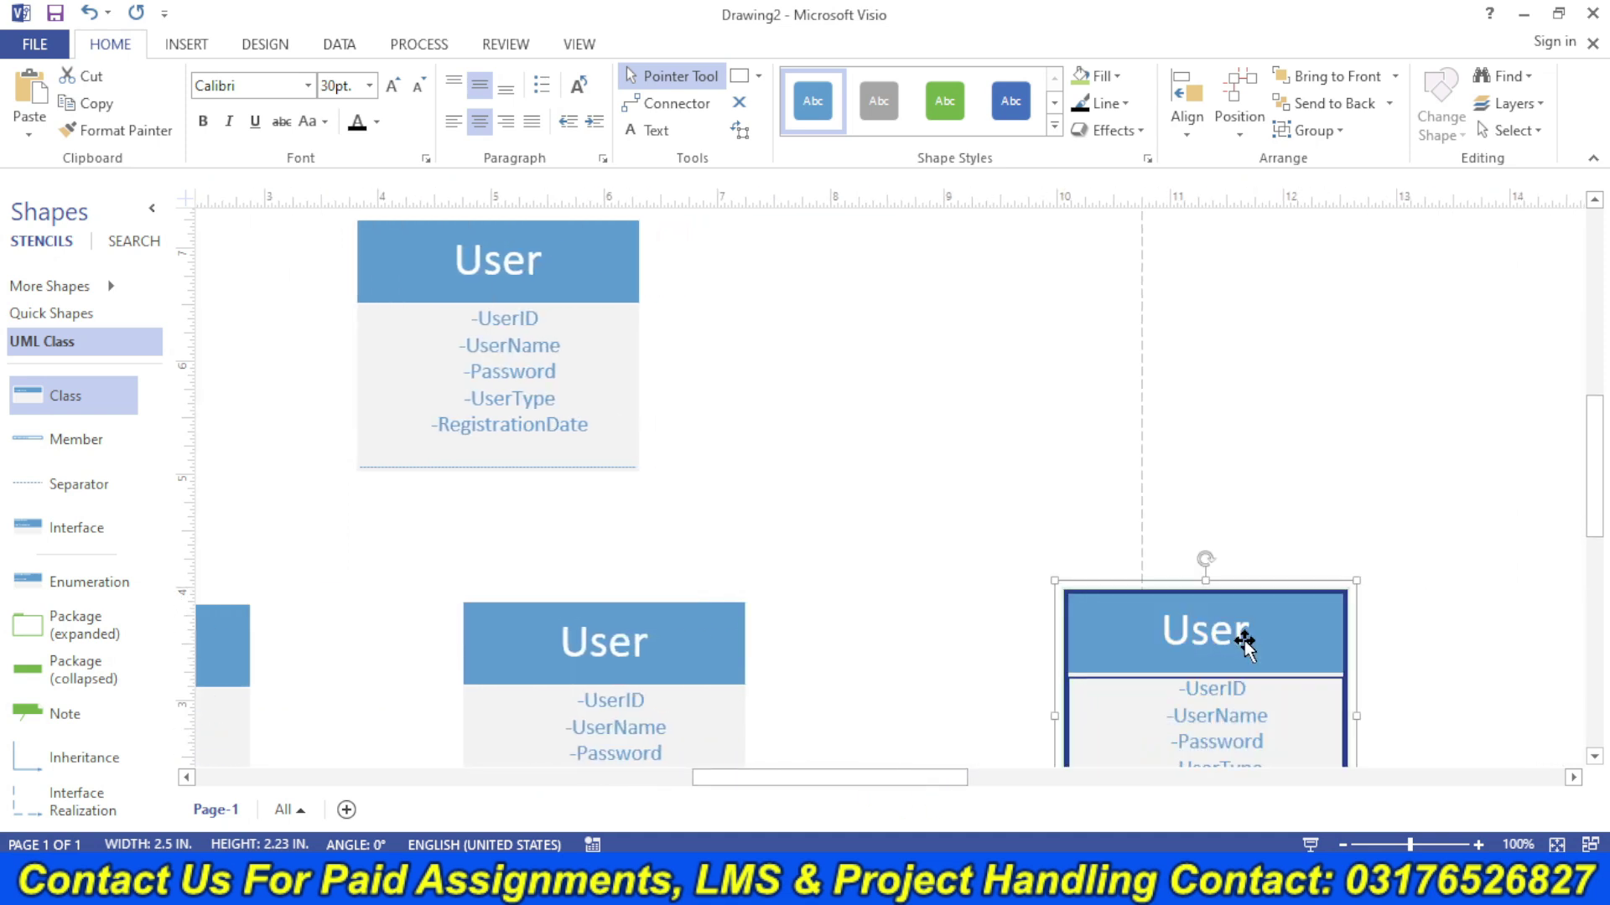
- Rename the leftmost User copy in the lower row as Admin
{"action": "left_click_drag", "start_coordinate": [830, 786], "coordinate": [757, 790]}
{"action": "left_click", "coordinate": [556, 651]}
{"action": "type", "text": "Admin"}
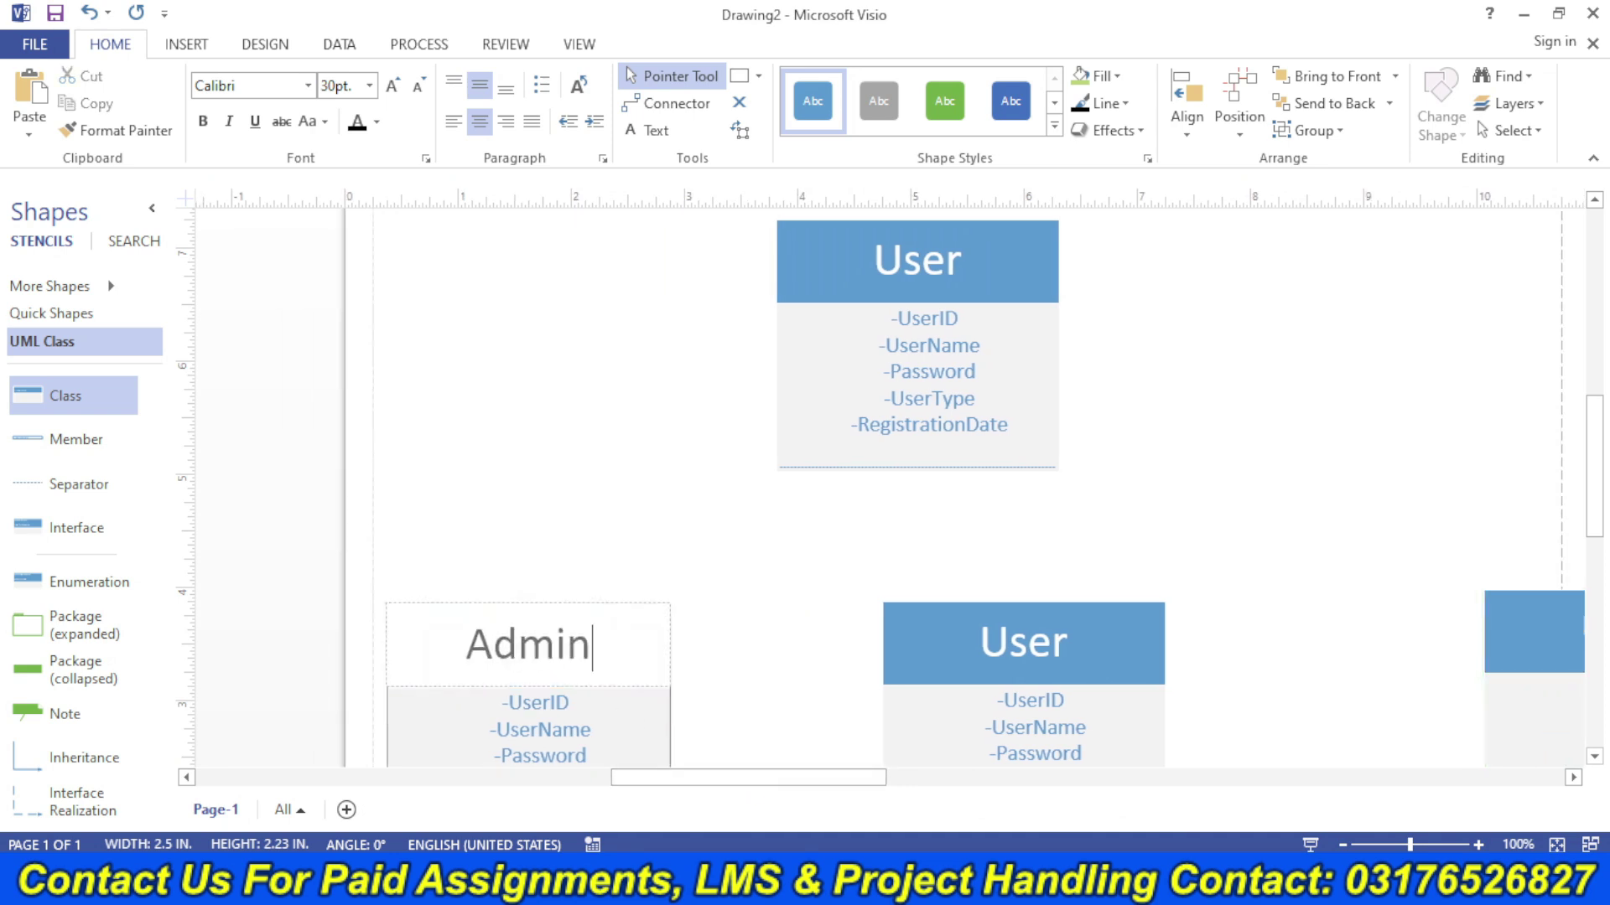
- Rename the middle User copy in the lower row as "Rehab inst"
{"action": "double_click", "coordinate": [1013, 642]}
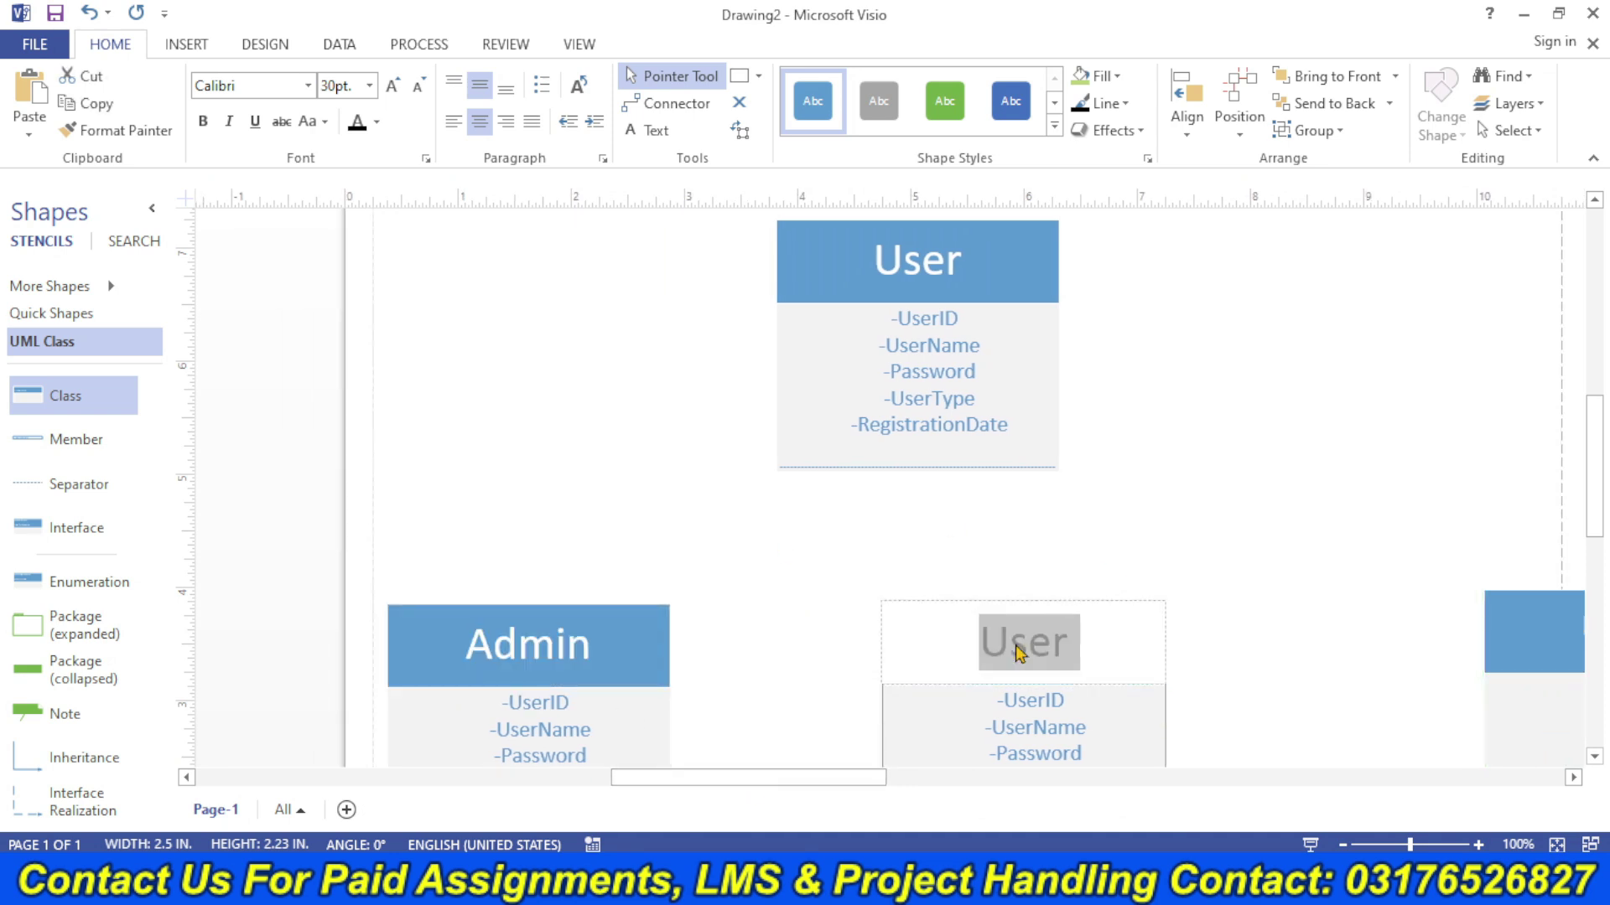
{"action": "type", "text": "REh"}
{"action": "key", "text": "BackSpace"}
{"action": "key", "text": "BackSpace"}
{"action": "type", "text": "eh"}
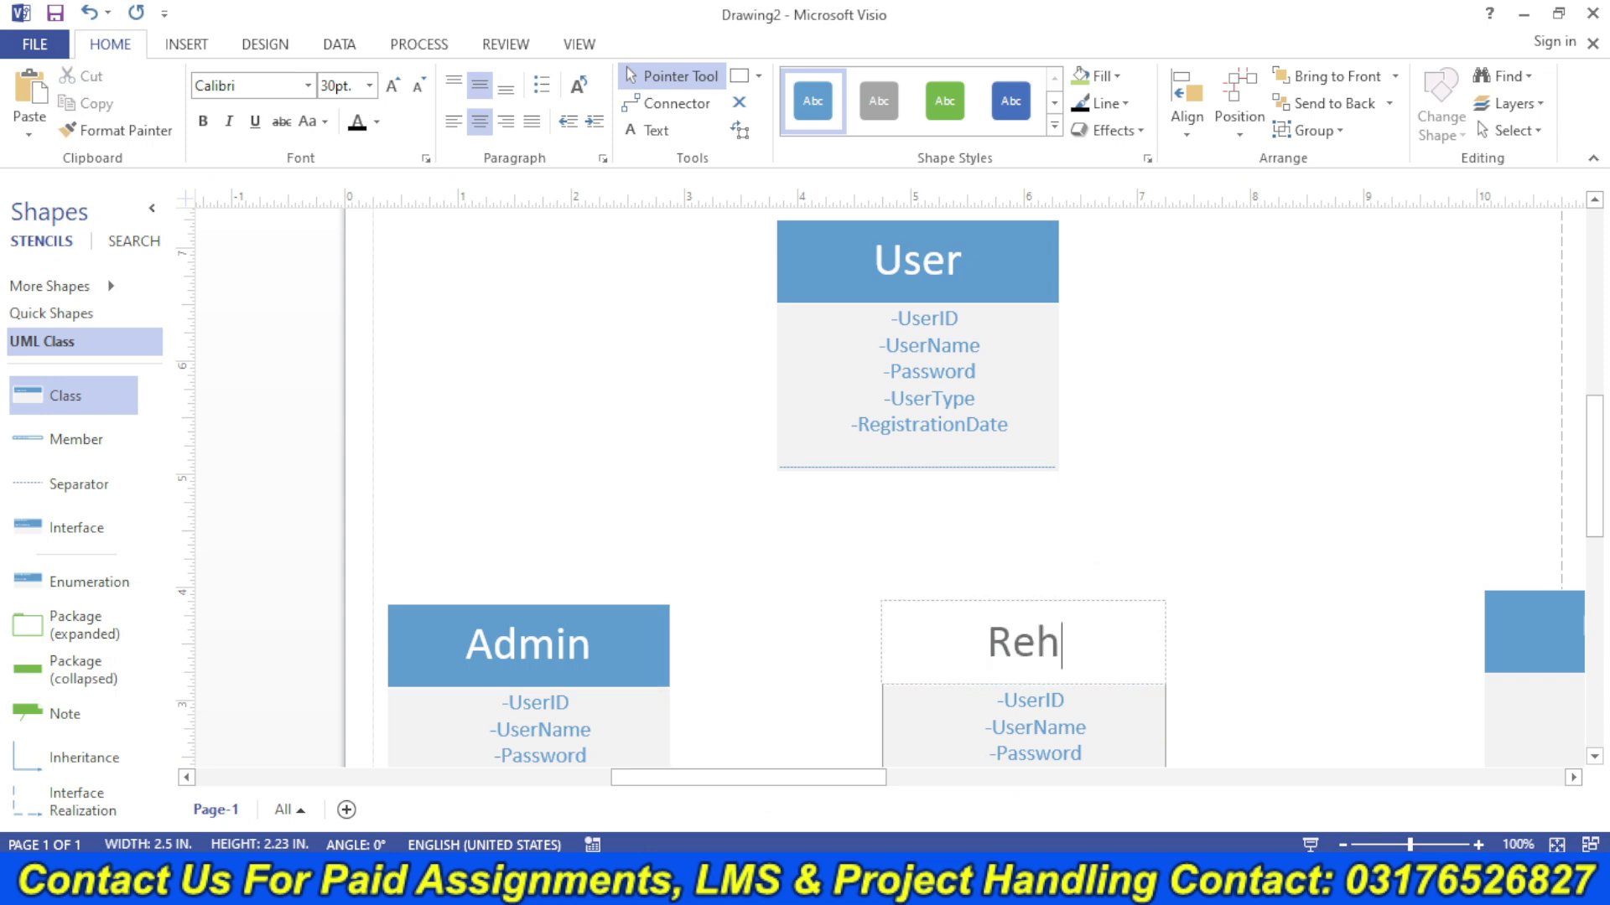
{"action": "type", "text": "ab inst"}
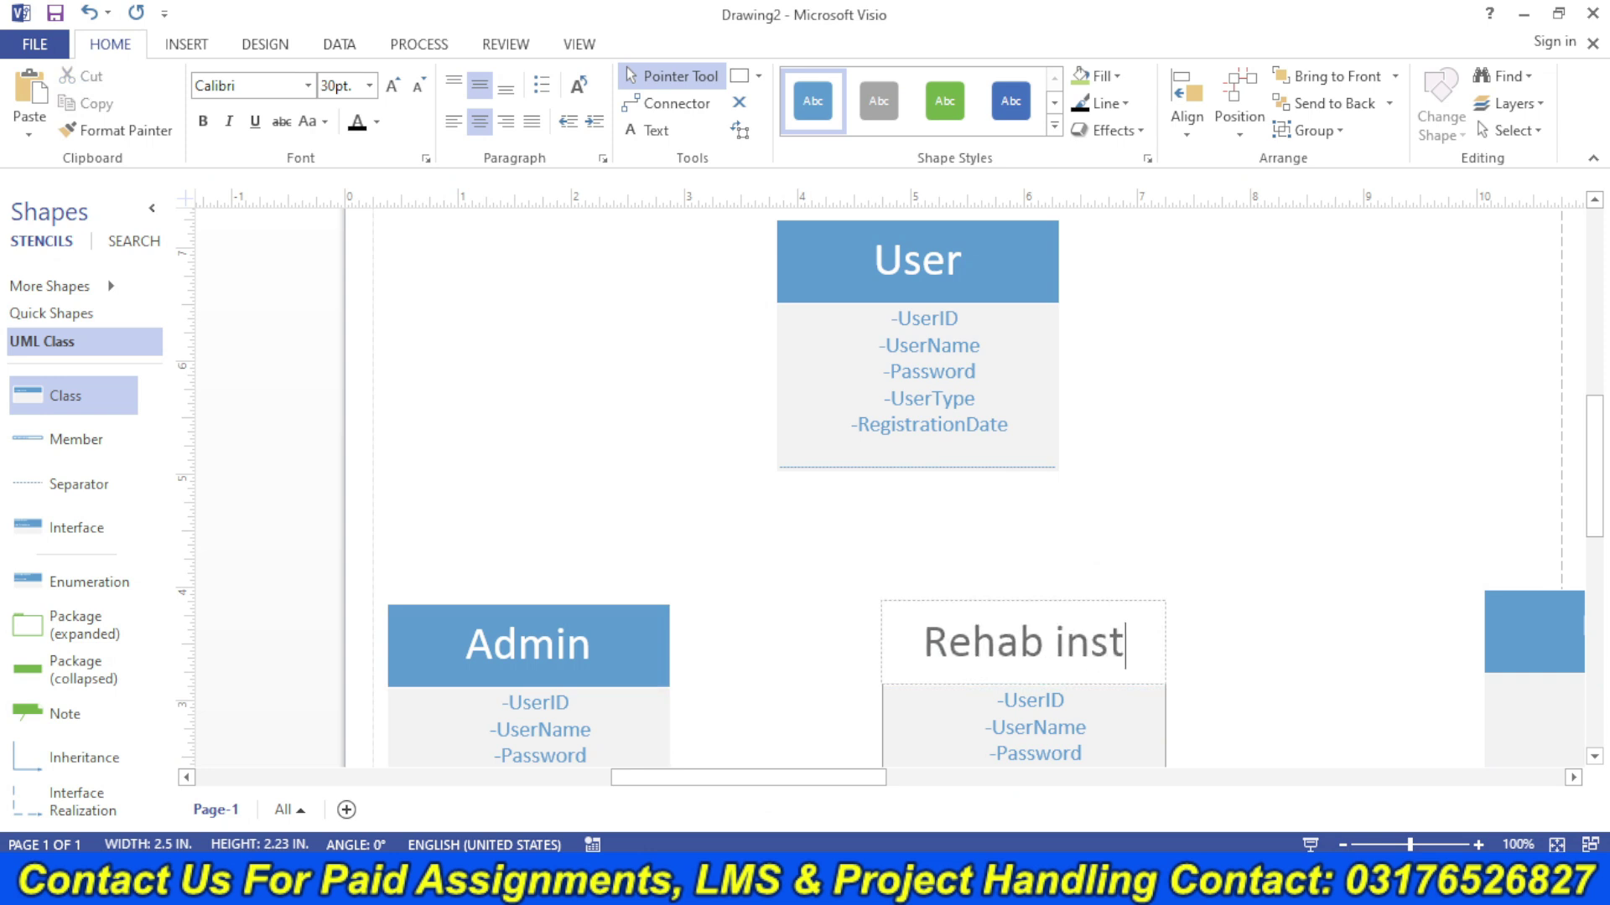
- Change the title of the rightmost class copy to "G User"
{"action": "double_click", "coordinate": [1529, 645]}
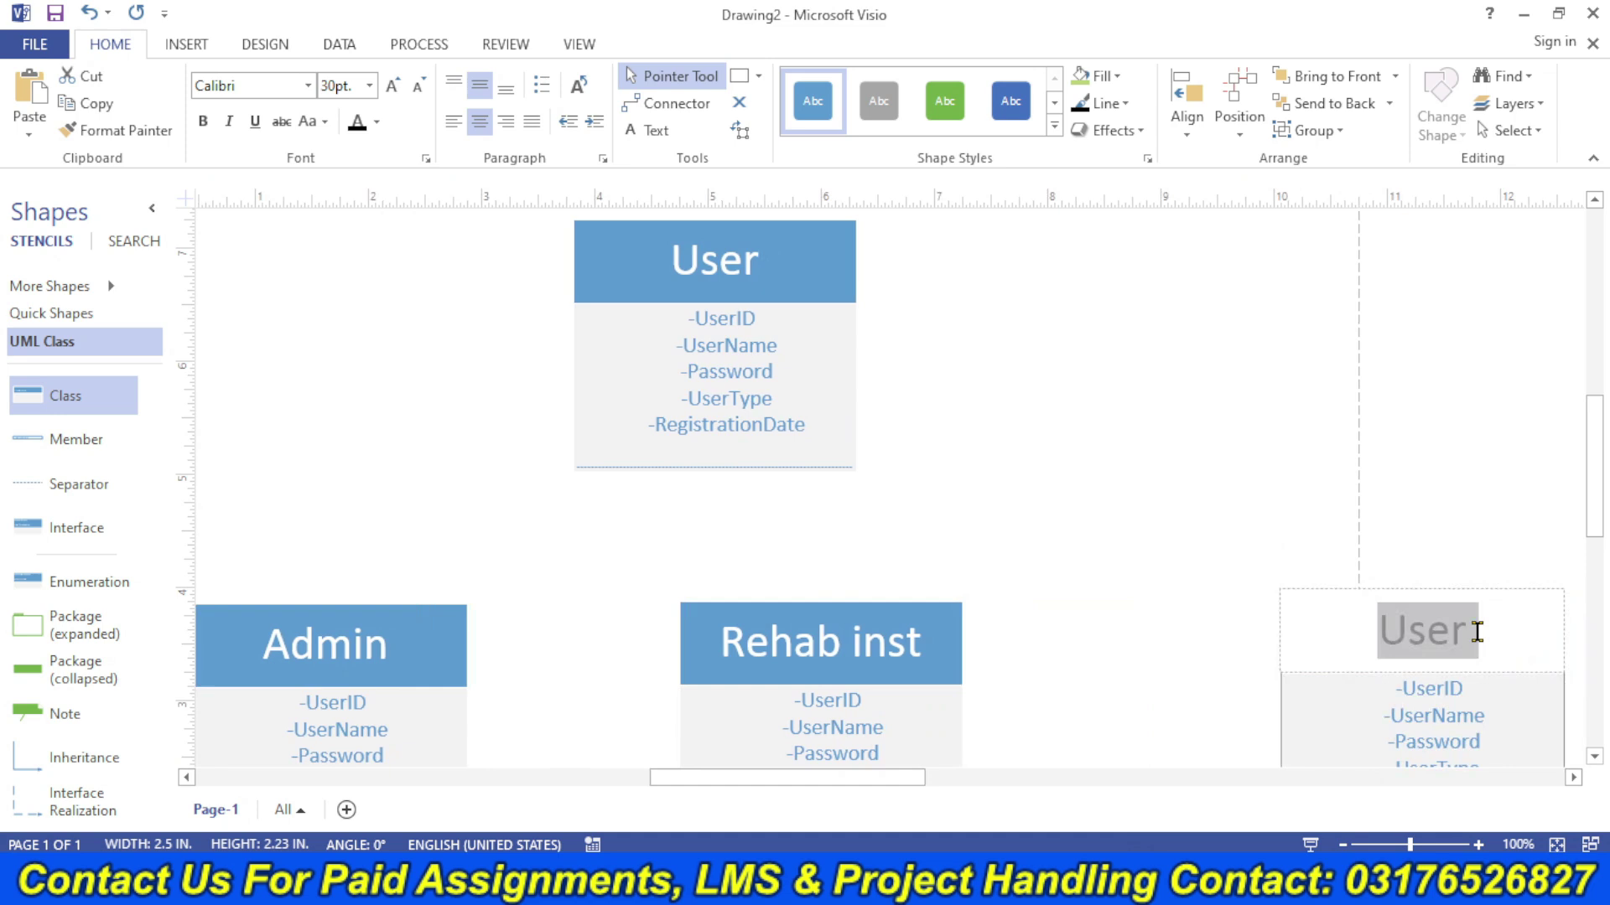
{"action": "key", "text": "Home"}
{"action": "type", "text": "G"}
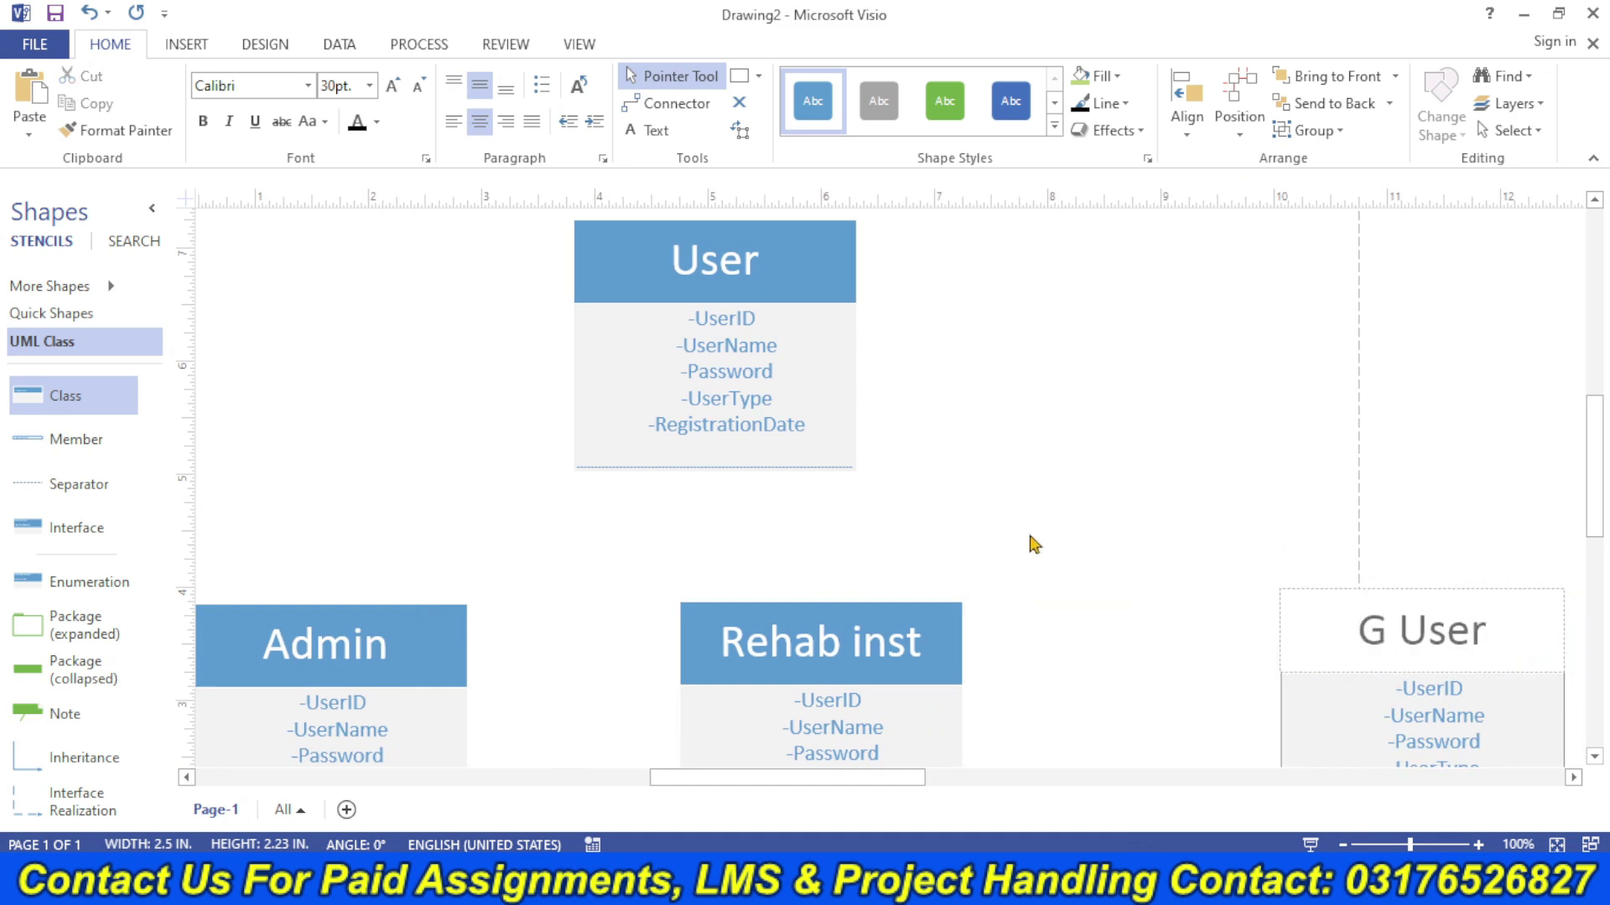
{"action": "left_click", "coordinate": [1028, 536]}
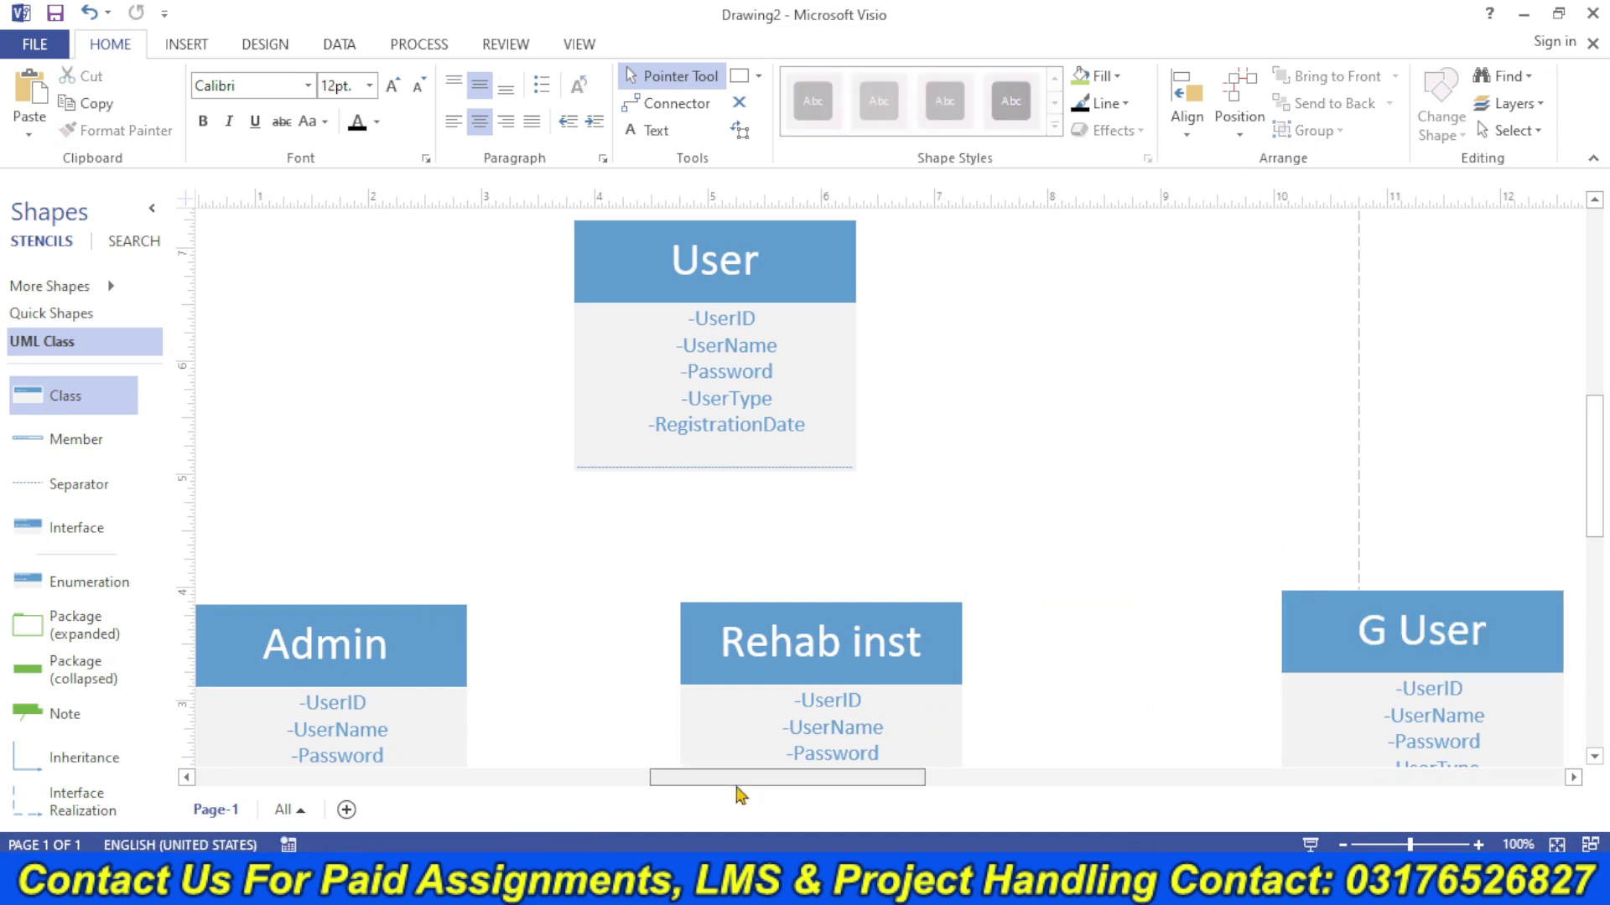
- Place an Inheritance connector in the empty area between the Admin and User classes
{"action": "left_click_drag", "start_coordinate": [736, 780], "coordinate": [667, 780]}
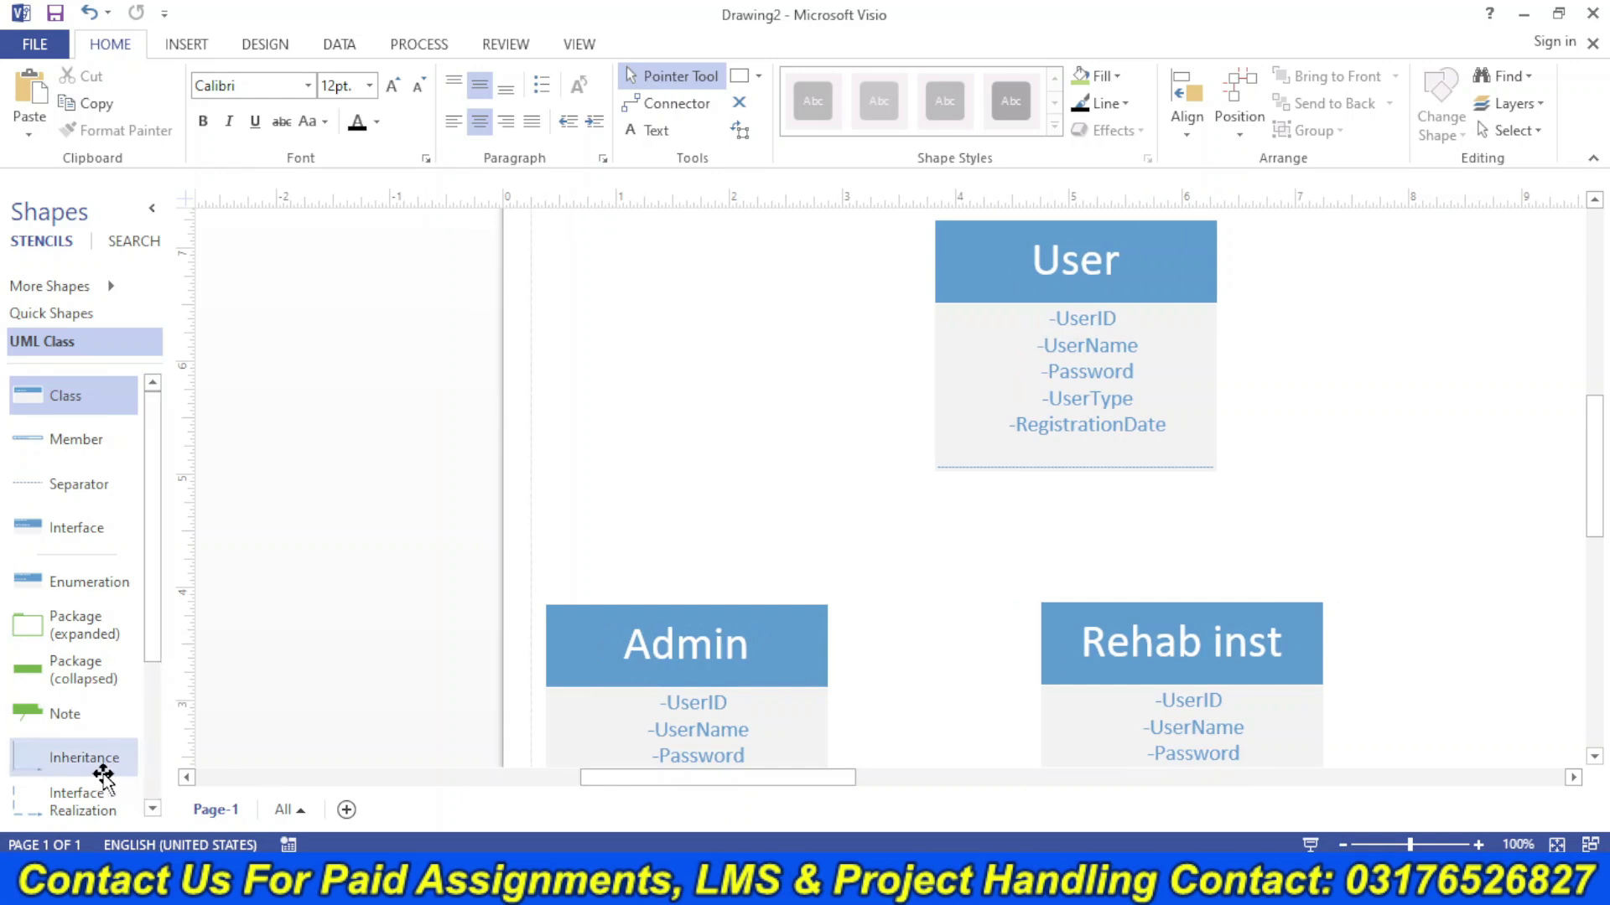
{"action": "left_click_drag", "start_coordinate": [104, 780], "coordinate": [798, 453]}
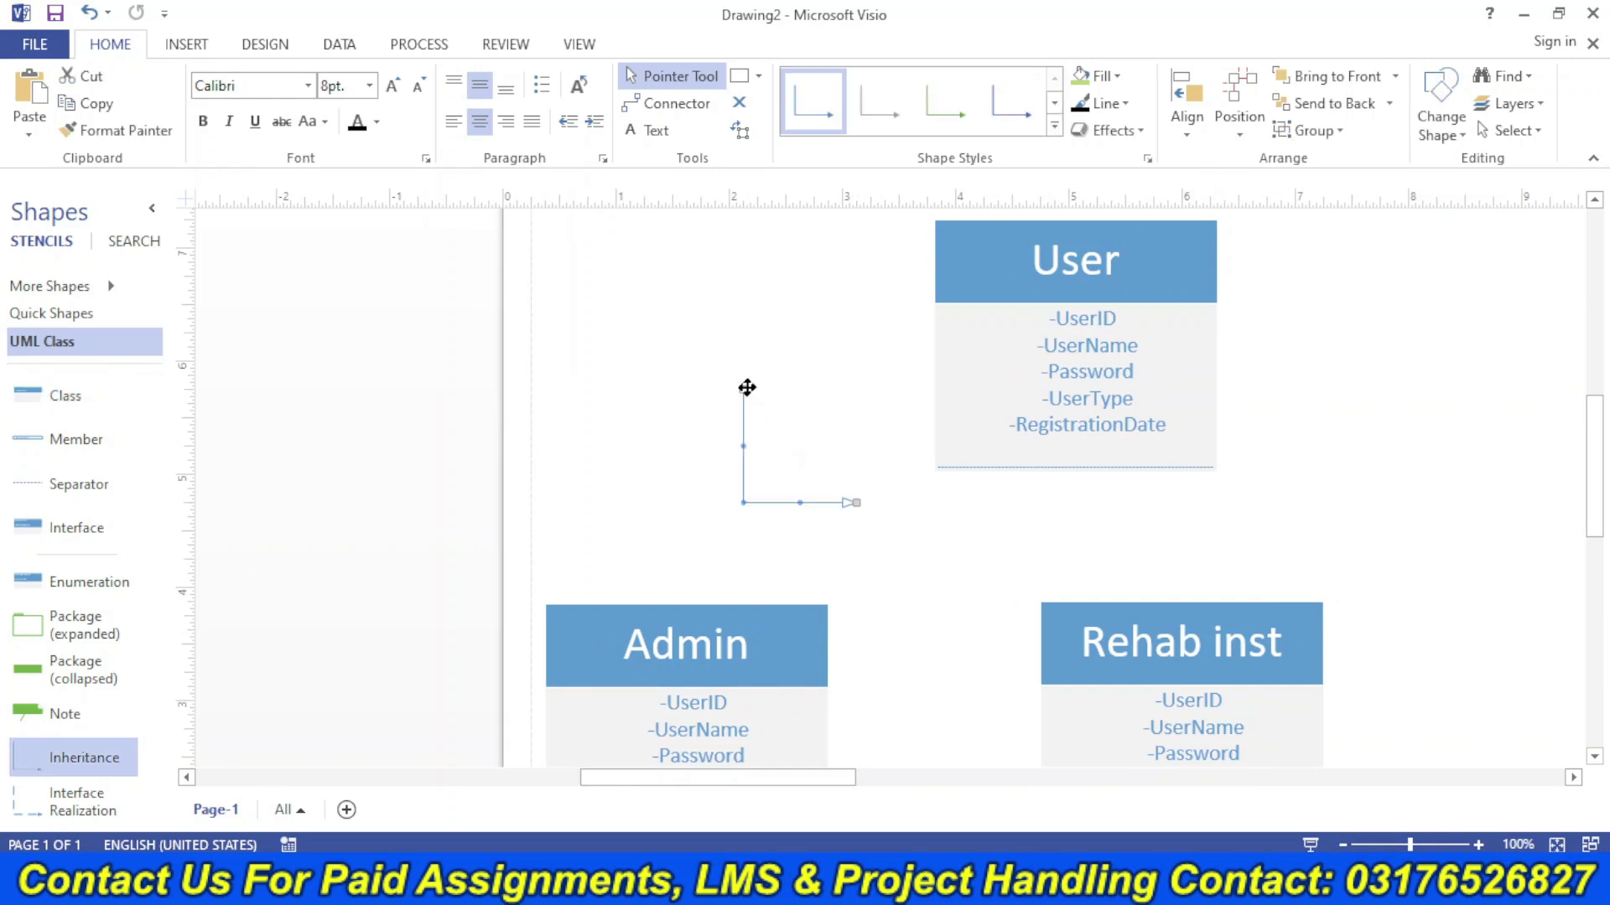
{"action": "left_click_drag", "start_coordinate": [709, 540], "coordinate": [701, 603]}
{"action": "left_click", "coordinate": [701, 605]}
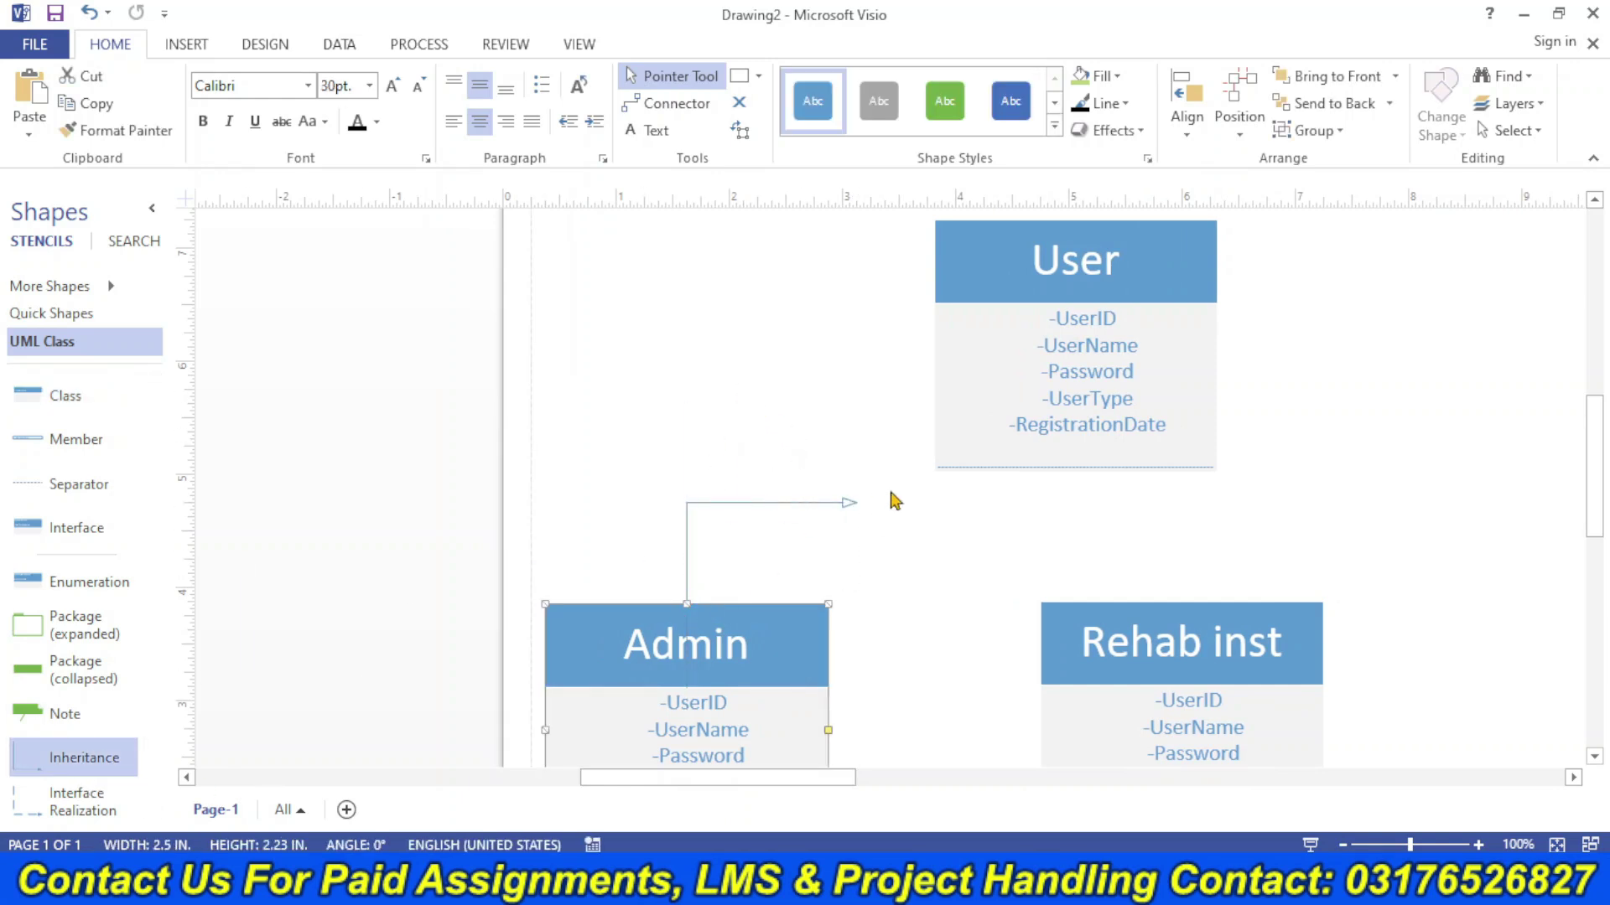
{"action": "key", "text": "ctrl+z"}
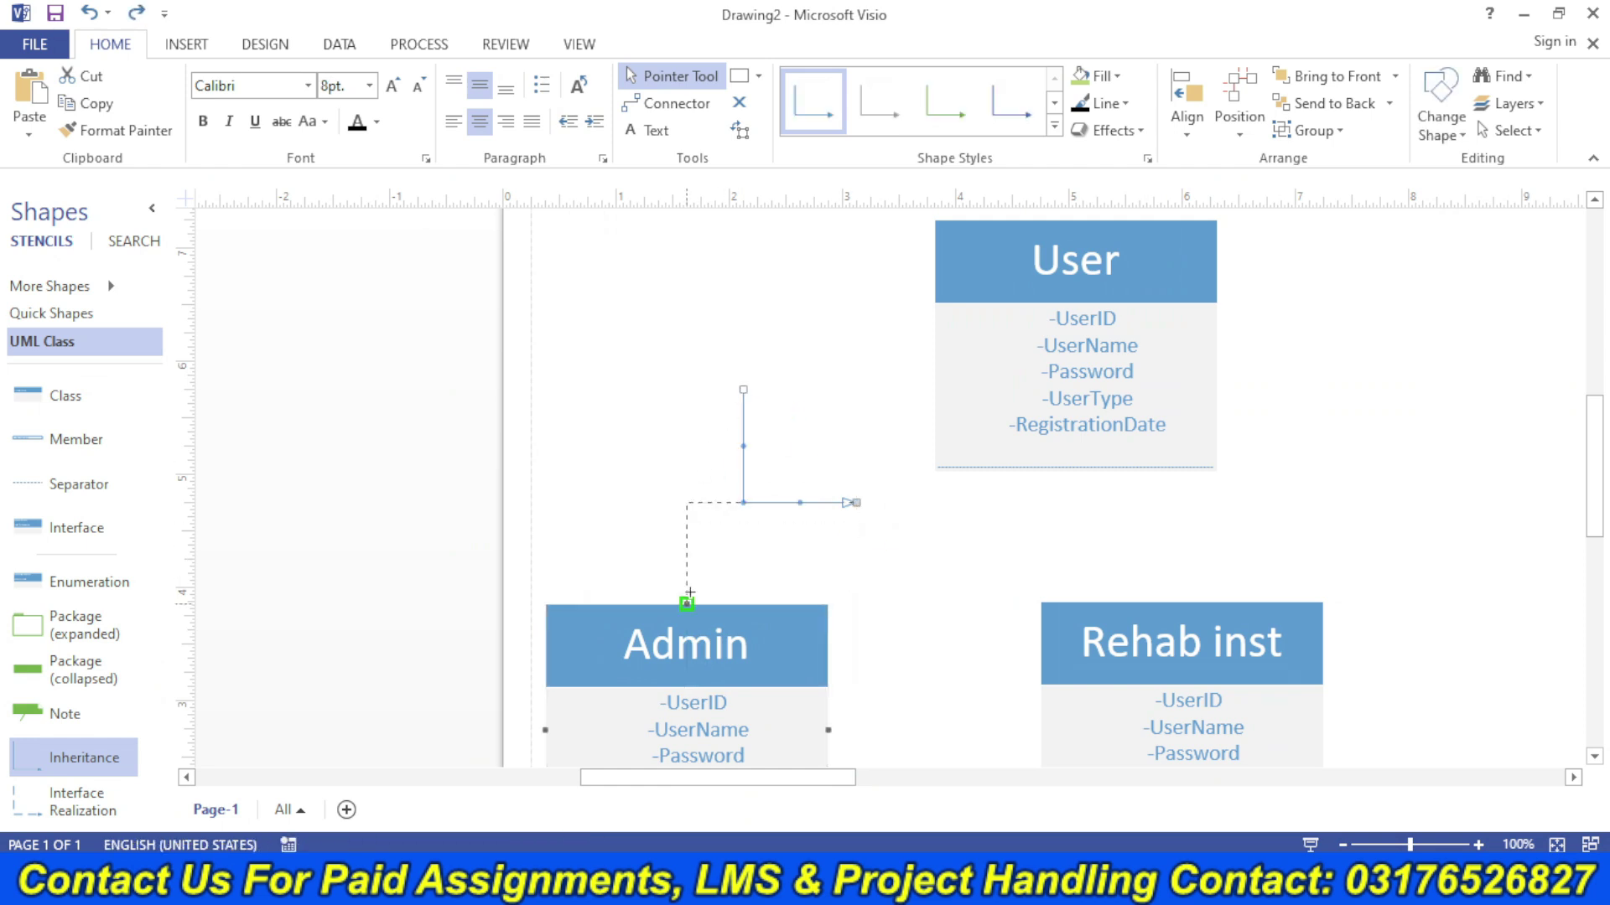
- Attach the Inheritance connector from the top of Admin to the left side of User, with the arrowhead at User
{"action": "left_click_drag", "start_coordinate": [690, 593], "coordinate": [687, 600]}
{"action": "left_click_drag", "start_coordinate": [926, 346], "coordinate": [933, 345]}
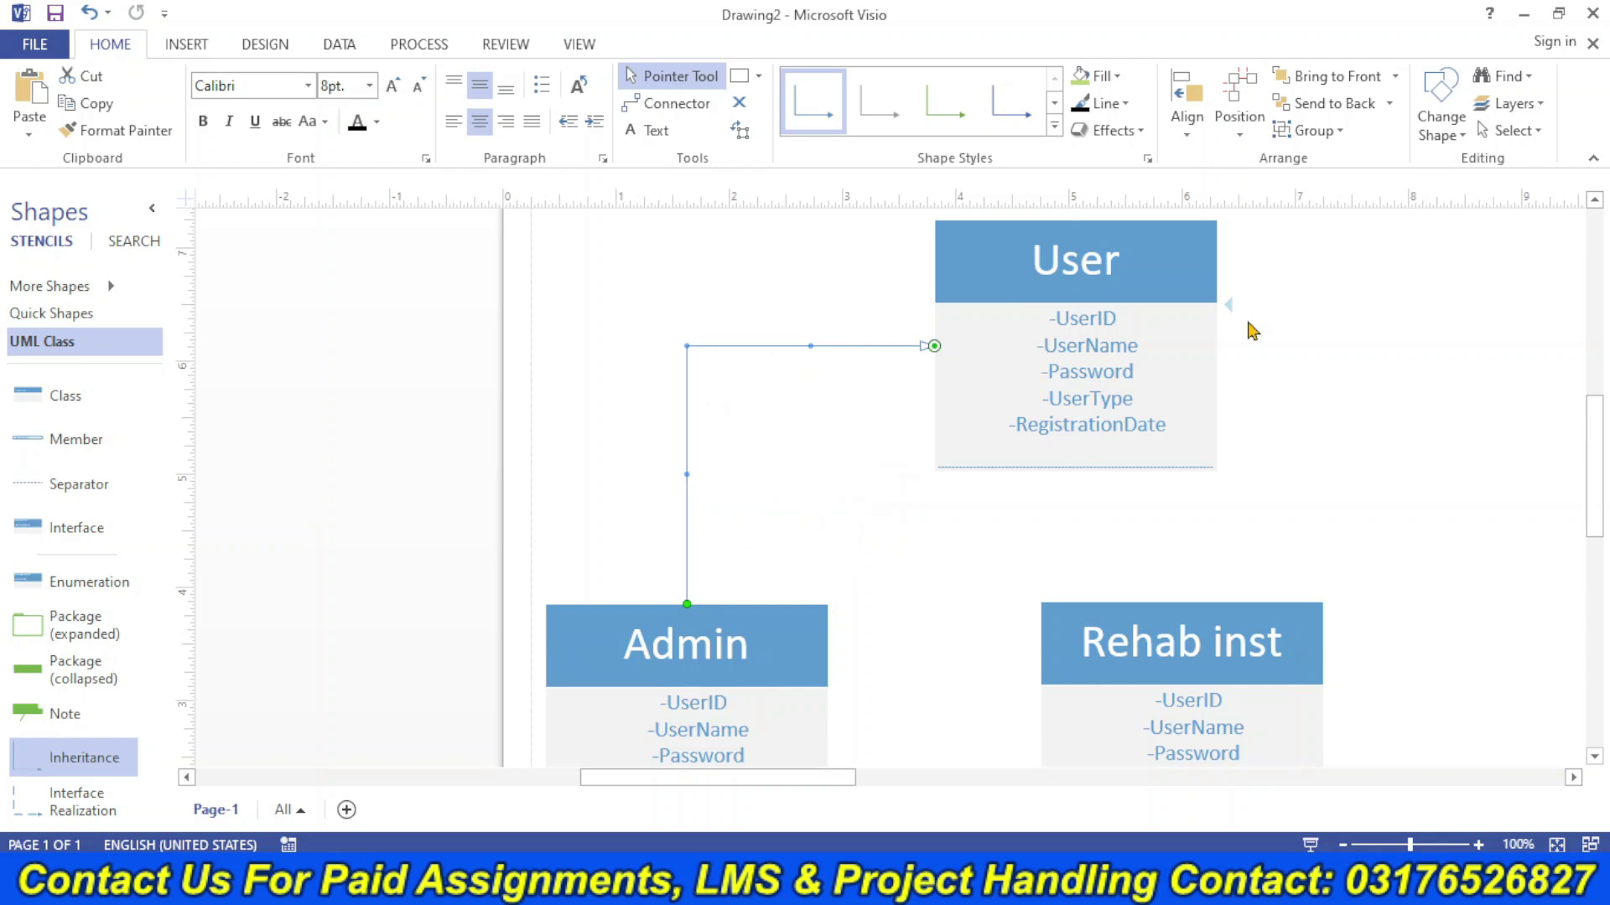
- Duplicate the inheritance connector and attach the copy from the top of Rehab inst to the bottom of User
{"action": "key", "text": "ctrl+d"}
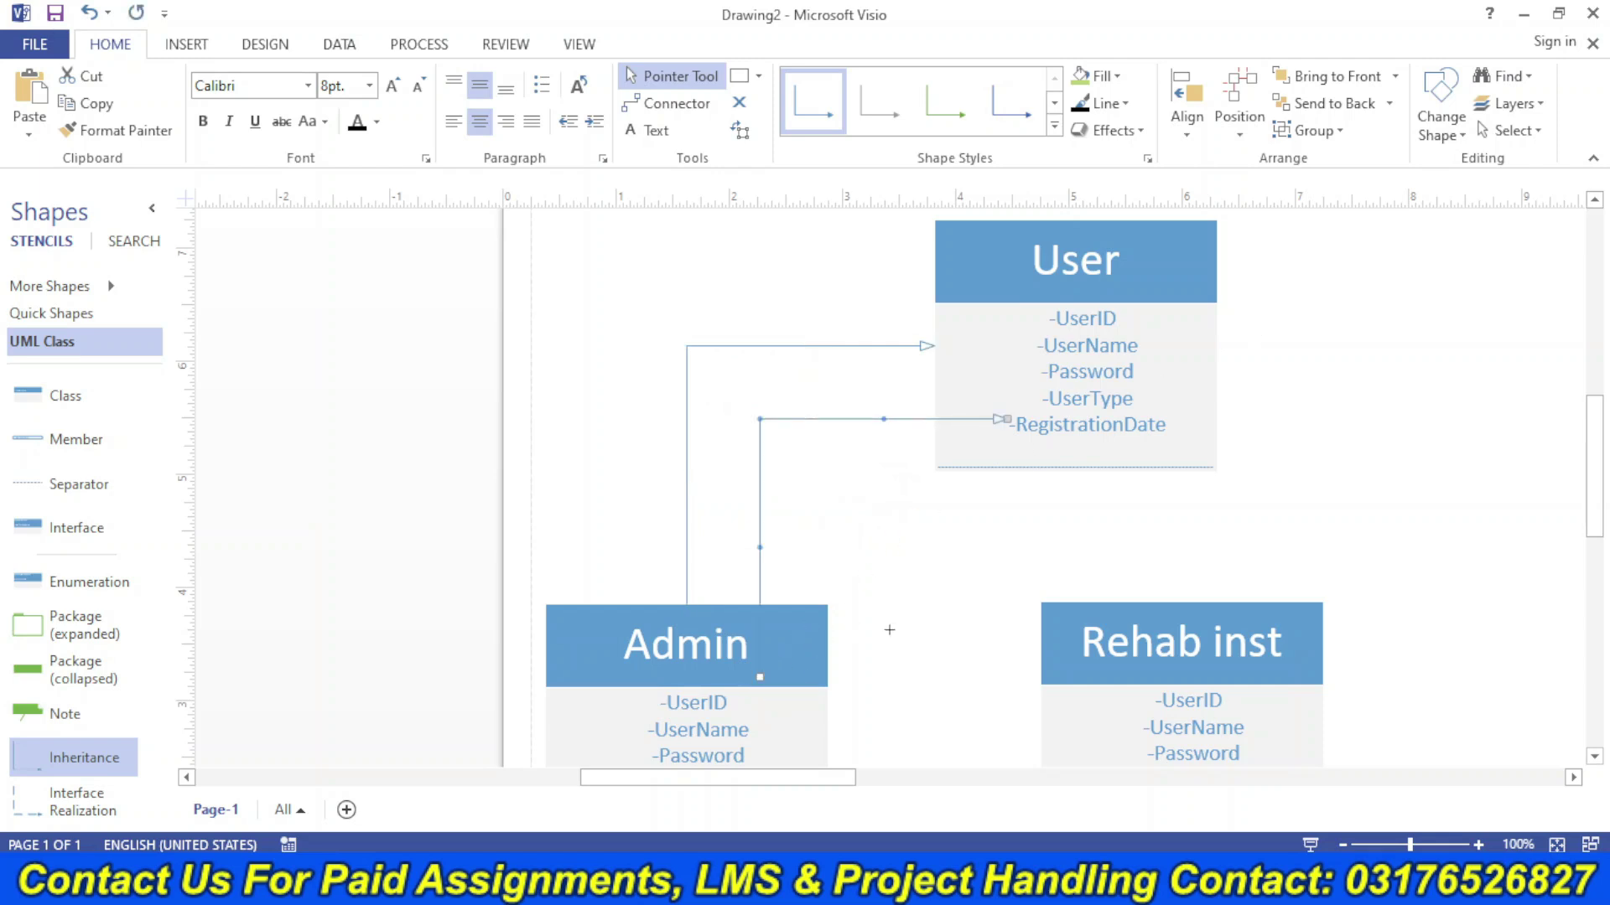
{"action": "left_click_drag", "start_coordinate": [1182, 601], "coordinate": [1181, 602]}
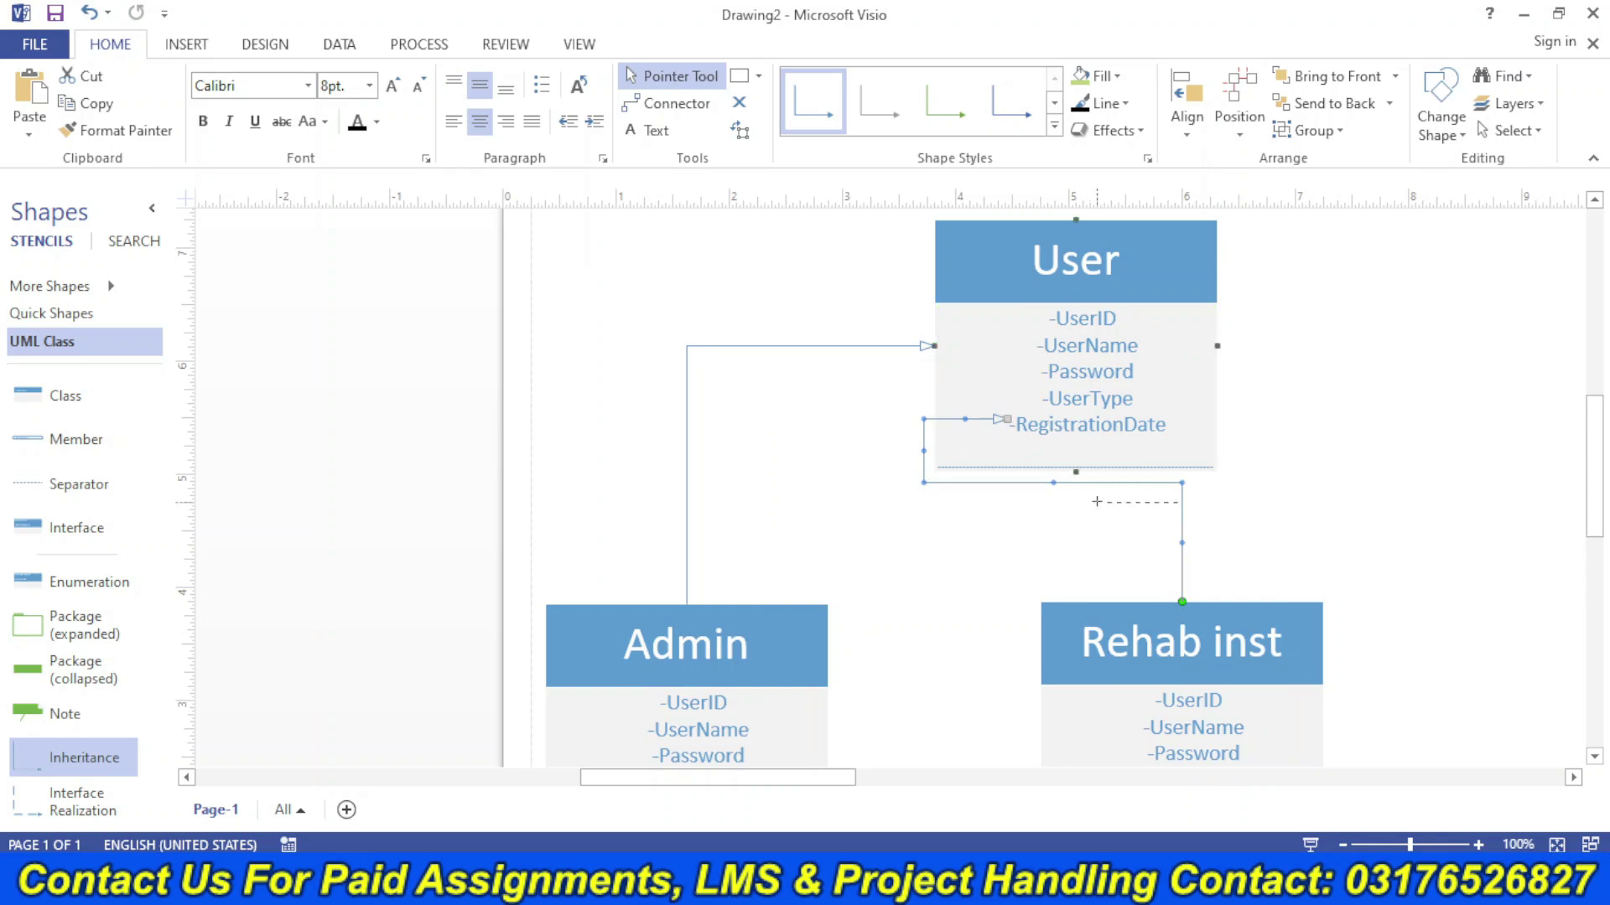
{"action": "left_click_drag", "start_coordinate": [1078, 478], "coordinate": [1076, 475]}
- Duplicate the inheritance connector again and attach the copy from the top of G User to the right side of User
{"action": "key", "text": "ctrl+d"}
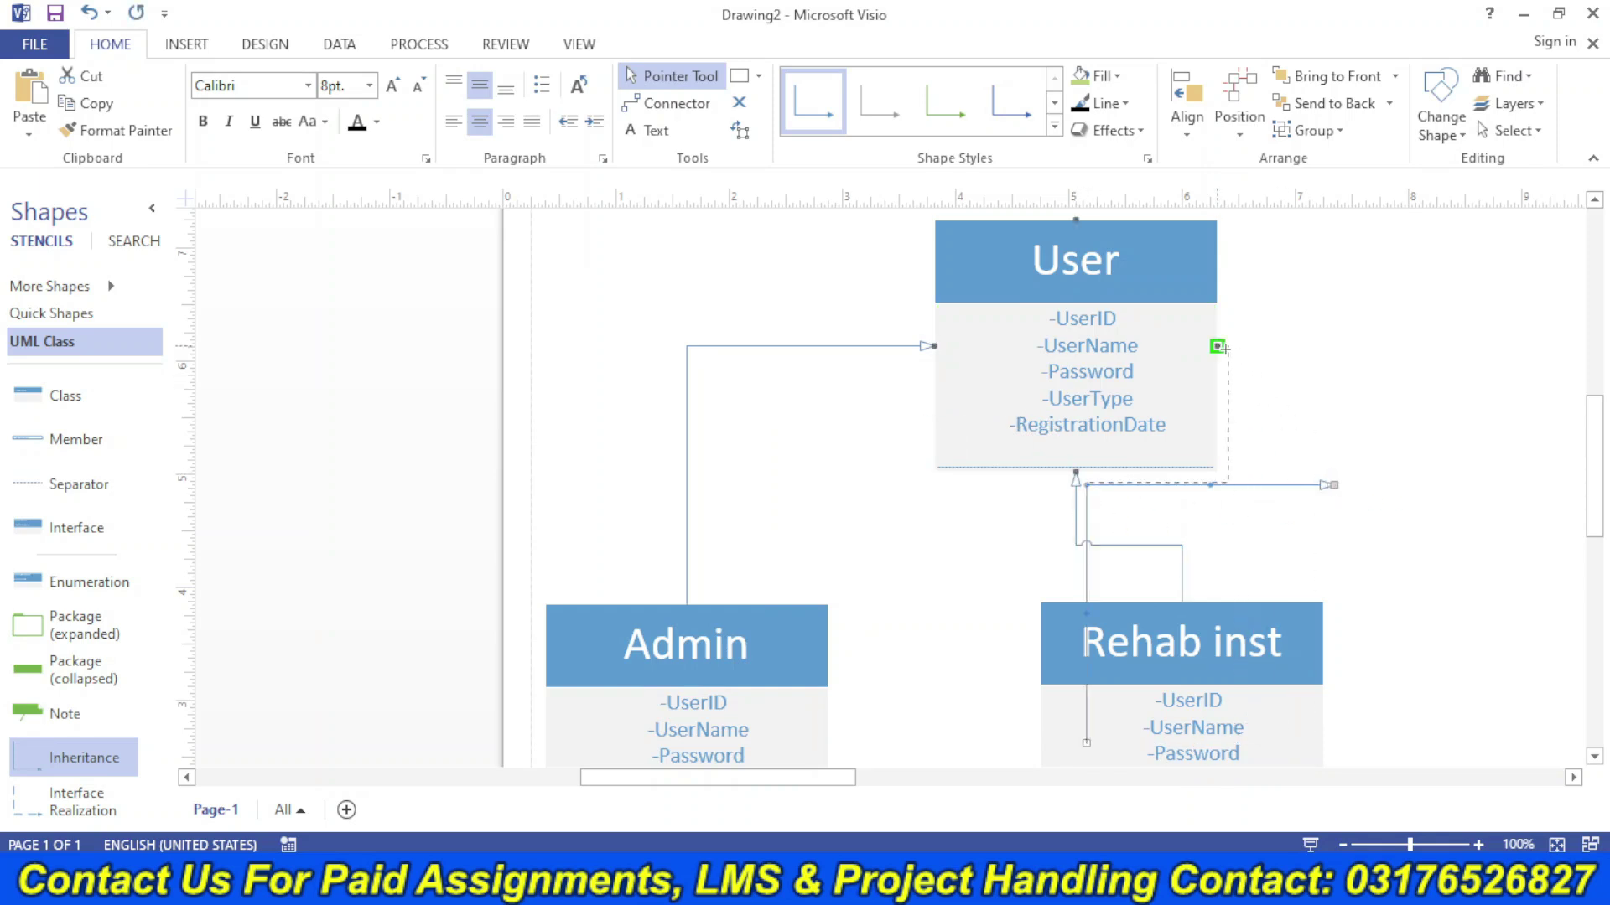
{"action": "left_click_drag", "start_coordinate": [1222, 348], "coordinate": [1217, 346]}
{"action": "left_click_drag", "start_coordinate": [1086, 741], "coordinate": [1427, 603]}
{"action": "left_click_drag", "start_coordinate": [847, 773], "coordinate": [1006, 763]}
{"action": "left_click_drag", "start_coordinate": [590, 605], "coordinate": [936, 587]}
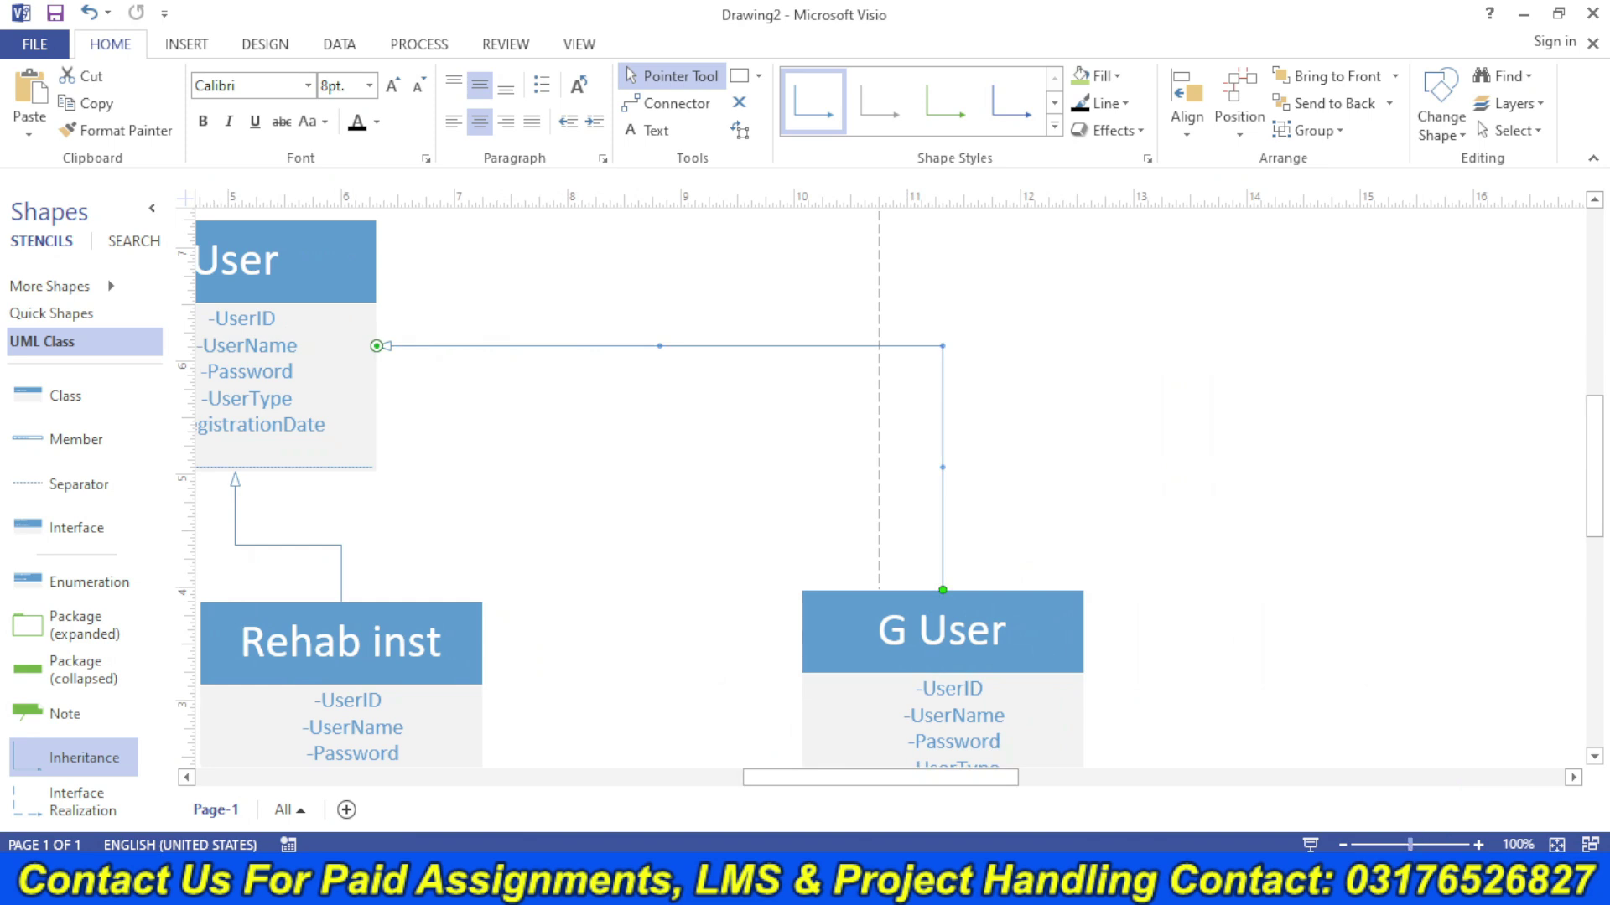
- Switch to ChatGPT in the browser and copy the three NDMA class methods, manageUsers() through manageDisasterInformation(), from the PlantUML code
{"action": "scroll", "coordinate": [897, 488], "scroll_direction": "down", "scroll_amount": 2}
{"action": "left_click_drag", "start_coordinate": [1023, 777], "coordinate": [938, 780]}
{"action": "left_click_drag", "start_coordinate": [1594, 486], "coordinate": [1594, 600]}
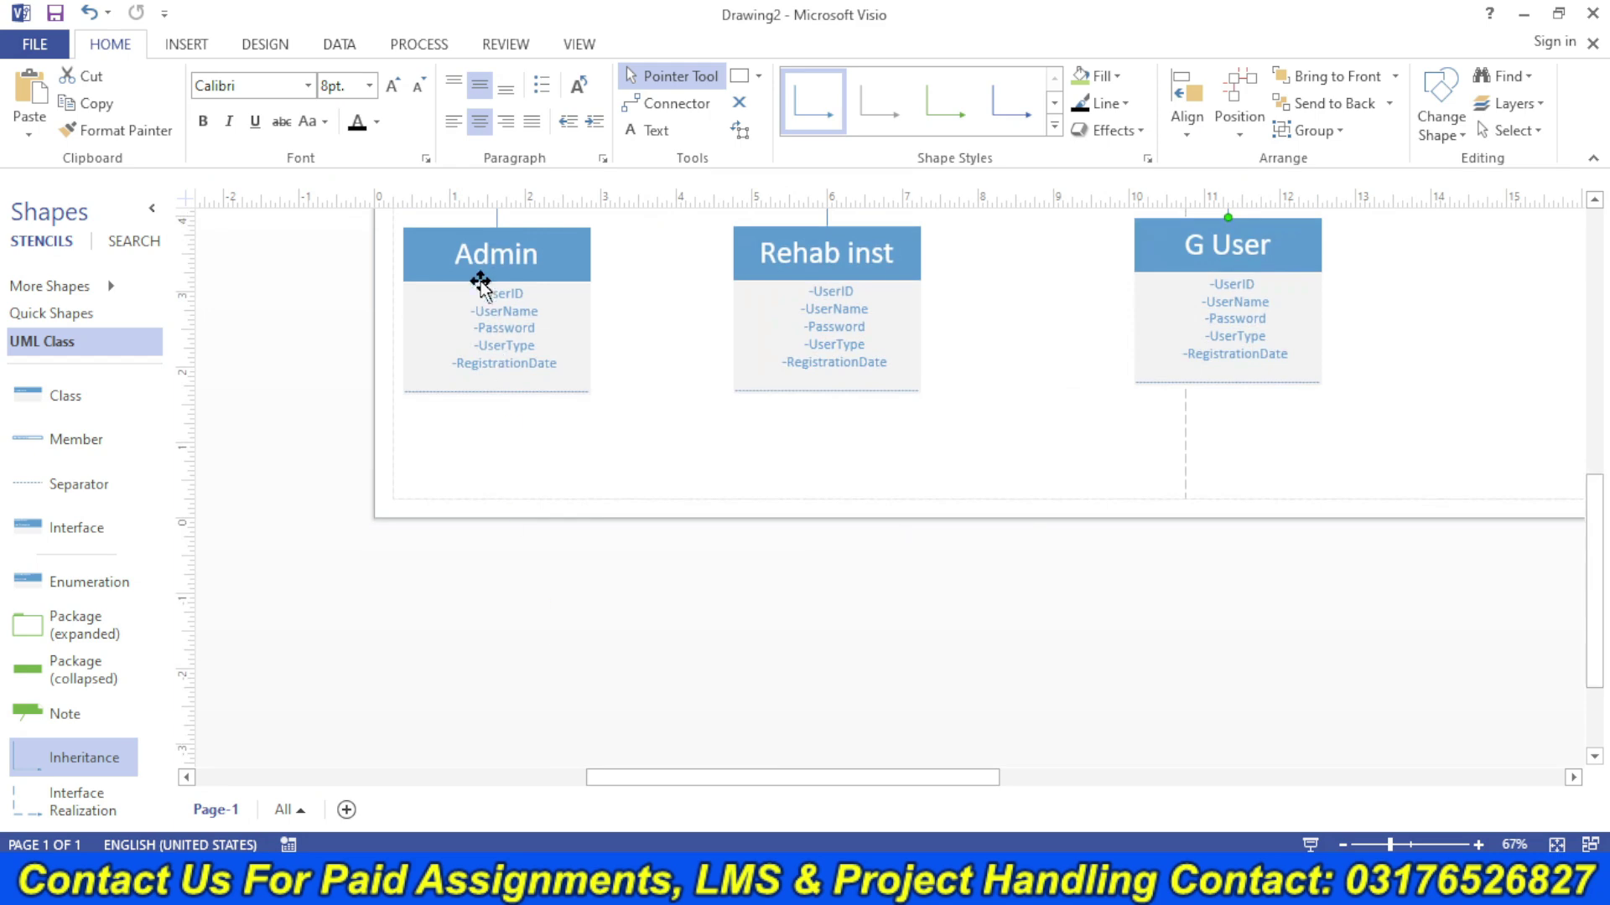
{"action": "left_click", "coordinate": [594, 882]}
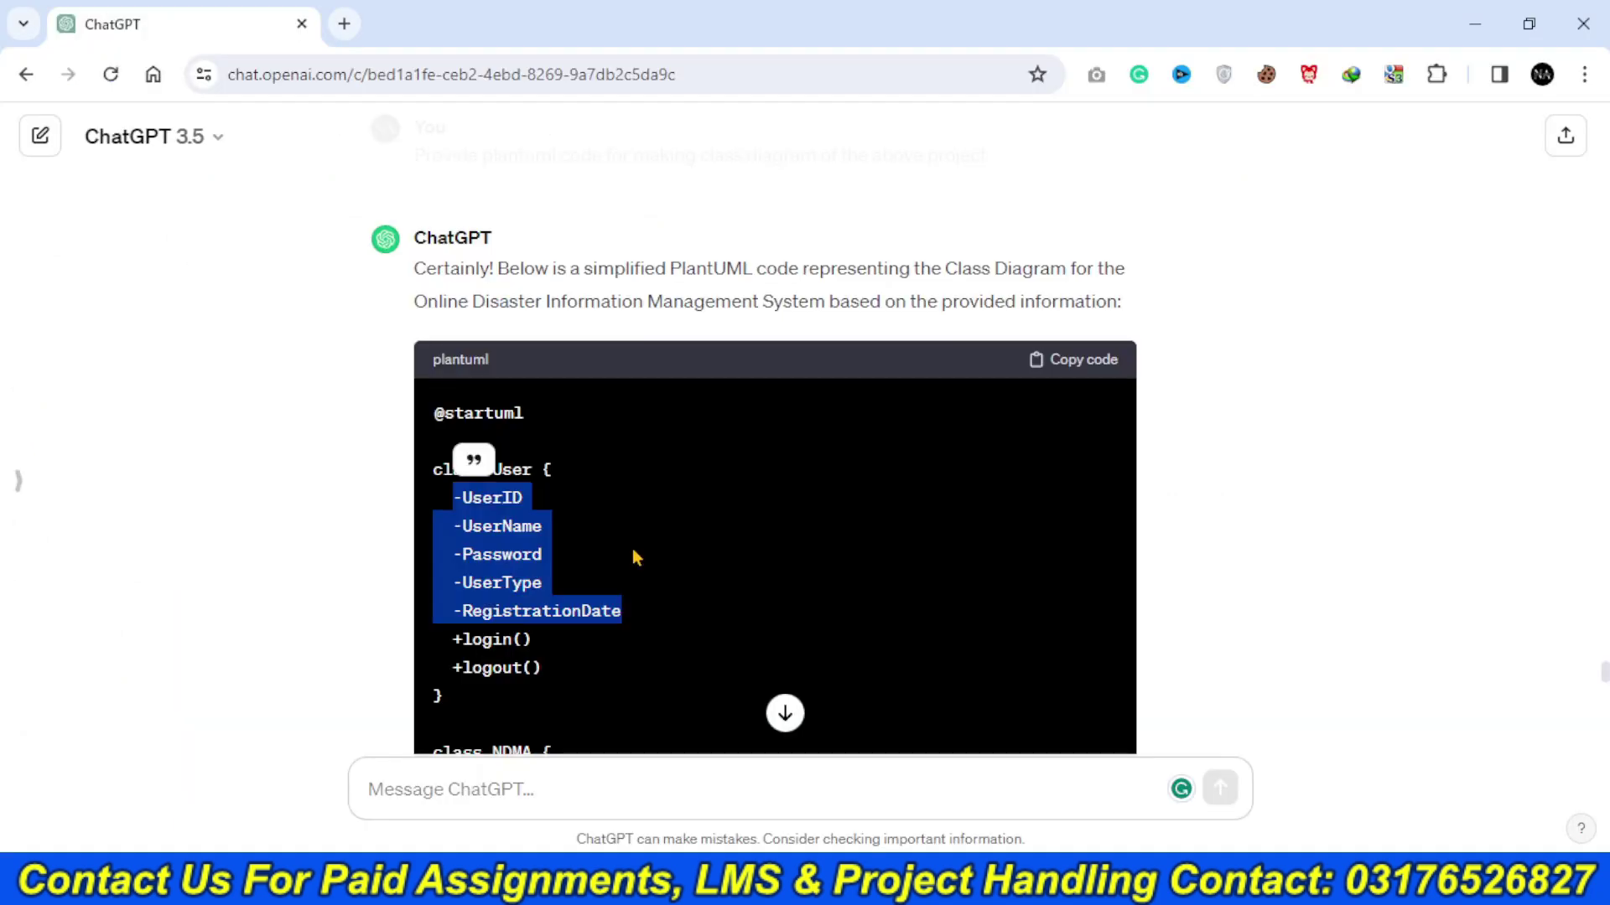
{"action": "left_click", "coordinate": [632, 550]}
{"action": "scroll", "coordinate": [632, 550], "scroll_direction": "down", "scroll_amount": 1}
{"action": "scroll", "coordinate": [634, 553], "scroll_direction": "down", "scroll_amount": 3}
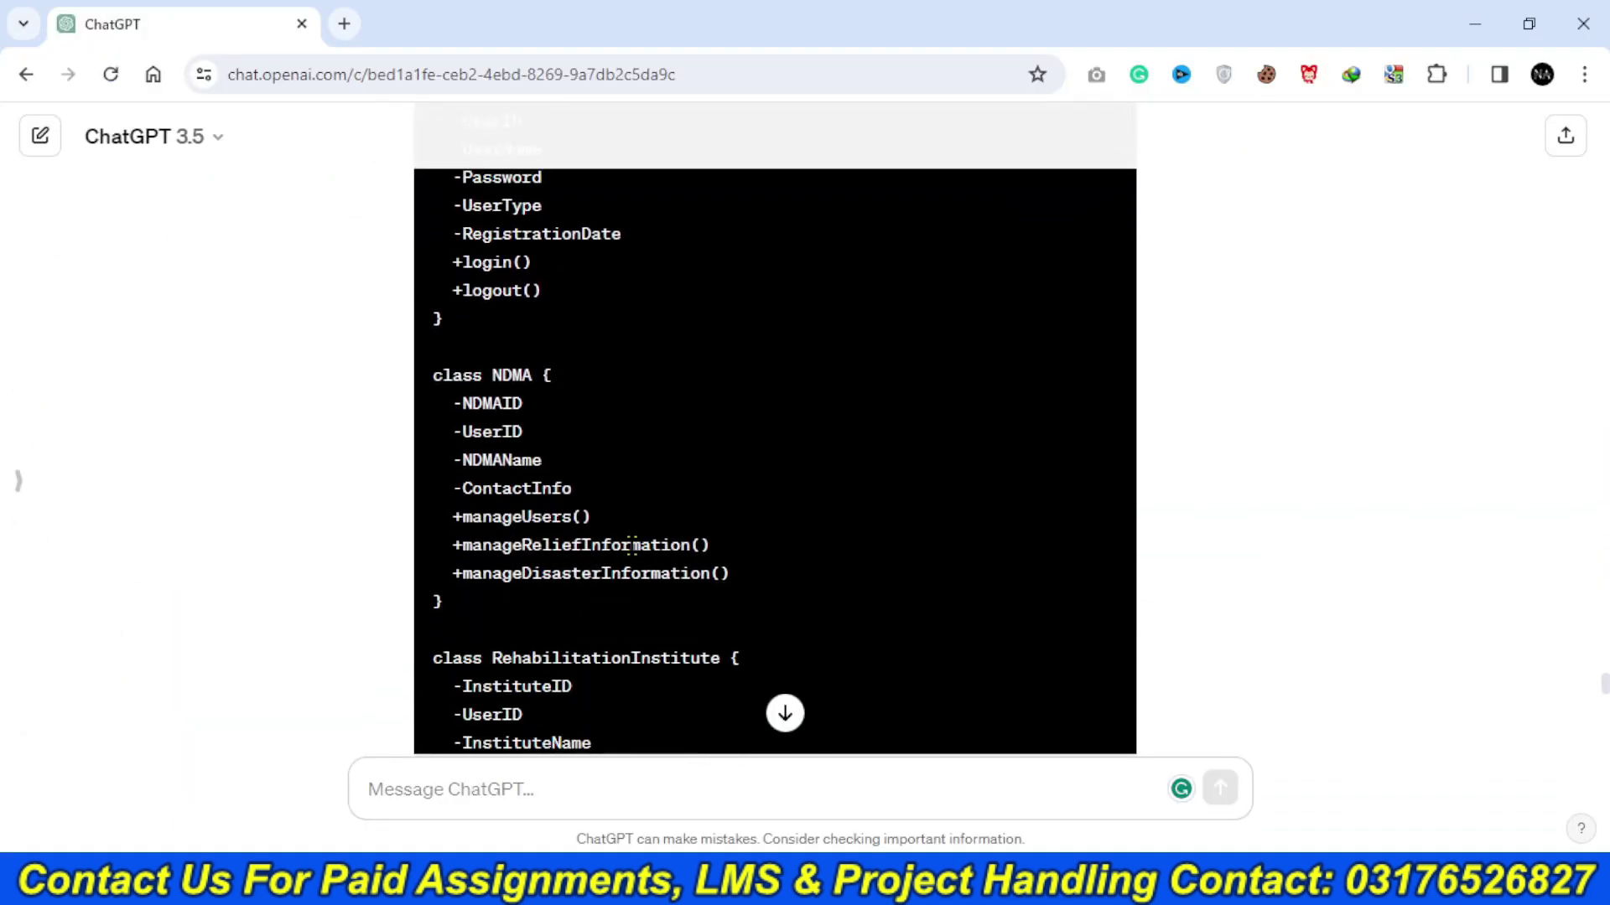
{"action": "left_click_drag", "start_coordinate": [743, 579], "coordinate": [424, 517]}
{"action": "key", "text": "ctrl+c"}
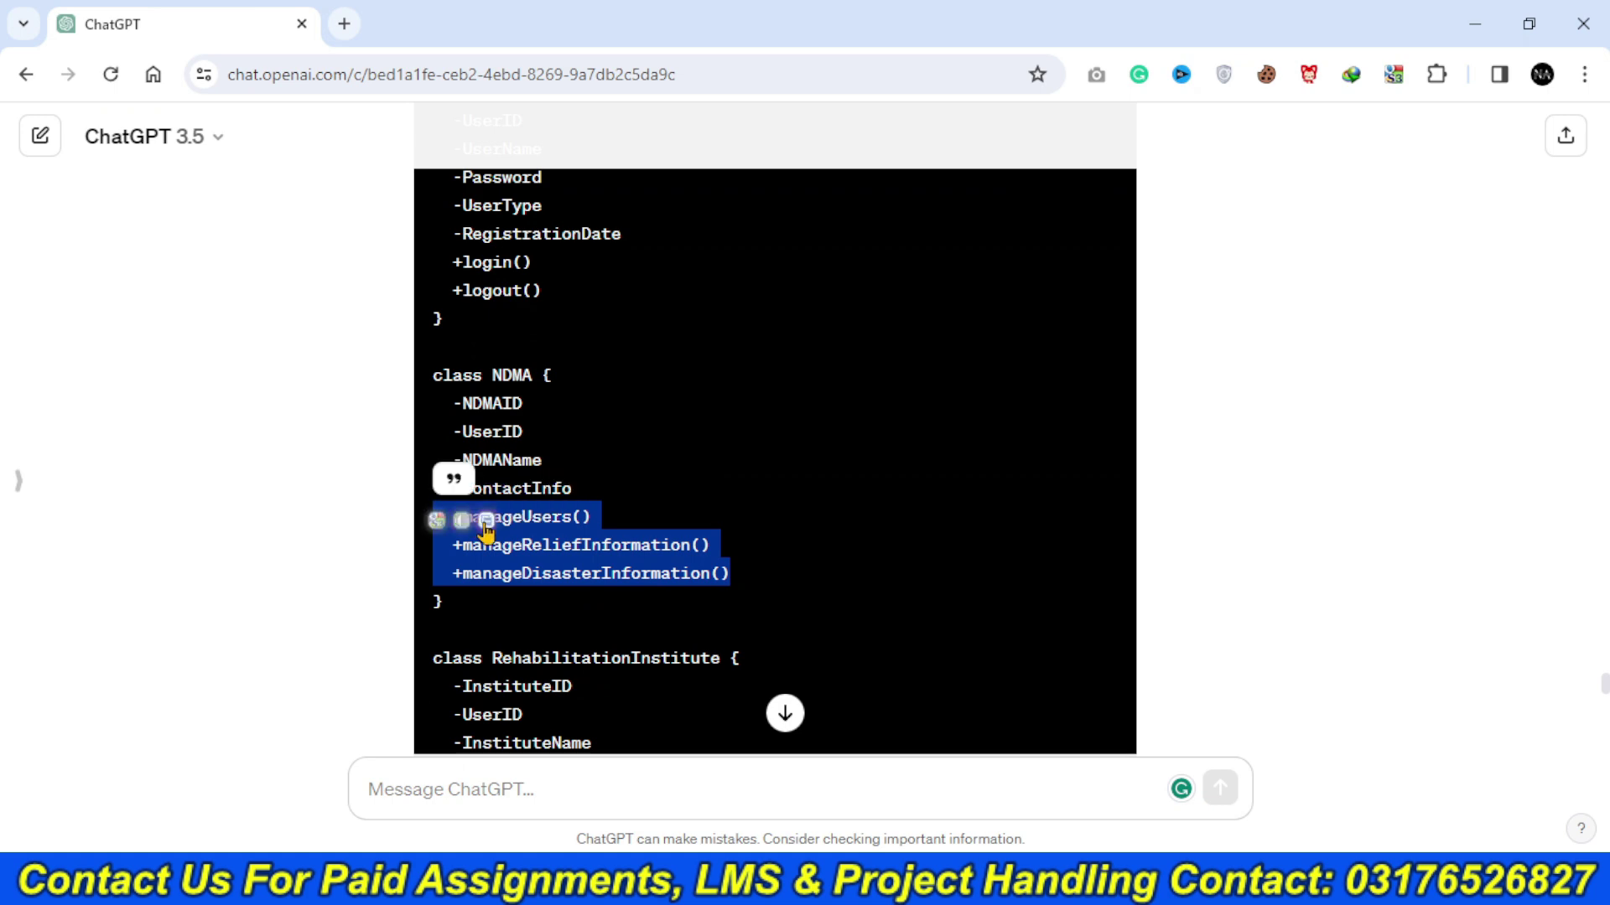
{"action": "left_click", "coordinate": [484, 520]}
- Return to Drawing2 in Visio, add a separator and a member to the Admin class, and paste the copied methods as the member text
{"action": "left_click", "coordinate": [947, 879]}
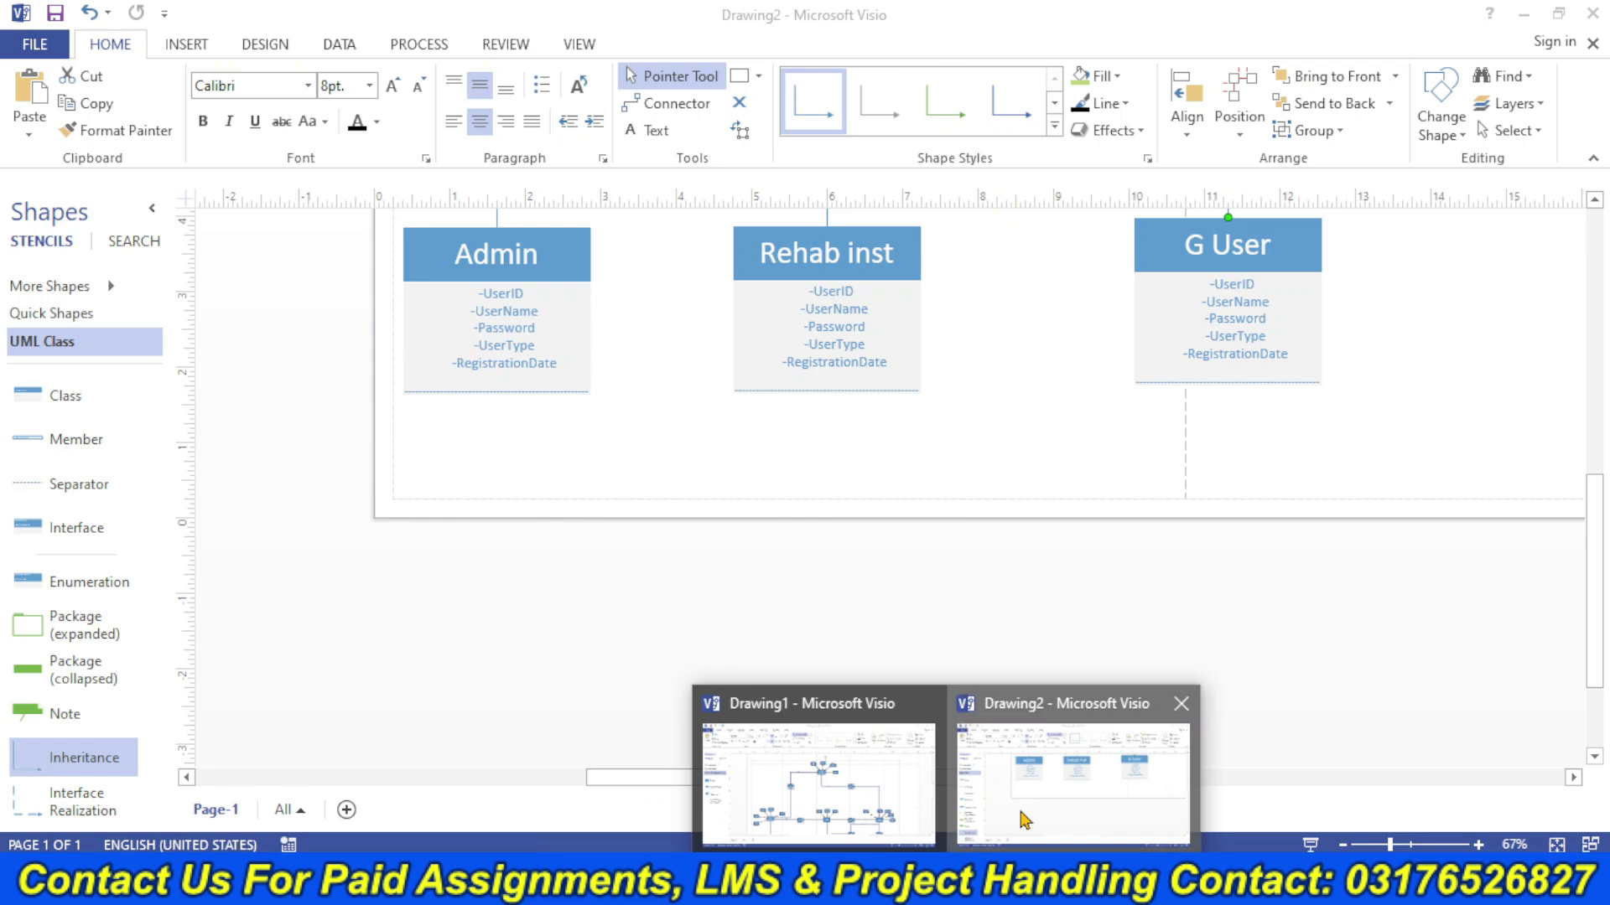
{"action": "left_click", "coordinate": [1020, 811]}
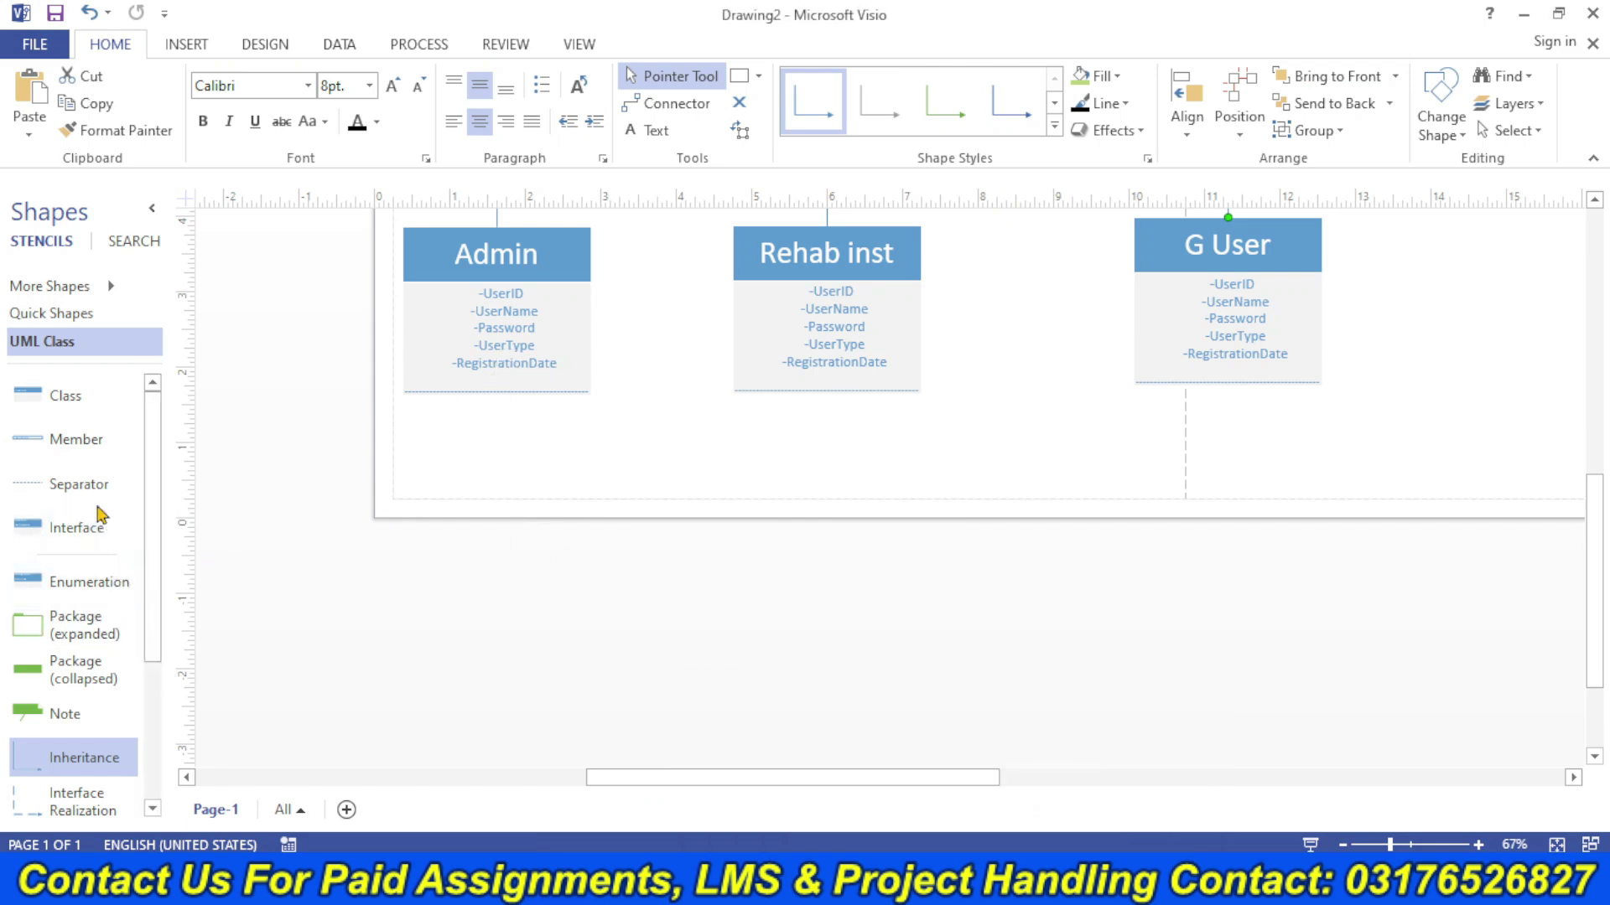
{"action": "left_click_drag", "start_coordinate": [87, 489], "coordinate": [481, 366]}
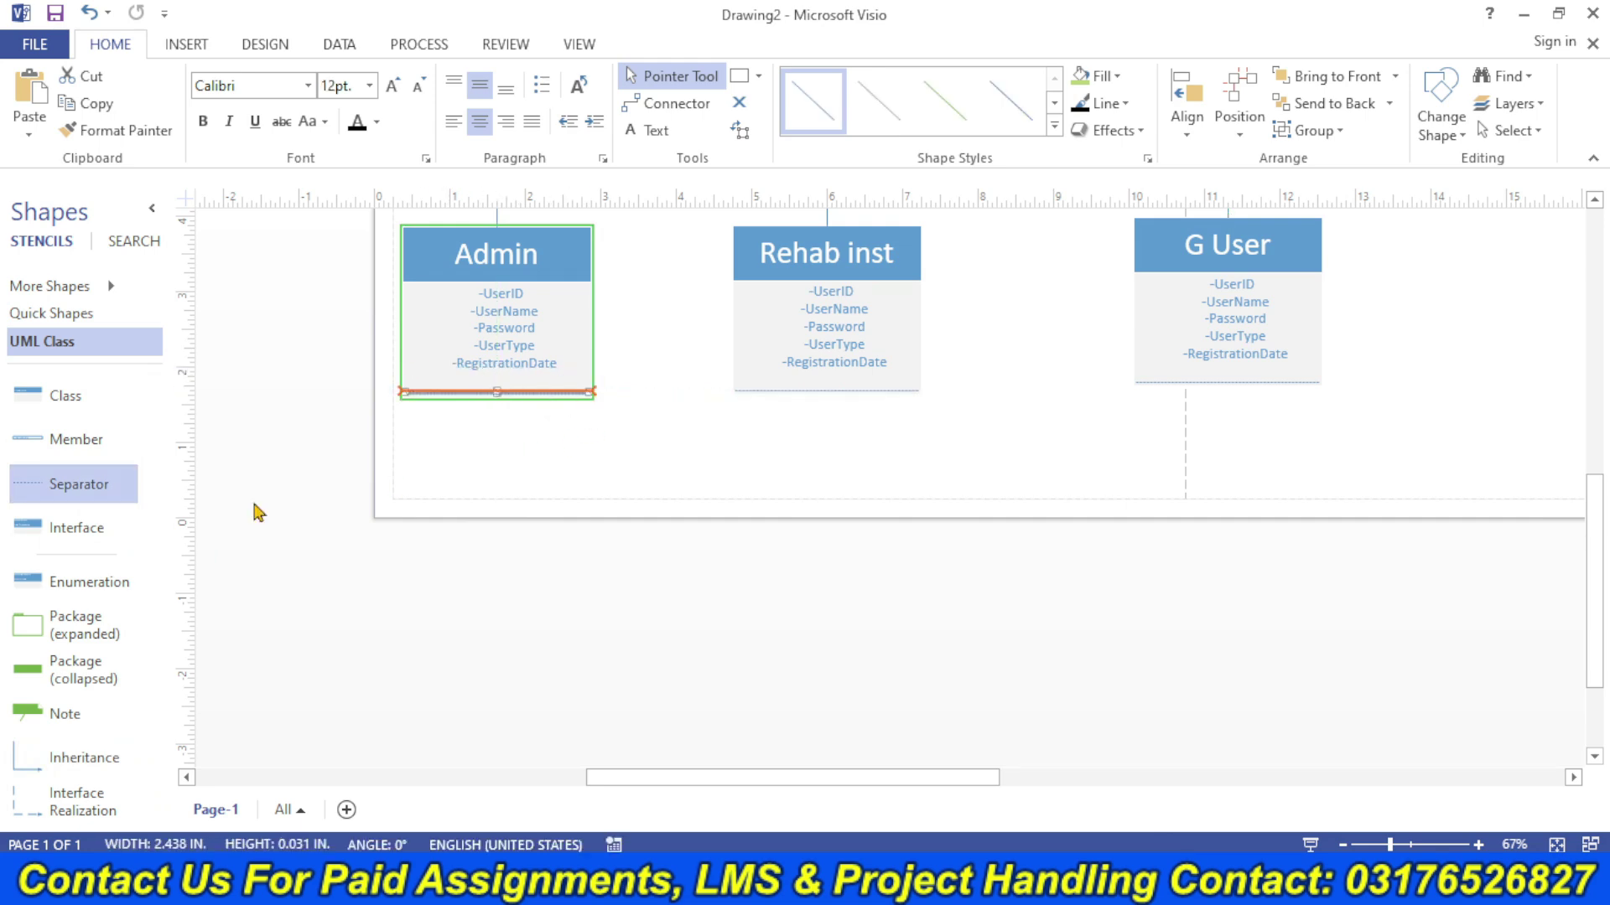
{"action": "left_click_drag", "start_coordinate": [72, 444], "coordinate": [499, 405]}
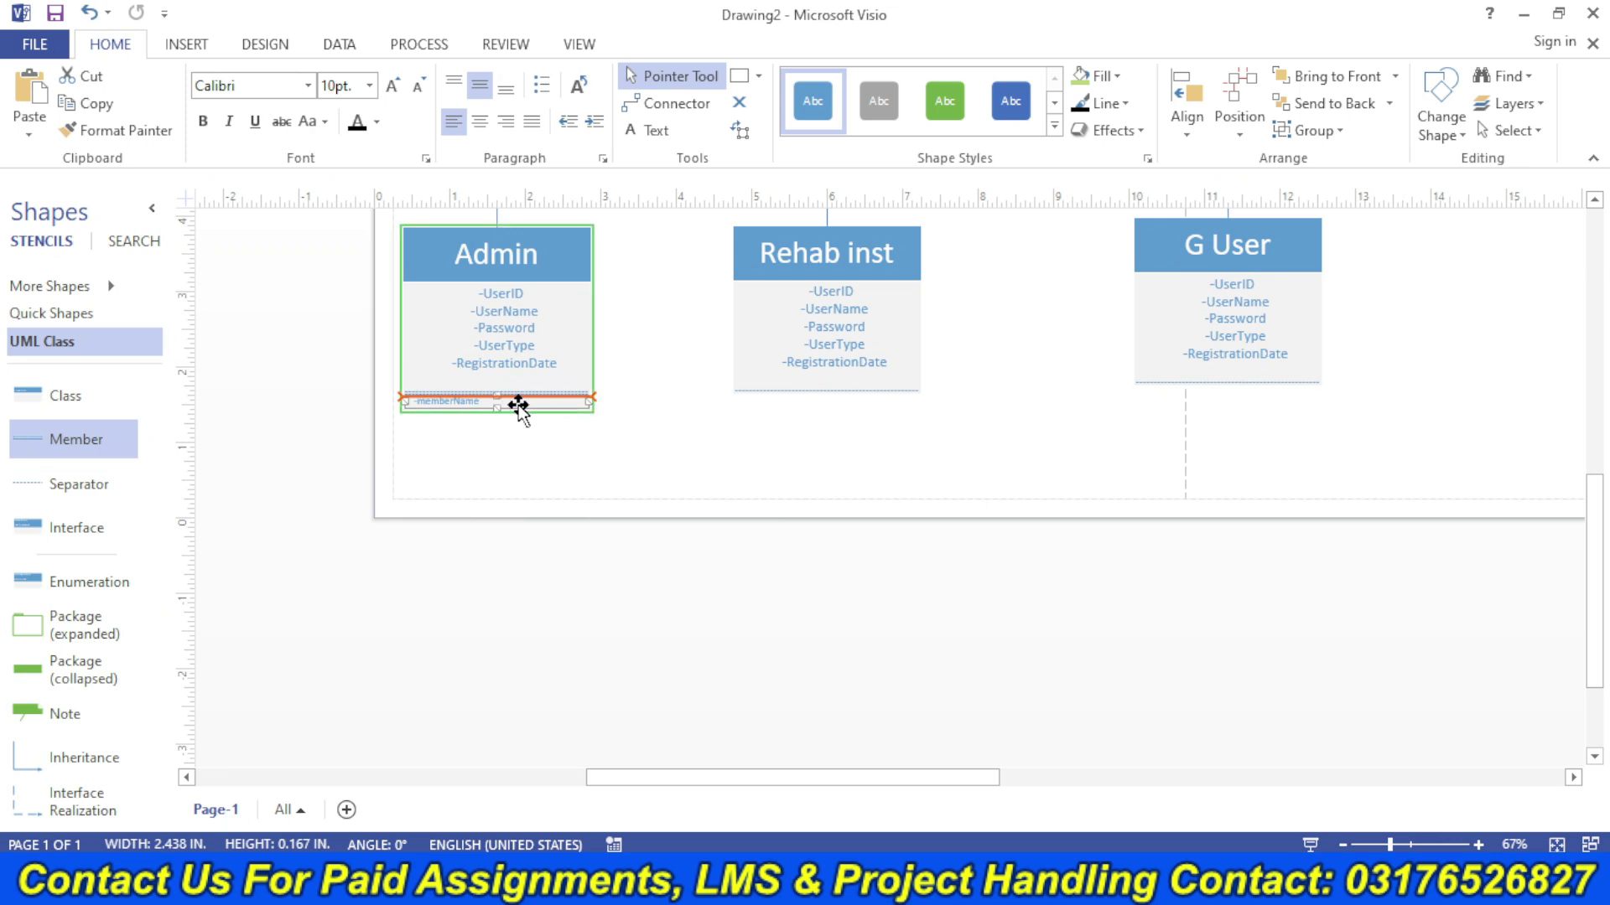
{"action": "double_click", "coordinate": [500, 406]}
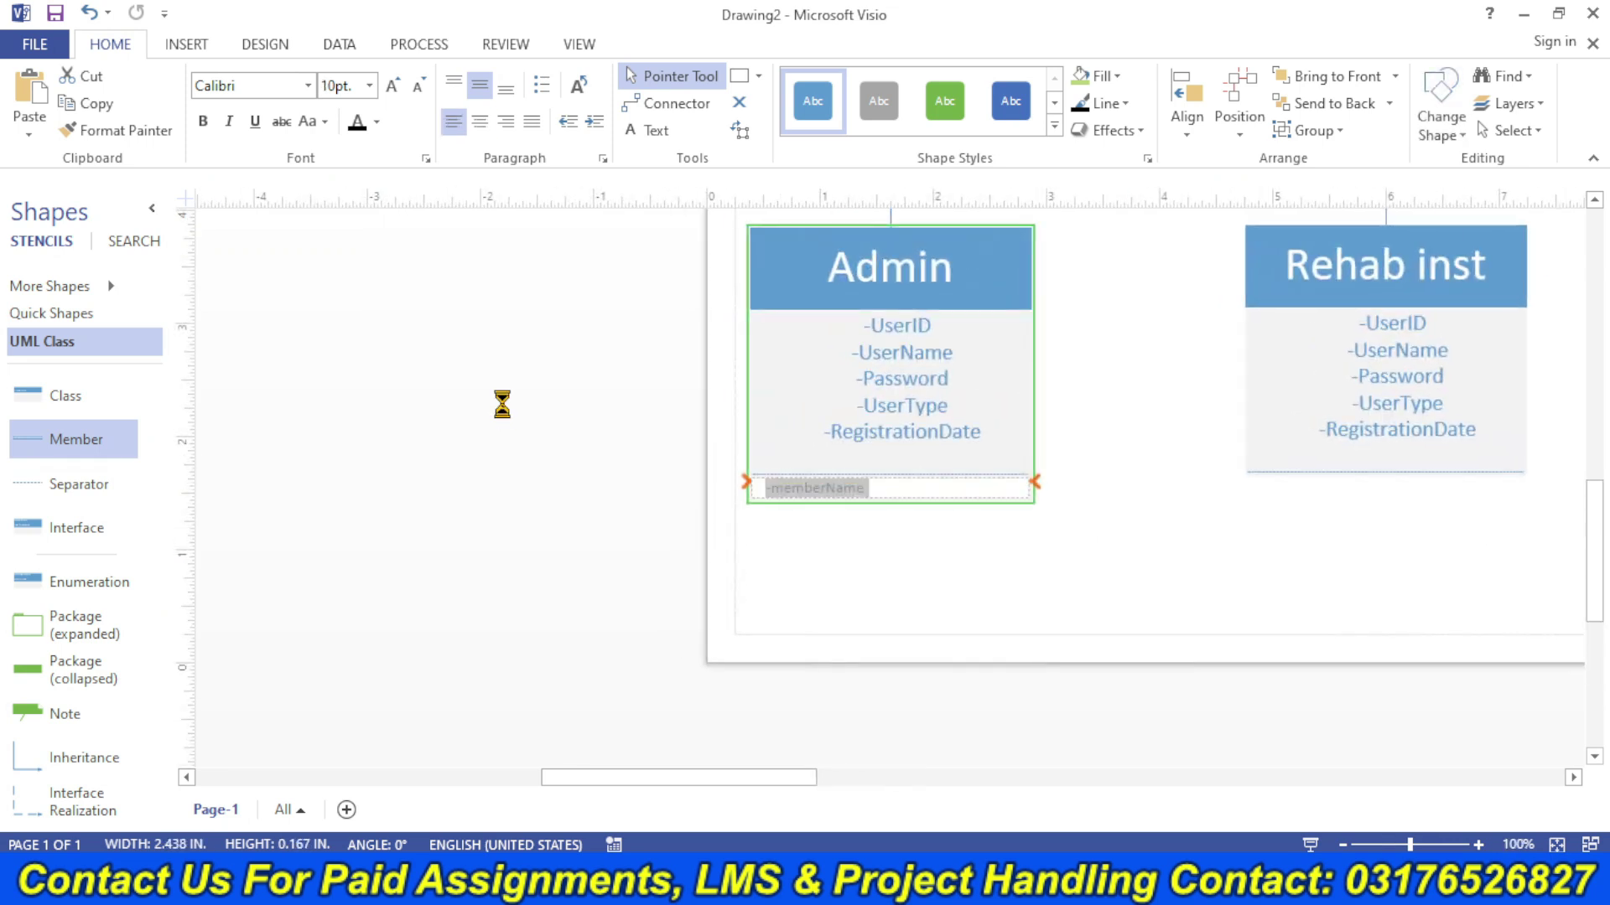
{"action": "key", "text": "ctrl+v"}
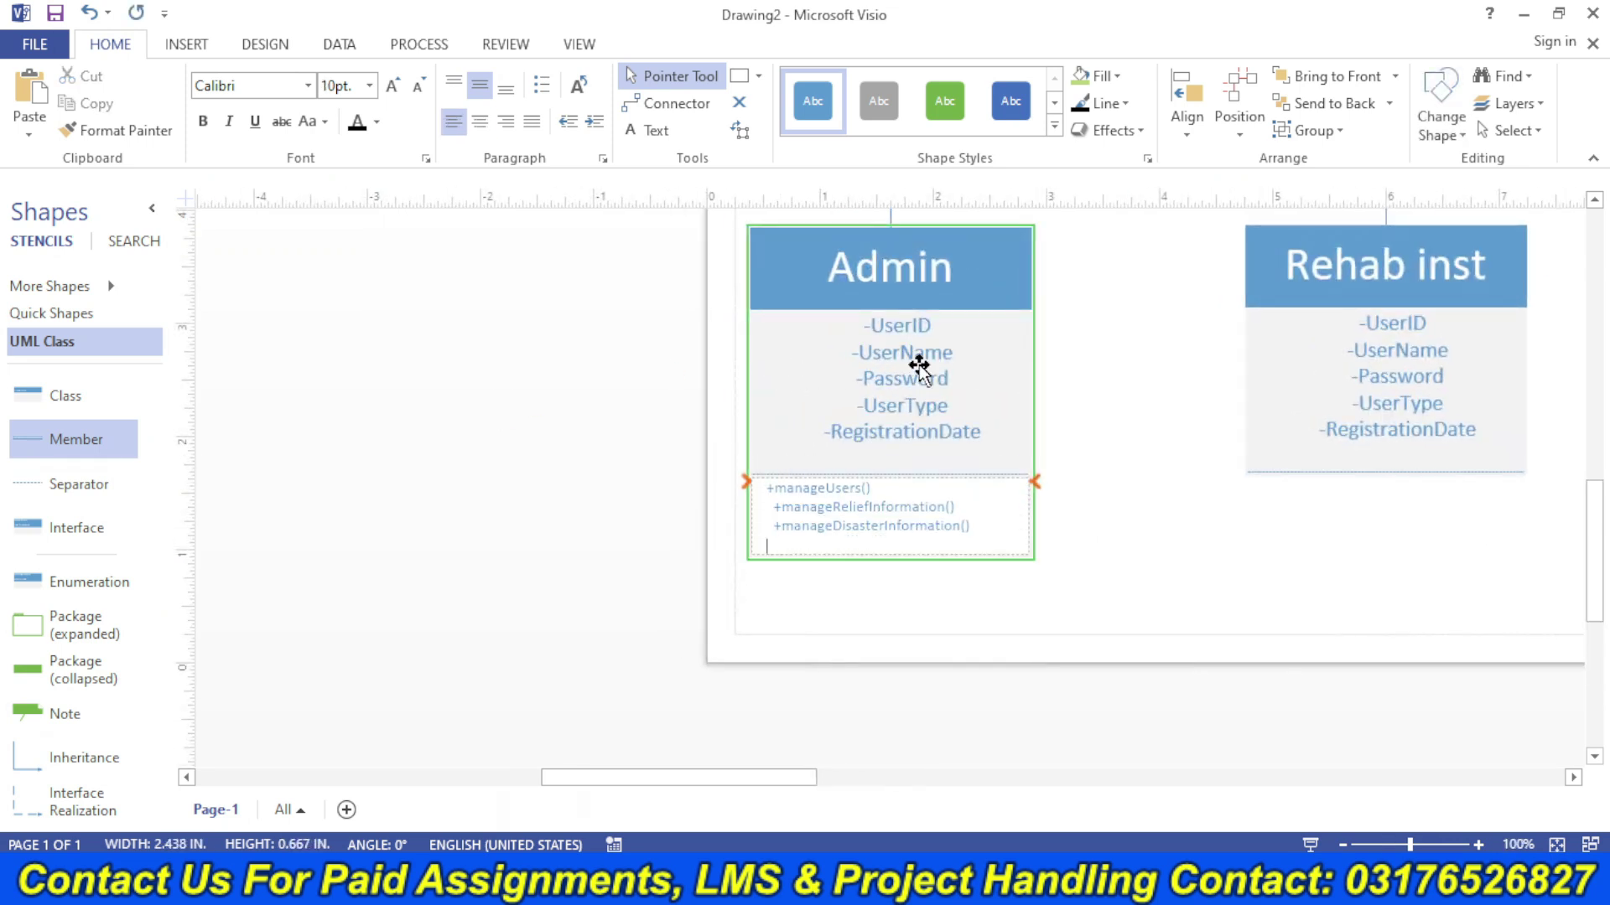
- Apply the formatting of Admin's attribute list to its methods using Format Painter
{"action": "left_click", "coordinate": [918, 367]}
{"action": "left_click", "coordinate": [109, 130]}
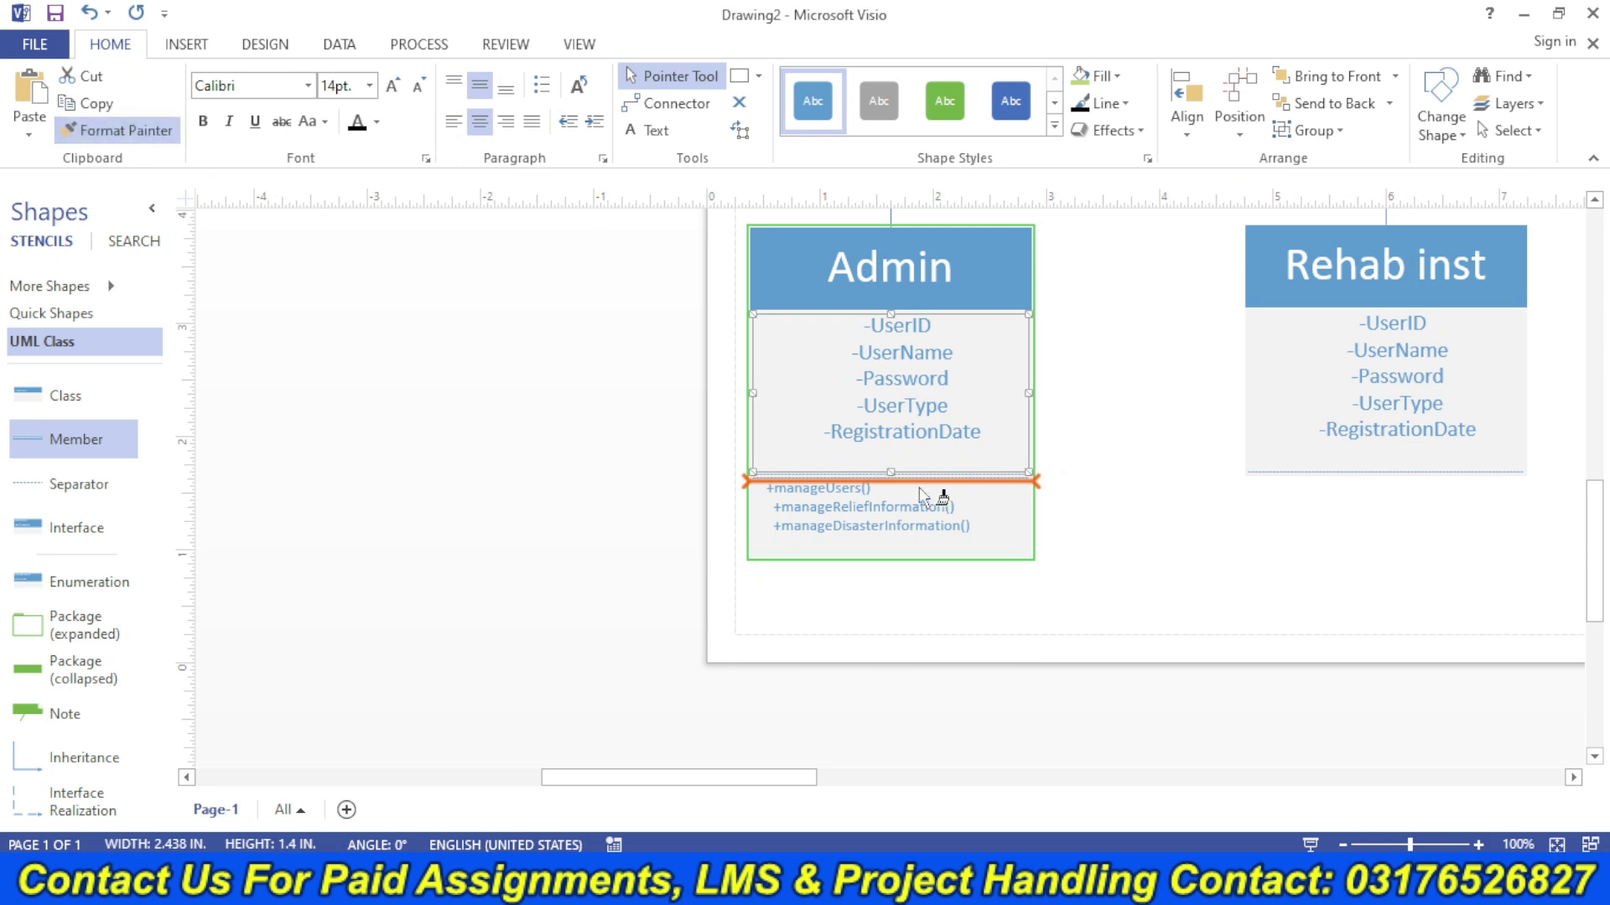
{"action": "left_click", "coordinate": [858, 486]}
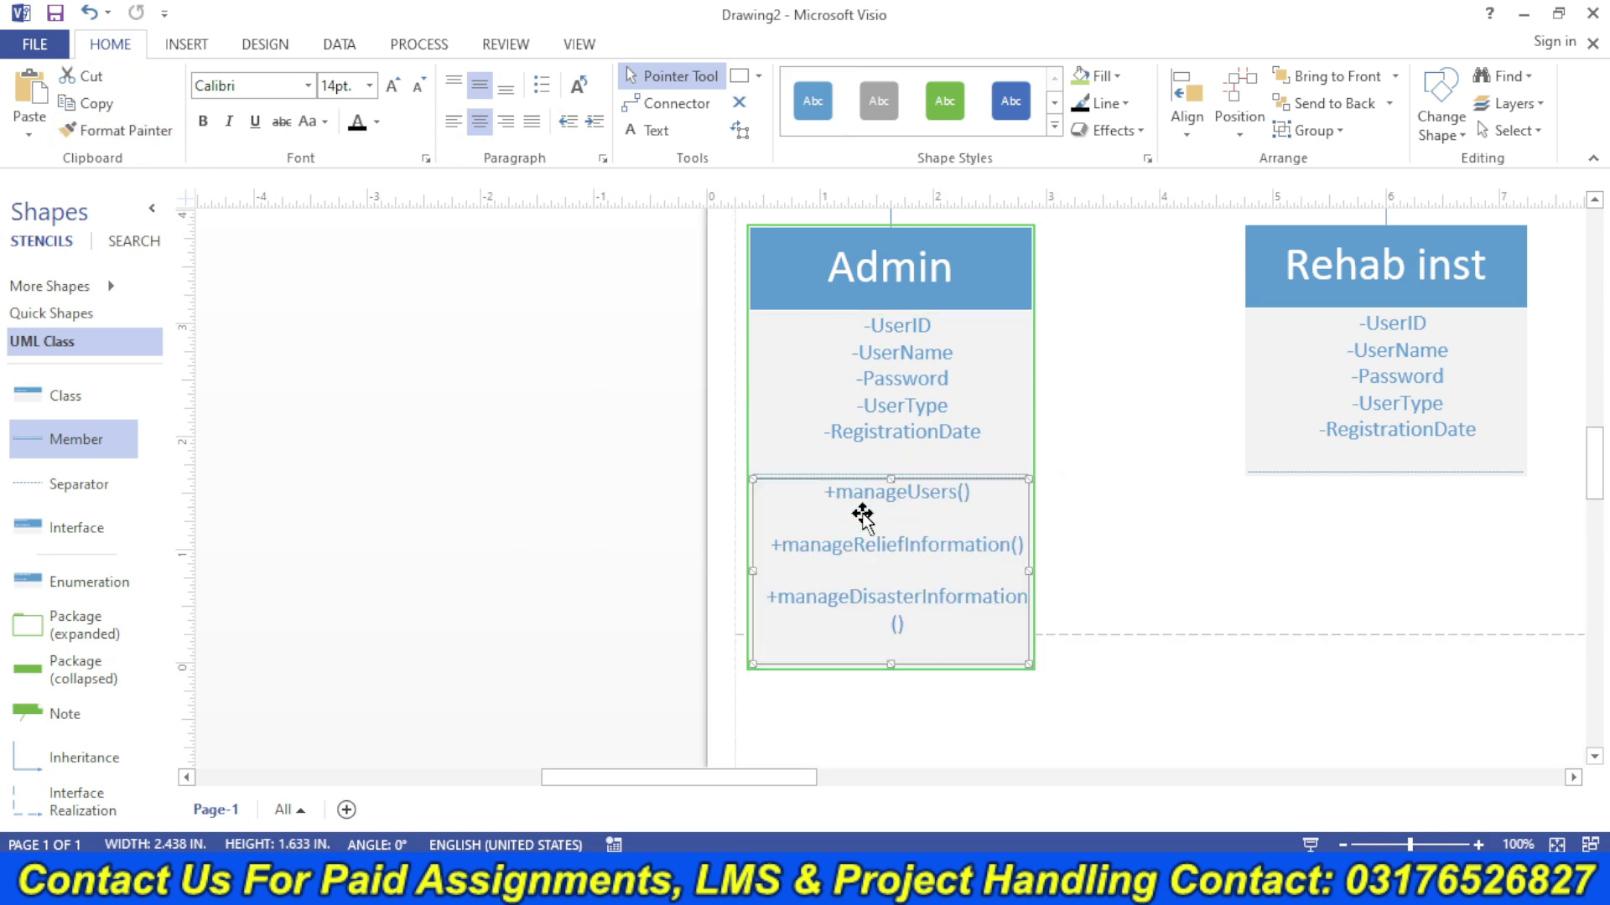
{"action": "left_click", "coordinate": [1124, 572]}
{"action": "left_click", "coordinate": [907, 545]}
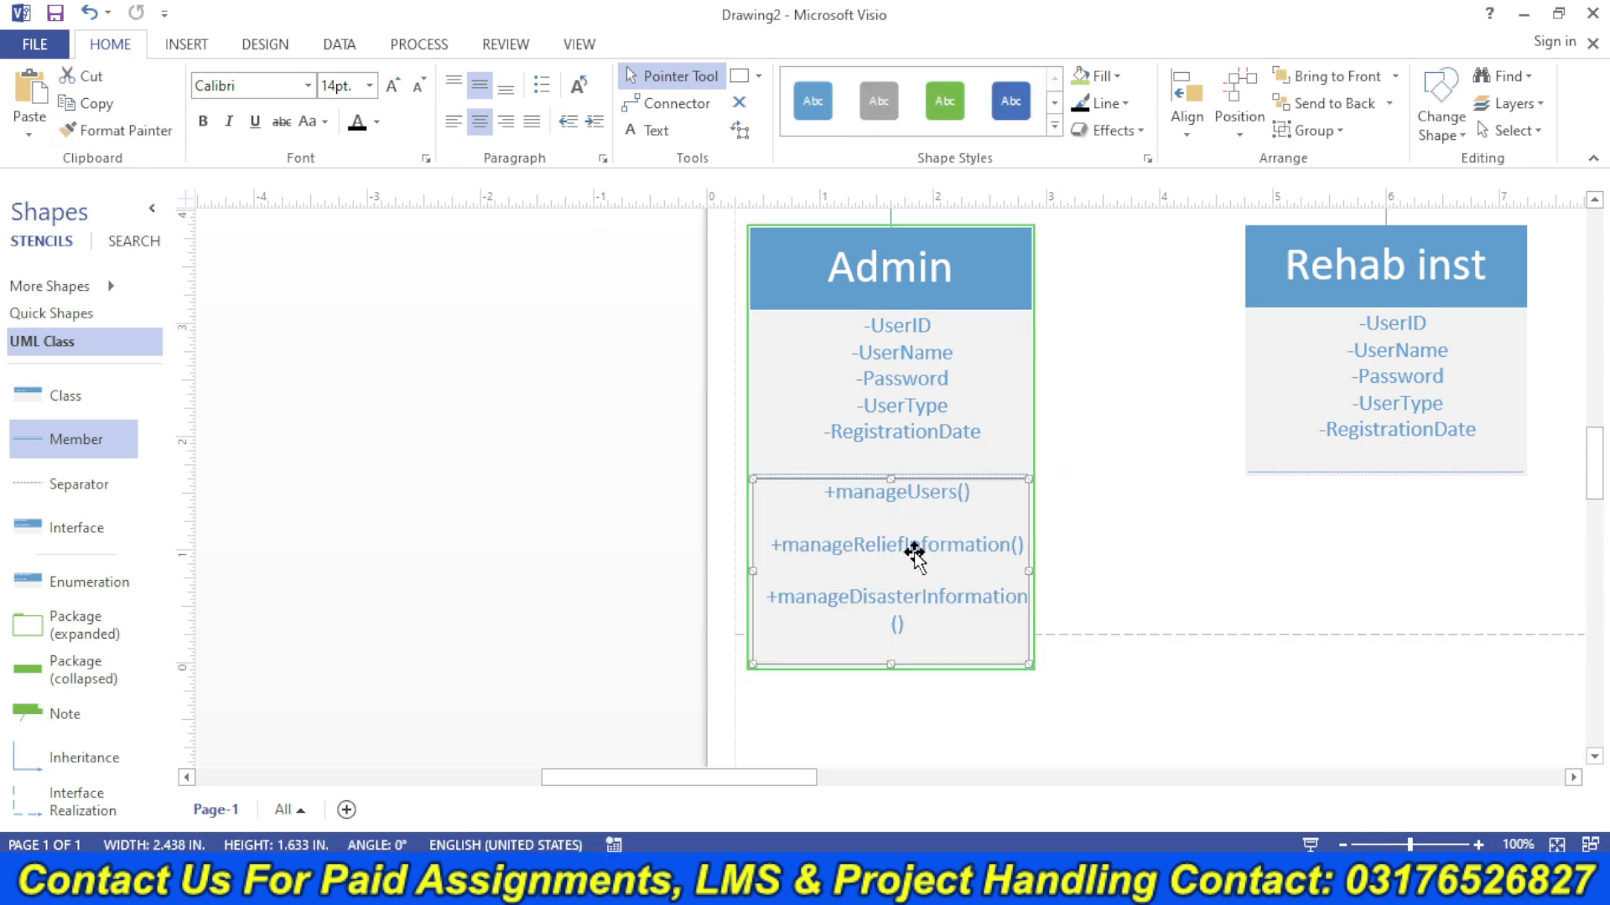
- Add a separator and a new member below the attributes of the Rehab inst class
{"action": "left_click_drag", "start_coordinate": [76, 484], "coordinate": [1403, 460]}
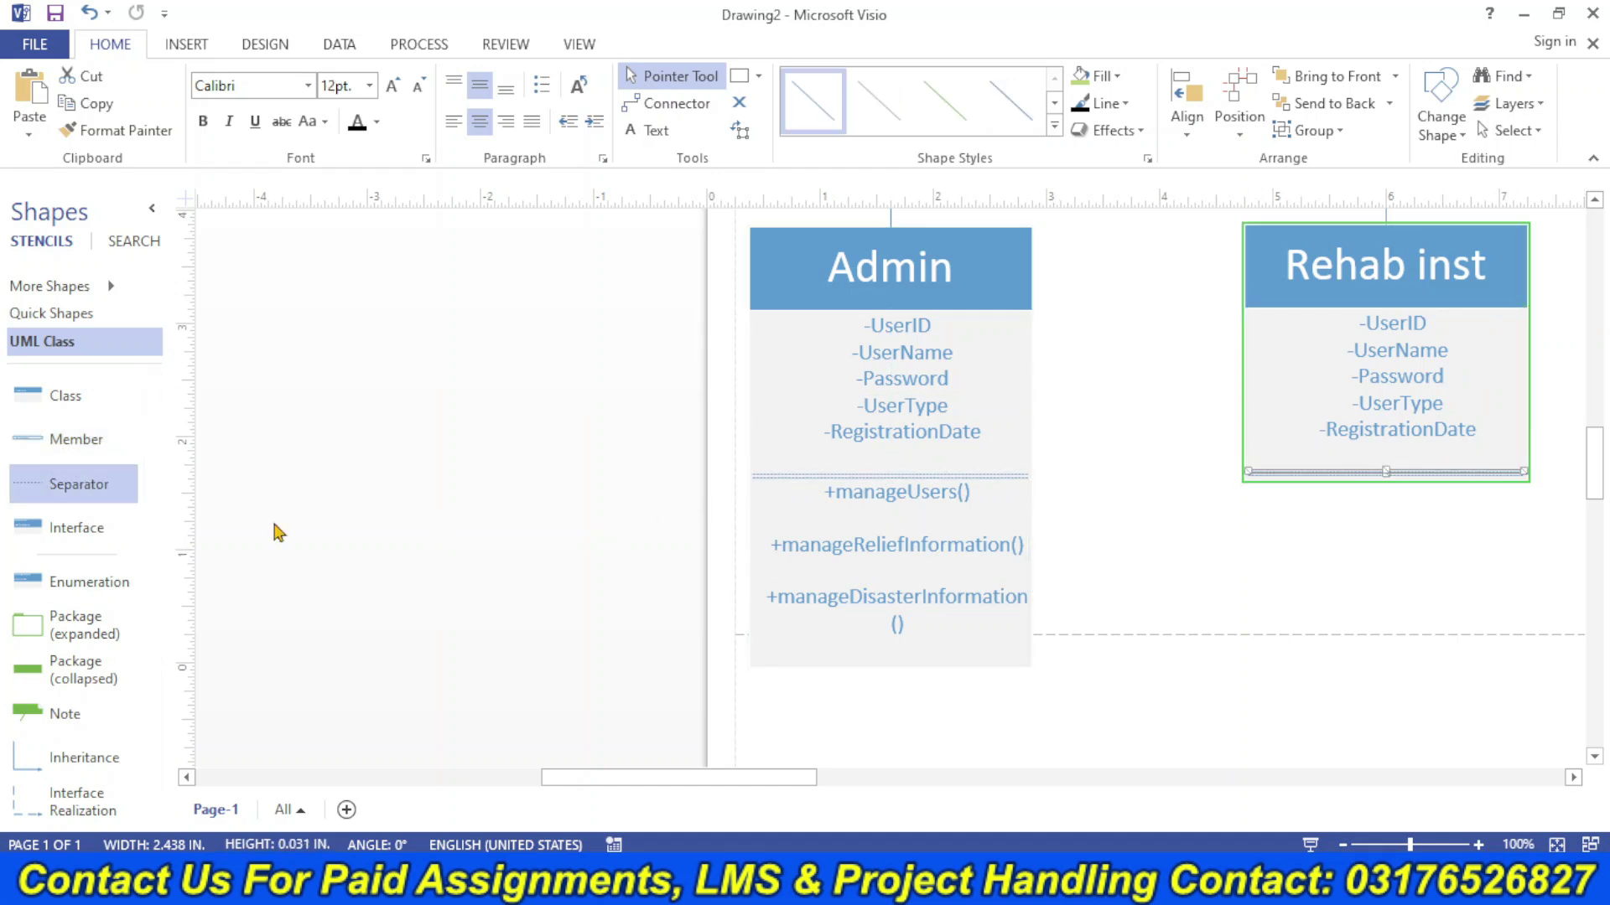
{"action": "left_click_drag", "start_coordinate": [76, 440], "coordinate": [1398, 493]}
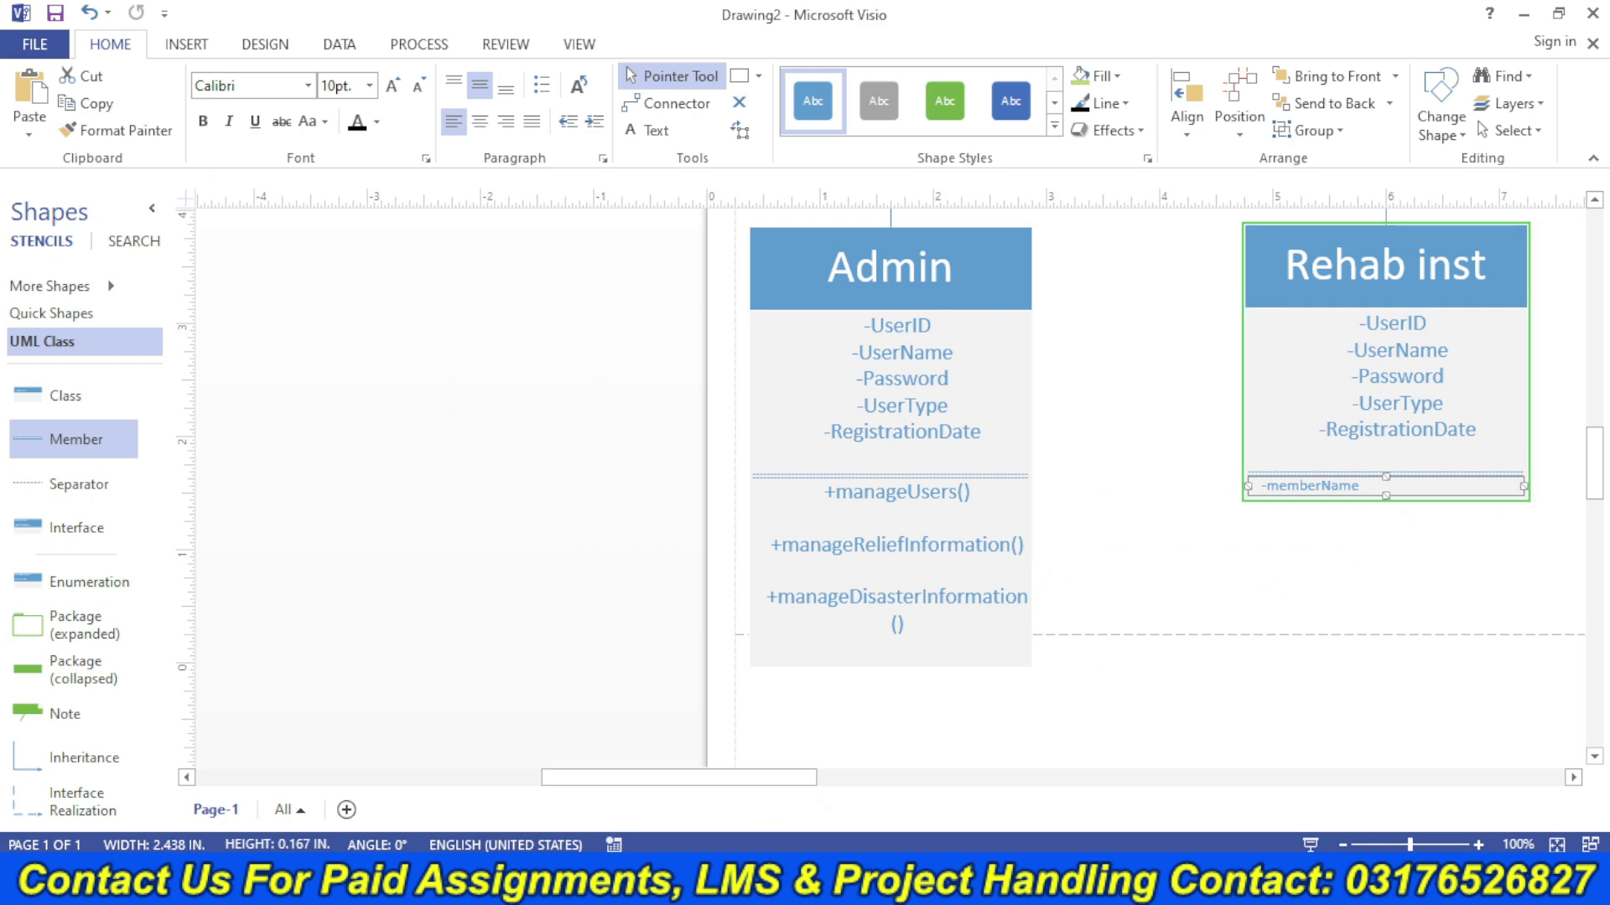
- Switch to ChatGPT in the browser and copy the RehabilitationInstitute methods, provideReliefInformation() through postPublicMessage(), from the PlantUML code
{"action": "key", "text": "alt+Tab"}
{"action": "left_click", "coordinate": [960, 450]}
{"action": "scroll", "coordinate": [960, 450], "scroll_direction": "down", "scroll_amount": 3}
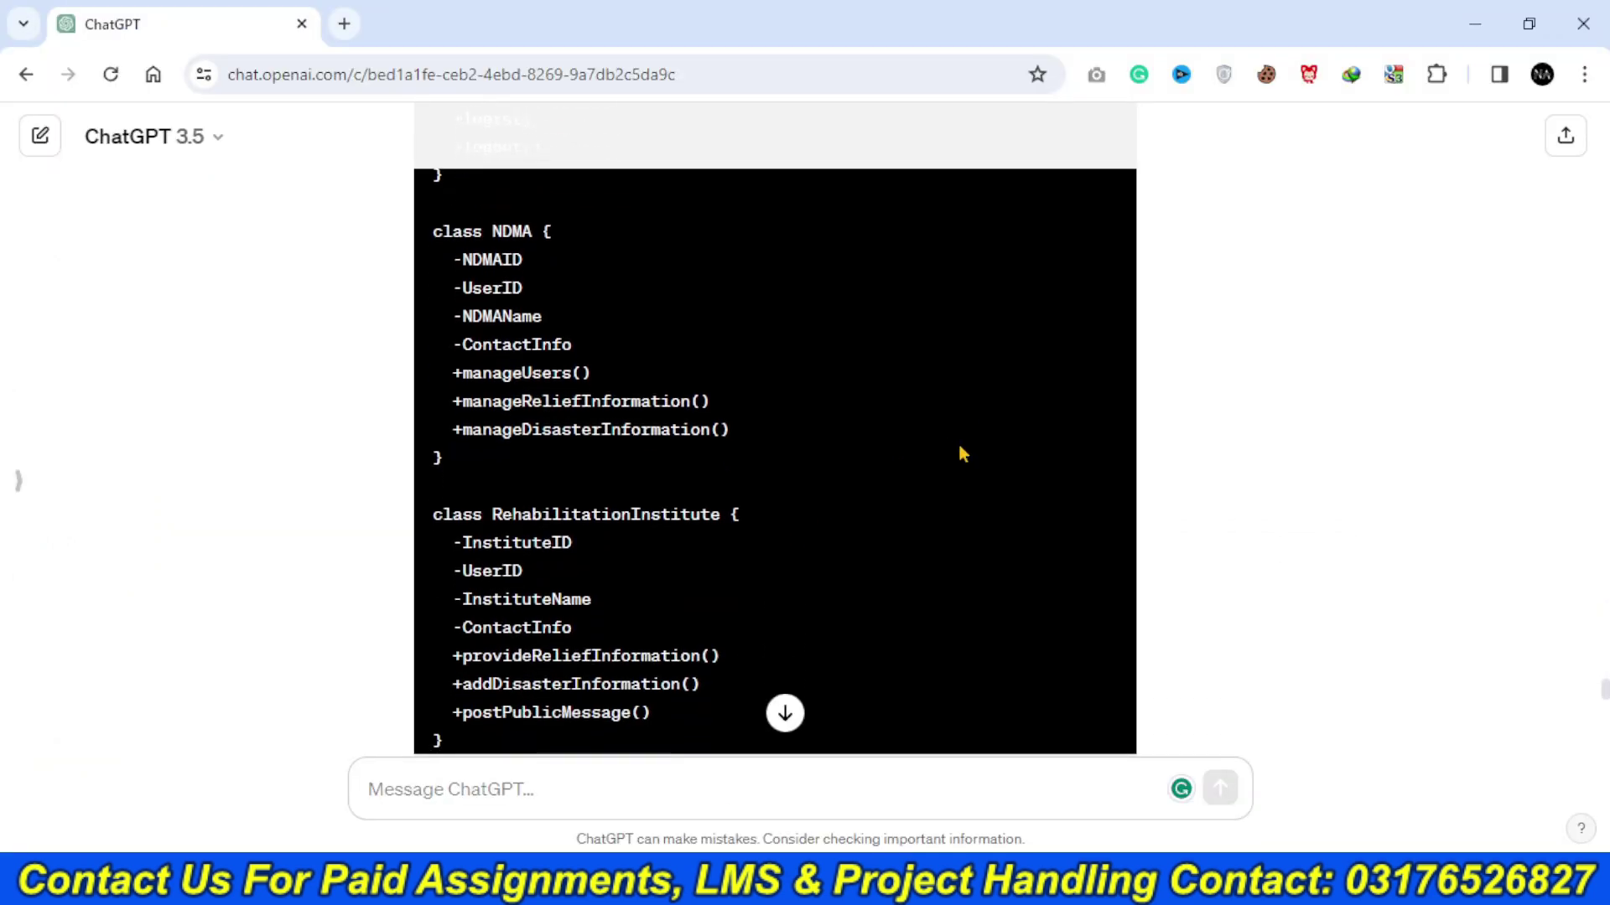
{"action": "left_click_drag", "start_coordinate": [652, 574], "coordinate": [428, 525]}
{"action": "key", "text": "ctrl+c"}
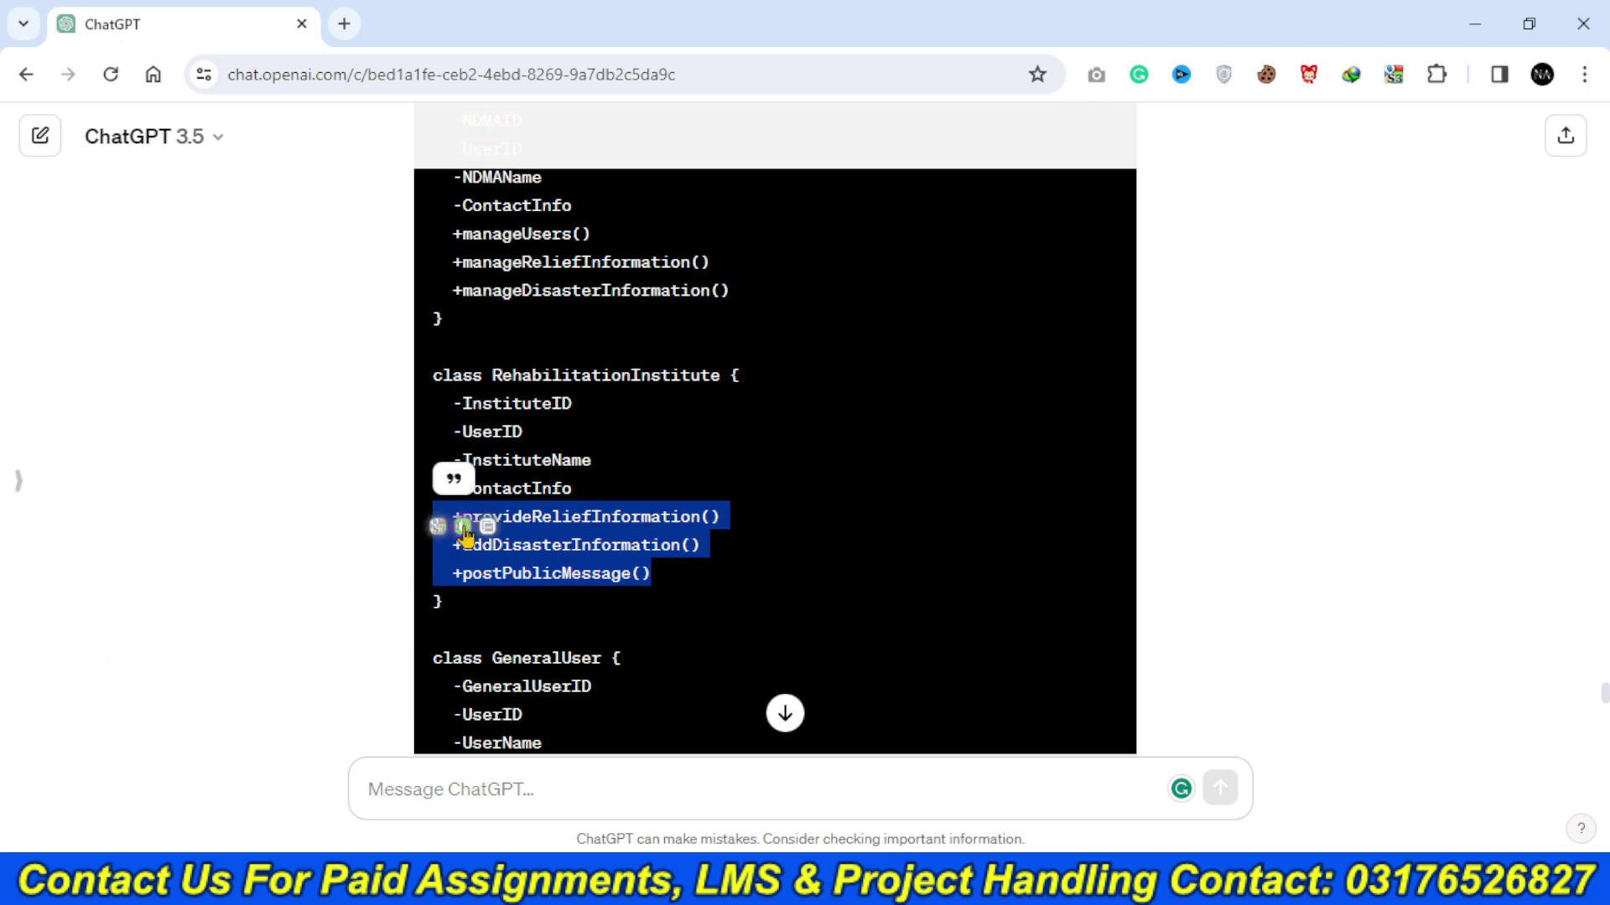
{"action": "left_click", "coordinate": [487, 526]}
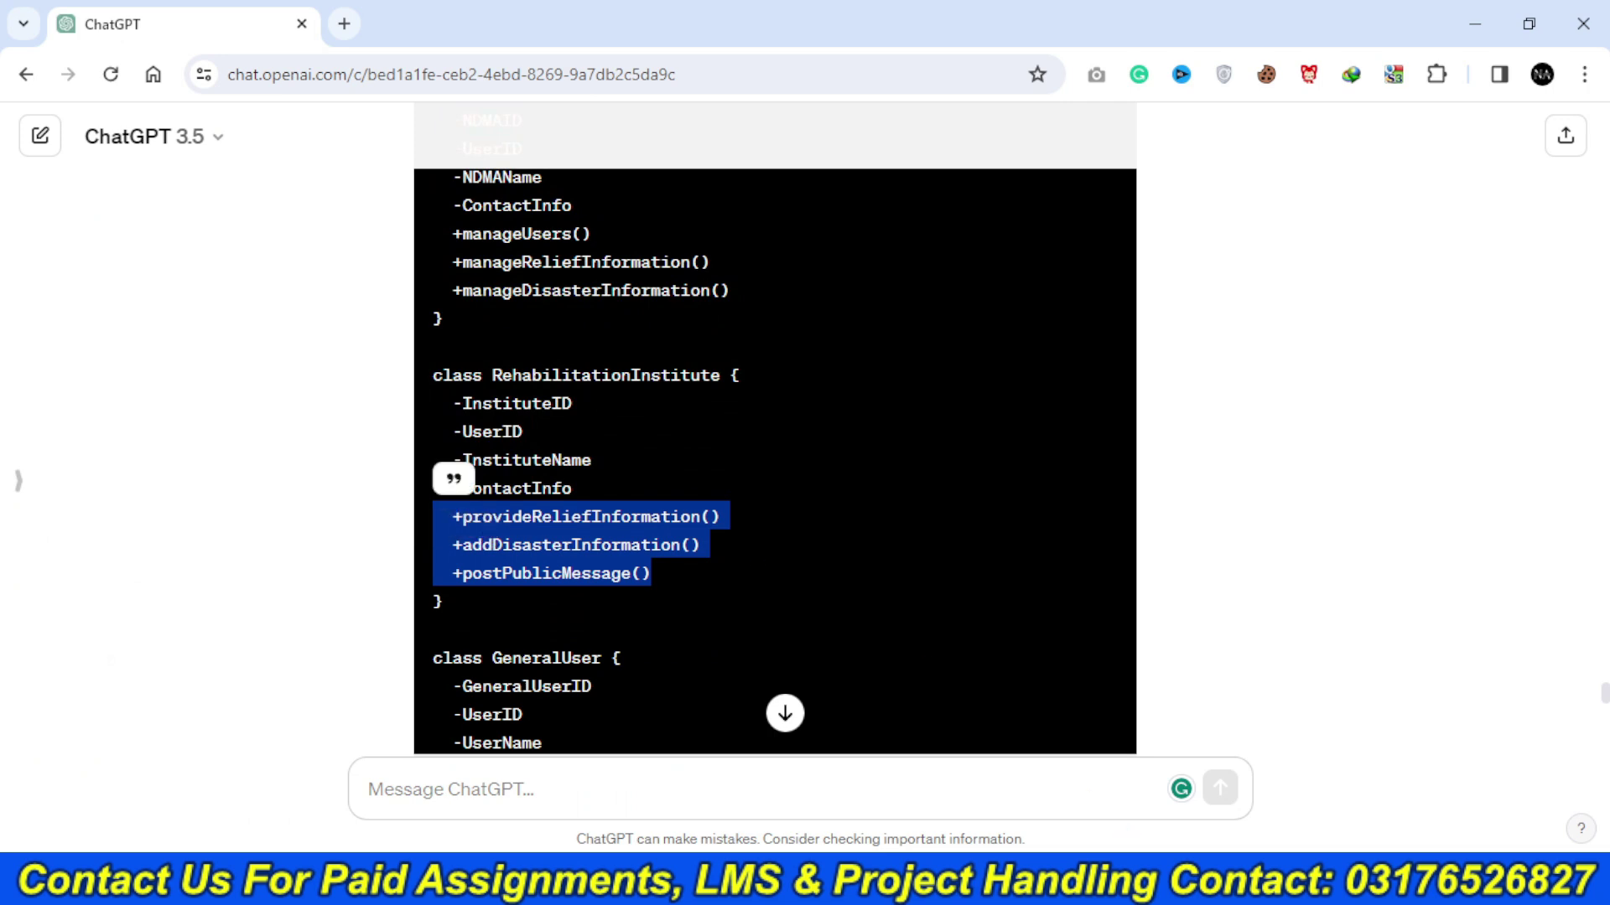
- Return to Drawing2 in Visio and replace the new Rehab inst member's text with the copied methods
{"action": "mouse_move", "coordinate": [943, 889]}
{"action": "left_click", "coordinate": [1078, 771]}
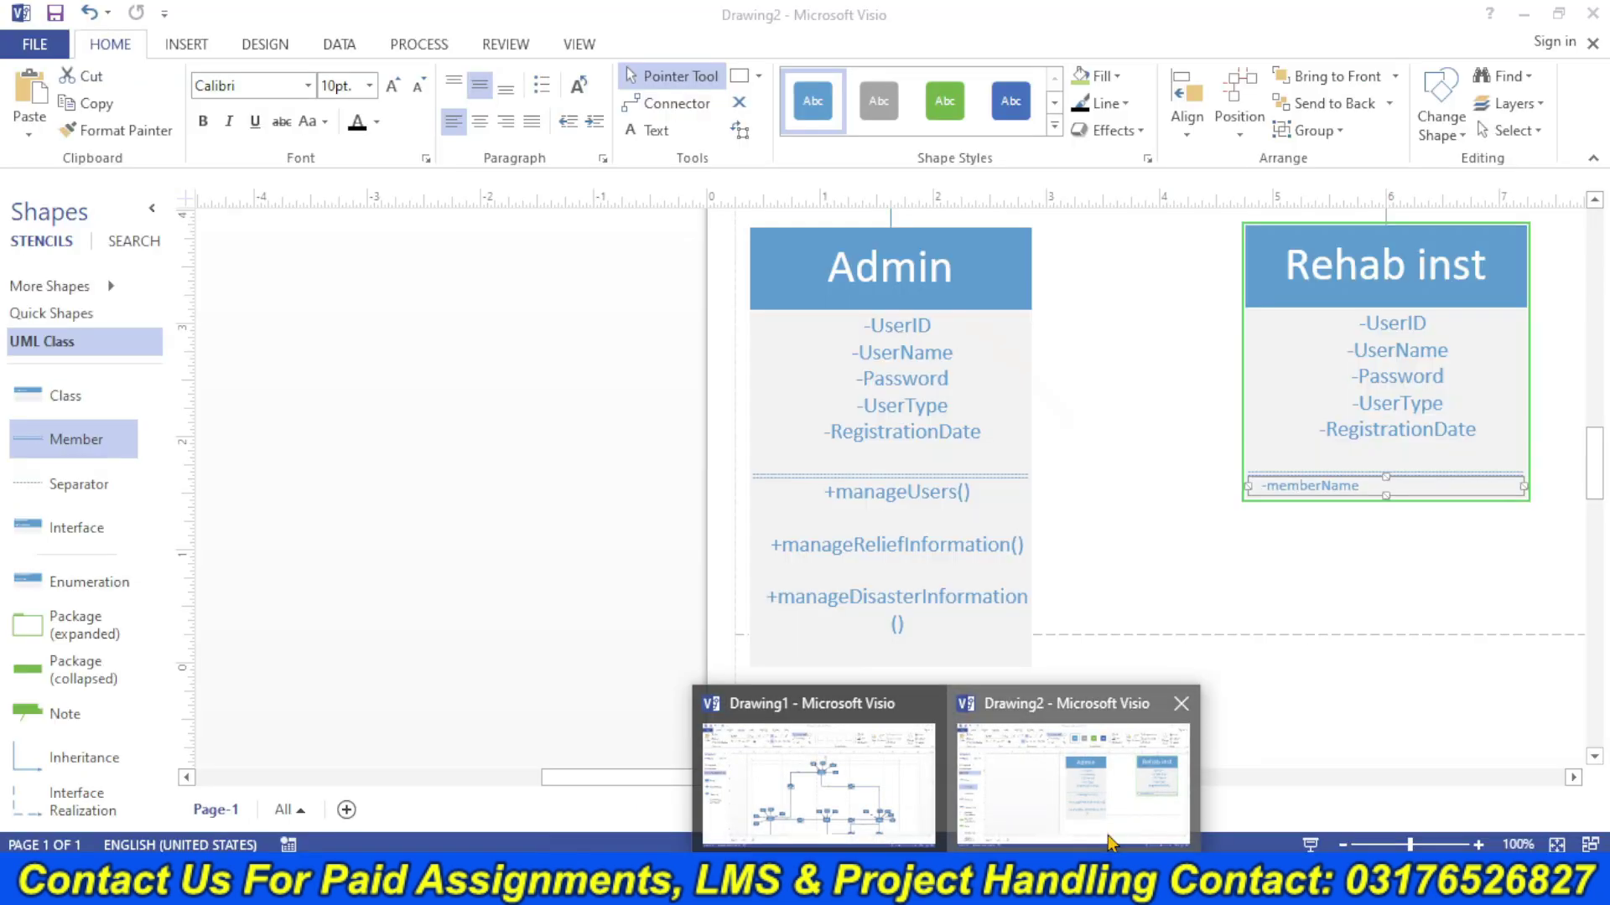
{"action": "double_click", "coordinate": [1328, 493]}
{"action": "key", "text": "ctrl+v"}
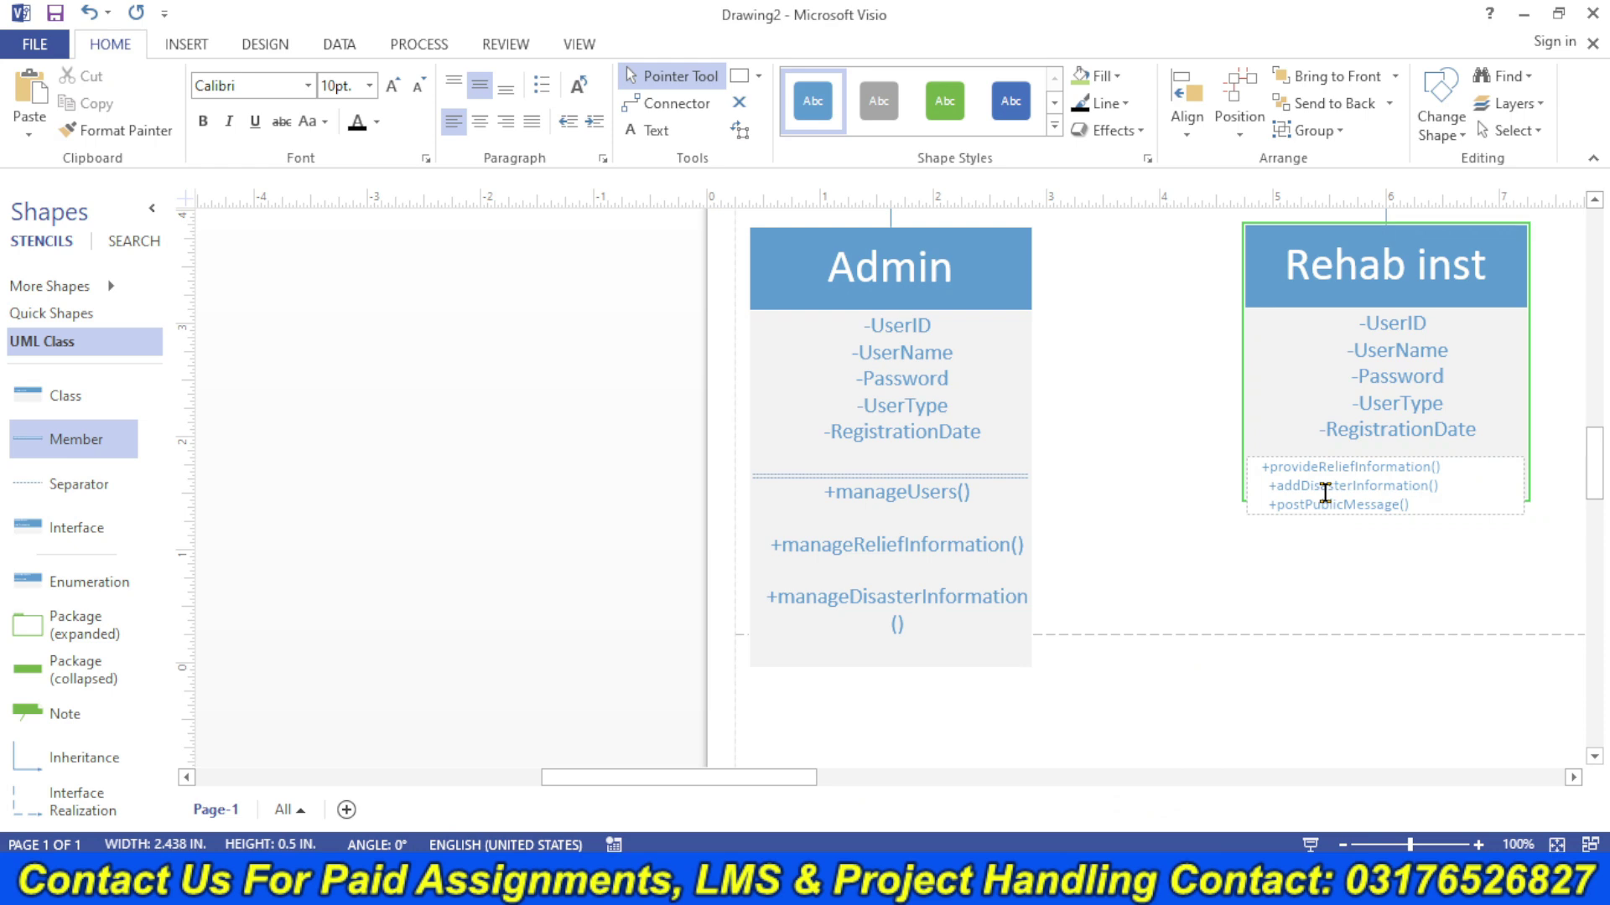
- Apply the formatting of Rehab inst's attribute list to its methods using Format Painter
{"action": "left_click", "coordinate": [1357, 430]}
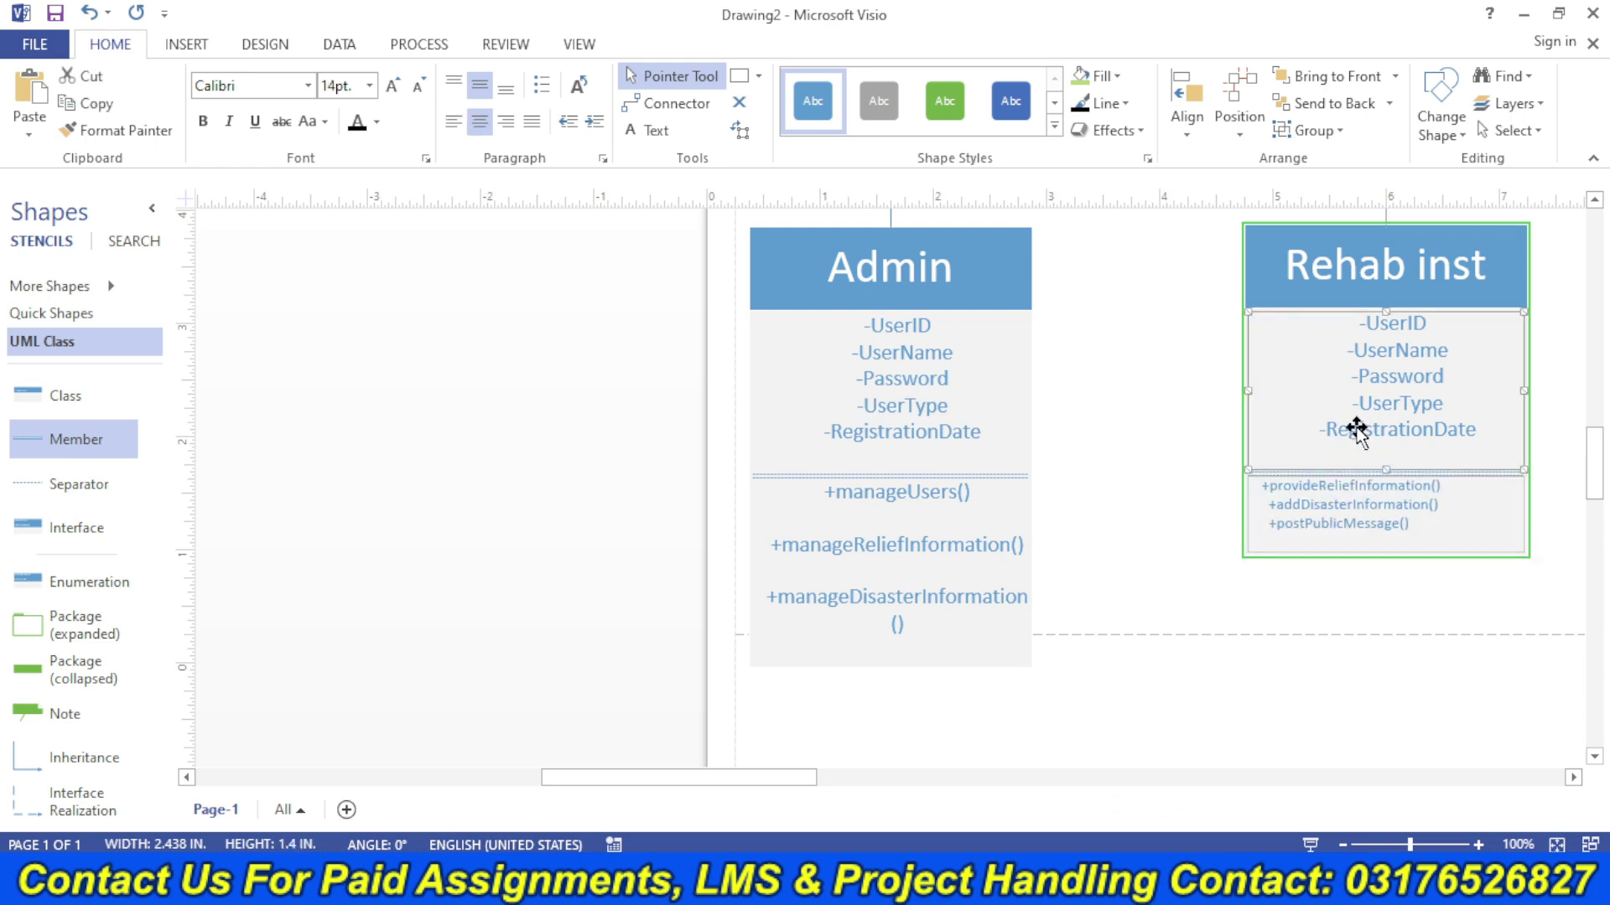
{"action": "left_click", "coordinate": [167, 134]}
{"action": "left_click", "coordinate": [1393, 524]}
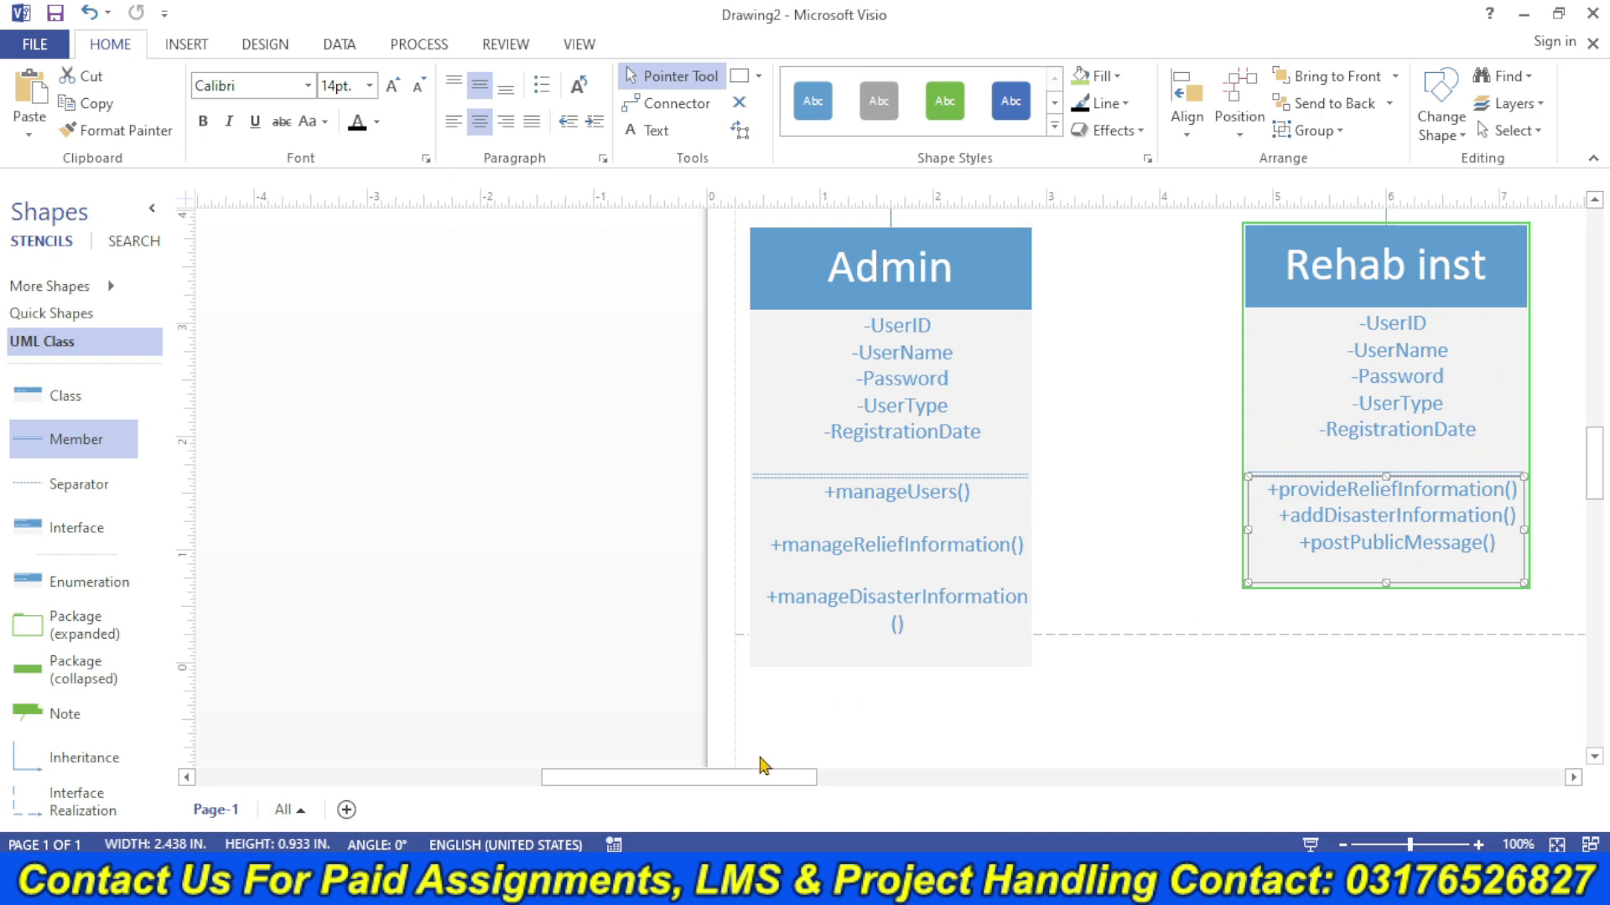
- Add a separator and a new member below the attributes of the G User class
{"action": "left_click_drag", "start_coordinate": [747, 780], "coordinate": [944, 775]}
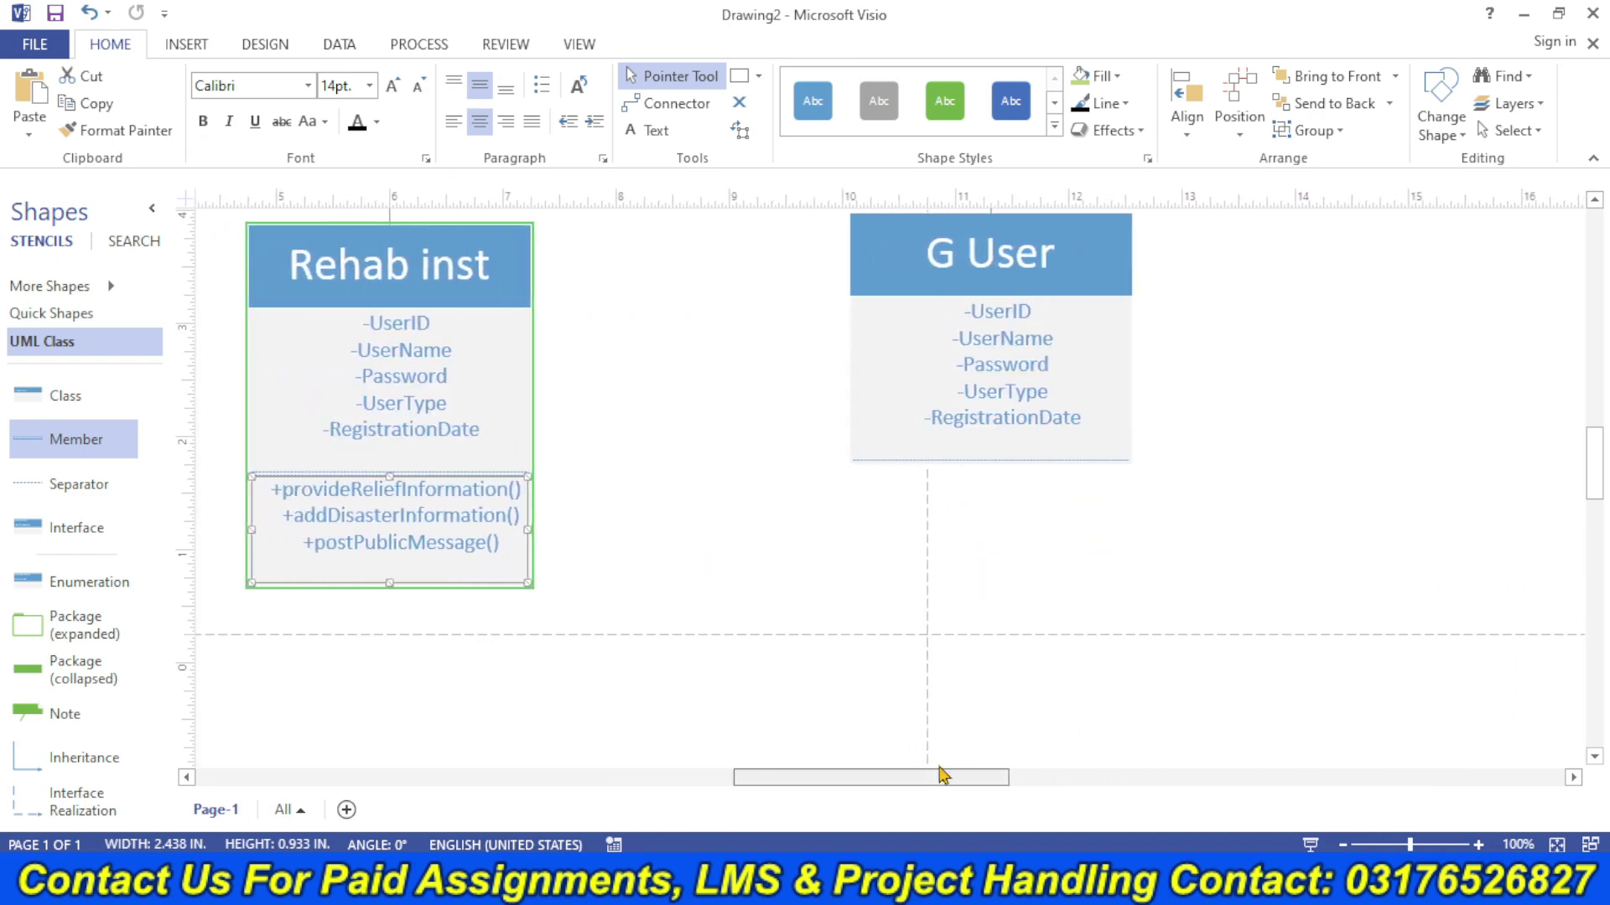
{"action": "left_click_drag", "start_coordinate": [73, 482], "coordinate": [1005, 445]}
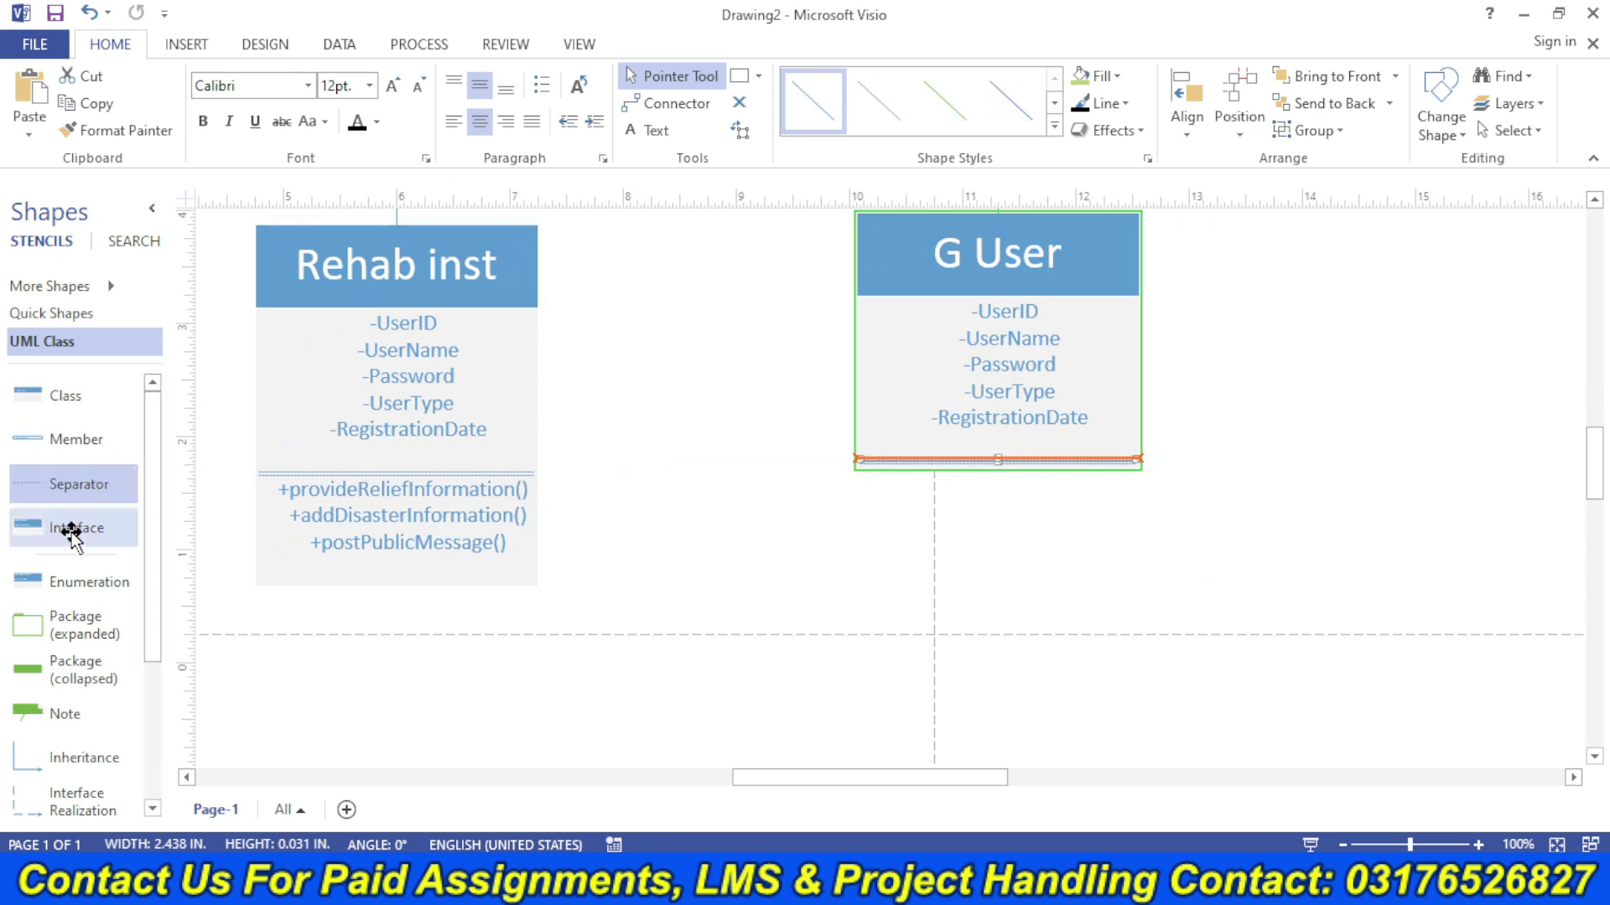
{"action": "left_click_drag", "start_coordinate": [55, 436], "coordinate": [981, 479]}
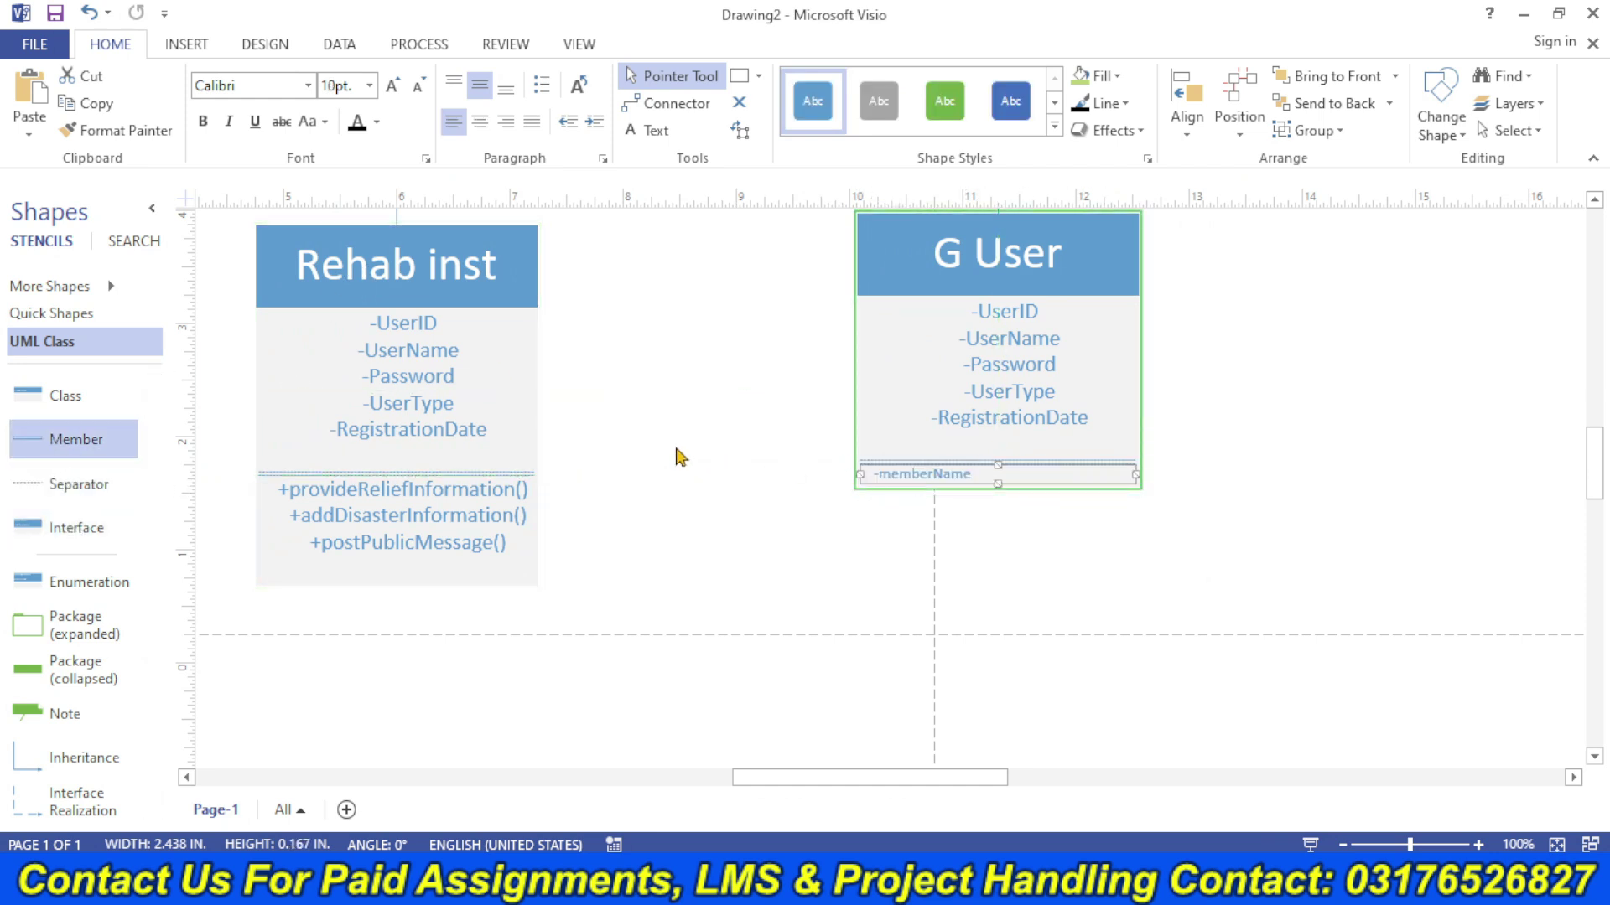
- Switch to ChatGPT and copy the GeneralUser methods checkReliefInformation() and checkDisasterInformation() from the PlantUML code
{"action": "left_click", "coordinate": [593, 885]}
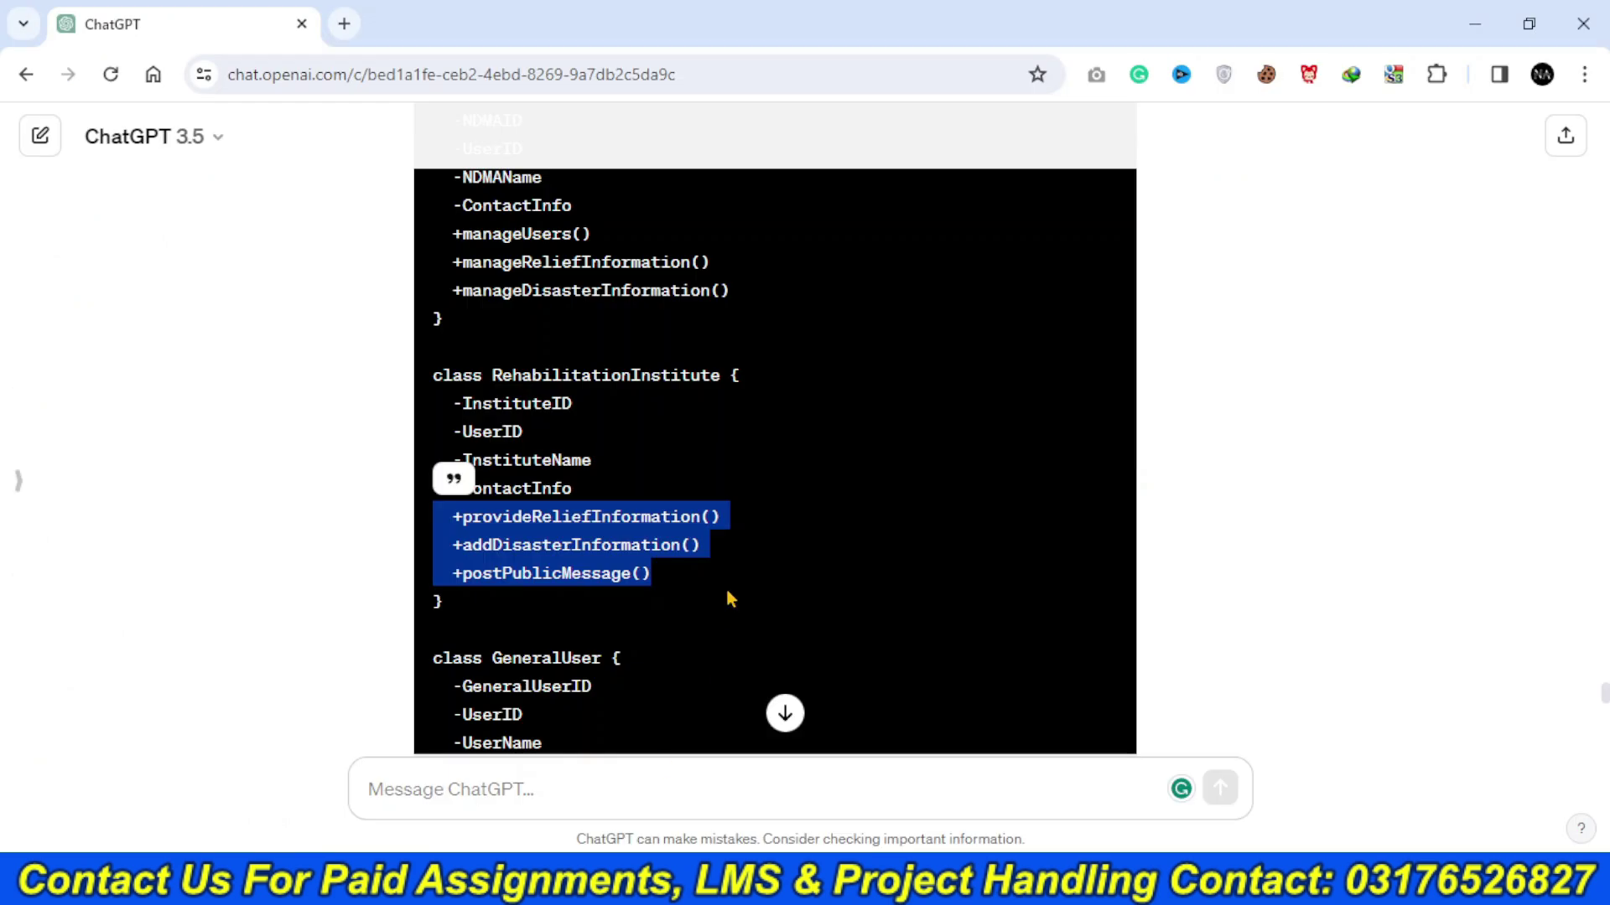
{"action": "left_click", "coordinate": [727, 596]}
{"action": "scroll", "coordinate": [728, 595], "scroll_direction": "down", "scroll_amount": 2}
{"action": "scroll", "coordinate": [728, 595], "scroll_direction": "down", "scroll_amount": 2}
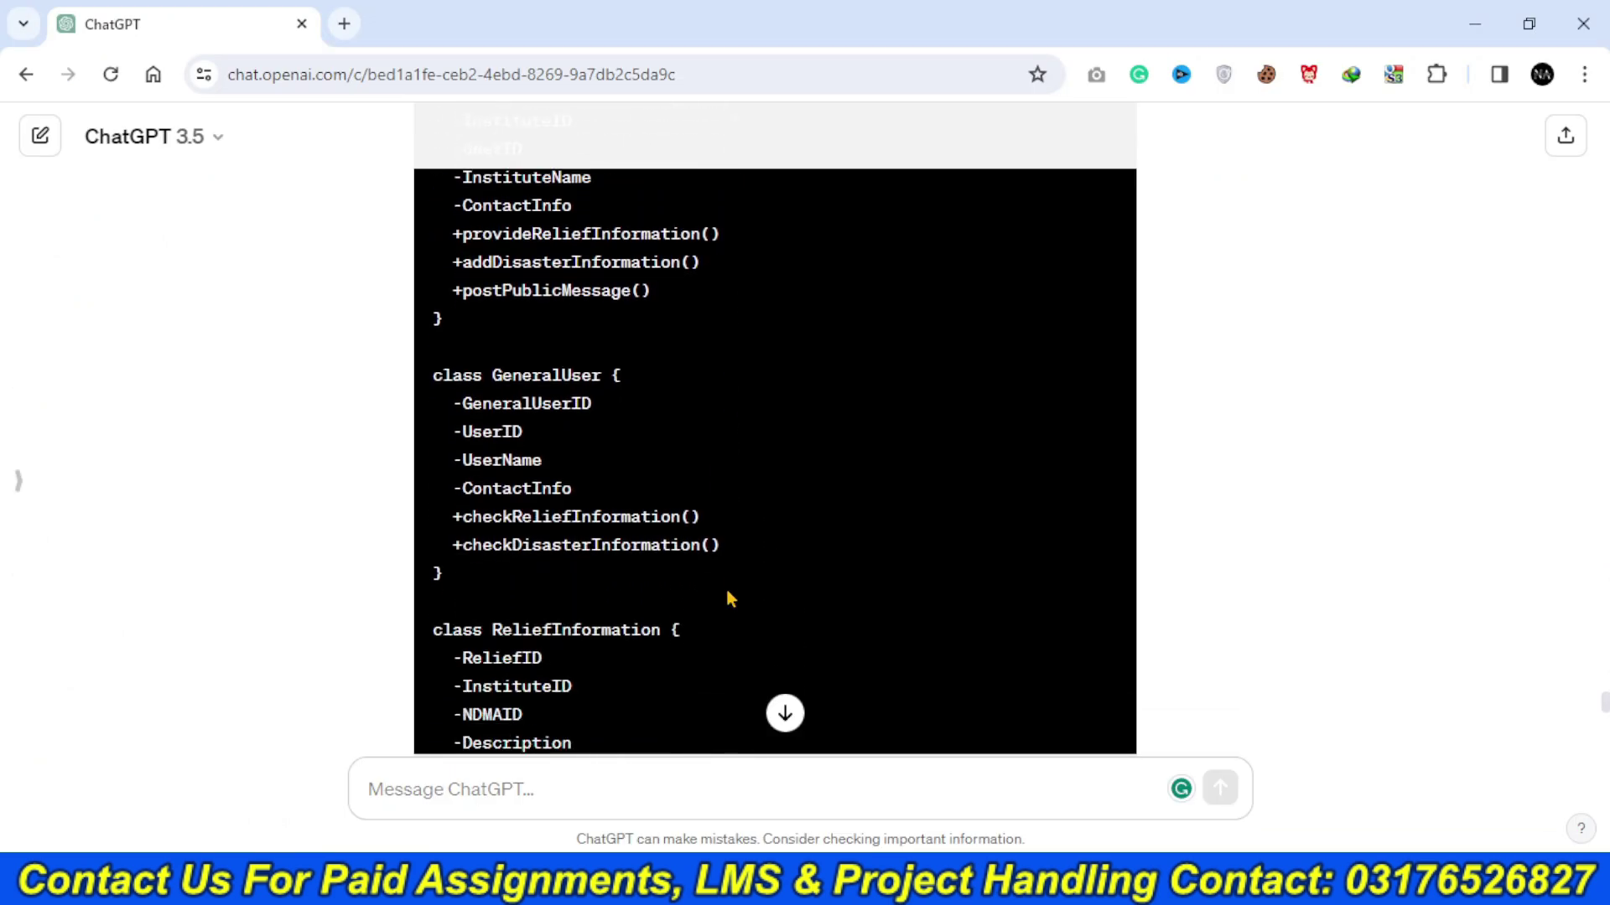
{"action": "left_click_drag", "start_coordinate": [726, 545], "coordinate": [419, 526]}
{"action": "key", "text": "ctrl+c"}
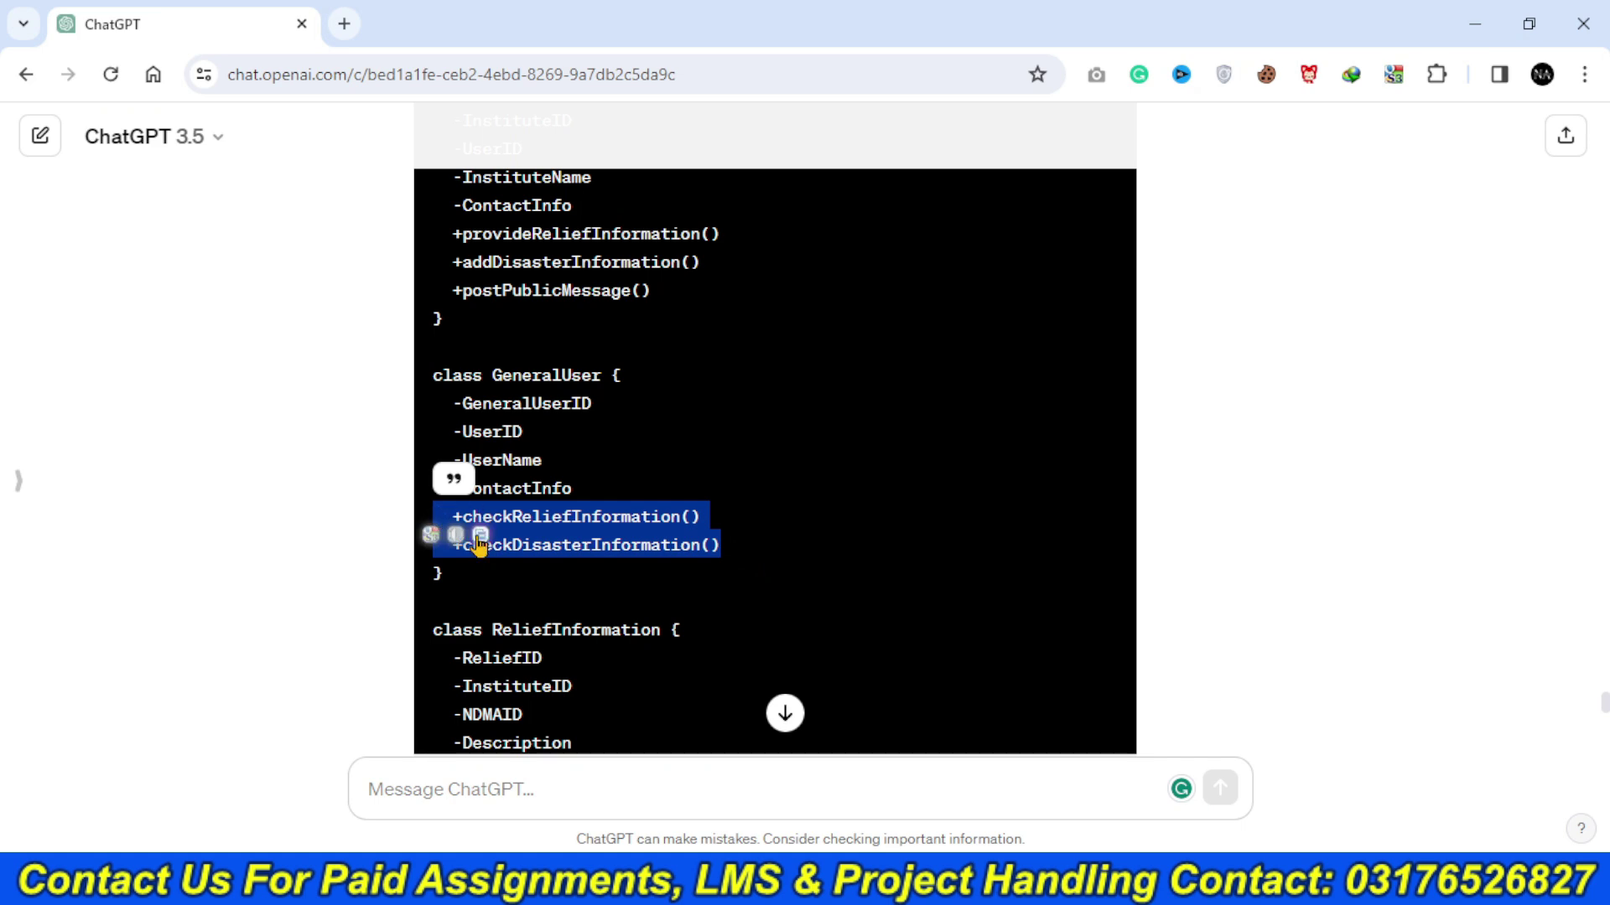
{"action": "left_click", "coordinate": [480, 538]}
- Return to Drawing2 in Visio and replace the new G User member's text with the copied methods
{"action": "mouse_move", "coordinate": [952, 889]}
{"action": "left_click", "coordinate": [1078, 765]}
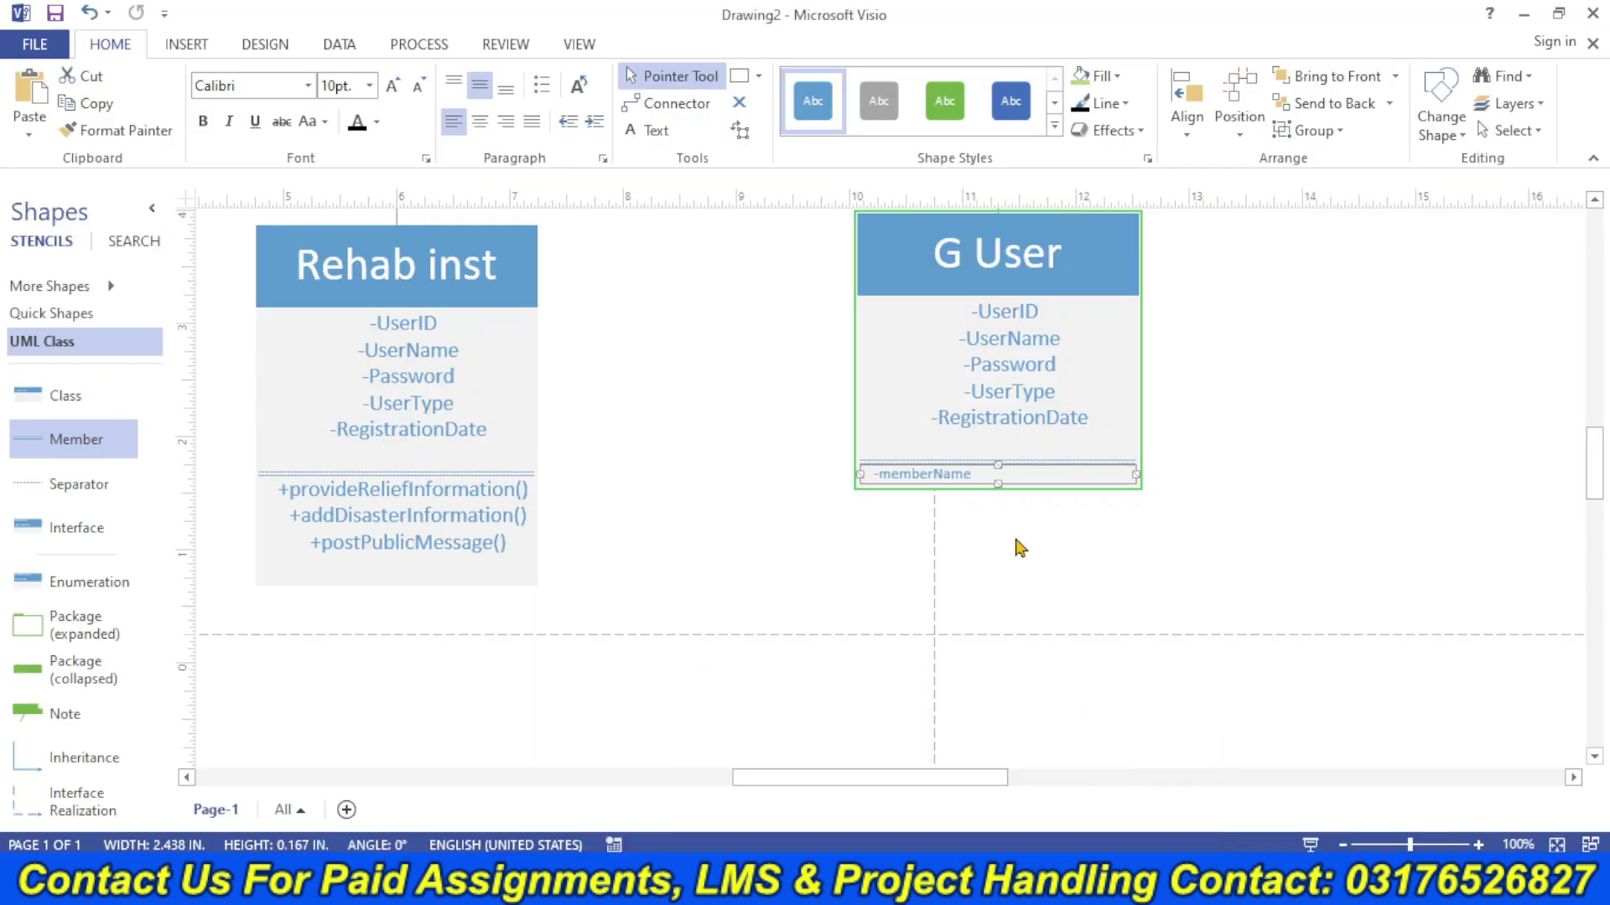
{"action": "double_click", "coordinate": [937, 475]}
{"action": "key", "text": "ctrl+v"}
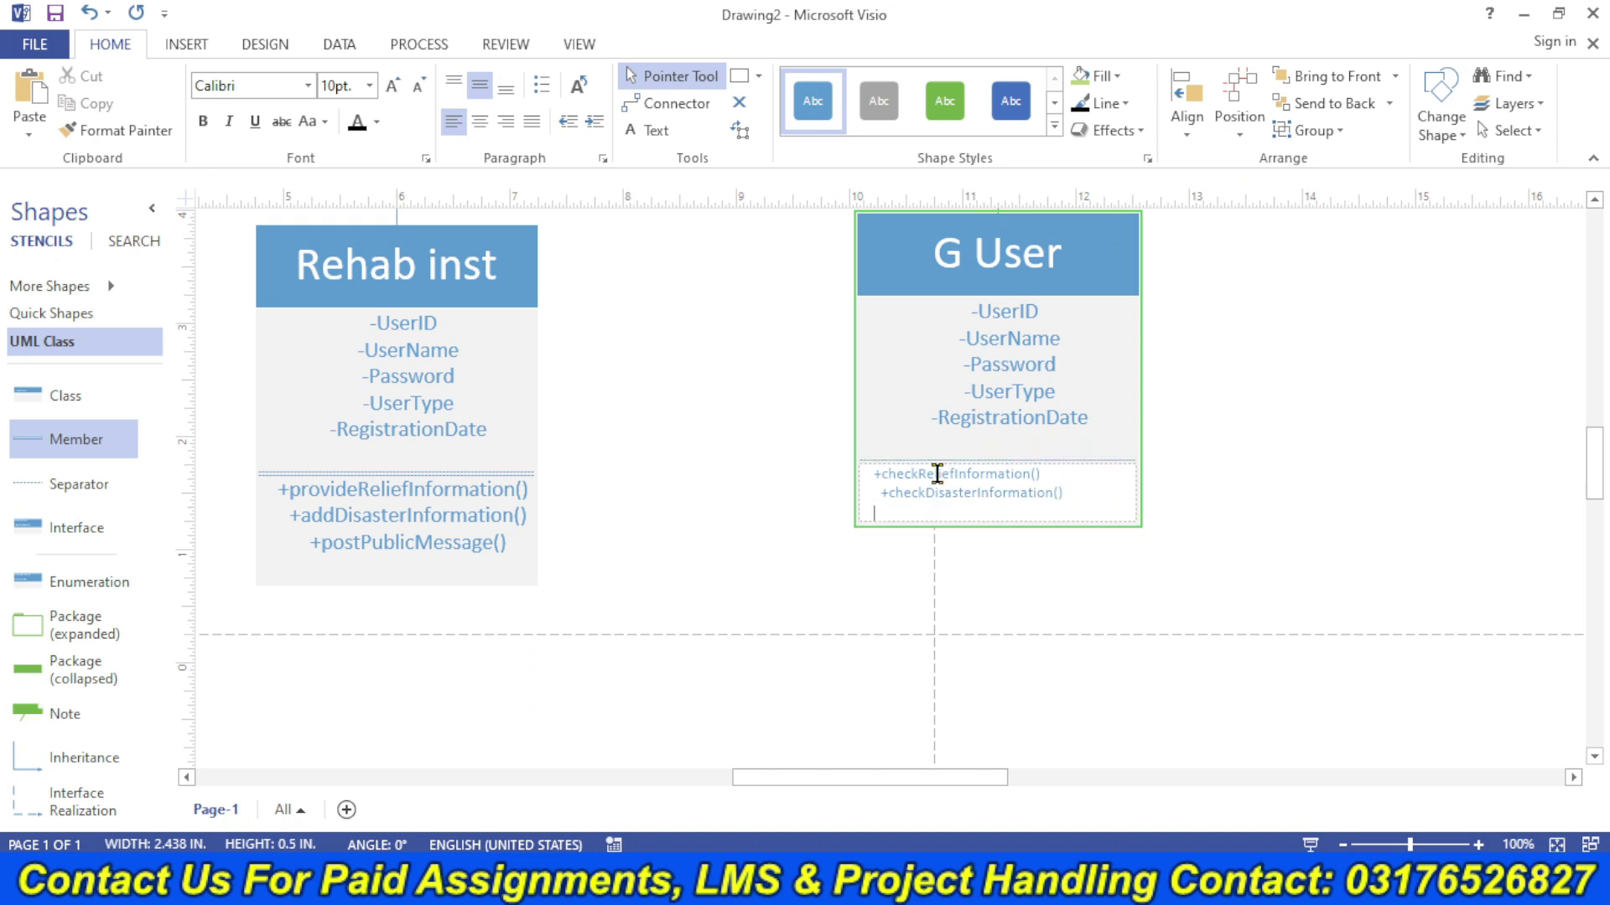
- Apply the formatting of G User's attribute list to its methods using Format Painter
{"action": "left_click", "coordinate": [996, 407]}
{"action": "left_click", "coordinate": [126, 130]}
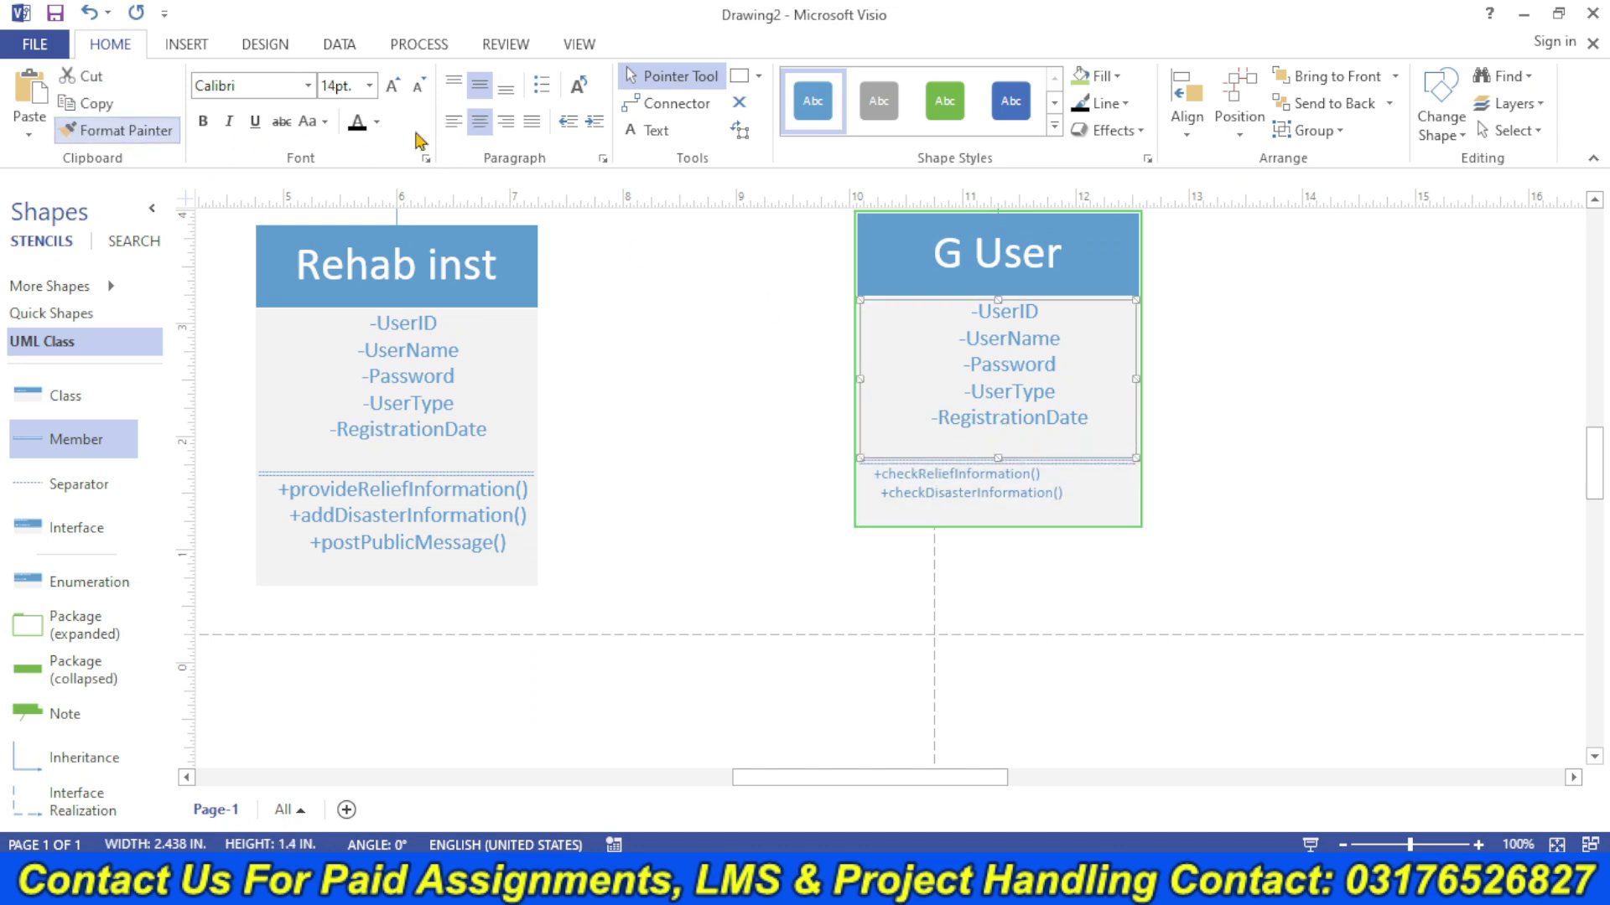
{"action": "left_click", "coordinate": [1022, 503]}
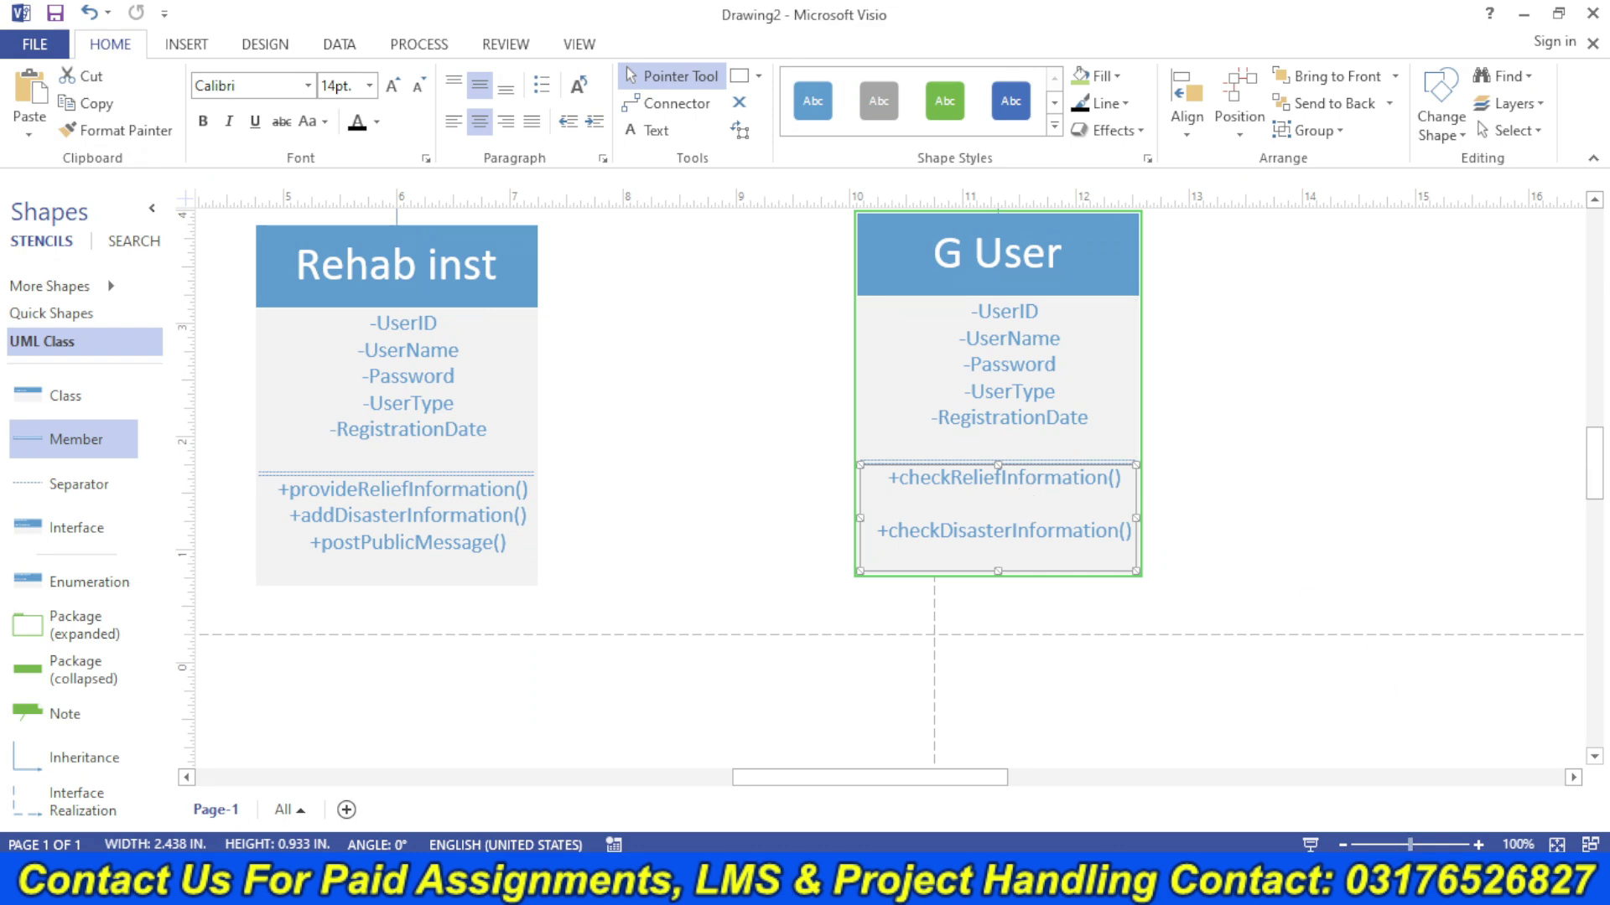
- Place a copy of the whole Admin class in the empty area below the original
{"action": "left_click_drag", "start_coordinate": [1410, 845], "coordinate": [1382, 847]}
{"action": "left_click_drag", "start_coordinate": [1092, 791], "coordinate": [1041, 789]}
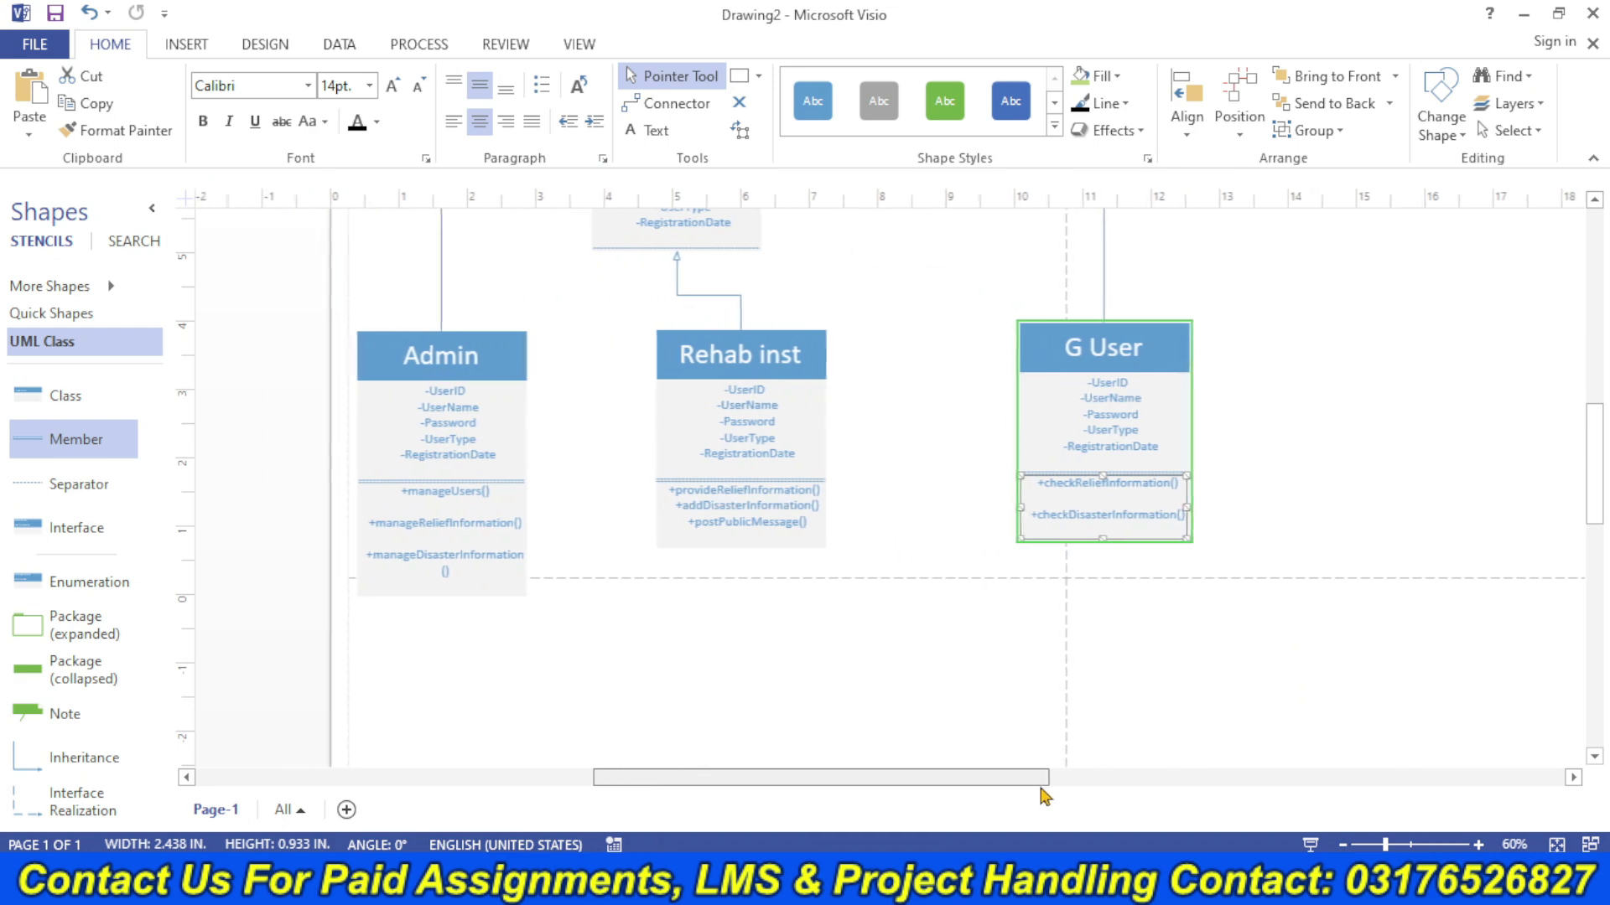
{"action": "left_click_drag", "start_coordinate": [1597, 509], "coordinate": [1598, 550]}
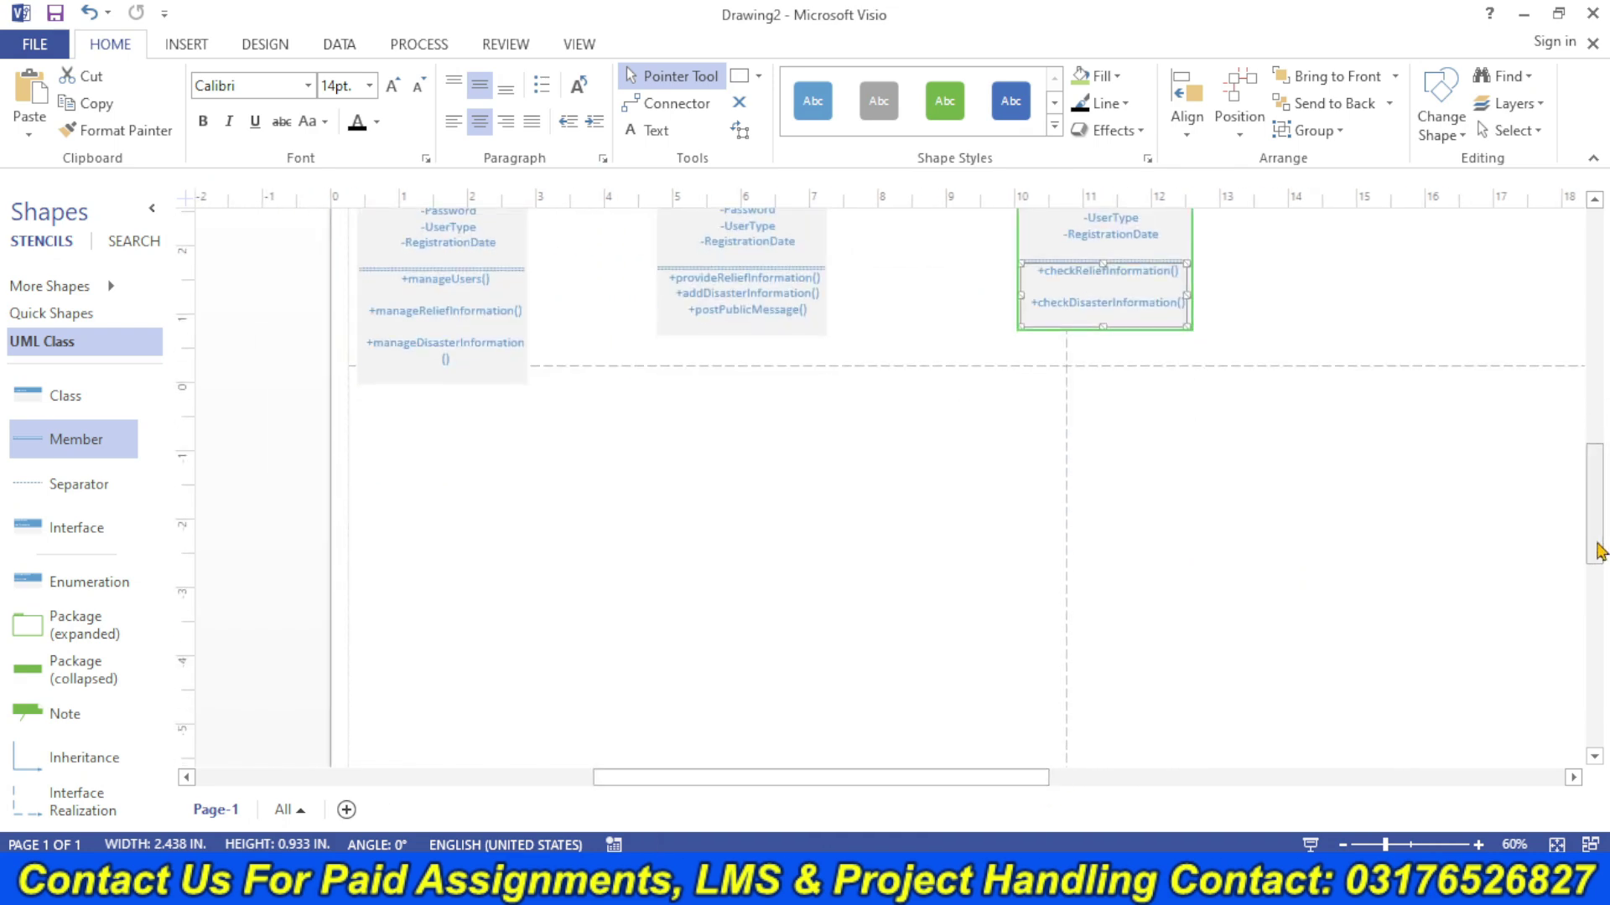
{"action": "left_click", "coordinate": [821, 530]}
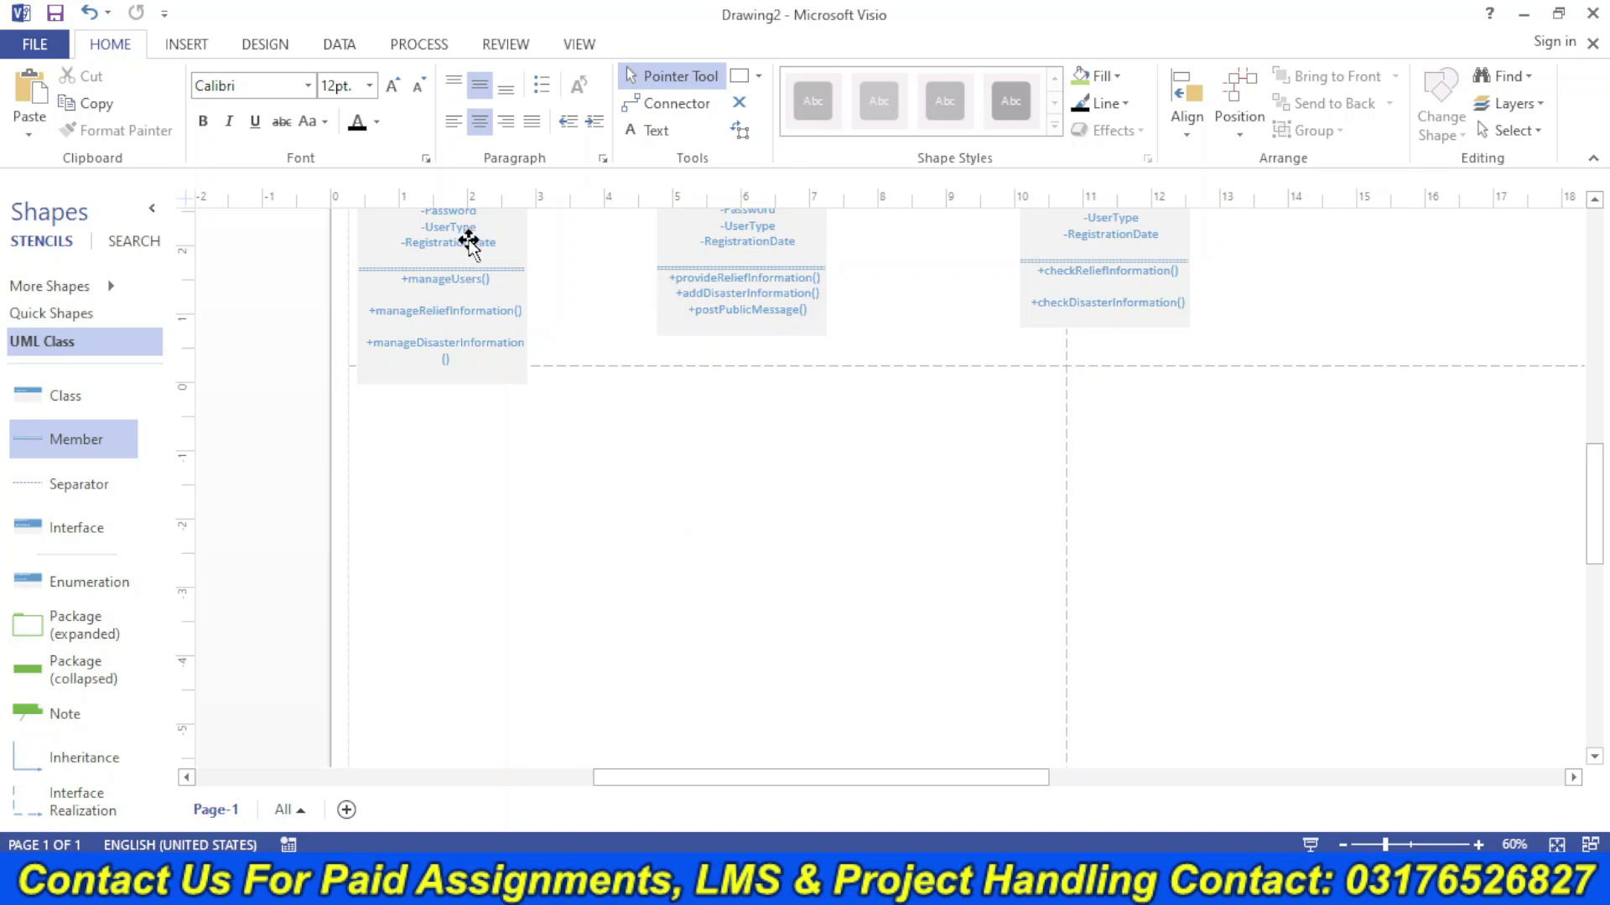
{"action": "left_click", "coordinate": [514, 239]}
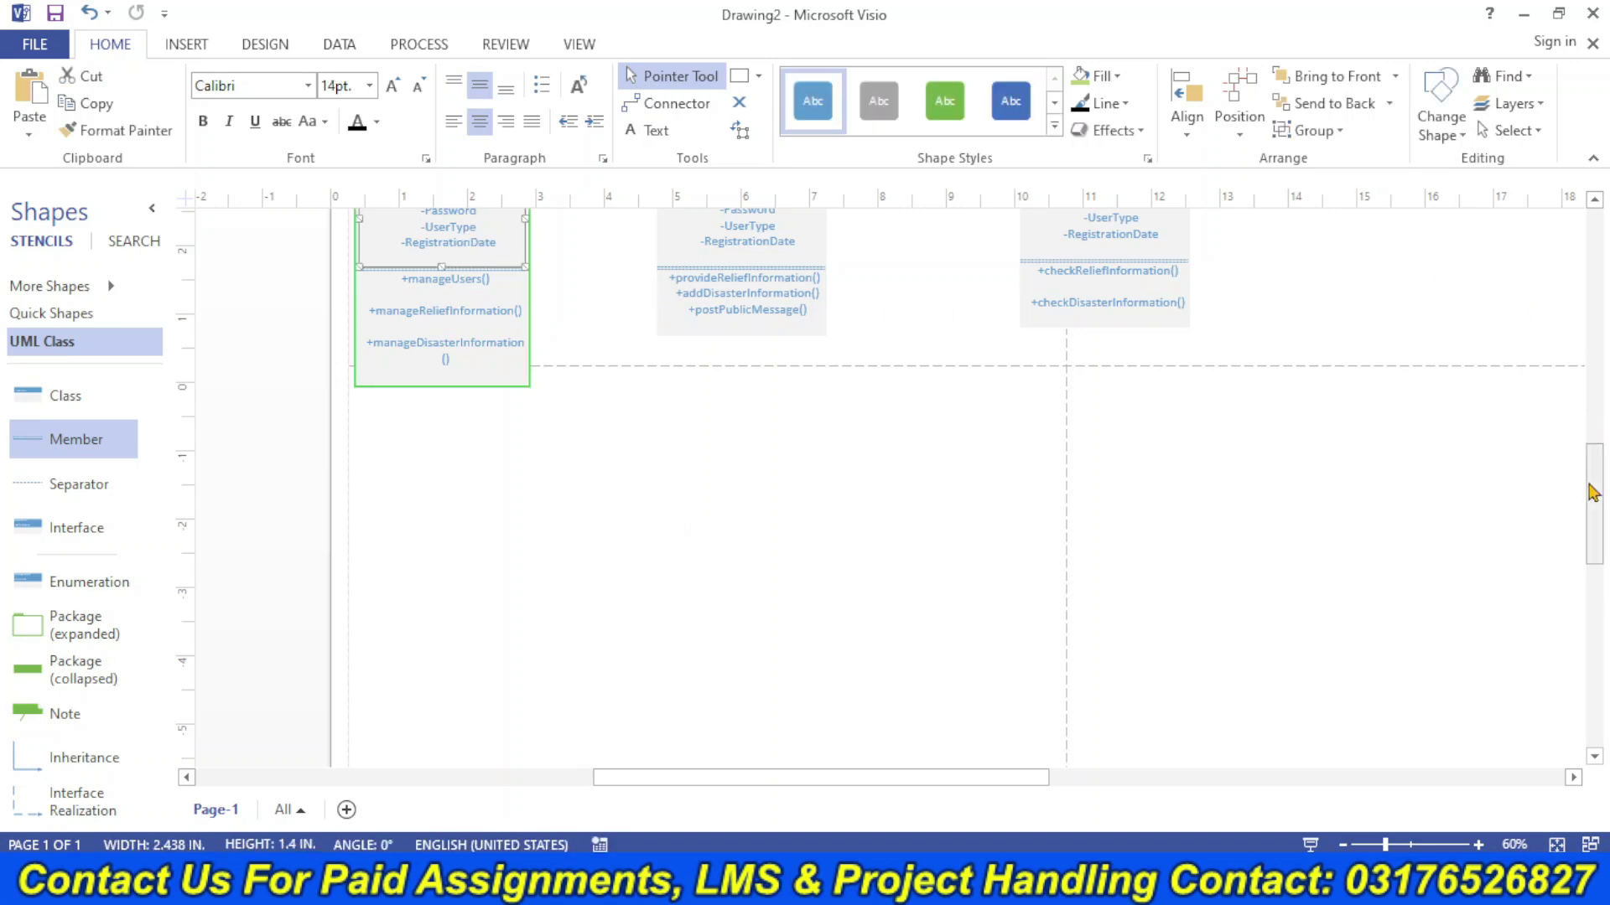
{"action": "scroll", "coordinate": [1593, 486], "scroll_direction": "up", "scroll_amount": 3}
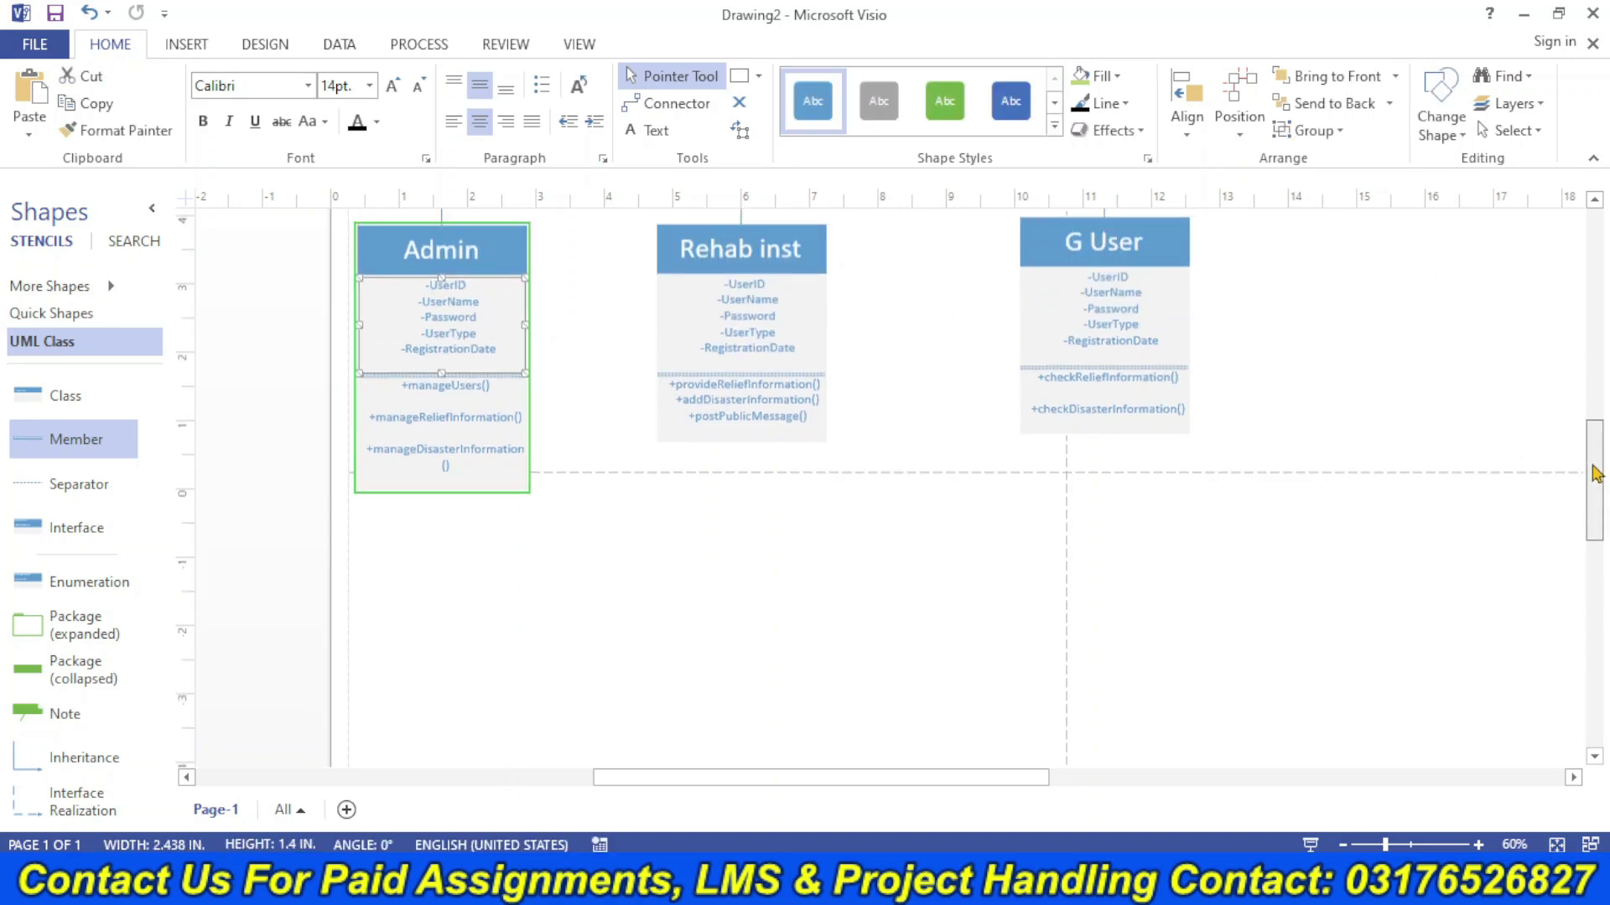
{"action": "left_click", "coordinate": [466, 264]}
{"action": "left_click_drag", "start_coordinate": [467, 263], "coordinate": [547, 618]}
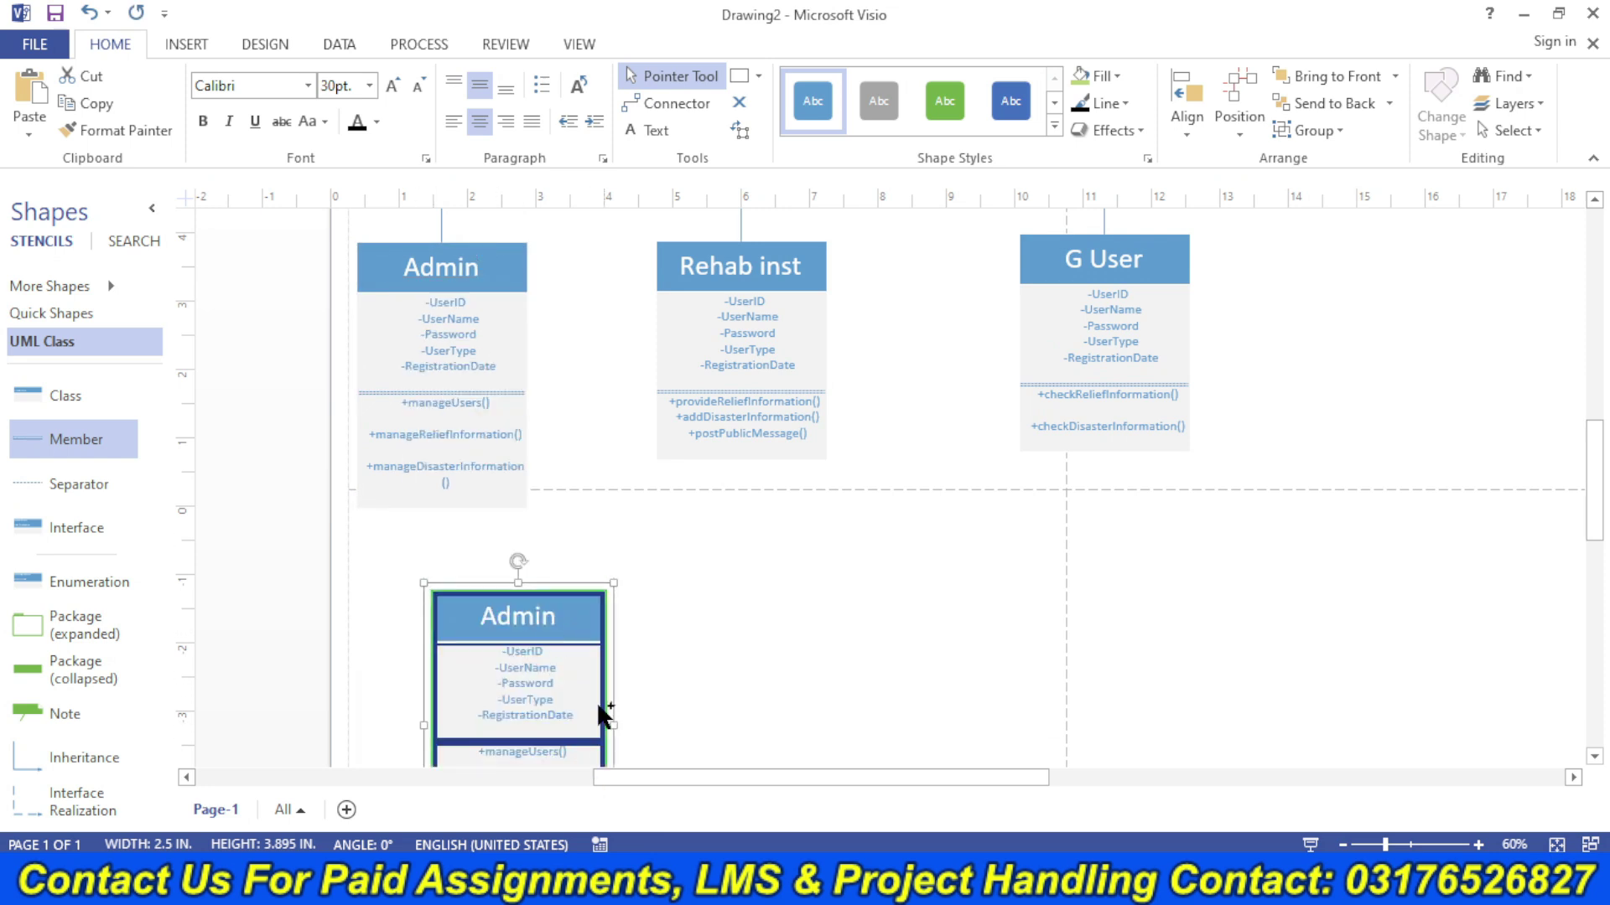
- Duplicate the copied Admin class twice and spread the three copies out in a row
{"action": "key", "text": "ctrl+d"}
{"action": "key", "text": "ctrl+d"}
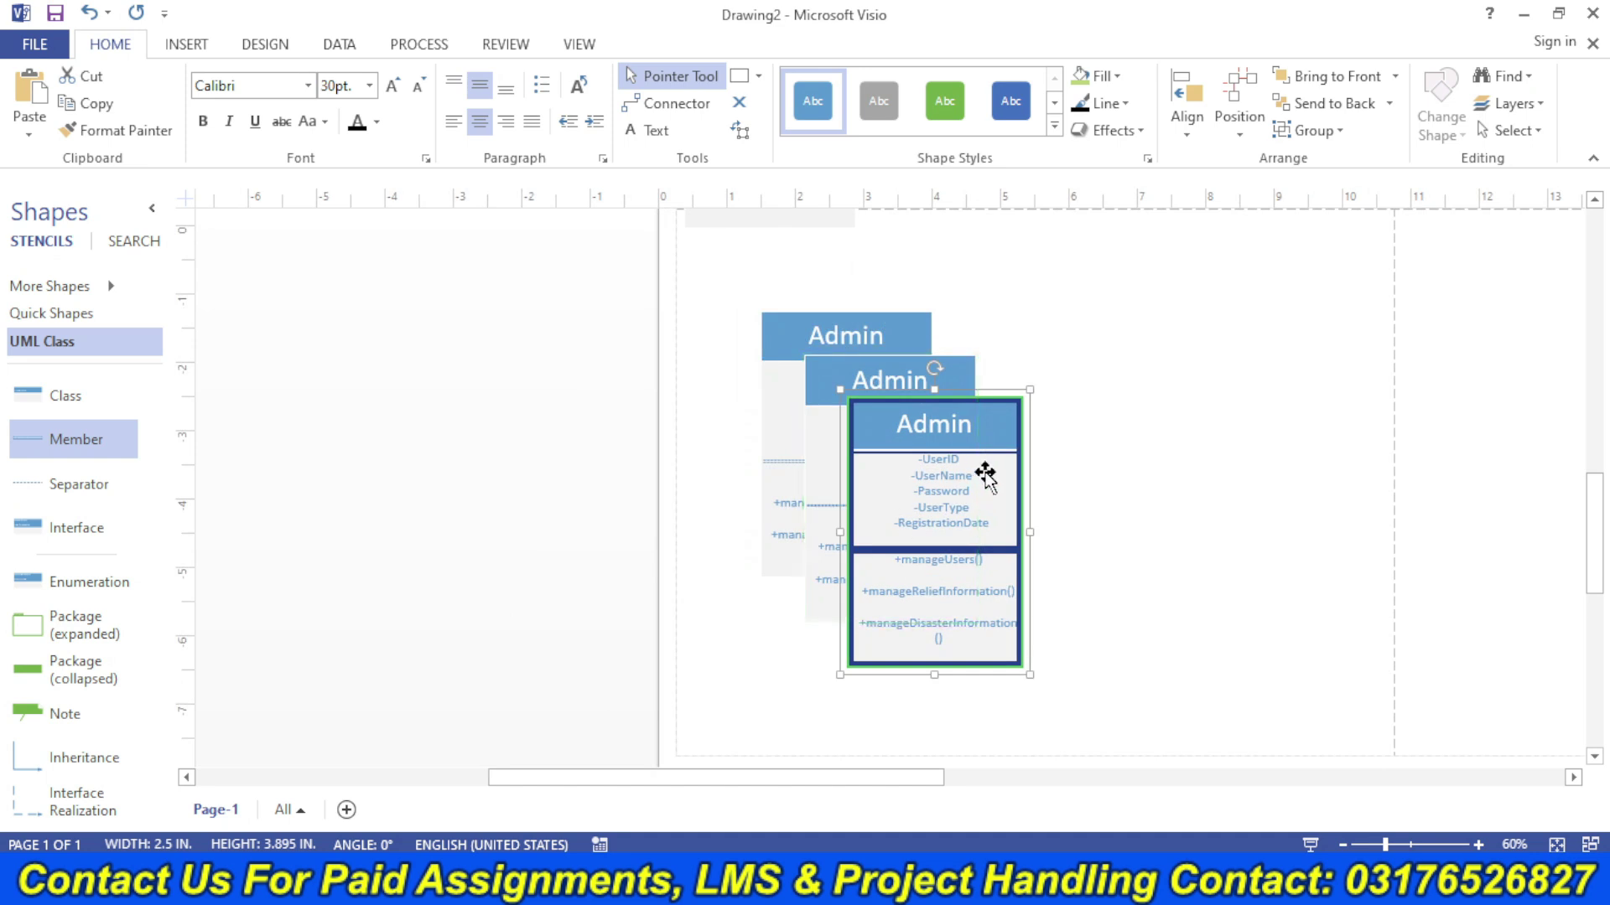
{"action": "left_click_drag", "start_coordinate": [956, 423], "coordinate": [1465, 379]}
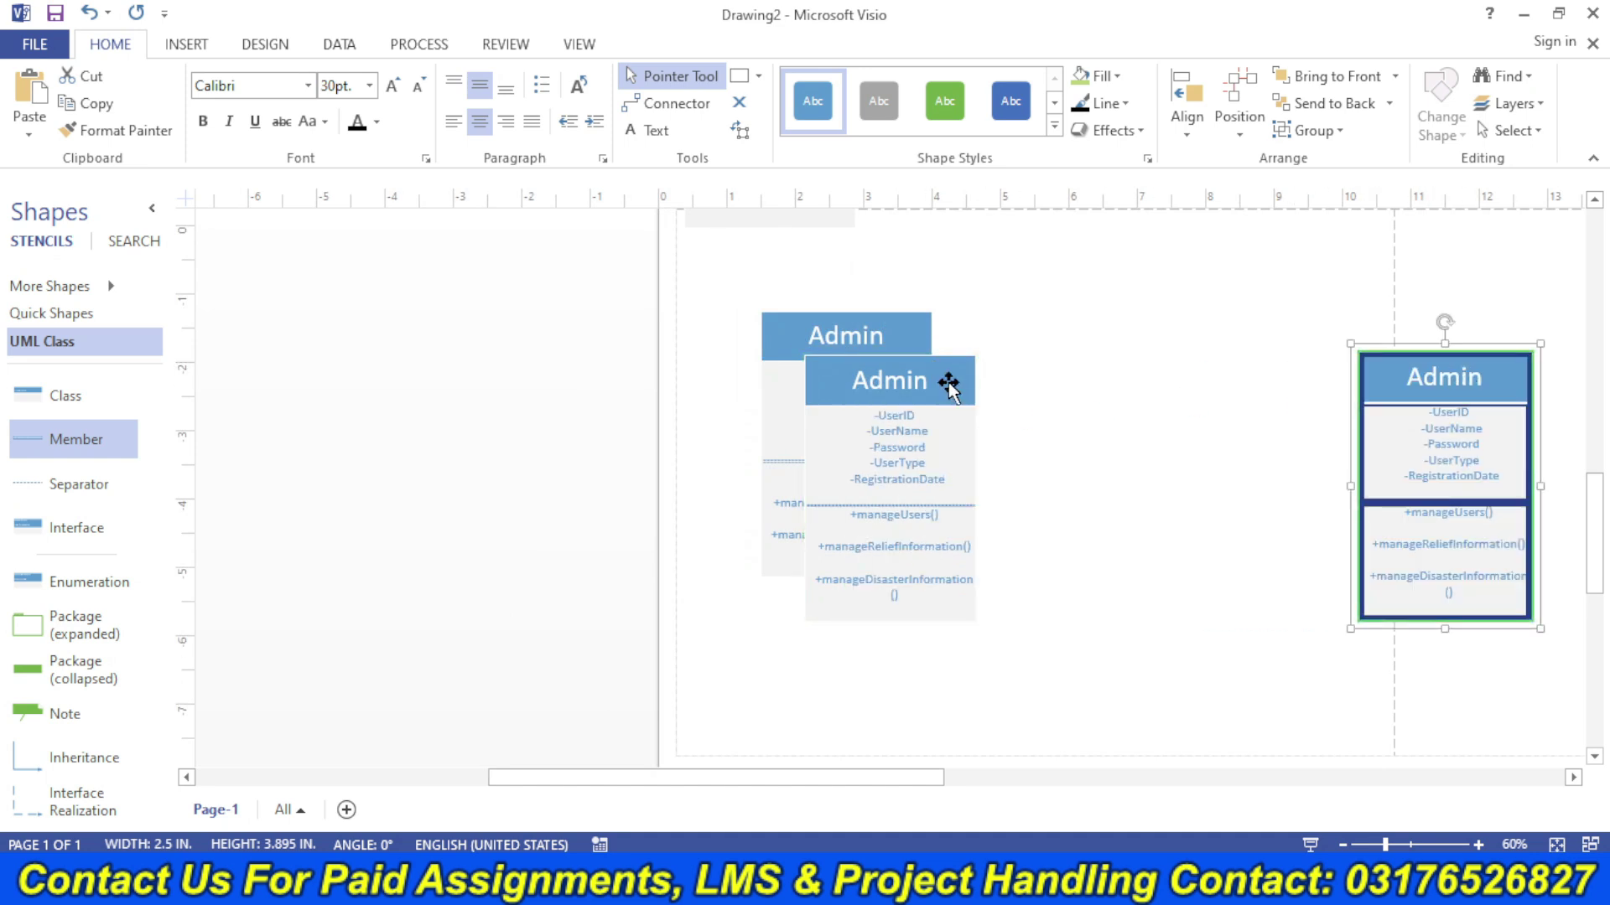
{"action": "left_click_drag", "start_coordinate": [949, 384], "coordinate": [1206, 370]}
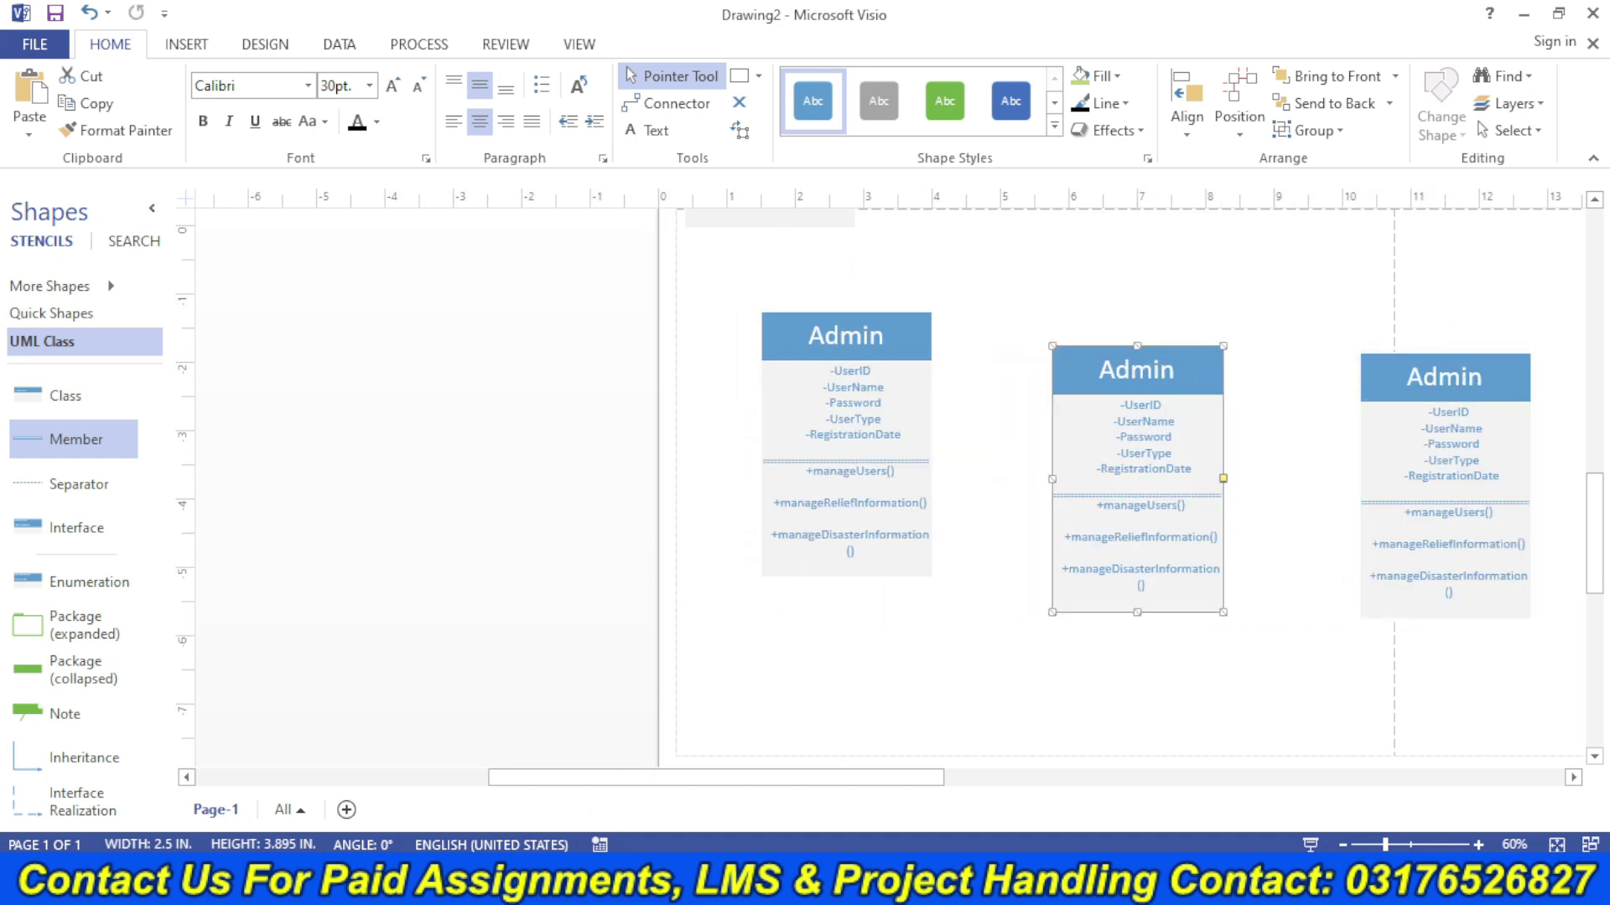
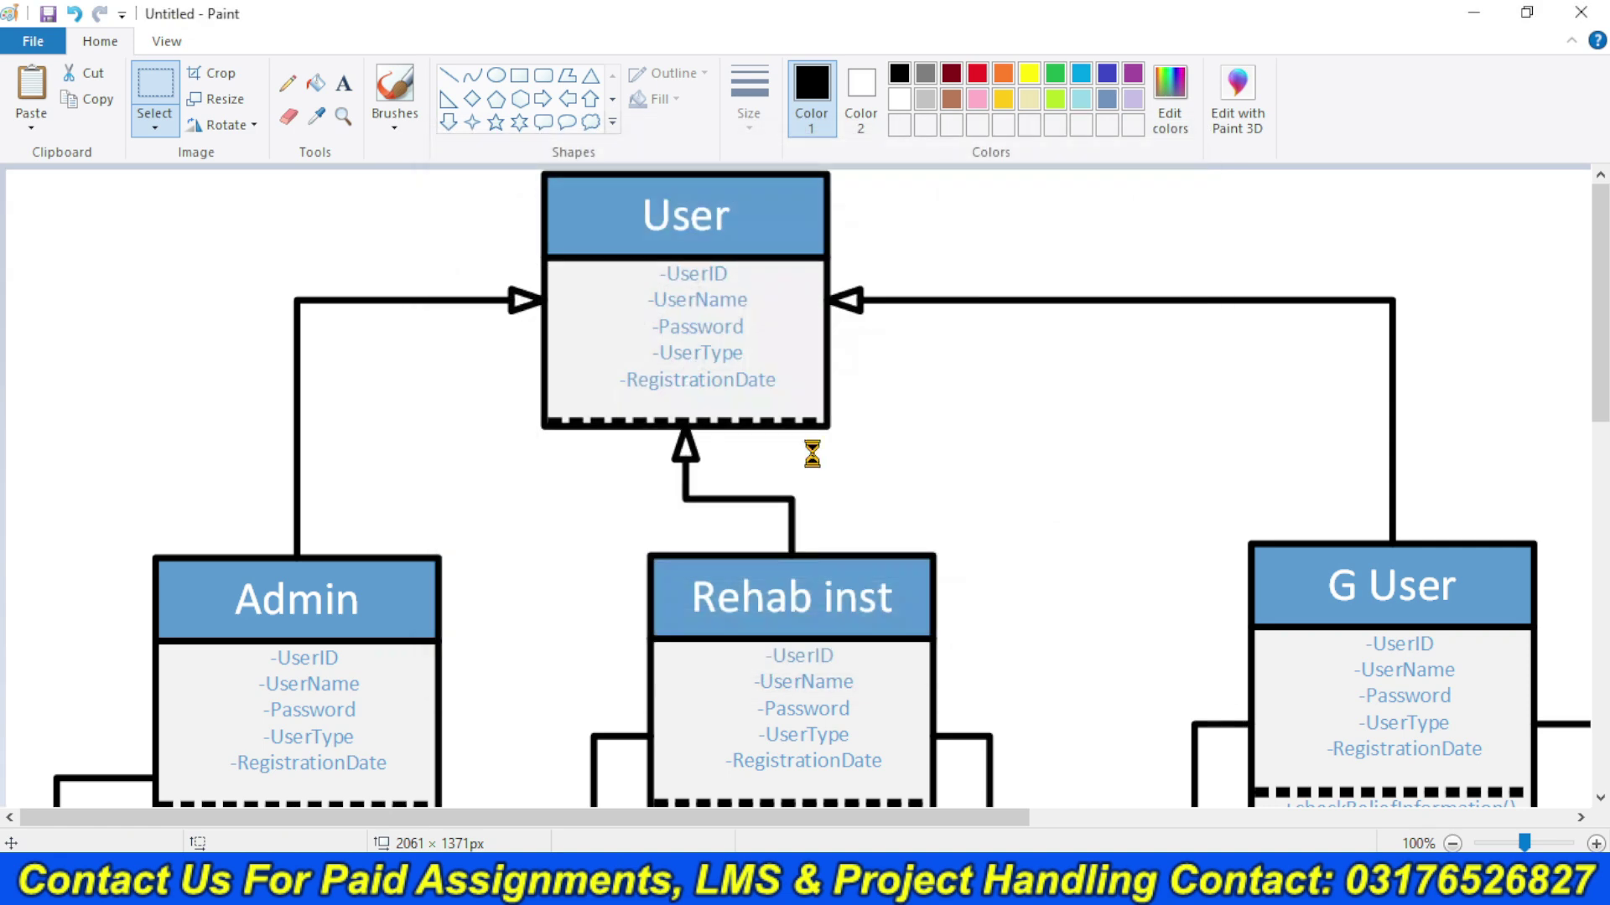
- Switch to Drawing1 in Visio, save it as ERD in the Youtube Video folder, and close it
{"action": "mouse_move", "coordinate": [945, 889]}
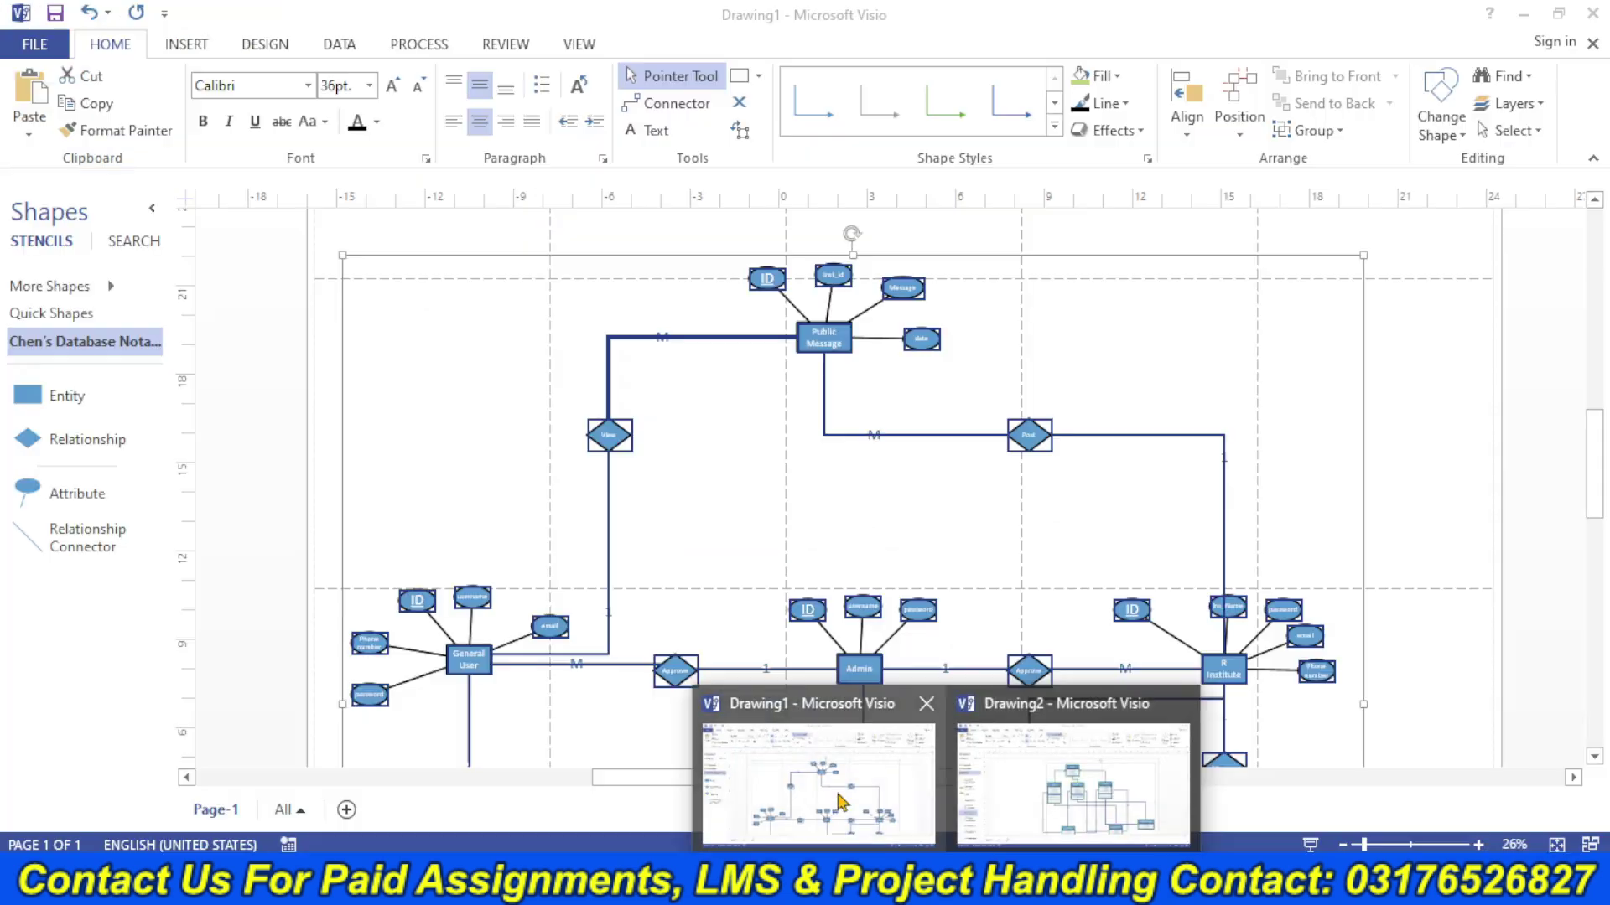
{"action": "left_click", "coordinate": [818, 780]}
{"action": "key", "text": "ctrl+s"}
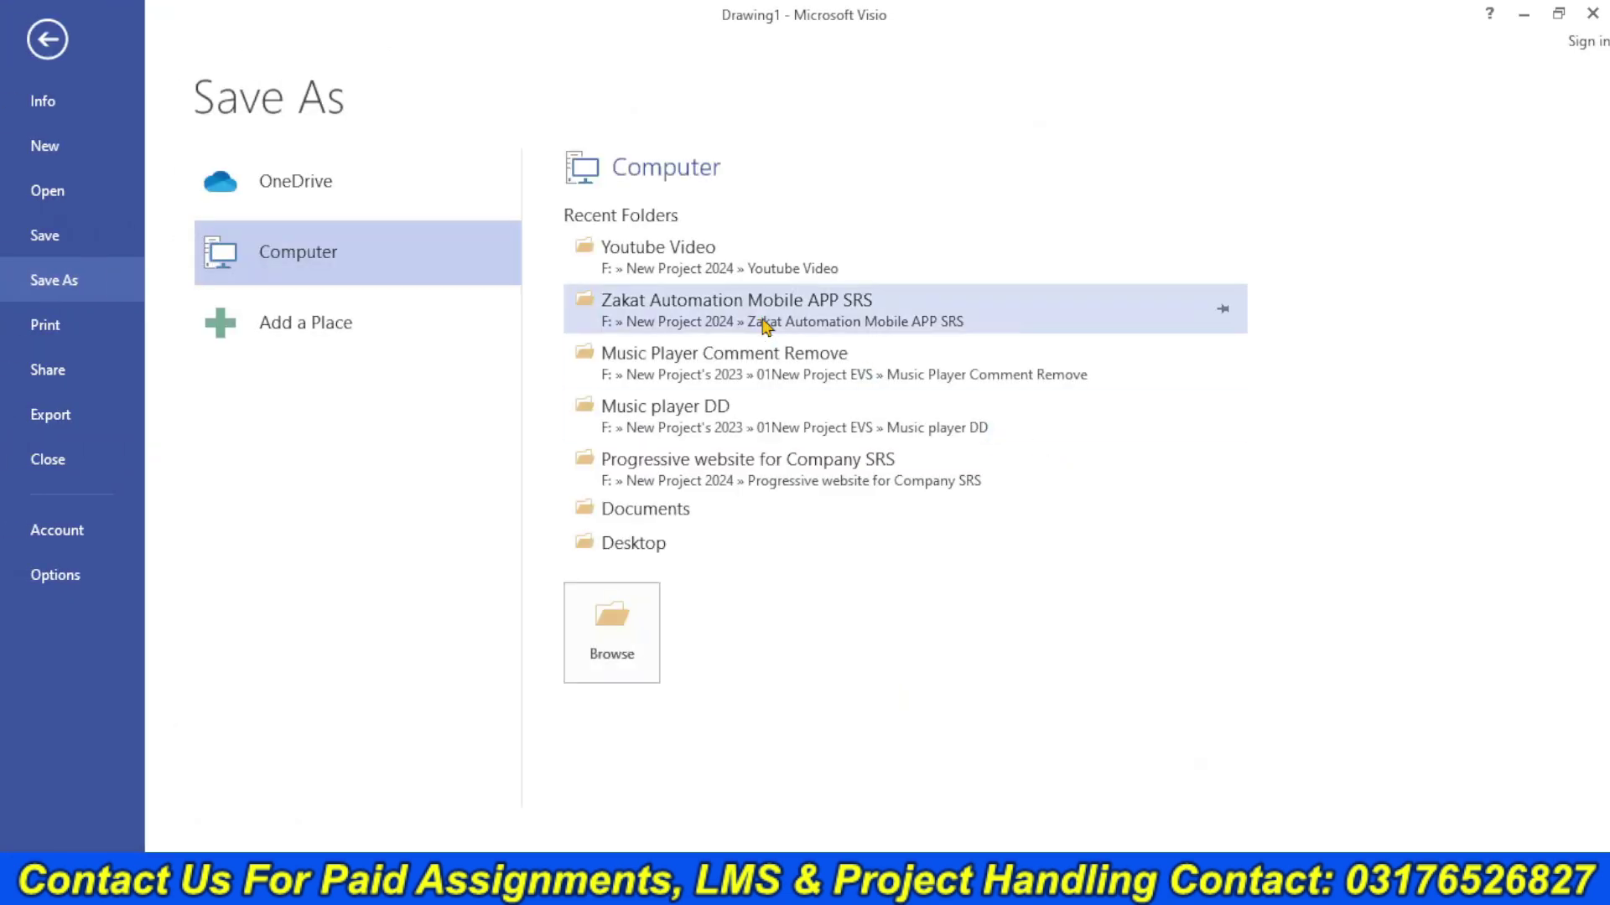
{"action": "left_click", "coordinate": [708, 250]}
{"action": "type", "text": "ERD"}
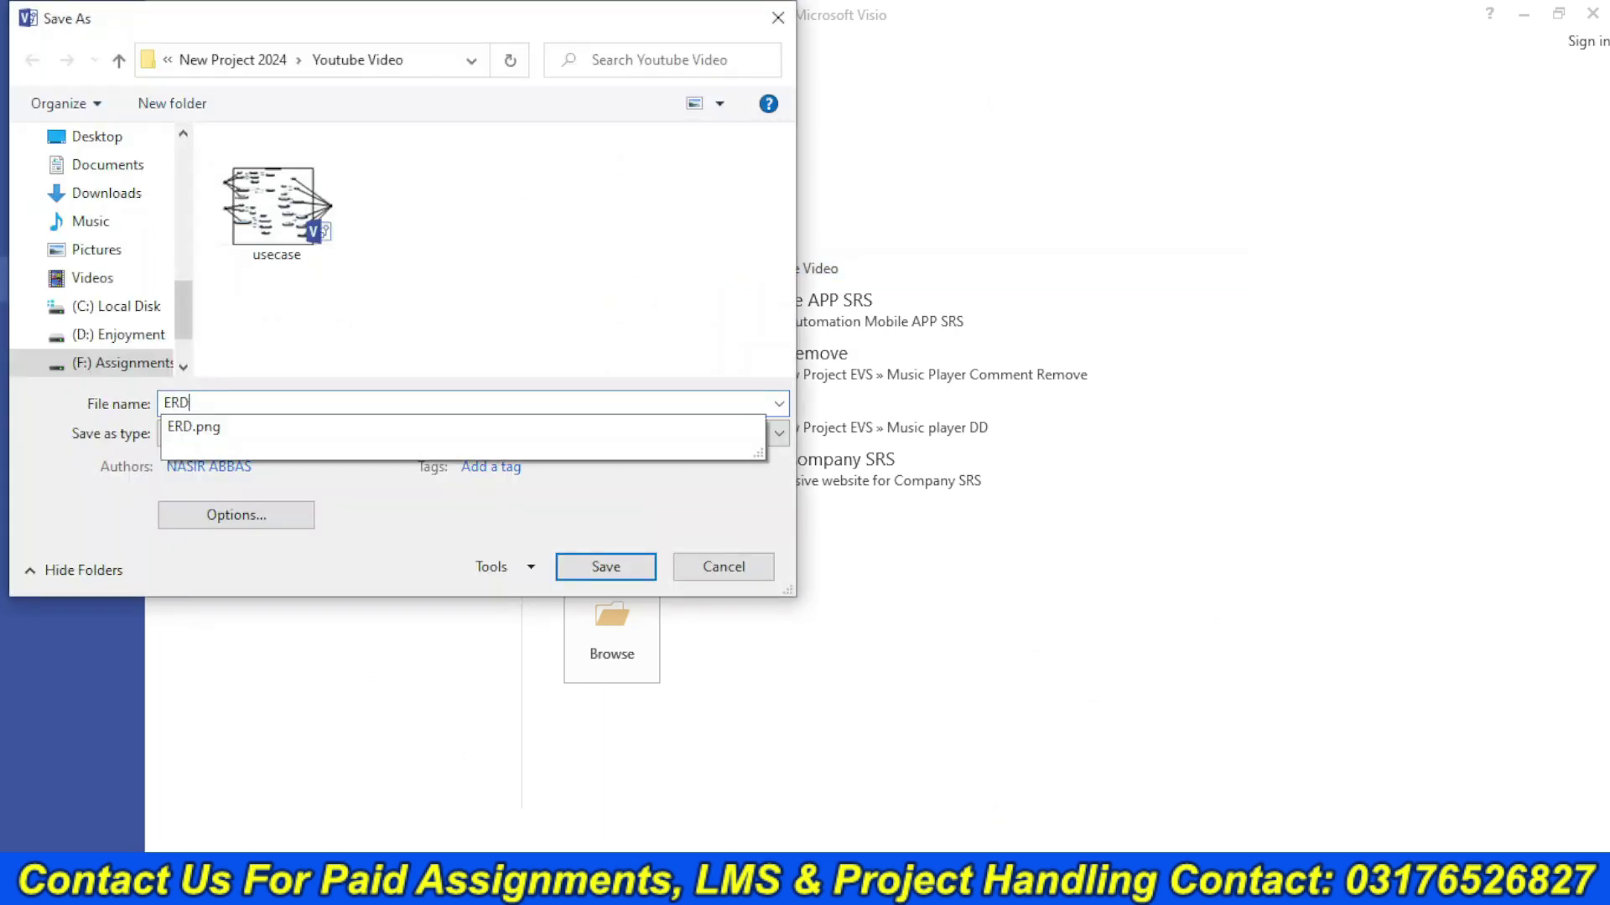
{"action": "key", "text": "Return"}
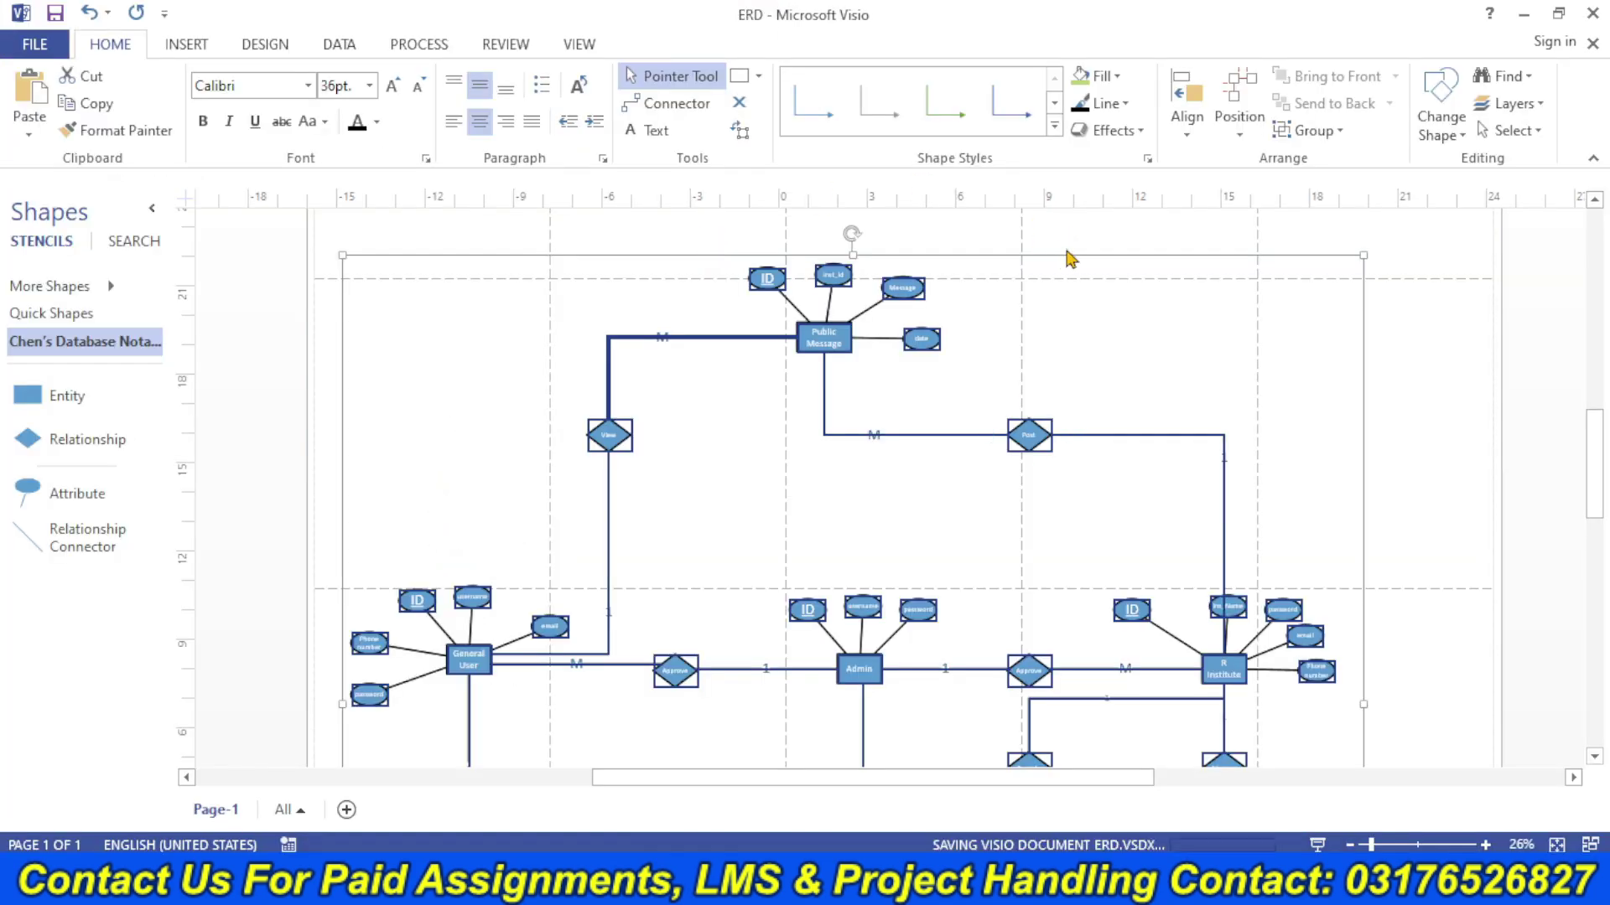
{"action": "left_click", "coordinate": [1593, 12]}
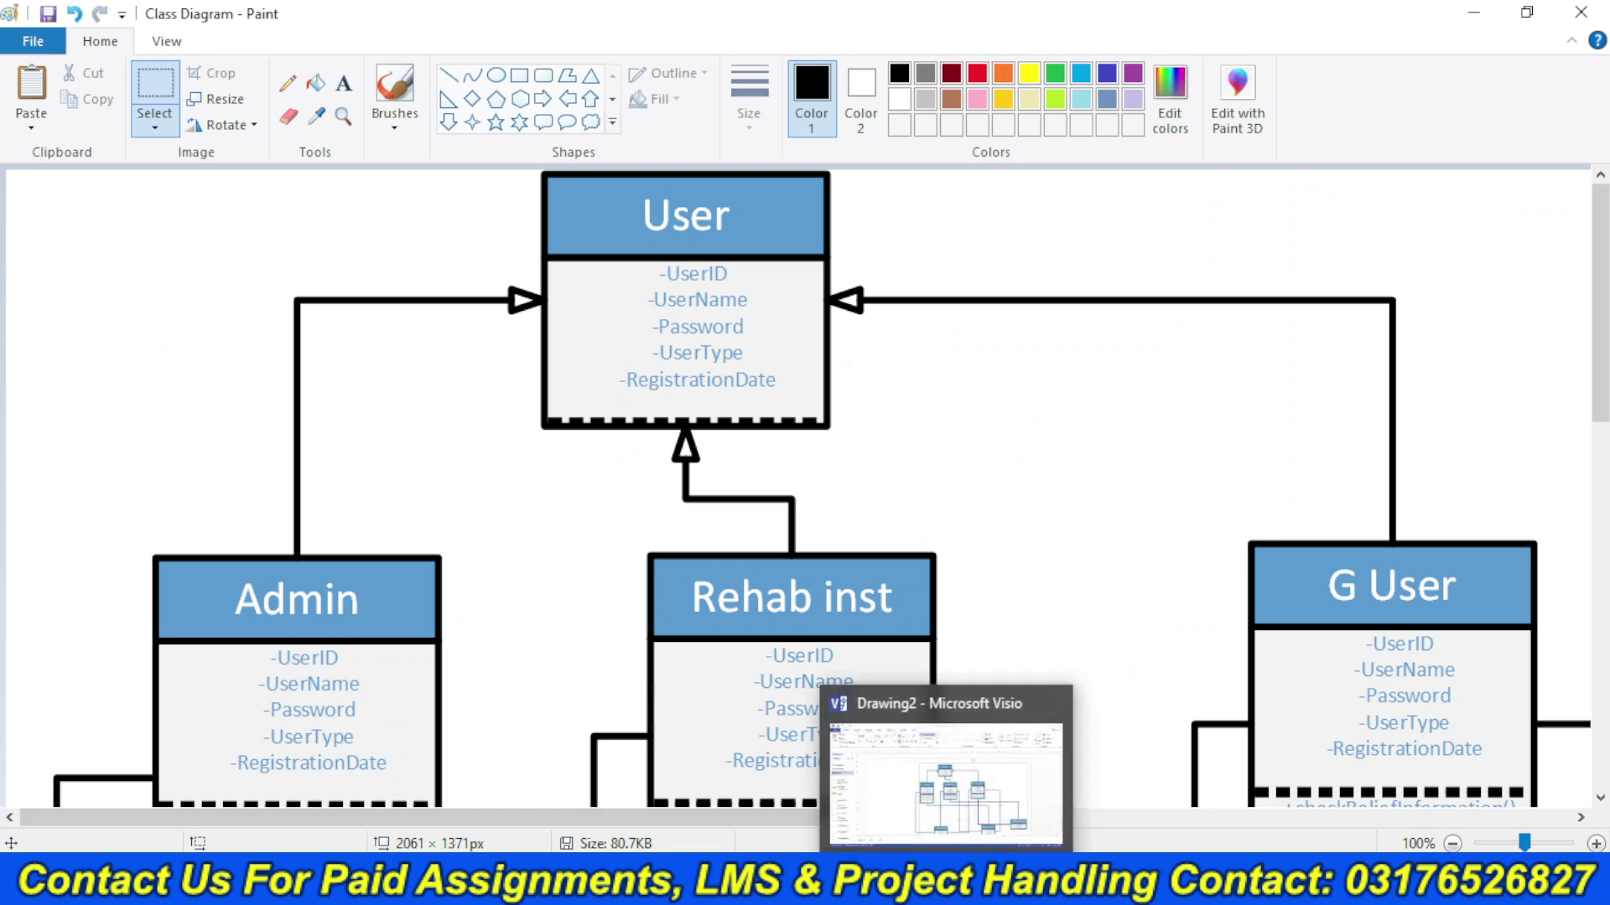
- Switch to Drawing2 in Visio, save it as Class Diagram in the Youtube Video folder, and close it
{"action": "left_click", "coordinate": [956, 780]}
{"action": "key", "text": "ctrl+s"}
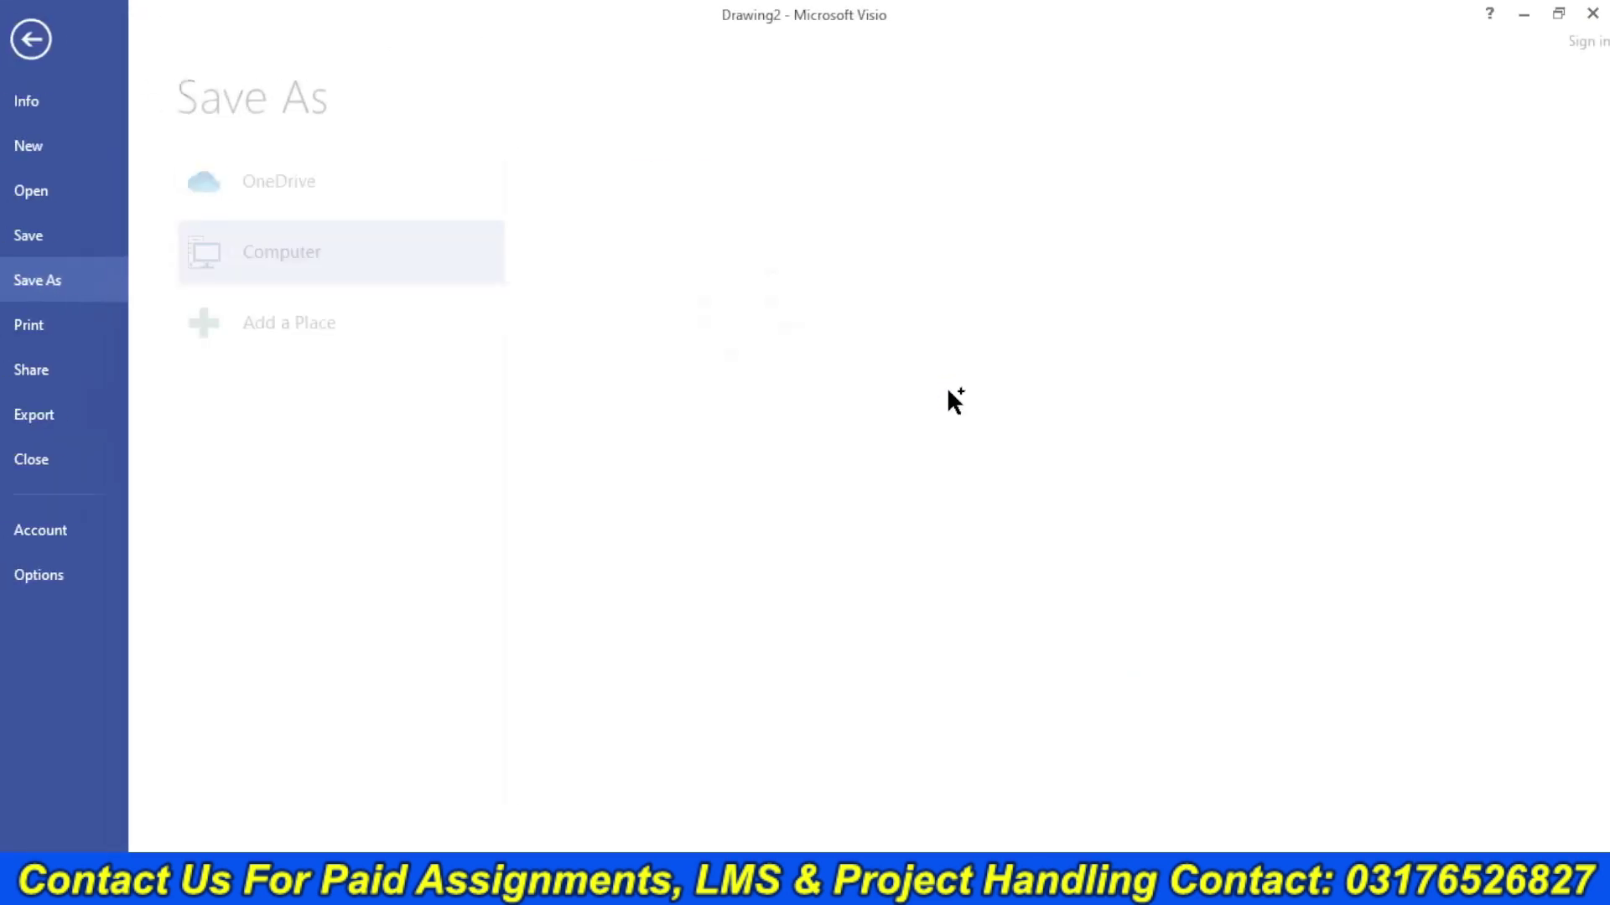
{"action": "left_click", "coordinate": [677, 252]}
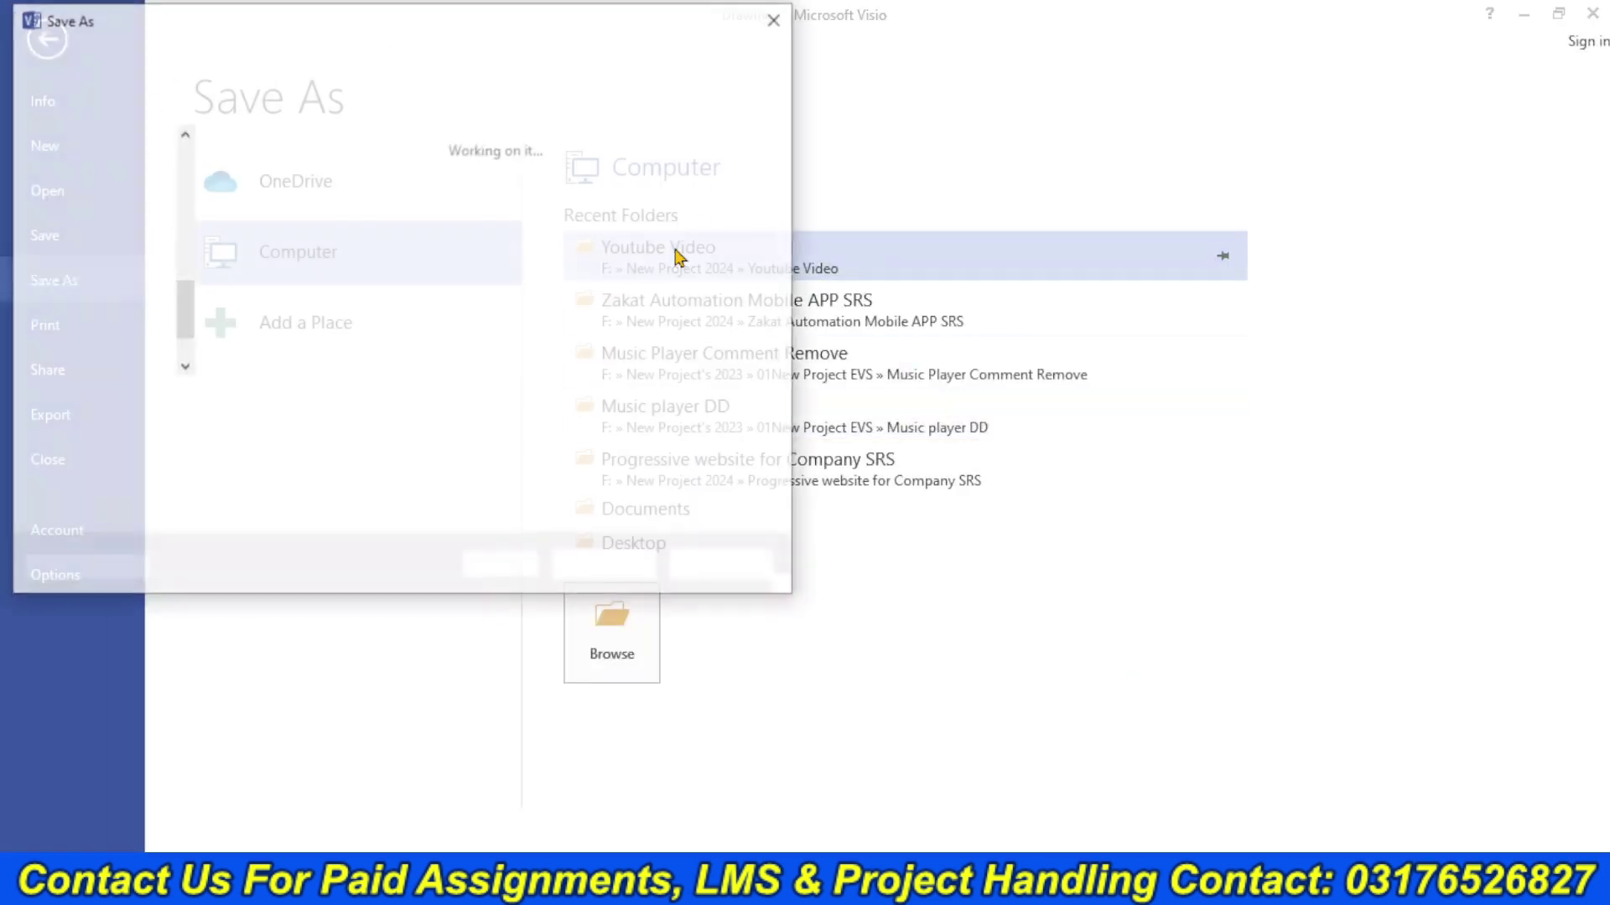
{"action": "type", "text": "Class D"}
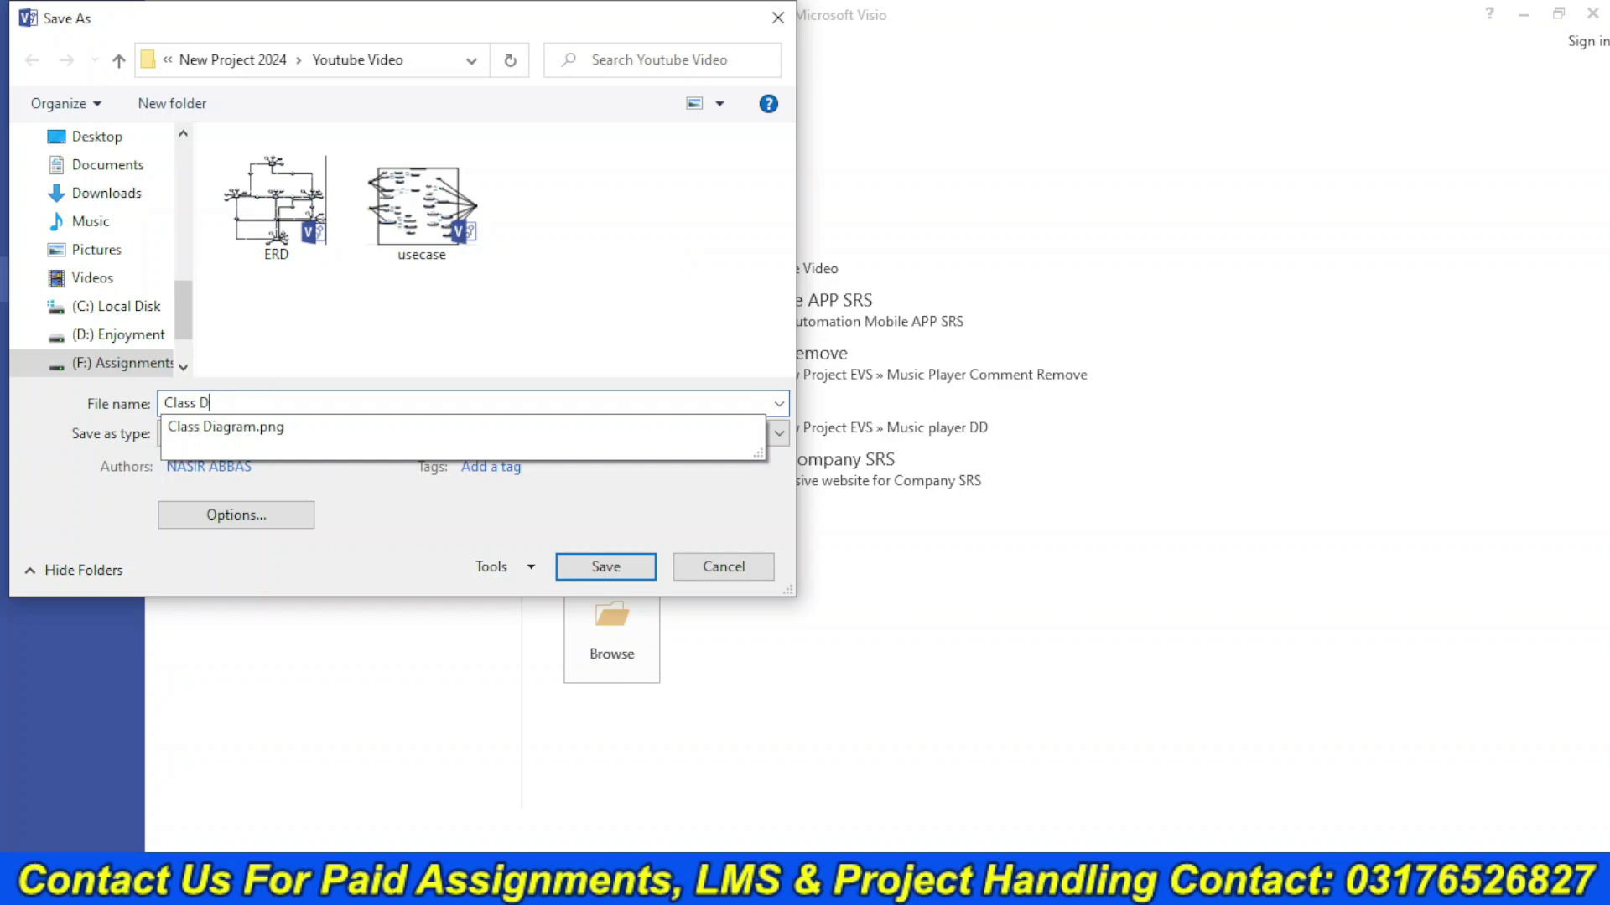
{"action": "type", "text": "iagram"}
{"action": "key", "text": "Return"}
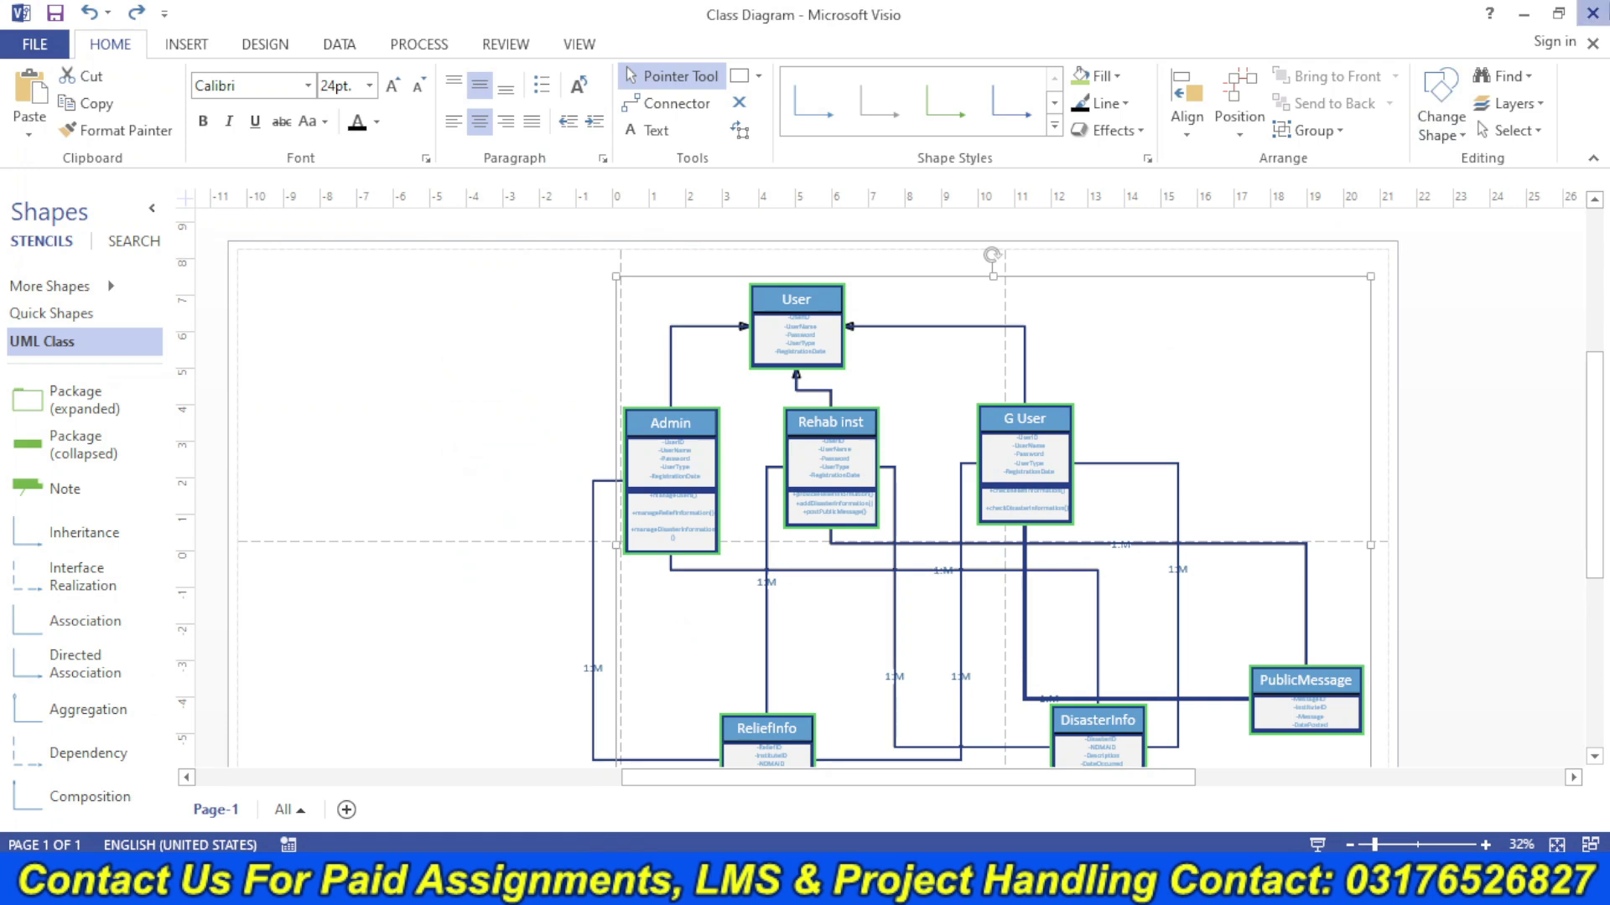
{"action": "left_click", "coordinate": [1592, 13]}
- Examine the exported Class Diagram.png in the image viewer, checking its classes, methods and relationship lines, and close the viewer
{"action": "left_click", "coordinate": [853, 509]}
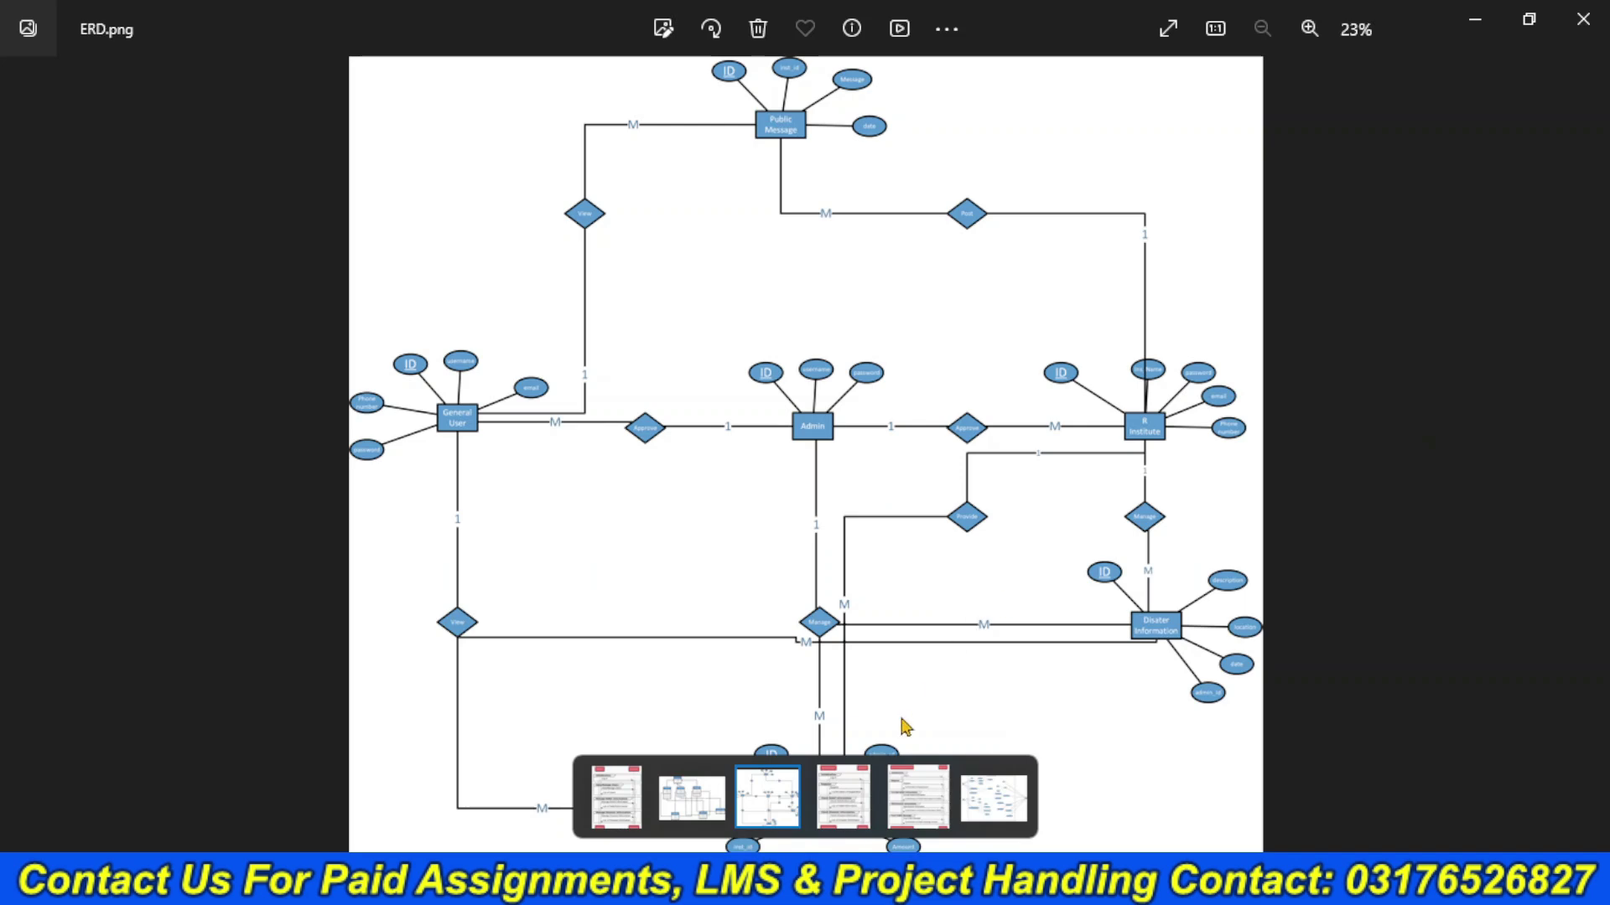
{"action": "left_click", "coordinate": [700, 810]}
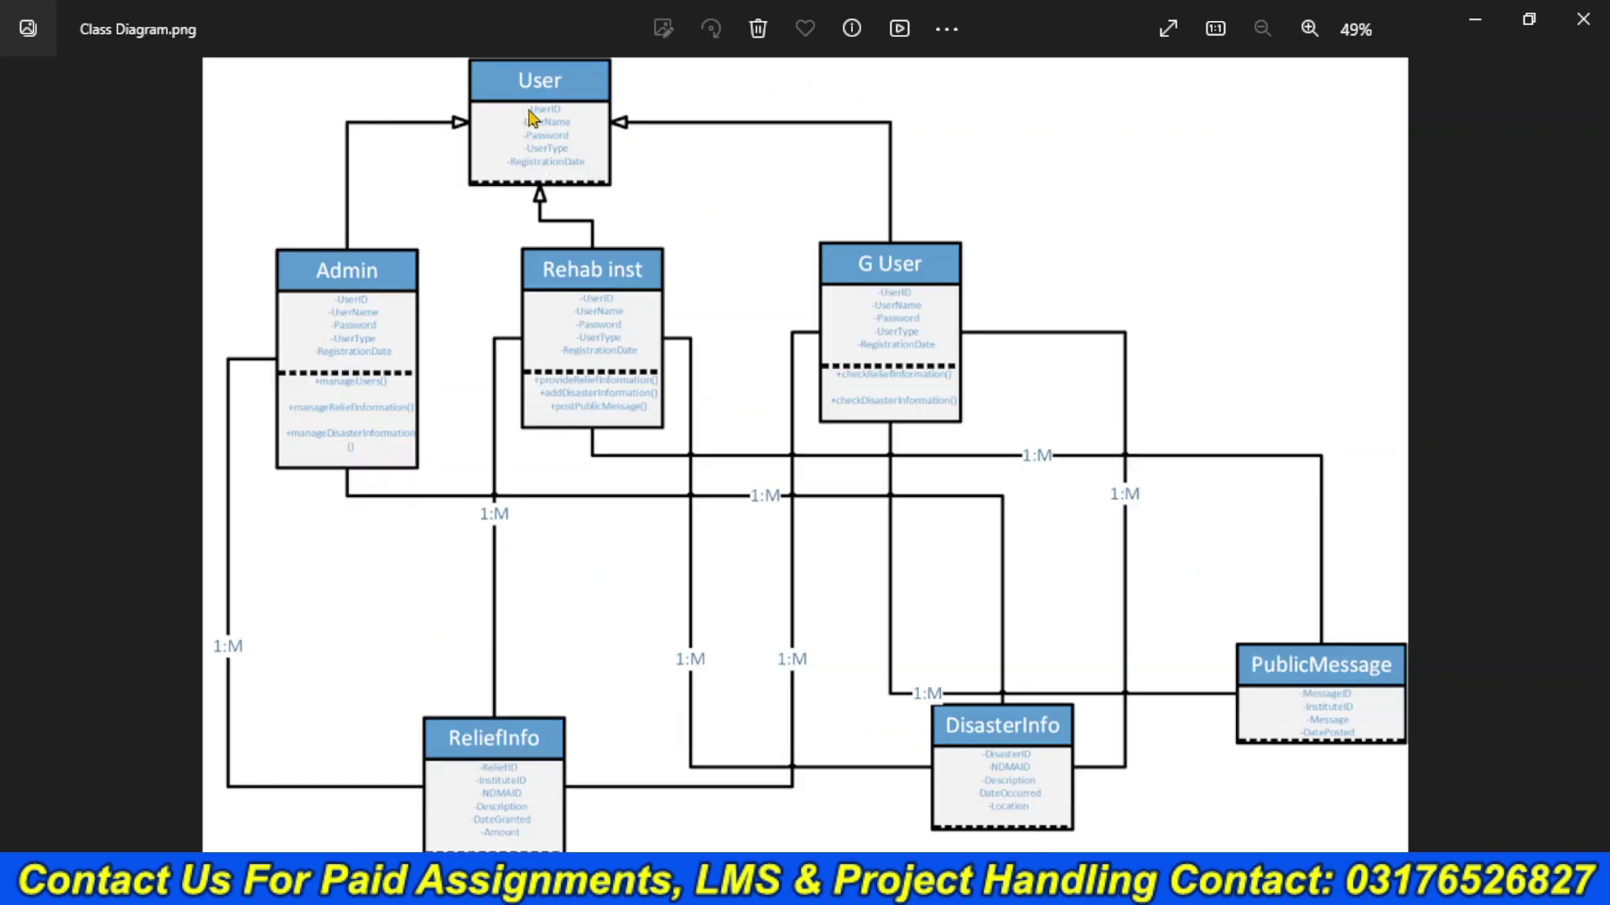
{"action": "scroll", "coordinate": [529, 117], "scroll_direction": "up", "scroll_amount": 3}
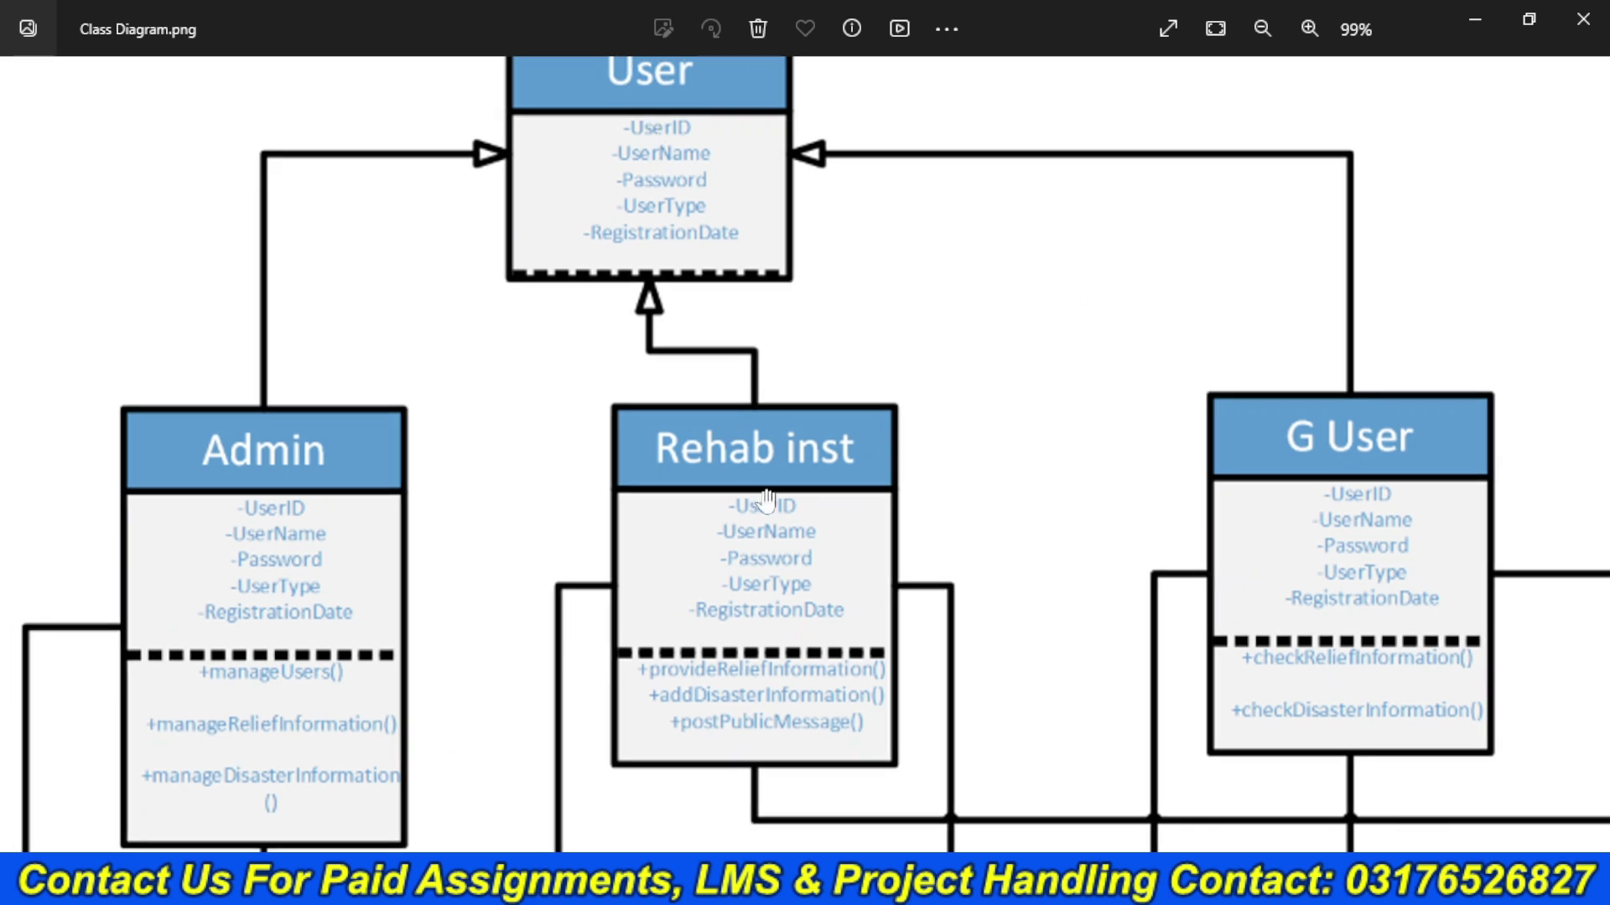
{"action": "left_click_drag", "start_coordinate": [776, 543], "coordinate": [788, 130]}
{"action": "left_click_drag", "start_coordinate": [797, 572], "coordinate": [716, 166]}
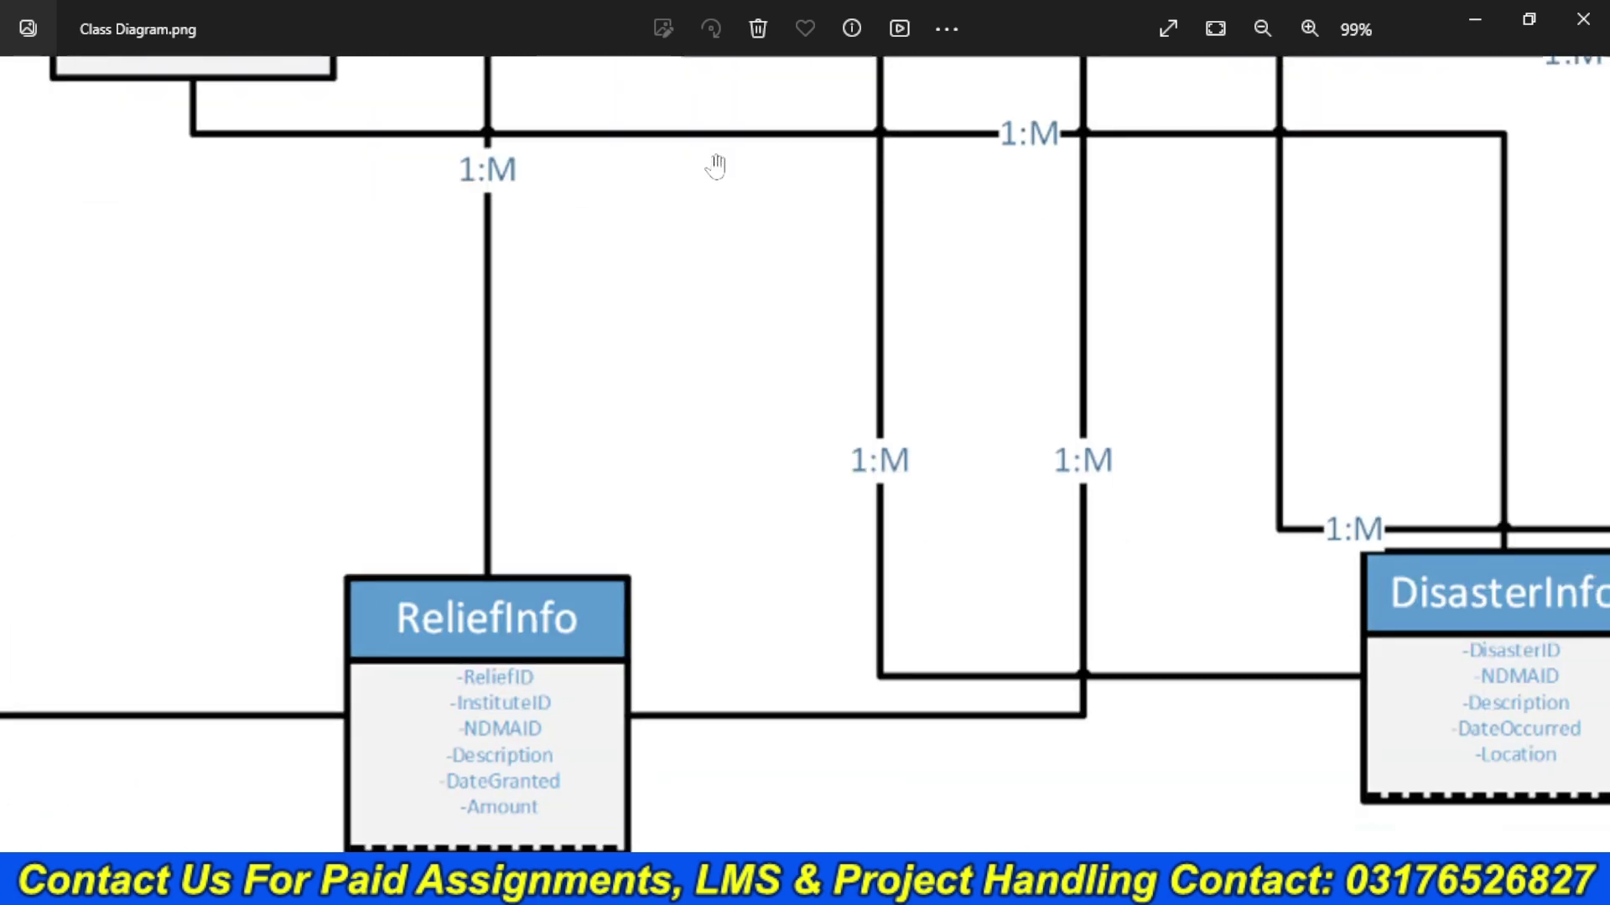
{"action": "left_click_drag", "start_coordinate": [1115, 431], "coordinate": [708, 478]}
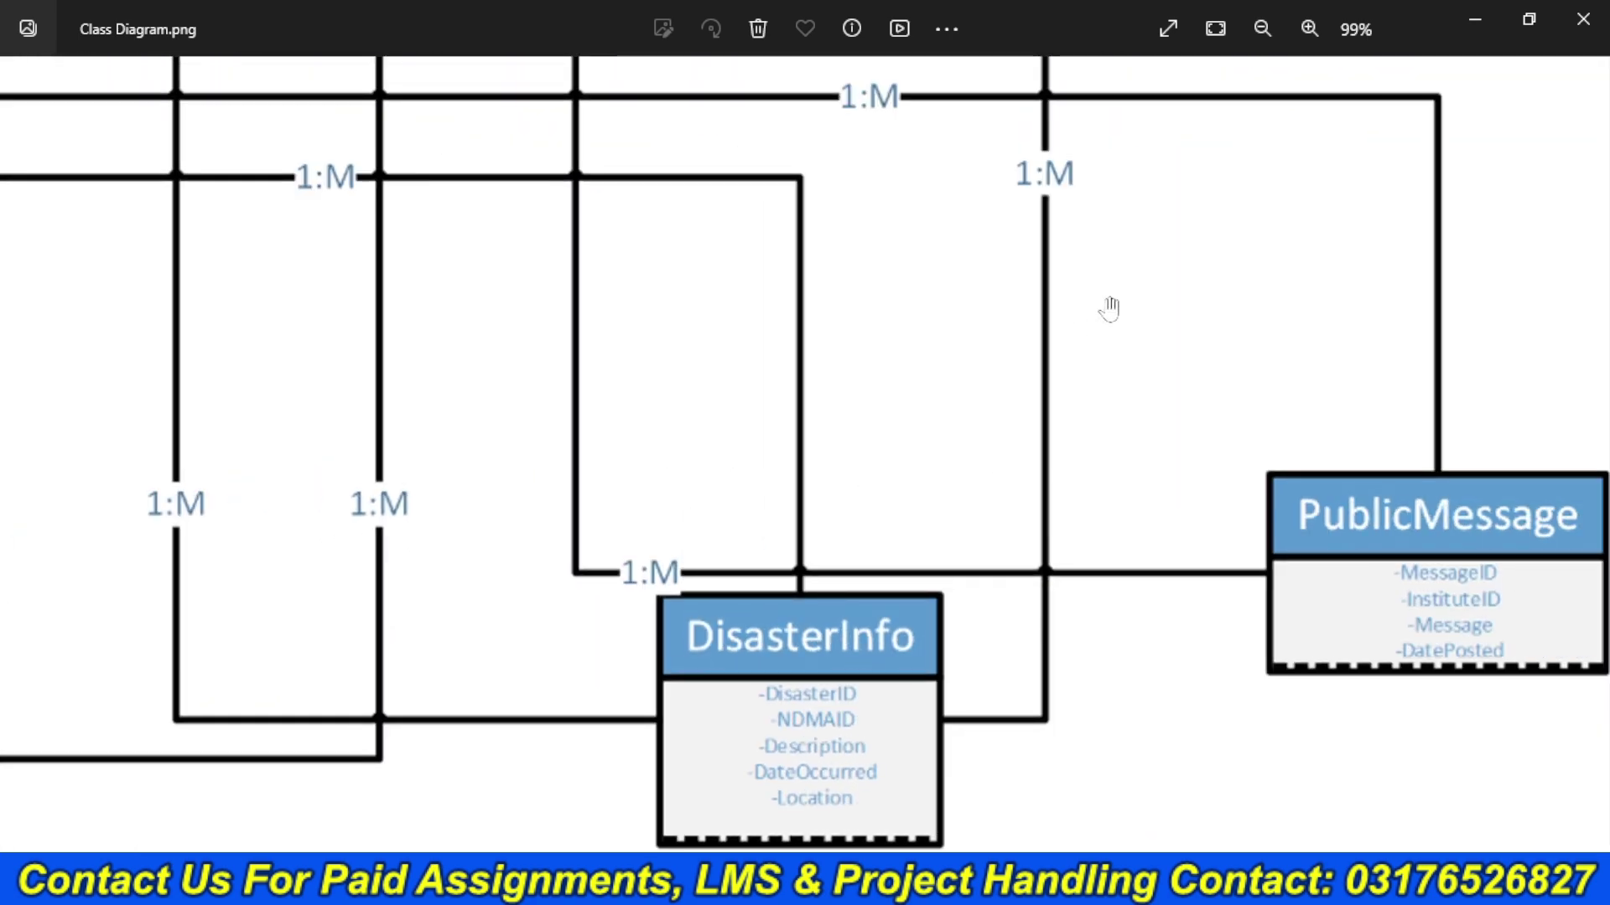
{"action": "scroll", "coordinate": [1109, 309], "scroll_direction": "down", "scroll_amount": 3}
{"action": "left_click", "coordinate": [1585, 17]}
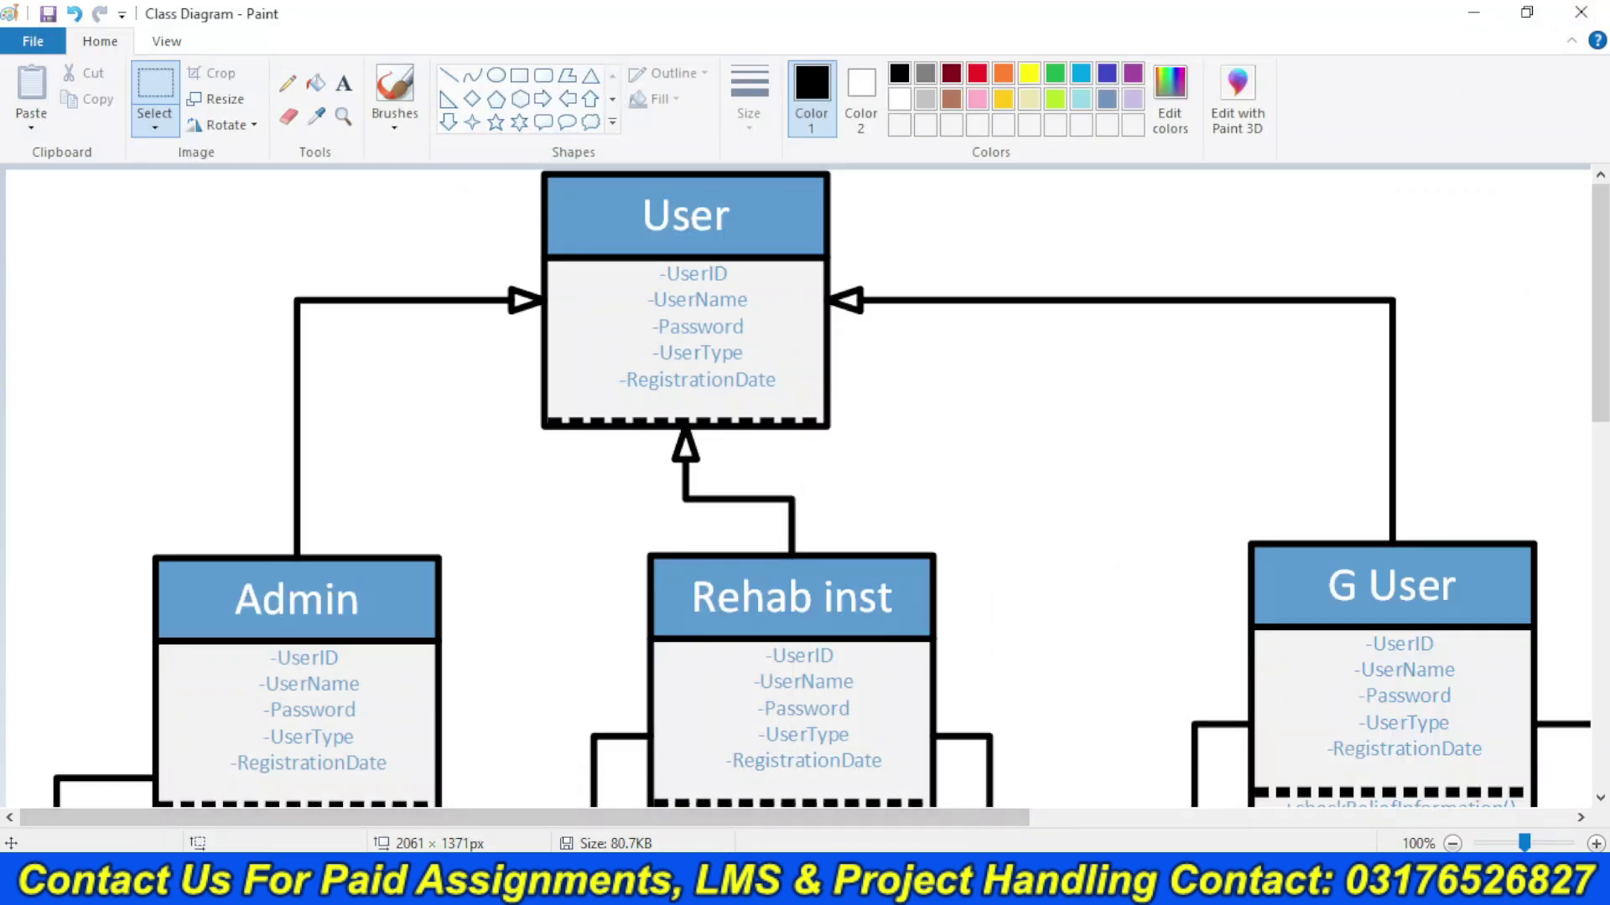
- Switch to the design document in Word and delete the placeholder and the five-item list under the Class Diagram heading
{"action": "mouse_move", "coordinate": [838, 888]}
{"action": "left_click", "coordinate": [971, 784]}
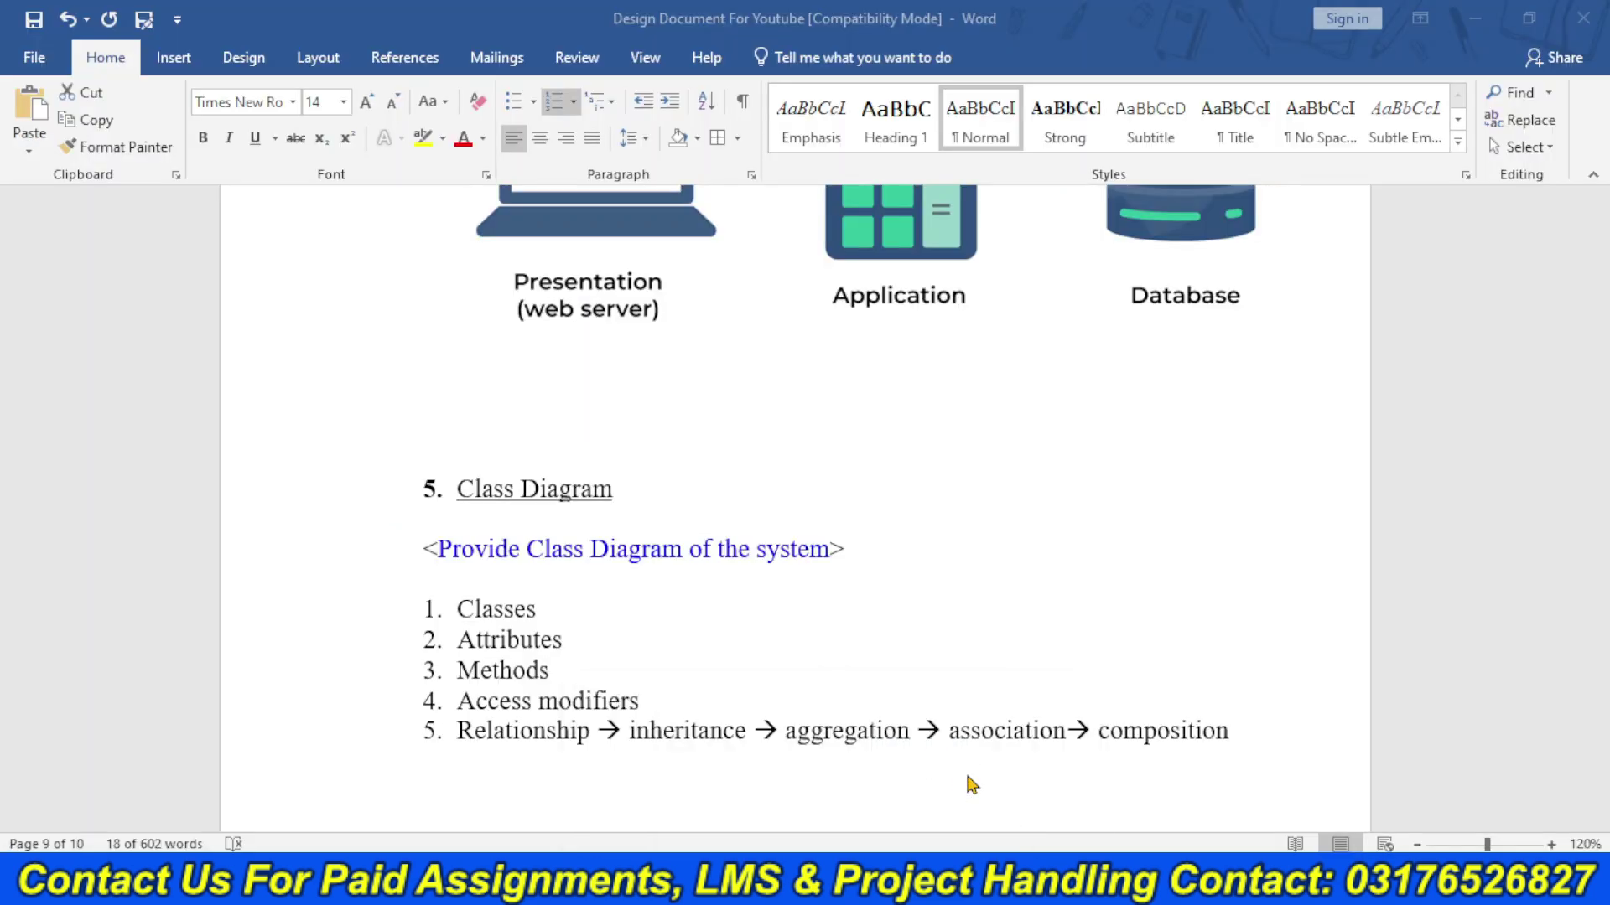
{"action": "left_click", "coordinate": [1283, 739]}
{"action": "left_click_drag", "start_coordinate": [1249, 733], "coordinate": [419, 551]}
{"action": "key", "text": "BackSpace"}
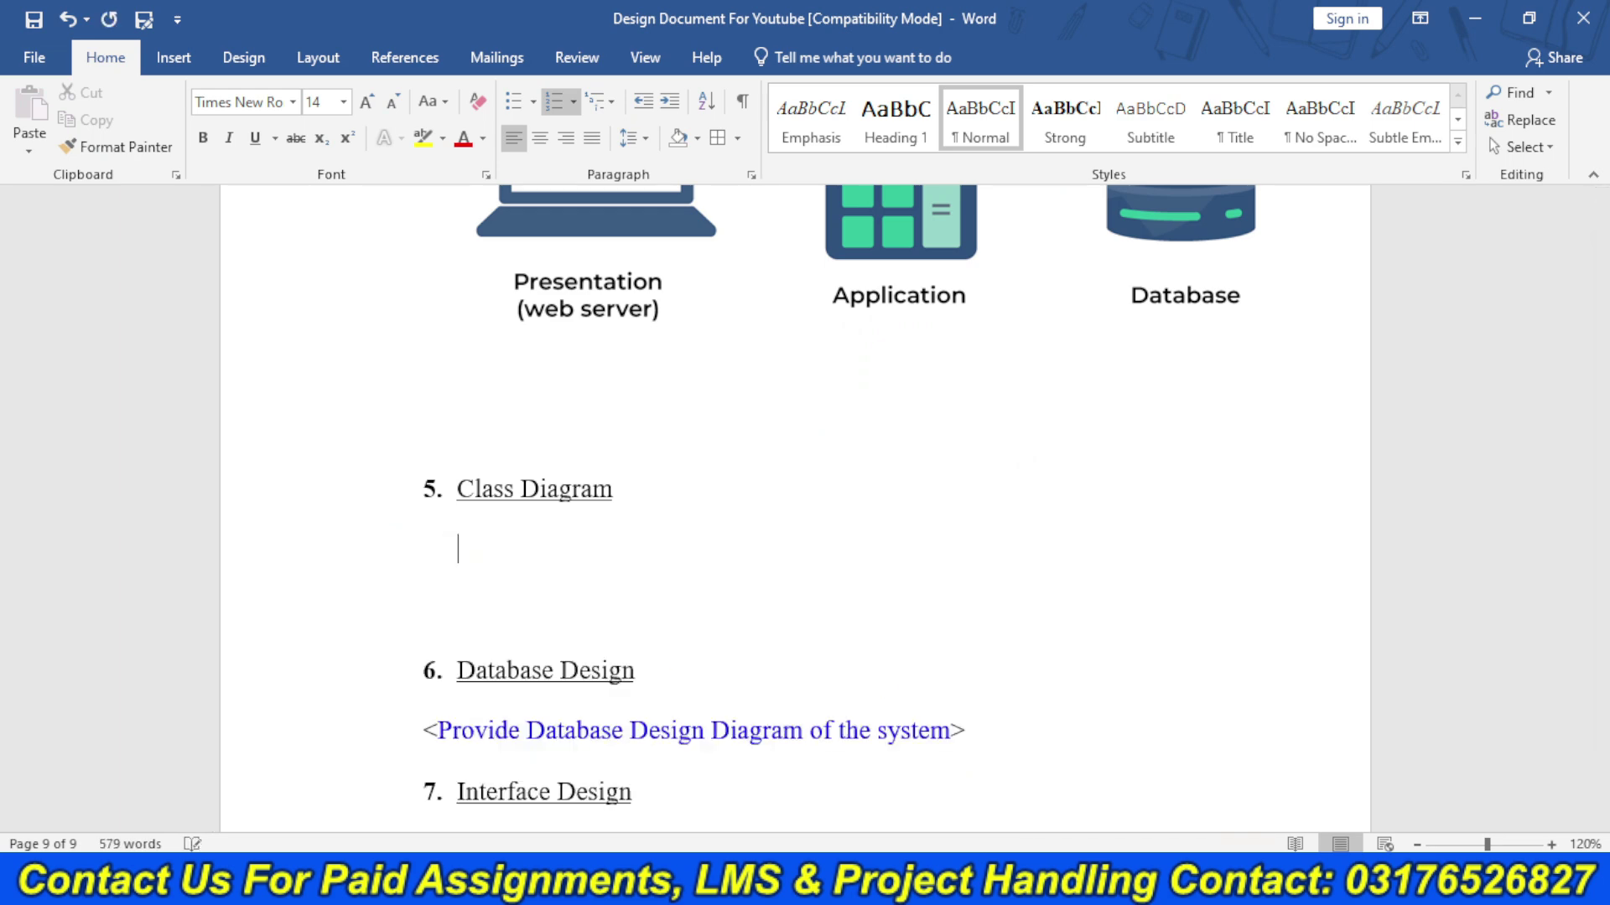
{"action": "key", "text": "BackSpace"}
- Insert the Class Diagram picture from the Youtube Video folder under the Class Diagram heading
{"action": "left_click", "coordinate": [186, 71]}
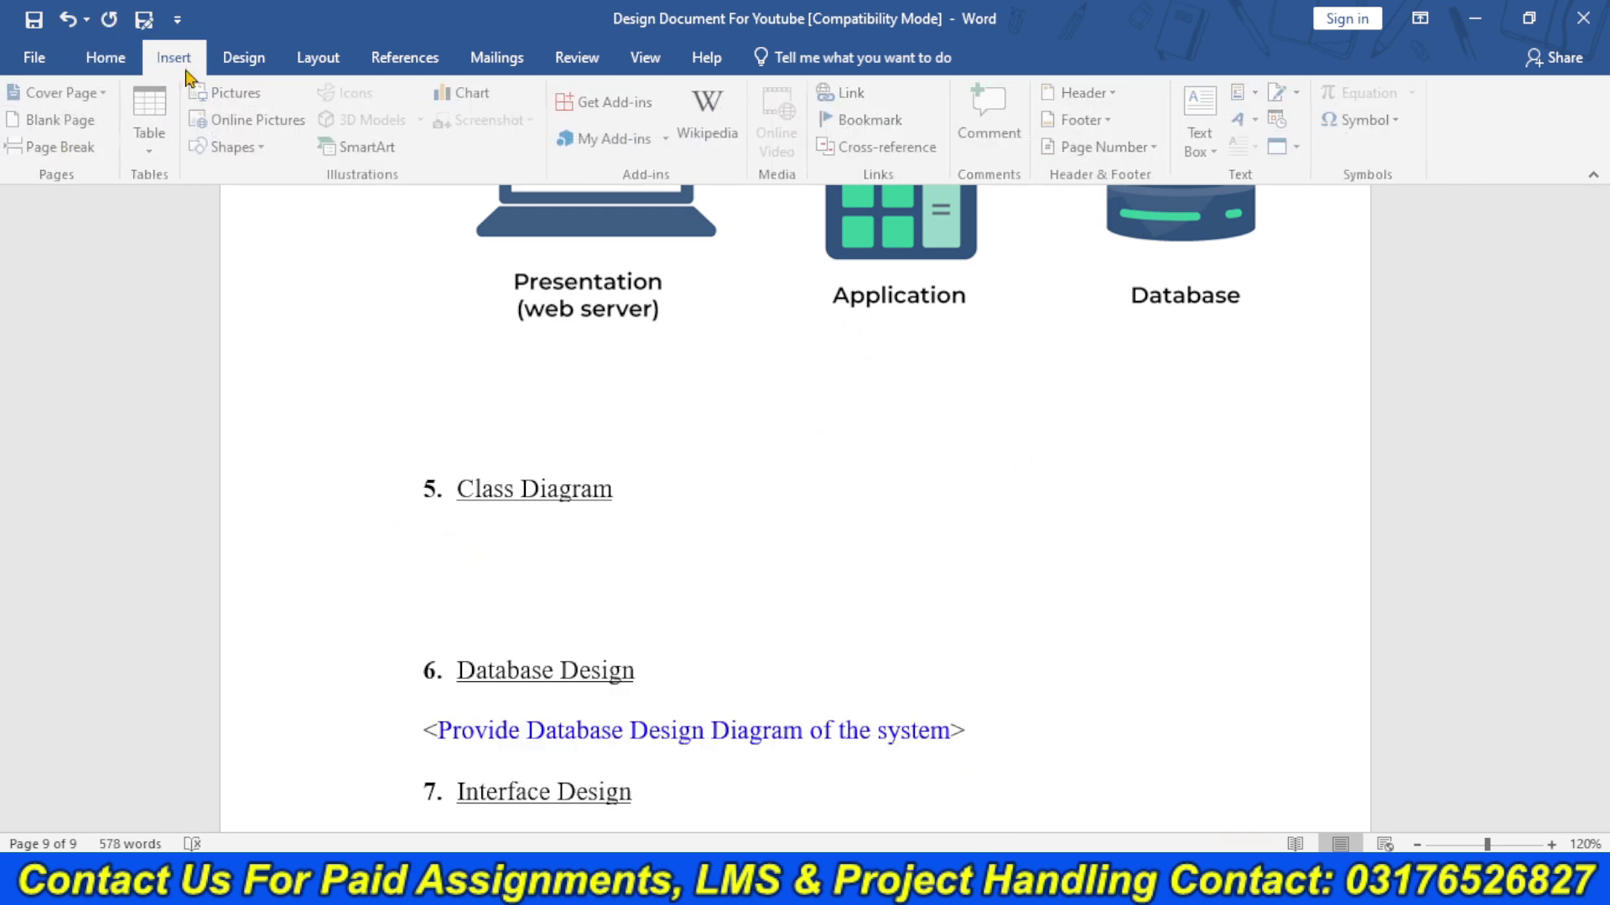
{"action": "left_click", "coordinate": [224, 93]}
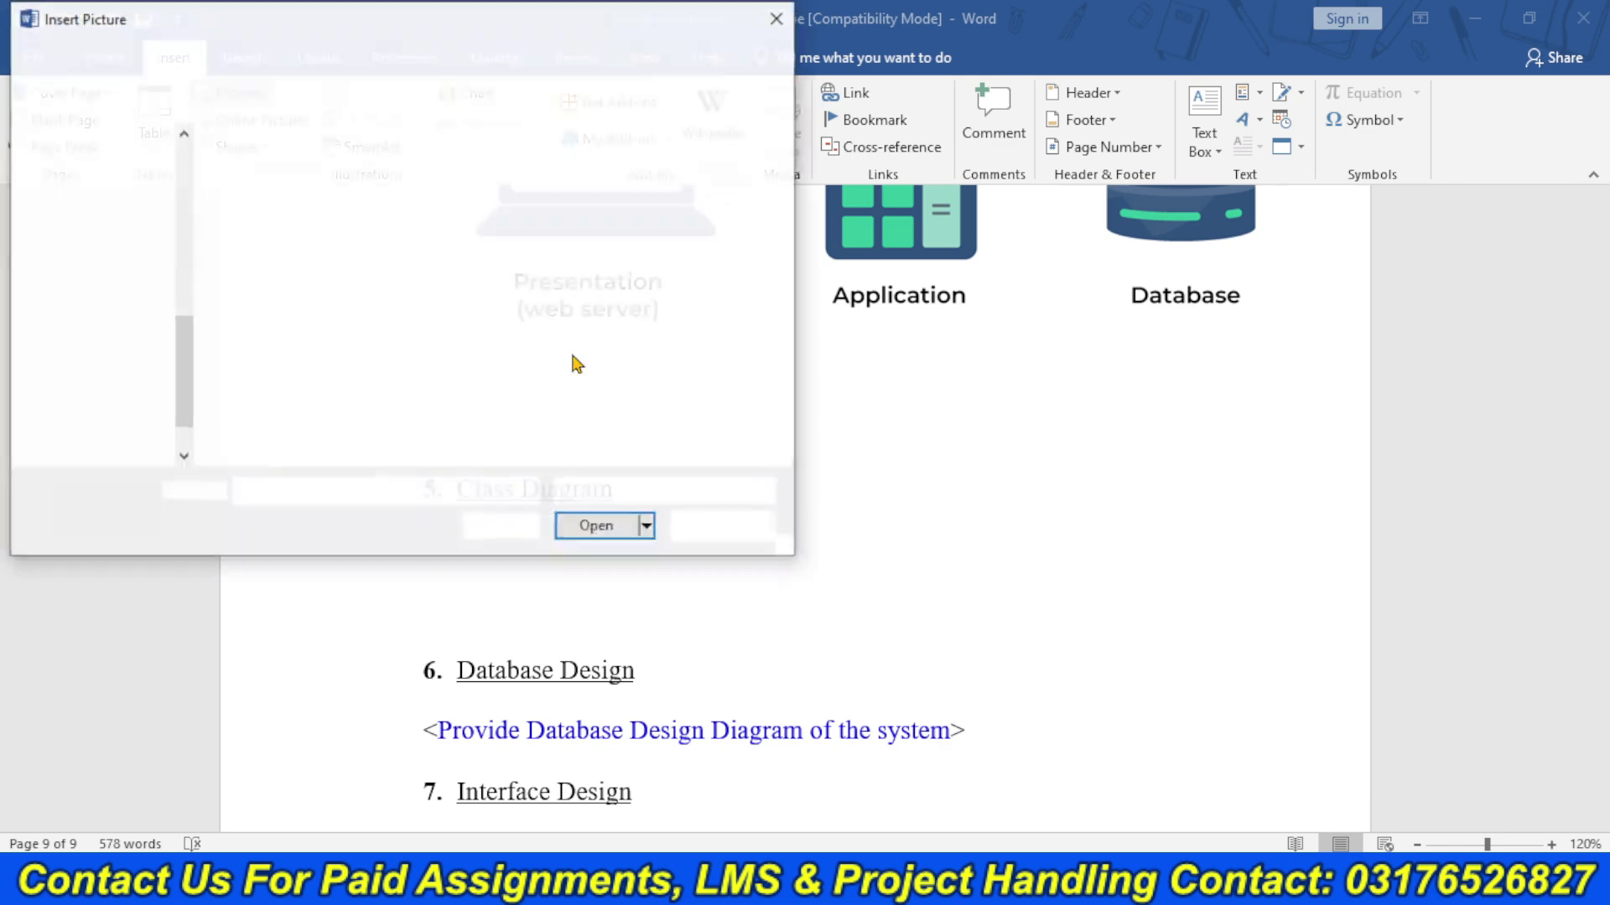
{"action": "left_click", "coordinate": [404, 248]}
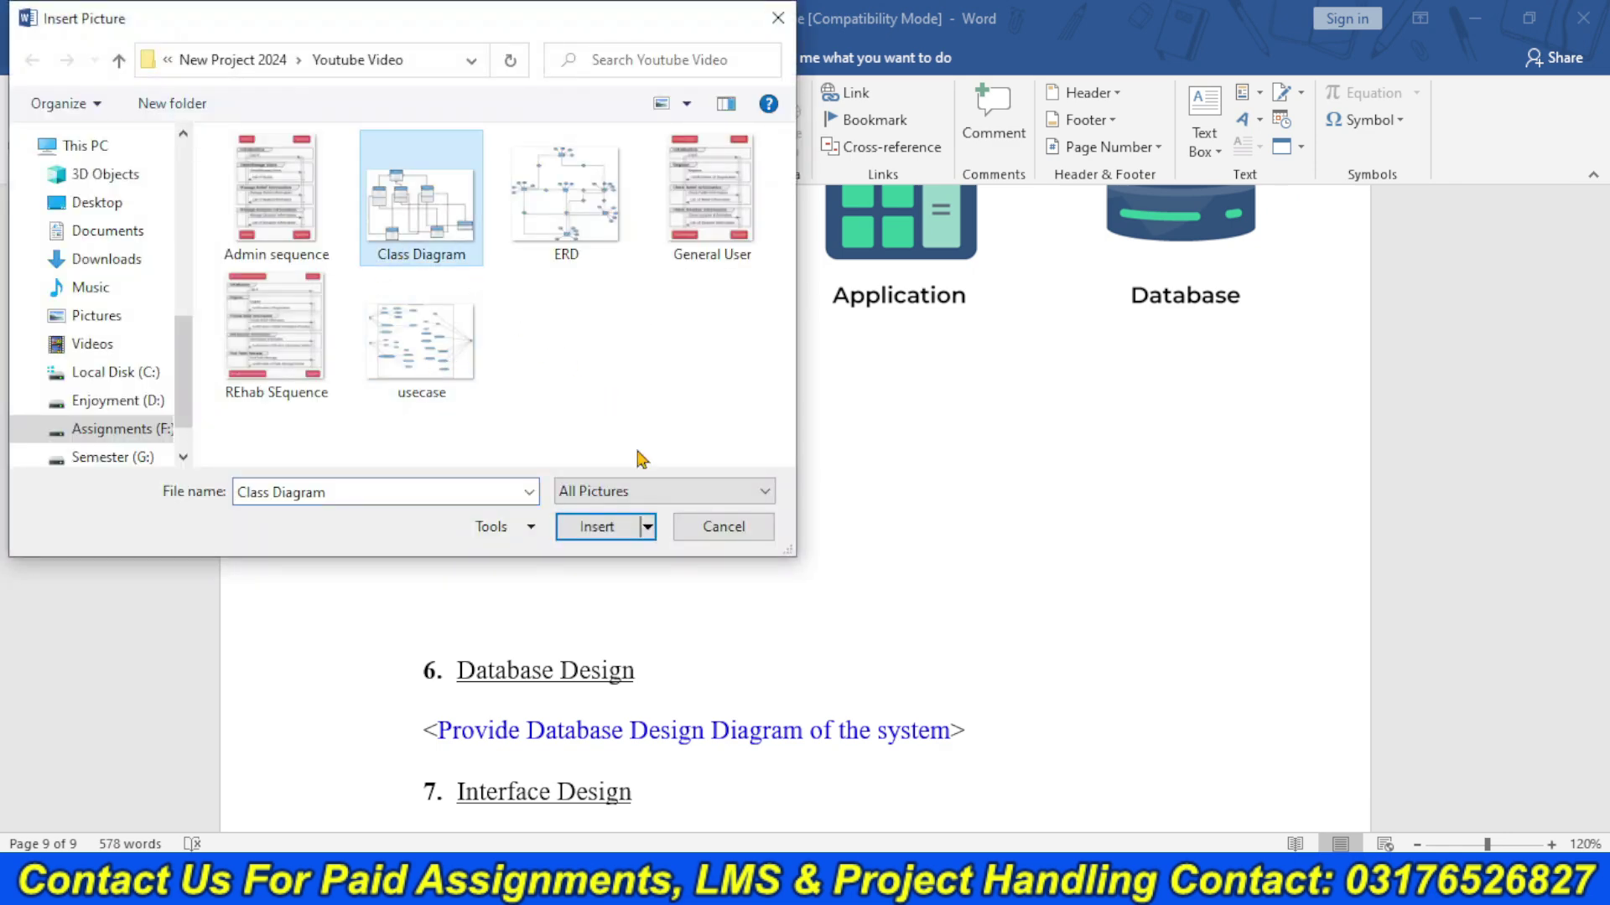
{"action": "left_click", "coordinate": [611, 528]}
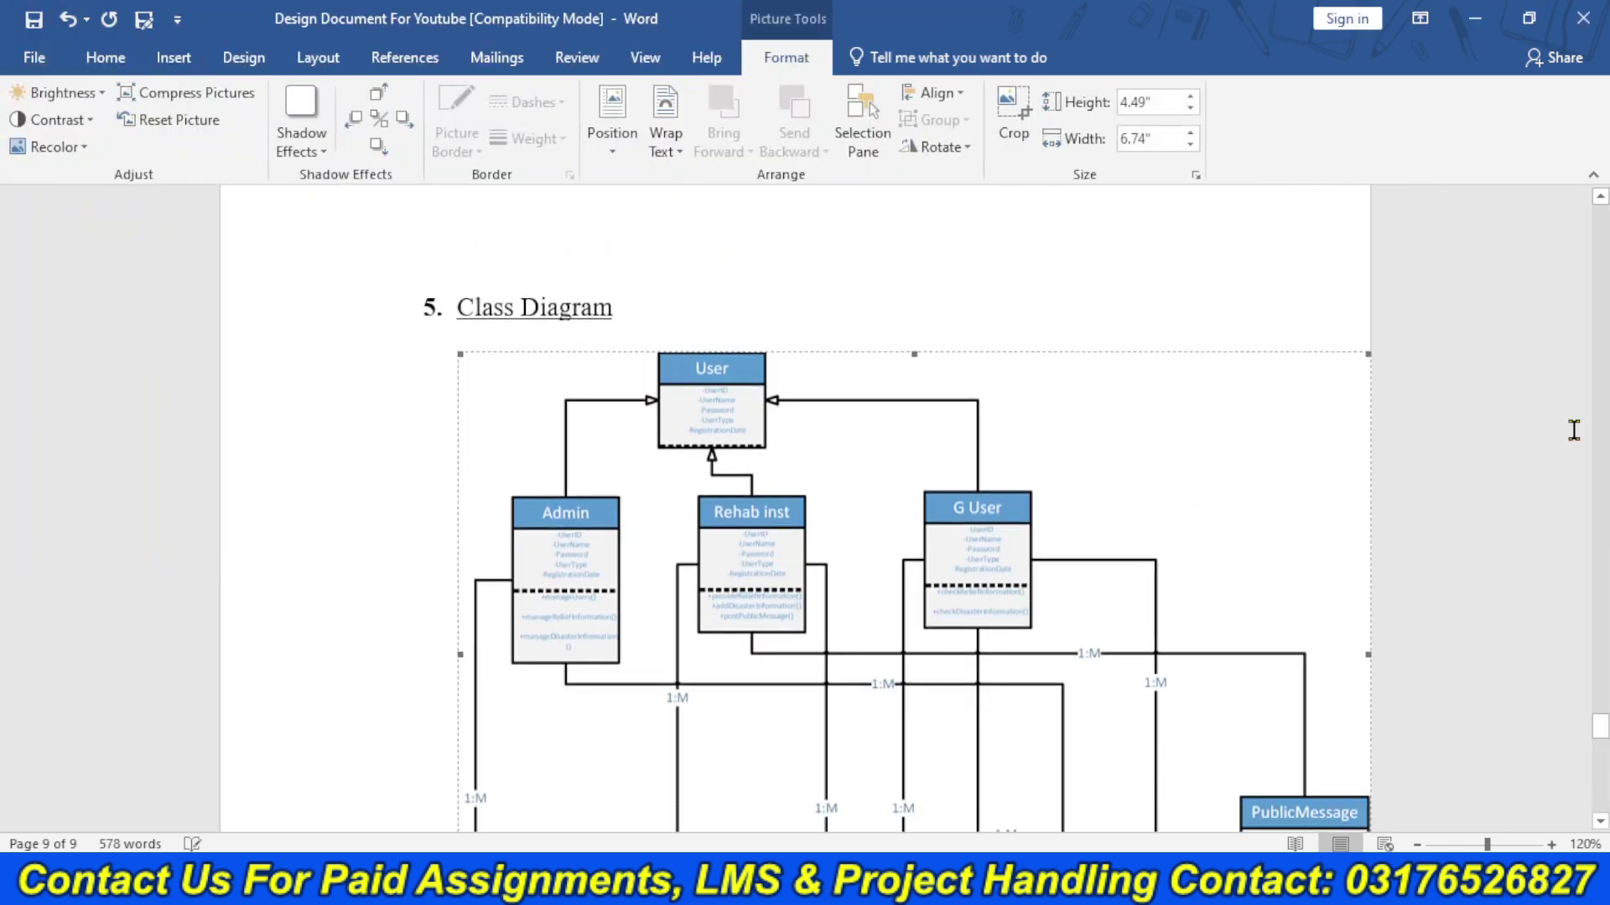
- Shrink the inserted class diagram picture proportionally to about 4.25" high and 6.4" wide
{"action": "scroll", "coordinate": [1501, 680], "scroll_direction": "down", "scroll_amount": 10}
{"action": "scroll", "coordinate": [1501, 680], "scroll_direction": "up", "scroll_amount": 6}
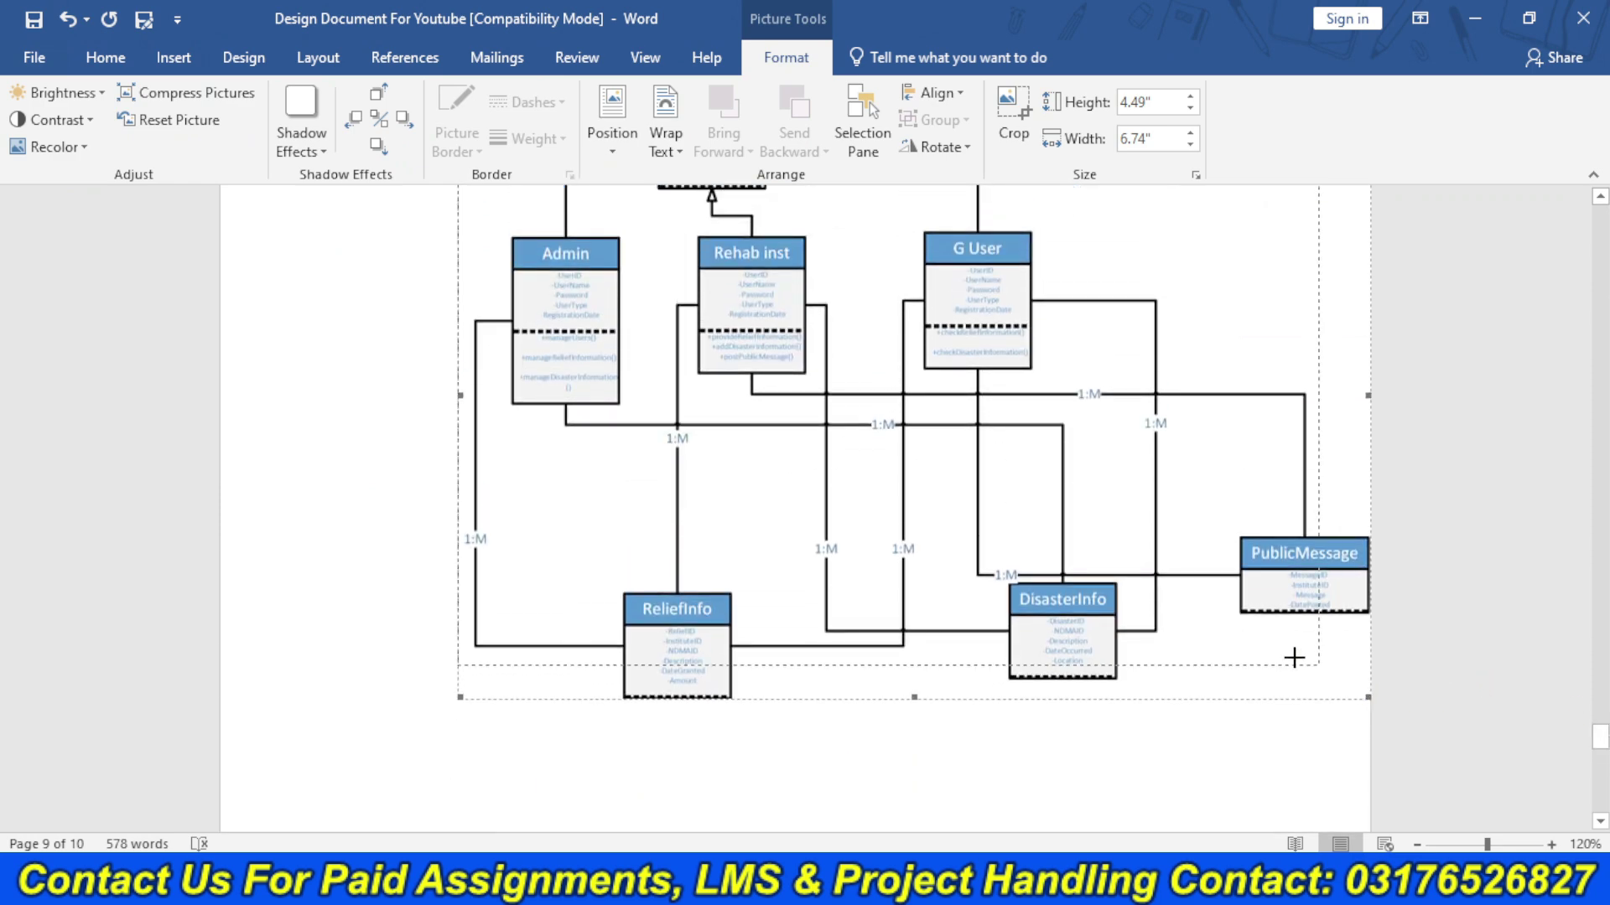
{"action": "left_click_drag", "start_coordinate": [1294, 657], "coordinate": [1306, 673]}
- Delete the placeholder line about the database design diagram under the Database Design heading
{"action": "left_click_drag", "start_coordinate": [1601, 729], "coordinate": [1603, 780]}
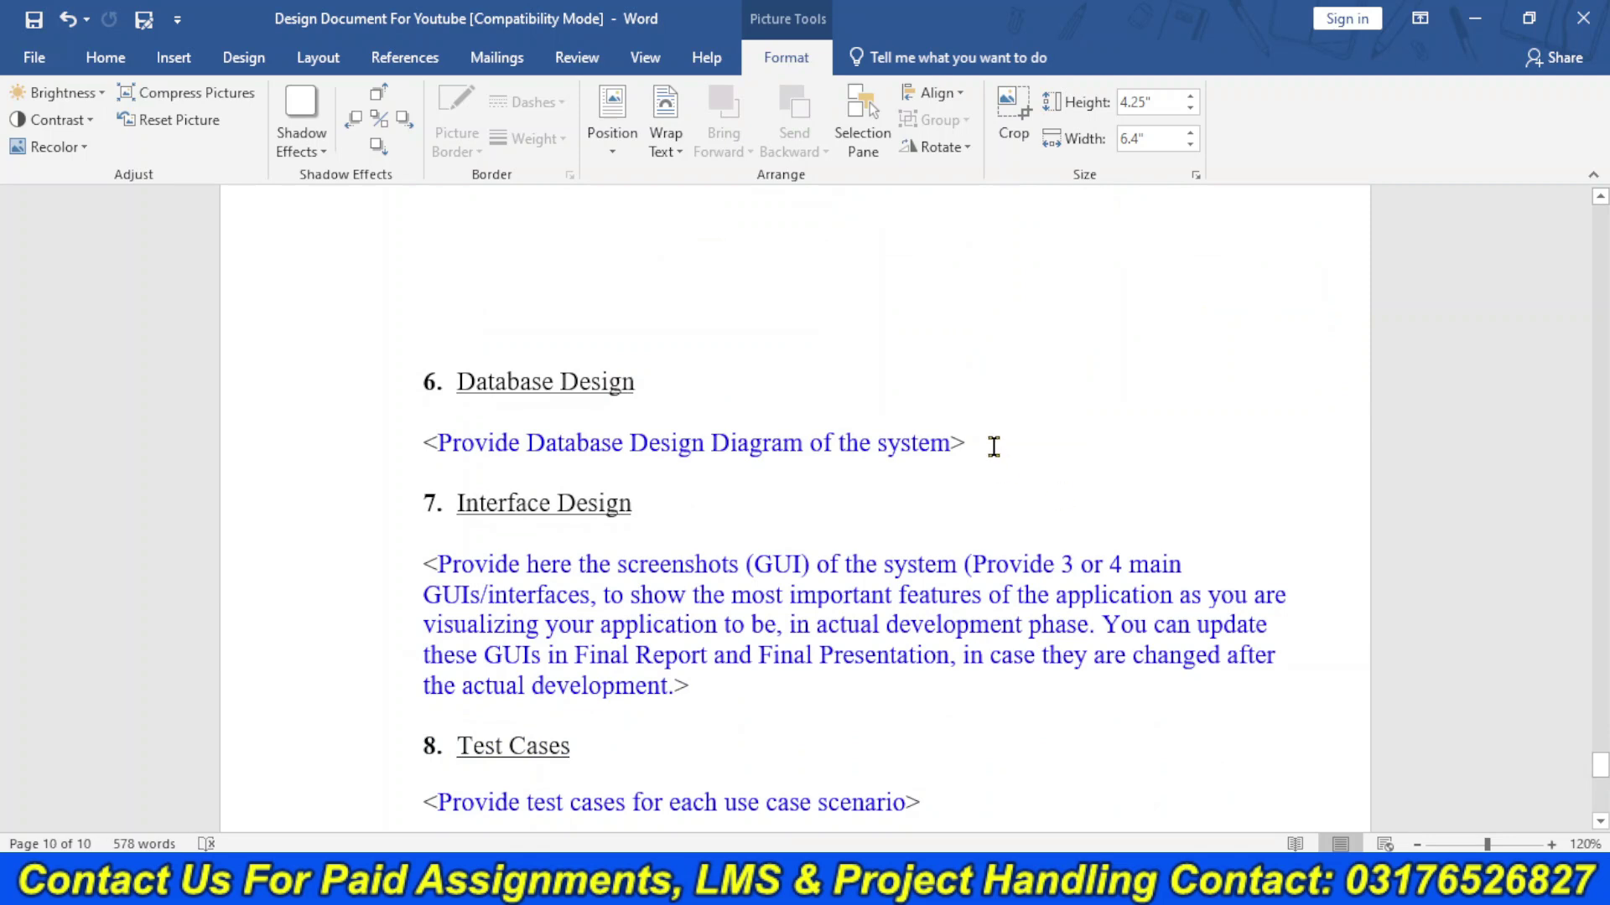
{"action": "key", "text": "alt+Tab"}
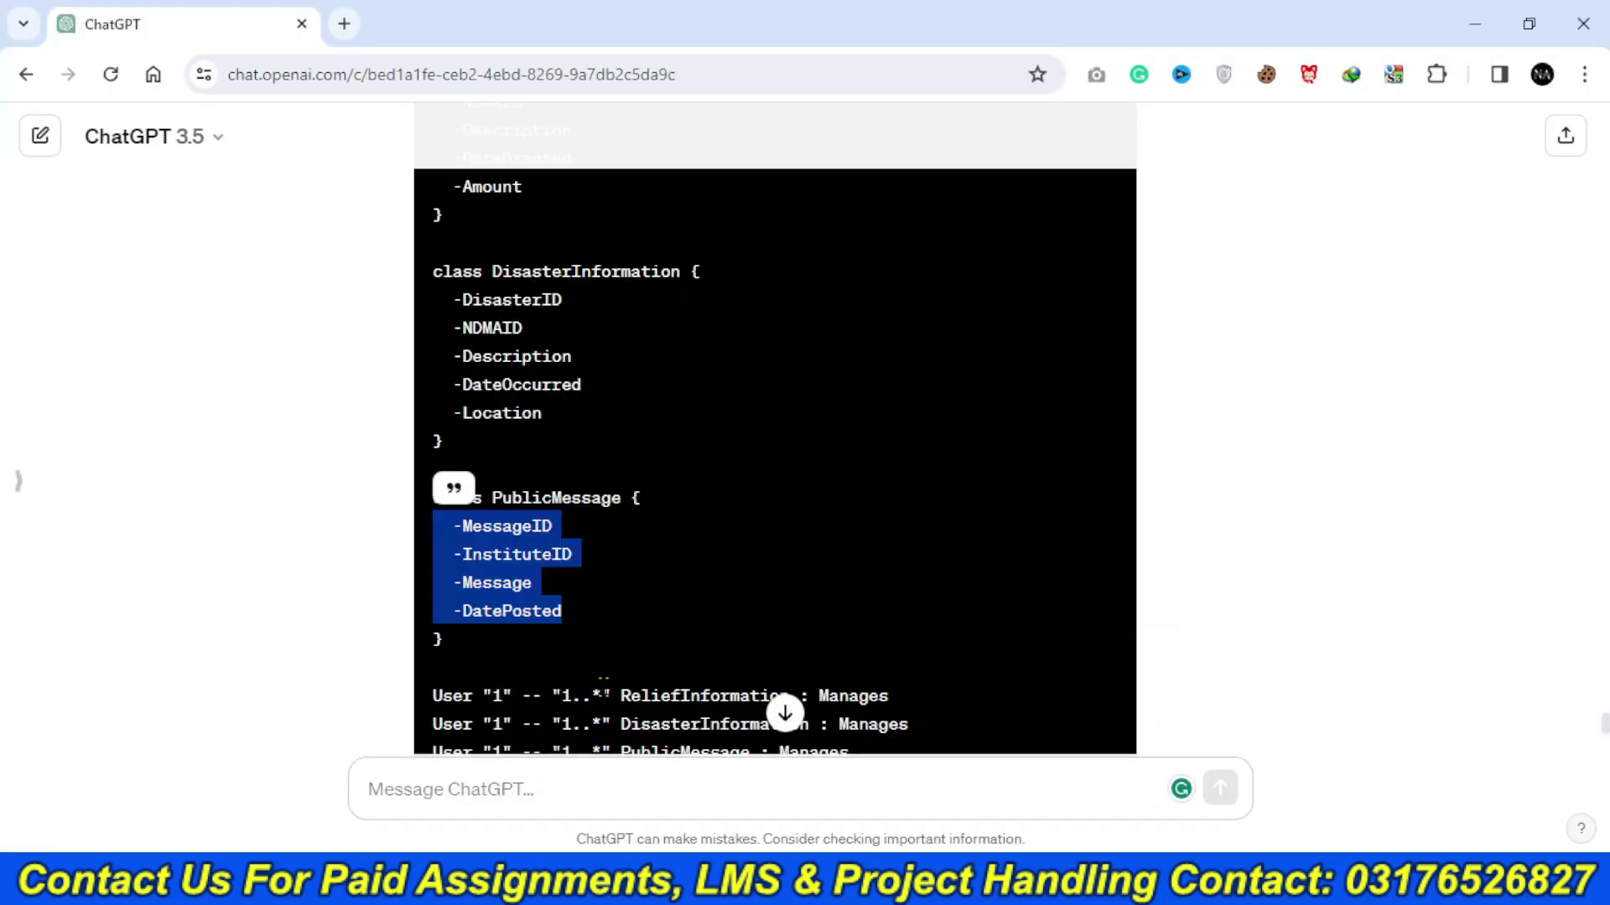
{"action": "key", "text": "alt+Tab"}
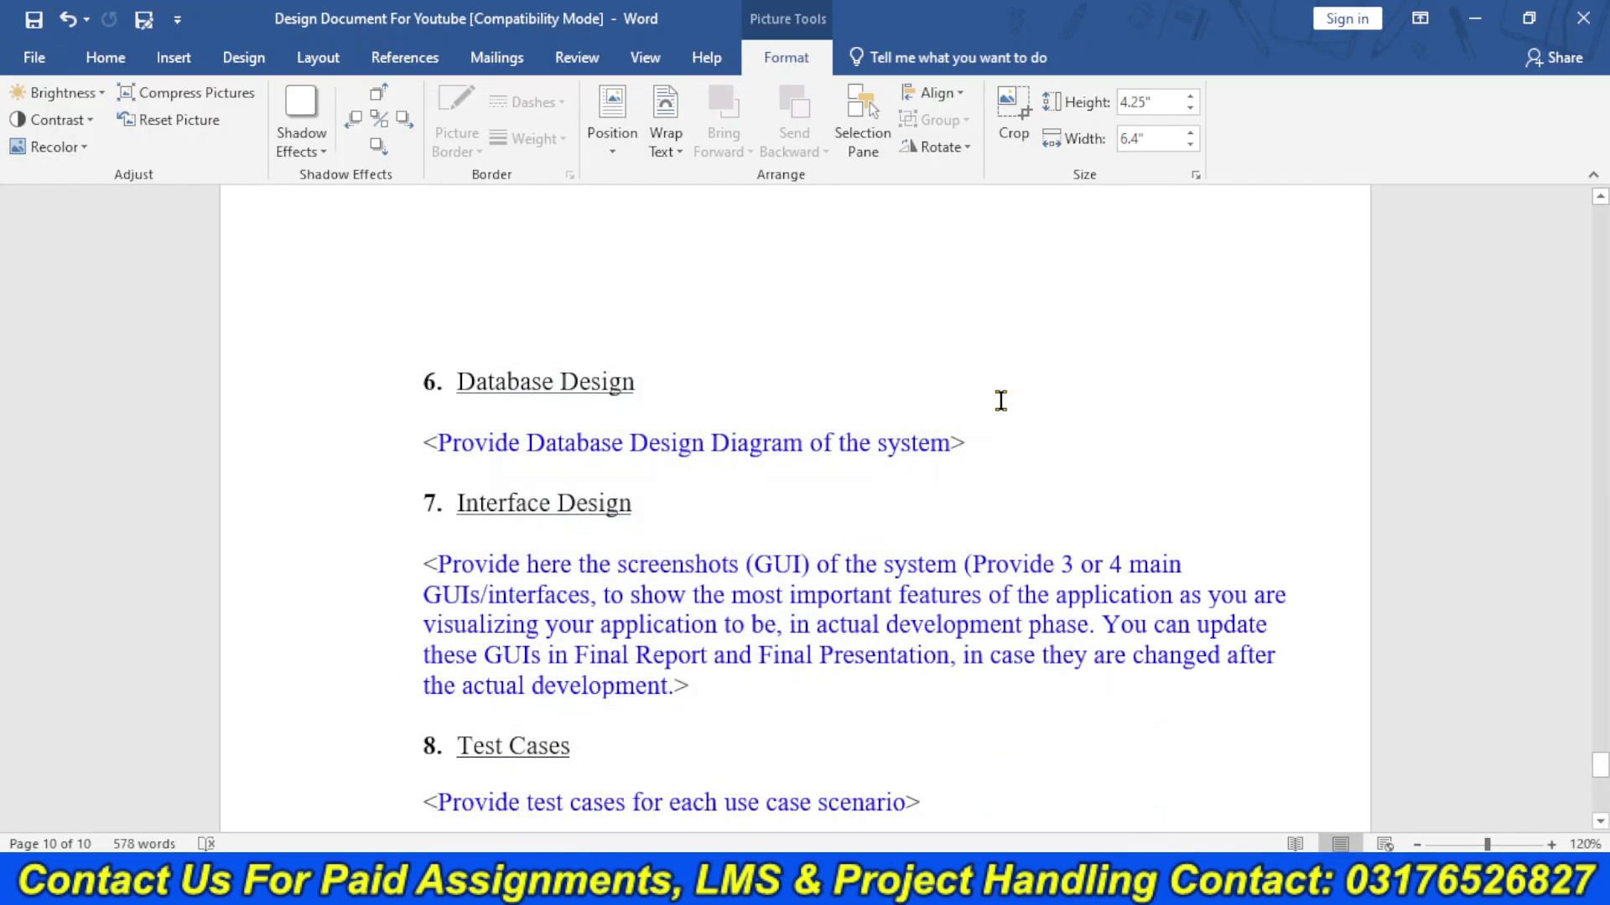
{"action": "left_click_drag", "start_coordinate": [991, 446], "coordinate": [426, 445]}
{"action": "key", "text": "BackSpace"}
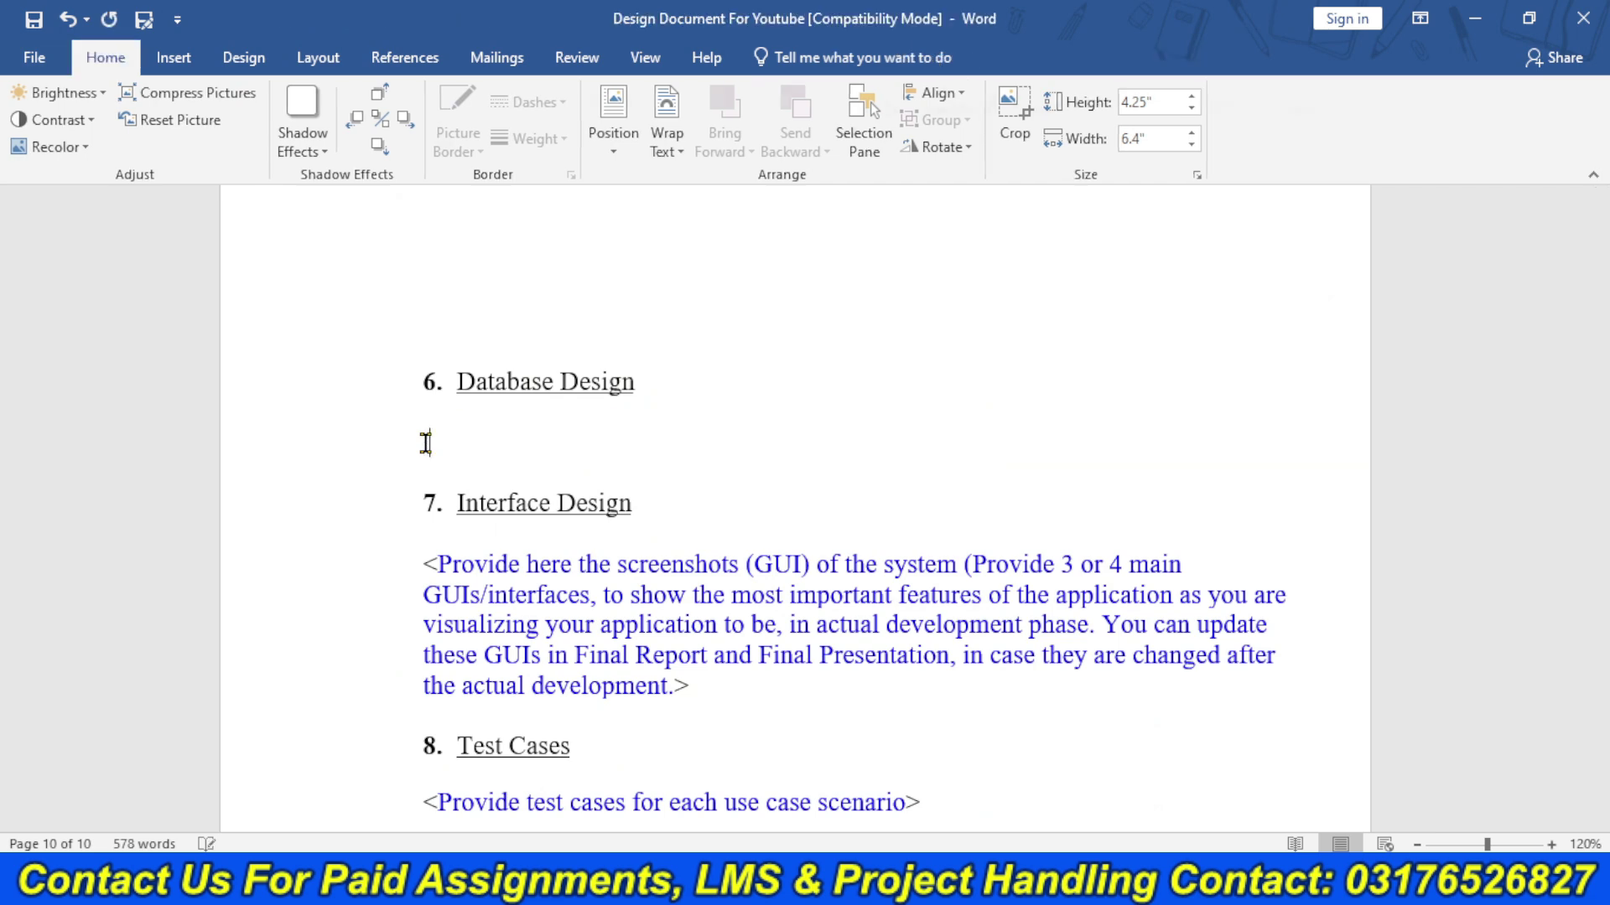
- Write a numbered list under Database Design: Database Tables, Primary Key, Foreign key, Relationship between tables in the form or cardinalities
{"action": "key", "text": "Return"}
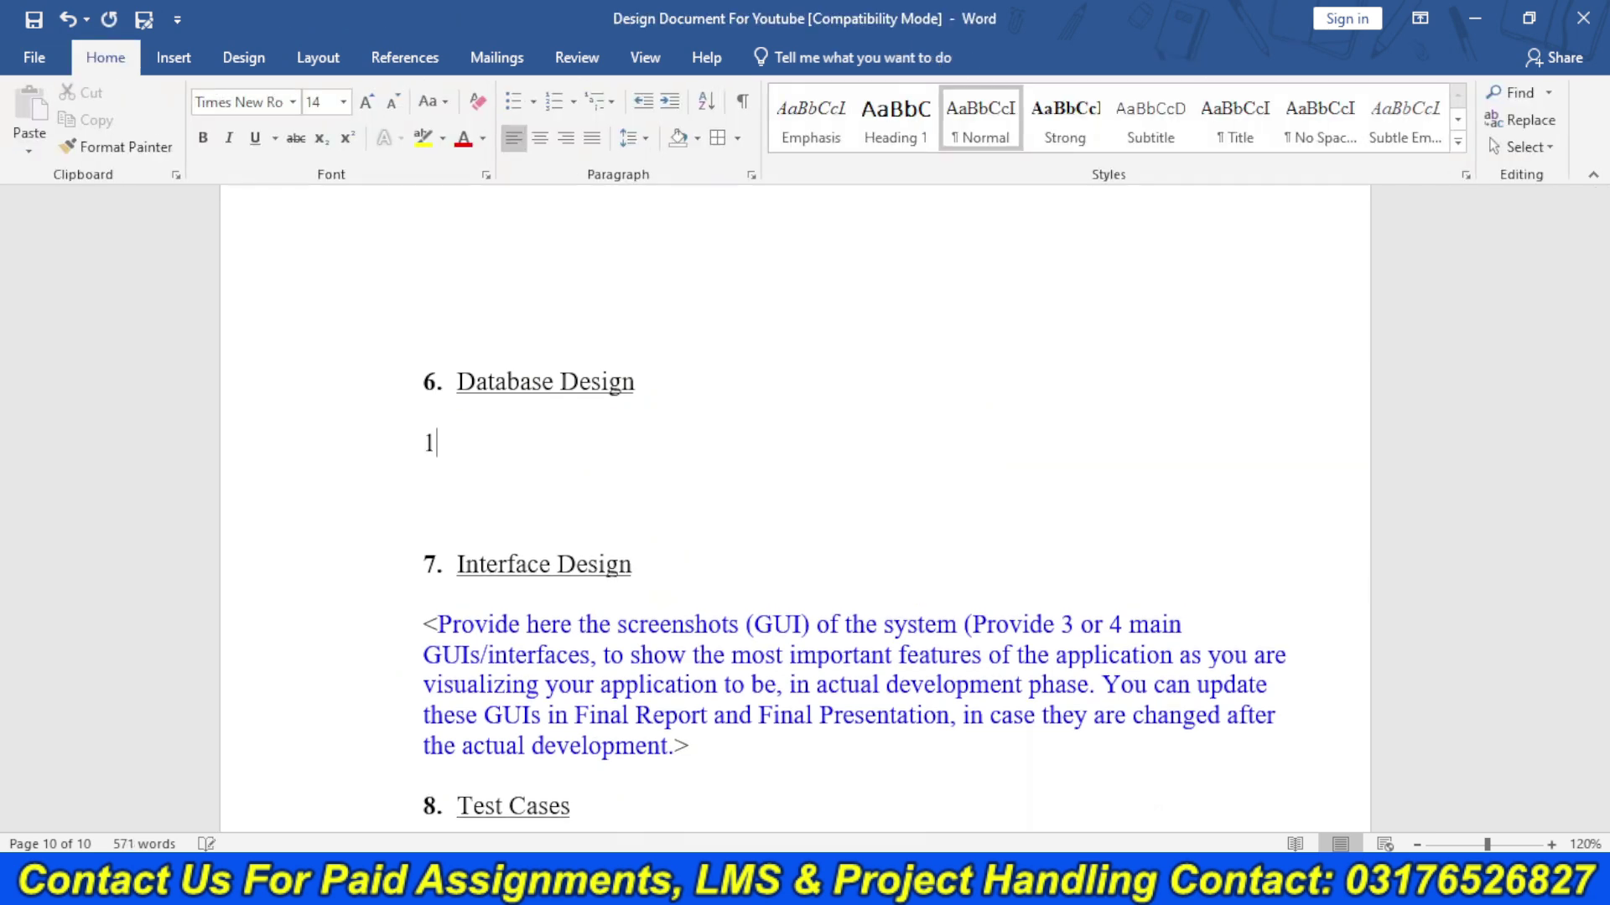
{"action": "type", "text": "1. Database TAble"}
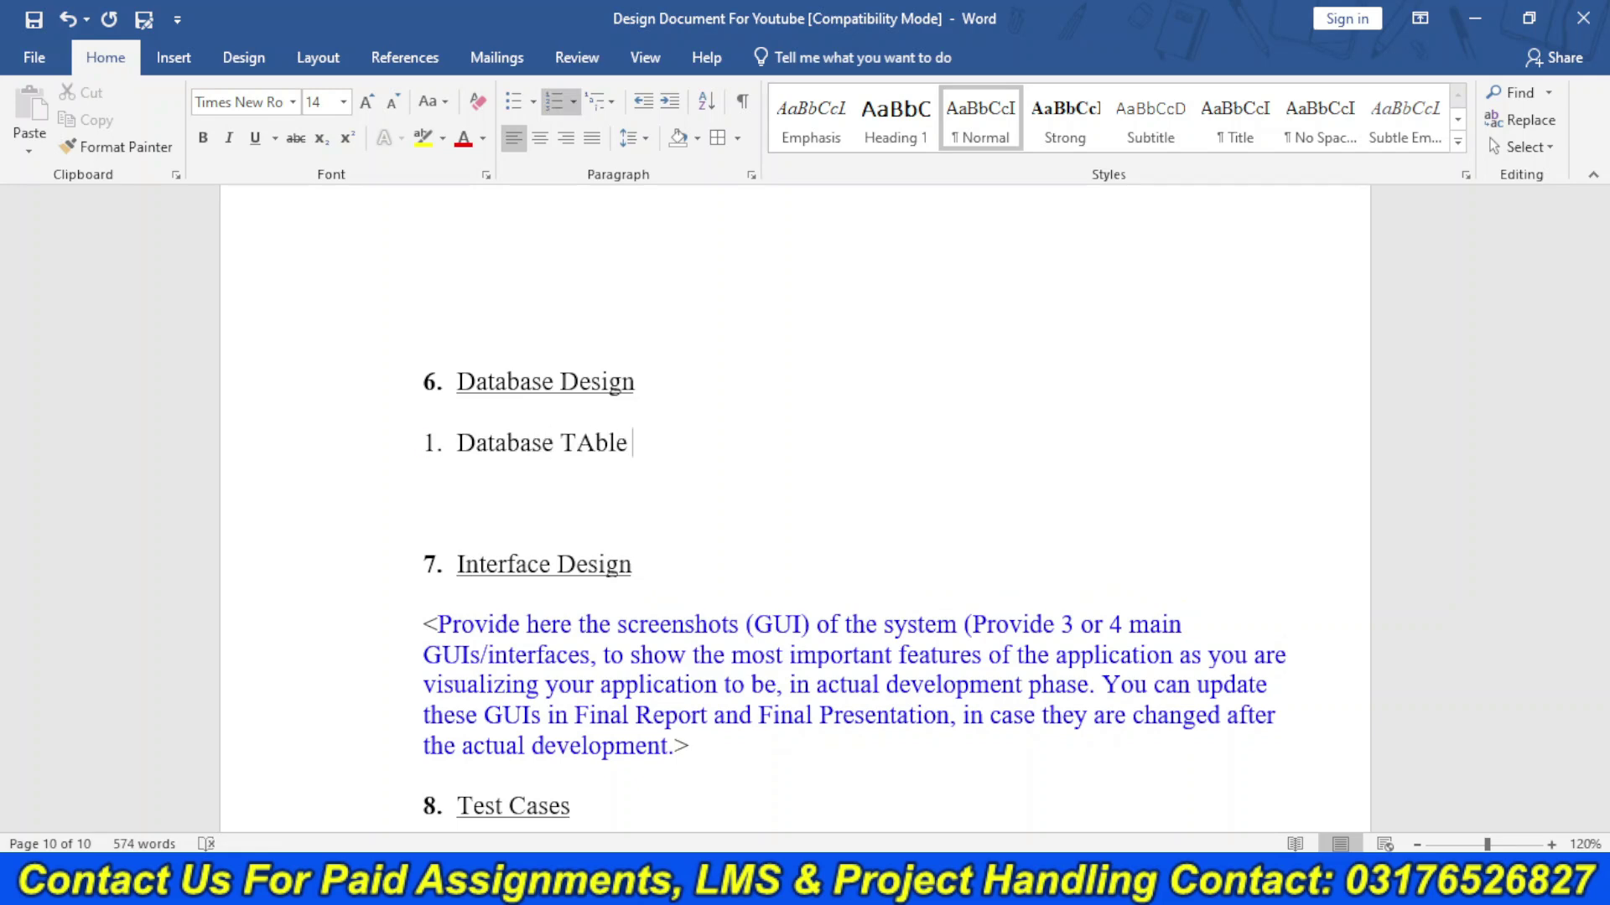
{"action": "key", "text": "BackSpace"}
{"action": "key", "text": "Return"}
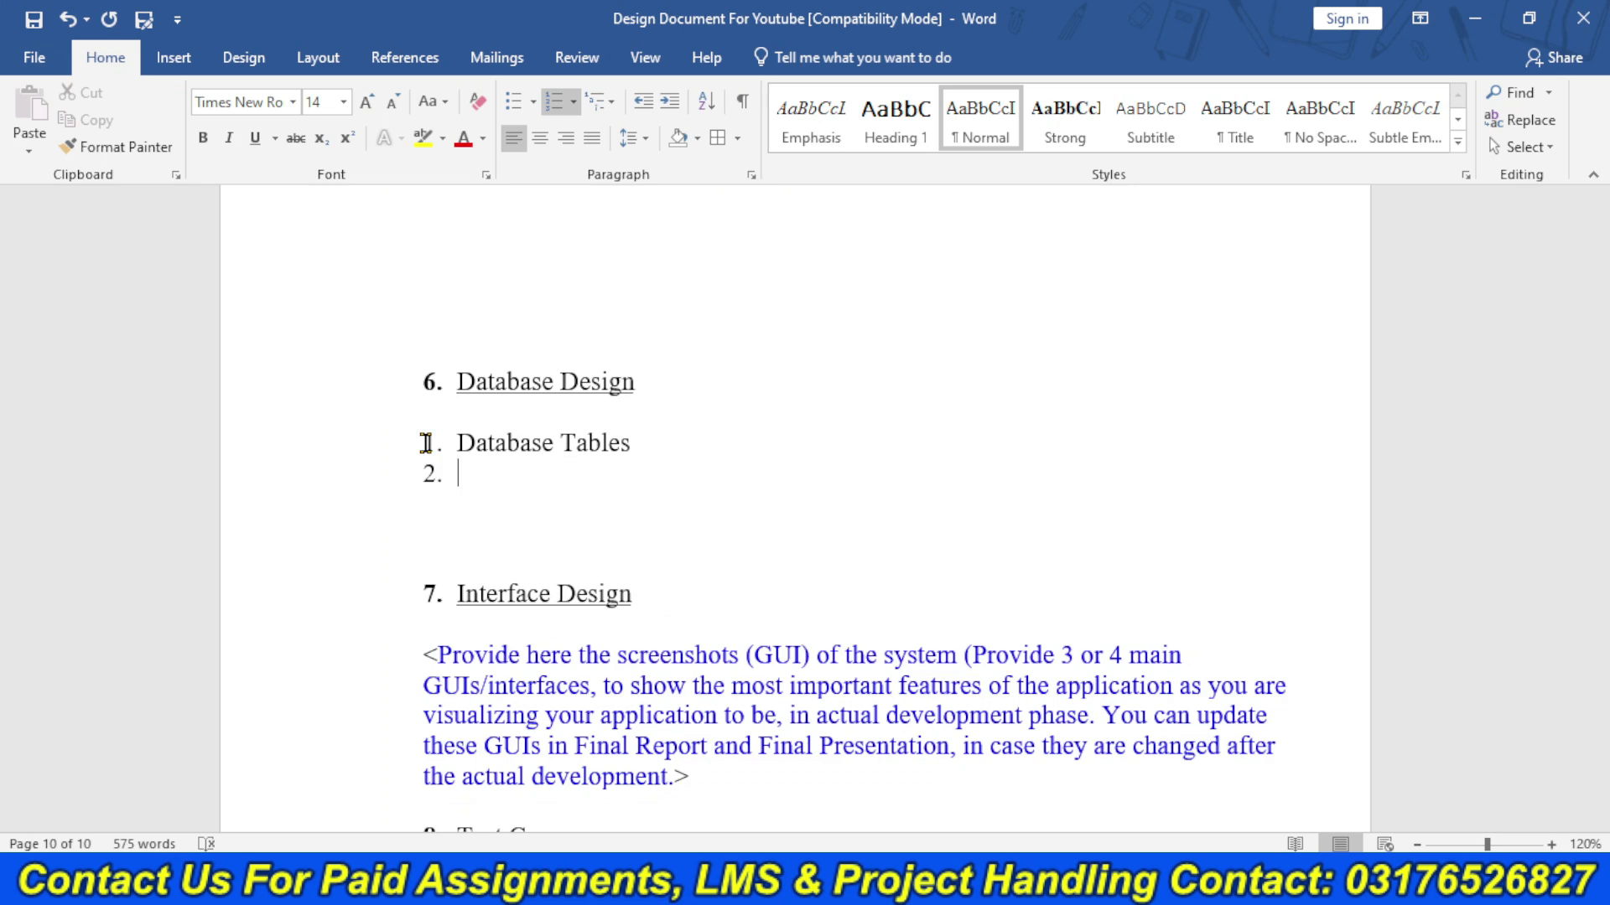
{"action": "type", "text": "Primary Key"}
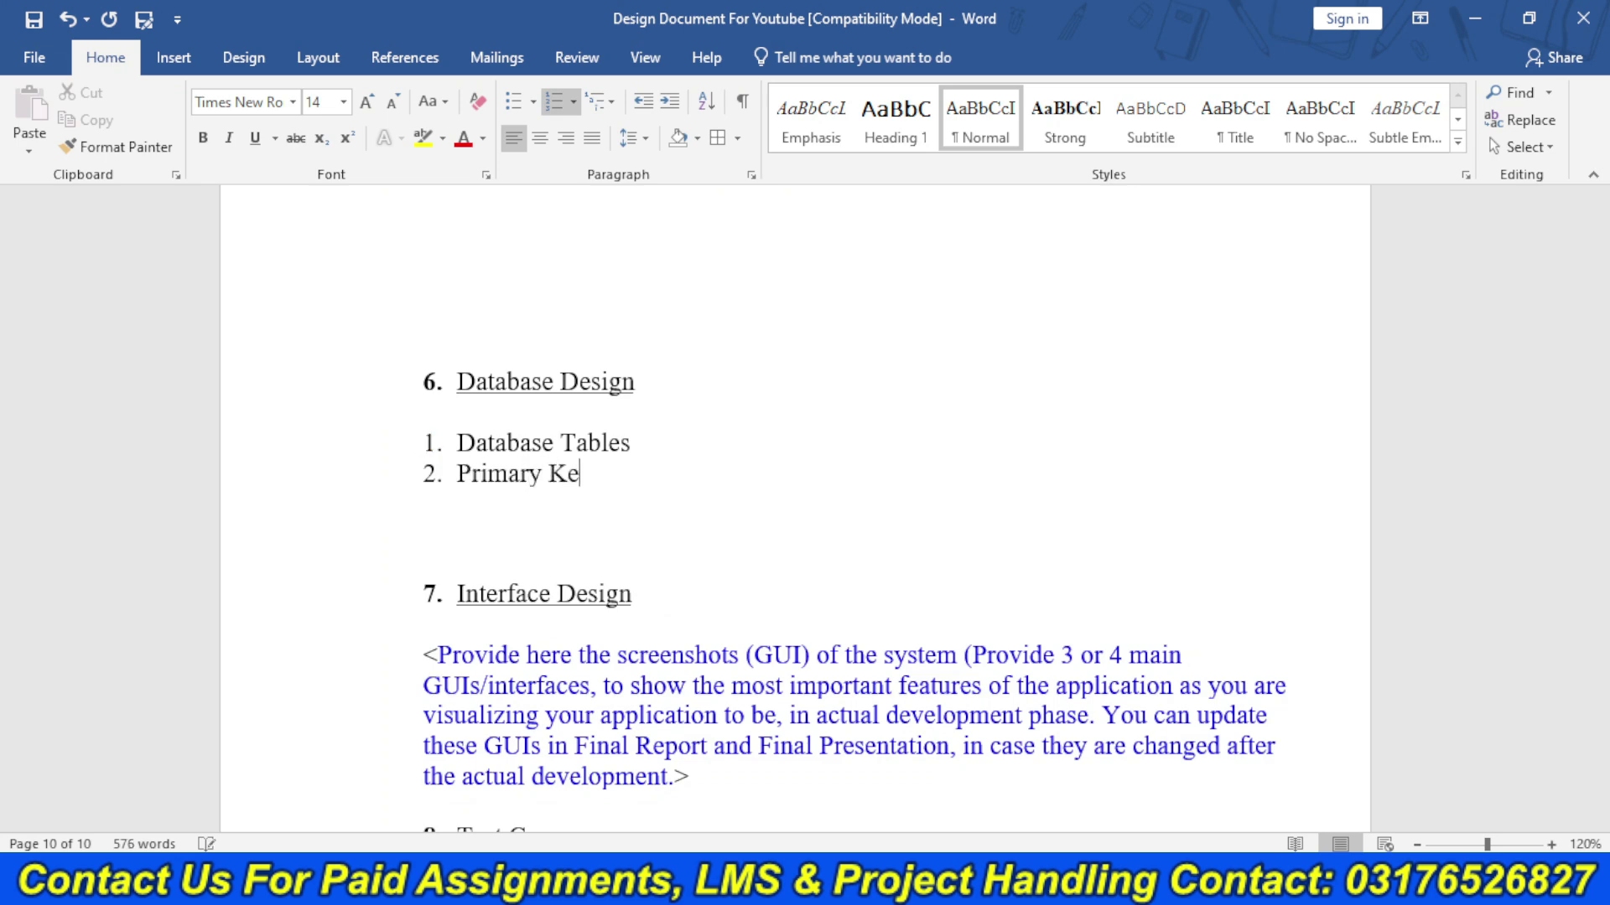
{"action": "key", "text": "Return"}
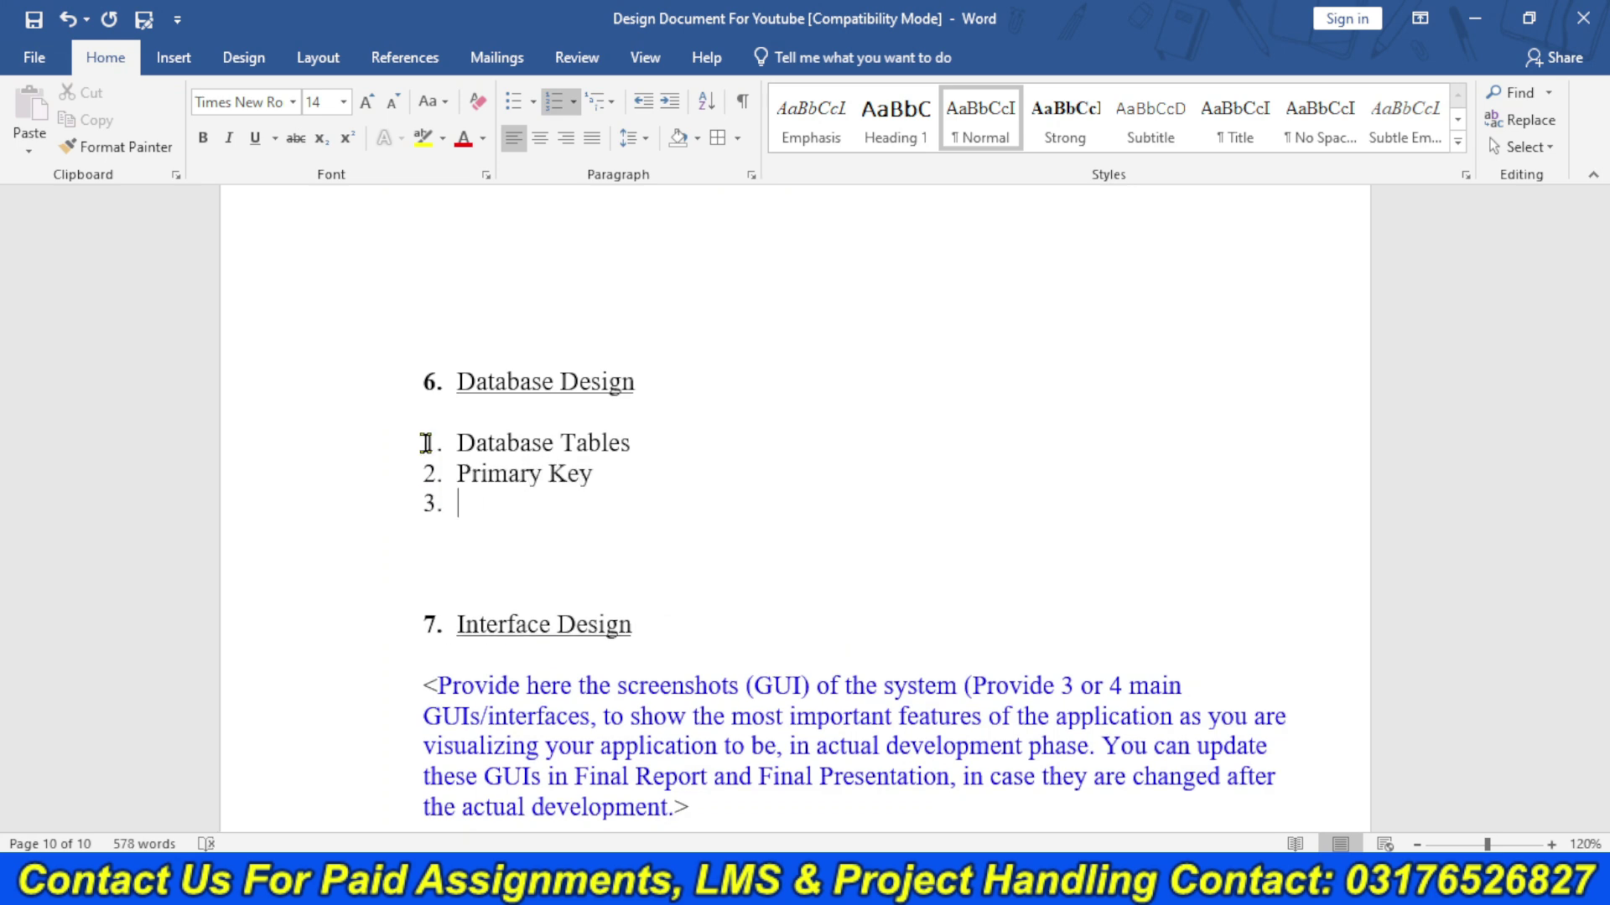
{"action": "type", "text": "Foreign key"}
{"action": "key", "text": "Return"}
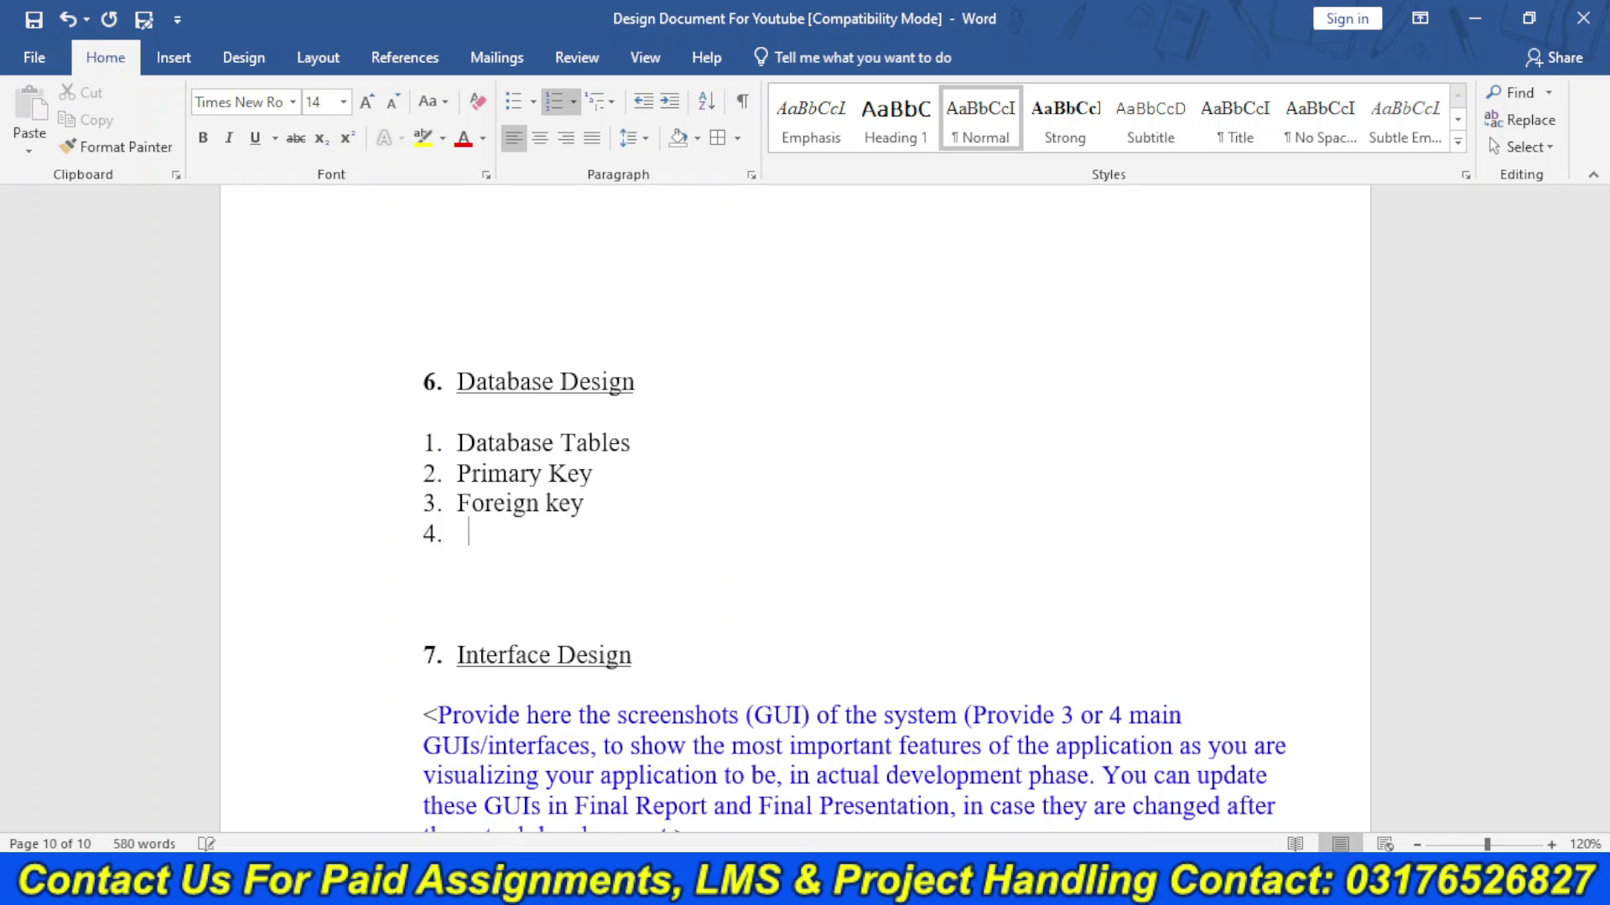
{"action": "type", "text": "relationship be"}
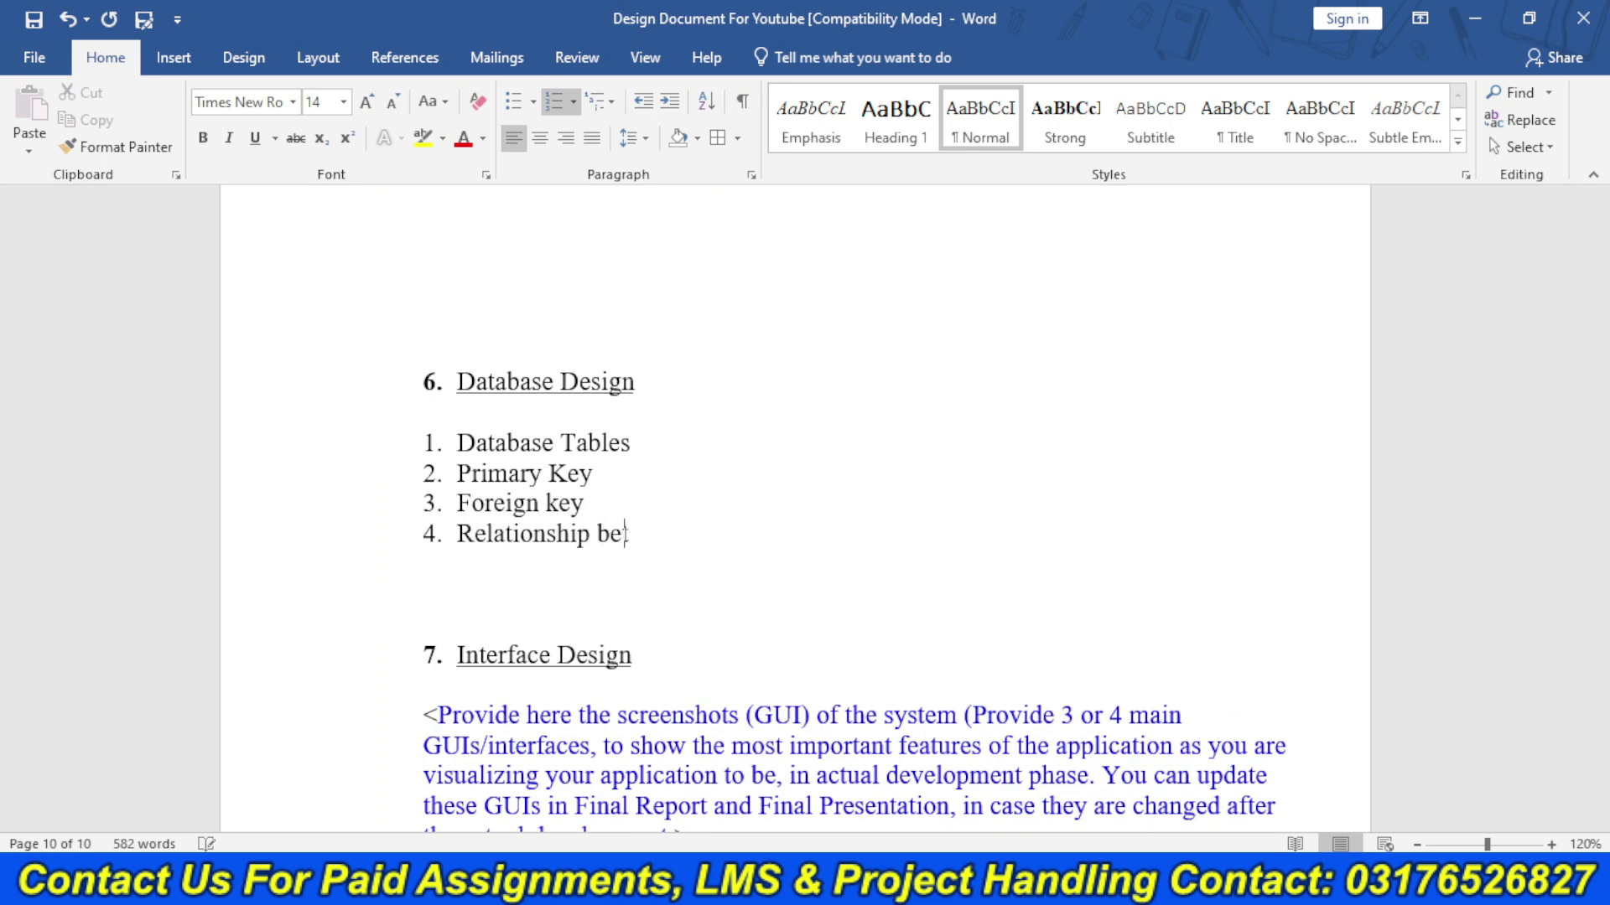
{"action": "type", "text": "tween tables"}
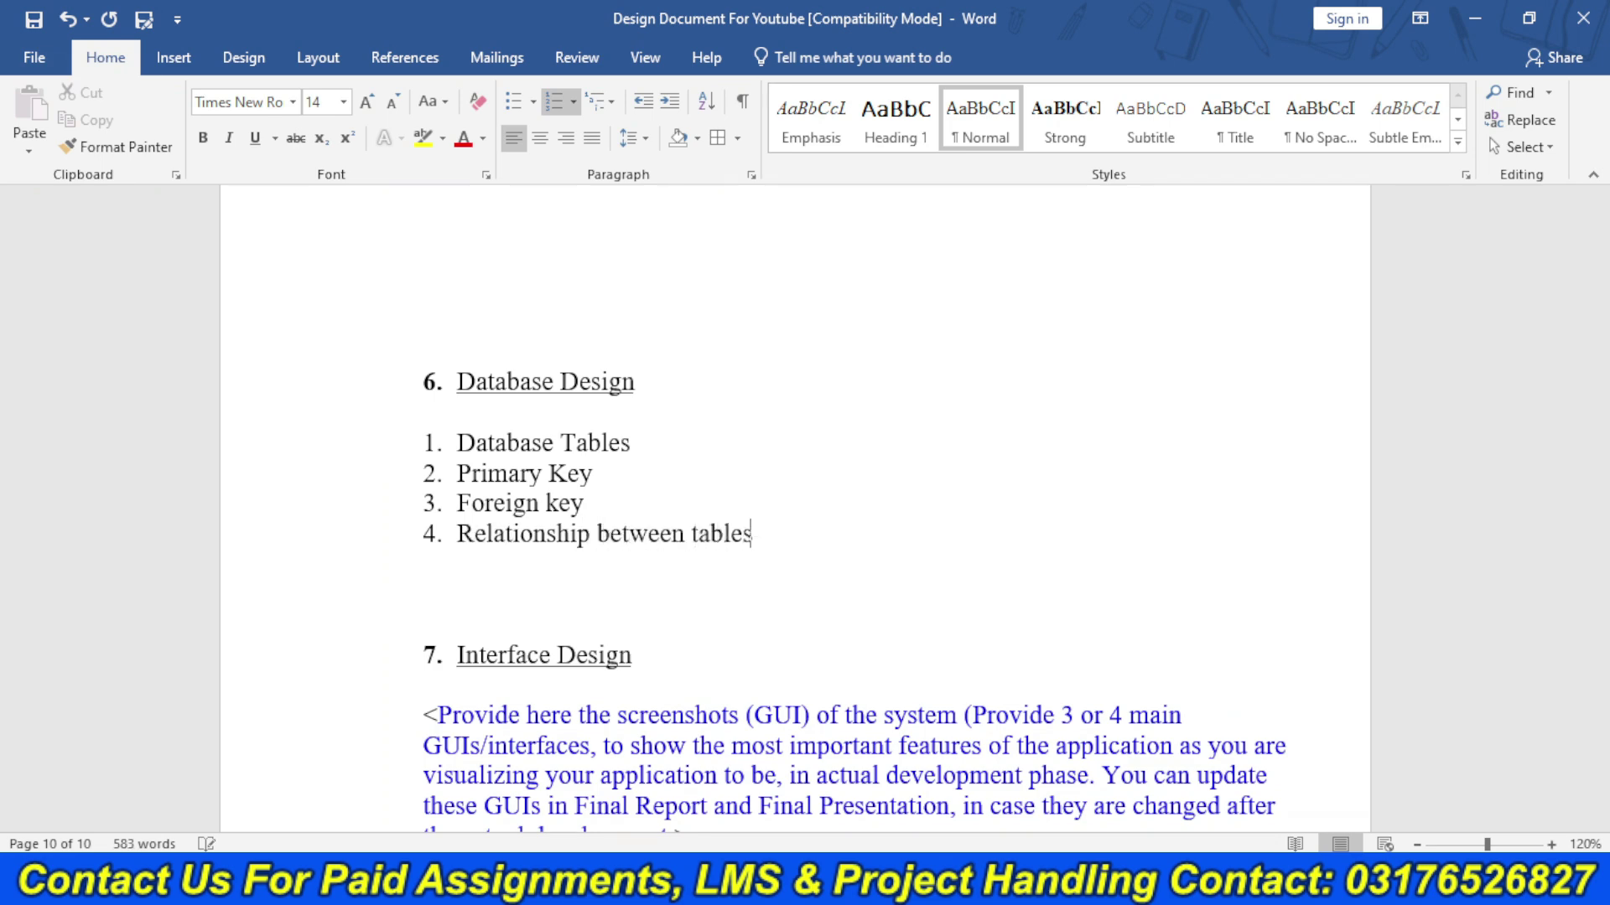
{"action": "type", "text": " in the form or cardinalities"}
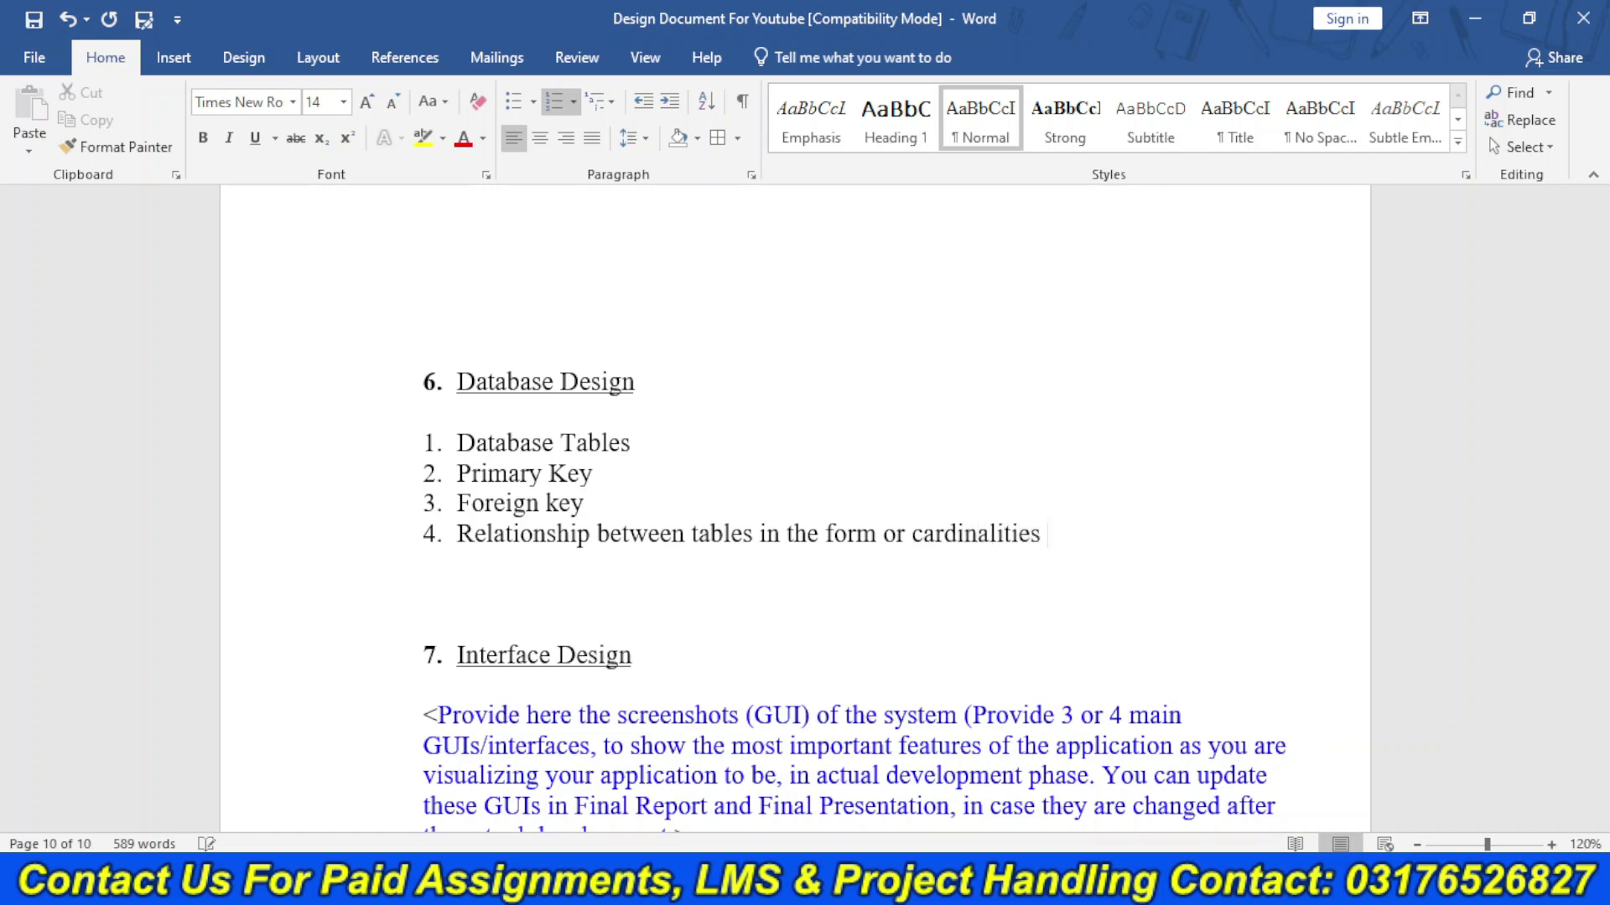
- Copy the four-item list into ChatGPT after "For making Database Design Give me", send the prompt, and go to the end of the reply
{"action": "left_click_drag", "start_coordinate": [1071, 519], "coordinate": [381, 455]}
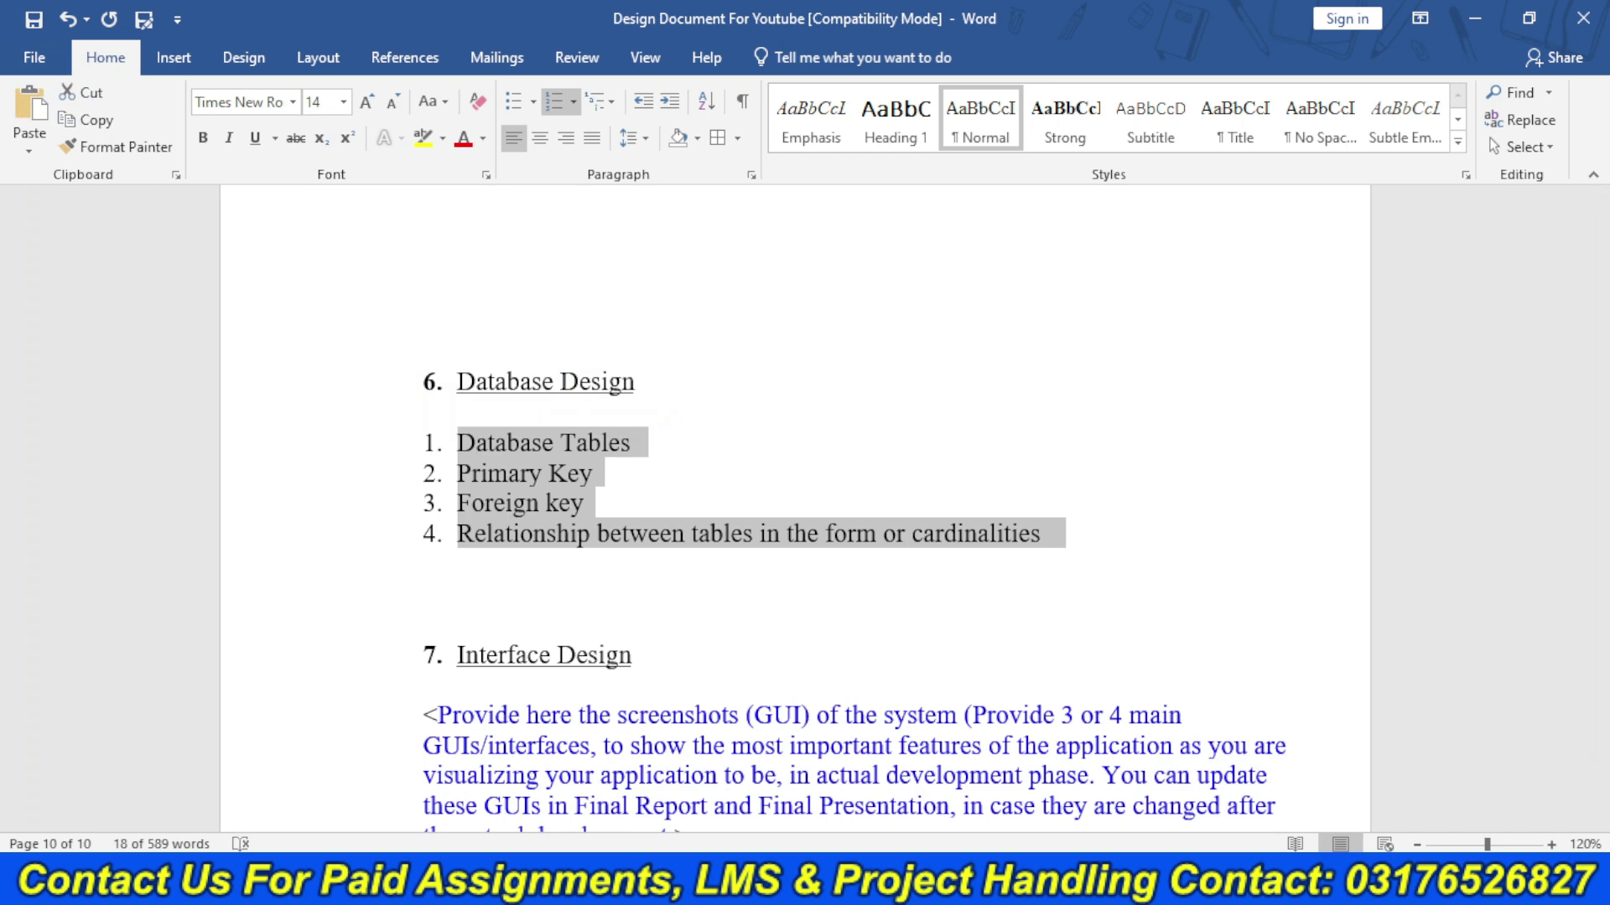
{"action": "key", "text": "alt+Tab"}
{"action": "left_click", "coordinate": [671, 789]}
{"action": "type", "text": "For mak"}
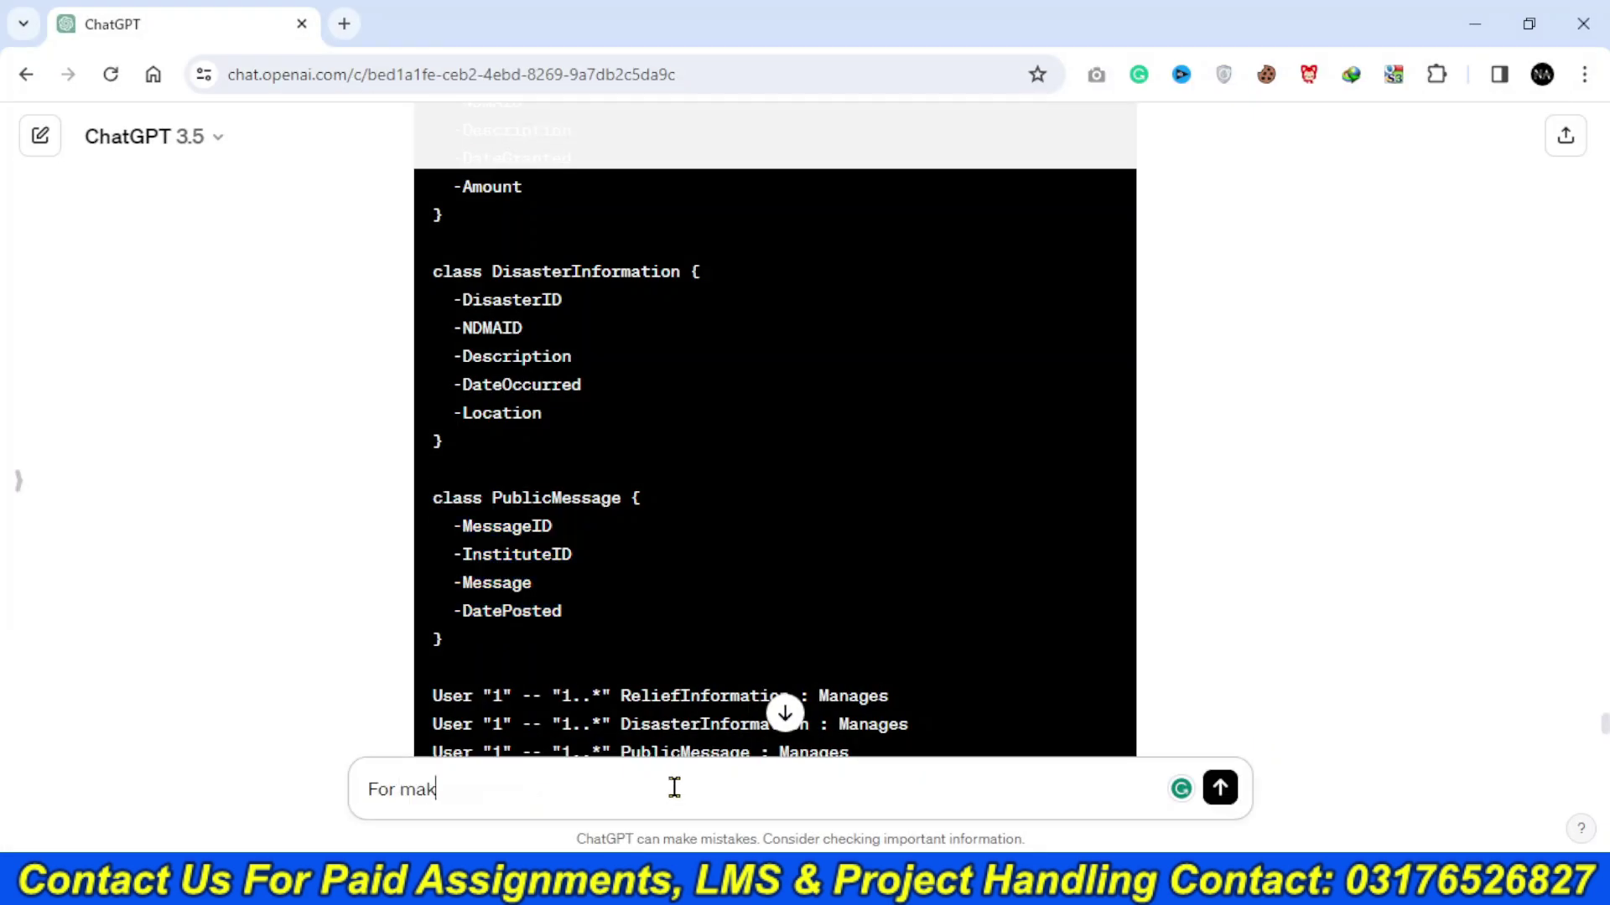
{"action": "type", "text": "ing Database Design Give me"}
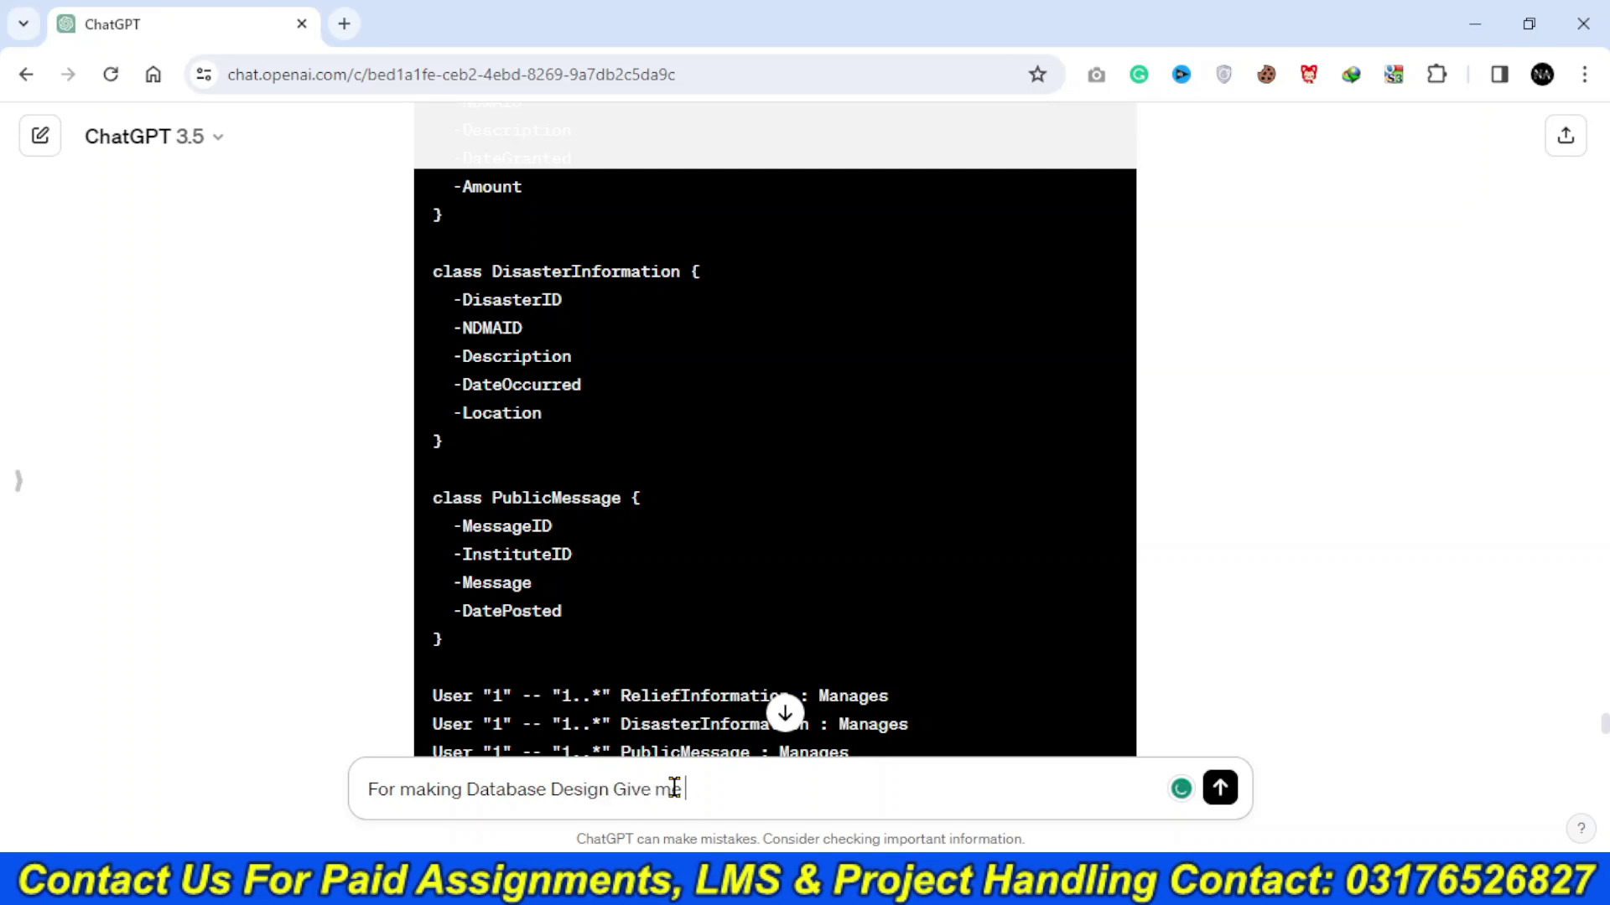
{"action": "type", "text": "1. Database Tables 2. Primary Key 3. Foreign key 4. Relationship between tables in the form or cardinalities"}
{"action": "key", "text": "Return"}
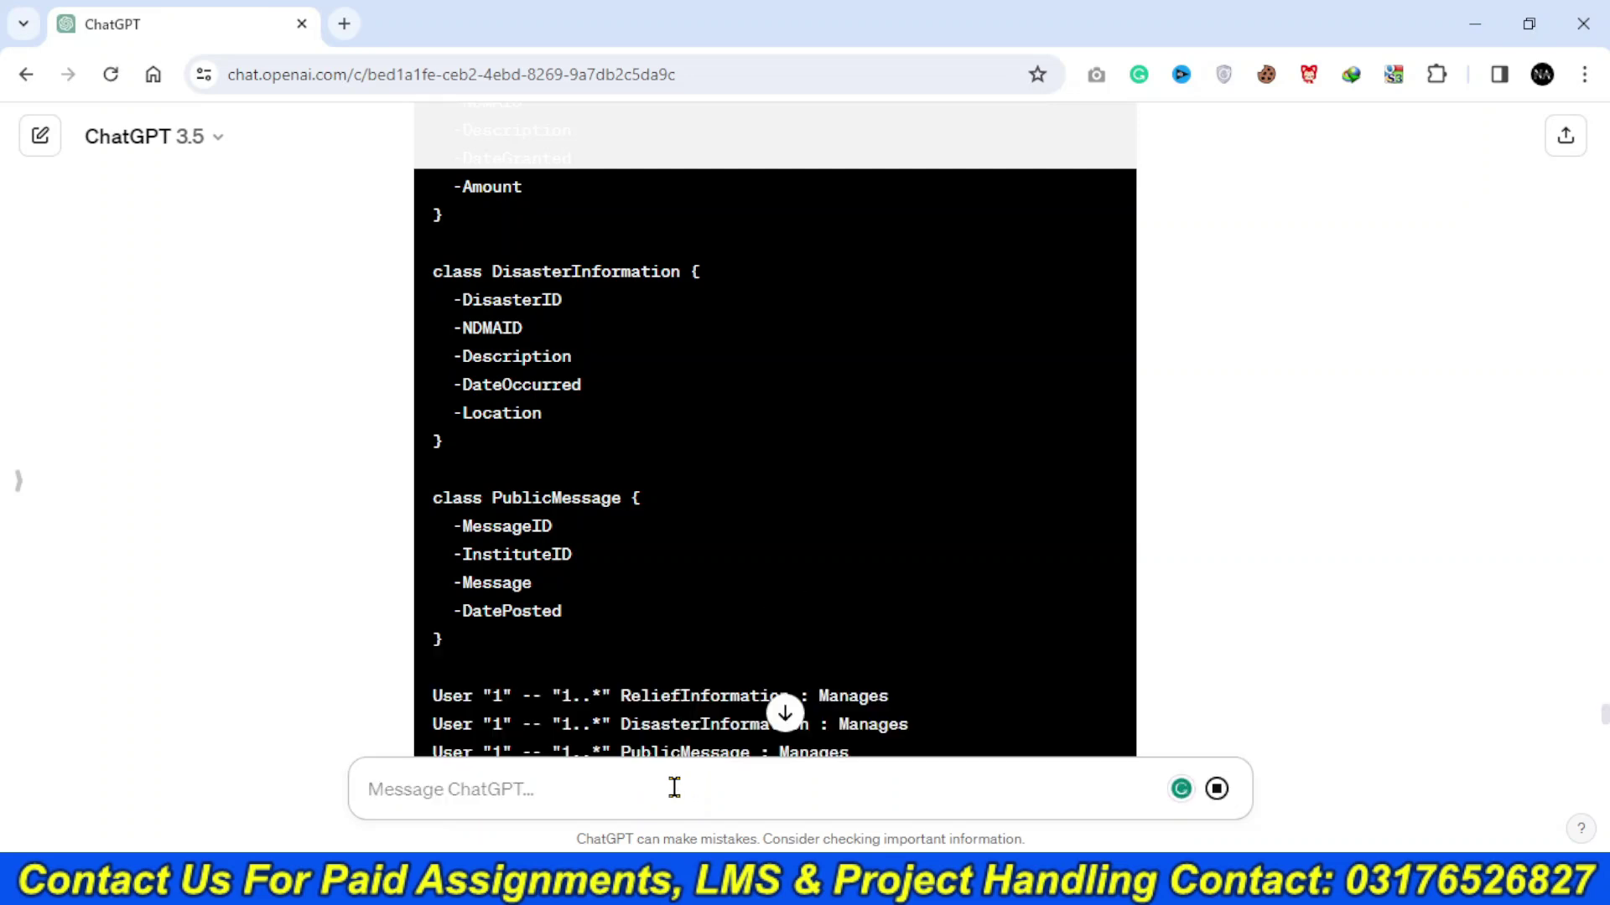
{"action": "left_click", "coordinate": [797, 723]}
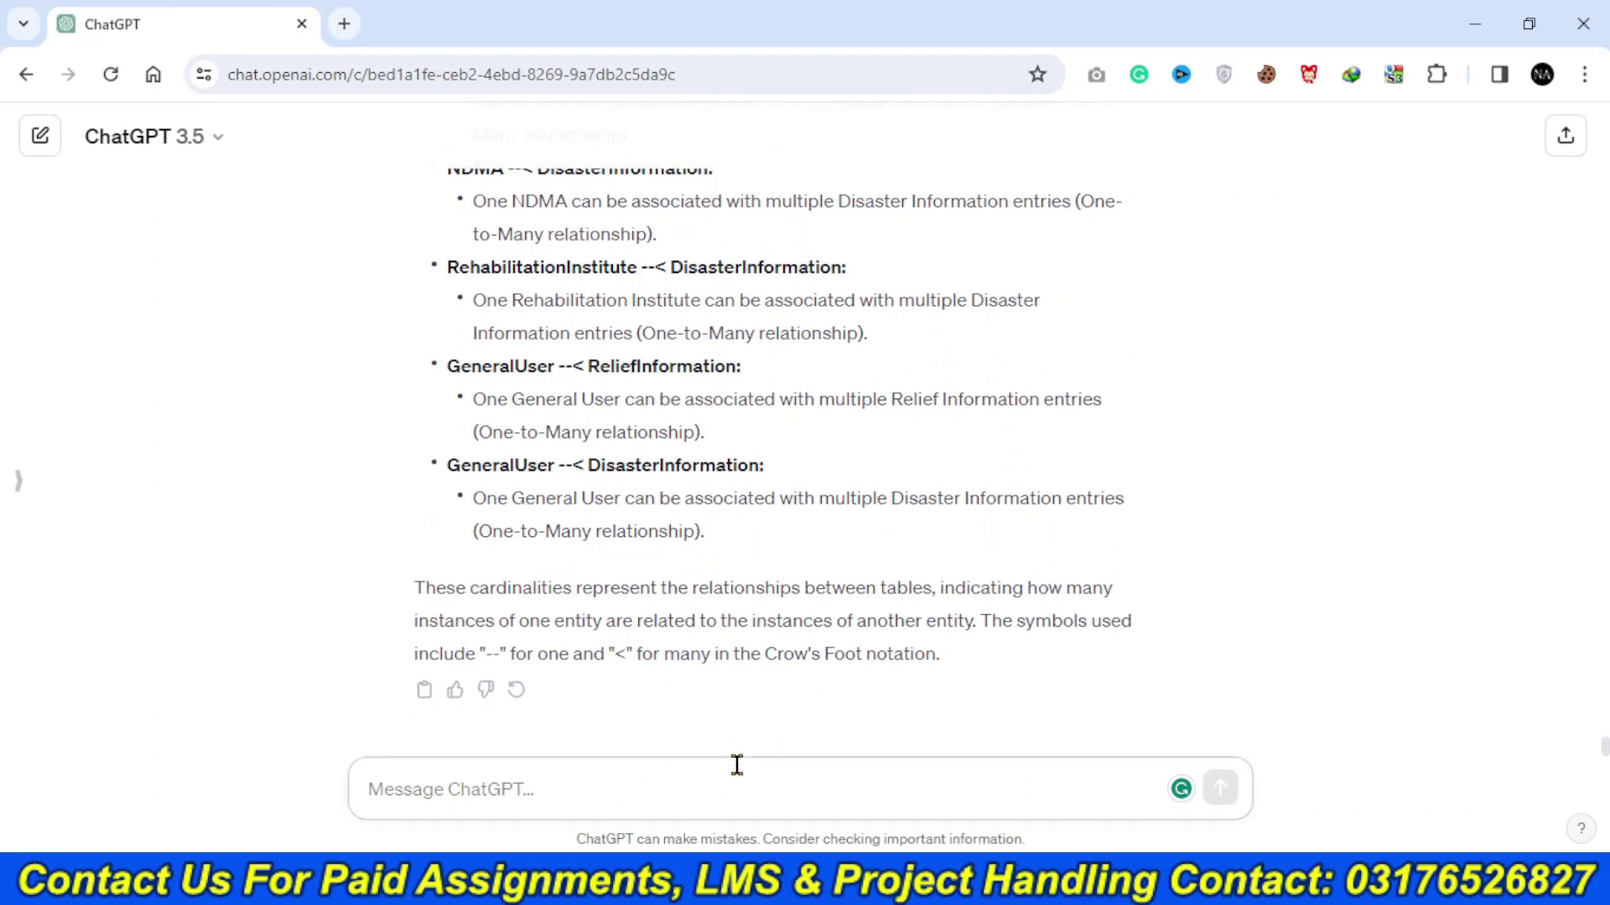
- Send ChatGPT the prompt "Now Create plant Uml code for the above database desing" and regenerate the interrupted response
{"action": "type", "text": "Now Create plany"}
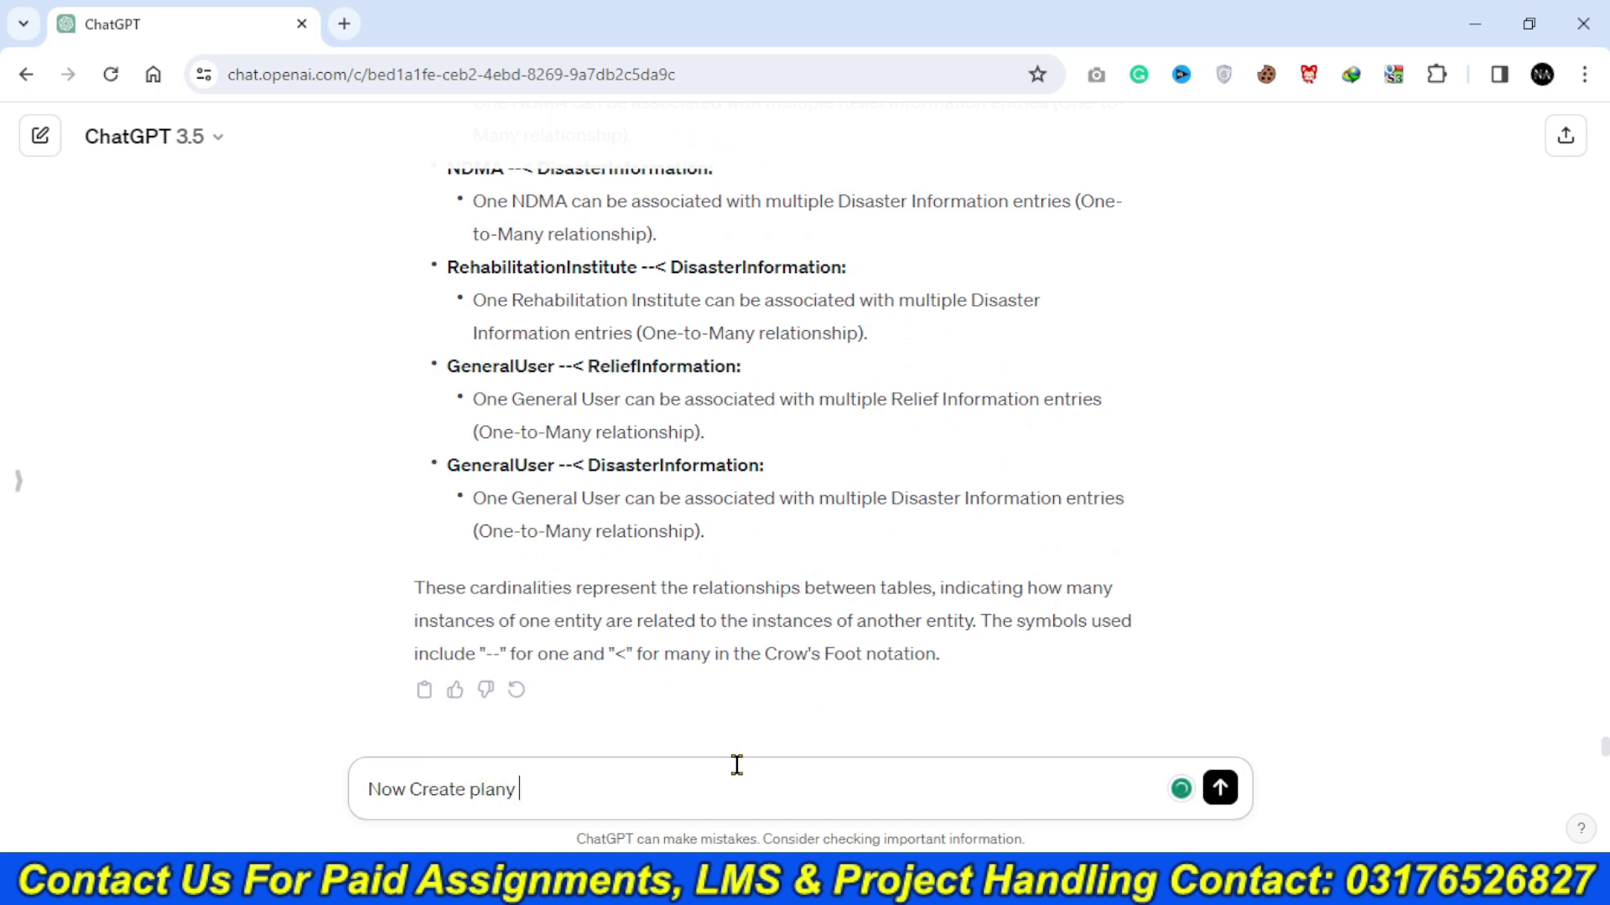
{"action": "key", "text": "BackSpace"}
{"action": "key", "text": "BackSpace"}
{"action": "key", "text": "BackSpace"}
{"action": "type", "text": "t Uml code for the"}
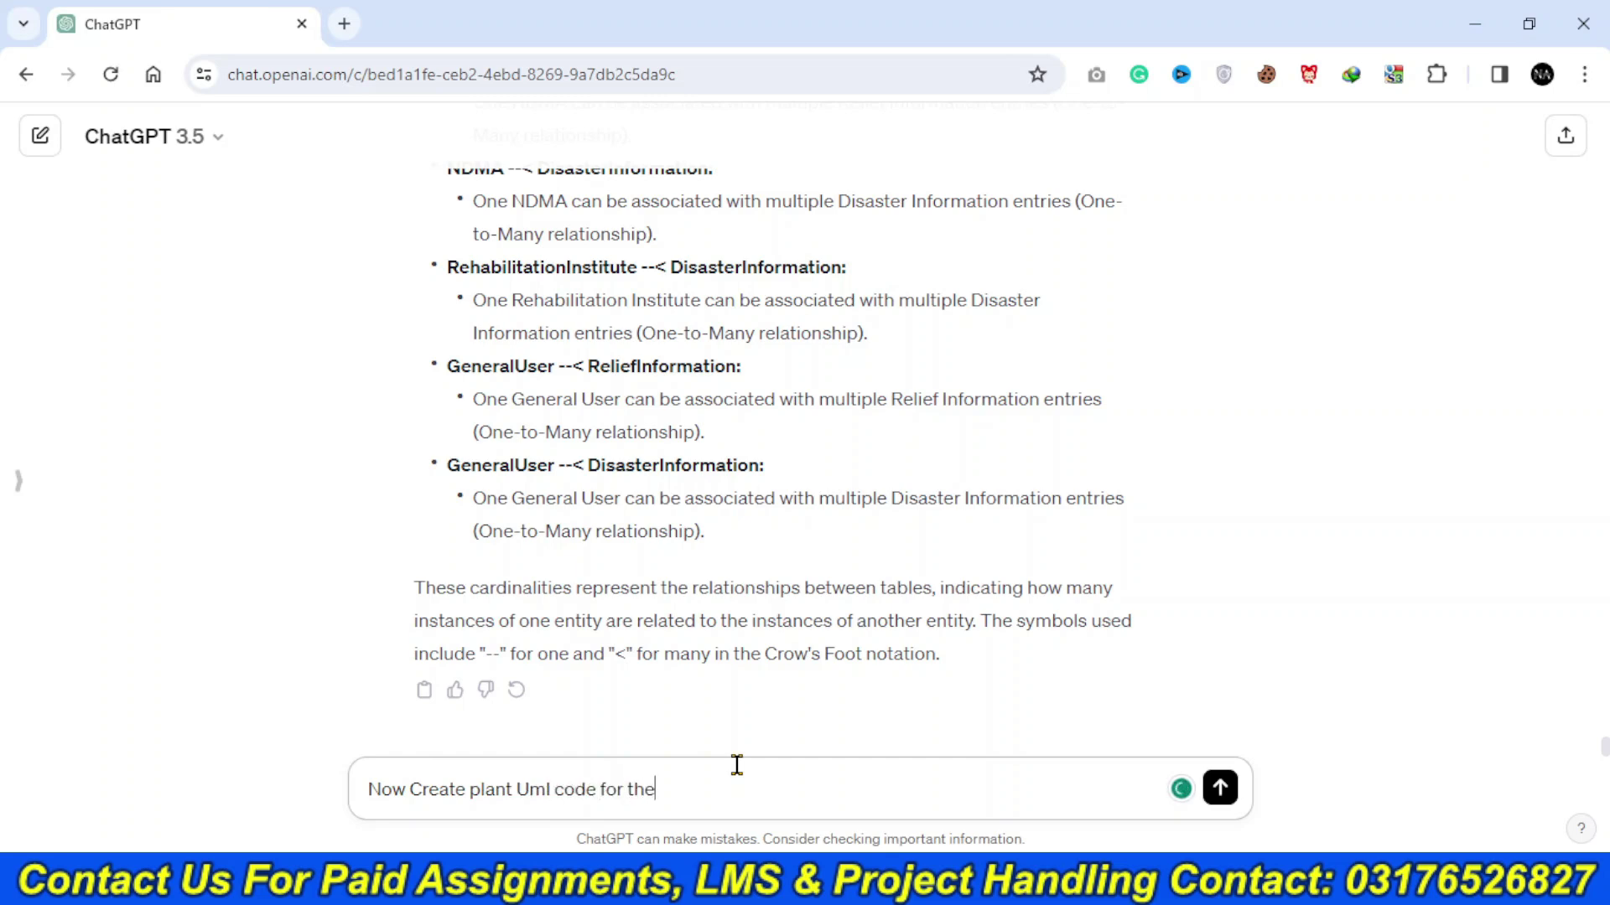
{"action": "type", "text": " above database desing"}
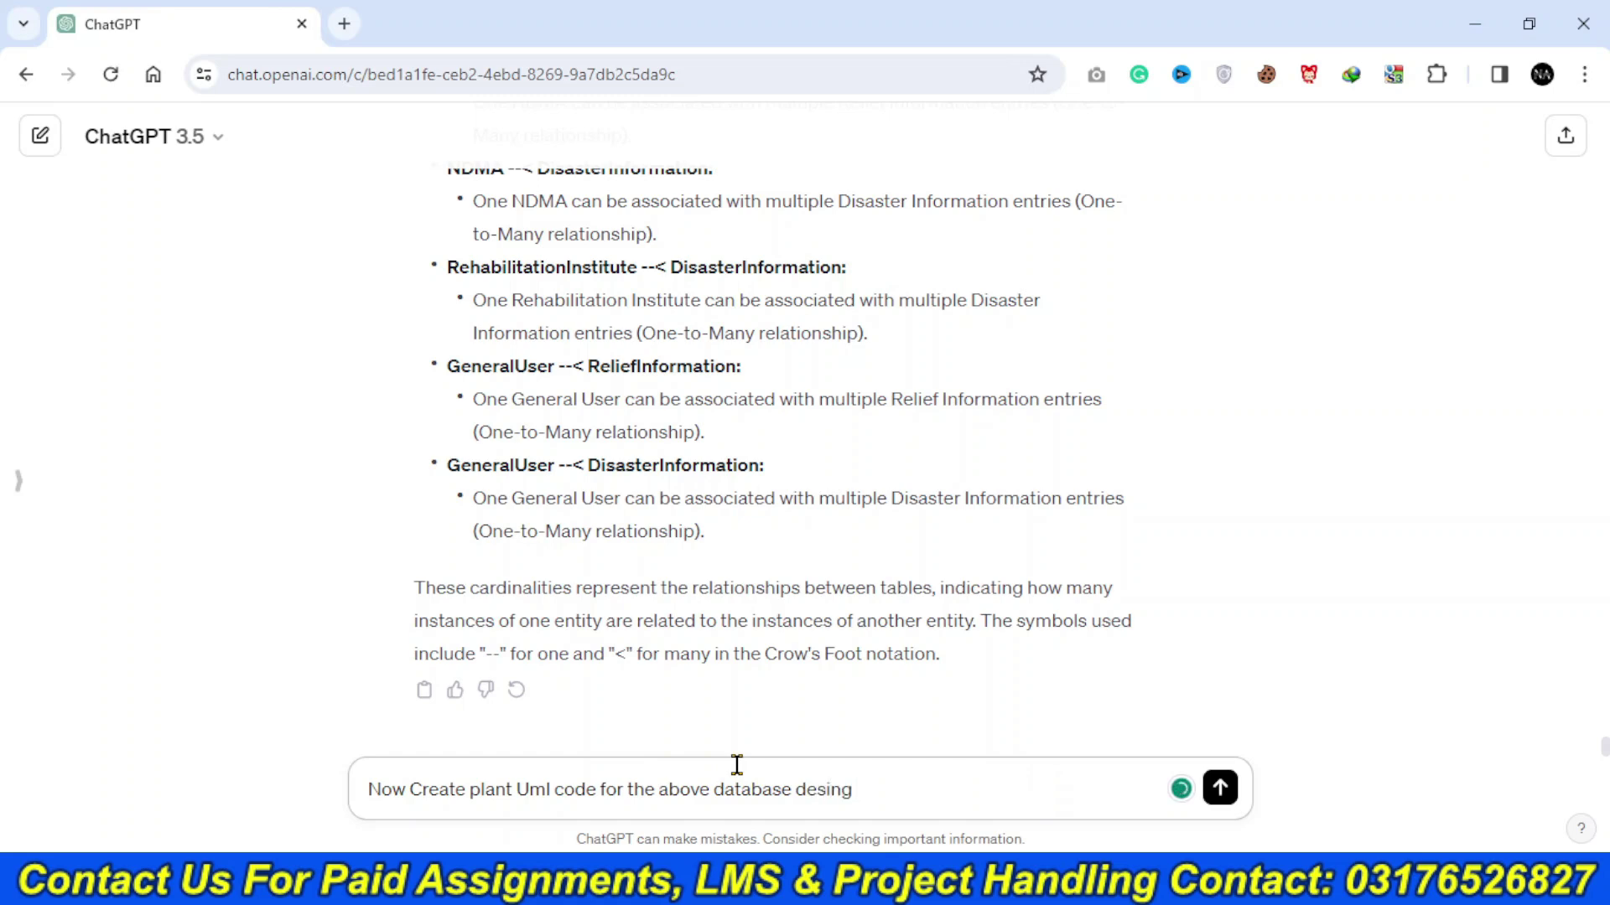
{"action": "key", "text": "Return"}
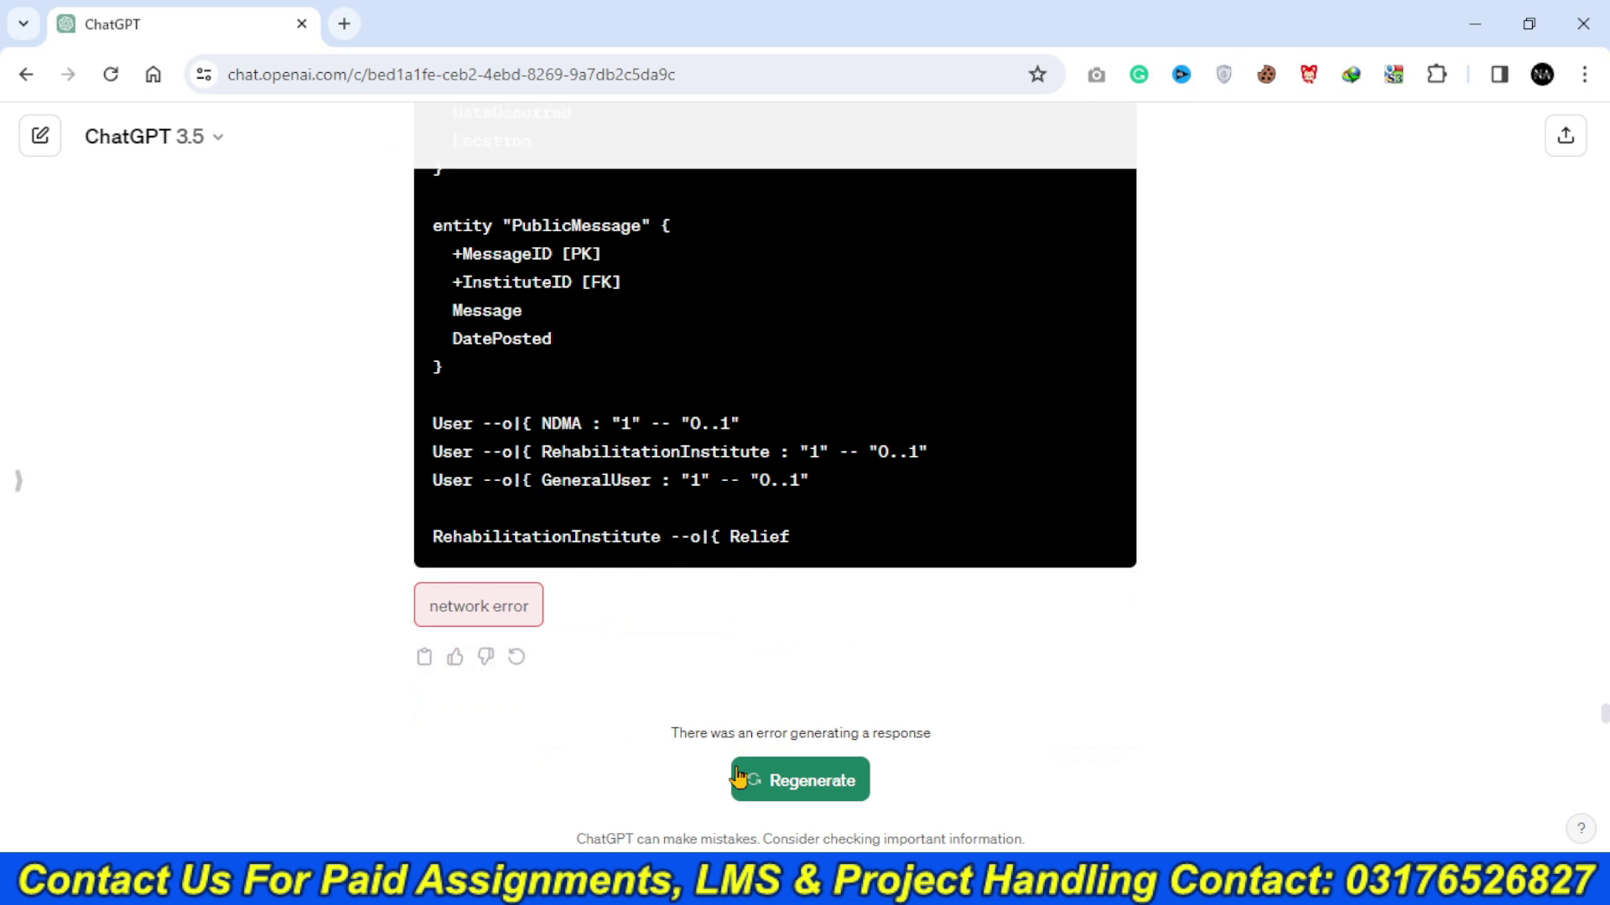
{"action": "left_click", "coordinate": [802, 778]}
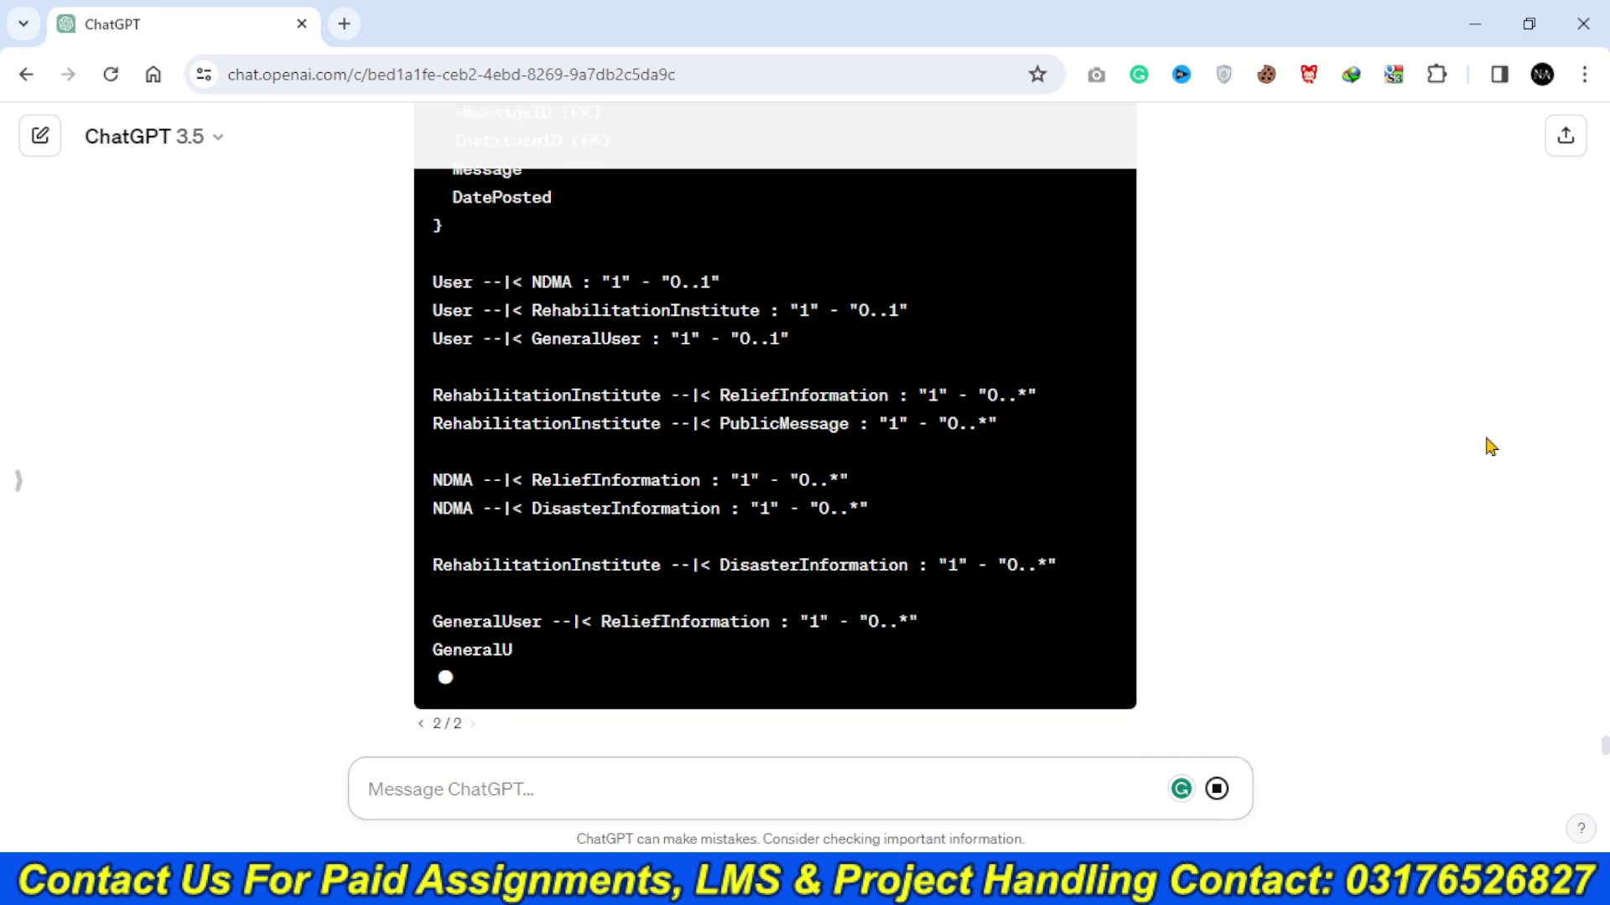
- Copy the generated PlantUML code and replace all the existing code in the PlantUML Web Server editor with it
{"action": "scroll", "coordinate": [1609, 324], "scroll_direction": "up", "scroll_amount": 15}
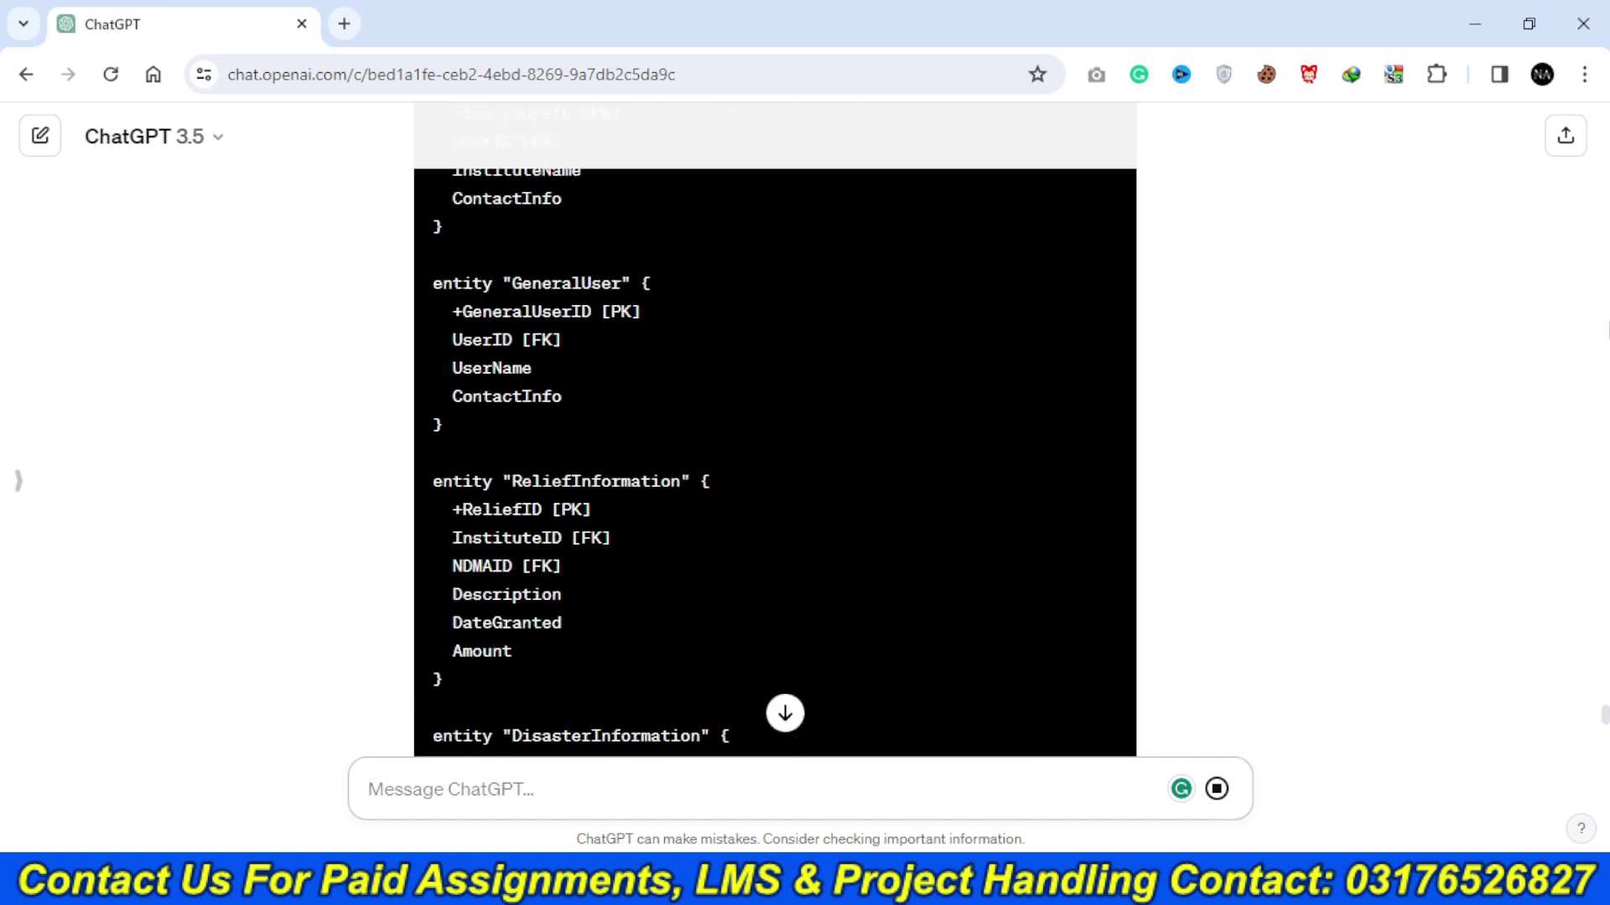
{"action": "scroll", "coordinate": [1607, 323], "scroll_direction": "up", "scroll_amount": 6}
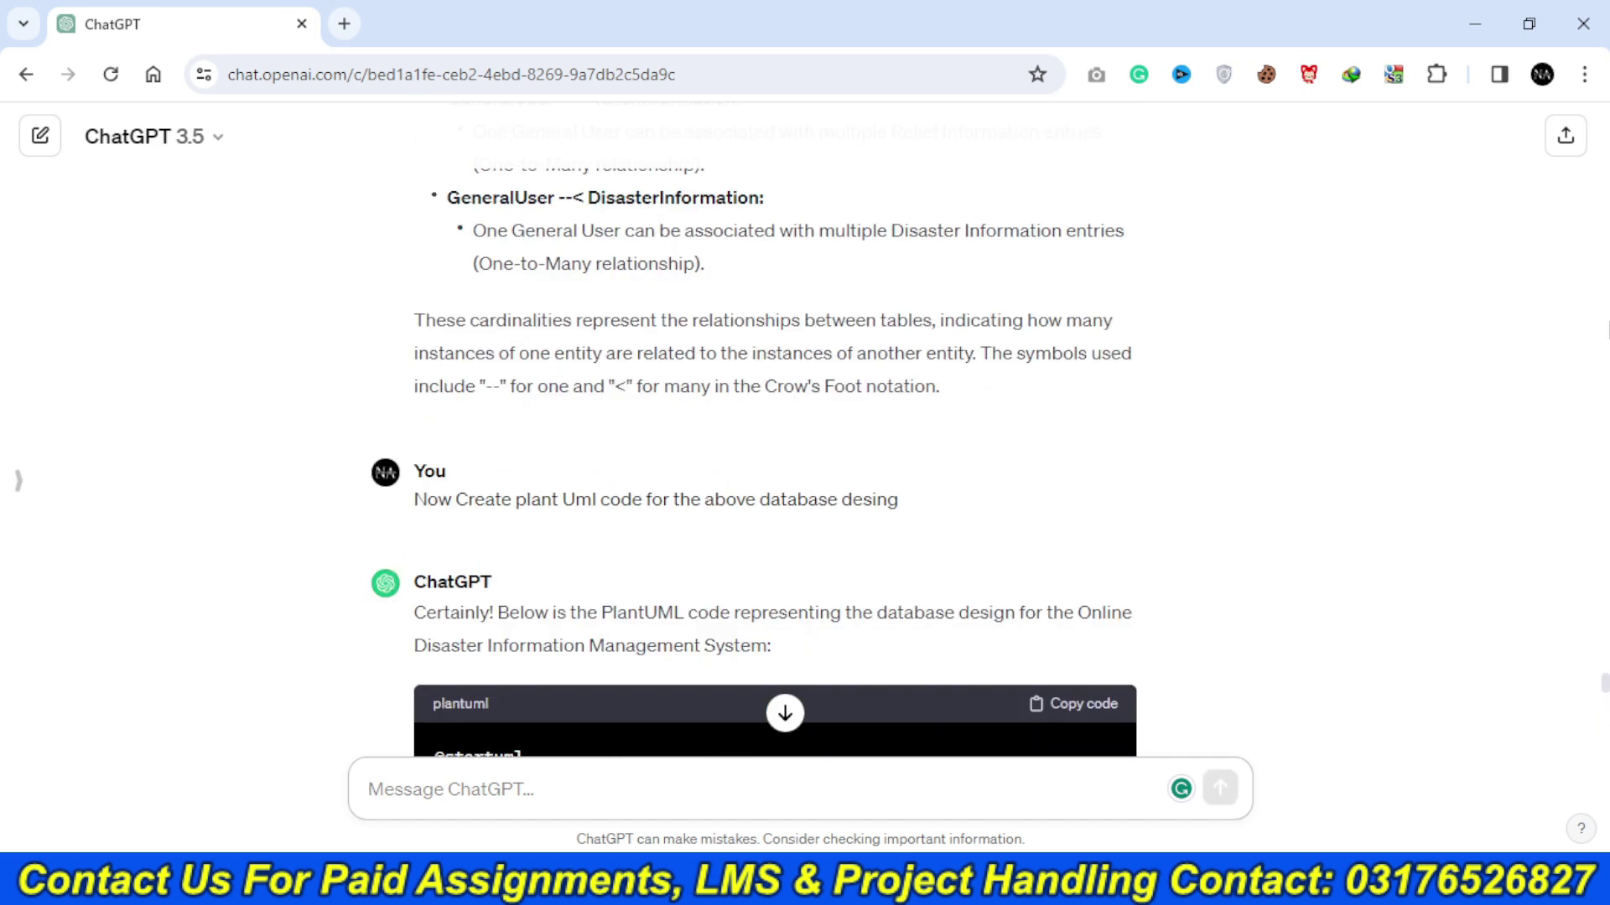
{"action": "left_click", "coordinate": [1101, 717]}
{"action": "mouse_move", "coordinate": [718, 882]}
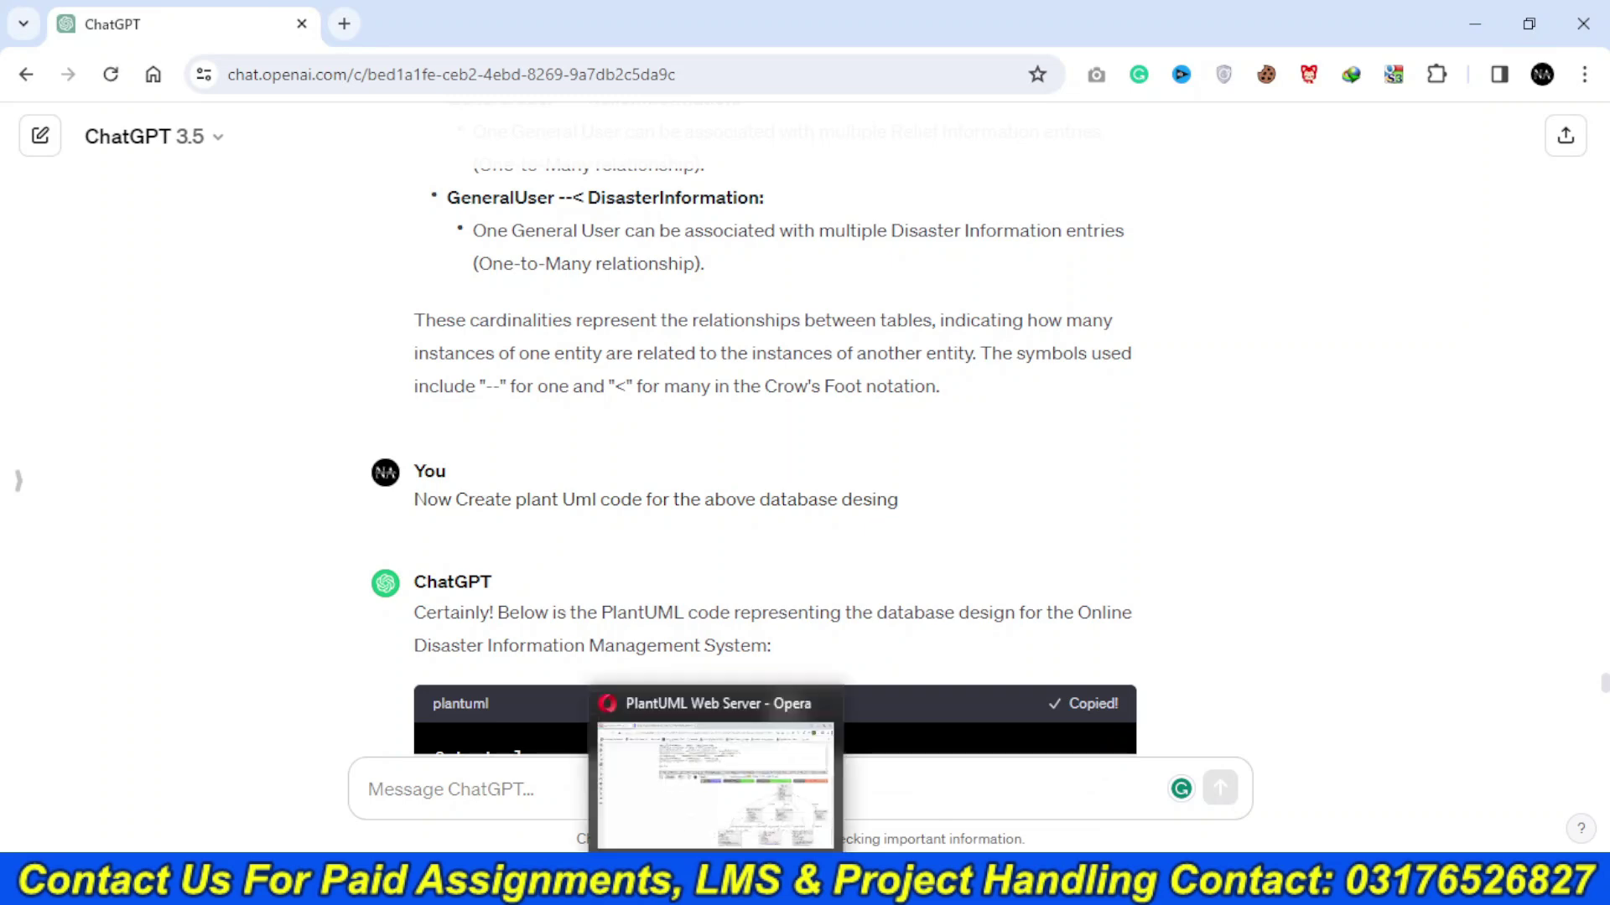
{"action": "left_click", "coordinate": [723, 783]}
{"action": "key", "text": "ctrl+a"}
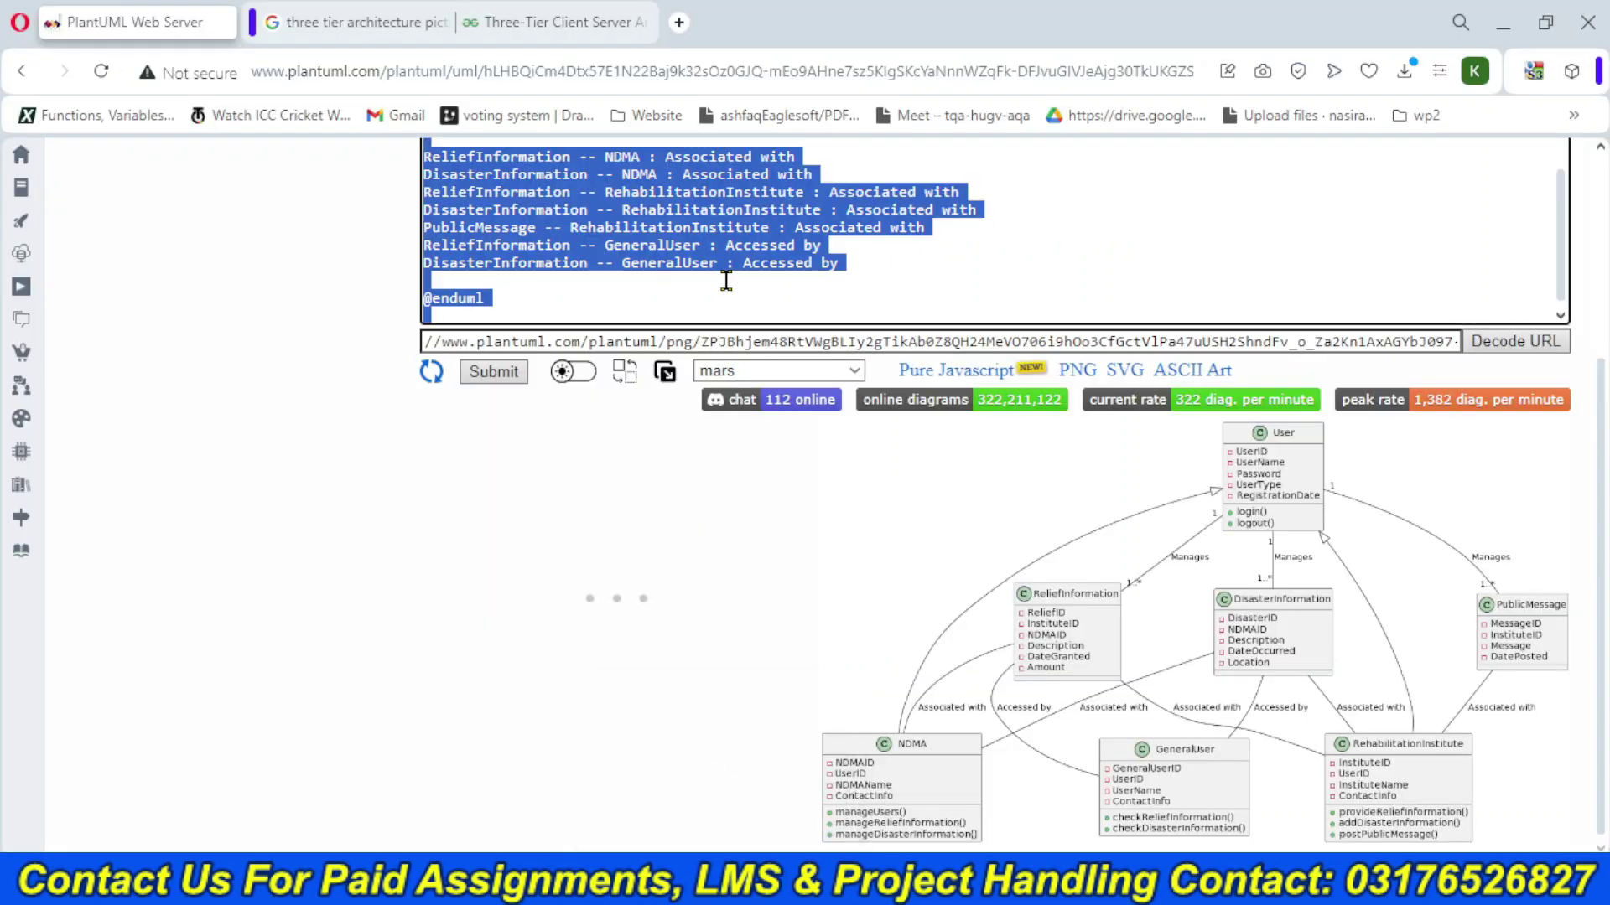
{"action": "key", "text": "ctrl+v"}
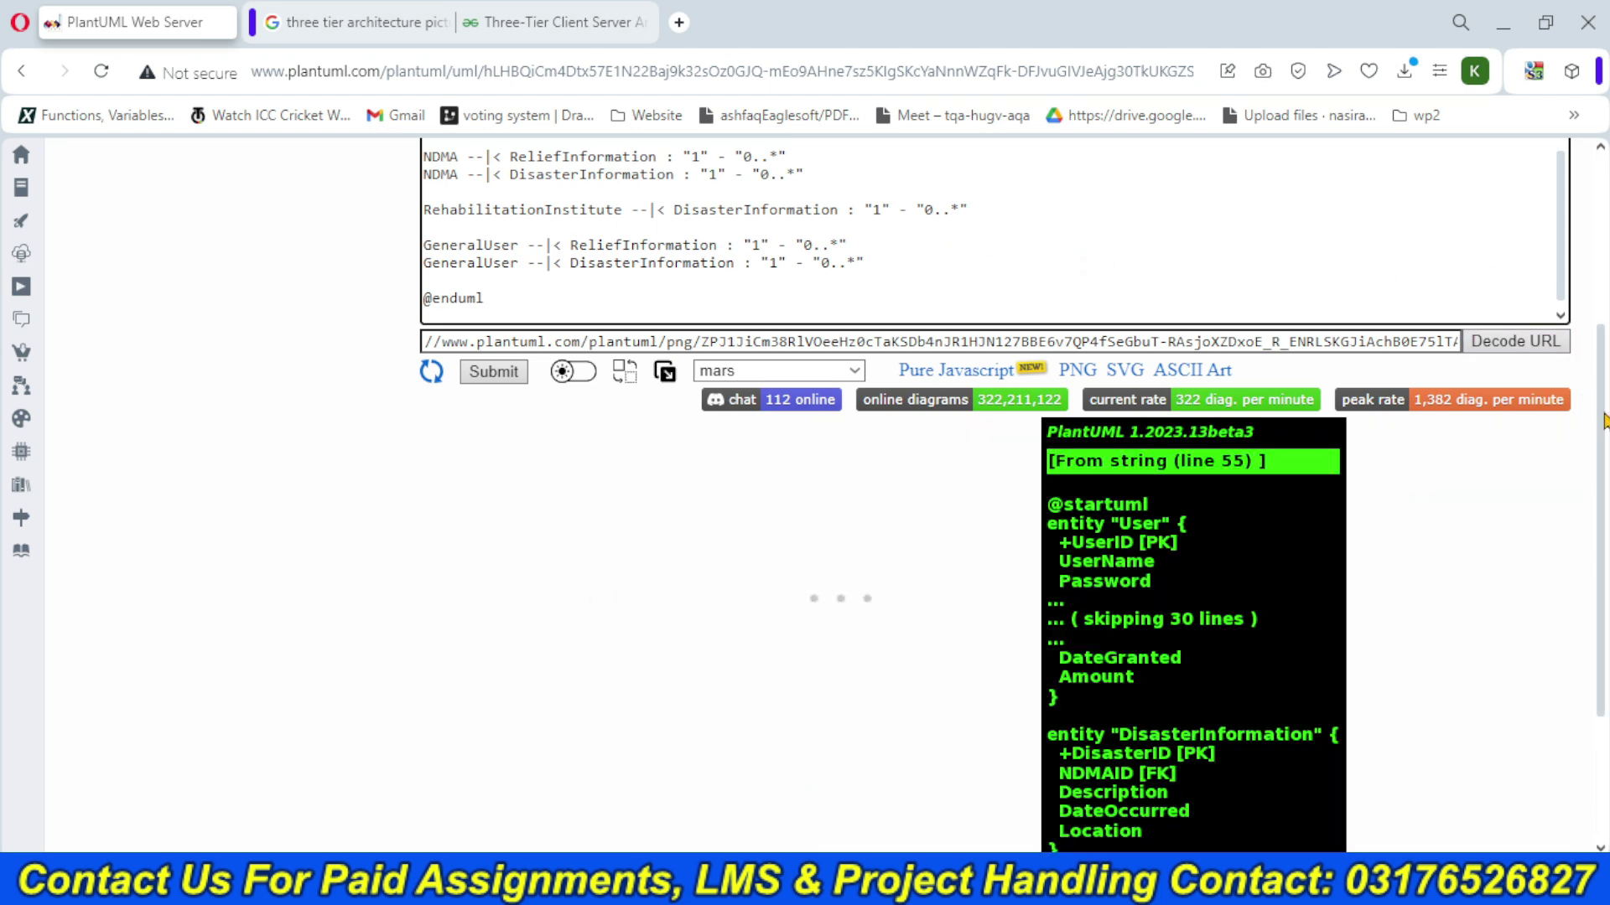
{"action": "scroll", "coordinate": [1603, 419], "scroll_direction": "up", "scroll_amount": 3}
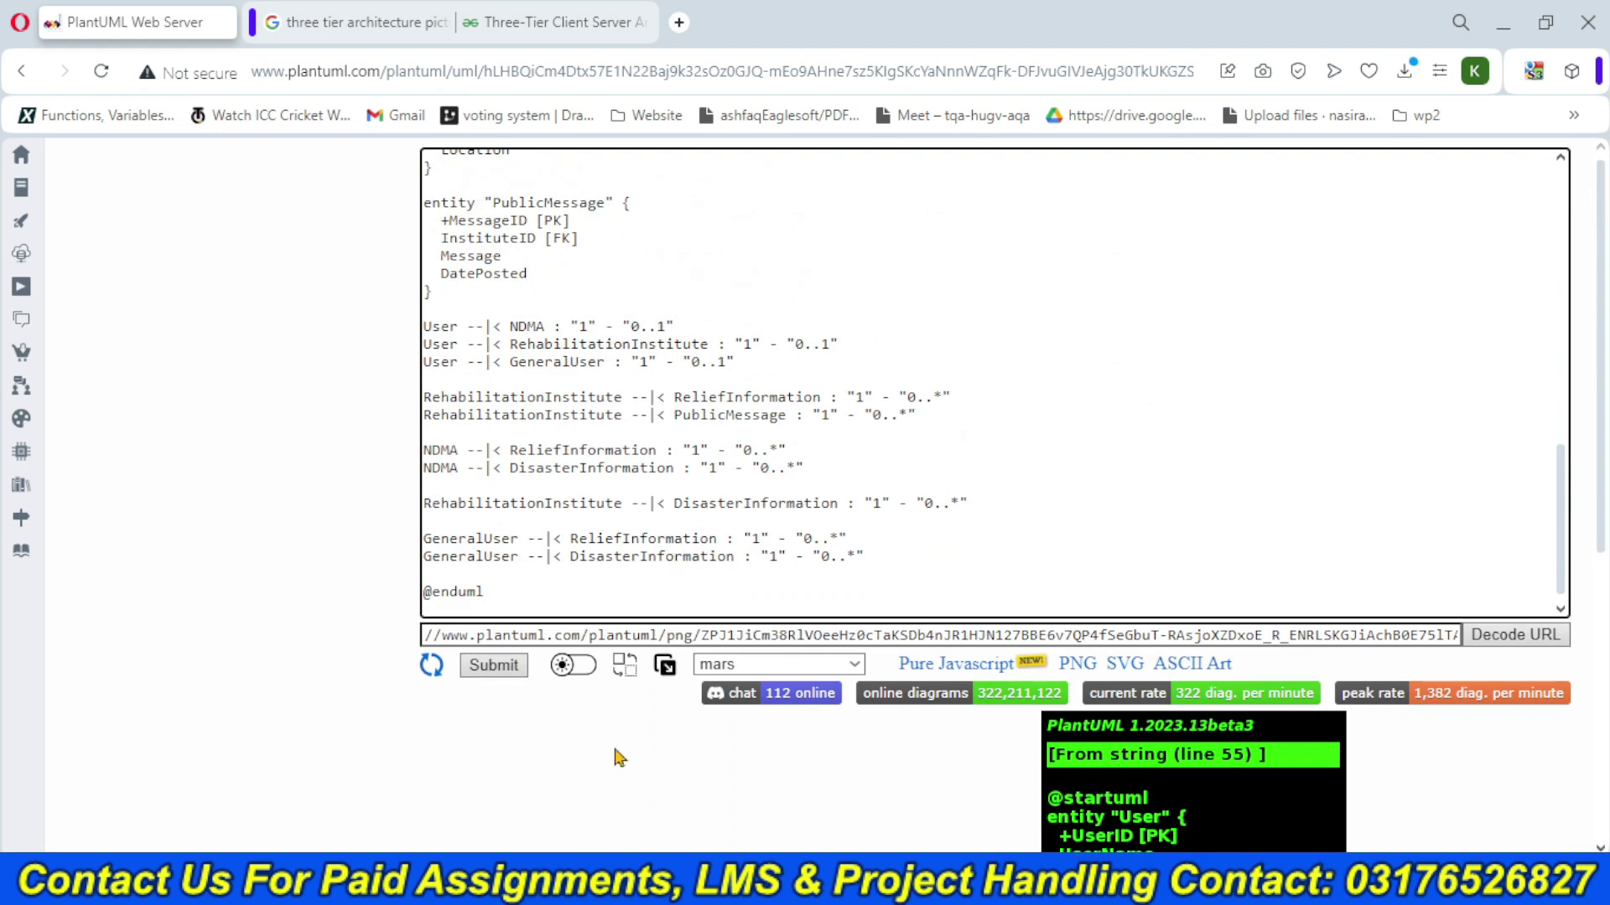
- Return to ChatGPT and resubmit the plant Uml prompt unchanged to get a new version of the code
{"action": "left_click", "coordinate": [578, 882]}
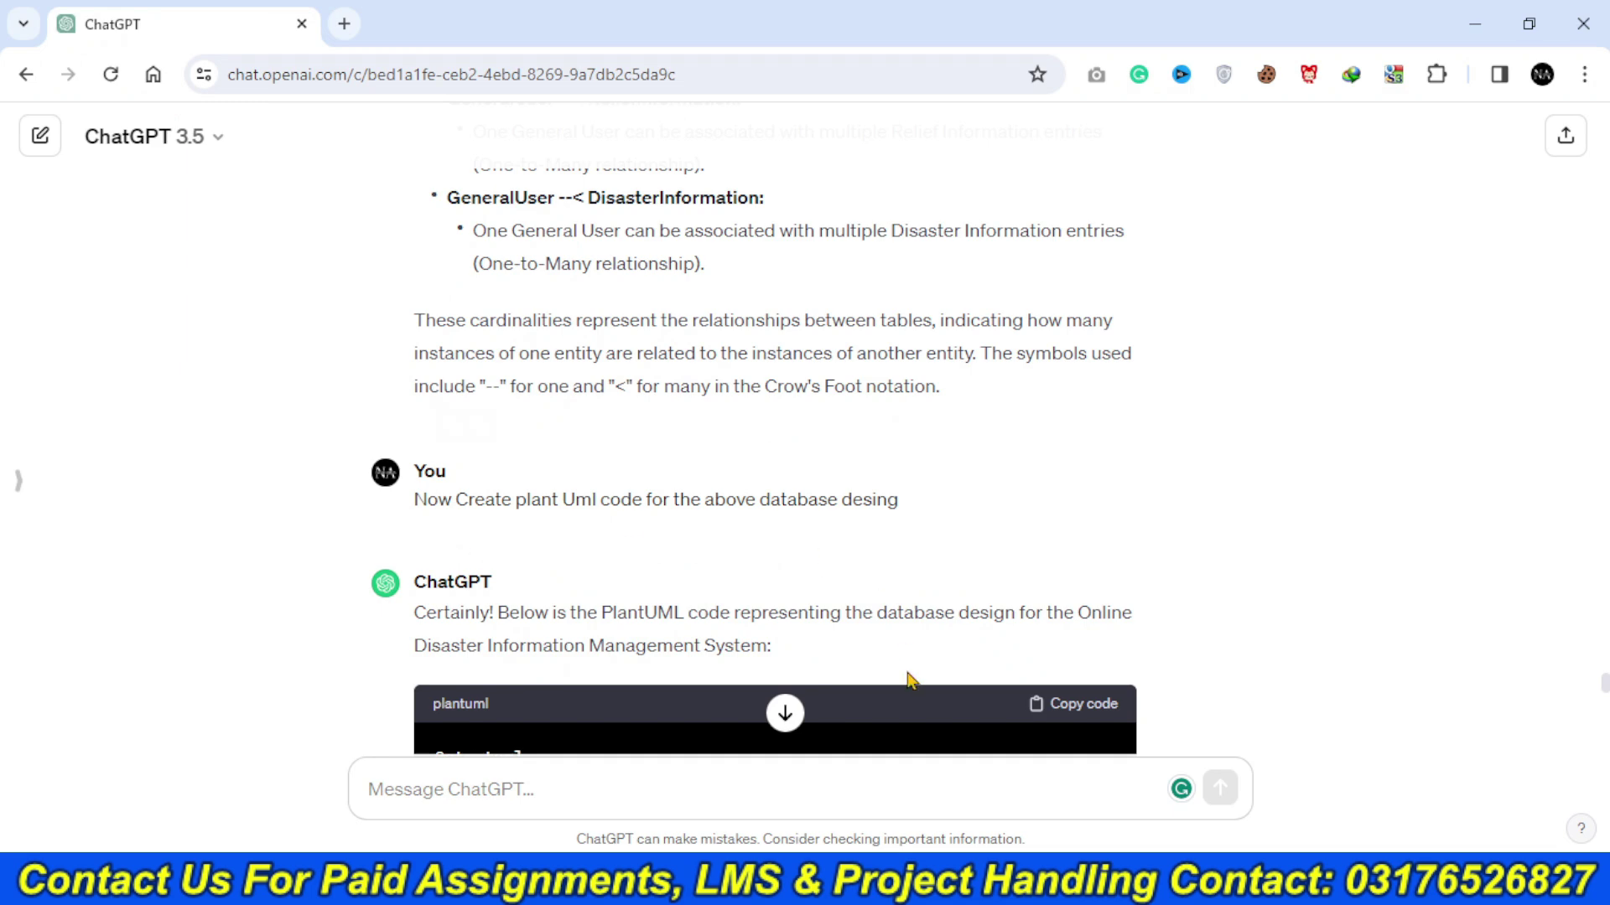
{"action": "left_click", "coordinate": [425, 533]}
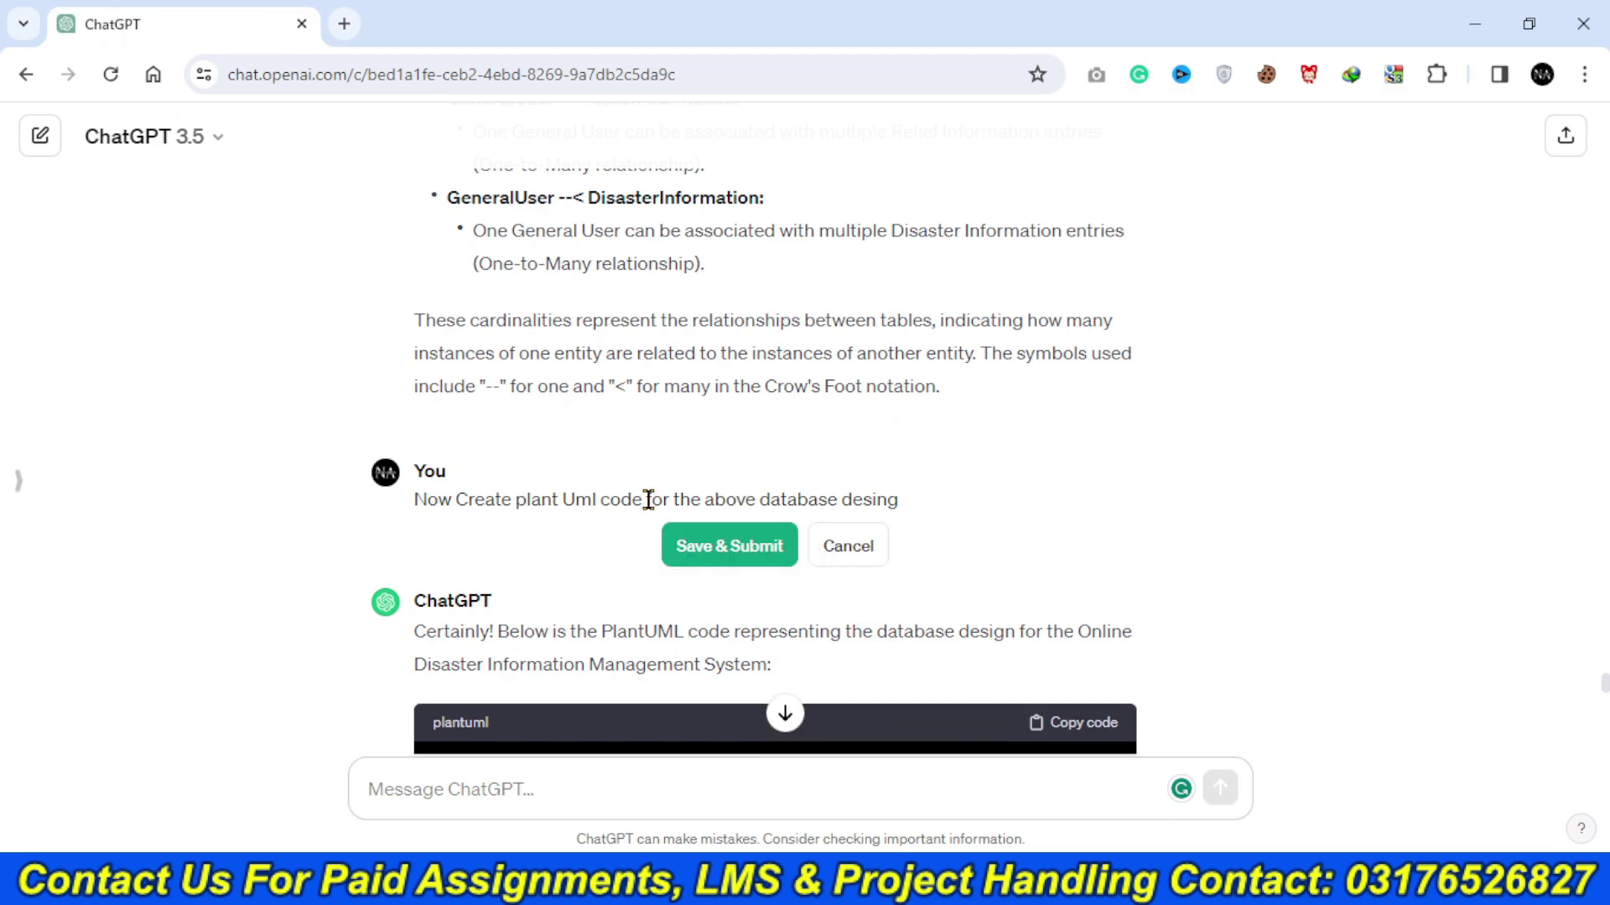
{"action": "left_click", "coordinate": [748, 549]}
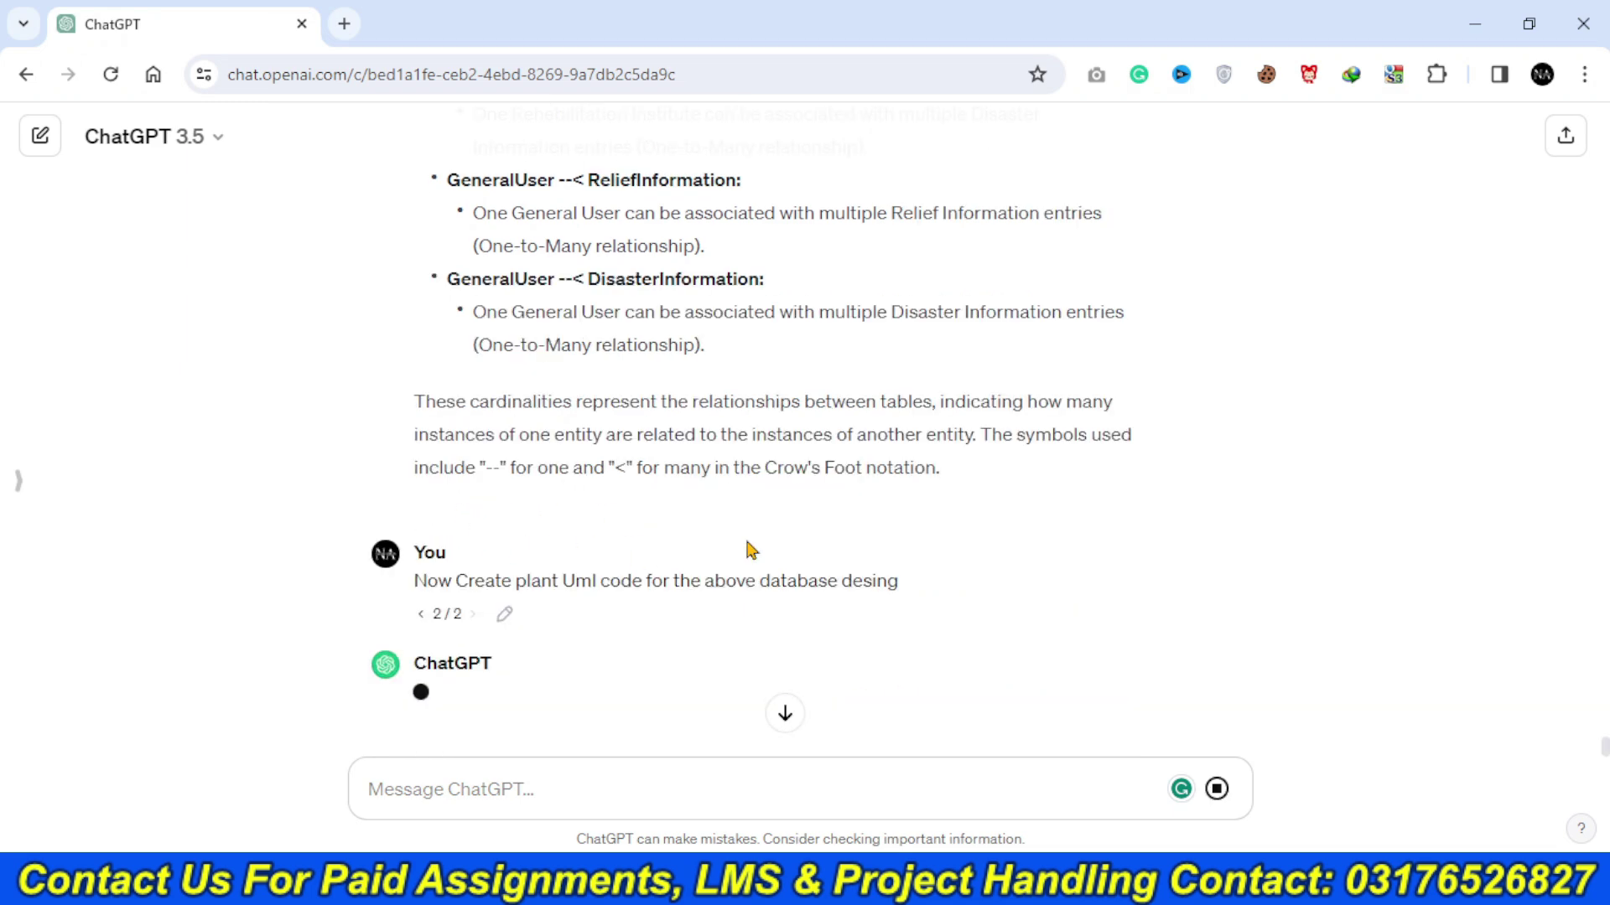
{"action": "scroll", "coordinate": [750, 549], "scroll_direction": "down", "scroll_amount": 1}
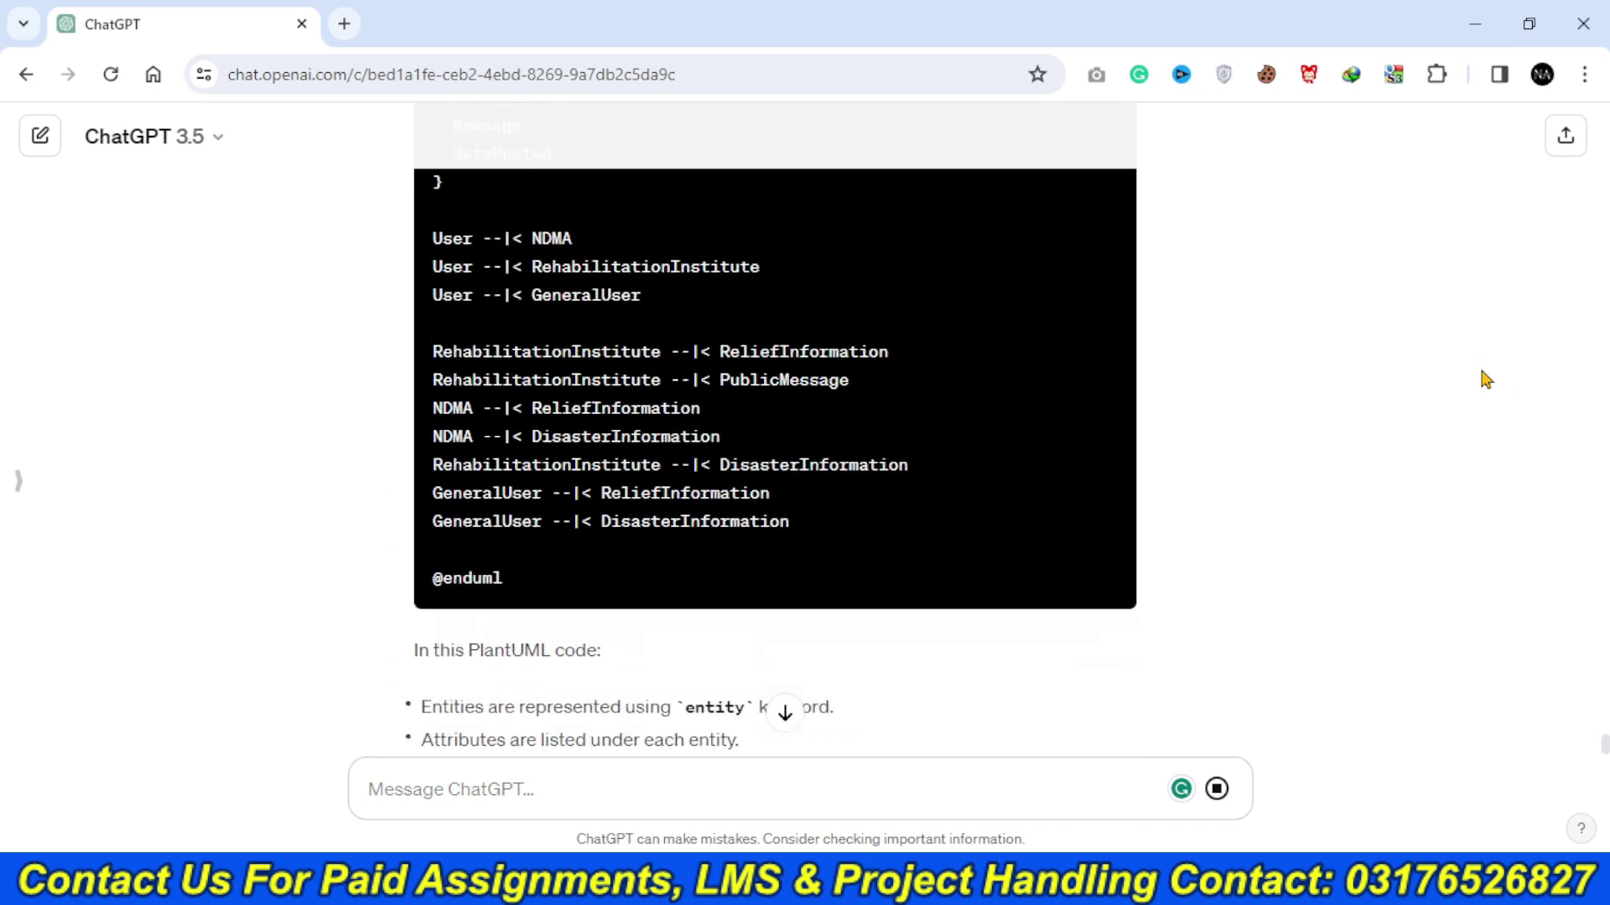
- Copy the new PlantUML code, replace the code in the PlantUML Web Server editor with it, and submit it for rendering
{"action": "scroll", "coordinate": [1485, 379], "scroll_direction": "up", "scroll_amount": 12}
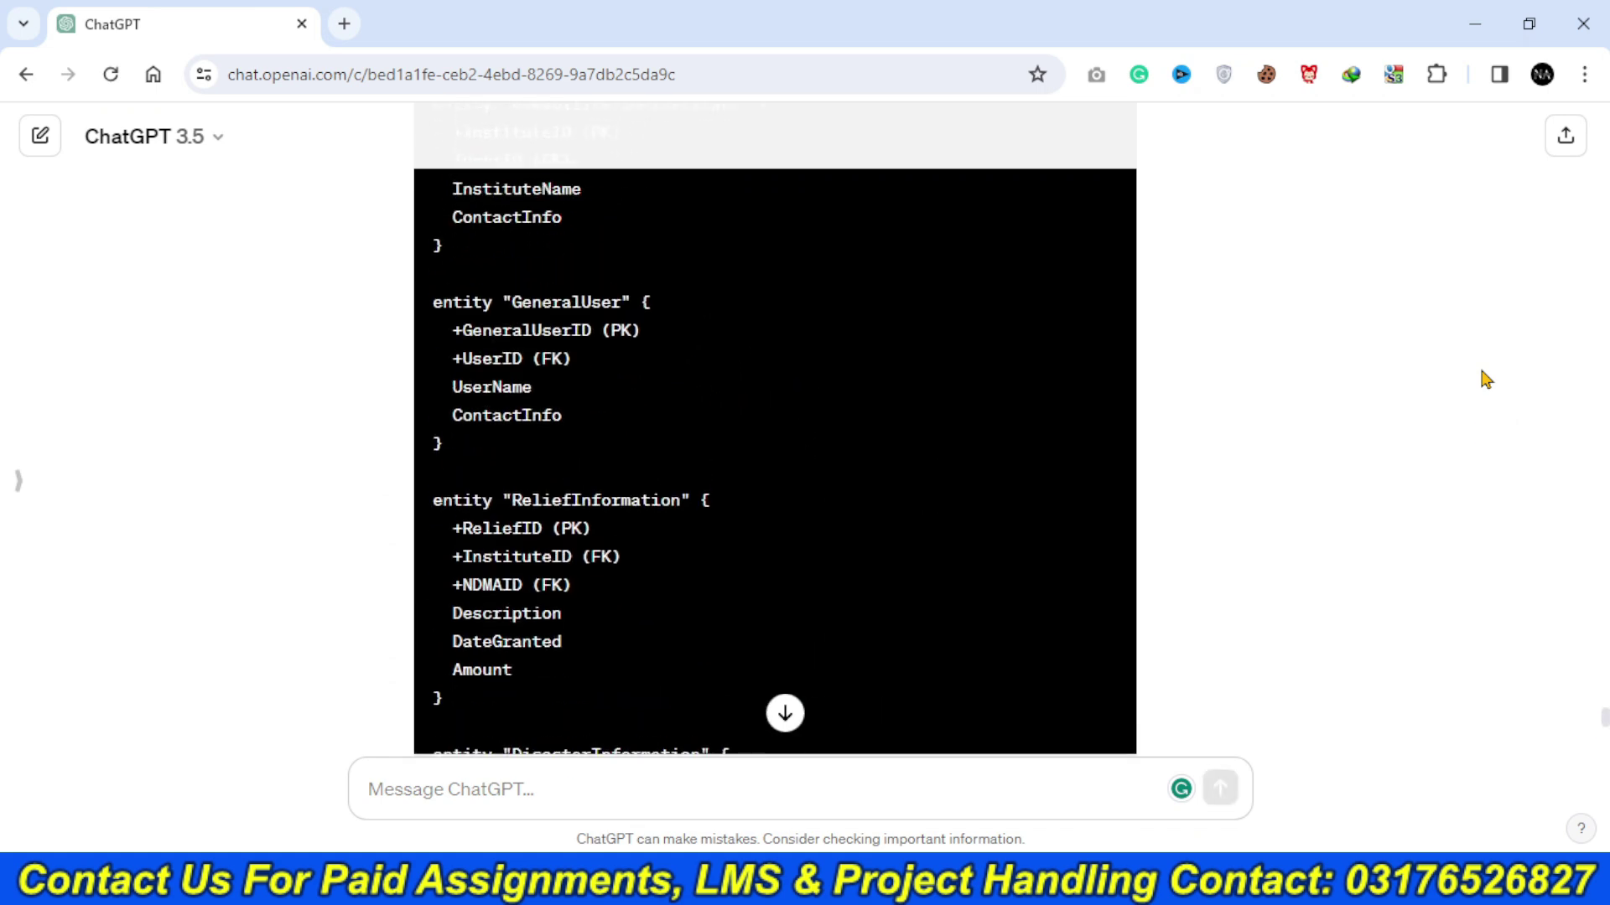
{"action": "scroll", "coordinate": [1485, 378], "scroll_direction": "up", "scroll_amount": 7}
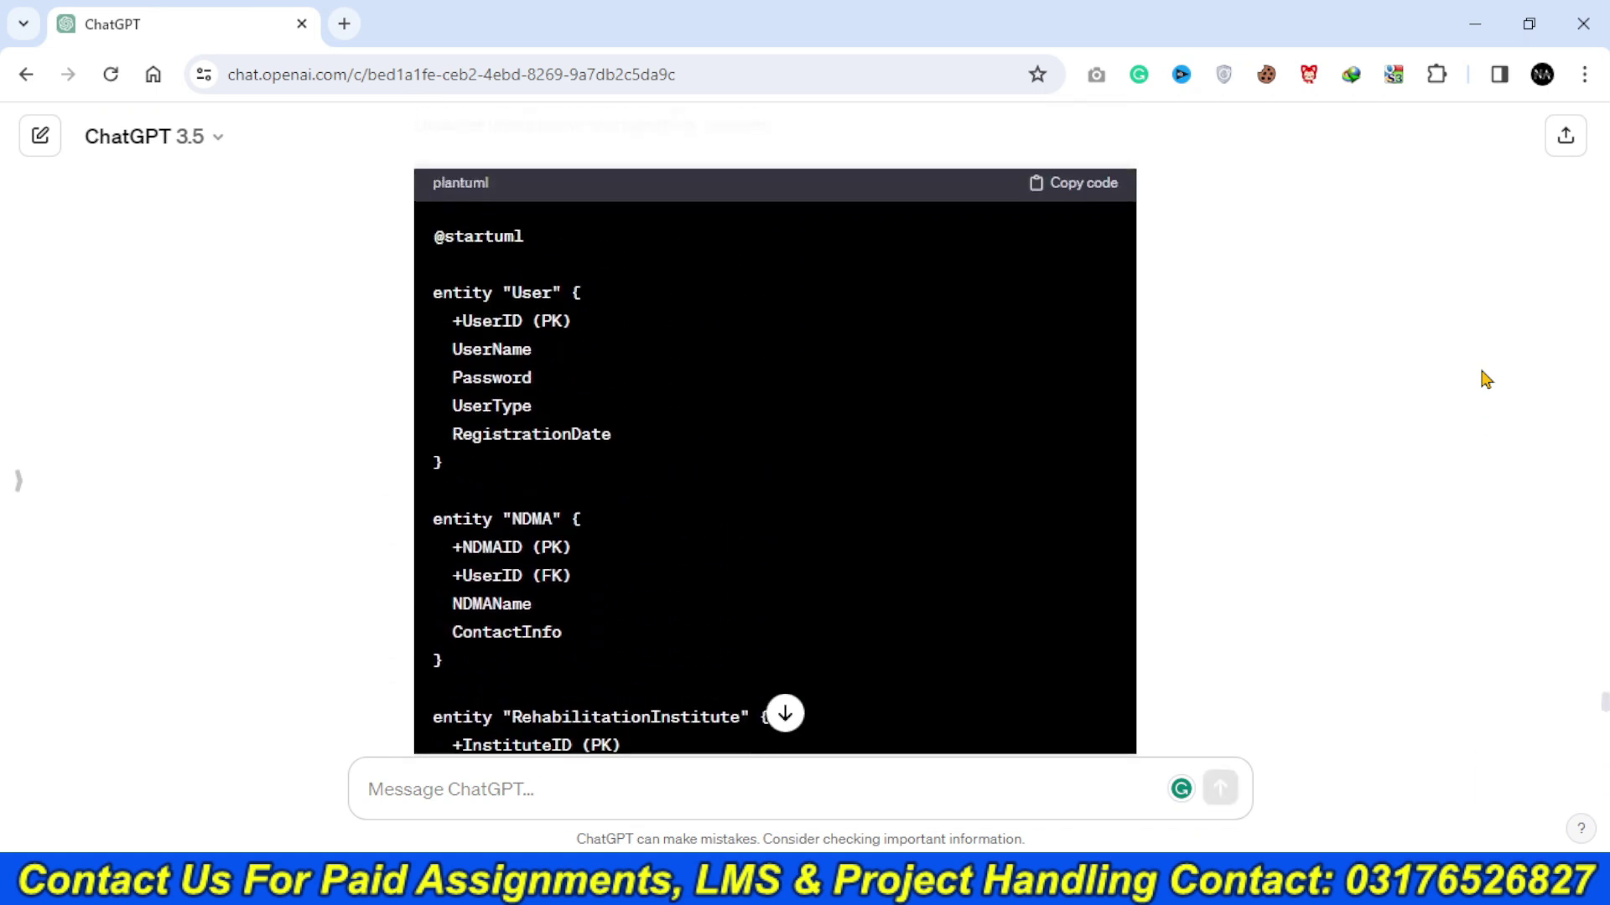
{"action": "left_click", "coordinate": [1063, 280]}
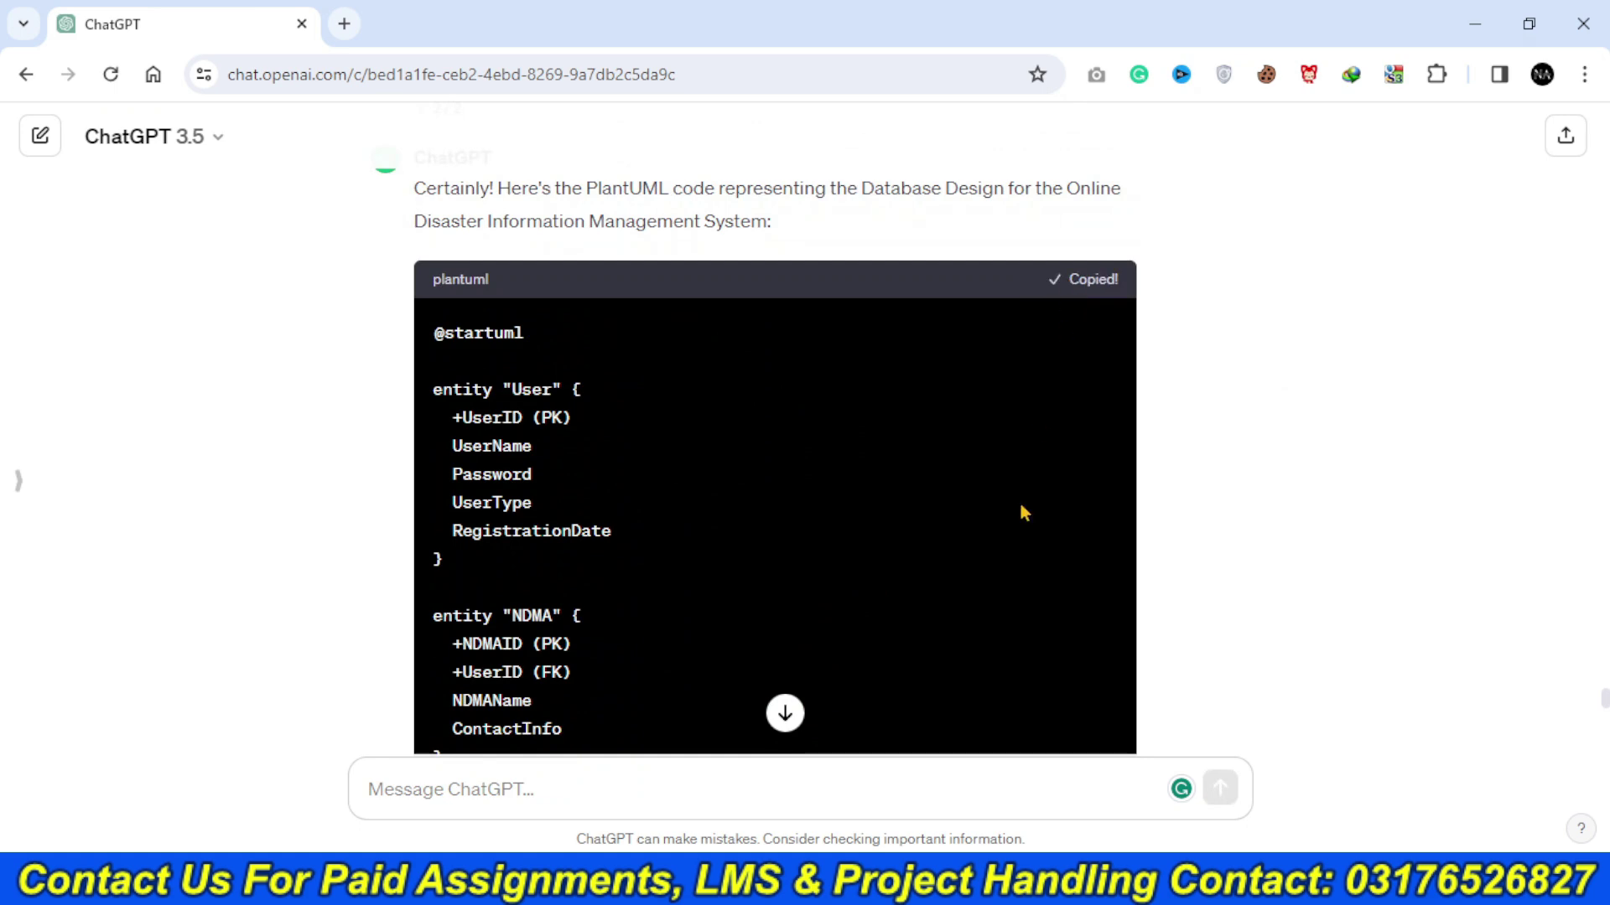
{"action": "key", "text": "alt+Tab"}
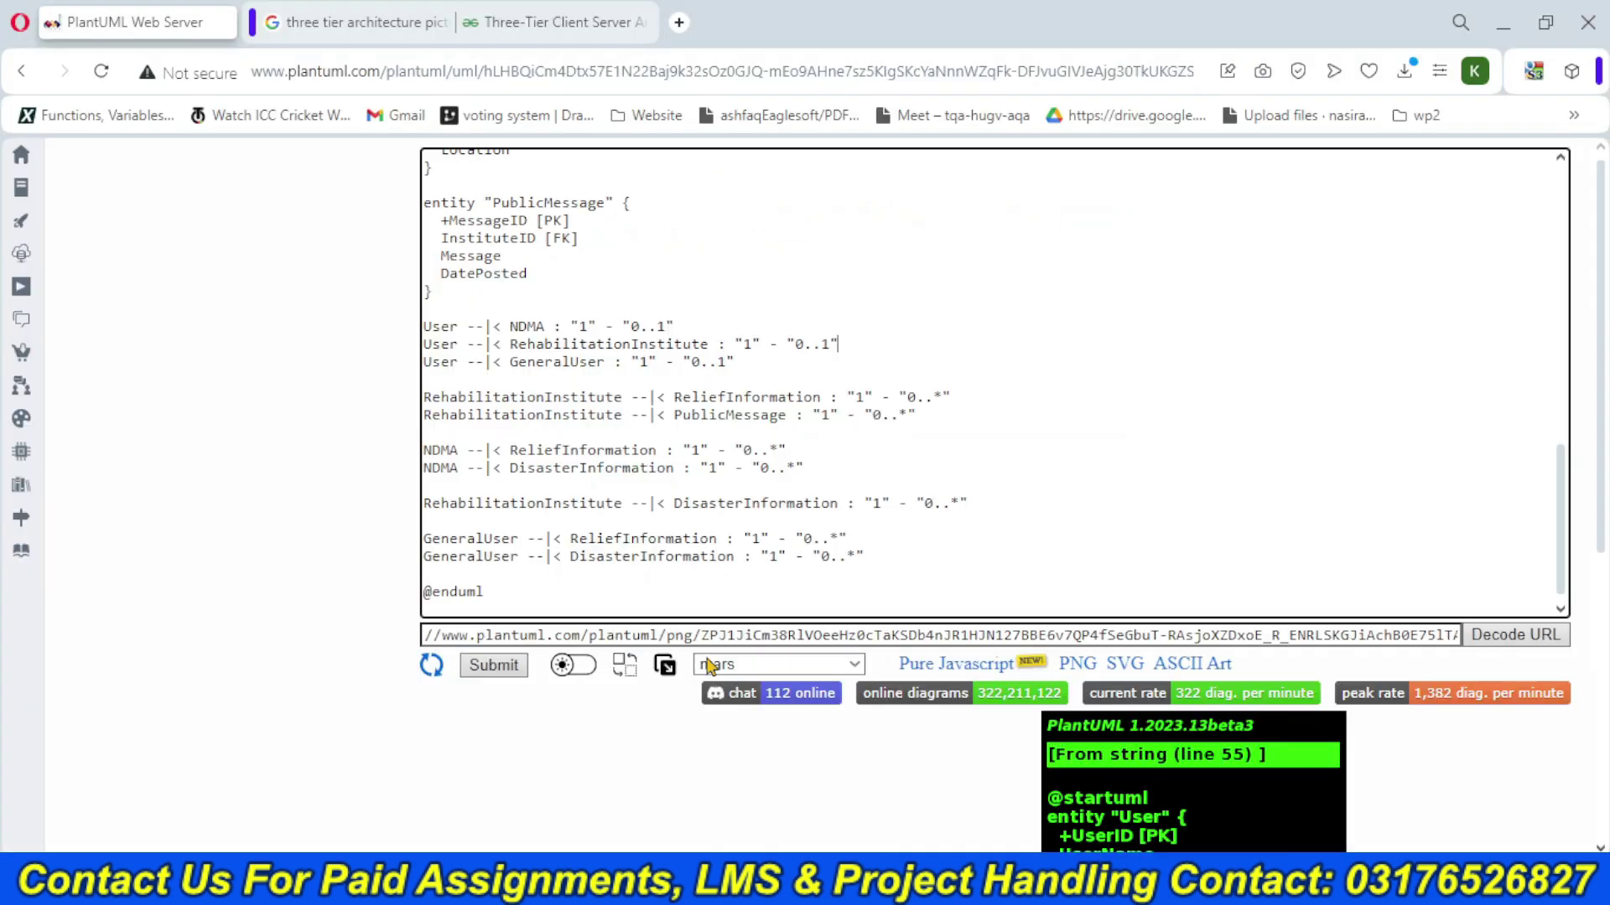
{"action": "left_click", "coordinate": [737, 445]}
{"action": "key", "text": "ctrl+a"}
{"action": "key", "text": "ctrl+v"}
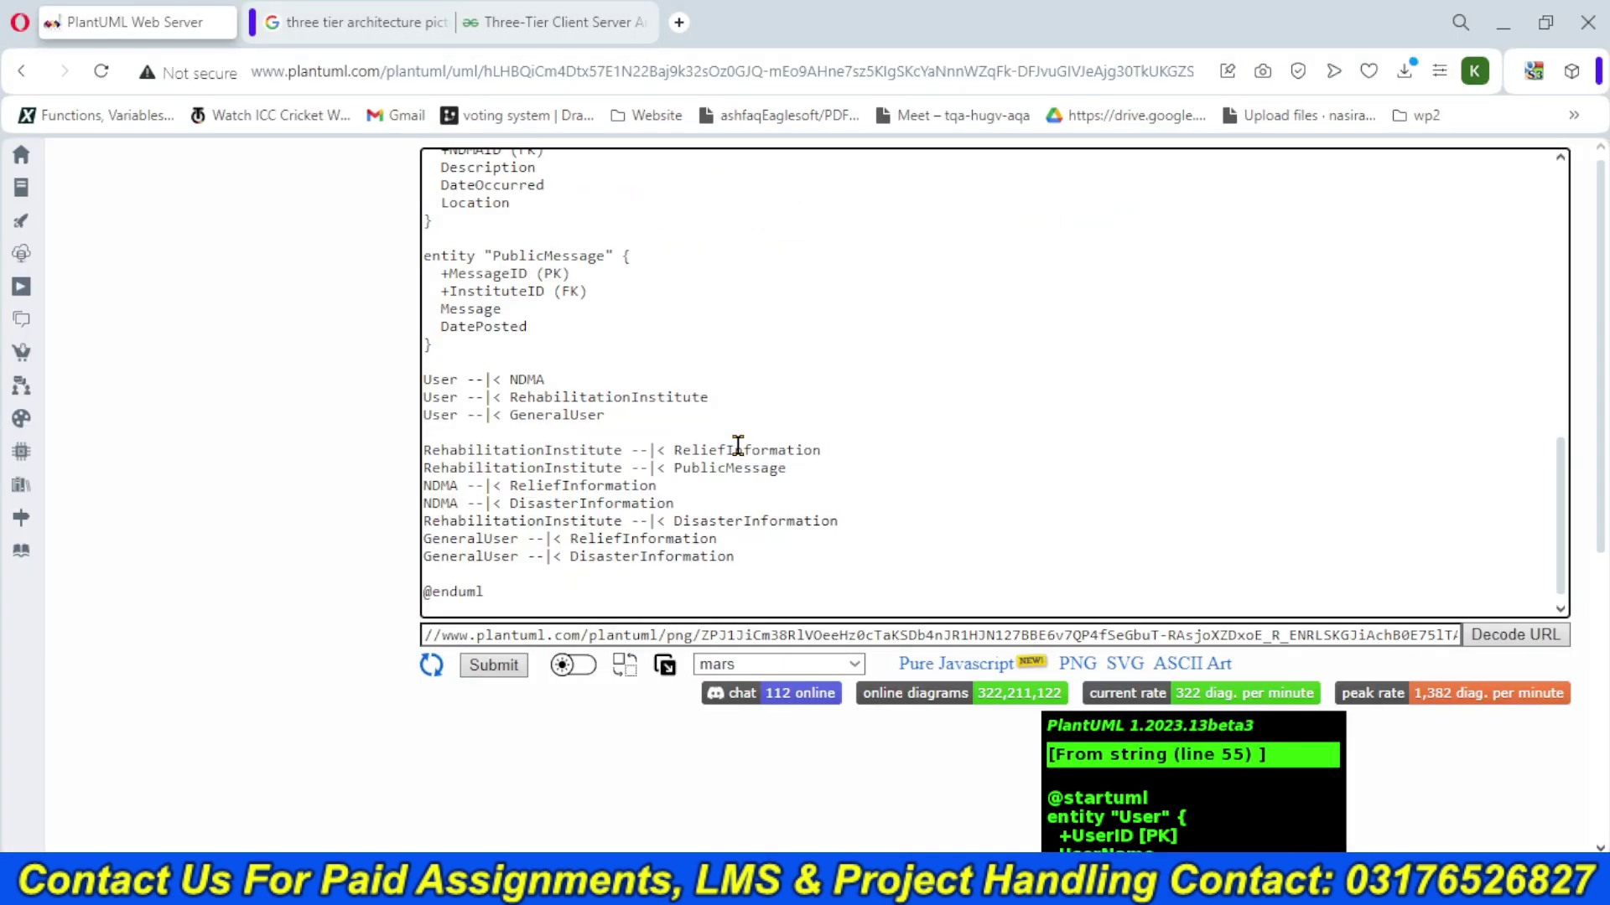
{"action": "left_click", "coordinate": [517, 668]}
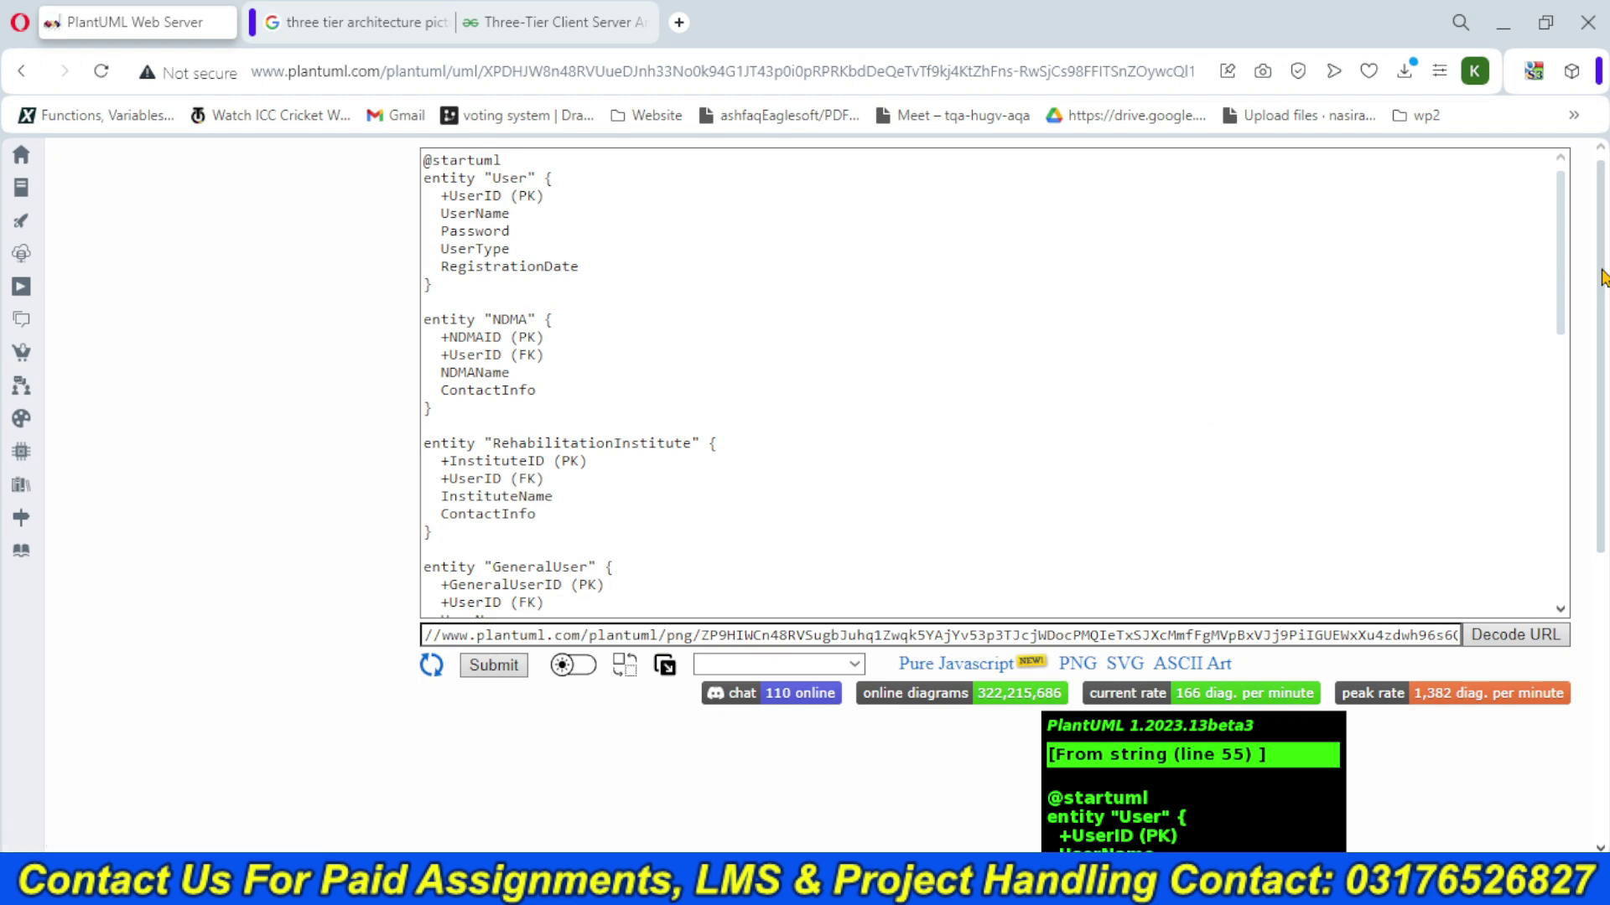
{"action": "left_click", "coordinate": [1164, 417]}
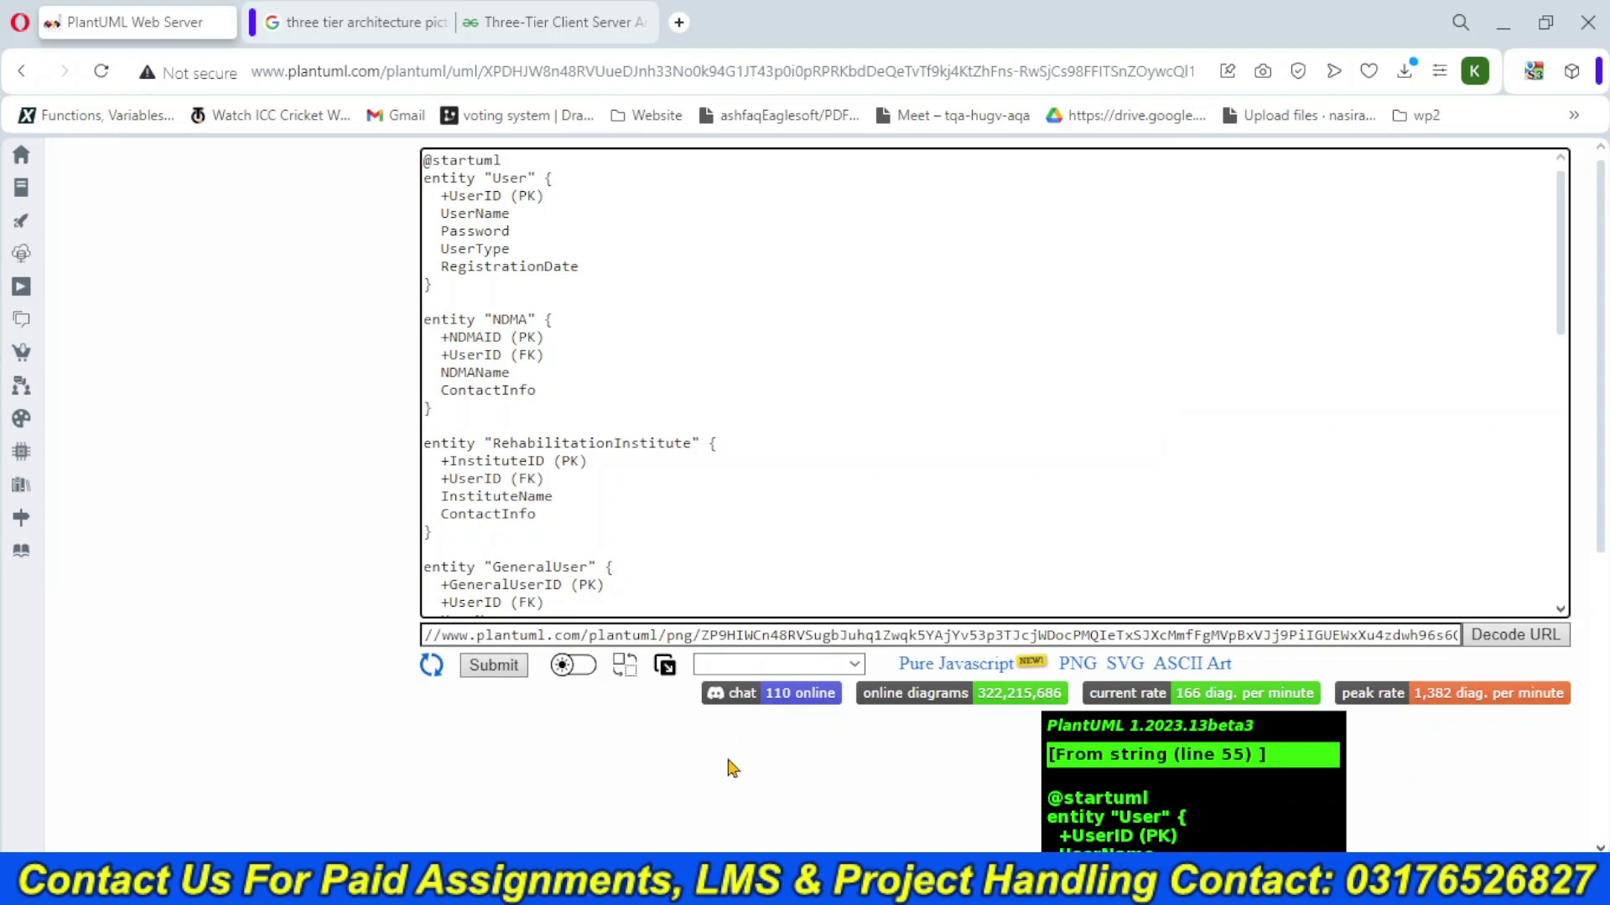
- Switch to ChatGPT and send the prompt "Give me MY SQL Code for the above Database Desing"
{"action": "left_click", "coordinate": [597, 883]}
{"action": "left_click", "coordinate": [657, 783]}
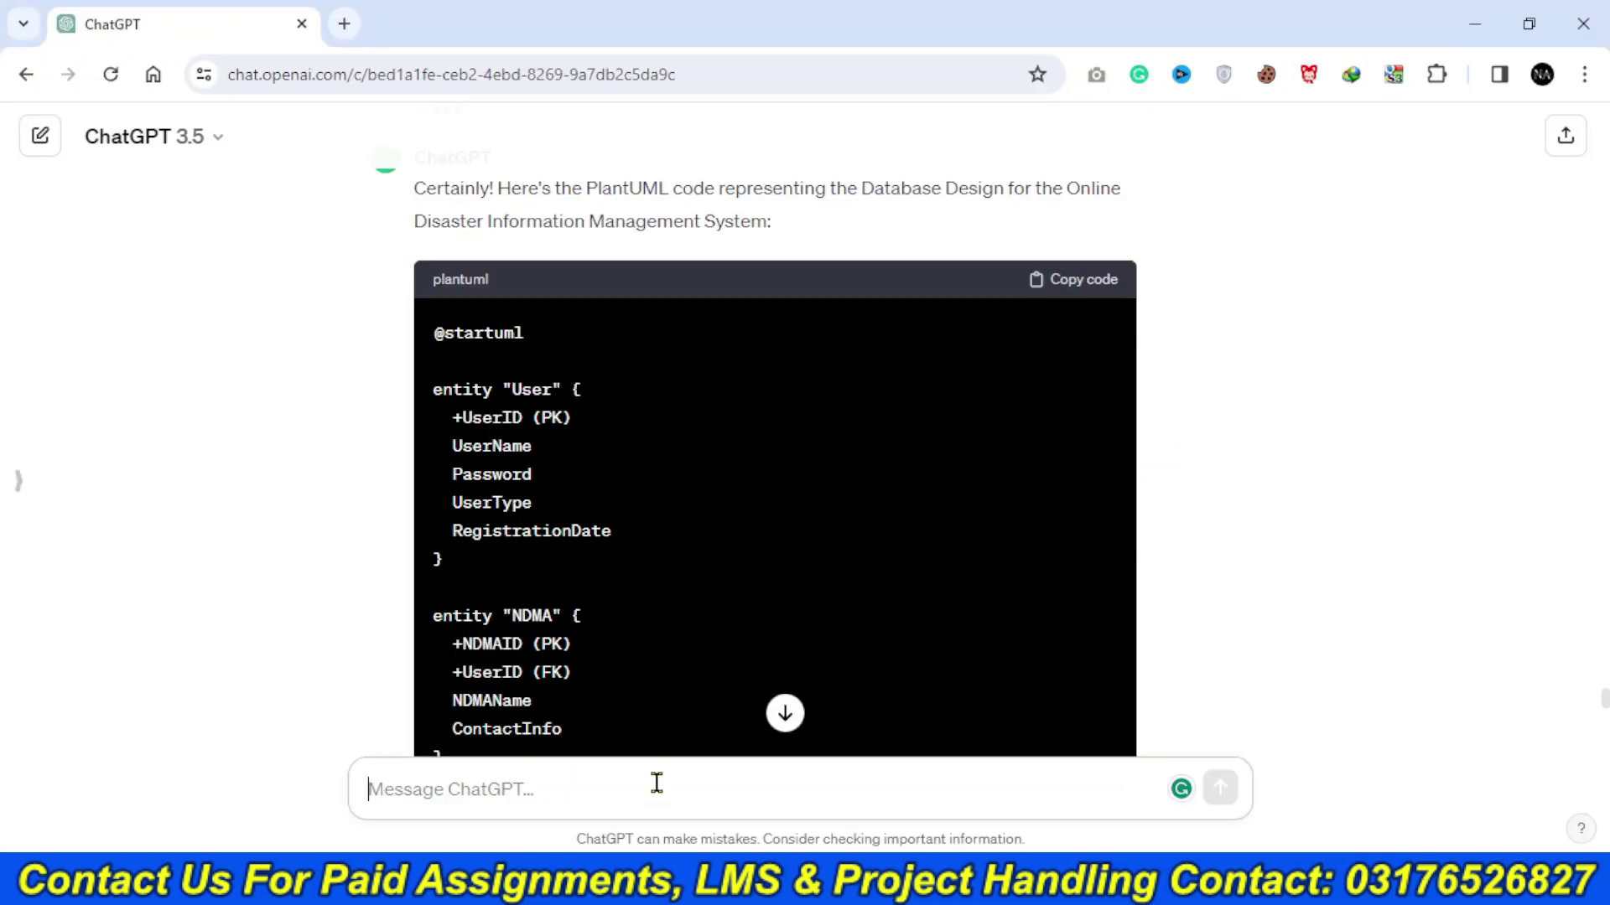
{"action": "type", "text": "Give me M"}
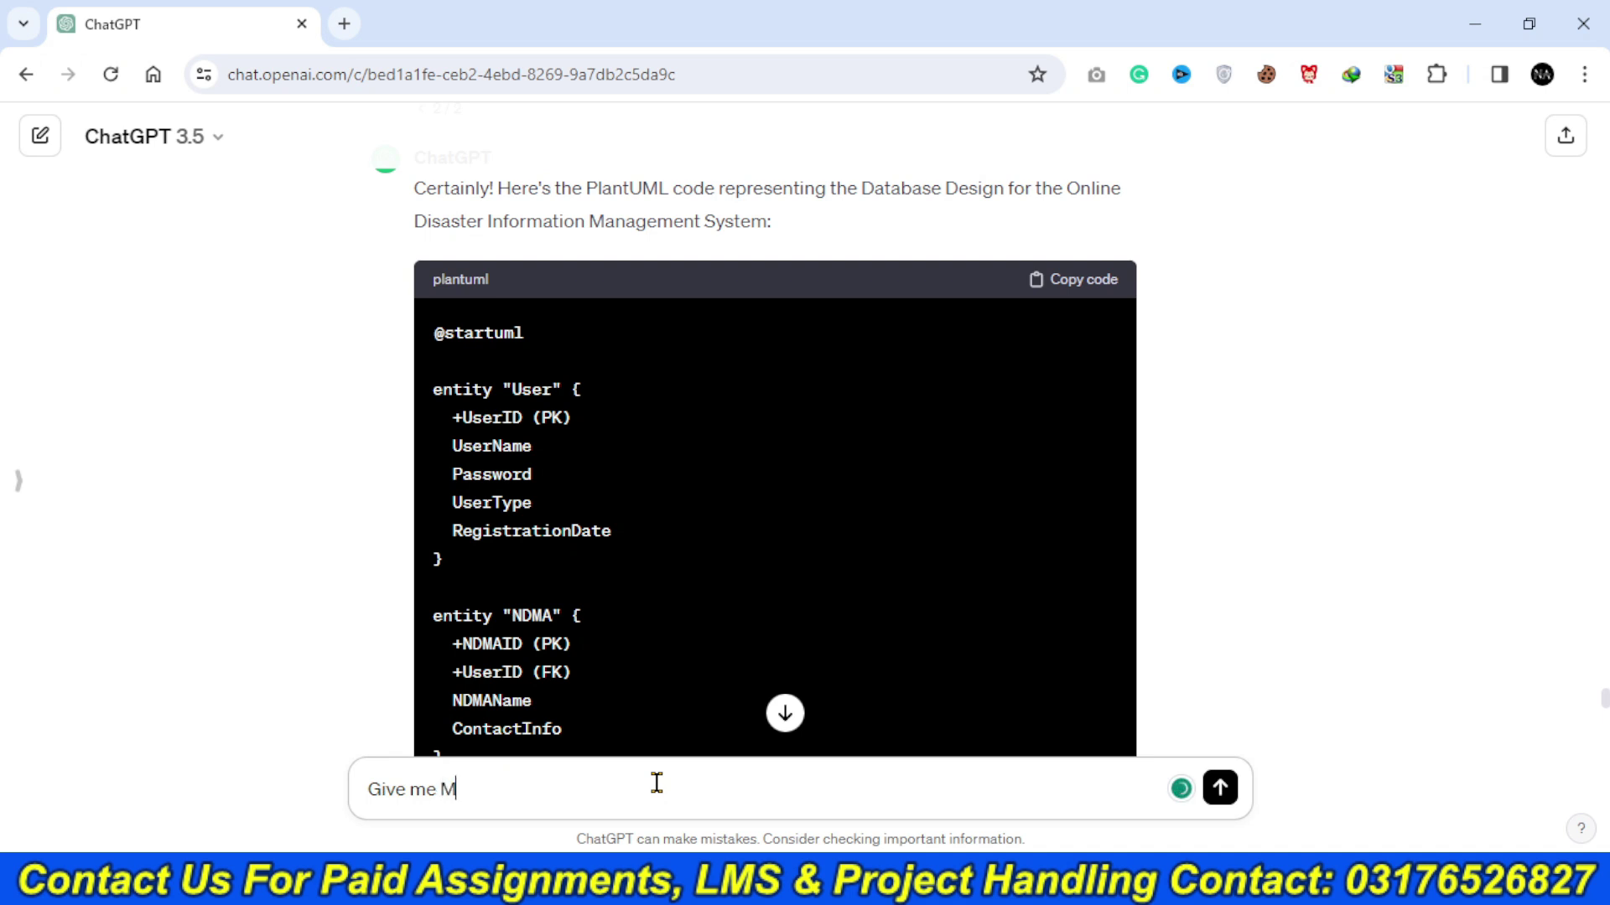
{"action": "type", "text": "Y SQL Code for the abov"}
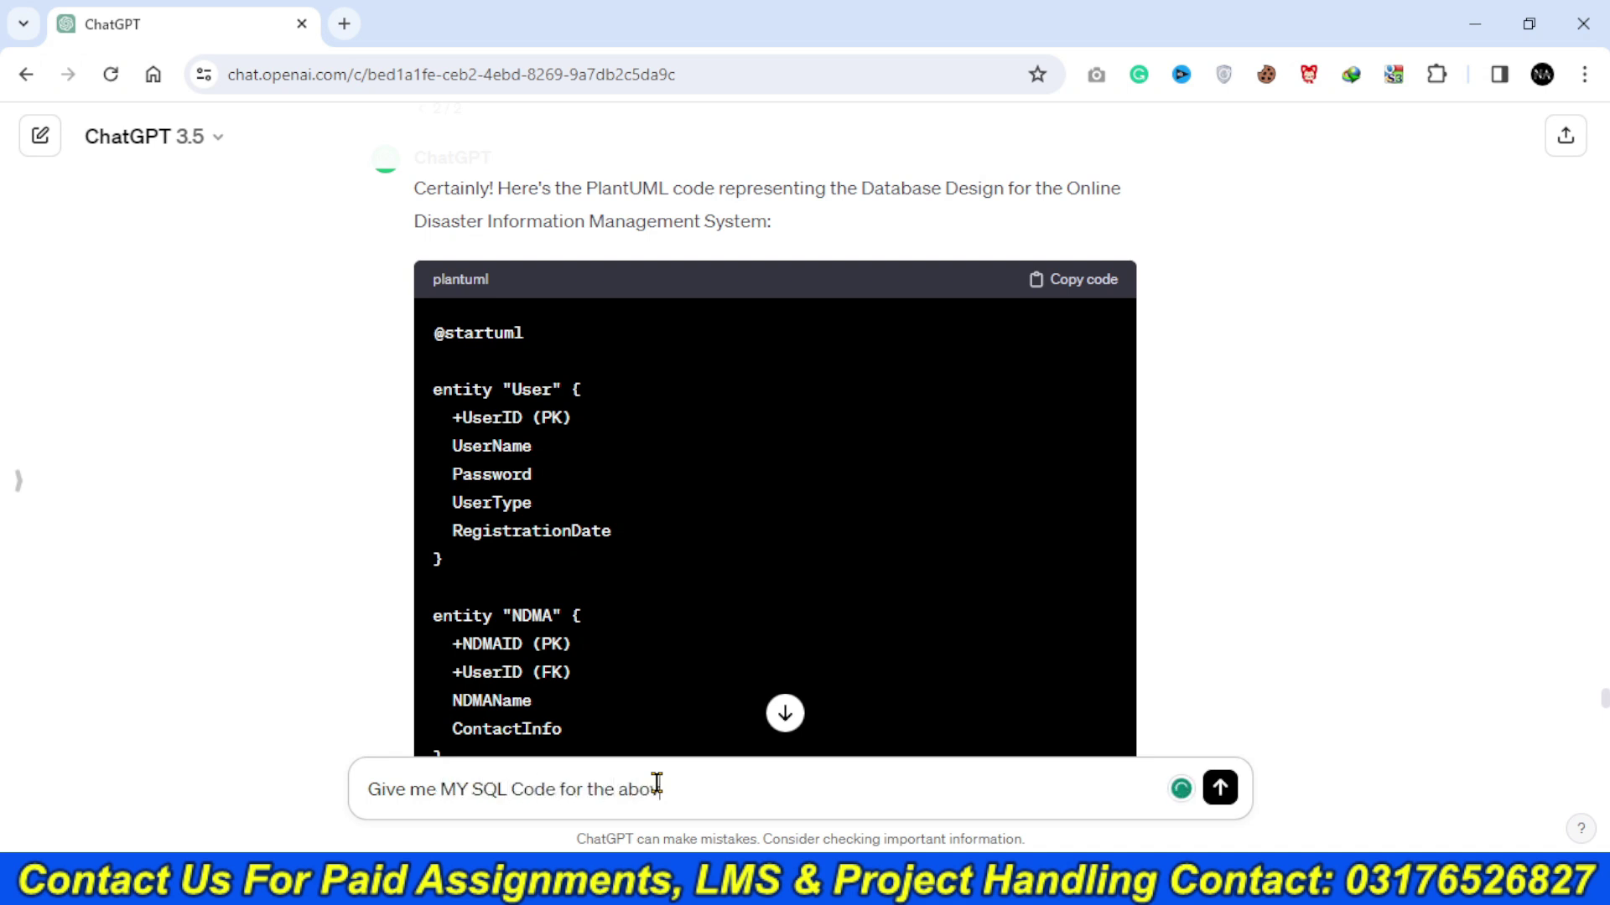
{"action": "type", "text": "e Database Desing"}
{"action": "key", "text": "Return"}
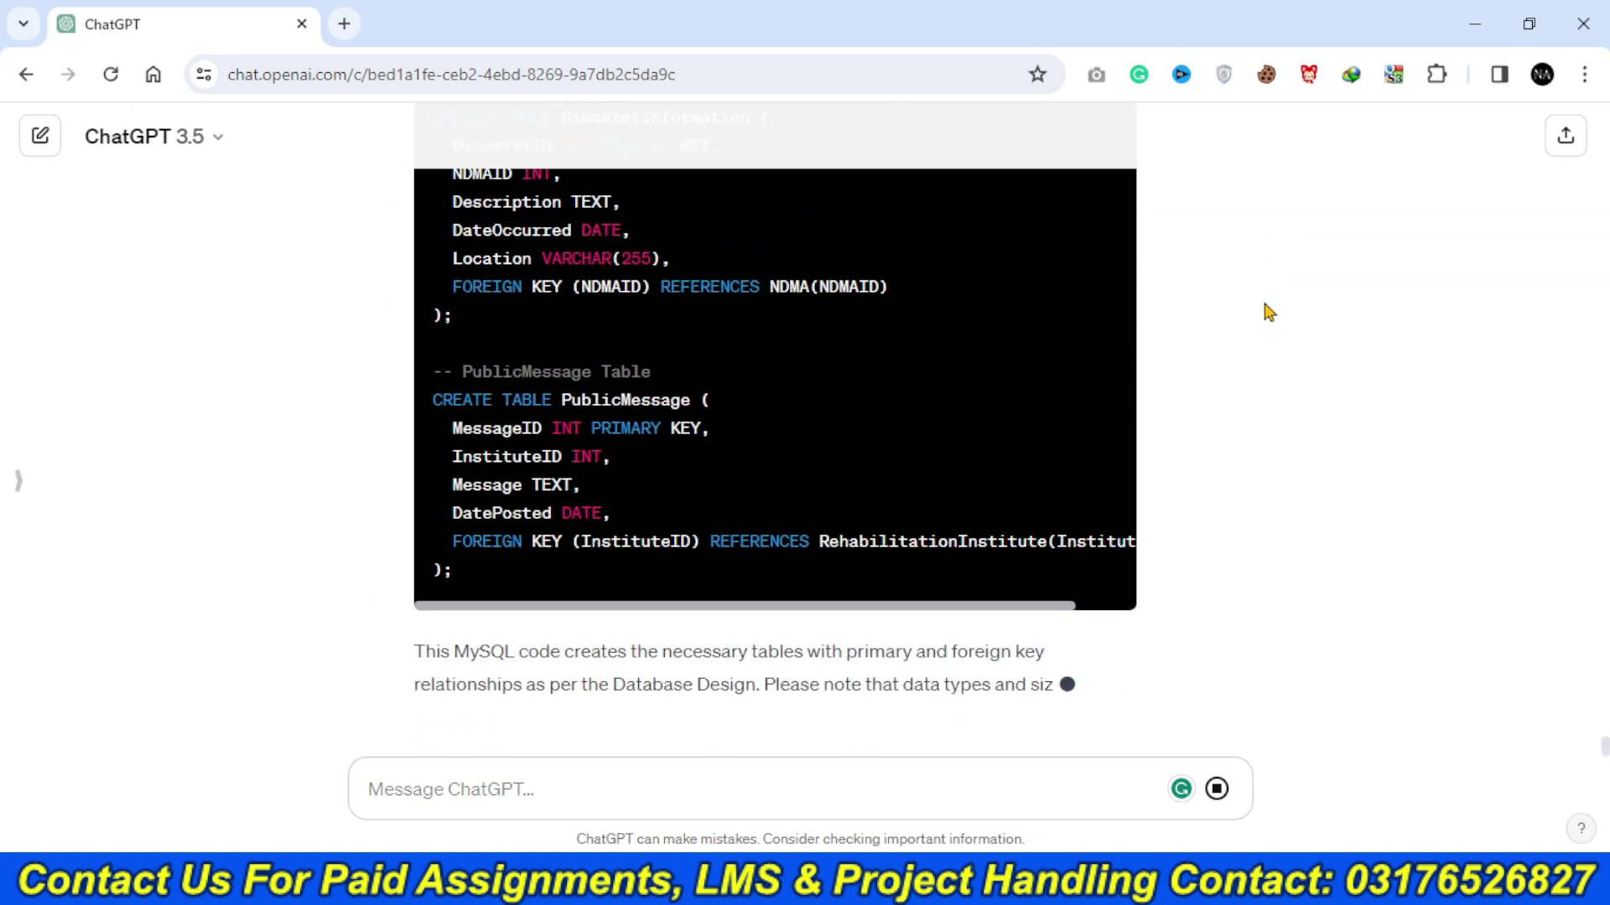
- Copy the generated SQL code from ChatGPT, open Notepad++, and paste the code into a new file
{"action": "scroll", "coordinate": [1591, 411], "scroll_direction": "up", "scroll_amount": 15}
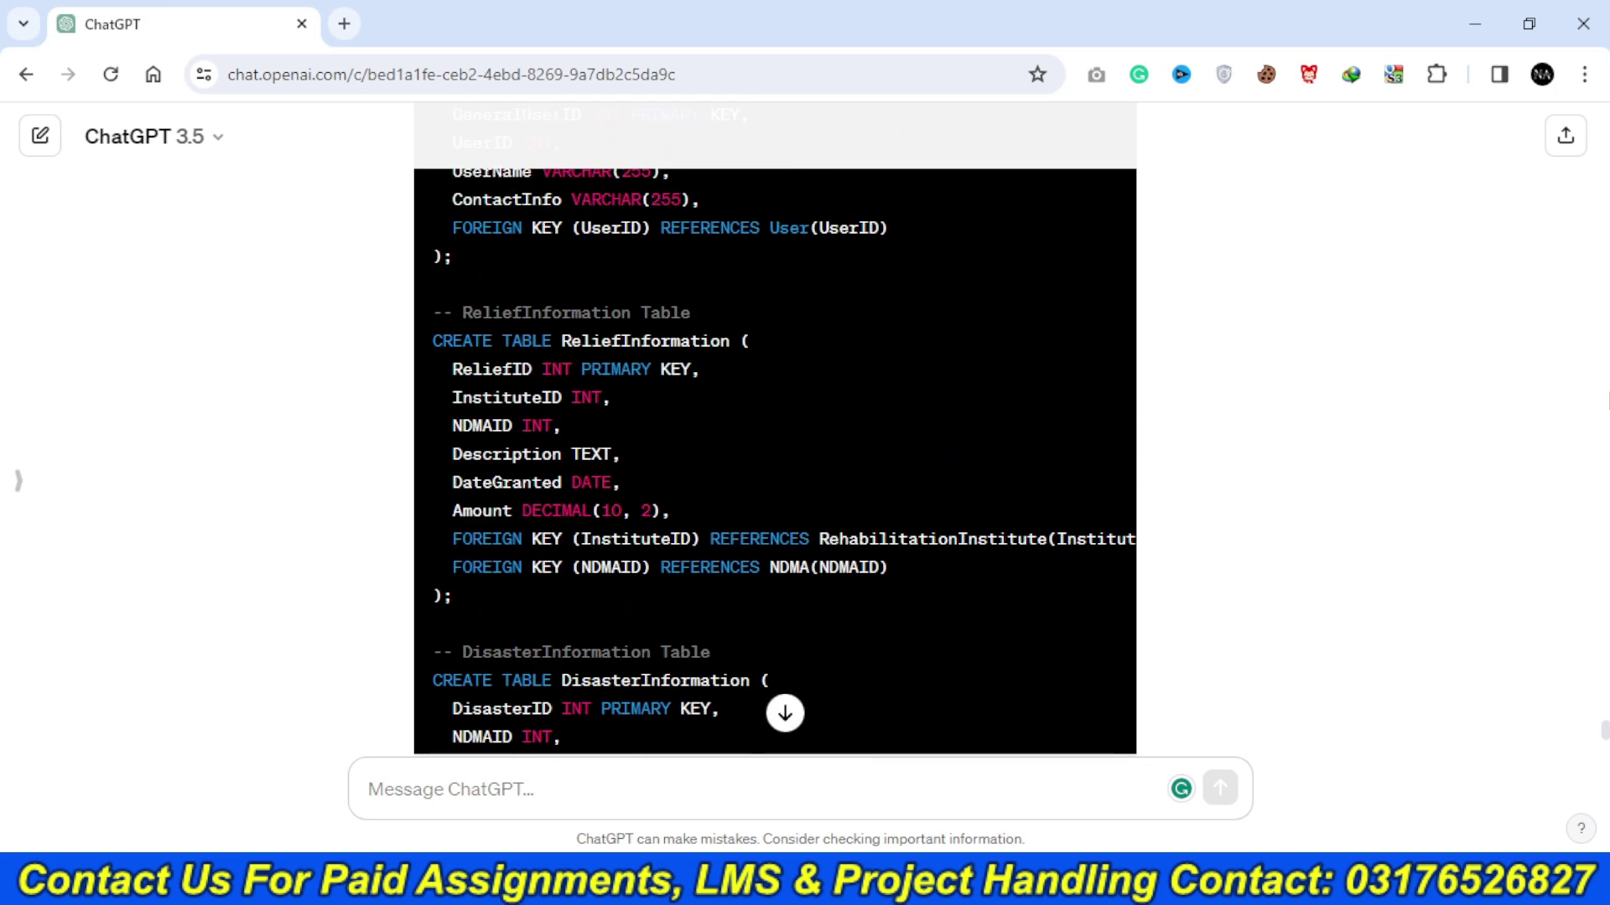
{"action": "left_click", "coordinate": [1050, 394]}
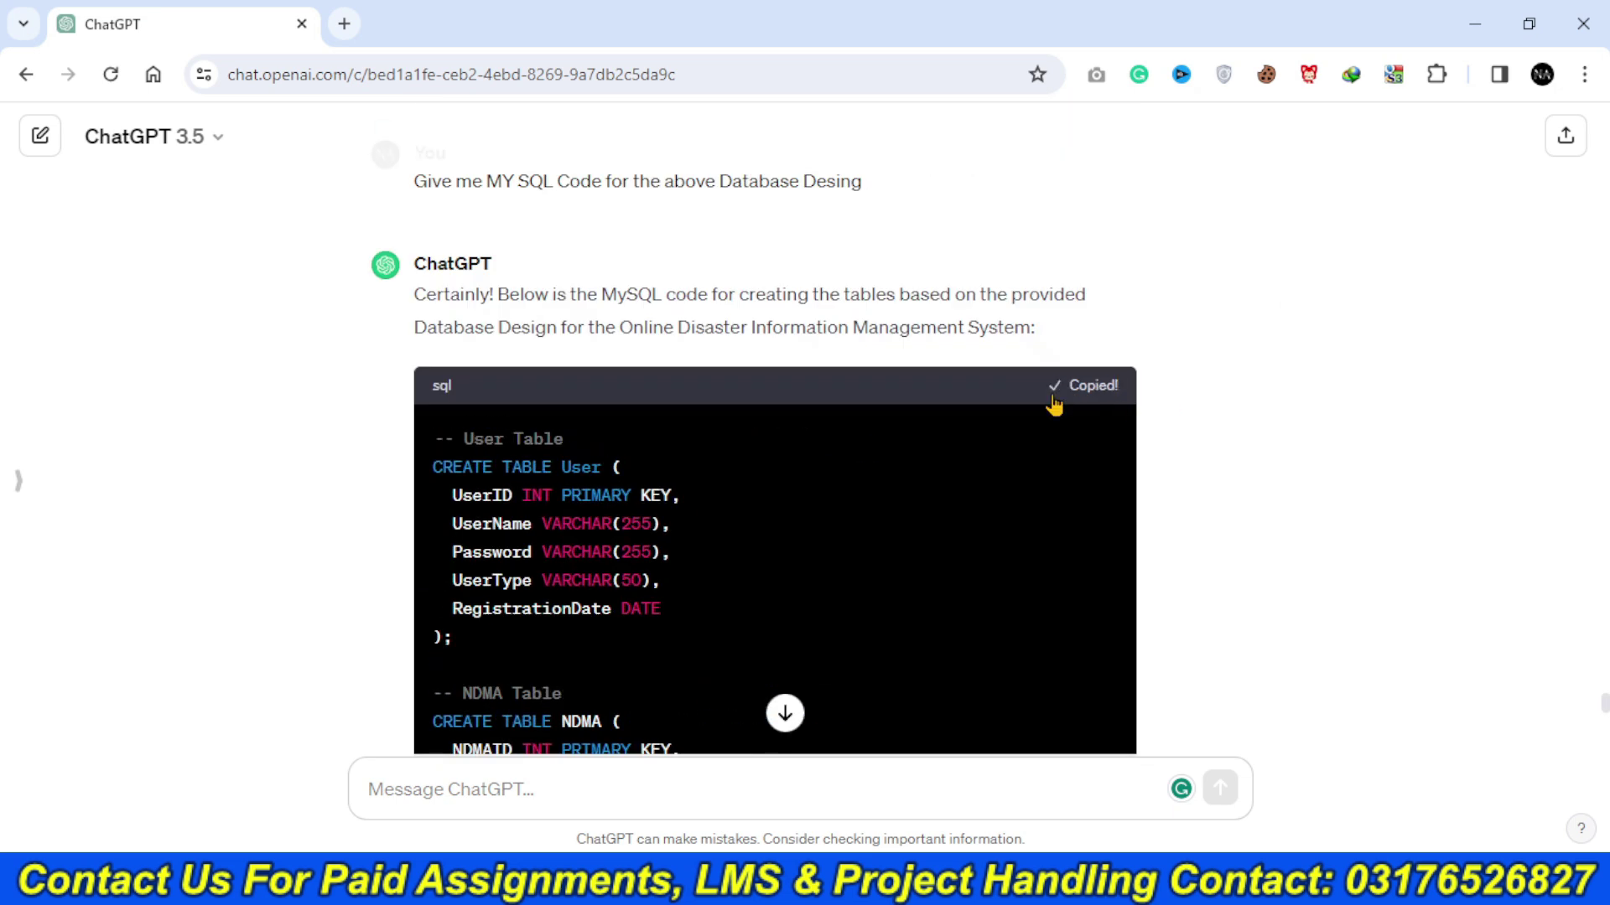
{"action": "key", "text": "super+s"}
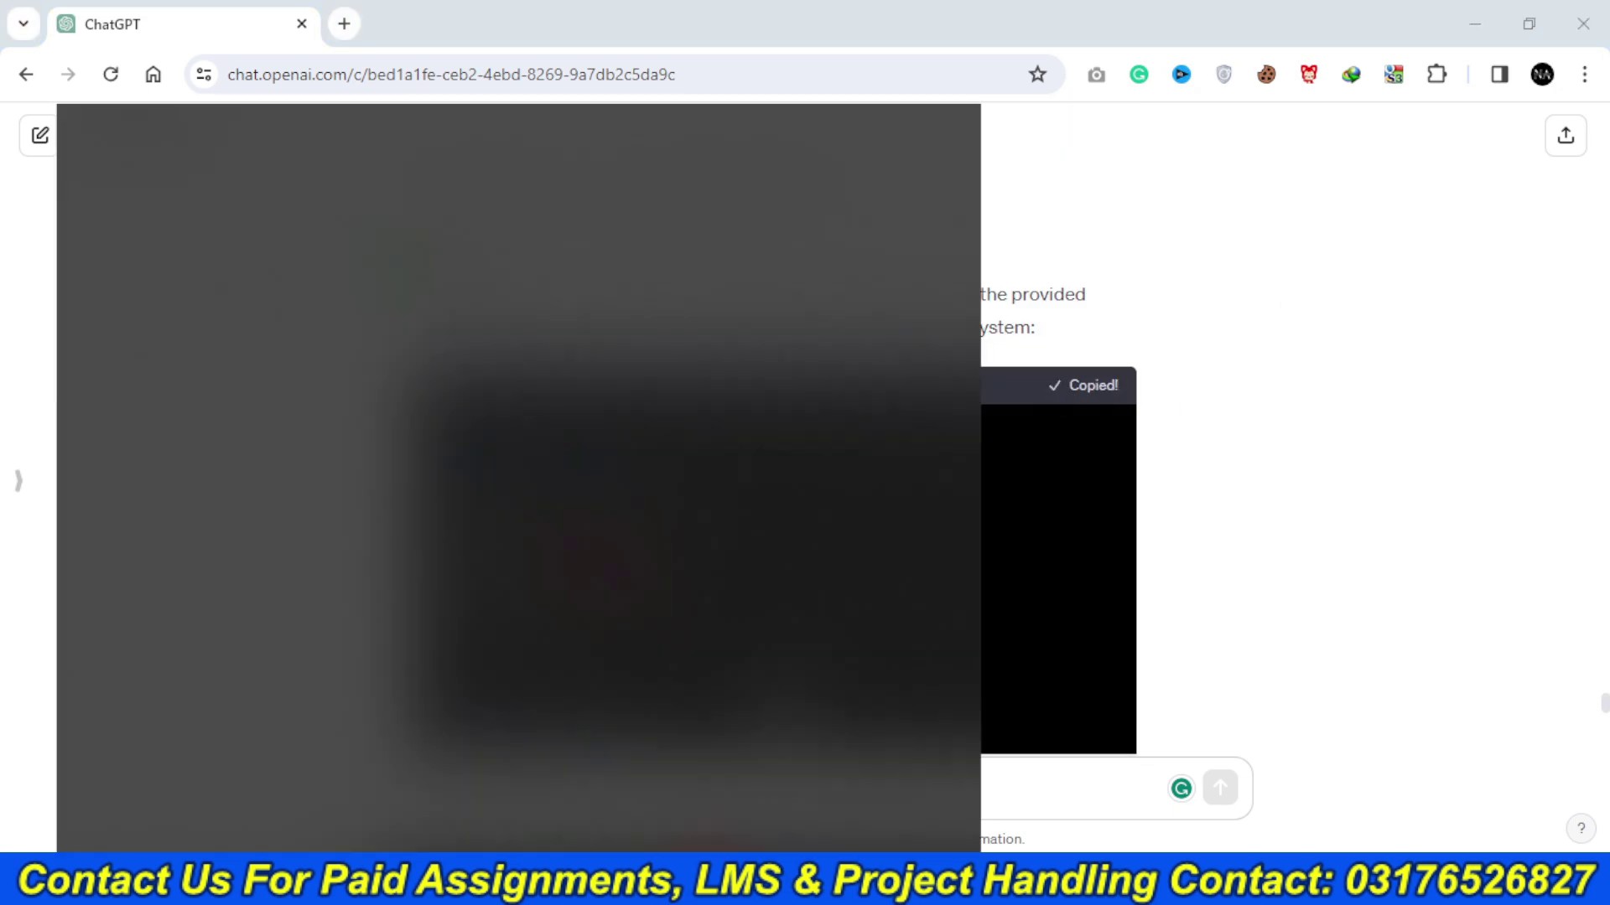
{"action": "type", "text": "note"}
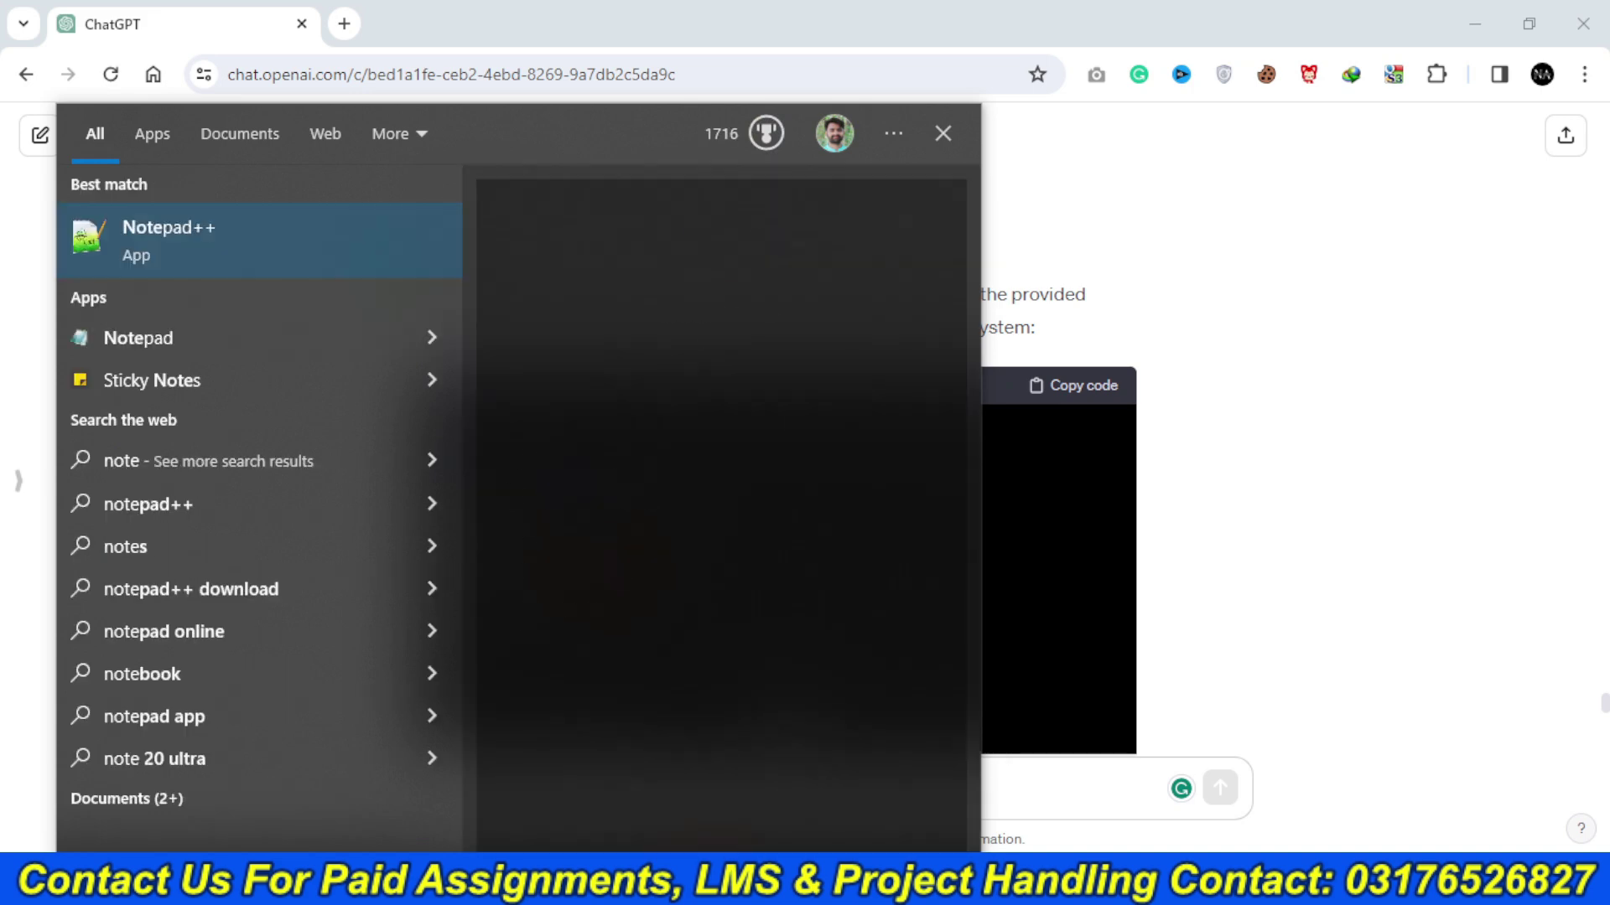
{"action": "key", "text": "Return"}
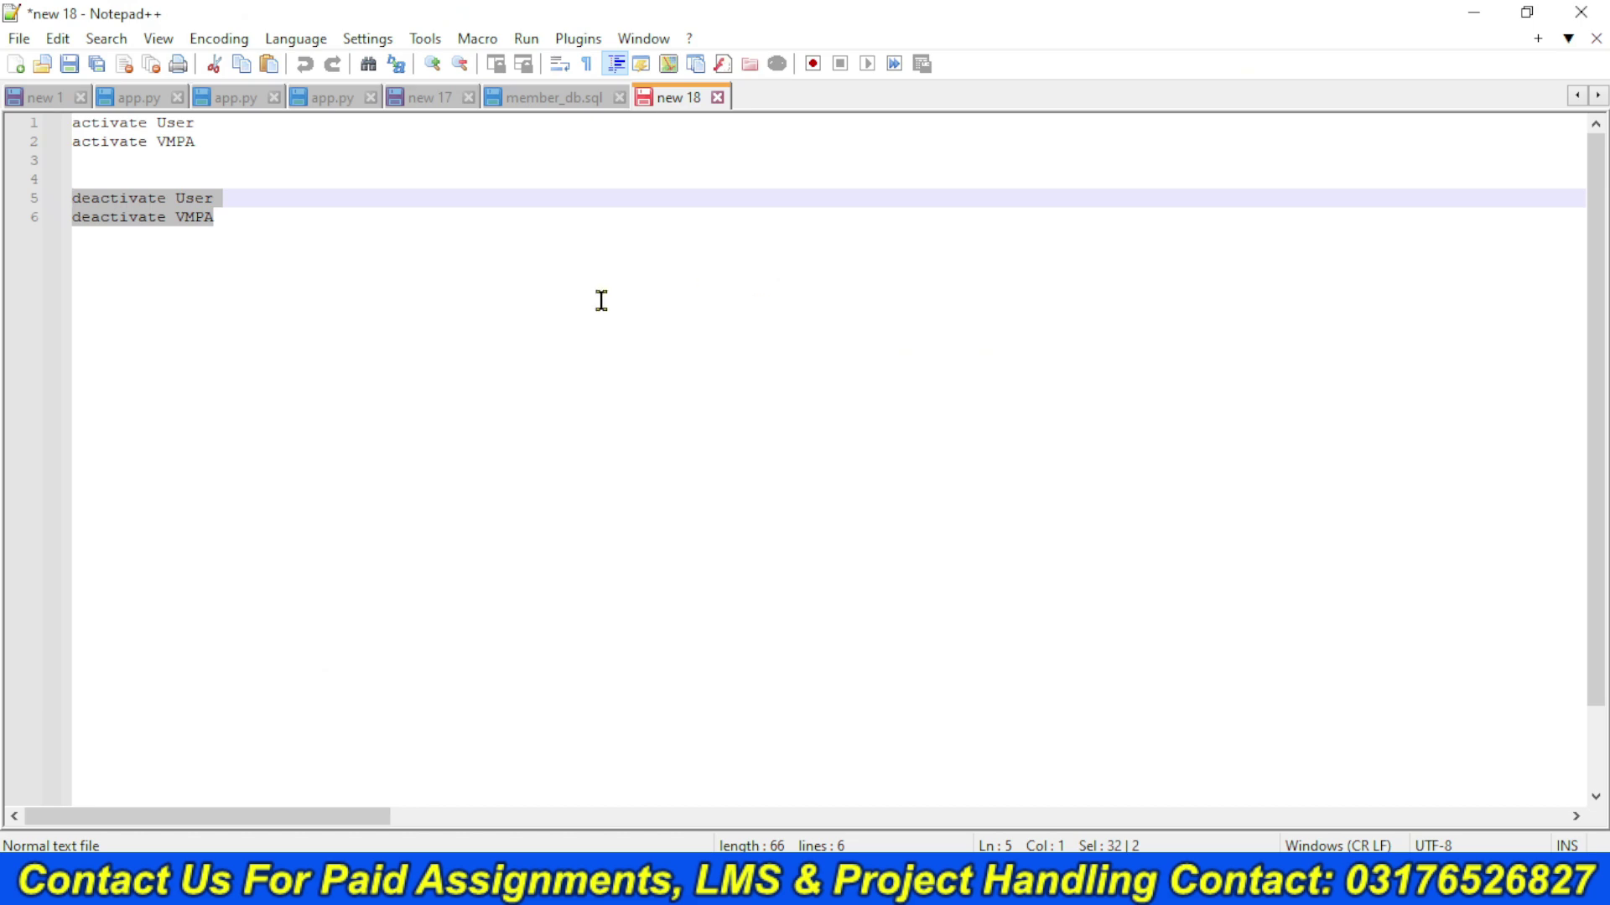
{"action": "key", "text": "ctrl+n"}
{"action": "key", "text": "ctrl+v"}
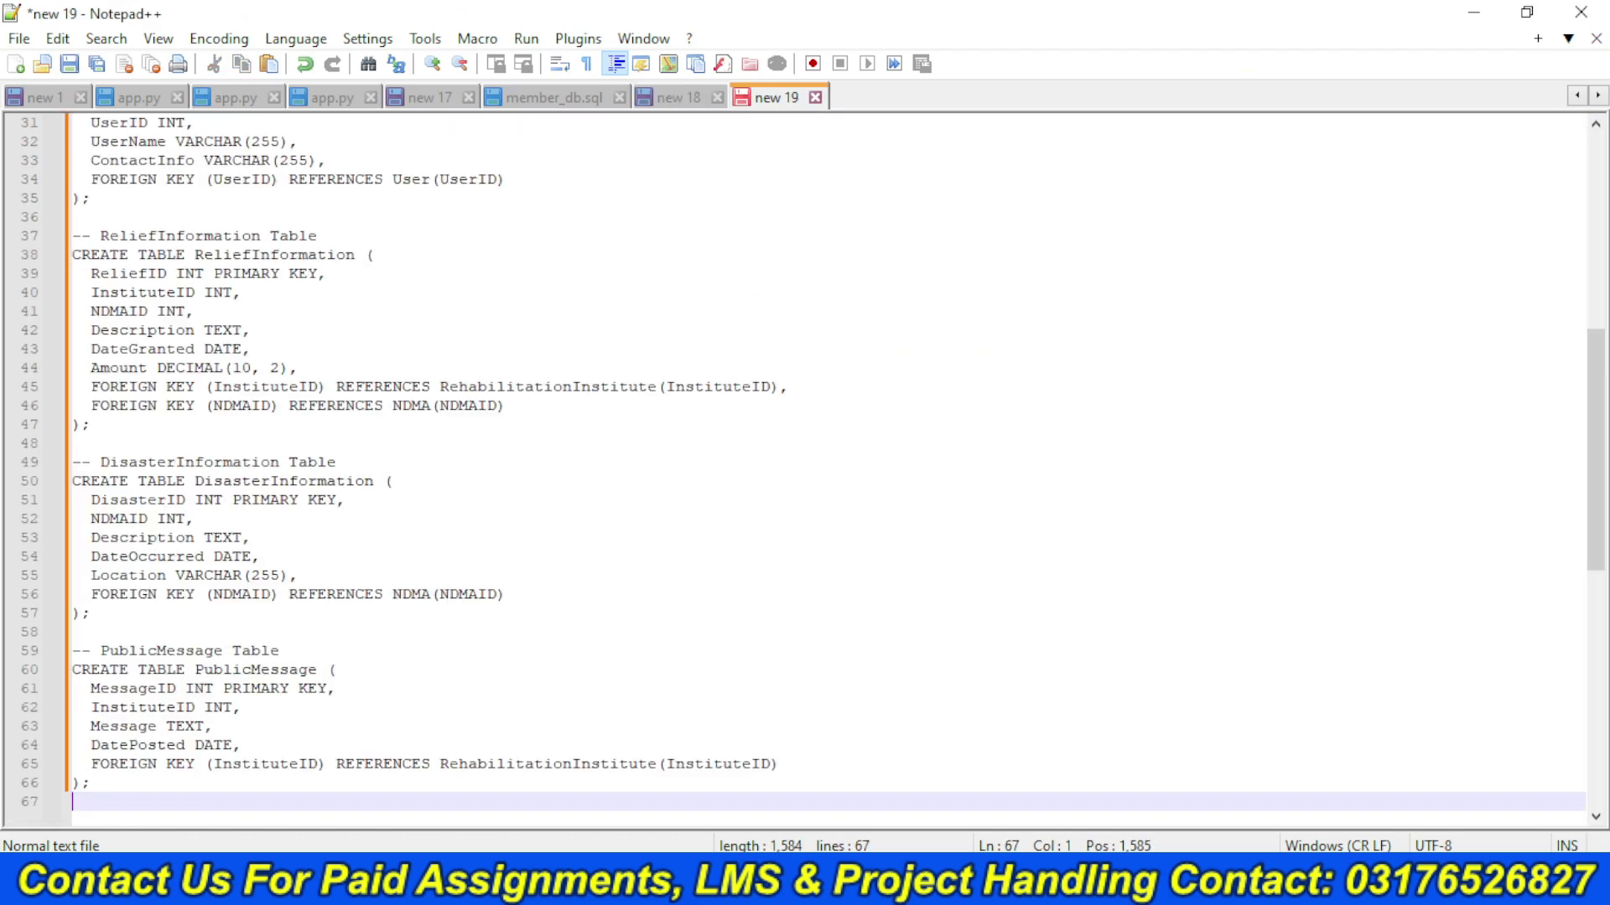
- Save the pasted SQL code as disater.sql in the Youtube Video folder
{"action": "key", "text": "ctrl+s"}
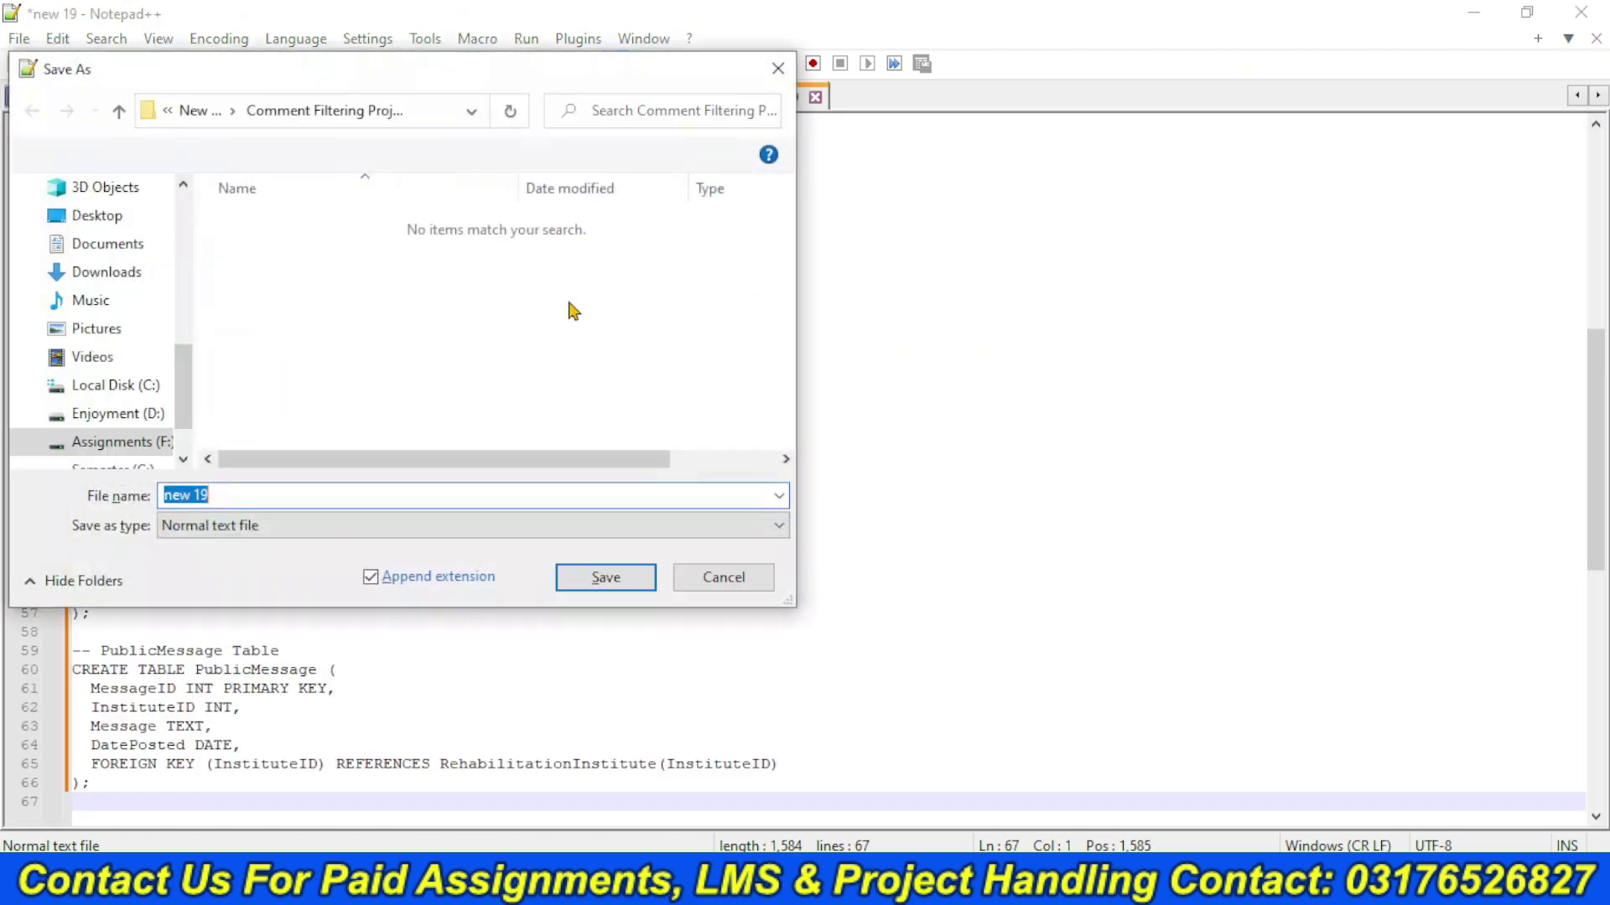
{"action": "type", "text": "disater.sql"}
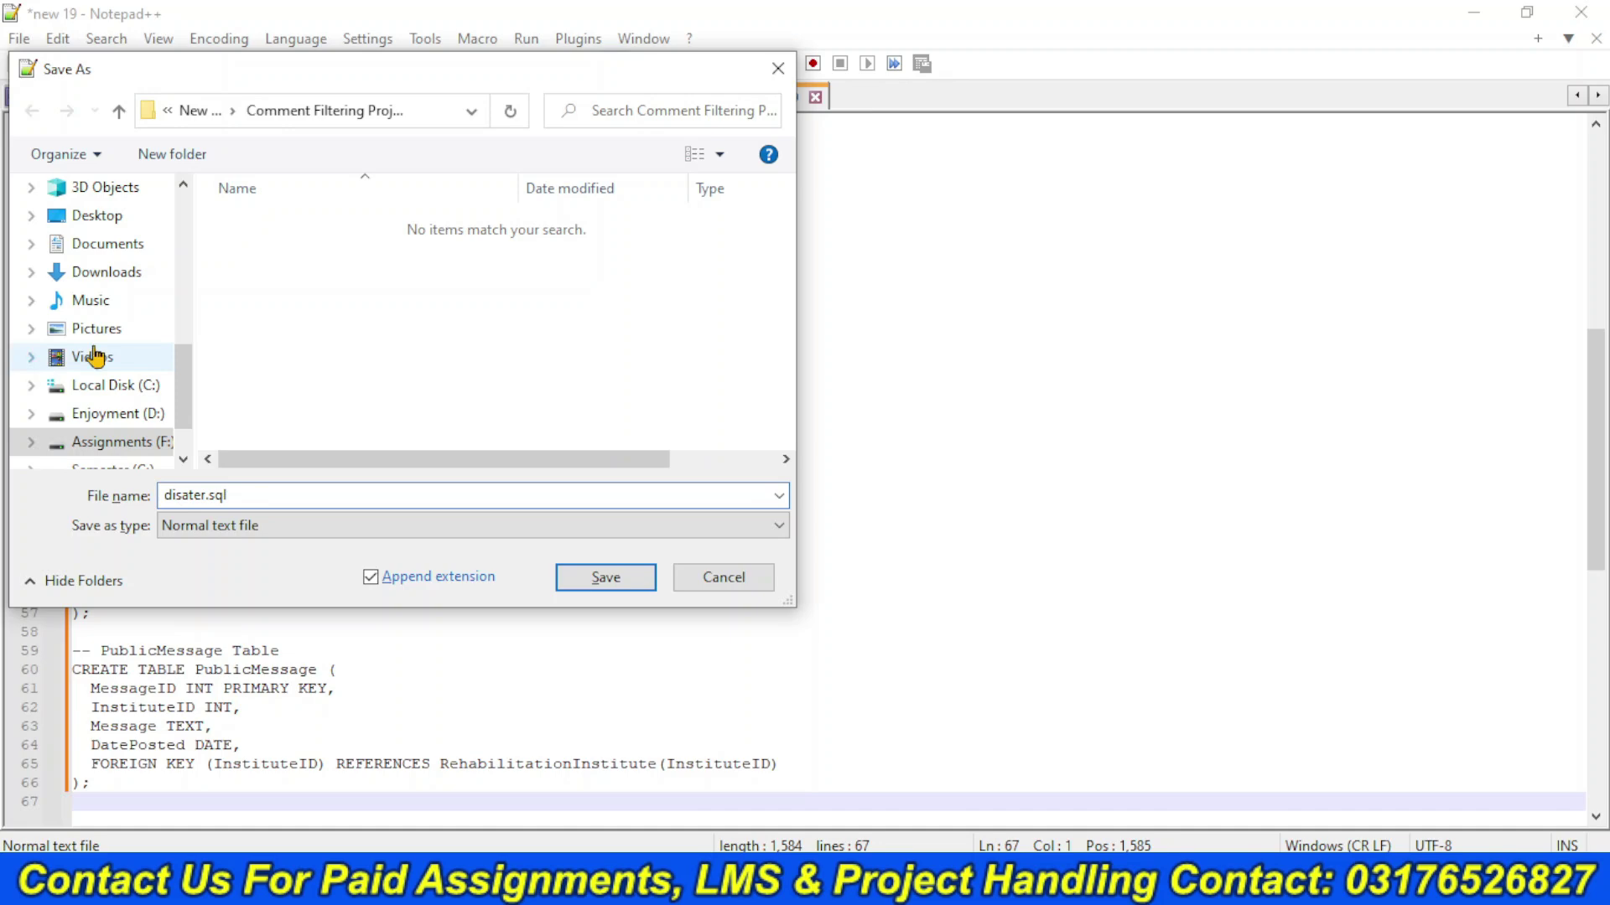
{"action": "scroll", "coordinate": [189, 324], "scroll_direction": "up", "scroll_amount": 3}
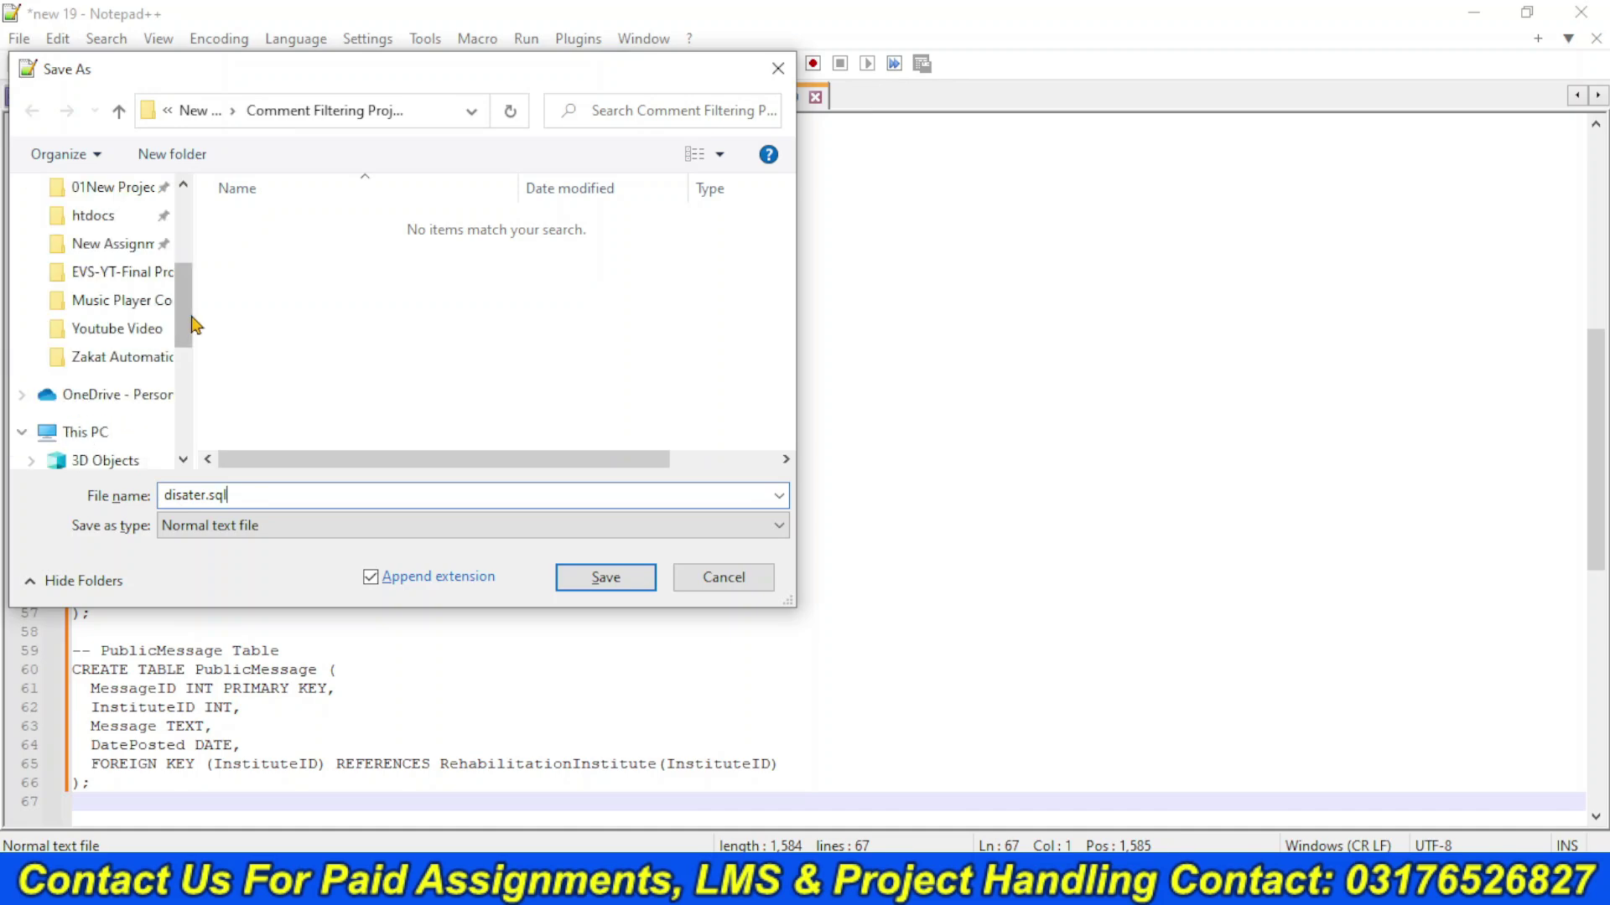
{"action": "left_click", "coordinate": [122, 335]}
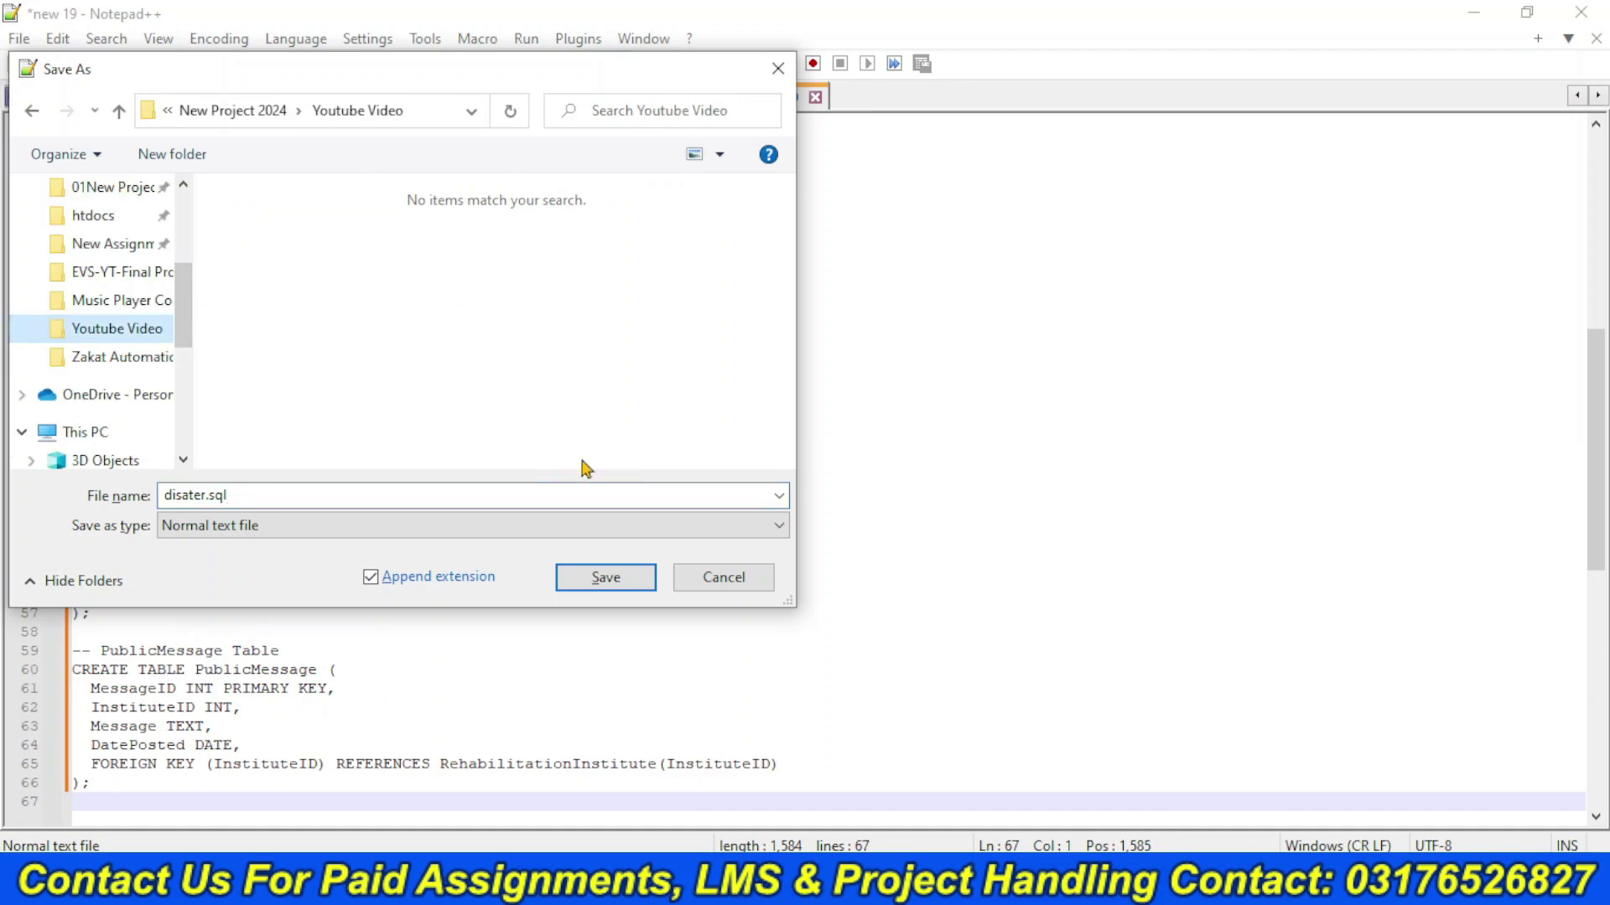
{"action": "left_click", "coordinate": [603, 577]}
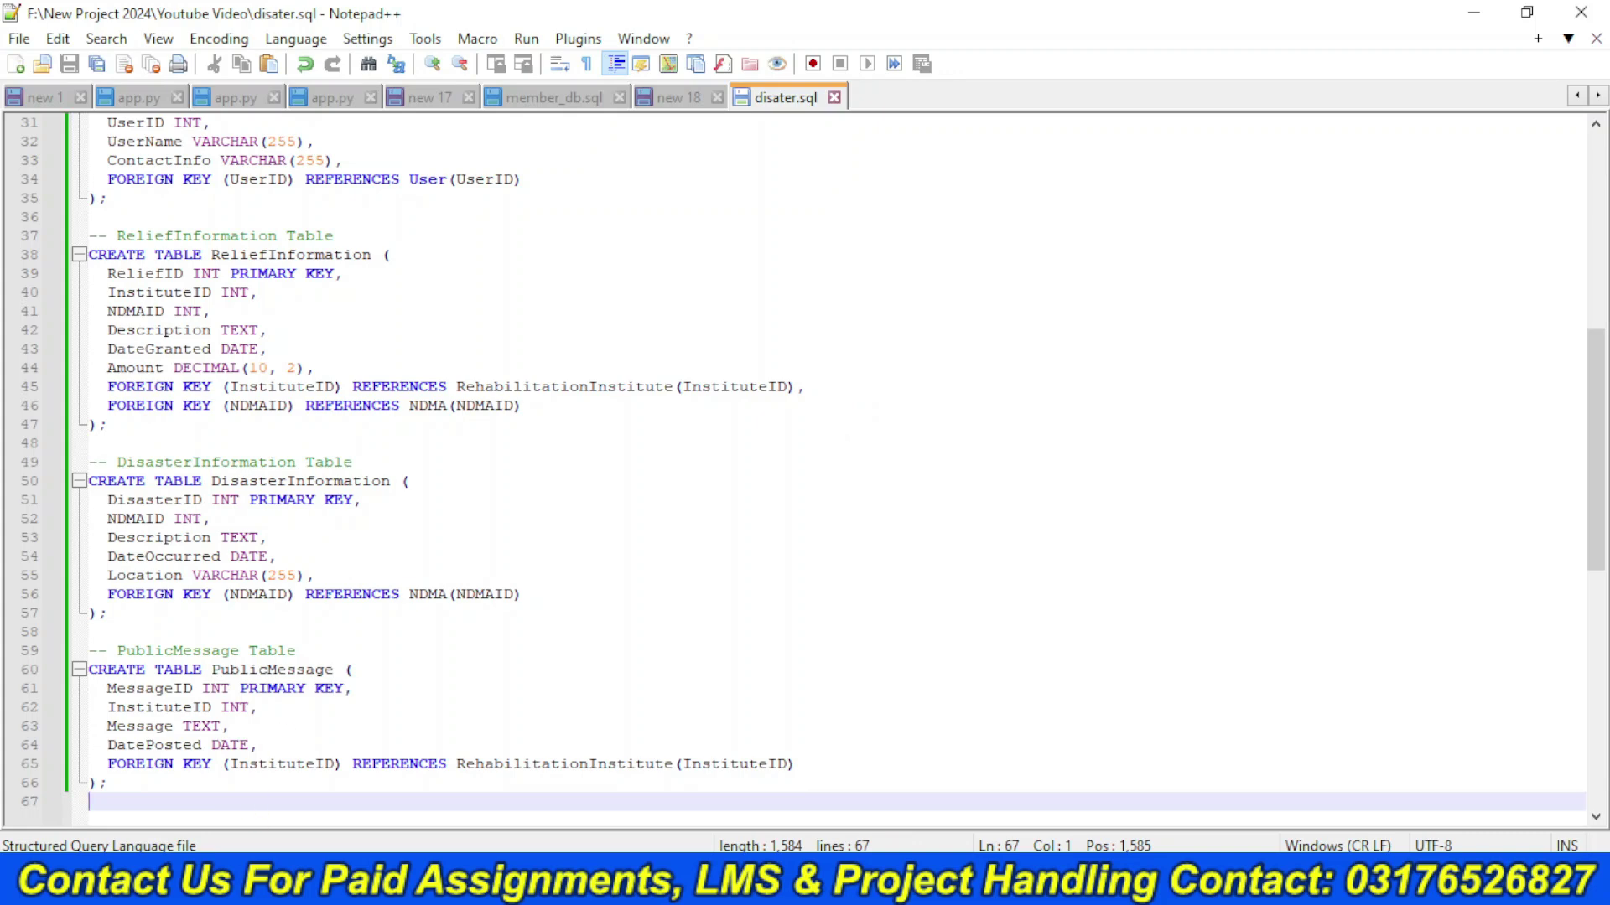
- Open the XAMPP Control Panel and start the Apache and MySQL modules
{"action": "key", "text": "super"}
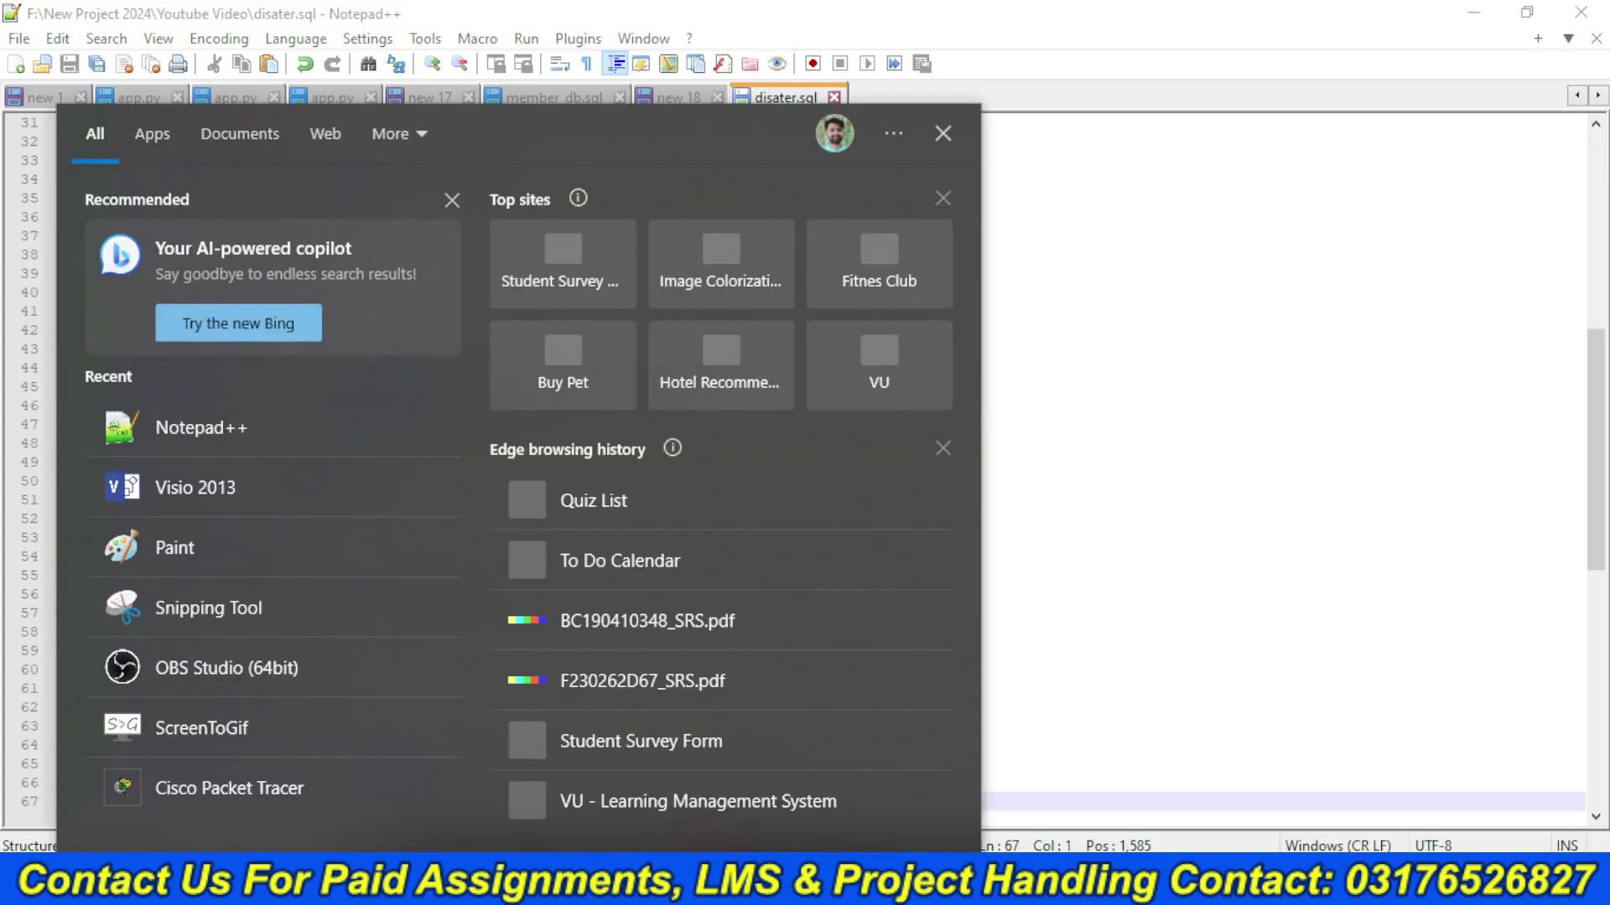
{"action": "type", "text": "xamm"}
{"action": "key", "text": "Return"}
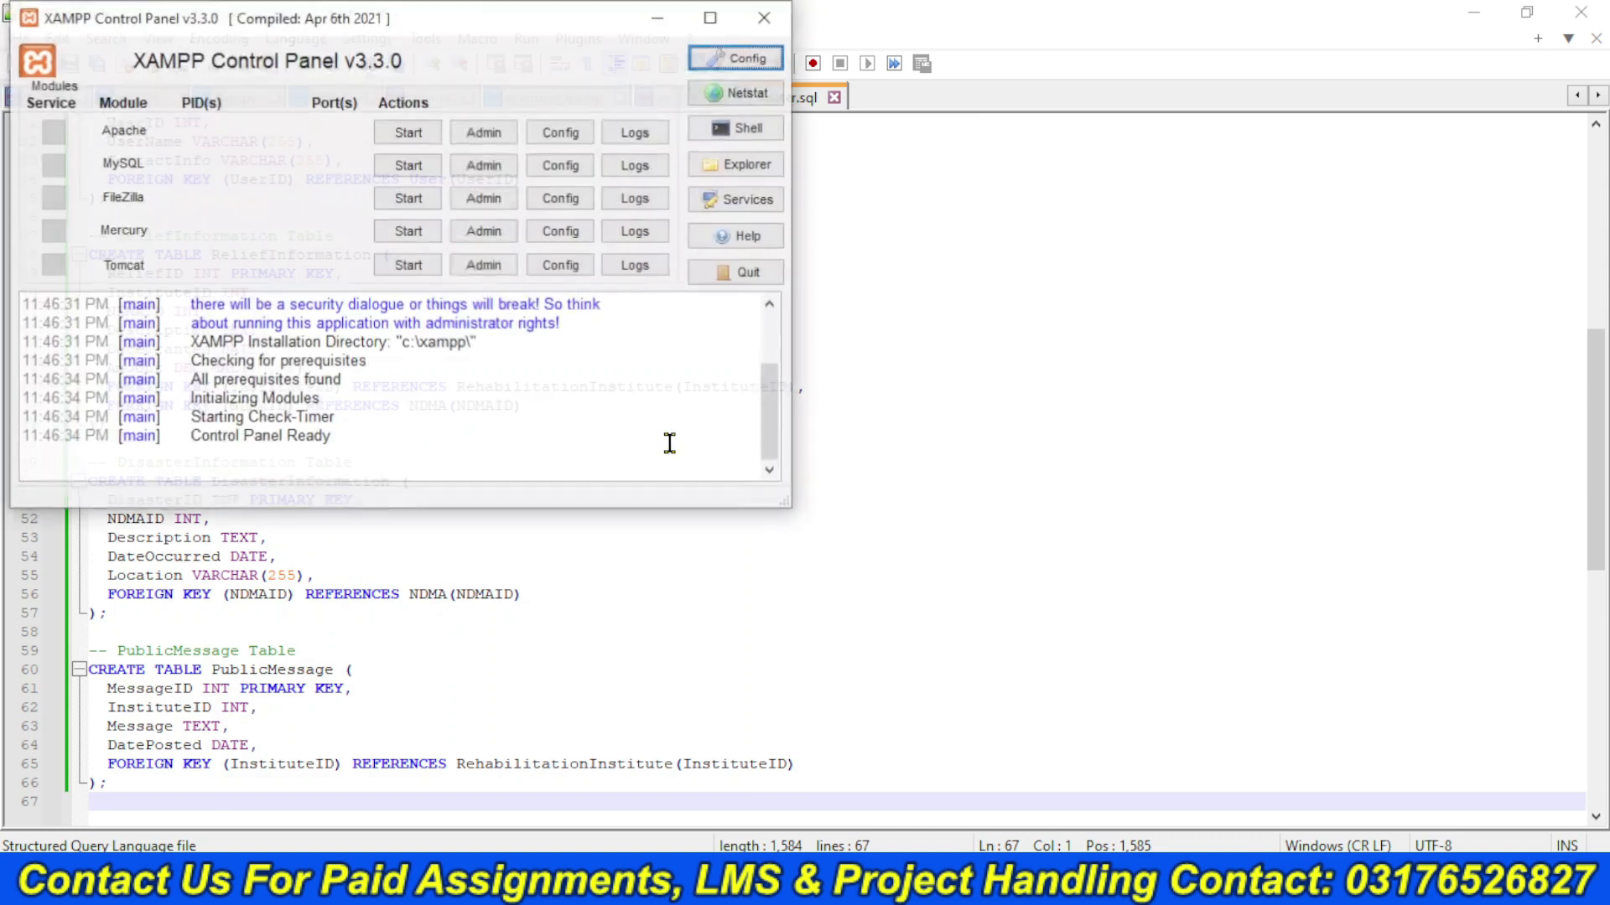
{"action": "left_click", "coordinate": [409, 132]}
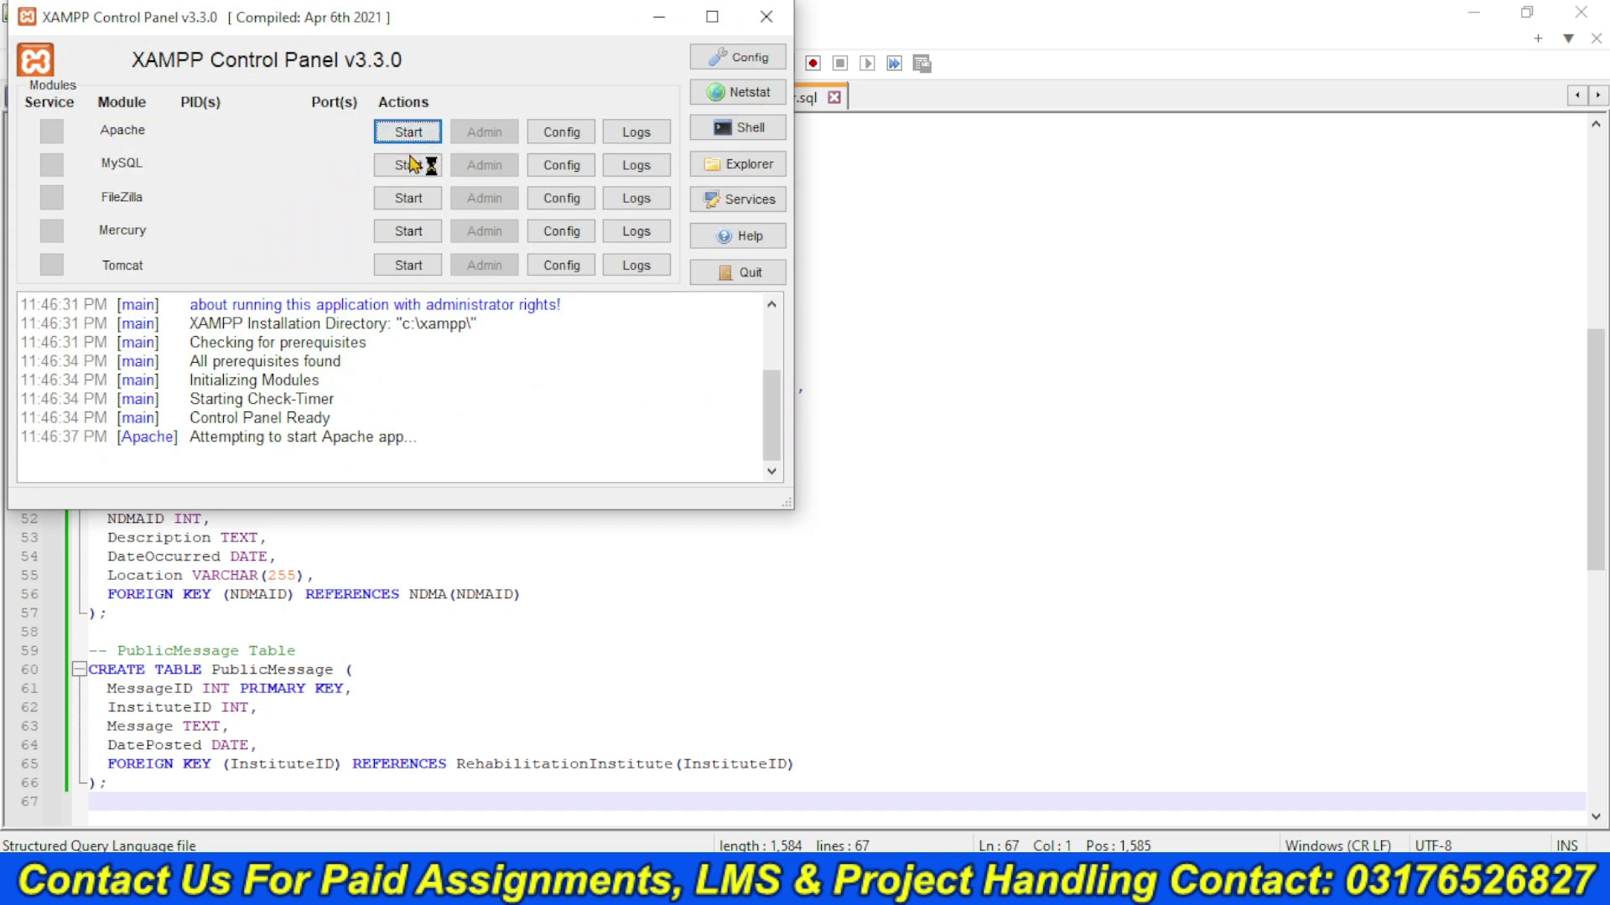
{"action": "left_click", "coordinate": [417, 164]}
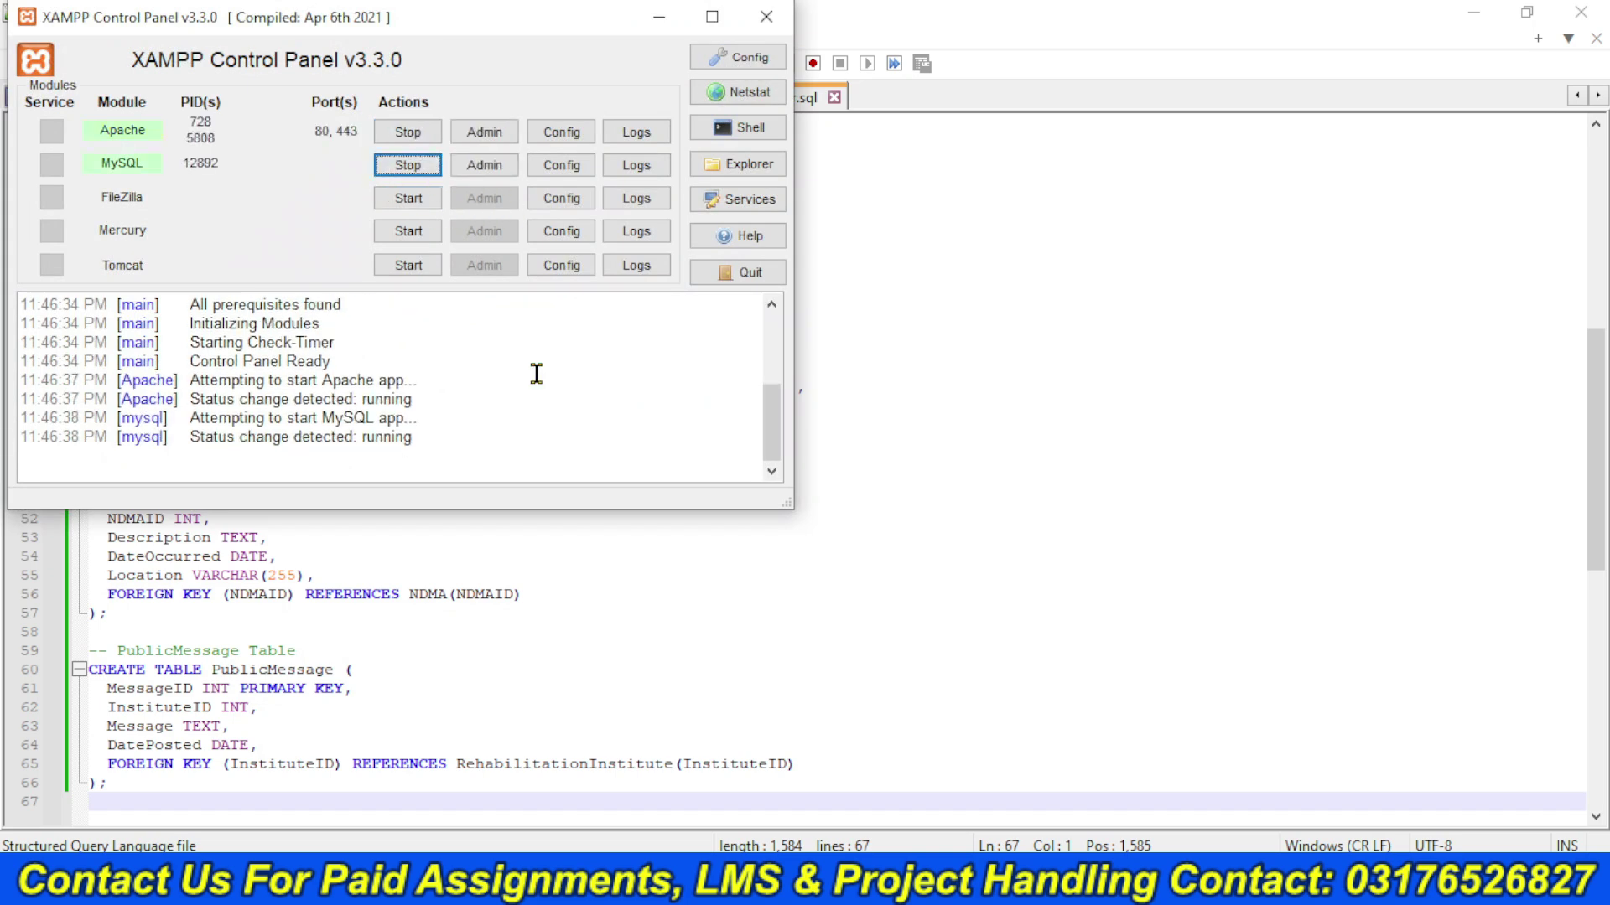
- Switch to Chrome and open localhost/phpmyadmin in a new browser tab
{"action": "left_click", "coordinate": [469, 887]}
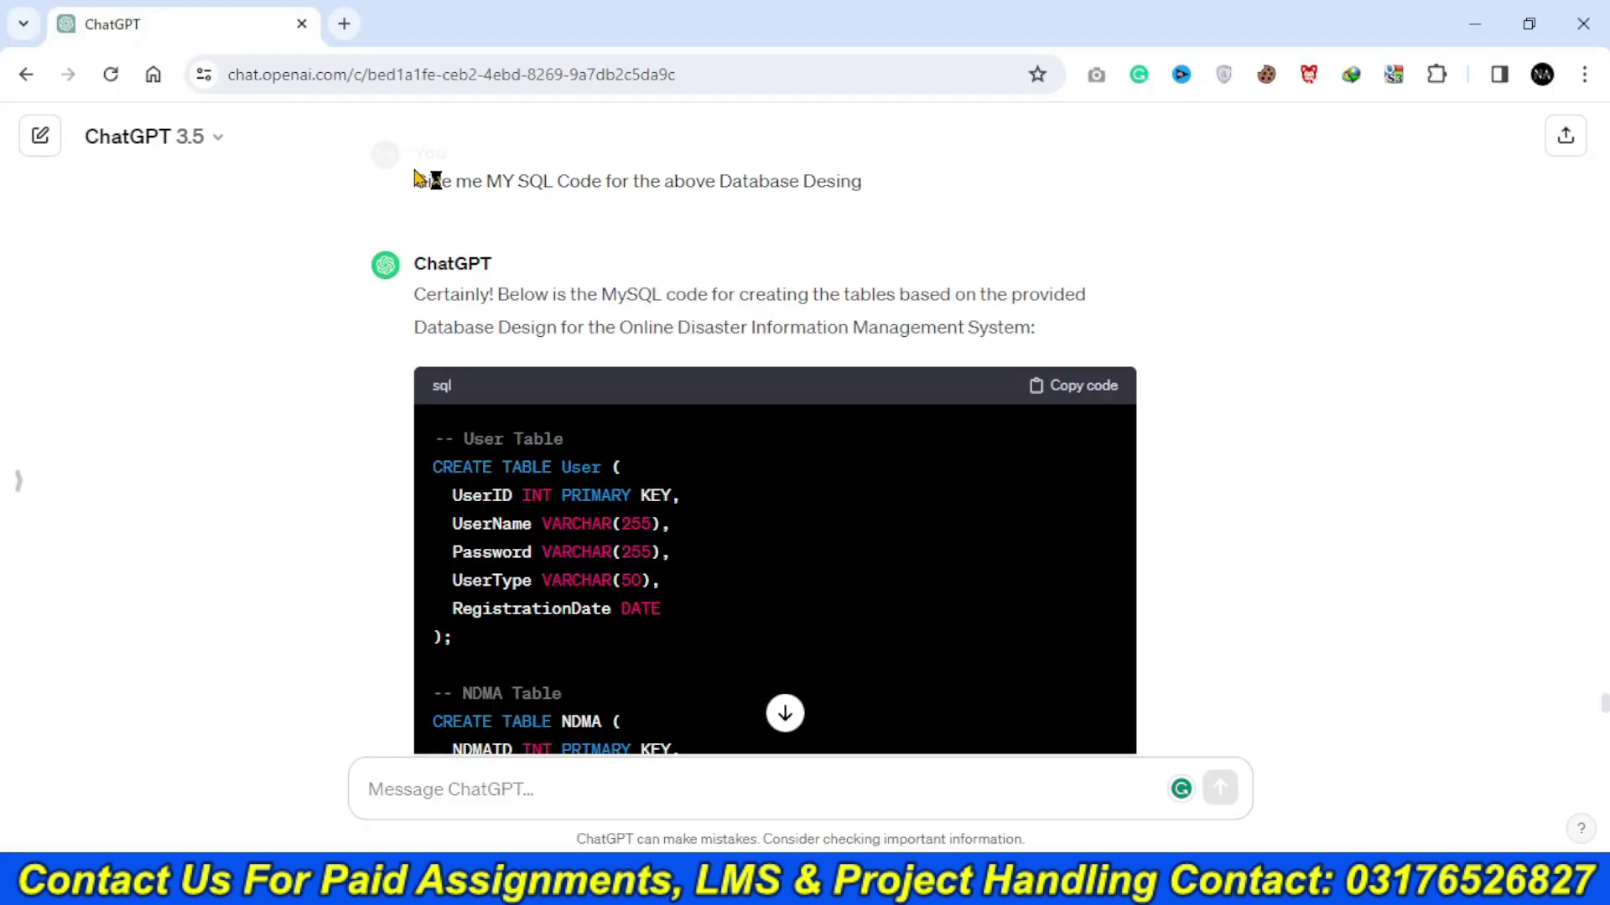
{"action": "left_click", "coordinate": [343, 25]}
{"action": "type", "text": "locahost"}
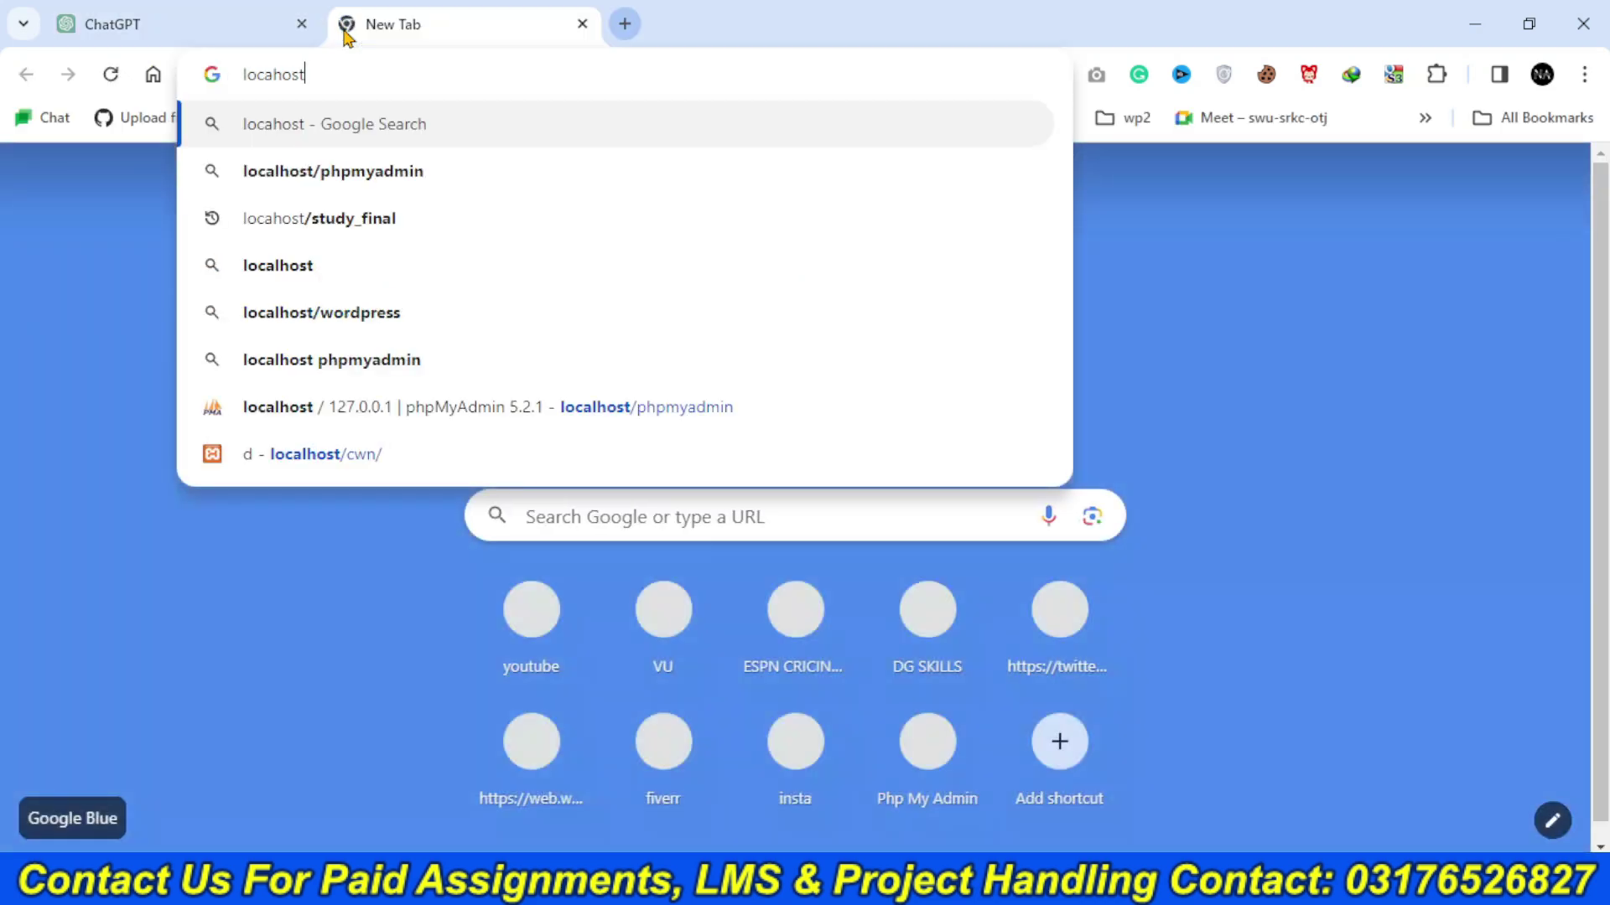
{"action": "key", "text": "BackSpace"}
{"action": "key", "text": "BackSpace"}
{"action": "key", "text": "BackSpace"}
{"action": "left_click", "coordinate": [450, 409]}
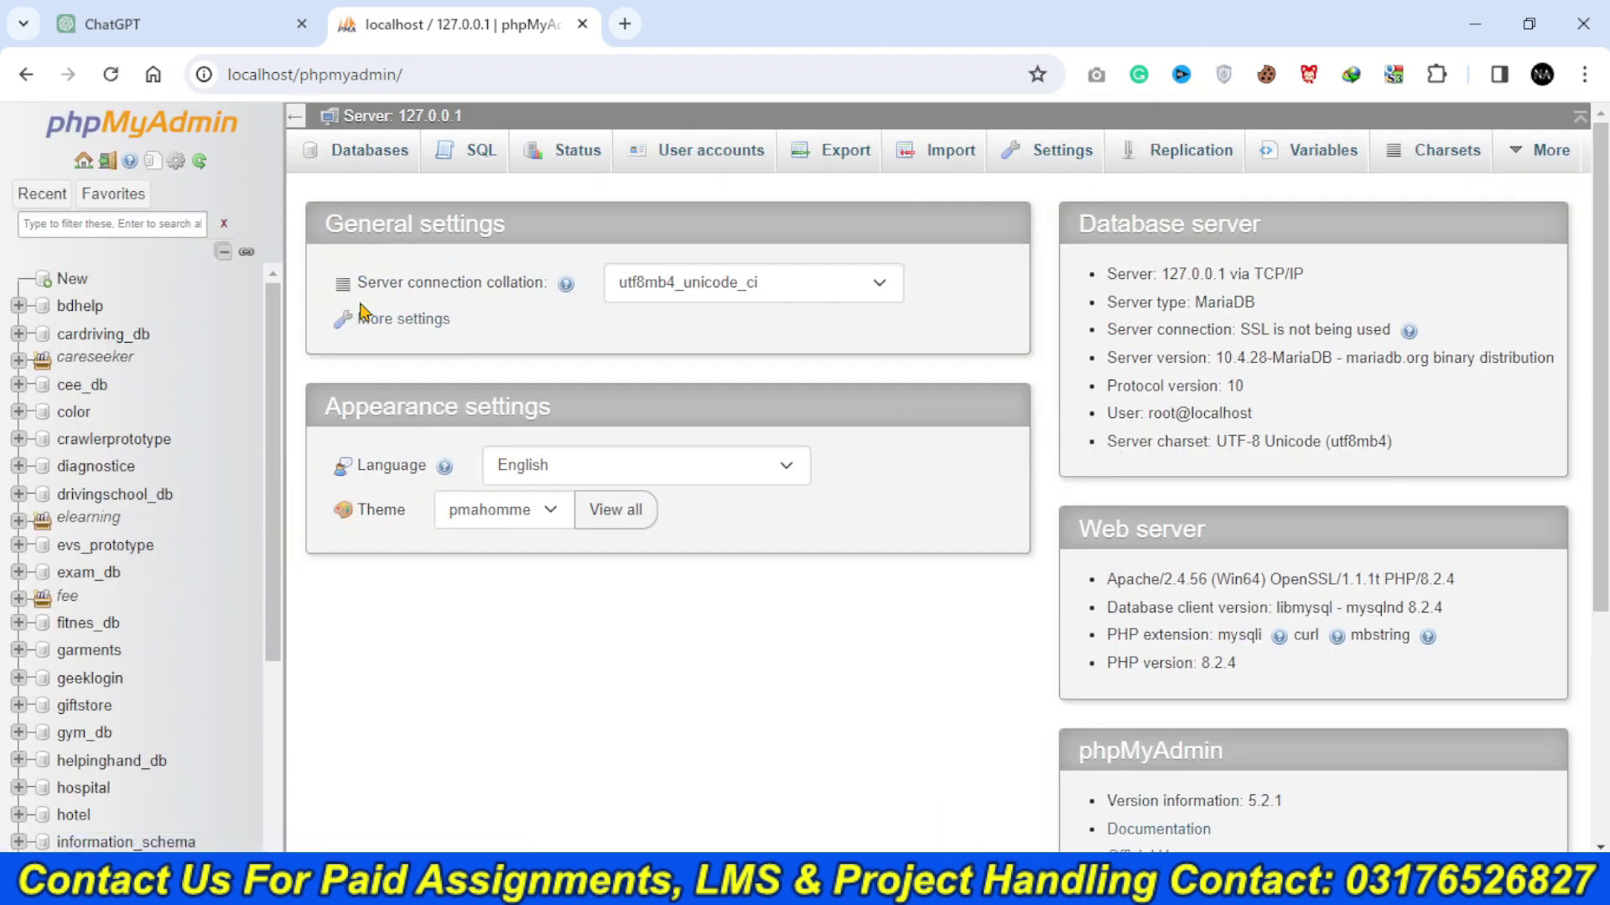
- Create a new database named disater with the utf8mb4_general_ci collation
{"action": "left_click", "coordinate": [75, 282]}
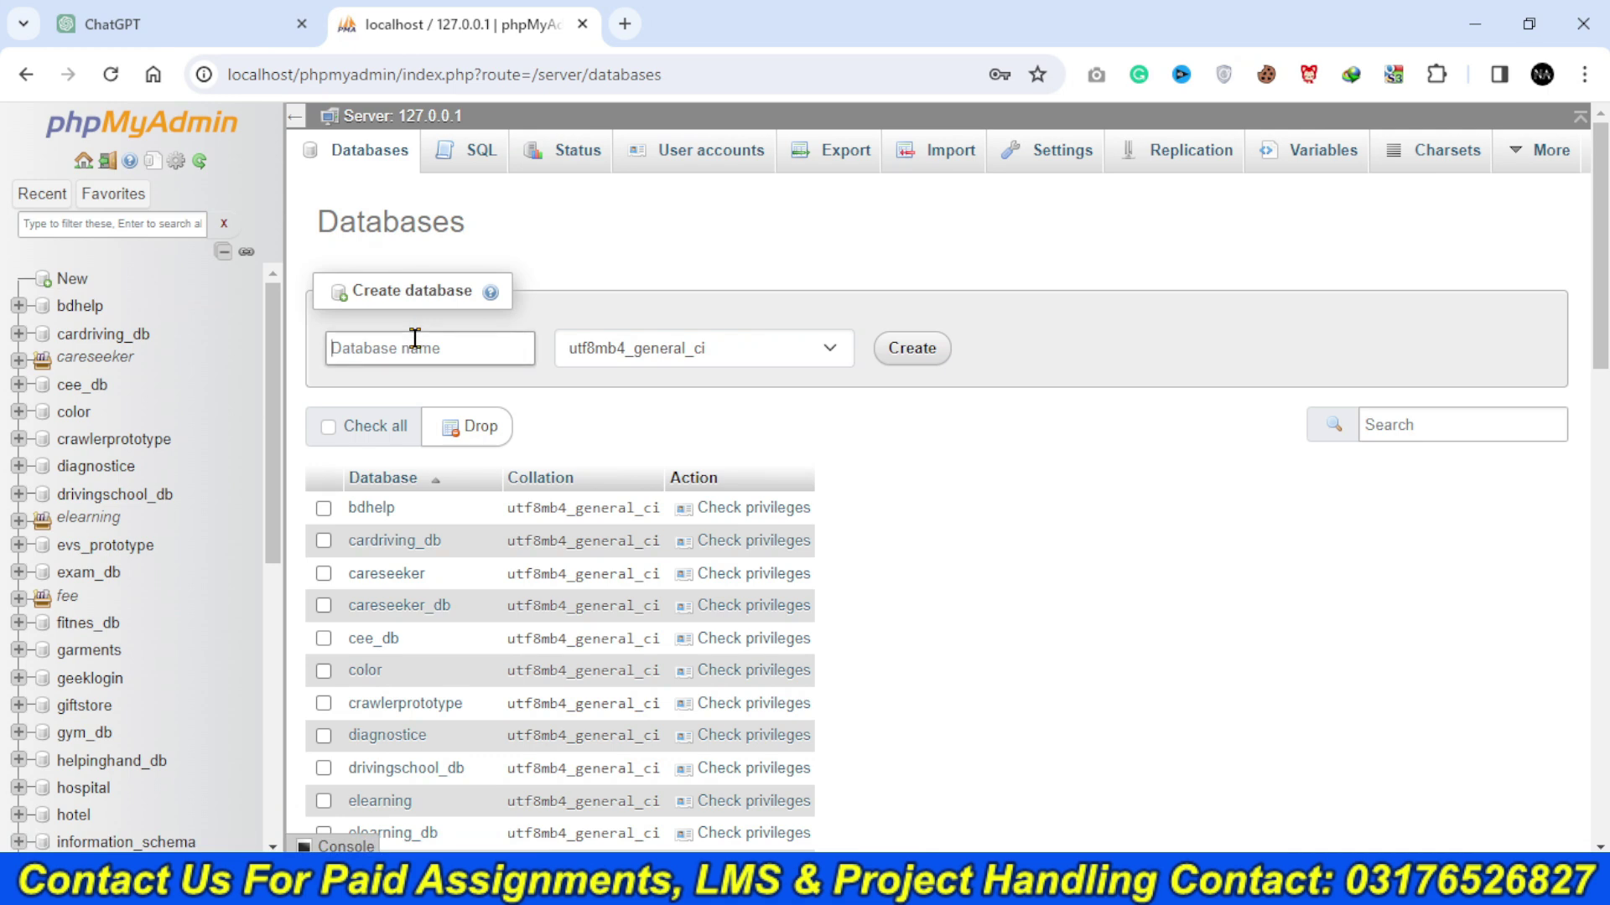
{"action": "left_click", "coordinate": [414, 338]}
{"action": "type", "text": "disater"}
{"action": "left_click", "coordinate": [921, 358]}
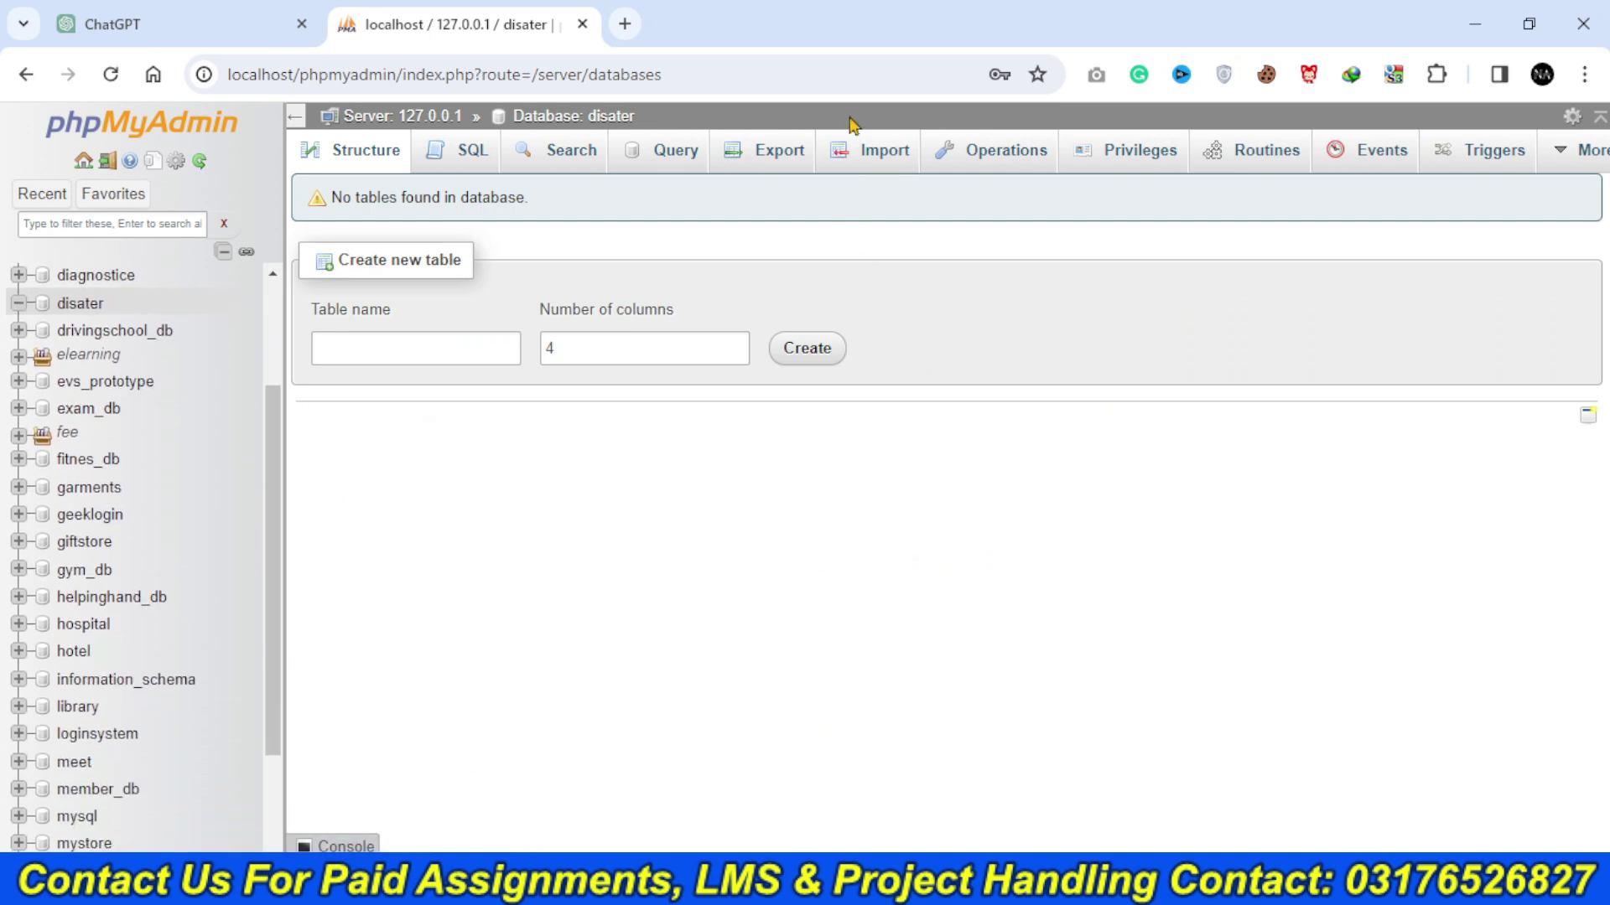
- Import the disater.sql file from the Youtube Video folder into the disater database
{"action": "left_click", "coordinate": [854, 150]}
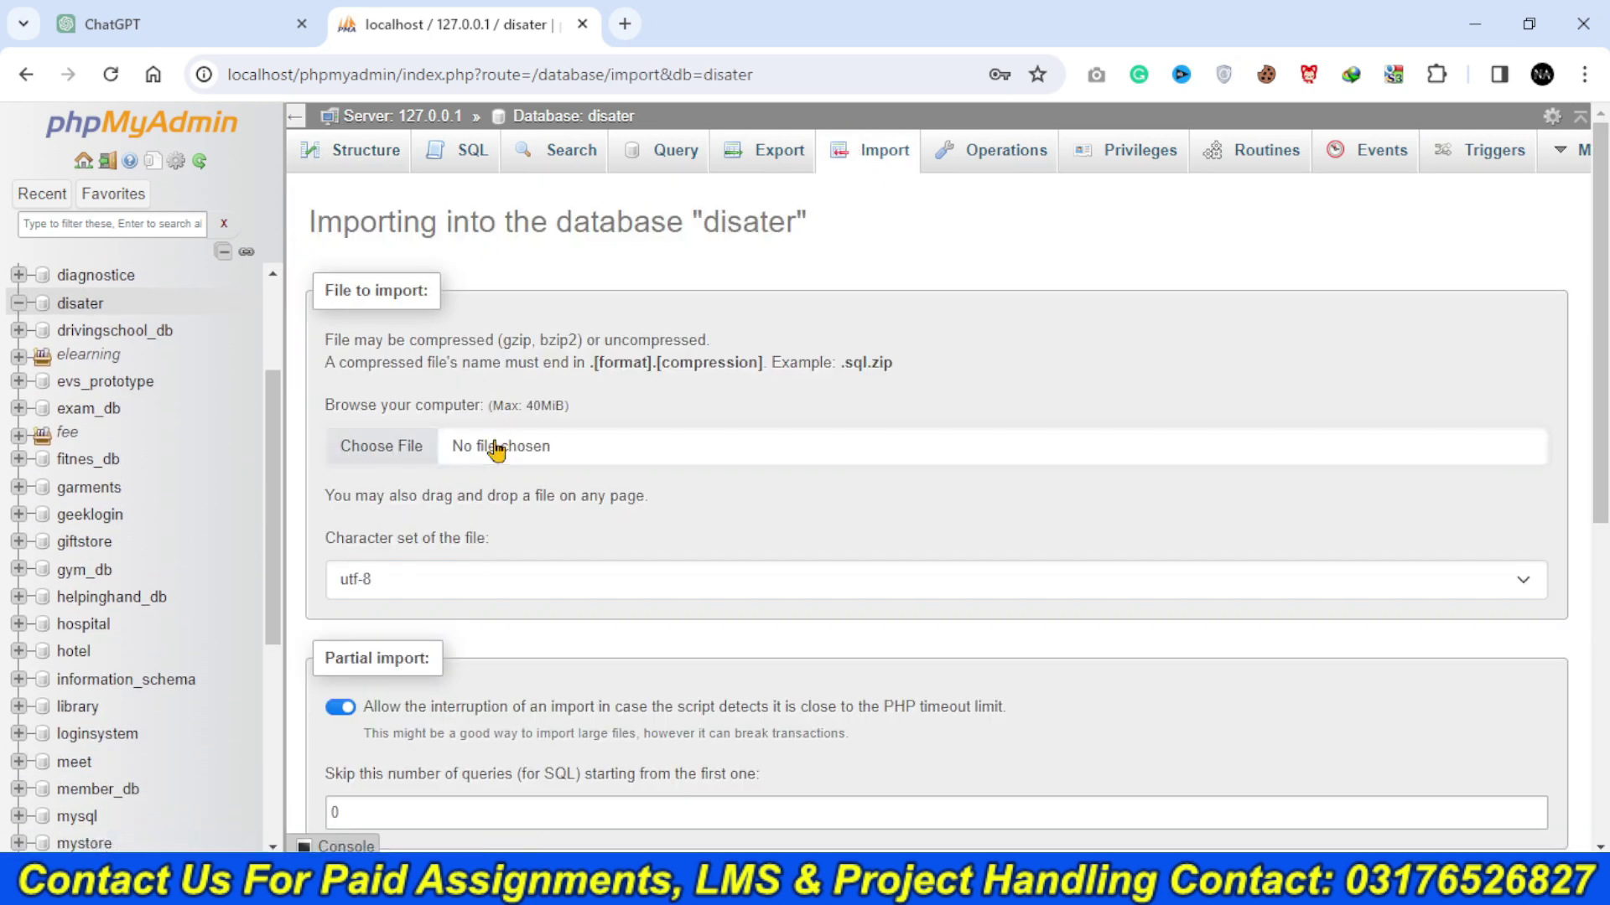
{"action": "left_click", "coordinate": [536, 453]}
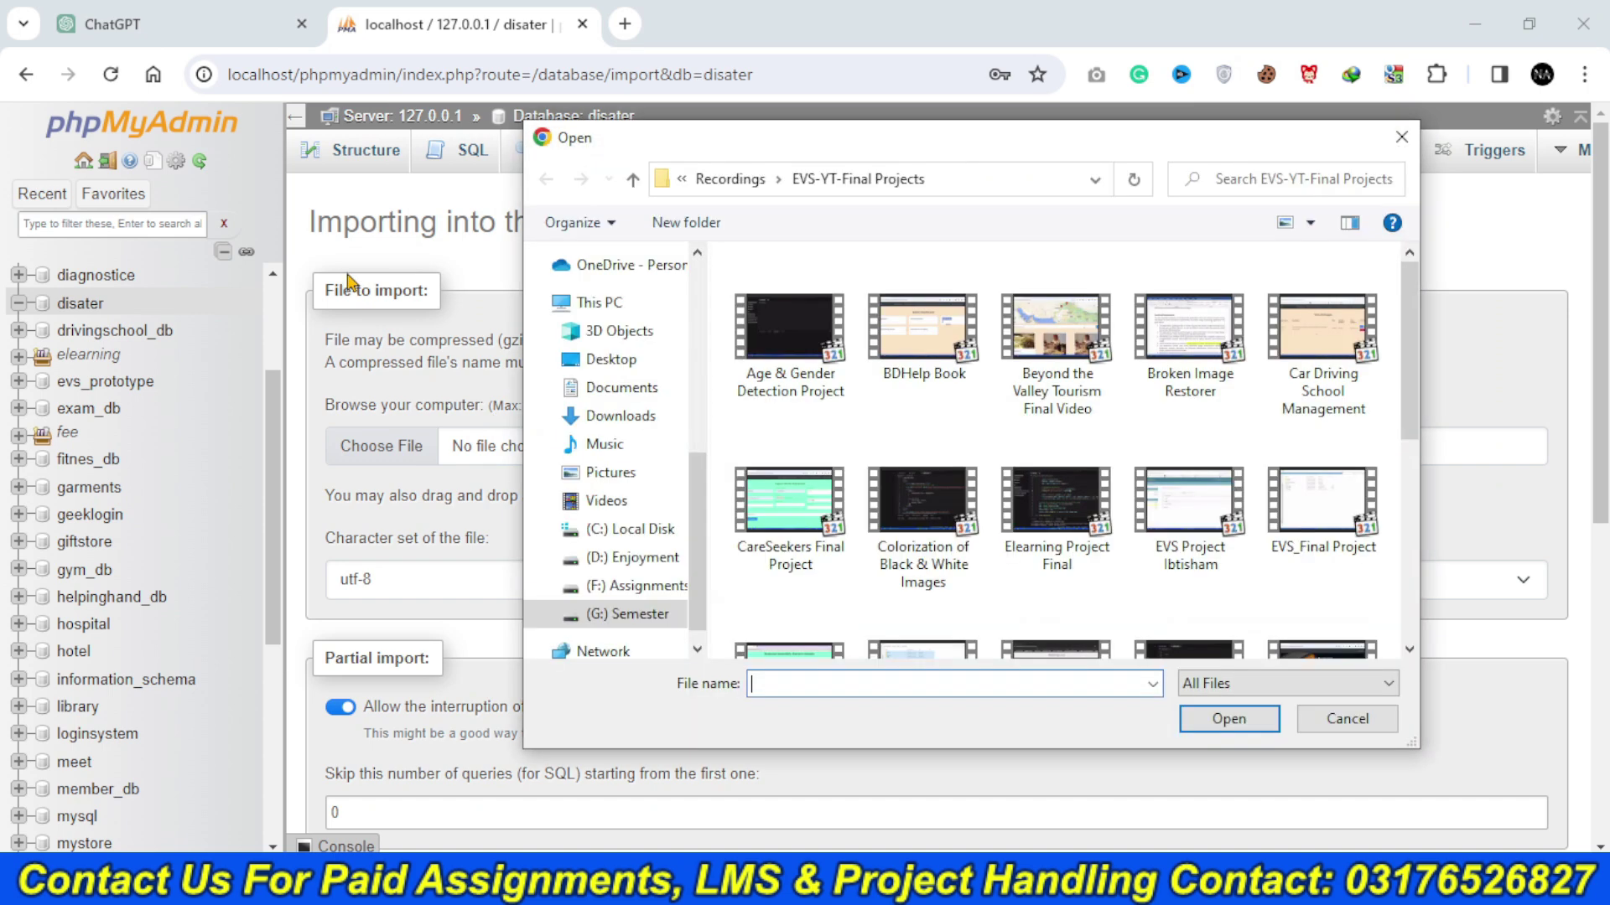
{"action": "scroll", "coordinate": [637, 378], "scroll_direction": "up", "scroll_amount": 5}
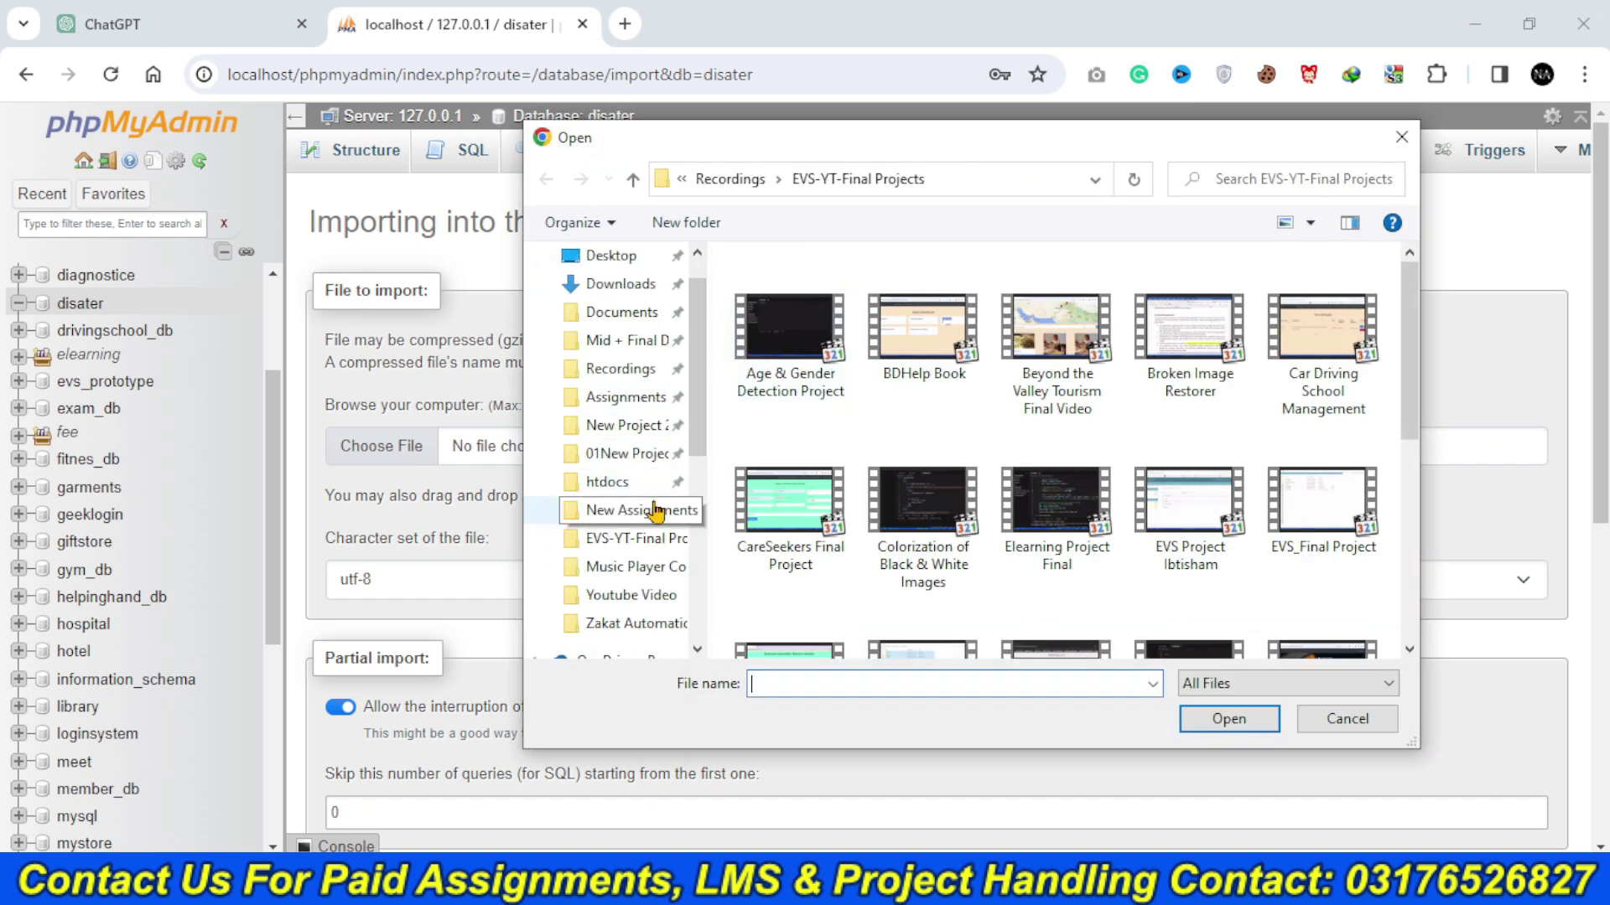
{"action": "left_click", "coordinate": [644, 595]}
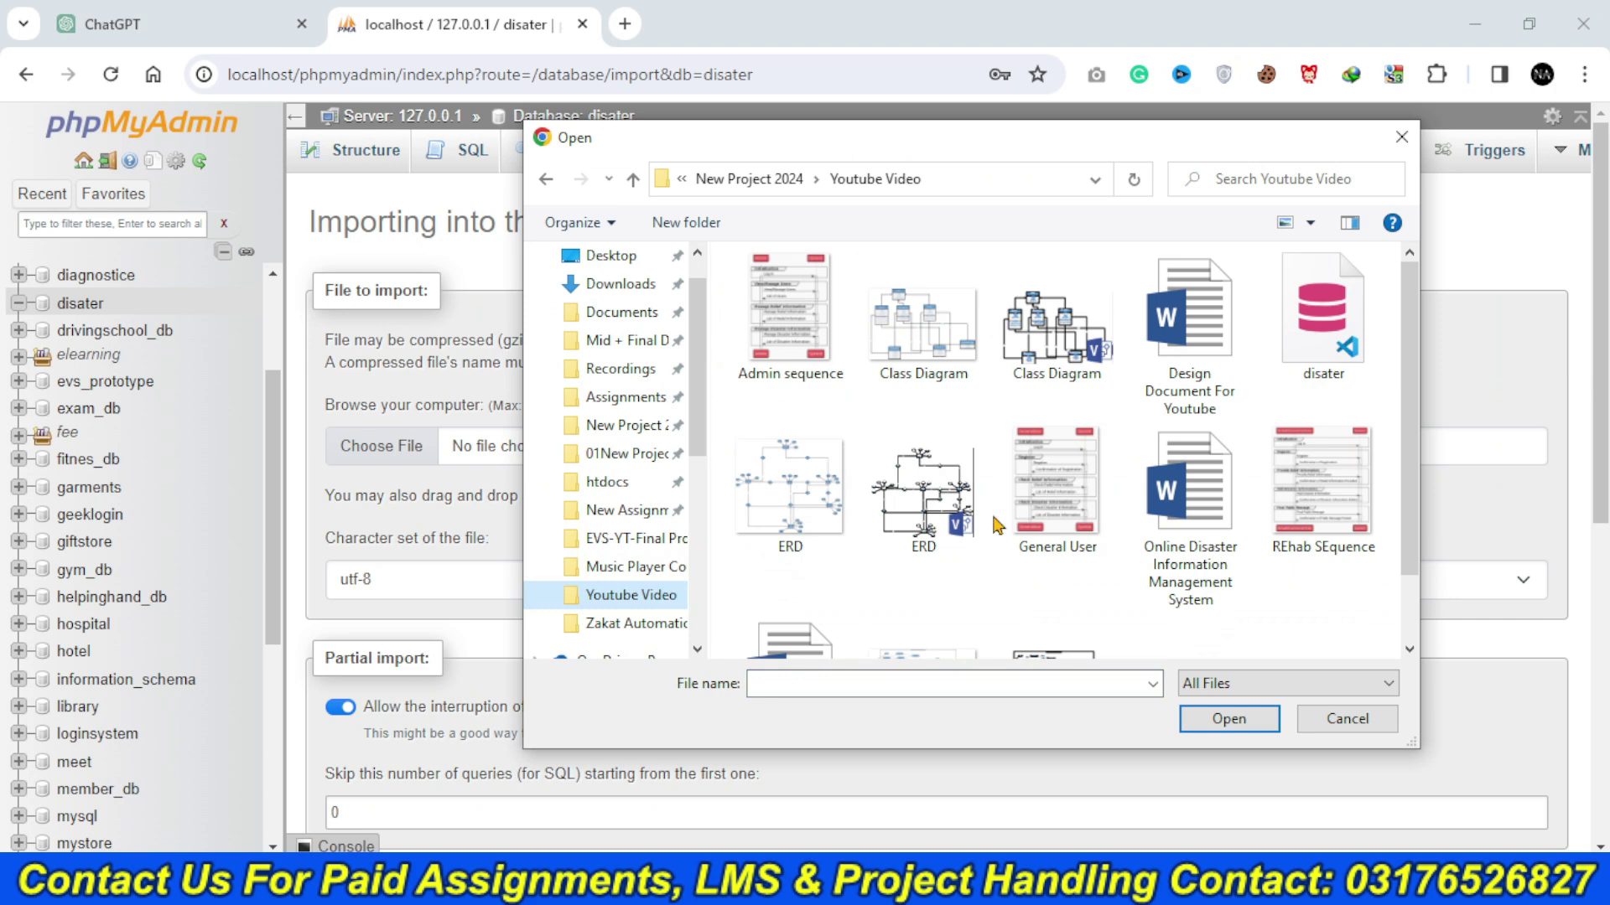
{"action": "left_click", "coordinate": [1360, 325]}
{"action": "left_click", "coordinate": [1225, 720]}
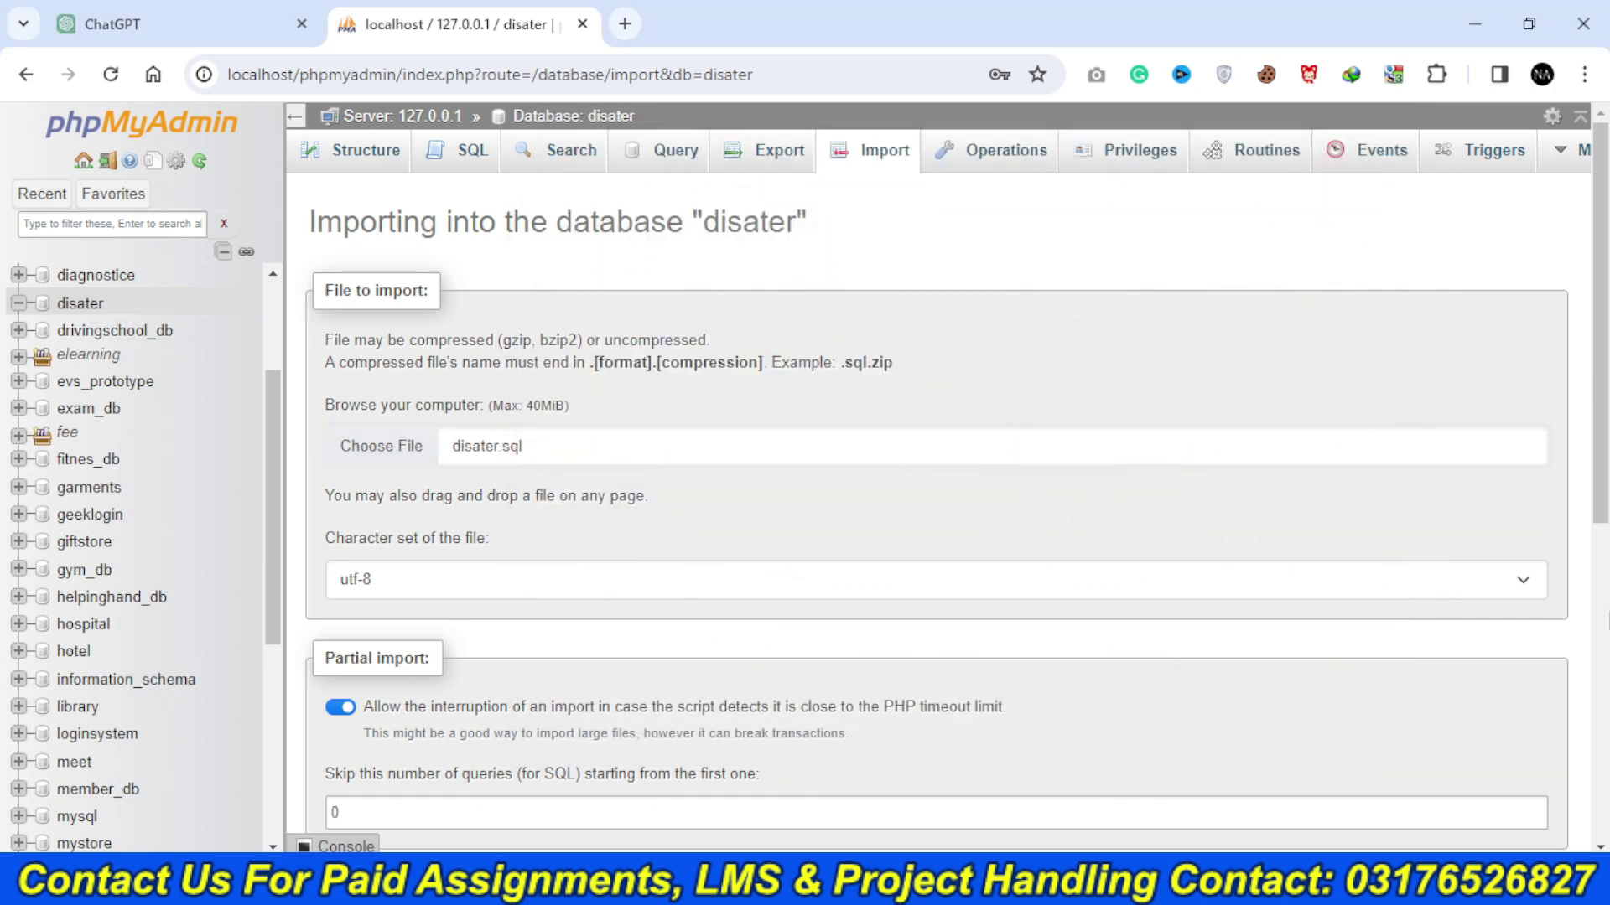
{"action": "scroll", "coordinate": [603, 705], "scroll_direction": "down", "scroll_amount": 7}
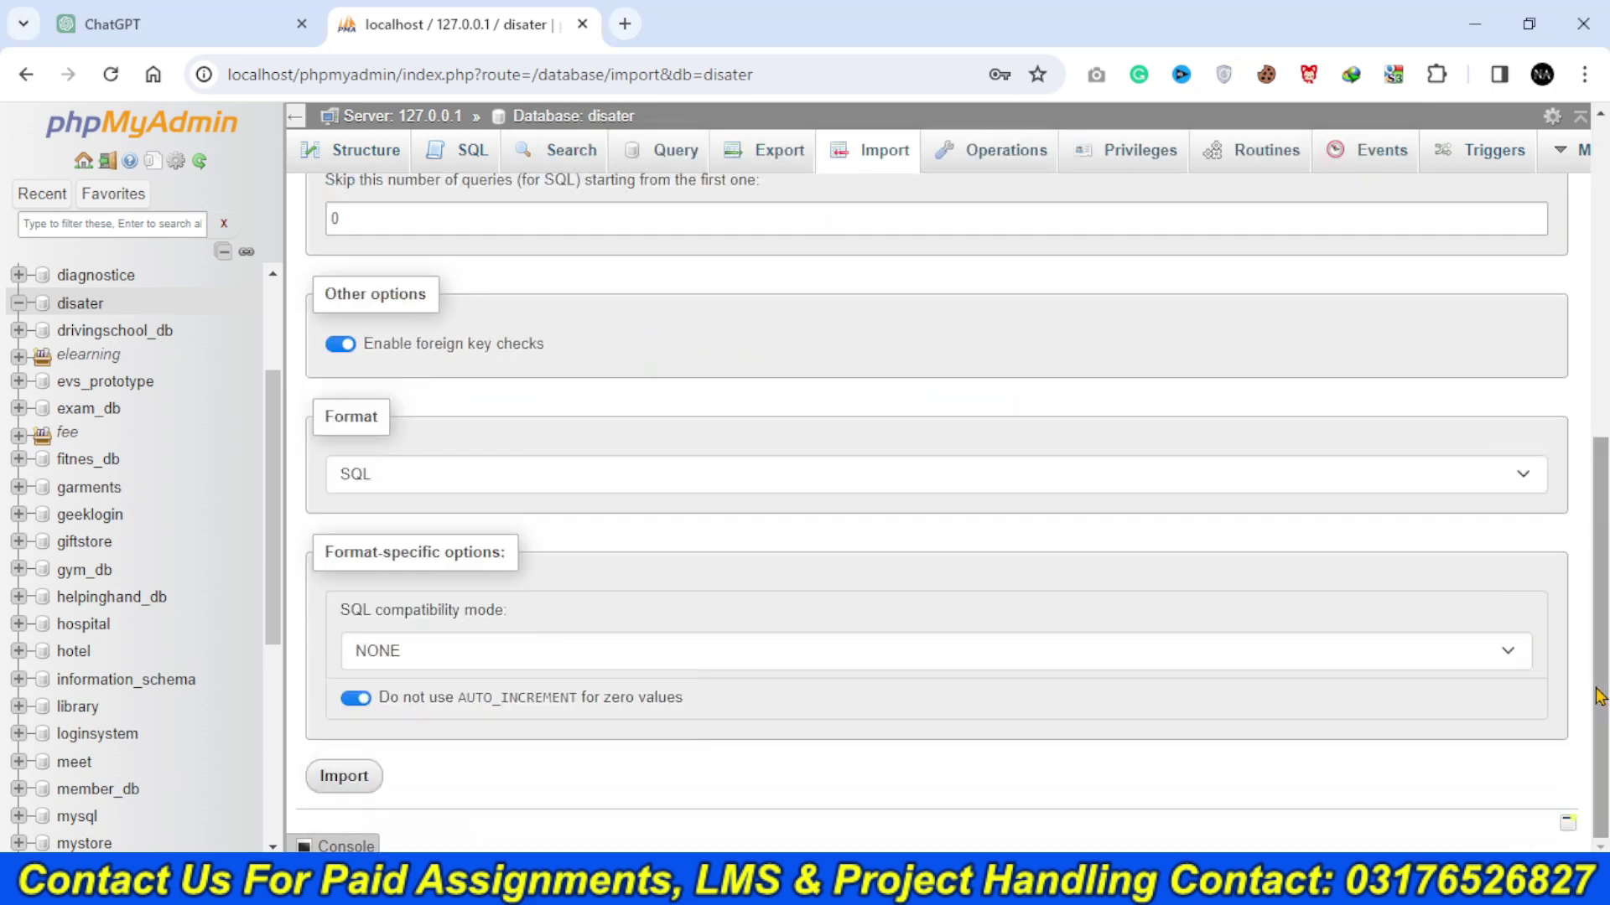
{"action": "left_click", "coordinate": [344, 778]}
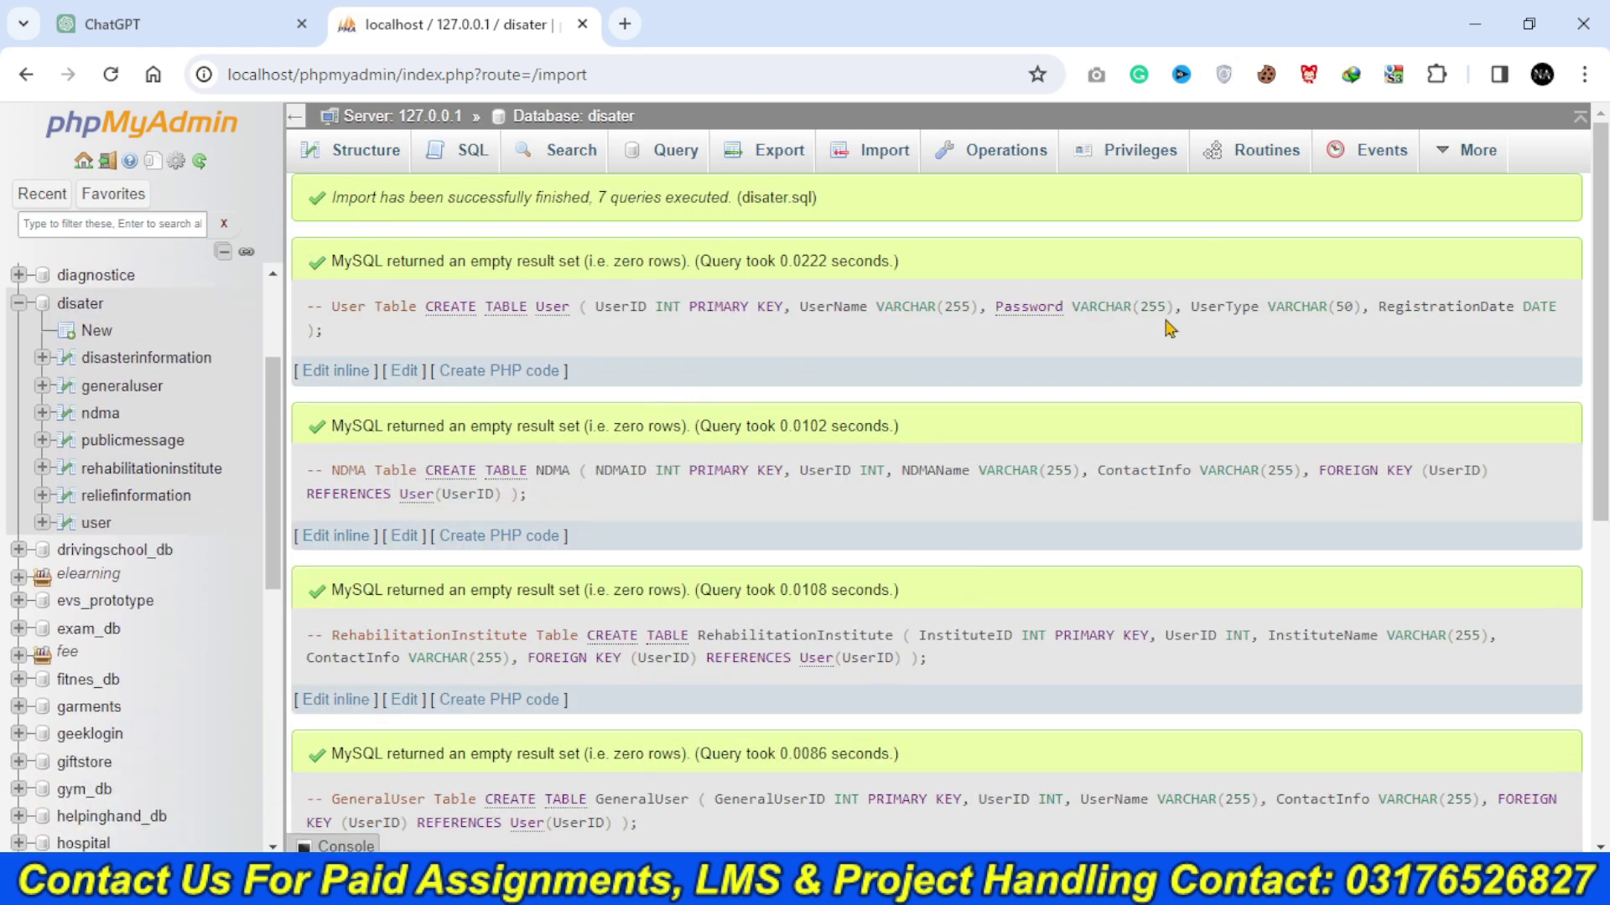
- Open the disater database in the Designer view and collapse the navigation panel
{"action": "left_click", "coordinate": [359, 174]}
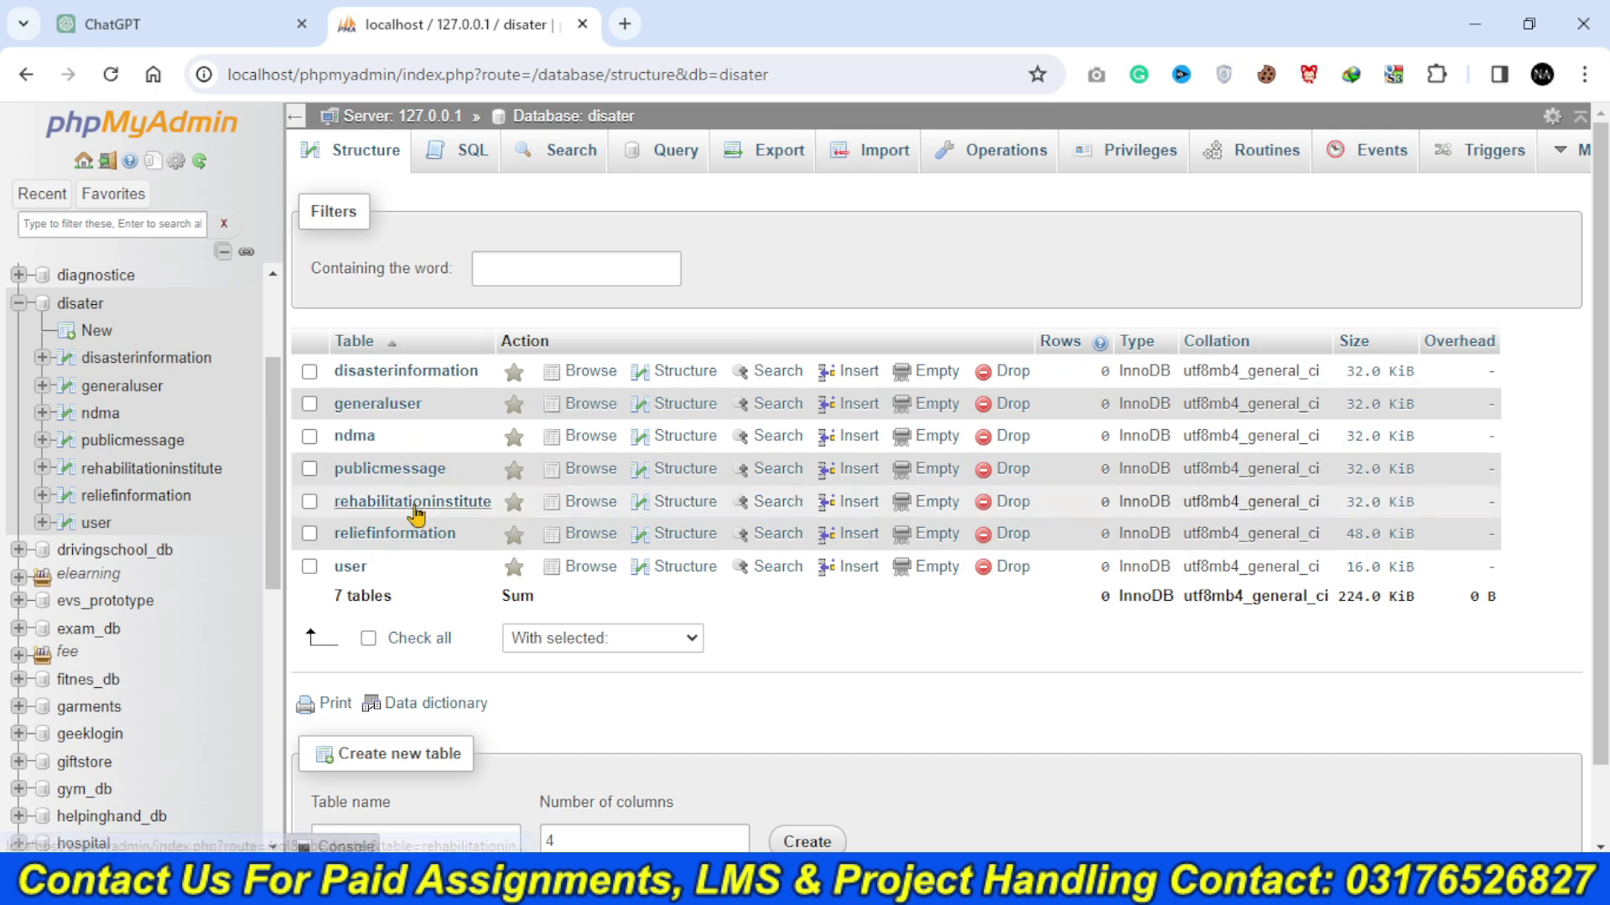
{"action": "mouse_move", "coordinate": [1555, 165]}
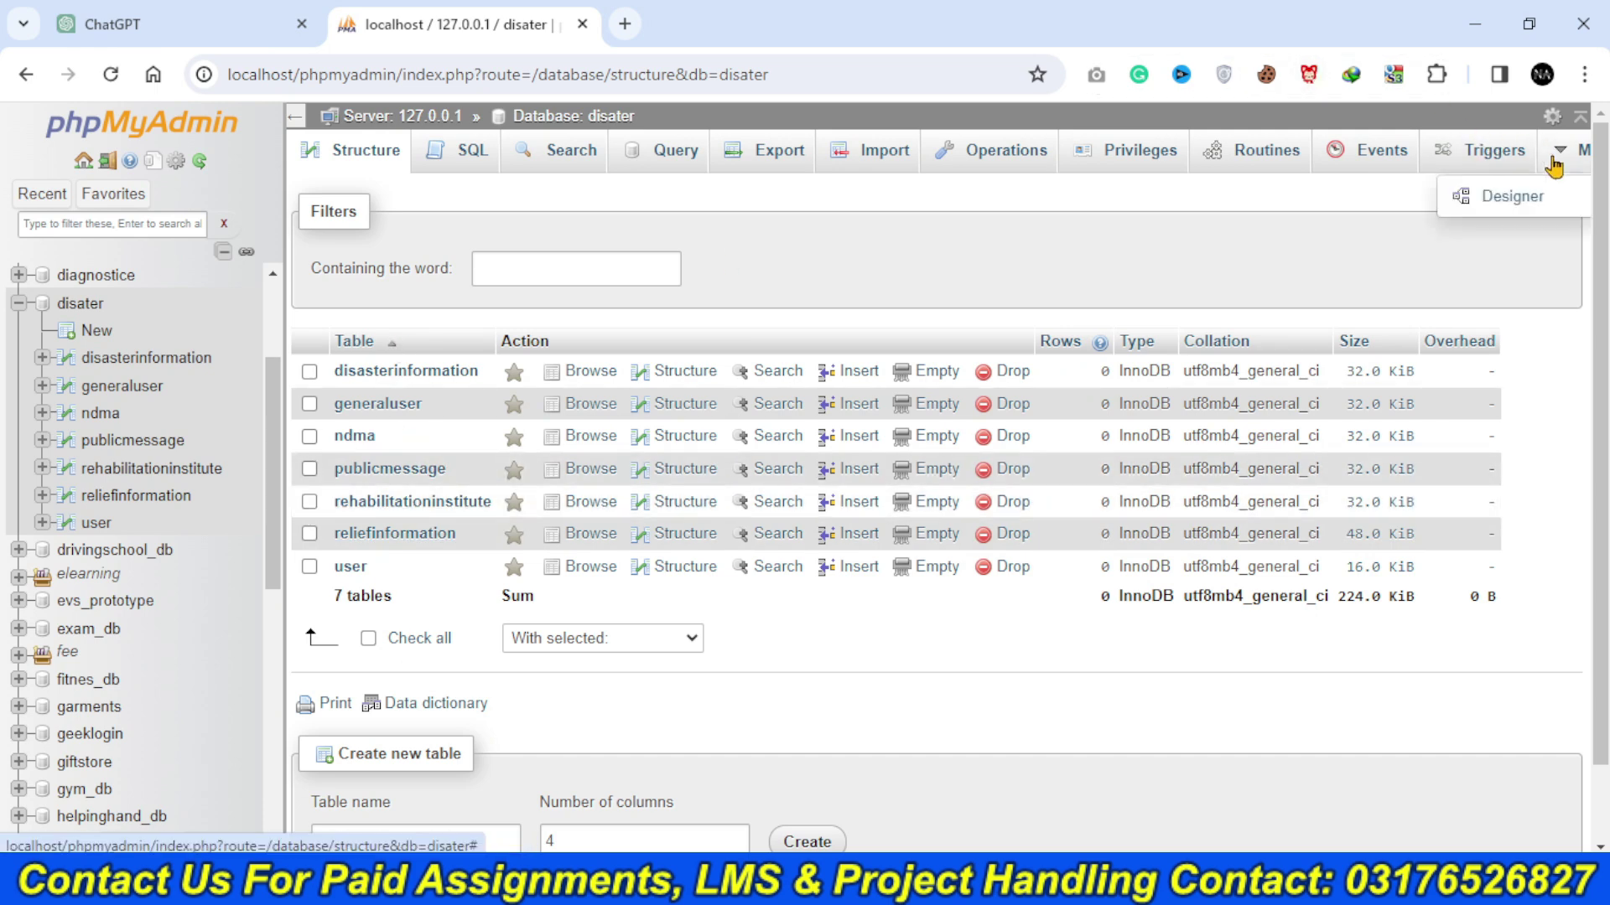
{"action": "left_click", "coordinate": [1529, 206]}
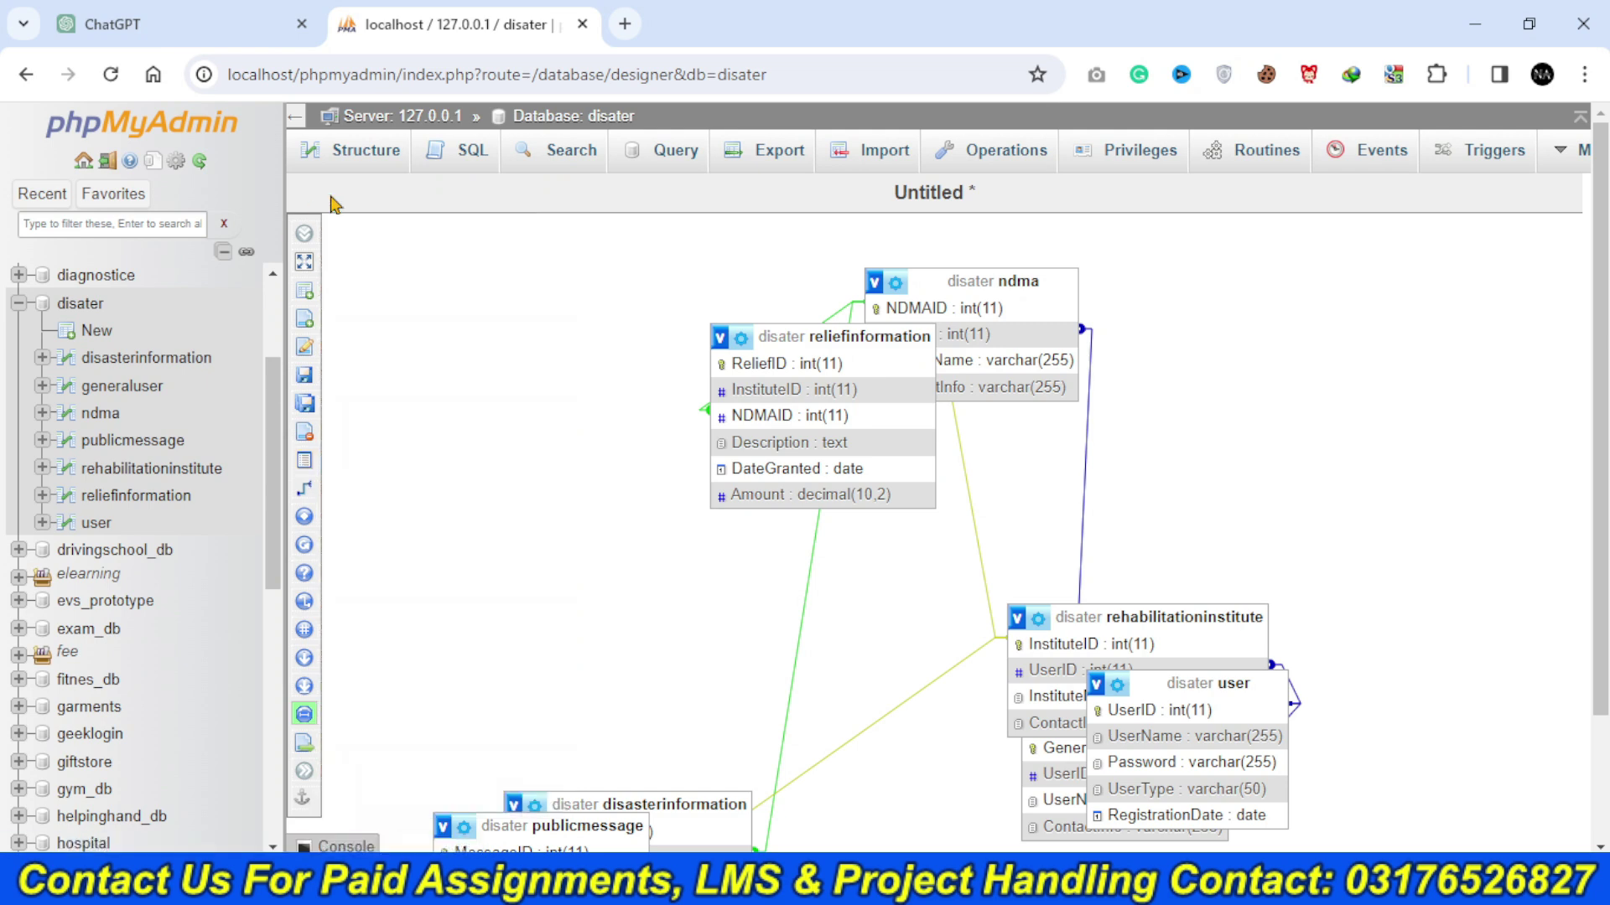
{"action": "left_click", "coordinate": [294, 123]}
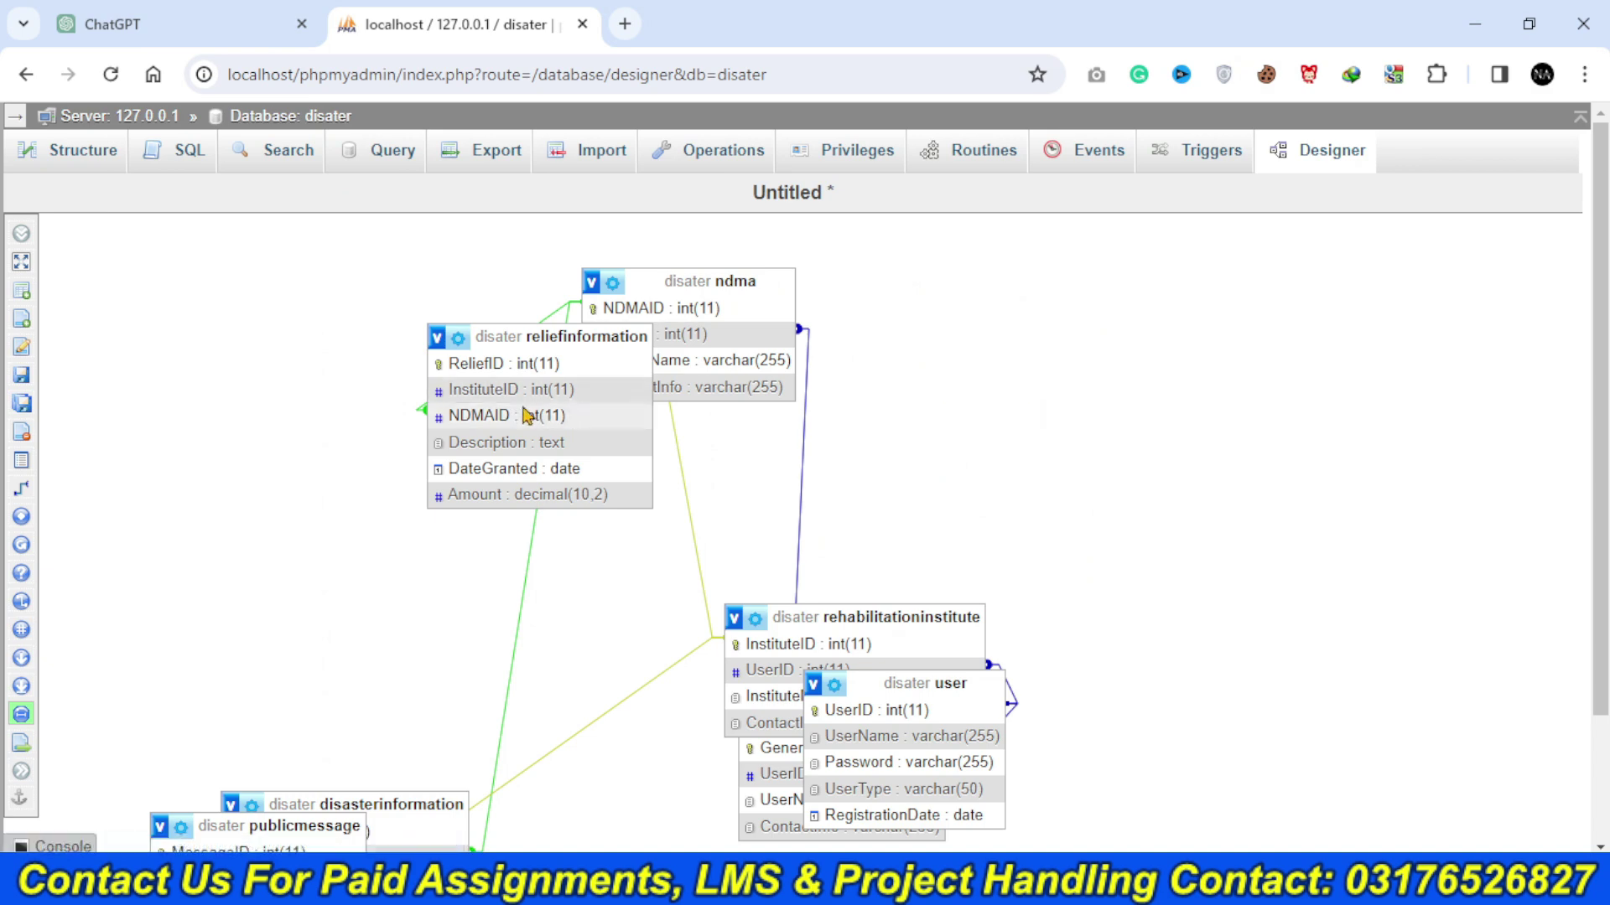
- Spread out the overlapping tables by moving reliefinformation and user to the diagram's right side and shifting rehabilitationinstitute slightly left
{"action": "left_click_drag", "start_coordinate": [512, 336], "coordinate": [1144, 312]}
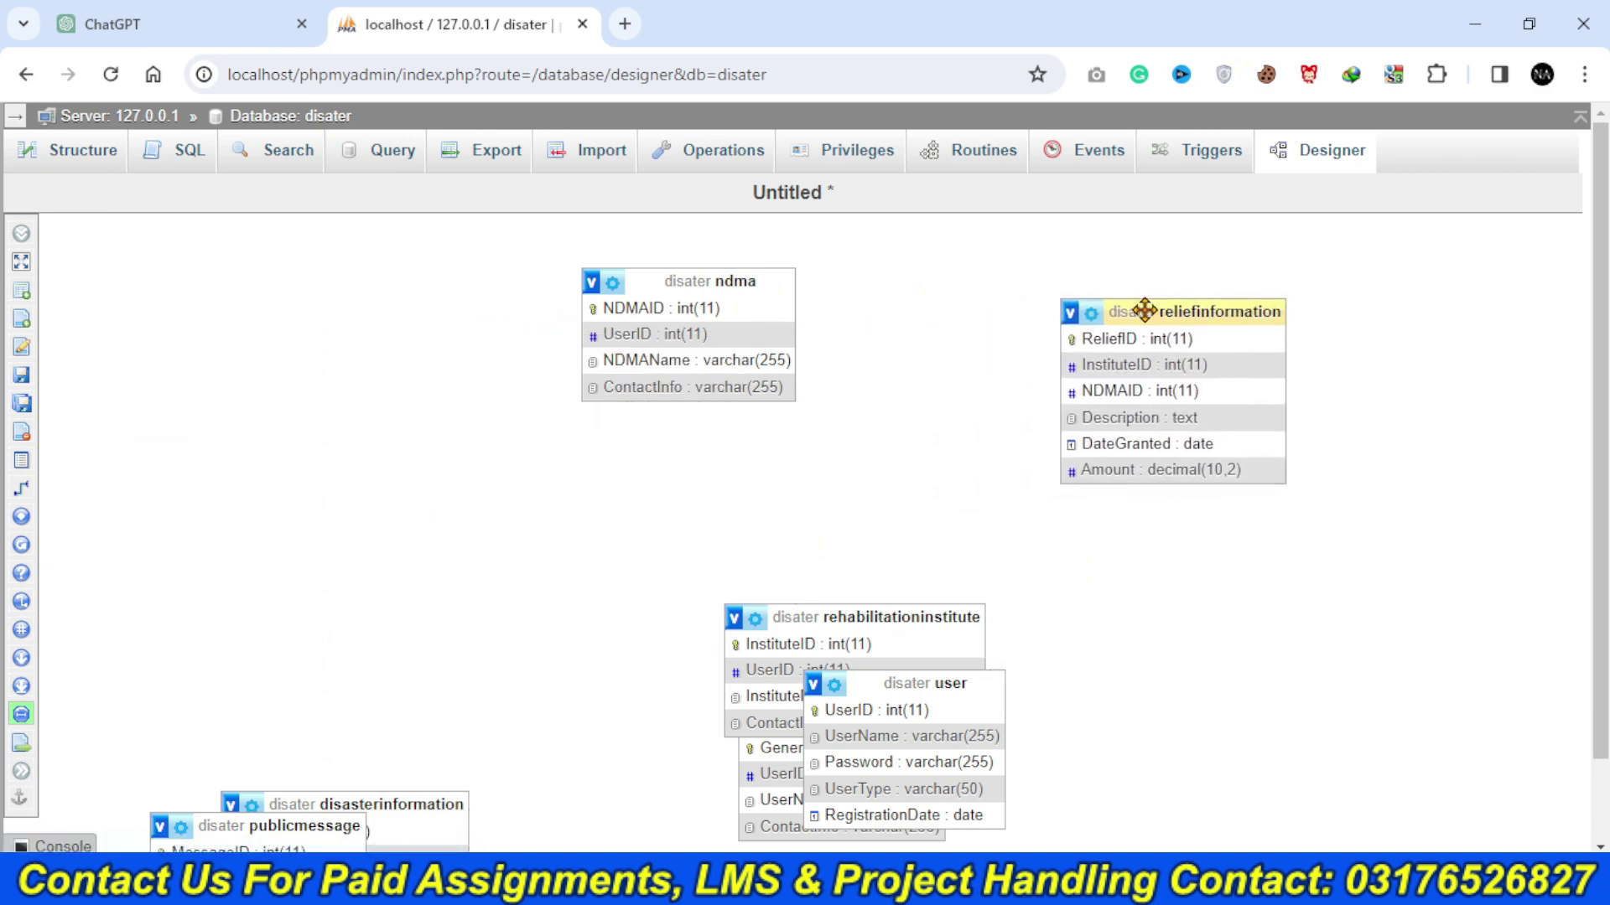
{"action": "left_click_drag", "start_coordinate": [931, 681], "coordinate": [1300, 632]}
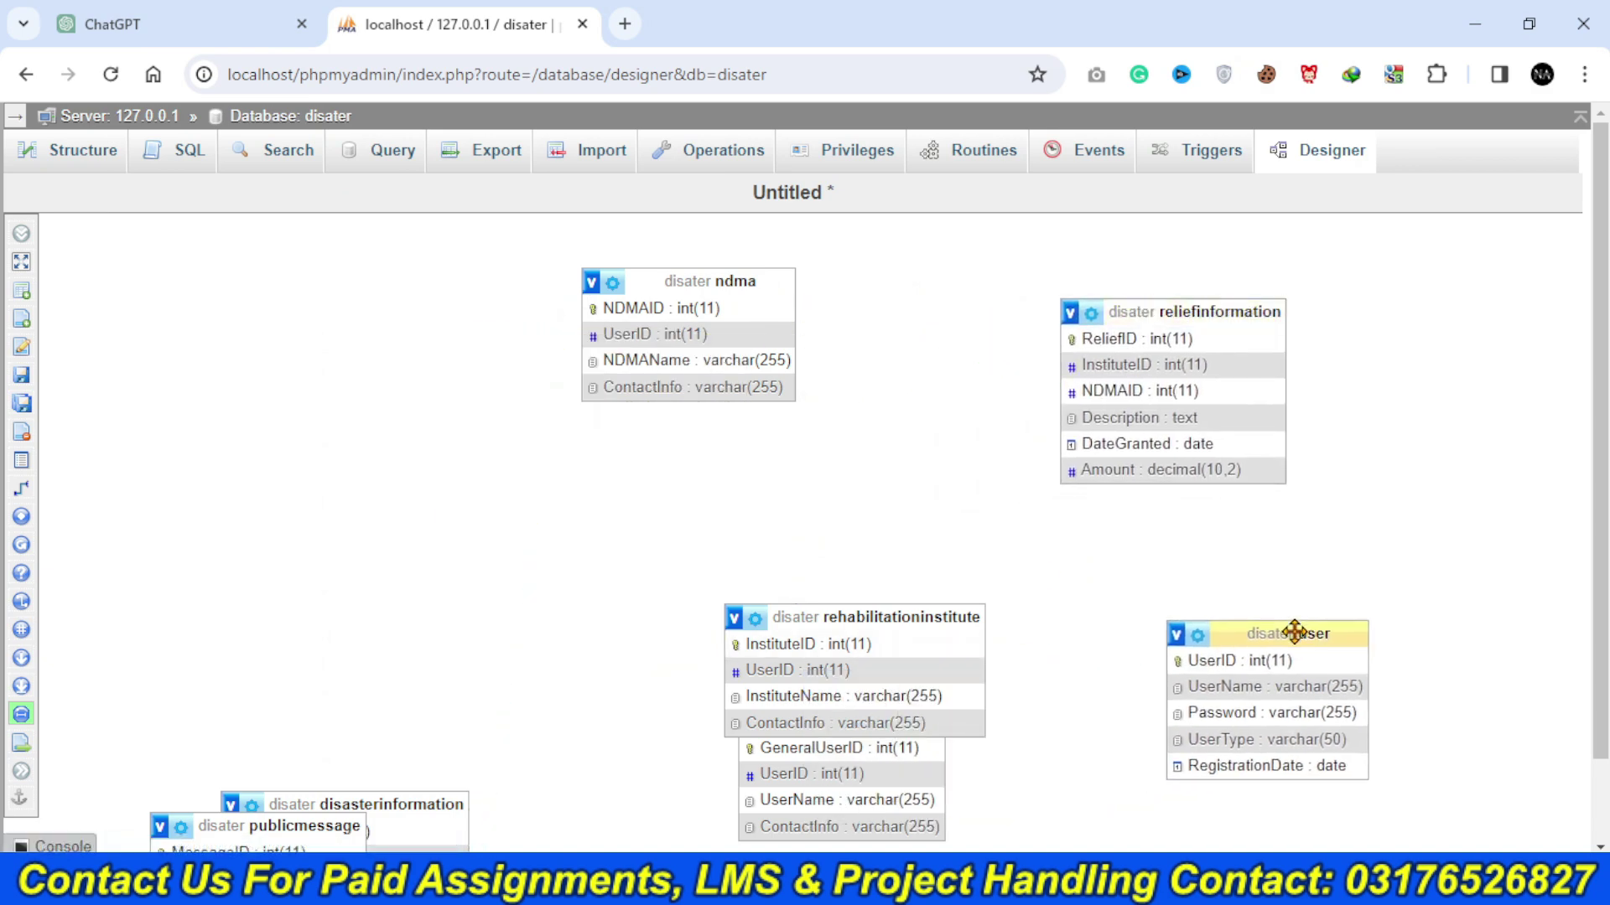
{"action": "left_click_drag", "start_coordinate": [874, 614], "coordinate": [805, 608]}
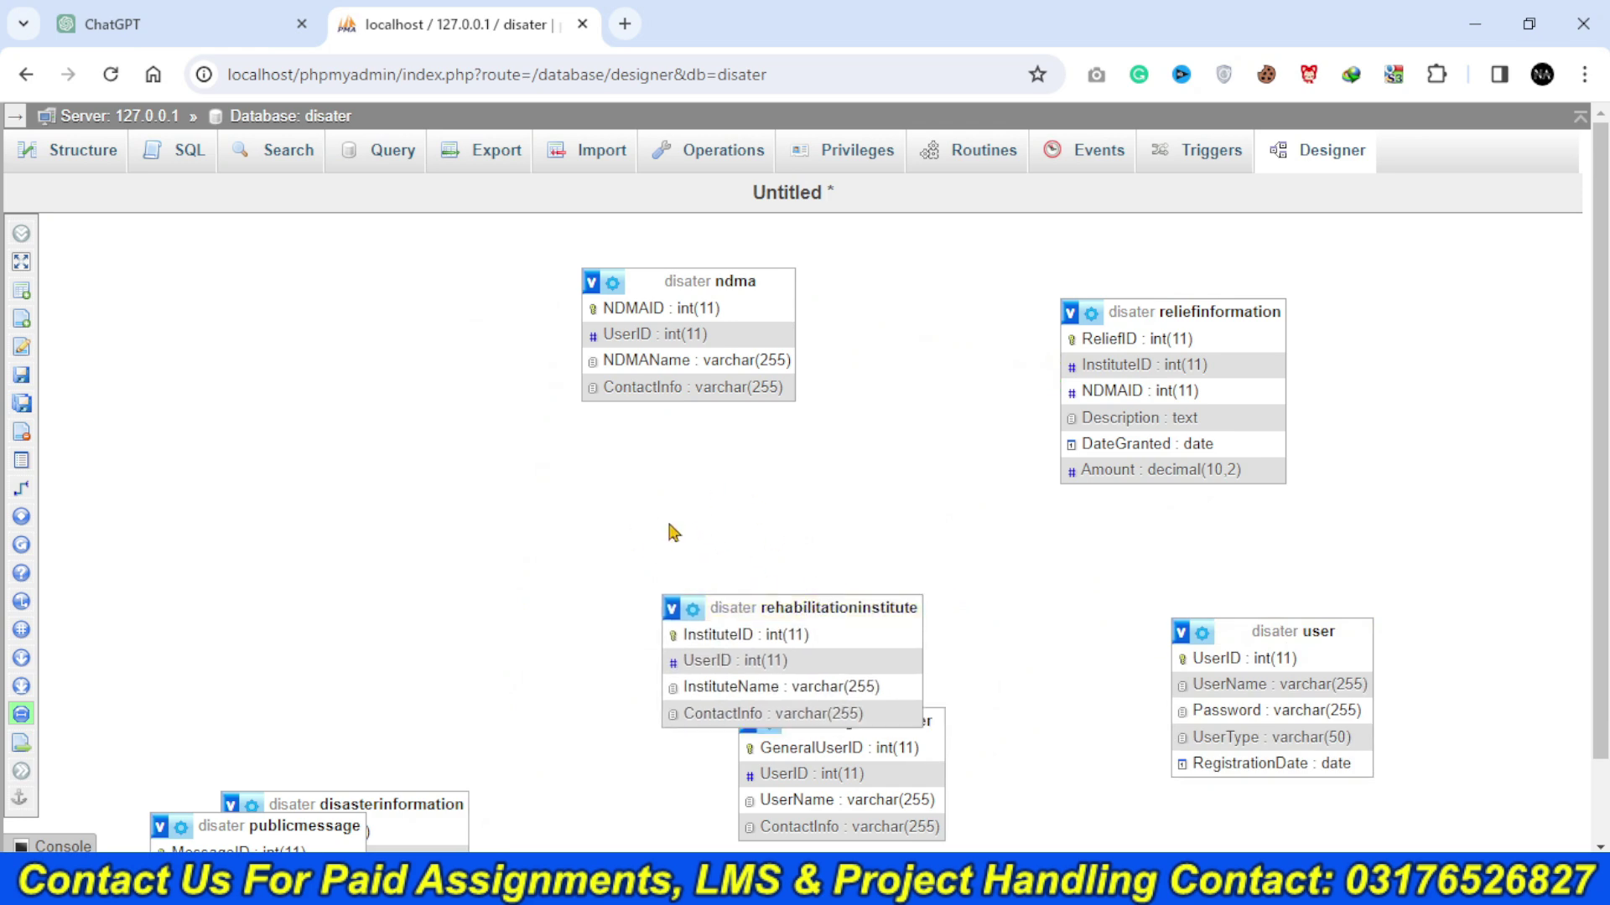
- Reposition rehabilitationinstitute between publicmessage and generaluser, and move disasterinformation off publicmessage to the diagram's far left beside ndma
{"action": "left_click_drag", "start_coordinate": [1037, 543], "coordinate": [243, 707]}
{"action": "scroll", "coordinate": [1087, 401], "scroll_direction": "down", "scroll_amount": 1}
{"action": "left_click_drag", "start_coordinate": [250, 706], "coordinate": [466, 734]}
{"action": "left_click", "coordinate": [332, 609]}
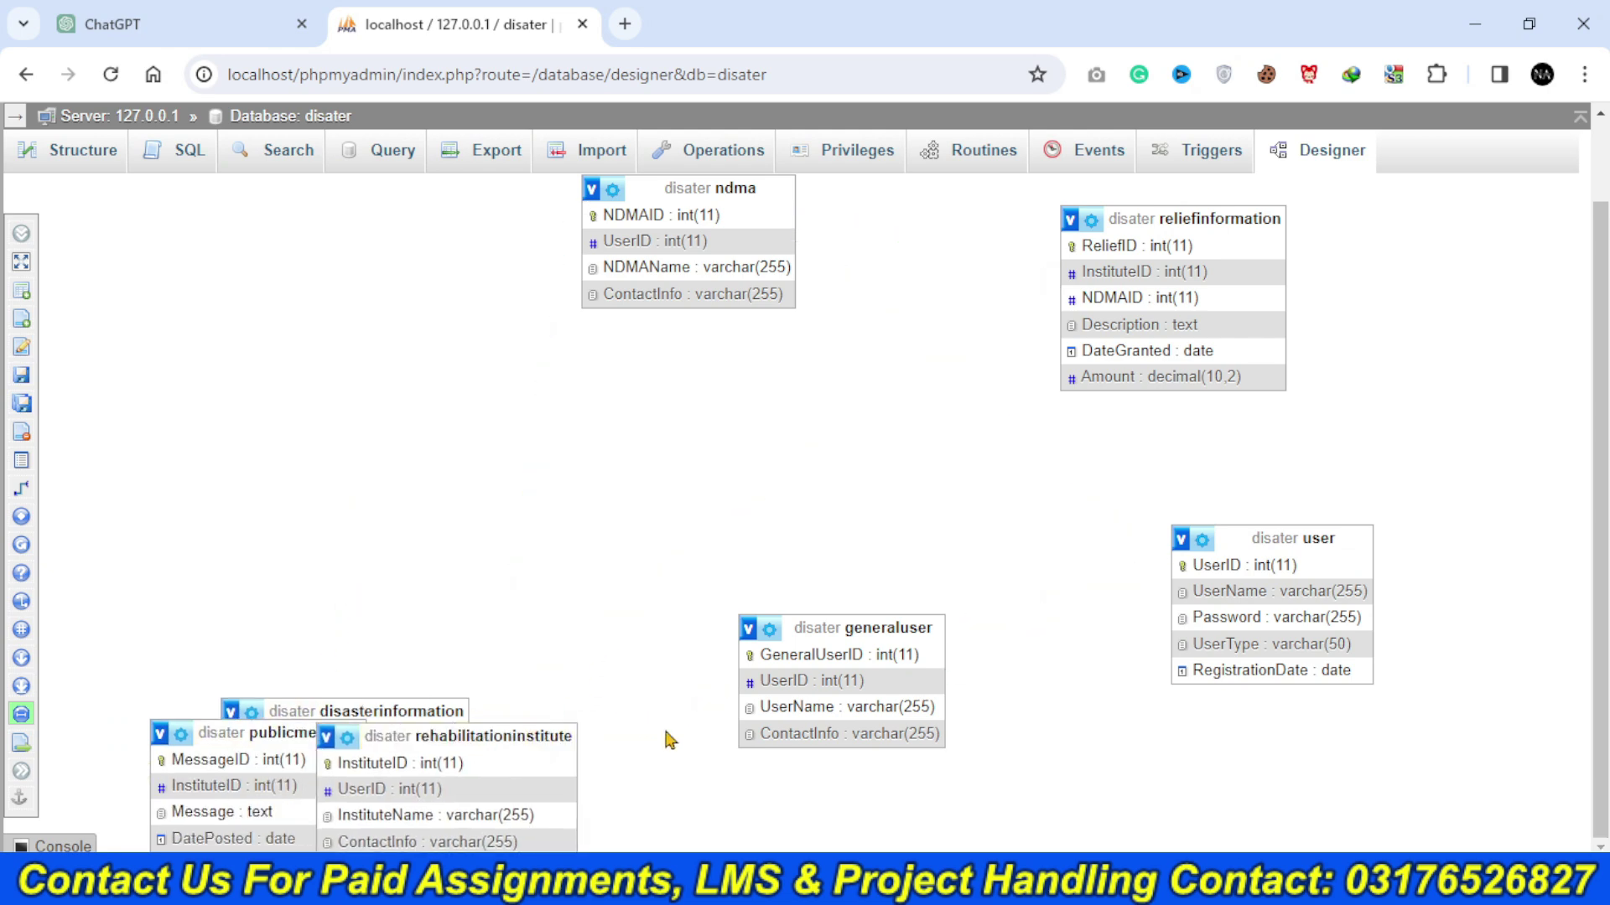
{"action": "left_click_drag", "start_coordinate": [664, 732], "coordinate": [665, 732]}
{"action": "left_click_drag", "start_coordinate": [344, 704], "coordinate": [317, 586]}
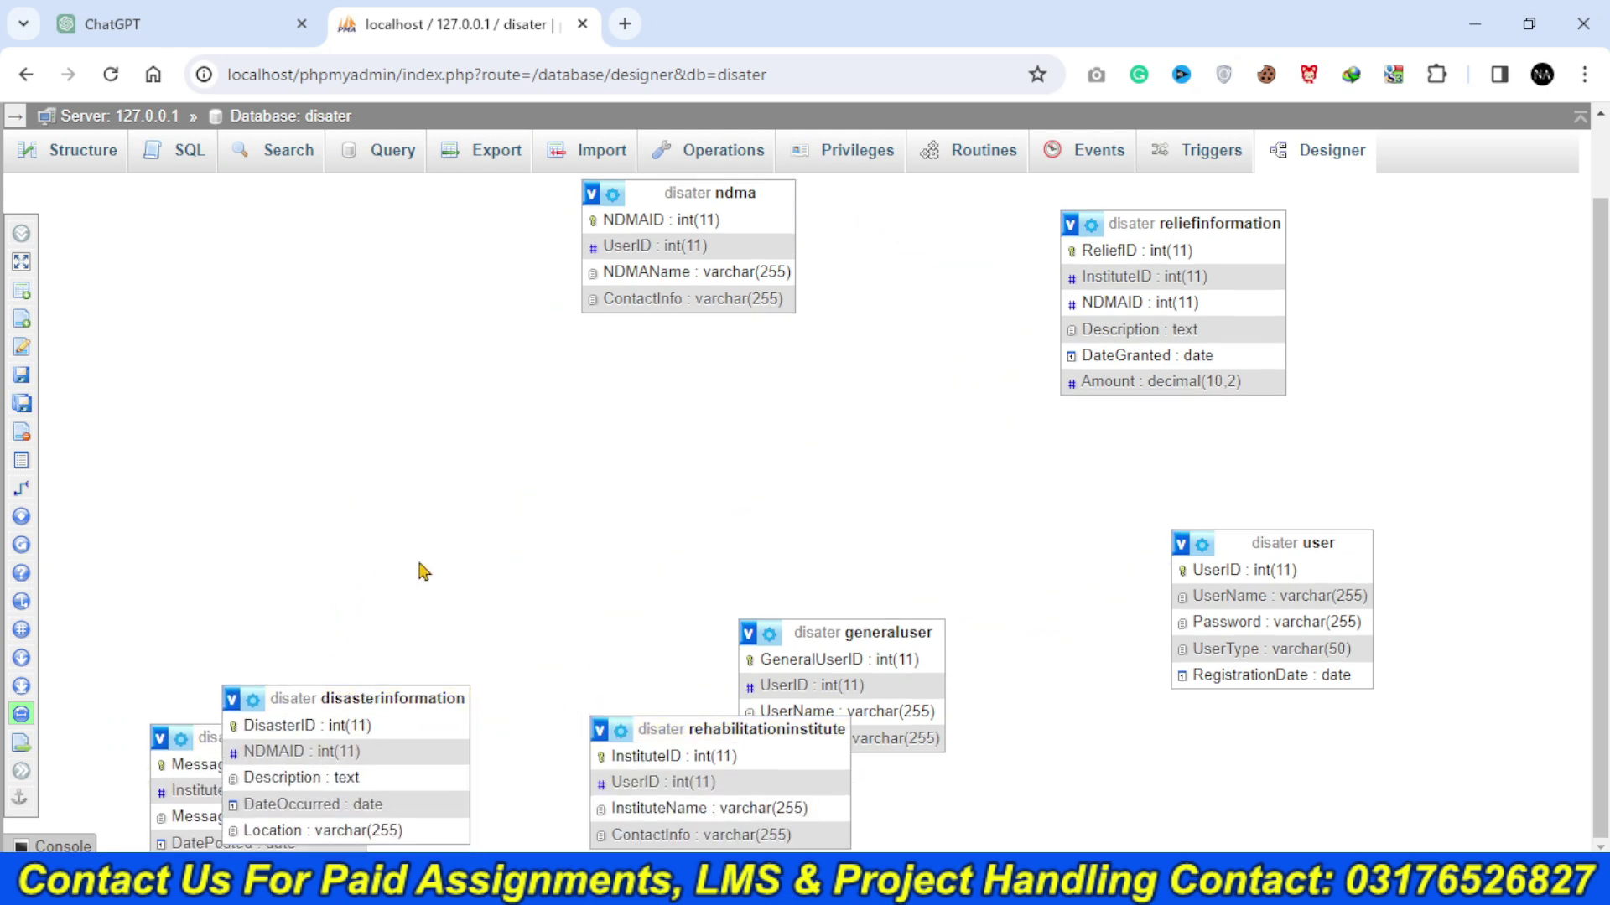
{"action": "left_click_drag", "start_coordinate": [453, 553], "coordinate": [1273, 335]}
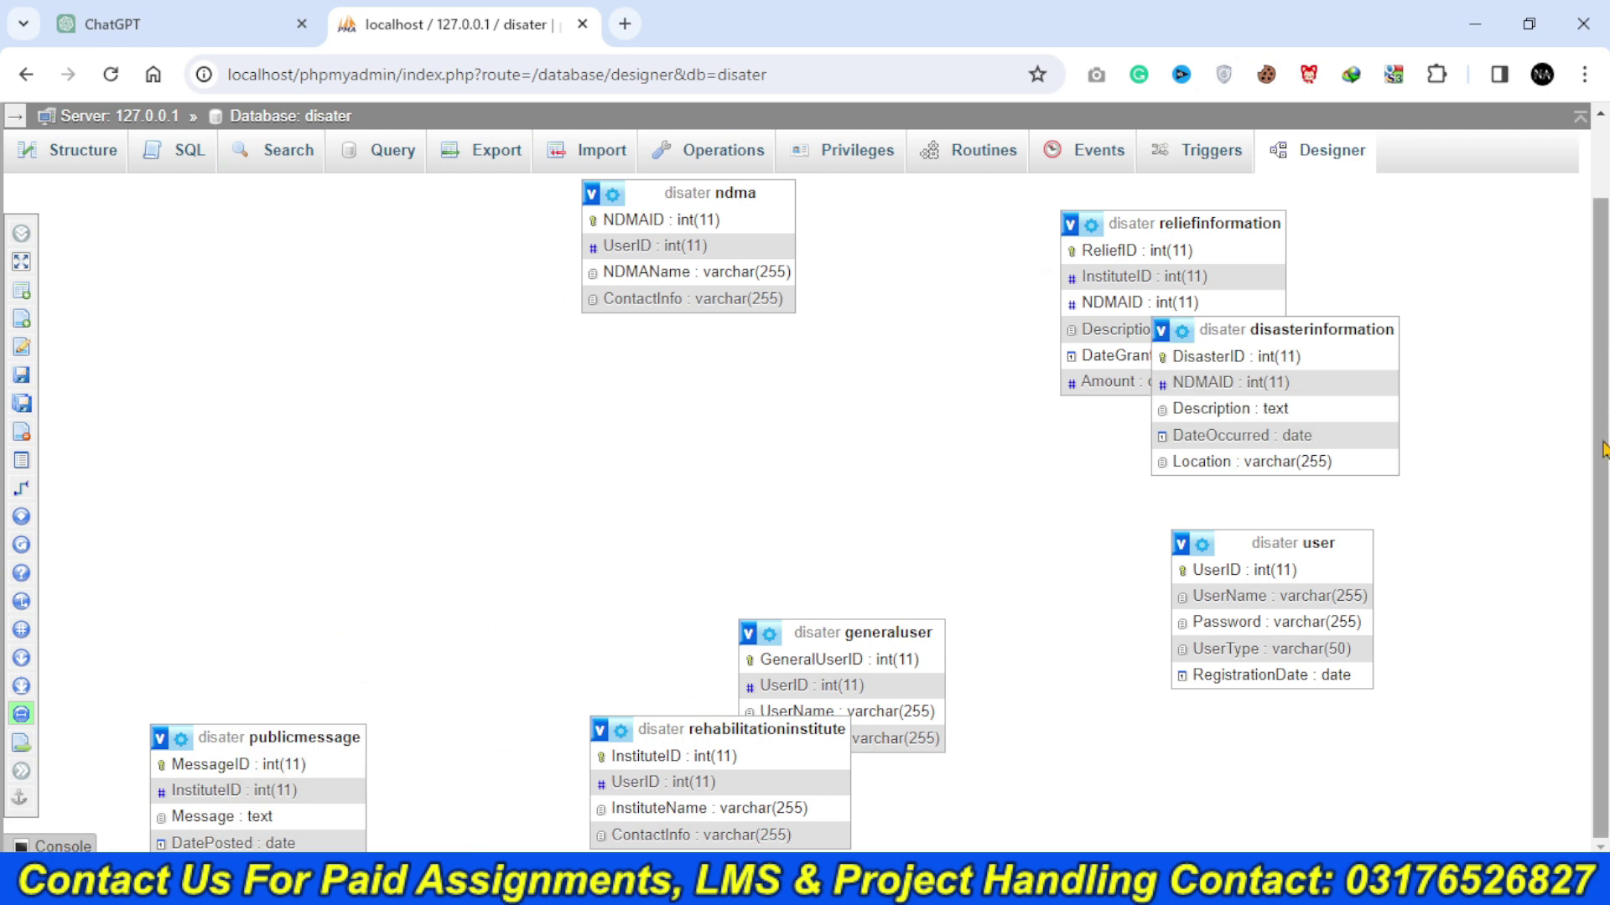
{"action": "left_click_drag", "start_coordinate": [1602, 457], "coordinate": [1602, 537]}
{"action": "left_click_drag", "start_coordinate": [1178, 323], "coordinate": [1131, 534]}
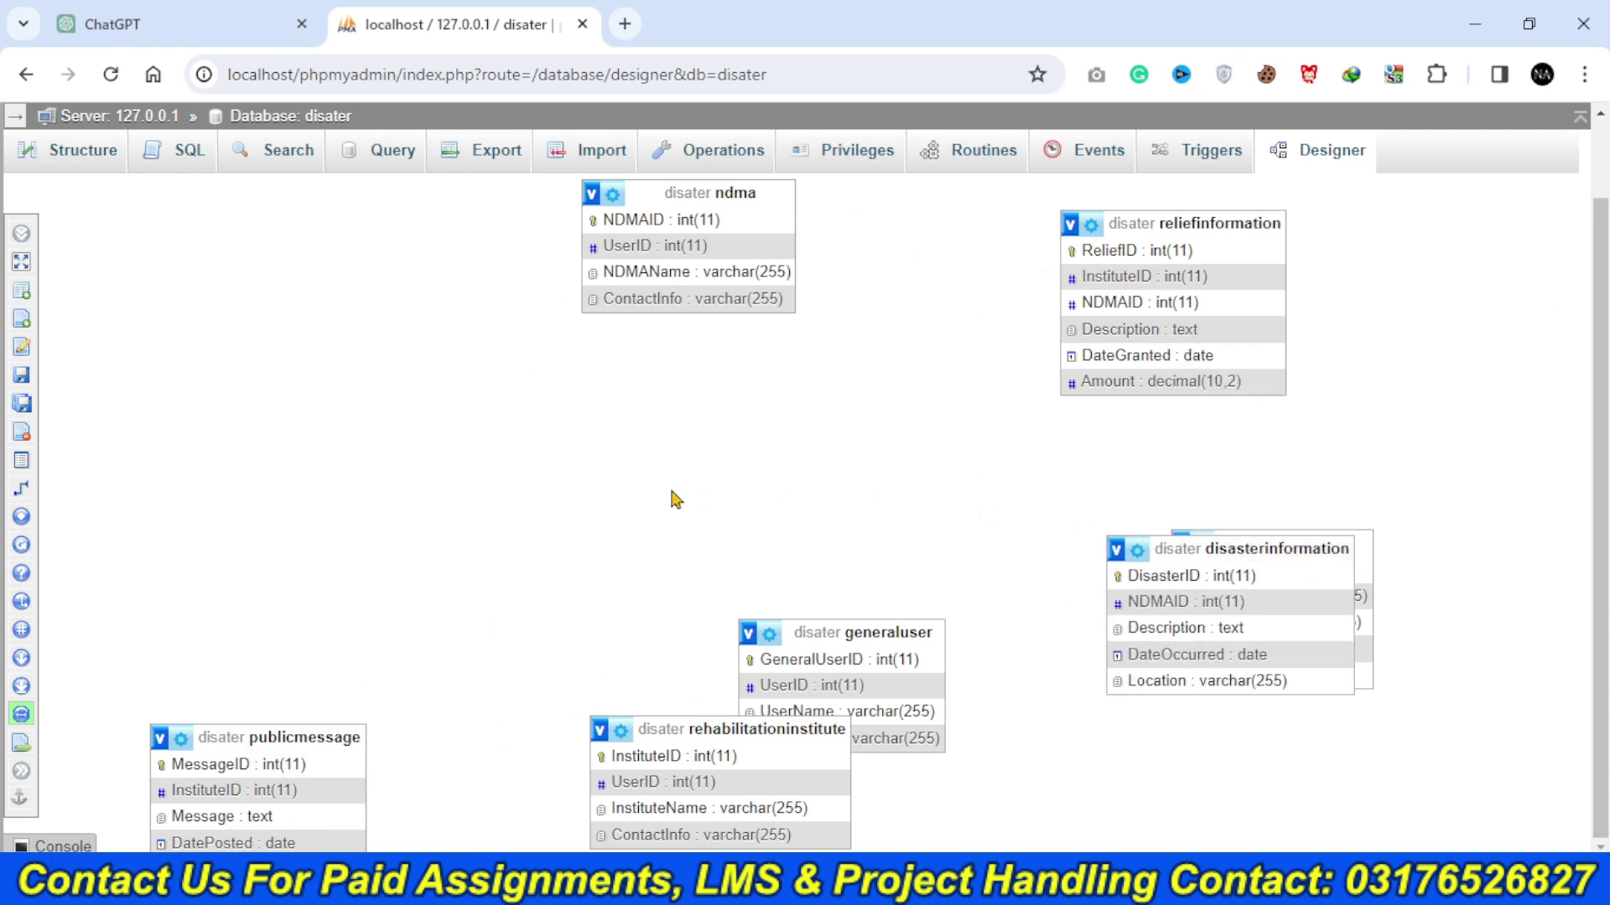
{"action": "left_click_drag", "start_coordinate": [675, 499], "coordinate": [707, 593]}
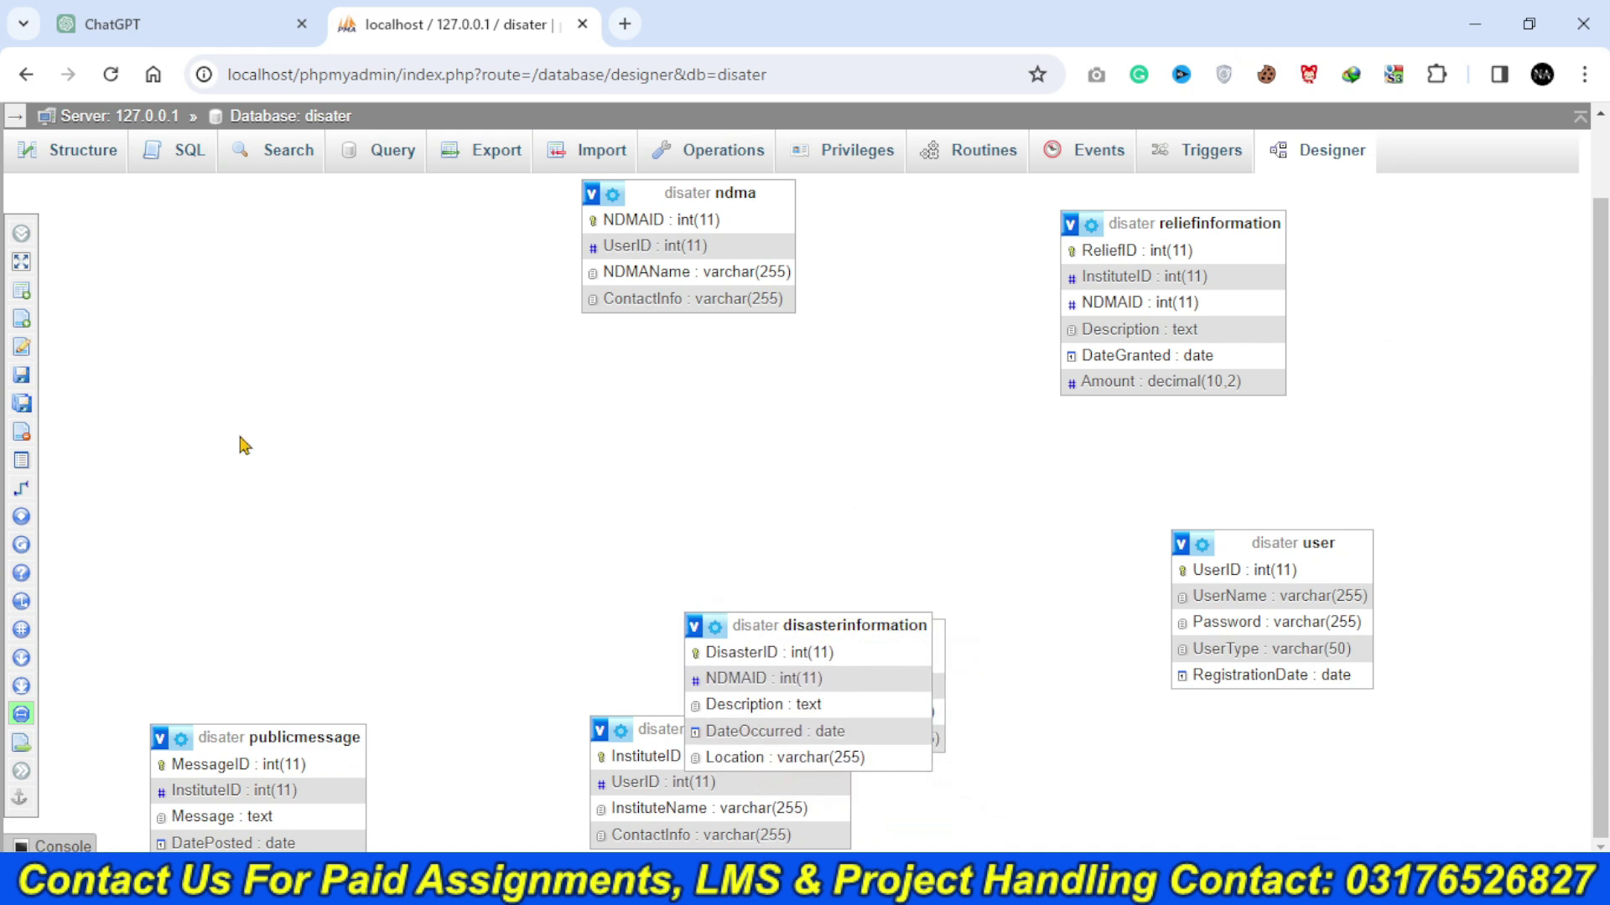
- Show the designer in full screen and move rehabilitationinstitute up and left, clear of the generaluser table
{"action": "left_click", "coordinate": [35, 266]}
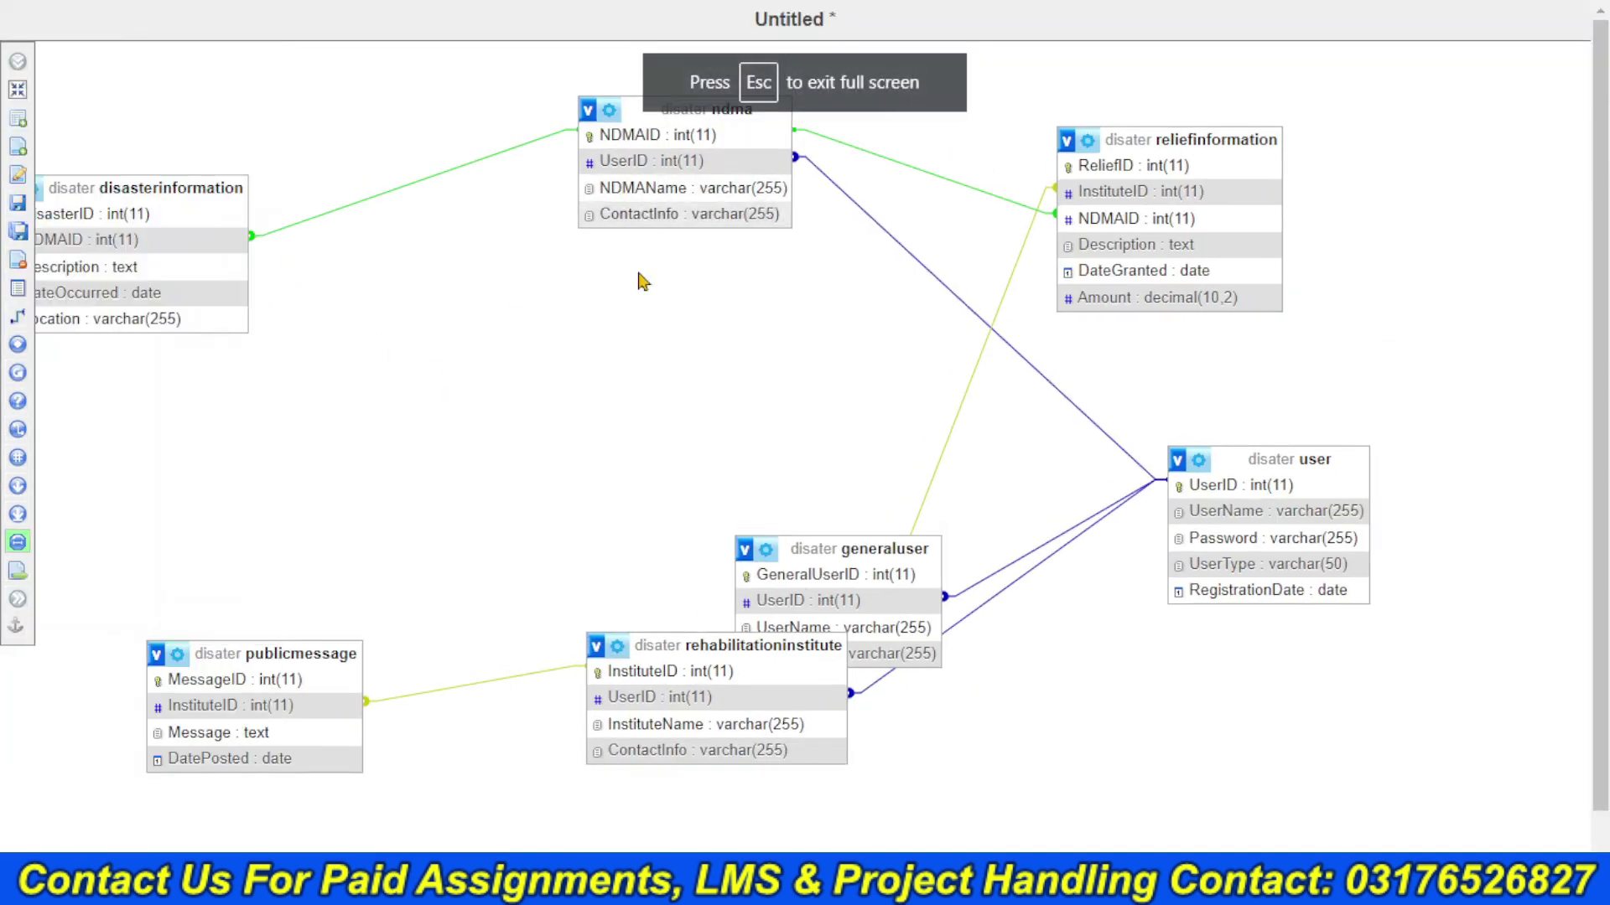
{"action": "left_click_drag", "start_coordinate": [731, 654], "coordinate": [511, 327]}
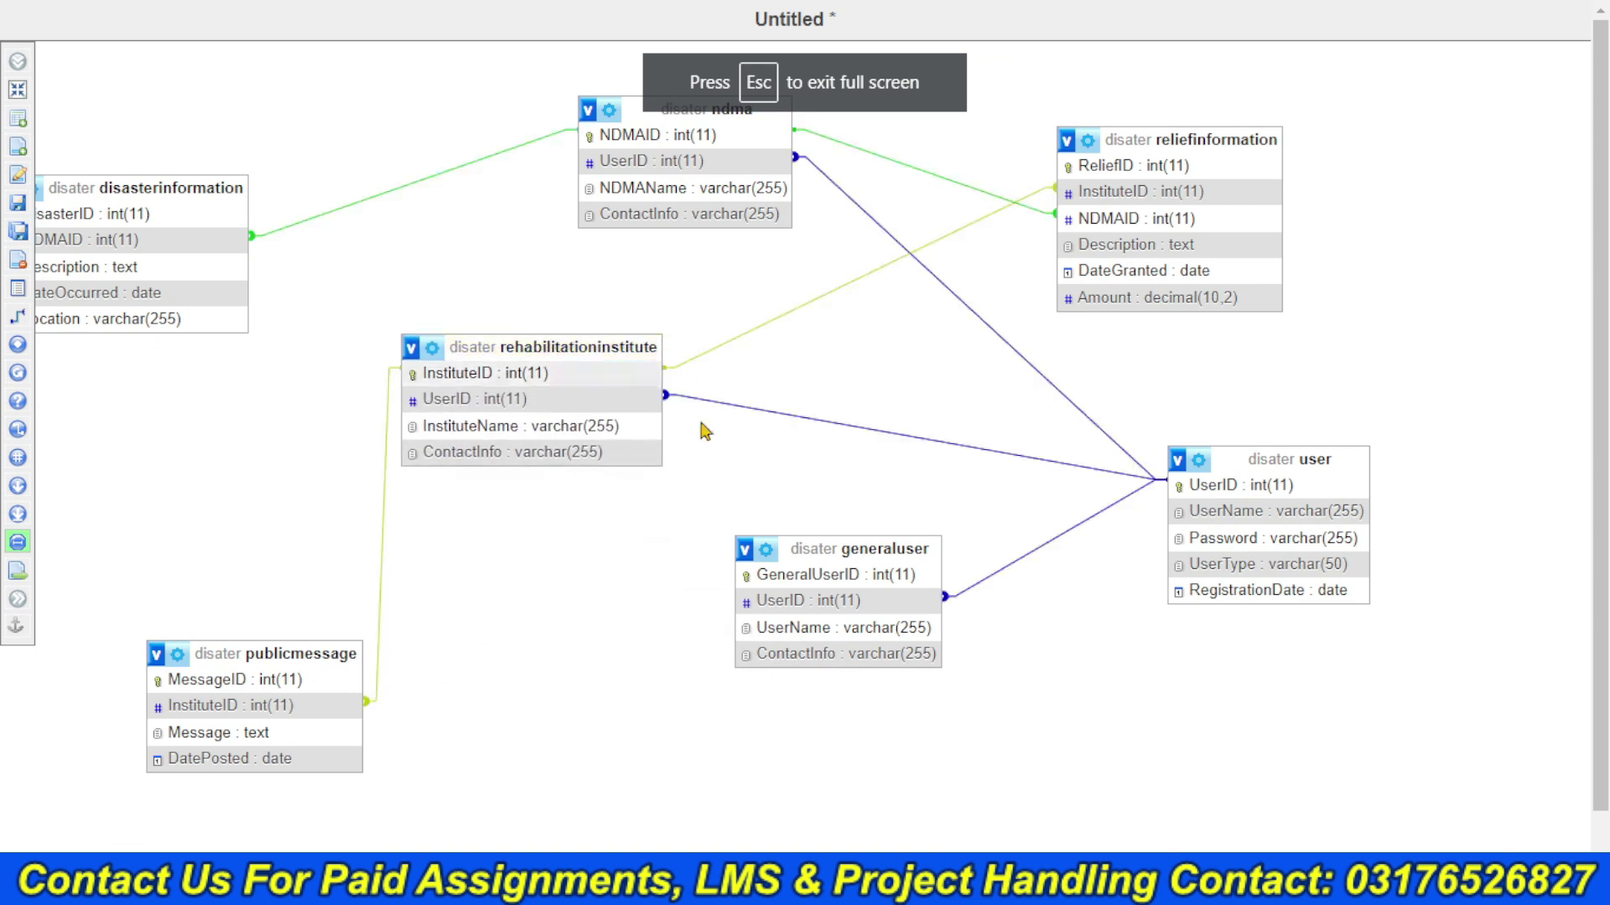
- Move generaluser down, place user below ndma, and shift rehabilitationinstitute to the diagram's right side below reliefinformation
{"action": "left_click_drag", "start_coordinate": [914, 583], "coordinate": [1050, 732]}
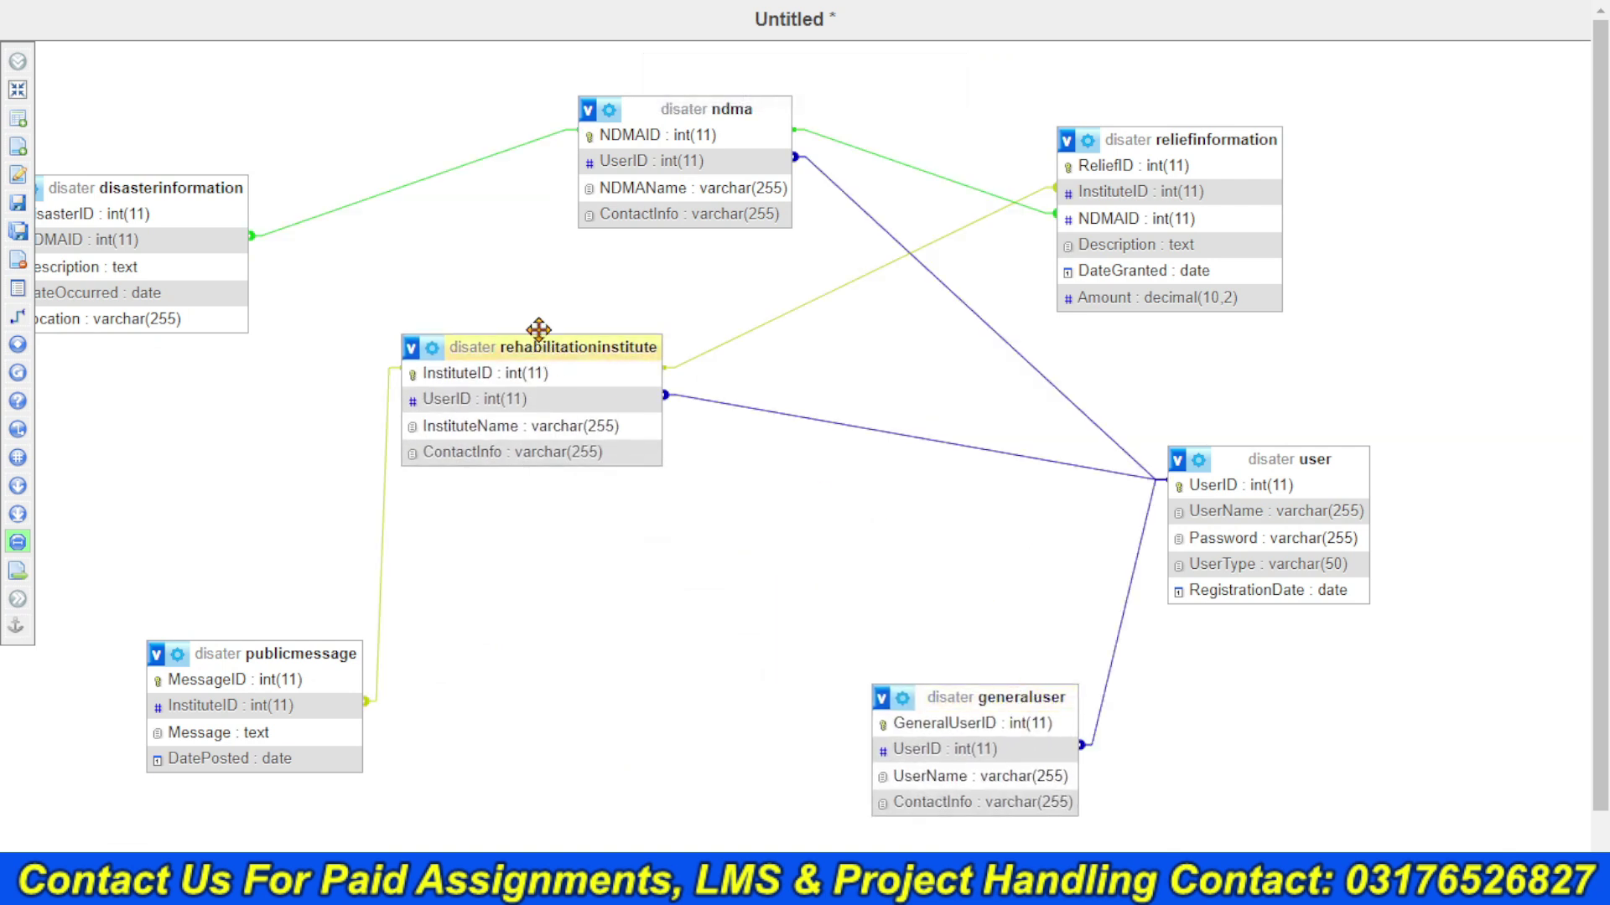
{"action": "left_click_drag", "start_coordinate": [557, 349], "coordinate": [758, 494]}
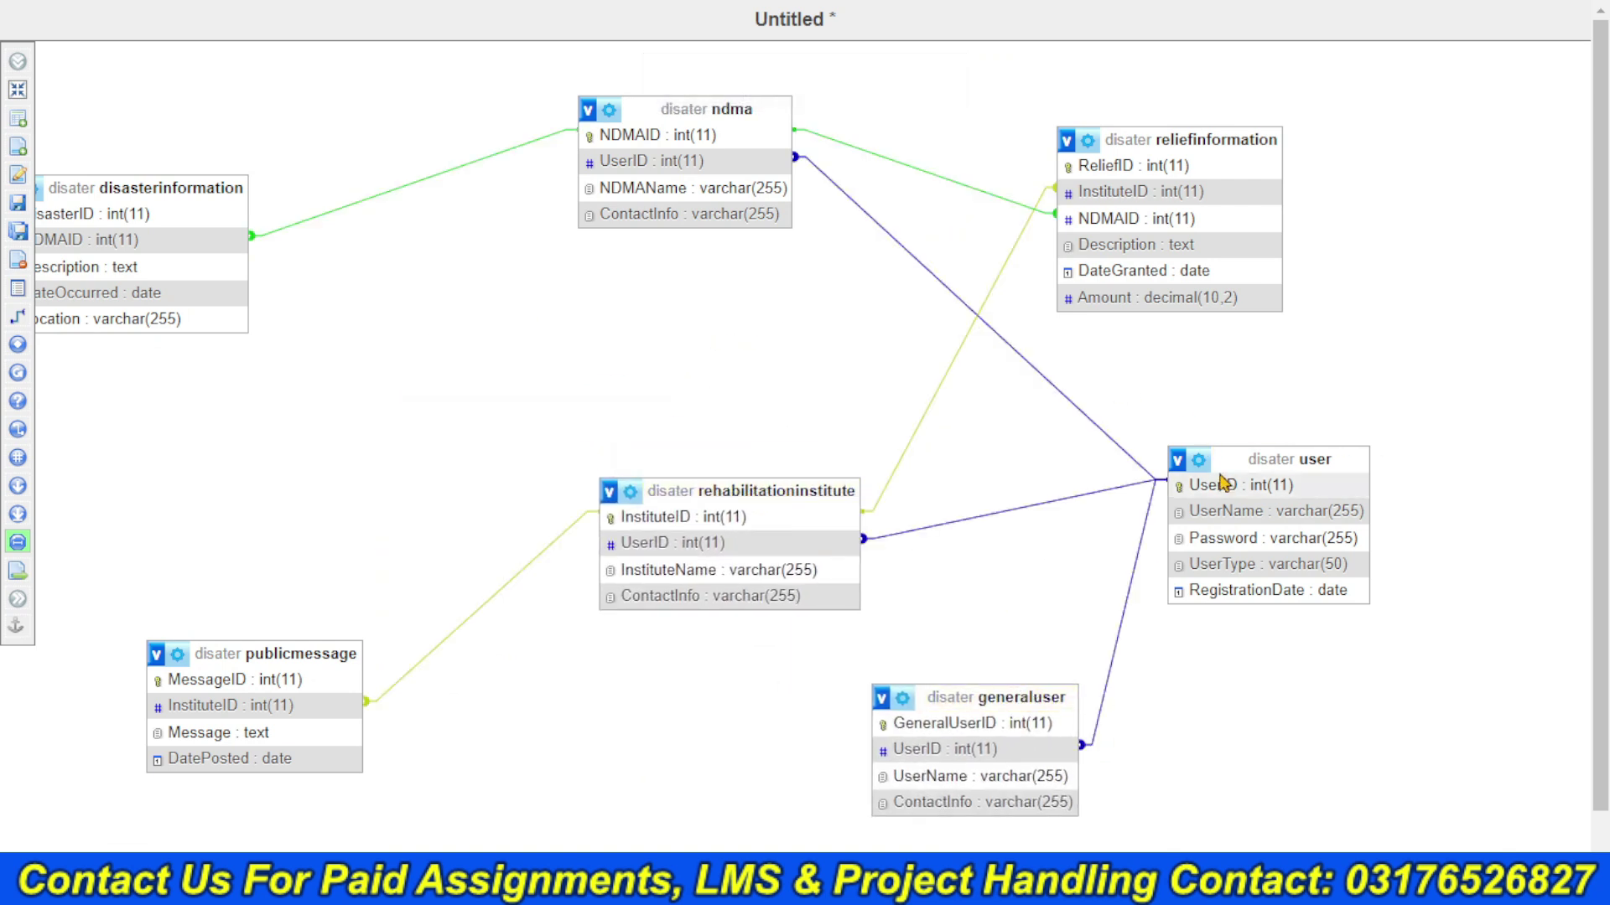
{"action": "left_click_drag", "start_coordinate": [1213, 454], "coordinate": [469, 343]}
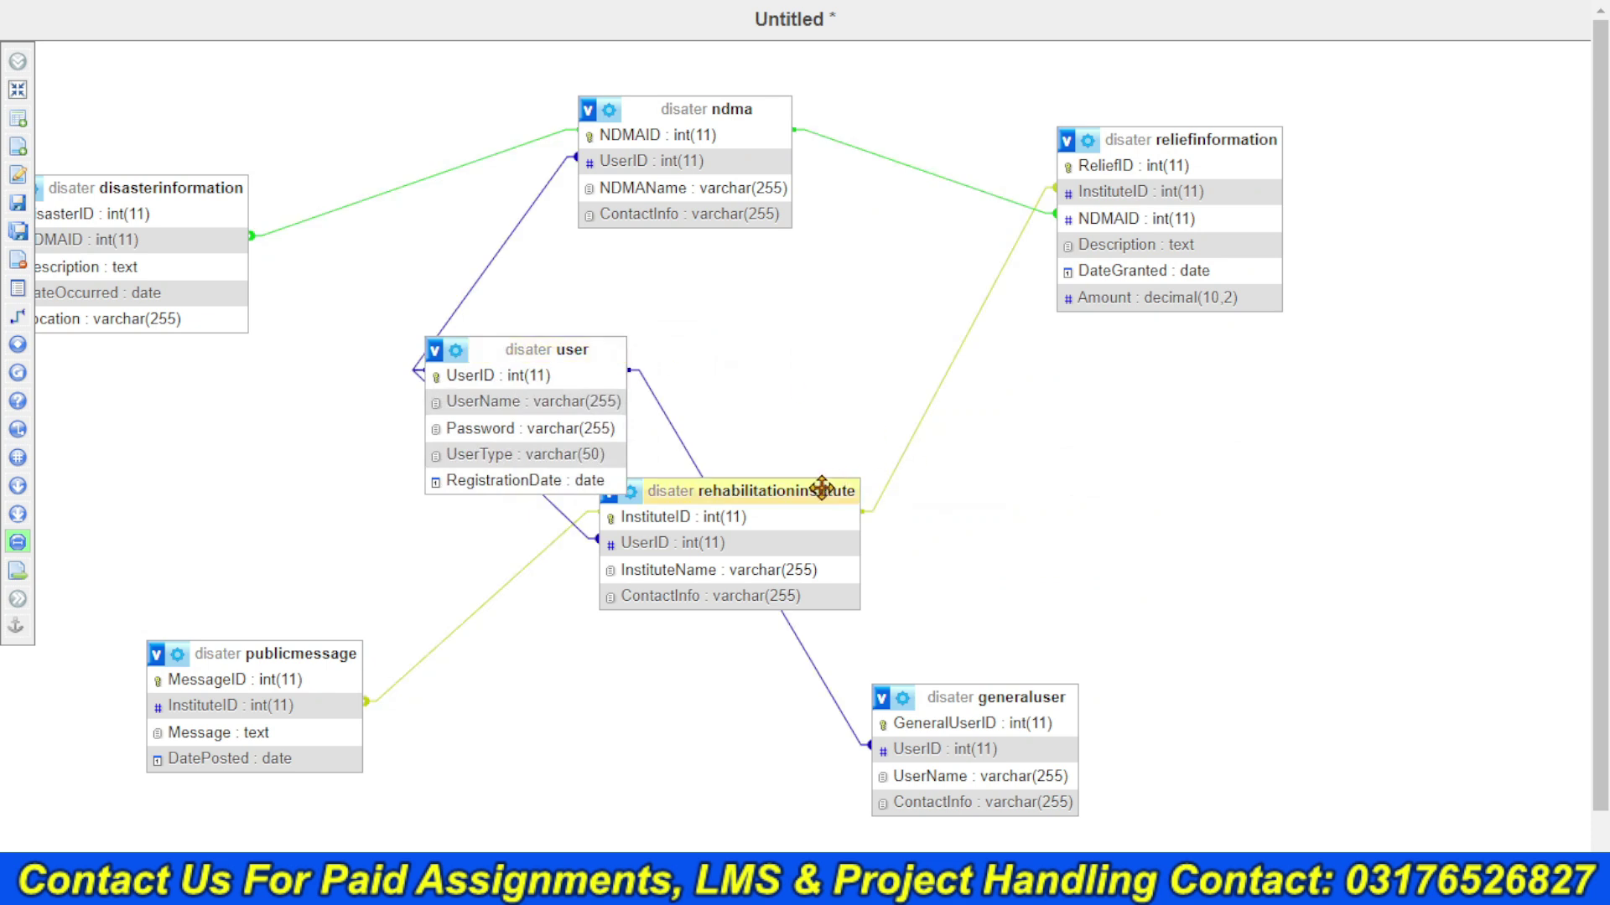
{"action": "left_click_drag", "start_coordinate": [826, 485], "coordinate": [1216, 467]}
{"action": "left_click_drag", "start_coordinate": [581, 353], "coordinate": [687, 425]}
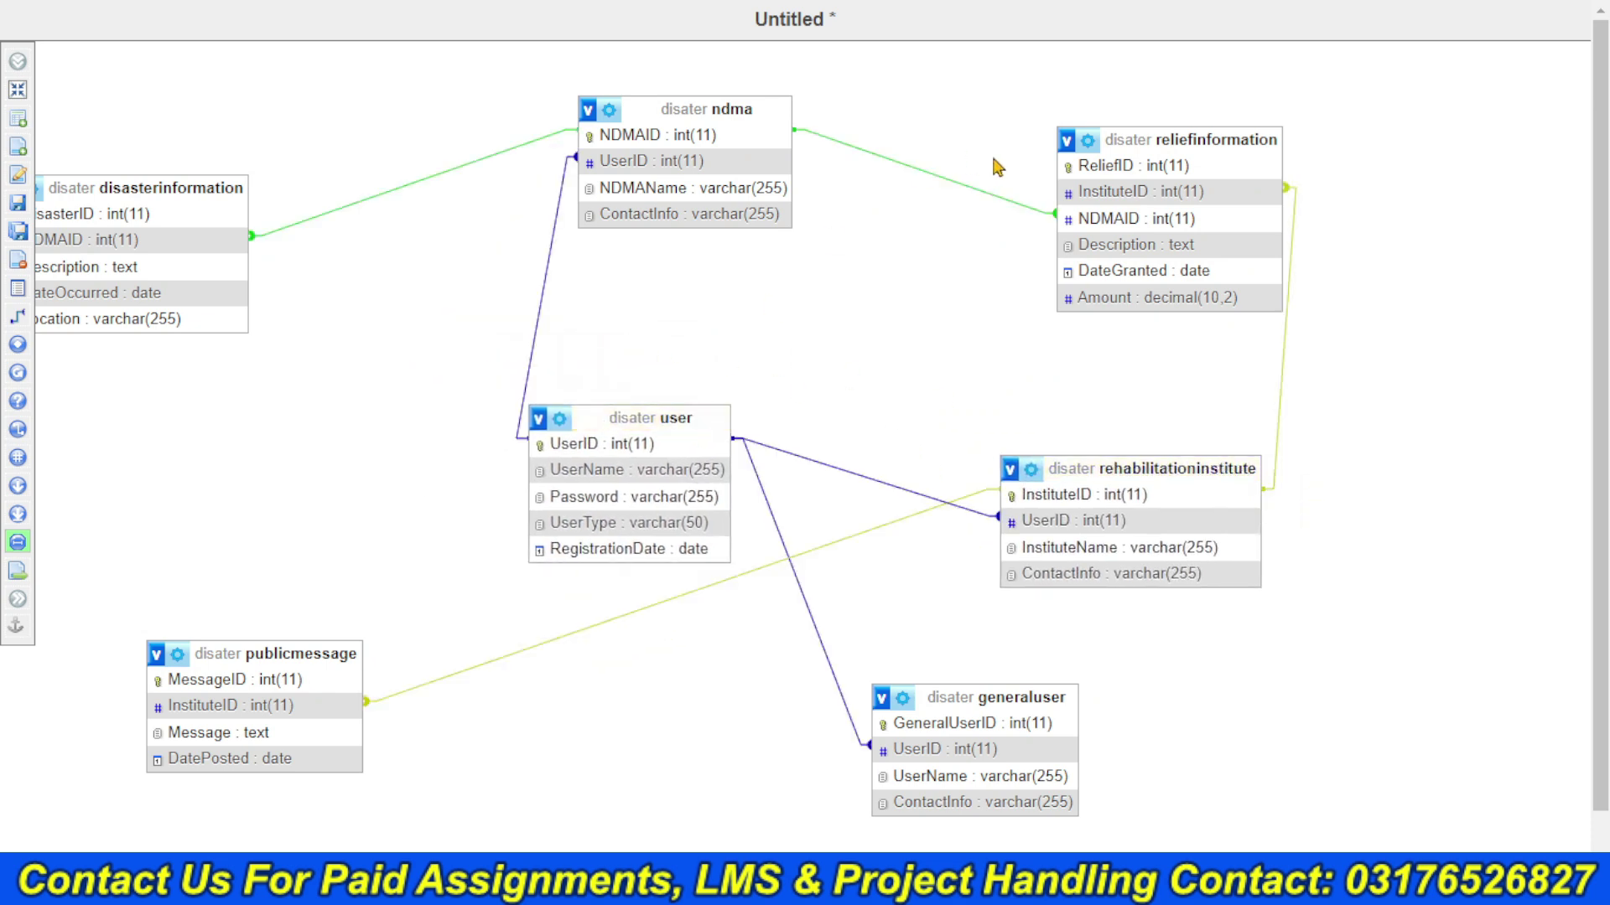
{"action": "left_click_drag", "start_coordinate": [1193, 461], "coordinate": [1283, 486]}
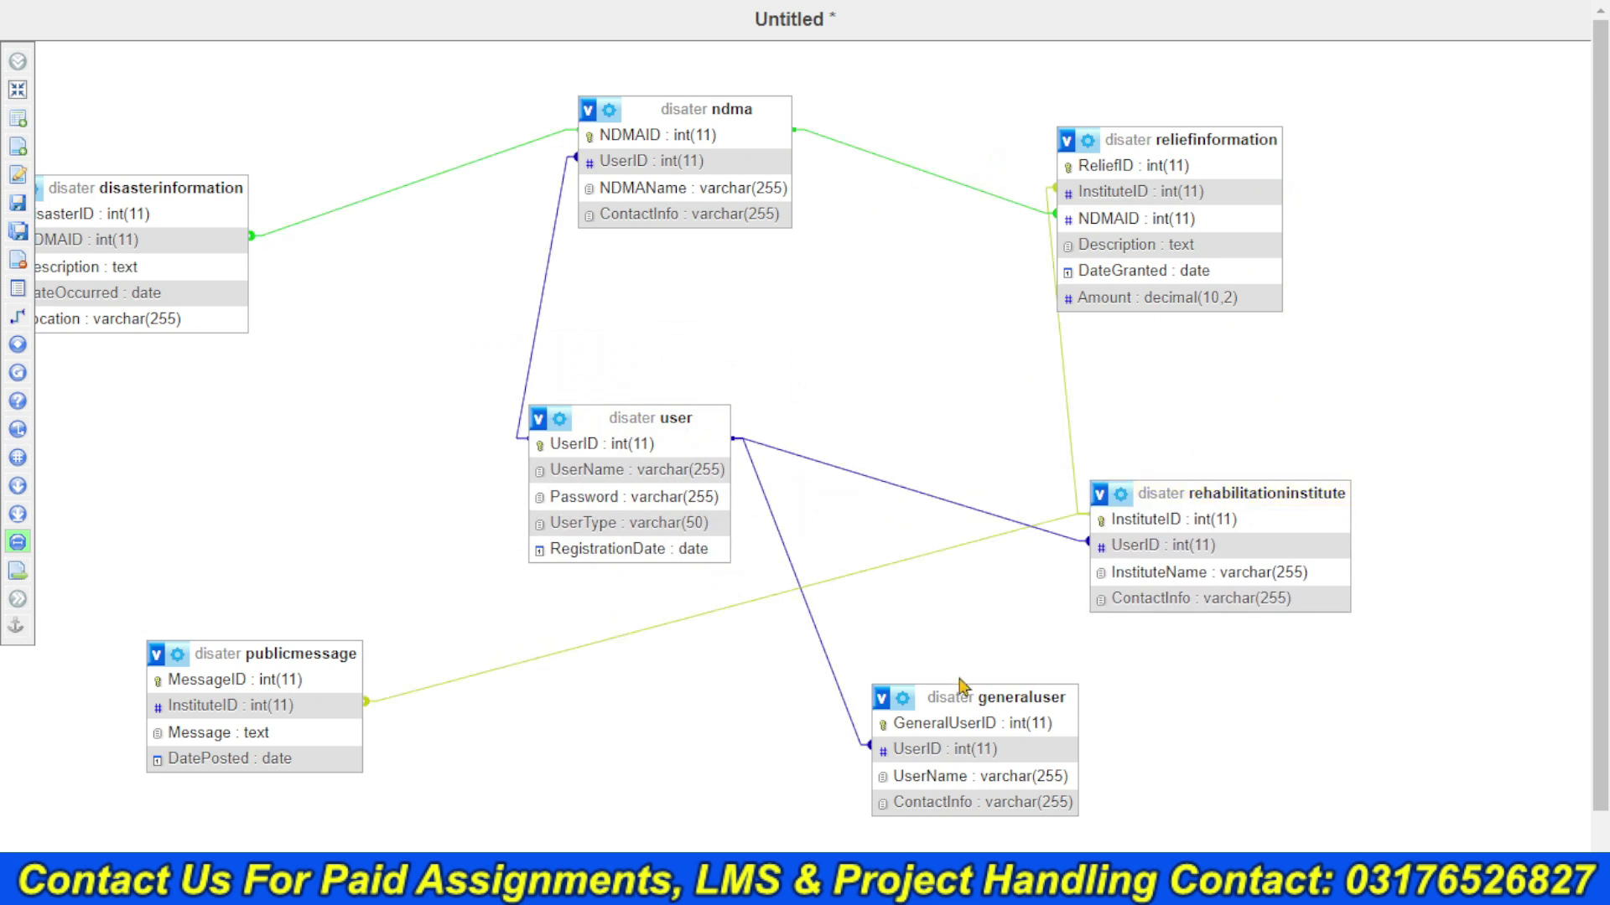
- Stack generaluser and user below ndma, and shift reliefinformation farther right and disasterinformation right, clear of the side toolbar
{"action": "left_click_drag", "start_coordinate": [962, 691], "coordinate": [866, 302]}
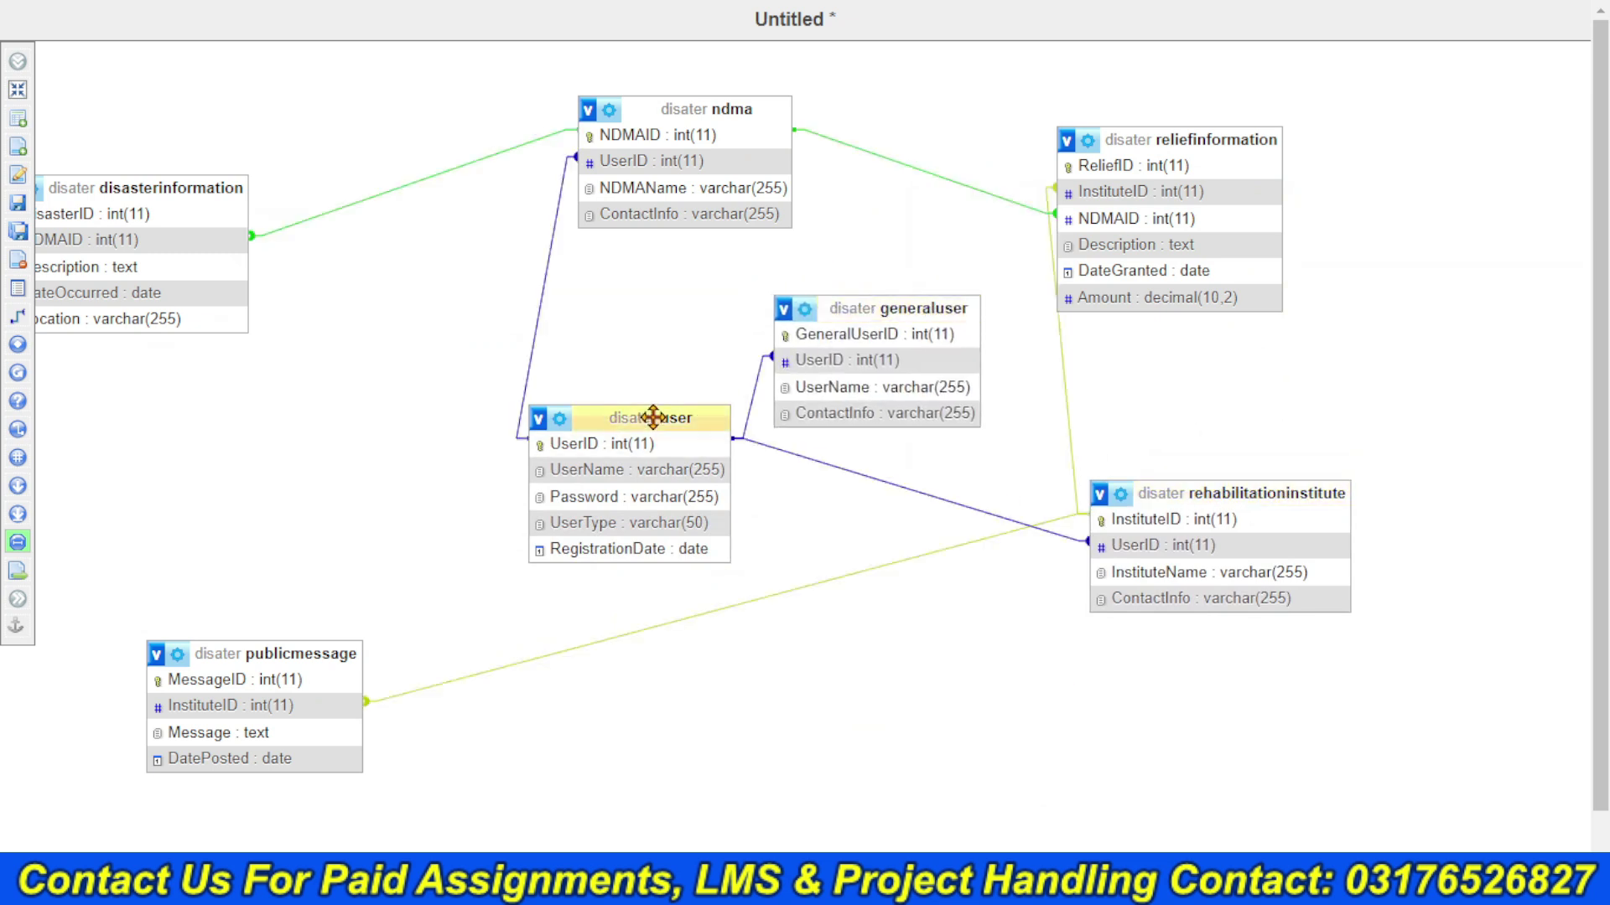
{"action": "left_click_drag", "start_coordinate": [654, 419], "coordinate": [721, 683]}
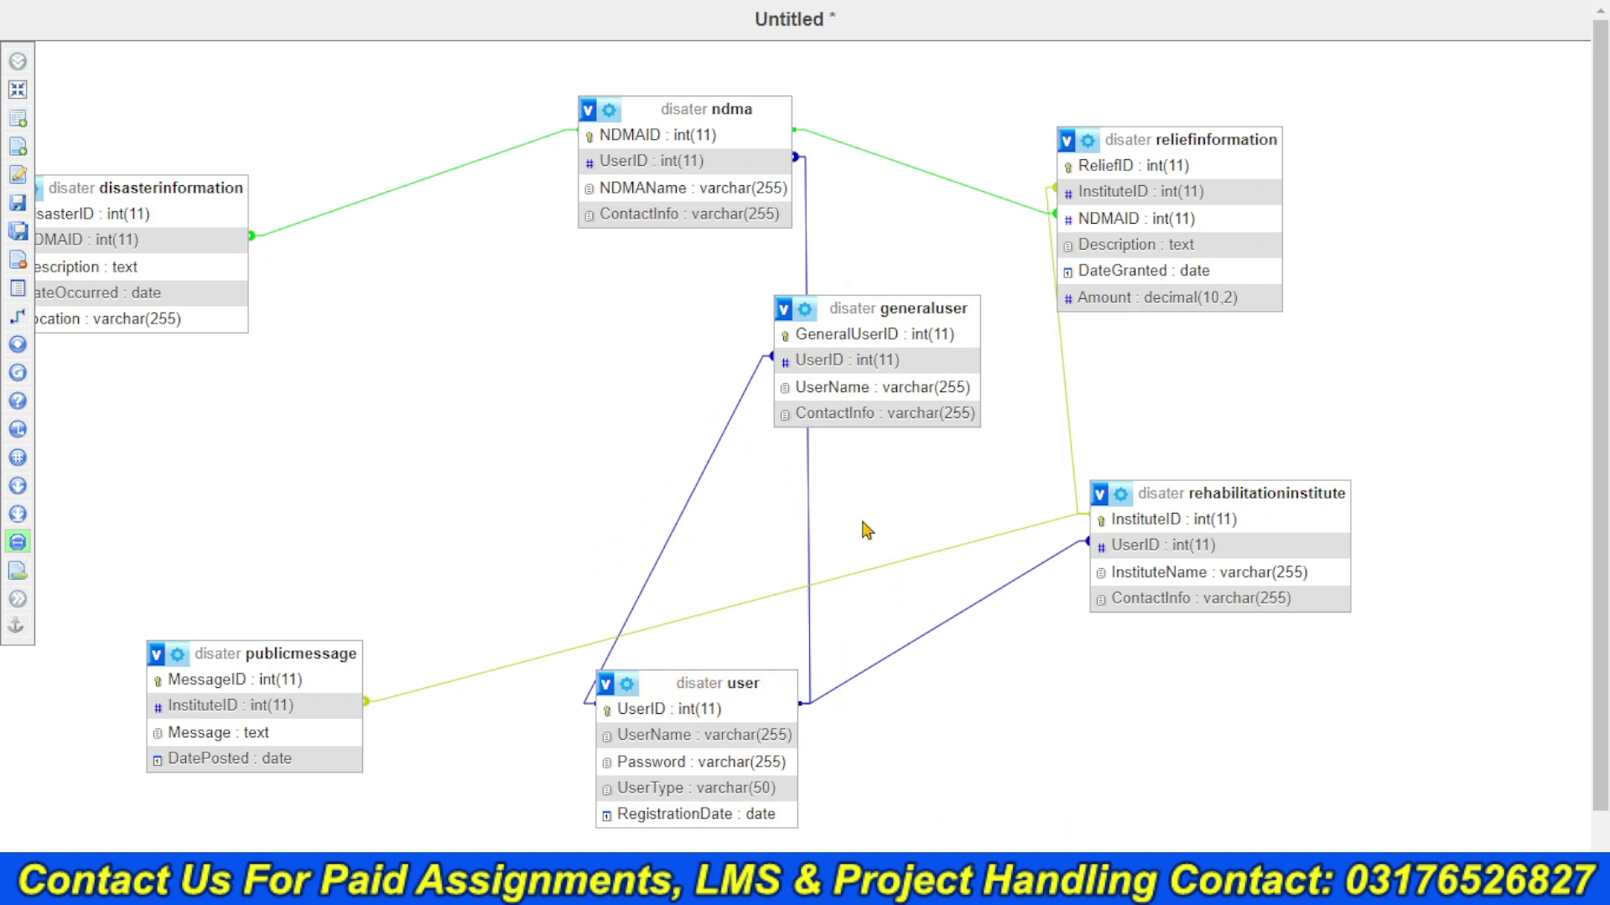
{"action": "left_click_drag", "start_coordinate": [863, 305], "coordinate": [744, 370]}
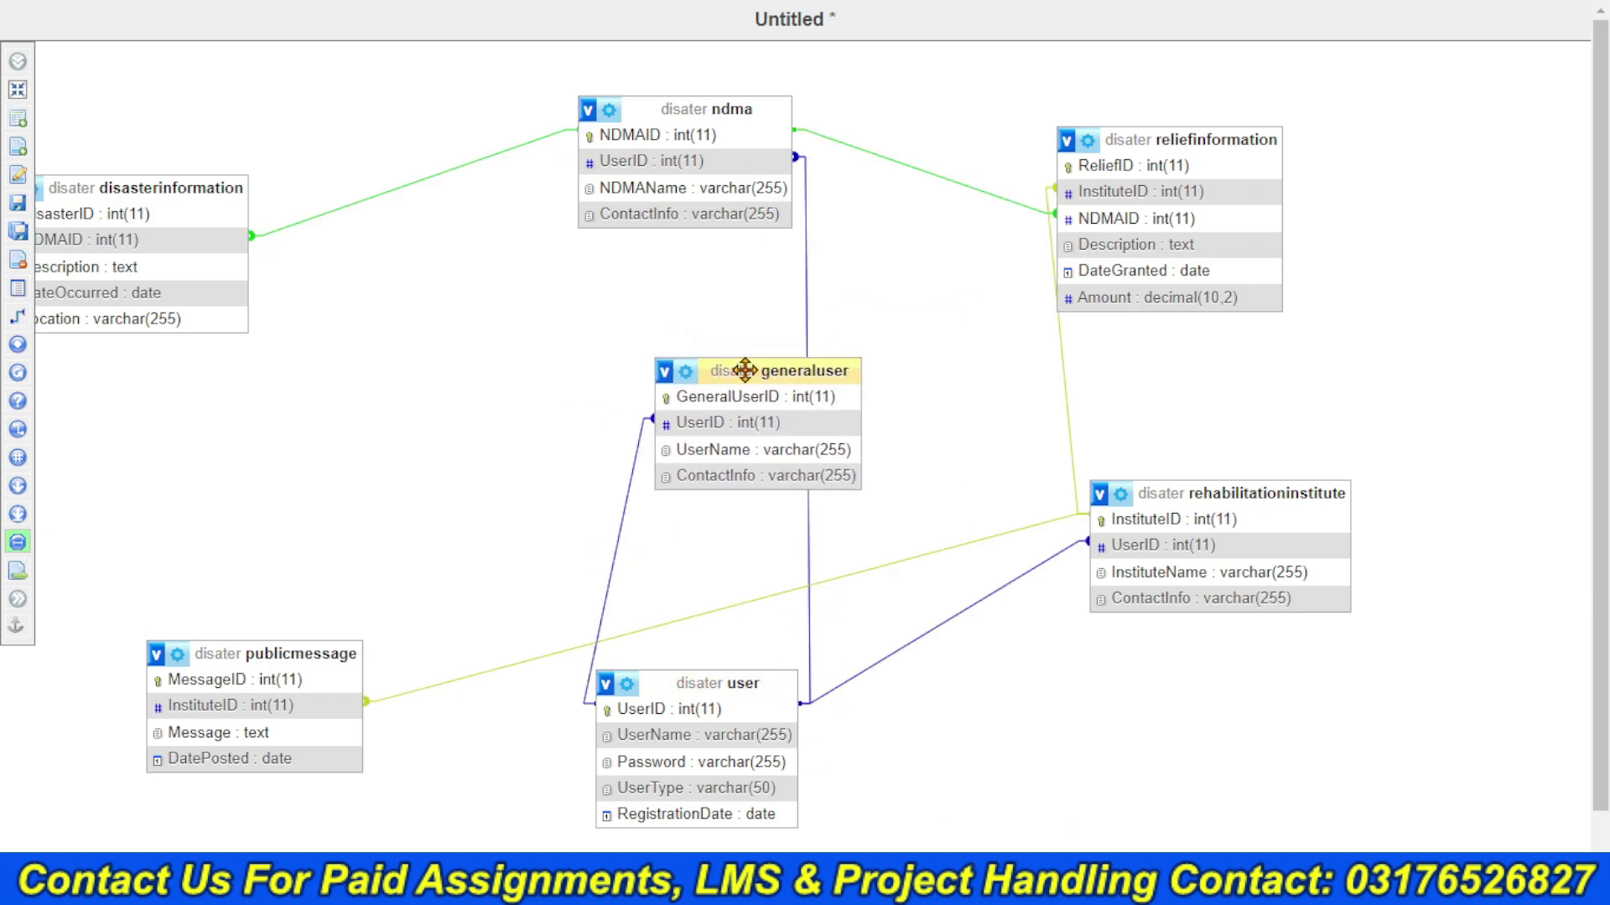
{"action": "left_click_drag", "start_coordinate": [1150, 132], "coordinate": [1309, 127]}
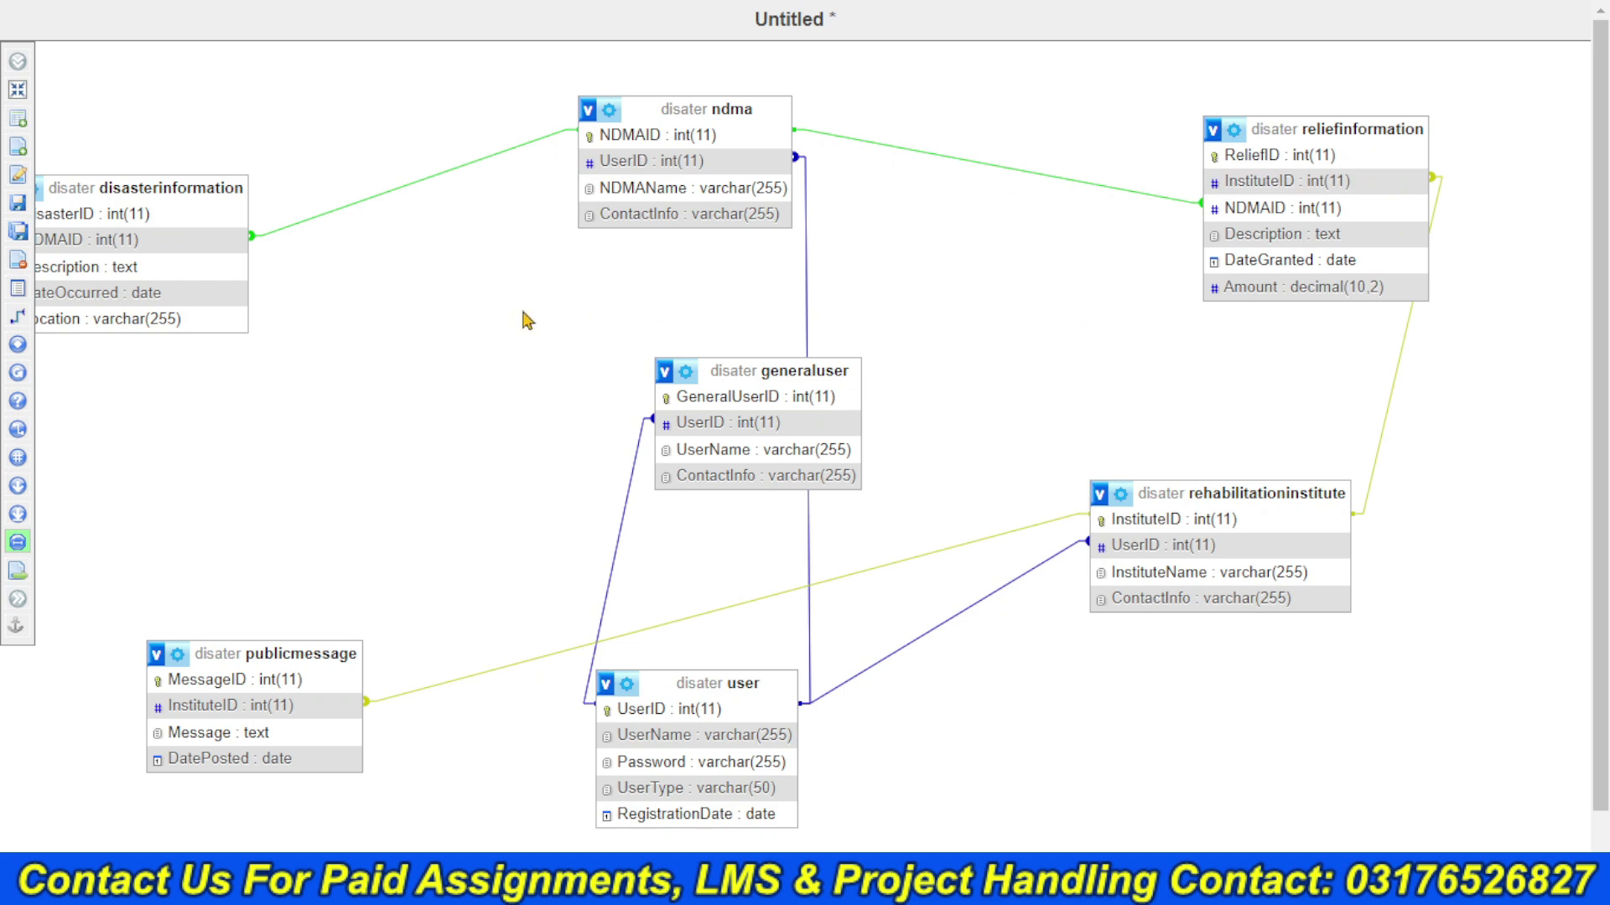
{"action": "left_click_drag", "start_coordinate": [182, 194], "coordinate": [388, 229]}
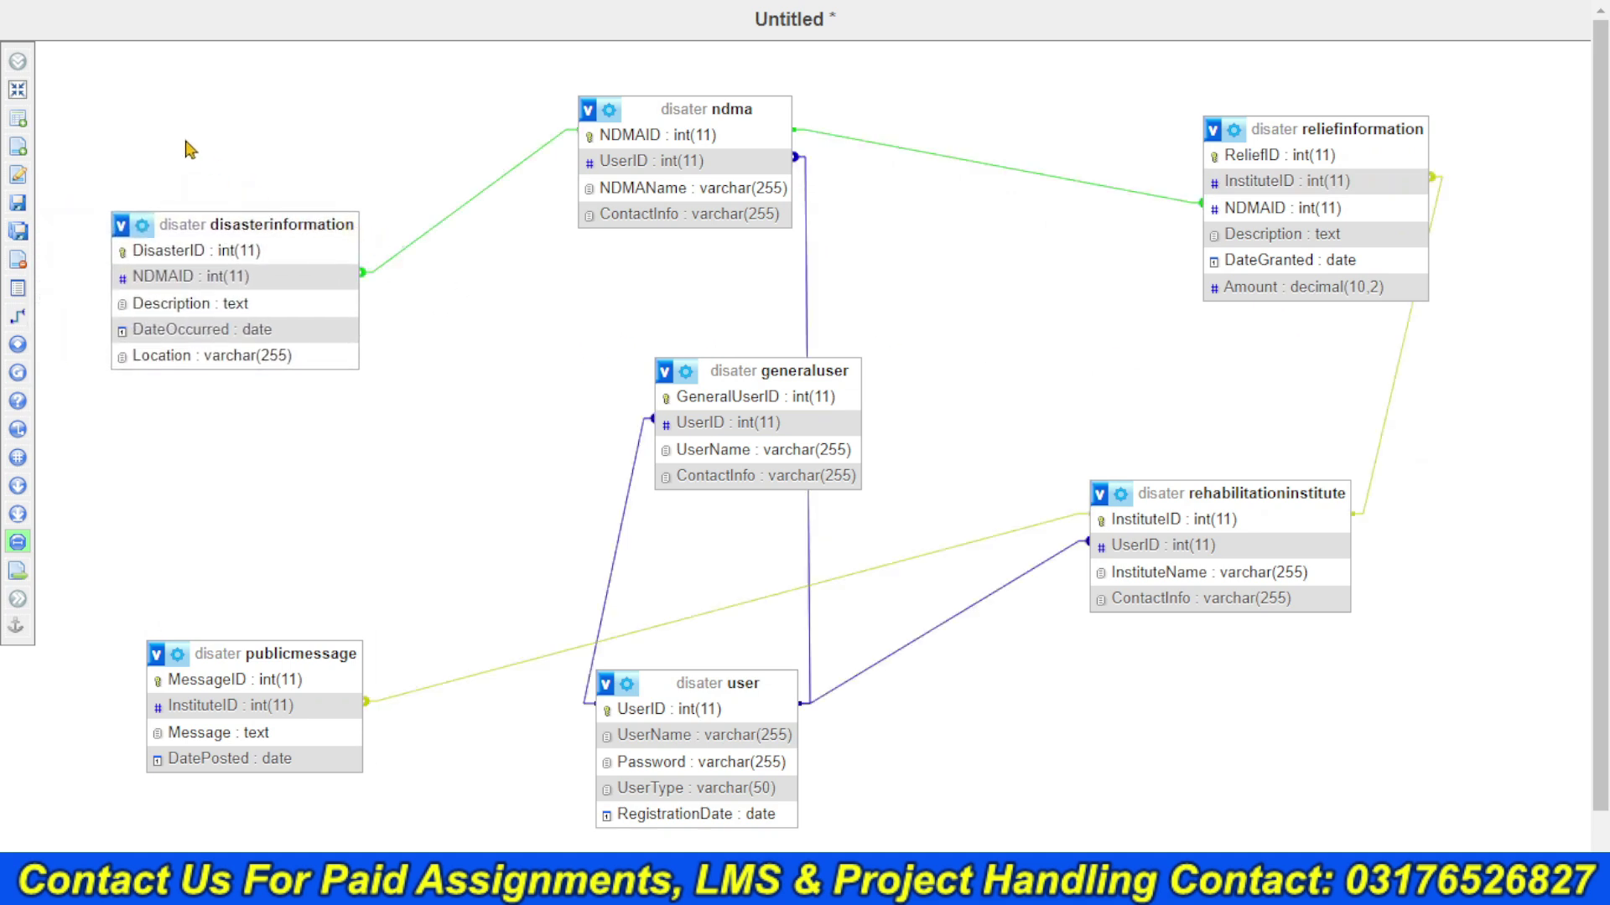
- Save the diagram canvas as the PNG image sql in Downloads, and view the saved file
{"action": "right_click", "coordinate": [256, 99]}
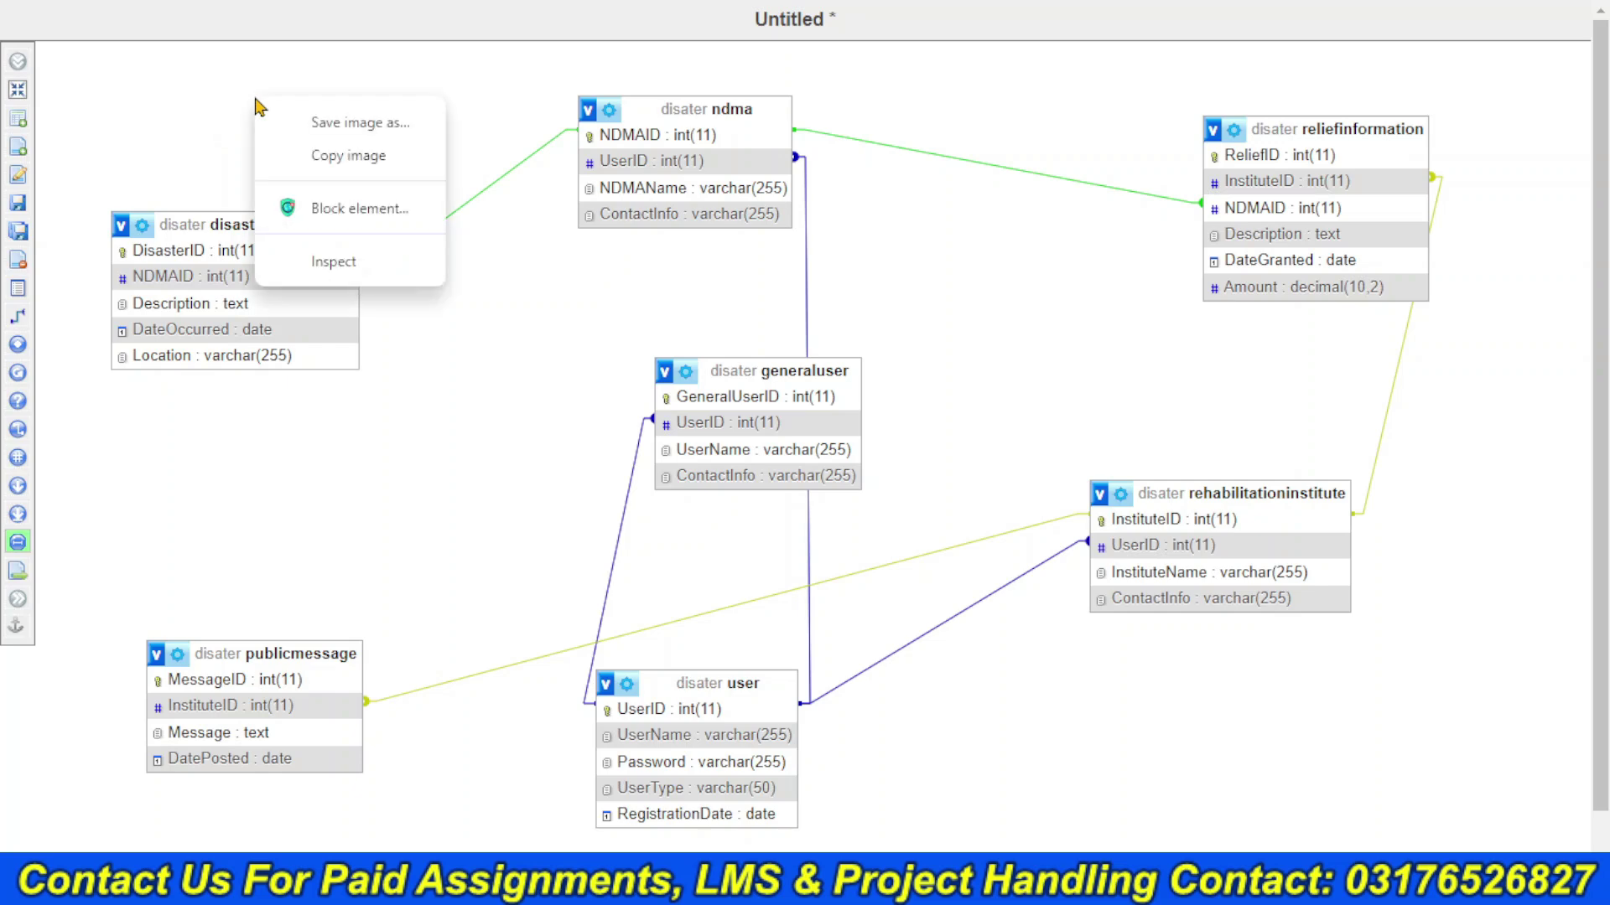
{"action": "left_click", "coordinate": [361, 130]}
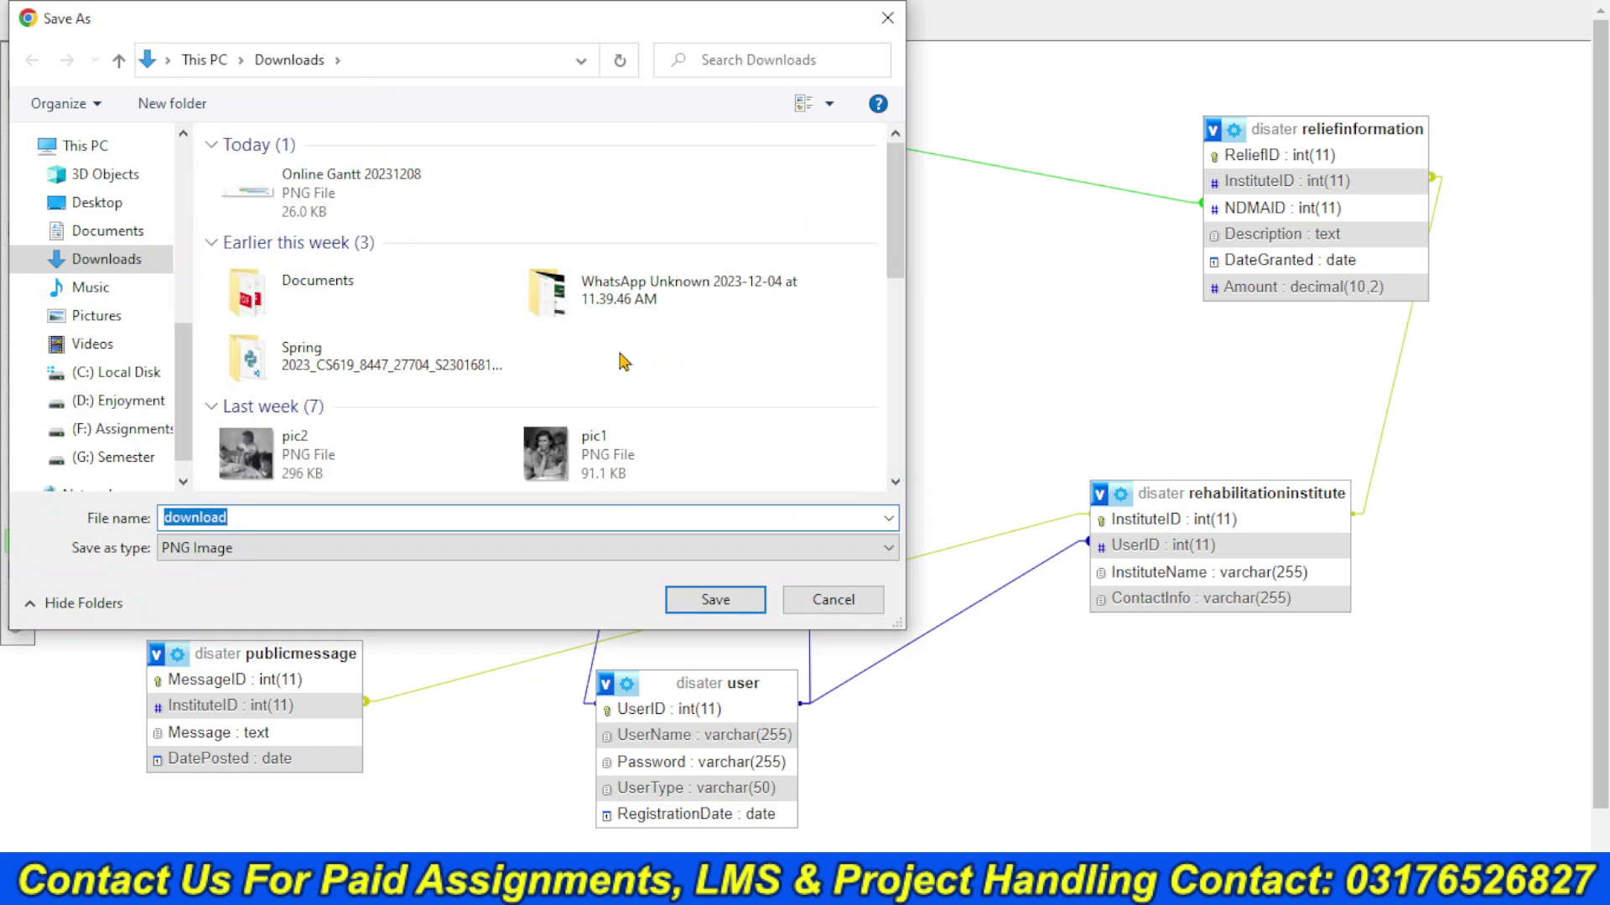
{"action": "type", "text": "sql"}
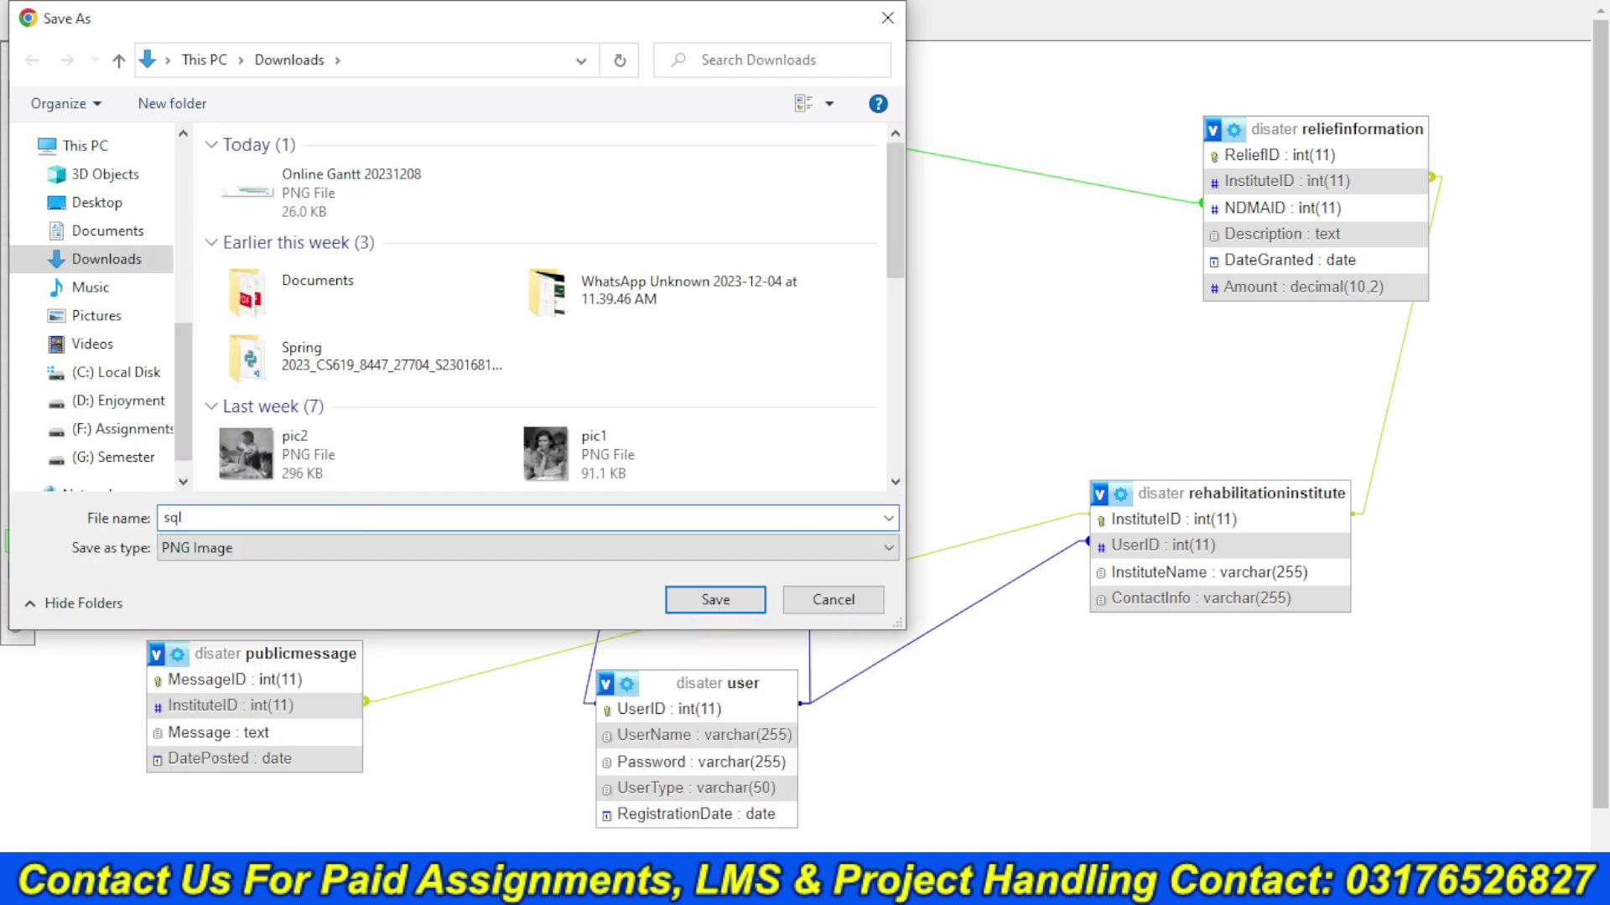
{"action": "key", "text": "Return"}
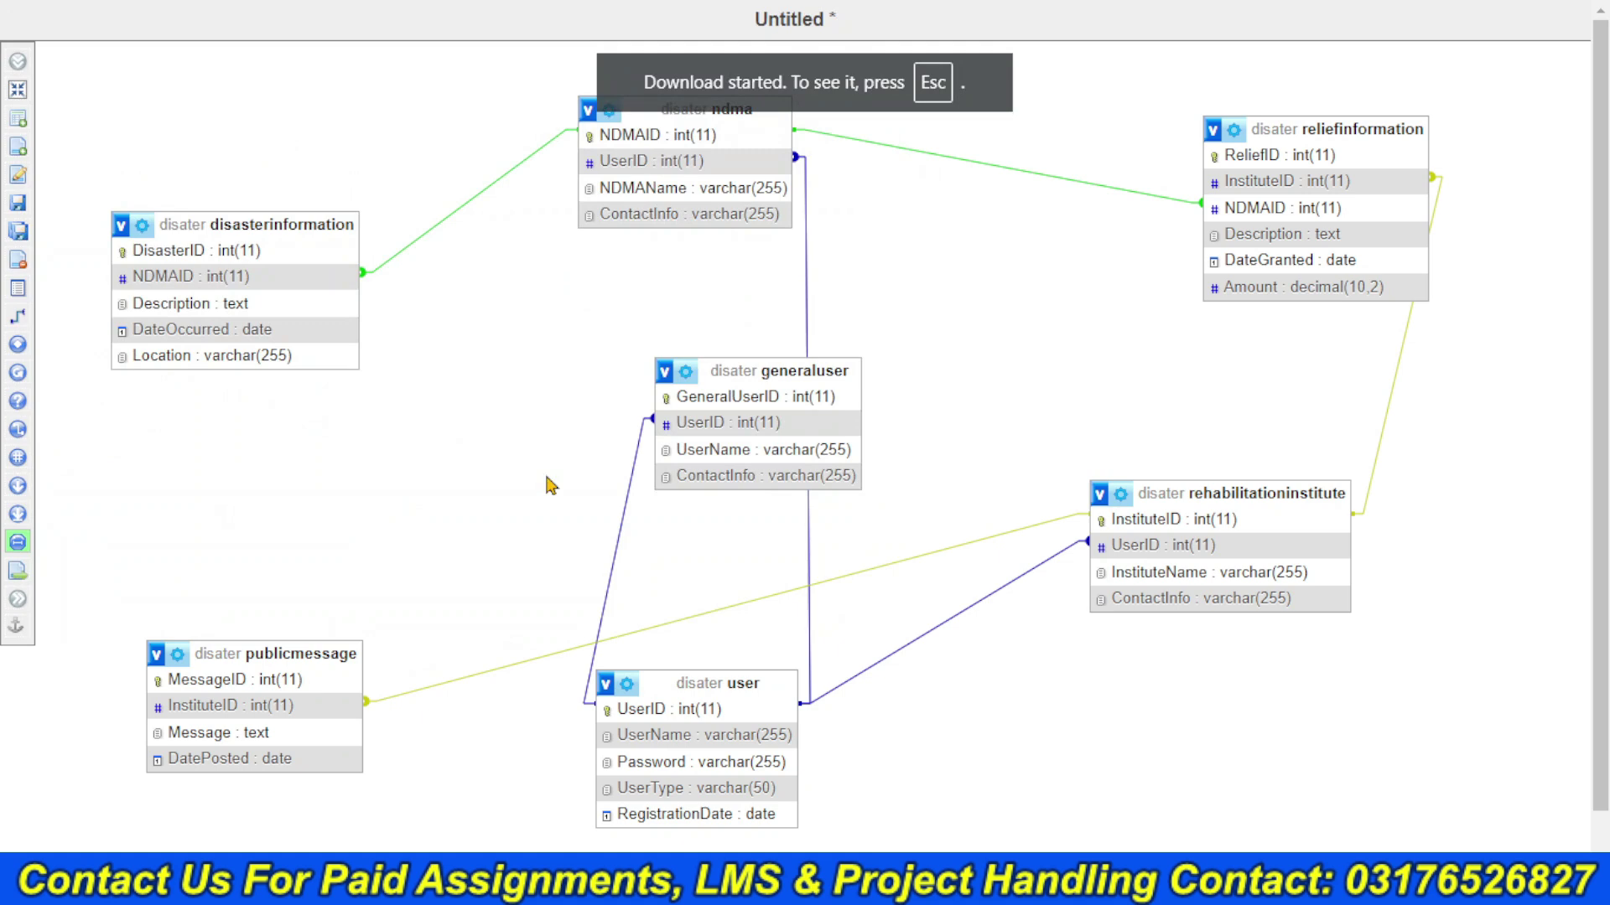
{"action": "key", "text": "Escape"}
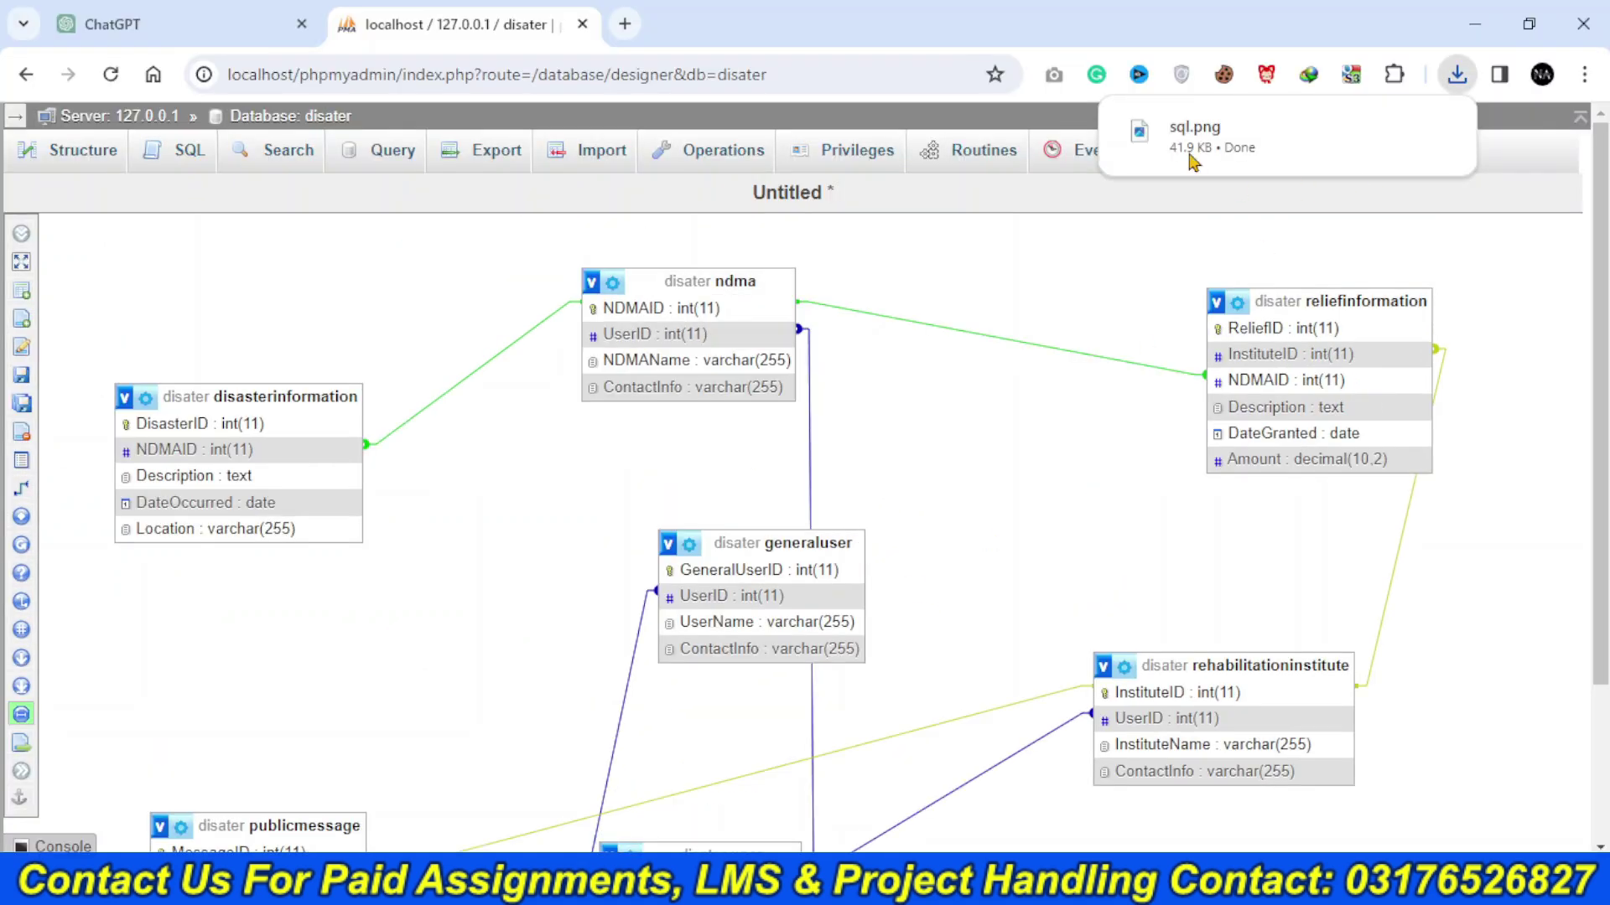
{"action": "mouse_move", "coordinate": [1204, 142]}
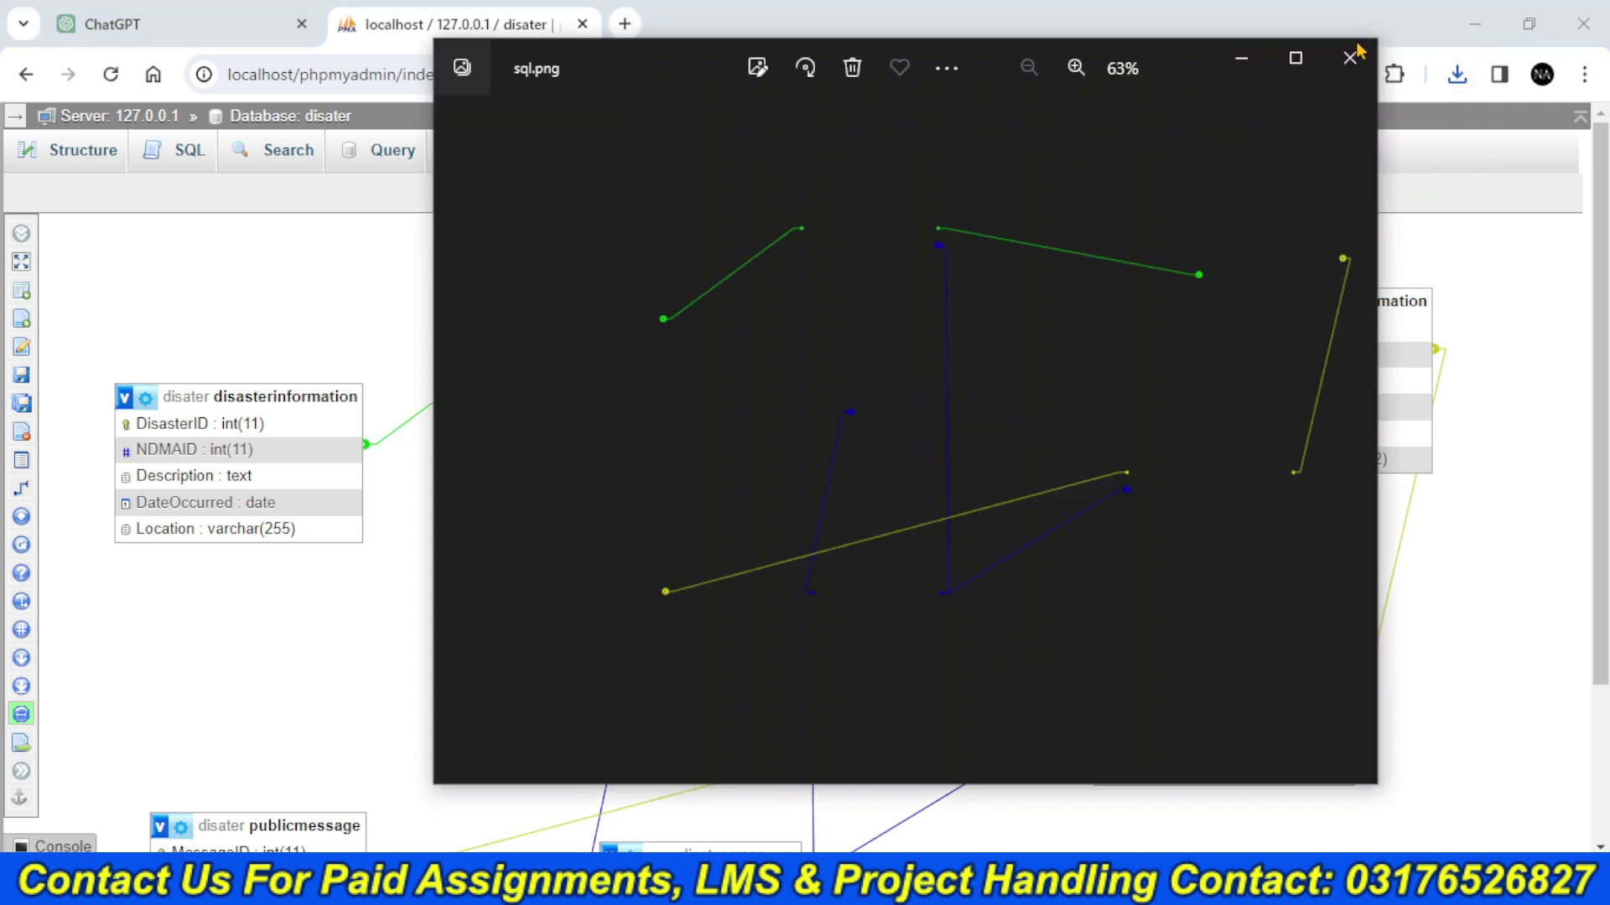
{"action": "left_click", "coordinate": [1351, 55]}
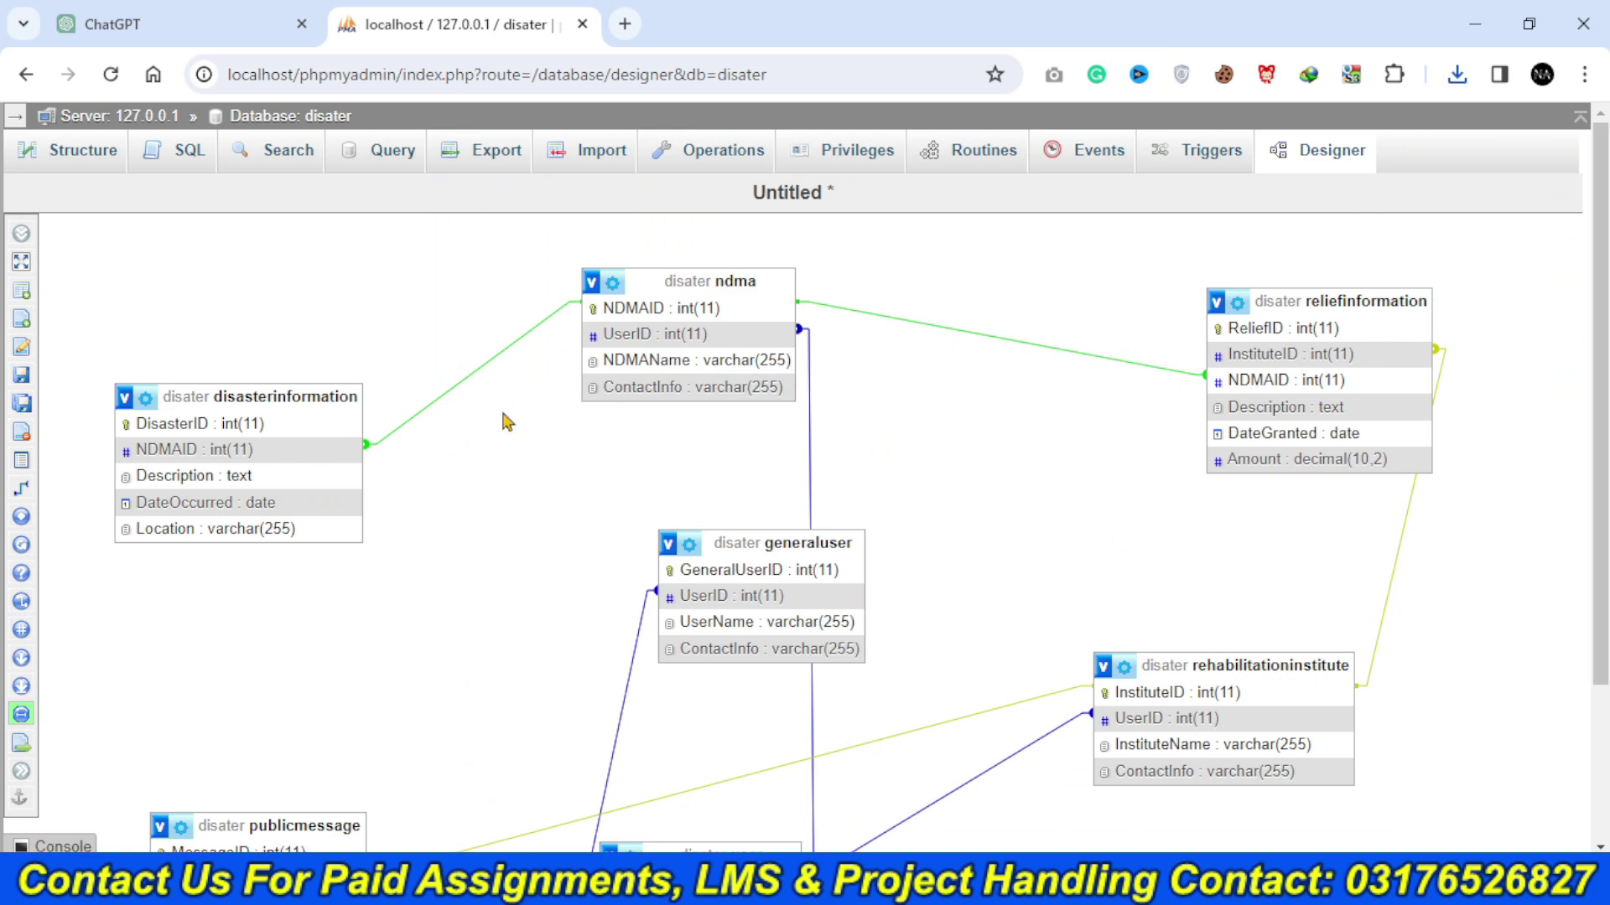
{"action": "mouse_move", "coordinate": [21, 369]}
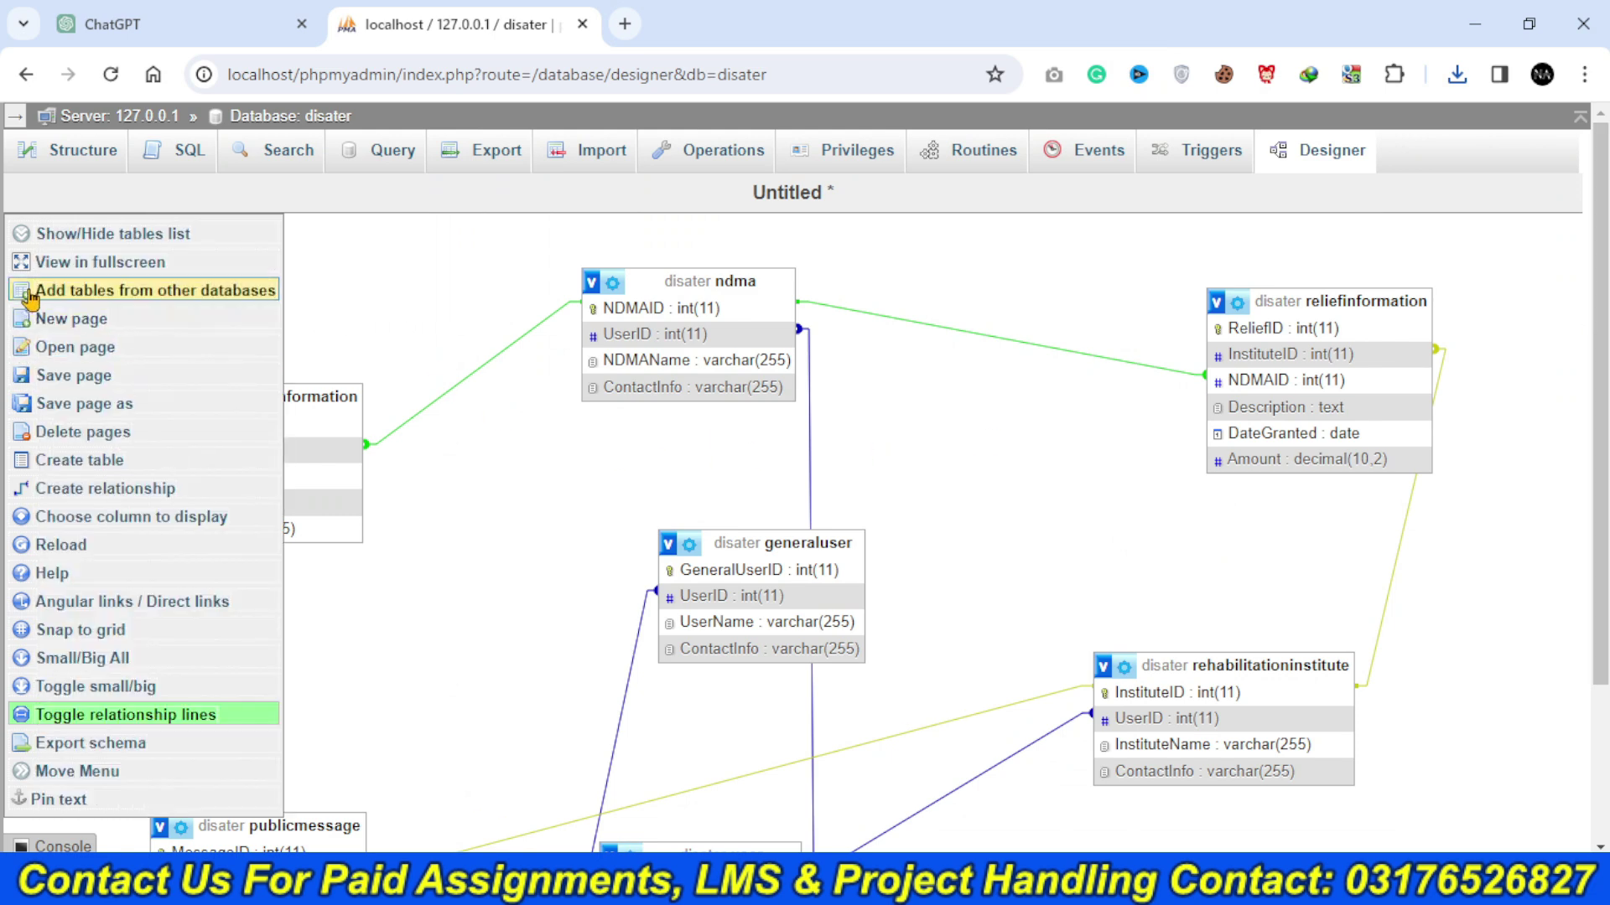
{"action": "left_click", "coordinate": [50, 262]}
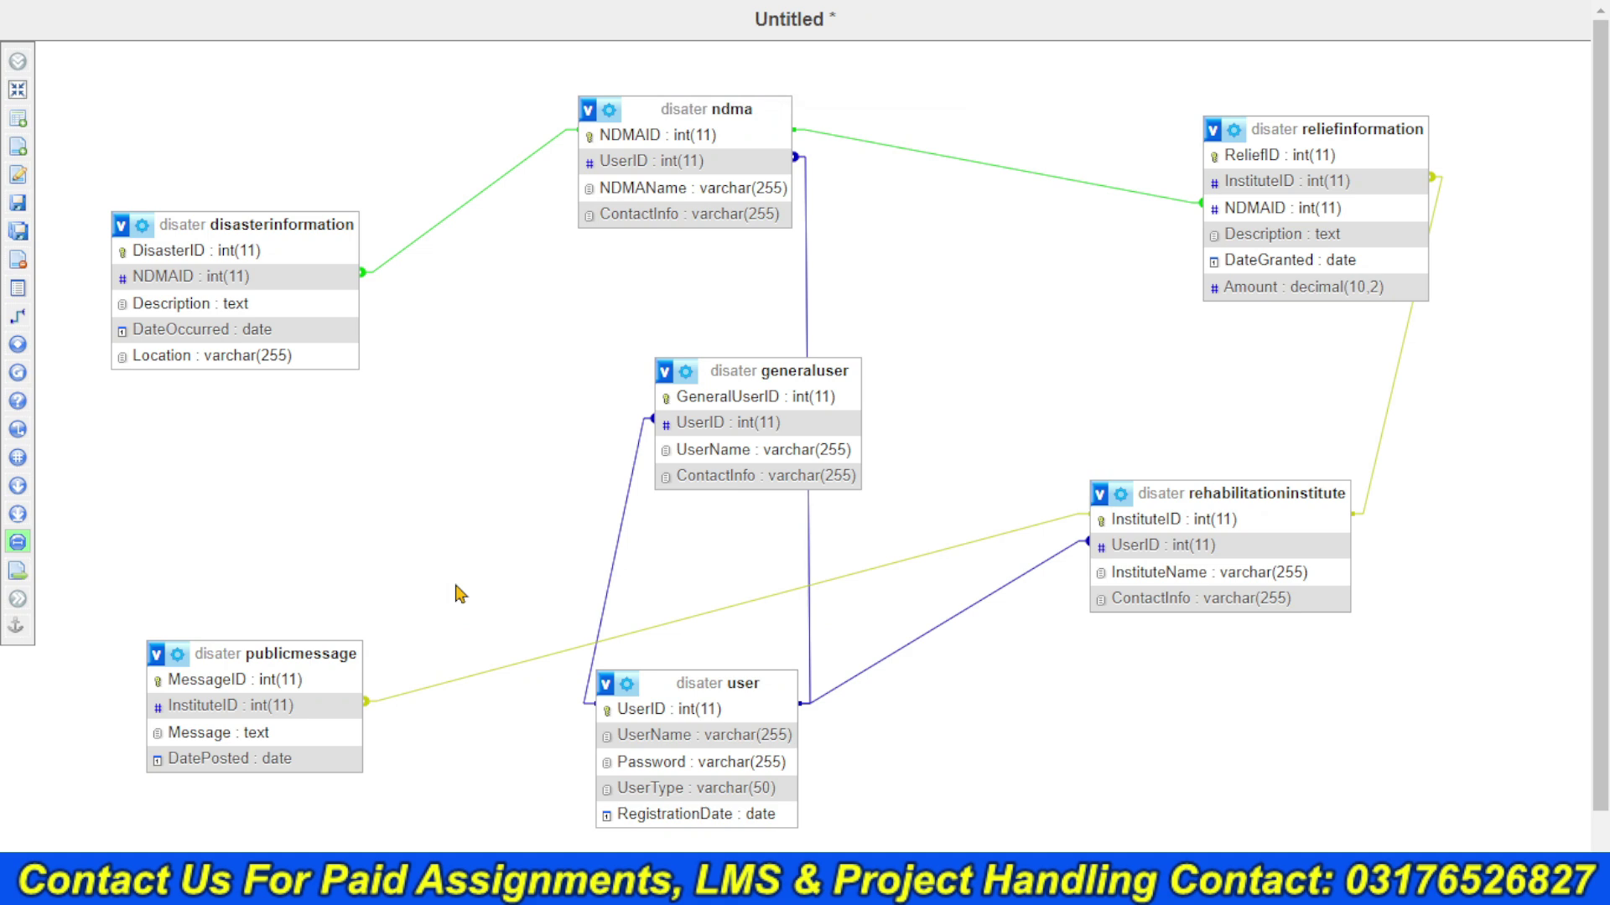
{"action": "key", "text": "Escape"}
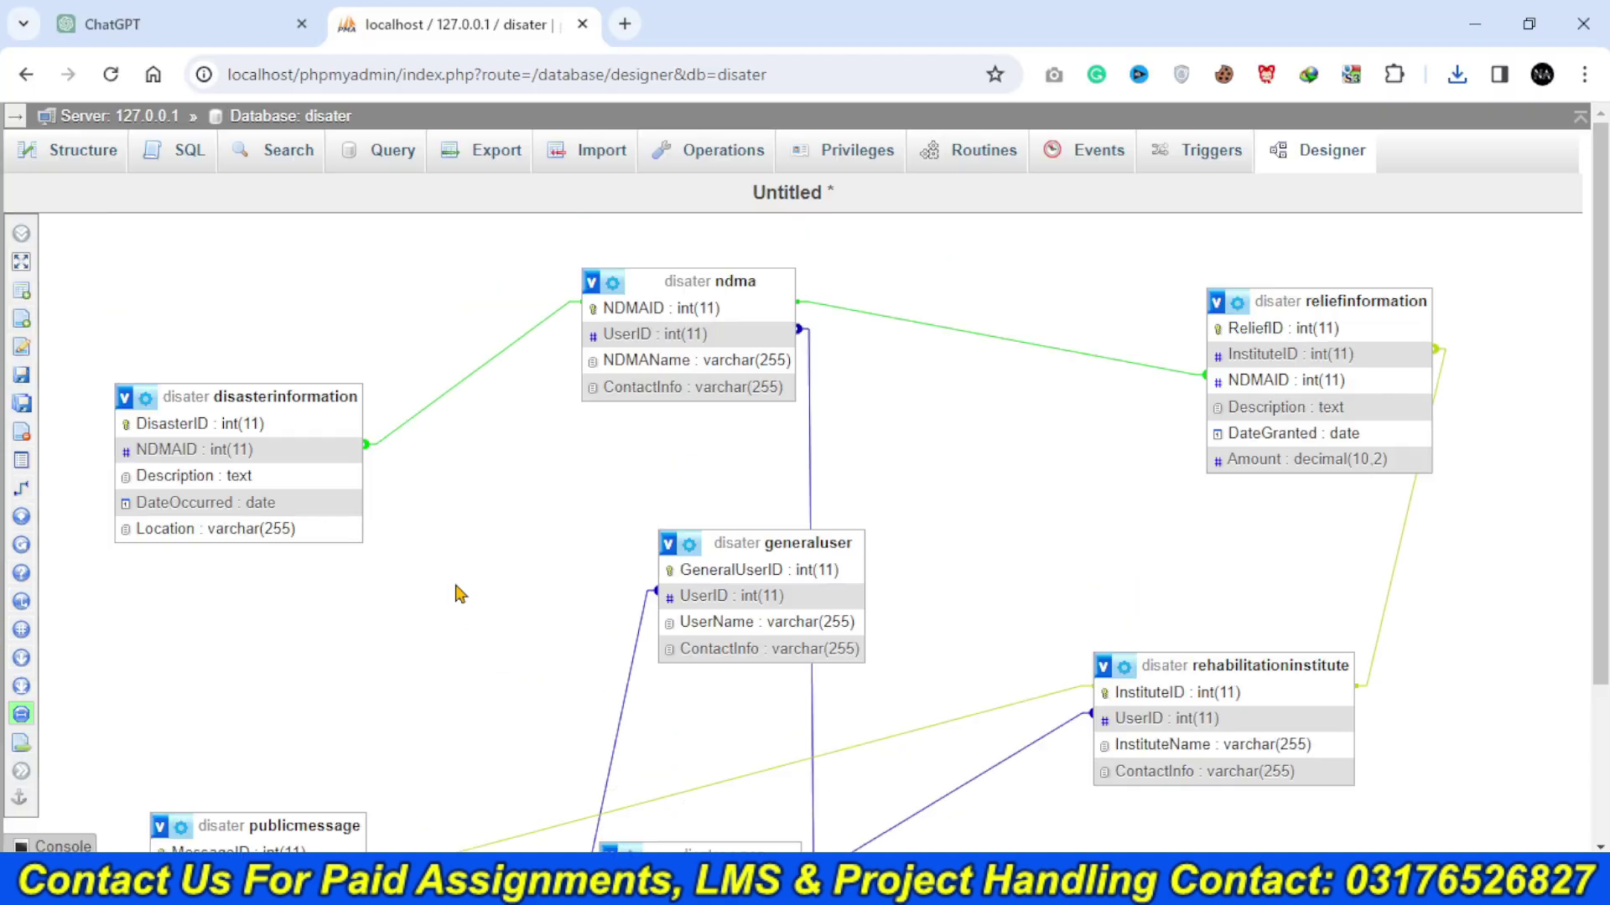
- Open the Snipping Tool and start a new delayed snip in Window Snip mode
{"action": "key", "text": "super"}
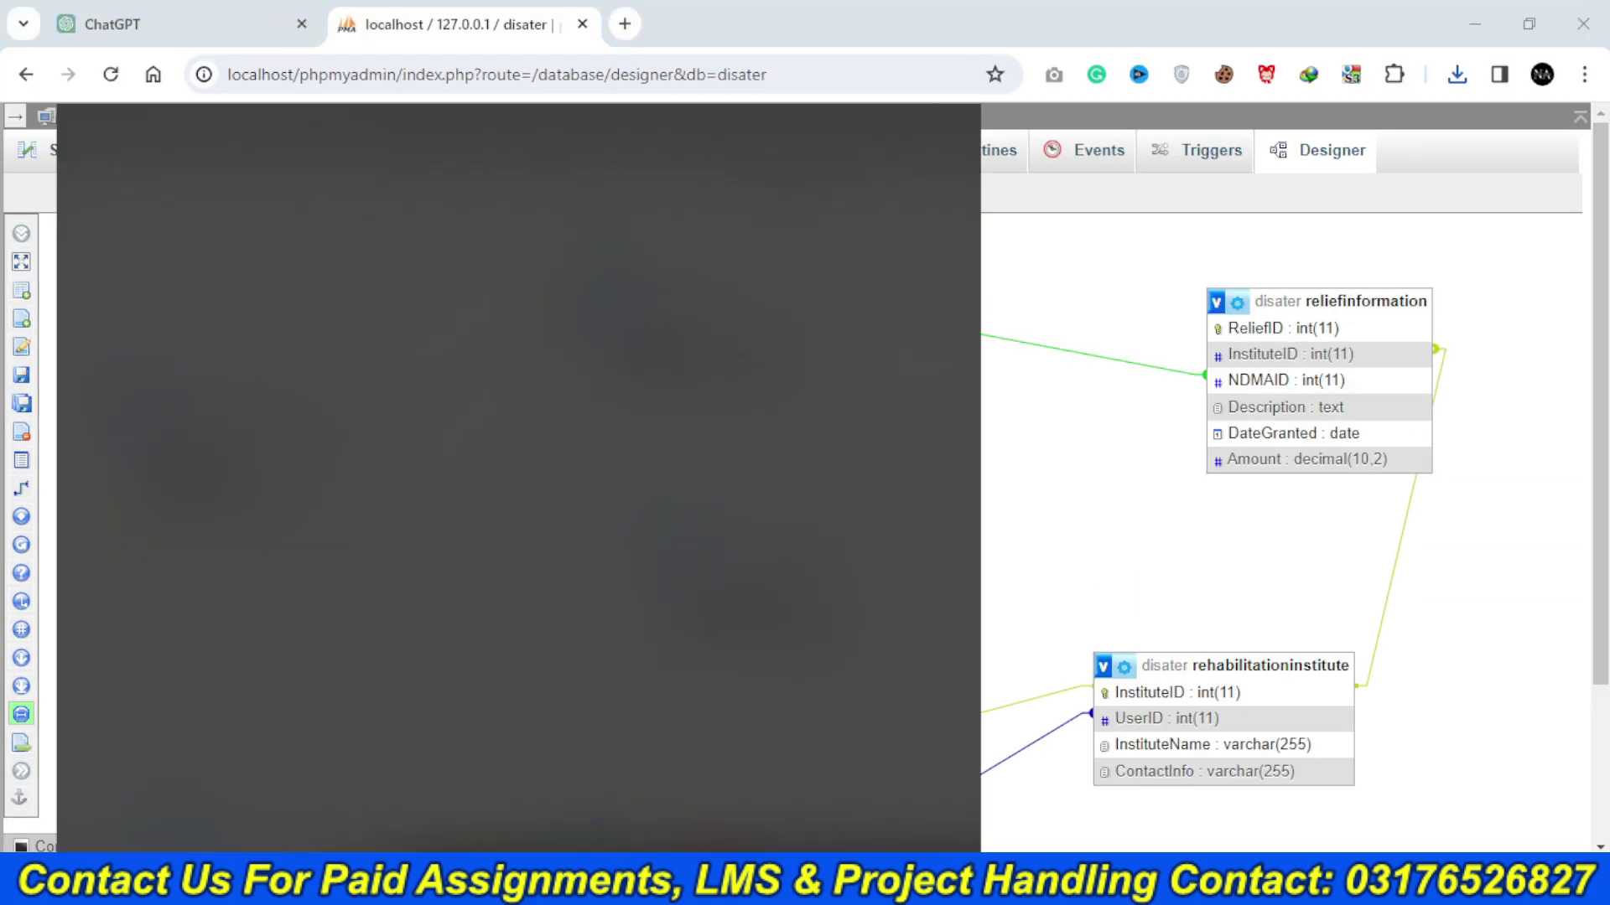
{"action": "type", "text": "ani"}
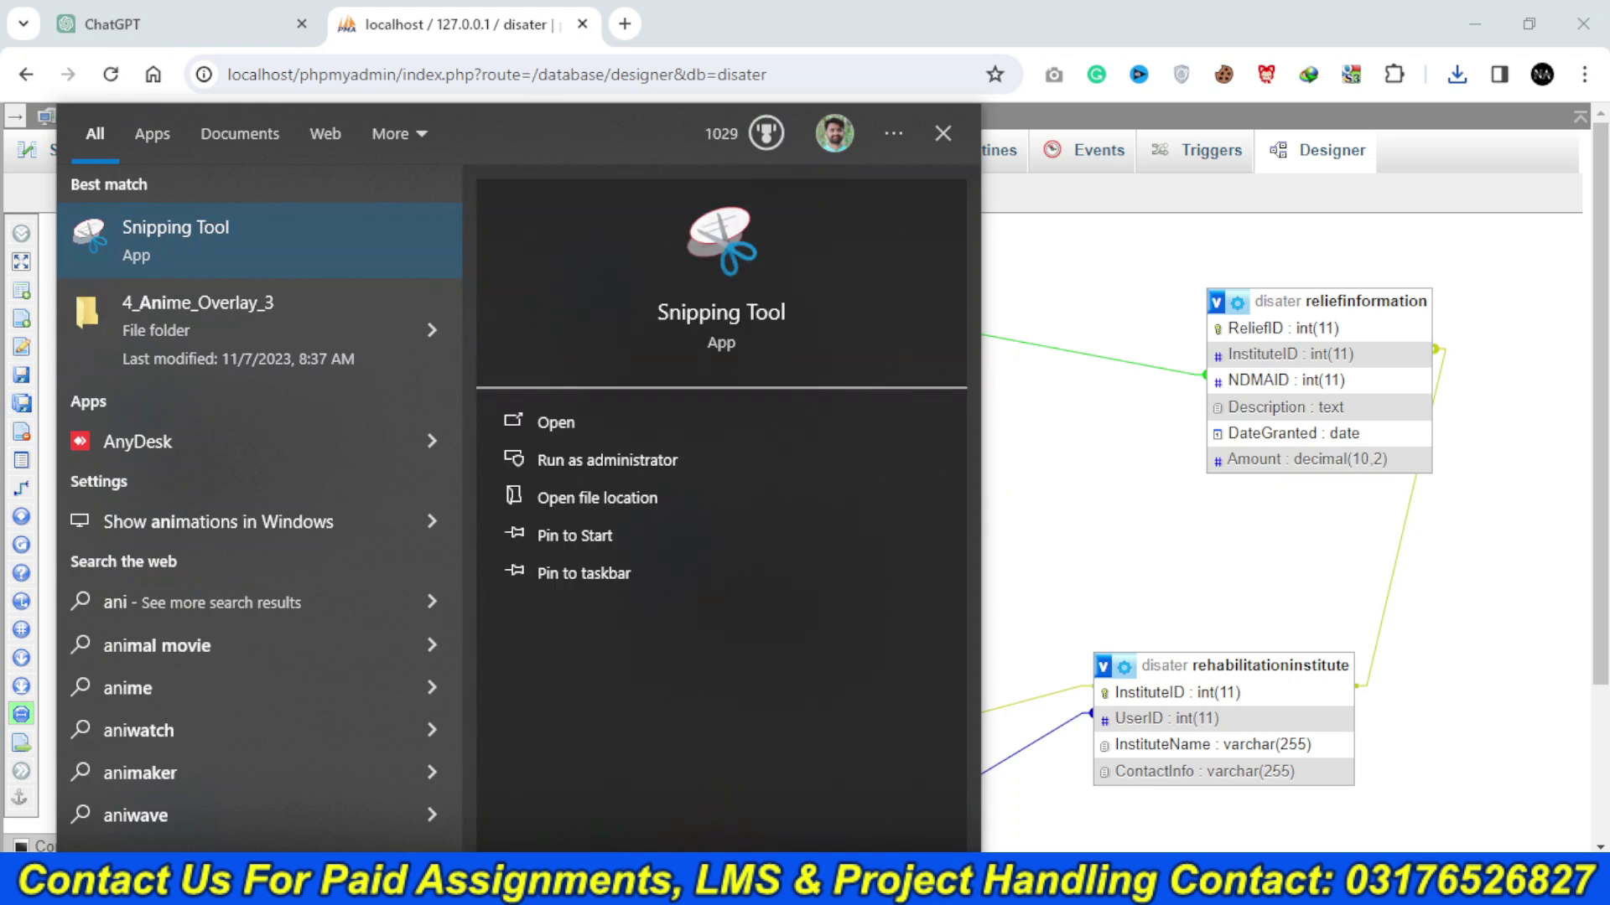
{"action": "key", "text": "Return"}
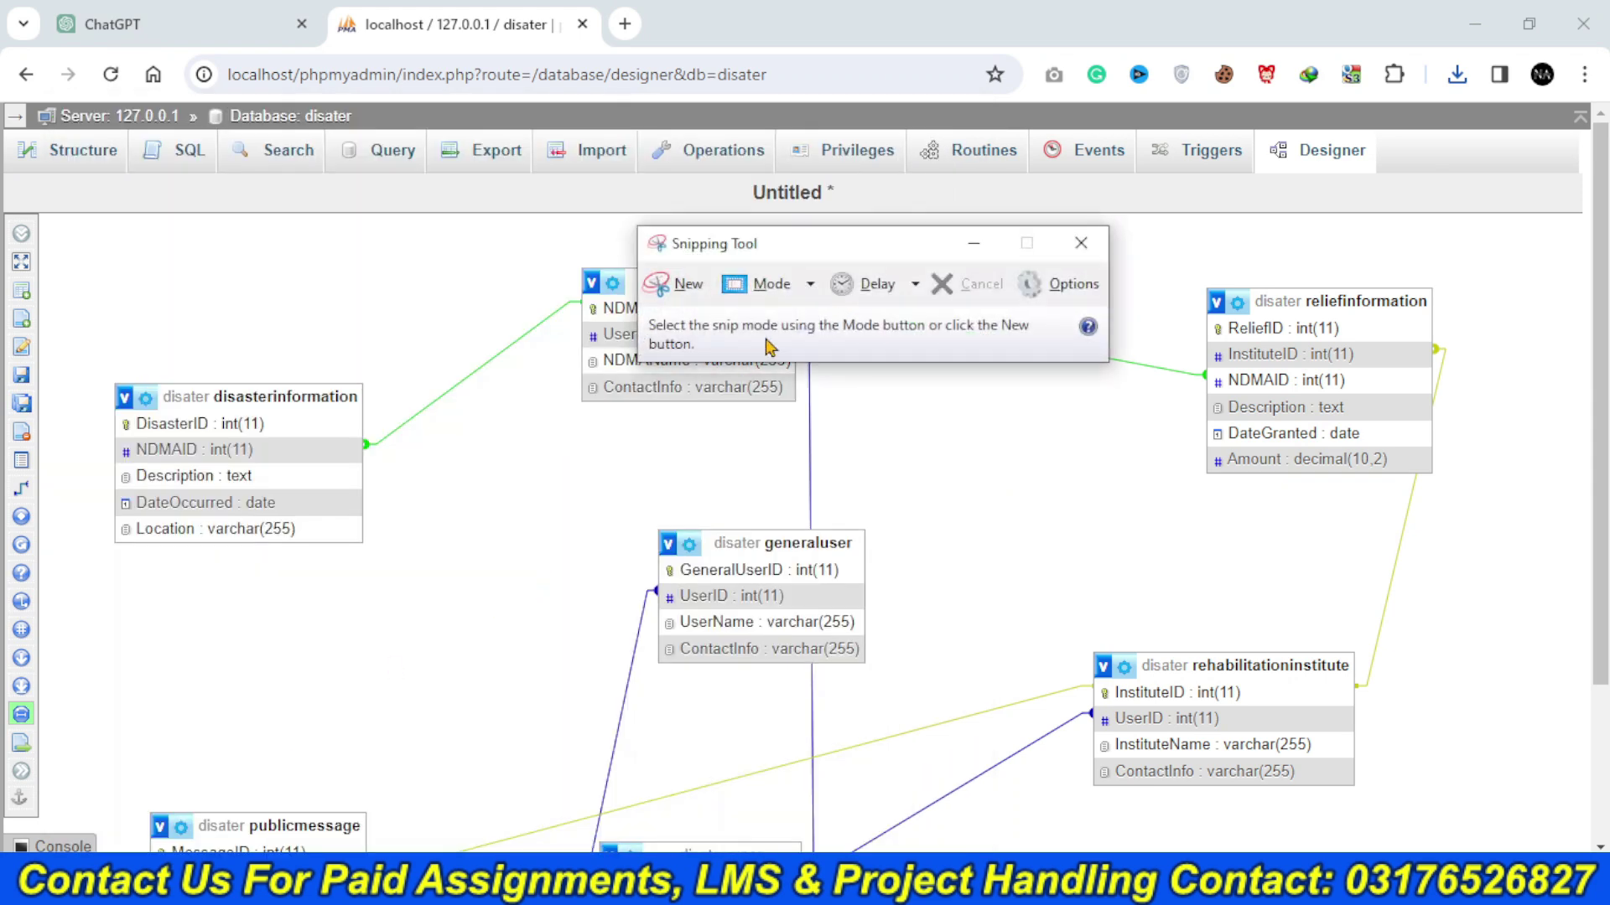
{"action": "left_click", "coordinate": [915, 285]}
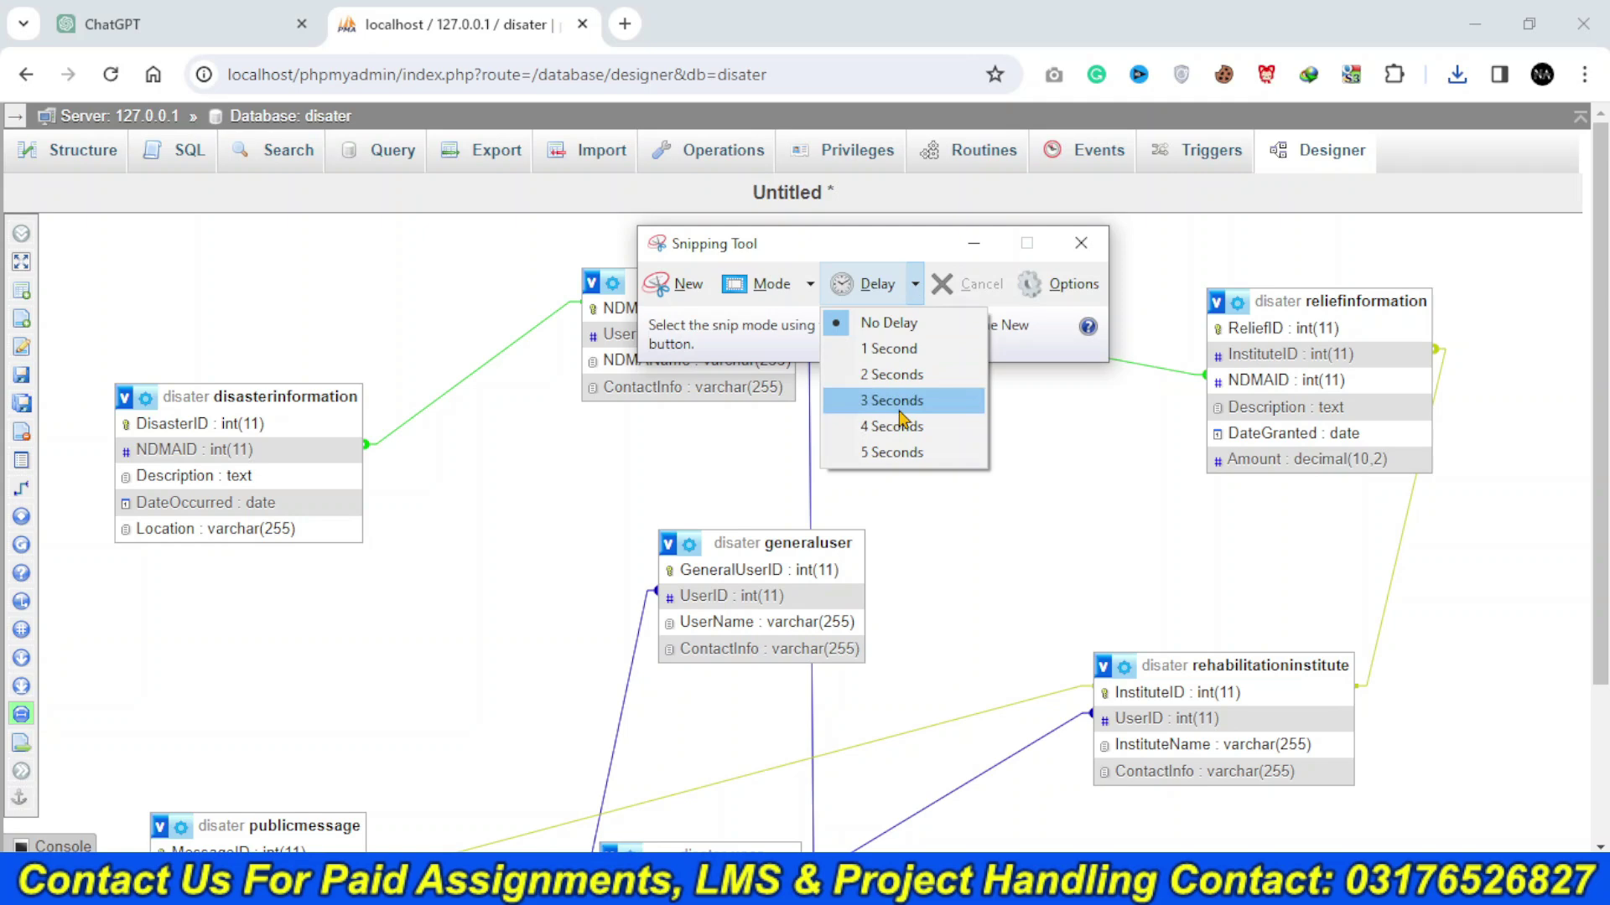
{"action": "left_click", "coordinate": [843, 329]}
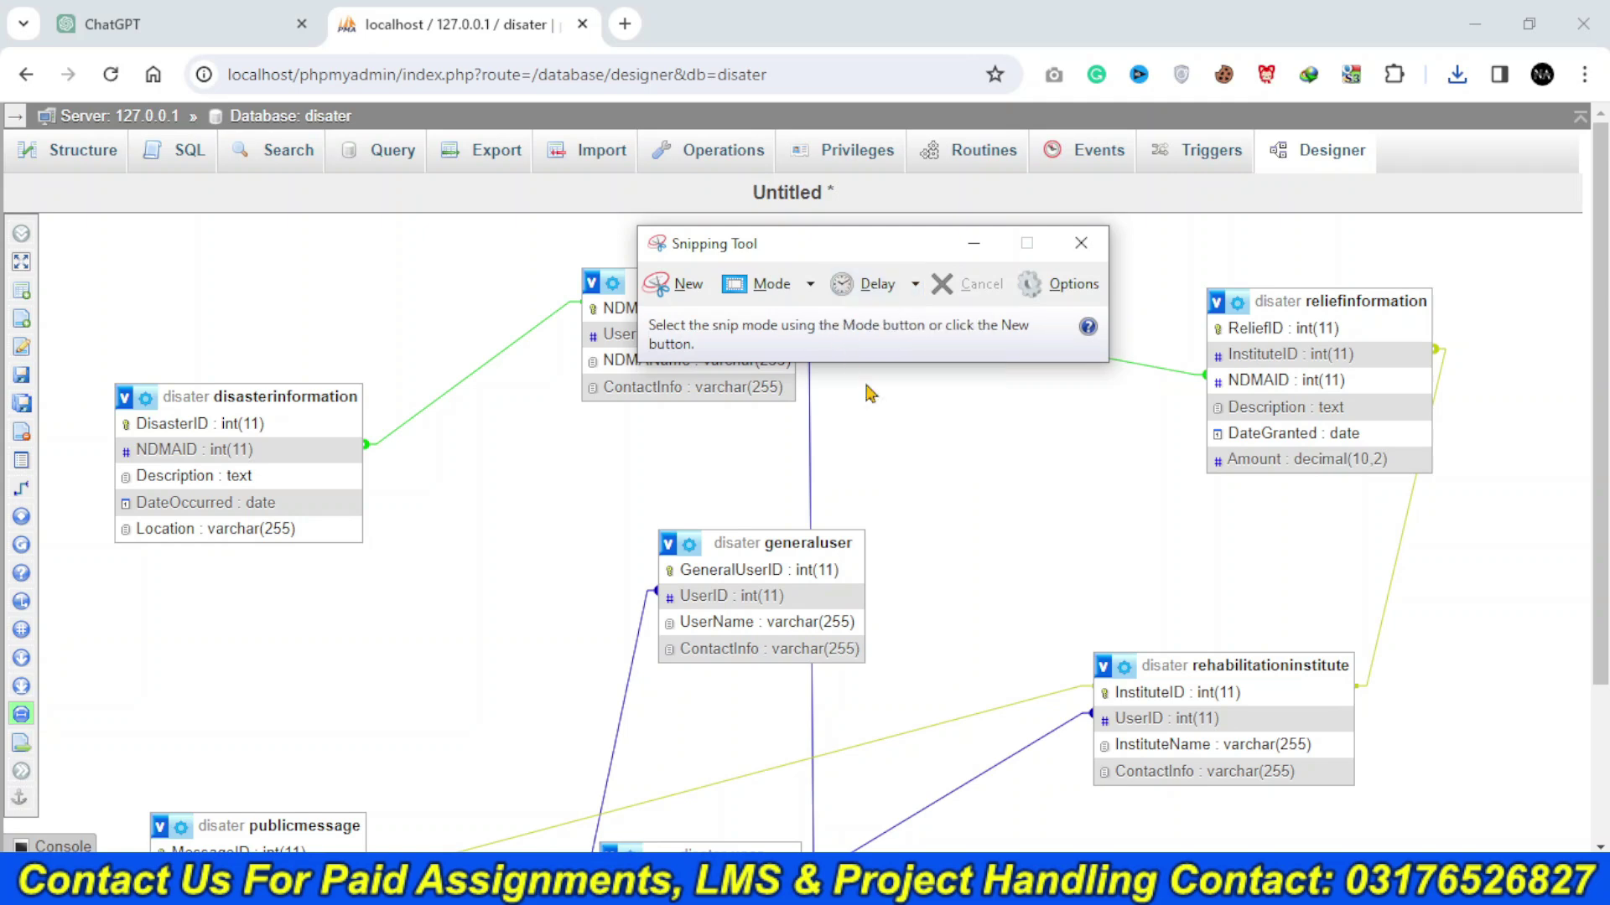
{"action": "left_click", "coordinate": [811, 289]}
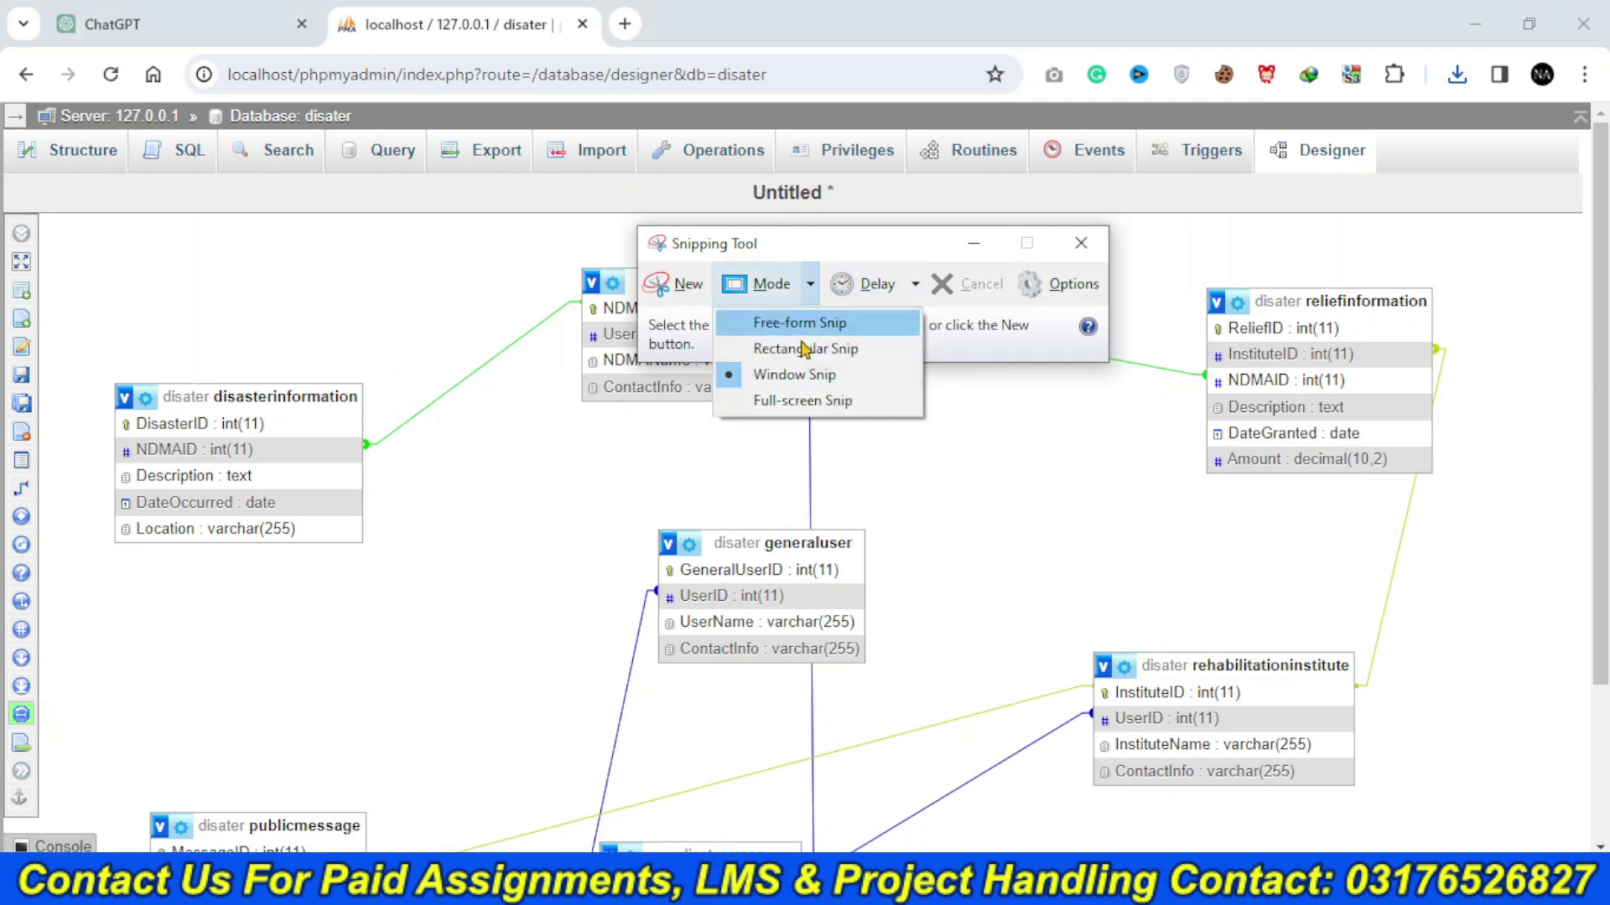
{"action": "left_click", "coordinate": [680, 299]}
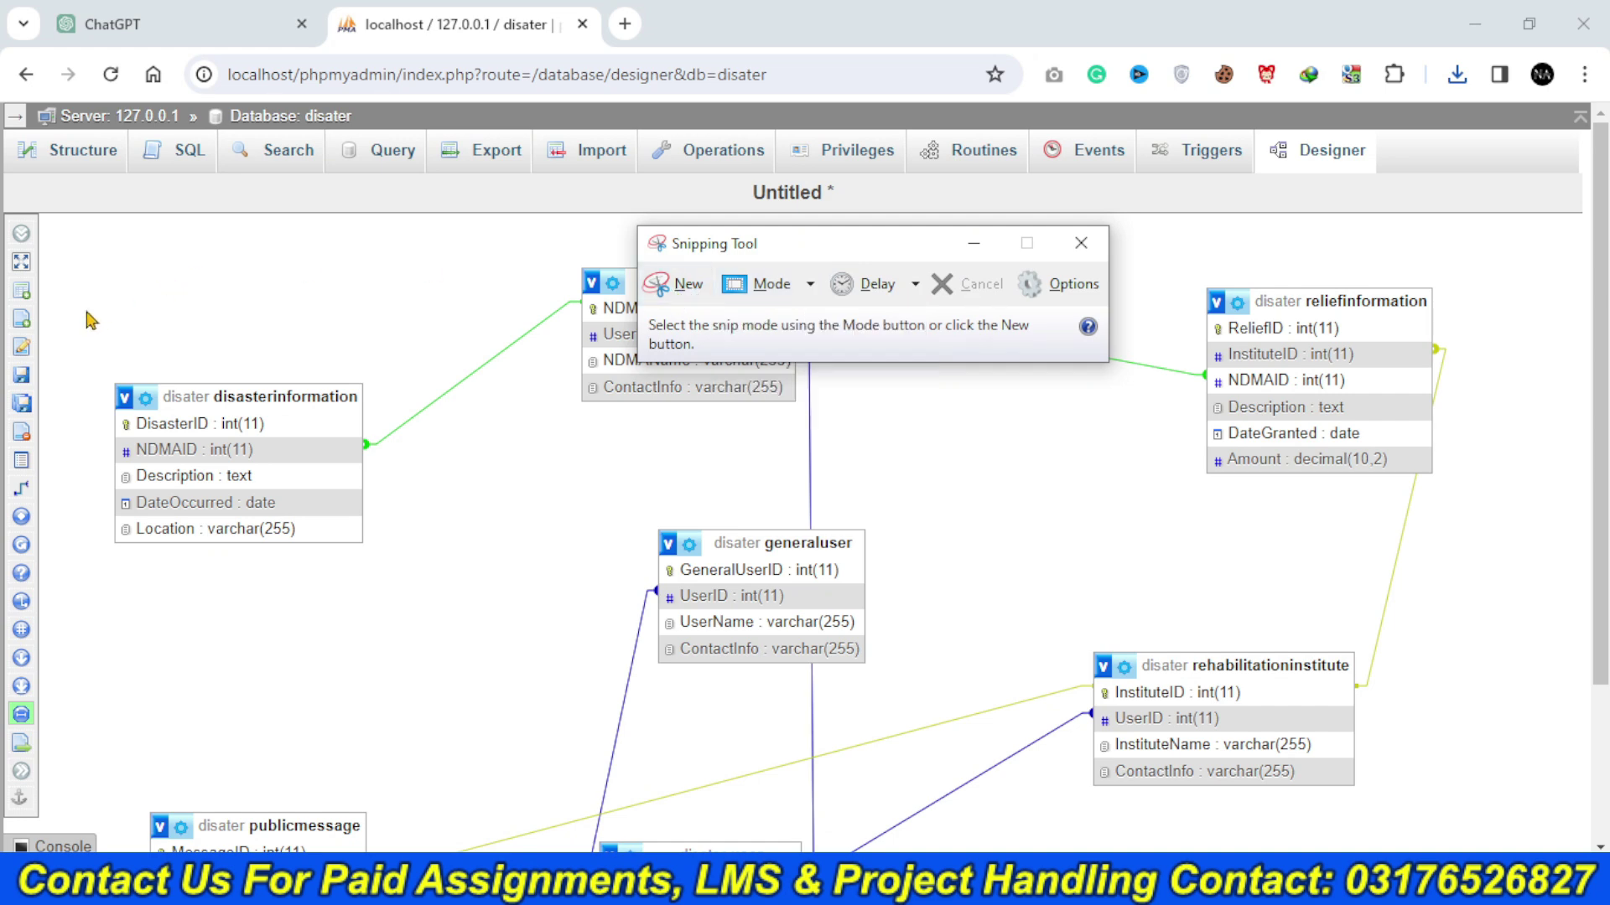
- Show the designer in full screen and capture the whole diagram window with the waiting snip
{"action": "mouse_move", "coordinate": [21, 289]}
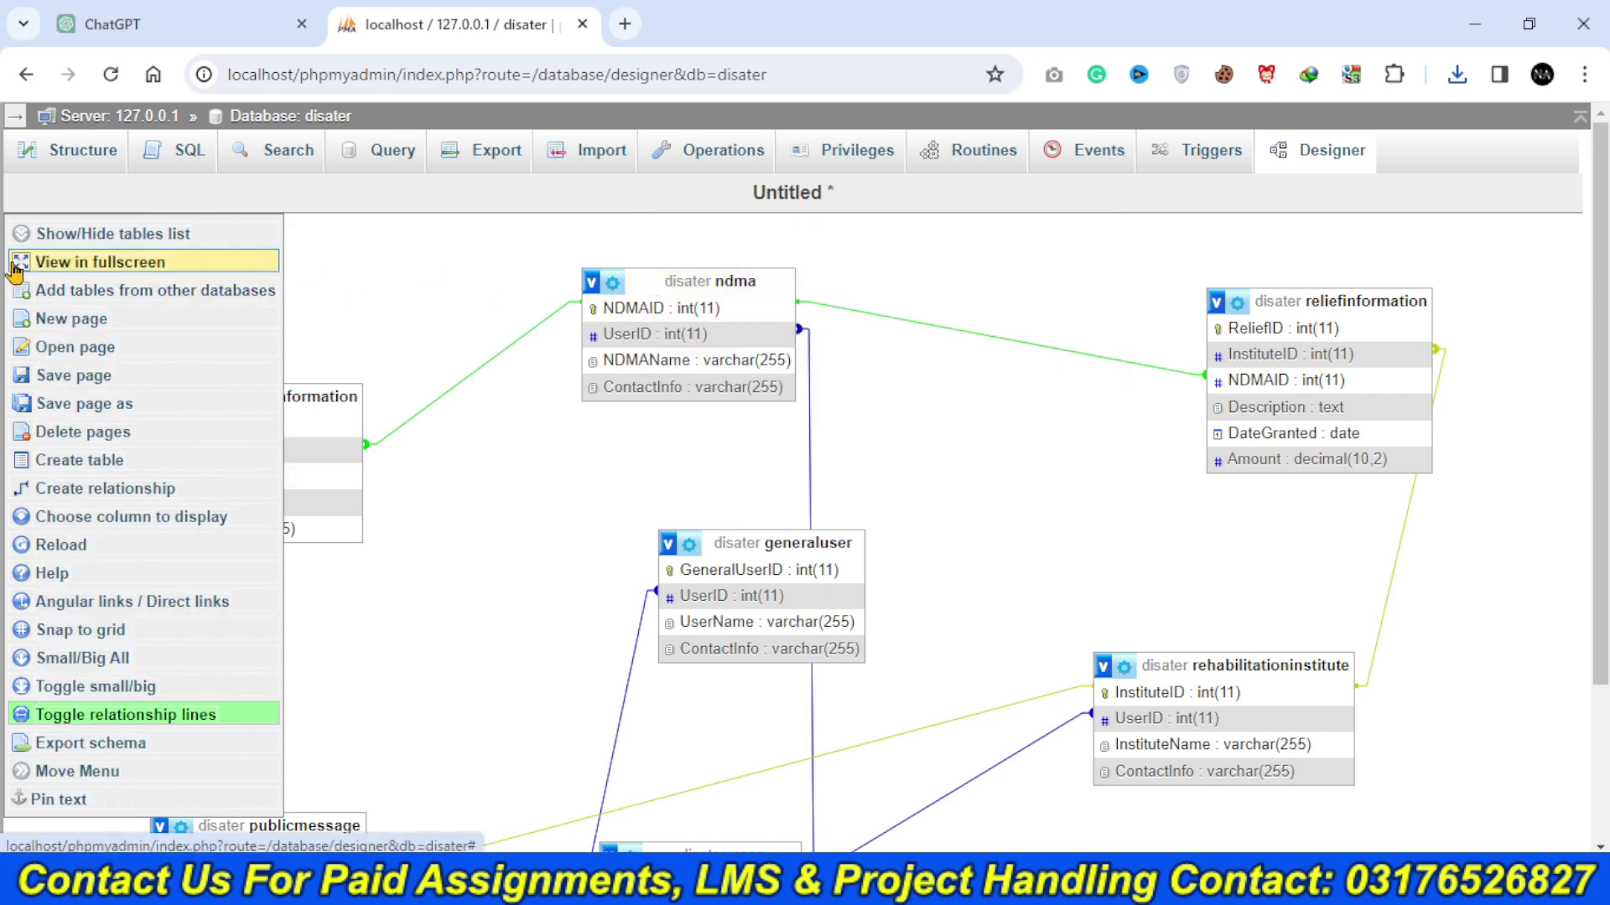
{"action": "left_click", "coordinate": [51, 260]}
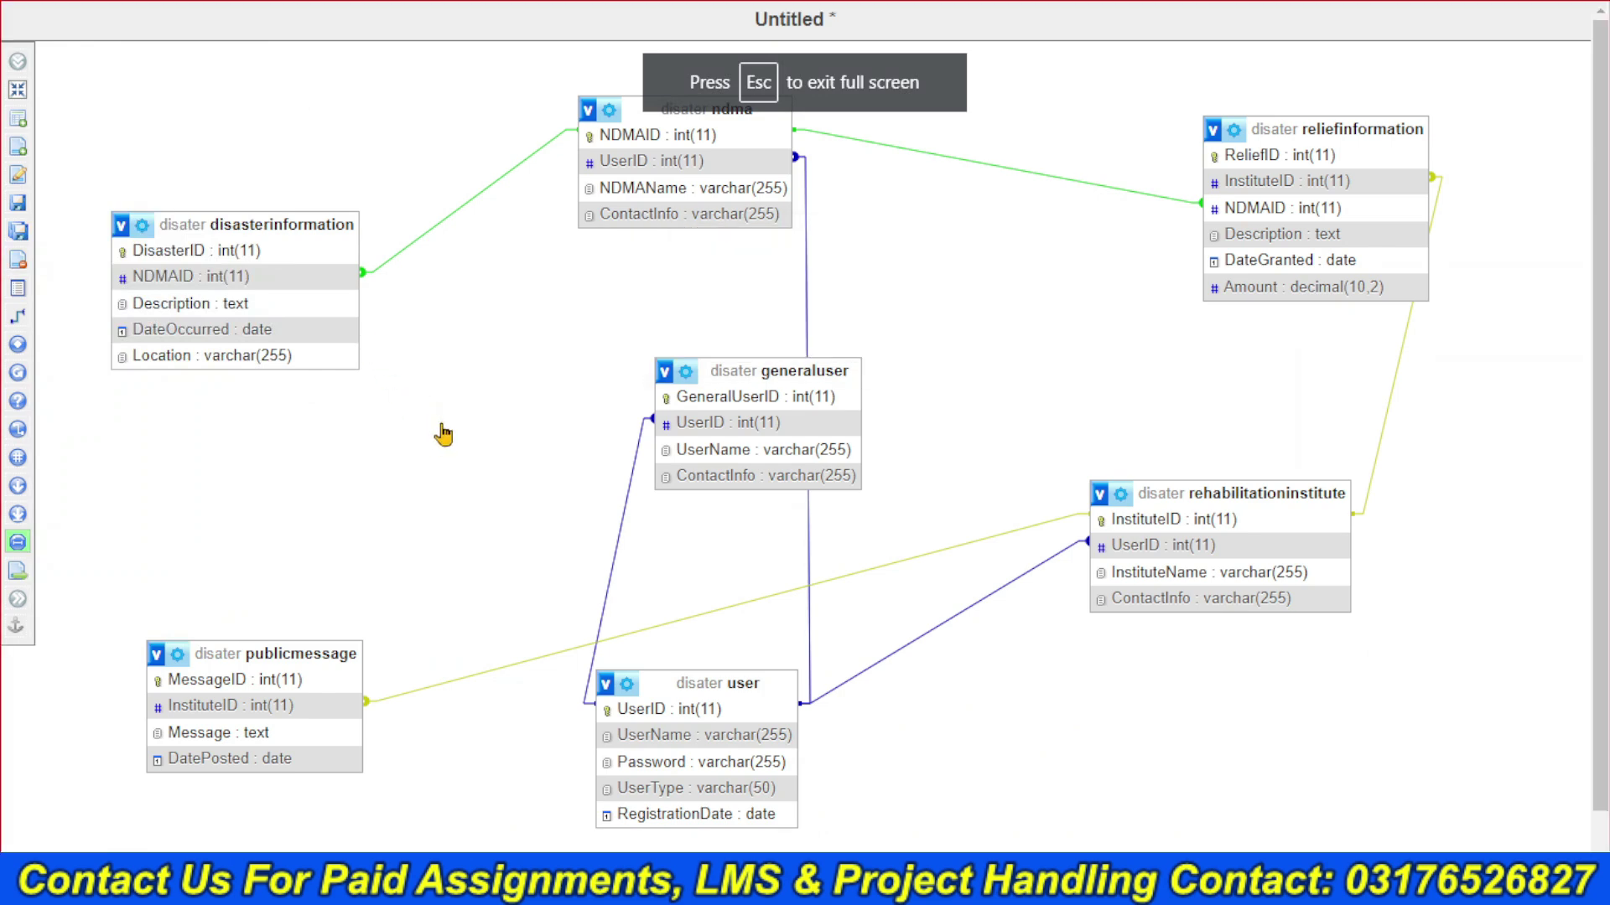
{"action": "left_click", "coordinate": [442, 424]}
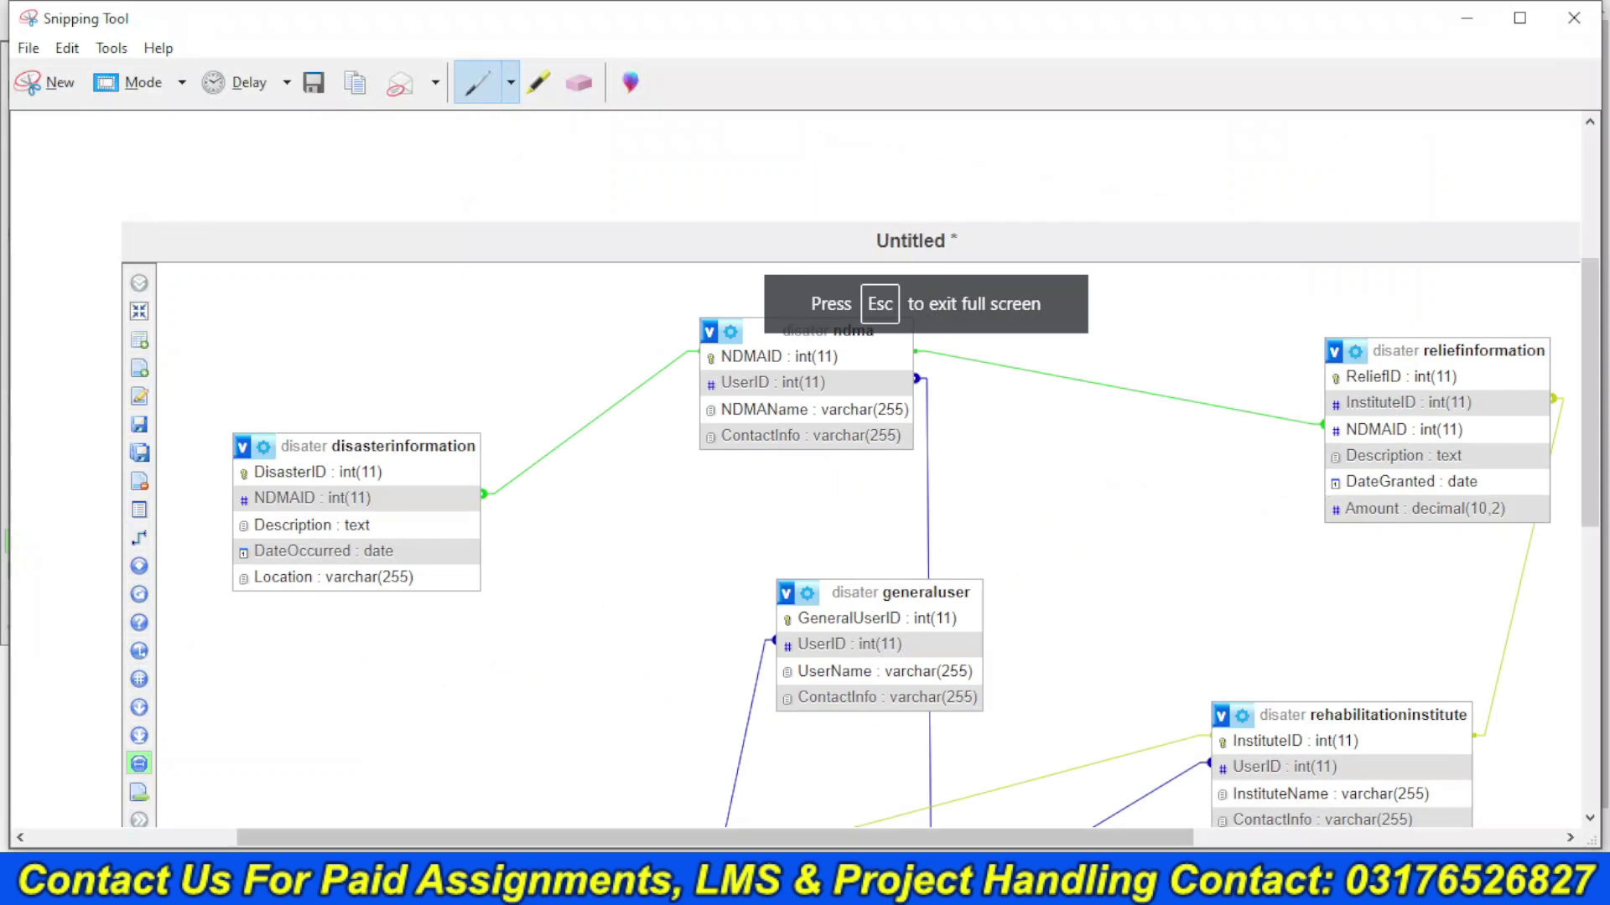
- Switch to the Design Document For Youtube file in Word and delete the four list entries under Database Design
{"action": "mouse_move", "coordinate": [816, 881]}
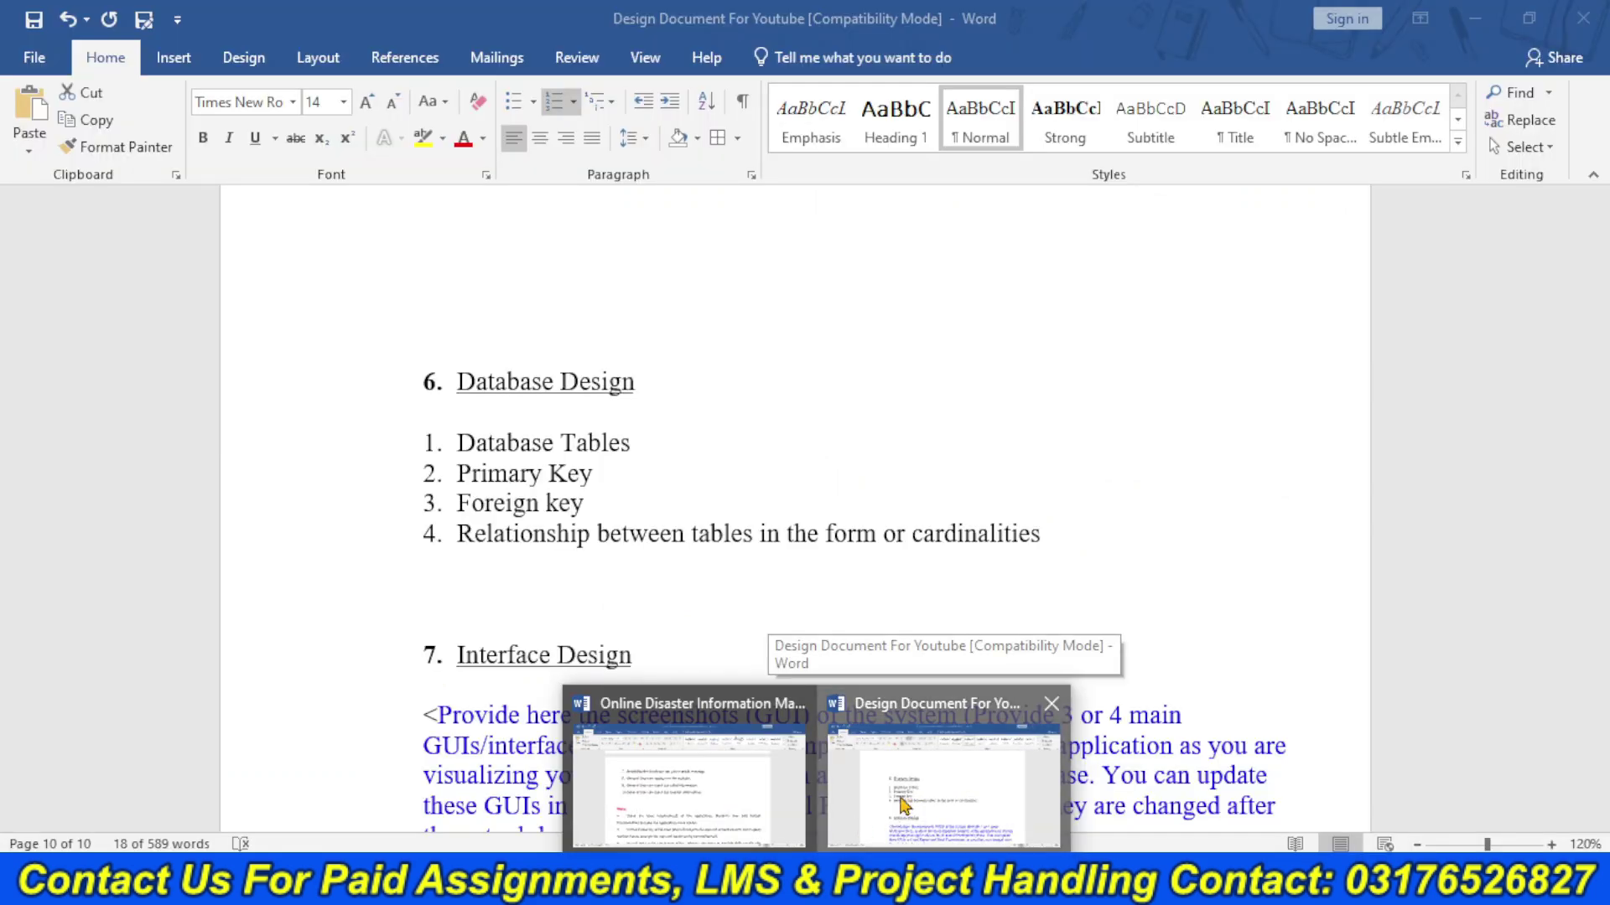
{"action": "left_click", "coordinate": [899, 799]}
{"action": "left_click", "coordinate": [1066, 549]}
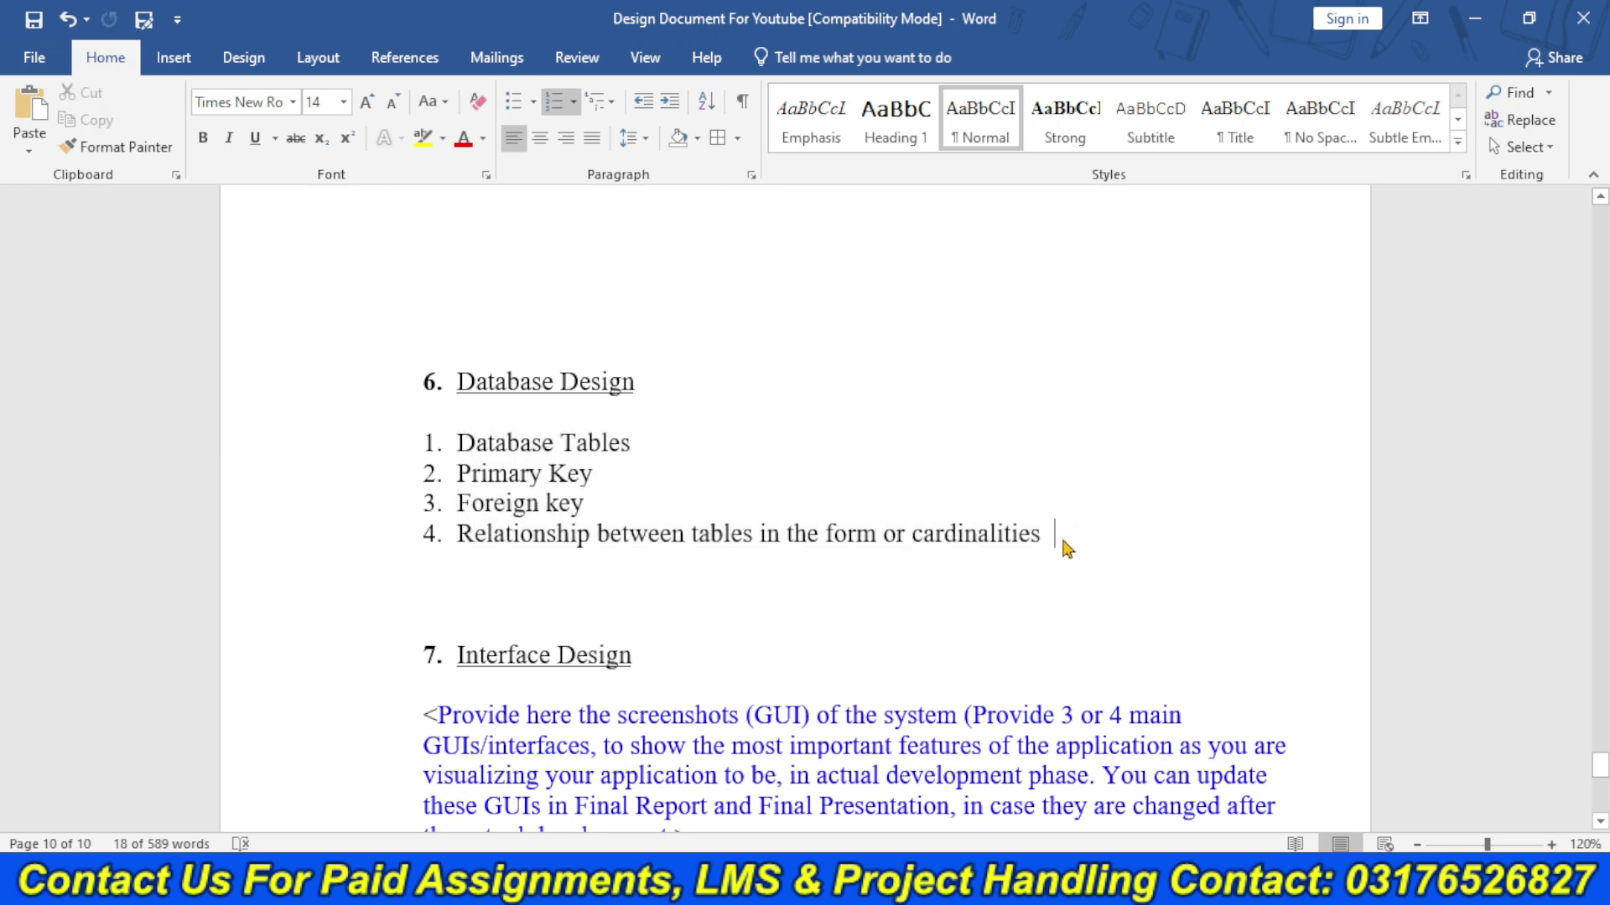
{"action": "left_click_drag", "start_coordinate": [942, 539], "coordinate": [434, 445]}
{"action": "key", "text": "BackSpace"}
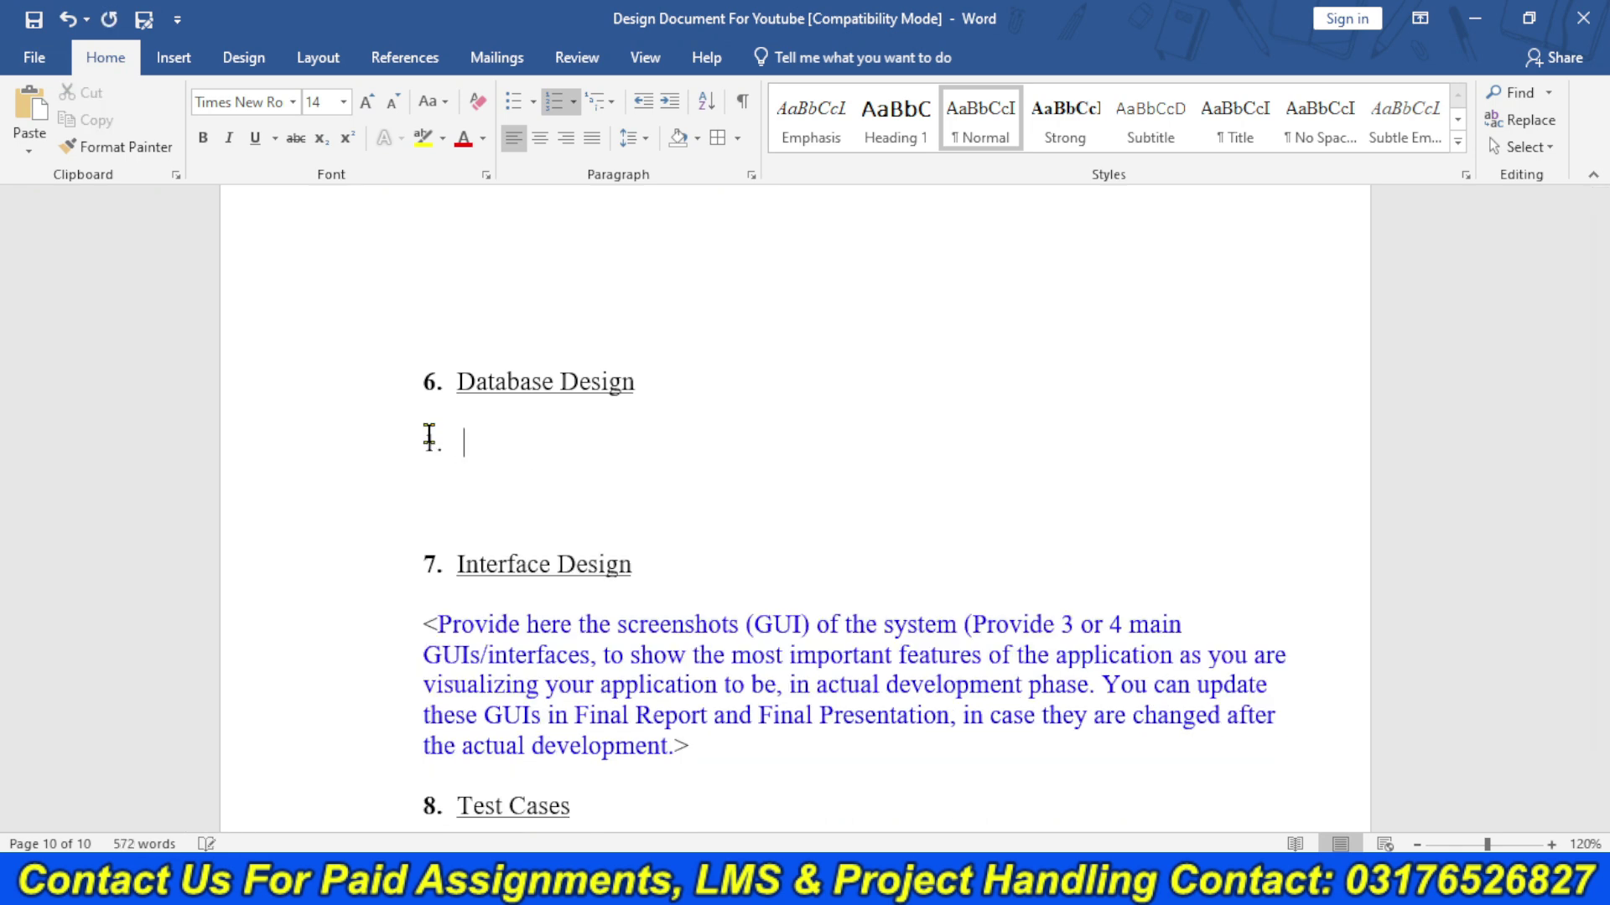
- Paste the captured diagram under the Database Design heading and shrink the picture proportionally to fit the text width
{"action": "key", "text": "ctrl+v"}
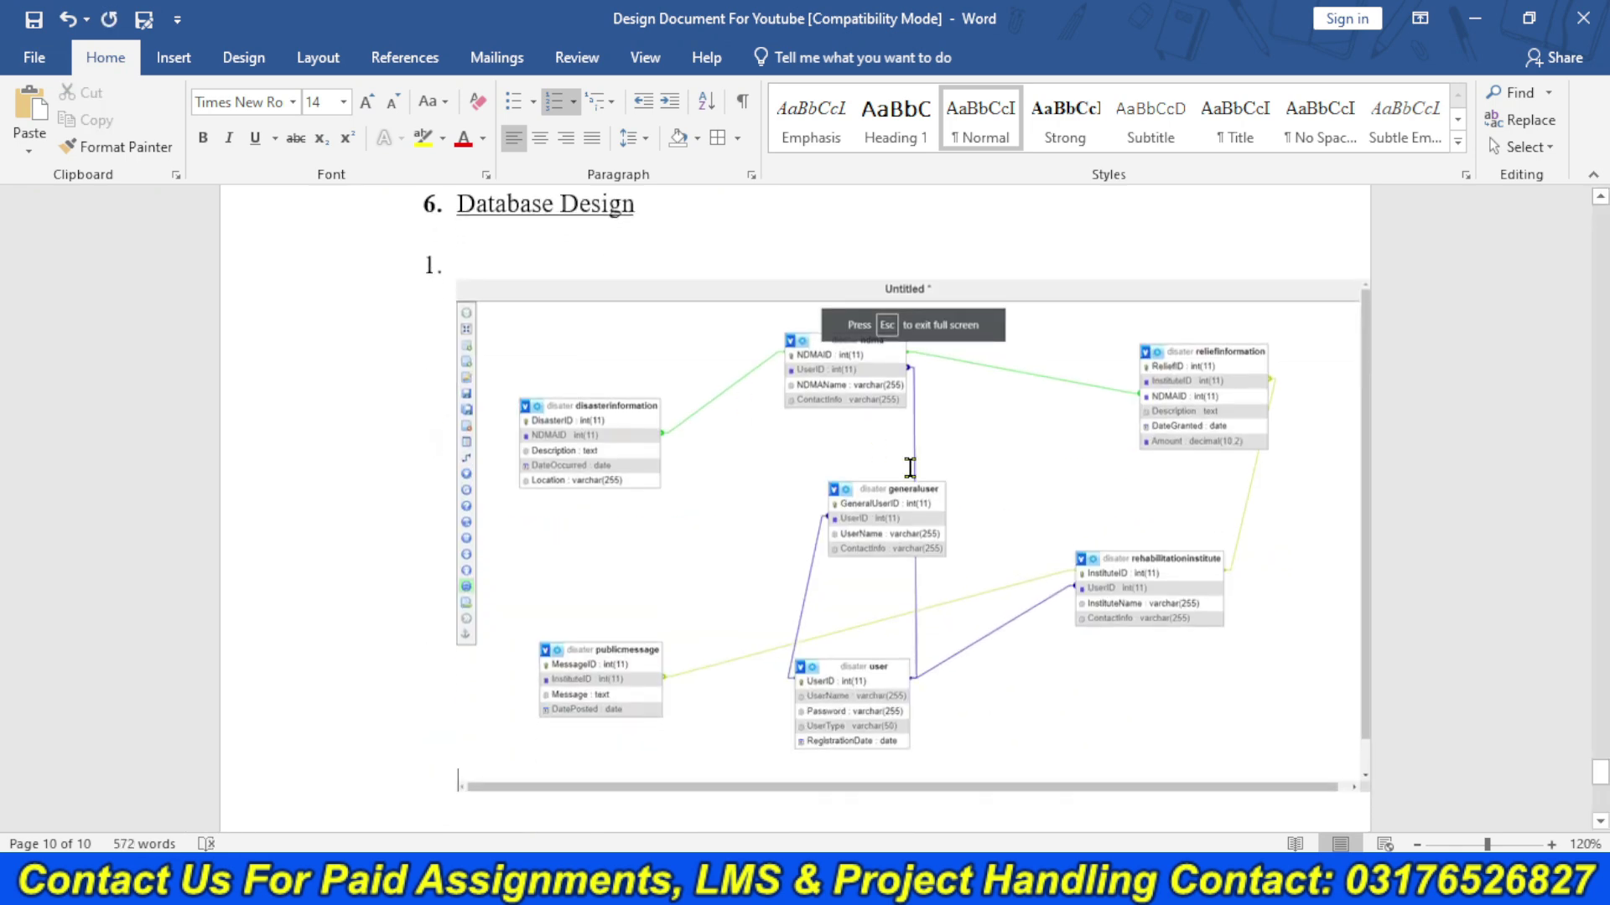
{"action": "left_click", "coordinate": [1312, 696]}
{"action": "left_click_drag", "start_coordinate": [1368, 784], "coordinate": [1211, 703]}
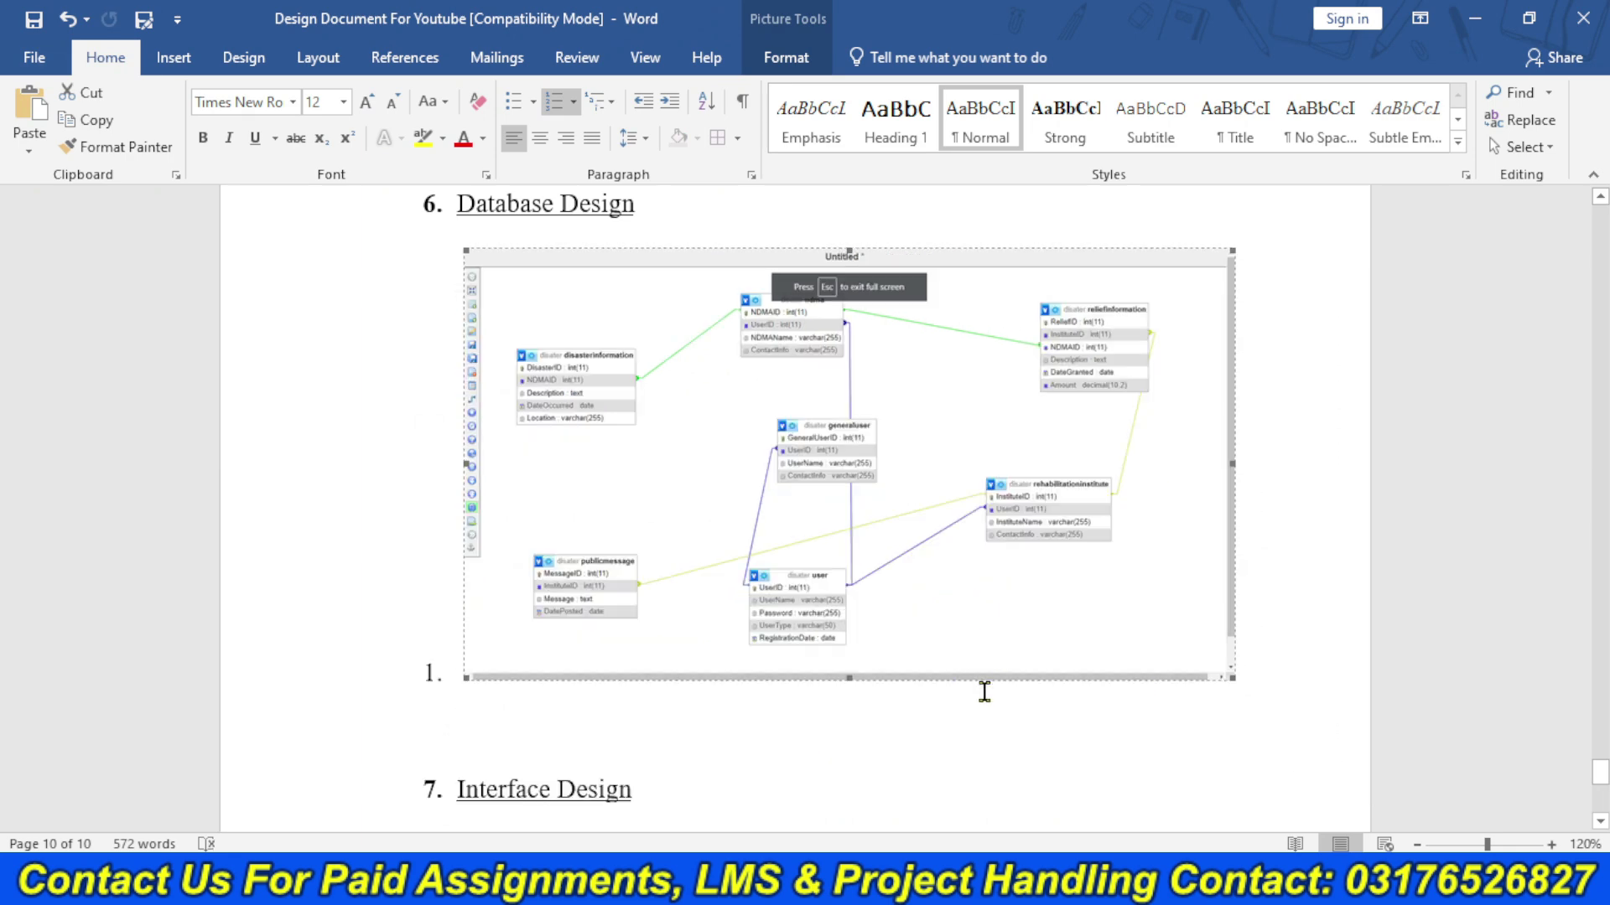
- Switch to the Snipping Tool and save the captured diagram to the Desktop as a PNG named Database Design
{"action": "left_click", "coordinate": [948, 878]}
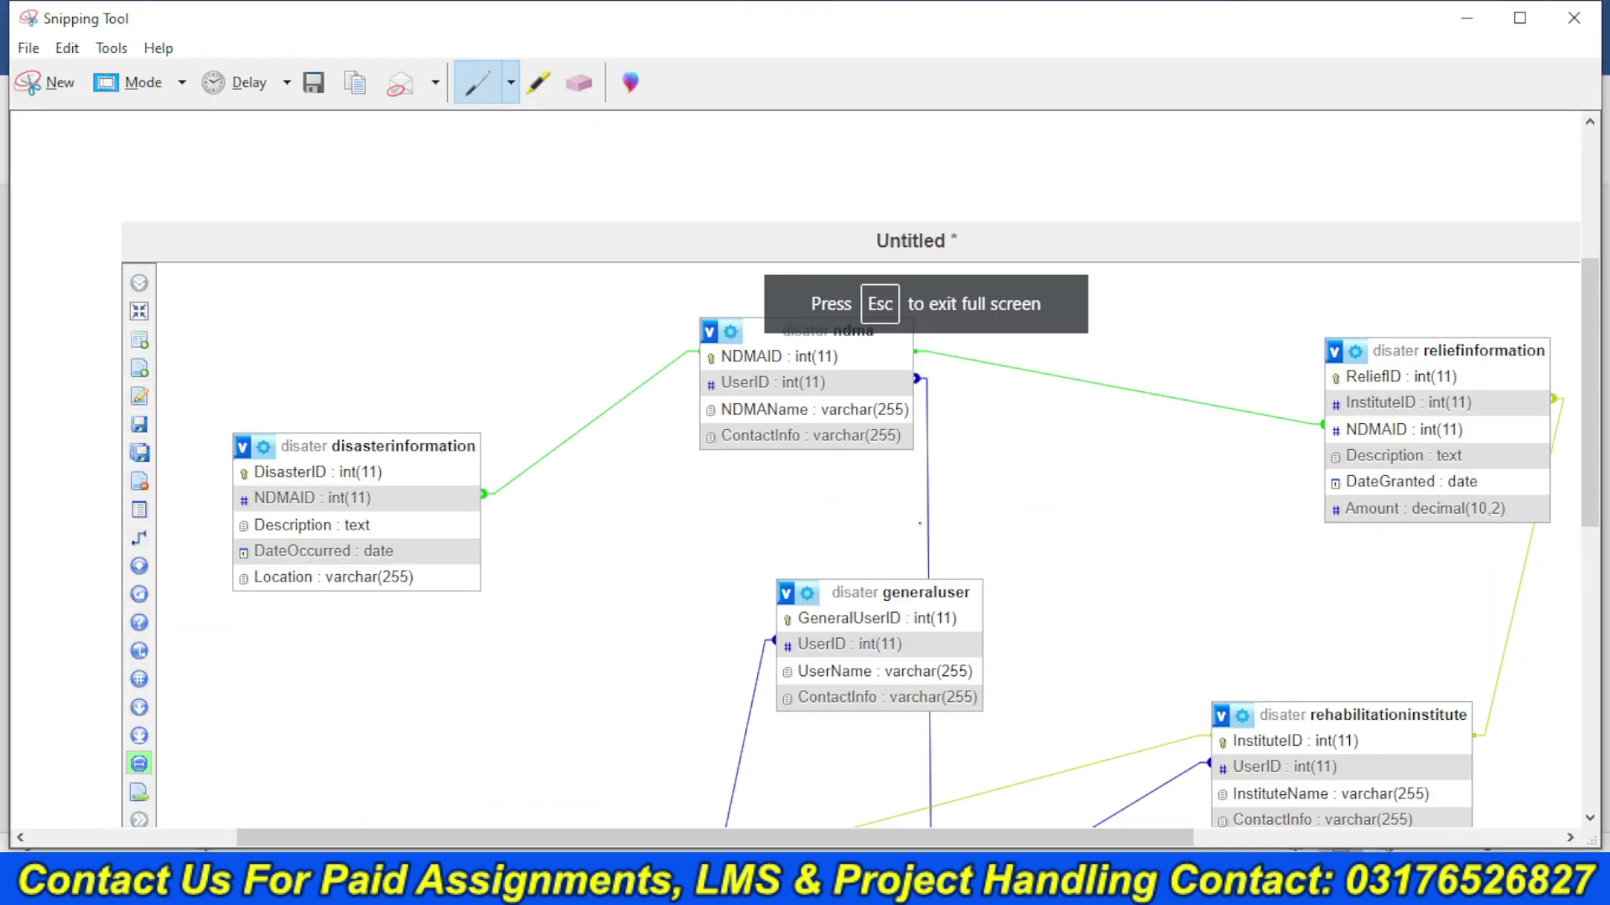
{"action": "key", "text": "ctrl+s"}
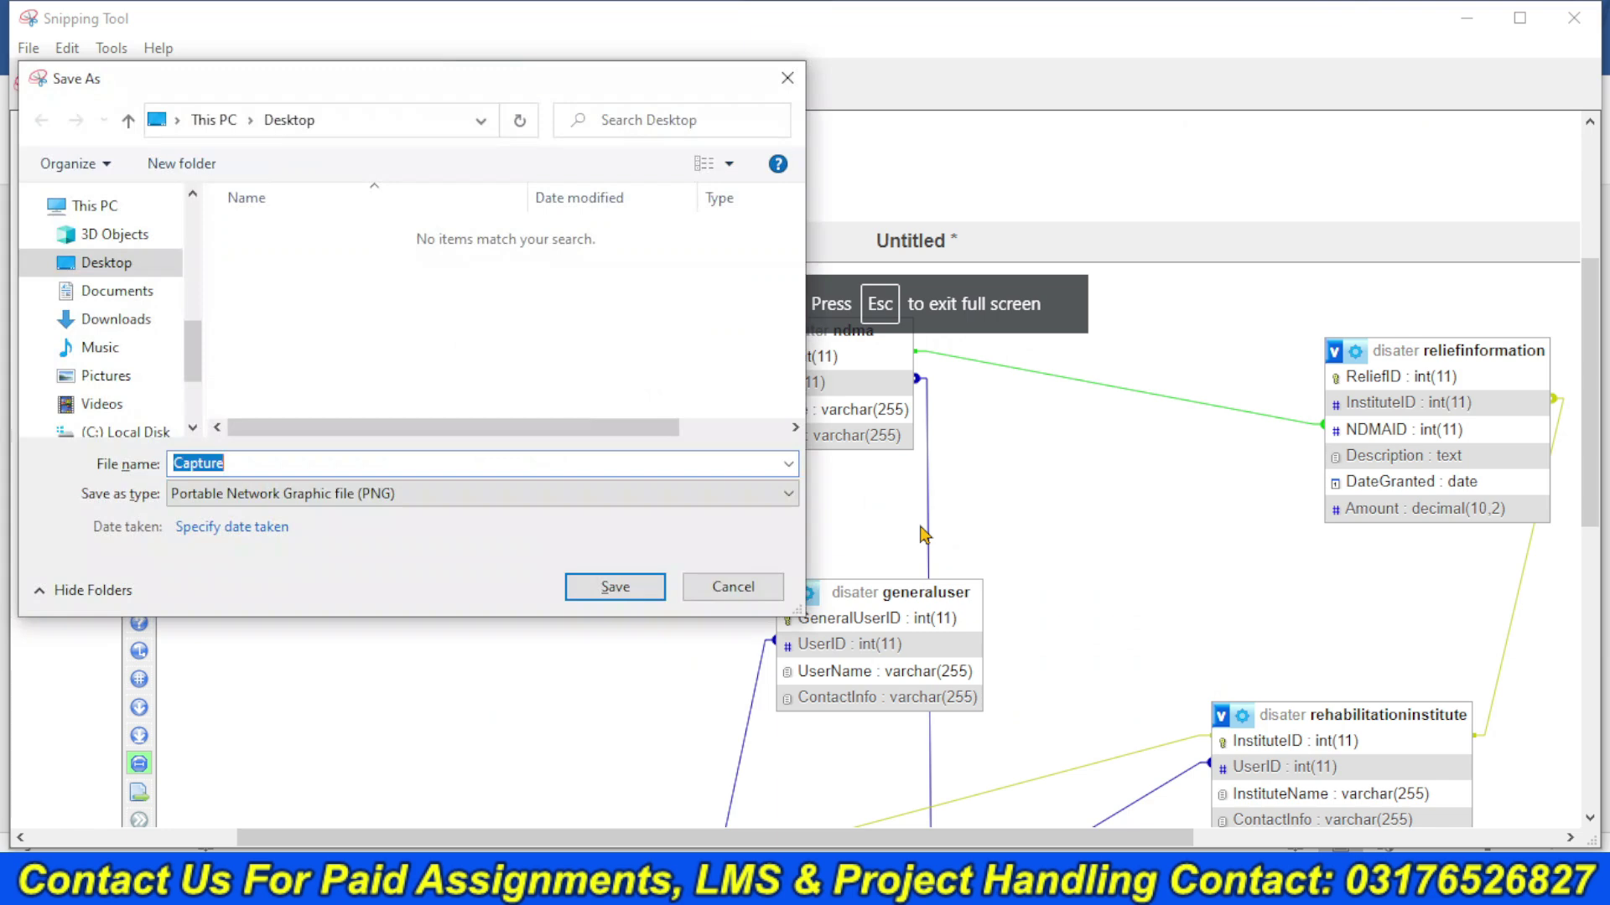
{"action": "type", "text": "Da"}
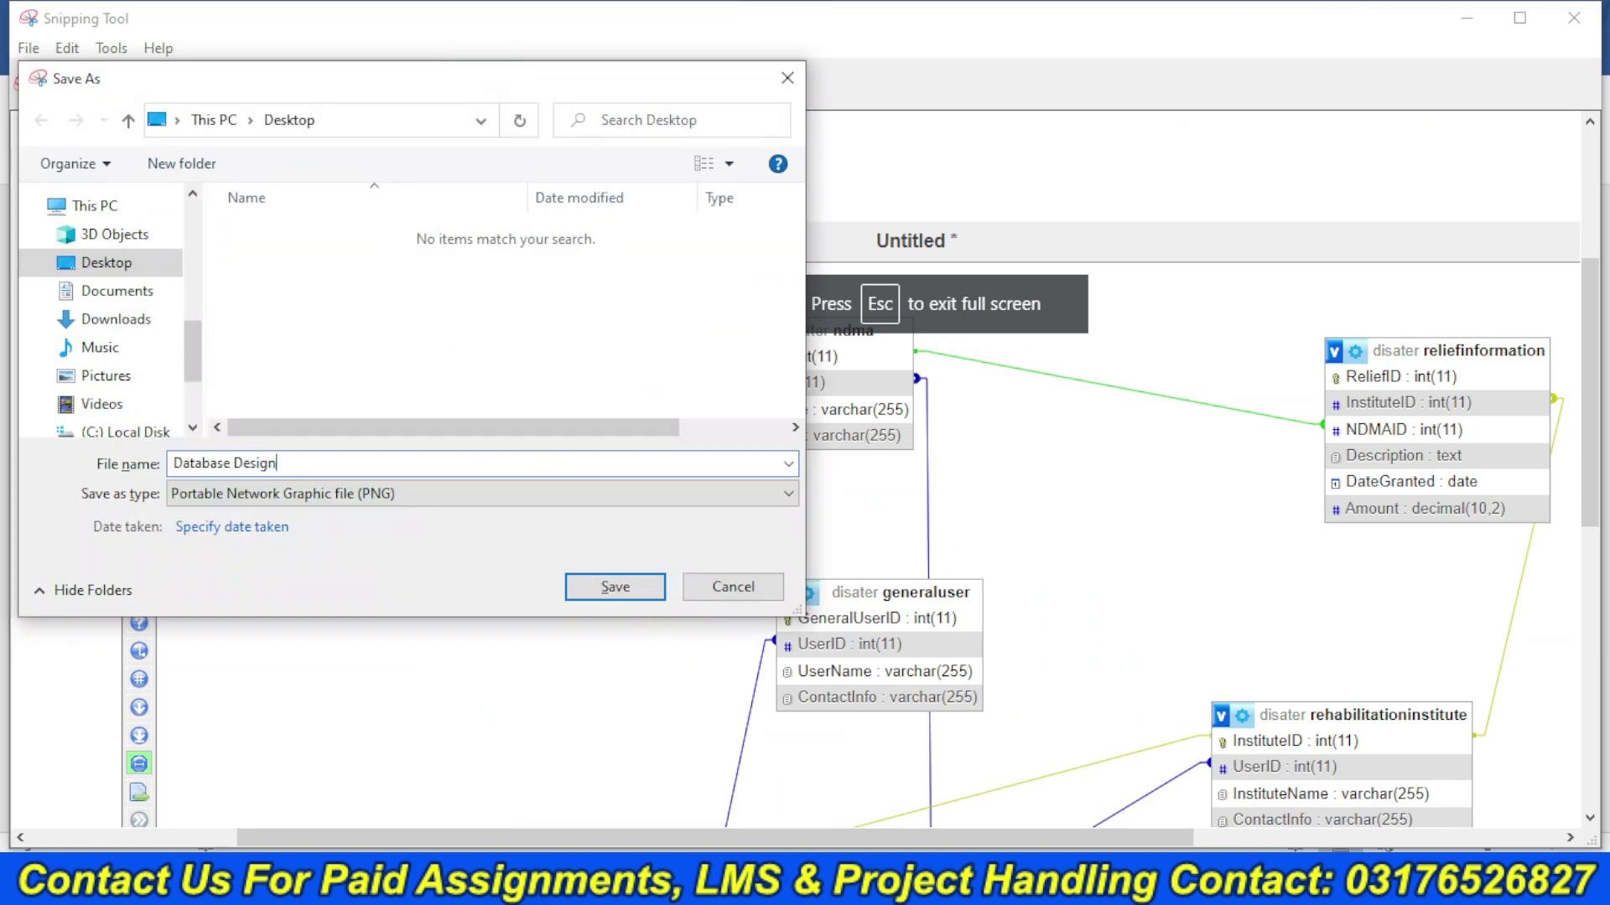
{"action": "type", "text": "tabase Design"}
{"action": "key", "text": "Return"}
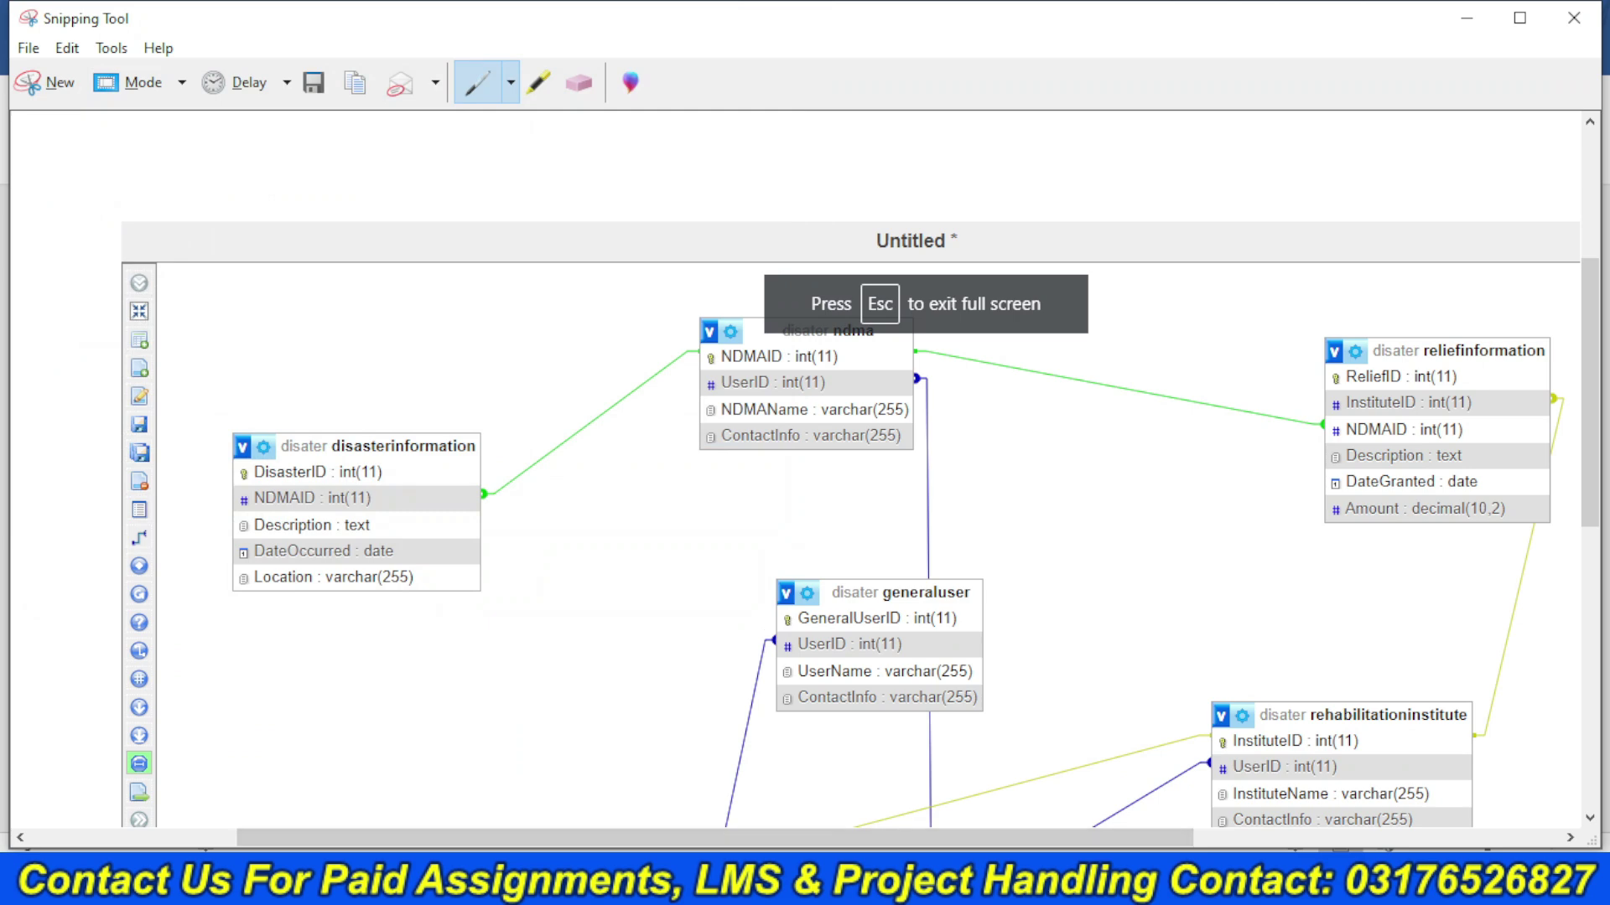
- View the sql image in the Downloads folder of File Explorer and close it
{"action": "left_click", "coordinate": [486, 767]}
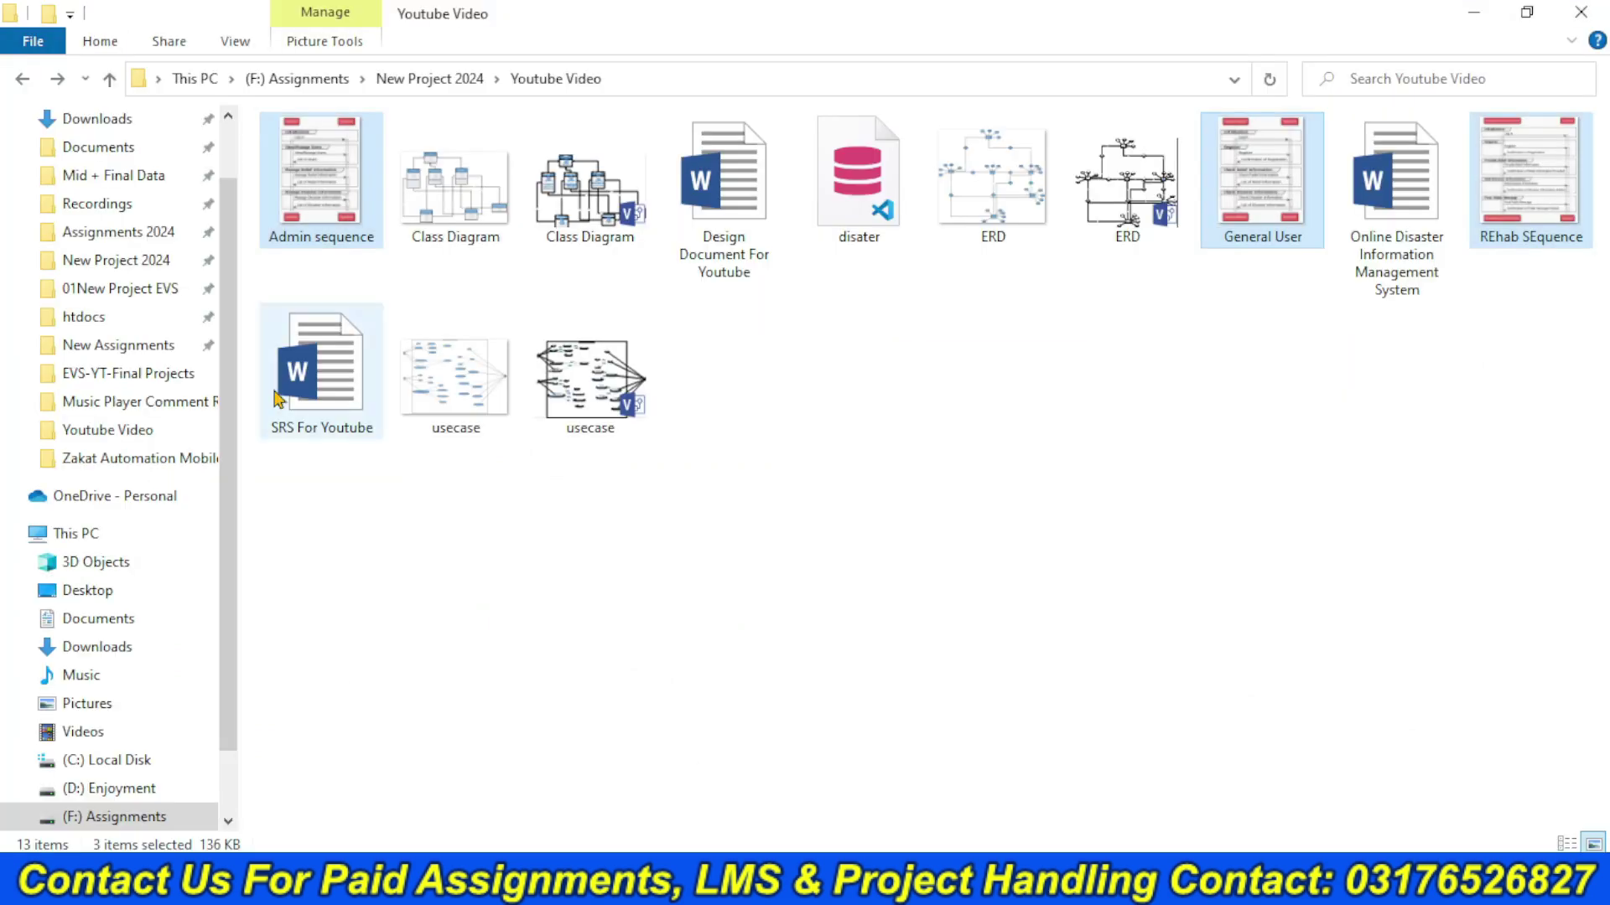
{"action": "left_click", "coordinate": [100, 121]}
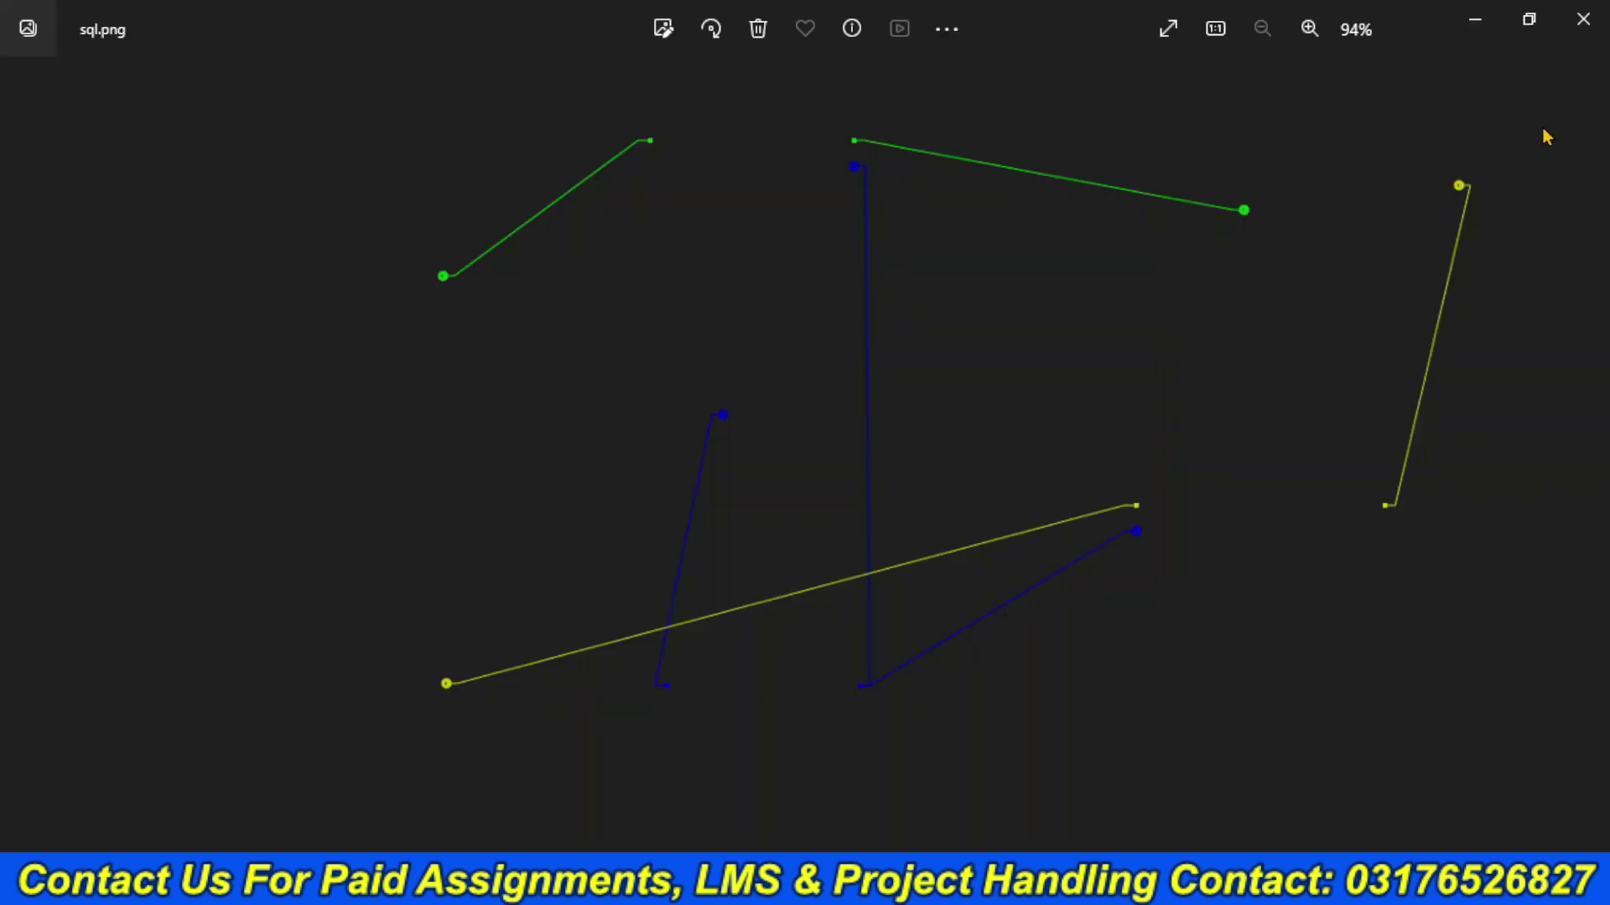
{"action": "left_click", "coordinate": [1583, 18]}
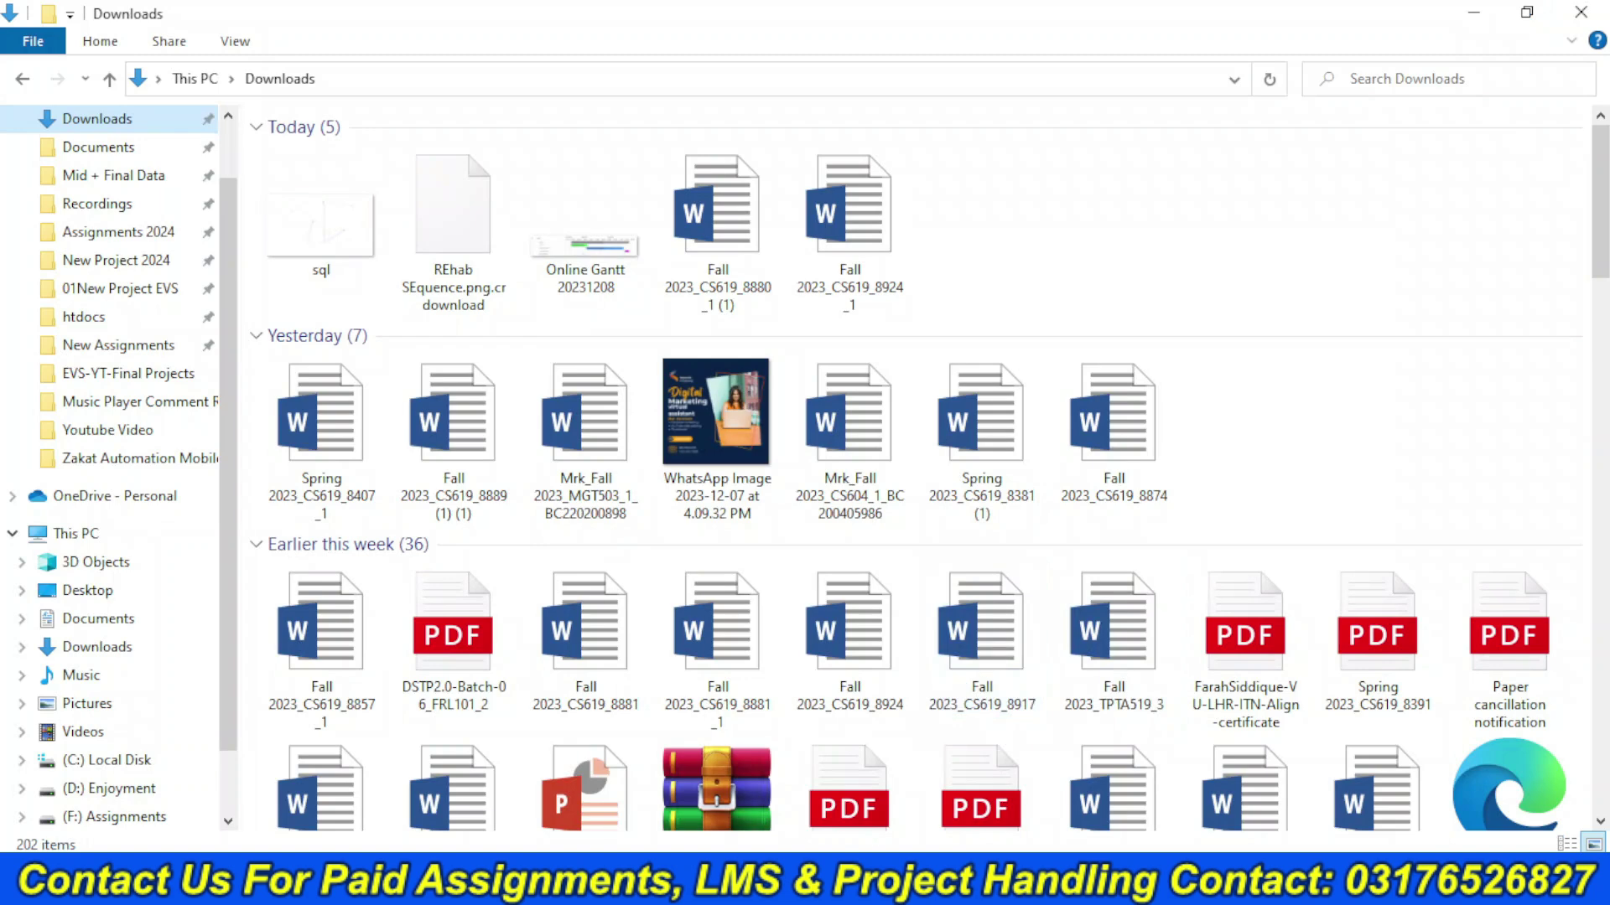
- Return to the Design Document For Youtube file in Word and review the Interface Design instructions
{"action": "mouse_move", "coordinate": [830, 881]}
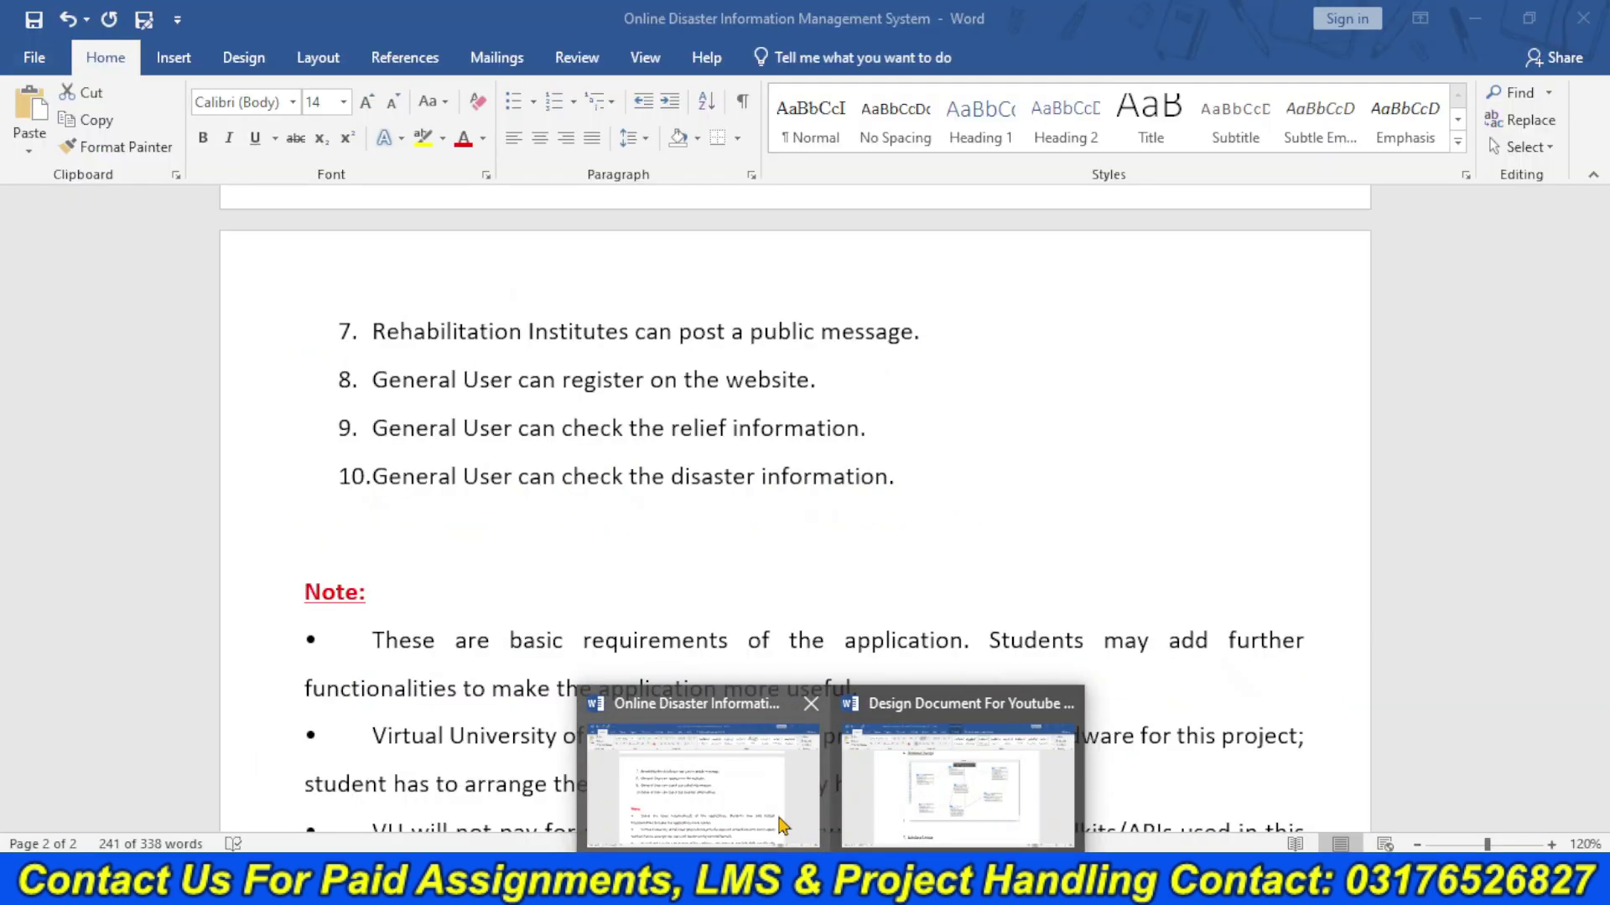
{"action": "left_click", "coordinate": [956, 788]}
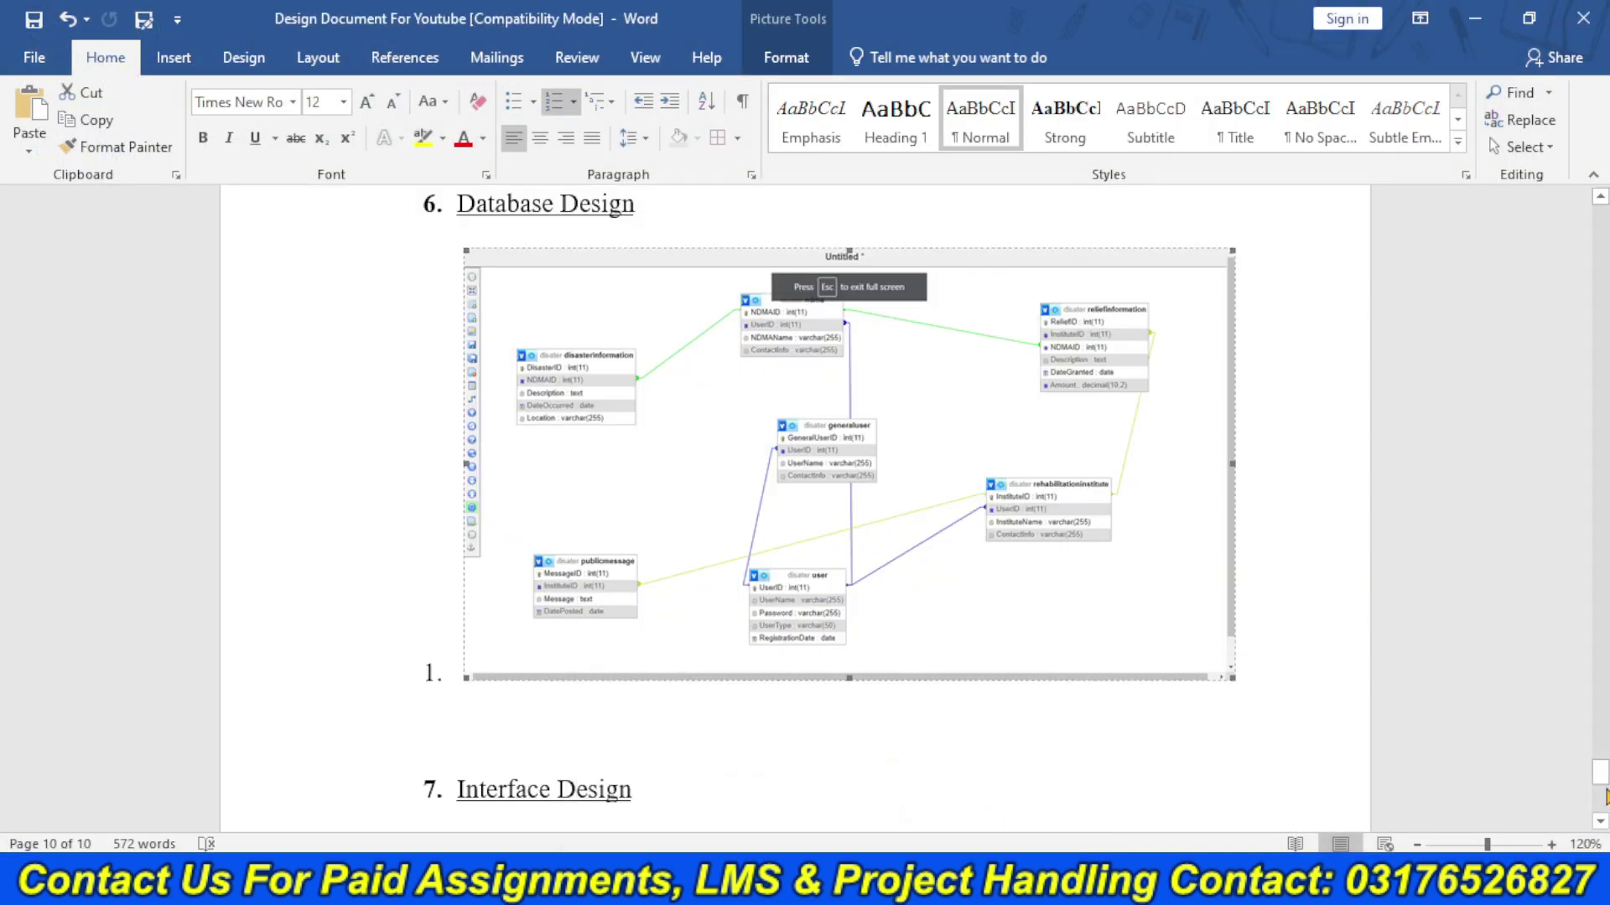
{"action": "left_click_drag", "start_coordinate": [1603, 795], "coordinate": [1603, 800]}
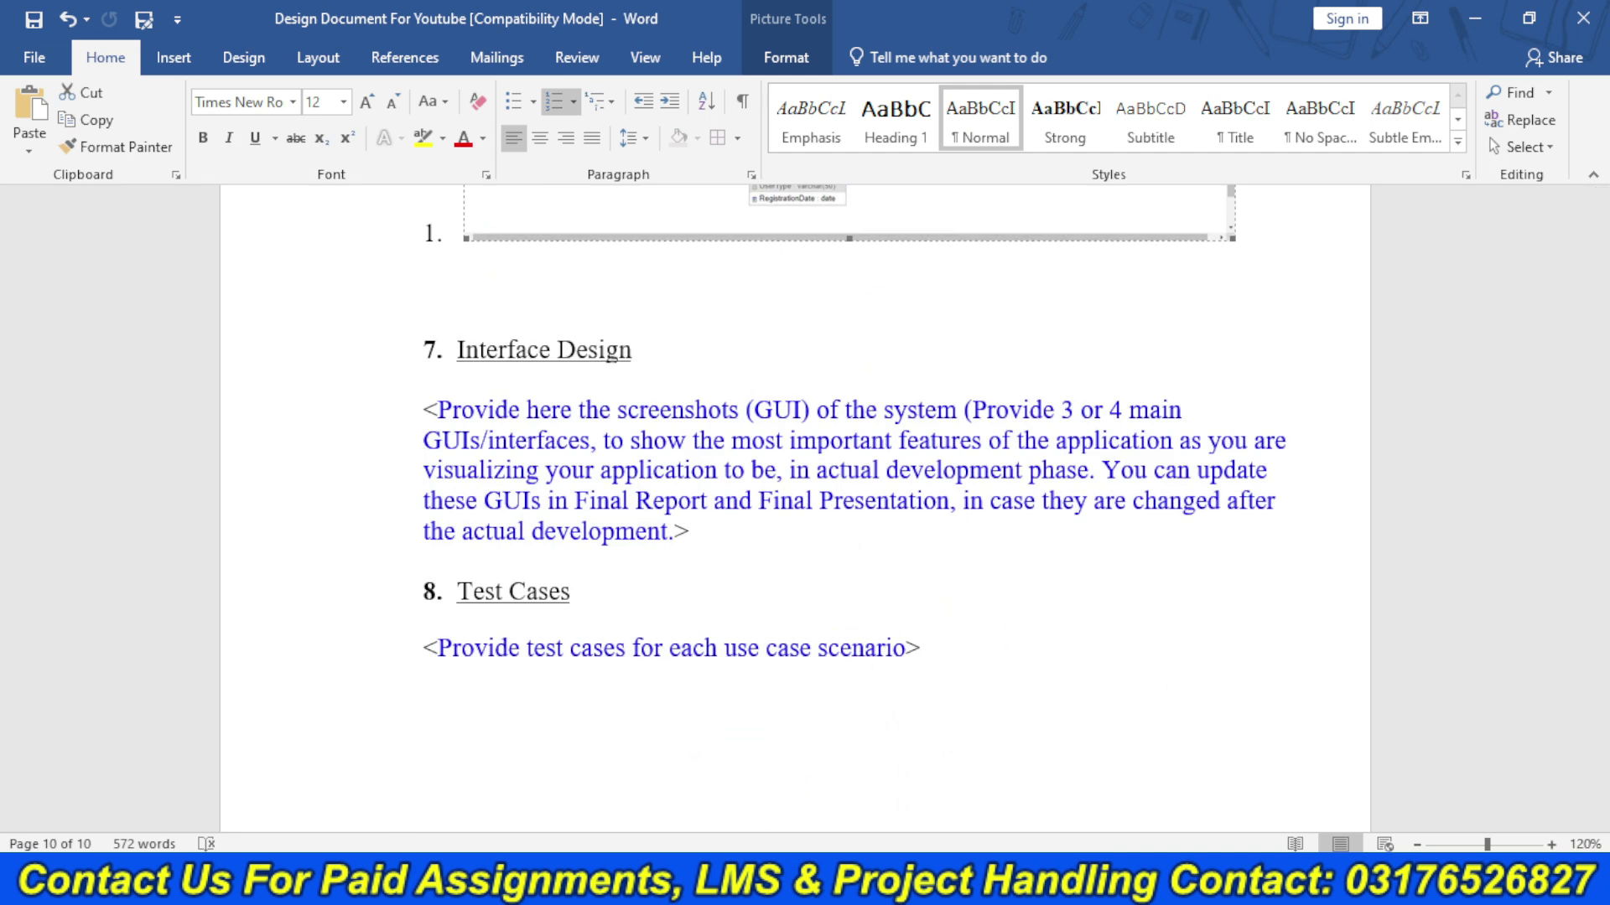
- Switch to the Opera browser and search the web for "register form GUI" in the Three-Tier Client Server page's tab
{"action": "key", "text": "alt+Tab"}
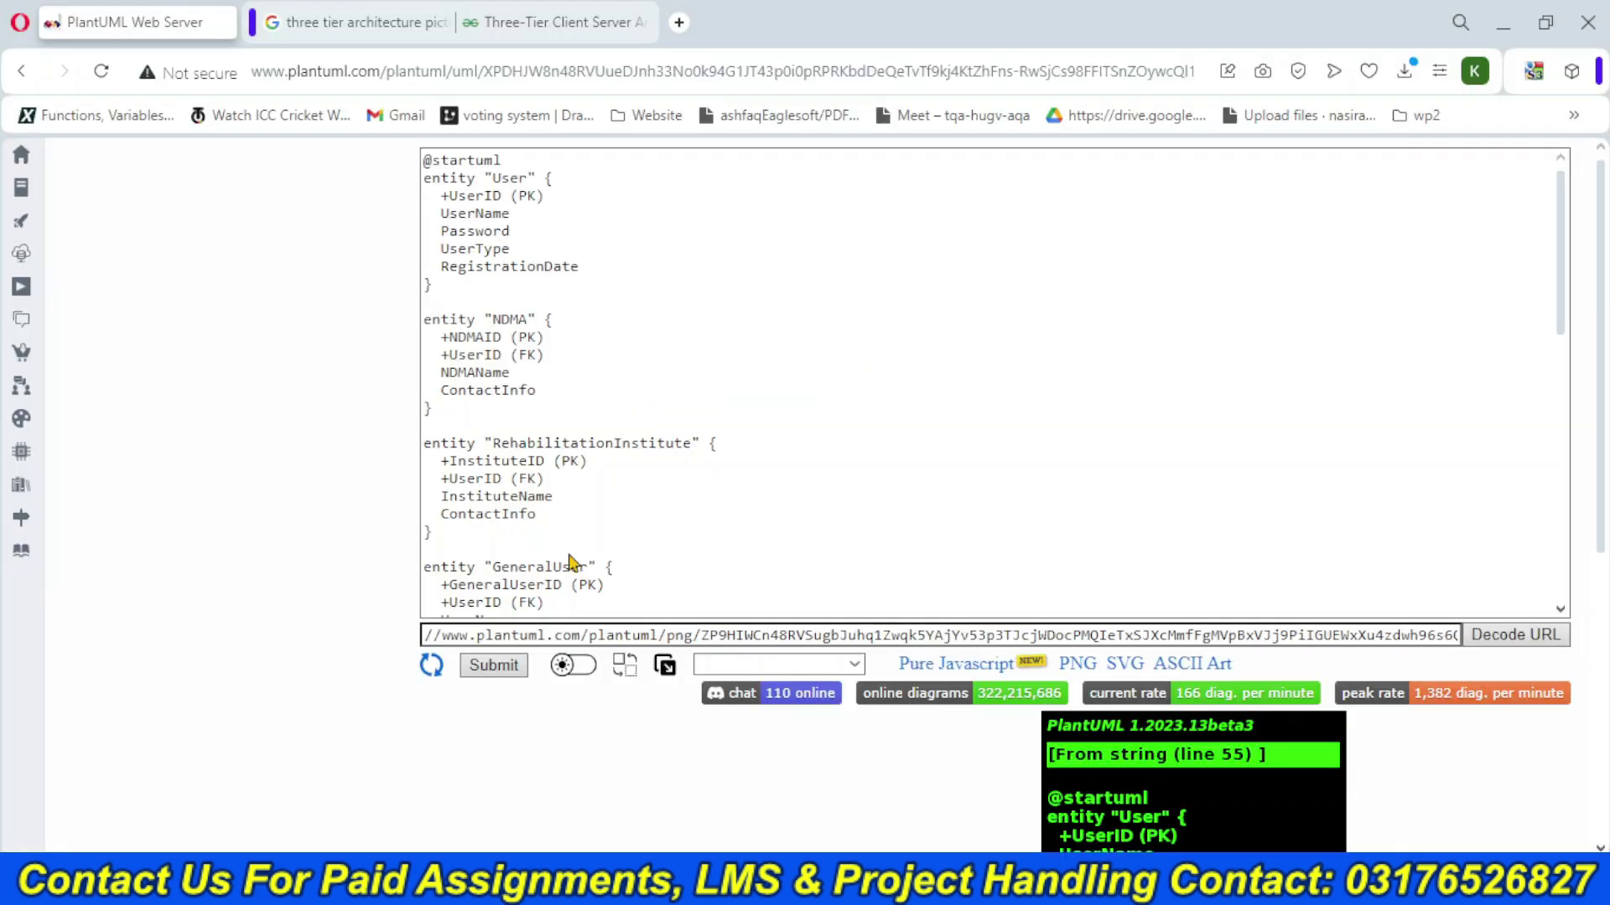
{"action": "left_click", "coordinate": [563, 12]}
{"action": "left_click", "coordinate": [539, 73]}
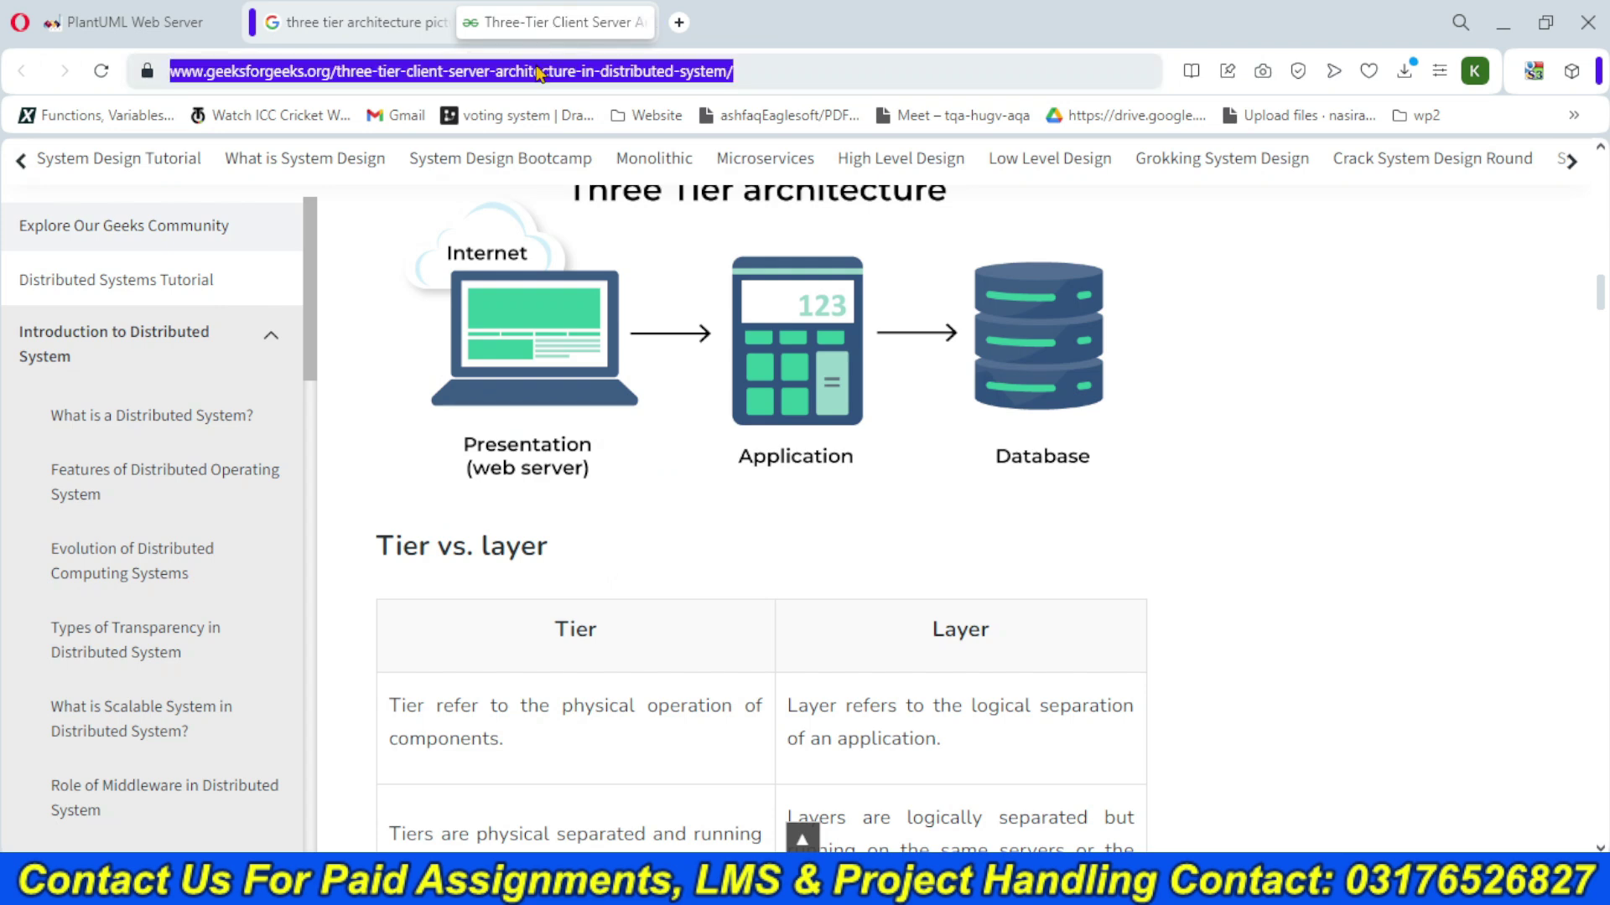
{"action": "type", "text": "register "}
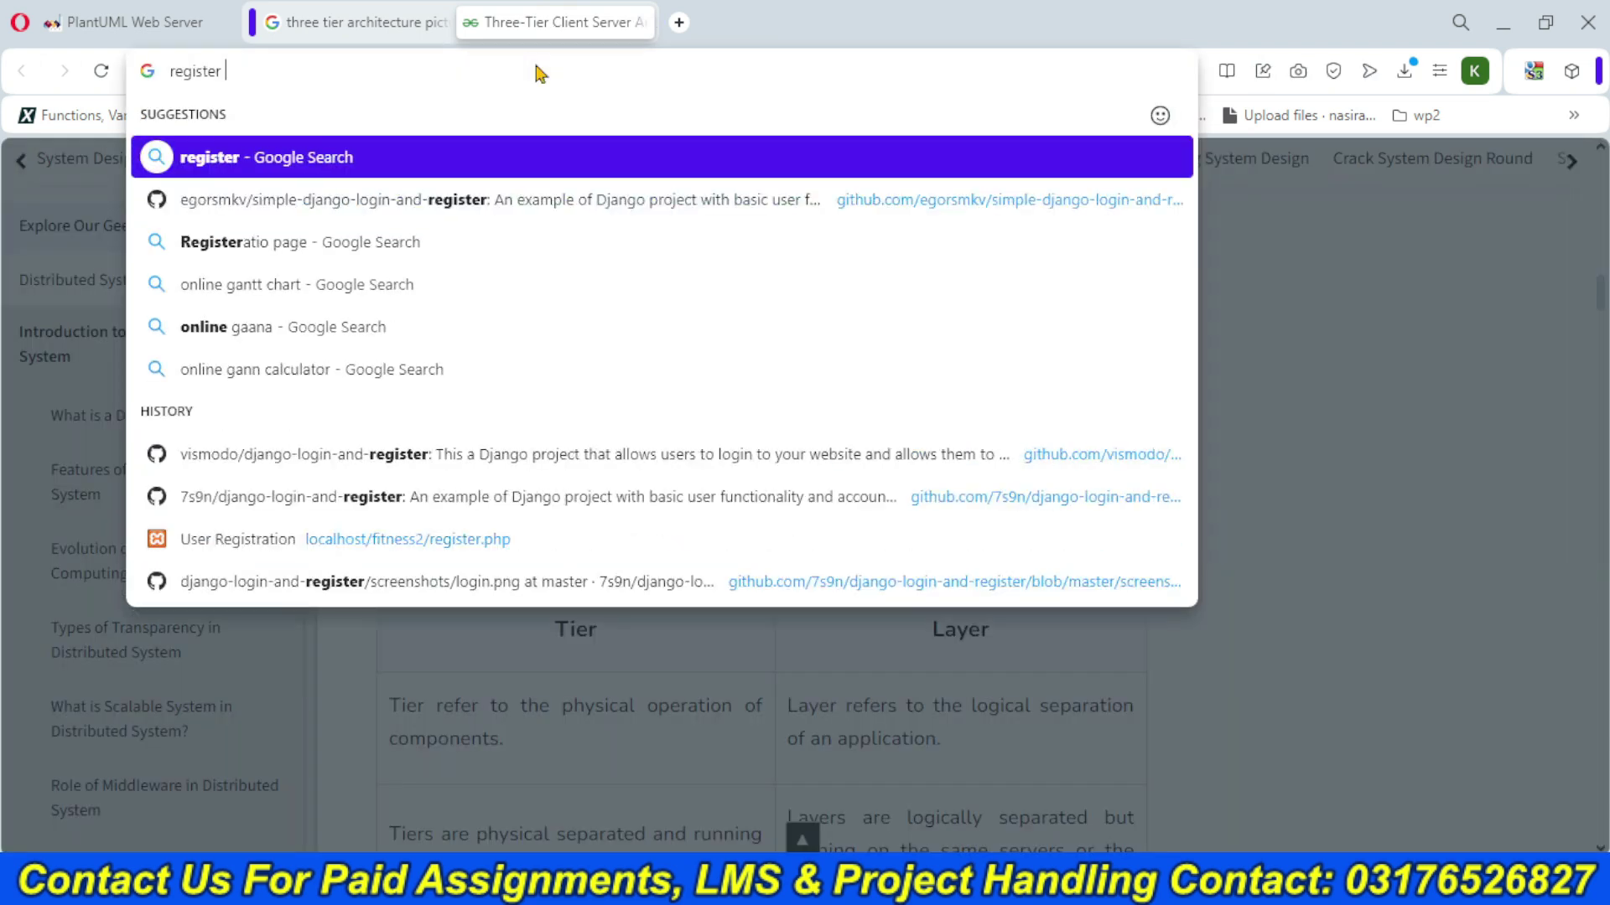
{"action": "type", "text": "form GU"}
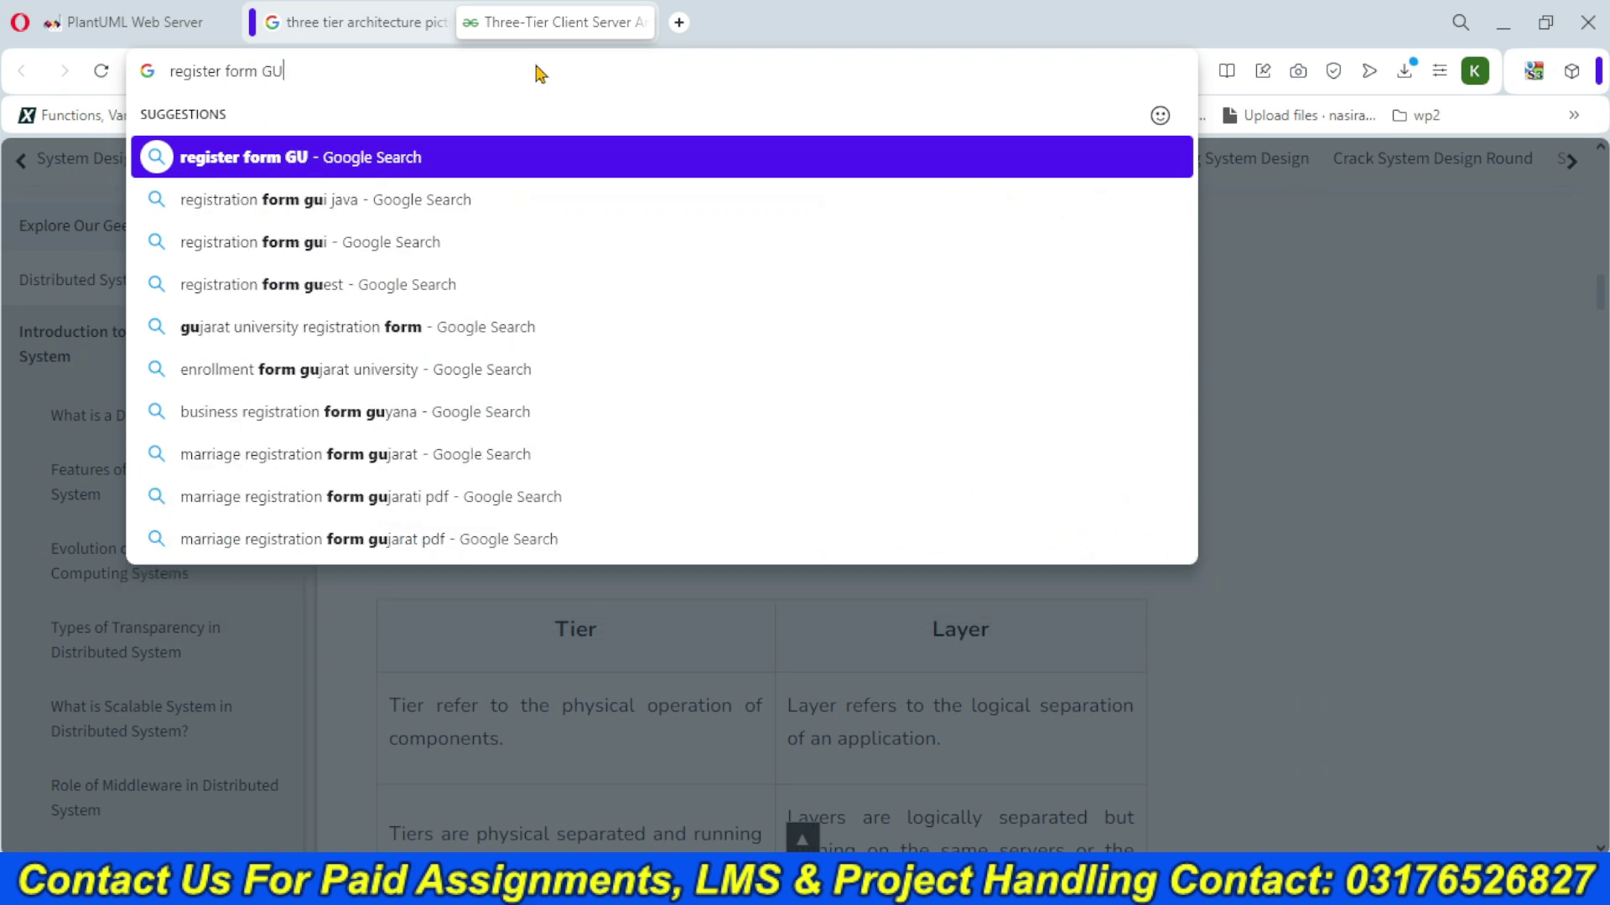
{"action": "type", "text": "I"}
{"action": "key", "text": "Return"}
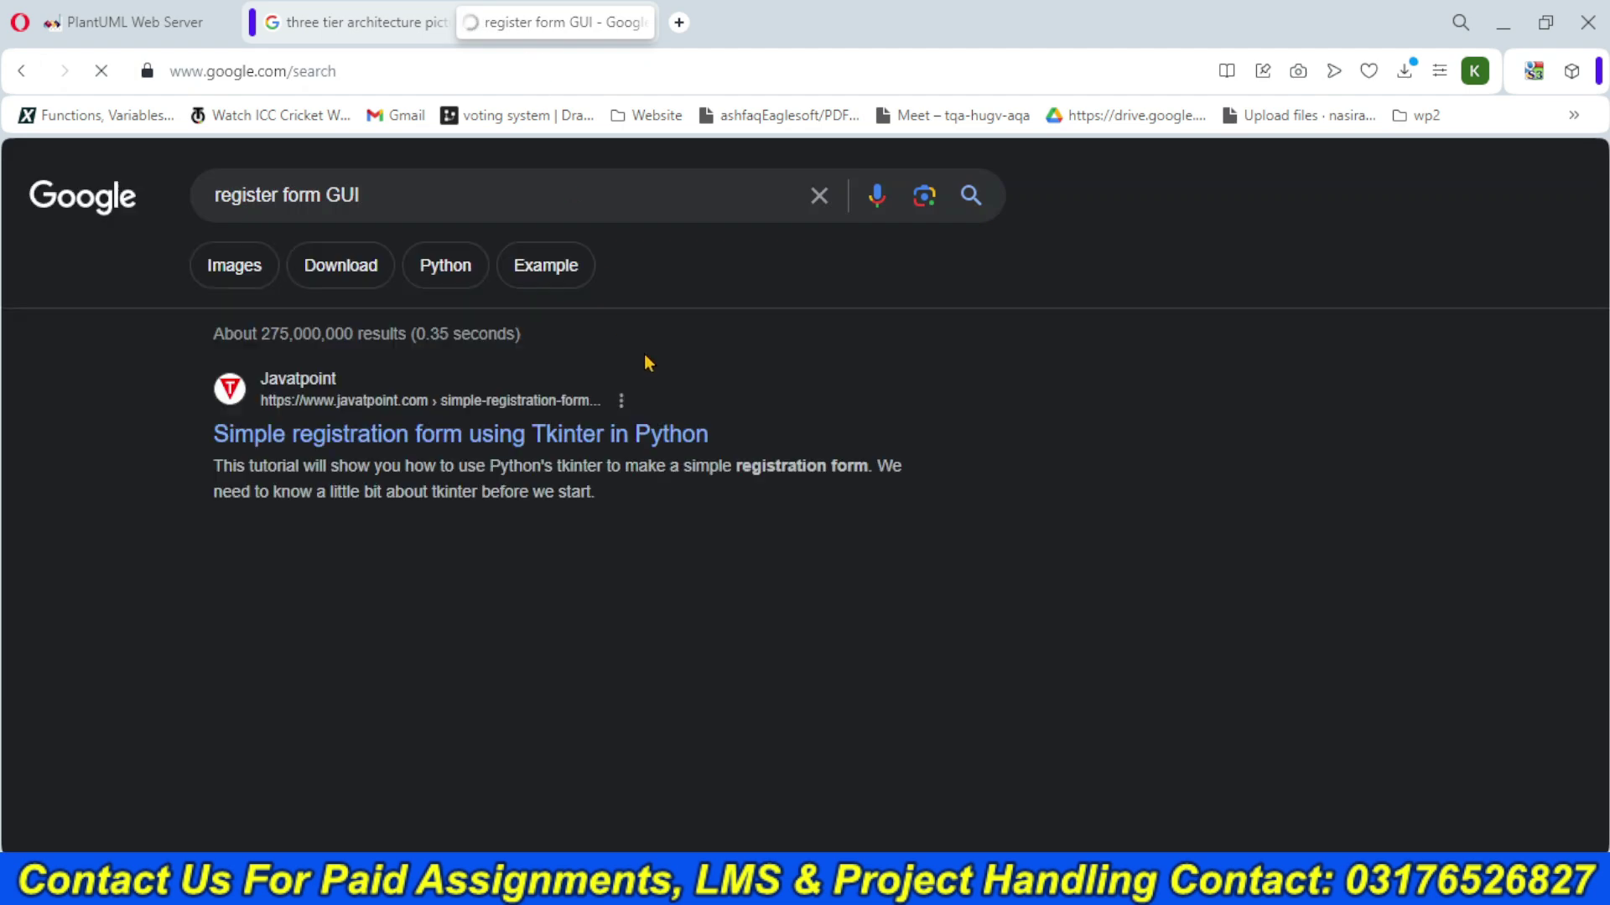
- Narrow the search to Download, show image results, and copy the Adobe Stock registration form image
{"action": "left_click", "coordinate": [321, 278]}
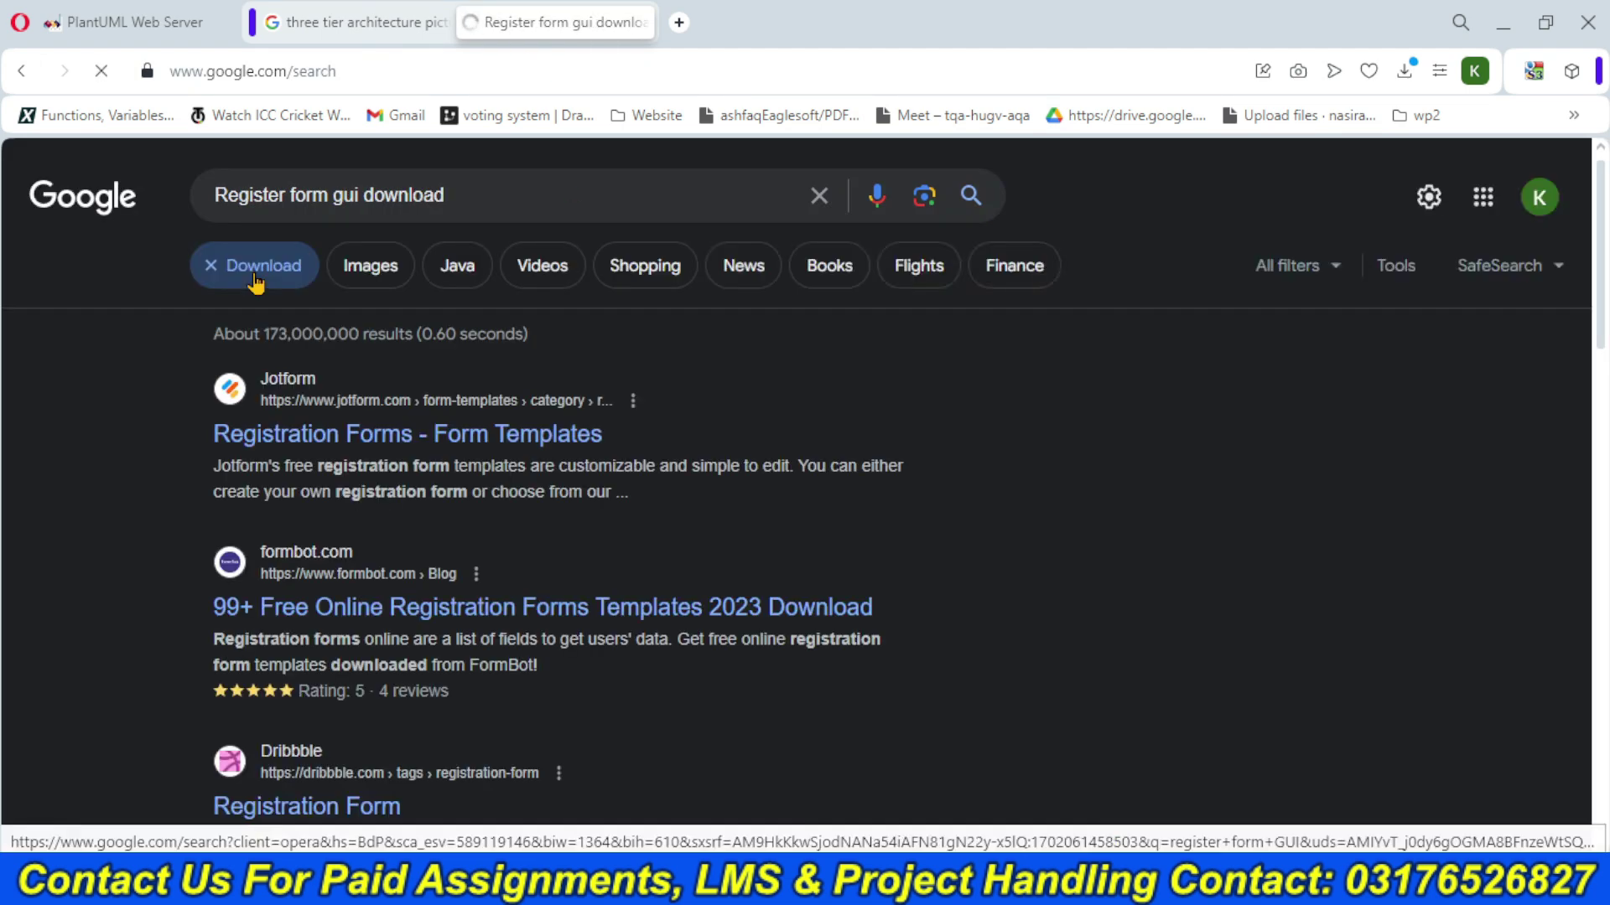
{"action": "left_click", "coordinate": [356, 277]}
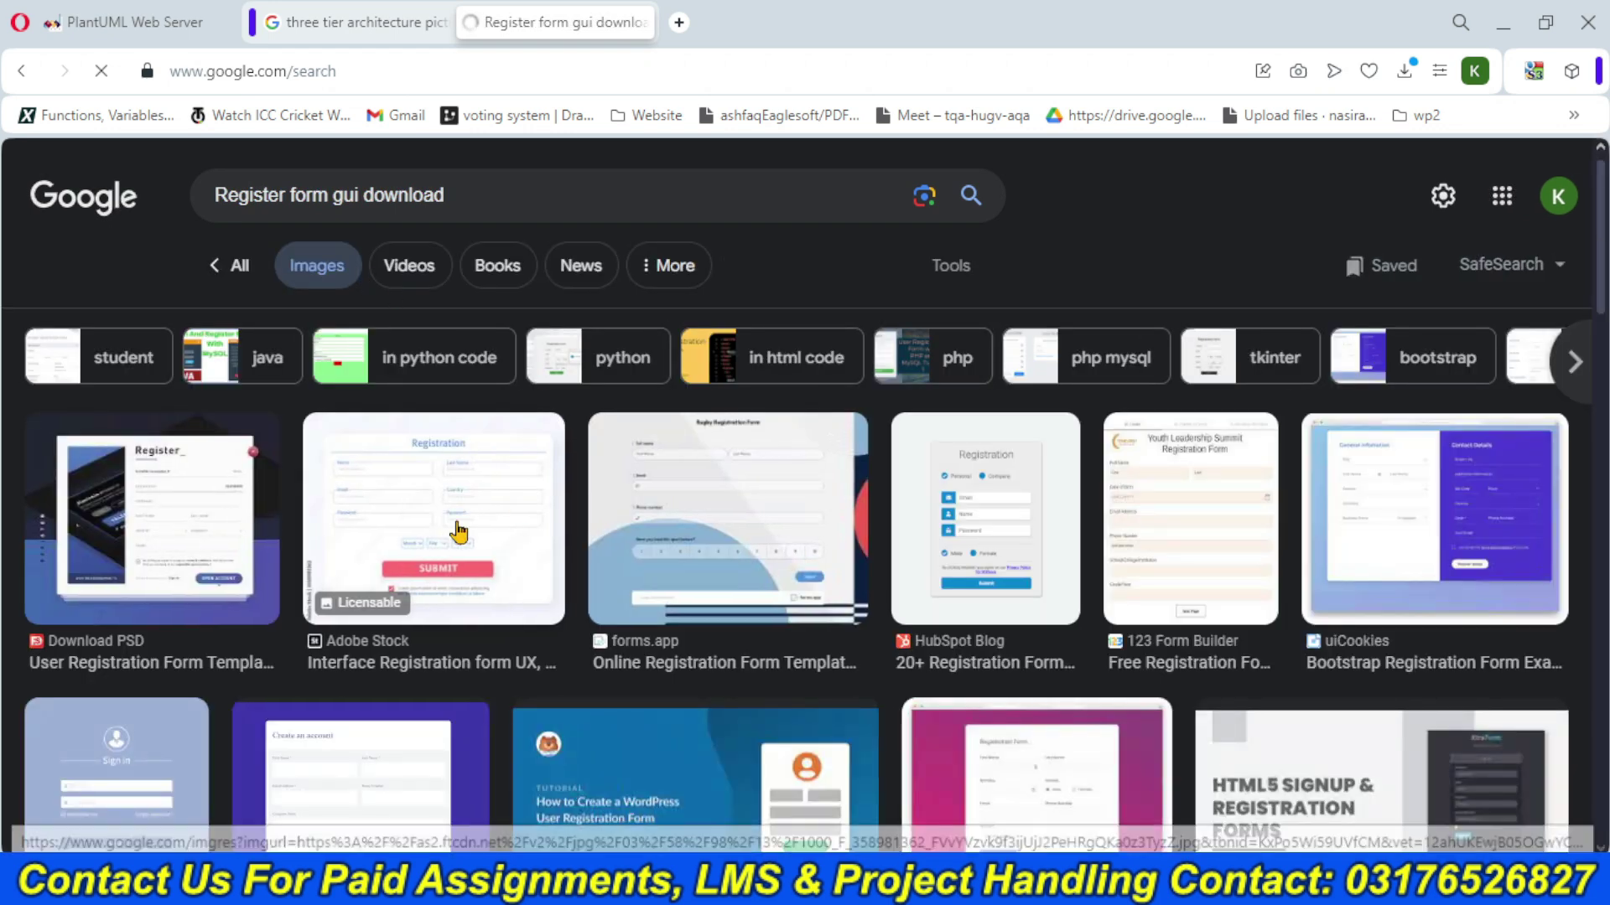
{"action": "left_click", "coordinate": [459, 532]}
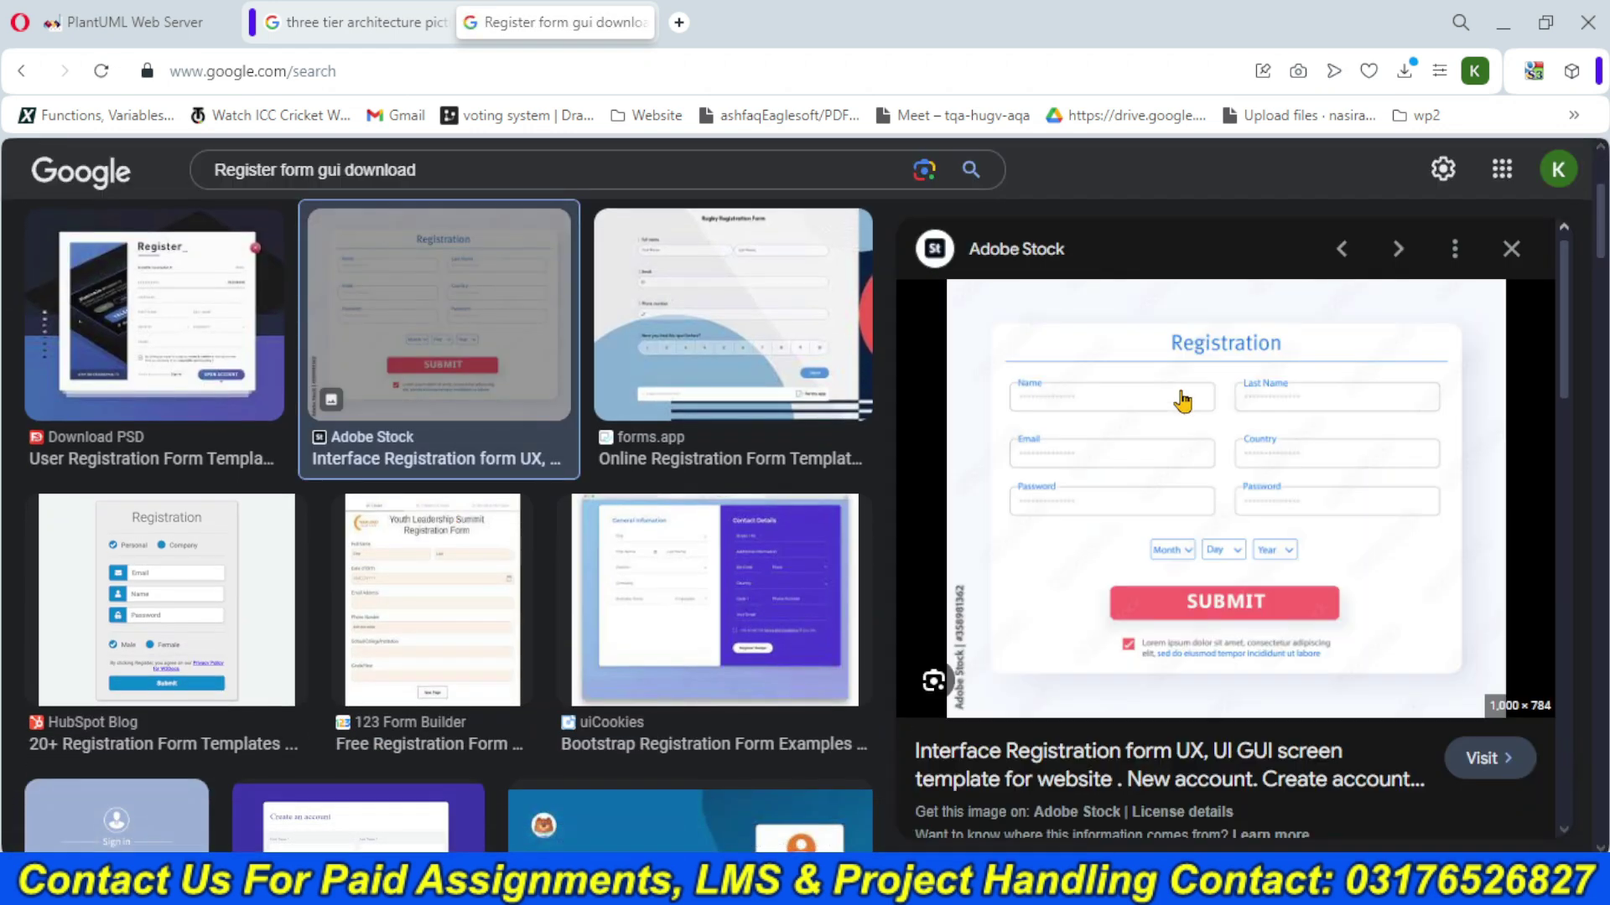
{"action": "right_click", "coordinate": [1185, 399]}
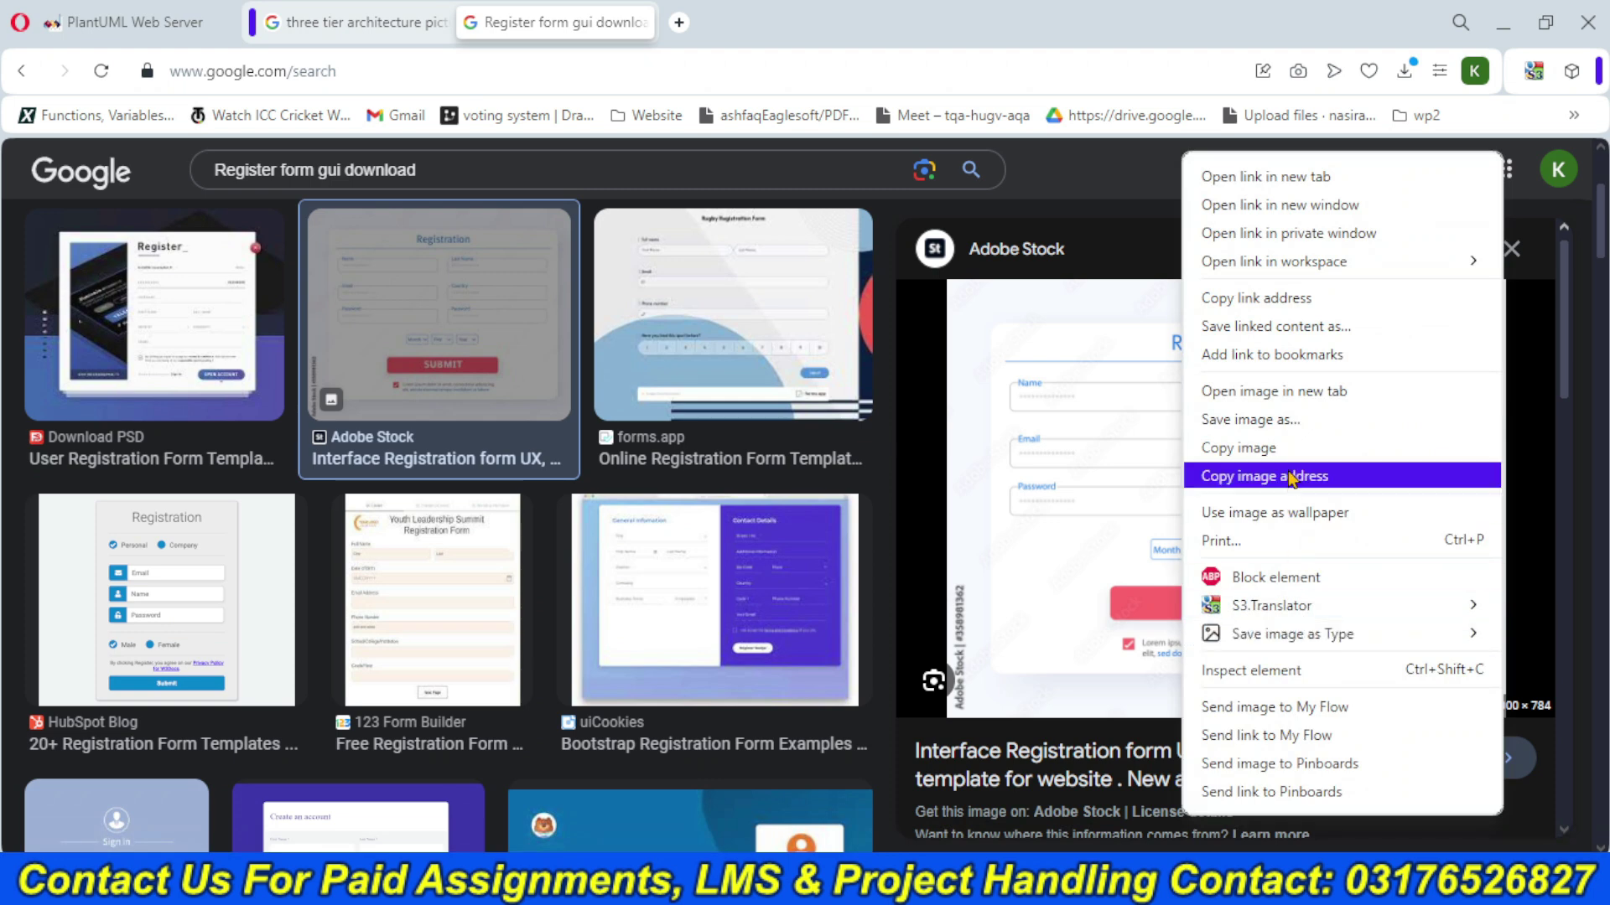
{"action": "left_click", "coordinate": [1281, 451]}
- Switch to the Design Document For Youtube file in Word and replace the Interface Design placeholder text with the copied image
{"action": "mouse_move", "coordinate": [831, 887]}
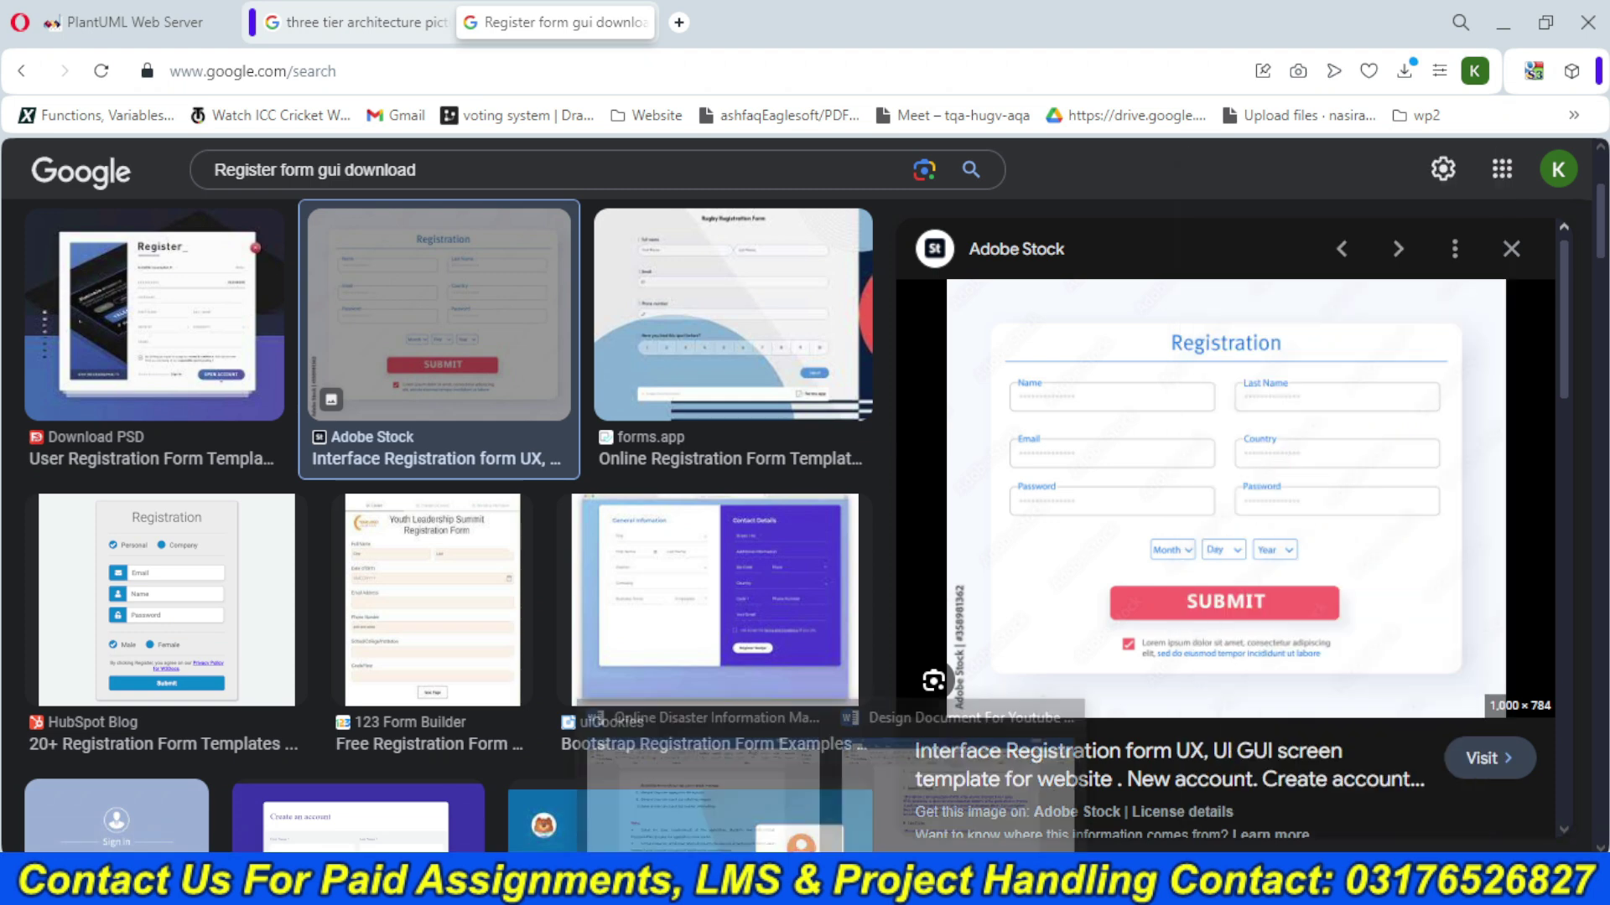
{"action": "left_click", "coordinate": [949, 793]}
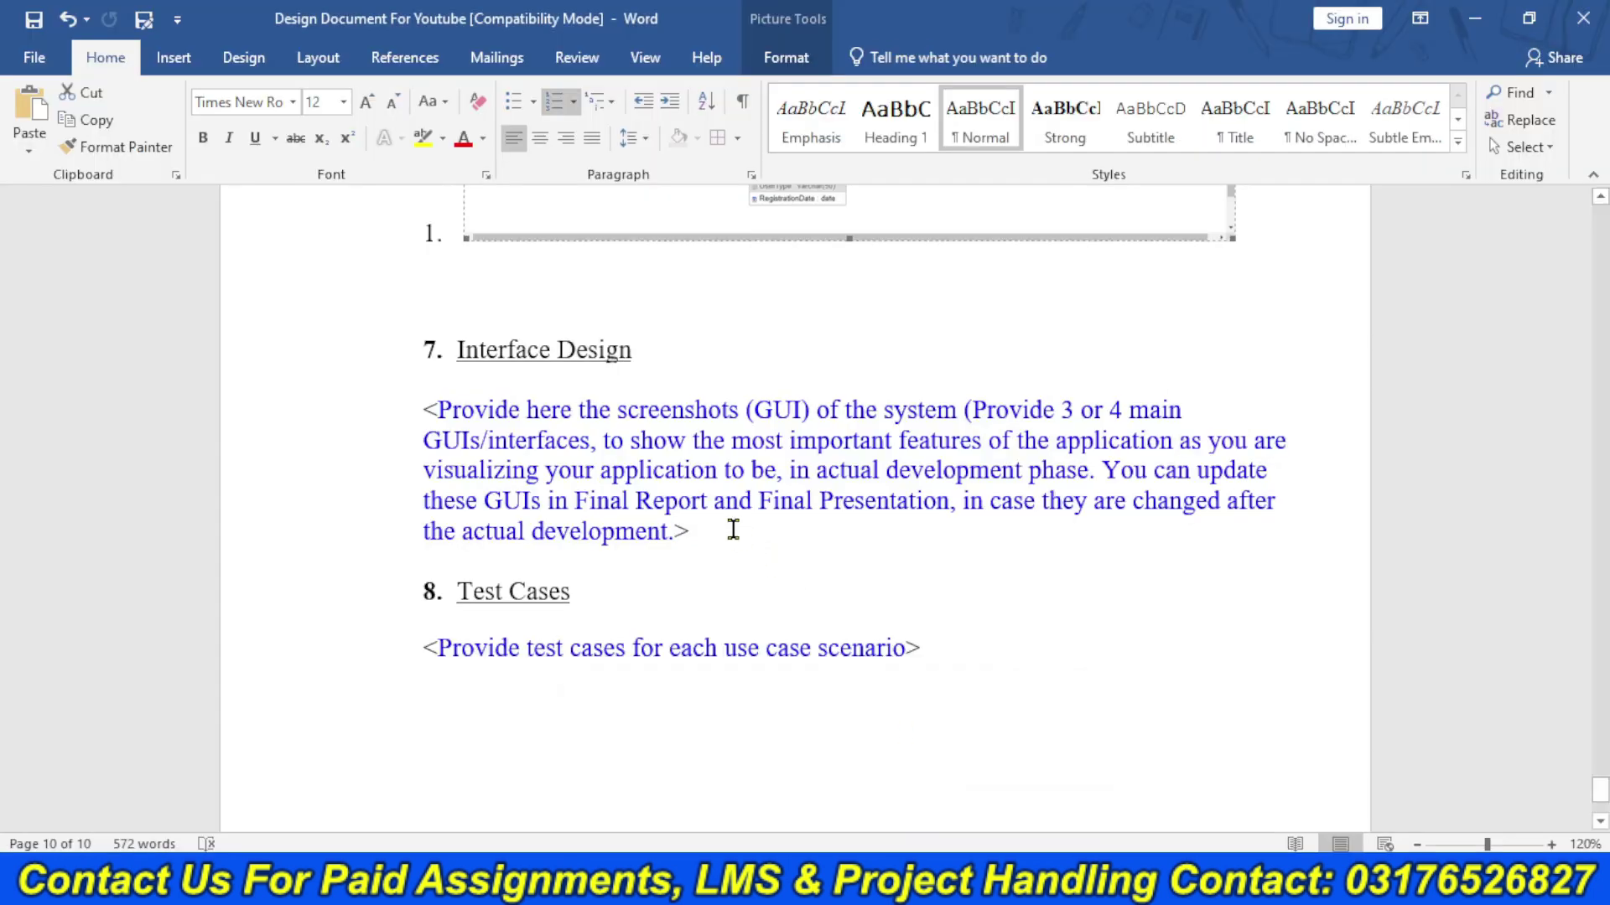
{"action": "left_click_drag", "start_coordinate": [733, 529], "coordinate": [402, 420]}
{"action": "key", "text": "Delete"}
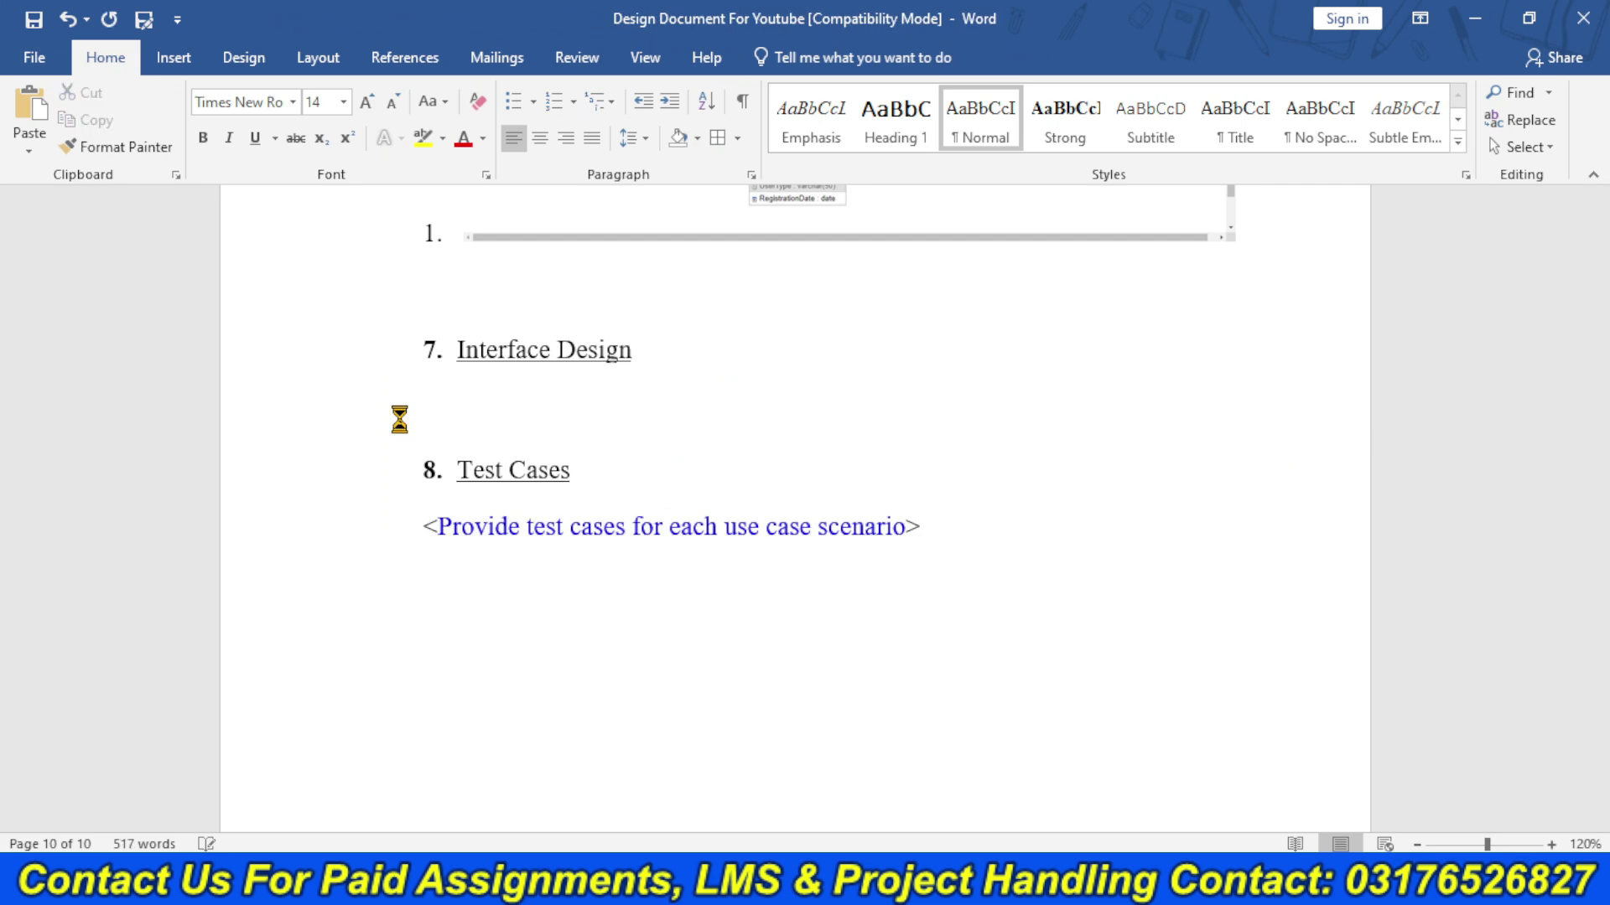
{"action": "key", "text": "ctrl+v"}
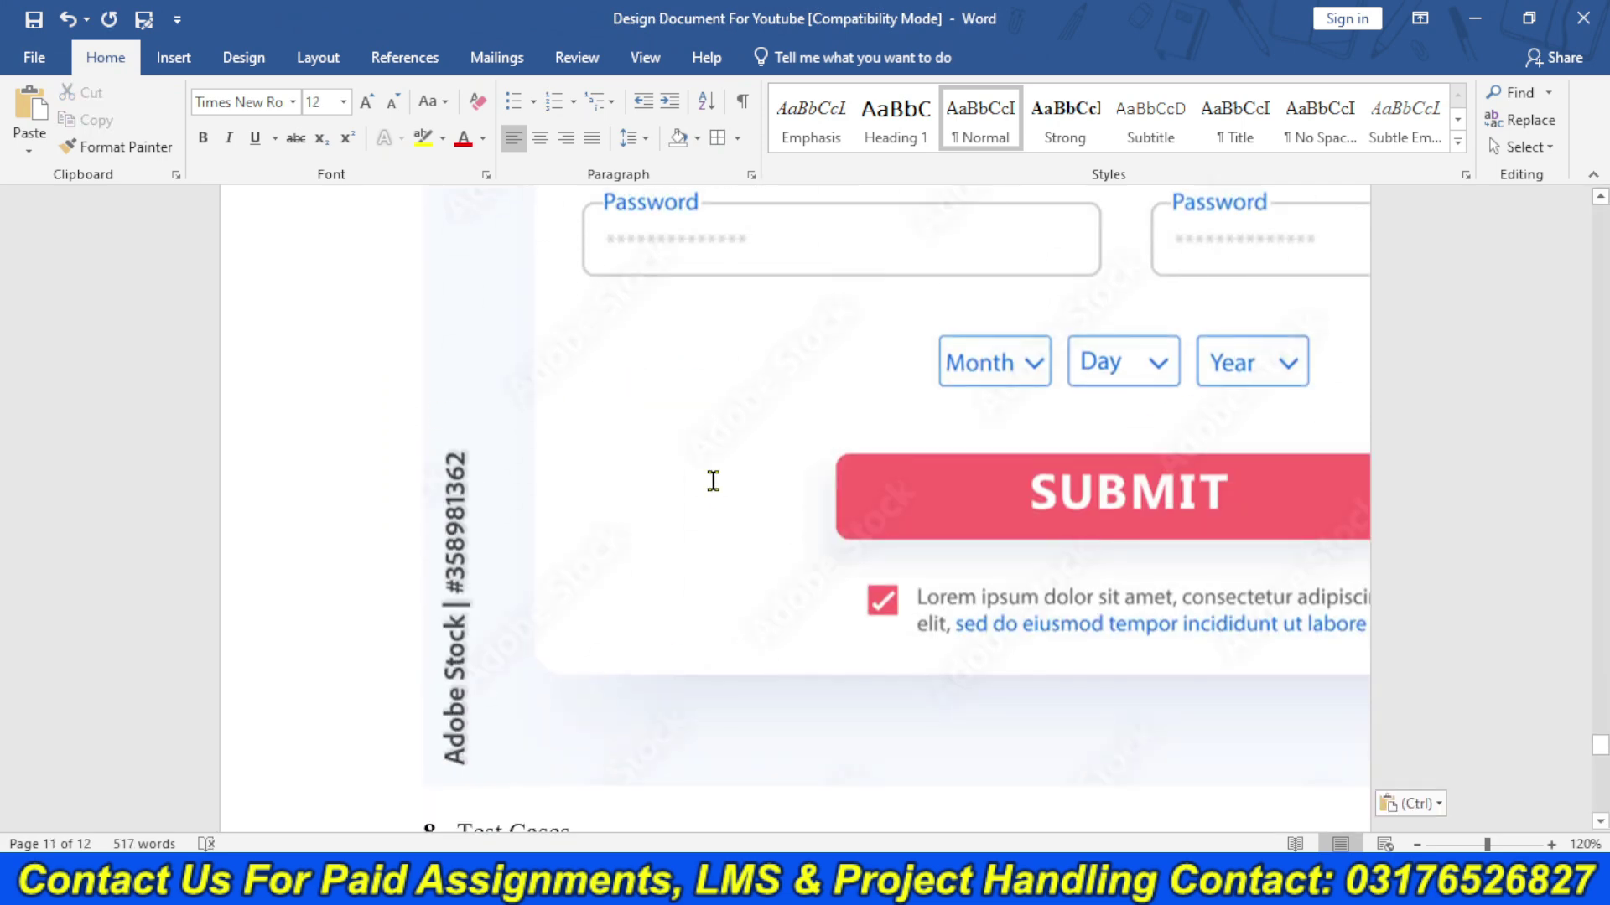
- Shrink the registration form picture proportionally until it fits within the page width
{"action": "left_click", "coordinate": [453, 754]}
{"action": "left_click_drag", "start_coordinate": [700, 636], "coordinate": [1255, 518]}
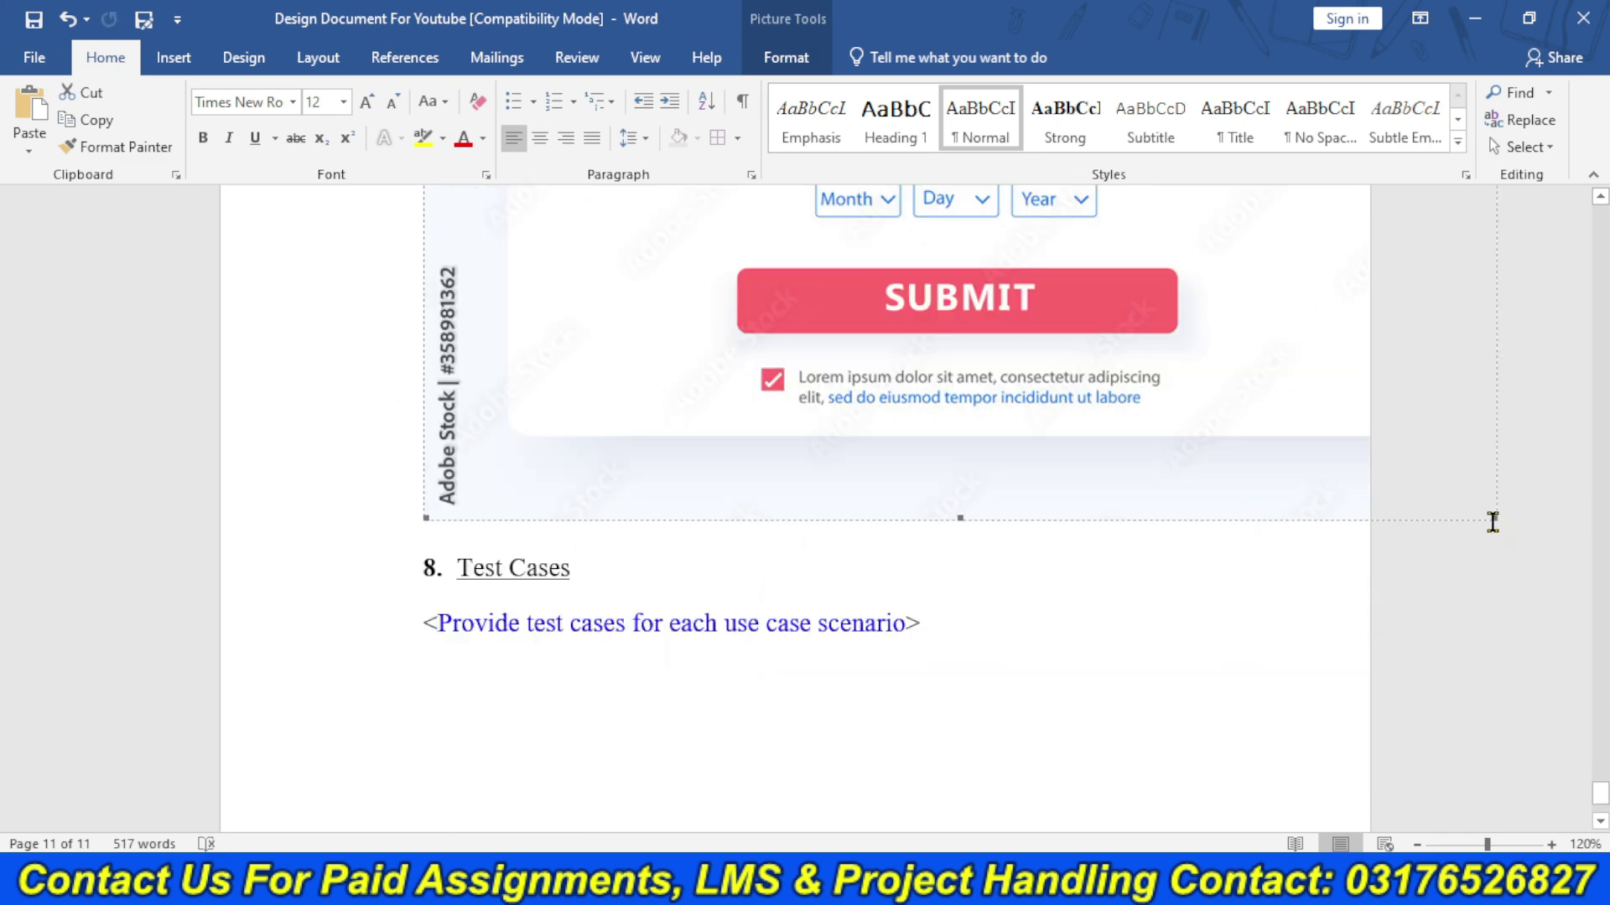
{"action": "left_click_drag", "start_coordinate": [1494, 519], "coordinate": [1166, 400]}
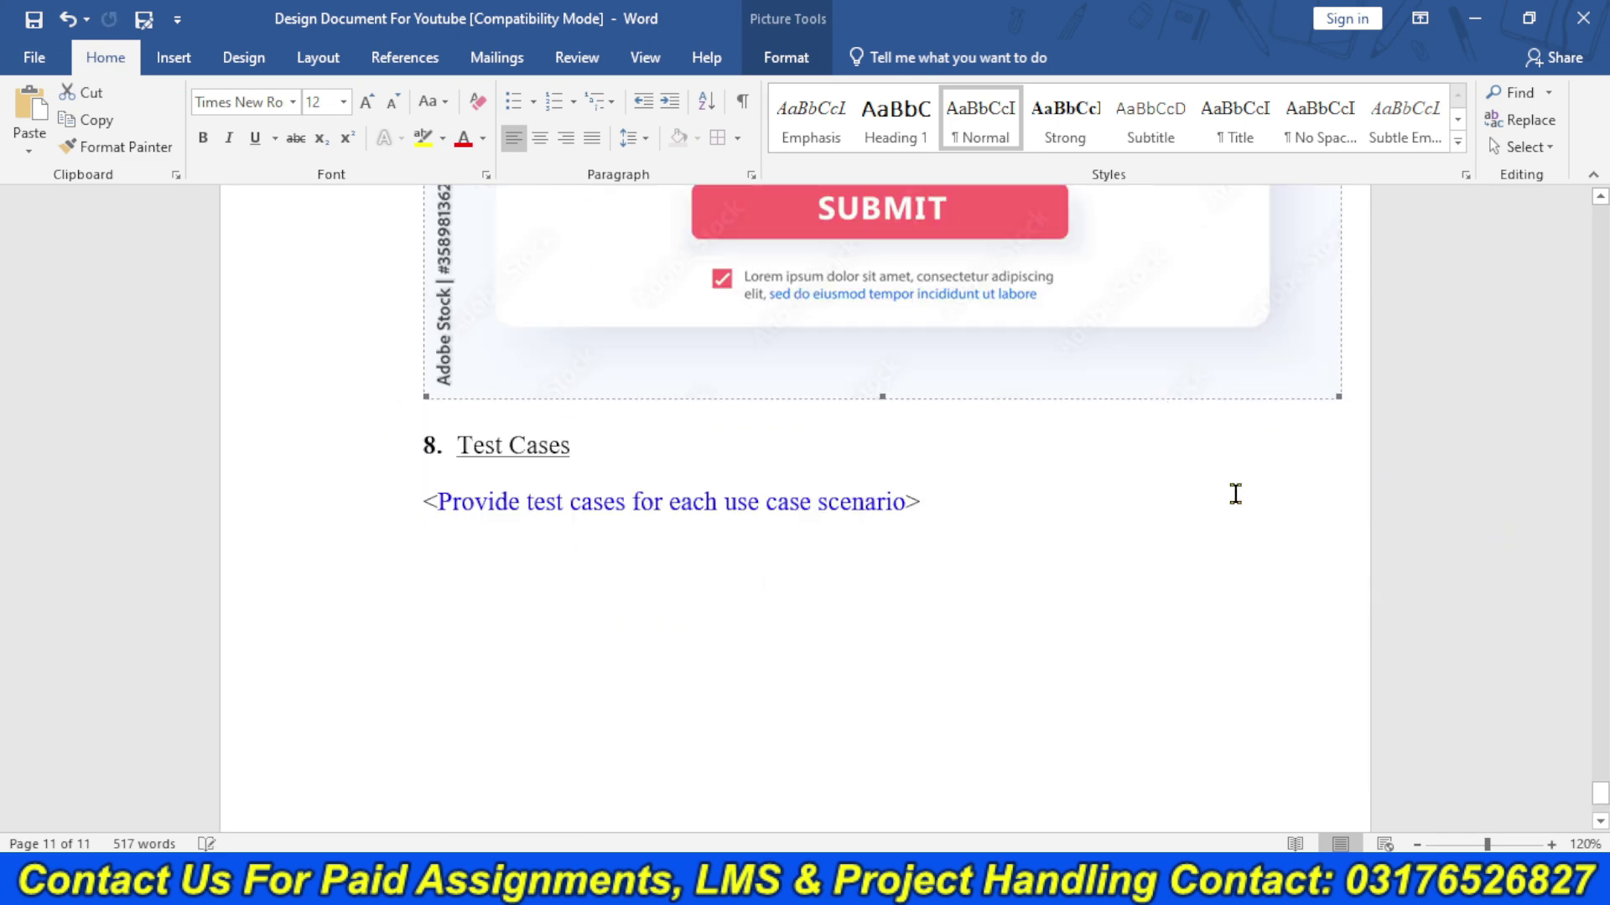
- Add a new line after the placeholder text under the Test Cases heading
{"action": "left_click", "coordinate": [924, 564]}
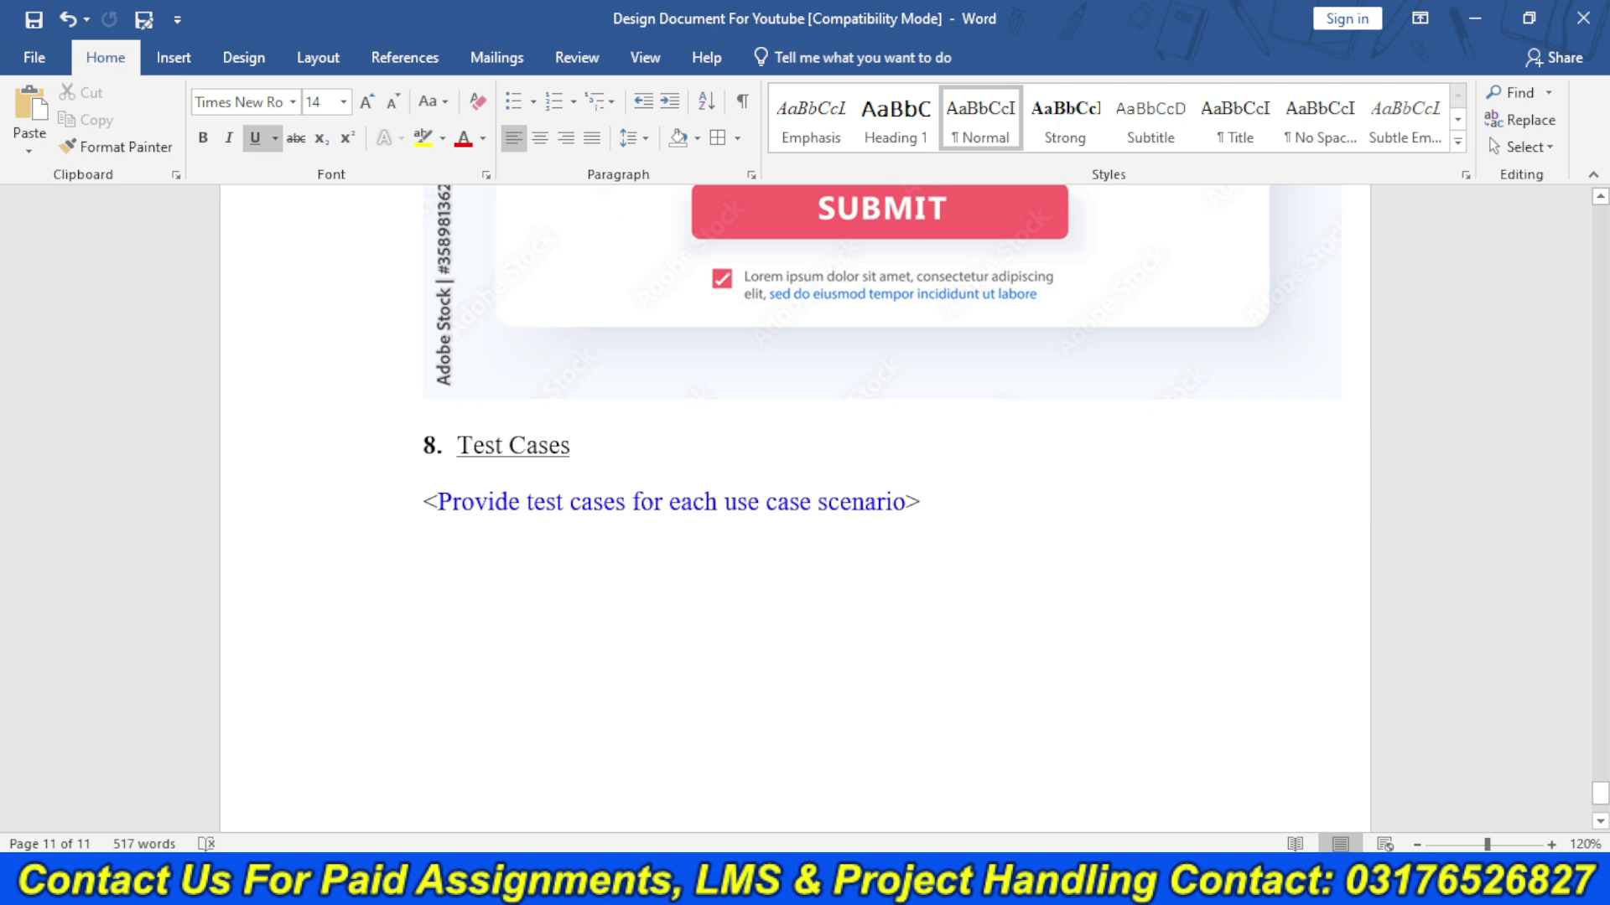
{"action": "left_click", "coordinate": [950, 513]}
{"action": "key", "text": "Return"}
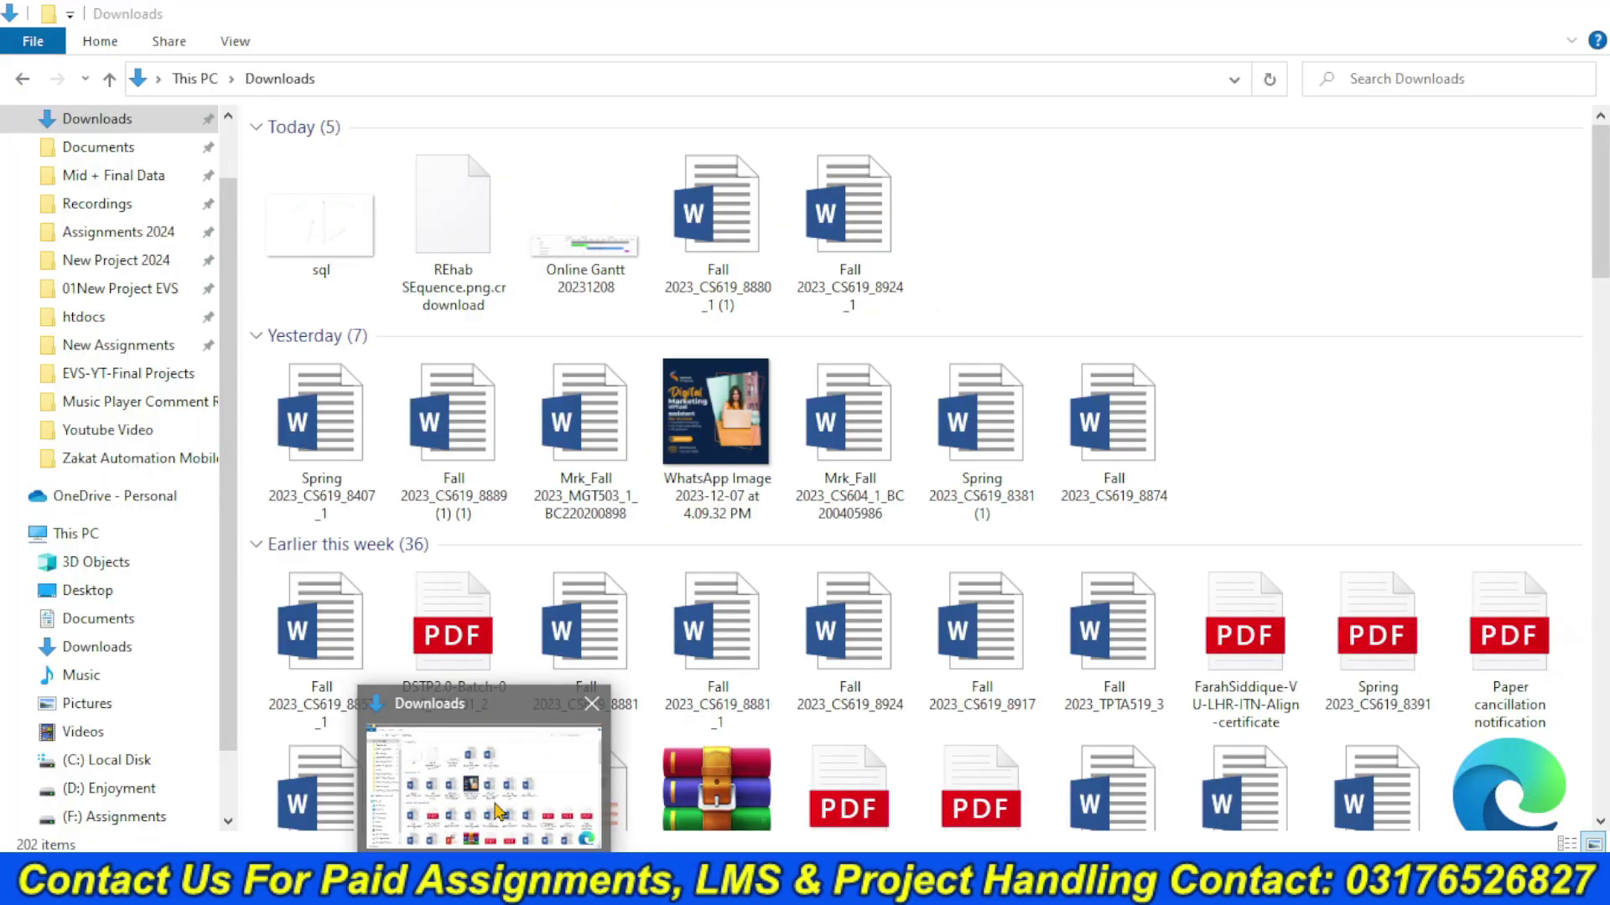
- Switch to File Explorer and open the Word file S230214E5A_DD from the voting system project's subfolder in 01New Project EVS
{"action": "left_click", "coordinate": [500, 812]}
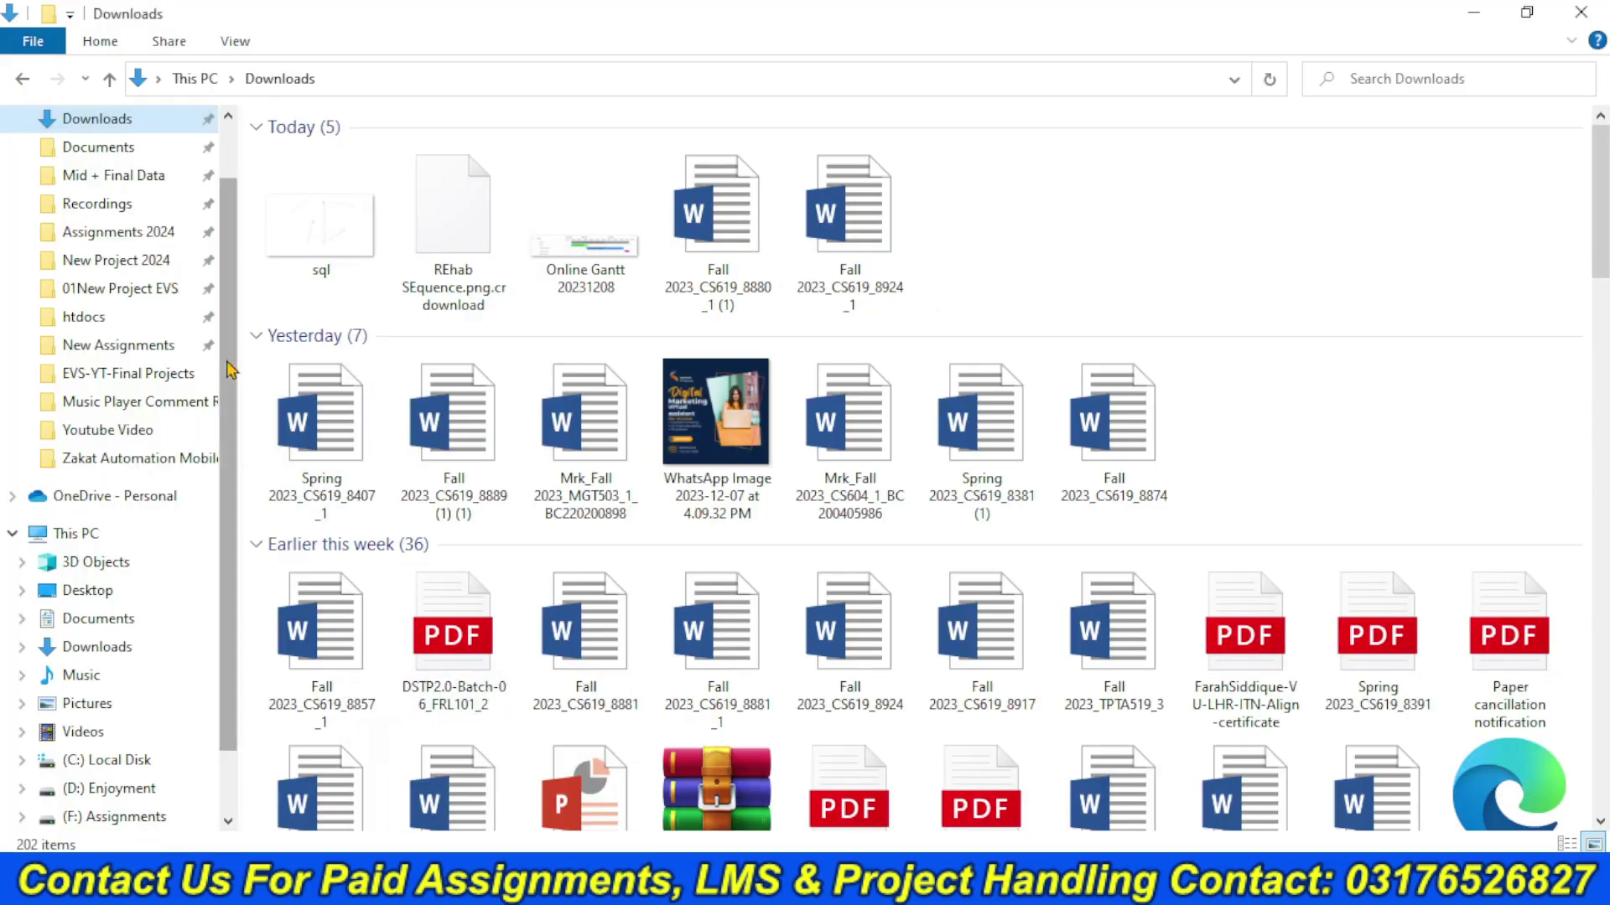
{"action": "left_click", "coordinate": [173, 290]}
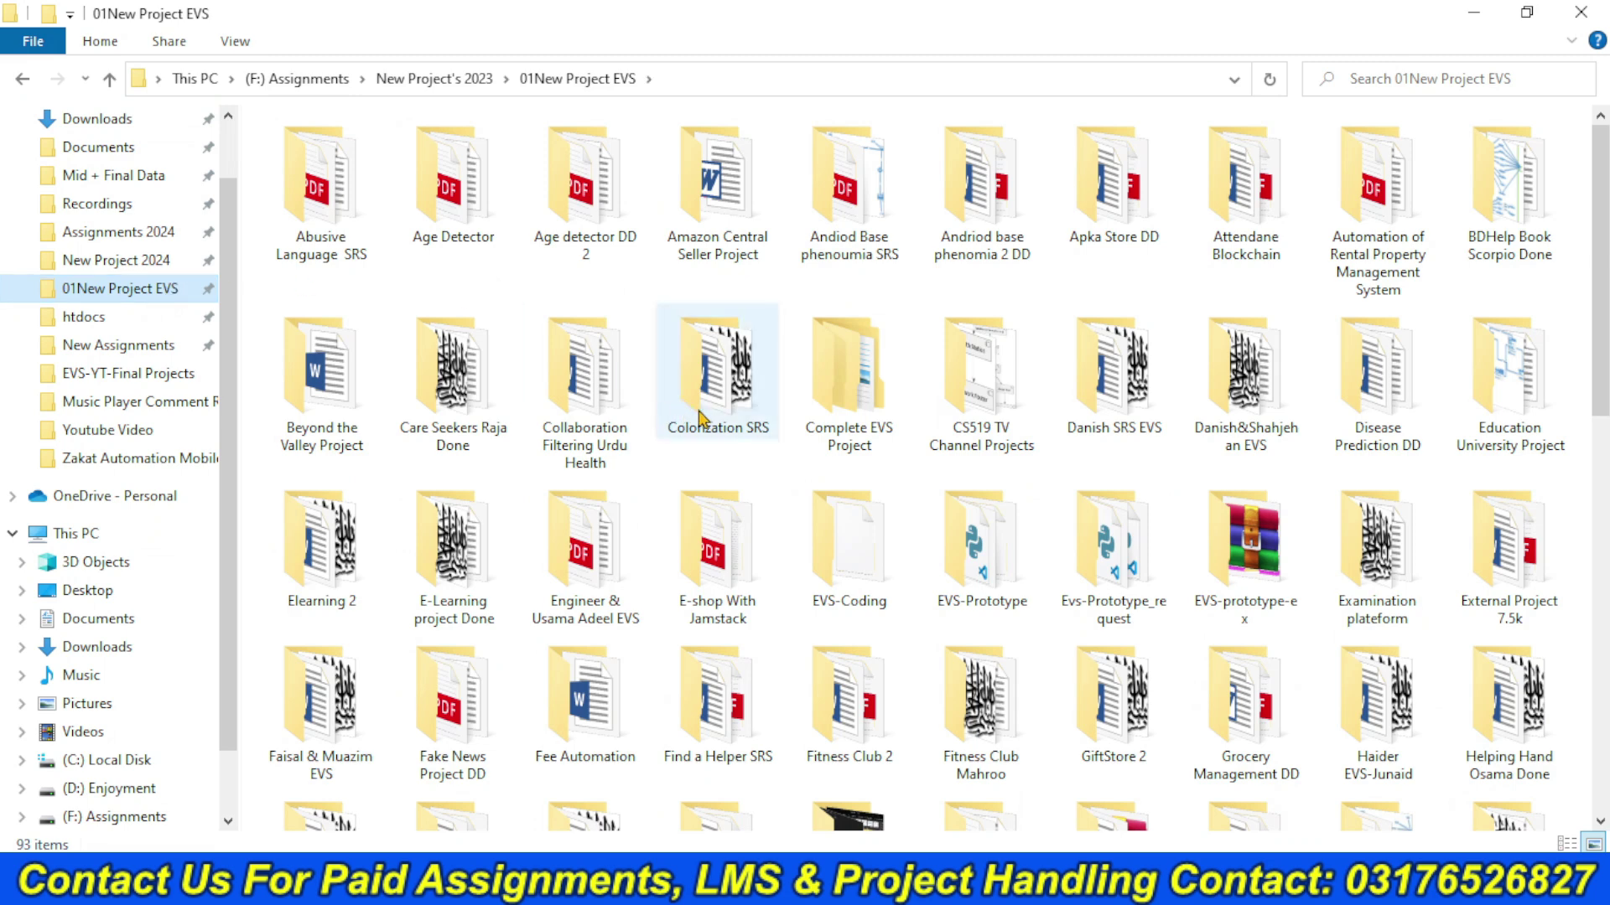
{"action": "double_click", "coordinate": [1239, 387]}
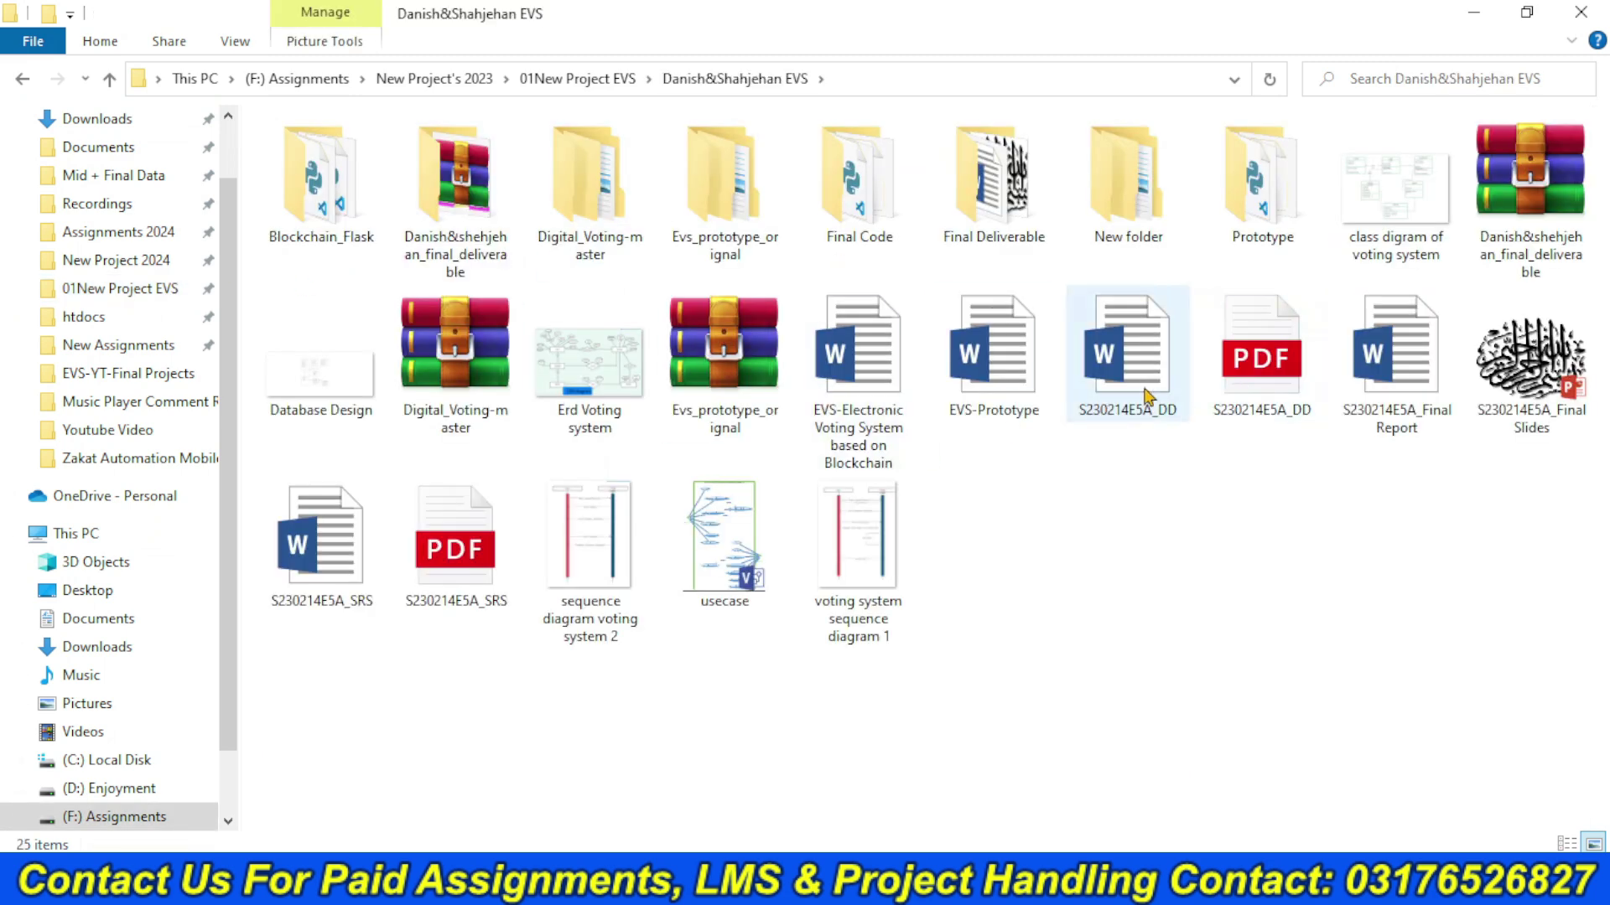
{"action": "double_click", "coordinate": [1142, 396]}
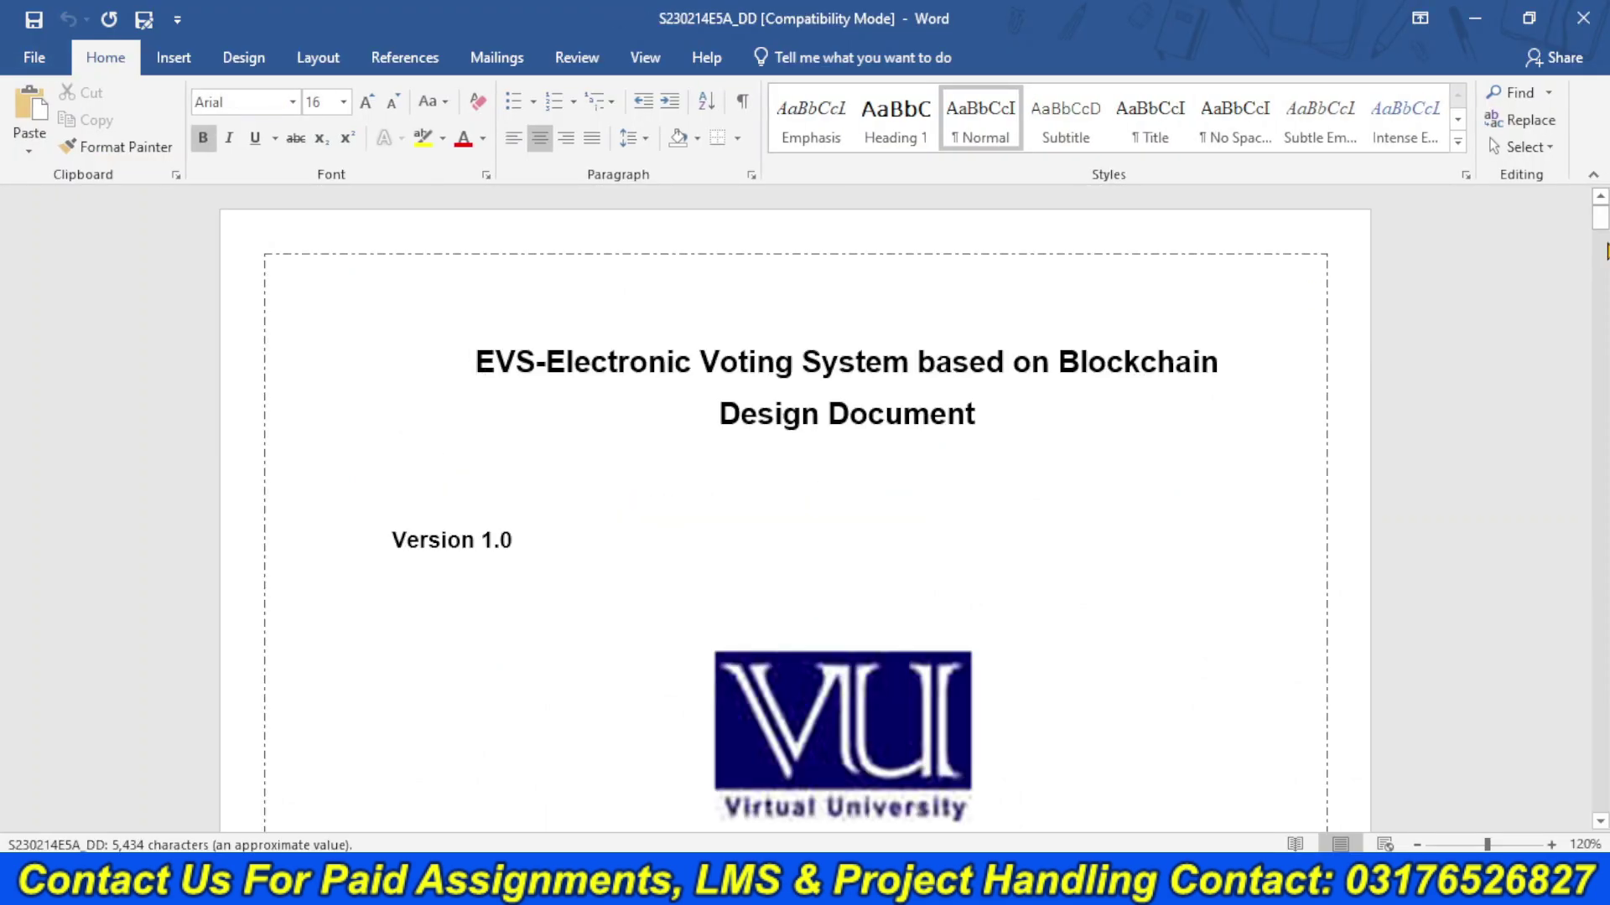
- Copy the header row of the Admin Module test case table, from Test Case ID to Tested by
{"action": "left_click_drag", "start_coordinate": [1601, 236], "coordinate": [1598, 722]}
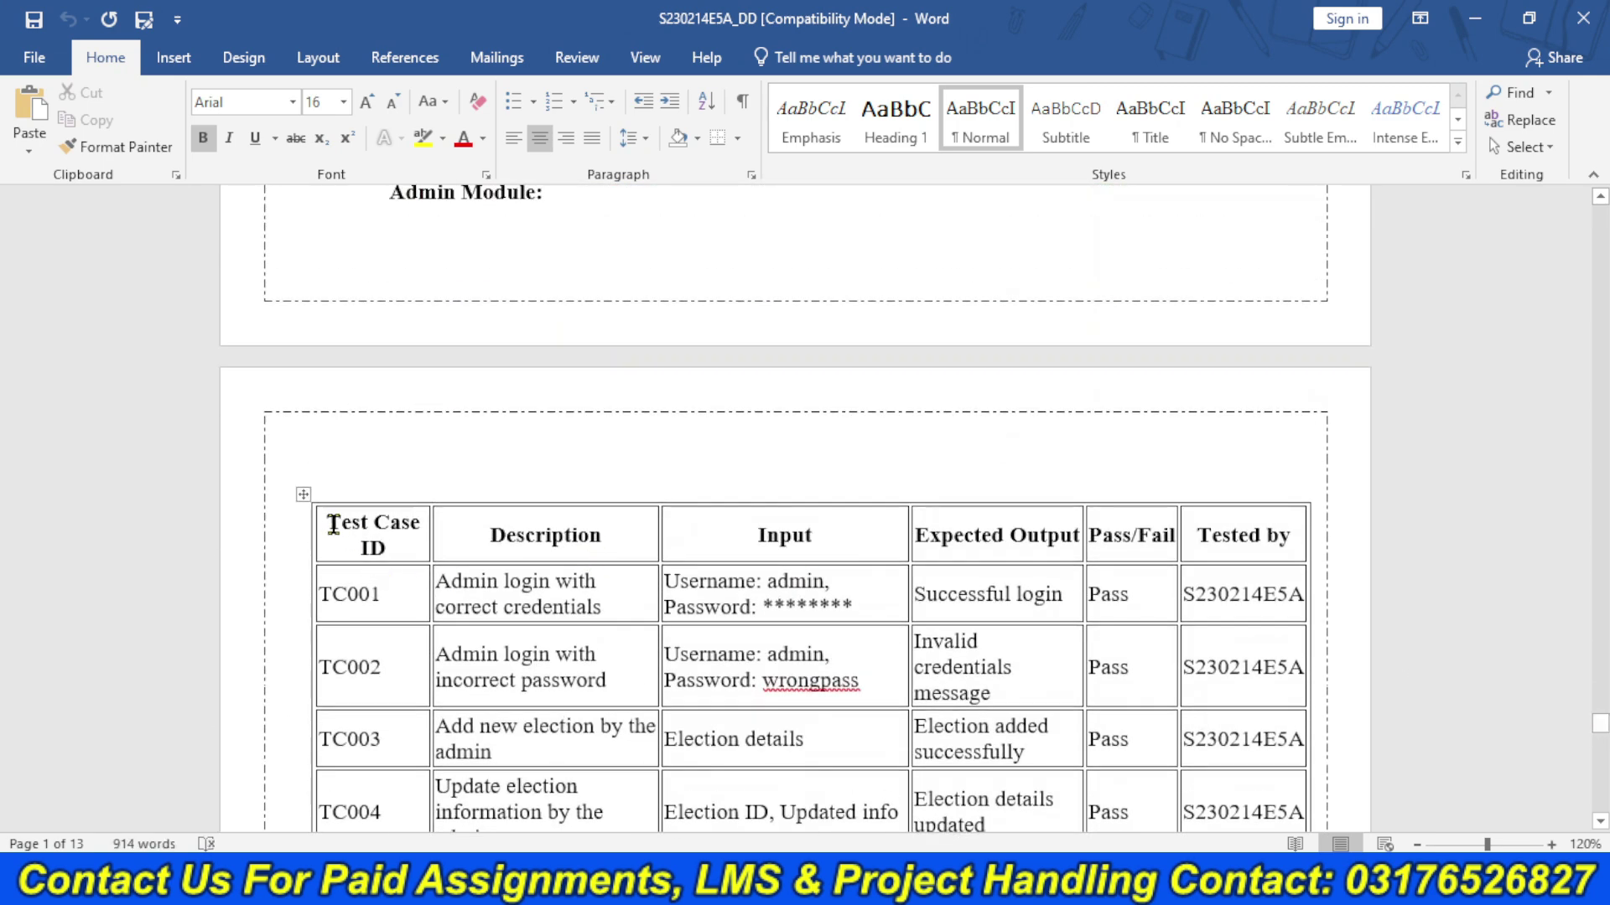
{"action": "left_click_drag", "start_coordinate": [331, 528], "coordinate": [1294, 543]}
{"action": "key", "text": "ctrl+c"}
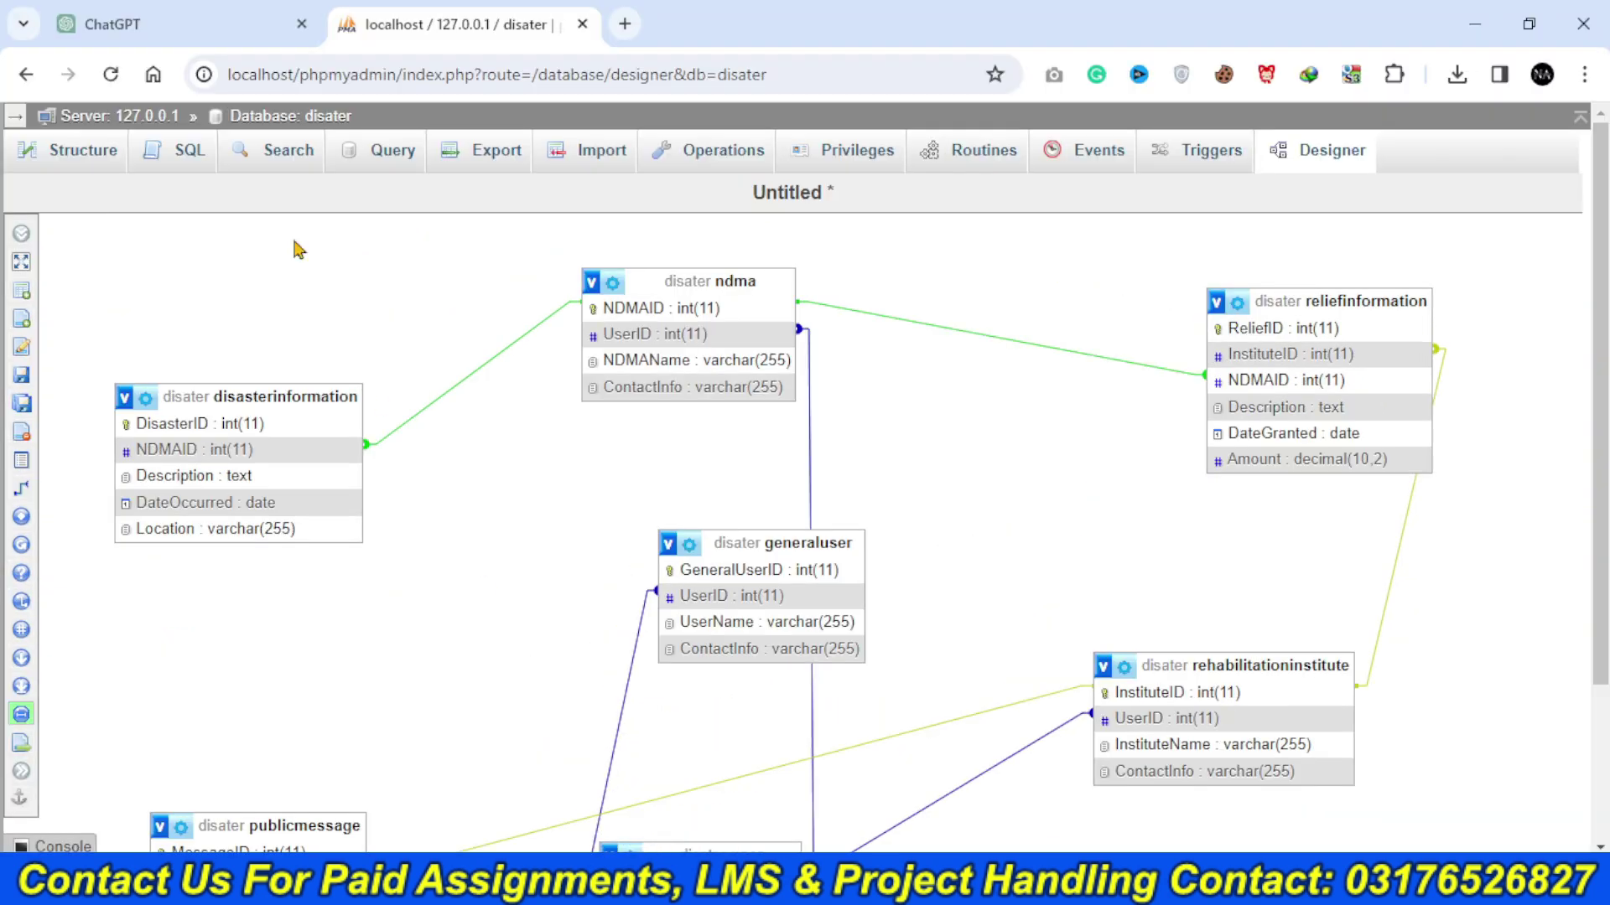
- In the ChatGPT conversation, start a prompt asking to write all the test cases for each usage scenario or usecase in a test case table
{"action": "left_click", "coordinate": [200, 33]}
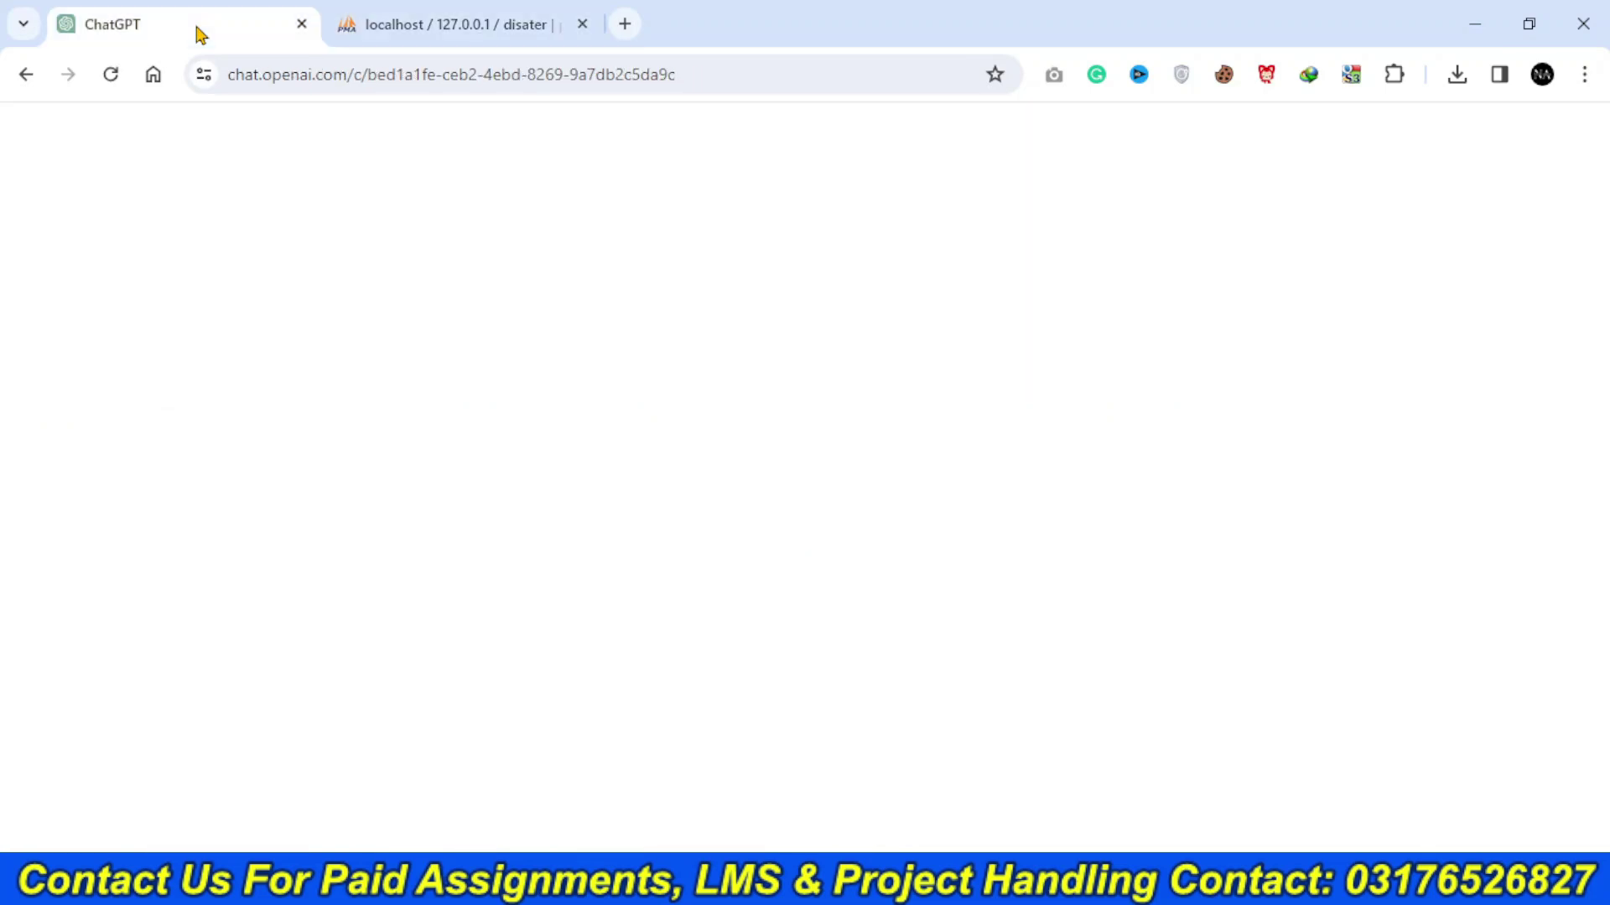
{"action": "left_click", "coordinate": [633, 796]}
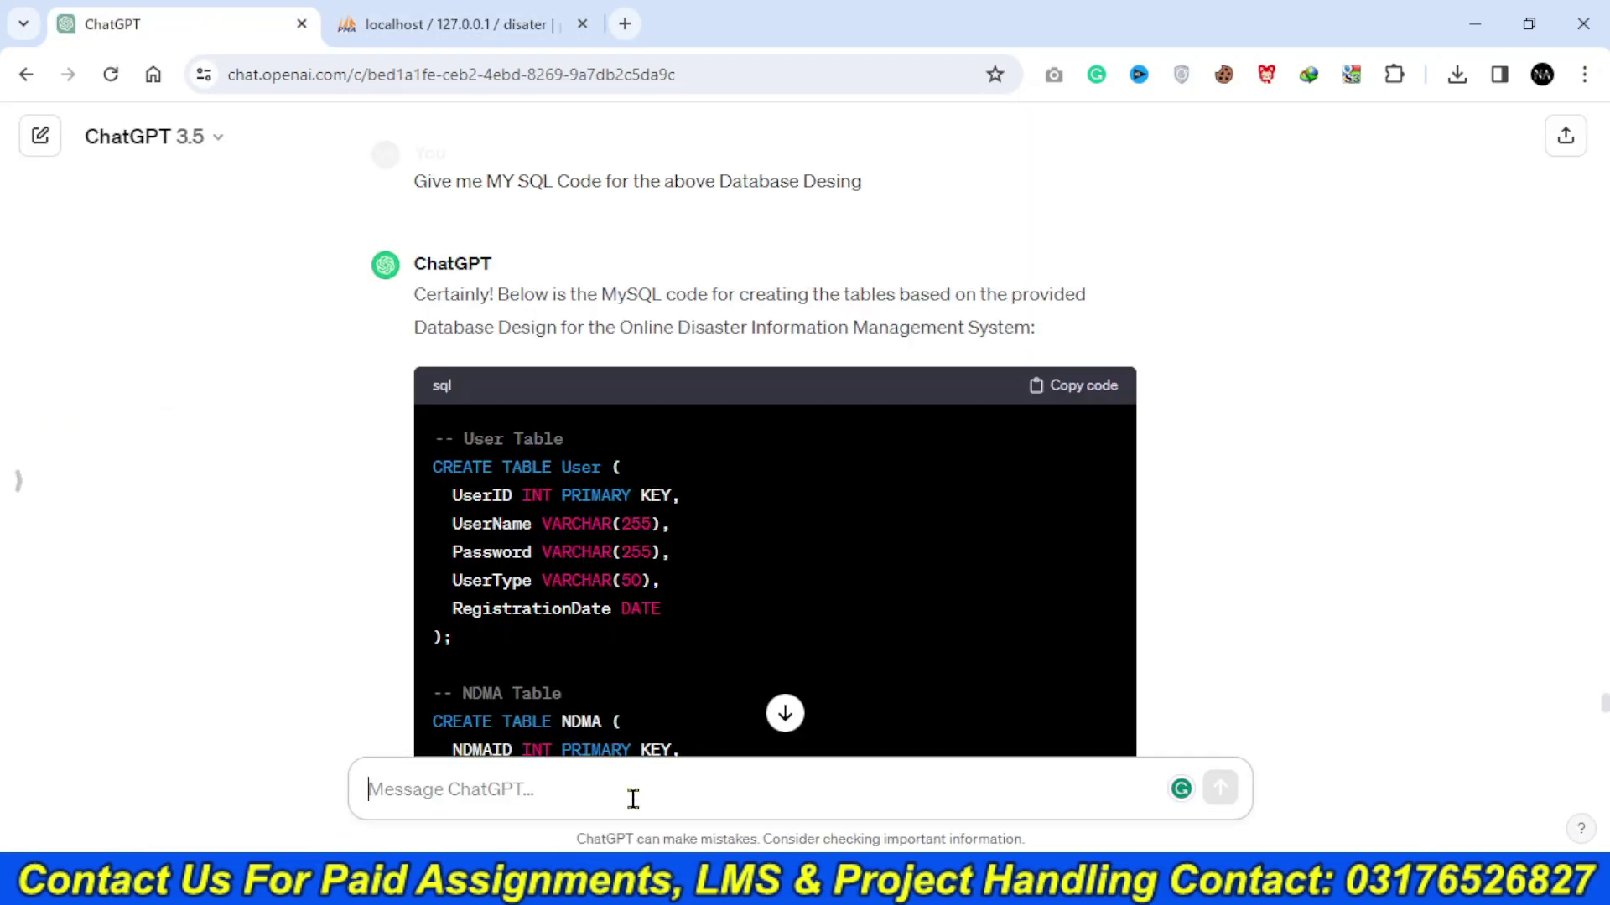
{"action": "type", "text": "pr"}
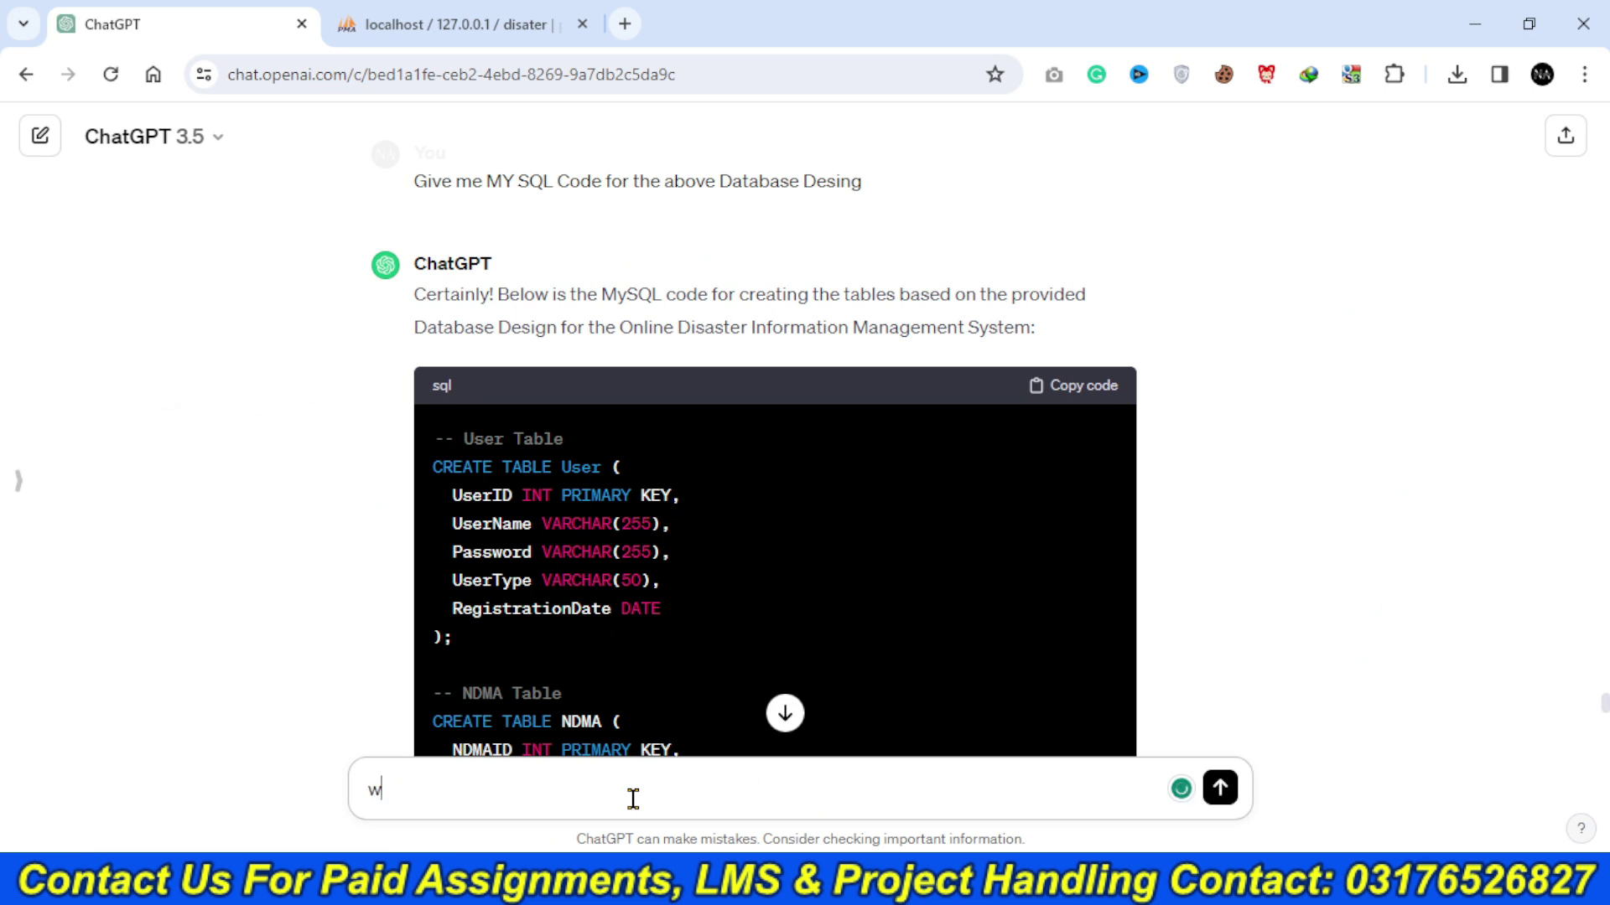
{"action": "type", "text": "ite all the test cases"}
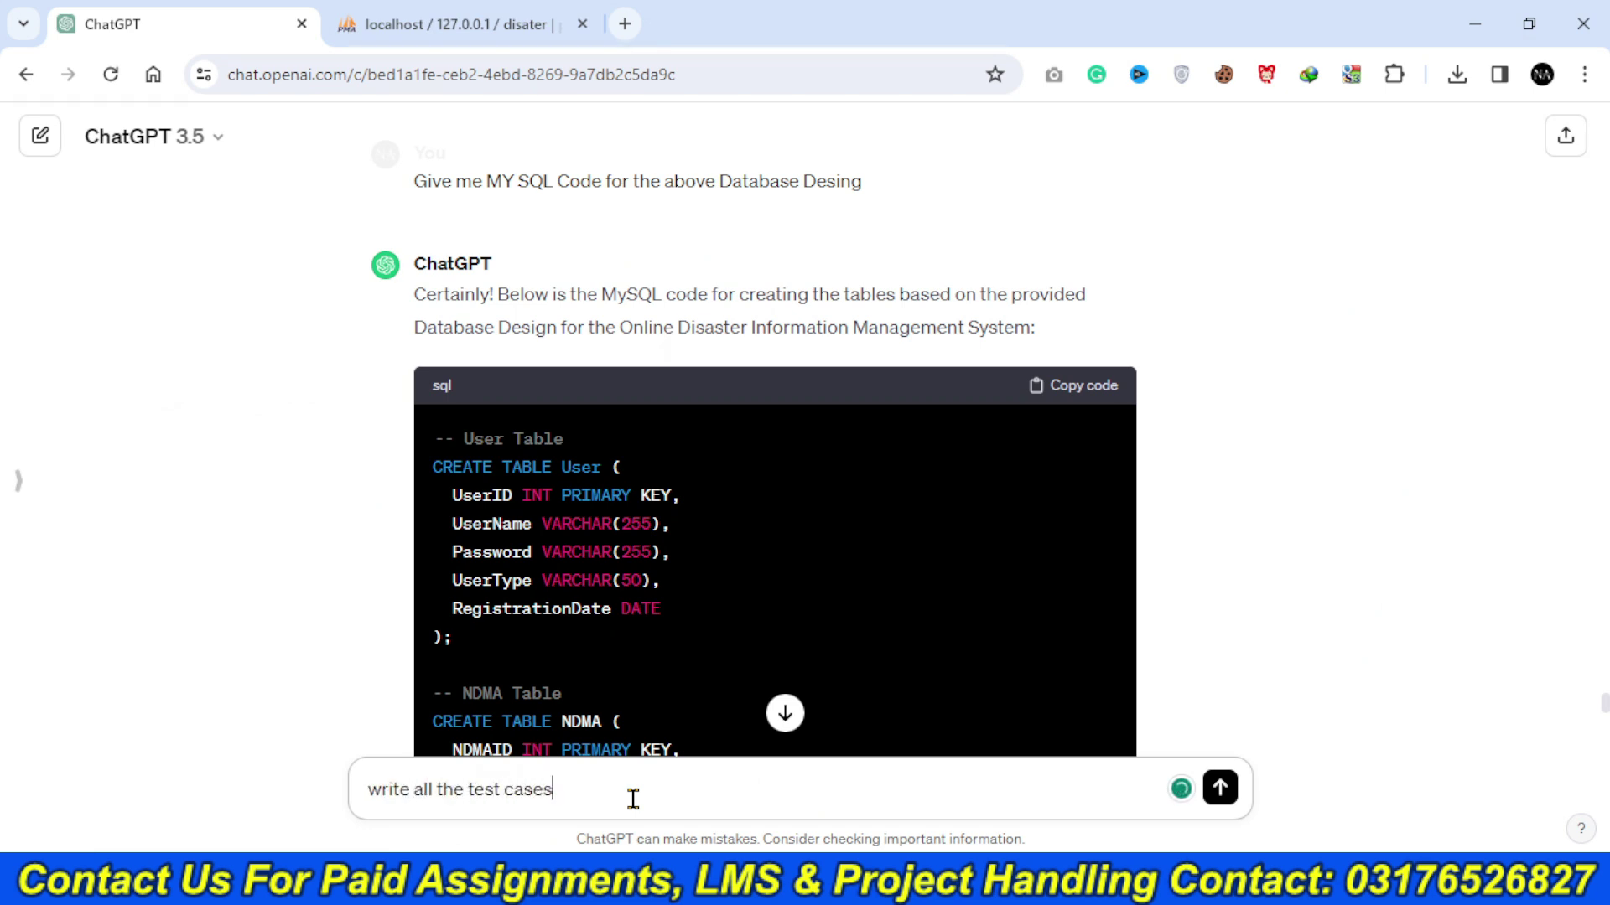
{"action": "type", "text": " for each usage scenario or usec"}
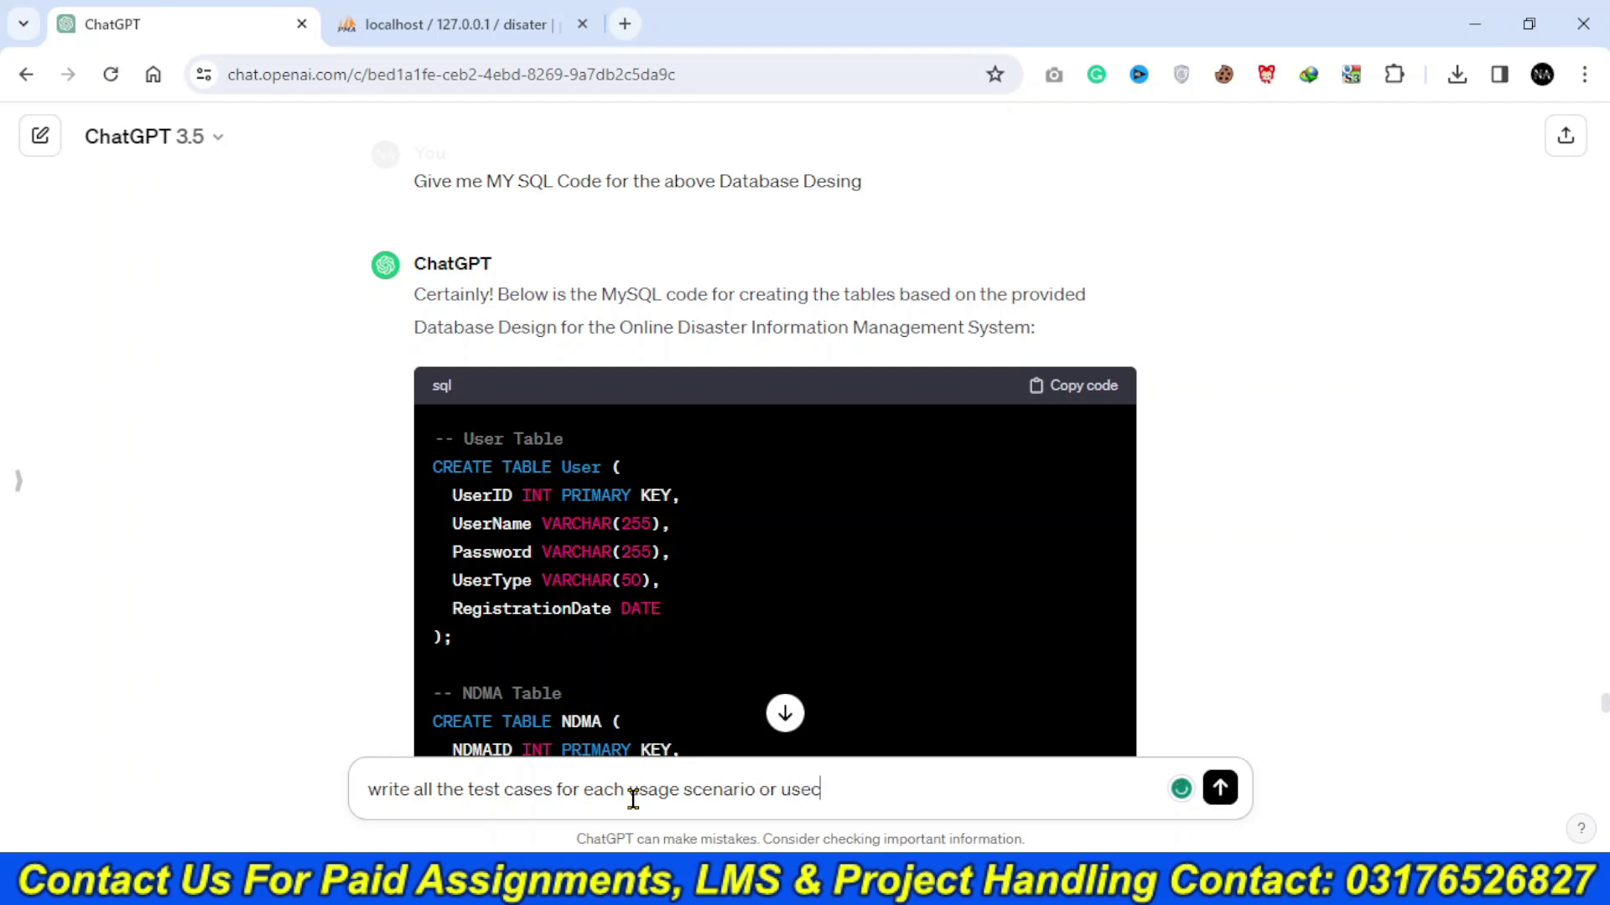
{"action": "type", "text": "ase test cases"}
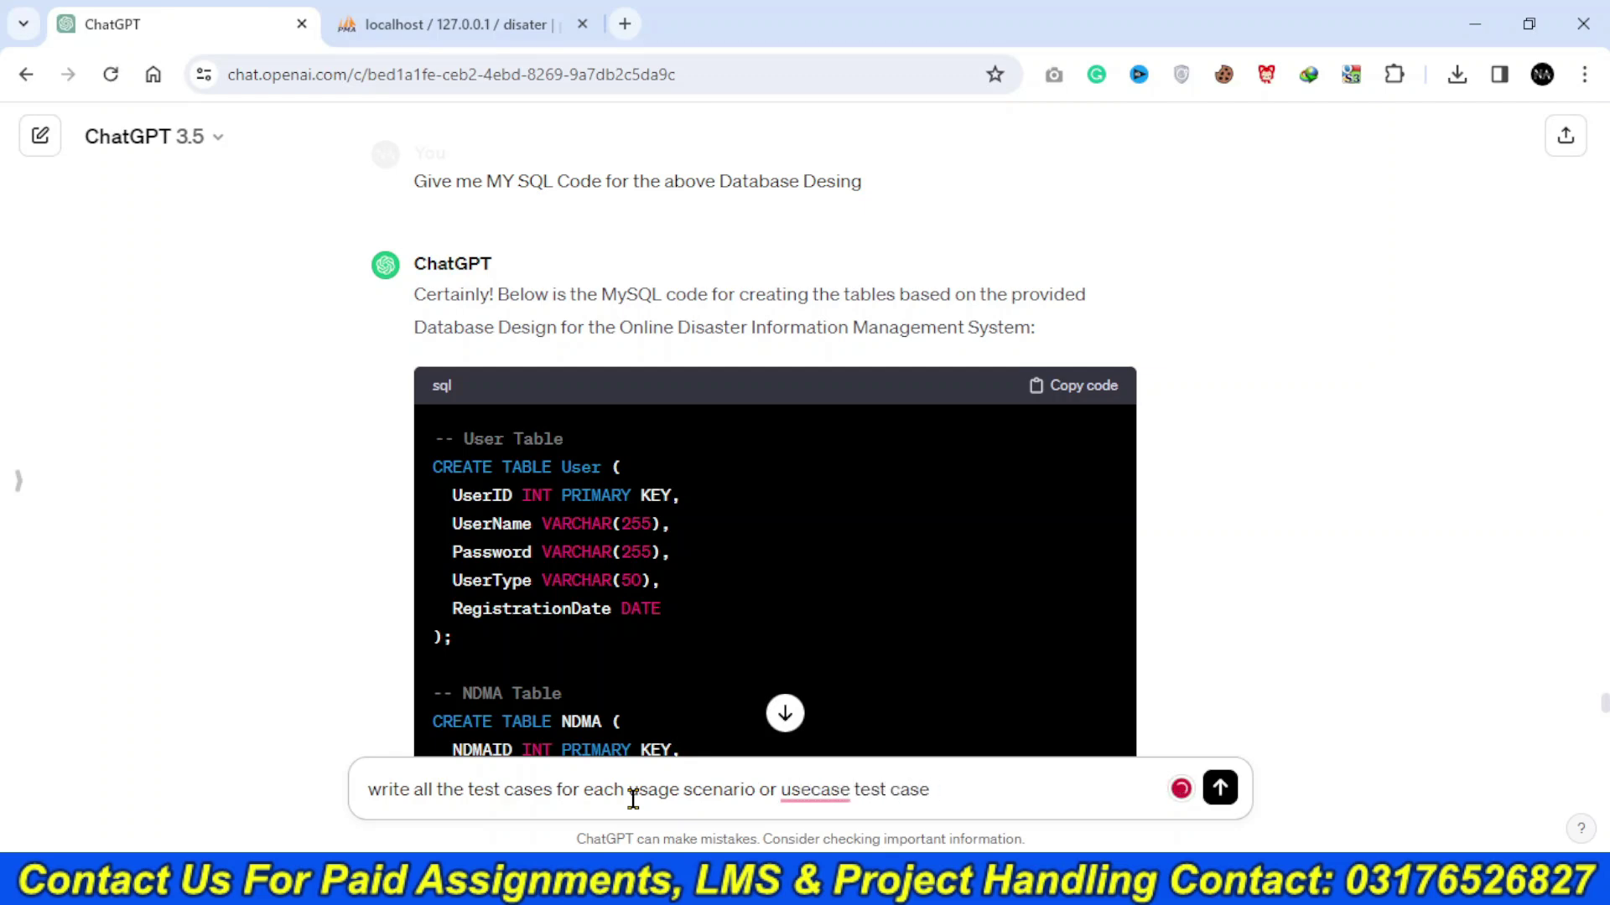
{"action": "type", "text": " table should include"}
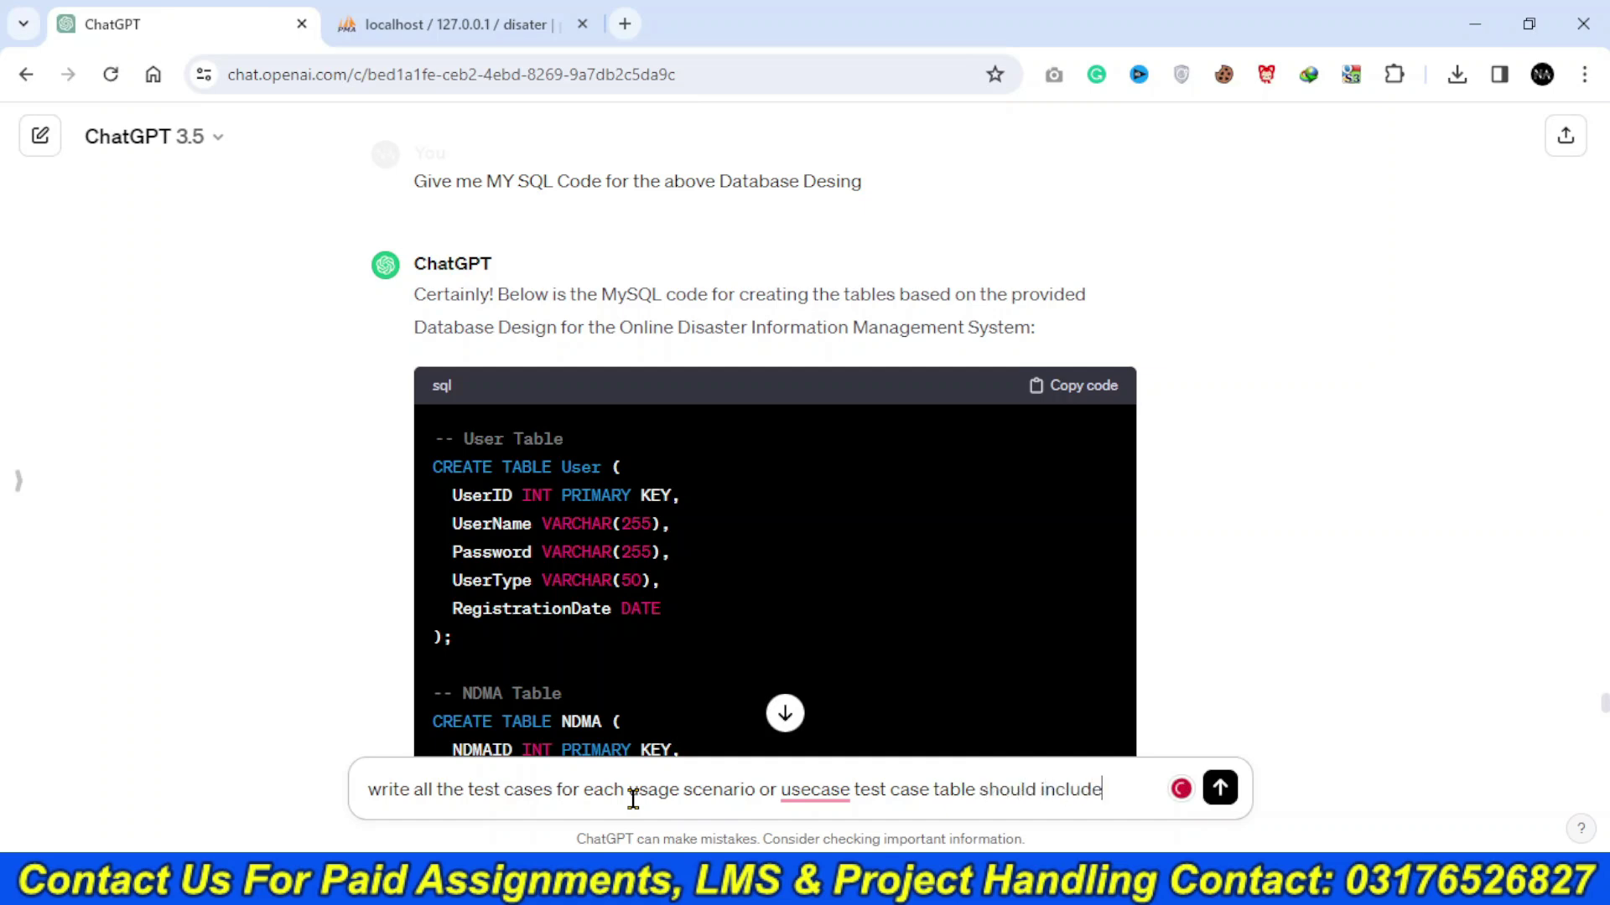
- Paste the copied column headings, specify the student ID for Tested by, add "Give me into table format" and submit the prompt
{"action": "key", "text": "ctrl+v"}
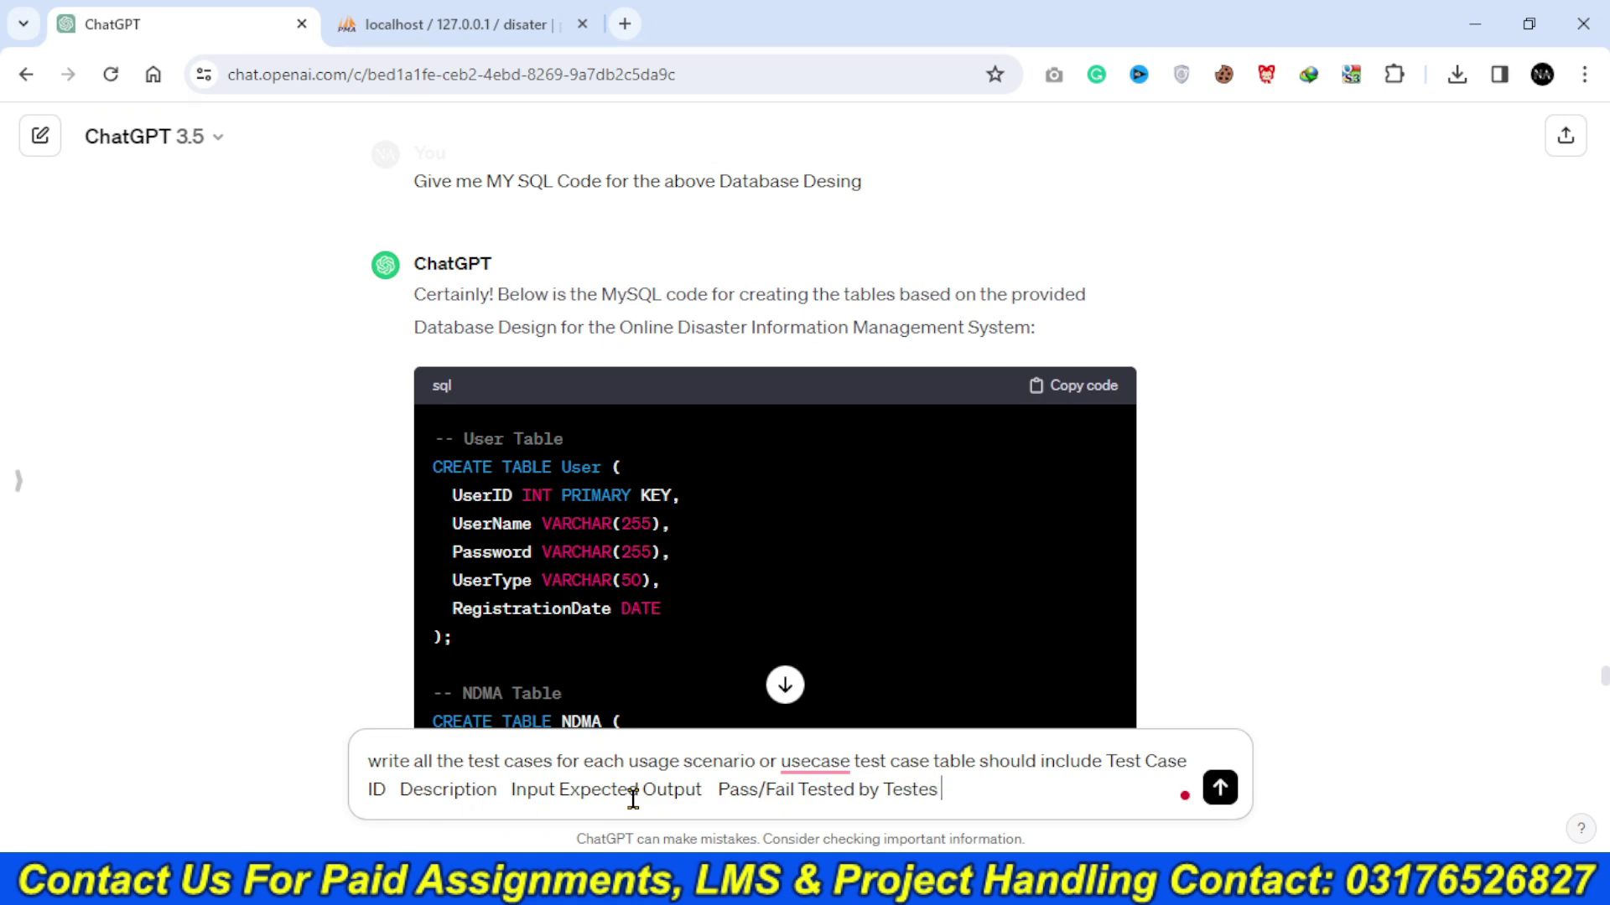
{"action": "type", "text": "would be BC"}
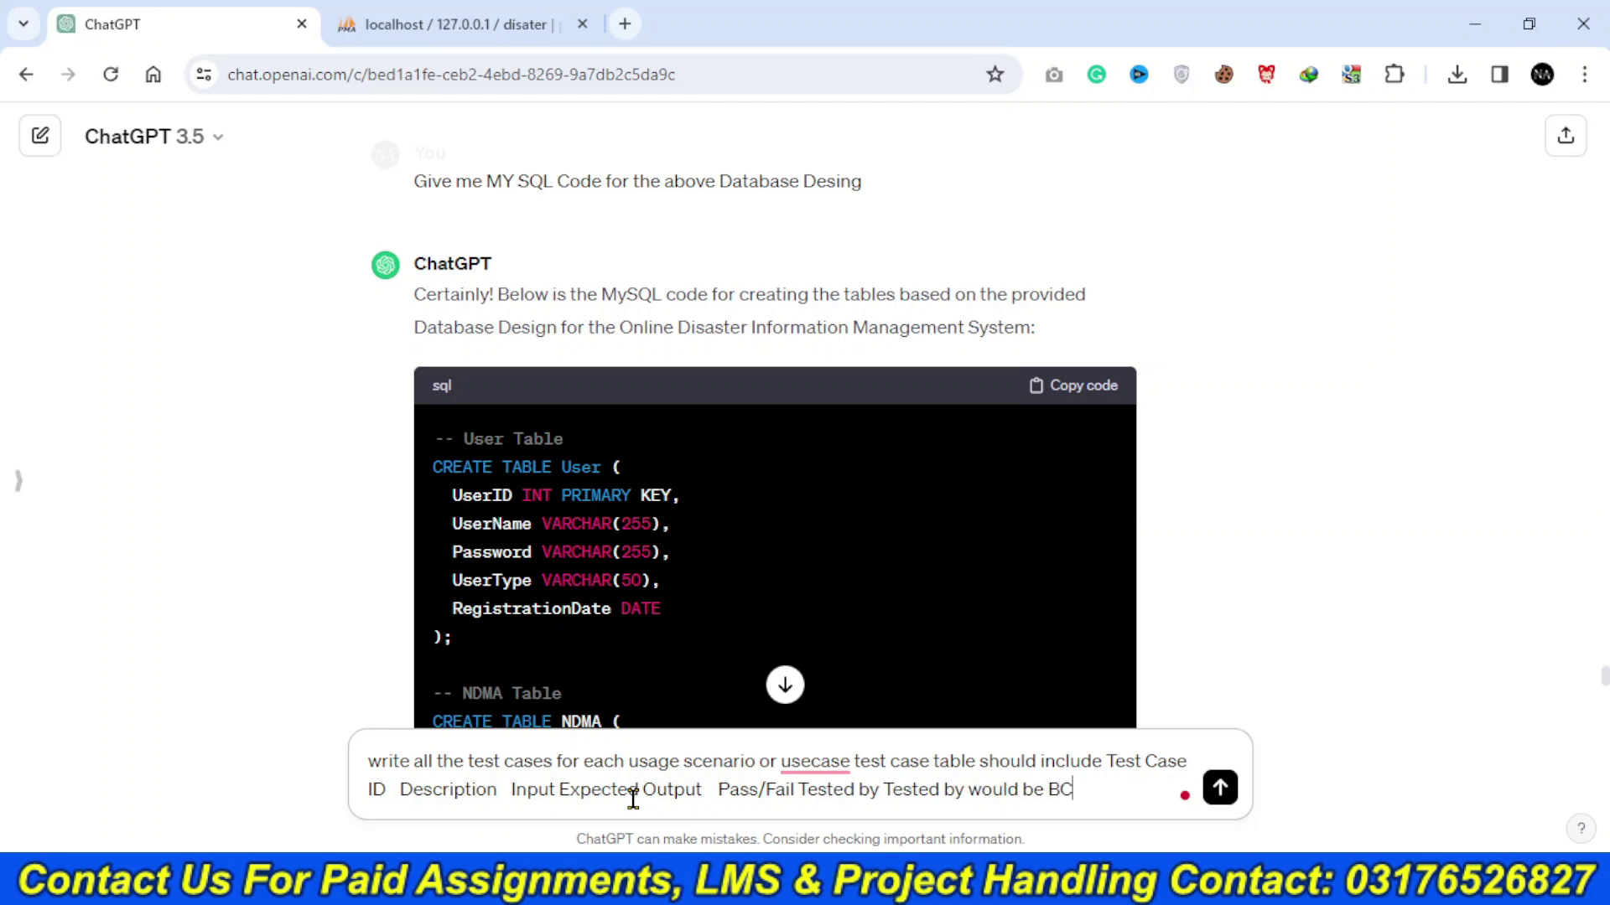
{"action": "type", "text": "123456789"}
{"action": "key", "text": "shift+Return"}
{"action": "type", "text": "Give"}
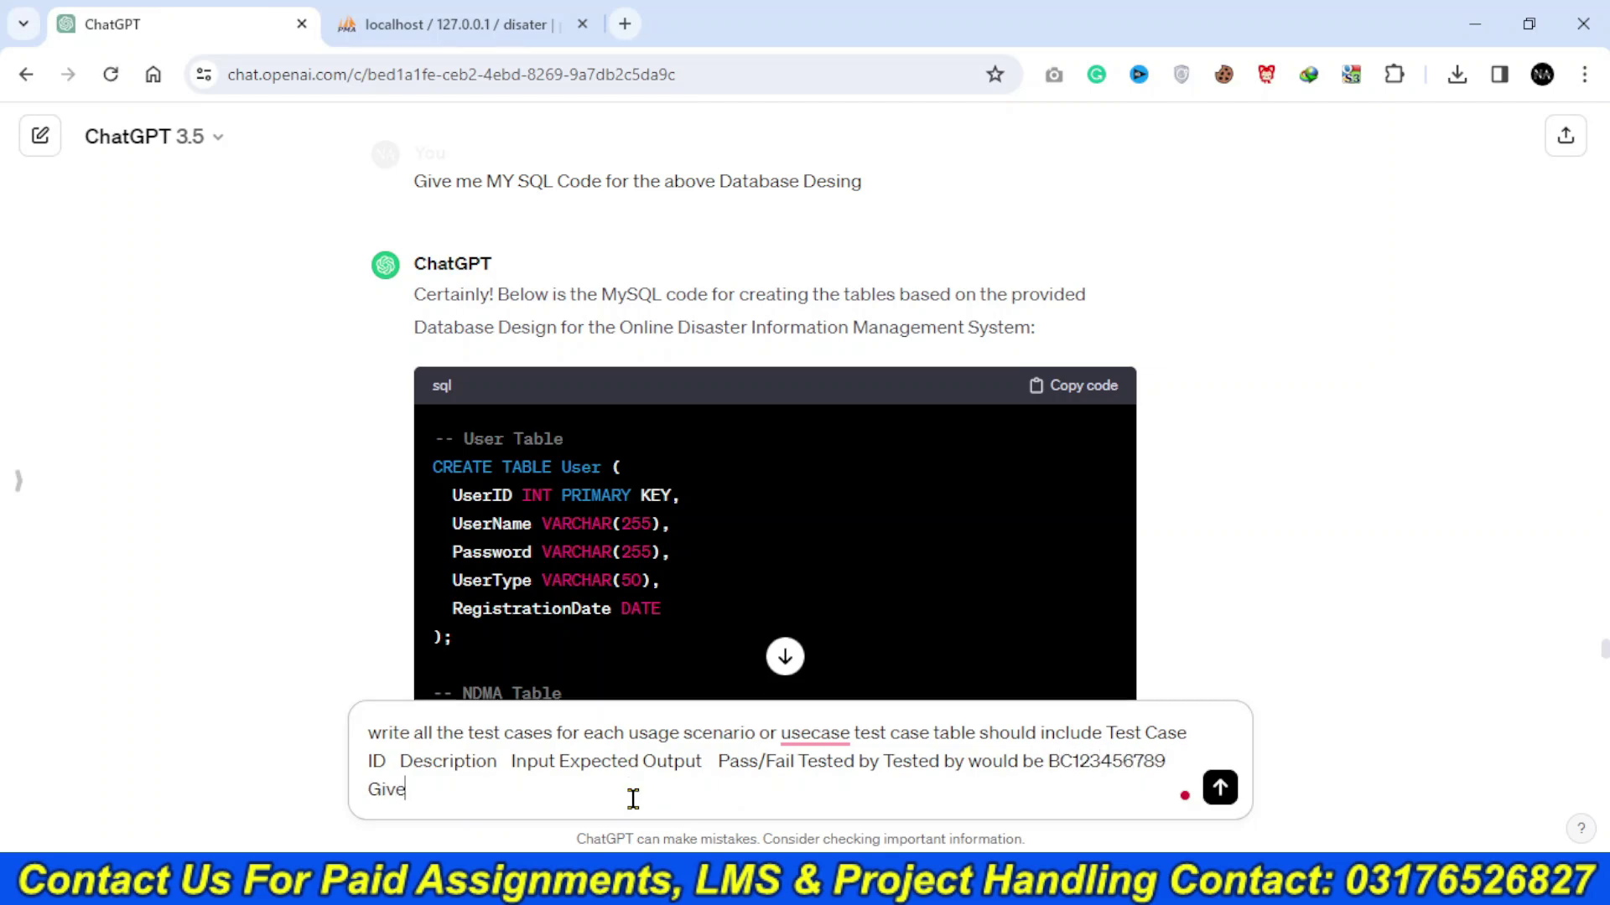
{"action": "type", "text": " me into table format"}
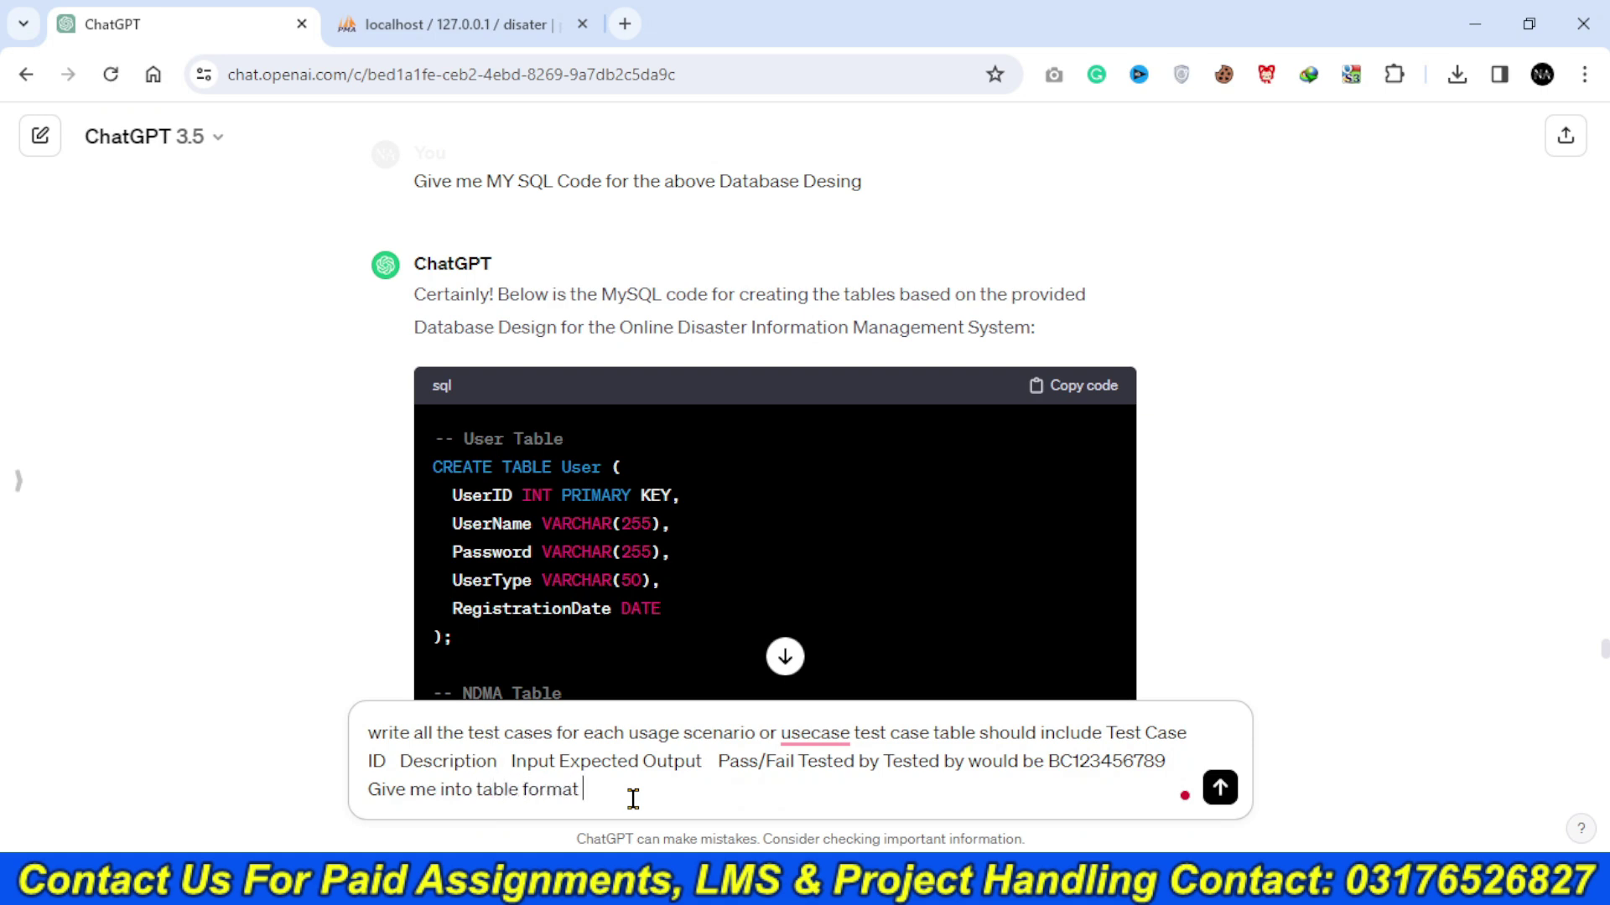
{"action": "key", "text": "Return"}
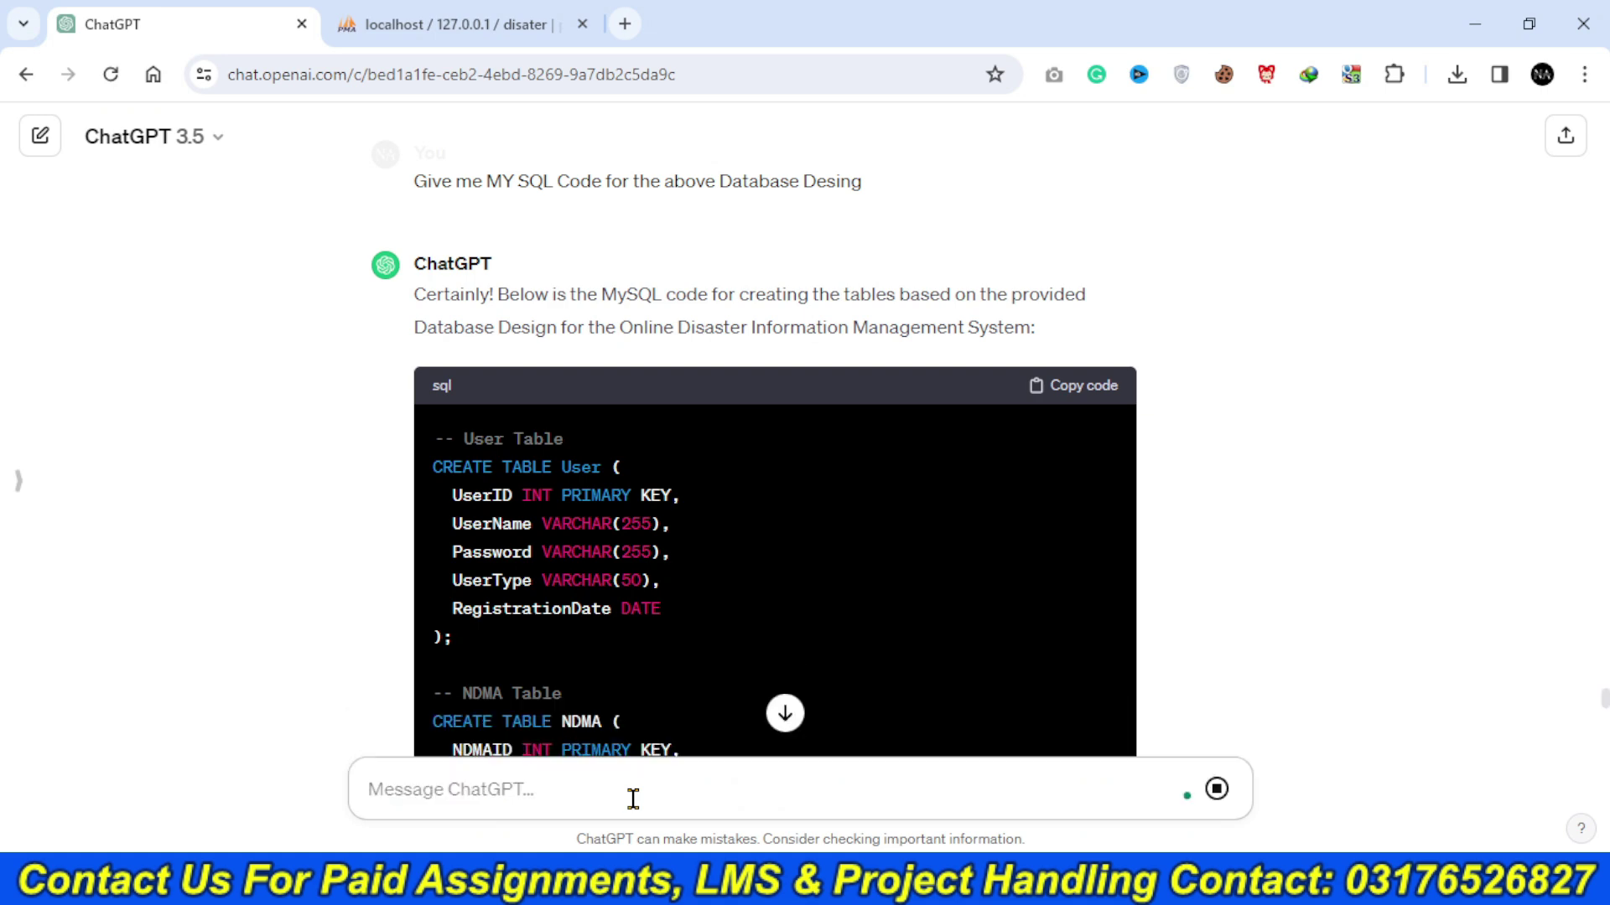
- Stop the markdown response, remove "Give me into table format" from the test case prompt and resubmit it
{"action": "left_click", "coordinate": [784, 714]}
{"action": "triple_click", "coordinate": [1312, 464]}
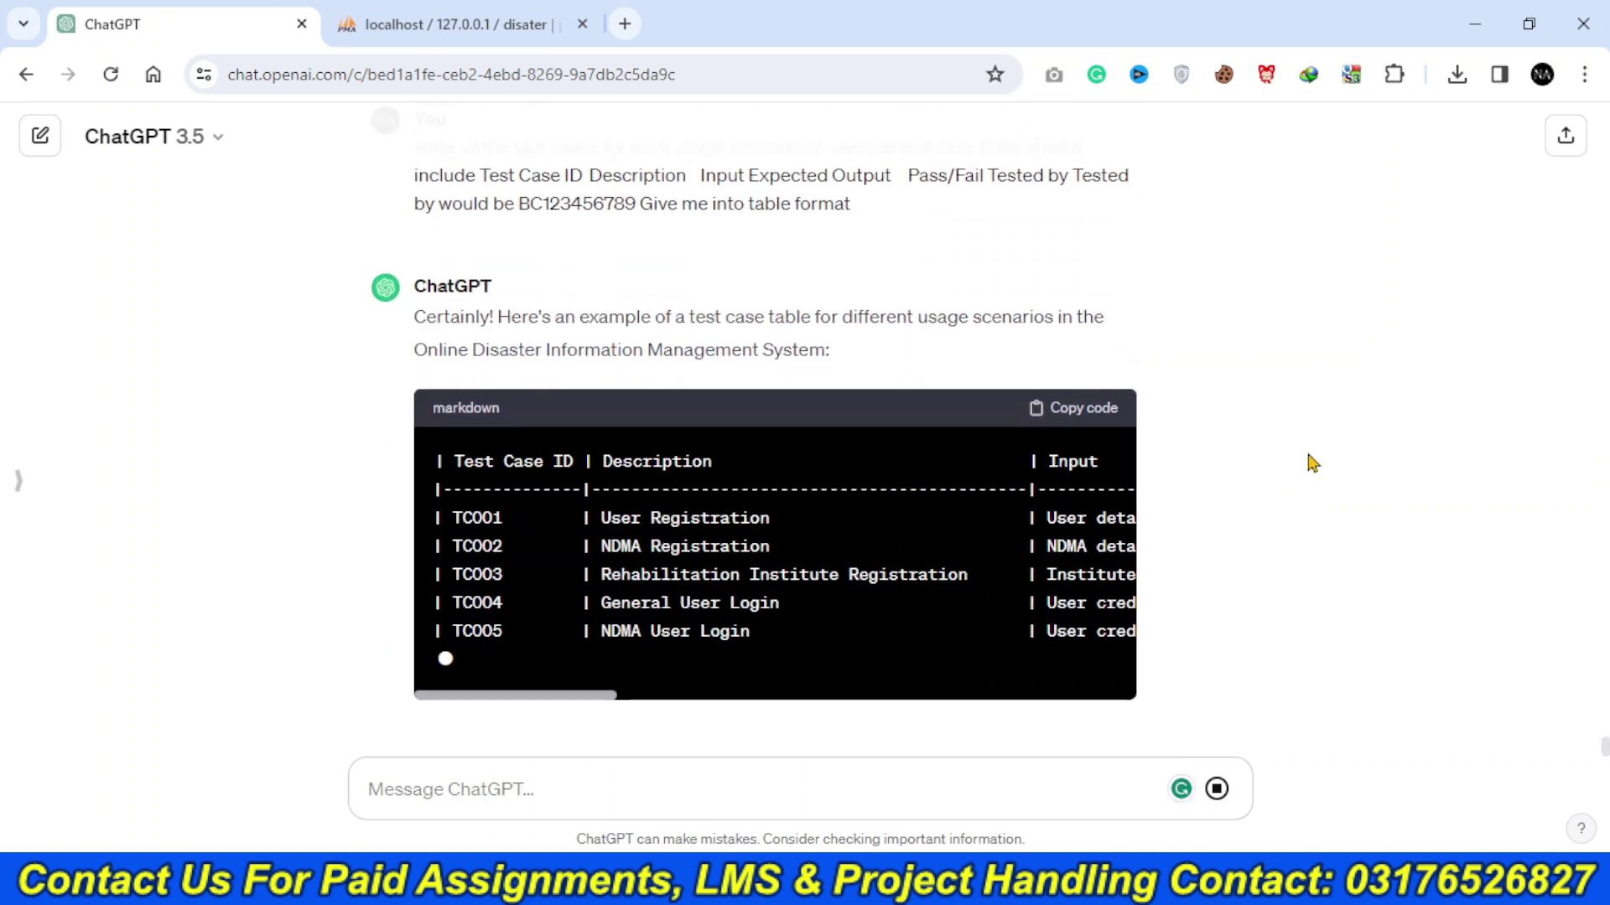
{"action": "left_click", "coordinate": [1217, 789]}
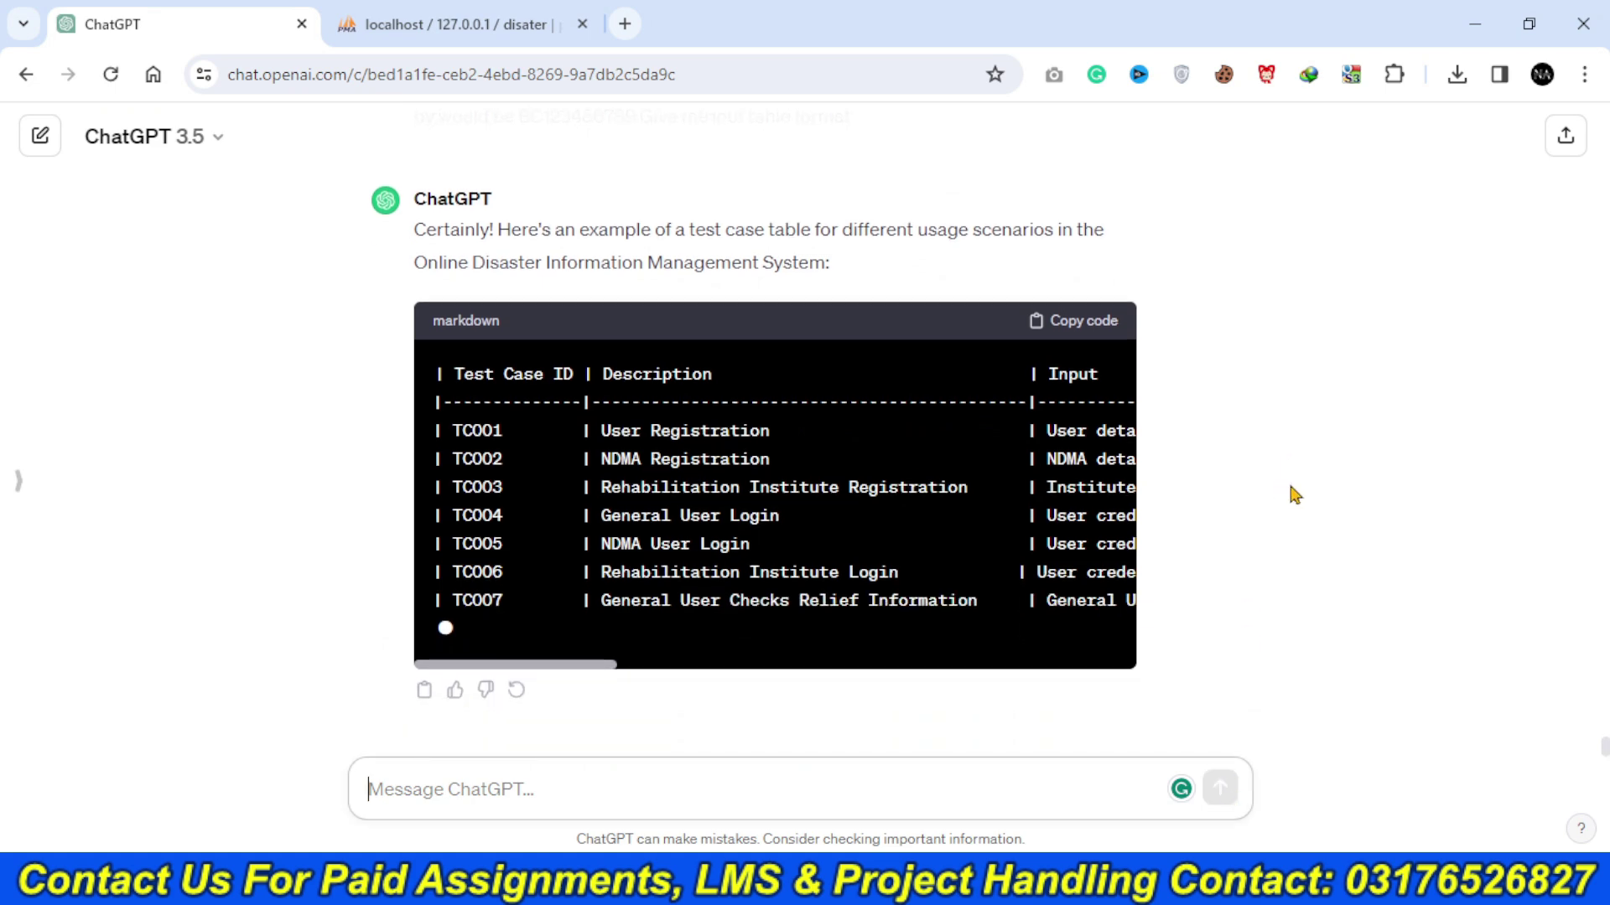
{"action": "scroll", "coordinate": [1291, 490], "scroll_direction": "up", "scroll_amount": 3}
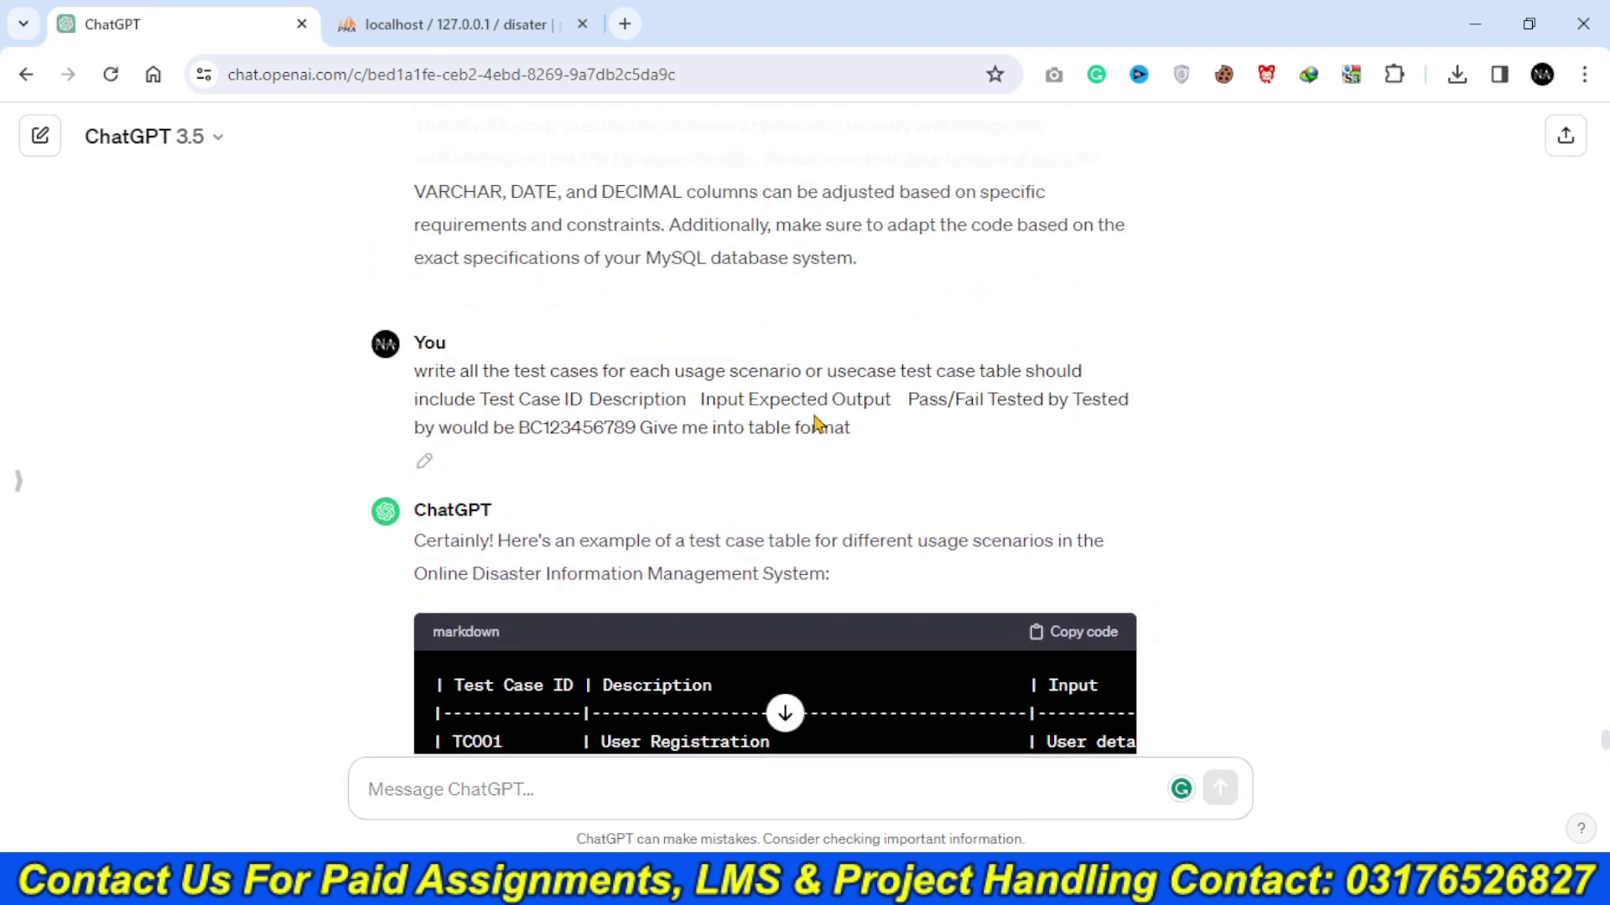
{"action": "left_click", "coordinate": [425, 462]}
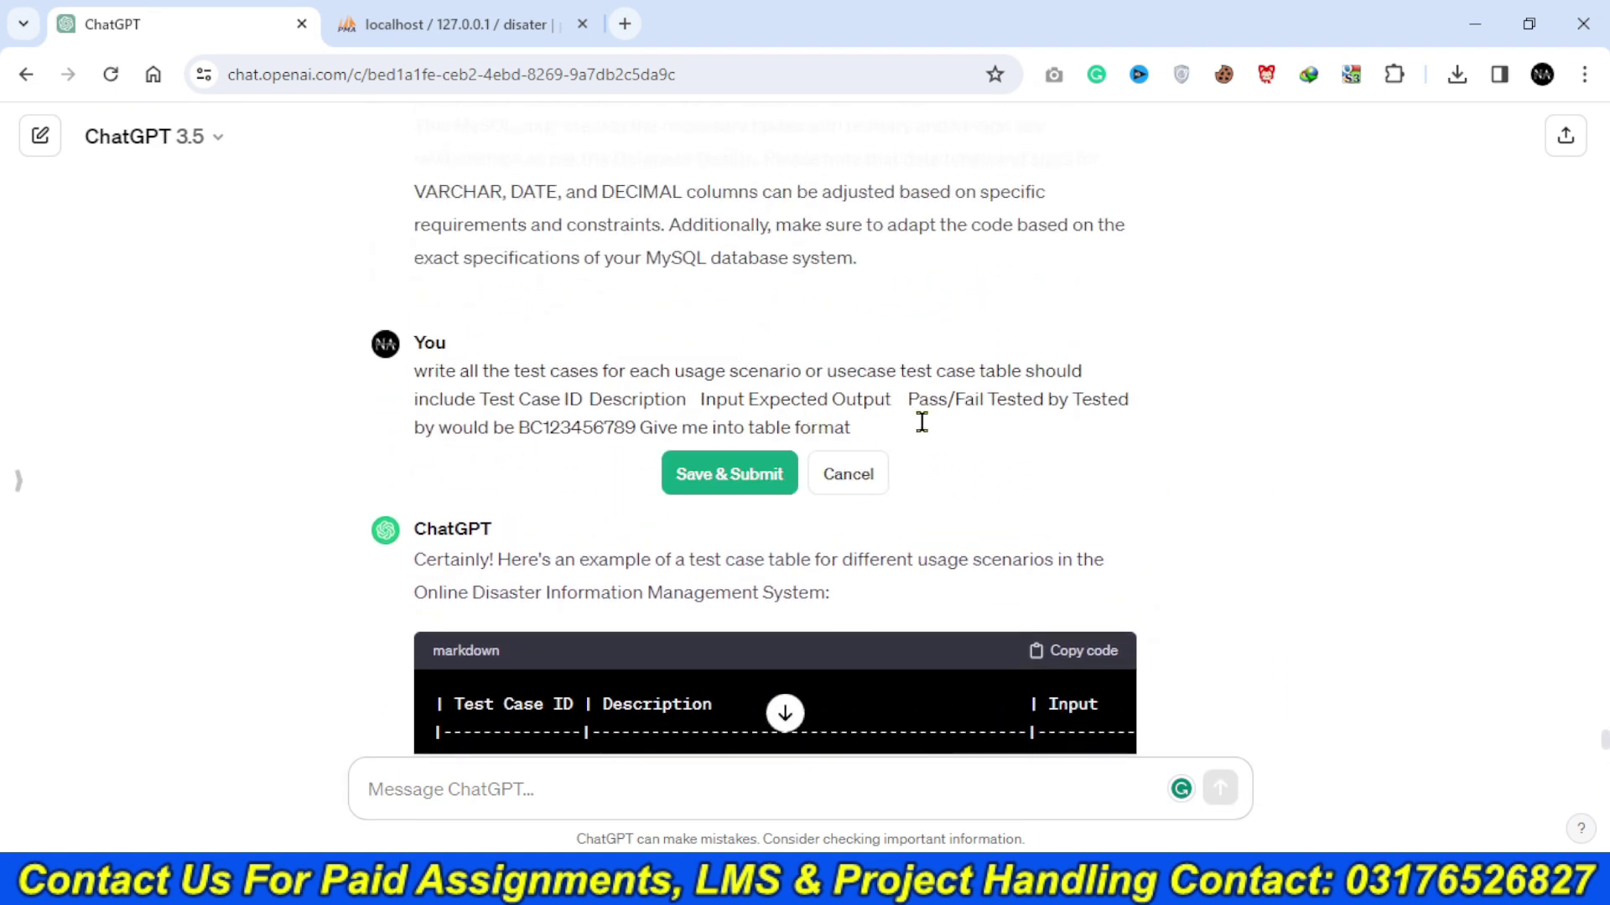
{"action": "left_click_drag", "start_coordinate": [894, 432], "coordinate": [639, 432]}
{"action": "key", "text": "BackSpace"}
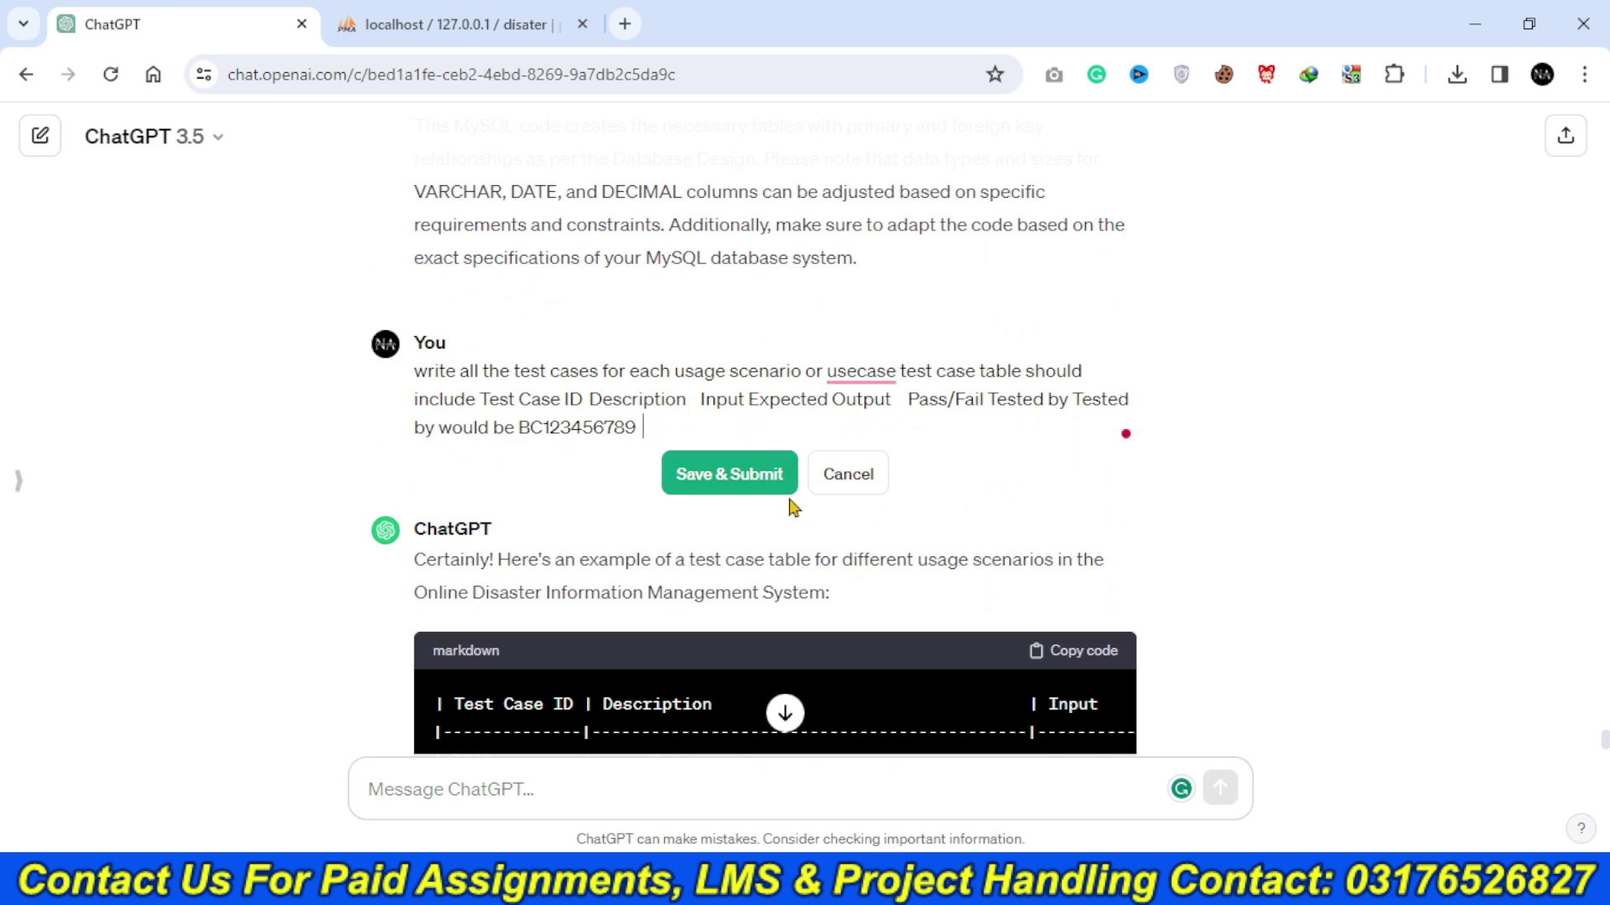
{"action": "left_click", "coordinate": [756, 480]}
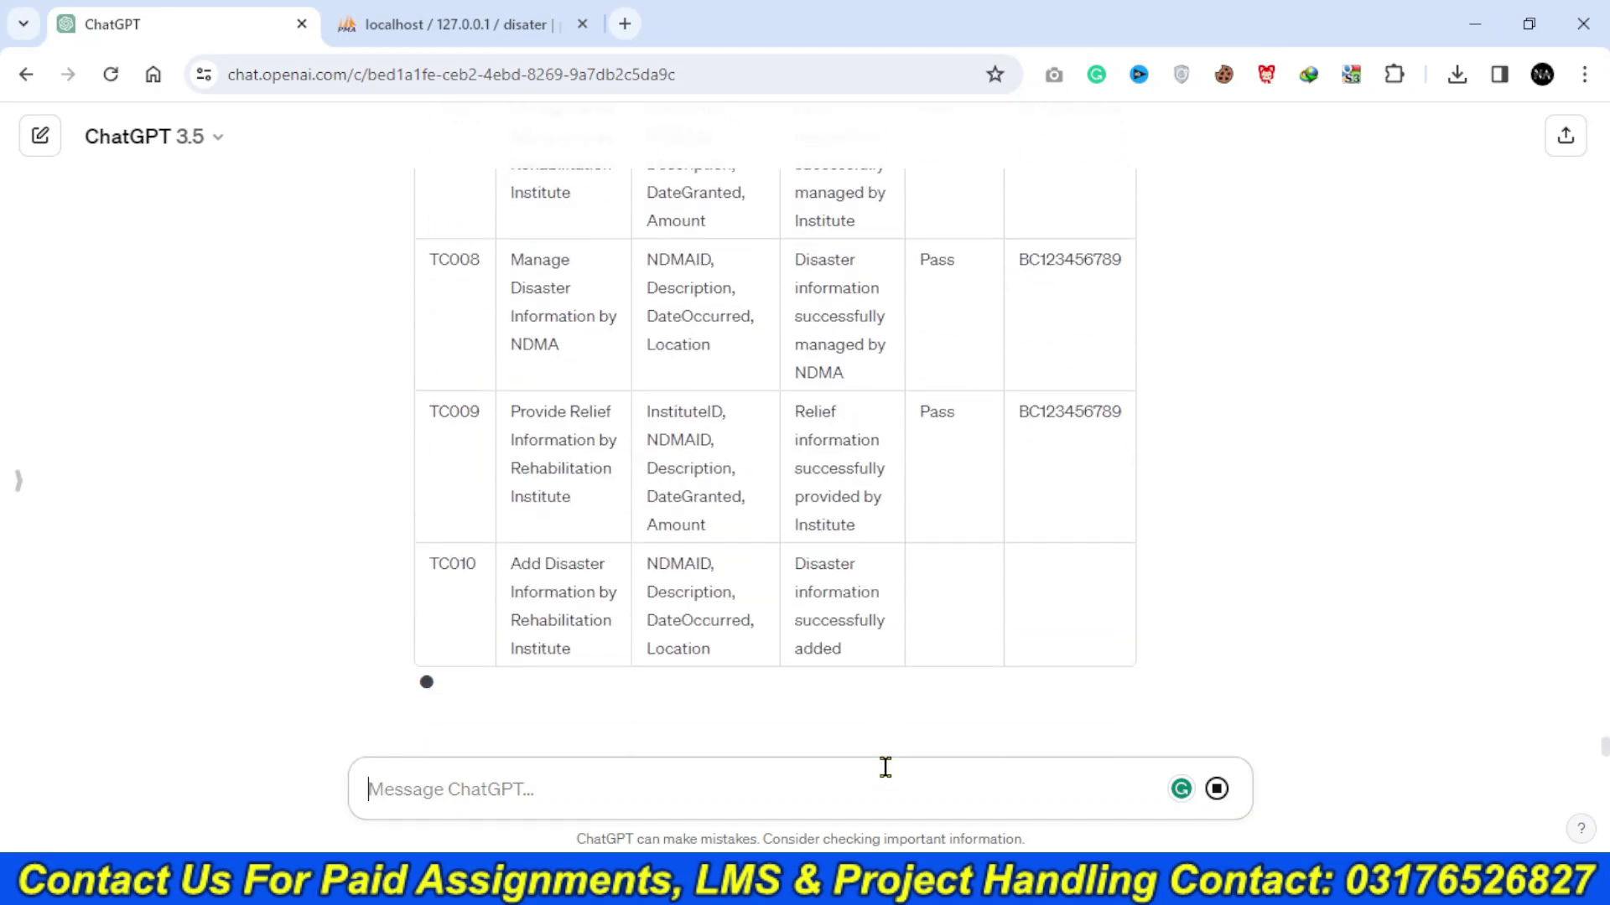
- Ask ChatGPT to create a separate table for each test case, with the heading on the left side and the description on the right side
{"action": "type", "text": "create "}
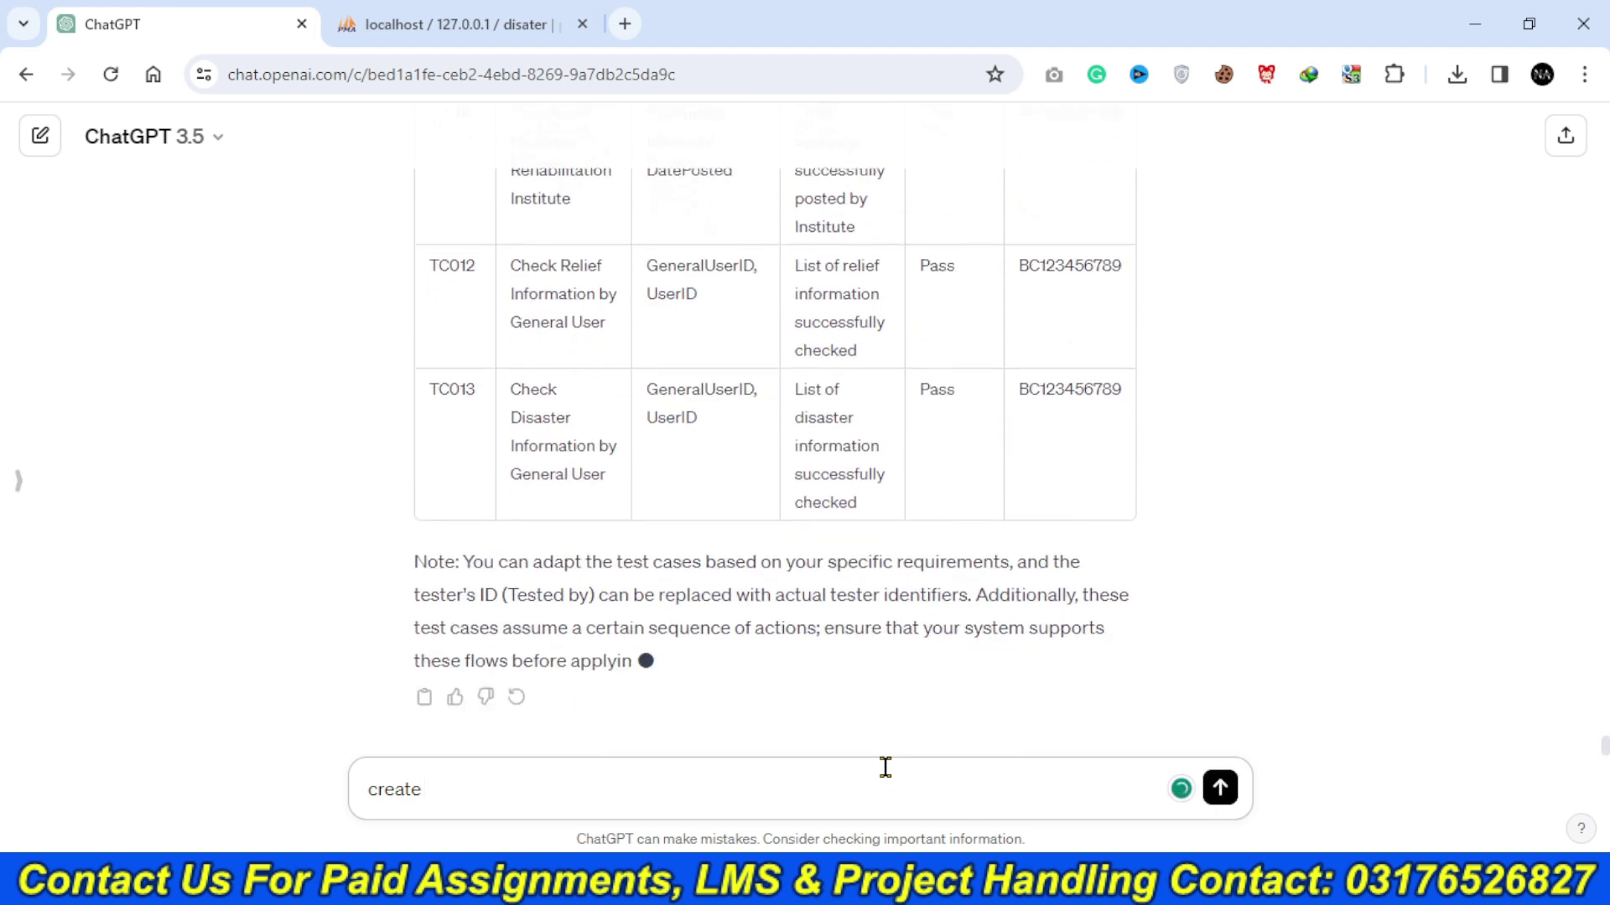
{"action": "type", "text": "sepa"}
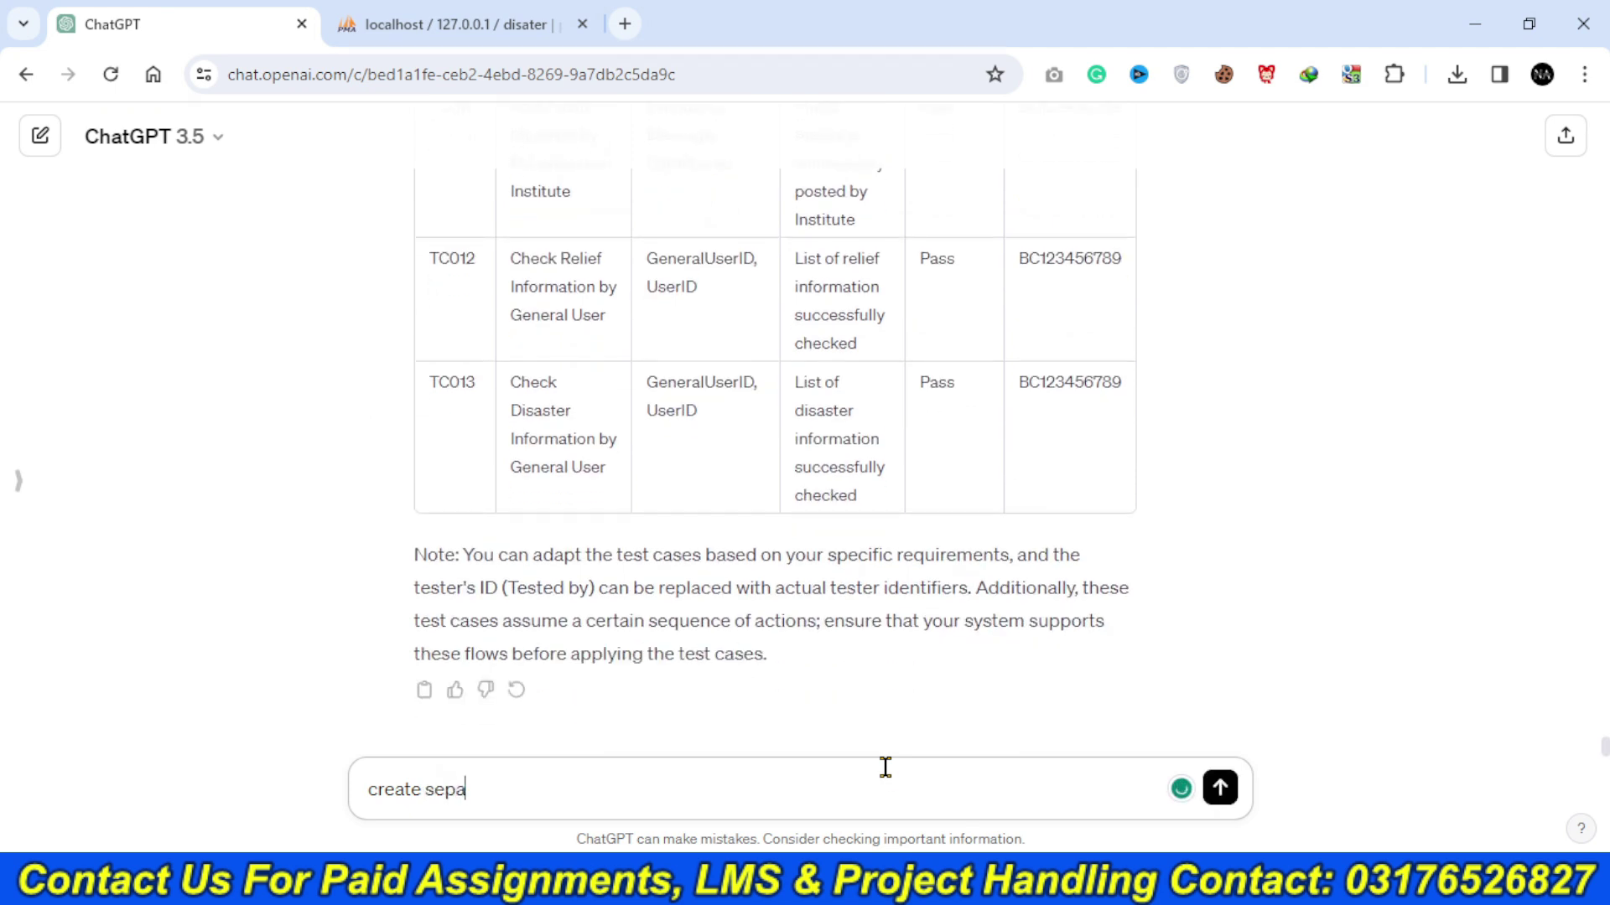
{"action": "type", "text": "rate table for each test ca"}
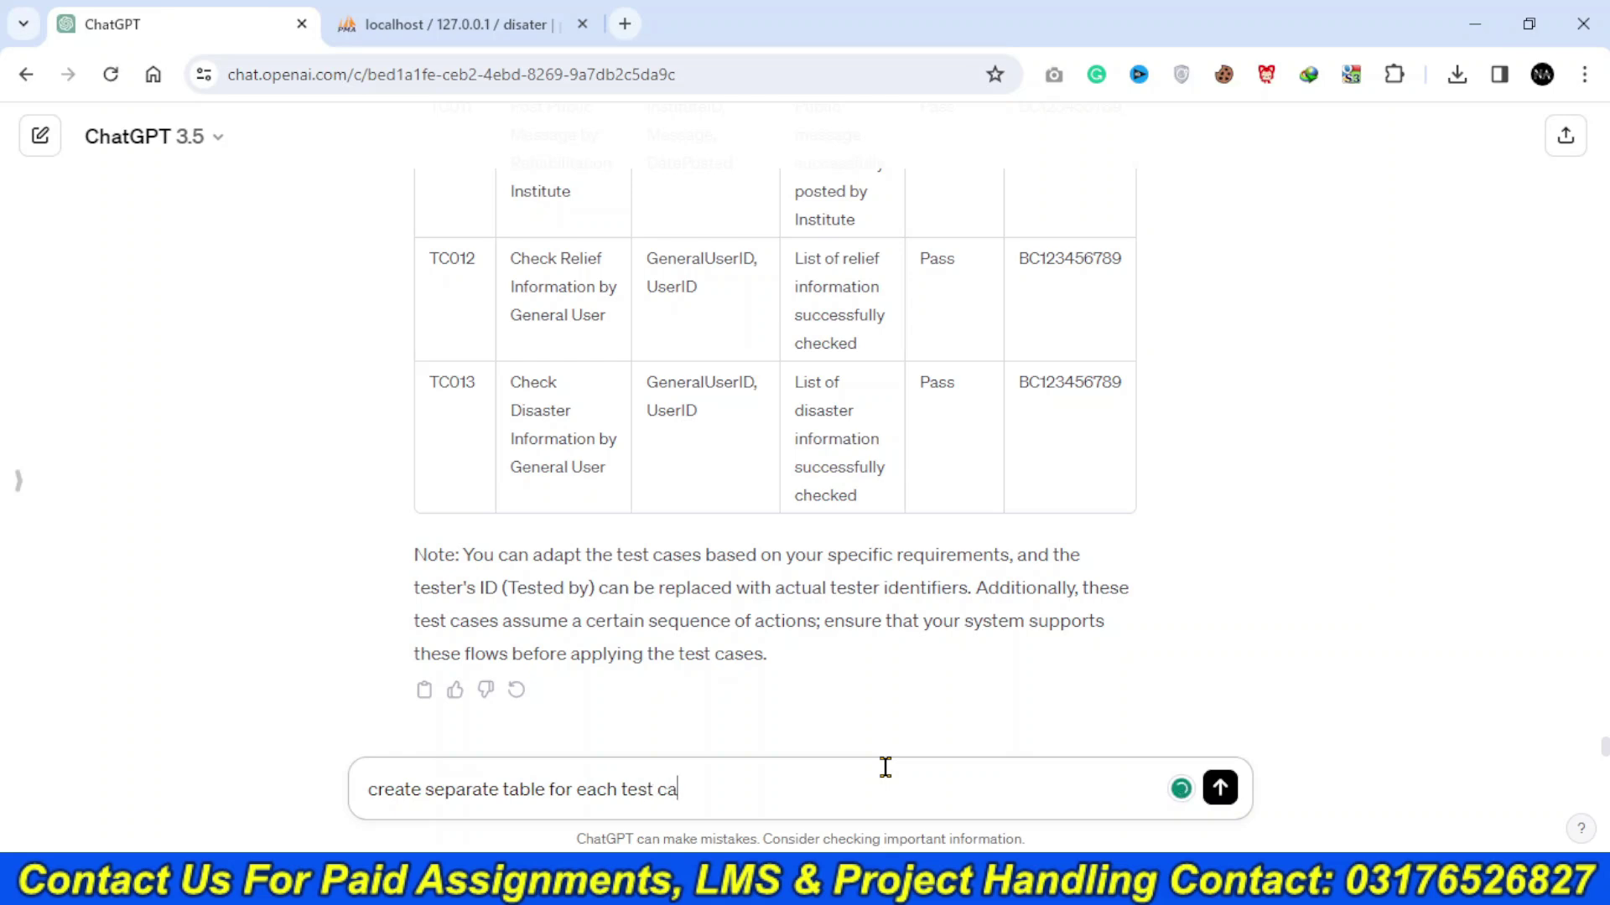
{"action": "type", "text": "se heading on the lef"}
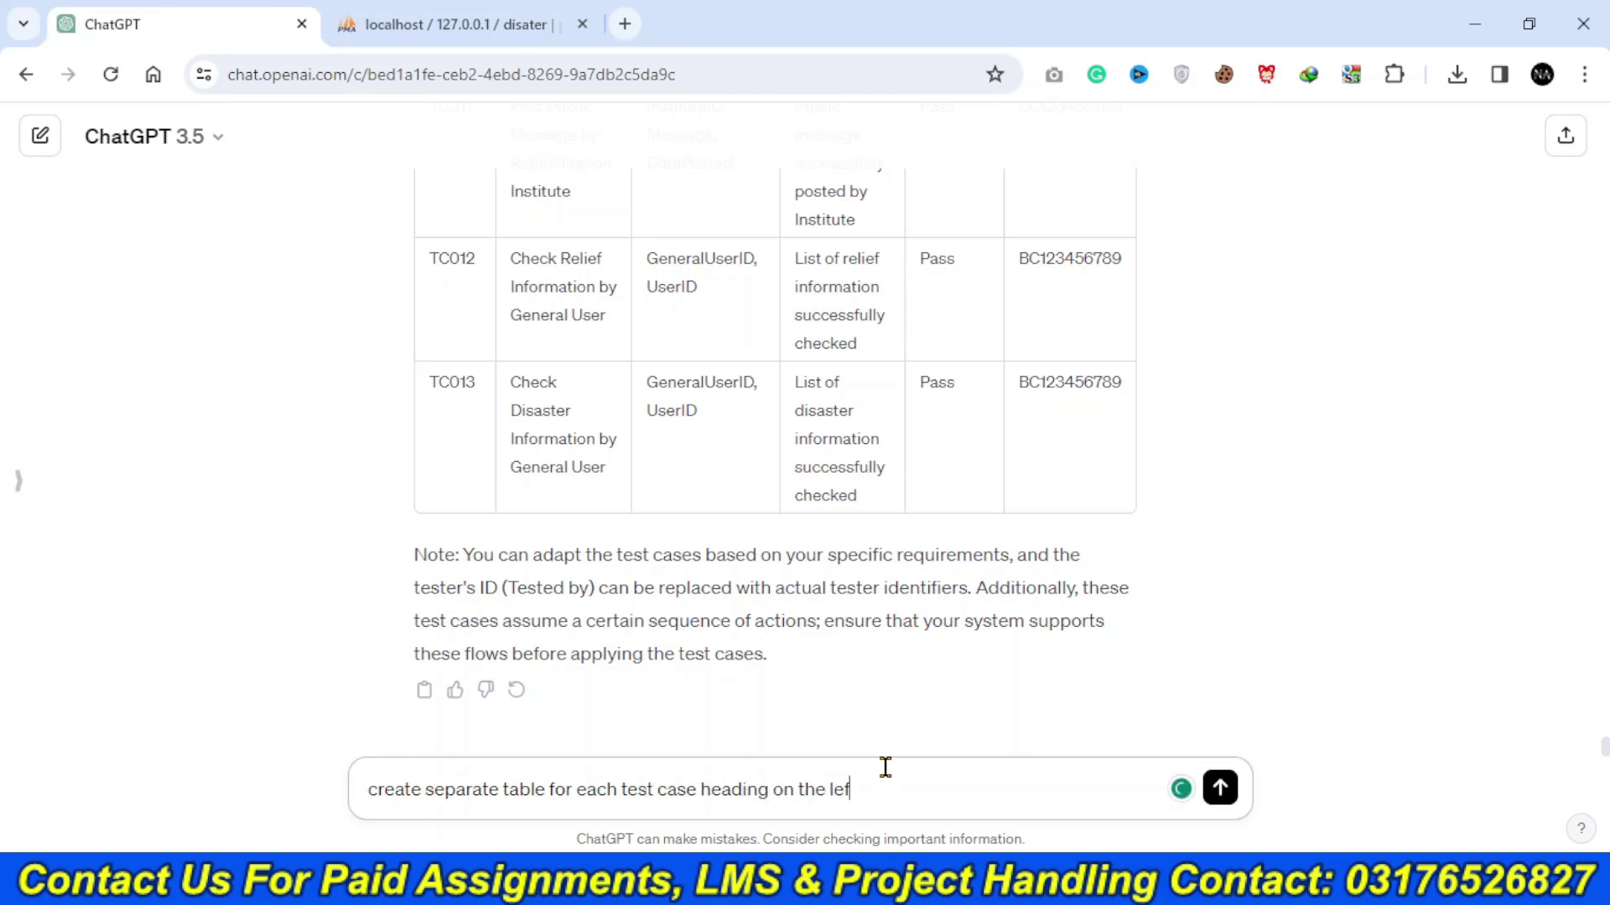
{"action": "type", "text": "t side and description on the "}
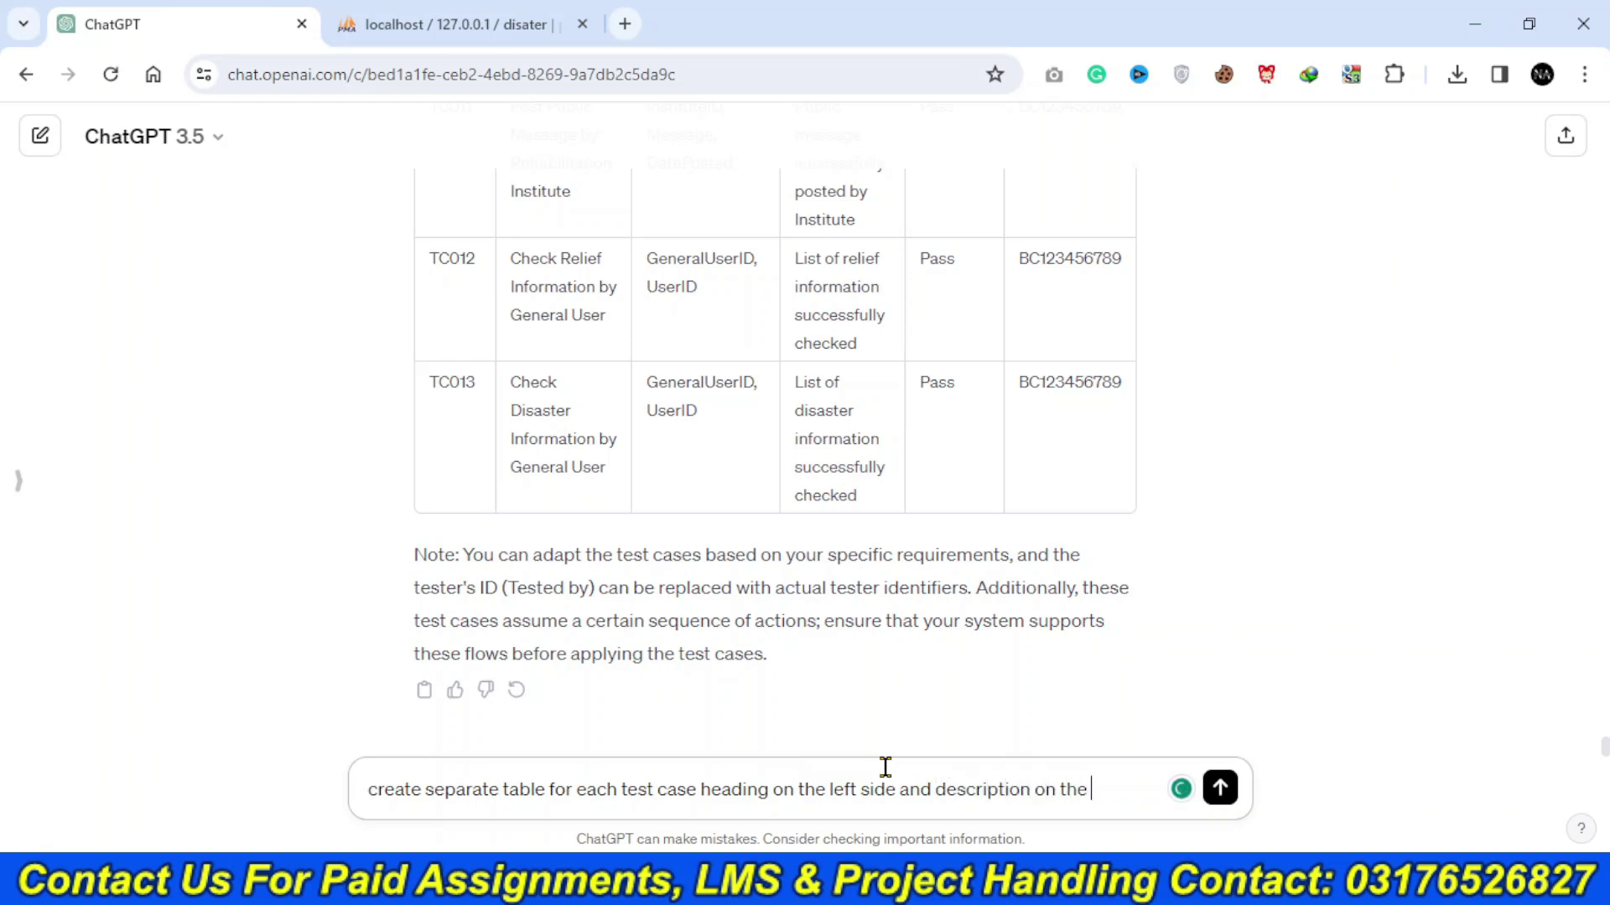
{"action": "type", "text": "right side"}
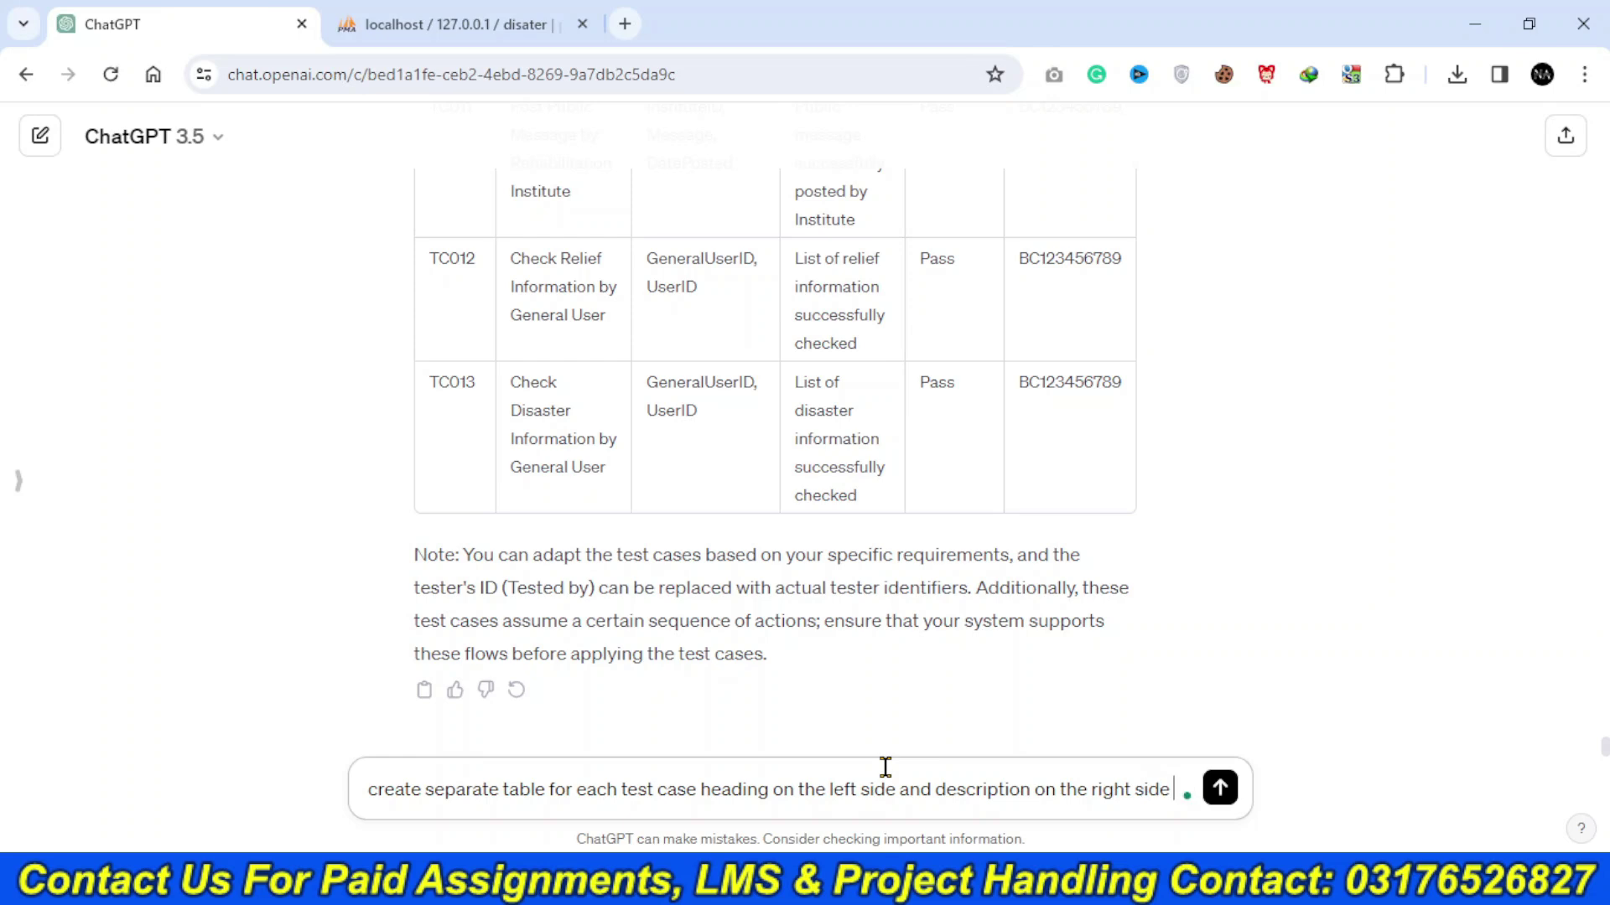
{"action": "key", "text": "Return"}
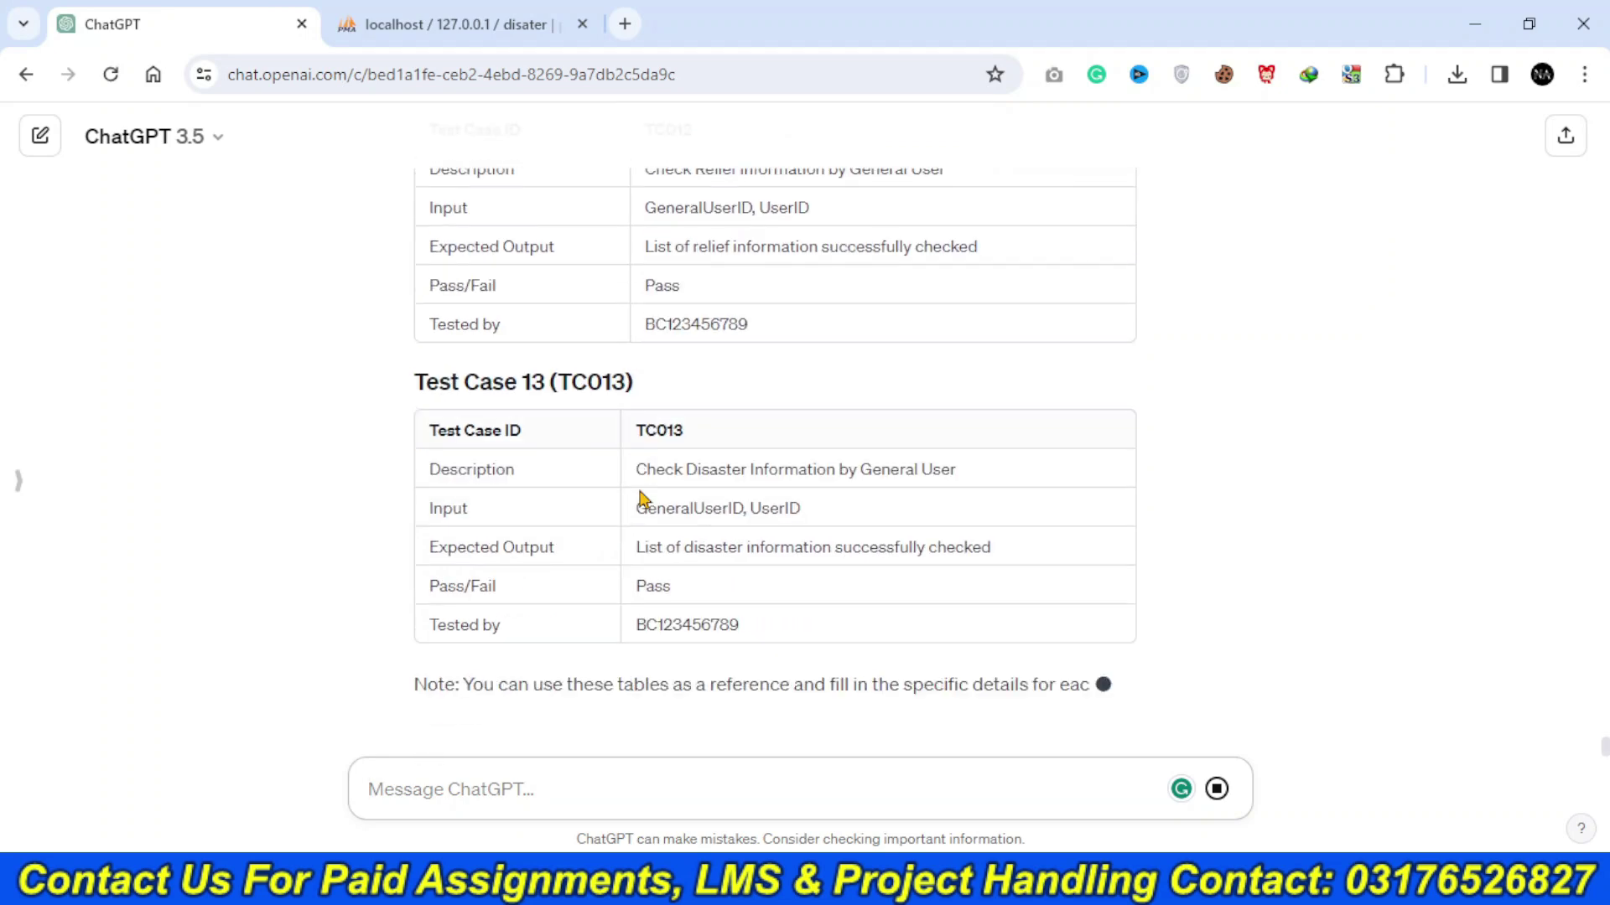
- Copy all the separate test case tables from ChatGPT's answer and close the Word document S230214E5A_DD
{"action": "left_click_drag", "start_coordinate": [830, 544], "coordinate": [416, 402]}
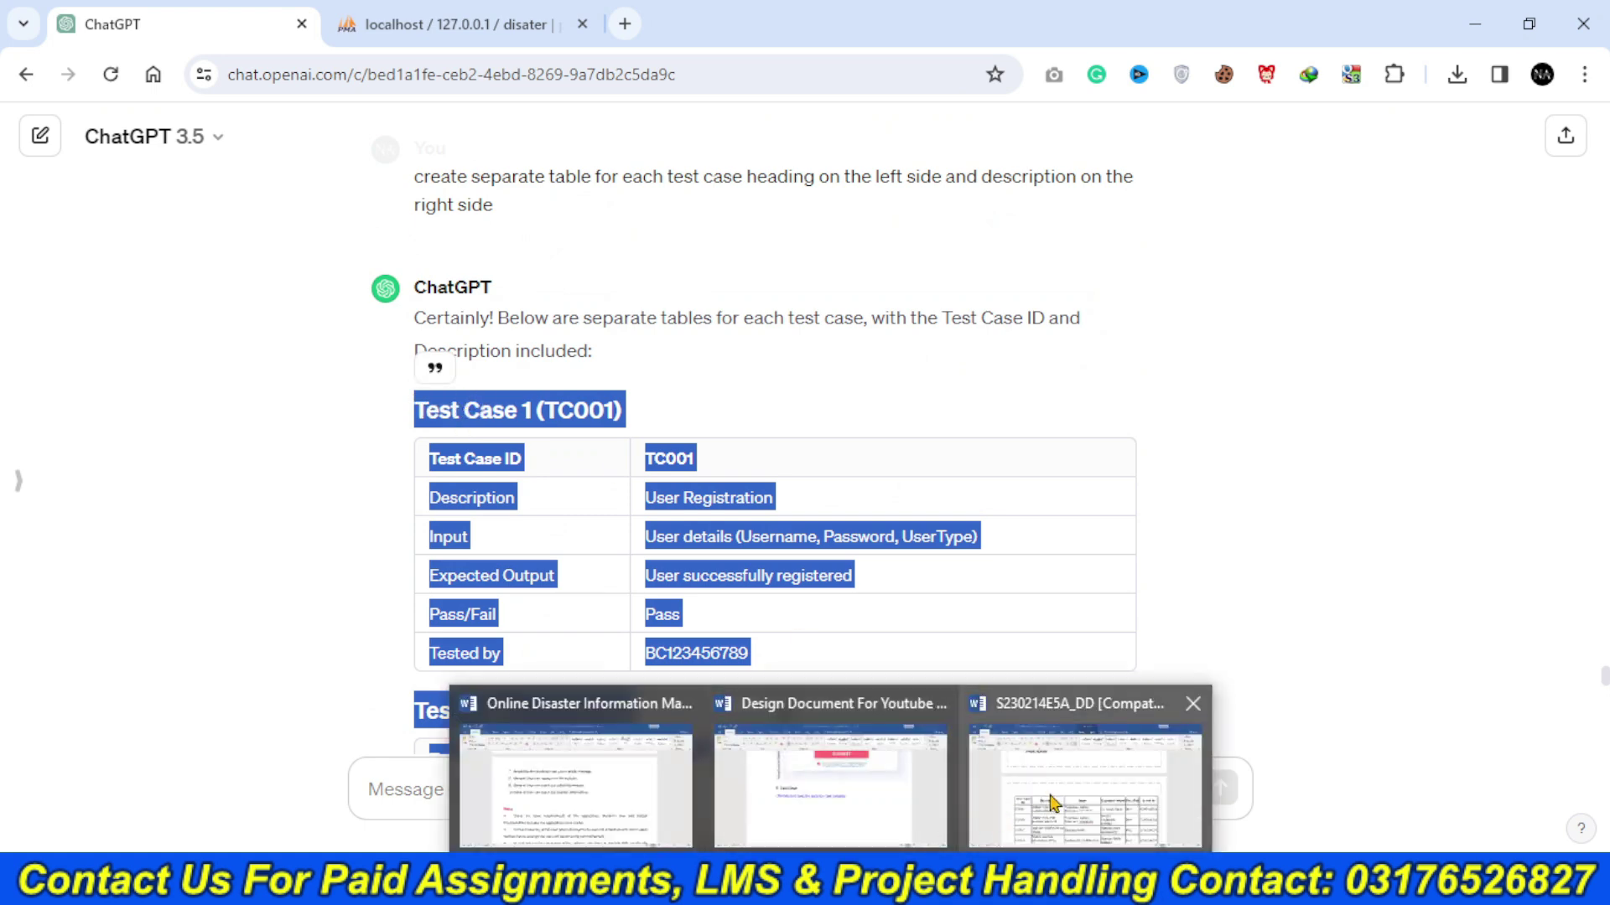
{"action": "left_click", "coordinate": [1048, 792]}
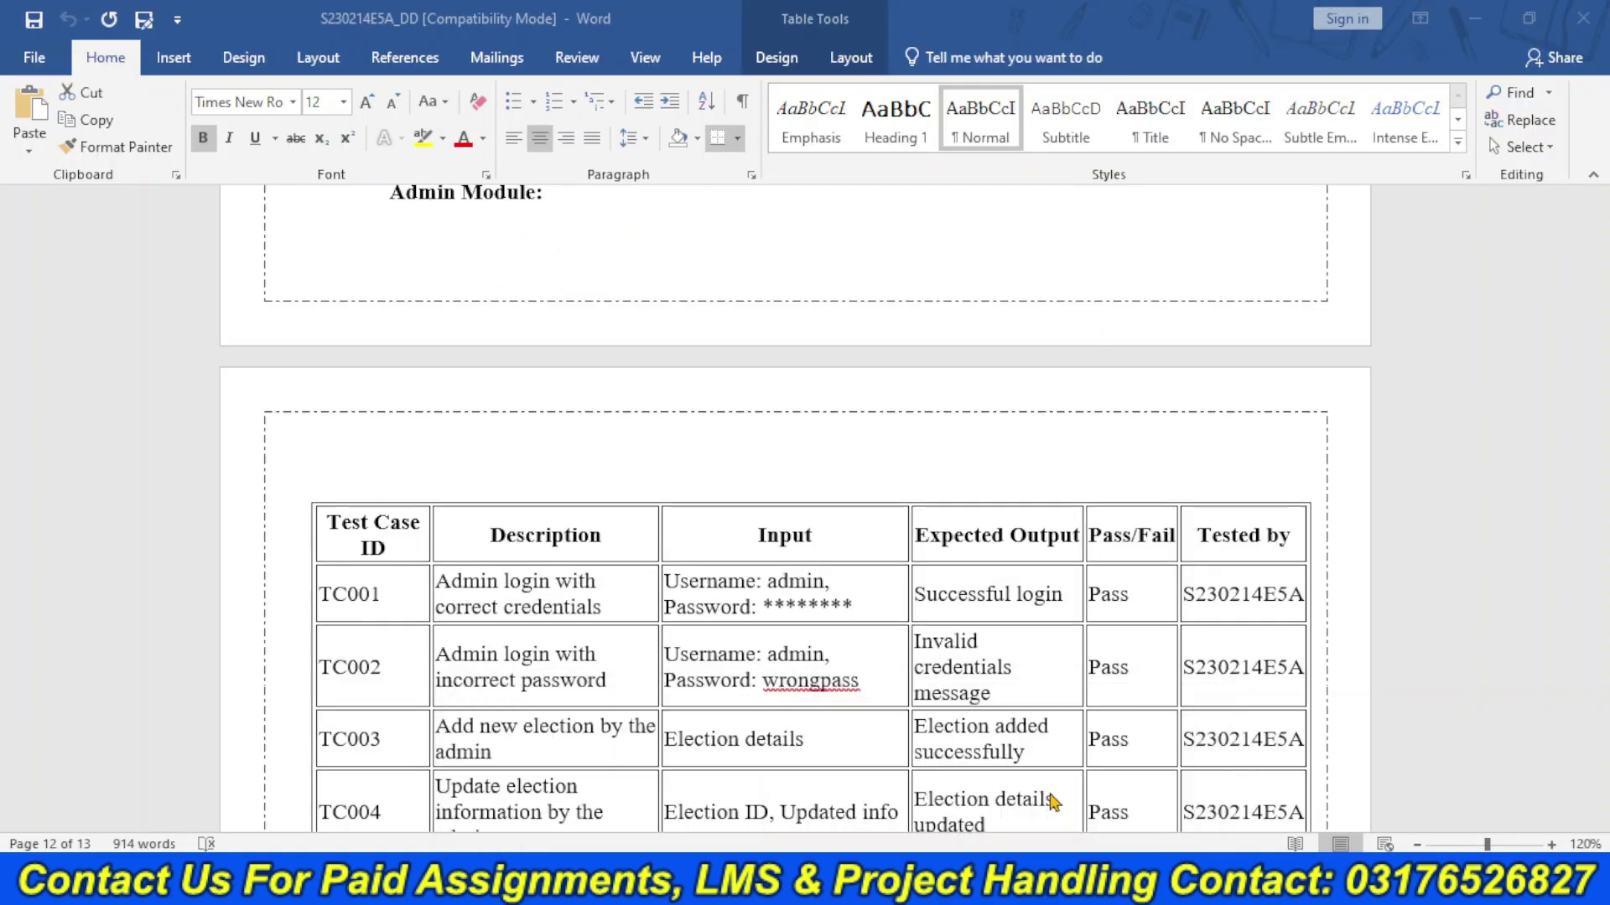
{"action": "left_click", "coordinate": [1585, 17]}
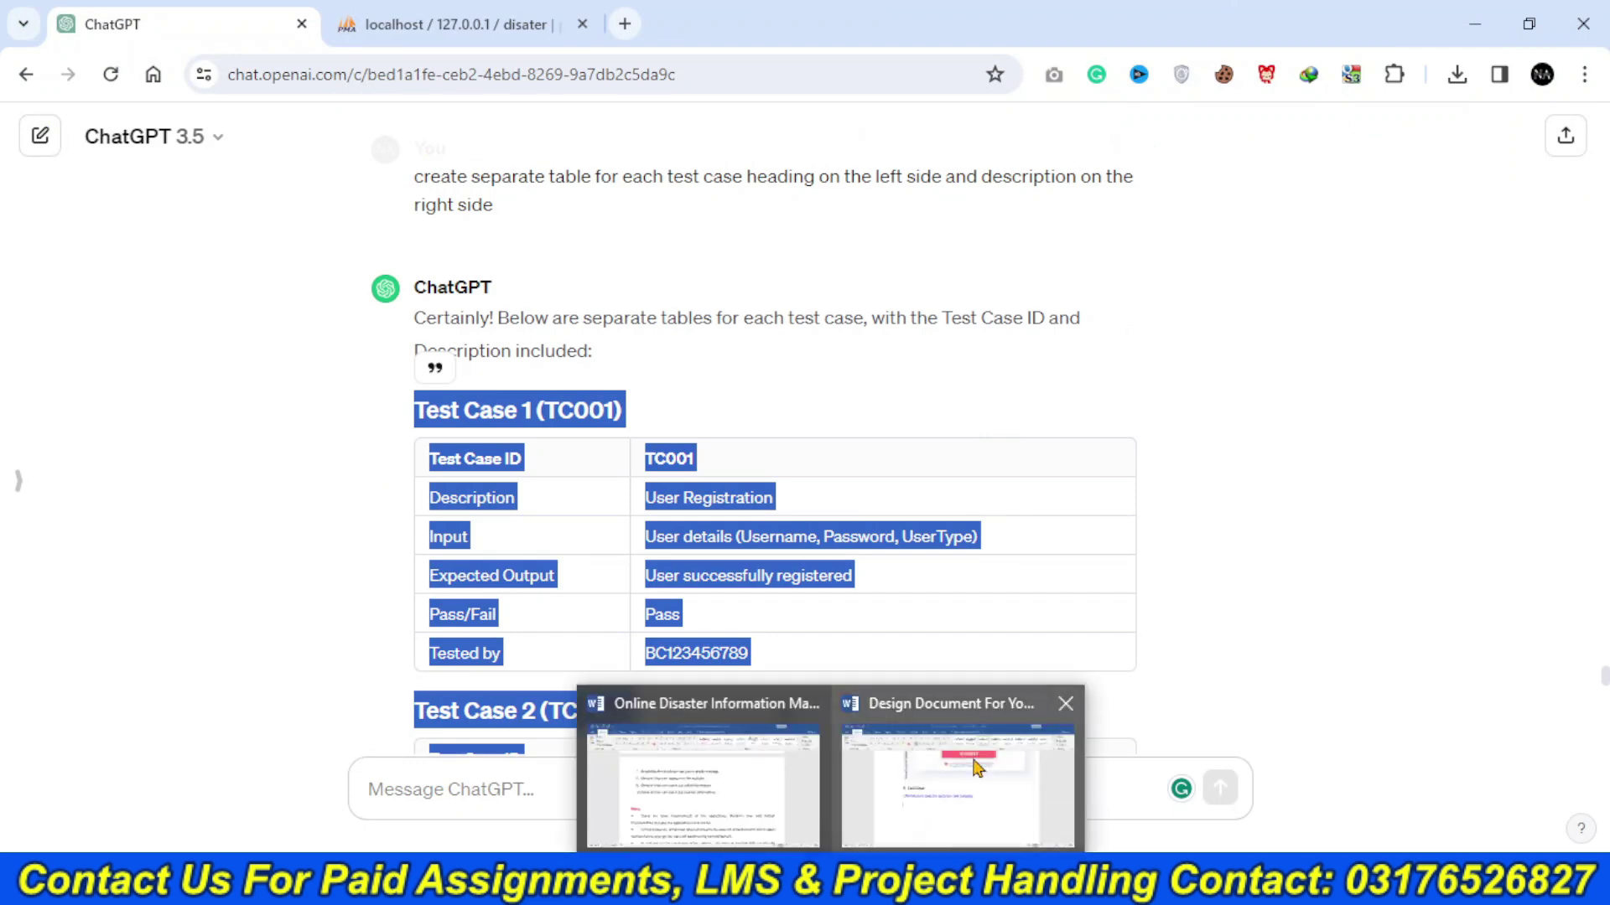
- Switch to Design Document For Youtube in Word and replace the placeholder under Test Cases with the copied test case tables
{"action": "left_click", "coordinate": [978, 767]}
{"action": "left_click", "coordinate": [388, 503]}
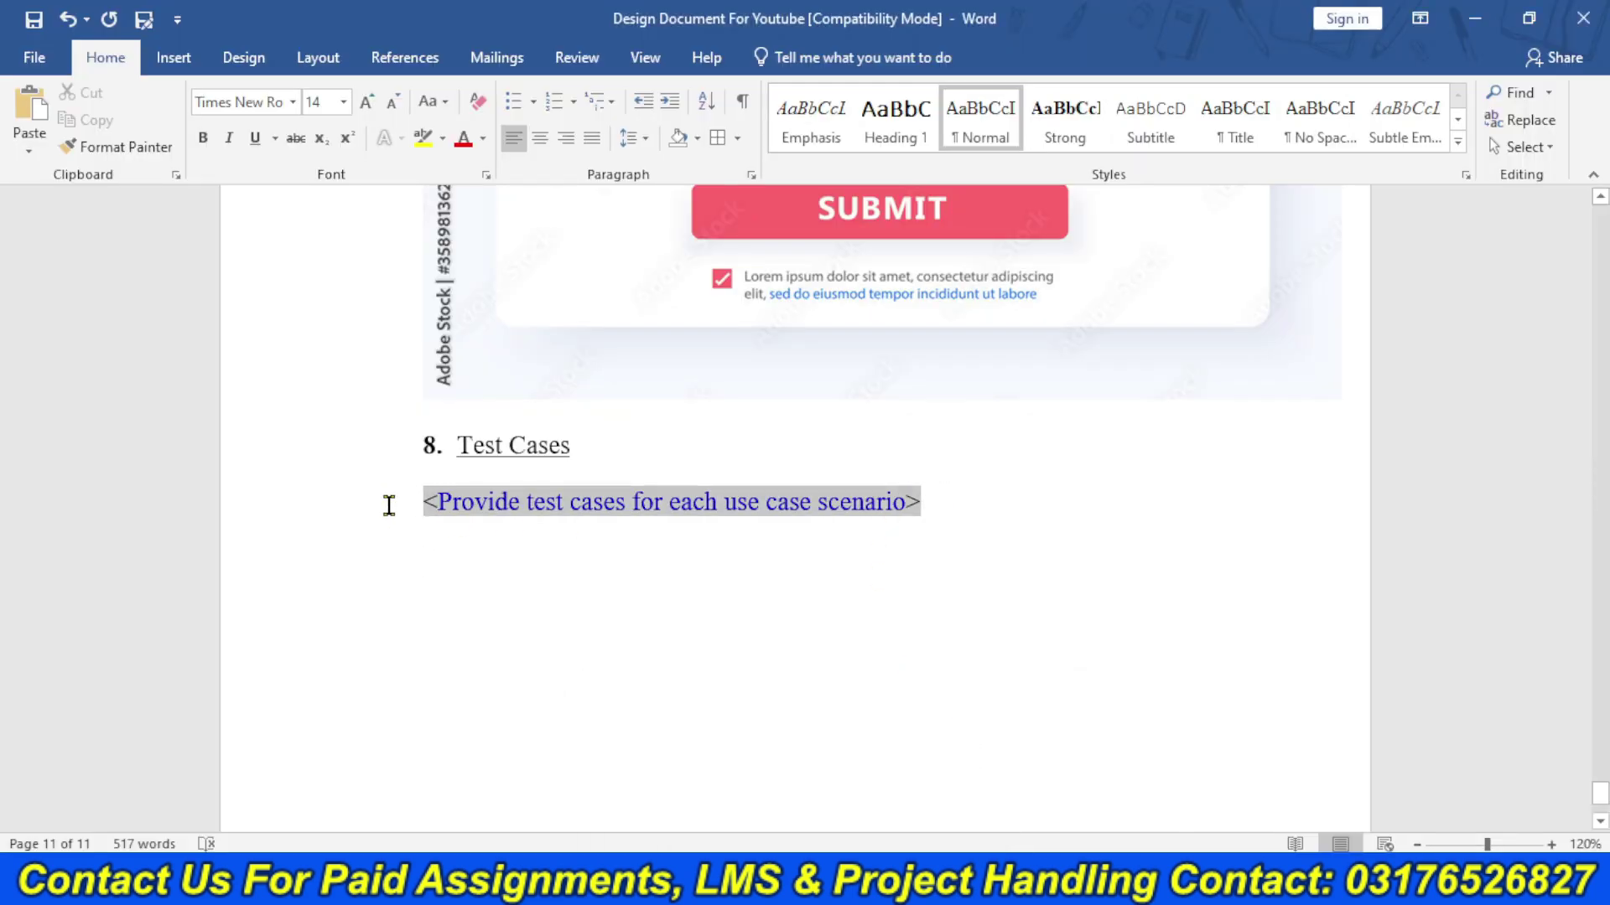
{"action": "key", "text": "BackSpace"}
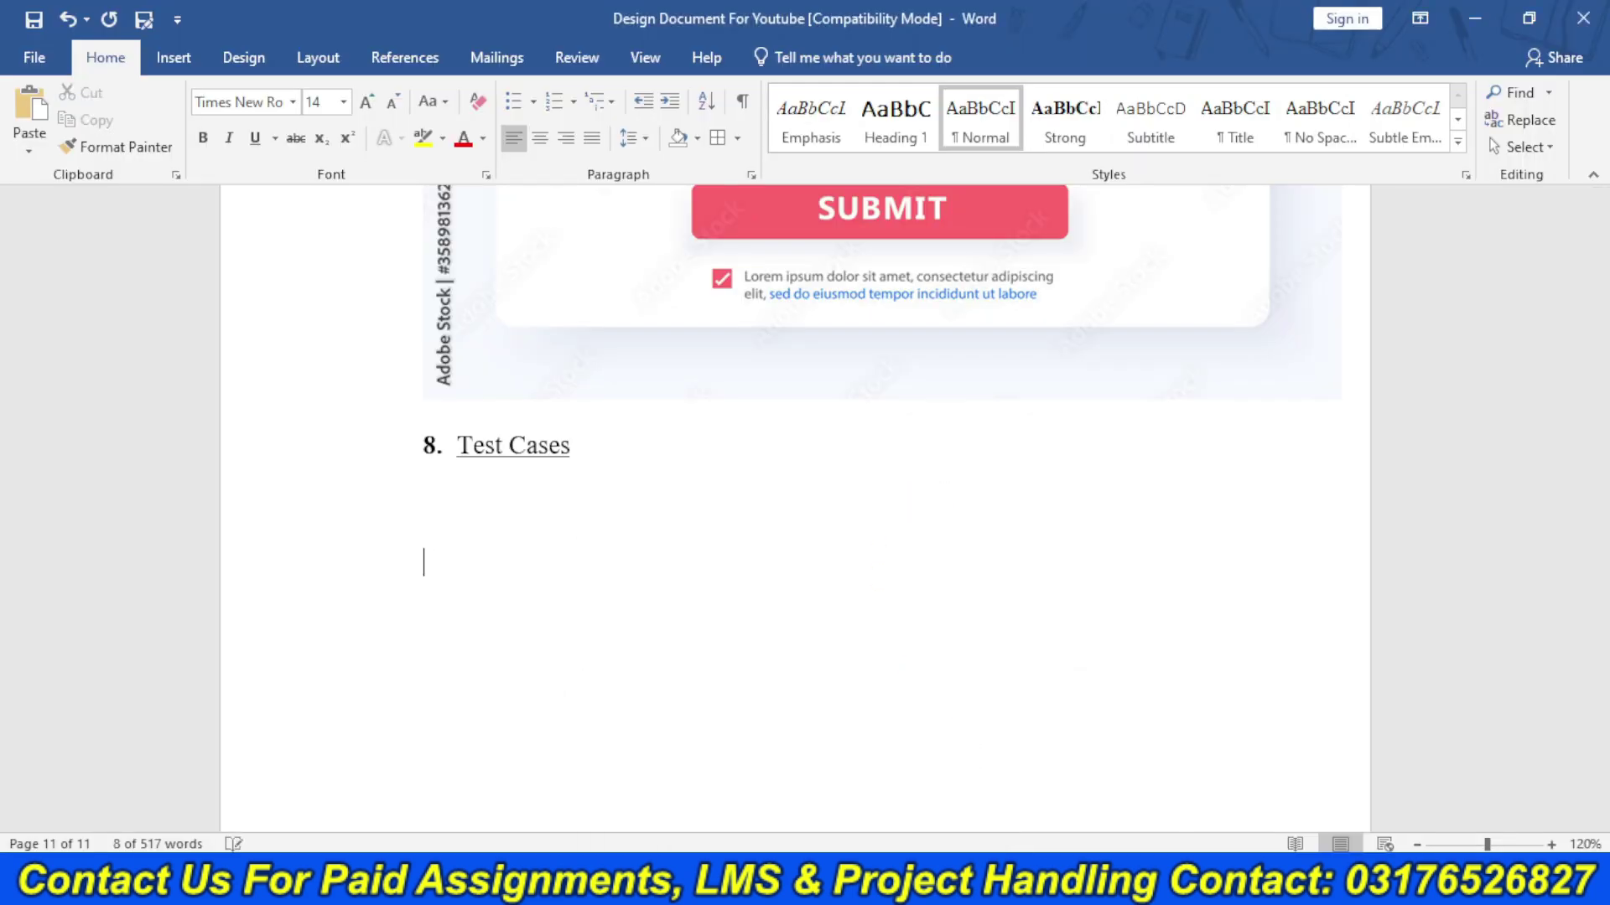
{"action": "key", "text": "ctrl+v"}
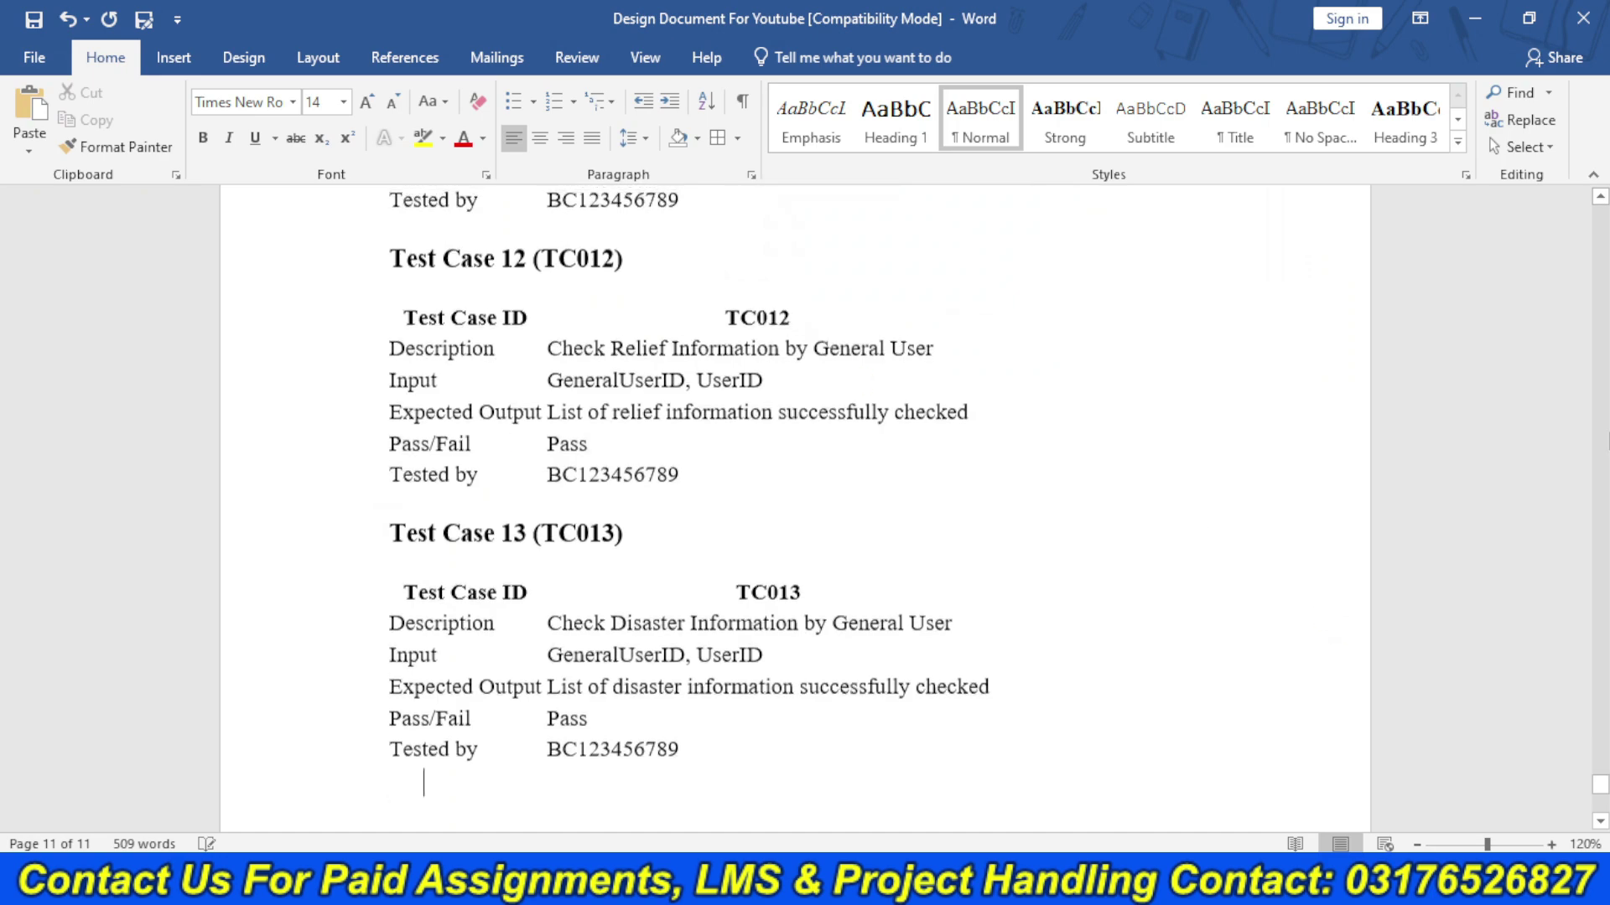
- Apply all borders to the whole Test Case 1 (TC001) table
{"action": "scroll", "coordinate": [417, 780], "scroll_direction": "up", "scroll_amount": 15}
{"action": "scroll", "coordinate": [1605, 667], "scroll_direction": "up", "scroll_amount": 20}
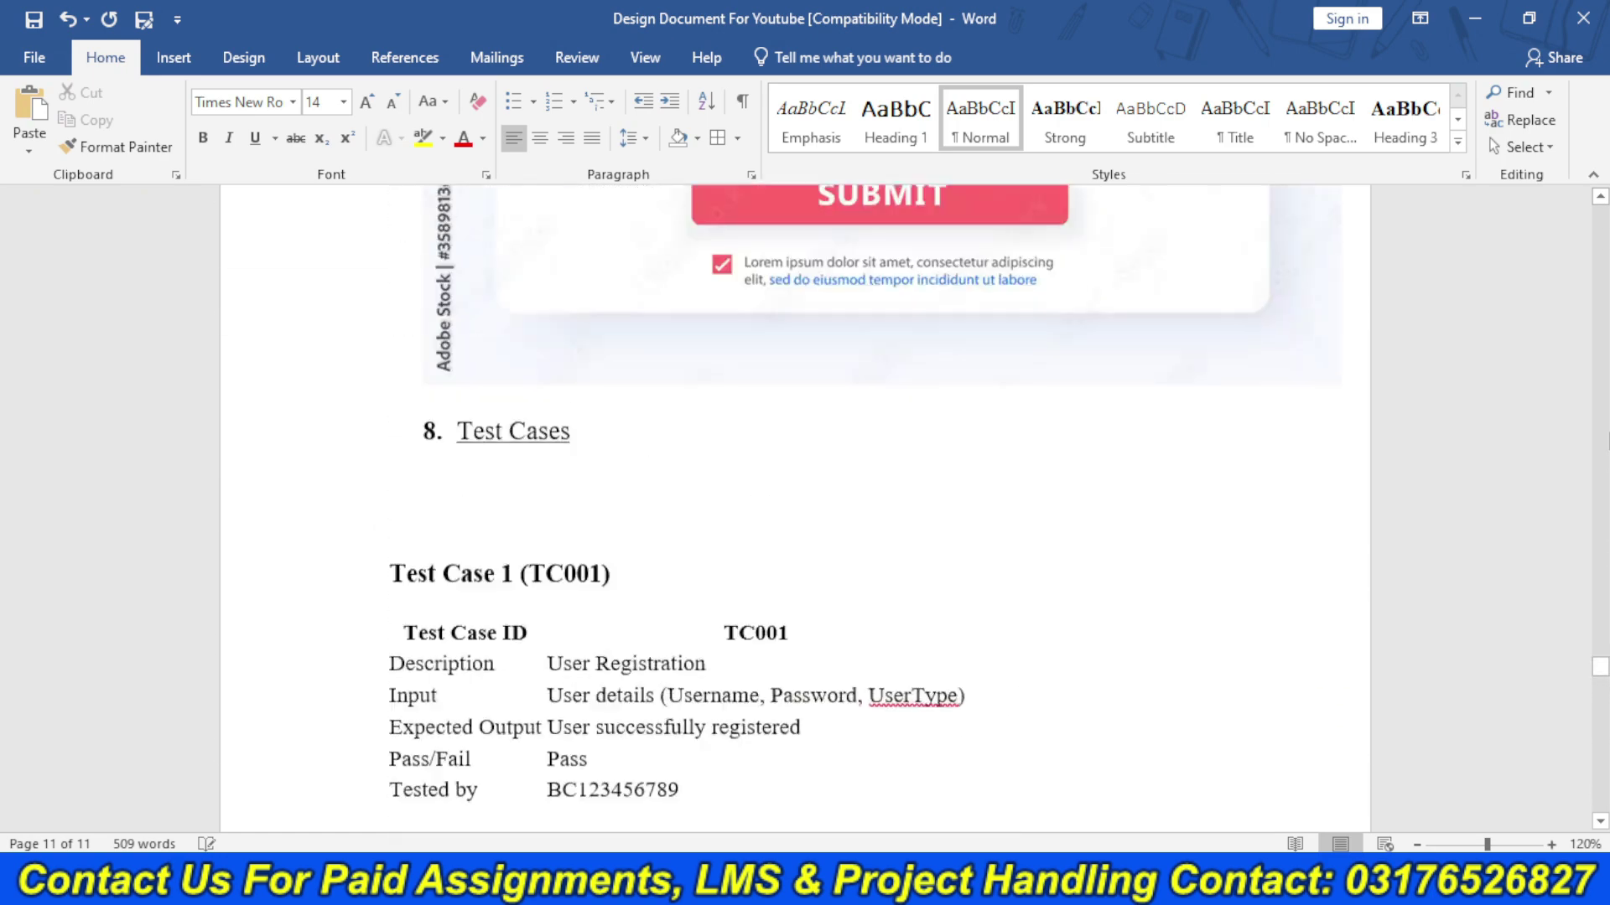
{"action": "scroll", "coordinate": [1604, 667], "scroll_direction": "down", "scroll_amount": 5}
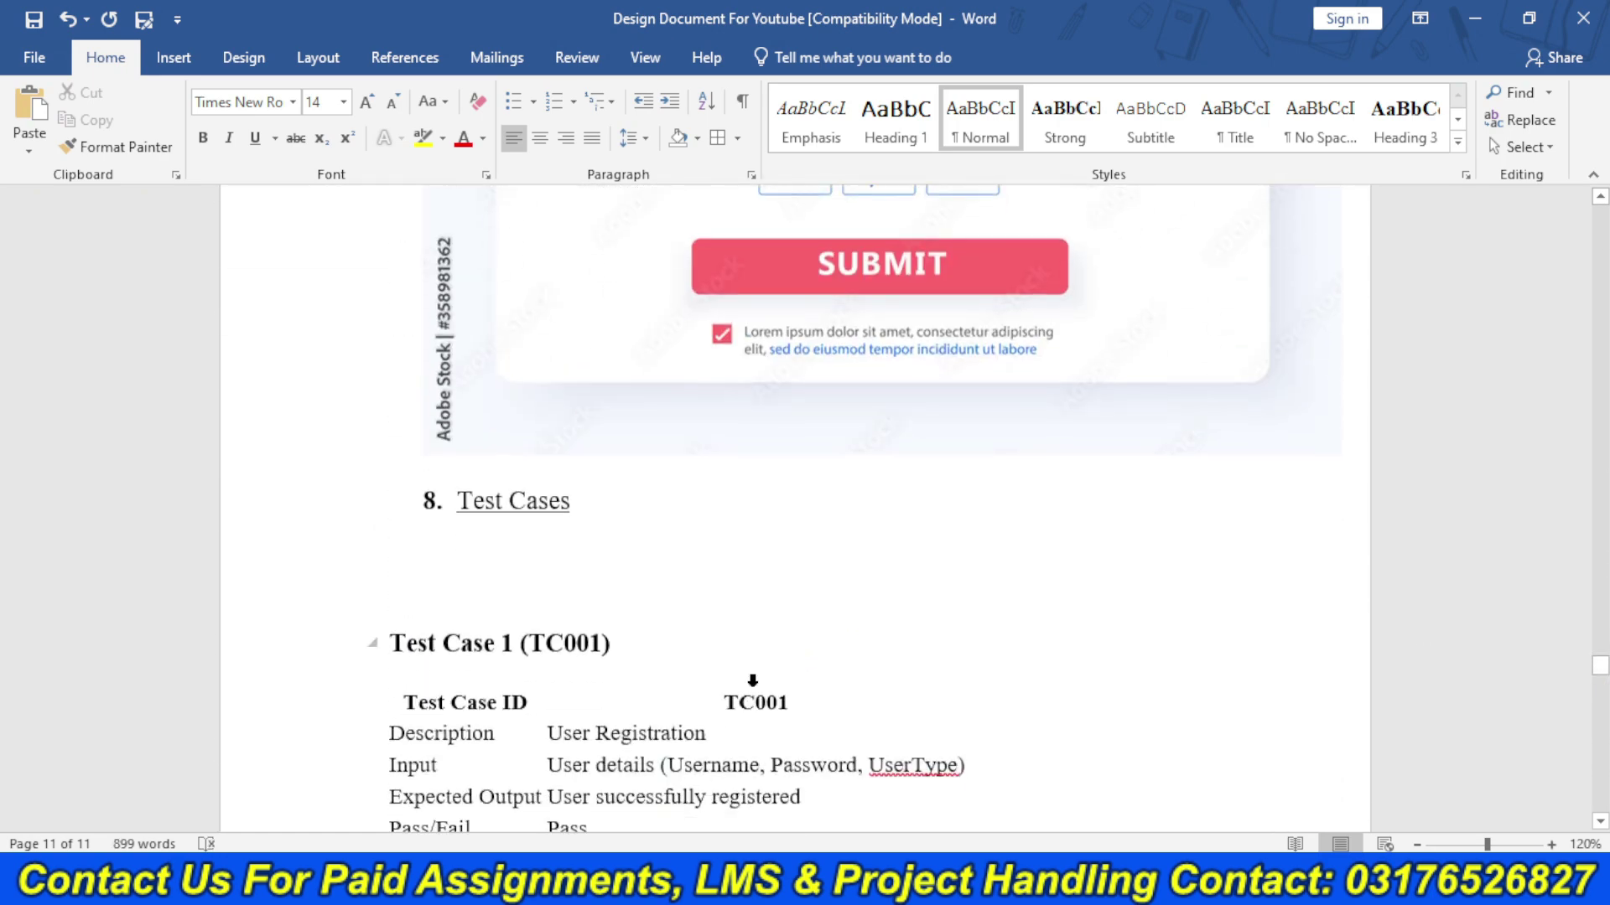
{"action": "left_click", "coordinate": [373, 676]}
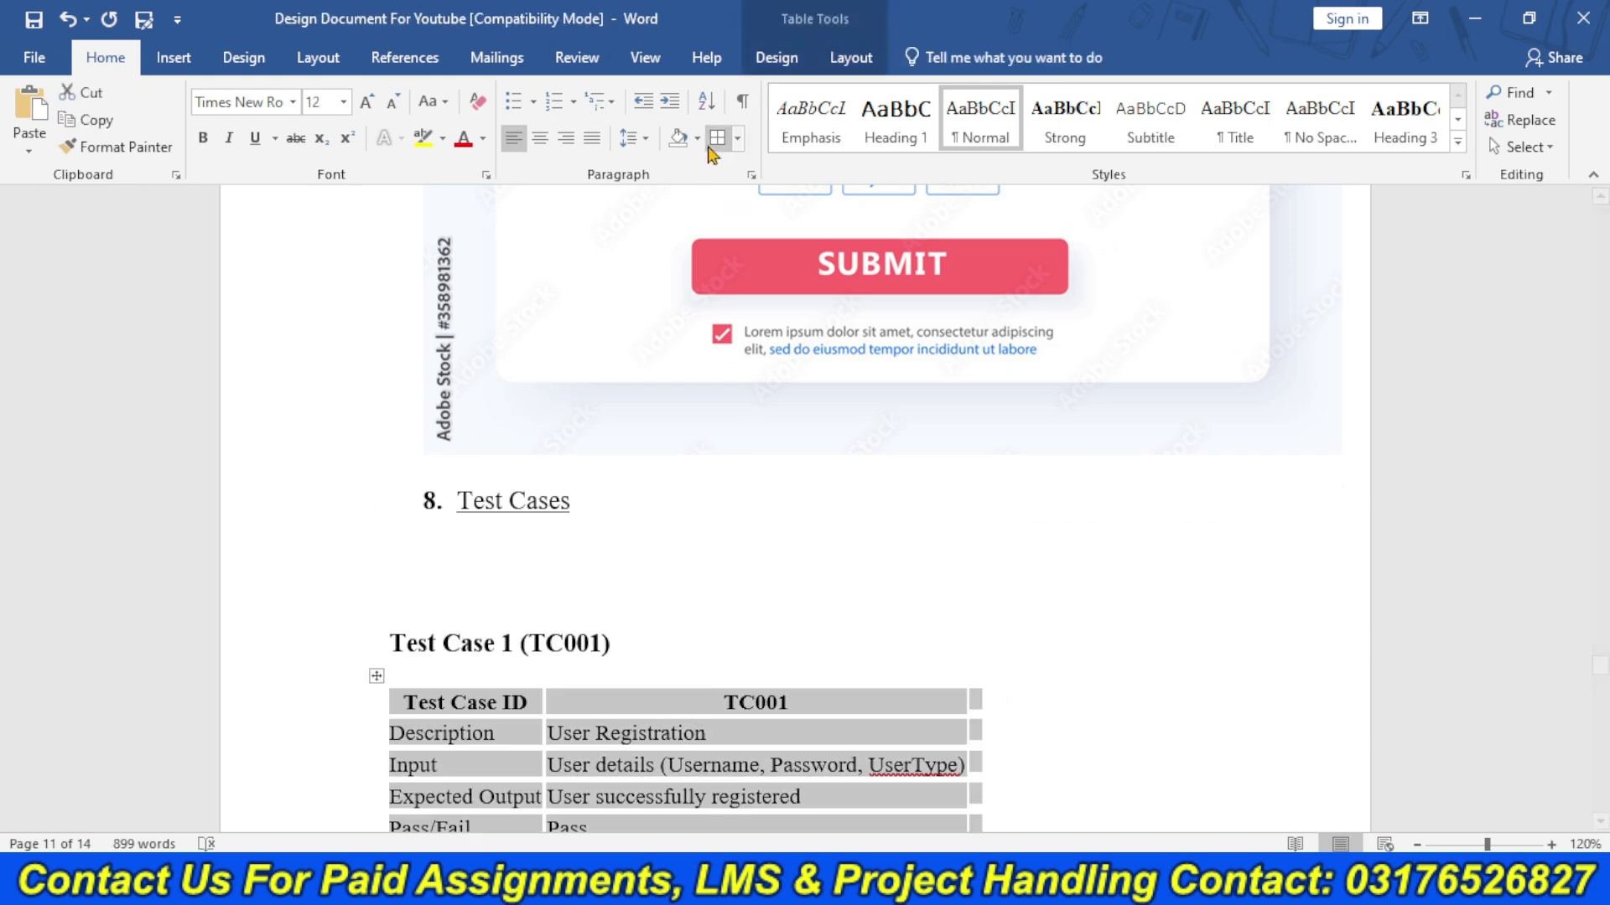
{"action": "left_click", "coordinate": [717, 138]}
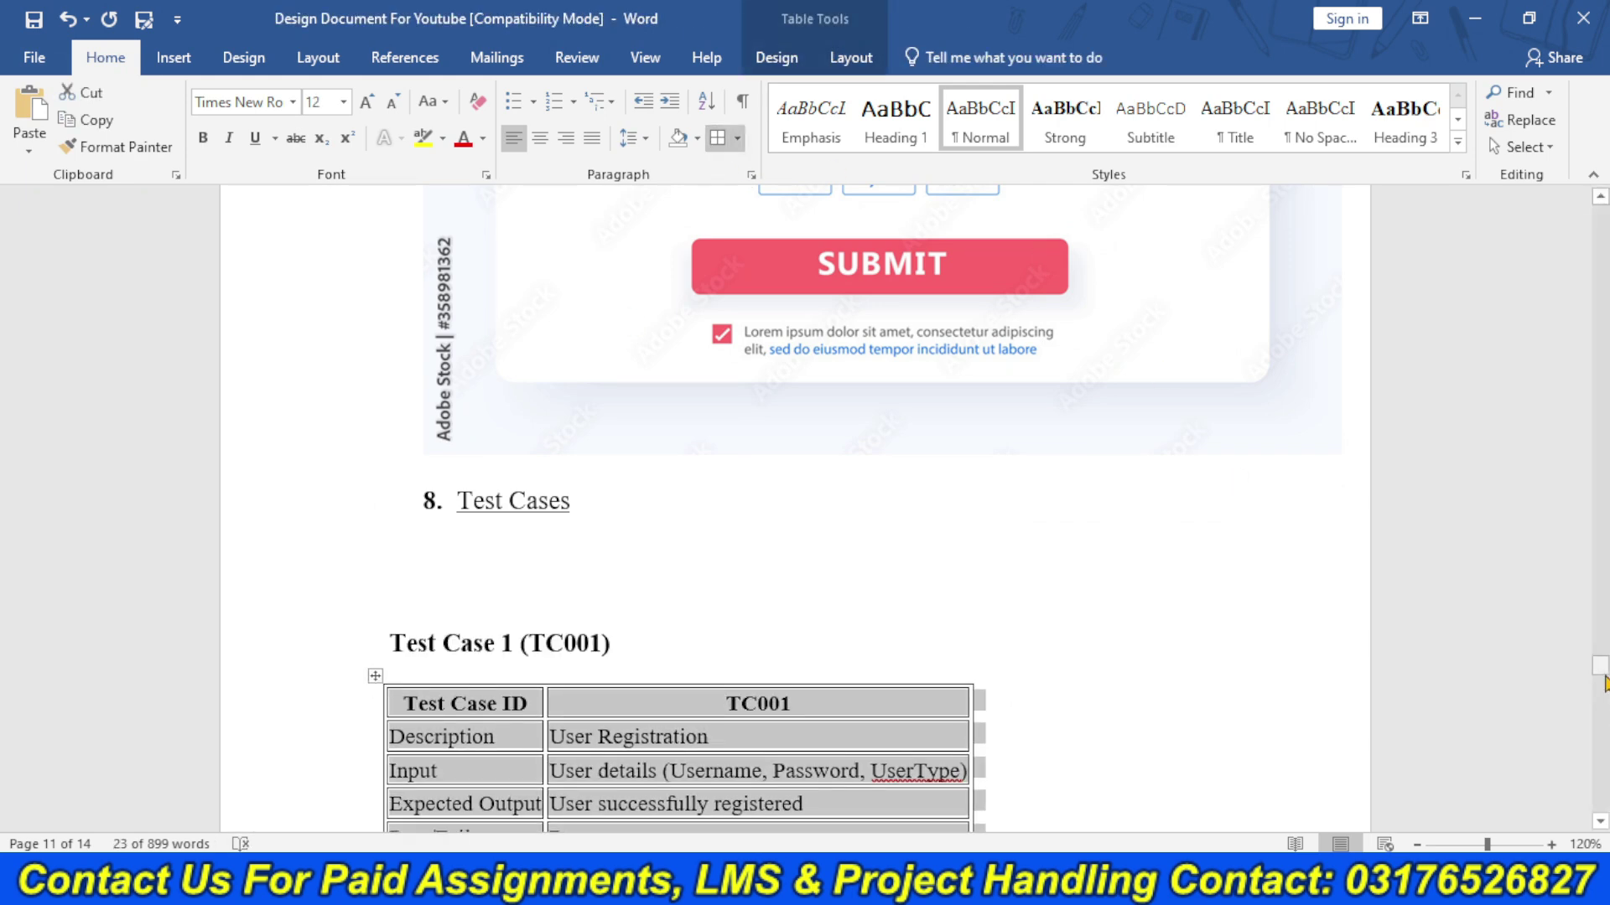
- Apply all borders to the whole Test Case 2 (TC002) table
{"action": "left_click_drag", "start_coordinate": [1603, 679], "coordinate": [1602, 728]}
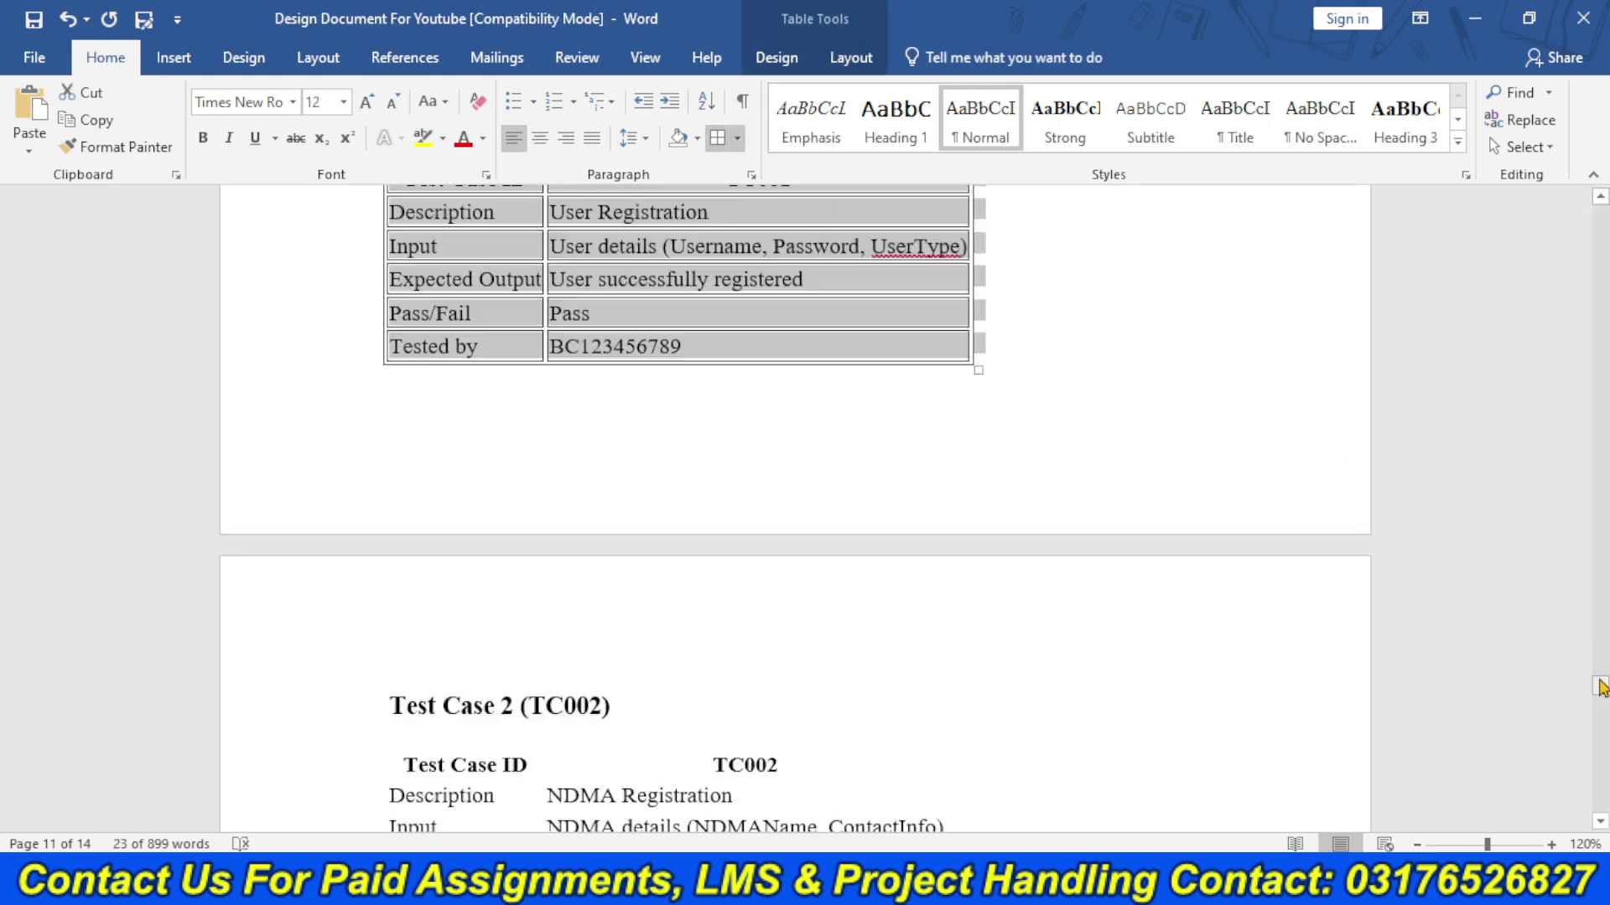
{"action": "left_click", "coordinate": [805, 682]}
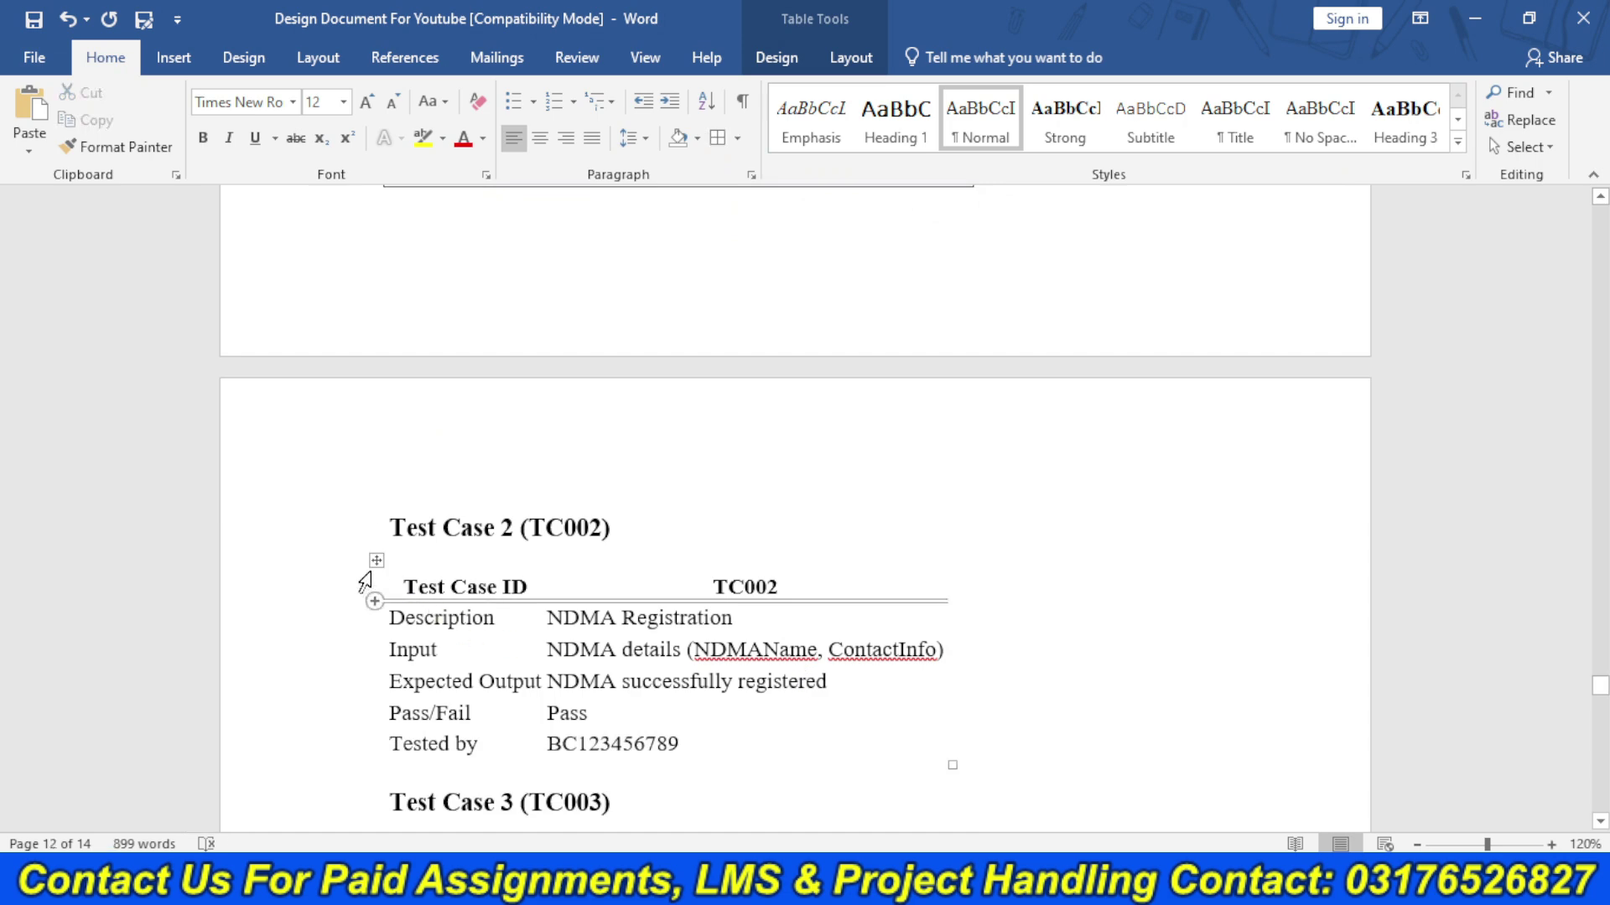
{"action": "left_click", "coordinate": [376, 560]}
{"action": "left_click", "coordinate": [713, 144]}
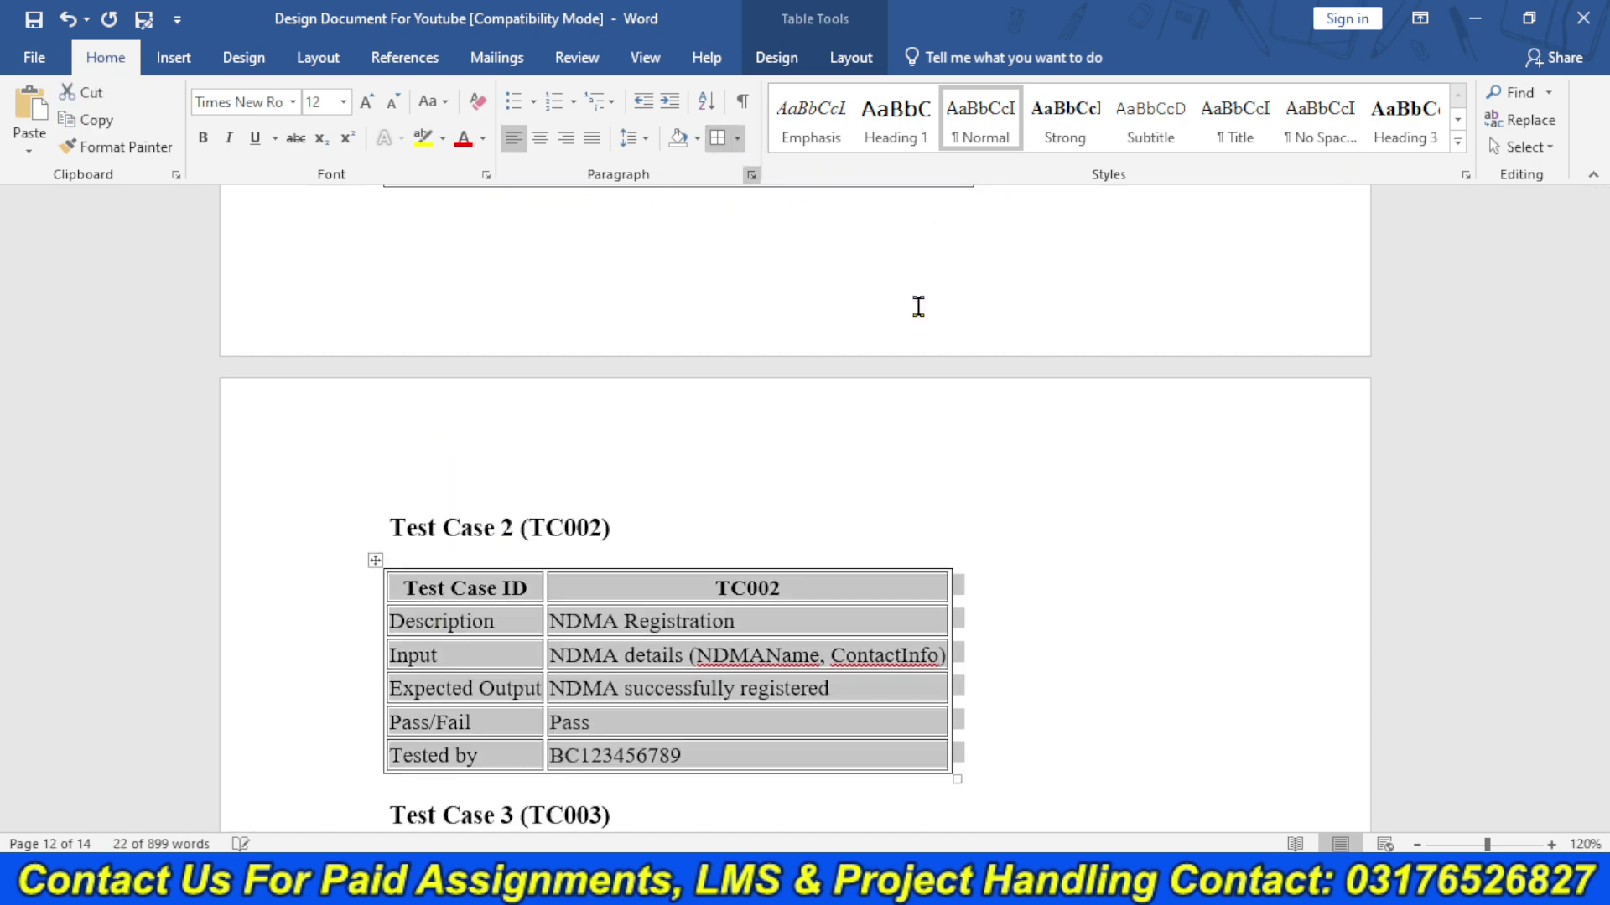
- Review the design document from the Test Cases section back up to the Entity Relationship Diagram section
{"action": "scroll", "coordinate": [1567, 516], "scroll_direction": "up", "scroll_amount": 20}
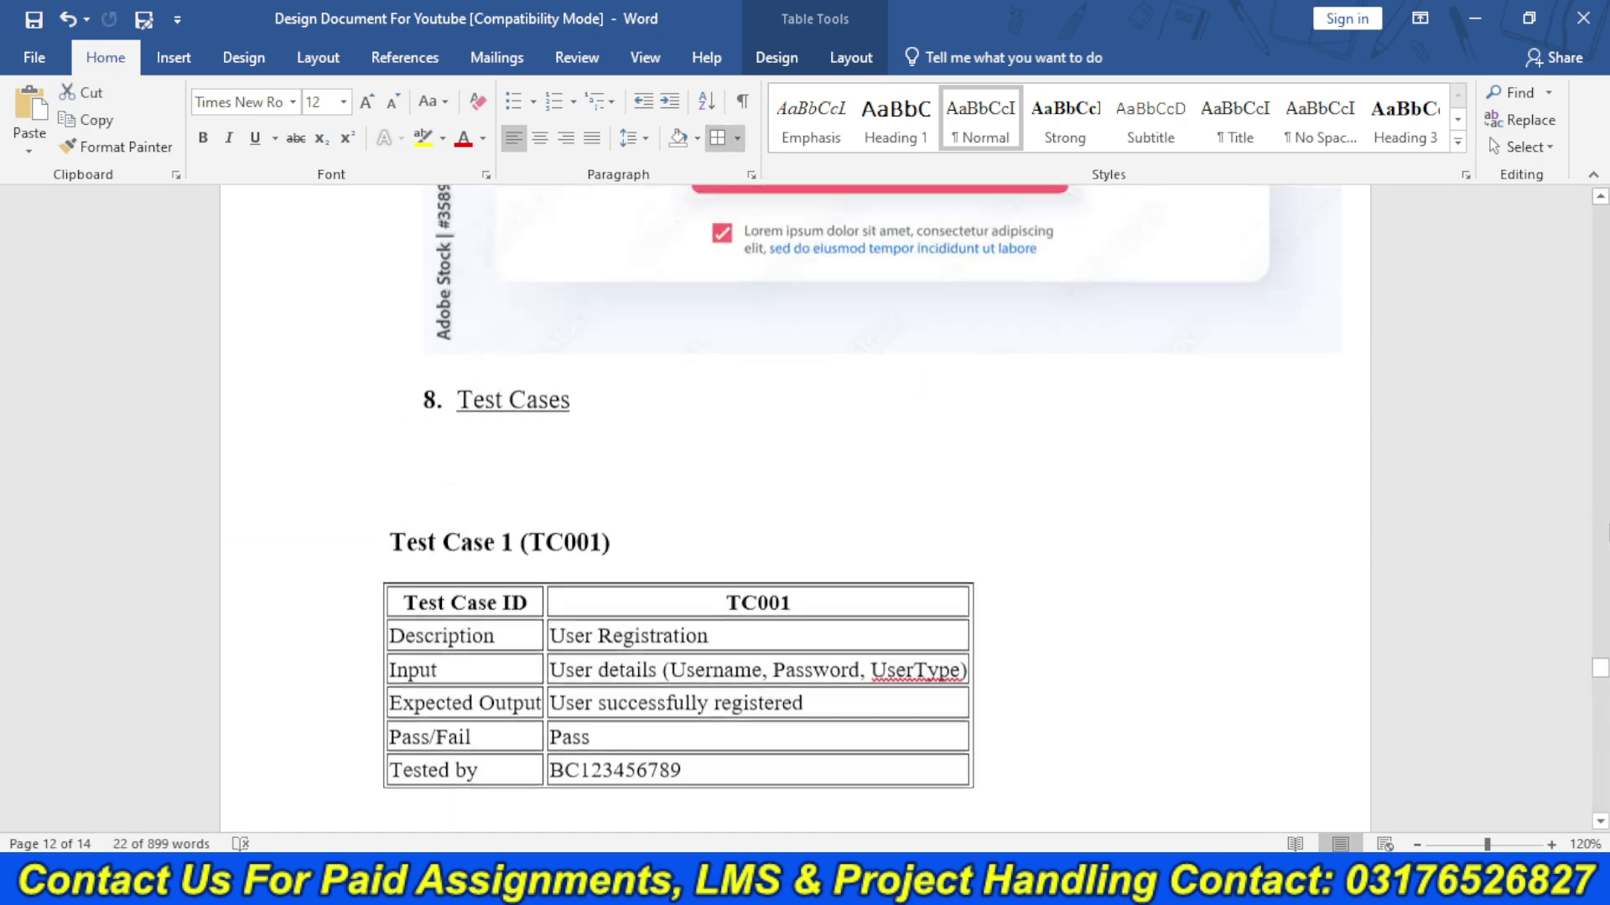
{"action": "left_click_drag", "start_coordinate": [1600, 524], "coordinate": [1601, 401]}
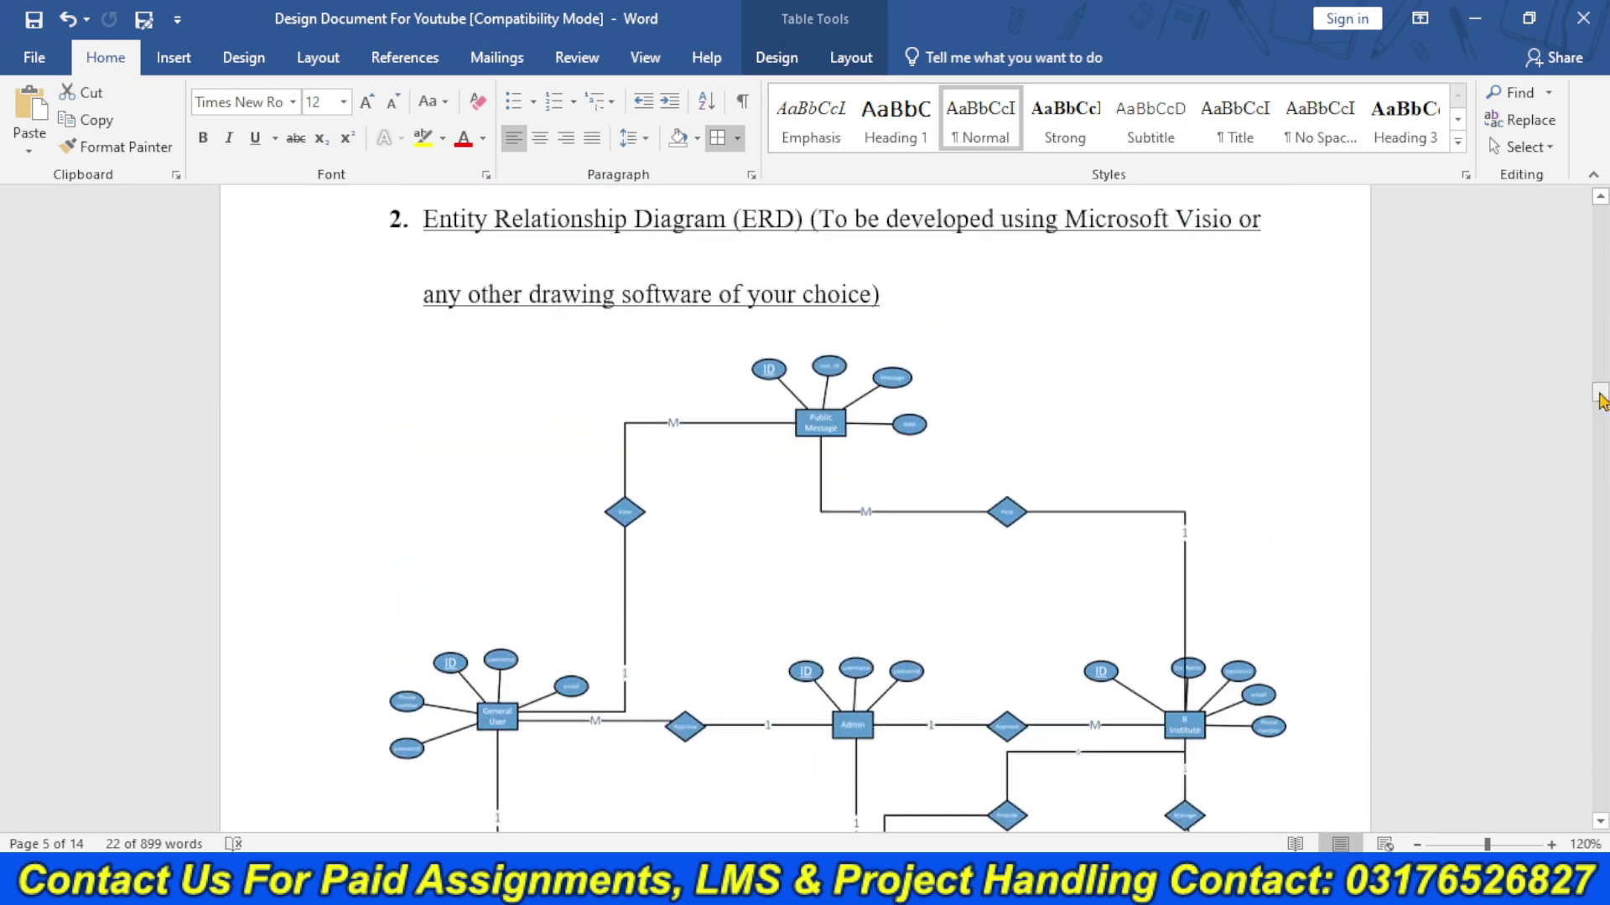